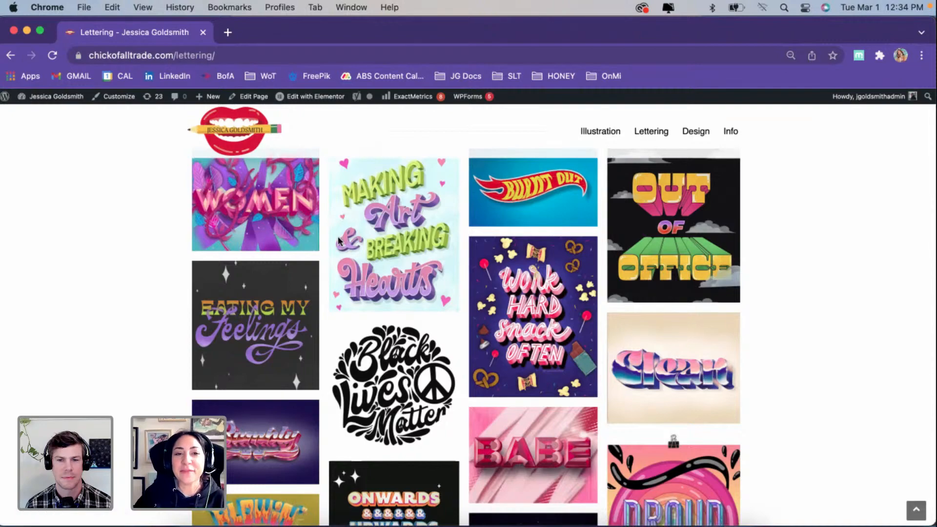
Step: Browse the lettering portfolio page, examining both the personal lettering pieces and the client campaign work
scroll(339, 240, "down", 5)
scroll(340, 241, "down", 4)
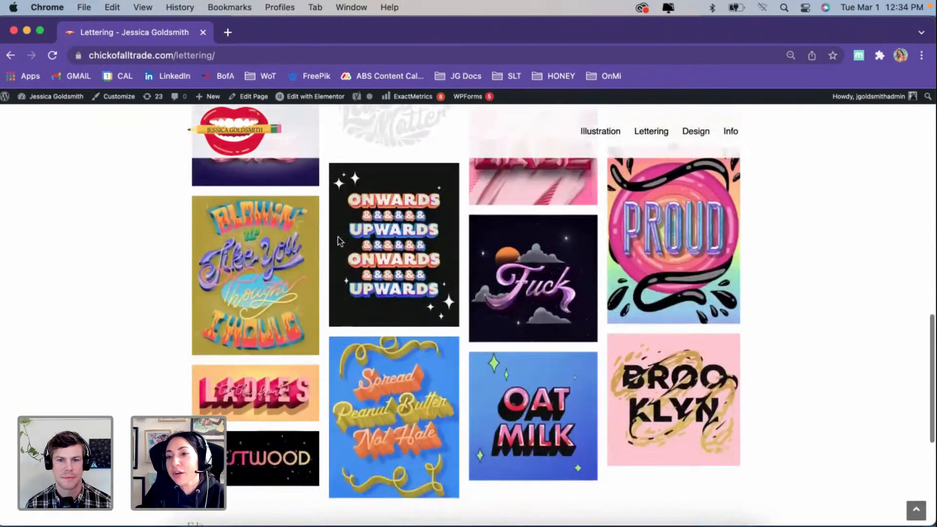
scroll(340, 240, "up", 3)
scroll(341, 240, "up", 6)
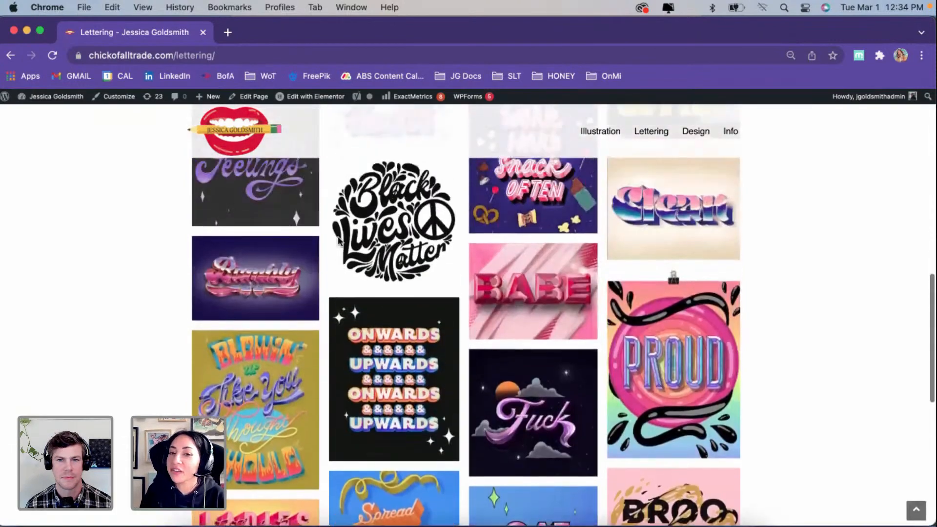
scroll(339, 241, "up", 2)
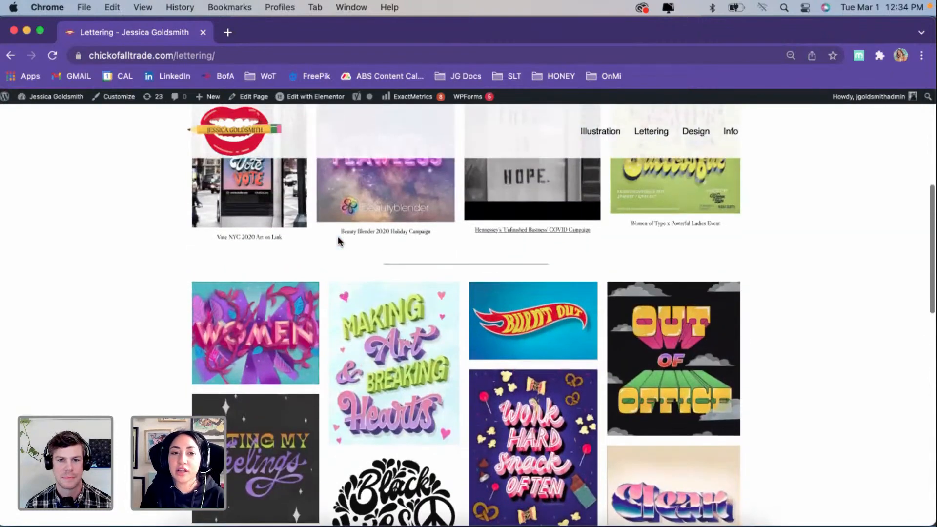
scroll(340, 241, "up", 4)
scroll(341, 242, "up", 2)
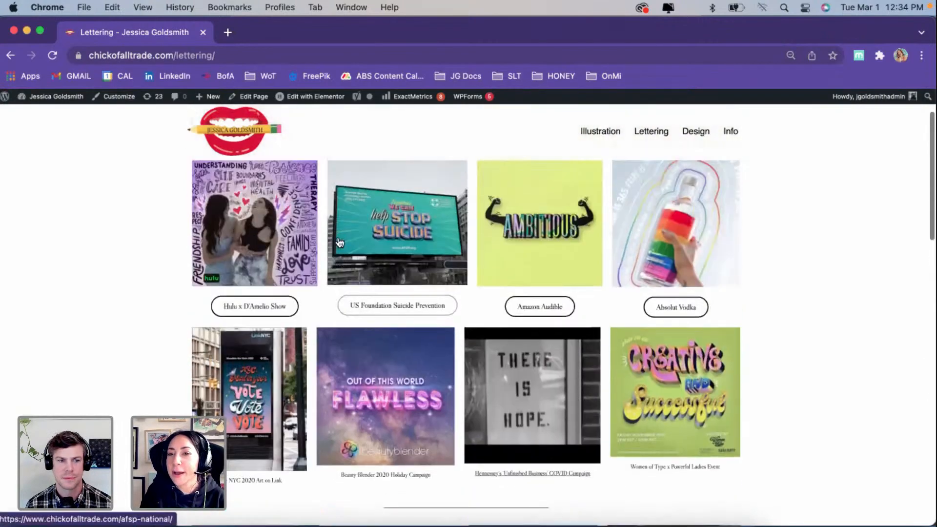
scroll(341, 242, "down", 2)
scroll(341, 240, "down", 1)
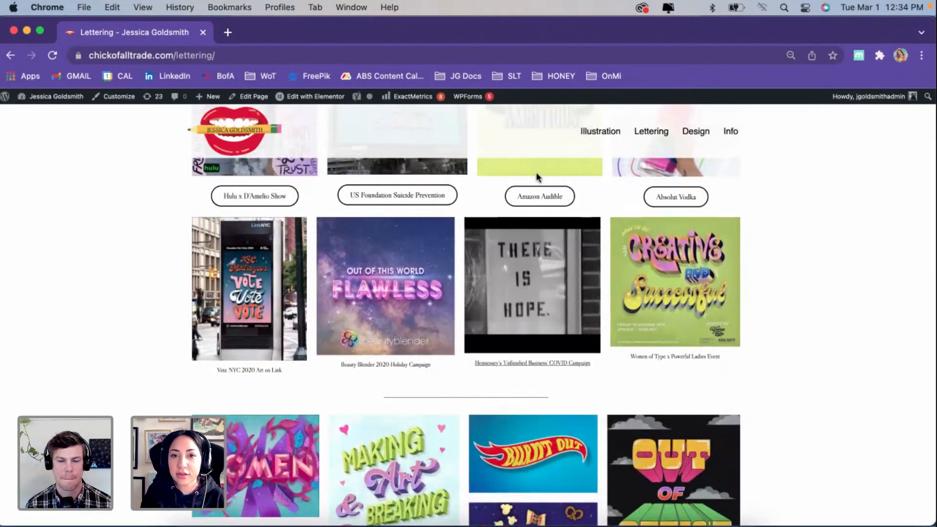
left_click(751, 499)
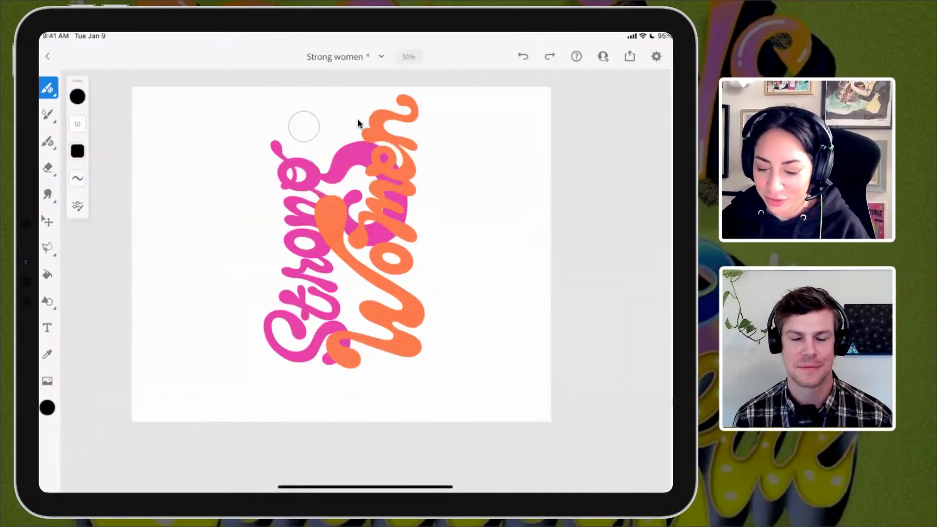
Step: Turn the canvas upright so the Strong Women lettering reads horizontally, and display the layer stack
left_click_drag(388, 187, 417, 263)
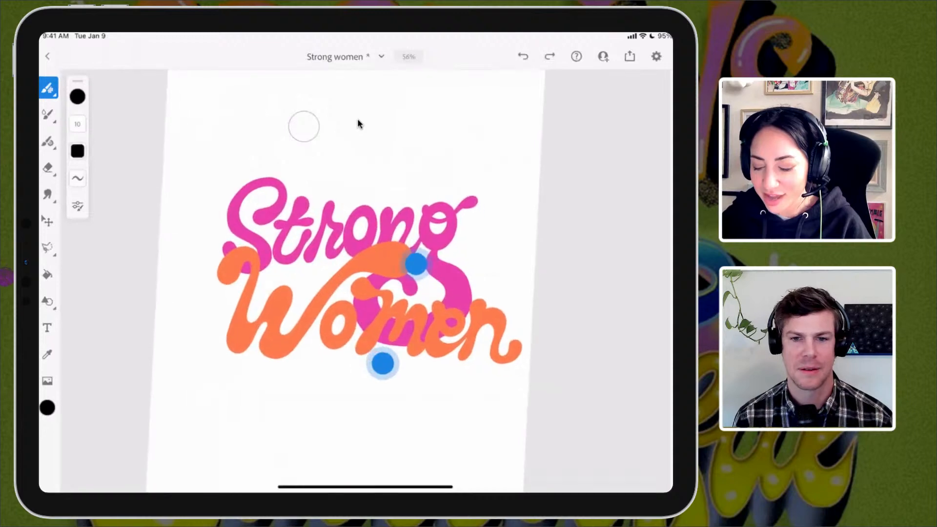
left_click_drag(461, 202, 454, 192)
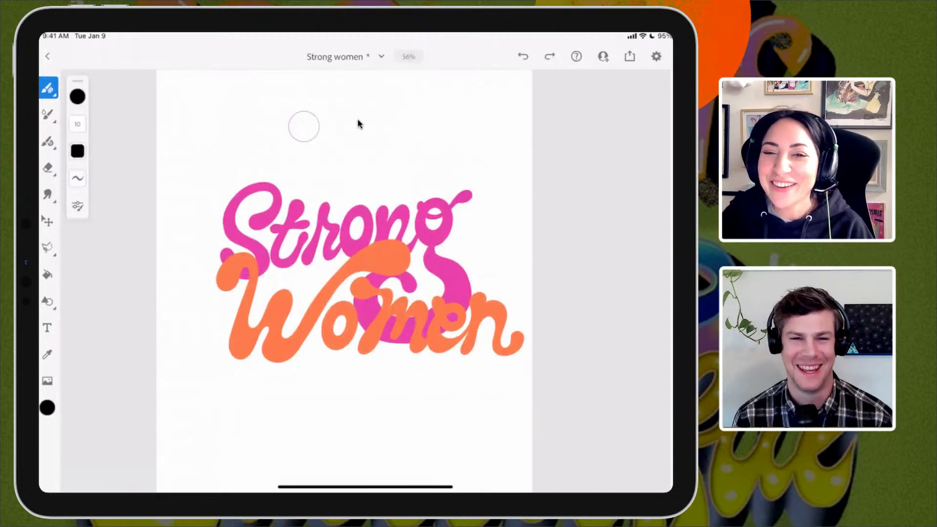
scroll(417, 287, "up", 2)
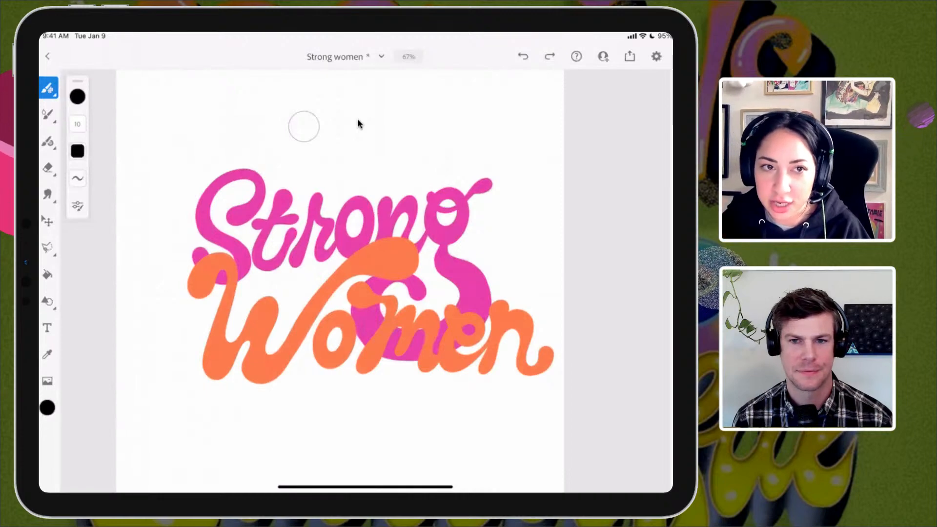
key("e")
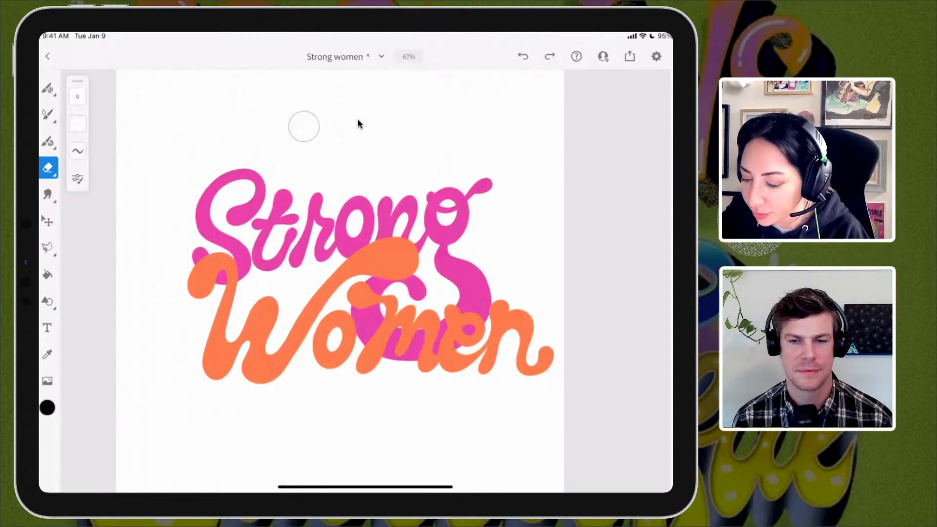
key("F7")
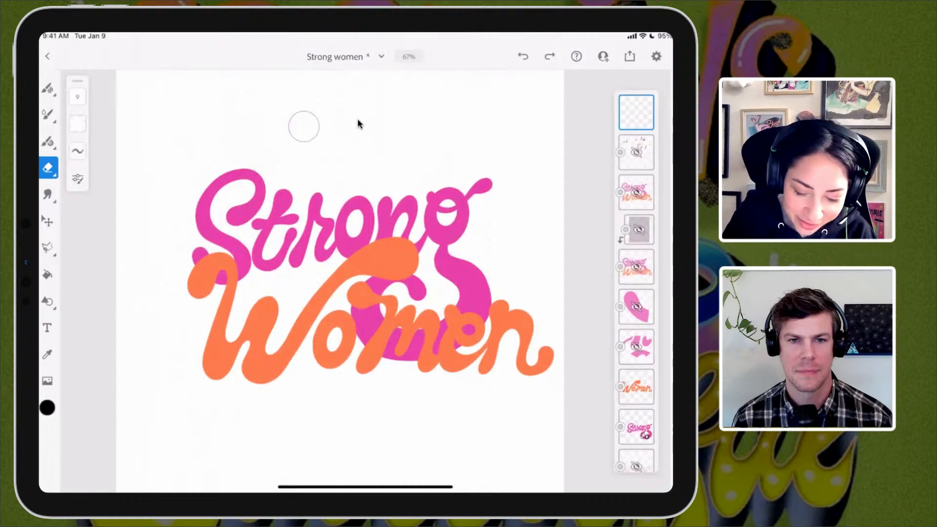
Step: Set up the vector brush with the recent yellow colour and a size of 19
left_click(47, 141)
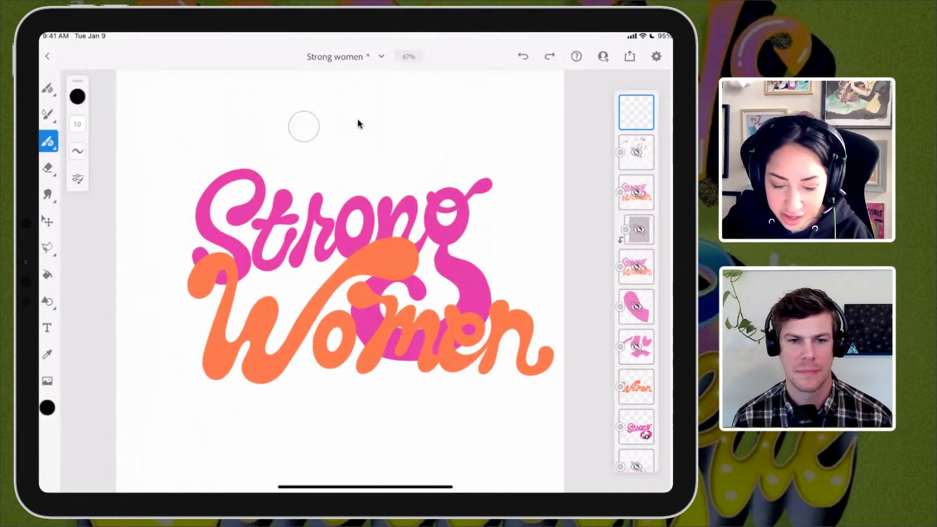
left_click(47, 407)
left_click(118, 452)
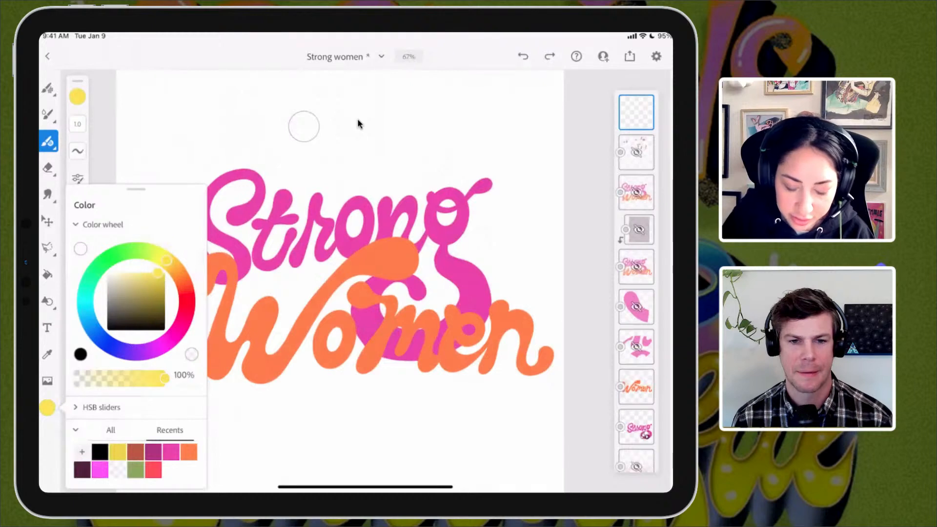
left_click(379, 166)
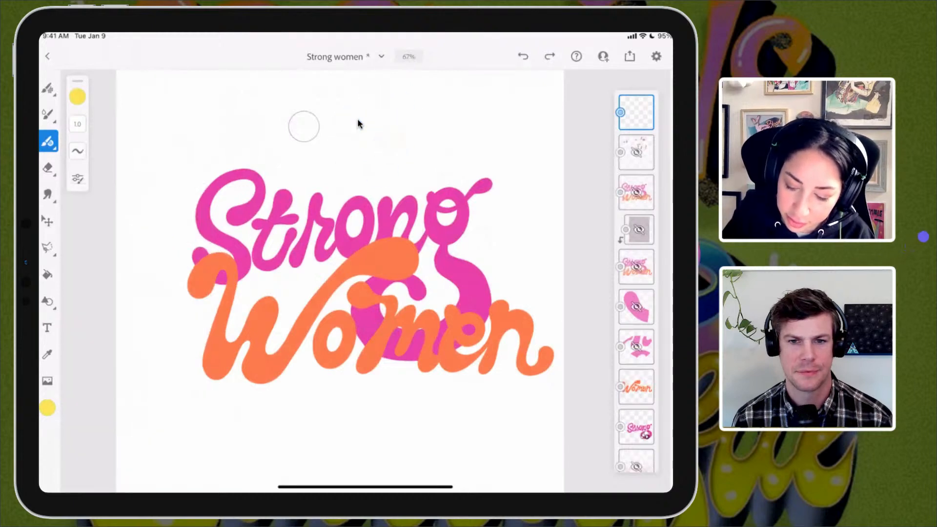
key("ctrl+z")
left_click_drag(77, 124, 90, 81)
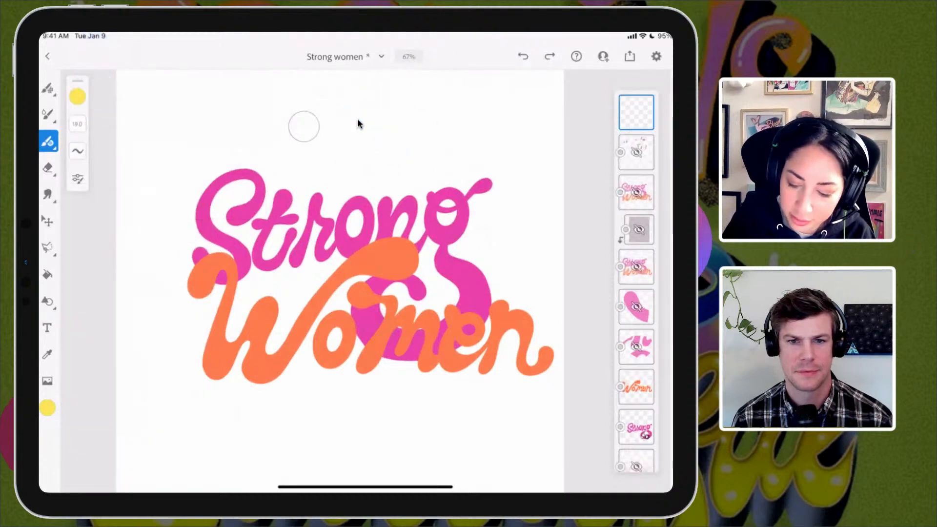
Step: Draw a round yellow outline above the word Strong on the empty layer and fill it with yellow
mouse_move(364, 128)
left_mouse_down()
mouse_move(385, 107)
mouse_move(361, 150)
mouse_move(372, 119)
mouse_move(400, 127)
left_mouse_up()
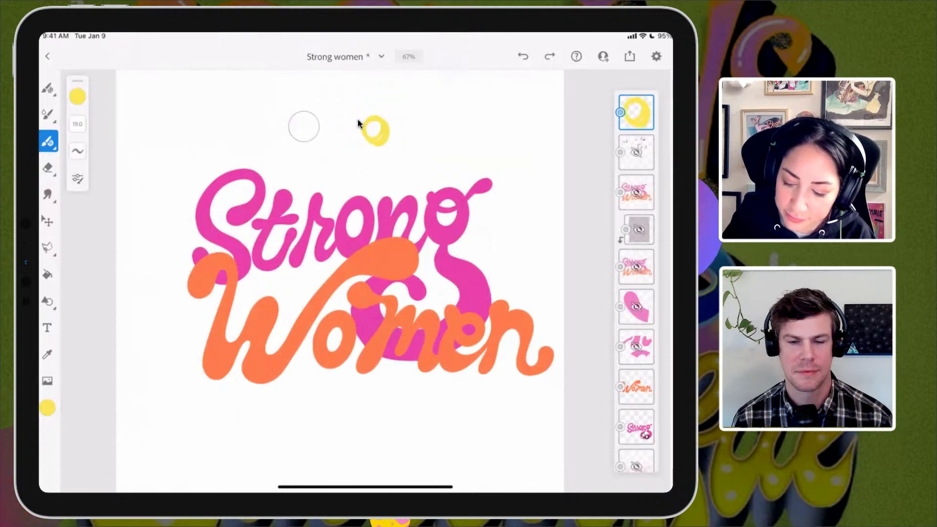
key("ctrl+z")
scroll(407, 109, "up", 10)
mouse_move(250, 242)
left_mouse_down()
mouse_move(278, 153)
mouse_move(345, 349)
mouse_move(250, 236)
left_mouse_up()
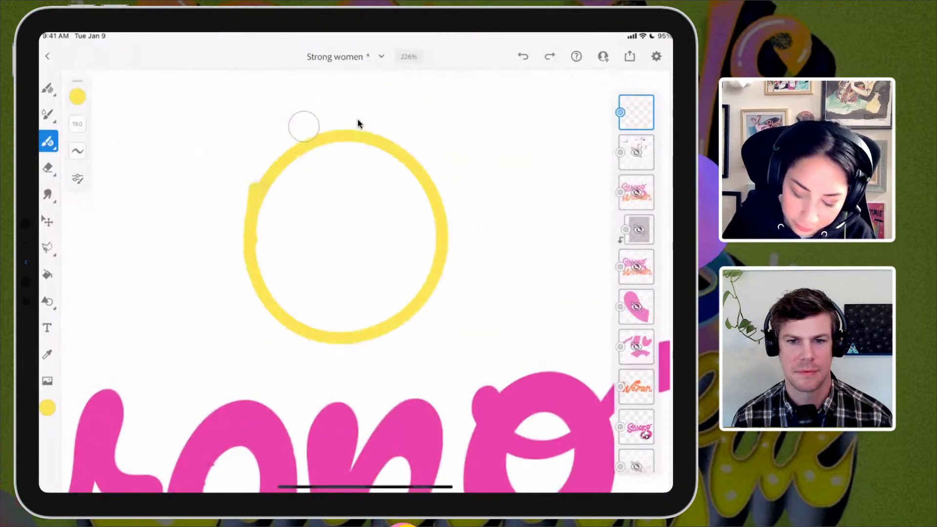
left_click(47, 275)
left_click(320, 214)
Step: Set the colour to black, try filling the yellow circle with it, and undo the fill
left_click(78, 97)
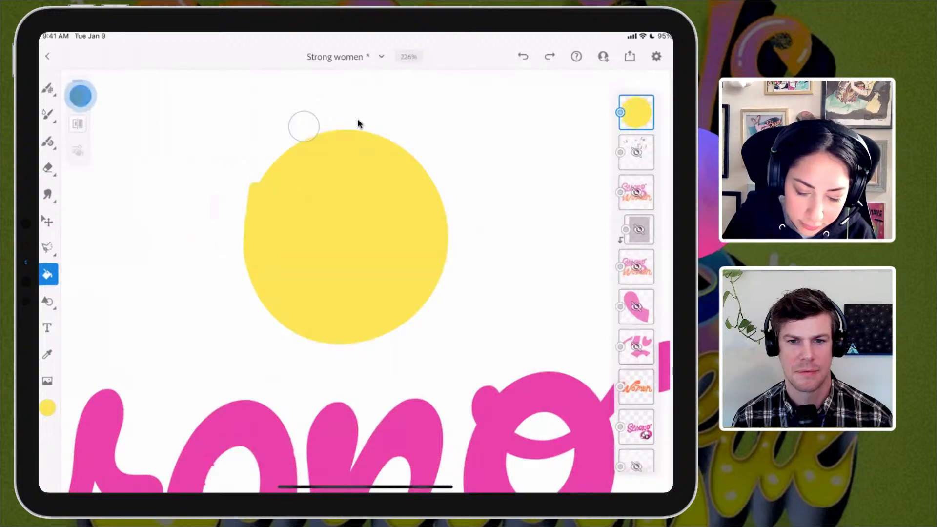
left_click(154, 188)
left_click(111, 243)
left_click(310, 202)
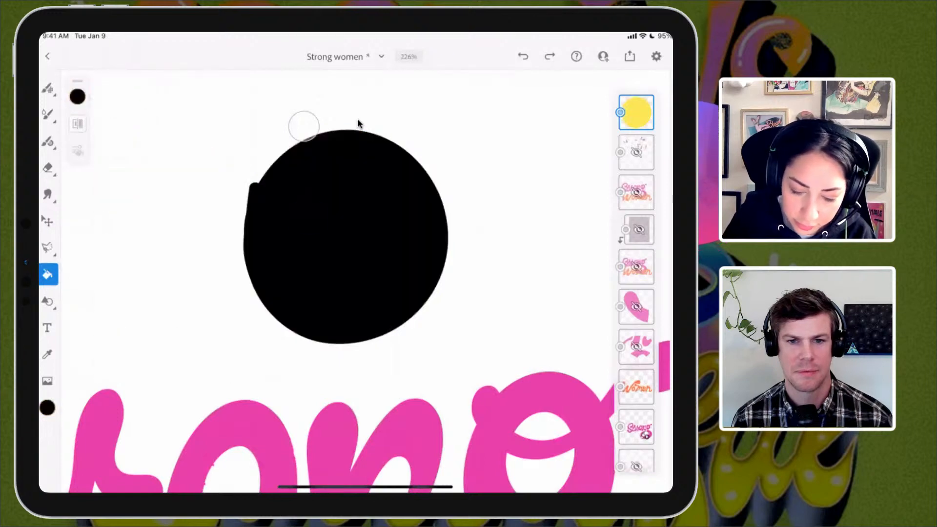
key("ctrl+z")
left_click(48, 88)
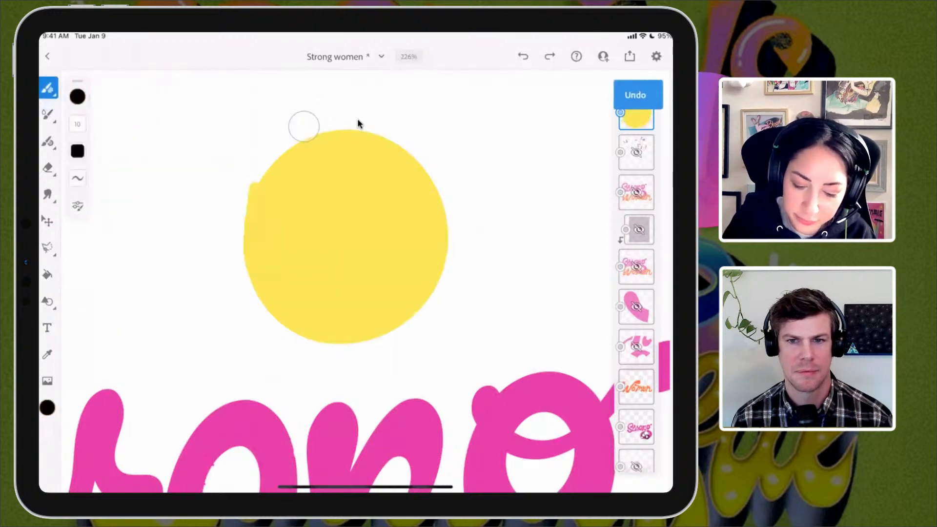
left_click_drag(301, 192, 305, 225)
key("ctrl+z")
key("ctrl+z")
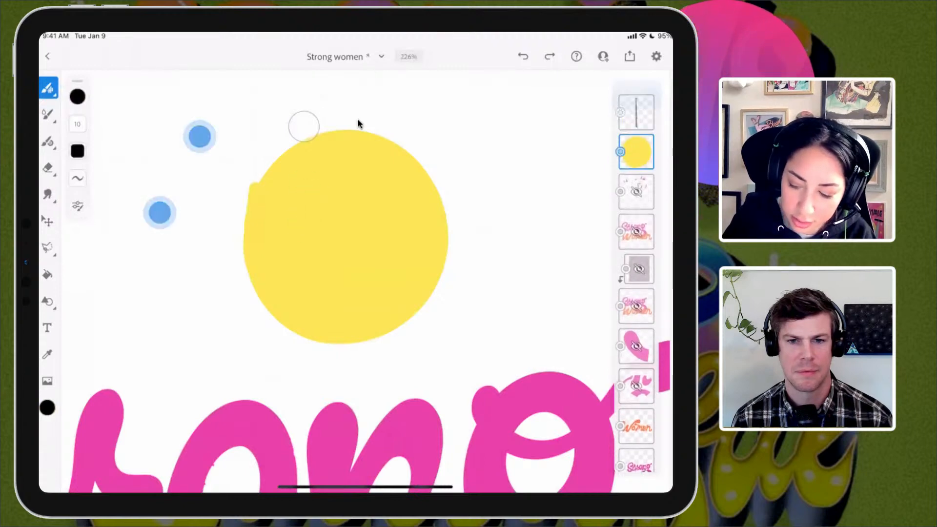
Step: Draw two black oval eyes and a curved smile on the yellow circle with the vector brush
left_click(48, 142)
mouse_move(305, 188)
left_mouse_down()
mouse_move(314, 220)
mouse_move(303, 186)
left_mouse_up()
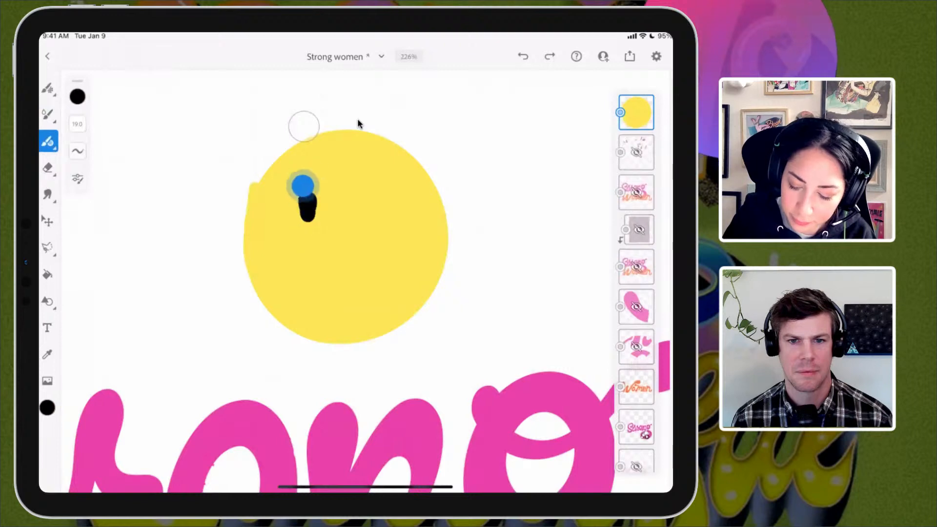
left_click_drag(369, 205, 372, 168)
left_click_drag(279, 250, 407, 220)
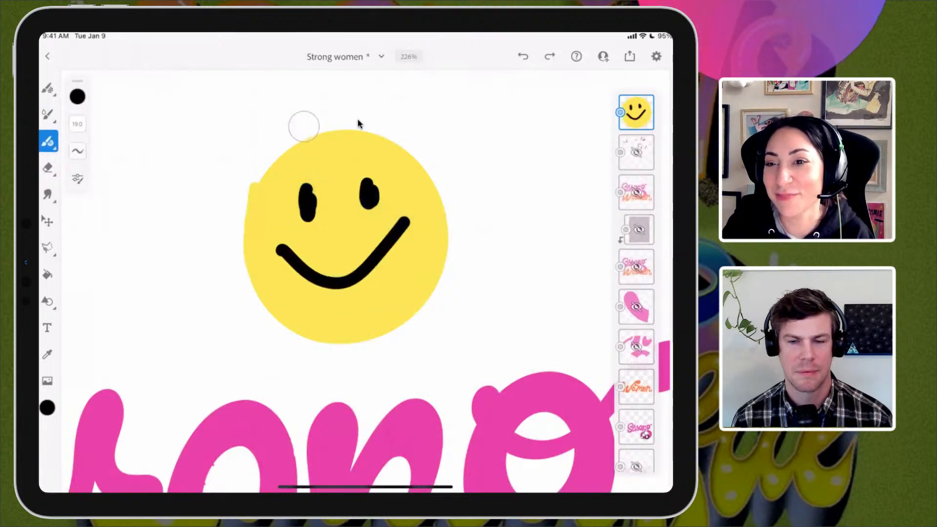
Step: Turn the smiley layer into a motion layer and draw a curving motion path around the space above the lettering
scroll(196, 193, "down", 5)
scroll(264, 293, "down", 1)
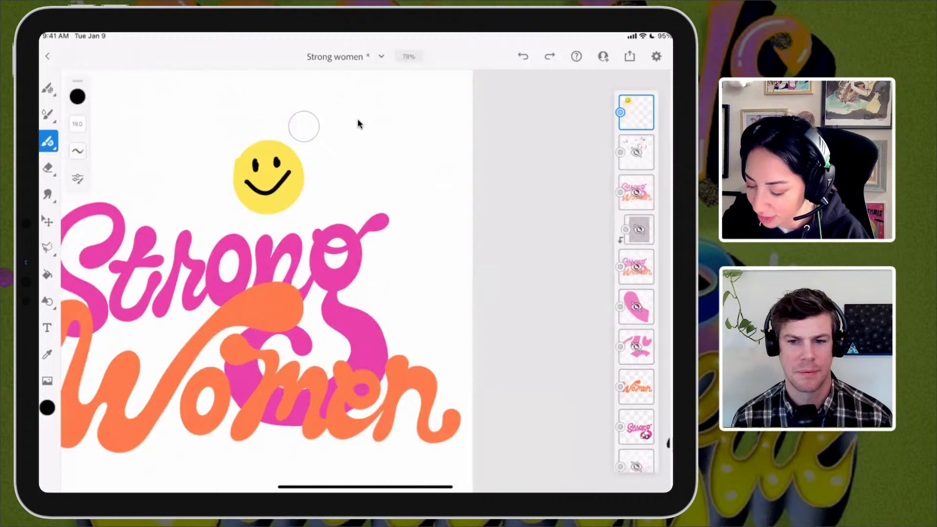
key("ctrl+z")
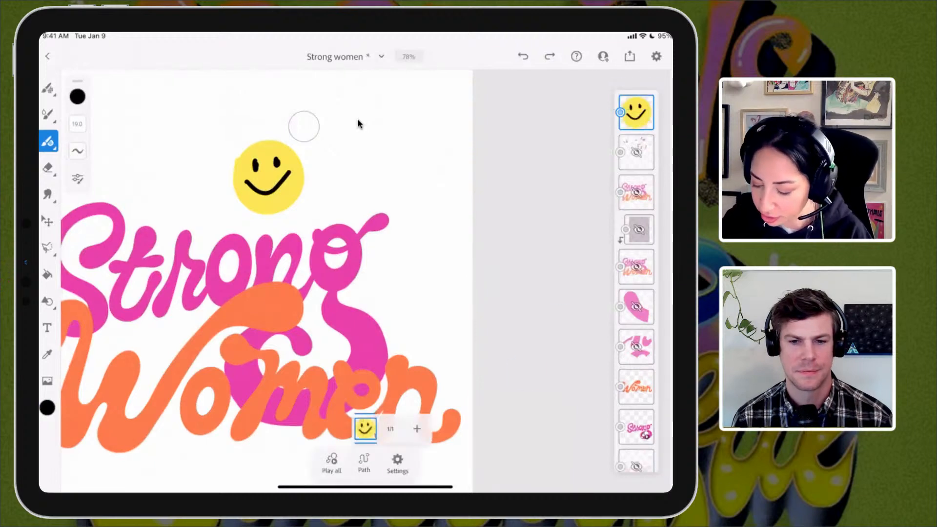
left_click(364, 460)
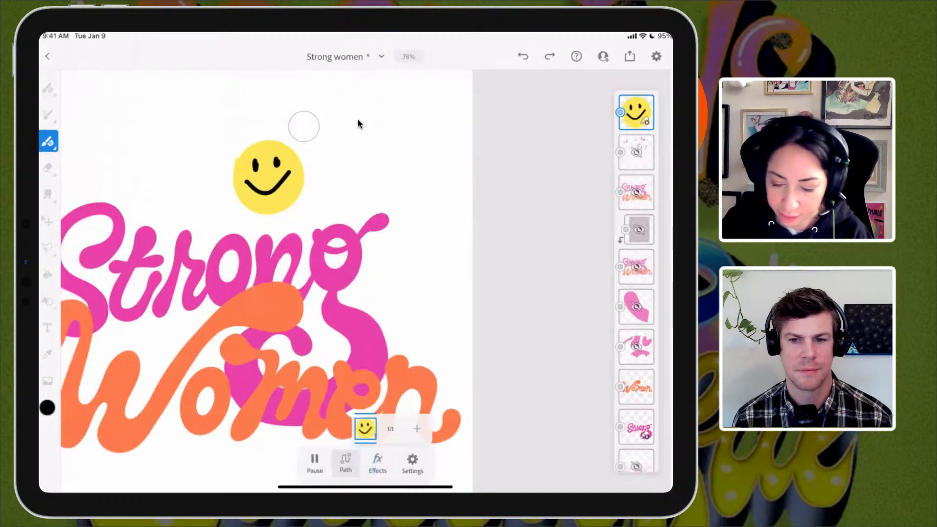
scroll(375, 215, "down", 3)
mouse_move(263, 191)
left_mouse_down()
mouse_move(240, 135)
mouse_move(300, 98)
mouse_move(355, 109)
mouse_move(401, 145)
mouse_move(386, 200)
left_mouse_up()
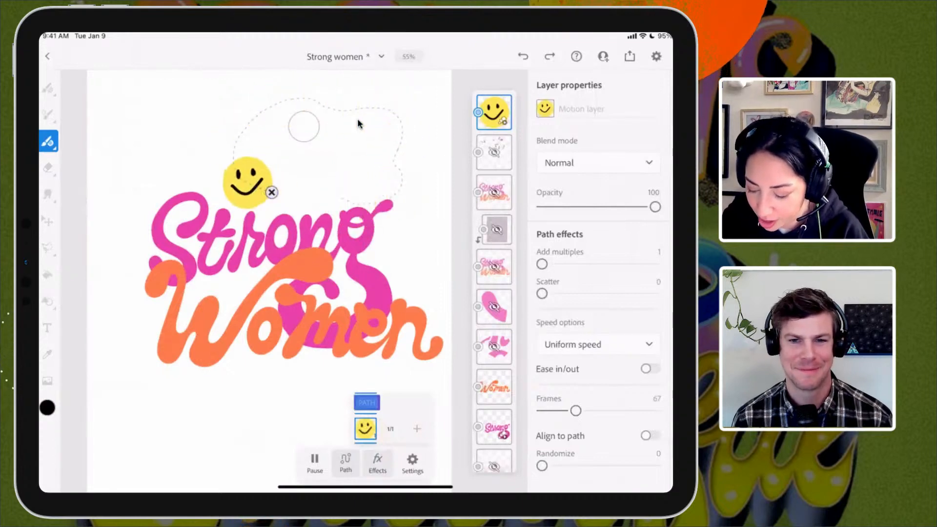
Step: Set the smiley's path effects to 85 frames and a randomize value of 47, and raise its multiples and scatter
mouse_move(575, 410)
left_mouse_down()
mouse_move(647, 411)
mouse_move(556, 410)
mouse_move(586, 411)
left_mouse_up()
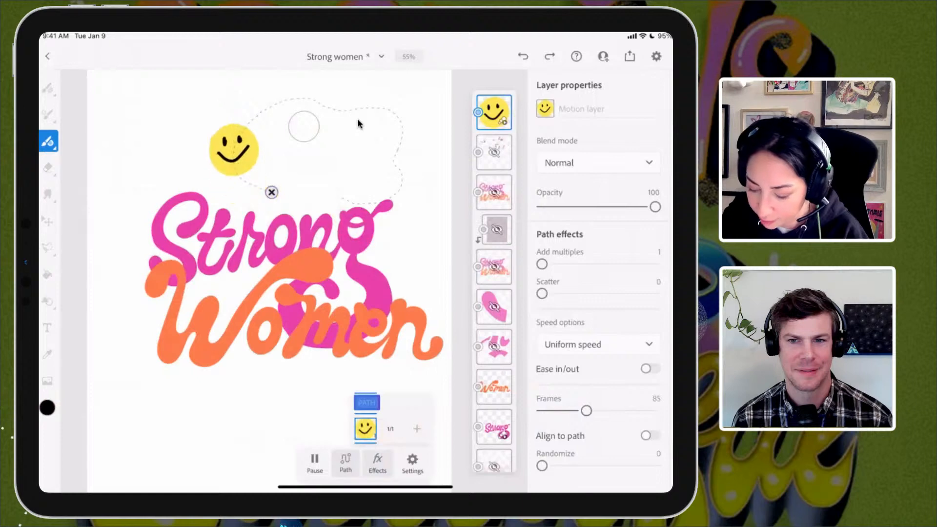
left_click_drag(541, 466, 595, 466)
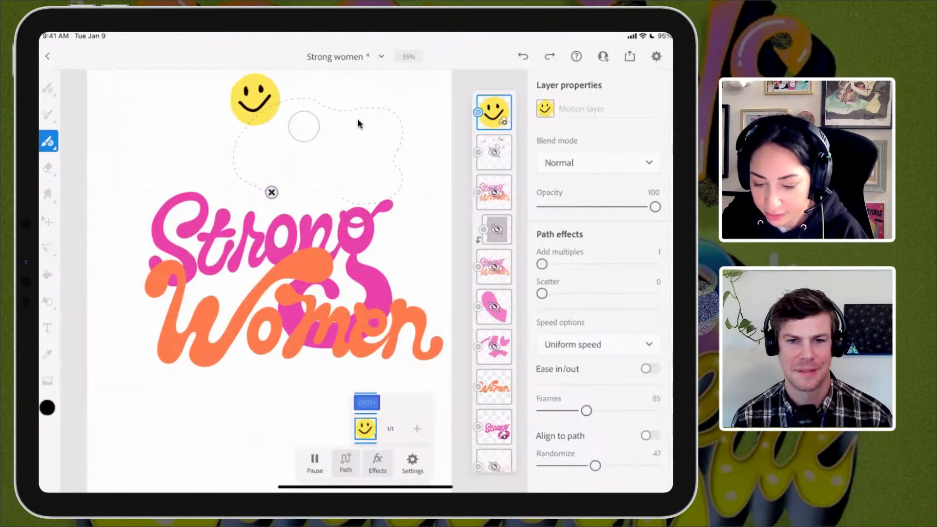
left_click_drag(542, 264, 585, 264)
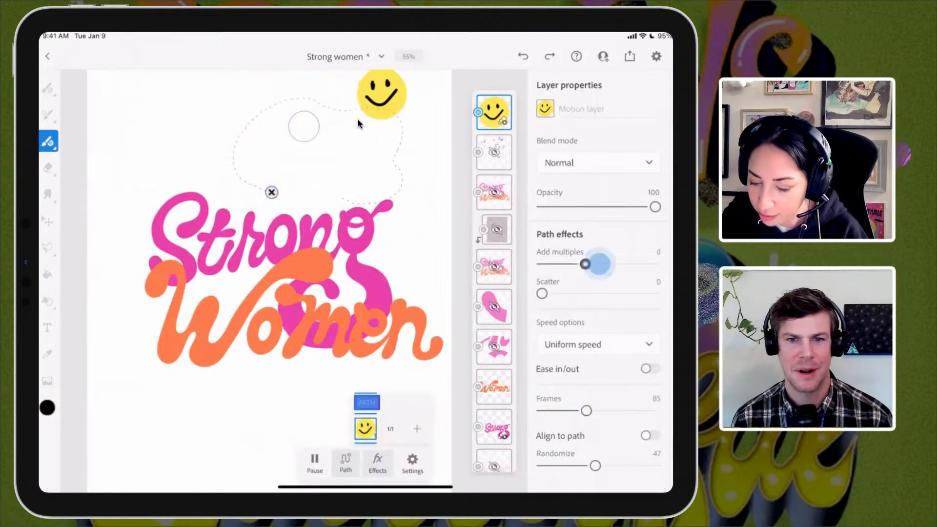
left_click_drag(541, 294, 592, 293)
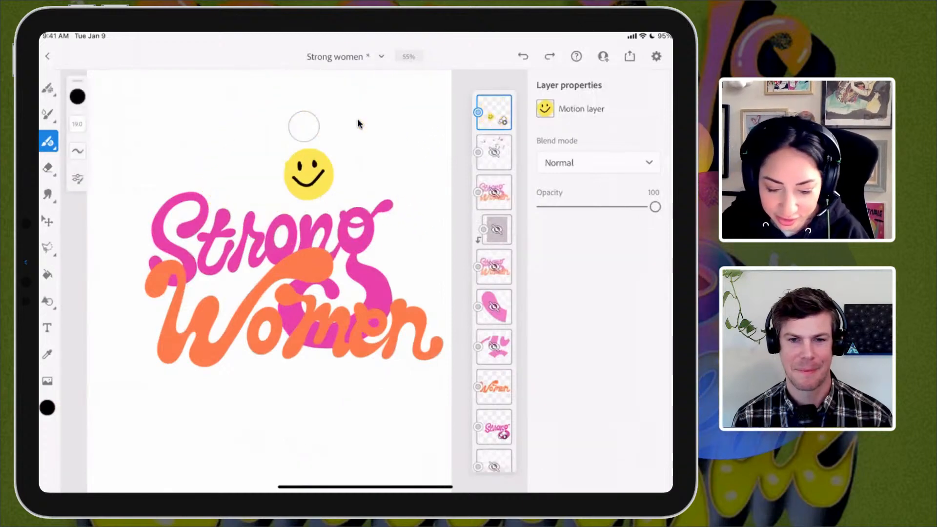
Step: Delete the smiley motion layer together with its motion, and switch to the Strong women document in Adobe Illustrator
left_click(494, 112)
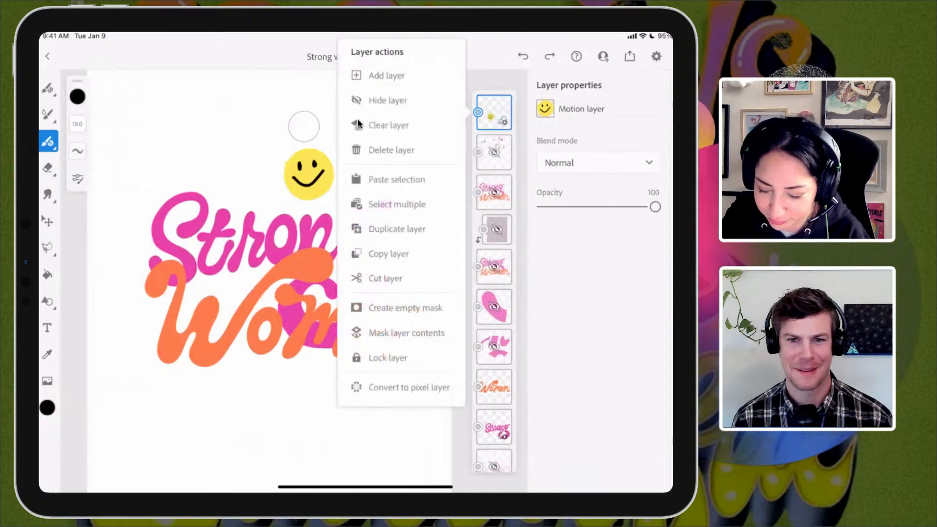
left_click(418, 151)
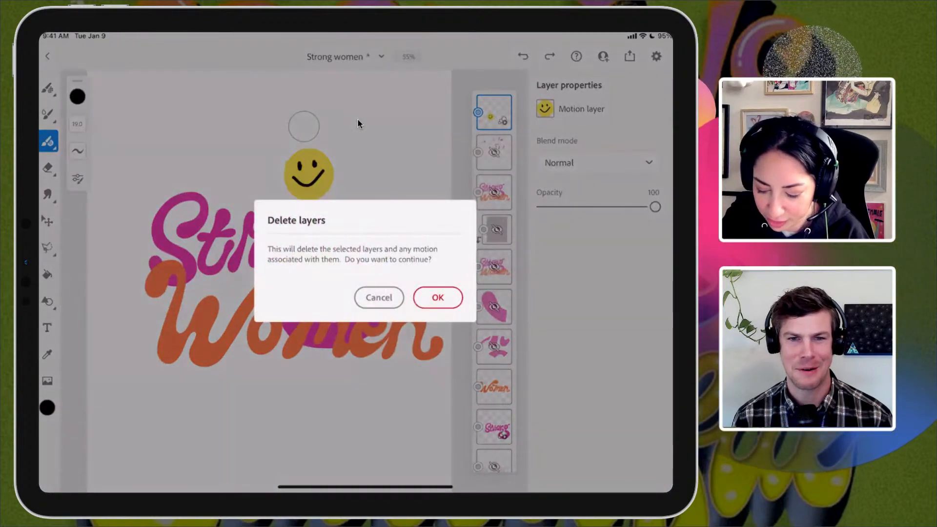
left_click(438, 298)
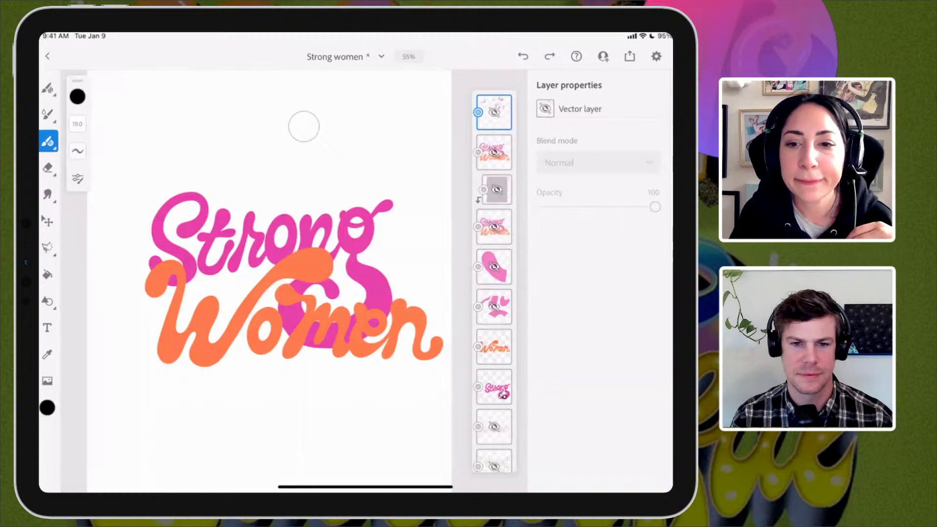
left_click(409, 475)
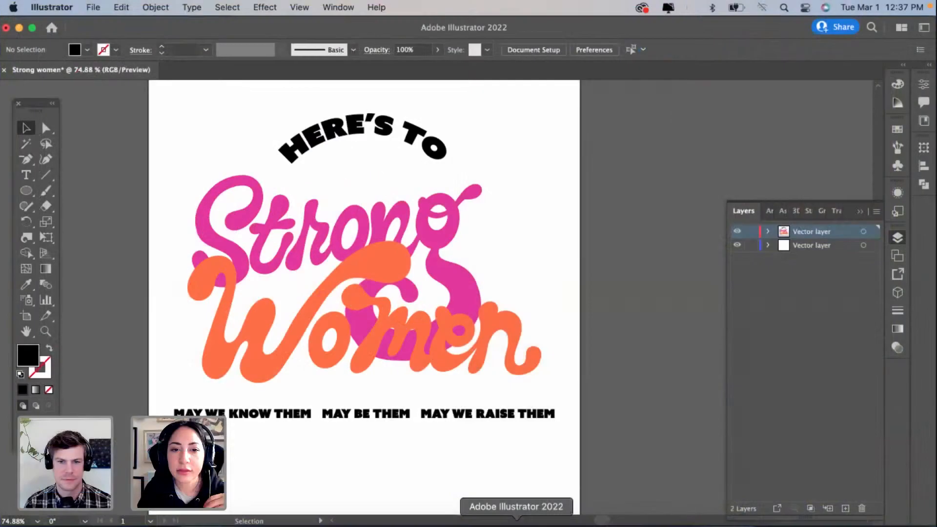
scroll(586, 399, "left", 1)
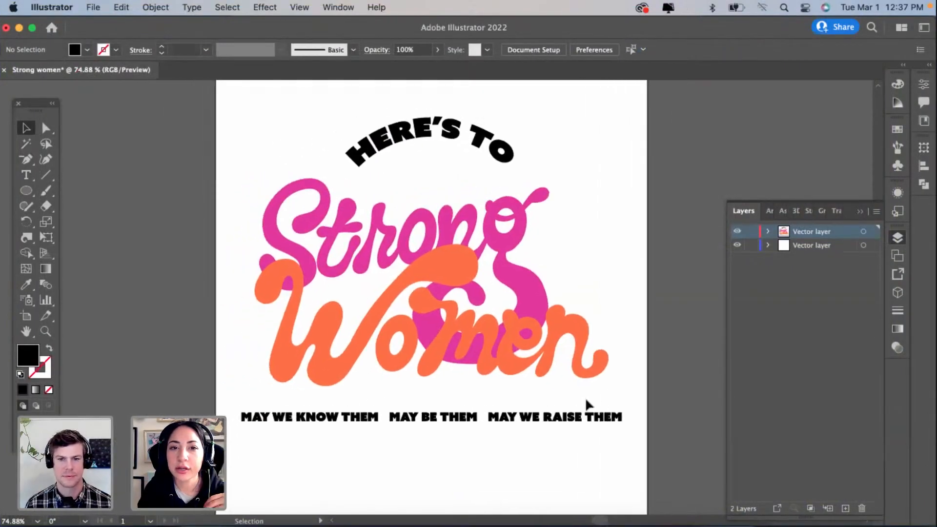
scroll(586, 399, "up", 3)
scroll(586, 399, "down", 4)
scroll(587, 399, "left", 1)
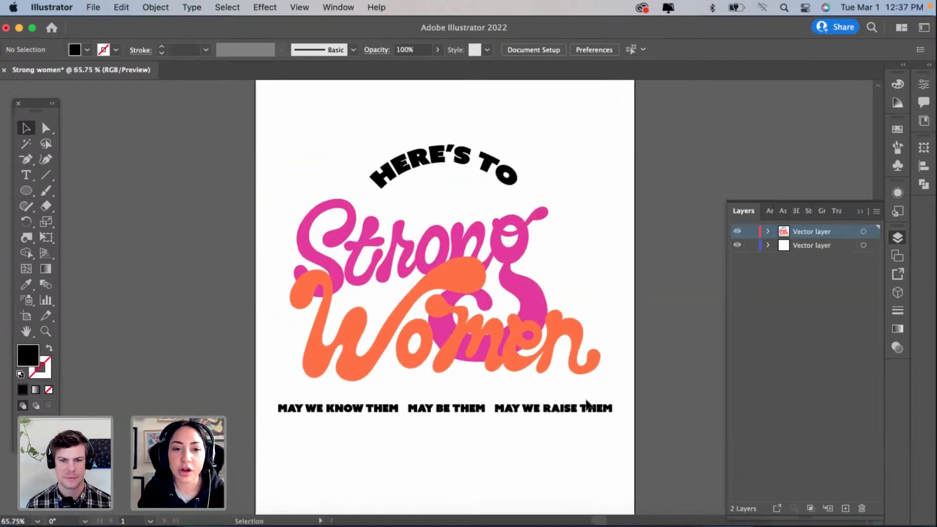
scroll(453, 473, "up", 2)
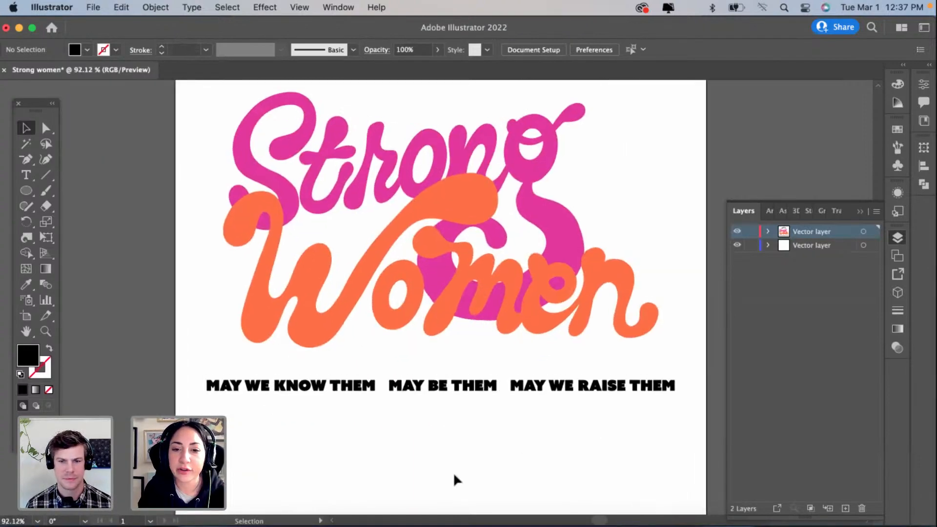
scroll(453, 473, "up", 2)
scroll(453, 475, "down", 2)
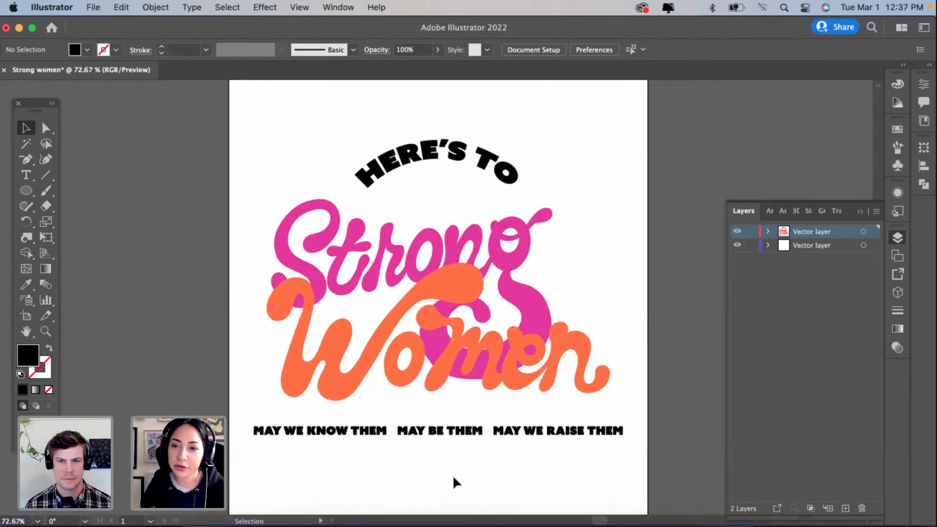
Step: Ungroup the Strong Women lettering and select the orange Women word separately
left_click(414, 291)
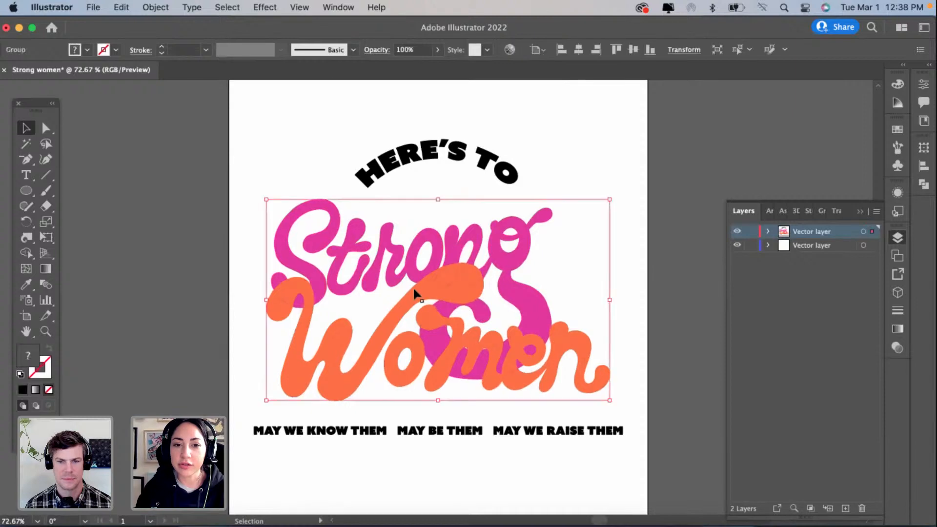
scroll(414, 291, "up", 5)
scroll(414, 290, "down", 5)
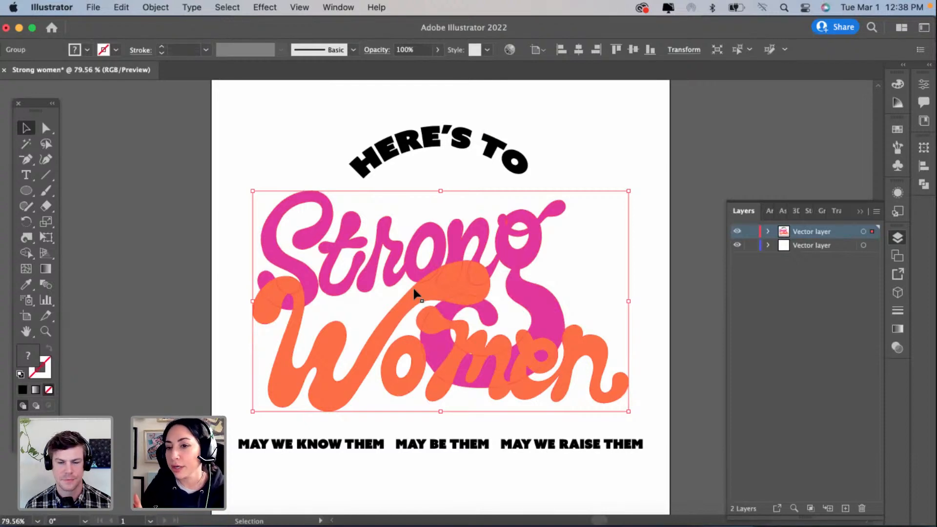
right_click(414, 290)
left_click(439, 397)
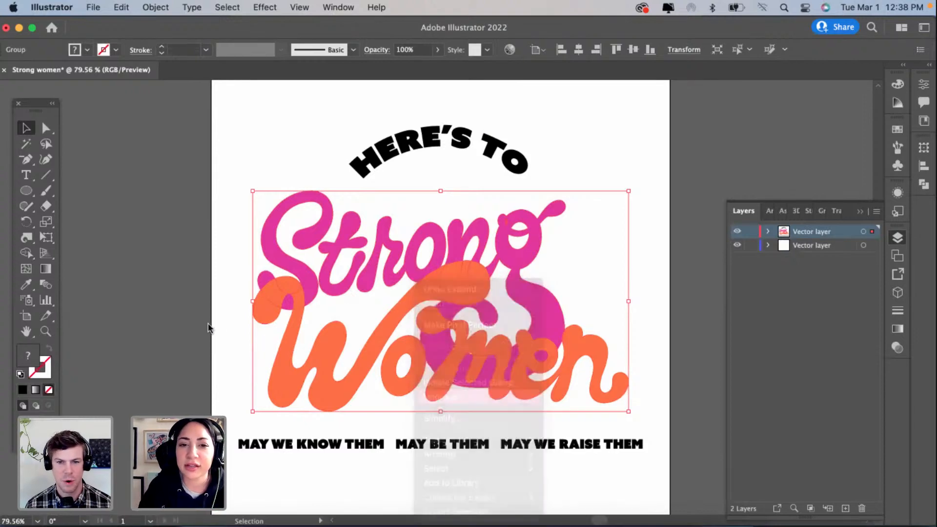
left_click(239, 318)
left_click(434, 295)
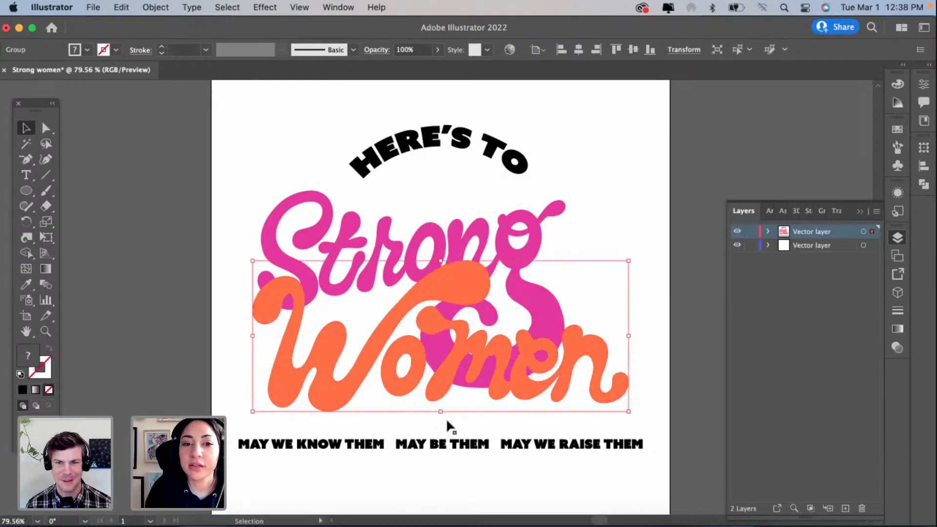
Step: Isolate the tagline group, group and copy the letters of WE in MAY WE KNOW THEM, and leave isolation
double_click(431, 447)
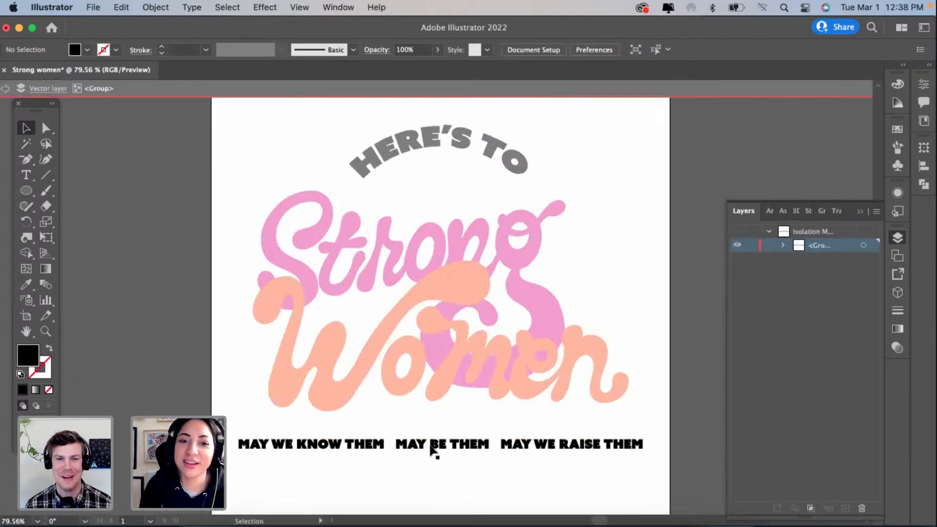
double_click(449, 472)
left_click(454, 446)
scroll(454, 445, "up", 2)
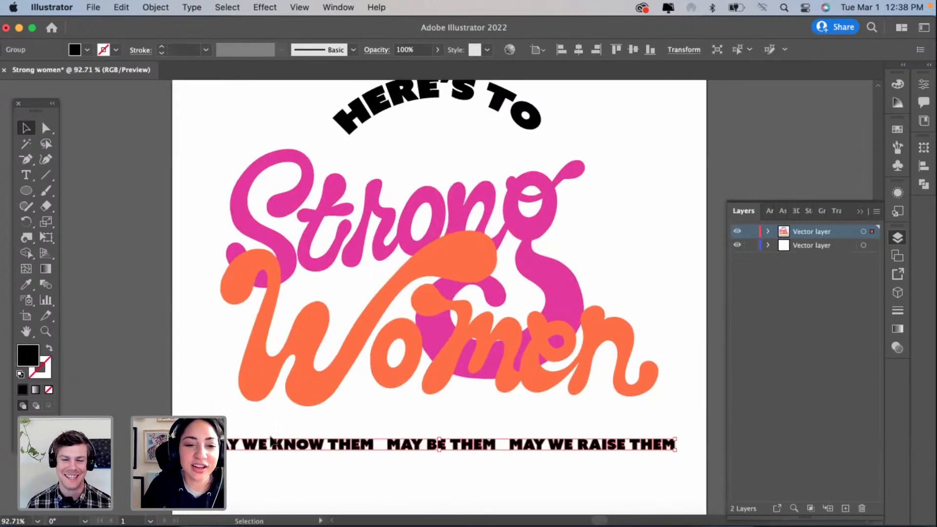
double_click(260, 446)
mouse_move(262, 445)
left_mouse_down()
mouse_move(240, 431)
mouse_move(263, 445)
left_mouse_up()
scroll(252, 442, "up", 5)
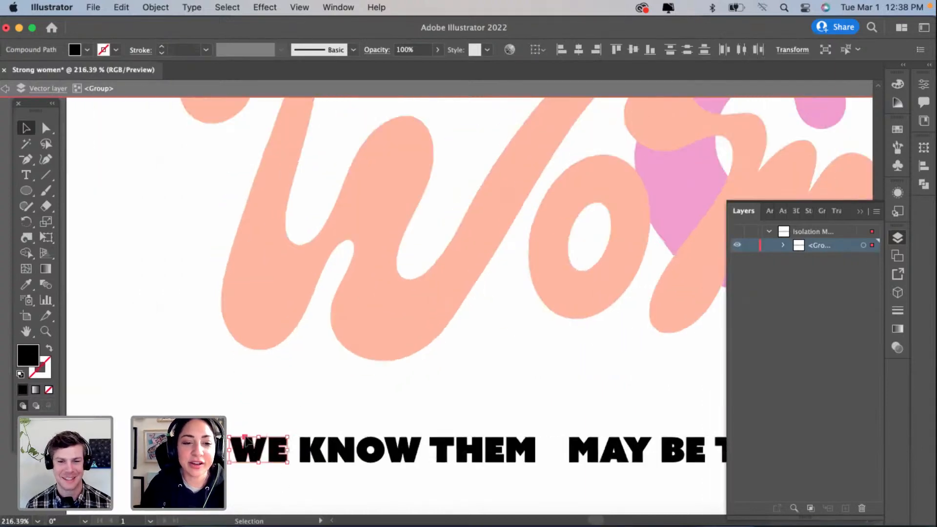
left_click(246, 441)
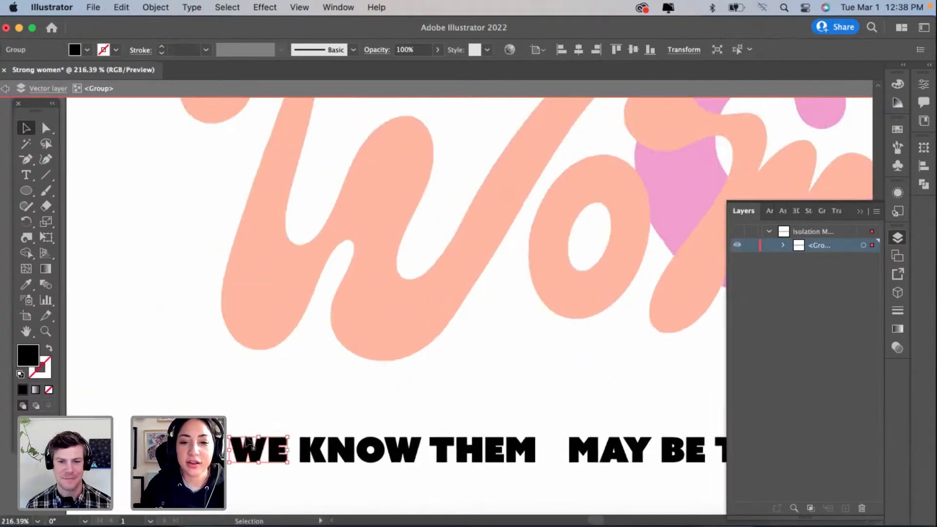
scroll(247, 441, "down", 3)
double_click(363, 444)
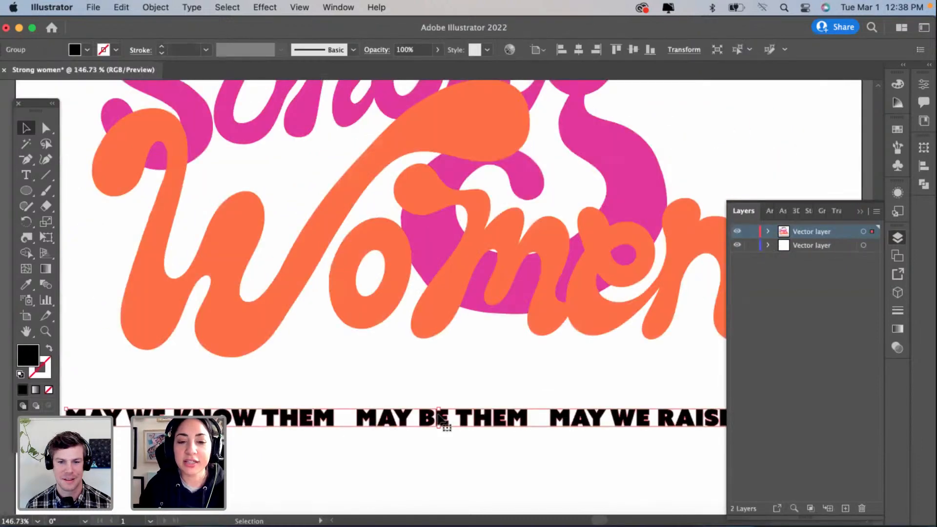
Step: Isolate the tagline group again and shift BE THEM and MAY WE RAISE THEM rightward to make room after the second MAY
scroll(429, 417, "down", 3)
double_click(412, 409)
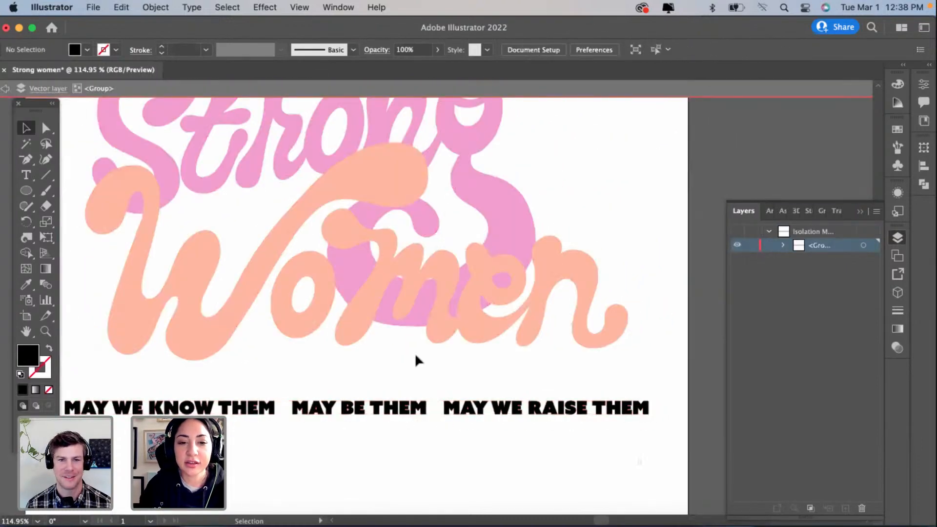
left_click_drag(416, 357, 336, 365)
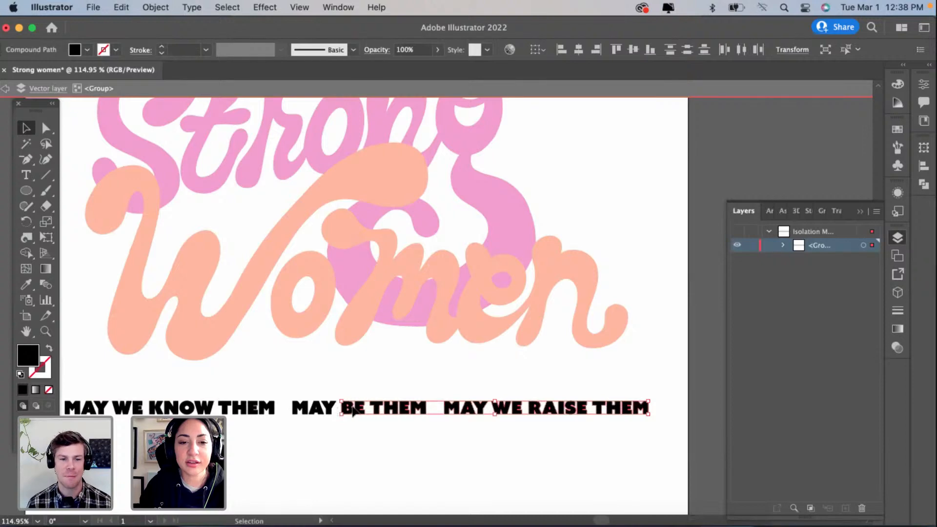
left_click_drag(353, 410, 383, 411)
Step: Place the copied WE after the second MAY and move the words following it further right to clear the overlap
left_click_drag(429, 305, 355, 411)
left_click_drag(706, 441, 382, 386)
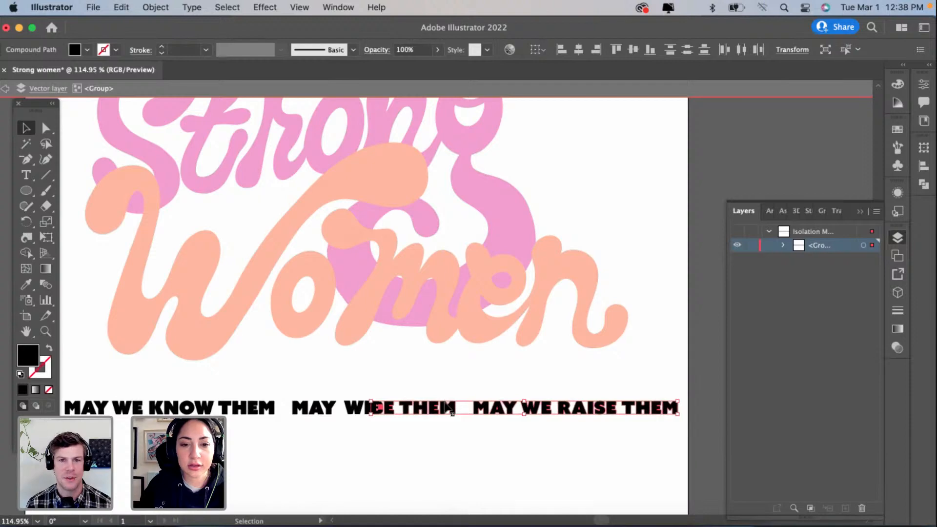
left_click_drag(448, 408, 462, 408)
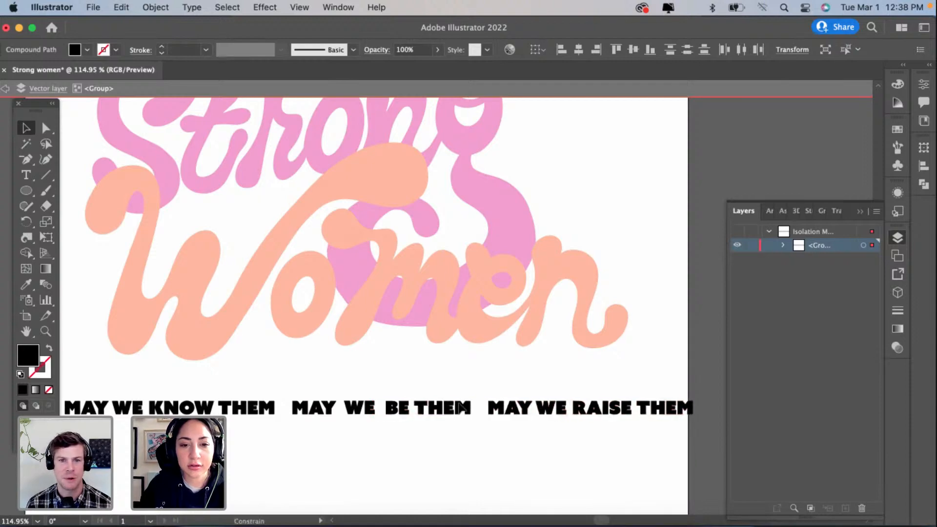
Step: Nudge WE and the words after it slightly leftward to even out the spacing, and leave the tagline's isolation
left_click(362, 410)
key("Left")
key("Left")
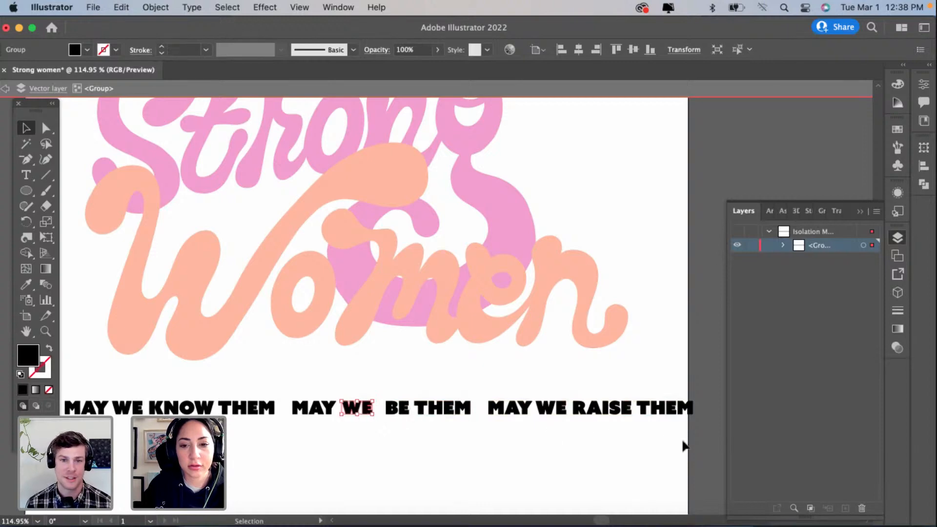
left_click_drag(691, 446, 386, 377)
key("Left")
key("Left")
key("Left")
key("Left")
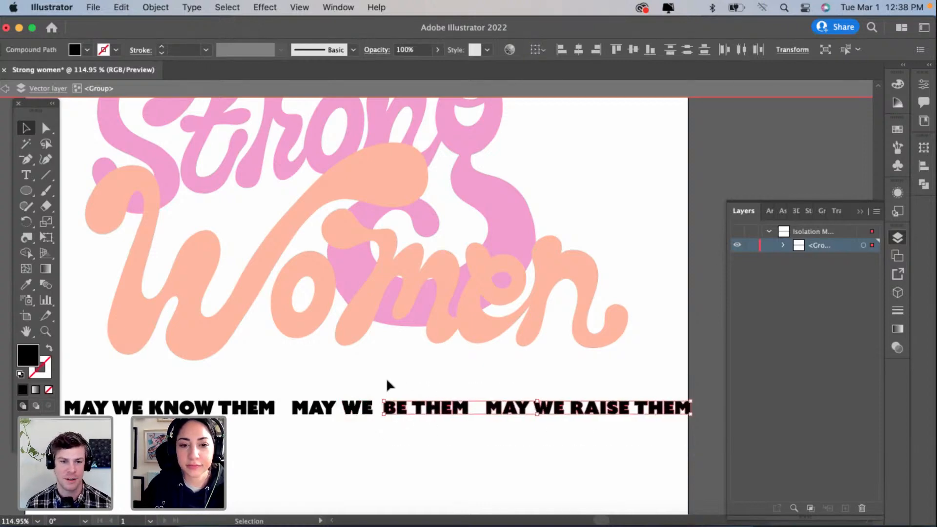
double_click(417, 449)
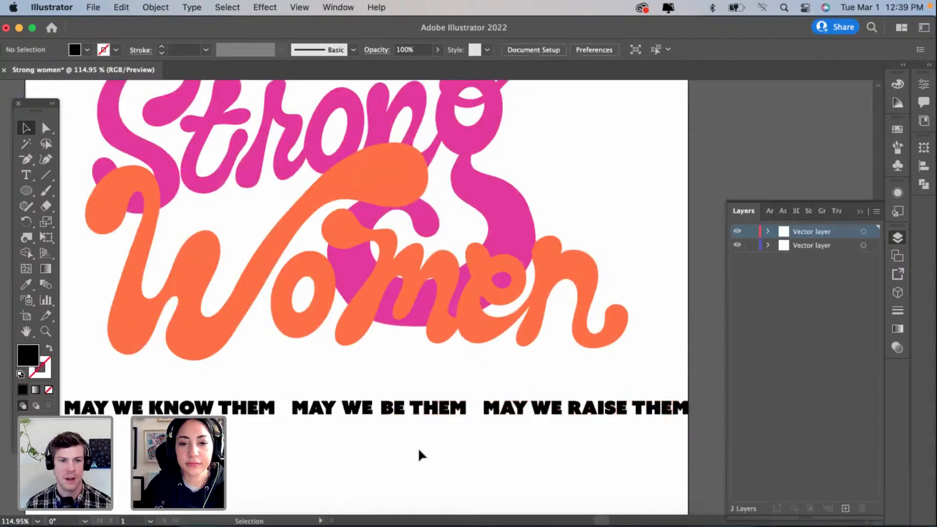
Step: Center the tagline group horizontally on the artboard and deselect it
scroll(418, 447, "down", 3)
left_click(404, 431)
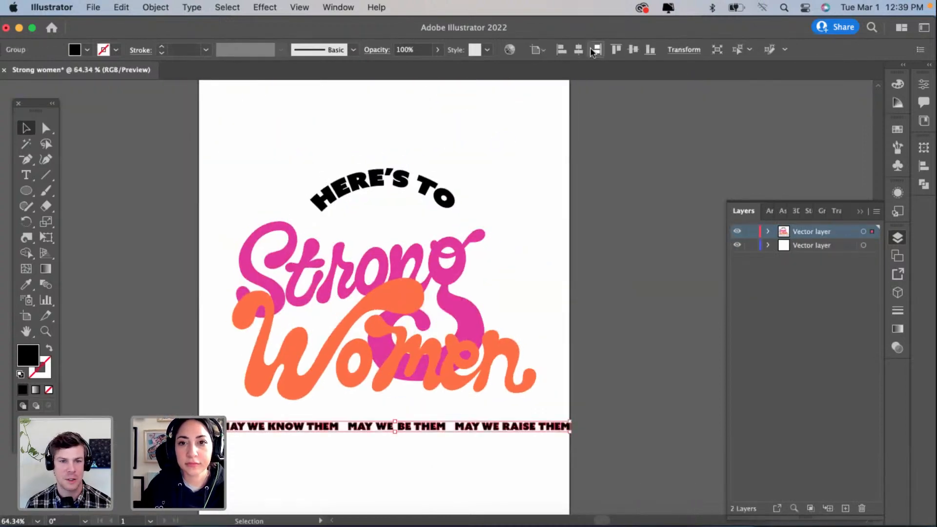
left_click(586, 50)
left_click(638, 224)
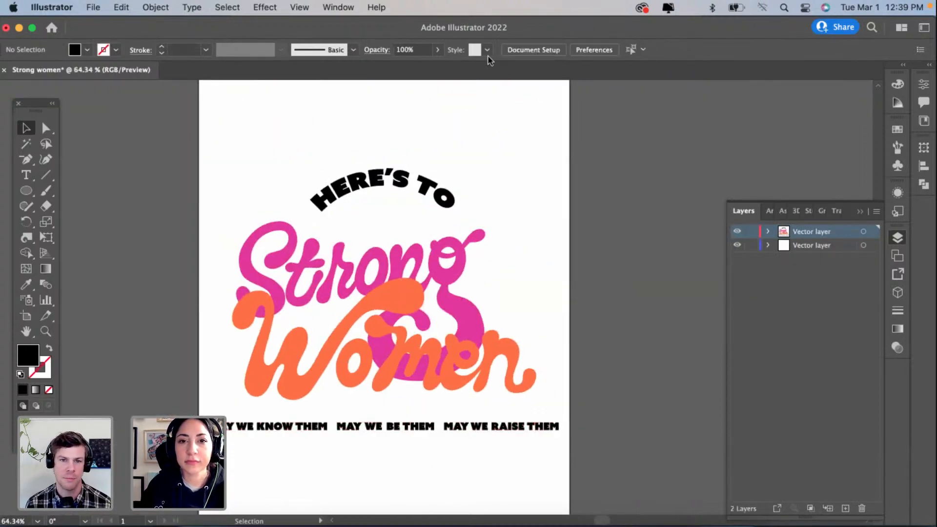
Step: Move the Illustrator window down slightly to uncover the browser tab behind it
scroll(652, 208, "left", 3)
scroll(652, 208, "down", 2)
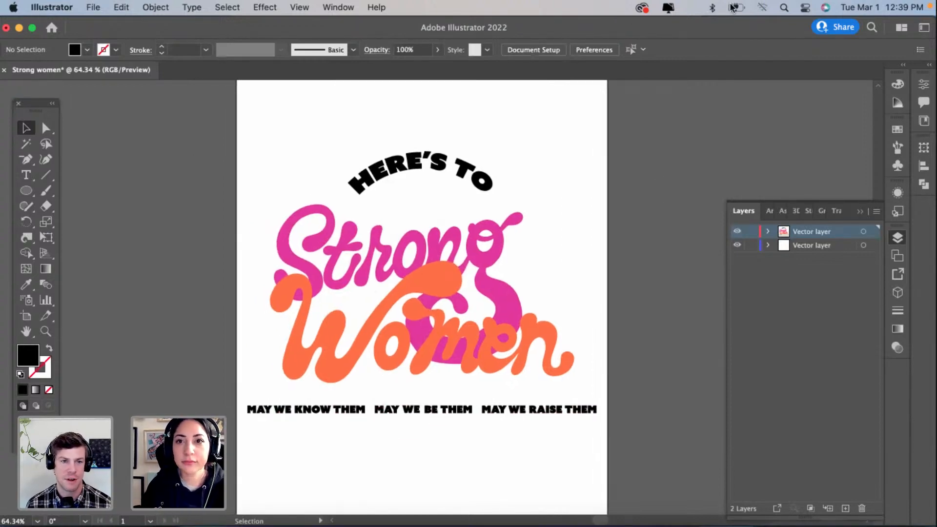
left_click_drag(766, 25, 765, 60)
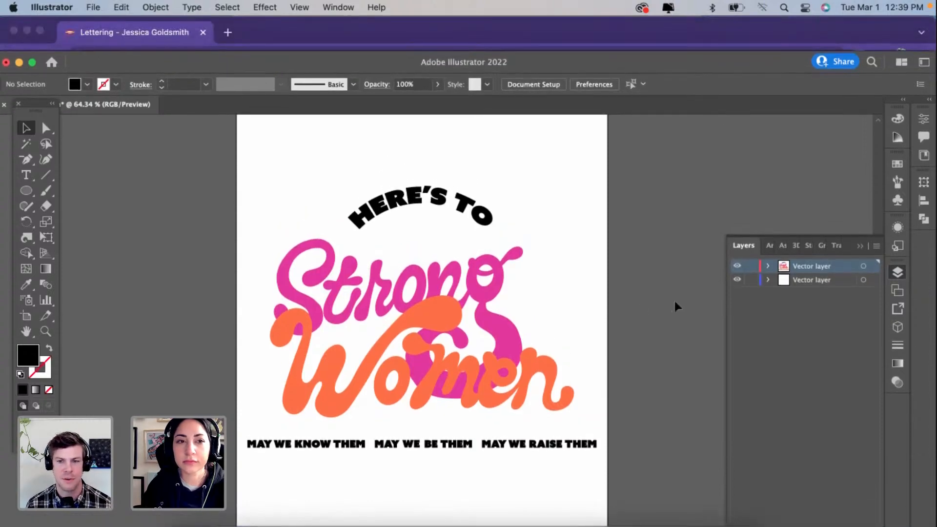
scroll(674, 301, "left", 1)
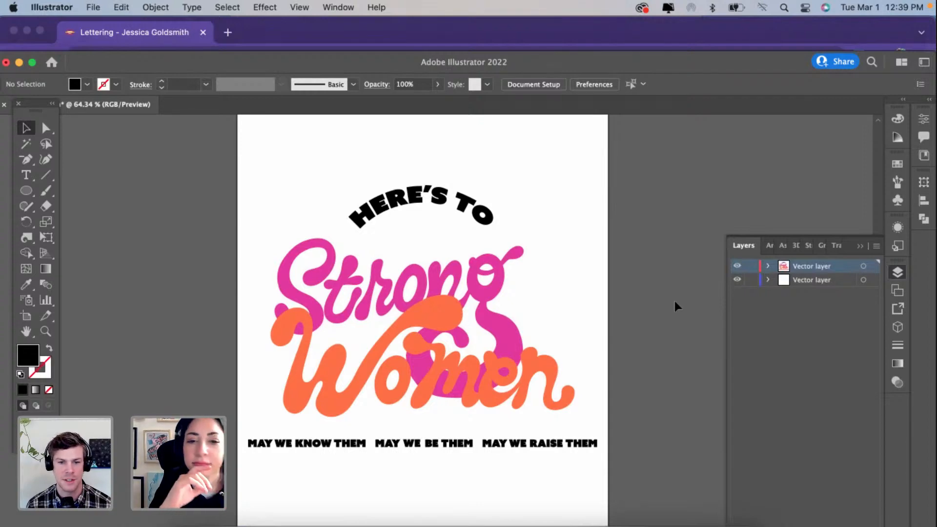
scroll(548, 314, "left", 2)
scroll(547, 314, "down", 1)
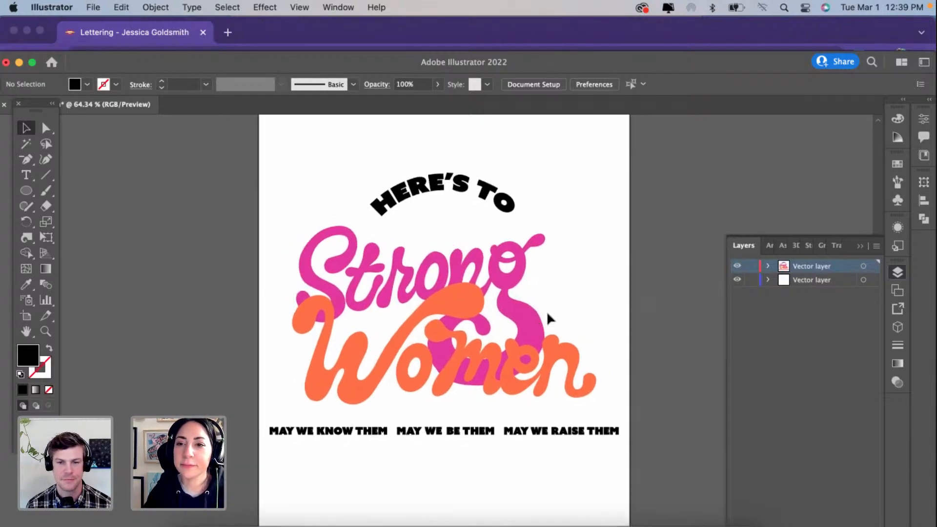
scroll(547, 311, "up", 5)
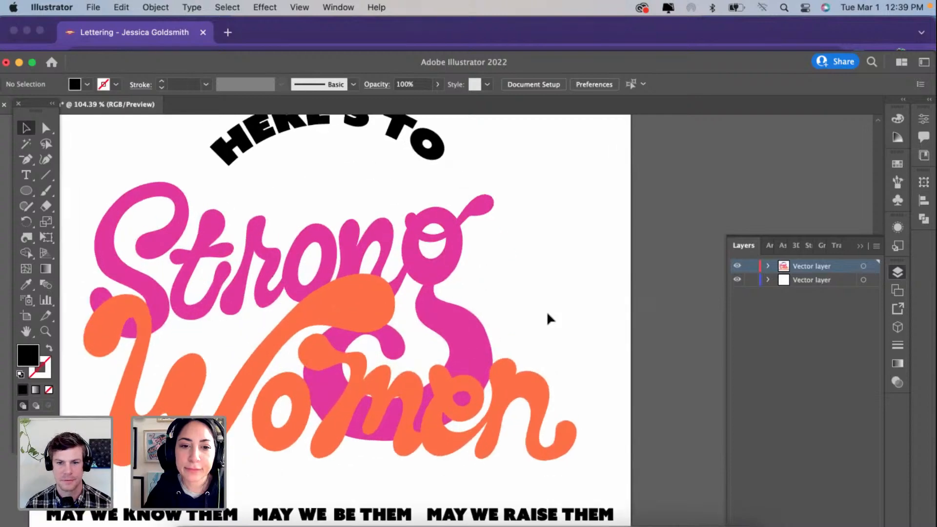
scroll(547, 313, "left", 2)
scroll(546, 313, "up", 1)
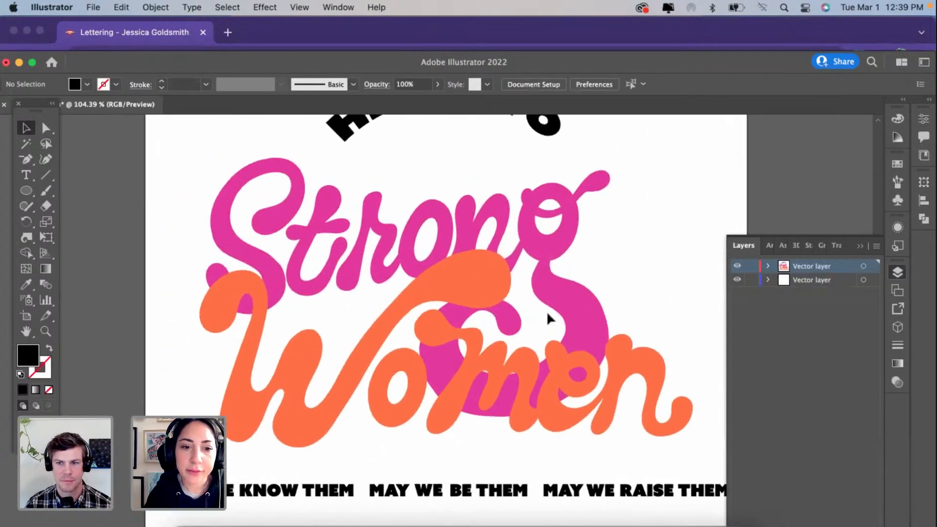
scroll(547, 314, "right", 3)
scroll(547, 314, "down", 1)
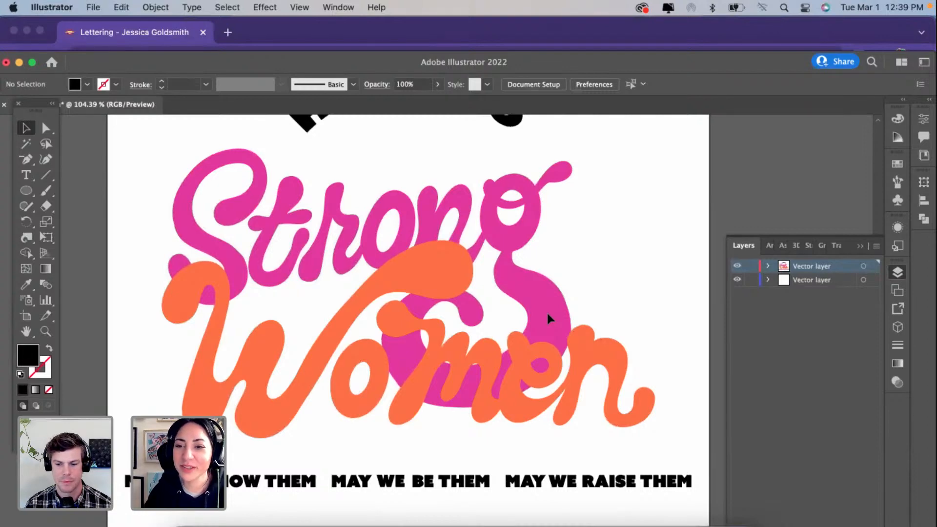
Step: Select the pink Strong lettering and show the anchor points of its S path with the Curvature tool
scroll(546, 313, "down", 3)
left_click(377, 258)
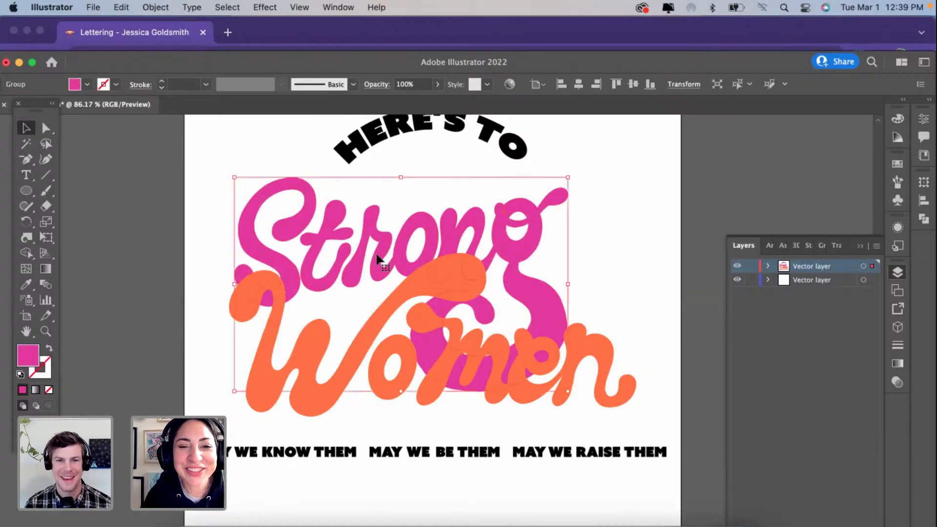
scroll(377, 259, "up", 3)
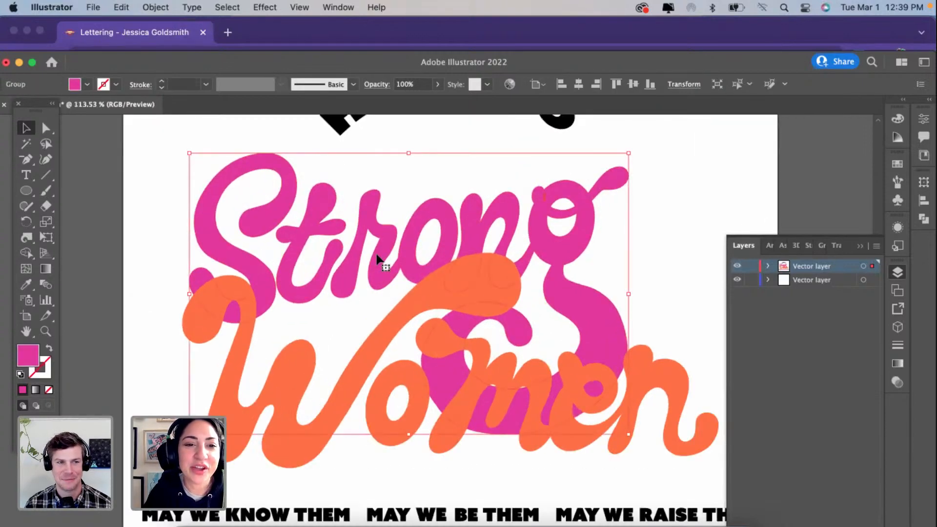
scroll(377, 259, "up", 3)
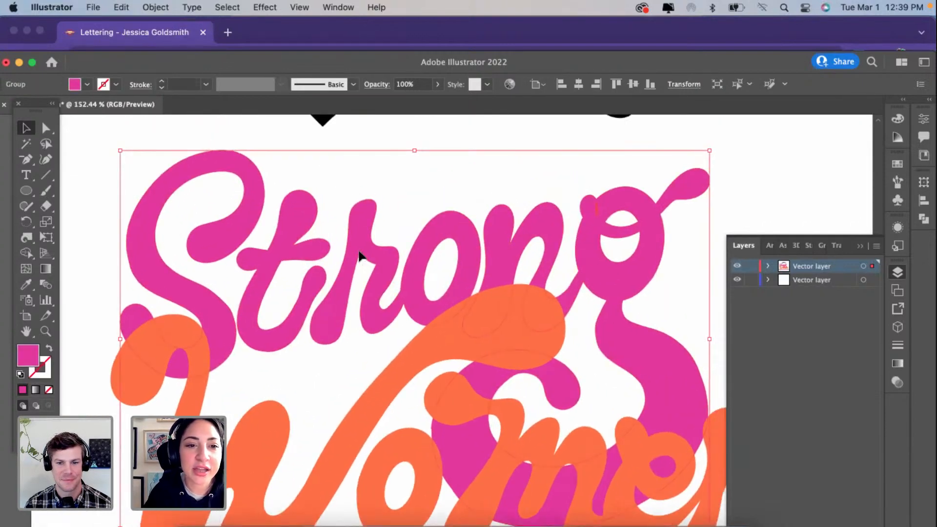
left_click(46, 159)
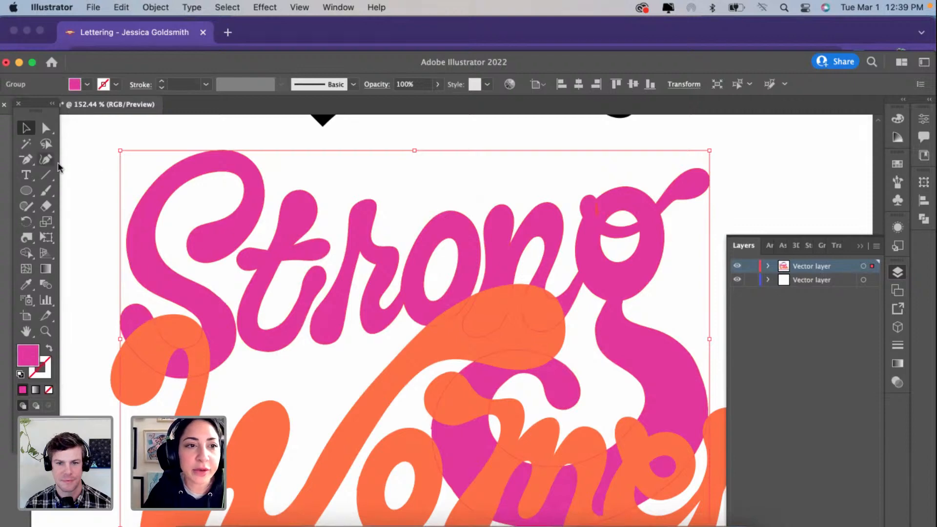
left_click(138, 216, "super")
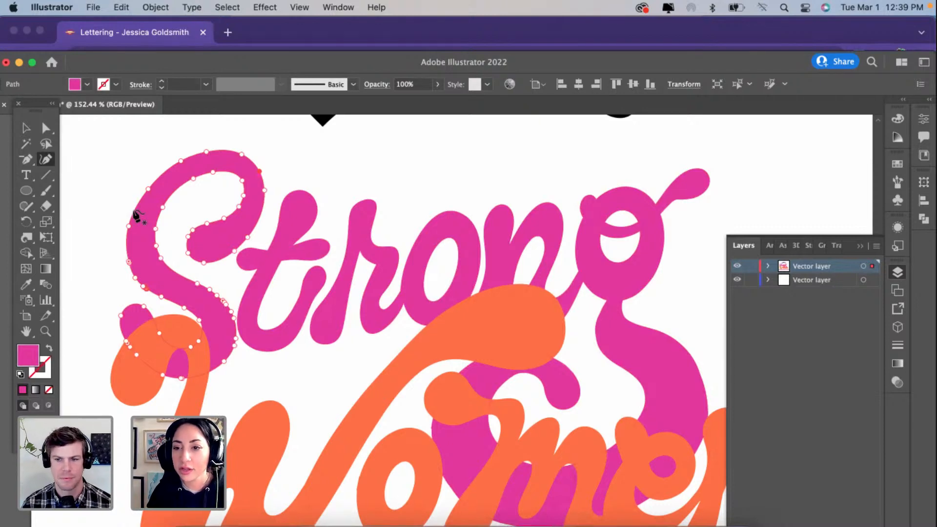
Step: Simplify the S path to reduce the anchor points crowded along its lower outer curve
scroll(134, 210, "up", 5)
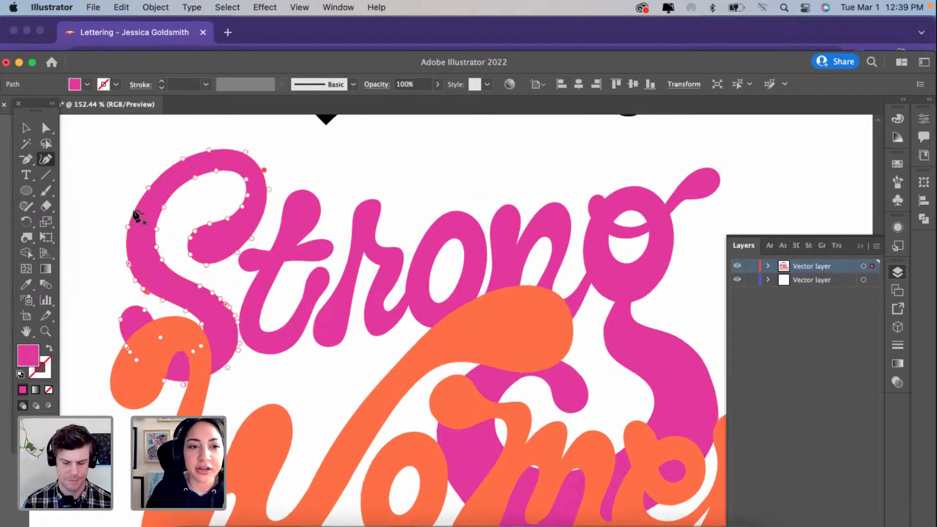
scroll(122, 292, "up", 8)
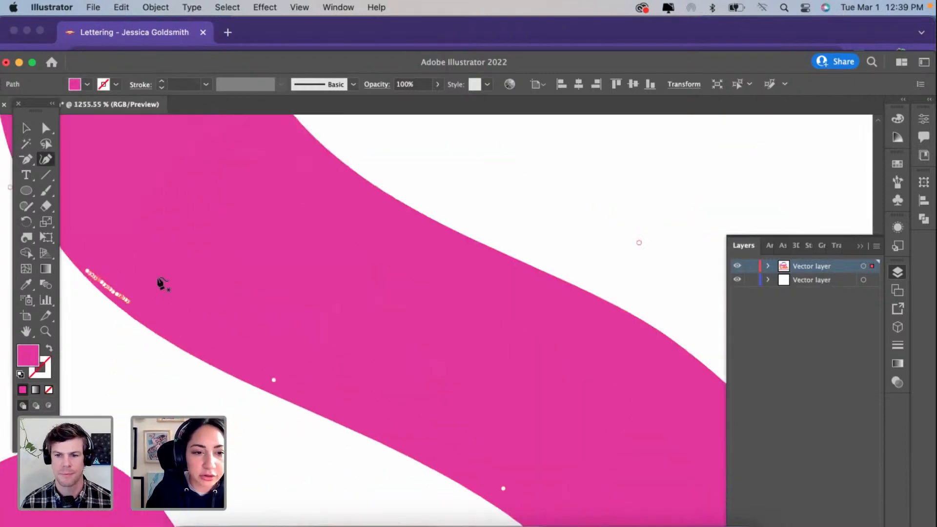
scroll(161, 283, "up", 4)
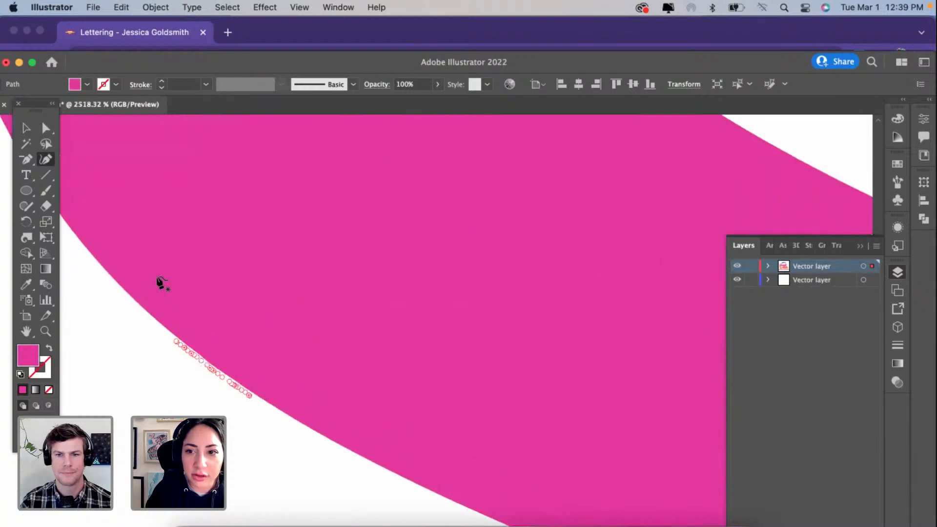
right_click(189, 292)
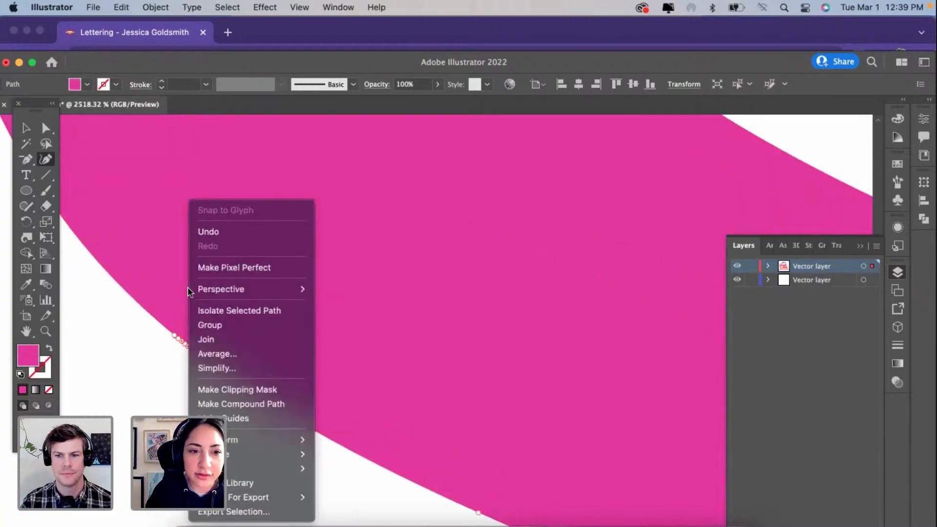
left_click(216, 367)
left_click(215, 373)
Step: Remove a surplus anchor point between the remaining points on the S's lower outer curve
scroll(215, 373, "up", 4)
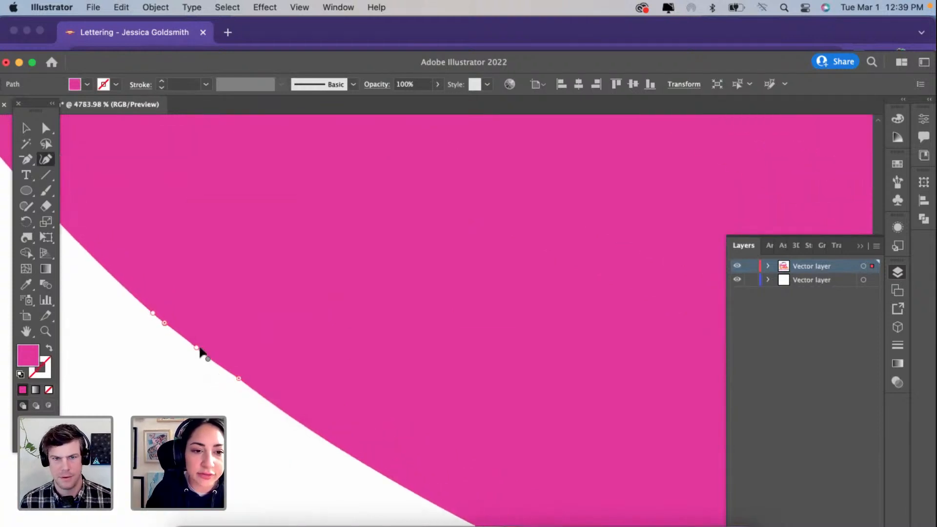
left_click(196, 347)
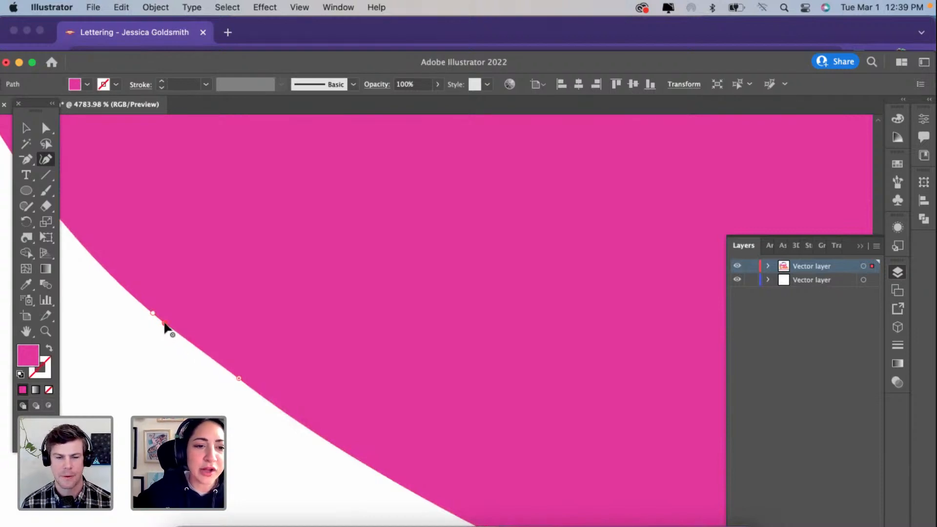
left_click(165, 325)
left_click(154, 315)
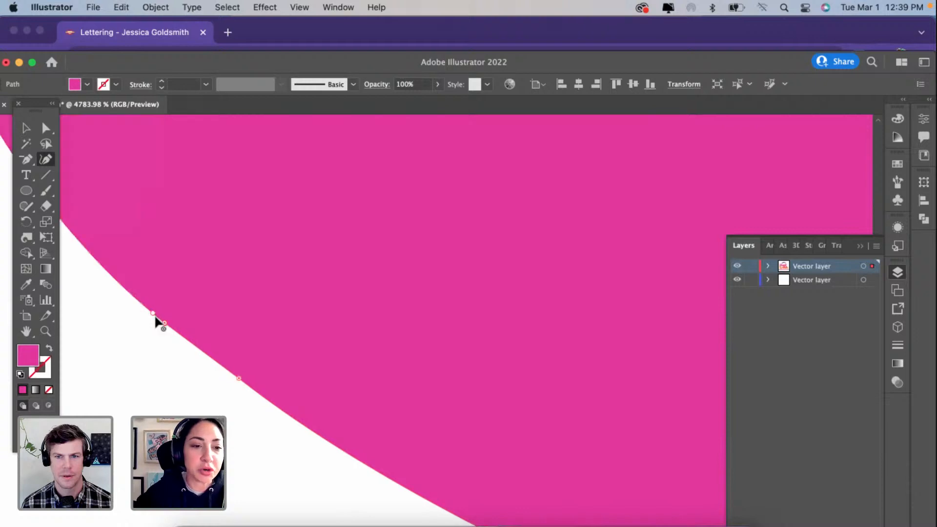
Step: Try to isolate the two nearly overlapping anchor points on the S's lower outer curve, and undo the resulting path changes
scroll(166, 322, "up", 4)
left_click(175, 330)
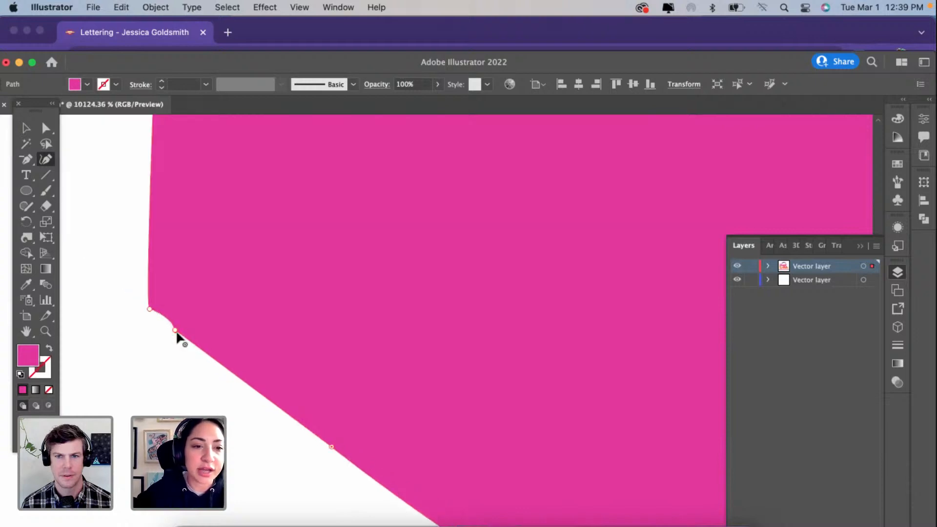
key("super+z")
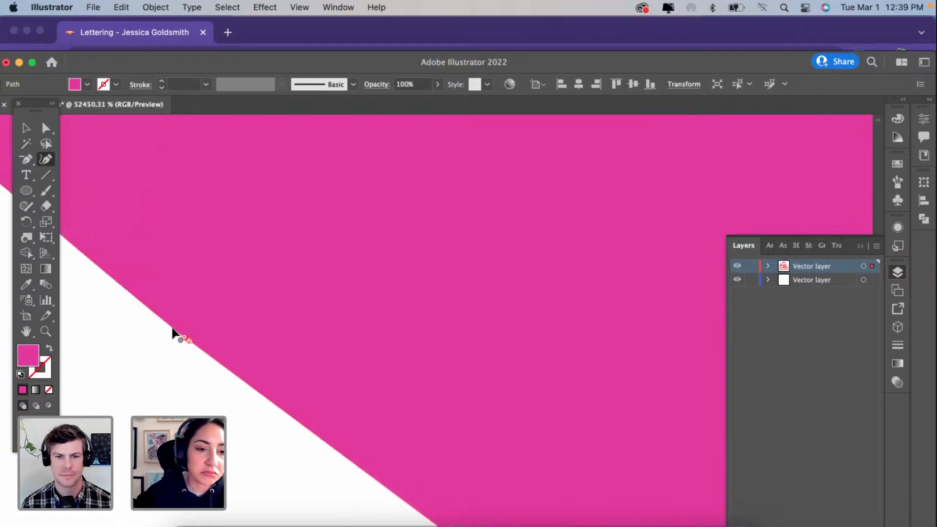
scroll(175, 334, "up", 5)
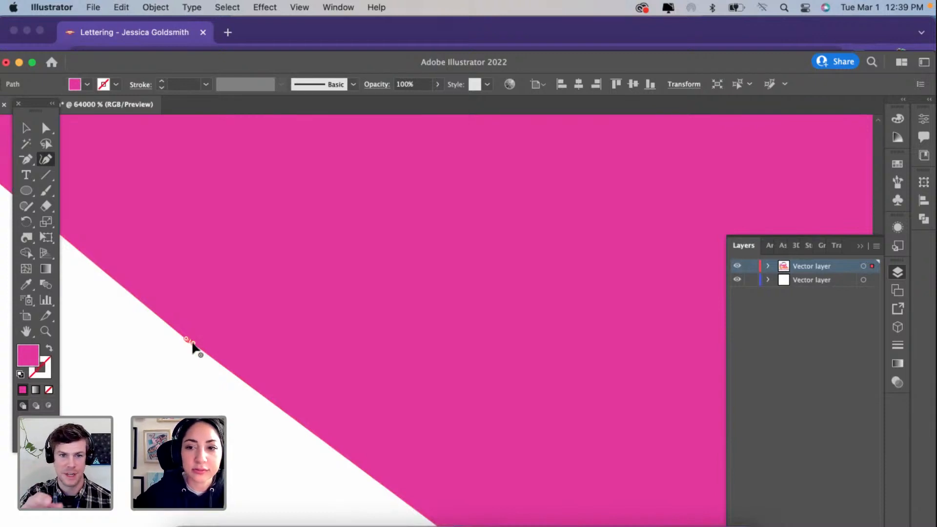
left_click(26, 129)
left_click_drag(141, 307, 239, 398)
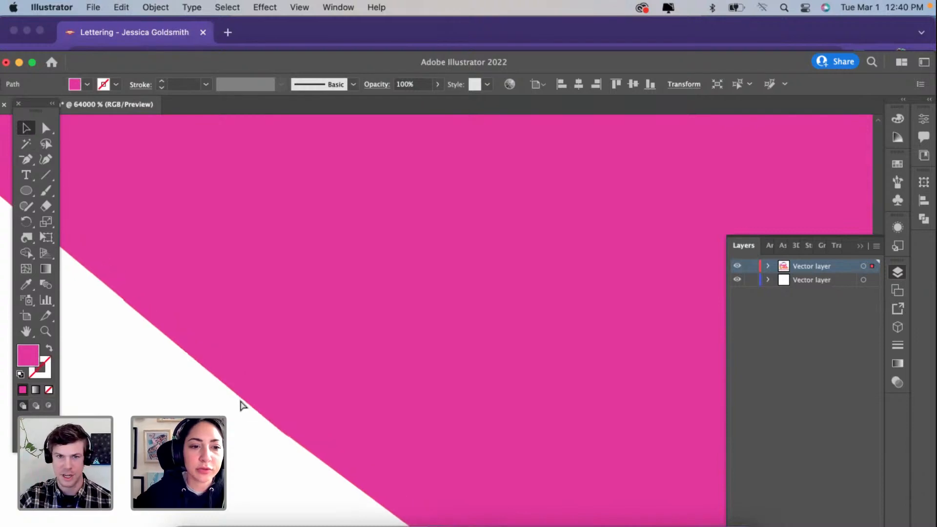
key("super+z")
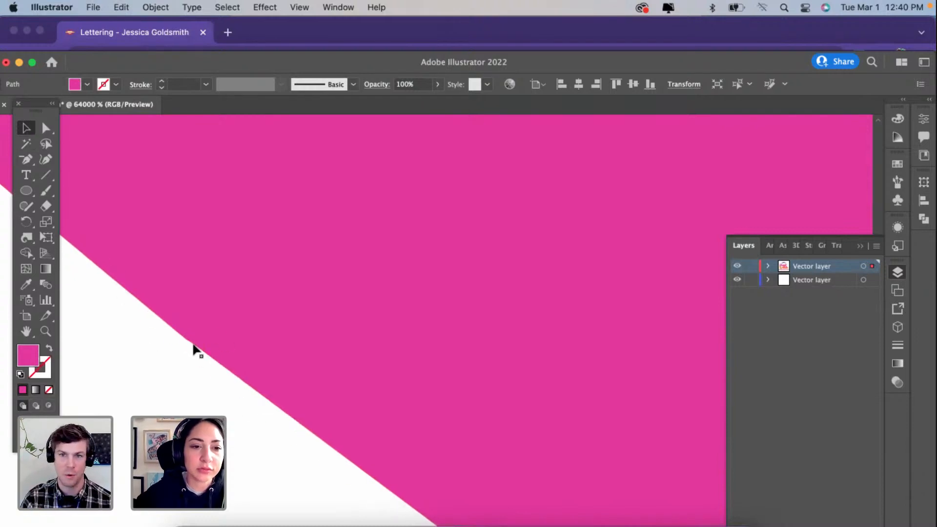
Step: Add a curvature point midway along the S's outer left edge and pull it outward to round the flattened stroke
scroll(193, 350, "down", 5)
scroll(192, 349, "down", 8)
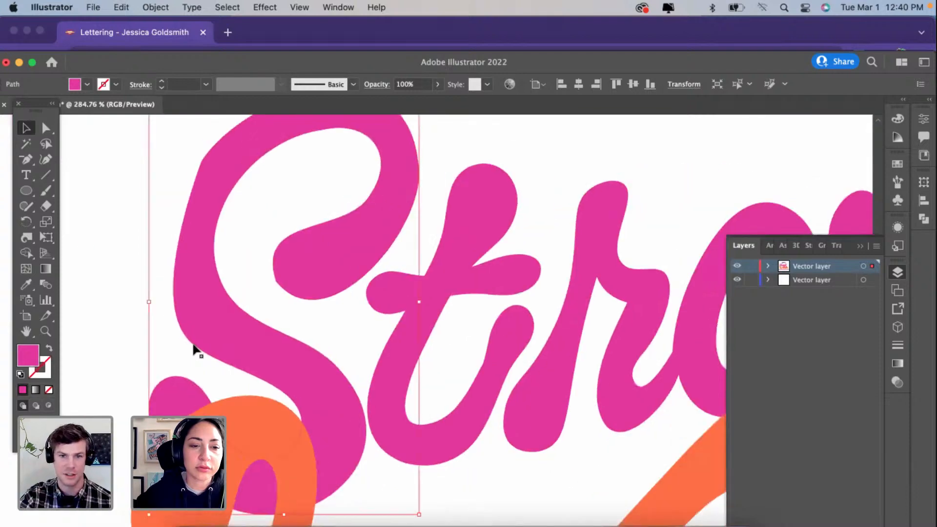
left_click(47, 174)
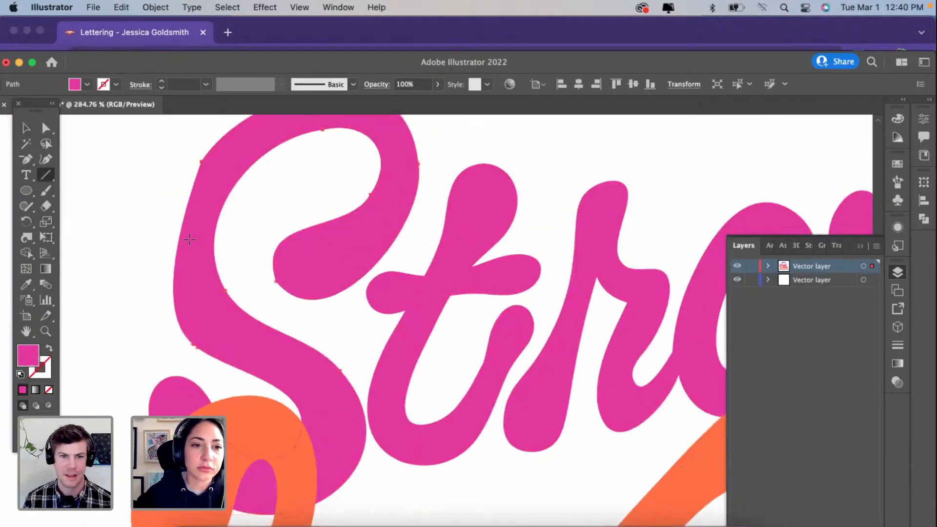
left_click(46, 159)
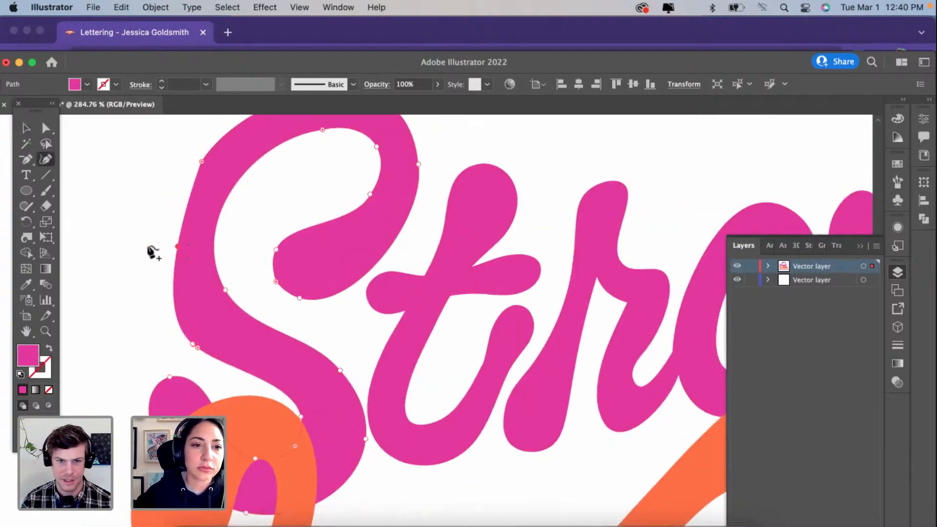
left_click_drag(148, 247, 167, 246)
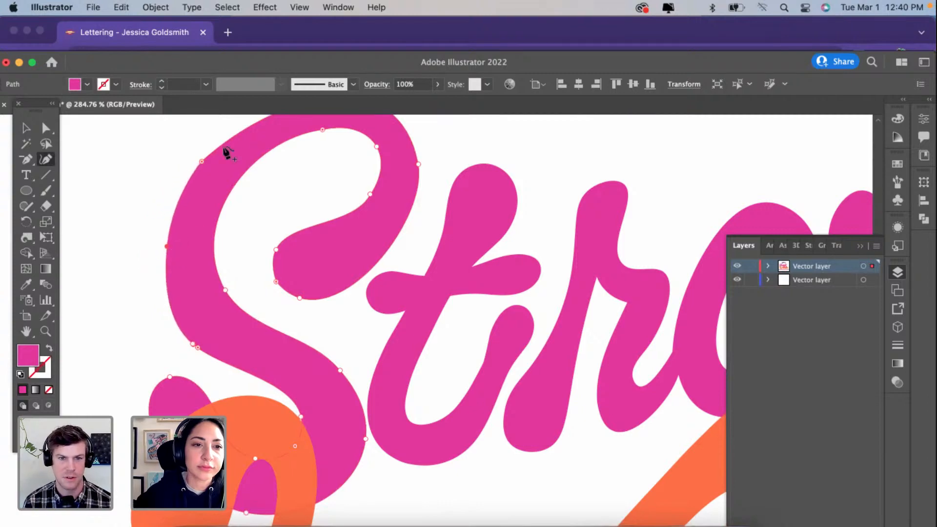
left_click(202, 161)
Step: Examine the leftover anchor points on the S's lower outer curve up close, and clear the selection
scroll(202, 161, "up", 1)
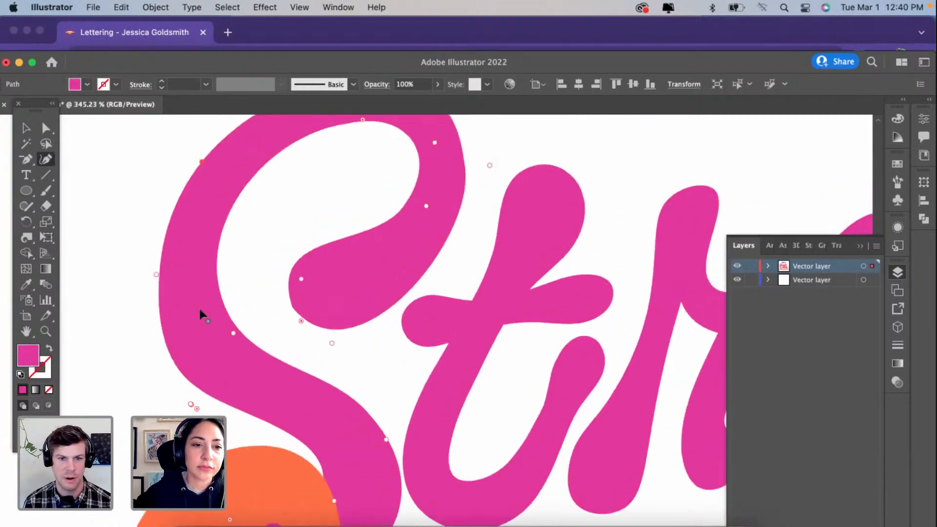
scroll(200, 313, "up", 10)
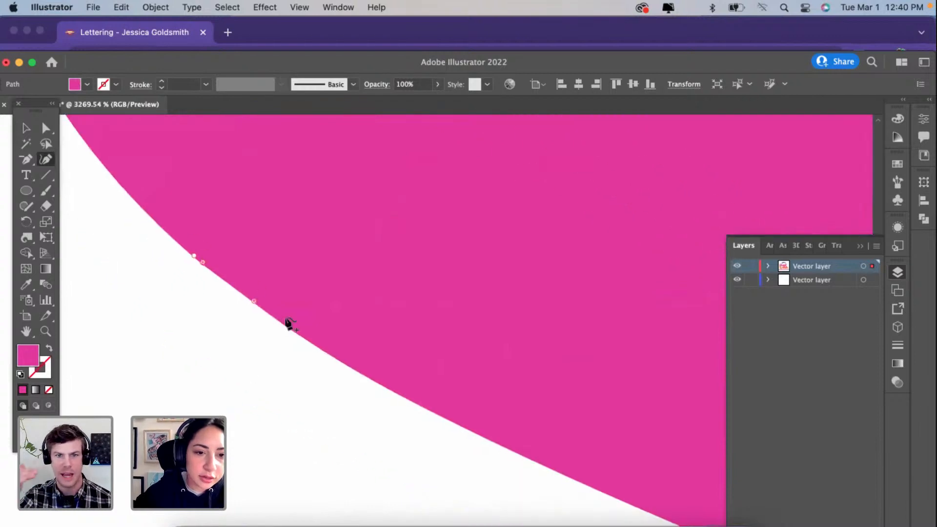
left_click(45, 128)
left_click(205, 267, "alt")
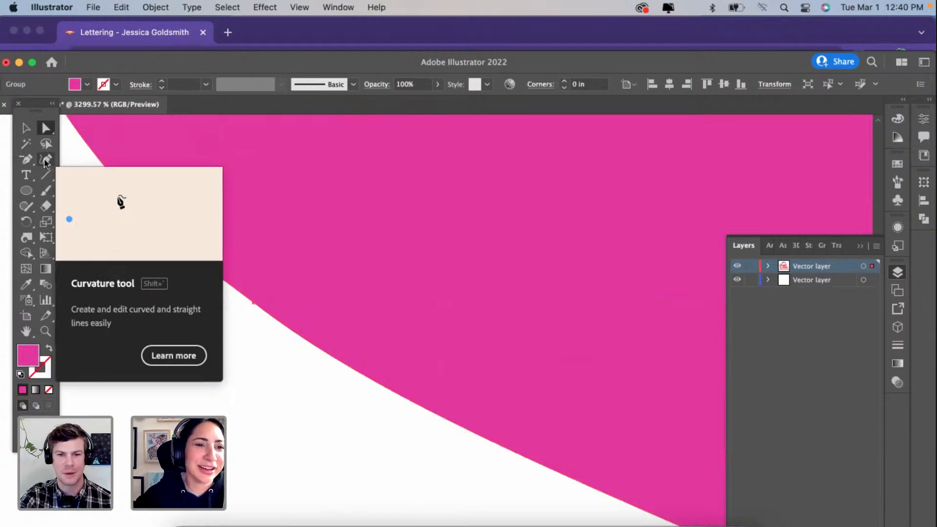
left_click(46, 159)
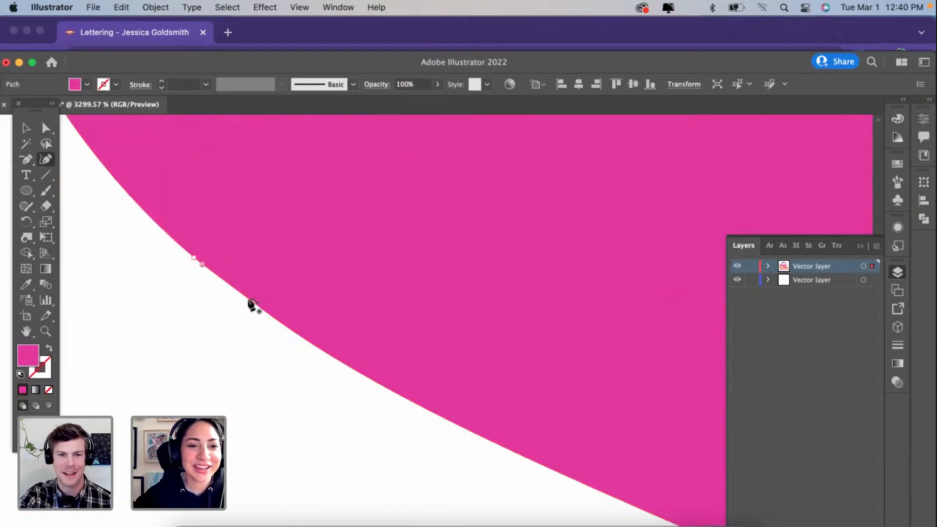
scroll(251, 305, "down", 3)
key("Escape")
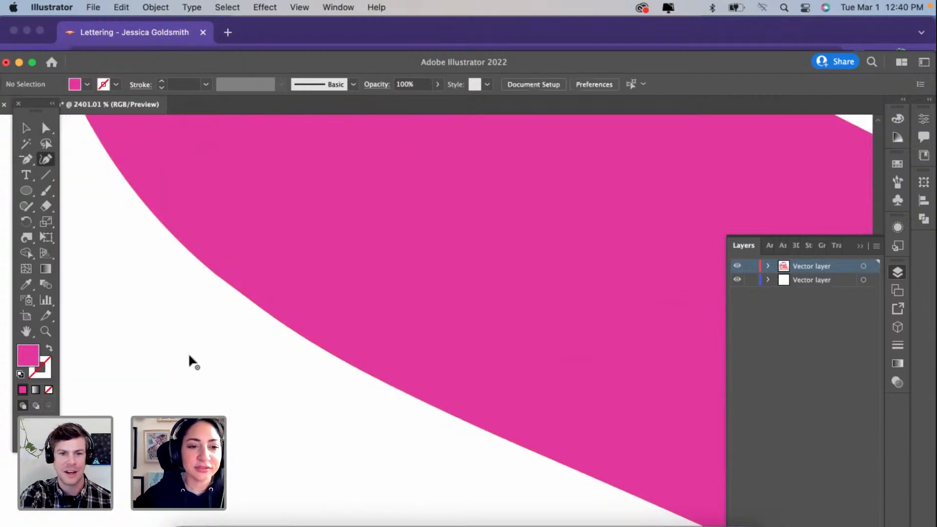
Step: Try deleting several leftover anchor points from the S's lower outer curve with Direct Selection, and undo the deletion
left_click(48, 131)
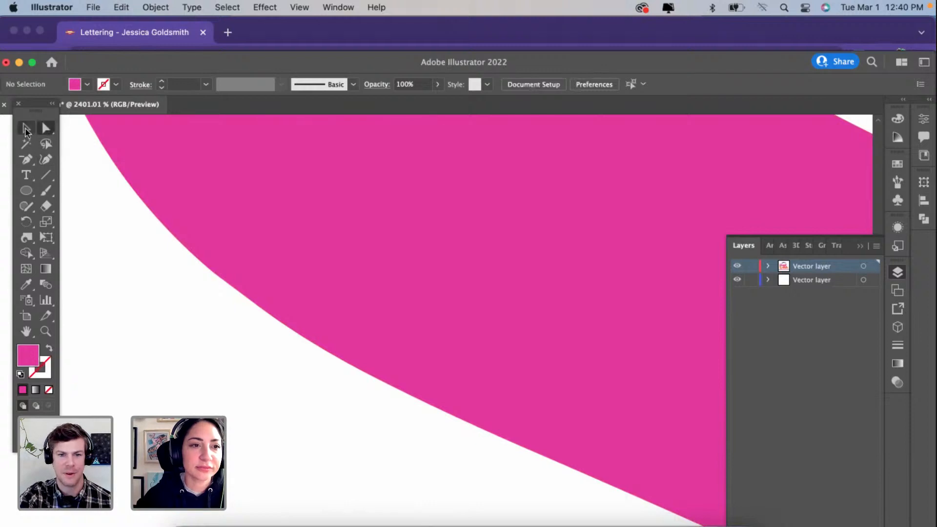
left_click(246, 303)
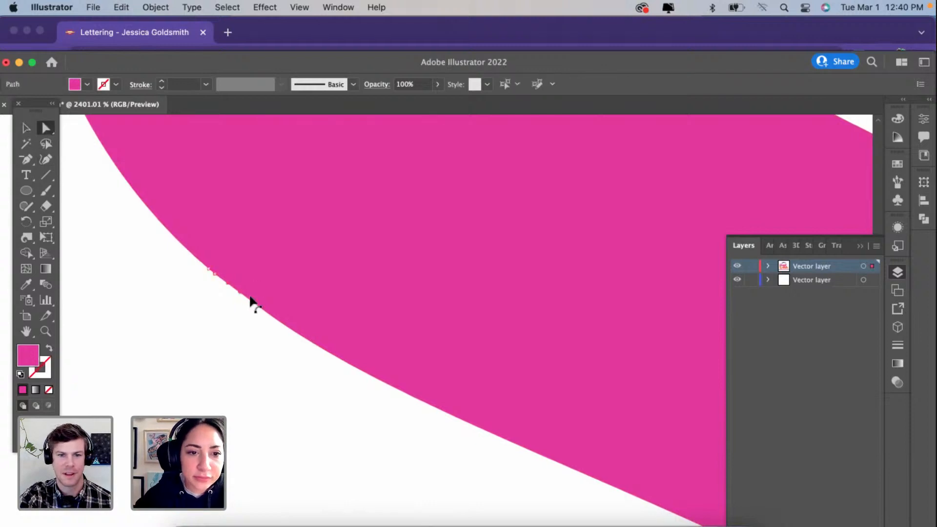
scroll(232, 300, "up", 4)
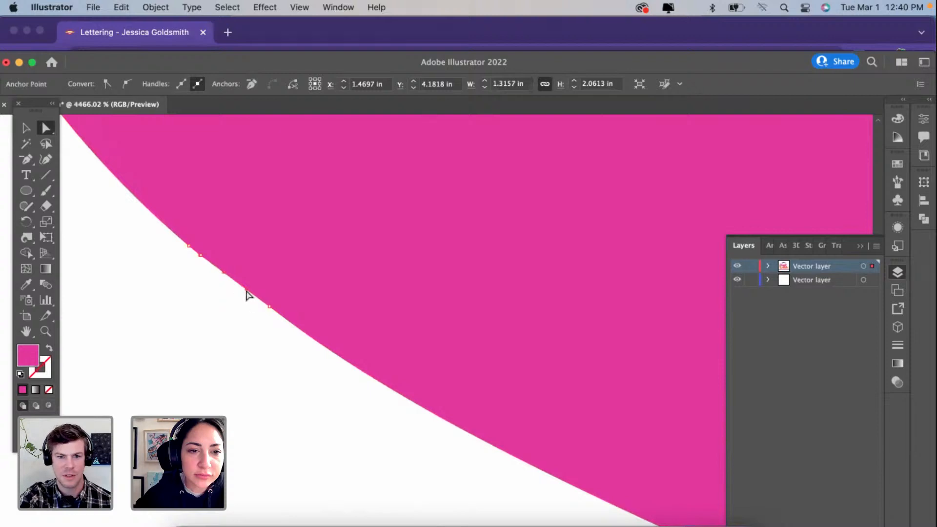
left_click(269, 307)
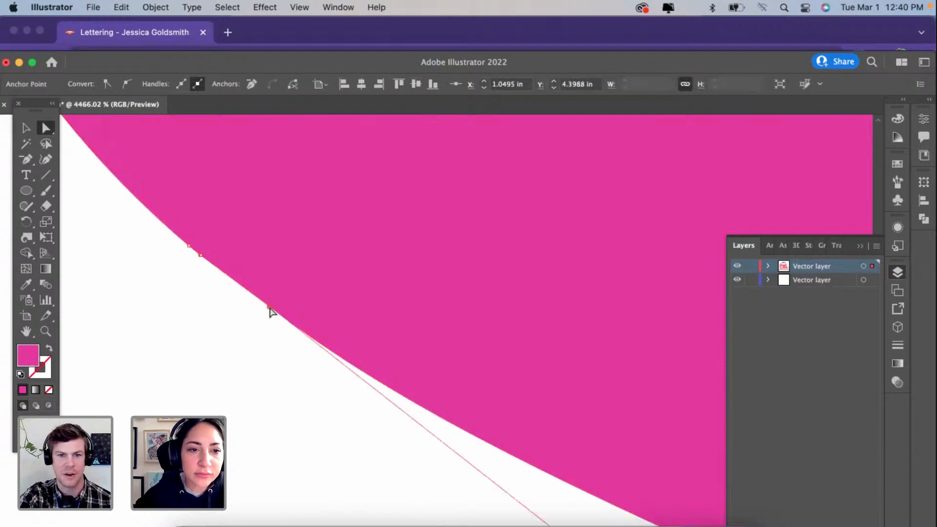
left_click(203, 259)
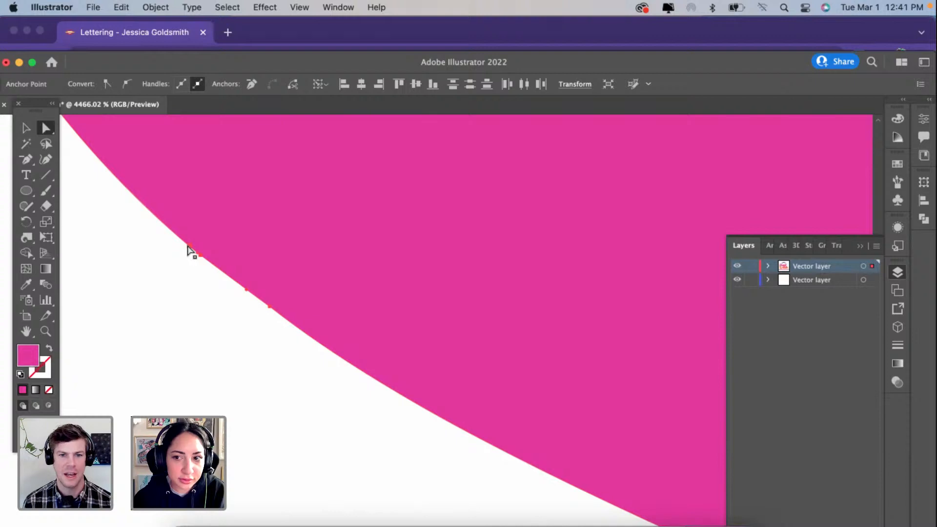
key("Delete")
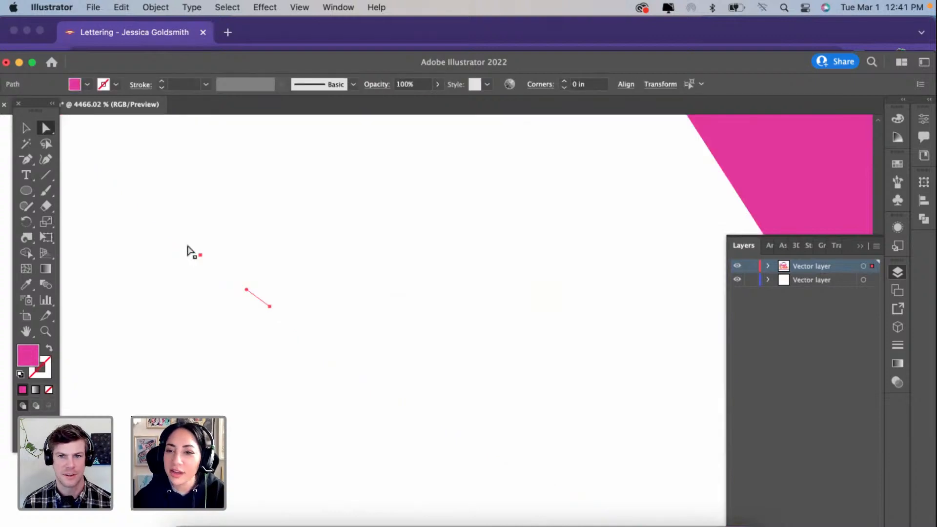
key("super+z")
left_click(200, 330)
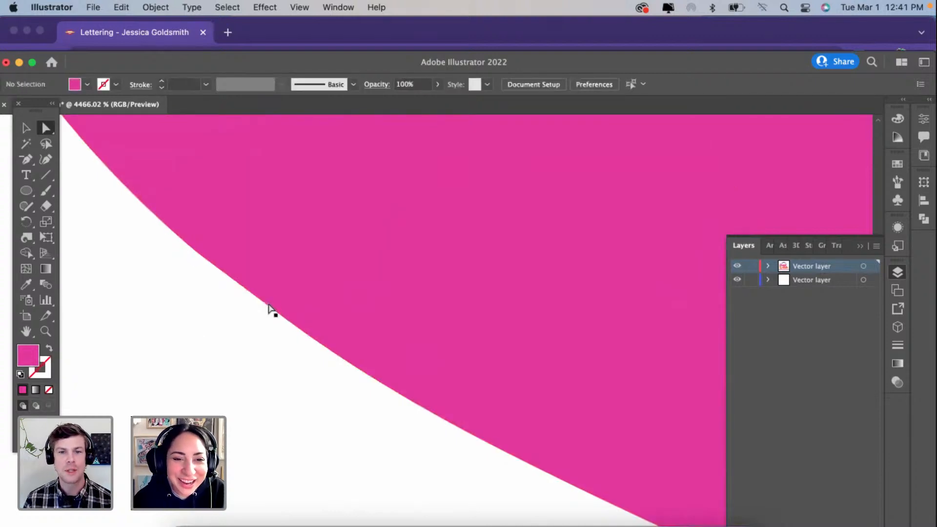
Step: Select the closely spaced anchor points on the S's lower outer curve again and delete them
left_click(269, 309)
left_click(200, 254, "shift")
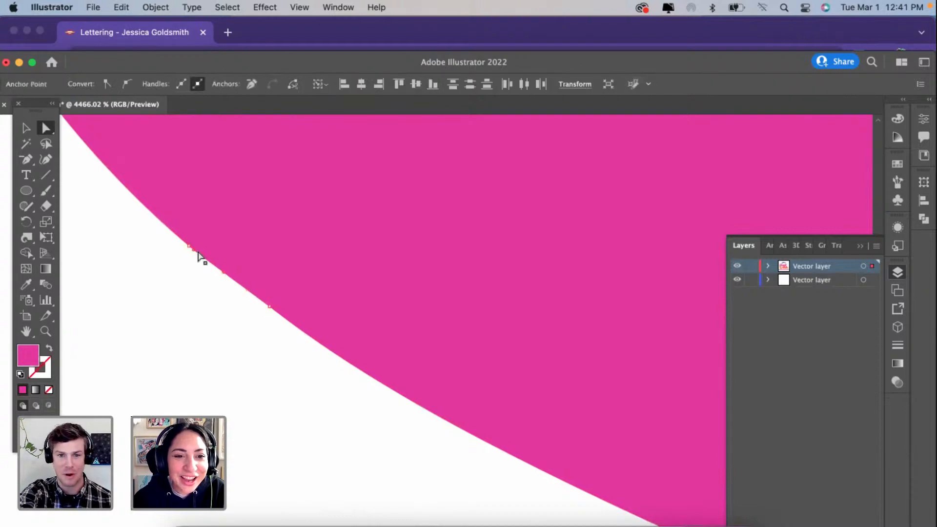
key("Delete")
scroll(190, 248, "down", 10)
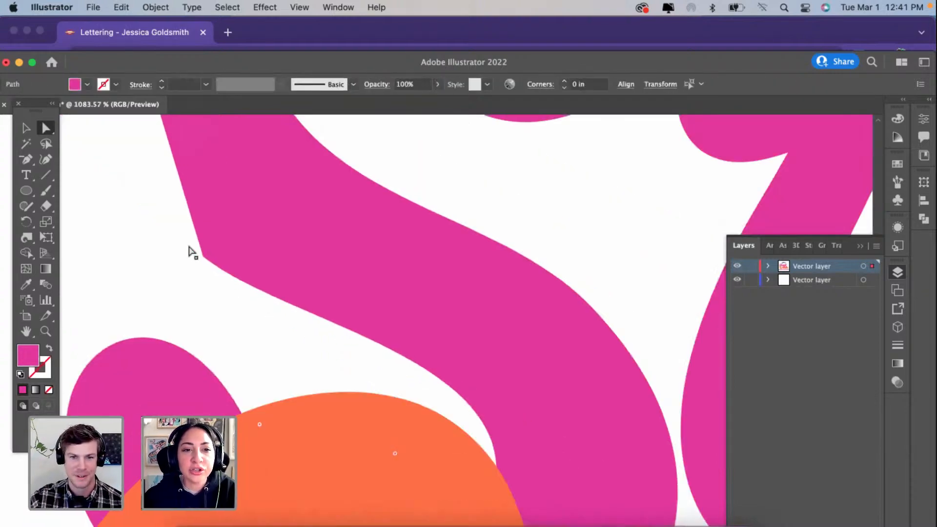
Step: Try smoothing the kink on the S's lower outer bend by adding a curvature point on the straight edge above it, and undo it
scroll(189, 250, "up", 2)
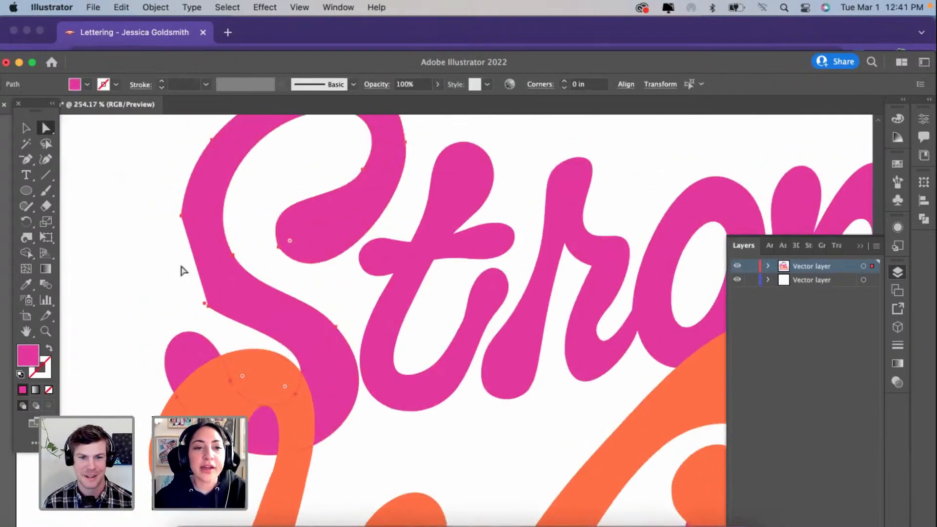
scroll(200, 308, "up", 3)
left_click(205, 308)
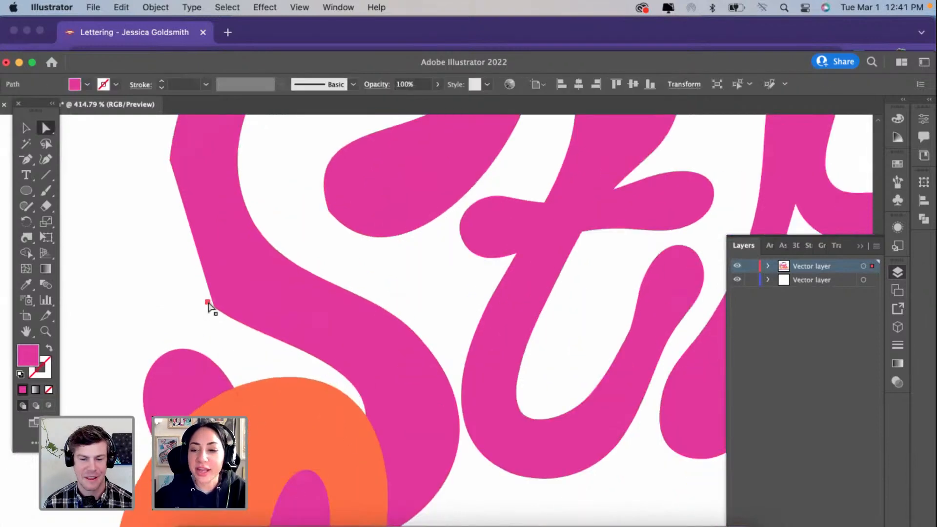
left_click(208, 304)
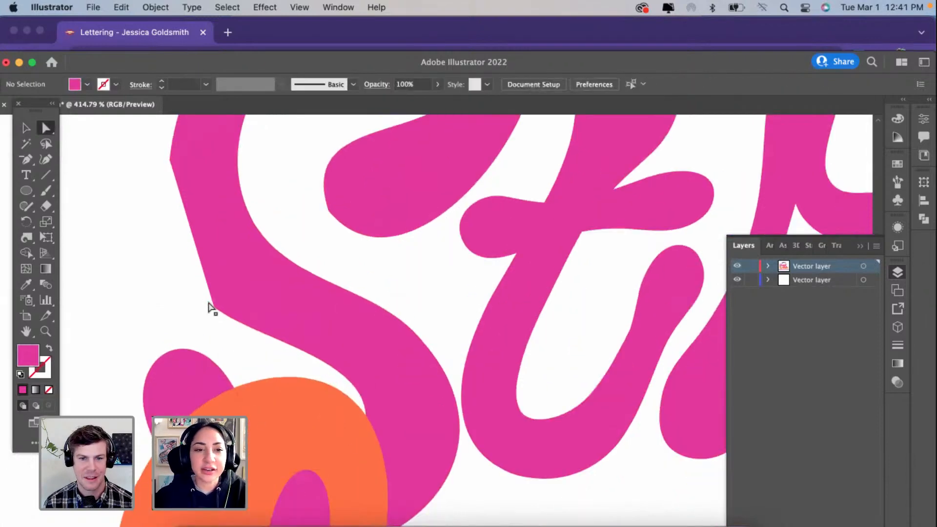
left_click(191, 234)
left_click(215, 307)
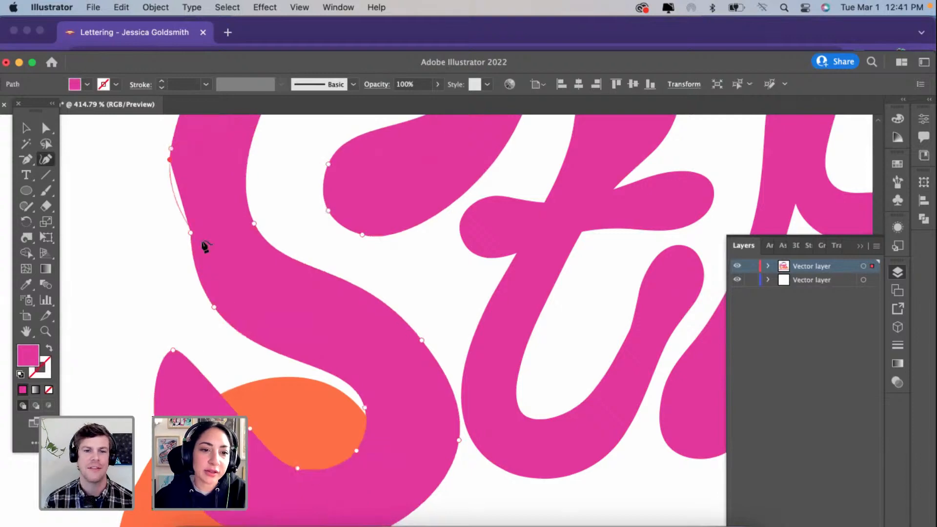
left_click(214, 308)
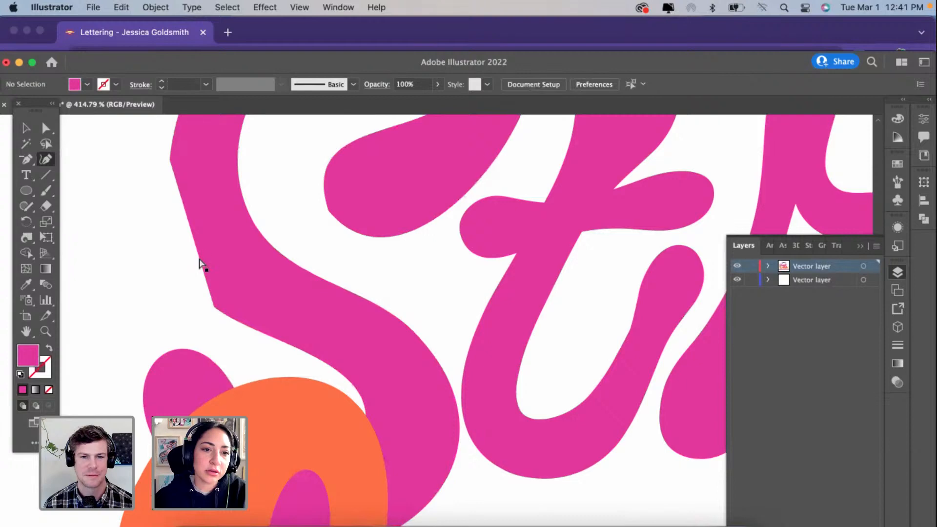
Step: Convert the corner points at the S's lower outer bend to smooth points with the Curvature tool
left_click(207, 301)
key("super+z")
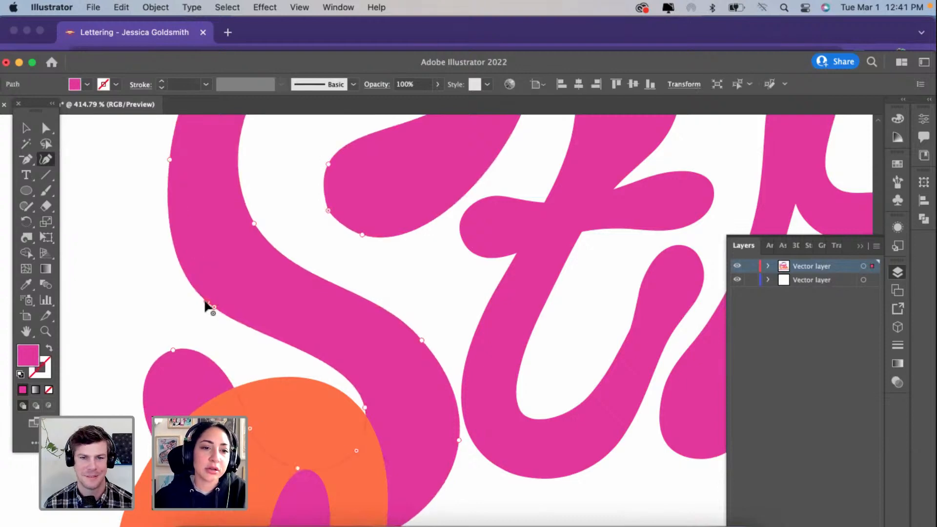
scroll(207, 307, "up", 3)
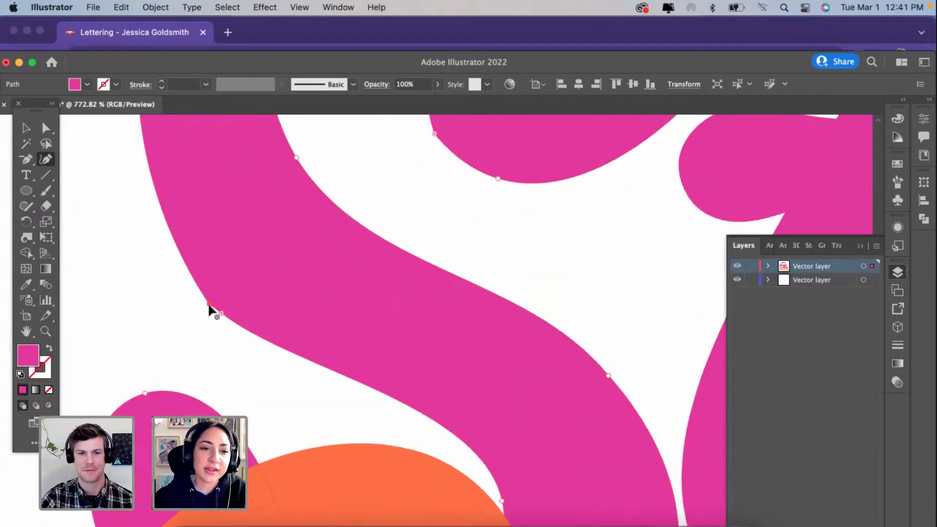
double_click(208, 304)
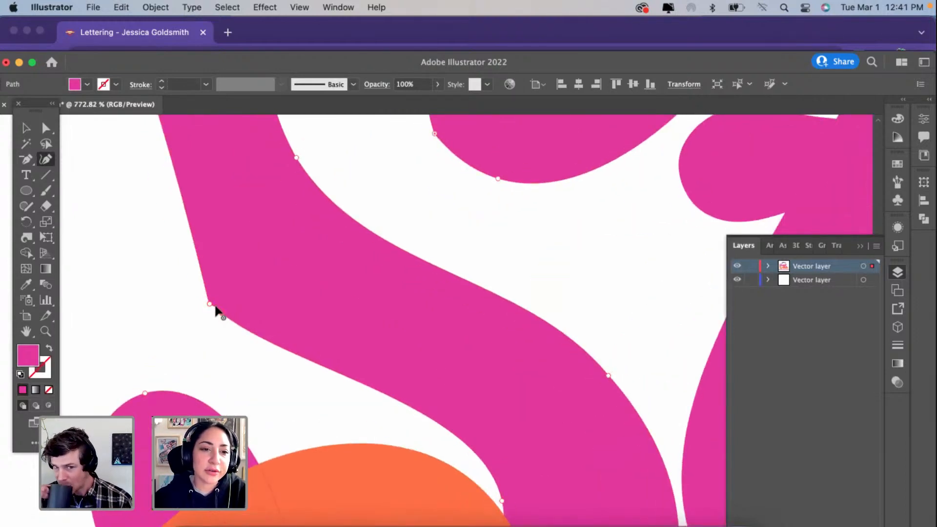
scroll(207, 305, "down", 3)
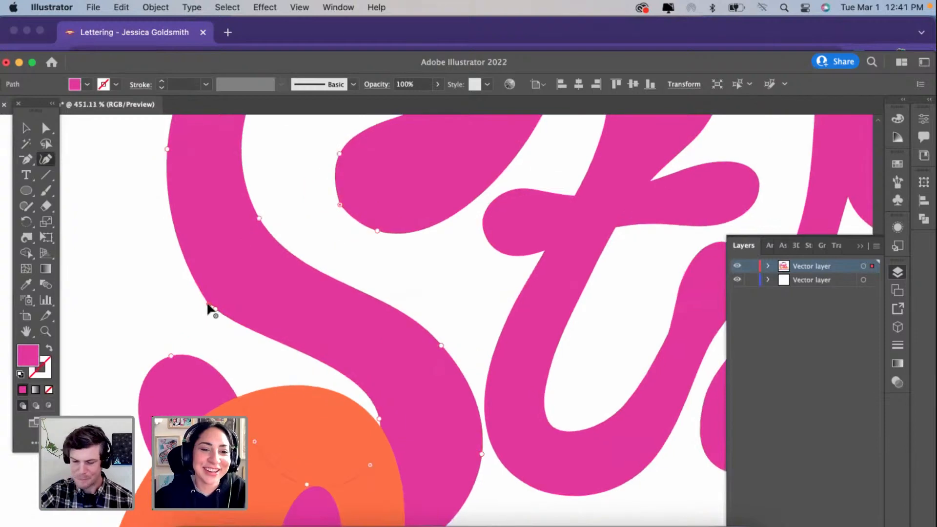
double_click(207, 302)
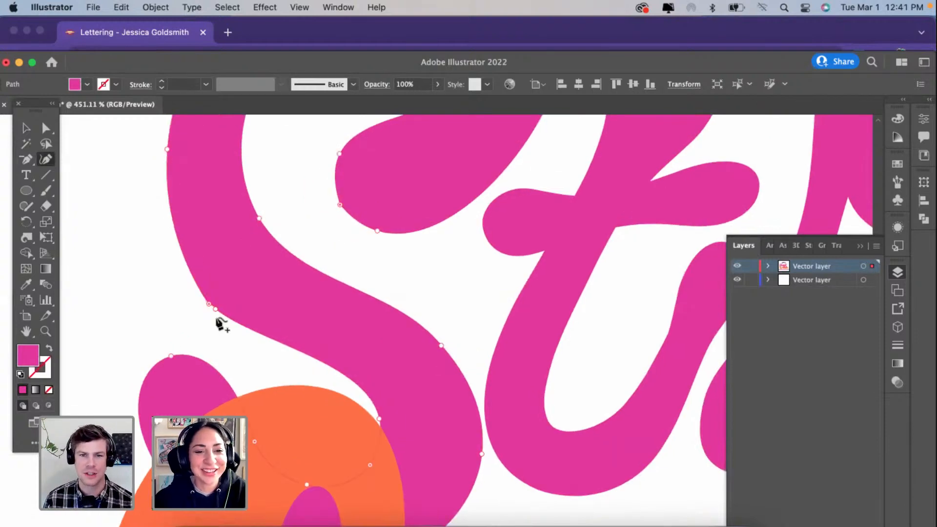
scroll(209, 306, "down", 1)
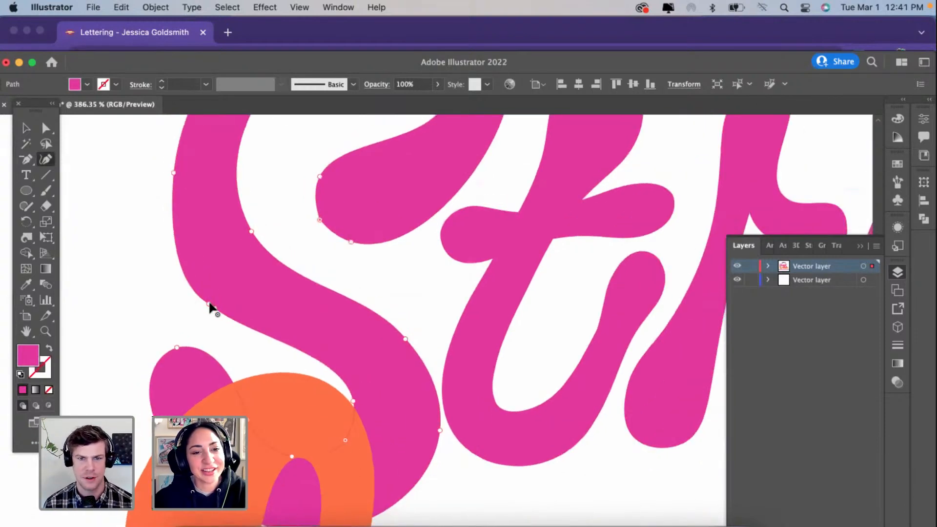
Step: Remove the surplus point at the S's lower outer bend and move the remaining point up and outward to smooth the curve
left_click(209, 305)
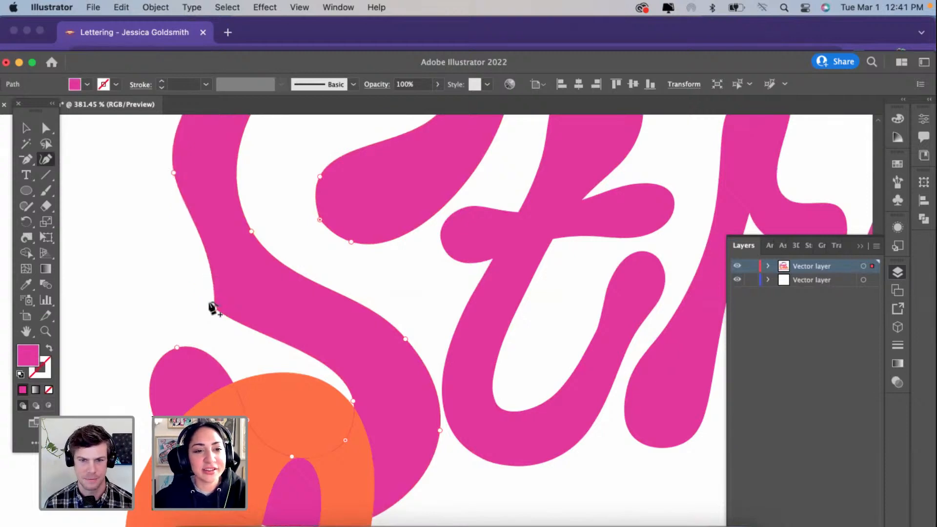
left_click_drag(214, 307, 193, 279)
key("Delete")
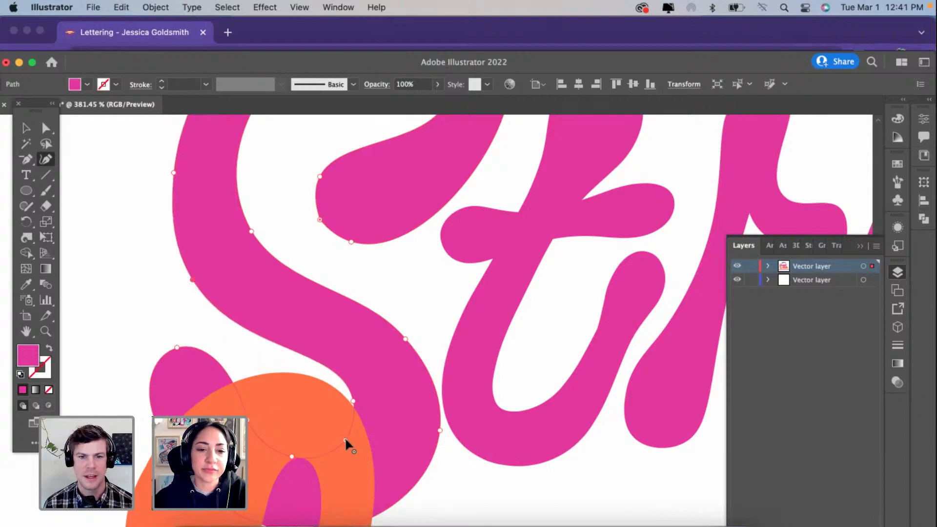
Step: Delete a surplus point on the S's lower terminal and pull out a new curvature point to round its tip
left_click(247, 420)
key("Delete")
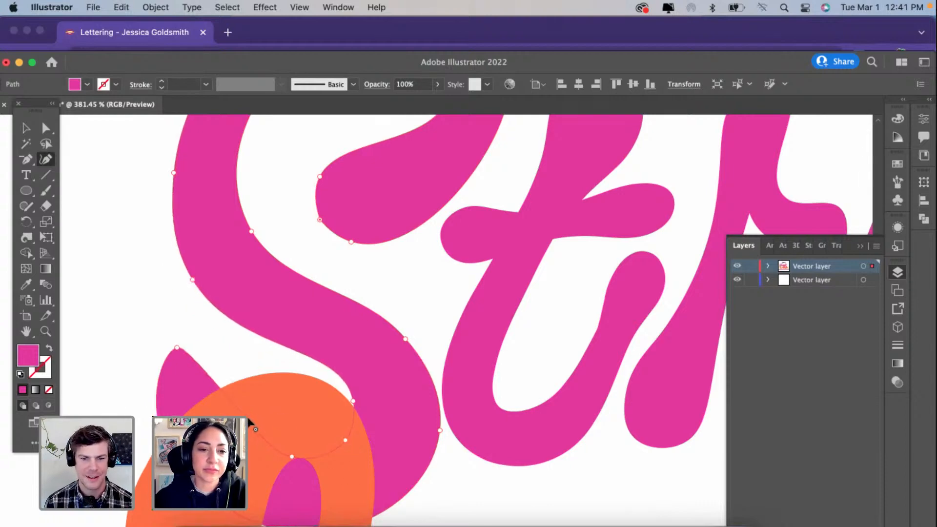
left_click_drag(205, 379, 225, 353)
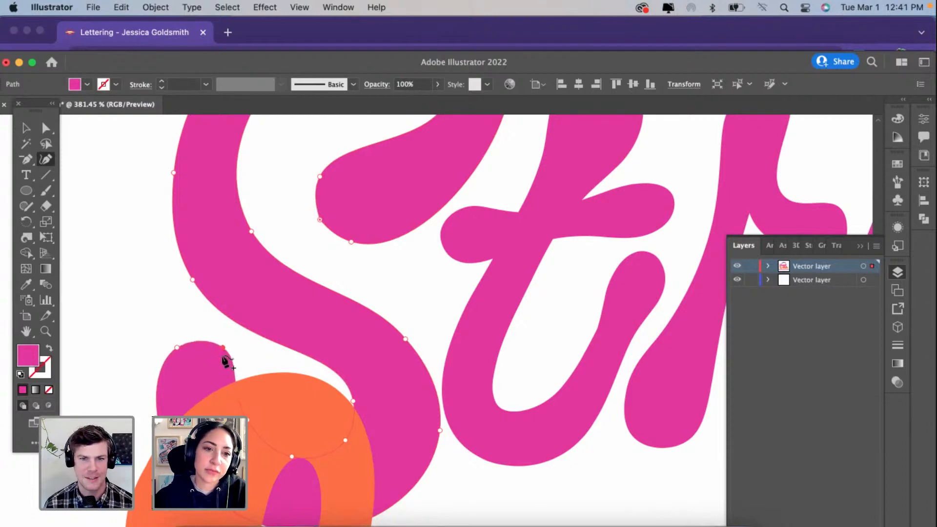
Step: Reposition the three anchor points on the inner curve of the S's upper loop to even out the stroke
scroll(225, 354, "up", 3)
scroll(226, 361, "up", 5)
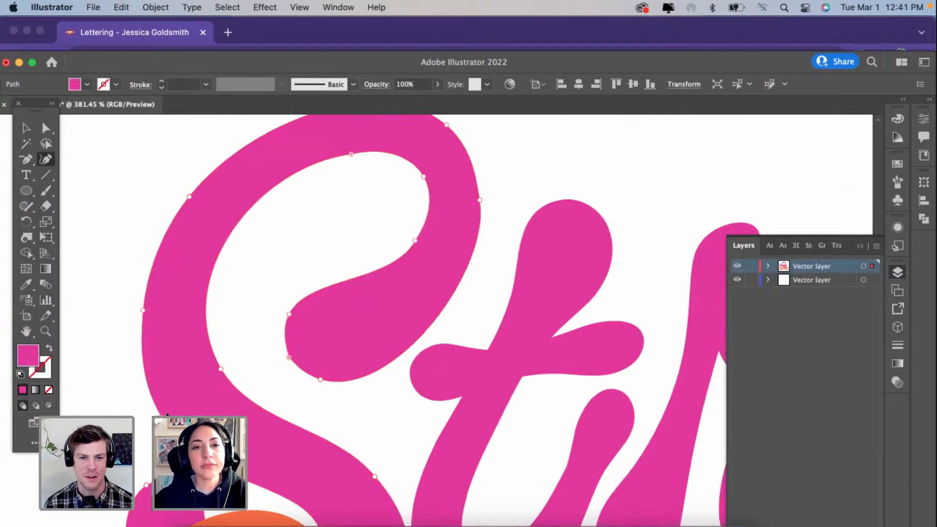
left_click_drag(296, 196, 293, 225)
left_click_drag(369, 219, 349, 242)
left_click_drag(360, 283, 353, 285)
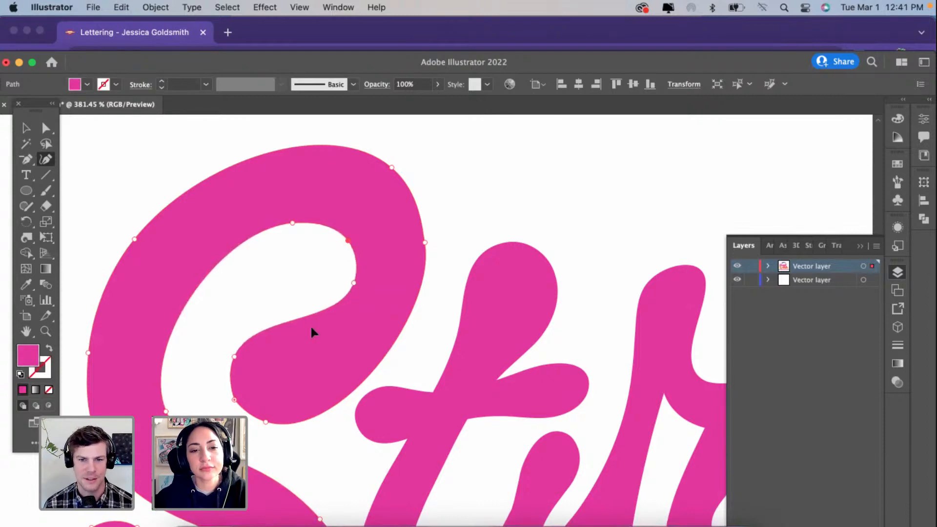
Step: Delete the surplus corner point on the S's upper terminal and reposition the neighboring points to round its end
left_click(233, 400)
key("Delete")
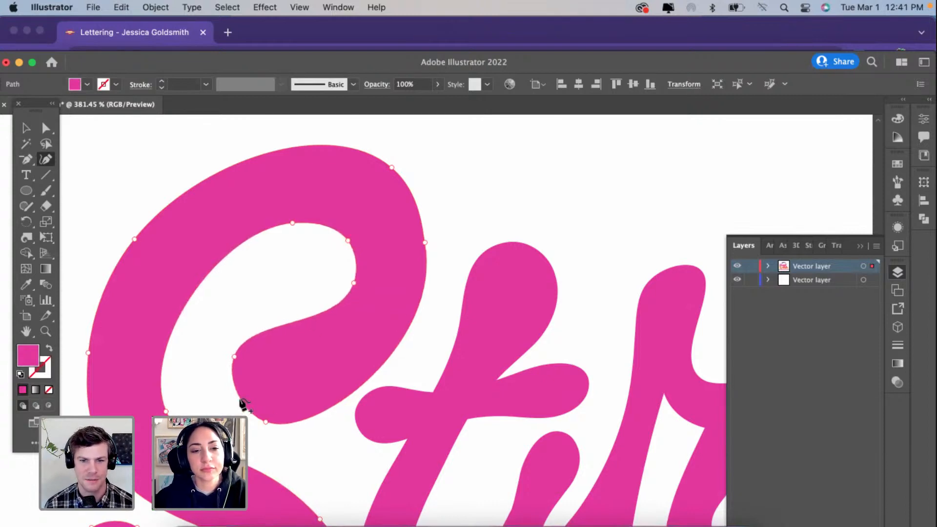
left_click_drag(240, 400, 268, 431)
scroll(268, 430, "down", 1)
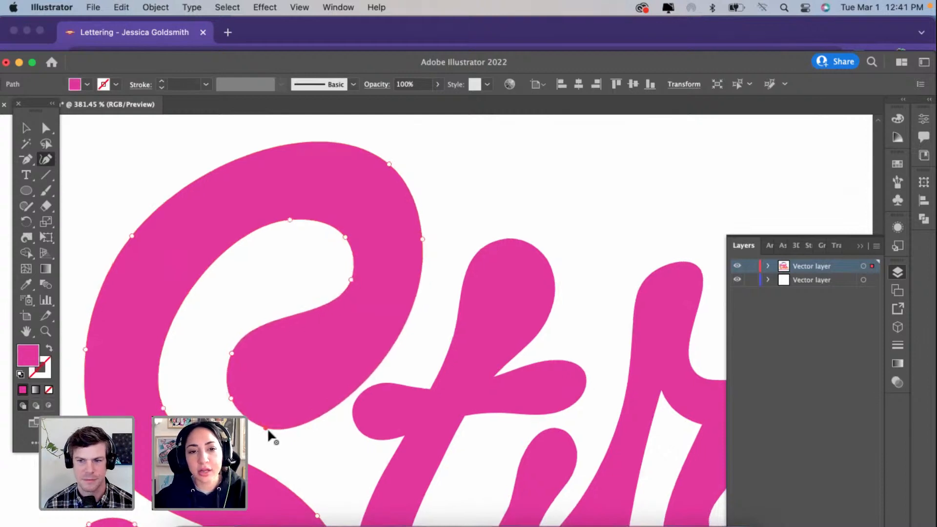
scroll(267, 428, "down", 3)
scroll(272, 435, "down", 2)
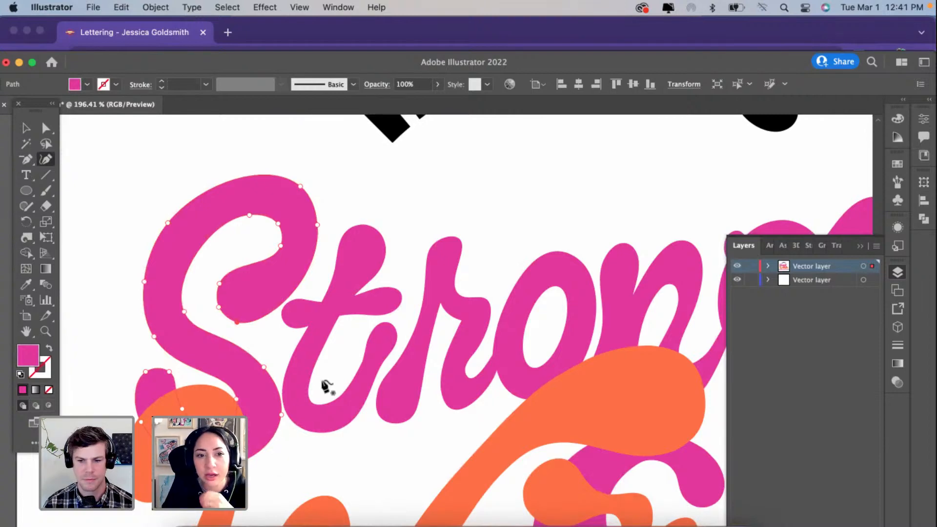
Step: Select the letter t in Strong and simplify its path
scroll(326, 386, "up", 3)
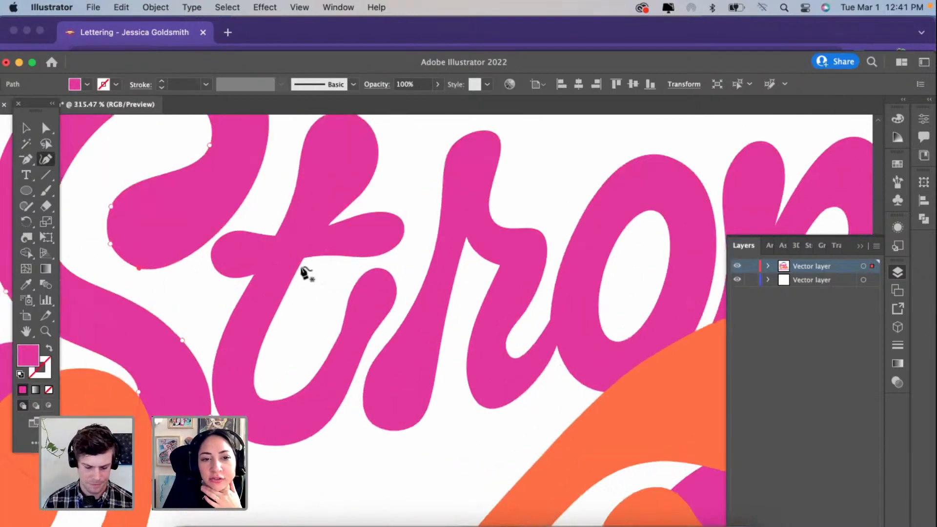
left_click(305, 266)
scroll(306, 265, "up", 2)
right_click(302, 262)
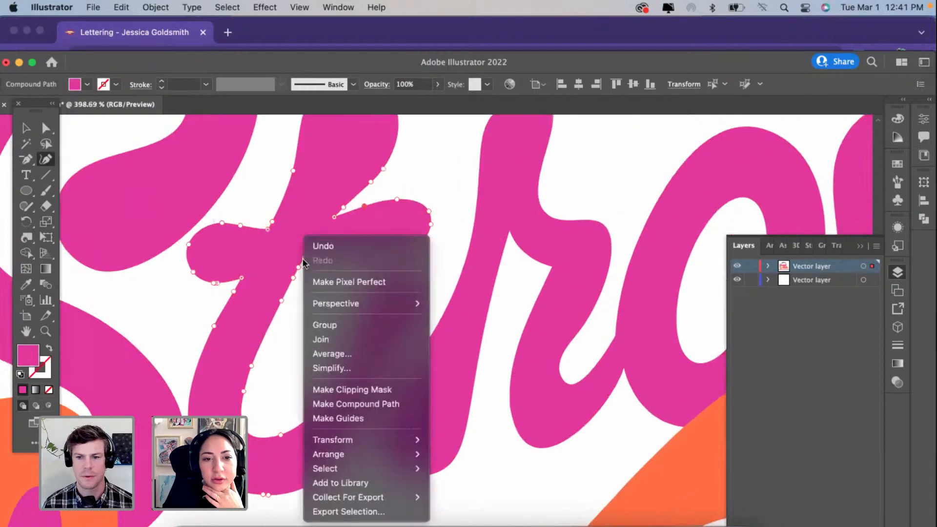
left_click(346, 364)
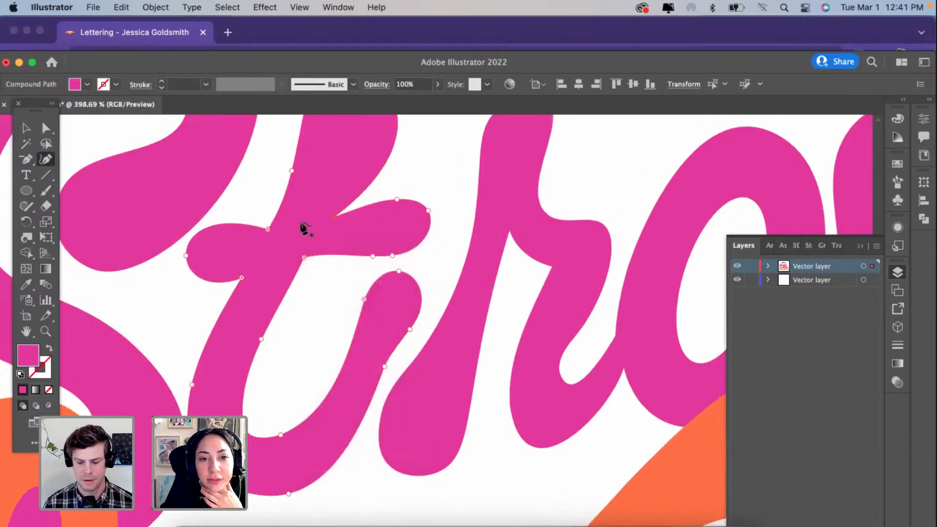
Step: Delete a point beneath the t's crossbar and reposition the points around its right end to form a fuller, rounded tip
left_click_drag(373, 255, 409, 256)
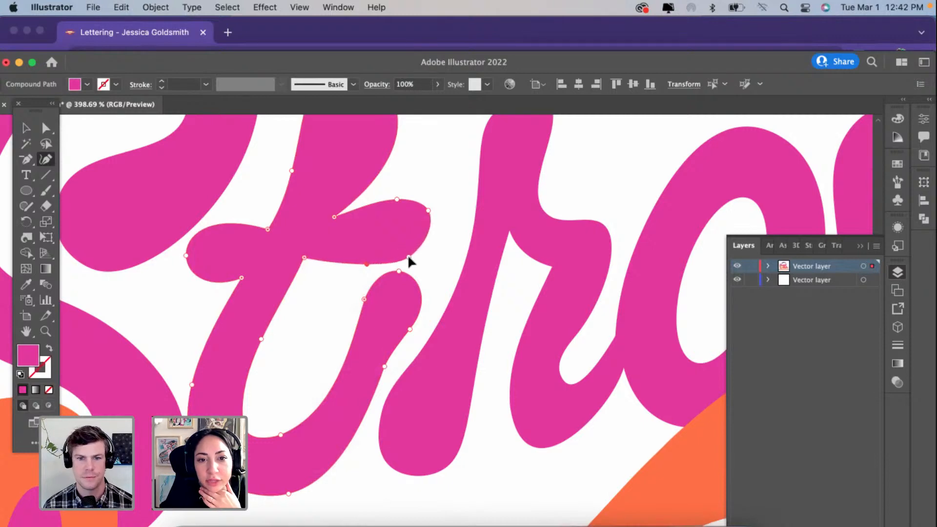
key("BackSpace")
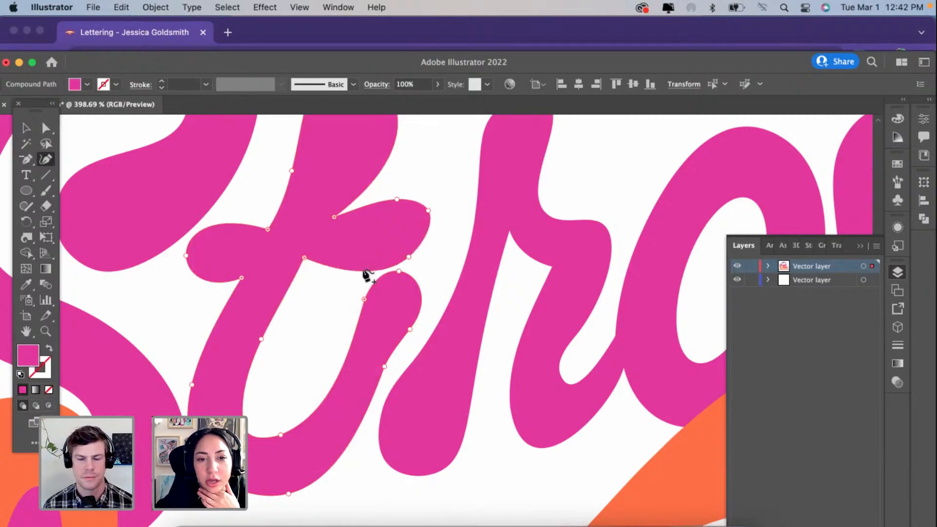
double_click(409, 256)
left_click_drag(409, 256, 434, 248)
left_click(414, 245)
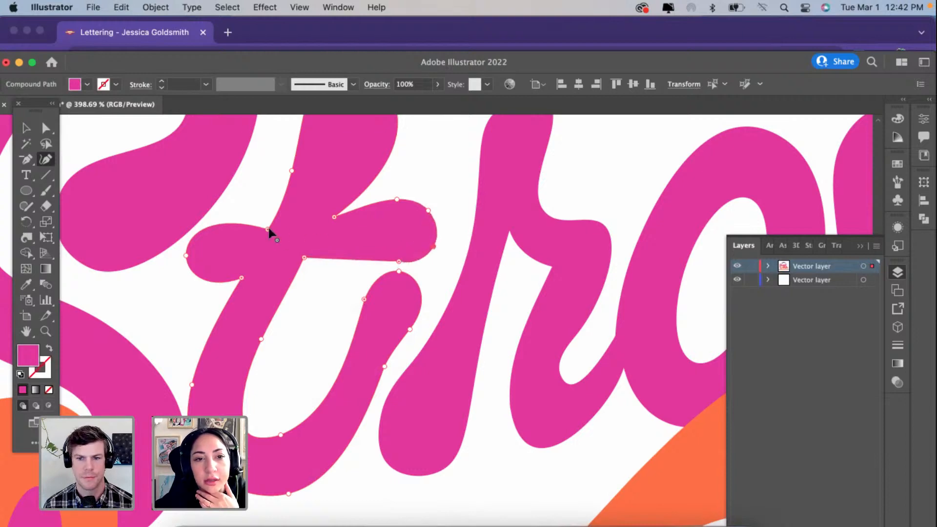
Step: Move the junction points and end point of the t's left crossbar to raise and shorten it
left_click_drag(269, 229, 279, 214)
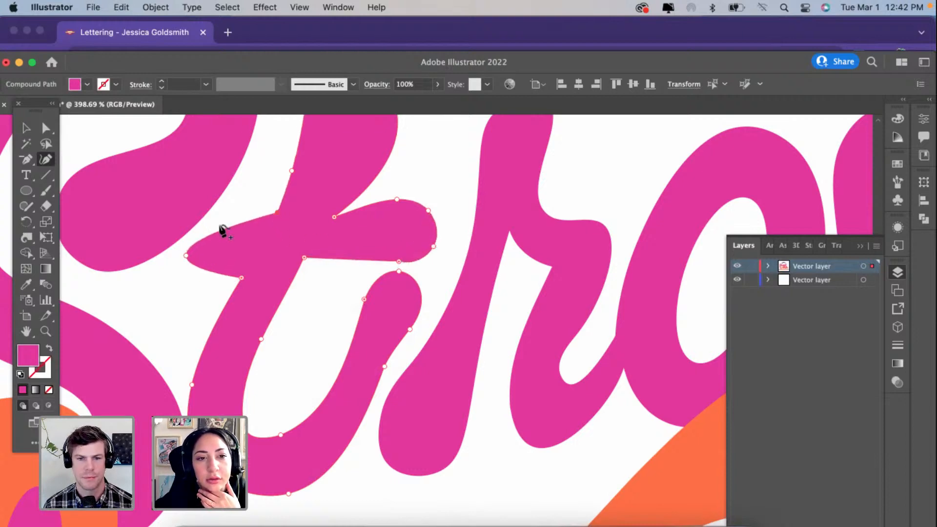
mouse_move(214, 233)
left_mouse_down()
mouse_move(229, 221)
mouse_move(221, 223)
left_mouse_up()
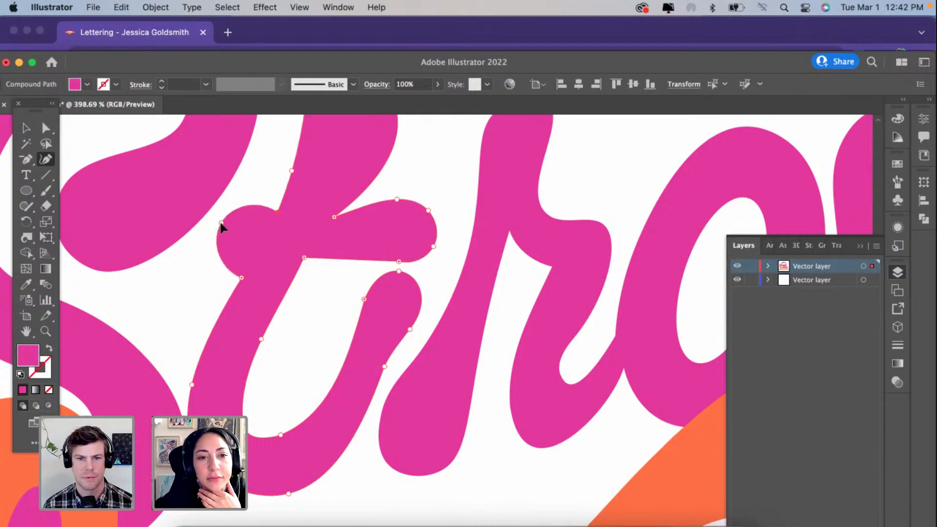
left_click_drag(239, 279, 254, 253)
Step: Add curvature points along the t's outer stem and lower curve, and adjust the inner bowl's points to smooth the base
left_click(216, 319)
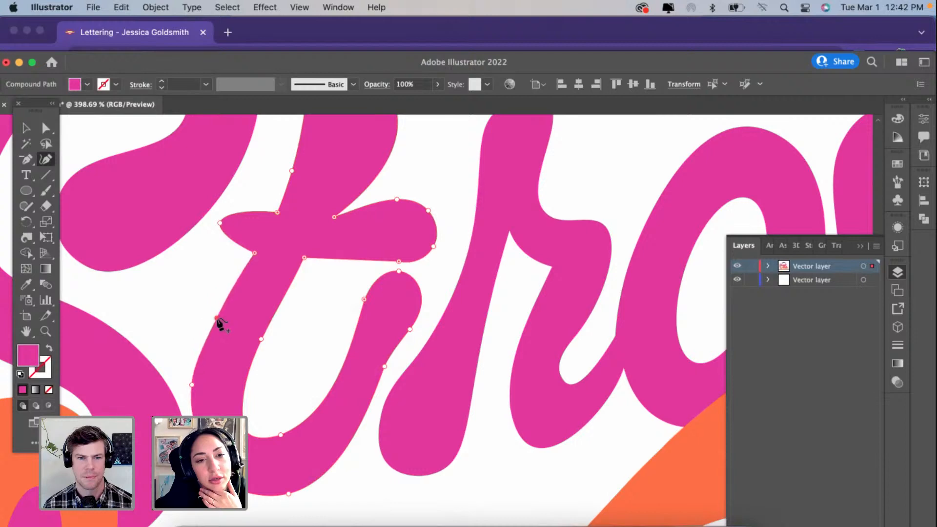
left_click(207, 463)
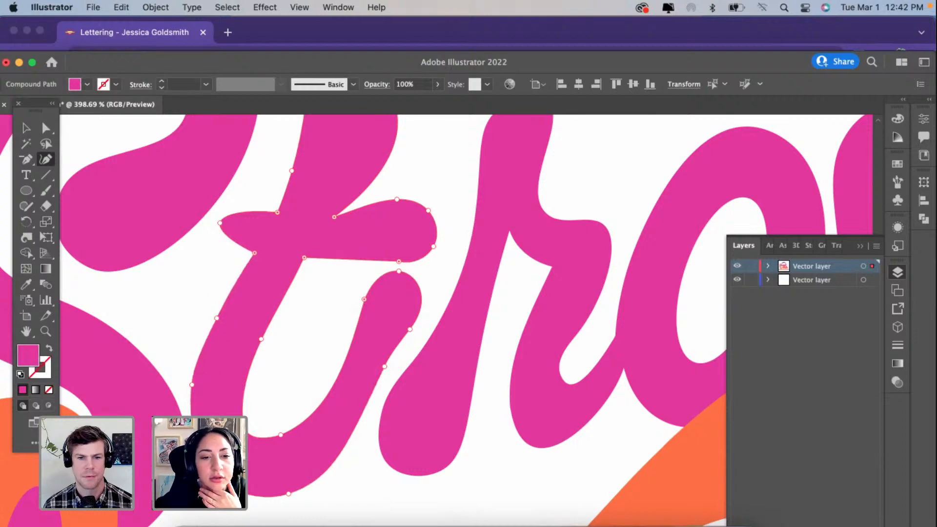
left_click(246, 430)
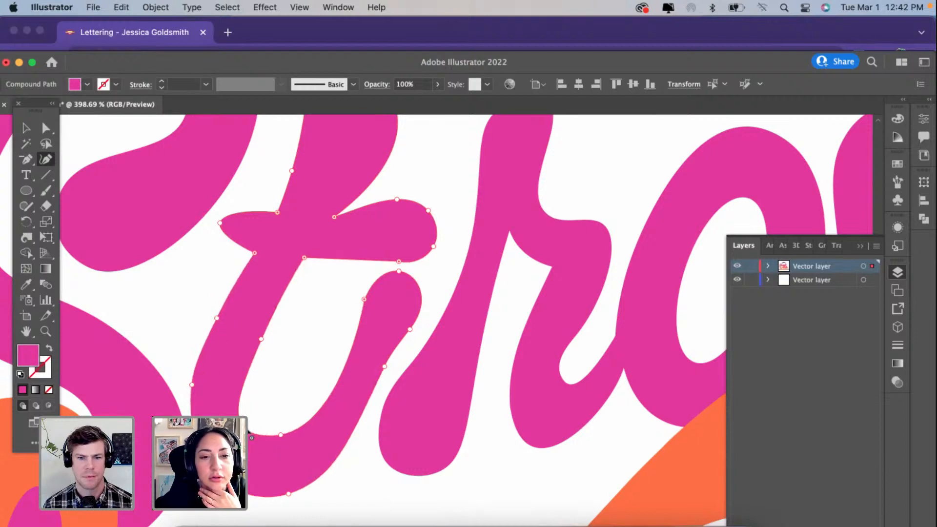
left_click_drag(251, 438, 254, 423)
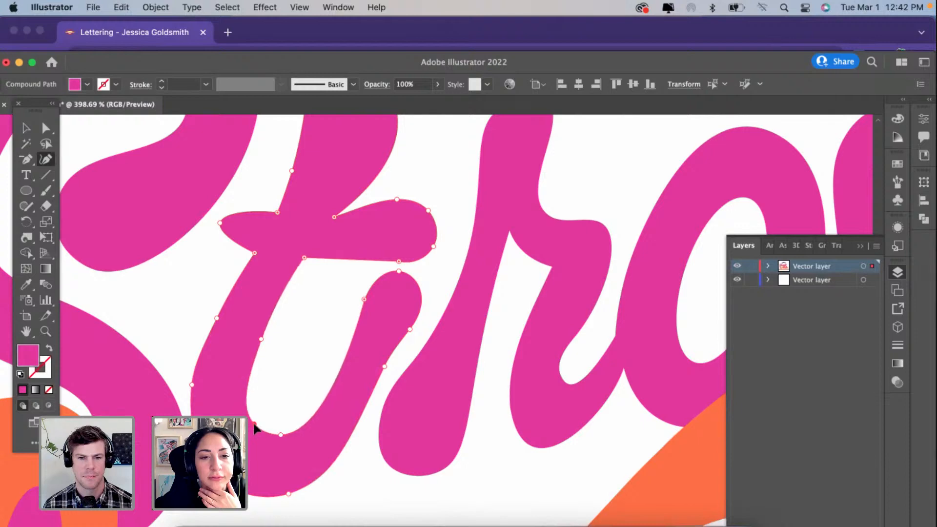
left_click(280, 430)
Step: Try repositioning the inner edge point and tip point of the t's upturned tail, and undo the moves
mouse_move(363, 300)
left_mouse_down()
mouse_move(342, 318)
mouse_move(355, 324)
left_mouse_up()
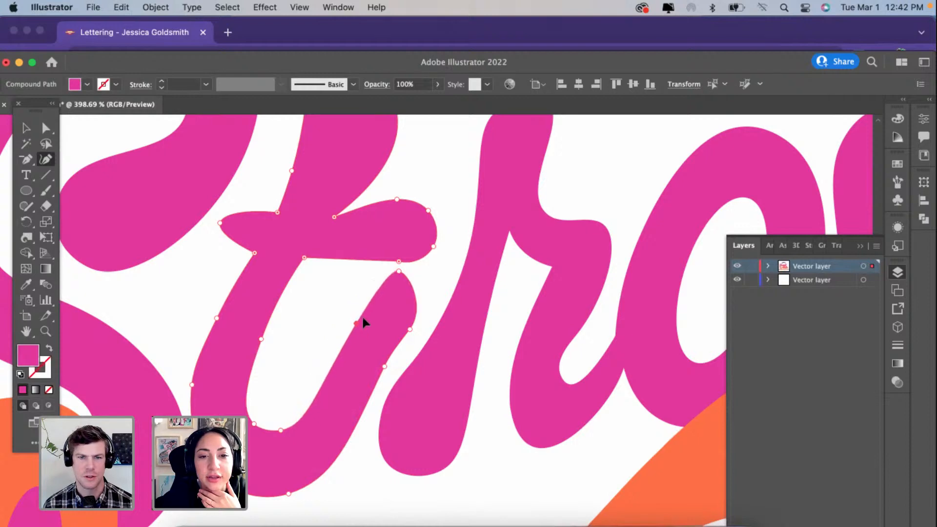
left_click_drag(399, 272, 370, 279)
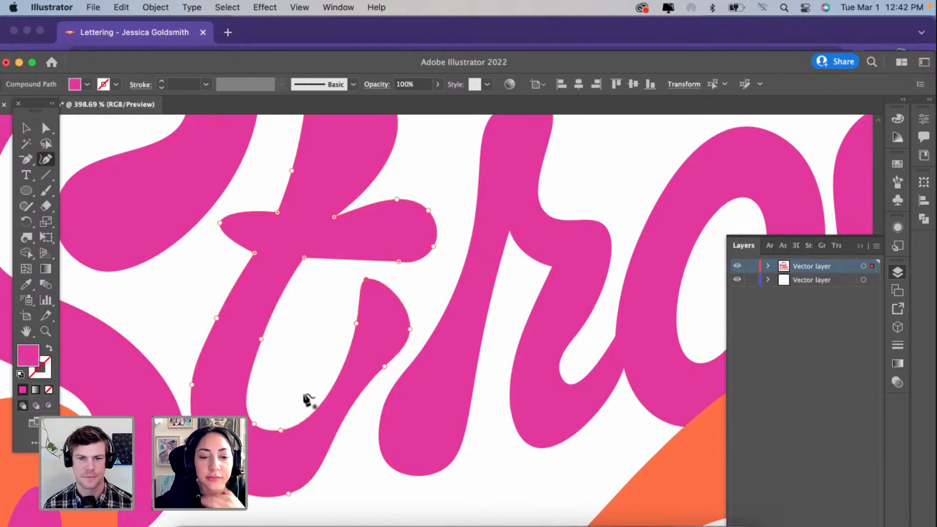
key("super+z")
key("super+z")
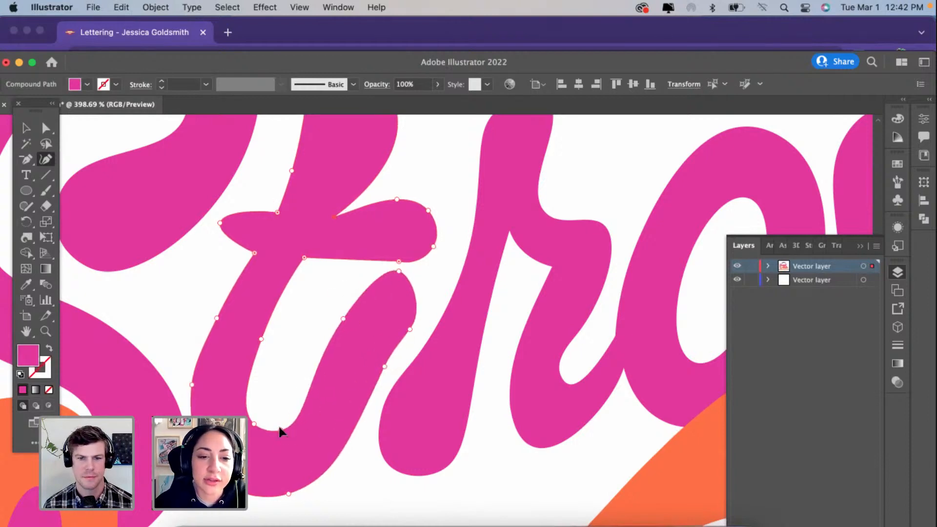
Step: Add a curvature point at the t's inner bowl and reposition the tail's edge, tip and base points to widen the upturned tail
left_click_drag(280, 430, 296, 411)
left_click_drag(344, 319, 350, 324)
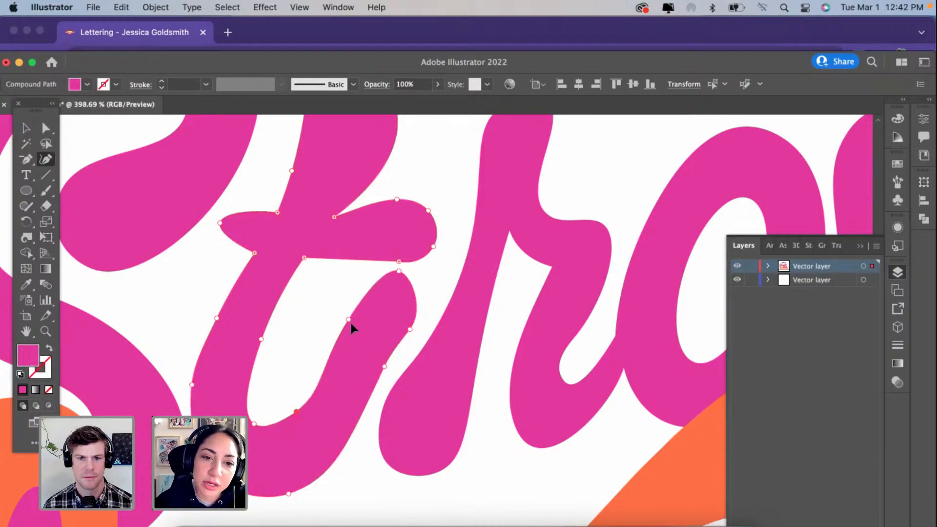
left_click_drag(410, 330, 430, 321)
left_click_drag(401, 271, 400, 277)
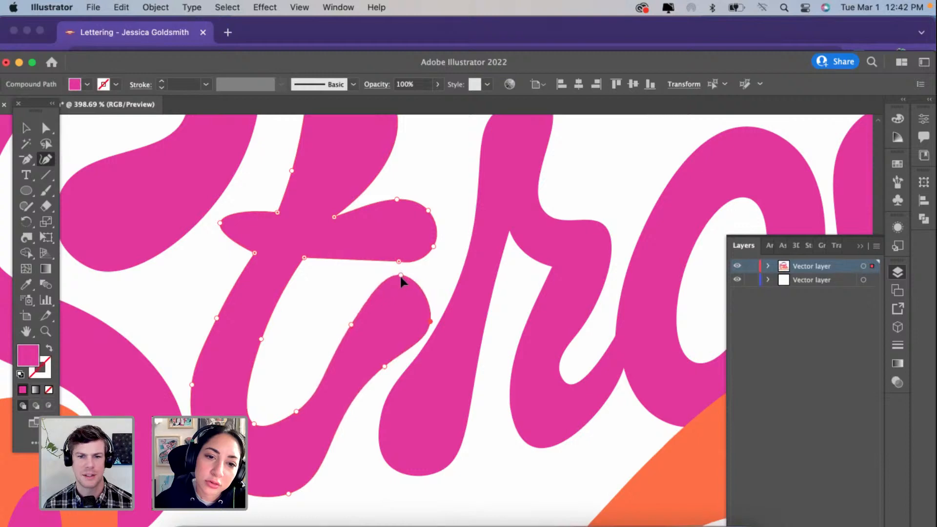
mouse_move(289, 493)
left_mouse_down()
mouse_move(305, 476)
mouse_move(305, 486)
left_mouse_up()
Step: Reposition the end points of the t's left crossbar and add a tip point to make a rounded end
left_click_drag(220, 217, 216, 239)
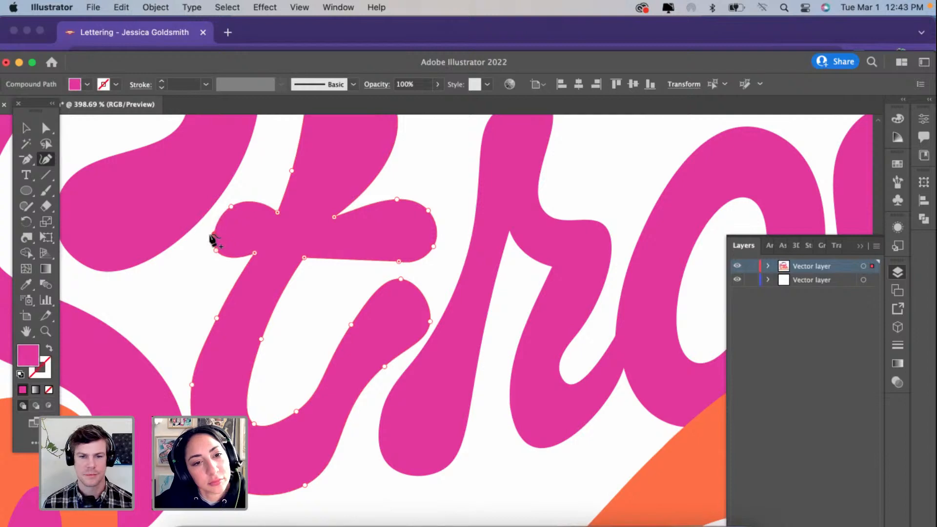
left_click(206, 232)
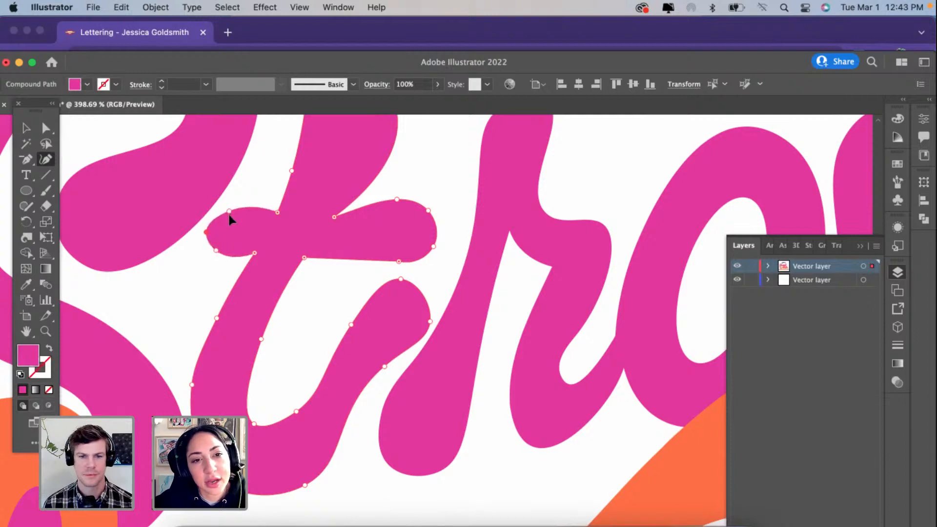
left_click_drag(230, 215, 230, 219)
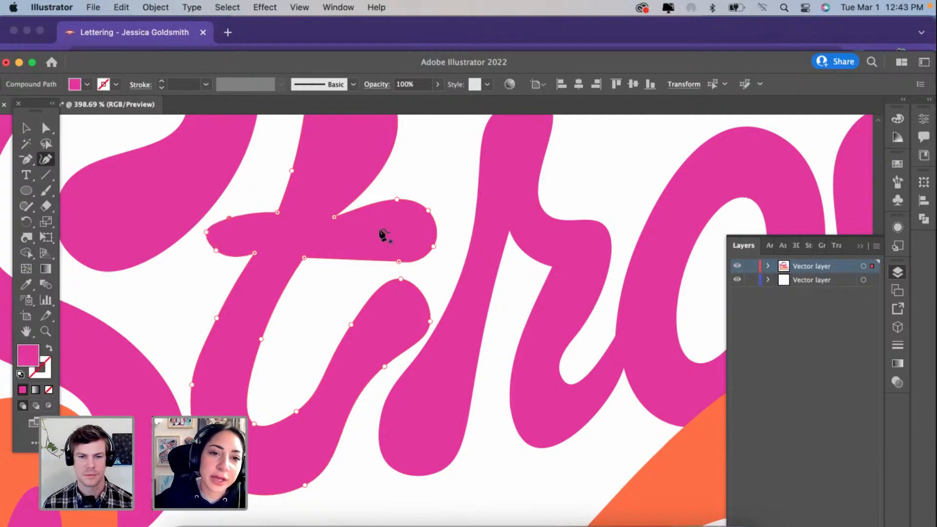
Step: Straighten the crossbar's upper edge by converting its top point to a corner, and reshape the points around its right end
scroll(383, 235, "up", 2)
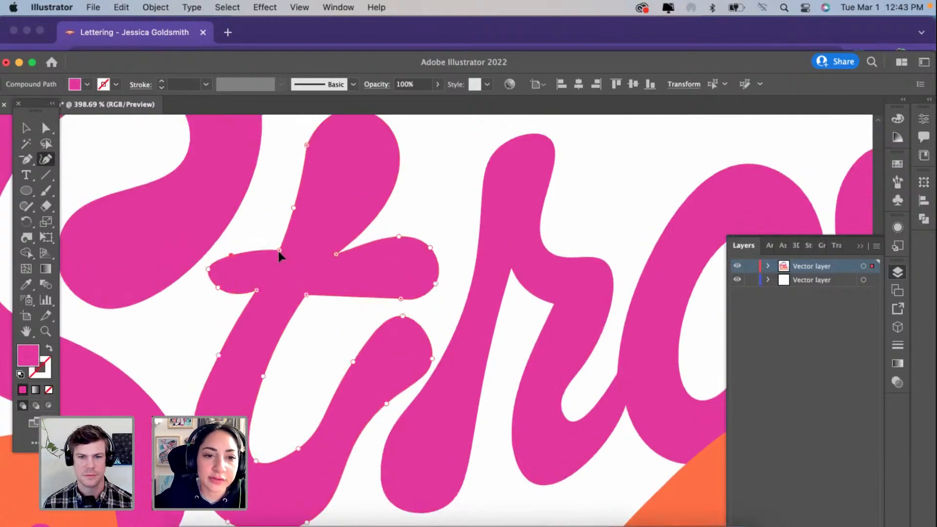
double_click(232, 254)
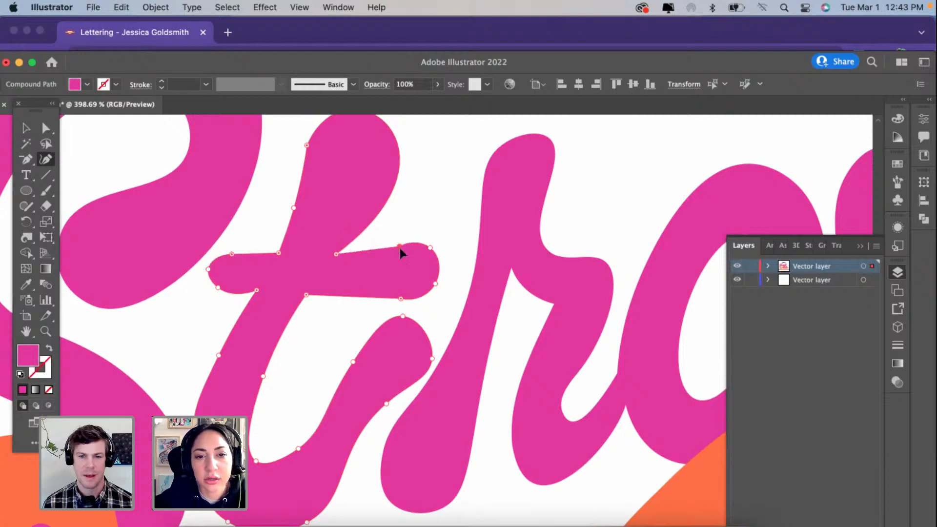
left_click_drag(399, 246, 437, 264)
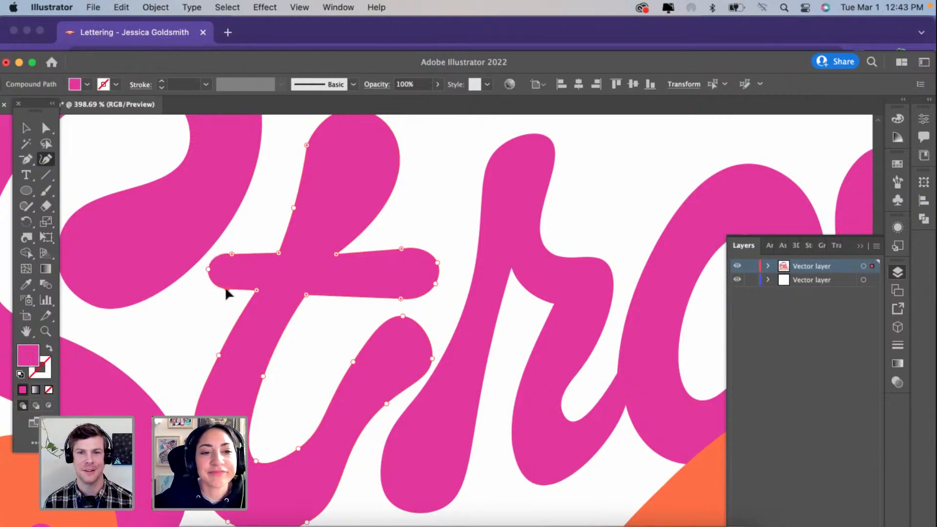
Step: Add a curvature point on the outer side of the t's upper stem, delete the surplus upper-left point, and reposition the rest into a straighter slanted stem
scroll(276, 208, "up", 3)
scroll(276, 209, "right", 2)
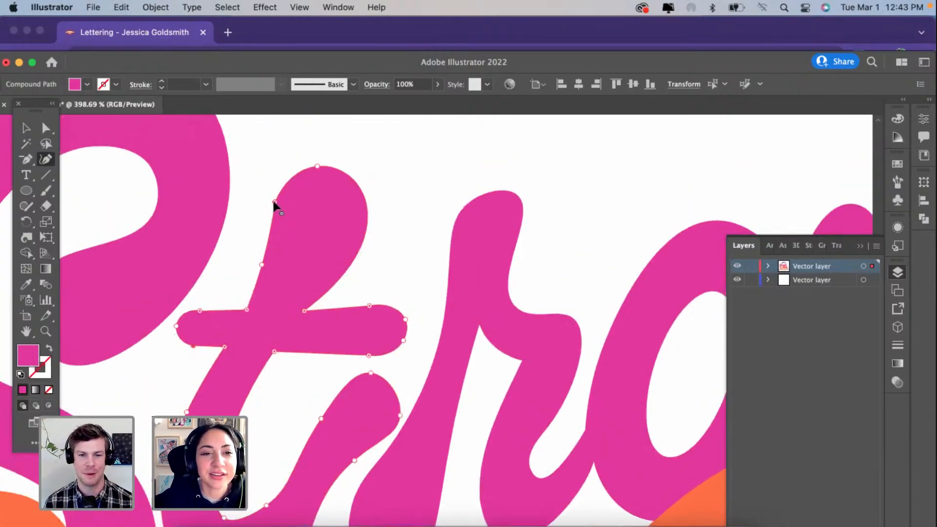
left_click_drag(322, 242, 368, 211)
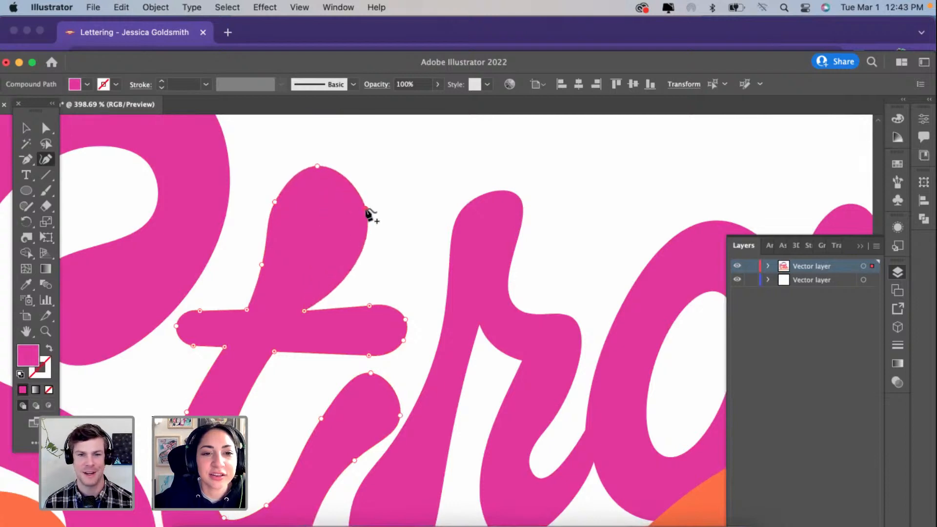
key("Delete")
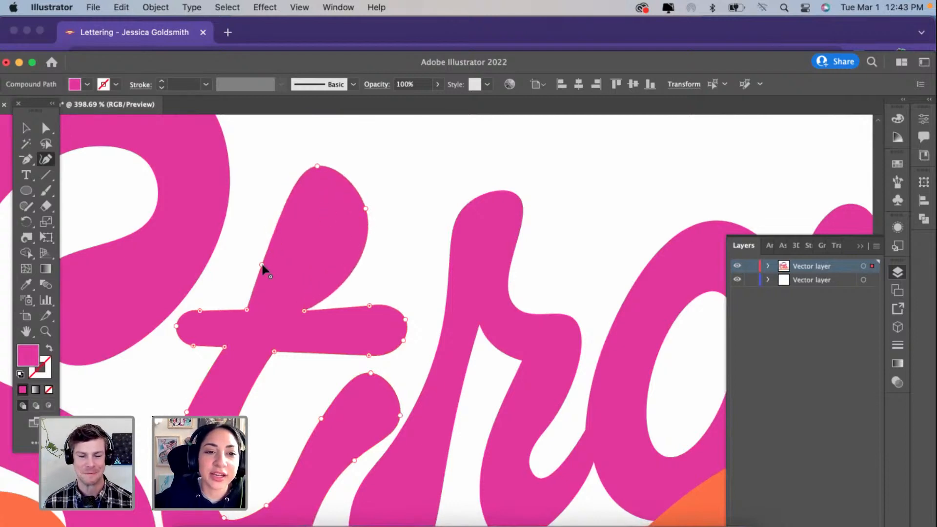
left_click_drag(262, 266, 338, 170)
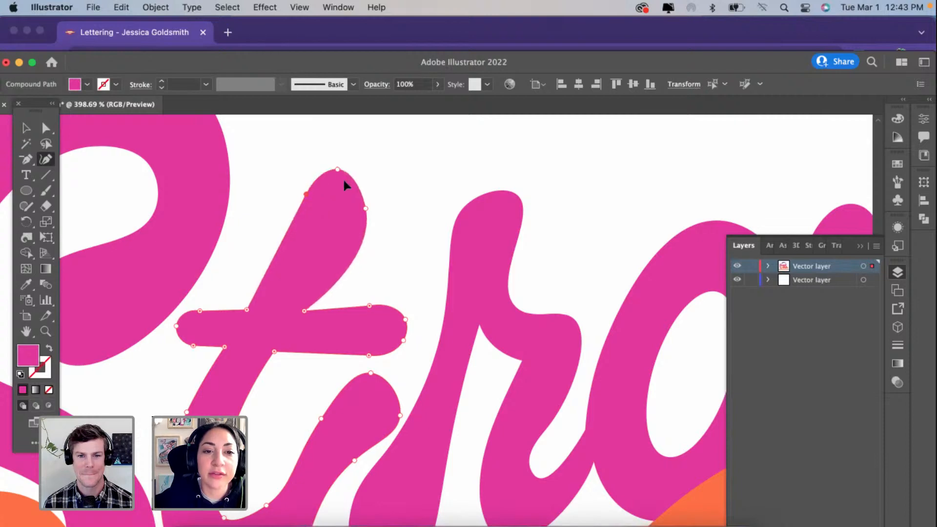
double_click(301, 309)
scroll(356, 247, "down", 5)
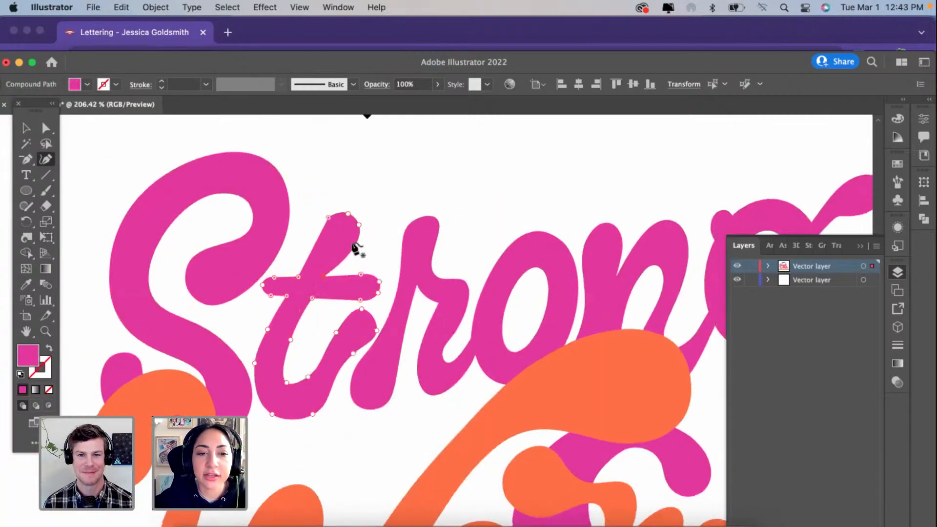
Step: Simplify the joined path of the r and o to reduce its anchor points
scroll(397, 288, "up", 3)
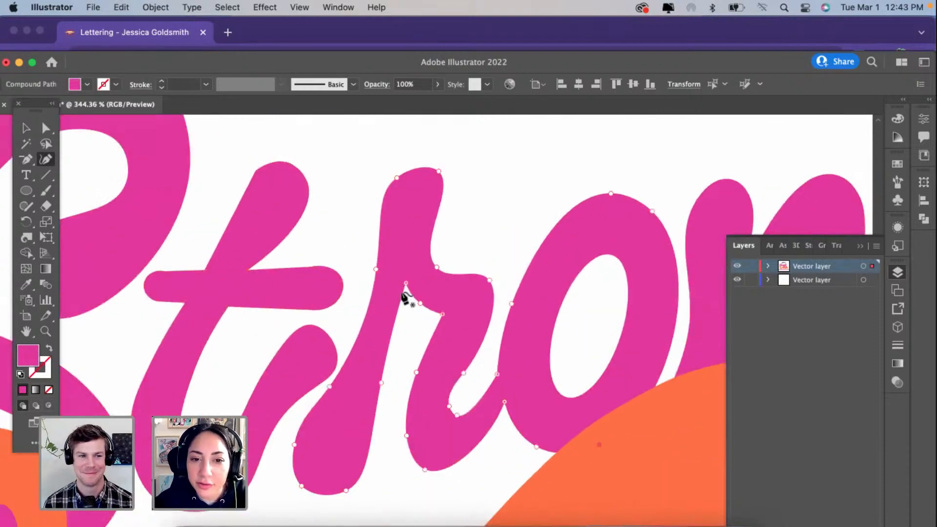
right_click(404, 296)
left_click(442, 372)
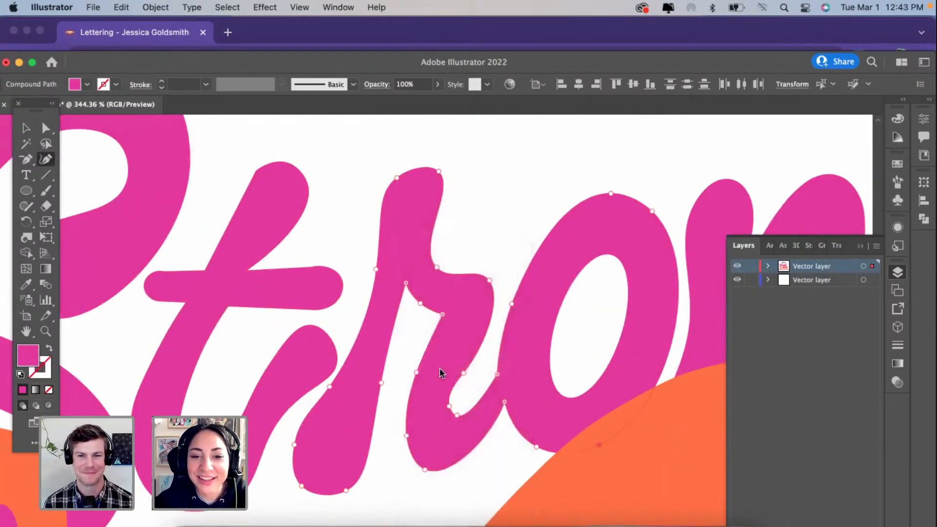
Step: Simplify the joined path of the n and g in Strong to reduce its anchor points
scroll(441, 372, "right", 3)
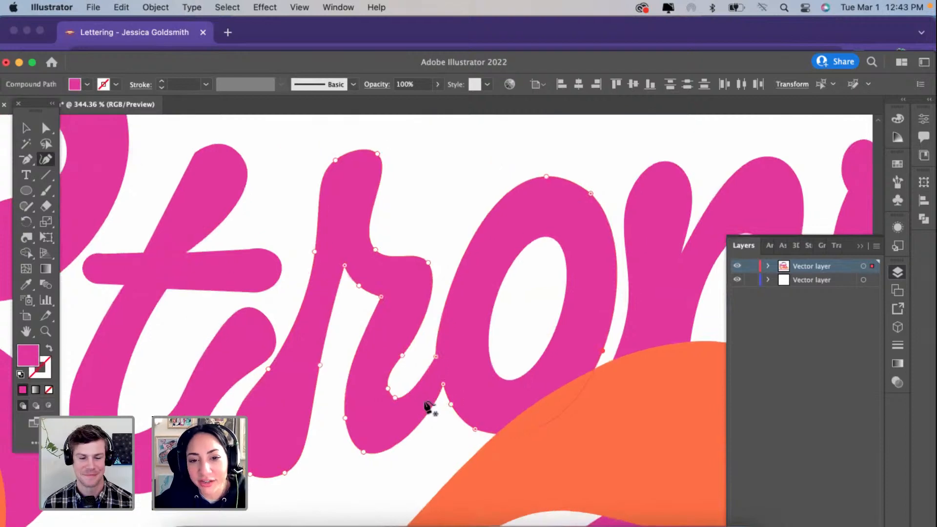
scroll(429, 404, "right", 3)
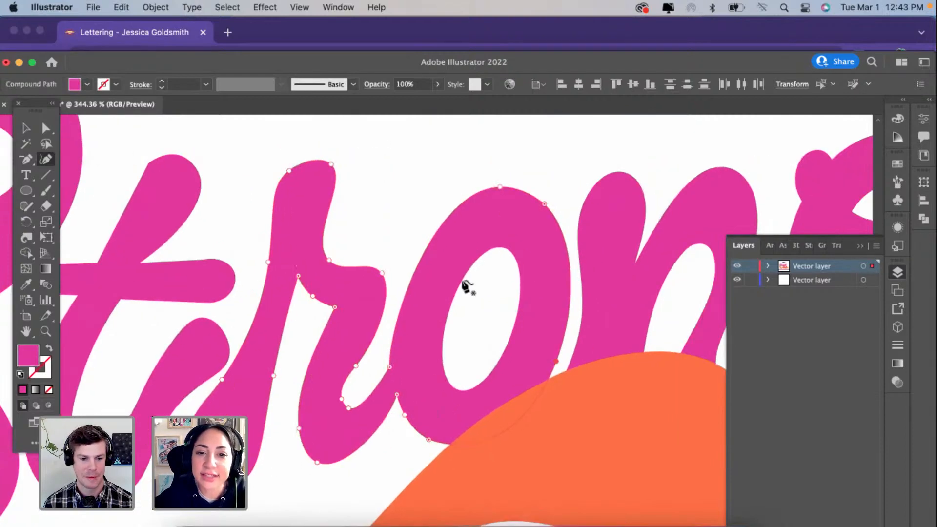
scroll(466, 285, "right", 3)
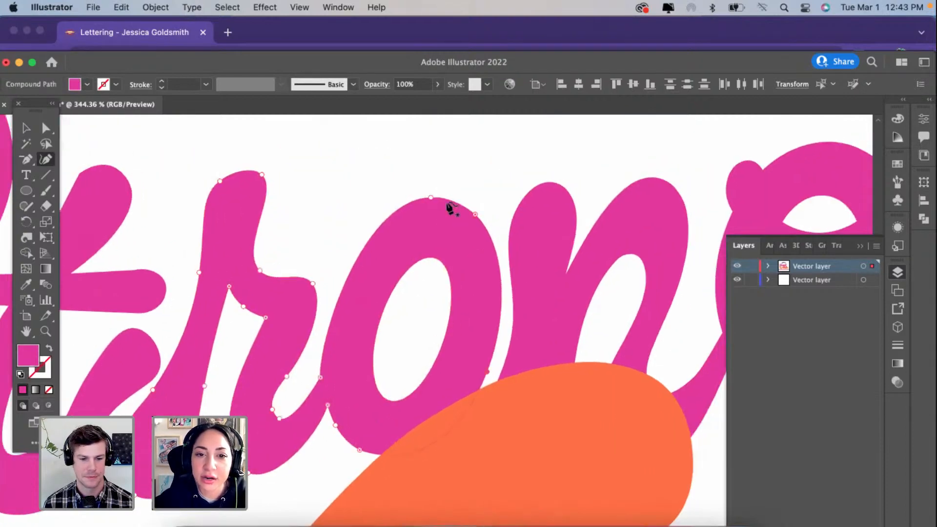
scroll(450, 209, "right", 1)
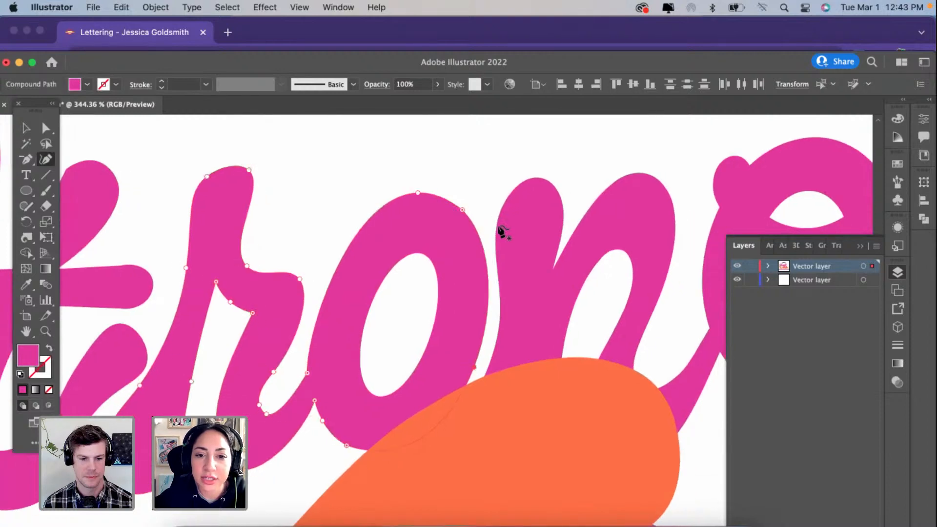
scroll(502, 232, "right", 5)
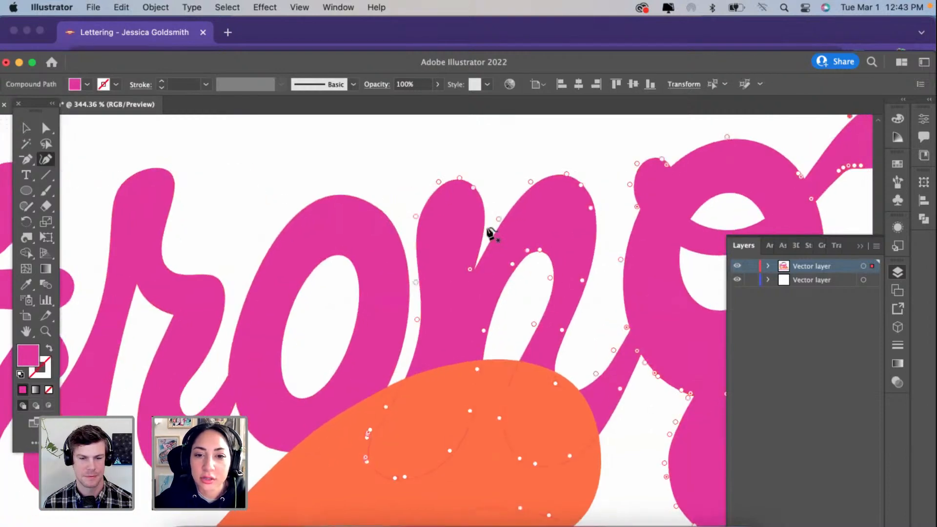
scroll(490, 233, "right", 1)
right_click(490, 230)
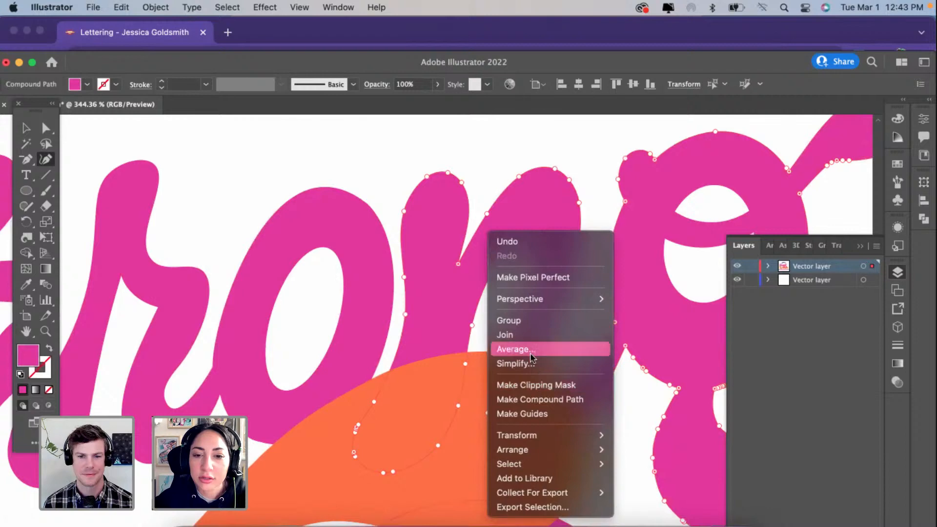
left_click(513, 364)
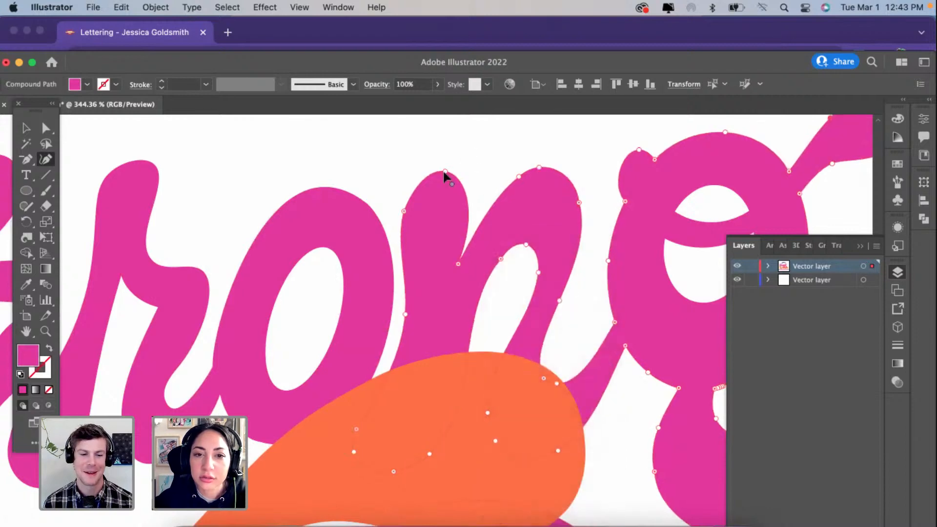
Step: Reposition the points atop the n's first stem to round it, and move the outer shoulder and stem points outward
left_click_drag(443, 173, 460, 188)
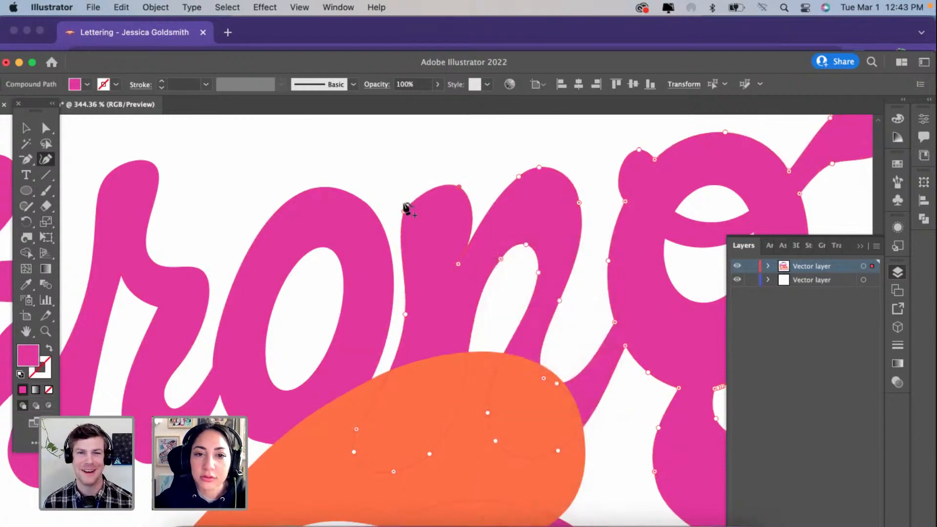
left_click_drag(403, 210, 413, 187)
scroll(536, 198, "right", 3)
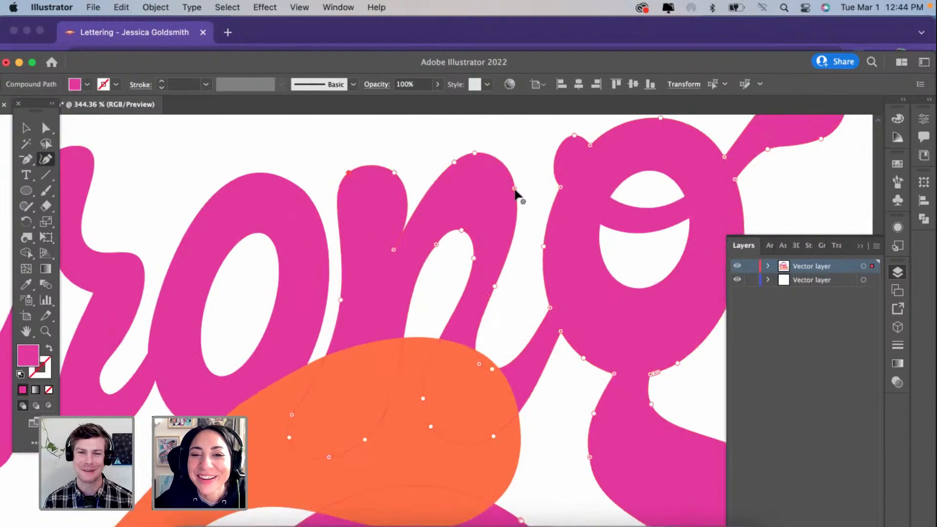
left_click(515, 189)
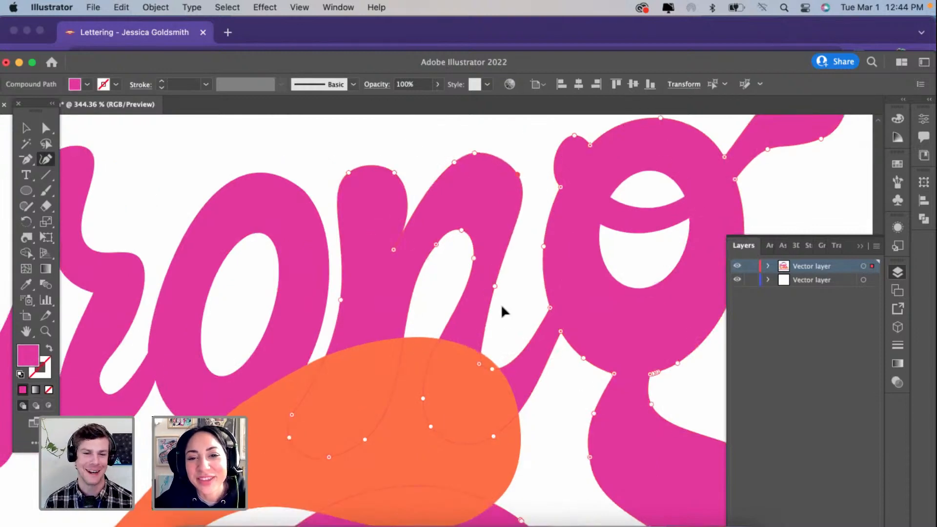
left_click_drag(495, 285, 501, 286)
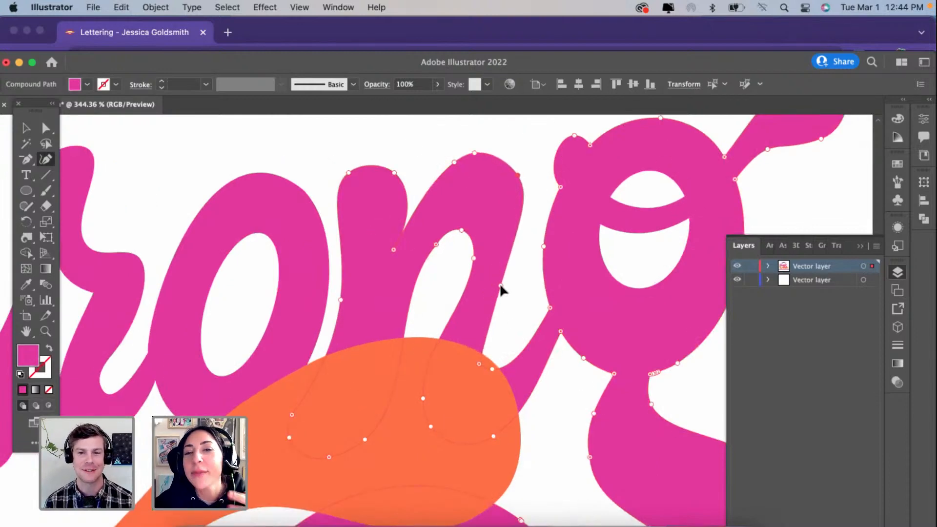
Step: Lower the top point of the n's inner arch and add a curvature point along its right inner edge to thicken the letter
left_click(436, 244)
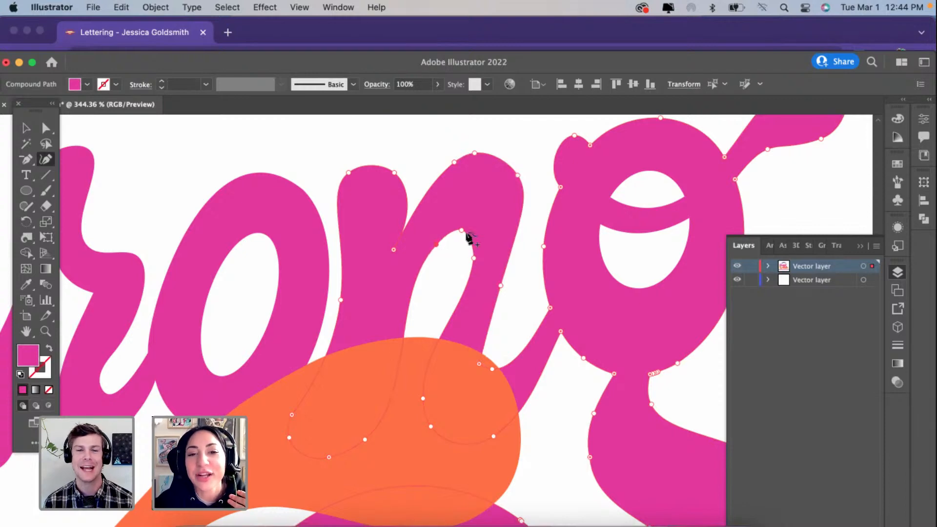
left_click_drag(461, 231, 461, 237)
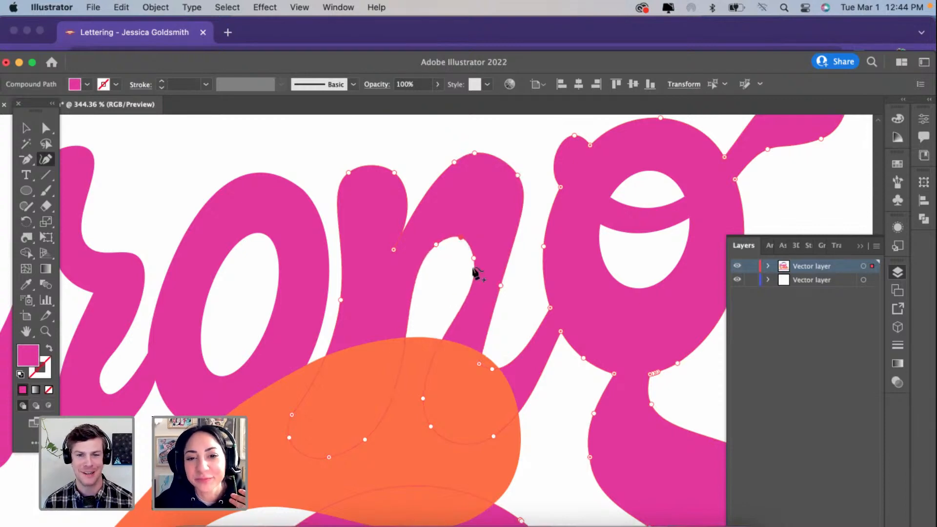
left_click(467, 269)
left_click_drag(467, 270, 465, 287)
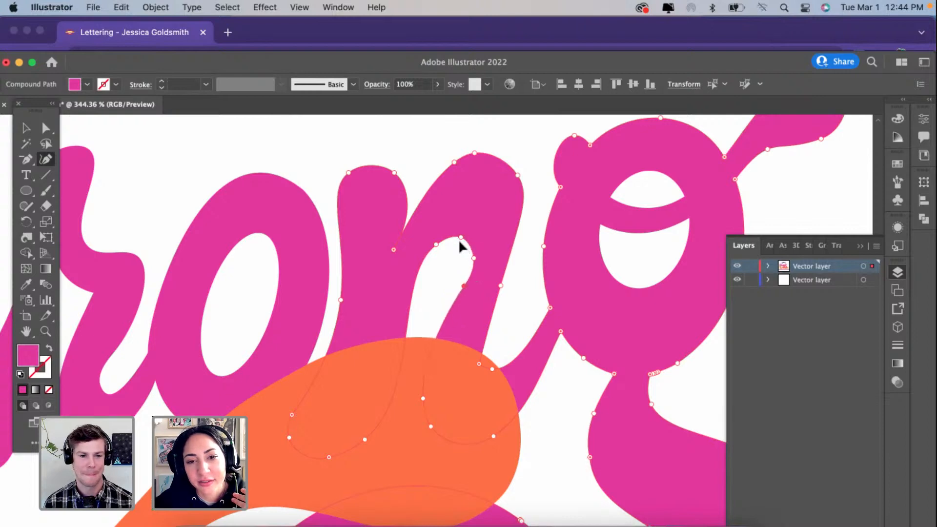
left_click_drag(459, 239, 459, 243)
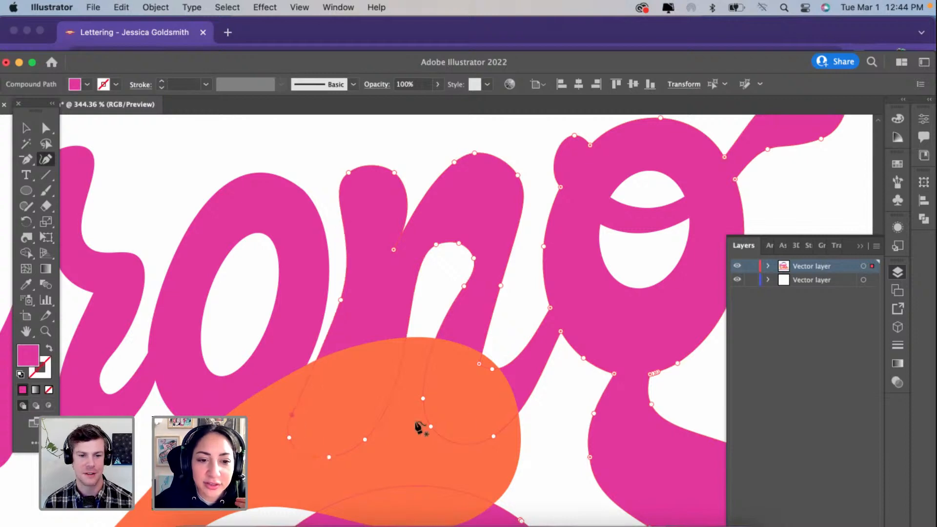
Step: Reposition the points at the base of the n's first stem and delete the surplus bottom point to round and shorten it
scroll(293, 411, "right", 2)
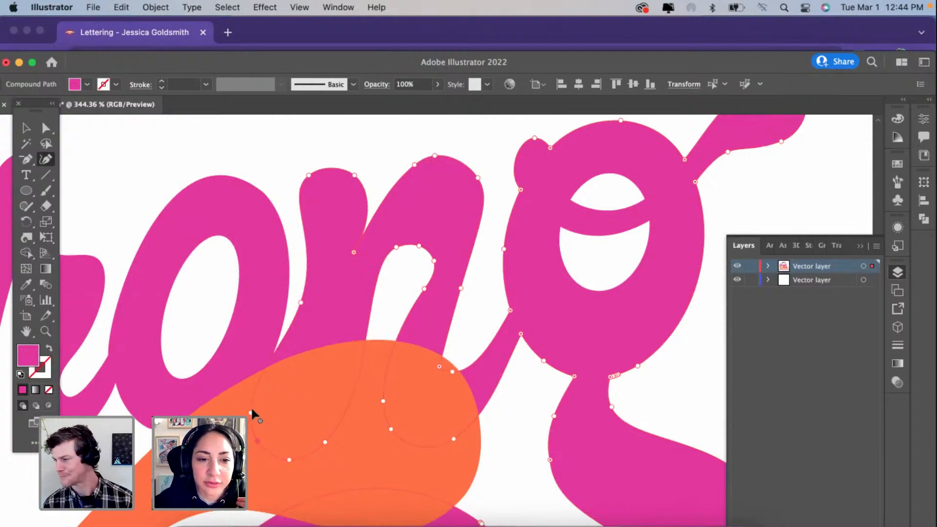
left_click_drag(251, 411, 263, 402)
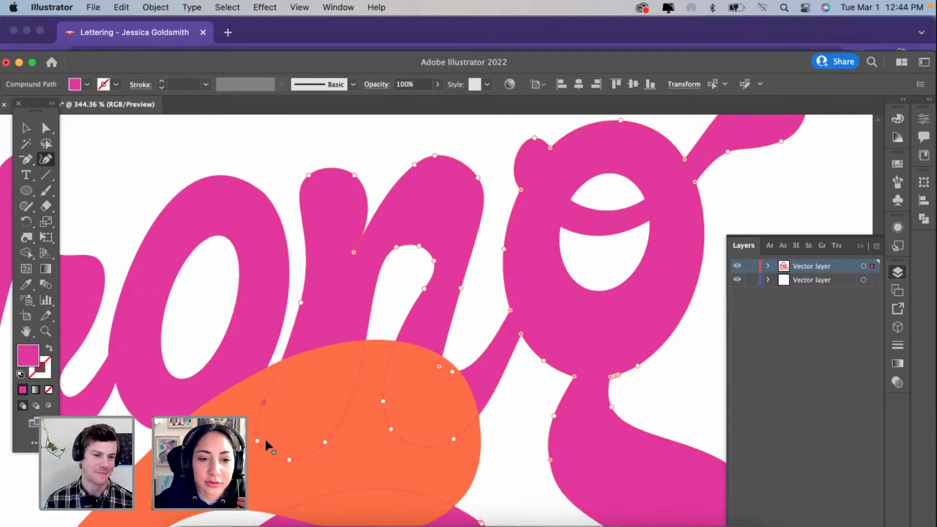
left_click_drag(256, 440, 293, 440)
key("Delete")
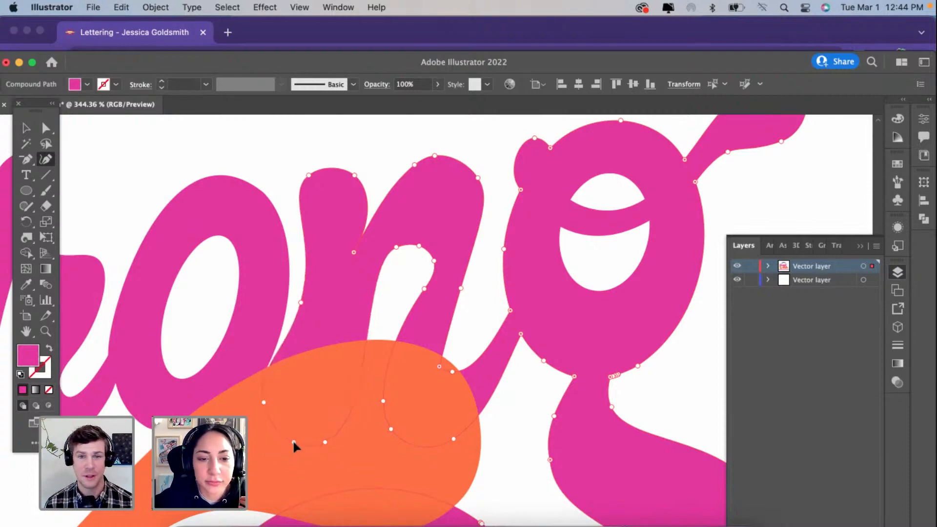
Step: Nudge the points along the inner arch and at the base of the n's second stem to even out its thickness
left_click(439, 366)
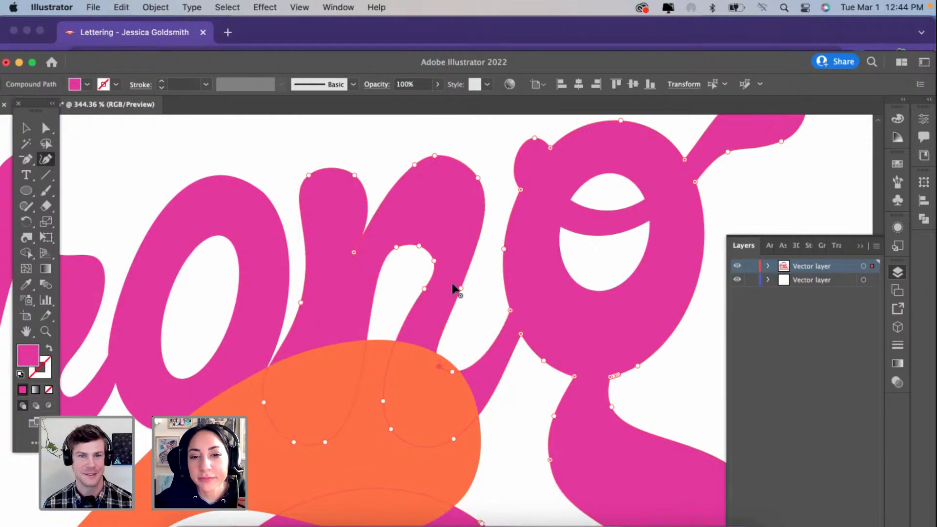
left_click(431, 261)
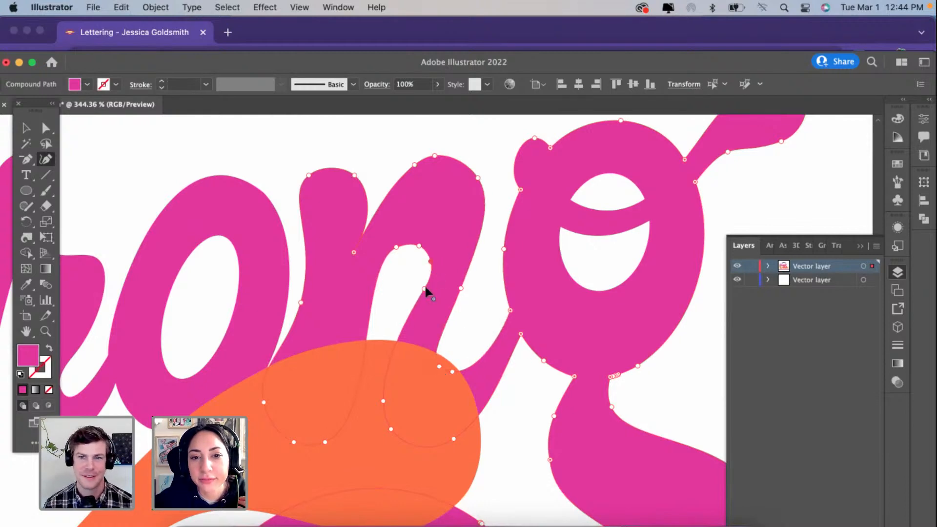
left_click(422, 287)
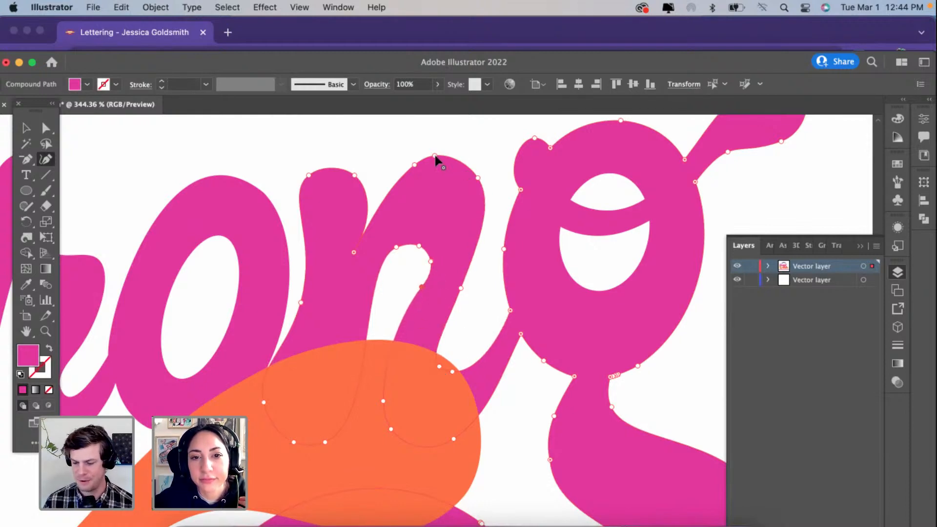
Step: Delete the surplus point atop the n's arch, move the top and outer shoulder points inward, and add a curvature point on its left slope
left_click(415, 165)
key("Delete")
mouse_move(435, 155)
left_mouse_down()
mouse_move(445, 166)
mouse_move(408, 180)
mouse_move(420, 162)
left_mouse_up()
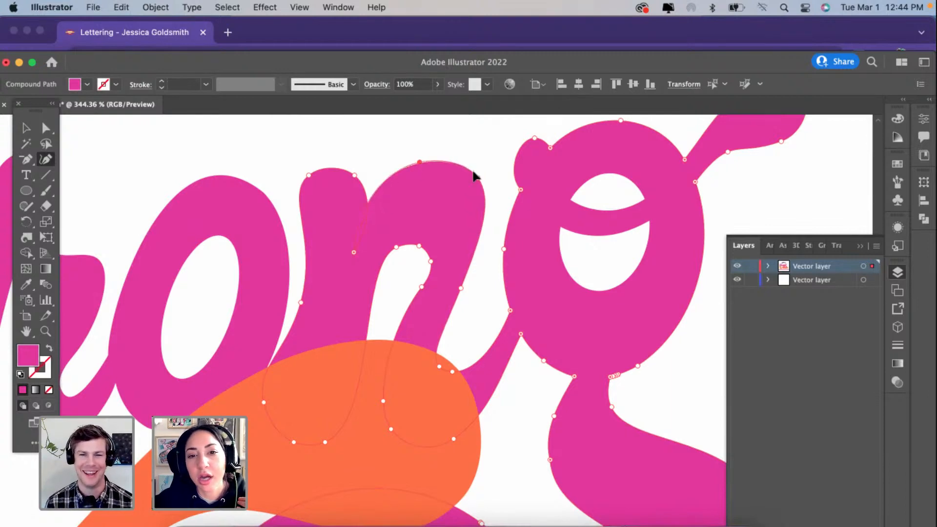
left_click_drag(482, 192, 475, 194)
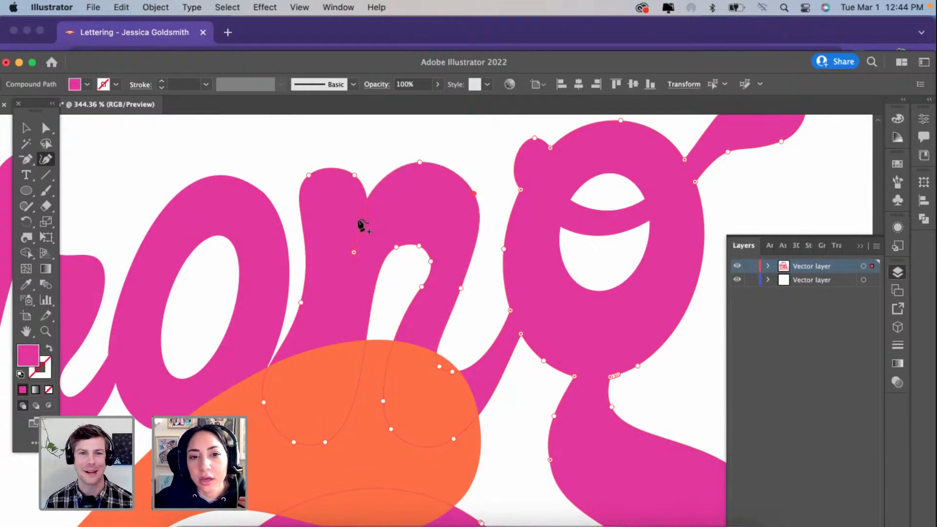
left_click_drag(373, 218, 391, 172)
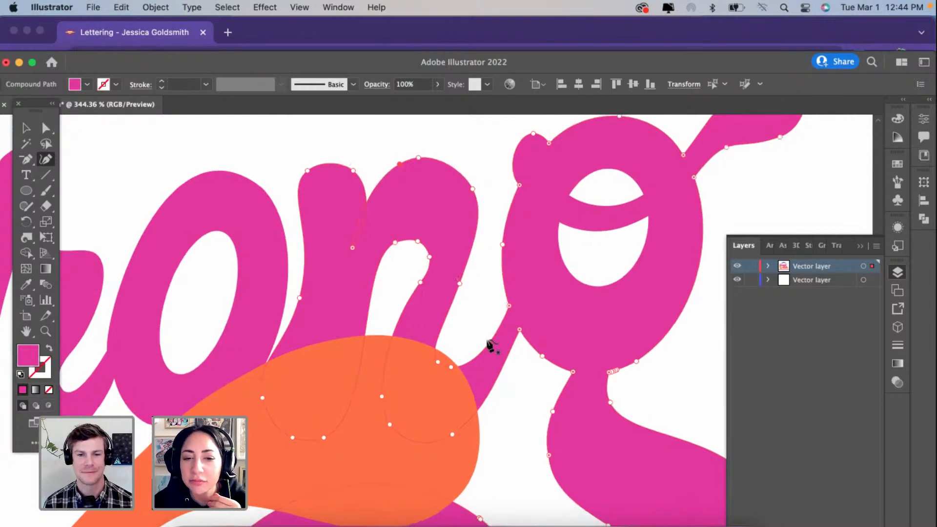
Step: Nudge the corner where the n's exit stroke joins the g, and reposition the points of the g's small ear to lengthen and narrow it
scroll(488, 345, "right", 5)
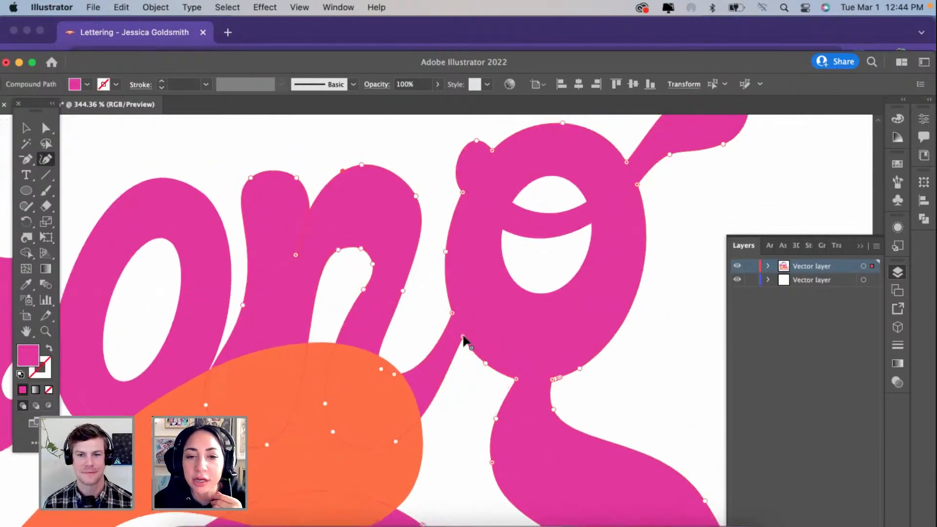
mouse_move(463, 339)
left_mouse_down()
mouse_move(471, 356)
mouse_move(464, 338)
left_mouse_up()
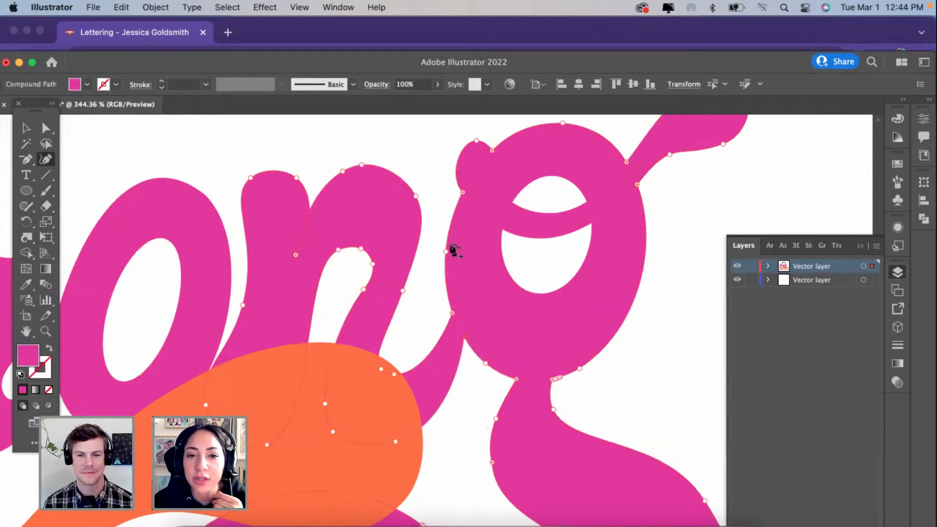
scroll(452, 230, "up", 2)
scroll(452, 229, "right", 2)
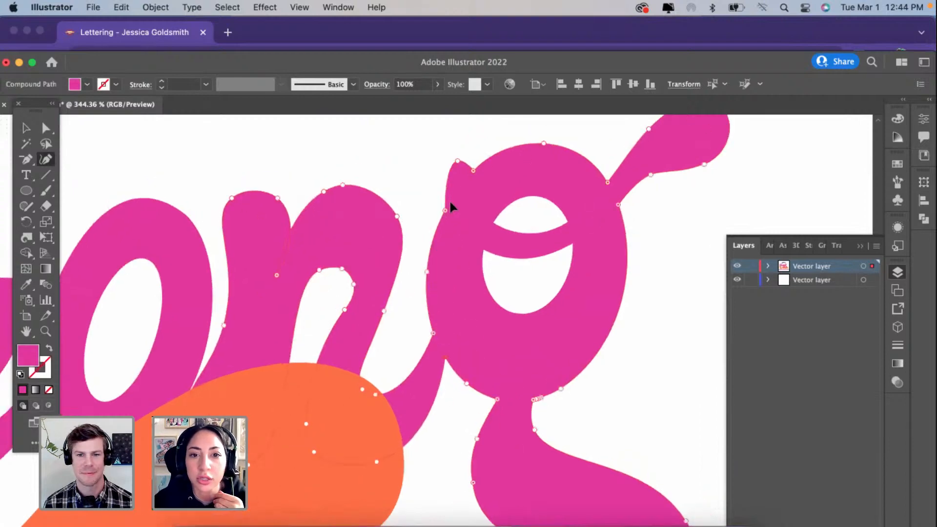
left_click_drag(460, 175, 459, 148)
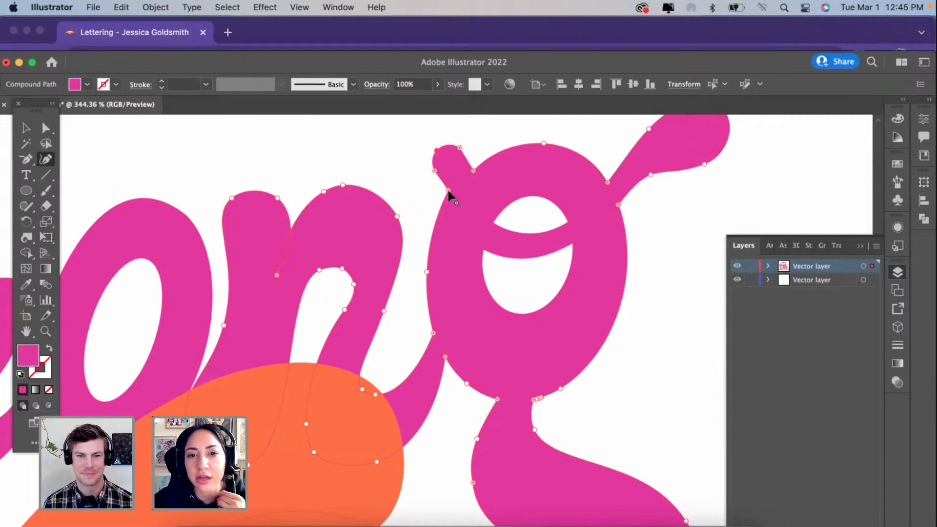
left_click_drag(448, 191, 468, 173)
Step: Lower the base point of the g's small ear, delete its surplus side point, and reposition the remaining points into a shorter rounded knob
scroll(468, 172, "up", 1)
scroll(468, 173, "right", 1)
scroll(467, 173, "up", 2)
scroll(468, 173, "right", 2)
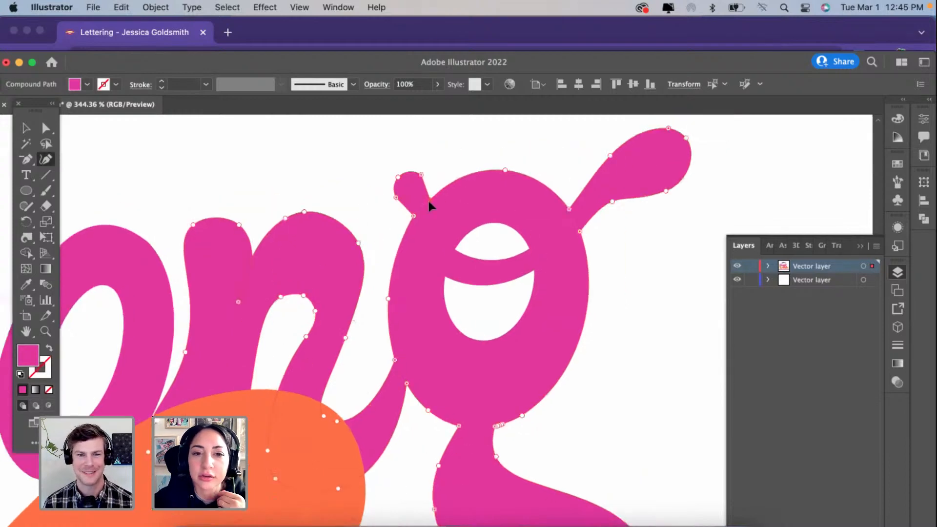
left_click_drag(396, 248, 391, 252)
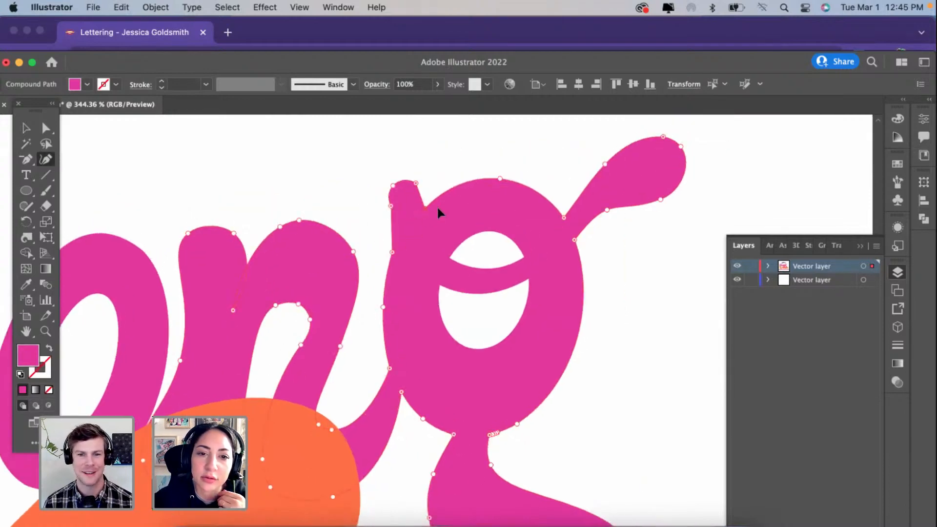
left_click(391, 206)
key("Delete")
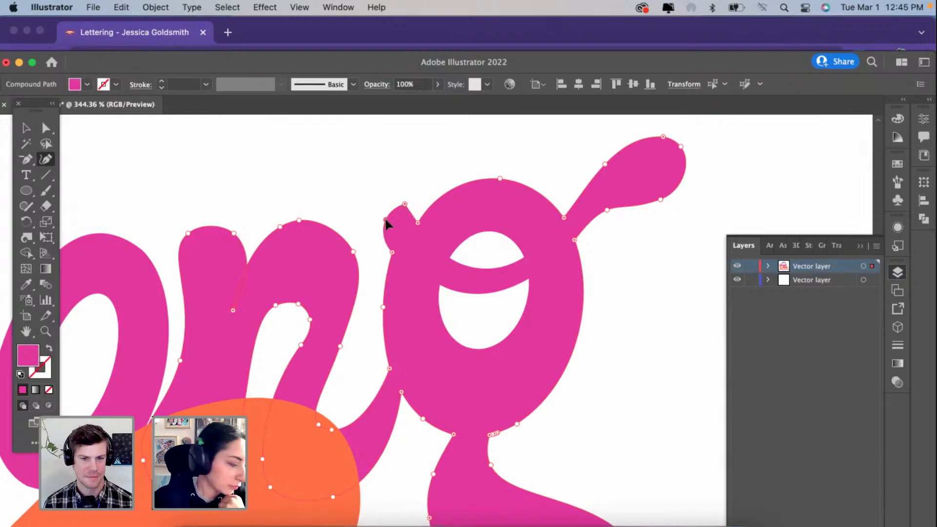
left_click(395, 248)
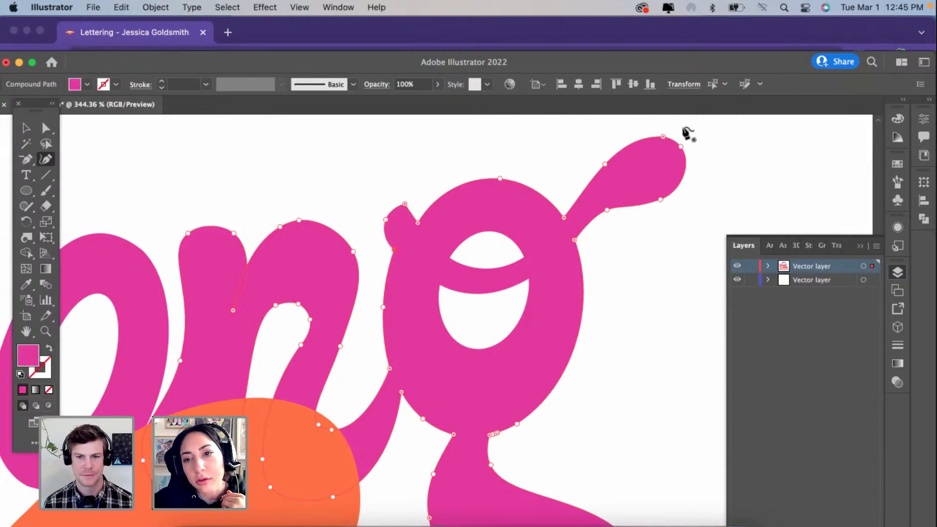
Step: Round the tip of the g's long exit stroke, delete the surplus points beneath its bowl, and move the bowl's lower right point outward
left_click(664, 137)
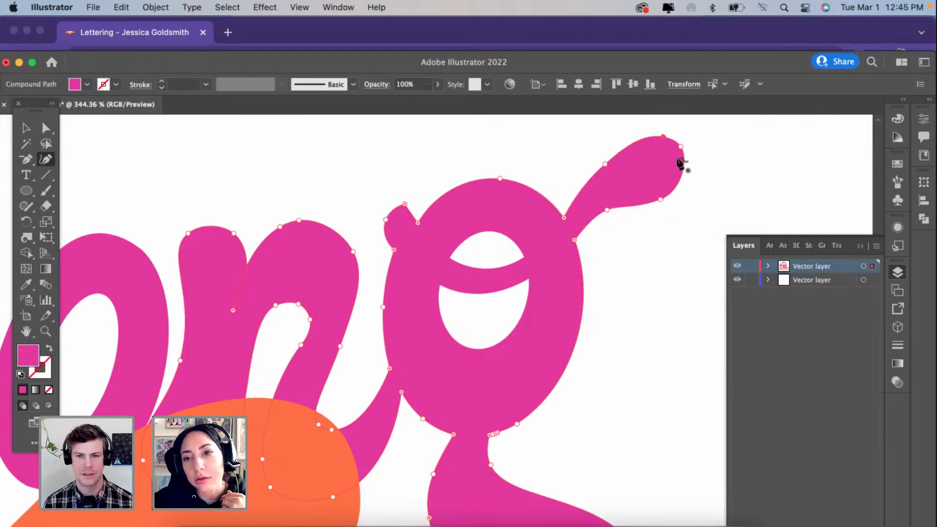
left_click_drag(681, 147, 682, 153)
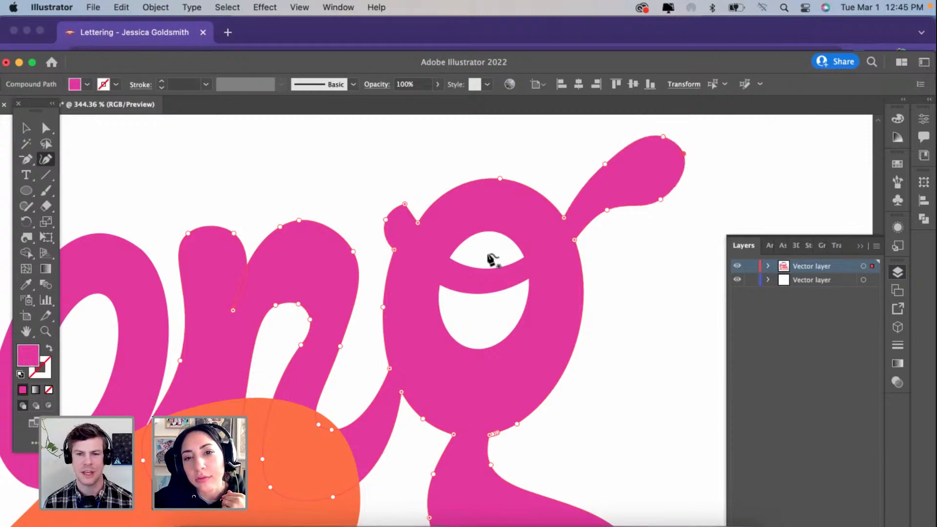
scroll(489, 257, "up", 5)
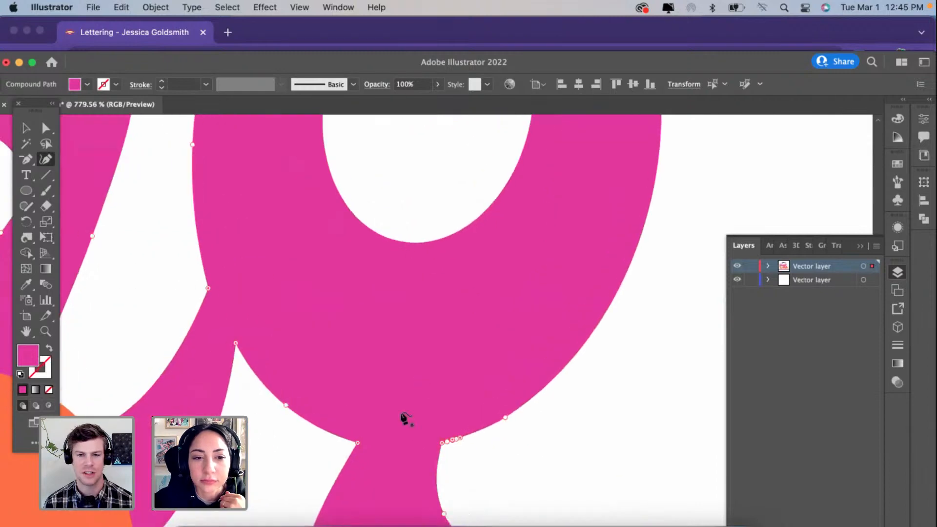
scroll(405, 417, "up", 1)
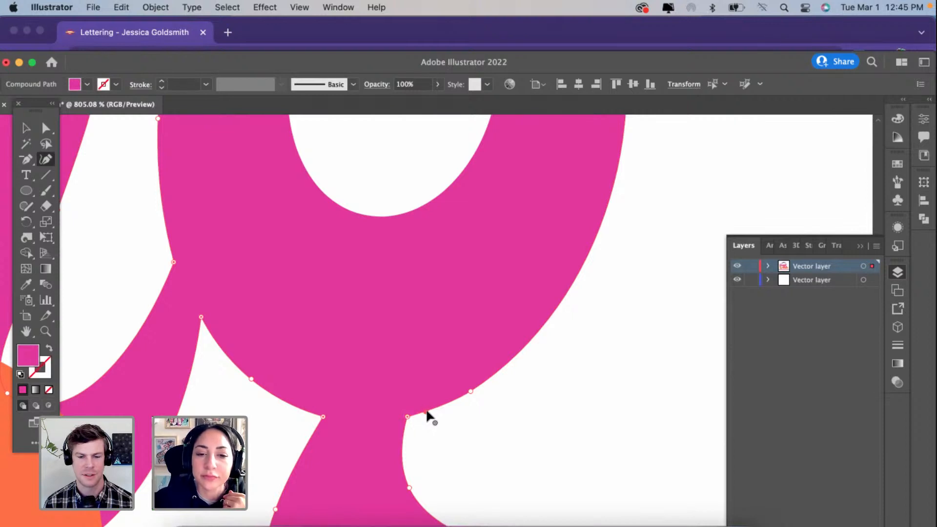
left_click(427, 412)
left_click_drag(471, 390, 500, 390)
Step: Narrow the g's neck below the bowl and reposition the points on both edges of the upper descender to smooth its curve
scroll(505, 399, "down", 4)
scroll(507, 405, "down", 6)
scroll(508, 405, "right", 2)
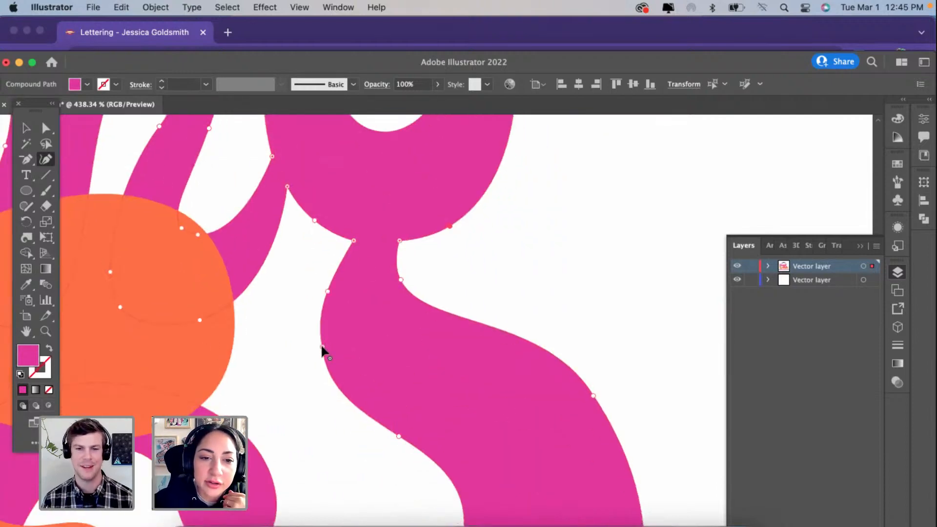
left_click(321, 347)
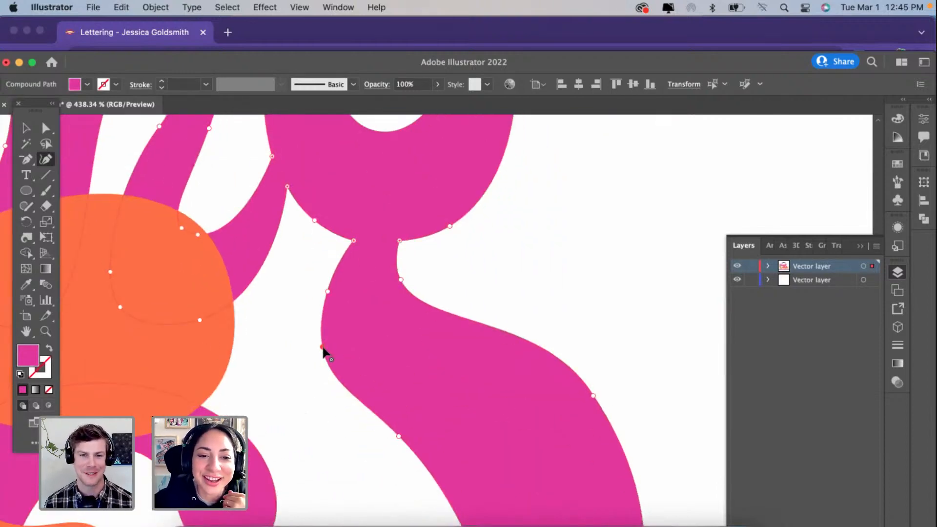
left_click_drag(323, 350, 326, 373)
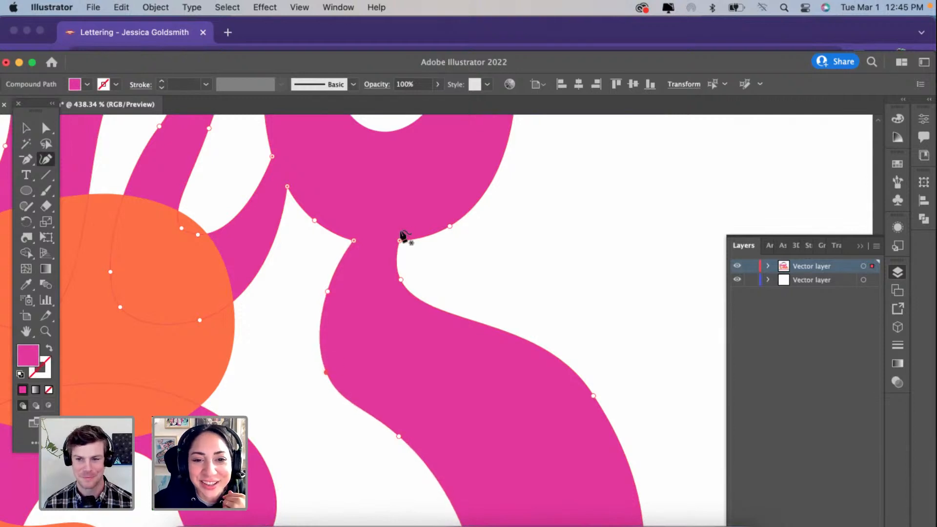
left_click_drag(399, 241, 391, 242)
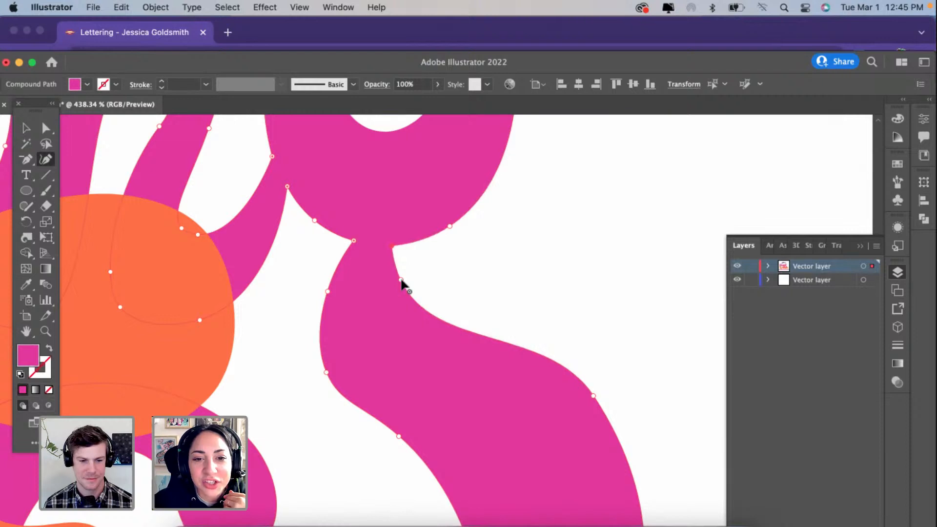
left_click_drag(401, 280, 409, 280)
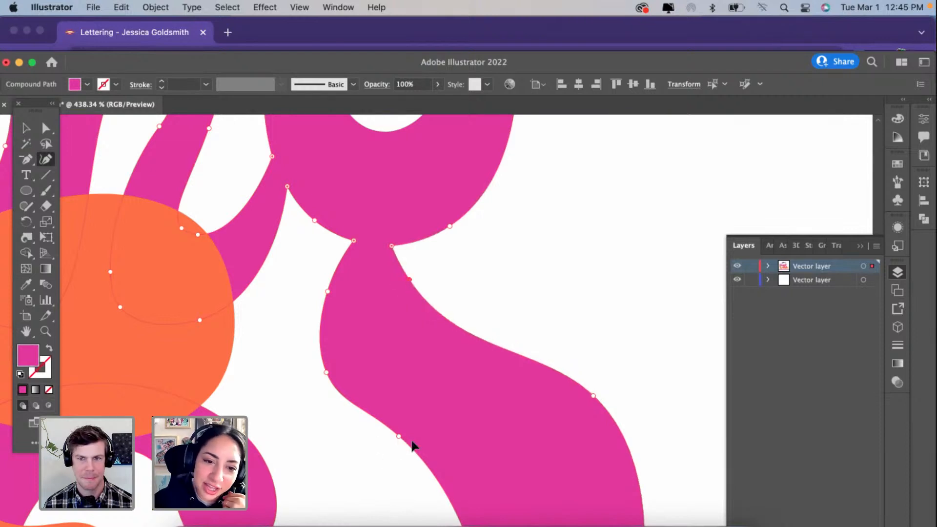
left_click_drag(413, 444, 416, 445)
left_click_drag(326, 372, 329, 389)
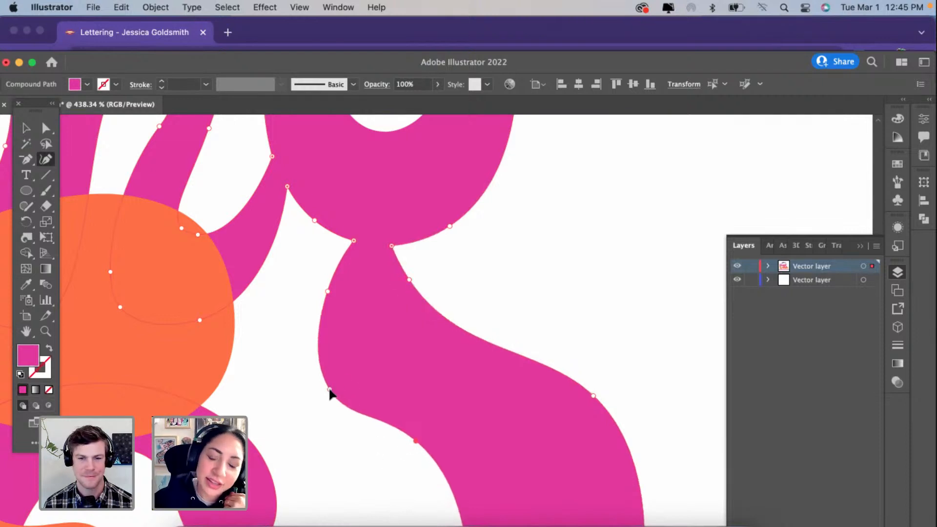
Step: Delete the duplicate point on the outside of the g's tail curl, and reposition the curl's outer, top and inner points to round it
scroll(329, 389, "down", 5)
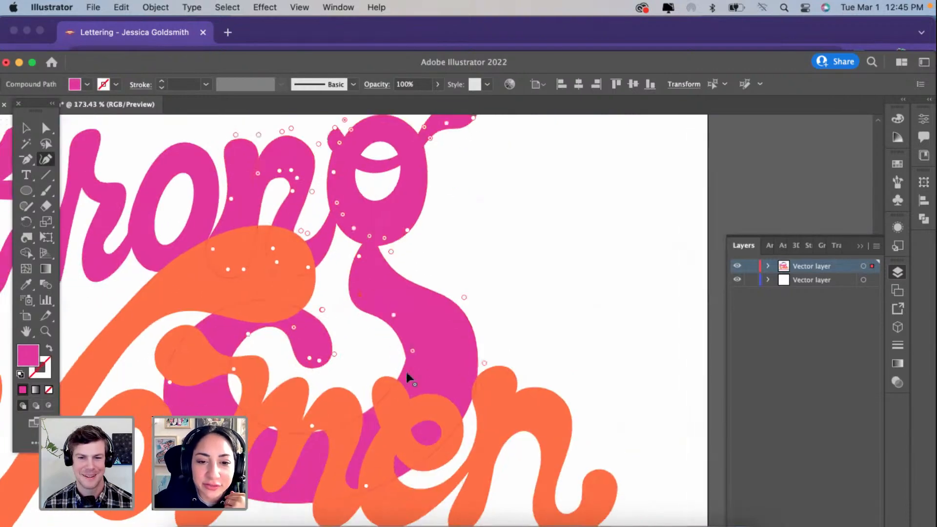
scroll(405, 359, "up", 2)
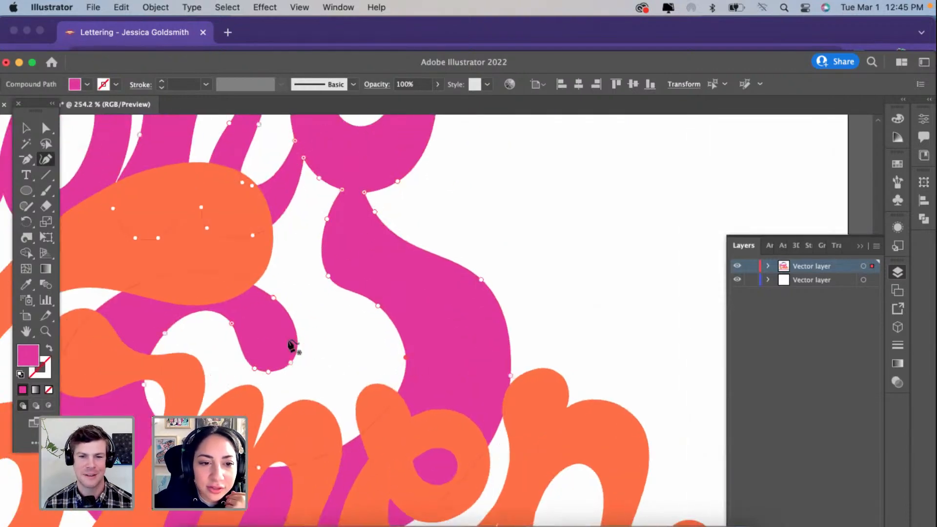
scroll(230, 326, "up", 2)
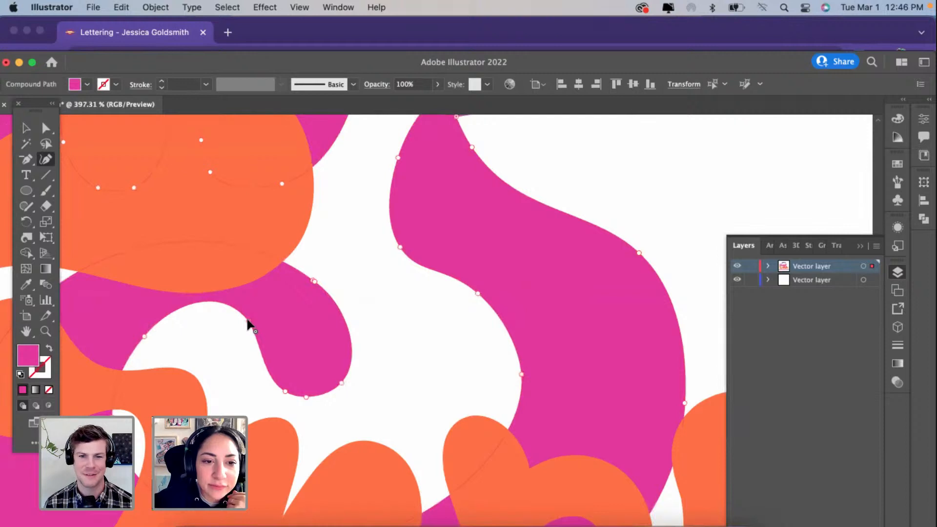
left_click_drag(315, 281, 333, 280)
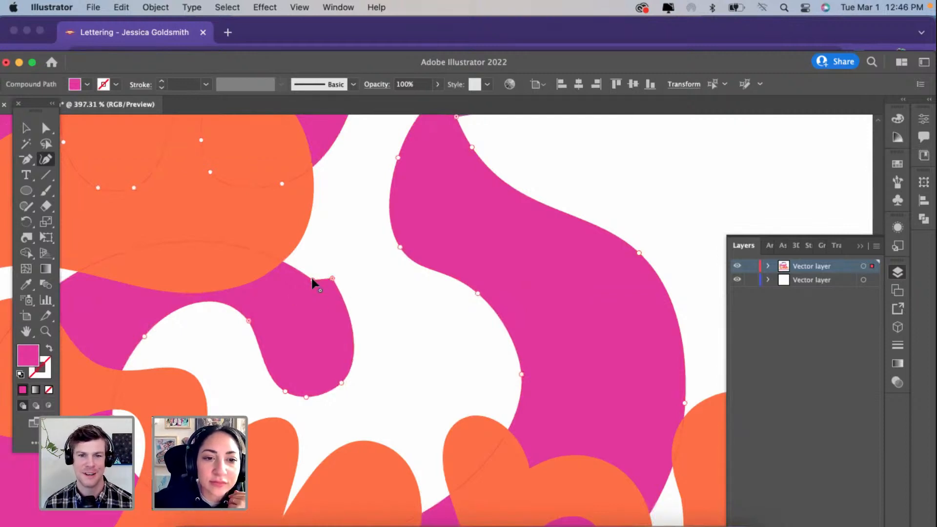
left_click(312, 280)
key("Delete")
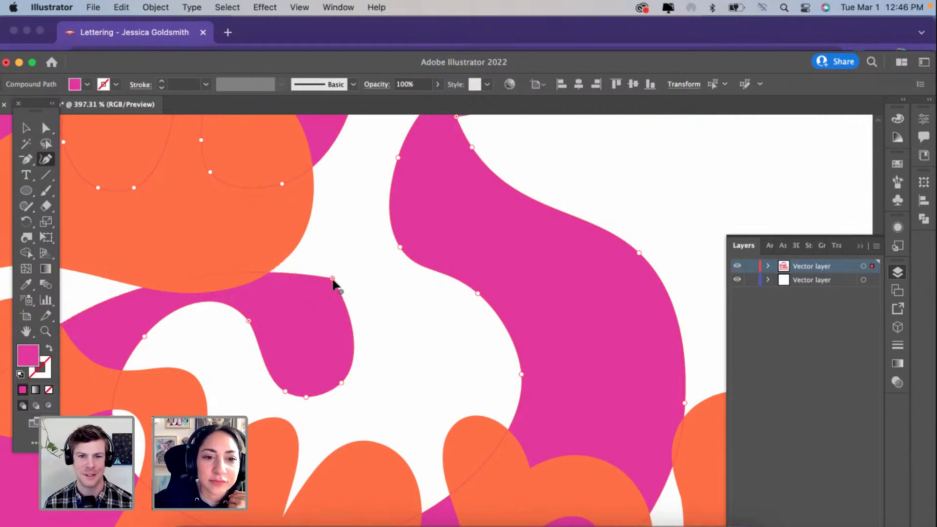
left_click_drag(333, 278, 337, 302)
left_click_drag(220, 282, 218, 252)
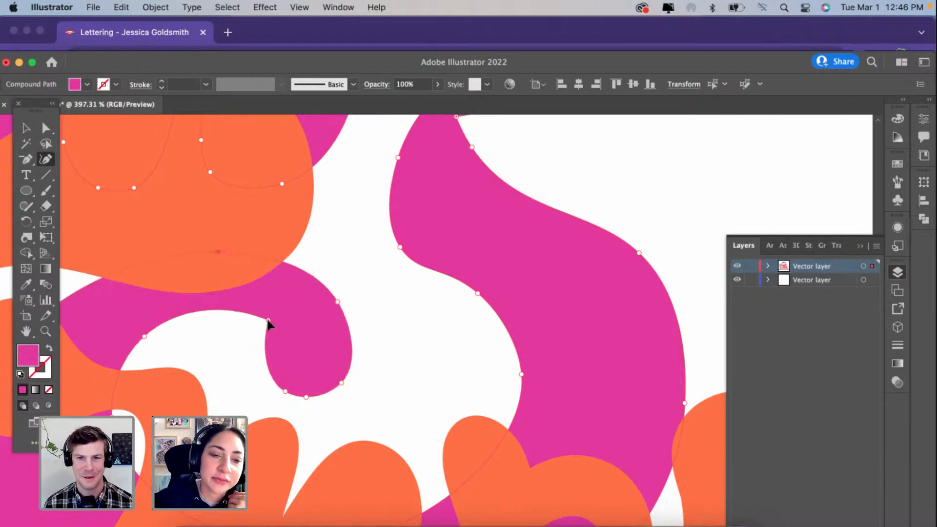
Step: Delete surplus points at the g's tail tip and inner loop, and move the loop's left inner and outer points inward to slim it
scroll(267, 323, "down", 5)
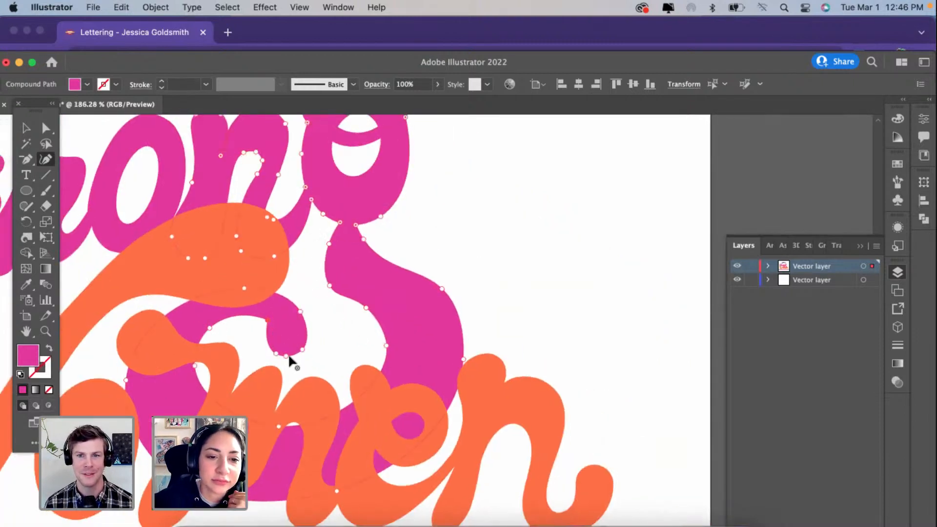
left_click(286, 356)
key("Delete")
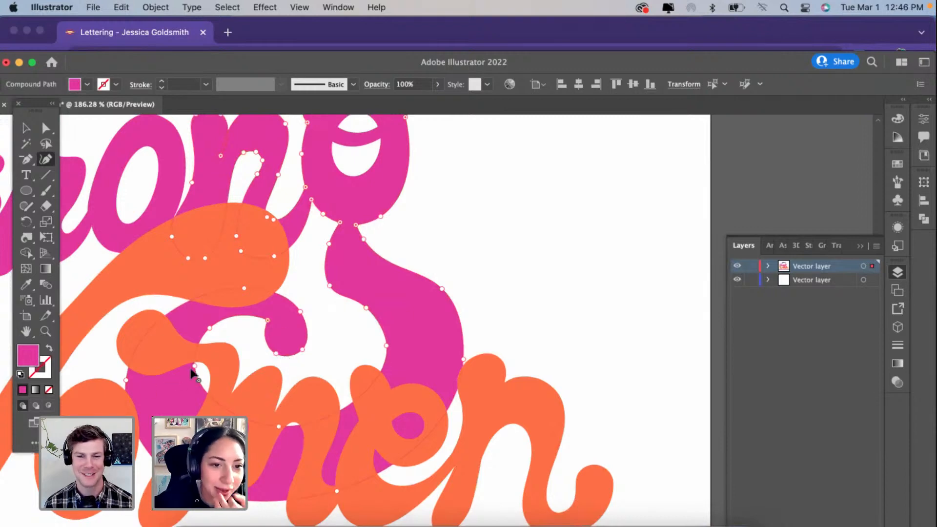
left_click_drag(194, 366, 214, 366)
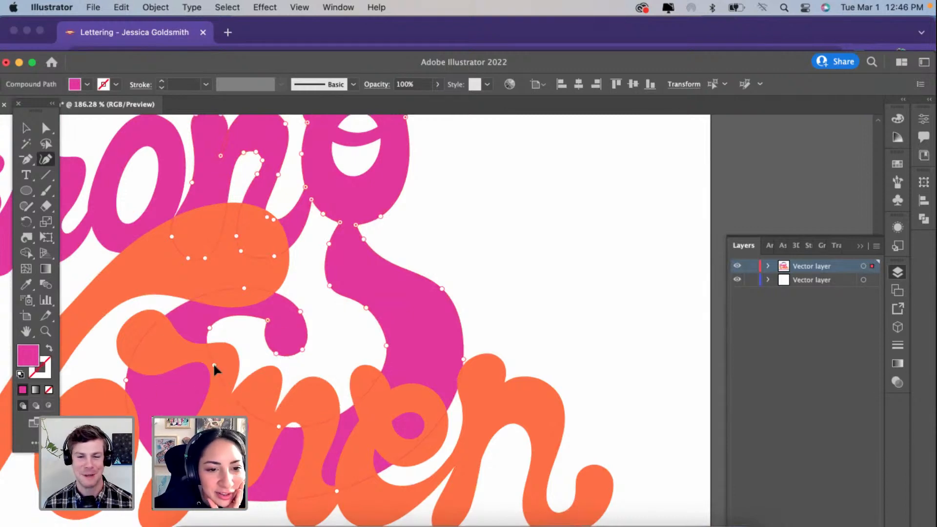
left_click(210, 328)
key("Delete")
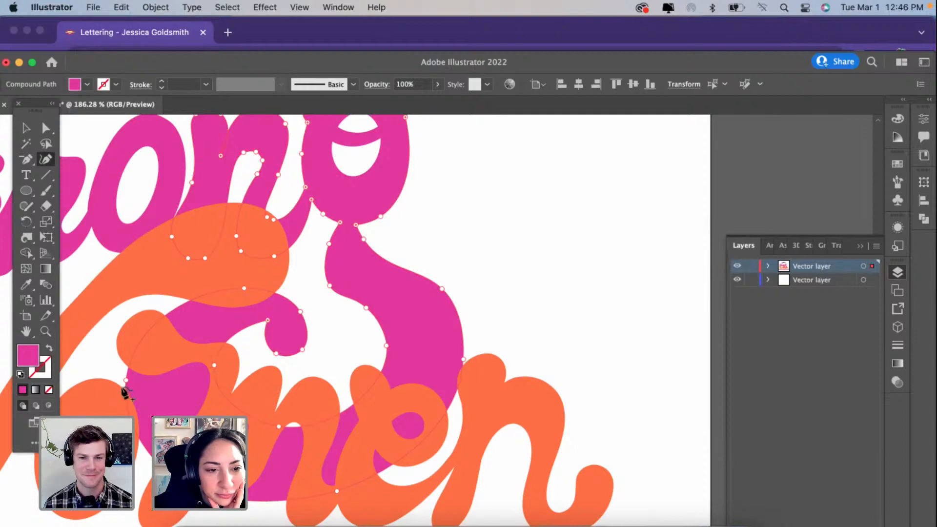
left_click_drag(126, 380, 154, 388)
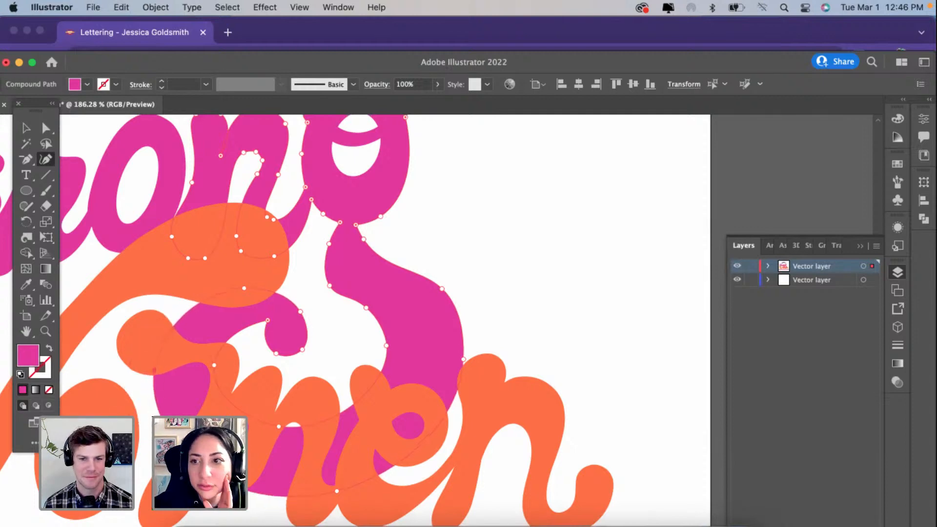
Step: Move the shoulder point on the right edge of the g's descender up and inward, and reposition the points below it to round the curve
left_click(442, 289)
left_click_drag(434, 279, 421, 255)
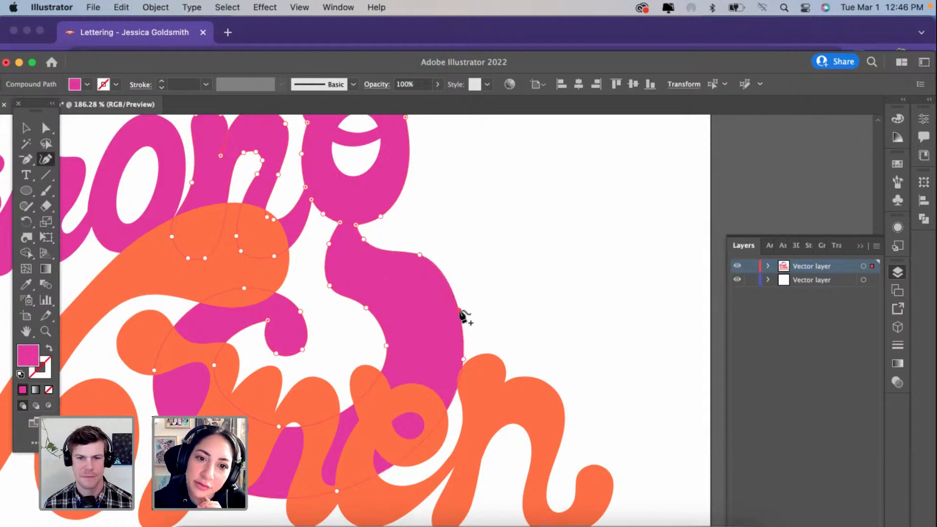
left_click_drag(459, 310, 453, 389)
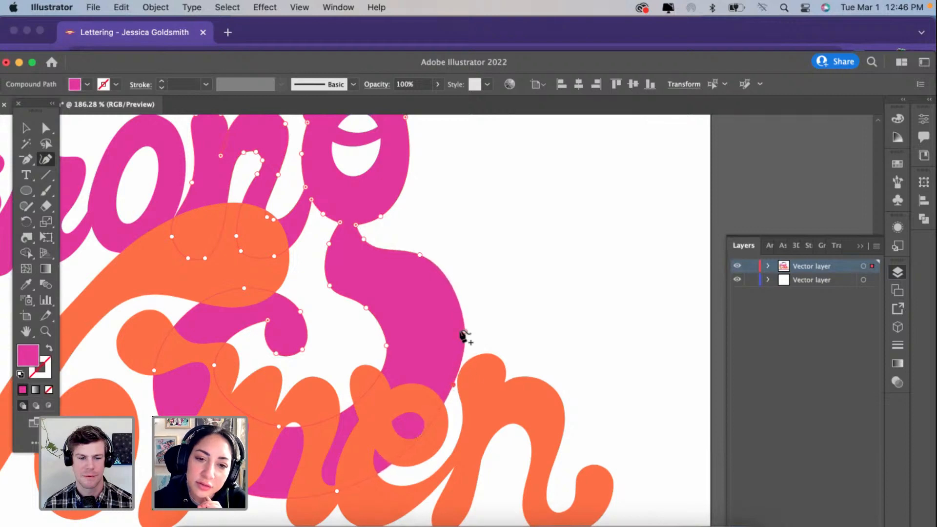
left_click_drag(465, 332, 459, 339)
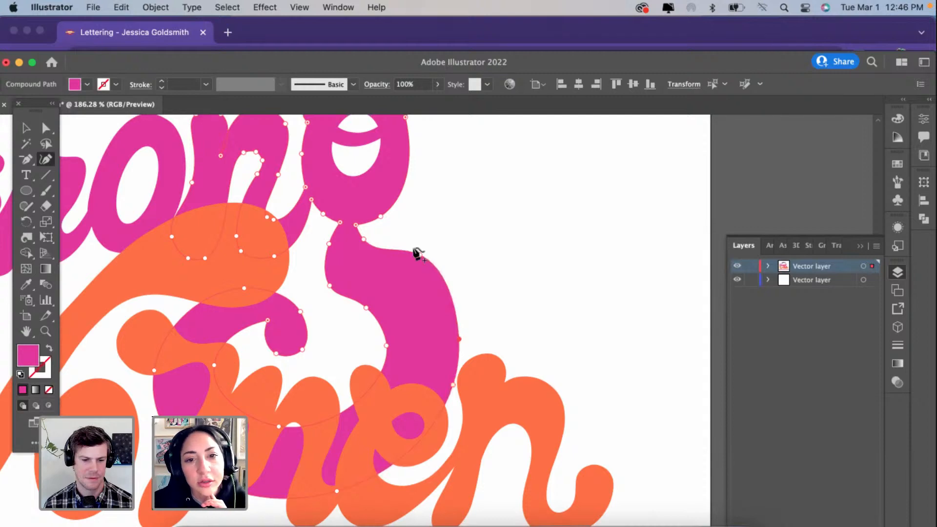
left_click_drag(420, 254, 427, 260)
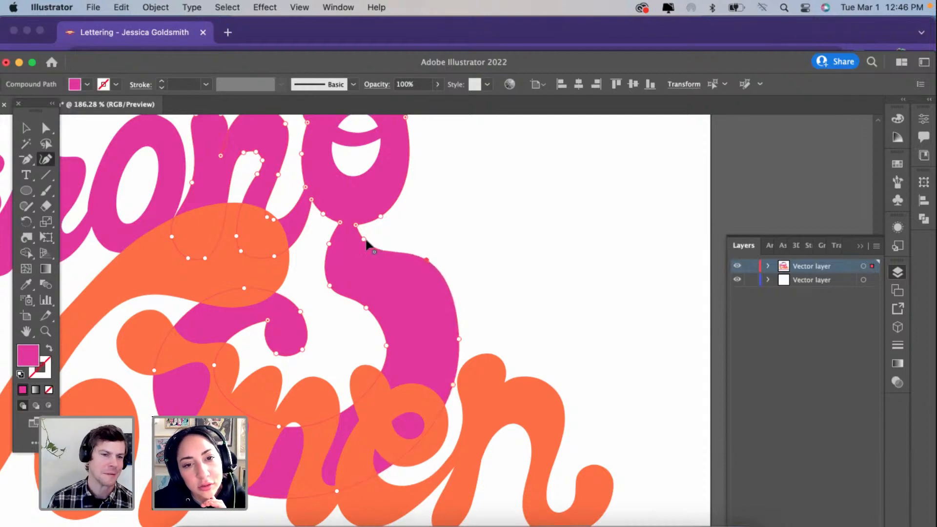
Step: Adjust the points on both sides of the g's neck, and move the tail loop's top and left outer points to even the stroke
left_click_drag(363, 239, 364, 251)
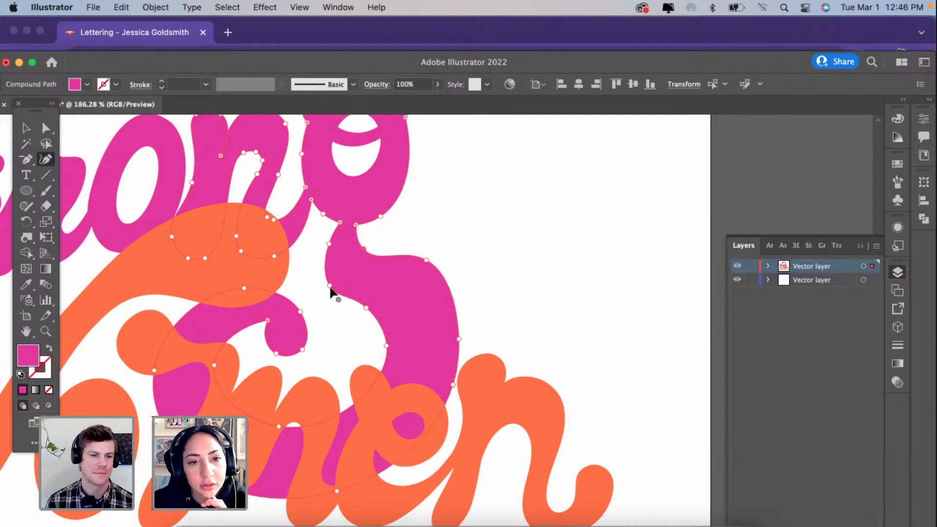
left_click_drag(330, 286, 335, 287)
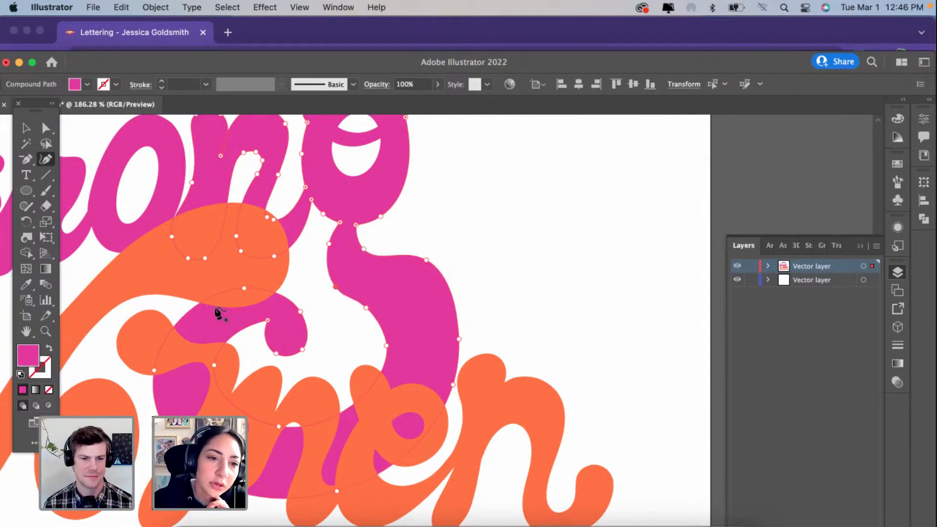
left_click_drag(244, 288, 240, 288)
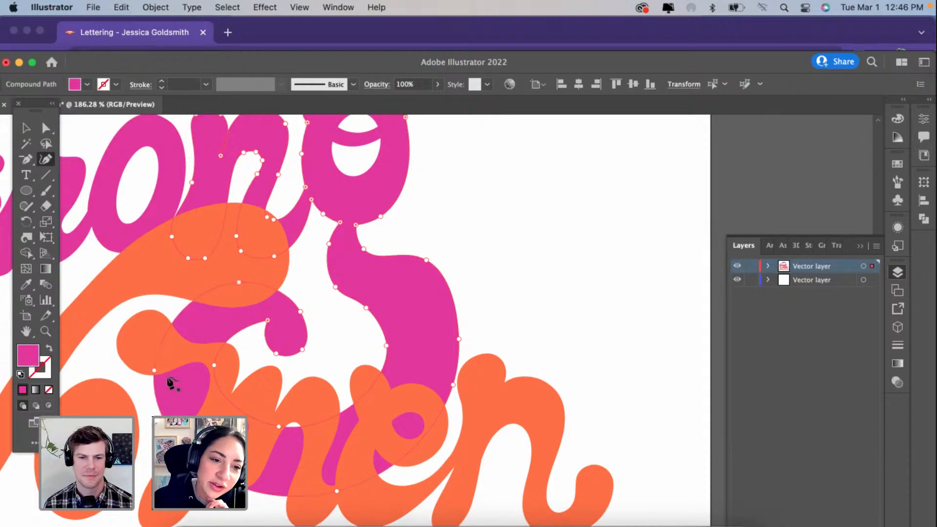
left_click_drag(154, 370, 163, 369)
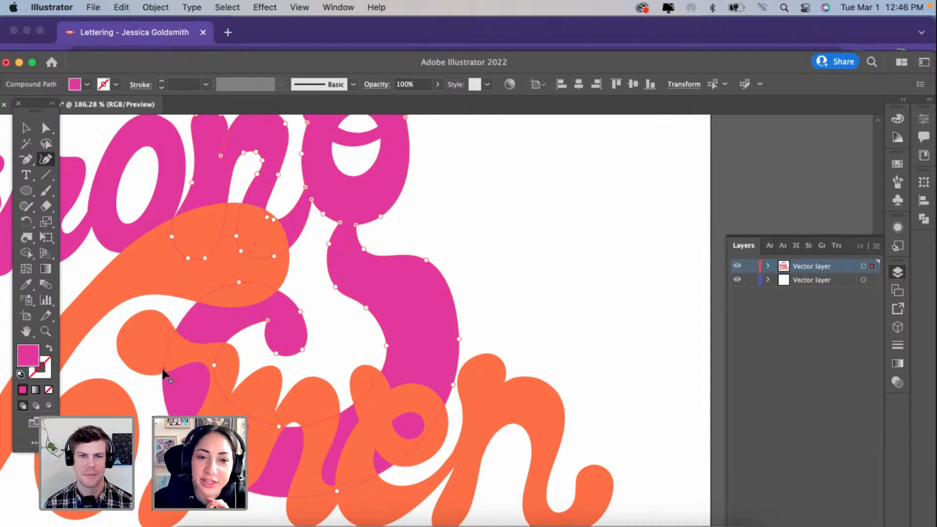
Step: Try distorting the g's descender and tail with the Warp tool, and undo the distortions
scroll(162, 367, "left", 3)
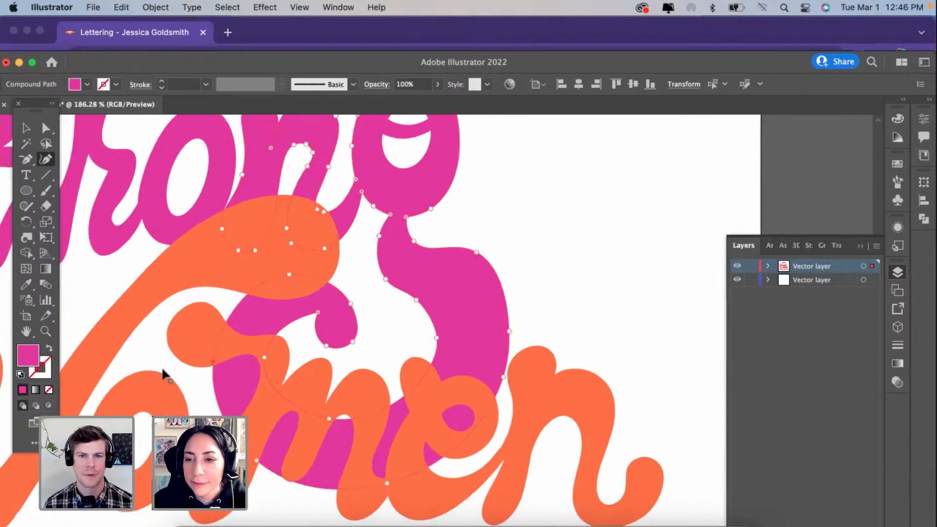
left_click_drag(30, 239, 61, 252)
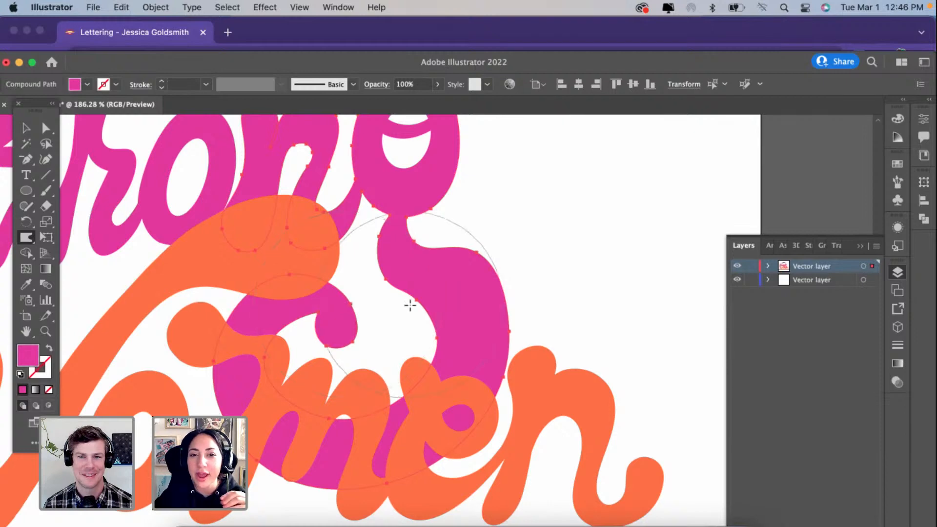
key("v")
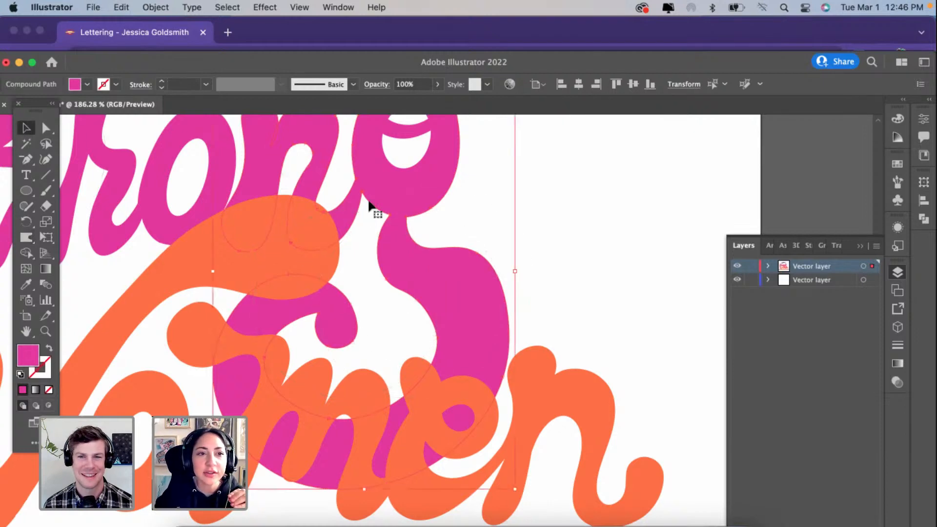
left_click(28, 239)
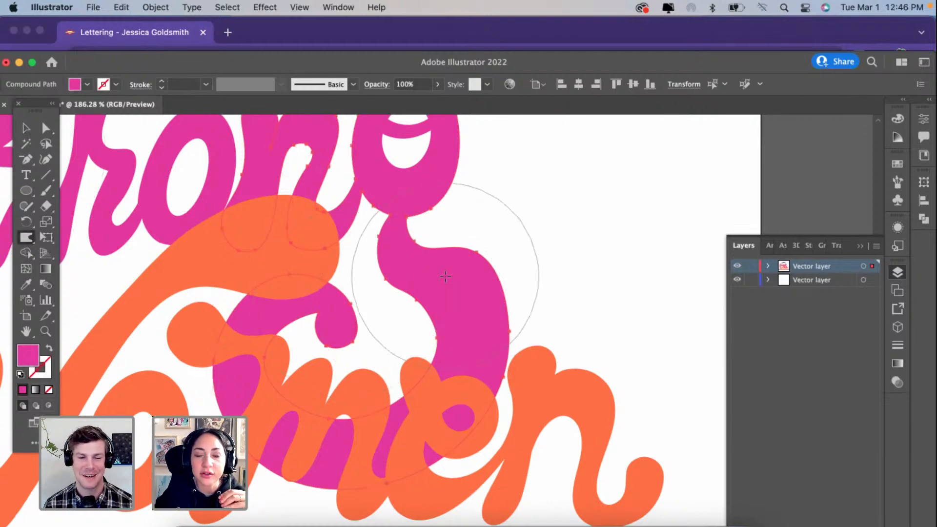
left_click_drag(446, 277, 387, 330)
mouse_move(444, 298)
left_mouse_down()
mouse_move(388, 327)
mouse_move(491, 239)
left_mouse_up()
key("super+z")
key("super+z")
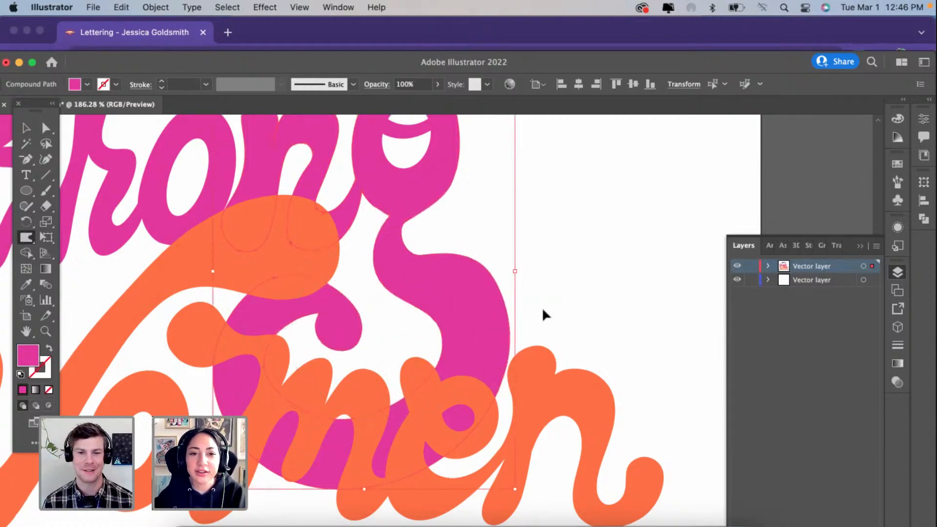
left_click(26, 127)
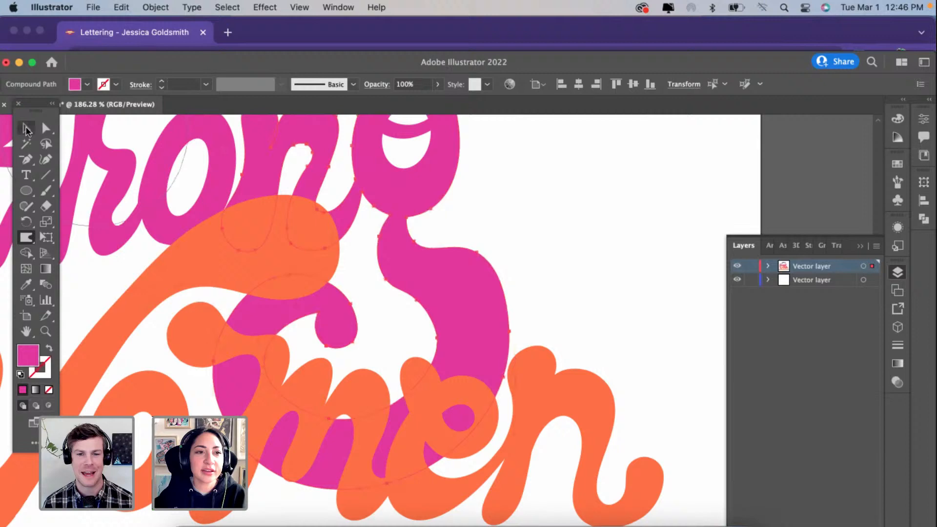
Step: Reshape the g's tail tip with the Curvature tool, moving its outer, lower and inner points up toward the descender
left_click(610, 239)
scroll(614, 227, "down", 3)
scroll(613, 227, "up", 1)
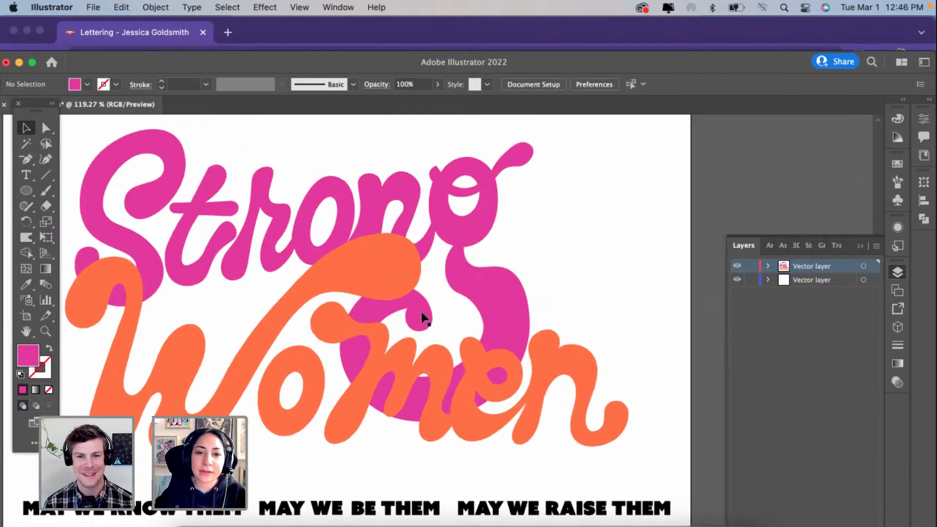
left_click(420, 312)
scroll(421, 312, "up", 4)
scroll(262, 280, "right", 2)
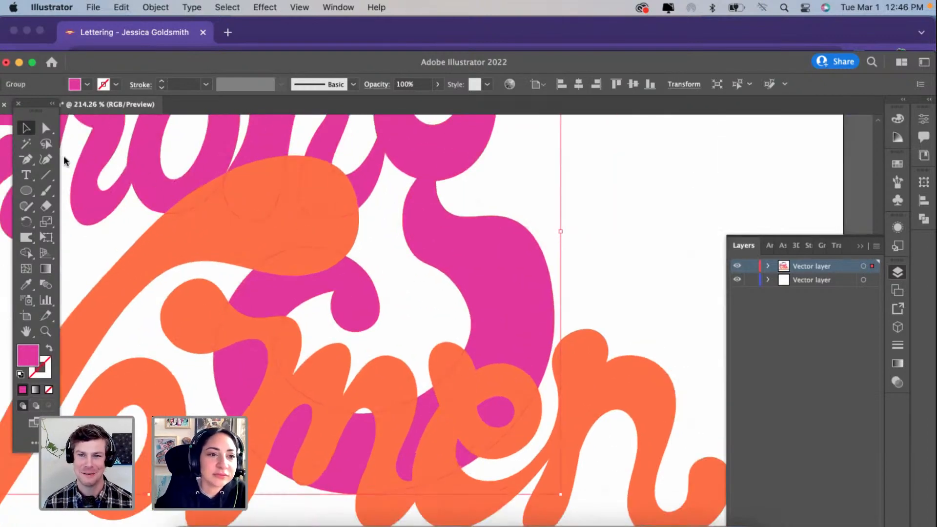
left_click(46, 159)
left_click(378, 291)
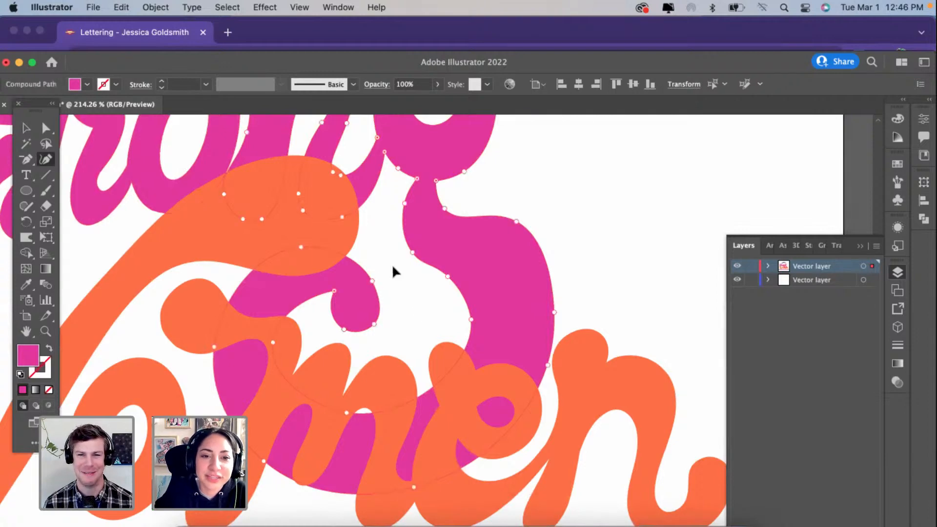
left_click_drag(373, 325, 396, 304)
left_click_drag(344, 330, 353, 274)
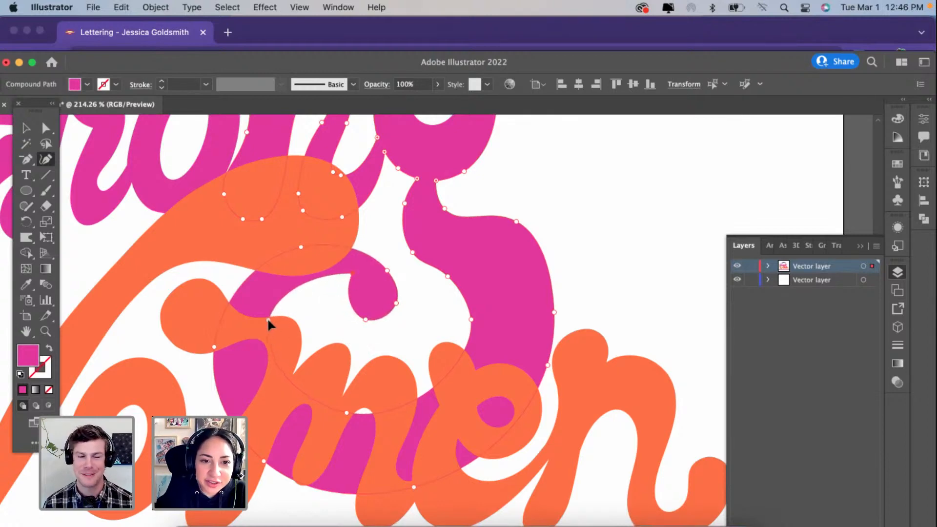
Step: Delete the lower left outer point of the g's loop, raise its bottom outer point, and move its left inner and outer points inward
left_click(263, 317)
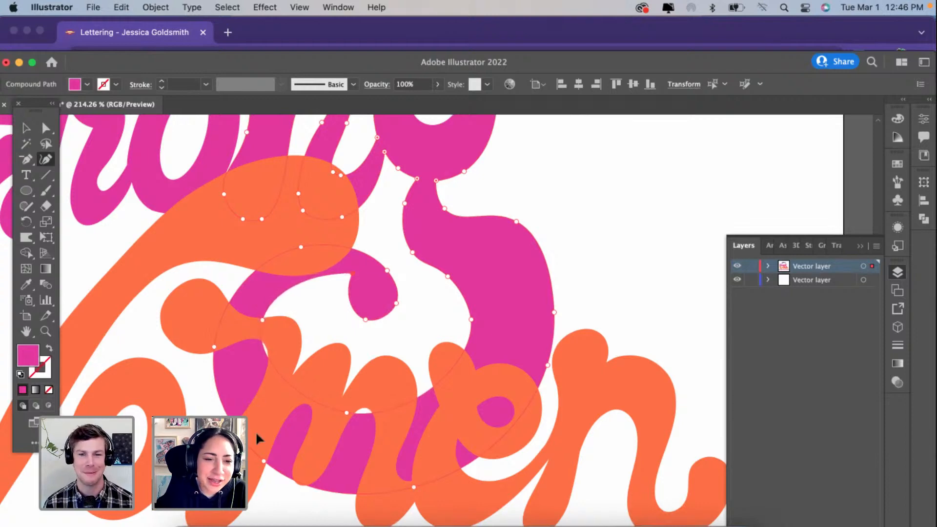
left_click(264, 461)
key("Delete")
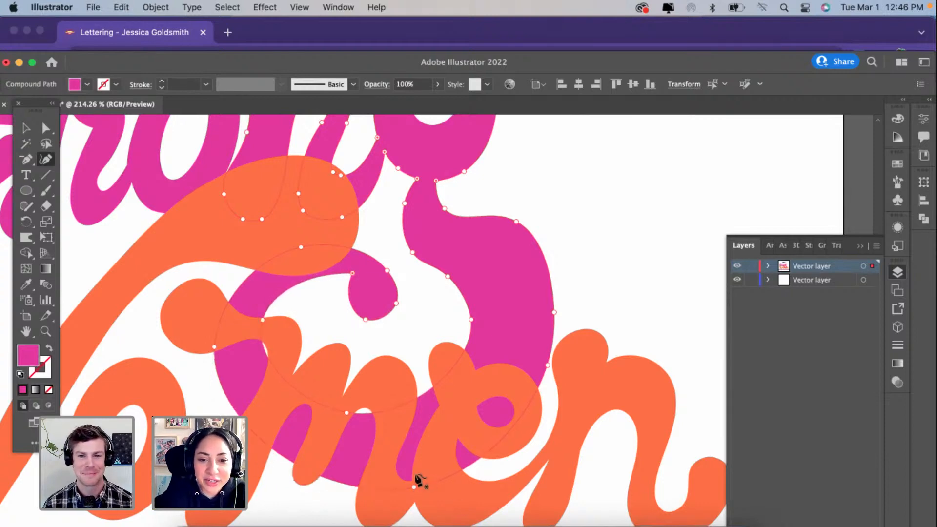
left_click_drag(414, 484, 392, 461)
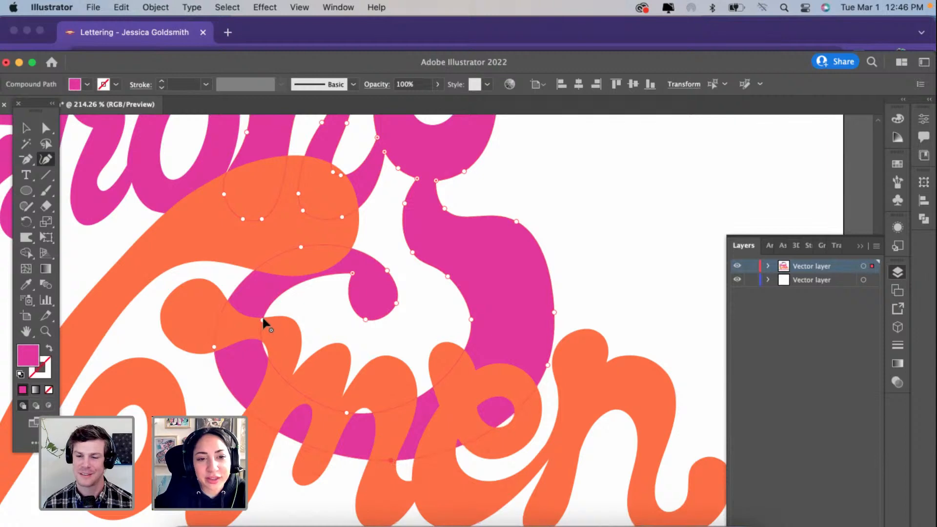
left_click_drag(262, 320, 307, 318)
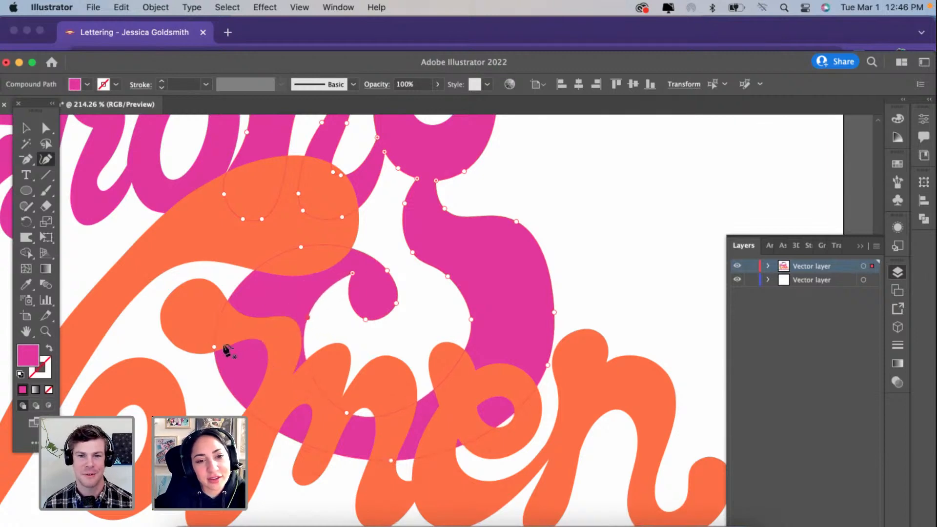
left_click_drag(214, 347, 243, 349)
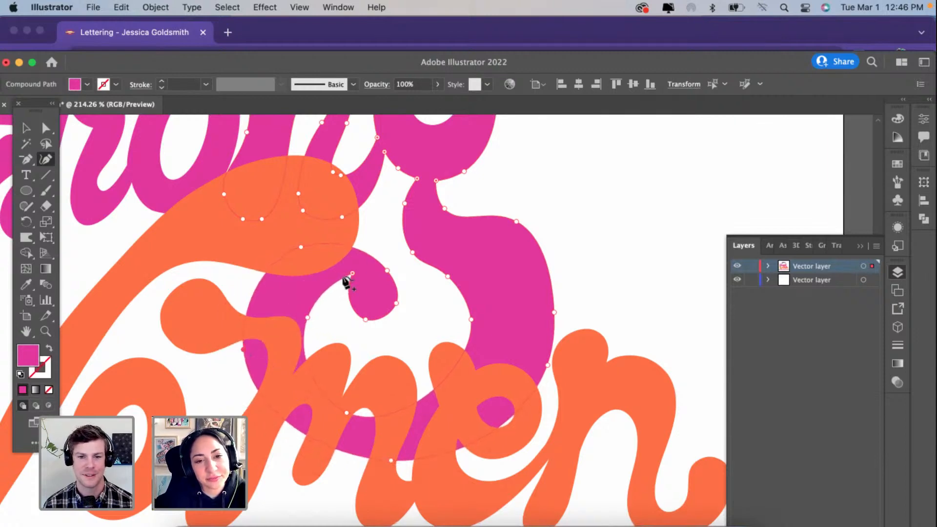
Step: Reposition the tail curl's top and inner points, and pull the loop's right, bottom and left outer points inward to thin the stroke
left_click_drag(352, 274, 371, 252)
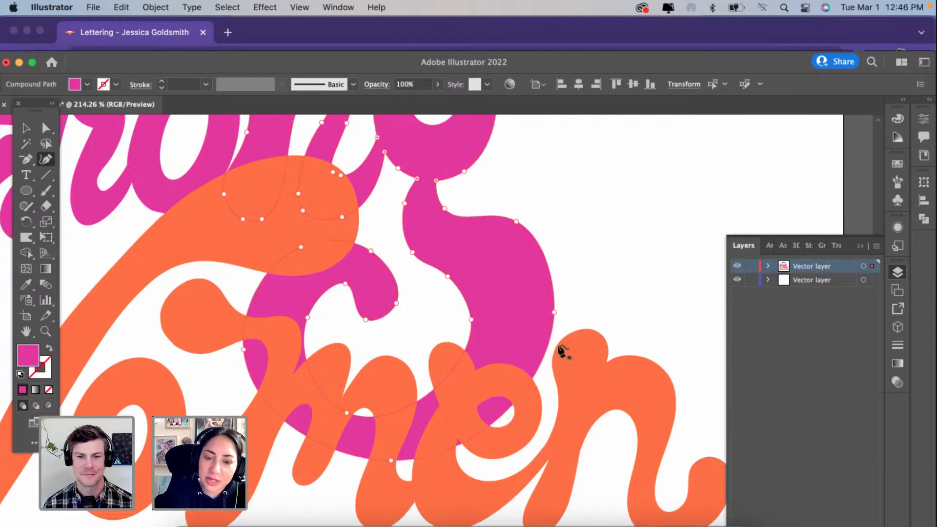
left_click_drag(526, 312, 530, 324)
left_click_drag(390, 460, 364, 432)
left_click_drag(244, 350, 252, 348)
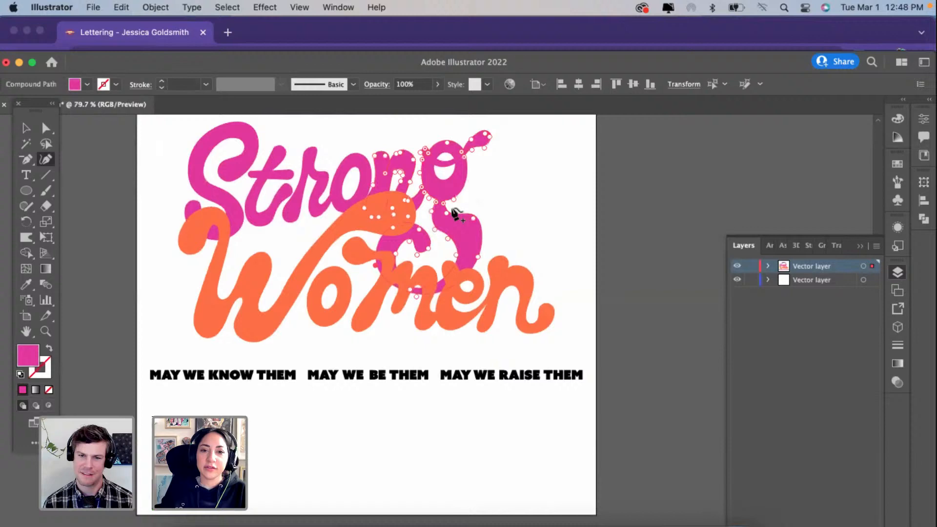
Step: Move the descender's shoulder point and the loop's right inner point slightly left to smooth both edges of the stroke
scroll(453, 209, "up", 2)
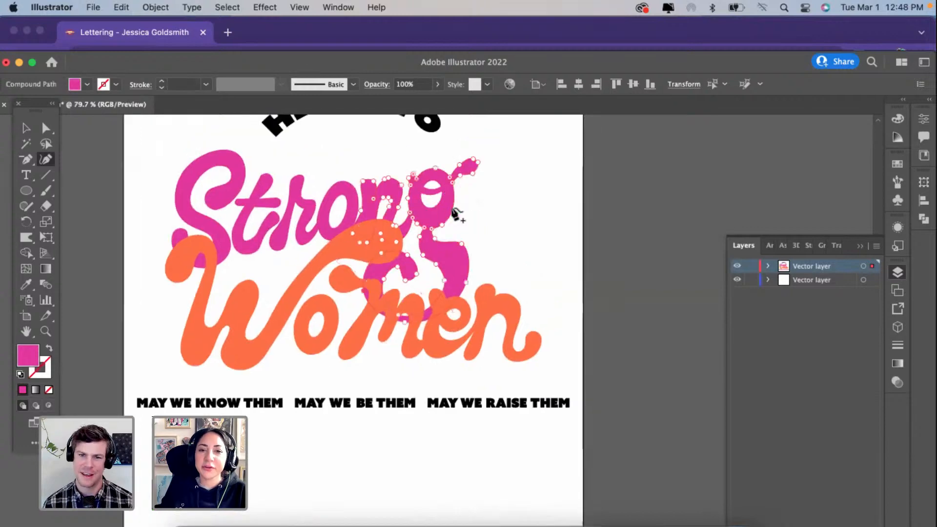
scroll(454, 211, "up", 5)
left_click_drag(470, 299, 456, 297)
left_click_drag(432, 390, 428, 392)
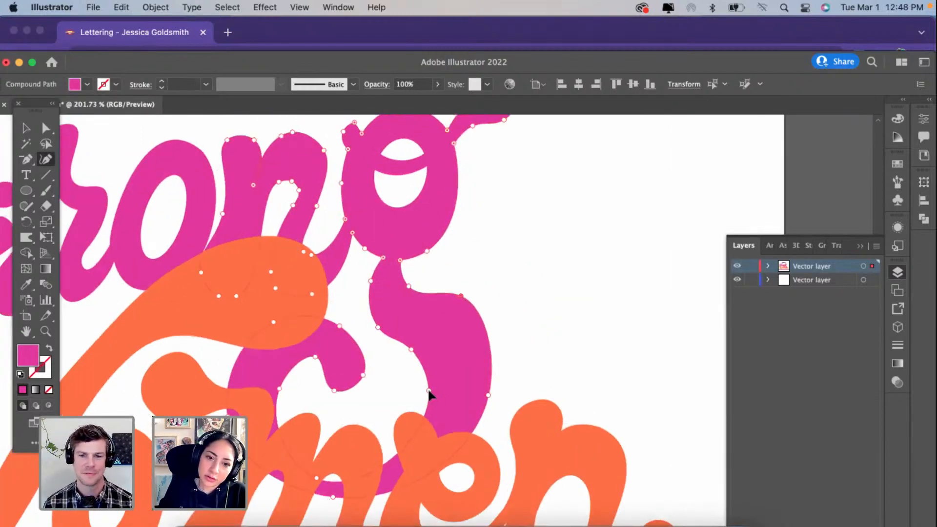
Step: Raise the bottom inner point of the g's loop and adjust the bottom outer point to balance the stroke's thickness
left_click(316, 469)
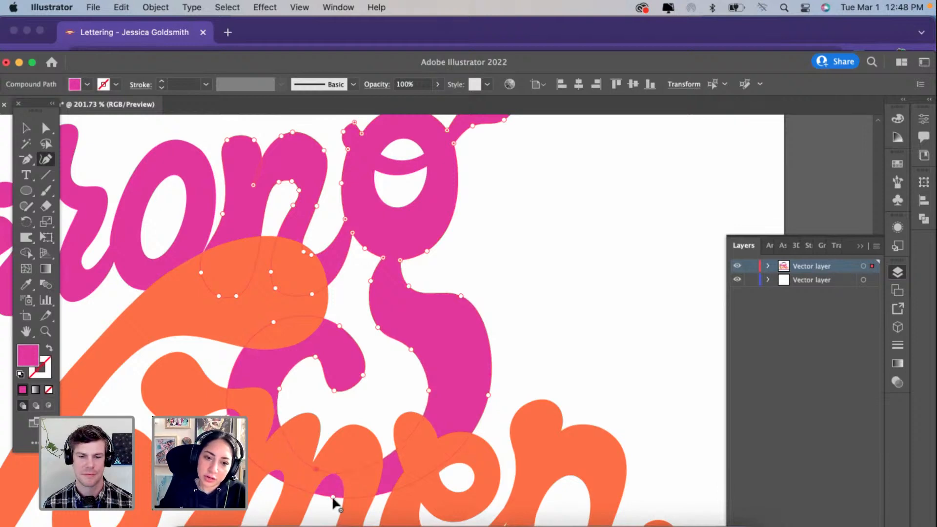
left_click_drag(334, 494, 334, 488)
scroll(336, 488, "up", 5)
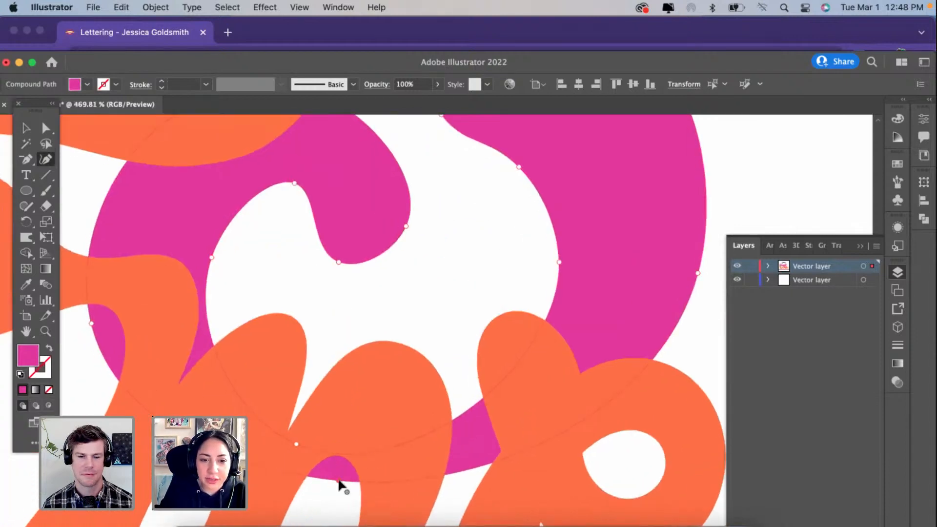
mouse_move(338, 484)
left_mouse_down()
mouse_move(340, 460)
mouse_move(338, 495)
left_mouse_up()
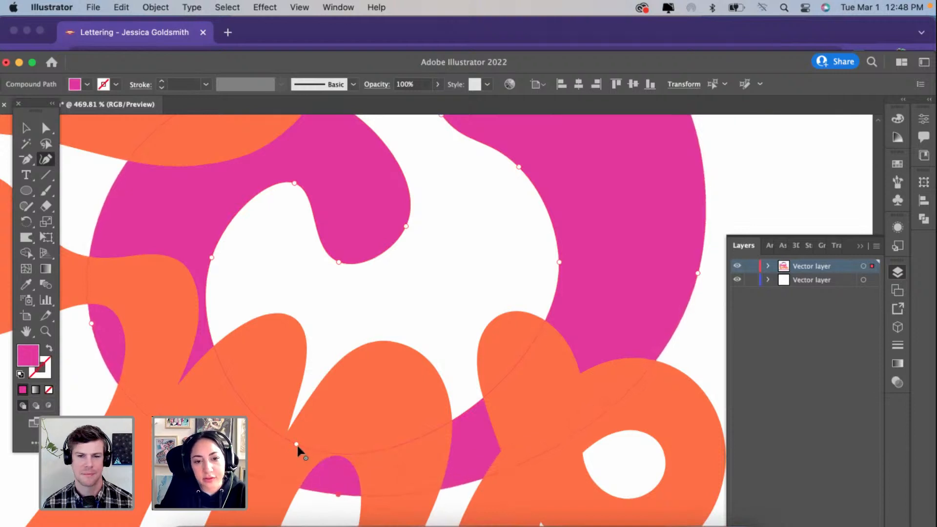
Step: Locate the orange Women group inside the expanded lettering layer and hide it, leaving the full Strong lettering unobstructed
scroll(345, 442, "down", 5)
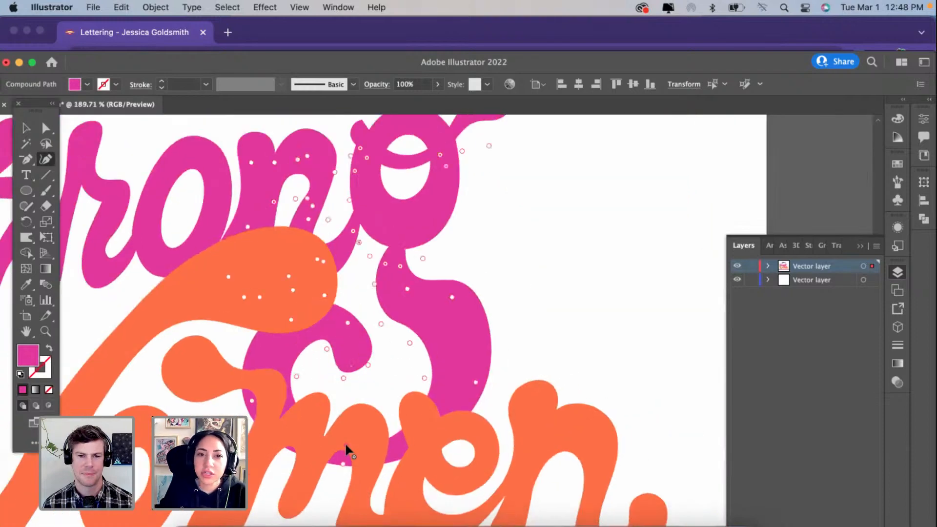
scroll(345, 442, "down", 5)
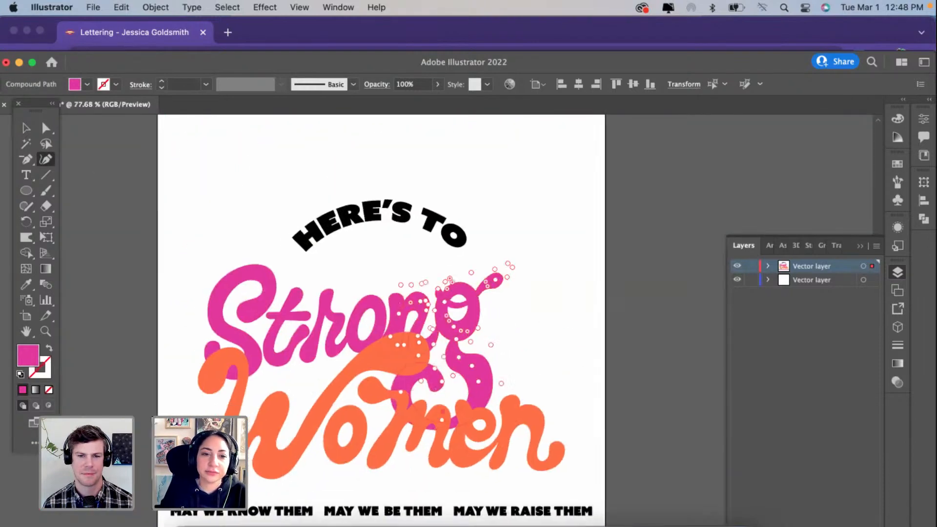
left_click(27, 143)
left_click(100, 183)
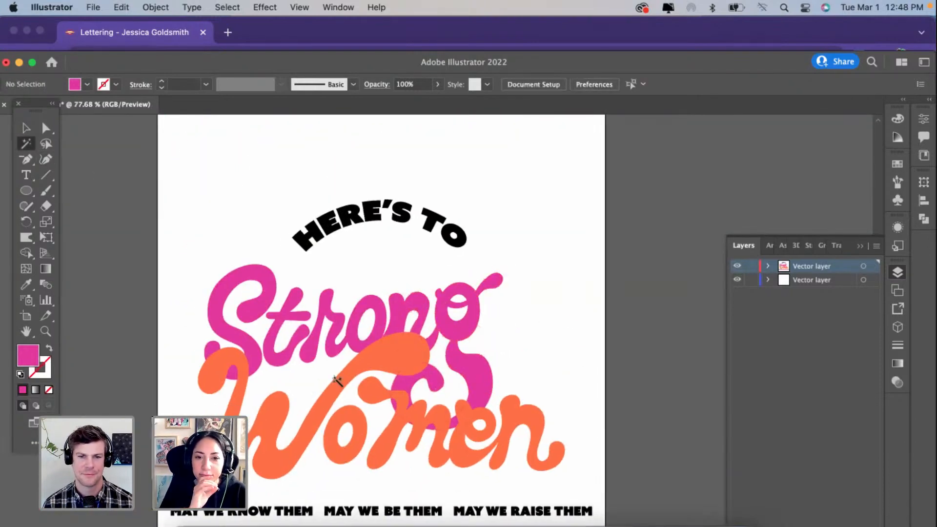
key("v")
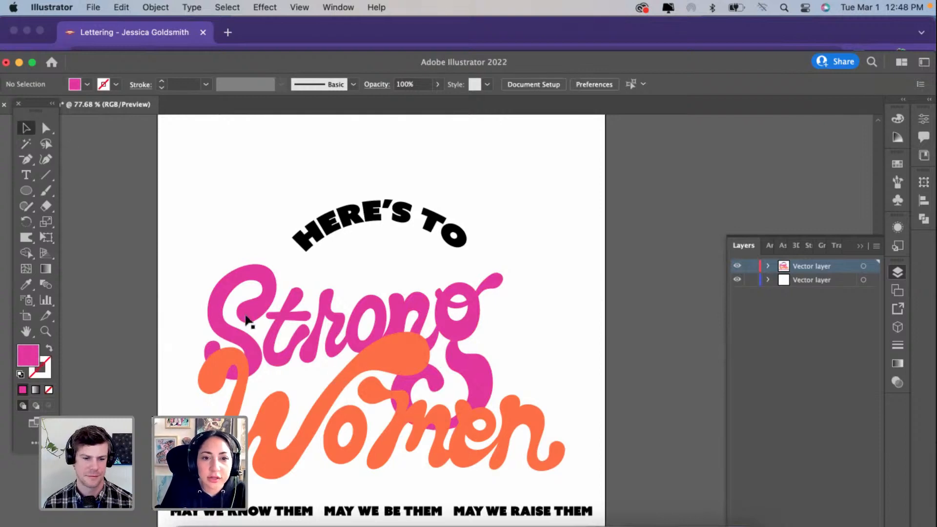
mouse_move(327, 395)
left_mouse_down()
mouse_move(200, 506)
mouse_move(296, 415)
mouse_move(332, 395)
left_mouse_up()
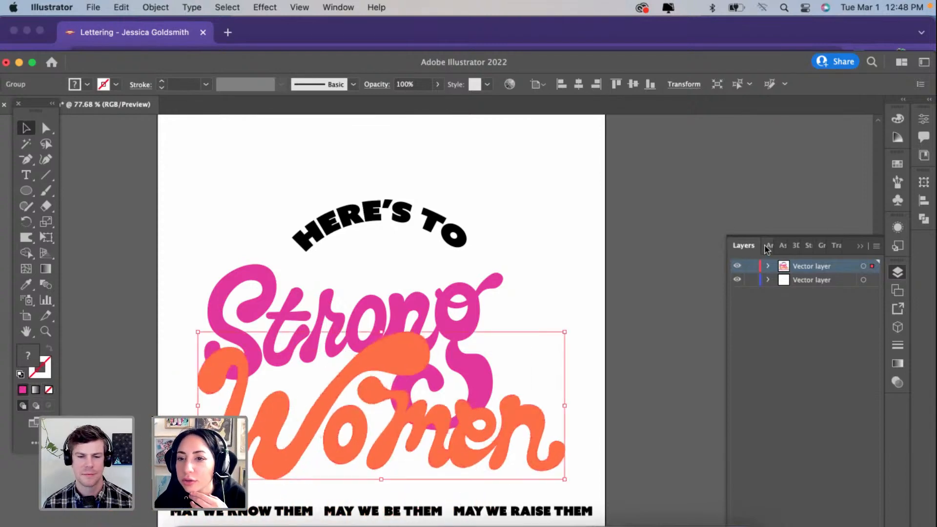
left_click(737, 280)
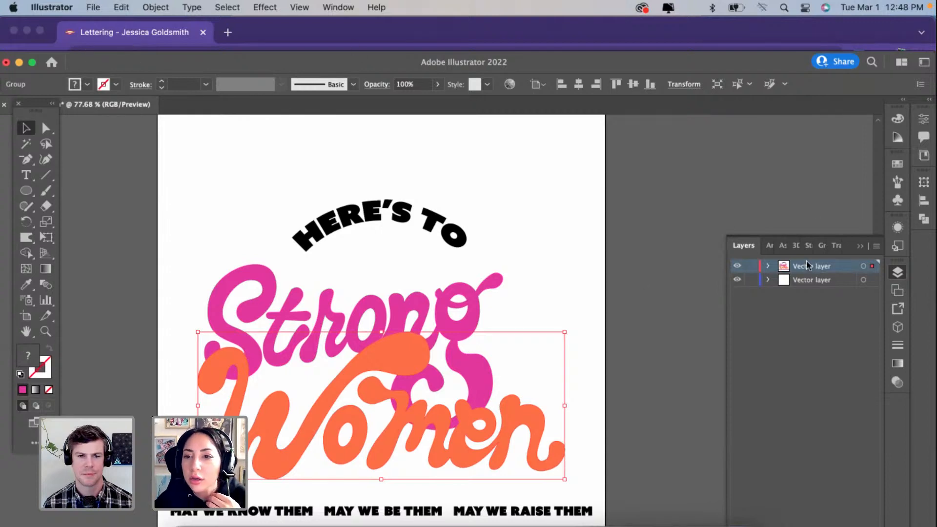
left_click(768, 266)
left_click(818, 324)
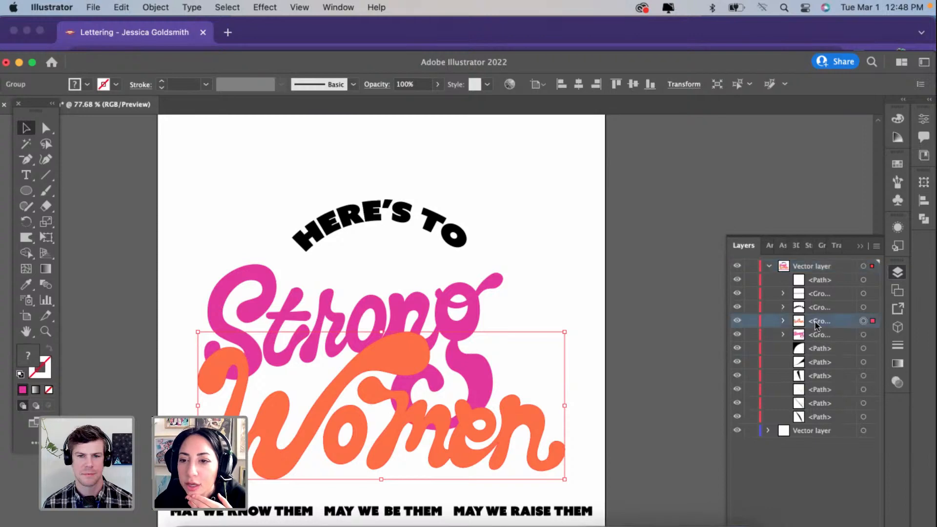
left_click(737, 321)
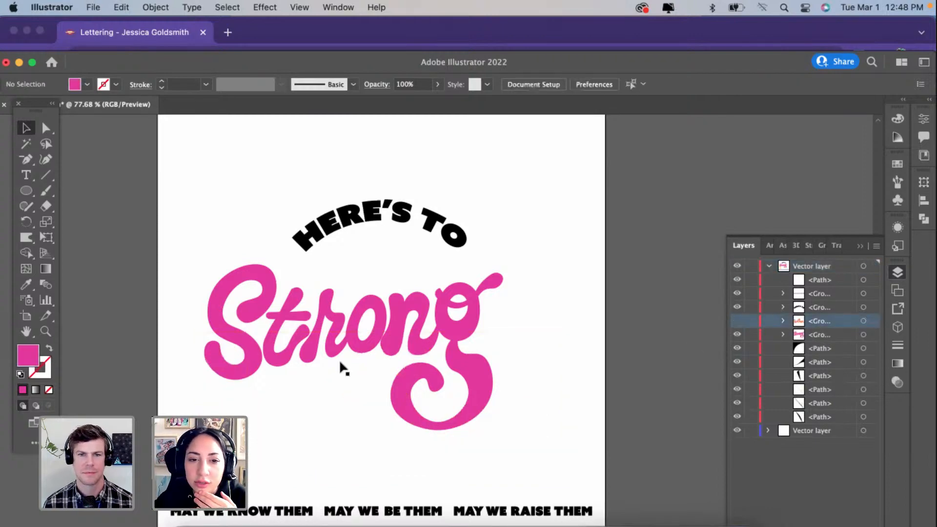
Step: Select the compound path containing the n and g and merge its overlapping pieces with the Pathfinder
scroll(339, 359, "up", 6)
left_click(595, 294)
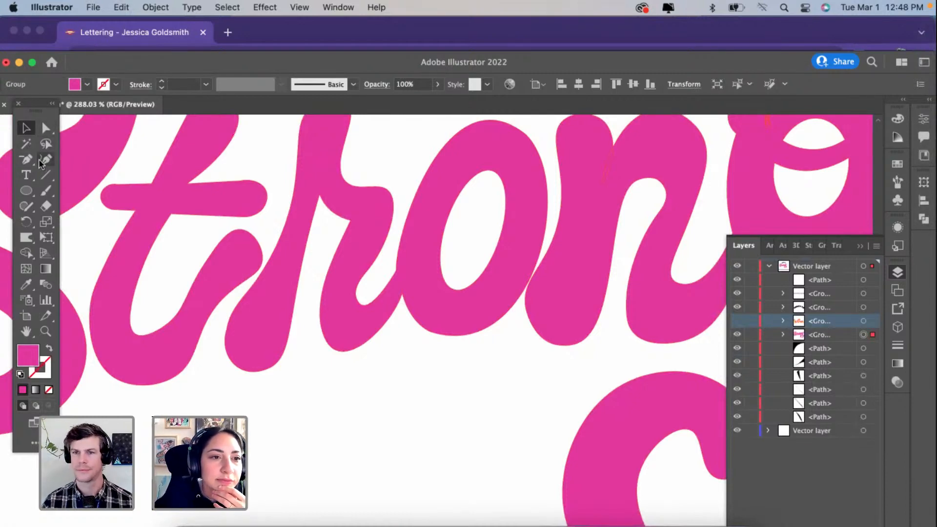
left_click(556, 246)
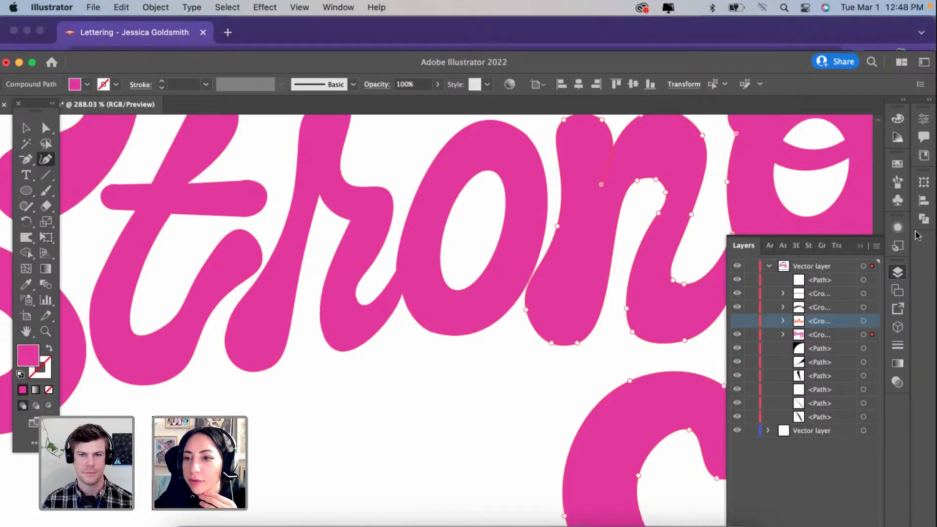
left_click(924, 219)
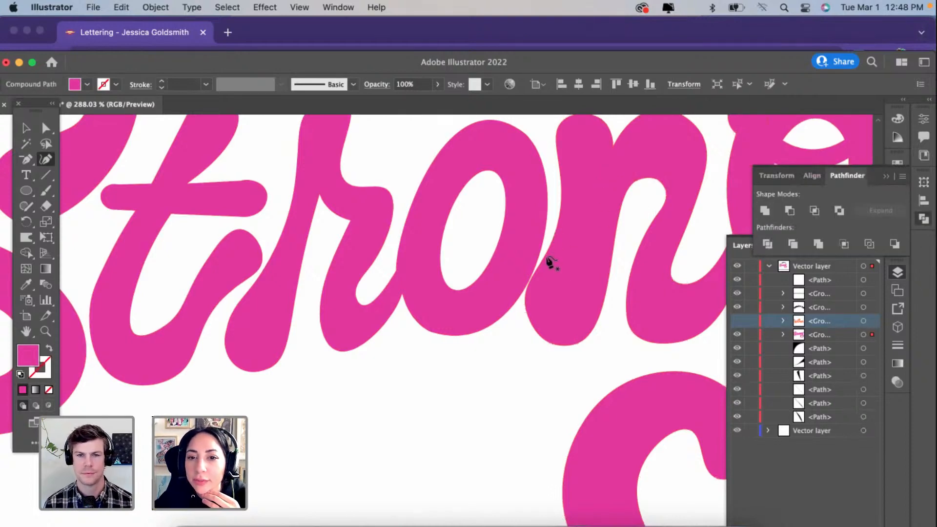
Step: Reshape the n's first stem by extending its foot down-left and adding a left-edge point to follow the o's curve
left_click_drag(551, 232, 577, 233)
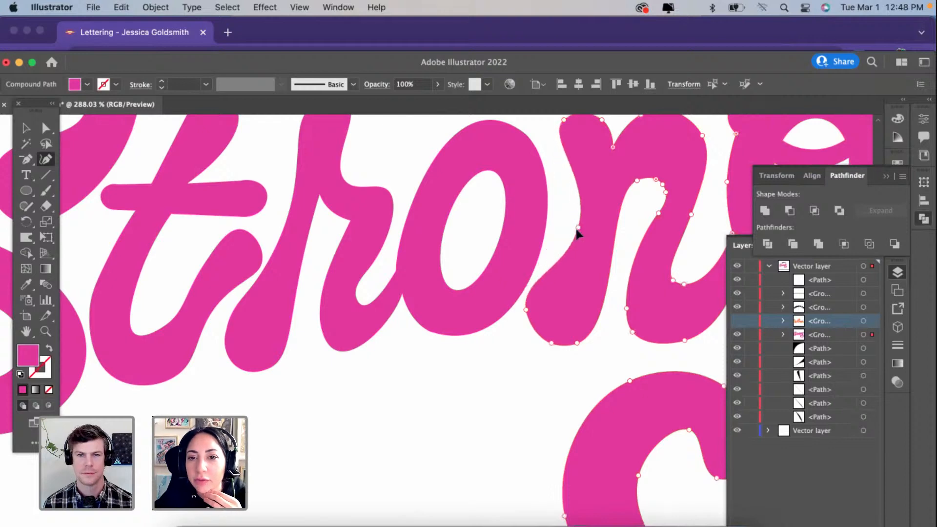
scroll(575, 229, "right", 5)
scroll(576, 229, "up", 2)
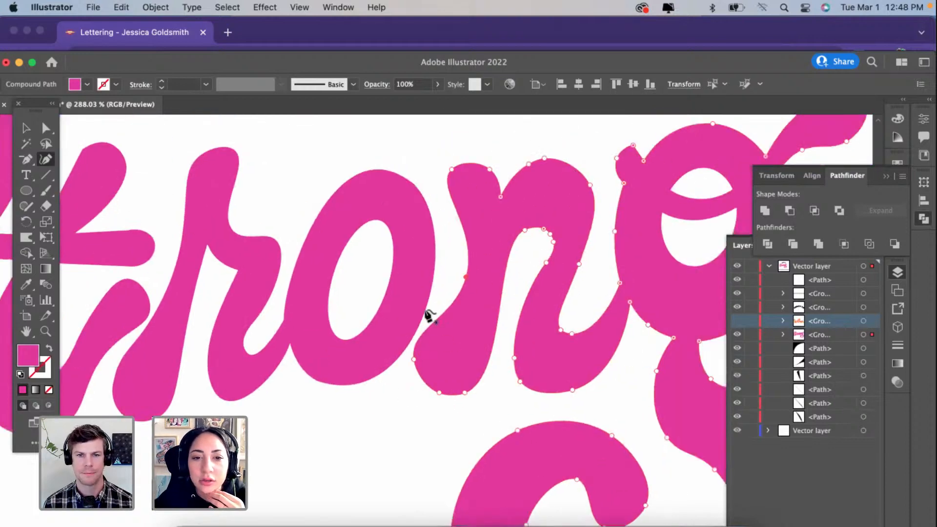
mouse_move(414, 359)
left_mouse_down()
mouse_move(386, 385)
mouse_move(408, 409)
left_mouse_up()
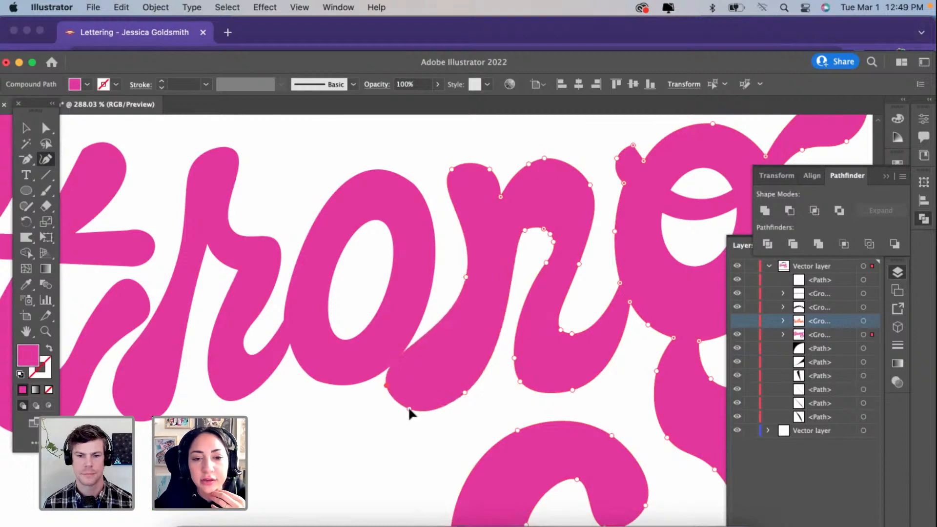
left_click_drag(466, 277, 442, 271)
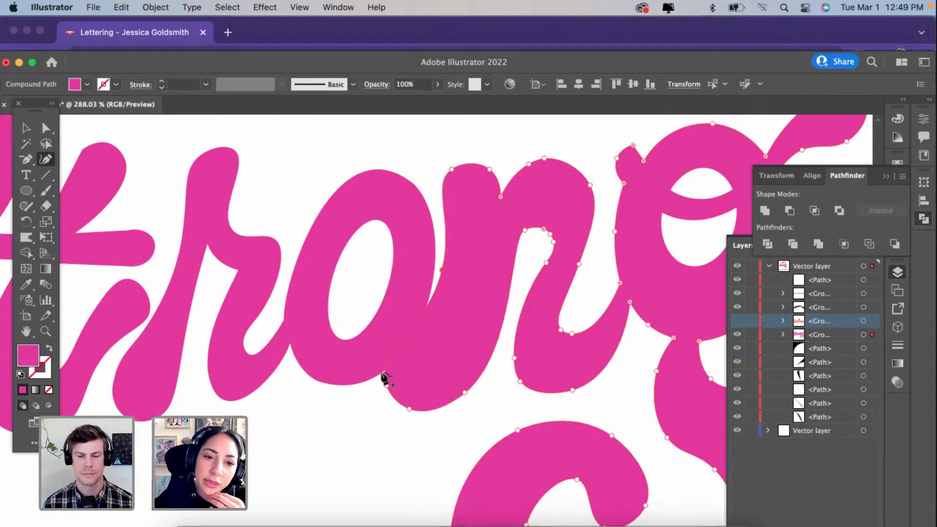
left_click_drag(397, 351, 407, 362)
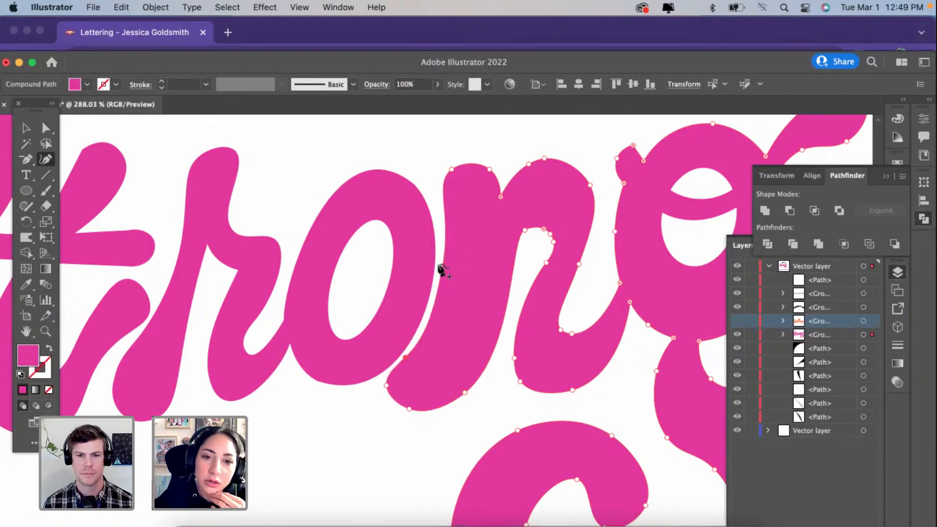
Step: Shift the n's stem-top and notch points left, deleting the arch's first top point and moving the remaining one left
left_click_drag(454, 169, 430, 172)
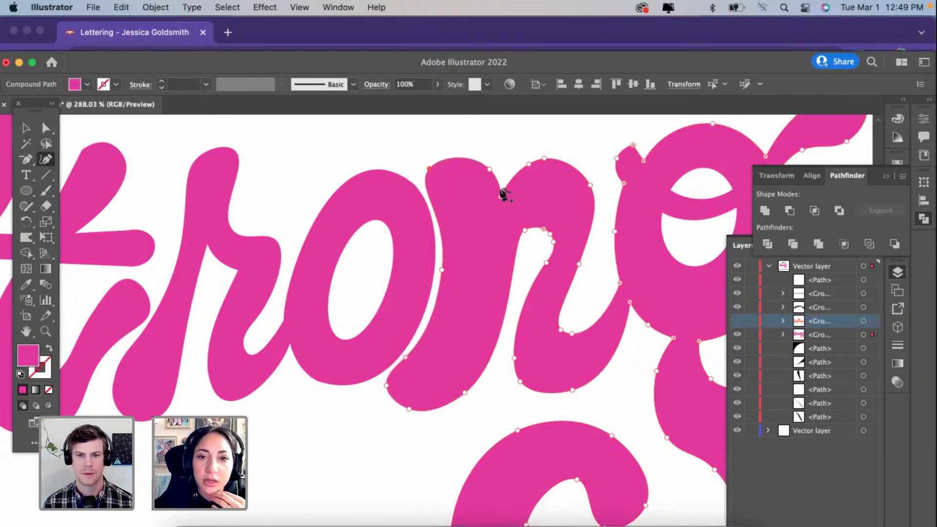
left_click_drag(489, 170, 443, 160)
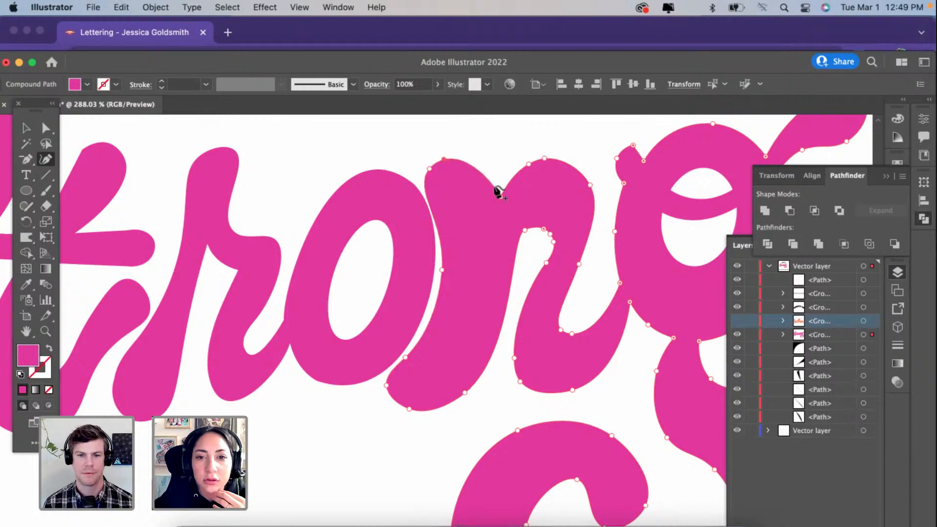
left_click_drag(499, 195, 465, 193)
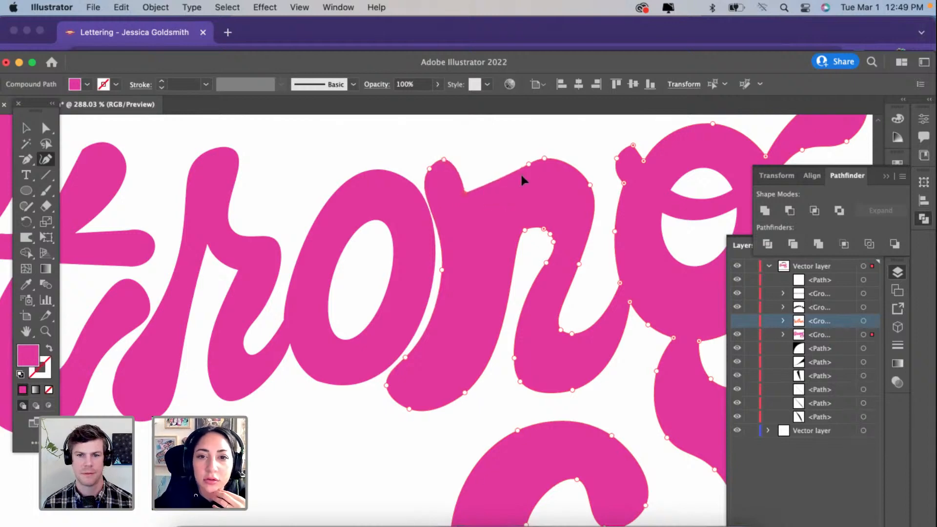
left_click(527, 164)
key("Delete")
left_click_drag(543, 160, 495, 159)
Step: Widen the n's inner arch by moving its inner points left and upward and deleting the extra points on its right curve
left_click_drag(525, 230, 528, 198)
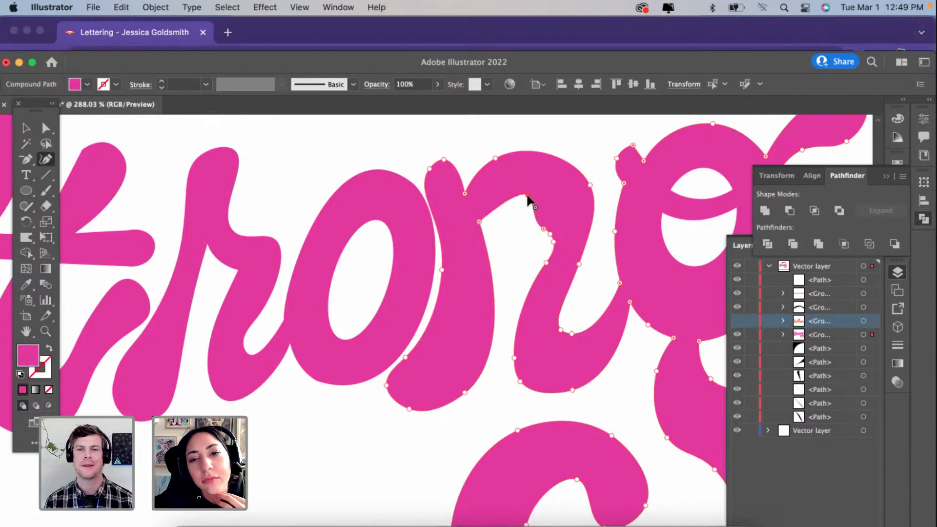
key("super+z")
mouse_move(545, 229)
left_mouse_down()
mouse_move(523, 189)
mouse_move(550, 233)
left_mouse_up()
key("Delete")
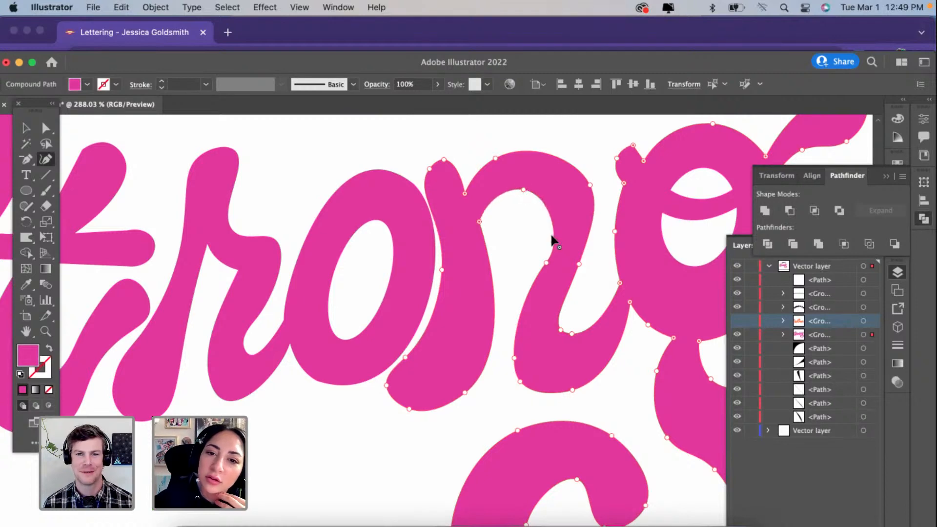
Step: Smooth the inner arch's left corner, lower its top point, and delete the extra right-edge point, moving the remaining one up-left
double_click(479, 222)
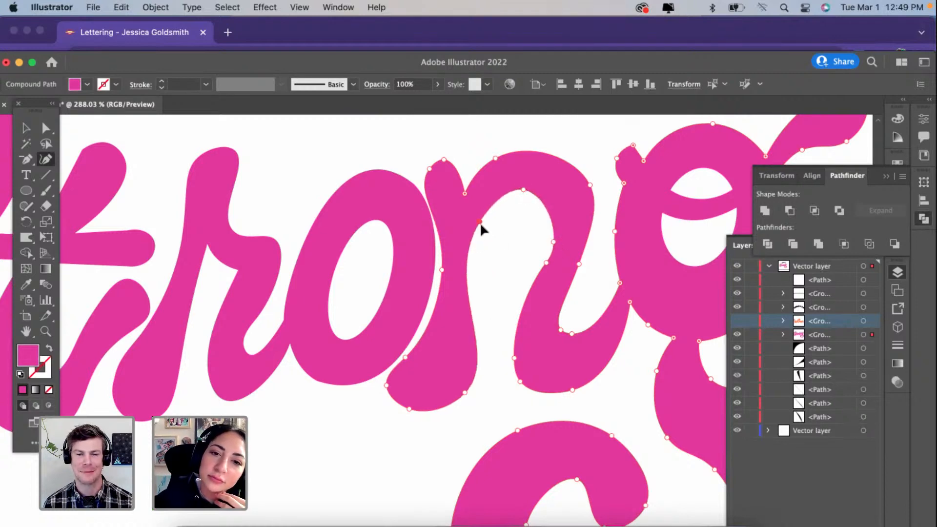
left_click_drag(480, 224, 484, 229)
left_click_drag(522, 192, 522, 214)
left_click(546, 263)
key("Delete")
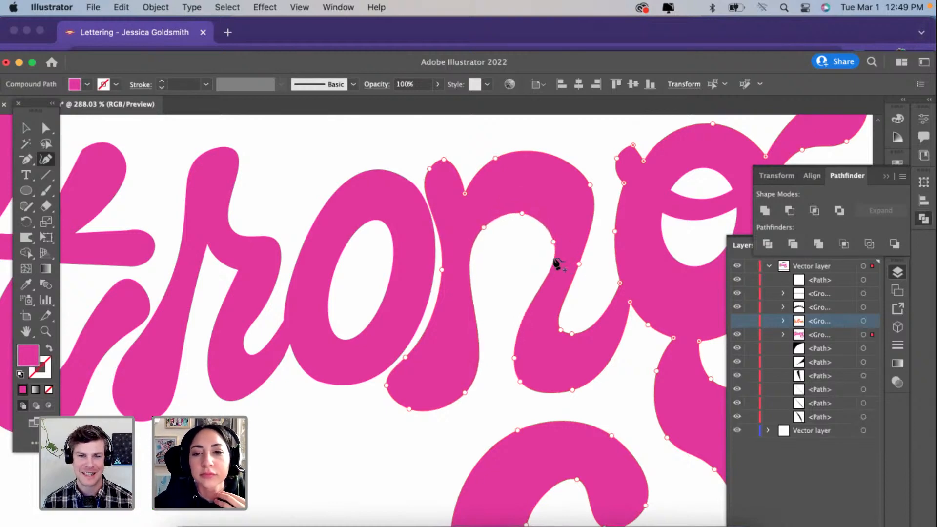
left_click_drag(553, 242, 544, 235)
scroll(543, 345, "right", 5)
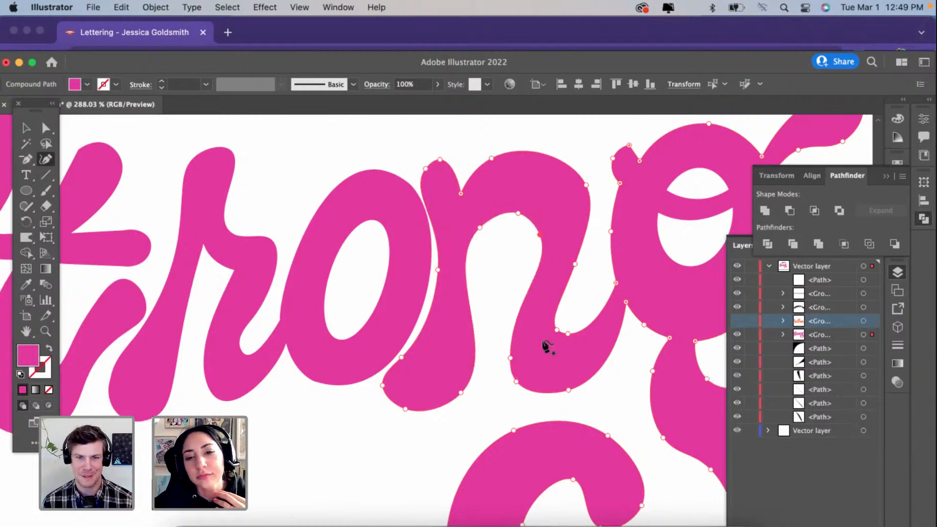
Step: Move the lower left point of the n's second stem right and shift the exit curve's two inner points up and right
left_click(436, 389)
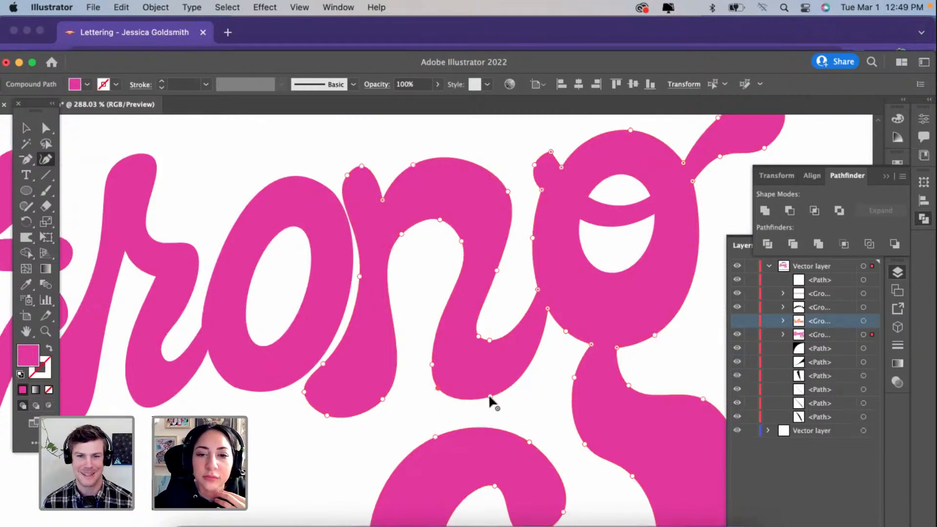
left_click_drag(438, 389, 452, 394)
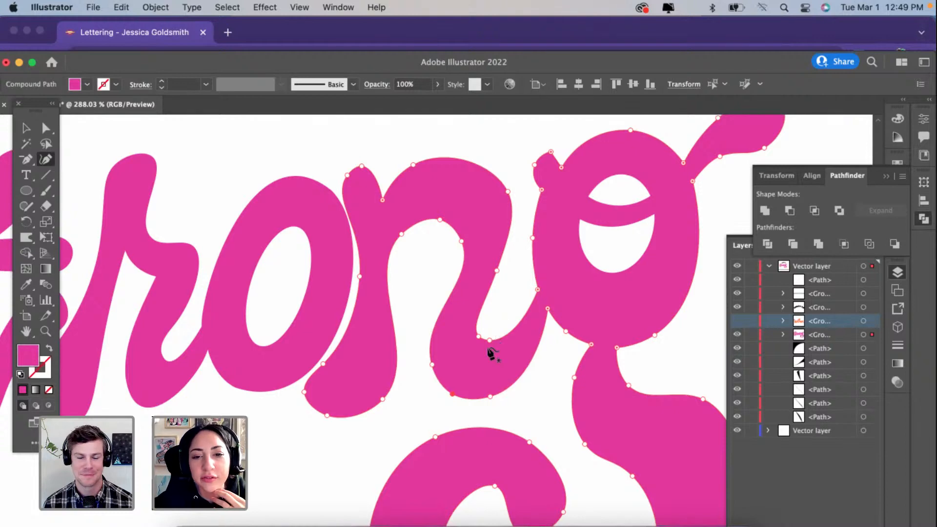
left_click(502, 327)
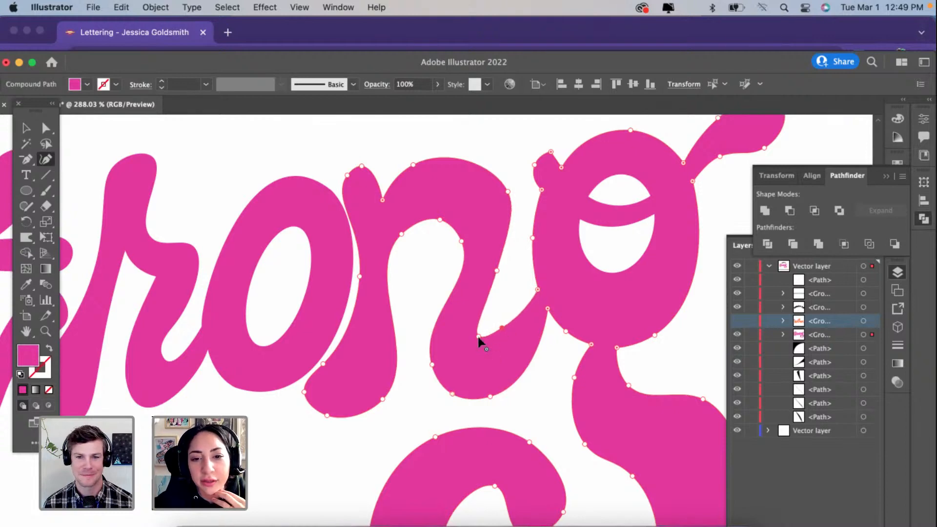
left_click_drag(479, 338, 488, 326)
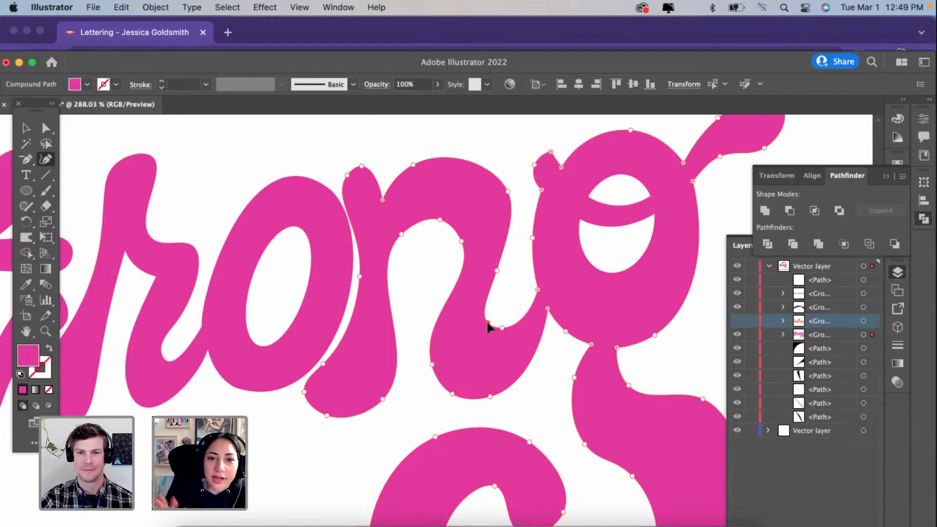
Step: Extend the top of the n's first stem up and left to a corner over the o, keeping its right edge rounded
left_click(374, 175)
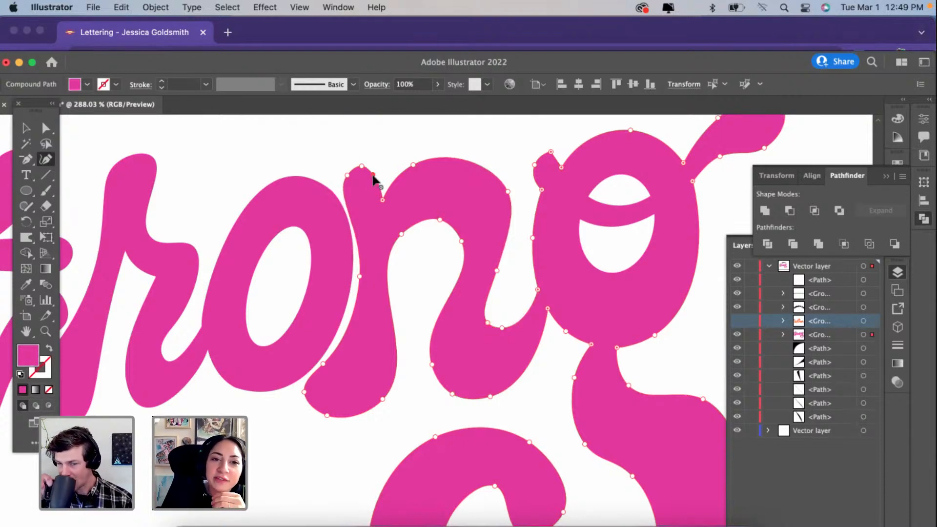
mouse_move(346, 176)
left_mouse_down()
mouse_move(329, 180)
mouse_move(359, 153)
left_mouse_up()
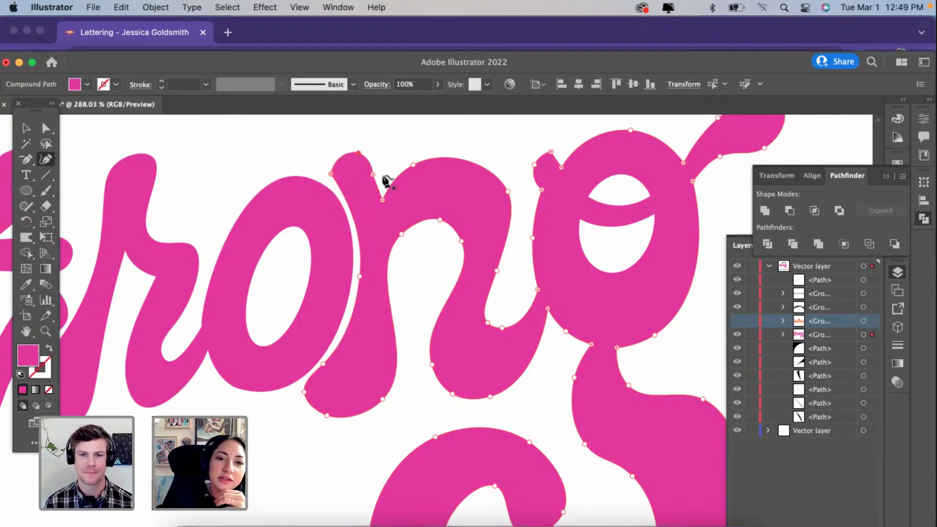
left_click(373, 174)
key("Delete")
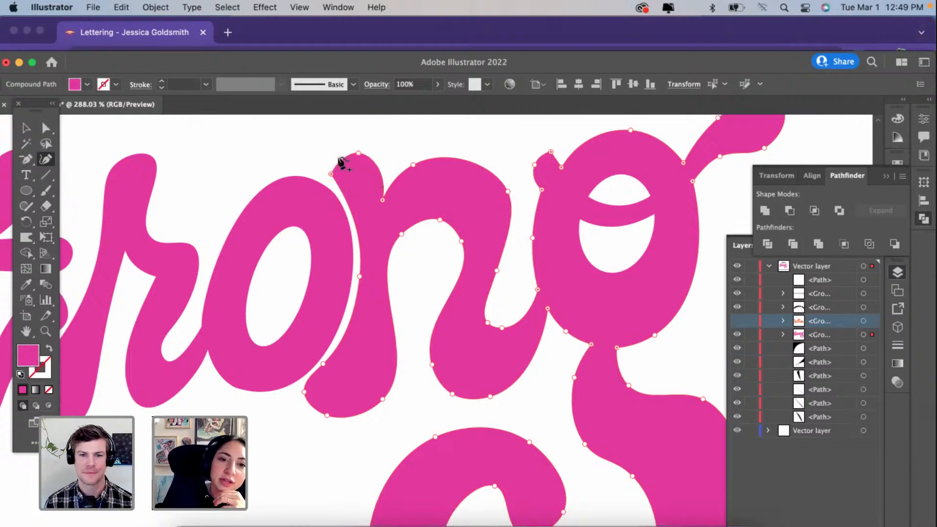
left_click_drag(330, 174, 331, 176)
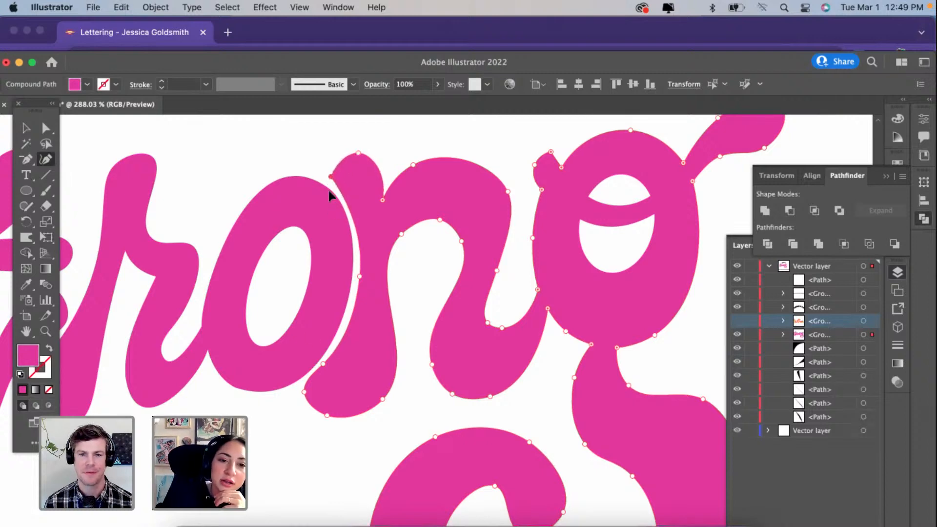
Step: Pull the n's foot tip slightly left into a corner beneath the o and adjust the foot's bottom points
left_click_drag(321, 365, 298, 394)
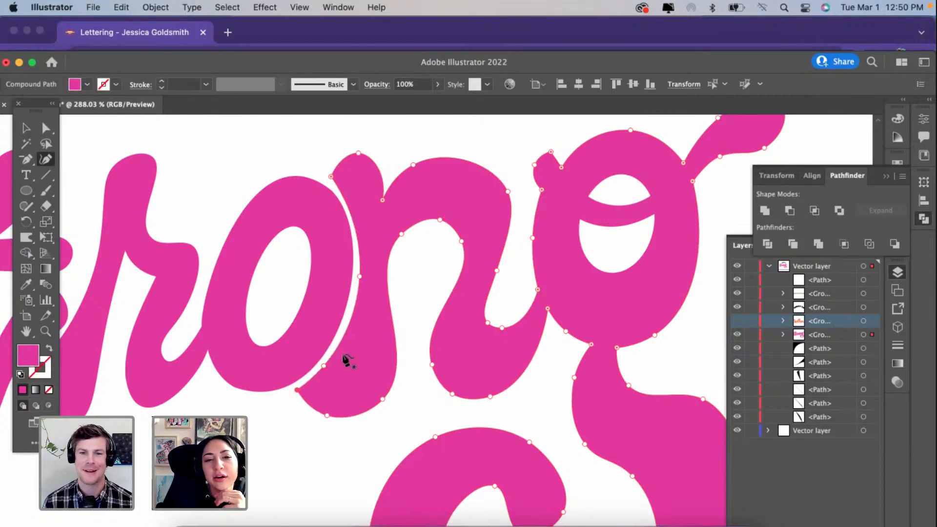
scroll(344, 356, "down", 3)
left_click_drag(331, 393, 367, 383)
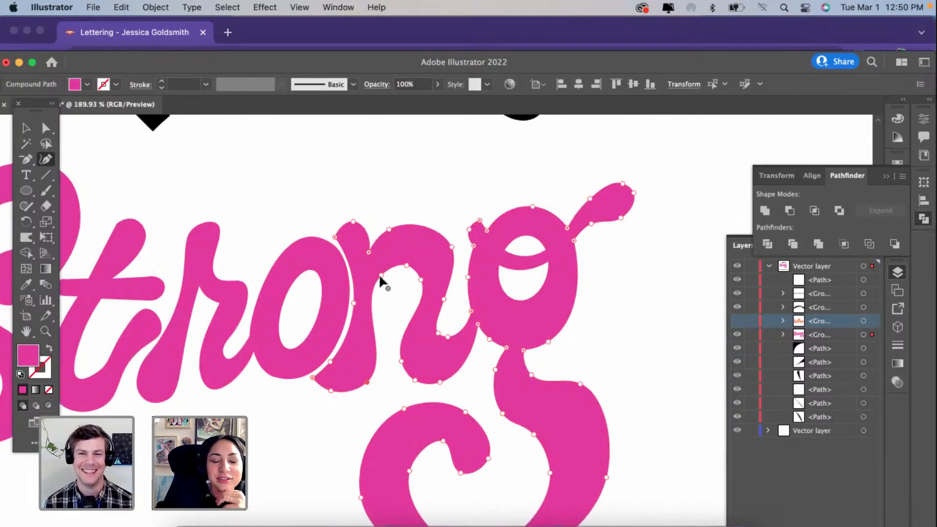
Step: Move the left point of the n's inner arch right and lower its top point slightly to thicken the first stem
left_click_drag(381, 275, 404, 268)
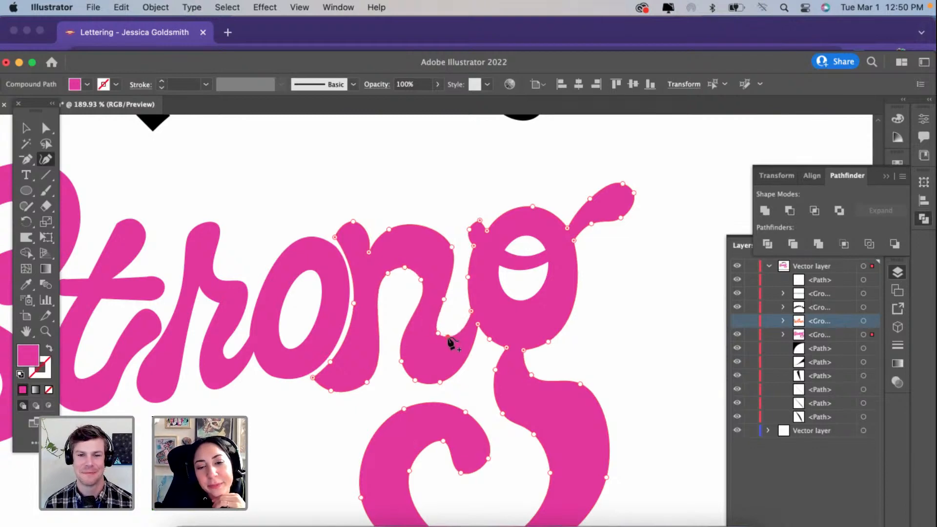
scroll(450, 343, "down", 3)
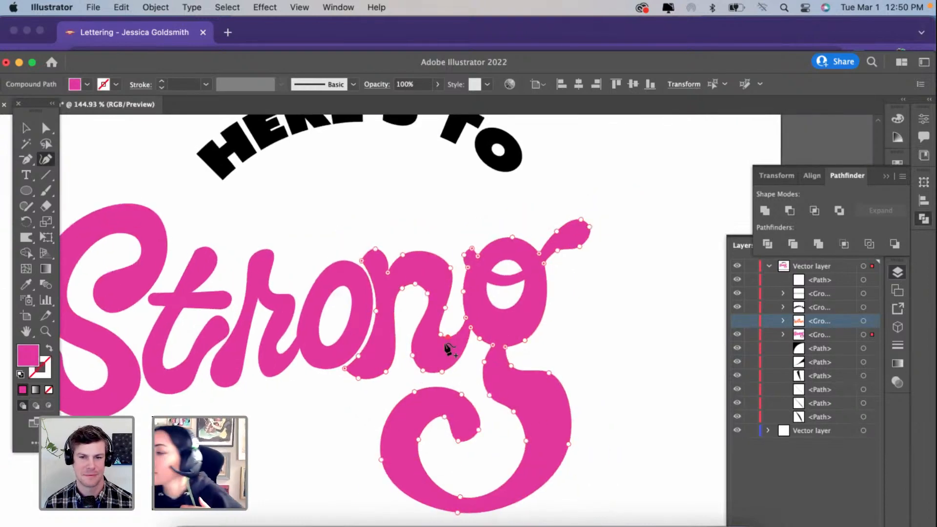
scroll(393, 346, "down", 3)
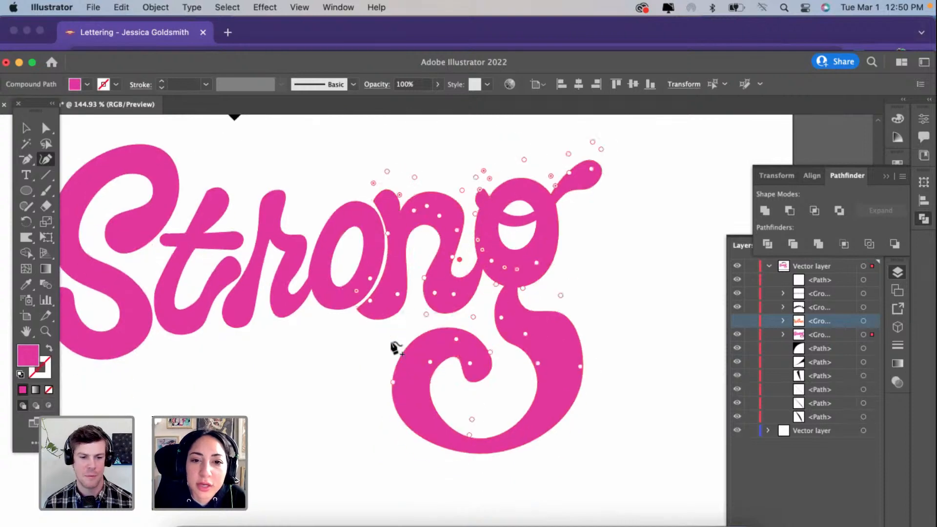
scroll(394, 348, "down", 3)
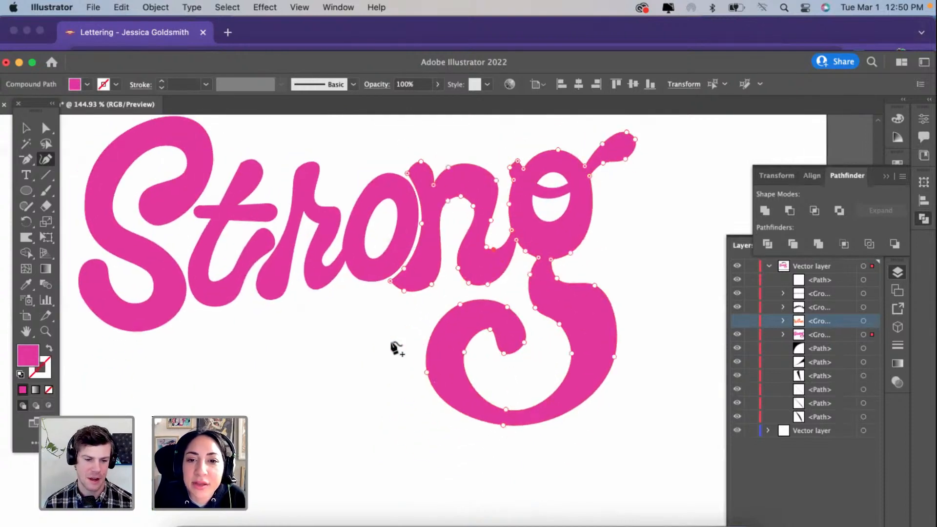
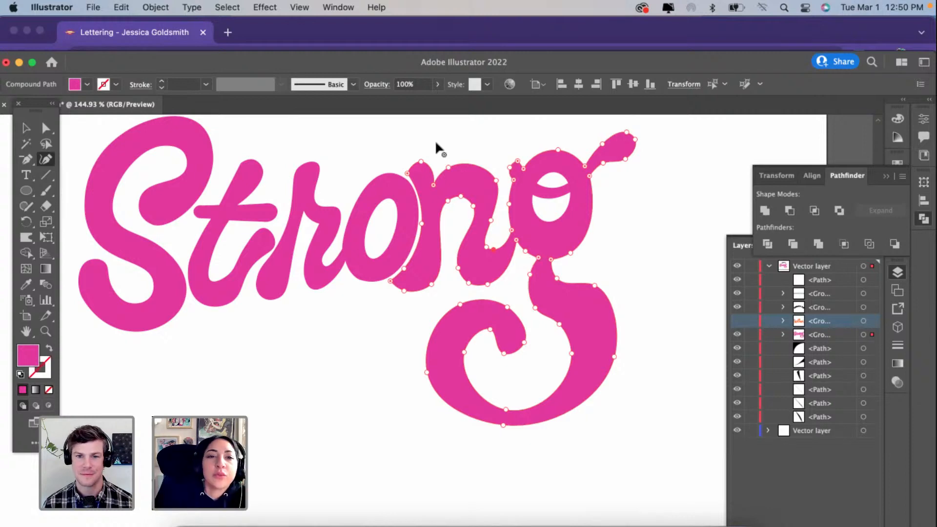
Step: Inspect the t and the overall shape of the Strong lettering up close and as a whole, with nothing selected
scroll(226, 224, "up", 3)
scroll(243, 226, "up", 3)
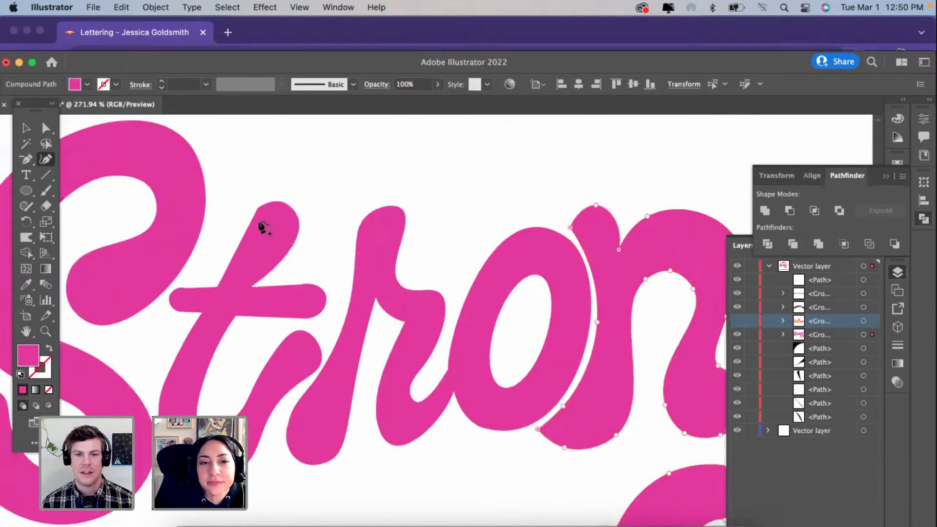
left_click(258, 215, "super")
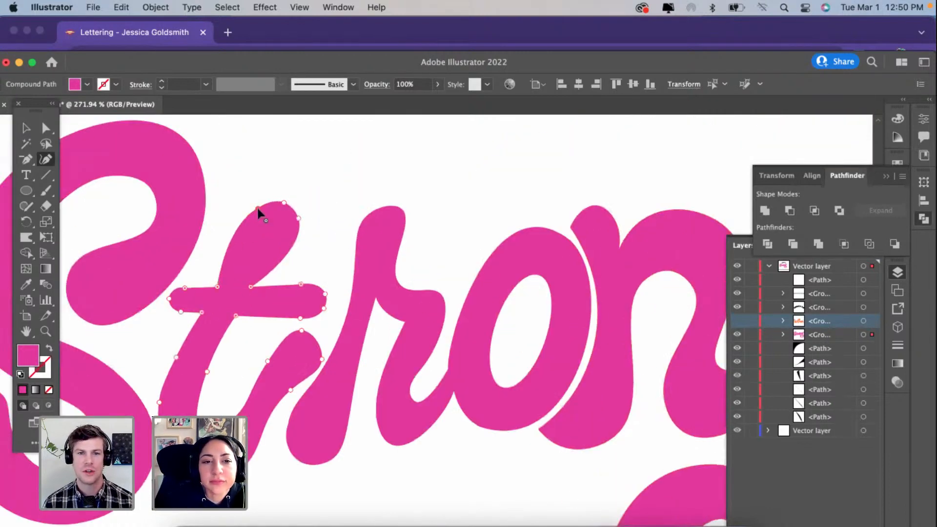
scroll(281, 268, "down", 2)
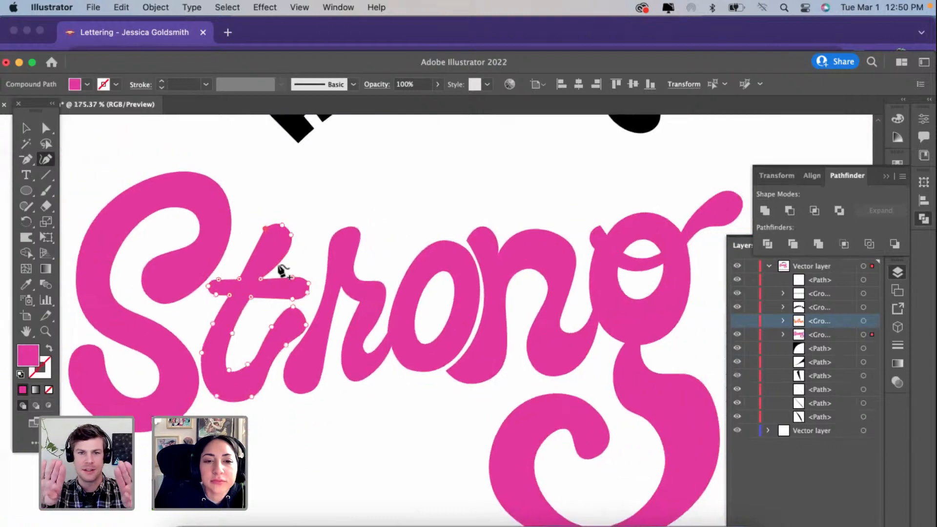
scroll(281, 271, "down", 1)
scroll(281, 271, "down", 1)
scroll(281, 270, "right", 1)
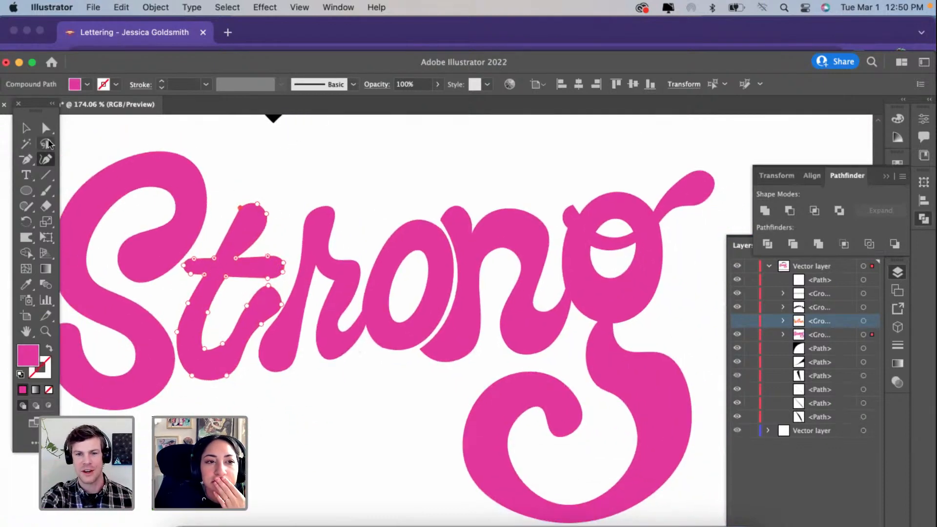
left_click(26, 128)
left_click(336, 251)
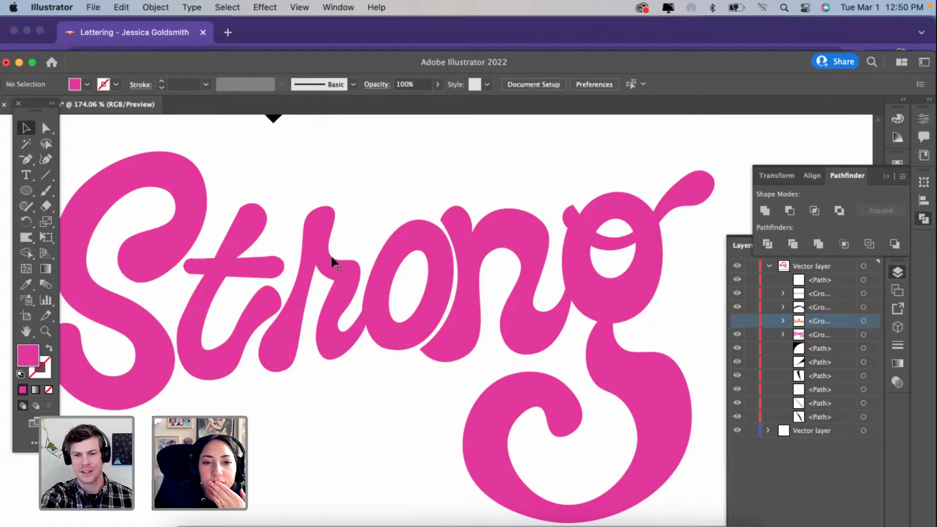
scroll(331, 261, "down", 1)
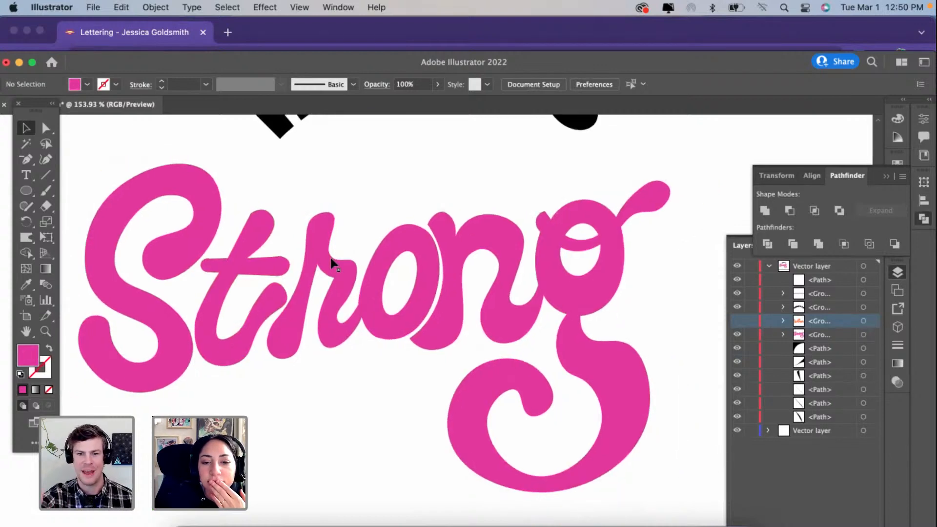
Step: Isolate the Strong group and delete the small stray path at the upper left of the g's bowl
left_click(432, 222)
scroll(433, 222, "up", 2)
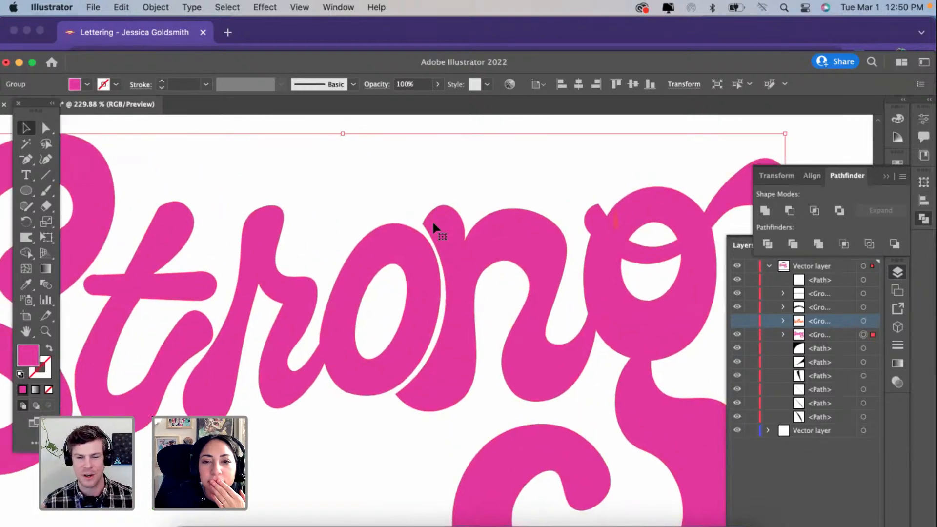
double_click(578, 205)
left_click(579, 211)
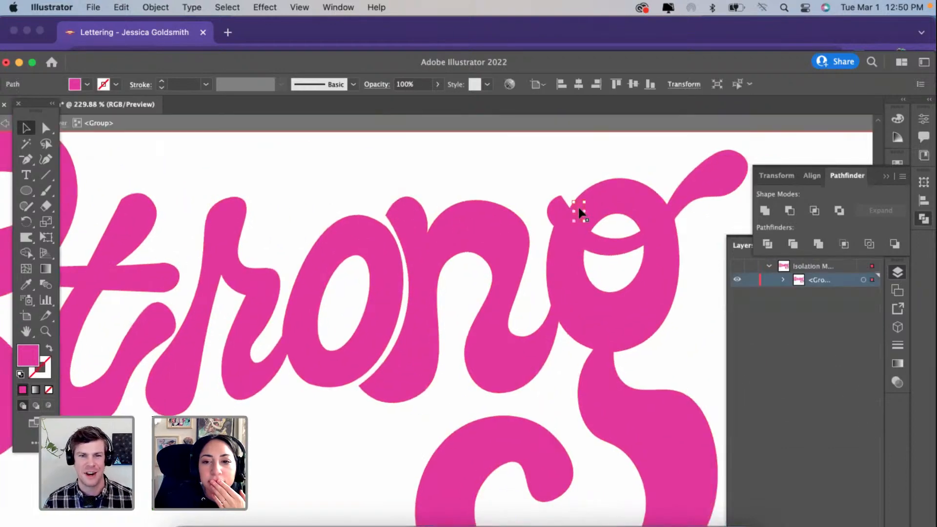
key("Delete")
Step: Isolate the n and g compound path, delete the leftover sliver in the g's upper left, and leave isolation
left_click(581, 217)
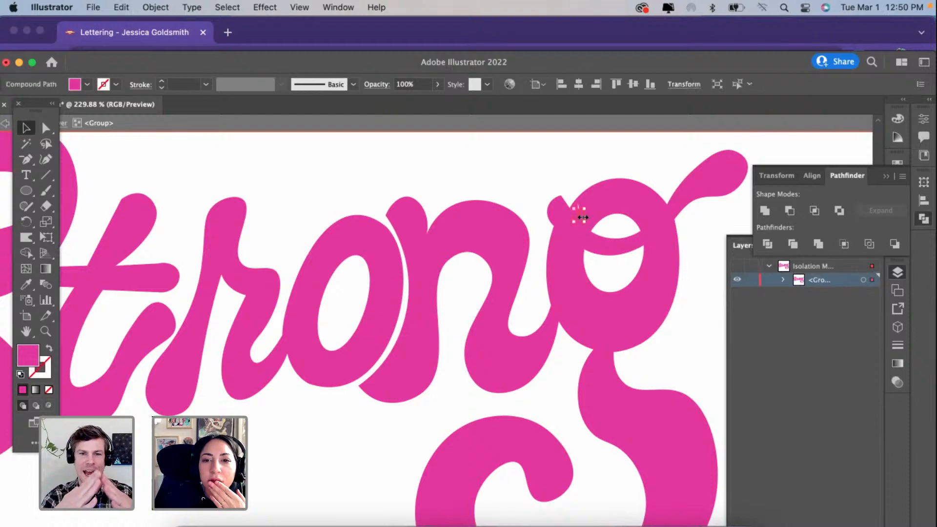
scroll(580, 215, "up", 3)
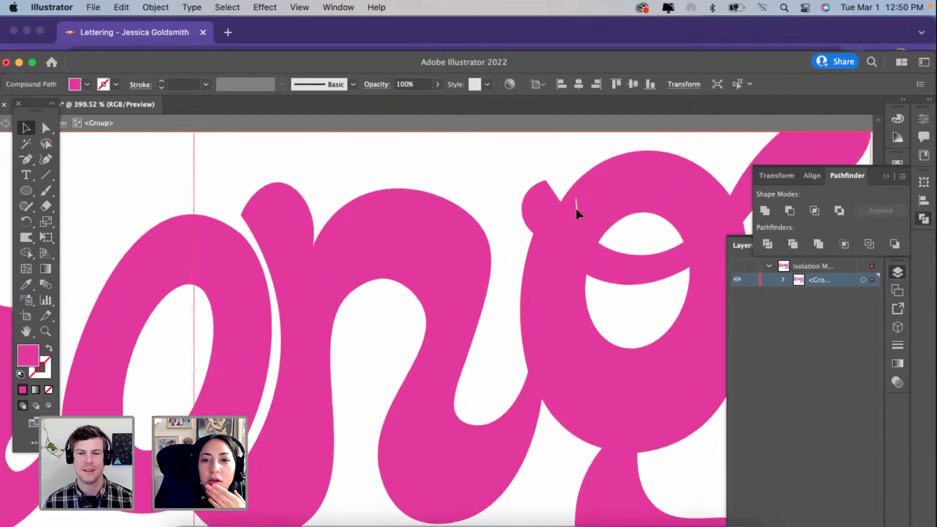
double_click(576, 209)
left_click(575, 209)
key("Delete")
scroll(576, 209, "down", 5)
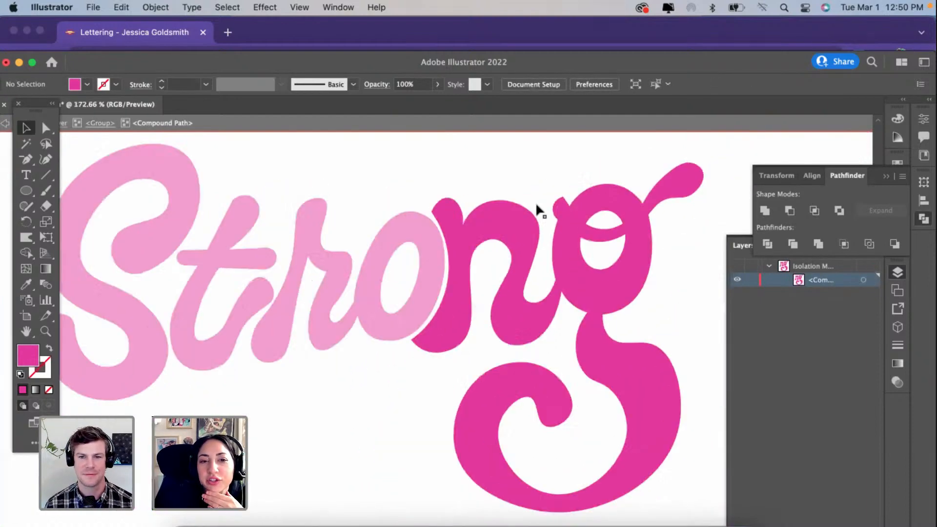
double_click(524, 192)
Step: Isolate the Strong group again and switch to the Curvature tool for reshaping its letters
scroll(525, 191, "up", 2)
left_click(429, 233)
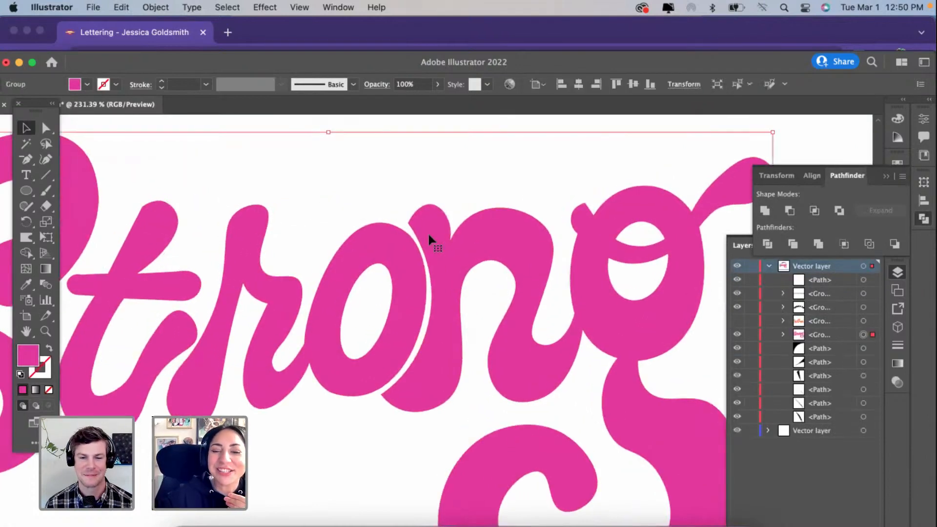
scroll(429, 232, "down", 3)
scroll(425, 235, "up", 3)
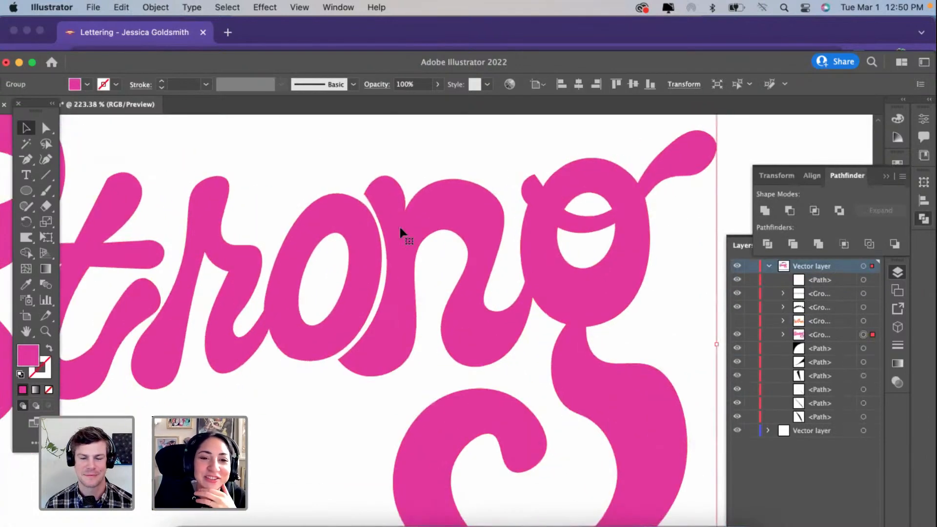
double_click(400, 229)
left_click(47, 162)
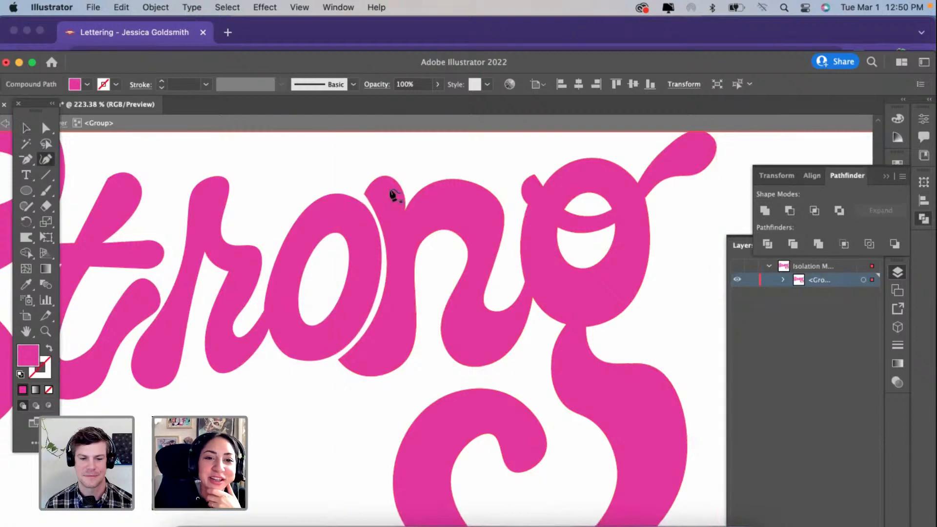
Step: Try to extend the n's top left corner further left over the o
left_click_drag(364, 195, 336, 204)
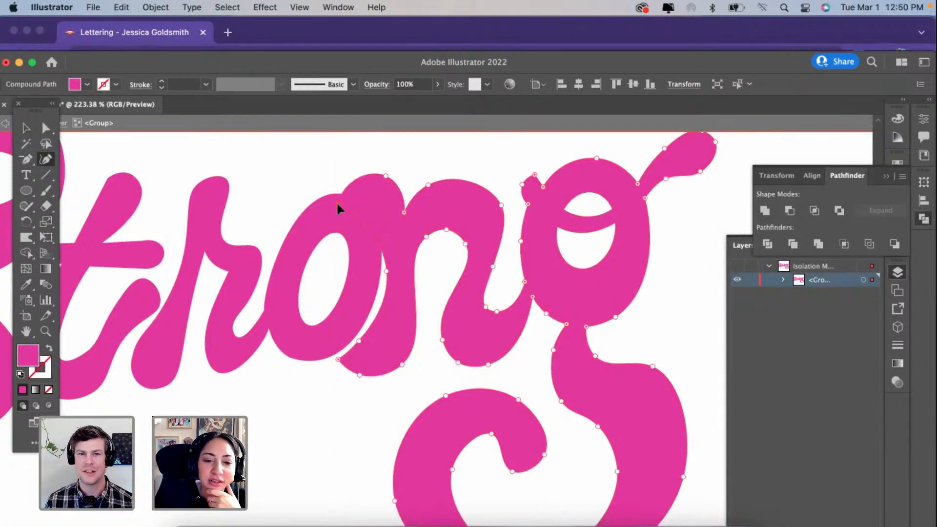
key("super+z")
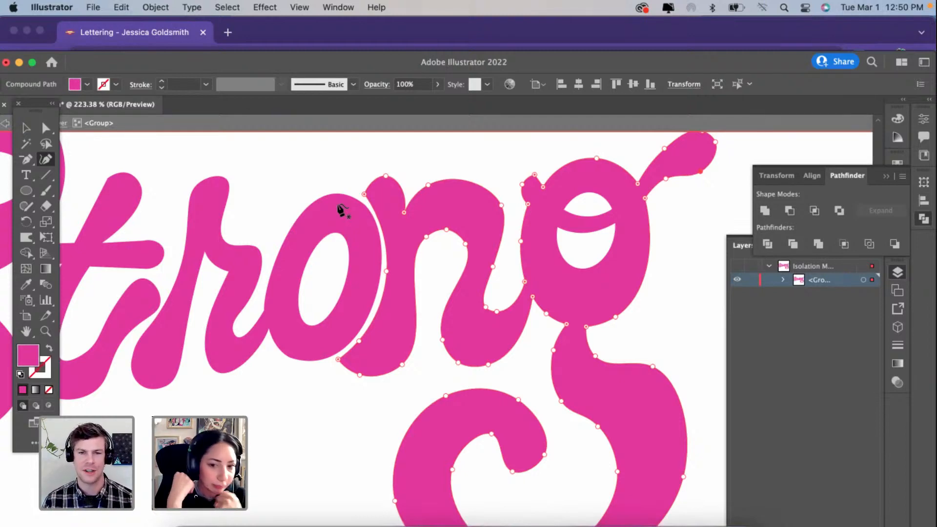
Step: Lower the rounded end of the t's exit stroke by moving its right point down and left and its top point down
key("super+minus")
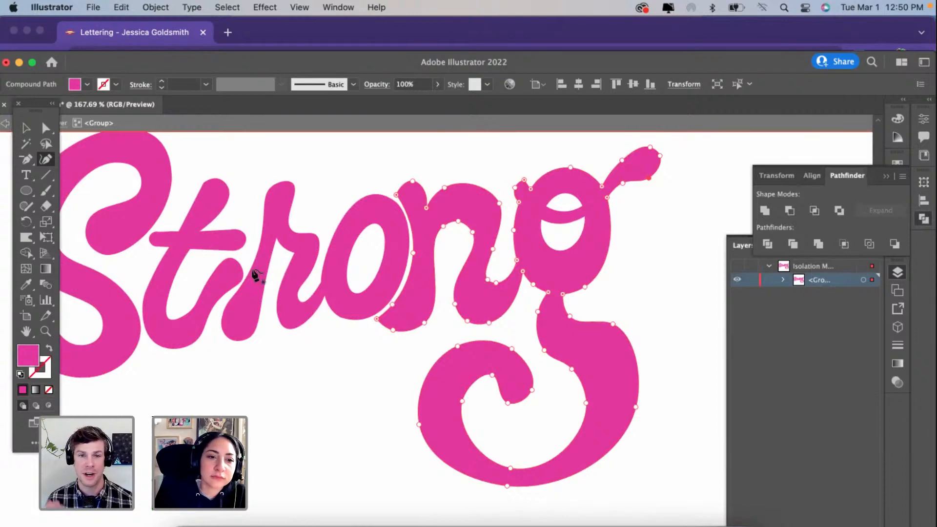
scroll(190, 302, "up", 3)
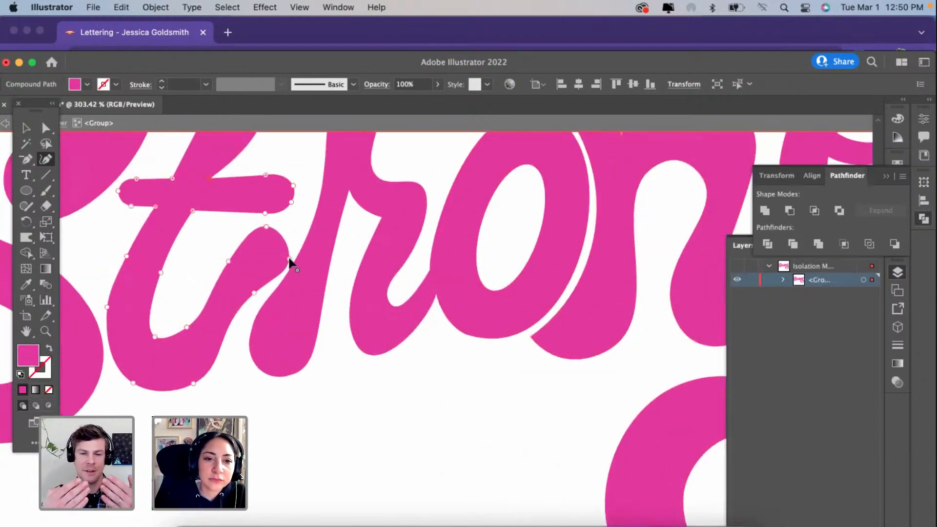
left_click_drag(289, 259, 276, 285)
left_click_drag(269, 226, 275, 252)
Step: Extend the r's foot left beneath the t's exit stroke and shape its upper edge to follow the t with a narrow gap
left_click(260, 326, "super")
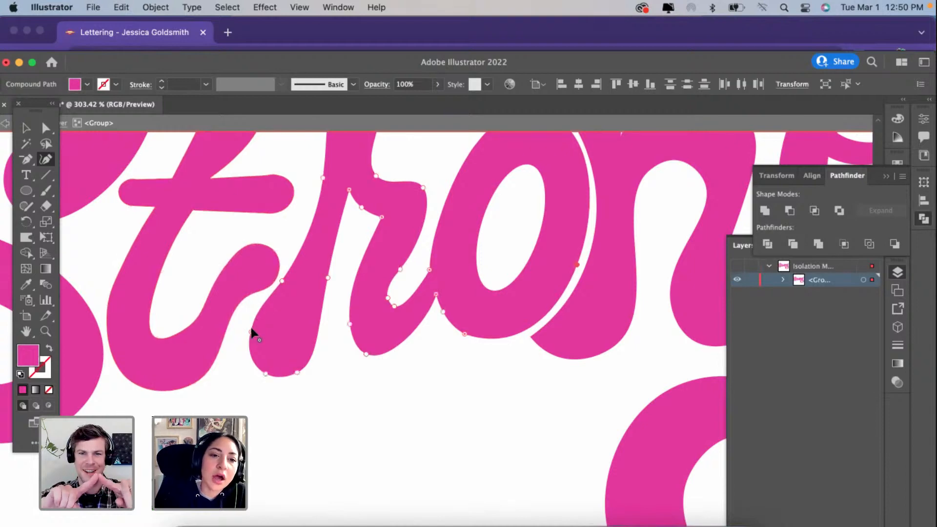
left_click_drag(256, 305, 230, 334)
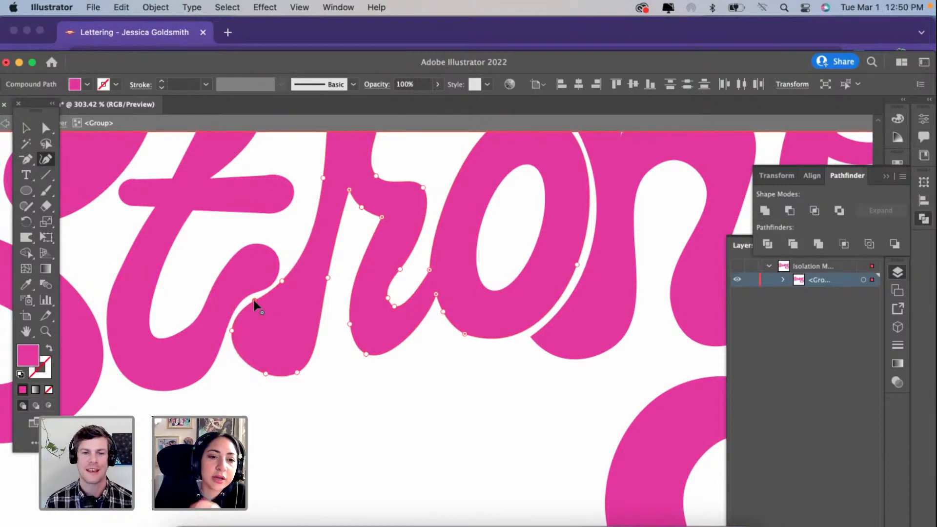
mouse_move(254, 300)
left_mouse_down()
mouse_move(270, 292)
mouse_move(245, 306)
left_mouse_up()
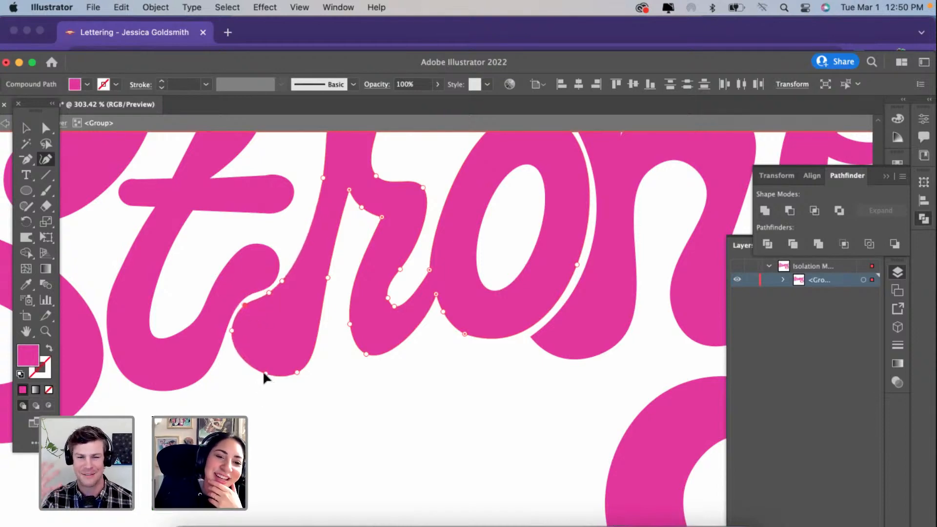
Step: Leave the group's isolation and review the Strong lettering together with the arched text above it
scroll(299, 372, "down", 5)
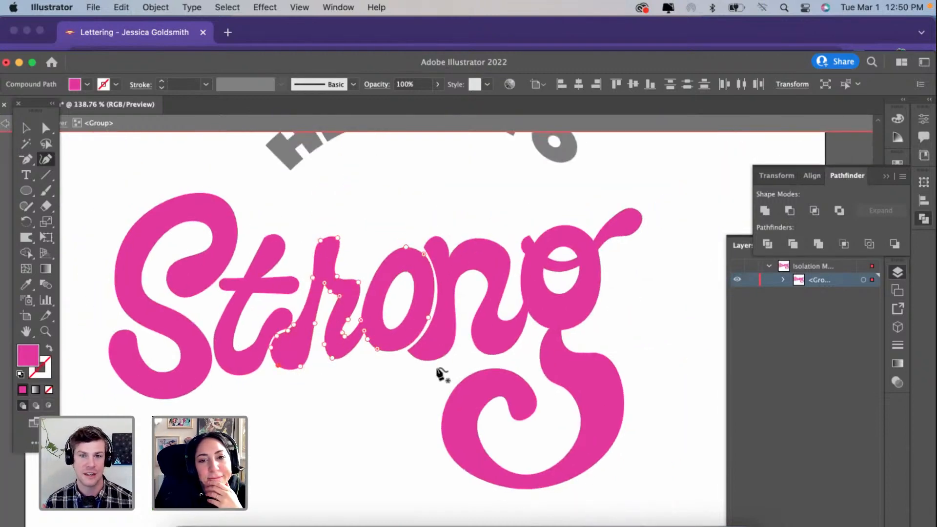
scroll(439, 372, "up", 2)
left_click(26, 128)
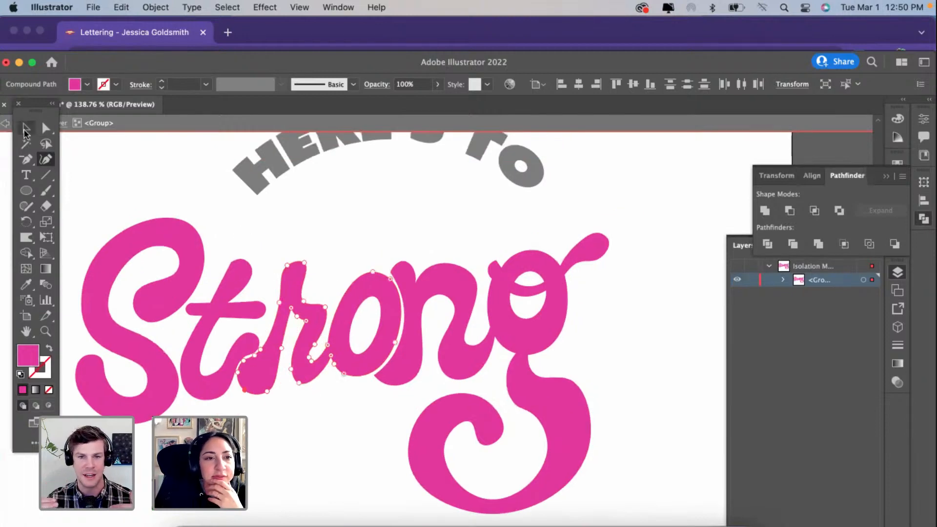
left_click(112, 137)
key("Escape")
scroll(251, 307, "down", 2)
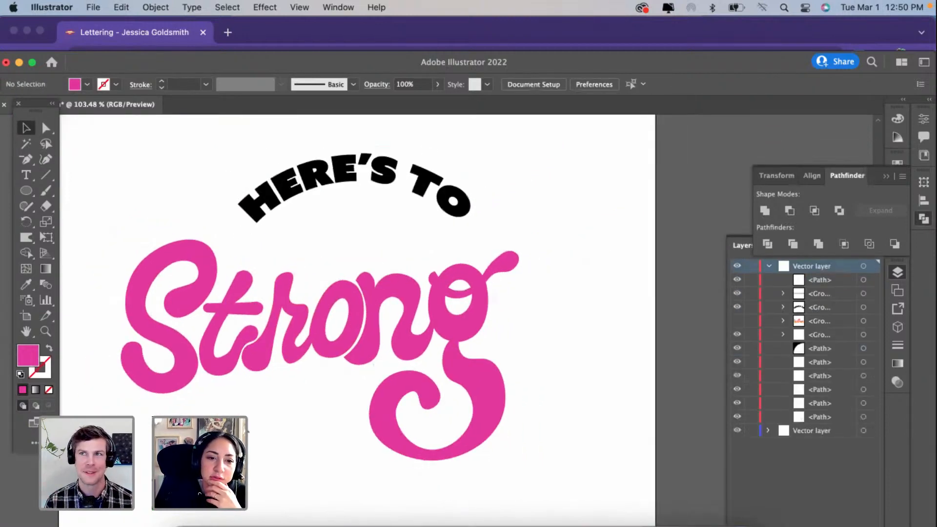
scroll(248, 431, "down", 1)
Step: Isolate the Strong group and move the S slightly up and right, closer to the t
scroll(209, 293, "up", 3)
left_click(203, 260)
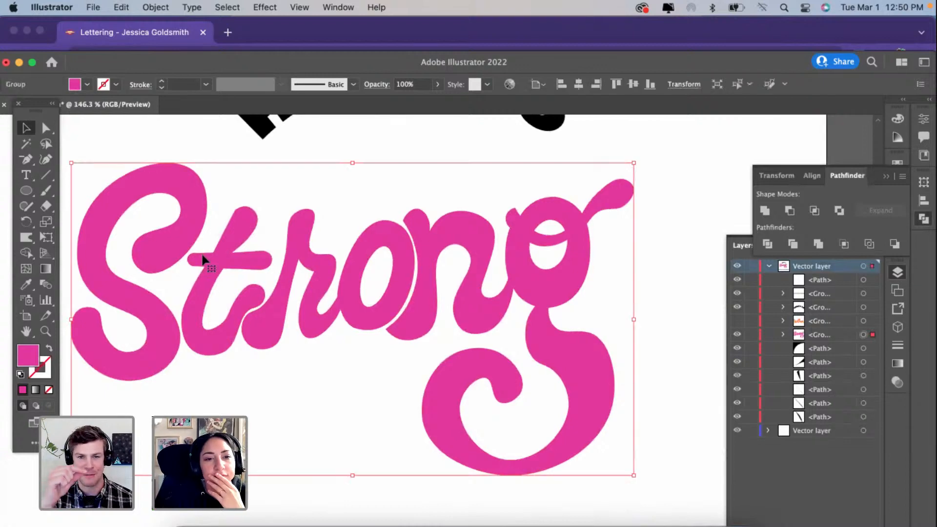
scroll(202, 260, "left", 2)
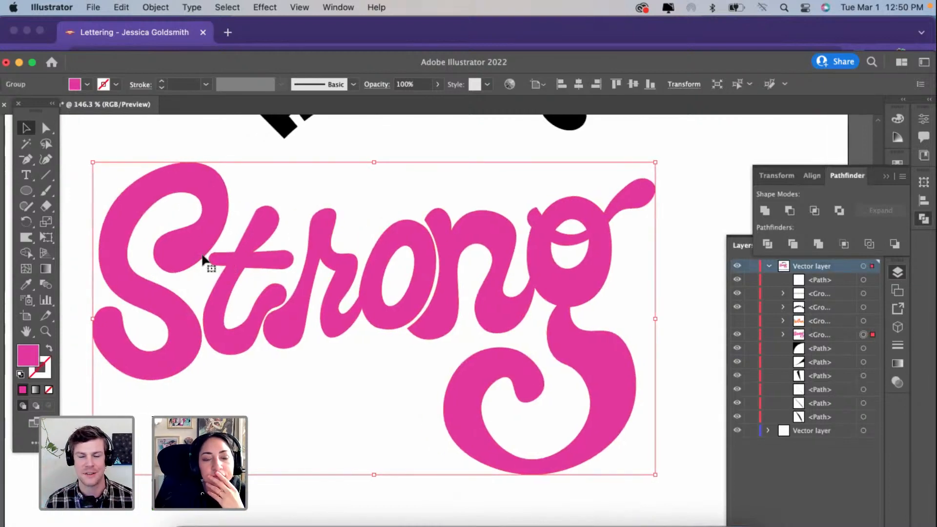
double_click(203, 257)
left_click(244, 267)
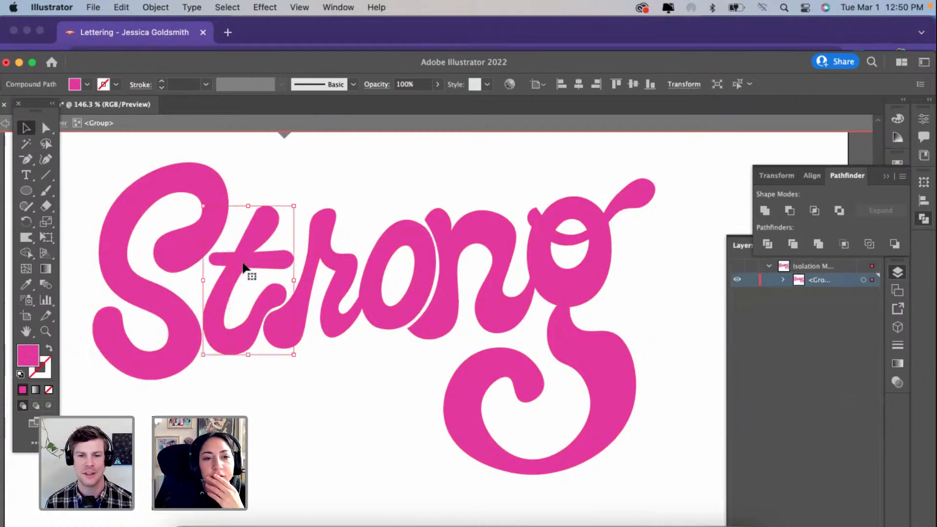
left_click(184, 251)
left_click_drag(183, 250, 189, 243)
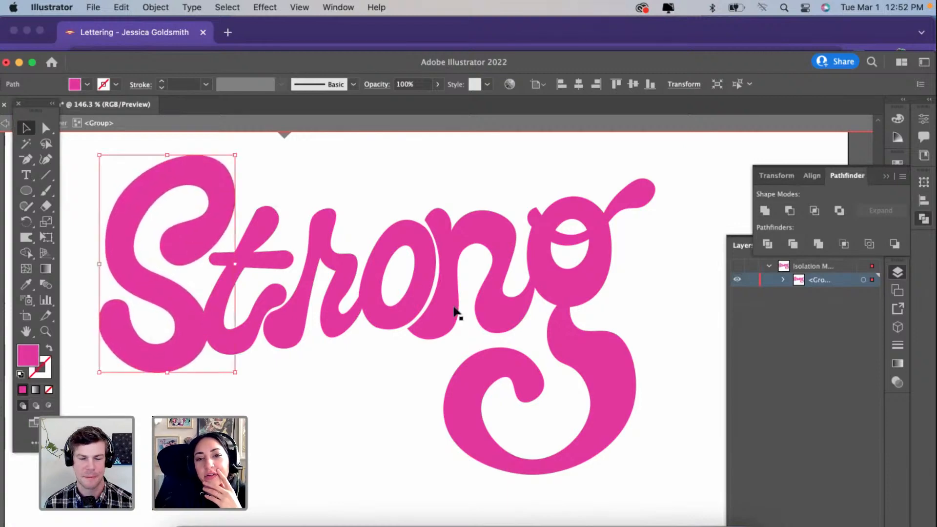
Step: Pull the S's lower right edge down into a corner beneath the t and curve the edge above it inward, leaving a narrow gap
scroll(248, 385, "up", 3)
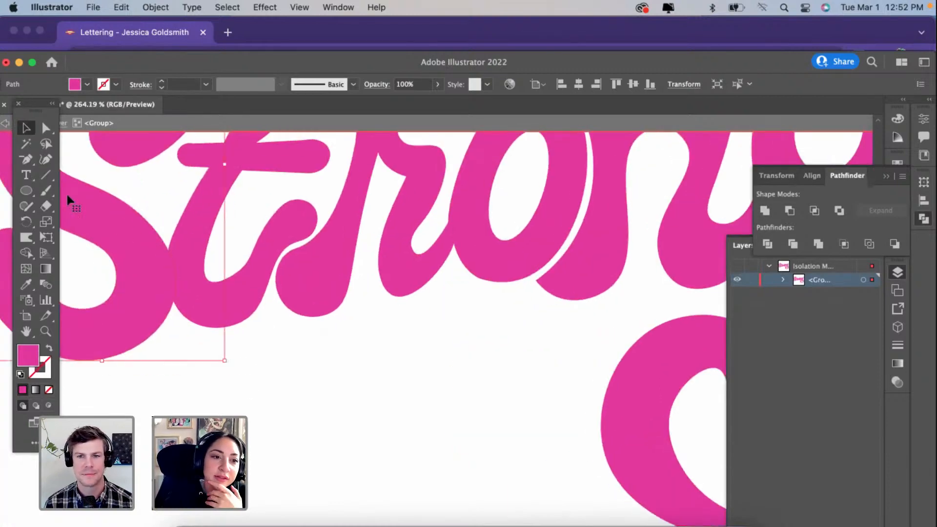
left_click(47, 159)
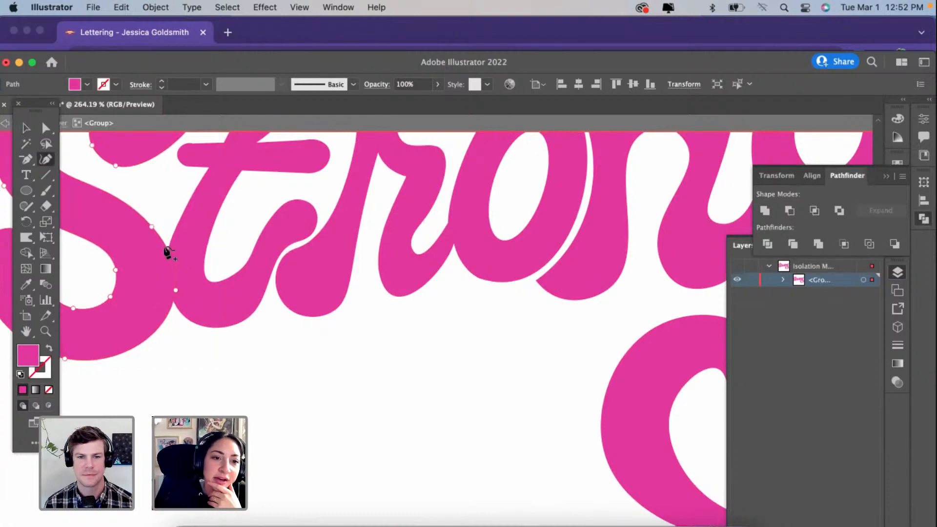
left_click_drag(175, 290, 178, 320)
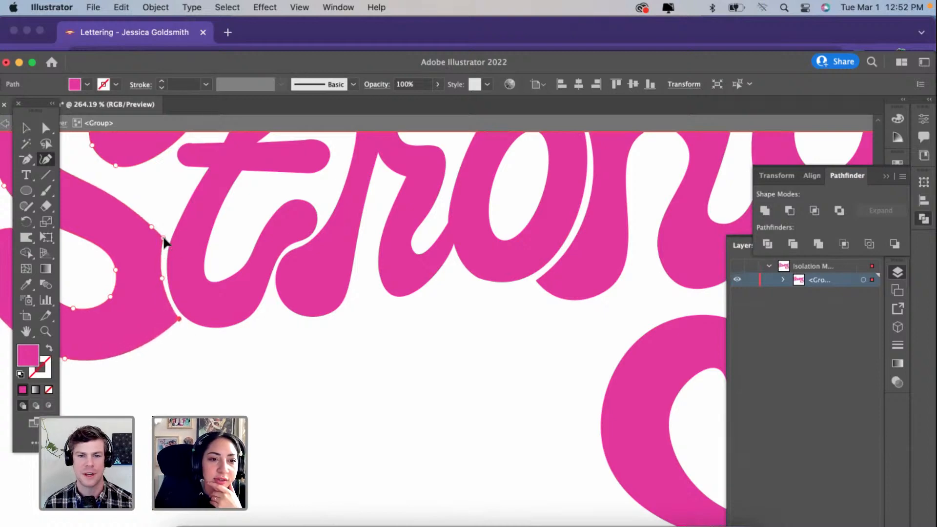
left_click_drag(164, 238, 152, 218)
key("super+0")
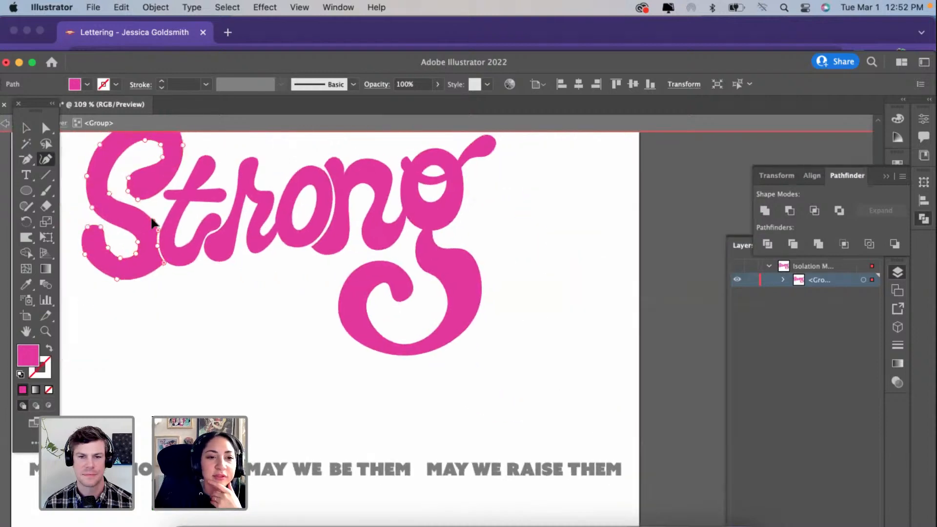
Step: Nudge the S's lower right corner point slightly down and right beneath the t
scroll(169, 271, "up", 5)
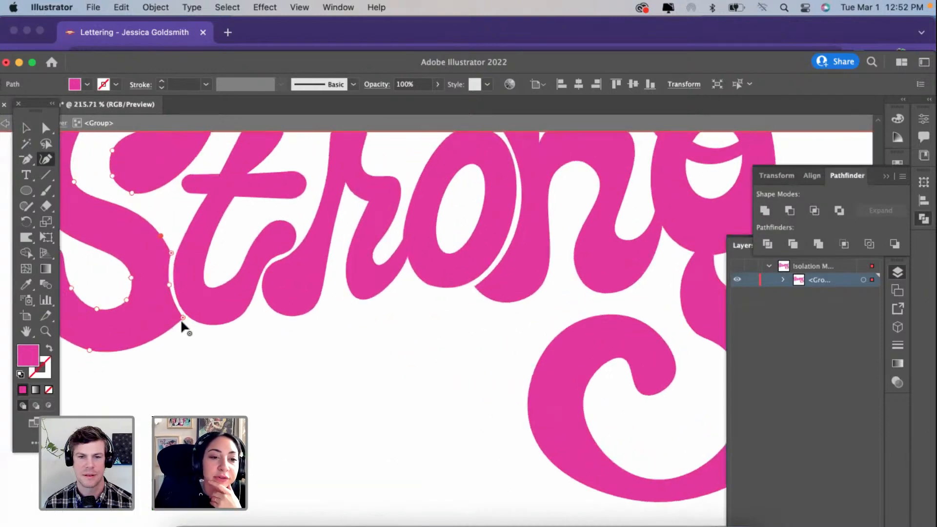
left_click_drag(180, 318, 184, 320)
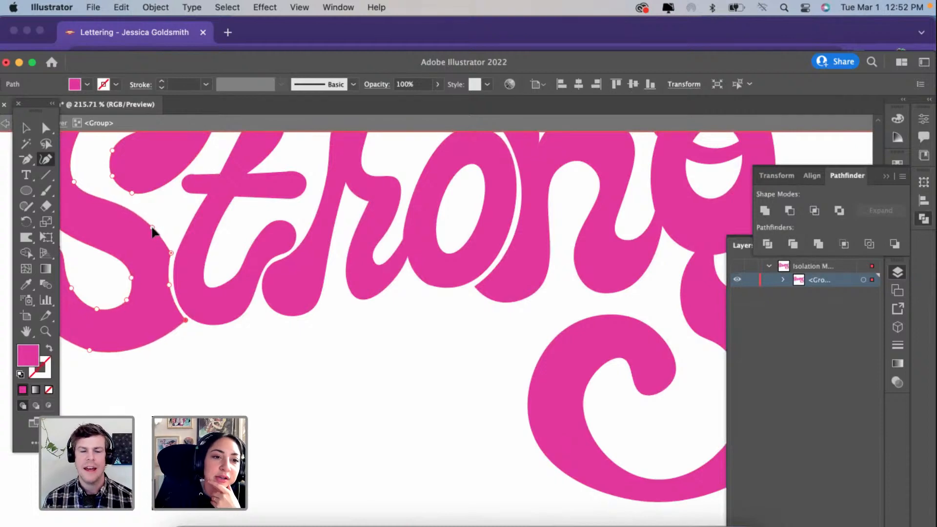
scroll(153, 232, "down", 5)
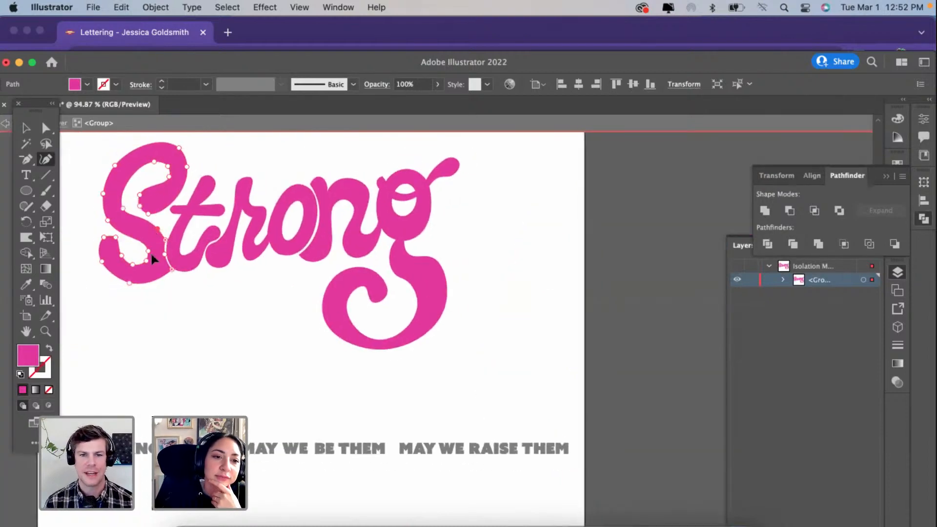
Step: Delete an anchor point on the inner curve of the S's lower bowl and reshape the neighbouring point into a smoother curve
scroll(157, 267, "up", 3)
scroll(215, 289, "up", 1)
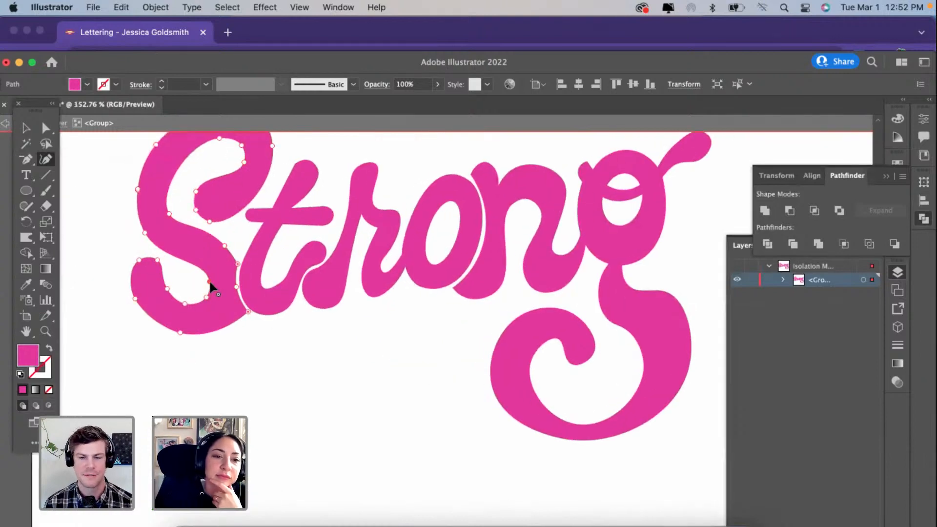
key("Delete")
left_click_drag(207, 296, 205, 274)
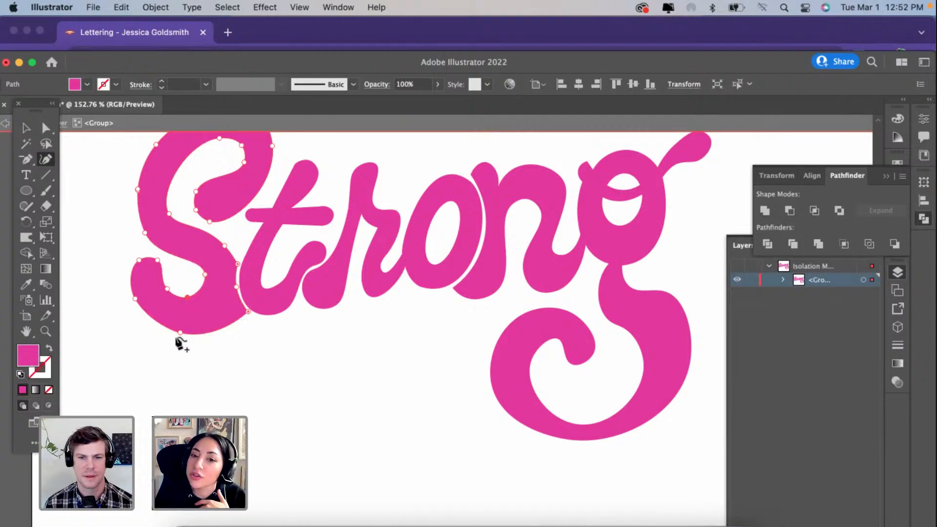
Step: Move the outer left point of the g's curled tail slightly inward to thin the stroke there
left_click(581, 429, "super")
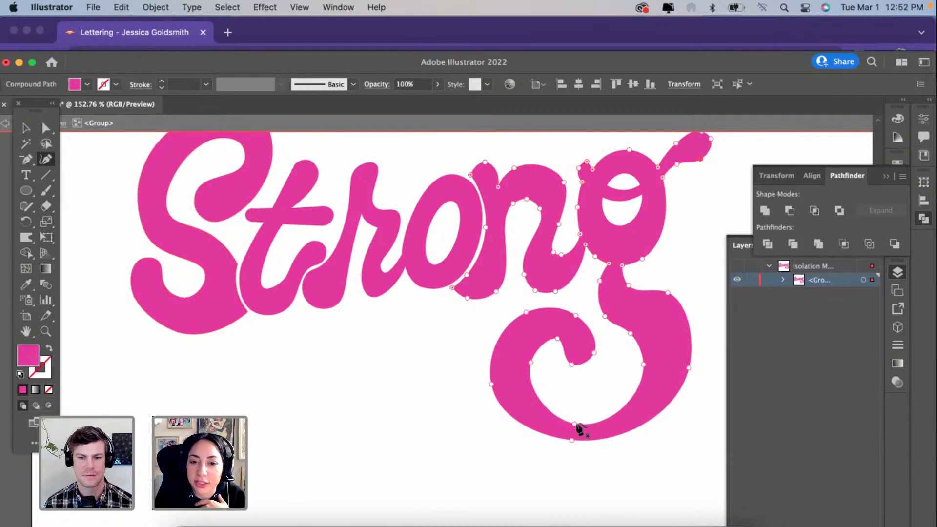
scroll(581, 431, "right", 3)
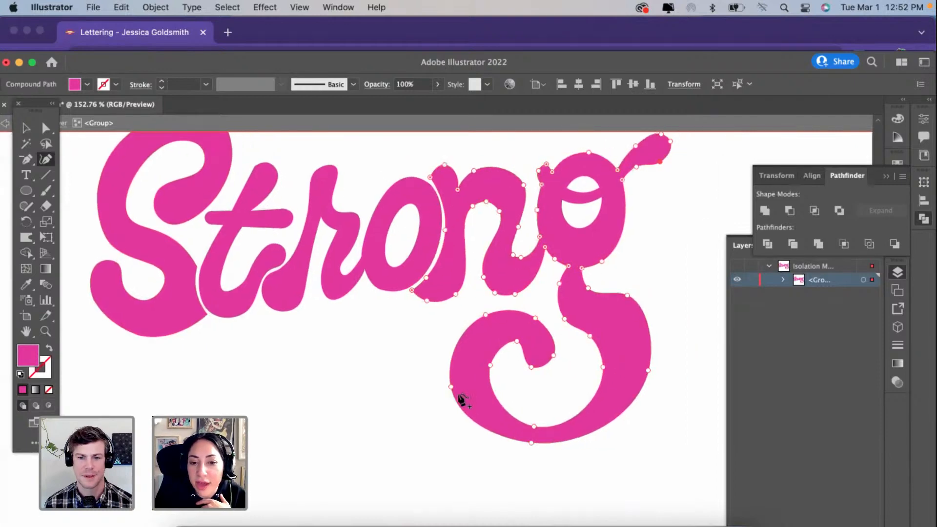
left_click_drag(450, 387, 461, 387)
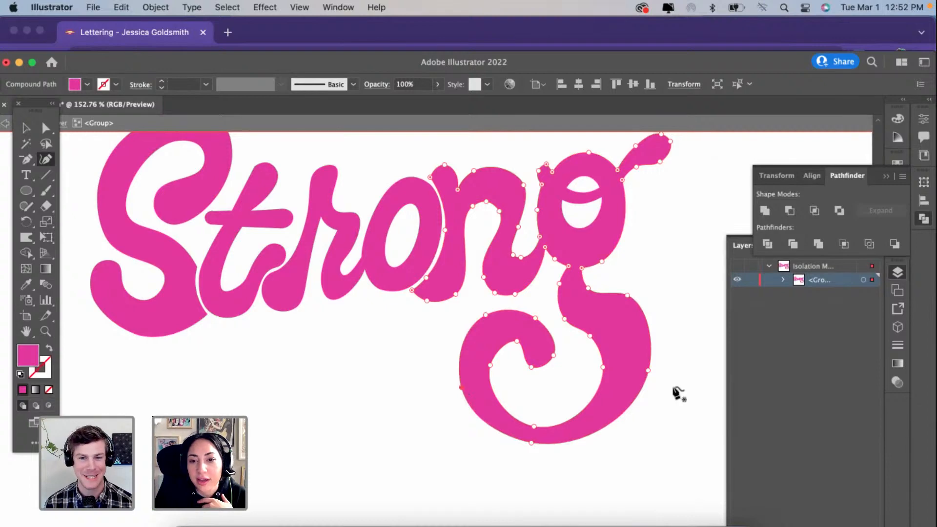
scroll(581, 270, "up", 2)
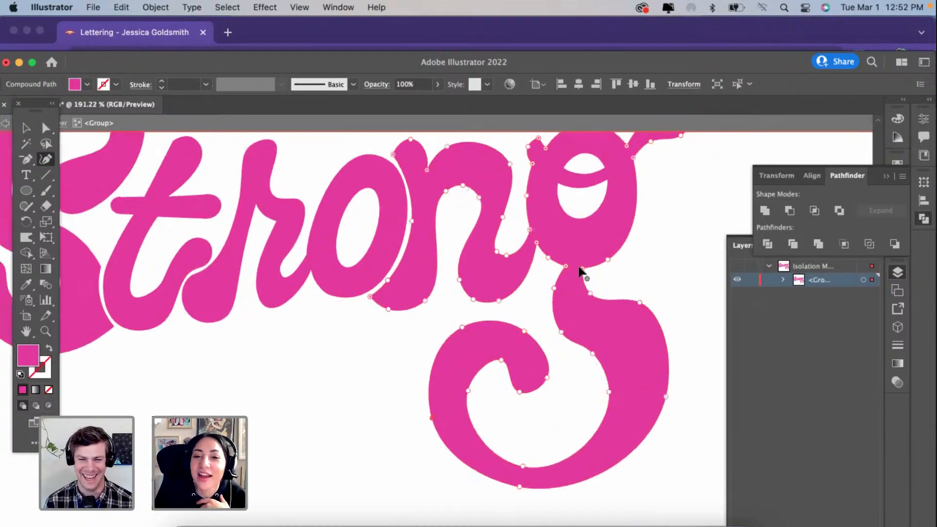
scroll(580, 271, "down", 5)
scroll(581, 271, "up", 3)
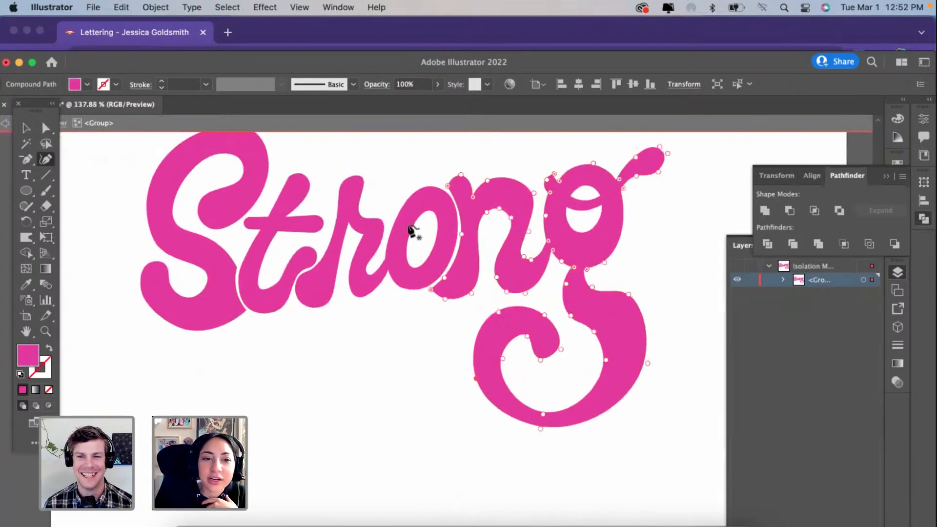
Step: Raise the corner point on the S's outer edge beside the t slightly and push the shoulder point above it outward
scroll(411, 229, "up", 3)
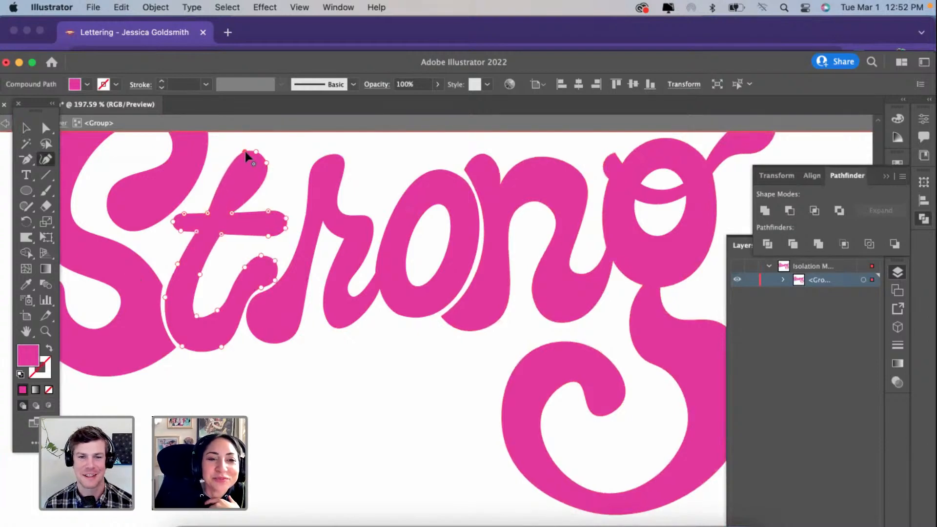
scroll(216, 324, "down", 3)
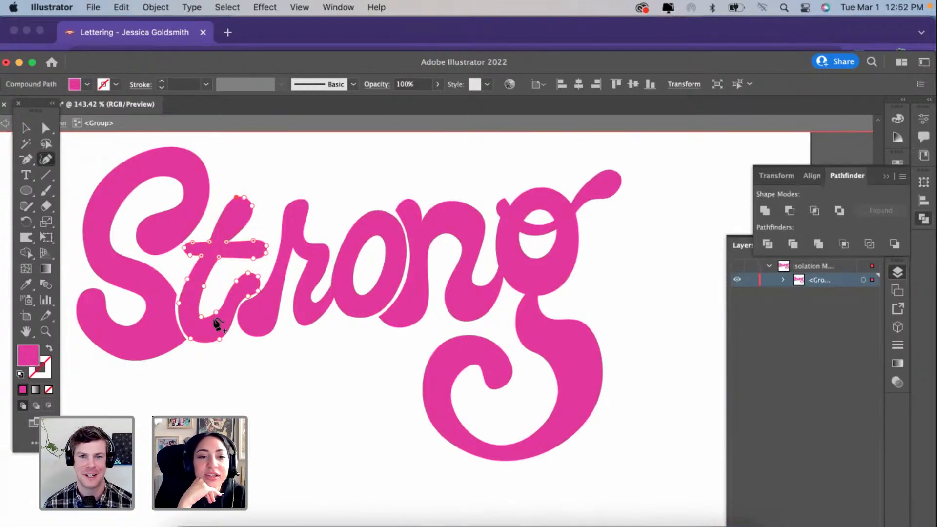
scroll(157, 302, "up", 3)
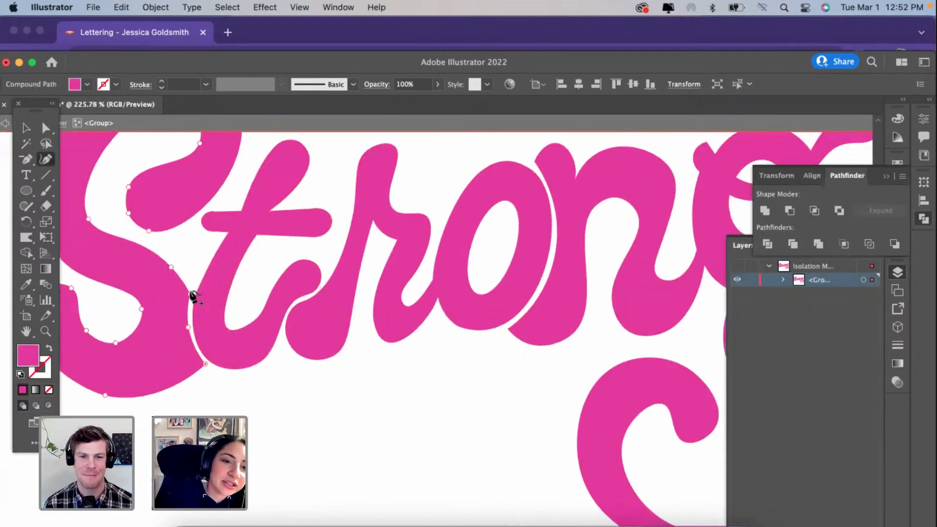
left_click(193, 291, "super")
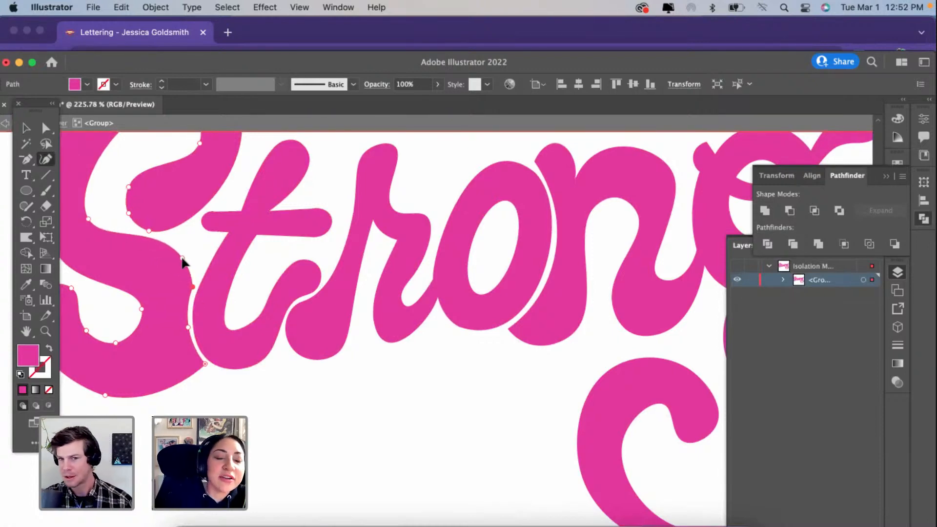
left_click(185, 260)
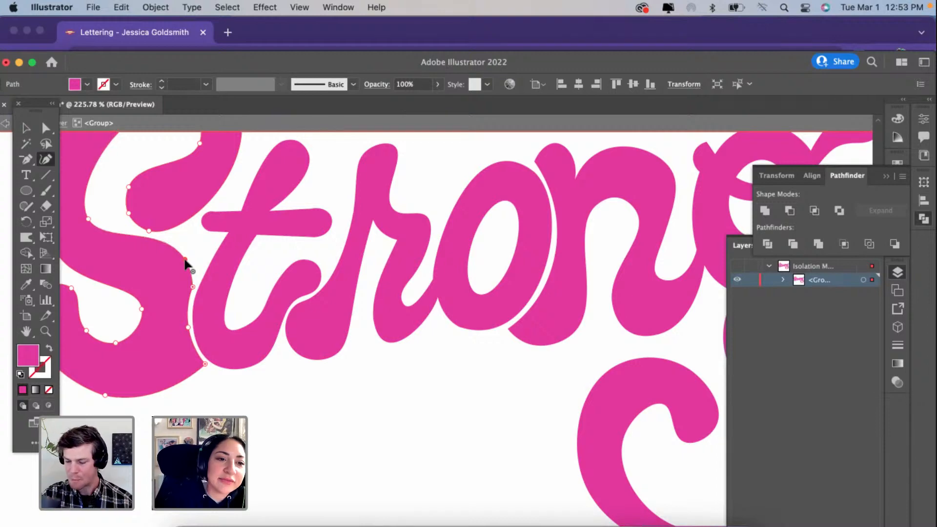
scroll(185, 263, "down", 2)
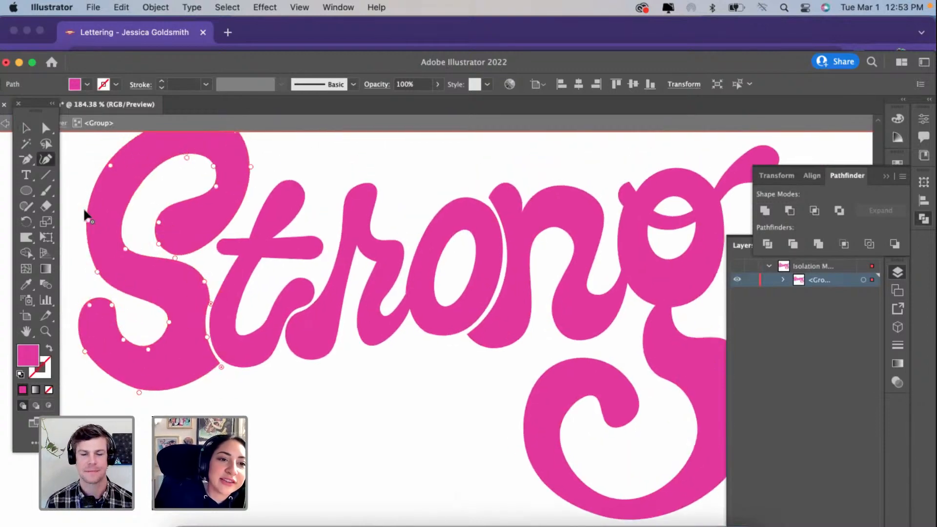
Step: Move the inner point above the S's spine slightly left and pull the shoulder point near the t slightly inward
scroll(122, 234, "up", 2)
left_click_drag(139, 282, 131, 285)
left_click_drag(212, 317, 209, 318)
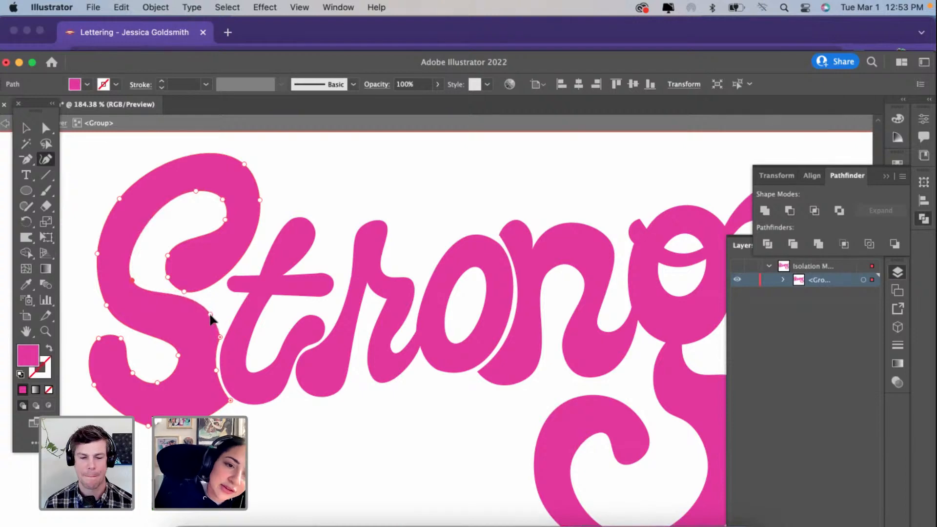
Step: Nudge the S's corner point beside the t slightly up and right to even out the narrow gap between the letters
scroll(230, 345, "up", 5)
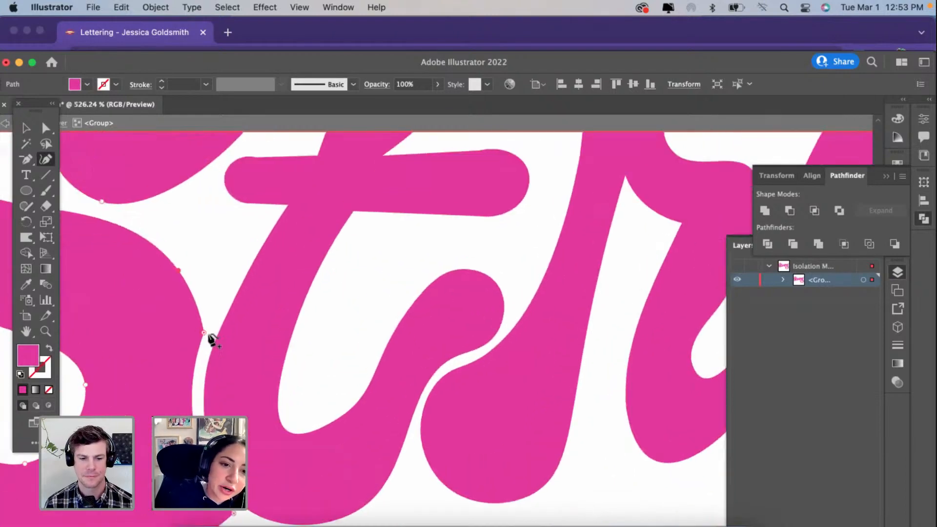
left_click_drag(204, 333, 210, 330)
scroll(210, 332, "down", 3)
scroll(210, 332, "left", 1)
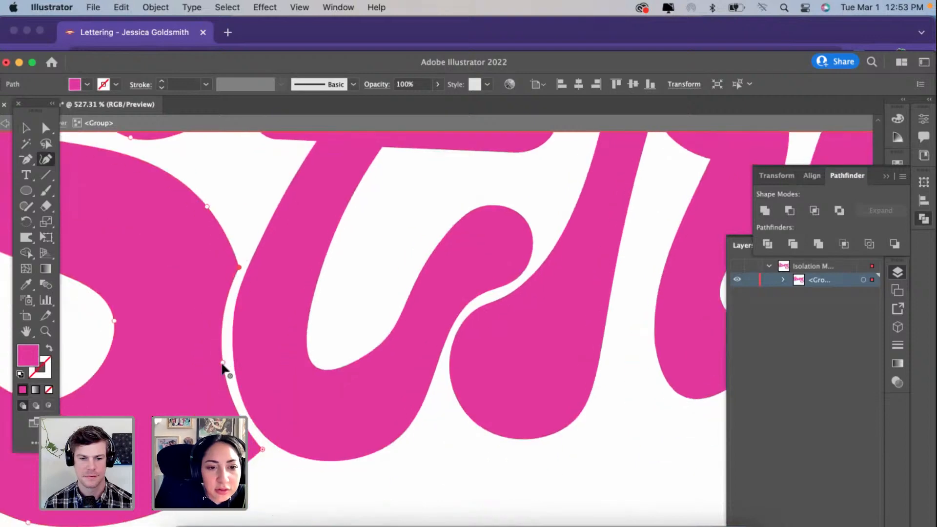
scroll(223, 368, "down", 3)
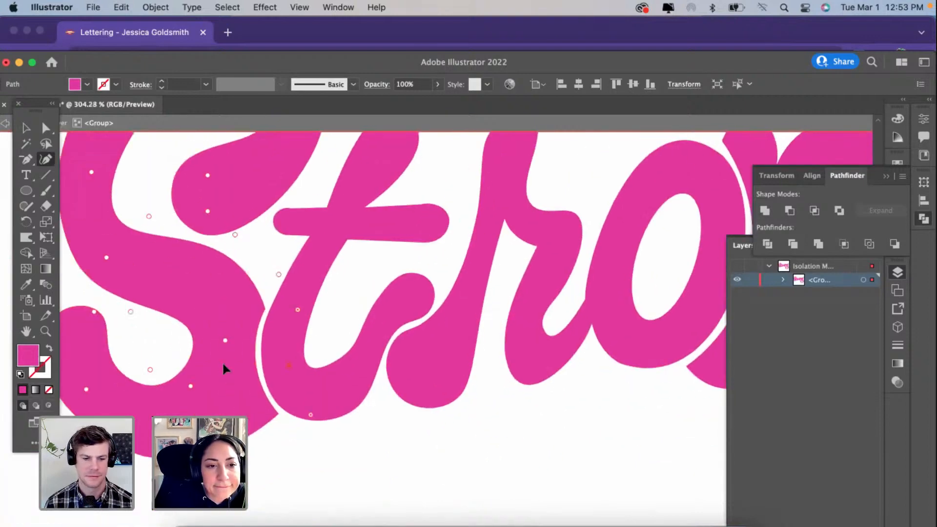
scroll(224, 368, "down", 3)
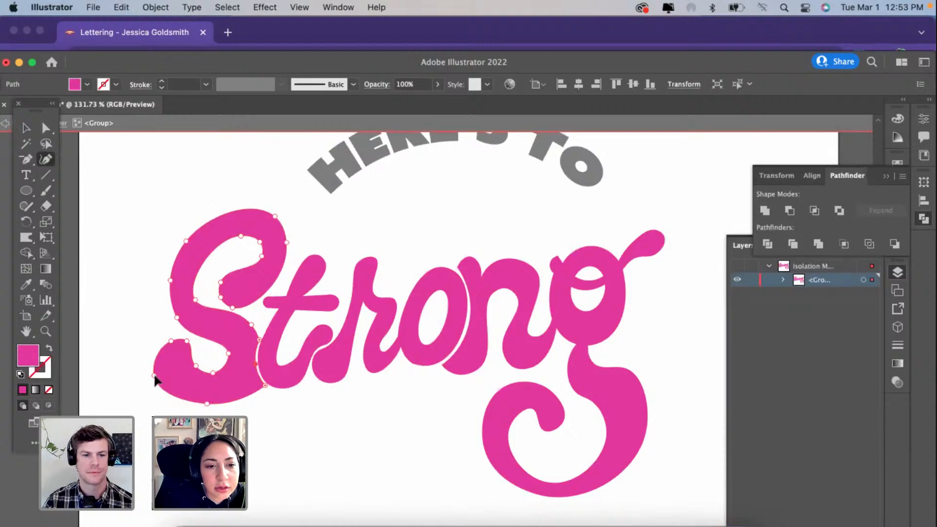
Step: Reshape the S's lower left terminal into a narrower rounded end and lower the bowl's inner curve to thin its stroke
left_click_drag(172, 374, 172, 376)
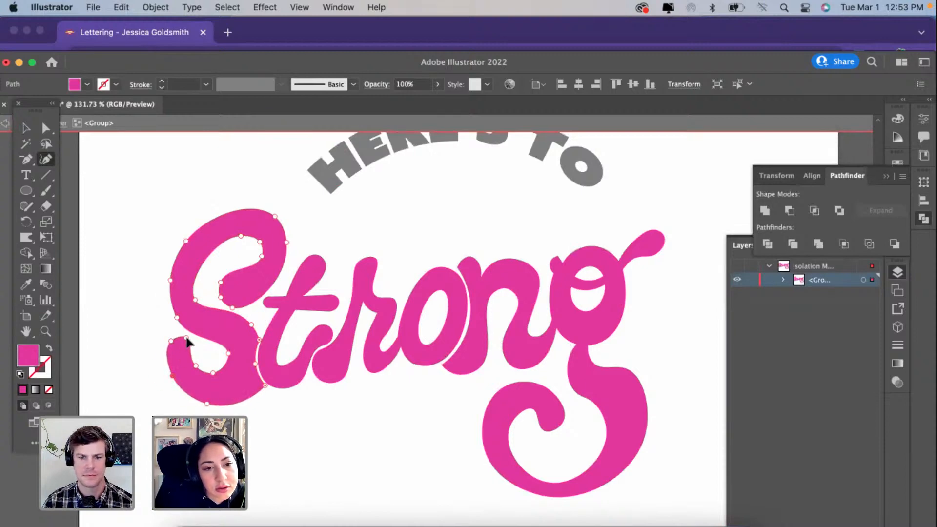
left_click_drag(171, 344, 160, 341)
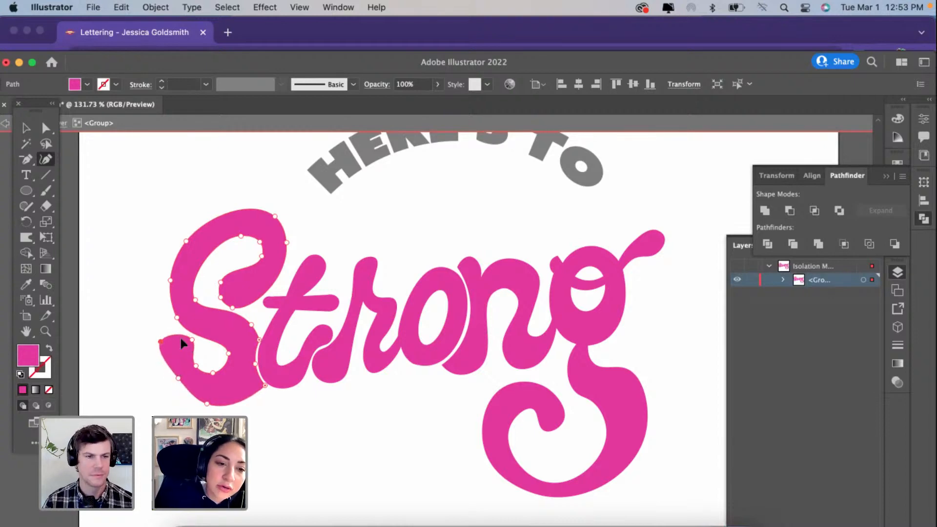
scroll(178, 336, "up", 3)
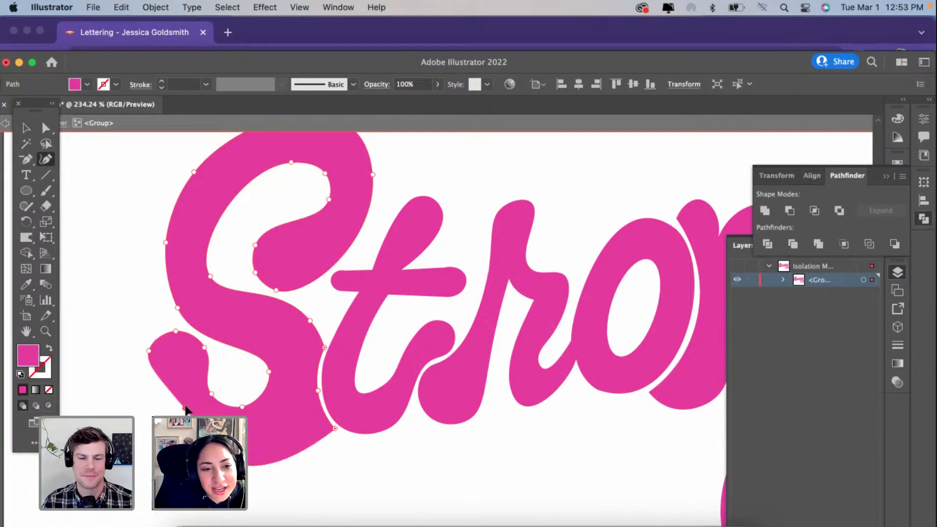
left_click(182, 393)
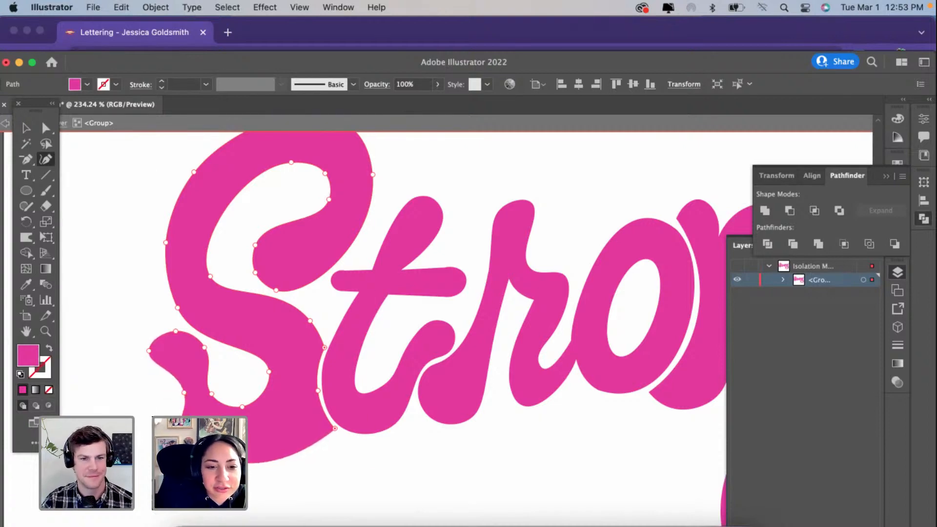
left_click_drag(184, 392, 178, 428)
left_click_drag(149, 350, 185, 340)
left_click_drag(211, 393, 250, 430)
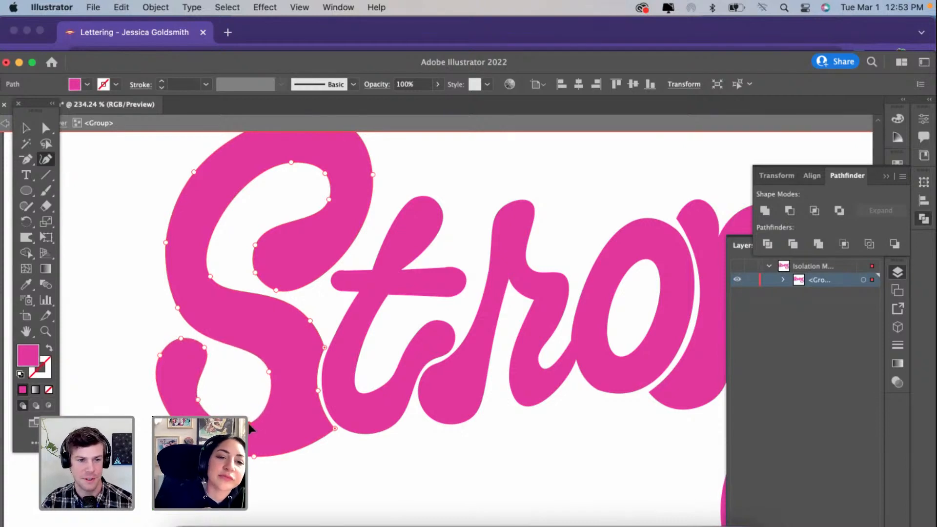
Step: Exit isolation of the Strong group with nothing selected and check the reshaped S within the whole layout
scroll(248, 421, "down", 5)
scroll(216, 344, "down", 1)
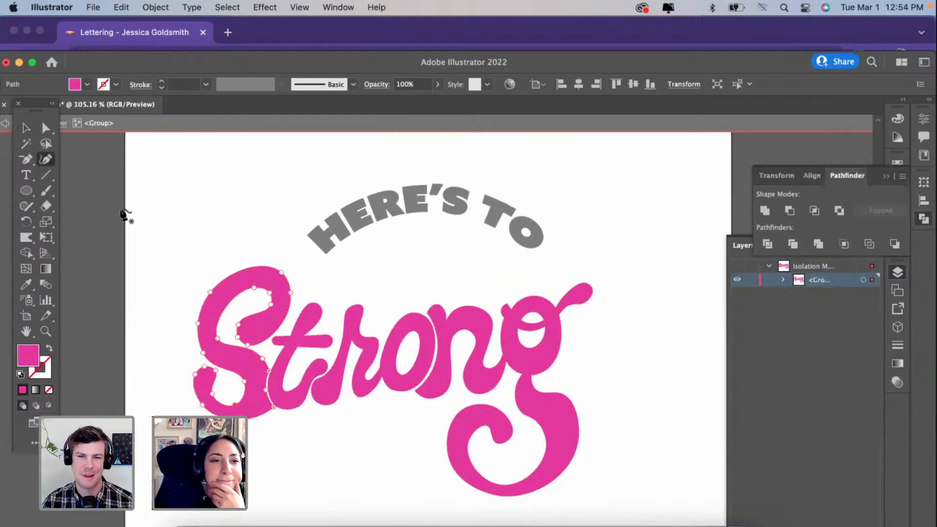
key("v")
left_click(111, 223)
double_click(110, 219)
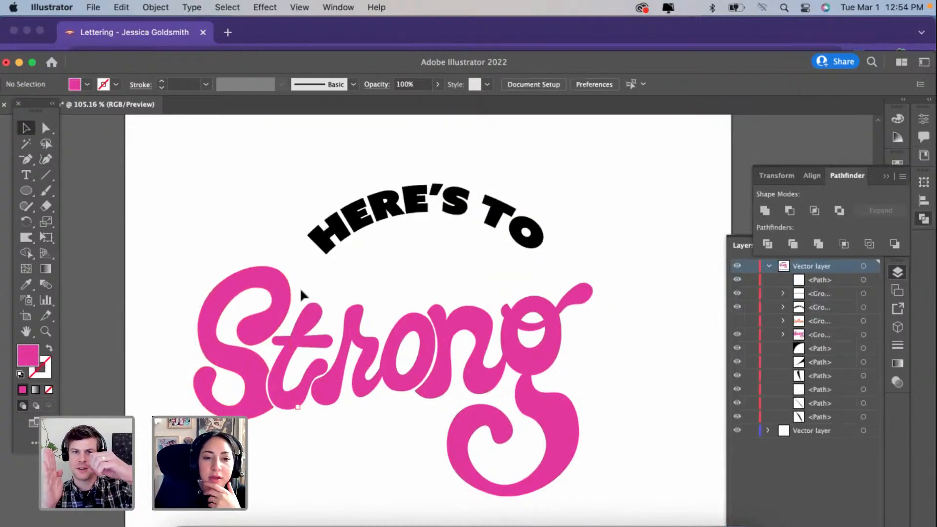
scroll(299, 288, "down", 3)
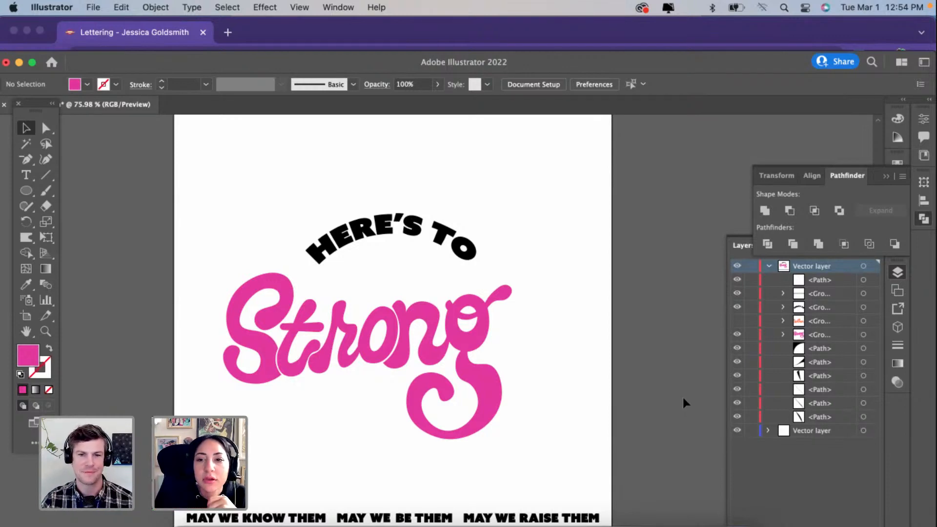
Step: Show the orange Women lettering group, check its overlap with Strong, and hide the Strong group
left_click(799, 321)
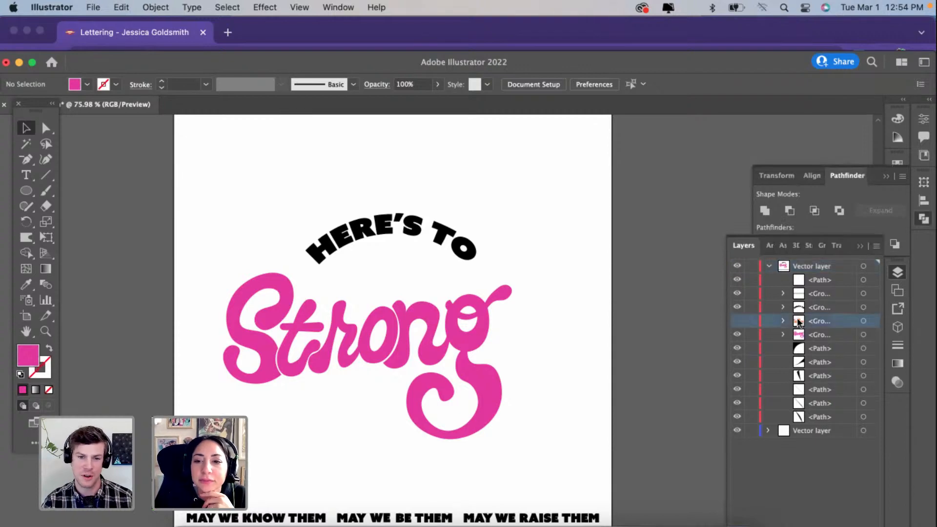
left_click(737, 321)
scroll(440, 408, "up", 5)
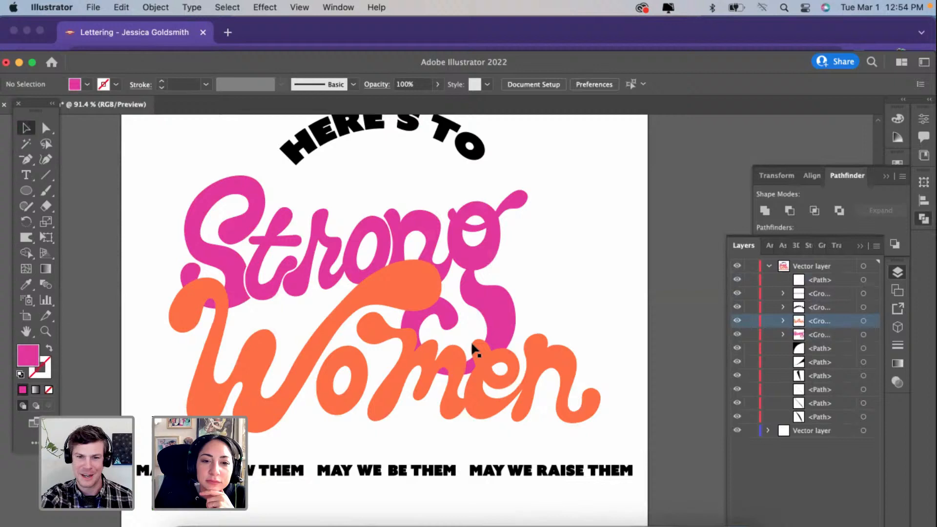
left_click(488, 287)
scroll(488, 285, "up", 3)
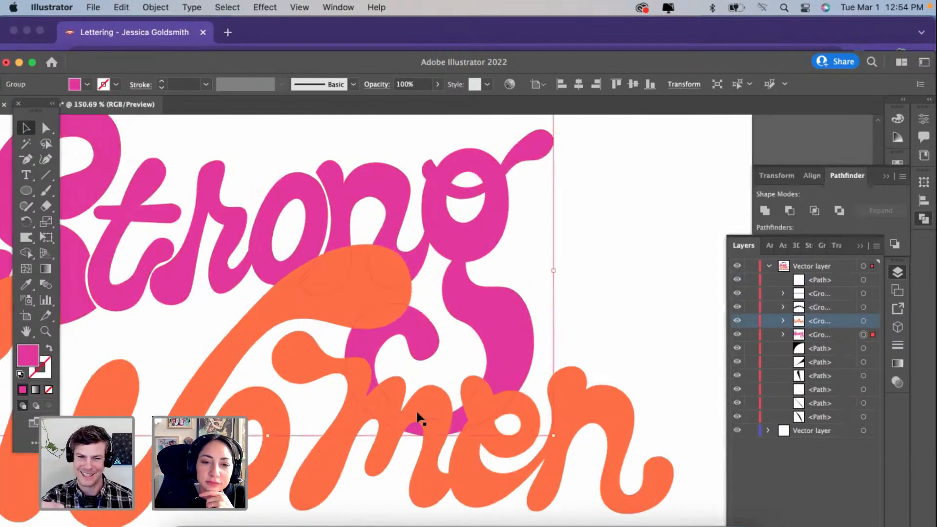
scroll(418, 417, "down", 3)
scroll(420, 415, "up", 1)
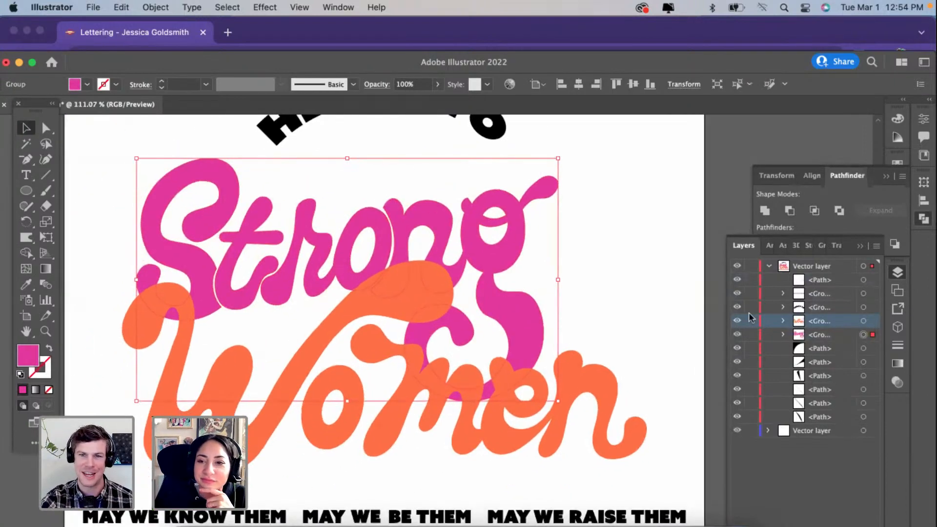
left_click(737, 335)
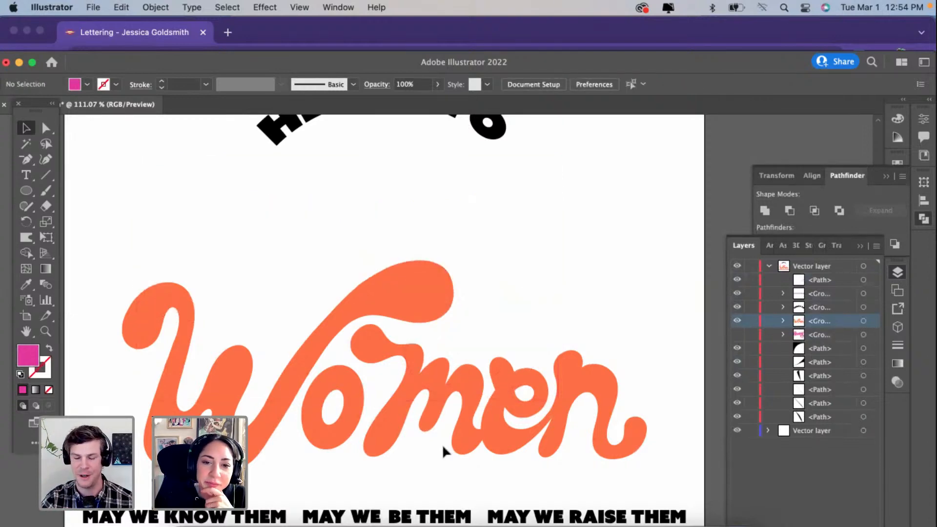
Step: Simplify the paths of the Women lettering group using the automatic amount
left_click(467, 427)
right_click(467, 427)
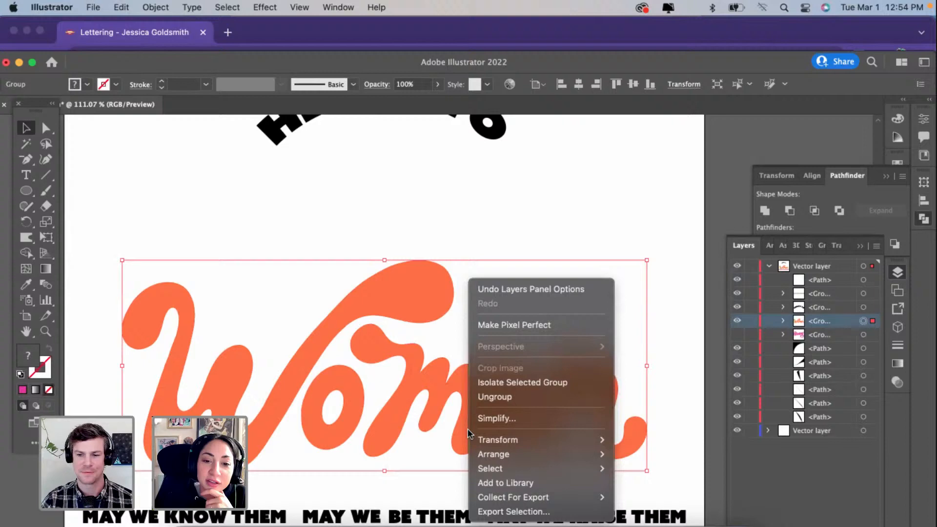
left_click(502, 414)
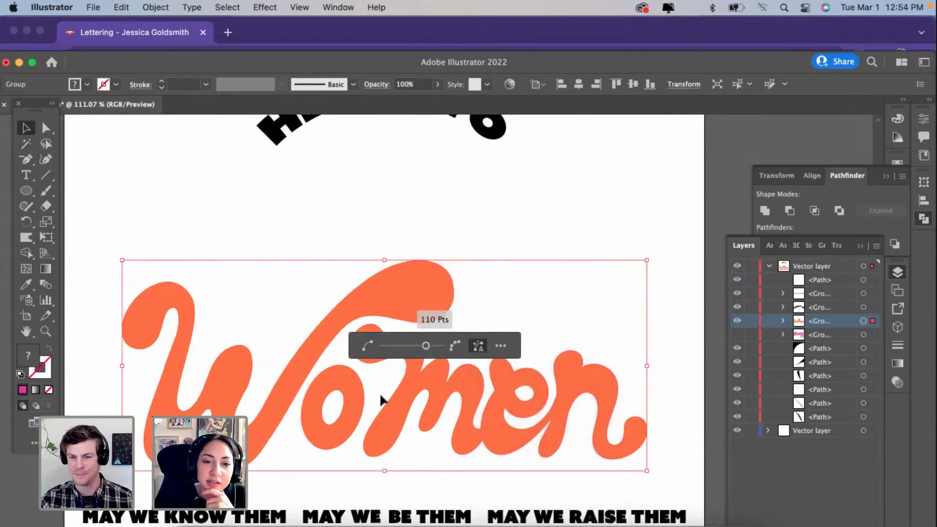
left_click(69, 157)
Step: Using the Curvature tool, delete a surplus anchor point from the W's long diagonal and pull its upper-left edge outward to reshape the stroke
left_click(45, 159)
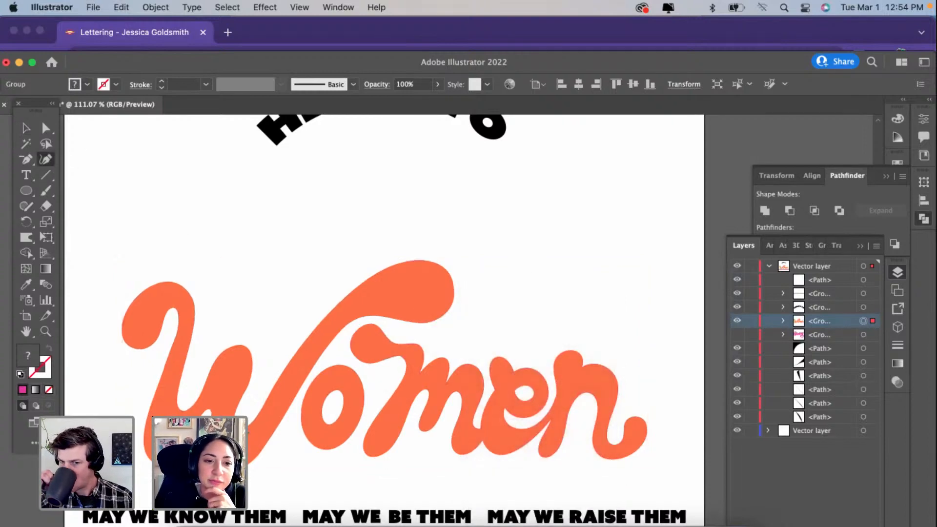
left_click(403, 262)
scroll(403, 262, "up", 6)
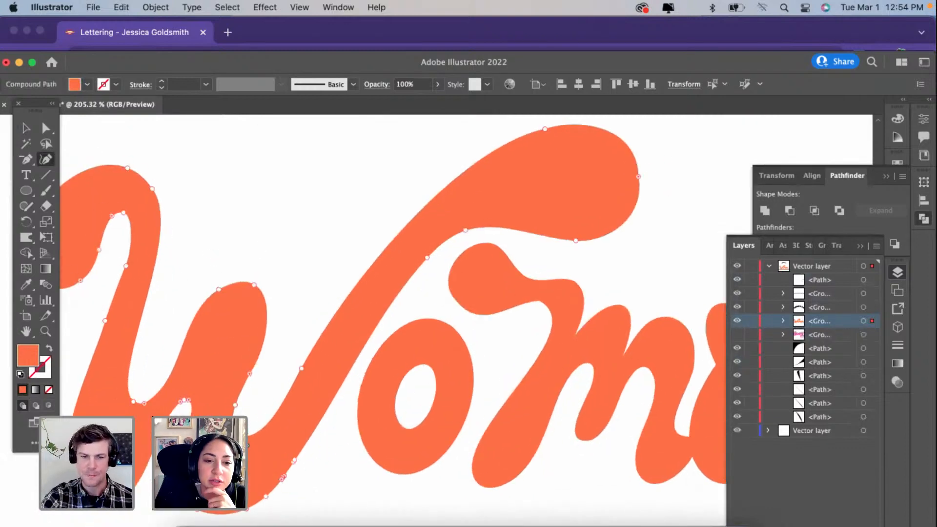
key("Delete")
left_click_drag(264, 417, 269, 426)
left_click_drag(301, 368, 409, 199)
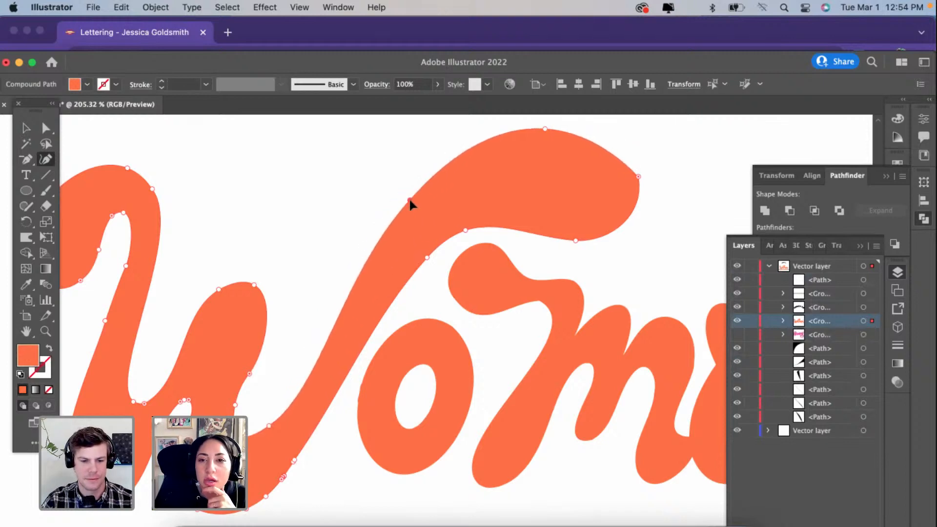
Step: Reshape the W's upper right terminal by moving its end point inward and its underside point slightly downward
left_click(639, 177)
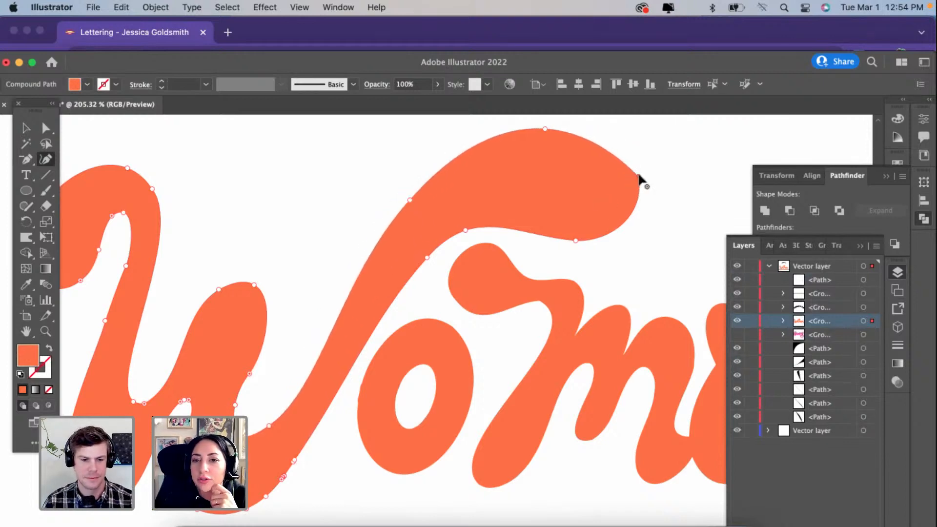
left_click_drag(632, 193, 631, 191)
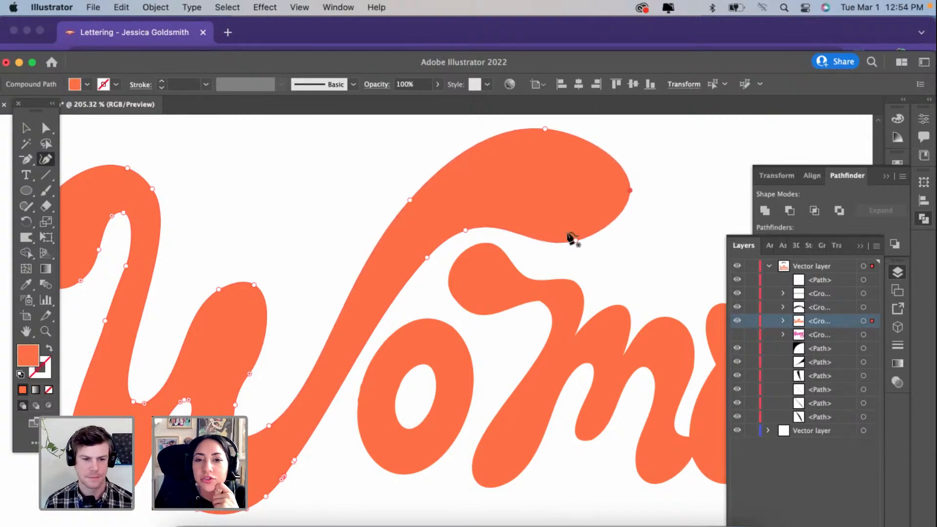
left_click_drag(574, 239, 576, 250)
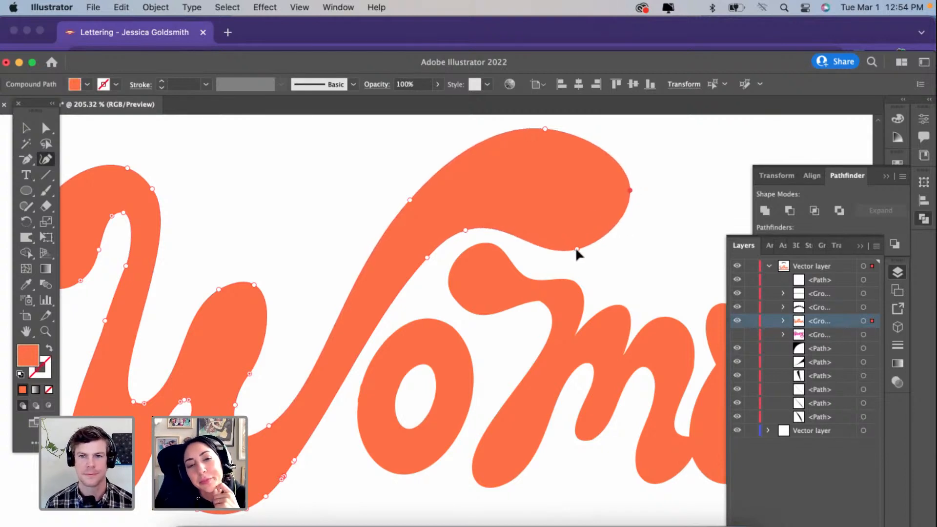
Step: Raise the curve point on the right side of the W's middle hump and round the top of the narrow gap below it
scroll(215, 388, "up", 3)
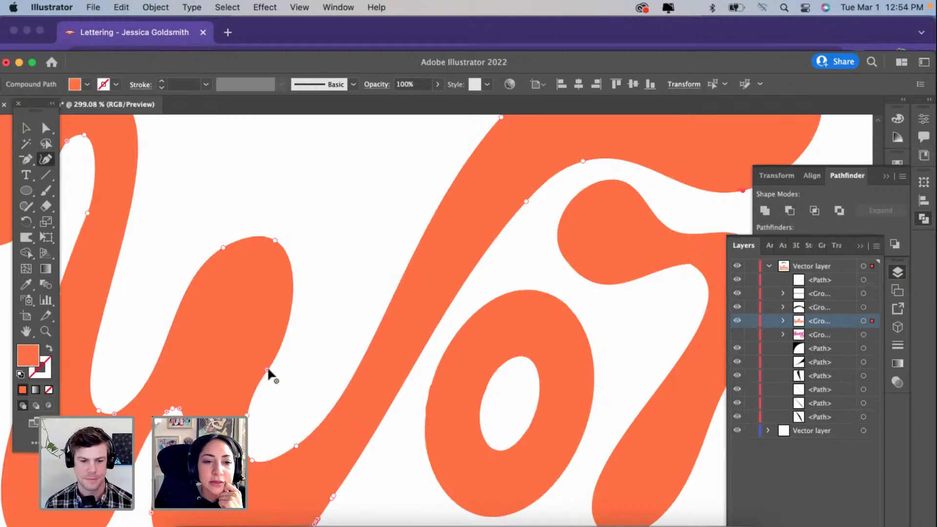
mouse_move(268, 369)
left_mouse_down()
mouse_move(276, 317)
mouse_move(300, 284)
left_mouse_up()
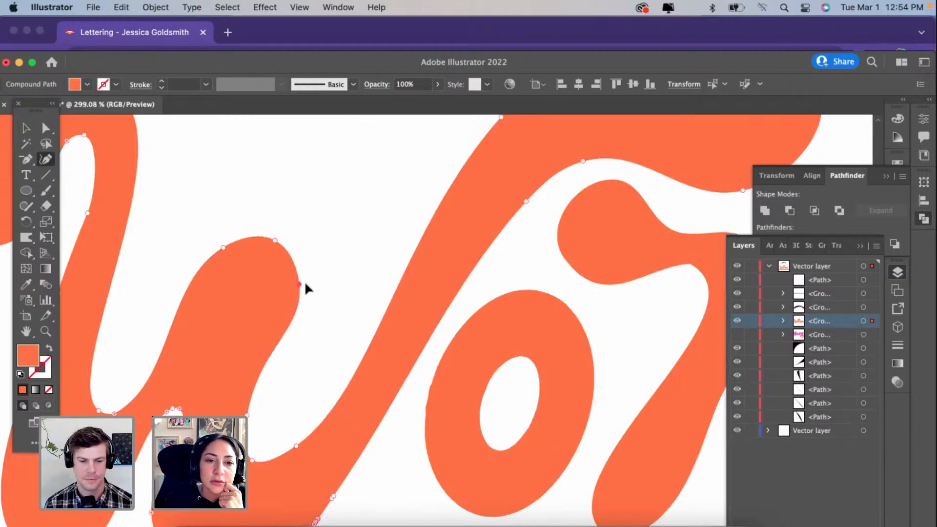
scroll(308, 288, "left", 3)
scroll(308, 288, "down", 2)
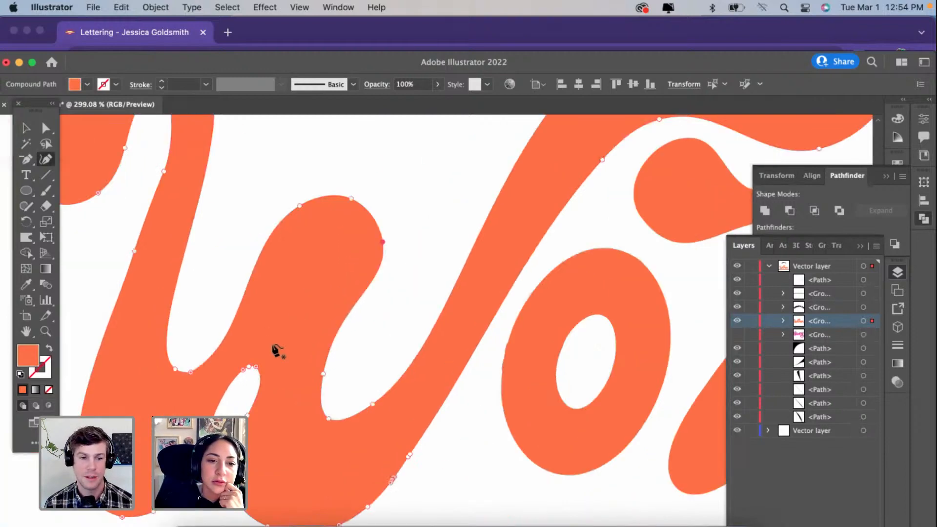
left_click(254, 365)
double_click(255, 366)
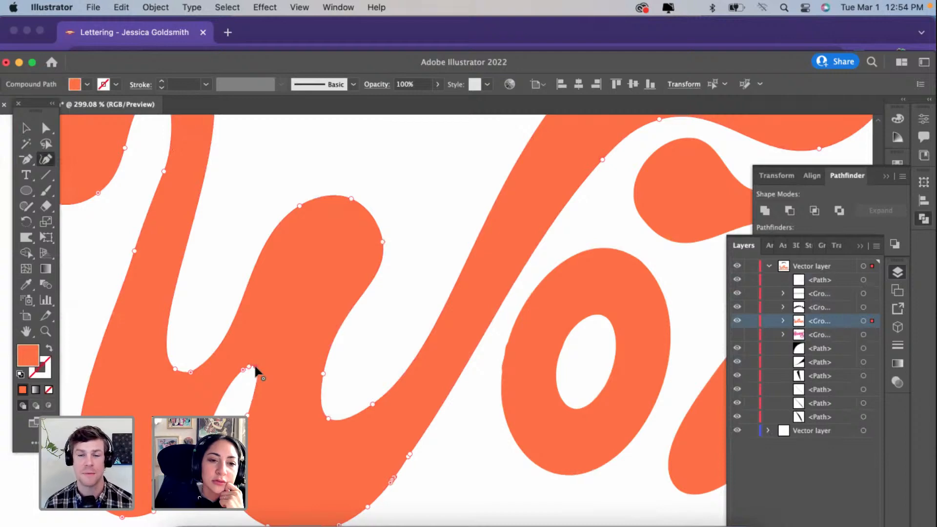
left_click_drag(242, 371, 253, 365)
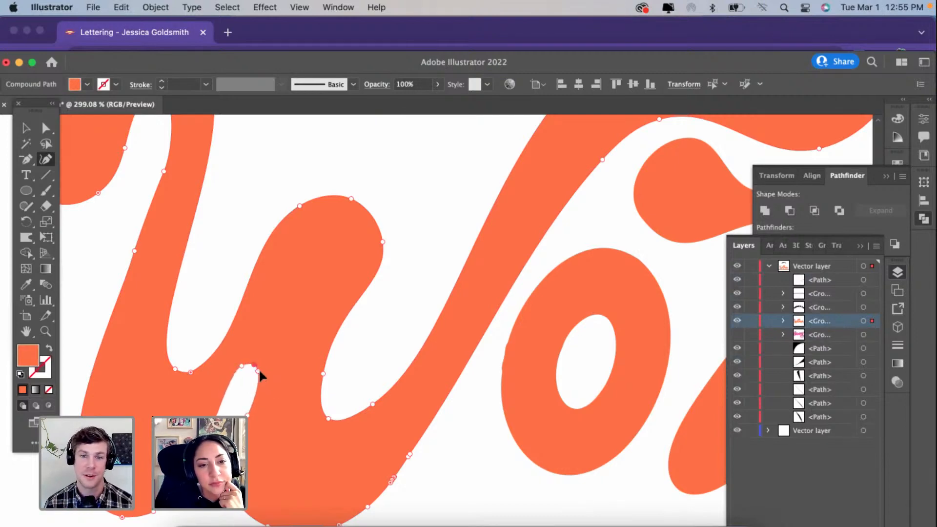
left_click(259, 370)
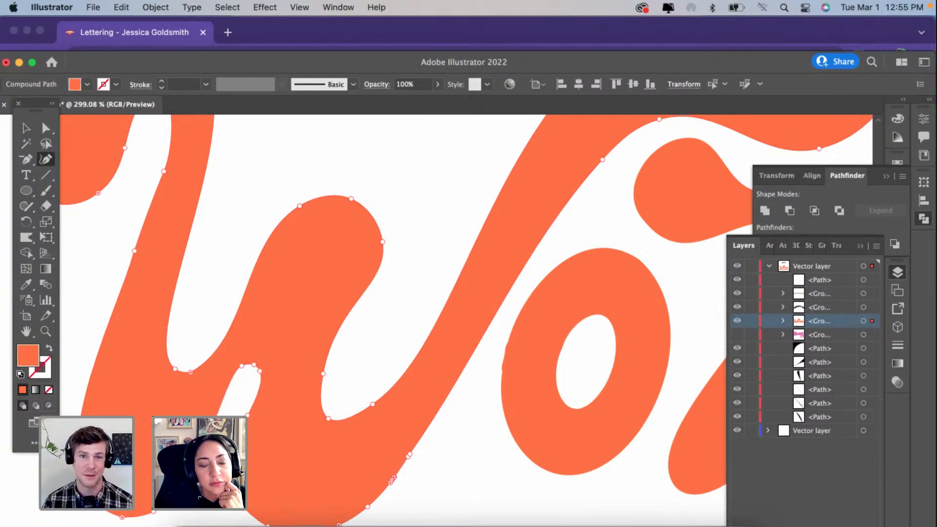
Step: Delete the clustered surplus anchor points along the lower outer edge of the W's long diagonal to smooth it
scroll(293, 390, "down", 3)
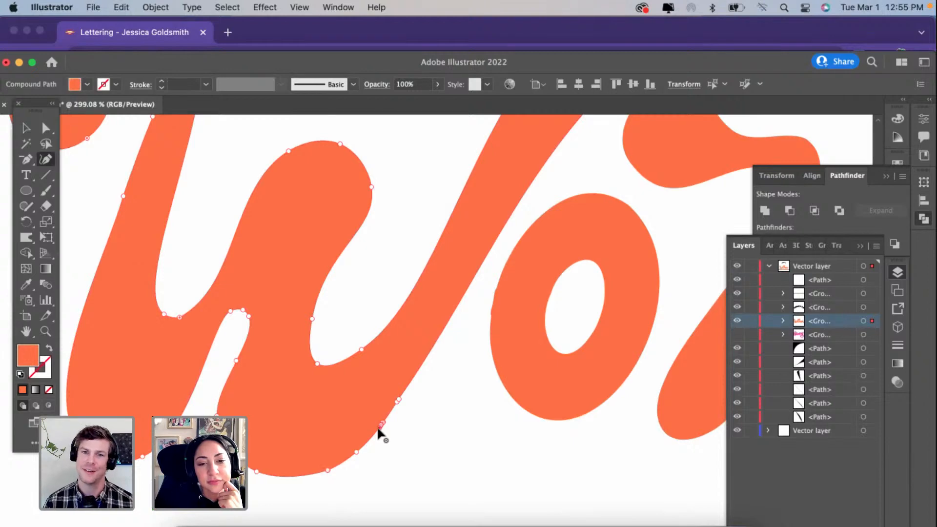
scroll(378, 429, "up", 5)
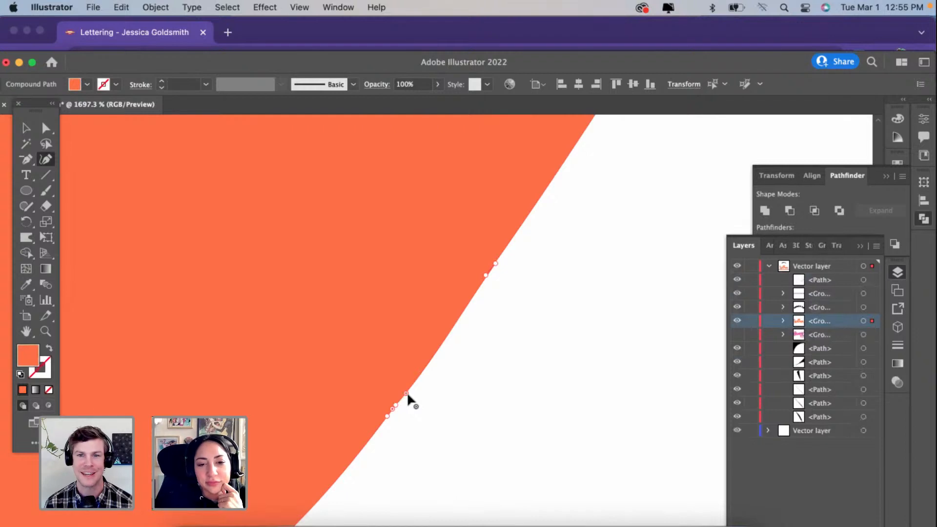
left_click(407, 393)
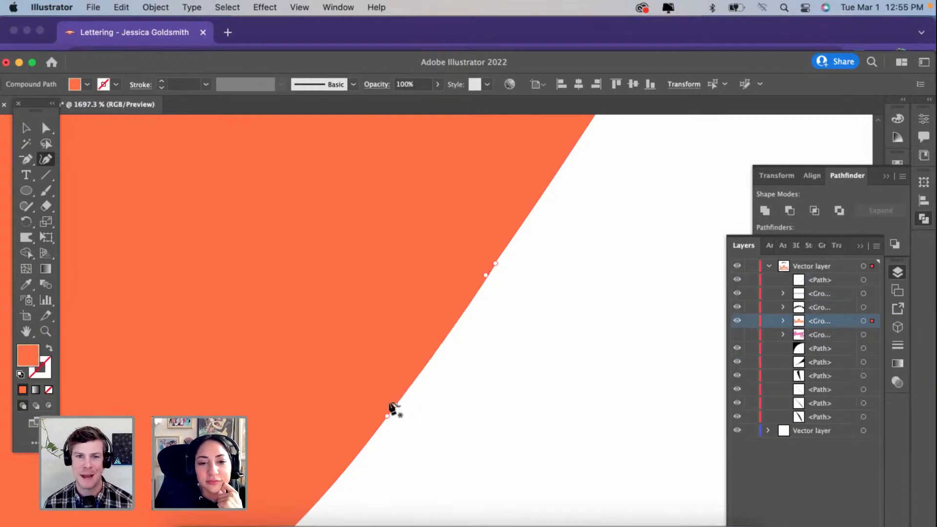
left_click(394, 408)
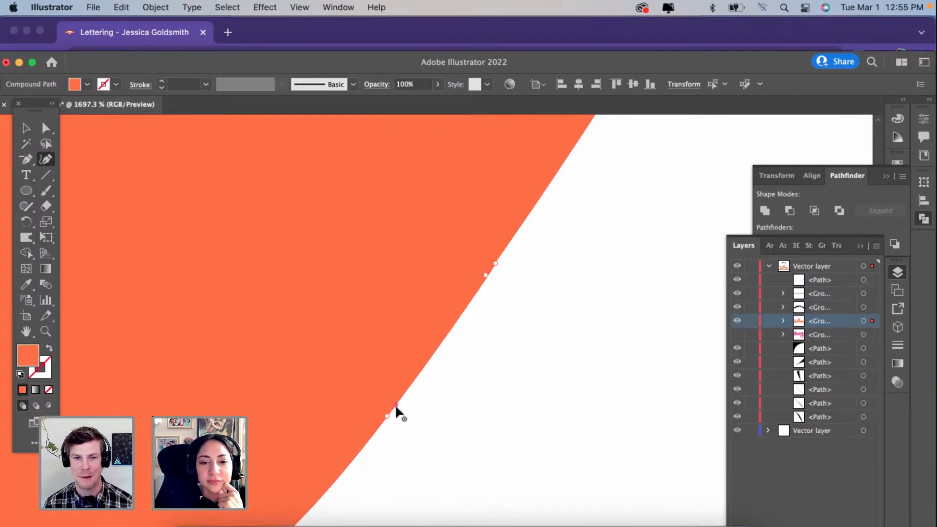
scroll(395, 404, "down", 5)
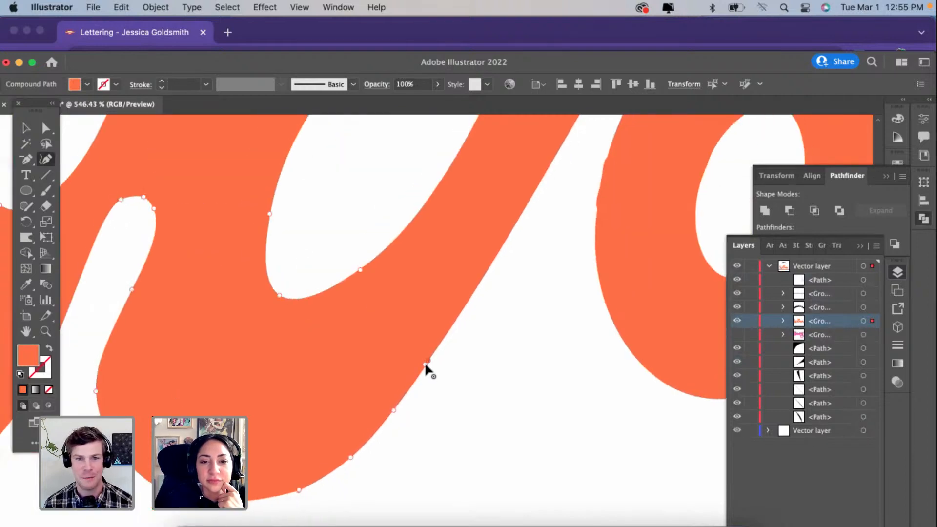
scroll(425, 364, "down", 5)
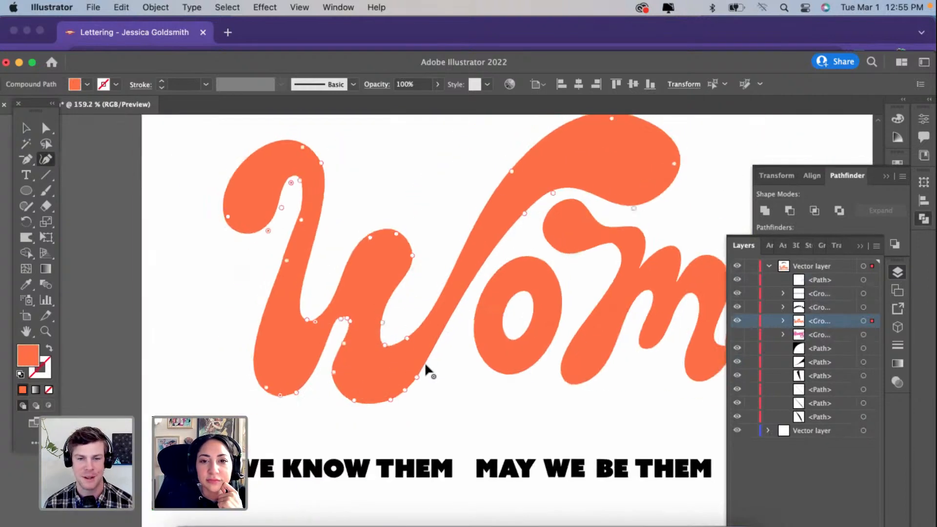
Step: Move the diagonal's outer edge point upward to narrow the stroke, and replace the bottom point so the W's right base curves roundly
scroll(425, 362, "up", 1)
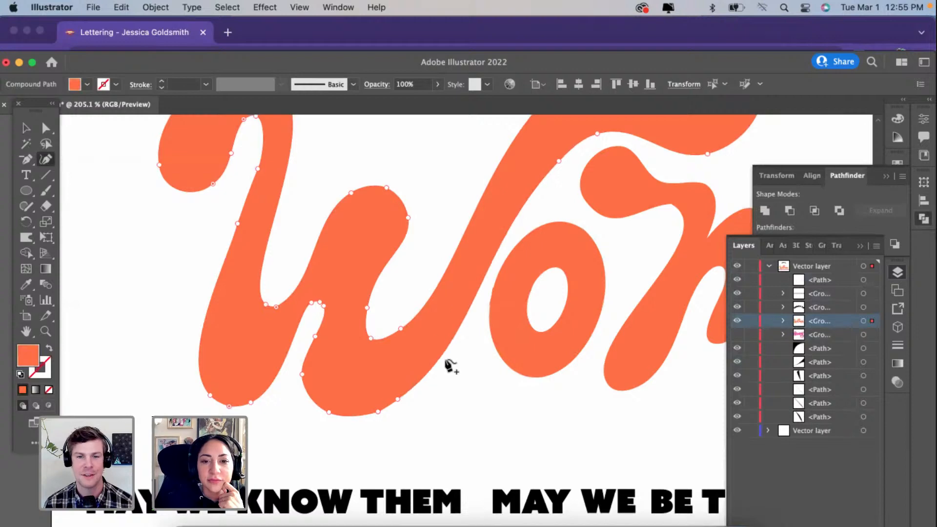
left_click_drag(399, 398, 449, 311)
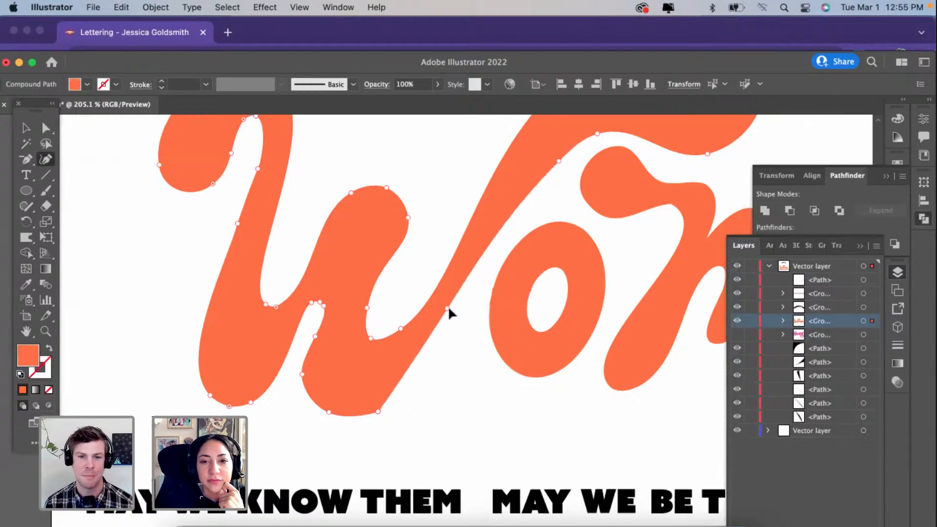
left_click(362, 415)
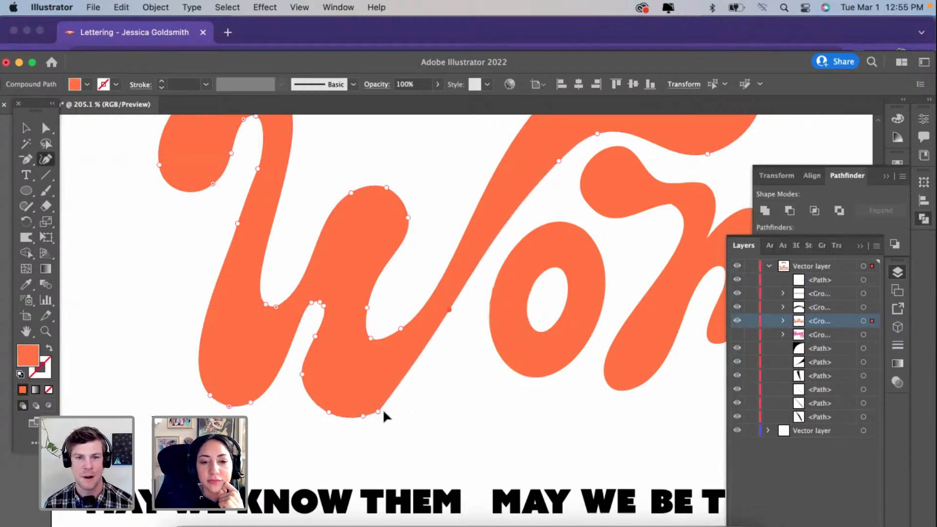
mouse_move(384, 410)
left_mouse_down()
mouse_move(397, 403)
mouse_move(373, 427)
mouse_move(399, 400)
mouse_move(385, 415)
left_mouse_up()
left_click(379, 411)
key("Delete")
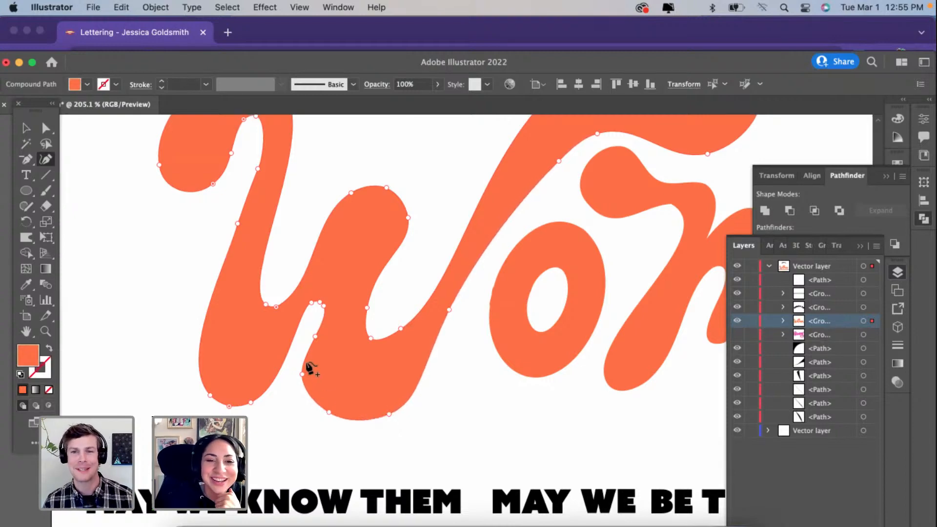
Step: Widen the W's left base by pulling its lower left curve point outward and up
scroll(233, 397, "up", 3)
left_click(229, 415)
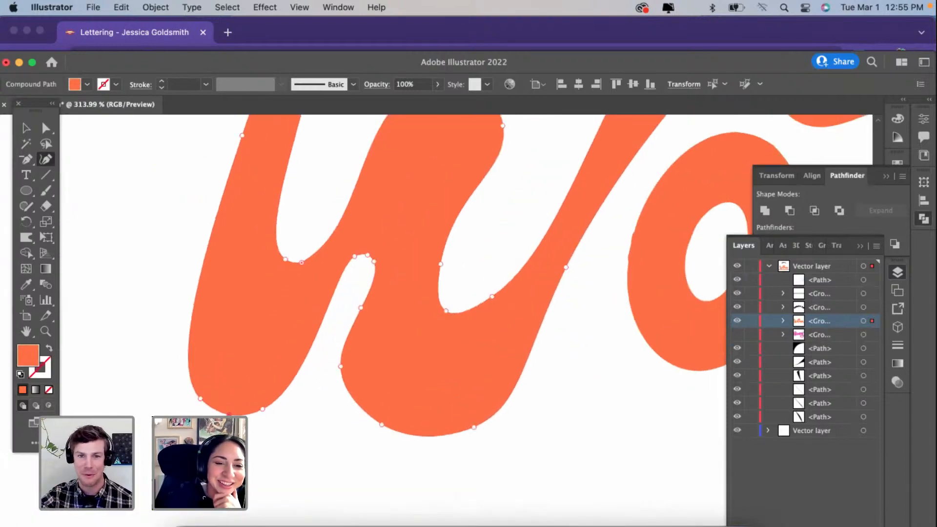
left_click_drag(200, 400, 182, 380)
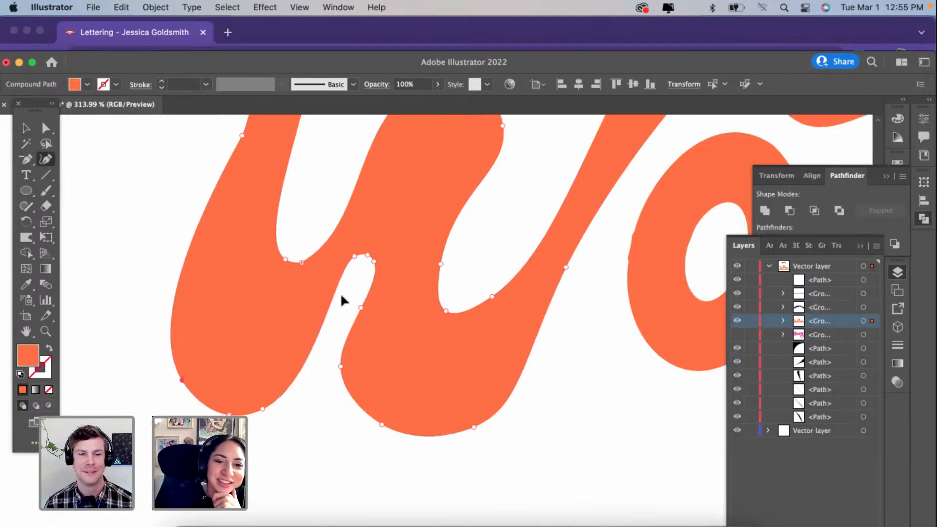
Step: Convert the corner point in the W's first valley to a smooth curve and even out the valley's rounded bottom
scroll(322, 351, "down", 4)
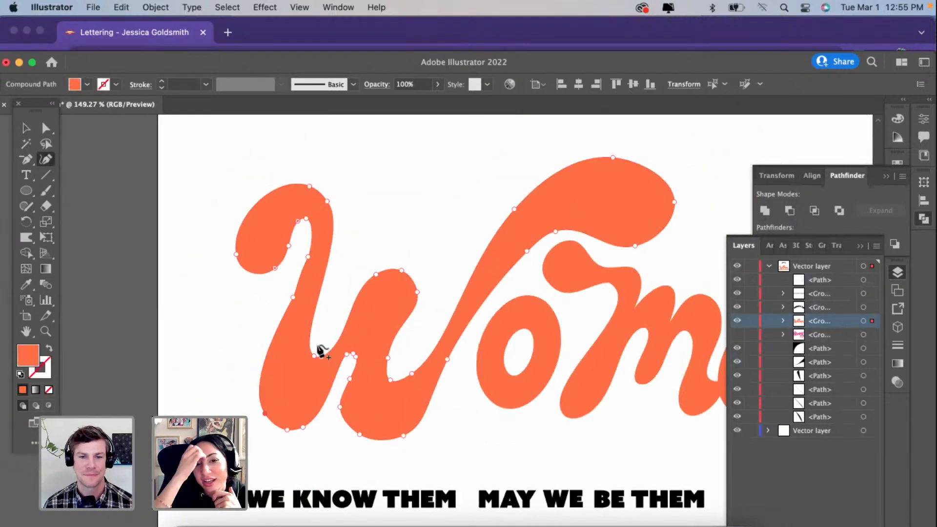
scroll(321, 351, "up", 5)
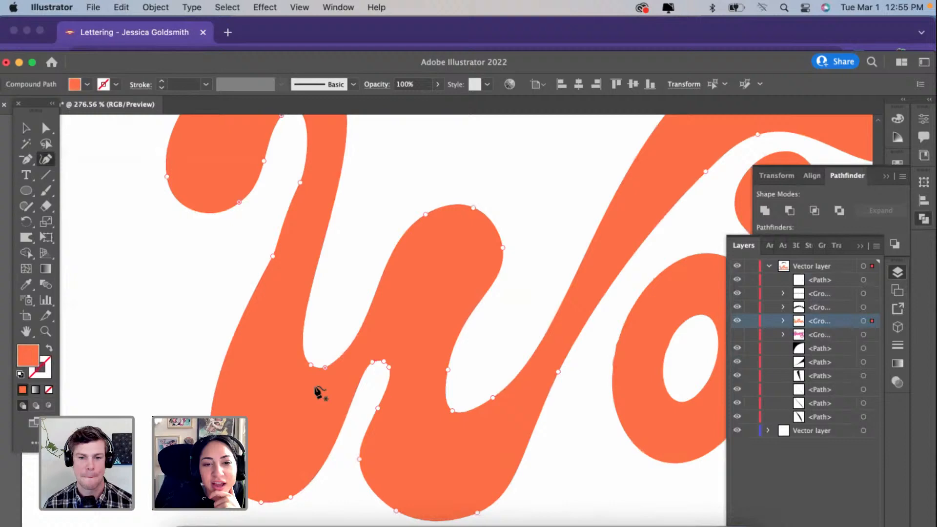
double_click(329, 359)
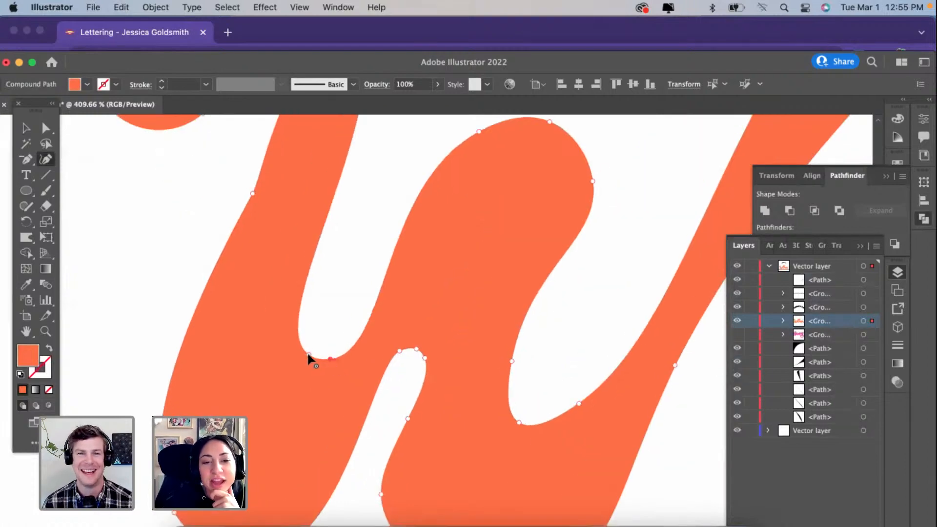
scroll(318, 356, "down", 2)
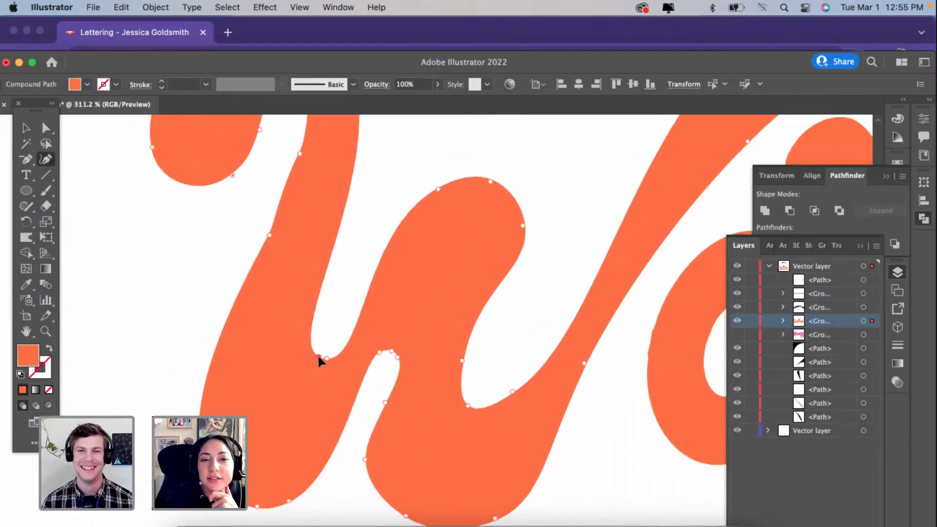
Step: Widen and round the opening inside the W's left hook, and delete the surplus point on the stem's outer left edge
scroll(317, 354, "up", 3)
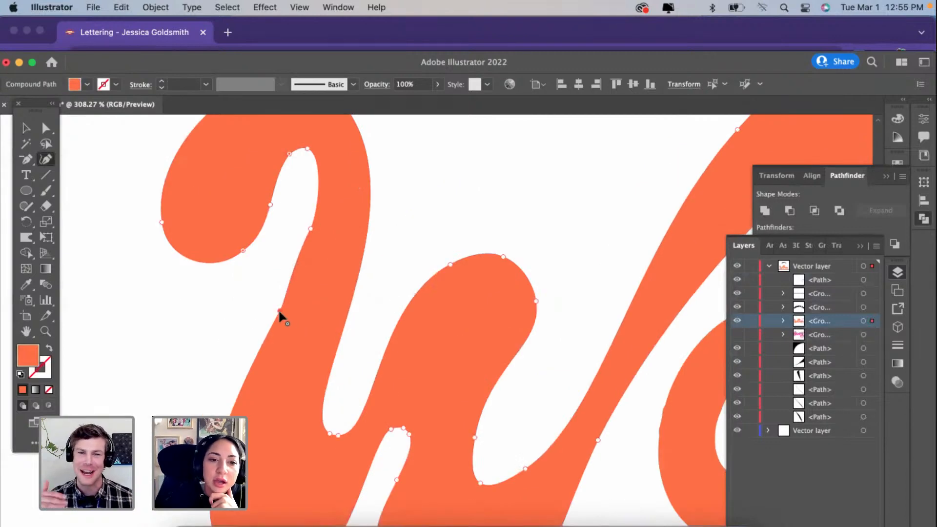
left_click(279, 310)
left_click(288, 155)
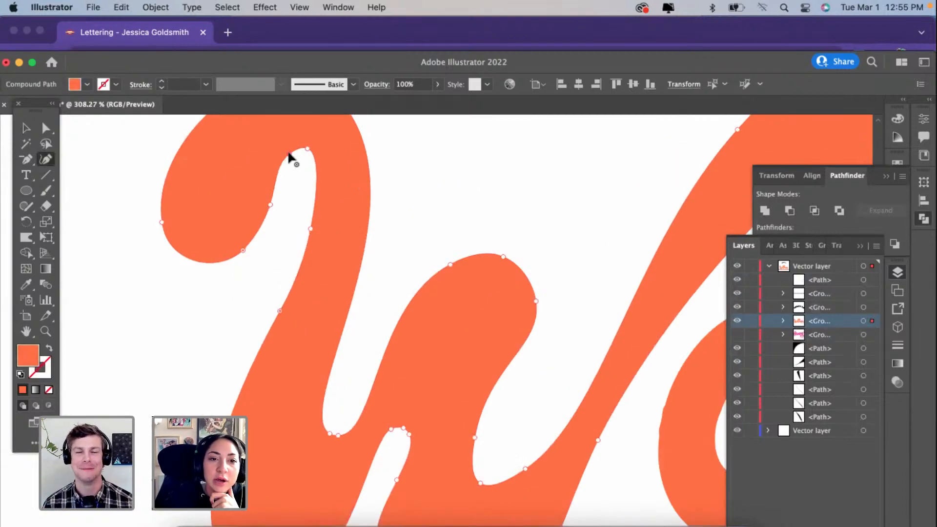
scroll(316, 180, "up", 2)
left_click_drag(313, 172, 335, 167)
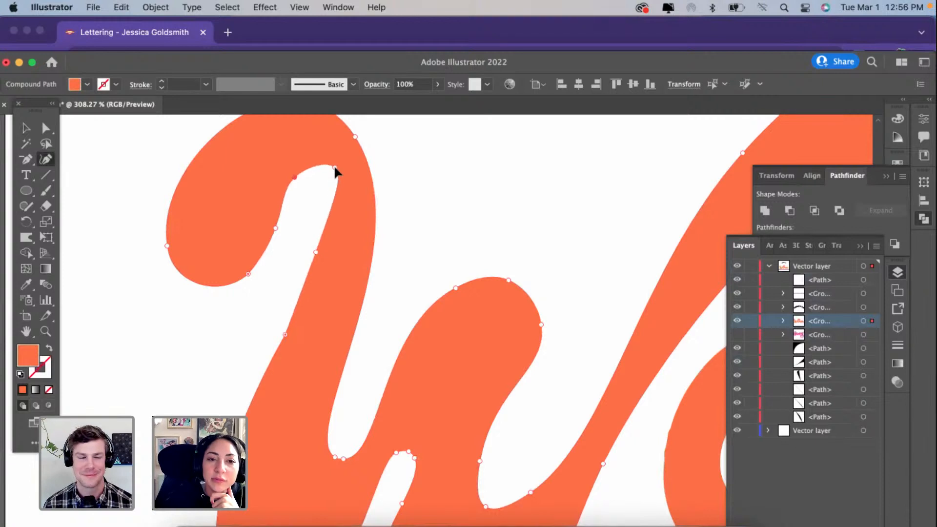
key("Delete")
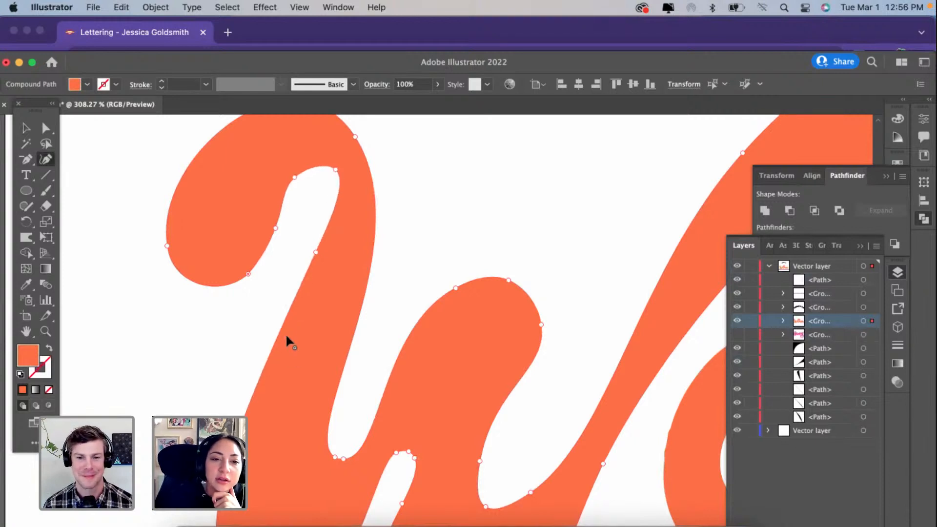
left_click_drag(315, 251, 326, 258)
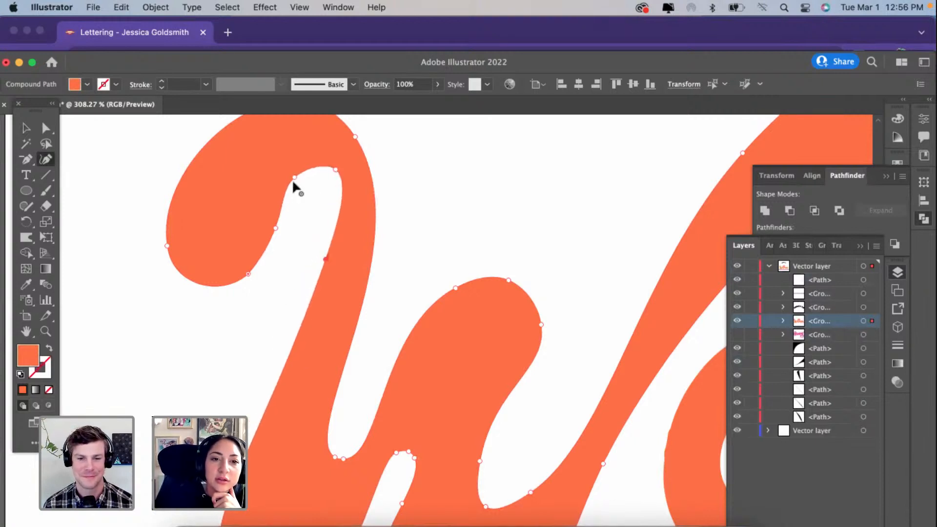
mouse_move(293, 178)
left_mouse_down()
mouse_move(293, 159)
mouse_move(298, 165)
left_mouse_up()
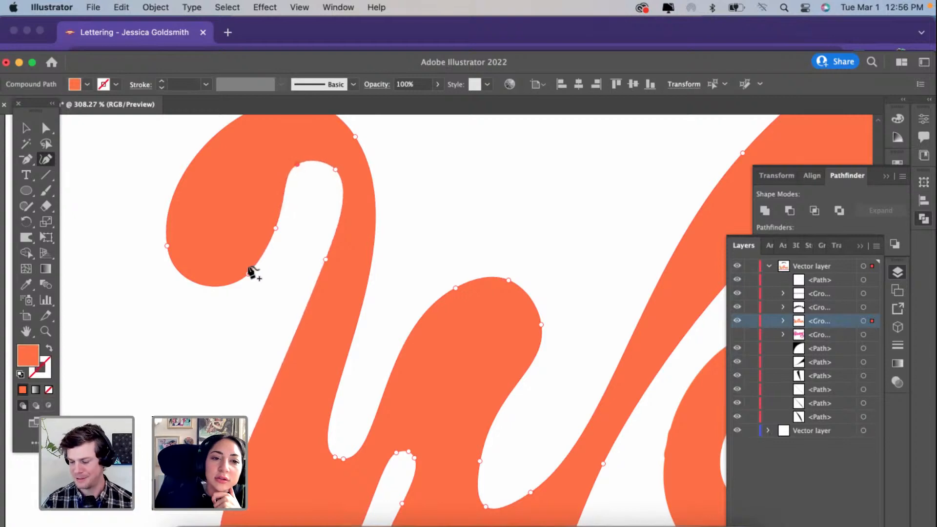
Step: Round the bulb of the W's left hook by adjusting its outer points, and widen the hook's inner opening to the left
double_click(248, 274)
left_click_drag(209, 275, 196, 283)
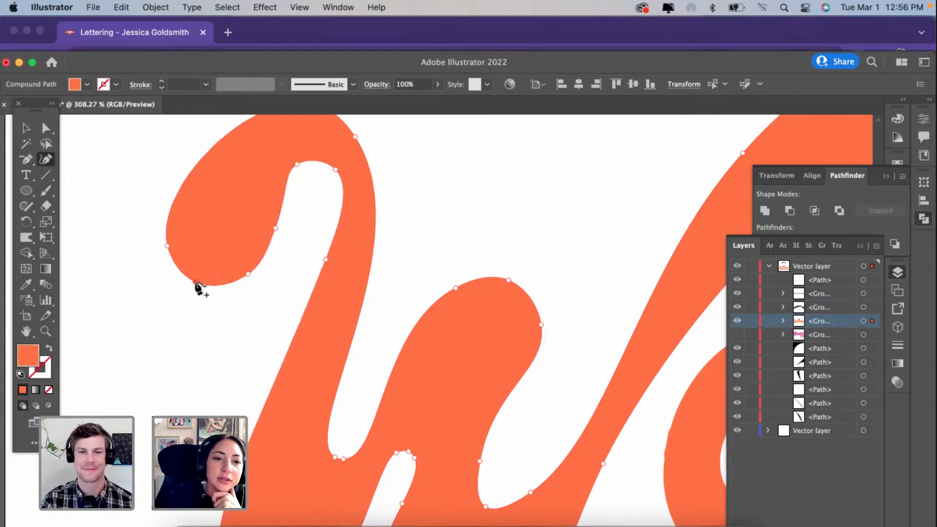
scroll(275, 234, "up", 4)
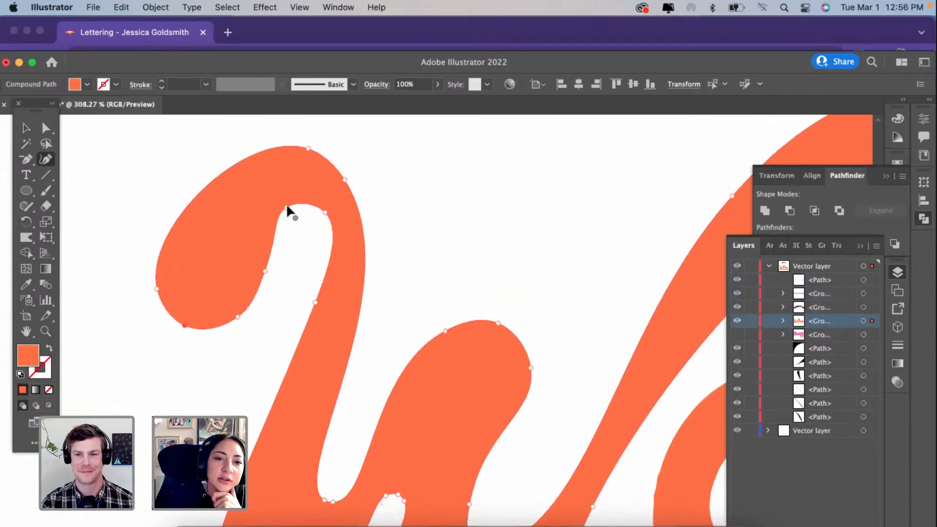
left_click_drag(300, 210, 267, 216)
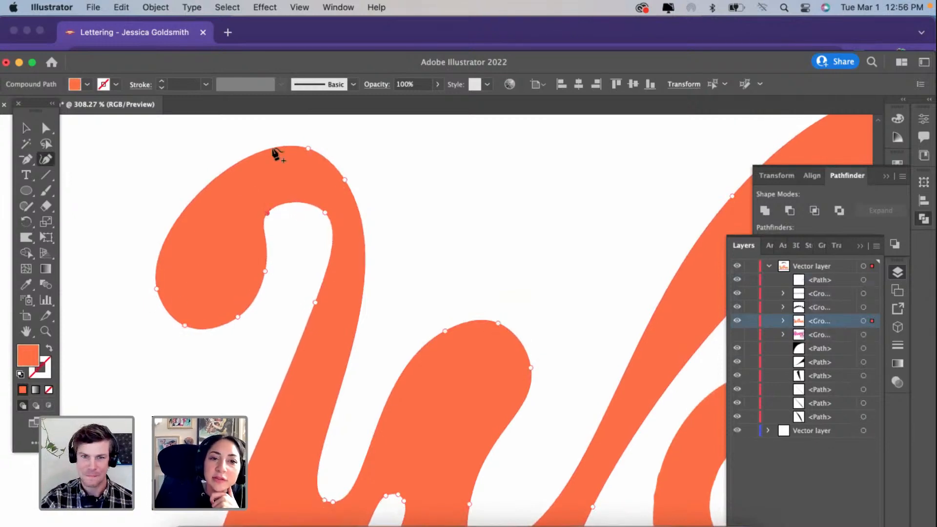
left_click_drag(308, 149, 304, 154)
left_click_drag(156, 289, 156, 275)
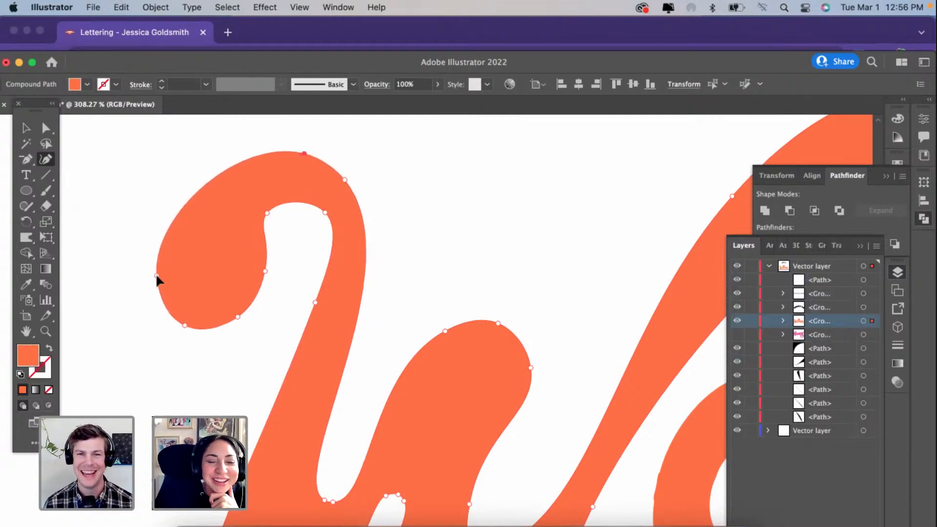
Step: Simplify the path of the O's inner counter and pull its lower right point up along the edge
scroll(156, 275, "down", 8)
scroll(156, 275, "down", 2)
scroll(156, 275, "right", 1)
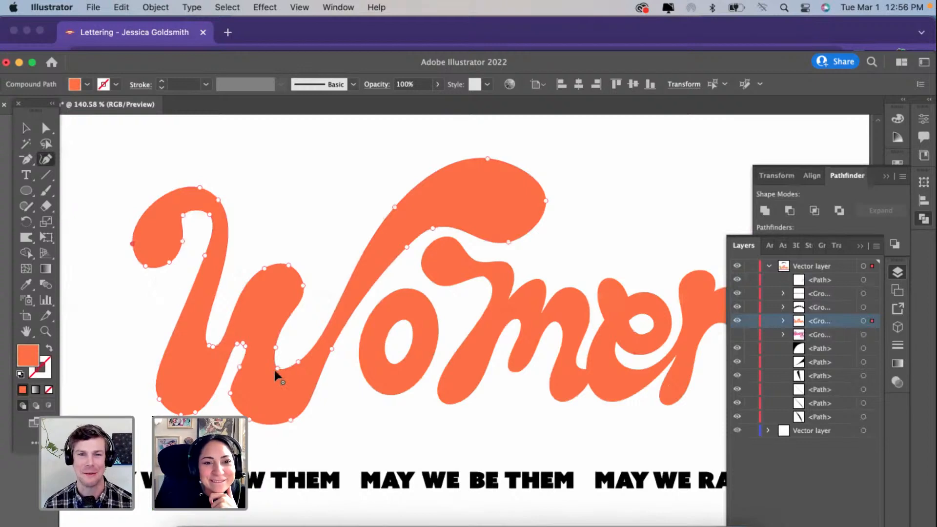
scroll(275, 370, "right", 3)
scroll(275, 371, "down", 1)
left_click(353, 348, "super")
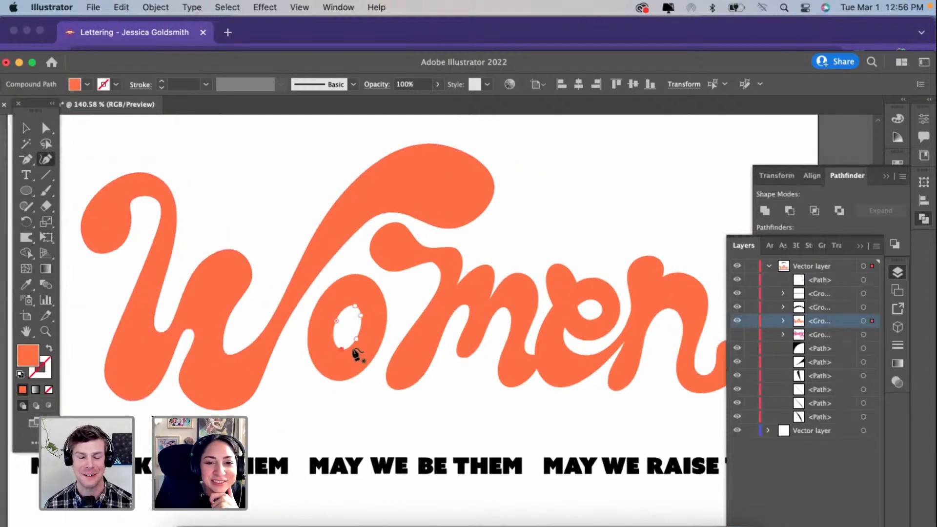
scroll(351, 348, "up", 5)
right_click(341, 346)
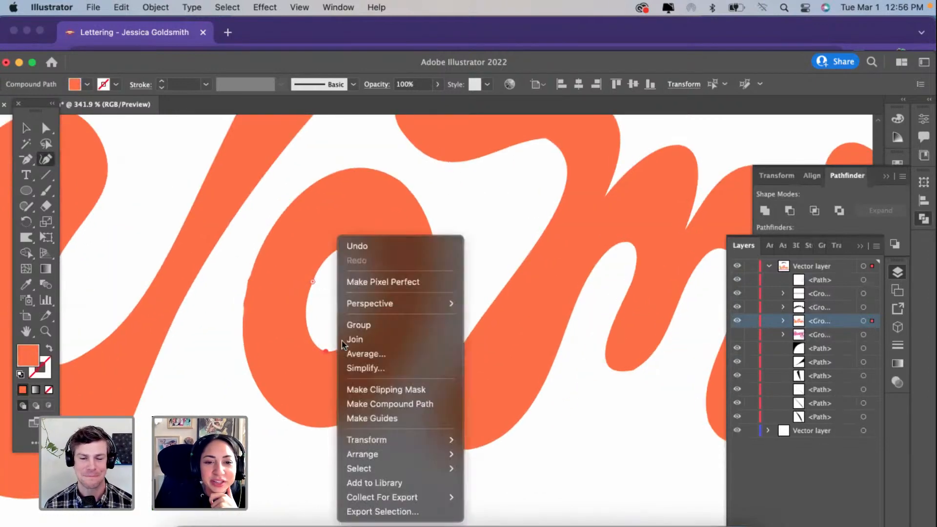
left_click(377, 369)
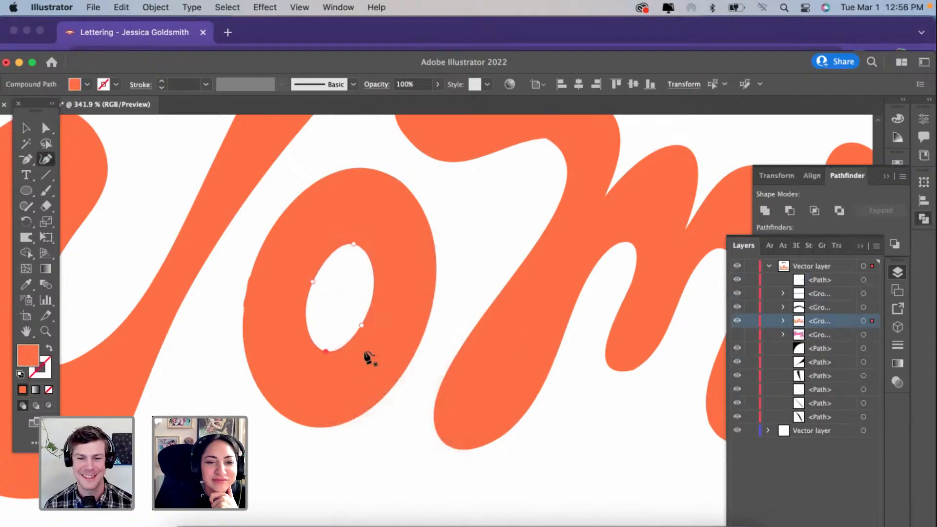
left_click_drag(361, 326, 372, 303)
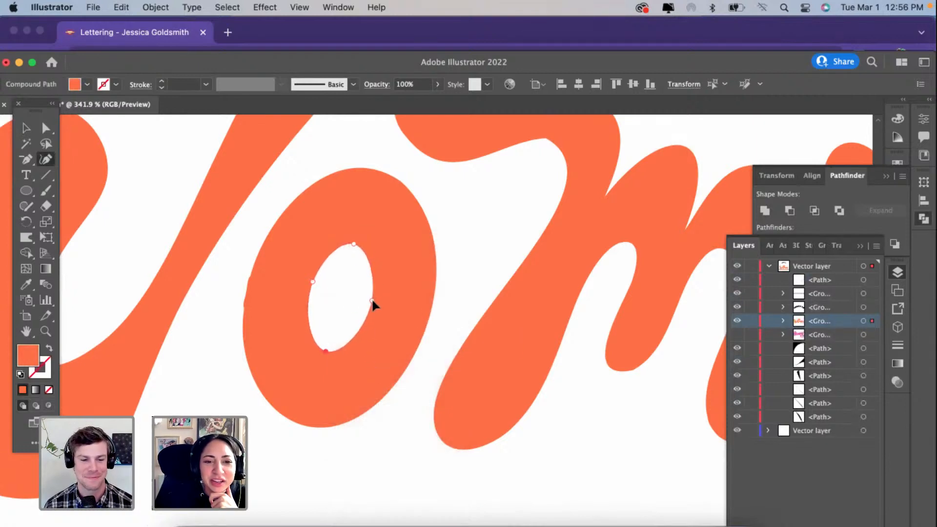
Step: Delete the cluster of surplus anchor points on the O's outer left edge to smooth the curve
scroll(247, 303, "up", 4)
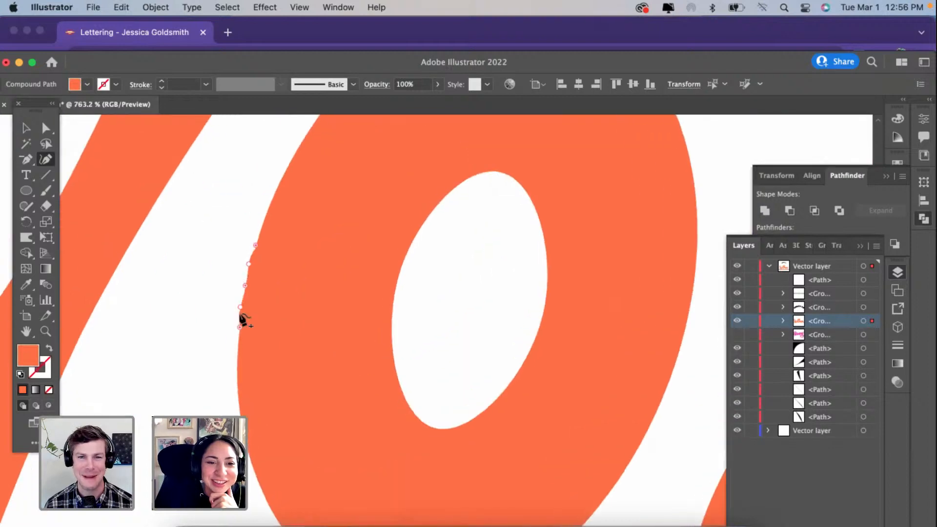
left_click(239, 307)
key("Delete")
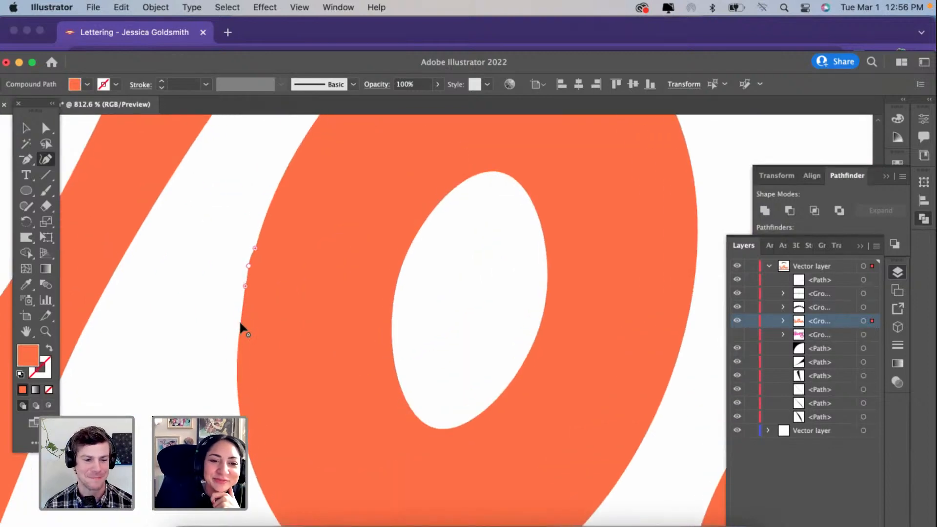
left_click(245, 286)
key("Delete")
left_click(248, 266)
key("Delete")
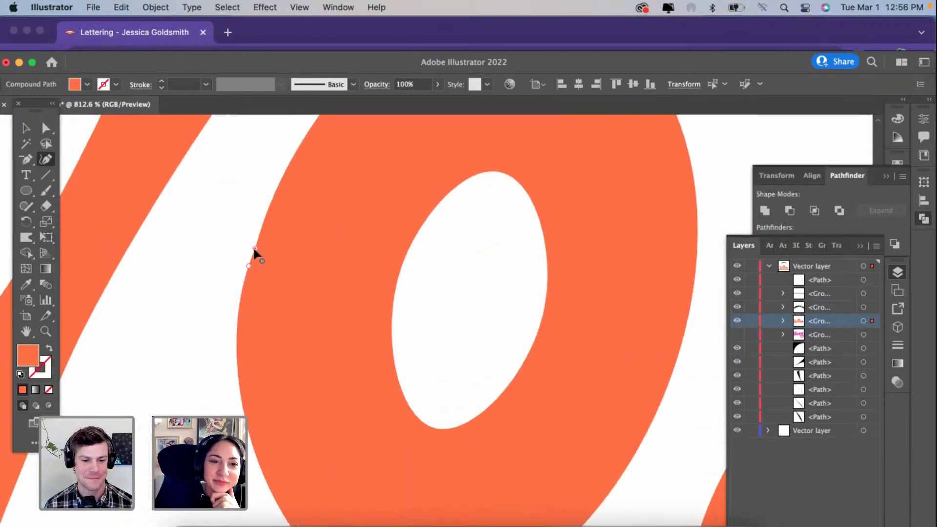
key("Delete")
scroll(254, 247, "down", 5)
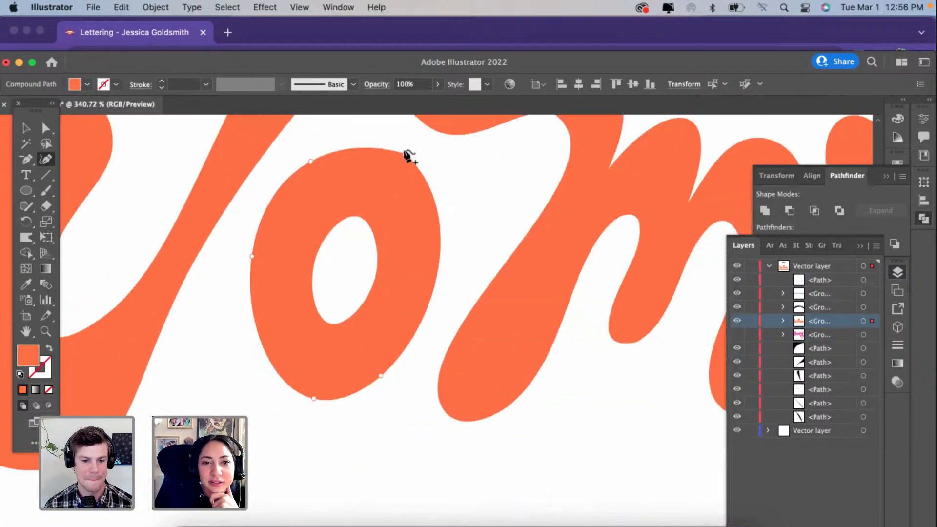
Step: Even out the O's outer contour by shifting its two upper points and moving its bottom point left
left_click_drag(407, 152, 405, 155)
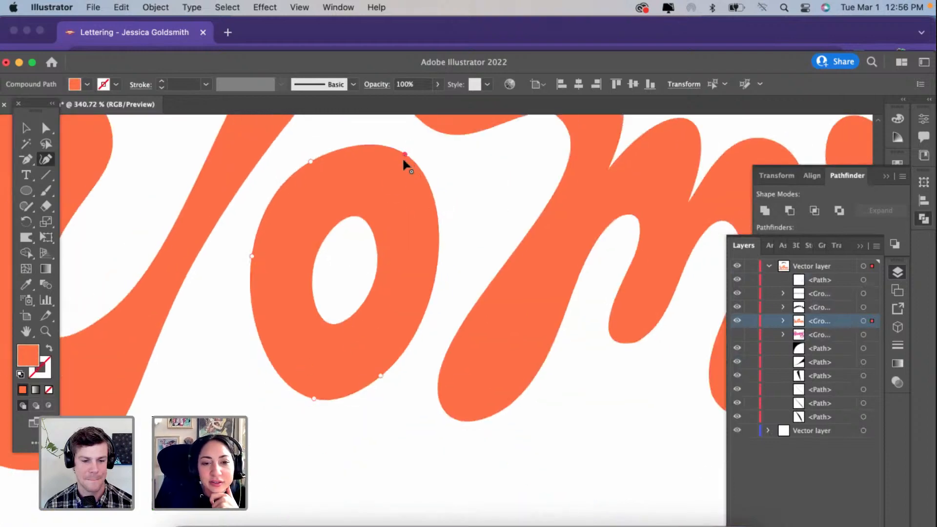
left_click(309, 160)
left_click_drag(406, 152, 415, 182)
left_click_drag(311, 163, 322, 156)
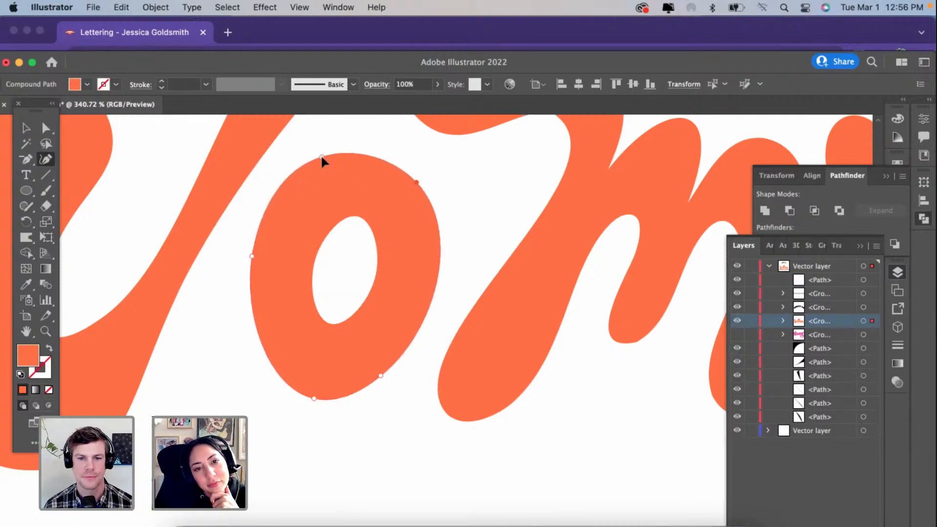
left_click_drag(314, 399, 290, 392)
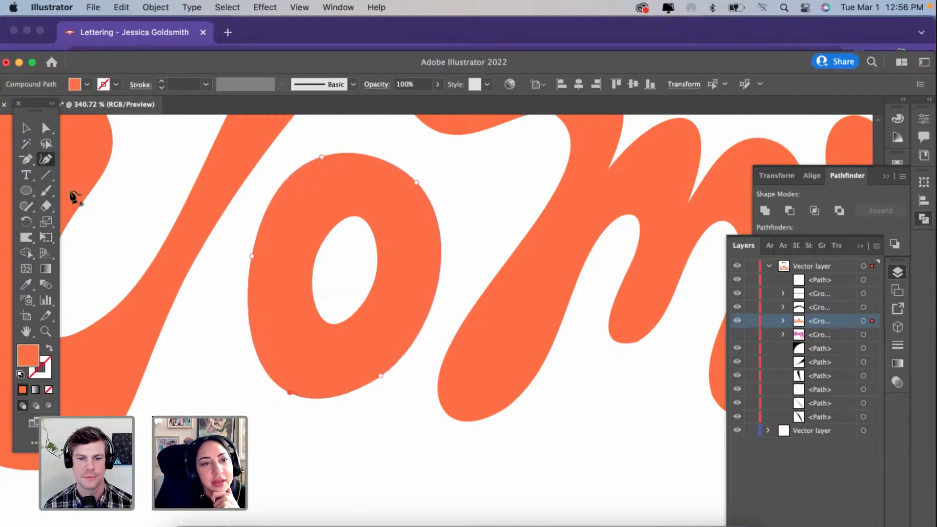
Step: Draw an upright ellipse about the size of the O, tilt it clockwise and place it over the O
left_click(26, 190)
key("super+0")
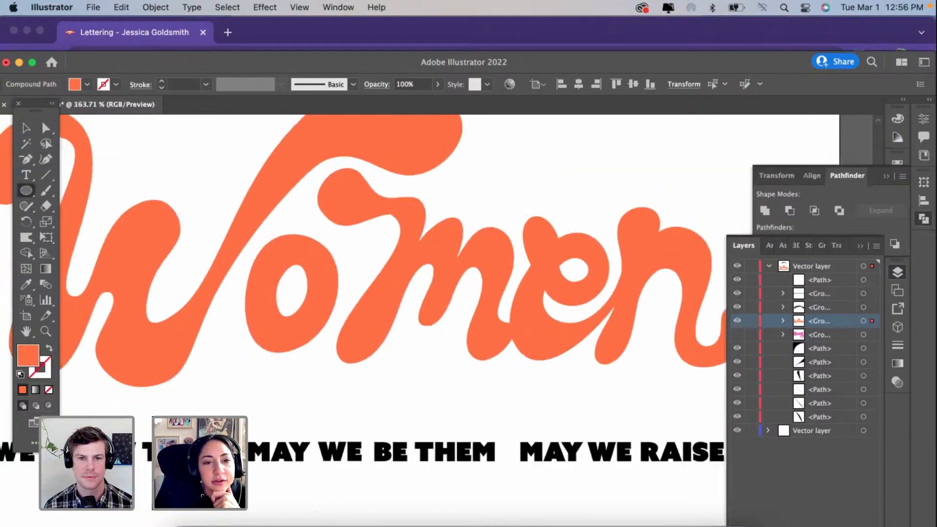
left_click_drag(222, 323, 305, 436)
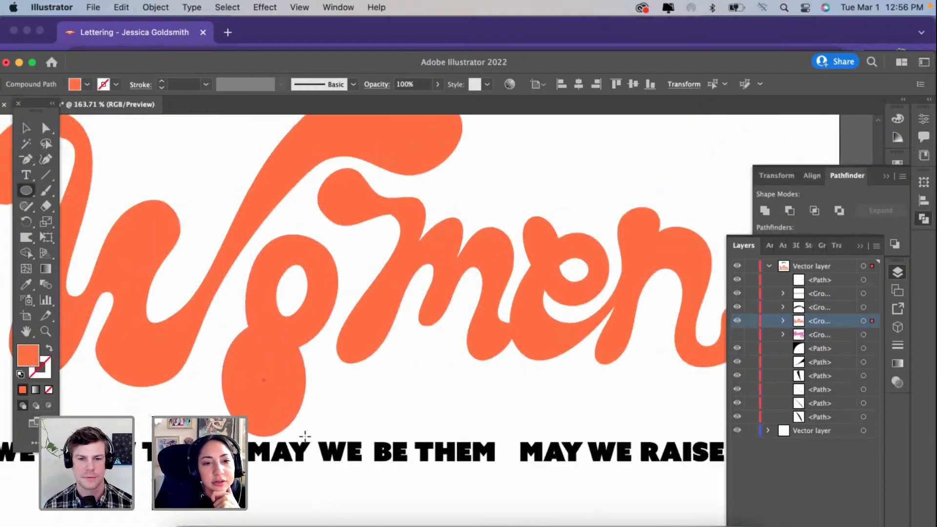
key("v")
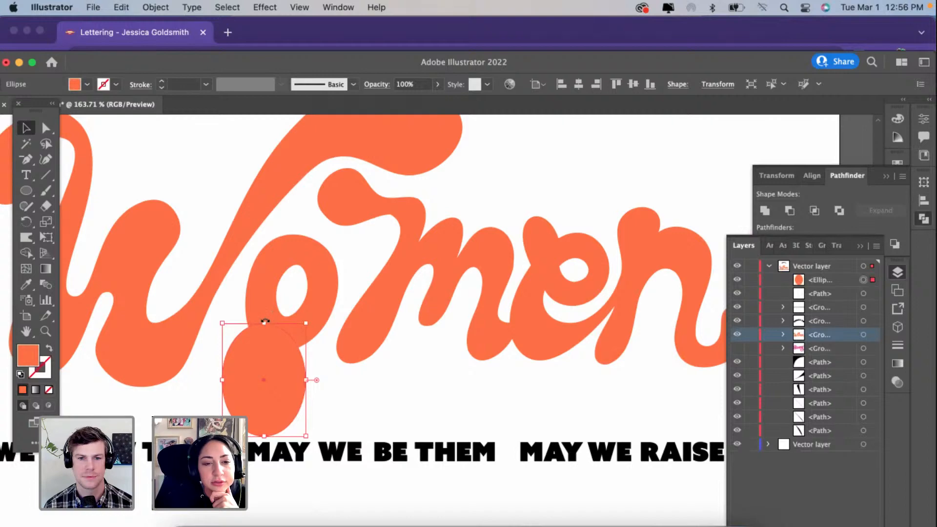
left_click_drag(264, 321, 293, 300)
scroll(293, 300, "up", 3)
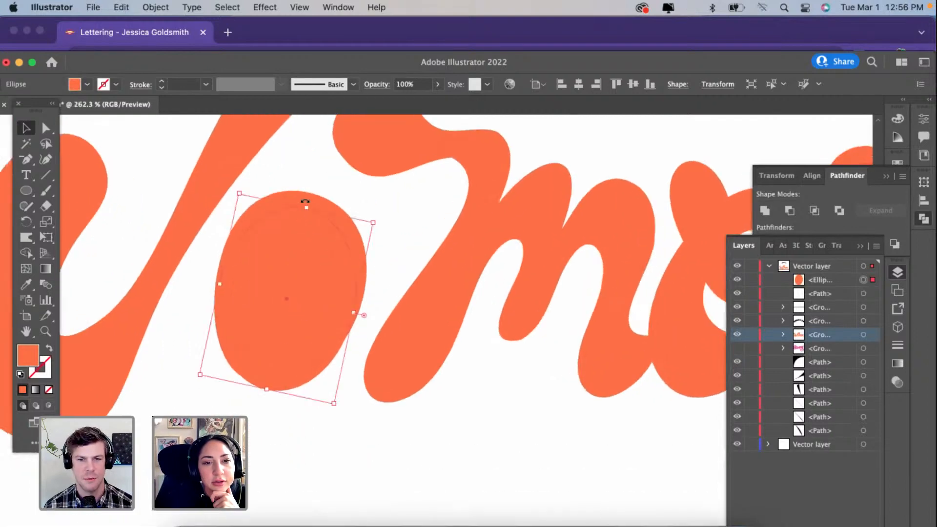
Step: Delete only the original O from inside the Women lettering group, keeping the tilted ellipse in its place
left_click(302, 192)
key("Delete")
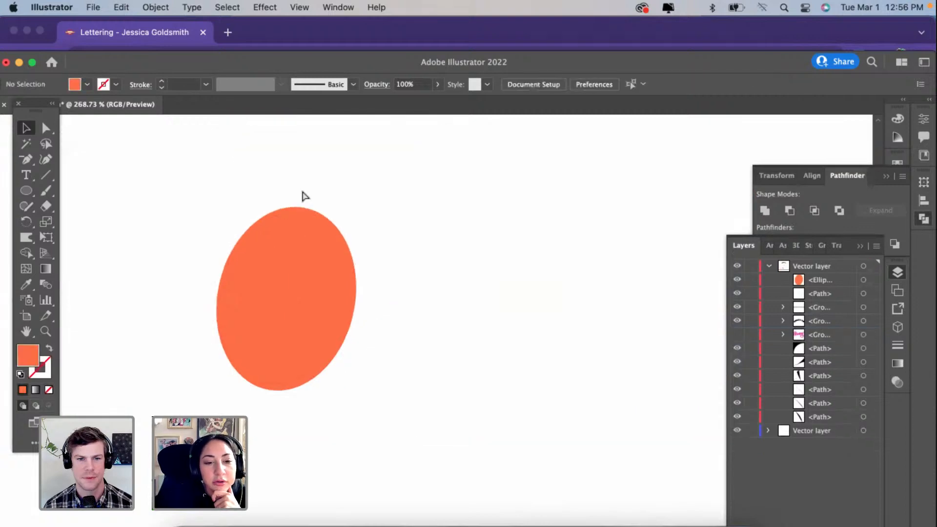
key("cmd+z")
double_click(303, 195)
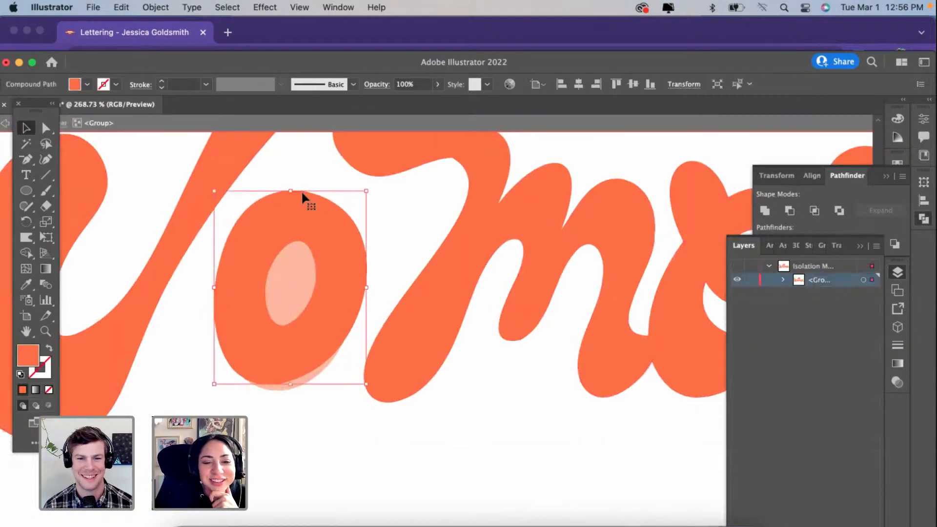
key("Delete")
double_click(200, 346)
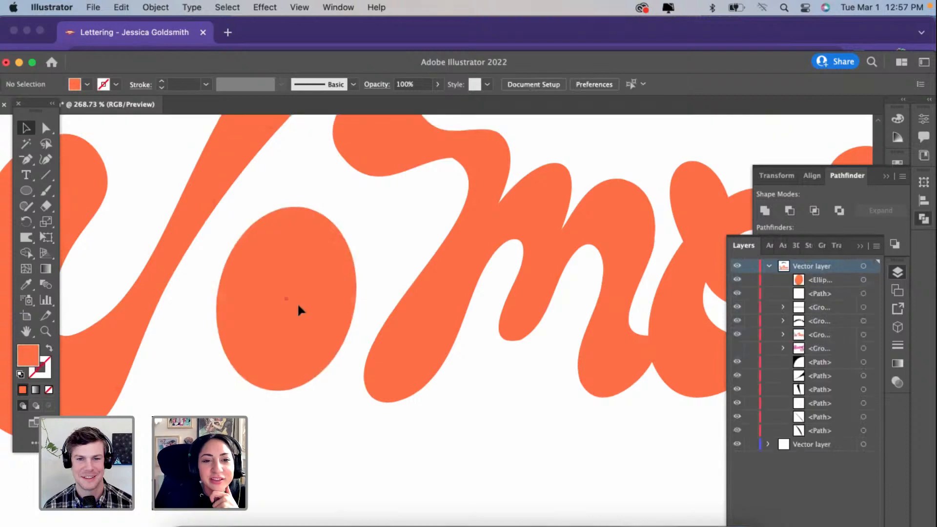
Step: Enlarge the tilted ellipse to the height of the O, and place a smaller copy of it inside
left_click(298, 305)
left_click_drag(305, 210, 307, 193)
left_click_drag(306, 239, 371, 242)
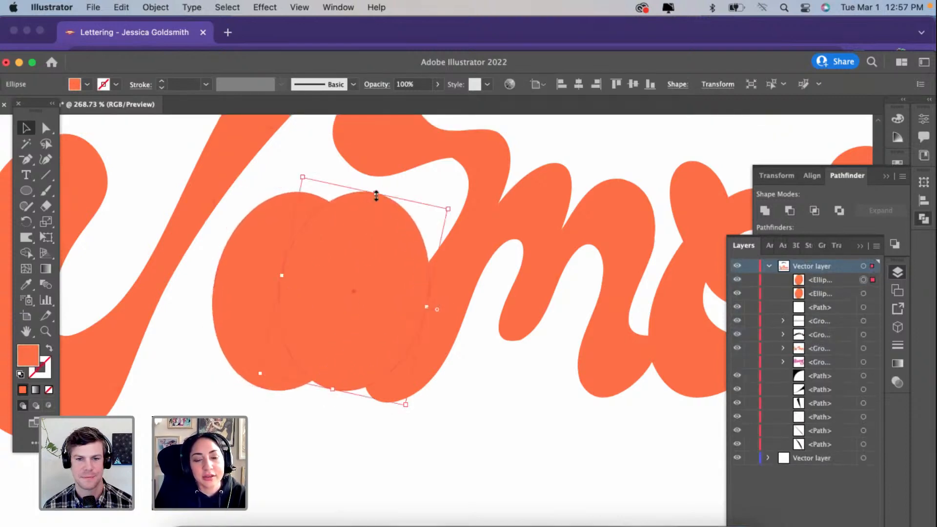
left_click_drag(376, 195, 376, 242)
left_click_drag(362, 305, 295, 283)
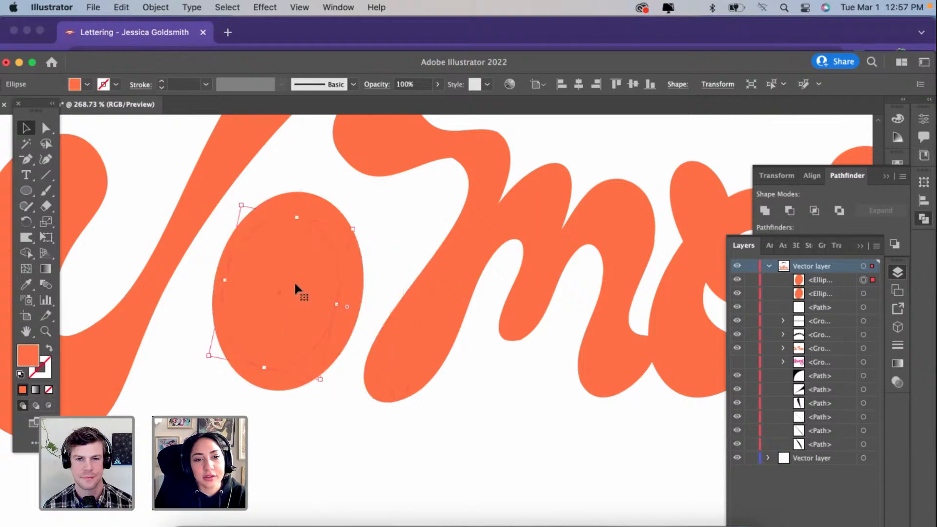
Step: Give the inner ellipse the default white fill and black stroke, shrink it to about 0.41 × 0.55 in and place it in the O's upper part
left_click(20, 375)
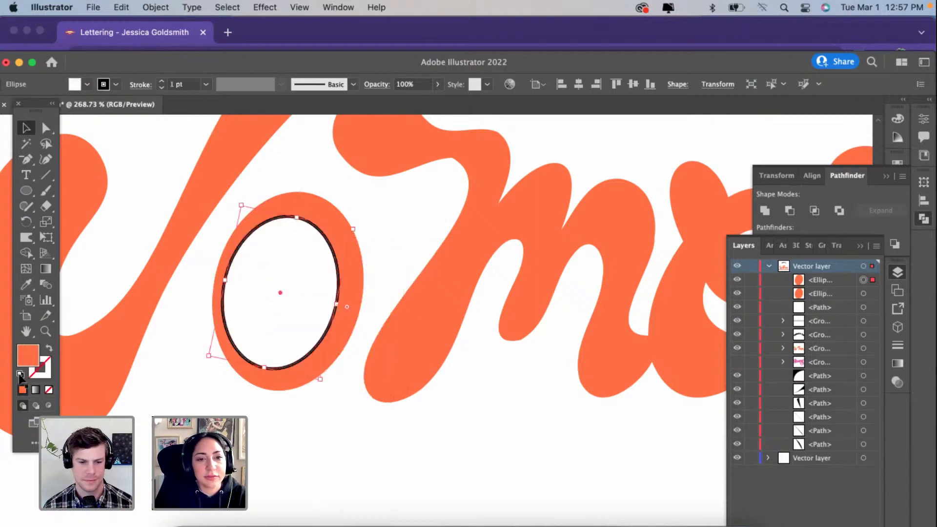
left_click_drag(297, 225, 295, 272)
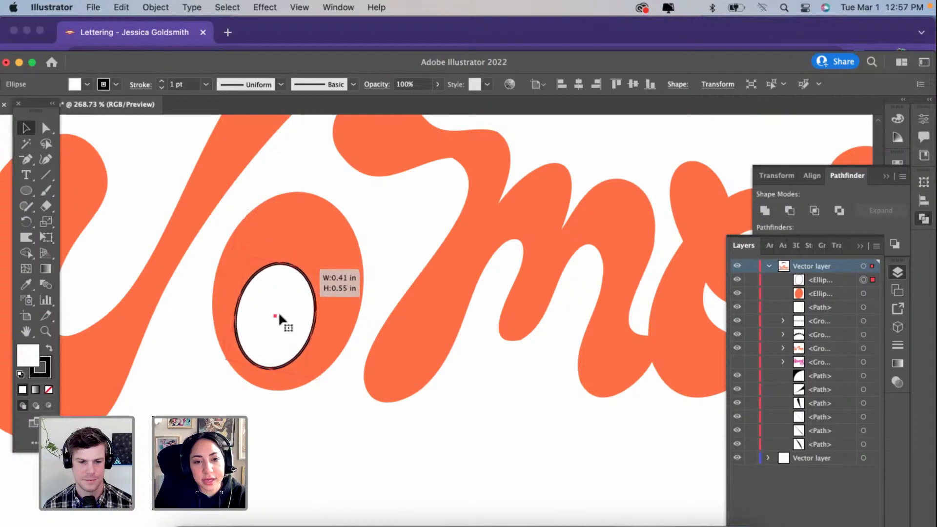
left_click_drag(279, 313, 295, 272)
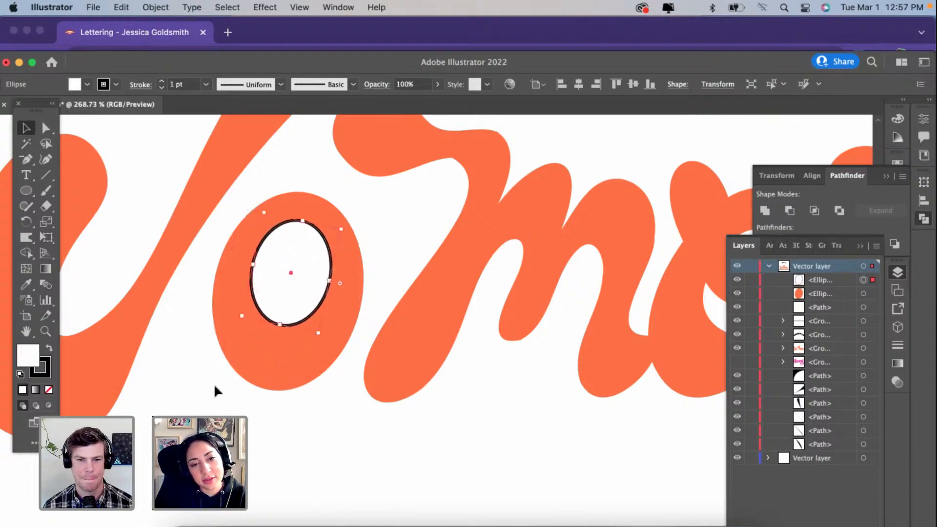
Step: Select both ellipses and cut the inner one out of the outer one with the Shape Builder to form the O's counter
left_click(264, 356, "shift")
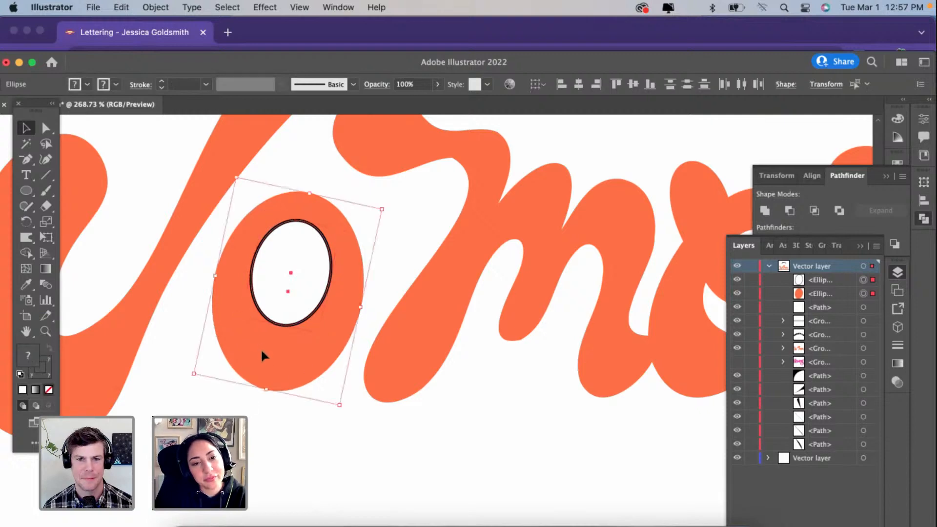
left_click(26, 253)
left_click(279, 264, "alt")
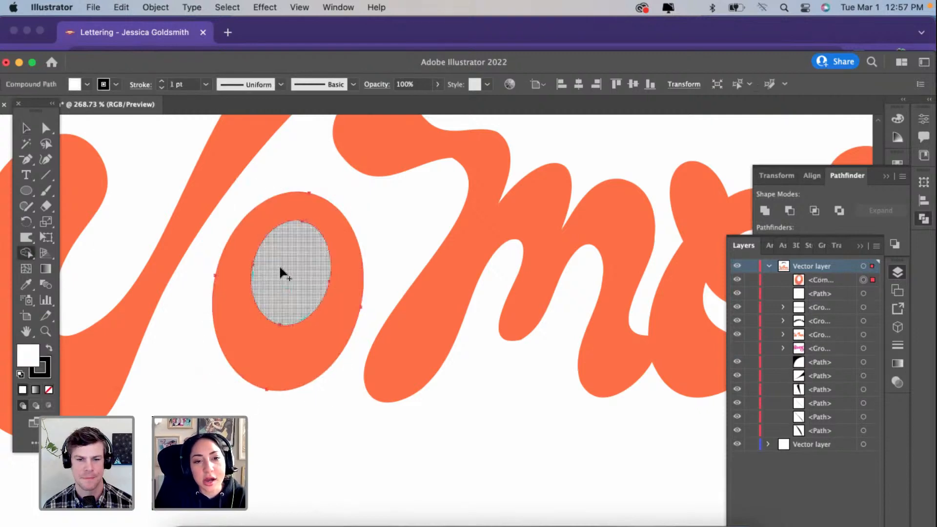
scroll(275, 264, "down", 3)
scroll(275, 267, "down", 1)
Step: Cut the new O, paste it inside the Women lettering group and position it between the W and the m
left_click(26, 127)
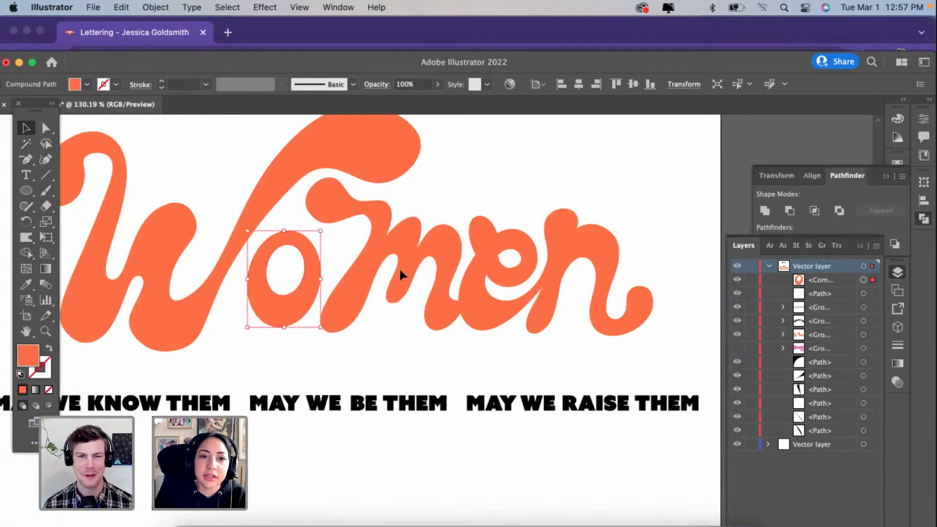
left_click(399, 268)
left_click(298, 305)
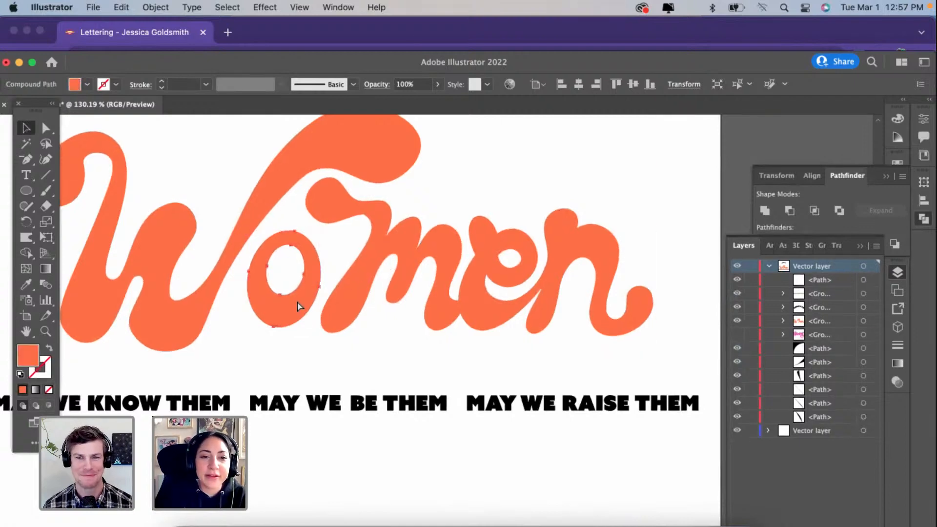
key("Delete")
double_click(355, 309)
left_click(263, 304)
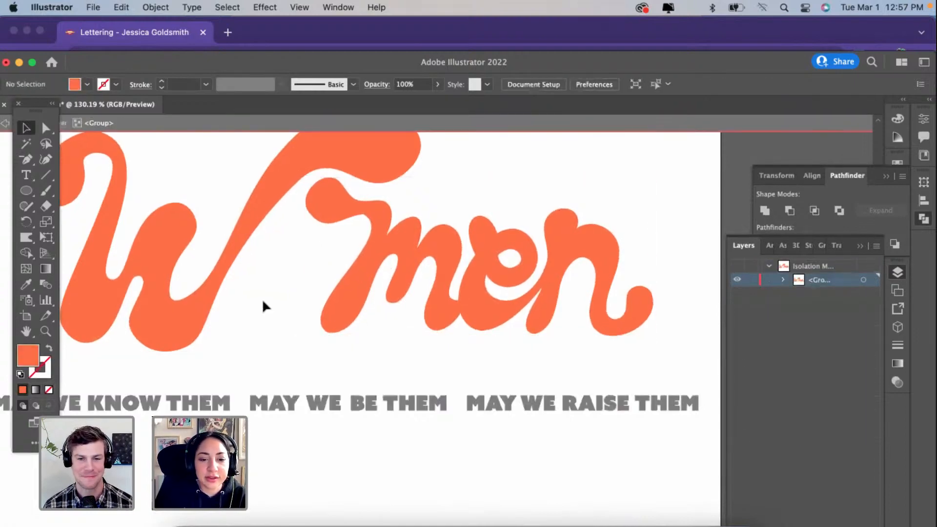
key("super+v")
left_click_drag(426, 356, 260, 311)
Step: Move the joined "men" letters slightly left and down to tuck them closer to the new O
left_click(373, 220)
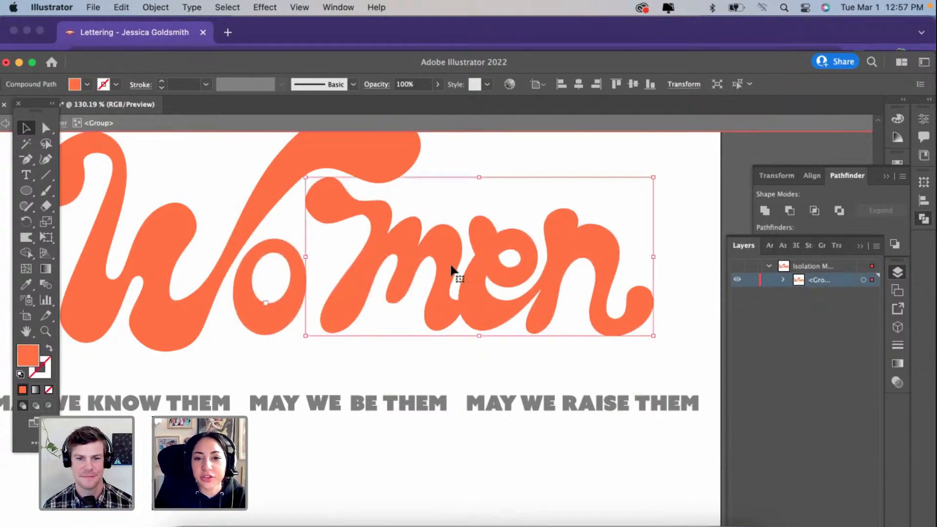
left_click_drag(412, 268, 391, 278)
scroll(391, 279, "up", 3)
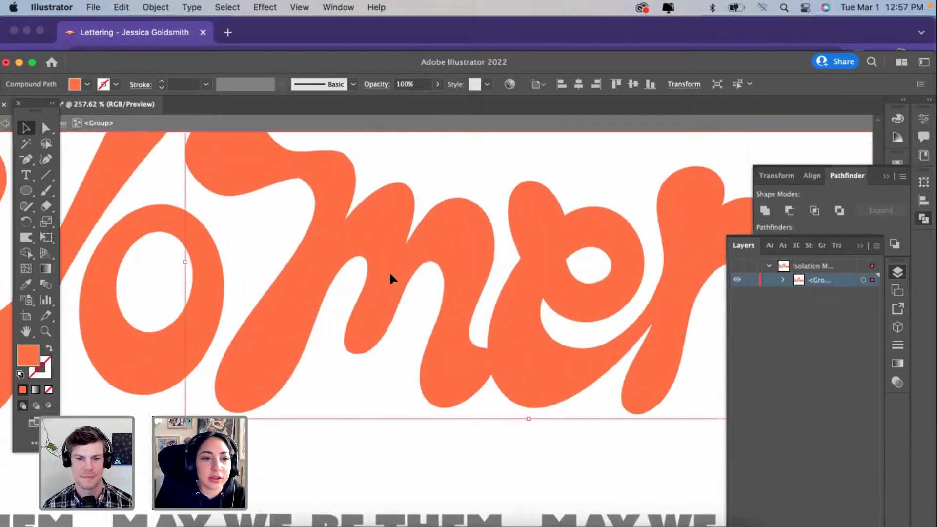
Step: Delete the redundant anchor points along the lower-left edge of the m's rounded entry stroke using the Curvature tool
left_click(45, 161)
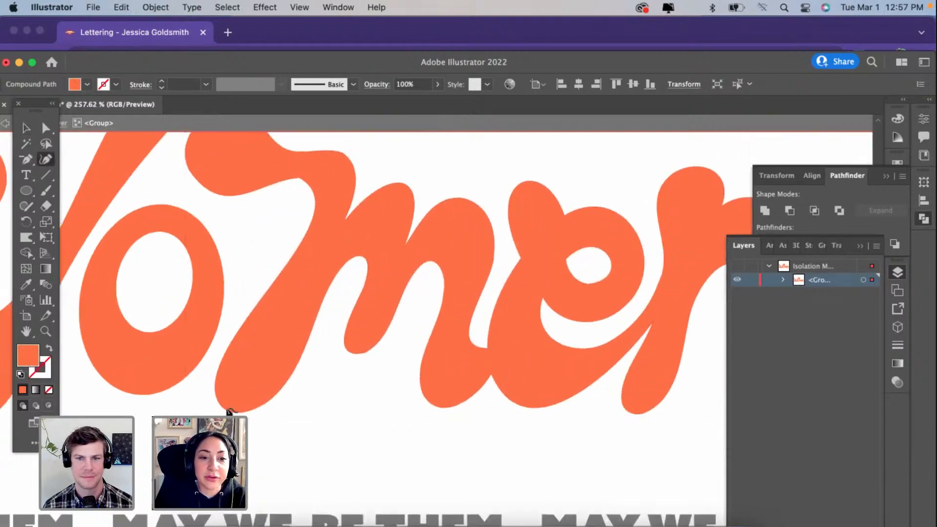
scroll(233, 414, "up", 2)
scroll(234, 413, "down", 2)
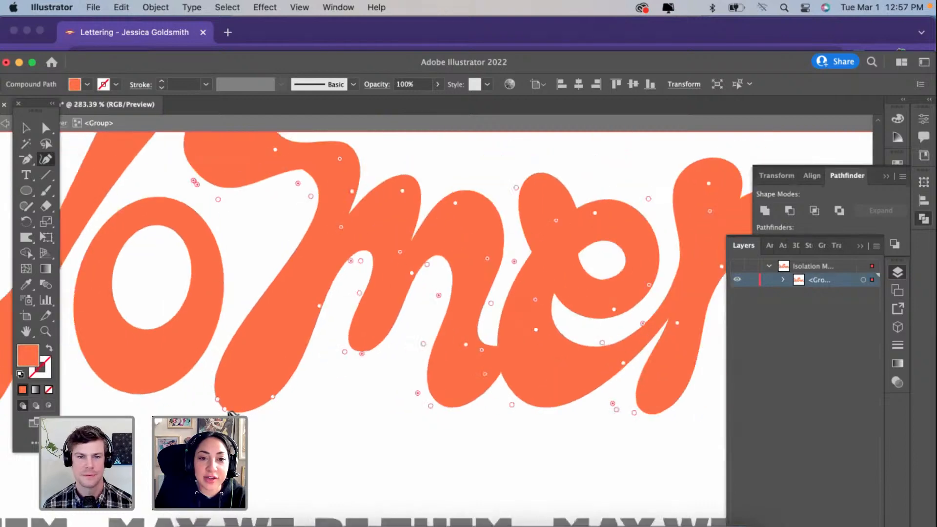
scroll(163, 227, "up", 1)
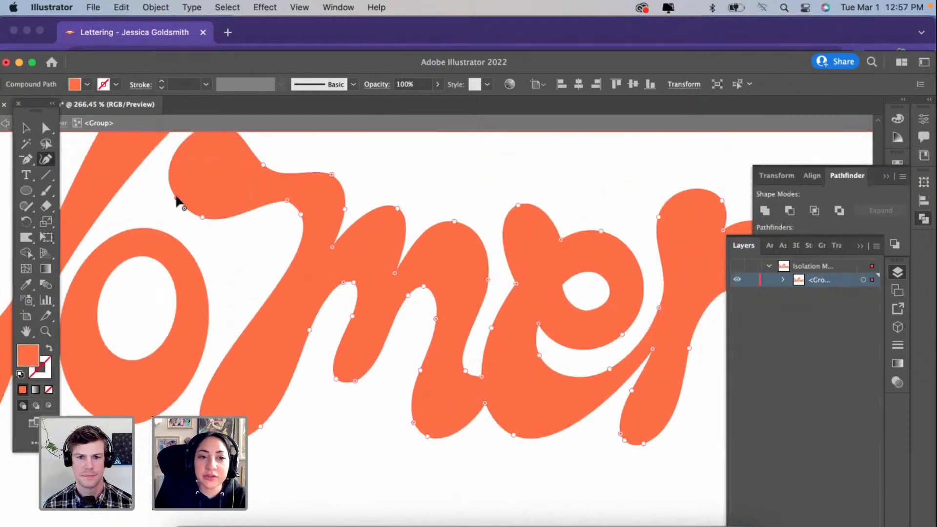
scroll(177, 202, "up", 2)
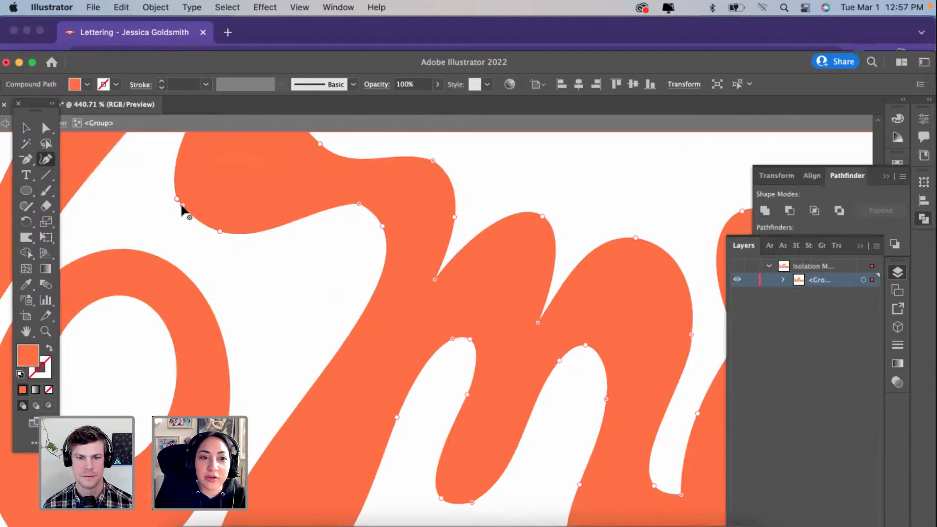
mouse_move(182, 209)
left_mouse_down()
mouse_move(192, 254)
mouse_move(171, 224)
left_mouse_up()
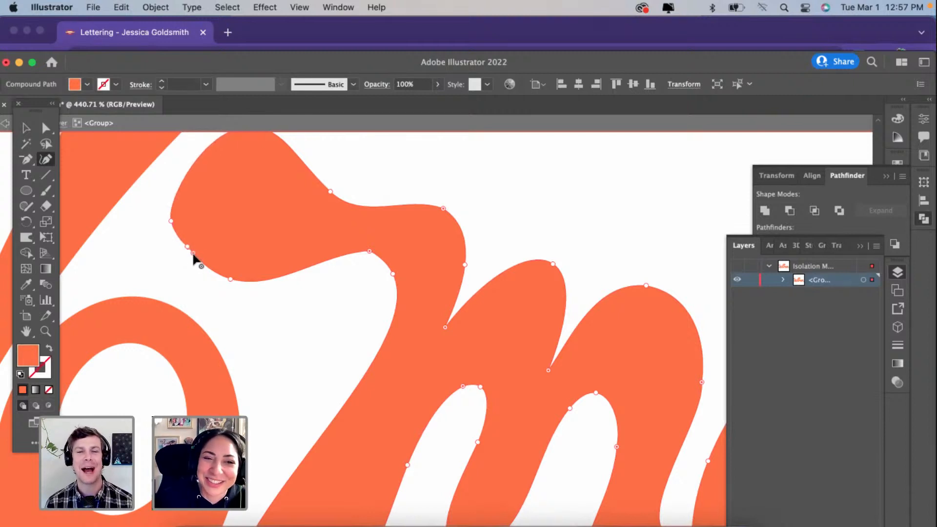
scroll(193, 254, "up", 3)
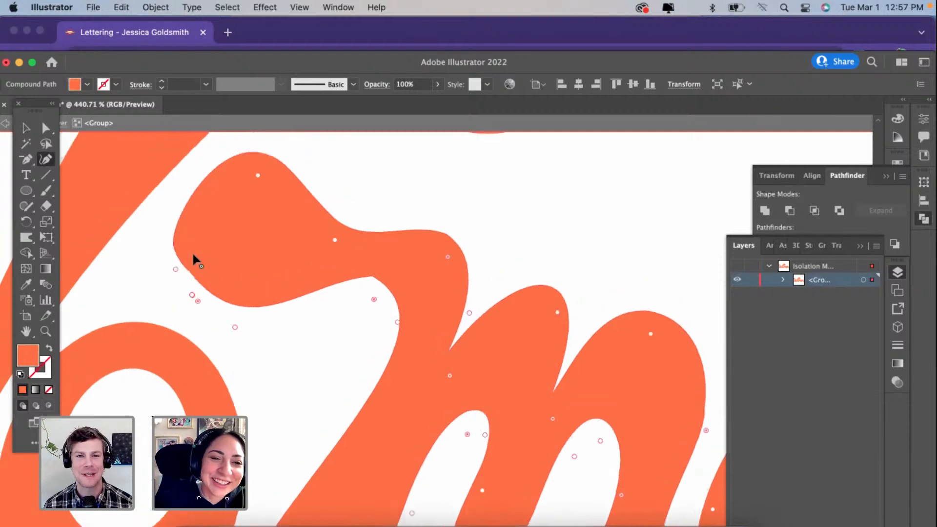
scroll(193, 253, "up", 3)
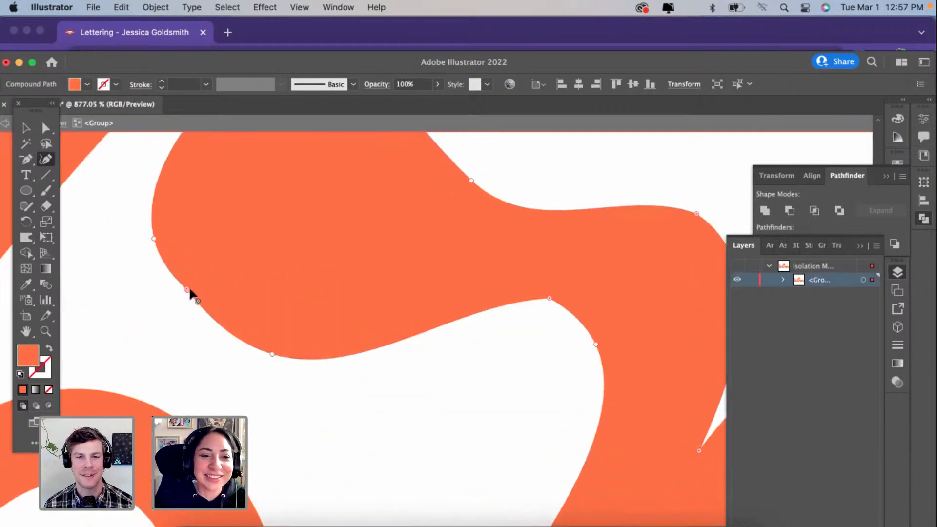
left_click(188, 289)
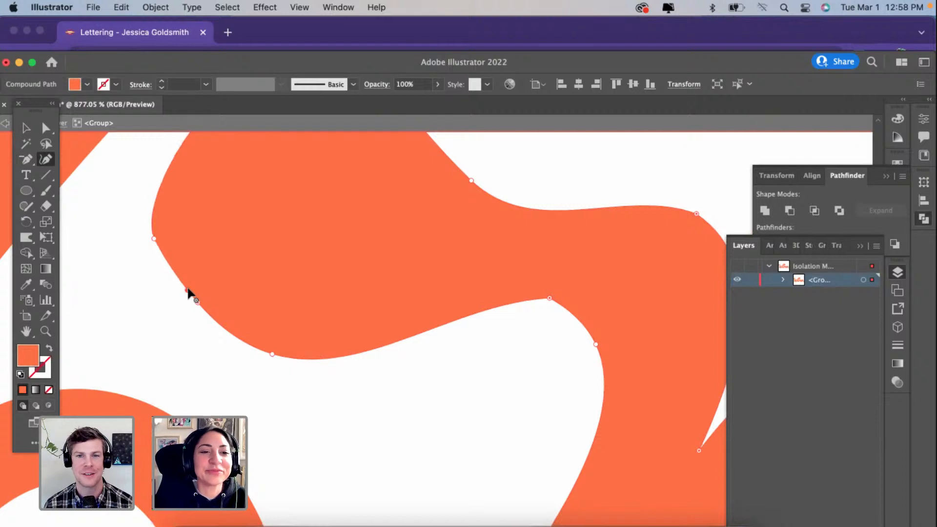
key("BackSpace")
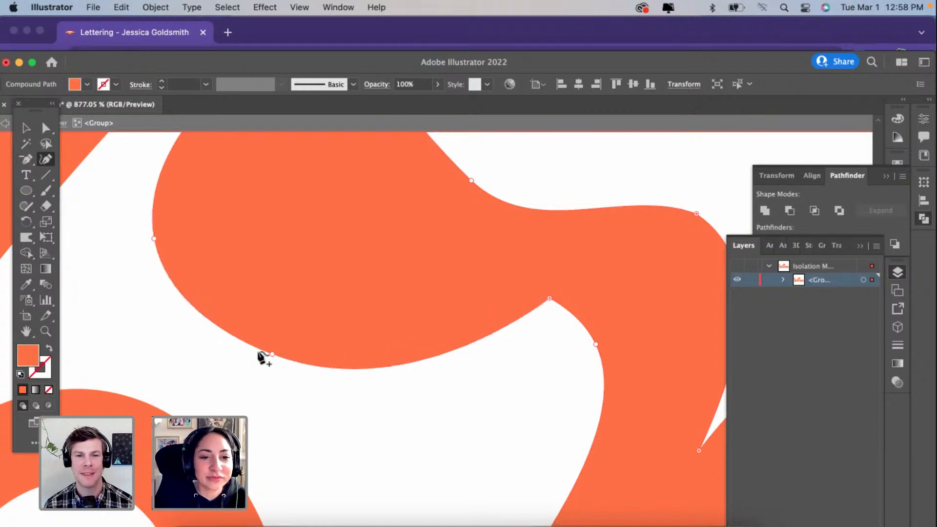
Step: Extend the m's entry stroke down to the O and shape its end into a sharp-cornered curve that follows the O's outline
scroll(263, 357, "down", 3)
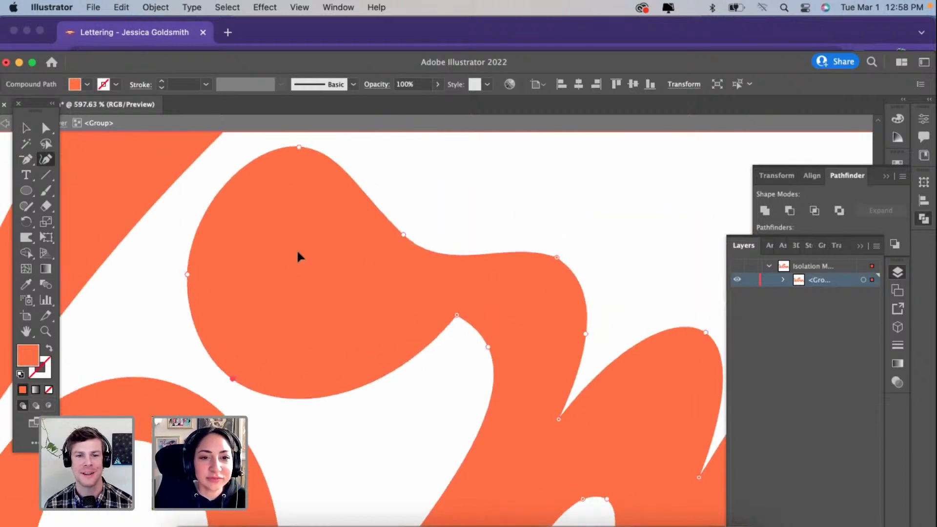
left_click_drag(149, 314, 127, 358)
left_click_drag(233, 379, 284, 425)
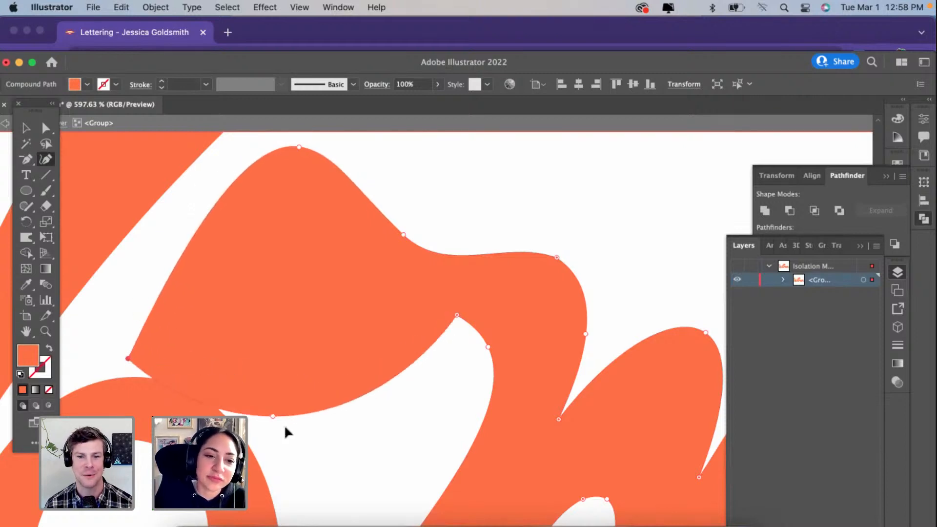
scroll(284, 426, "down", 1)
scroll(286, 431, "down", 5)
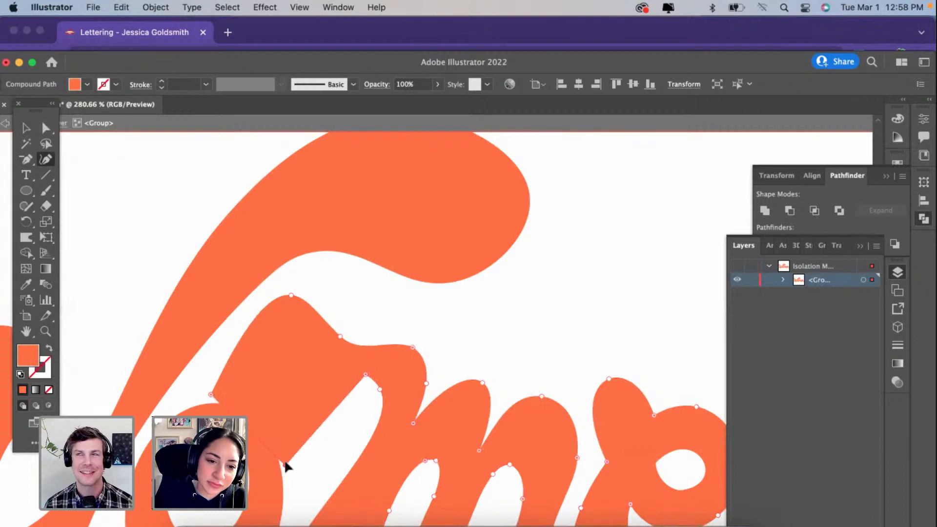
left_click_drag(251, 429, 257, 413)
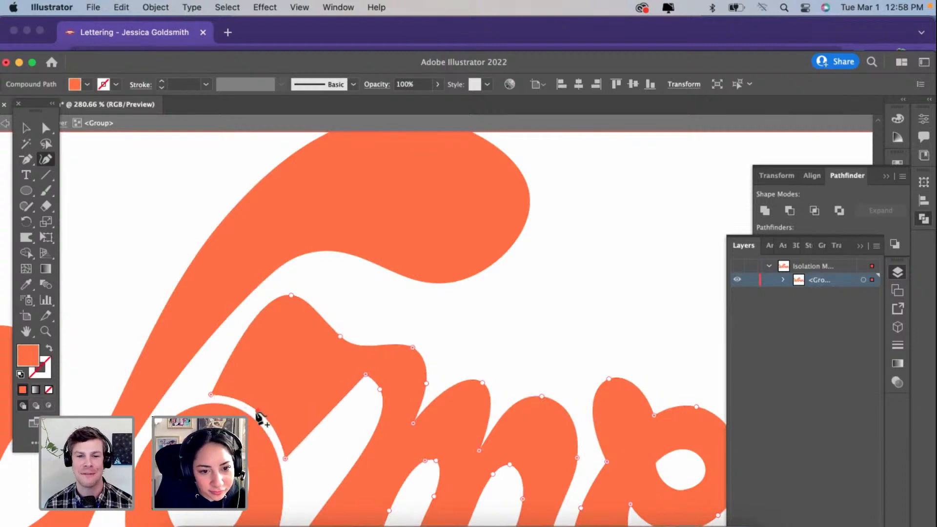
left_click_drag(209, 395, 211, 399)
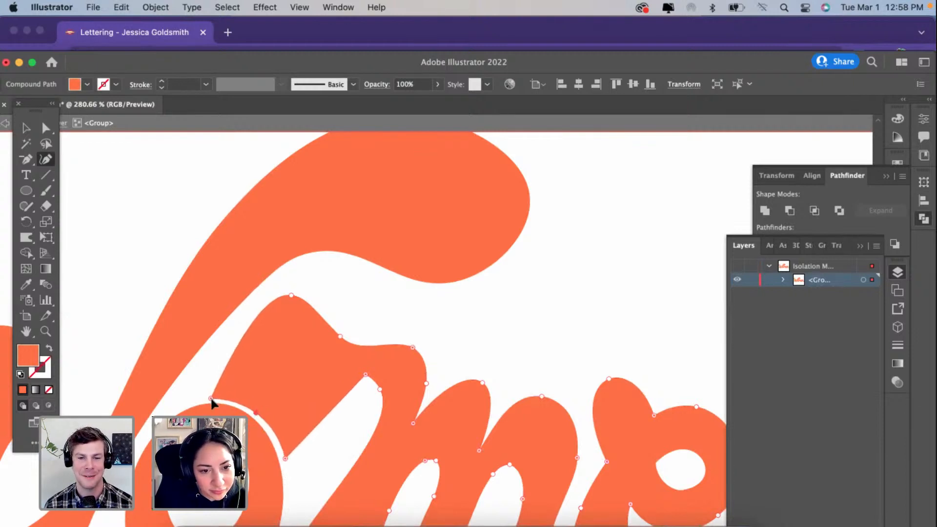
left_click(282, 457)
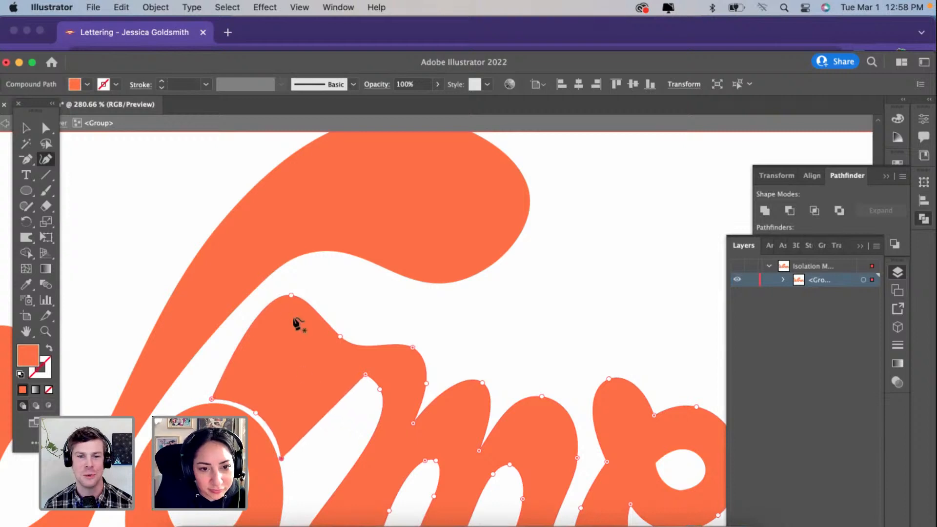
Step: Lower the top of the m's entry stroke into one smooth arch and curve its underside to match
left_click_drag(290, 296, 289, 336)
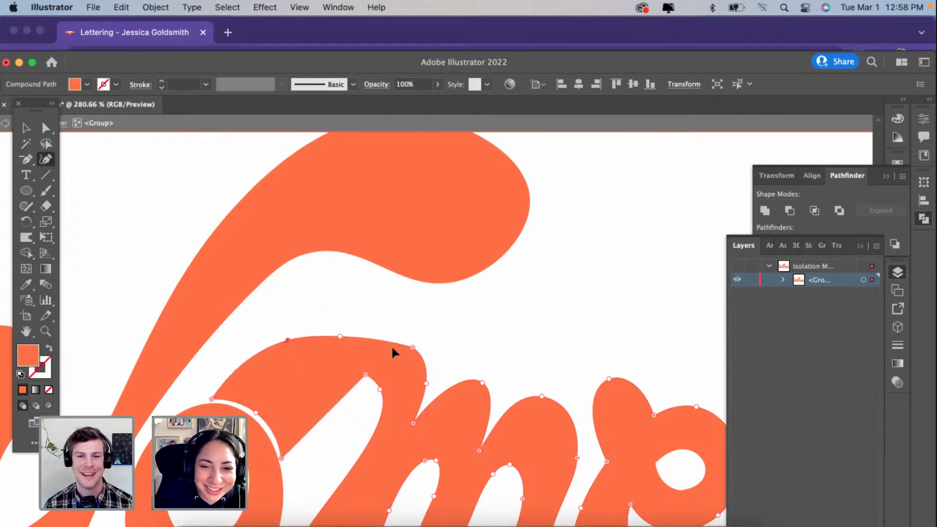
left_click_drag(412, 348, 373, 326)
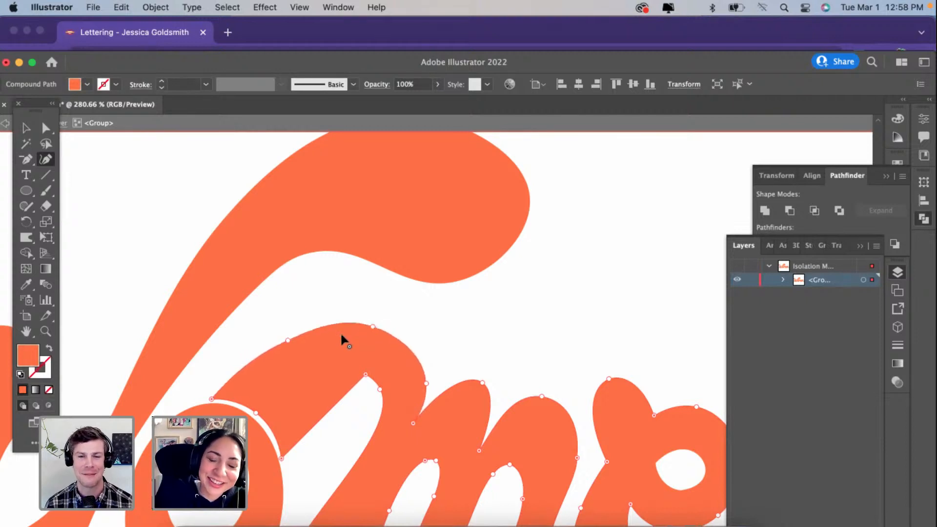
scroll(337, 341, "down", 2)
scroll(336, 342, "right", 2)
scroll(328, 378, "down", 3)
scroll(328, 378, "right", 1)
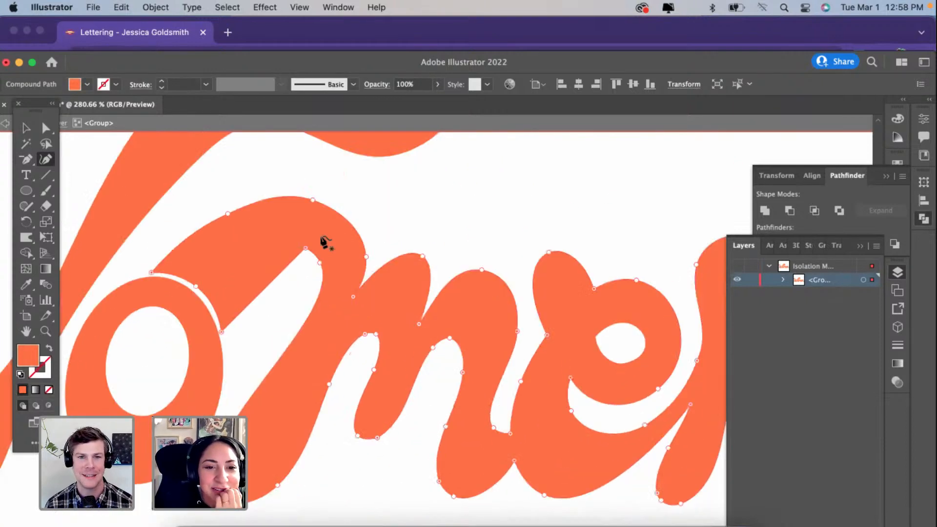
left_click_drag(304, 247, 293, 299)
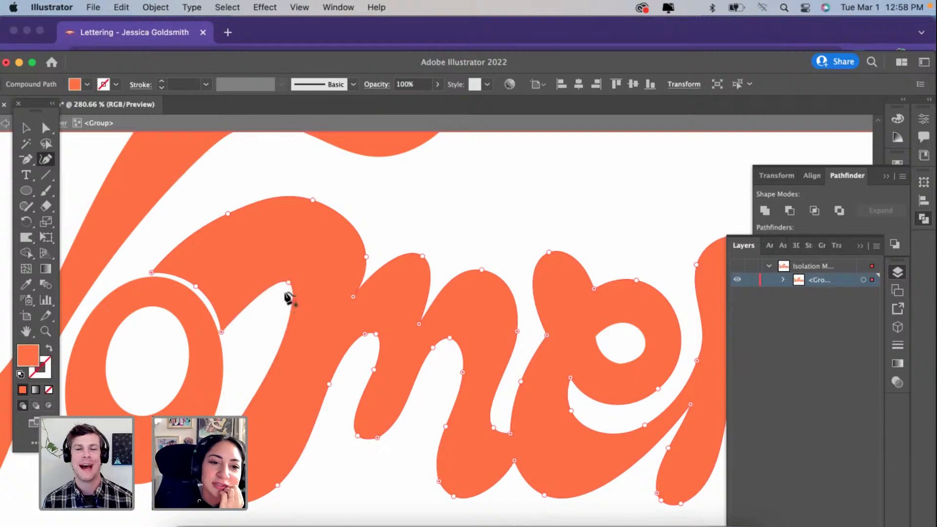
Step: Shorten the m's first stem by raising its foot, and even out the stem's left edge beside the O
scroll(195, 386, "down", 1)
scroll(202, 407, "down", 5)
scroll(203, 408, "right", 2)
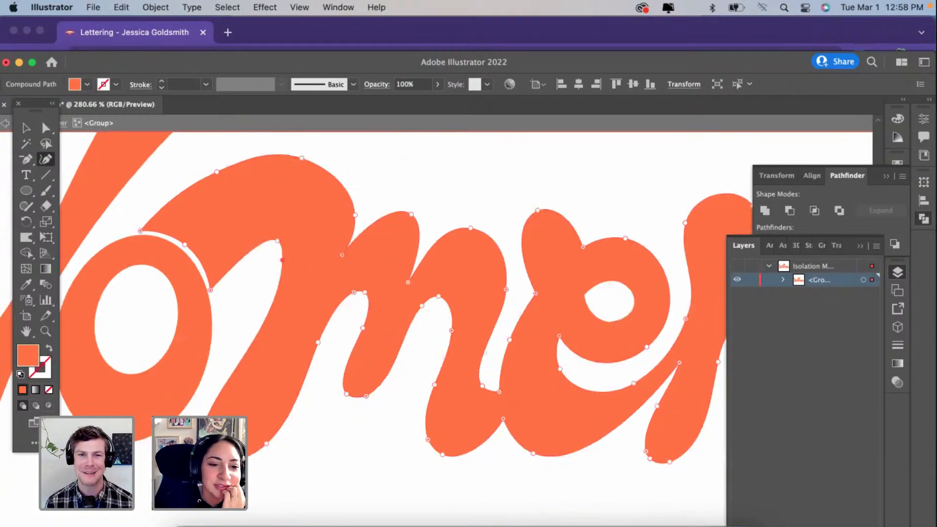
left_click_drag(225, 354, 224, 355)
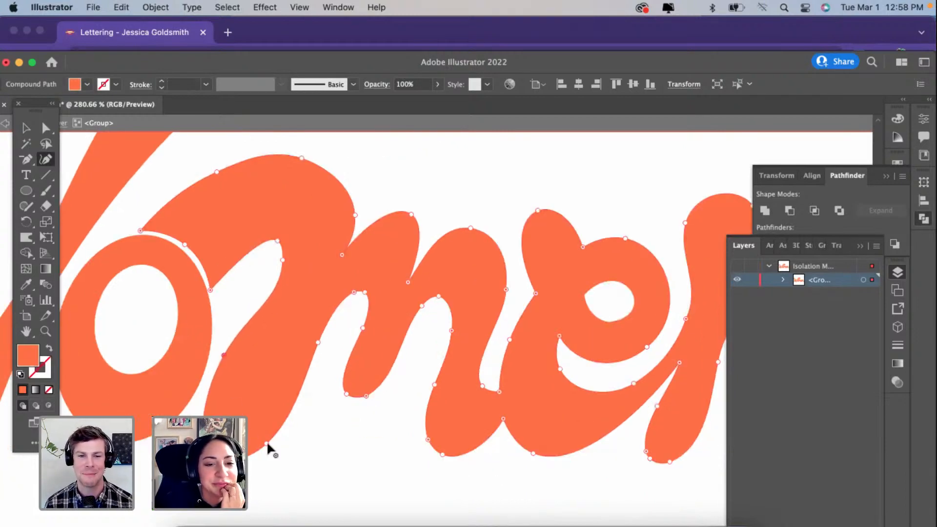
left_click_drag(266, 444, 296, 382)
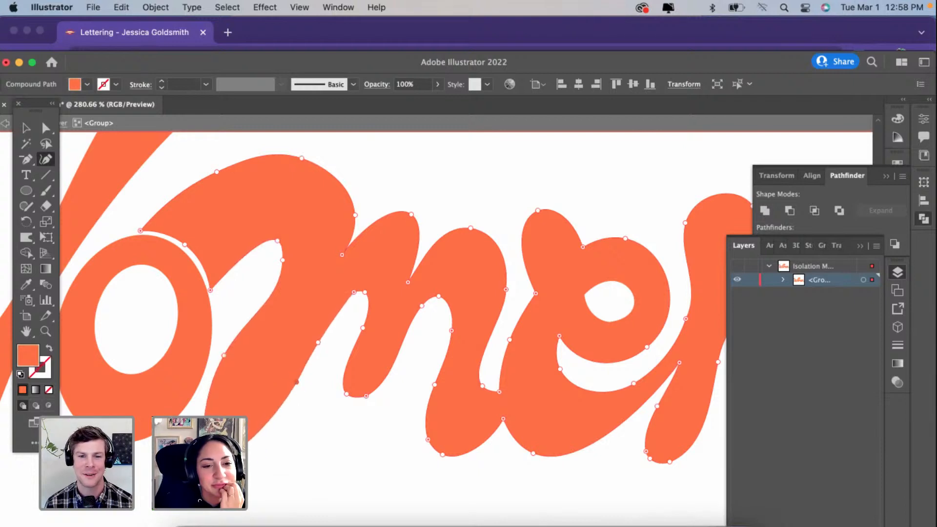
left_click_drag(214, 454, 246, 402)
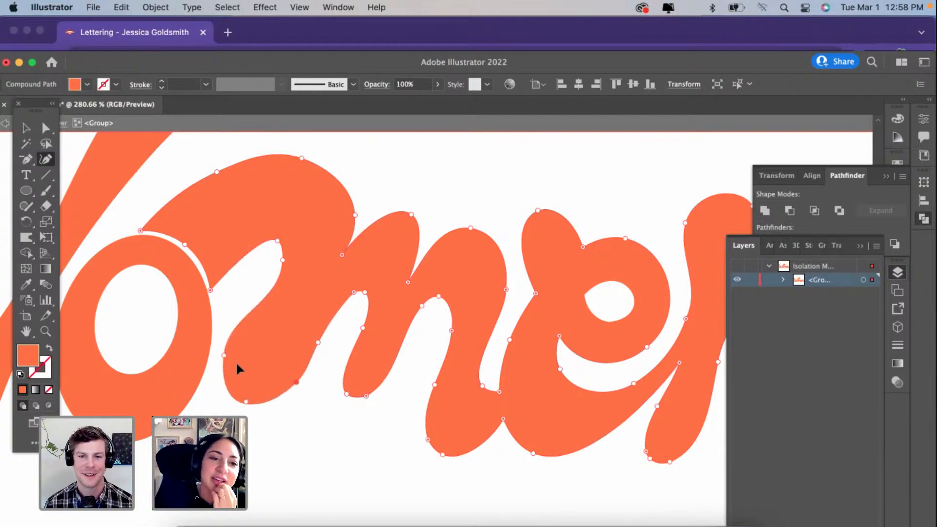
left_click_drag(224, 356, 232, 356)
left_click_drag(283, 260, 295, 250)
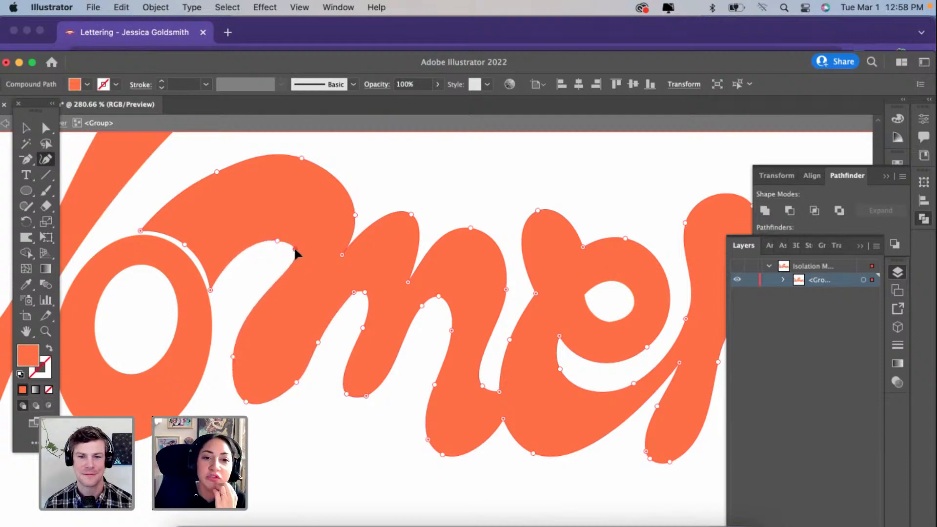
Step: Replace the rounded foot of the m's first stem with a flared, sharp-cornered cut
scroll(296, 251, "down", 3)
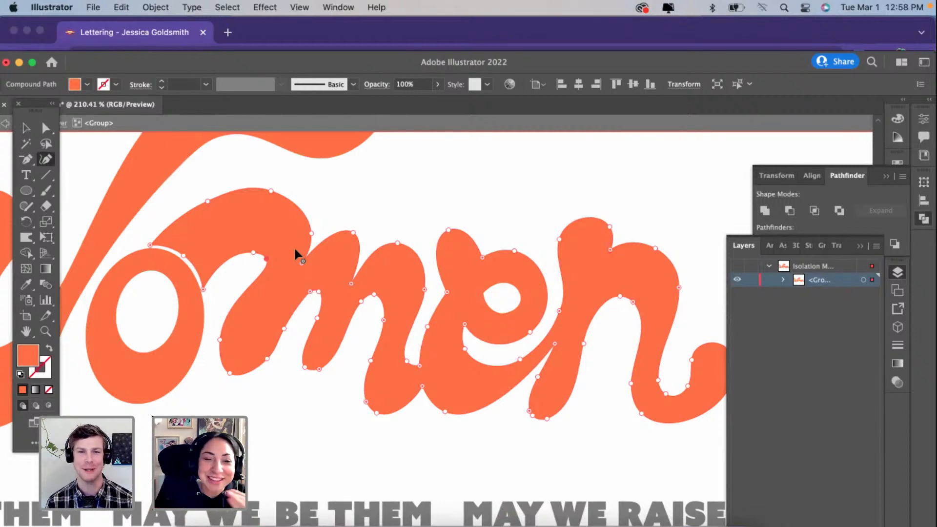
scroll(294, 246, "up", 2)
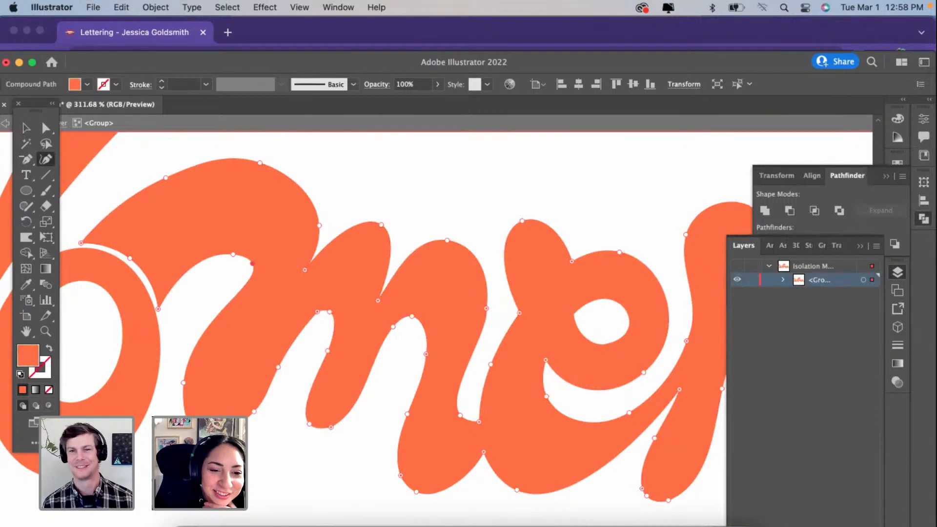
mouse_move(184, 383)
left_mouse_down()
mouse_move(202, 379)
mouse_move(203, 417)
left_mouse_up()
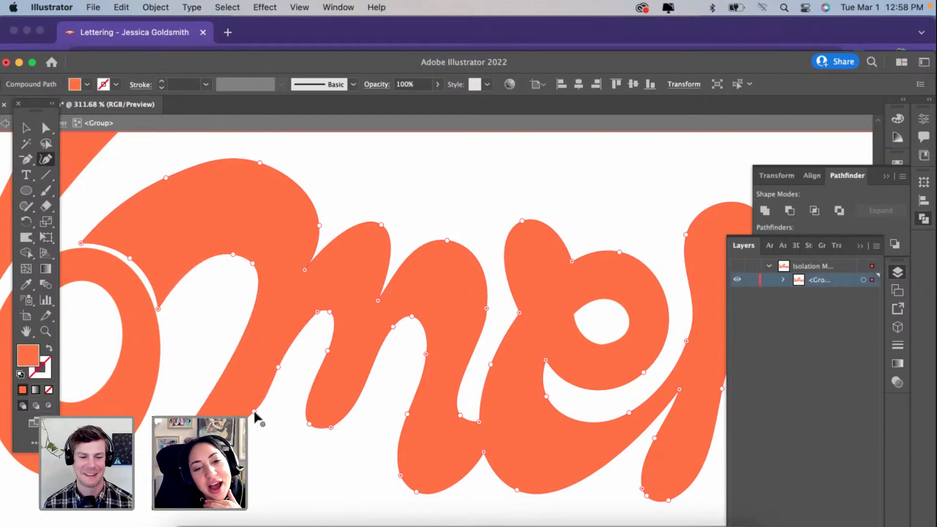
scroll(283, 421, "down", 5)
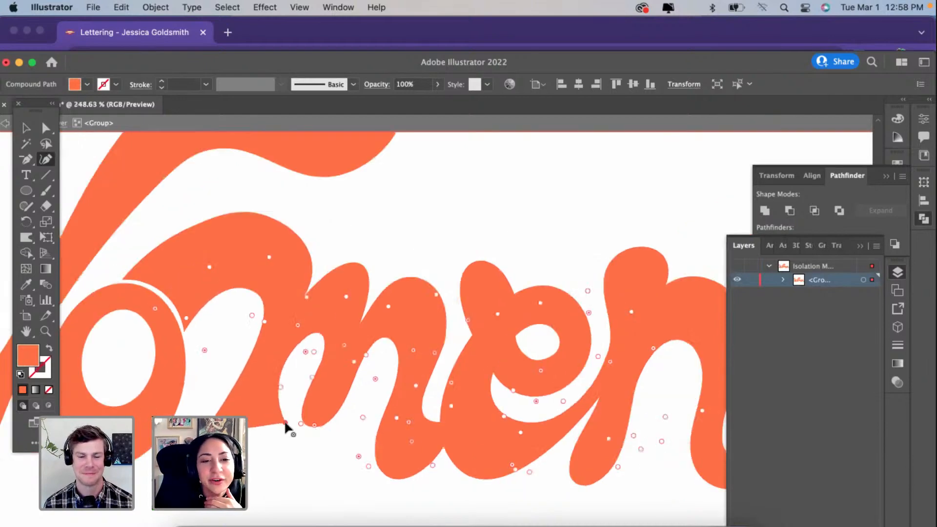
Step: Cut the rounded end of the W's long upper arm into a straight, sharp-cornered edge and simplify the curve beneath it
scroll(280, 422, "up", 2)
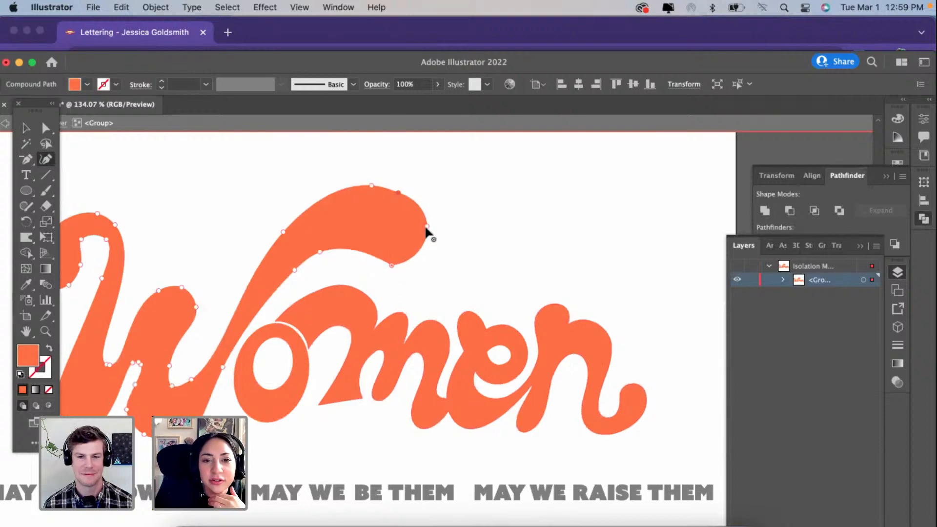
key("Delete")
left_click_drag(391, 265, 391, 269)
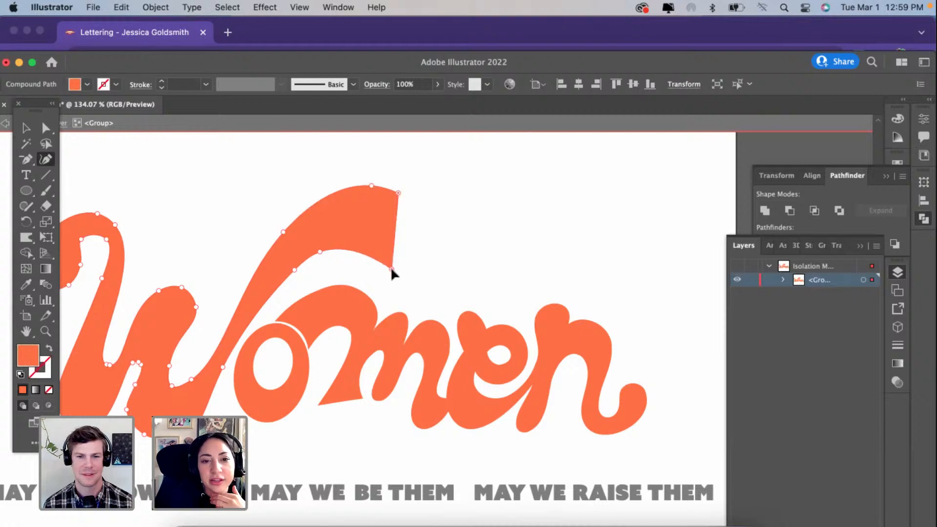
left_click(320, 252)
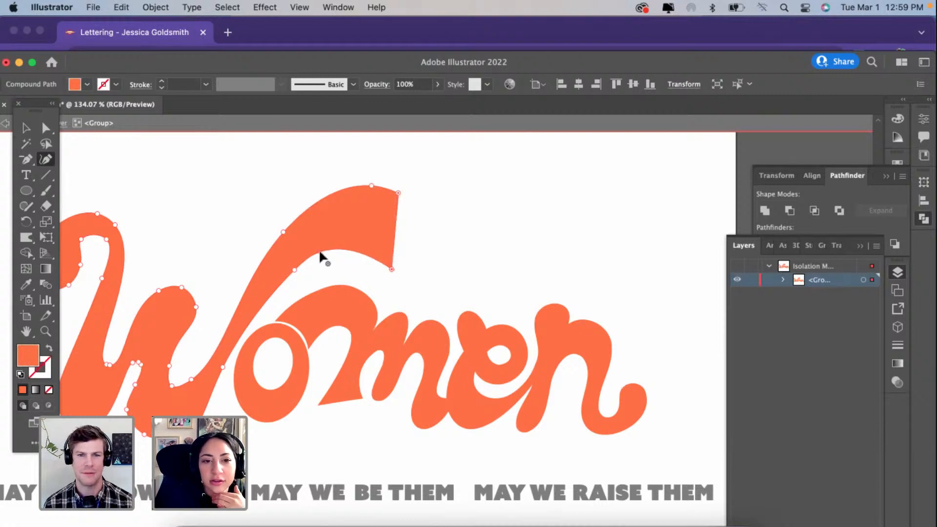
key("Delete")
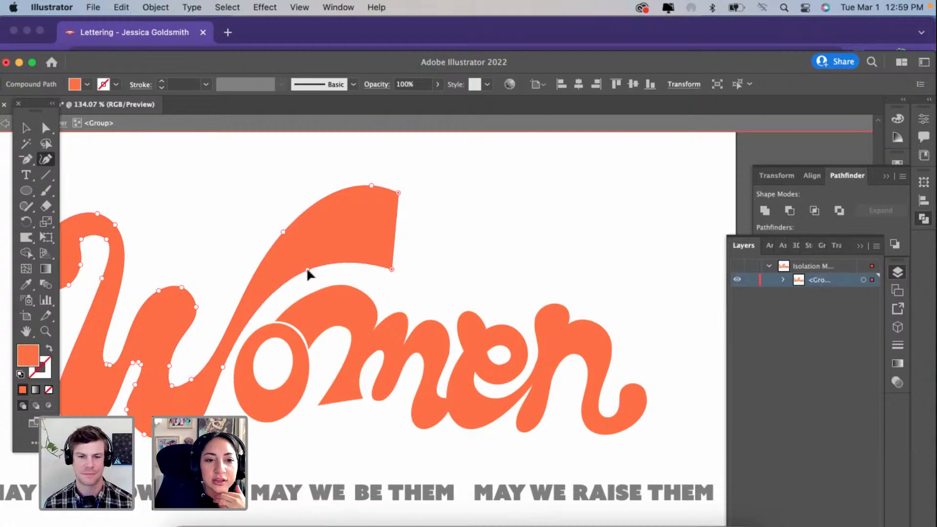
Step: Cut the rounded end of the W's opening curl into a straight, sharp-cornered edge set slightly lower, and reshape the curl's inner curve
scroll(308, 269, "left", 3)
left_click(165, 286)
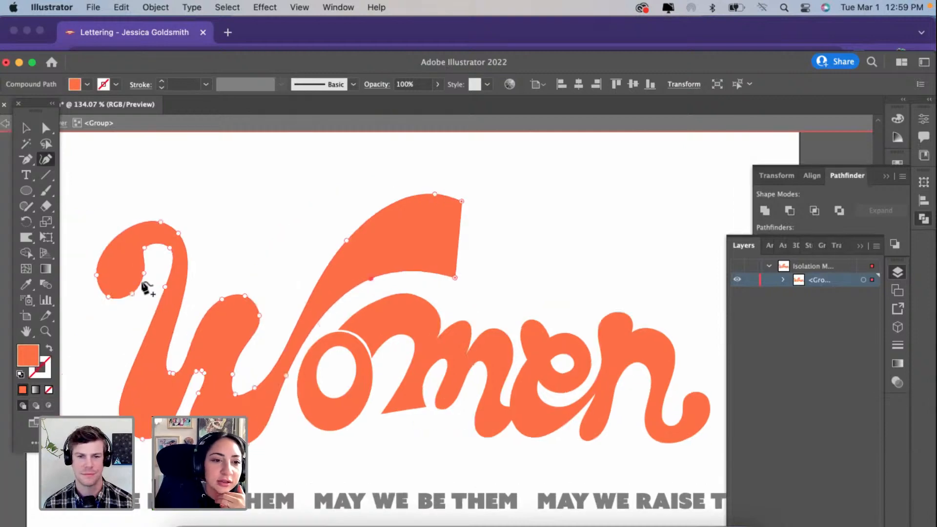
left_click_drag(144, 274, 145, 278)
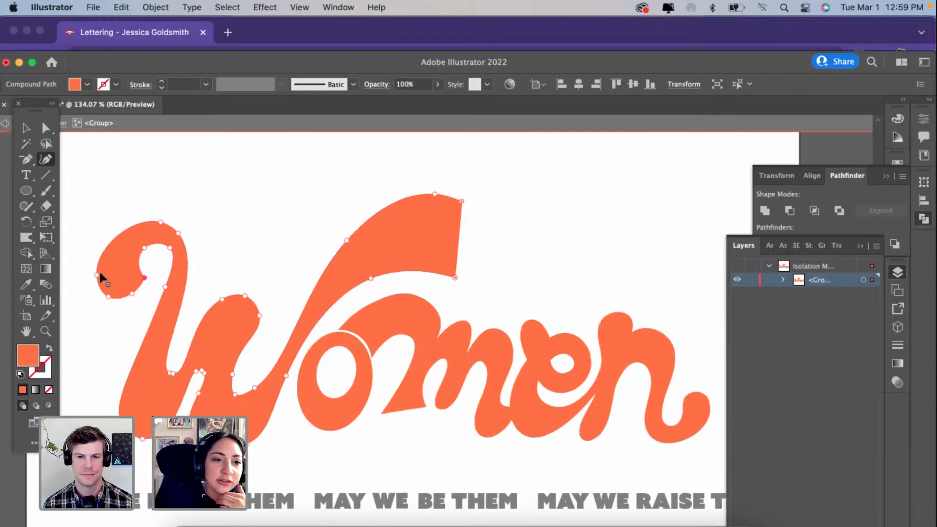
left_click(95, 273)
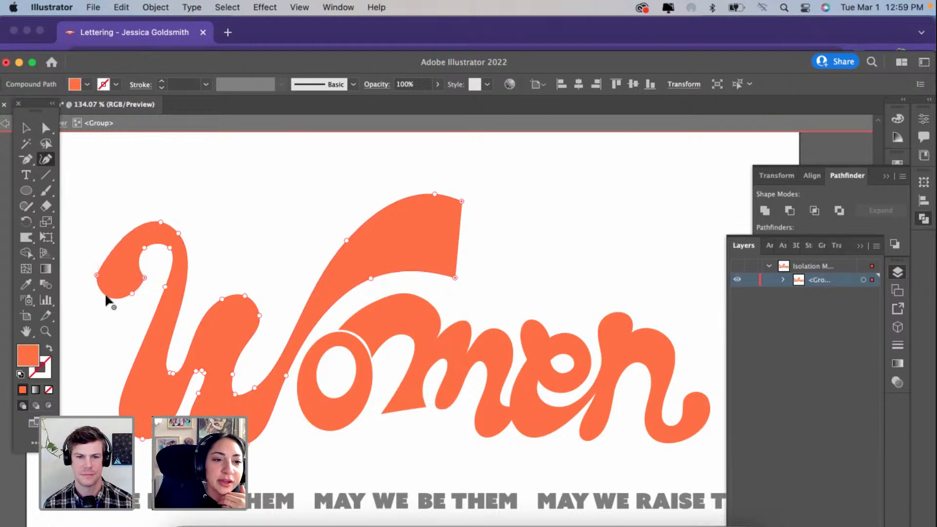
key("Delete")
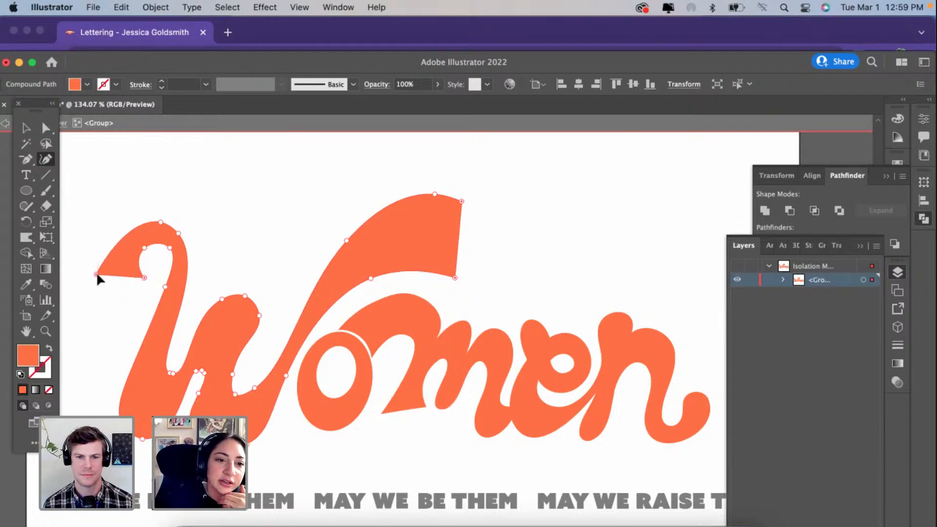
left_click_drag(96, 275, 89, 286)
left_click_drag(143, 277, 142, 286)
left_click_drag(144, 248, 166, 252)
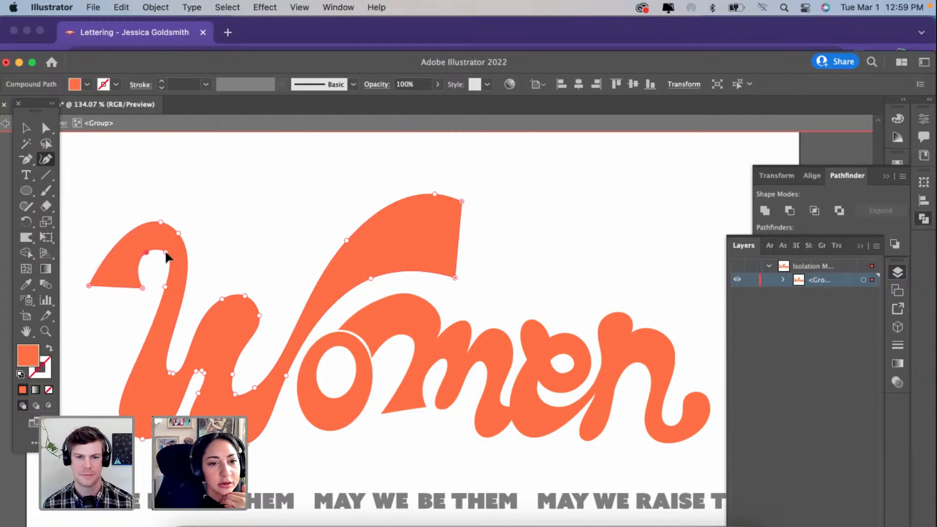
Step: Cut the W's rounded middle peak into a straight, sharp-cornered top, and raise the valley before it while thickening the first stem
left_click(222, 298)
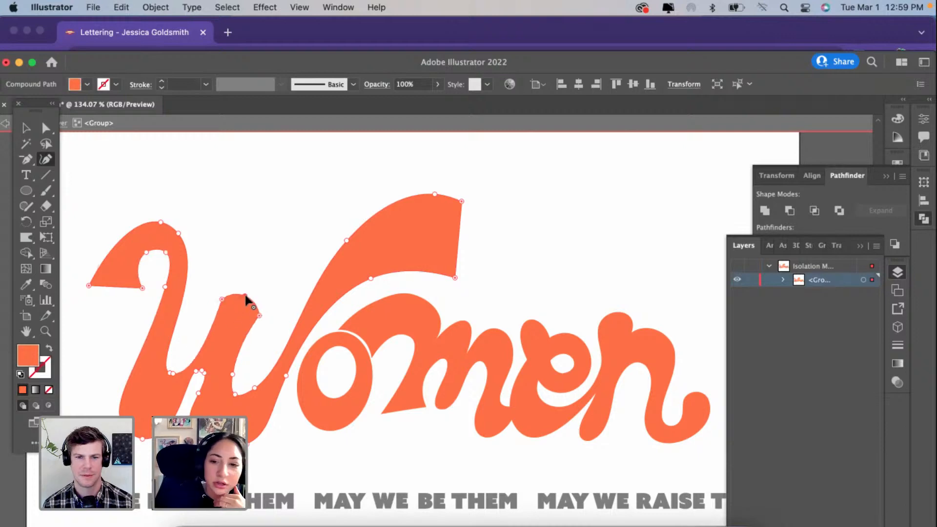
key("Delete")
left_click_drag(174, 373, 173, 353)
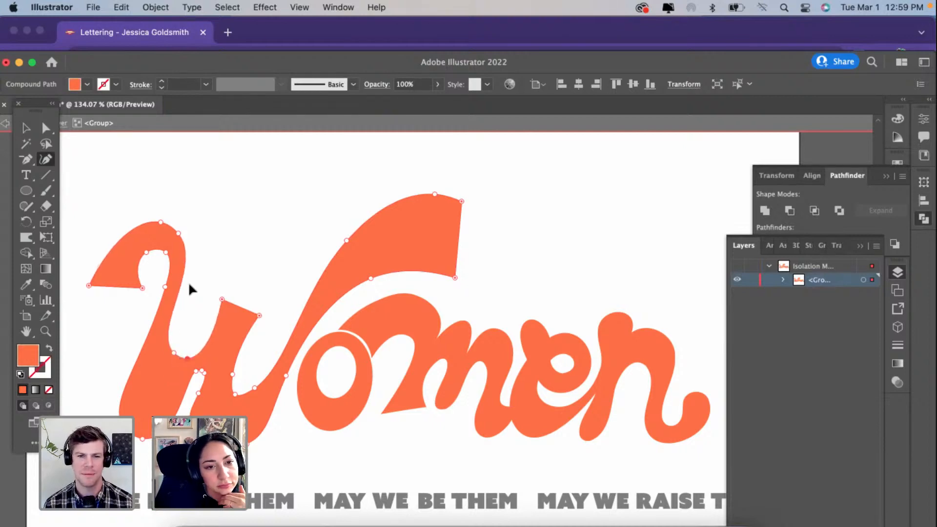
left_click_drag(178, 234, 190, 240)
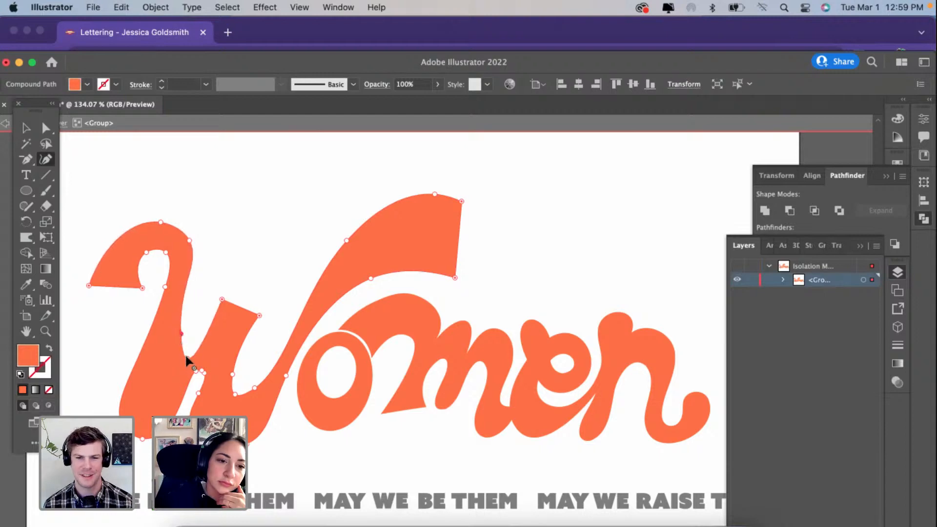
left_click_drag(187, 342, 190, 342)
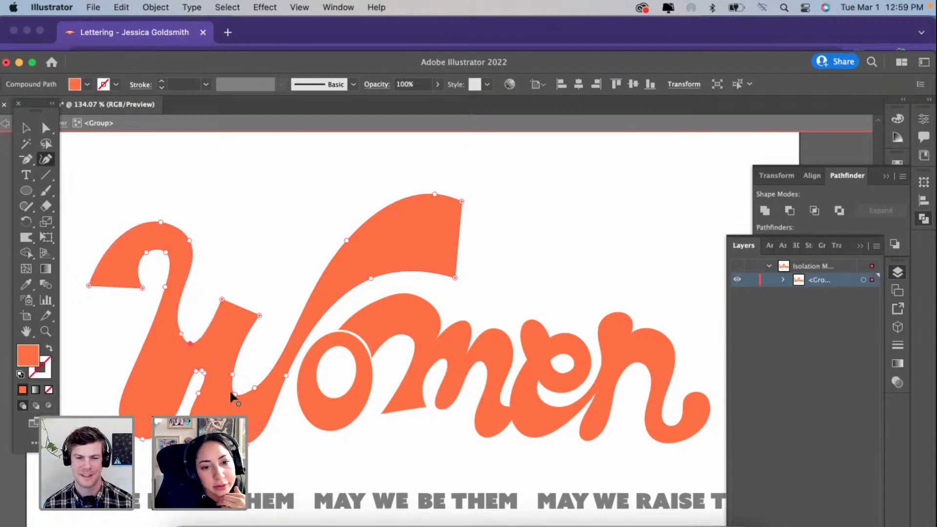
Step: Raise the W's second valley into a shallower curve and fine-tune the edge of the first valley
left_click(237, 347)
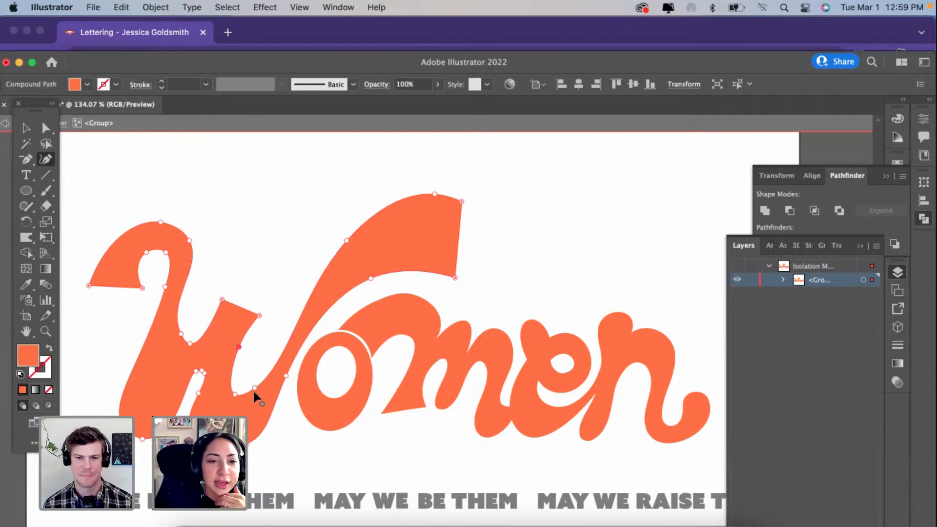
left_click(274, 352)
left_click_drag(235, 394, 249, 365)
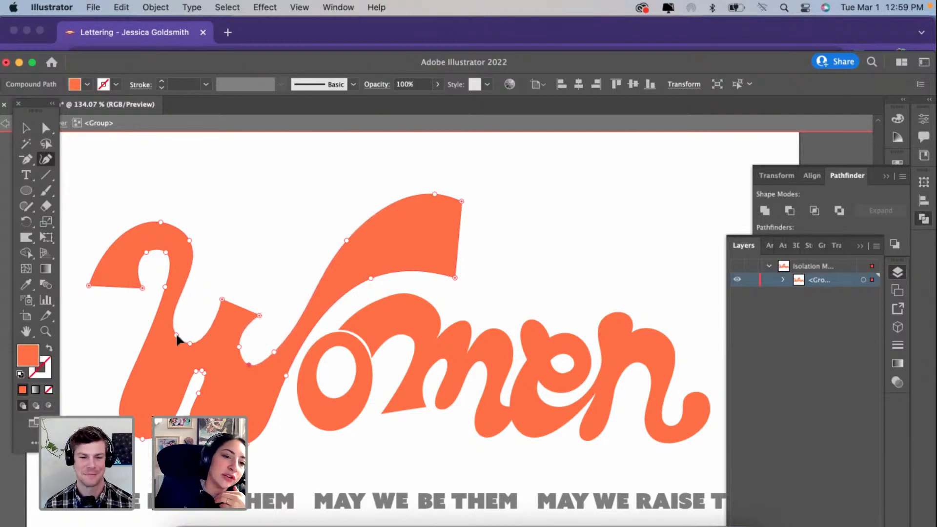
left_click_drag(180, 333, 179, 336)
Step: Make the cut end of the W's long upper arm vertical and deselect the letter
key("v")
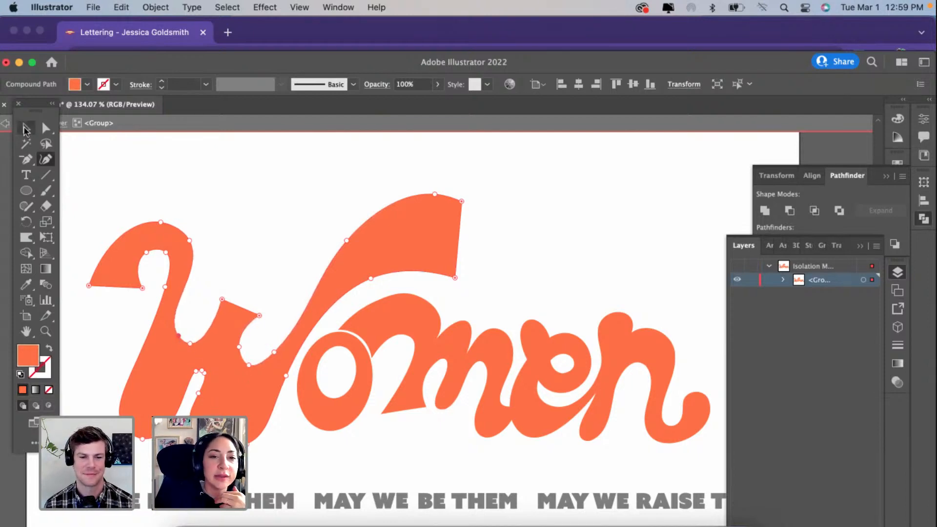
left_click_drag(468, 189, 448, 184)
left_click(546, 215)
Step: Nudge the o and the joined men letters slightly left and down, closer to the W
scroll(320, 413, "up", 3)
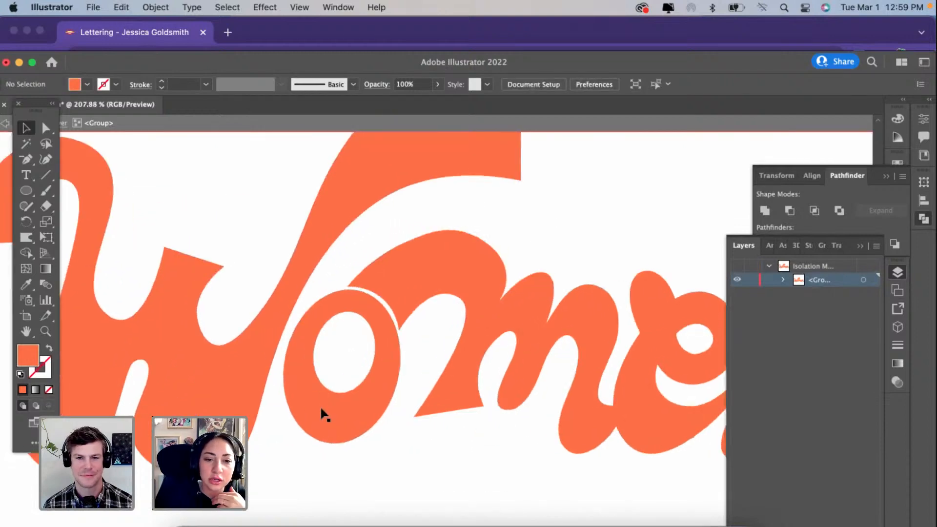
left_click_drag(313, 415, 314, 414)
left_click_drag(457, 261, 448, 268)
scroll(449, 268, "down", 3)
scroll(448, 268, "right", 3)
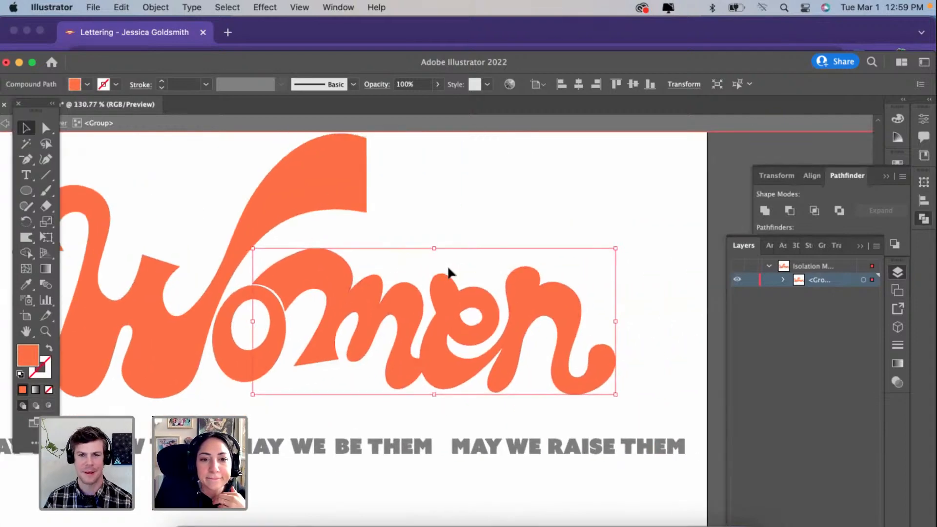
Step: Lower the top of the m's first arch slightly and round the right shoulder of its middle hump
scroll(449, 268, "up", 3)
left_click(47, 161)
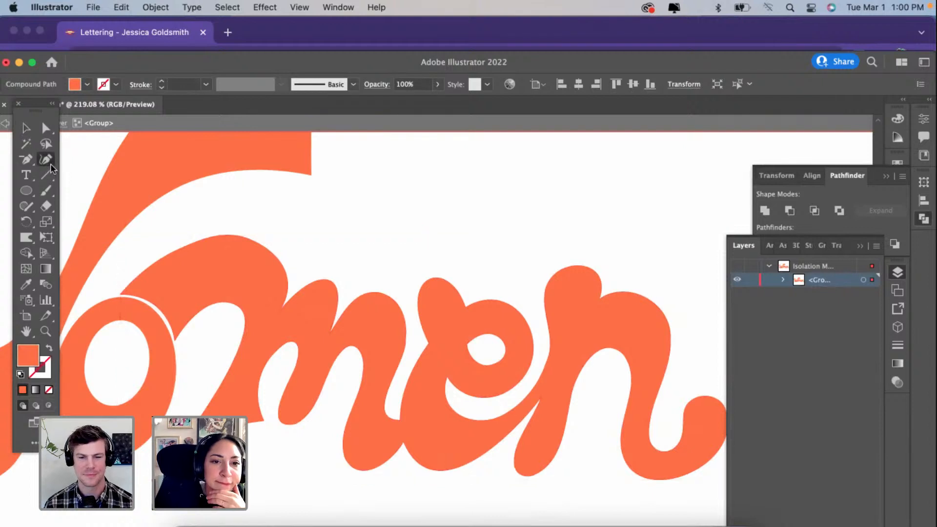
left_click(237, 231)
key("super+z")
key("super+z")
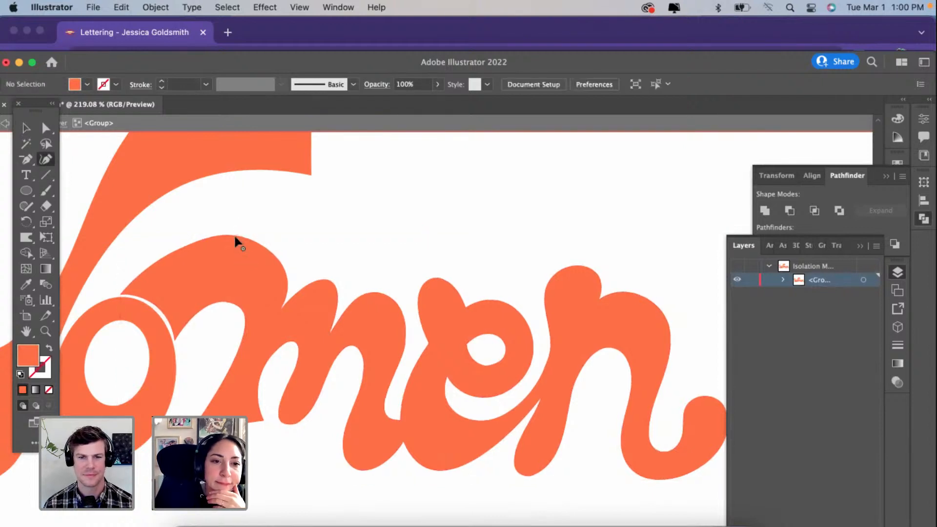
left_click_drag(238, 239, 240, 241)
left_click_drag(332, 281, 336, 302)
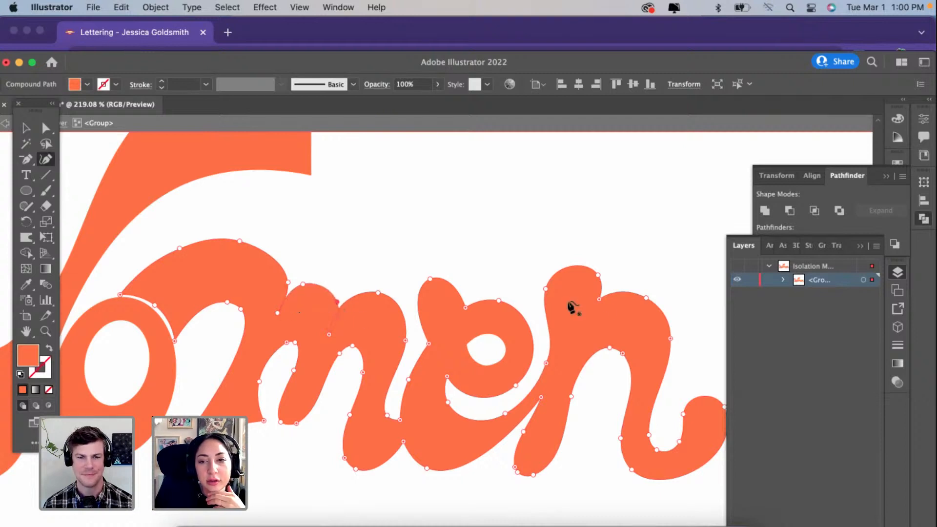
Step: Narrow the m's last hump and adjust the notch between it and the middle hump
left_click_drag(405, 340, 396, 319)
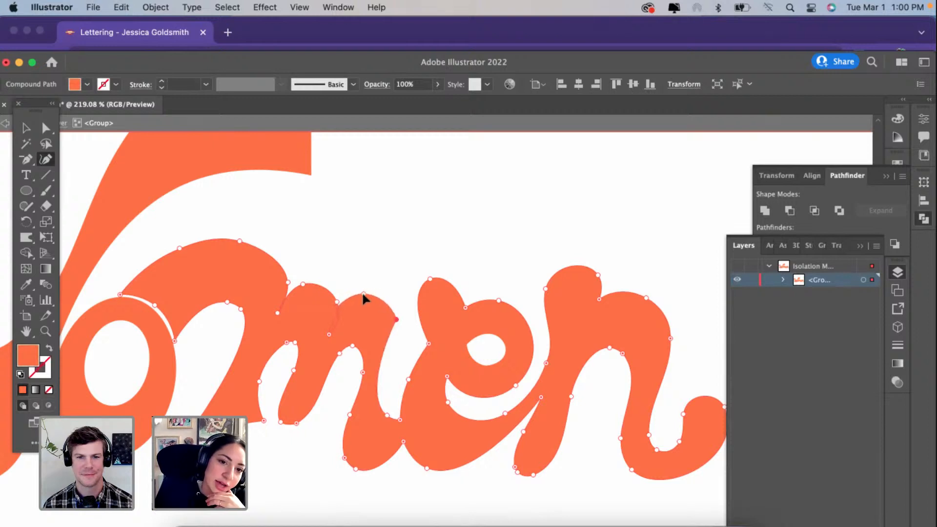
left_click_drag(395, 319, 384, 305)
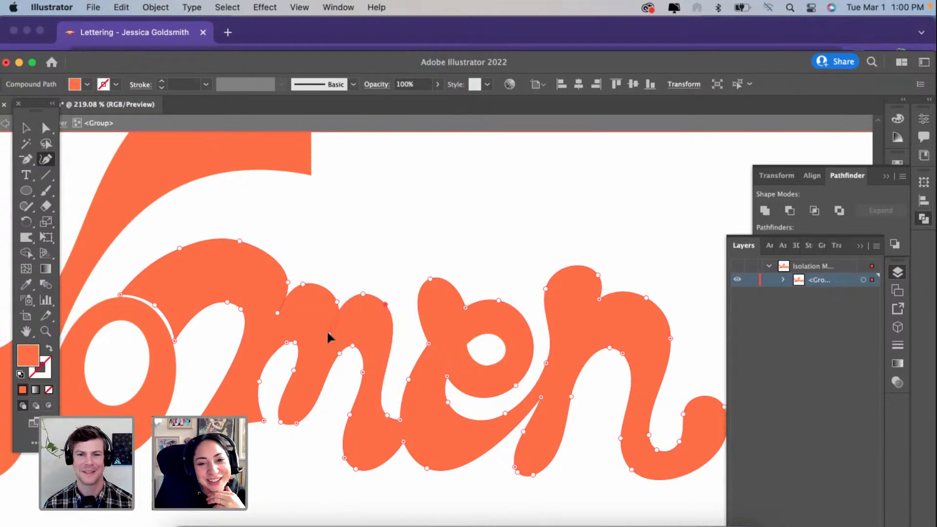
left_click_drag(328, 333, 333, 333)
Step: Replace the rounded foot of the m's middle stem with a flat, sharp-cornered cut, and widen and level the first stem's foot to match
mouse_move(296, 423)
left_mouse_down()
mouse_move(322, 418)
mouse_move(286, 421)
left_mouse_up()
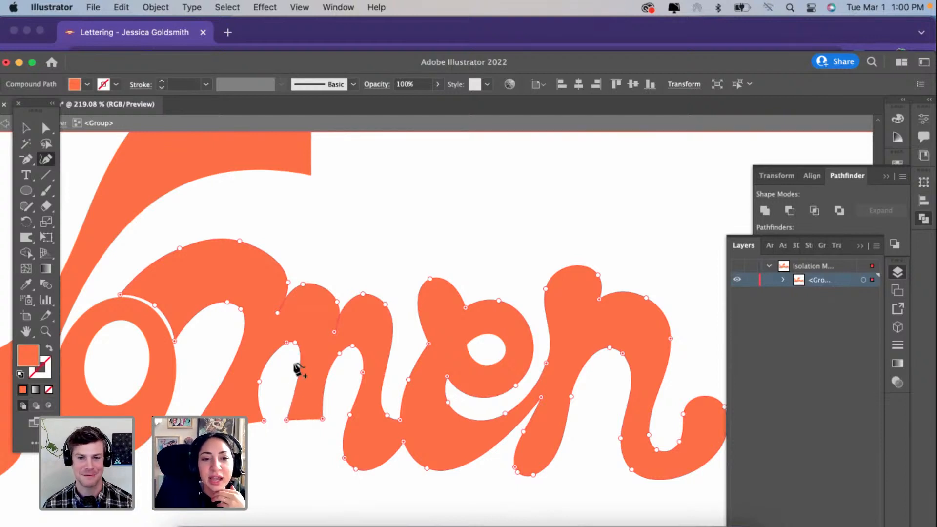
left_click(287, 342)
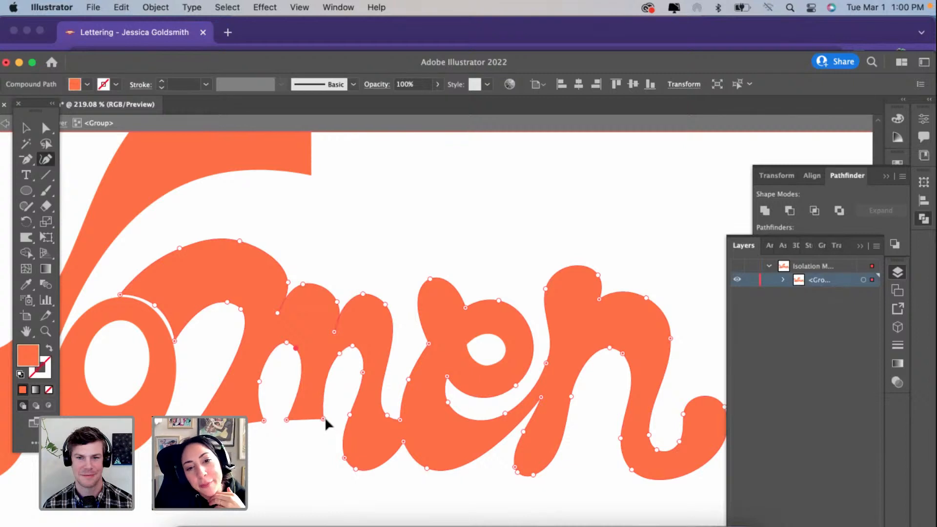
left_click_drag(323, 418, 285, 419)
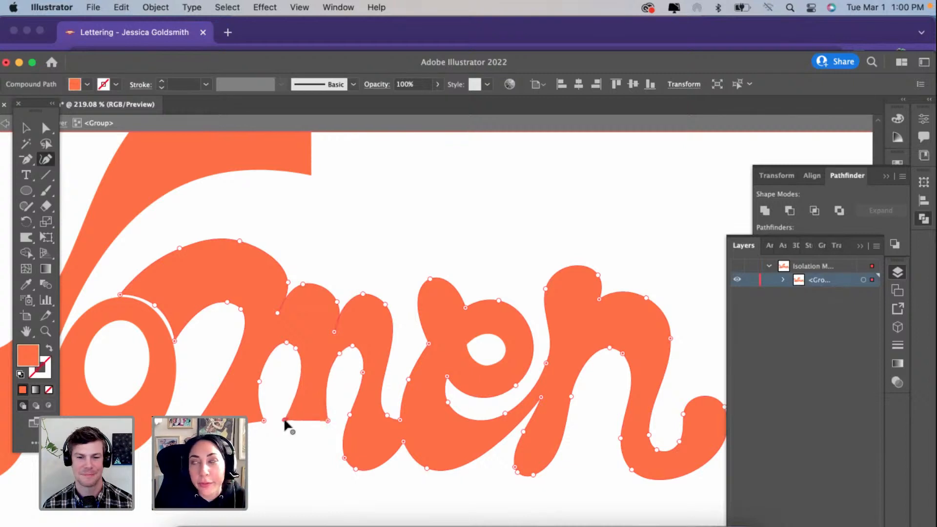
left_click_drag(197, 422, 186, 422)
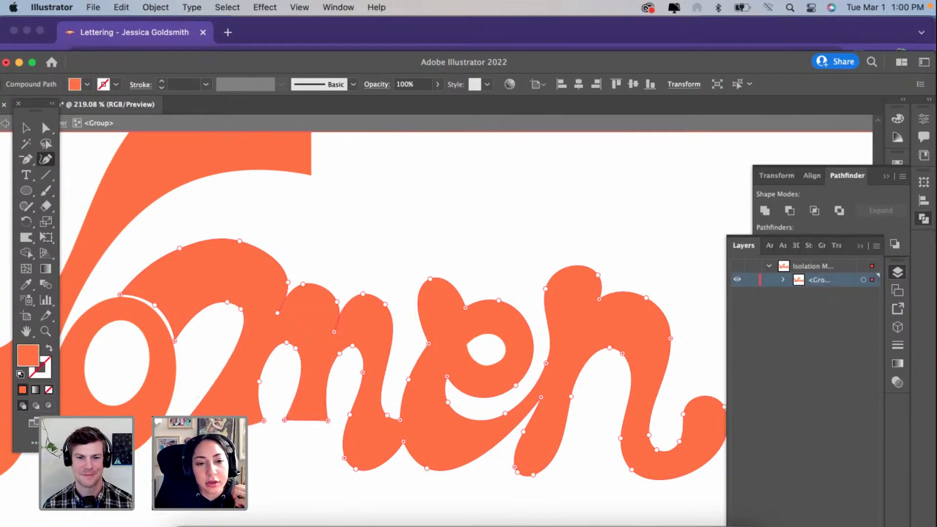
left_click(264, 421)
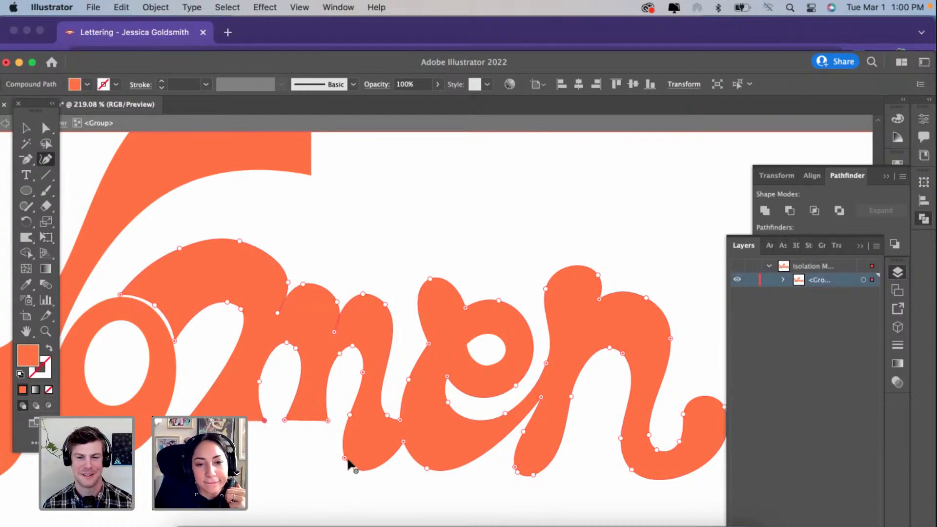
Step: Simplify the left edge of the m's last stem and smooth the corner where it meets the counter
key("Delete")
left_click_drag(349, 415, 343, 424)
double_click(363, 373)
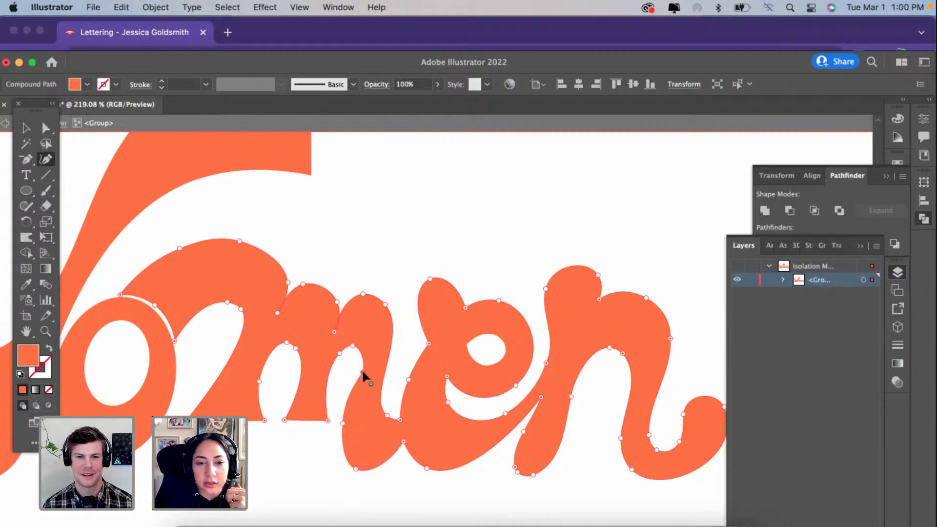
left_click_drag(363, 373, 363, 360)
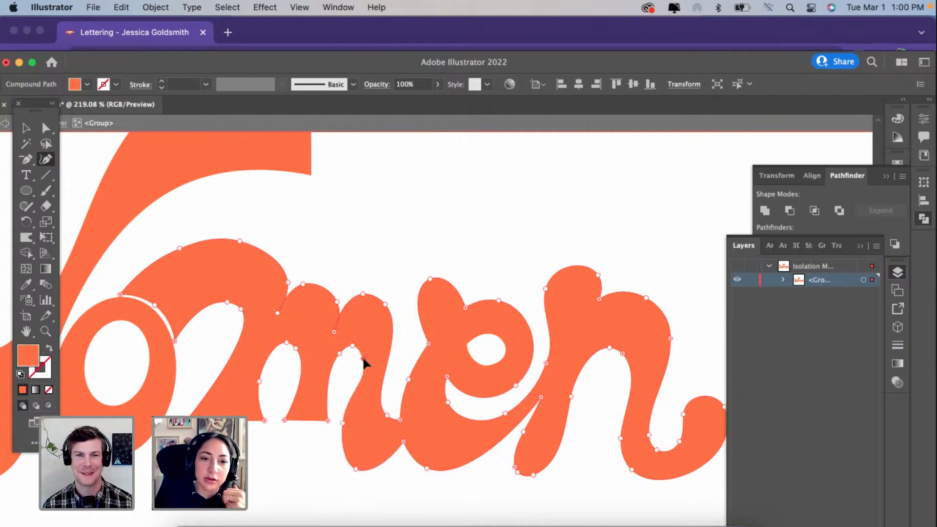
Step: Pull in the right shoulder of the m's first arch and remove the anchor at its top to flatten the curve
scroll(363, 358, "right", 2)
scroll(363, 358, "up", 1)
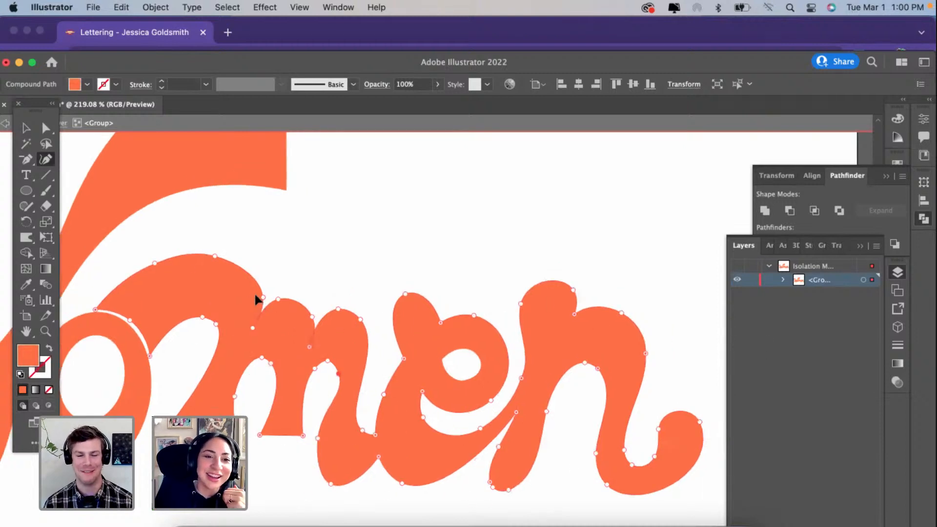
left_click_drag(255, 297, 247, 299)
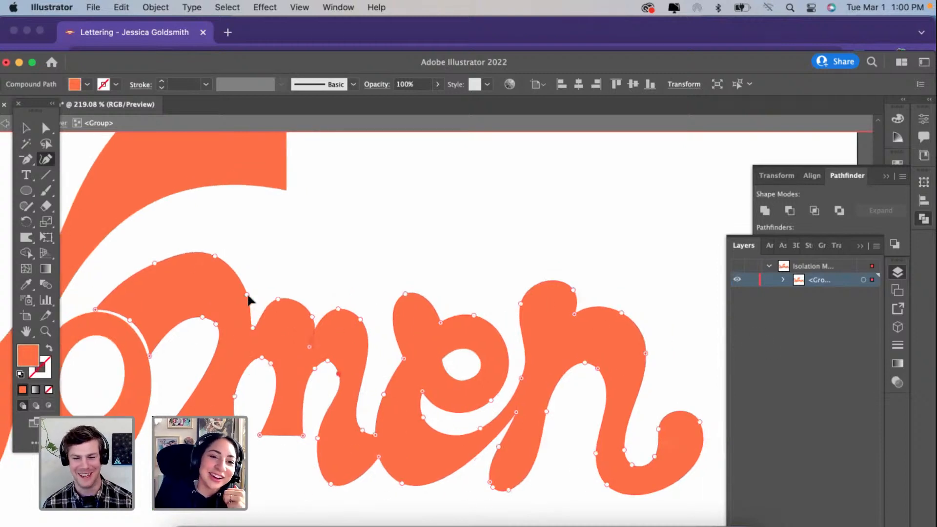
left_click(216, 255)
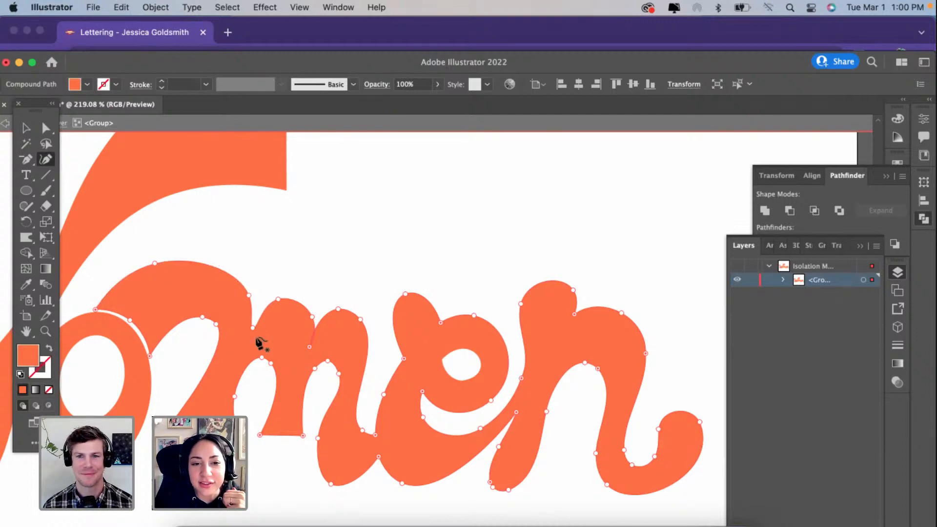
Step: Unite the men shape, and lower and narrow the m's middle hump while refining the notches on both sides of it
scroll(278, 335, "right", 3)
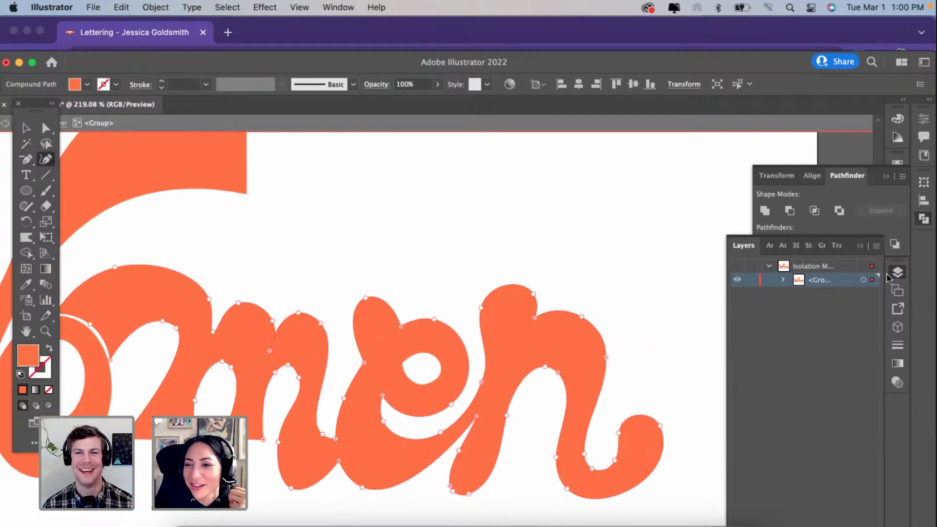
left_click(767, 212)
scroll(287, 388, "up", 5)
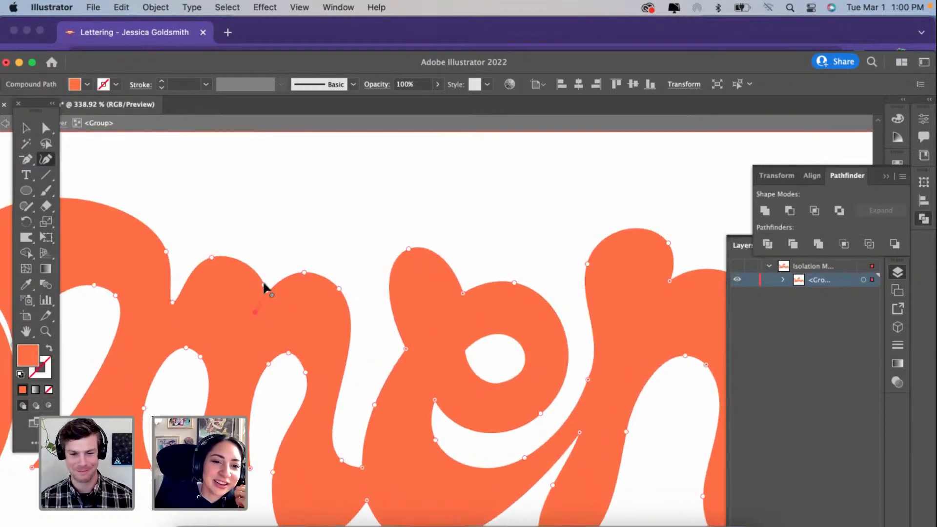
left_click_drag(264, 291, 247, 285)
left_click_drag(210, 256, 207, 272)
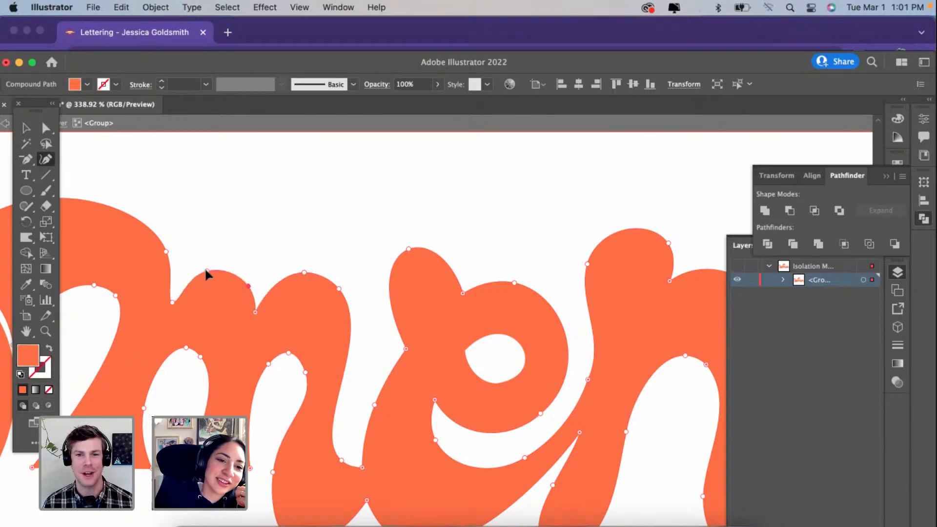
left_click_drag(258, 317, 255, 317)
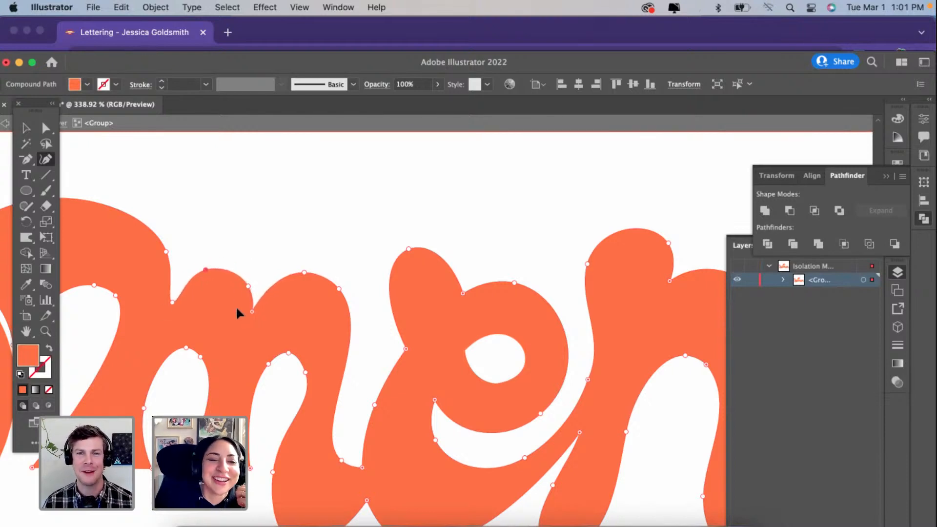
left_click(170, 302)
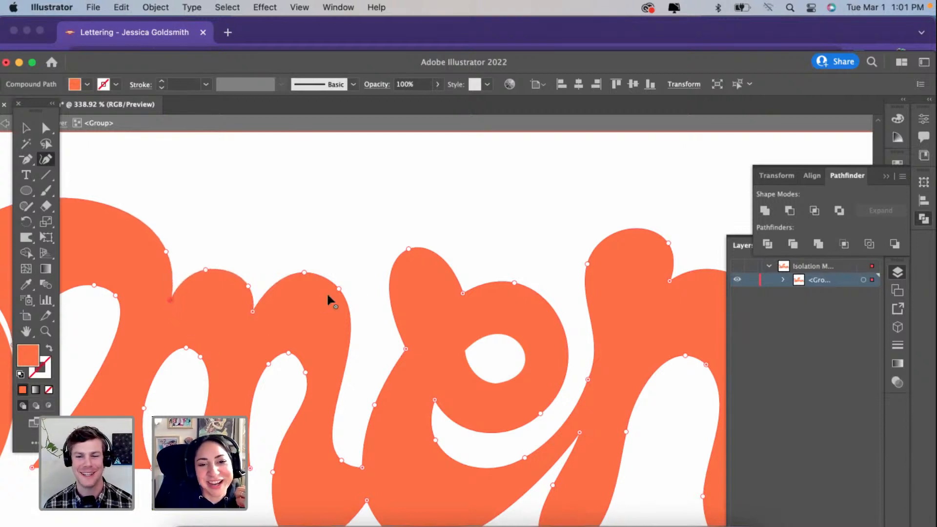
scroll(342, 373, "down", 3)
scroll(342, 374, "right", 3)
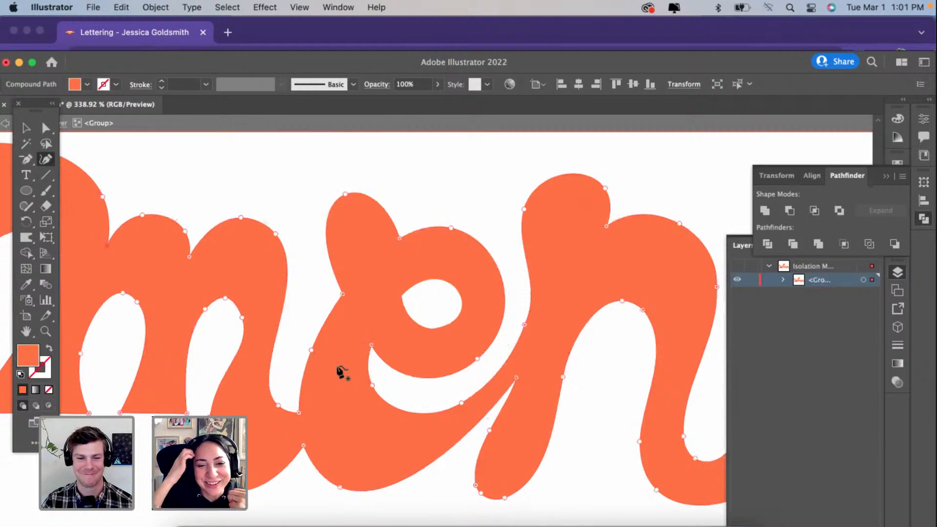
Step: Raise and round the bottom of the m's last stem, and pull in its left edge and inner counter corner slightly
scroll(339, 373, "down", 2)
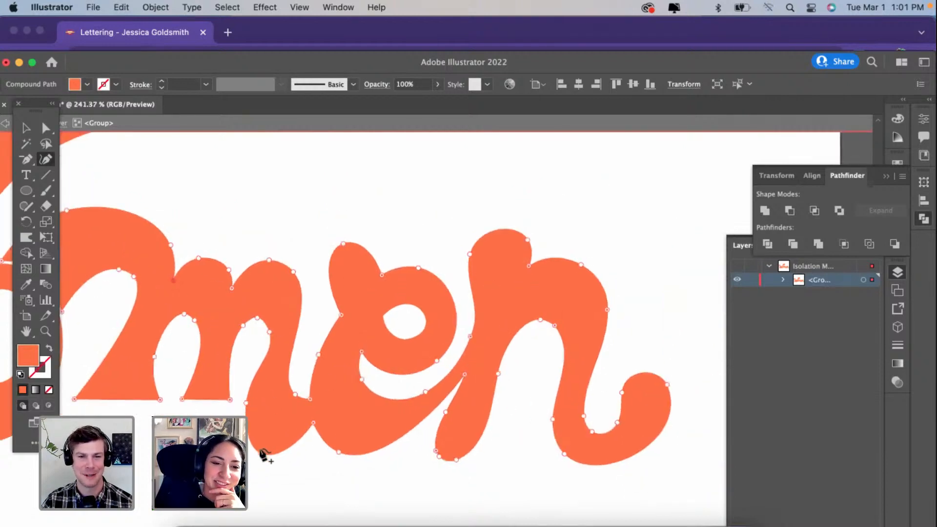
left_click(261, 453)
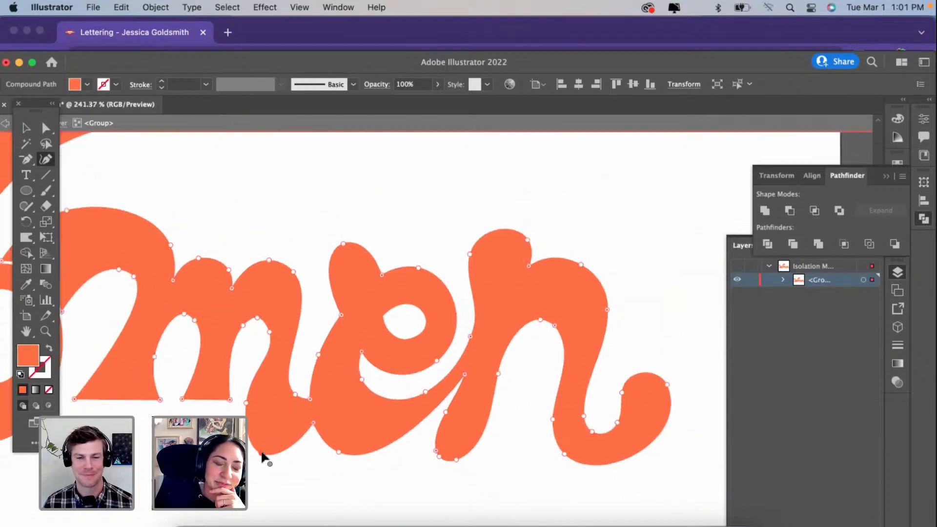
left_click_drag(261, 455, 273, 440)
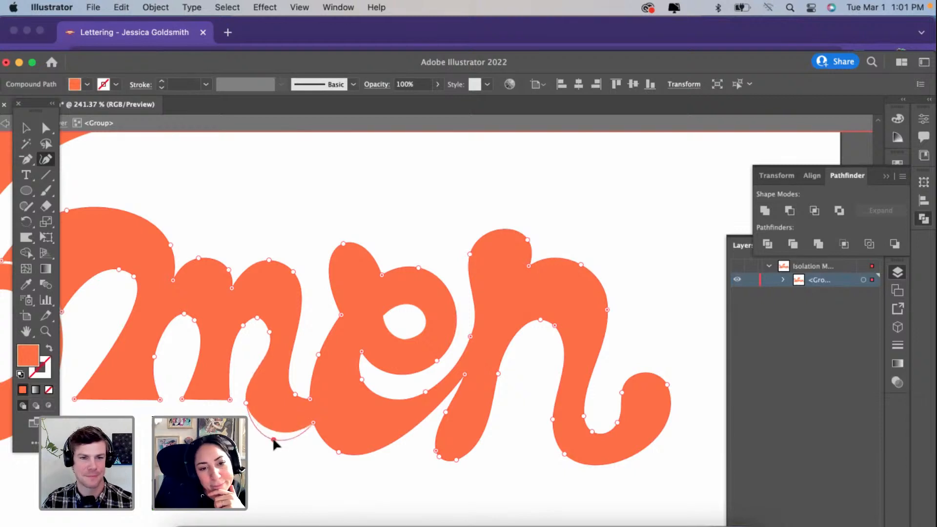
left_click(247, 399)
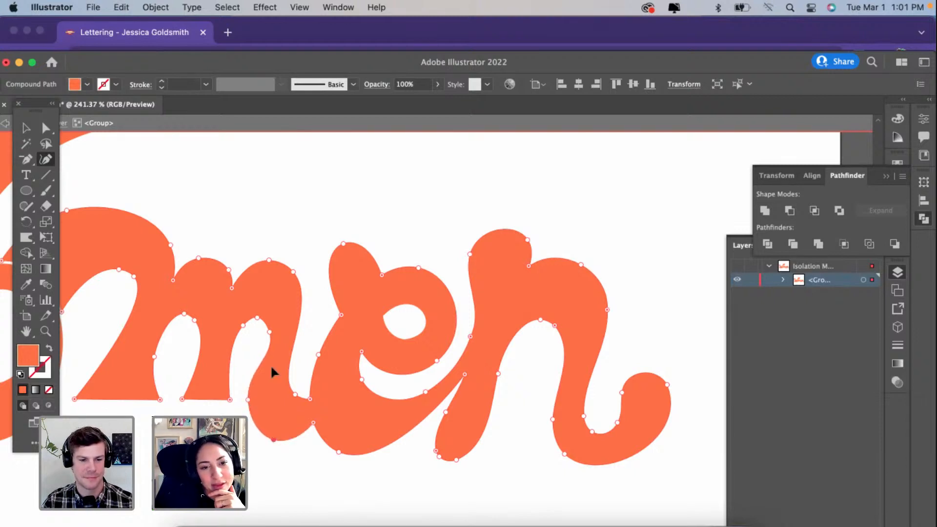
left_click(270, 324)
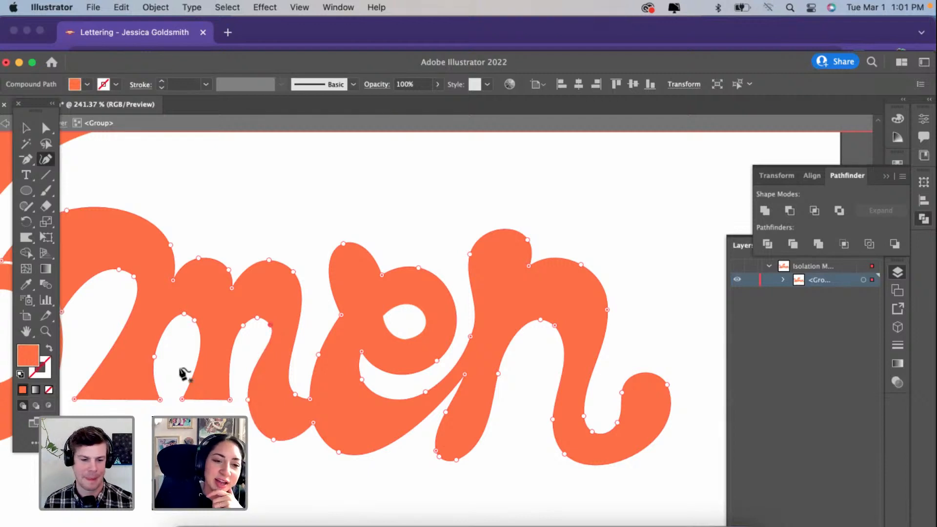
Step: Replace the e's rounded upper-left stroke end with a sharp-cornered, straight diagonal cut
scroll(185, 373, "left", 3)
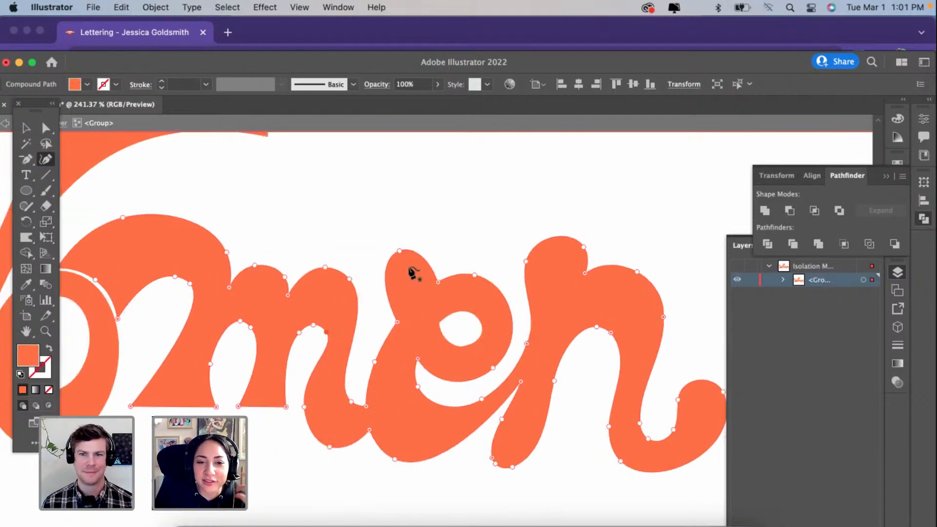
left_click_drag(386, 289, 365, 302)
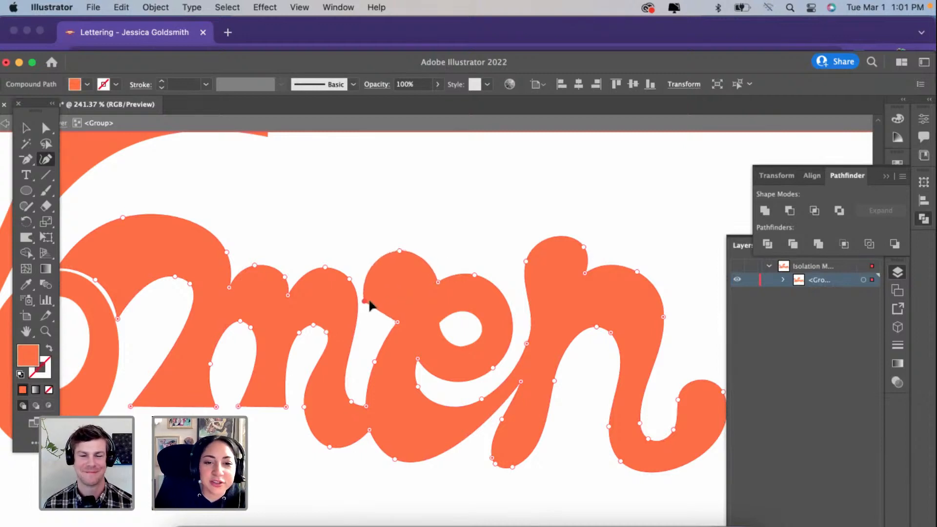
double_click(423, 259)
left_click(400, 250)
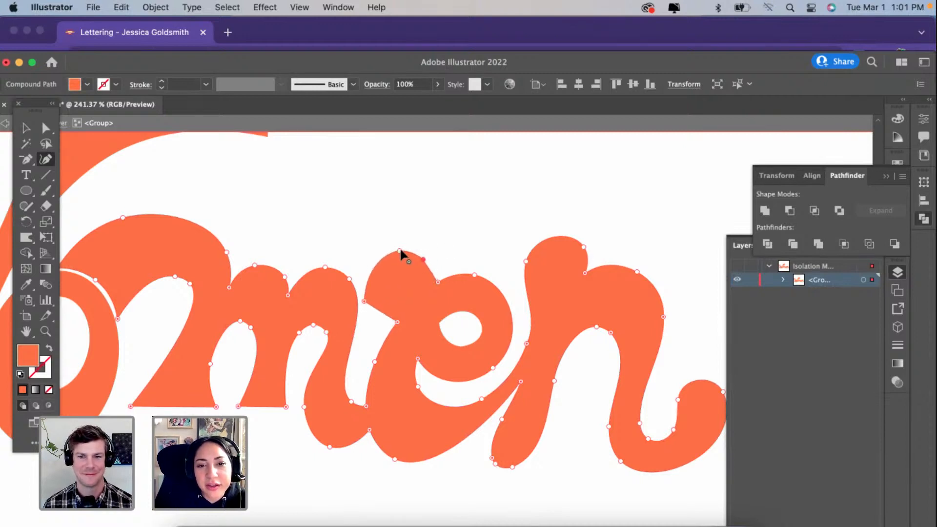
key("Delete")
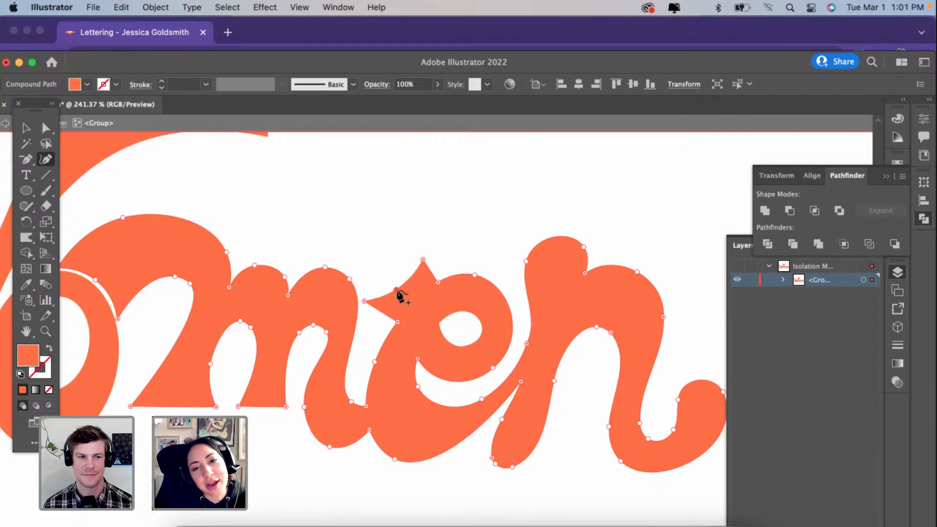
left_click_drag(365, 301, 377, 308)
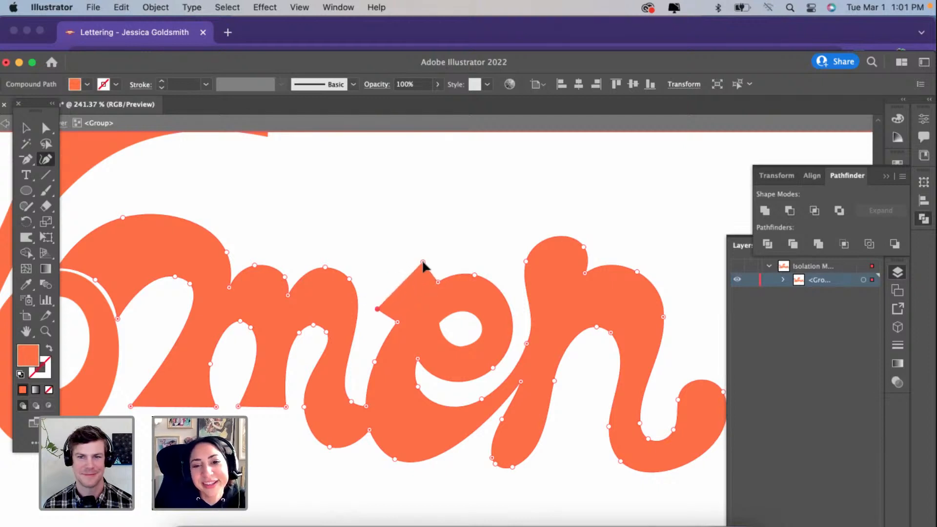
Step: Slice the men shape apart with the Eraser tool where the m's tail meets the e, separating the en from the m
scroll(221, 252, "right", 3)
left_click(48, 206)
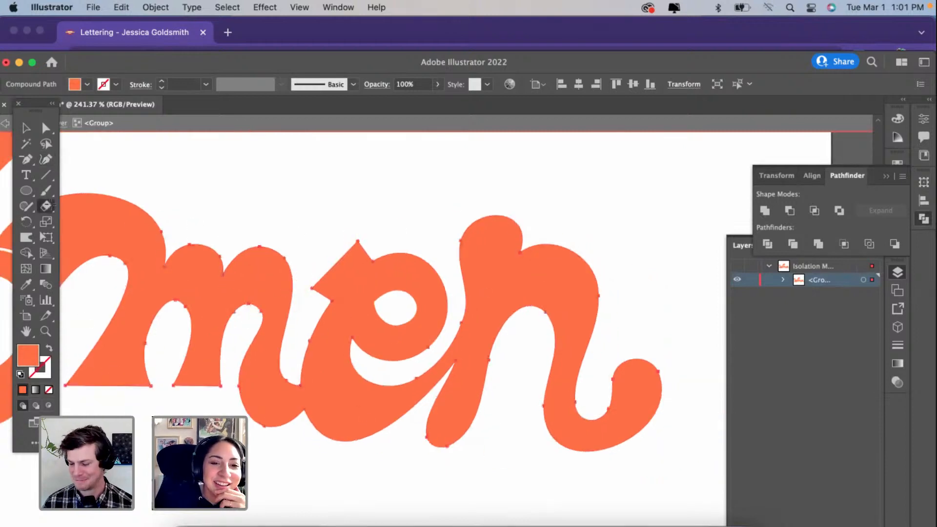
double_click(45, 206)
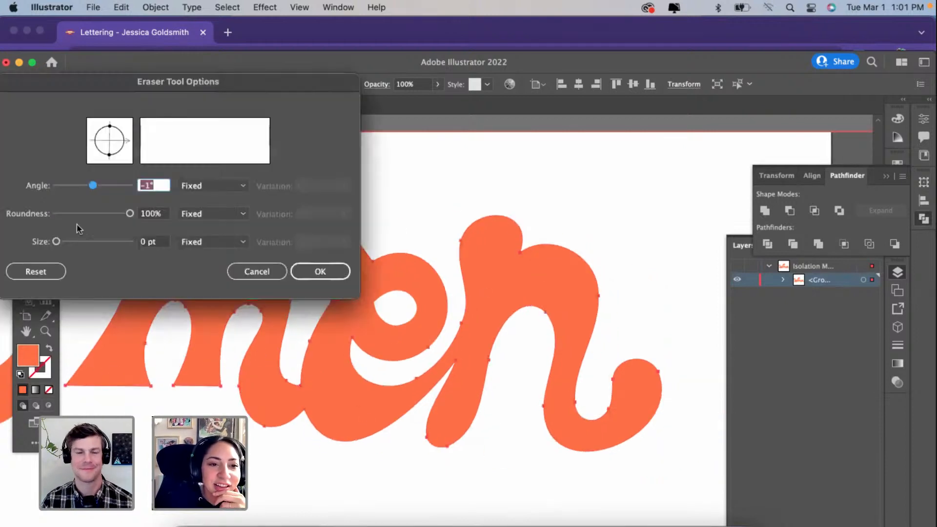
left_click(316, 272)
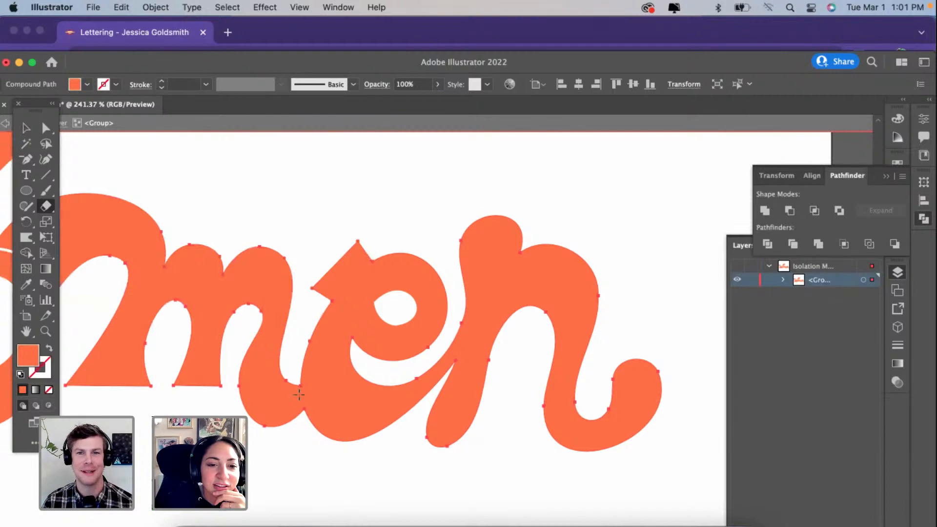
key("super+a")
left_click(26, 128)
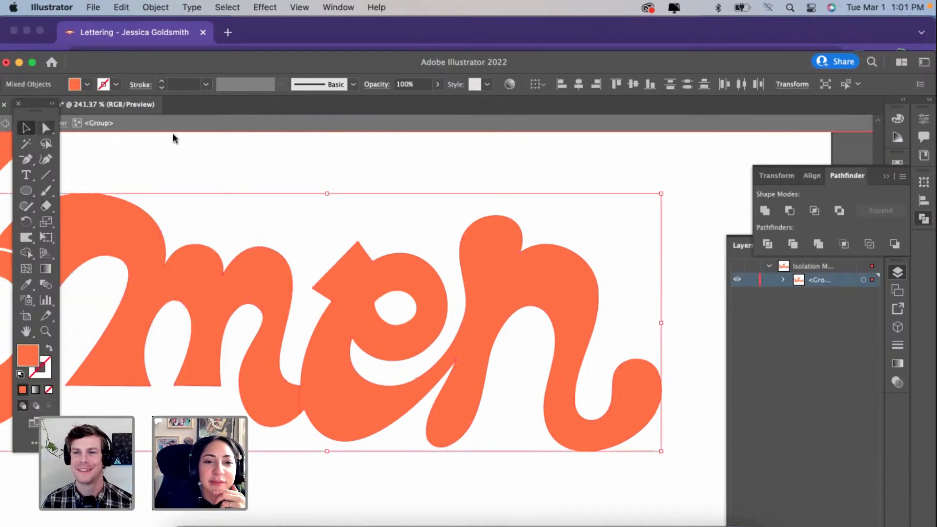
left_click(692, 181)
left_click(518, 283)
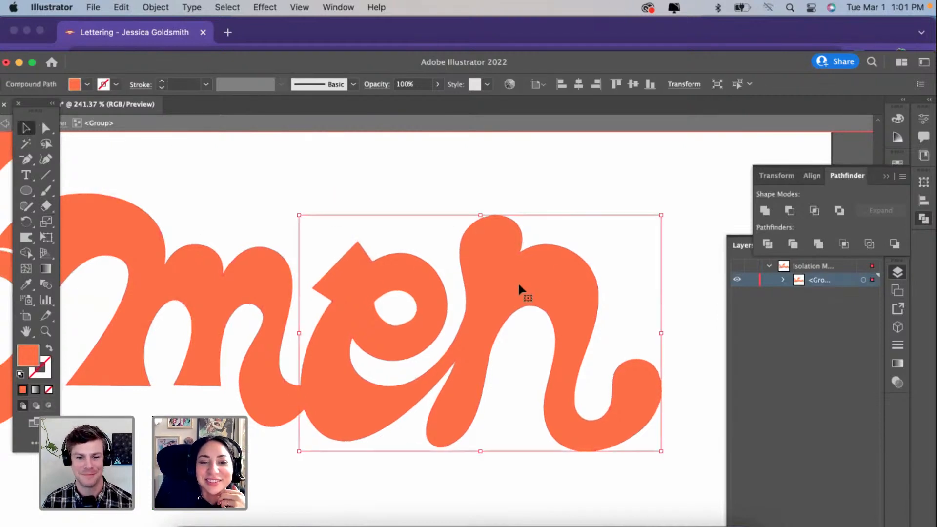
double_click(518, 283)
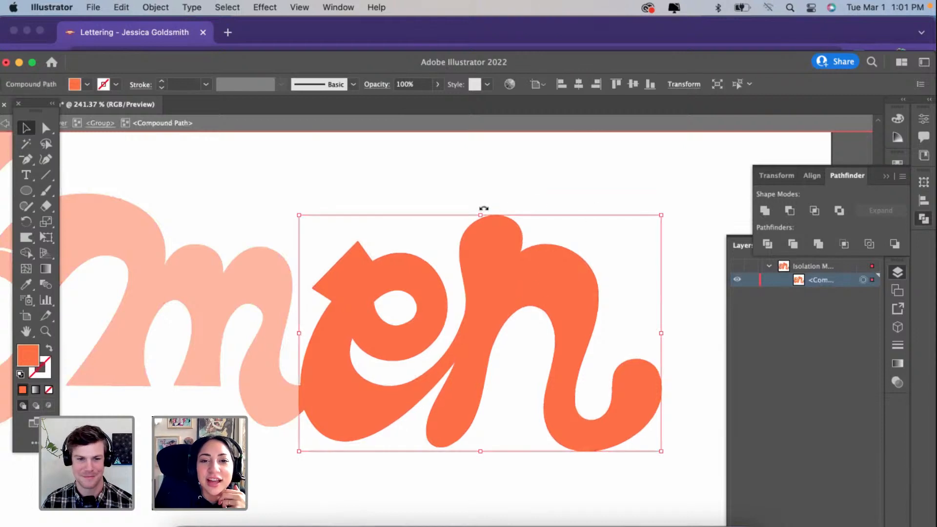
left_click_drag(483, 208, 462, 214)
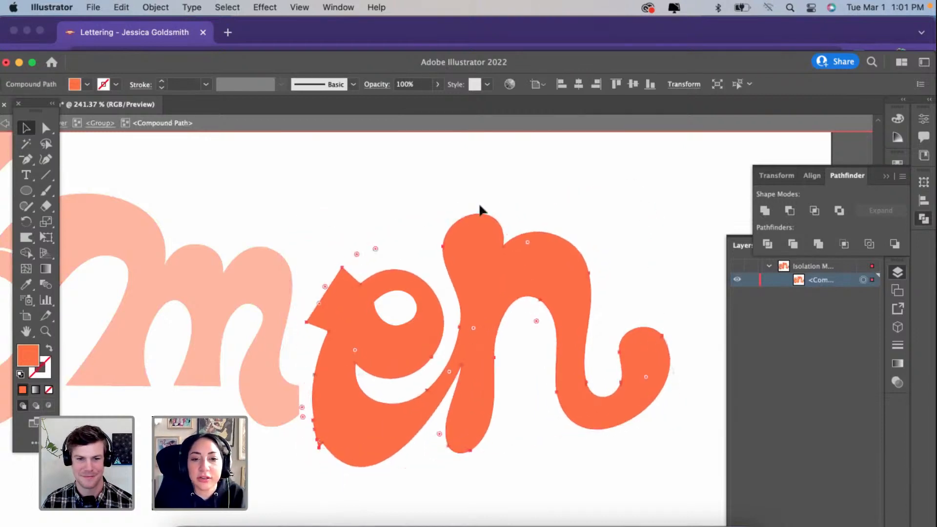
key("super+z")
double_click(617, 170)
left_click(505, 261)
double_click(506, 261)
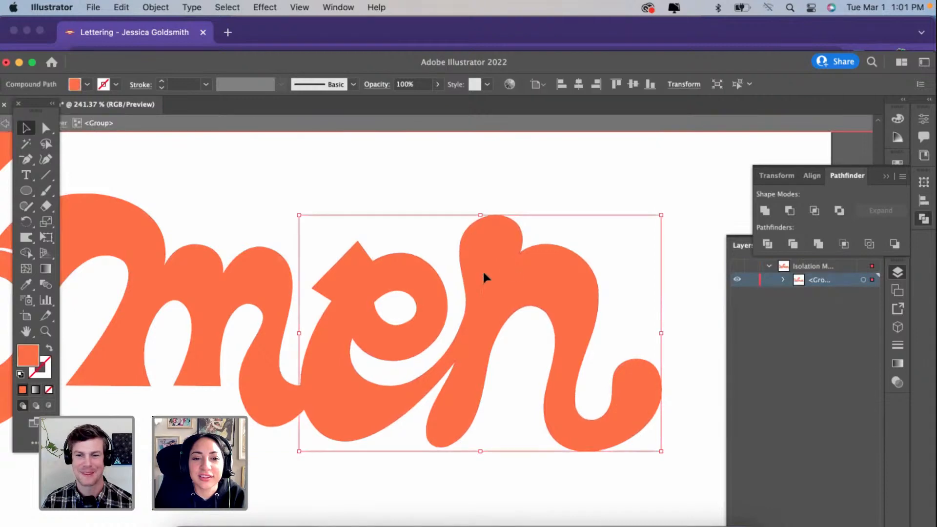
Step: Rotate the separated en counterclockwise and shift it up and closer to the m's last stem
left_click(397, 311)
left_click(483, 291)
left_click_drag(483, 208, 450, 209)
left_click_drag(471, 252, 444, 211)
scroll(451, 242, "down", 1)
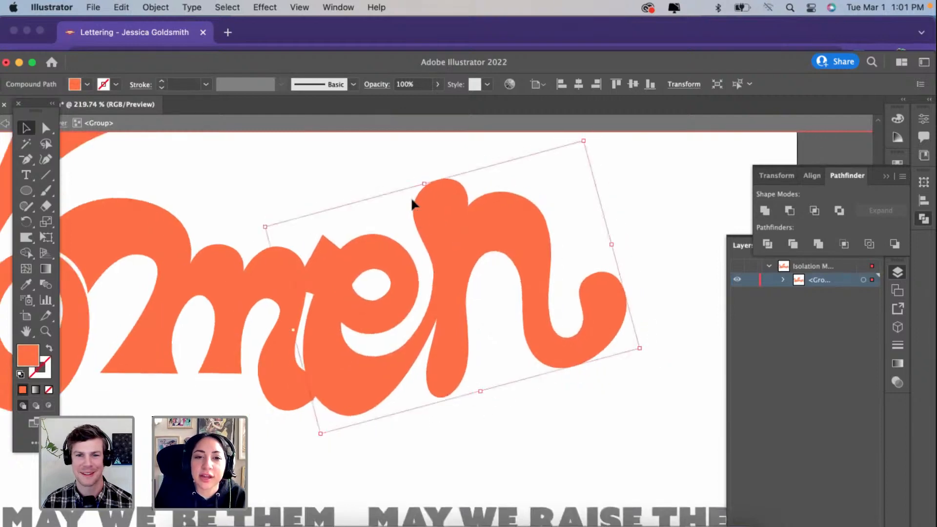
Step: Ease the en's tilt slightly clockwise and nudge it down and away from the m
left_click(426, 176)
left_click(432, 200)
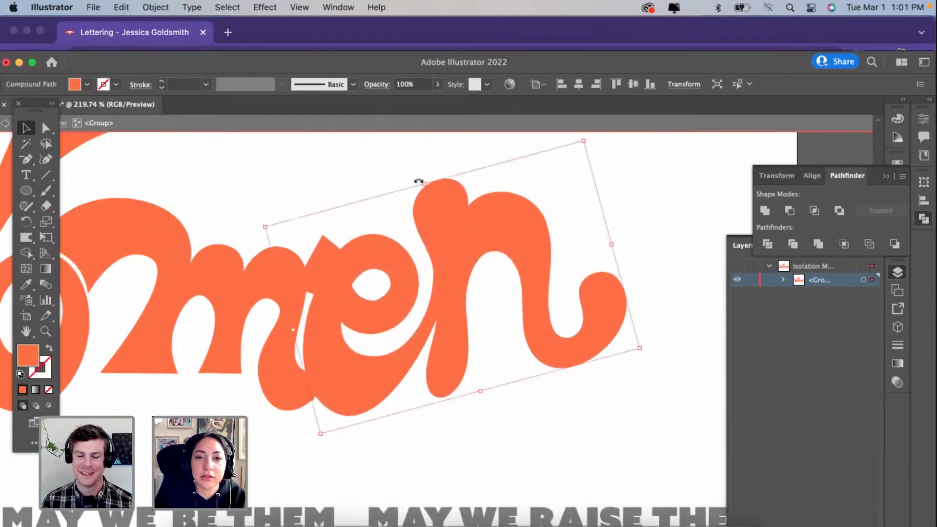
left_click_drag(428, 181, 430, 183)
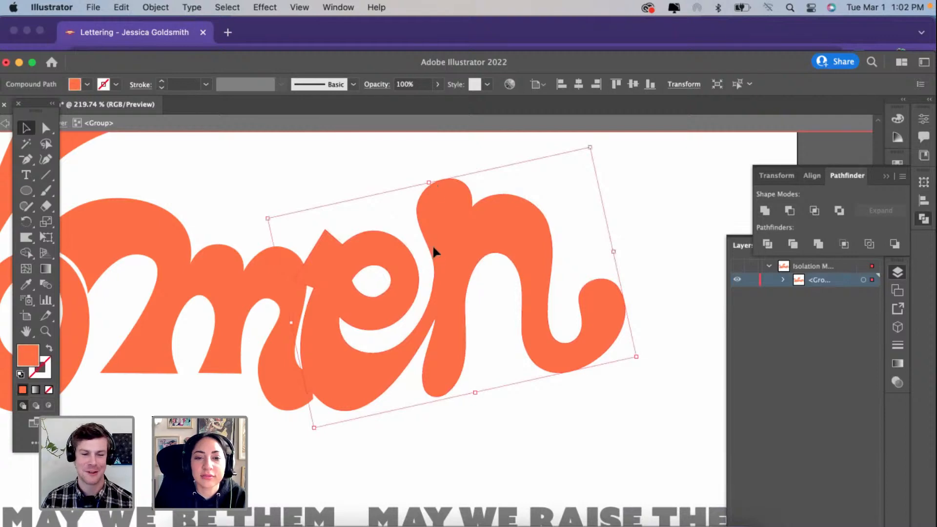
left_click_drag(434, 248, 446, 254)
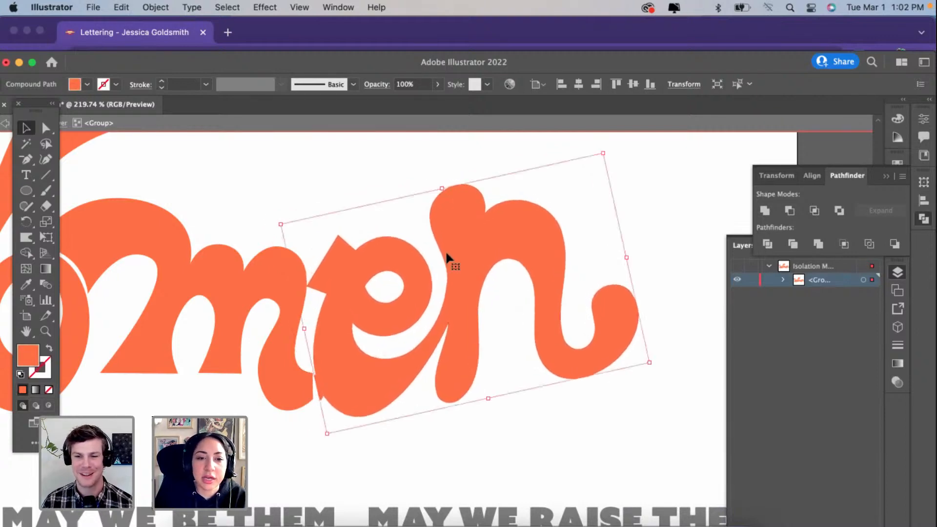
Step: Extend the flat feet of the m's first and middle stems lower, widening the first foot toward the o
scroll(446, 254, "down", 5)
scroll(369, 317, "up", 4)
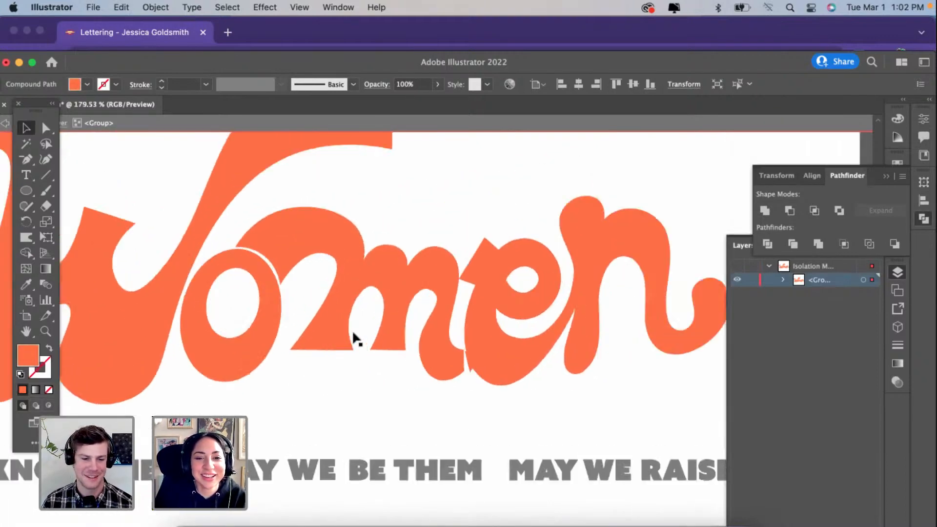
scroll(354, 338, "up", 1)
left_click(336, 347)
left_click(46, 159)
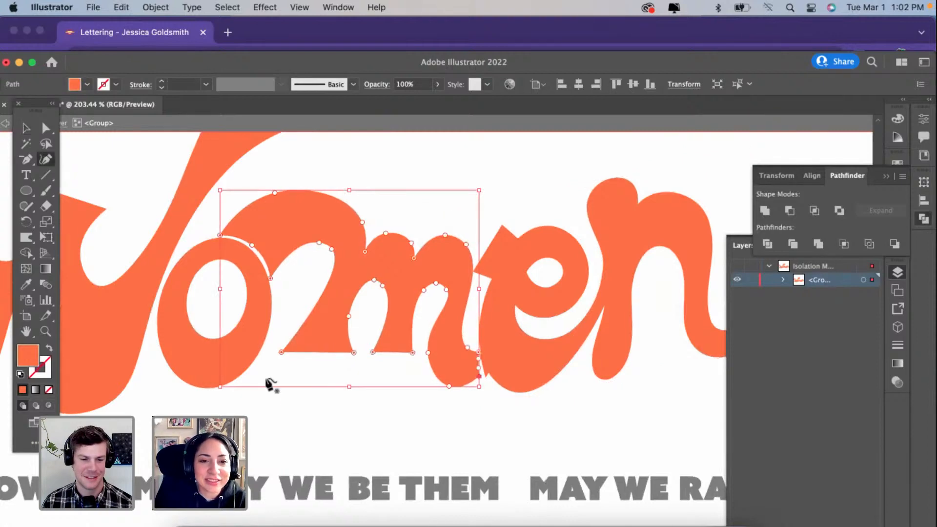
left_click_drag(281, 352, 262, 374)
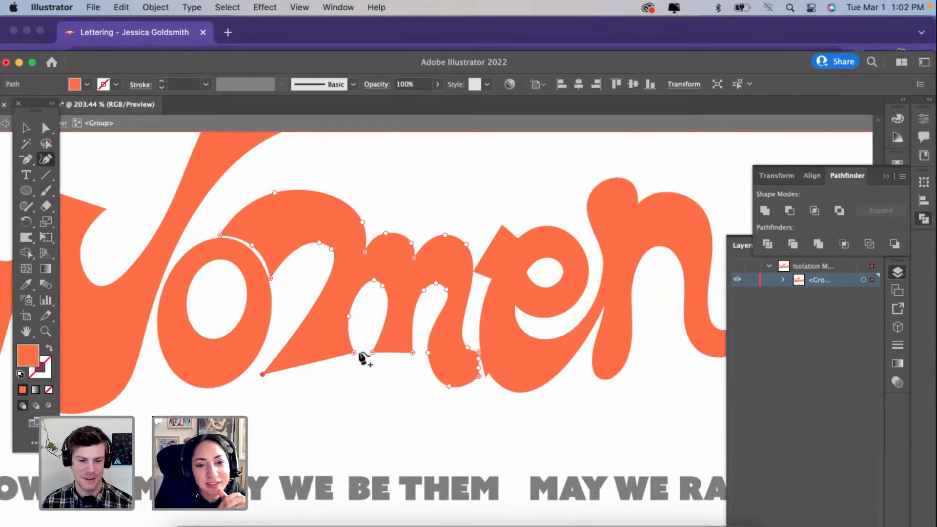
left_click_drag(354, 352, 416, 369)
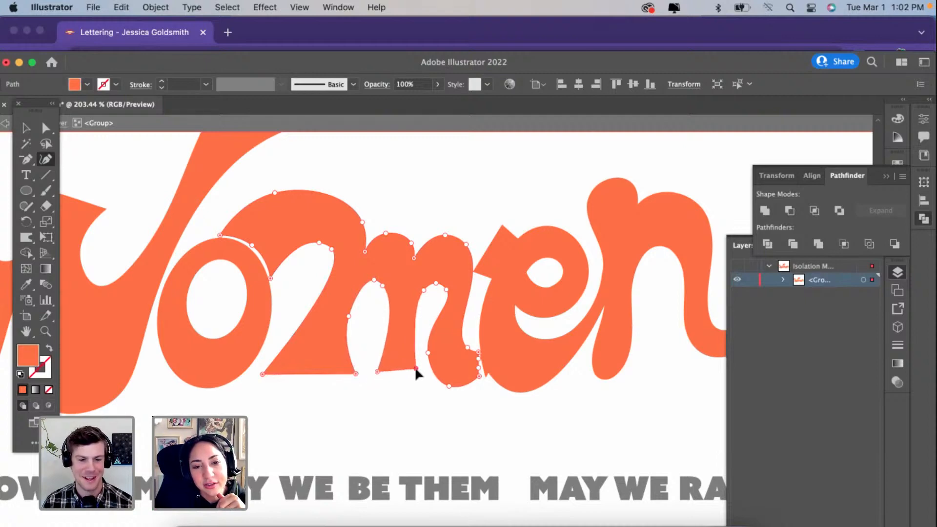
Step: Extend the end of the m's tail until it overlaps the e, and unite the Women letter shapes
scroll(416, 374, "up", 5)
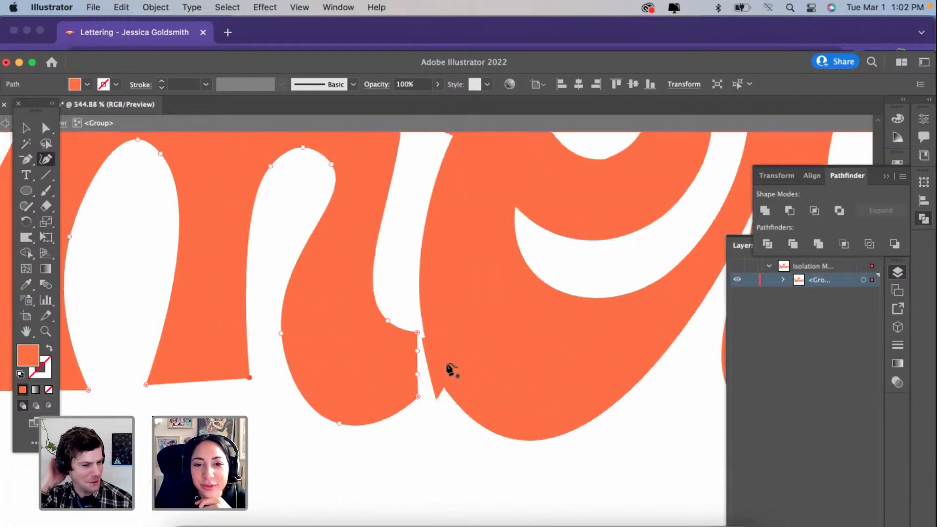
left_click_drag(418, 334, 441, 349)
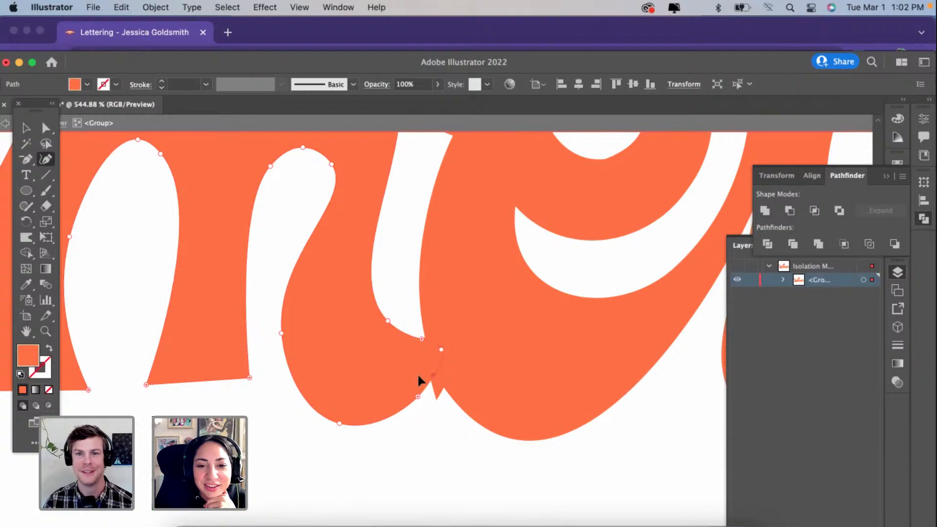
left_click_drag(419, 398, 438, 393)
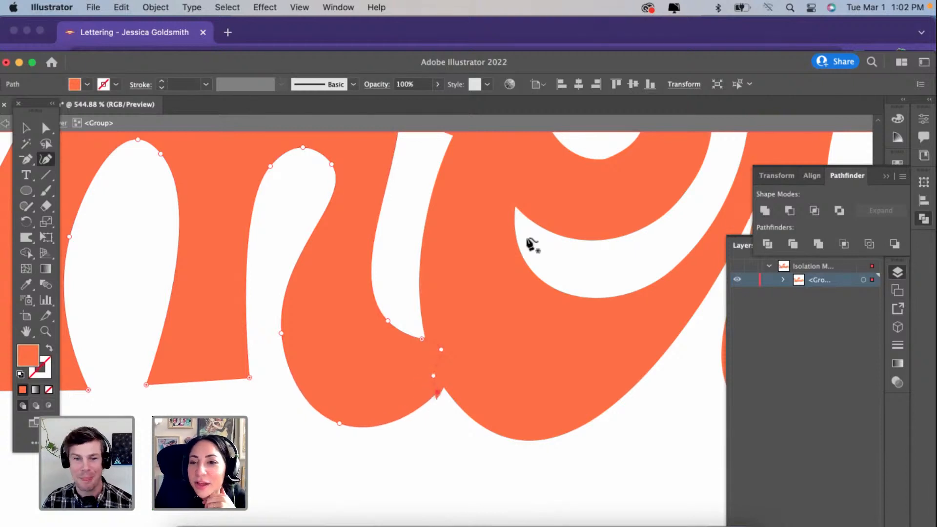
left_click(27, 129)
scroll(474, 329, "down", 5)
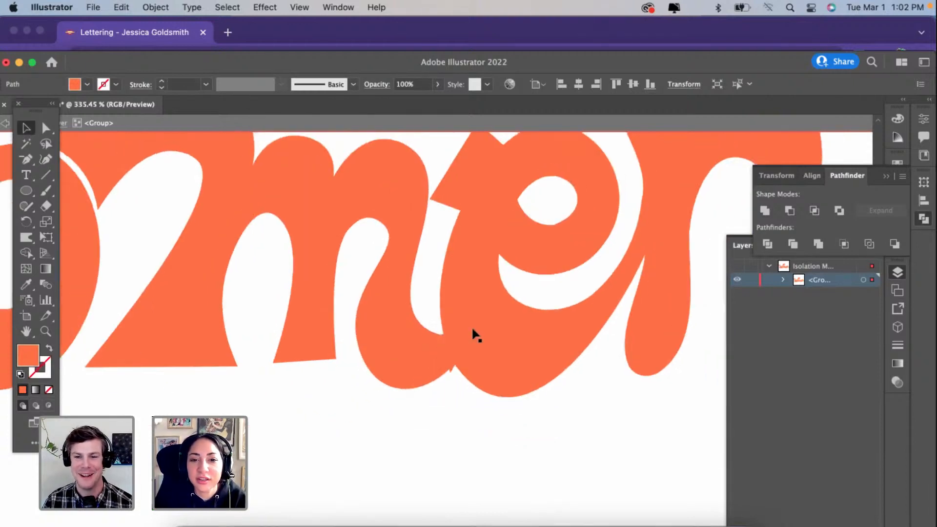
key("super+a")
left_click(770, 207)
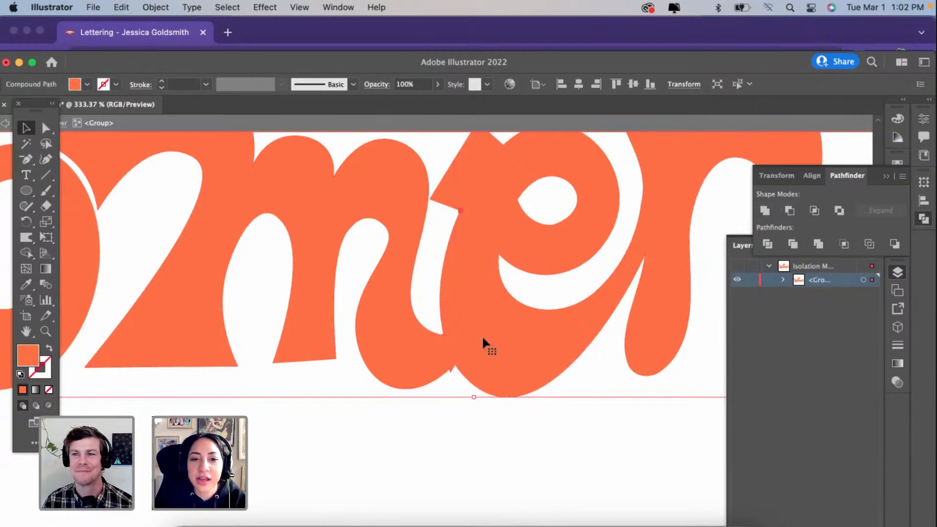
Step: Clean up the stray anchors at the inner corner where the m's tail joins the e
scroll(482, 337, "up", 4)
left_click(49, 162)
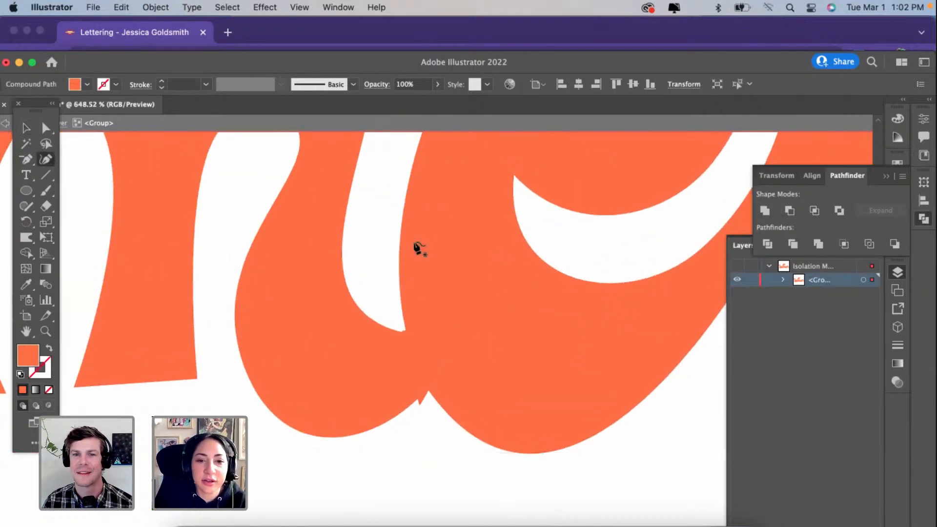
scroll(405, 334, "up", 5)
scroll(403, 336, "up", 4)
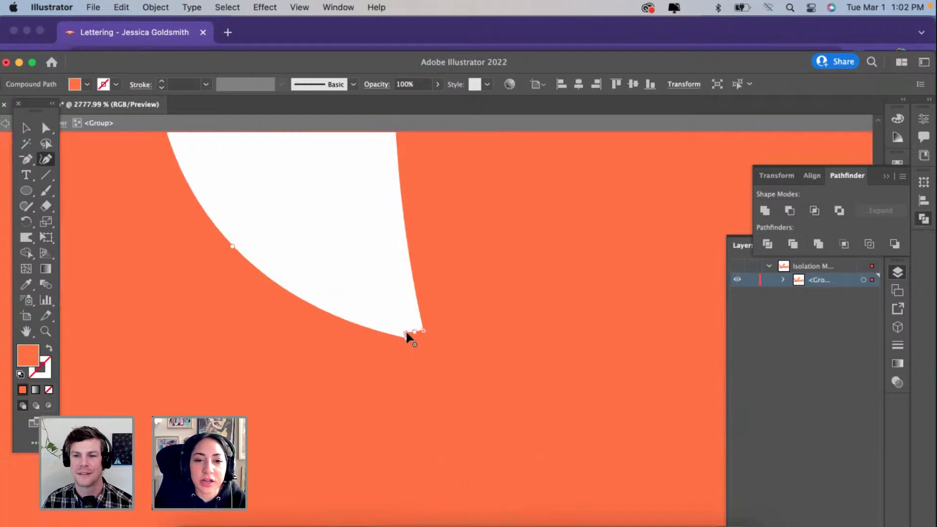
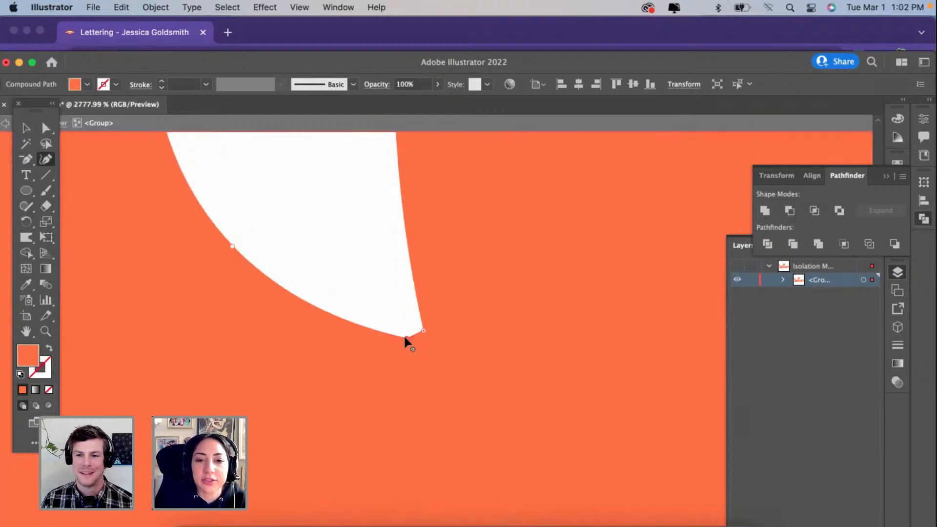
Step: Remove the extra anchors along the lower notch where the m's tail joins the e, leaving one clean corner
scroll(403, 334, "down", 3)
scroll(428, 413, "down", 2)
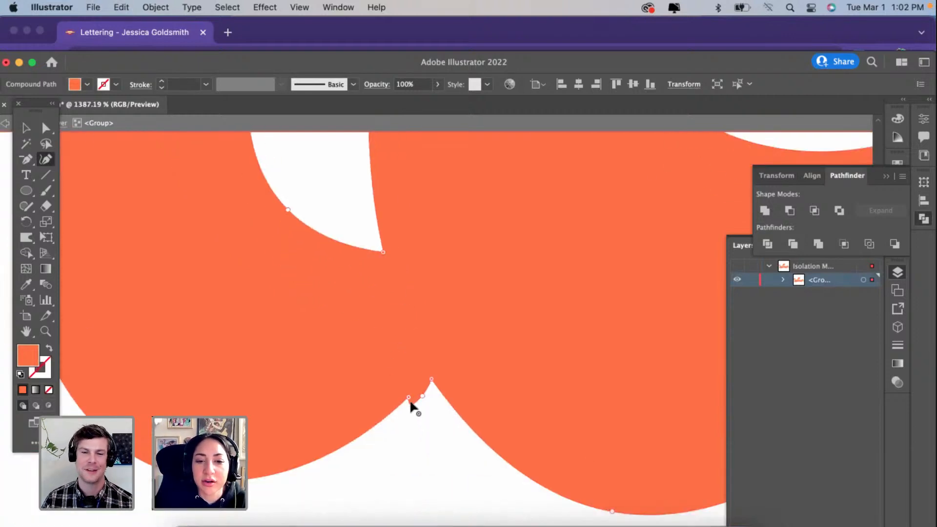
left_click(423, 396)
key("Delete")
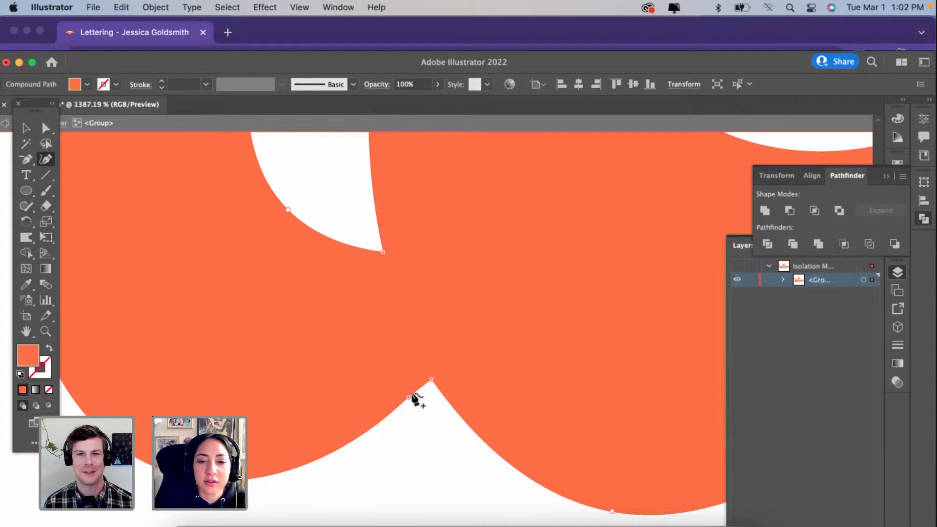
scroll(410, 399, "down", 3)
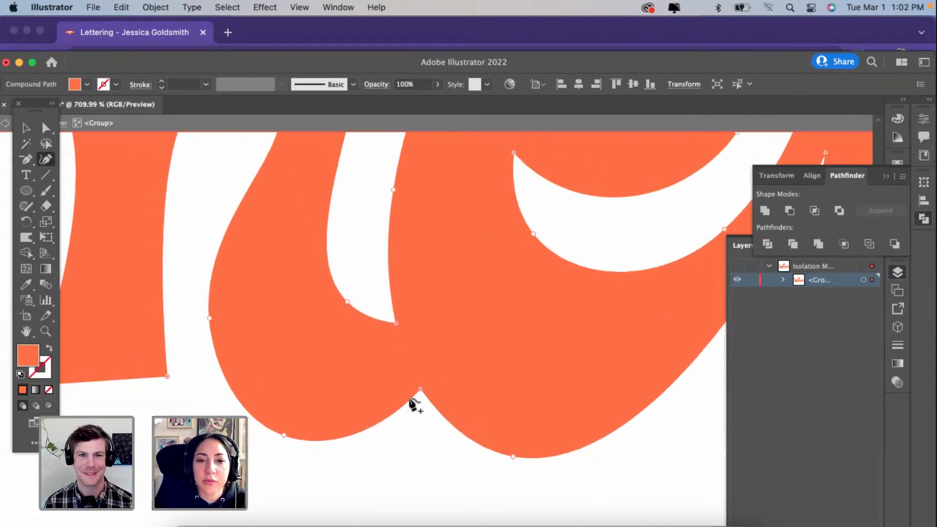
Step: Shift the e's bottom anchor slightly right and up to refine its lower curve beside the m's tail
left_click_drag(334, 366, 351, 415)
scroll(354, 424, "down", 3)
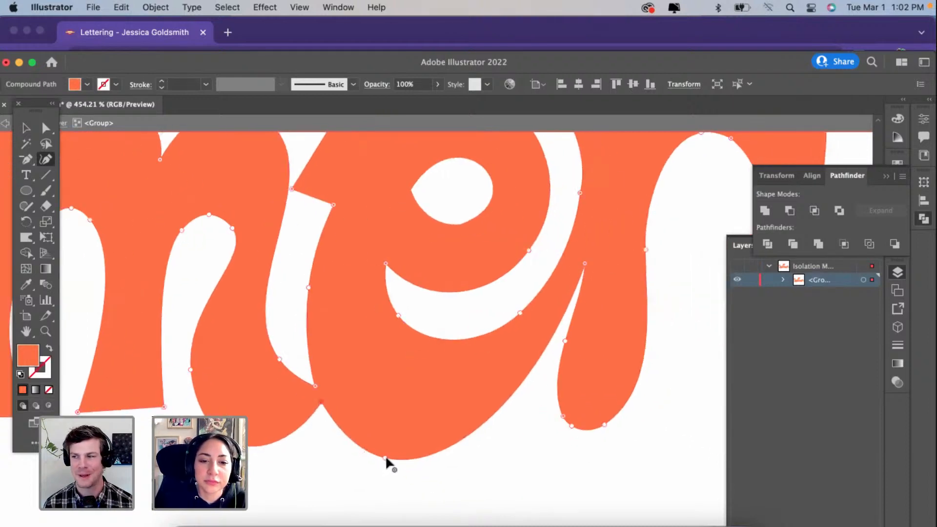
left_click_drag(388, 445, 398, 442)
scroll(398, 442, "up", 2)
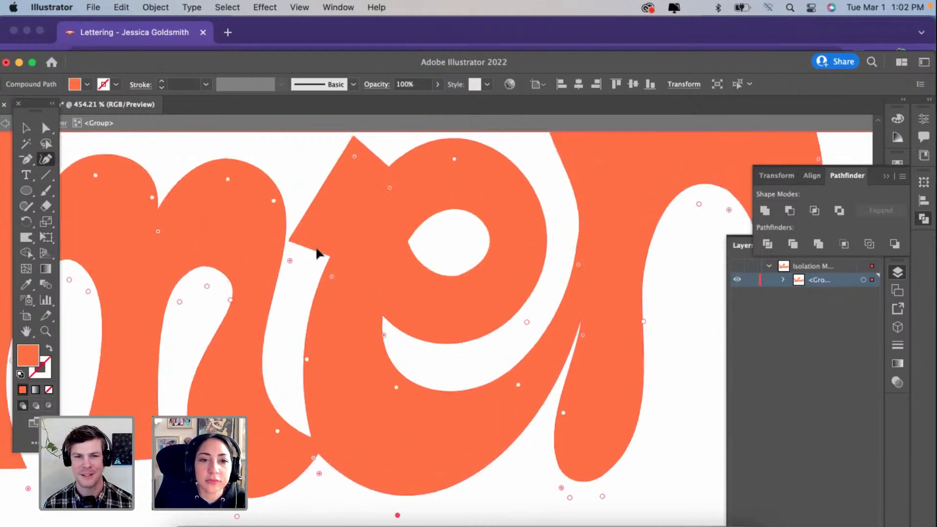
Step: Narrow the neck behind the e's cut stroke end and raise its outer left corner to change the cut's angle
left_click_drag(329, 253, 340, 235)
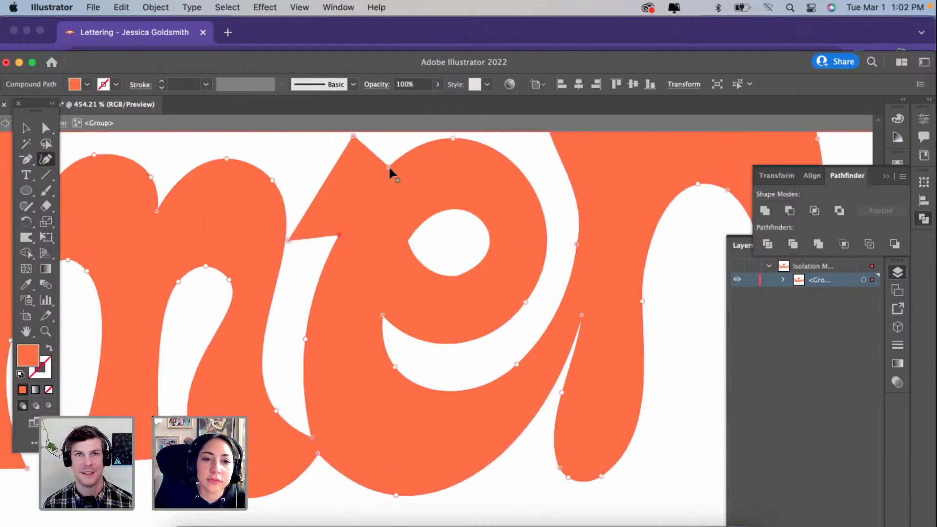
left_click_drag(389, 167, 372, 188)
left_click_drag(289, 239, 300, 200)
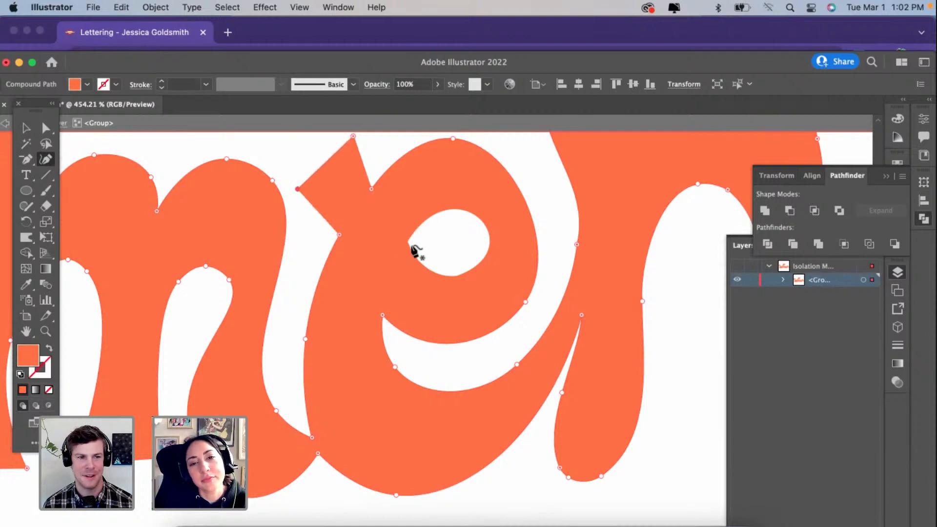
key("super+x")
key("x")
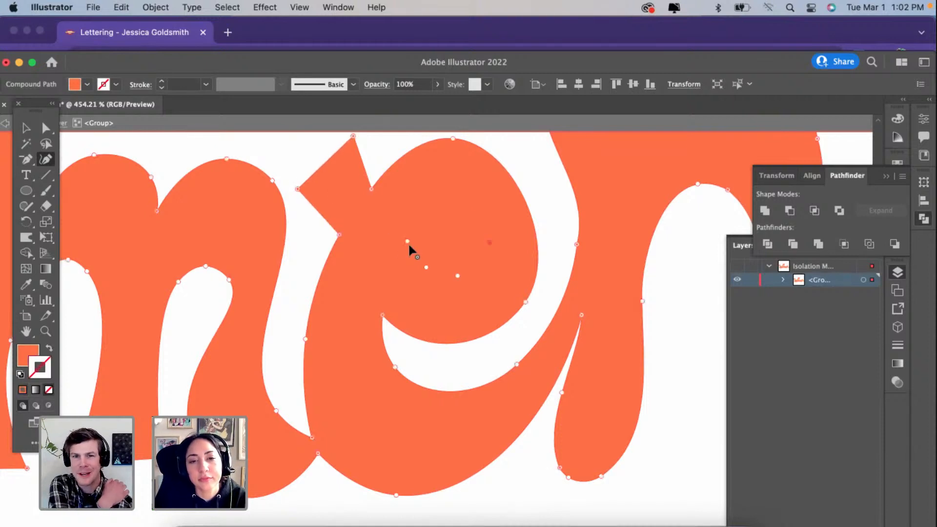
key("super+z")
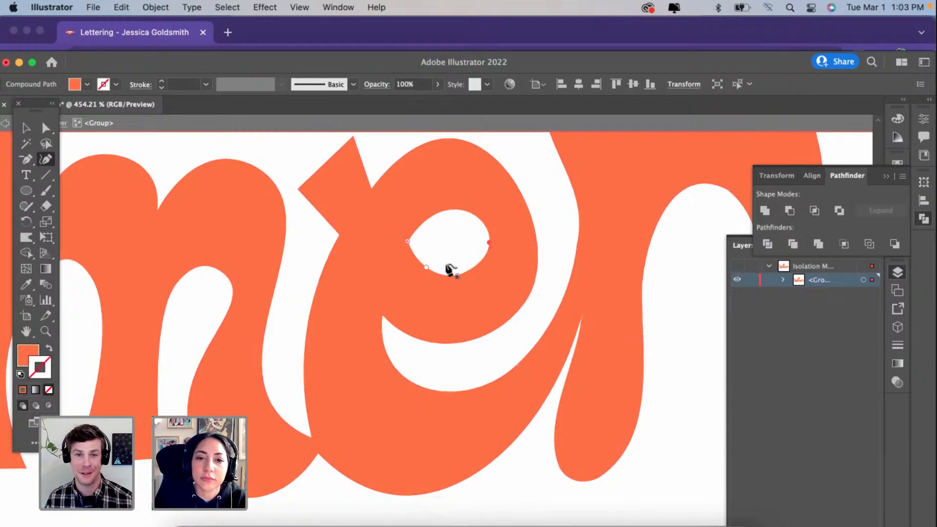
left_click(457, 275)
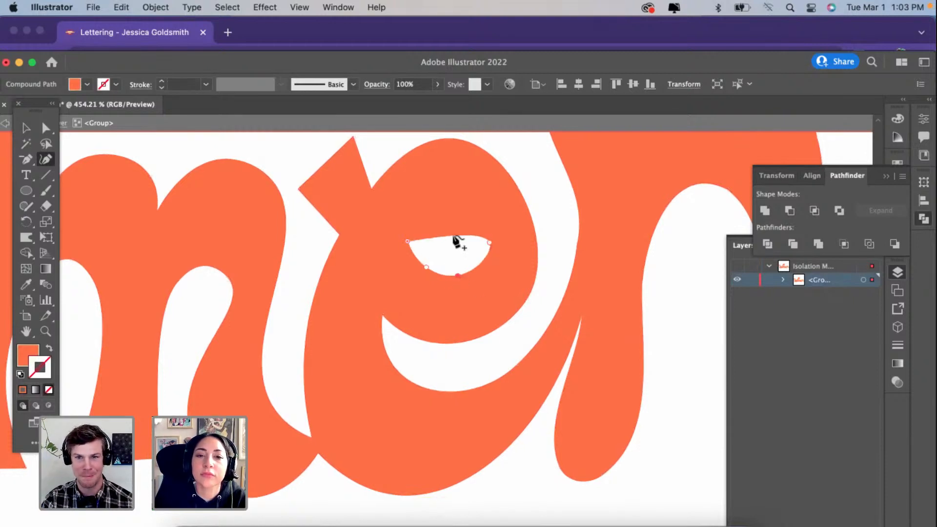
left_click_drag(453, 235, 453, 207)
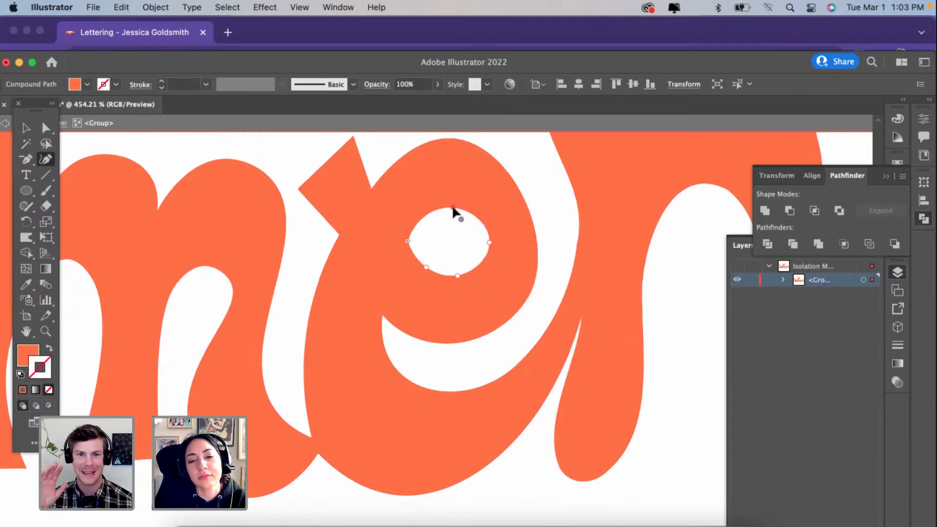
scroll(452, 210, "up", 2)
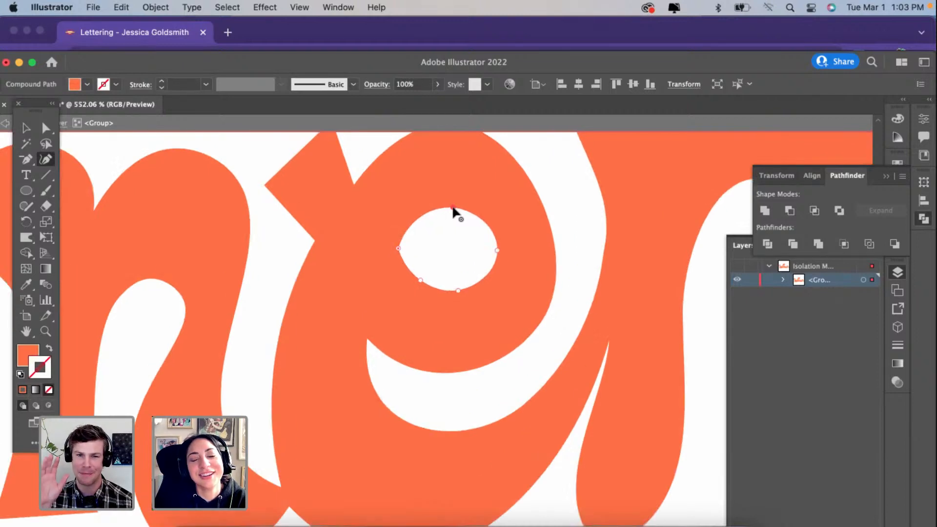
key("super+z")
key("super+z")
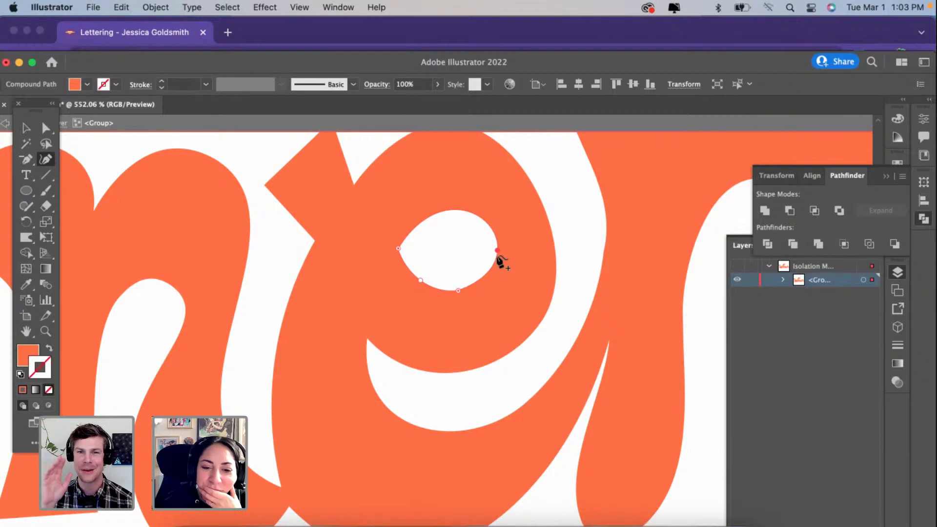
Step: Add a curve point on the upper right outer edge of the e's bowl
scroll(440, 343, "right", 2)
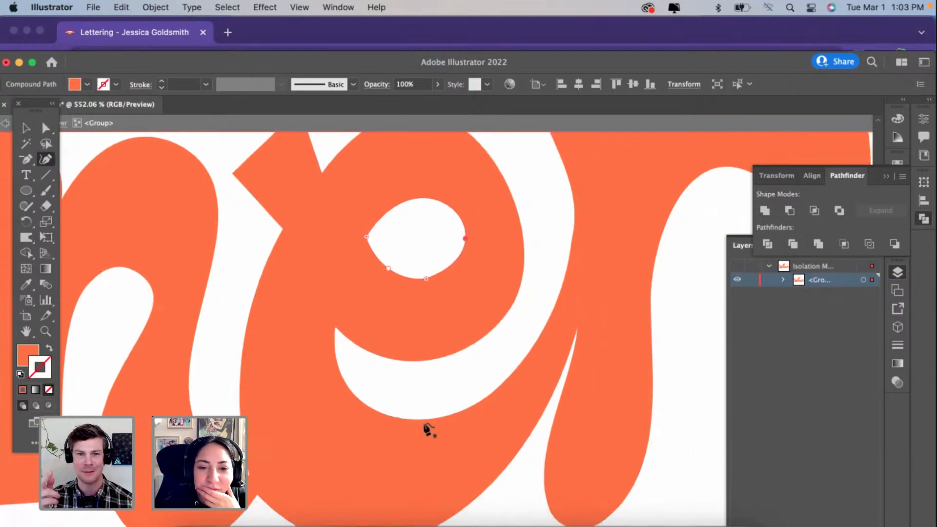
left_click(423, 423, "super")
scroll(528, 304, "up", 1)
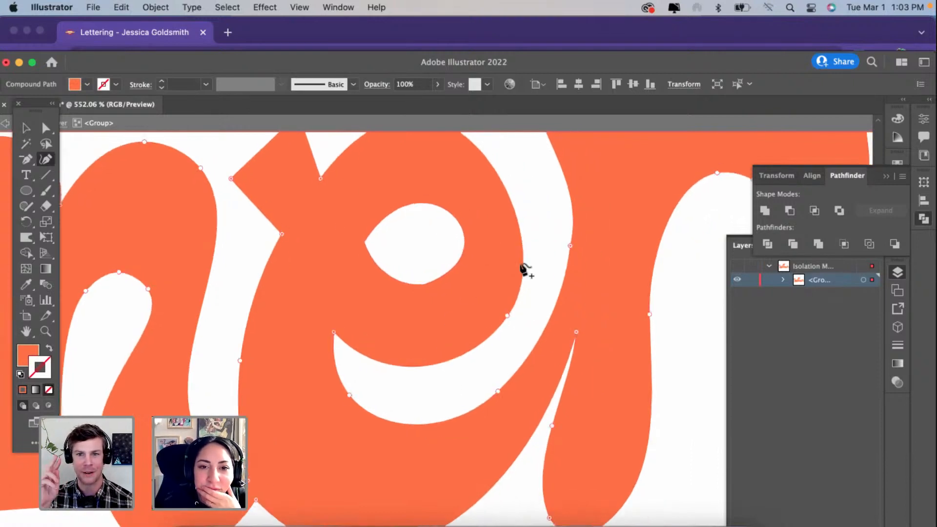
scroll(524, 270, "up", 5)
left_click(520, 246)
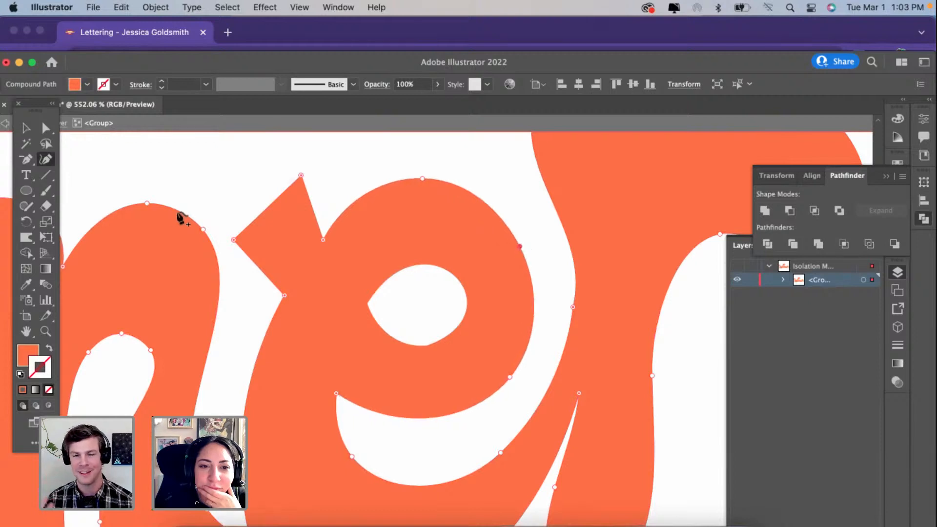
Step: Lower both outer corners of the e's cut stroke end and raise the tip of the gap beneath its bowl
left_click_drag(286, 192, 313, 202)
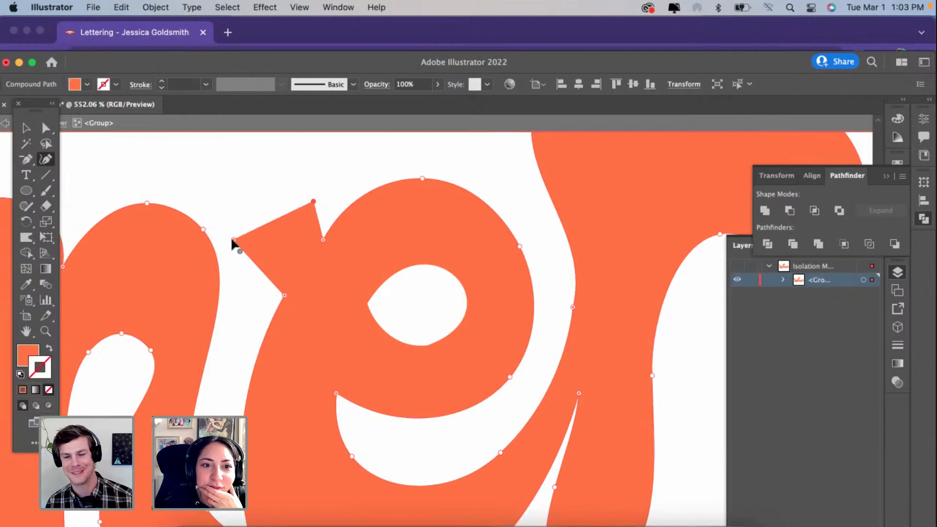
left_click_drag(234, 239, 234, 281)
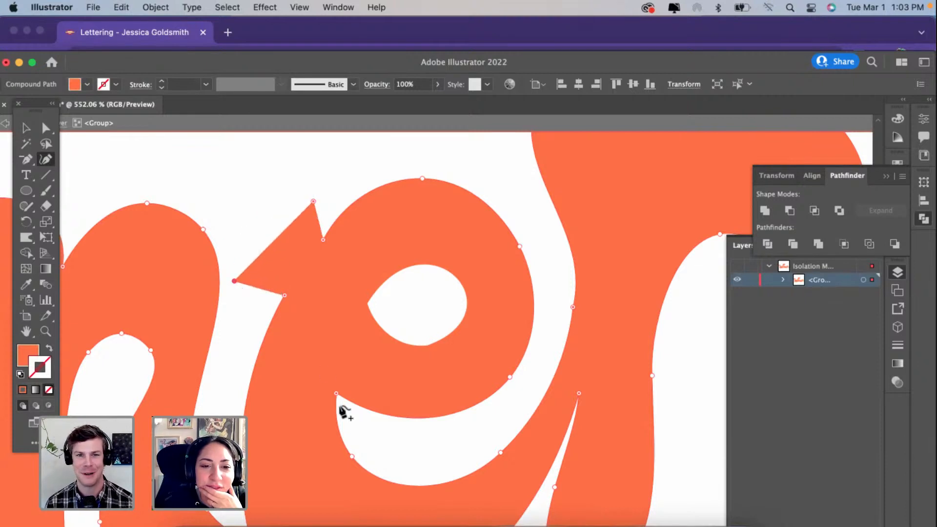
left_click_drag(336, 394, 336, 378)
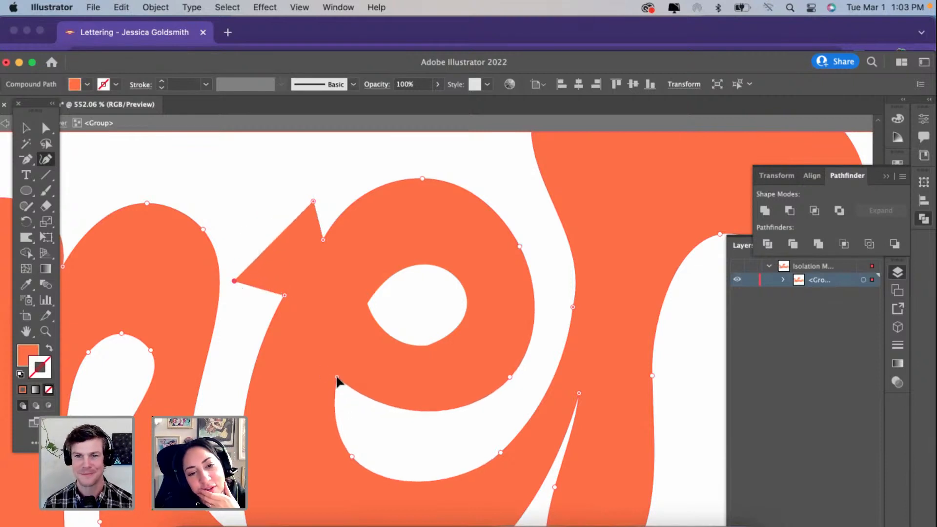
Step: Nudge the two inner corners of the e's cut stroke end slightly down to balance its neck
scroll(348, 450, "down", 3)
scroll(347, 450, "right", 2)
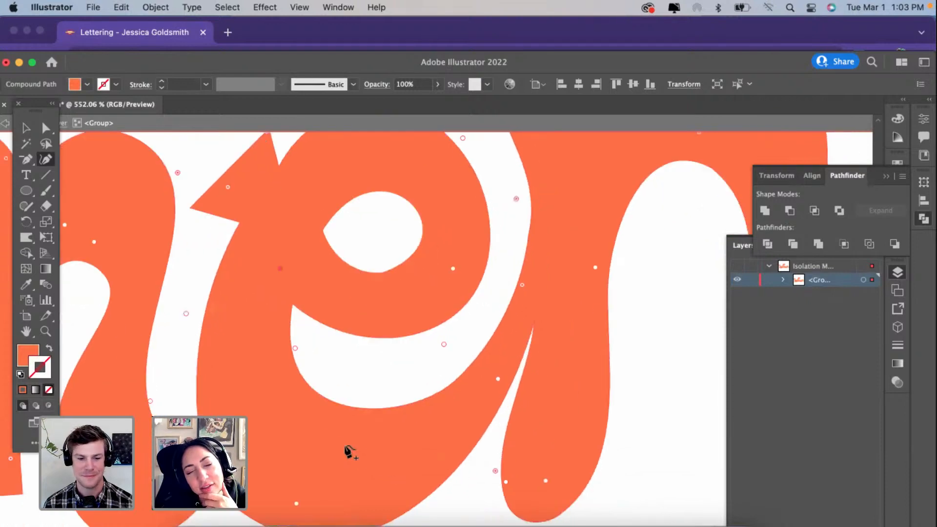
scroll(347, 450, "up", 1)
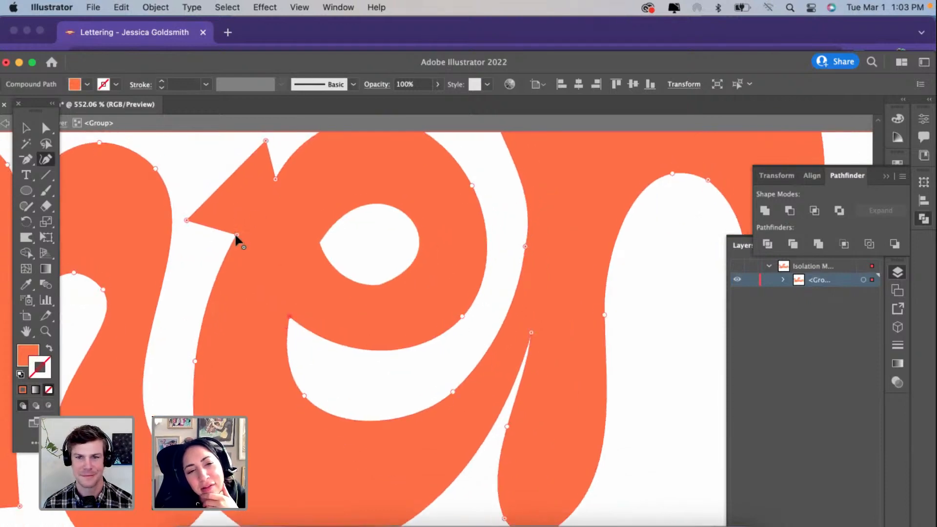
left_click_drag(234, 239, 229, 246)
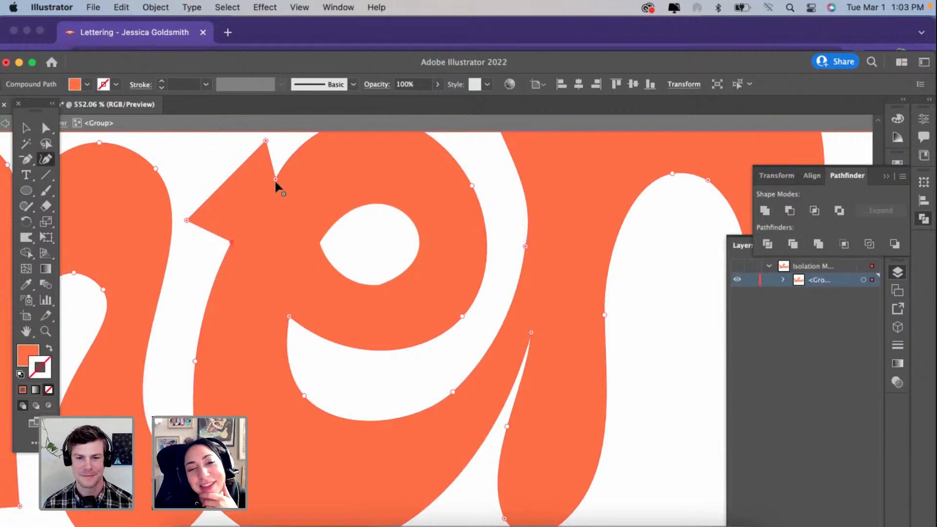
left_click_drag(276, 181, 276, 184)
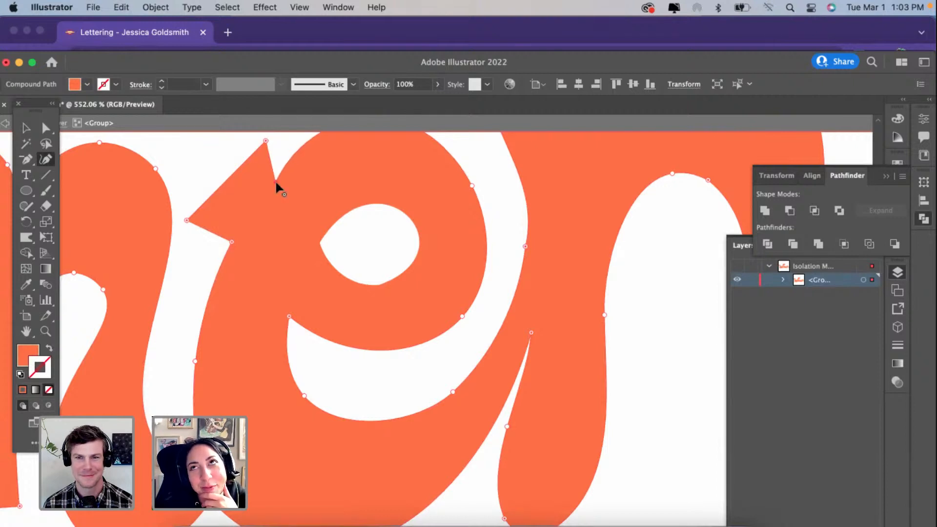
Step: Reshape the n's rounded first stem end into a wide flat foot following the e's curve, removing the anchor along its base
scroll(276, 182, "down", 1)
scroll(276, 182, "down", 3)
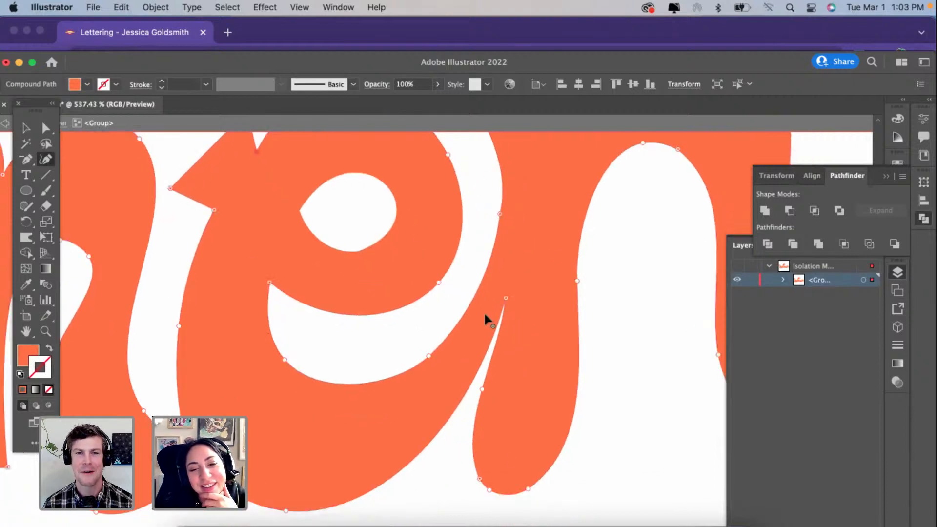
left_click(479, 479)
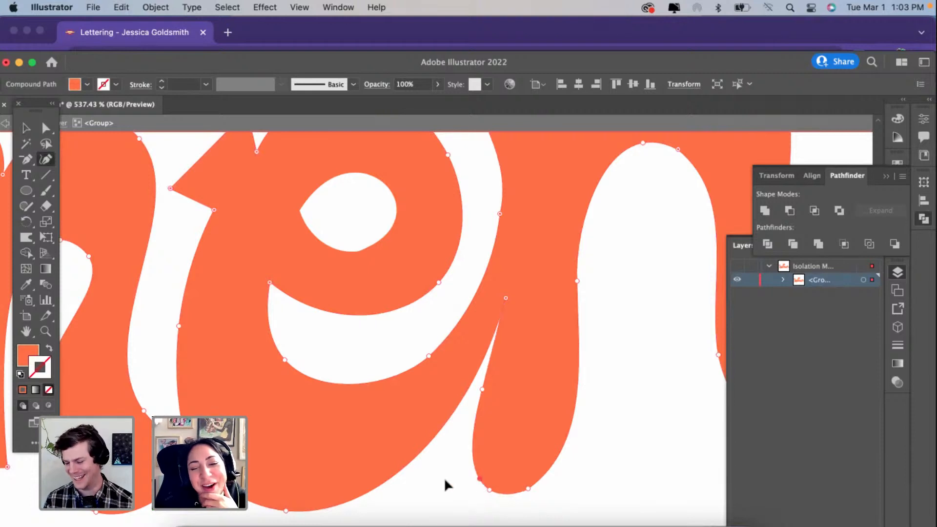
left_click_drag(444, 477, 420, 481)
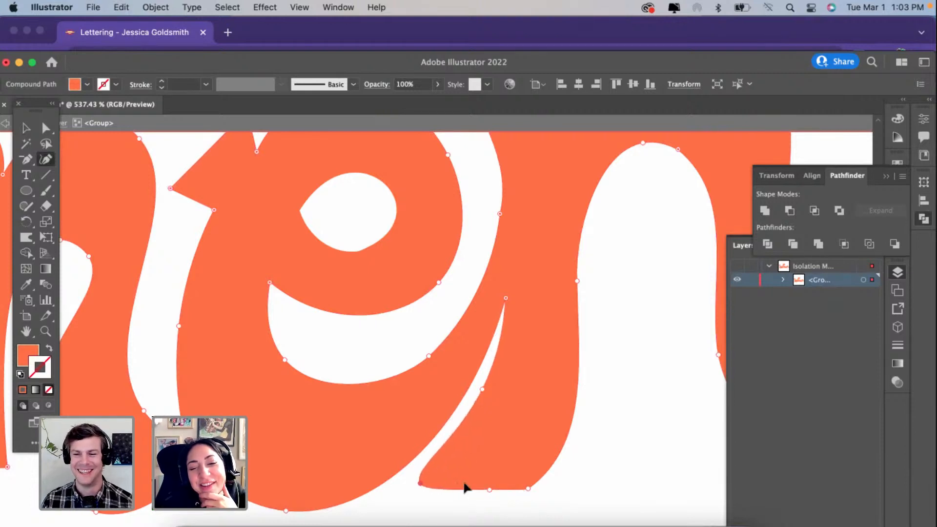
left_click_drag(530, 487, 597, 475)
left_click_drag(420, 483, 408, 483)
left_click_drag(481, 391, 476, 389)
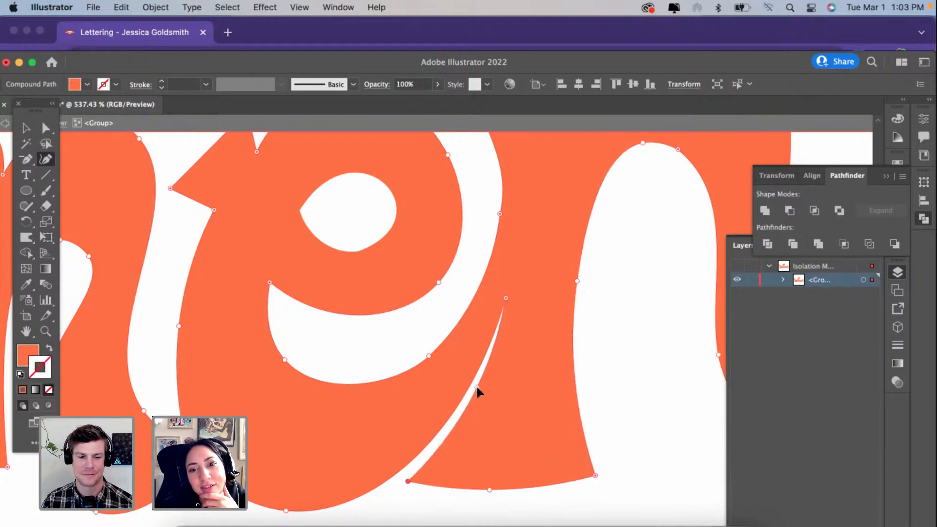
left_click(489, 490)
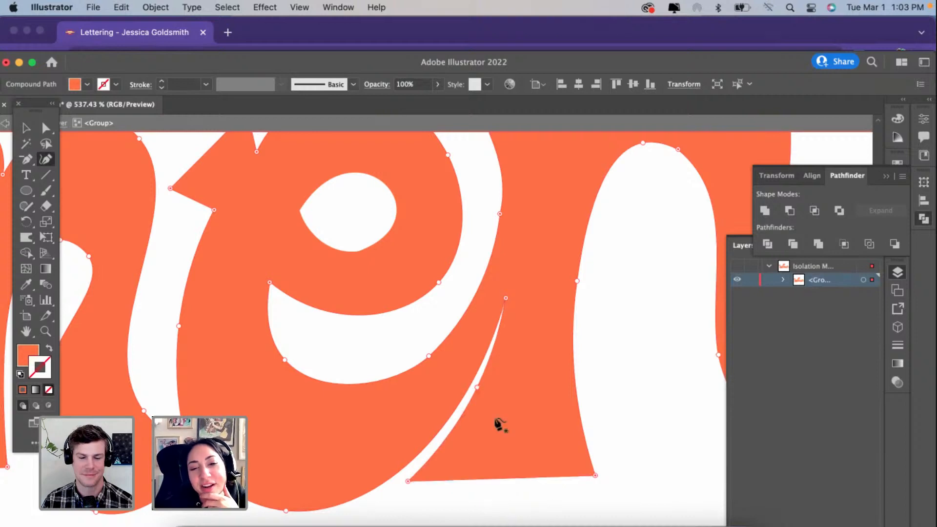
Step: Reshape the e's counter into a smooth oval by moving its left point outward and rounding the top and lower curves
scroll(497, 320, "up", 3)
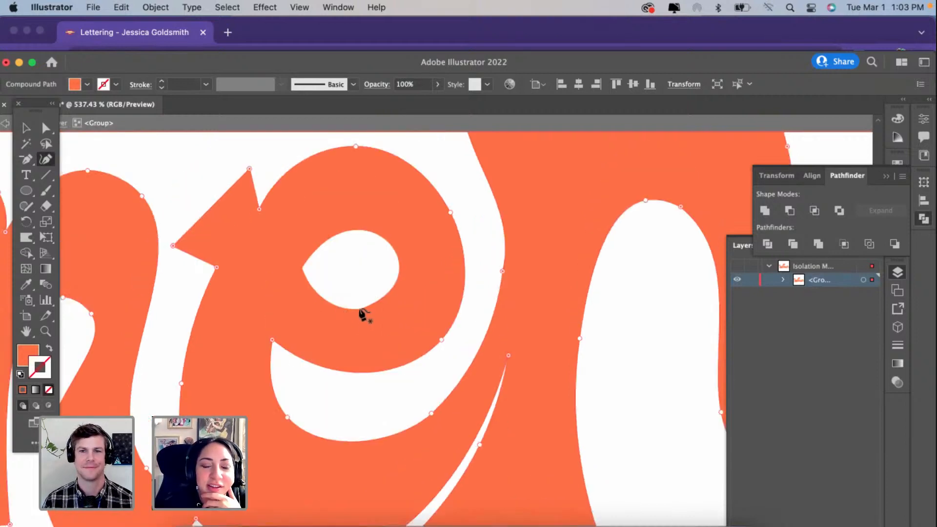
left_click(361, 311)
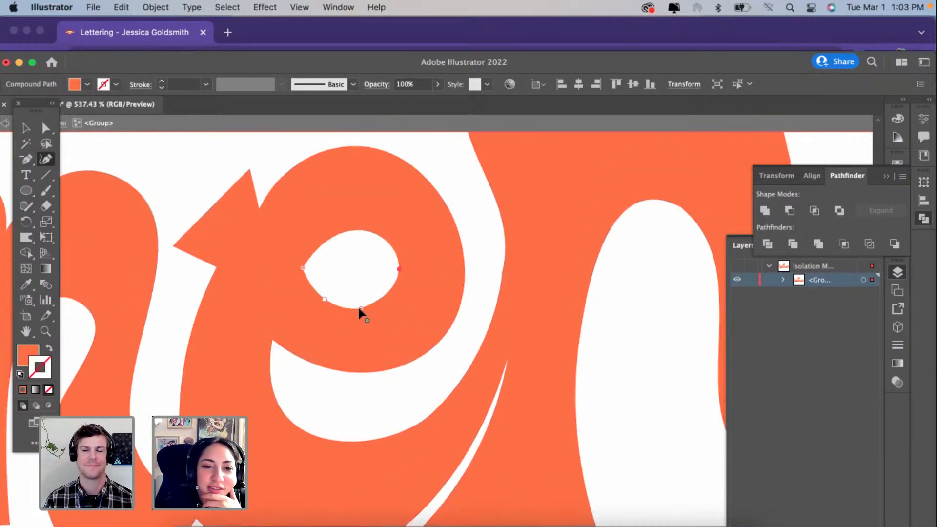
left_click(398, 269)
key("super+z")
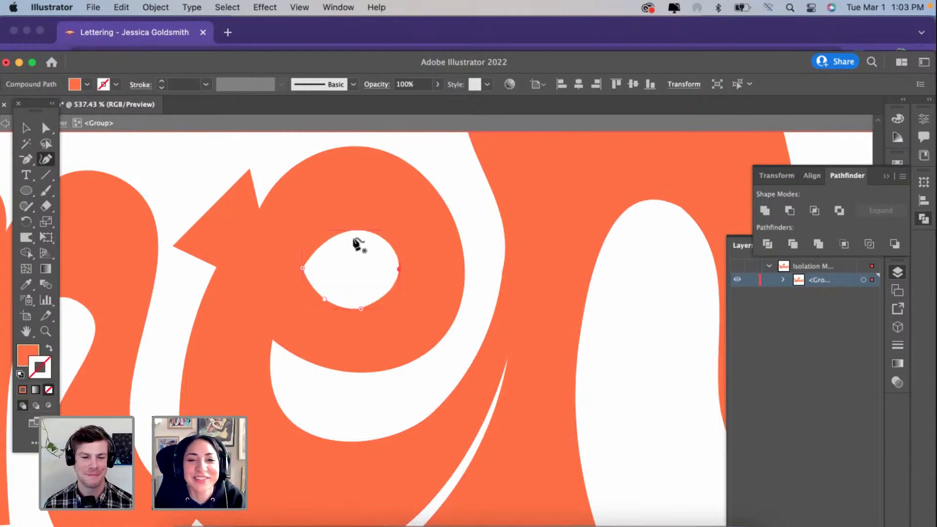
left_click_drag(303, 269, 297, 263)
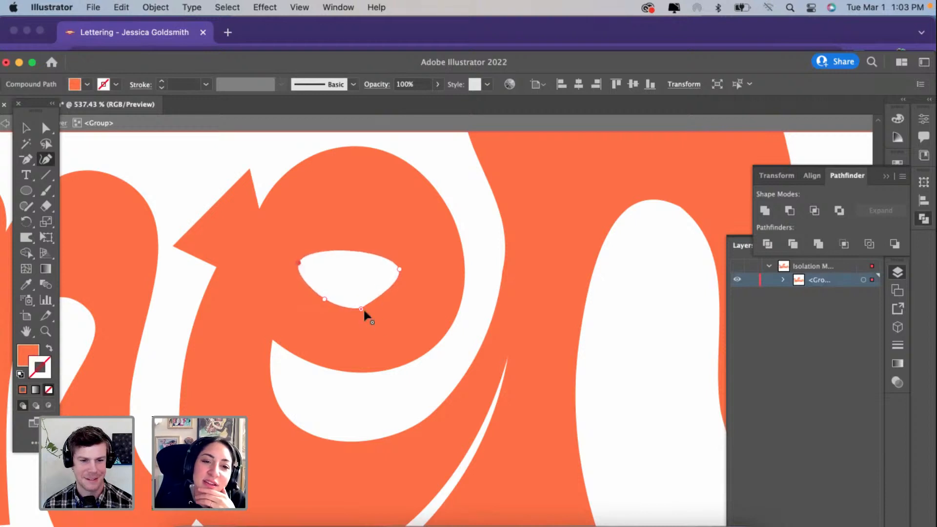
left_click_drag(353, 252, 352, 237)
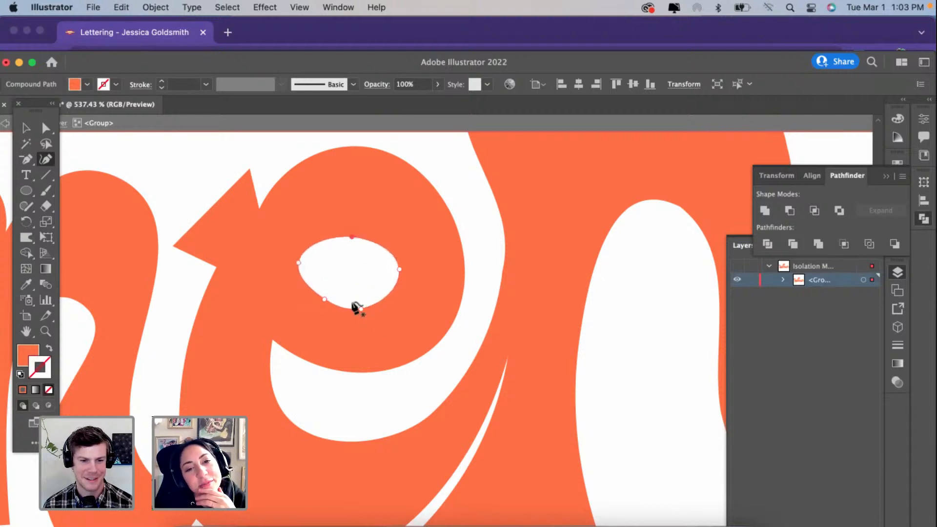
left_click_drag(322, 297, 322, 296)
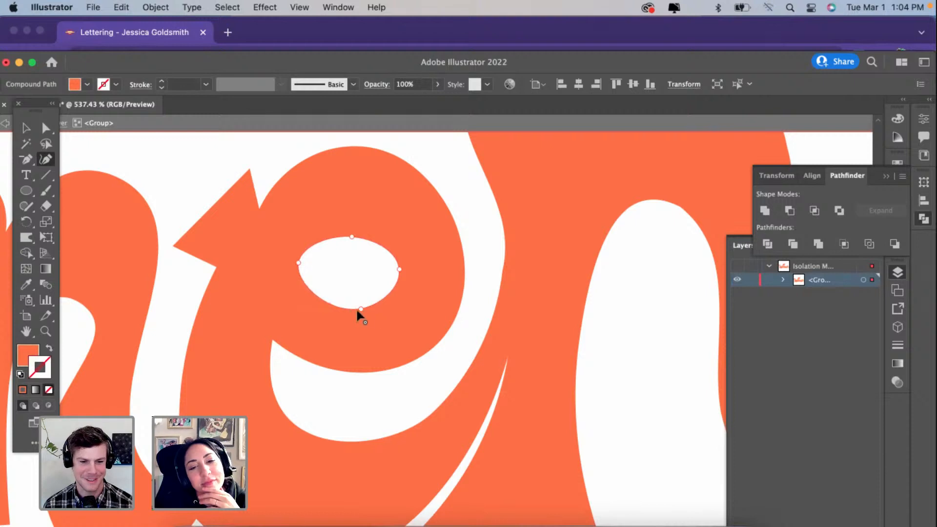
scroll(350, 309, "down", 5)
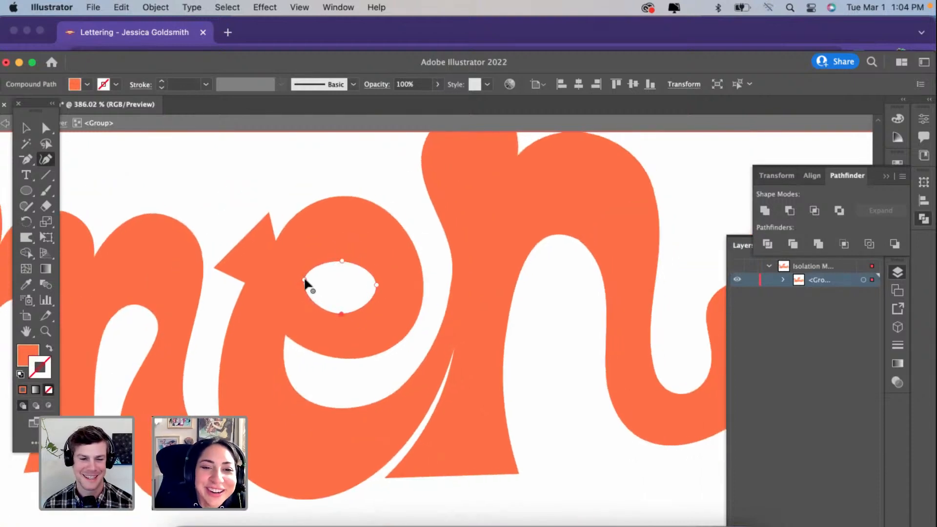
Step: Flatten the e's counter by raising its left and lower points and nudging its top point up
left_click_drag(307, 279, 304, 274)
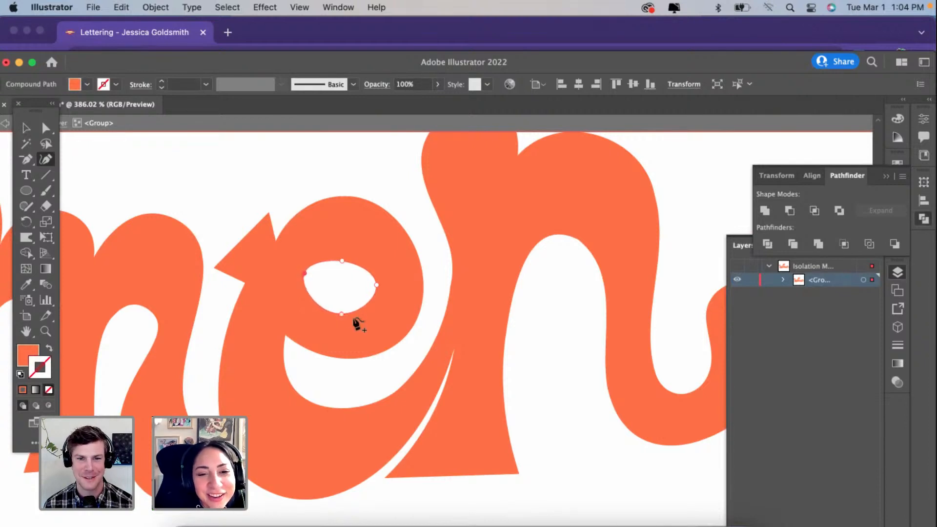
left_click_drag(338, 308, 338, 300)
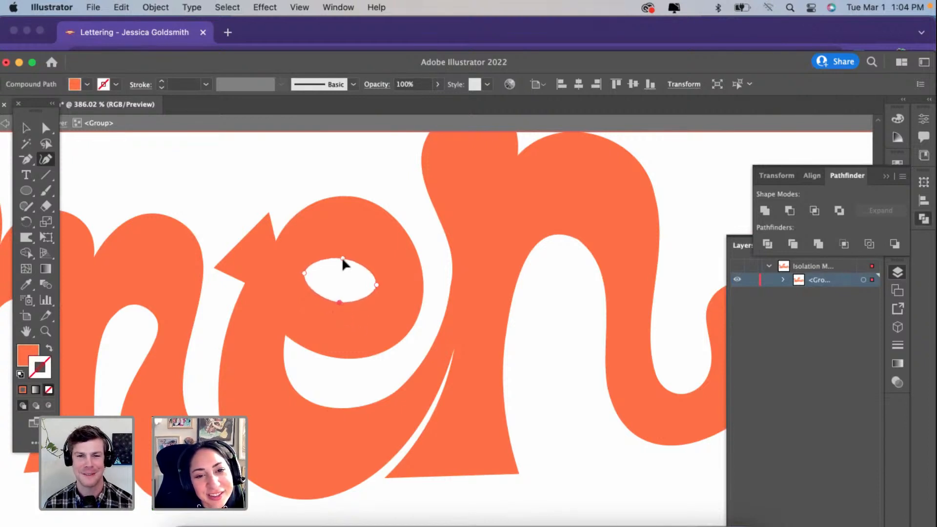
left_click_drag(343, 258, 344, 254)
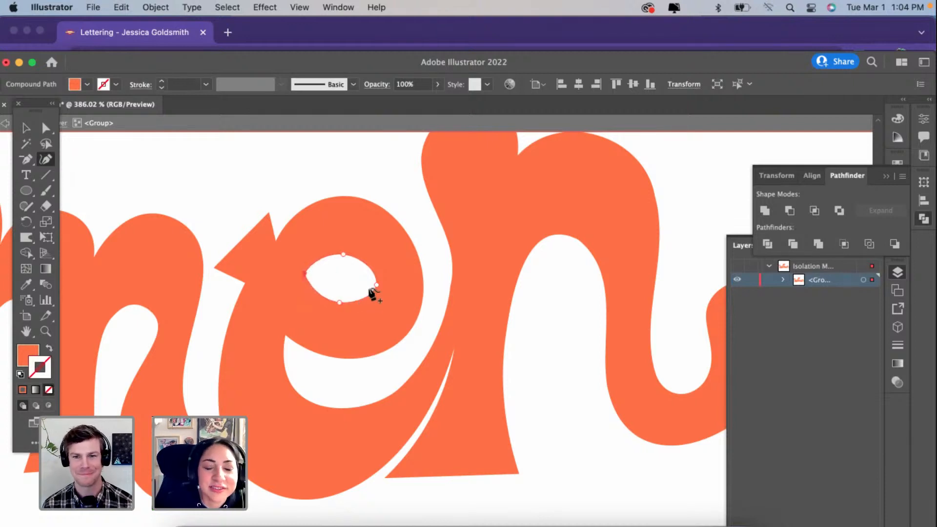
scroll(298, 282, "down", 3)
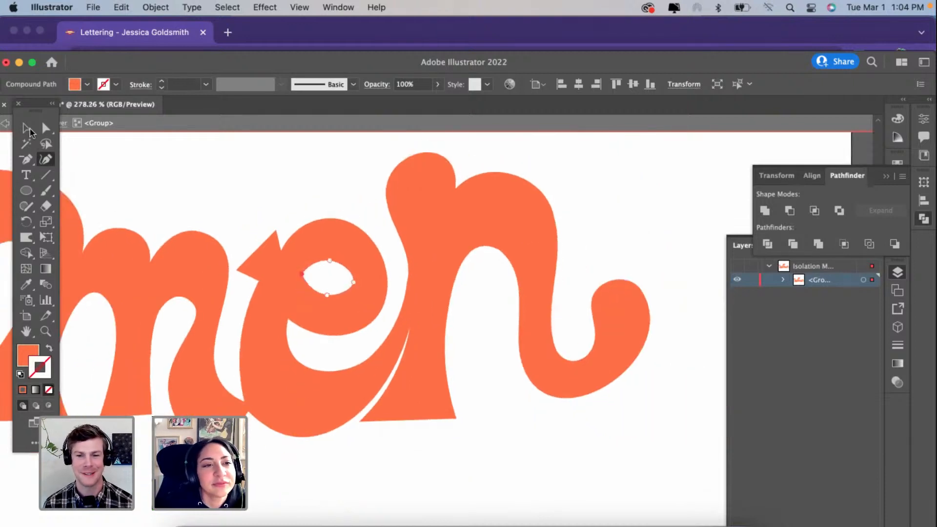
Step: Pull the right point of the e's counter outward so the opening tapers to a sharp eye-shaped end
key("v")
left_click(347, 277)
left_click(350, 286)
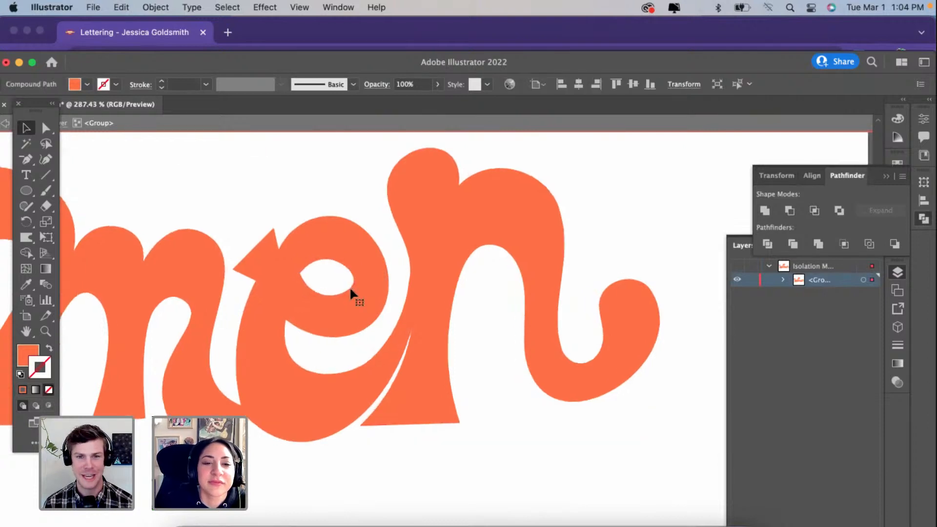
scroll(349, 286, "up", 5)
scroll(349, 286, "up", 1)
left_click(46, 159)
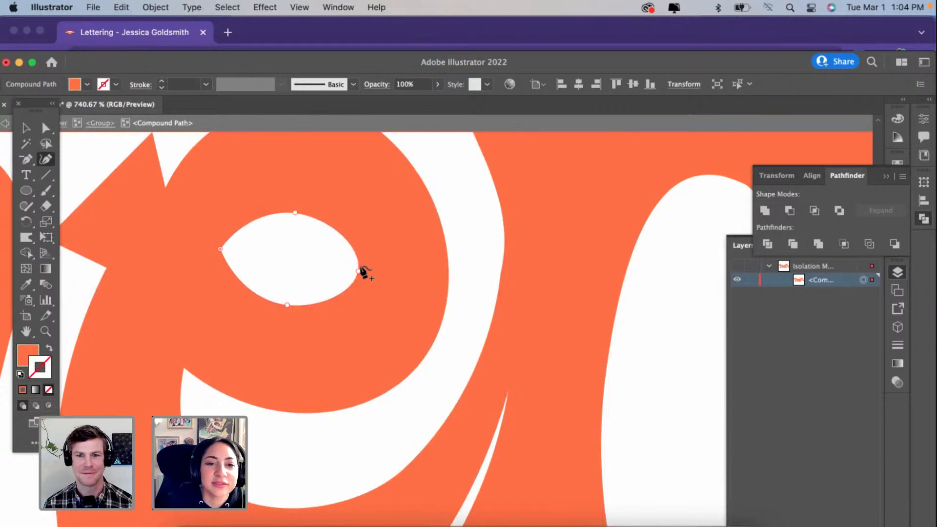
left_click_drag(359, 272, 368, 273)
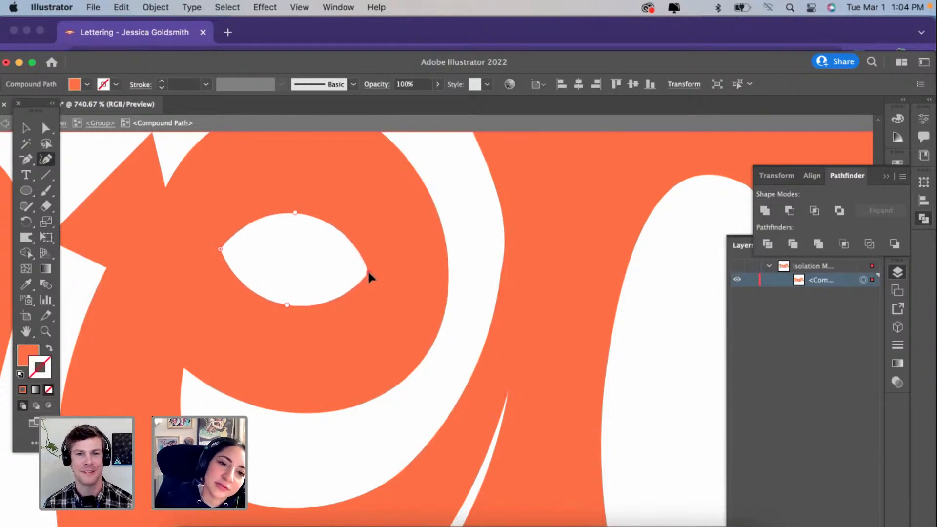
scroll(368, 271, "down", 5)
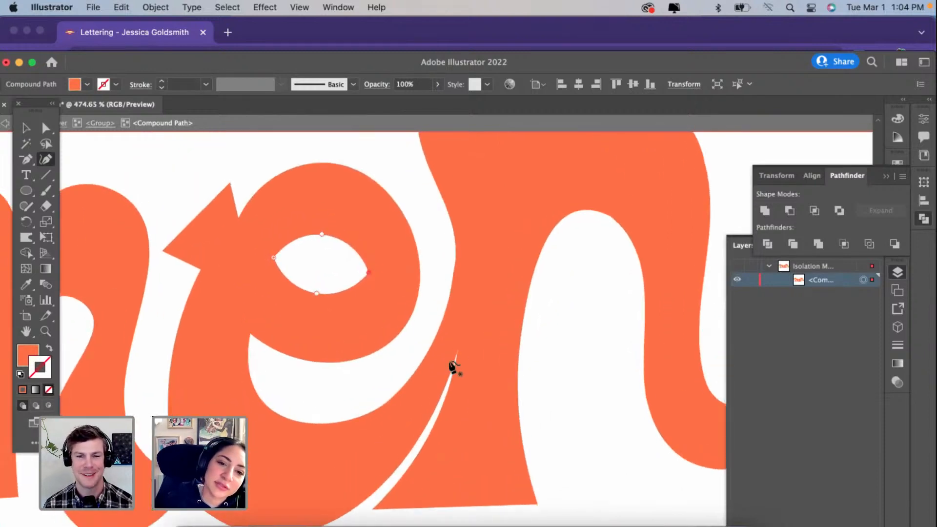
scroll(451, 370, "down", 3)
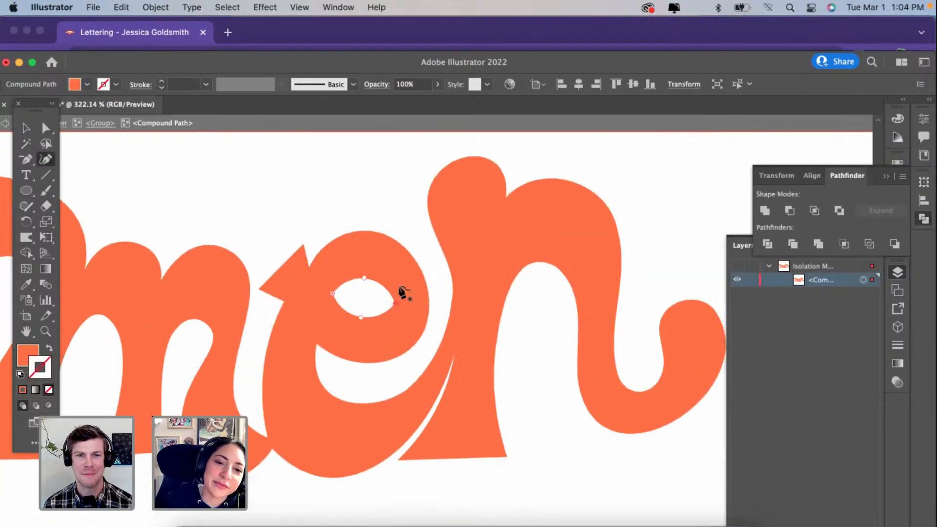
Step: Turn the n's rounded stem top into a slanted cut with sharp corners, moving its outer corner outward and lowering the notch beside the arch
left_click(450, 252)
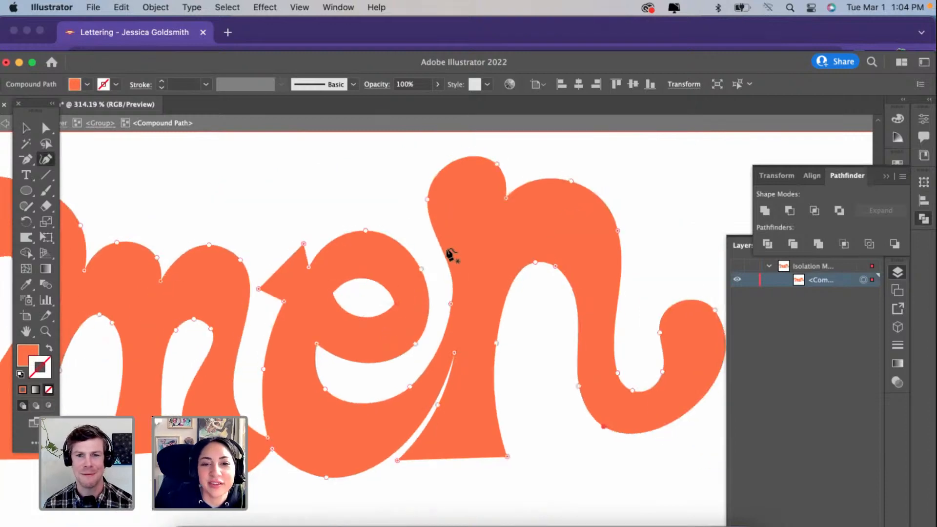
double_click(426, 198)
left_click_drag(426, 198, 414, 198)
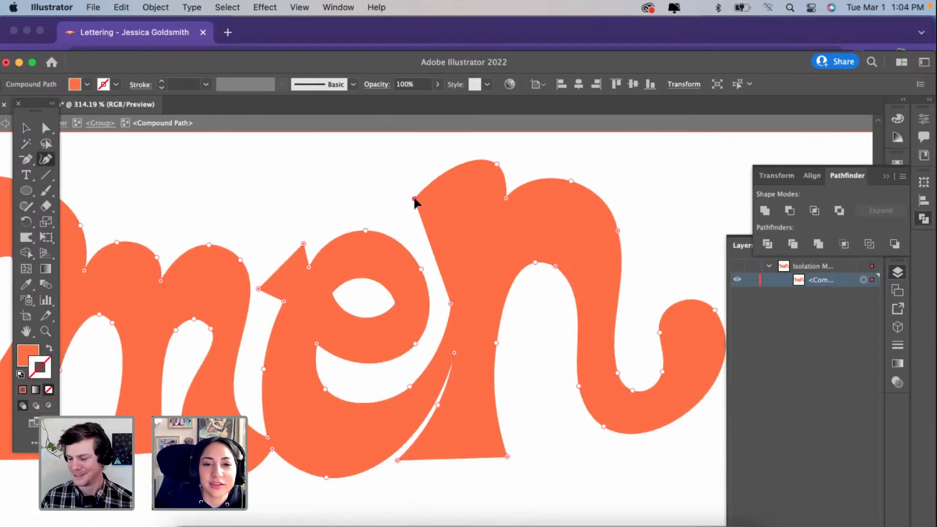
left_click(448, 302)
left_click(496, 164)
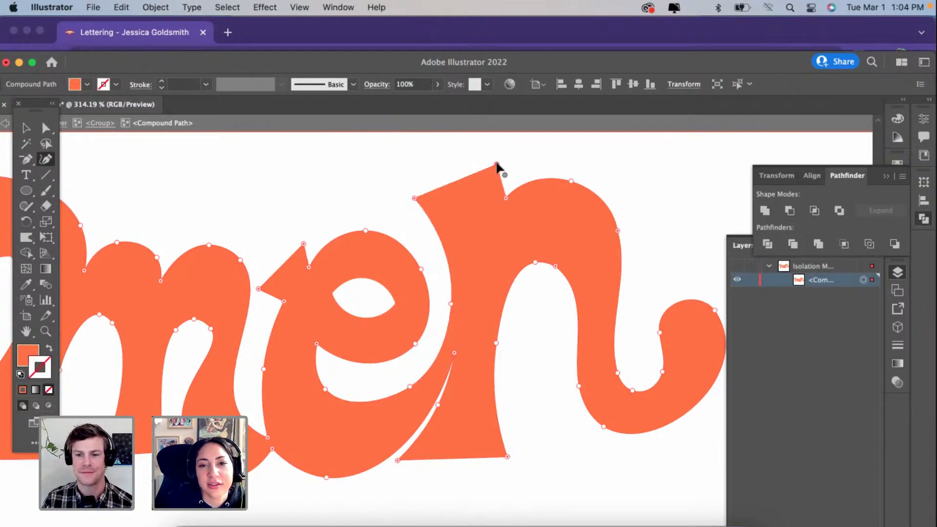
left_click_drag(505, 198, 498, 219)
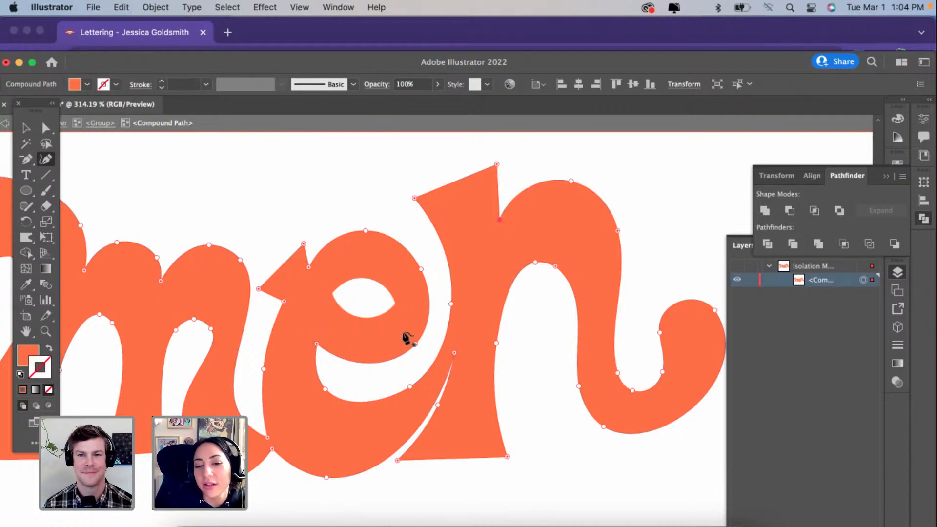
Step: Reshape the n's counter by spreading its two arch points and moving the inner edge of the second stem inward
scroll(407, 338, "up", 5)
scroll(407, 338, "down", 4)
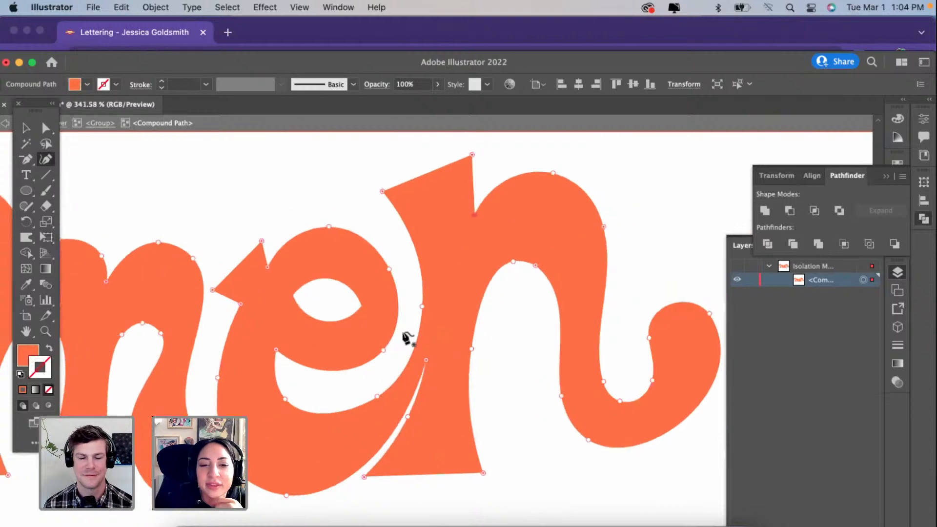
scroll(407, 338, "down", 1)
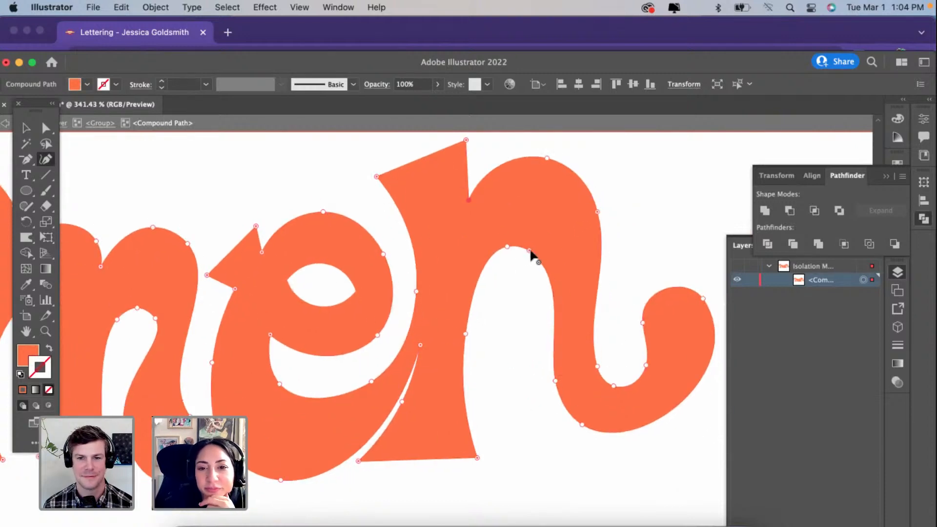
left_click(529, 252)
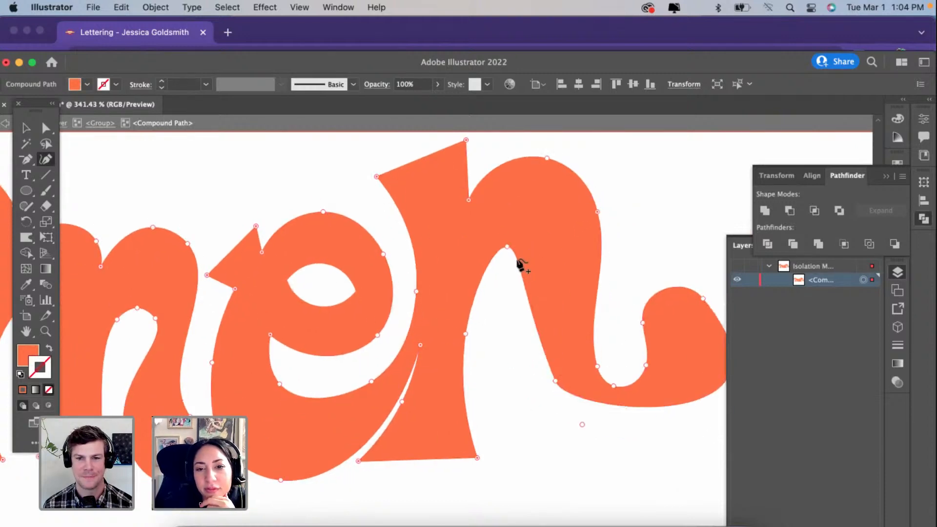
left_click_drag(518, 261, 488, 246)
left_click_drag(549, 396, 546, 410)
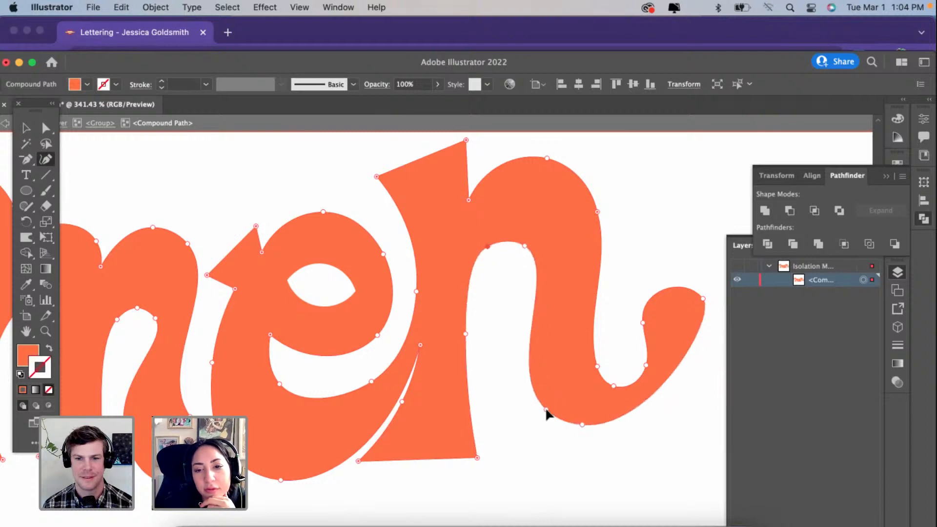
Step: Rebuild the underside of the n's tail by replacing its lower anchor with new points that form a deeper, rounder curve
left_click(582, 424)
key("Delete")
scroll(580, 424, "right", 3)
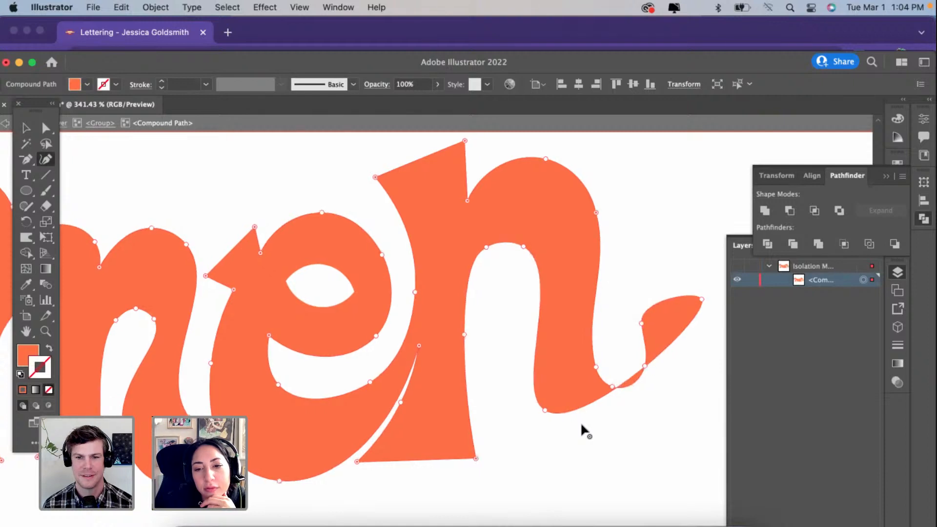
left_click_drag(551, 399, 483, 463)
left_click_drag(480, 424, 460, 425)
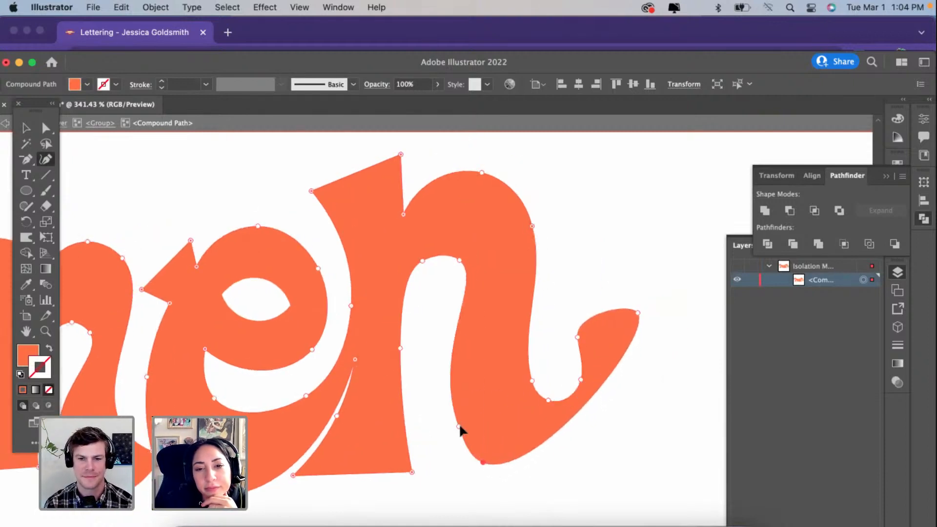
left_click_drag(561, 434, 559, 465)
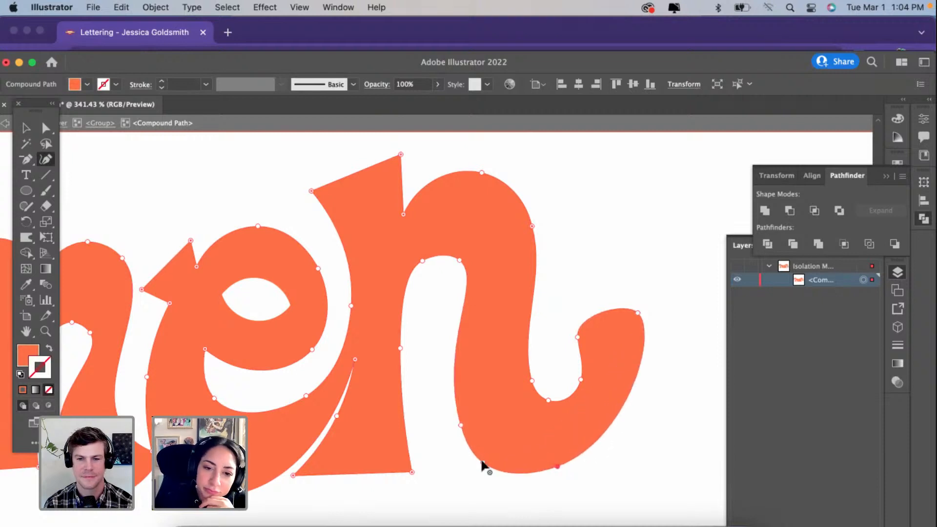
left_click_drag(483, 462, 487, 467)
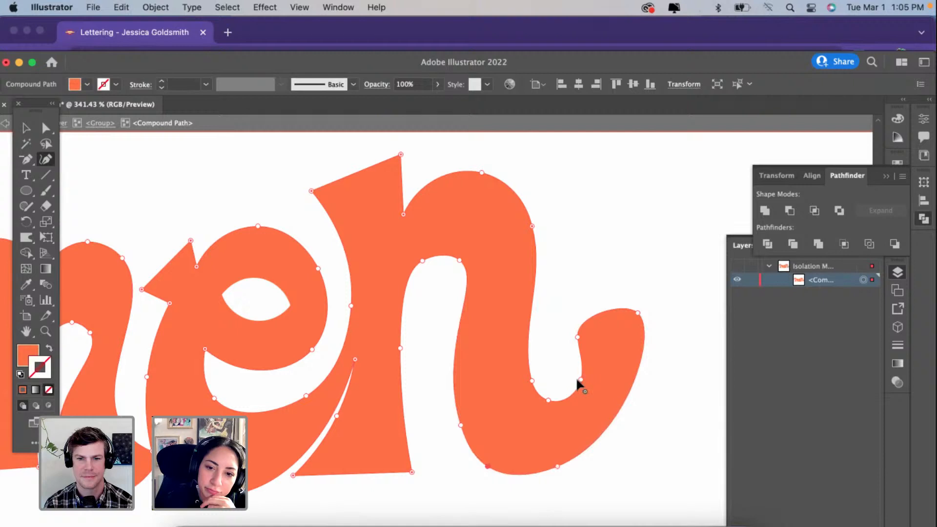
Step: Cut off the n's rounded tail end with two sharp corner points, removing the anchors beyond them
double_click(580, 380)
left_click(618, 411)
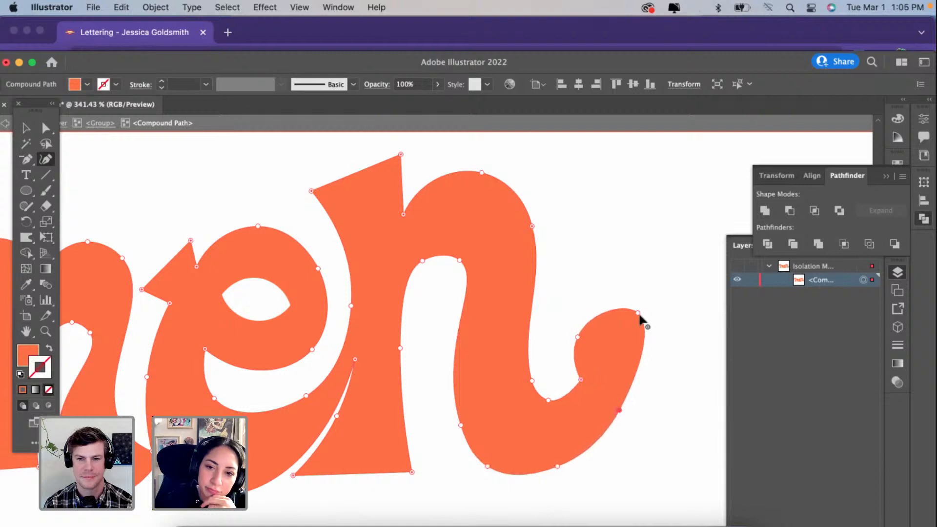
left_click(638, 312)
key("Delete")
left_click(577, 337)
key("Delete")
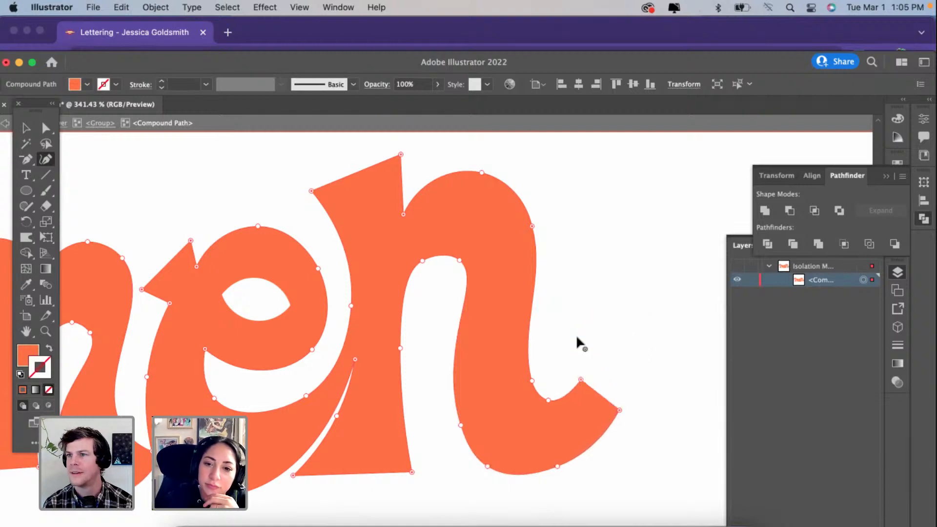
Step: Slim the n's arch and second stem by moving their outer points inward, and remove the extra anchor in the tail's inner curve
left_click_drag(532, 380, 512, 378)
left_click_drag(532, 226, 513, 223)
left_click_drag(481, 173, 475, 184)
left_click_drag(513, 225, 505, 220)
left_click_drag(471, 194, 463, 190)
left_click_drag(508, 398, 507, 406)
left_click(547, 400)
key("Delete")
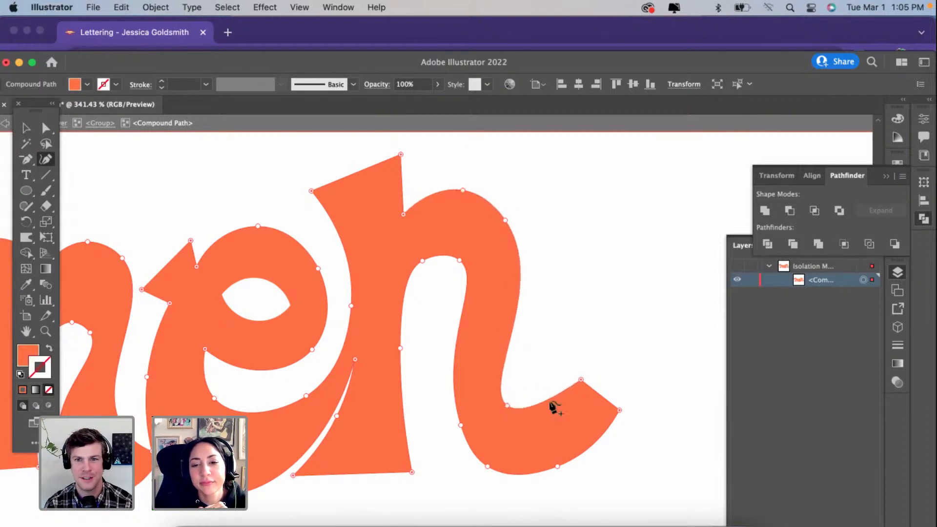
Step: Flare the n's tail end by moving its upper corner up and inward, deepening the lower curve and lowering the outer corner
left_click_drag(580, 380, 544, 366)
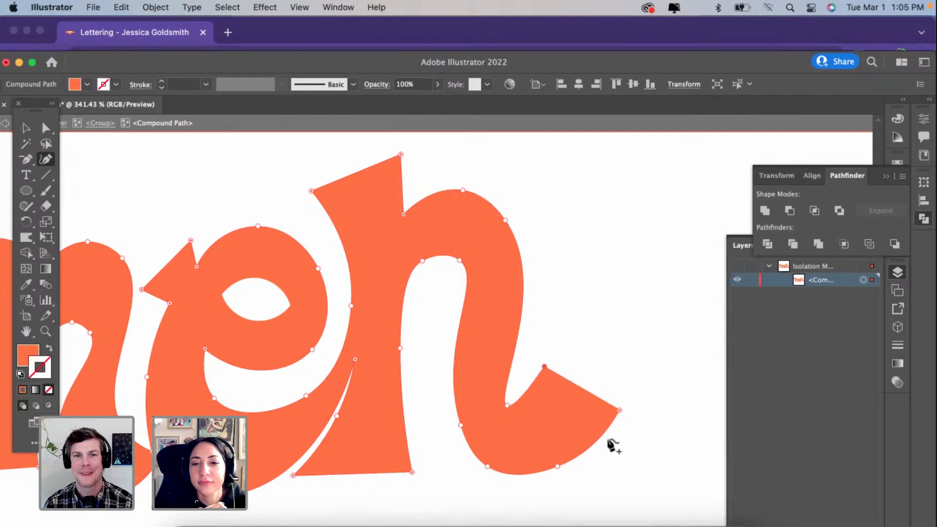
left_click(517, 476)
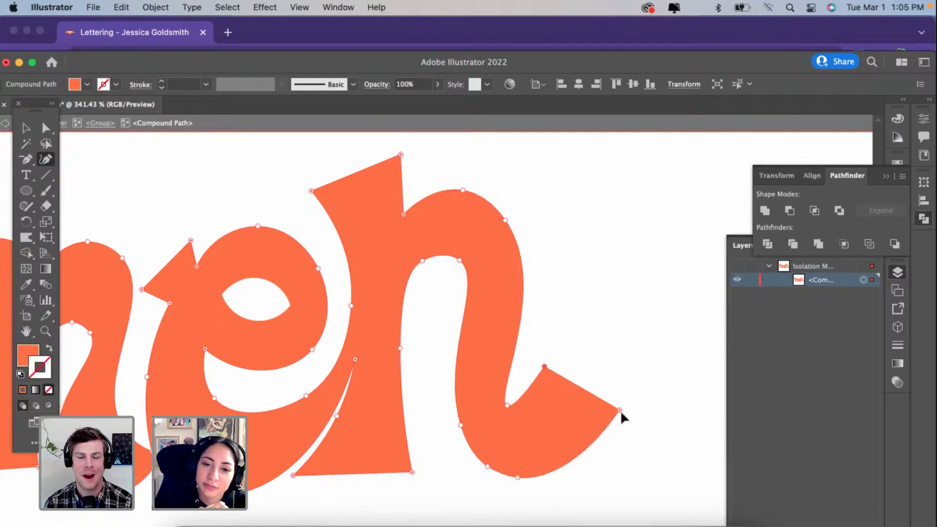
left_click_drag(619, 410, 611, 459)
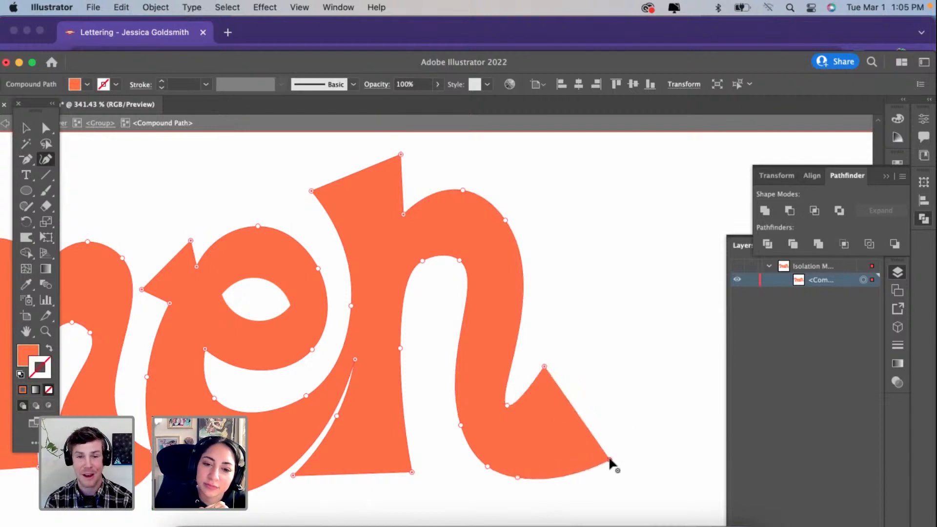
Step: Stretch the outer corner of the n's stem top over the e and lower its inner corner to form a long slanted serif
scroll(610, 460, "down", 5)
scroll(609, 458, "down", 2)
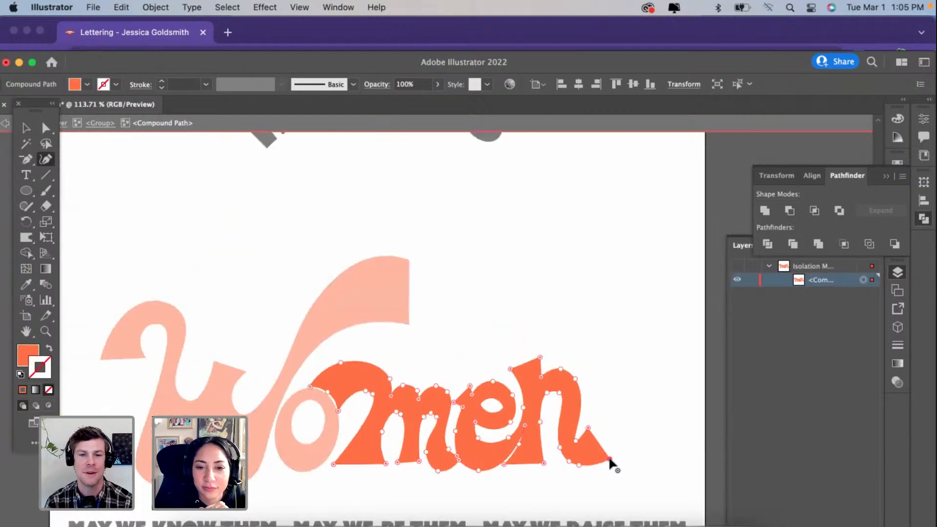
scroll(608, 456, "up", 2)
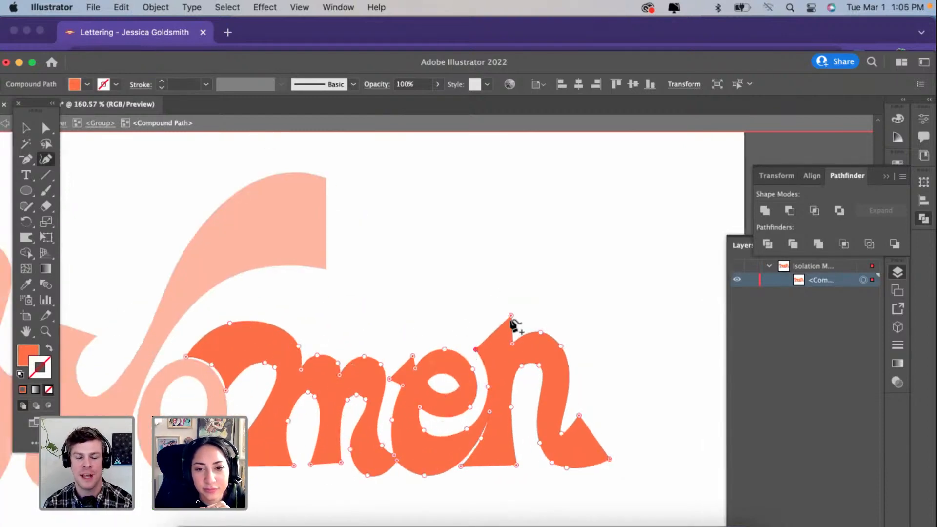
left_click_drag(511, 315, 513, 323)
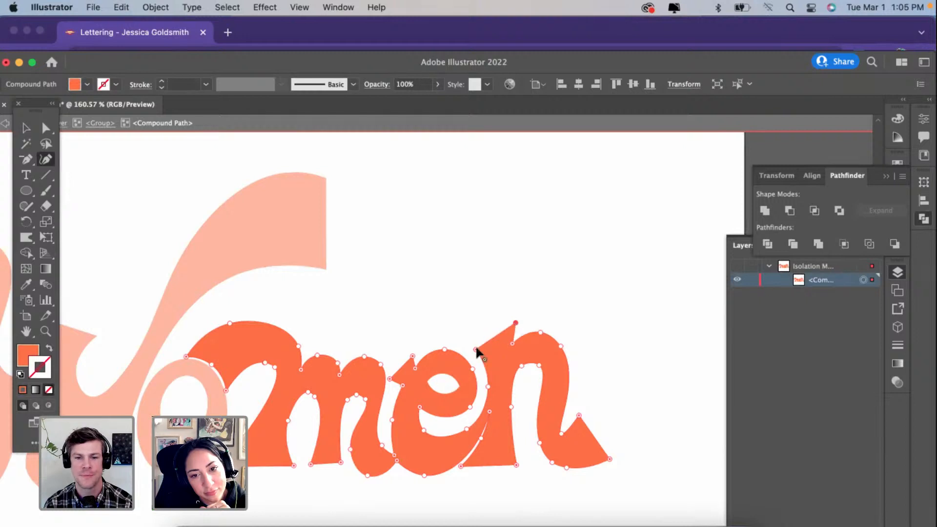
left_click_drag(461, 346, 445, 343)
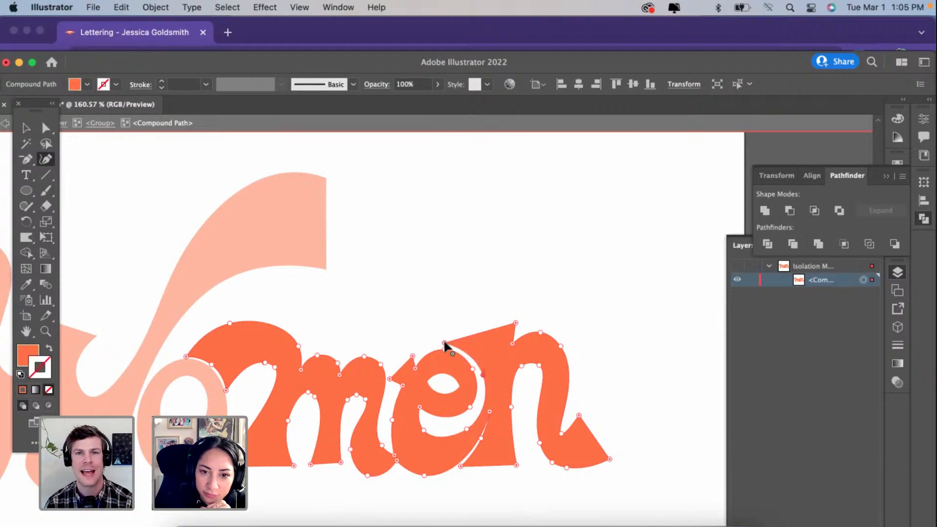
left_click_drag(445, 342, 447, 339)
Step: Raise the curve of the gap beneath the e's bowl and shift the two m-to-e join points slightly toward the e
left_click_drag(467, 429, 465, 424)
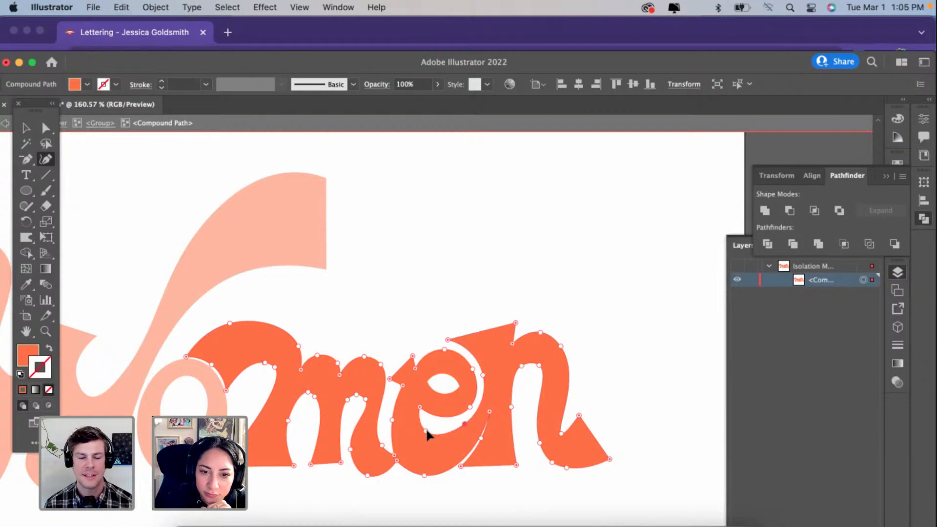
scroll(411, 455, "up", 5)
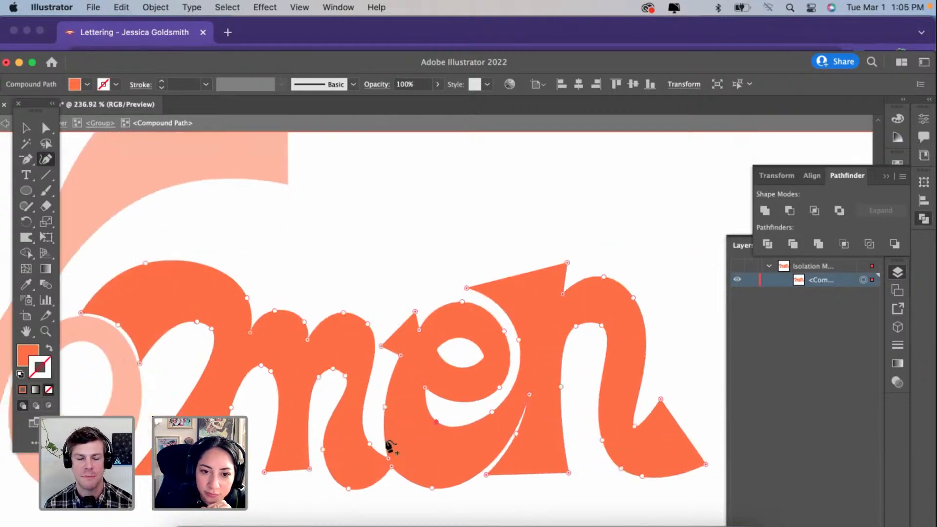
left_click(391, 453)
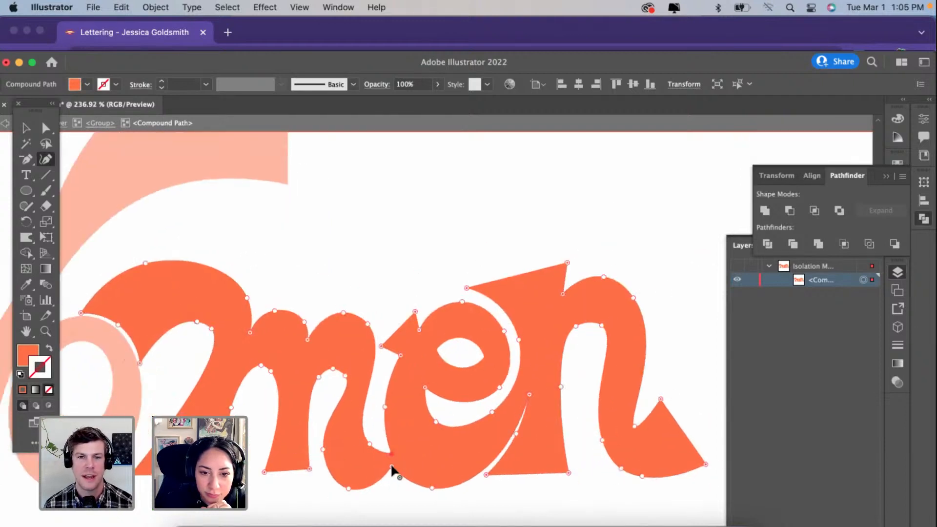
left_click_drag(392, 466, 396, 465)
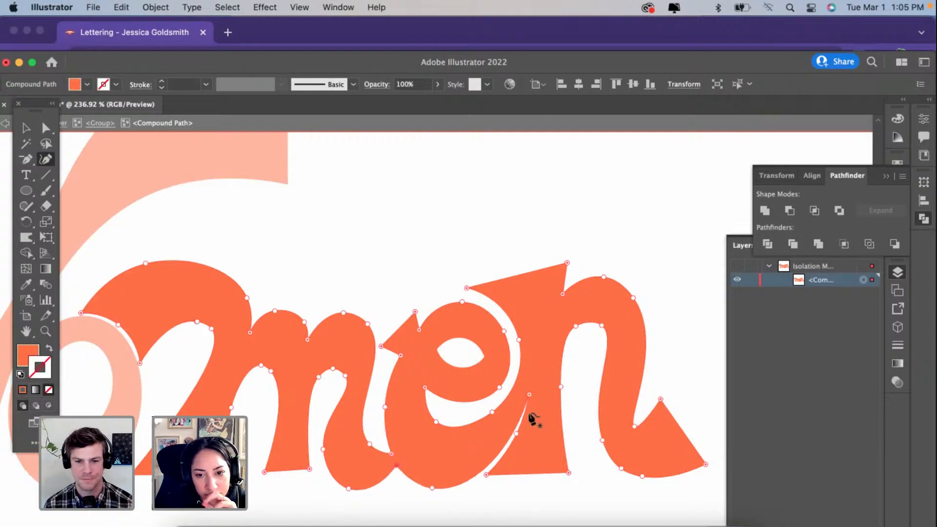
Step: Widen and level the foot of the m's middle stem by moving its two bottom corners outward
left_click(309, 471)
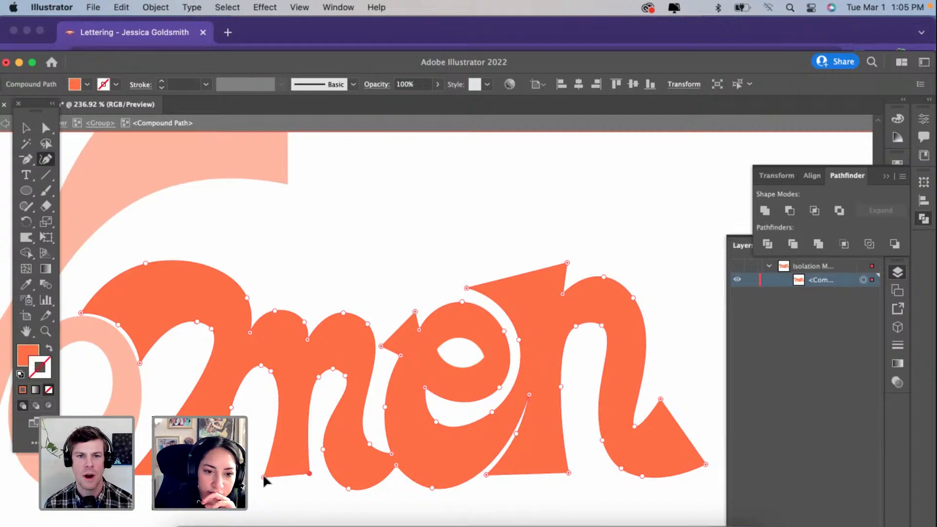
left_click_drag(262, 473, 258, 474)
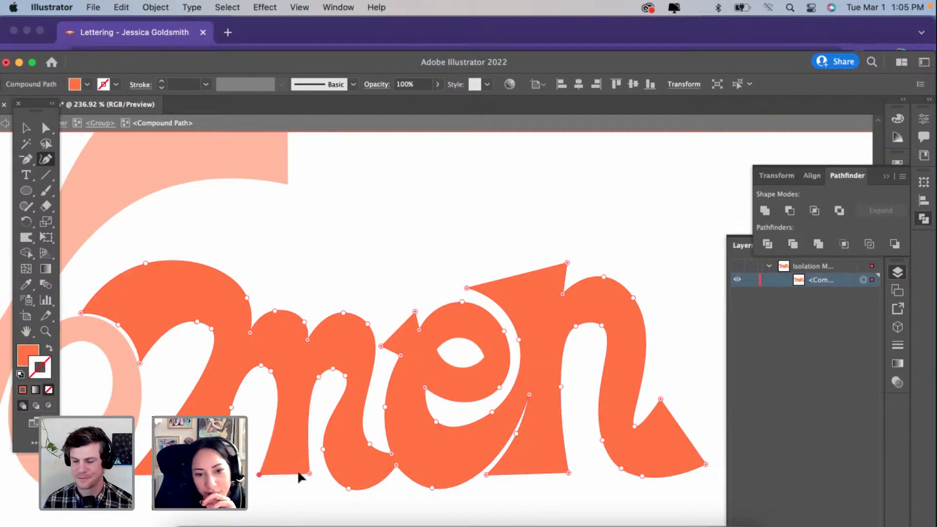
left_click(310, 472)
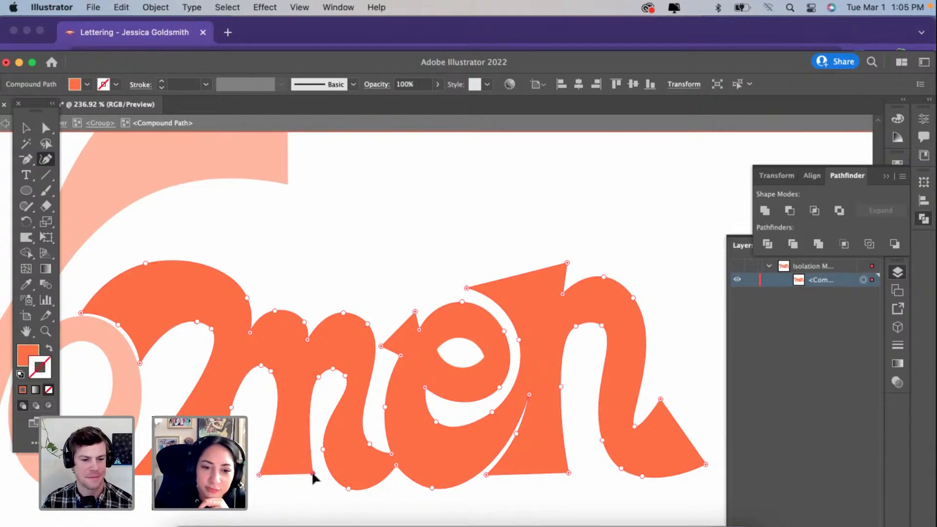
Step: Erase a straight strip along the bottoms of the m's stems to flatten their feet, and leave the shape's isolation
scroll(311, 471, "down", 1)
scroll(311, 470, "left", 1)
scroll(311, 470, "down", 2)
scroll(311, 470, "left", 3)
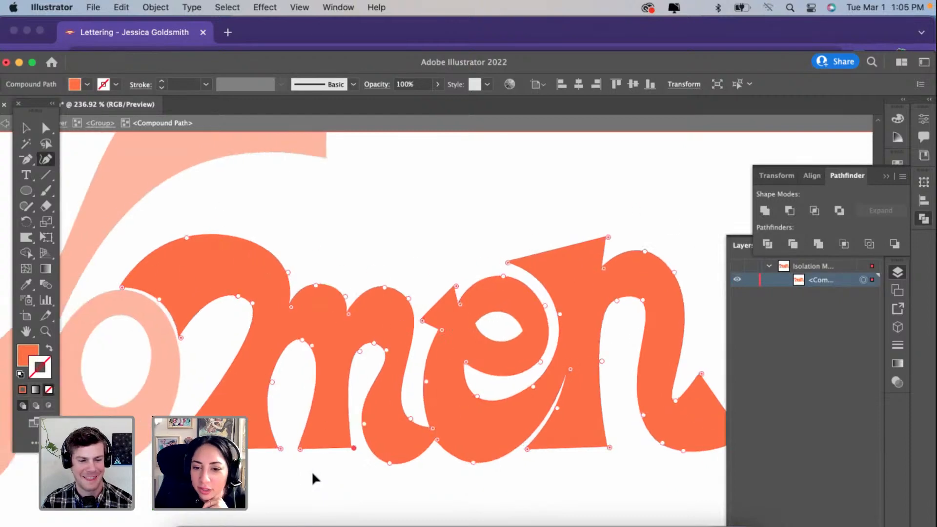
scroll(312, 473, "up", 3)
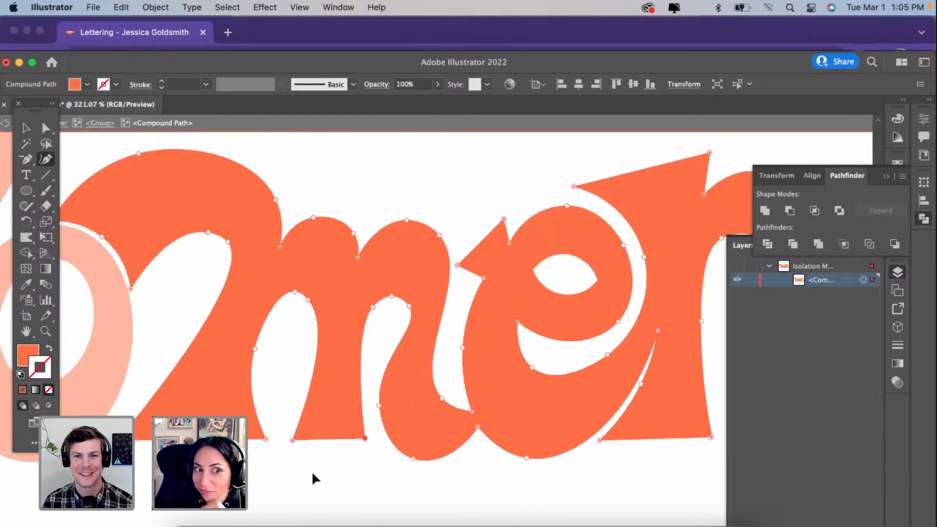
left_click(45, 206)
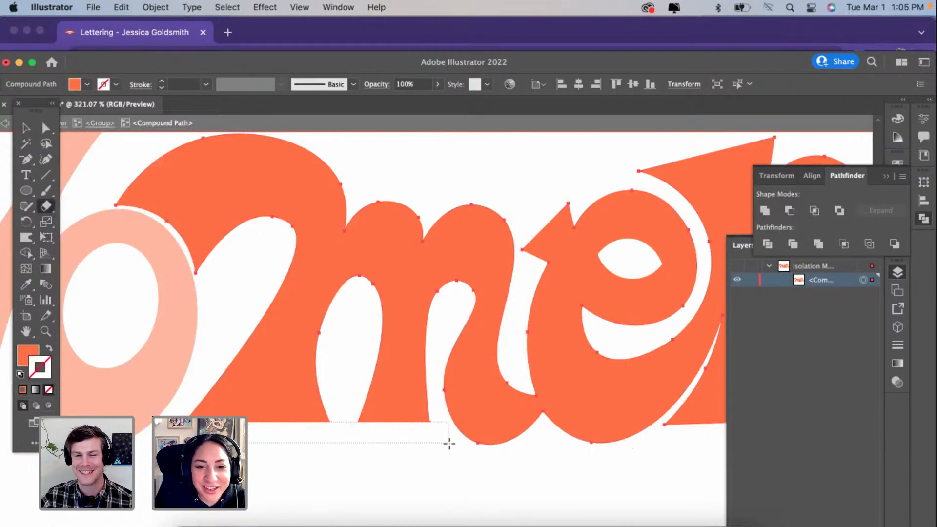
scroll(356, 456, "down", 1)
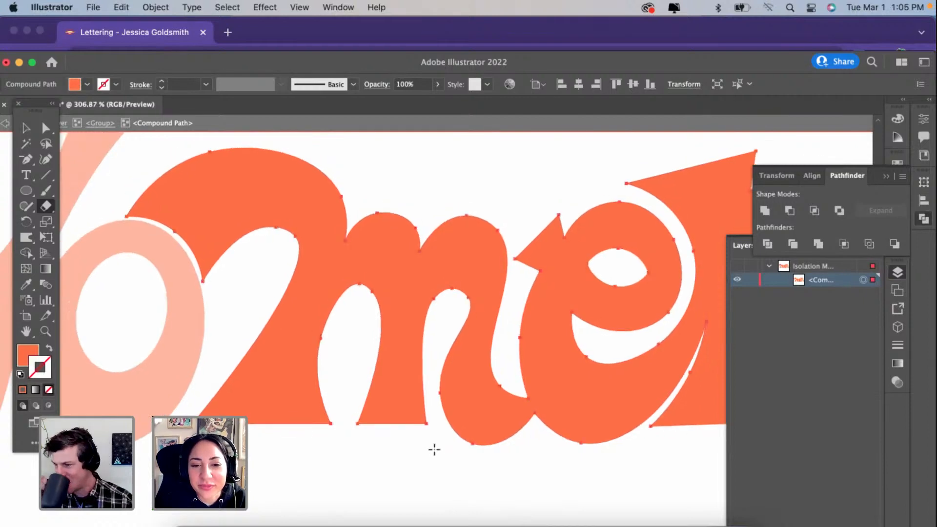
mouse_move(440, 450)
left_mouse_down()
mouse_move(257, 412)
mouse_move(192, 421)
left_mouse_up()
scroll(279, 433, "down", 1)
scroll(279, 433, "right", 5)
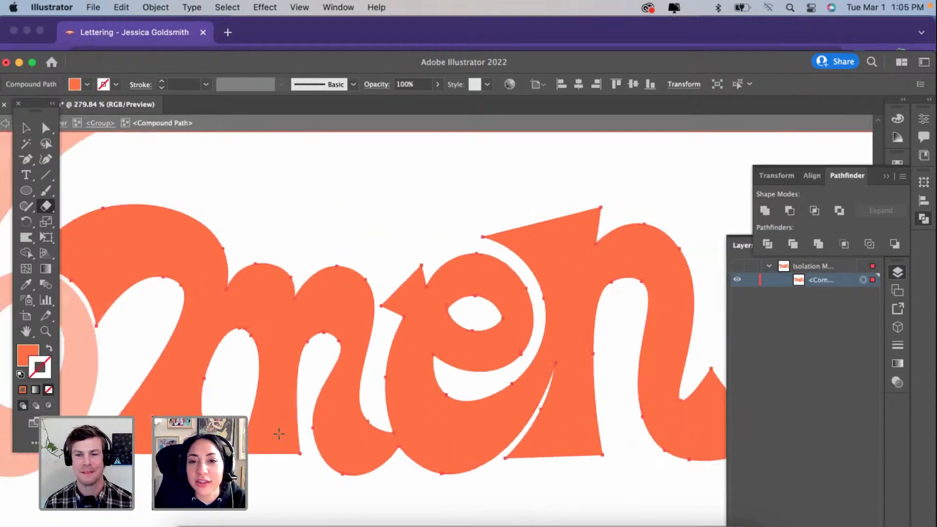
scroll(279, 434, "down", 2)
left_click(26, 128)
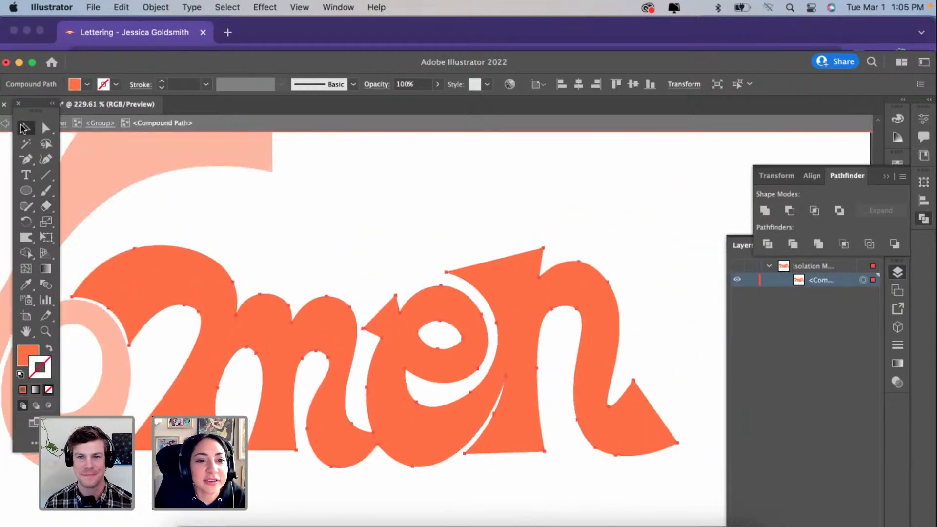
double_click(398, 189)
Step: Stretch the o of Women slightly downward and toward the W, adjust its W-side edge, and exit the group's isolation
scroll(399, 188, "down", 6)
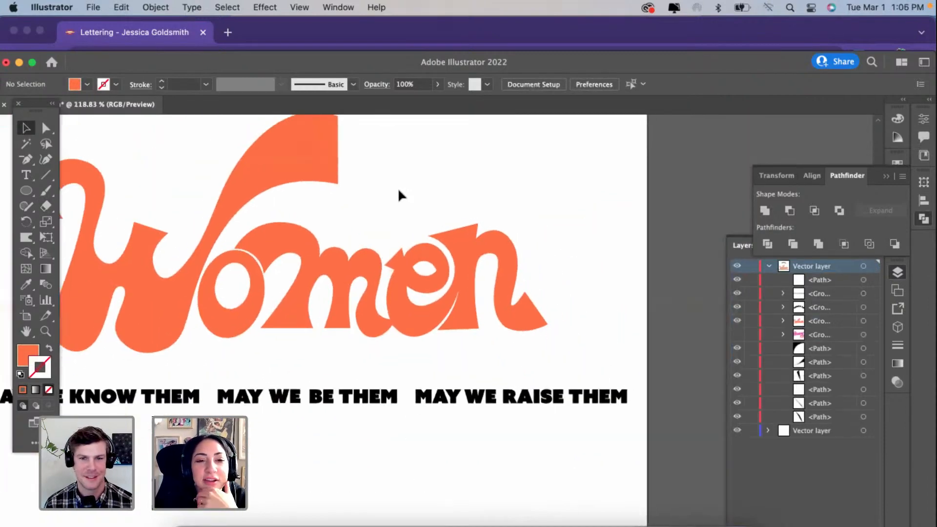
scroll(398, 189, "up", 2)
scroll(398, 189, "left", 2)
scroll(397, 193, "down", 1)
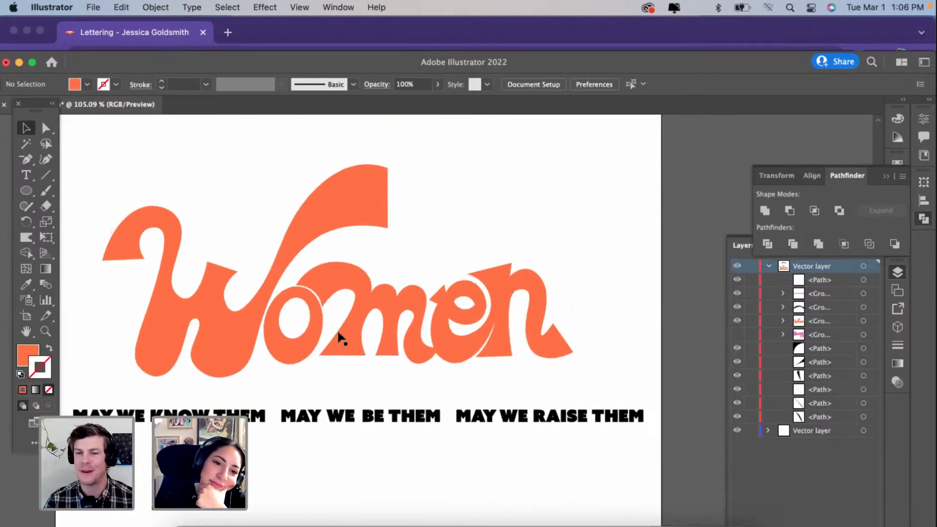
left_click(291, 348)
scroll(290, 348, "up", 3)
double_click(291, 349)
left_click(288, 354)
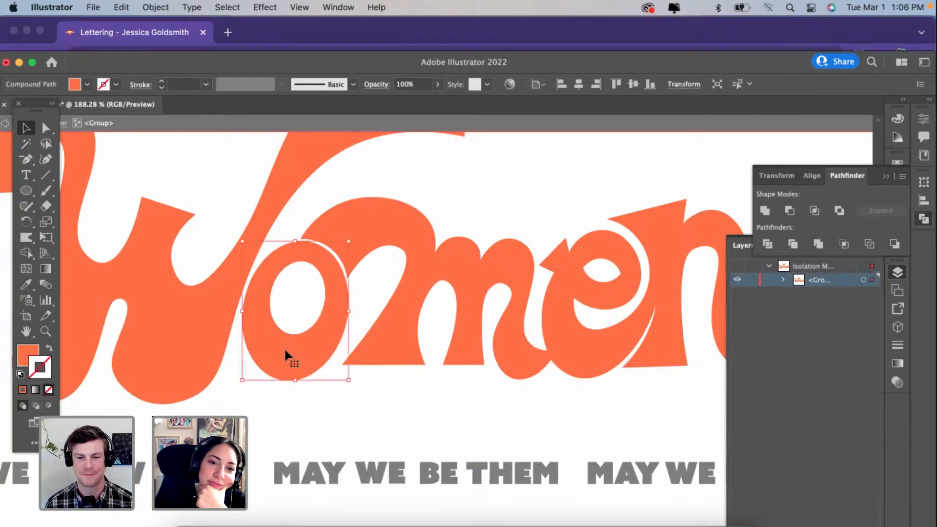
left_click_drag(246, 380, 239, 398)
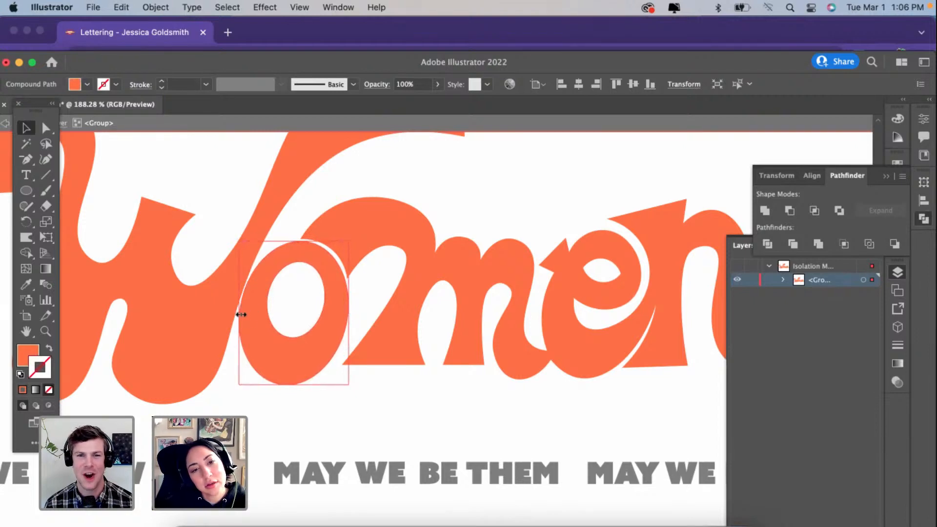
left_click_drag(241, 314, 250, 333)
scroll(250, 334, "down", 4, "alt")
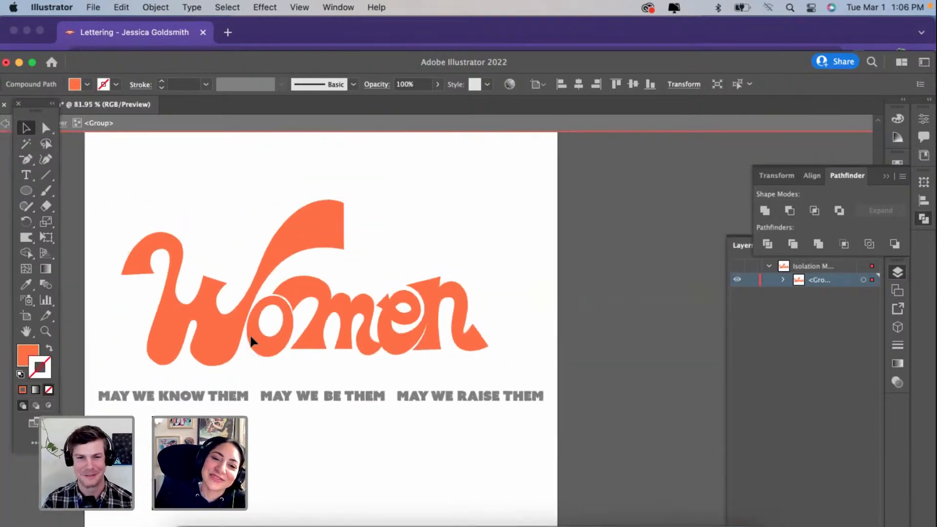
scroll(250, 334, "down", 2, "alt")
double_click(360, 263)
Step: Raise and widen the arch of the m's second counter and move the last stem's lower inner point slightly inward
scroll(359, 262, "up", 4, "alt")
left_click(308, 369)
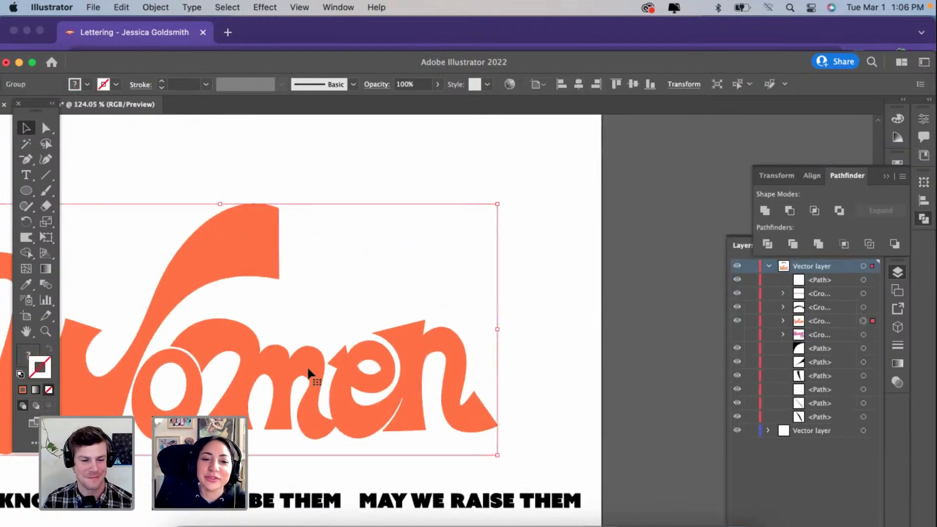
scroll(307, 370, "up", 3, "alt")
double_click(308, 371)
left_click(307, 371)
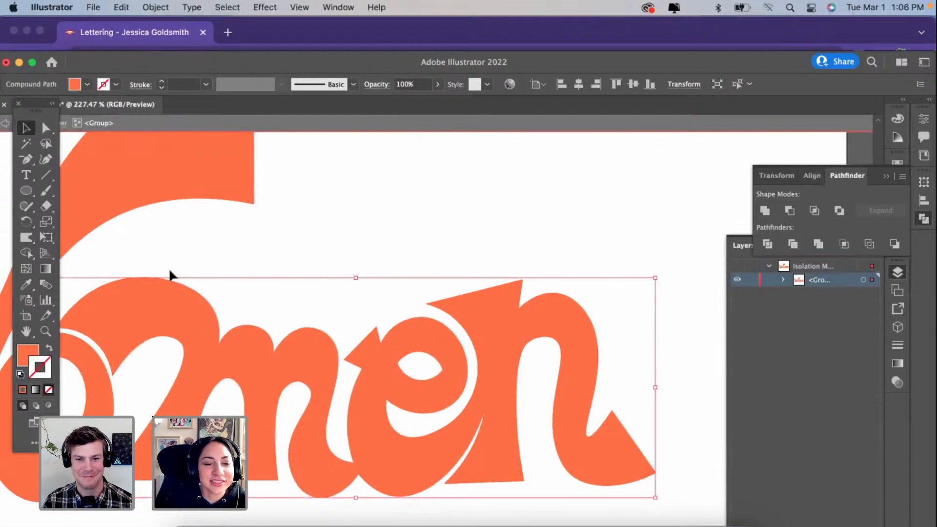
left_click(46, 160)
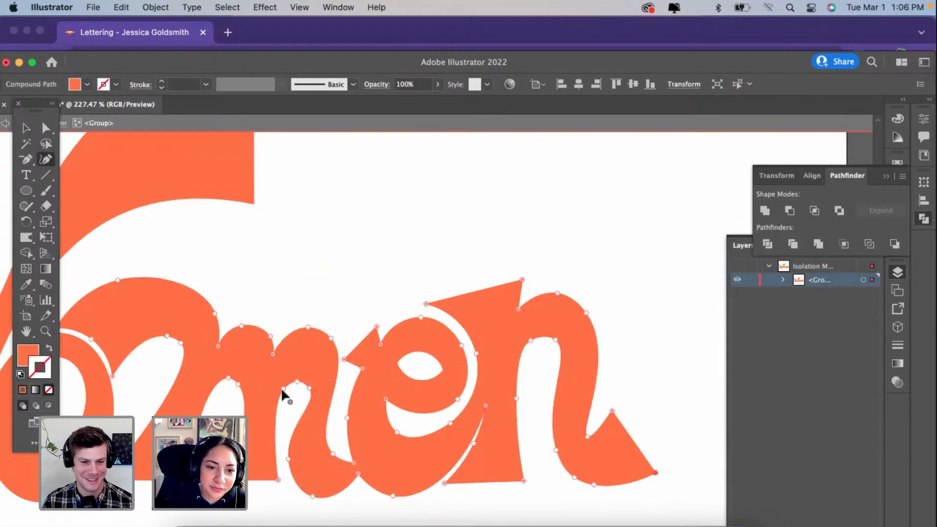
left_click_drag(282, 389, 281, 381)
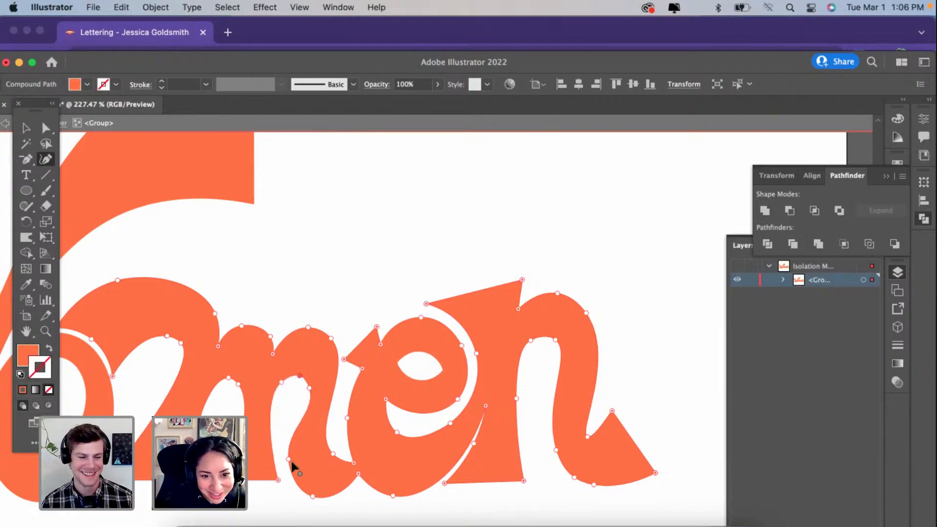
left_click_drag(293, 459, 293, 458)
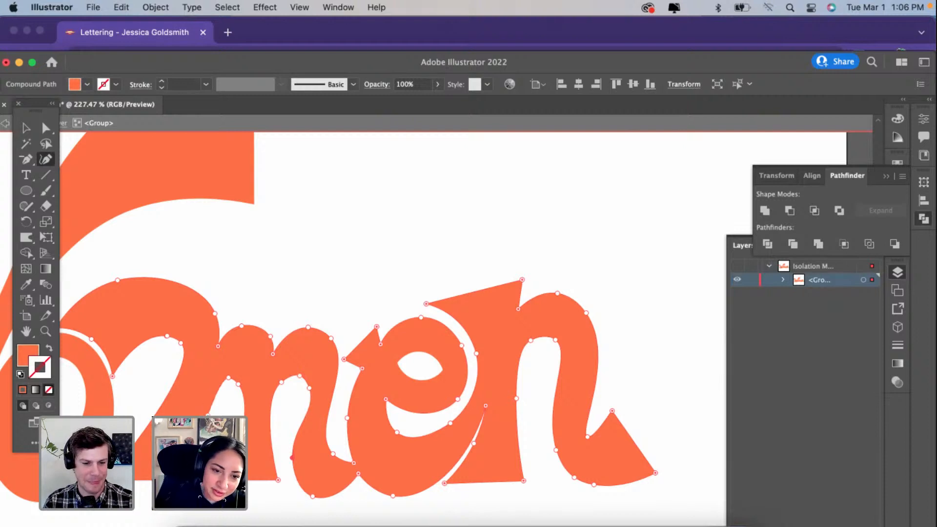
key("super+z")
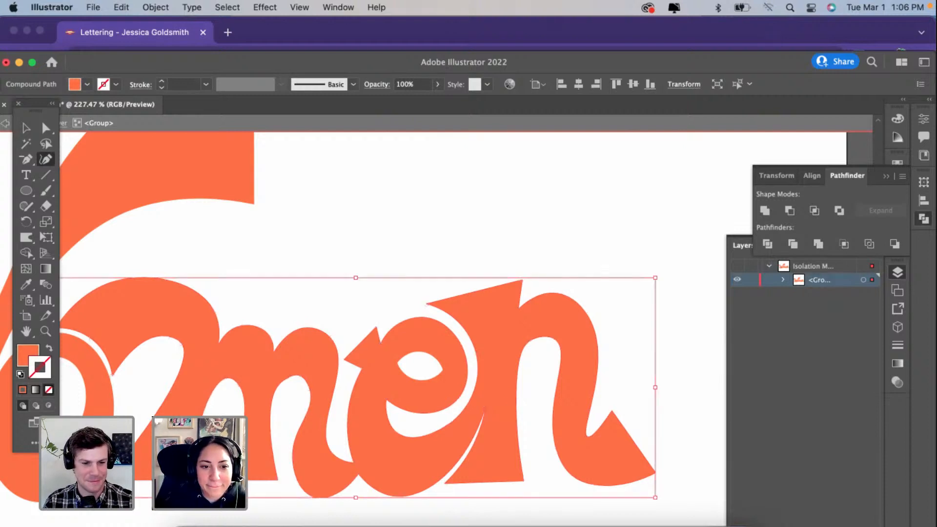
Step: Broaden the top of the m's first counter by spreading its two upper points, and deselect the lettering
scroll(222, 381, "down", 1)
scroll(168, 393, "down", 1)
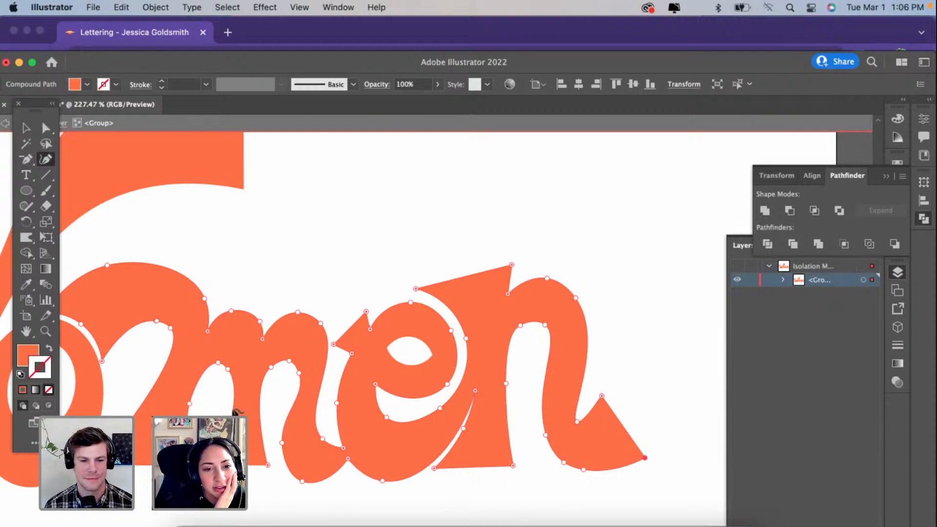
left_click(223, 389)
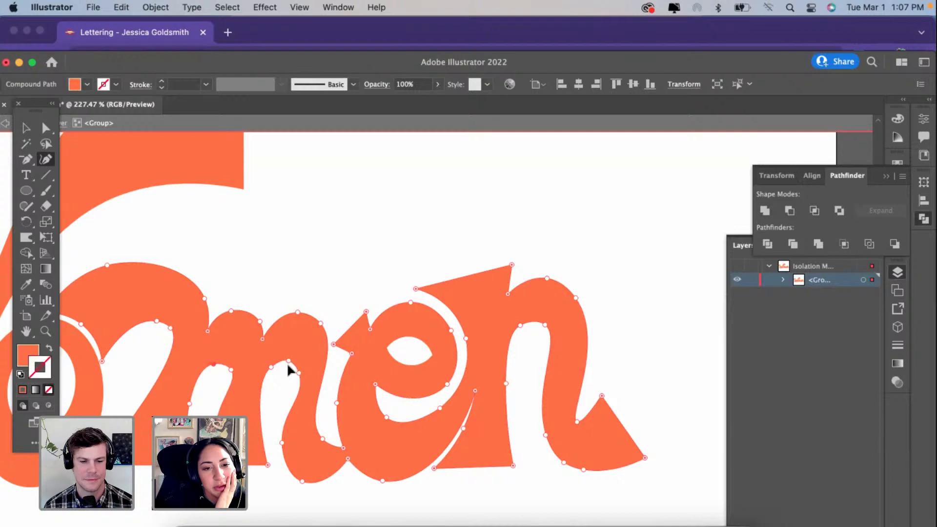
scroll(288, 362, "down", 1)
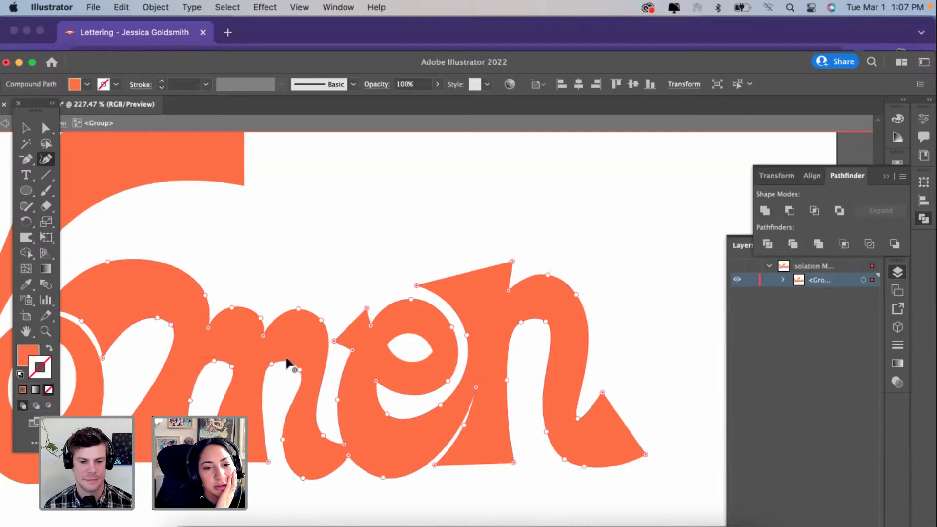
scroll(288, 363, "down", 3)
left_click(24, 127)
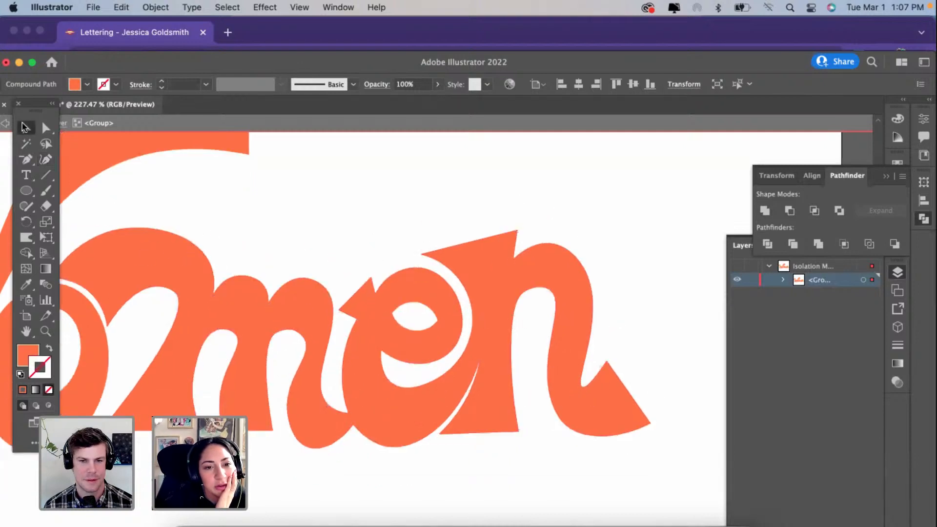
left_click(255, 177)
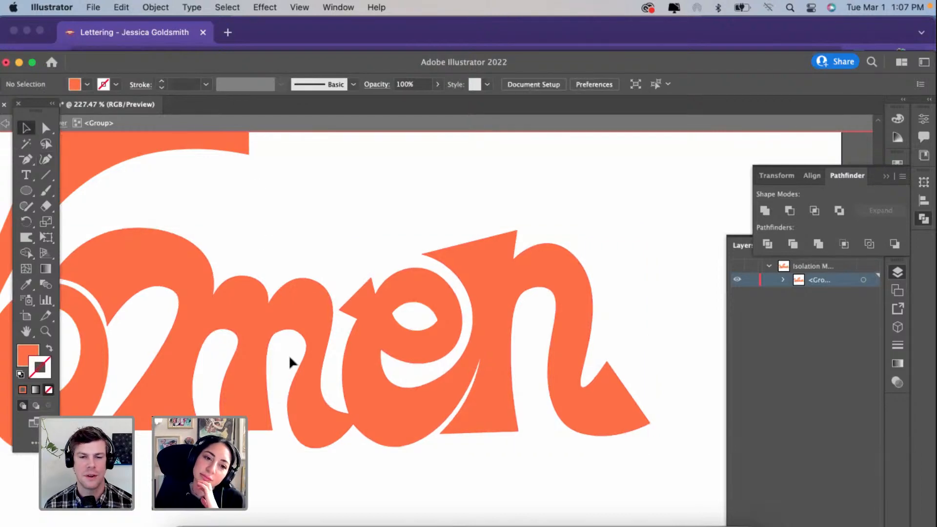
Step: Exit the Women group's isolation and make the hidden pink Strong lettering group visible
scroll(290, 358, "down", 2)
scroll(290, 359, "left", 2)
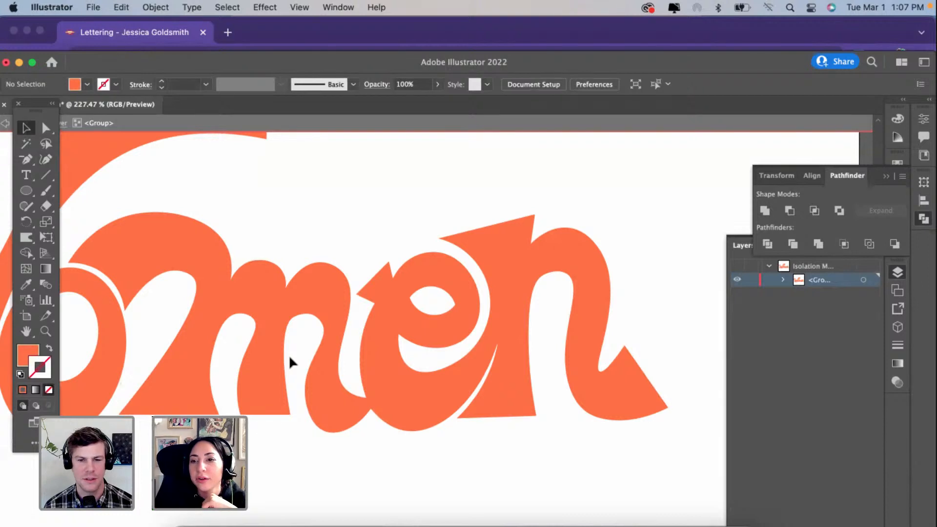
scroll(289, 354, "down", 8)
scroll(288, 355, "up", 3)
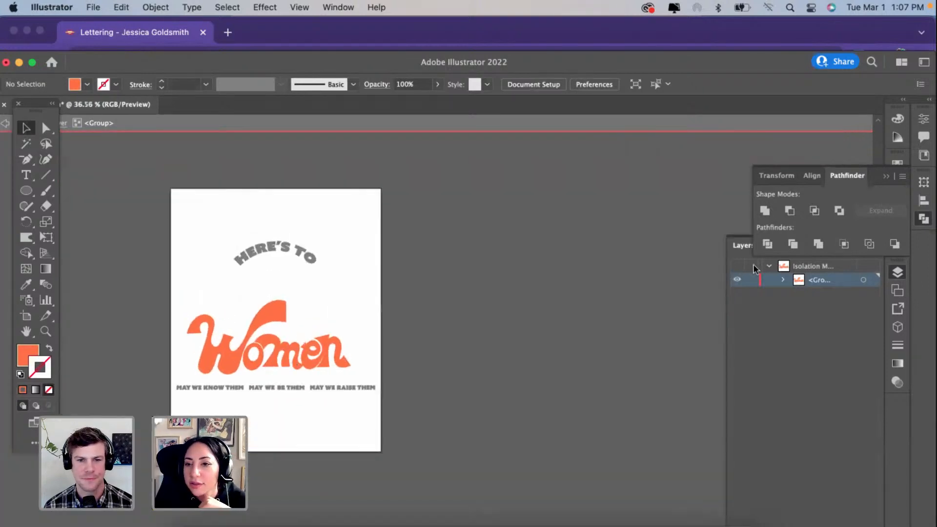
double_click(647, 221)
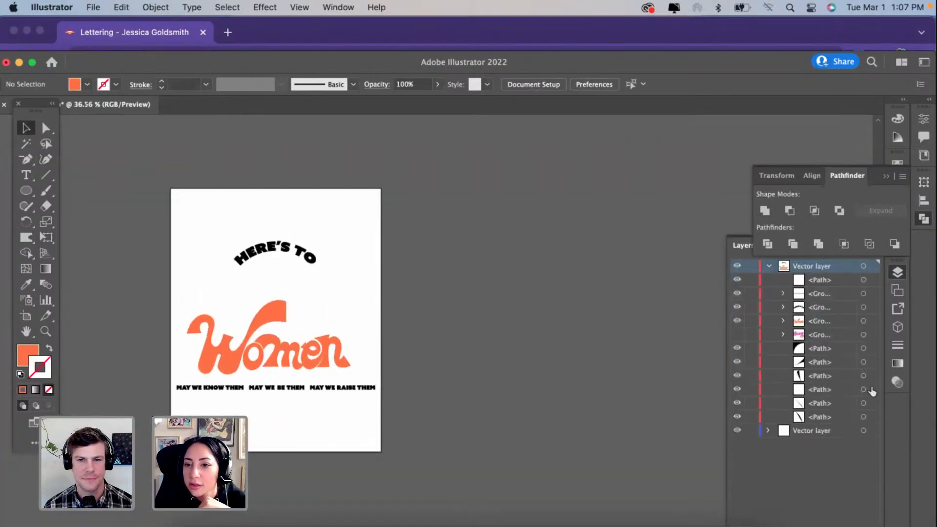
left_click(737, 335)
scroll(251, 279, "up", 3)
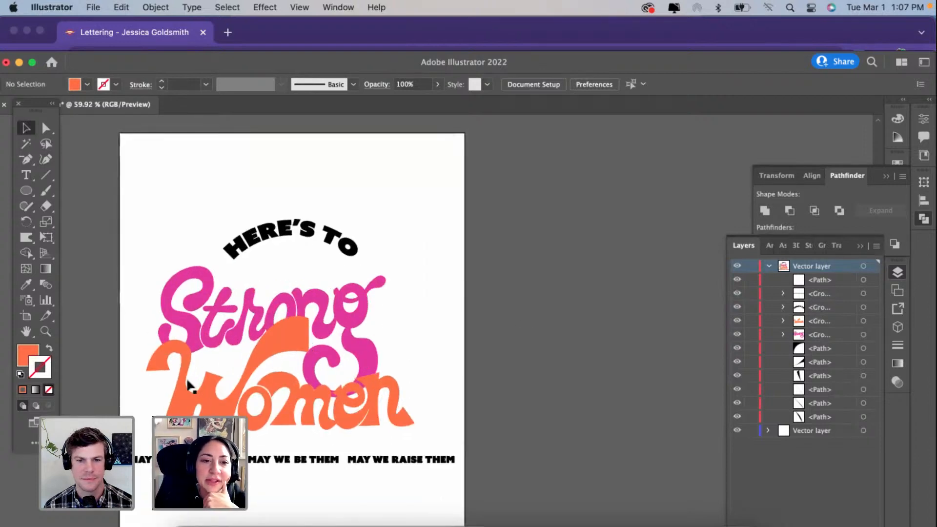
Step: Select the Women and Strong groups in turn and examine their overlap and differing stroke ends
left_click(290, 321)
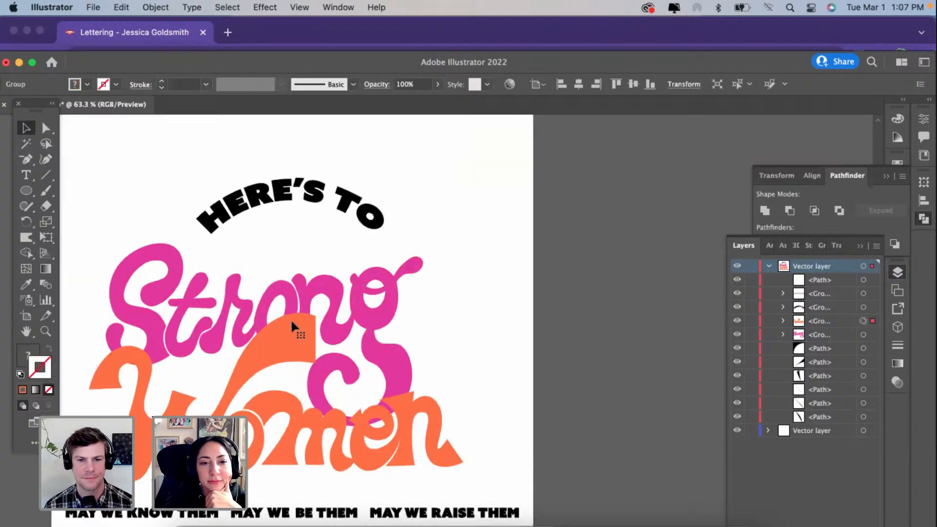
scroll(290, 318, "up", 3)
scroll(320, 279, "down", 3)
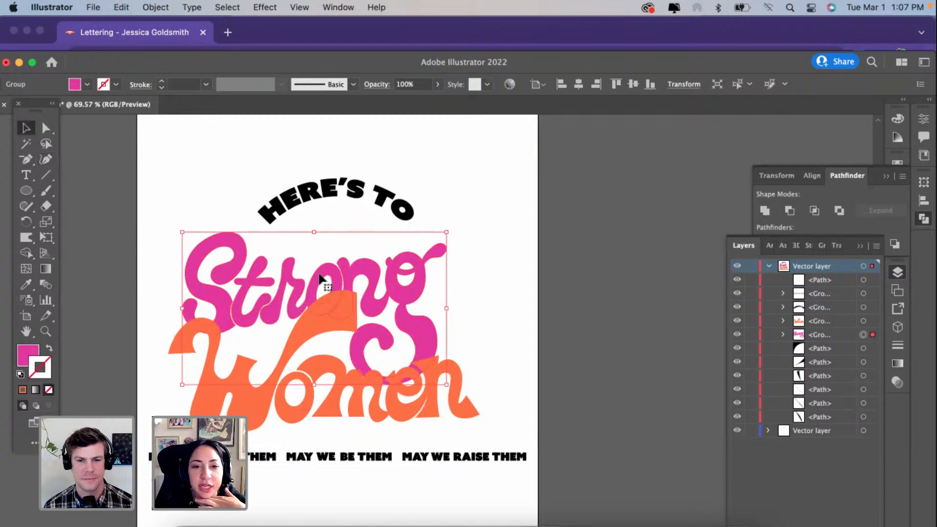
scroll(320, 280, "up", 2)
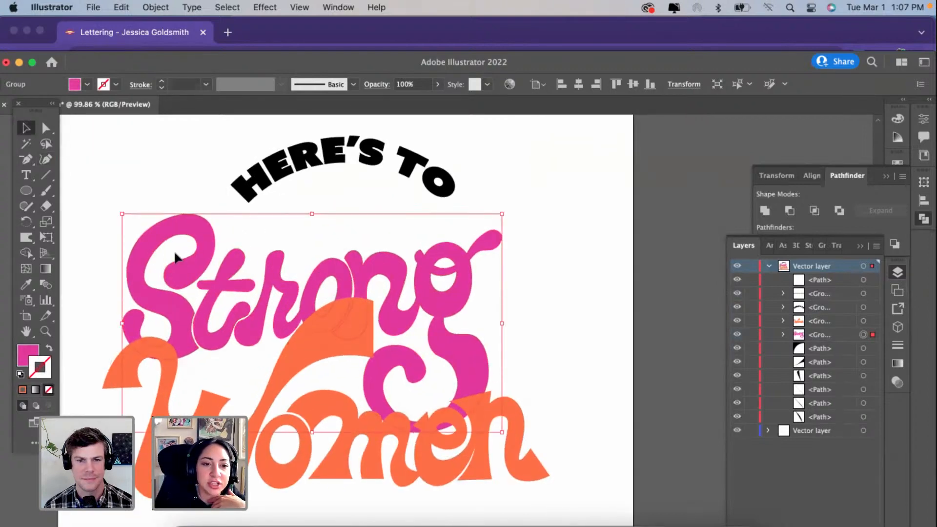
left_click(352, 448)
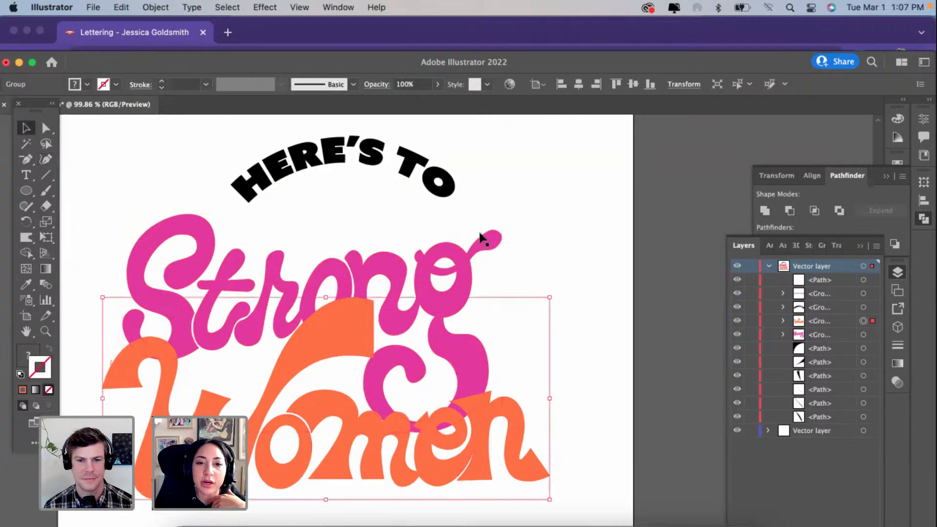
left_click(485, 240)
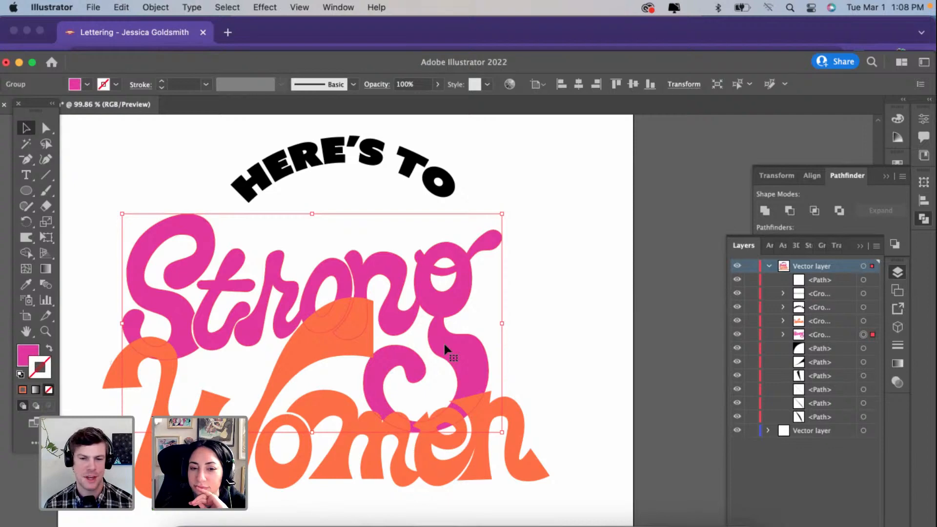
scroll(494, 265, "down", 5)
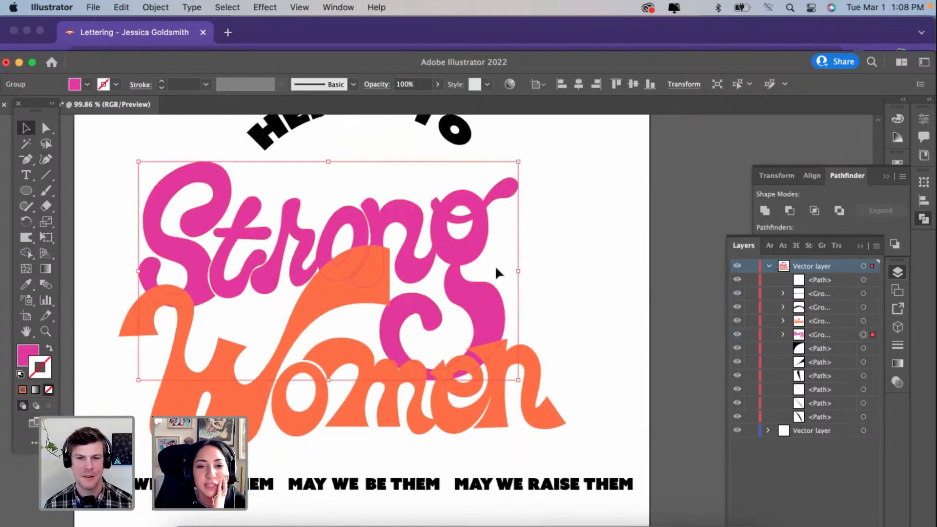
Step: Deselect the lettering and review how the Strong and Women words sit together in the full composition
scroll(495, 265, "left", 1)
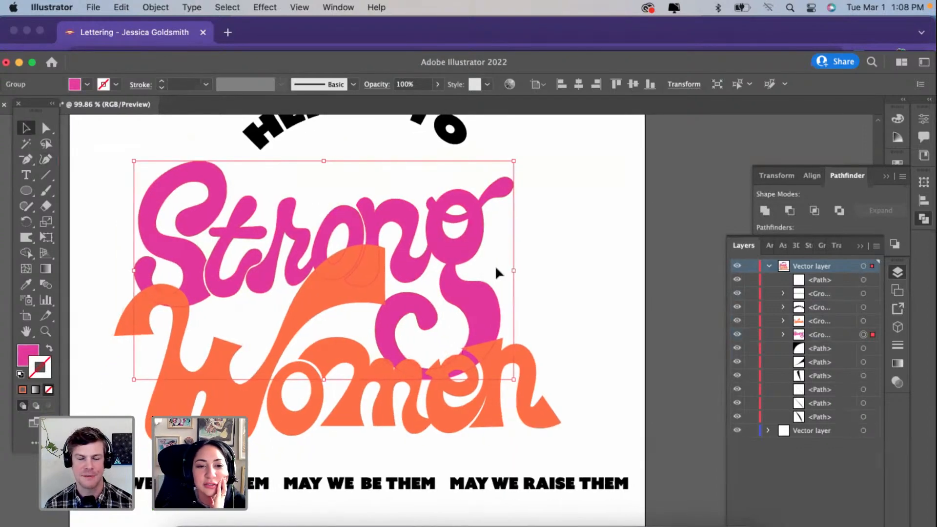
left_click(629, 260)
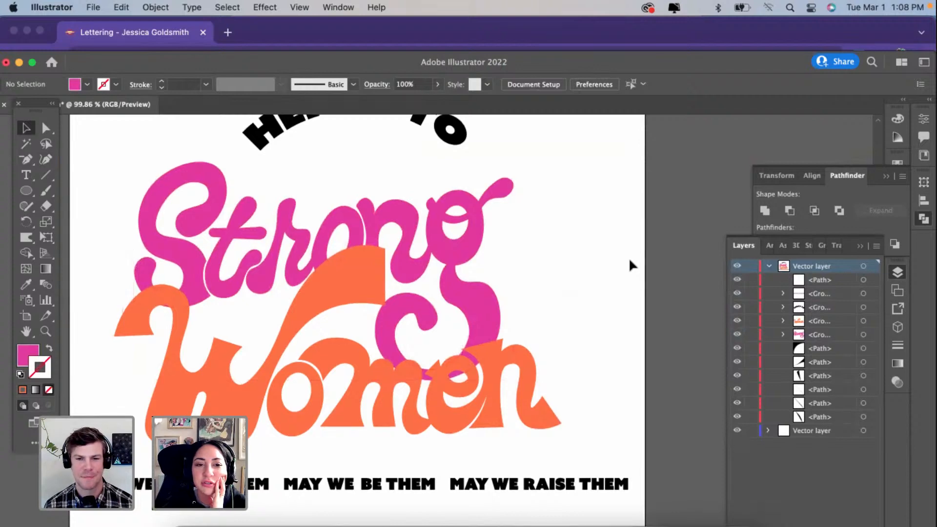
scroll(575, 300, "up", 2)
scroll(575, 302, "up", 2)
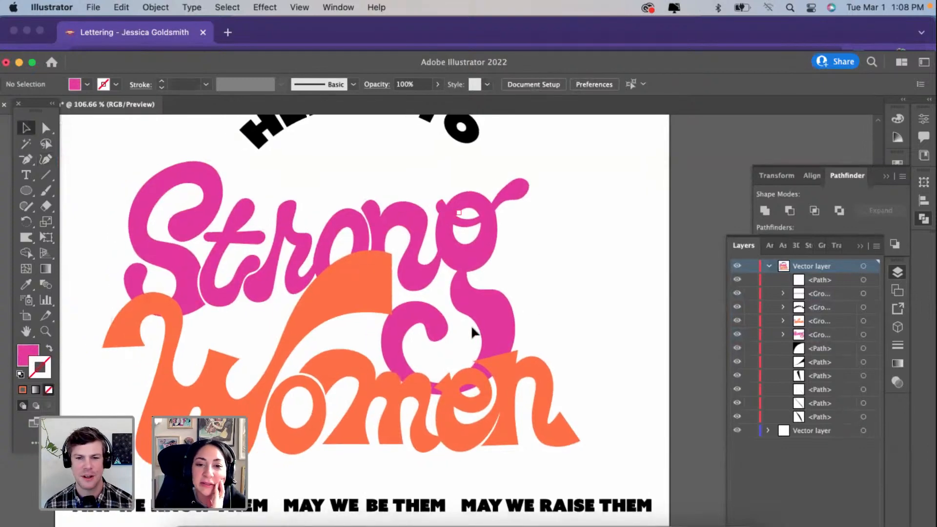
scroll(483, 315, "left", 2)
left_click(502, 308)
scroll(502, 309, "down", 2)
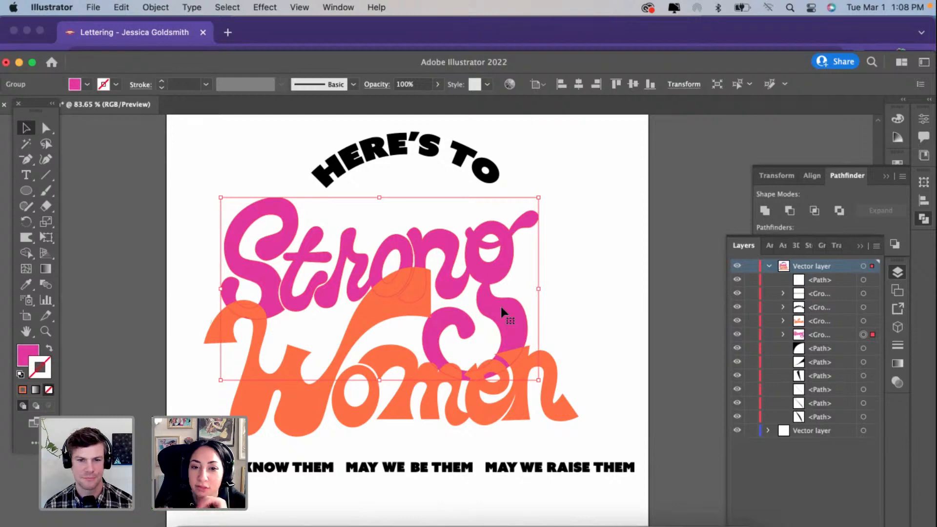
scroll(480, 405, "up", 2)
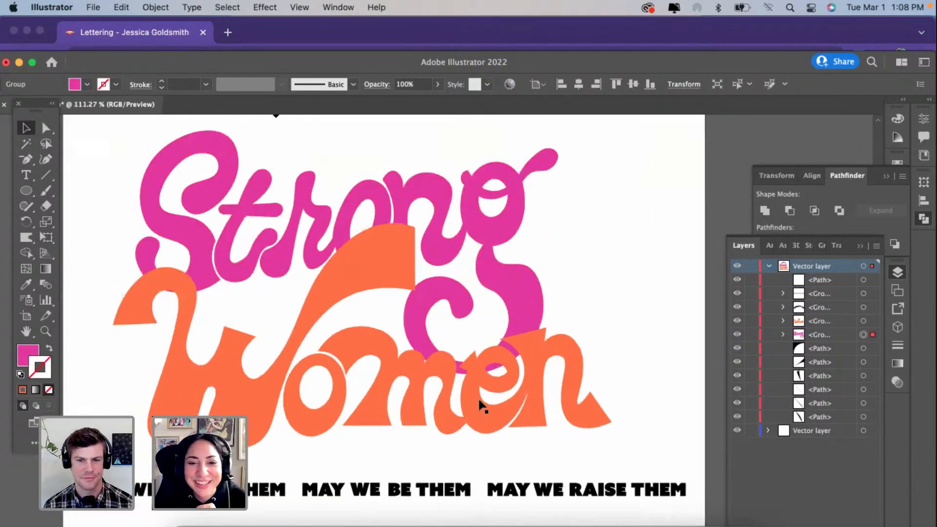
scroll(481, 405, "down", 2)
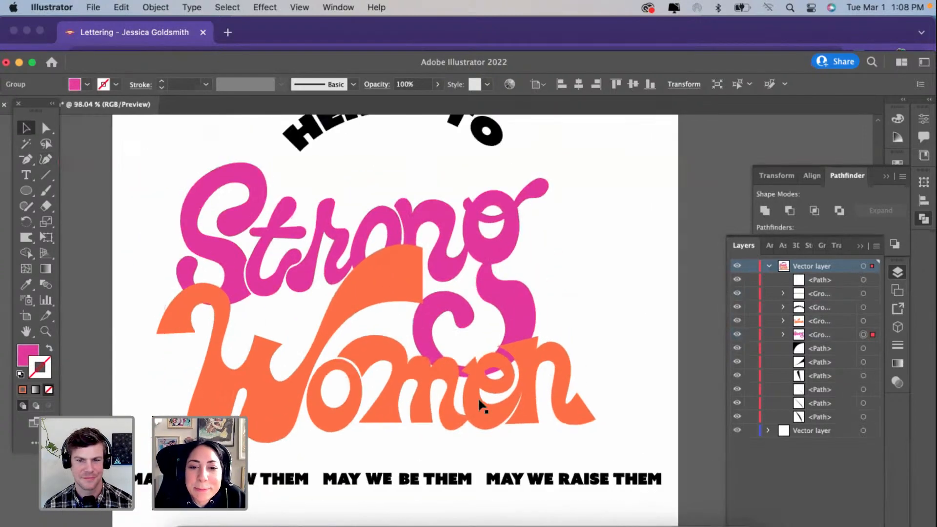
scroll(480, 404, "down", 2)
scroll(461, 439, "down", 1)
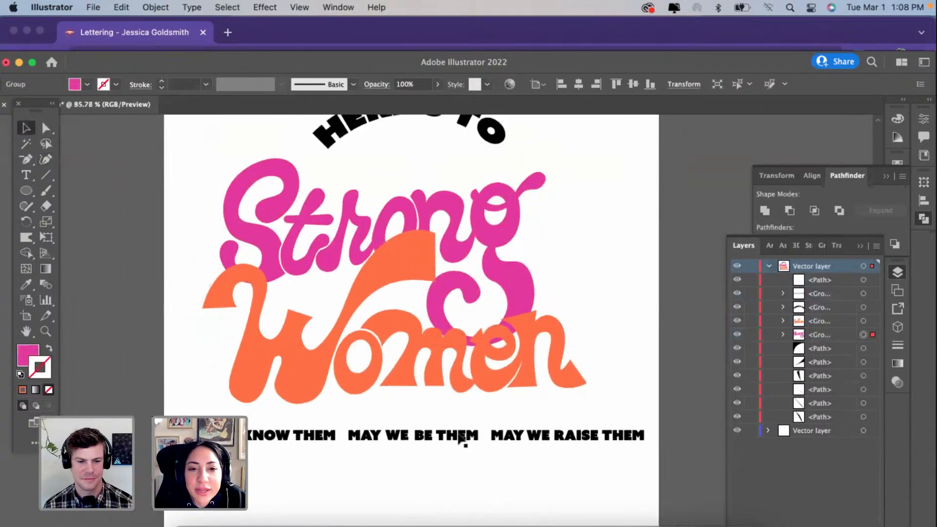
scroll(459, 439, "up", 1)
left_click(661, 291)
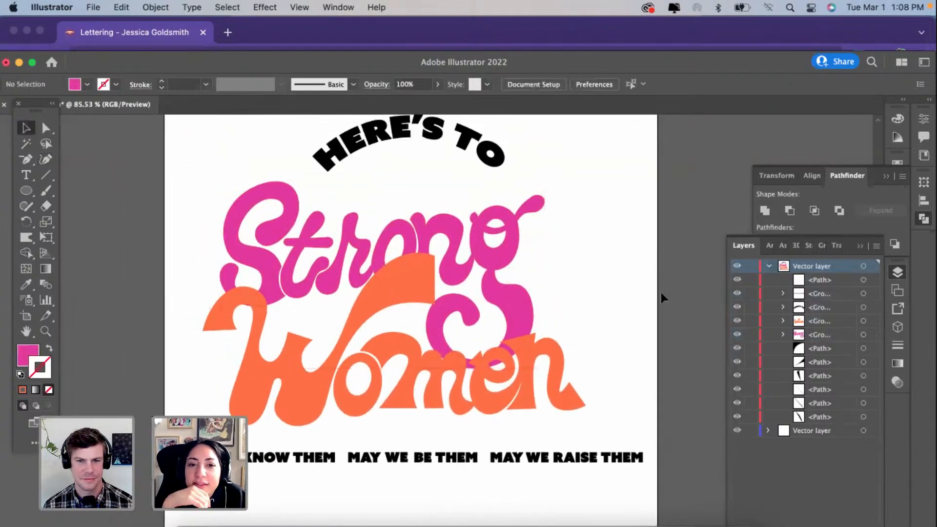
Step: Isolate the Strong group, copy its joined ro and ng letters, and leave isolation
left_click(769, 266)
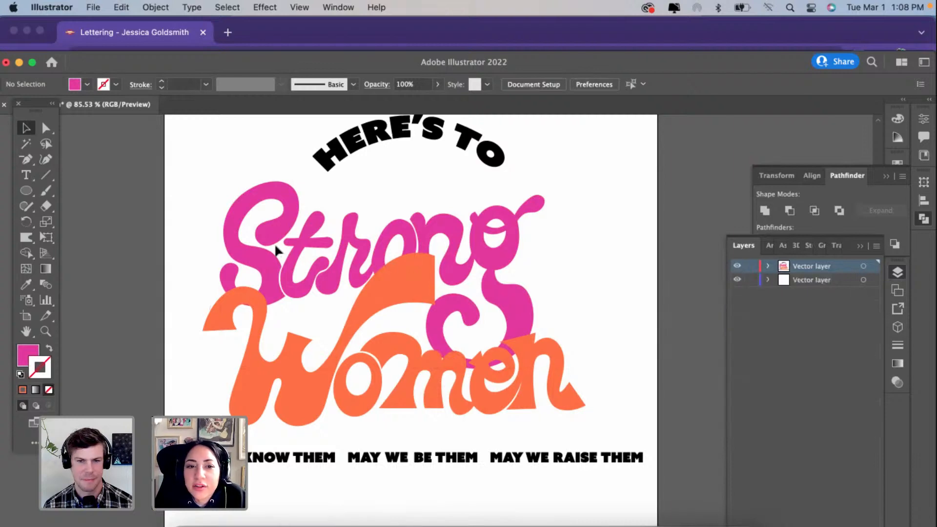
scroll(378, 273, "up", 4)
left_click(375, 269)
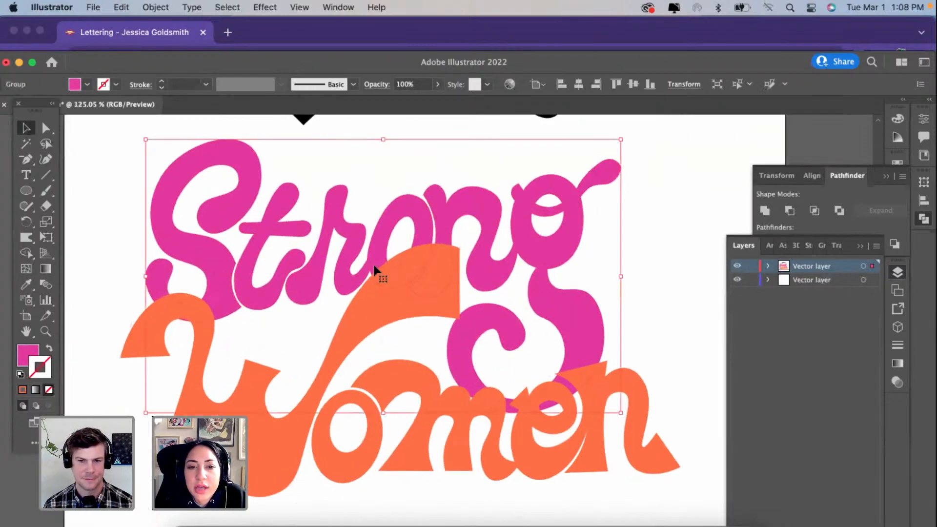
double_click(374, 267)
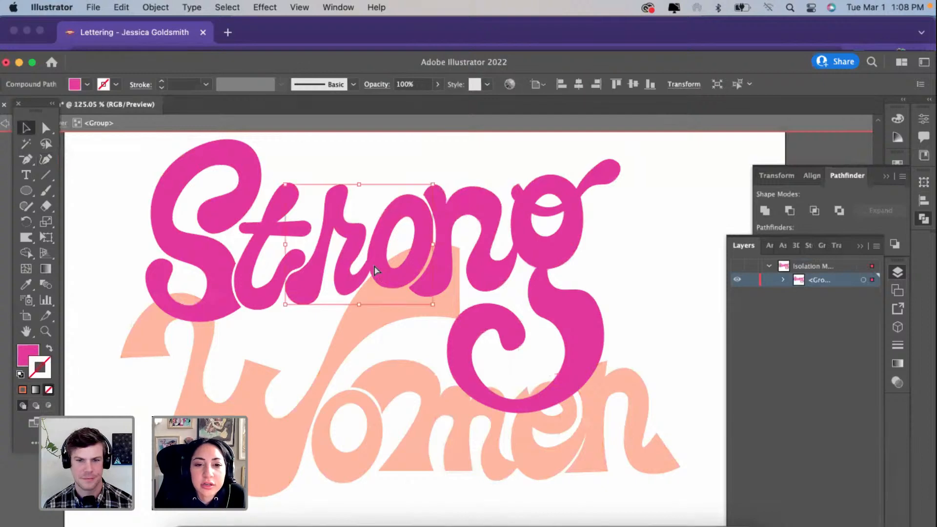
left_click(451, 257)
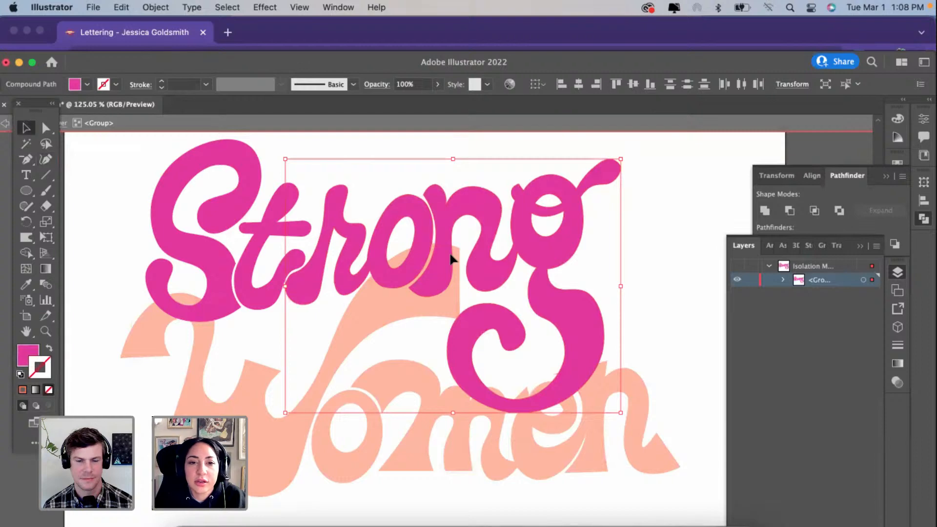
double_click(678, 253)
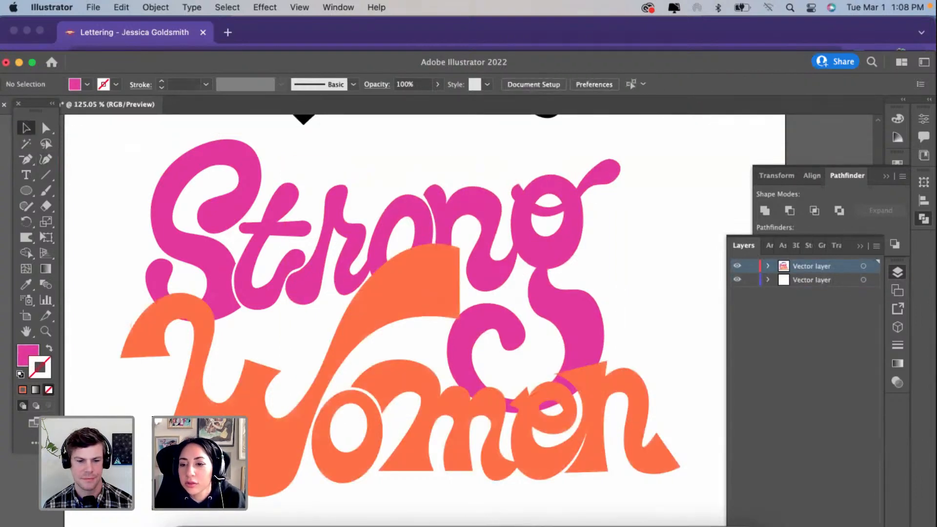
Step: Create a new layer above the artwork and paste the copied ro and ng letters into it
left_click(857, 526)
scroll(666, 448, "down", 3)
scroll(665, 448, "right", 1)
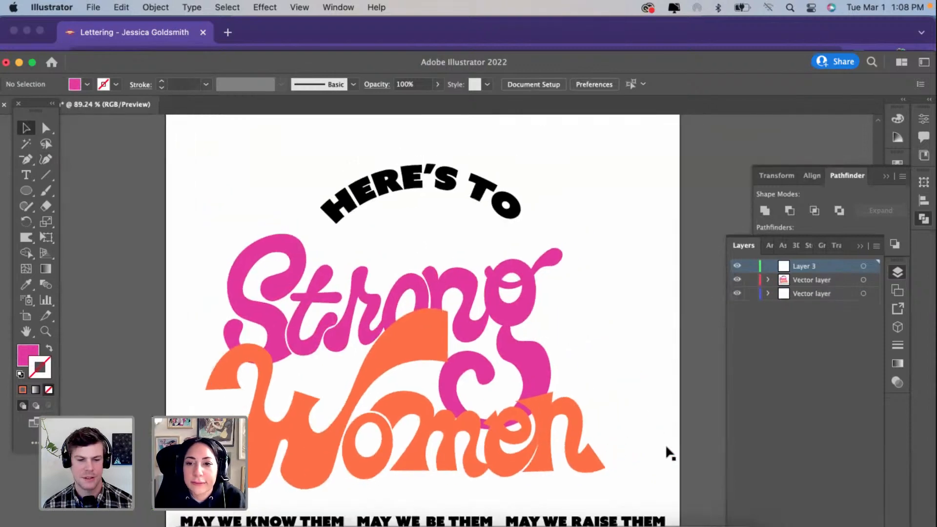
scroll(590, 317, "up", 1)
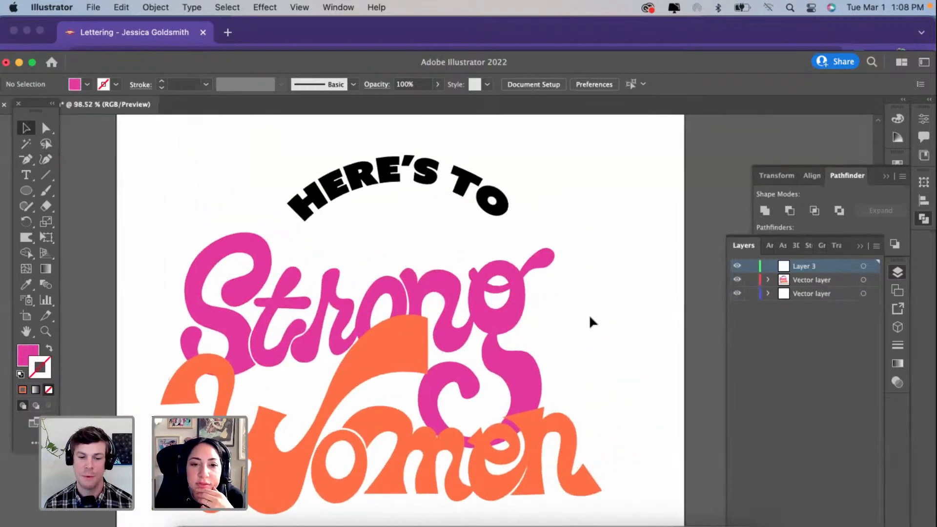
scroll(589, 317, "up", 2)
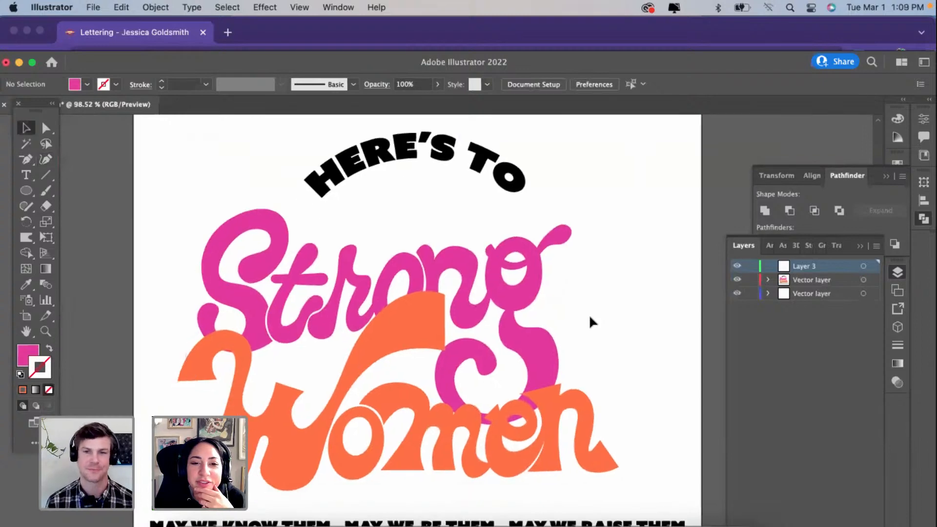
key("super+v")
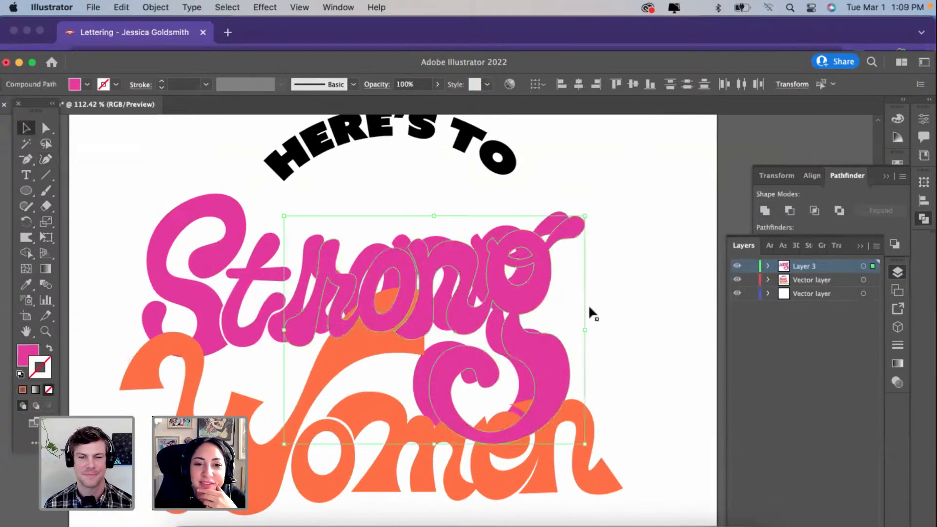
Step: Fill the pasted ro and ng letters with AD1777 and align them exactly over the originals
double_click(28, 352)
type("AD1777")
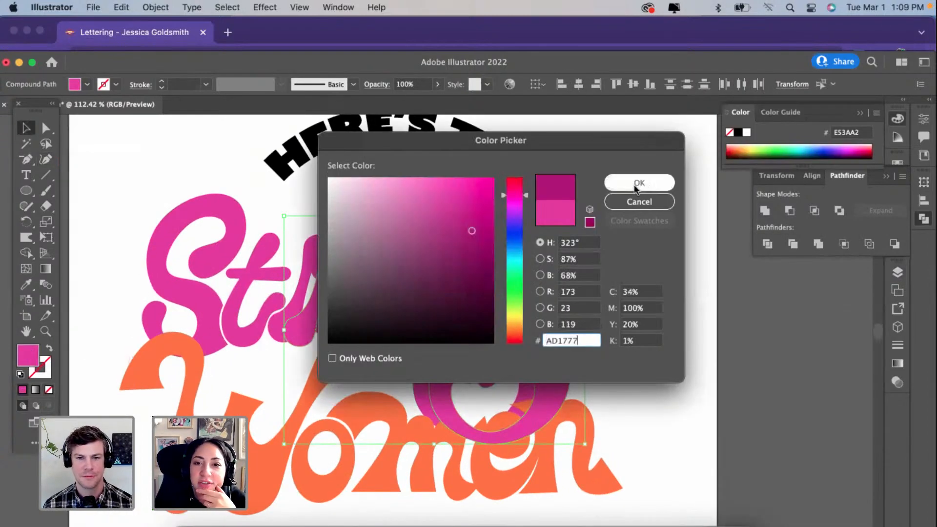
key("Return")
scroll(326, 293, "up", 2)
left_click_drag(326, 293, 304, 282)
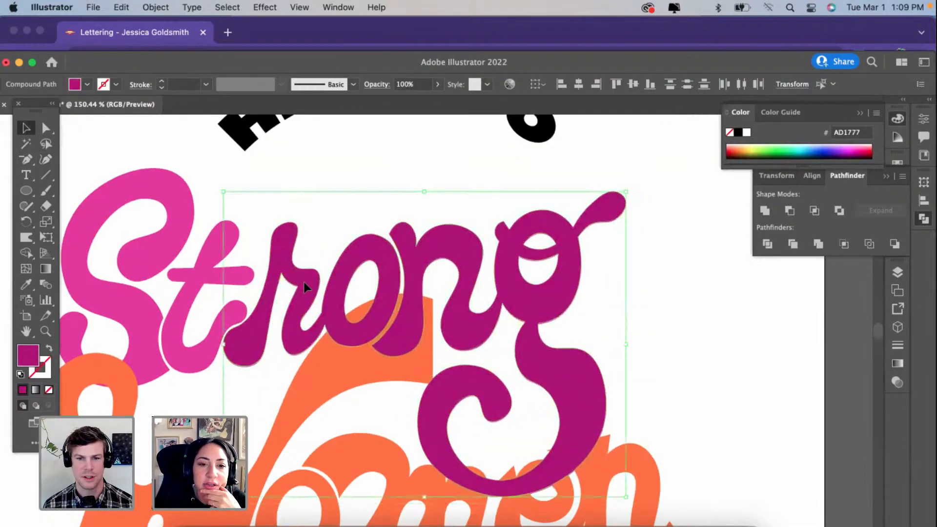
Step: Cut the duplicated o and n stem with the Eraser just above the W's swash, and deselect them
scroll(303, 282, "up", 3)
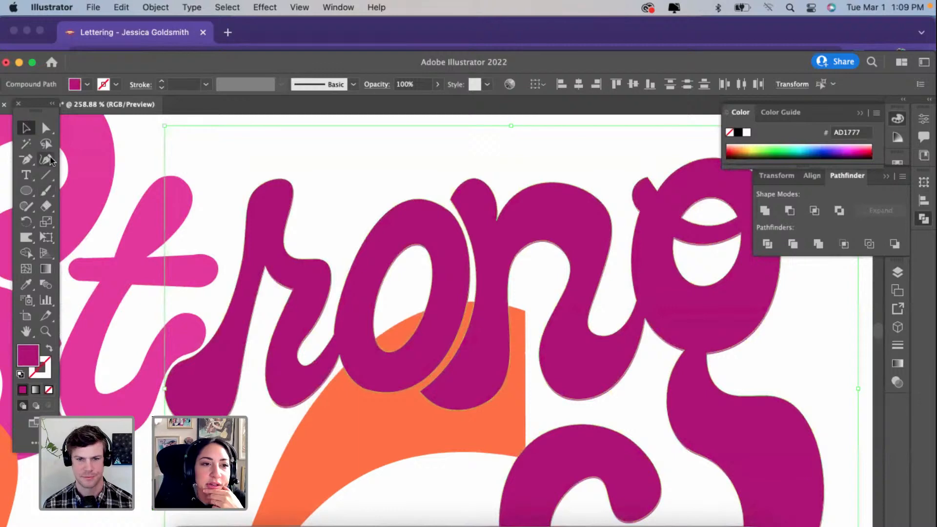
left_click(46, 191)
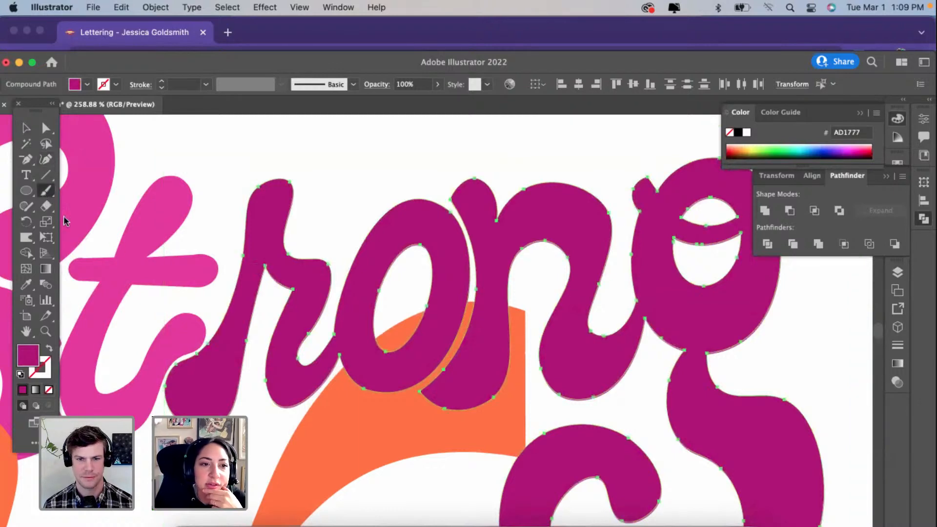
key("shift+e")
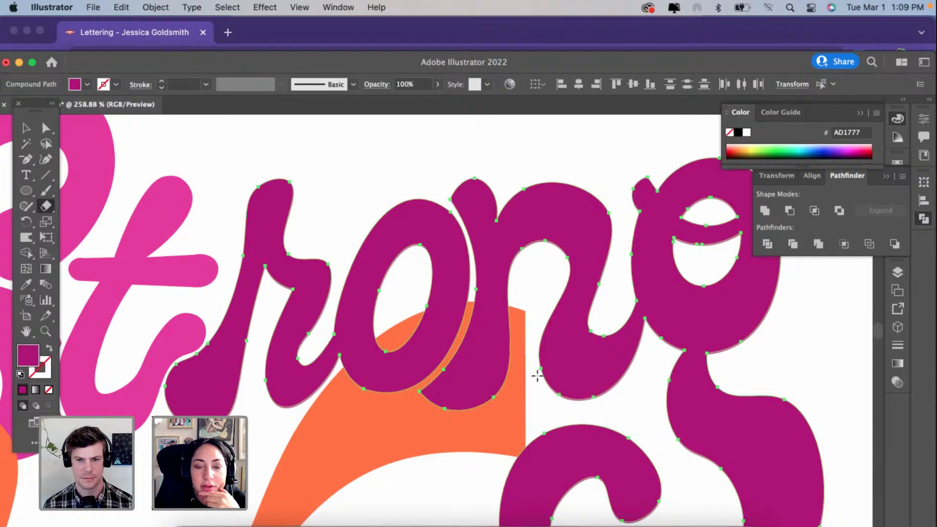
key("super+z")
left_click(46, 127)
left_click(235, 159)
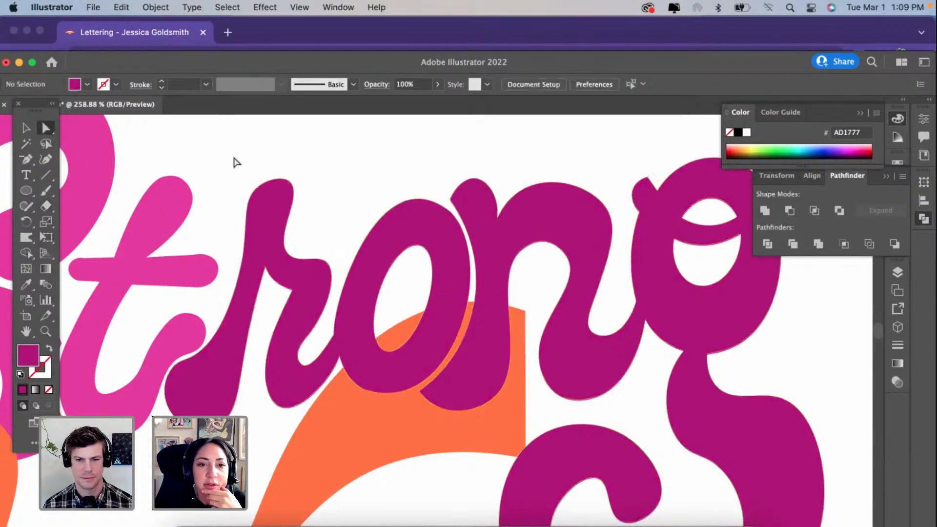
Step: Delete the surplus parts of the duplicated letters, keeping only the lower o and n pieces over the W's swash
left_click(373, 249)
key("Delete")
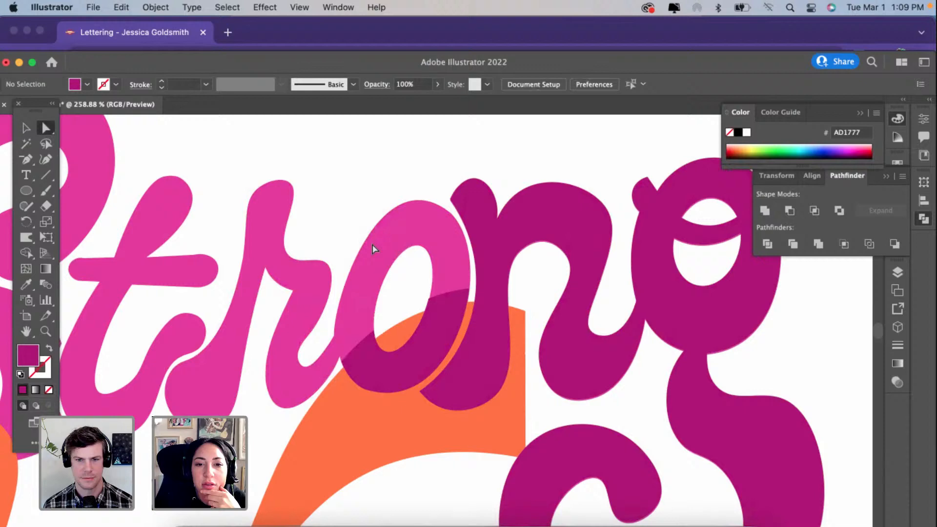
left_click(502, 224)
key("Delete")
scroll(502, 224, "down", 2)
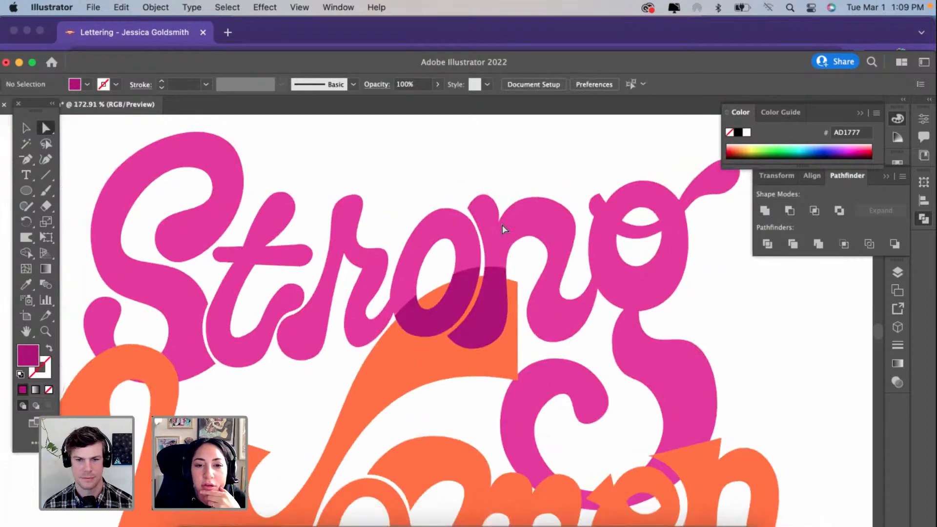
Step: Recolour the remaining lower o and n pieces with the pink sampled from the Strong lettering, and deselect them
scroll(502, 225, "up", 4)
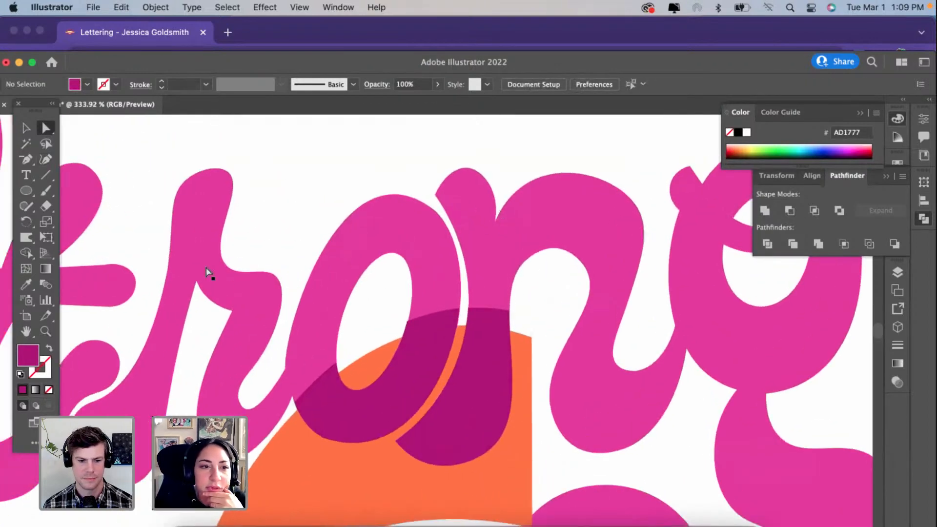
left_click(370, 437)
left_click(452, 432, "shift")
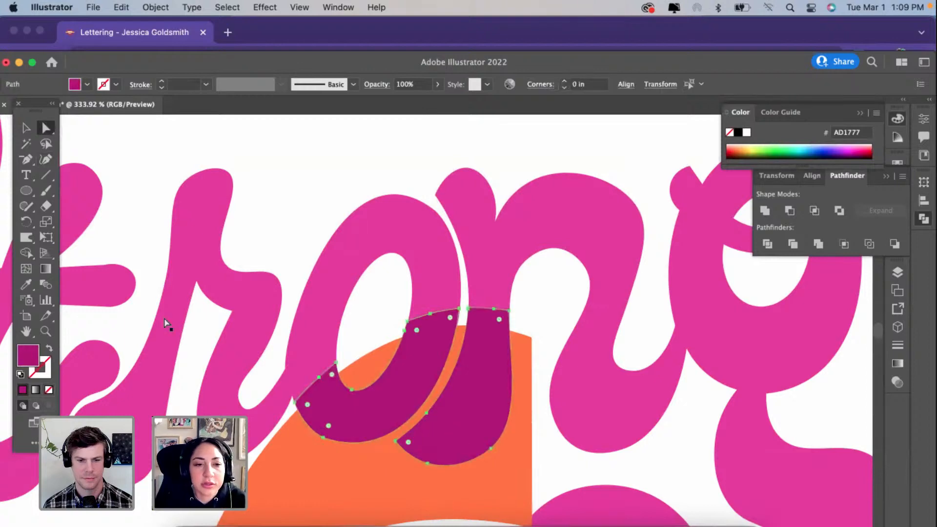
key("i")
left_click(197, 236)
scroll(196, 237, "down", 3)
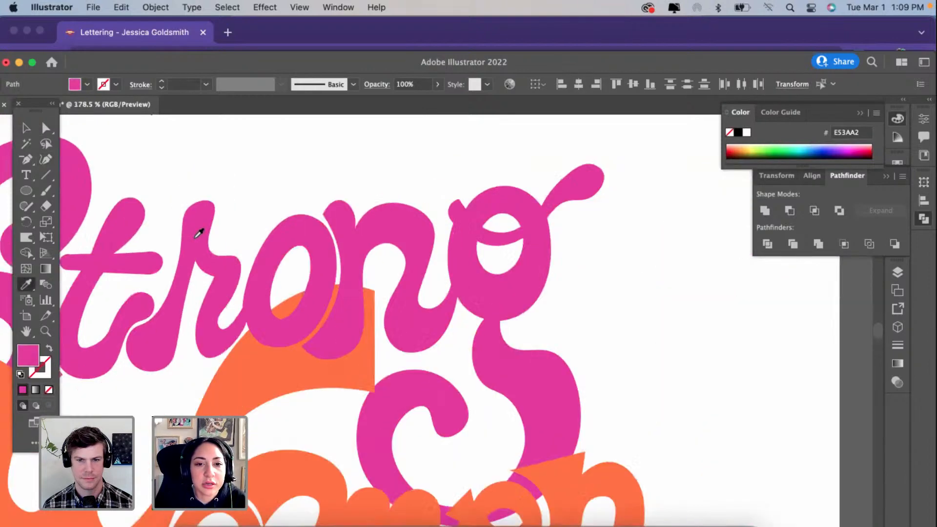
scroll(200, 233, "down", 1)
left_click(26, 128)
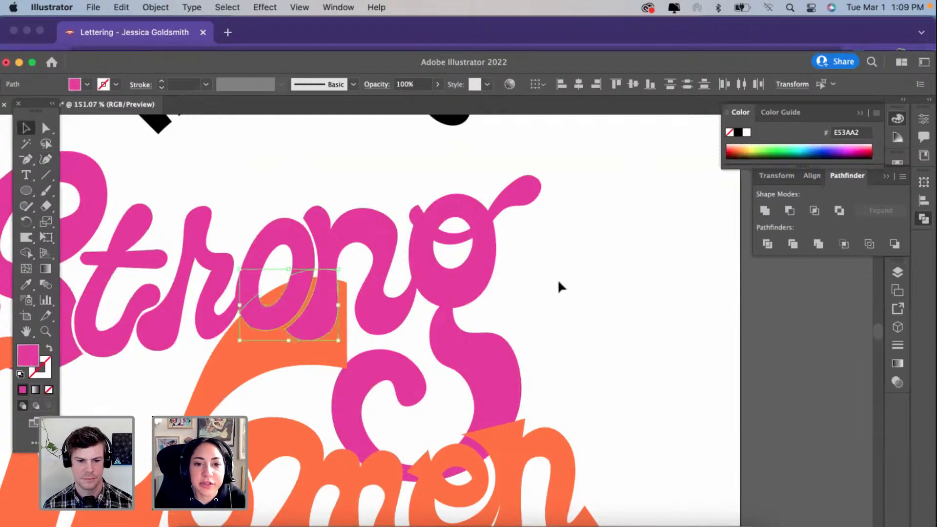
left_click(559, 282)
key("super+0")
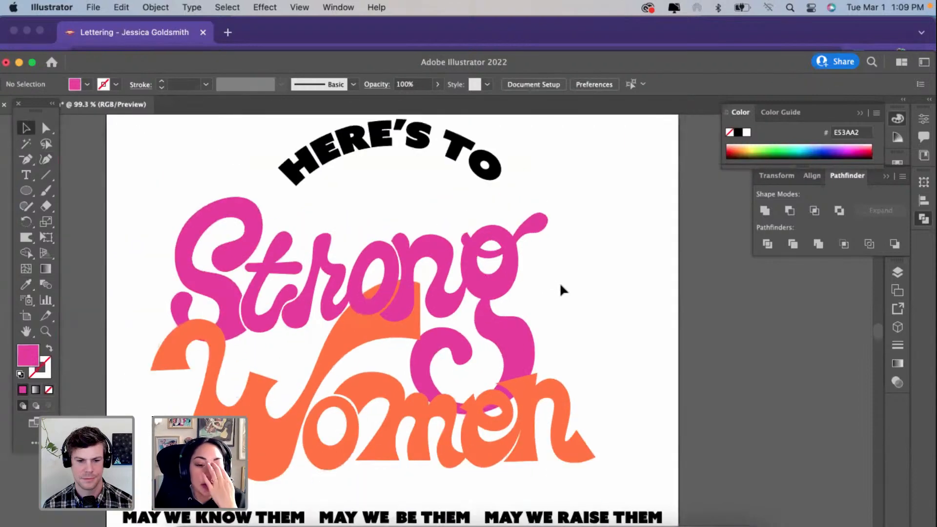
Step: Isolate the Strong group again, copy its joined ng letters, and leave isolation
left_click(508, 346)
scroll(508, 345, "up", 2)
double_click(508, 345)
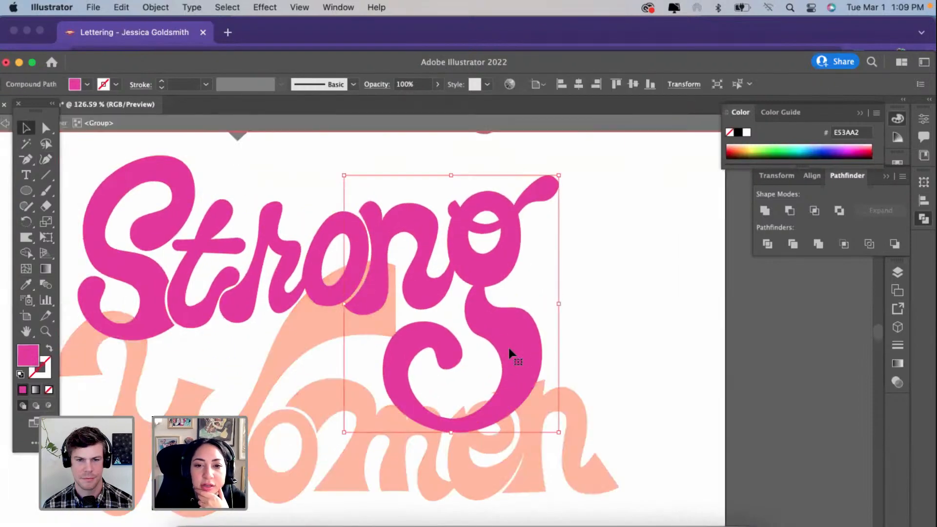
key("a")
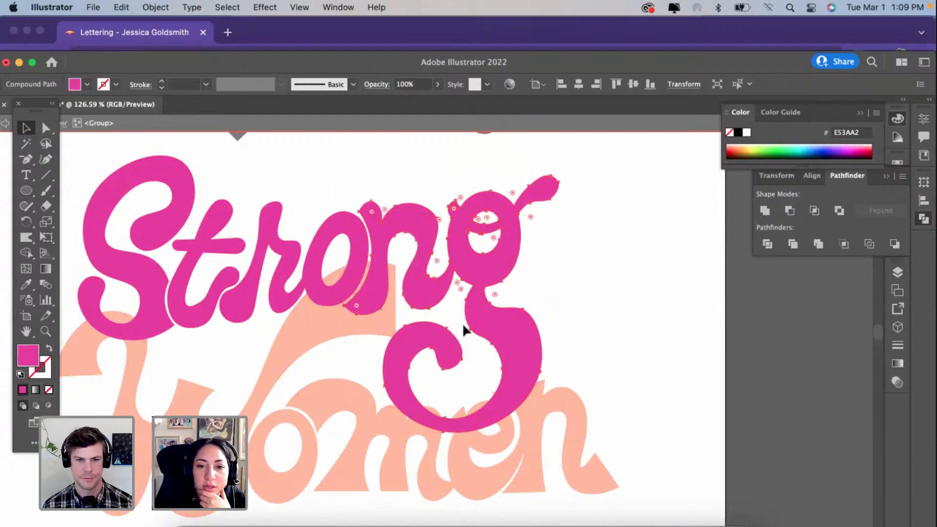
key("v")
double_click(596, 301)
Step: Paste the ng letters into the layer with the overlapping o piece and align them over the originals
left_click(340, 282)
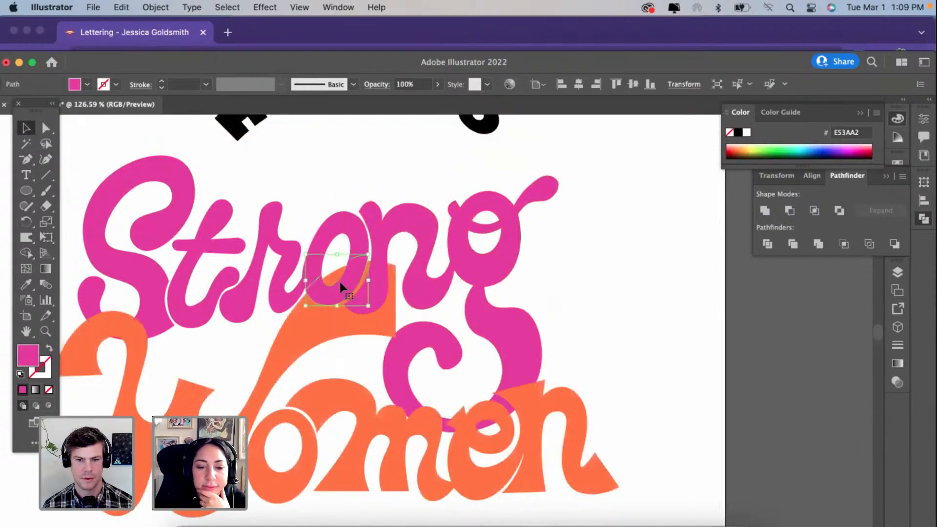
key("super+v")
left_click_drag(451, 299, 477, 280)
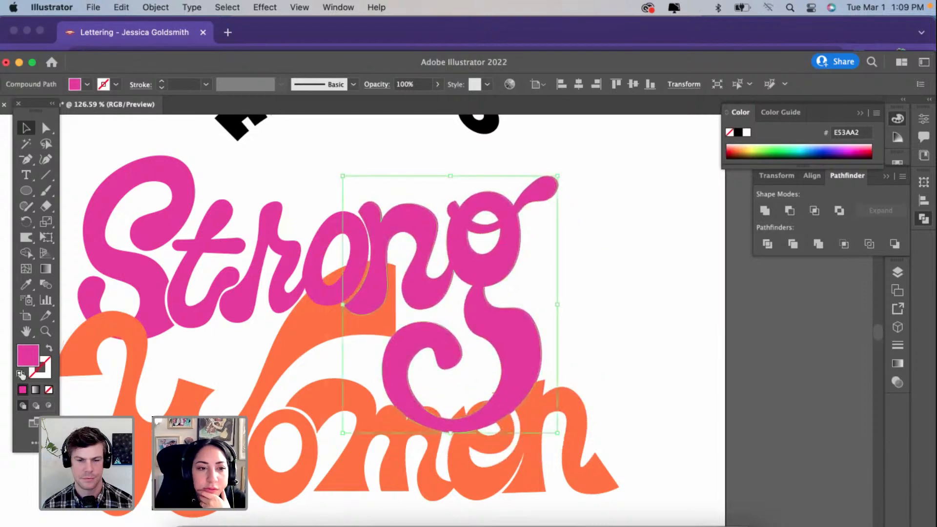
Step: Recolour the pasted ng letters with the darker purple A3347B
double_click(28, 354)
left_click(441, 237)
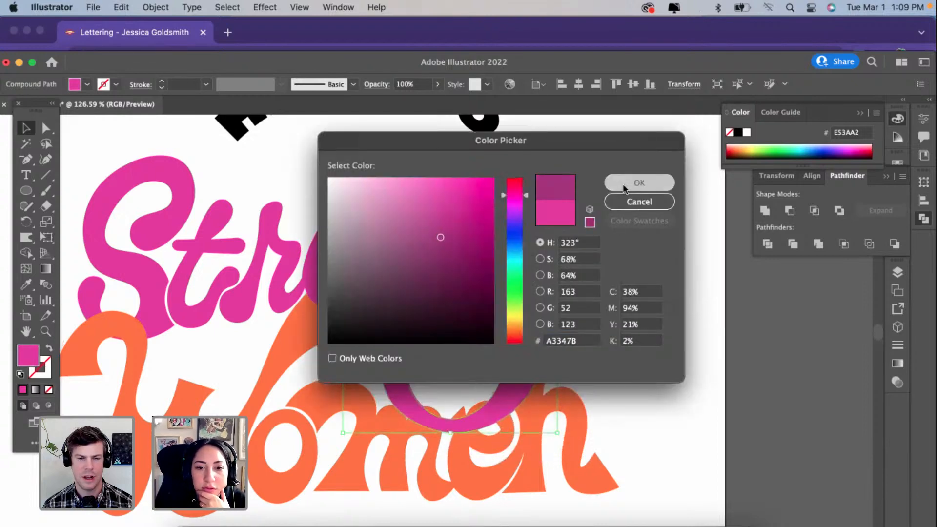
left_click(624, 188)
Step: Select the purple ng copy and examine where the g's tail crosses the m, e and n of Women
scroll(488, 412, "up", 5)
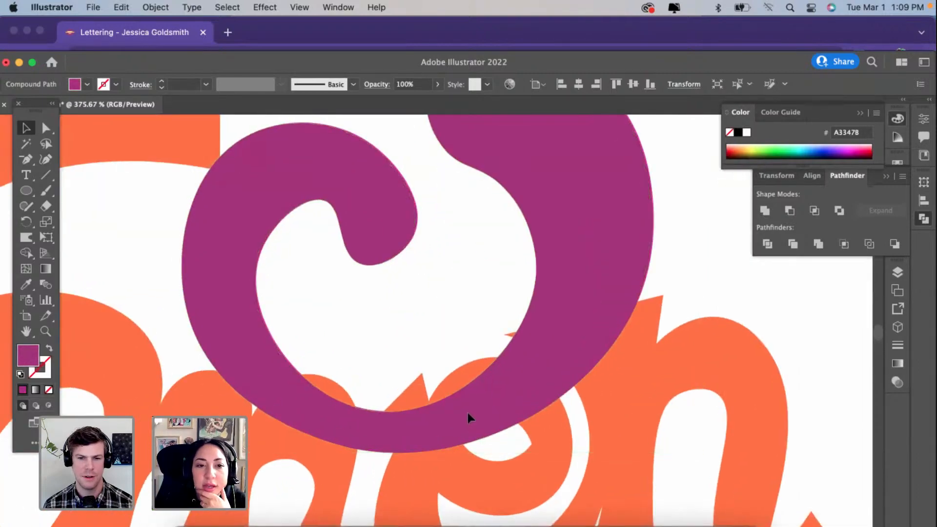
scroll(468, 413, "down", 5)
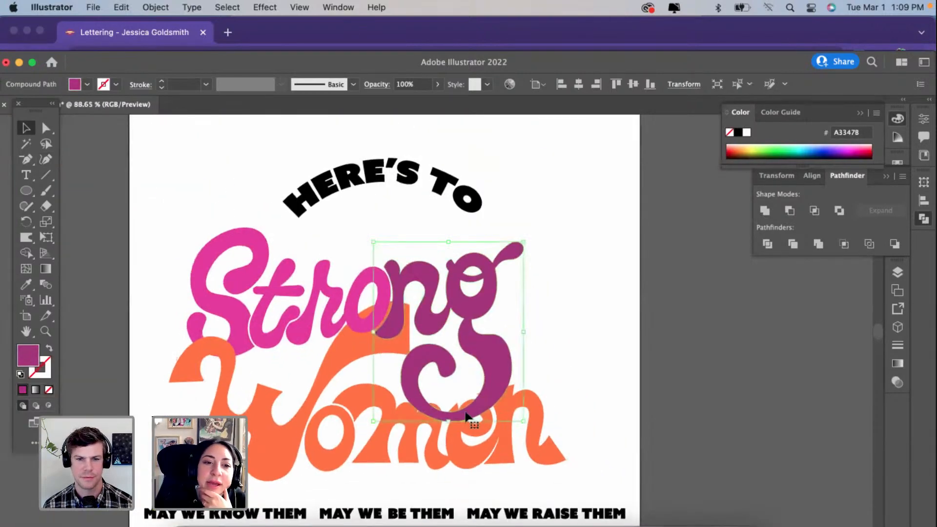
left_click(237, 324)
scroll(237, 323, "up", 2)
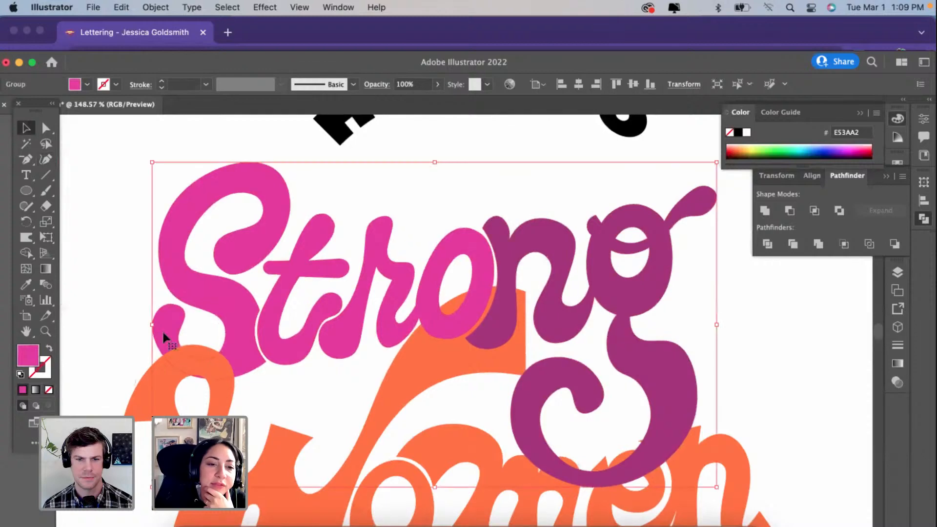
scroll(507, 404, "up", 1)
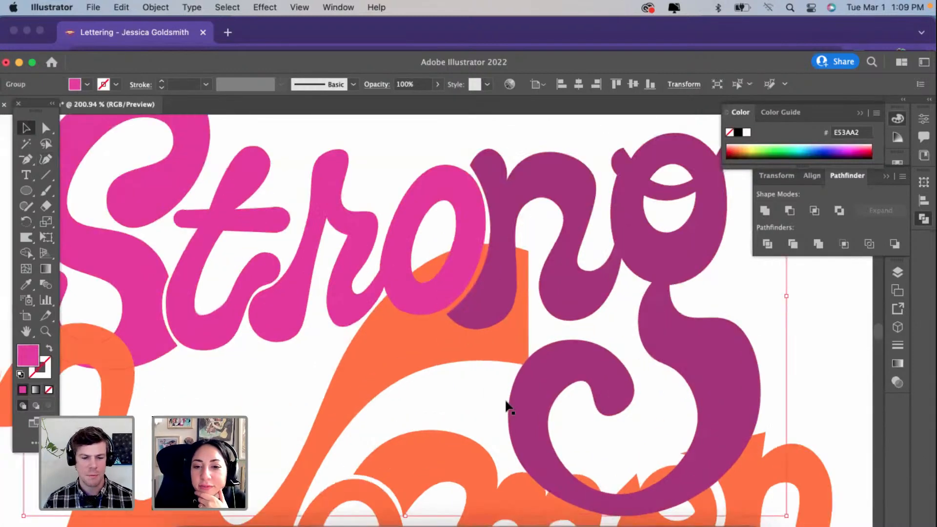
scroll(506, 404, "up", 2)
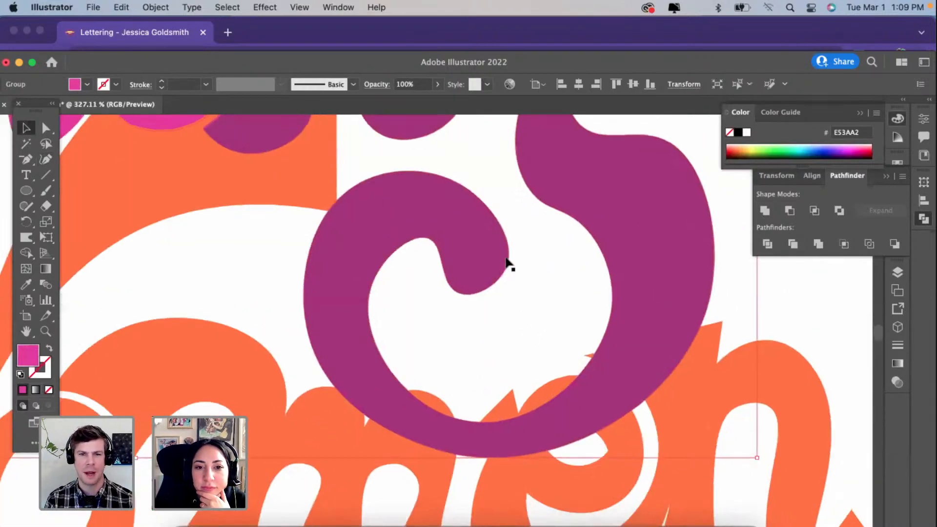
left_click_drag(489, 250, 488, 250)
scroll(488, 250, "up", 1)
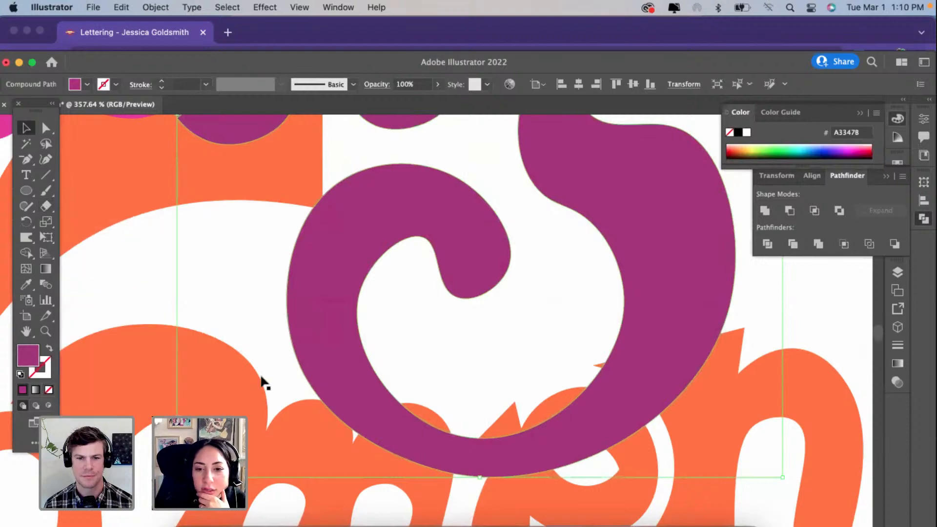
scroll(264, 381, "down", 3)
scroll(263, 381, "down", 2)
scroll(264, 381, "right", 2)
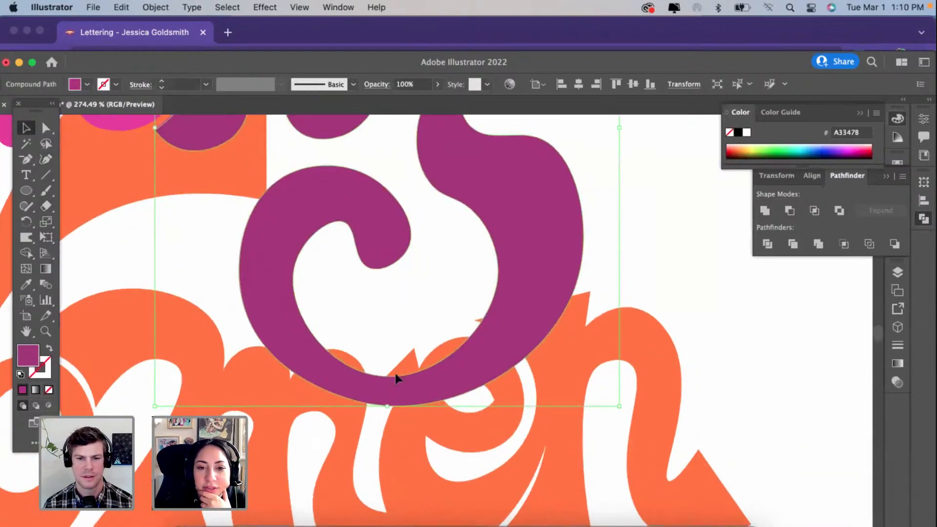
scroll(531, 335, "up", 4)
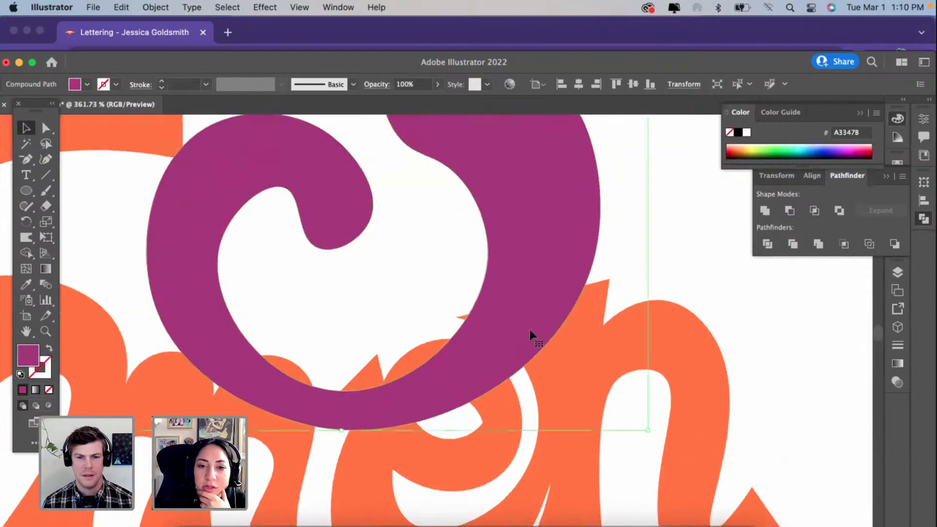
Step: Set the Eraser tool's size to 5 pt
mouse_move(49, 204)
left_mouse_down()
mouse_move(76, 220)
mouse_move(79, 205)
left_mouse_up()
double_click(48, 208)
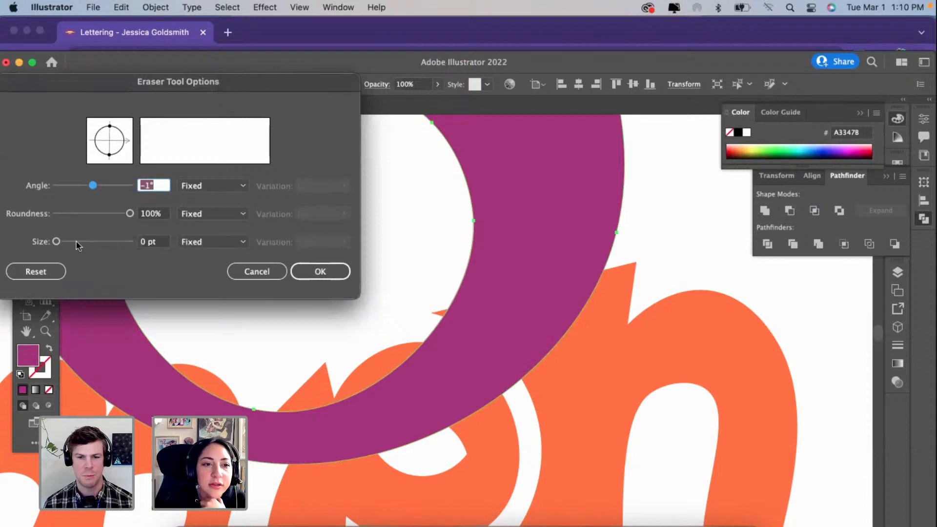
left_click(59, 241)
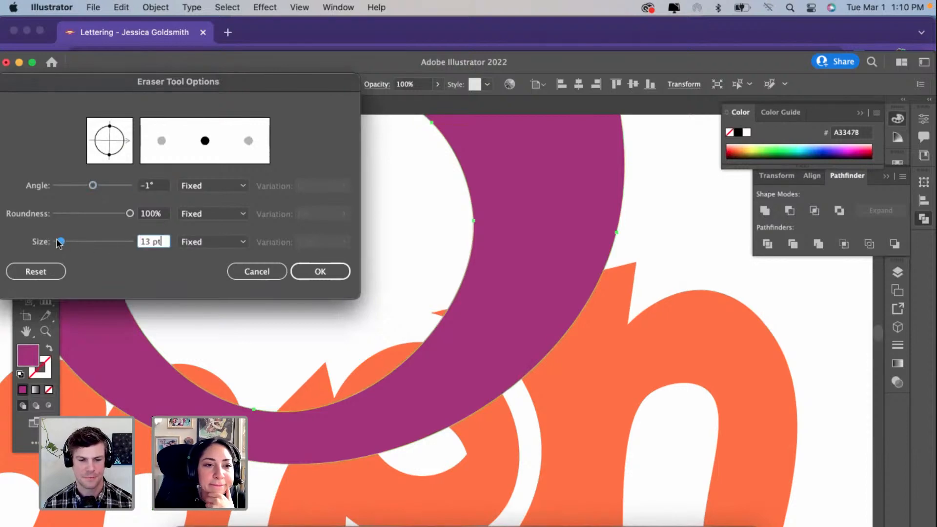
left_click_drag(55, 241, 54, 241)
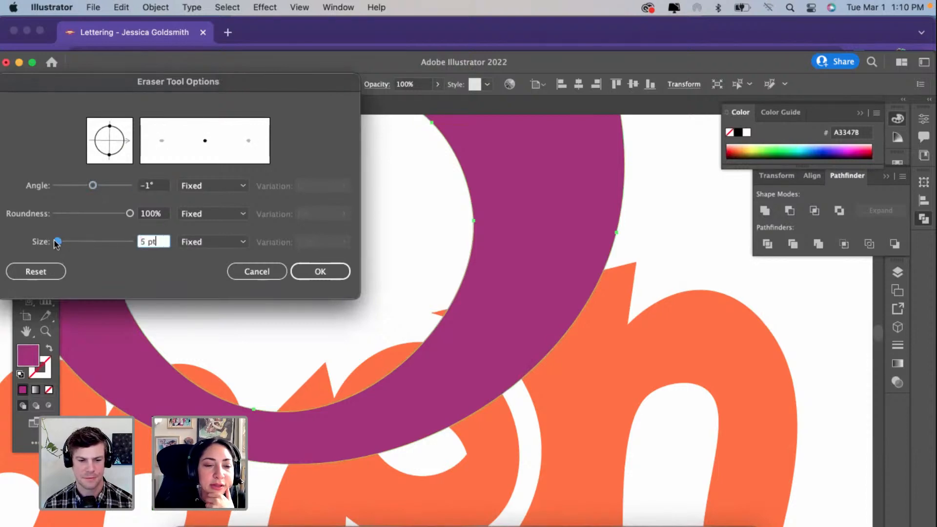
left_click(319, 270)
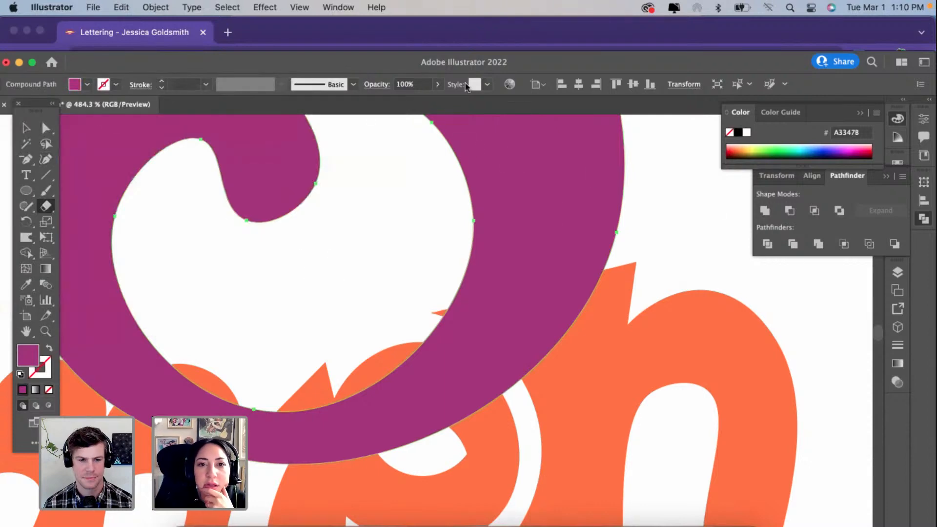
Step: Lower the purple ng copy's opacity to 72% and deselect it
left_click(437, 84)
left_click_drag(435, 100, 421, 100)
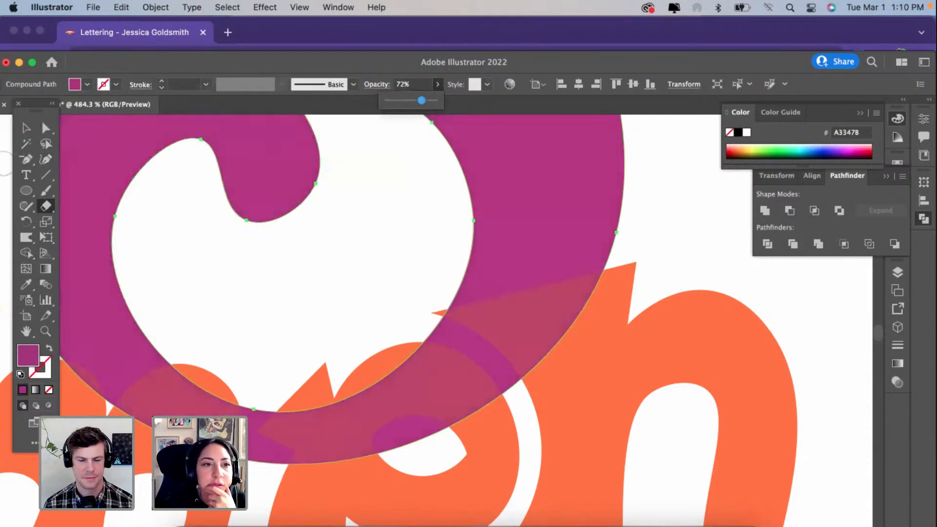
left_click(31, 128)
left_click(709, 286)
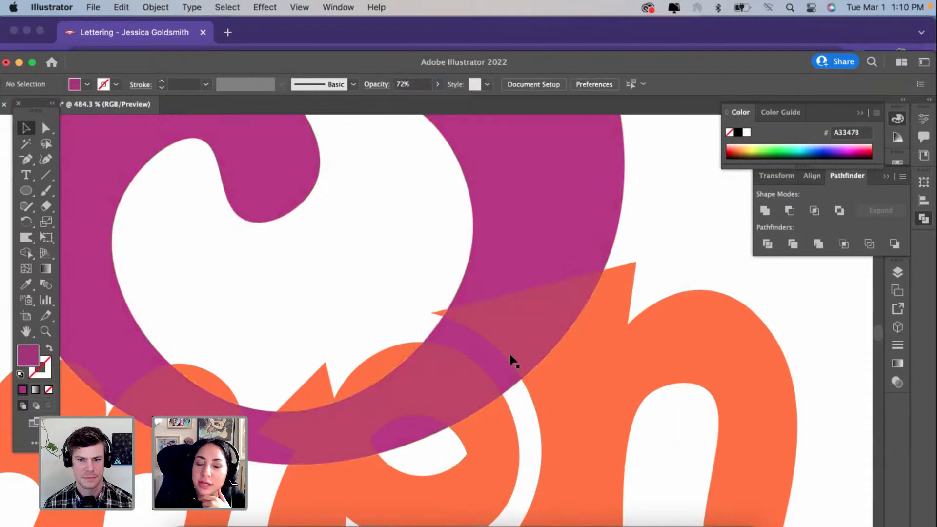
Step: Select the Women lettering with the purple ng copy and split off the g tail's overlap with the last n using Shape Builder
scroll(513, 361, "down", 3)
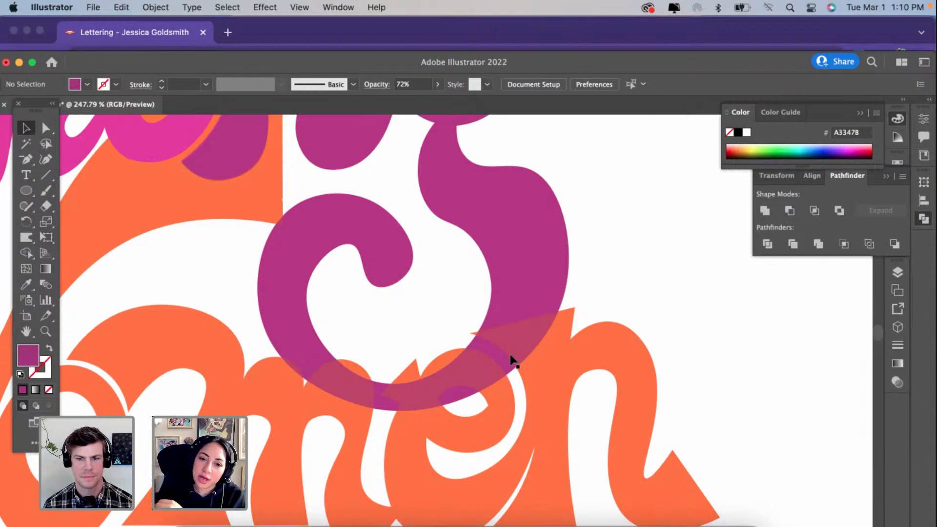
left_click(563, 343)
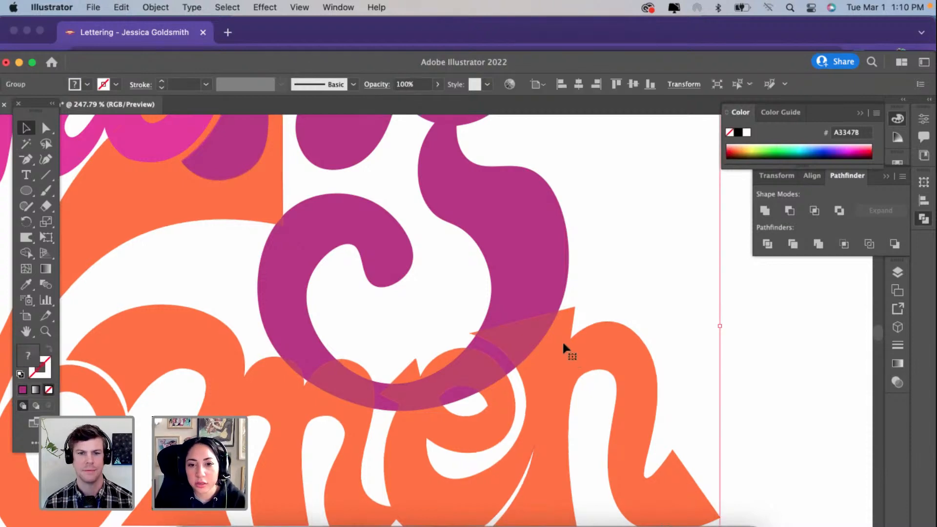
left_click(530, 283, "shift")
scroll(529, 282, "up", 3)
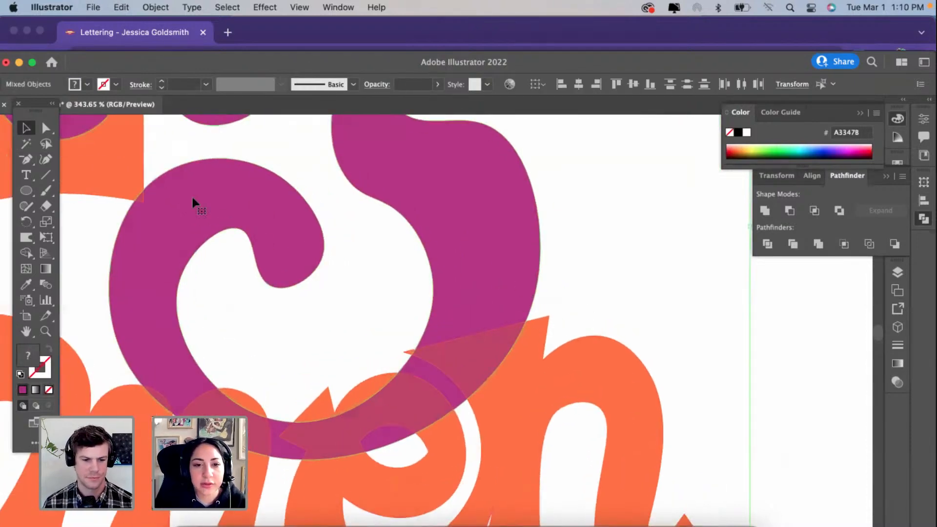
left_click(26, 253)
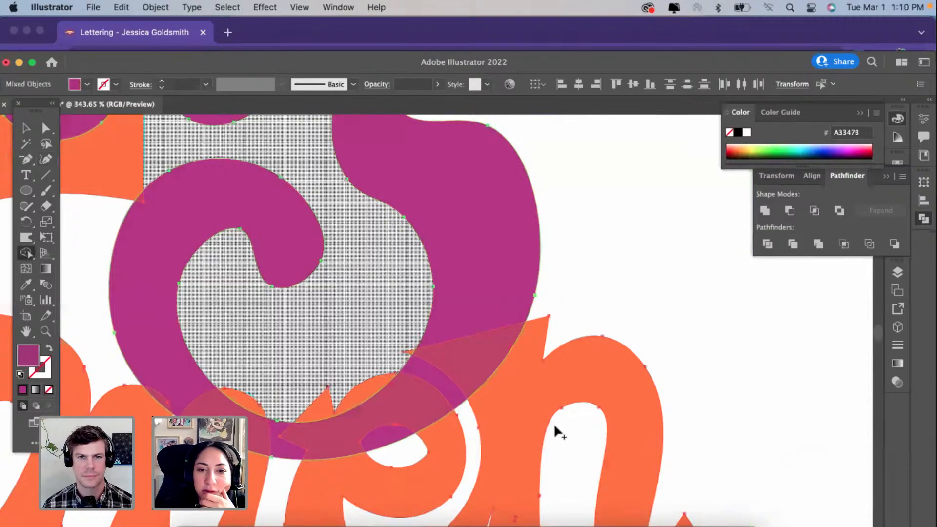
left_click(481, 356)
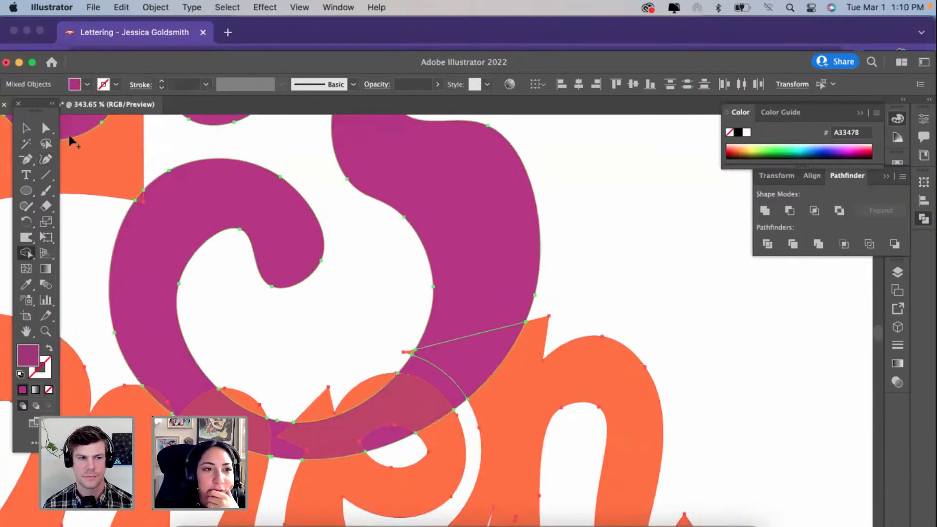
Step: Recolour the split-off piece over the last n with light pink EF97D4 and deselect it
left_click(46, 128)
left_click(635, 268)
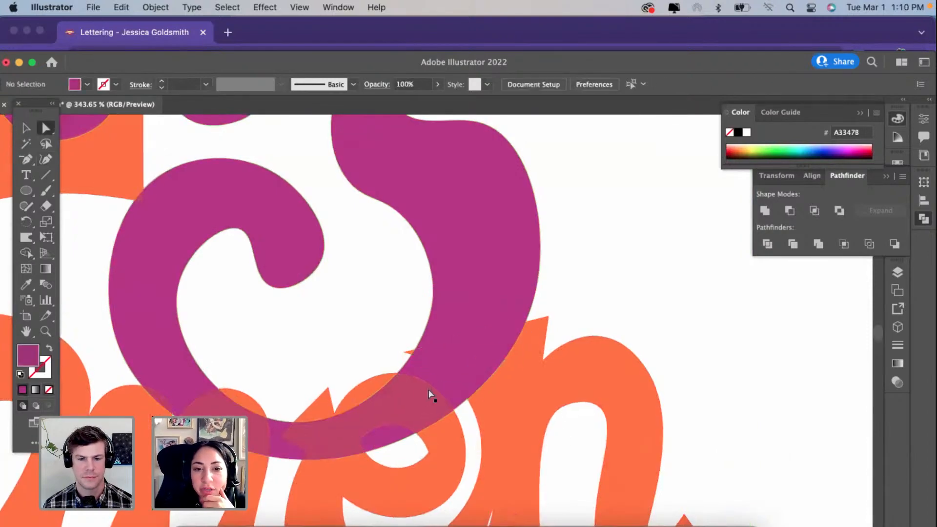
left_click(467, 367)
double_click(17, 358)
left_click(389, 187)
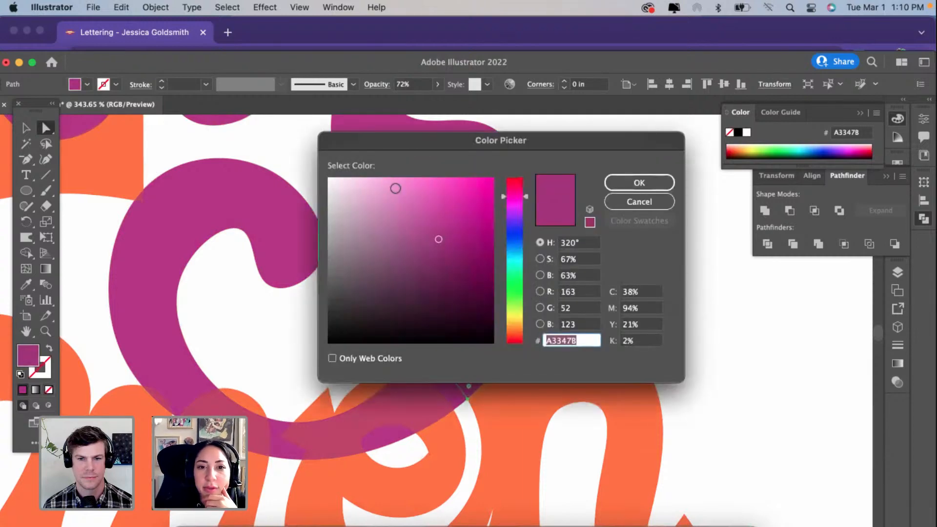
left_click(646, 180)
left_click(632, 217)
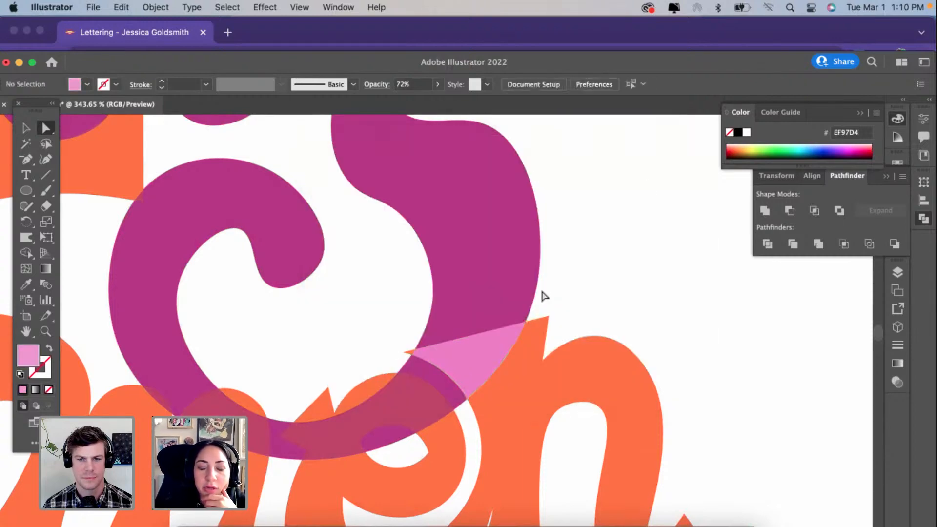
Step: Try to reshape the inner edge of the g's tail over the e with the Curvature tool, and undo the change
scroll(544, 295, "up", 3)
left_click(410, 382)
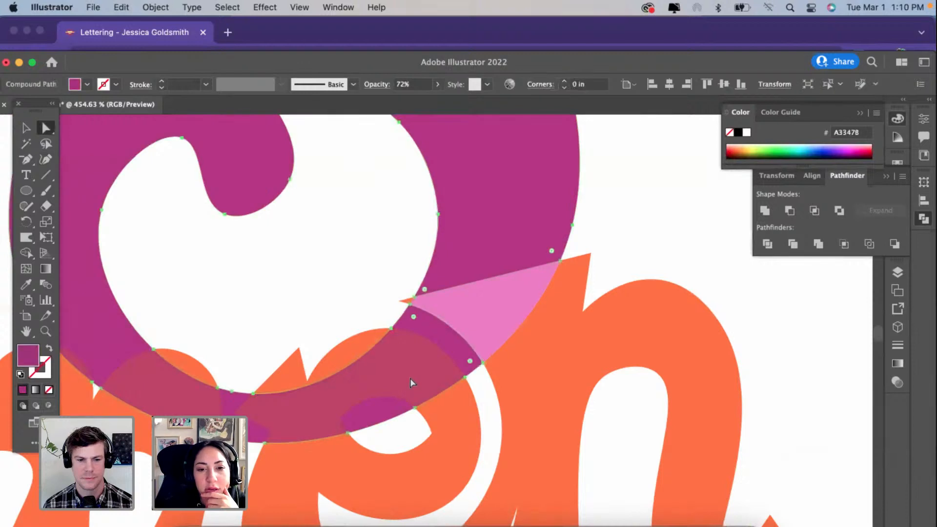
scroll(441, 343, "down", 2)
scroll(441, 344, "left", 2)
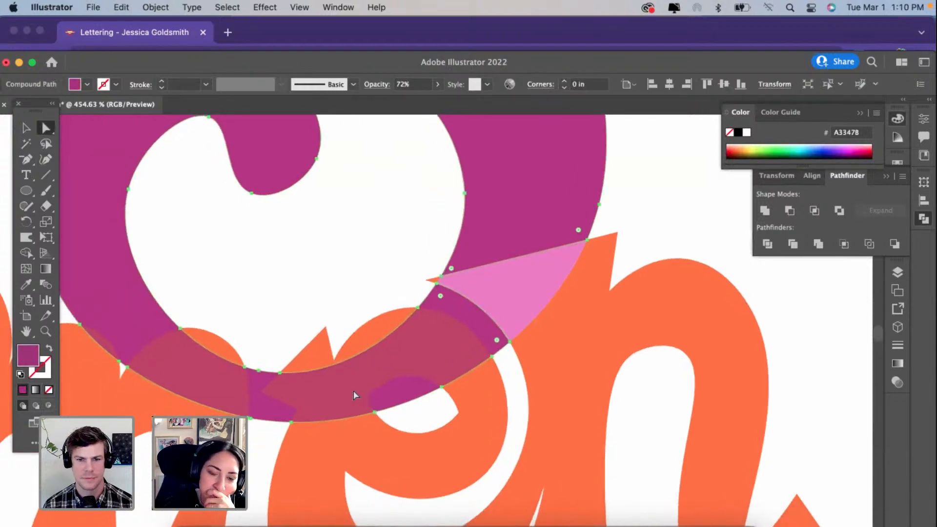
left_click(45, 159)
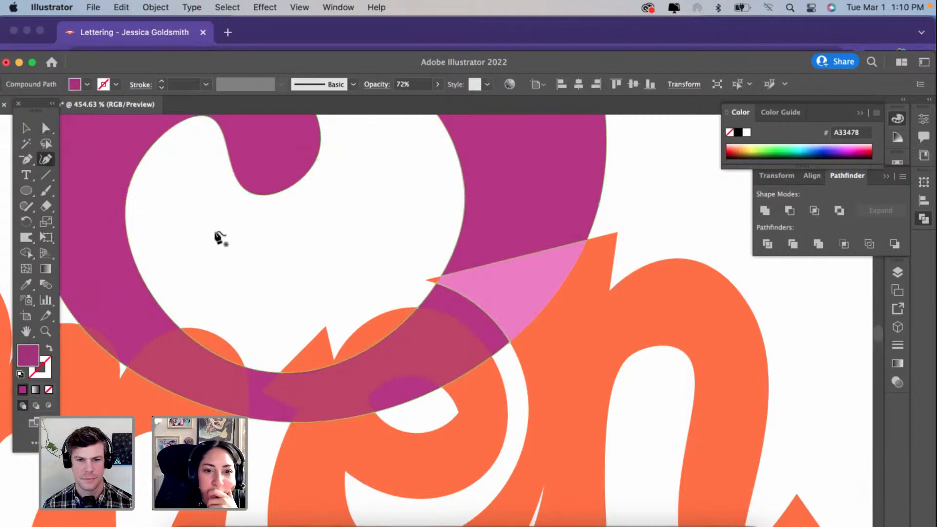
left_click_drag(365, 351, 392, 381)
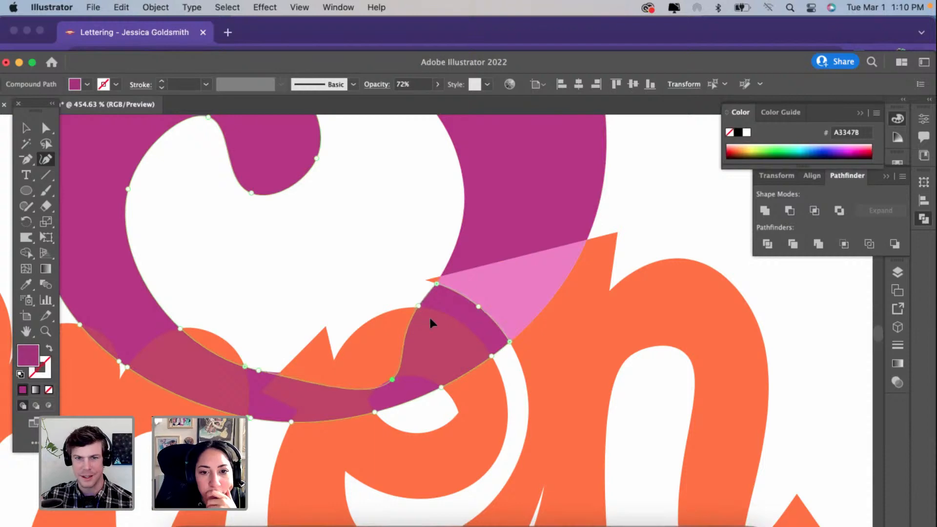
left_click_drag(430, 320, 431, 318)
key("super+z")
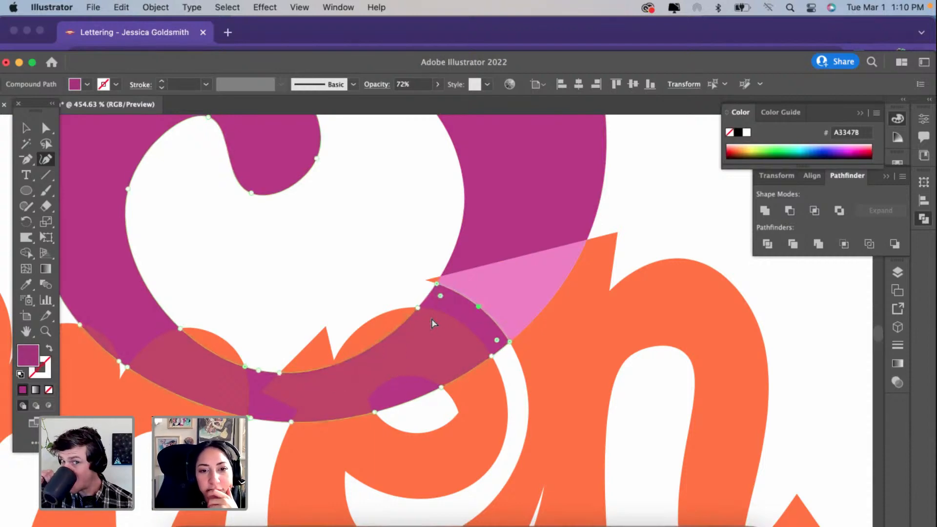
Step: Delete the middle anchor point on the g tail's cut edge beside the light pink piece, and deselect the shape
scroll(411, 355, "down", 1)
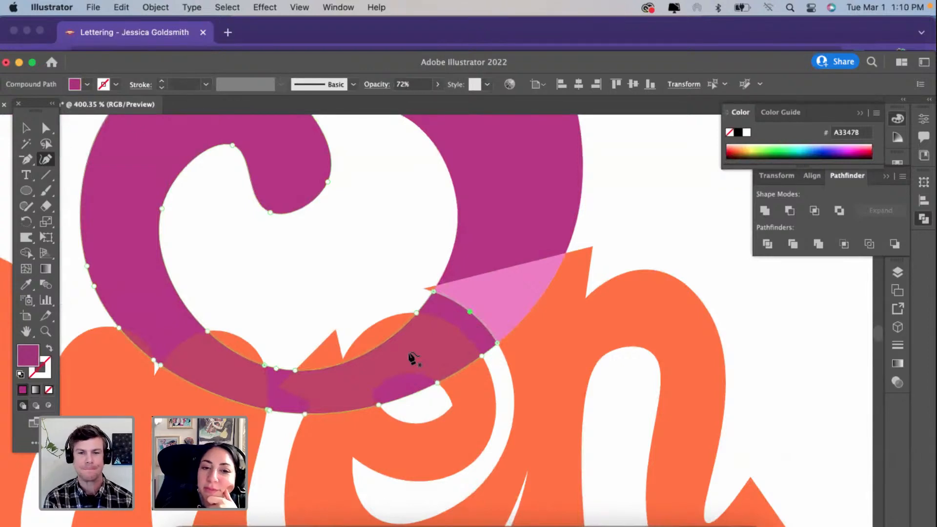
key("Delete")
key("Delete")
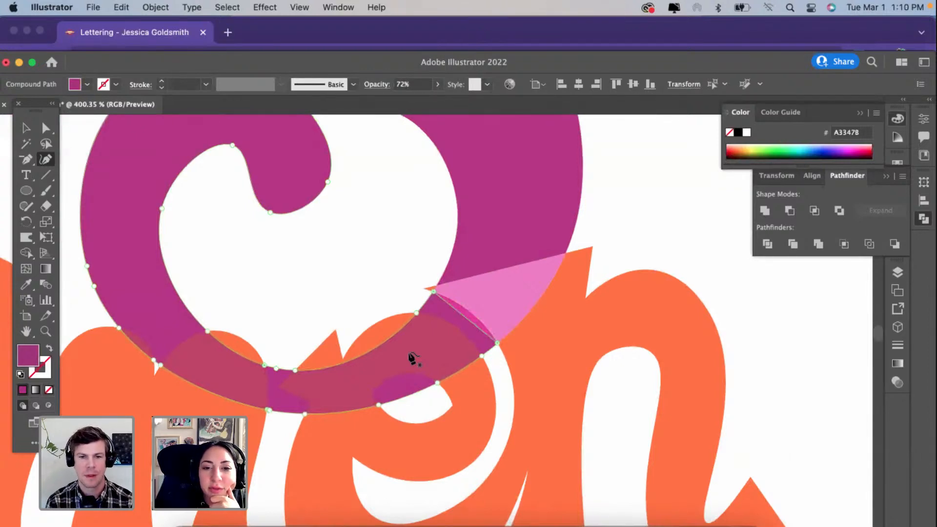
key("super+z")
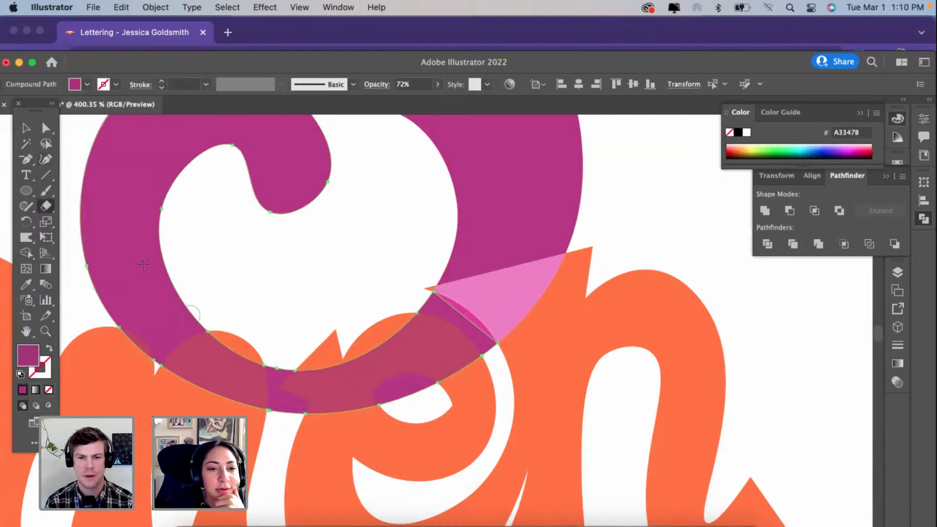
left_click(25, 128)
left_click(256, 294)
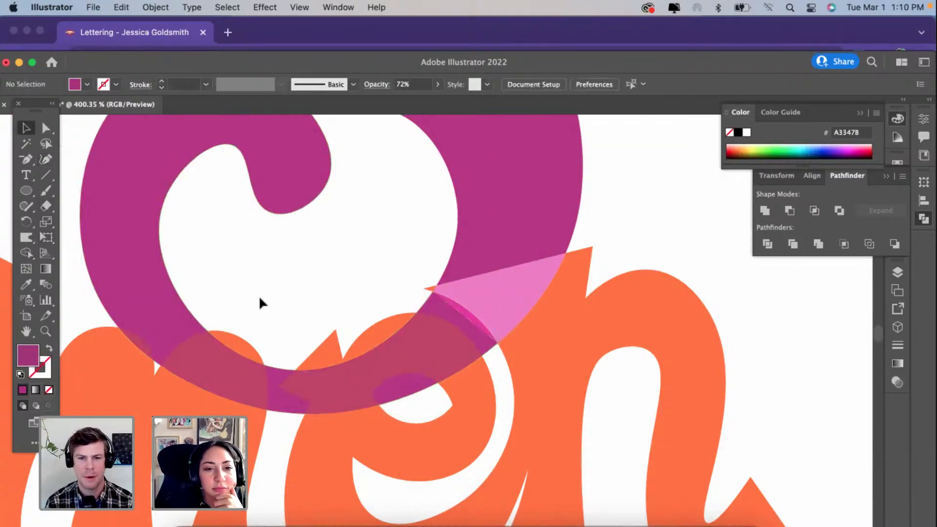
Step: Select the remaining purple ng shape and inspect the g tail's crossing over the e
scroll(259, 295, "down", 1)
left_click(351, 363)
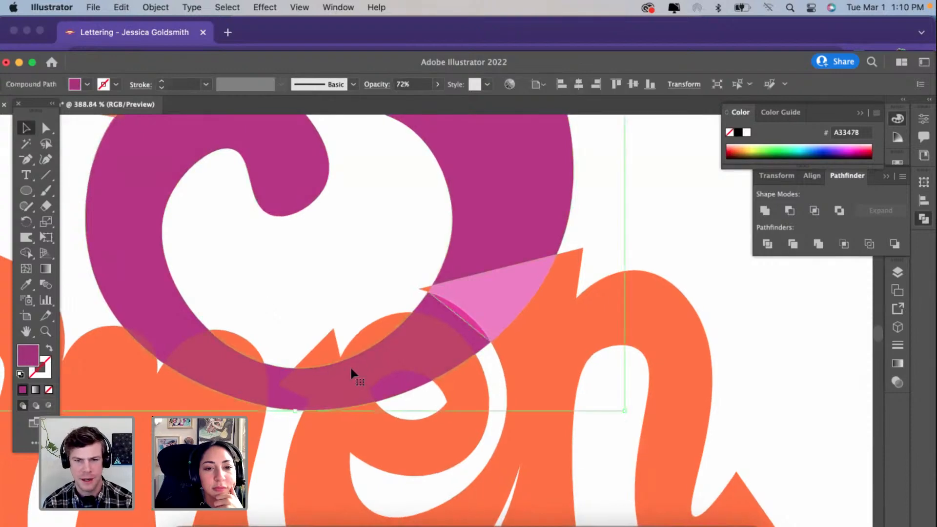
scroll(369, 366, "up", 10)
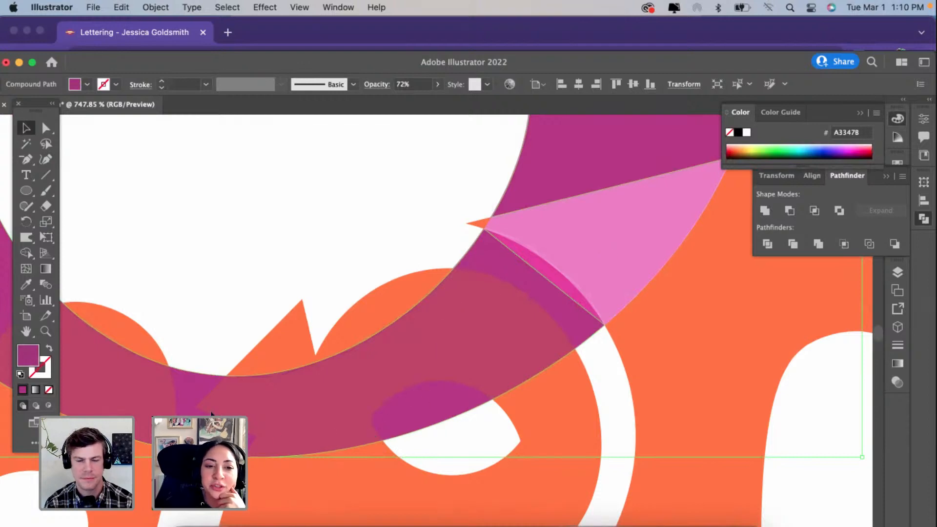
scroll(371, 433, "down", 5)
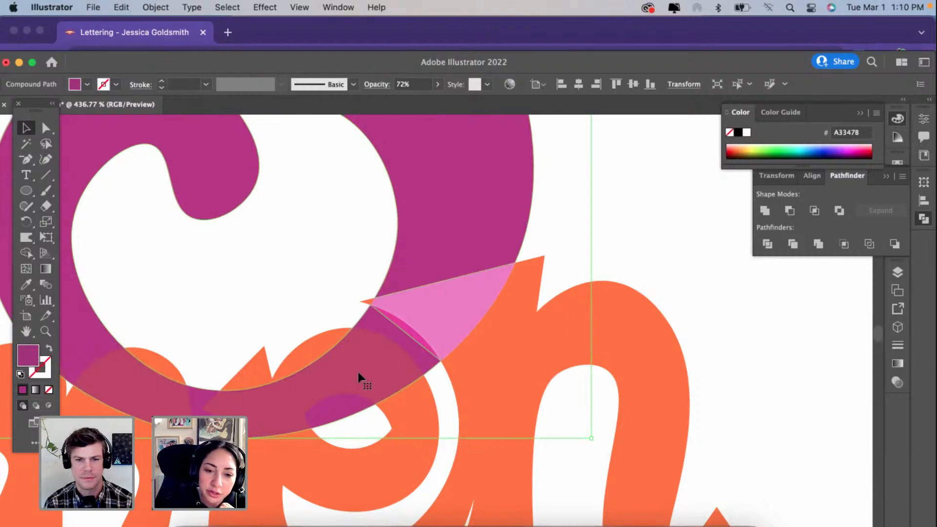
Step: Split the purple g's tail where it crosses the last hump of the m, using the Shape Builder on all artwork
scroll(358, 374, "up", 1)
scroll(359, 374, "up", 2)
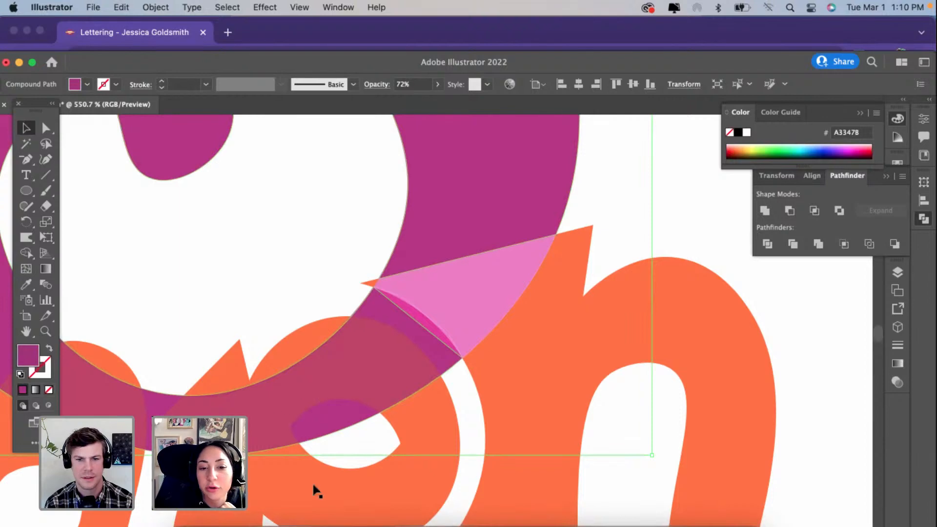
scroll(374, 382, "up", 2)
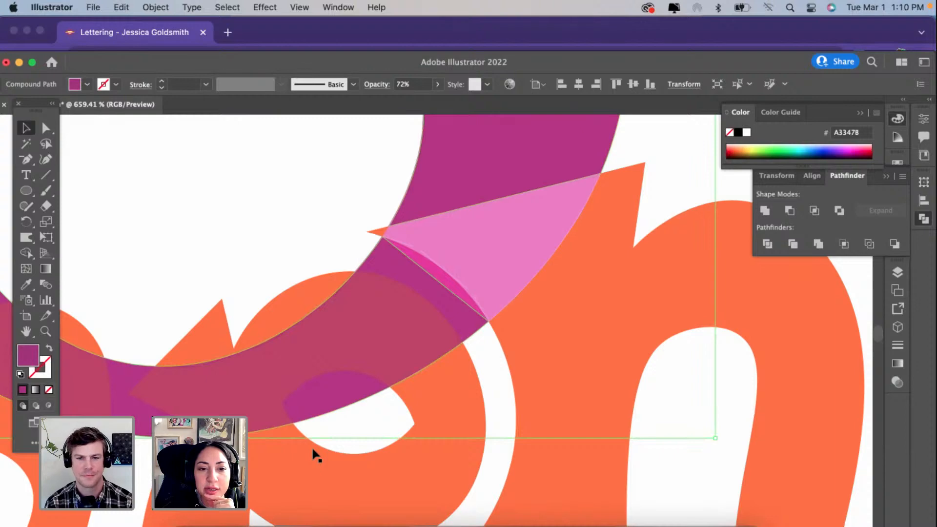
scroll(316, 455, "left", 3)
scroll(317, 455, "left", 1)
scroll(316, 455, "down", 2)
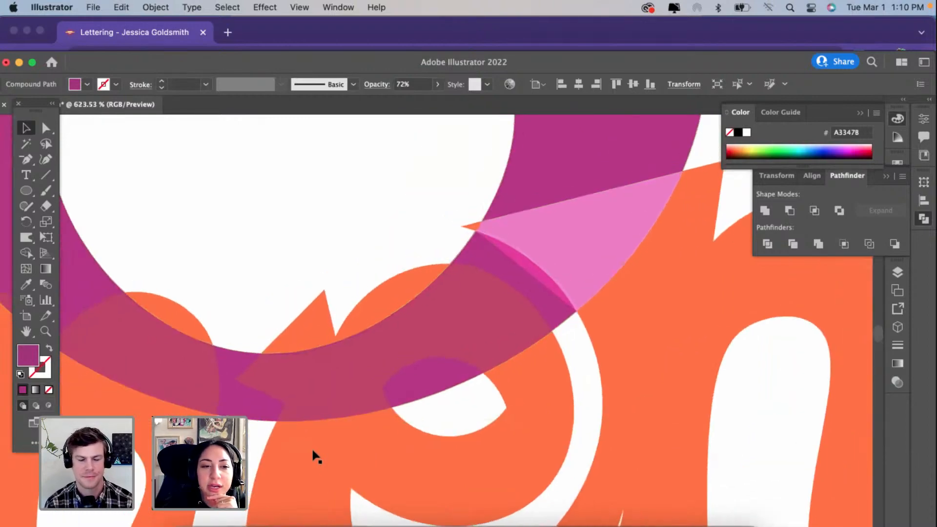
scroll(316, 456, "left", 2)
key("super+a")
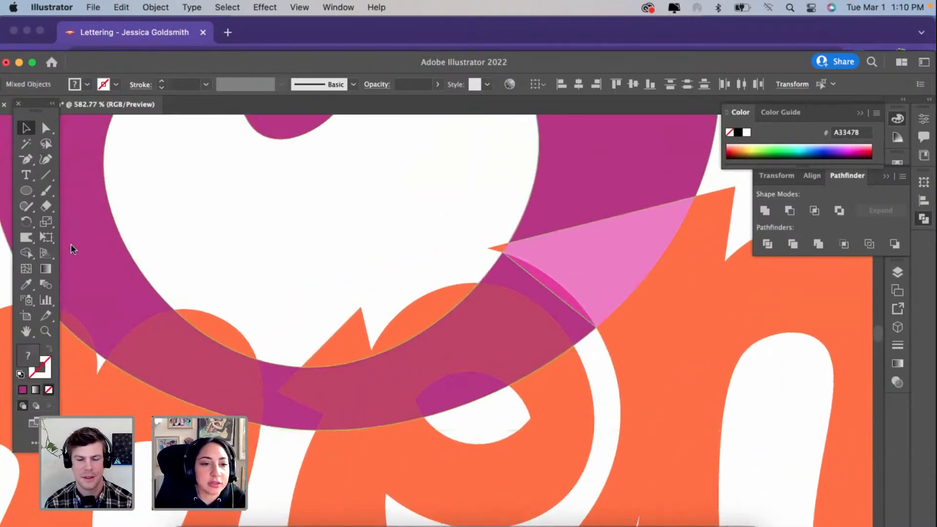
left_click(26, 253)
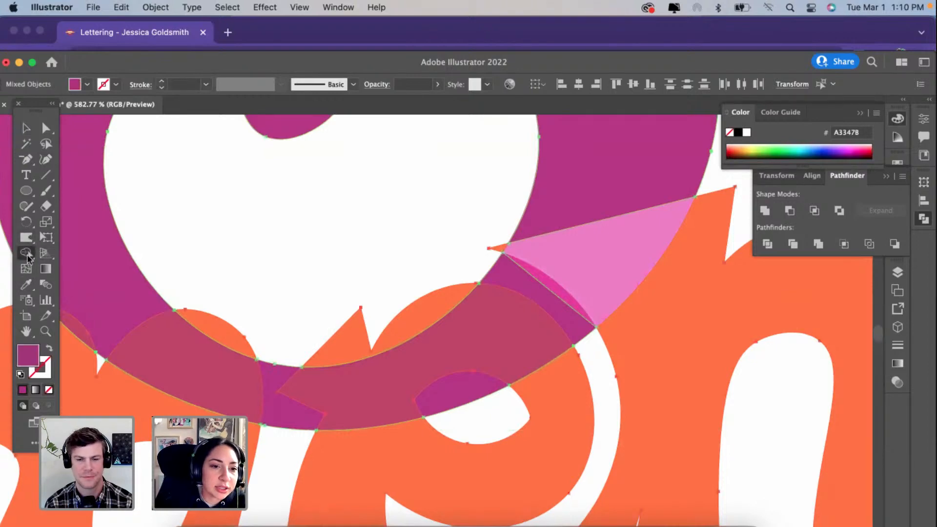
scroll(174, 346, "down", 2)
left_click(46, 129)
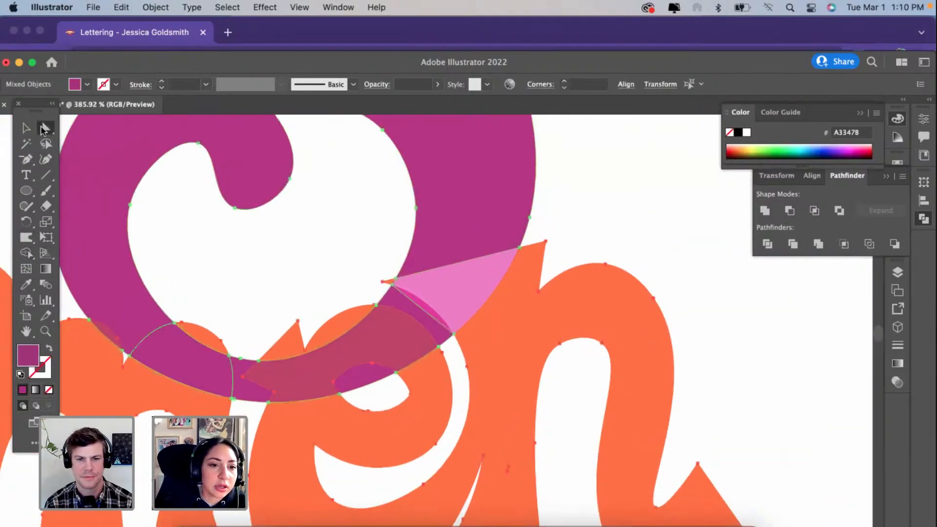
Step: Recolour the split-off tail piece over the m with the light pink EF97D4 sampled from the piece over the n
left_click(177, 207)
left_click(164, 337)
left_click(25, 286)
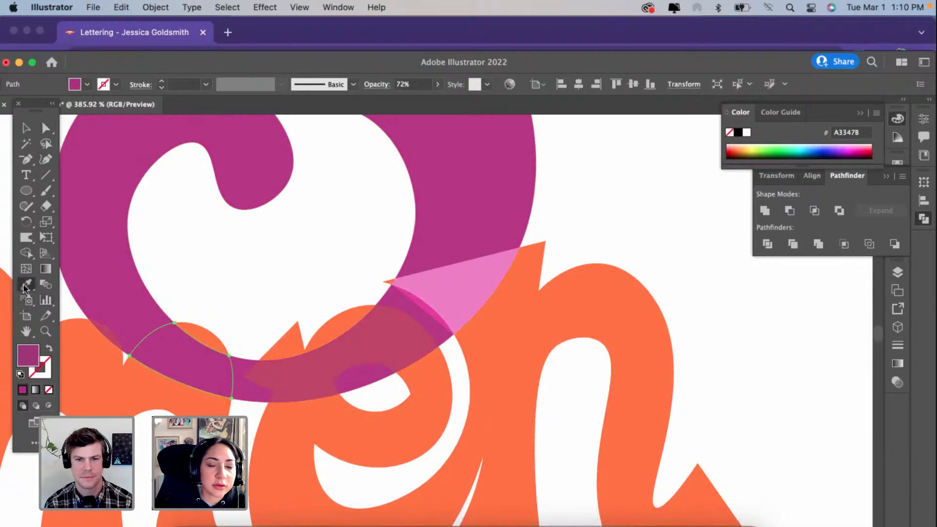
left_click(463, 278)
scroll(228, 299, "down", 2)
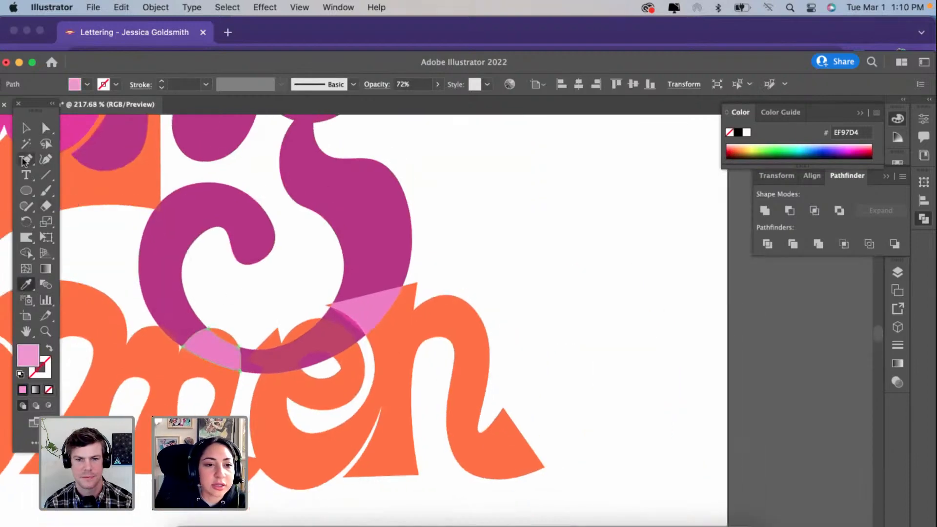
Step: Delete the remaining purple ng copy, keeping the two light pink overlap pieces
left_click(45, 129)
left_click(171, 232)
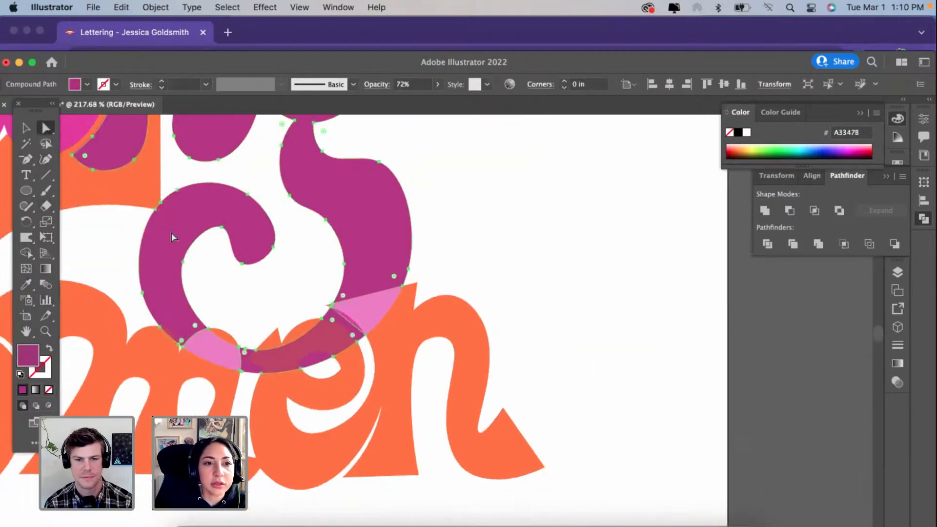
key("Delete")
scroll(171, 233, "down", 2)
Step: Recolour both light pink overlap pieces with the magenta E53AA2 of the Strong lettering, and deselect them
left_click(205, 320)
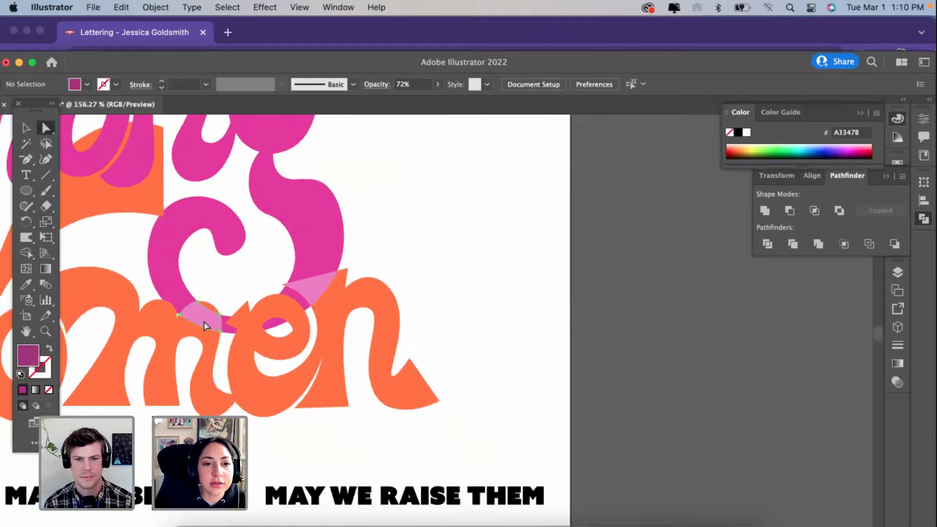
left_click(317, 284, "shift")
left_click(26, 284)
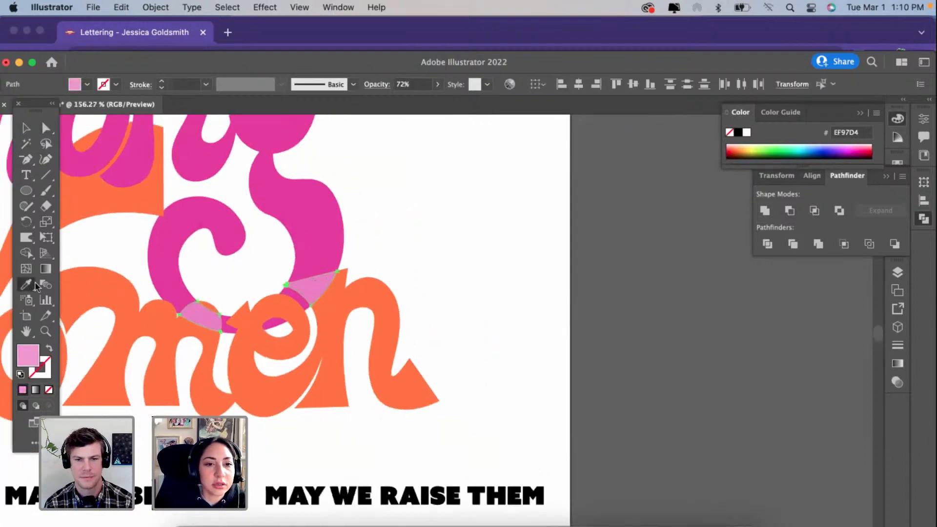
left_click(324, 236)
key("v")
left_click(490, 223)
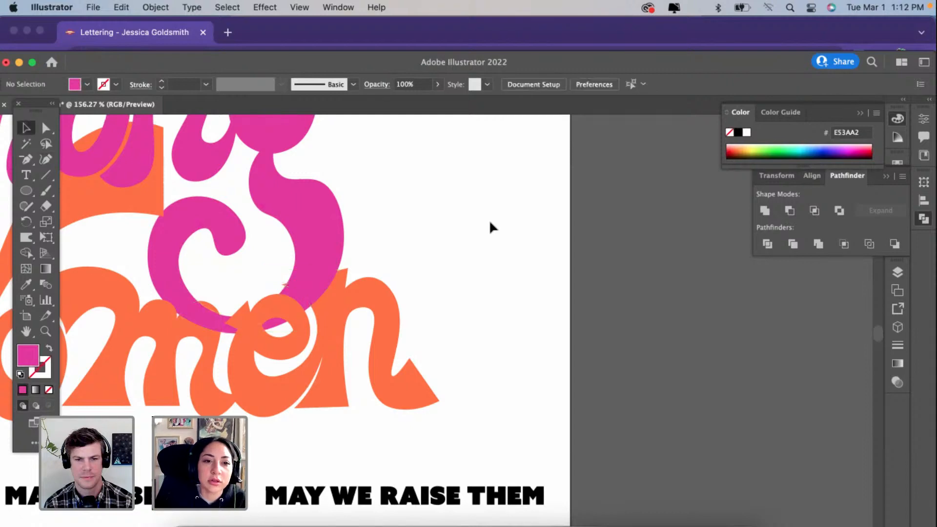
Step: Examine how the g's tail weaves over and under the Women letters, close up and in the whole composition
scroll(490, 223, "down", 3)
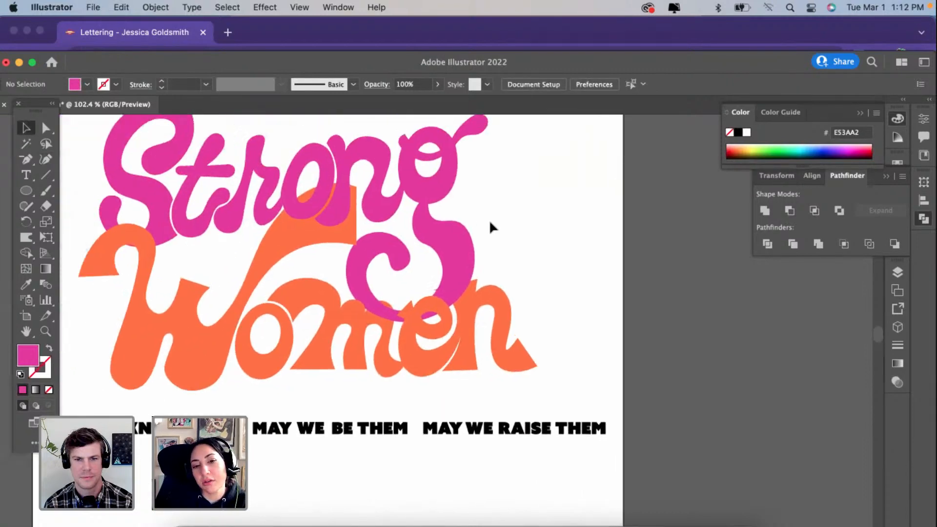
scroll(490, 223, "up", 1)
left_click(418, 362)
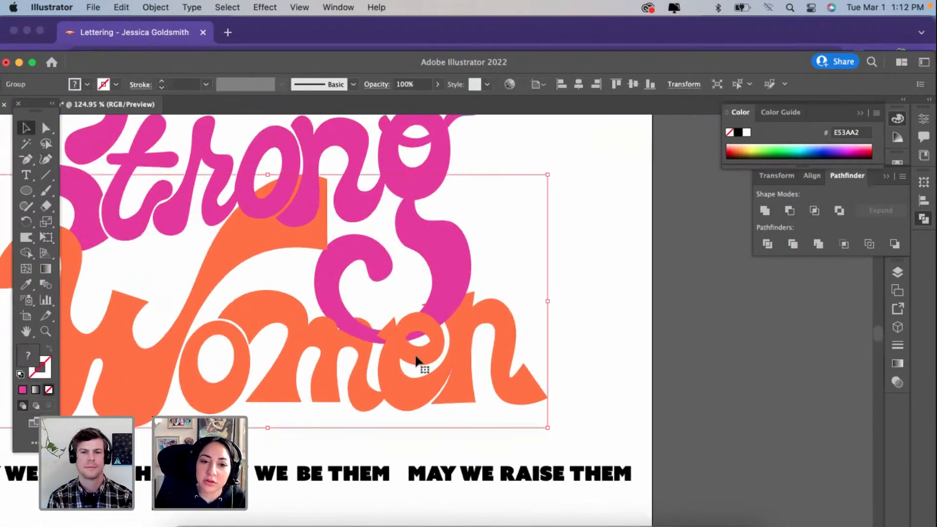
scroll(464, 339, "down", 1)
scroll(529, 305, "up", 3)
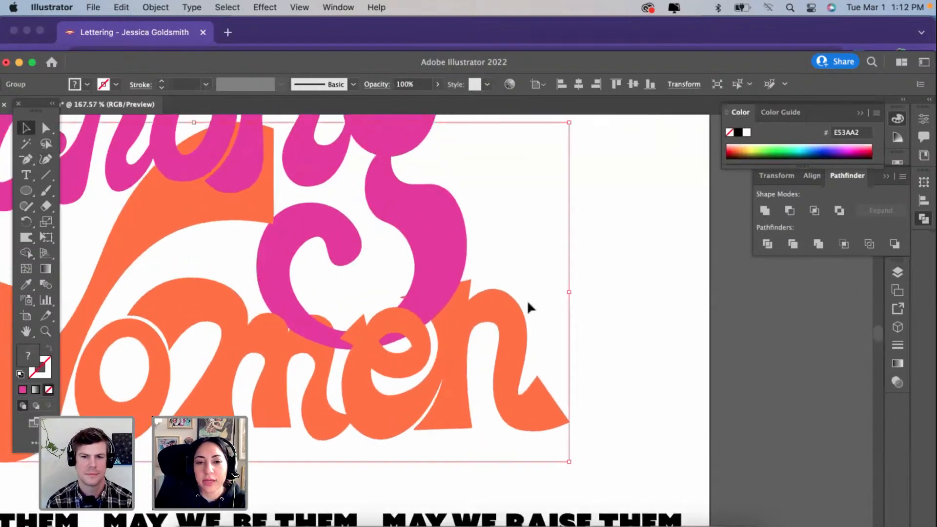
scroll(536, 306, "down", 4)
left_click(592, 366)
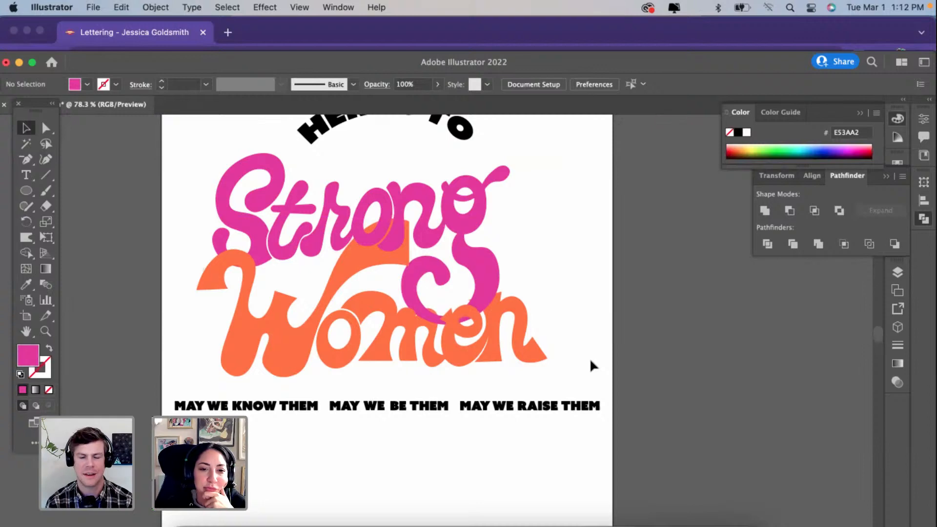
Step: Undo the overlap recolouring, deletion and splits along with the purple ng copy, back to the plain magenta lettering behind Women
key("super+z")
key("super+z")
key("super+z")
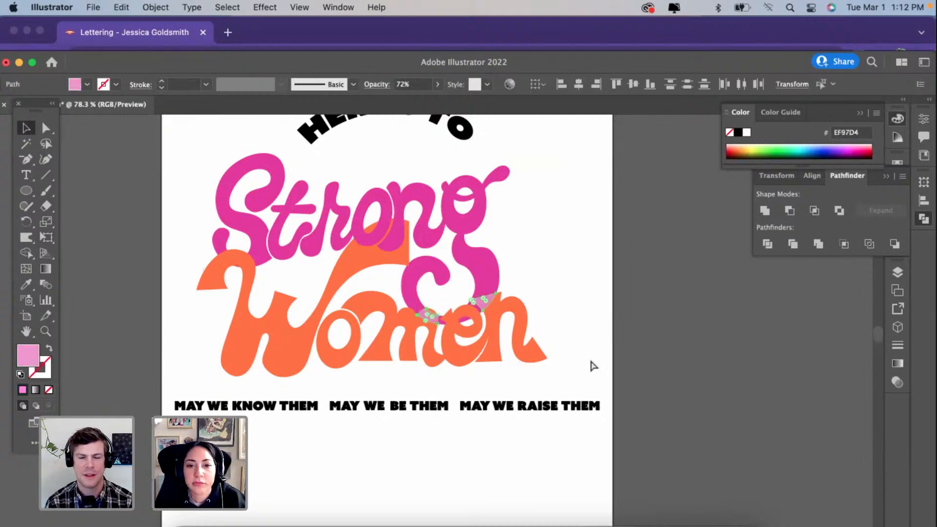
key("super+z")
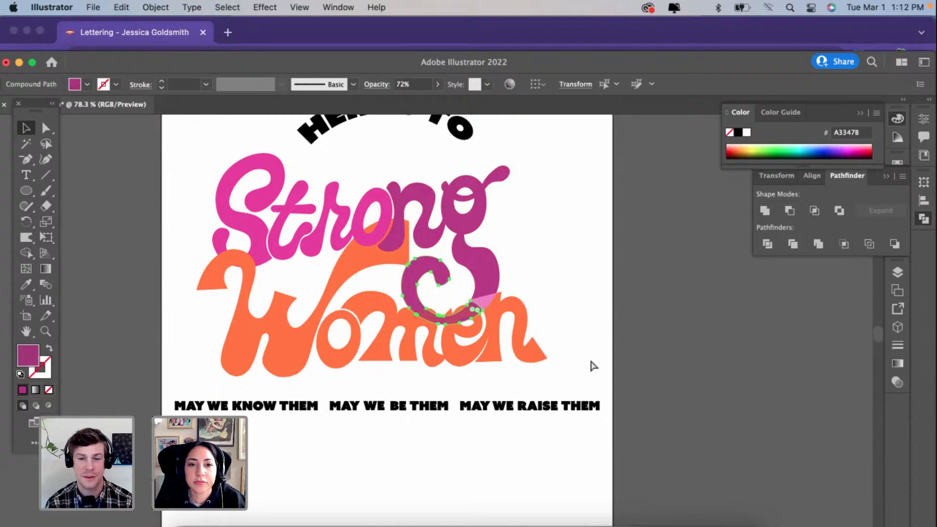
key("super+z")
left_click(591, 361)
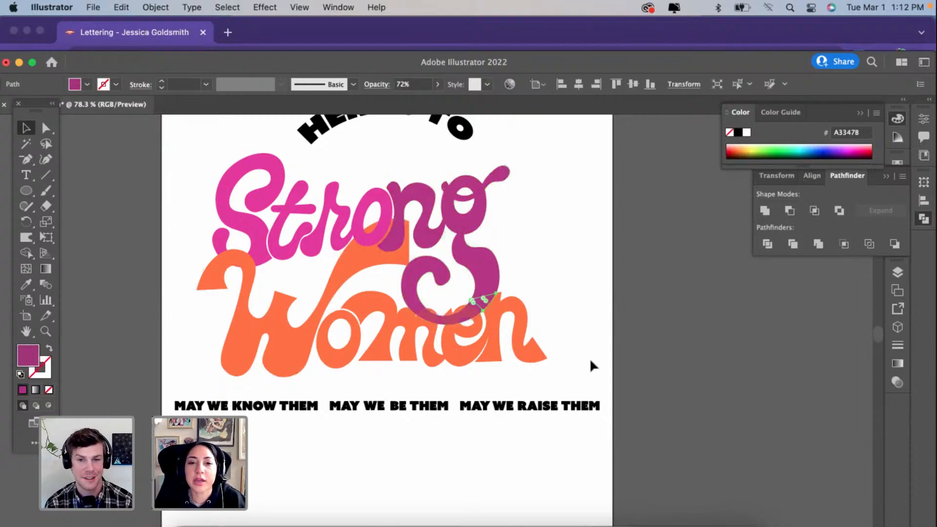
key("super+z")
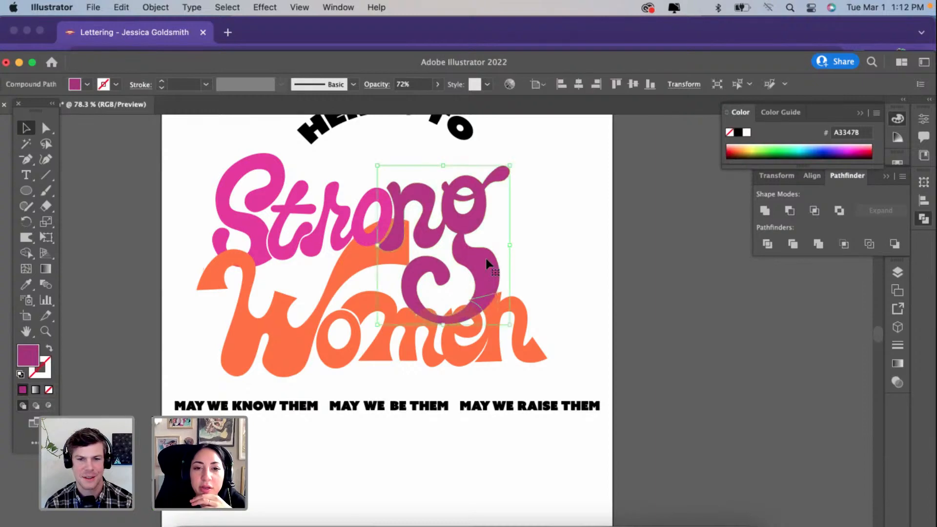
key("super+z")
Step: Pull the curled end of the magenta g's tail inward and upward with the Curvature tool, including its inner corner
left_click(438, 265)
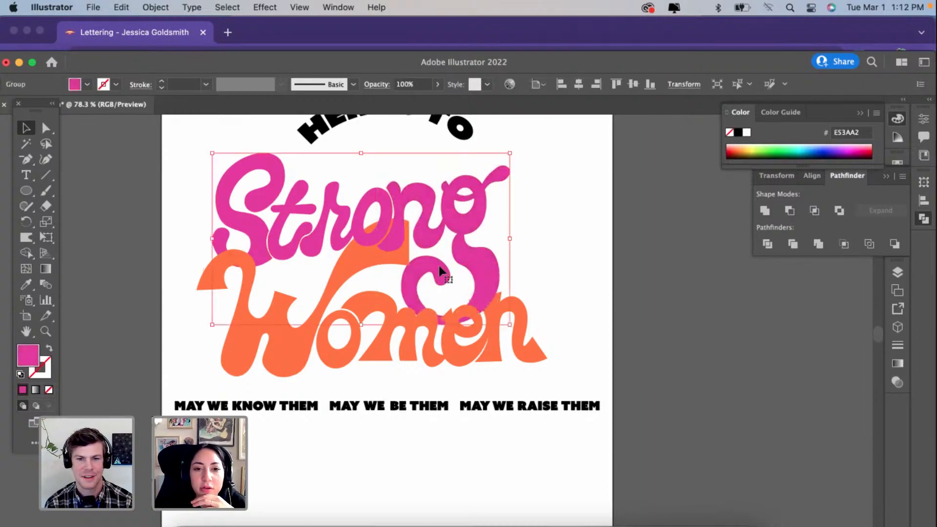
scroll(438, 266, "up", 6)
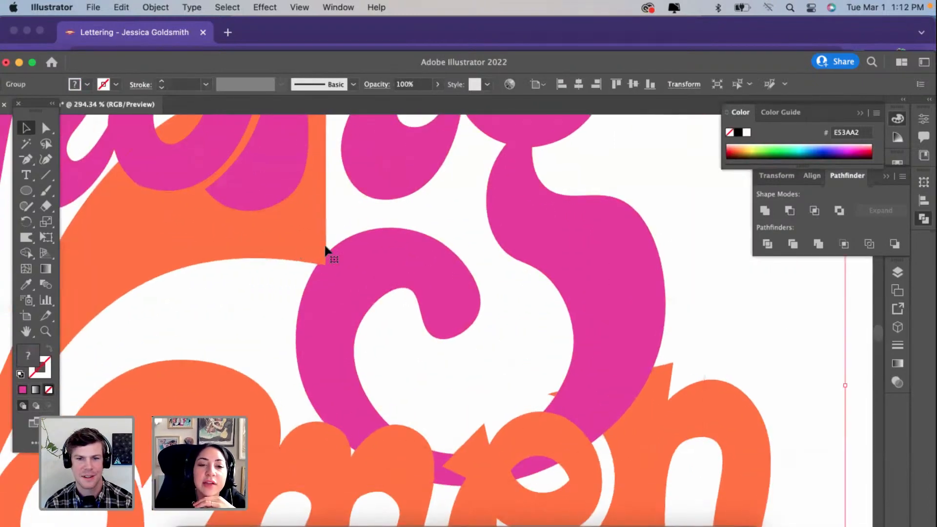
left_click(388, 258)
left_click(44, 158)
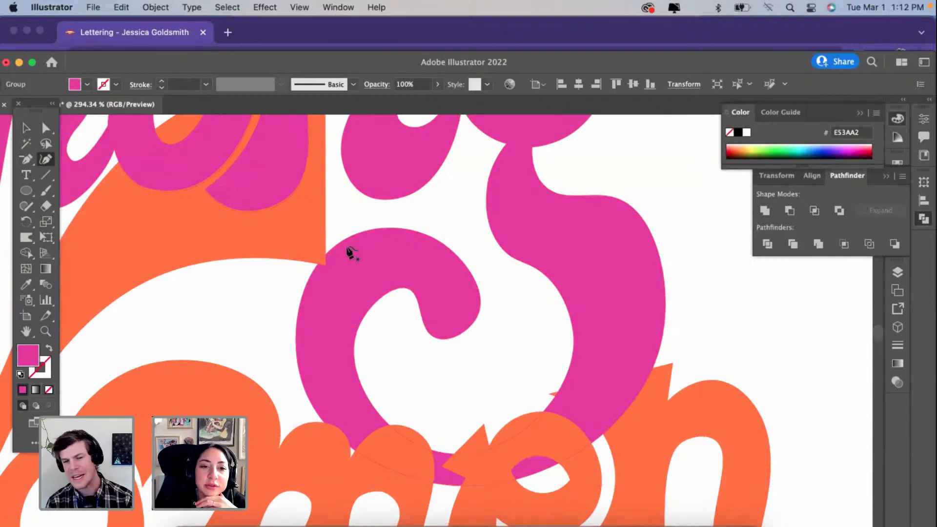
left_click(347, 251)
left_click_drag(369, 248, 482, 243)
left_click_drag(478, 315, 504, 311)
left_click_drag(408, 288, 429, 281)
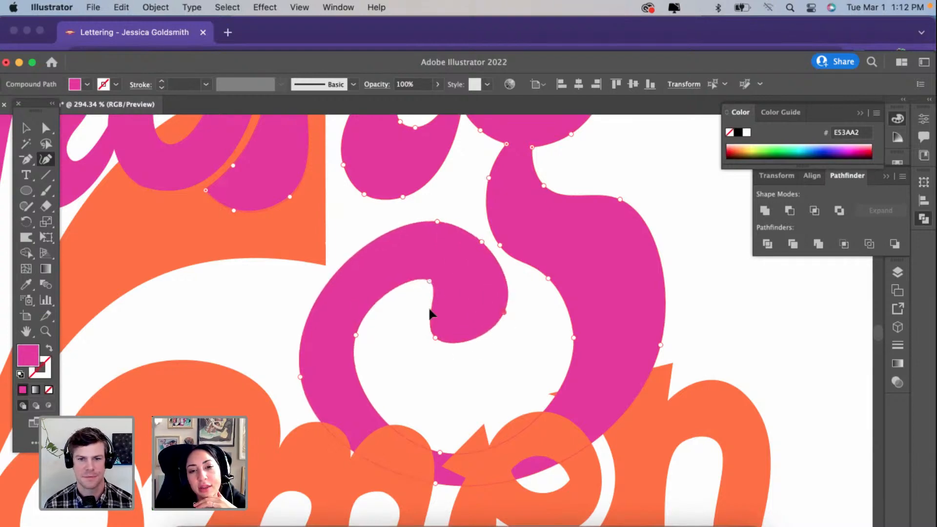
Step: Round the bulb at the tail's end with adjusted curve points, and slim the curl's outer edge by moving it inward
left_click_drag(433, 338, 442, 320)
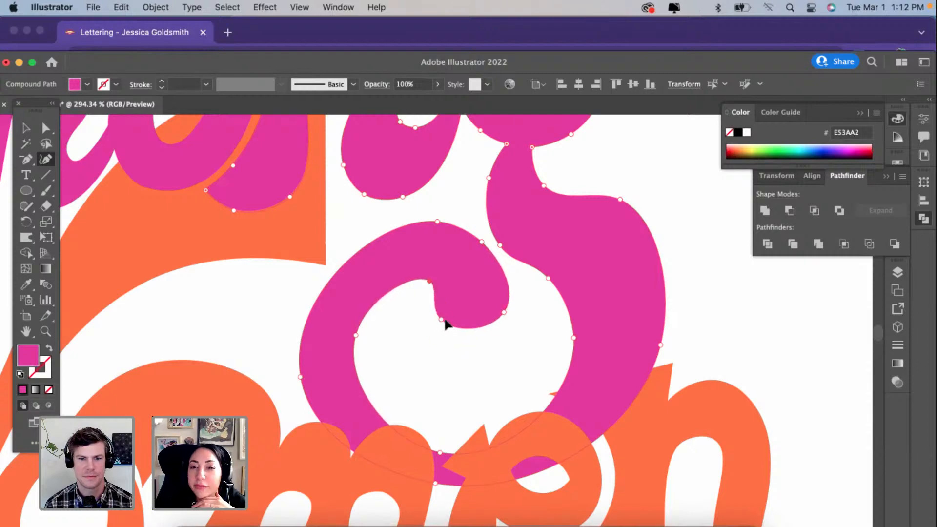
mouse_move(508, 309)
left_mouse_down()
mouse_move(520, 307)
mouse_move(519, 298)
left_mouse_up()
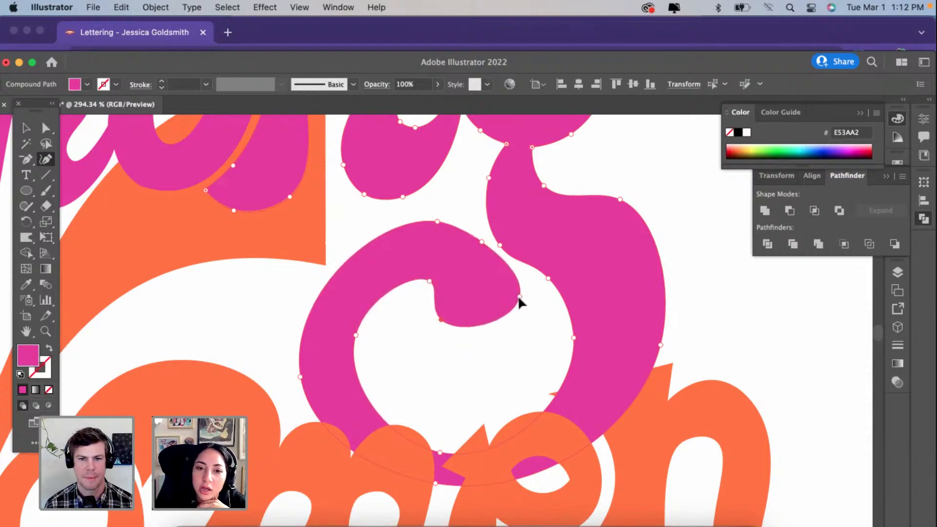
left_click_drag(478, 326, 481, 340)
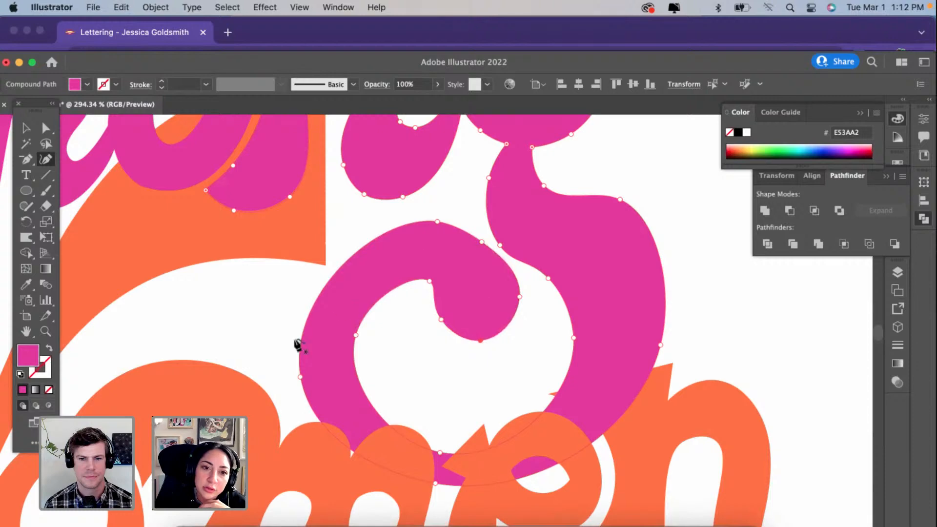
left_click_drag(300, 375, 308, 350)
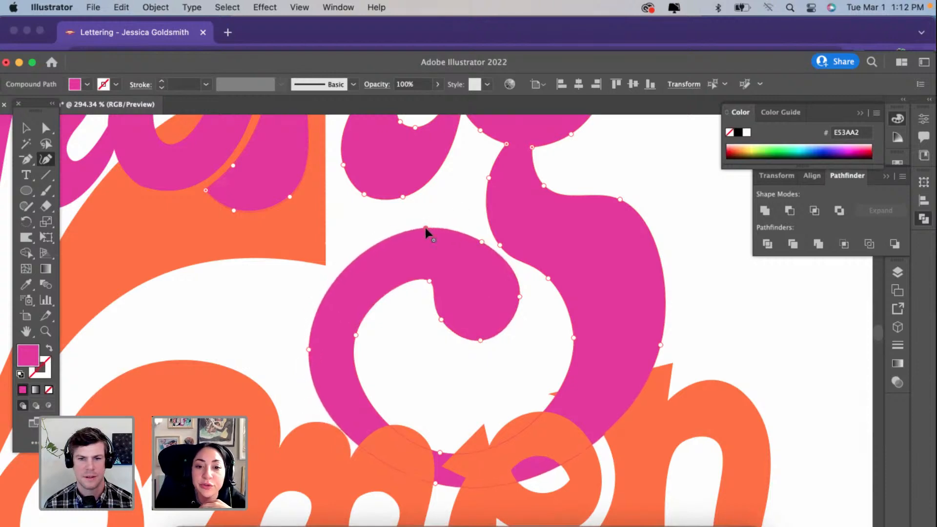
Step: Raise and smooth the inner bottom edge of the g's loop above the m and e to thicken the tail
scroll(426, 227, "down", 2)
scroll(426, 228, "down", 3)
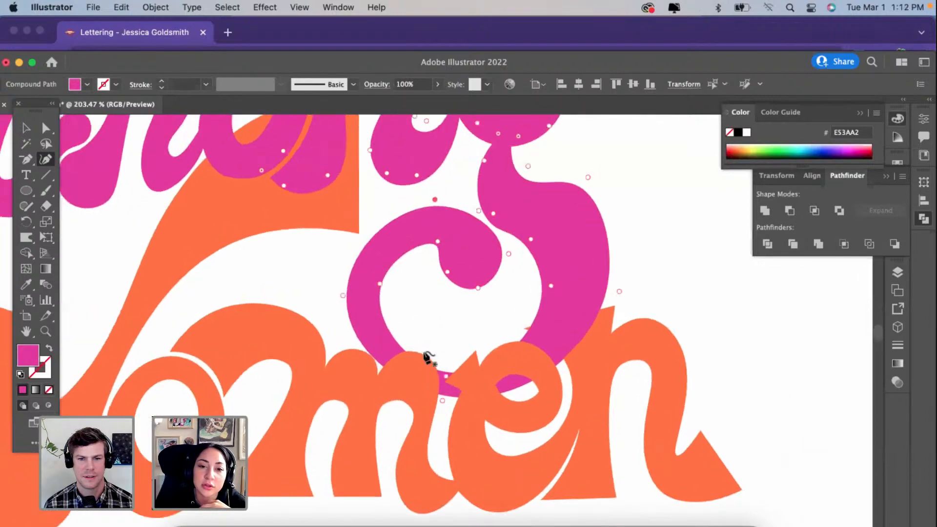
scroll(429, 360, "up", 2)
left_click_drag(442, 370, 449, 334)
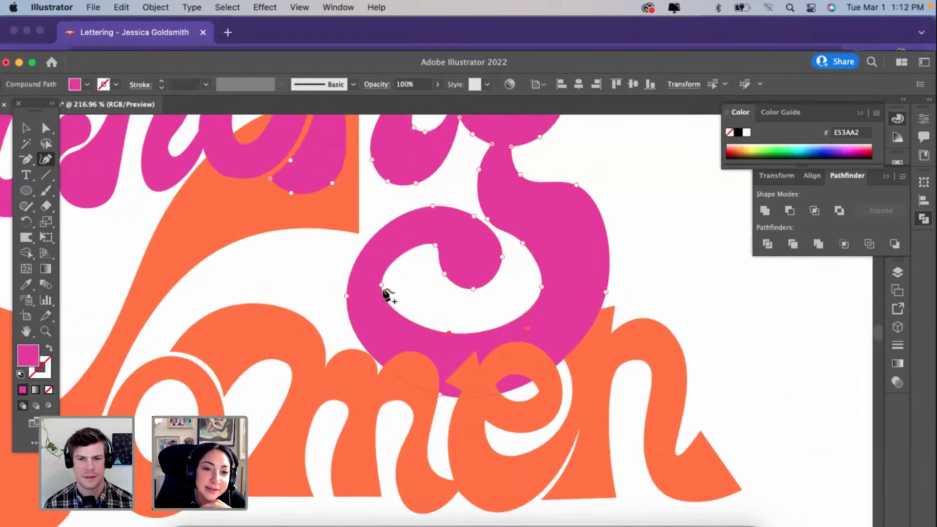
left_click_drag(384, 290, 410, 335)
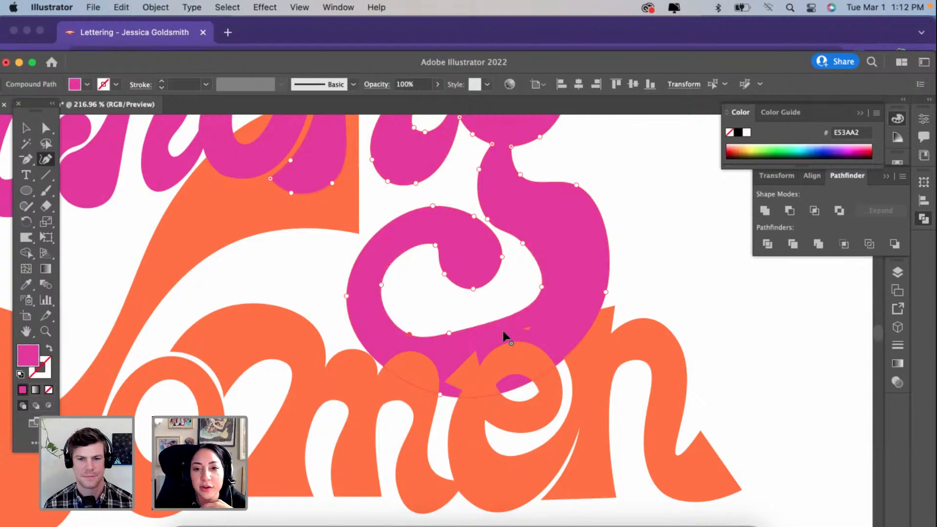
left_click_drag(503, 332, 498, 341)
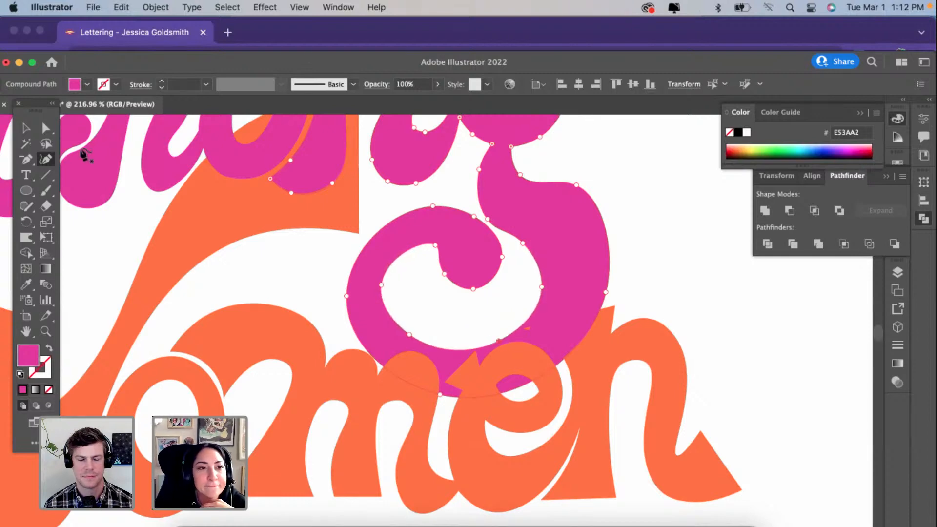
Step: Remove the stray orange tip of the n that pokes over the g's tail beside the e
left_click(47, 128)
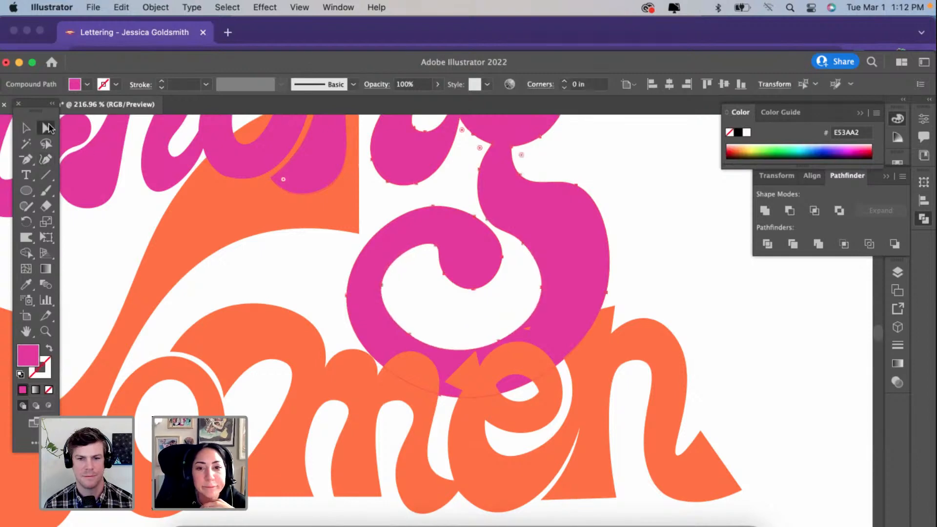
left_click(593, 352)
left_click(661, 261)
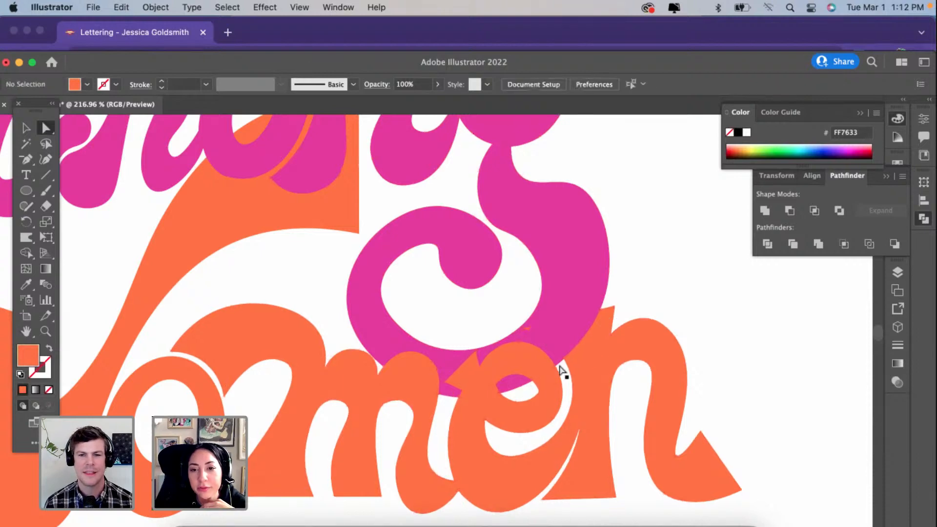
scroll(561, 372, "down", 3)
scroll(571, 381, "up", 3)
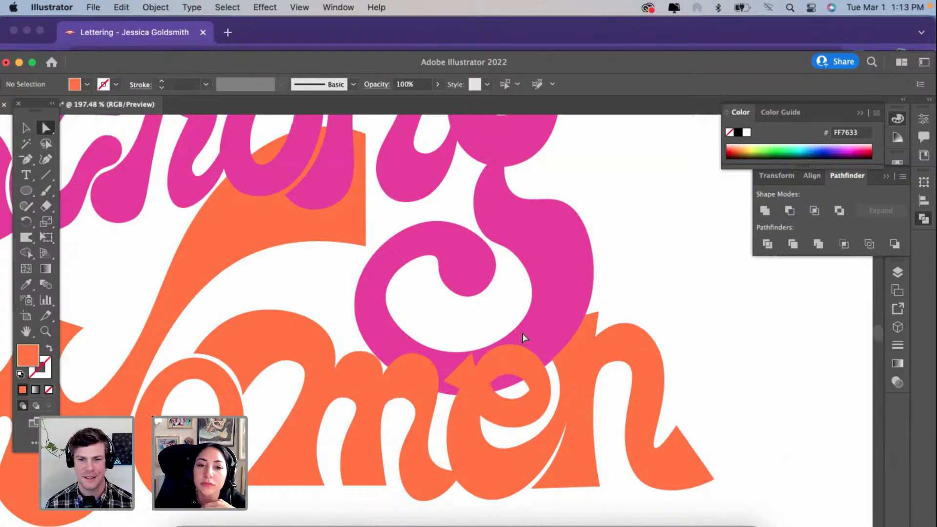
Step: Pull the inner right edge of the magenta g's tail toward the bulb with the Curvature tool, extending the neck's corner over the curl
scroll(522, 333, "down", 2)
scroll(522, 333, "down", 2)
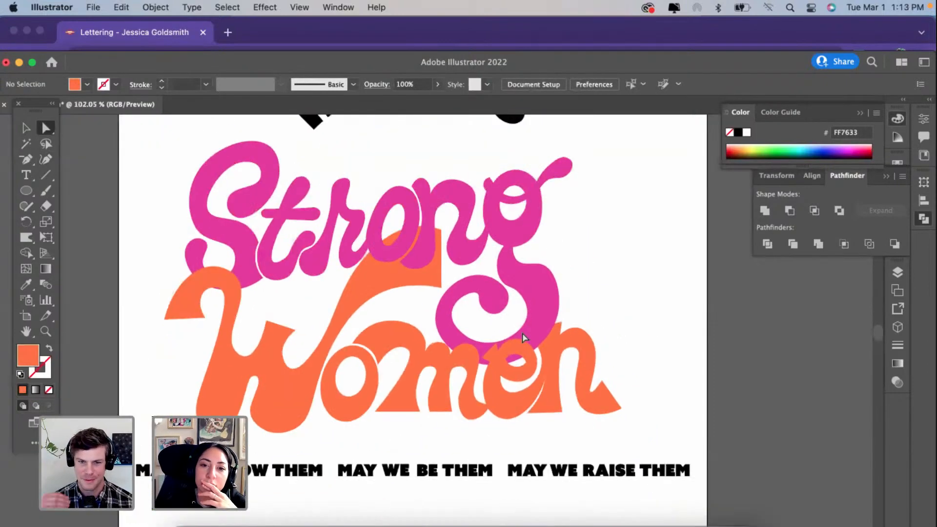
scroll(522, 333, "up", 3)
scroll(522, 333, "down", 3)
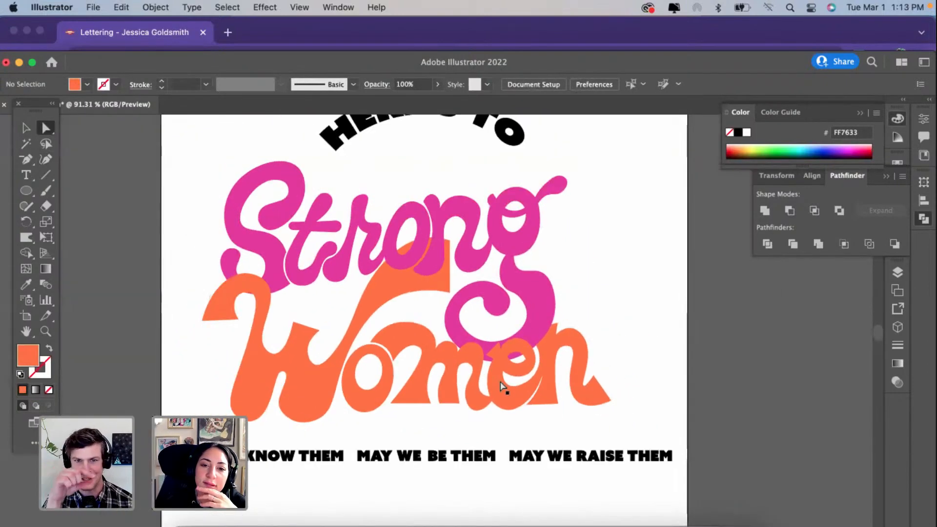
scroll(503, 385, "up", 1)
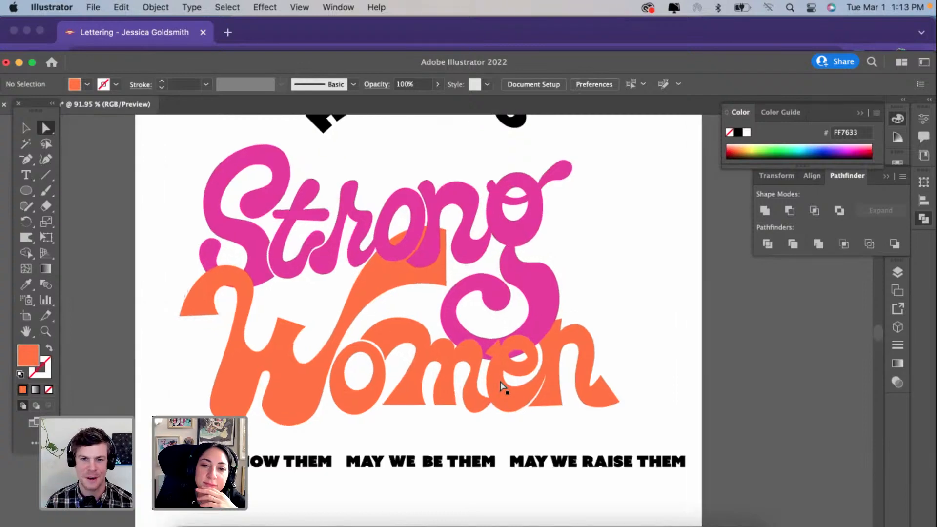
left_click(452, 327)
scroll(452, 327, "up", 3)
scroll(453, 326, "down", 2)
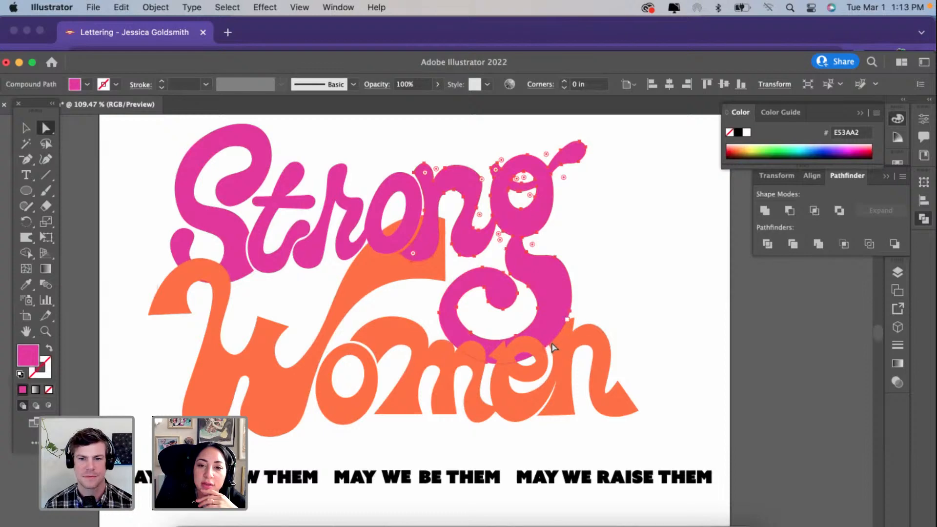
scroll(576, 331, "up", 5)
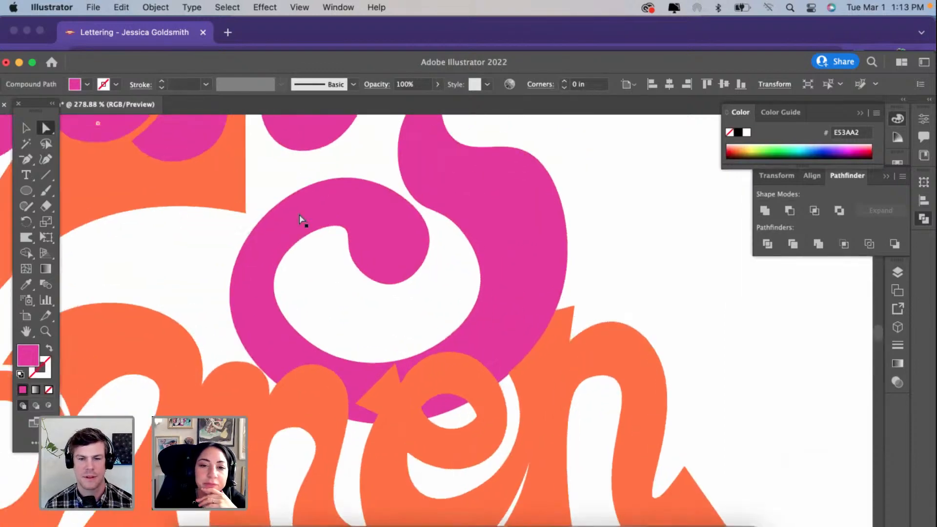
key("shift+grave")
left_click(437, 348)
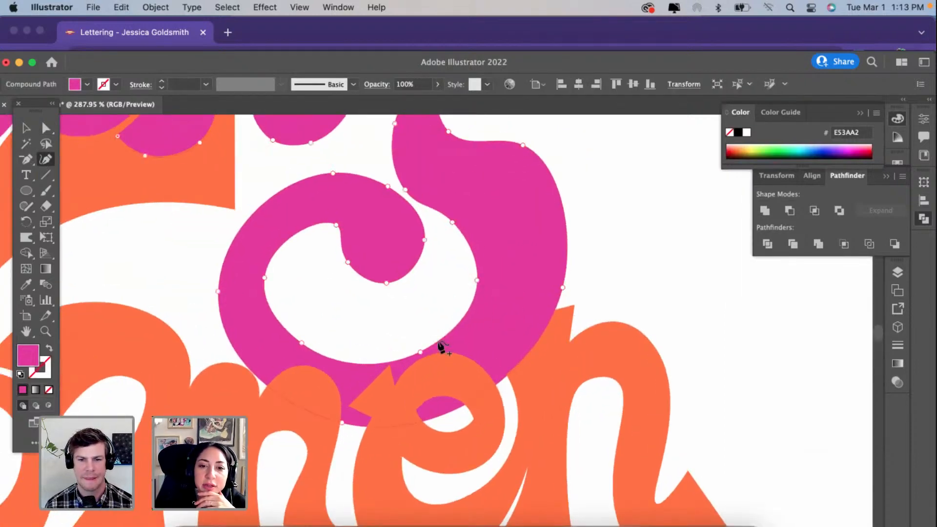
left_click_drag(476, 287, 471, 289)
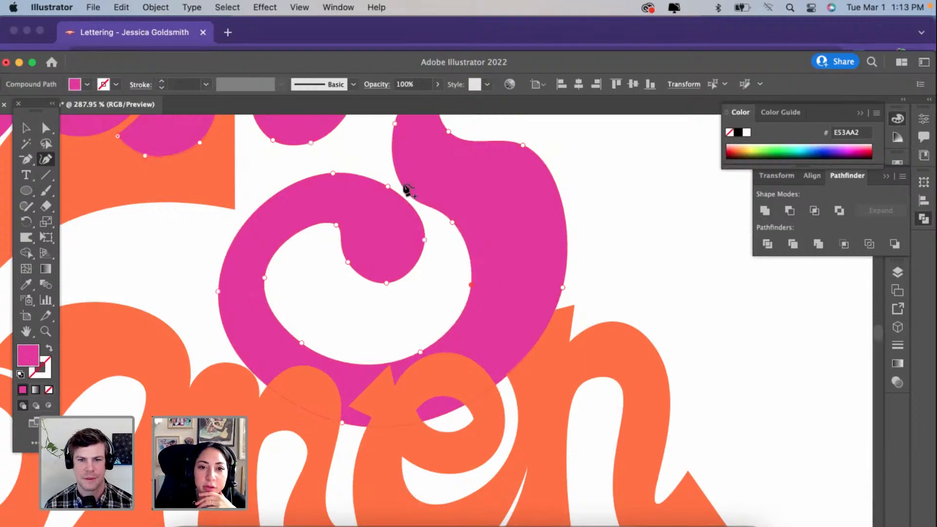
left_click_drag(379, 169, 363, 167)
left_click_drag(440, 228, 413, 193)
left_click_drag(467, 286, 445, 235)
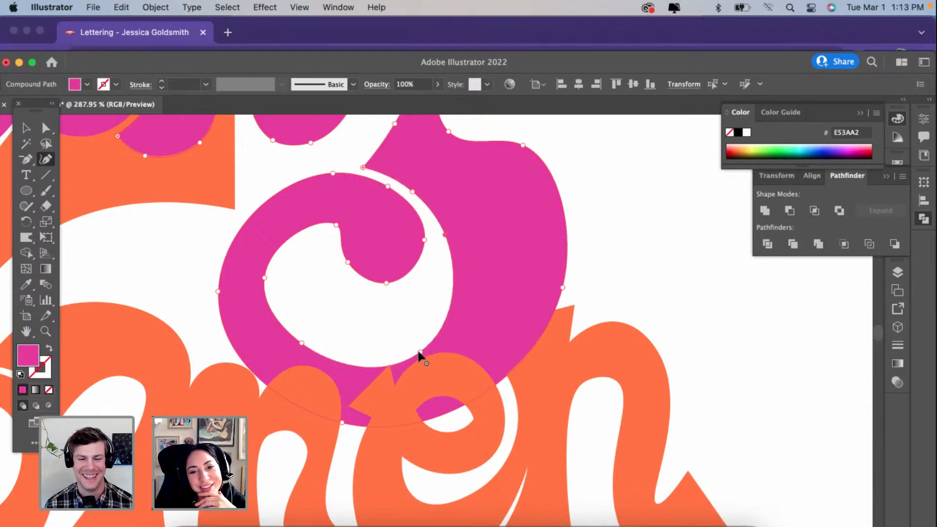
Step: Raise the inner bottom and inner left edges of the g's loop to wrap closely around the bulb, narrowing the opening to a thin crescent
left_click_drag(419, 353, 401, 301)
scroll(400, 301, "down", 5)
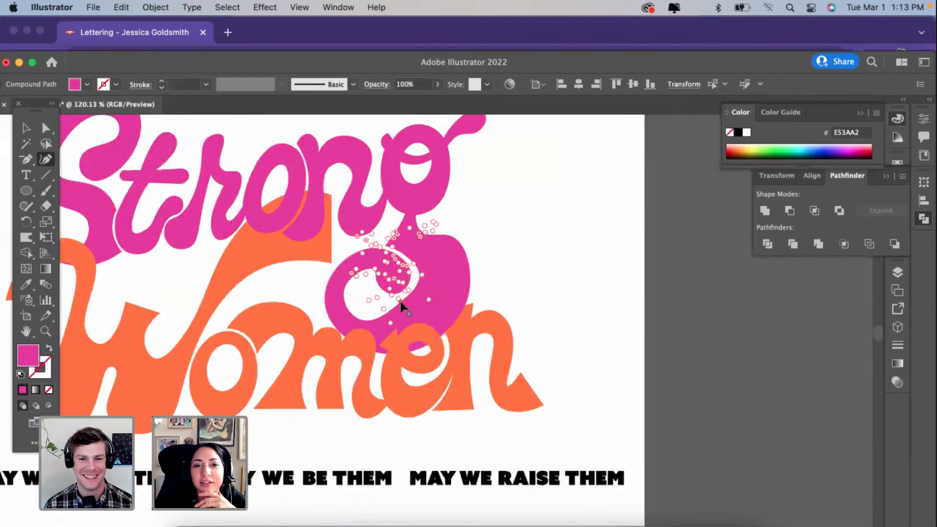
scroll(400, 302, "down", 1)
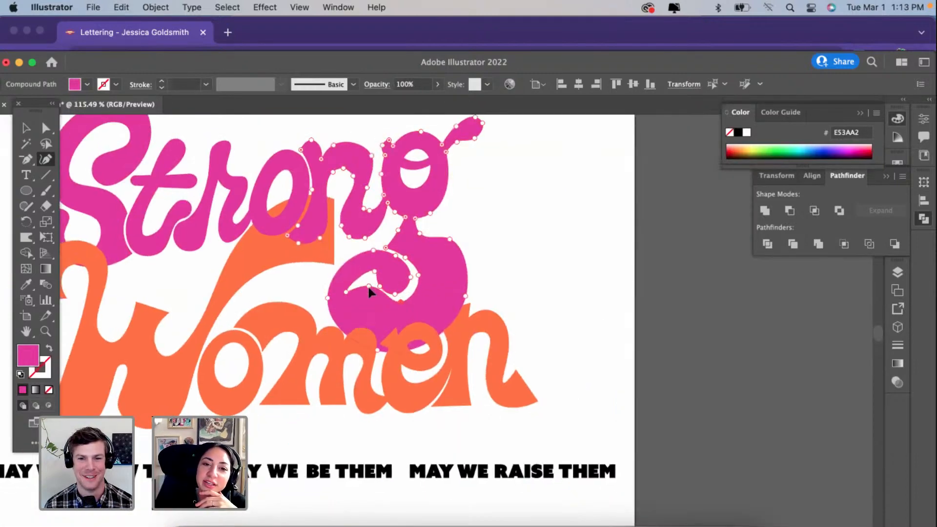
left_click_drag(368, 287, 371, 279)
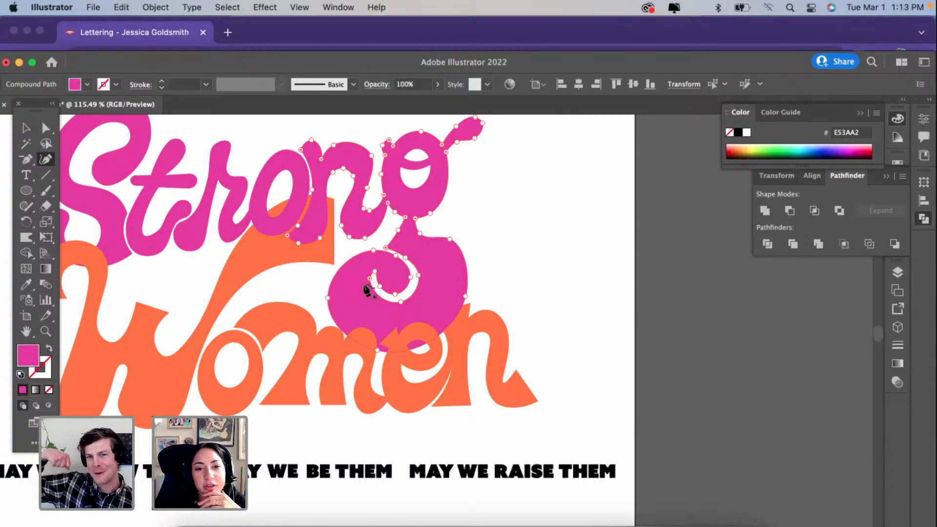
Step: Move the outer shoulder and right edge of the g's tail inward to make the tail slimmer and rounder above the e
scroll(367, 282, "up", 3)
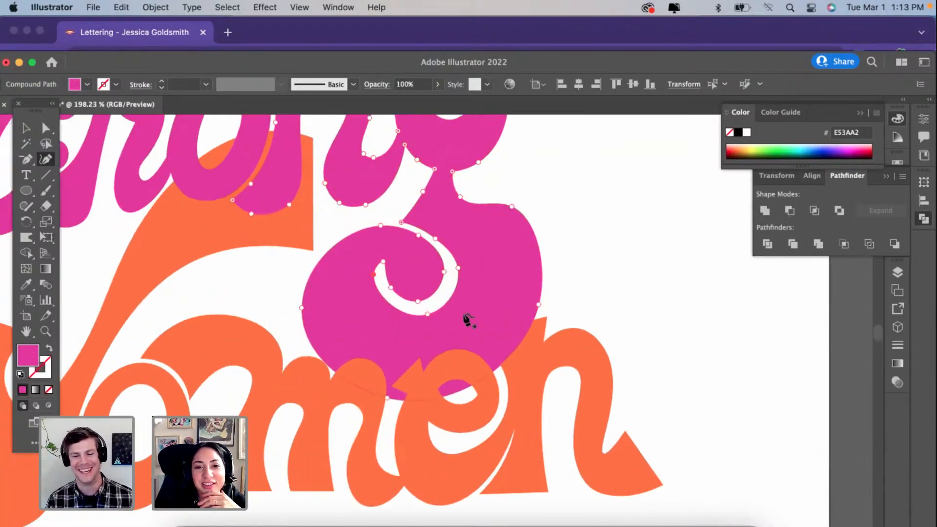
left_click_drag(512, 207, 473, 231)
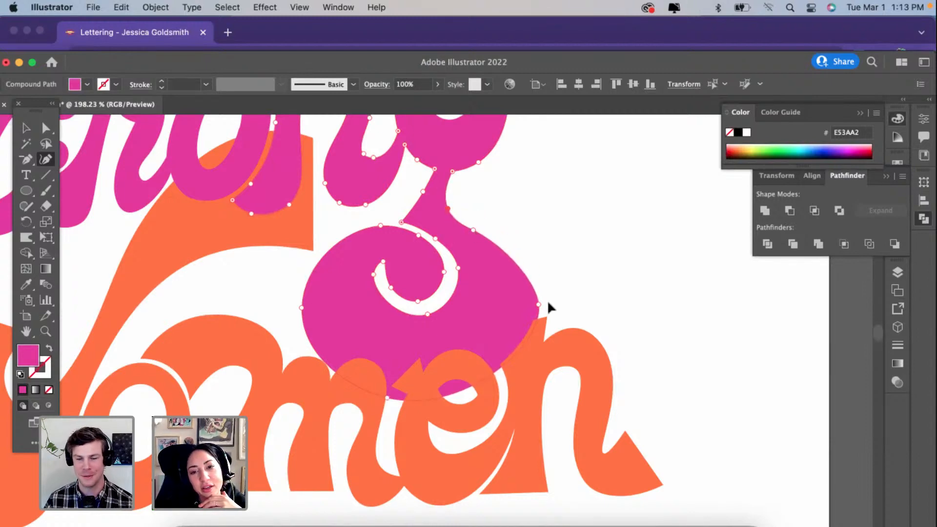
left_click_drag(539, 307, 505, 295)
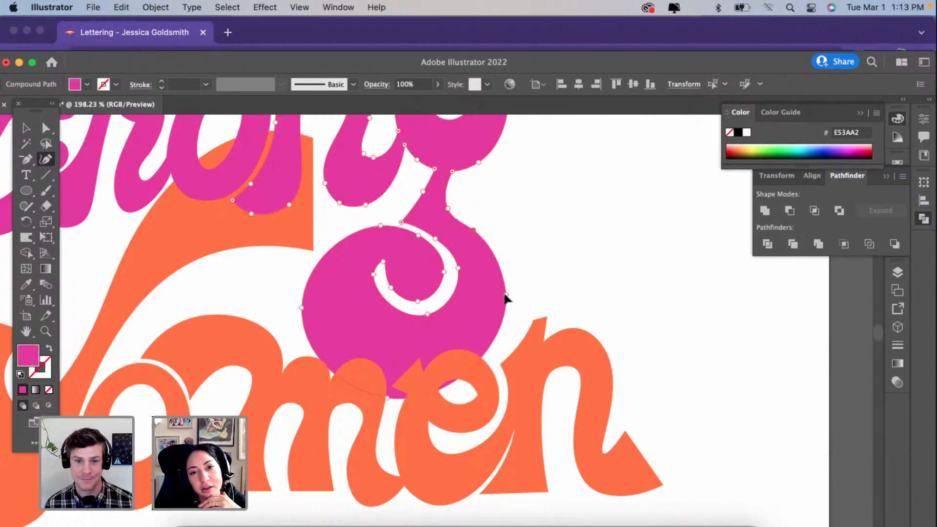
scroll(463, 408, "up", 5)
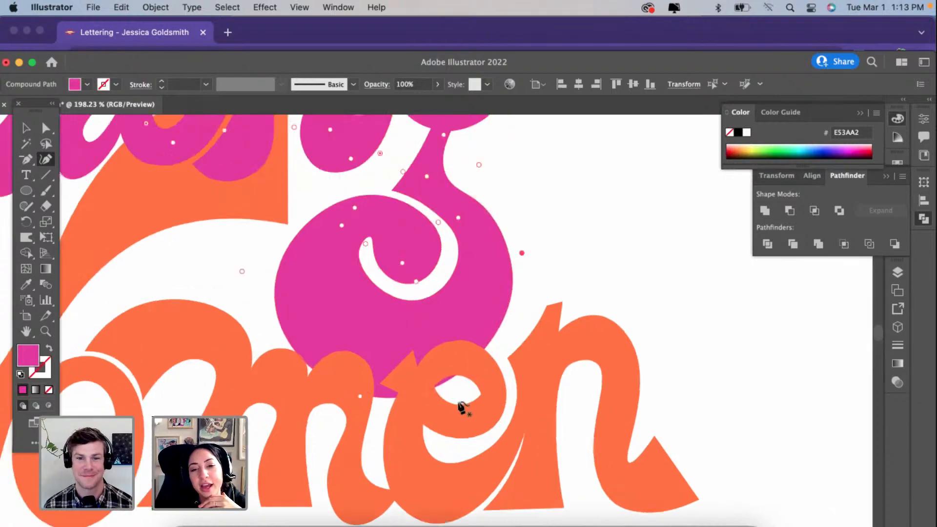
scroll(426, 408, "down", 5)
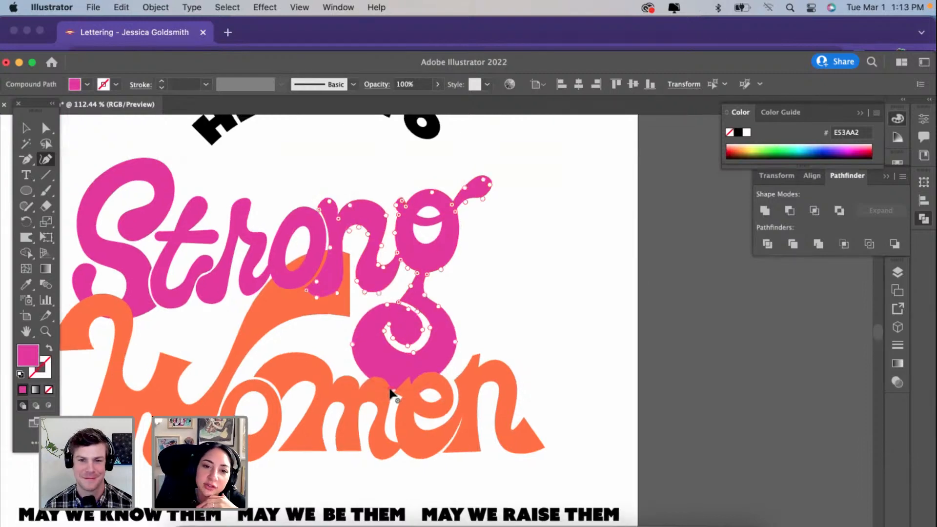
scroll(390, 390, "down", 4)
scroll(391, 390, "up", 3)
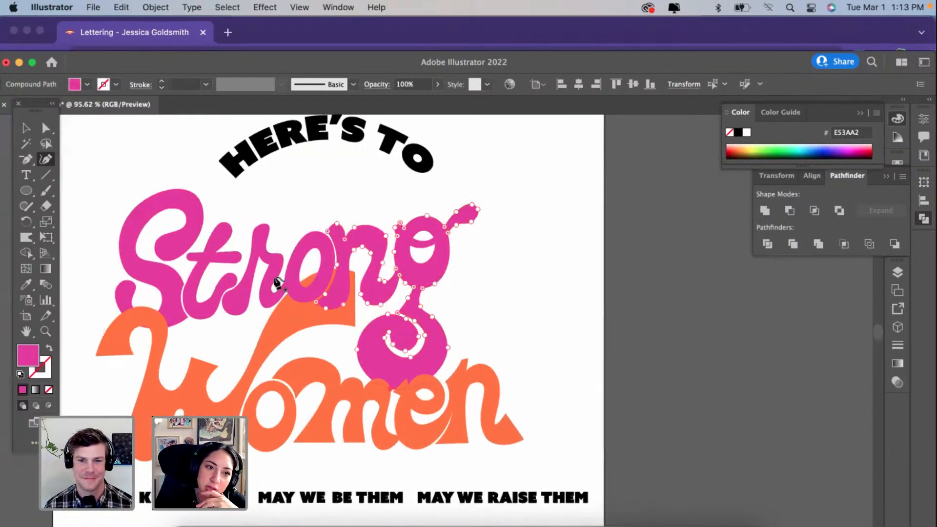
Step: Try to cut the g's tail from its bowl across the narrow neck with the Eraser tool, and undo the cut
left_click(46, 206)
scroll(487, 312, "up", 4)
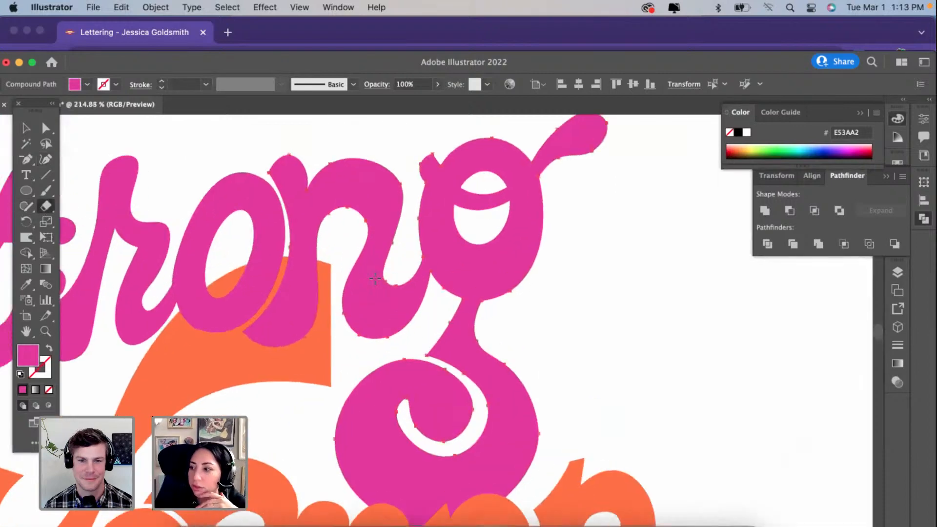
left_click_drag(492, 310, 551, 310)
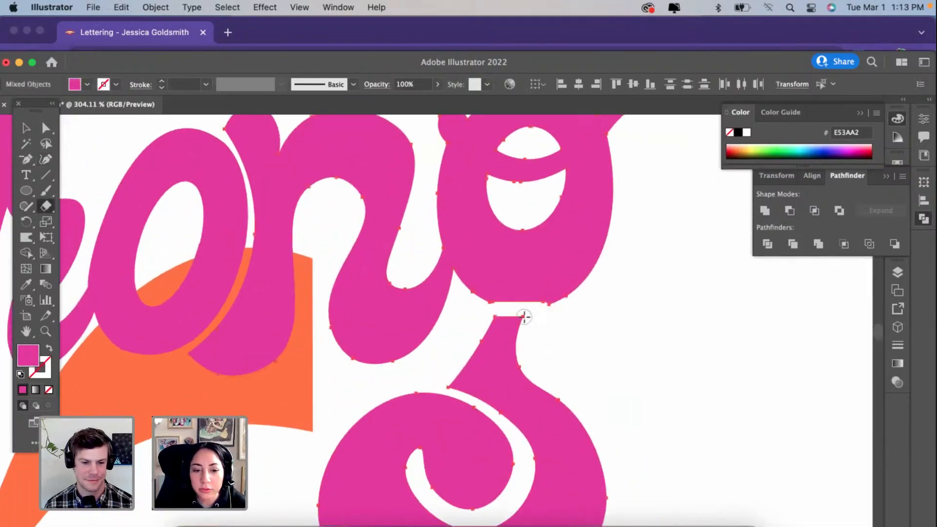
key("super+z")
Step: Set the Eraser size to 0 pt and slice the g's tail from its bowl at the neck without leaving a gap
double_click(43, 211)
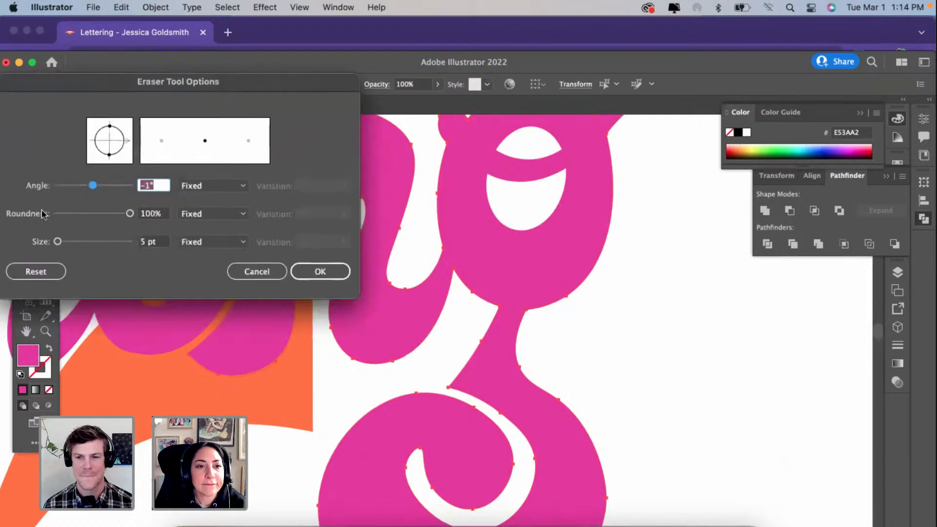
left_click(58, 242)
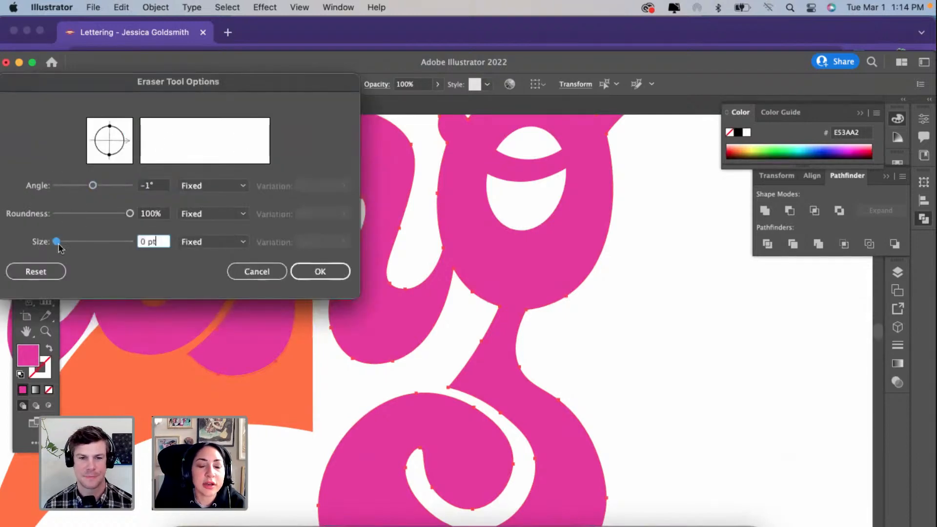
left_click(330, 271)
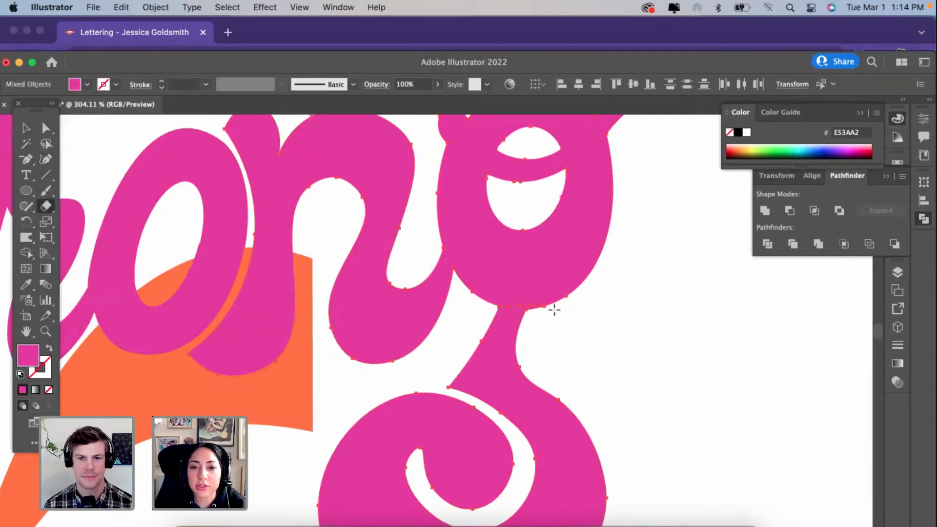
scroll(553, 310, "up", 3)
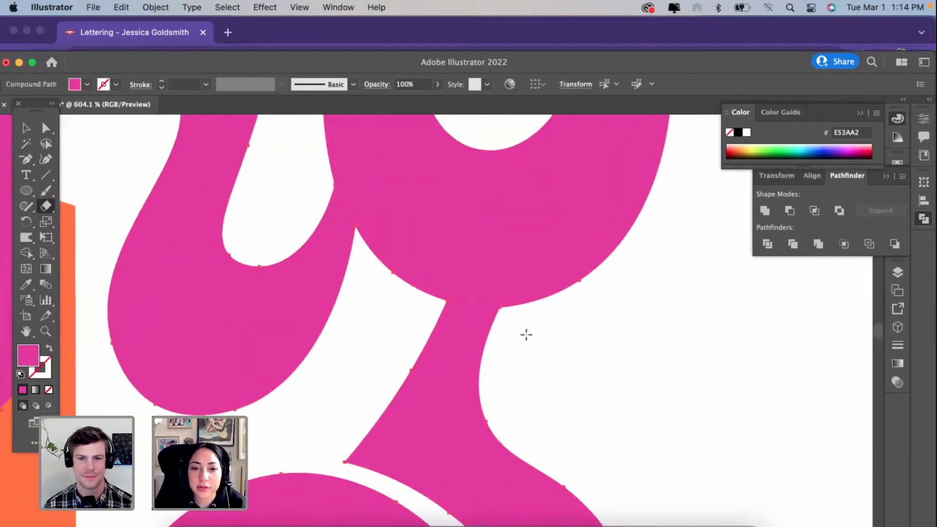
Step: Isolate the separated g tail and rotate it slightly counterclockwise beneath the bowl
scroll(527, 335, "down", 5)
key("v")
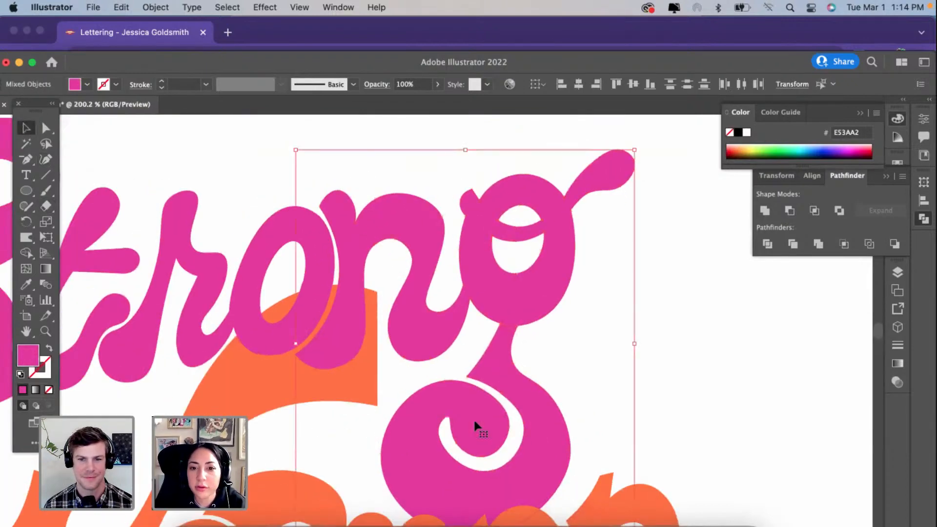
double_click(508, 370)
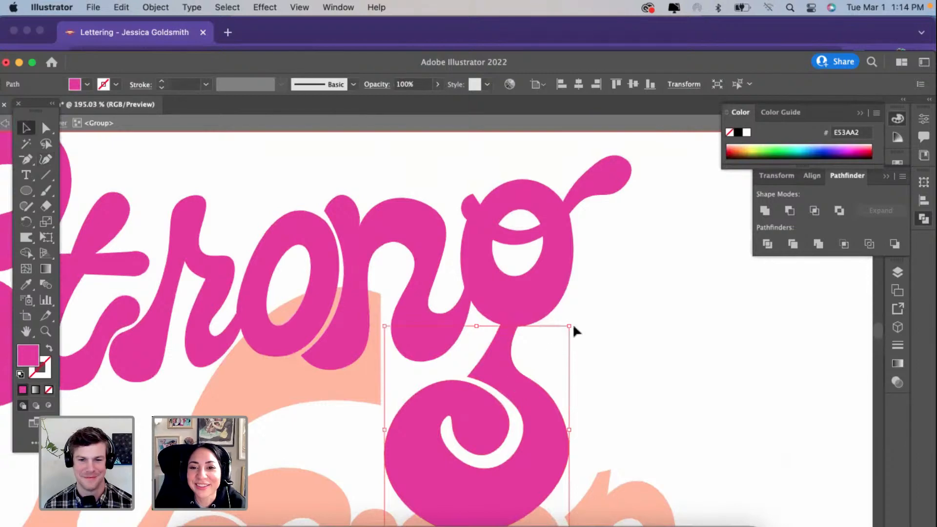
left_click_drag(576, 322, 547, 316)
scroll(546, 314, "down", 3)
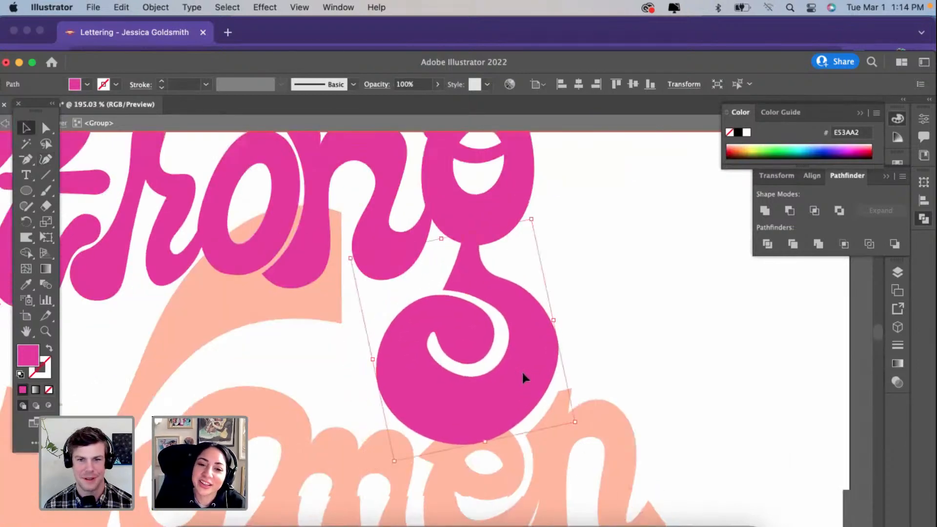
scroll(522, 370, "down", 4)
double_click(607, 331)
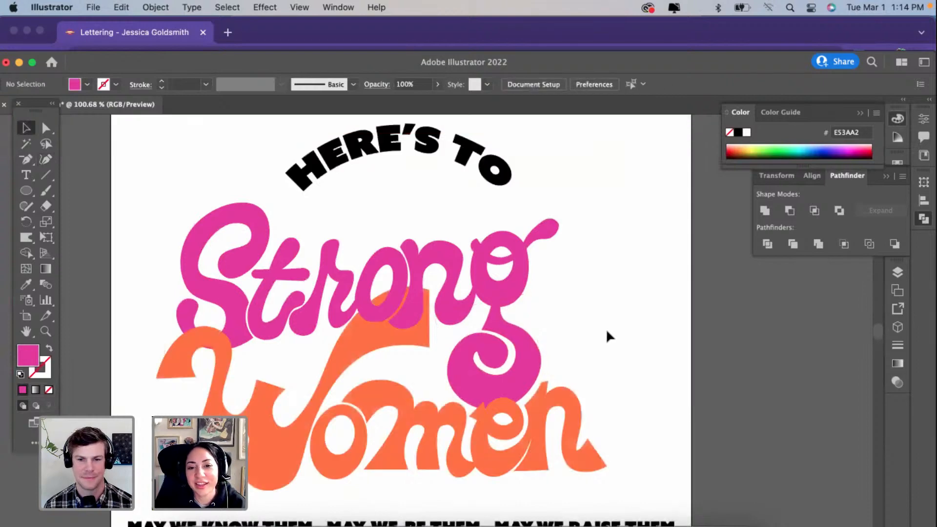
Step: Extend the orange n's lower left corner with the Curvature tool so its point reaches the gap between the g's tail and the e
scroll(600, 342, "up", 3)
left_click(475, 483)
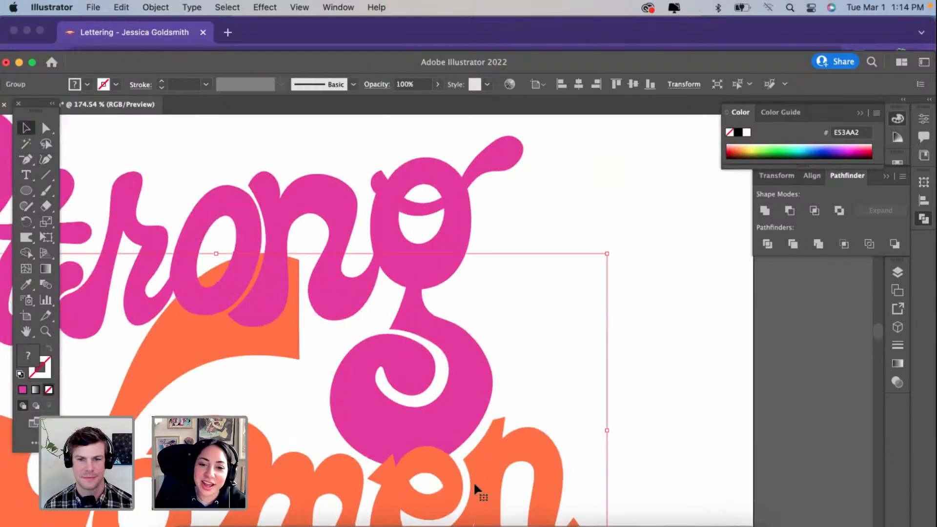
scroll(473, 481, "up", 3)
left_click(44, 174)
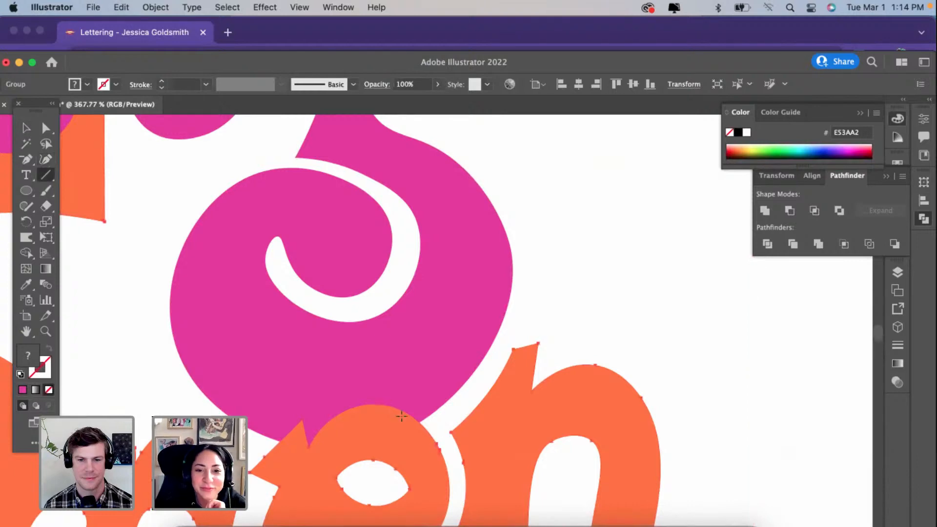
key("shift+grave")
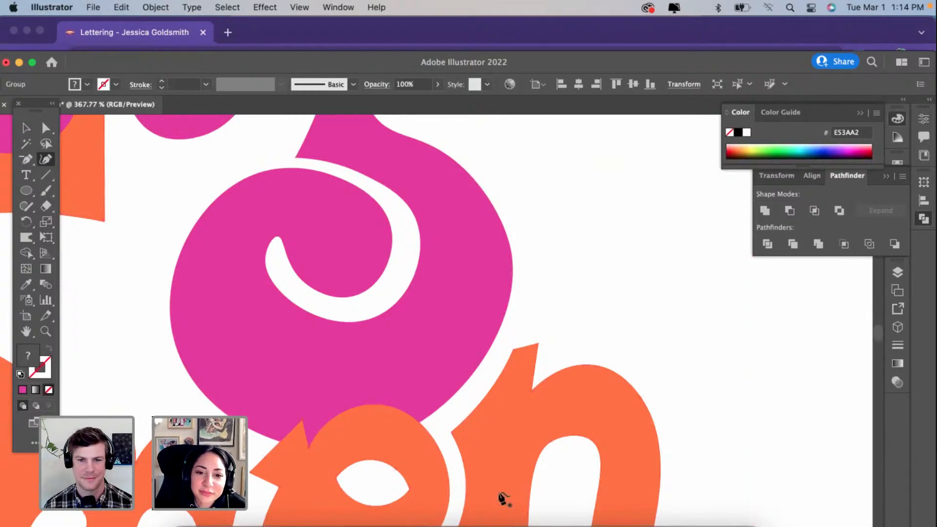
left_click(452, 429, "super")
scroll(452, 429, "up", 5)
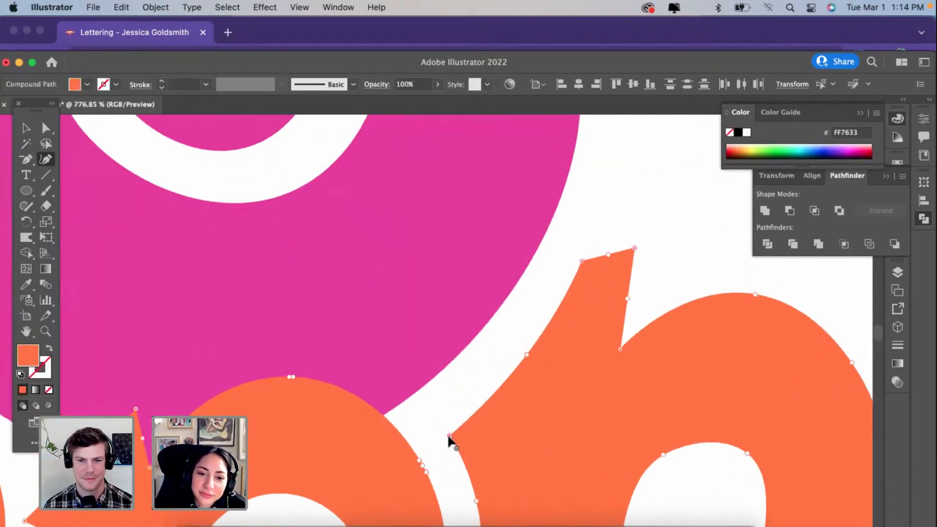
left_click_drag(449, 435, 399, 413)
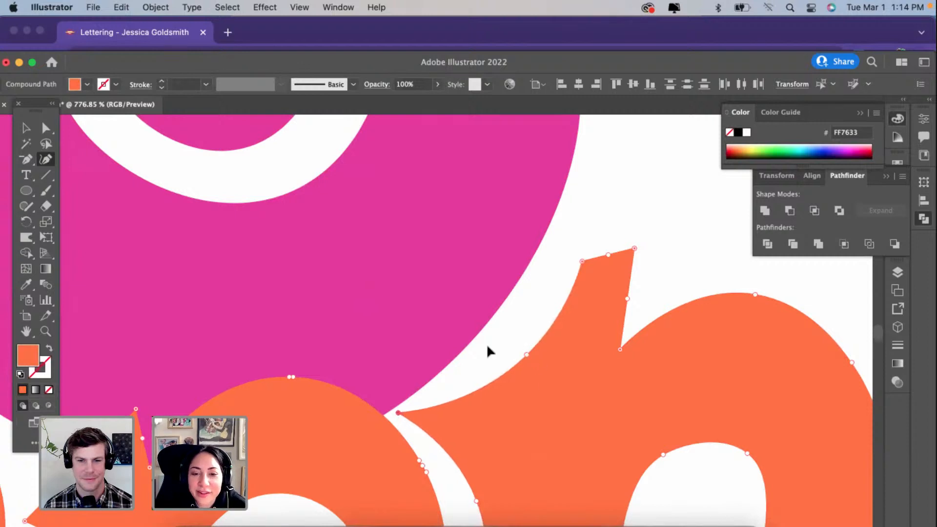
Step: Move the middle of the n's left edge and its upper left corner outward to follow the g's tail with a thin gap
left_click_drag(487, 343, 485, 346)
left_click_drag(581, 261, 552, 240)
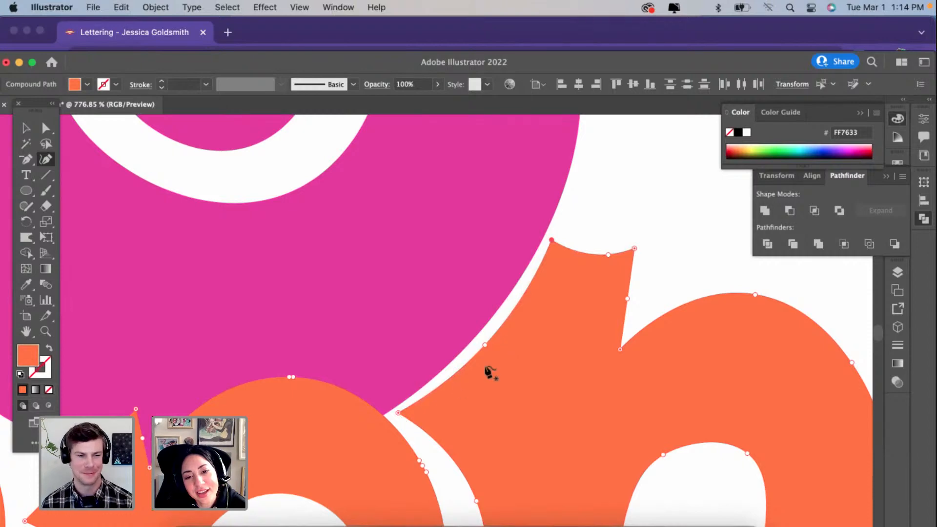
left_click(485, 339)
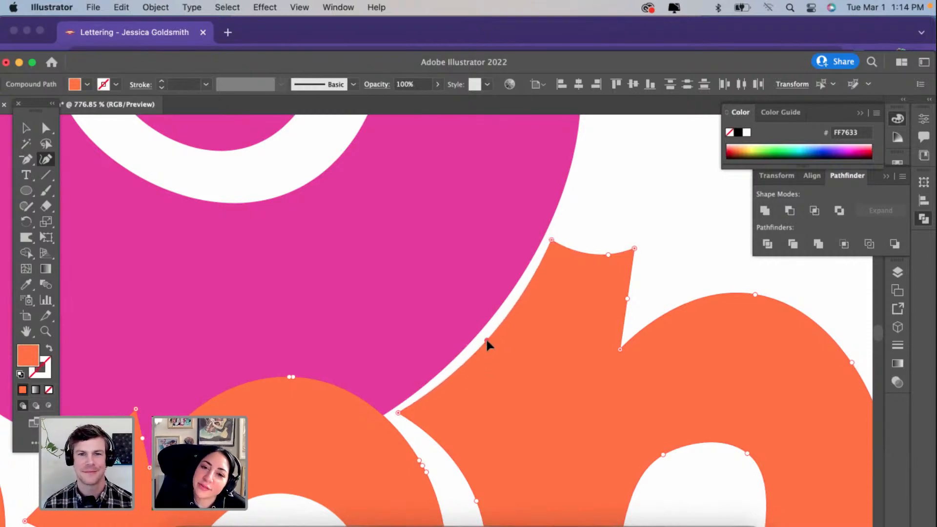
scroll(485, 338, "down", 3)
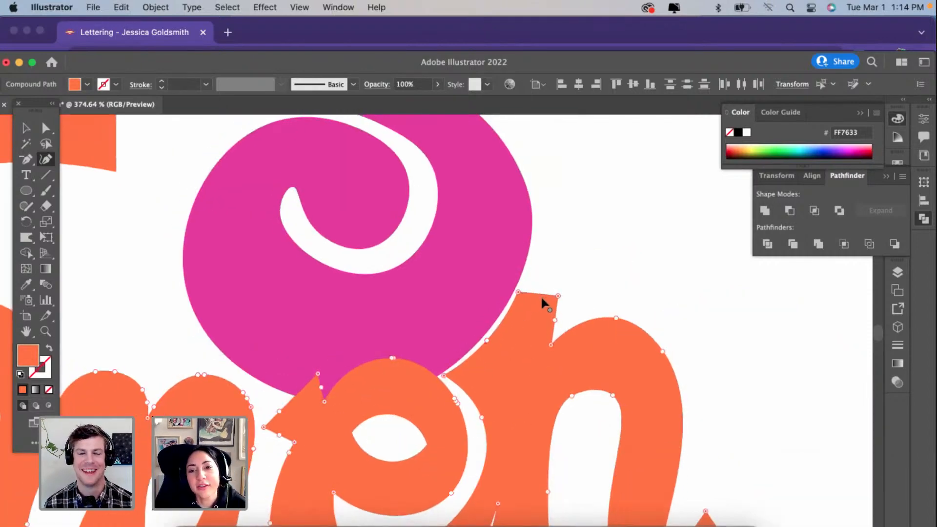
Step: Round off the n's upper left spur by removing its extra corner point, and shift its tip and left edge slightly outward along the g's tail
scroll(541, 295, "down", 2)
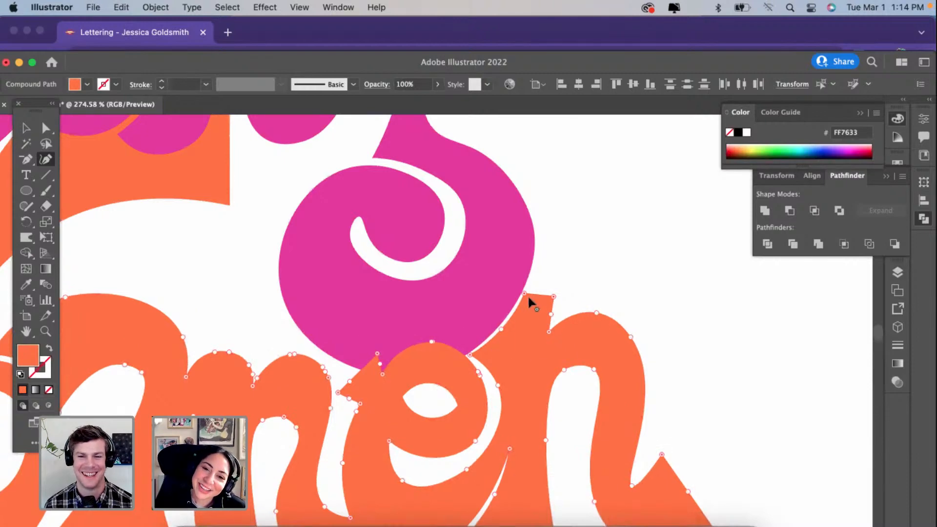
mouse_move(524, 293)
left_mouse_down()
mouse_move(551, 296)
mouse_move(531, 289)
left_mouse_up()
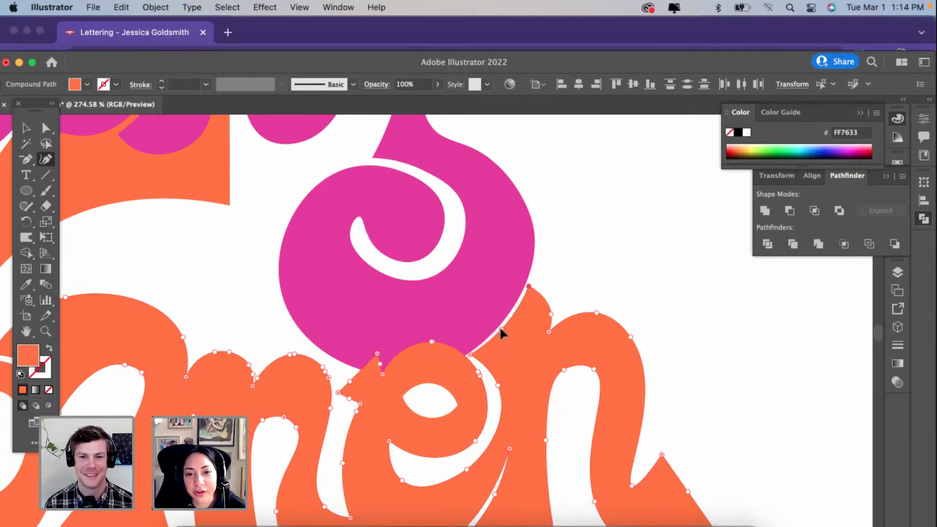
left_click_drag(502, 328, 504, 329)
scroll(468, 408, "up", 5)
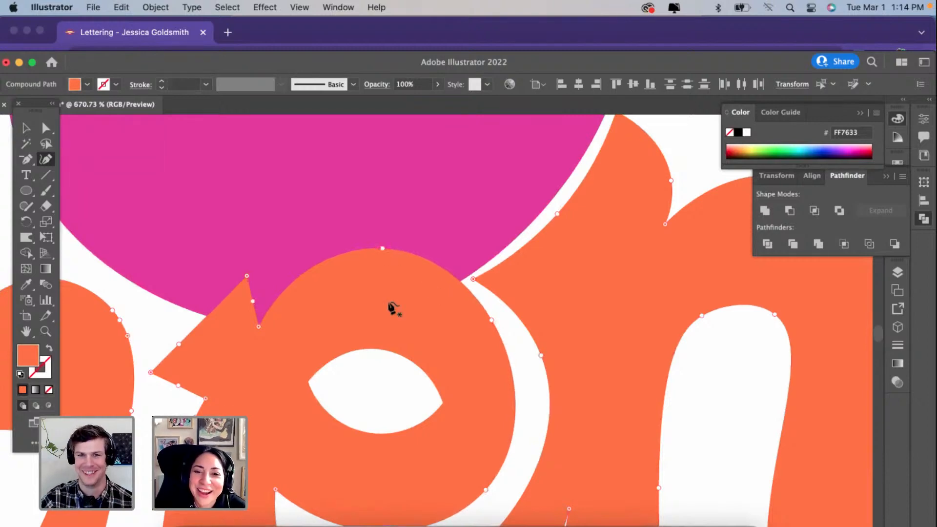
Step: Nudge the n's lower left corner and left edge away from the g's tail to leave an even gap between them
scroll(391, 308, "down", 3)
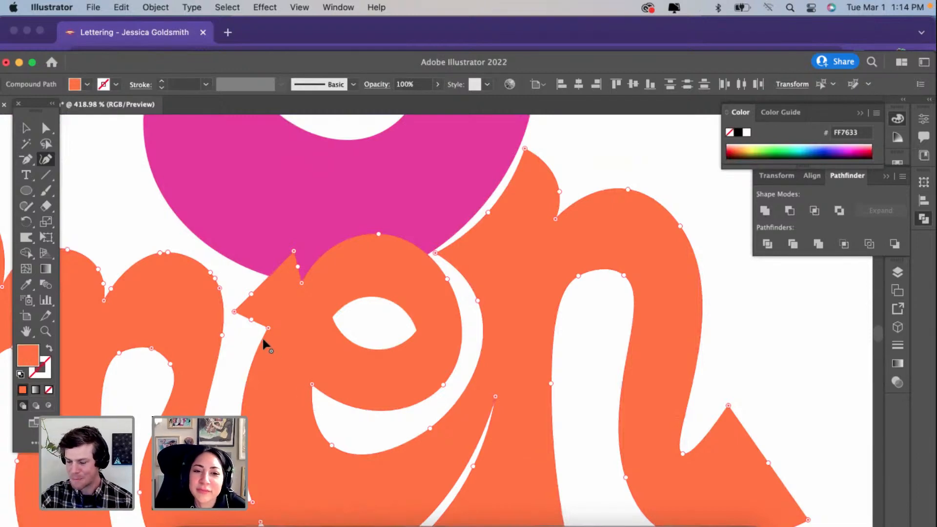
scroll(395, 388, "down", 3)
scroll(395, 387, "left", 2)
scroll(401, 396, "down", 5)
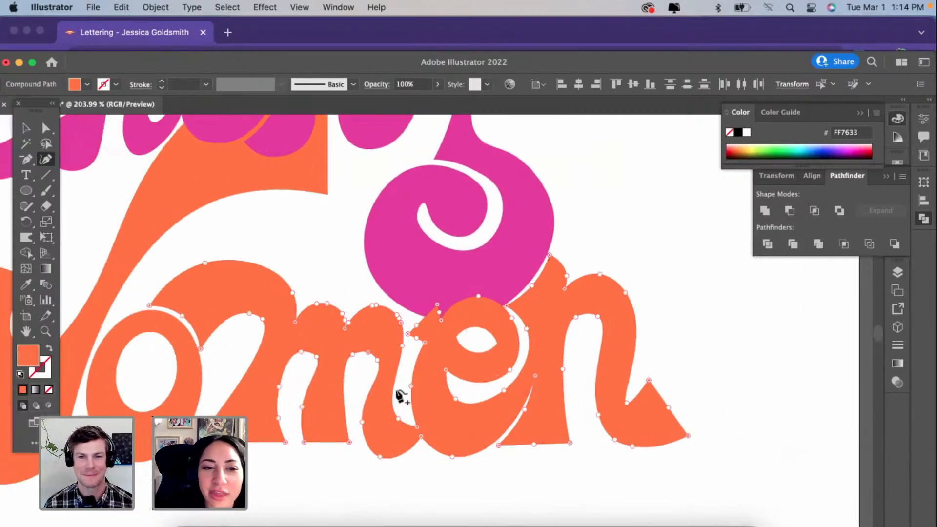
scroll(398, 391, "down", 2)
scroll(529, 328, "up", 4)
scroll(443, 328, "up", 4)
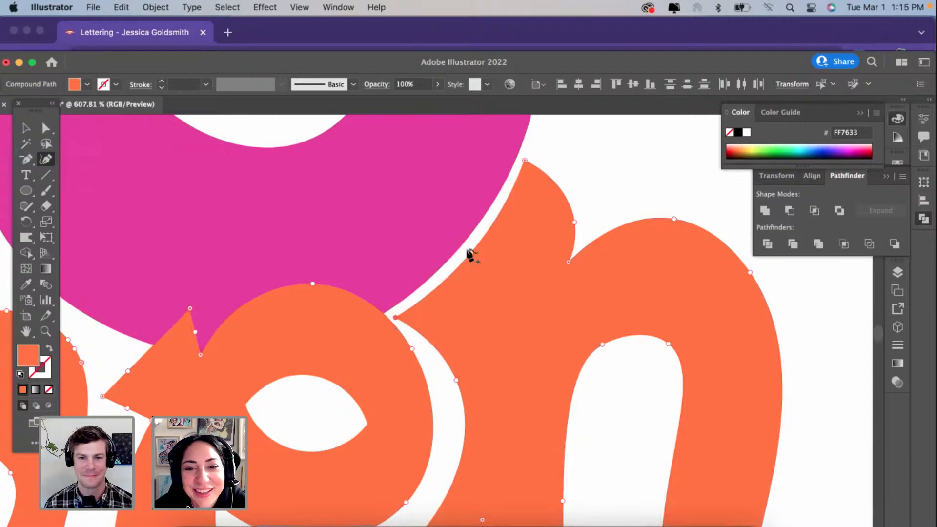
scroll(512, 200, "down", 7)
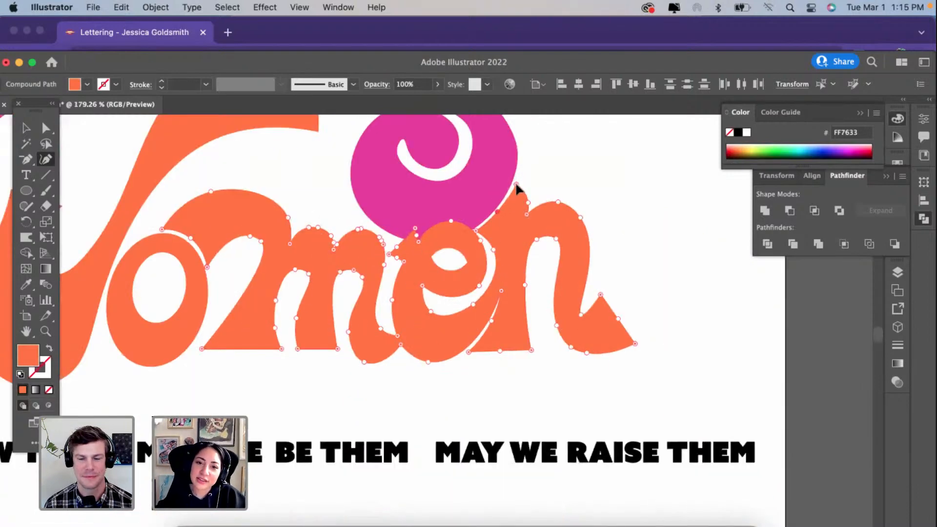
Step: Deselect the letters and examine how Strong and Women interlock across the whole artboard
scroll(514, 190, "down", 5)
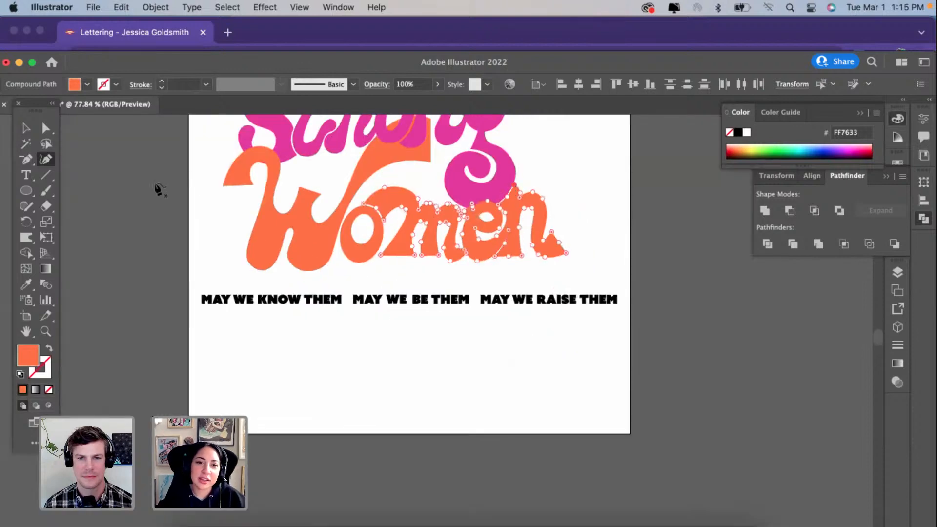
key("v")
left_click(232, 239)
scroll(232, 239, "up", 3)
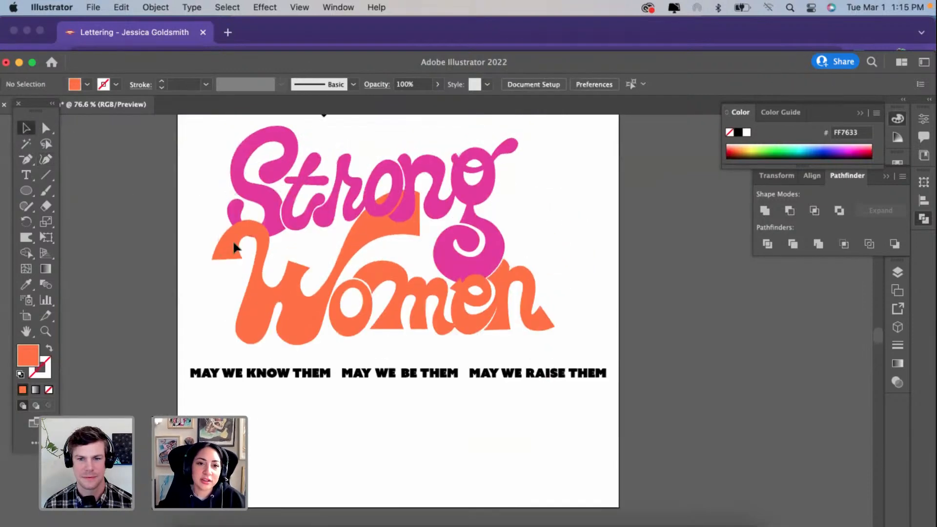
left_click(298, 233)
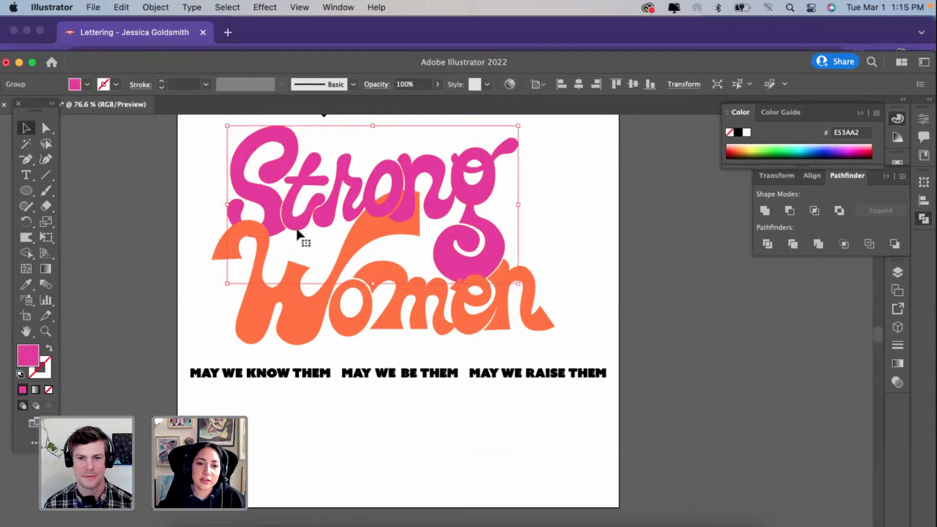
left_click(652, 281)
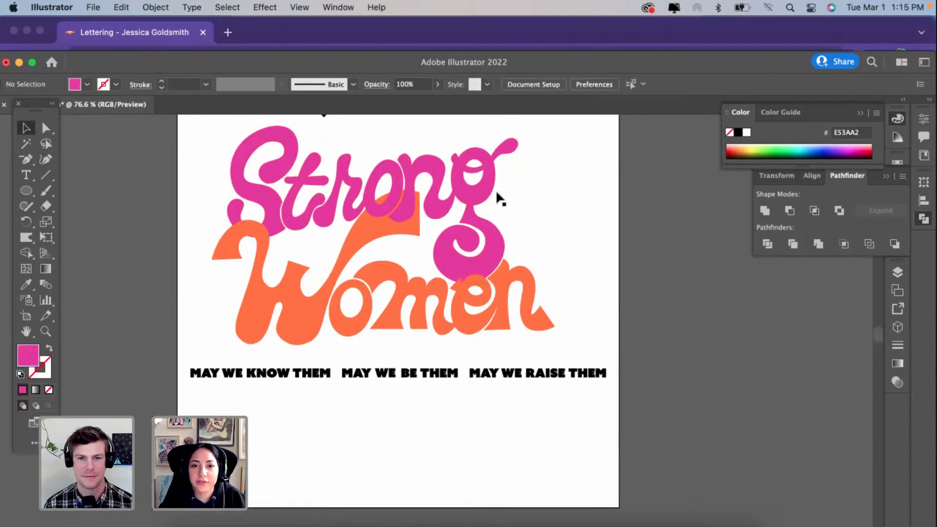
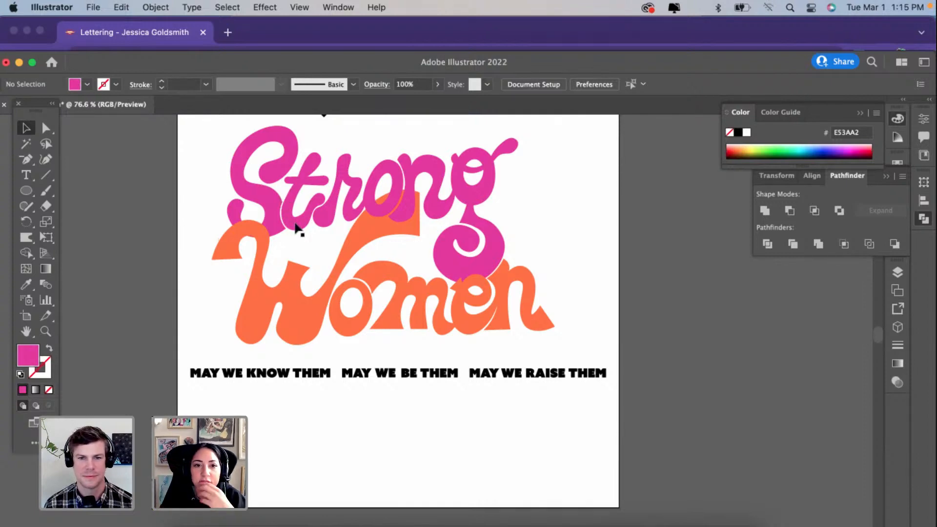
Step: Reshape the rounded end of the t's lower curve in Strong into a straight-cut wedge by extending its corner points outward
scroll(295, 225, "up", 8)
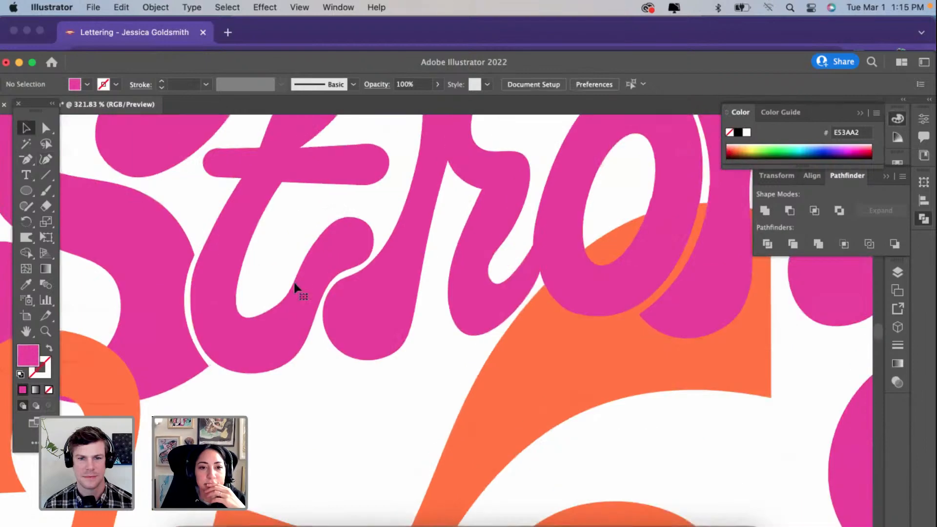
left_click(295, 288)
scroll(245, 251, "up", 2)
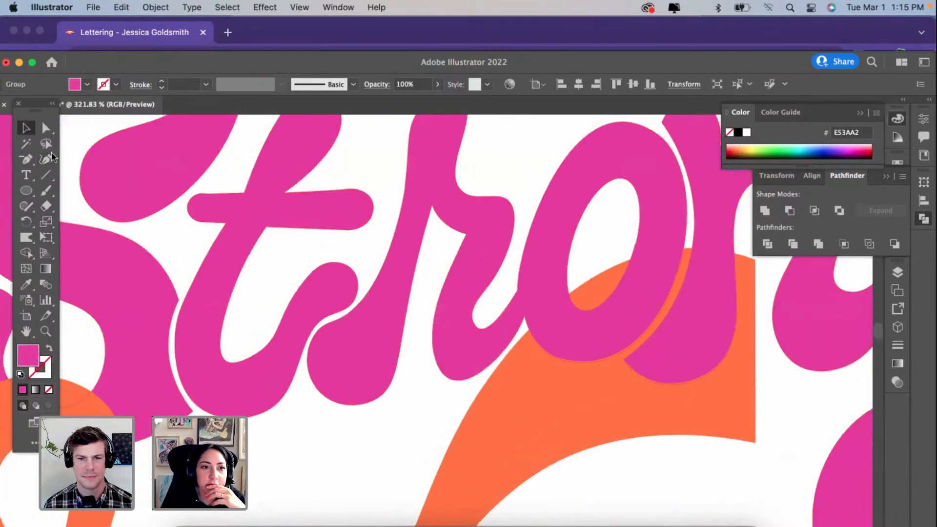
left_click(46, 159)
left_click(293, 299)
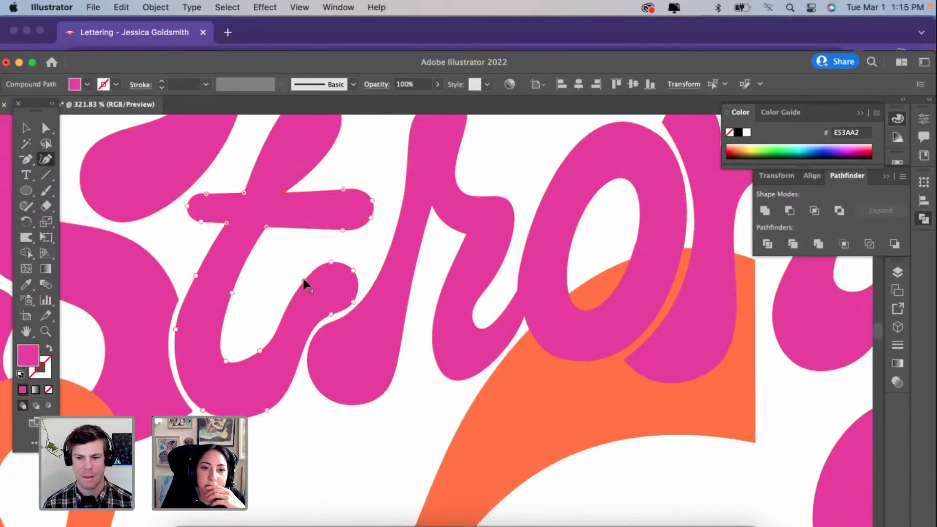
left_click_drag(303, 283, 294, 257)
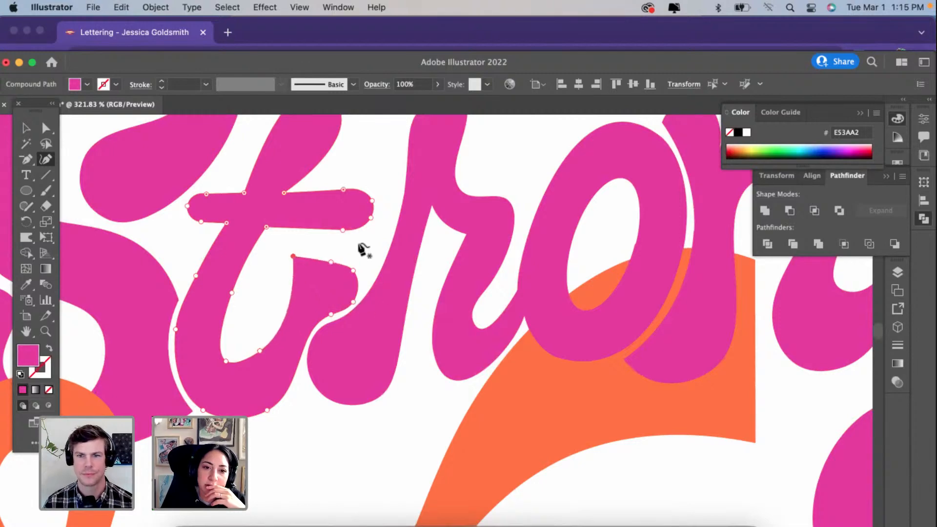
left_click_drag(355, 270, 374, 272)
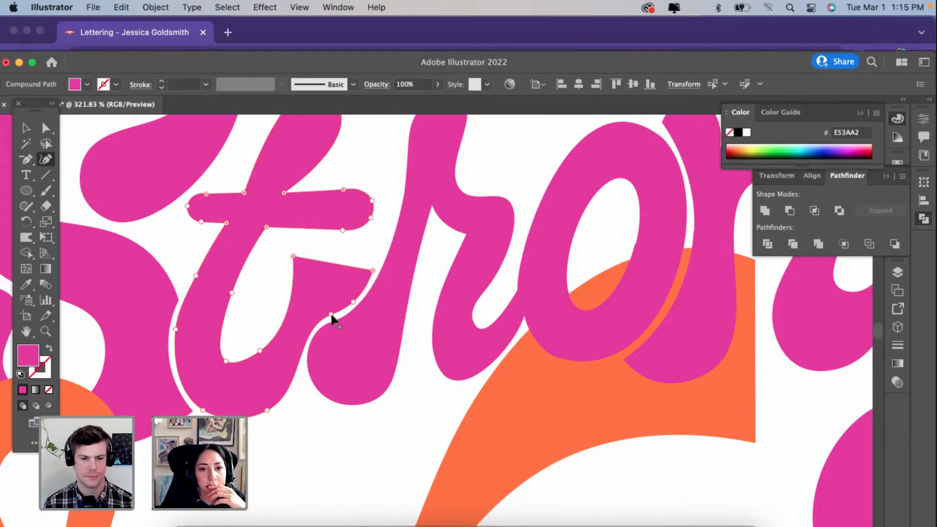
Step: Extend the t's base toward the r and curve its edge around the r's rounded foot, leaving a thin even gap
mouse_move(332, 319)
left_mouse_down()
mouse_move(314, 372)
mouse_move(309, 336)
mouse_move(319, 319)
left_mouse_up()
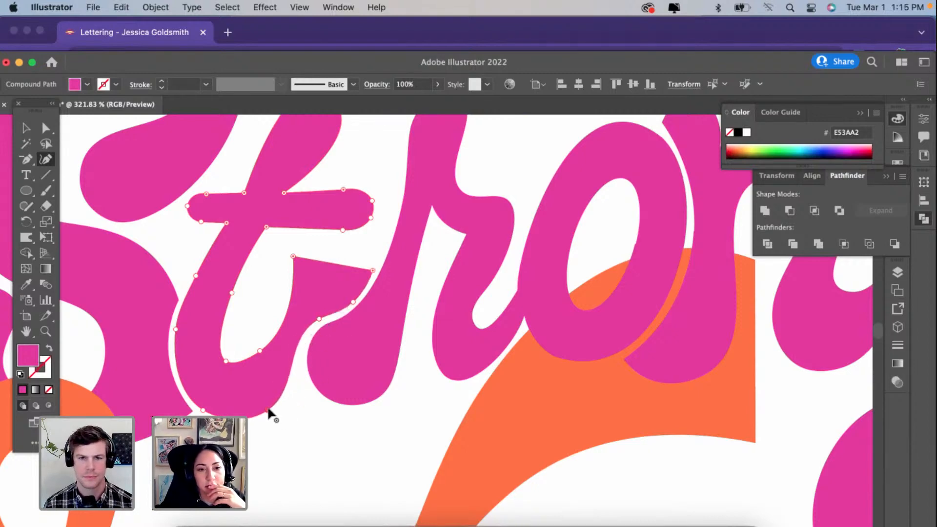
left_click_drag(269, 410, 315, 394)
left_click_drag(320, 321, 301, 365)
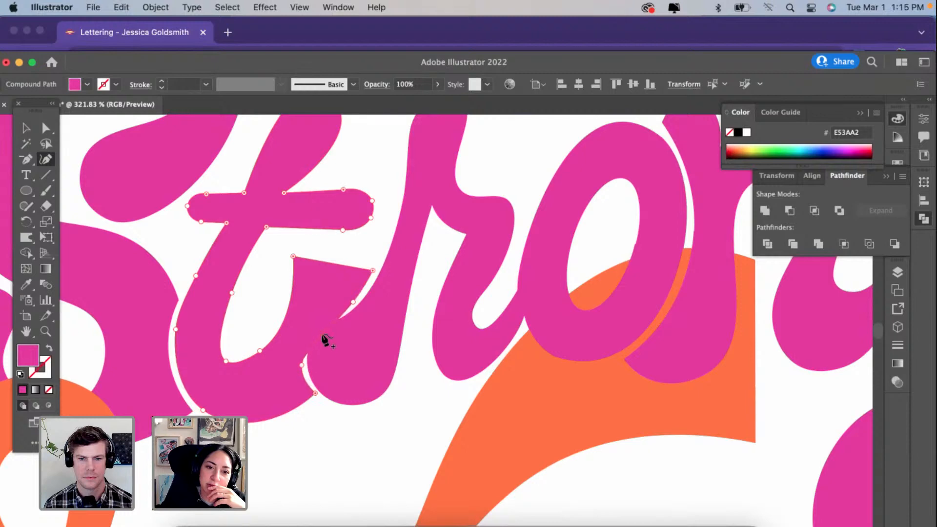
left_click(316, 326)
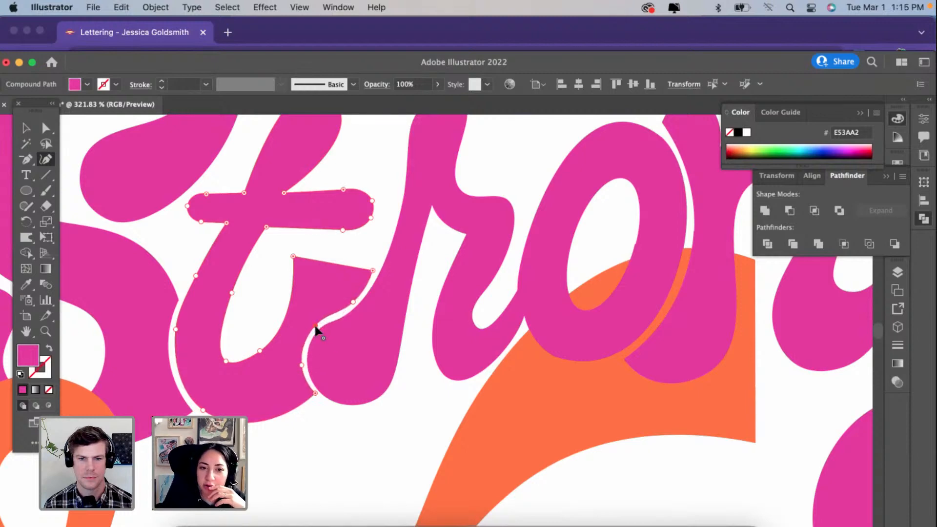
Step: Flare the top of the t's stem into a flat, sharp-cornered wedge by moving its corner points outward and levelling the top edge
scroll(316, 327, "down", 5)
scroll(319, 324, "up", 3)
scroll(338, 267, "up", 3)
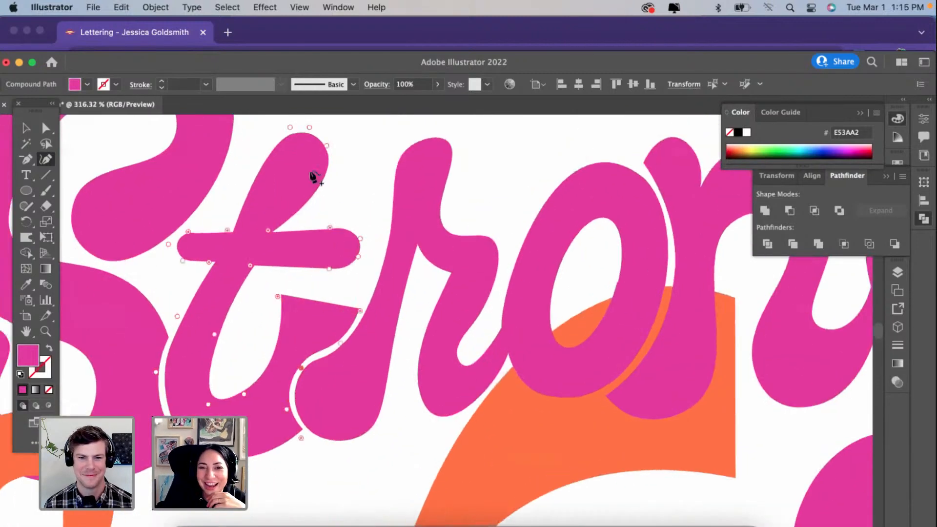
scroll(304, 176, "up", 1)
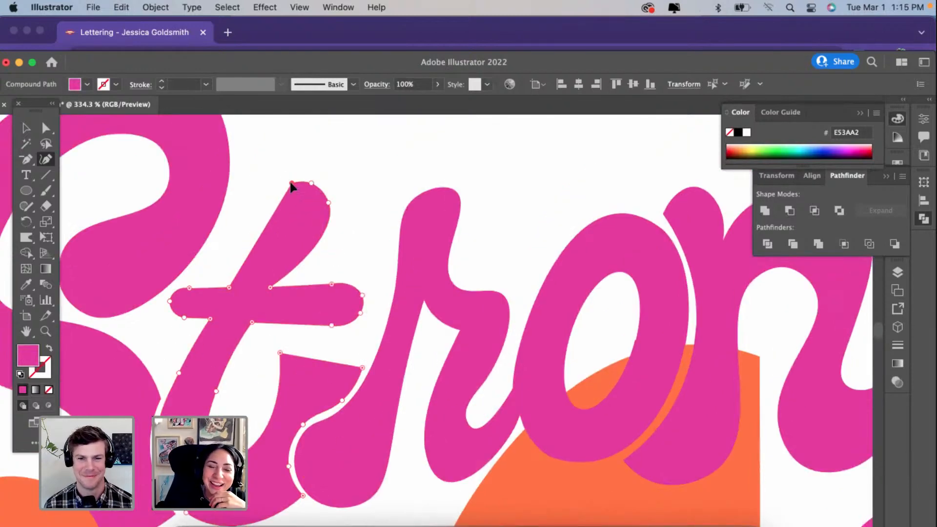
left_click_drag(291, 183, 266, 174)
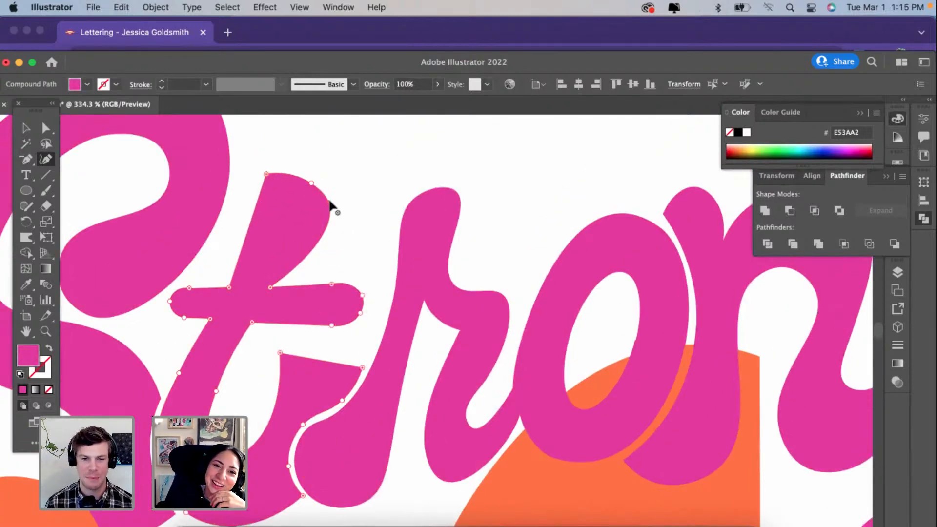
left_click_drag(330, 204, 353, 201)
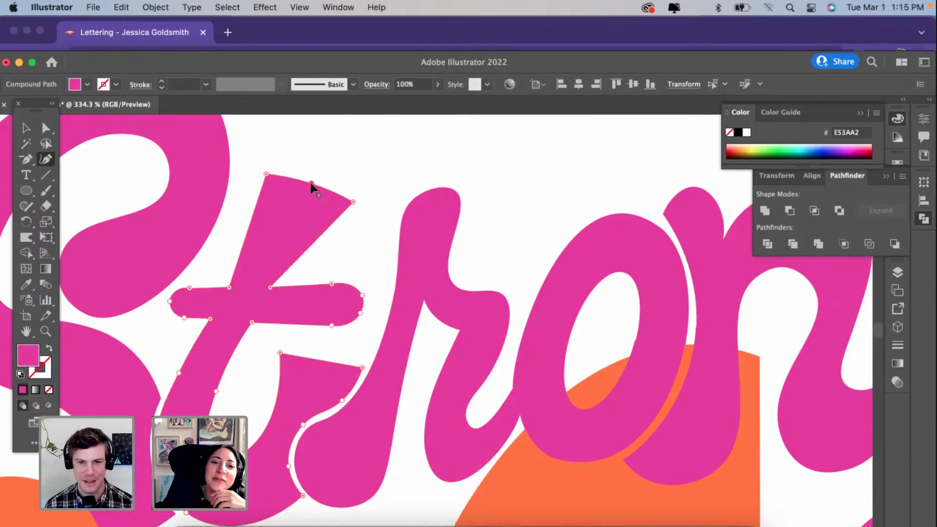
scroll(310, 183, "down", 5)
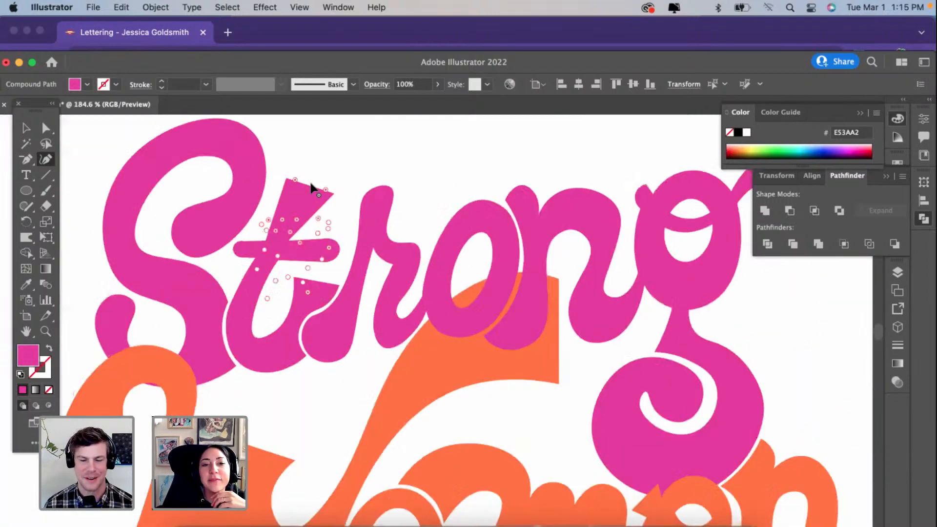
scroll(301, 187, "up", 2)
left_click_drag(279, 176, 261, 199)
scroll(310, 279, "down", 2)
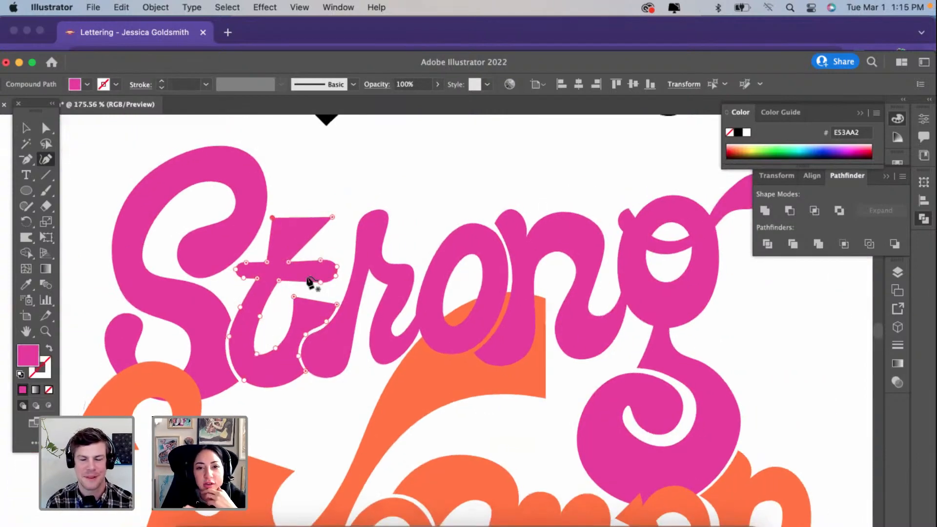
Step: Reshape the rounded top of the n's stem in Strong into a sharp wedge by adjusting its two upper corners
left_click(496, 226, "super")
scroll(496, 222, "up", 2)
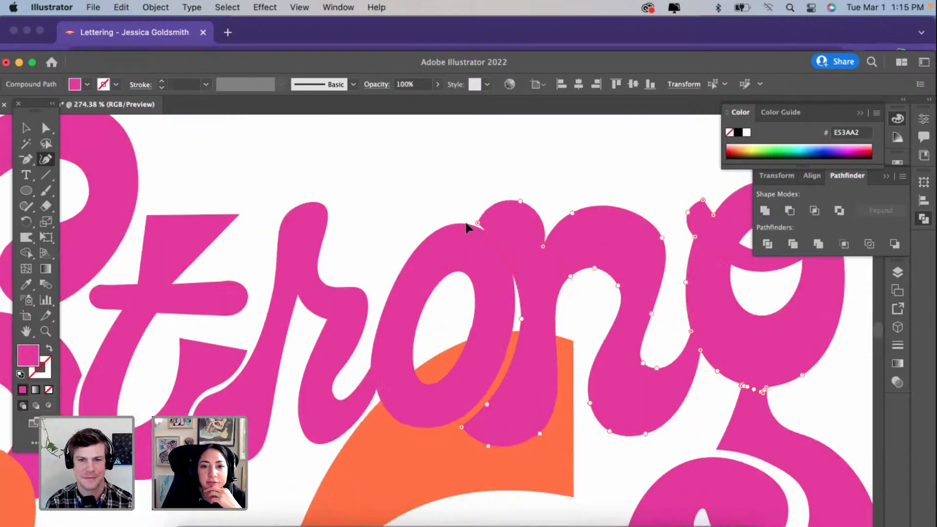
left_click(485, 217)
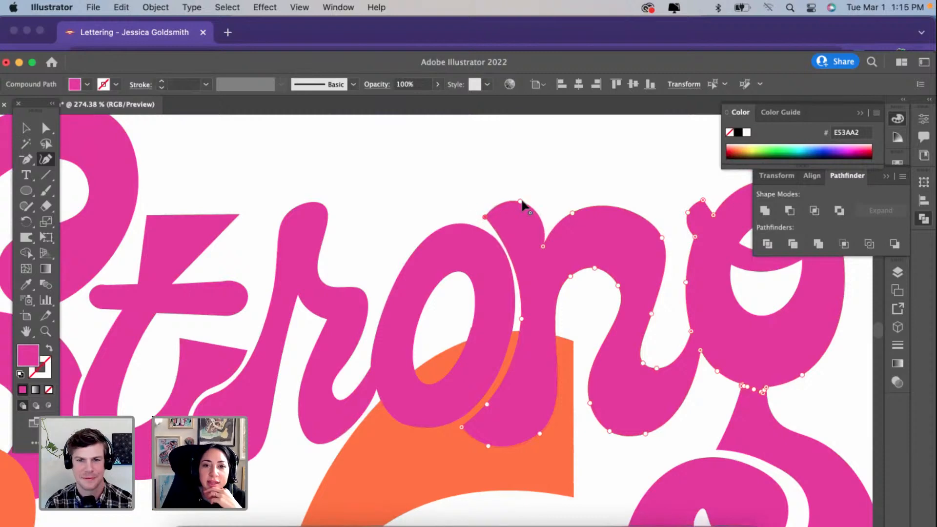
left_click_drag(522, 204, 553, 197)
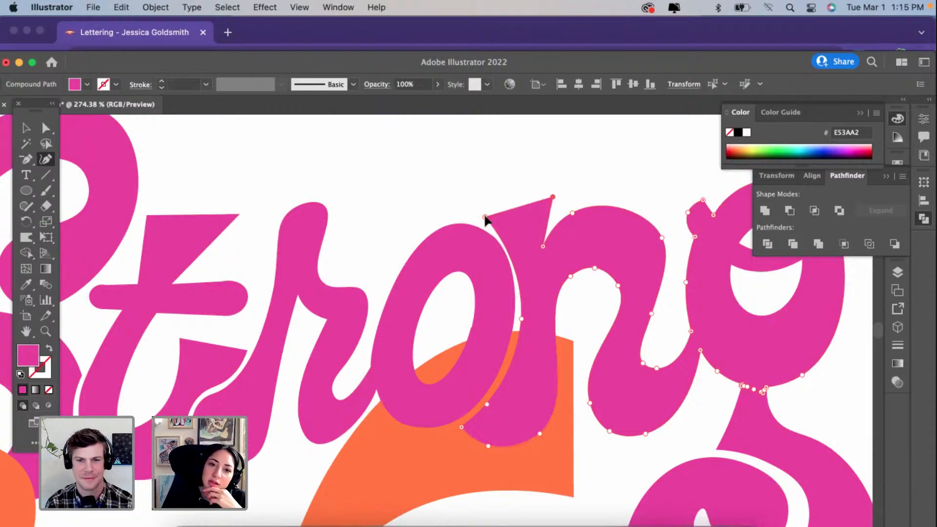
Step: Extend the n's upper left corner over the o and fit the stem's left edge to the o with an even gap
left_click_drag(485, 218, 458, 219)
left_click_drag(490, 247, 500, 238)
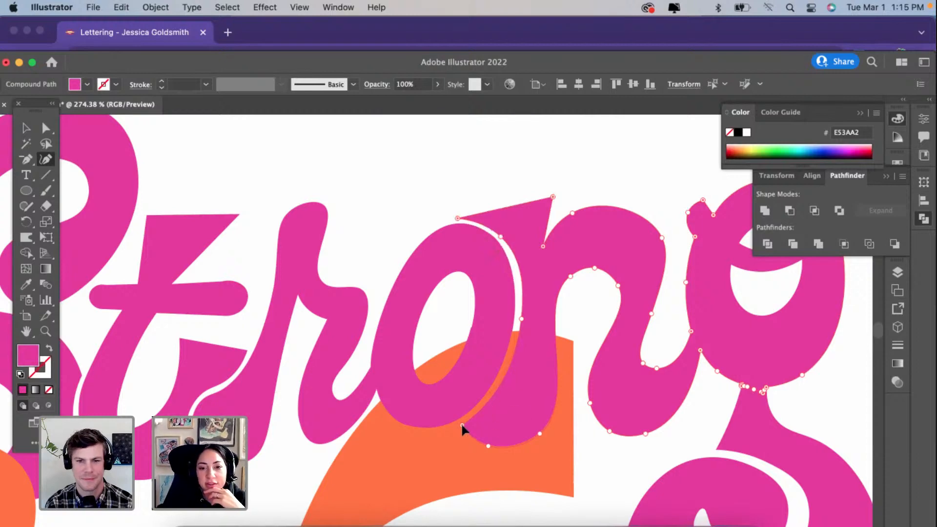
left_click_drag(523, 320, 518, 318)
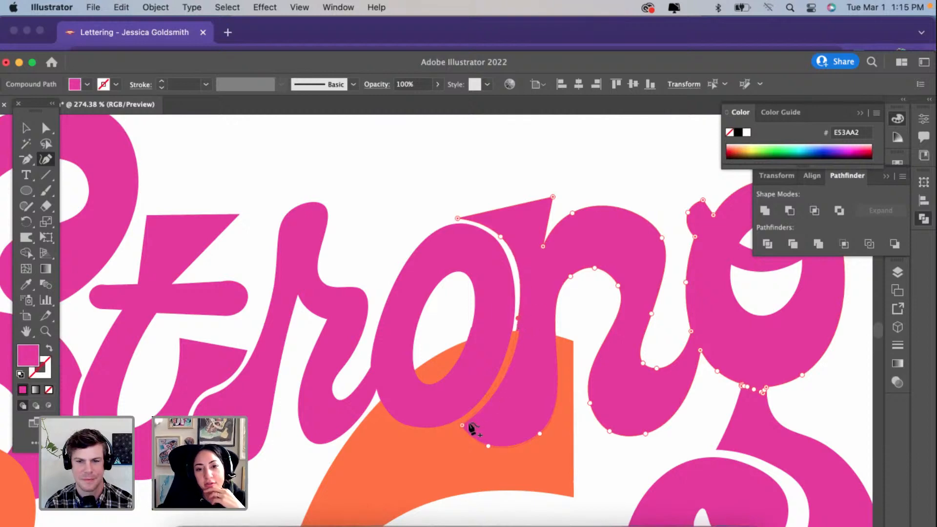
Step: Simplify the outline of the n's separate lower stem piece and move its left edge and lower left corner to follow the o's curve
scroll(461, 421, "up", 3)
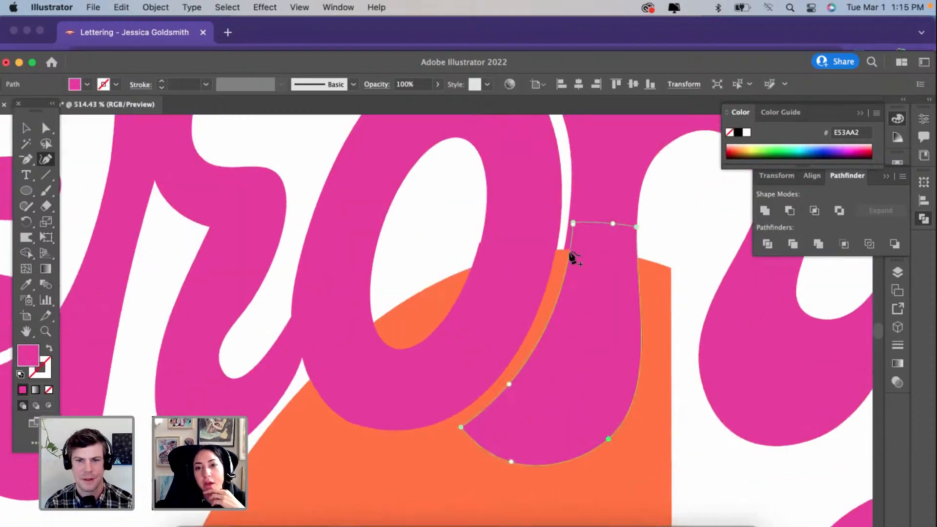
key("BackSpace")
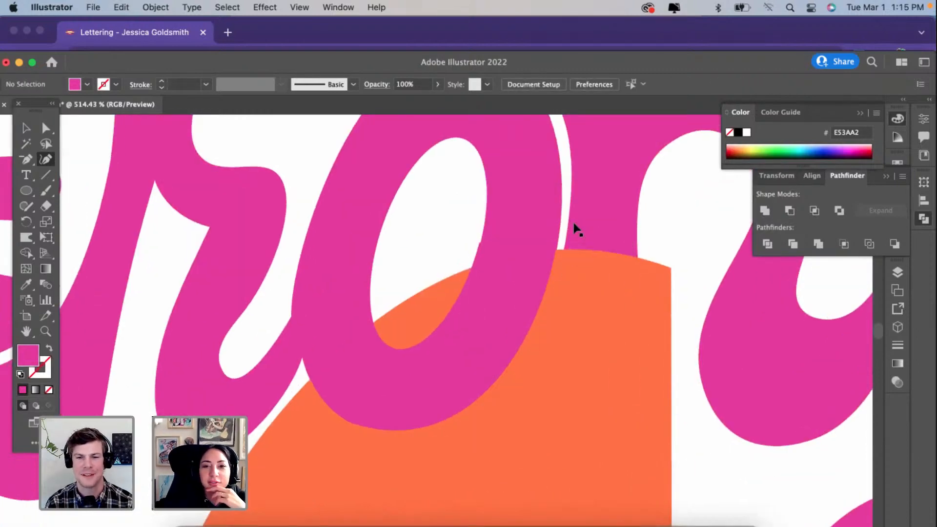
key("super+z")
scroll(576, 228, "up", 2)
right_click(573, 223)
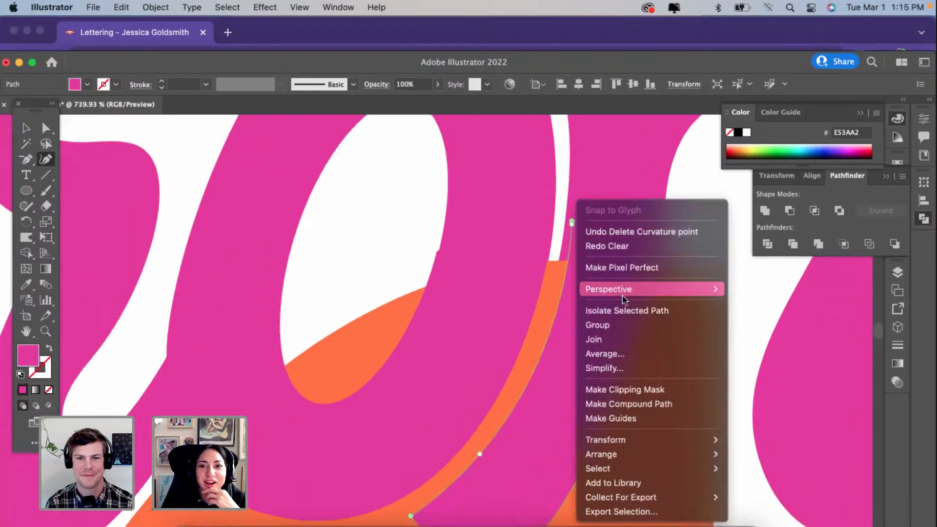
left_click(600, 368)
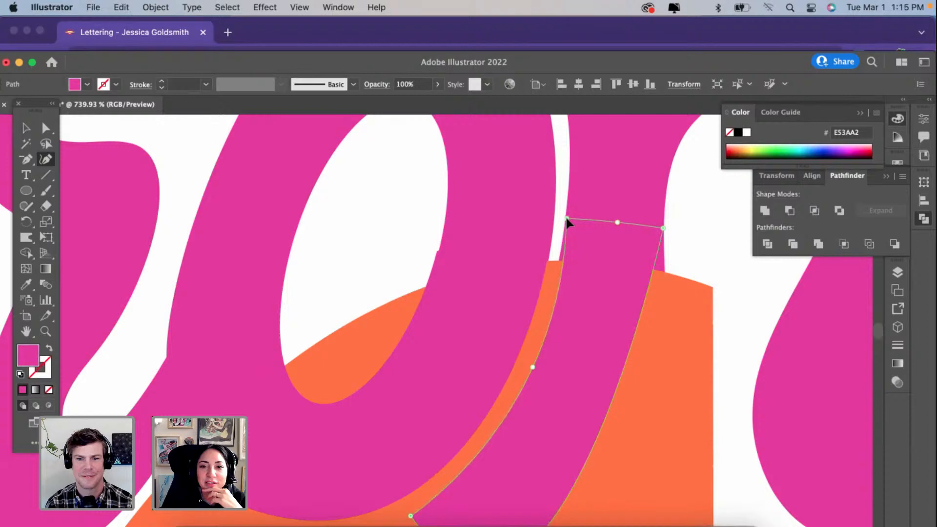
scroll(566, 215, "down", 4)
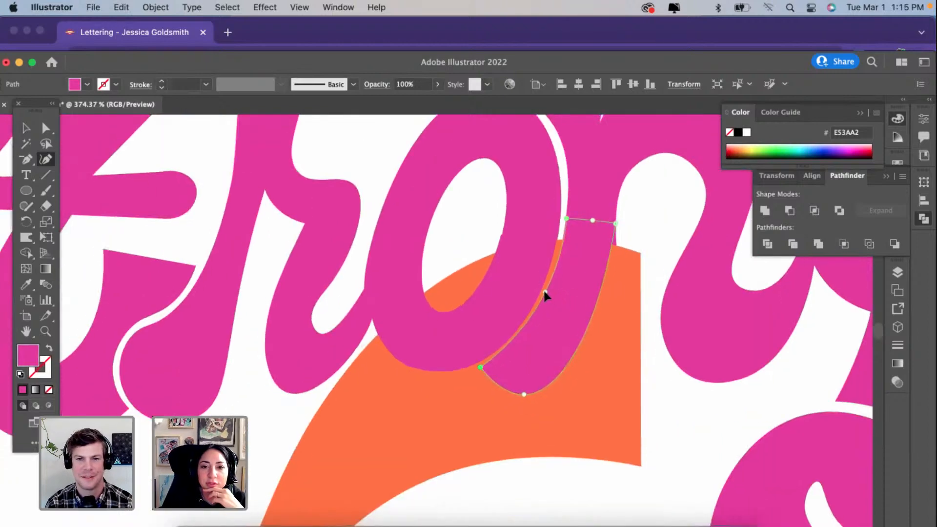
left_click(545, 292)
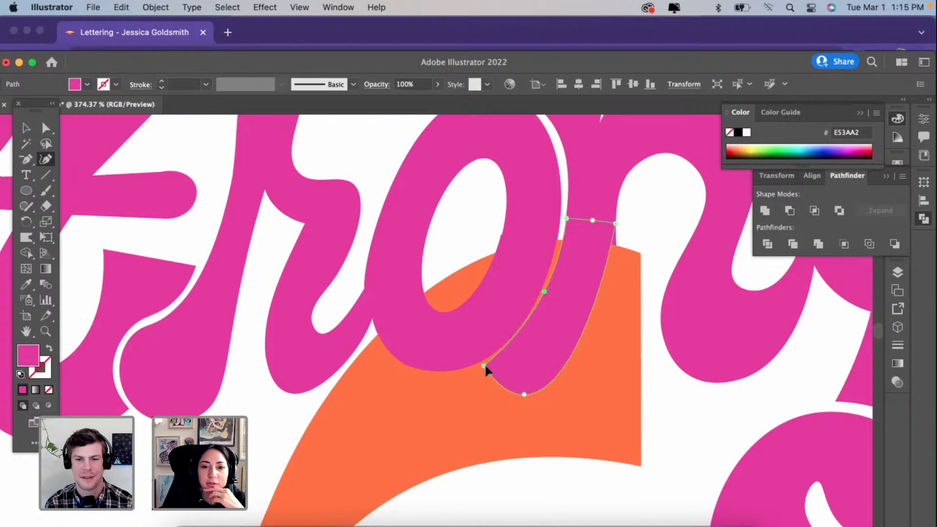
left_click_drag(485, 366, 488, 367)
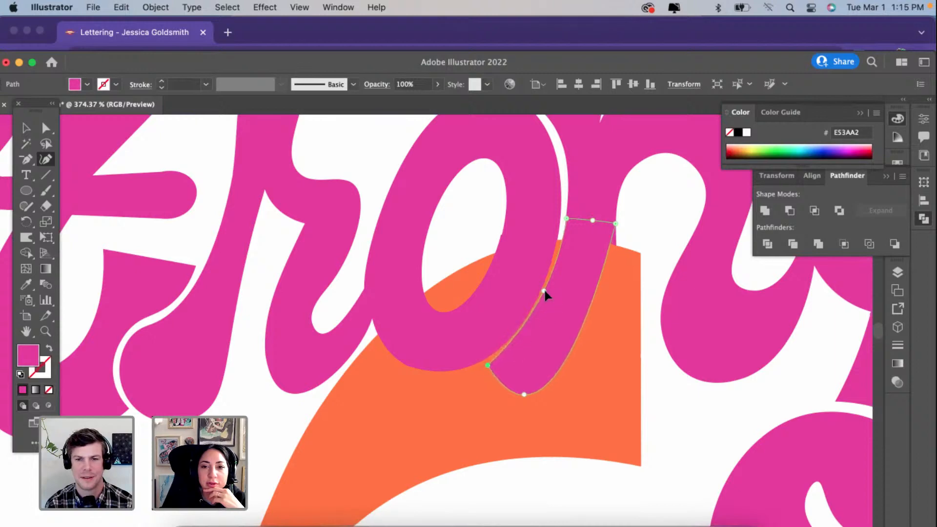
left_click_drag(545, 291, 546, 293)
Step: Square off the n's rounded stem bottom and extend its lower right corner into a wide flared foot, leaving the letters deselected
left_click(524, 394)
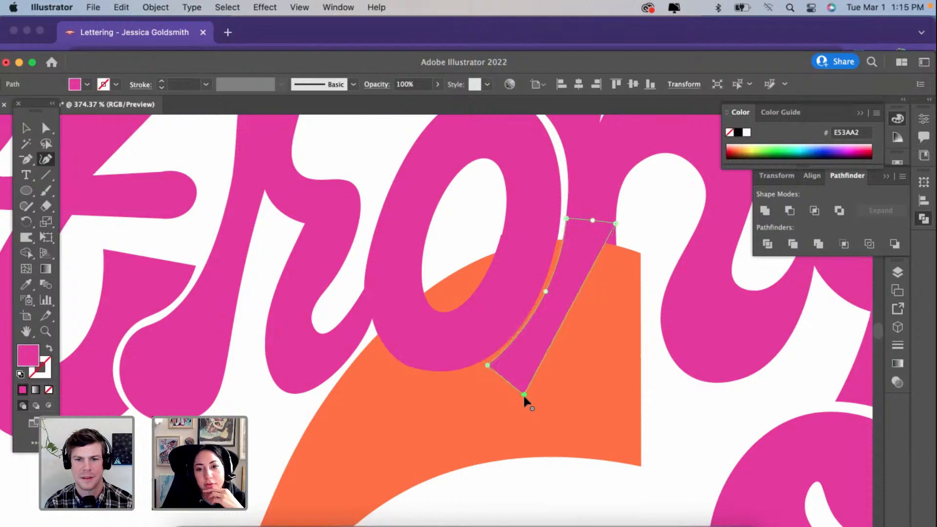
left_click_drag(524, 394, 643, 388)
scroll(642, 386, "down", 5)
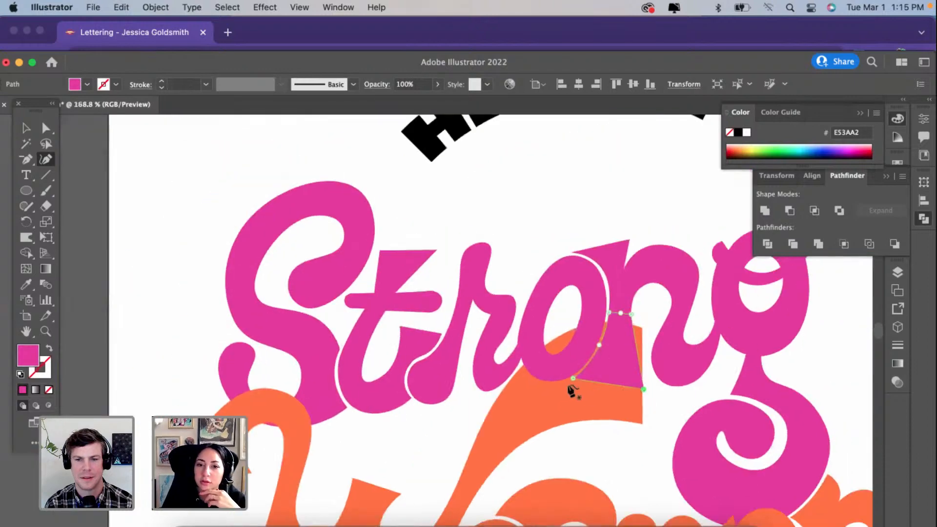
scroll(572, 380, "down", 3)
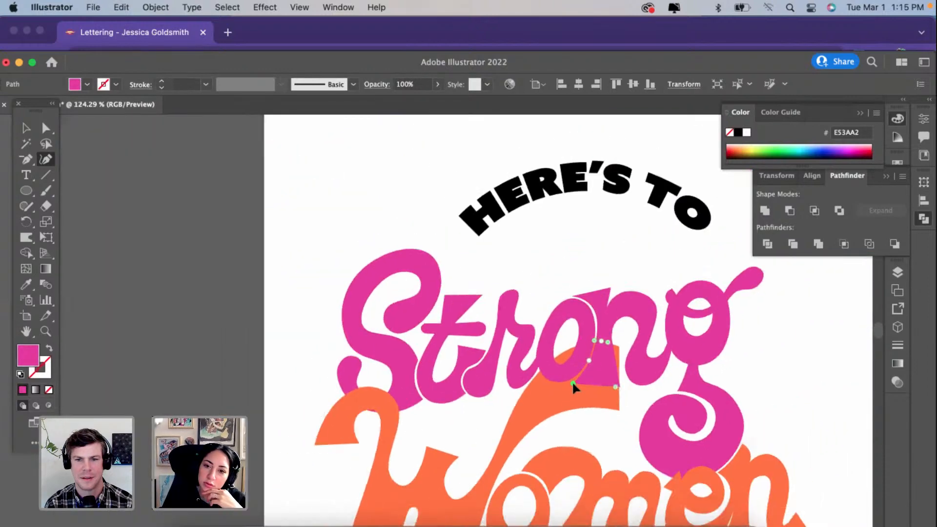
left_click(23, 127)
left_click(151, 270)
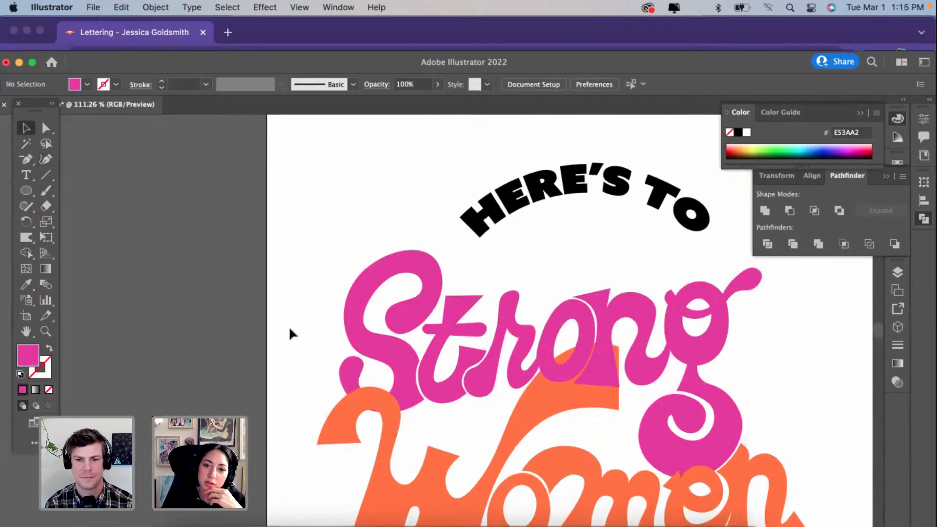
Step: Nudge the lower piece of the o in Strong slightly to the right so its inner edge lines up with the upper part
scroll(289, 326, "right", 2)
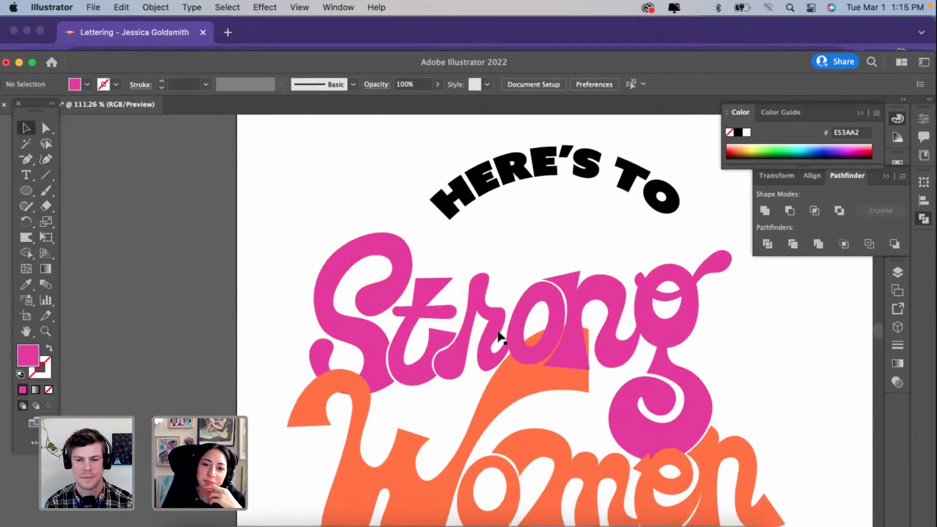
scroll(498, 336, "up", 4)
scroll(499, 337, "right", 5)
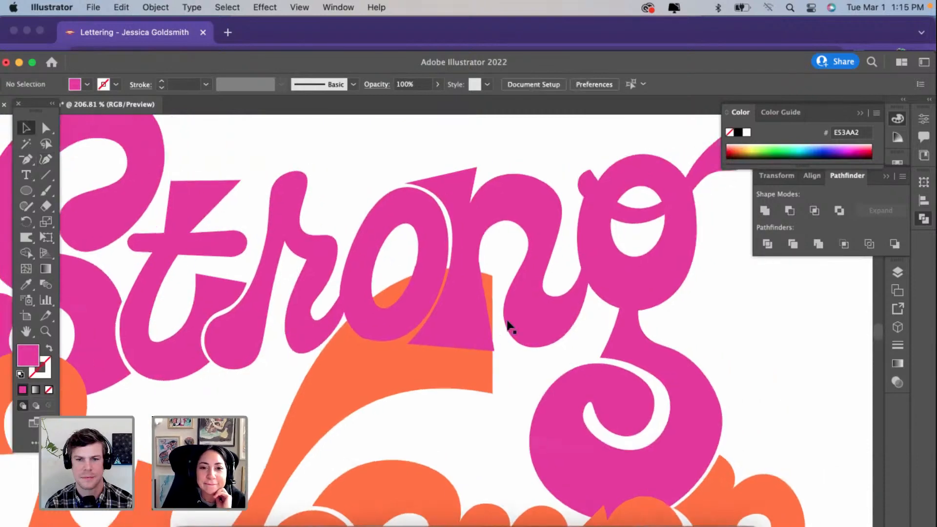
left_click(419, 276)
scroll(423, 280, "up", 10)
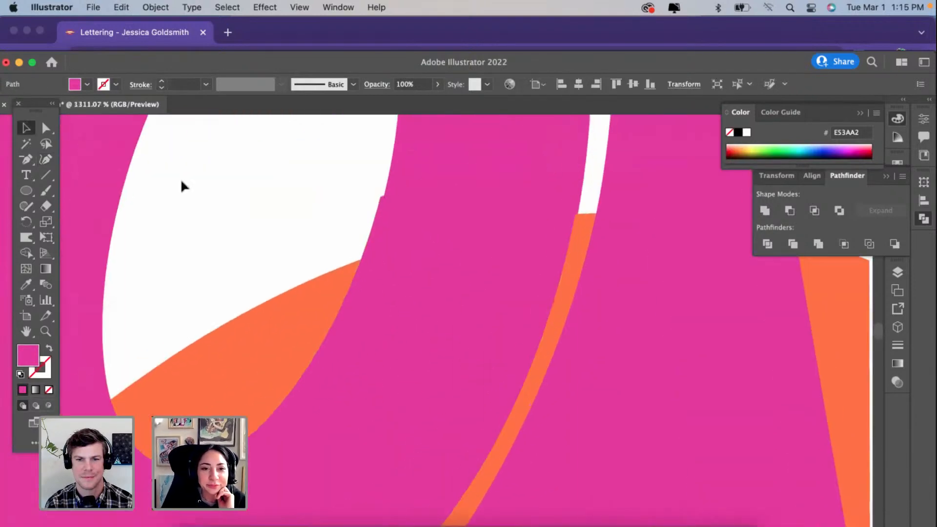
key("super+h")
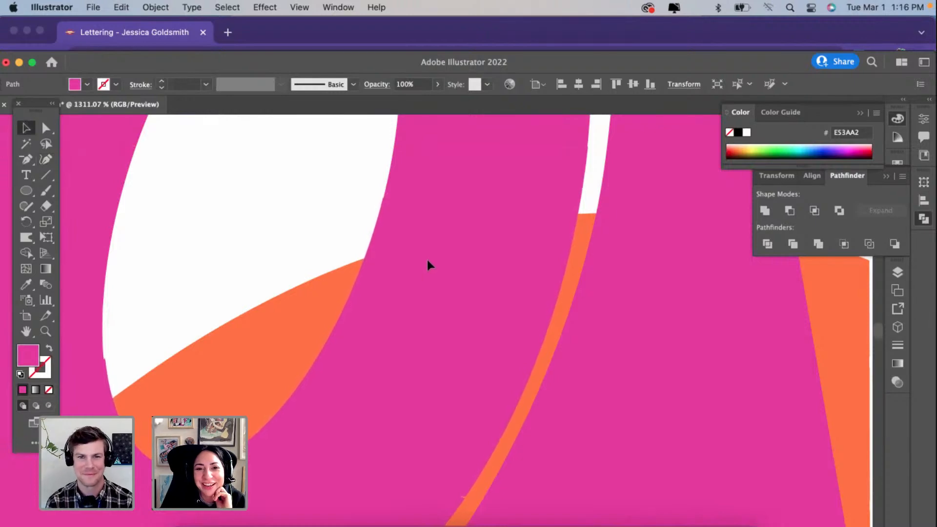
key("super+h")
scroll(428, 260, "down", 10)
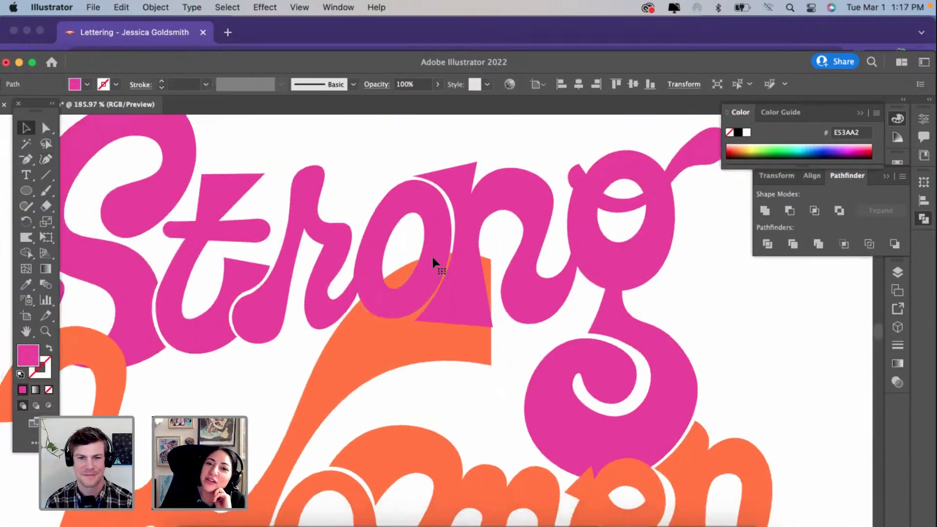
Step: Sharpen the rounded inner tip of the g's spiral gap into a corner, shift it right, and move the gap's left edge inward
scroll(432, 256, "down", 3)
left_click(649, 300)
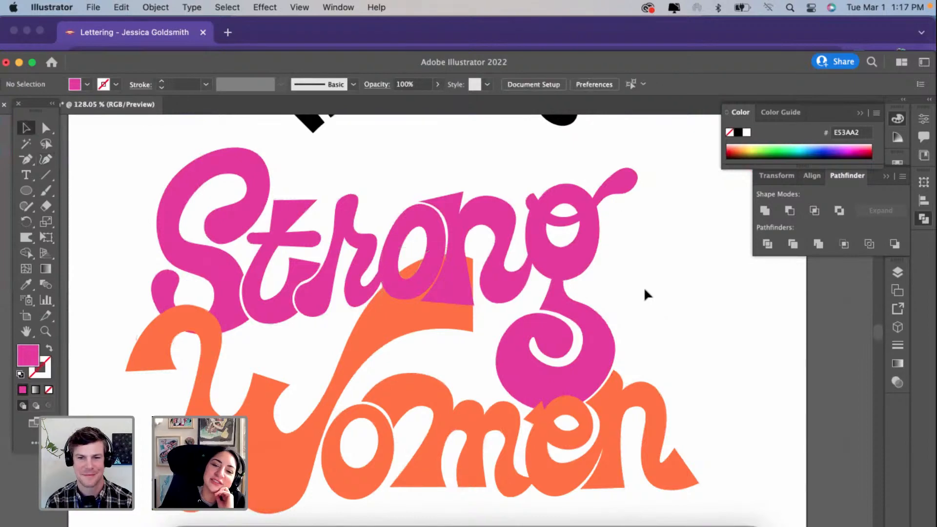
left_click(538, 358)
scroll(538, 351, "up", 4)
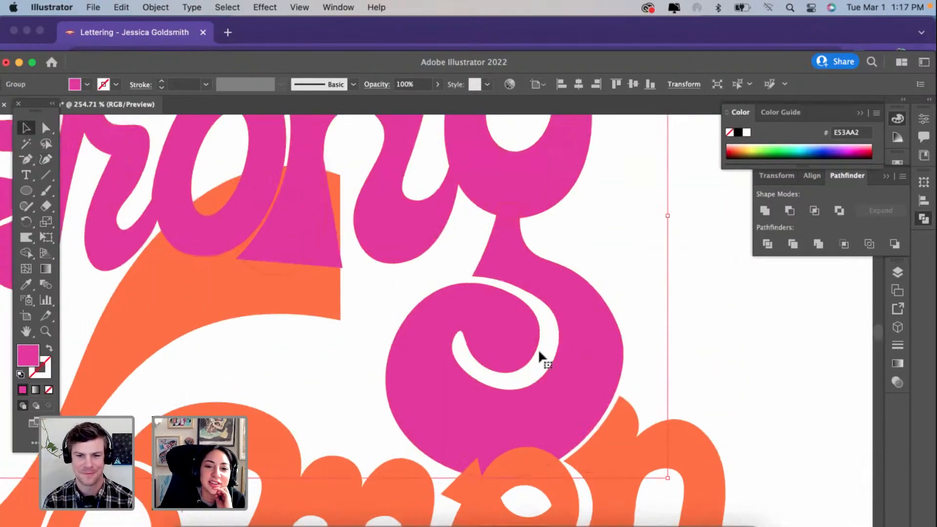
scroll(538, 348, "up", 4)
left_click(46, 160)
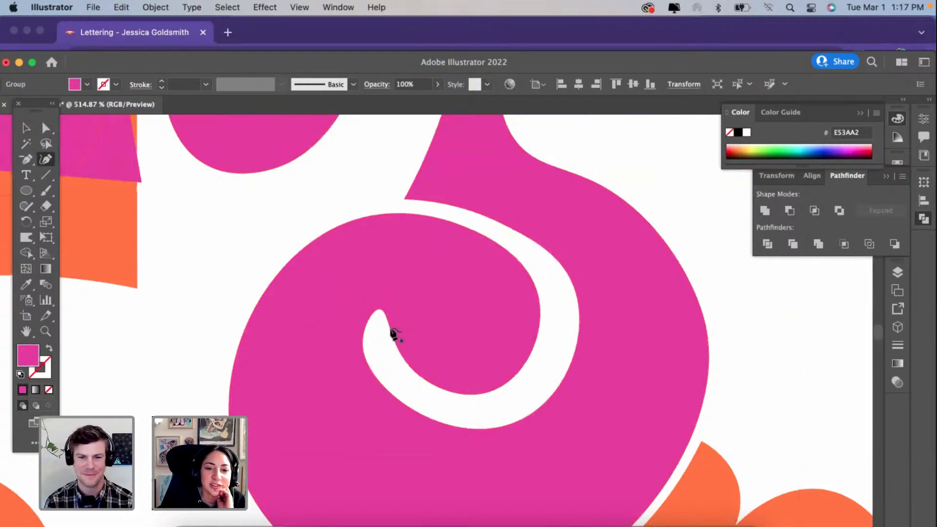
left_click(383, 312)
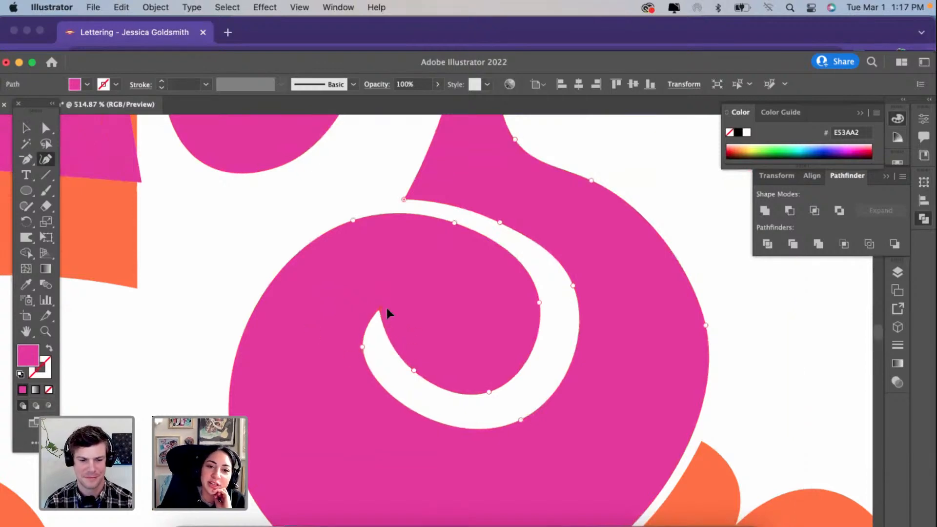
left_click_drag(387, 309, 389, 309)
left_click_drag(362, 347, 370, 347)
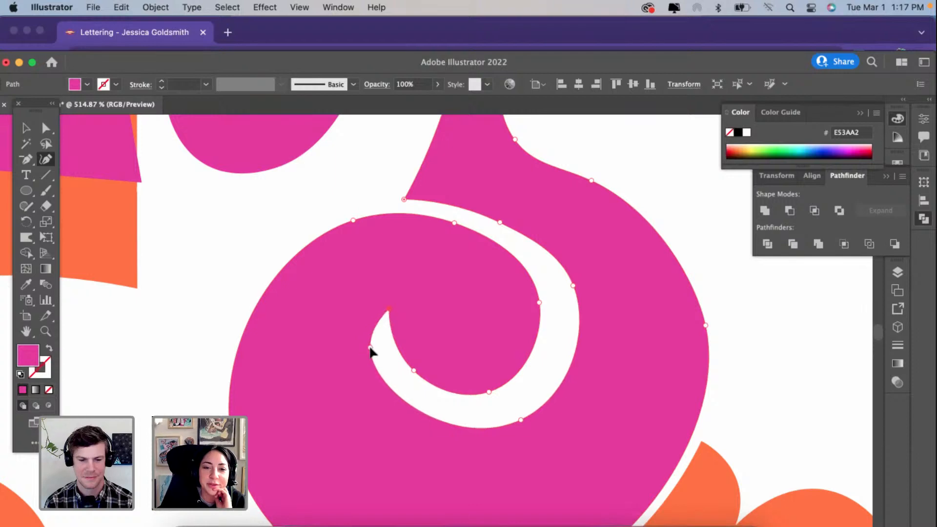
left_click_drag(390, 306, 403, 307)
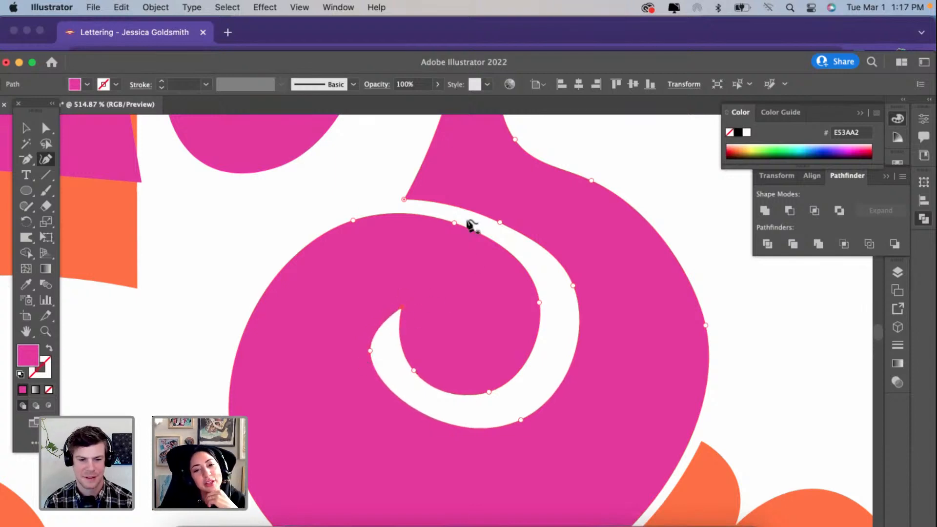
Step: Move the left edge of the g's spiral gap slightly down and outward to smooth its curve, leaving the lettering deselected
scroll(378, 268, "down", 5)
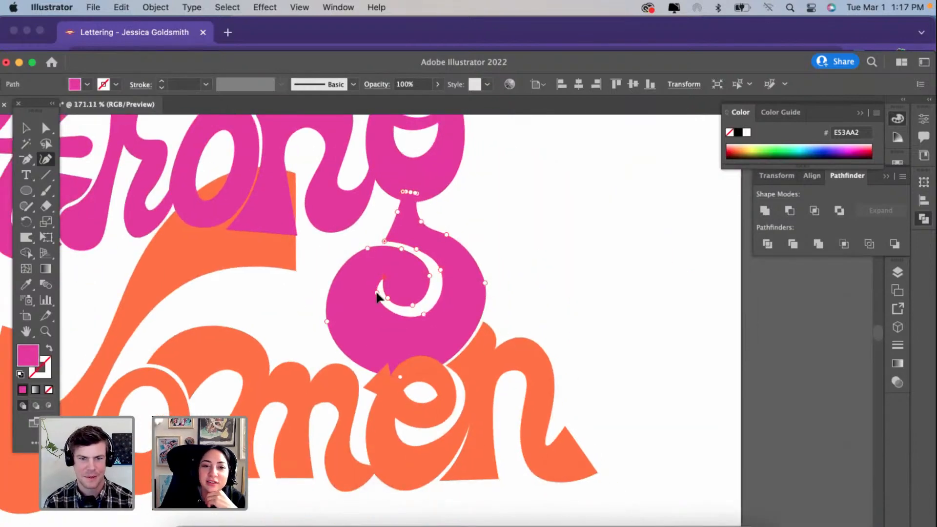
left_click_drag(376, 292, 373, 297)
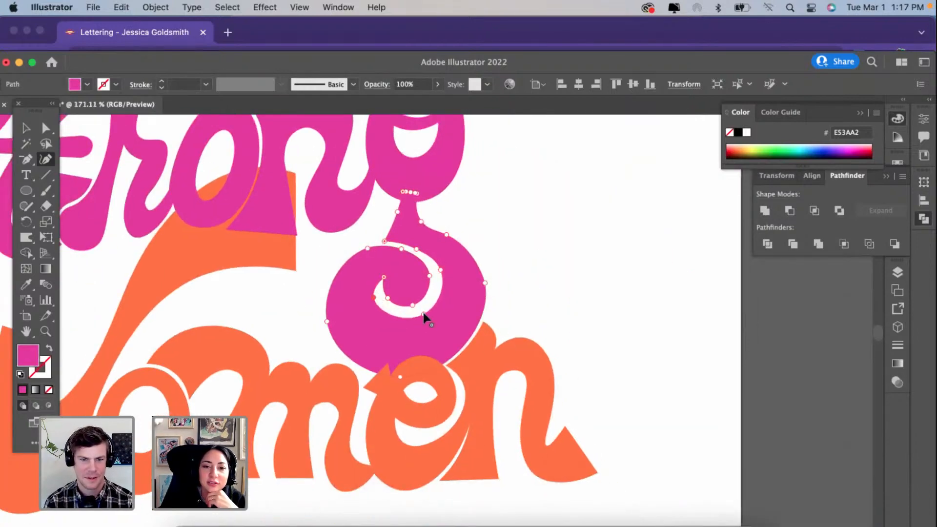
scroll(421, 318, "down", 2)
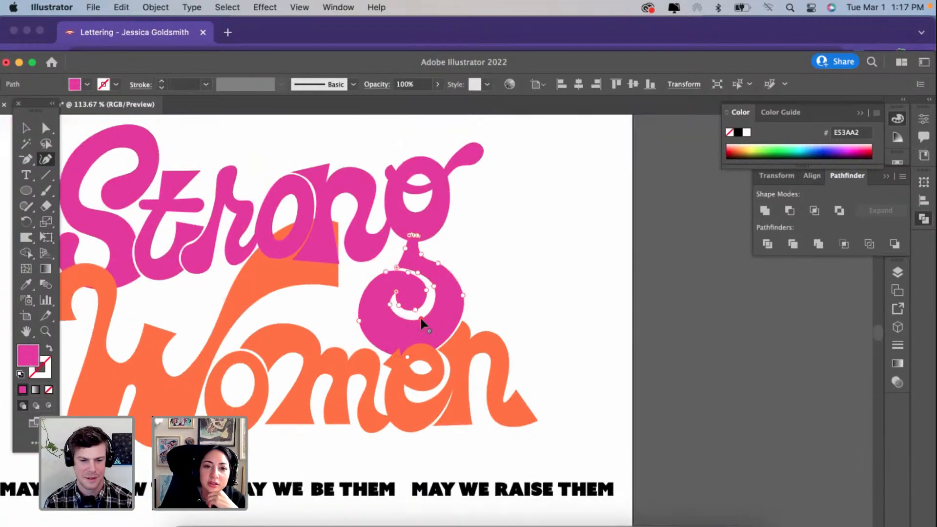
left_click(27, 126)
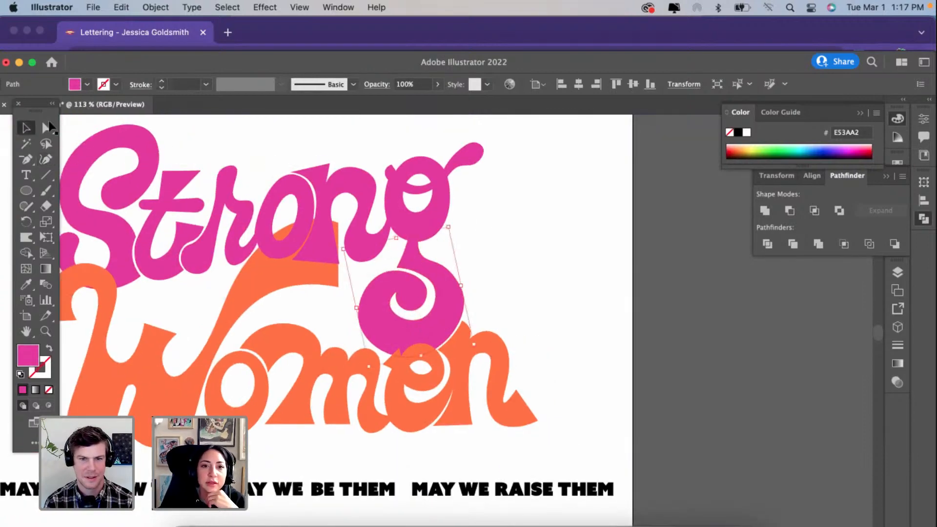
left_click(432, 183)
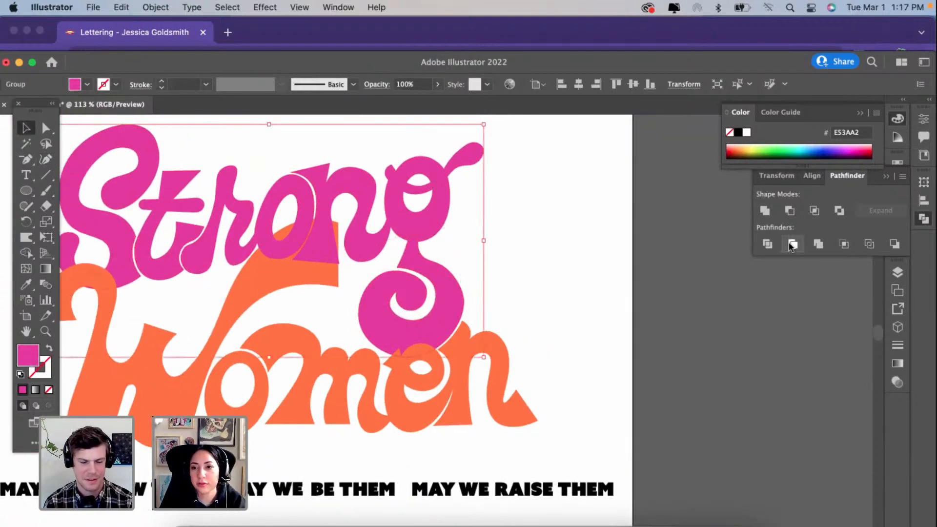
left_click(571, 259)
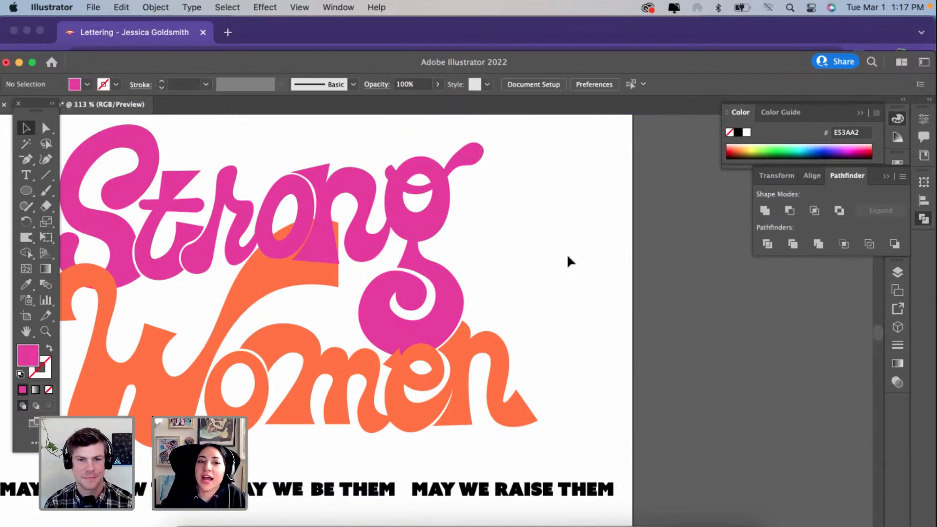
Step: Curve the right edge of the n's lower stem piece into the stem and level its lower right corner with the foot's left corner
scroll(568, 257, "left", 5)
scroll(567, 257, "up", 2)
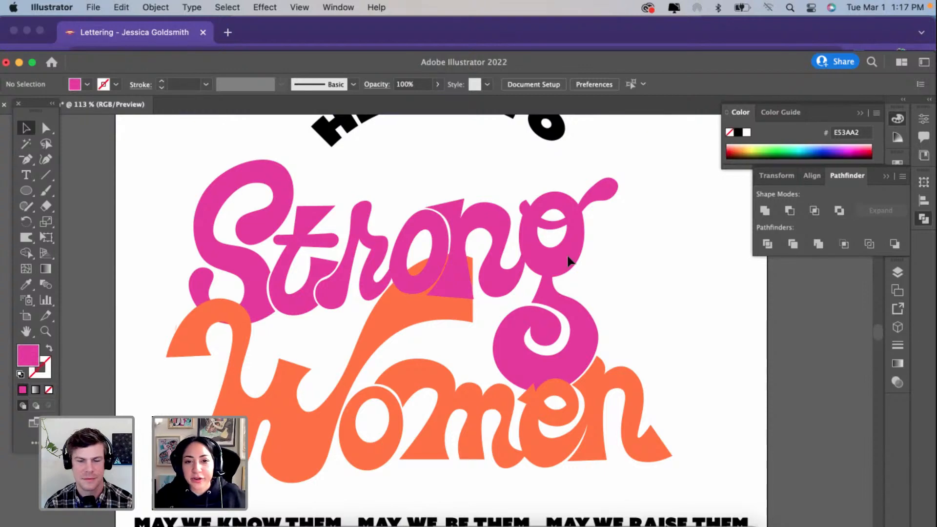
scroll(418, 324, "up", 3)
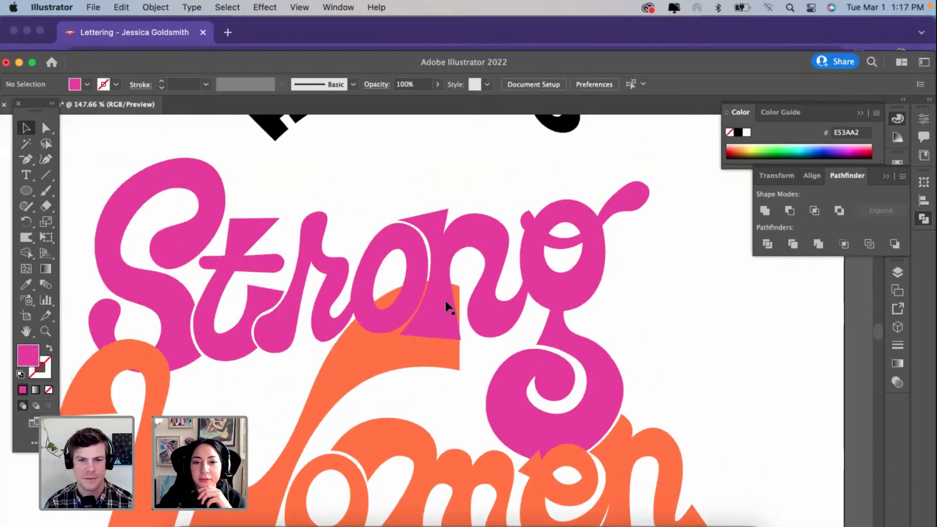
left_click(445, 312)
scroll(444, 307, "up", 5)
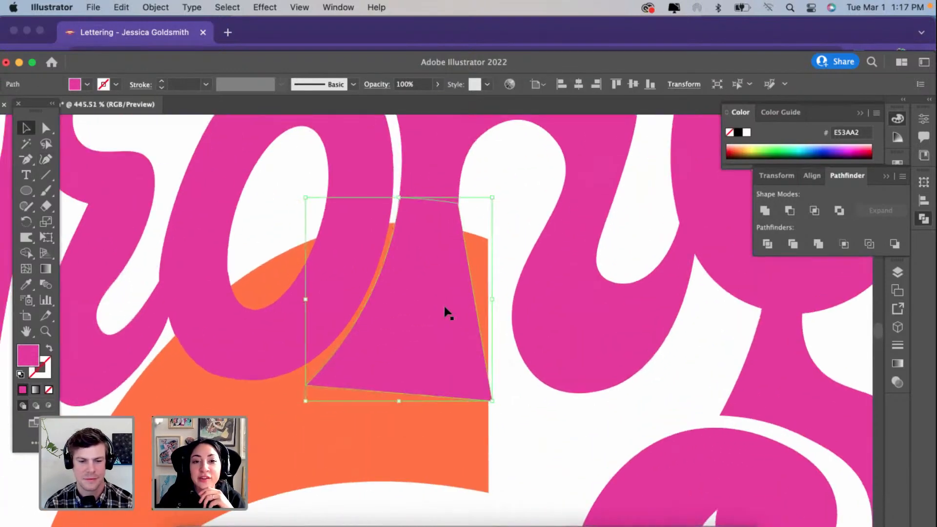
left_click(46, 159)
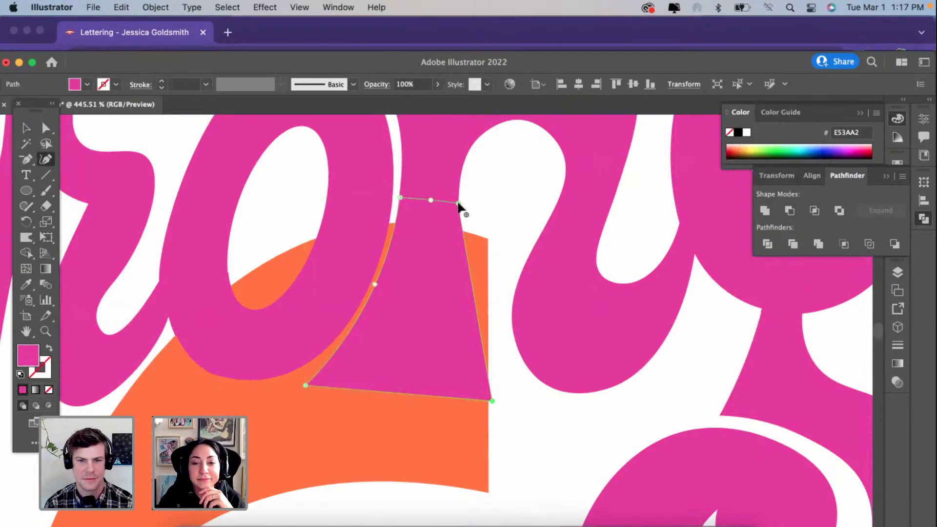
left_click_drag(458, 203, 459, 153)
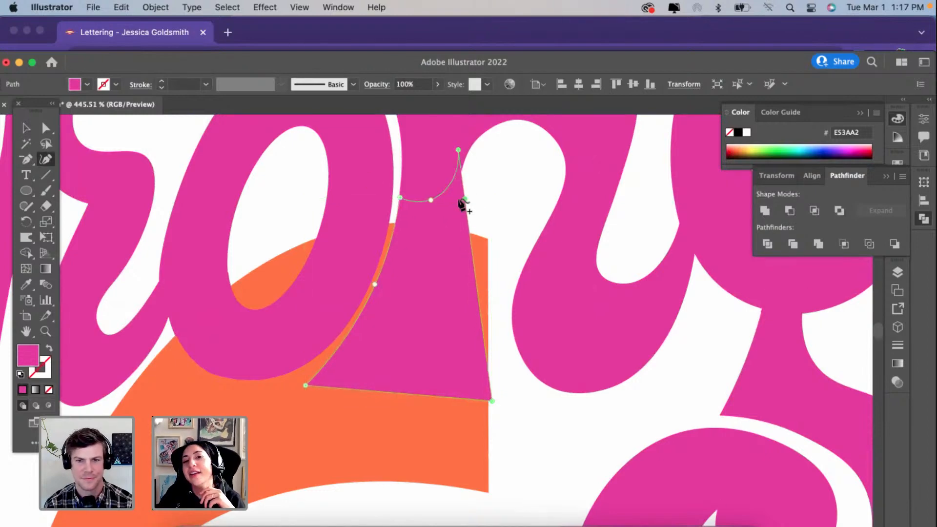
left_click_drag(463, 202, 457, 199)
scroll(459, 202, "down", 2)
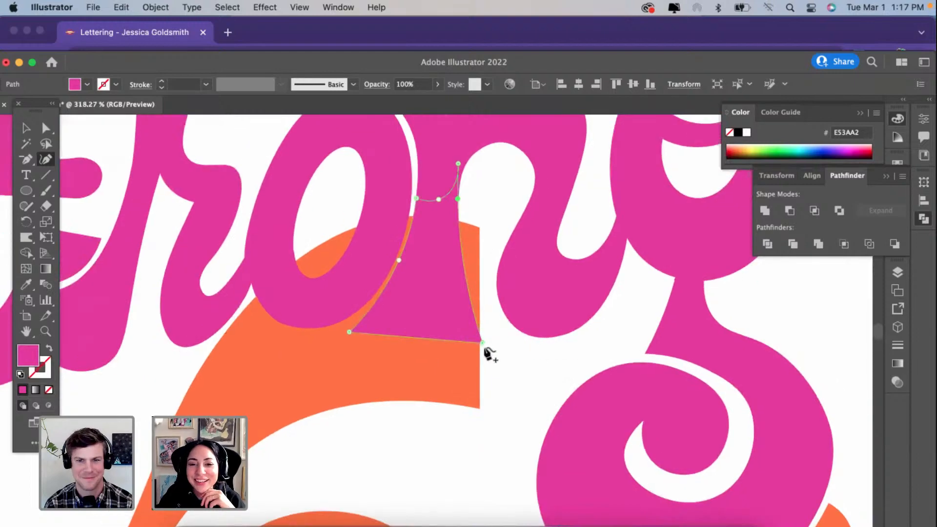
left_click_drag(482, 340, 488, 330)
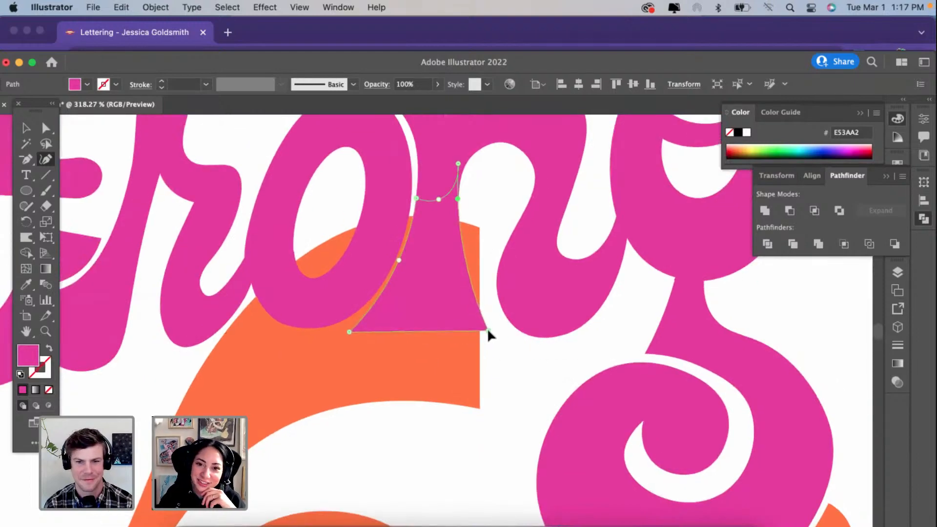
Step: Try to thicken the W's right arm by lowering its underside and pulling its upper right corner up over the n
left_click(481, 228, "super")
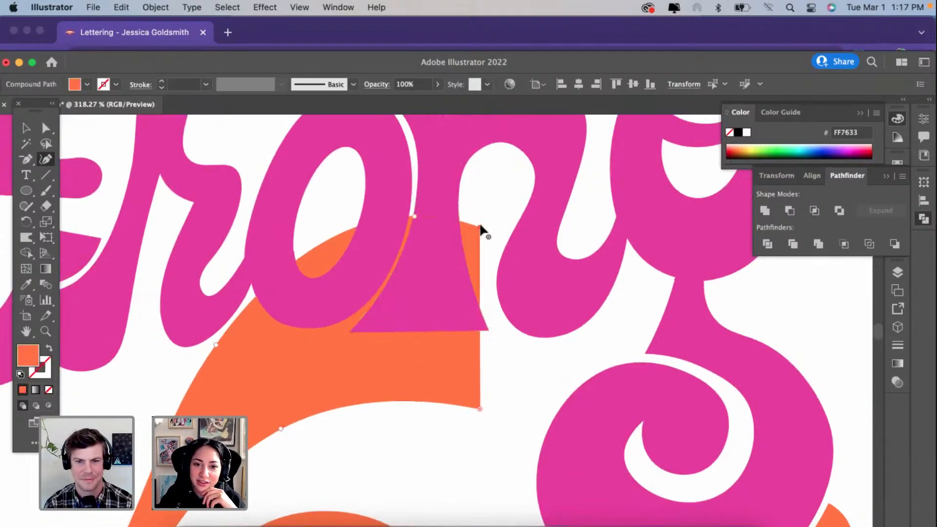
scroll(480, 228, "down", 3)
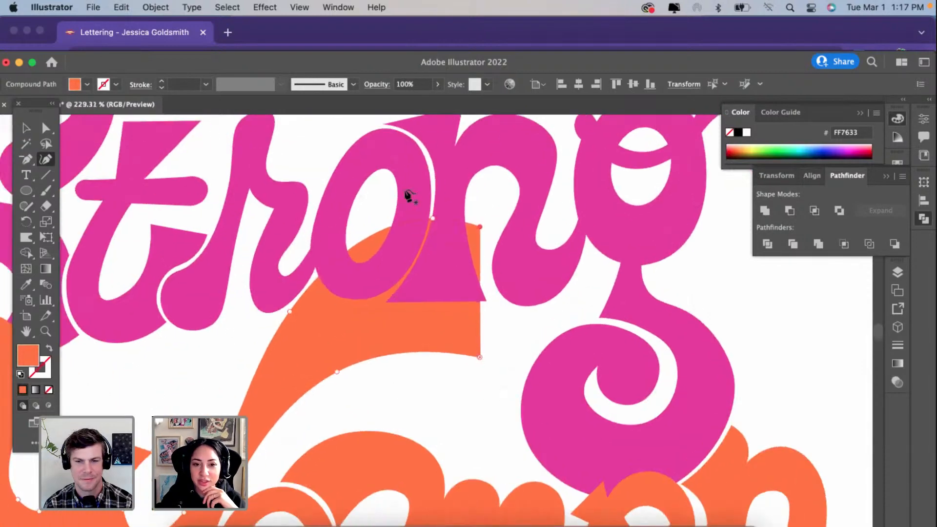
scroll(370, 334, "down", 3)
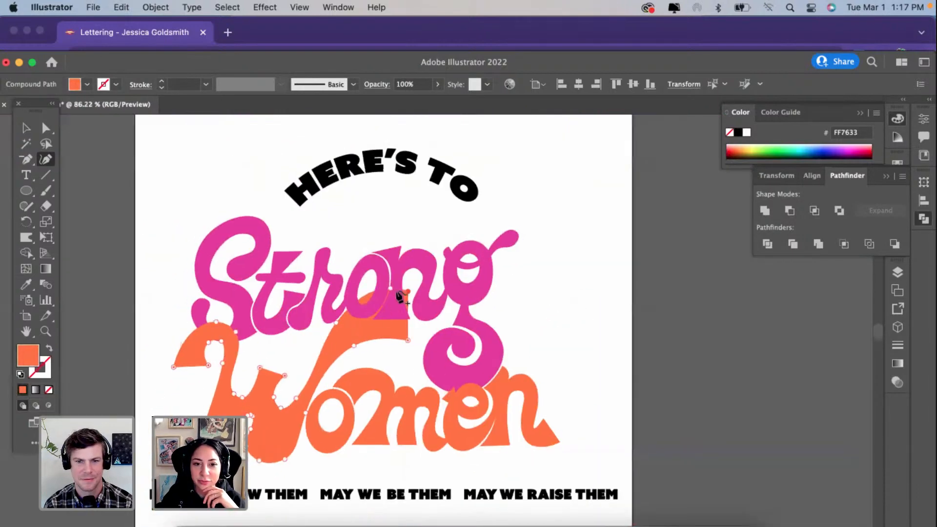
left_click_drag(391, 296, 405, 374)
left_click_drag(353, 348, 354, 361)
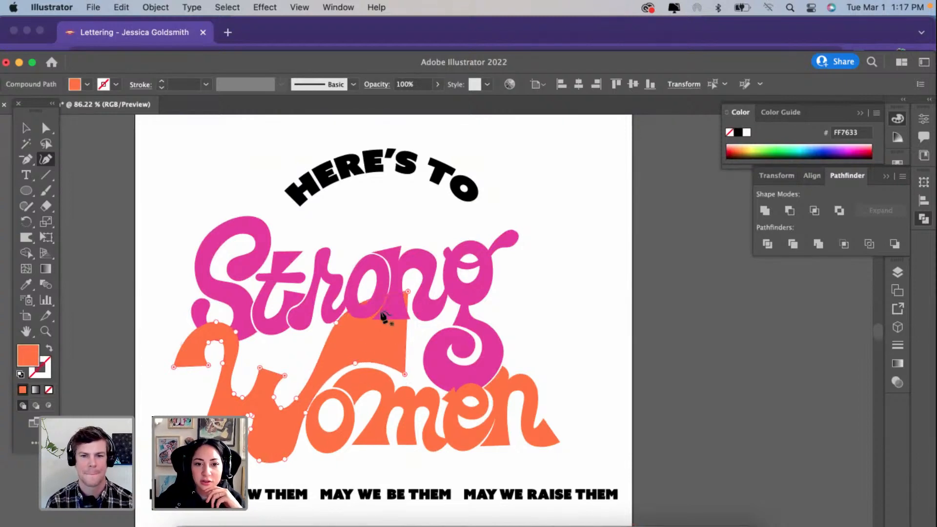
left_click_drag(408, 291, 422, 230)
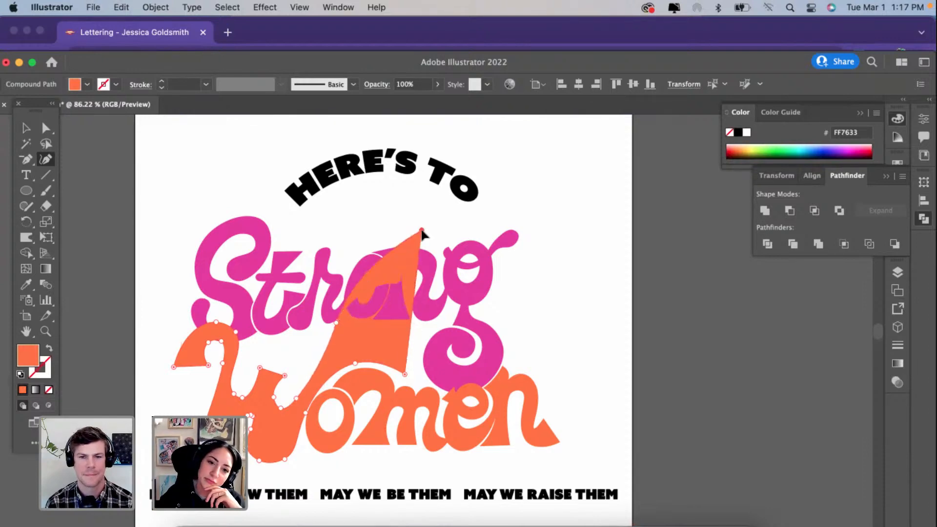
Step: Undo the reshaping of the W's right arm to restore its original outline
key("super+z")
key("super+z")
key("super+z")
key("super+z")
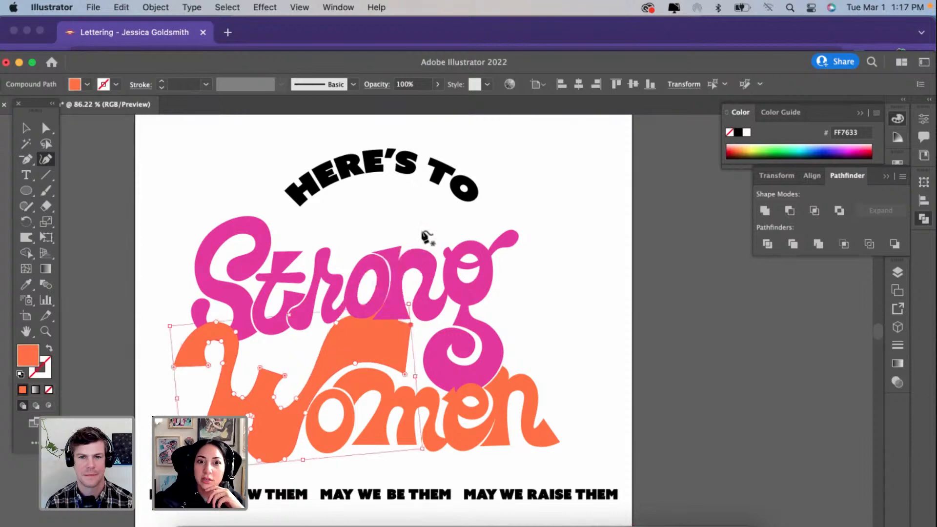
key("super+z")
key("super+z")
key("super+z")
key("super+z")
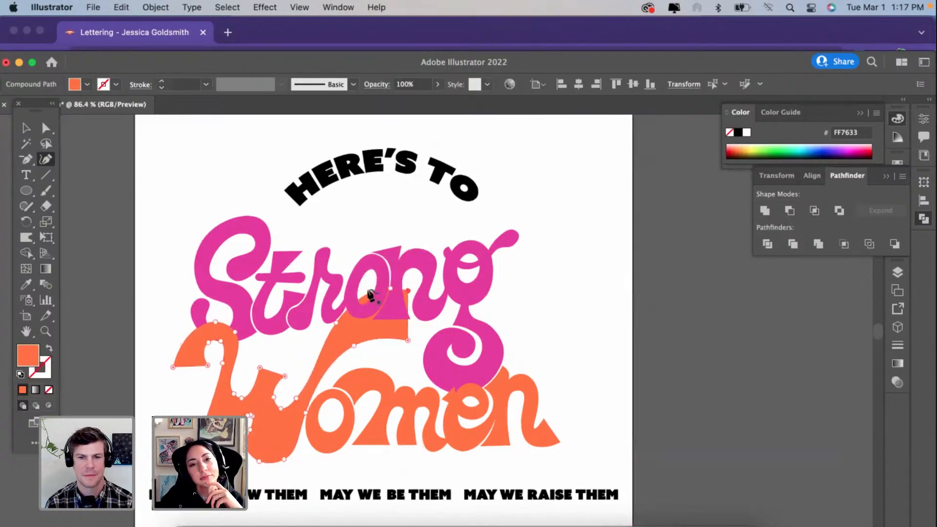
Step: Try to reshape the upper edge of the W's right arm with a corner beneath the o and extra curve points, leaving it deselected
scroll(401, 348, "up", 2)
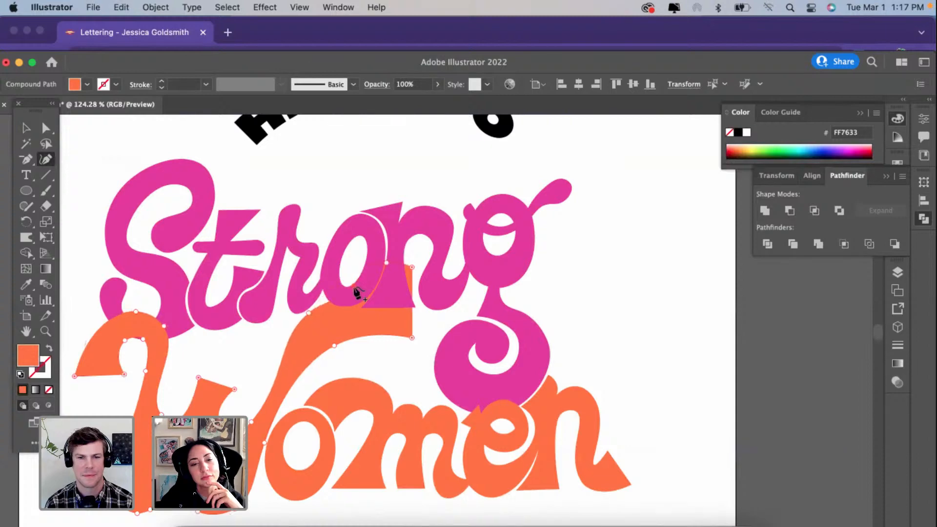
double_click(308, 313)
left_click_drag(309, 312, 326, 297)
left_click_drag(295, 347, 289, 345)
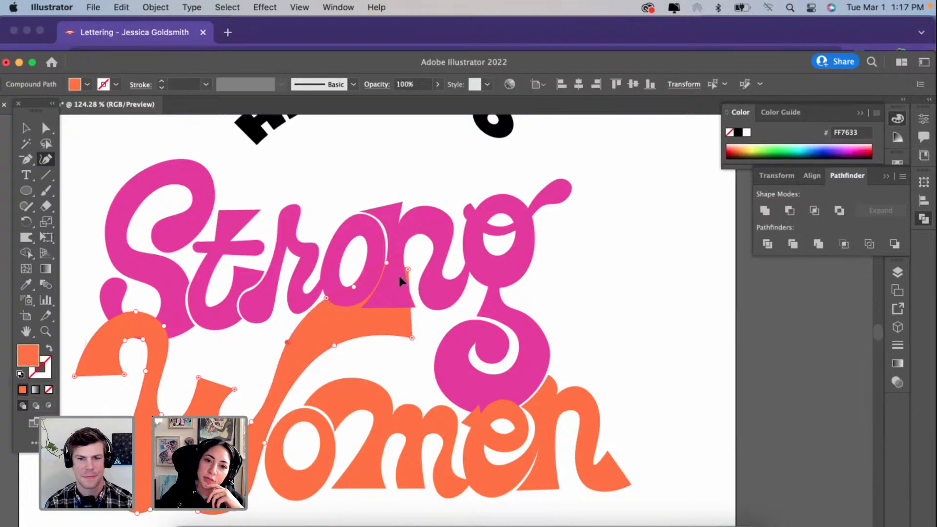
key("cmd+0")
key("v")
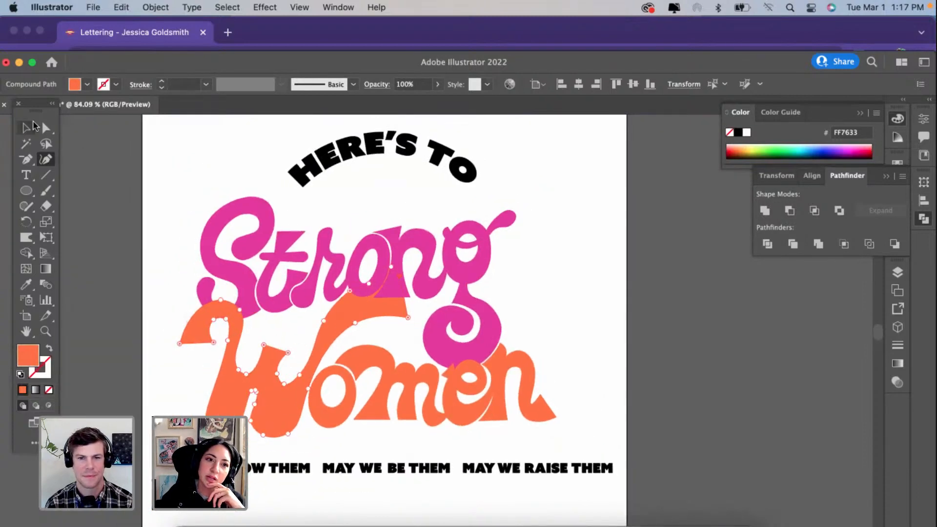
left_click(125, 192)
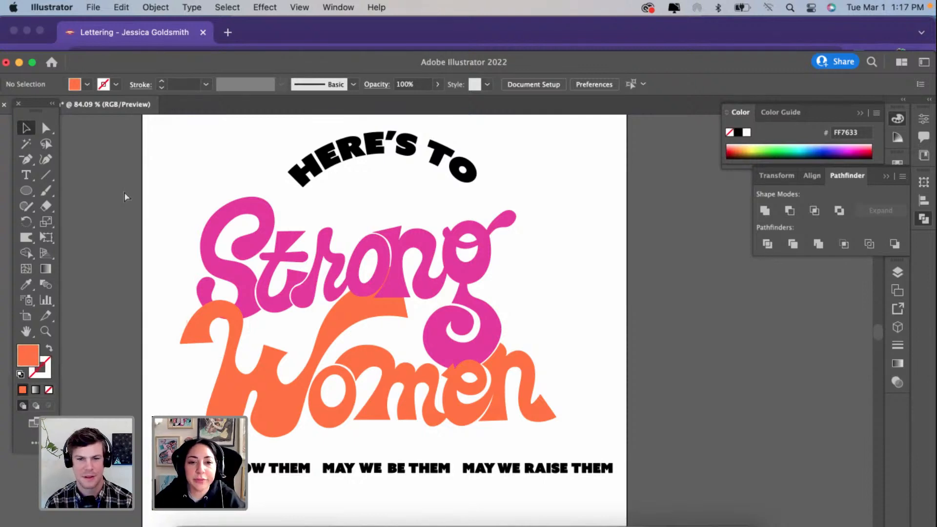
Step: Undo the latest edits to the upper edge of the W's right arm and deselect the lettering
key("super+z")
key("super+z")
key("super+z")
key("super+z")
key("super+z")
key("super+z")
key("super+z")
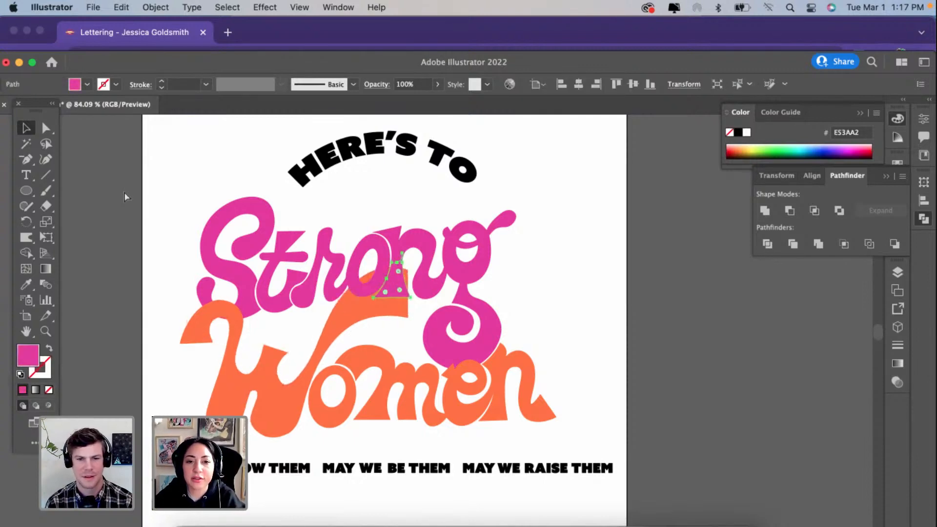
key("super+z")
left_click(146, 234)
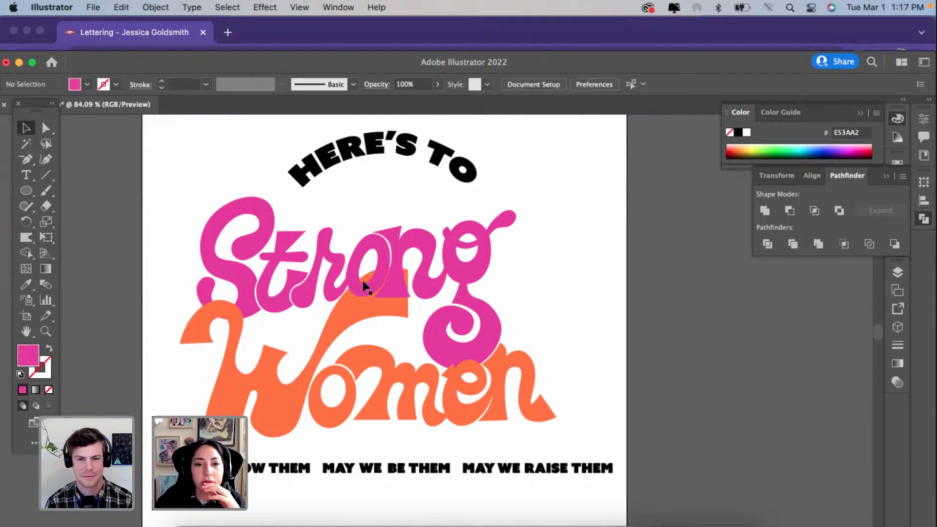
scroll(373, 283, "up", 10)
left_click(356, 290)
scroll(357, 290, "up", 5)
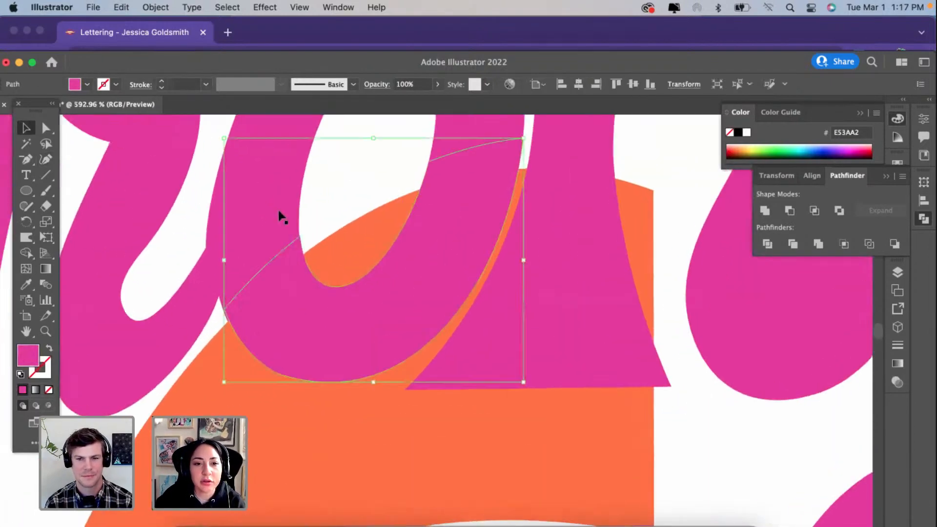
left_click(277, 209)
scroll(277, 210, "up", 3)
key("super+shift+a")
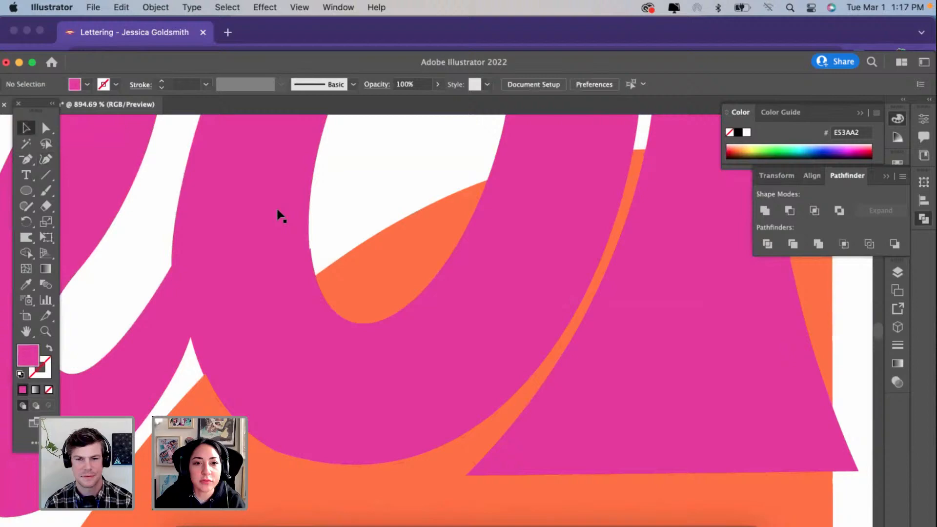
Step: Try to merge the overlapping lower piece of the o in Strong into the lettering with the Shape Builder tool
left_click(335, 387)
scroll(335, 387, "down", 5)
left_click(177, 335, "shift")
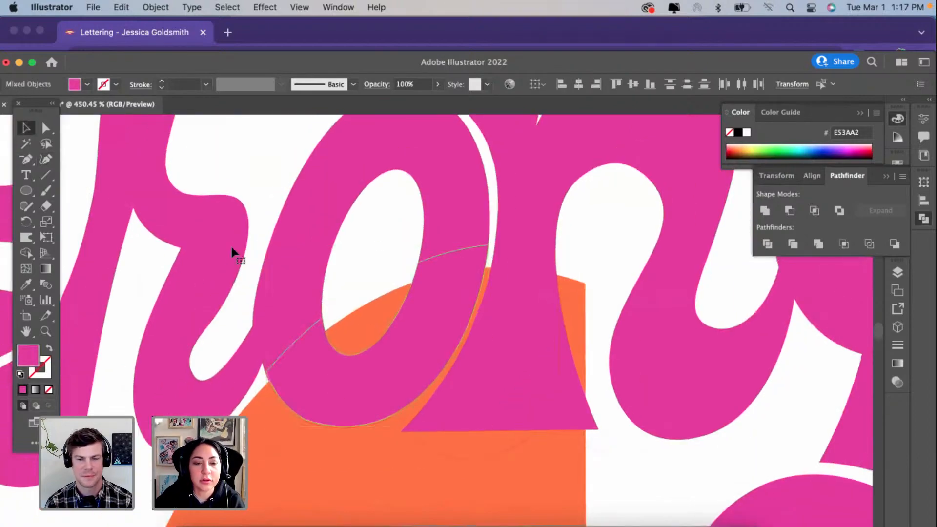
scroll(230, 244, "down", 10)
scroll(232, 252, "up", 8)
scroll(233, 251, "up", 3)
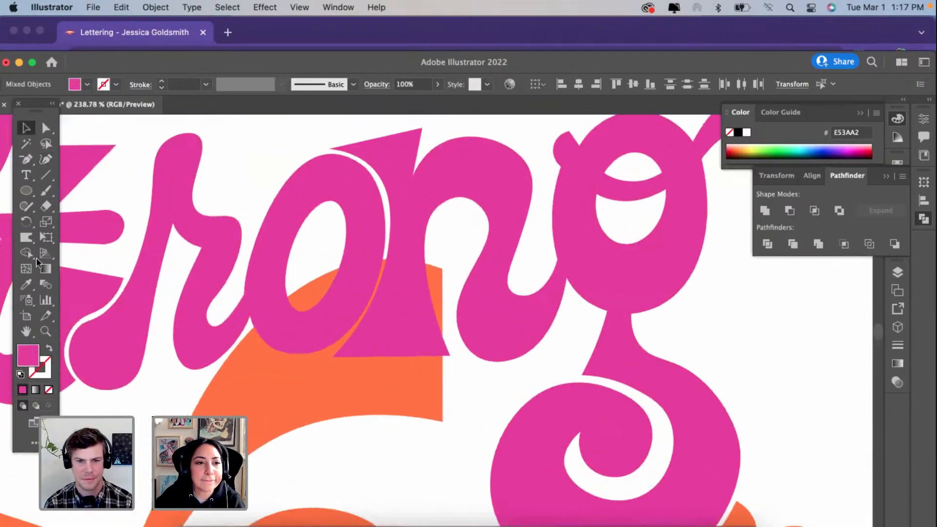
left_click(27, 253)
scroll(303, 291, "up", 4)
scroll(304, 292, "up", 6)
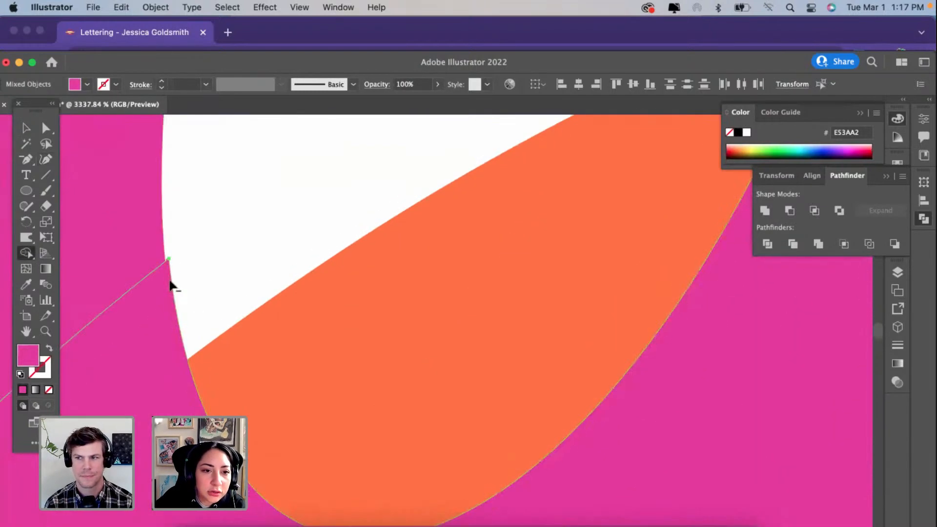
left_click(169, 282)
key("super+z")
scroll(170, 280, "up", 5)
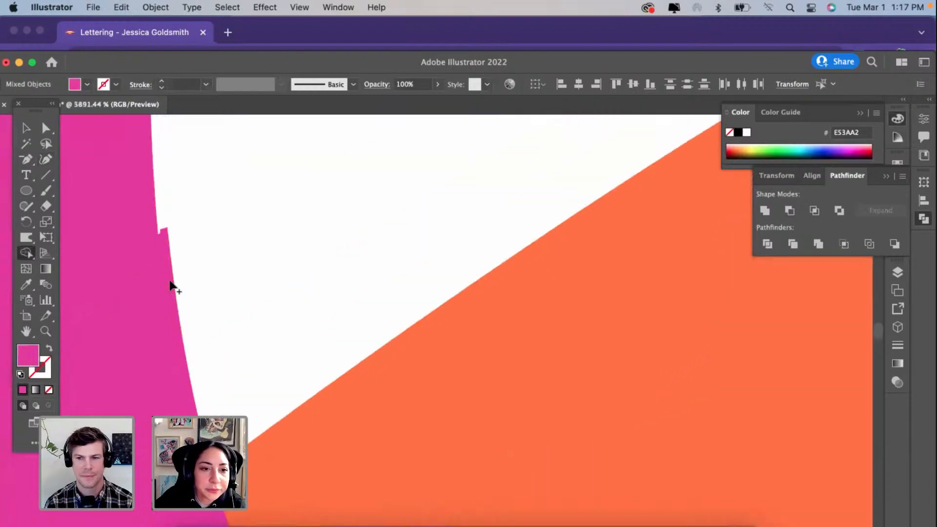
left_click(165, 250, "alt")
scroll(165, 247, "down", 10)
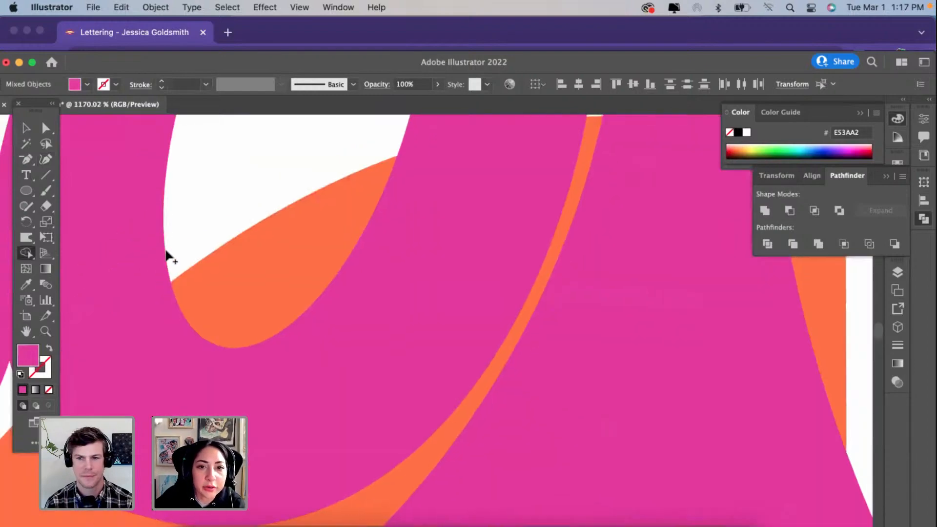
scroll(462, 167, "up", 3)
scroll(490, 189, "up", 3)
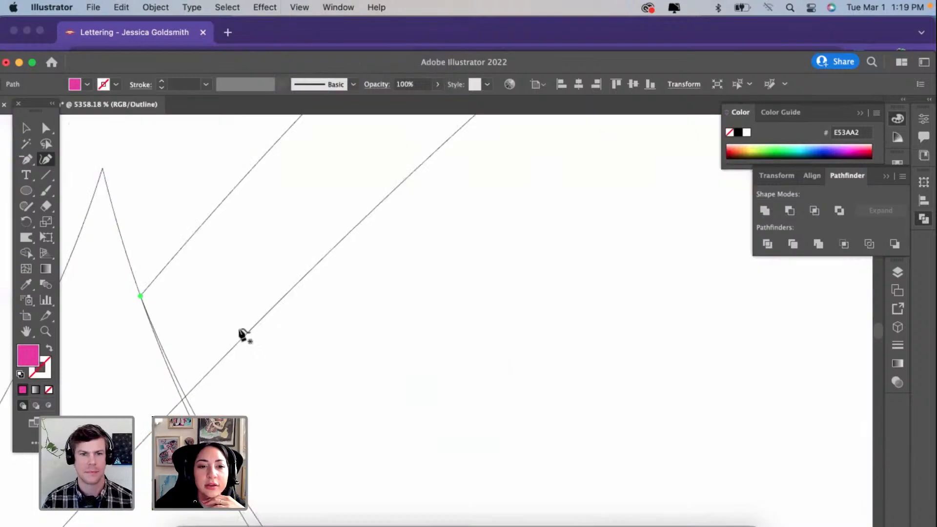
scroll(242, 335, "up", 3)
scroll(242, 335, "down", 4)
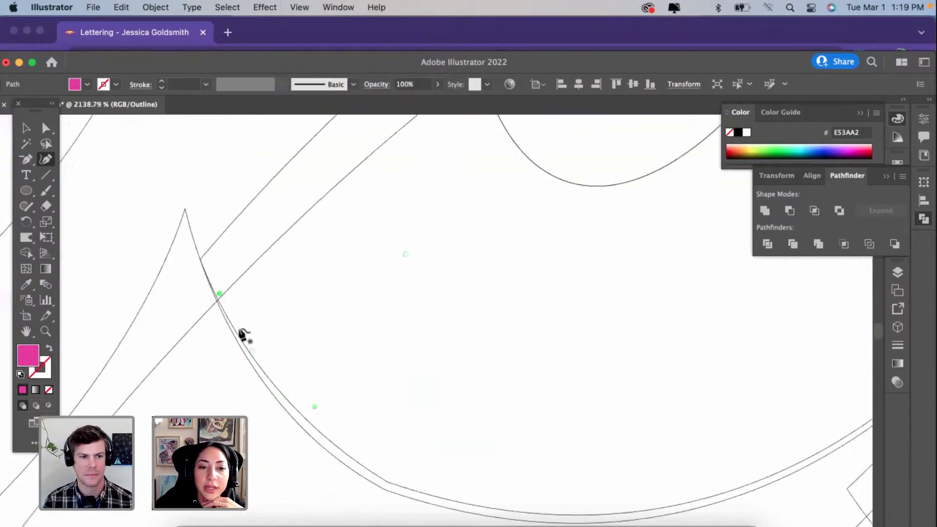
Step: Adjust and add curve points on the lower o piece's outer edge to follow the o's outline, then return to Preview
left_click_drag(342, 424, 333, 426)
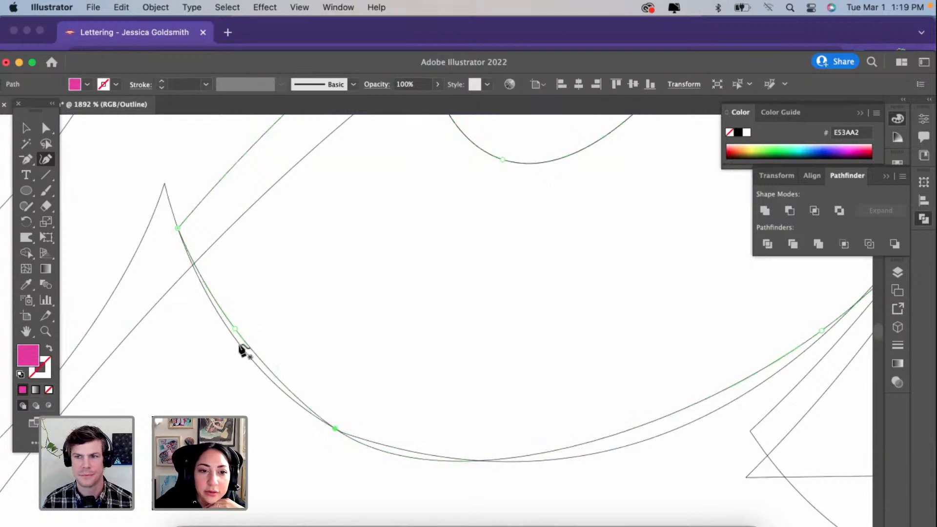
left_click_drag(234, 324, 232, 335)
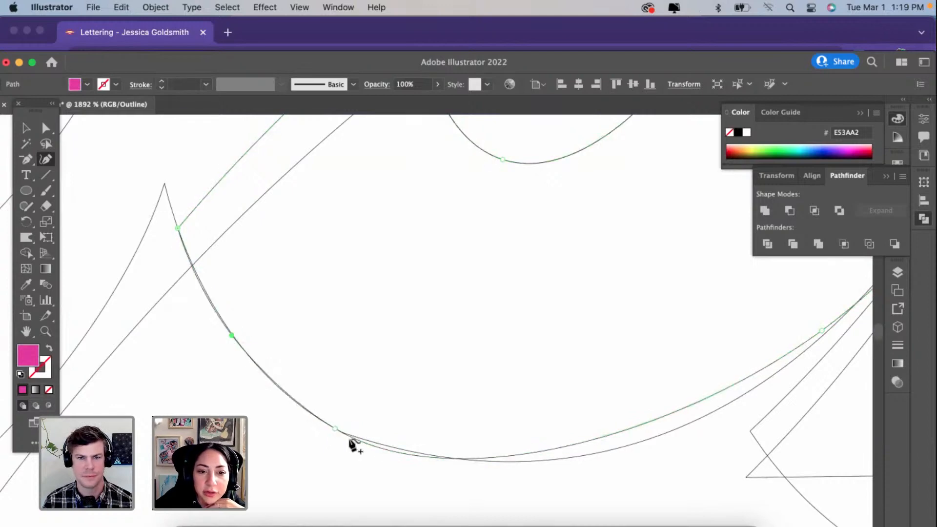
scroll(561, 446, "down", 3)
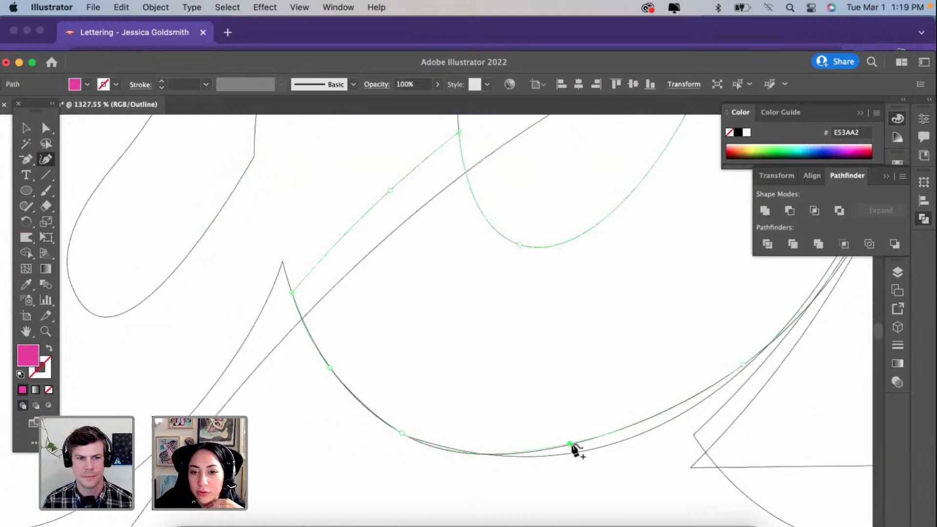
left_click(581, 452)
scroll(582, 450, "right", 5)
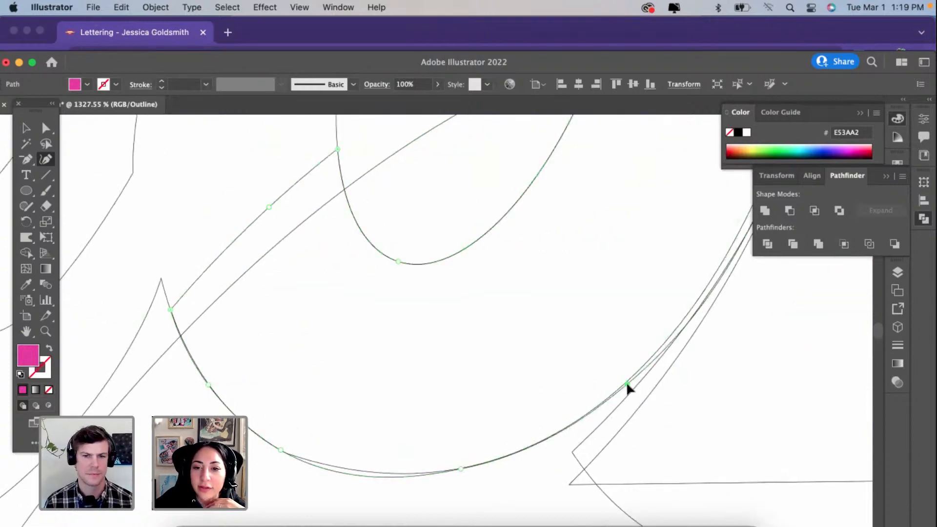
scroll(626, 382, "down", 3)
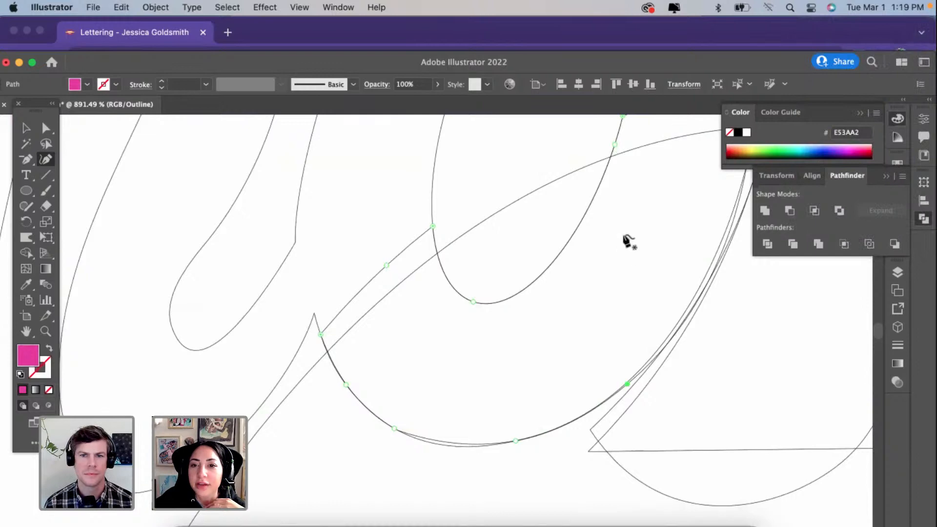
scroll(627, 240, "right", 5)
scroll(627, 240, "up", 4)
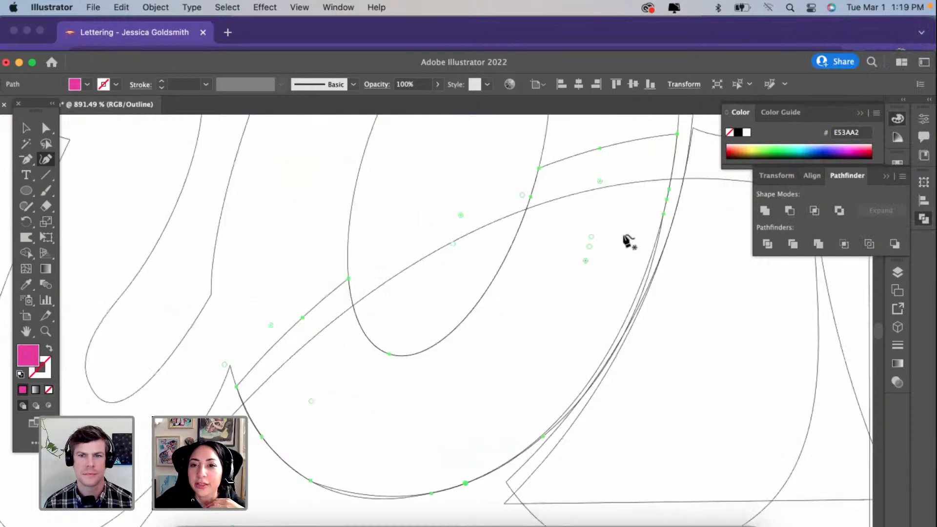
left_click(306, 8)
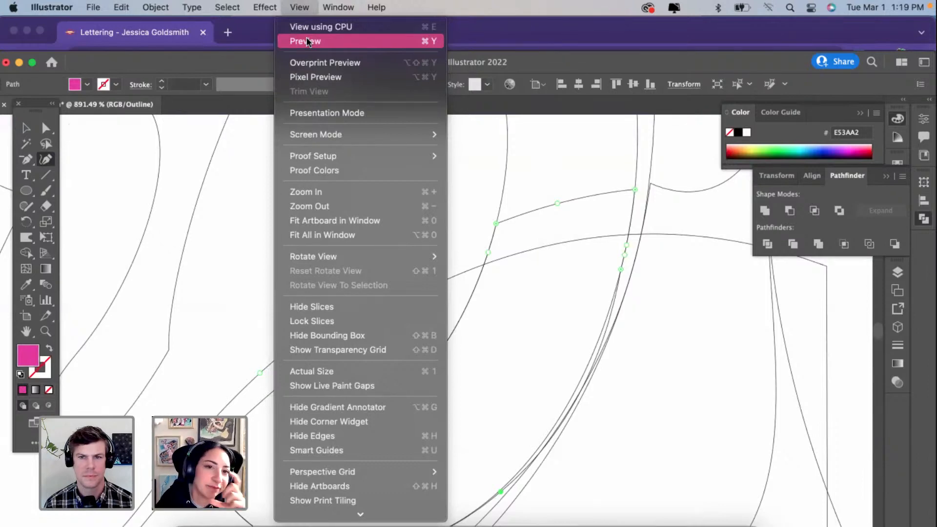
left_click(306, 41)
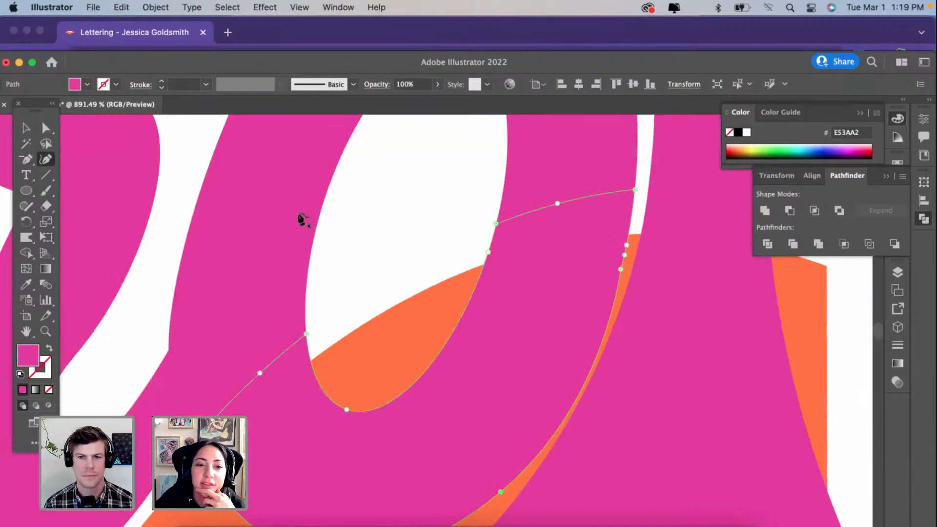
scroll(303, 218, "down", 6)
scroll(390, 230, "up", 5)
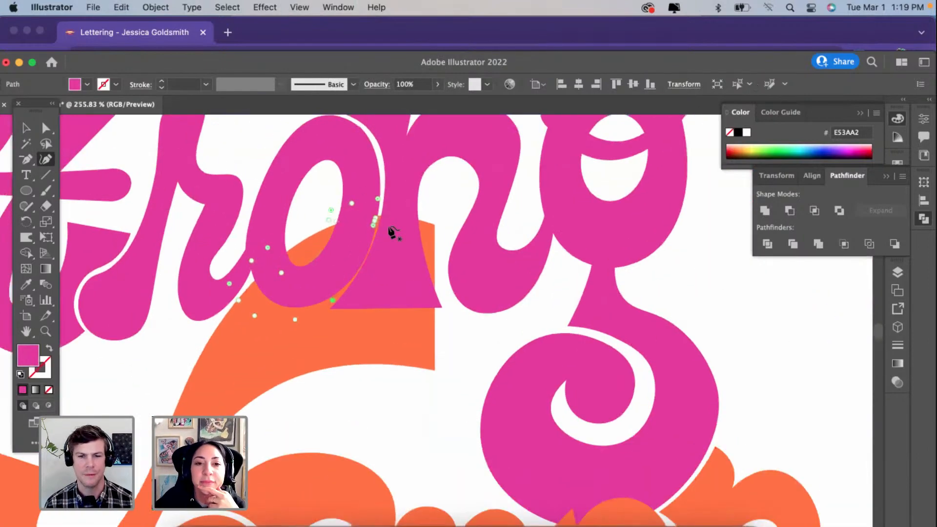
Step: Simplify the path of the lower o piece to smooth its edge beside the n
right_click(349, 214)
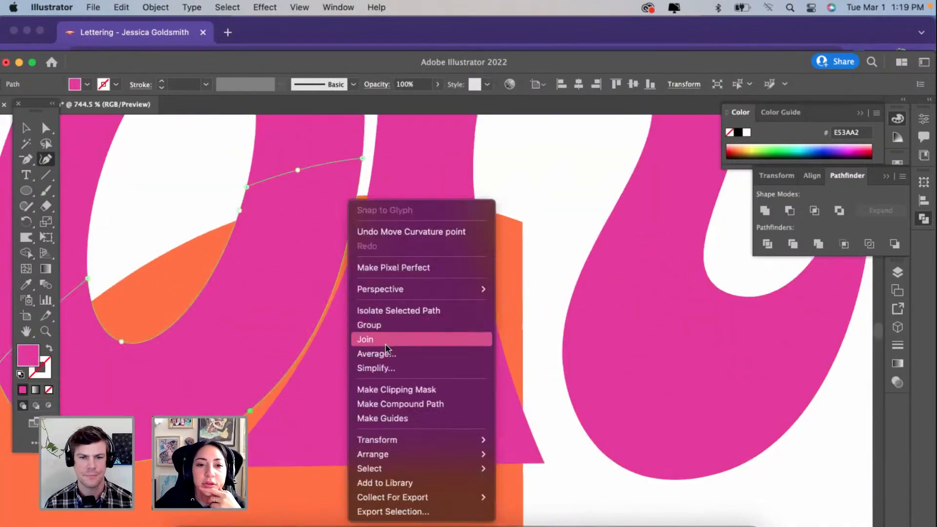
left_click(380, 364)
scroll(341, 235, "left", 5)
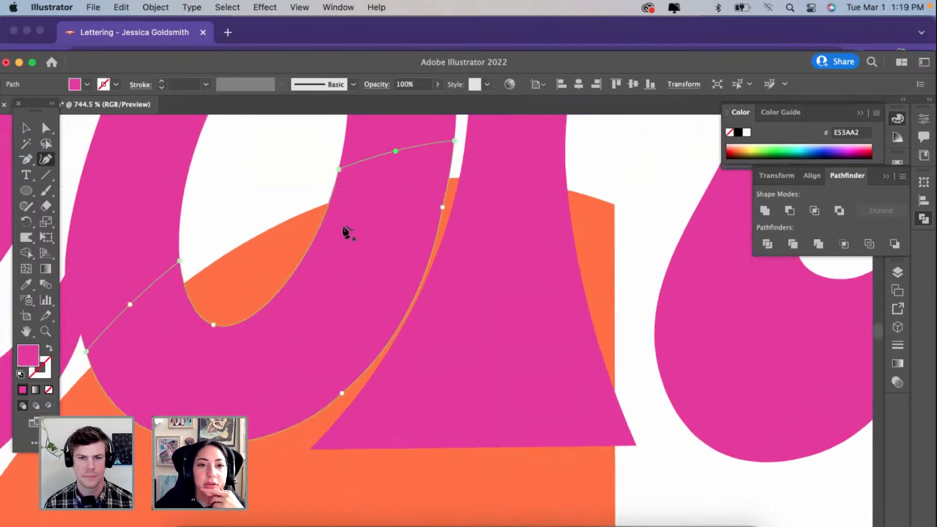
scroll(347, 232, "down", 4)
scroll(346, 228, "down", 5)
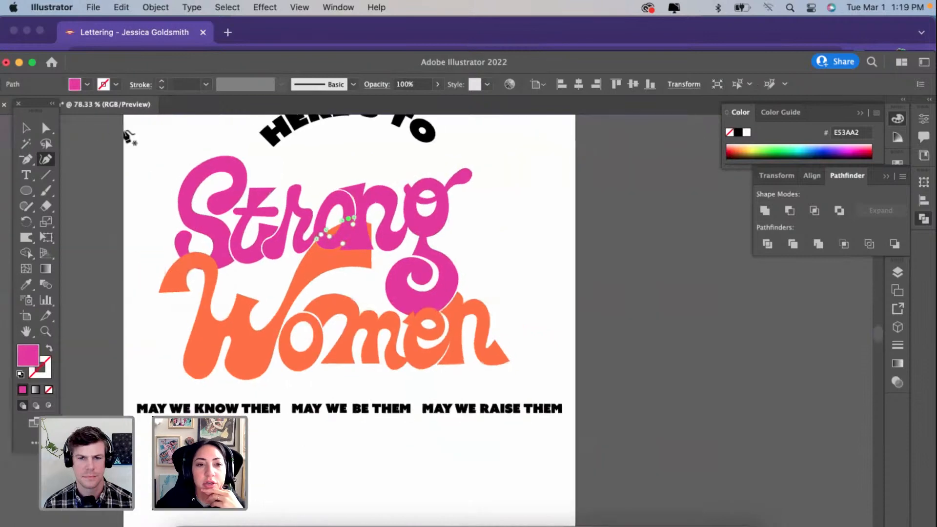
Step: Reshape the rounded upper end of the S into a flared, angled wedge with two sharp corners
scroll(167, 219, "up", 3)
scroll(167, 220, "up", 3)
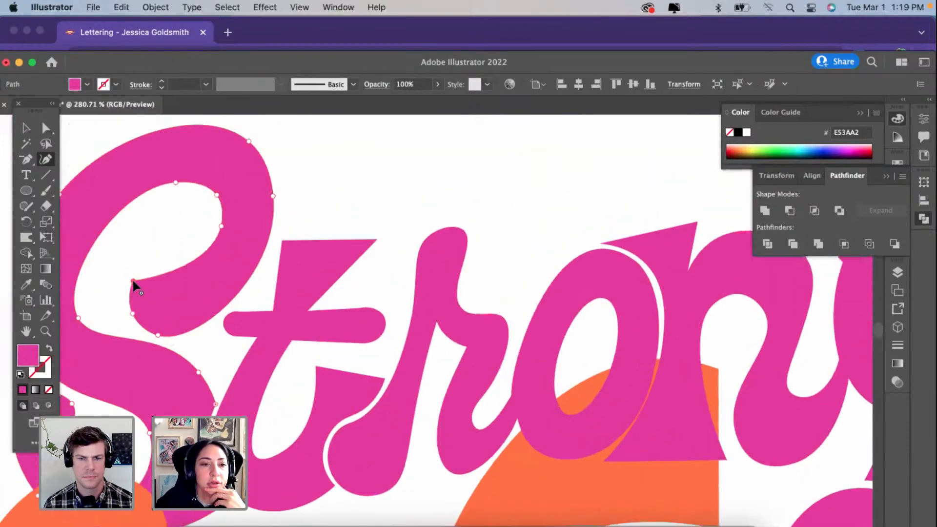
left_click_drag(133, 280, 132, 252)
left_click_drag(156, 335, 194, 348)
left_click_drag(132, 314, 127, 275)
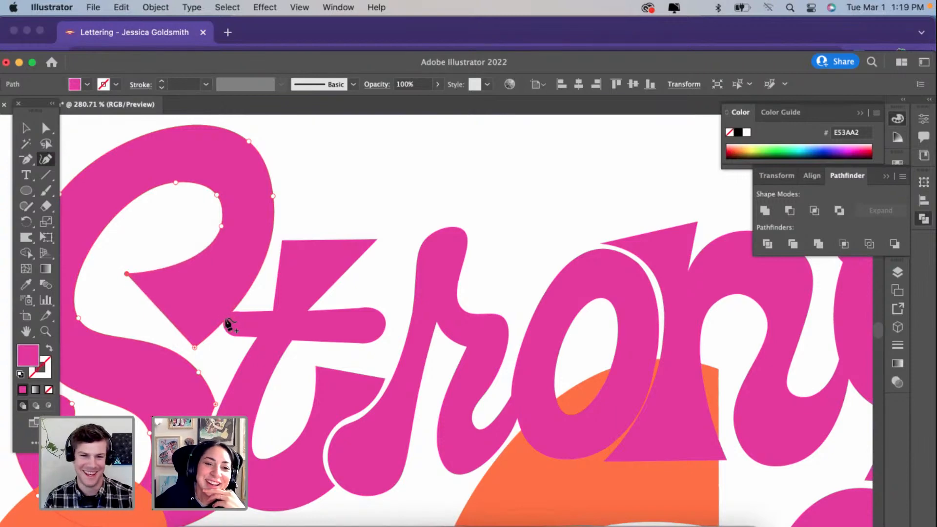
left_click_drag(195, 348, 179, 348)
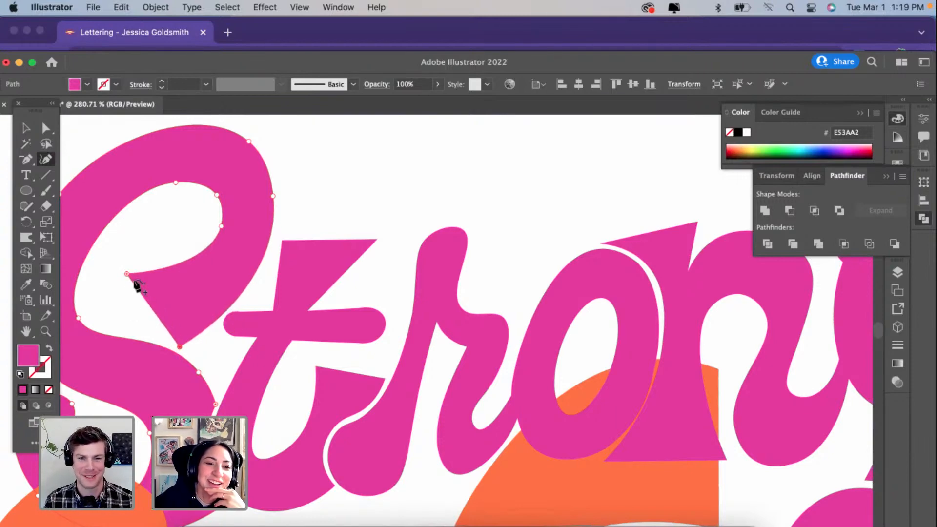
mouse_move(126, 276)
left_mouse_down()
mouse_move(120, 297)
mouse_move(116, 278)
left_mouse_up()
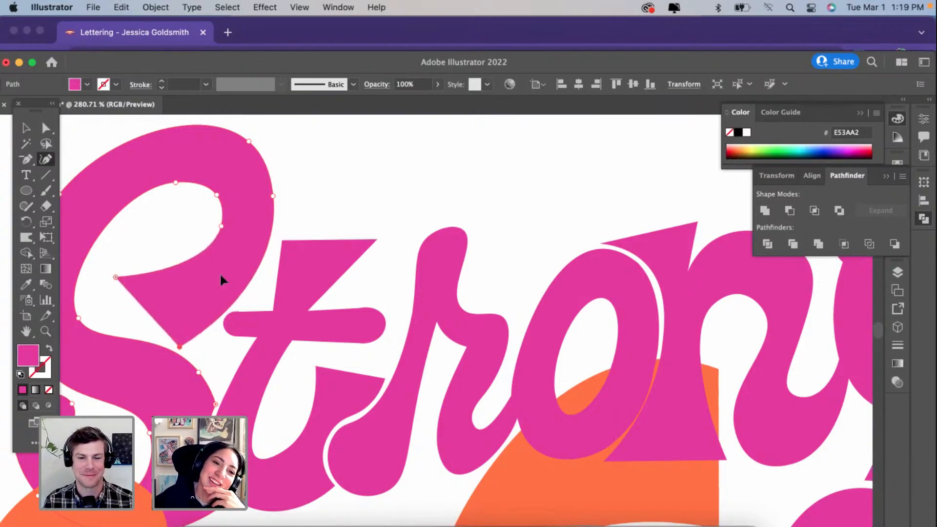
scroll(182, 351, "left", 4)
scroll(182, 351, "down", 2)
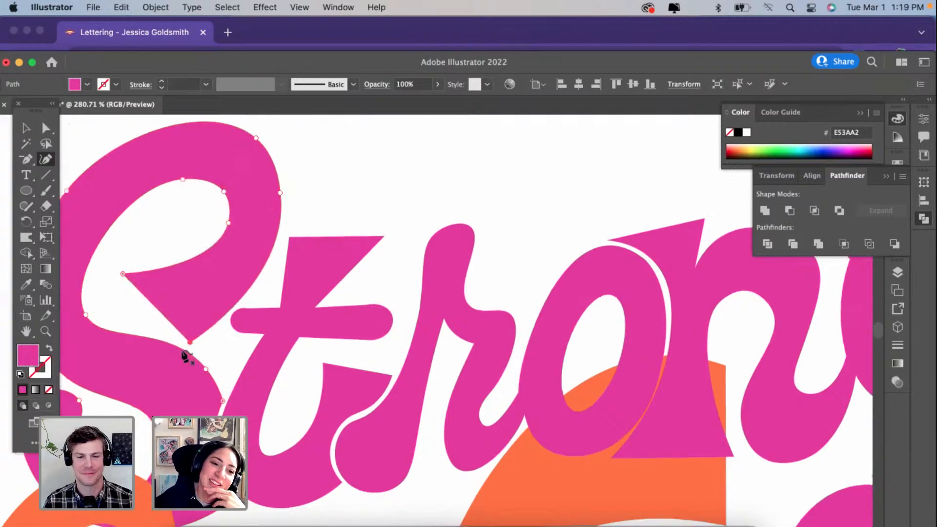
Step: Reshape the lower end of the S into a flared tip that follows the S's spine with an even gap
left_click_drag(168, 372, 184, 376)
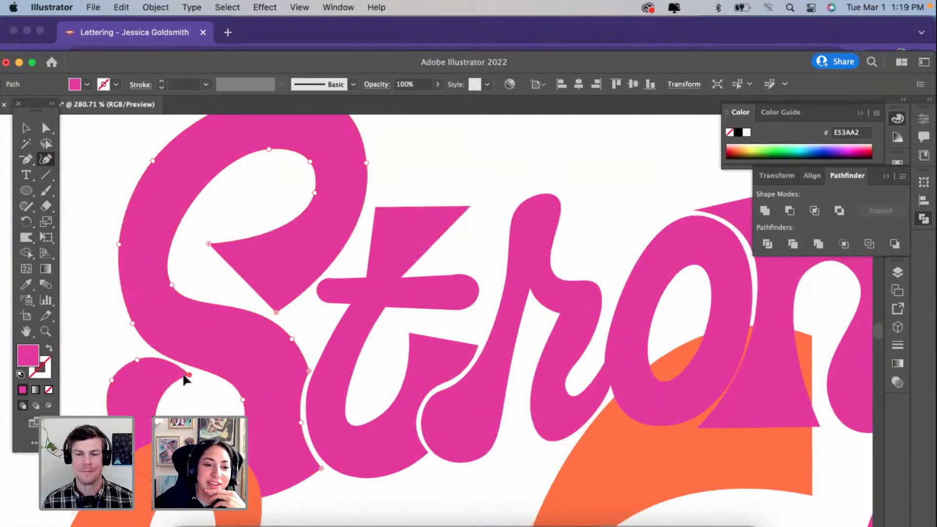
left_click_drag(112, 380, 115, 316)
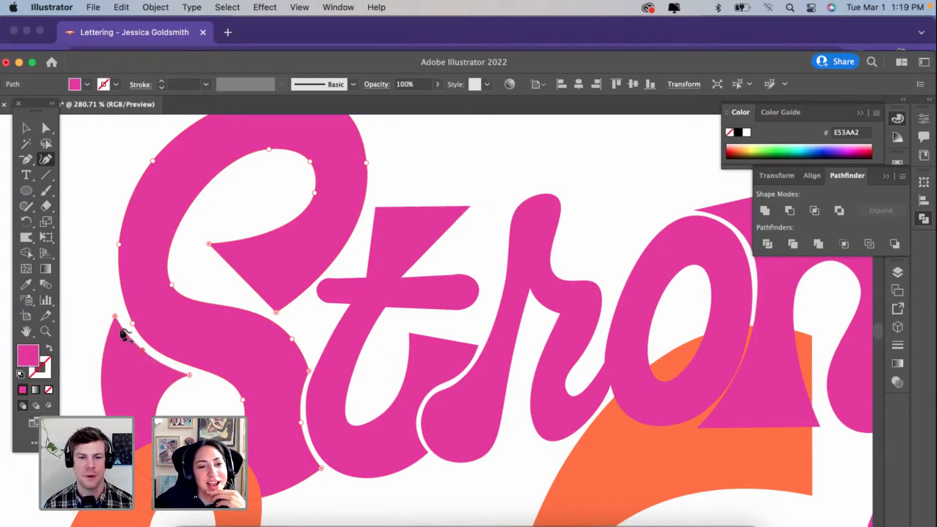
left_click_drag(115, 316, 119, 311)
scroll(190, 425, "down", 1)
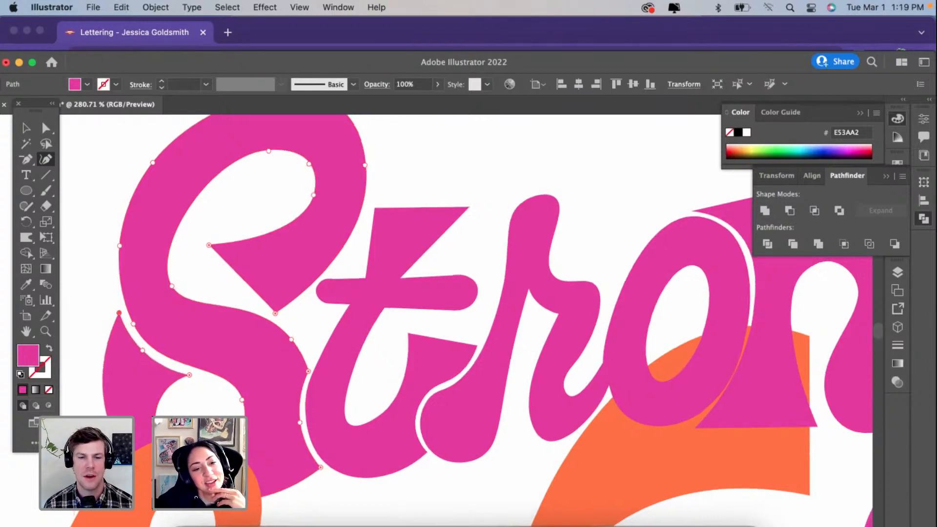
left_click_drag(134, 468, 124, 463)
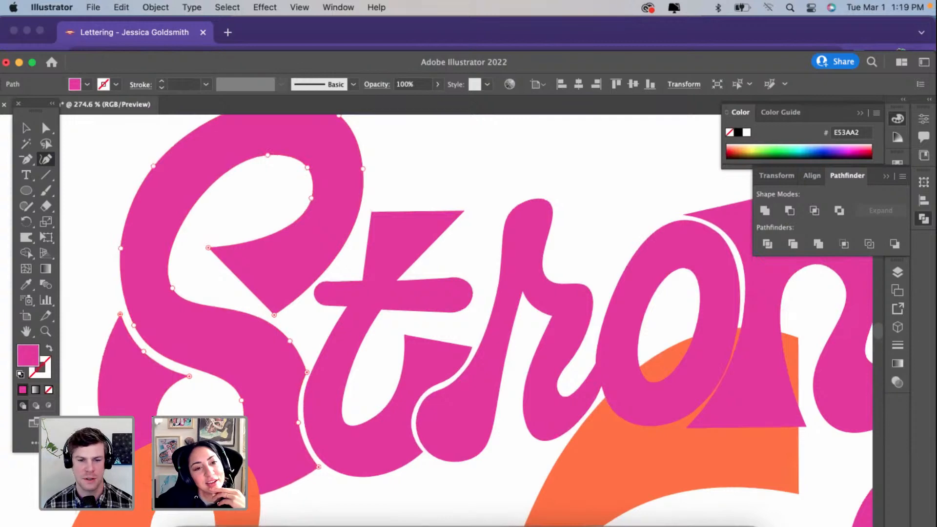
scroll(161, 374, "down", 5)
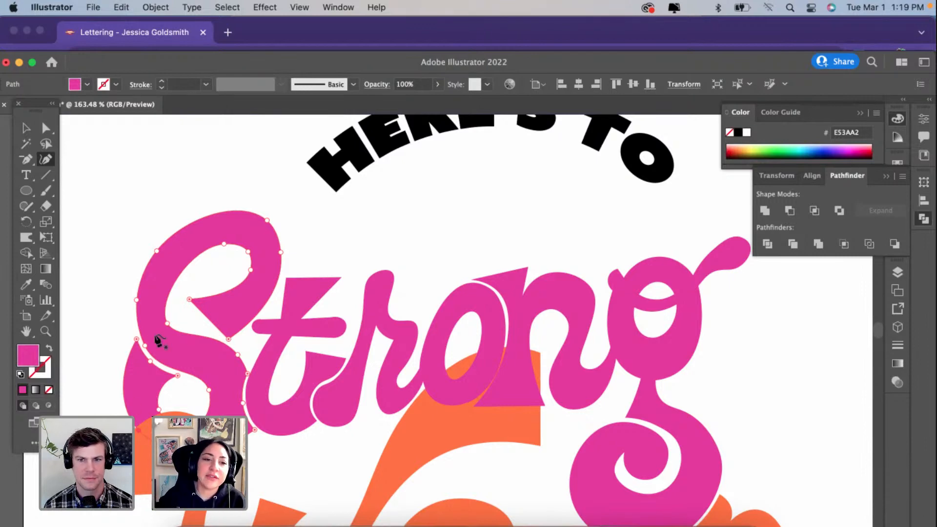
Step: Fine-tune the narrow gap below the S's spine and the S's bottom curve where it meets the W
scroll(158, 340, "up", 2)
left_click_drag(149, 370, 152, 370)
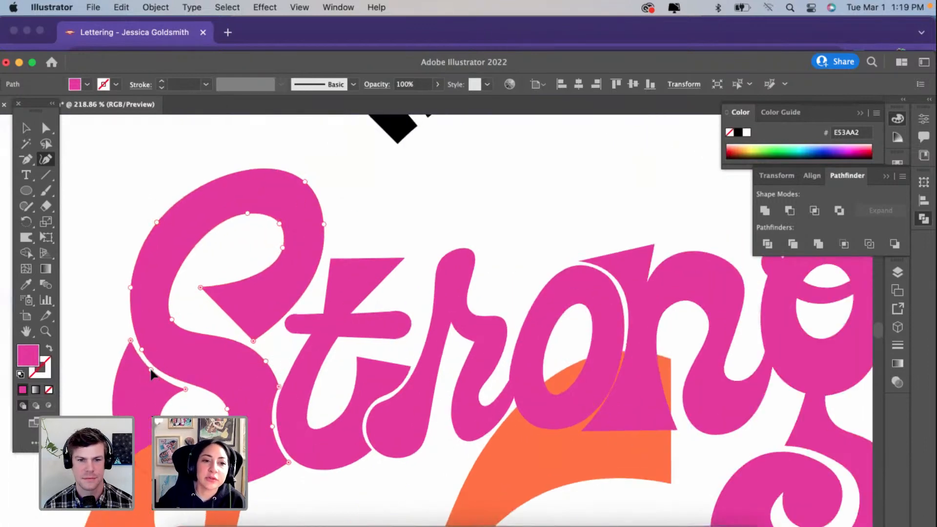
scroll(204, 341, "down", 3)
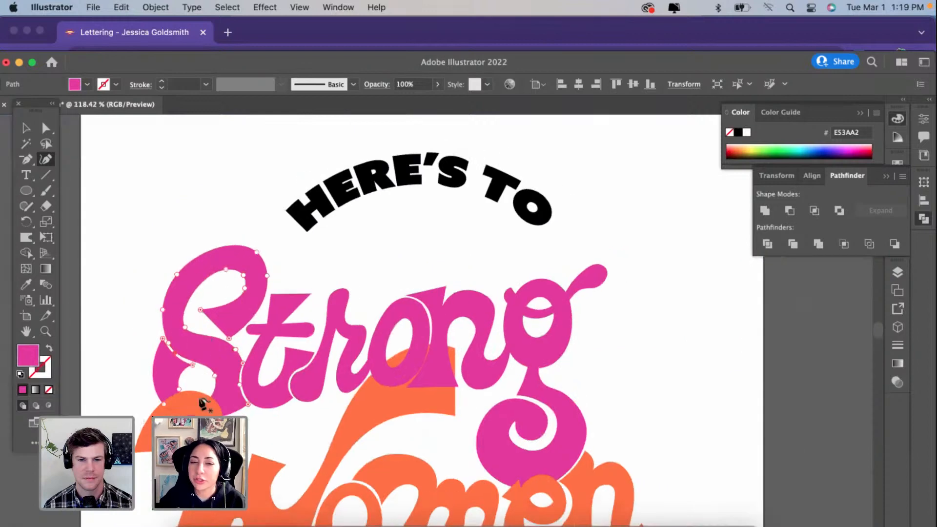
left_click_drag(205, 421, 156, 408)
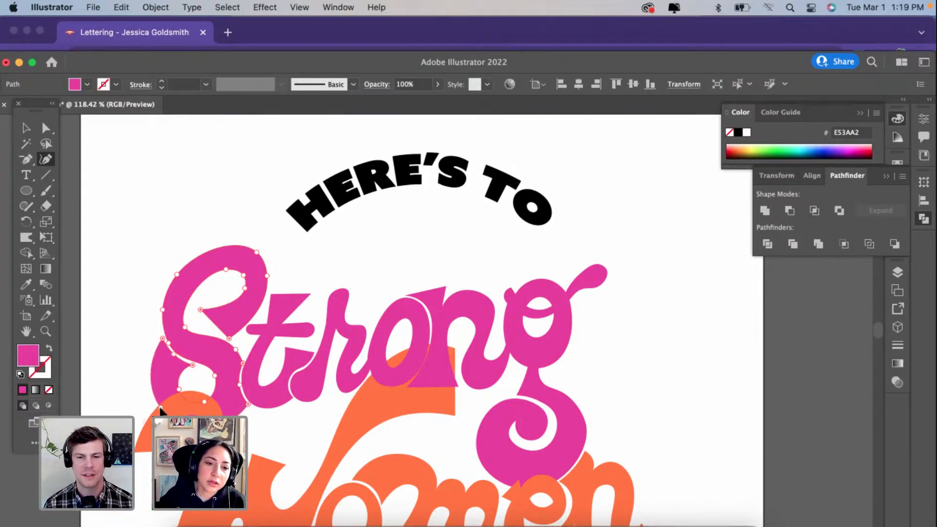
scroll(157, 409, "up", 2)
left_click(502, 390, "super")
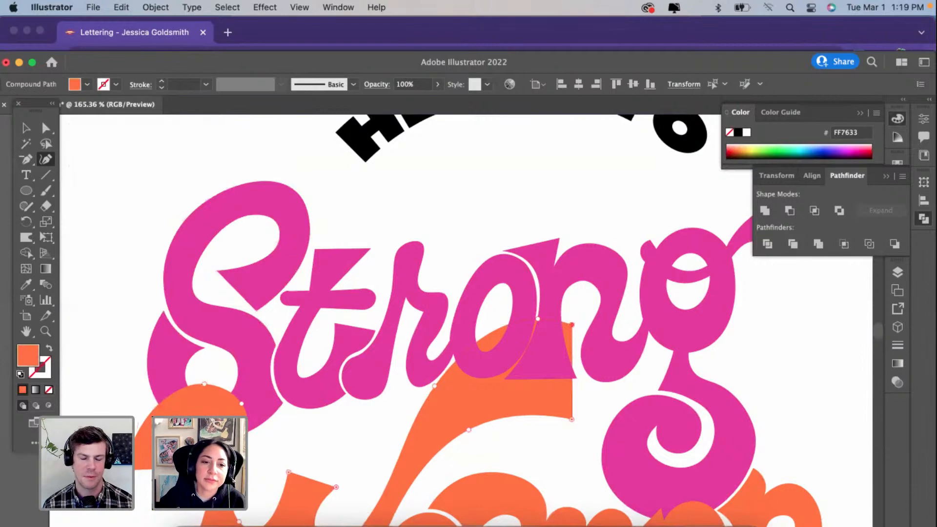
scroll(502, 390, "down", 2)
scroll(195, 445, "down", 2)
scroll(195, 445, "down", 5)
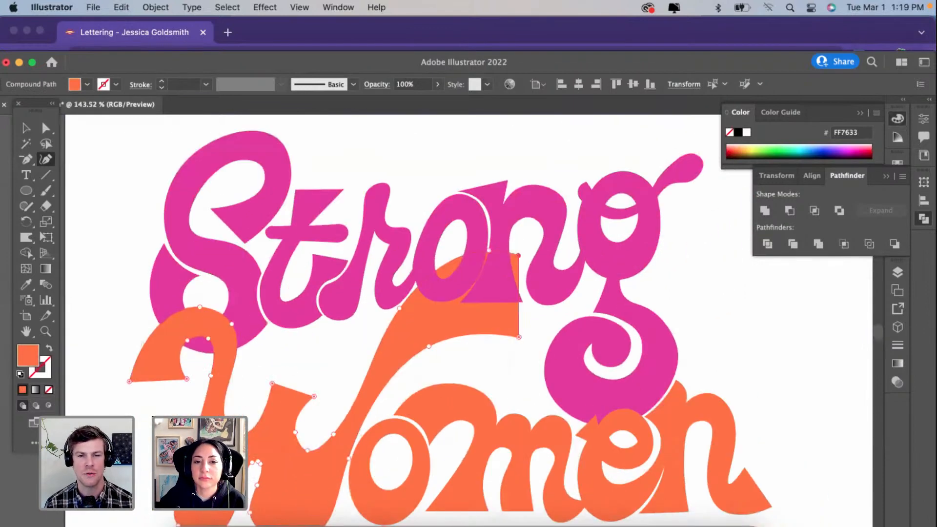
scroll(179, 444, "down", 3)
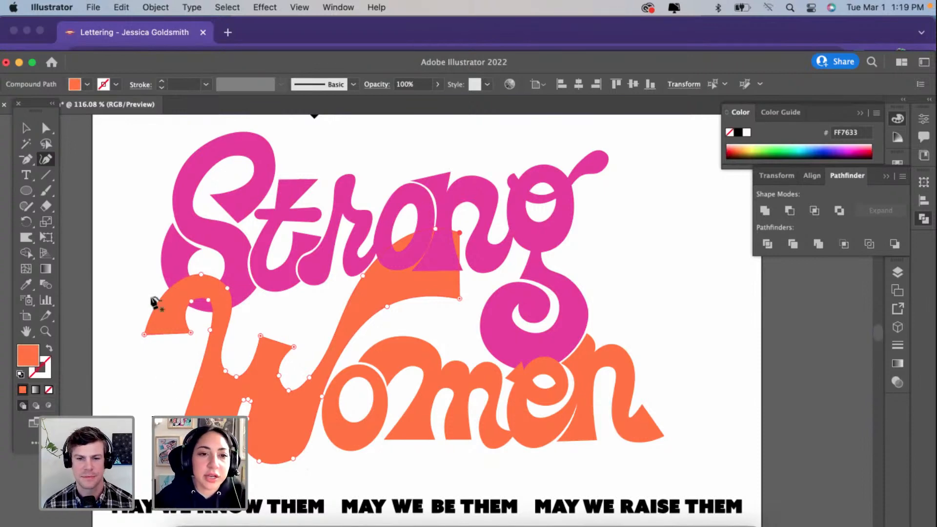
Step: Tighten the S's upper counter by moving its inner curve points inward, thickening the surrounding stroke and smoothing the curve into the spine
scroll(234, 256, "up", 5)
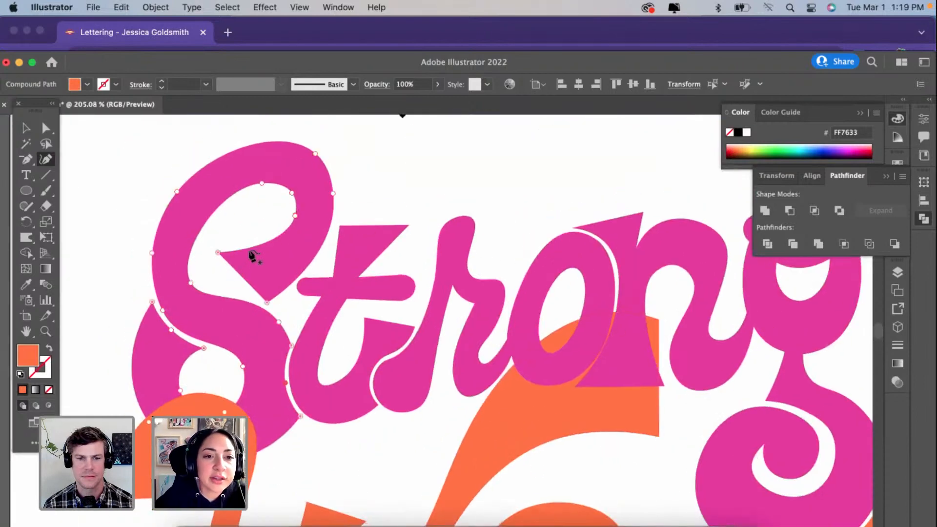
left_click(251, 256)
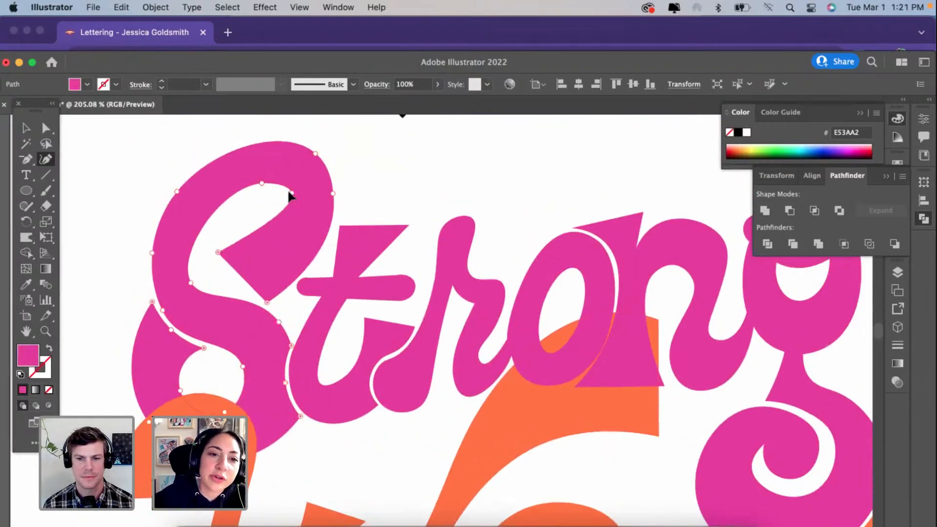
left_click_drag(289, 196, 278, 202)
mouse_move(192, 279)
left_mouse_down()
mouse_move(211, 264)
mouse_move(200, 260)
mouse_move(199, 277)
mouse_move(191, 271)
left_mouse_up()
left_click_drag(262, 183, 279, 215)
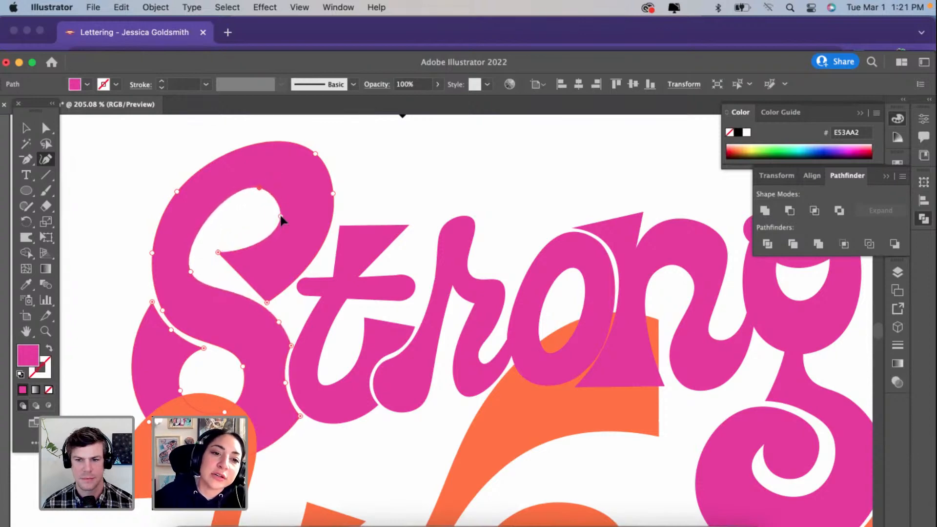
left_click_drag(190, 273, 197, 271)
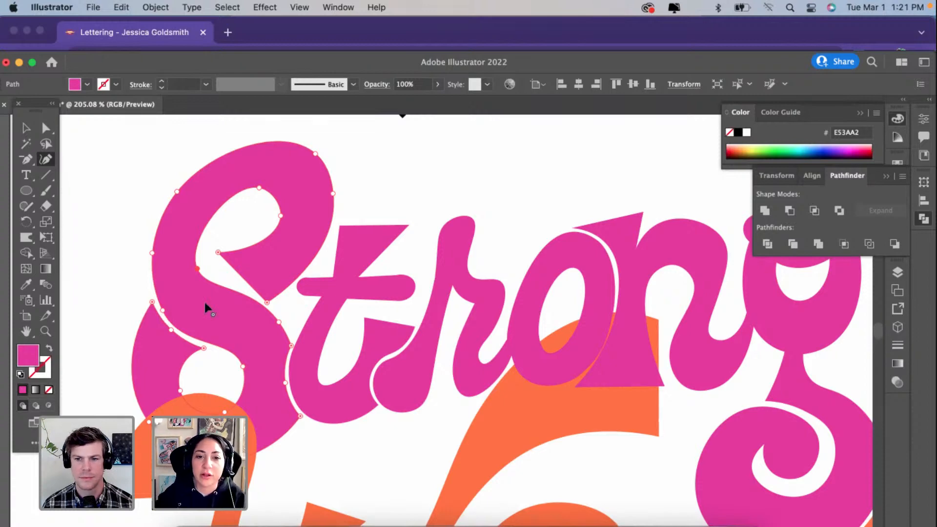
Step: Reshape the rounded left end of the t's crossbar into a flared wedge whose edge follows the S's bowl with an even gap
scroll(249, 315, "up", 3)
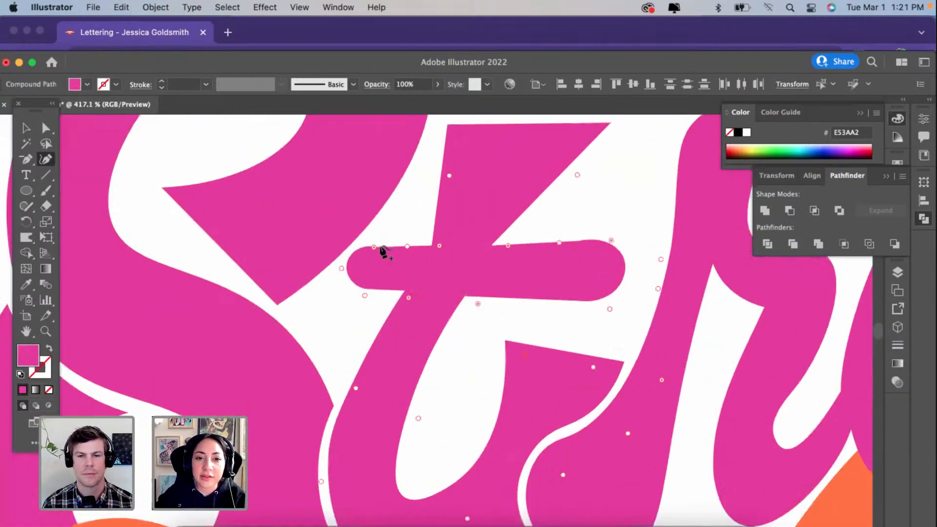
scroll(381, 248, "up", 2)
left_click(377, 246)
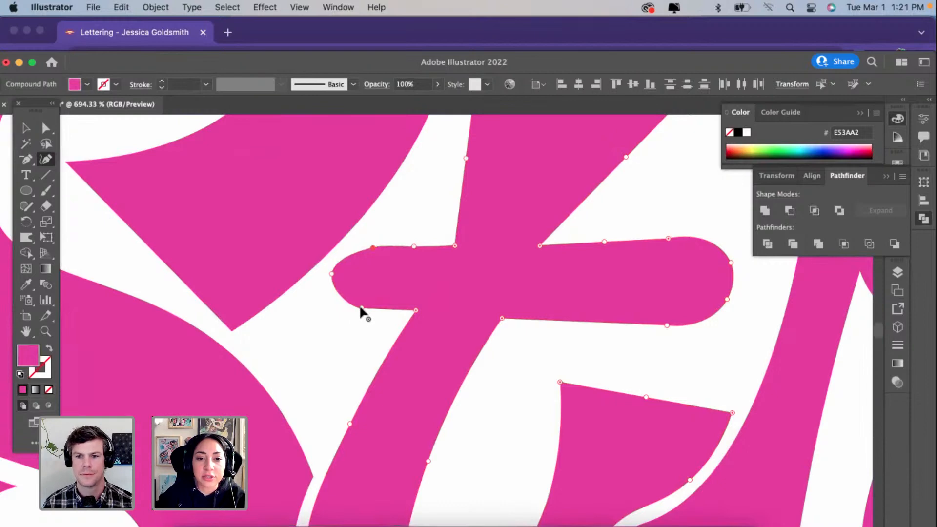
left_click(332, 274)
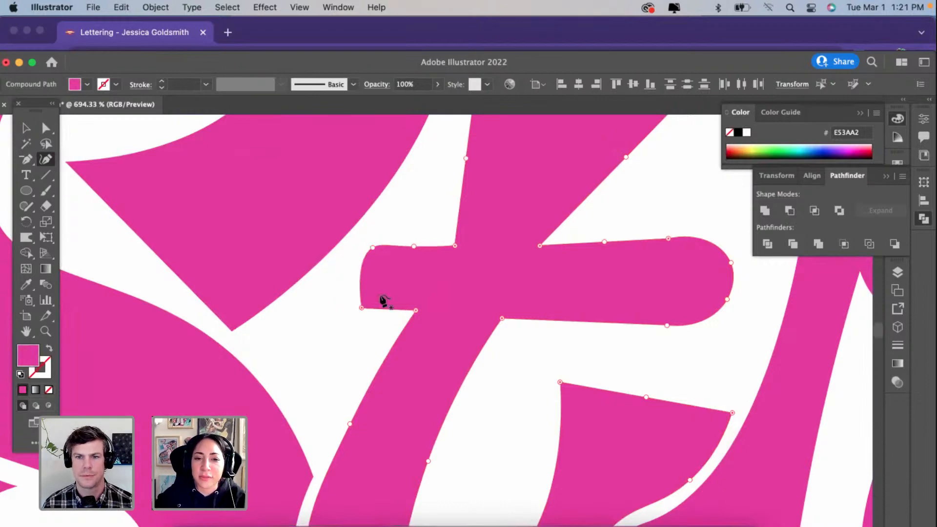
left_click_drag(362, 307, 288, 307)
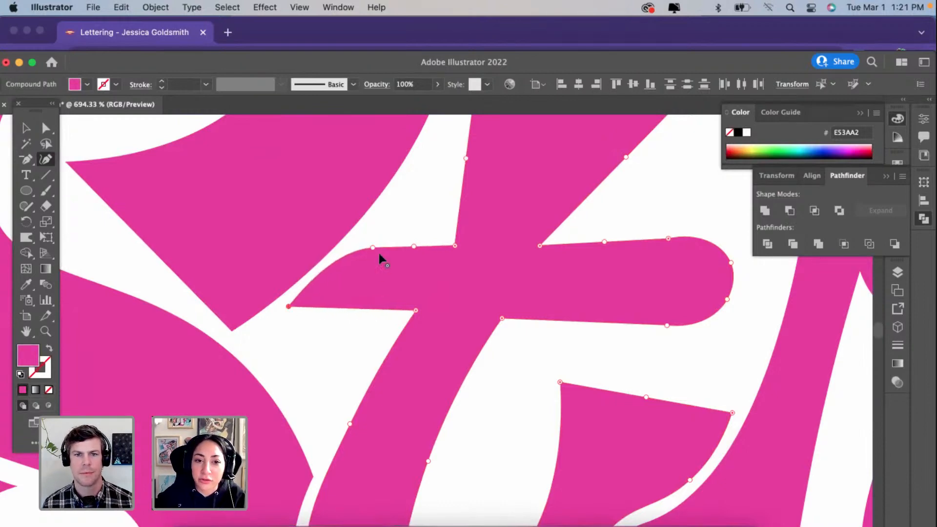
left_click_drag(372, 247, 391, 192)
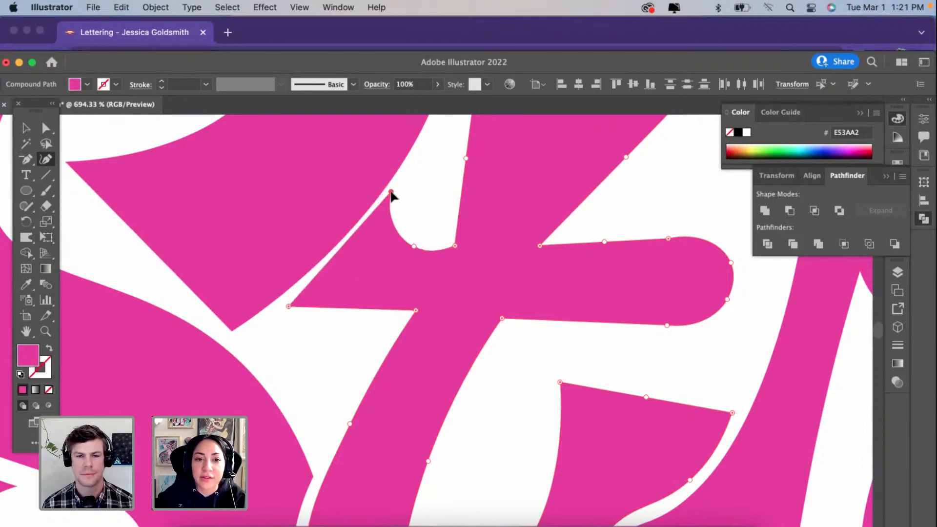
left_click_drag(288, 306, 280, 299)
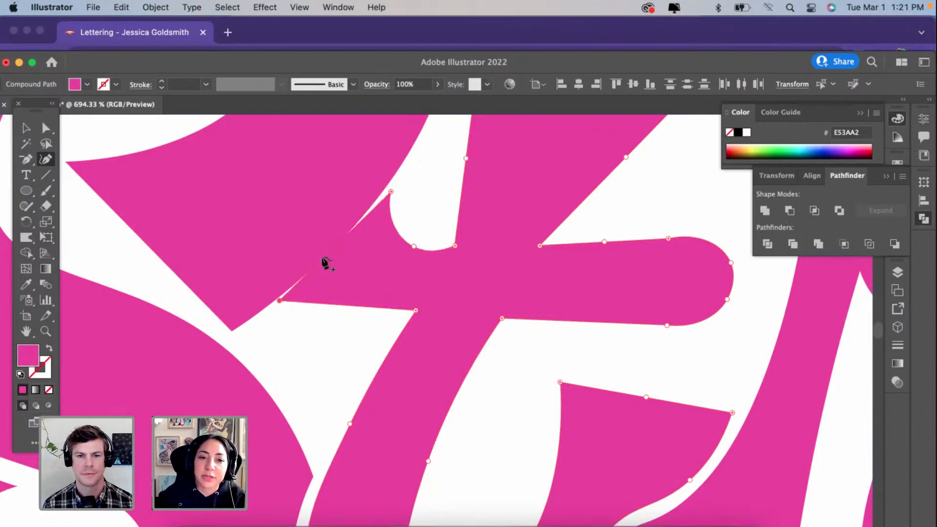
left_click(331, 261)
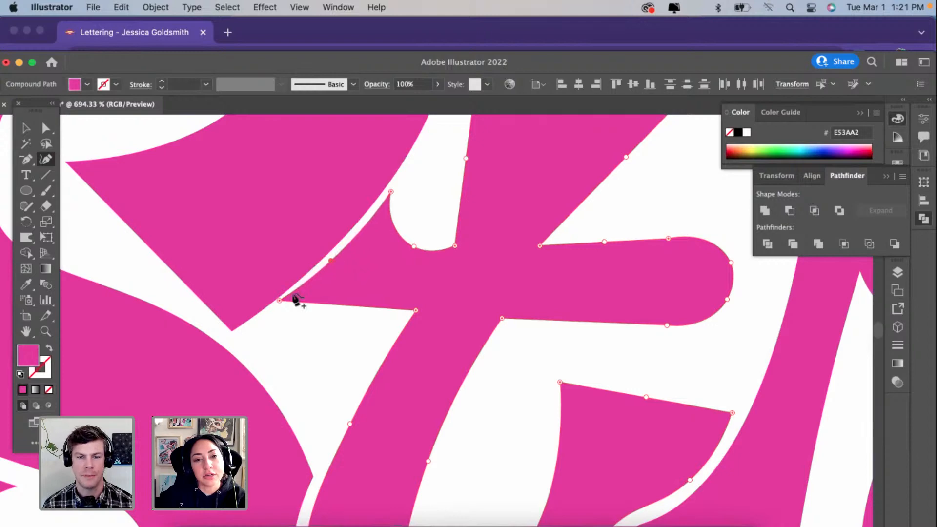
left_click_drag(279, 300, 277, 306)
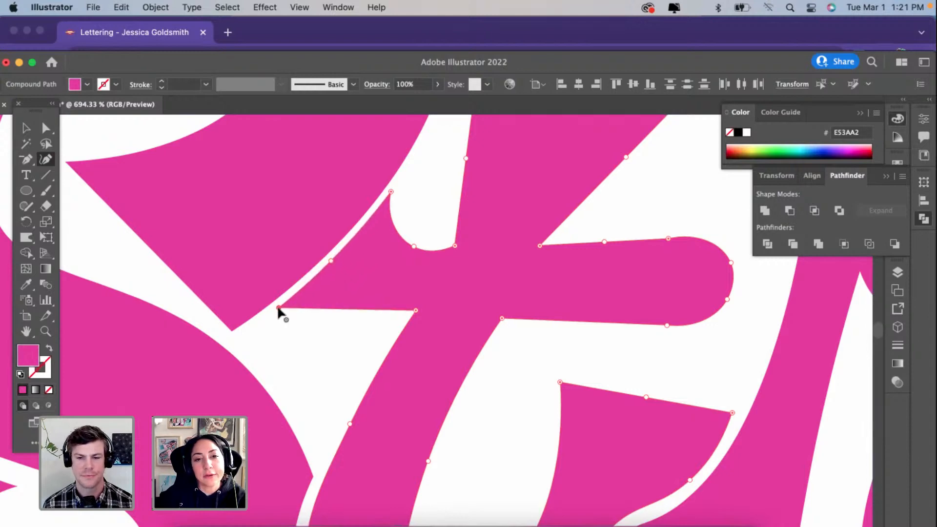
Step: Reshape the rounded right end of the t's crossbar into a blunt, flared end with two sharp corners
scroll(277, 306, "down", 3)
scroll(507, 292, "up", 1)
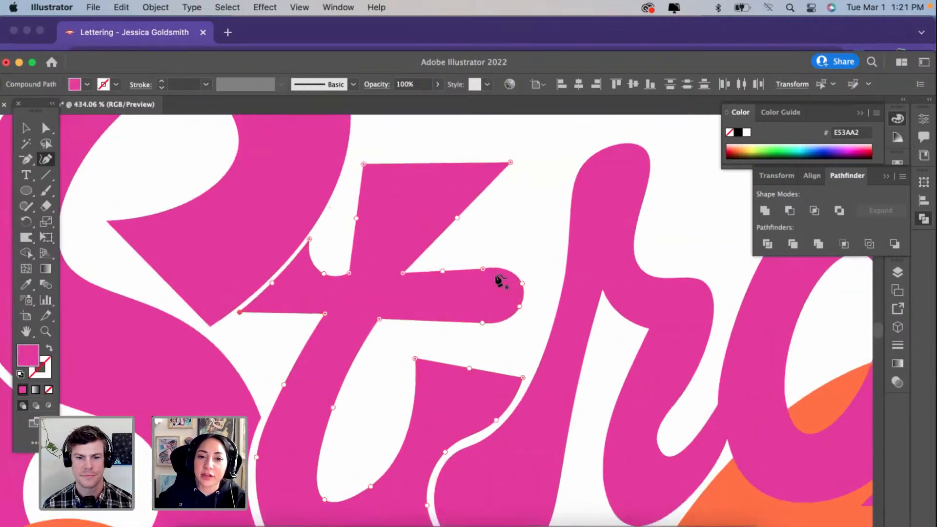
left_click_drag(483, 269, 519, 265)
mouse_move(520, 308)
left_mouse_down()
mouse_move(517, 336)
mouse_move(527, 319)
left_mouse_up()
left_click_drag(443, 271, 442, 287)
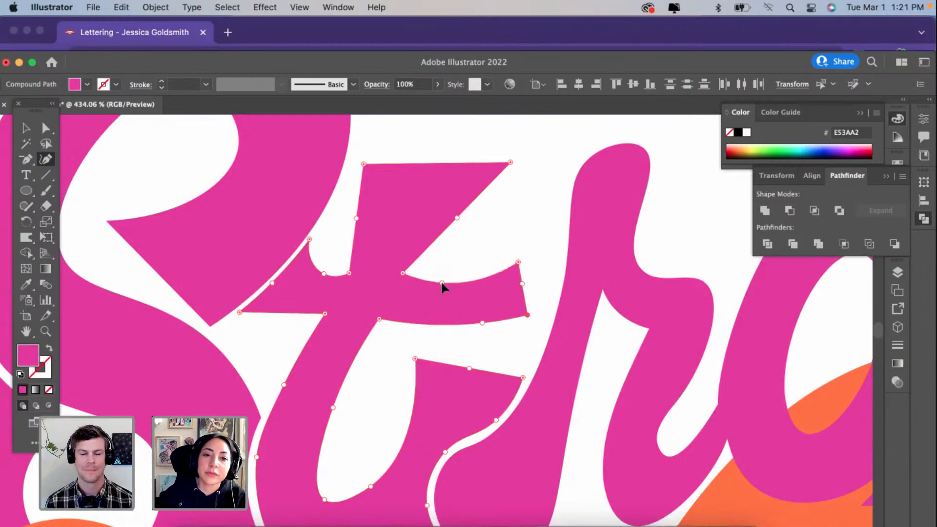
key("super+z")
key("super+z")
key("super+z")
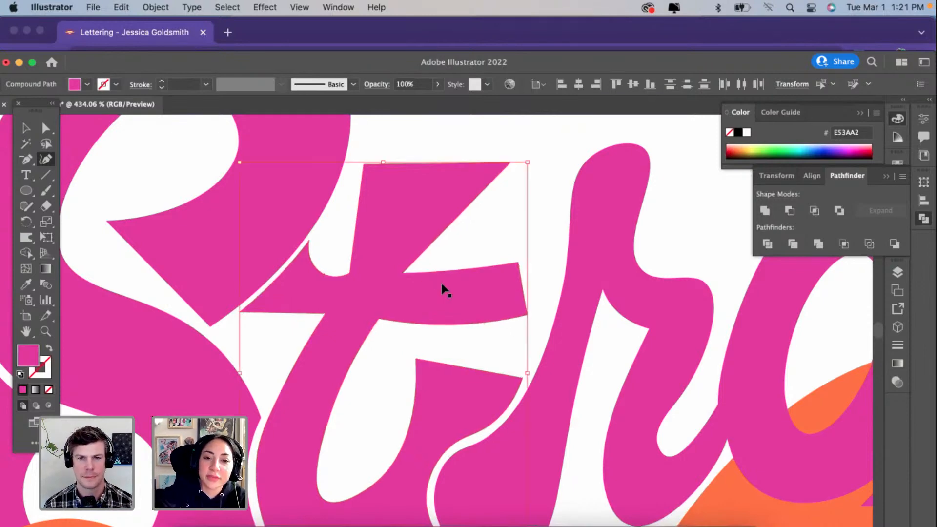
Step: Remove the extra anchor point under the t's crossbar to straighten its underside, and make the dip at its left flare shallower
left_click(482, 323)
key("Delete")
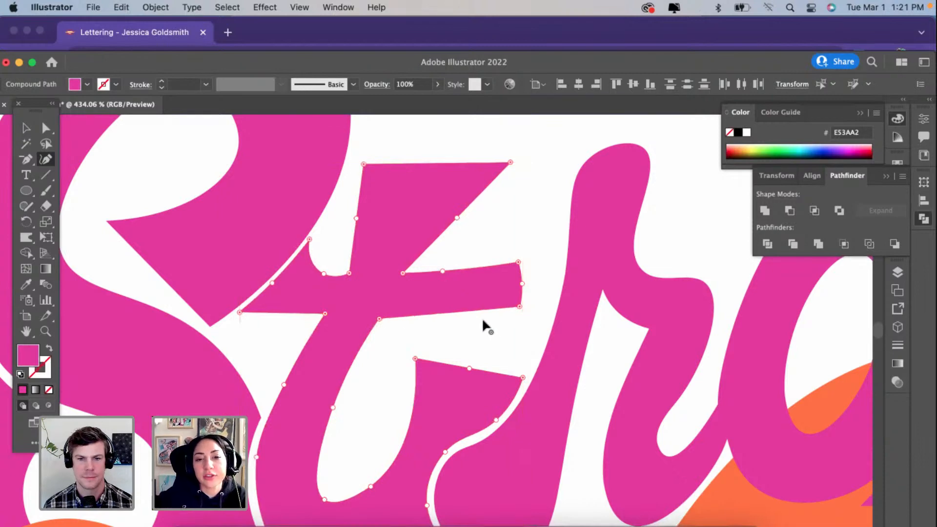
left_click_drag(324, 274, 330, 268)
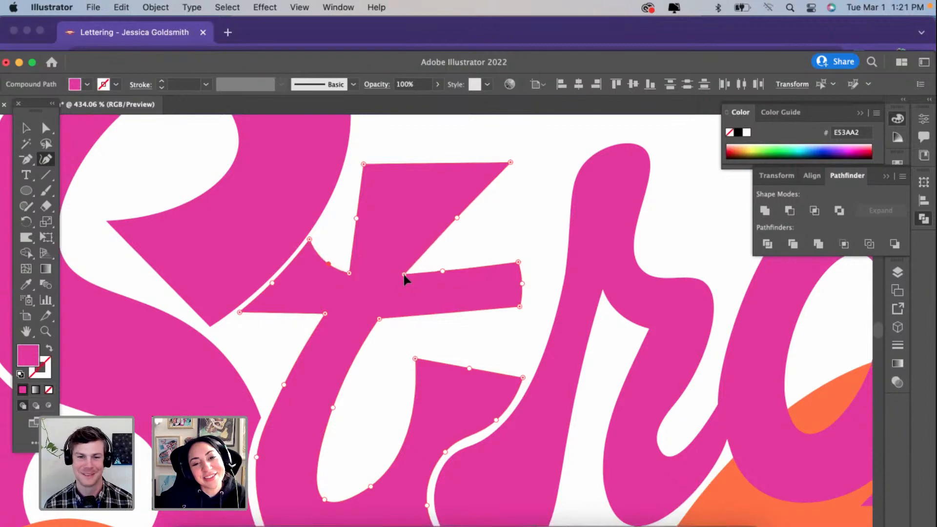
Step: Move the upper-left corner of the t's stem inward, away from the S, and adjust the inner corner of the t's tail
scroll(402, 275, "down", 5)
scroll(402, 276, "up", 3)
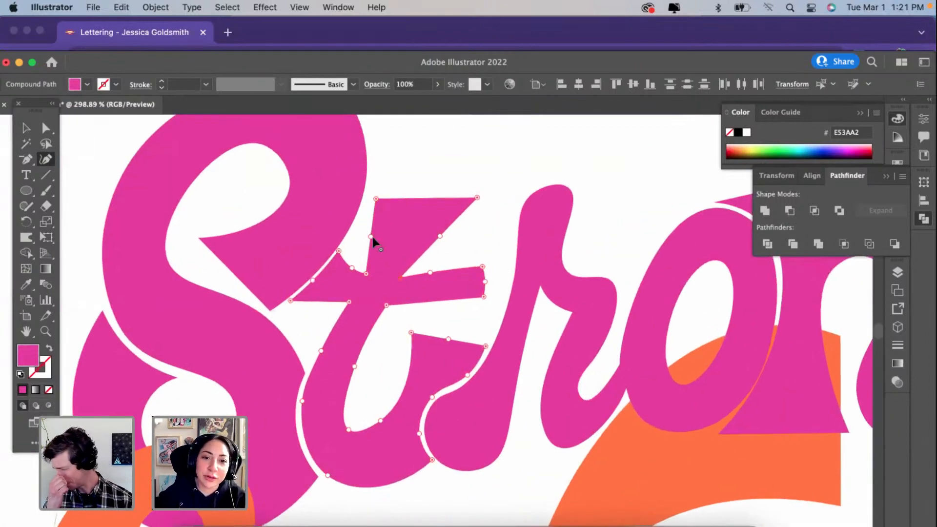
left_click_drag(376, 199, 382, 196)
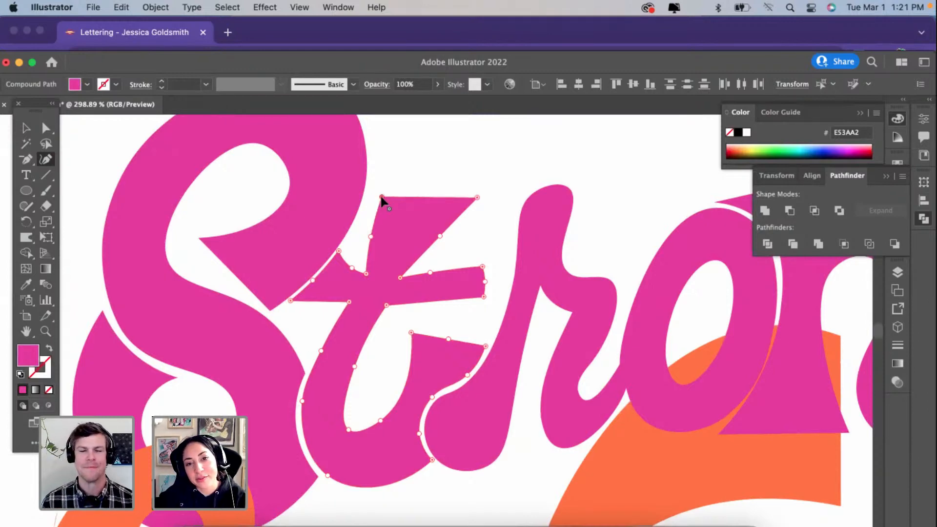
scroll(405, 308, "down", 5)
scroll(393, 297, "up", 4)
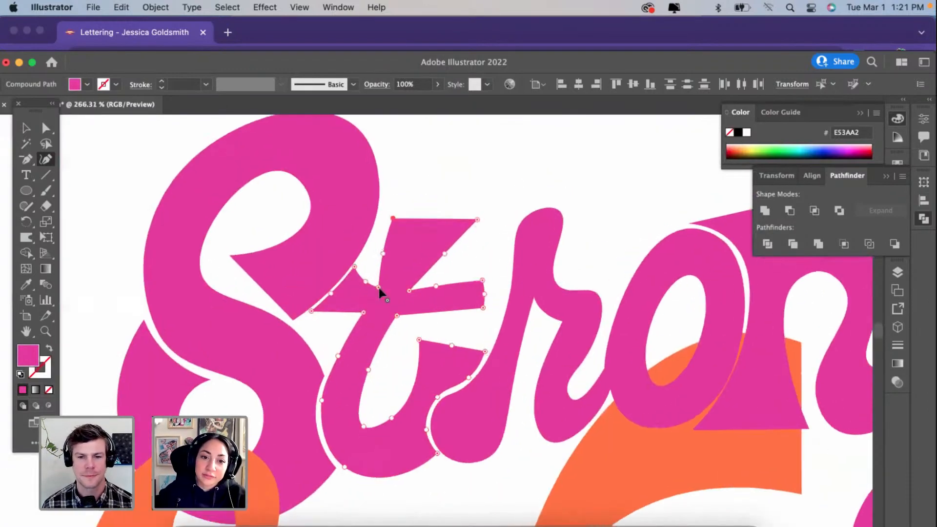
scroll(375, 286, "down", 5)
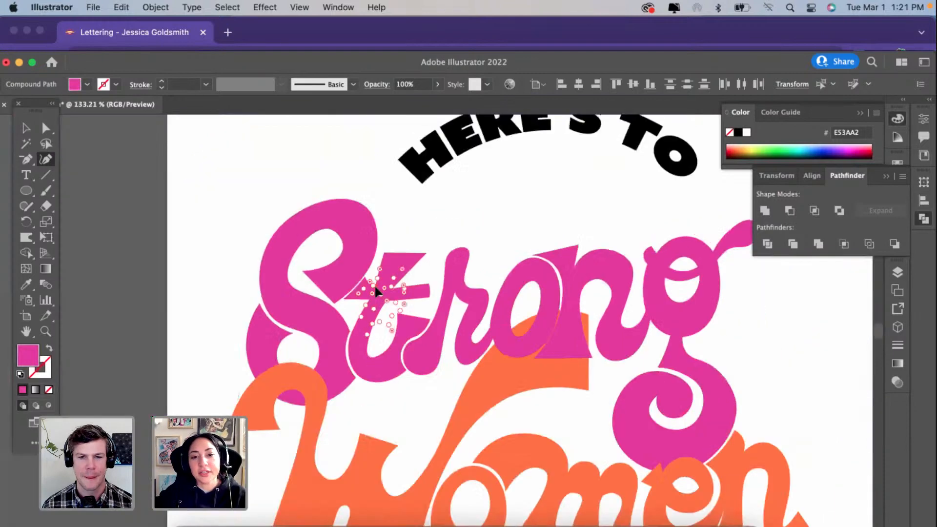
scroll(400, 318, "up", 3)
left_click(400, 318)
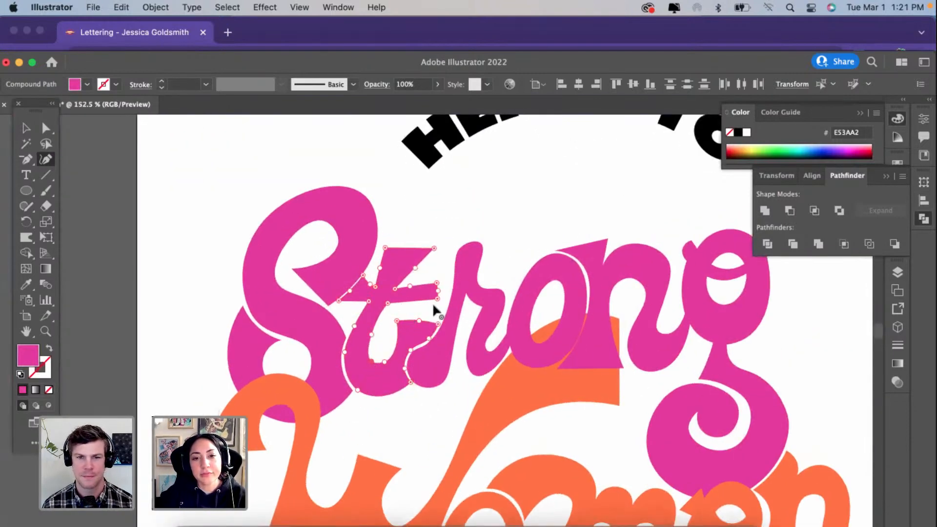
Step: Reshape the rounded top of the r's stem into a flared, slightly slanted end with two sharp corners
left_click(456, 269)
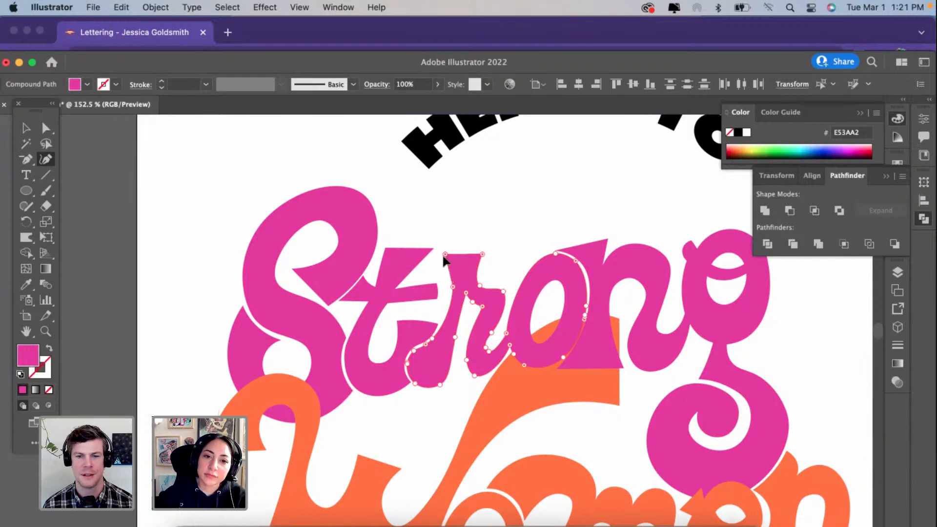
left_click_drag(443, 255, 441, 257)
left_click(484, 254)
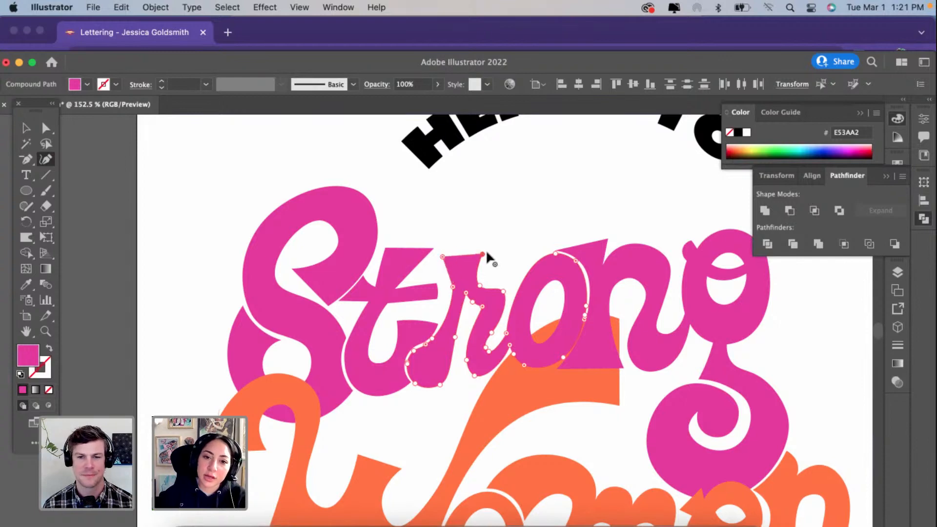
left_click(452, 288)
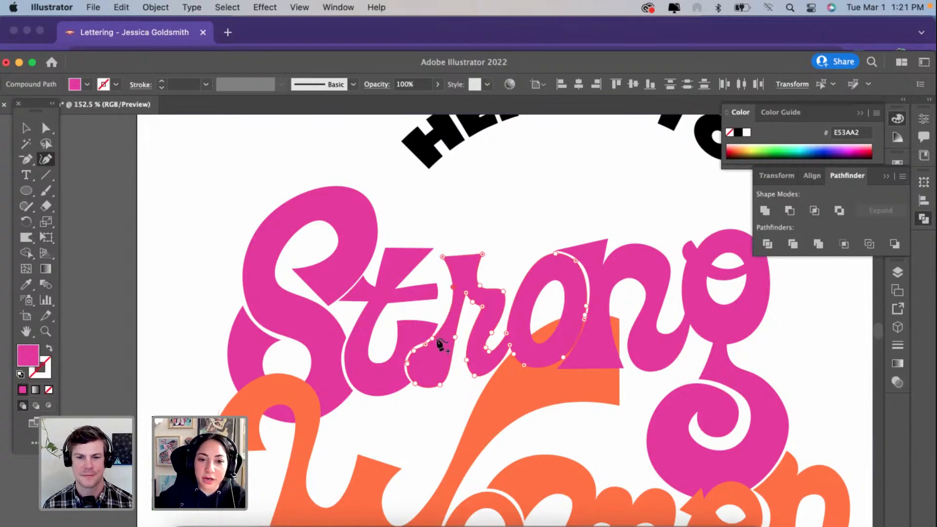
Step: Even out the gap between the t's tail and the r, extending the tail's tip toward the r and straightening its top edge
scroll(439, 341, "up", 3)
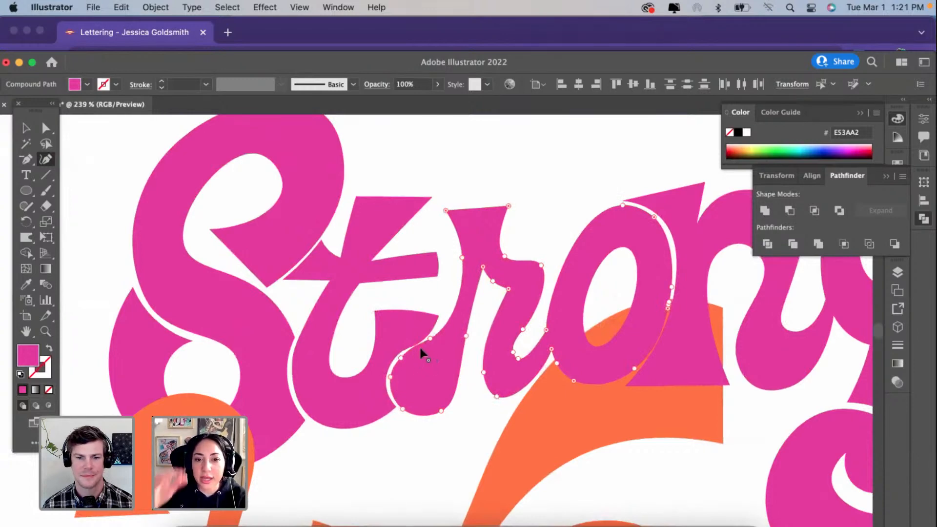
mouse_move(402, 356)
left_mouse_down()
mouse_move(409, 353)
mouse_move(399, 359)
left_mouse_up()
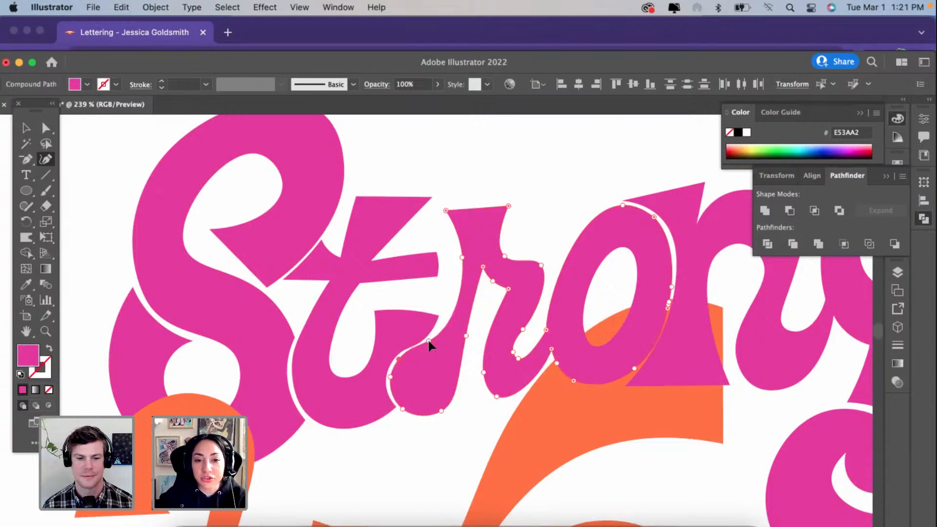
scroll(429, 341, "up", 5)
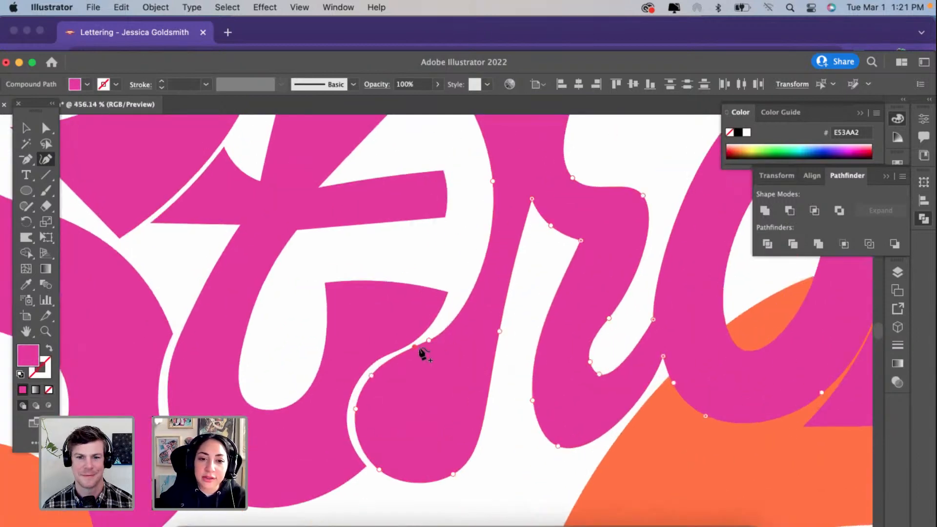
left_click(434, 322, "super")
left_click_drag(427, 333, 424, 330)
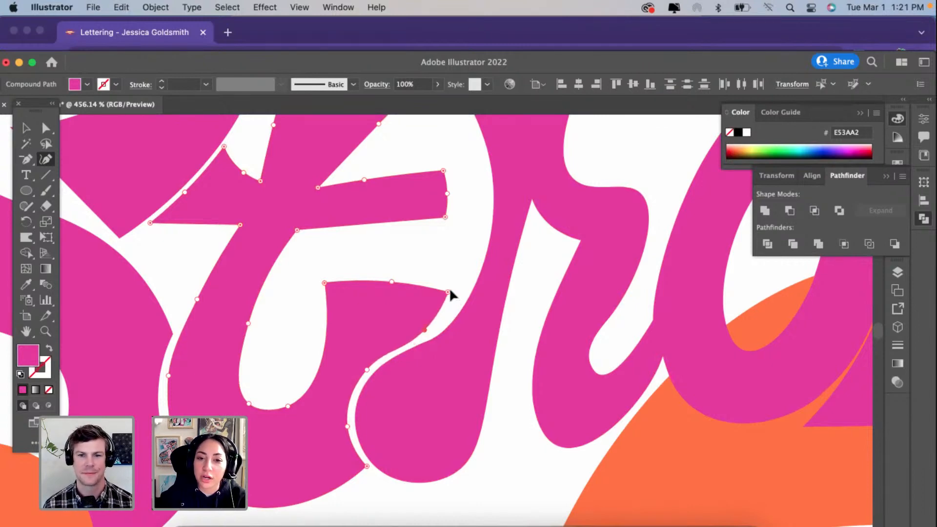
left_click_drag(449, 292, 462, 295)
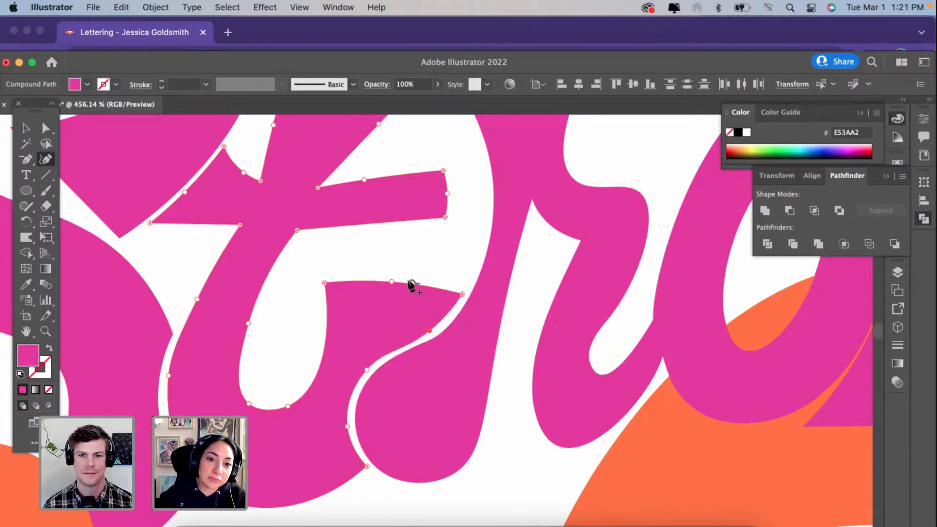
left_click(391, 282)
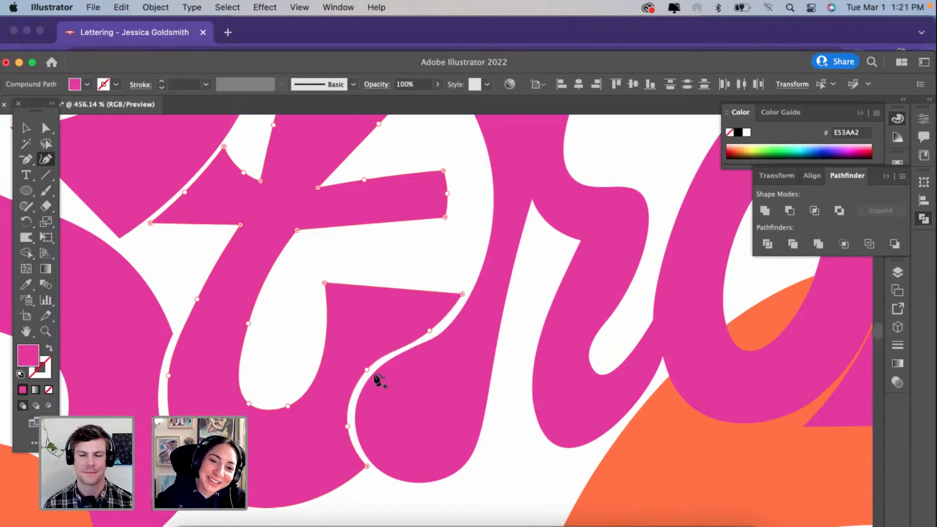
scroll(320, 437, "down", 3)
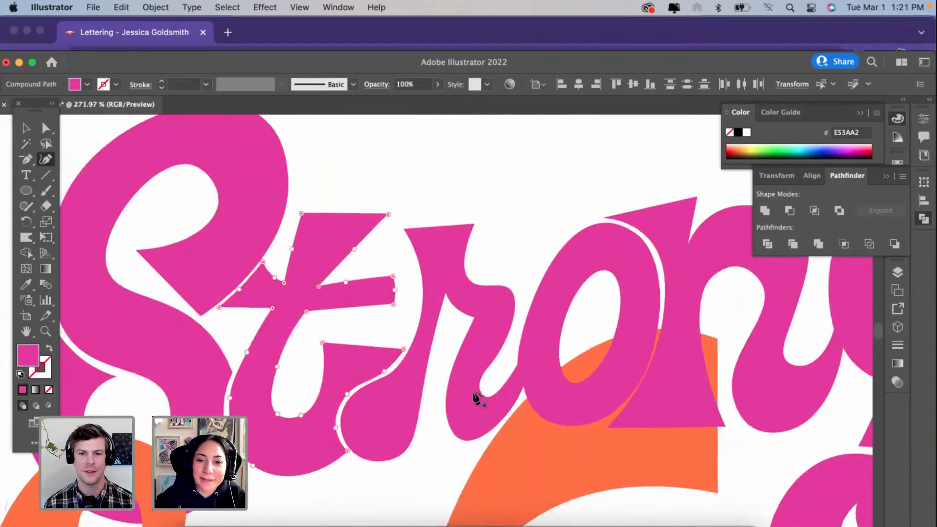
Step: Raise the dip where the r joins the o, and shift the lowest anchor of the r's bottom curve slightly toward the o
left_click(487, 396, "super")
key("backslash")
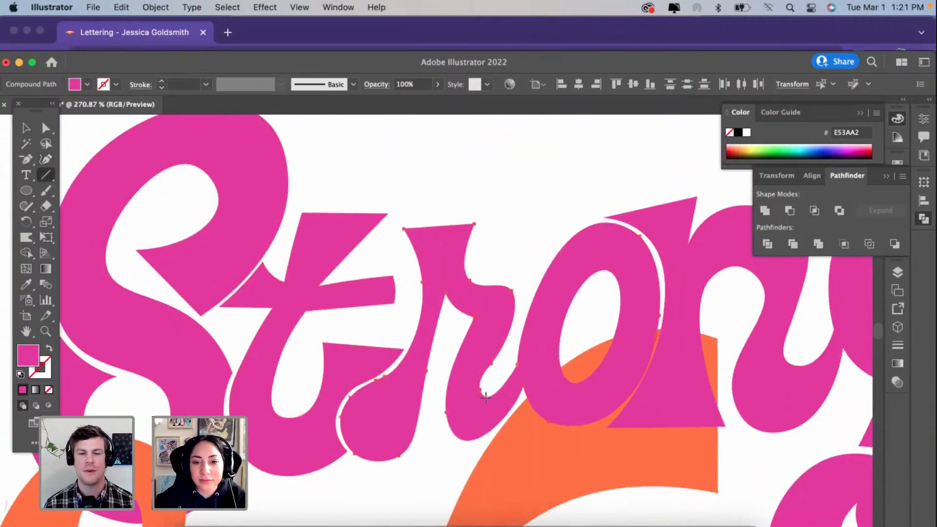
left_click(45, 160)
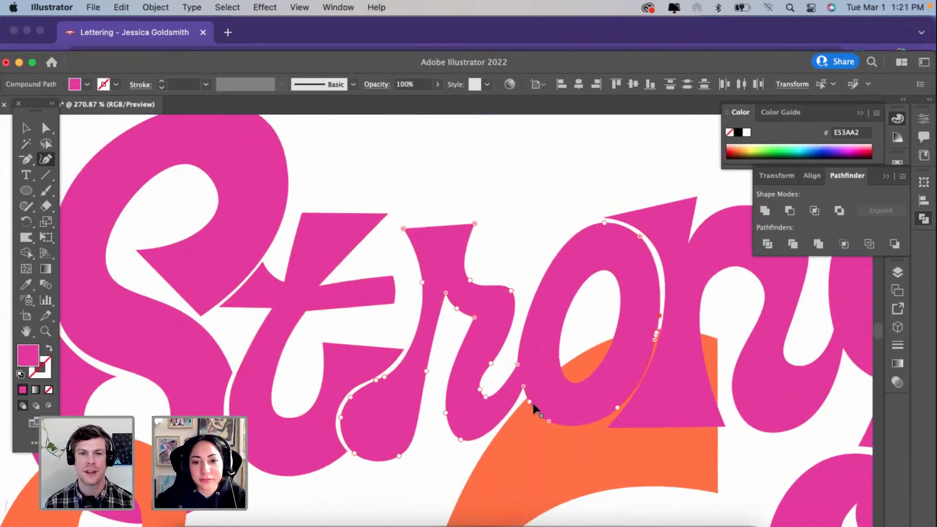
left_click(487, 396)
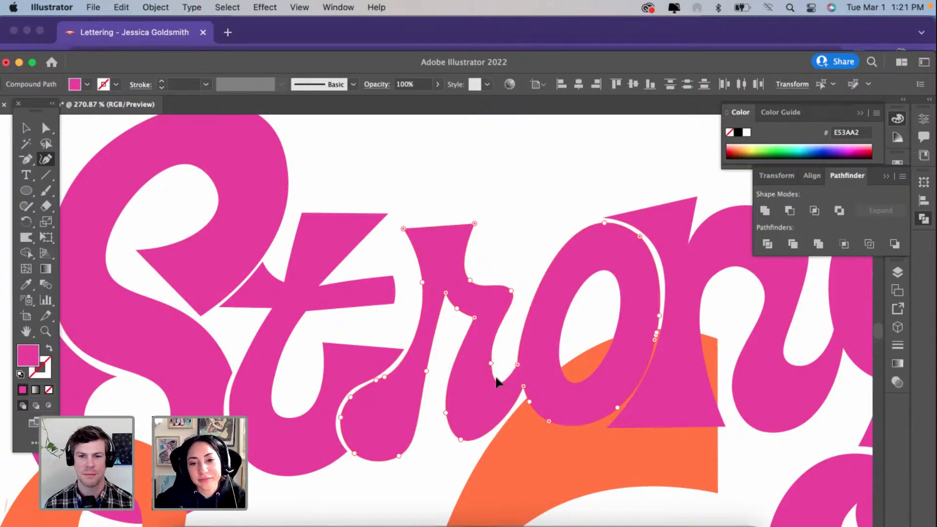
left_click(511, 293)
key("Delete")
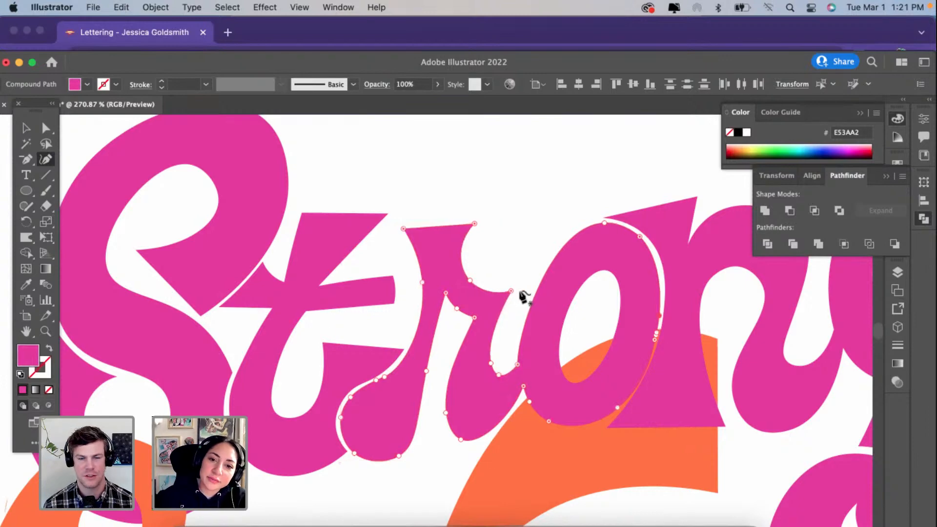
left_click(510, 292)
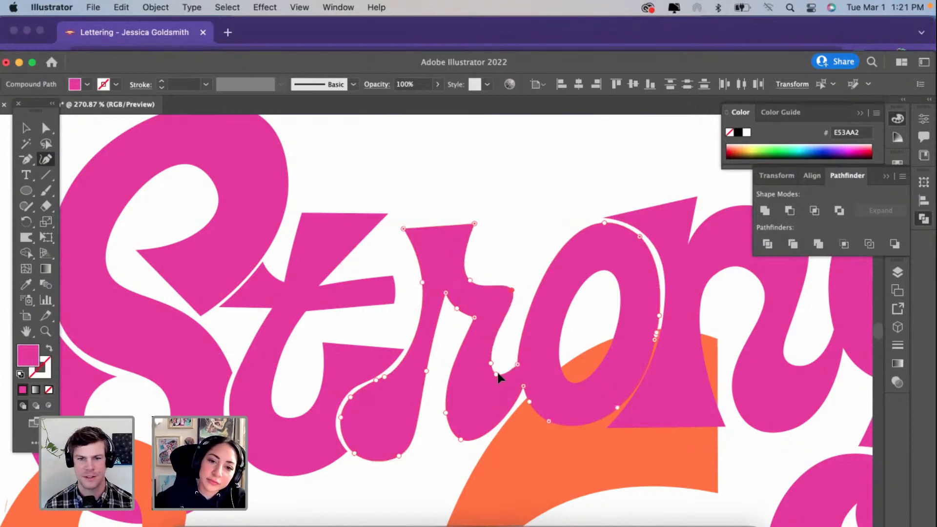
mouse_move(467, 433)
left_mouse_down()
mouse_move(462, 444)
mouse_move(473, 441)
left_mouse_up()
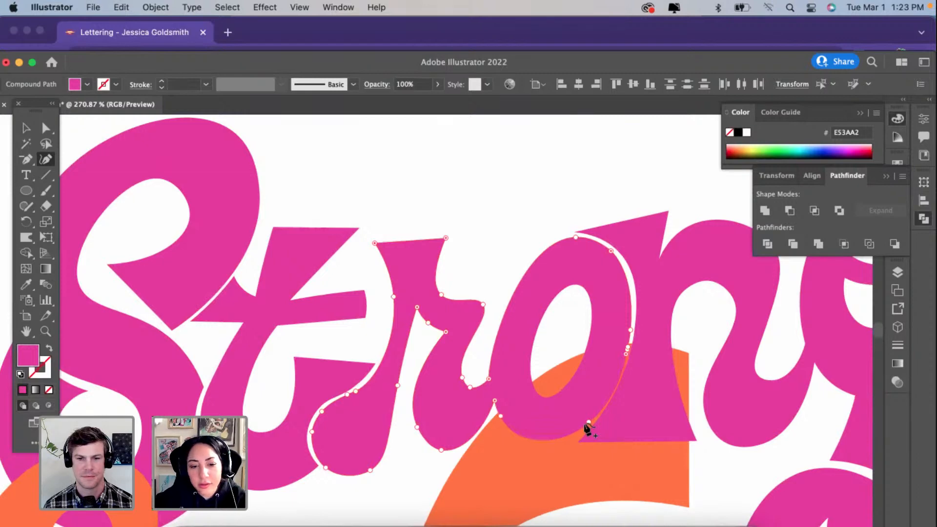
Step: Move the upper-right tip of the n's stem slightly outward and down, giving its top edge a gentle curve
scroll(584, 268, "right", 3)
scroll(584, 268, "up", 1)
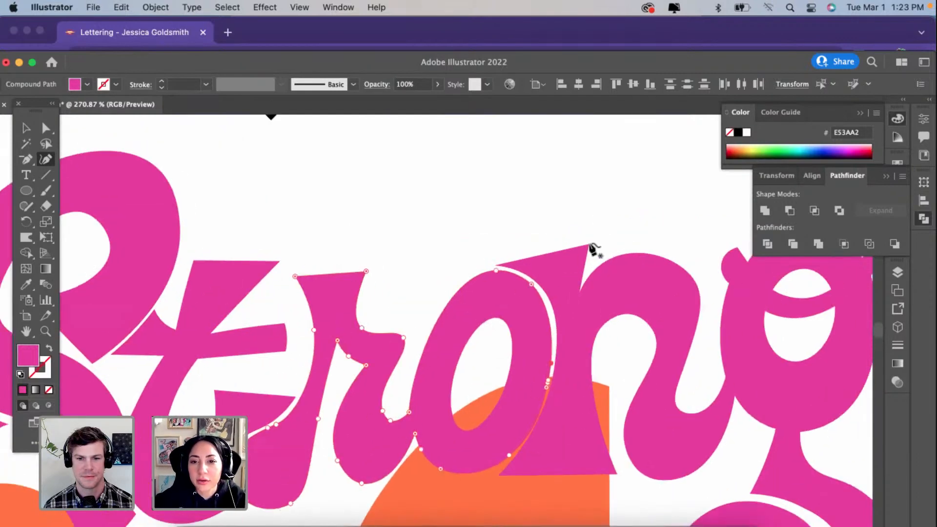
left_click(589, 244)
left_click_drag(591, 245, 596, 250)
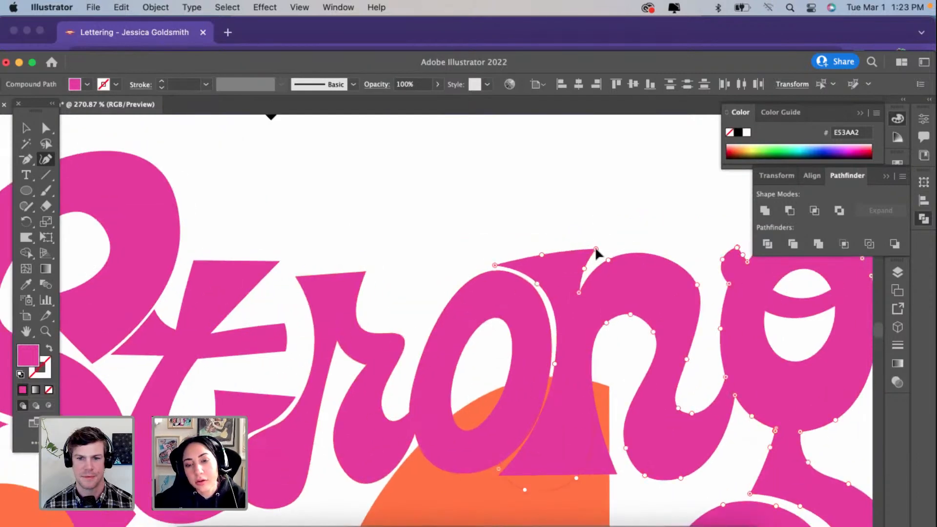
Step: Add an anchor point on the o's upper-left outline and shift its top anchor slightly left to round the curve
scroll(429, 320, "right", 1)
left_click(407, 327)
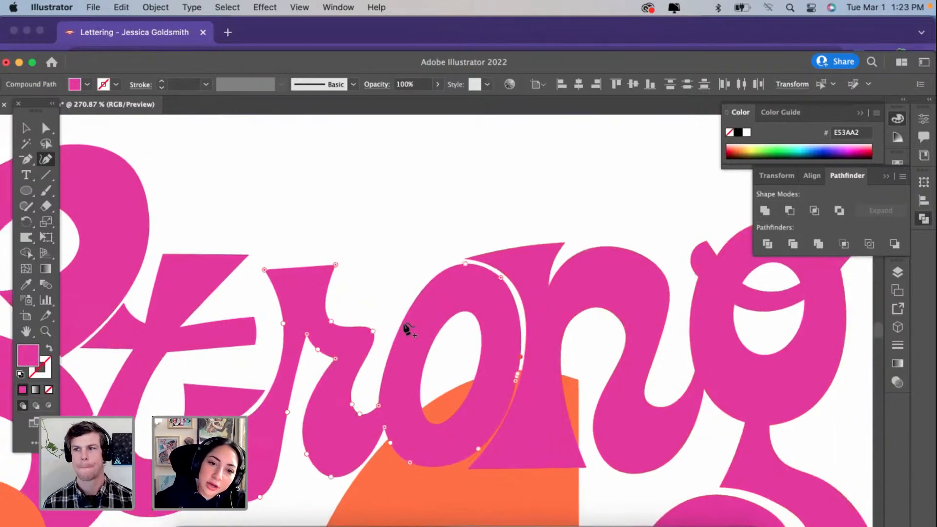
left_click(399, 316)
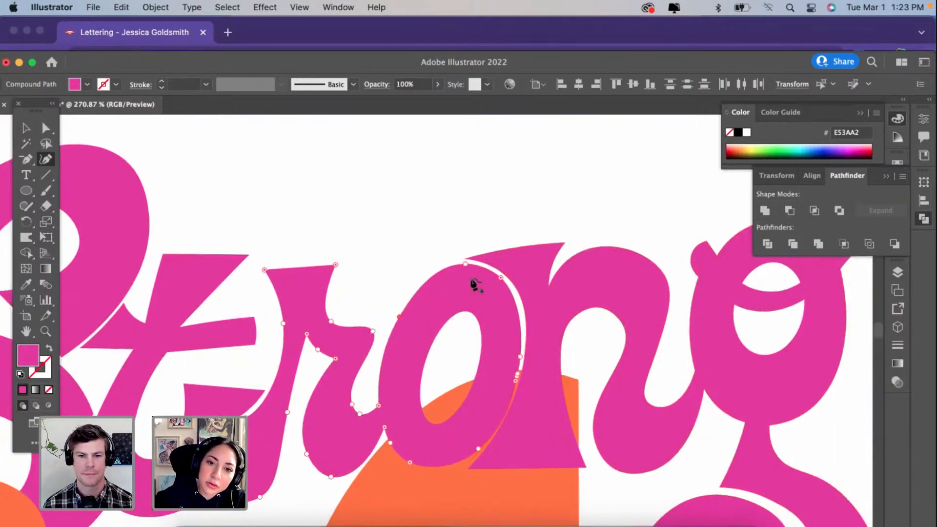
left_click_drag(460, 264, 461, 265)
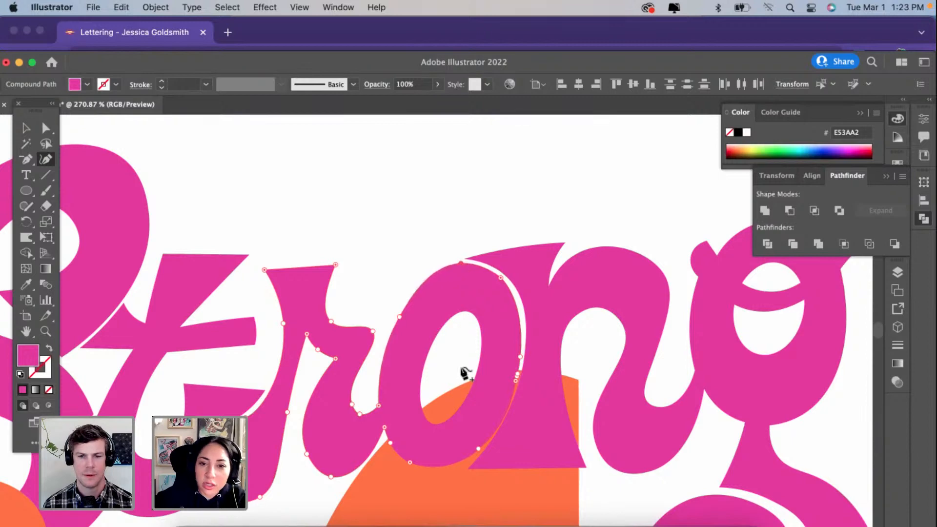
Step: Remove the extra anchor points clustered on the o's right side and convert its upper-right corner point to a smooth curve
scroll(465, 375, "down", 2)
scroll(513, 364, "up", 1)
scroll(513, 367, "up", 2)
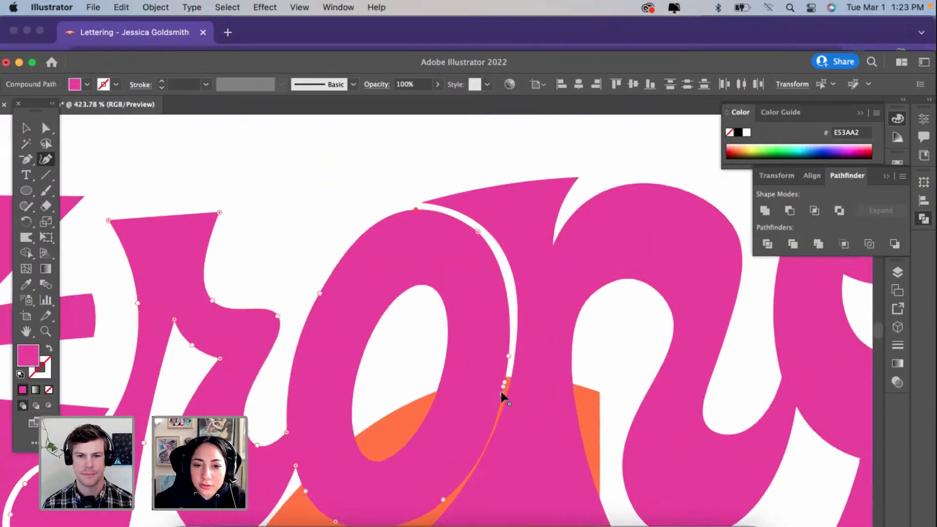
left_click(502, 394)
key("Delete")
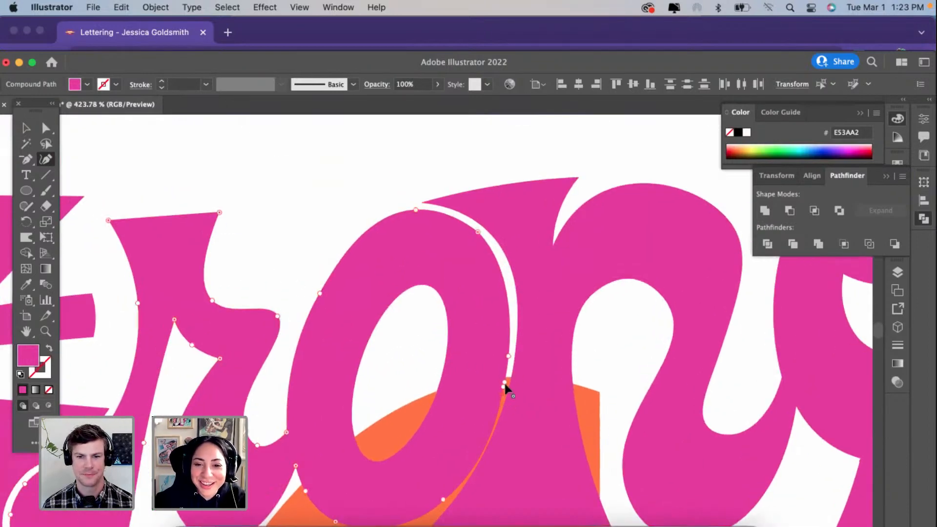
left_click(504, 382)
key("Delete")
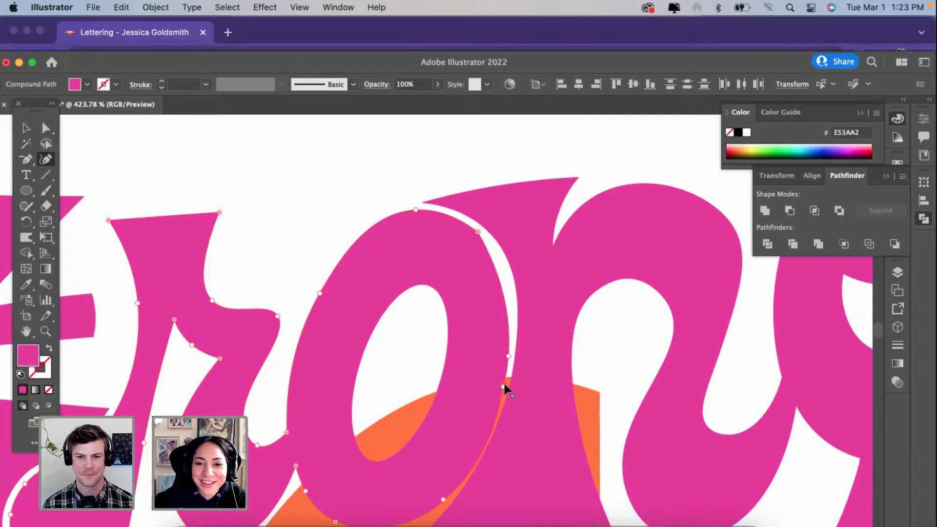
double_click(478, 232)
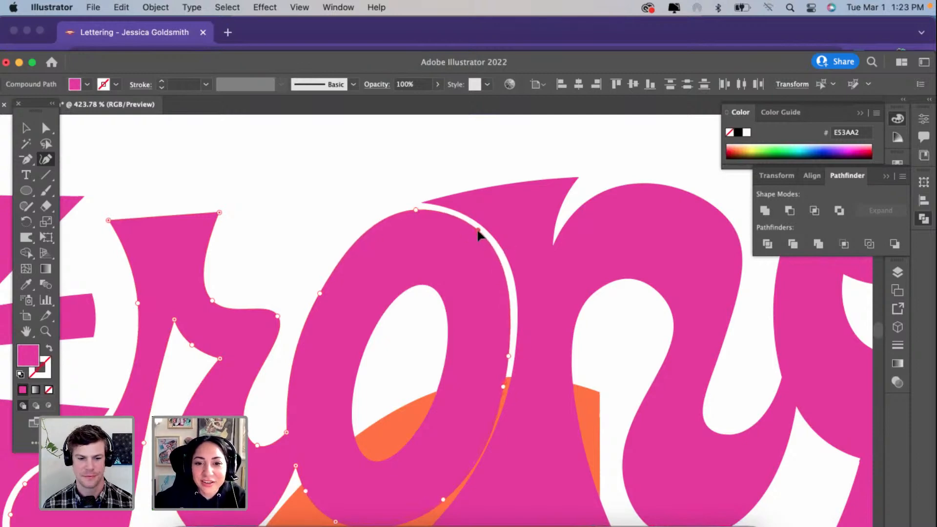
Step: Delete the stray path overlapping the lower half of the o
scroll(503, 452, "up", 1)
scroll(503, 453, "up", 1)
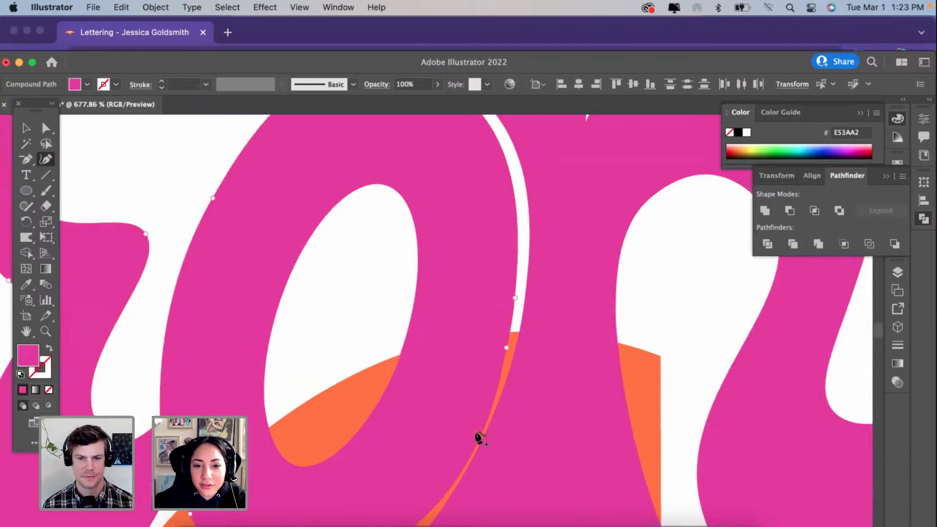
left_click(482, 445)
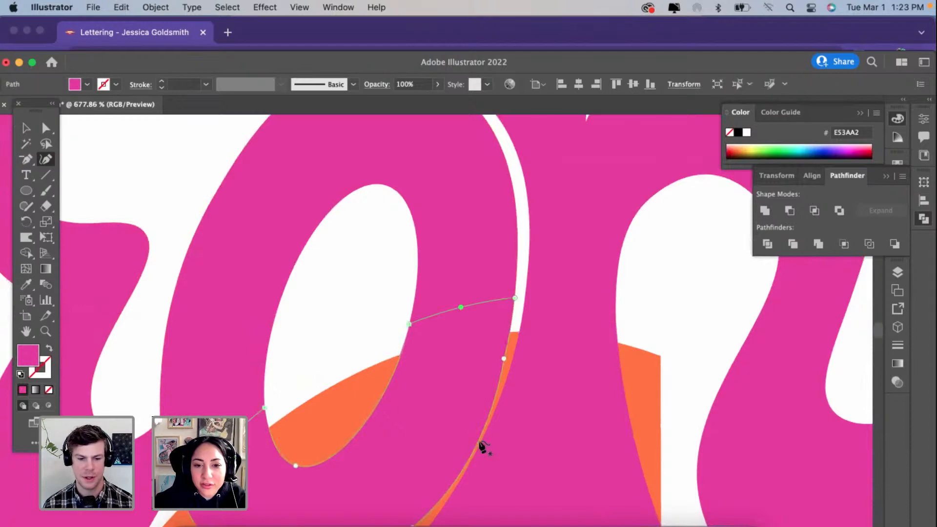
key("BackSpace")
scroll(502, 355, "down", 2)
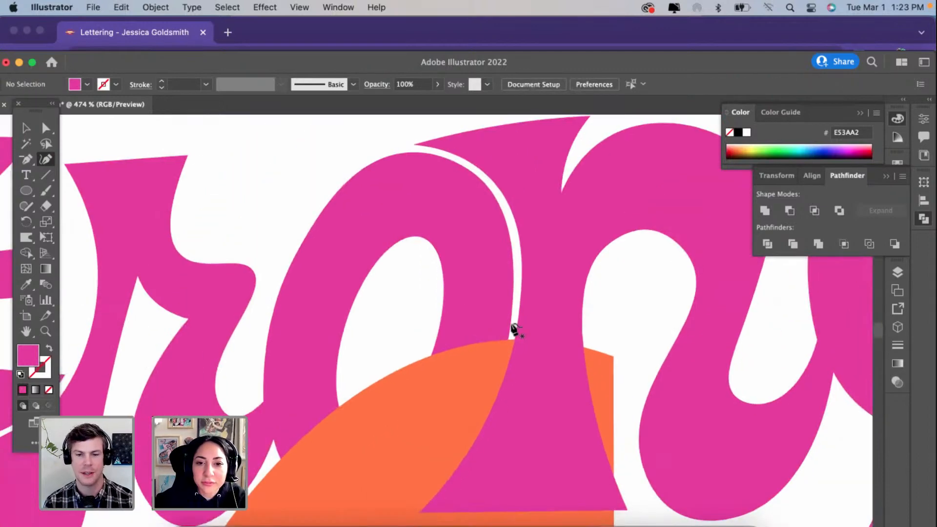
Step: Smooth the o's bottom curve by removing surplus anchors, moving the bottom anchor and adding another one beside it
left_click(515, 331)
scroll(457, 443, "down", 1)
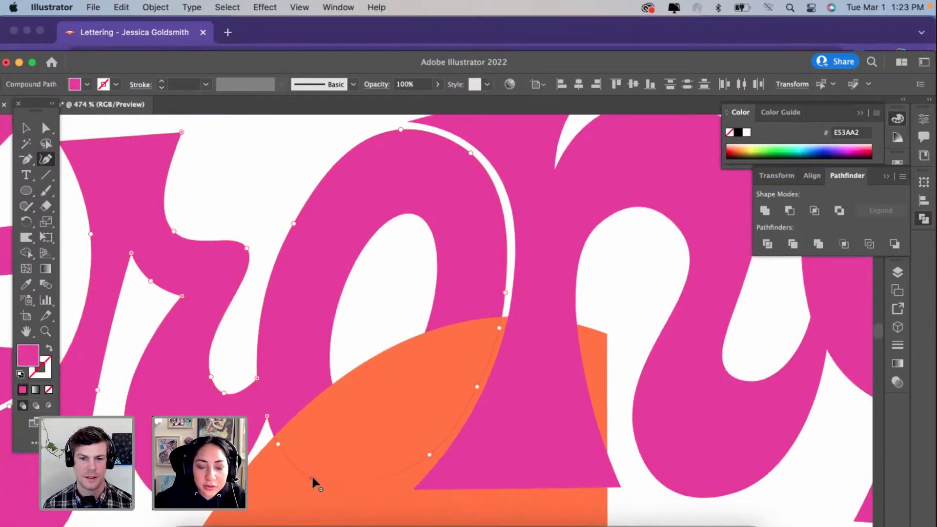
left_click(278, 444)
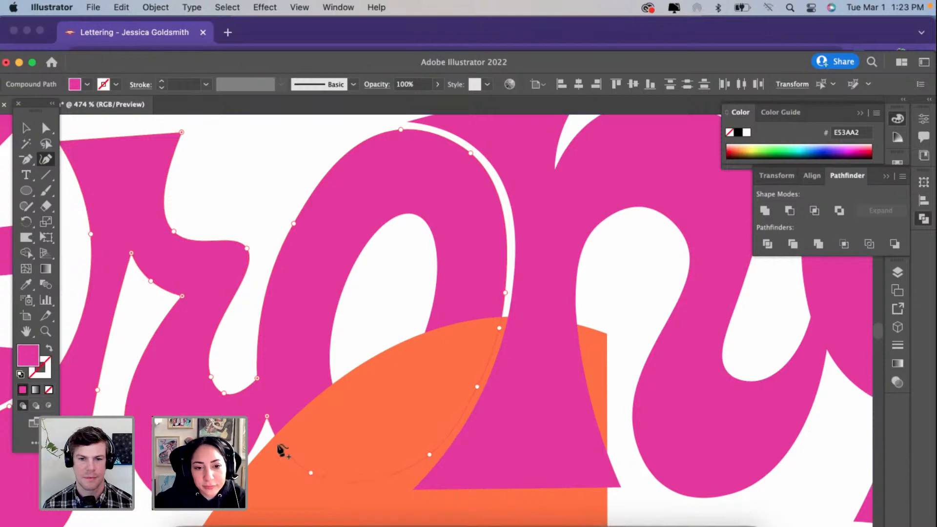
left_click(311, 472)
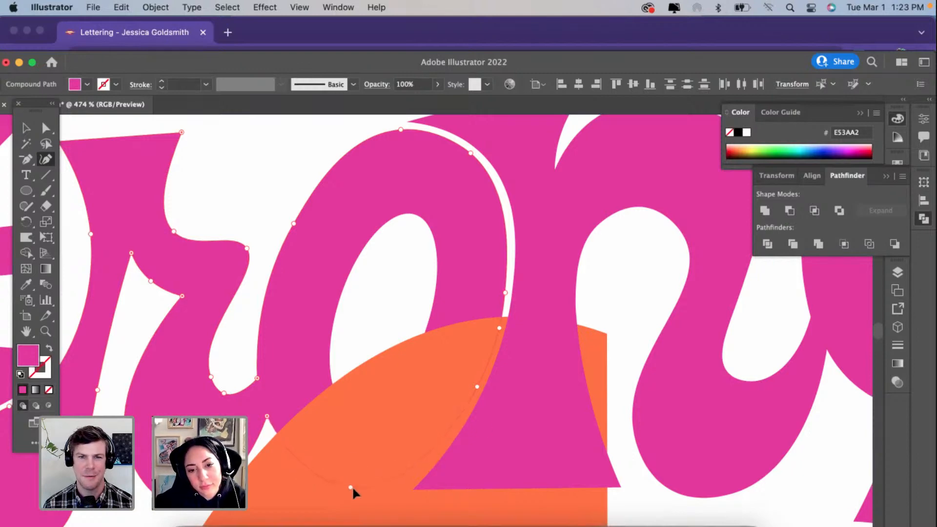
scroll(353, 487, "up", 5)
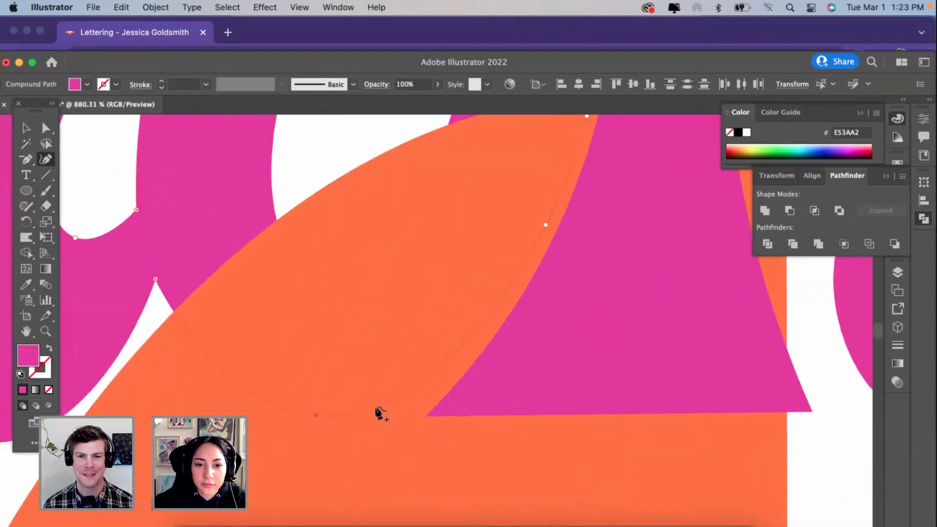
left_click(379, 414)
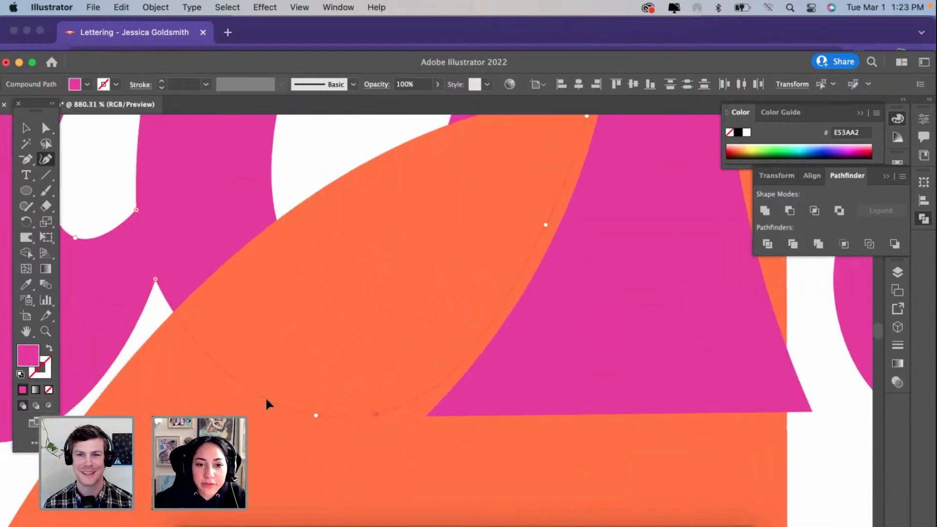
Step: Widen the gap between the o's lower right and the n's leg by pulling the o's anchors inward and removing extra ones
scroll(257, 396, "right", 5)
scroll(257, 397, "up", 3)
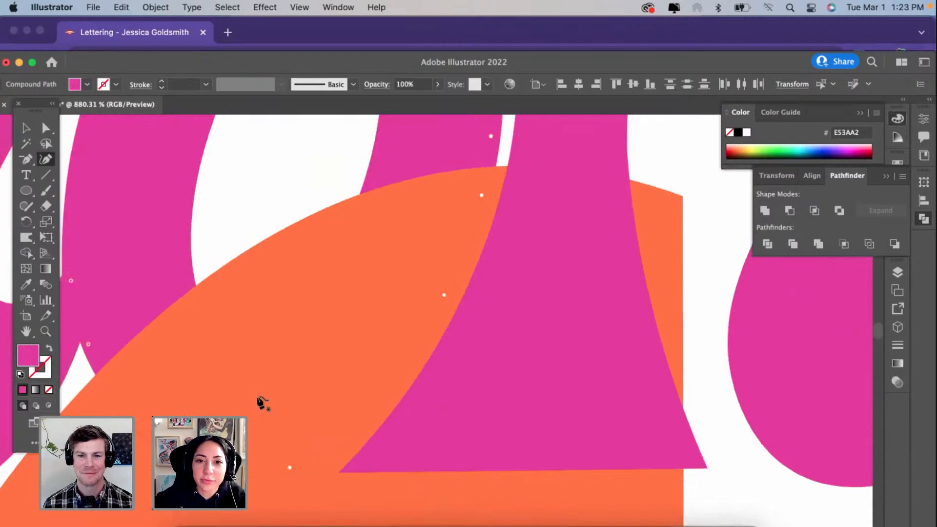
scroll(261, 401, "down", 1)
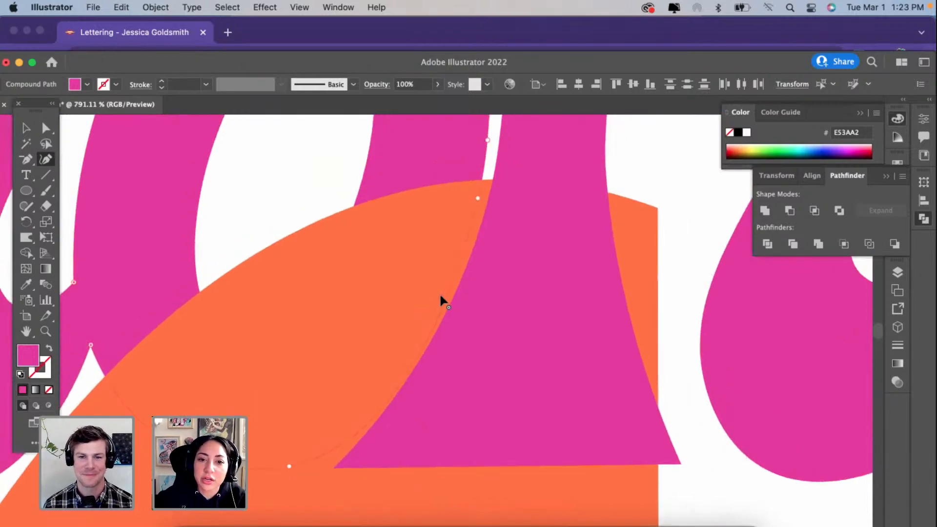
left_click_drag(291, 464, 293, 453)
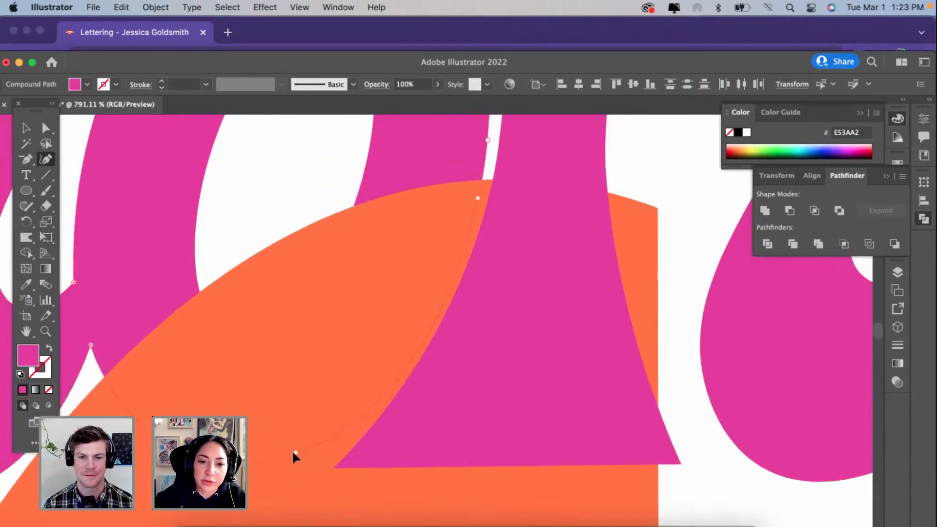
left_click_drag(478, 198, 472, 193)
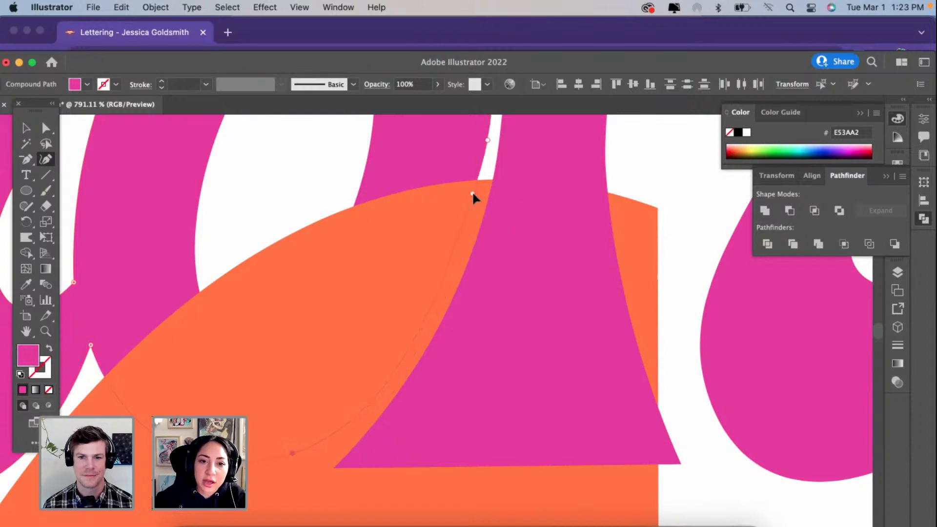
scroll(472, 192, "down", 3)
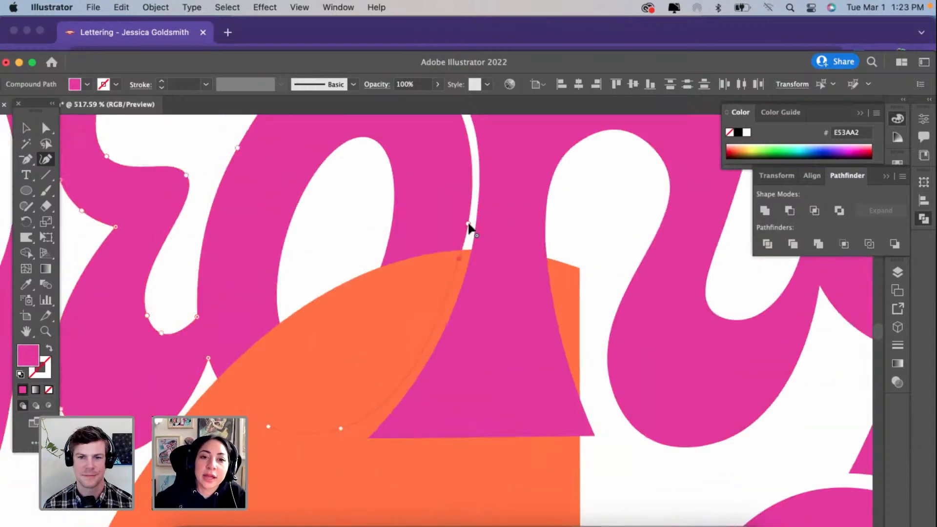
scroll(469, 228, "down", 1)
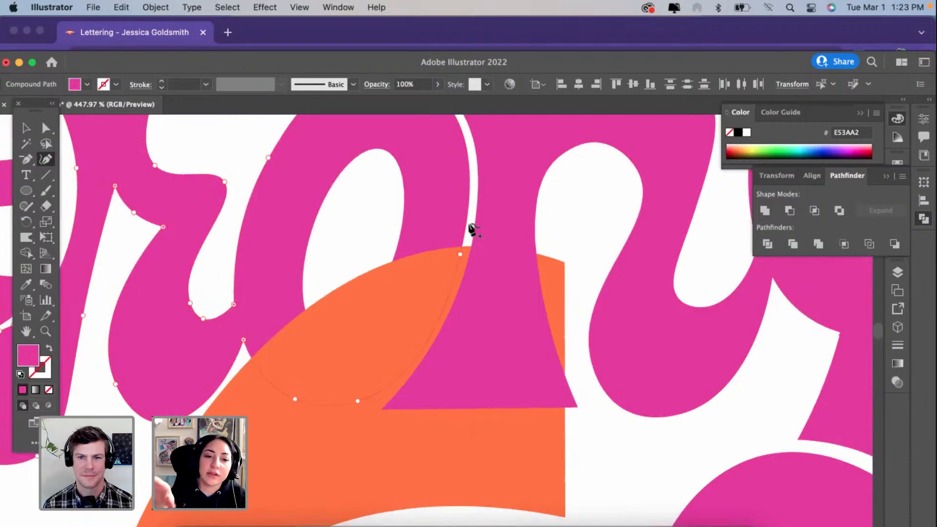
Step: Try removing the anchor point on the o's upper-right curve beside the n
scroll(540, 185, "up", 3)
scroll(539, 186, "right", 1)
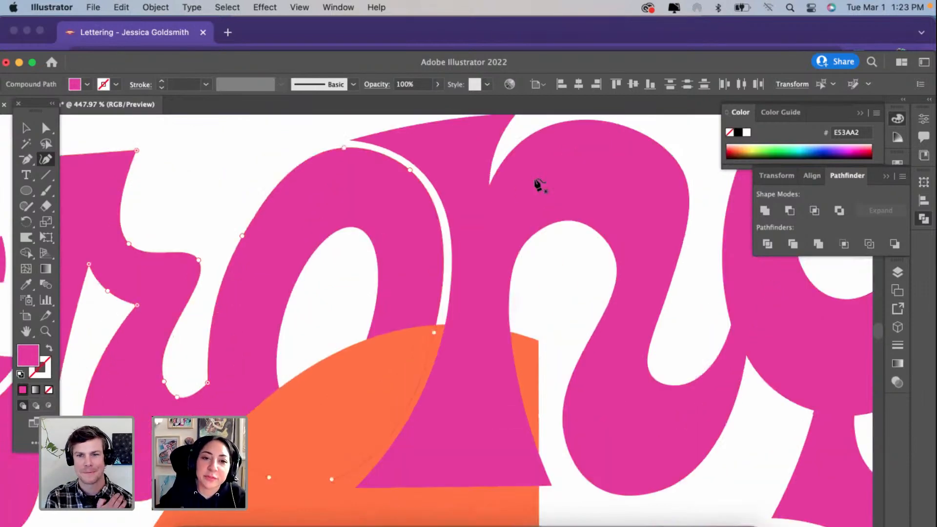
scroll(366, 203, "down", 1)
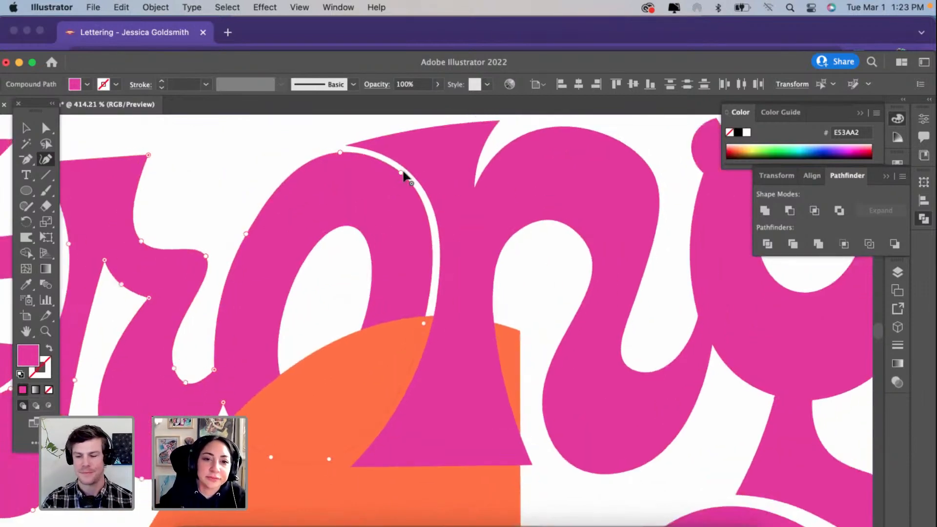
left_click(402, 172)
key("Delete")
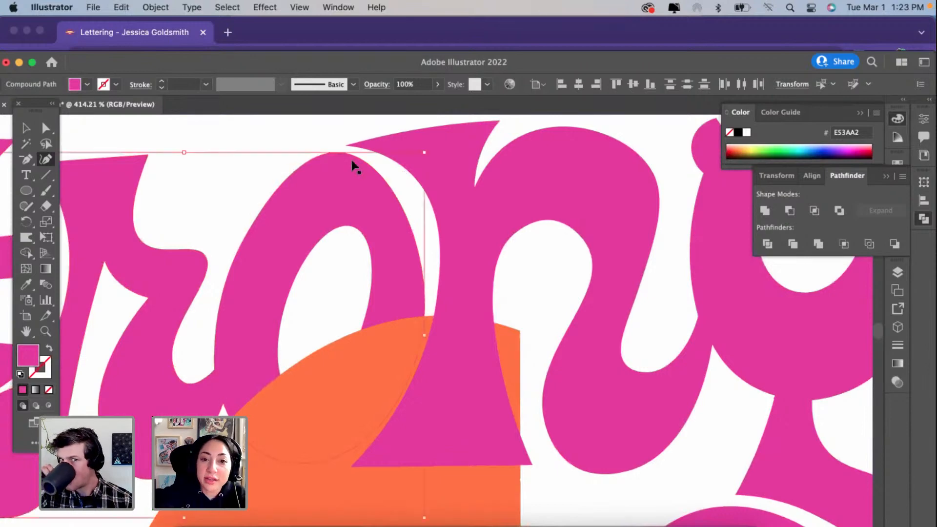
Step: Turn the g's upper-left ear into a straight-edged, pointed flare by removing its curve anchors
scroll(554, 215, "right", 5)
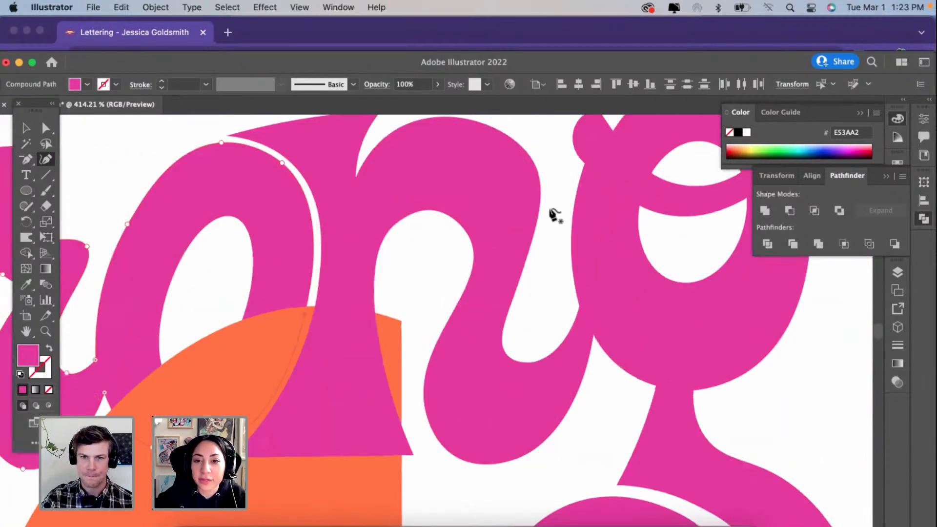
scroll(561, 171, "right", 3)
scroll(556, 153, "up", 3)
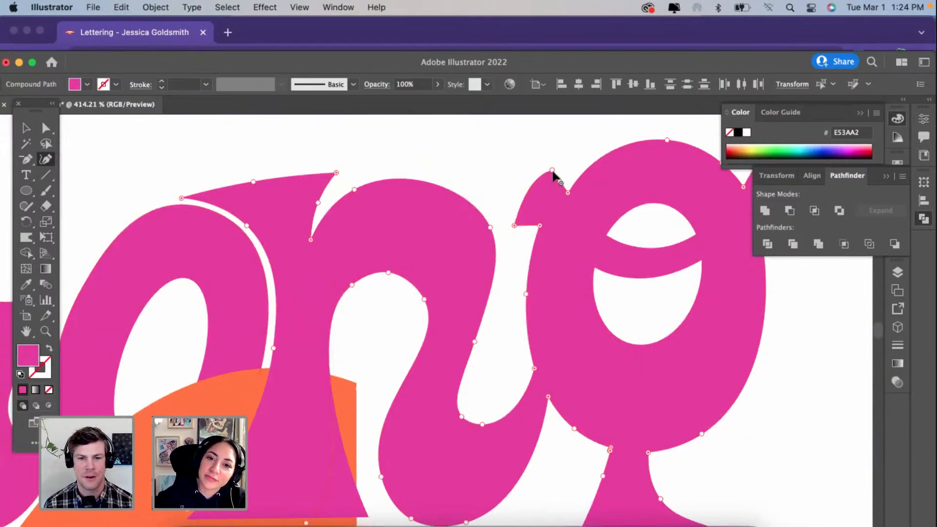
key("Delete")
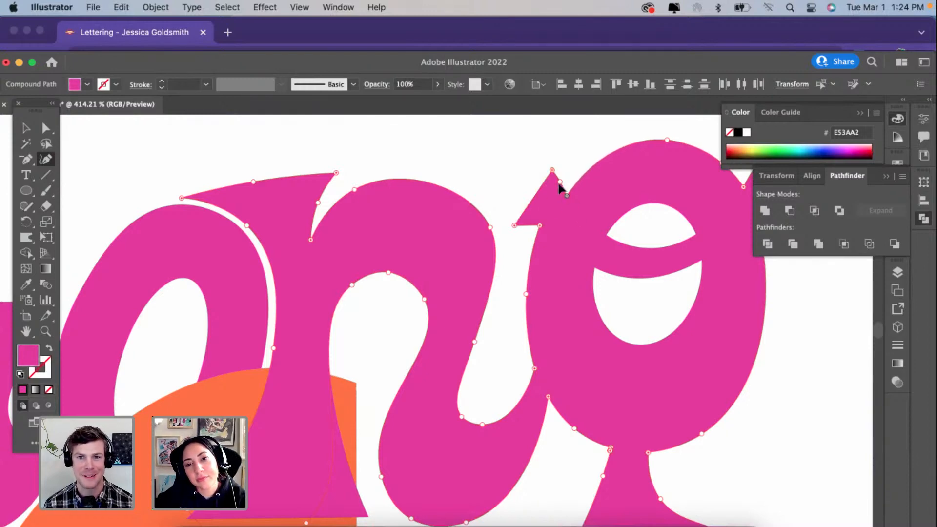
left_click(560, 182)
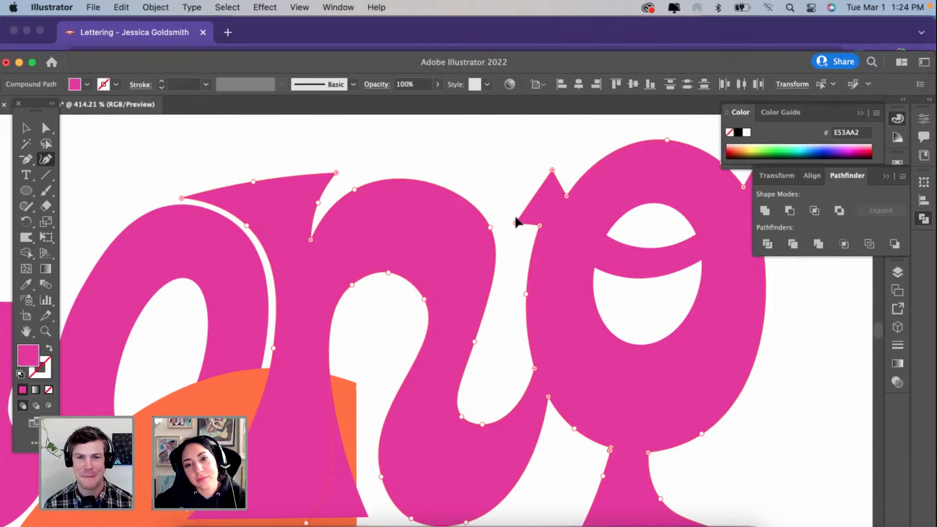
Step: Flare the end of the g's upper-right ear by moving its top anchor outward and removing the rounded end anchor
scroll(517, 217, "down", 5)
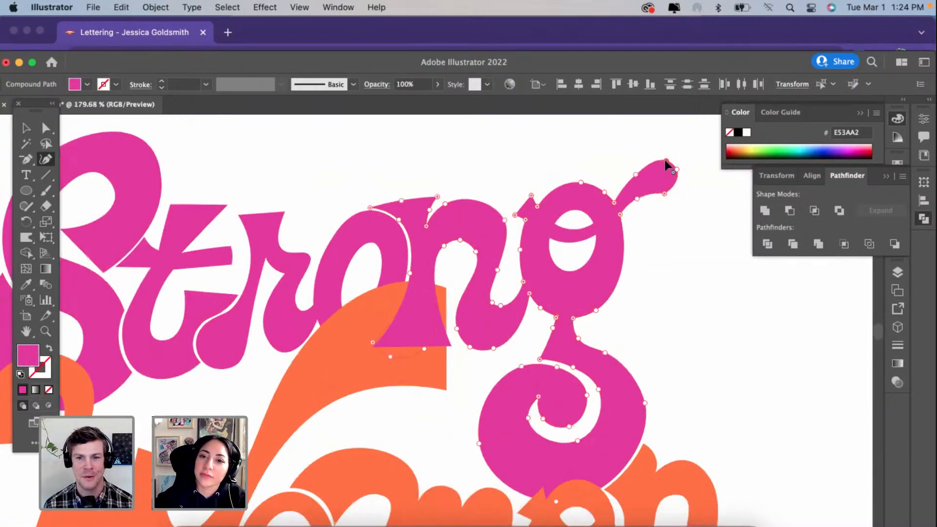
left_click_drag(656, 154, 652, 154)
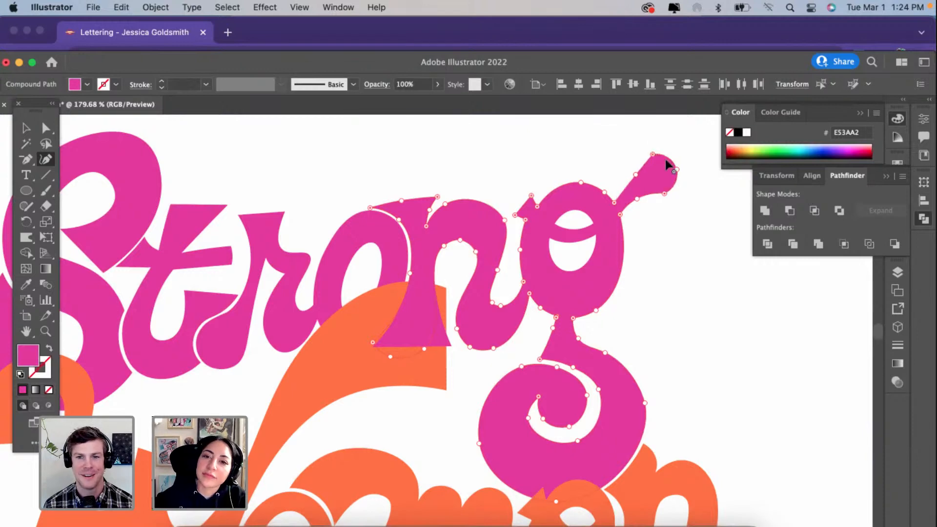
left_click(676, 170)
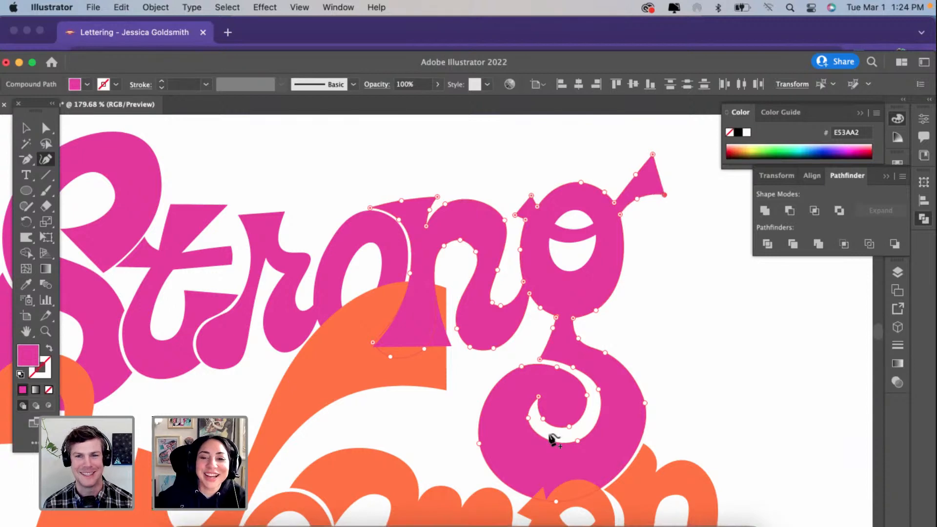
Step: Reshape the o's counter by nudging its right and top anchors and merging the lower-left curve into one raised bottom anchor
scroll(550, 435, "down", 3)
scroll(427, 234, "up", 3)
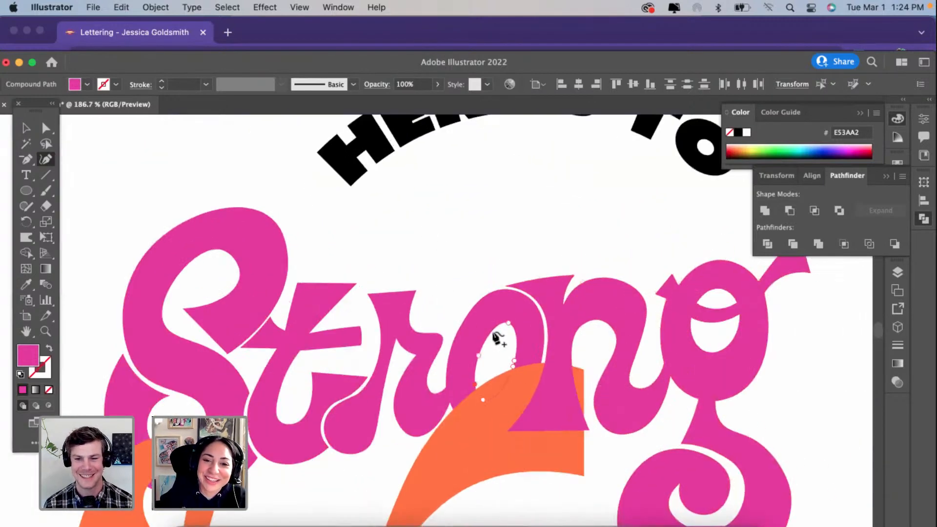
scroll(497, 336, "up", 2)
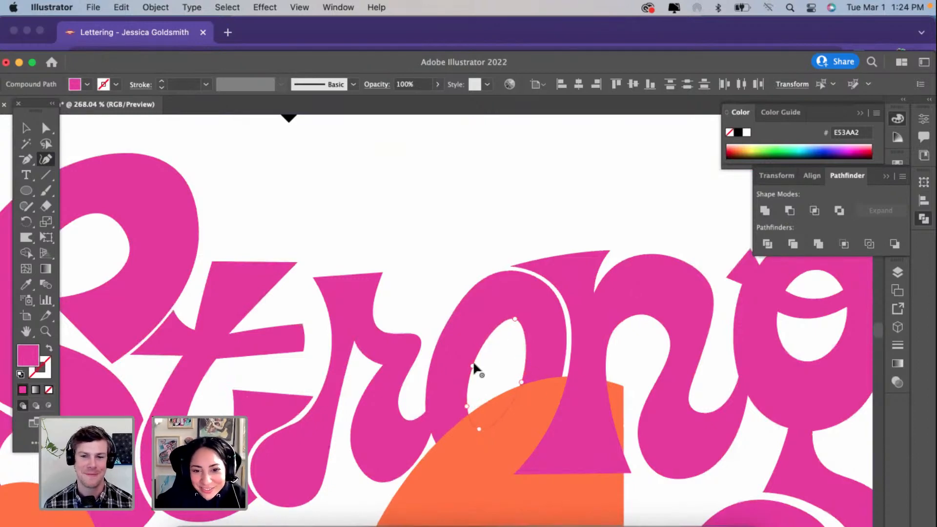
left_click_drag(522, 382, 526, 381)
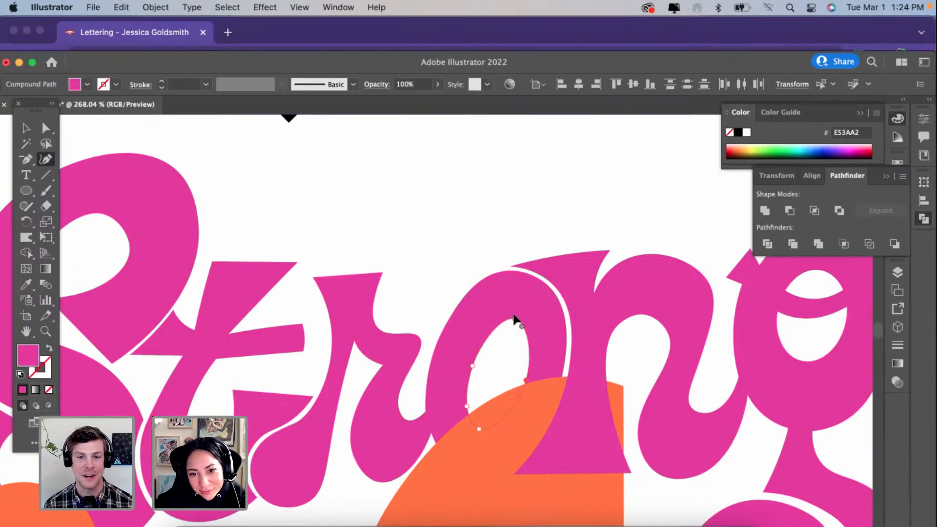
left_click_drag(514, 320, 513, 323)
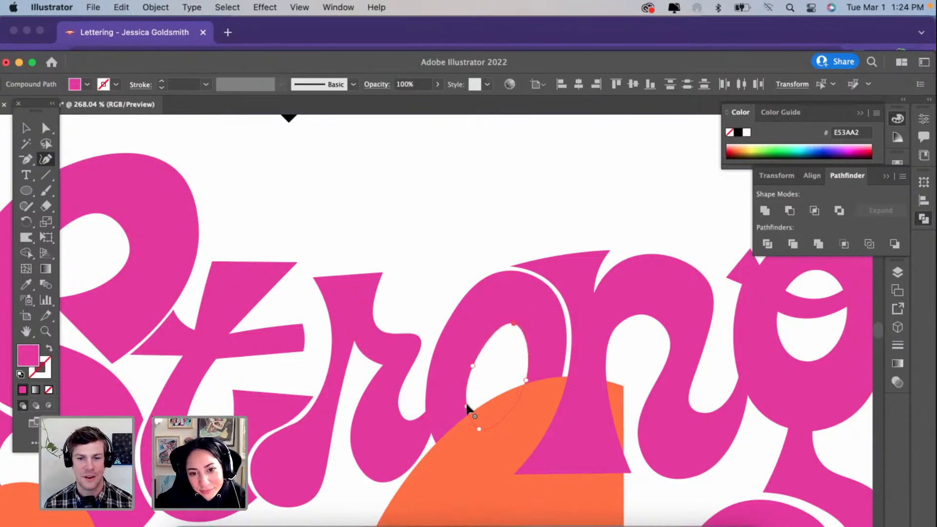
left_click_drag(467, 406, 489, 413)
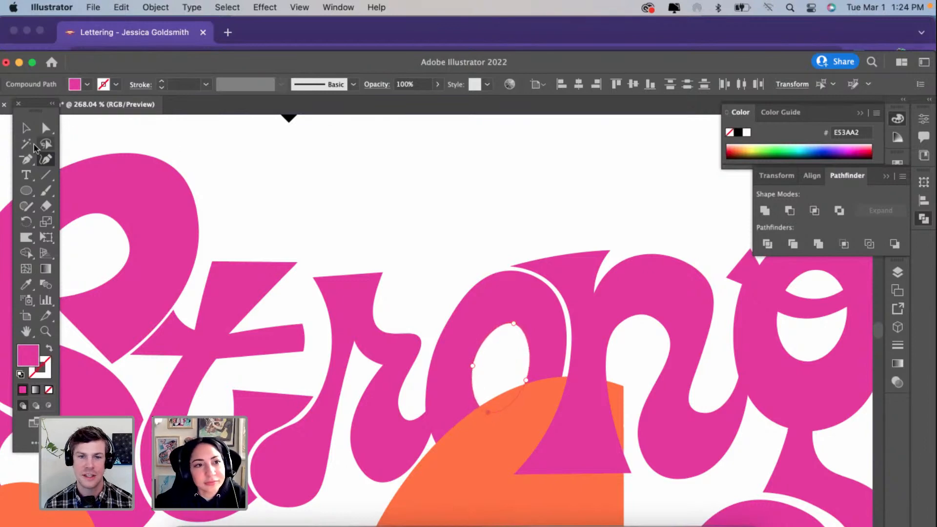
Step: Isolate the compound path containing the r and o, and select the o's counter for anchor editing
left_click(27, 129)
left_click(503, 331)
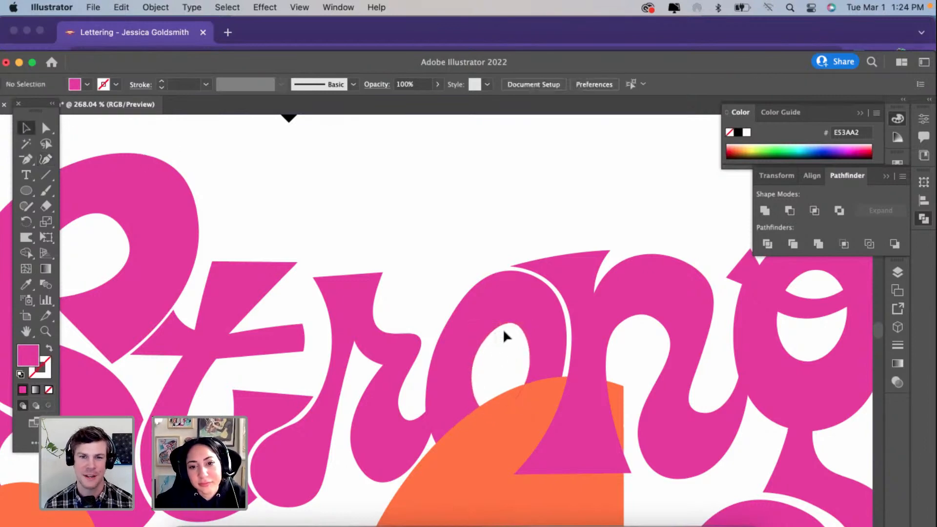
left_click(516, 329)
left_click(516, 325)
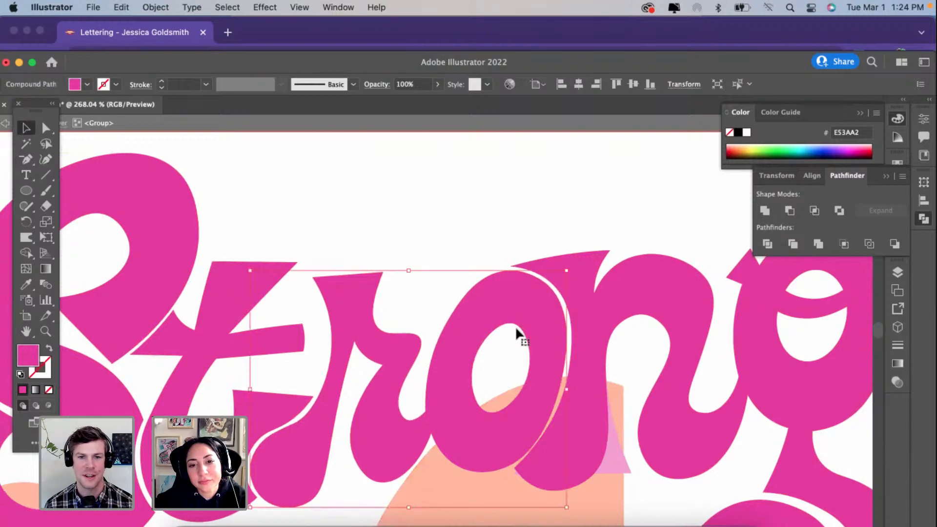
double_click(516, 325)
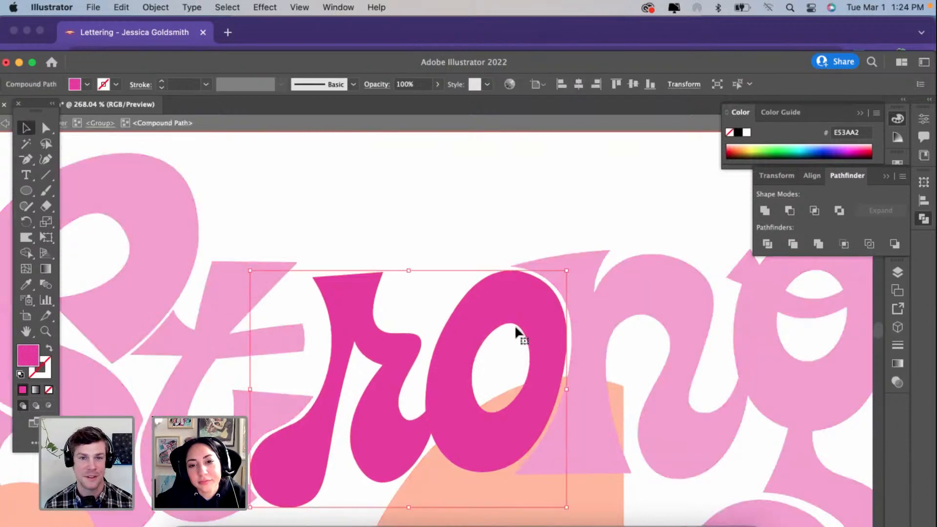
left_click(47, 128)
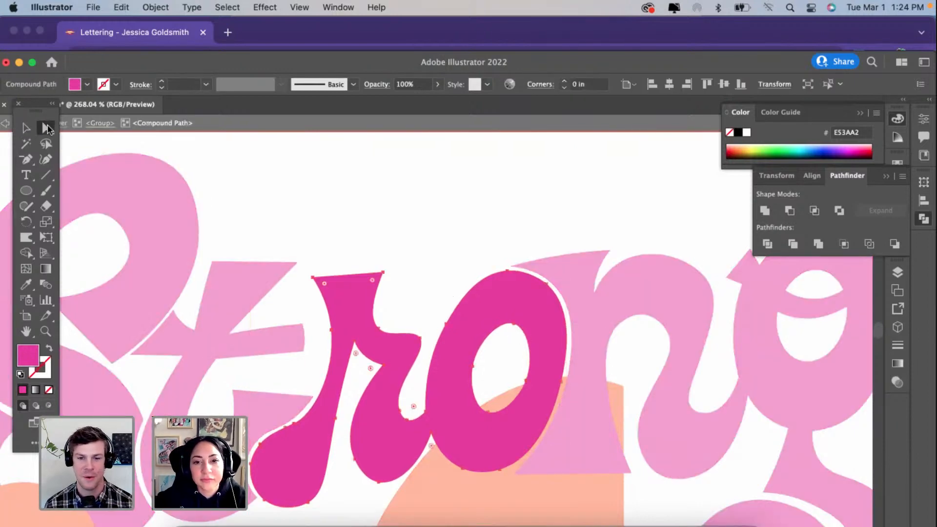
left_click(526, 380)
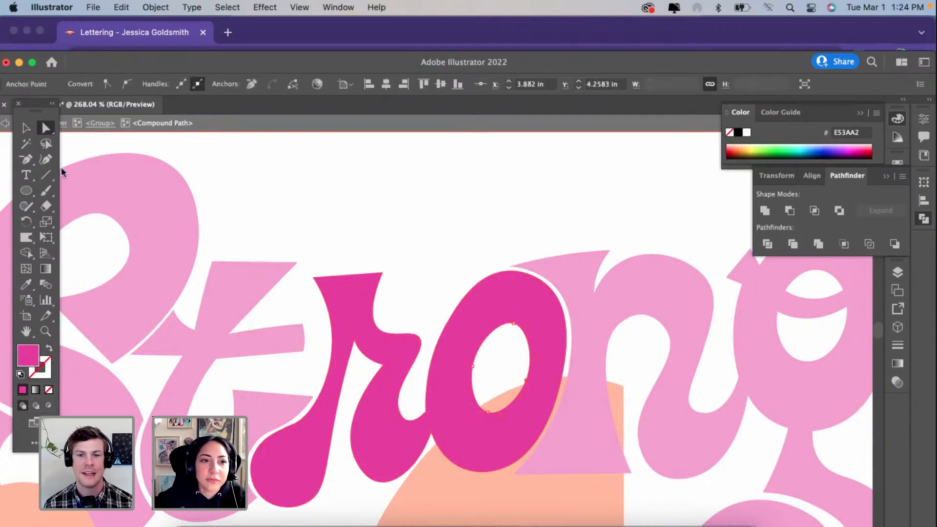
Step: Rebalance the o's counter with the Curvature tool by raising its top and side anchors and pulling the left anchor outward
left_click(45, 160)
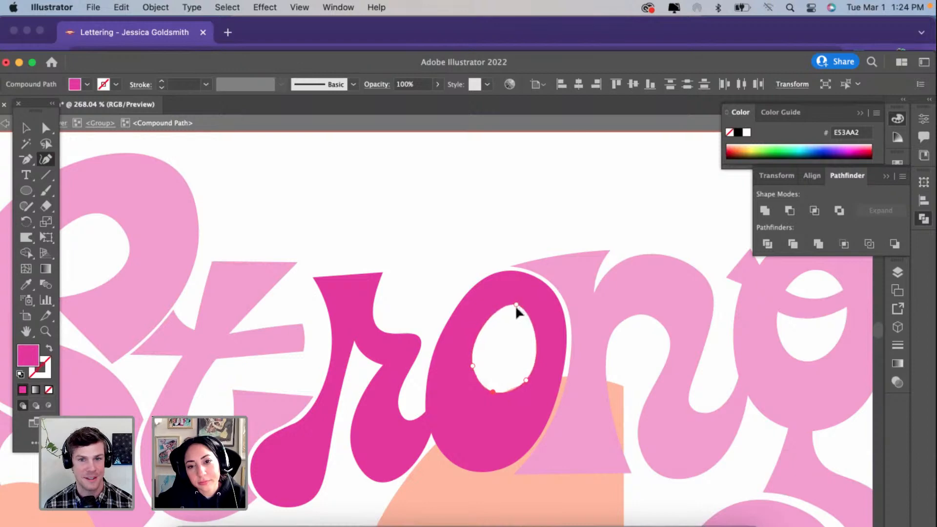
left_click_drag(525, 381, 525, 349)
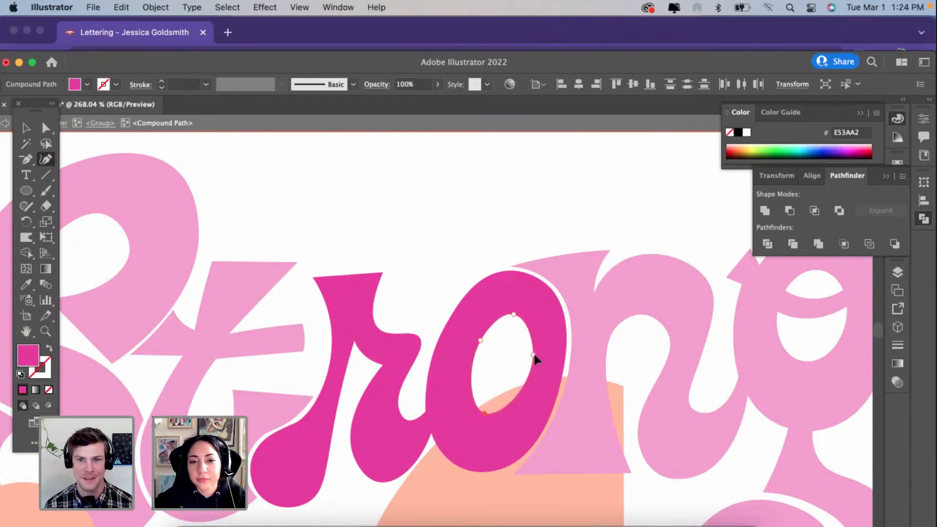
left_click_drag(484, 409, 484, 406)
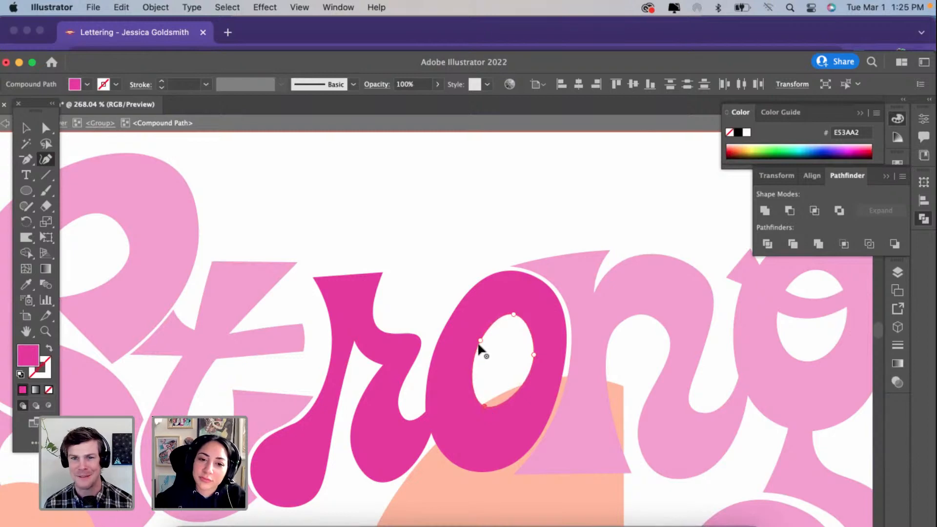
left_click_drag(479, 345, 469, 350)
Step: Simplify the o's outer bottom curve to a single anchor at its lowest point
scroll(548, 347, "down", 4)
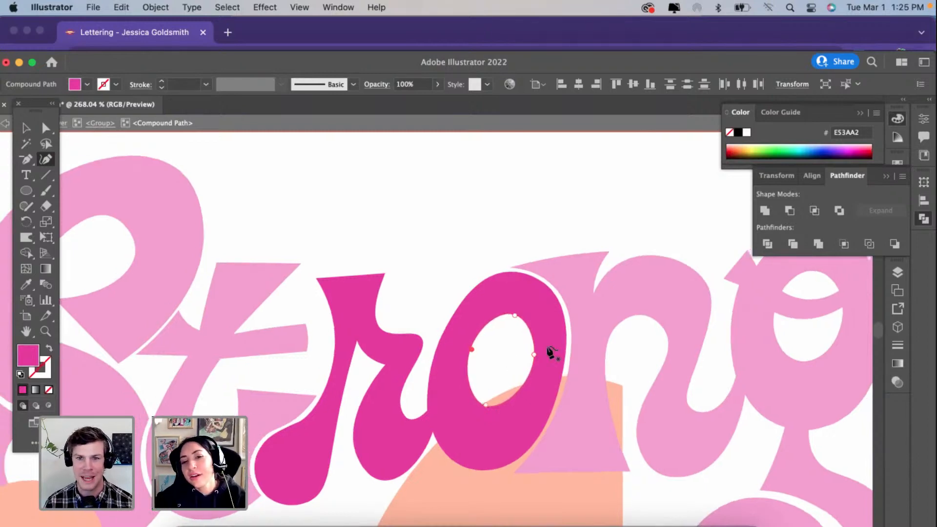
left_click(487, 431)
scroll(487, 430, "up", 2)
scroll(487, 429, "up", 2)
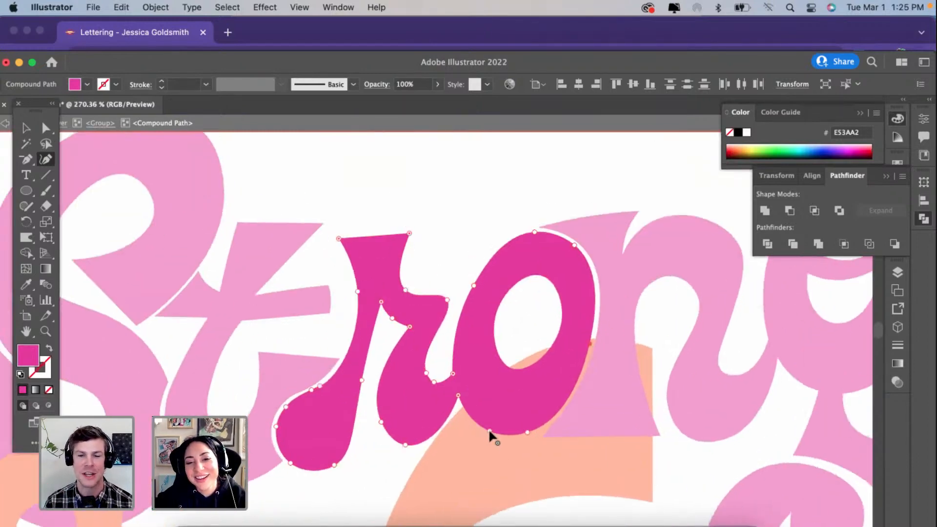
left_click_drag(507, 433, 508, 435)
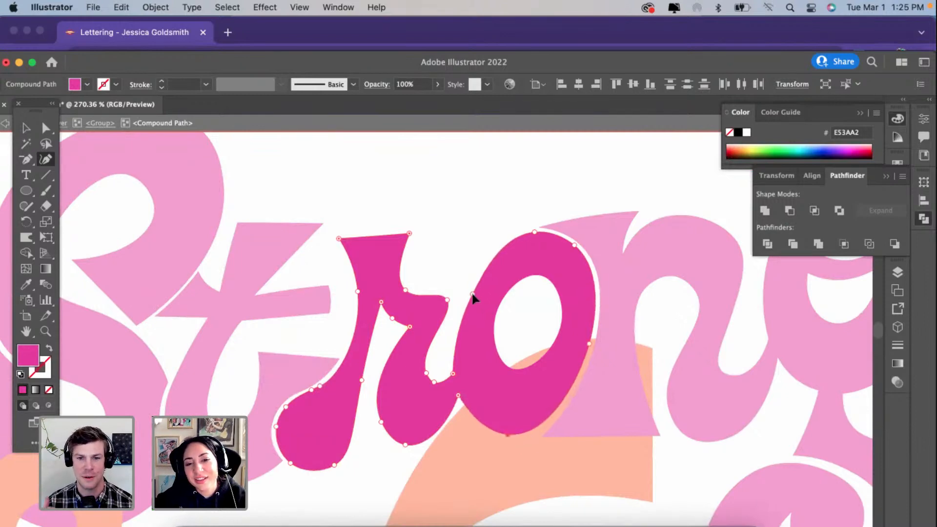
Step: Smooth the o's outer curve by lowering the upper-right anchor, replacing the top anchor, removing the left-side one and shifting the bottom anchor left
left_click_drag(575, 245, 581, 254)
left_click_drag(533, 232, 528, 242)
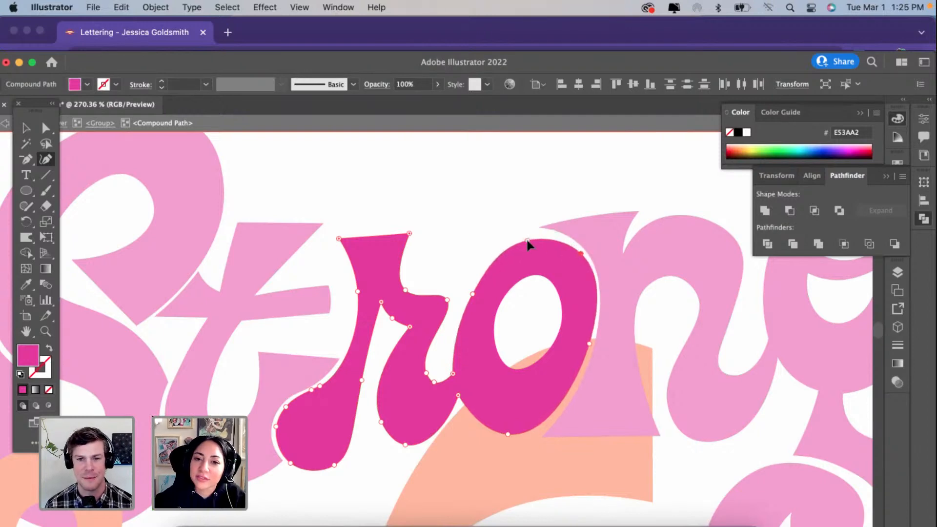
key("Delete")
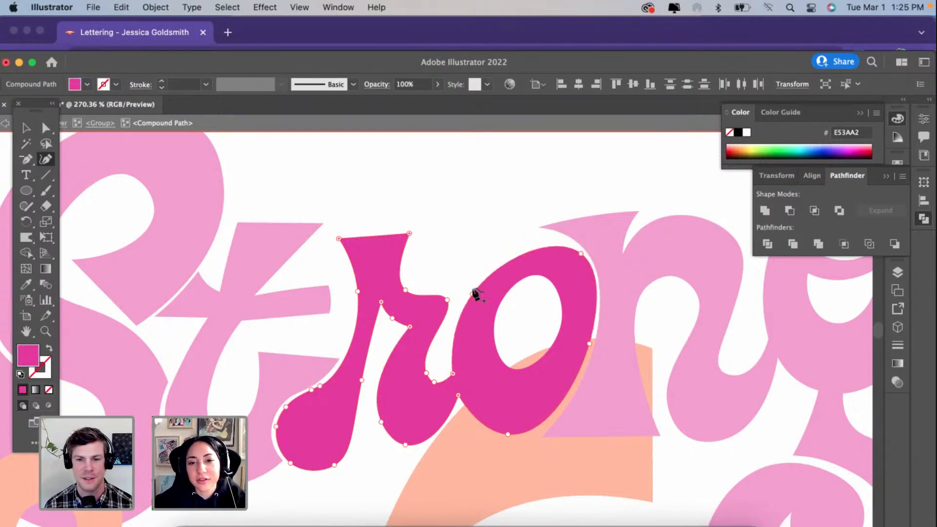
left_click_drag(492, 271, 527, 237)
left_click(473, 295)
key("Delete")
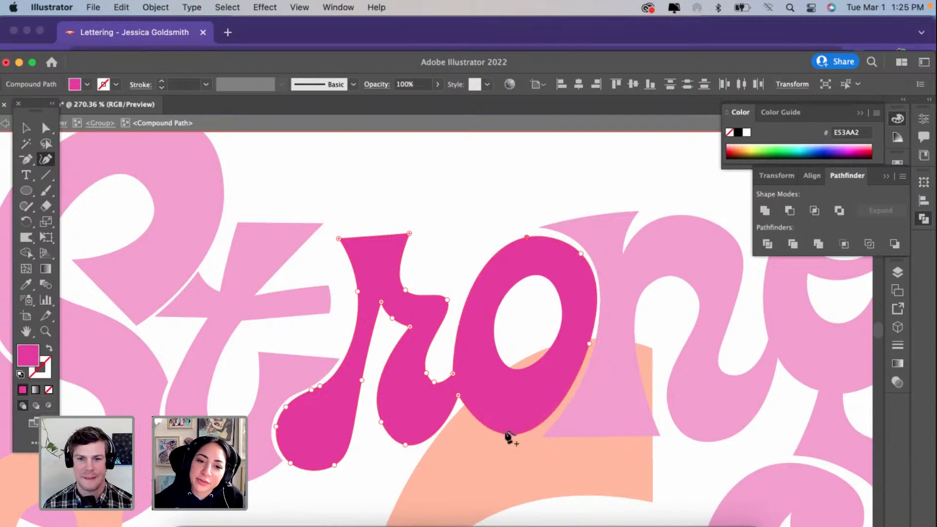
left_click_drag(510, 435, 494, 434)
key("super+z")
Step: Fine-tune the o's counter by lowering its top anchor slightly and nudging the bottom and side anchors
left_click(539, 364)
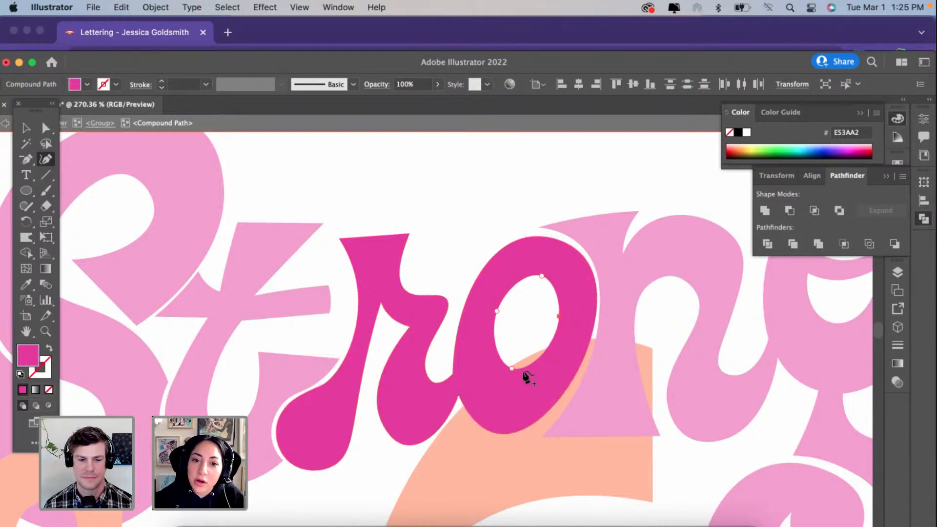
left_click_drag(514, 370, 512, 369)
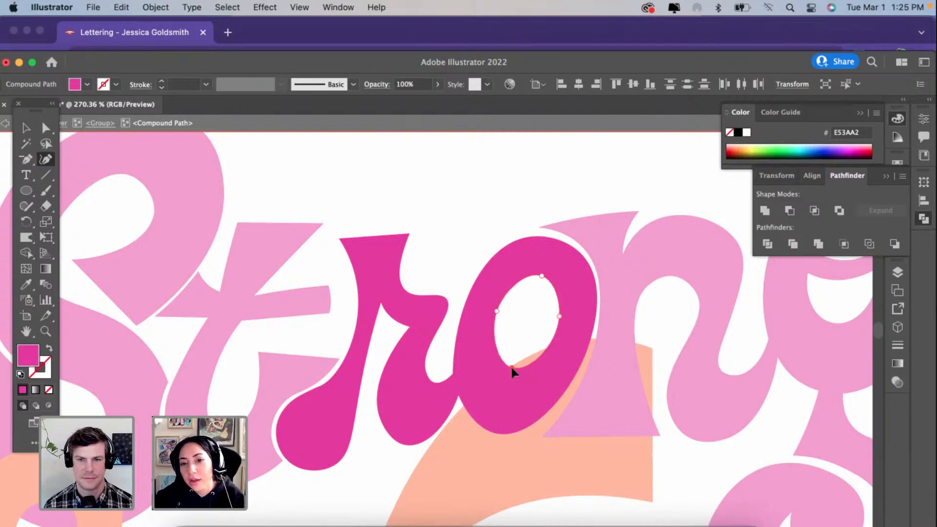
left_click_drag(541, 276, 540, 279)
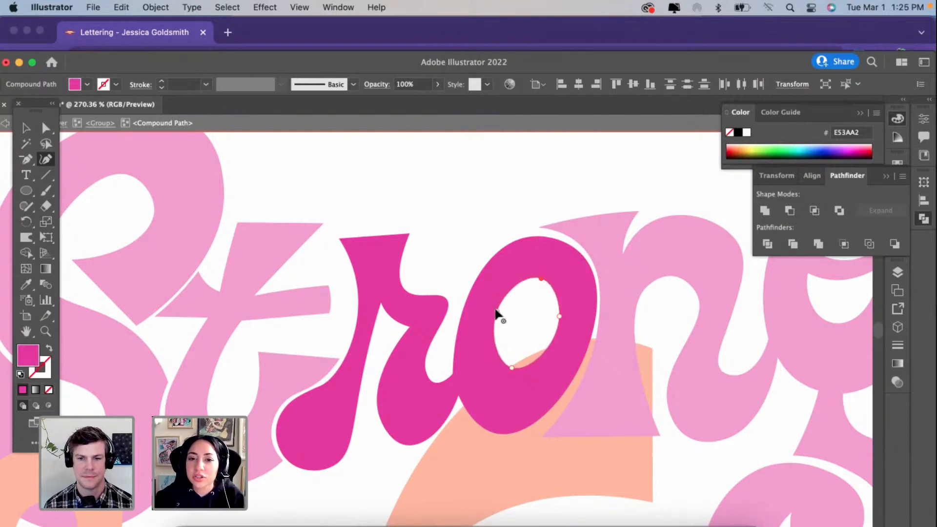
left_click_drag(496, 315, 497, 316)
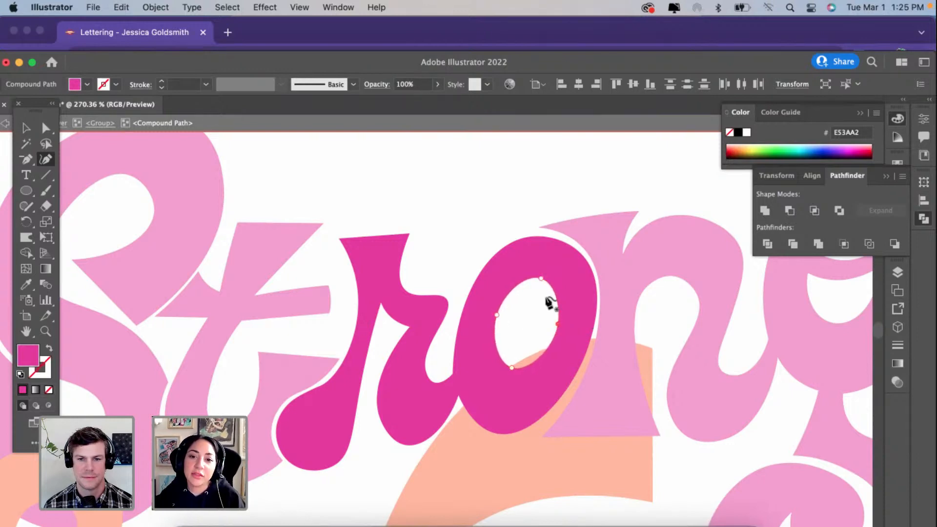
Step: Leave isolation mode and select the orange Women lettering at the W's swash beneath the o and n
left_click(479, 282)
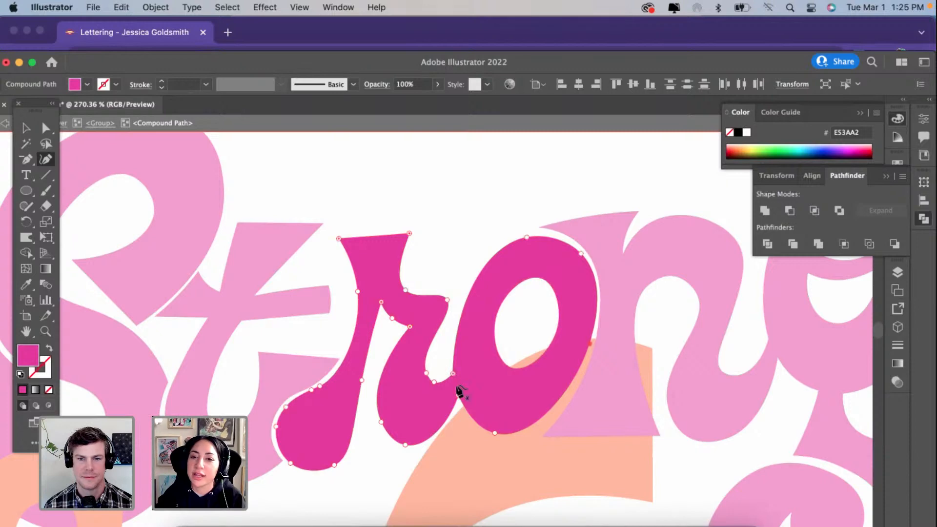
left_click(24, 132)
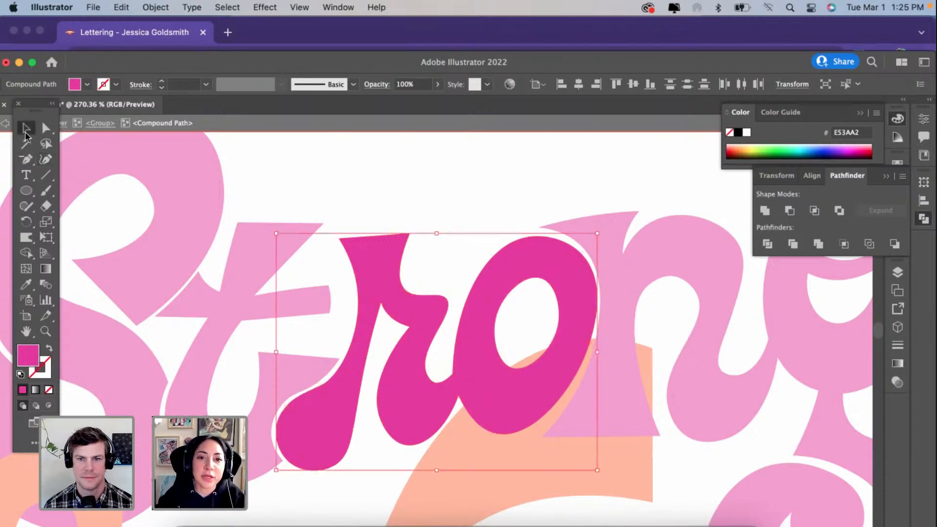
left_click(435, 131)
scroll(426, 260, "down", 4)
scroll(426, 262, "down", 2)
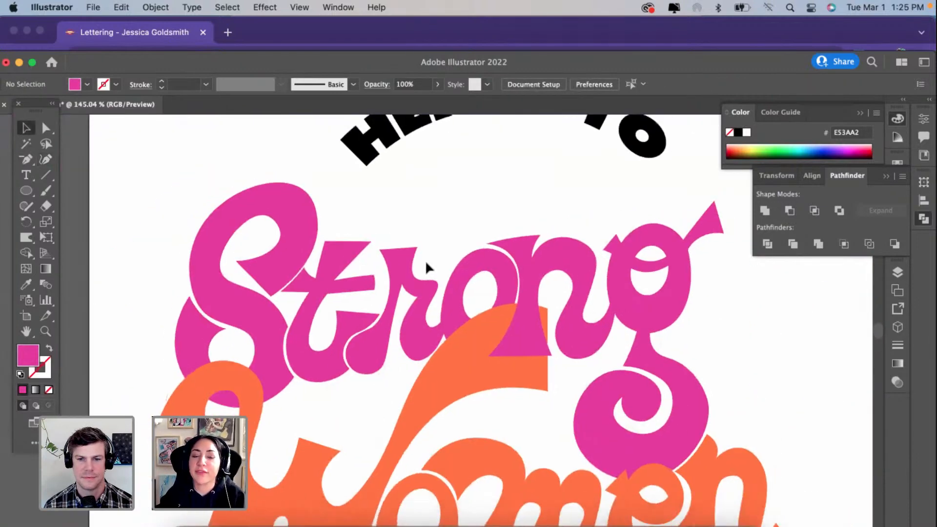
key("super+0")
scroll(549, 334, "up", 2)
scroll(440, 274, "up", 3)
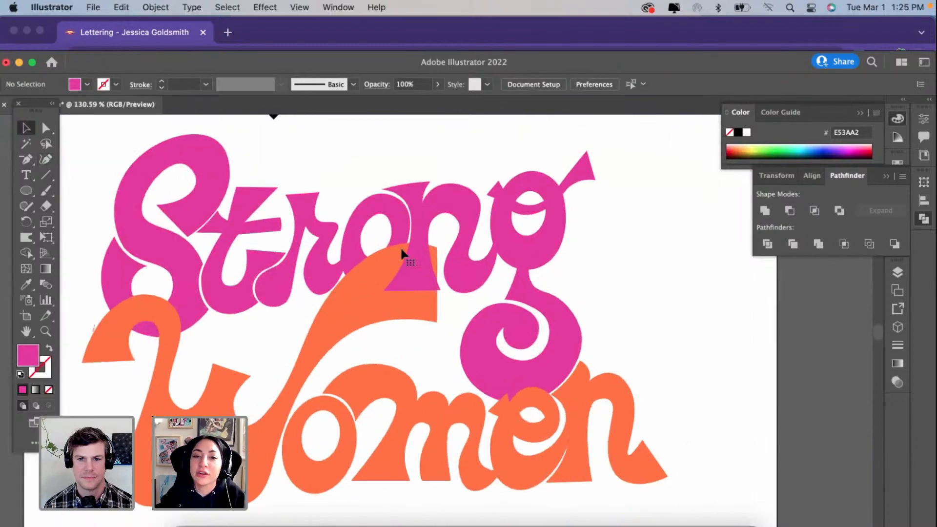
left_click(403, 255)
scroll(435, 262, "up", 4)
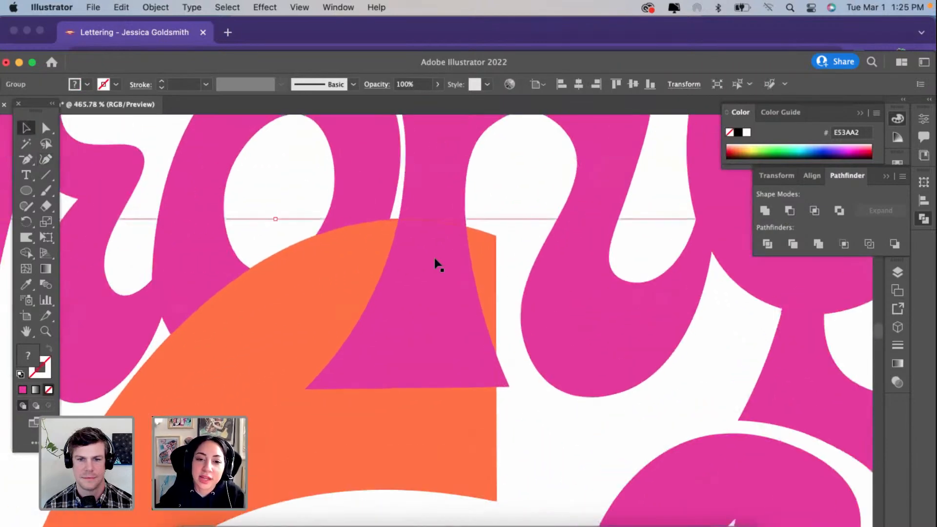
scroll(428, 280, "down", 6)
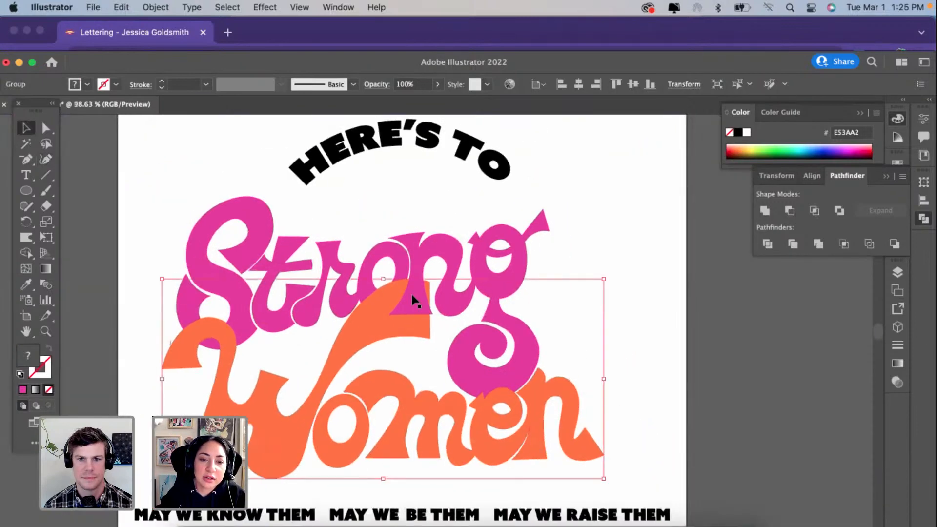
left_click(411, 294)
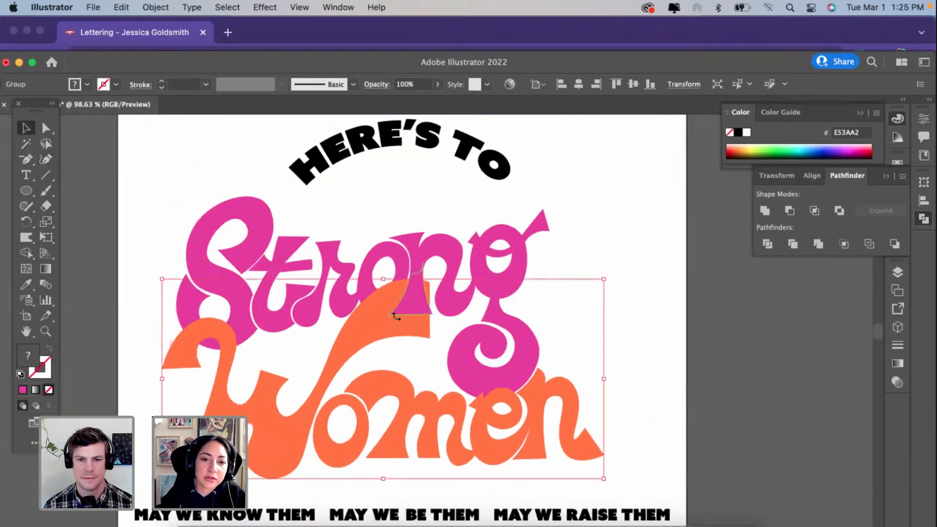
left_click_drag(413, 313, 662, 268)
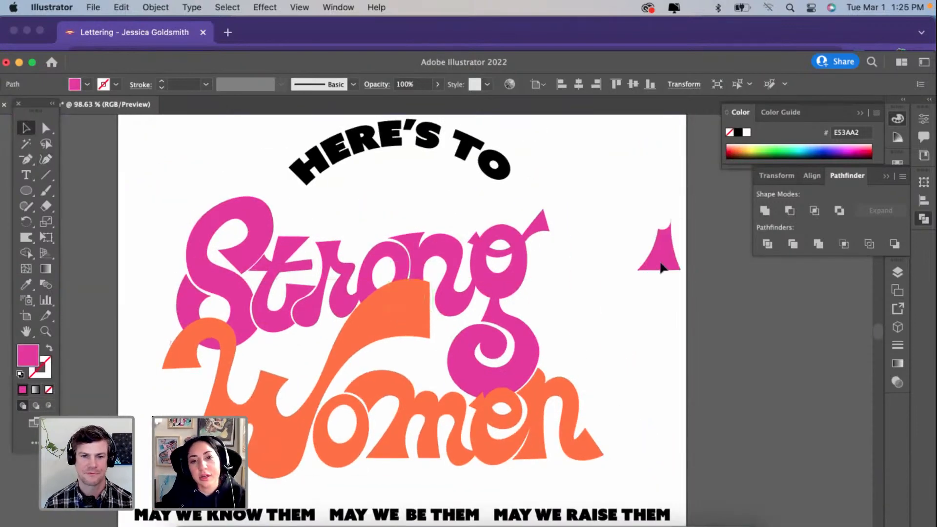
key("super+z")
left_click(659, 260)
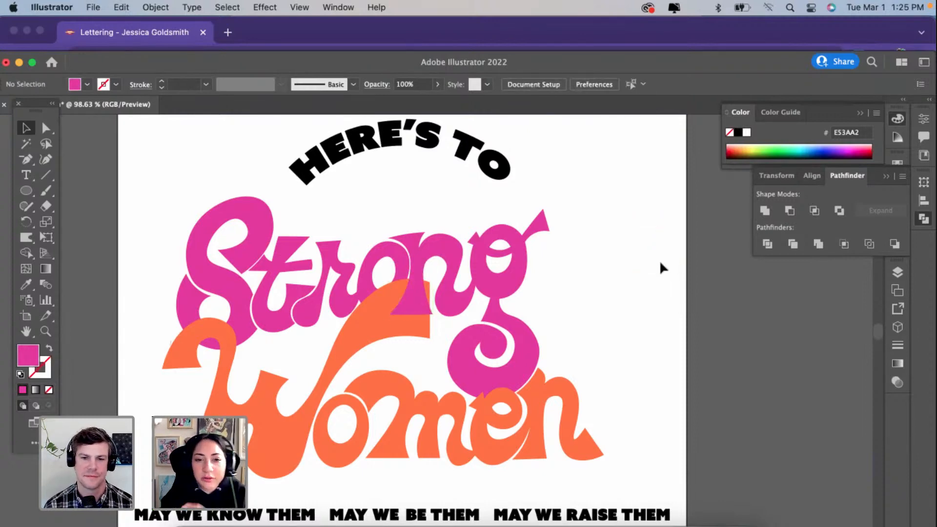
Step: Copy the joined r and o out of the Strong group and place the copy beside the g
double_click(383, 253)
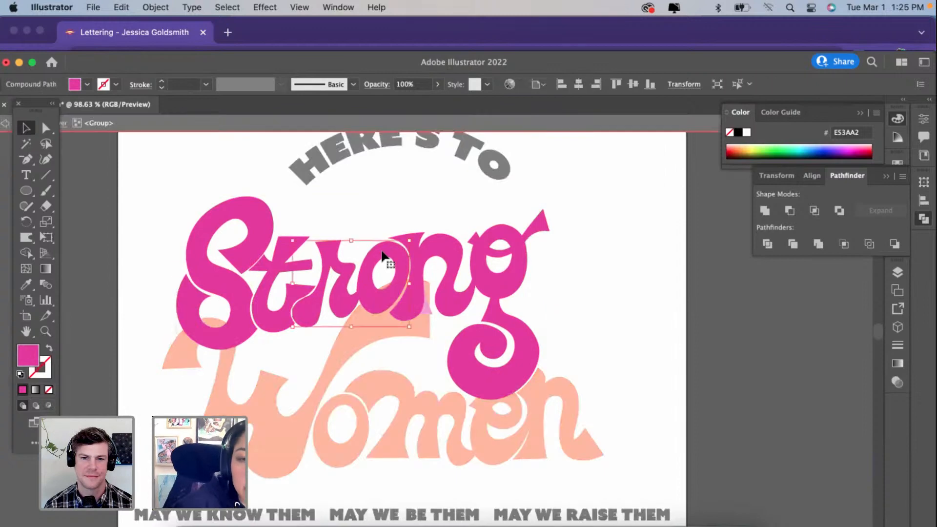
scroll(383, 252, "up", 6)
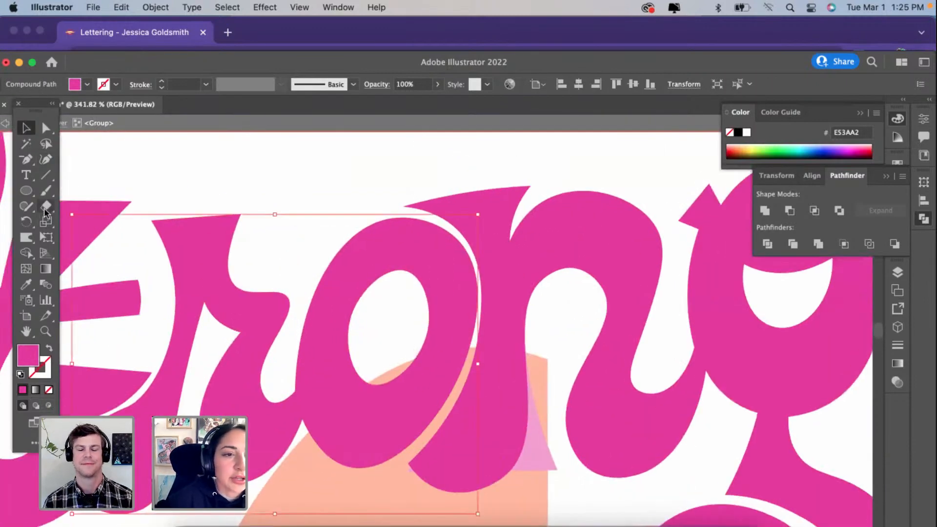
double_click(239, 179)
scroll(239, 178, "down", 5)
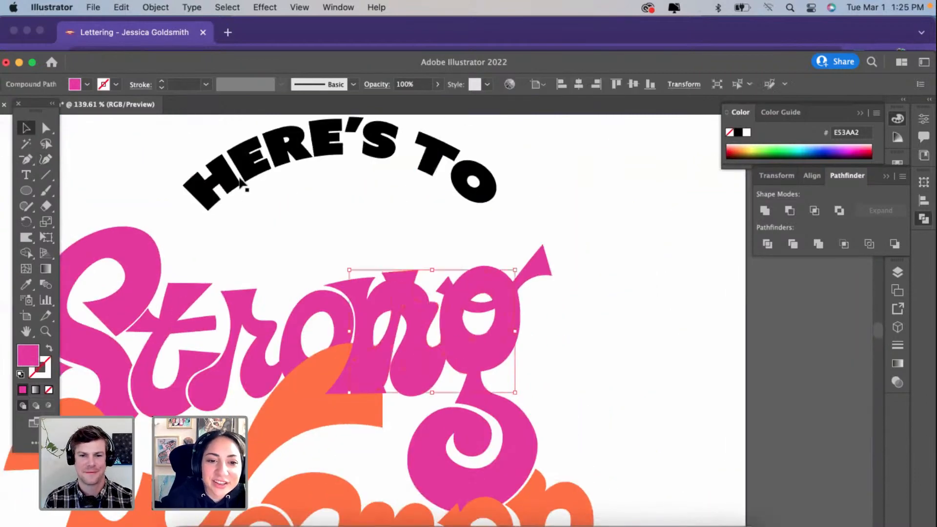
key("super+v")
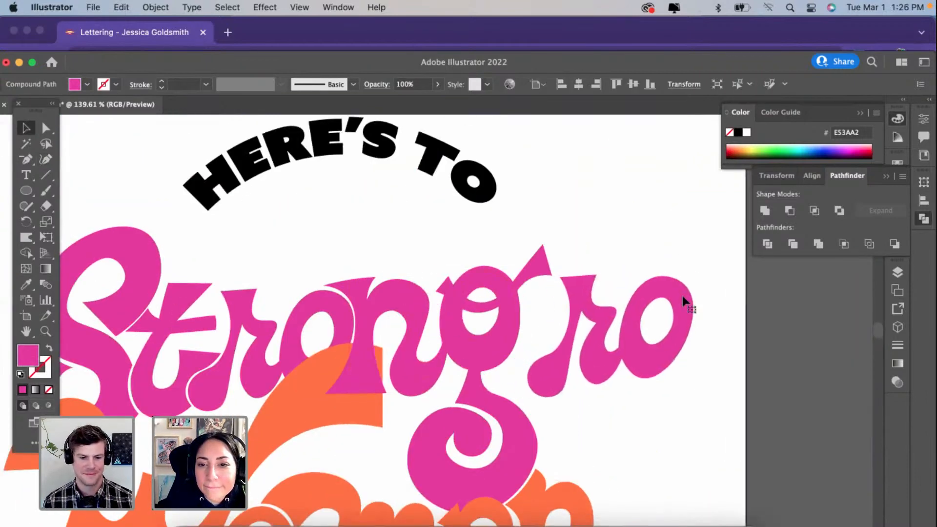
scroll(682, 296, "up", 3)
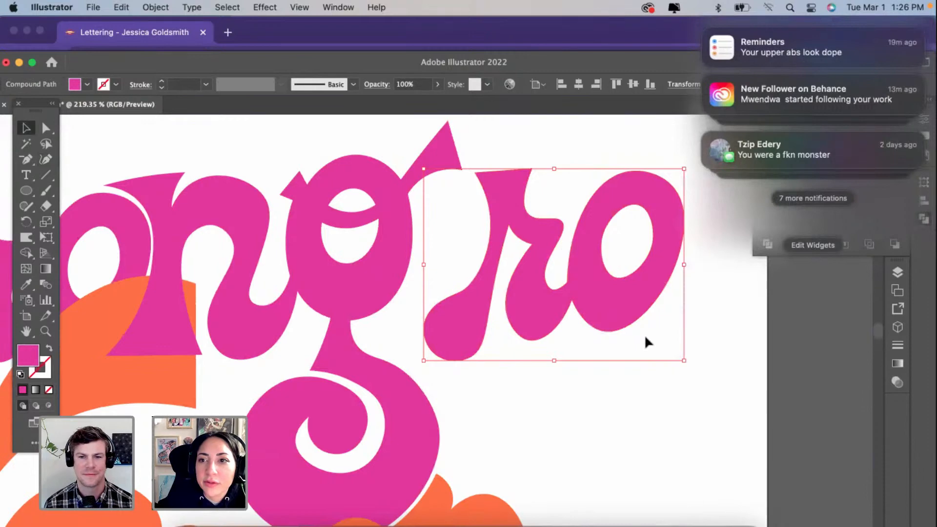
left_click(645, 335)
left_click_drag(627, 307, 524, 334)
Step: Erase through the join between the copied r and o and delete the r
scroll(525, 334, "up", 3)
left_click(46, 208)
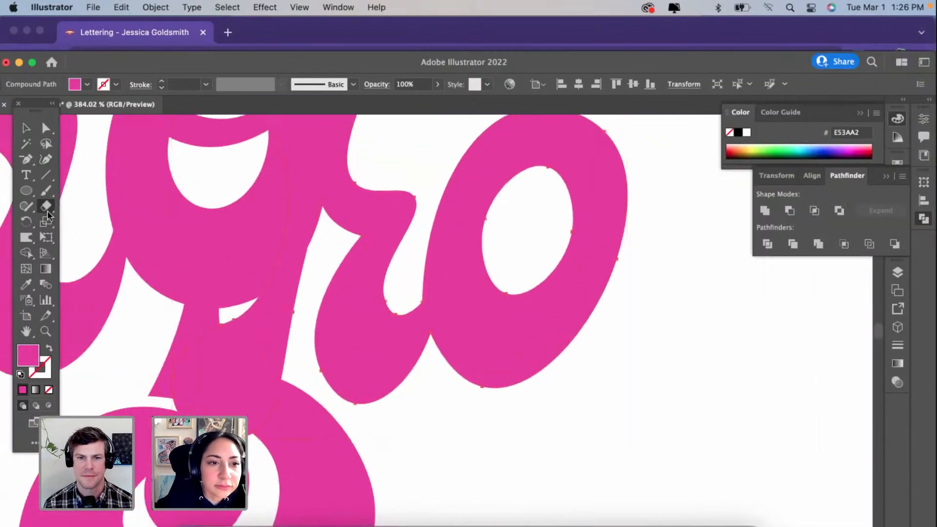
left_click(426, 390)
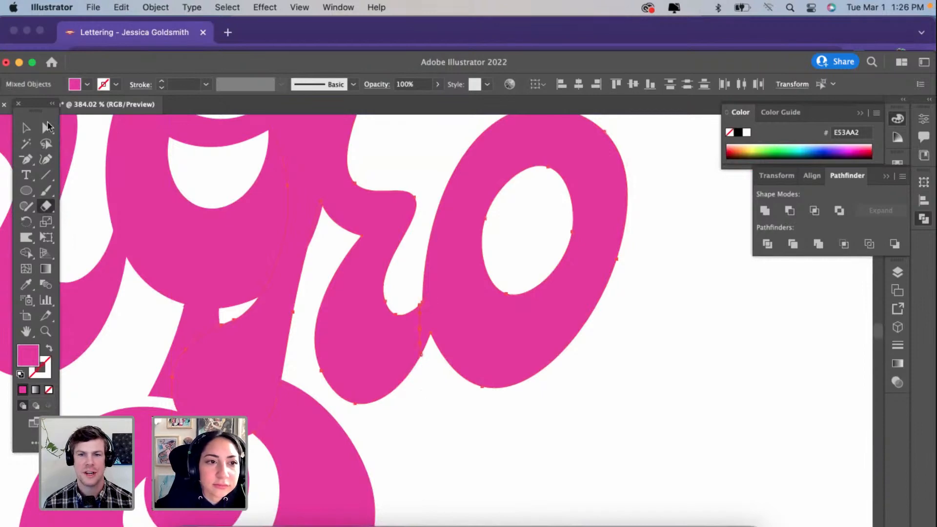
left_click(43, 131)
left_click(696, 378)
left_click(344, 356)
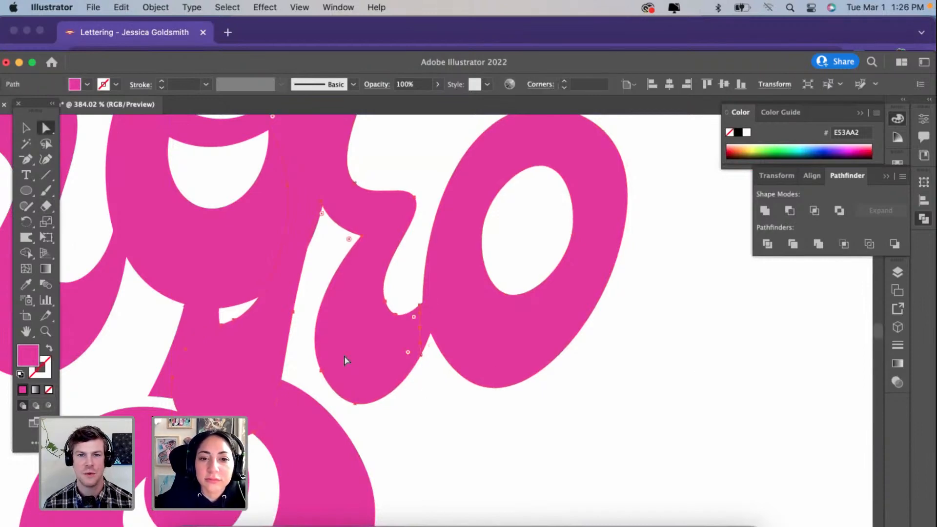
key("Delete")
Step: Remove the leftover r fragment and its extra anchors from the copied o's lower-left edge to leave a smooth outer curve
left_click(473, 366)
scroll(472, 366, "up", 3)
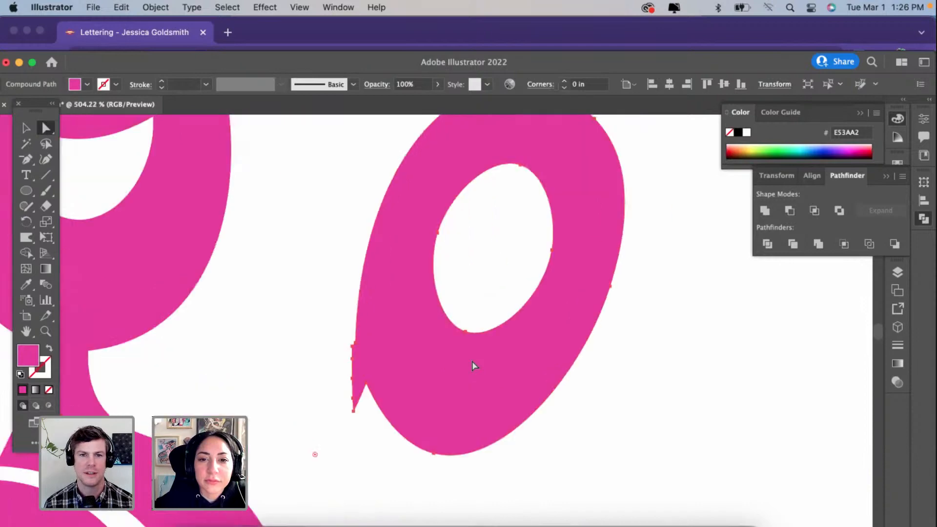
left_click(44, 158)
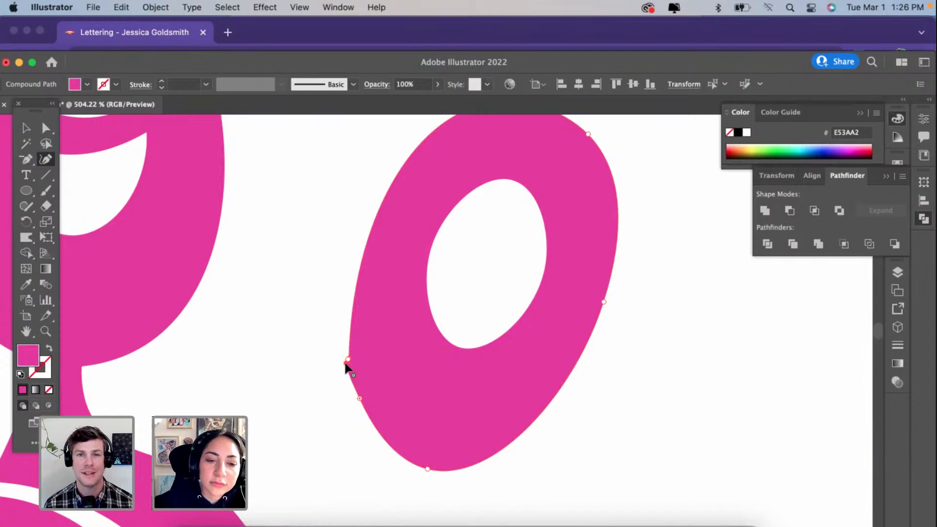
scroll(345, 364, "up", 5)
left_click(351, 353)
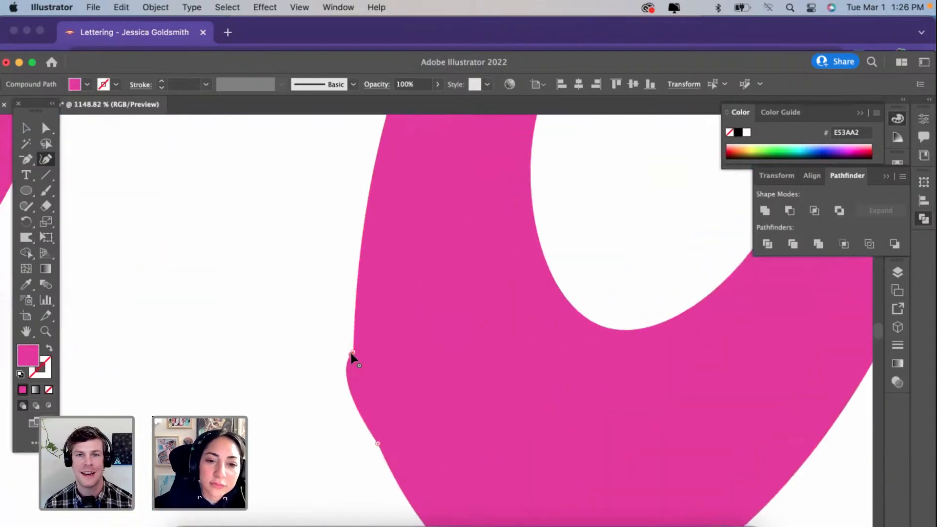
key("Delete")
scroll(351, 359, "down", 3)
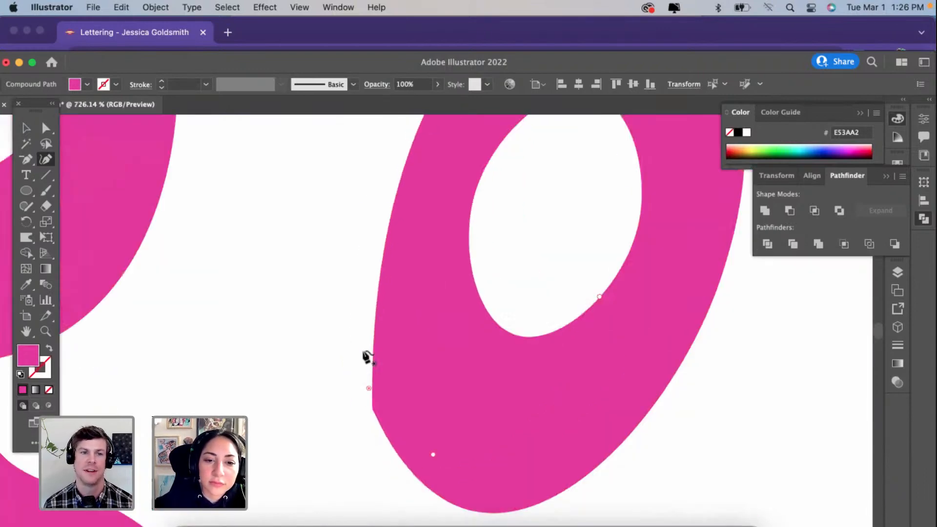
scroll(371, 412, "down", 4)
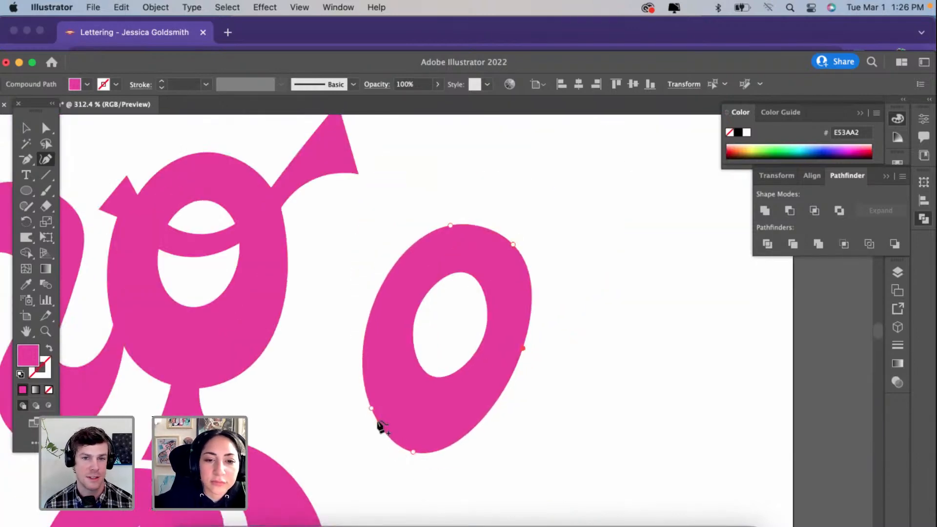
Step: Place the cleaned separate o exactly over the original o in Strong
scroll(377, 424, "down", 3)
left_click(26, 127)
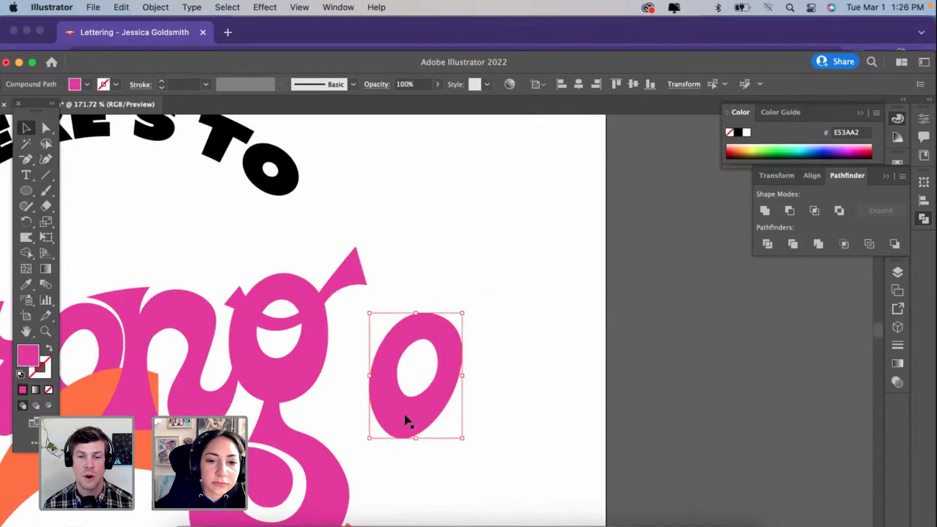
key("Delete")
scroll(205, 413, "up", 3)
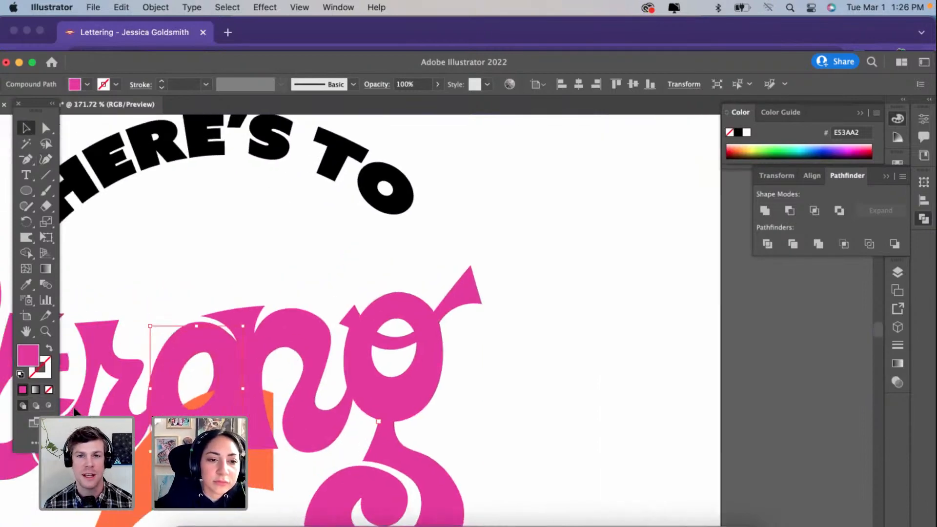
left_click_drag(203, 409, 211, 403)
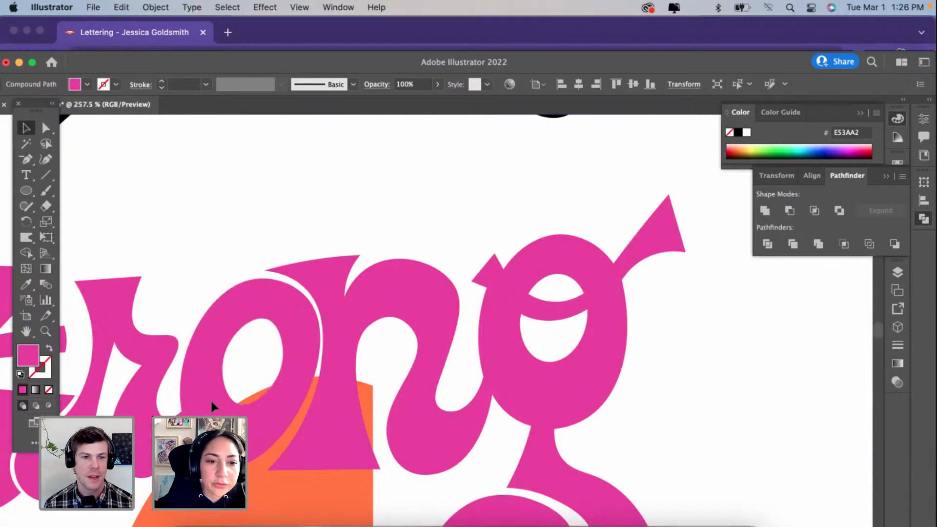
Step: Reshape the S's lower bowl by shifting its outer and inner left anchors outward and lowering the inner bottom anchor
scroll(211, 402, "down", 5)
scroll(211, 405, "down", 5)
scroll(212, 405, "left", 4)
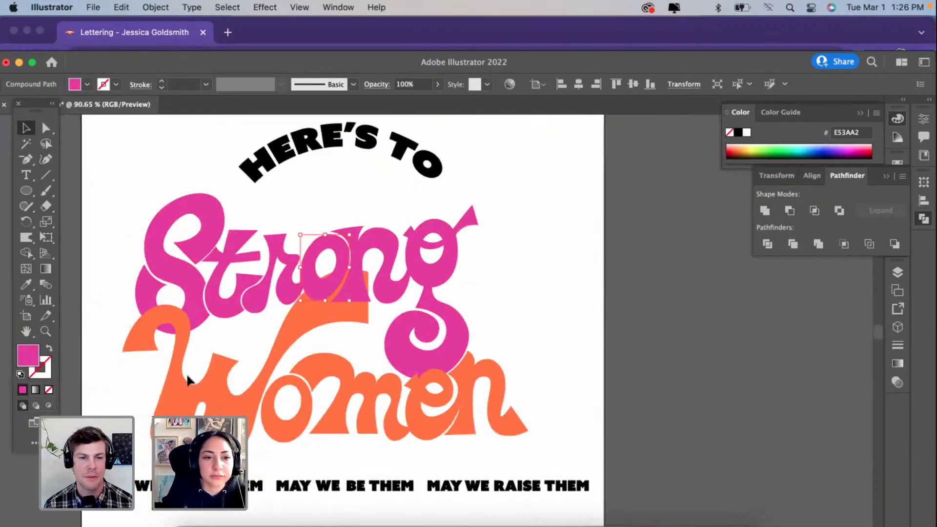
left_click(143, 294)
scroll(142, 290, "up", 3)
left_click(45, 160)
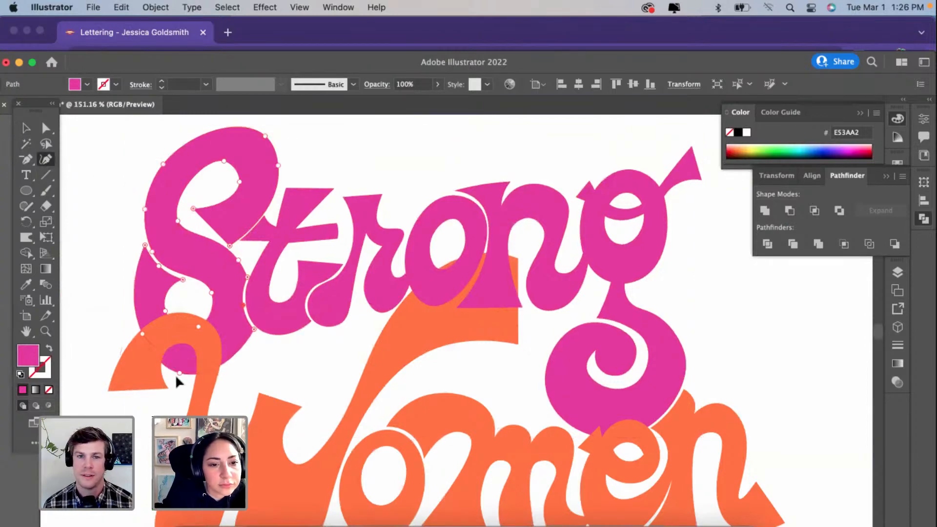
left_click(140, 333)
left_click_drag(142, 334, 133, 333)
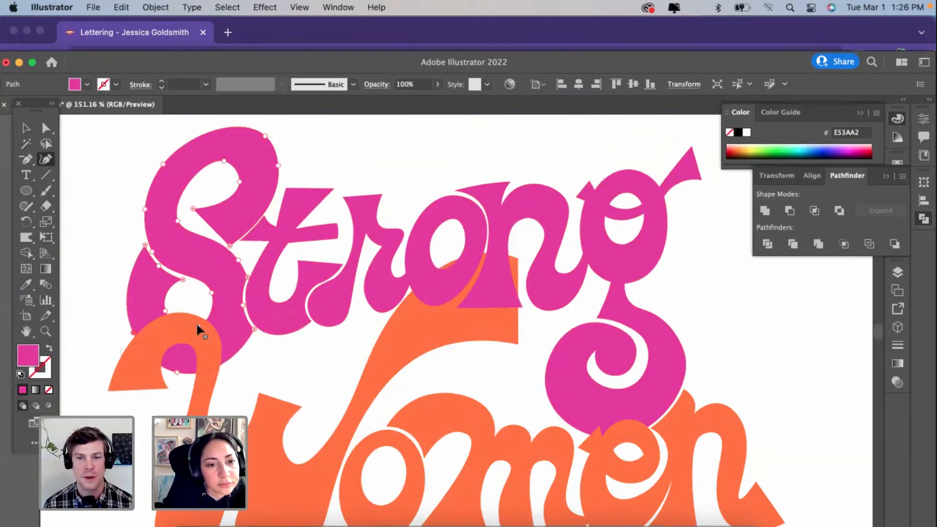
left_click_drag(198, 326, 193, 348)
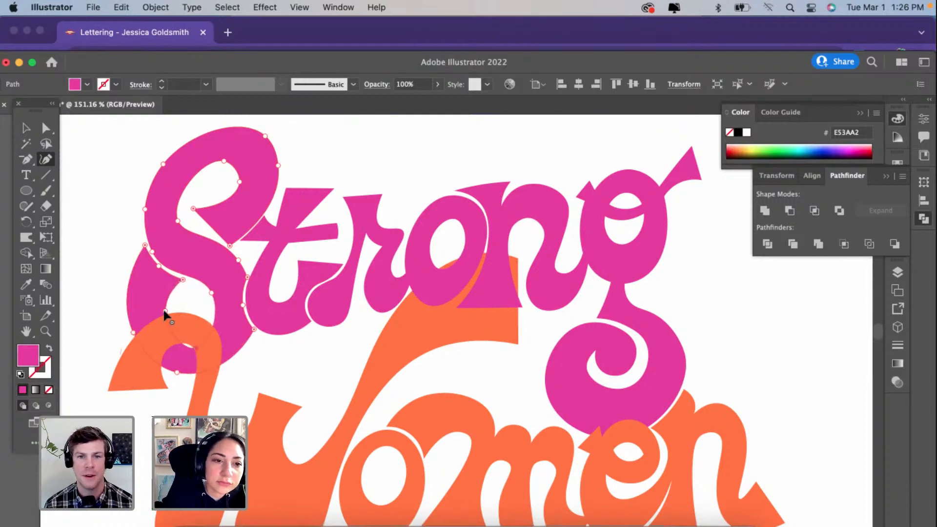
left_click_drag(164, 310, 156, 310)
Step: Use Shape Builder on the S and the Women lettering so the S's bottom curve passes over the W's hook
scroll(156, 309, "up", 2)
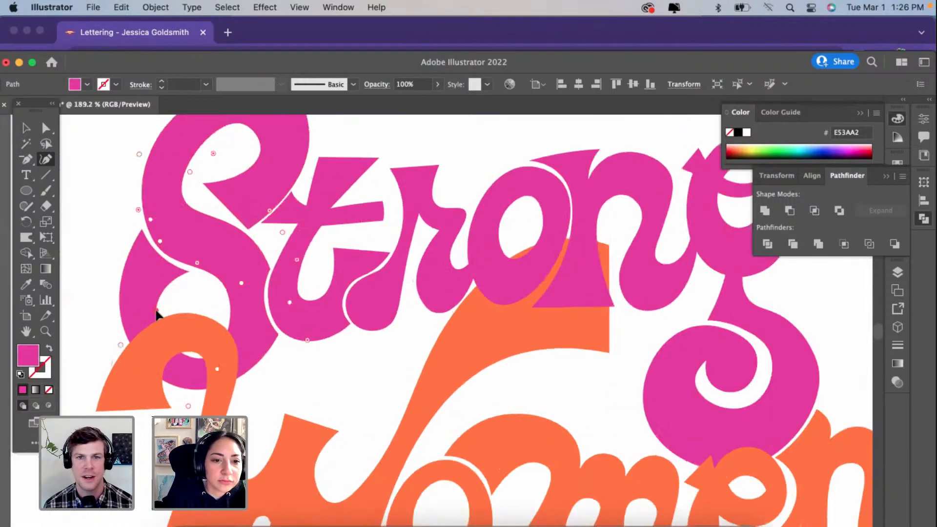
left_click(21, 130)
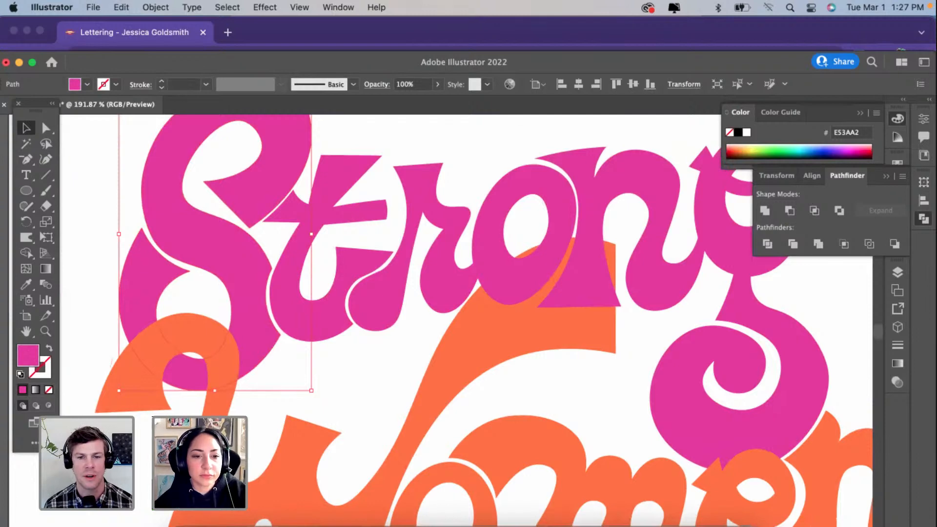
key("super+a")
left_click(26, 253)
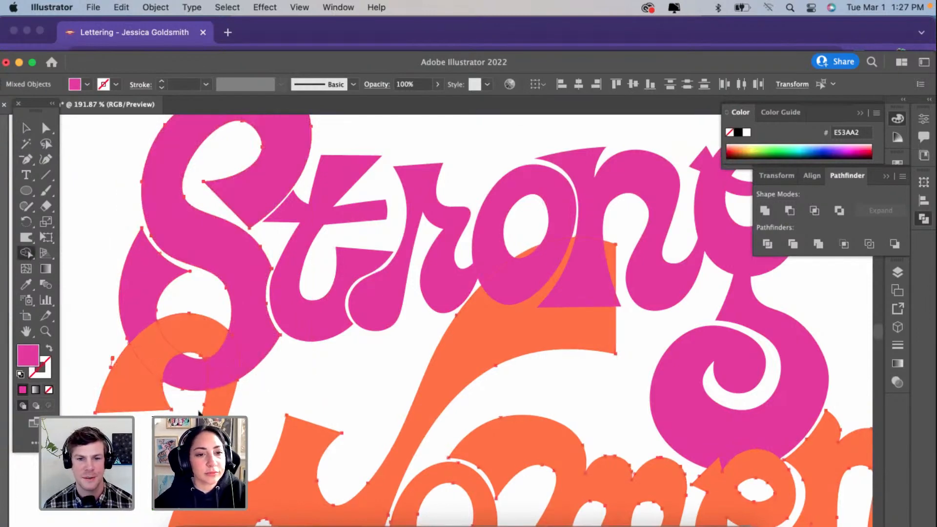
scroll(198, 411, "down", 3)
key("v")
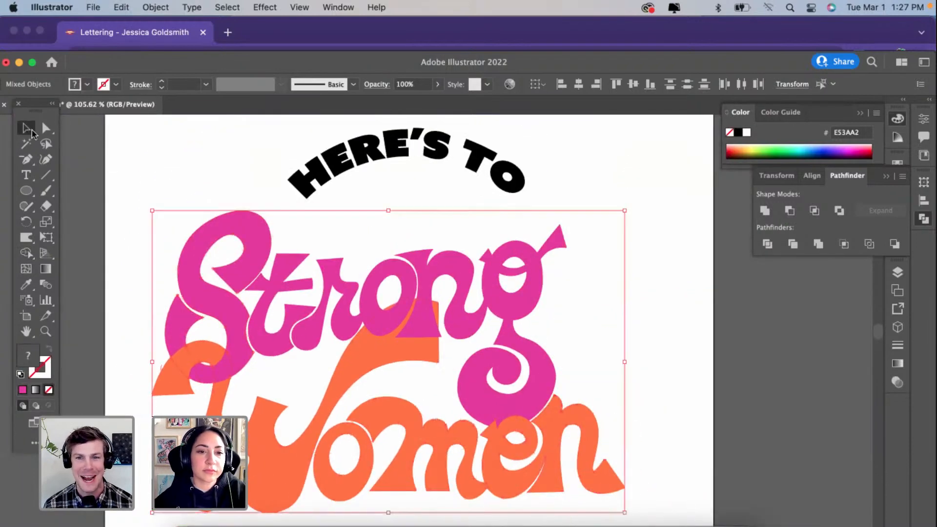
left_click(106, 157)
Step: Flare the W's swash end by lowering its top and bottom-corner anchors and curving the end edge inward, and nudge the W's inner valley anchor up
scroll(106, 157, "down", 2)
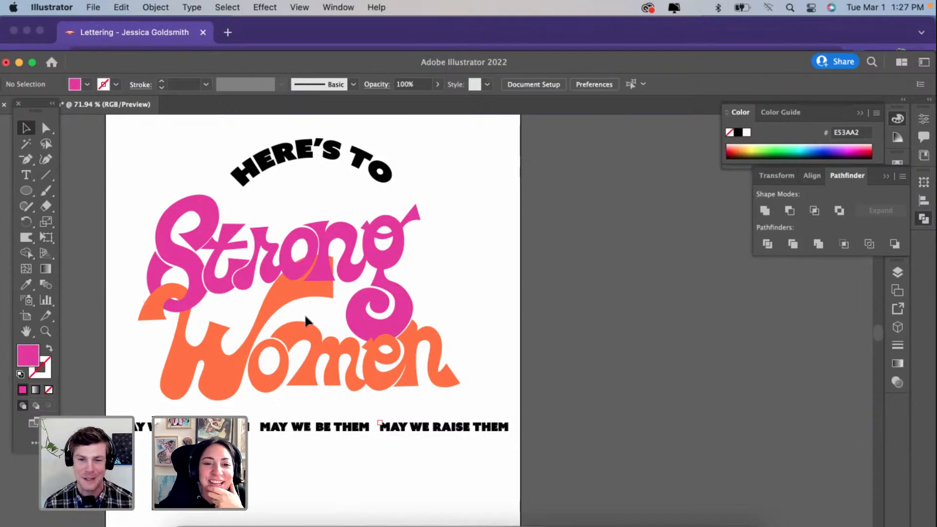
left_click(293, 274)
left_click(292, 294)
scroll(293, 295, "up", 5)
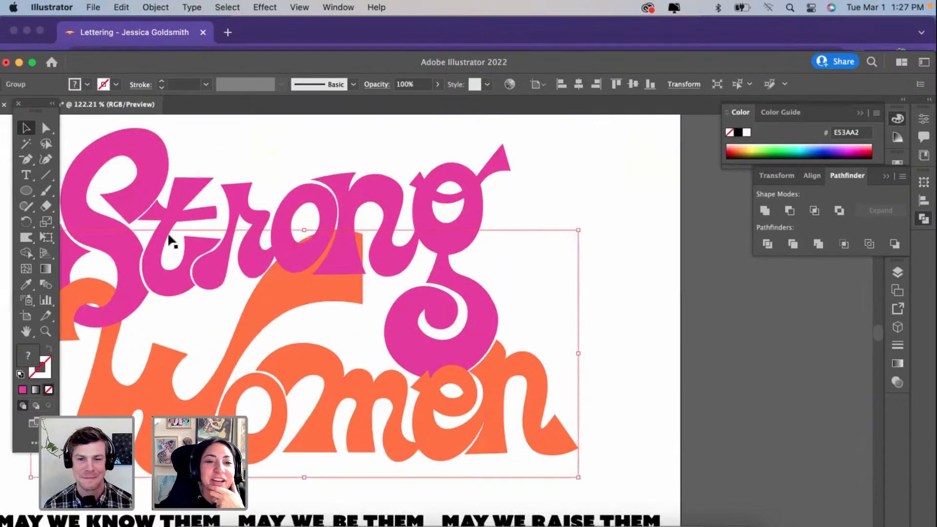
left_click(45, 159)
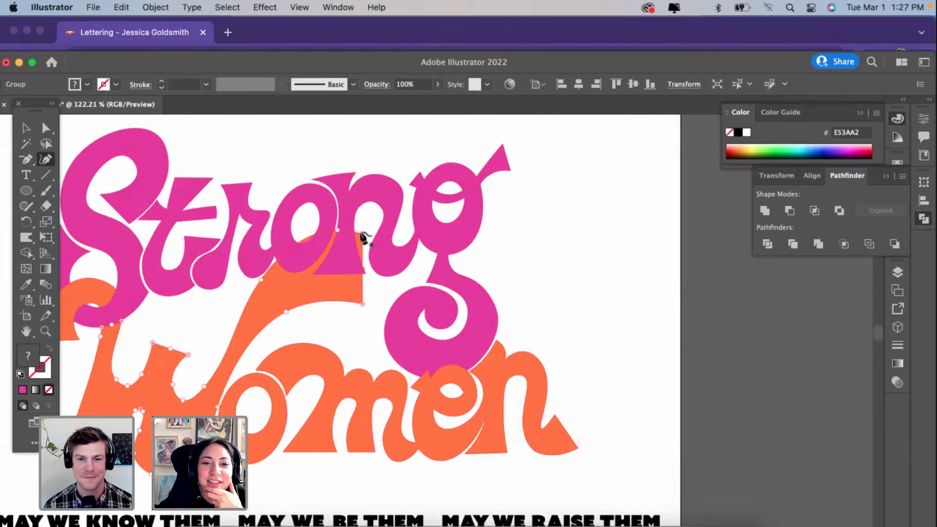
left_click(361, 237)
left_click_drag(335, 231, 334, 237)
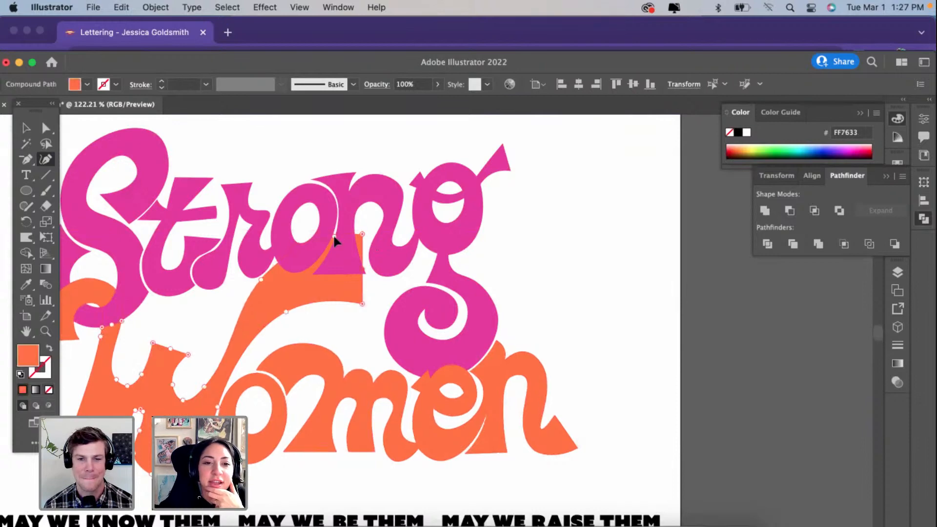
left_click_drag(362, 304, 359, 316)
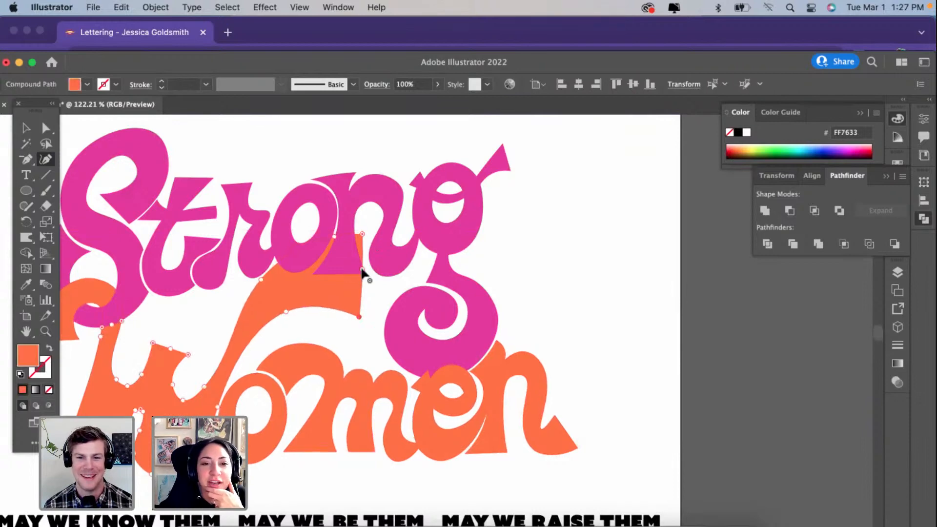
left_click_drag(362, 269, 359, 269)
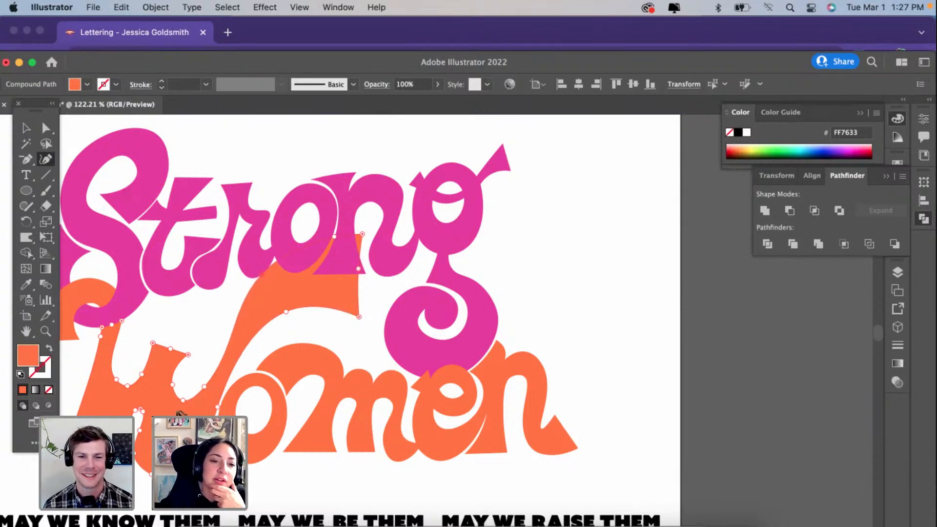
mouse_move(182, 398)
left_mouse_down()
mouse_move(184, 388)
mouse_move(184, 395)
left_mouse_up()
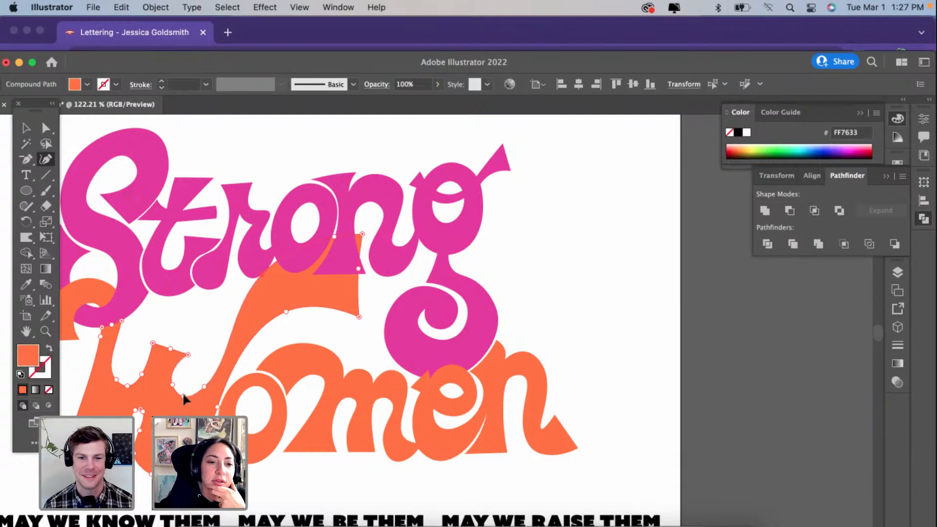
Step: Flare the top of the W's middle stem by widening its corners, delete the anchor between them, and refine the adjacent right valley's left curve
mouse_move(188, 355)
left_mouse_down()
mouse_move(188, 346)
mouse_move(148, 343)
left_mouse_up()
left_click(170, 349)
key("Delete")
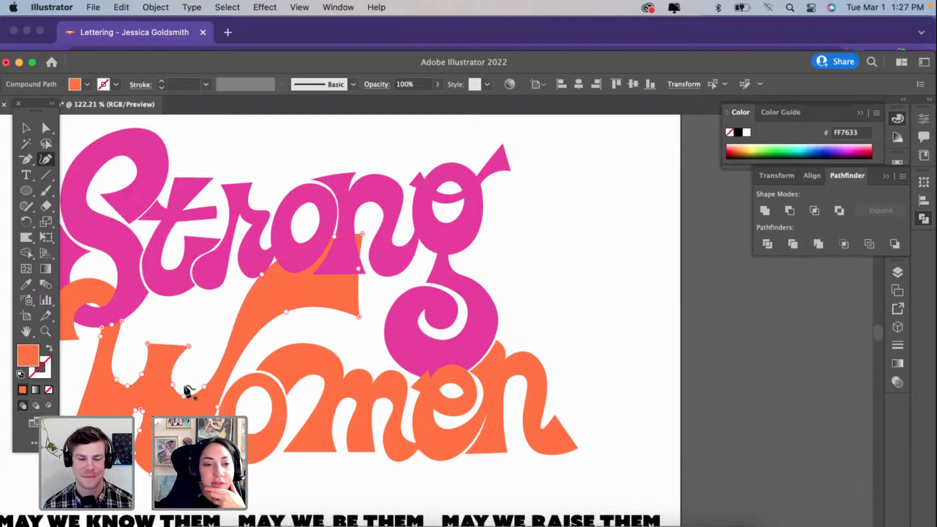
left_click_drag(173, 385, 186, 393)
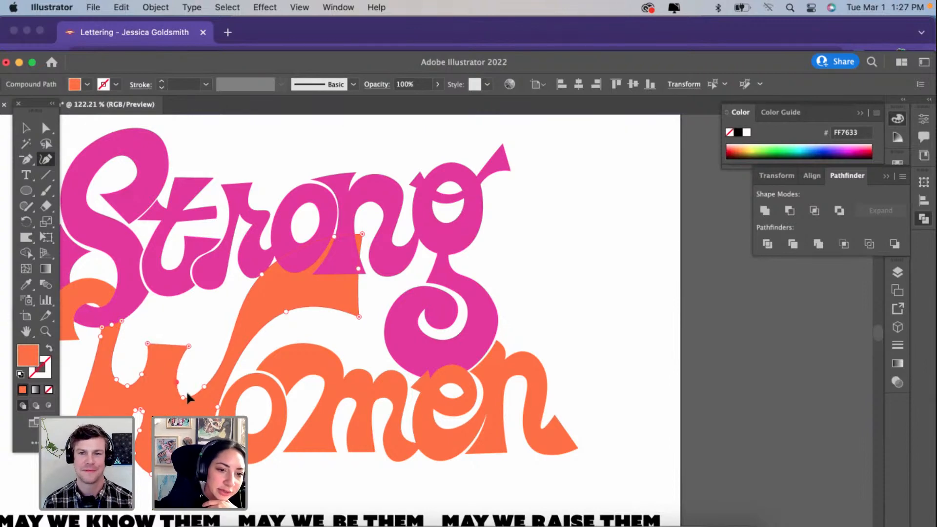
Step: Narrow the W's lower inner gap by shifting its top-left and left-side anchors inward toward the right stroke
scroll(139, 408, "up", 3)
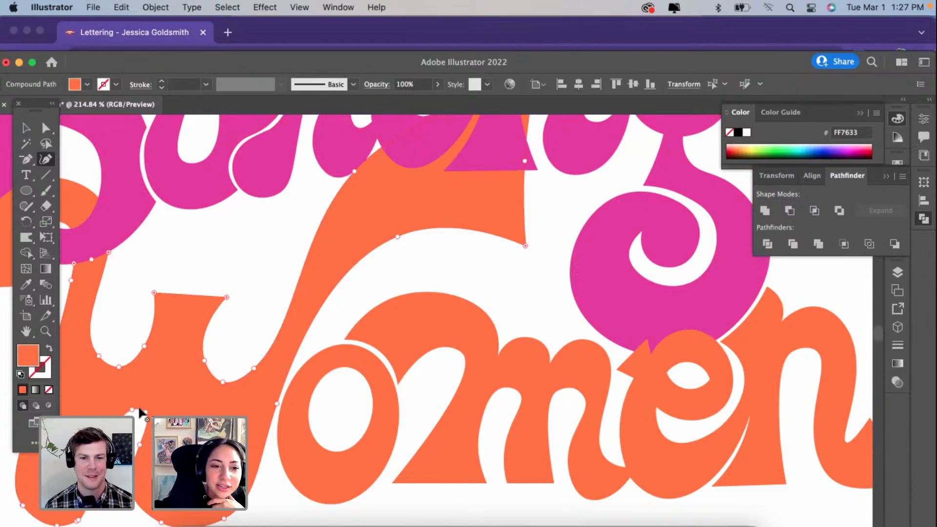
scroll(139, 408, "down", 3)
scroll(138, 408, "left", 2)
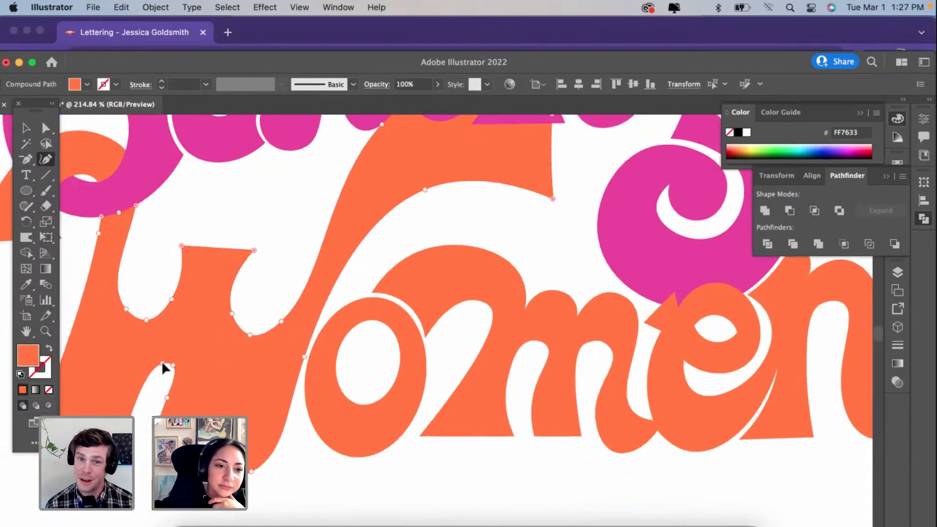
left_click_drag(160, 363, 164, 364)
left_click_drag(126, 433, 136, 434)
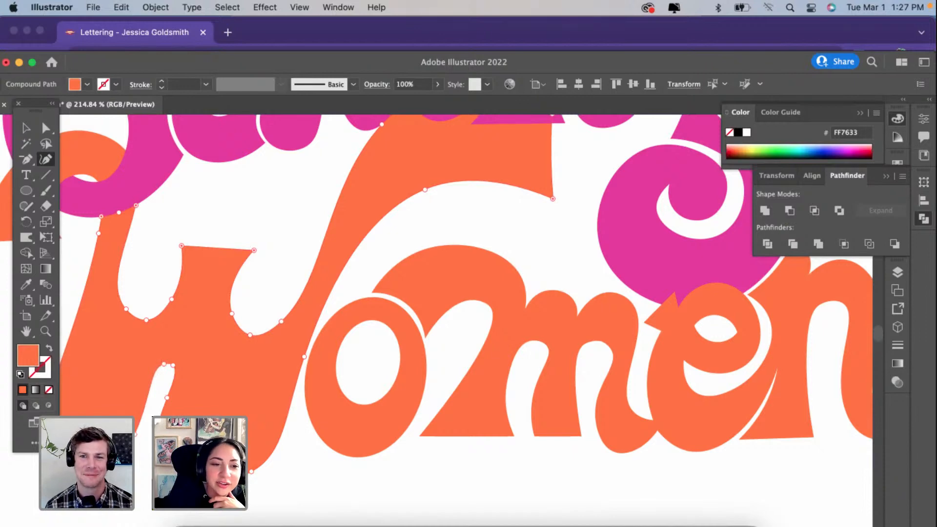
scroll(439, 308, "left", 2)
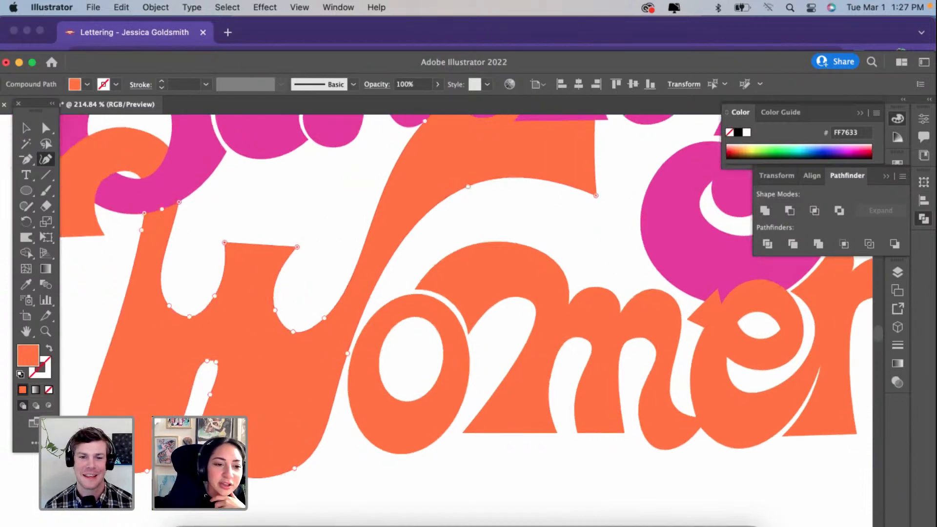
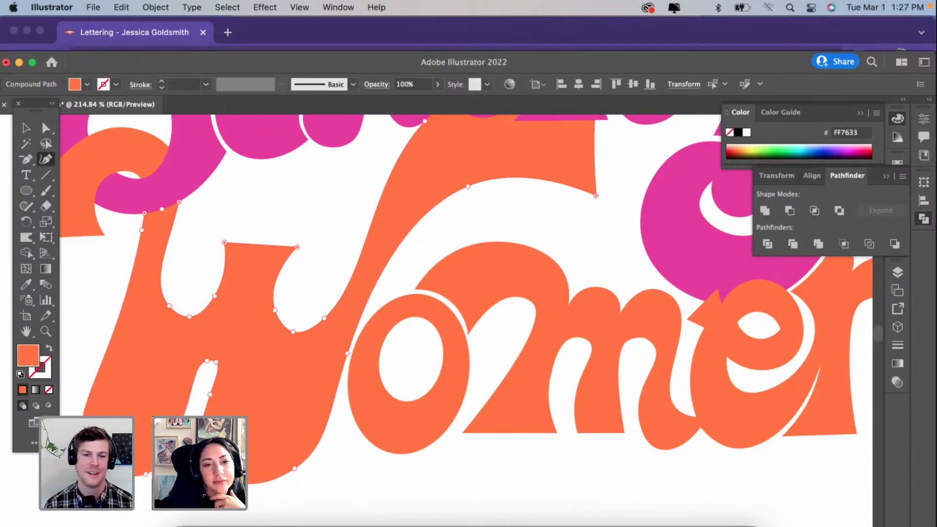
Step: Select everything sharing the pink fill colour of the word "Strong" and give it a linear gradient fill
scroll(243, 375, "down", 5)
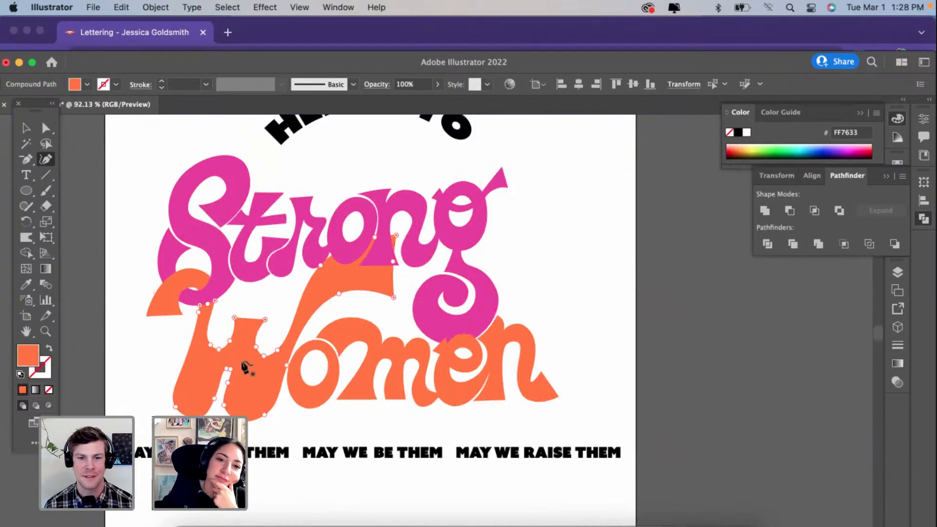
left_click(26, 128)
left_click(84, 157)
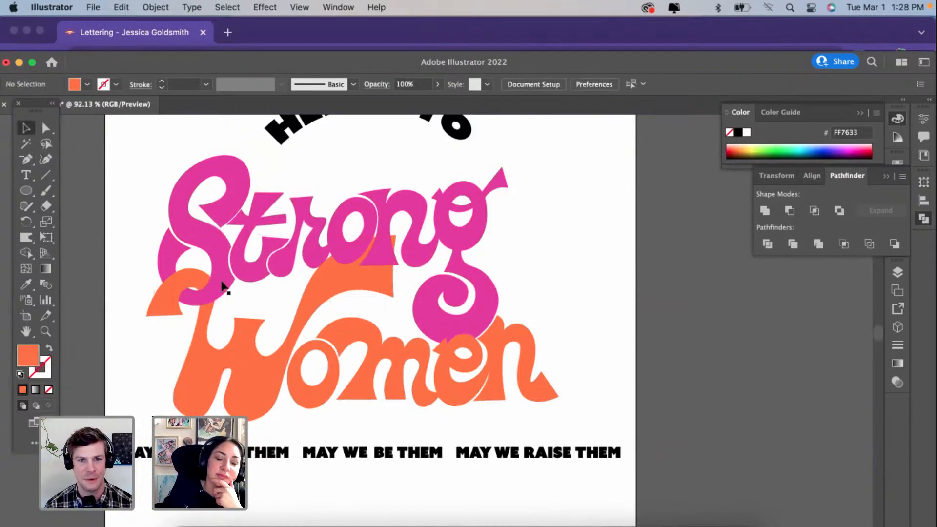
scroll(220, 268, "up", 1)
left_click(215, 244)
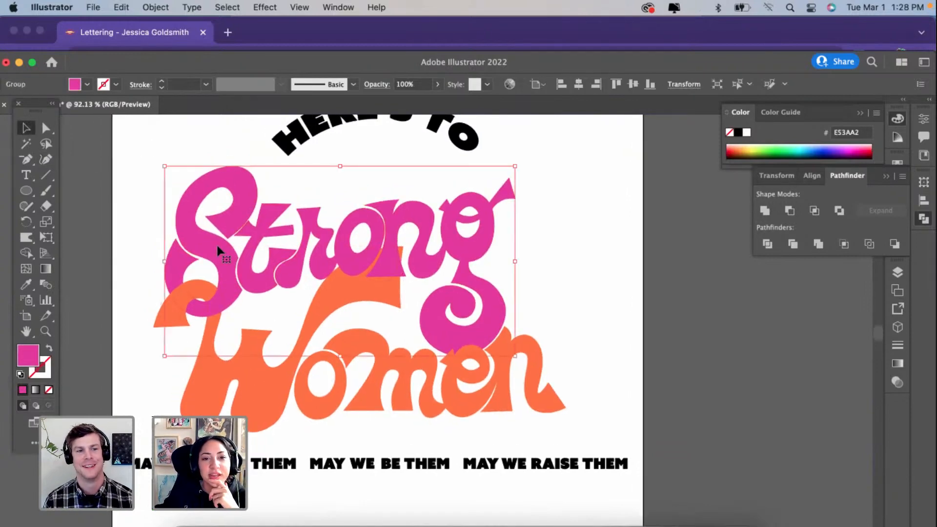
left_click(228, 7)
mouse_move(243, 149)
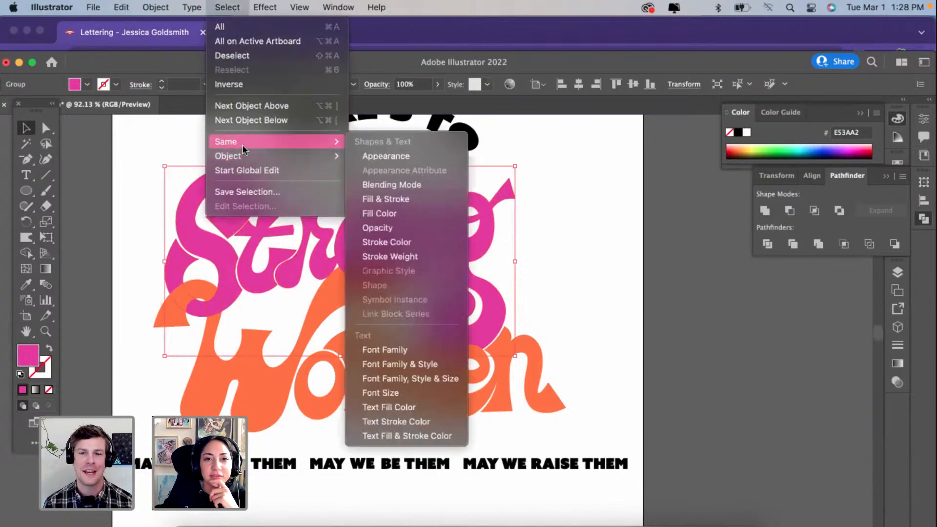
left_click(381, 212)
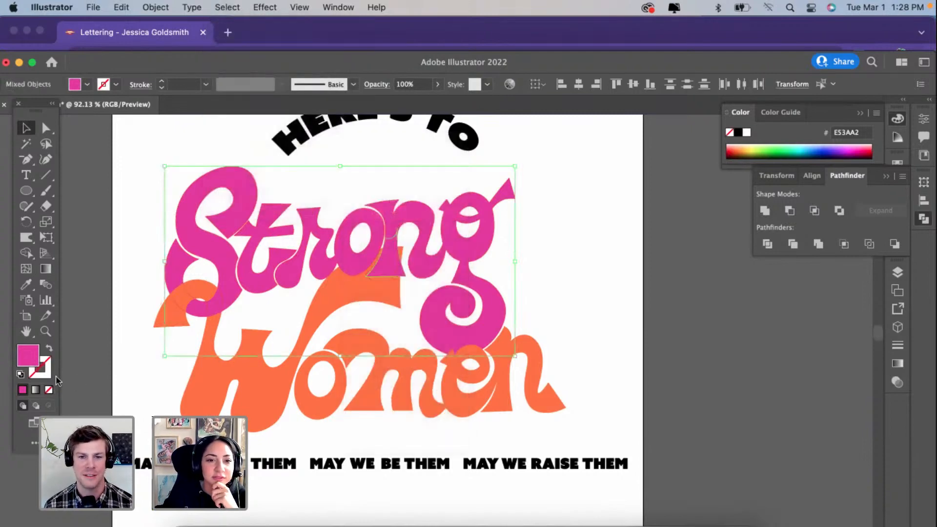
left_click(36, 390)
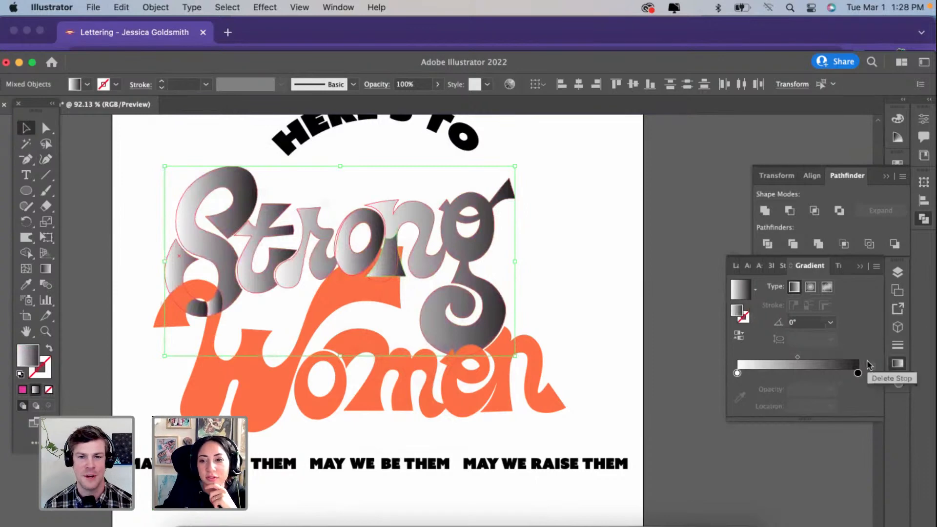
Step: Set the end stop of the "Strong" gradient to the orange sampled from the word "Women"
double_click(857, 373)
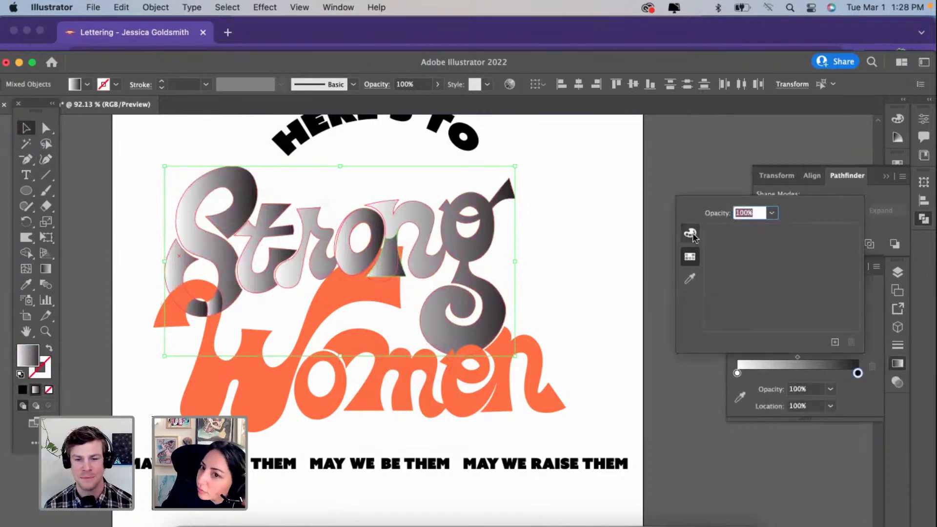
left_click(690, 256)
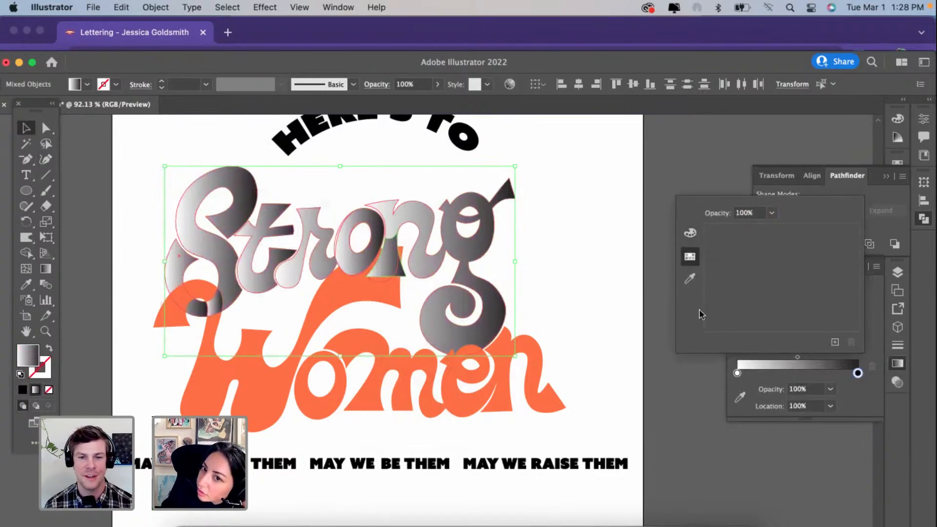
left_click(689, 279)
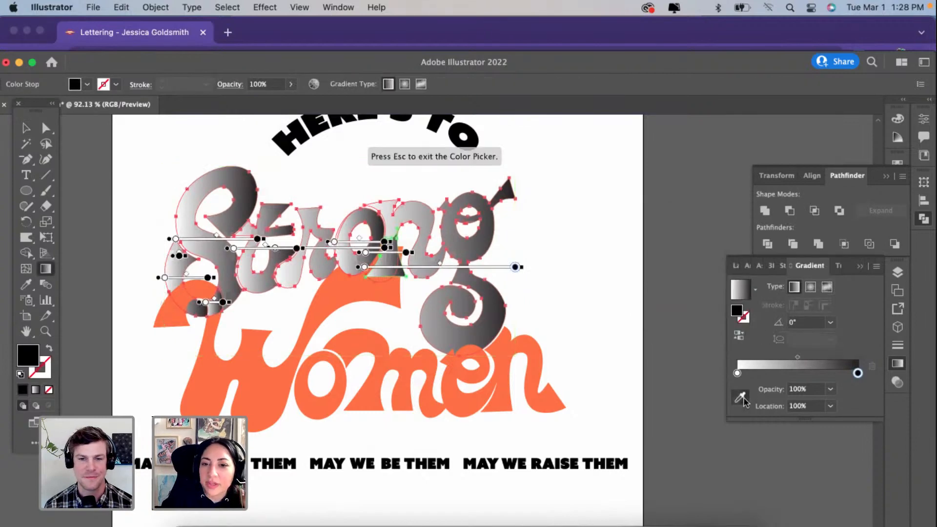
left_click(511, 344)
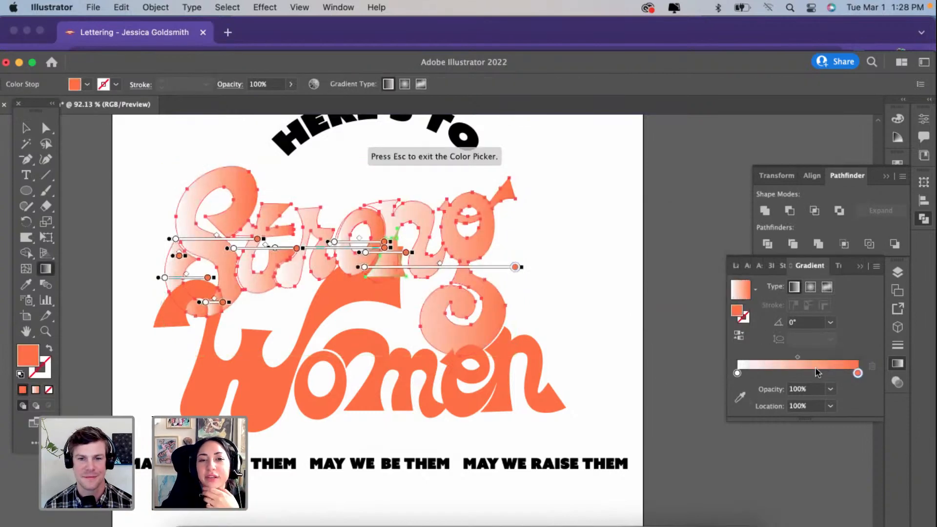
Step: Try recolouring the gradient's end stop to pink FF76D1, and reapply the white-to-orange gradient to the lettering
double_click(857, 373)
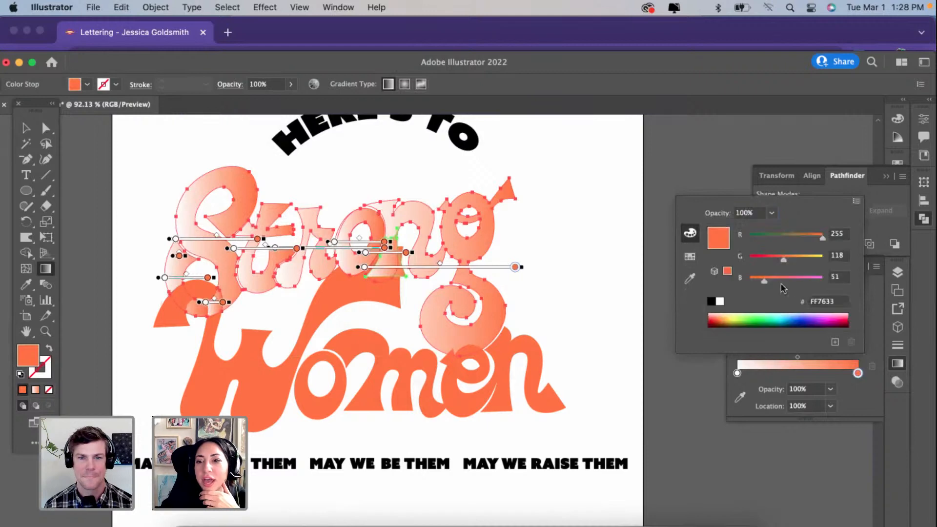
left_click(803, 279)
left_click_drag(805, 282, 809, 282)
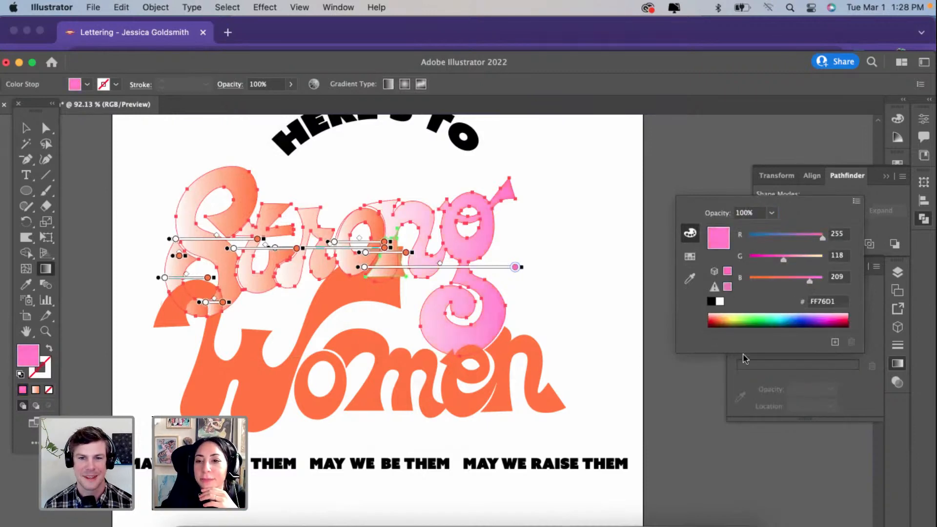
left_click(743, 375)
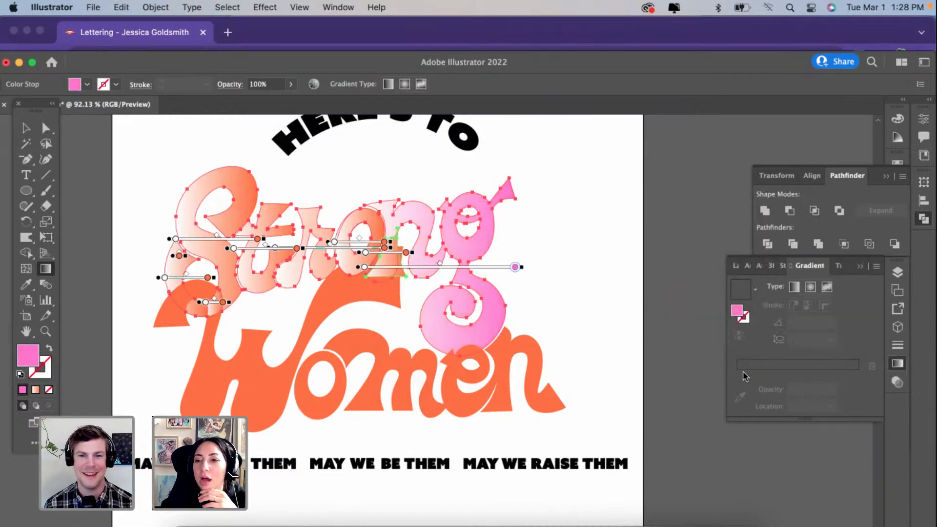
left_click(36, 390)
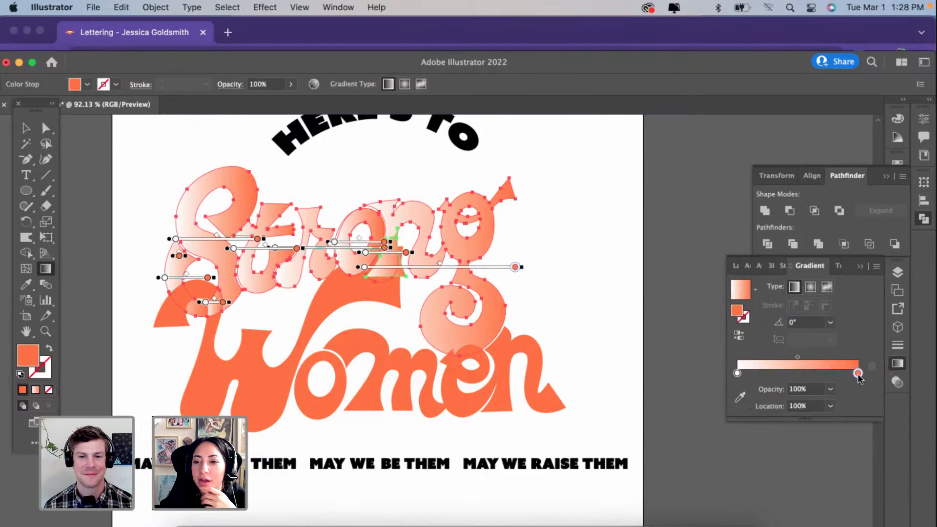
Step: Try recolouring the gradient's end stop to purple C17FFF, and restore the white-to-orange linear gradient
double_click(858, 375)
left_click_drag(837, 322, 816, 311)
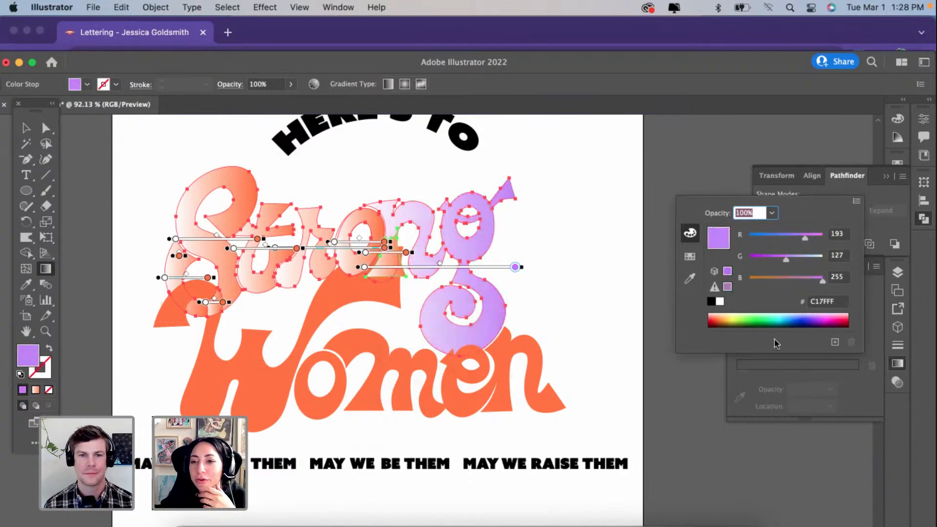
left_click(770, 363)
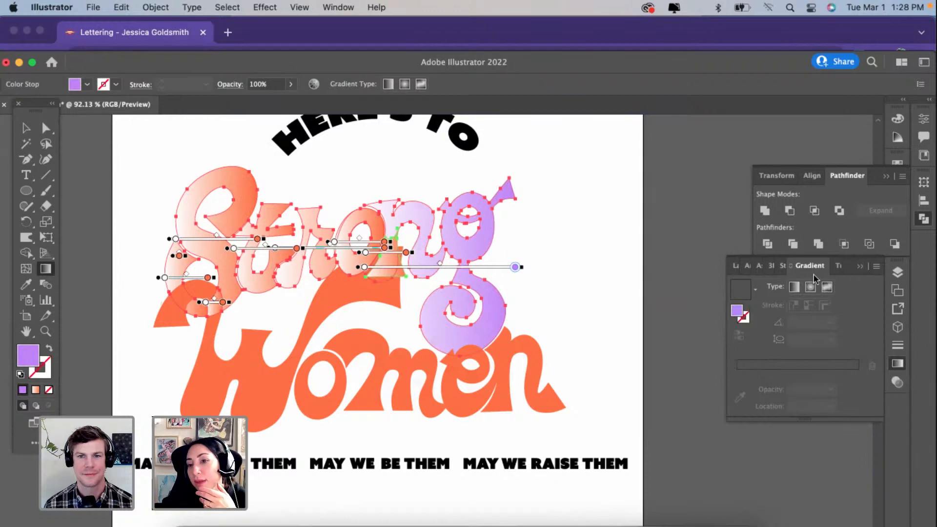
left_click(793, 290)
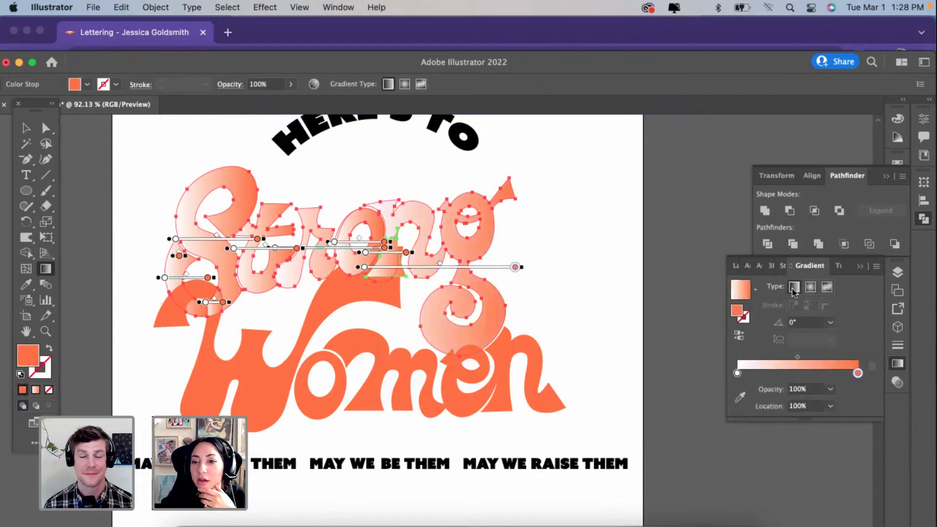
Step: Deselect the lettering and draw a circle in the blank artboard area beside the word "Strong"
left_click(26, 128)
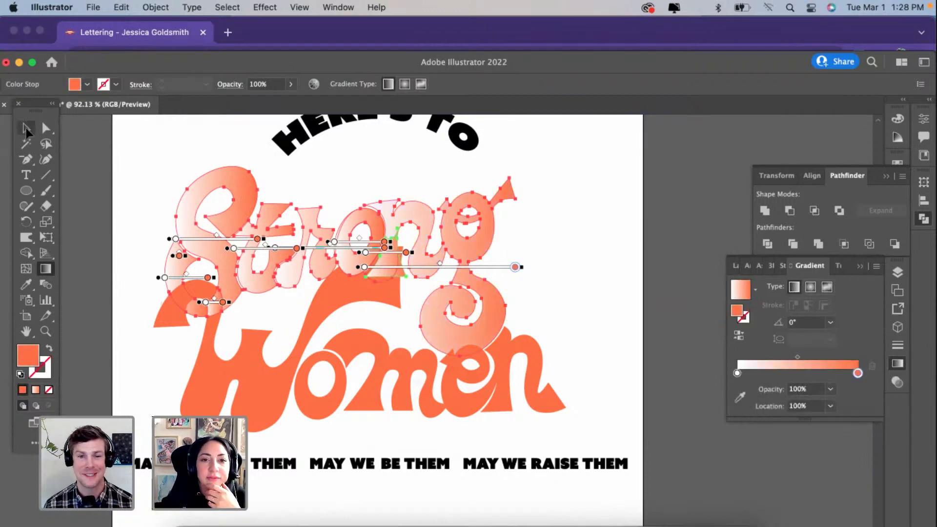
left_click(88, 169)
left_click(22, 192)
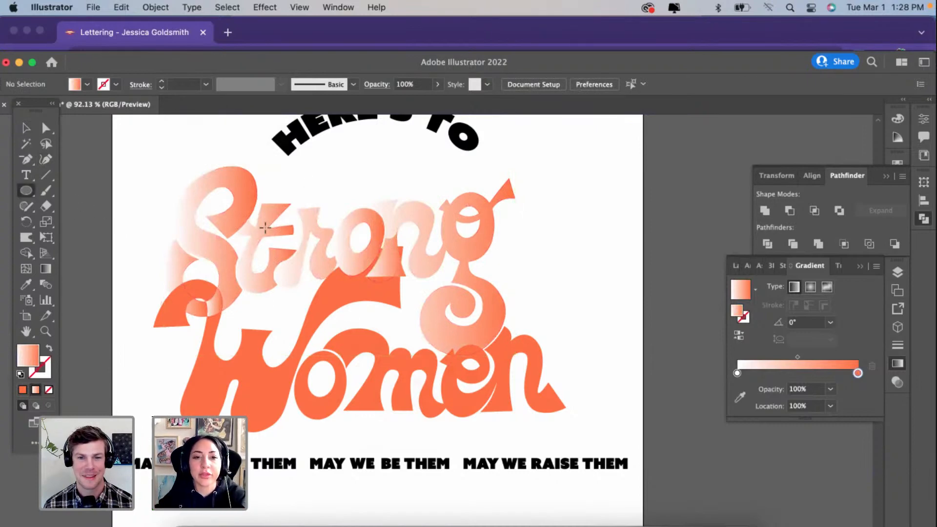
scroll(376, 243, "up", 3)
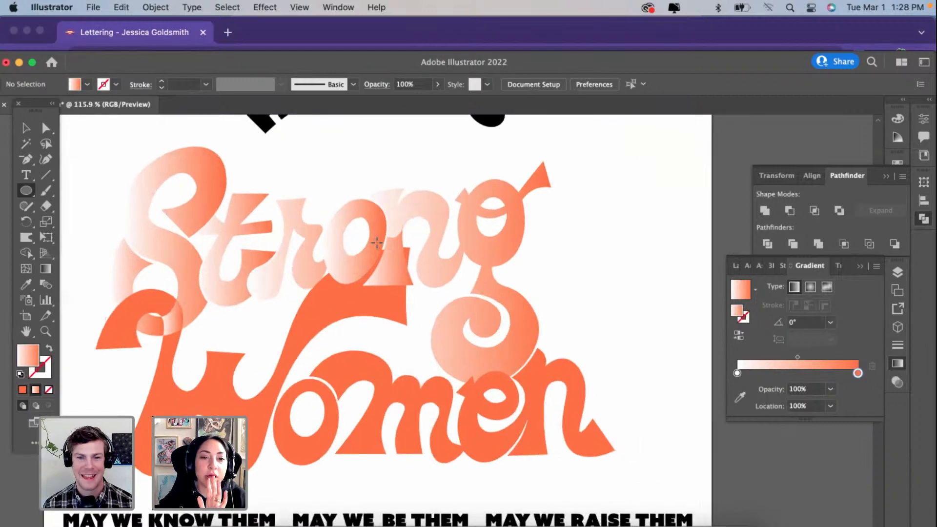
scroll(376, 243, "up", 1)
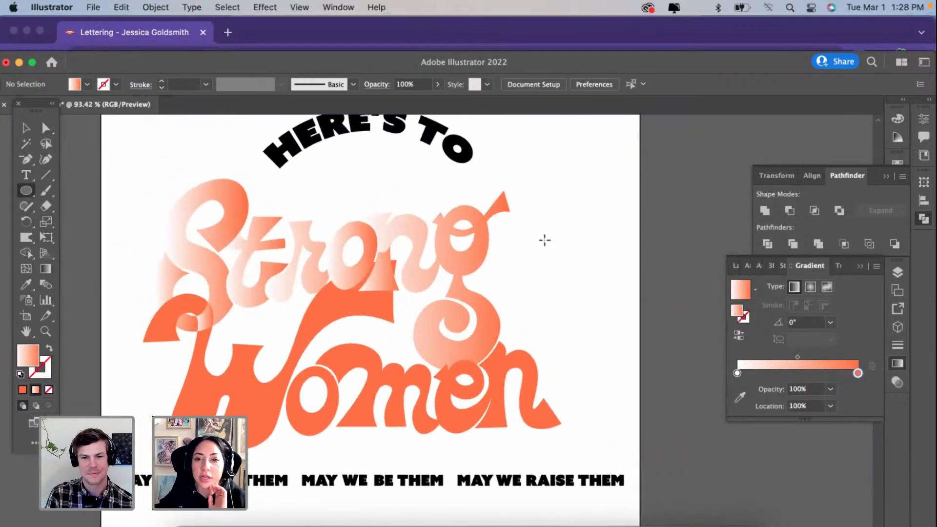
left_click_drag(545, 240, 617, 311)
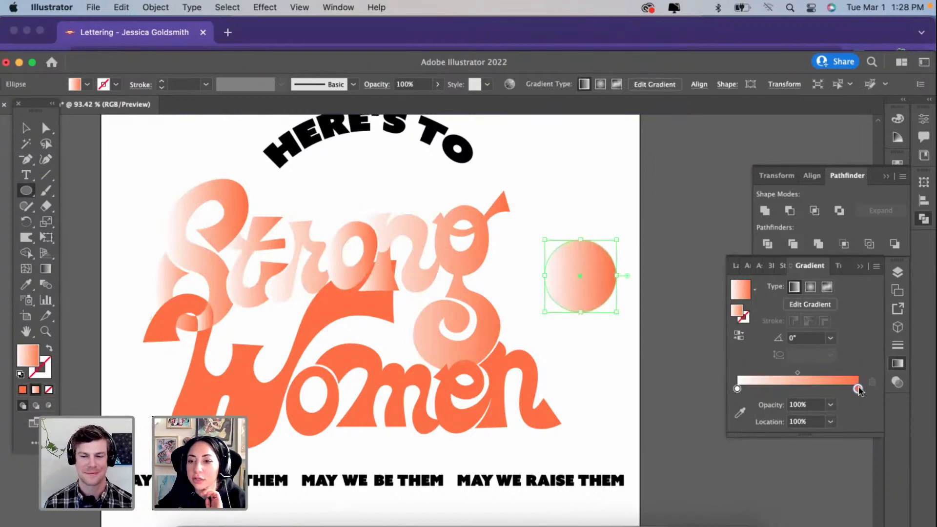
Step: Recolour the circle's gradient with red FF4533 at the start stop and light purple D8AAFF at the end stop
double_click(858, 388)
left_click_drag(810, 330, 816, 328)
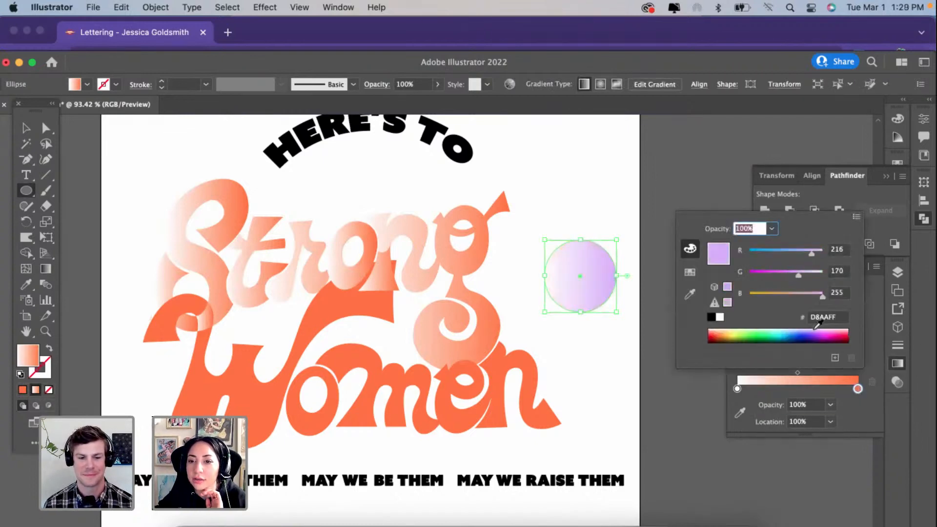
double_click(738, 389)
left_click(689, 294)
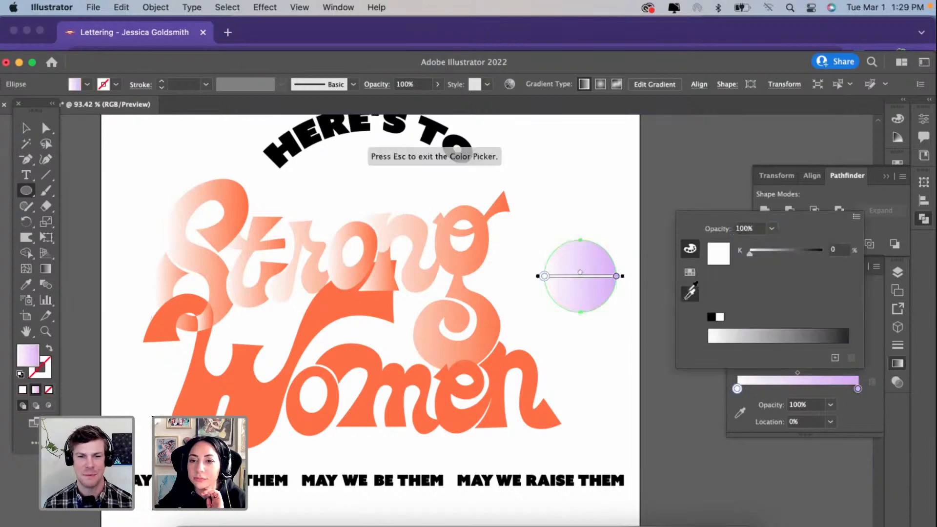
left_click(523, 355)
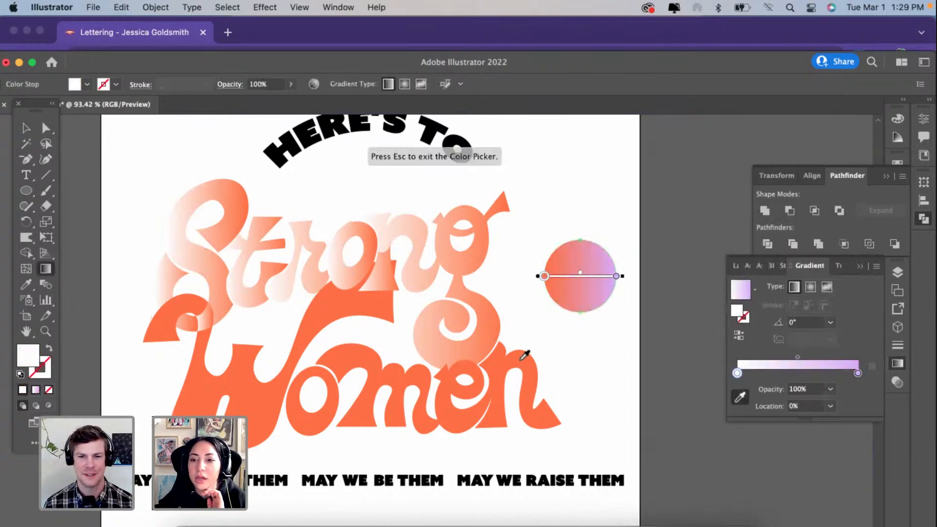
double_click(737, 373)
left_click(690, 234)
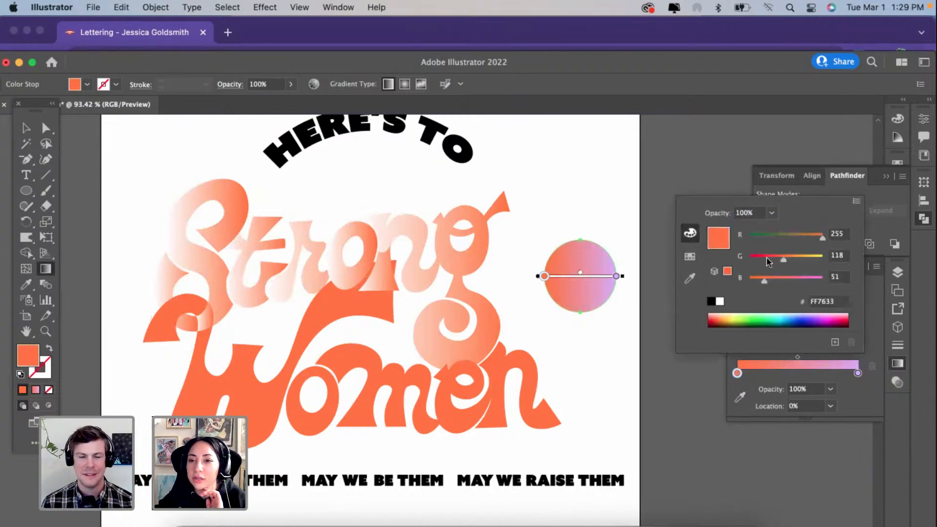
left_click(769, 261)
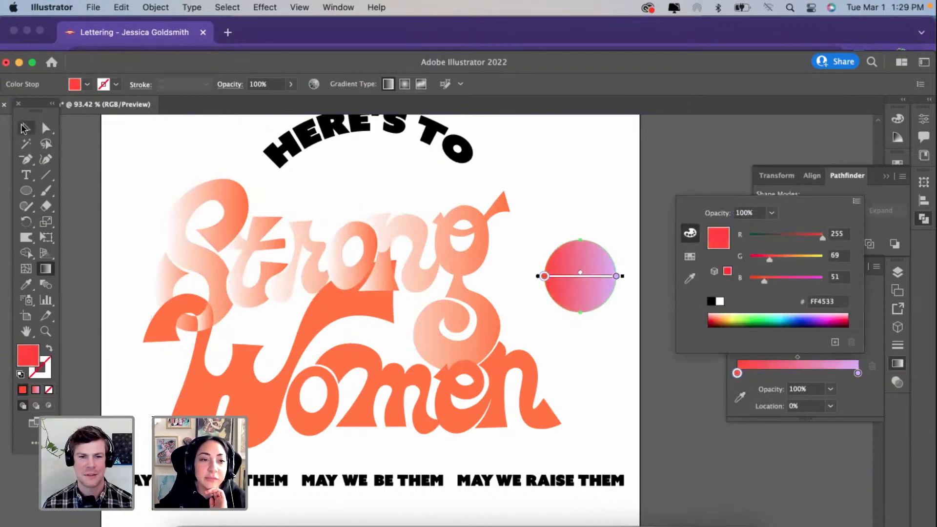
left_click(24, 128)
left_click(25, 128)
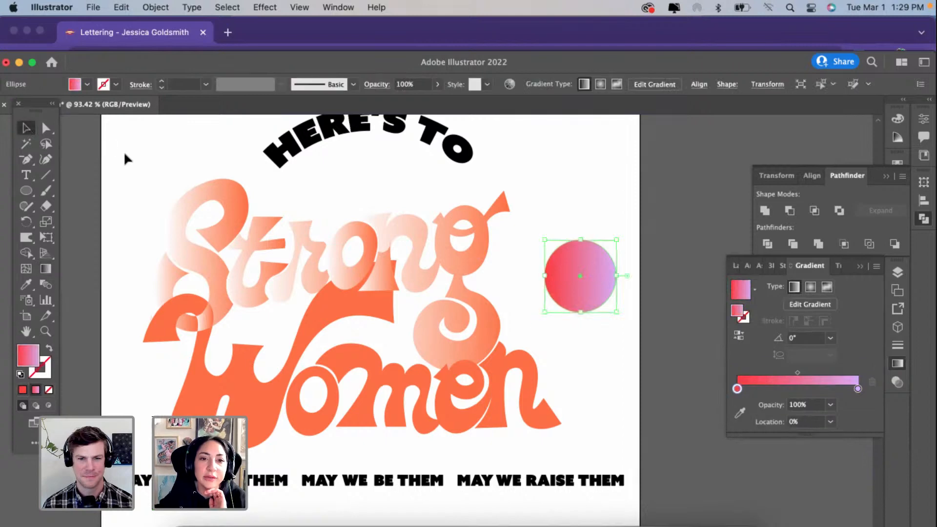
left_click(126, 156)
left_click(348, 276)
scroll(348, 276, "up", 2)
left_click(398, 284)
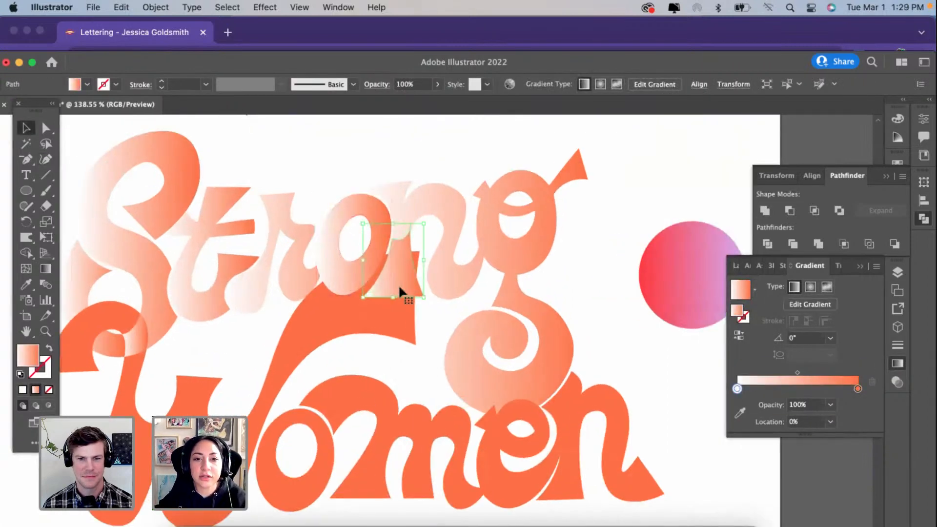
left_click(426, 189, "shift")
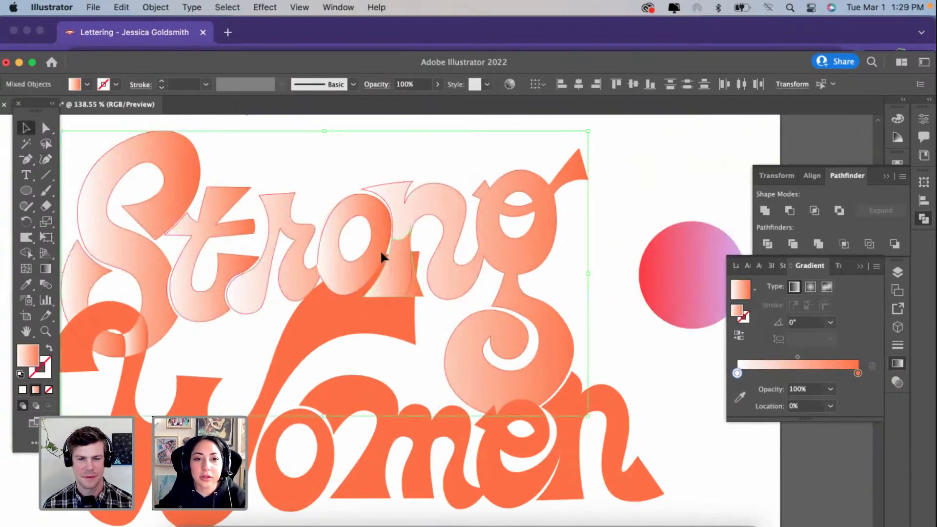
scroll(455, 267, "down", 2)
scroll(455, 267, "down", 1)
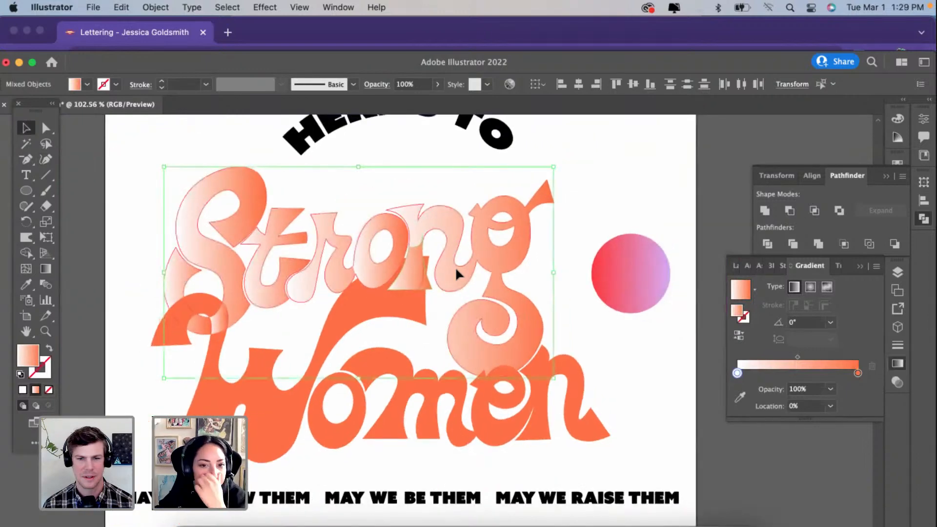
scroll(396, 279, "up", 3)
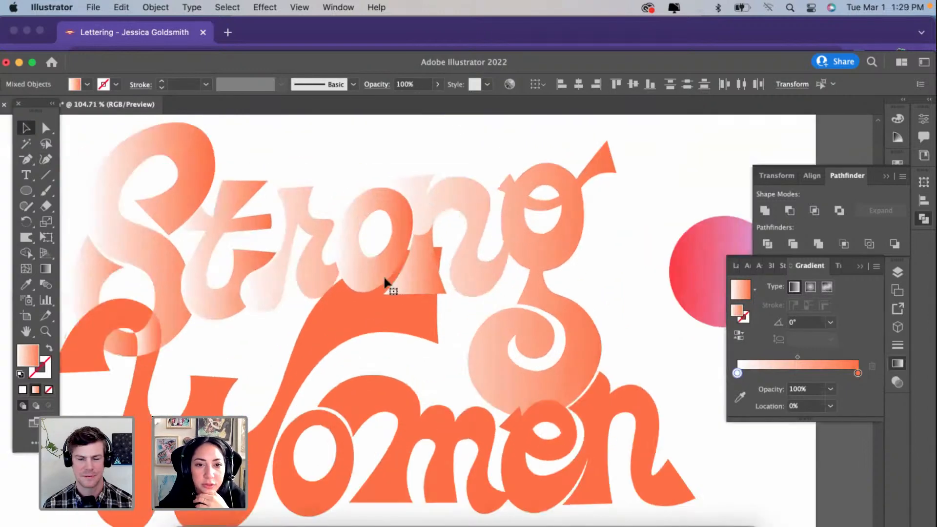
left_click(350, 271)
left_click(625, 190)
Step: Delete the separate wedge-shaped piece overlapping the bottoms of the "o" and "n" in "Strong"
left_click(422, 260)
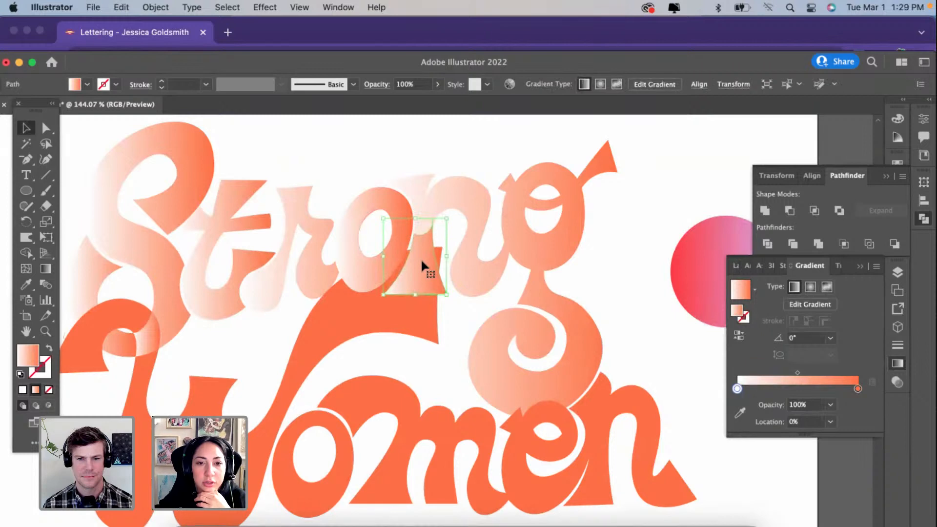
left_click(377, 213)
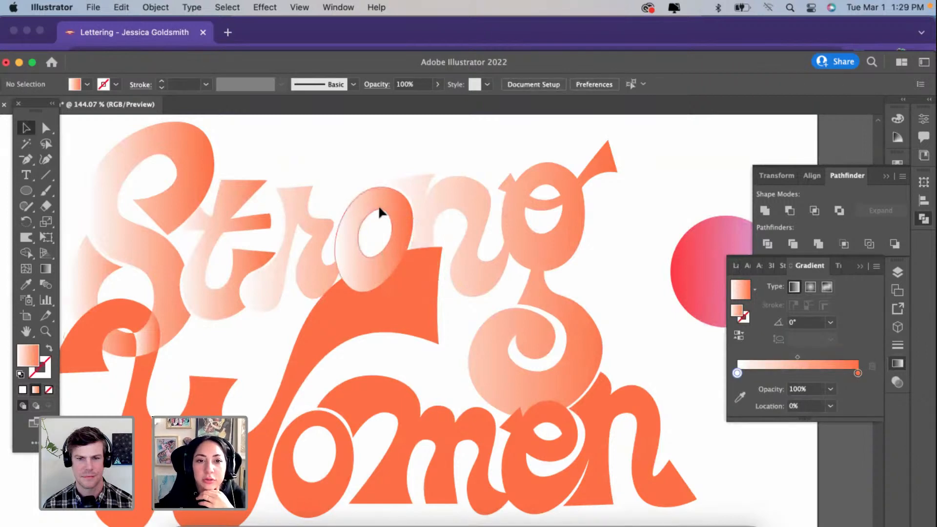
Step: Check the joined "n" and "g" shape inside its group, and paste a copy of it onto the poster
left_click(379, 205)
left_click(452, 203)
double_click(452, 203)
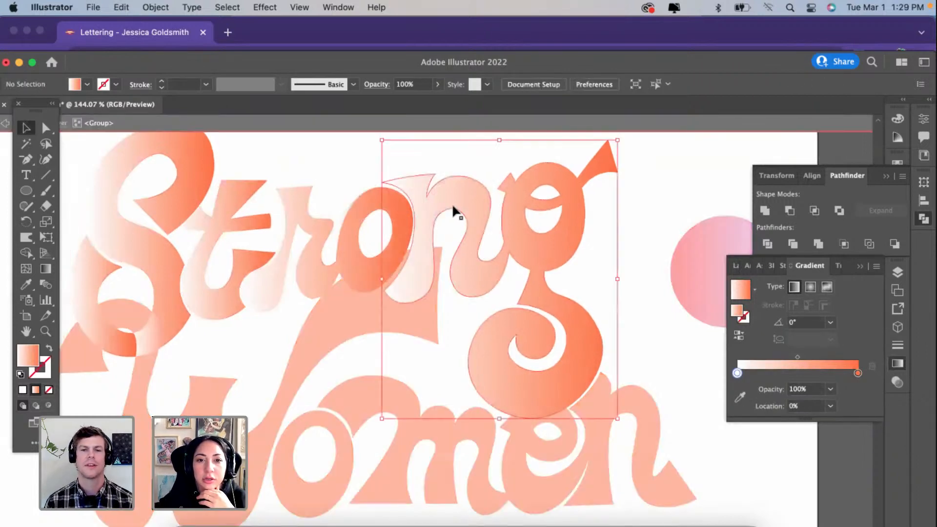
double_click(640, 192)
scroll(640, 191, "down", 3)
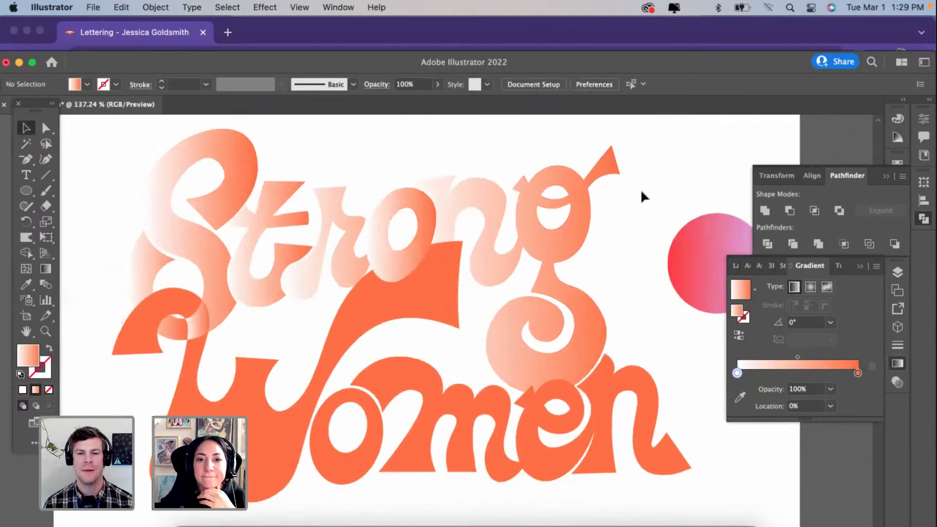
scroll(641, 191, "right", 2)
scroll(641, 191, "up", 2)
scroll(641, 190, "right", 2)
key("super+v")
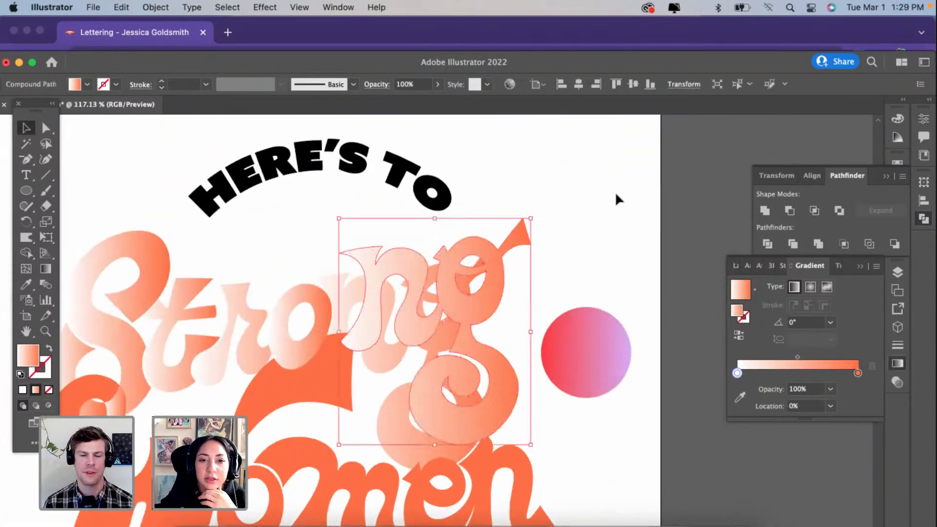
Step: Delete the duplicate pieces of the pasted "n" and "g", and place the remaining "n" beside the "o" in "Strong"
right_click(442, 288)
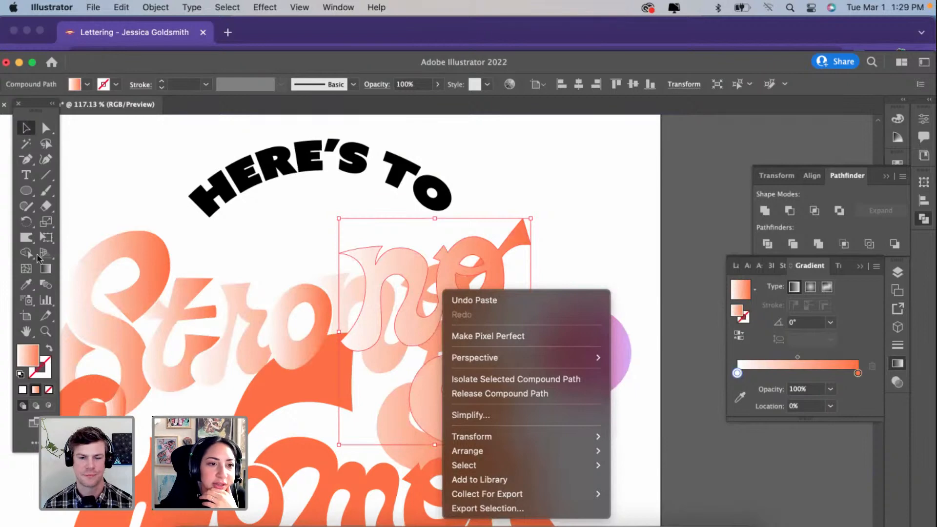
left_click(46, 205)
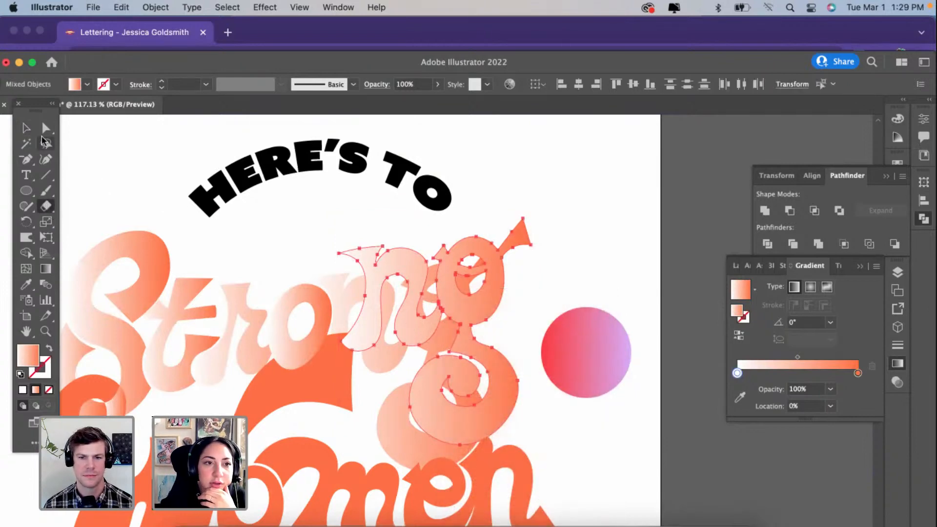
left_click(46, 128)
left_click(561, 224)
left_click(495, 303)
key("Delete")
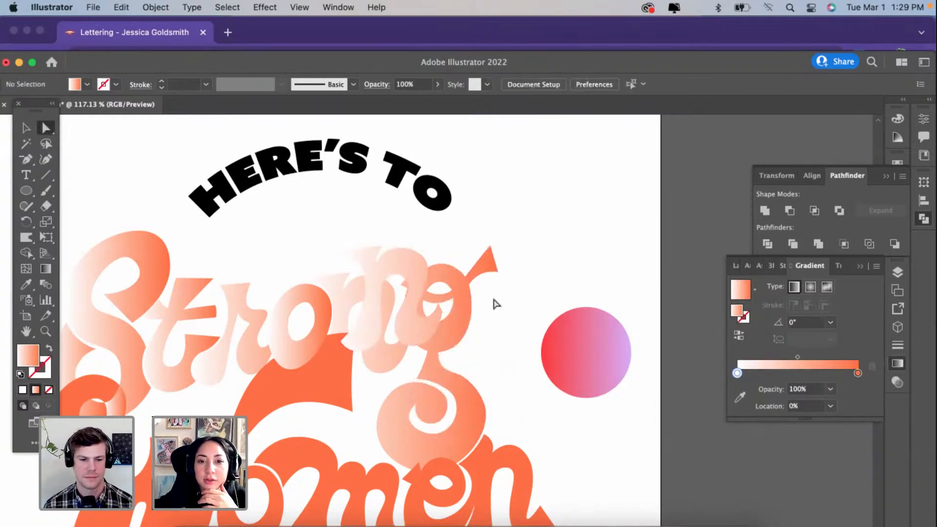
left_click(393, 260)
key("Delete")
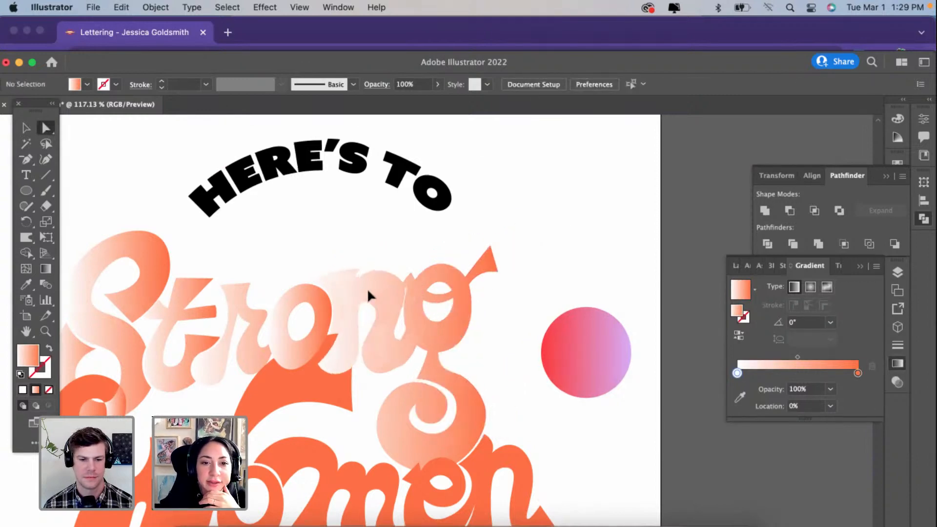
left_click_drag(364, 290, 361, 286)
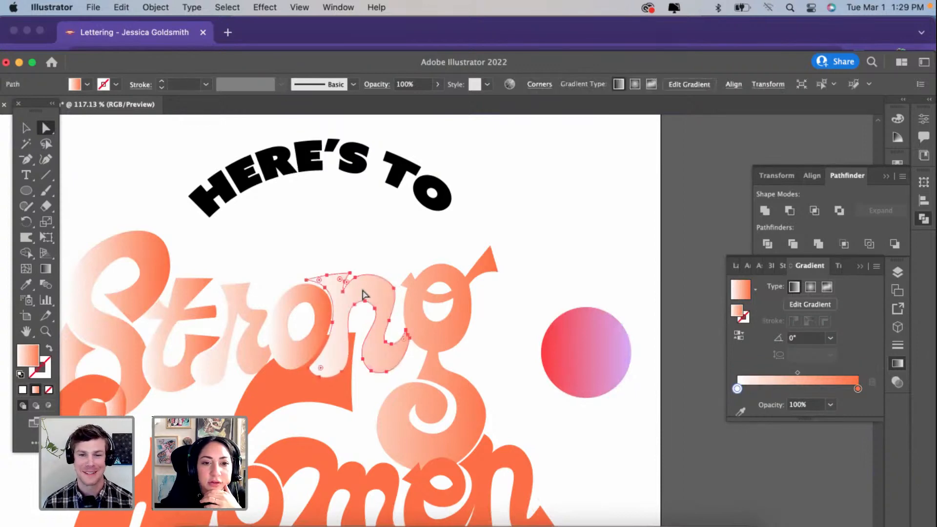
Step: Select the "Strong" lettering and sample the circle's red-to-purple gradient onto it with the Eyedropper
key("v")
left_click(142, 288, "shift")
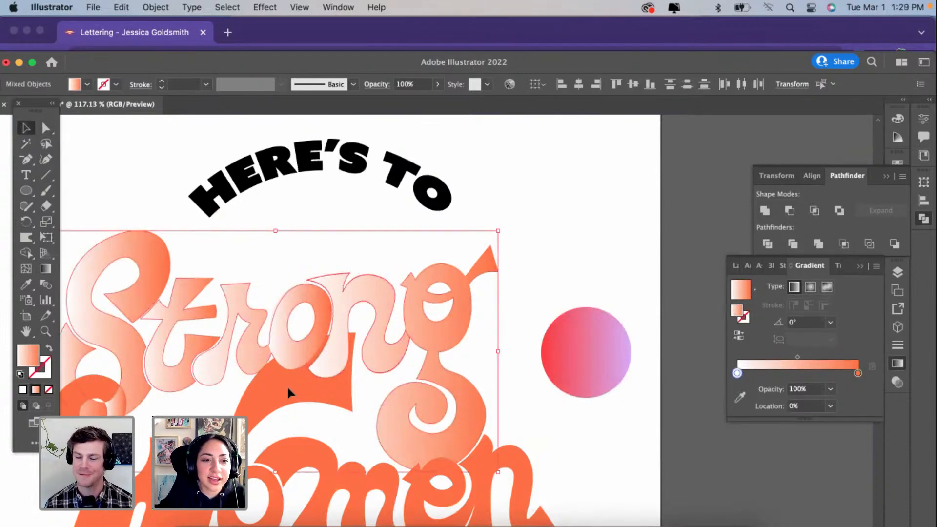
scroll(288, 389, "left", 3)
left_click(26, 284)
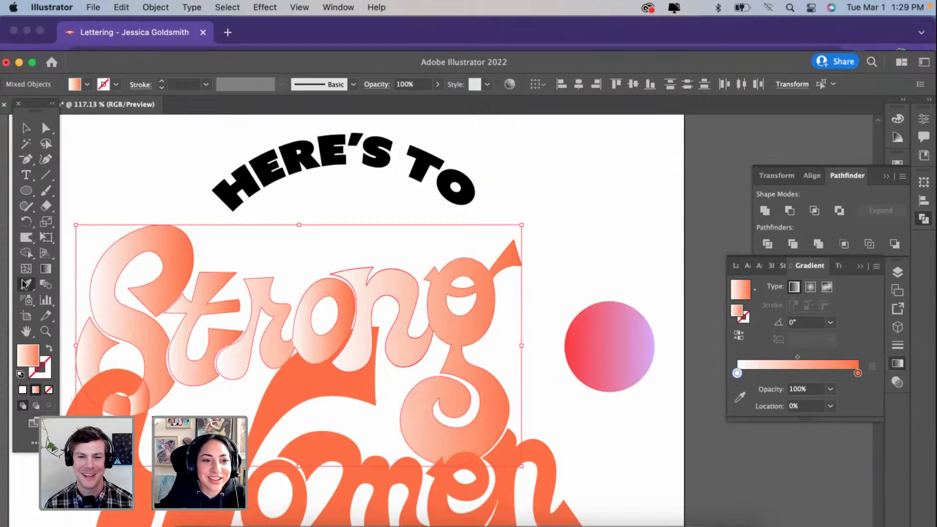
left_click(625, 338)
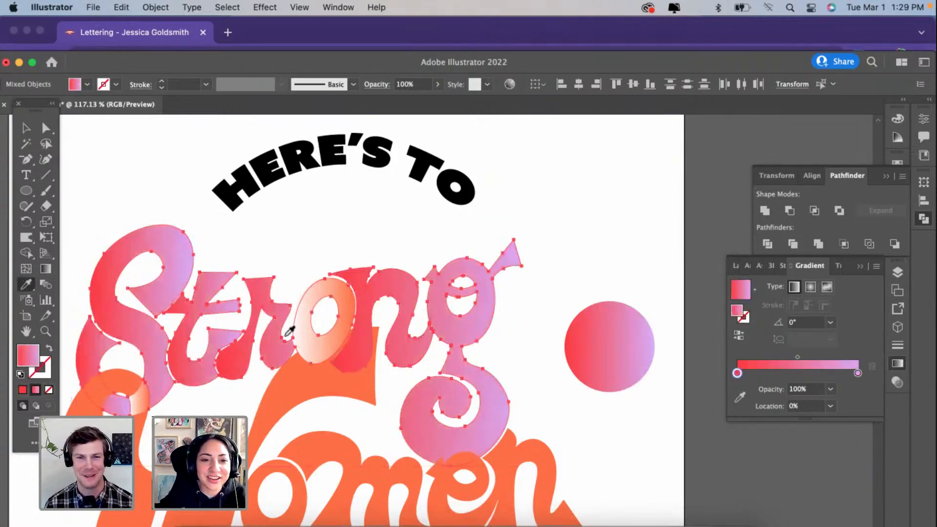
scroll(290, 331, "left", 3)
scroll(289, 330, "down", 1)
left_click(26, 128)
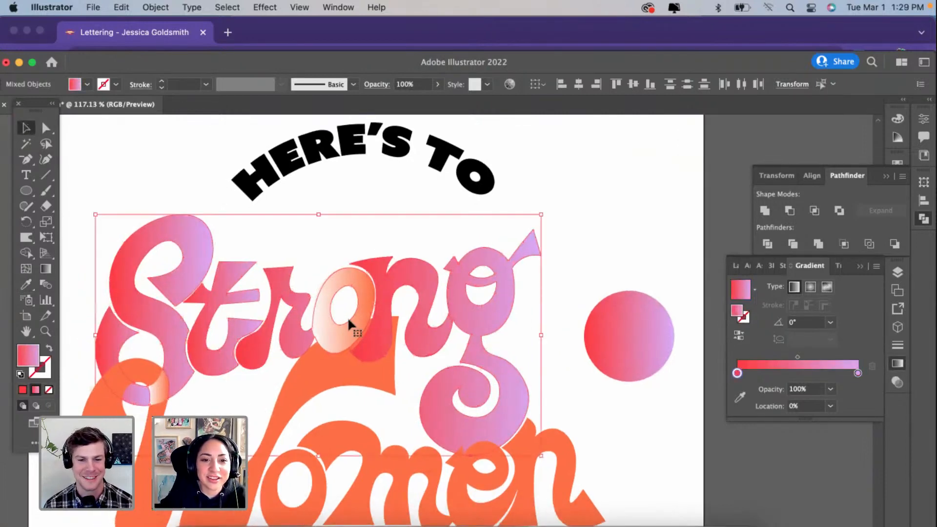
Step: Add the still-orange "o" to the "Strong" selection and sample the circle's gradient onto all of it
scroll(319, 296, "up", 5)
left_click(305, 277)
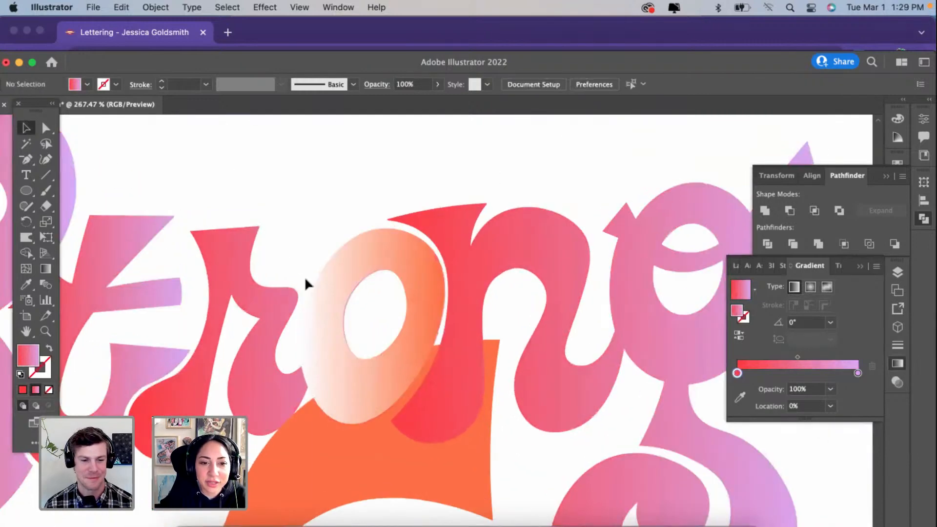
scroll(345, 300, "up", 2)
left_click(353, 293)
scroll(353, 290, "down", 3)
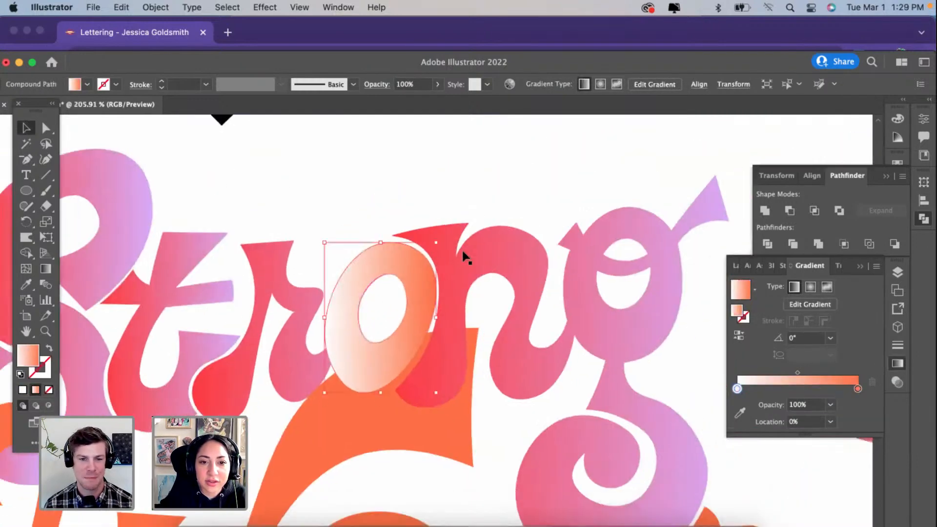
scroll(465, 248, "down", 5)
left_click(518, 254)
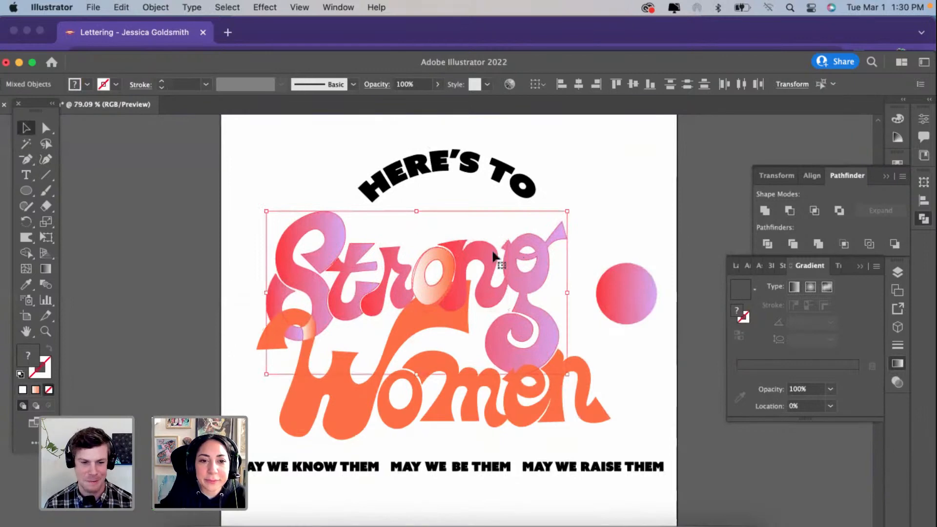
left_click(26, 284)
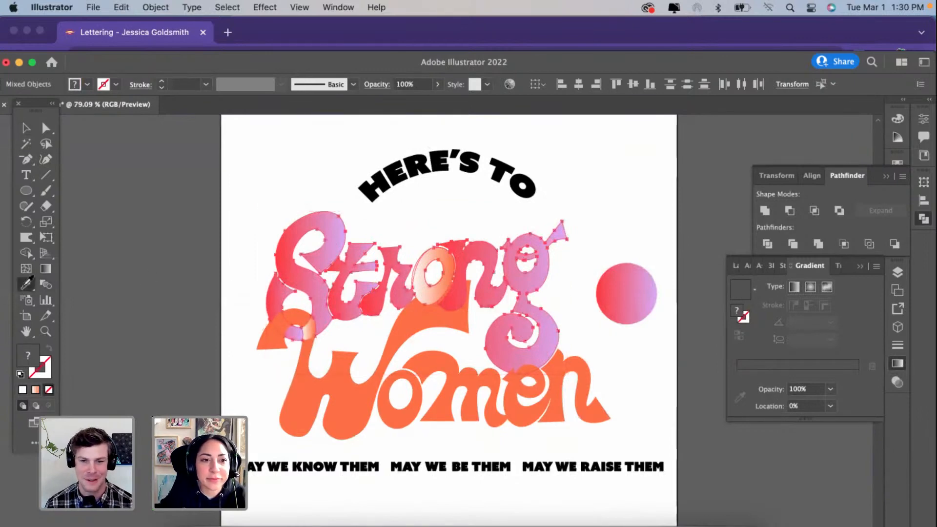
left_click(631, 283)
Step: Try running the gradient across the whole word "Strong" vertically, diagonally and horizontally with the Gradient tool
scroll(476, 295, "up", 1)
left_click(43, 268)
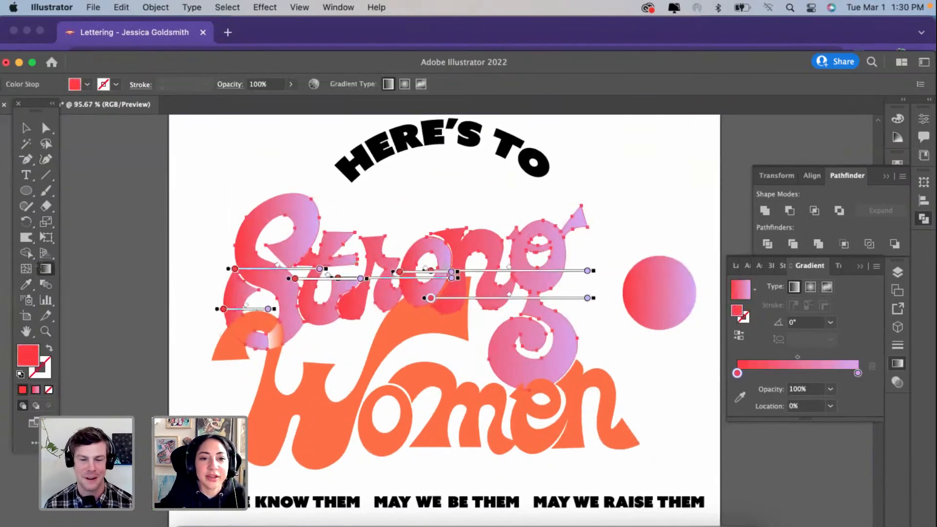
left_click_drag(415, 233, 416, 361)
left_click_drag(195, 291, 512, 297)
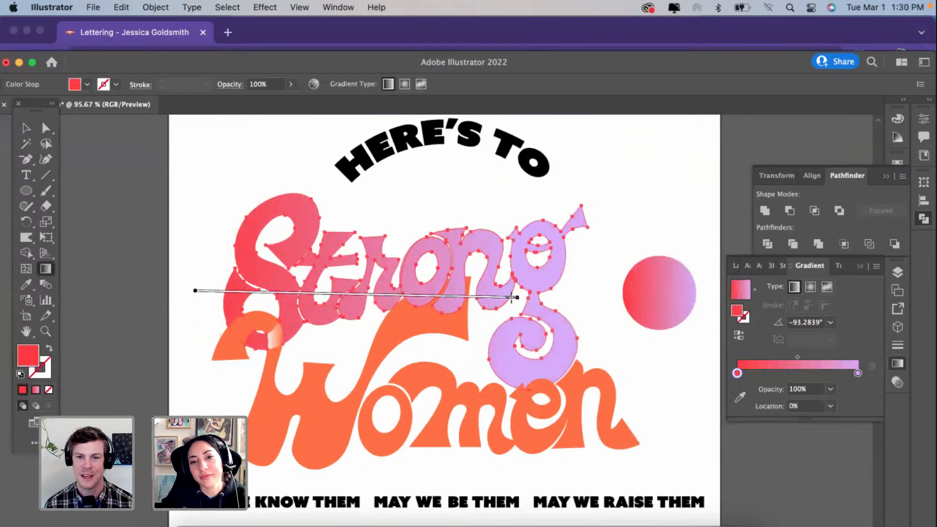
left_click_drag(486, 205, 368, 266)
left_click_drag(605, 277, 285, 277)
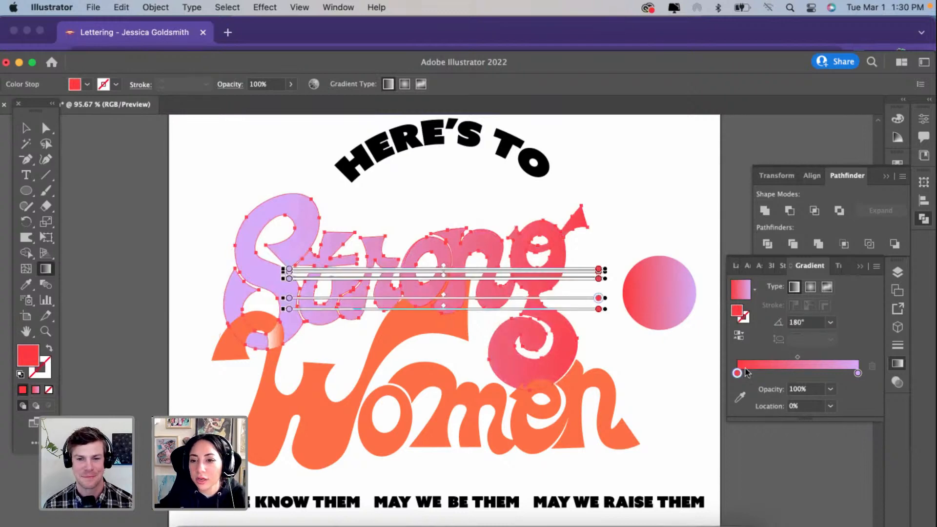
Step: Give the gradient a pink start, red middle and purple end, run it across "Strong" at about 28°, and shift its midpoints
mouse_move(738, 372)
left_mouse_down()
mouse_move(799, 374)
mouse_move(727, 378)
left_mouse_up()
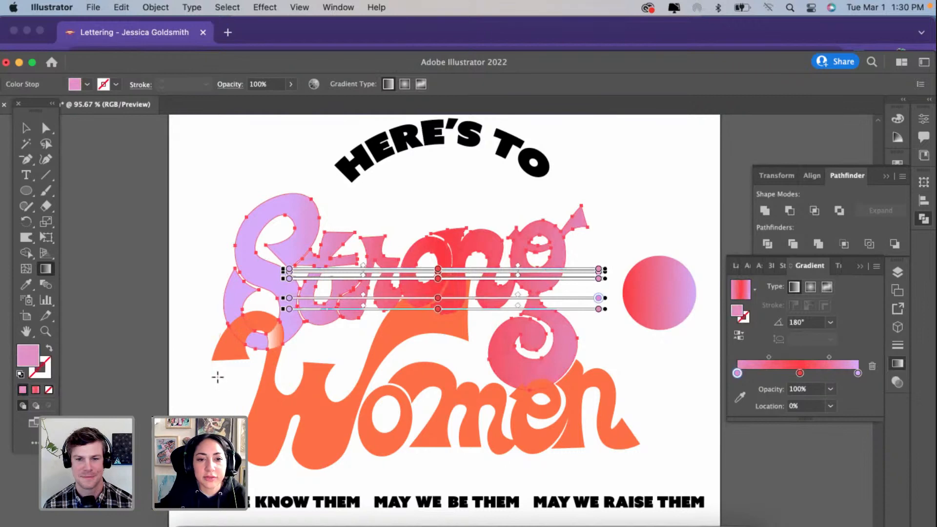
left_click_drag(218, 377, 521, 212)
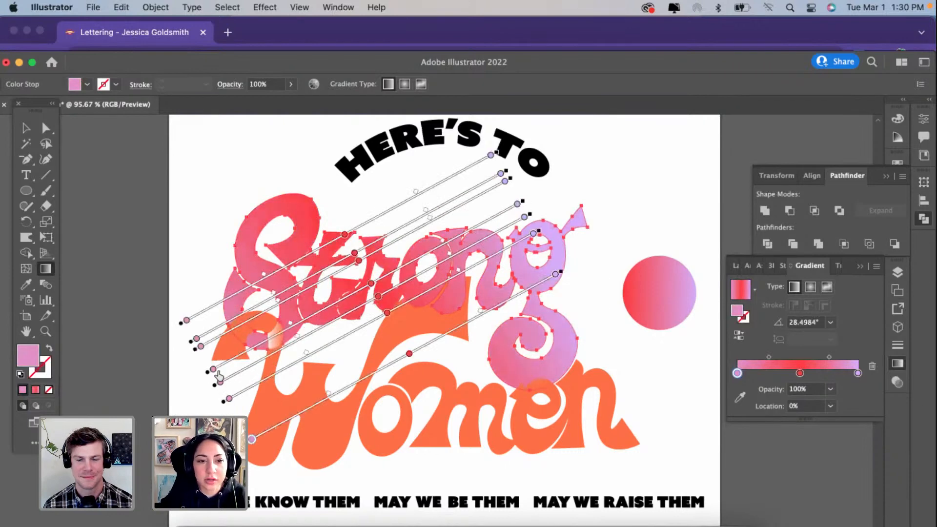
left_click_drag(769, 357, 823, 357)
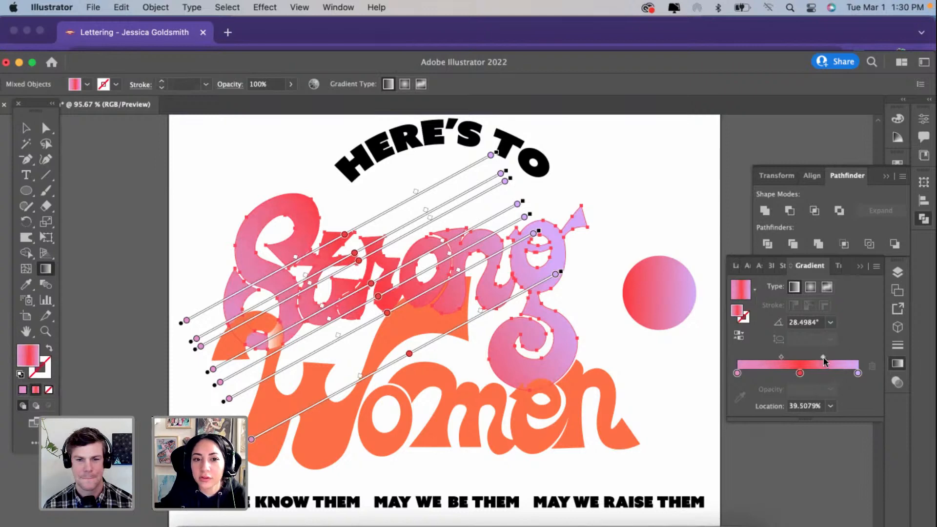
left_click(26, 128)
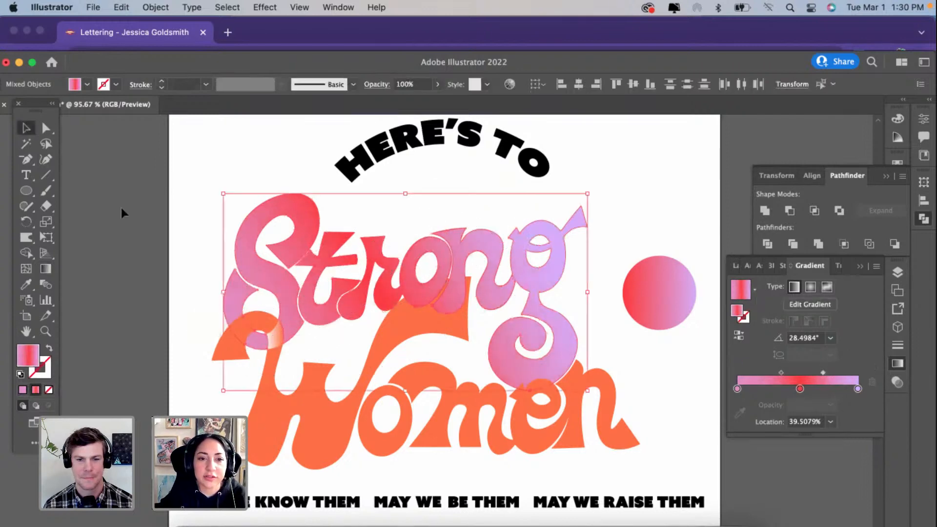
left_click(123, 212)
Step: Select the orange overlap piece in the S's tail plus the main letters of "Strong", and sample the S's pink-red-purple gradient onto them
scroll(278, 295, "up", 4)
left_click(46, 128)
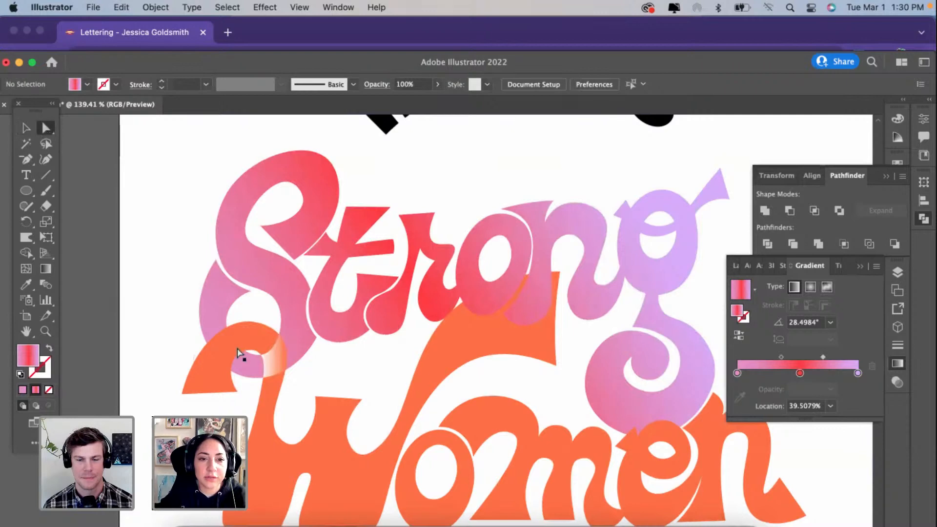
left_click(278, 371)
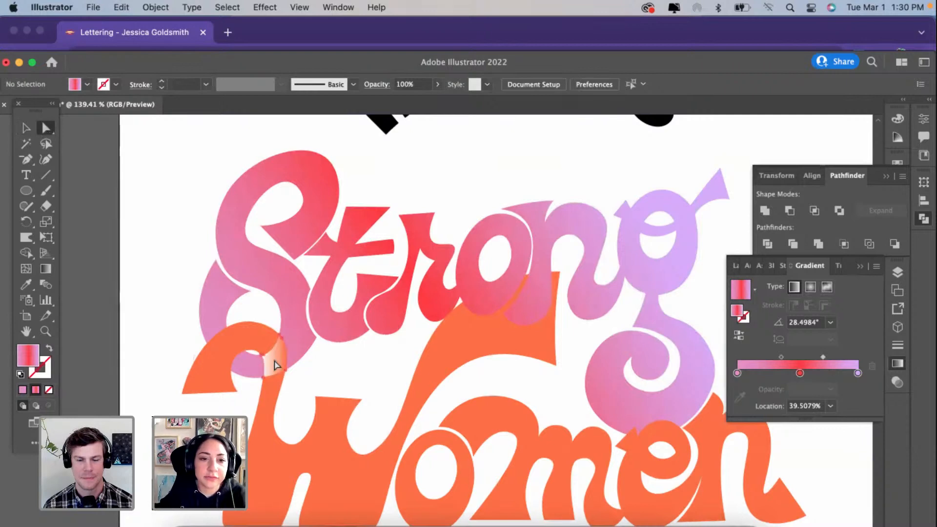
left_click(256, 272, "shift")
left_click(348, 267, "shift")
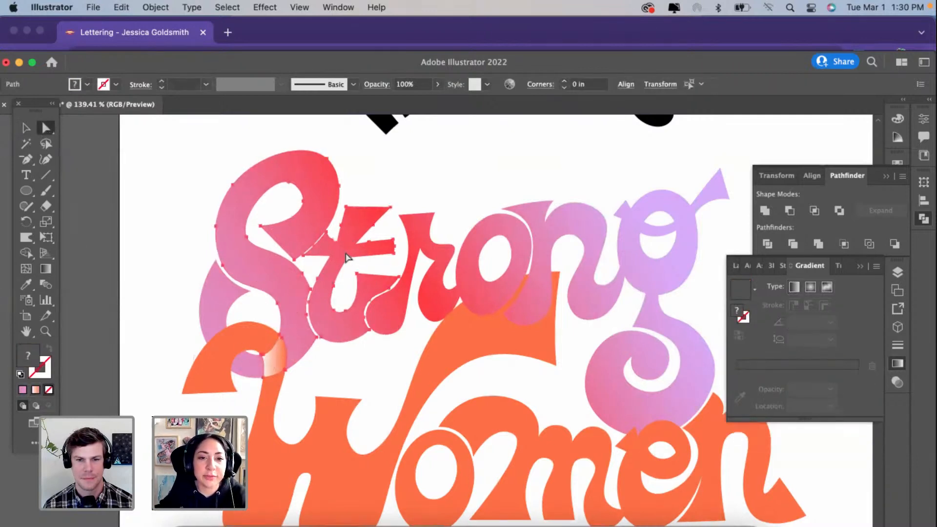
left_click(424, 251, "shift")
left_click(513, 225, "shift")
left_click(569, 223, "shift")
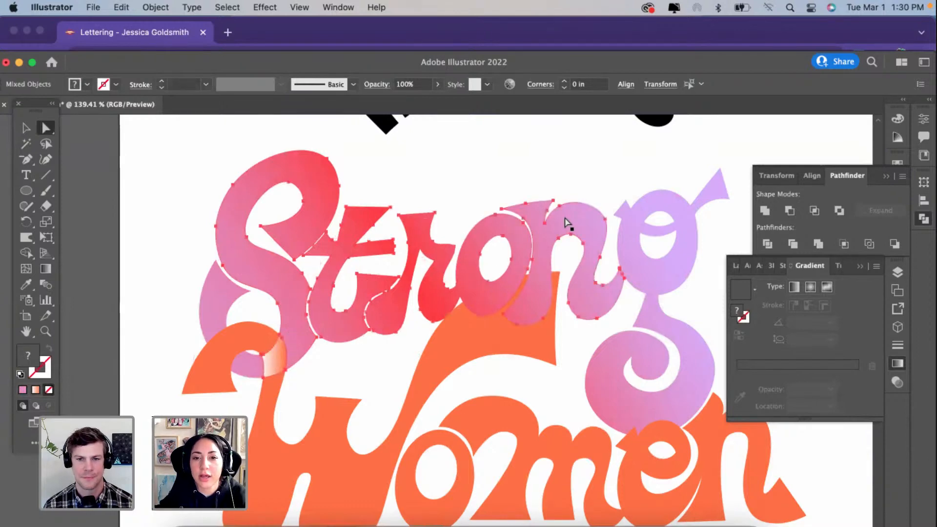
left_click(634, 271, "shift")
left_click(25, 284)
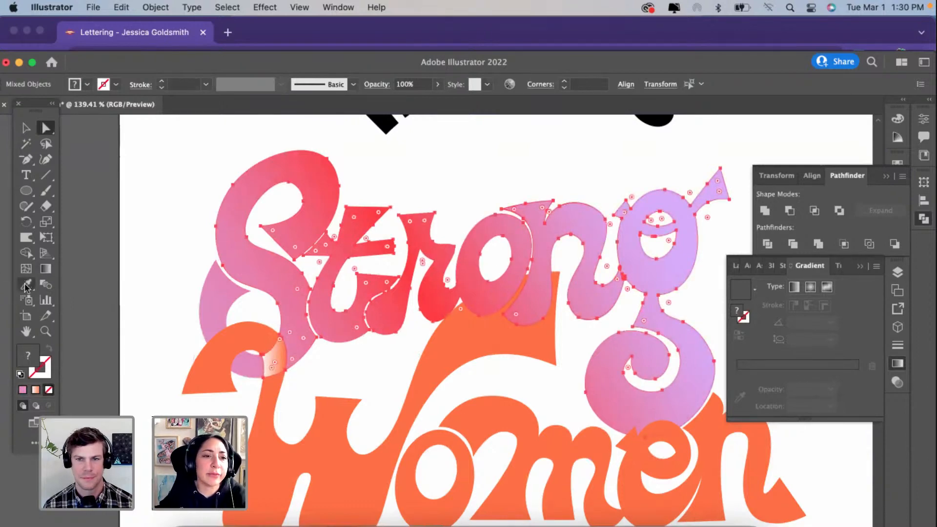
left_click(312, 179)
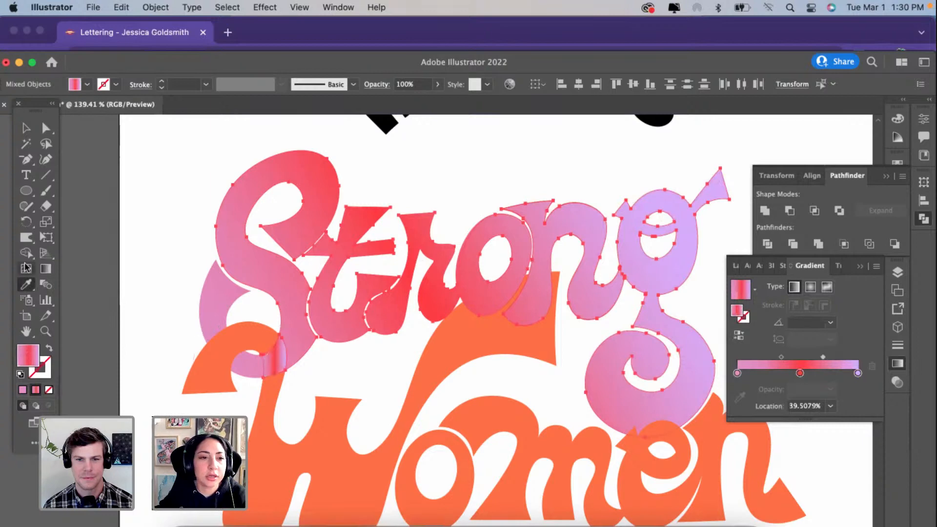
Step: Run the gradient across the selected letters at about 8°, and replace the pink start stop with light purple at about 15.7%
left_click(45, 268)
mouse_move(175, 379)
left_mouse_down()
mouse_move(621, 301)
mouse_move(631, 326)
mouse_move(726, 307)
mouse_move(711, 308)
left_mouse_up()
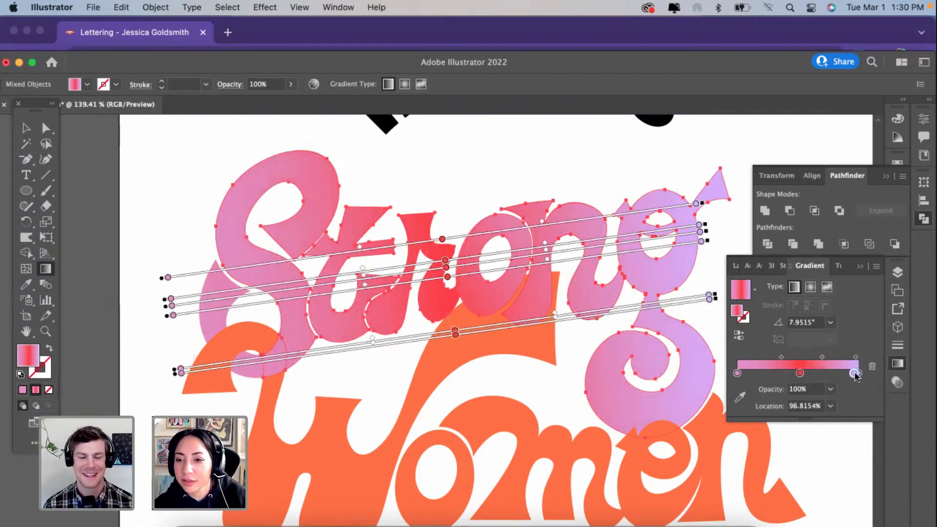
left_click(841, 374)
left_click_drag(841, 374, 756, 375)
left_click(737, 374)
left_click(871, 366)
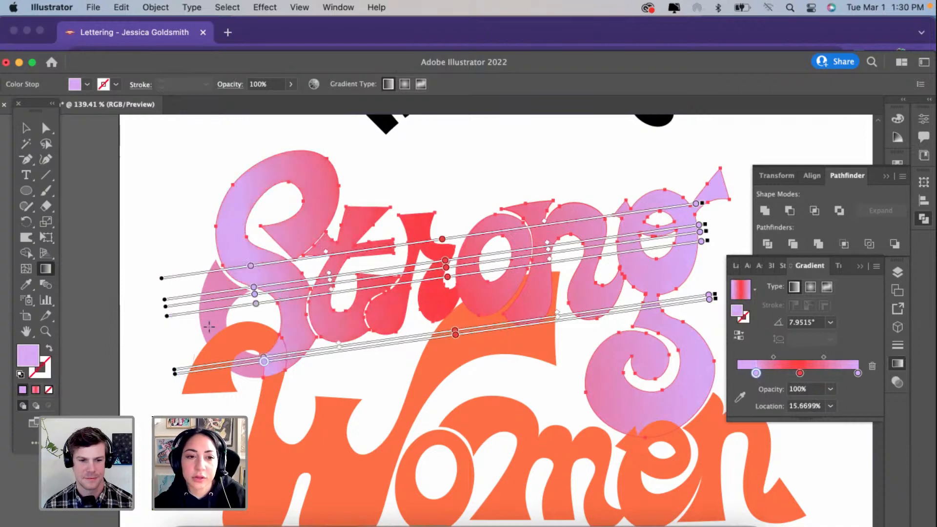
key("v")
left_click(143, 213)
scroll(145, 213, "down", 3)
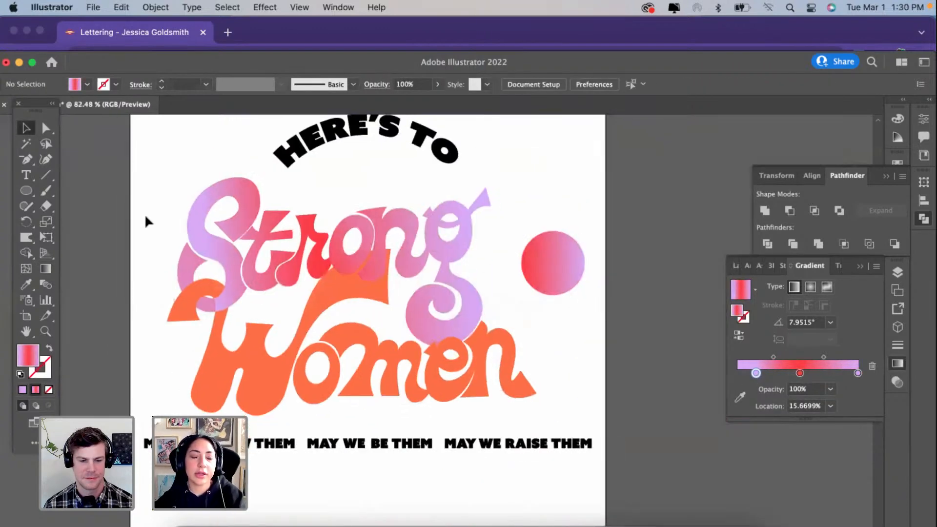
Step: Examine the S's tail piece inside the "Strong" group and its overlap with the "Women" lettering
scroll(144, 214, "up", 1)
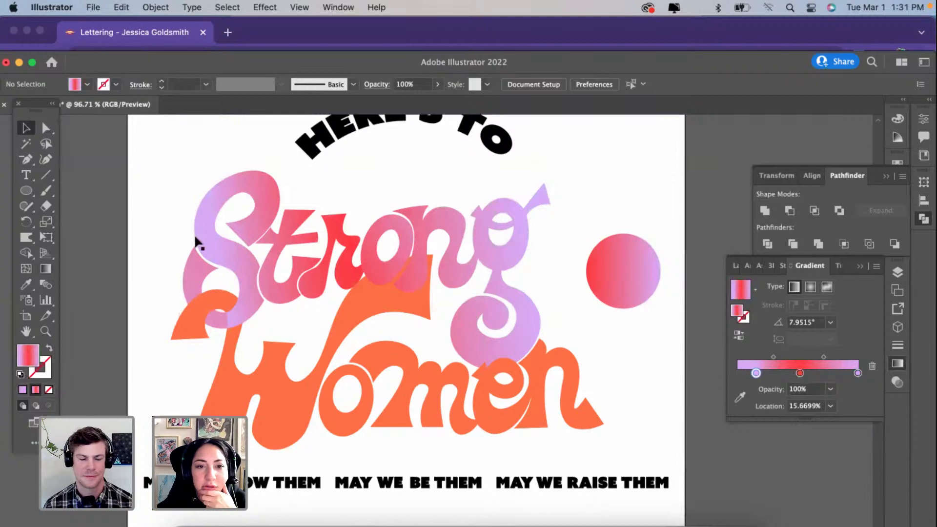
left_click(188, 270)
double_click(187, 266)
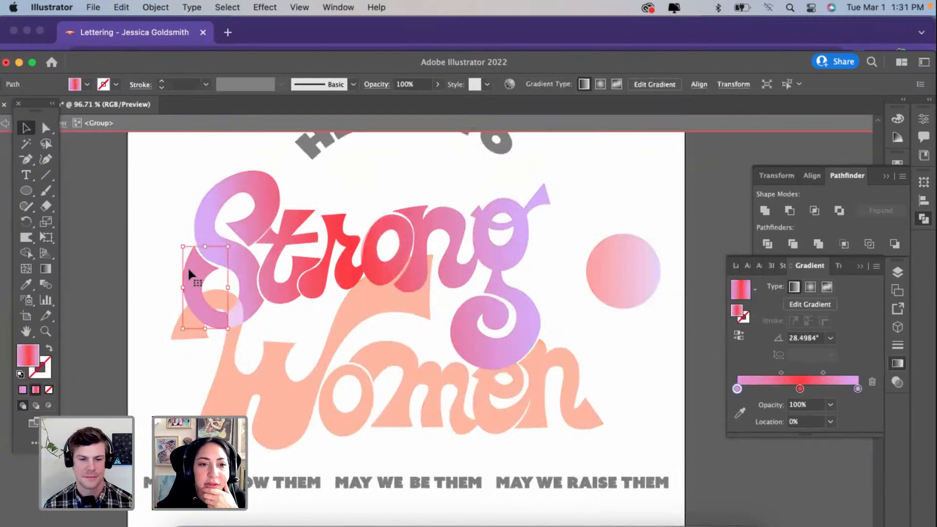
left_click(129, 248)
double_click(130, 248)
left_click(191, 275)
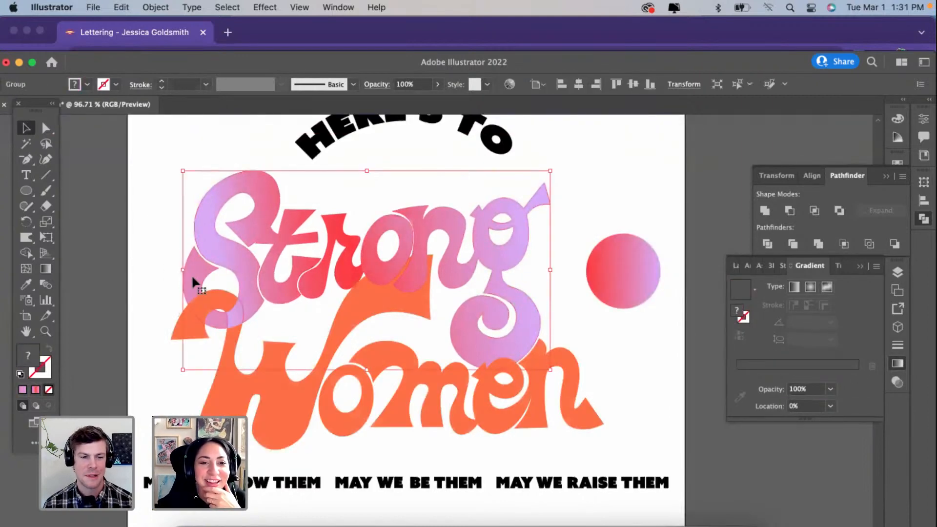
double_click(192, 274)
left_click(134, 275)
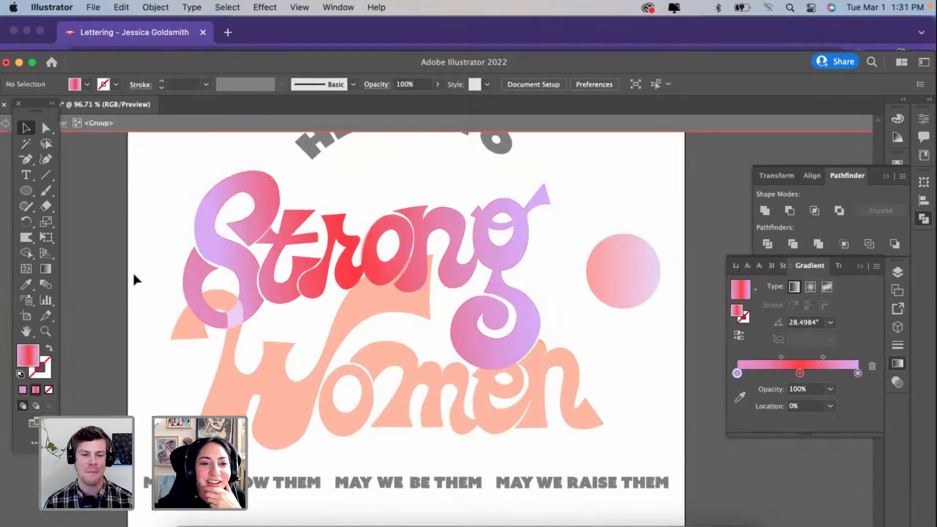
double_click(135, 275)
scroll(133, 272, "up", 3)
left_click(252, 340)
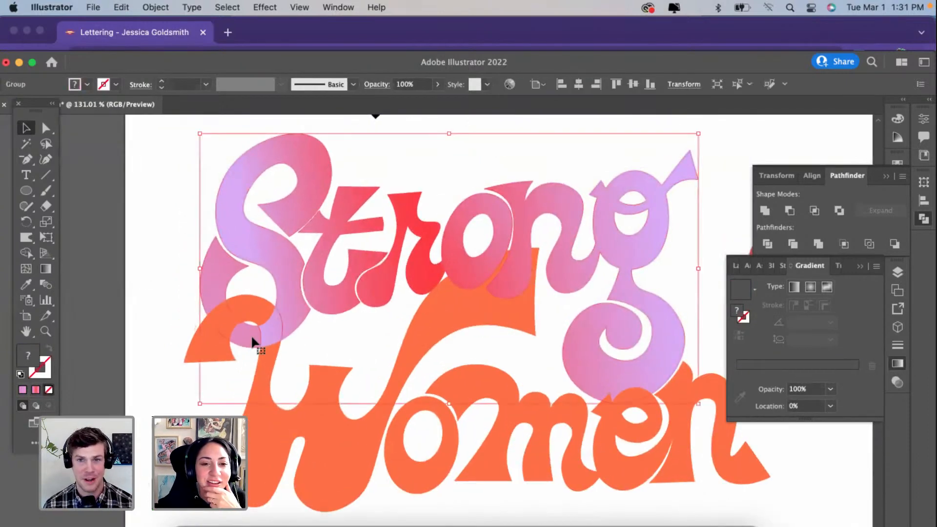
scroll(250, 334, "down", 2)
scroll(251, 334, "down", 1)
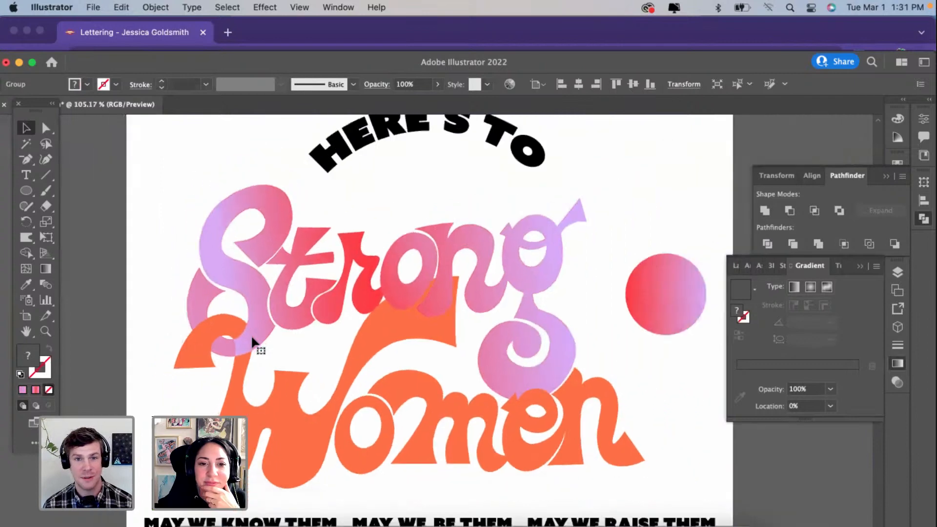
Step: Delete the red-to-purple gradient sample circle beside the lettering
scroll(666, 314, "down", 1)
left_click(642, 287)
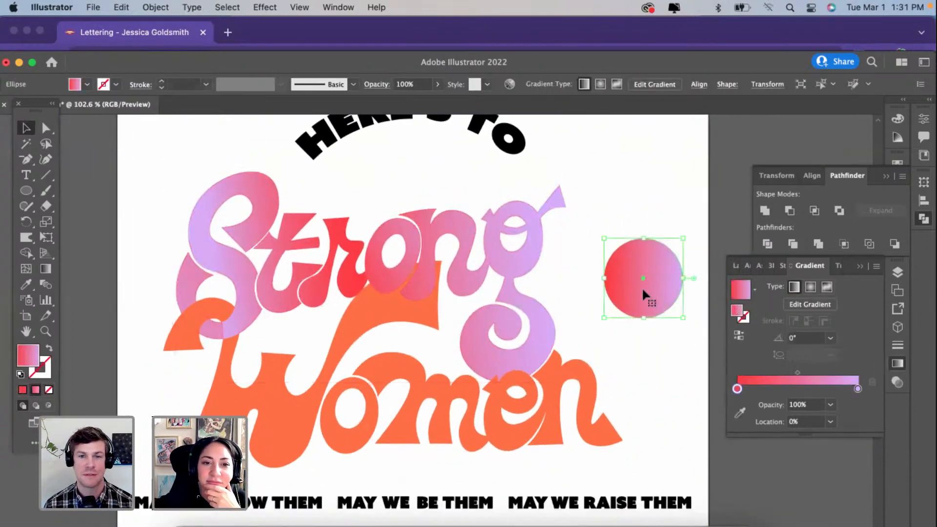
key("BackSpace")
Step: Sample the "Strong" gradient onto the "Women" group and run it diagonally, horizontally, and vertically at about 91.5°
left_click(413, 408)
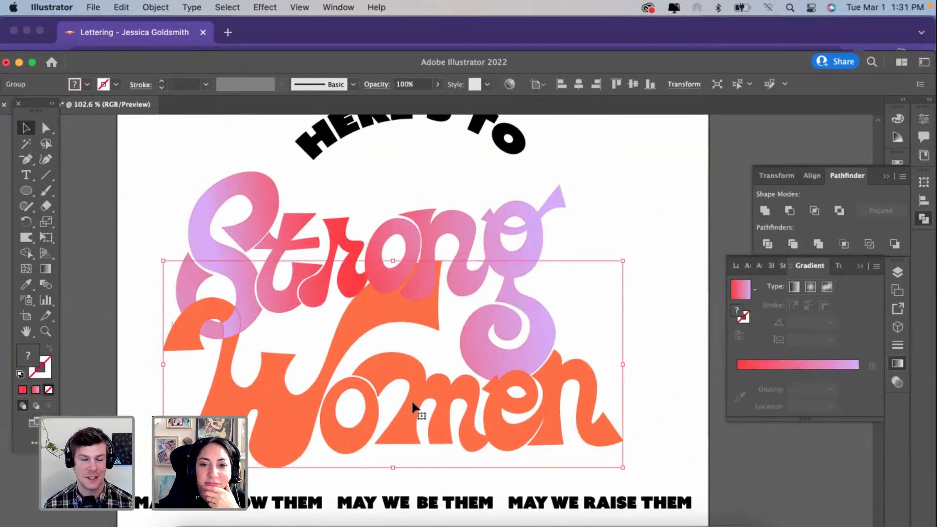
key("i")
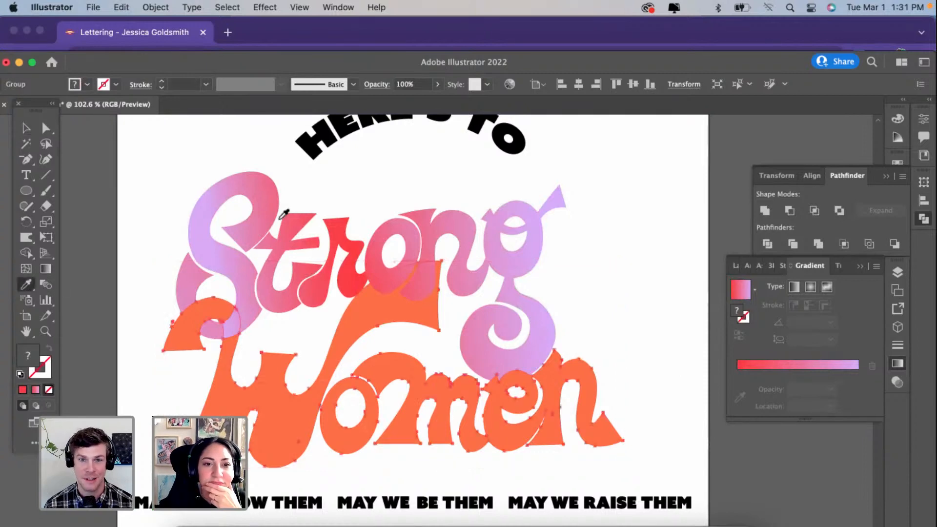
left_click(266, 215)
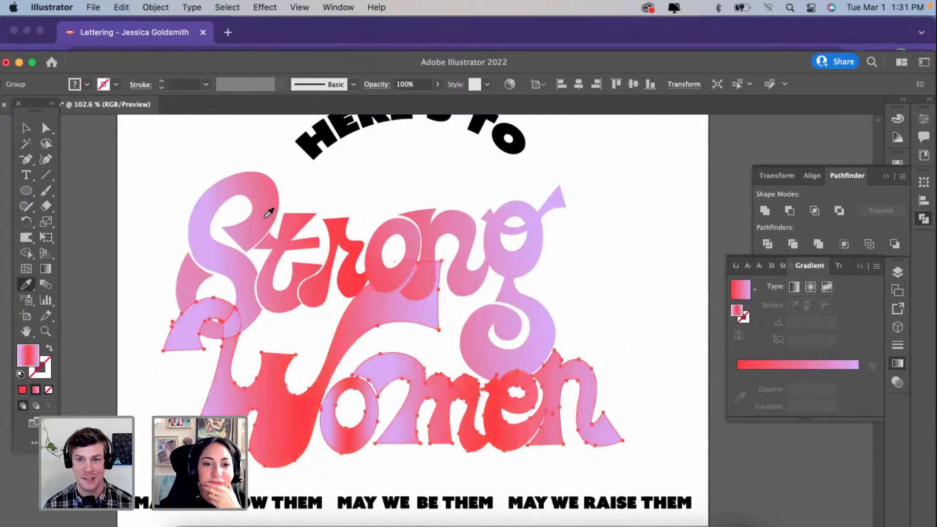
left_click(46, 269)
left_click_drag(570, 302, 295, 417)
left_click_drag(259, 427, 199, 432)
left_click_drag(429, 483, 424, 282)
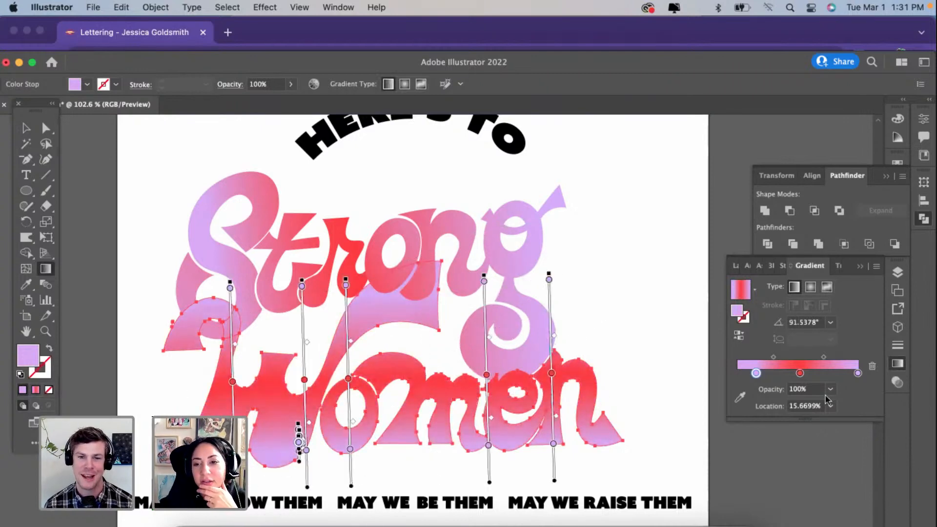
Step: Remove the red middle stop from the "Women" gradient and recolor its end stop to gold D8AA25
left_click(800, 373)
left_click(873, 368)
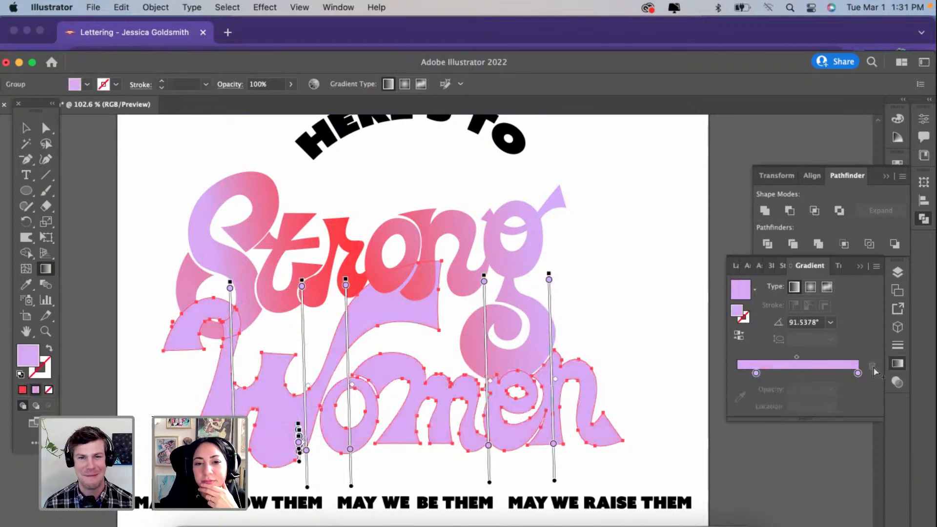
left_click(858, 374)
double_click(857, 373)
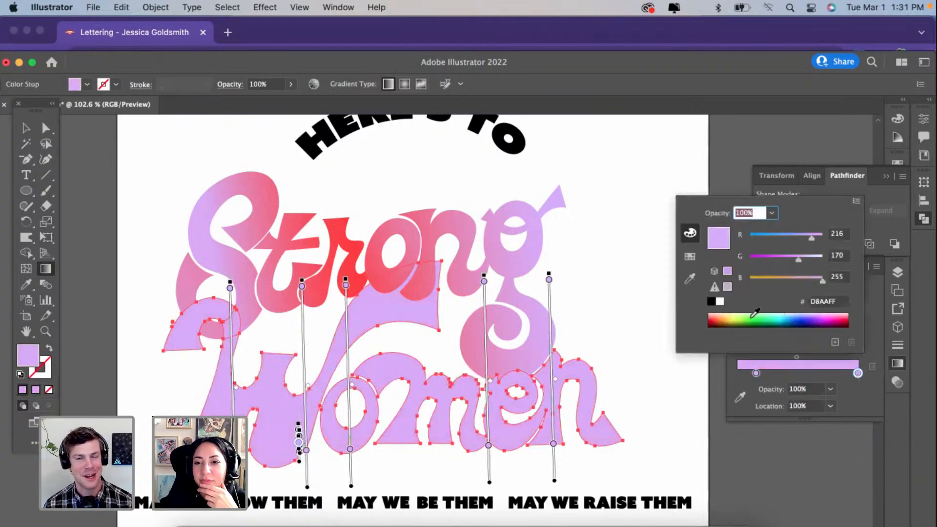
left_click(766, 279)
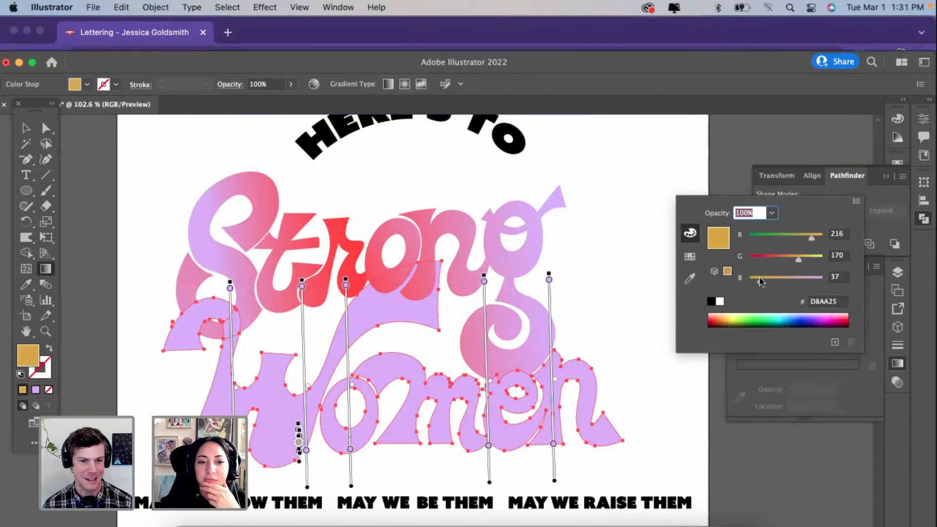
Step: Fill the whole "Women" lettering with solid gold D8AA25 and deselect it
left_click(27, 128)
left_click(85, 319)
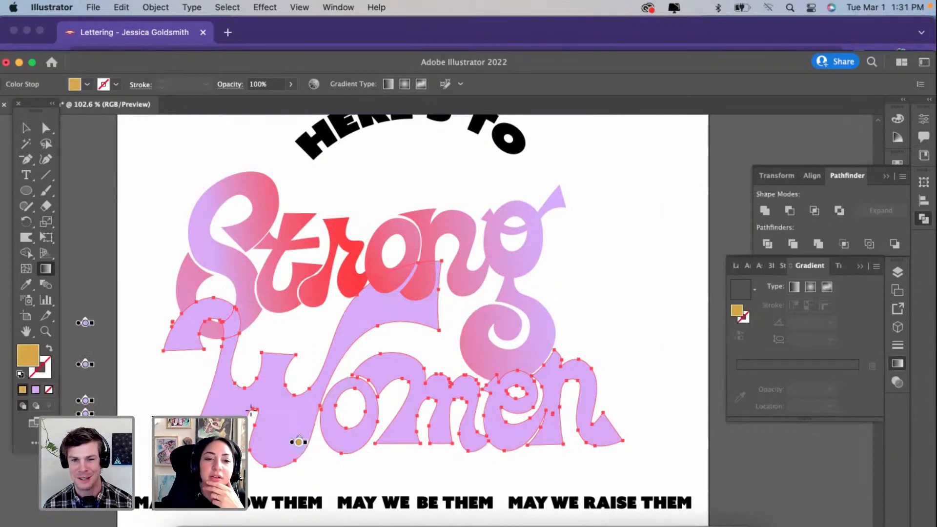
left_click(27, 128)
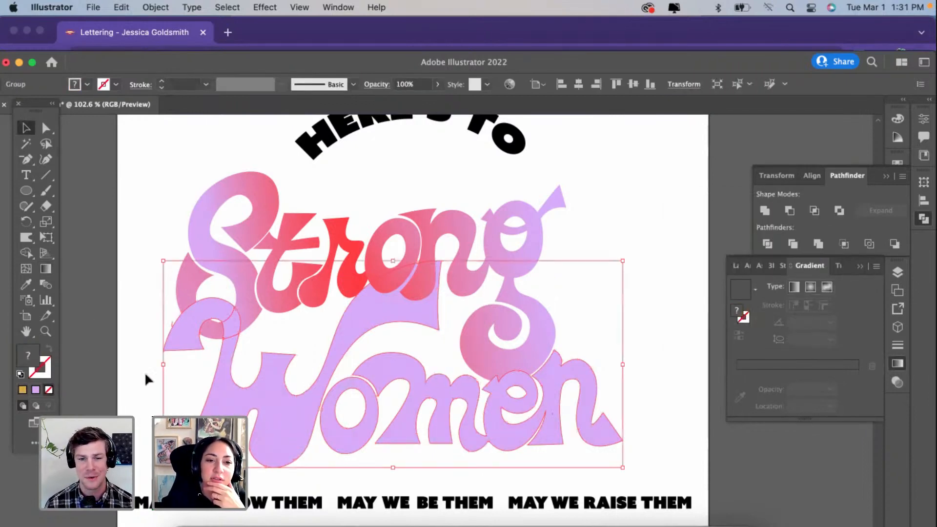
left_click(23, 390)
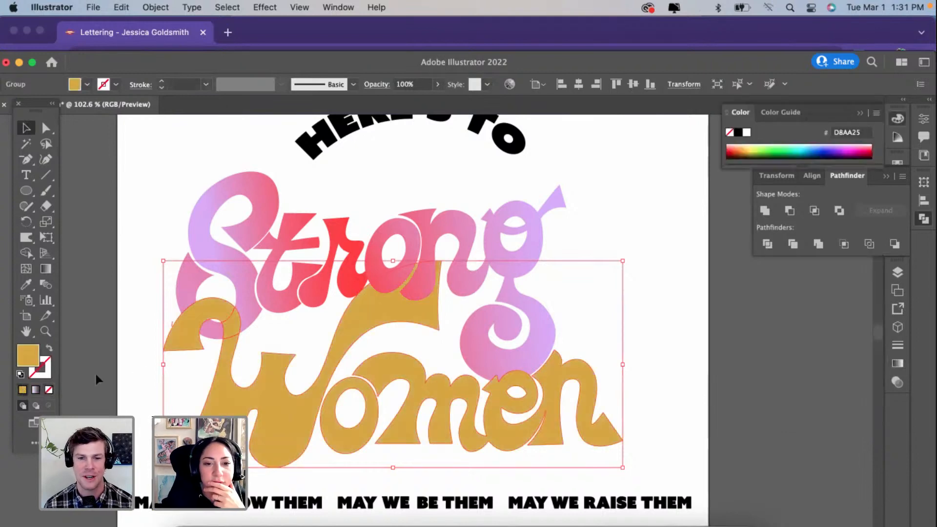
left_click(128, 376)
Step: Ungroup the "Women" lettering so the small overlap piece in the S's tail can be selected separately
scroll(140, 376, "down", 5)
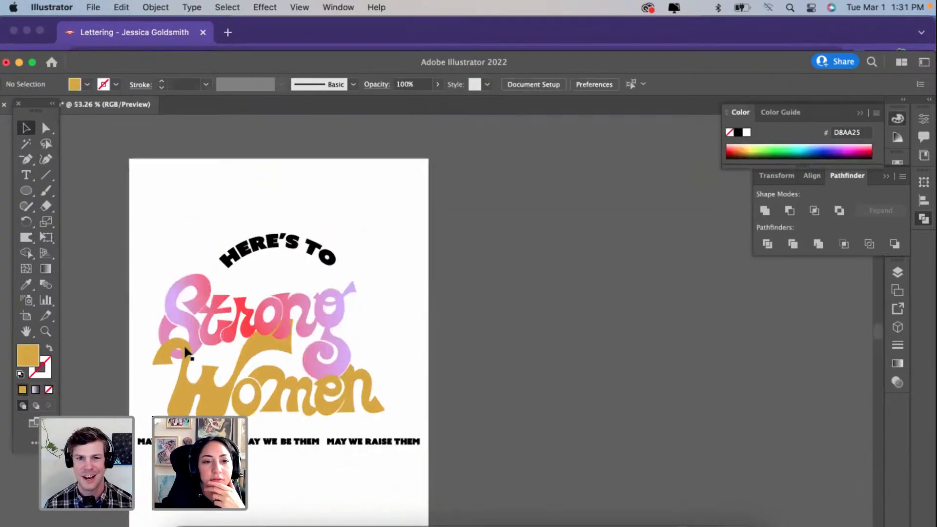
left_click(183, 350)
scroll(184, 349, "up", 5)
double_click(183, 350)
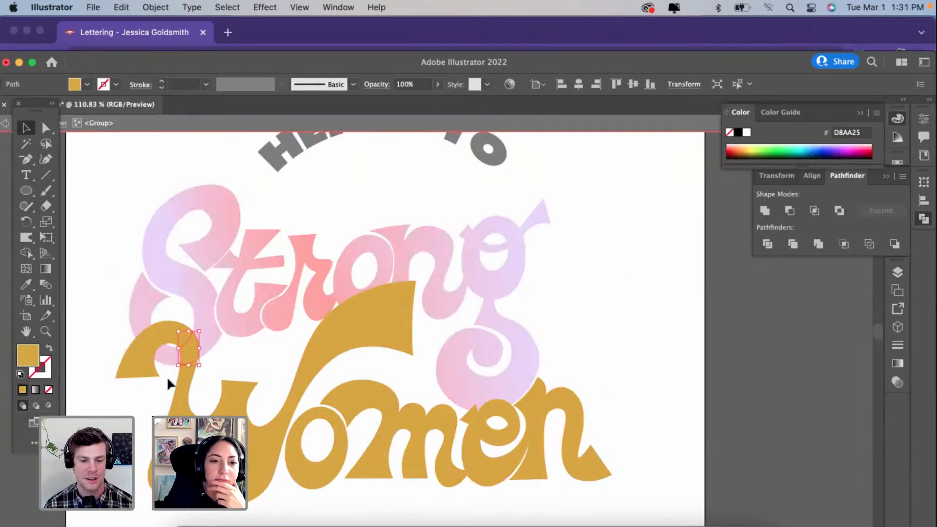
key("Escape")
left_click(183, 360)
right_click(183, 362)
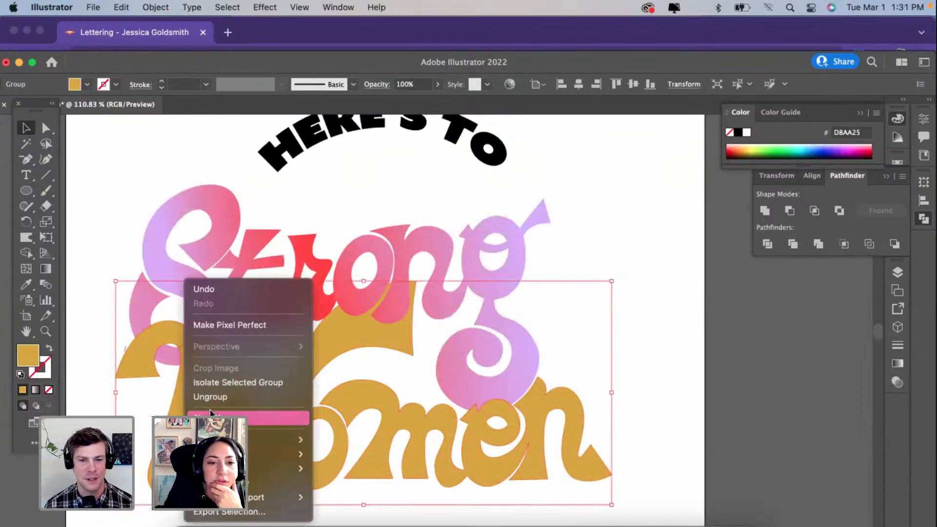
left_click(210, 397)
left_click(75, 370)
Step: Select the gold overlap piece in the S's tail and sample the S's purple-red-purple gradient onto it
left_click(187, 348)
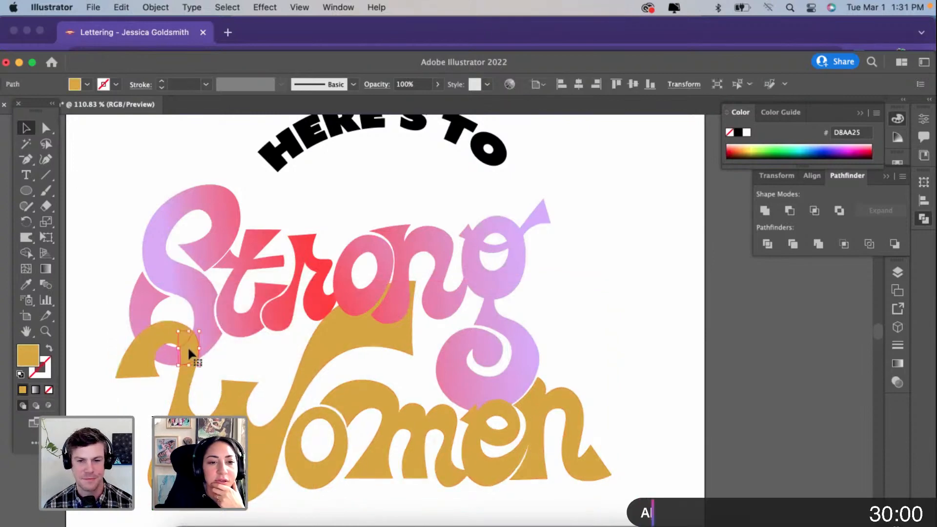
key("i")
left_click(152, 261)
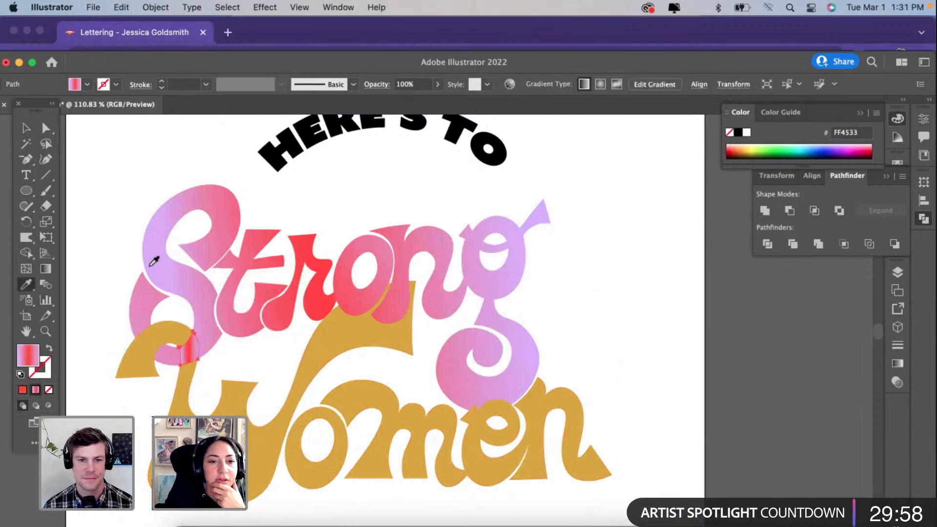
key("v")
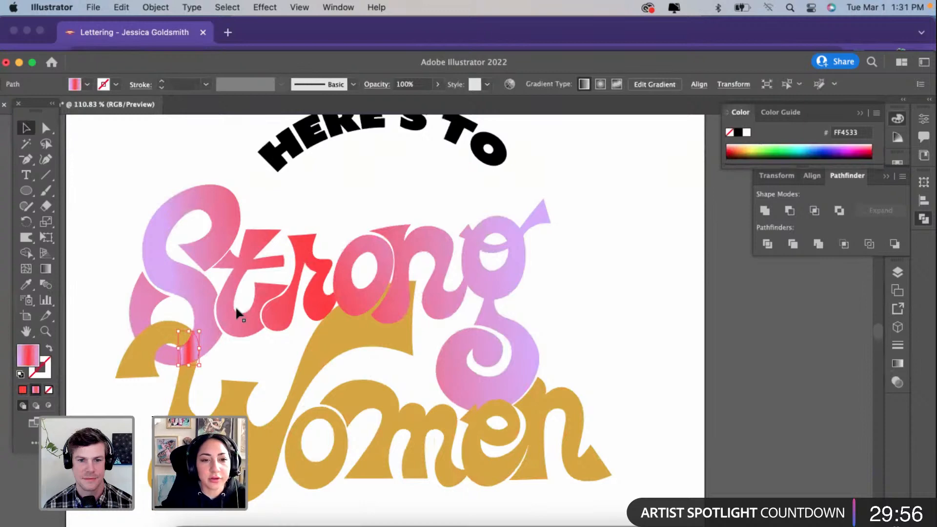
Step: Select "Strong" together with the overlap piece and run one slightly rising gradient from the S to the g
left_click(239, 316, "shift")
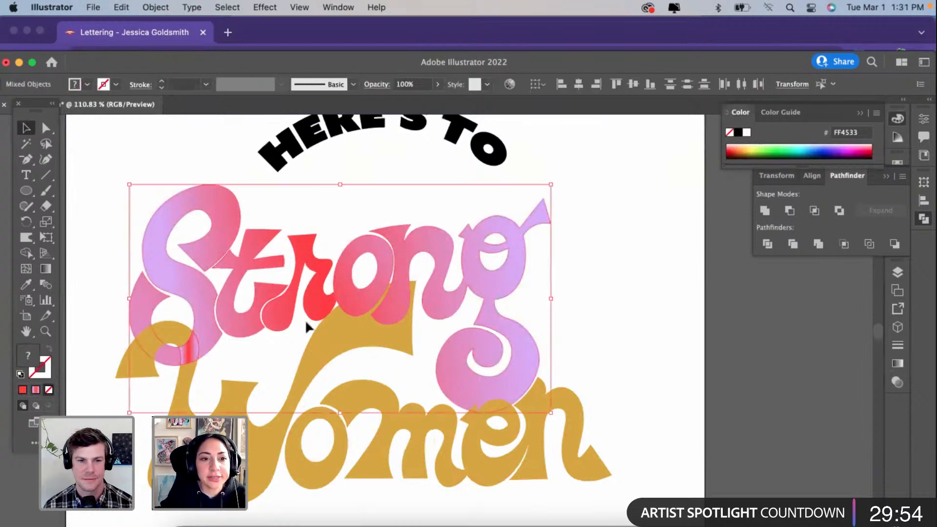
scroll(307, 326, "left", 2)
left_click(46, 269)
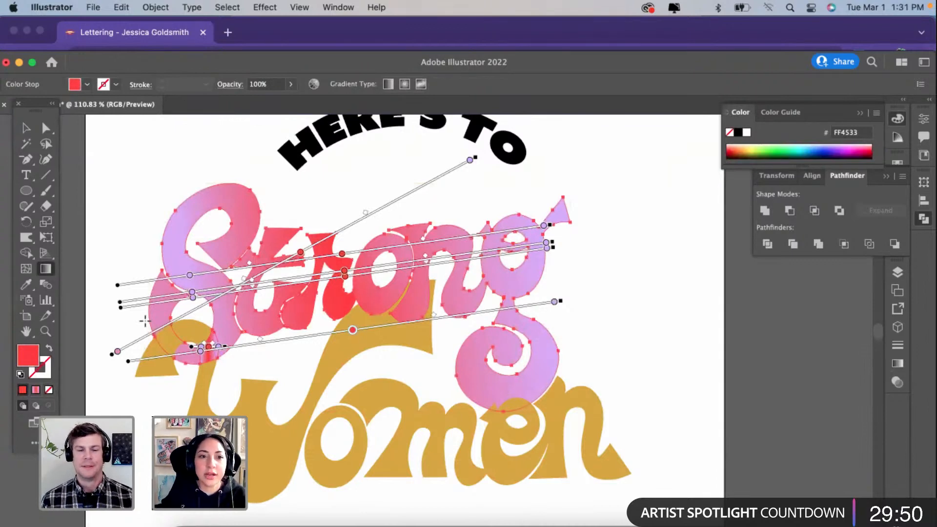
mouse_move(138, 321)
left_mouse_down()
mouse_move(581, 291)
mouse_move(486, 278)
mouse_move(508, 273)
left_mouse_up()
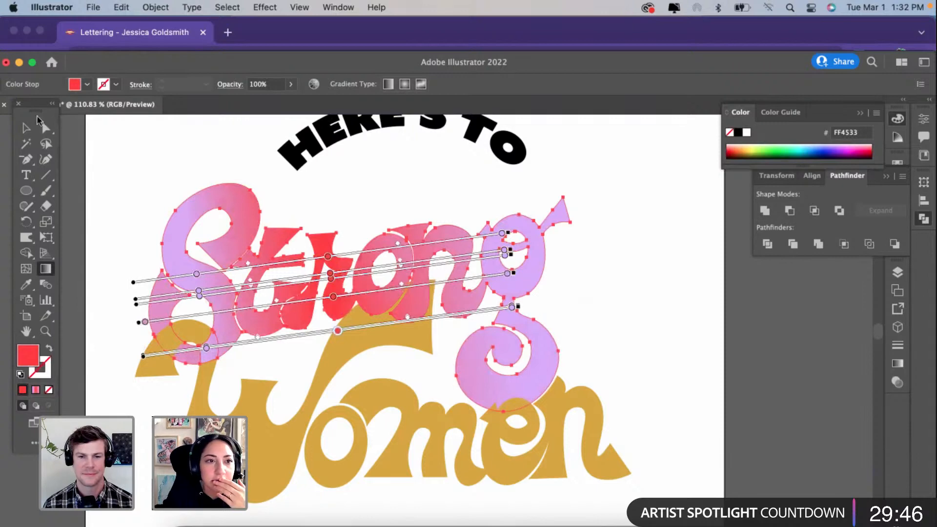
left_click(26, 128)
left_click(67, 180)
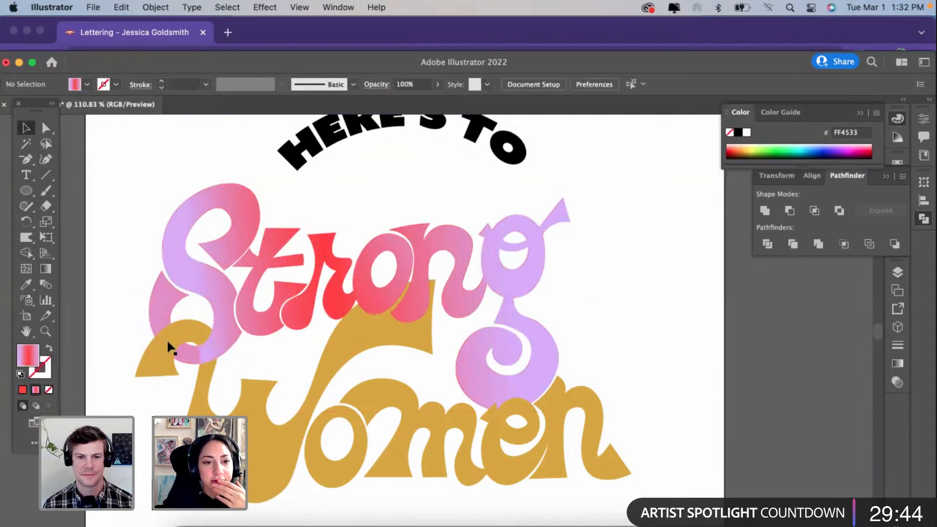
Step: Isolate the "Strong" group, try moving the S's left tail piece aside, and undo the move
left_click(197, 351)
scroll(198, 350, "up", 3)
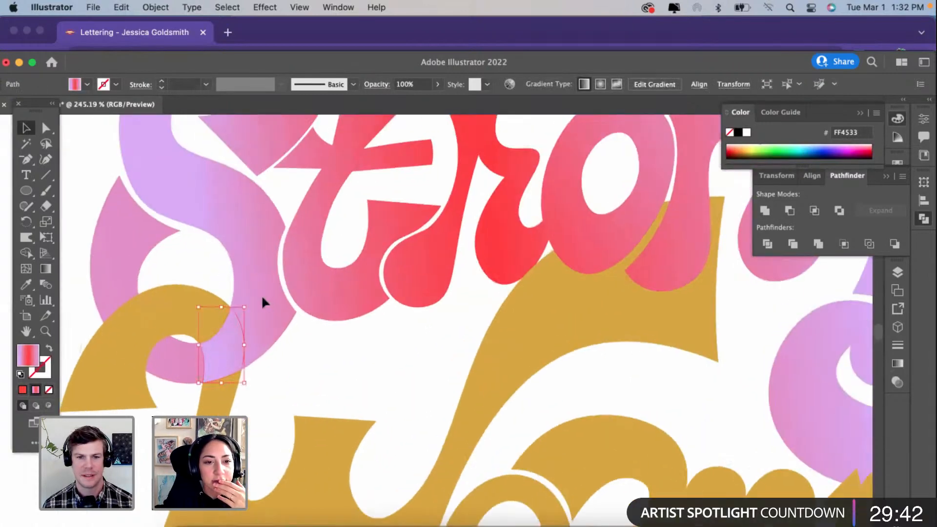
double_click(172, 361)
scroll(172, 362, "down", 3)
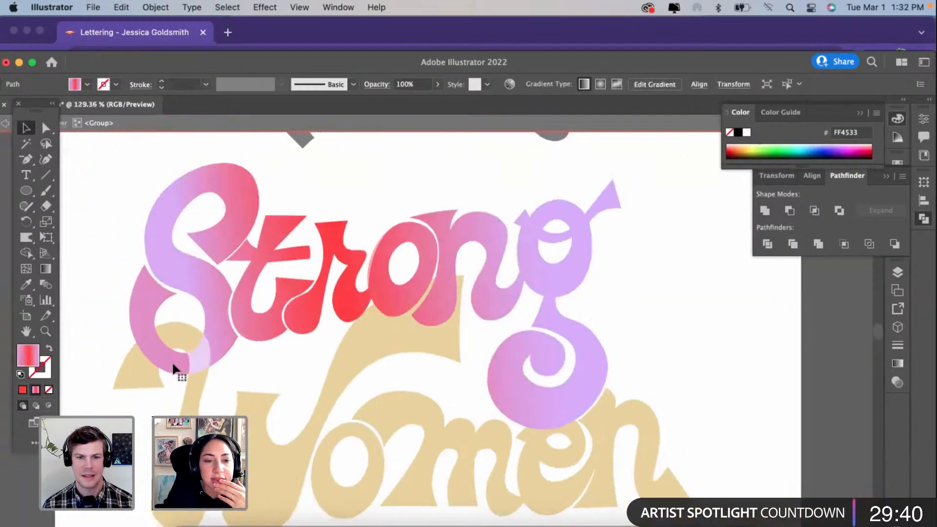
left_click_drag(173, 363, 107, 364)
key("super+z")
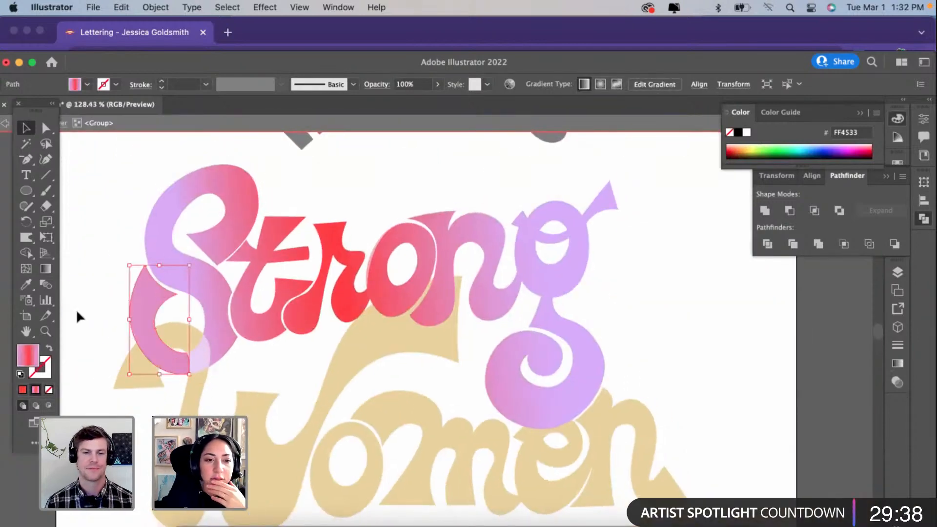
double_click(78, 315)
left_click(145, 304)
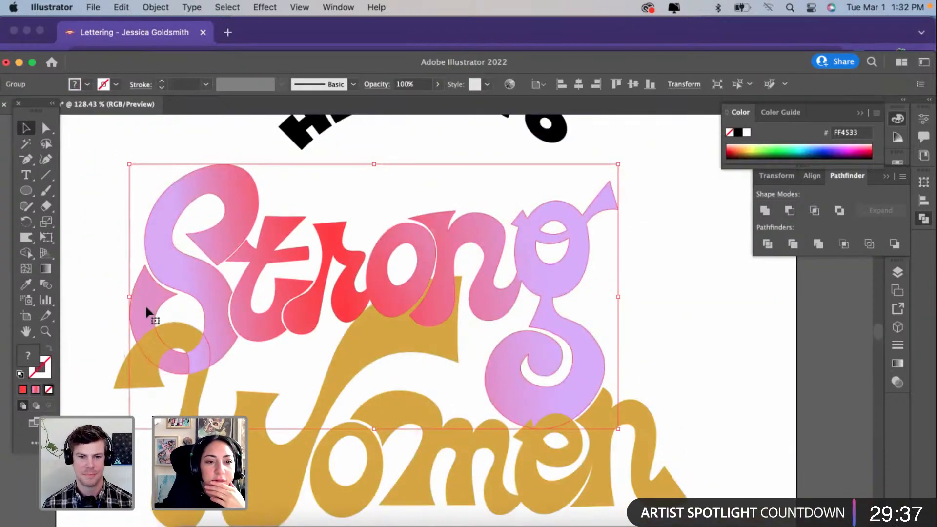
left_click(198, 353)
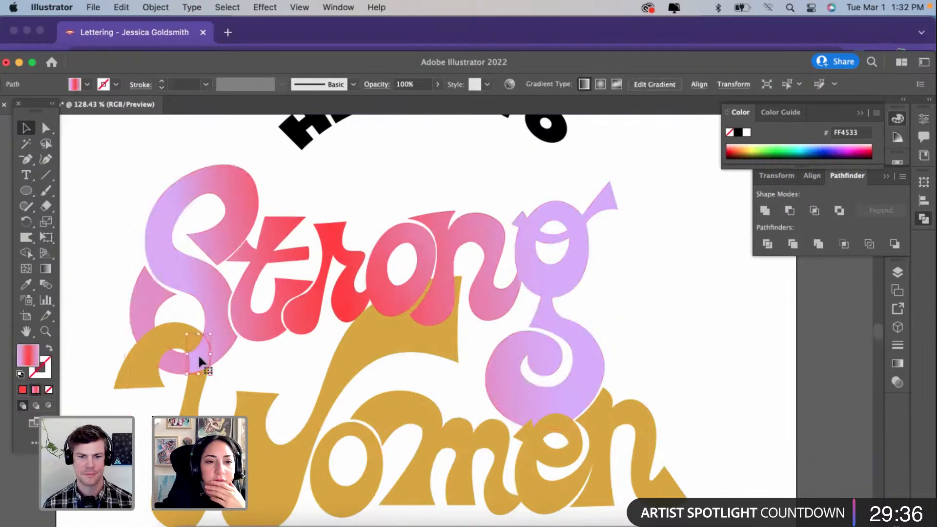
left_click(146, 305)
double_click(147, 305)
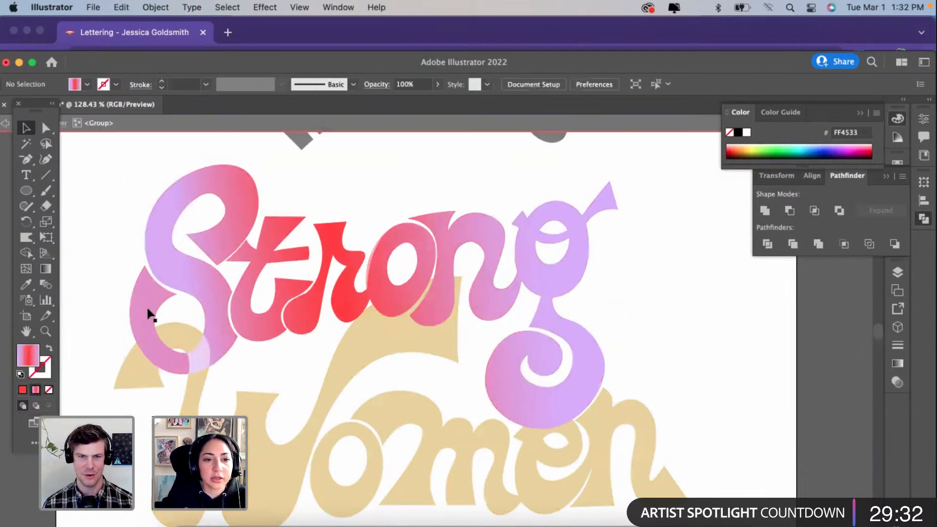
left_click(147, 306)
double_click(108, 297)
Step: Select the "Strong" lettering, redraw its gradient as one nearly horizontal, slightly rising run from the S to the g, and deselect
left_click(142, 309)
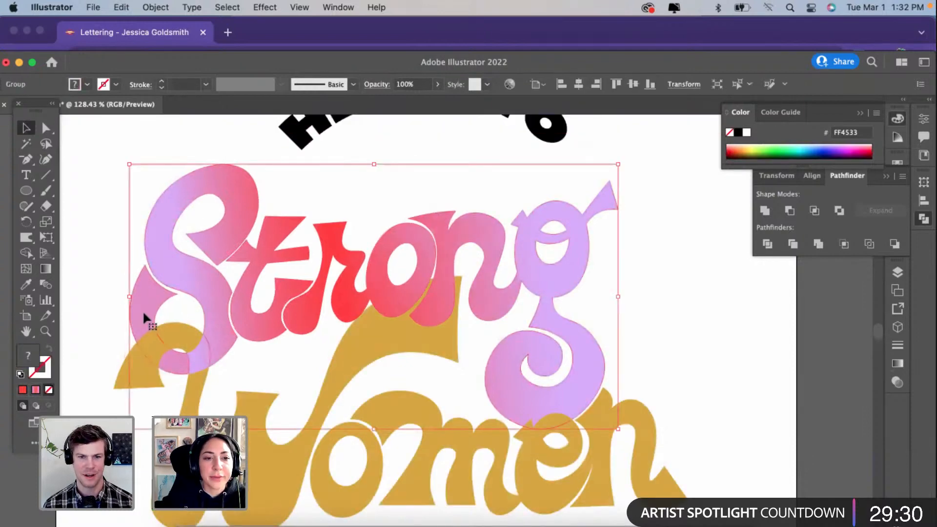
left_click(44, 271)
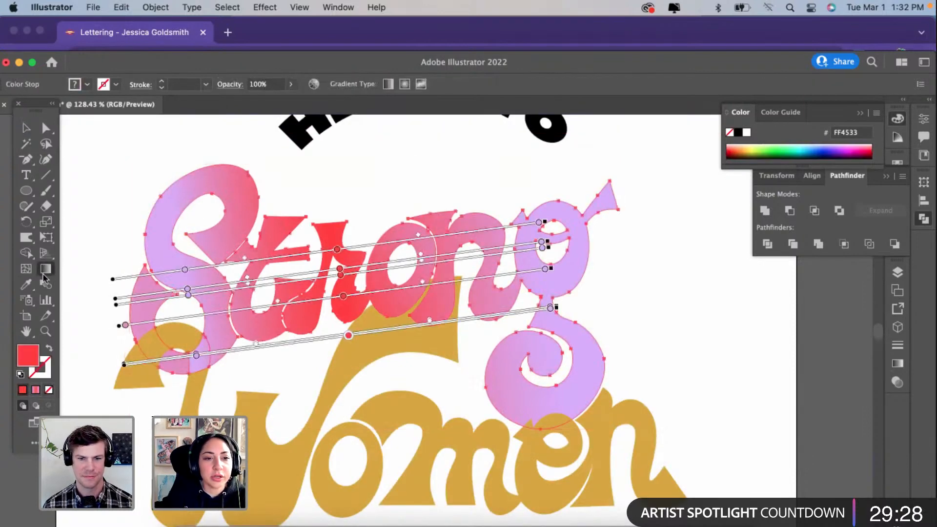
left_click_drag(125, 336, 576, 314)
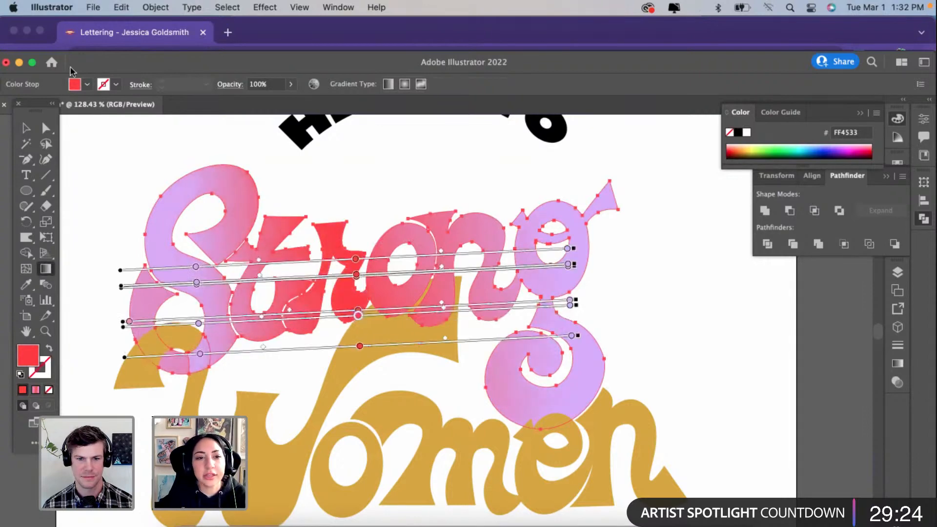
left_click(26, 129)
left_click(72, 143)
Step: Fill the W of "Women" with the purple-red-purple gradient and remove the gradient's middle red stop
scroll(162, 317, "left", 1)
scroll(162, 318, "down", 1)
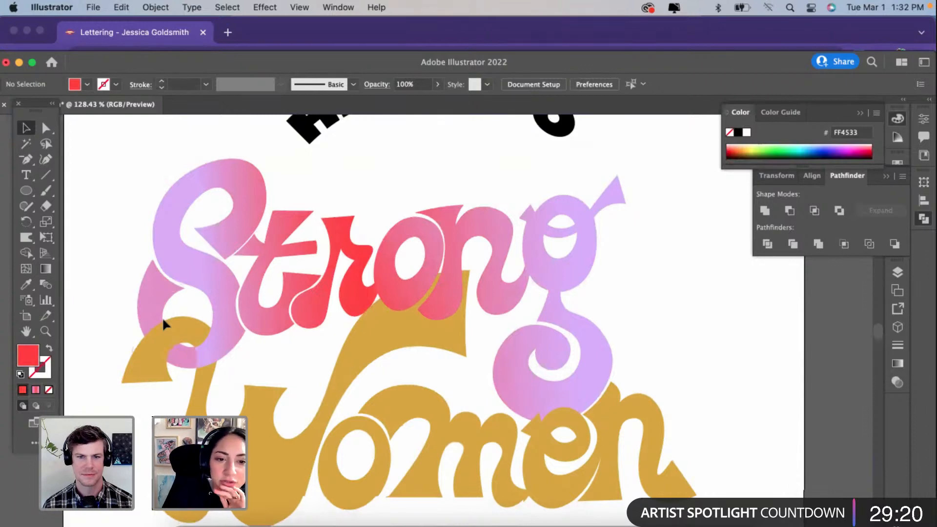
scroll(162, 318, "down", 2)
scroll(162, 318, "right", 1)
left_click(235, 389)
scroll(235, 388, "down", 1)
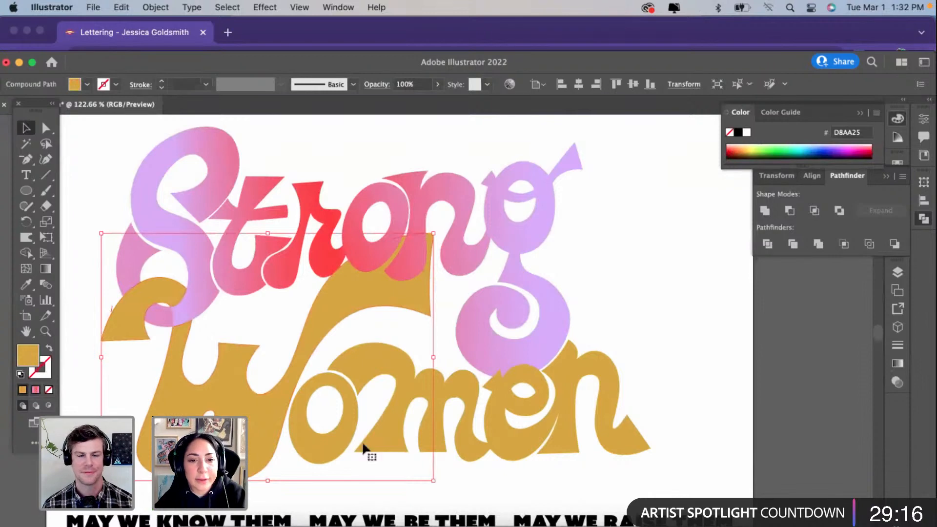
left_click(35, 390)
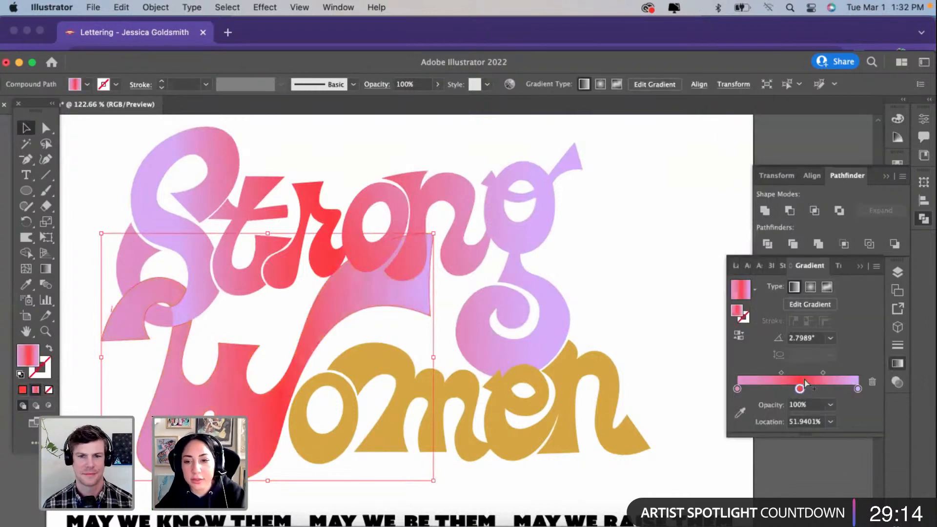
left_click(872, 381)
Step: Set the W gradient's end stop to the gold sampled from the neighbouring "Women" letters
left_click(858, 389)
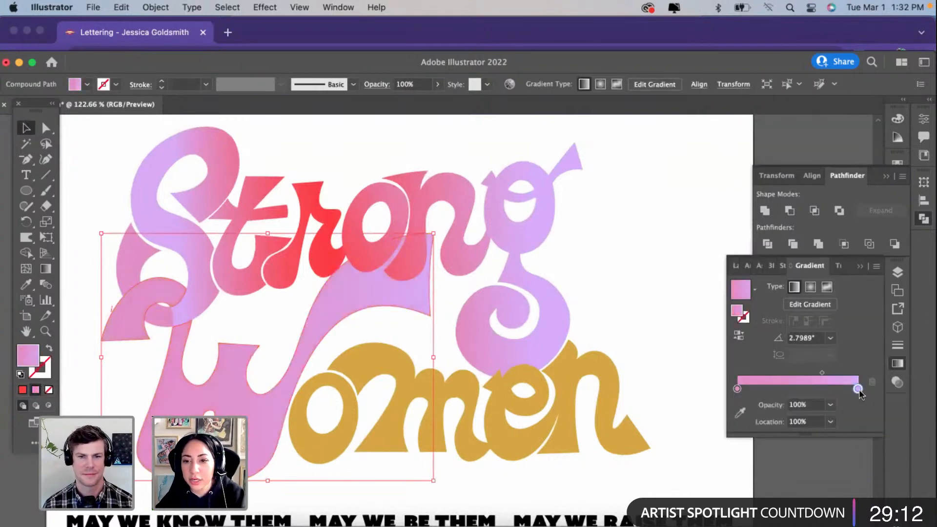
left_click(740, 414)
left_click(350, 383)
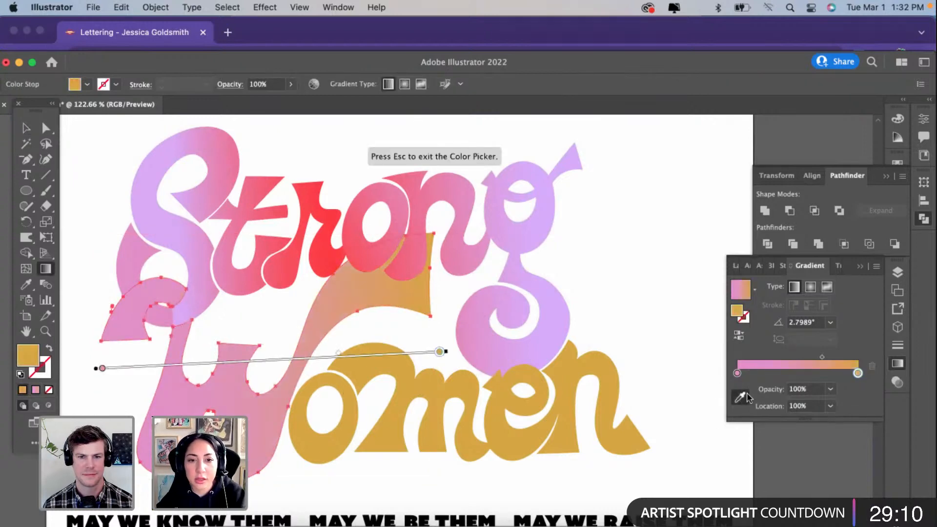
Step: Set the W gradient's start stop to teal 007F73 and shift the midpoint toward that stop so gold dominates
double_click(736, 373)
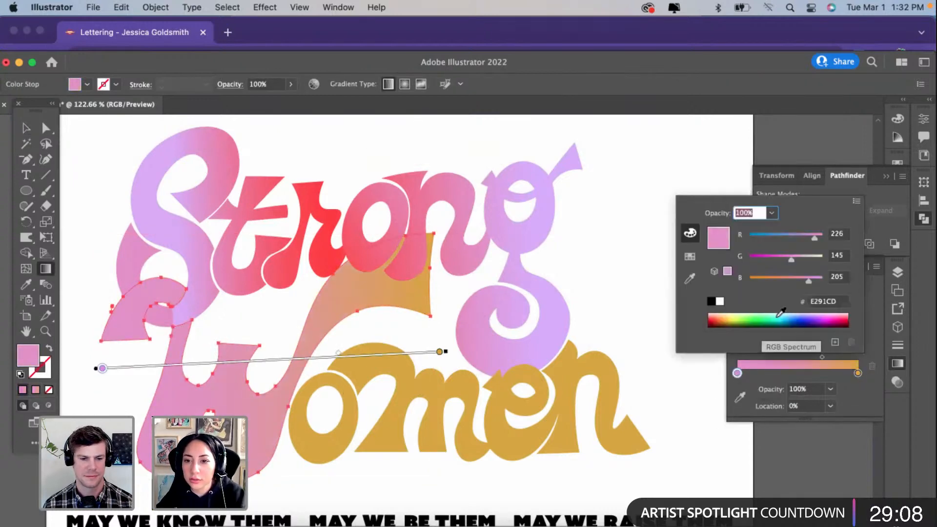
left_click(781, 317)
left_click_drag(781, 317, 779, 318)
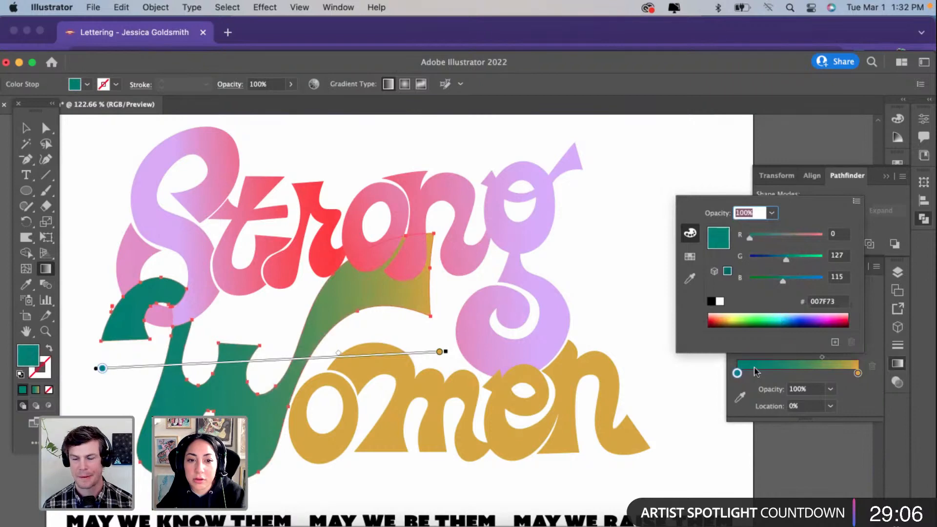
left_click(339, 353)
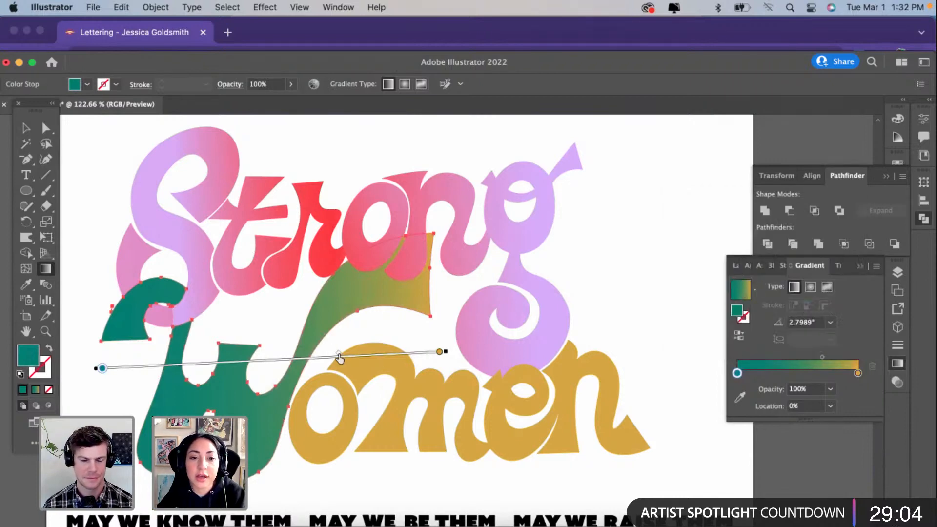
left_click_drag(338, 353, 207, 374)
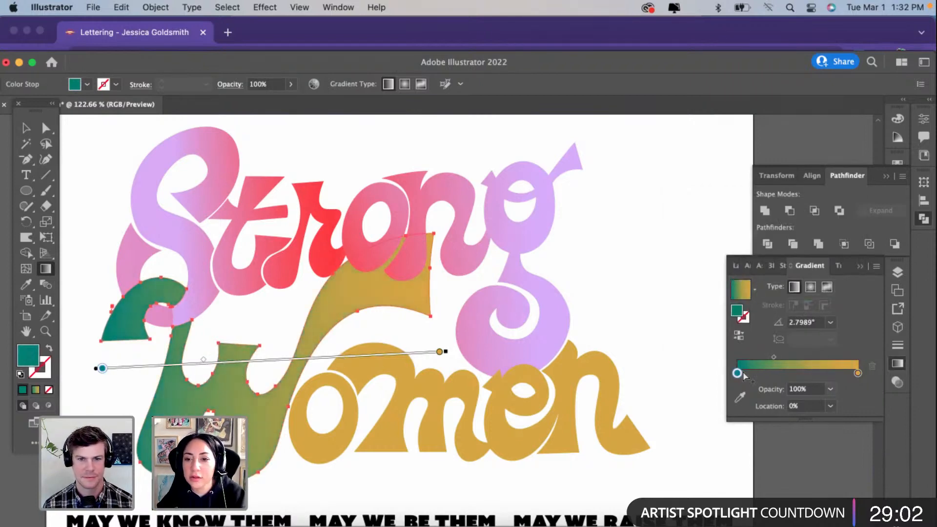
Step: Change the W gradient's start stop to light blue 7FE4FF and deselect the letter
double_click(737, 373)
left_click(780, 319)
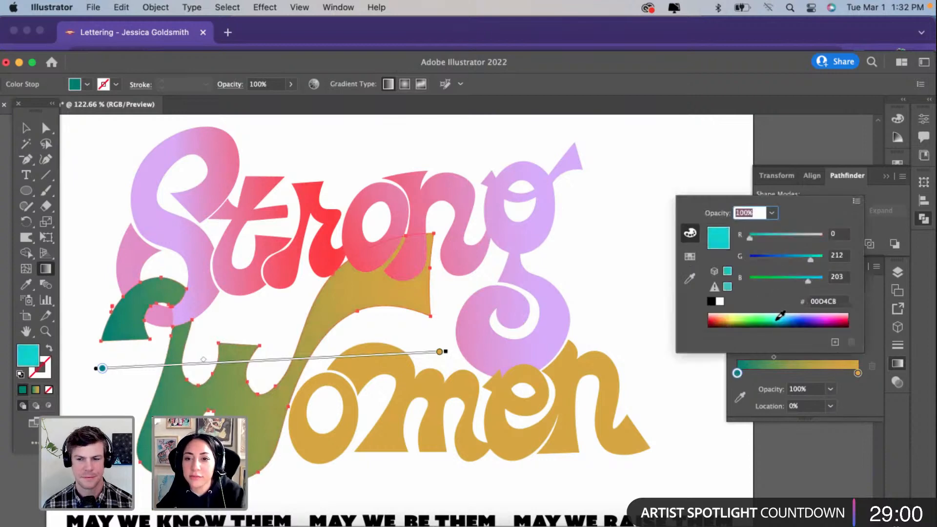
mouse_move(779, 316)
left_mouse_down()
mouse_move(757, 318)
mouse_move(786, 311)
left_mouse_up()
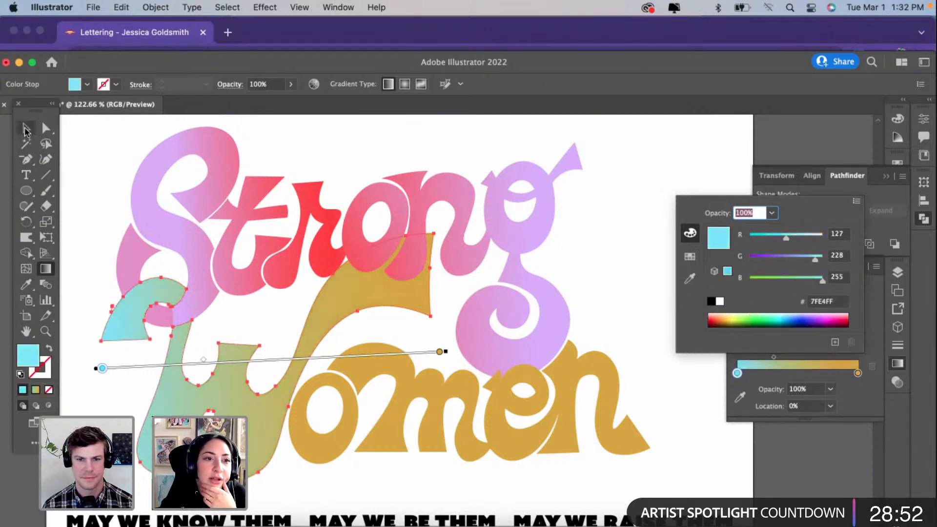
left_click(26, 131)
left_click(27, 129)
left_click(80, 199)
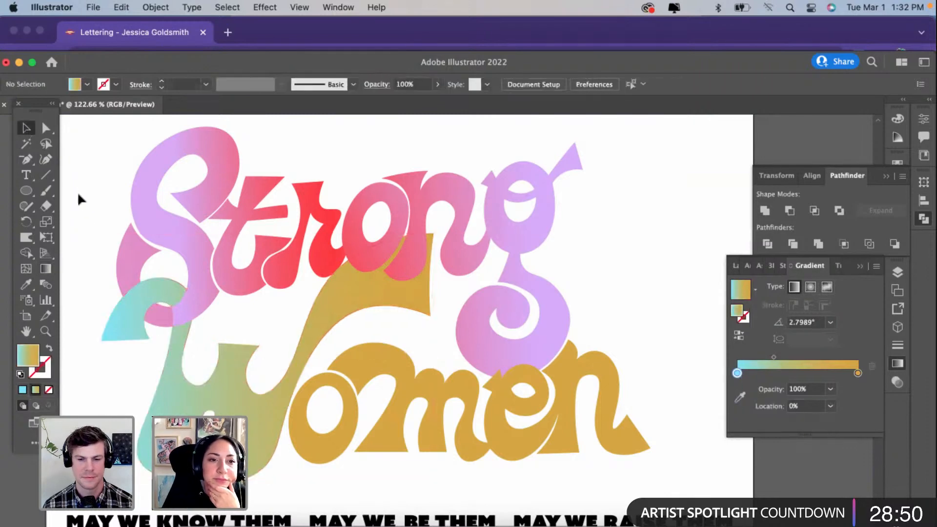
Step: Select all the "Women" lettering and sample the W's blue-to-gold gradient onto it
left_click(346, 444)
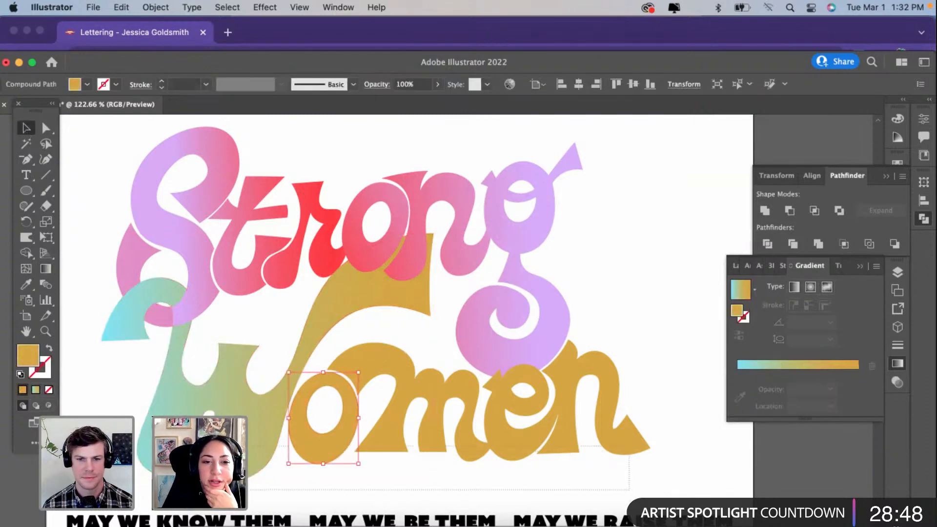
left_click_drag(629, 490, 220, 442)
left_click(27, 284)
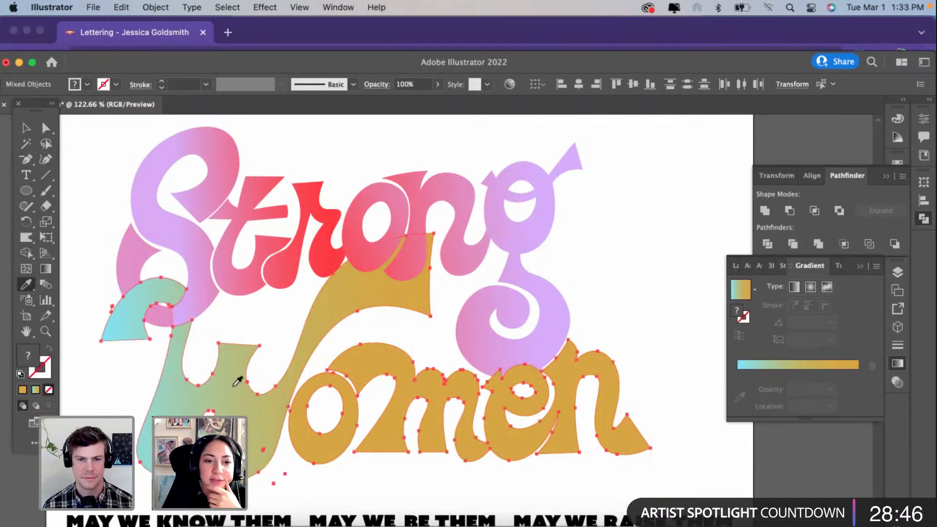
left_click(238, 383)
Step: Run the blue-to-gold gradient straight down across the whole "Women" lettering and move its midpoint to 56.7413%
left_click(47, 269)
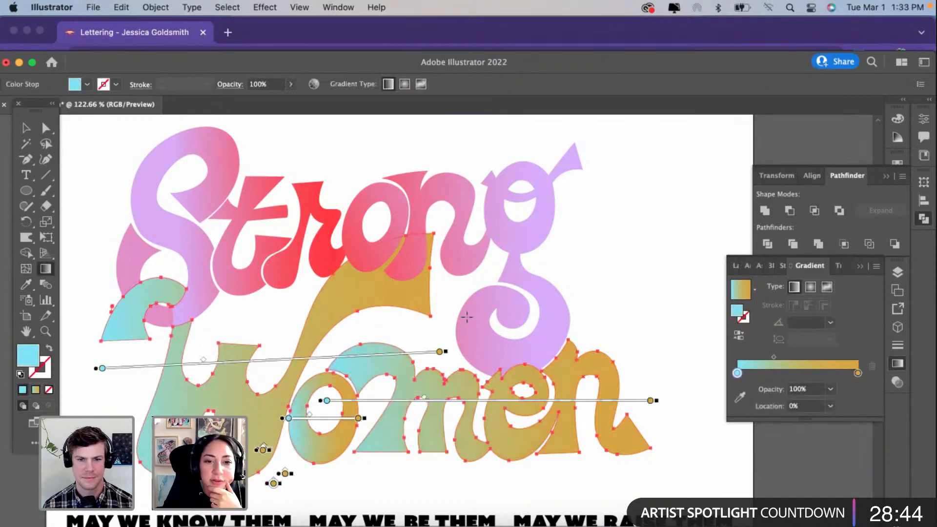
left_click_drag(420, 332, 266, 464)
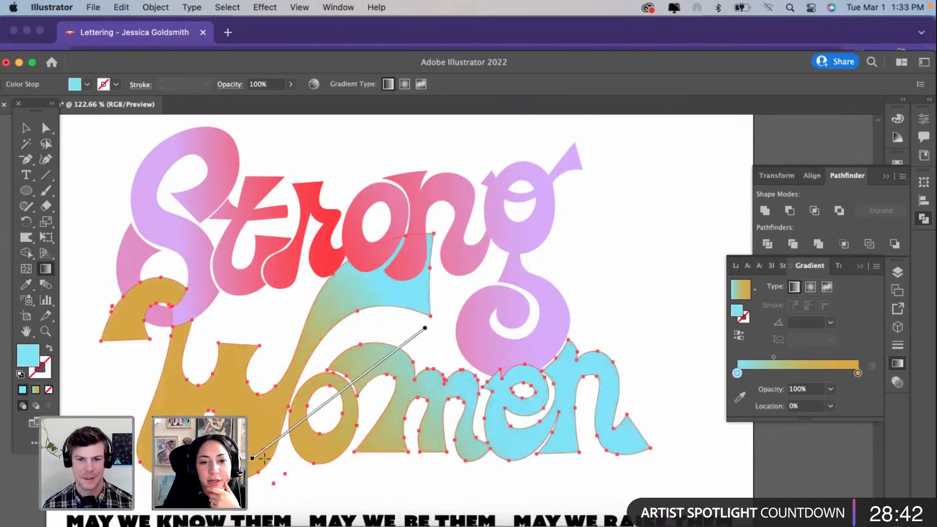
scroll(266, 463, "down", 3)
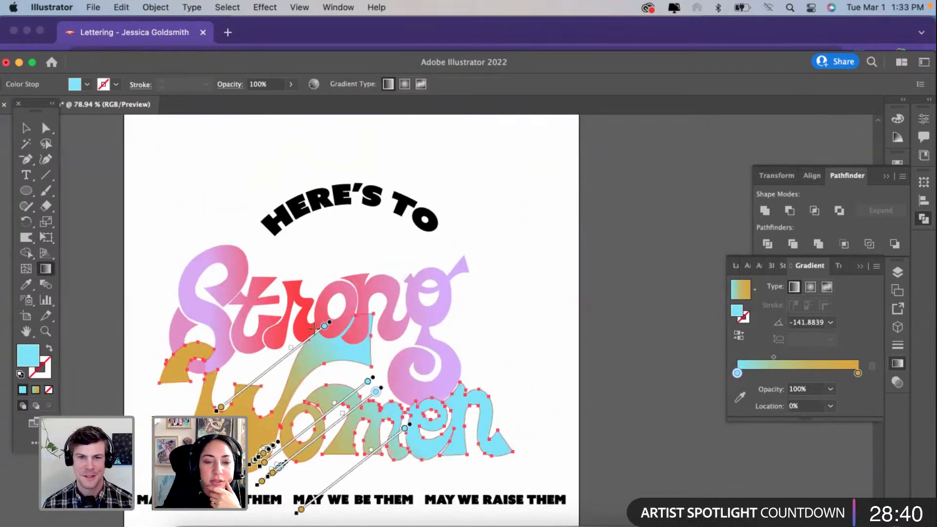
left_click_drag(315, 298, 312, 481)
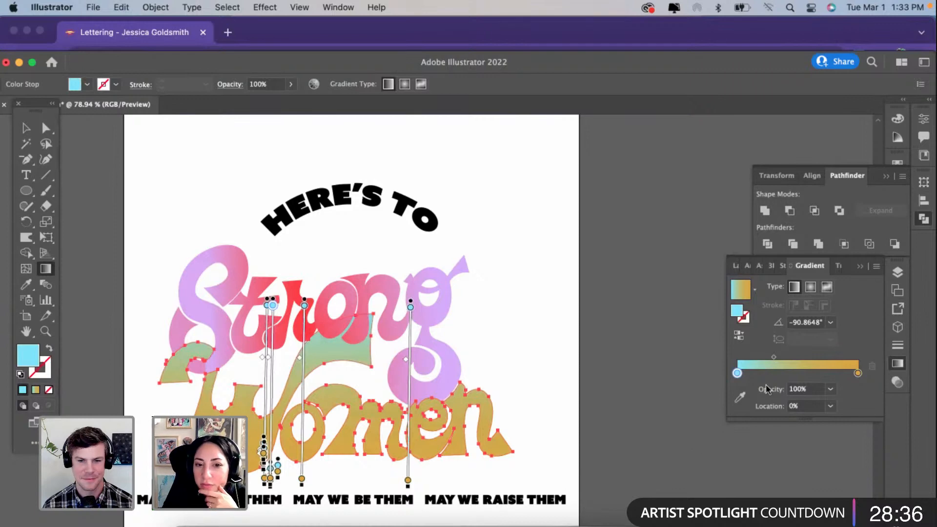
left_click_drag(774, 353, 806, 353)
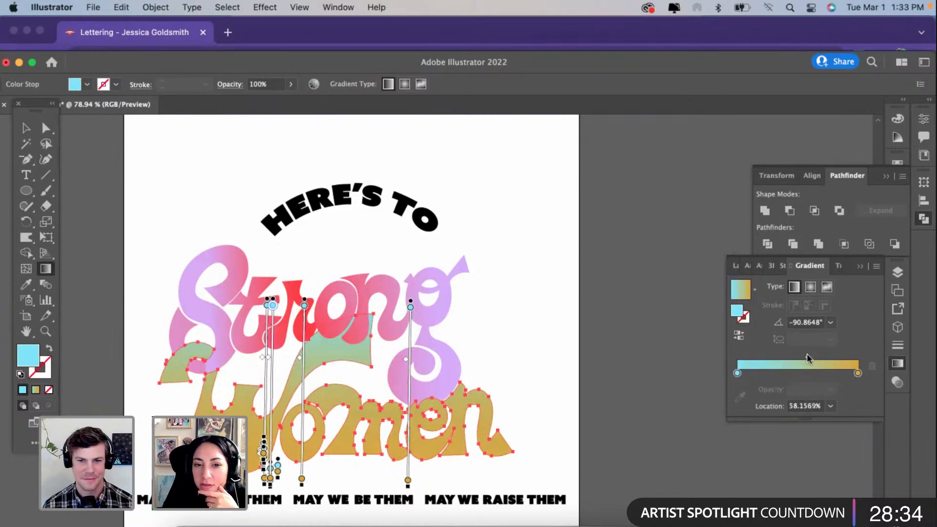
Step: Try to change the gold end stop of the "Women" gradient to light purple E5BFFF, and deselect the lettering
double_click(857, 372)
left_click_drag(830, 323, 818, 308)
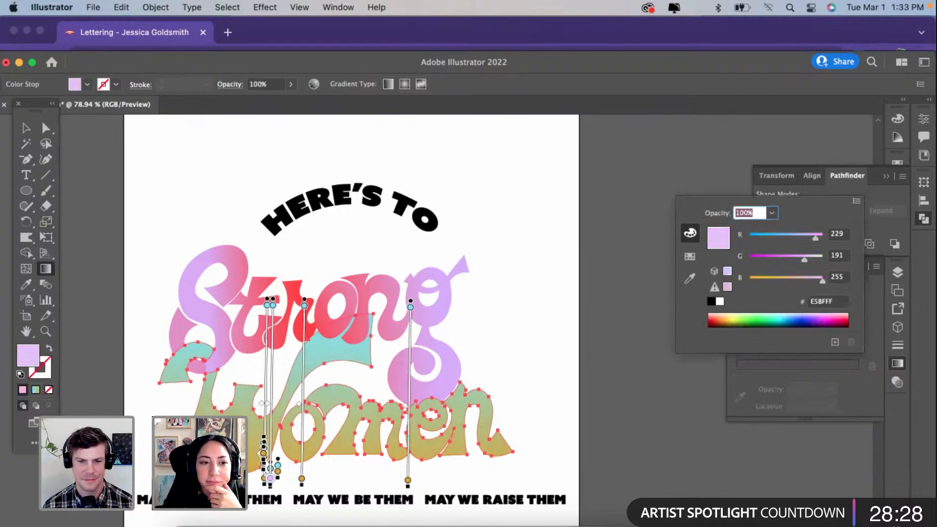
left_click(26, 131)
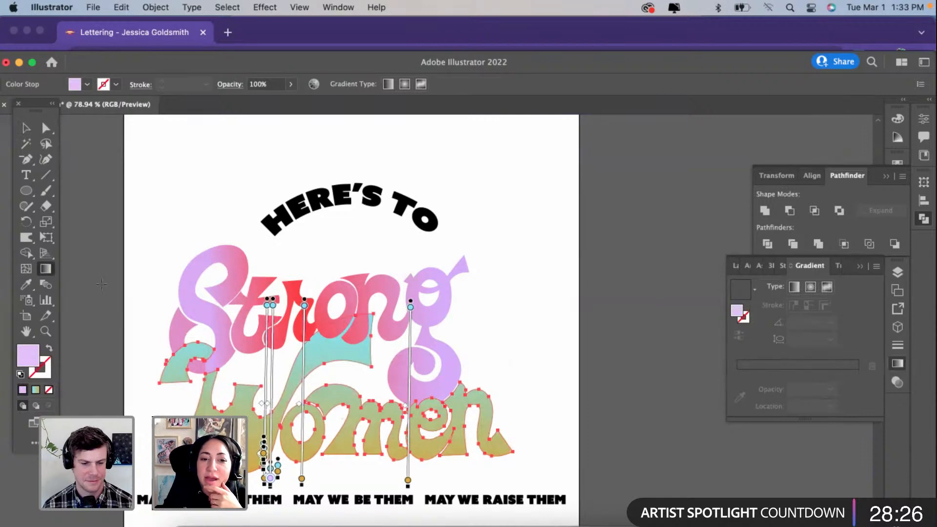
left_click(25, 129)
left_click(153, 319)
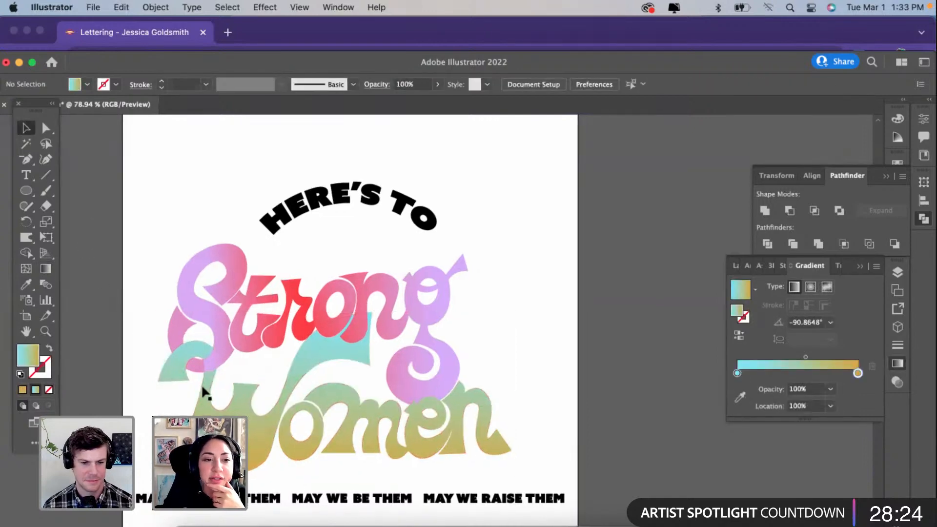
Step: Draw a small ellipse beside the g of "Strong" and set its gradient's end stop to light purple EEBFFF
scroll(203, 391, "down", 1)
scroll(203, 392, "right", 1)
left_click_drag(472, 293, 544, 370)
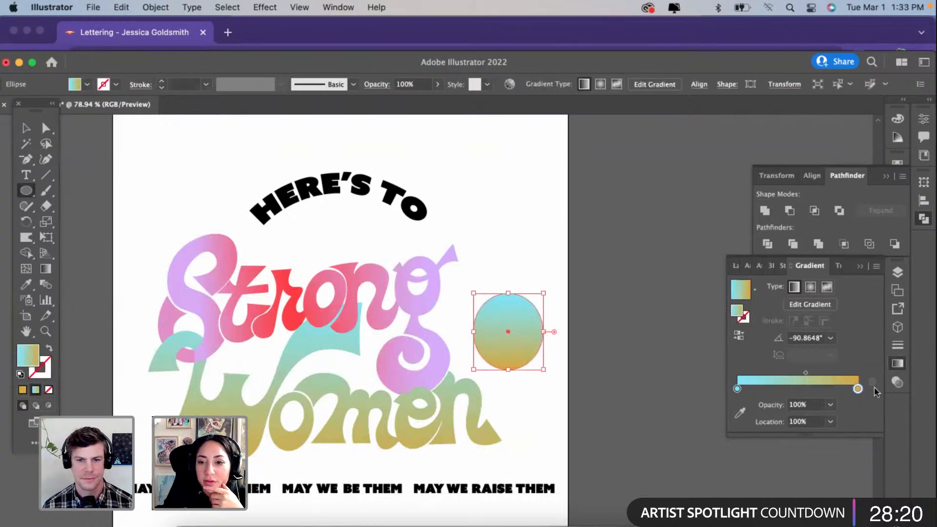
double_click(858, 390)
left_click(820, 330)
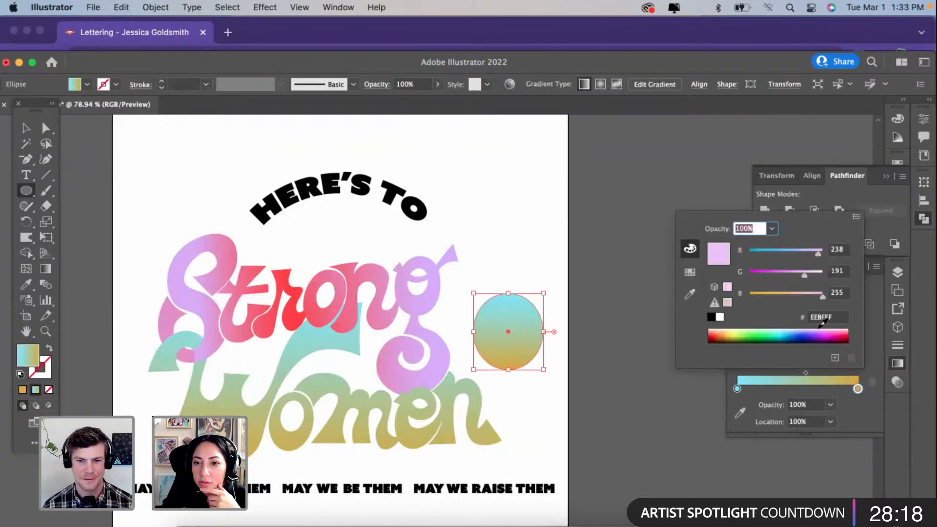
left_click(26, 130)
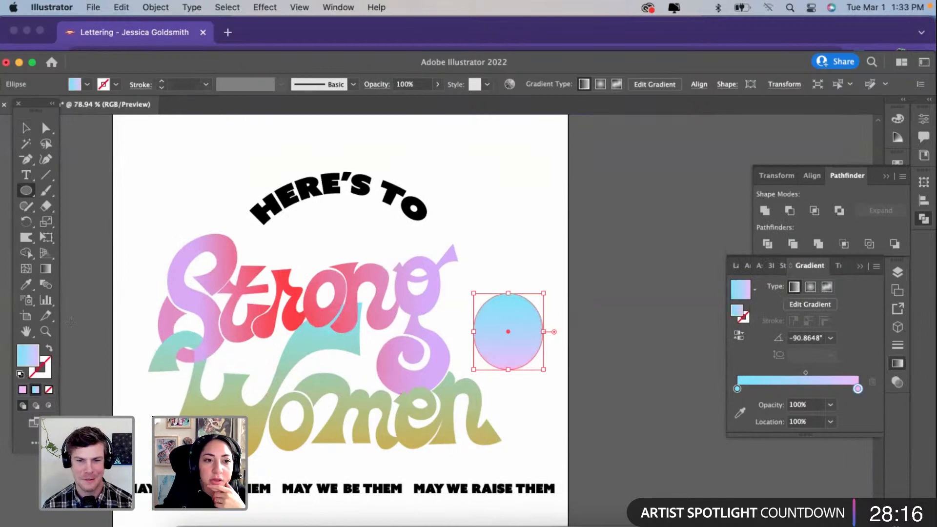
left_click(27, 129)
left_click(88, 194)
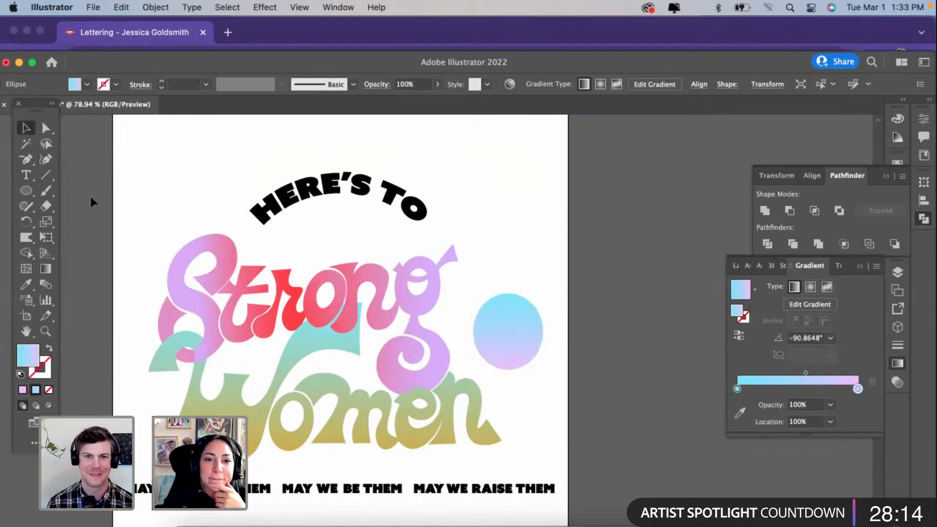
Step: Select and group all the "Women" letters, and sample the ellipse's blue-to-purple gradient onto the group
left_click(281, 429)
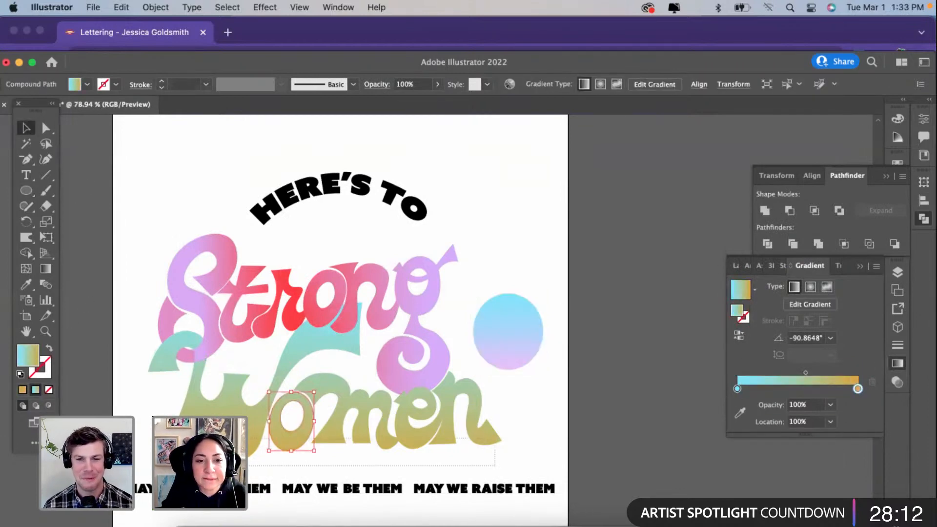
left_click_drag(495, 466, 219, 438)
key("super+g")
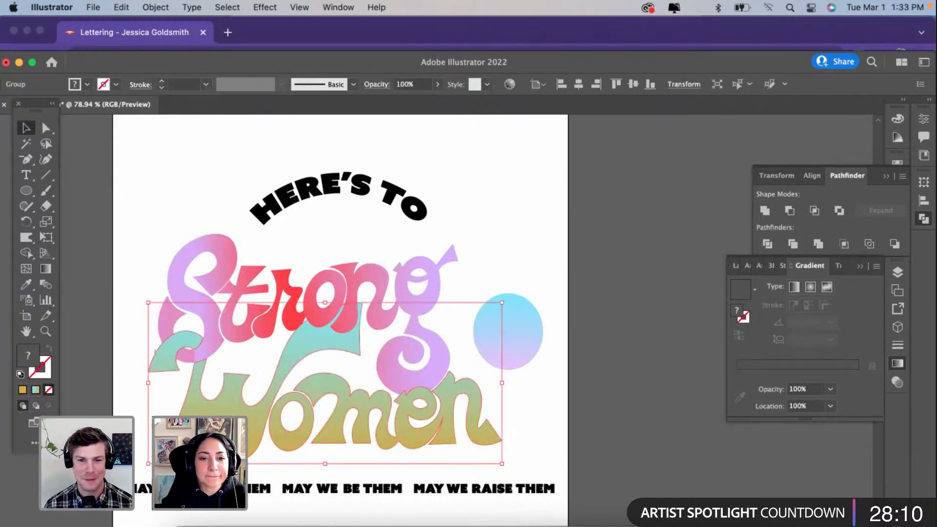
left_click(24, 289)
left_click(508, 322)
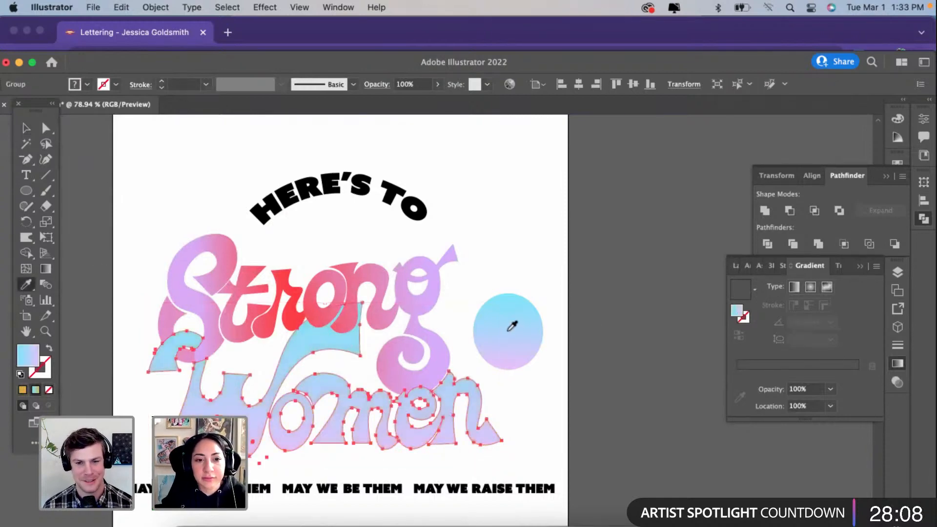
Step: Run the blue-to-purple gradient straight down across the whole "Women" lettering, from the tops of the letters to below them, and deselect it
left_click(45, 269)
left_click_drag(325, 334, 324, 469)
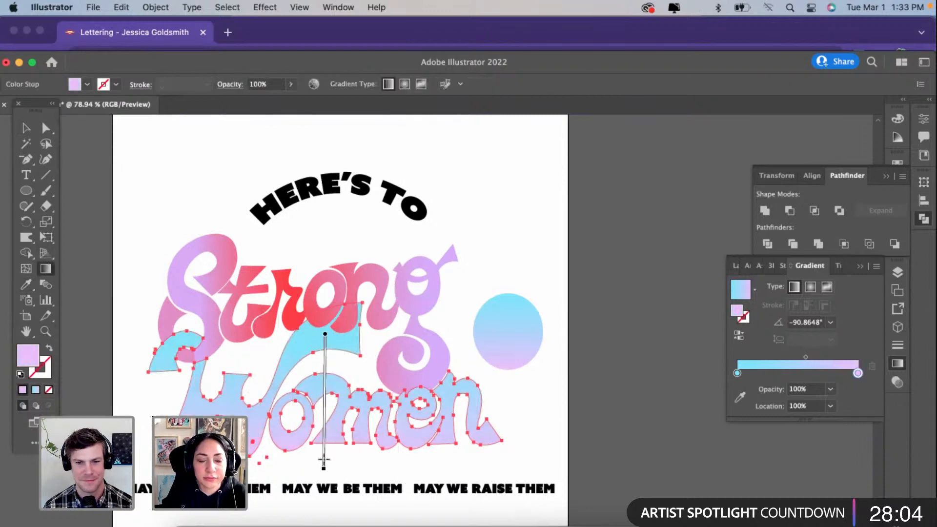
key("v")
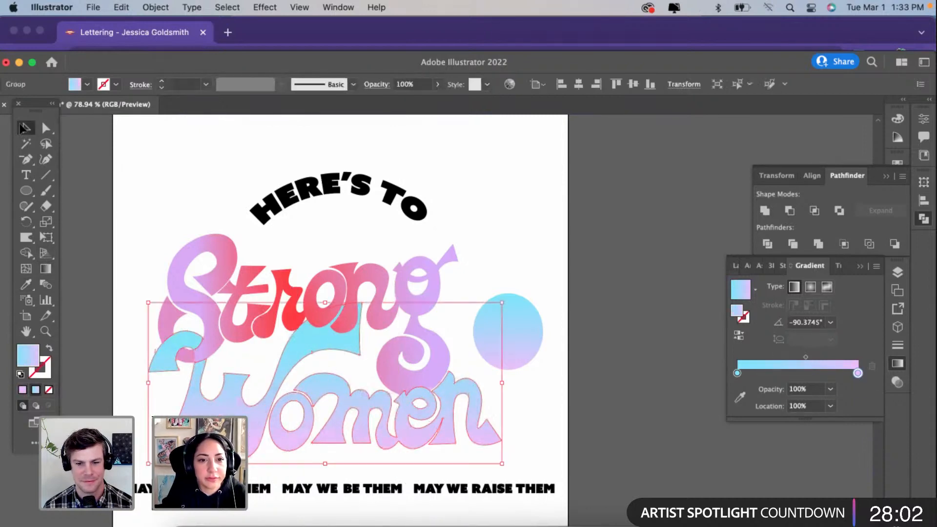
left_click(101, 171)
scroll(319, 337, "down", 1)
Step: Delete the gradient sample ellipse beside the g of "Strong"
left_click(506, 317)
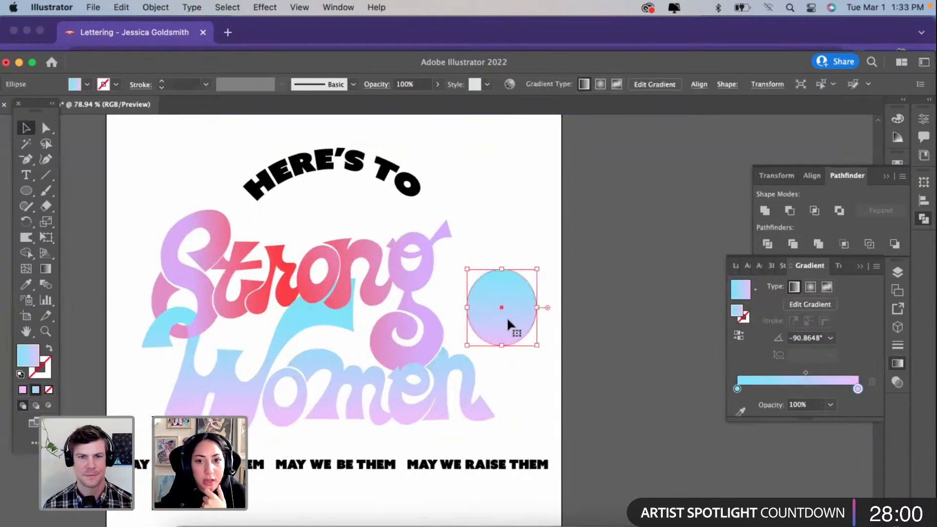
key("Delete")
scroll(507, 318, "down", 2)
scroll(507, 317, "down", 2)
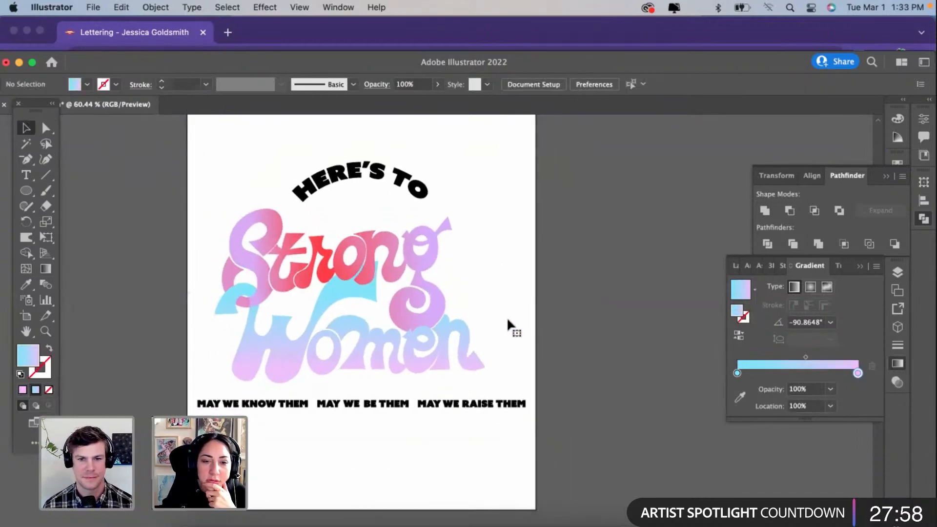
Step: Pick up the middle letters' purple-red-purple gradient and apply it to the whole "Strong" lettering and the S's tail piece
left_click(328, 270)
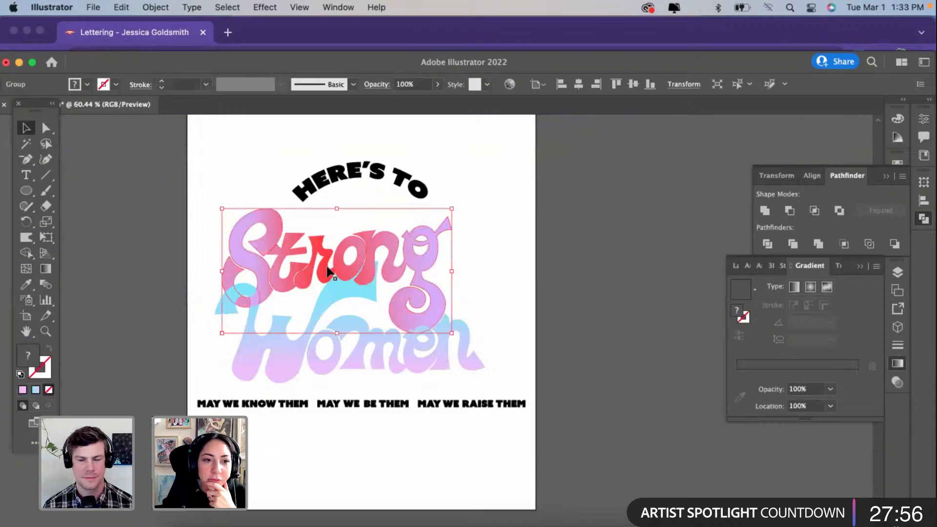
double_click(328, 270)
double_click(194, 200)
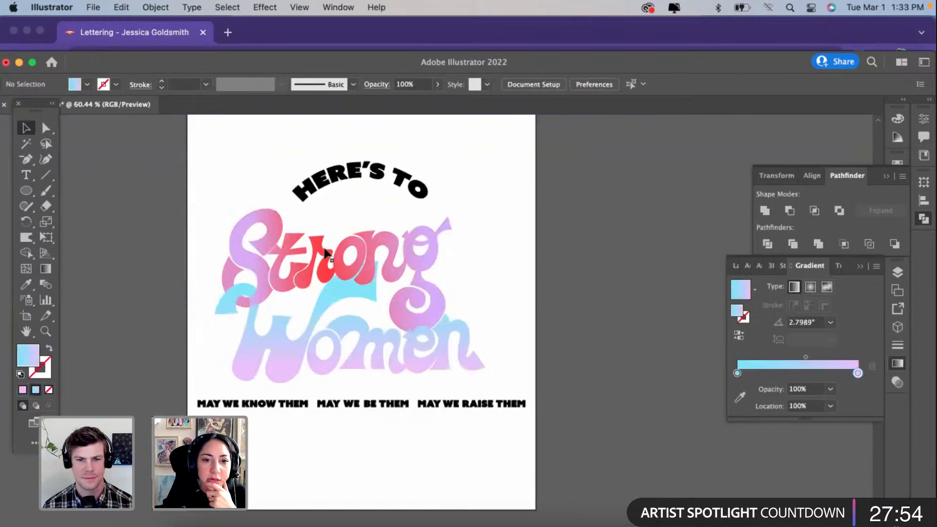
left_click(331, 254)
double_click(331, 255)
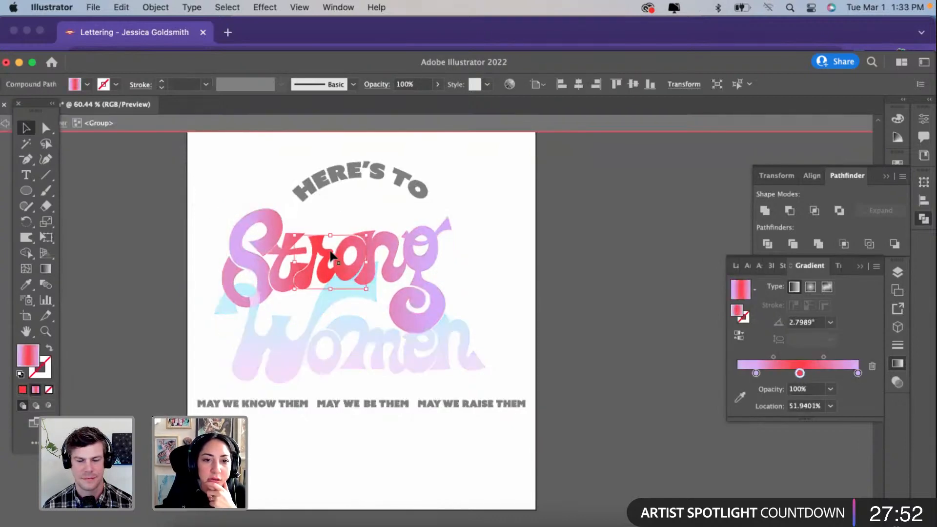
double_click(198, 263)
left_click(227, 278)
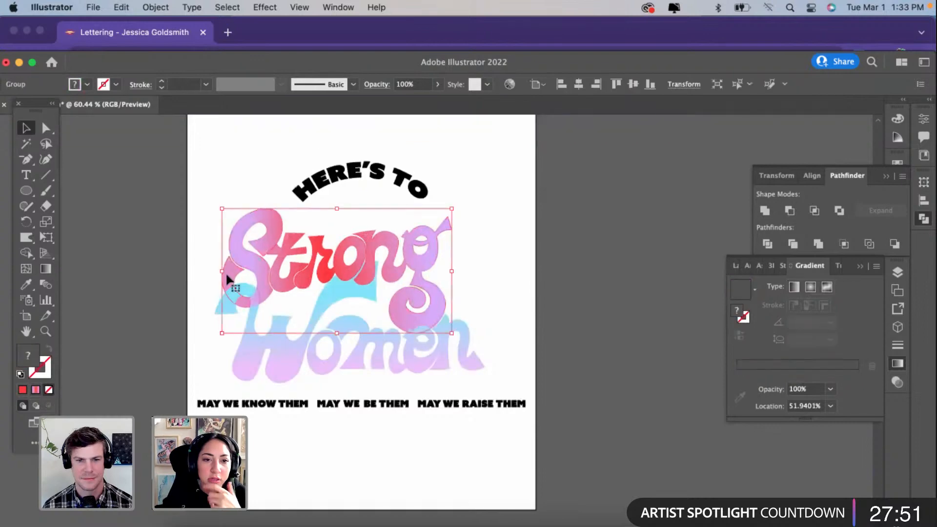
left_click(256, 304, "shift")
left_click(36, 391)
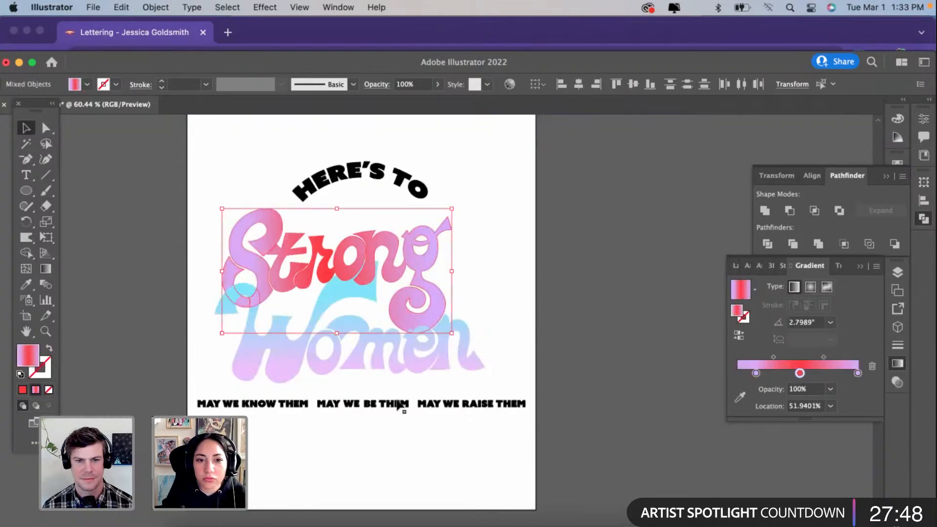
left_click(529, 401)
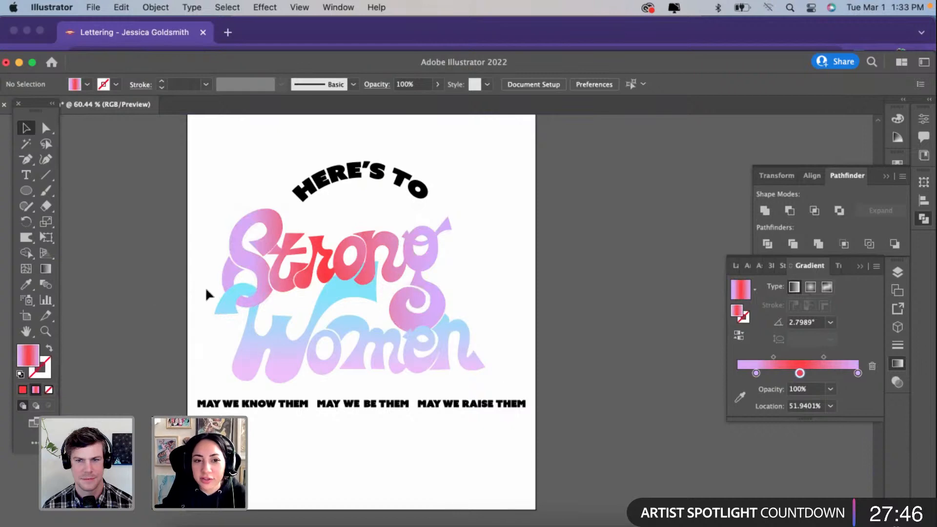
Step: Examine the "Strong" lettering, the S tail overlapping the W, and the tagline at closer and wider views
left_click(246, 307)
scroll(243, 305, "up", 2)
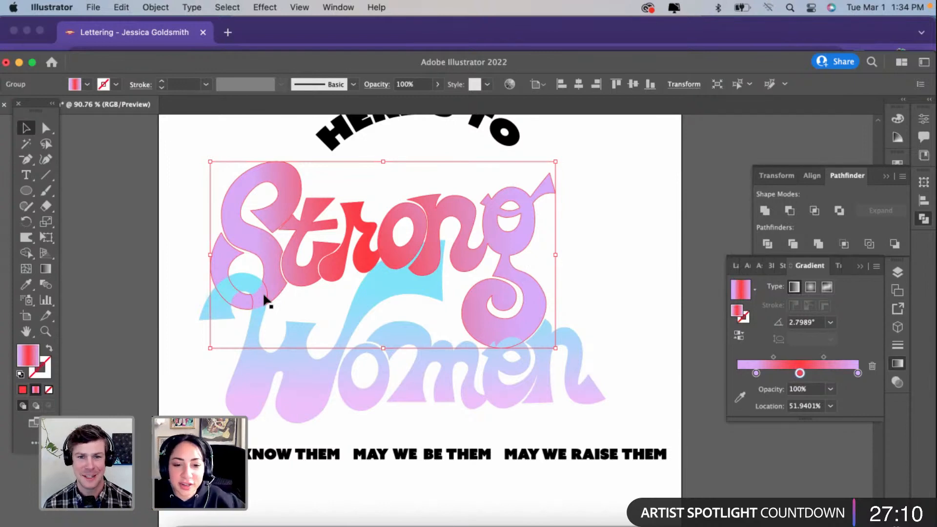
left_click(145, 290)
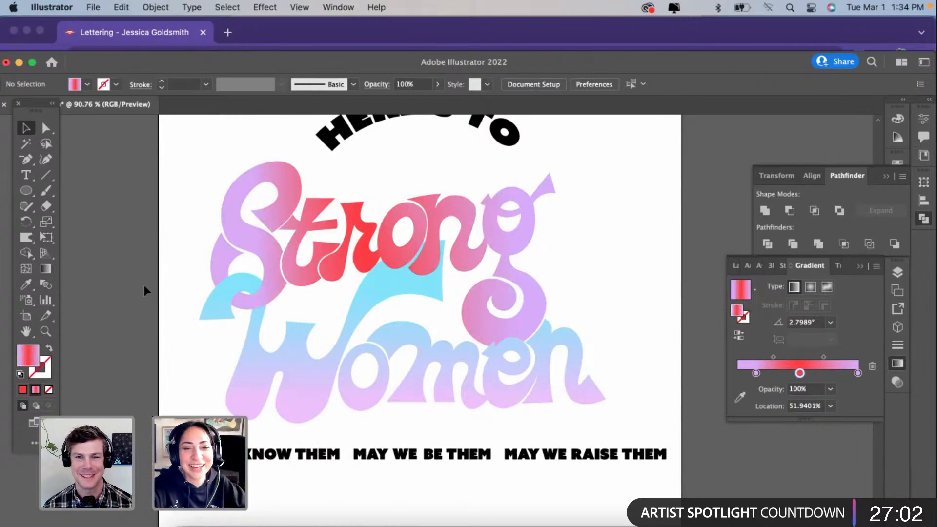
scroll(198, 282, "down", 2)
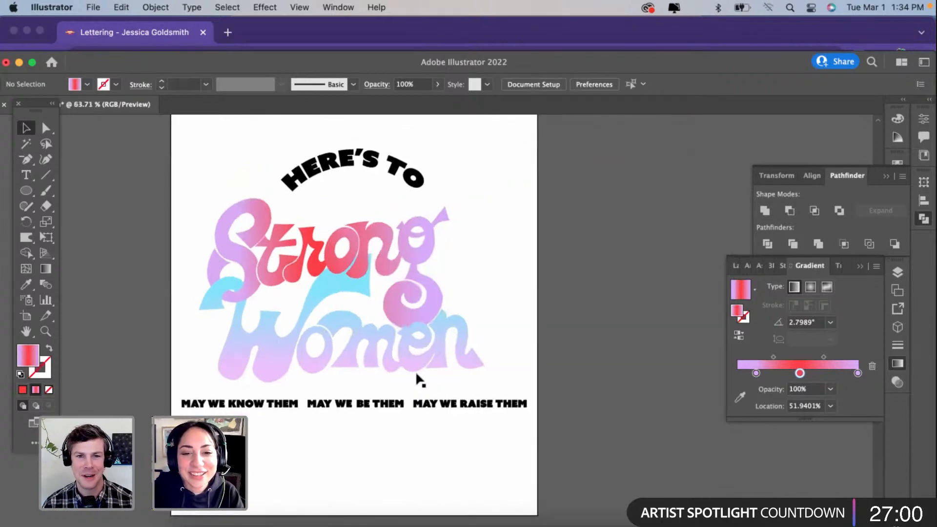
left_click(402, 404)
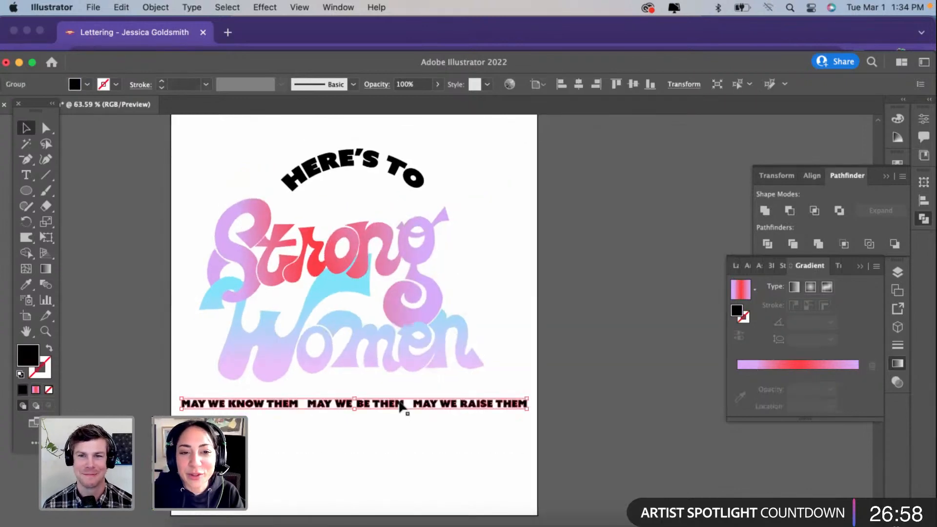
scroll(462, 341, "left", 2)
scroll(462, 341, "up", 1)
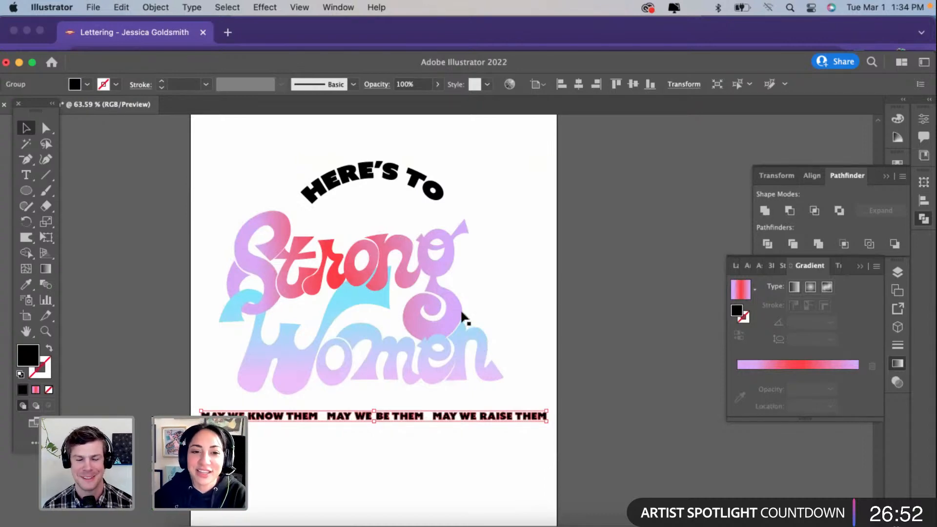
left_click(322, 272)
scroll(322, 272, "up", 2)
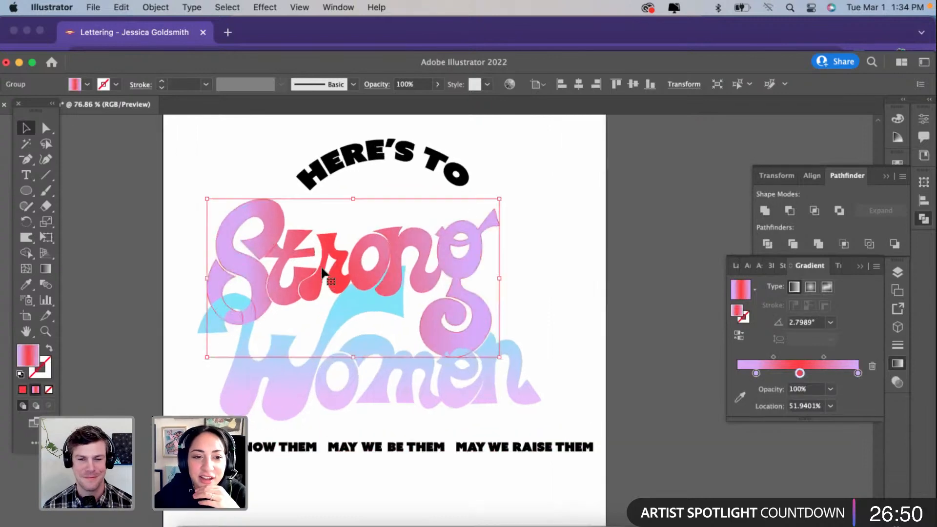
left_click(167, 295)
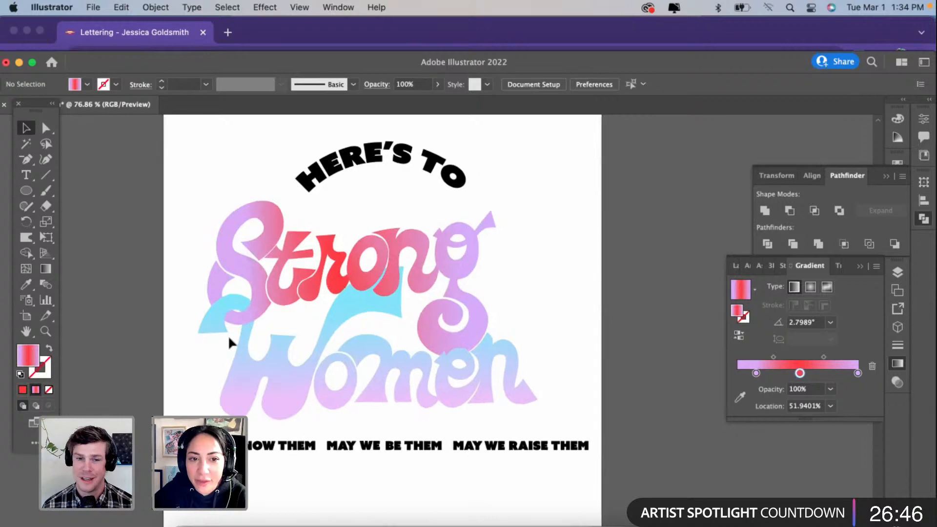
Step: Group the "Strong" and "Women" lettering together, and deselect the group
scroll(229, 337, "down", 3)
left_click_drag(190, 241, 470, 395)
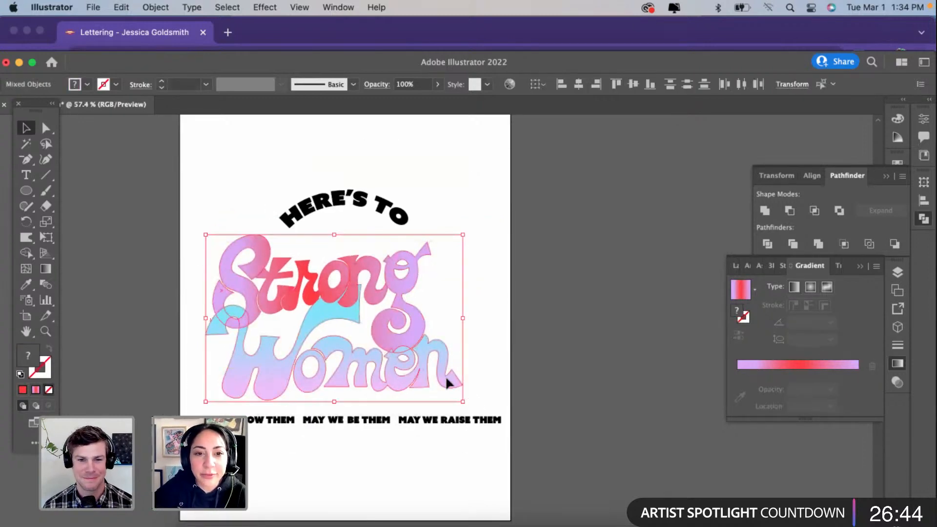
key("super+g")
scroll(386, 358, "up", 1)
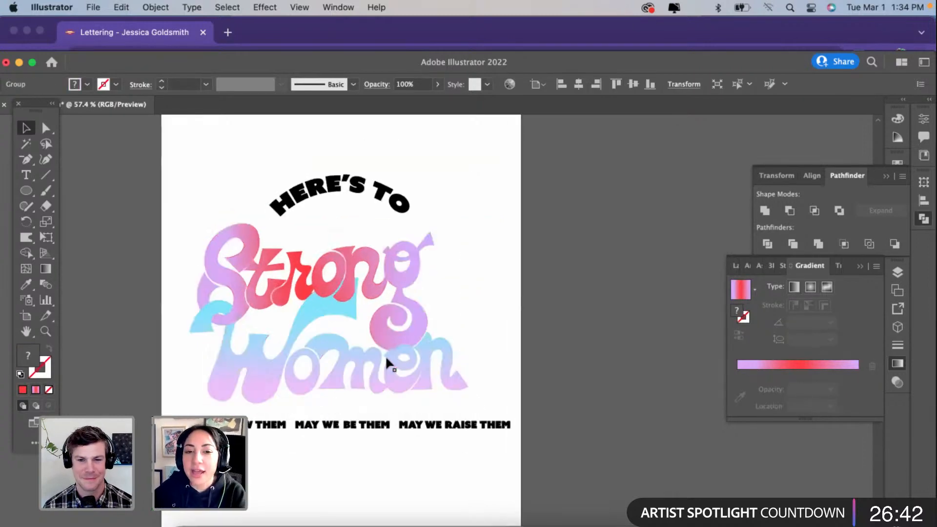
scroll(386, 358, "up", 2)
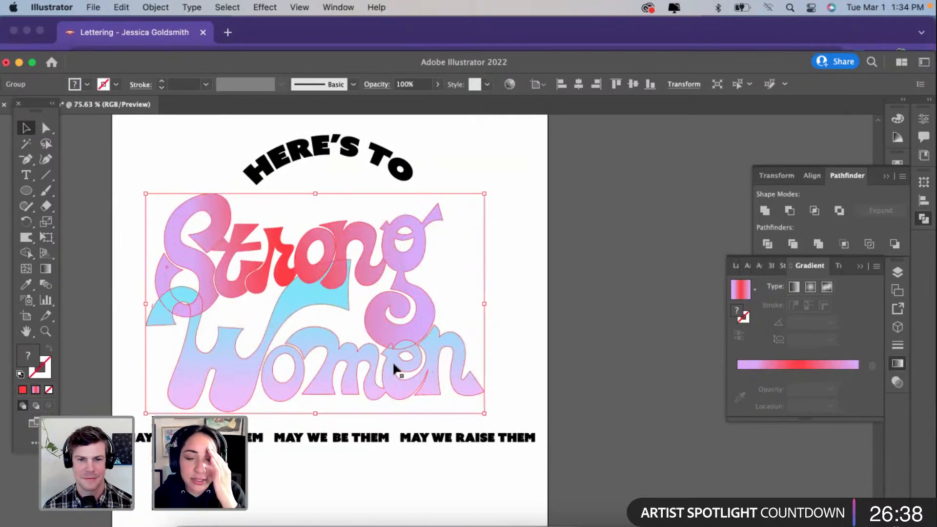
left_click(139, 361)
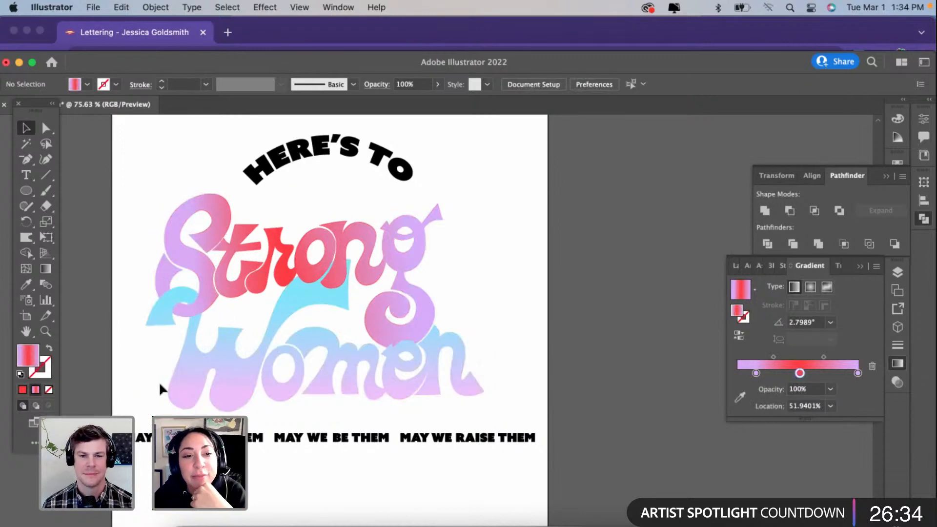
Step: Duplicate the grouped lettering onto the pasteboard beside the poster, with a second copy offset slightly down and to the right of the first
scroll(254, 385, "down", 2)
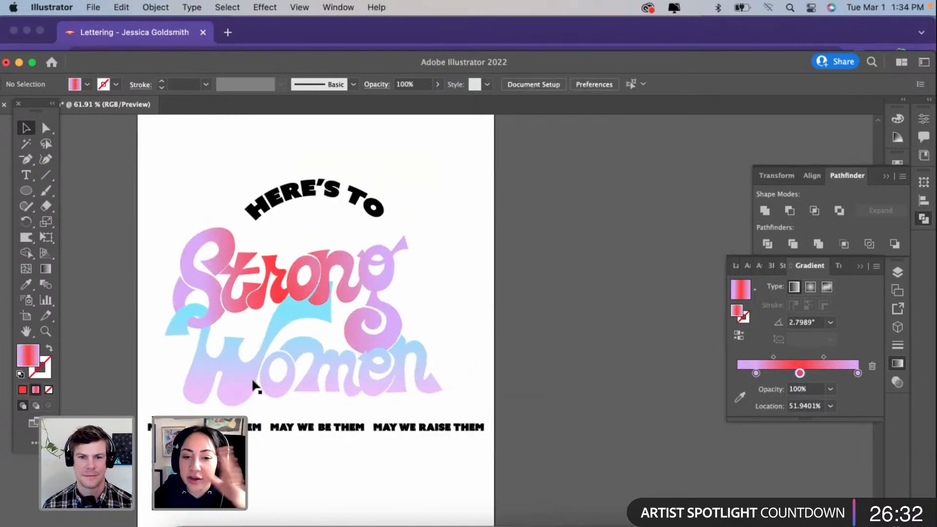
scroll(253, 385, "down", 2)
left_click(254, 385)
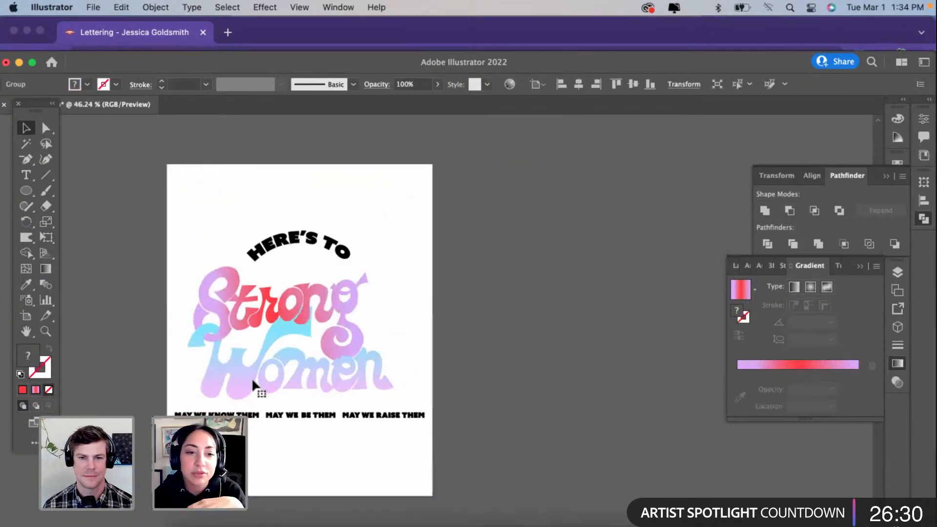
scroll(253, 385, "down", 1)
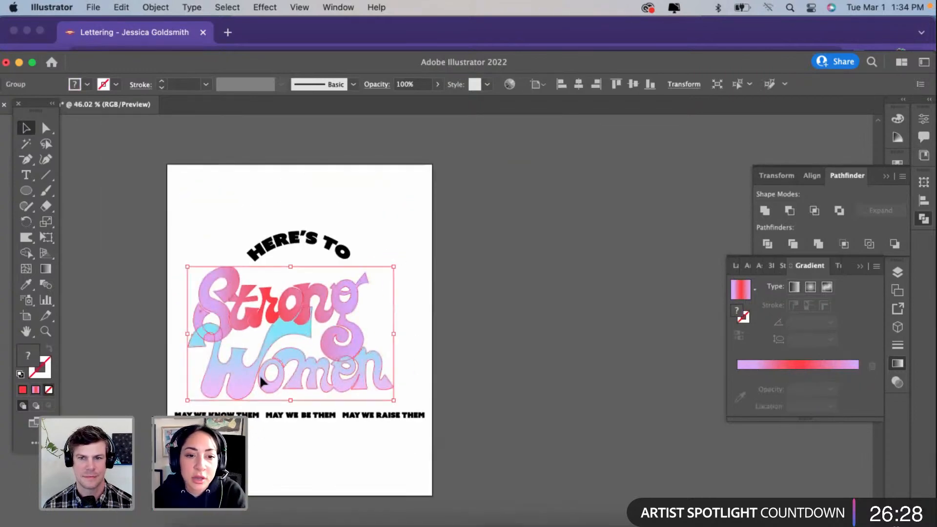
left_click_drag(260, 376, 521, 337)
scroll(529, 314, "right", 4)
scroll(511, 321, "up", 3)
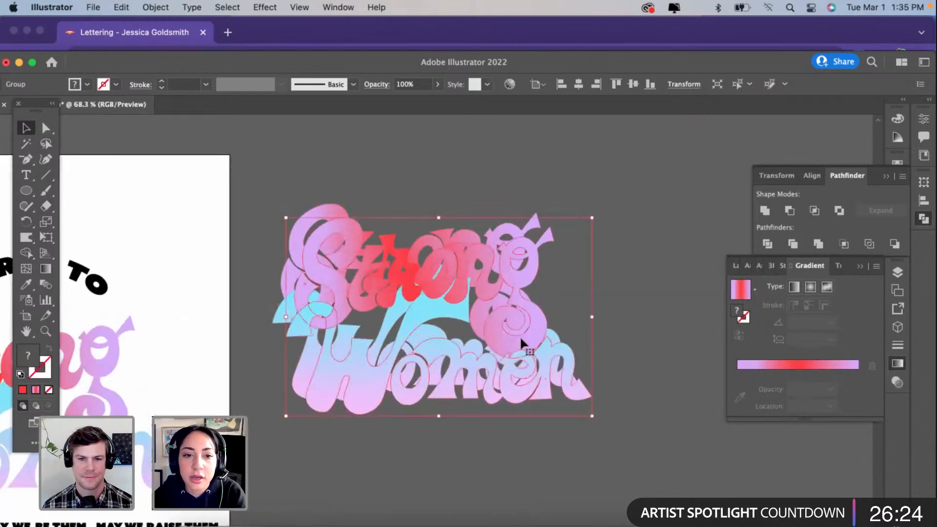
Step: Select both overlapping lettering copies and give them a black fill with no stroke
left_click(403, 298, "shift")
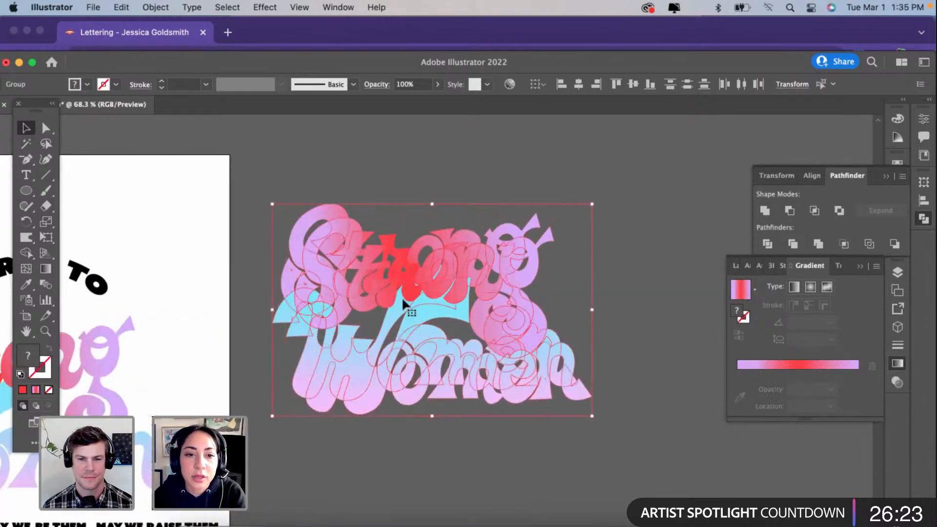
left_click(20, 375)
left_click(49, 348)
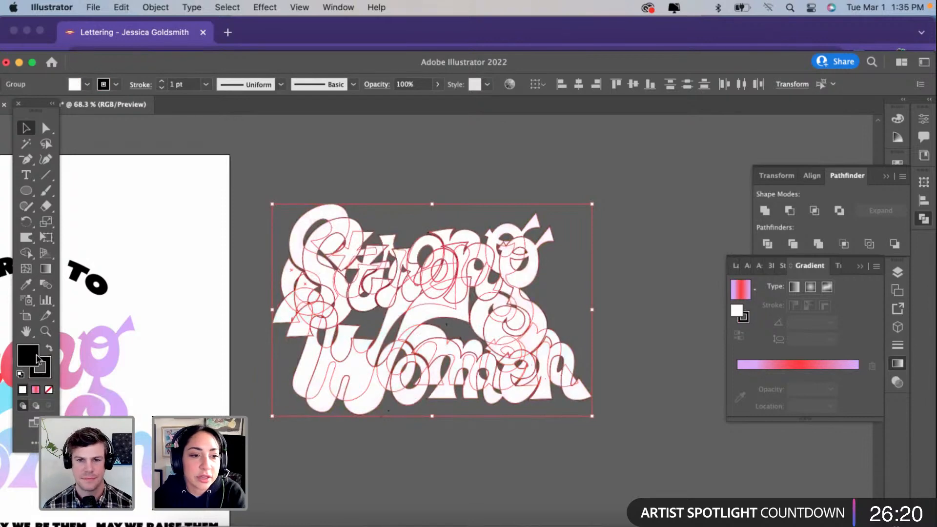
left_click(49, 367)
left_click(48, 389)
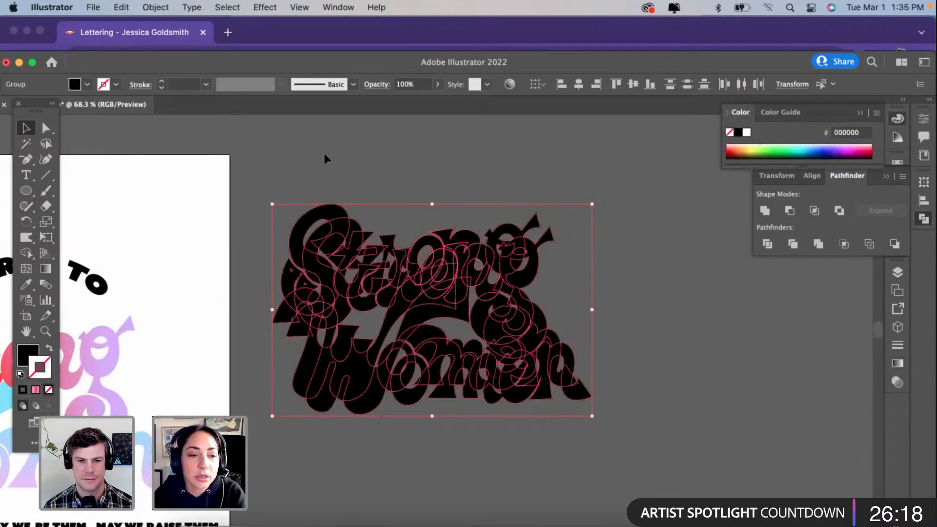
Step: Make a blend between the two black lettering copies to form a solid extruded shadow, and deselect it
left_click(154, 8)
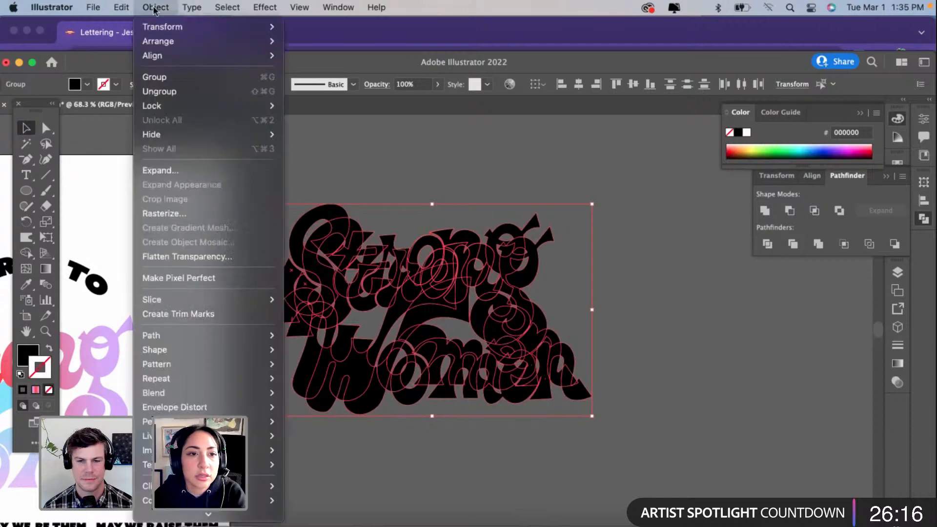
mouse_move(155, 393)
left_click(314, 391)
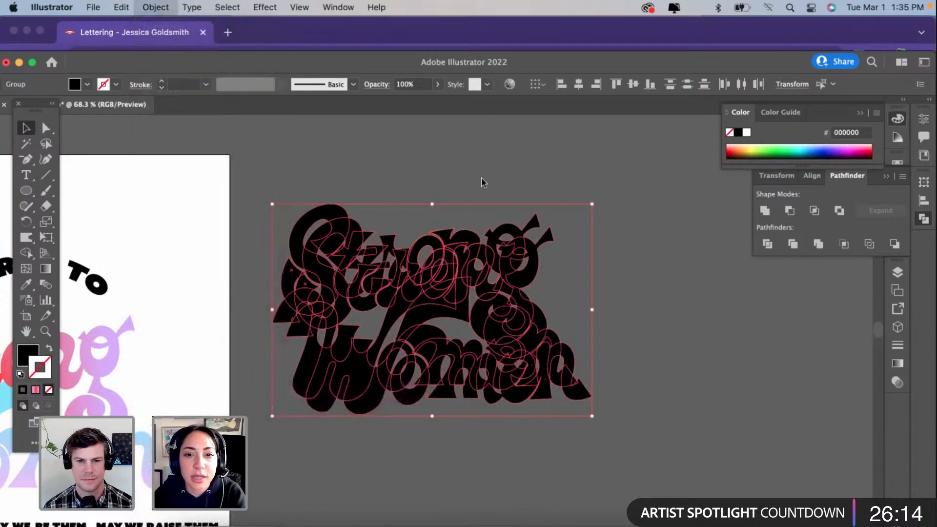
left_click(509, 174)
left_click(468, 286)
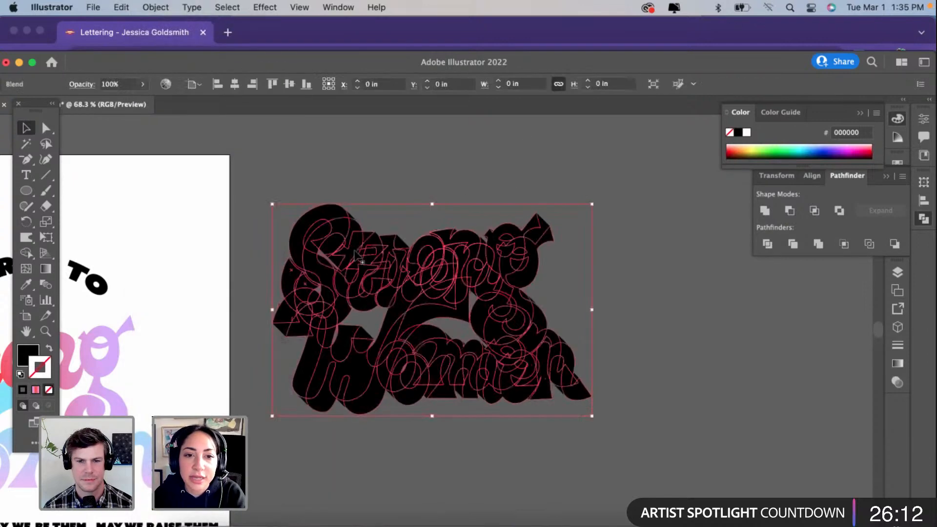
left_click(281, 179)
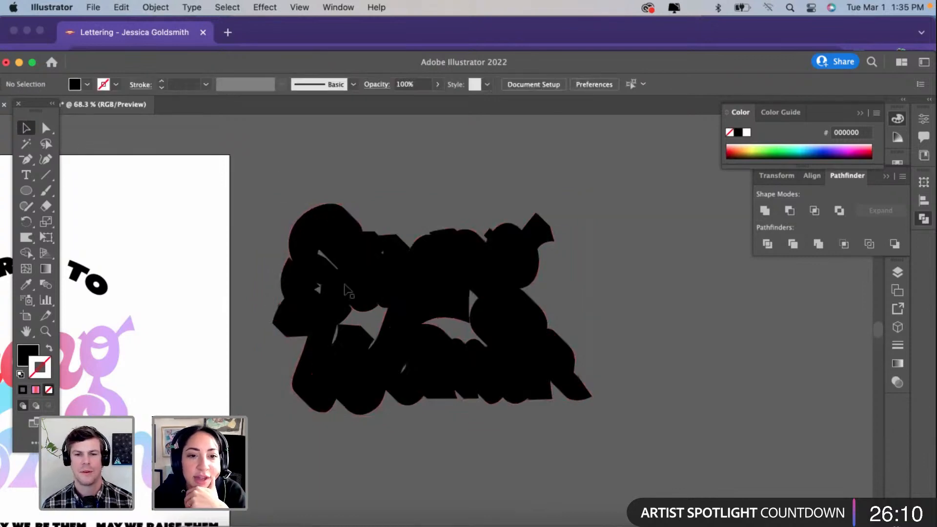
Step: Expand the black blend into plain shapes and unite them into a single silhouette
left_click(346, 287)
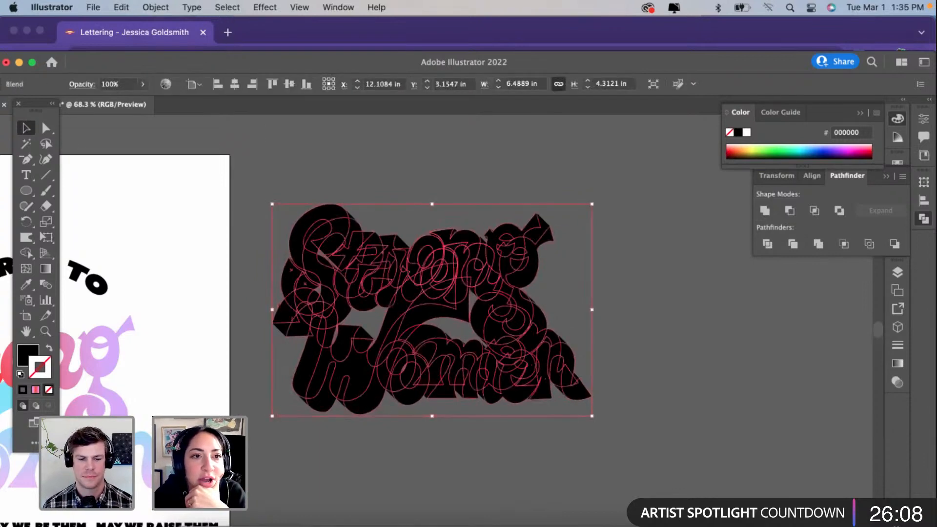
left_click(157, 7)
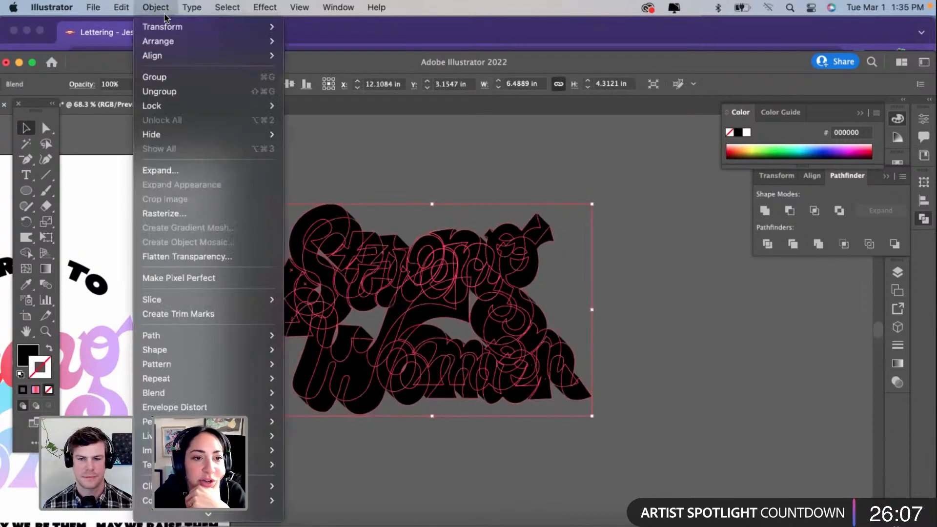
left_click(165, 170)
left_click(494, 359)
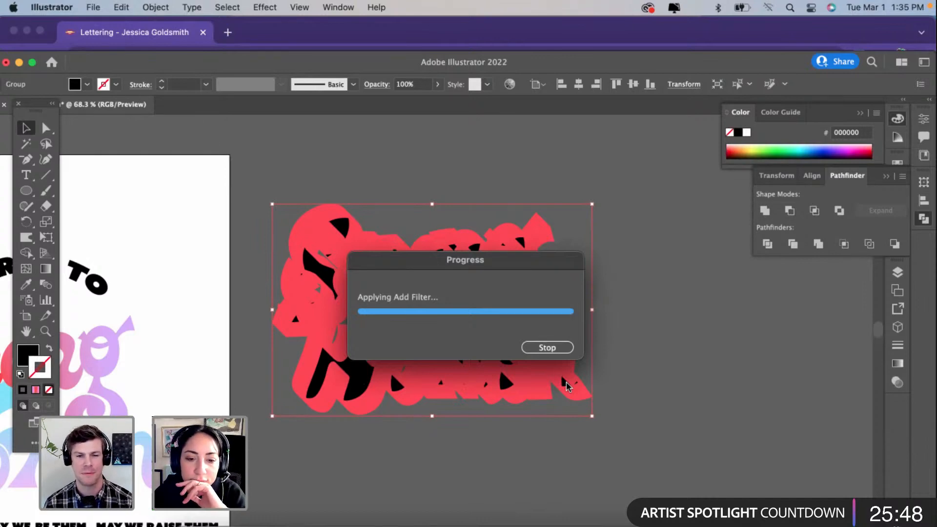
left_click(639, 335)
left_click(385, 261)
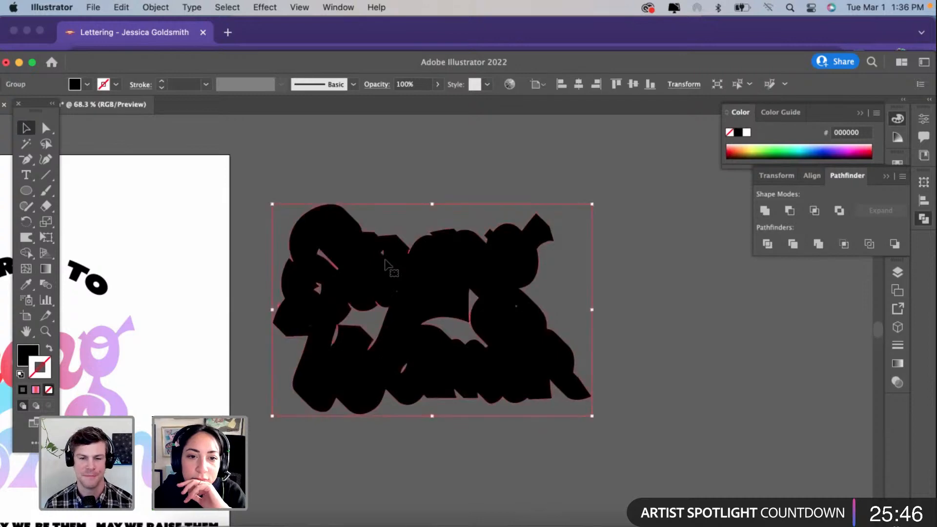
scroll(384, 260, "left", 5)
scroll(383, 260, "down", 2)
left_click(167, 320)
left_click(187, 331)
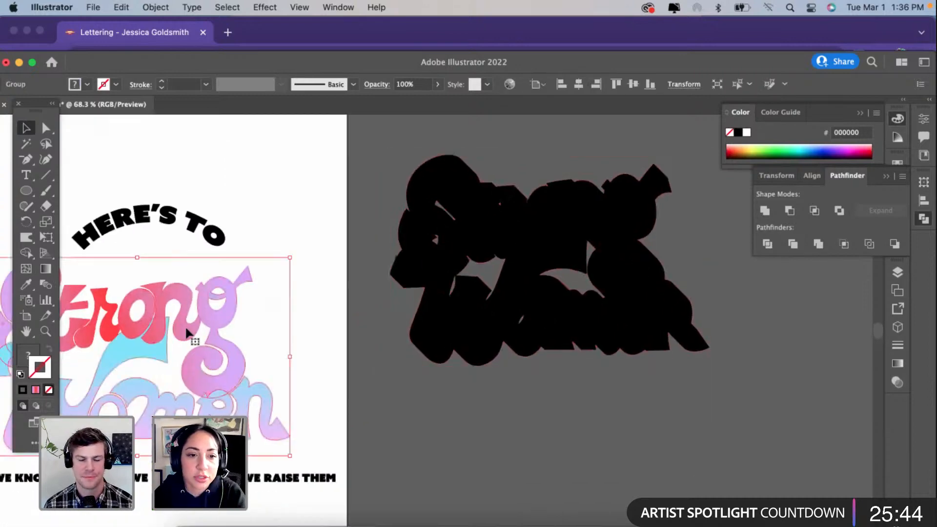
left_click_drag(187, 331, 551, 355)
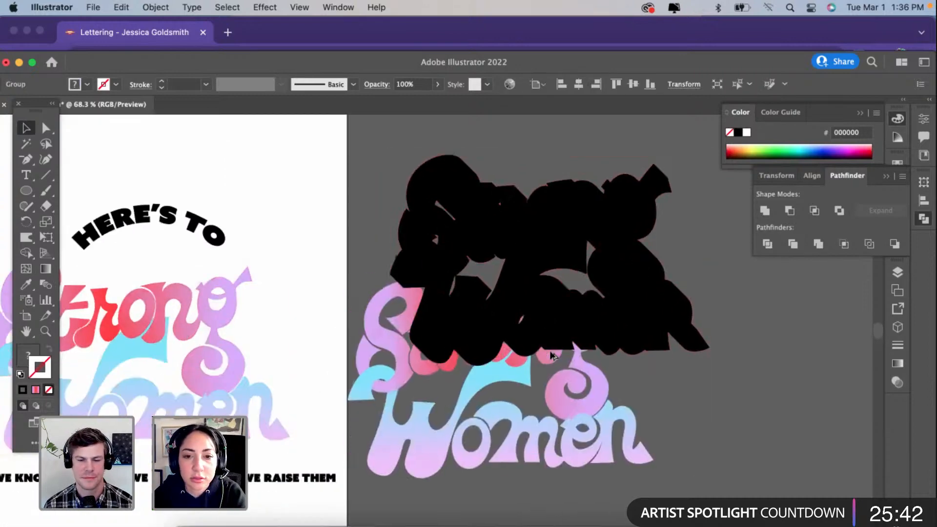
key("Delete")
Step: Move the black silhouette onto the poster and send it behind the gradient lettering
left_click(525, 317)
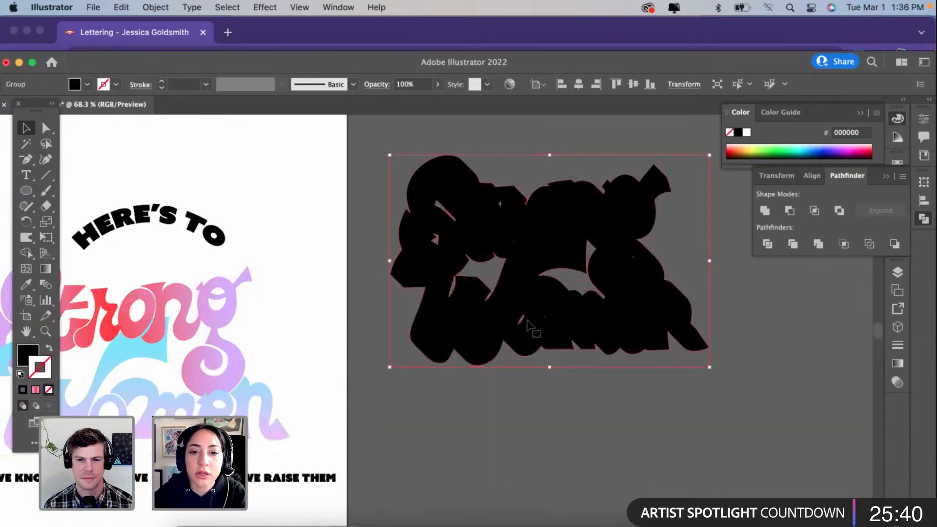
scroll(526, 318, "down", 1)
left_click_drag(211, 373, 175, 393)
right_click(174, 392)
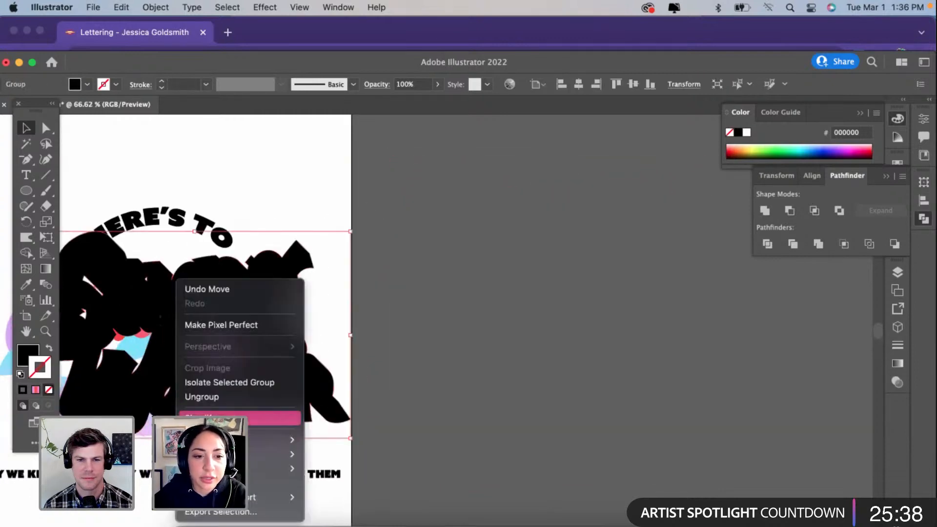
mouse_move(274, 455)
left_click(365, 489)
scroll(508, 347, "left", 6)
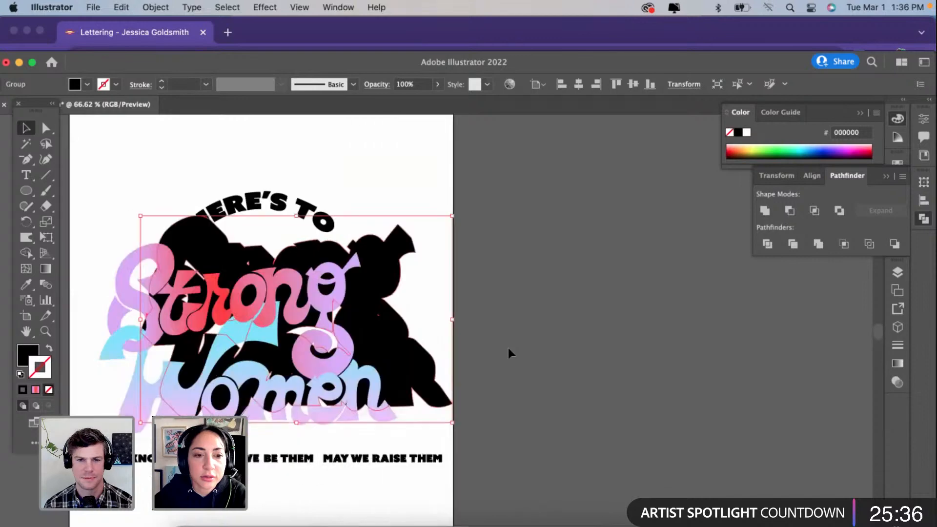
Step: Reposition the black silhouette so it forms a shadow offset down and right of the "Strong Women" lettering, and deselect it
left_click_drag(457, 272, 416, 301)
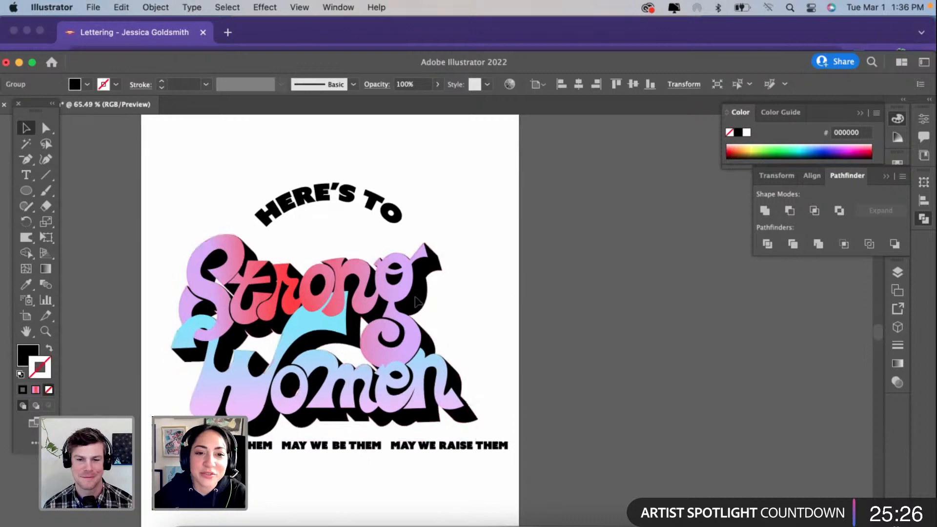
scroll(416, 299, "down", 2)
left_click(535, 296)
Step: Examine how the black shadow lines up with the lettering, both up close and across the whole poster
scroll(332, 384, "up", 3)
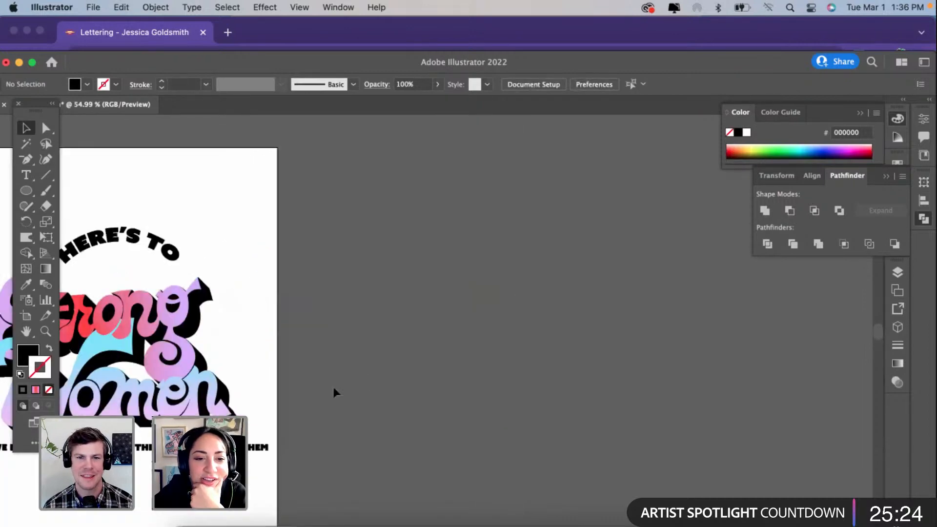
scroll(332, 385, "down", 2)
scroll(335, 391, "up", 3)
scroll(335, 394, "up", 3)
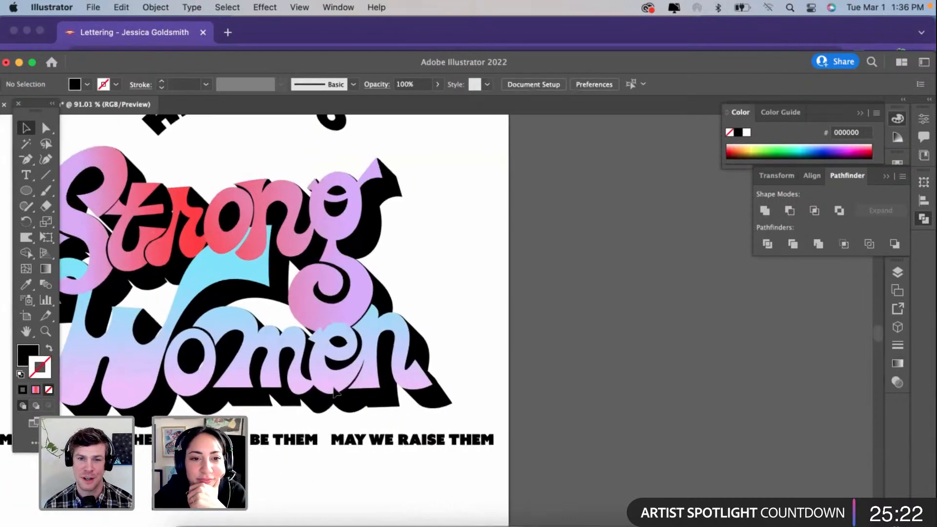
scroll(514, 221, "up", 3)
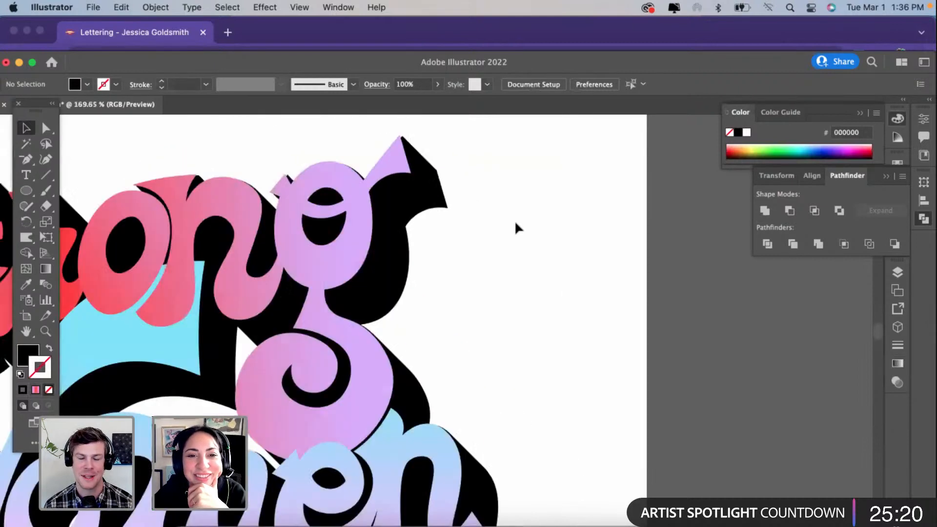
left_click(412, 227)
scroll(566, 251, "down", 2)
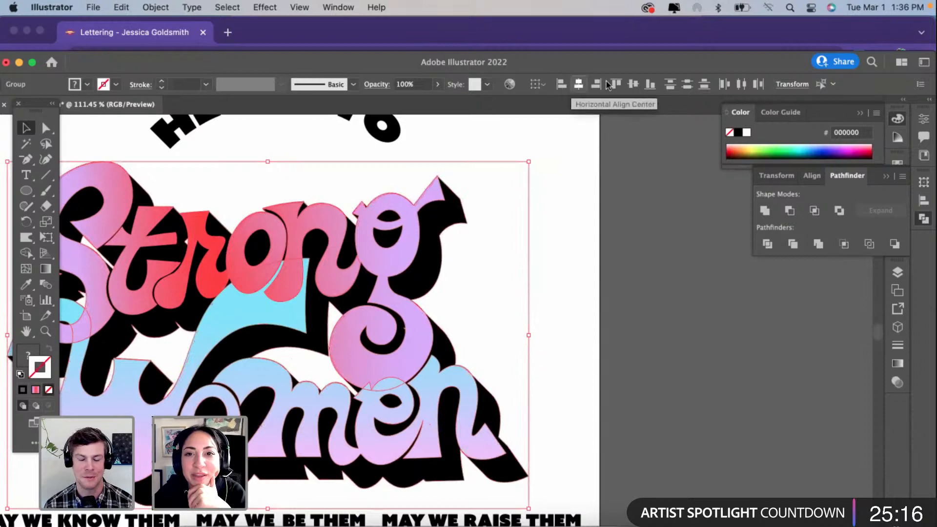
left_click(647, 248)
key("super+0")
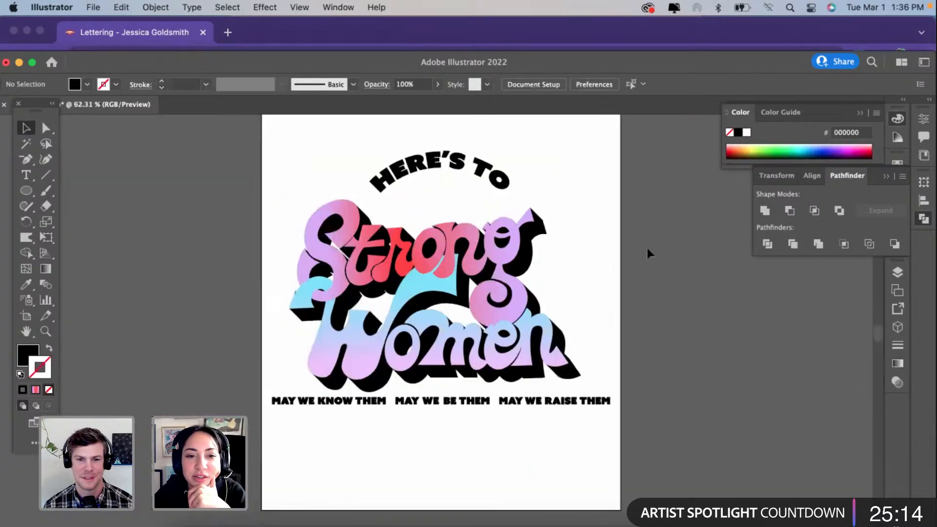
scroll(459, 367, "up", 3)
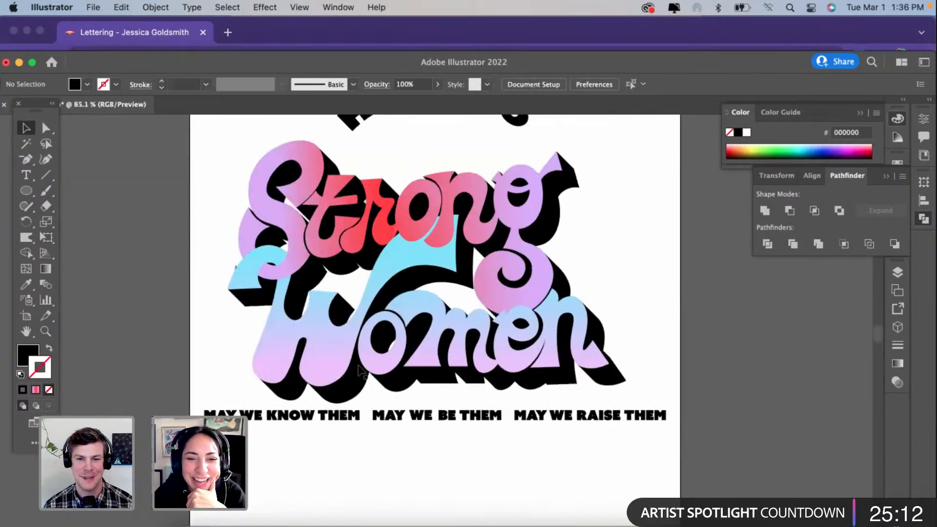
scroll(359, 371, "down", 4)
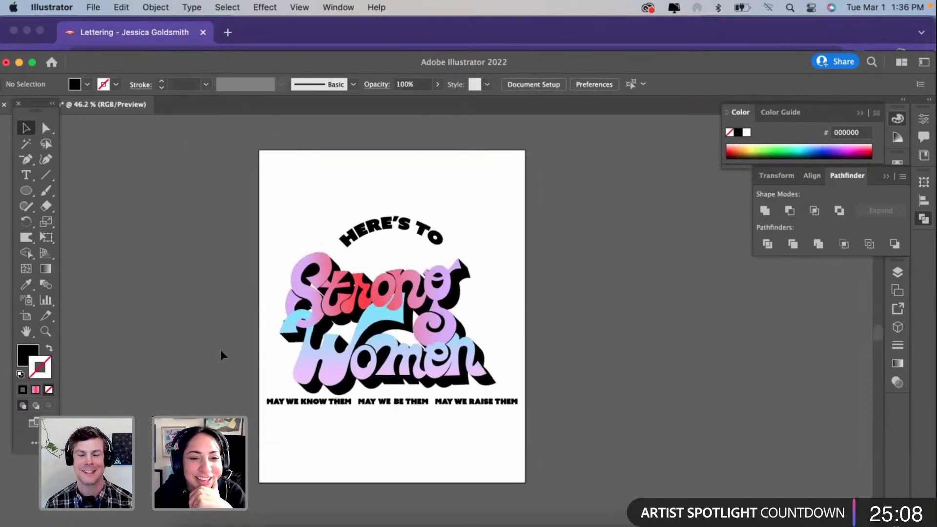
Step: Draw a black rectangle covering the poster page and send it to the back behind all the artwork
scroll(221, 349, "up", 2)
left_click(29, 192)
left_click_drag(29, 197, 88, 191)
left_click(68, 207)
left_click(453, 311)
scroll(208, 254, "down", 3)
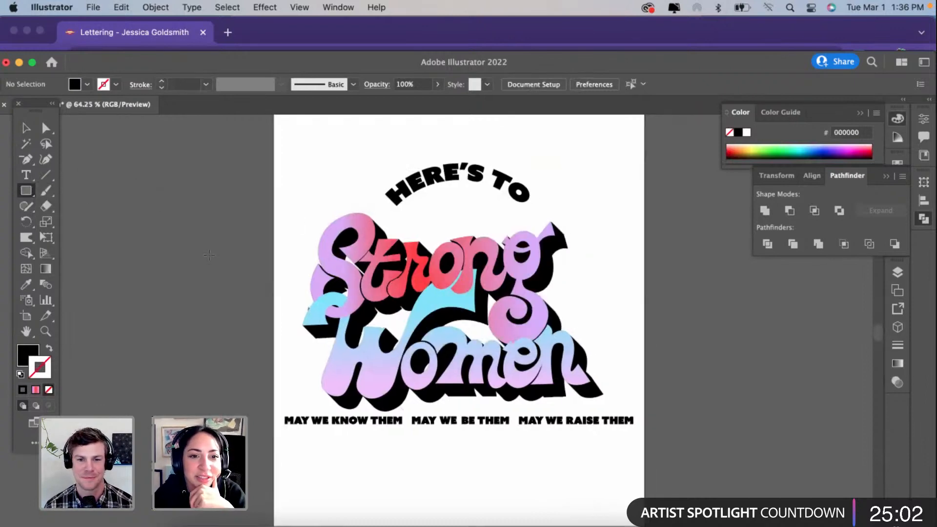
left_click_drag(246, 155, 465, 421)
right_click(370, 309)
mouse_move(428, 451)
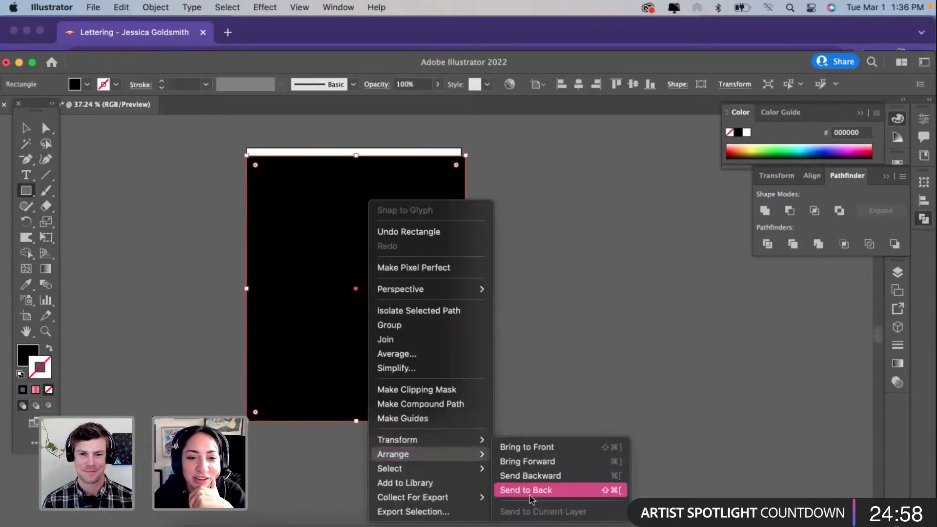
left_click(549, 487)
scroll(376, 335, "up", 2)
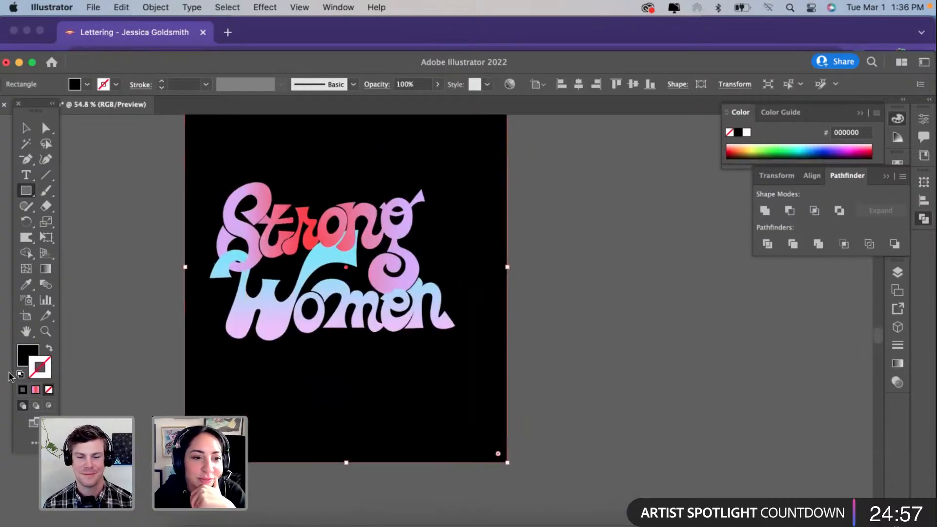
Step: Fill the background rectangle with light pink F4B3E0
double_click(25, 352)
type("F4B3E0")
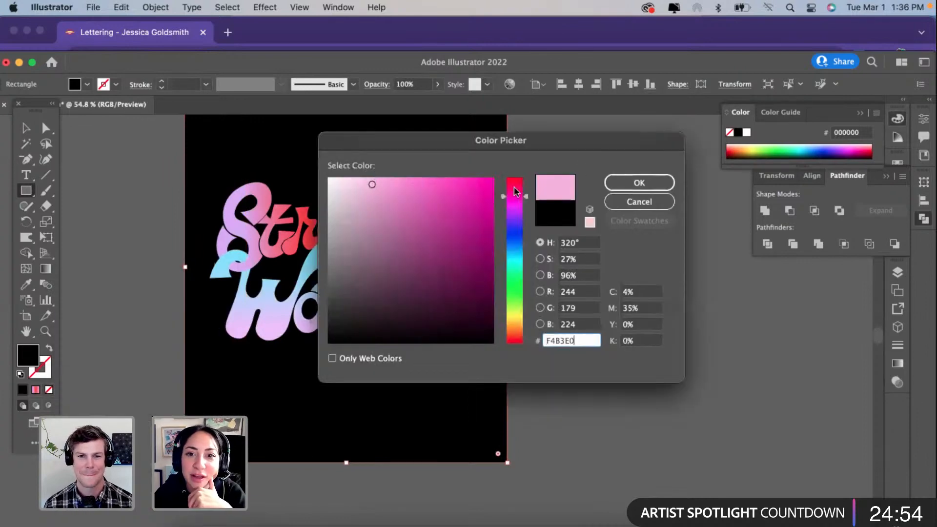
left_click(624, 182)
scroll(342, 244, "up", 2)
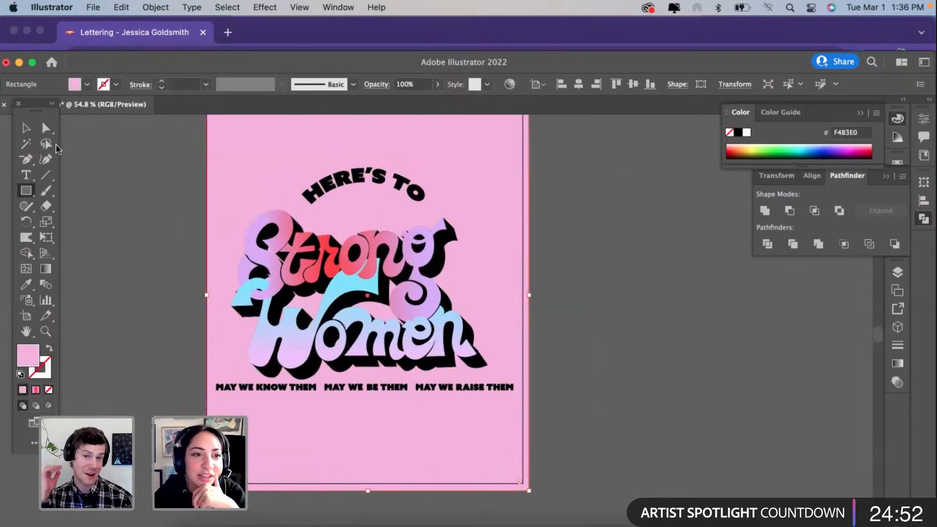
Step: Extend the background rectangle upward so it covers the top edge of the page
left_click(26, 128)
scroll(343, 173, "up", 2)
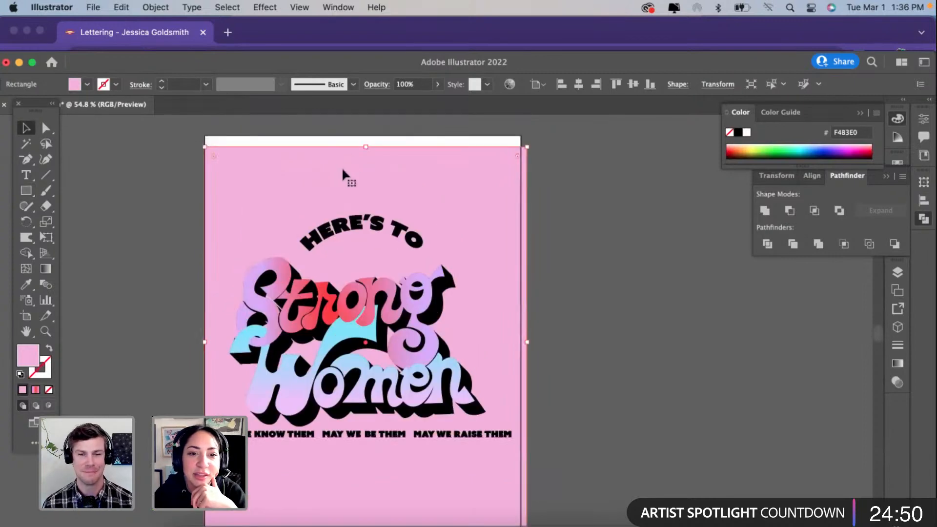
left_click_drag(369, 148, 369, 135)
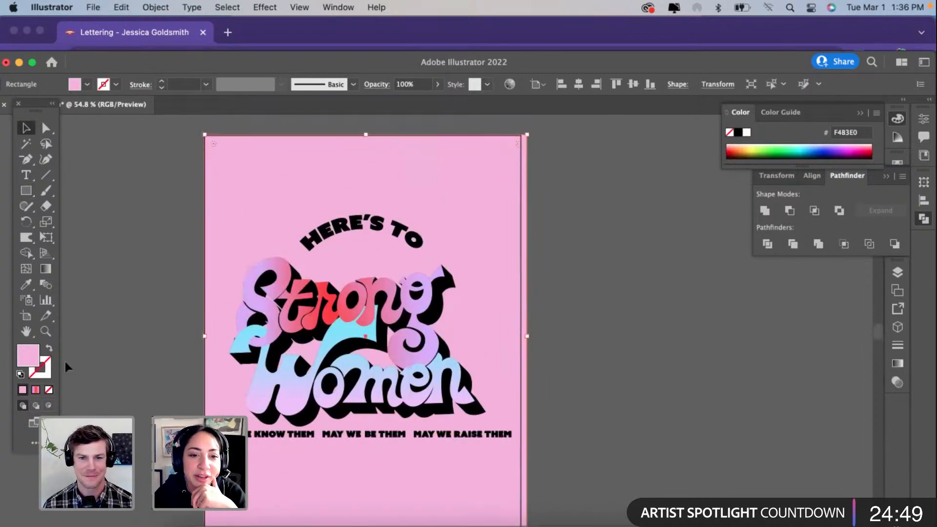
Step: Change the background rectangle's fill to medium navy blue 13387C and check it against the lettering
double_click(30, 360)
left_click(519, 245)
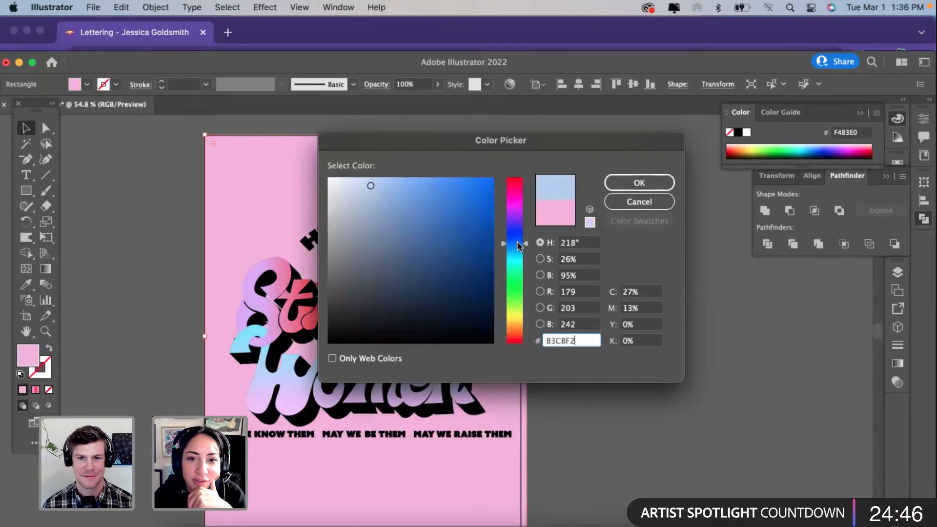
type("13387C")
left_click(632, 181)
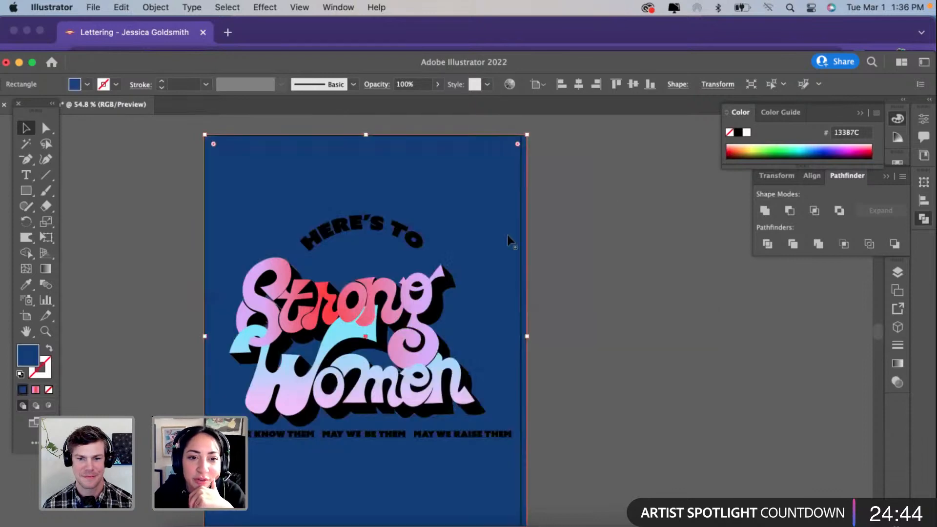
scroll(508, 237, "down", 1)
scroll(508, 238, "down", 1)
scroll(509, 242, "up", 2)
scroll(509, 241, "down", 1)
scroll(509, 242, "left", 1)
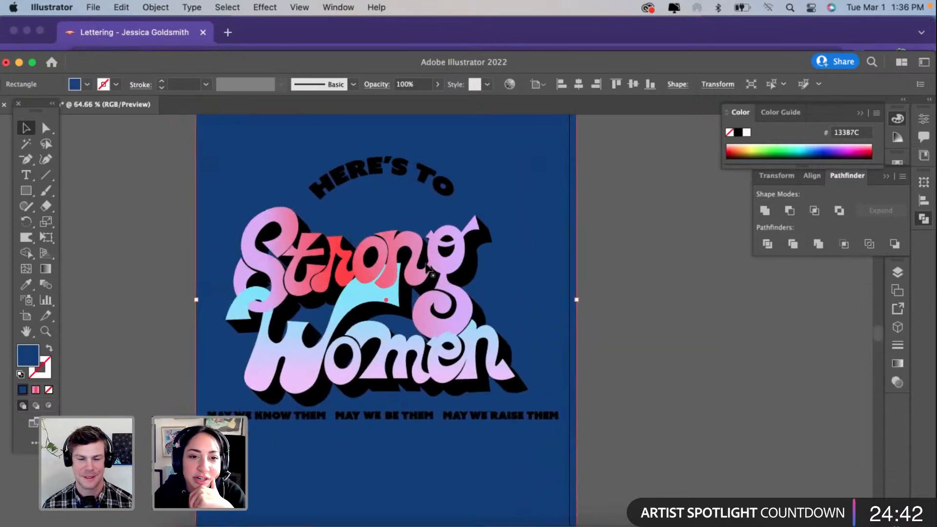
Step: Darken the background rectangle's fill to deep navy 082144
double_click(29, 360)
type("082144")
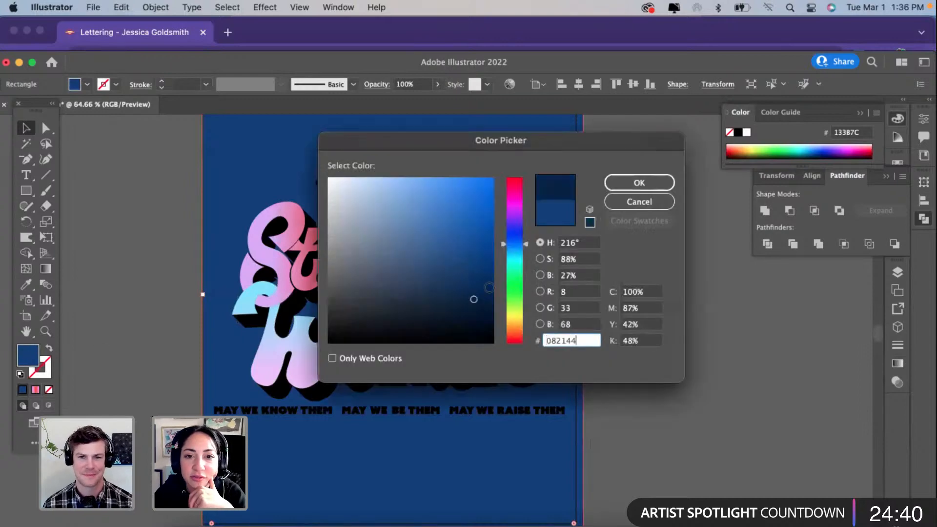
left_click(640, 182)
scroll(371, 292, "down", 2)
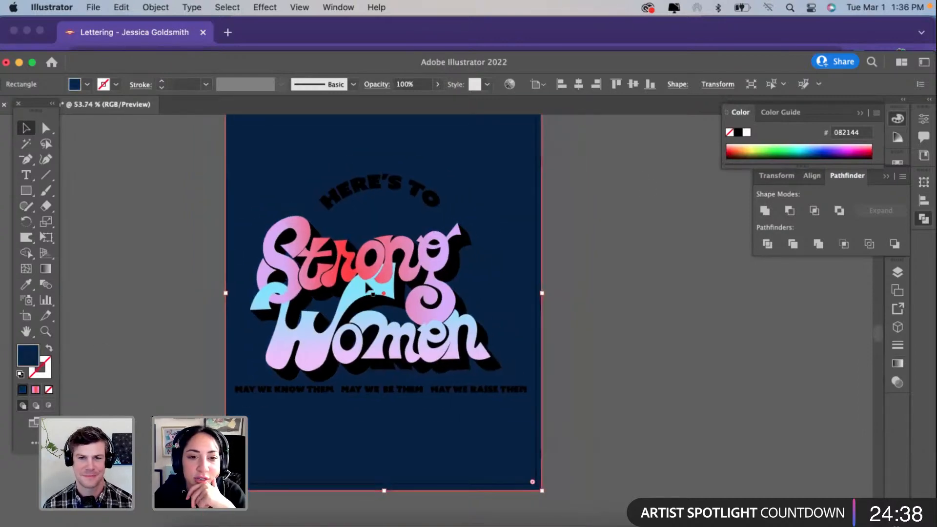
scroll(372, 293, "up", 1)
Step: Apply a linear gradient fill to the background rectangle and recolor its first stop to bright blue
key("g")
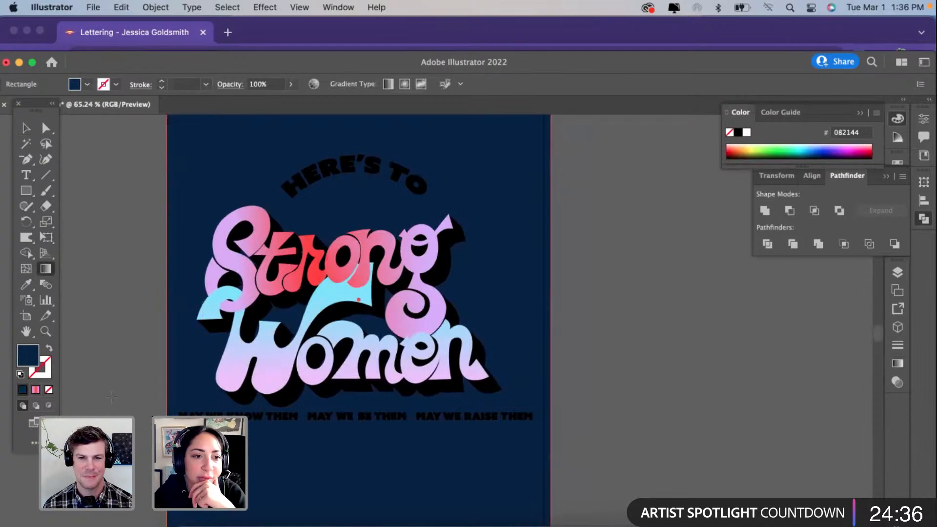
left_click(35, 390)
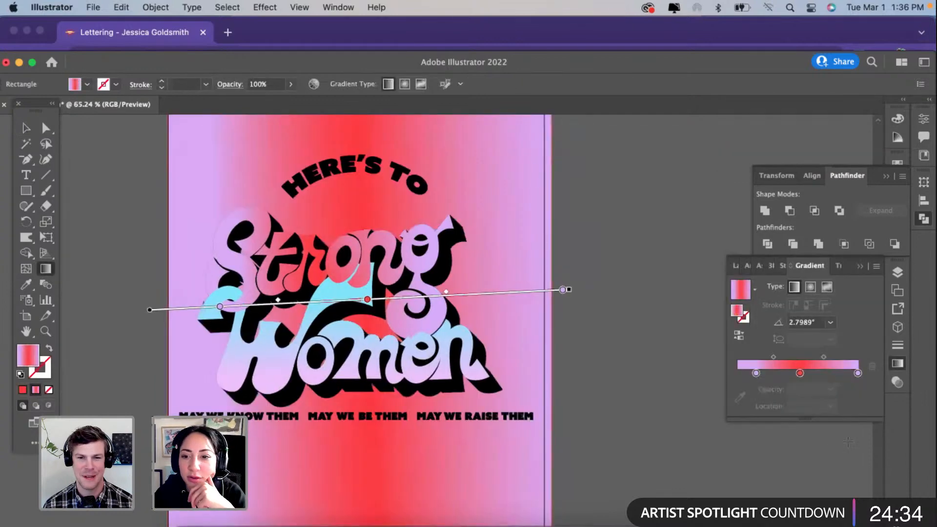
double_click(756, 373)
left_click_drag(781, 322, 797, 318)
Step: Remove the red middle stop from the background gradient and recolor the last stop to dark purple 1B003F
left_click(801, 374)
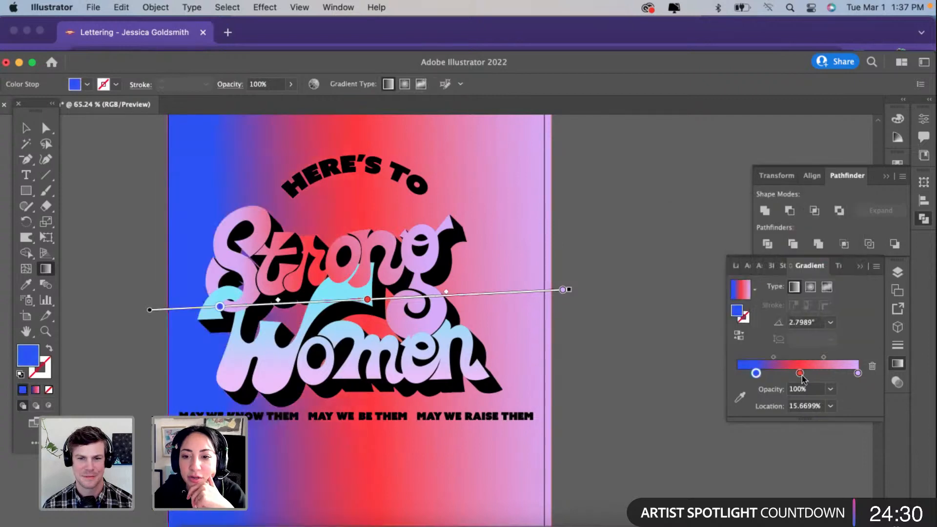
left_click(801, 375)
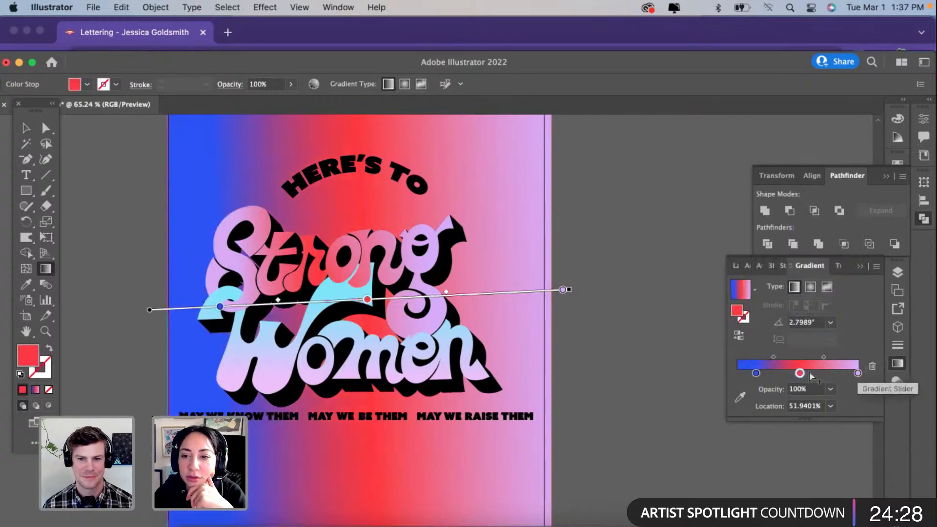
left_click(873, 366)
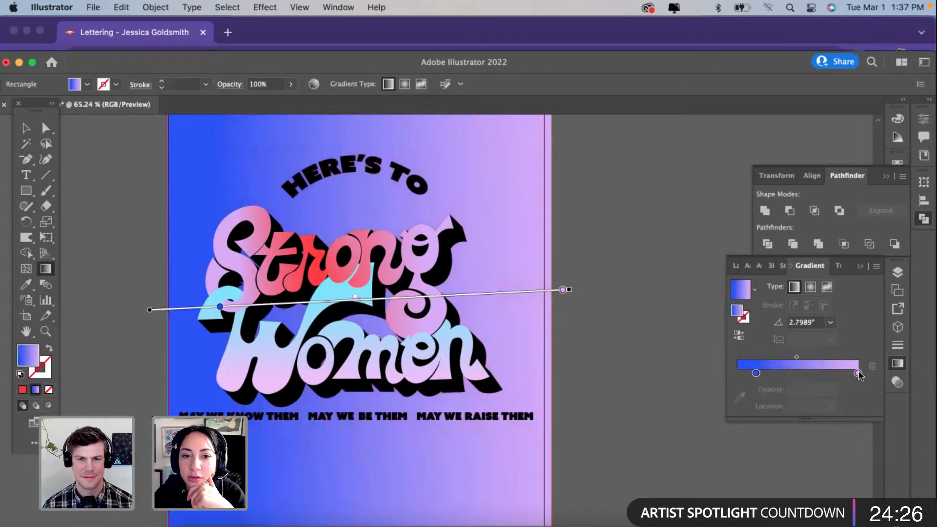
double_click(858, 373)
left_click(808, 322)
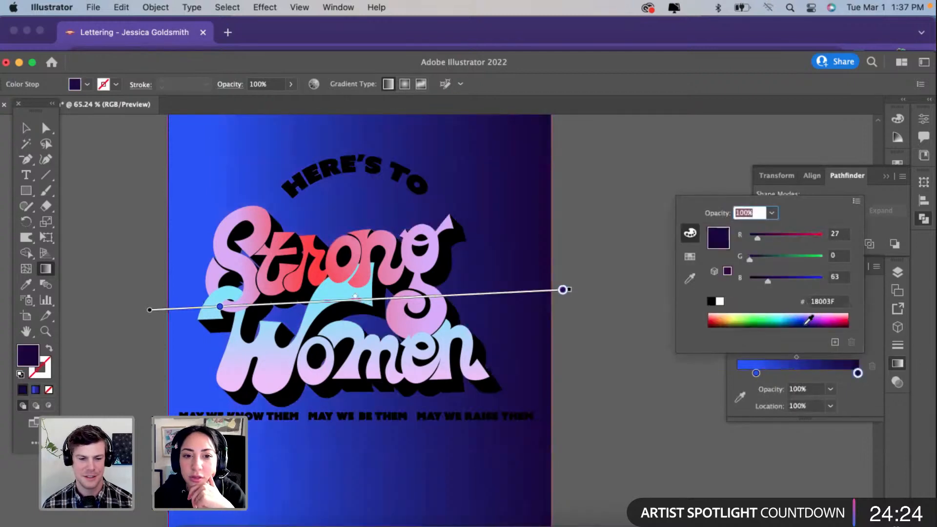
Step: Redirect the background gradient to run nearly vertically, from bright blue at the poster's top to dark purple at its bottom
left_click(47, 273)
scroll(194, 311, "down", 5)
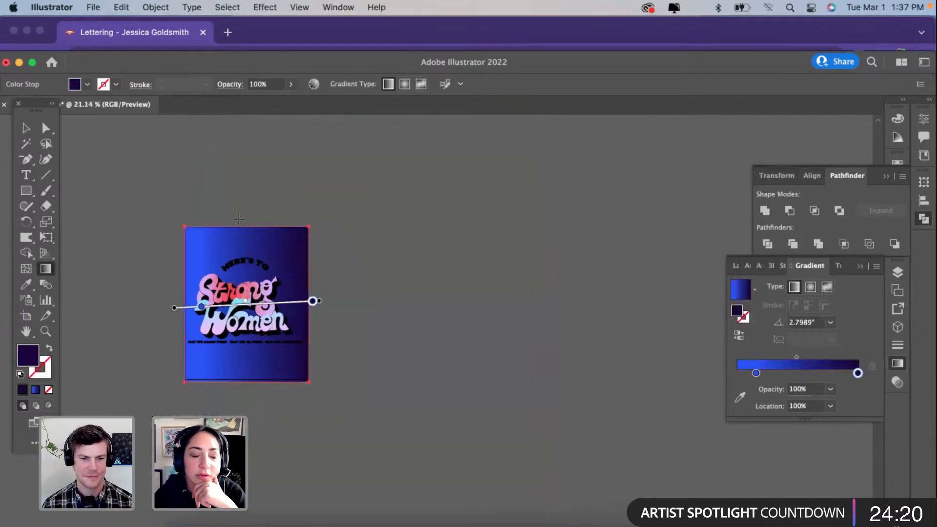
left_click_drag(238, 218, 233, 399)
scroll(233, 400, "up", 2)
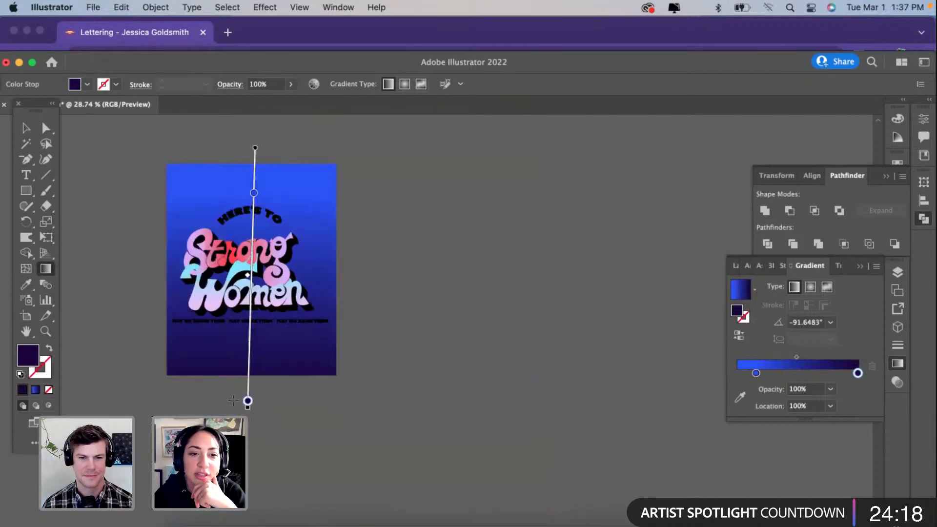
scroll(234, 401, "up", 3)
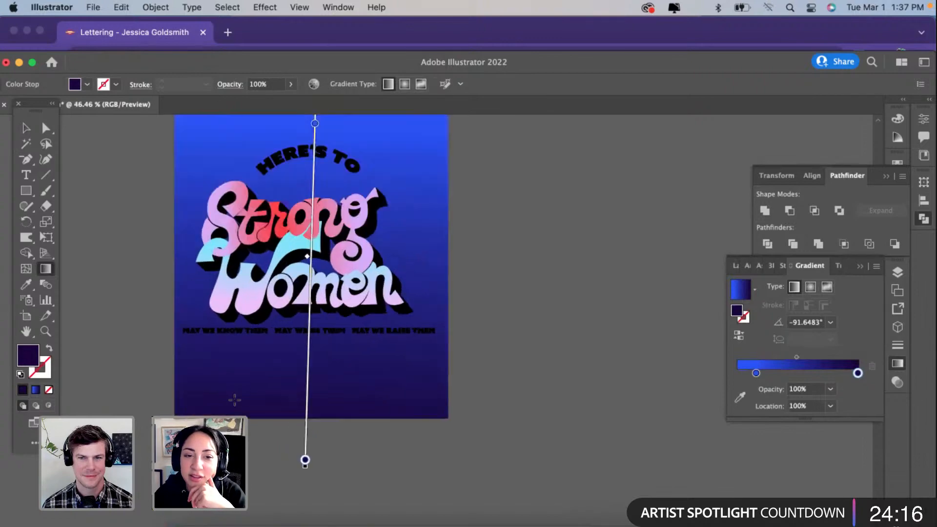
Step: Recolor the background gradient's last stop from dark purple to light blue 3F96FF and deselect the rectangle
scroll(235, 400, "up", 1)
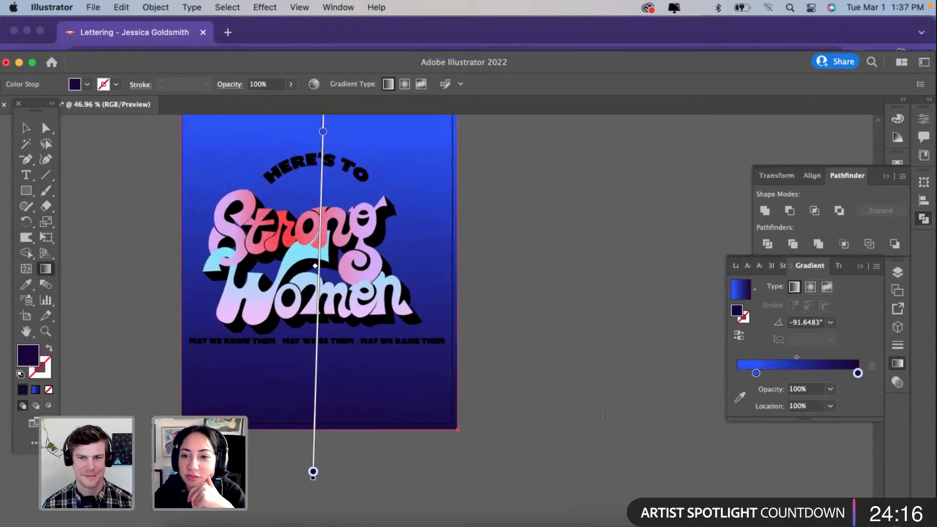
double_click(857, 373)
left_click_drag(801, 308, 793, 316)
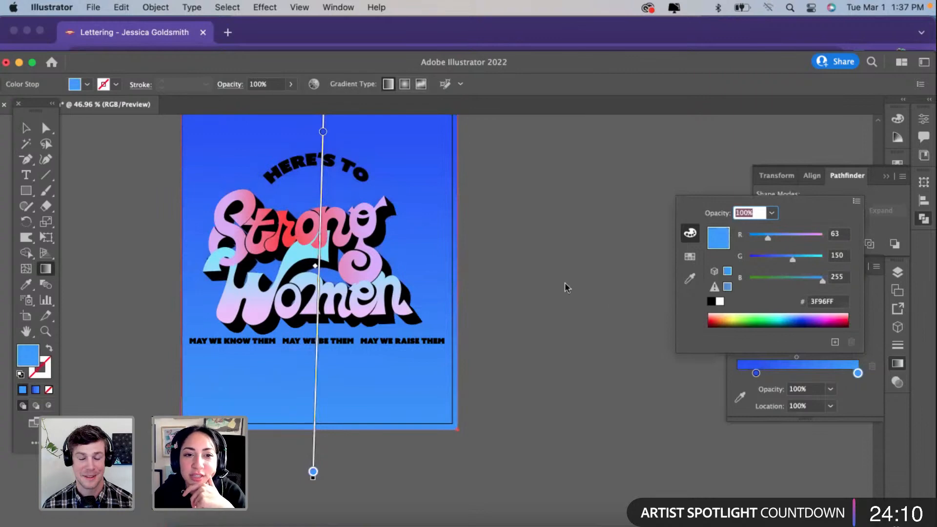
left_click(26, 129)
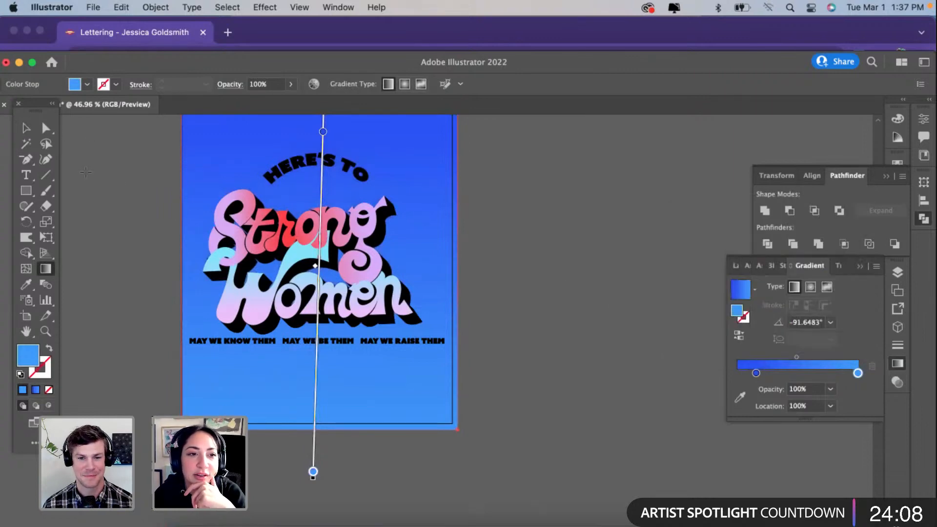
left_click(22, 128)
left_click(142, 227)
scroll(142, 226, "up", 2)
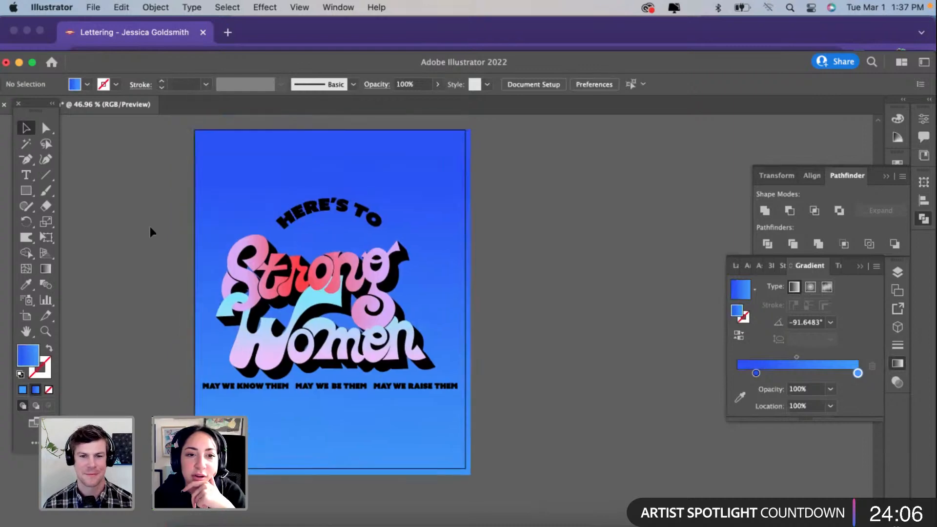
Step: Apply the default white fill and 1 pt black stroke to the arched "HERE'S TO" and the tagline under the lettering
left_click(334, 214)
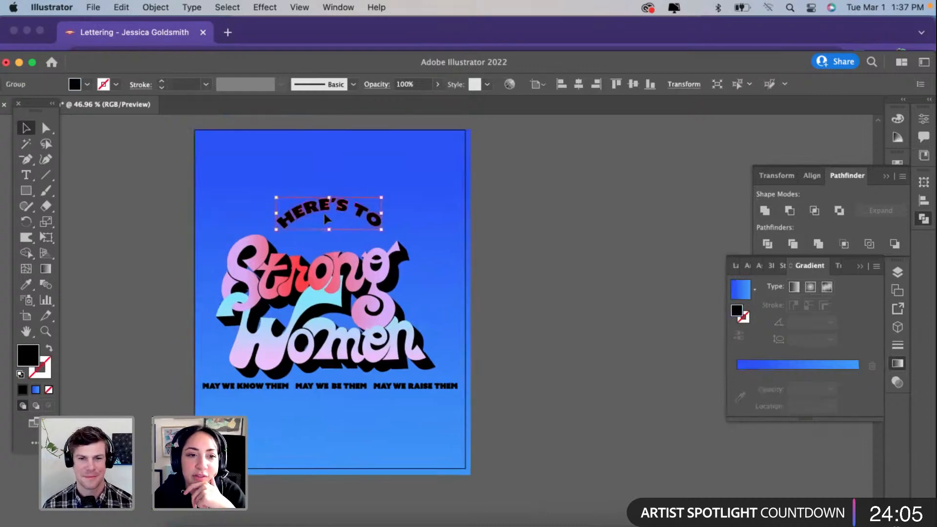
left_click(21, 374)
left_click(152, 290)
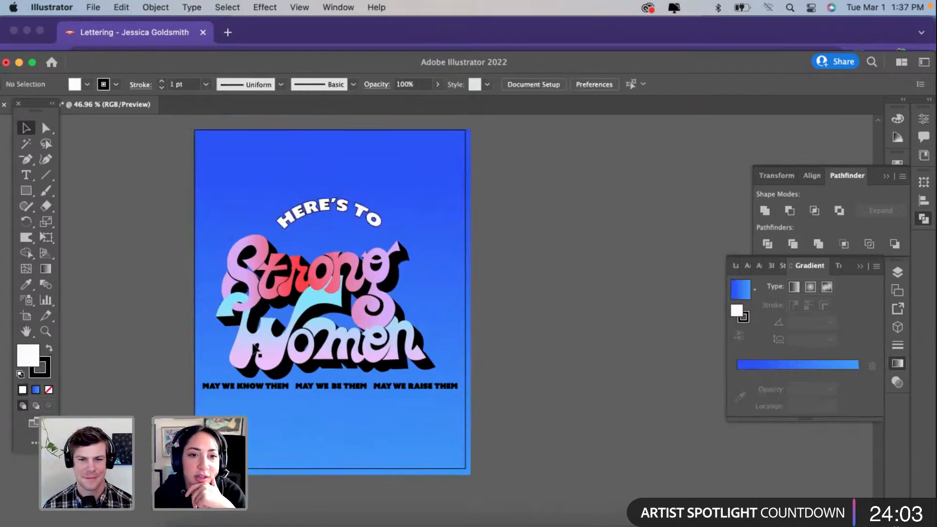
left_click(256, 386)
left_click(20, 374)
left_click(131, 352)
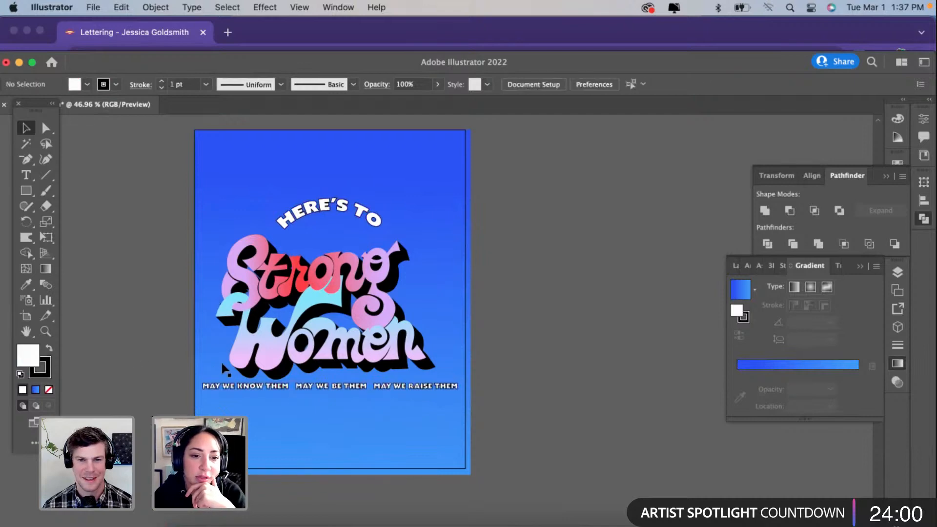
Step: Duplicate "HERE'S TO" and the tagline beside the poster, and place a second copy slightly lower and to the right of the first
scroll(224, 310, "up", 2)
scroll(292, 391, "down", 2)
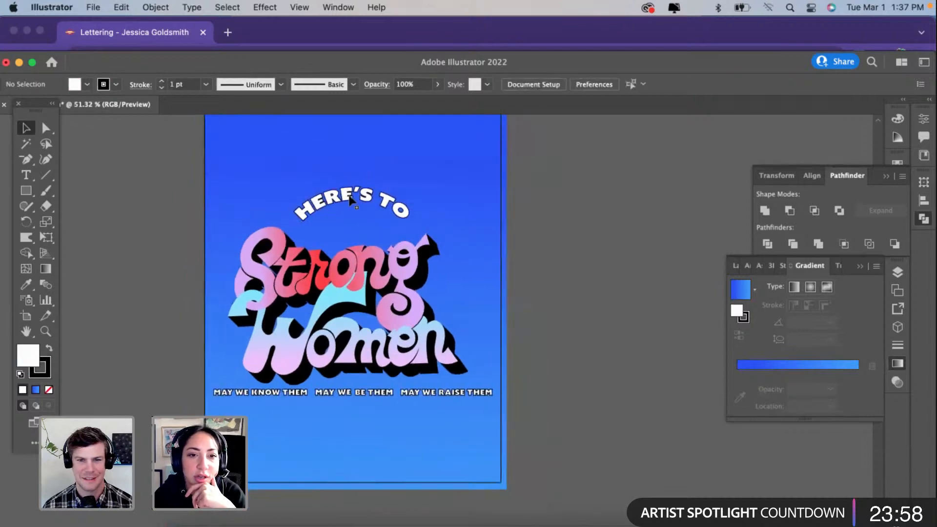
left_click(349, 195)
left_click(337, 392, "shift")
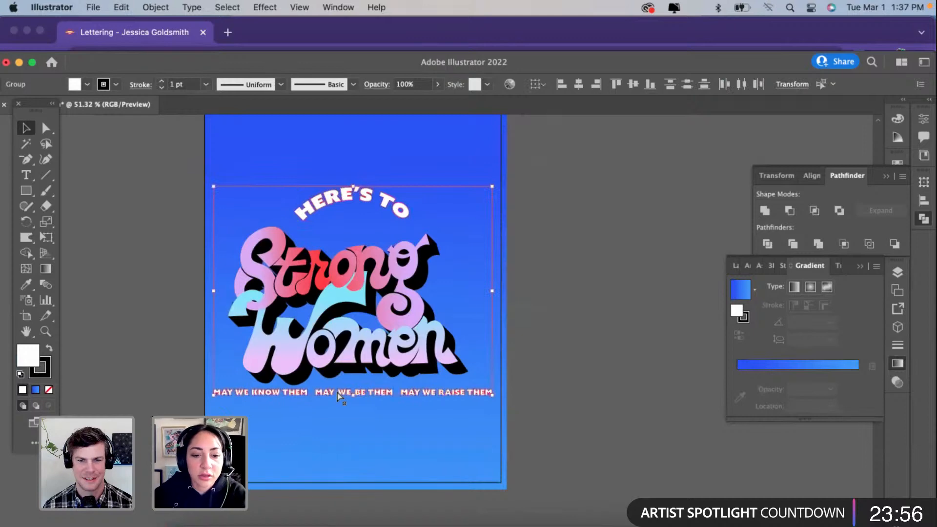
left_click_drag(337, 392, 589, 377)
scroll(590, 378, "right", 5)
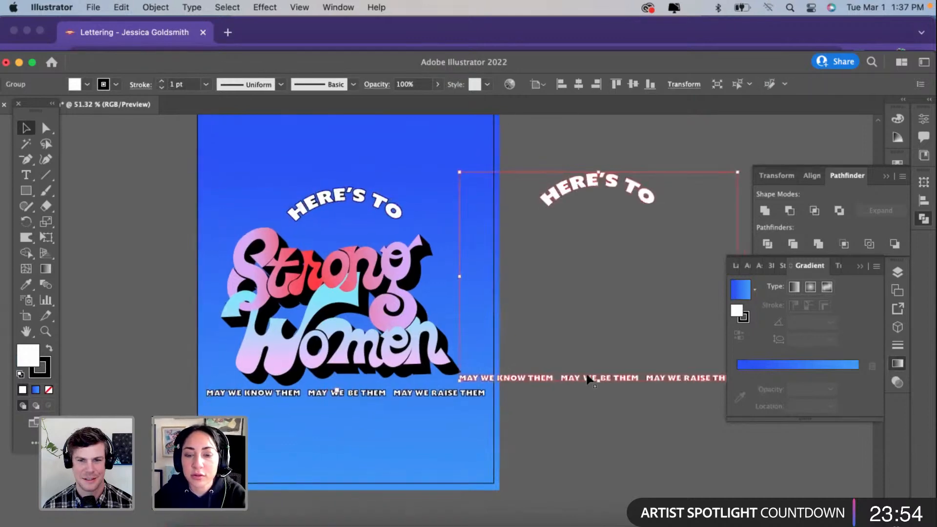
scroll(559, 402, "up", 1)
left_click_drag(563, 408, 568, 412)
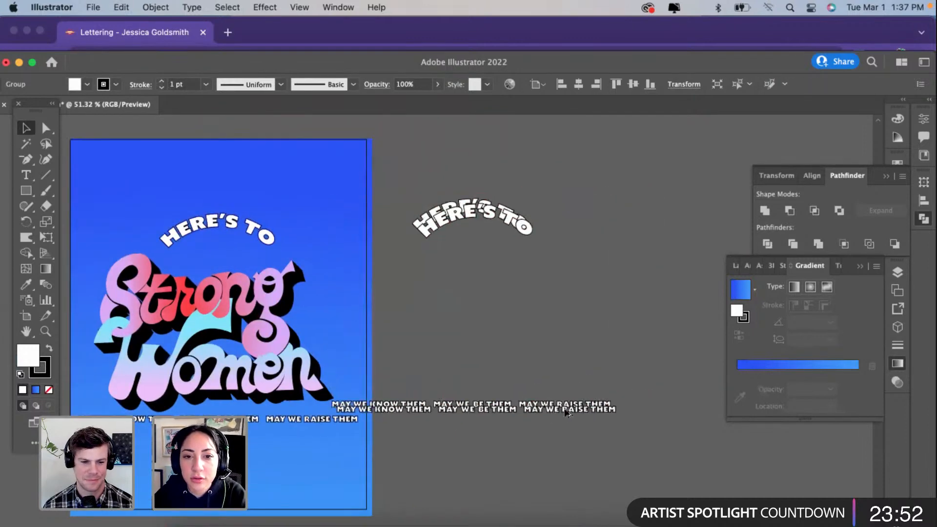
Step: Fill both offset text copies with black and blend them into one solid extruded shadow
left_click_drag(636, 450, 440, 165)
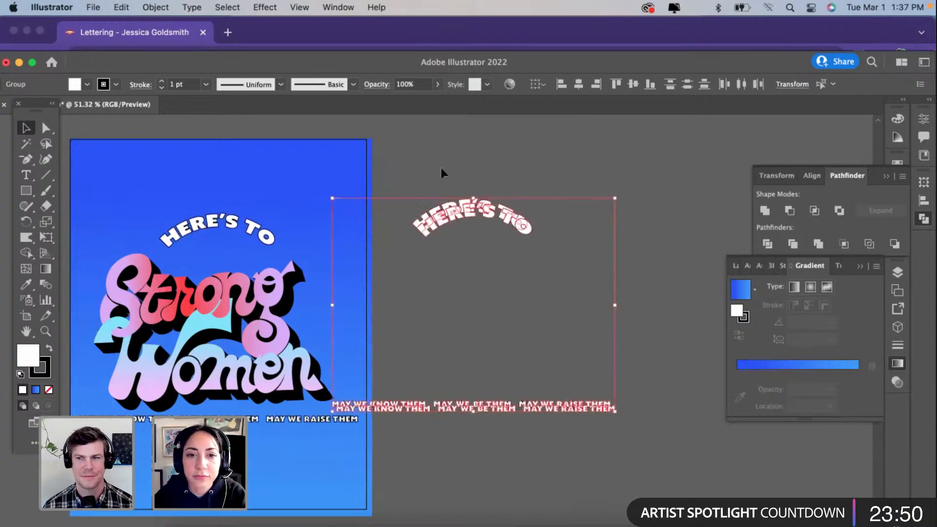
double_click(29, 354)
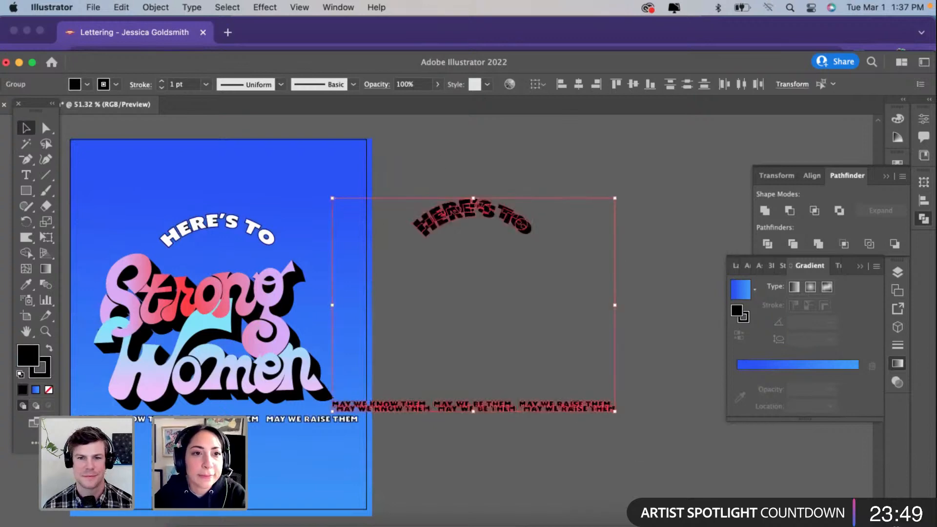
left_click(158, 9)
mouse_move(191, 337)
mouse_move(194, 392)
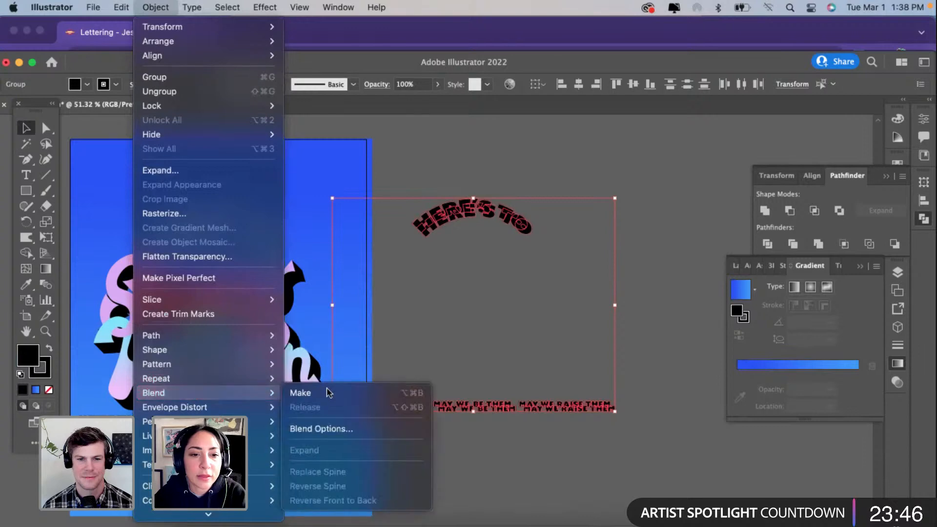
left_click(327, 393)
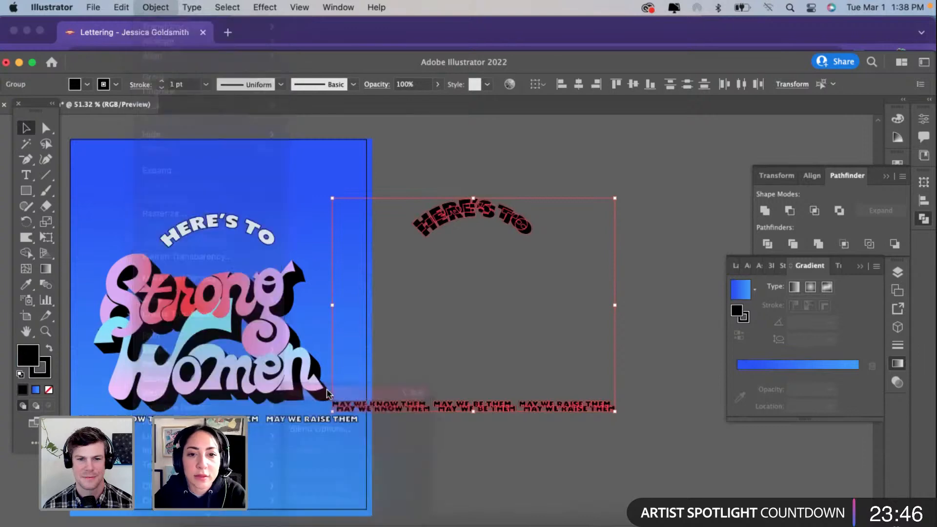
left_click(499, 164)
Step: Move the black blend onto the poster and arrange it as a drop shadow behind the white "HERE'S TO" and tagline
left_click(443, 217)
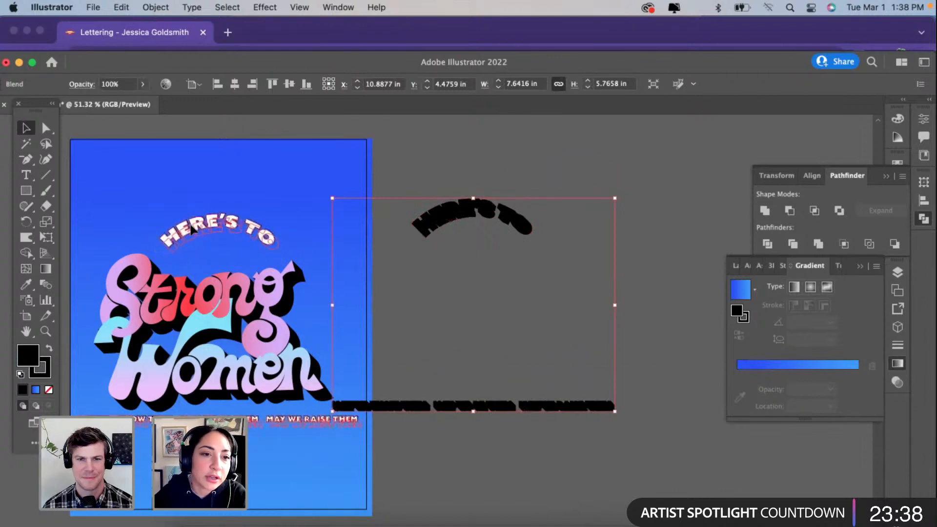
left_click_drag(191, 226, 191, 226)
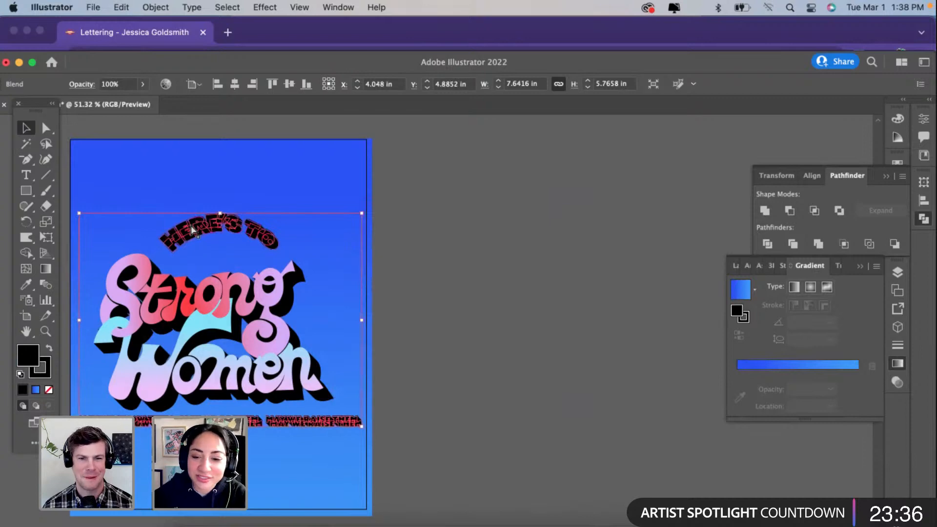
left_click(437, 285)
scroll(437, 285, "left", 3)
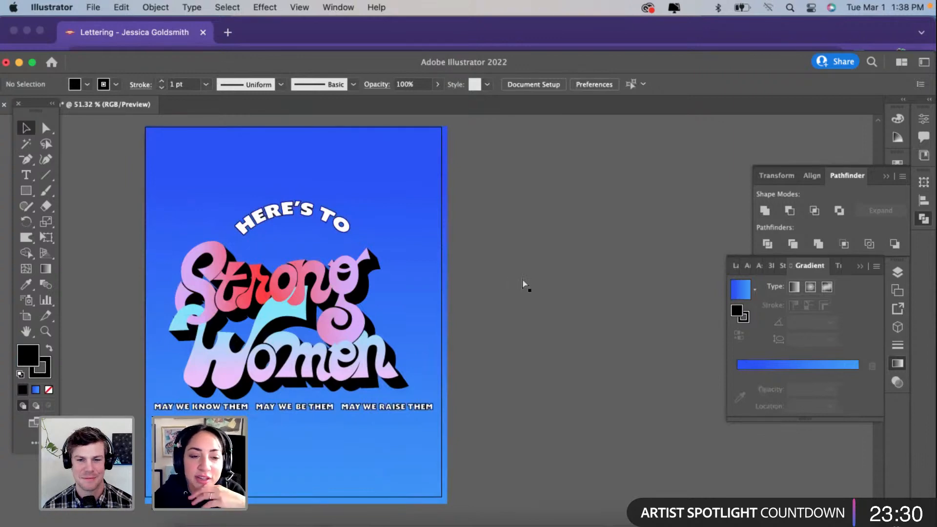
scroll(362, 383, "left", 2)
scroll(363, 384, "down", 2)
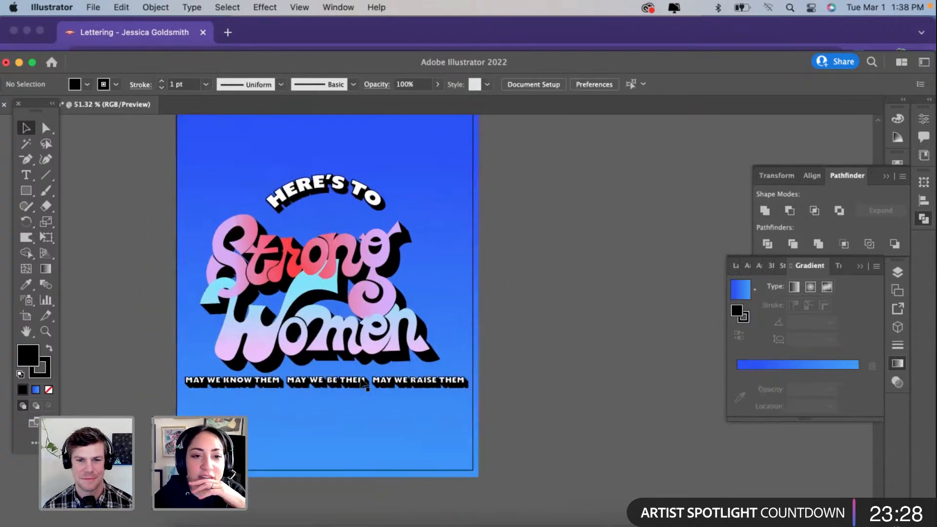
Step: Isolate the black shadow behind "Strong Women", clean up the stray slivers beside the W's swash, and exit isolation
scroll(364, 385, "up", 3)
scroll(363, 385, "left", 1)
scroll(289, 386, "up", 2)
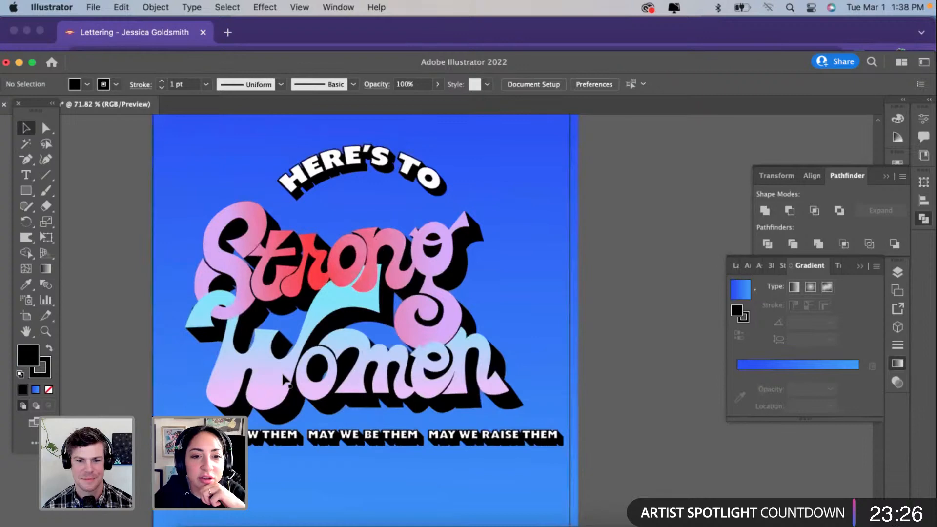
scroll(286, 381, "up", 3)
scroll(282, 371, "up", 1)
scroll(282, 371, "left", 1)
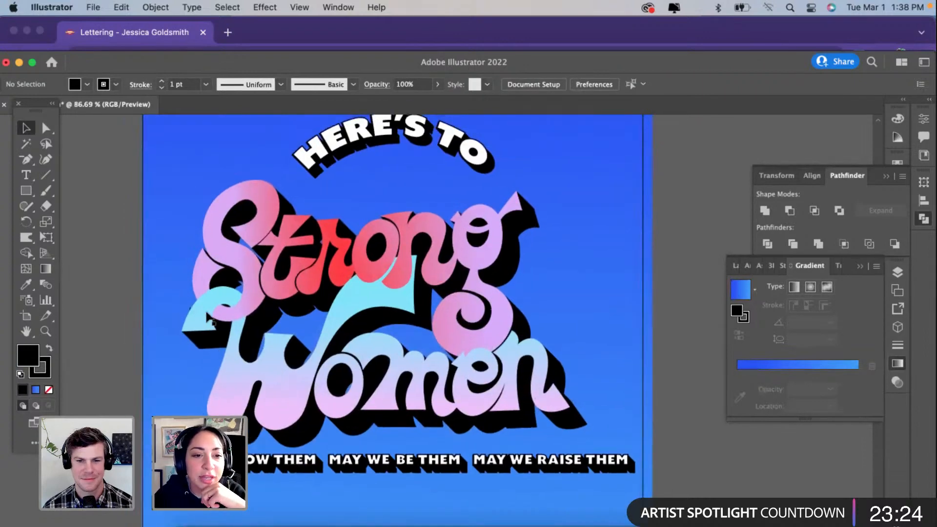
left_click(193, 315)
scroll(192, 315, "up", 10)
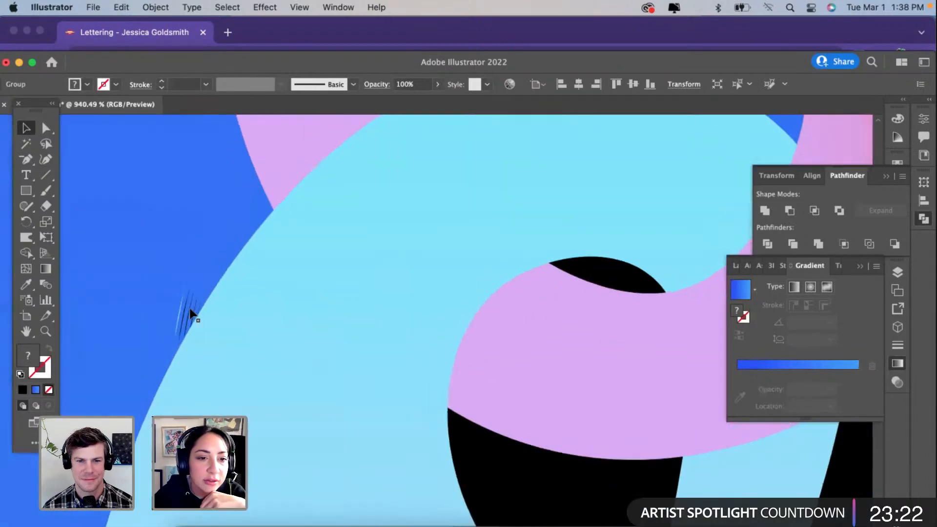
double_click(193, 315)
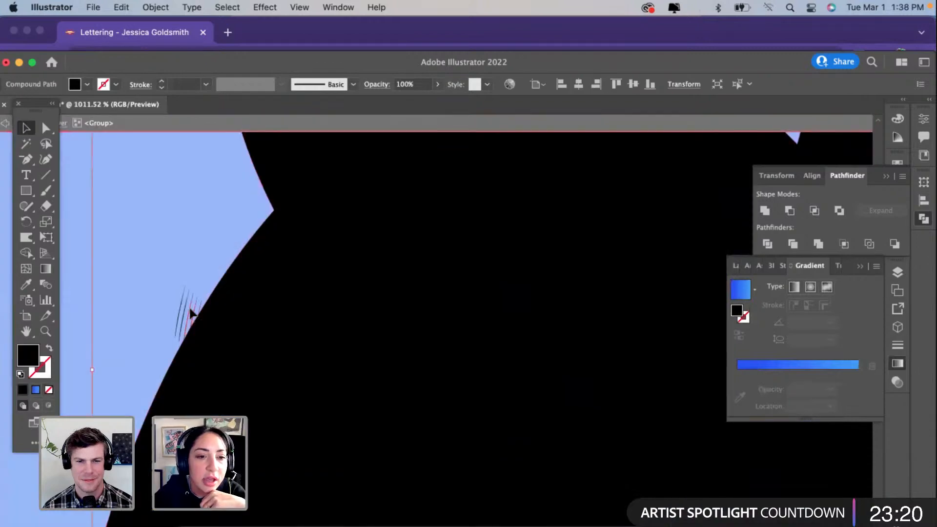
scroll(191, 311, "down", 7)
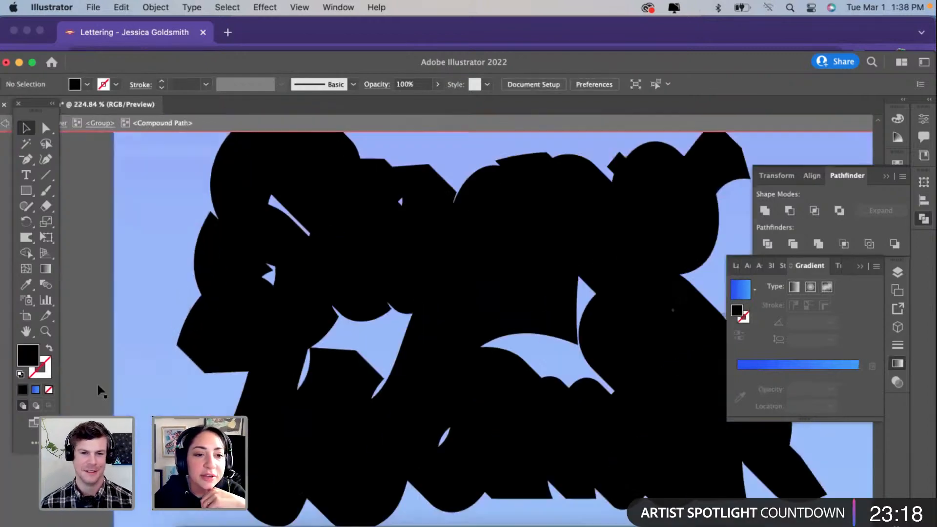
scroll(188, 312, "down", 2)
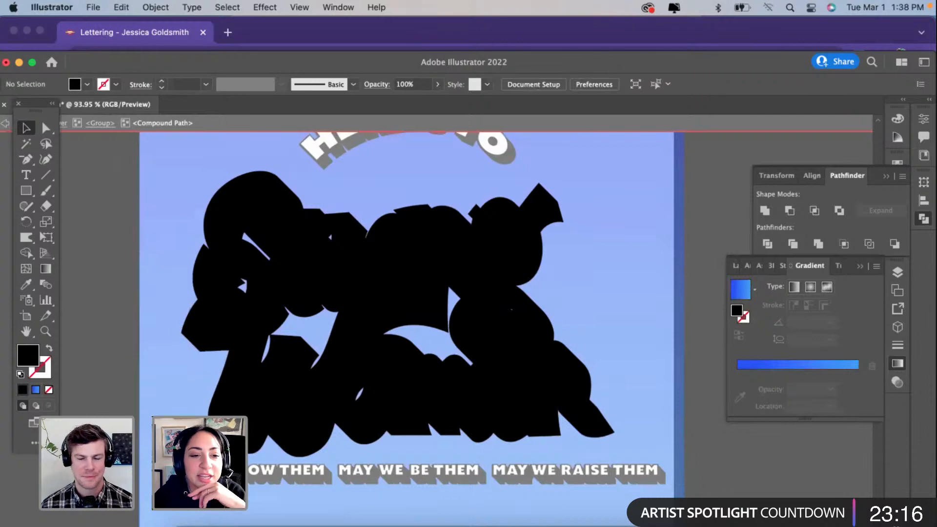
scroll(188, 312, "down", 1)
key("Escape")
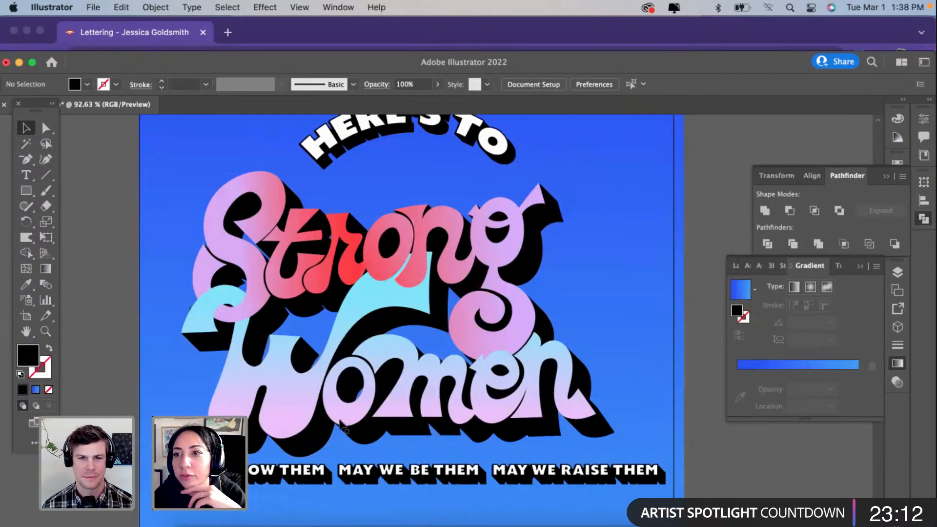
scroll(344, 429, "up", 3)
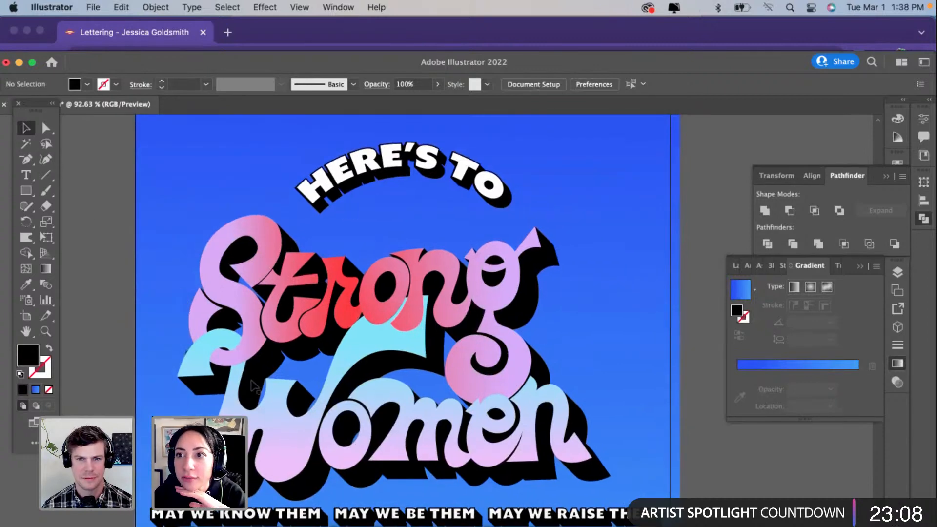
scroll(254, 386, "down", 3)
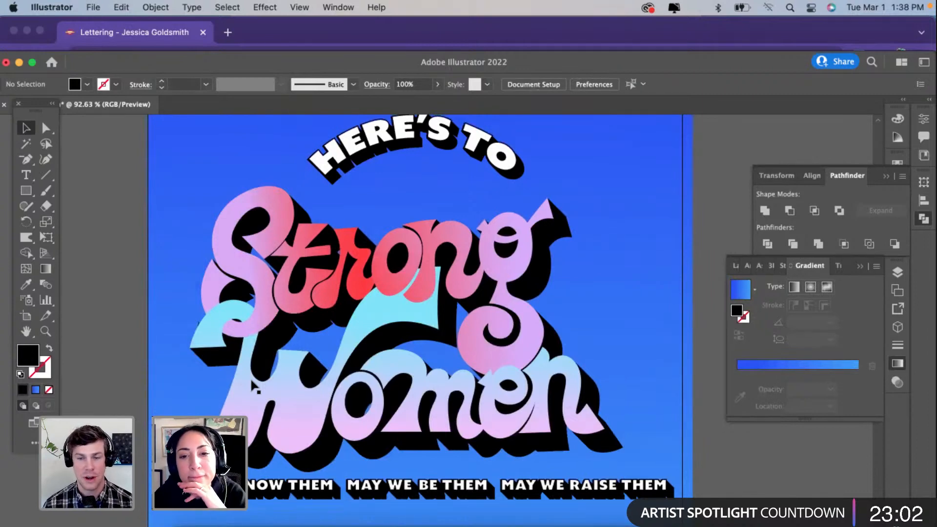
scroll(253, 386, "down", 5)
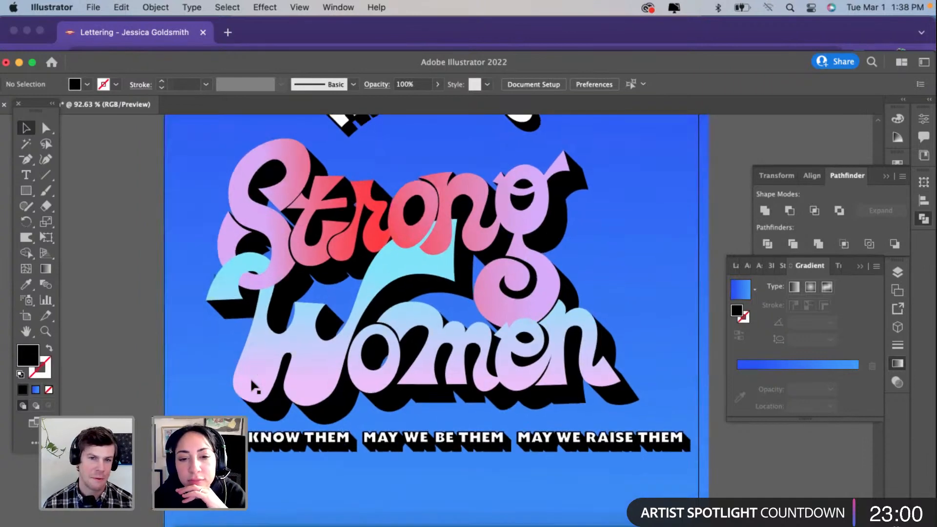
scroll(253, 386, "up", 5)
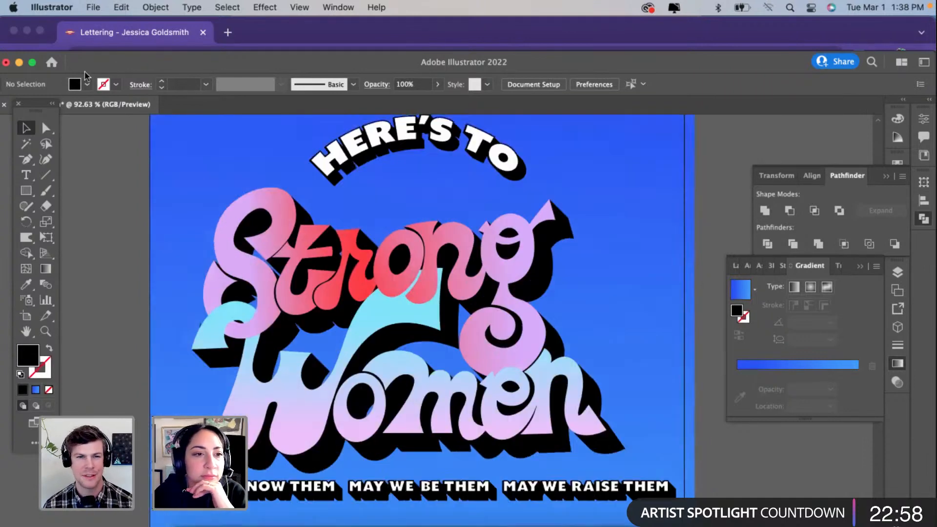
Step: Draw a three-point curved highlight path with the Curvature tool inside the upper right bend of the "S" in "Strong"
left_click(45, 160)
scroll(199, 210, "up", 2)
scroll(199, 210, "up", 3)
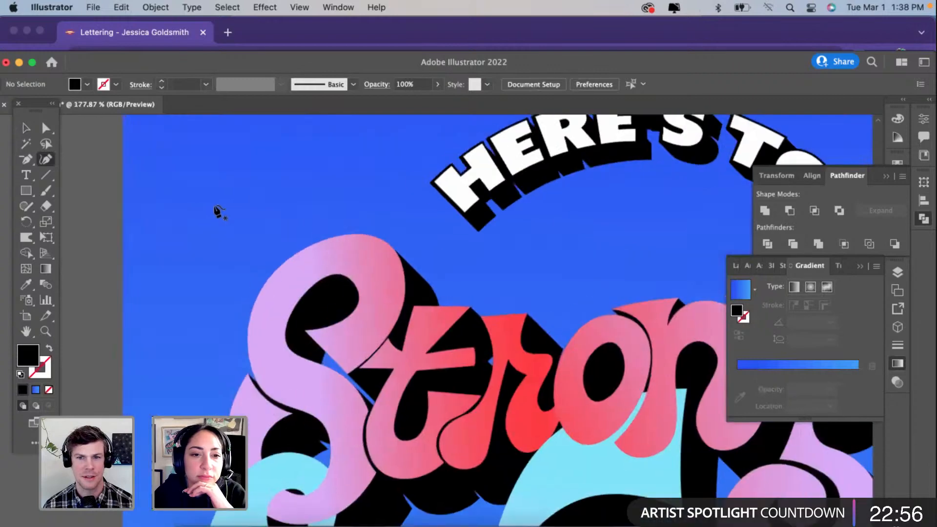
left_click(345, 246)
left_click(390, 264)
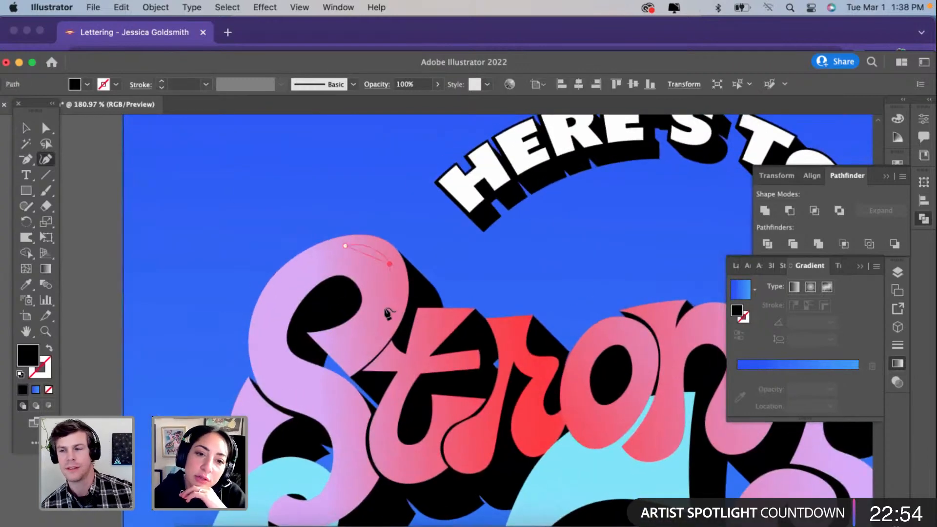
left_click(385, 309)
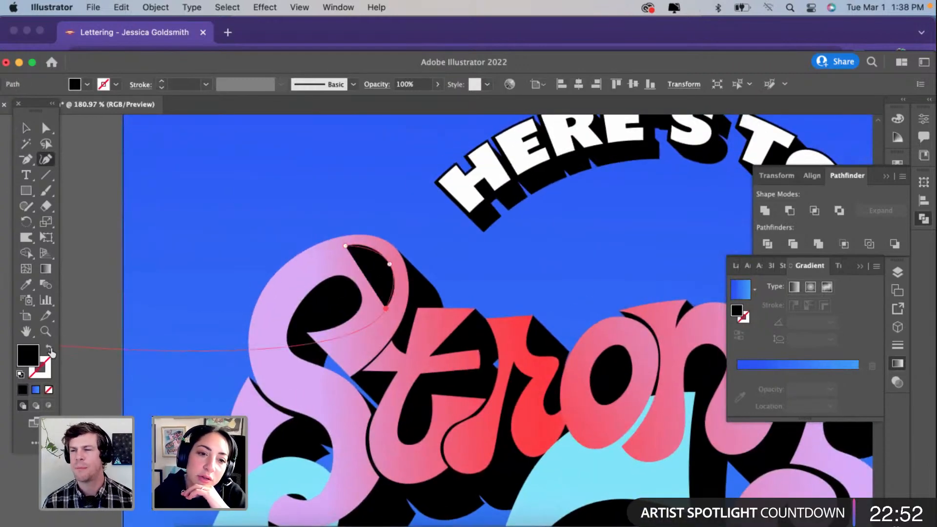
Step: Swap the highlight path's fill and stroke, and set the stroke color to white (FFFFFF)
left_click(50, 349)
double_click(44, 377)
left_click_drag(342, 193, 329, 179)
left_click(636, 183)
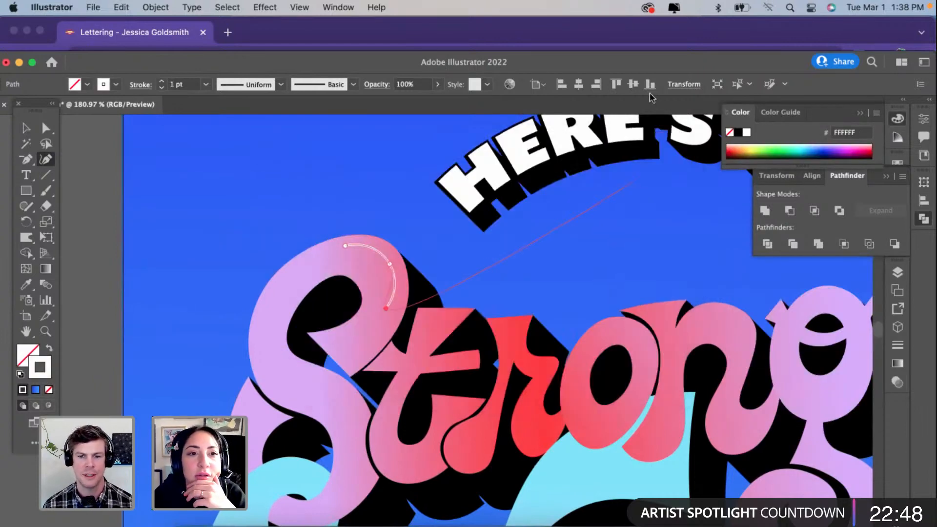
Step: Give the white highlight on the upper bend of the "S" the lens-shaped width profile and a 3 pt stroke, then deselect it
left_click(280, 85)
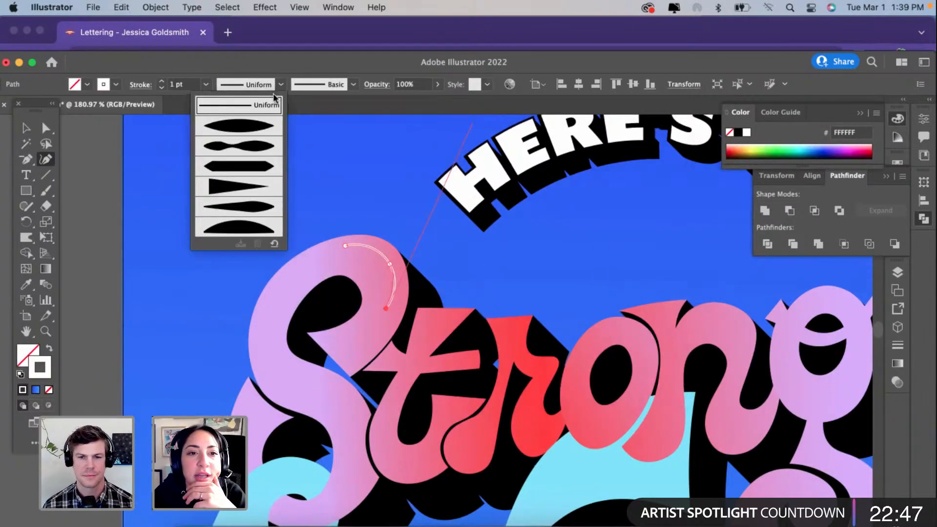
left_click(264, 128)
left_click(161, 81)
left_click(161, 81)
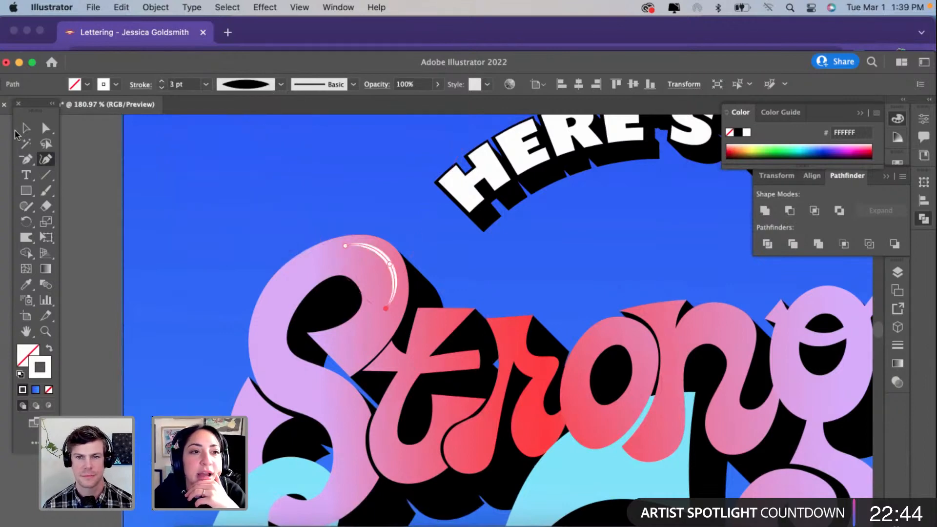
left_click(26, 128)
left_click(79, 209)
Step: Draw a three-point curved highlight path with the Curvature tool inside the lower tail of the "S"
scroll(248, 326, "up", 4)
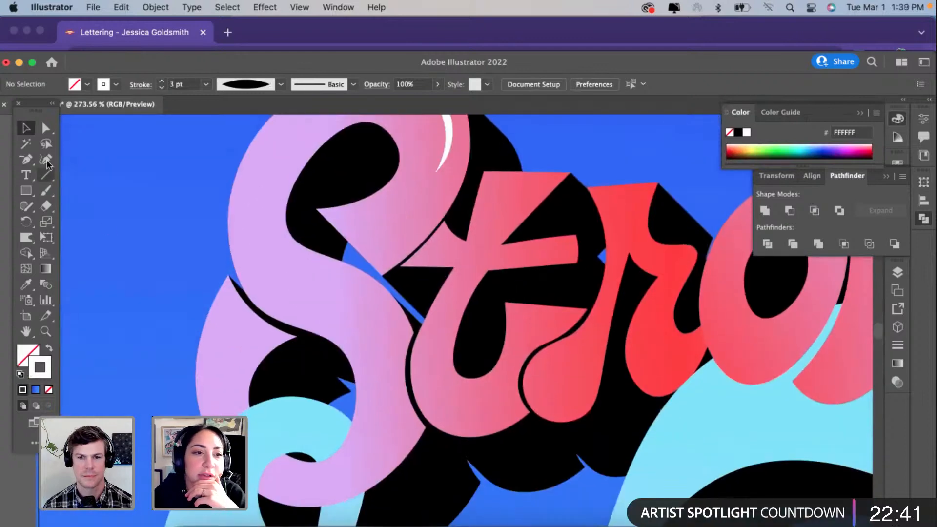
left_click(47, 160)
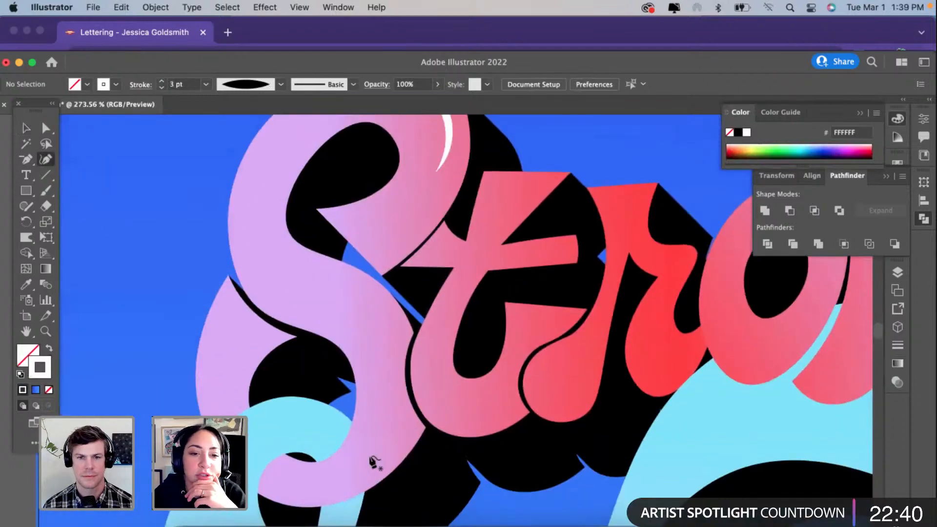
scroll(371, 457, "down", 1)
left_click(358, 415)
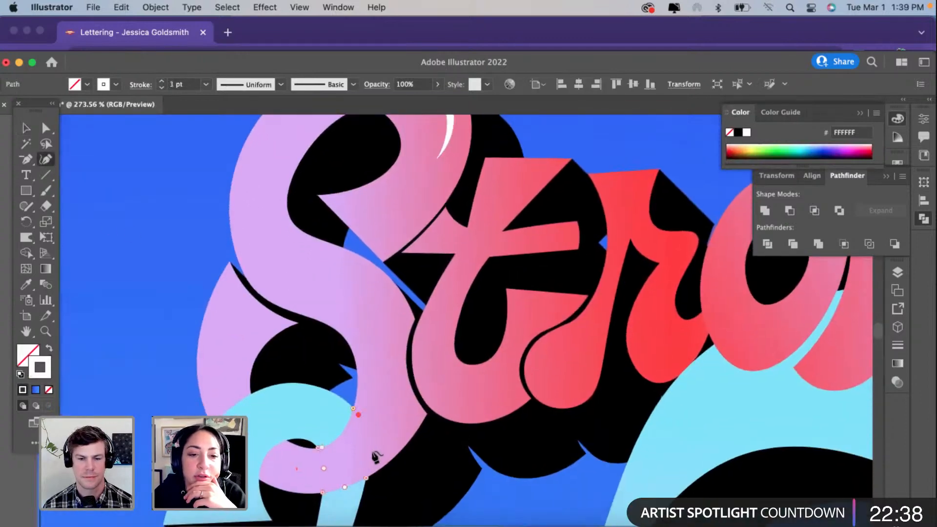
key("super+z")
left_click(297, 469)
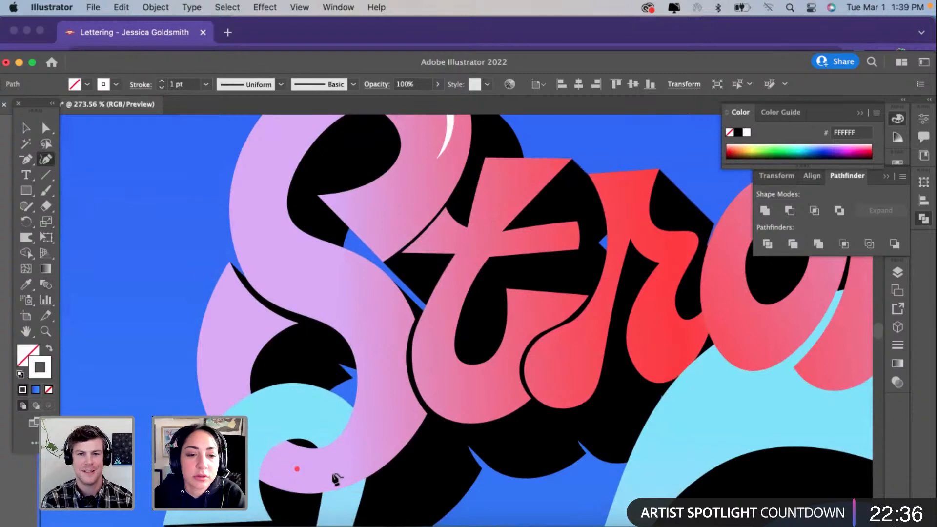
left_click(340, 462)
left_click(375, 431)
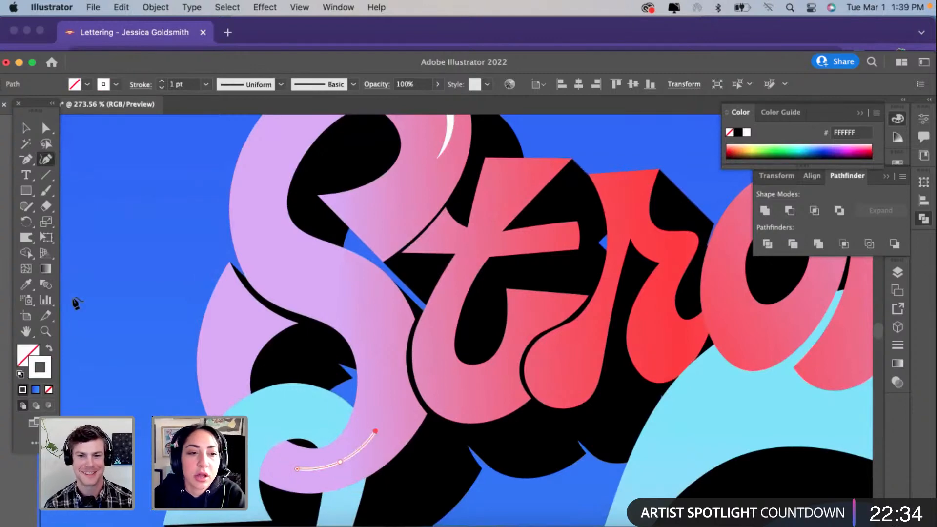
Step: Copy the upper highlight's white 3 pt stroke onto the tail path with the Eyedropper and apply the lens-shaped width profile
left_click(25, 284)
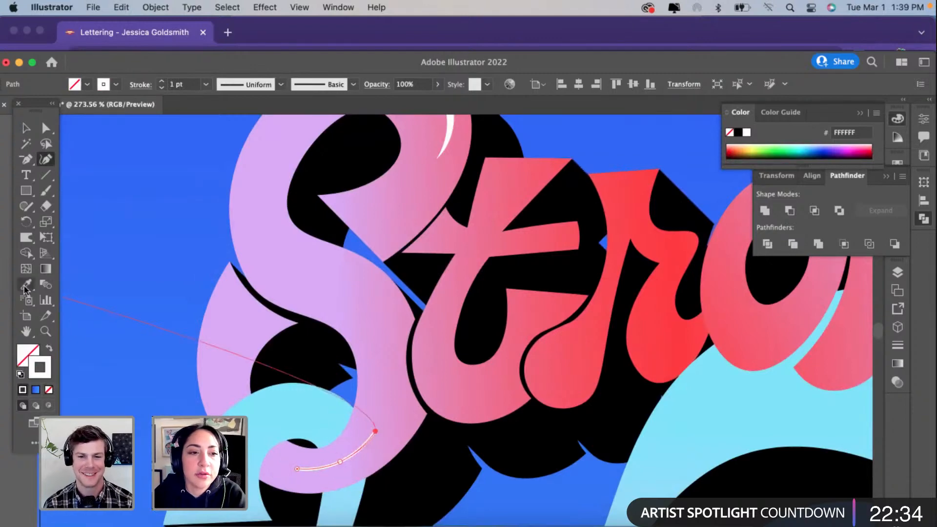
left_click(452, 127)
left_click(262, 84)
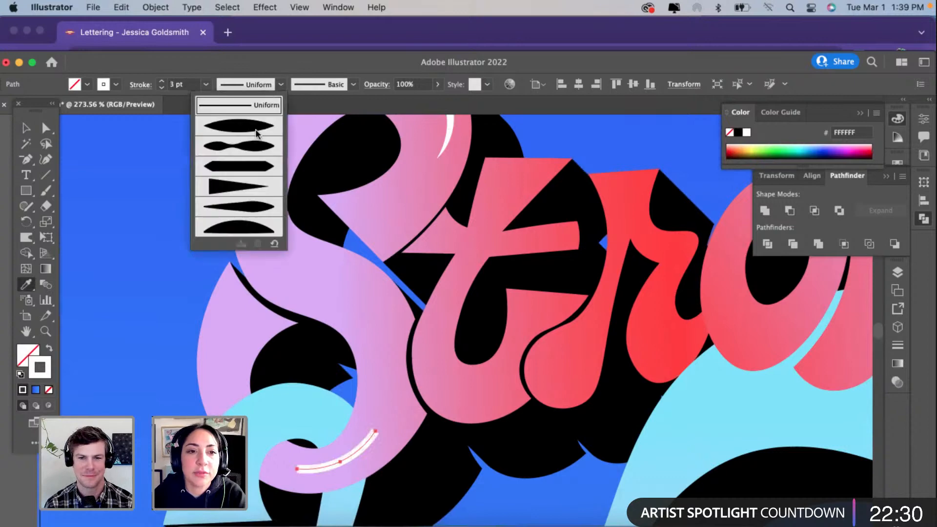
left_click(257, 127)
scroll(244, 304, "down", 3)
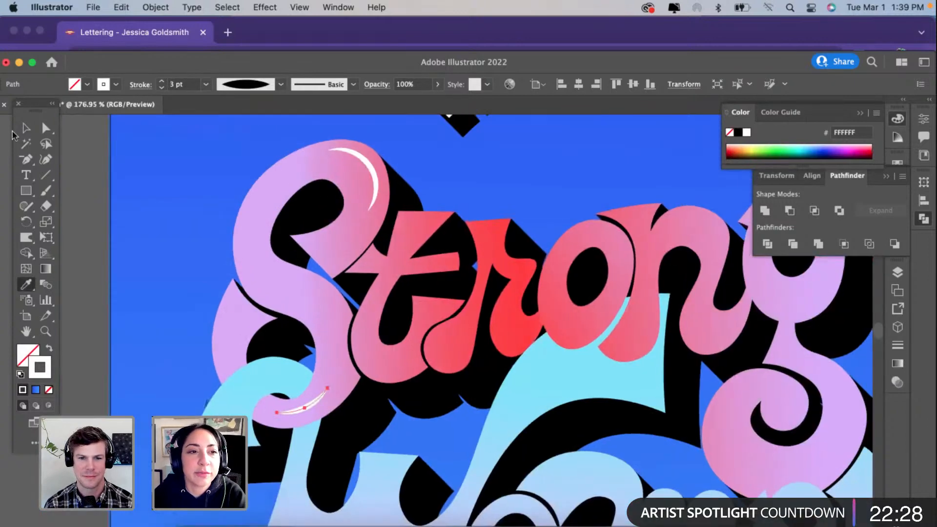
key("v")
left_click(130, 303)
scroll(194, 332, "down", 1)
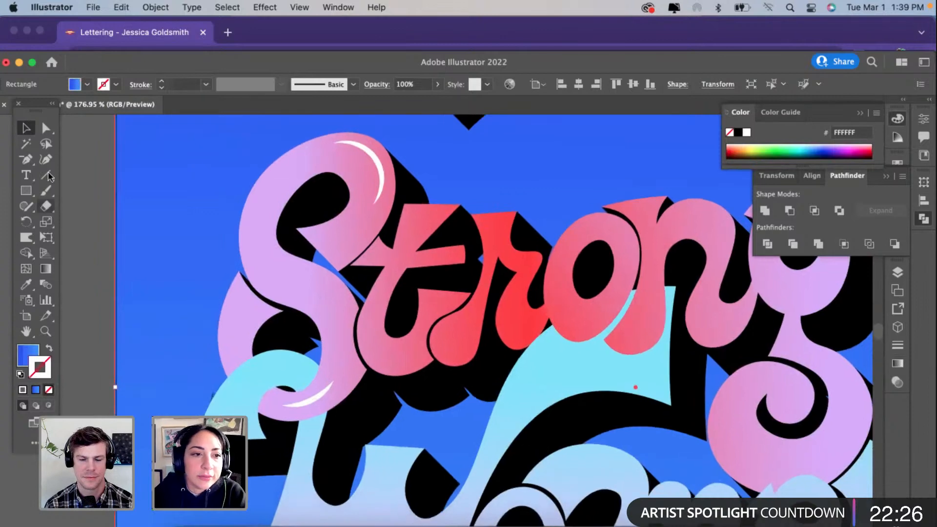
Step: Draw a hooked highlight path with the Curvature tool along the outer edge and pointed tip of the "S"'s lower left lobe
left_click(45, 161)
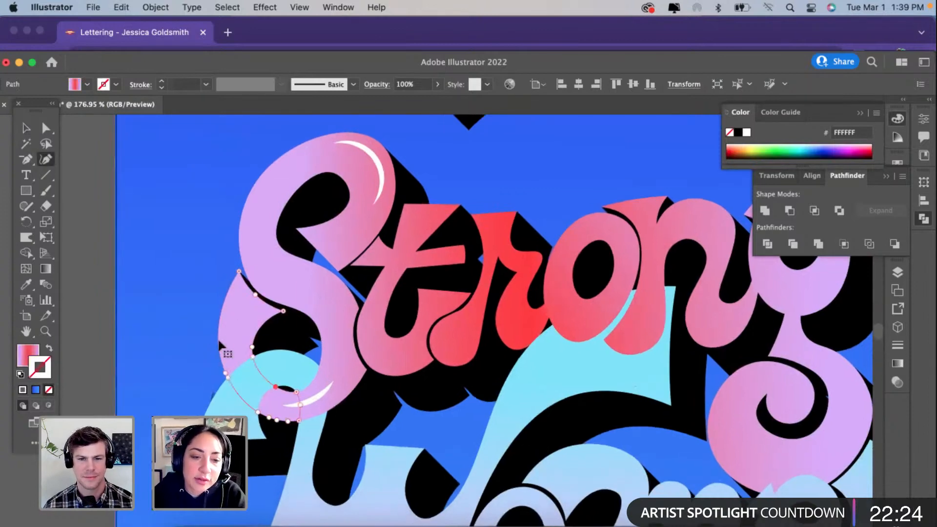
scroll(220, 338, "up", 3)
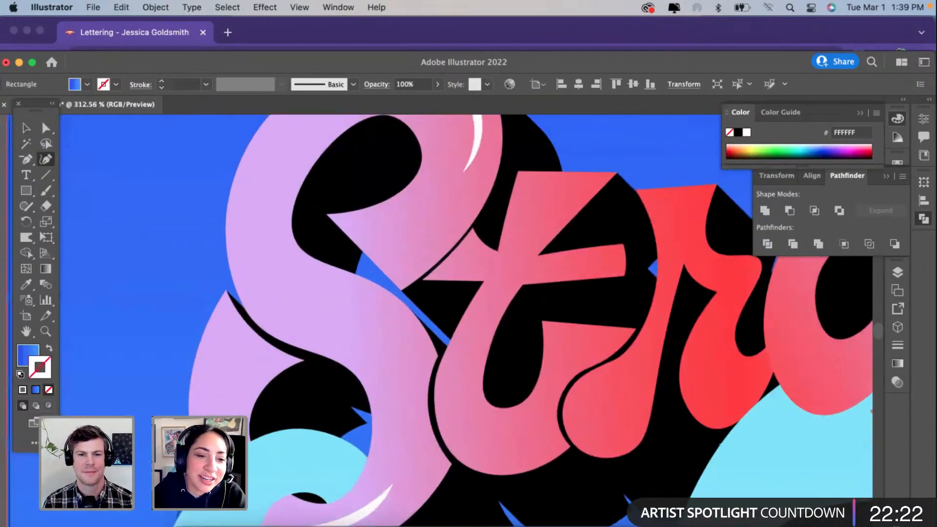
left_click(210, 338)
left_click(209, 372)
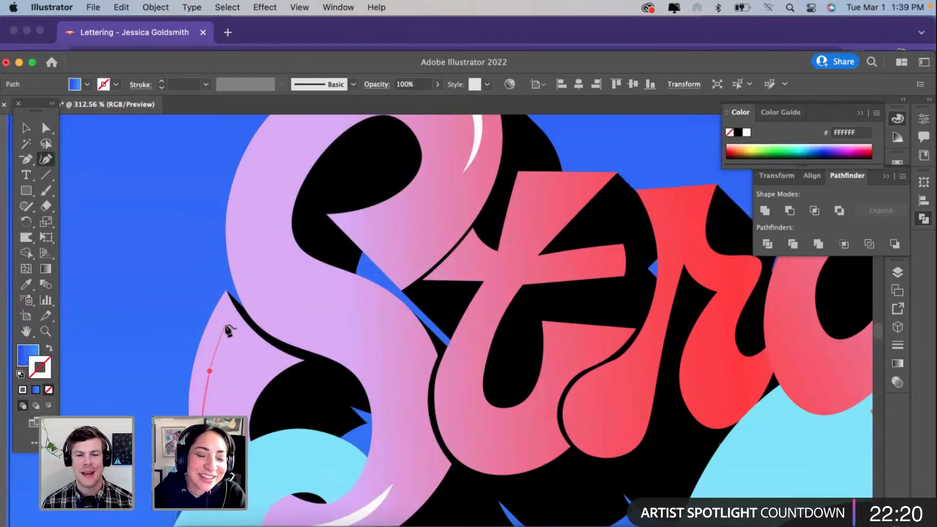
left_click(225, 325)
left_click(247, 343)
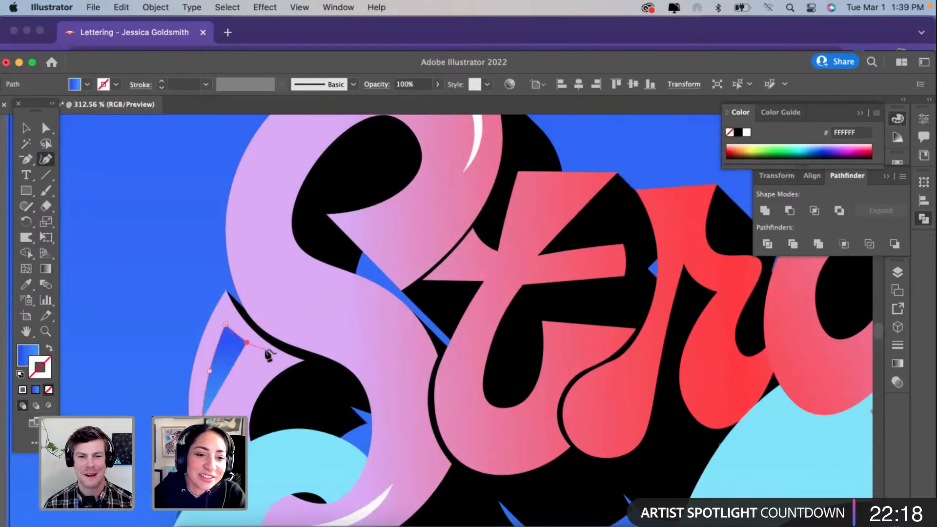
left_click(265, 349)
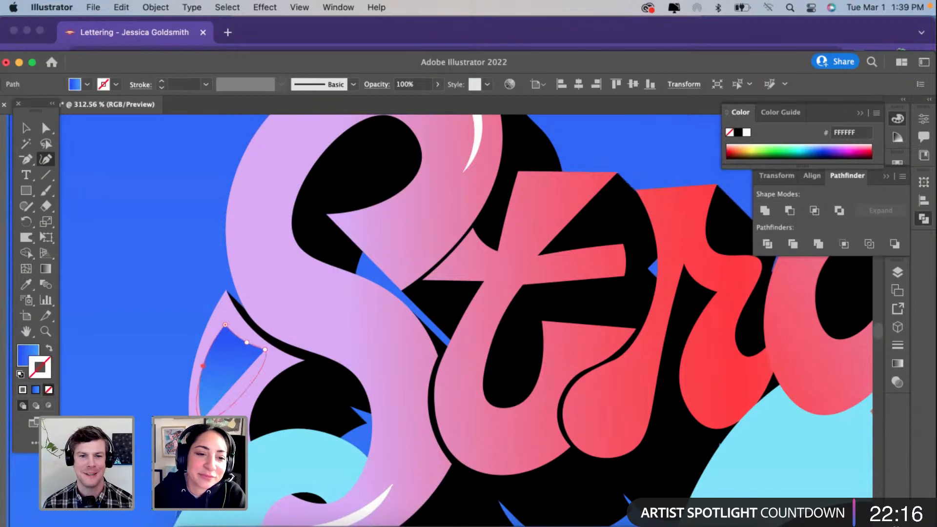
Step: Refine the hooked path by making its peak a corner, removing the extra point, shortening the hook and raising the peak
left_click(225, 326)
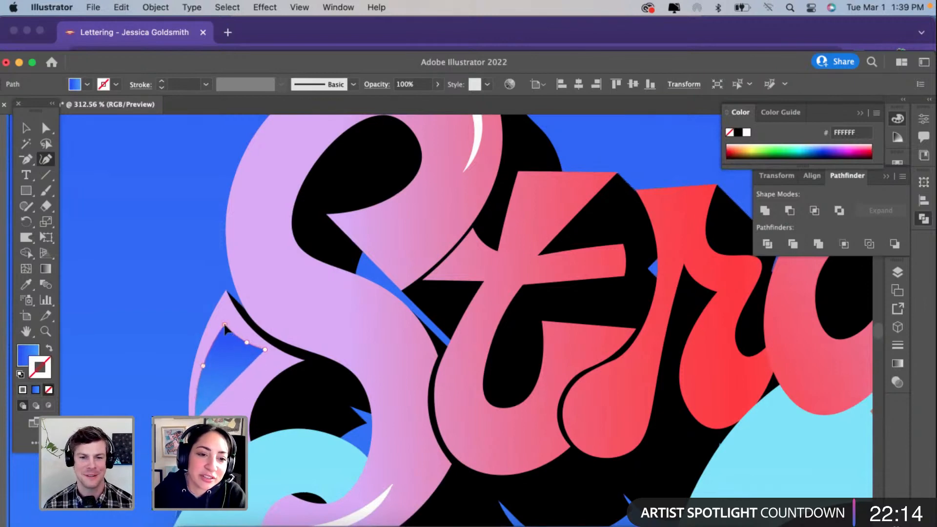
left_click_drag(225, 325, 226, 323)
left_click(247, 343)
key("Delete")
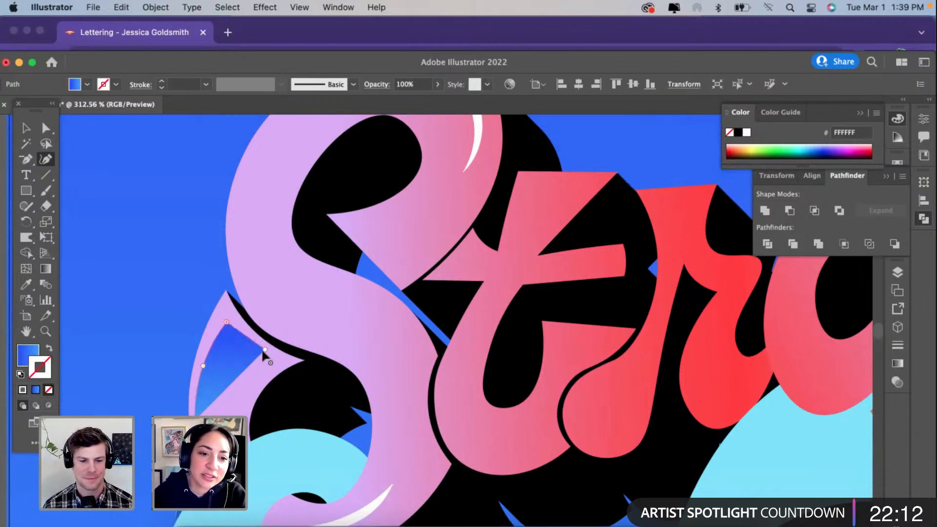
left_click_drag(265, 349, 247, 340)
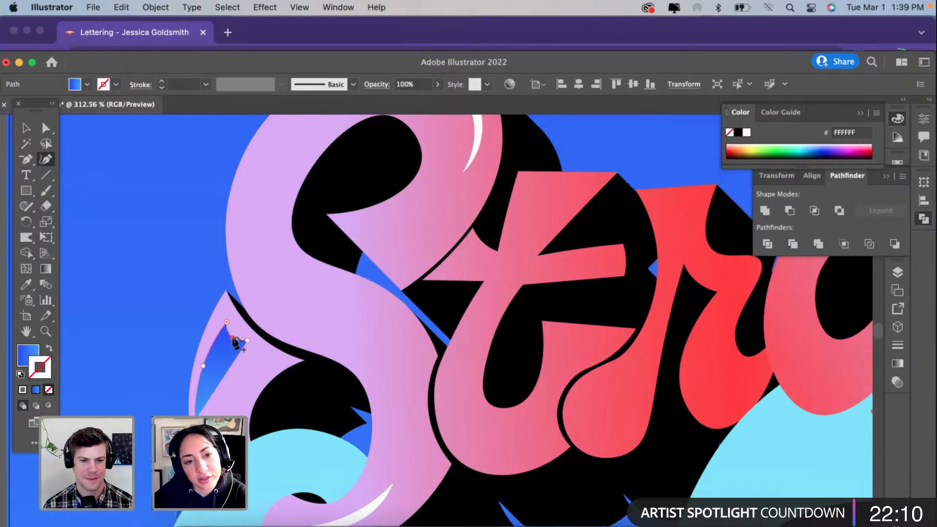
left_click_drag(227, 321, 224, 312)
Step: Copy the white 3 pt highlight stroke onto the hooked path with the Eyedropper and taper it with the lens-shaped width profile
key("i")
left_click(476, 145)
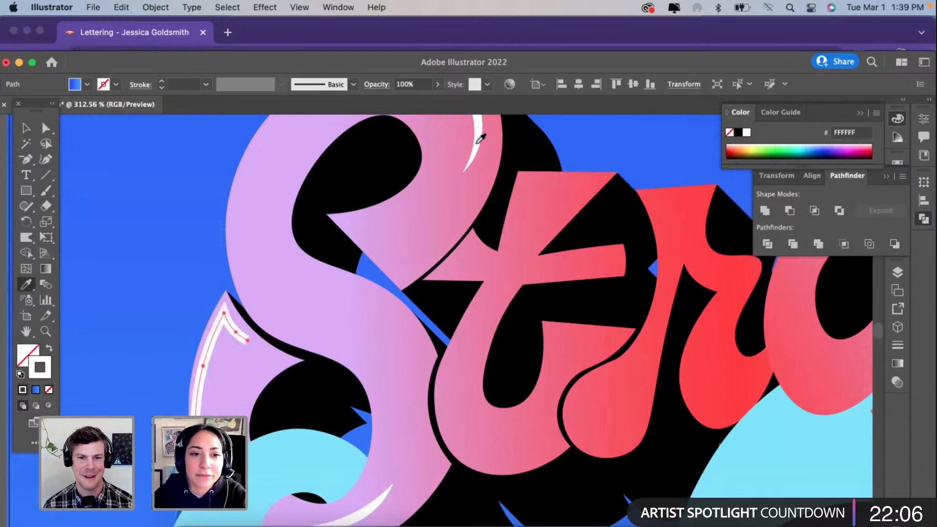
left_click(251, 91)
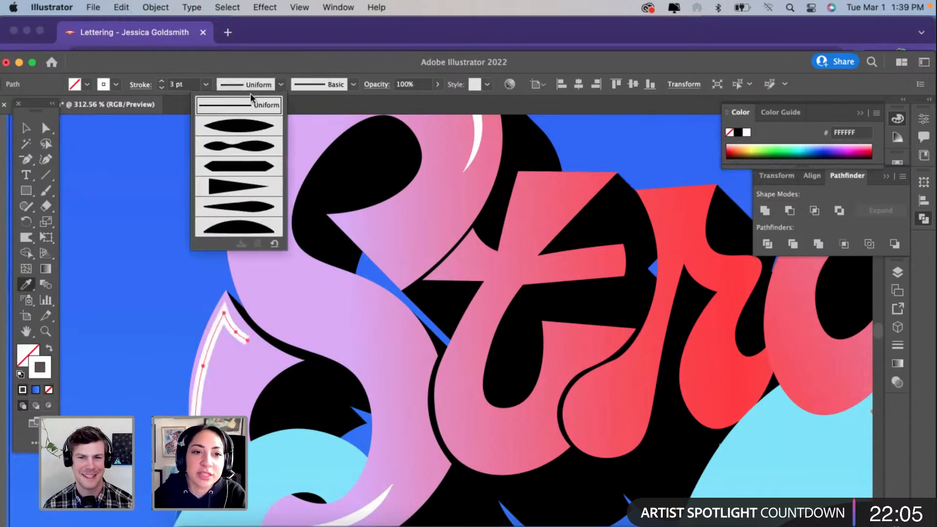
left_click(239, 127)
Step: Nudge the hooked highlight's side and peak points with the Curvature tool to fit the lobe, then deselect the path
left_click(44, 163)
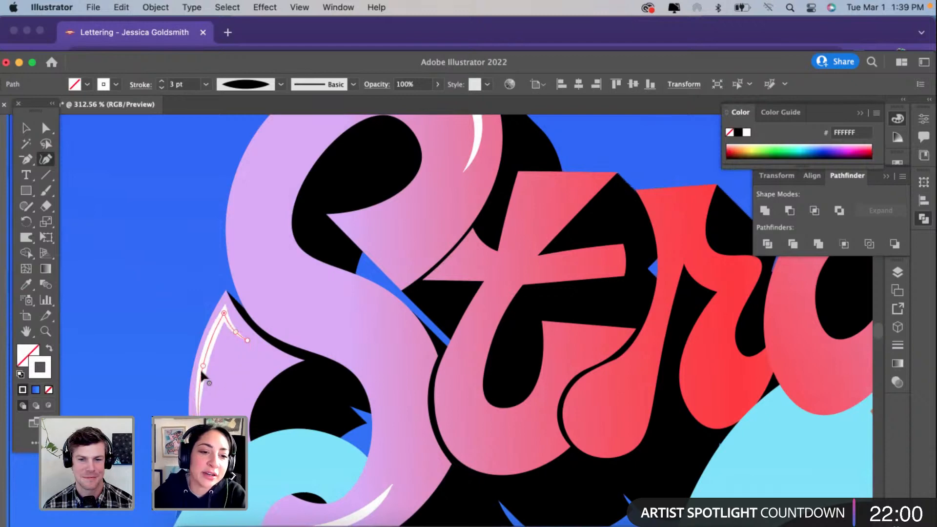
left_click_drag(204, 366, 205, 363)
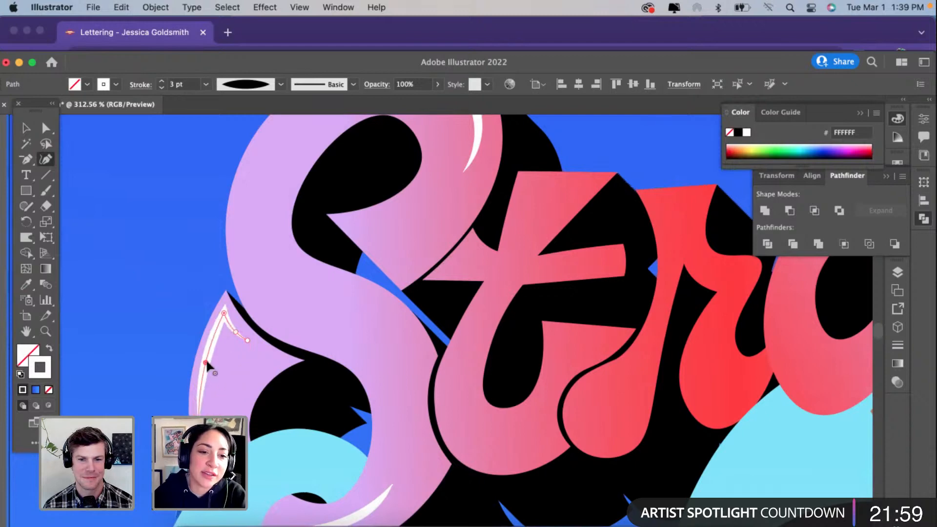
left_click(224, 313)
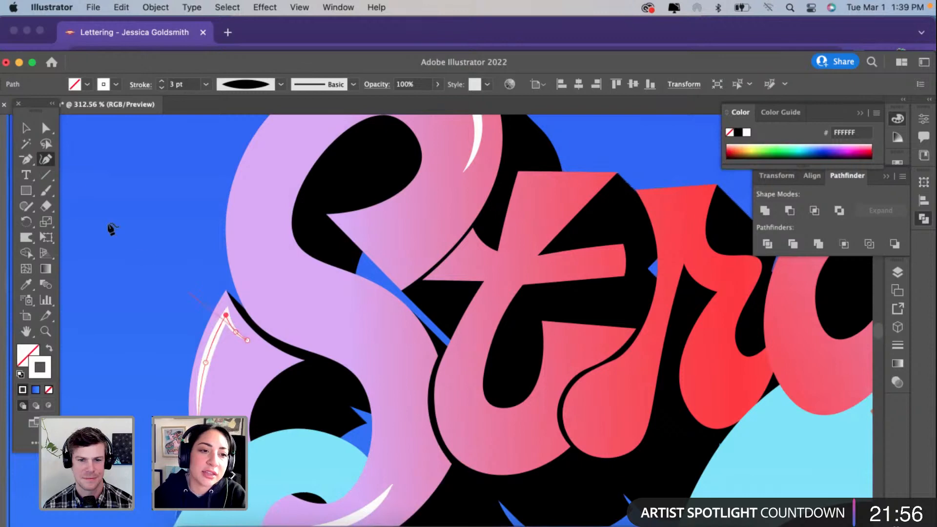
key("v")
left_click(110, 261)
scroll(106, 275, "down", 1)
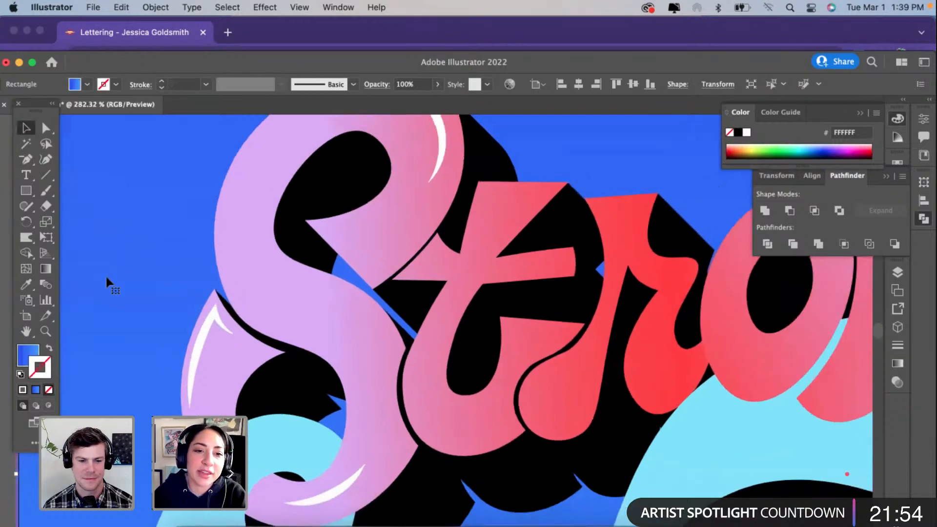
Step: Reduce the hooked highlight's stroke weight by one increment and deselect it
left_click(206, 325)
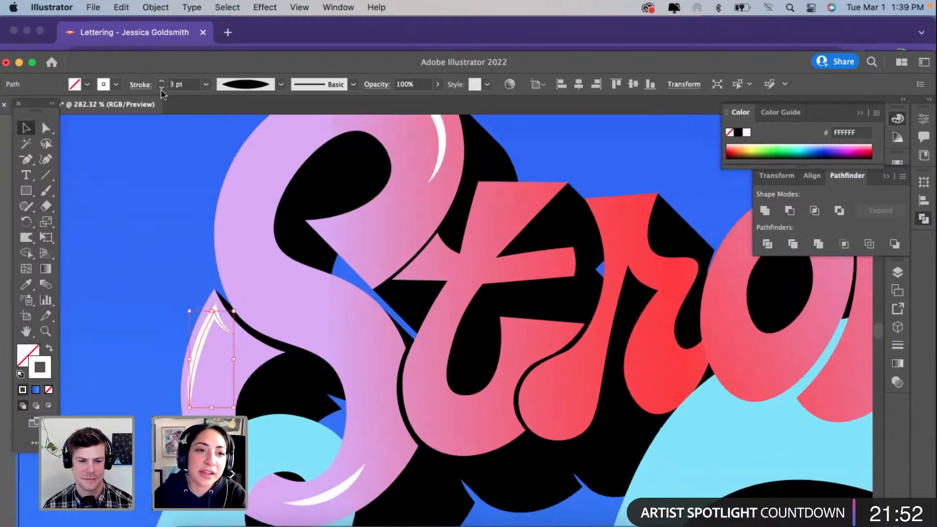
left_click(162, 88)
left_click(109, 297)
scroll(109, 296, "down", 5)
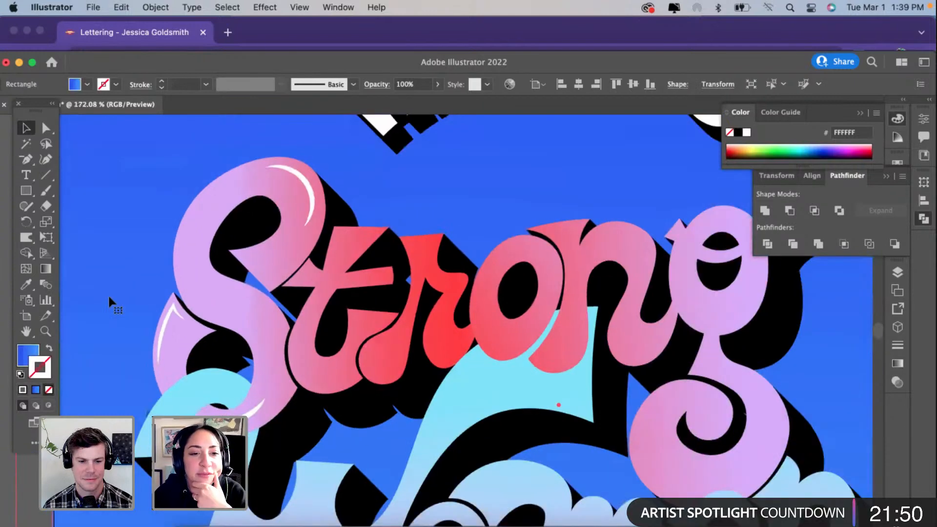
scroll(109, 299, "up", 1)
scroll(108, 298, "left", 1)
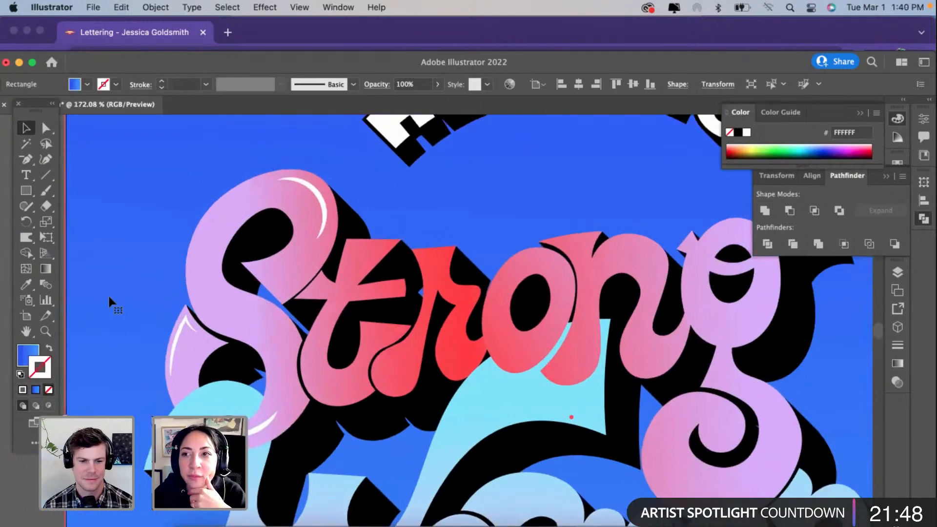
scroll(108, 297, "up", 1)
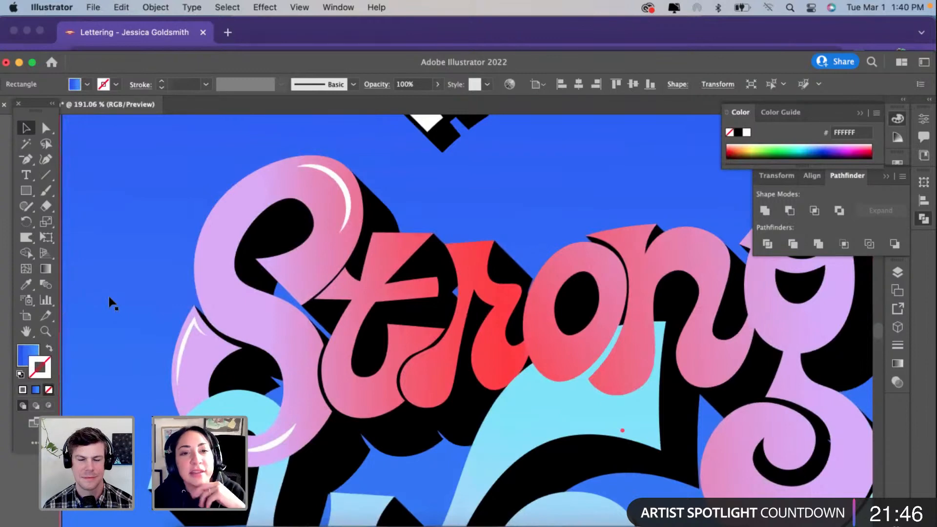
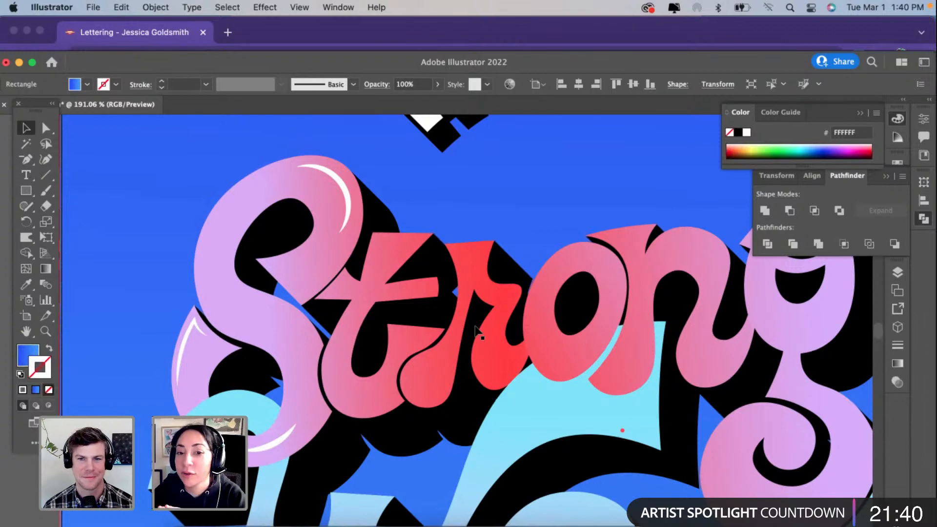
Step: Draw a short horizontal path with the Curvature tool just below the top edge of the "t" in "Strong"
scroll(476, 332, "up", 1)
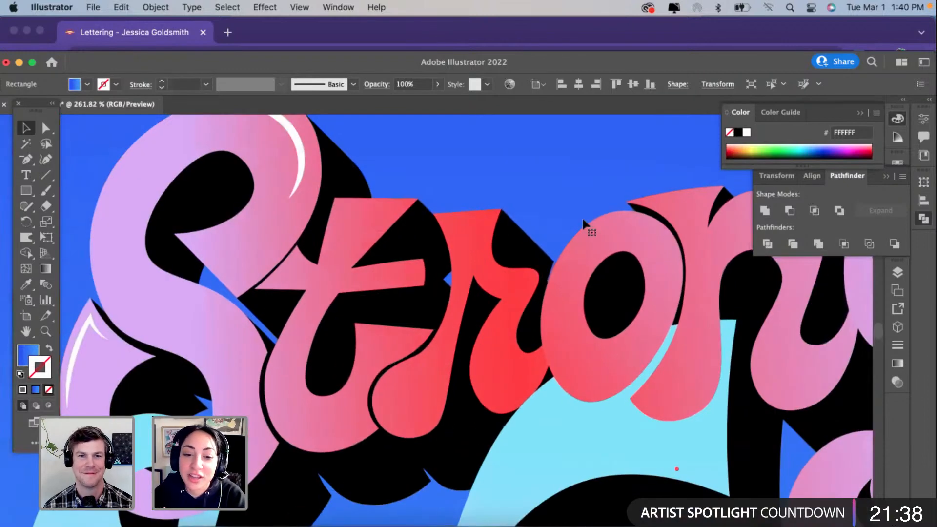
scroll(583, 220, "up", 1)
scroll(405, 256, "up", 2)
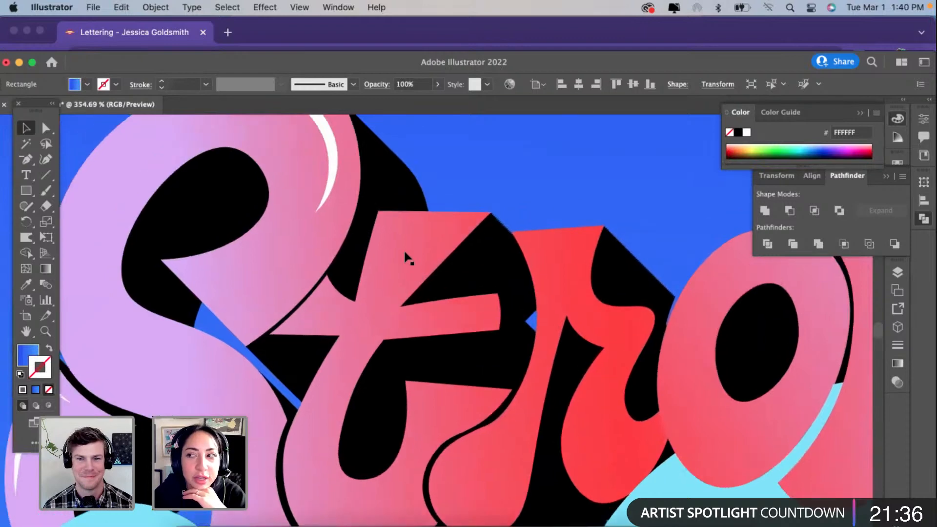
scroll(405, 256, "up", 1)
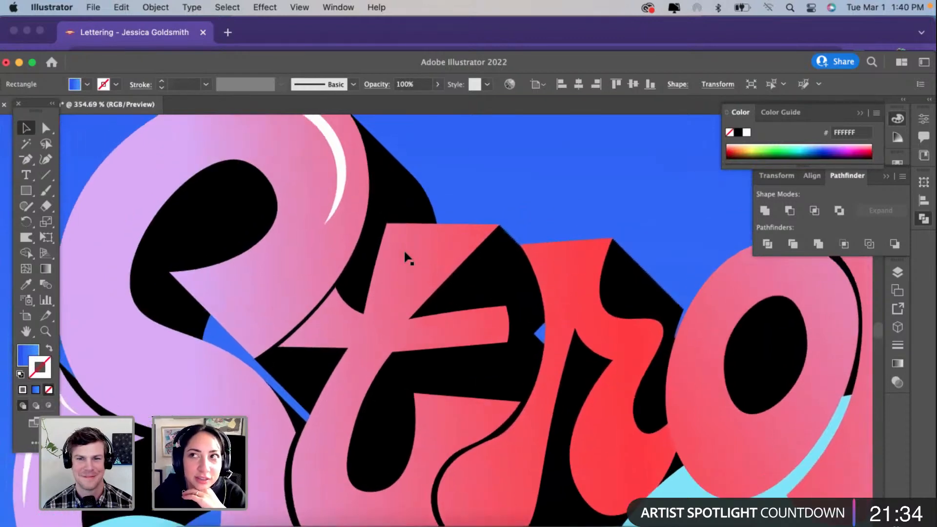
key("shift+grave")
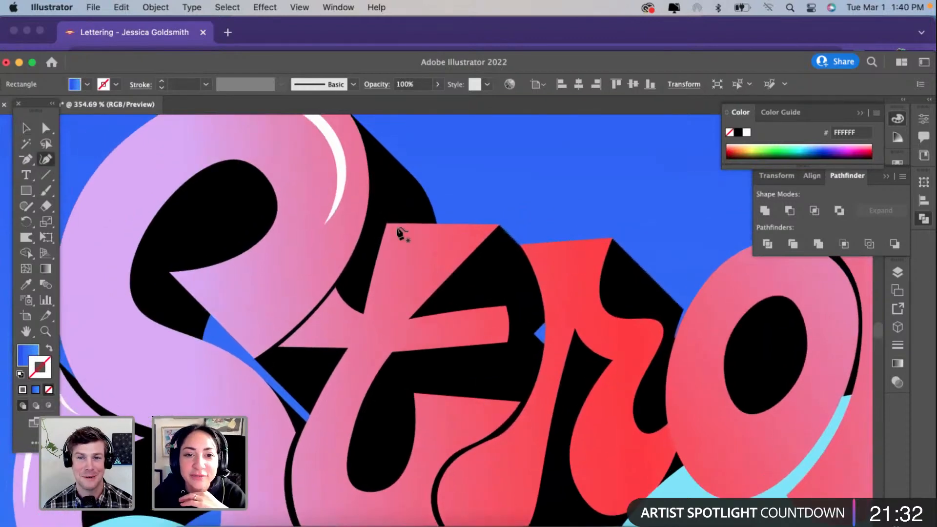
left_click(393, 229)
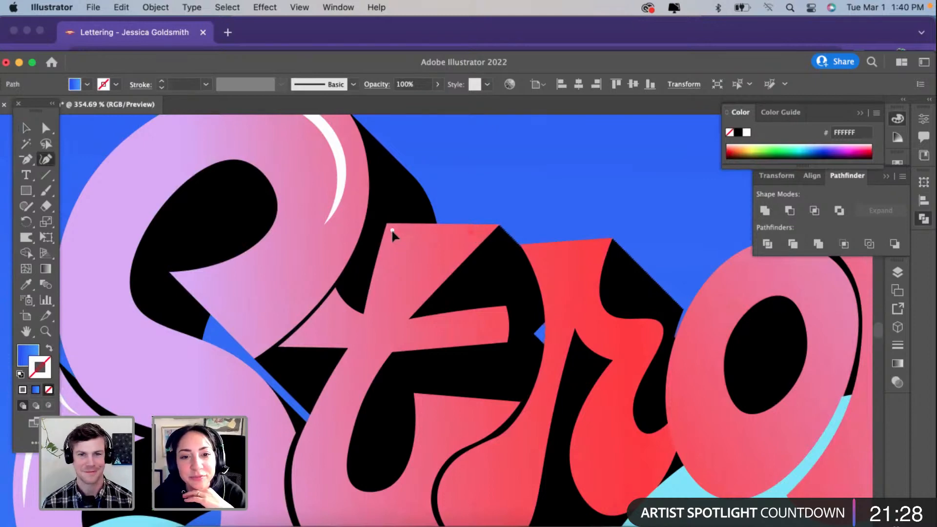
left_click(471, 231)
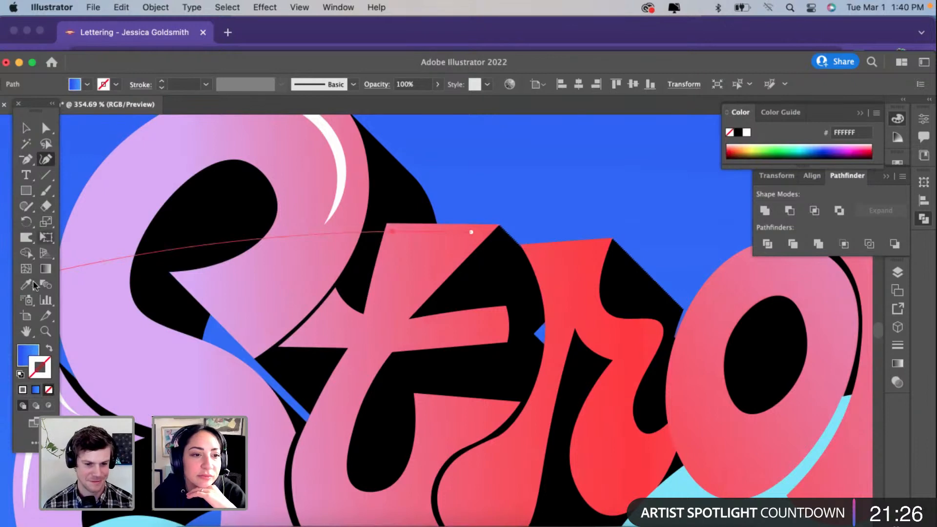
Step: Copy the white highlight stroke from the "S" onto the path, taper it with the lens-shaped width profile and set its weight to 2 pt
left_click(27, 285)
left_click(340, 152)
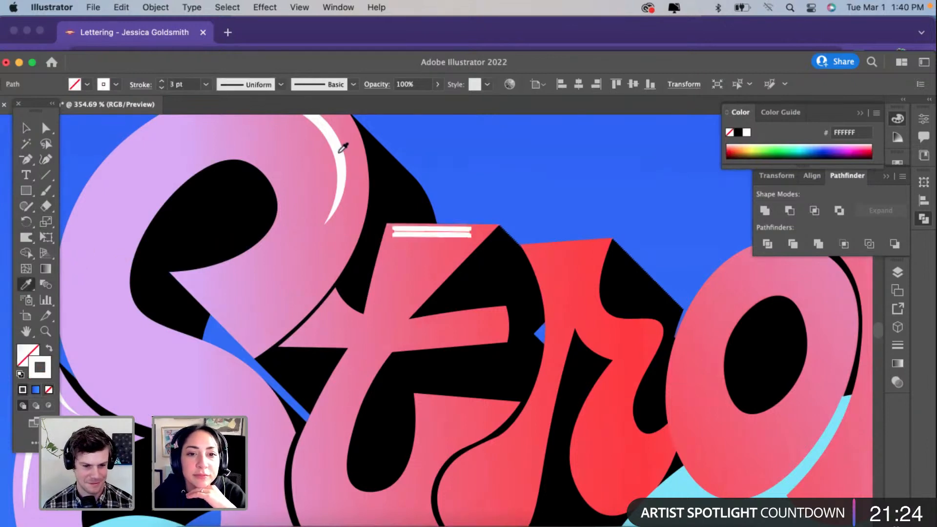
left_click(245, 85)
left_click(240, 122)
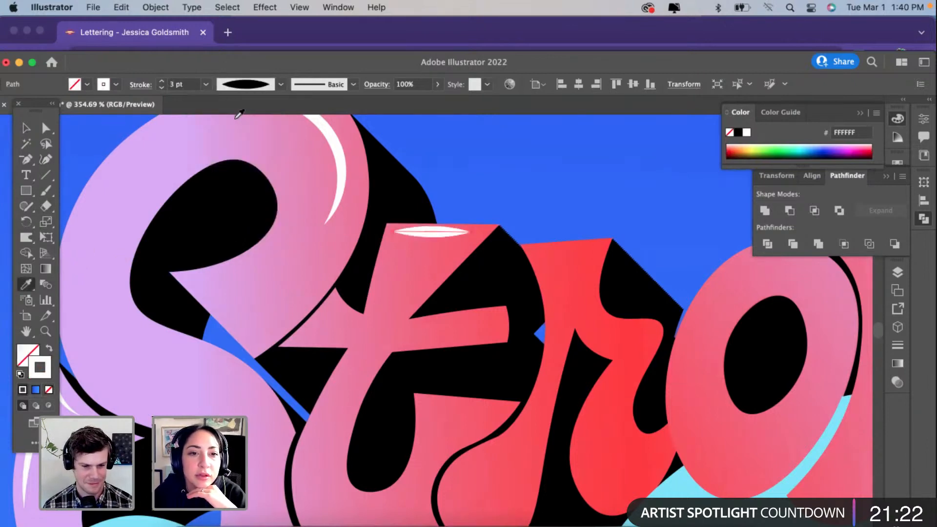
left_click(162, 88)
Step: Lengthen the "t" top highlight toward the letter's corner and bow its middle downward with the Curvature tool, then deselect it
left_click(46, 159)
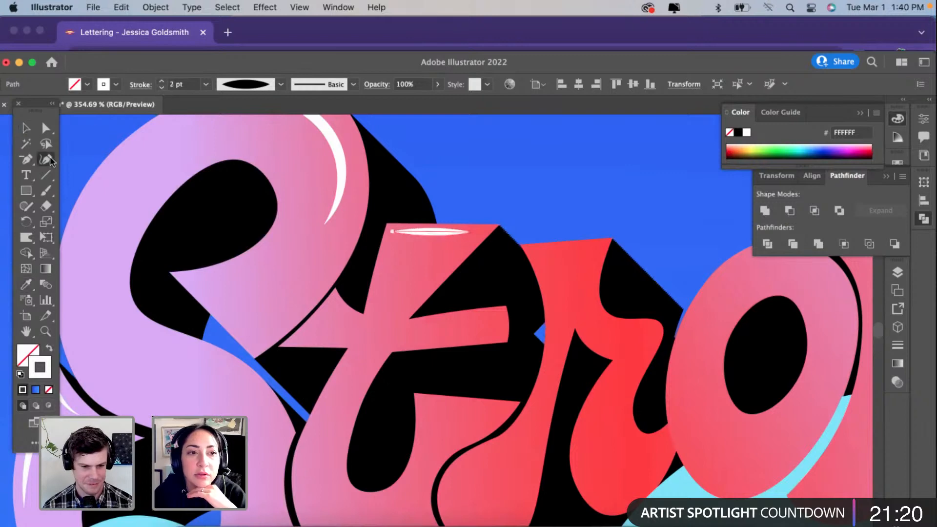
mouse_move(472, 230)
left_mouse_down()
mouse_move(483, 234)
mouse_move(441, 238)
left_mouse_up()
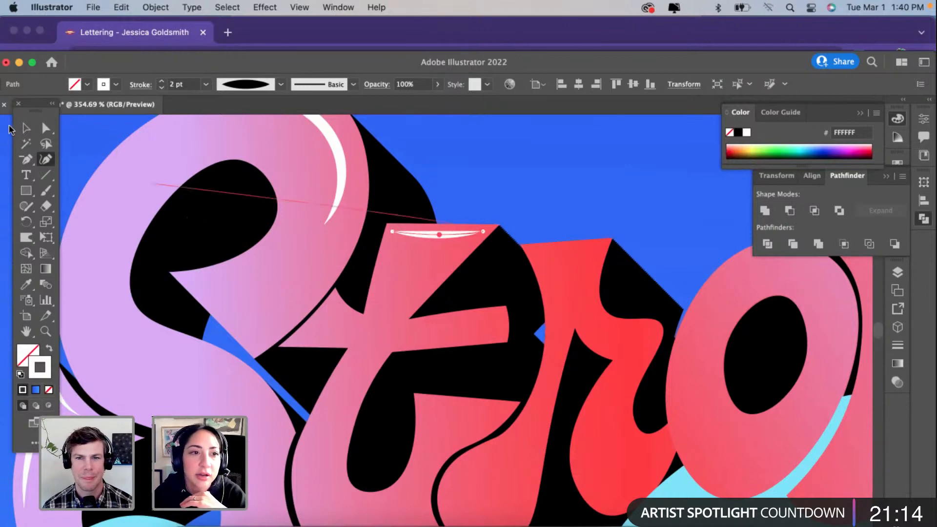
left_click(26, 128)
left_click(520, 183)
Step: Draw a curved path along the lower outer edge of the "t" bowl, pulling its middle point outward to follow the letter
scroll(520, 183, "down", 5)
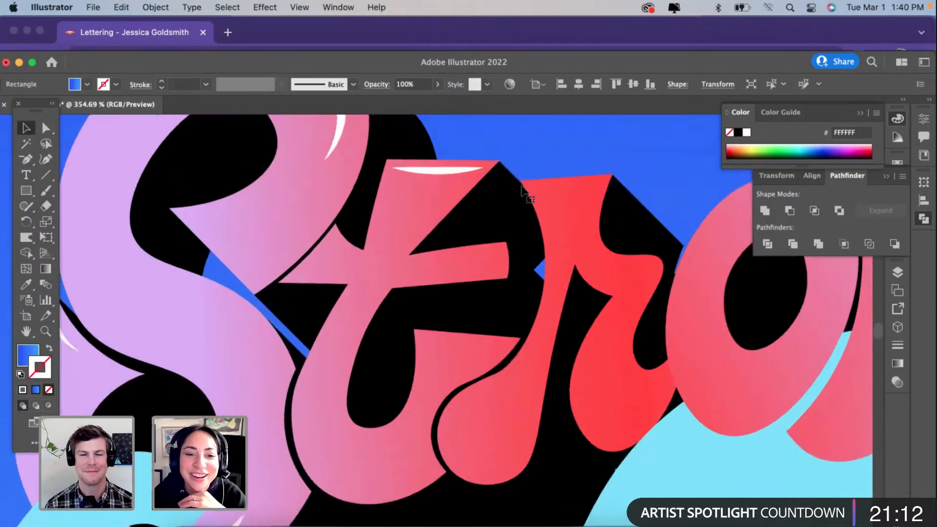
left_click(45, 159)
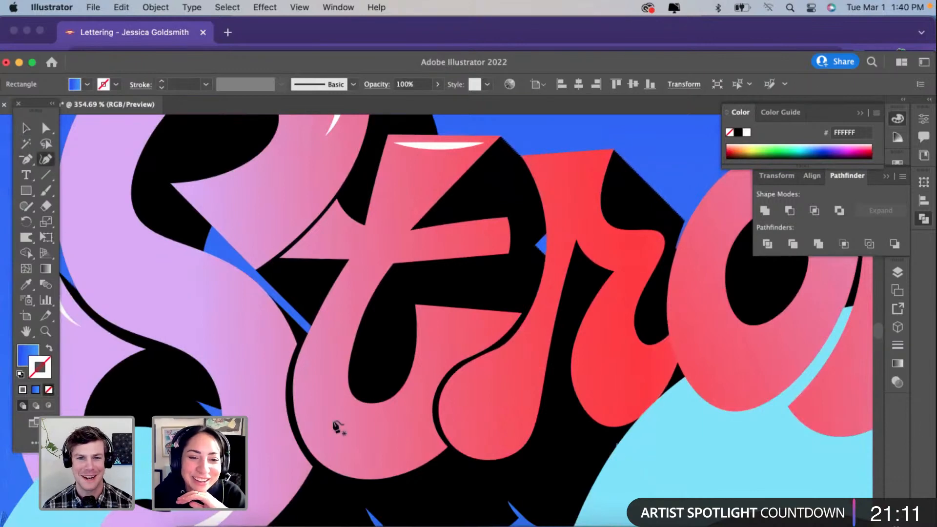
left_click(306, 377)
left_click(387, 453)
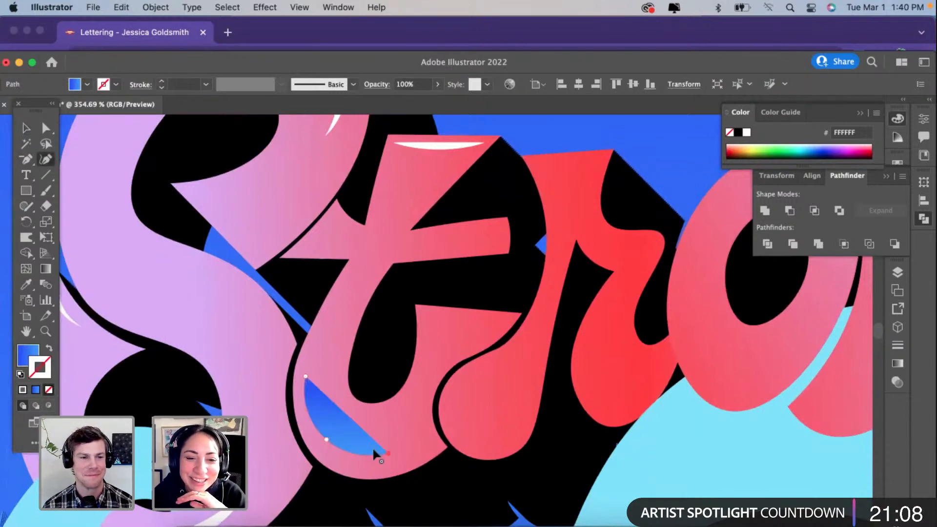
left_click_drag(323, 438, 323, 447)
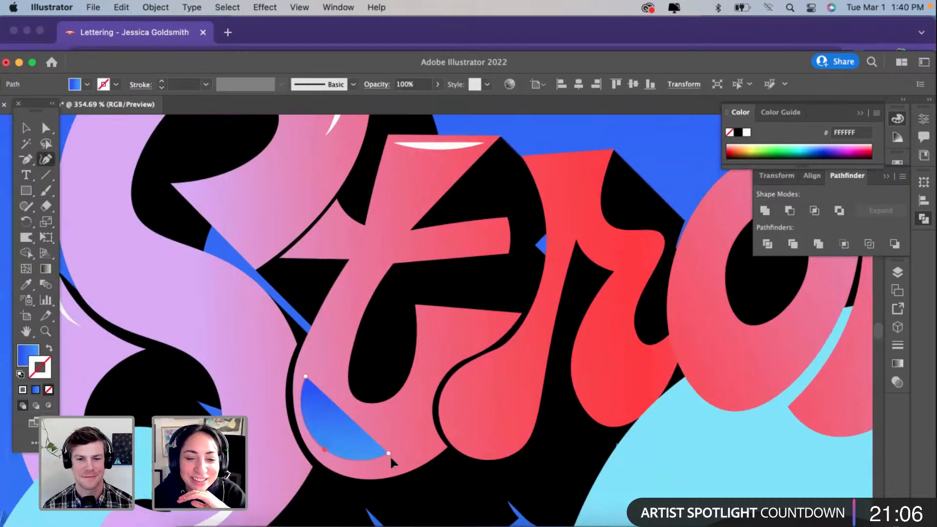
Step: Copy the white 2 pt stroke onto the bowl path with the Eyedropper, taper it with the lens-shaped width profile and deselect it
left_click(26, 284)
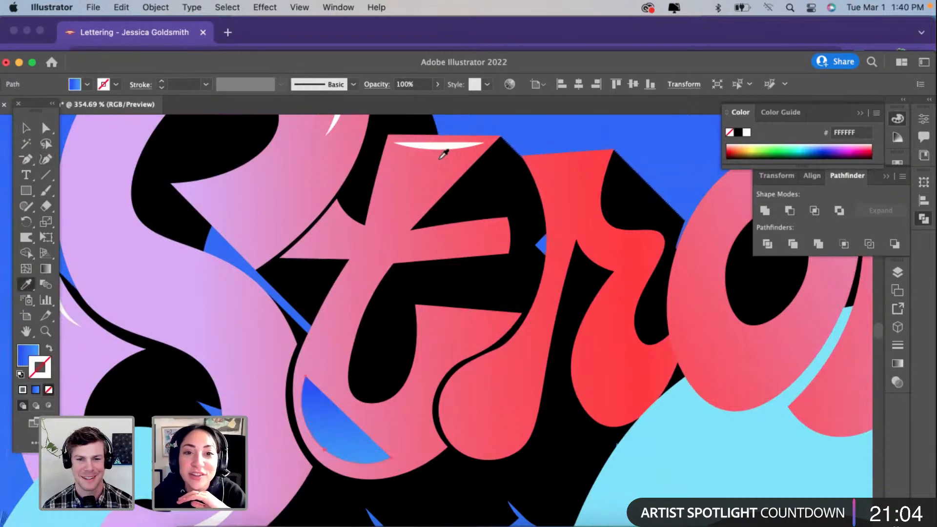
left_click(440, 156)
left_click(235, 84)
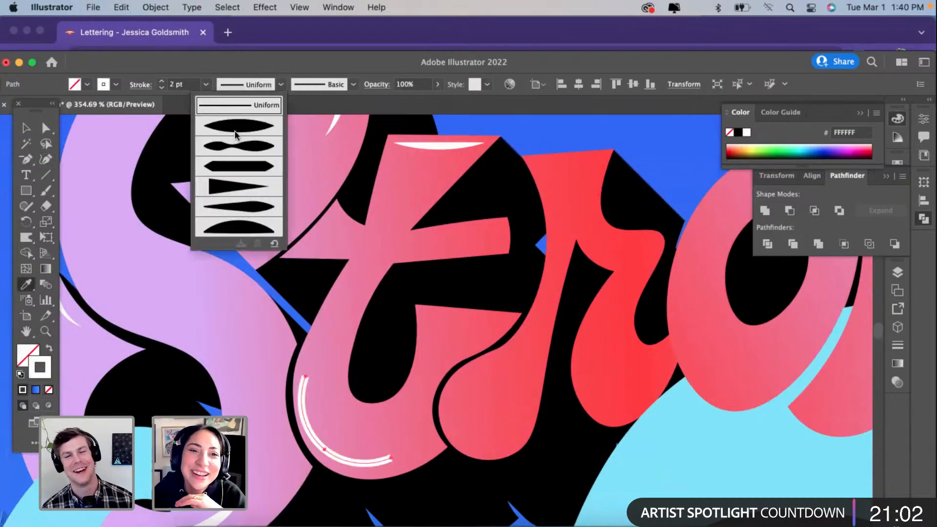
left_click(238, 121)
key("v")
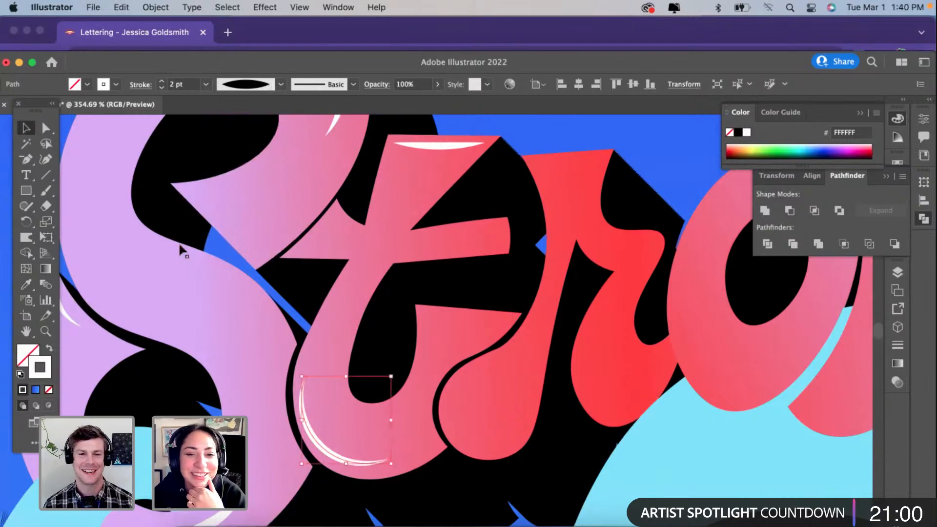
left_click(245, 247)
Step: Draw a short Curvature path along the lower edge of the "t" crossbar
scroll(245, 247, "down", 3)
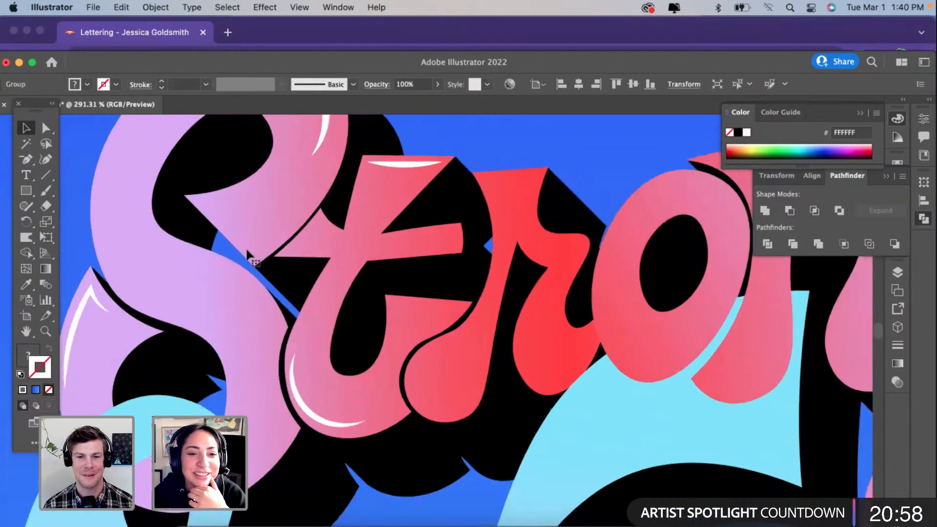
scroll(245, 247, "up", 2)
scroll(409, 270, "up", 2)
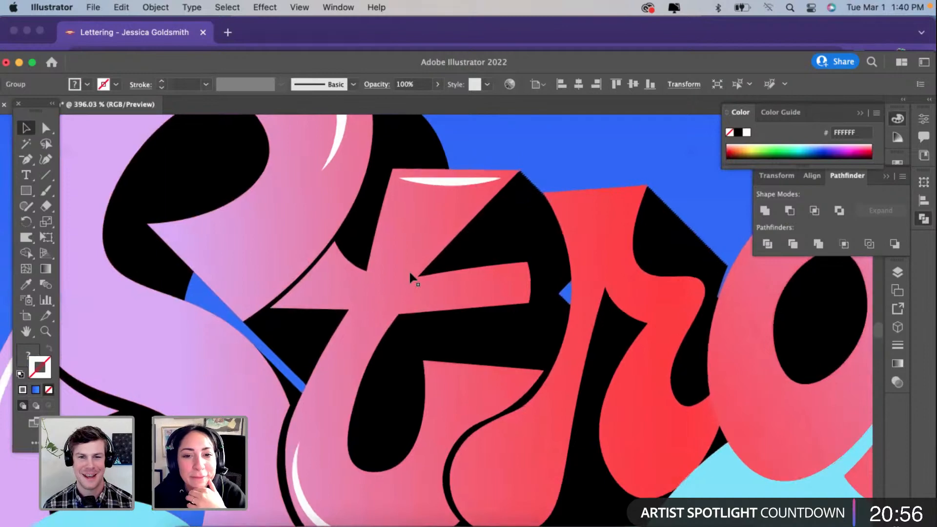
key("shift+grave")
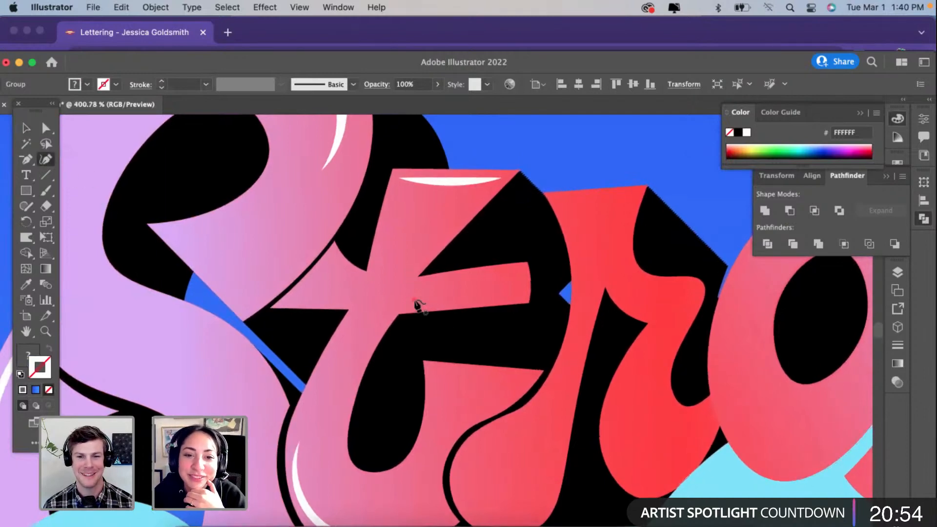
left_click(414, 300)
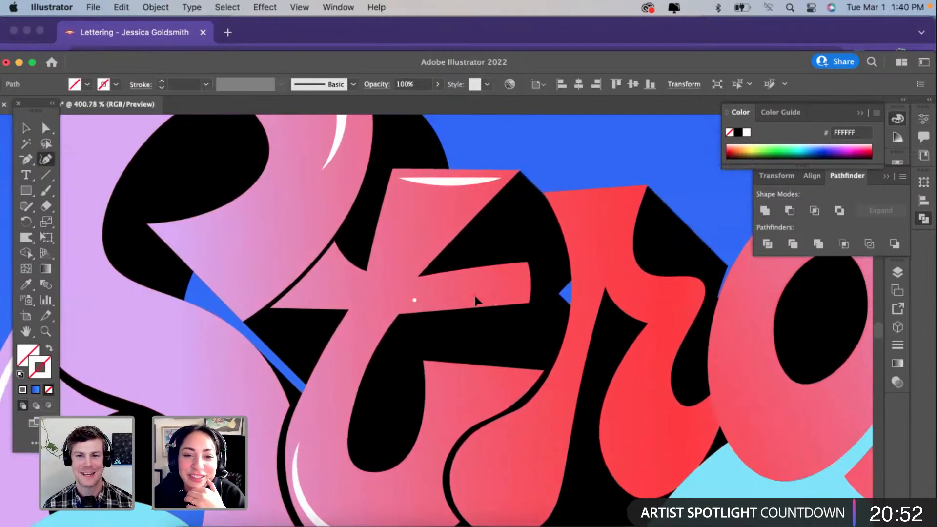
Step: Copy the white highlight stroke onto the crossbar path, apply the lens-shaped width profile and set its weight to 0.75 pt
key("i")
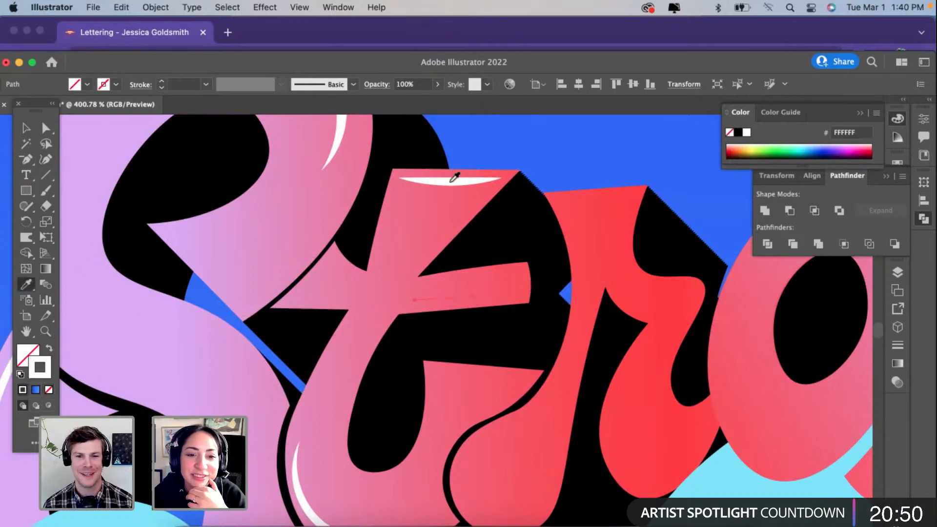
left_click(453, 180)
left_click(246, 86)
left_click(239, 117)
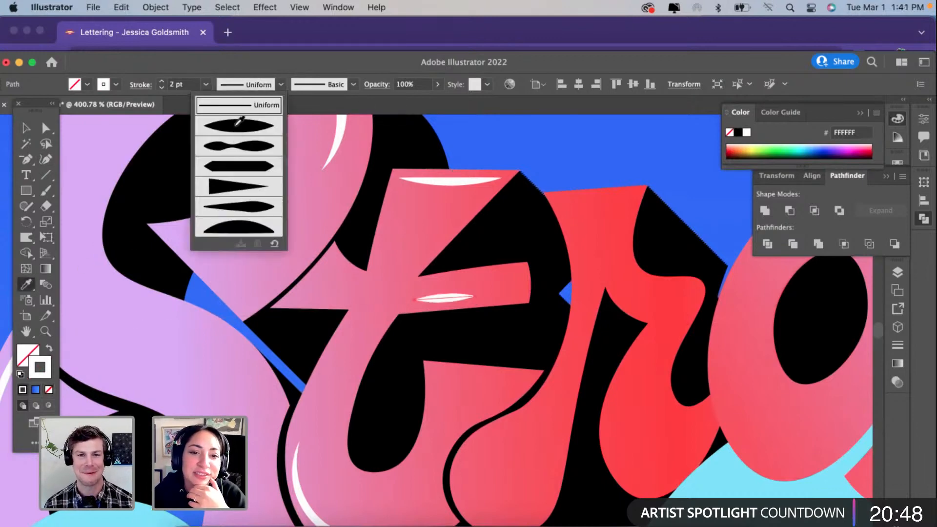
left_click(162, 88)
left_click(162, 88)
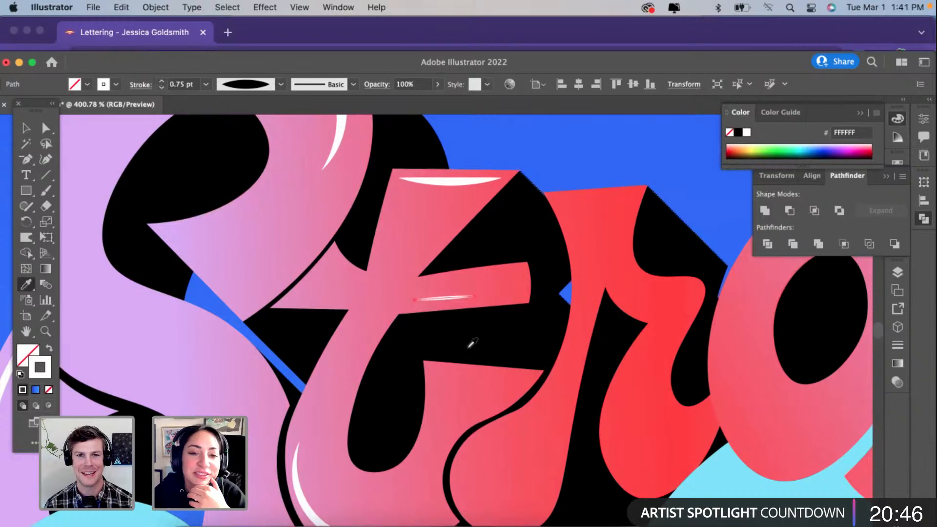
Step: Duplicate the crossbar highlight toward the crossbar's end, shorten the copy to fit the lower edge and deselect it
left_click(25, 129)
scroll(467, 296, "up", 3)
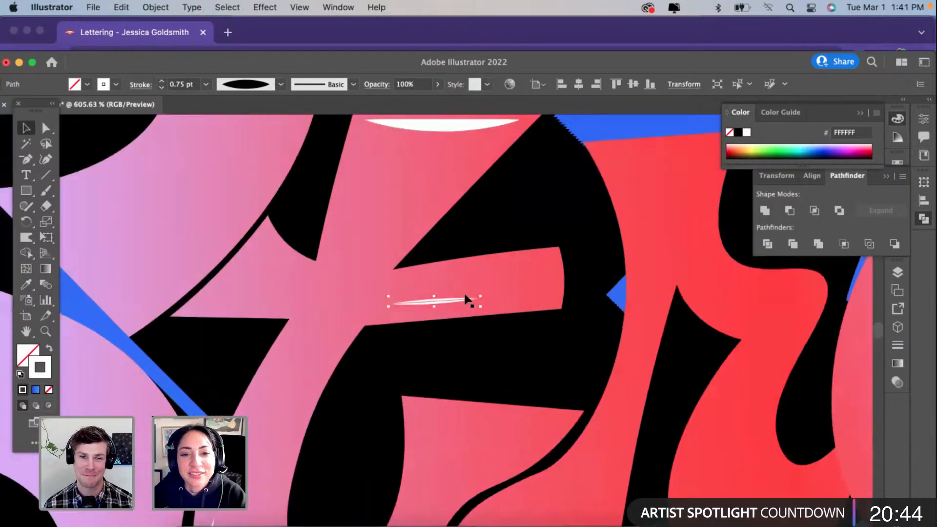
mouse_move(460, 302)
left_mouse_down()
mouse_move(561, 309)
mouse_move(572, 298)
mouse_move(535, 297)
left_mouse_up()
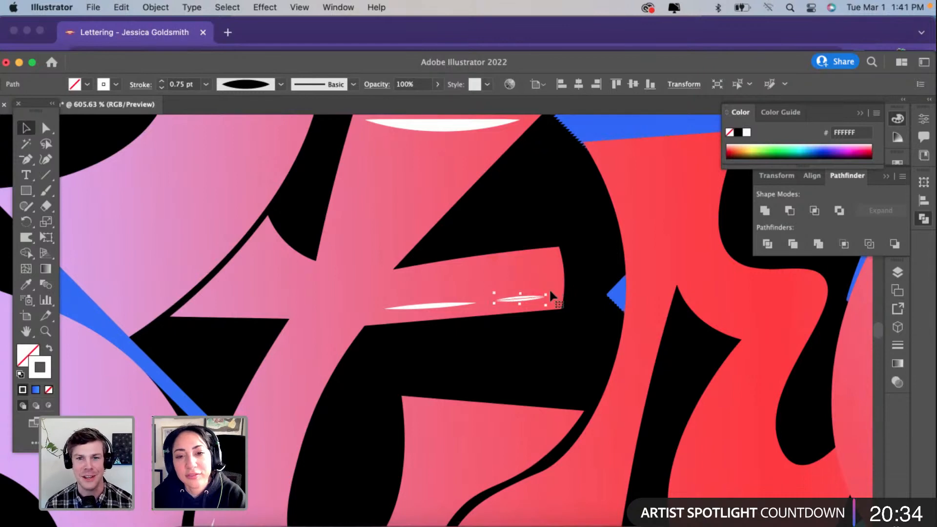
left_click_drag(536, 298, 538, 299)
scroll(537, 299, "down", 6)
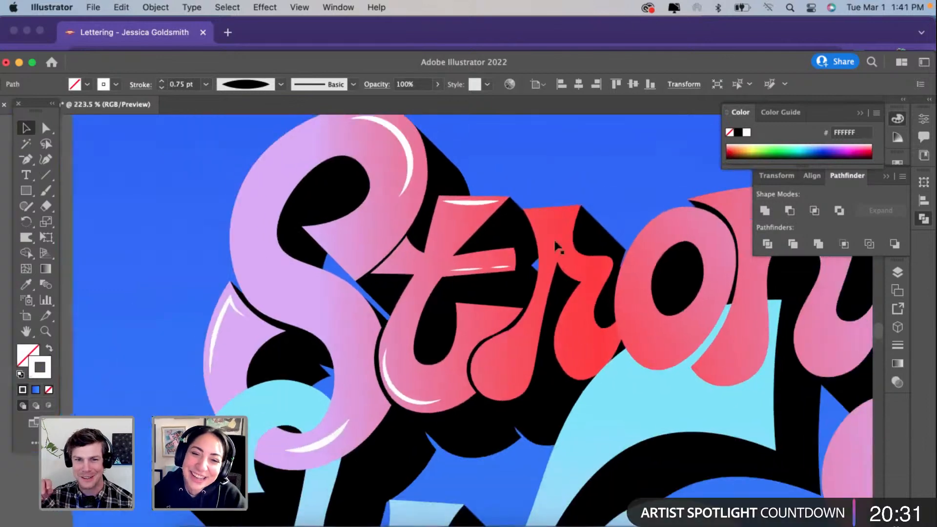
left_click(581, 178)
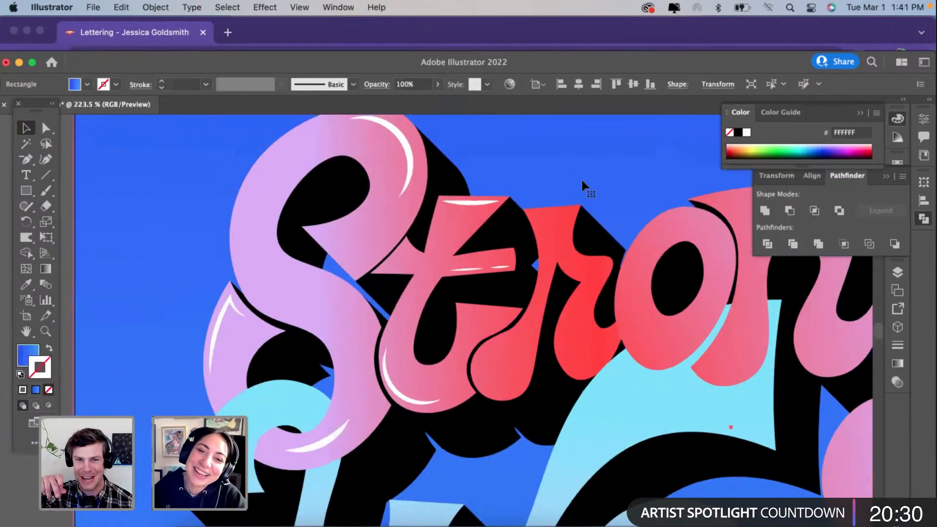
Step: Select the curved highlight on the "t" bowl and fine-tune its position and angle to follow the letter's edge
scroll(581, 177, "up", 2)
scroll(292, 424, "up", 2)
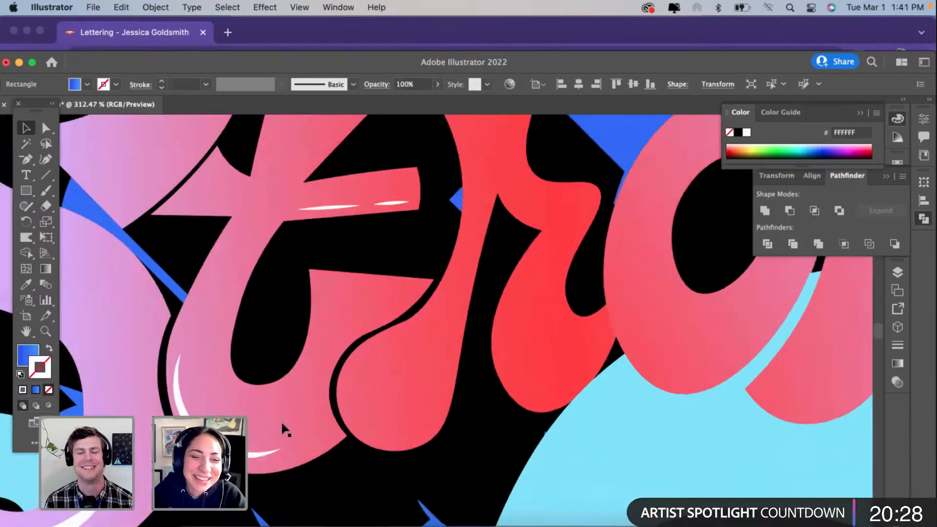
left_click(373, 483)
left_click_drag(215, 451, 220, 453)
left_click_drag(284, 351, 287, 355)
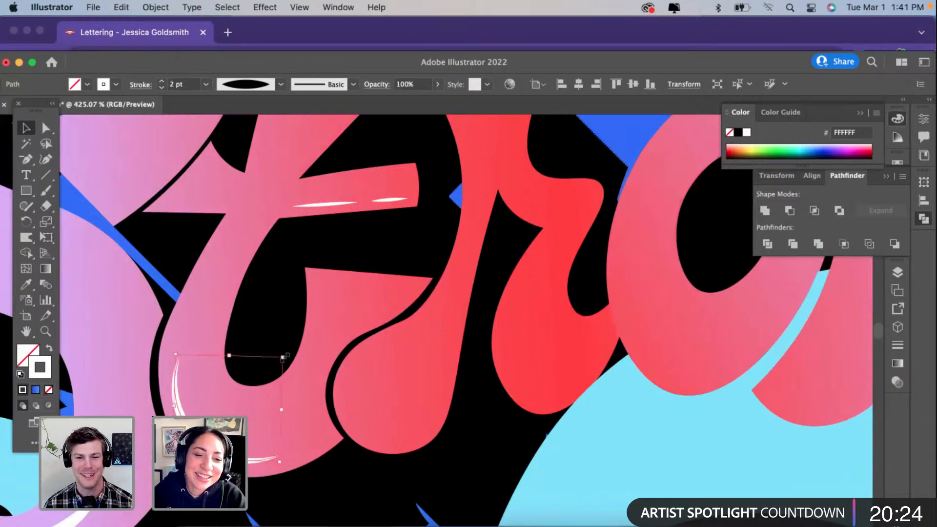
Step: Duplicate the "t" bowl highlight onto the rounded foot of the "r" stem, then scale it down and narrow it to fit
left_click_drag(217, 452, 378, 427, "alt")
left_click_drag(336, 330, 344, 373)
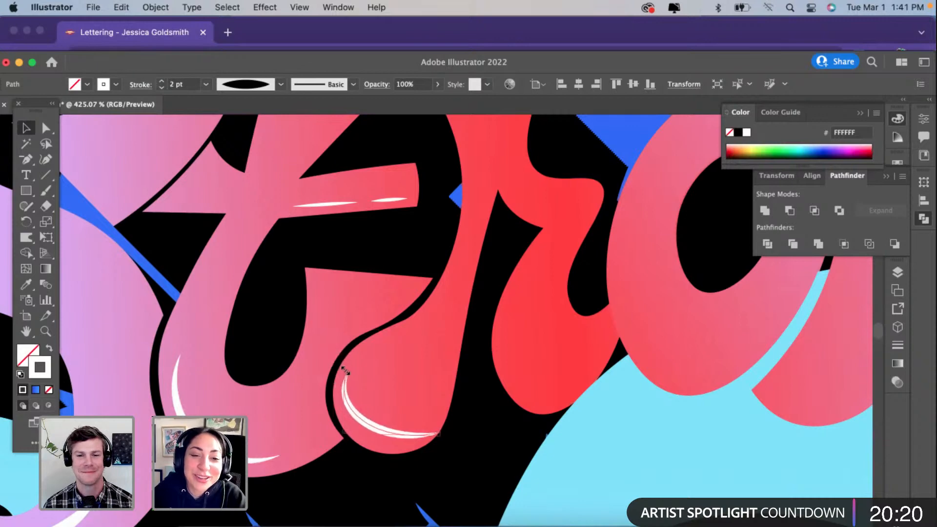
left_click_drag(444, 406, 411, 409)
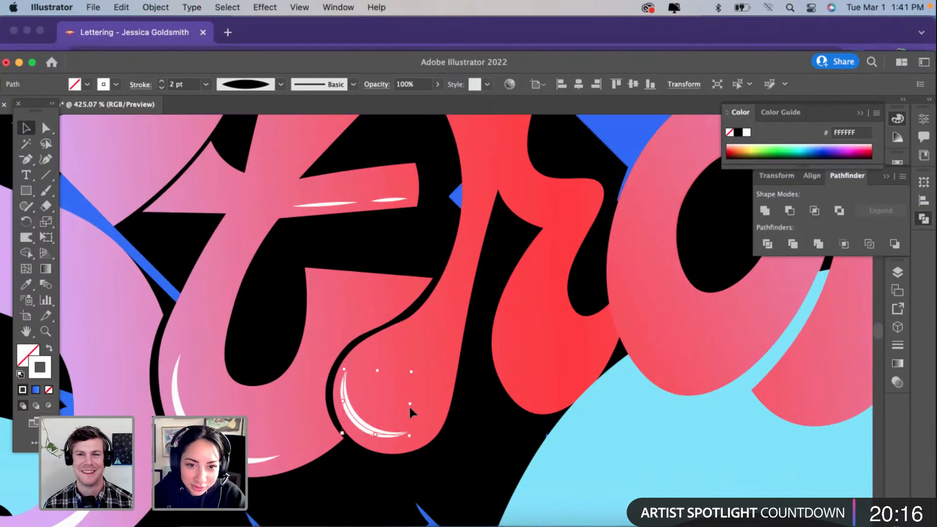
Step: Duplicate the stem-foot highlight onto the lower lobe of the second stroke of the "r"
scroll(409, 407, "up", 3)
scroll(409, 407, "right", 2)
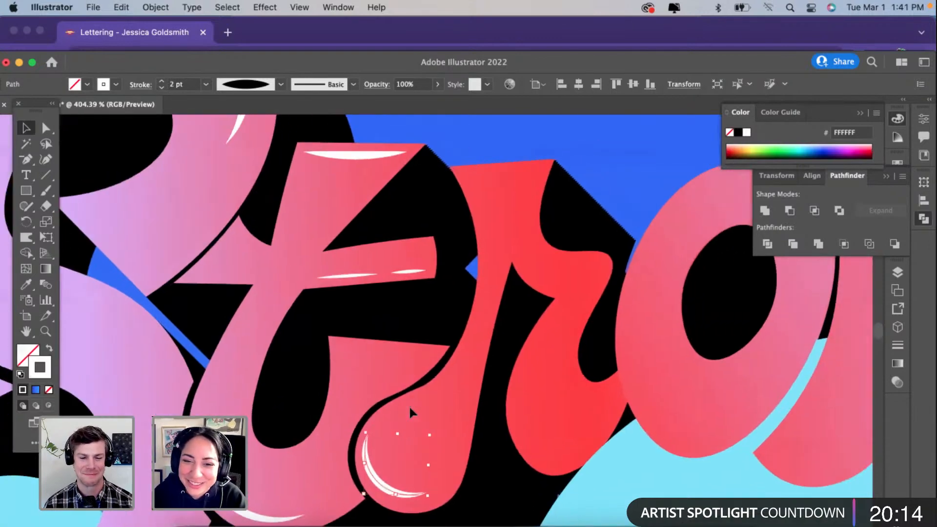
scroll(409, 407, "down", 2)
scroll(409, 407, "down", 1)
left_click_drag(348, 431, 503, 397)
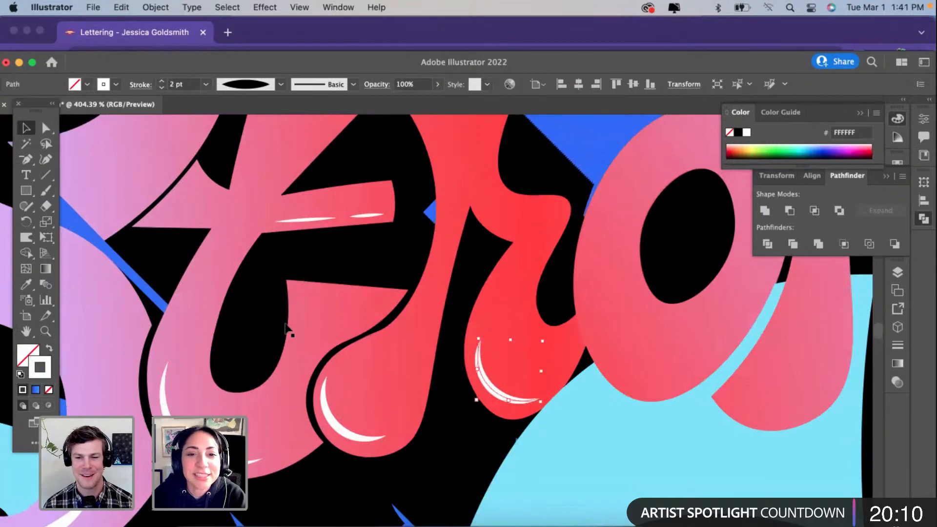
scroll(289, 331, "up", 2)
scroll(289, 330, "right", 1)
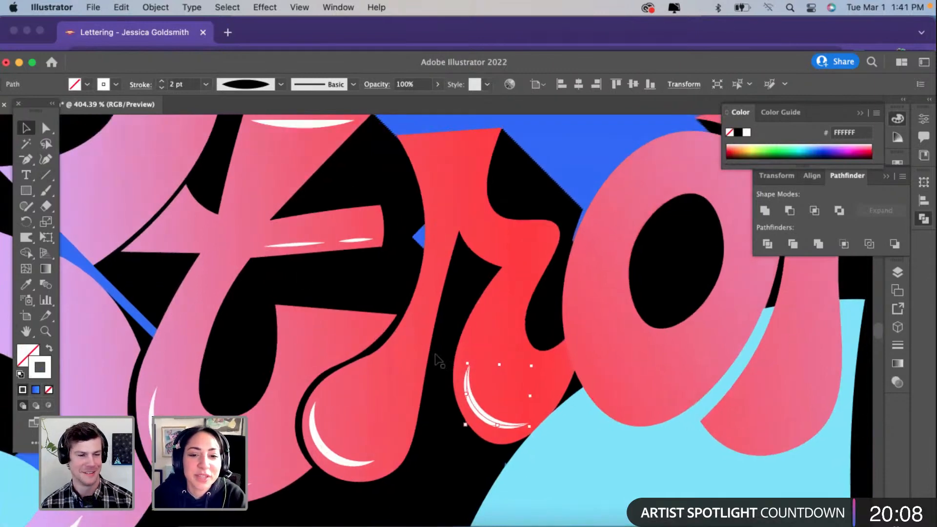
Step: Duplicate the lobe highlight onto the curled shoulder of the "r", scale it down to fit and set its stroke to 1 pt
left_click_drag(483, 414, 556, 275)
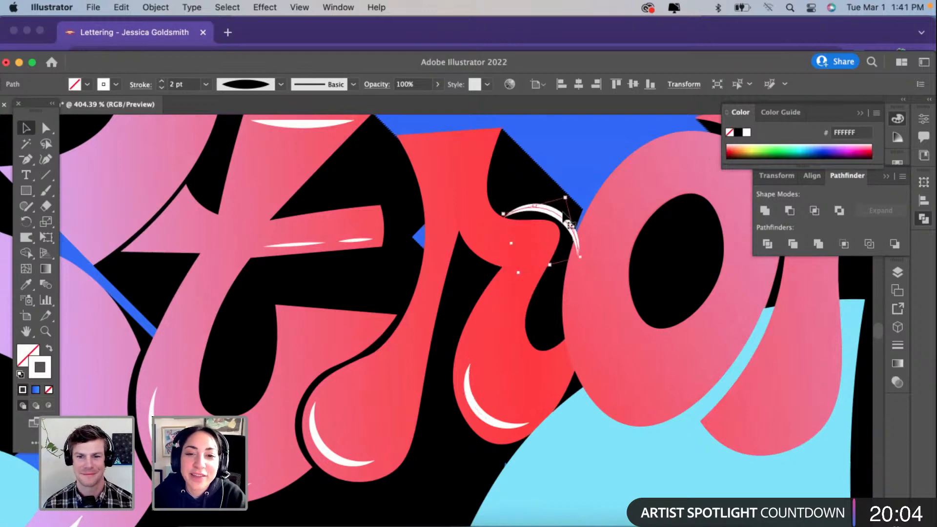
left_click_drag(560, 219, 565, 242)
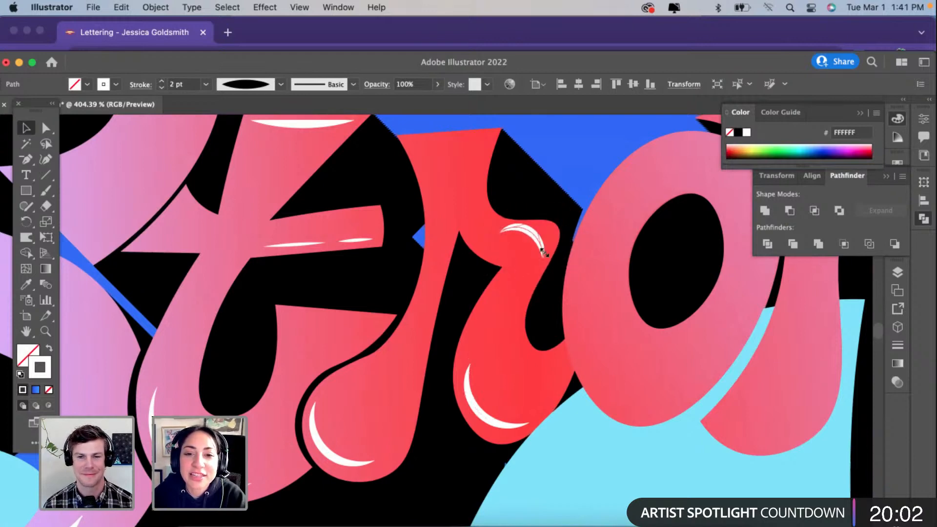
scroll(530, 232, "up", 3)
left_click_drag(526, 230, 535, 234)
left_click(162, 89)
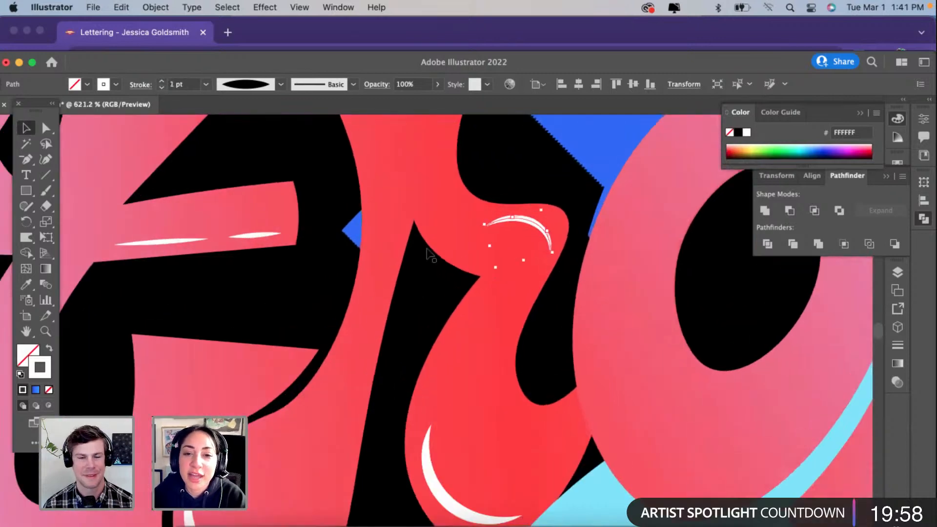
Step: Reshape the "r" shoulder highlight with the Curvature tool, moving its ends and adding a point so it bends along the letter's upper edge
scroll(474, 233, "down", 3)
scroll(466, 231, "up", 3)
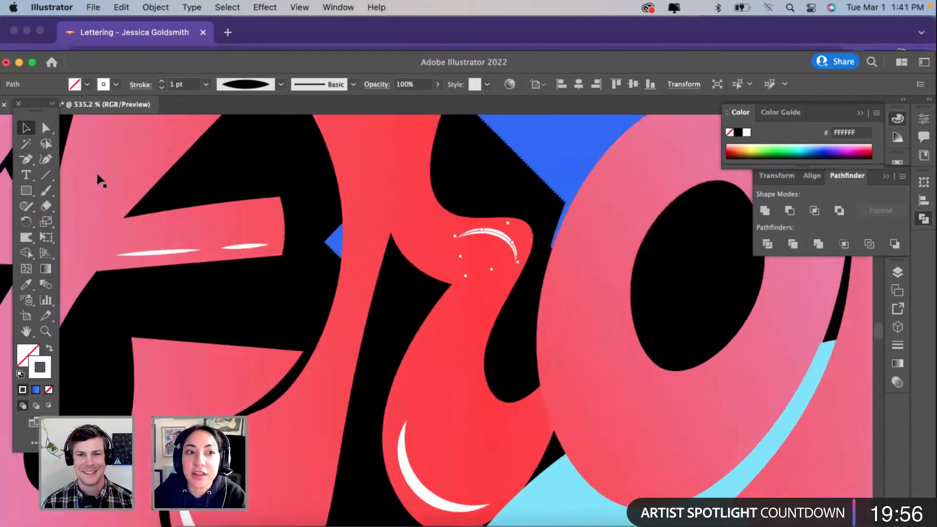
key("shift+grave")
mouse_move(455, 234)
left_mouse_down()
mouse_move(455, 214)
mouse_move(454, 224)
left_mouse_up()
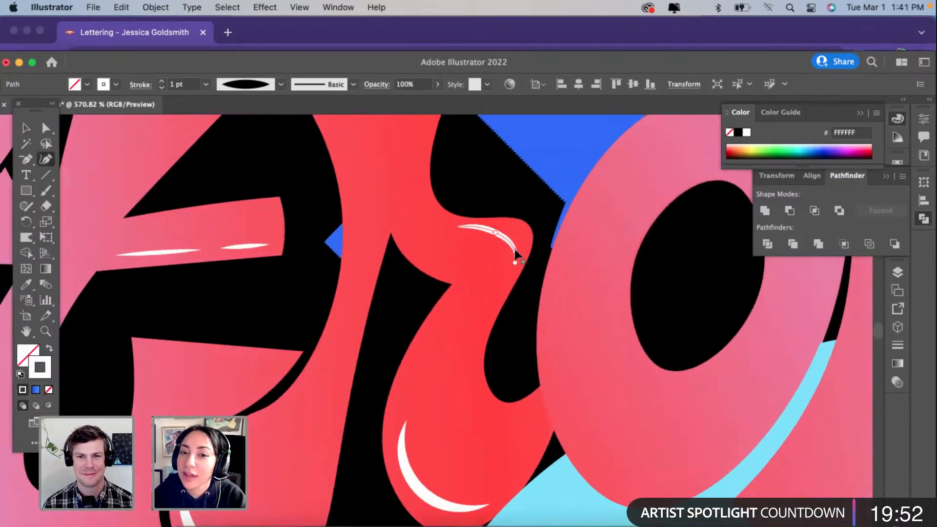
left_click_drag(521, 244, 484, 234)
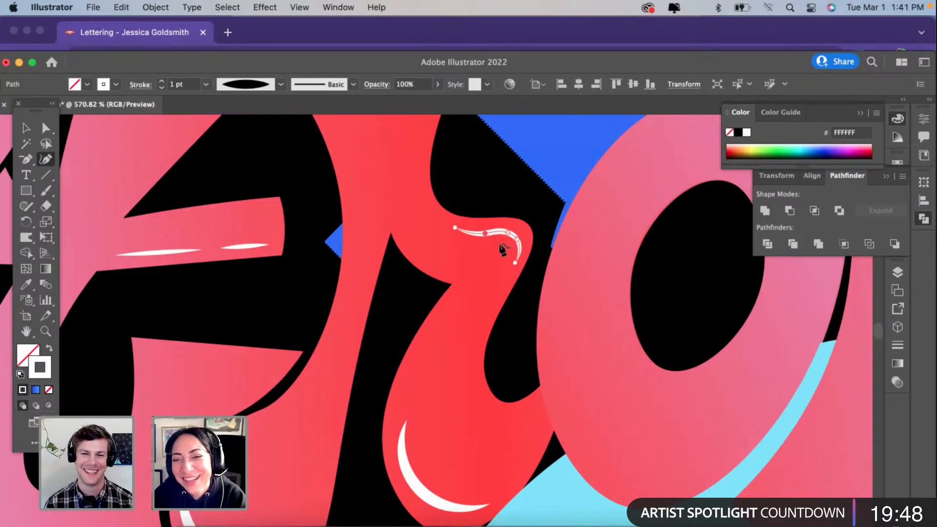
scroll(501, 247, "up", 2)
scroll(508, 262, "up", 1)
left_click_drag(519, 267, 514, 268)
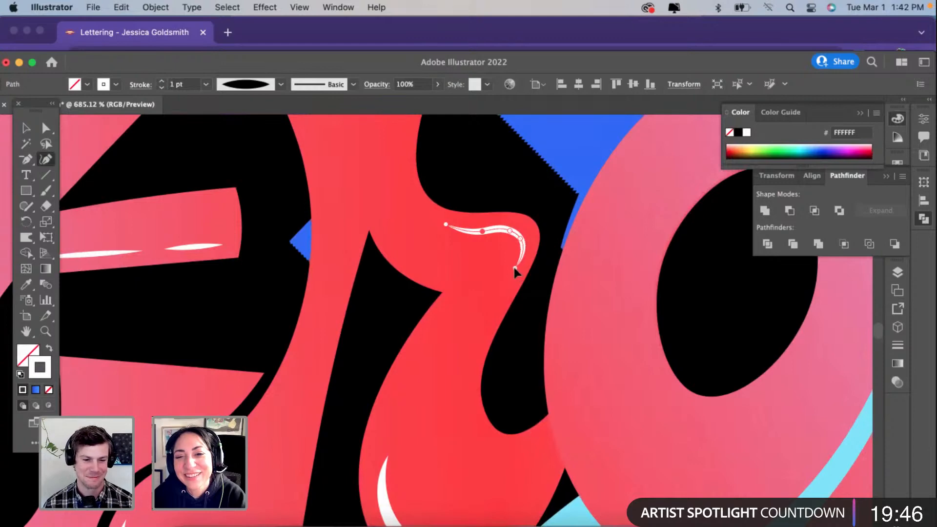
scroll(514, 268, "down", 1)
scroll(514, 267, "down", 3)
key("v")
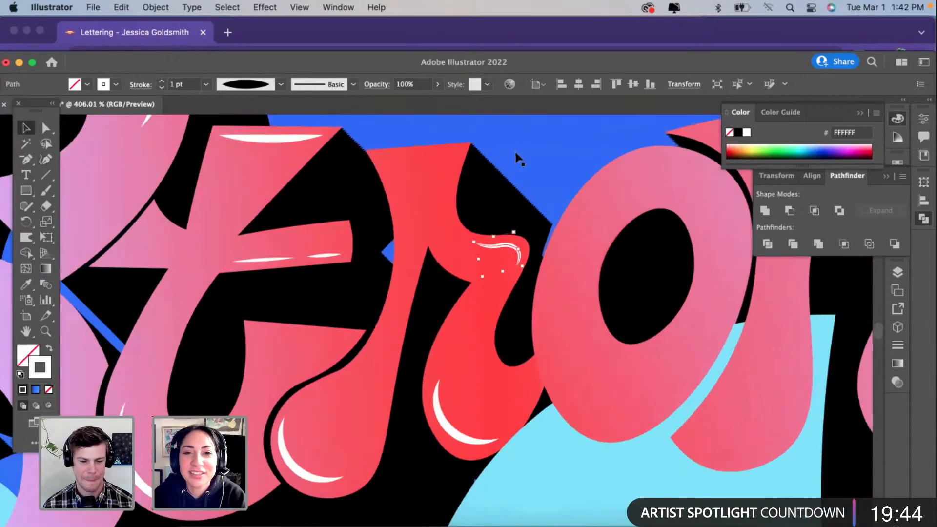
left_click(281, 162)
left_click(283, 140)
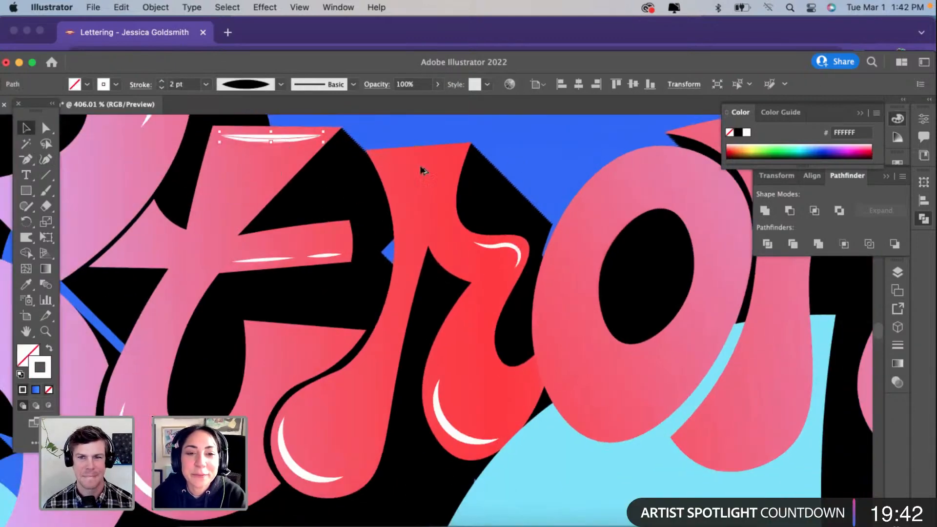
left_click_drag(421, 171, 433, 165)
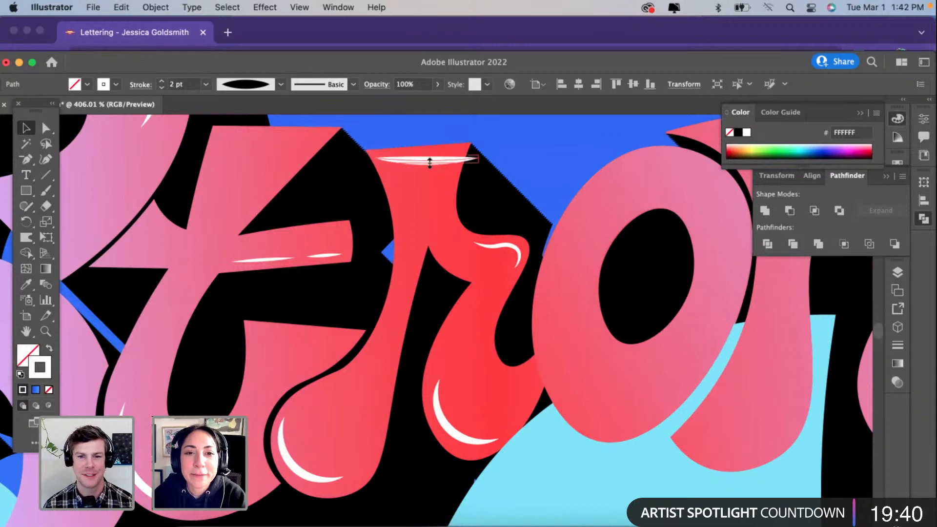
key("super+z")
Step: Duplicate the highlight at the top of the "t" onto the top of the "r" and set its stroke to 1 pt
left_click(286, 136)
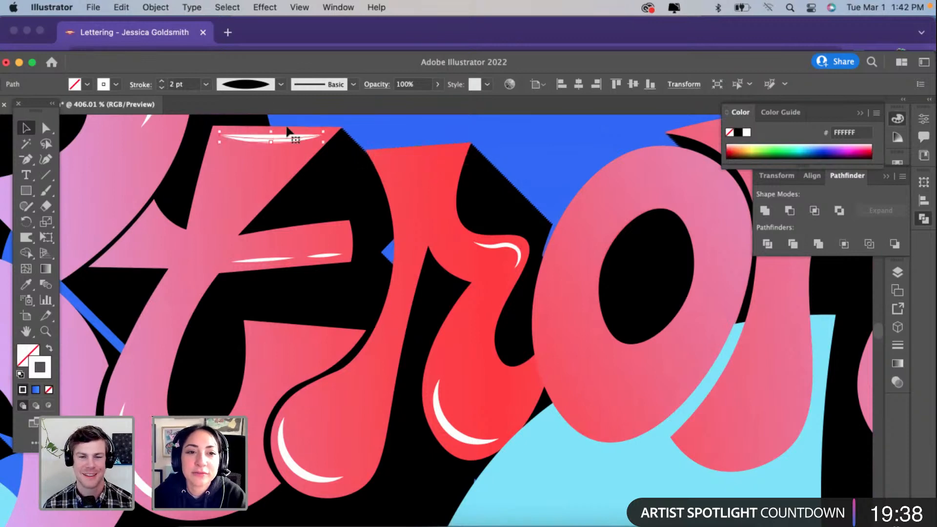
left_click_drag(293, 142, 441, 164)
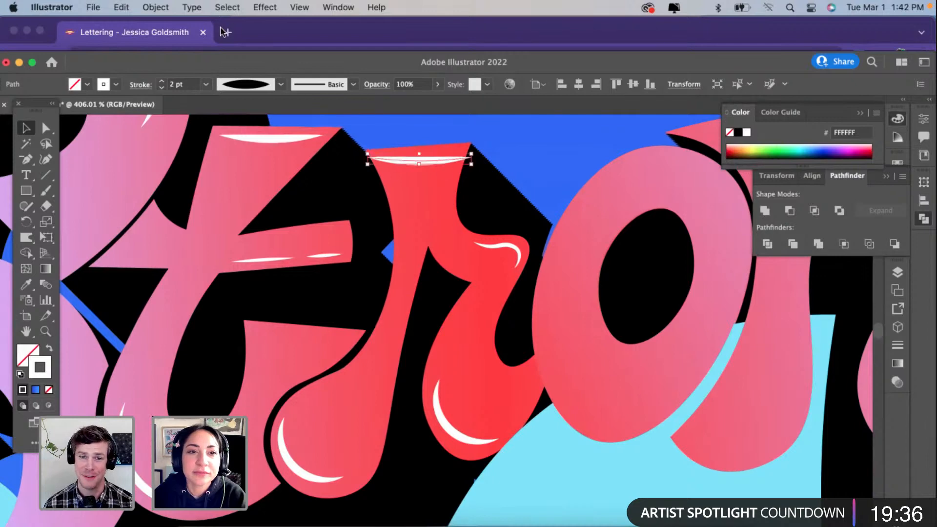
left_click(161, 87)
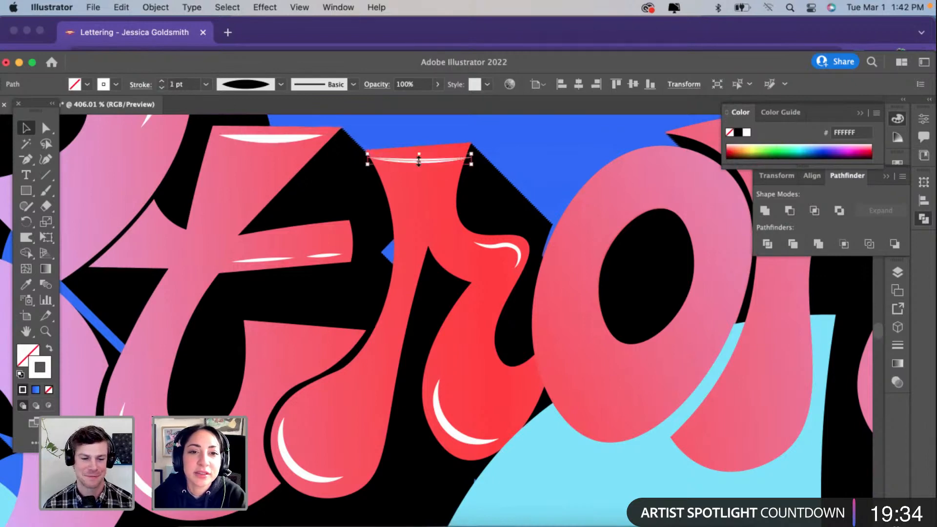
Step: Straighten the "r" top highlight by removing its middle point, pull both ends inside the letter along its slanted edge, and deselect it
left_click(46, 159)
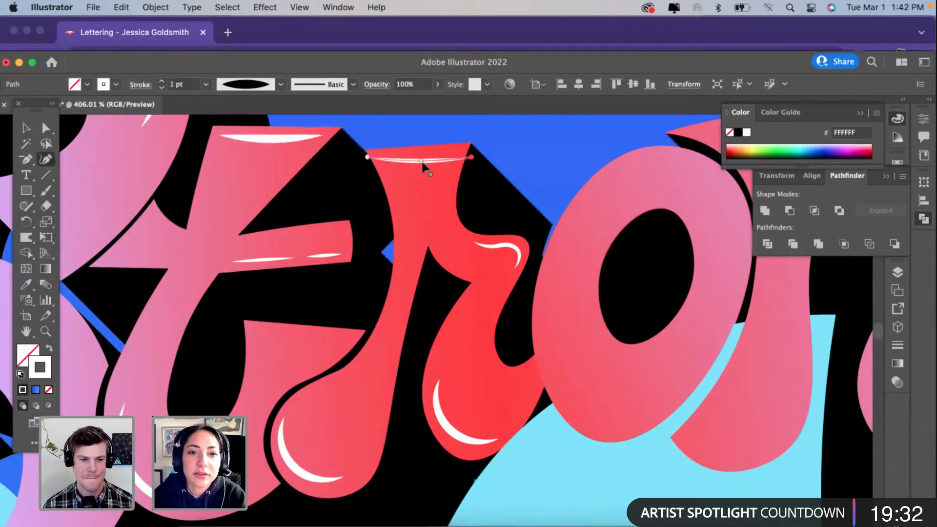
key("Delete")
scroll(420, 160, "up", 3)
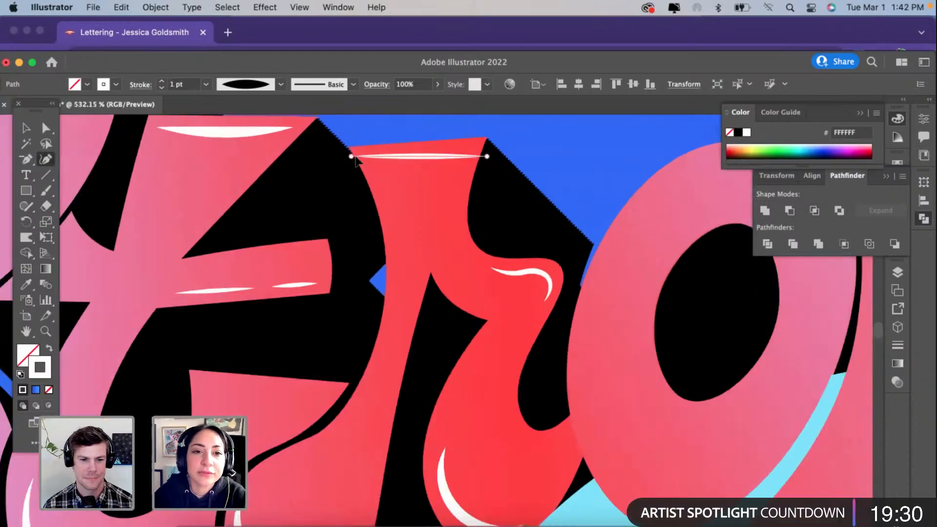
left_click_drag(352, 156, 364, 154)
left_click_drag(483, 155, 474, 148)
scroll(534, 170, "up", 8)
scroll(502, 160, "up", 4)
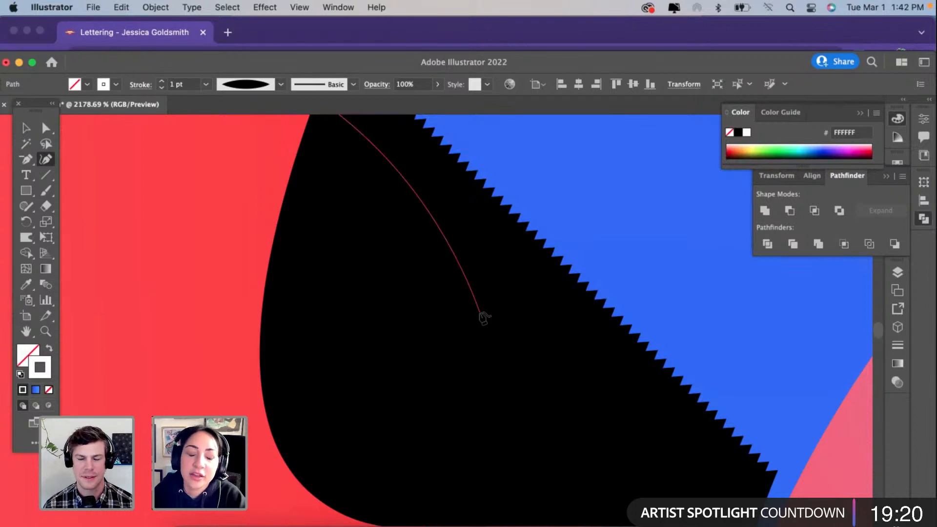
scroll(483, 317, "down", 2)
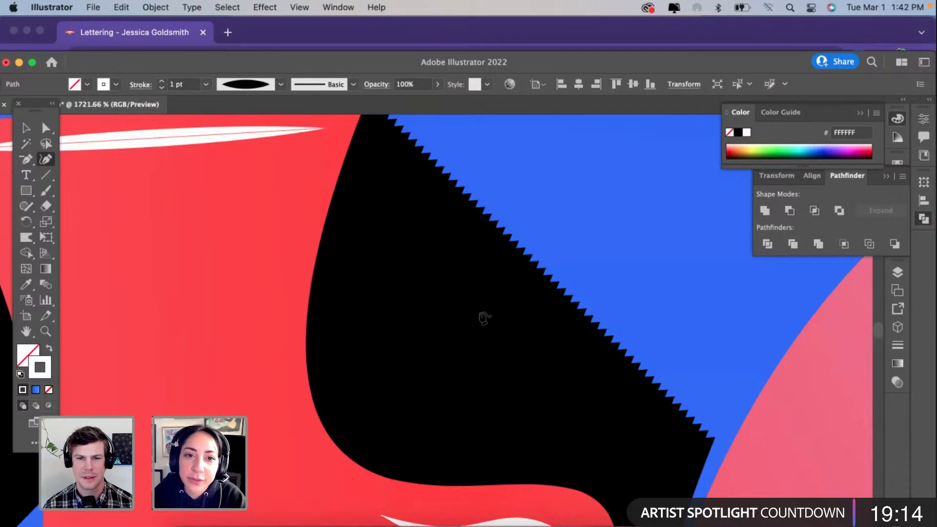
scroll(483, 317, "down", 5)
left_click(26, 131)
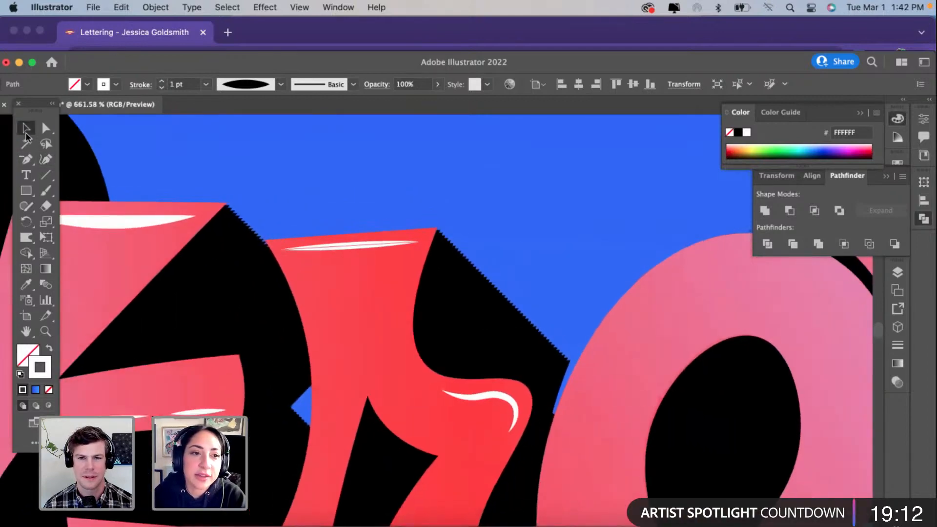
left_click(364, 178)
Step: Draw a three-point curved path following the left inner edge of the "o" with the Curvature tool
scroll(364, 178, "down", 5)
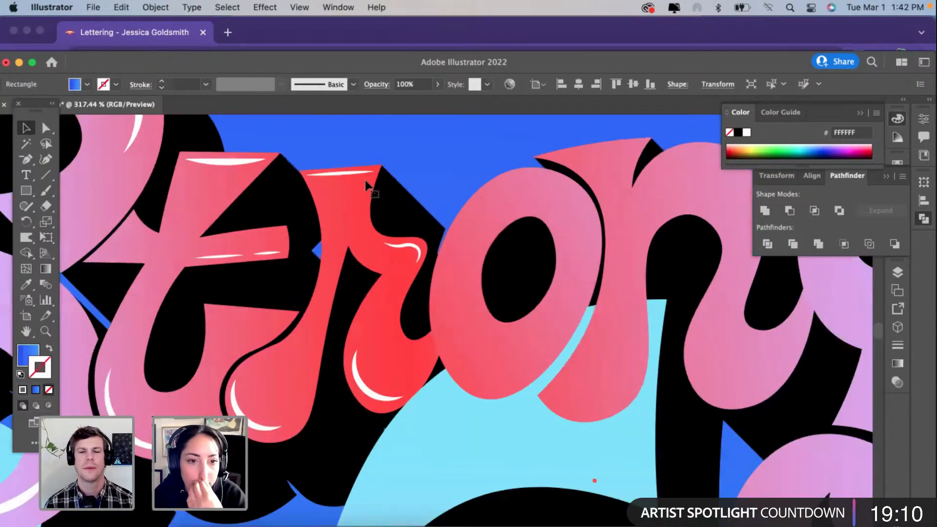
scroll(365, 180, "left", 5)
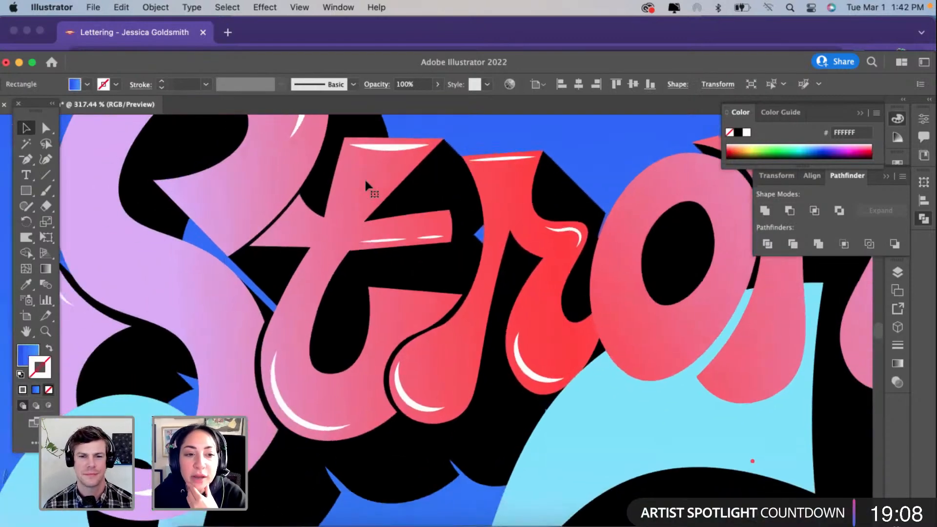
scroll(365, 181, "down", 2)
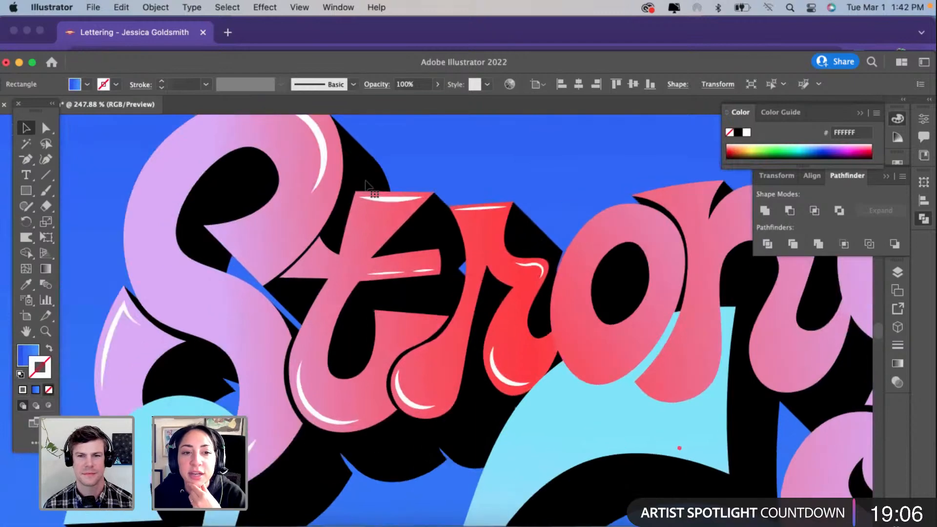
scroll(366, 182, "right", 3)
scroll(610, 306, "up", 5)
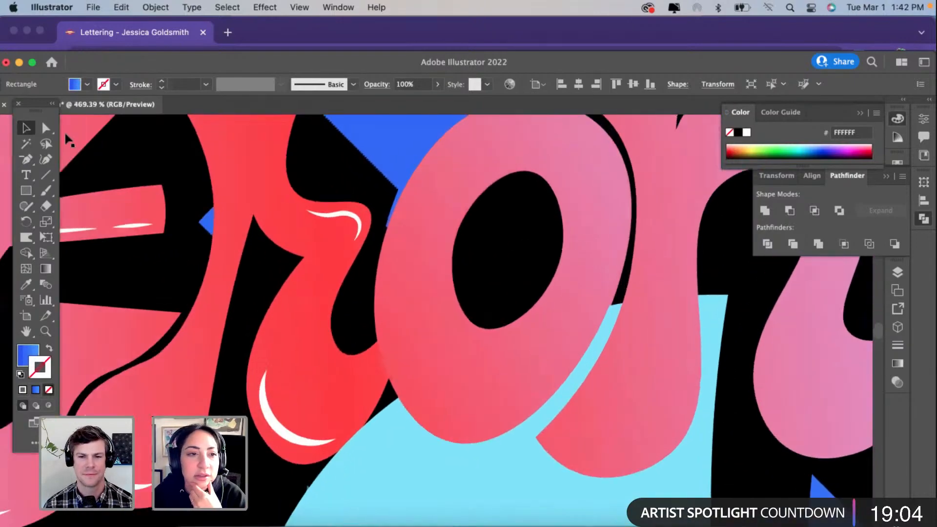
left_click(46, 161)
left_click(442, 184)
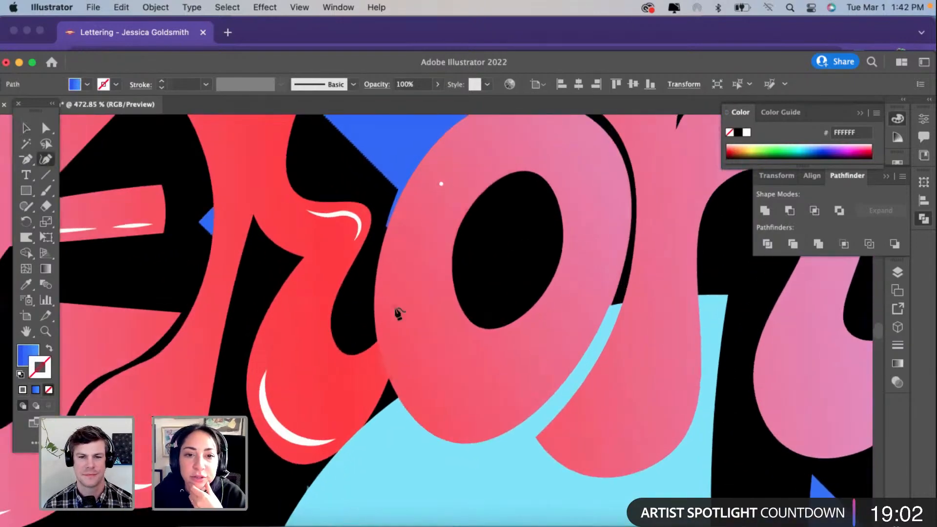
left_click(441, 399)
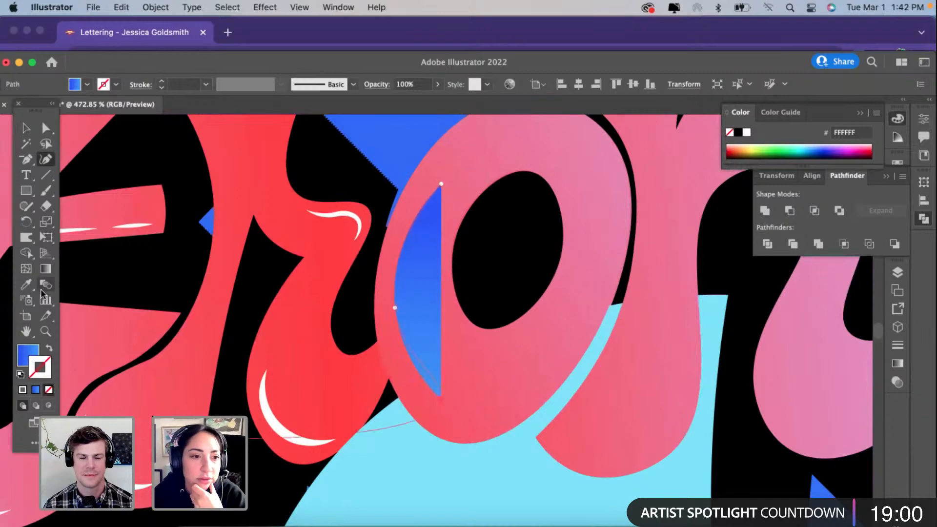
Step: Copy the white 2 pt stroke from the "r" lobe highlight to the "o" curve and apply the tapered width profile
left_click(26, 284)
left_click(264, 396)
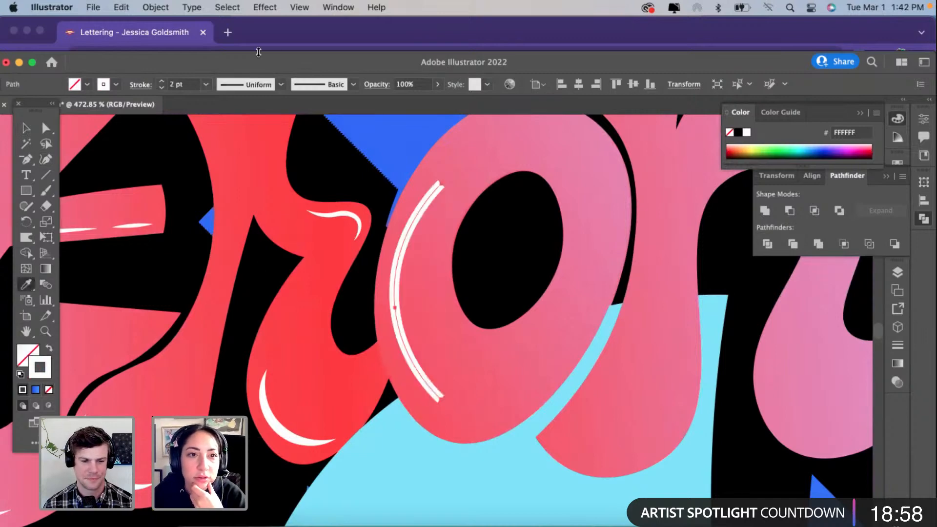
left_click(253, 85)
left_click(253, 131)
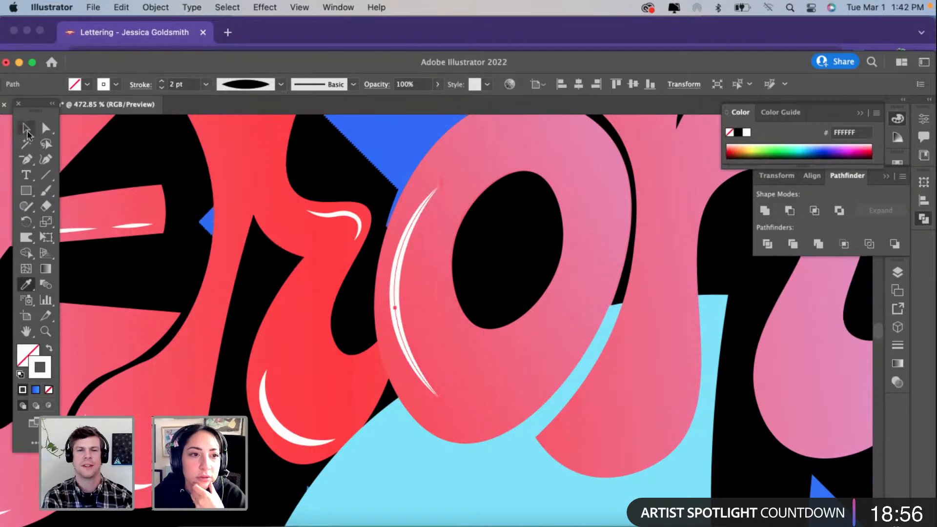
left_click(24, 126)
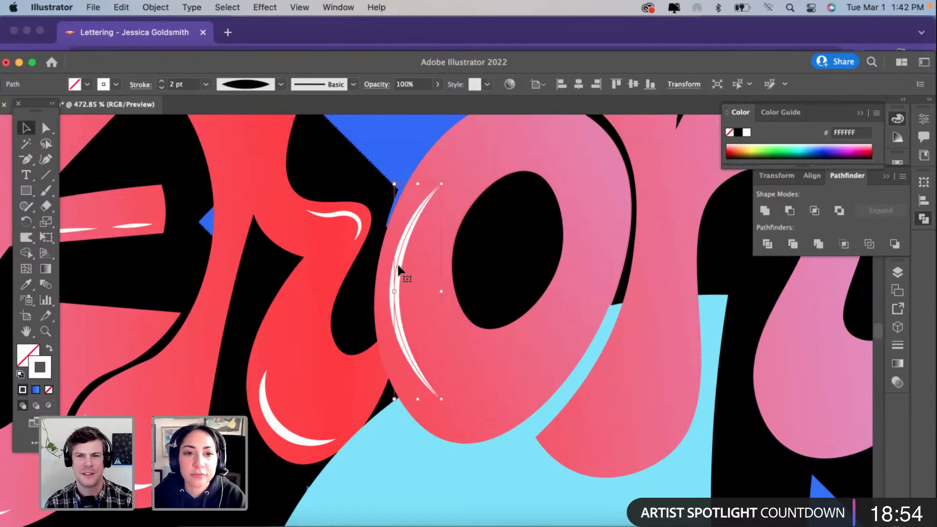
Step: Select the black shadow group and examine its diagonal edge between the "r" and the "o" up close
scroll(385, 248, "up", 2)
left_click(366, 219)
scroll(361, 234, "up", 8)
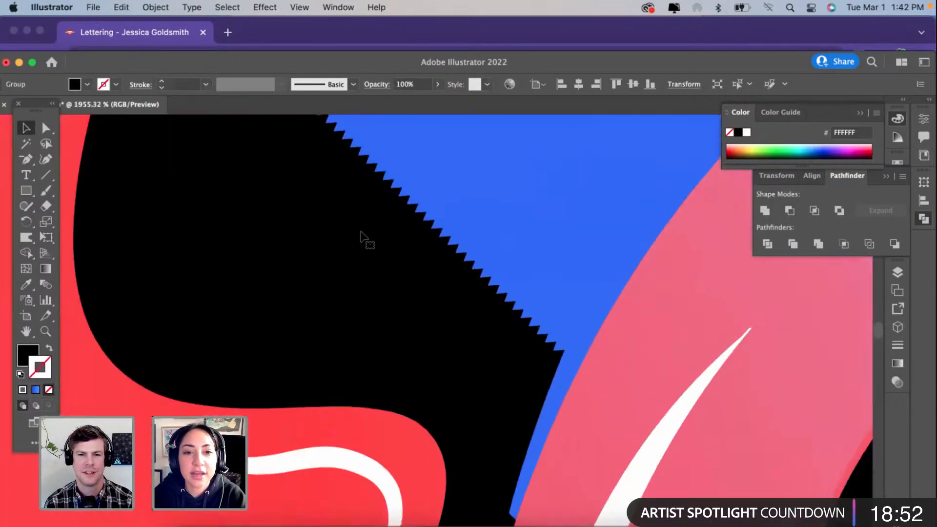
scroll(363, 242, "up", 4)
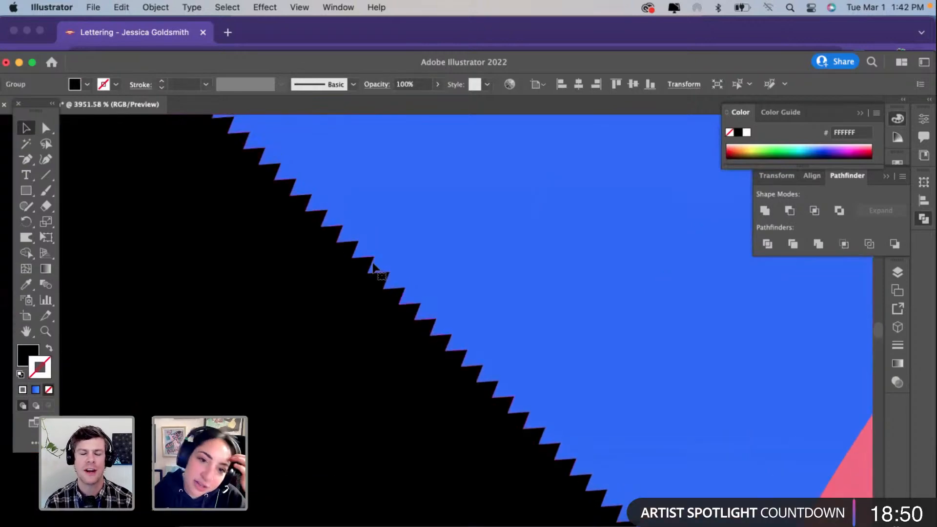
scroll(373, 263, "down", 12)
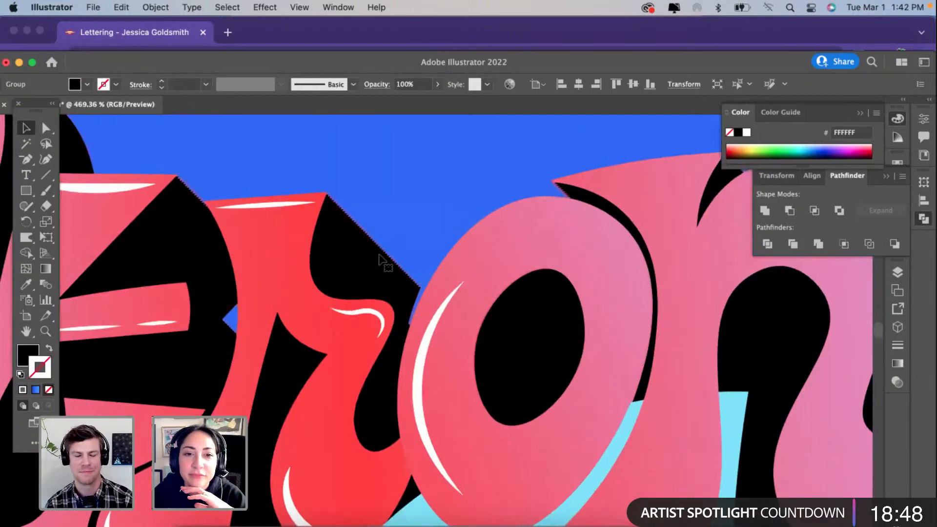
scroll(380, 261, "down", 8)
scroll(412, 331, "up", 6)
Step: Duplicate the "o" highlight onto the opposite side of the letter, rotate it to follow the right edge and shorten it
left_click(413, 330)
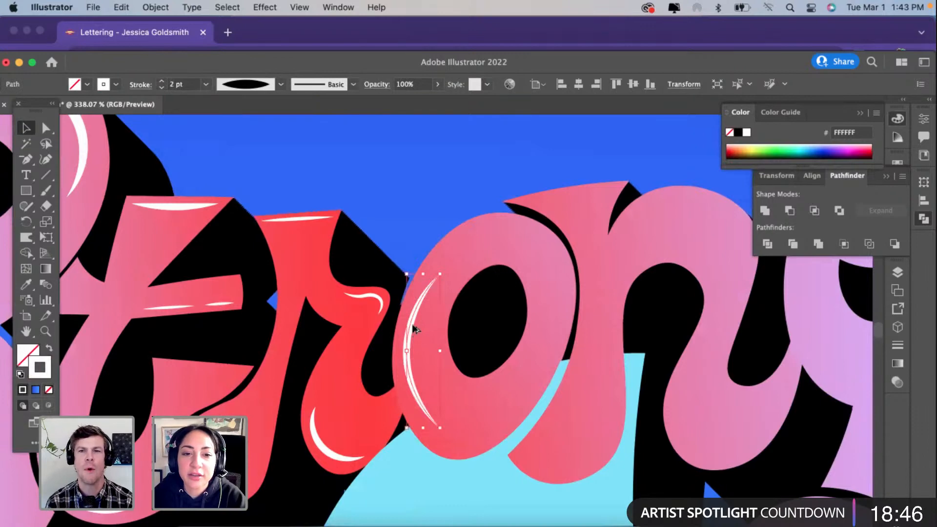
mouse_move(425, 294)
left_mouse_down()
mouse_move(534, 229)
mouse_move(567, 340)
mouse_move(540, 346)
mouse_move(546, 317)
mouse_move(553, 342)
left_mouse_up()
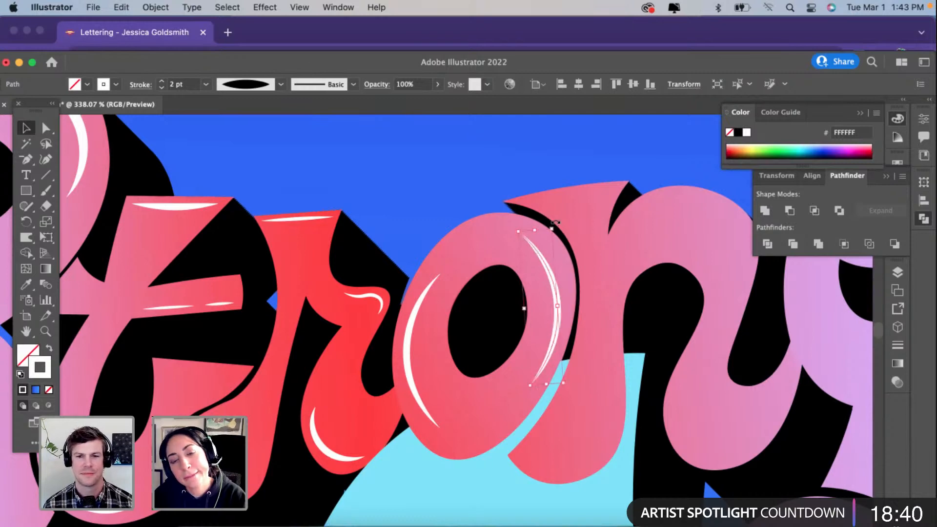
left_click_drag(555, 222, 564, 229)
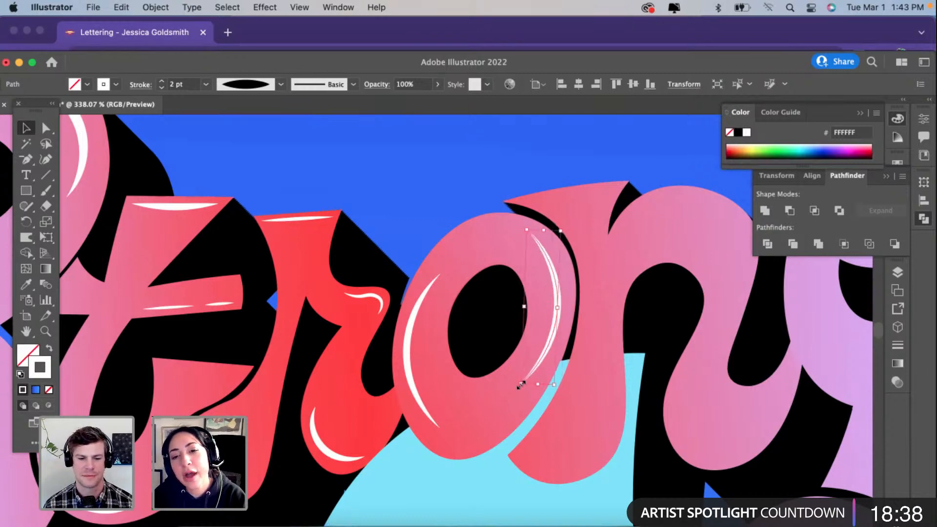
left_click_drag(522, 385, 535, 359)
scroll(535, 359, "down", 1)
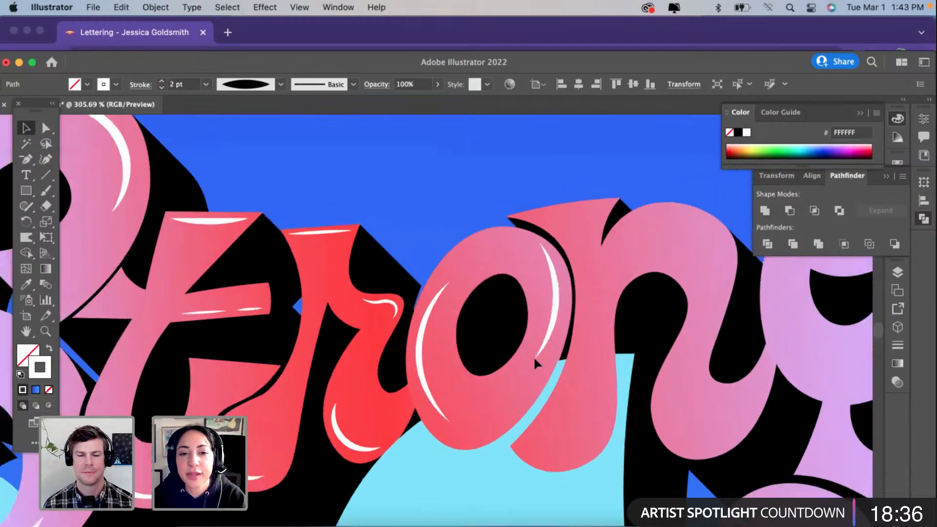
Step: Examine the stroke weights of the existing white highlights on the "S", "r" and "o" for comparison
scroll(534, 356, "down", 2)
left_click(256, 232)
scroll(258, 237, "down", 1)
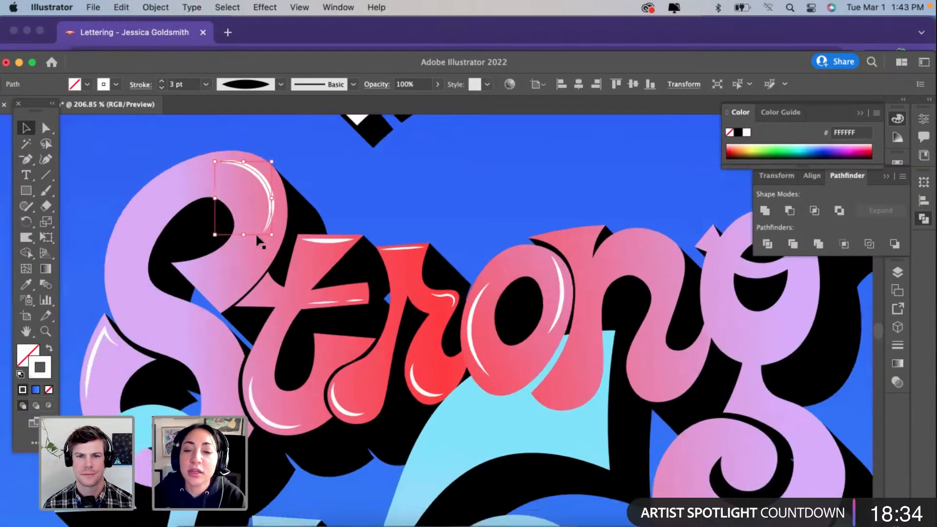
scroll(256, 232, "down", 1)
scroll(302, 264, "down", 1)
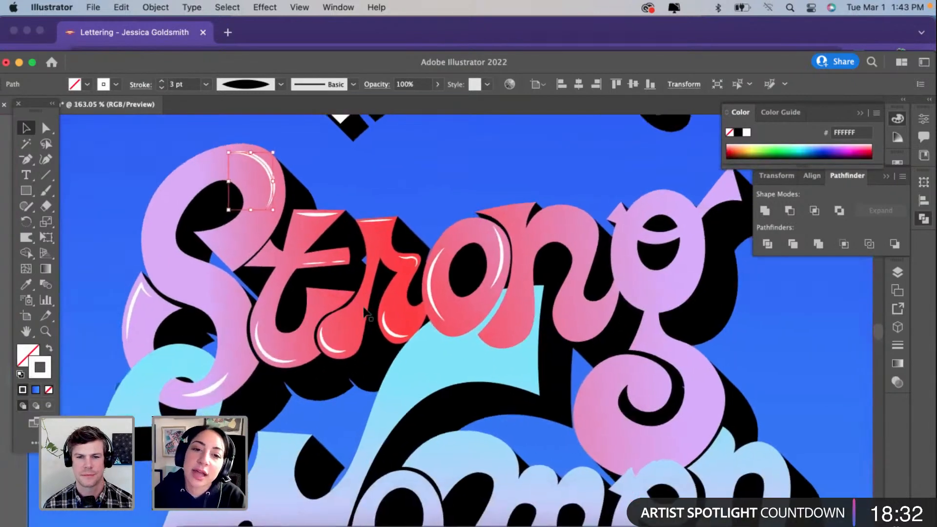
left_click(336, 351)
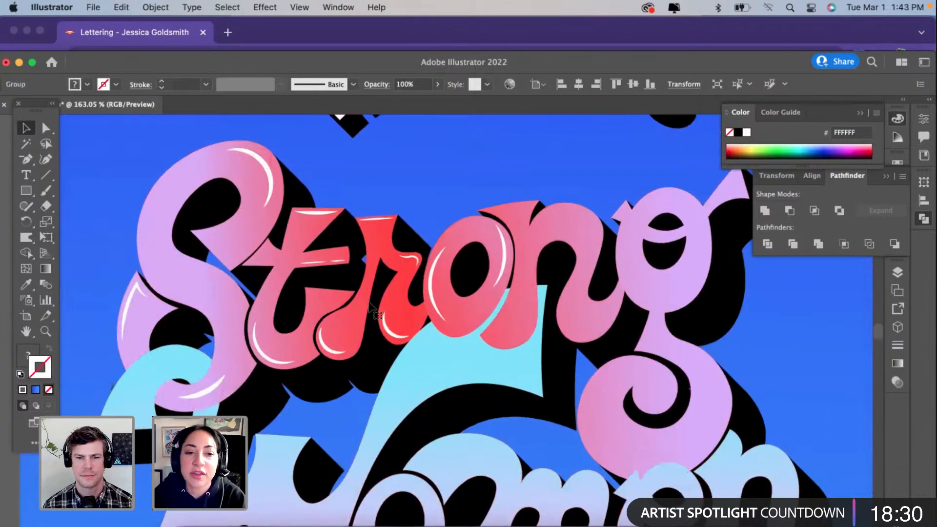
scroll(342, 293, "up", 1)
left_click(233, 379)
left_click(323, 367)
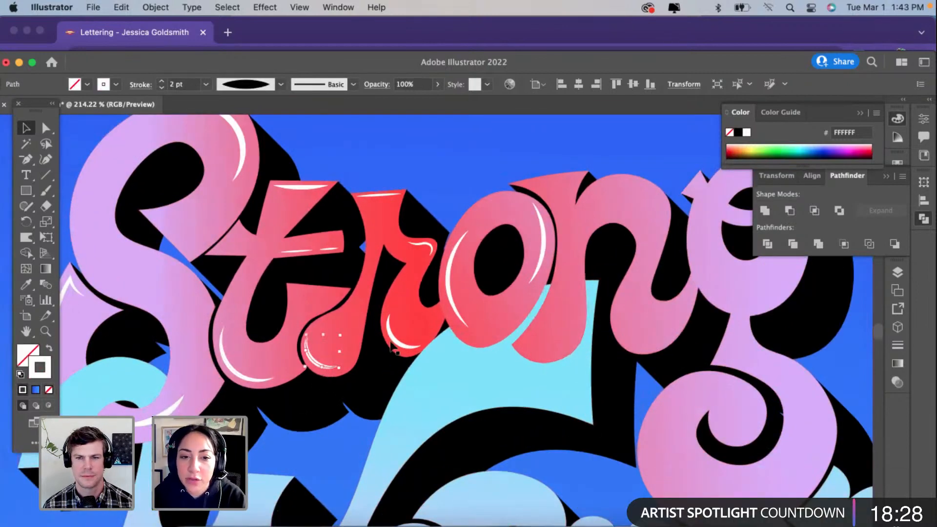
left_click(399, 346)
scroll(399, 345, "up", 1)
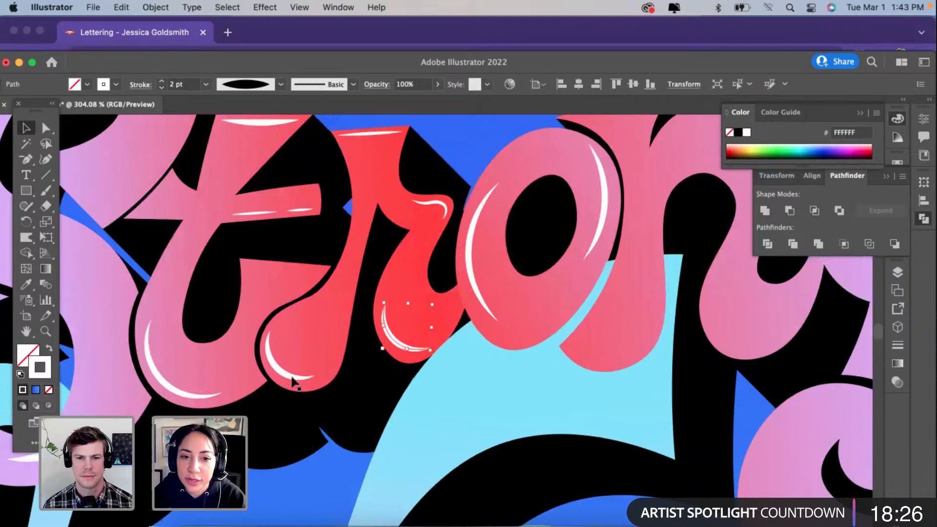
scroll(288, 385, "up", 1)
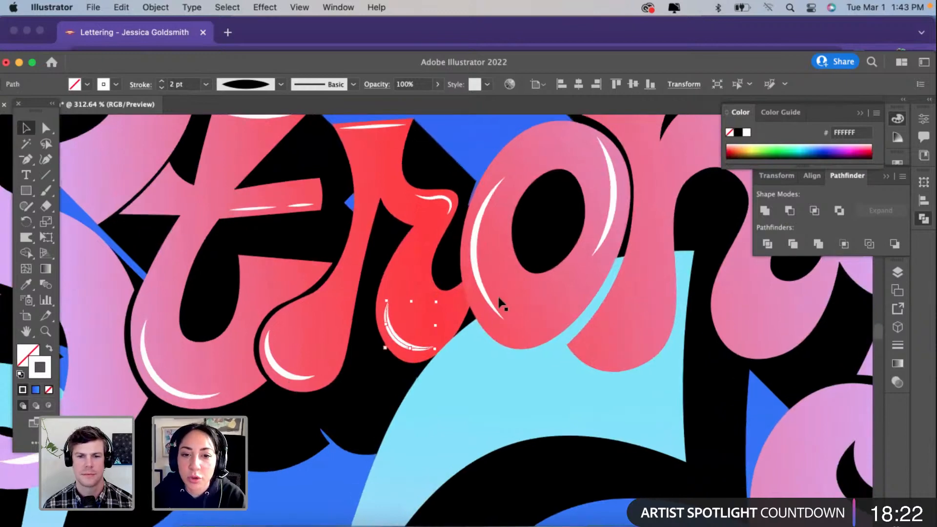
left_click(480, 289)
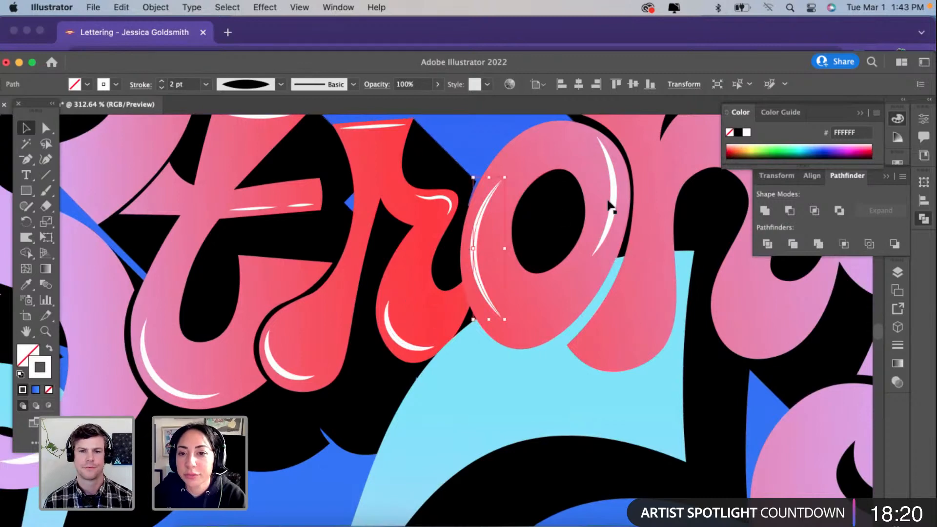
Step: Duplicate the "r" lower lobe highlight onto the left foot of the "n" and rotate it to follow the foot's lower right curve
scroll(608, 207, "up", 3)
left_click(366, 389)
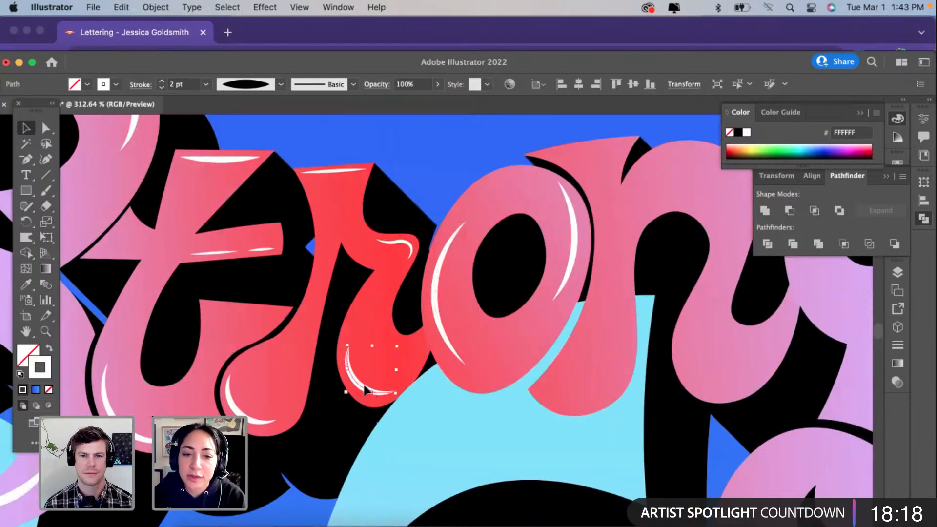
left_click_drag(366, 389, 599, 395)
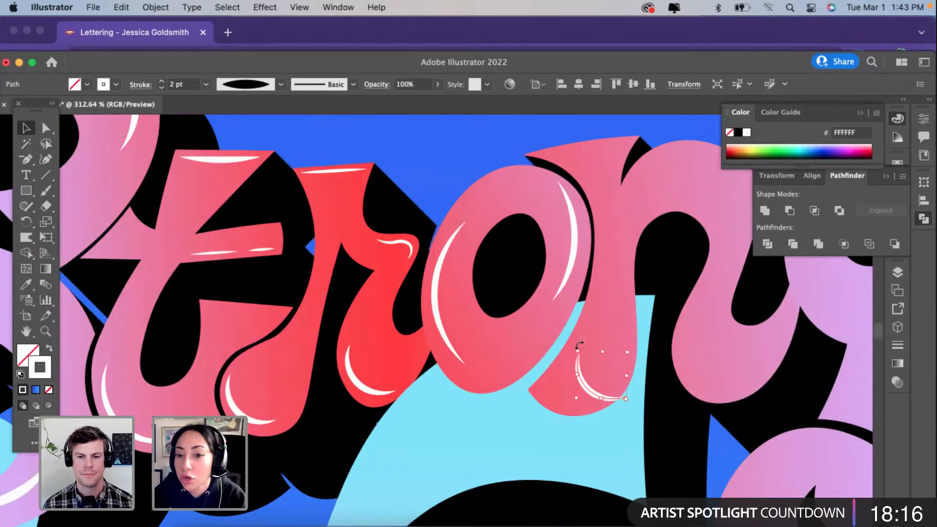
left_click_drag(579, 345, 552, 359)
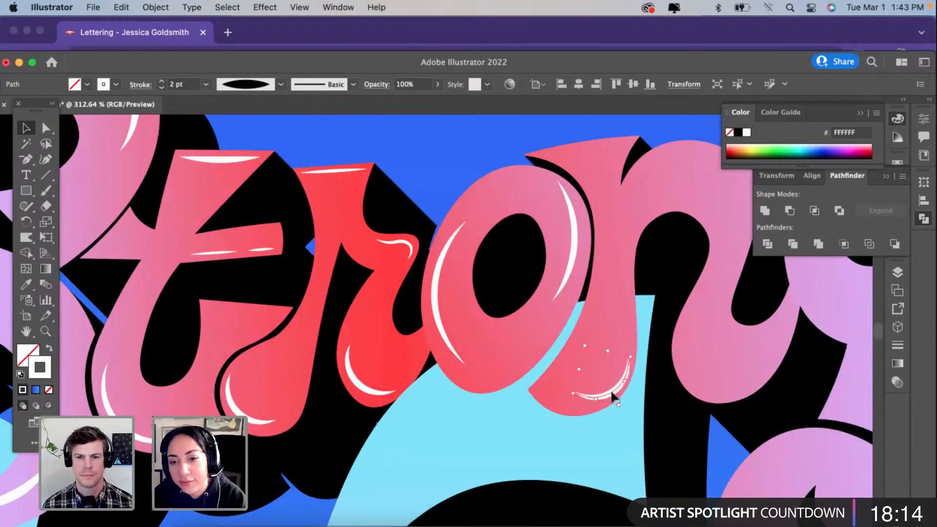
left_click_drag(611, 389, 597, 399)
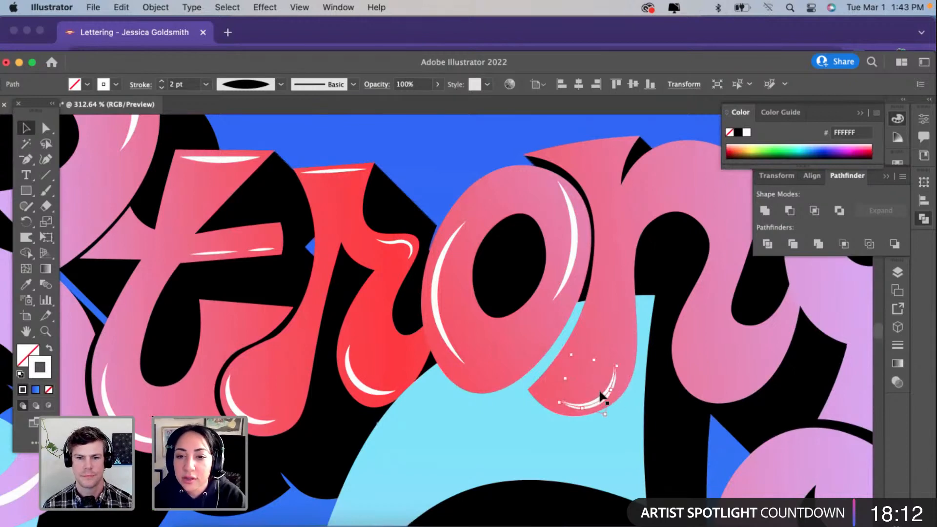
Step: Duplicate the "n" left foot highlight onto its right foot and stretch its upper end outward with the Curvature tool
scroll(600, 393, "up", 3)
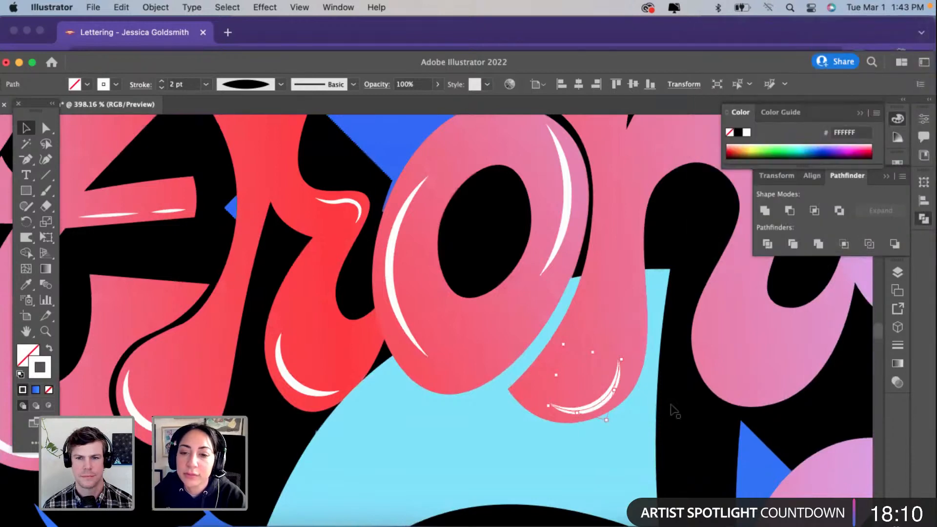
scroll(670, 404, "right", 8)
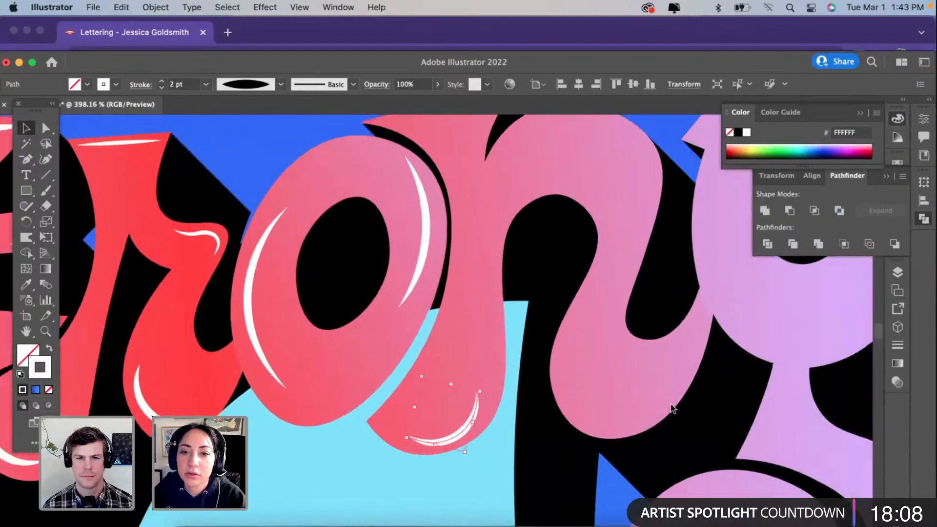
scroll(670, 404, "right", 1)
left_click_drag(639, 432, 618, 420)
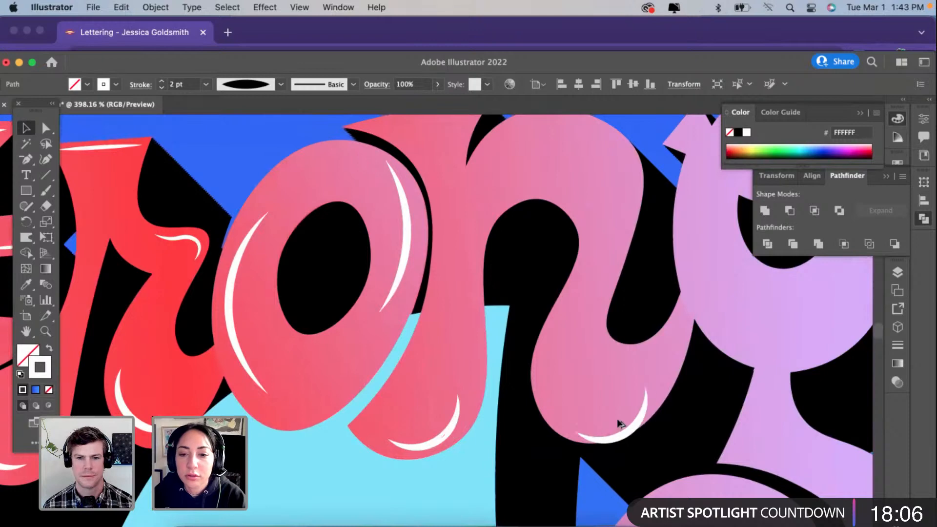
left_click(45, 160)
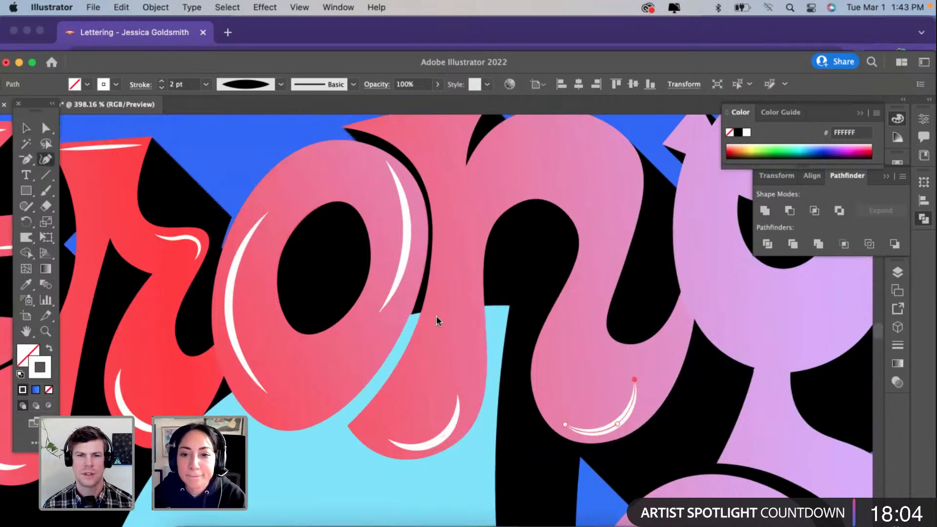
left_click_drag(637, 380, 658, 380)
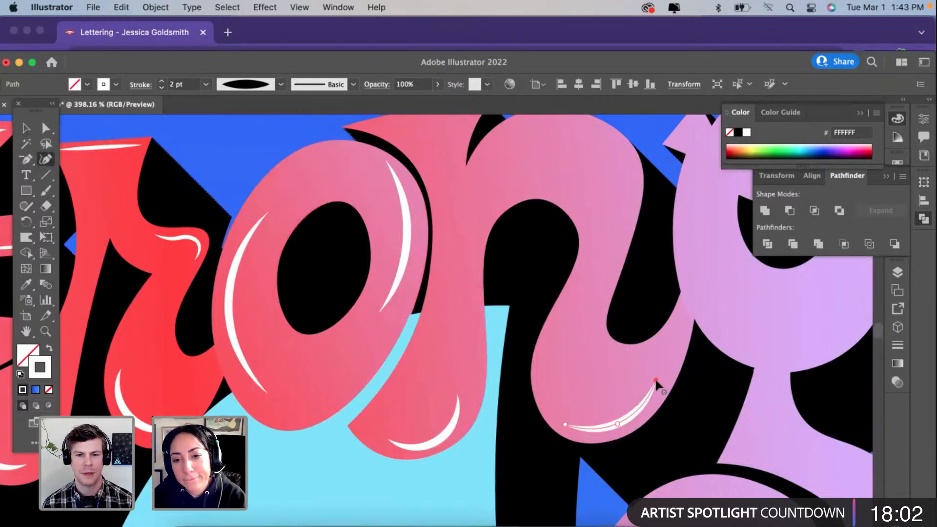
scroll(656, 381, "up", 2)
scroll(655, 383, "up", 2)
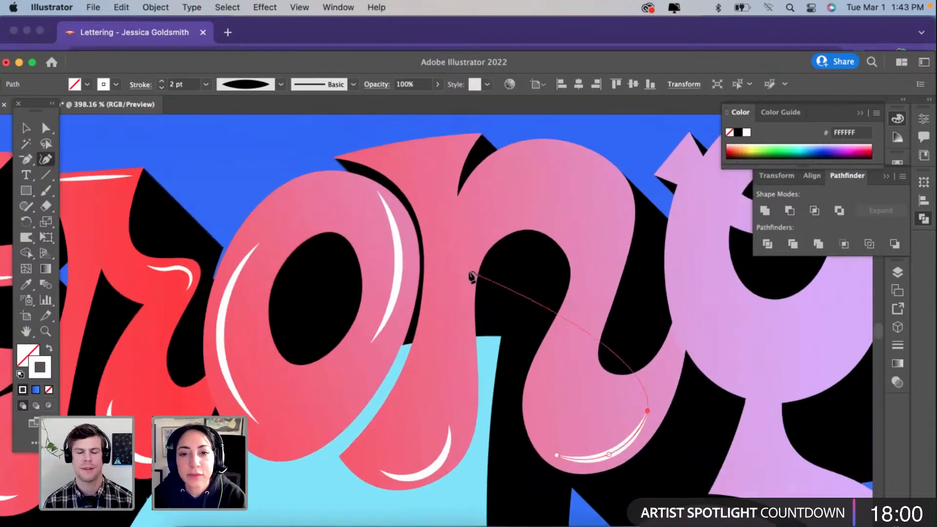
left_click(26, 128)
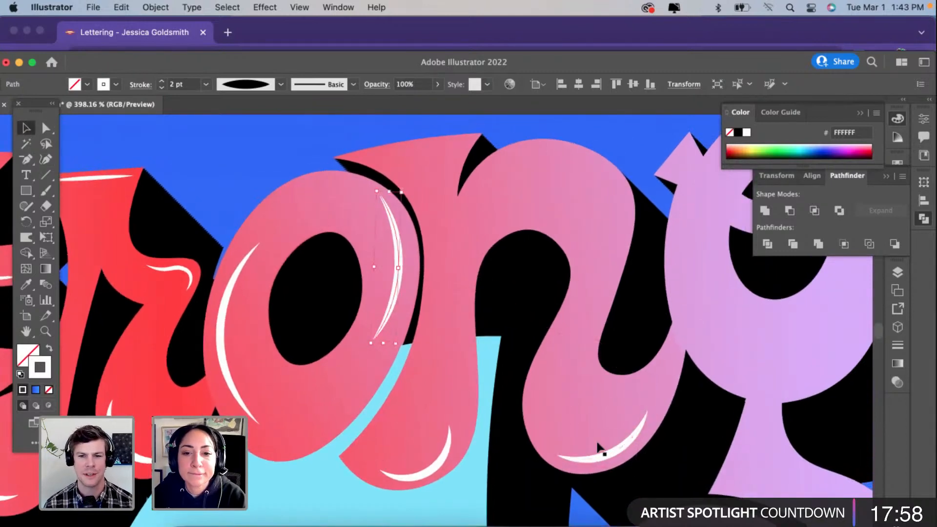
left_click_drag(605, 460, 581, 155)
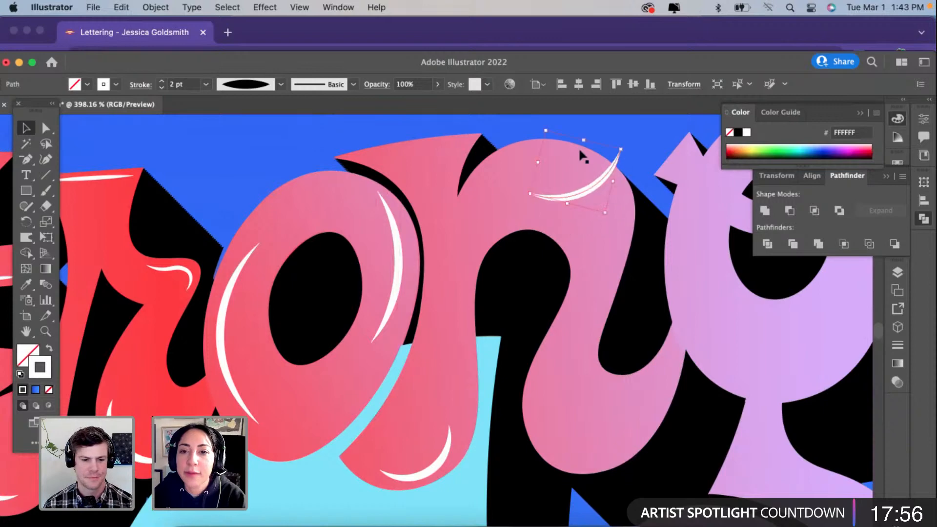
left_click_drag(623, 215, 517, 190)
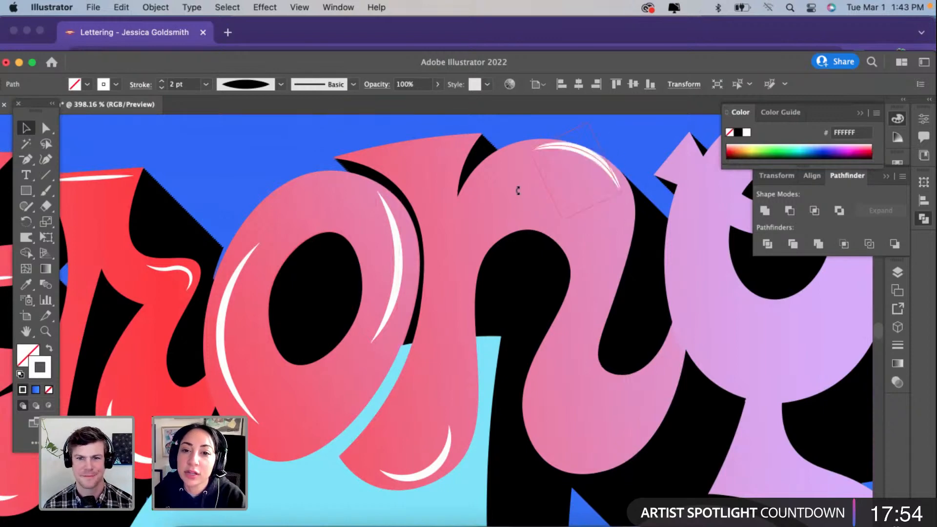
key("super+z")
key("super+z")
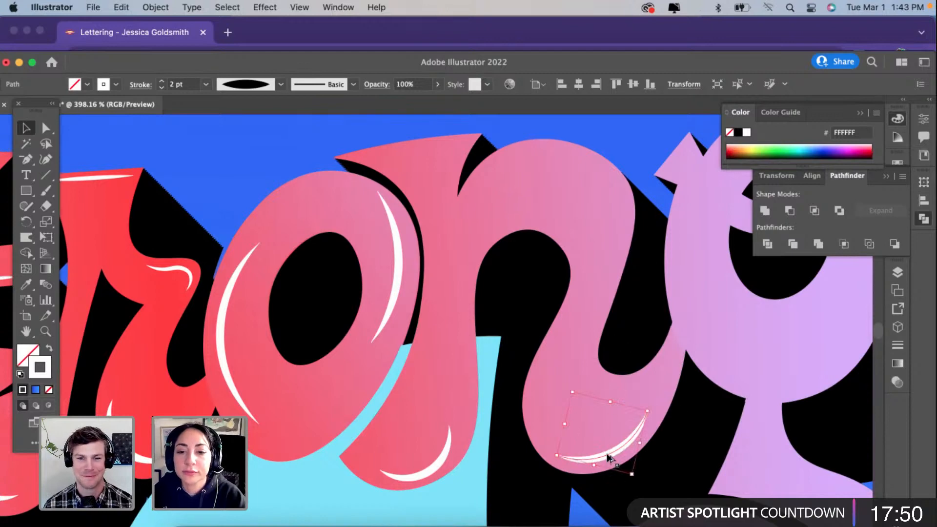
Step: Move the right foot highlight to the top of the "n" arch, rotate it to fit, and place a rotated copy along the right foot's bottom edge
key("super+shift+z")
key("super+shift+z")
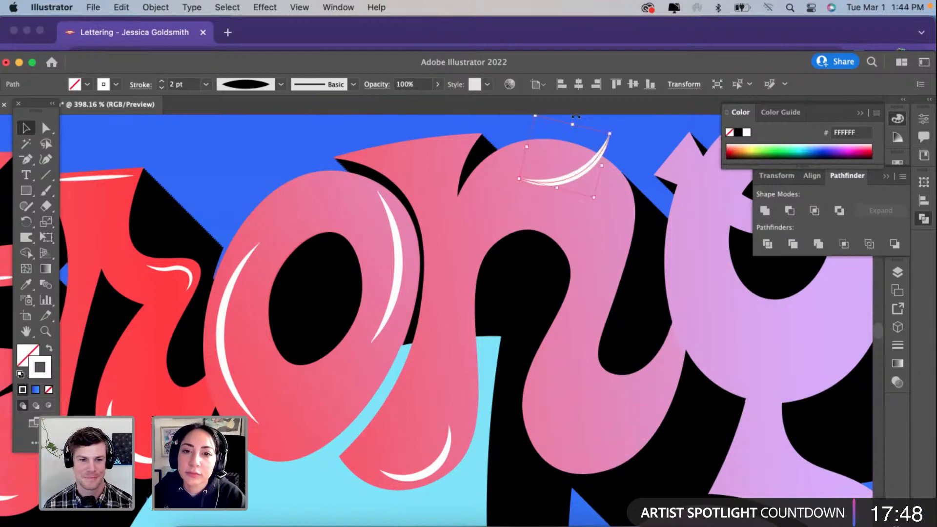
left_click_drag(618, 162, 538, 174)
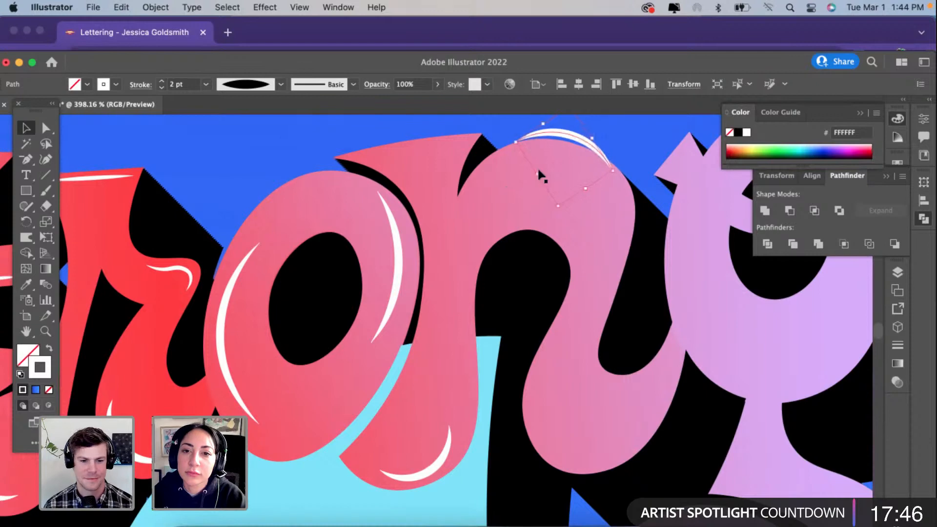
left_click_drag(569, 141, 578, 441)
left_click_drag(569, 404, 588, 461)
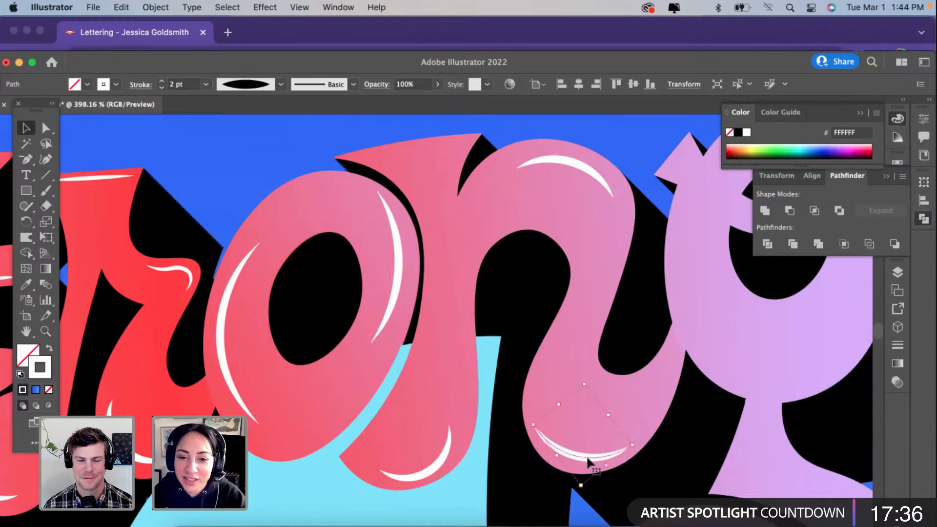
Step: Duplicate the 1 pt highlight from the top of the "r" onto the "n" serif and reshape it along the slanted upper edge
left_click(125, 180)
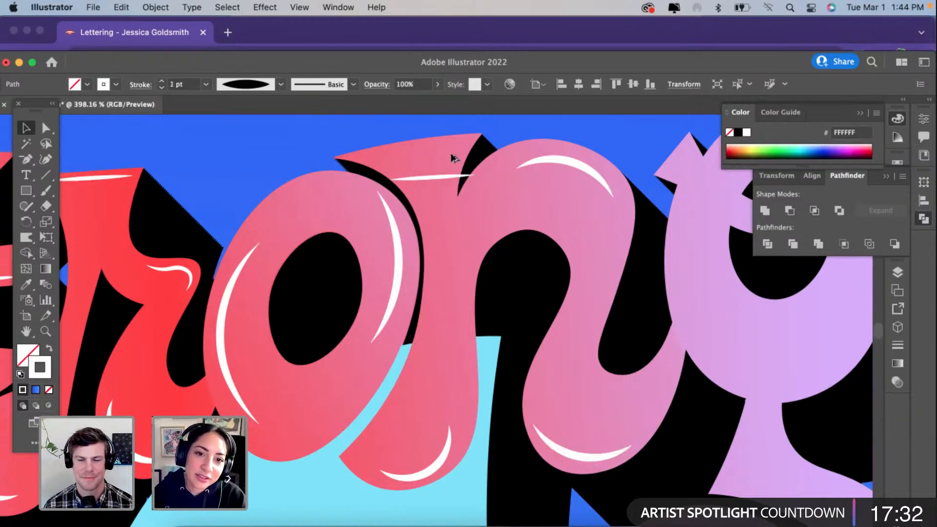
left_click_drag(451, 155, 427, 155)
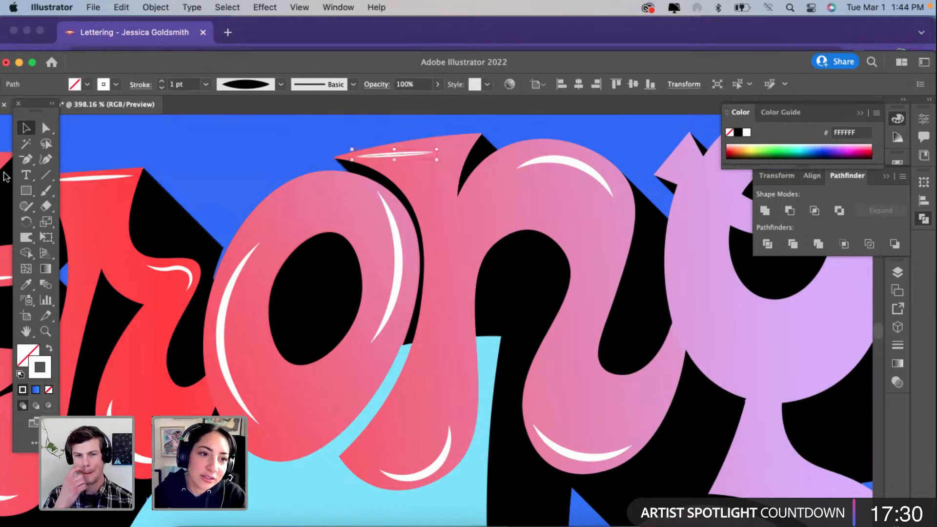
left_click(45, 159)
left_click_drag(440, 152, 466, 143)
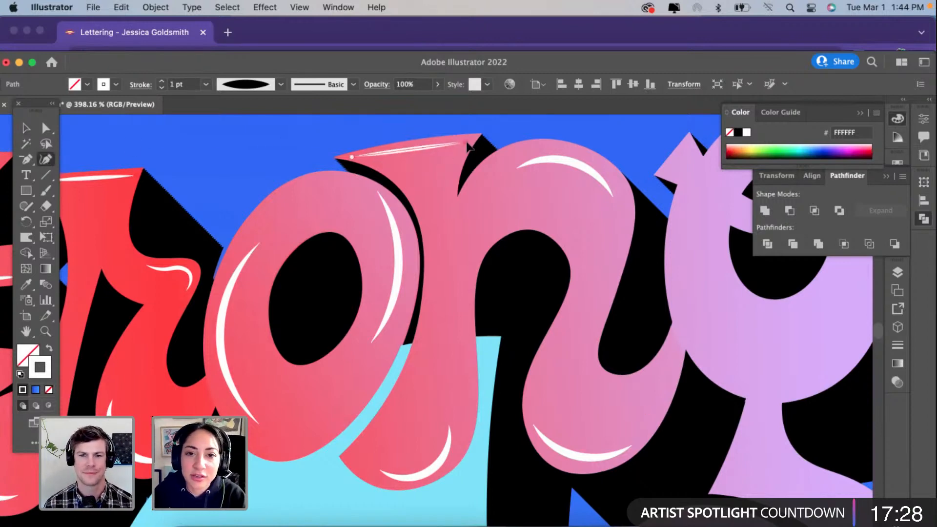
left_click(417, 146)
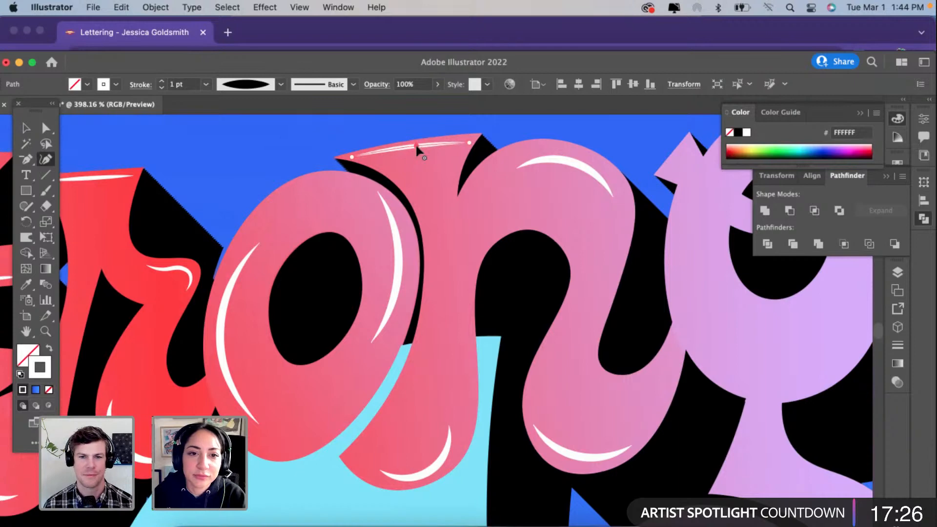
left_click_drag(354, 156, 357, 158)
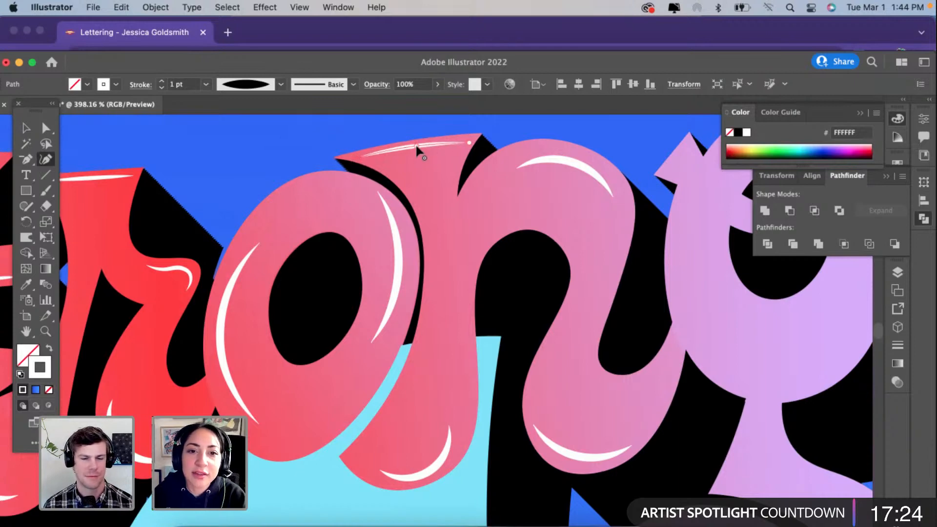
left_click_drag(416, 146, 417, 149)
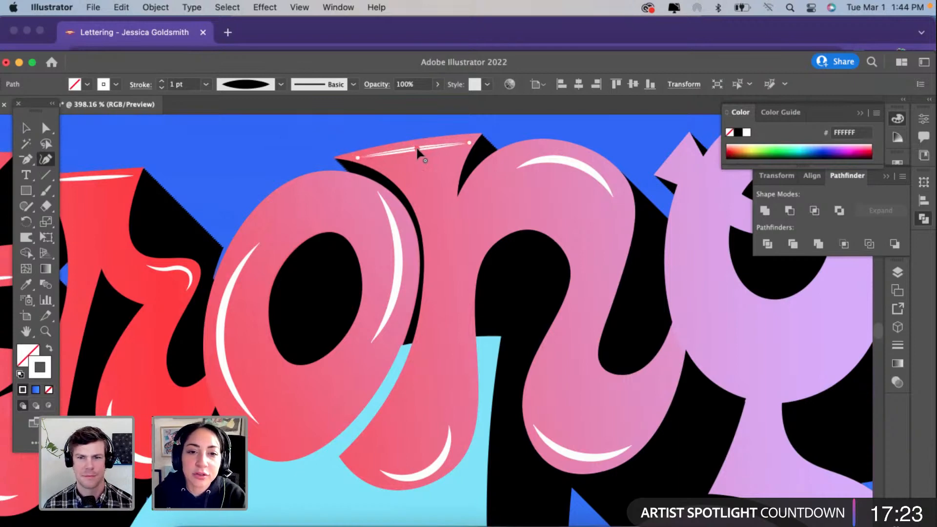
left_click(26, 130)
left_click(249, 210)
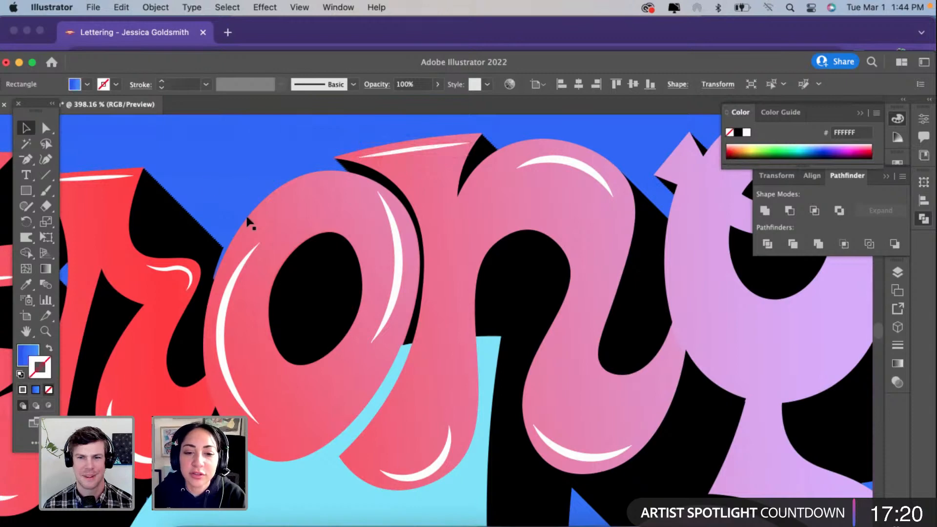
Step: Reshape the "n" left foot highlight with the Curvature tool, widening it at both ends and adjusting its middle to follow the bottom edge
left_click(431, 467)
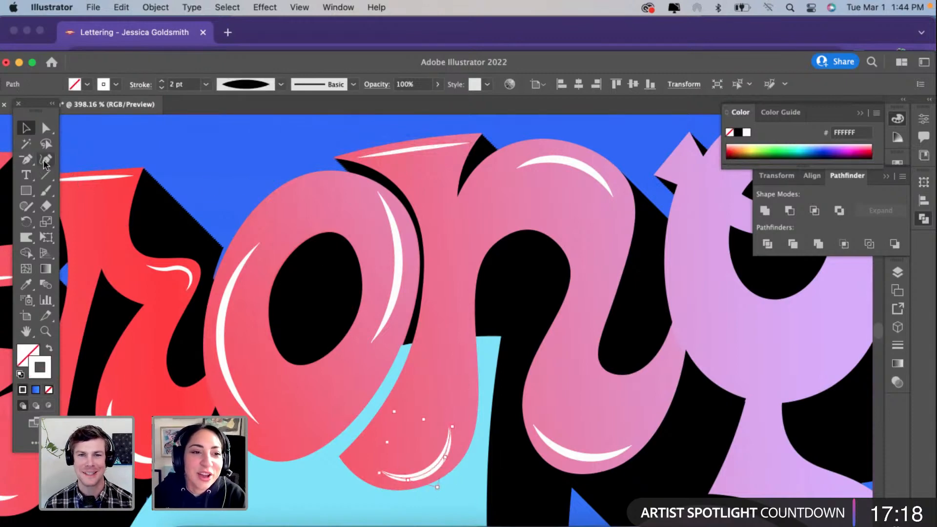
key("shift+asciitilde")
left_click_drag(455, 423, 458, 427)
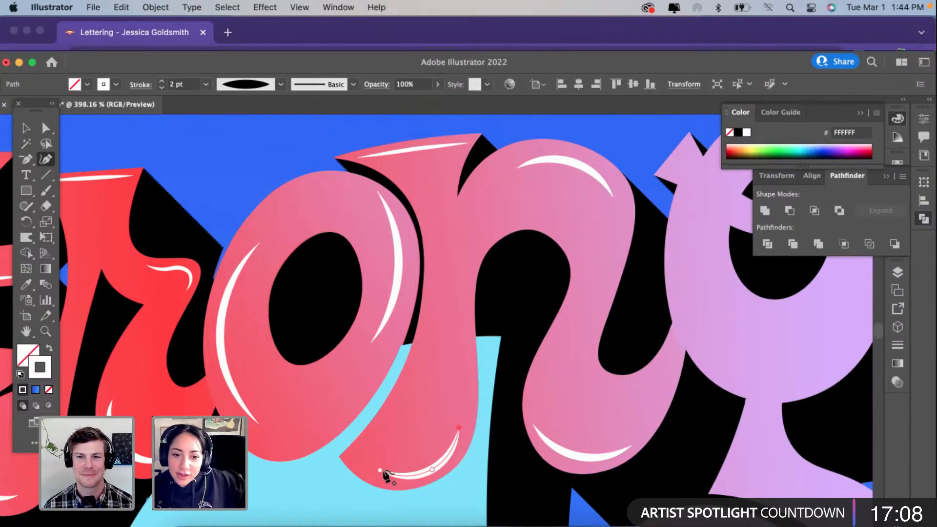
left_click_drag(377, 469, 360, 467)
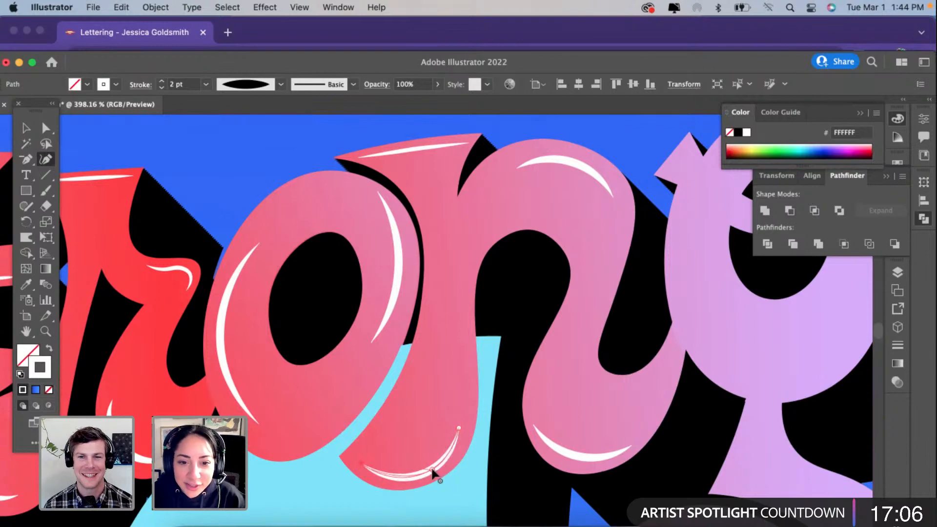
left_click_drag(432, 470, 421, 472)
scroll(421, 472, "down", 1)
scroll(421, 473, "down", 3)
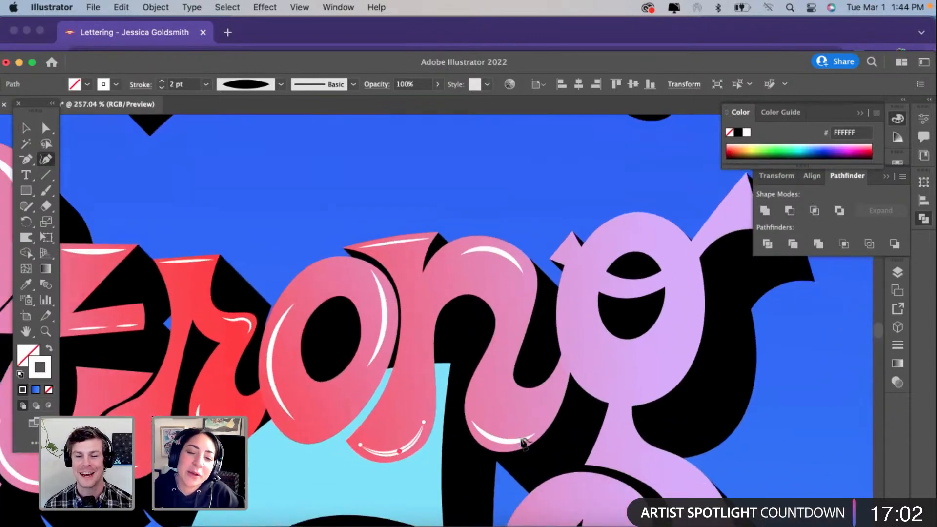
Step: Copy the highlight from the right side of the "o" in "Strong" onto the right side of the "g" upper bowl
left_click(26, 128)
left_click(282, 198)
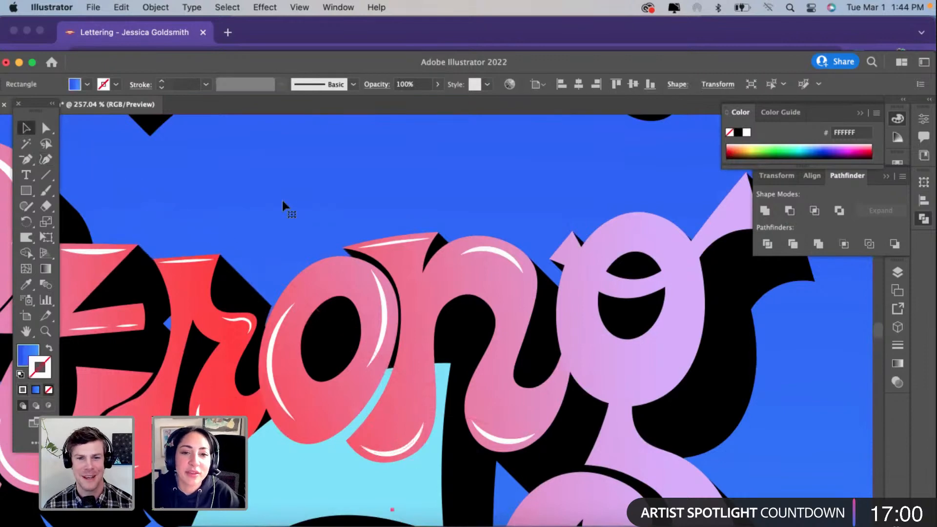
scroll(282, 200, "down", 1)
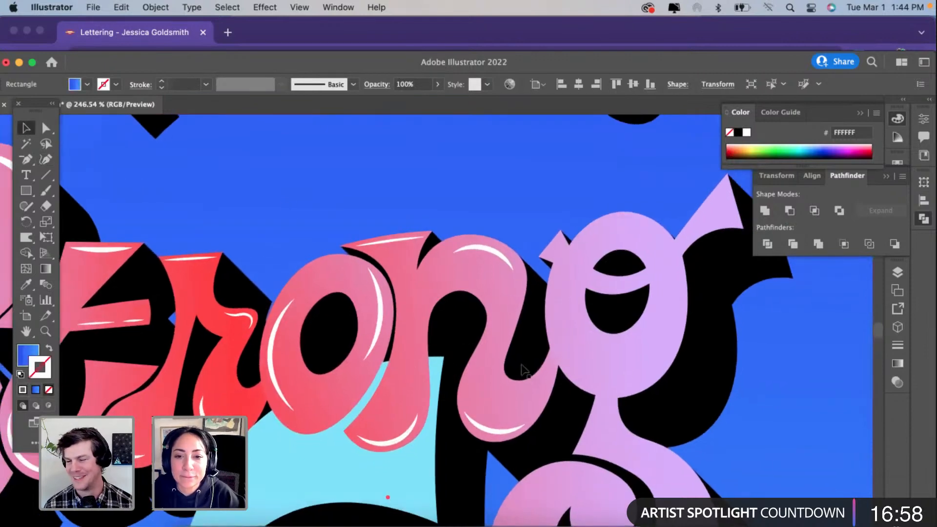
scroll(623, 366, "up", 3)
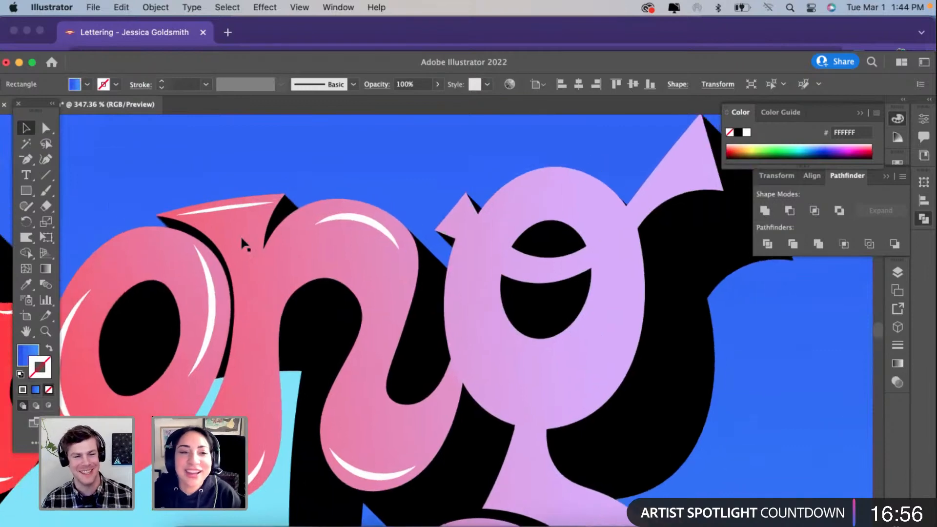
left_click(205, 346)
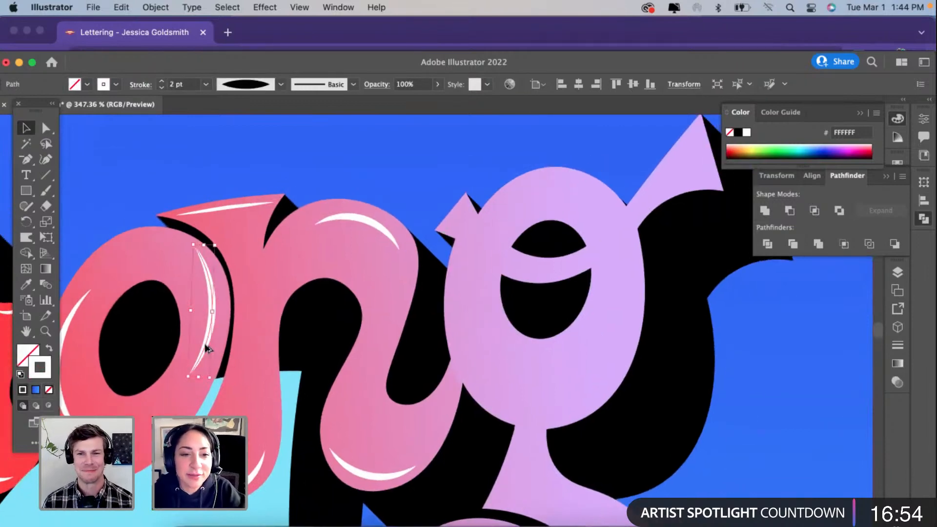
left_click_drag(552, 349, 621, 343)
Step: Copy the "o" left highlight onto the left side of the "g" bowl and rotate both bowl highlights to follow its edges
left_click(66, 415)
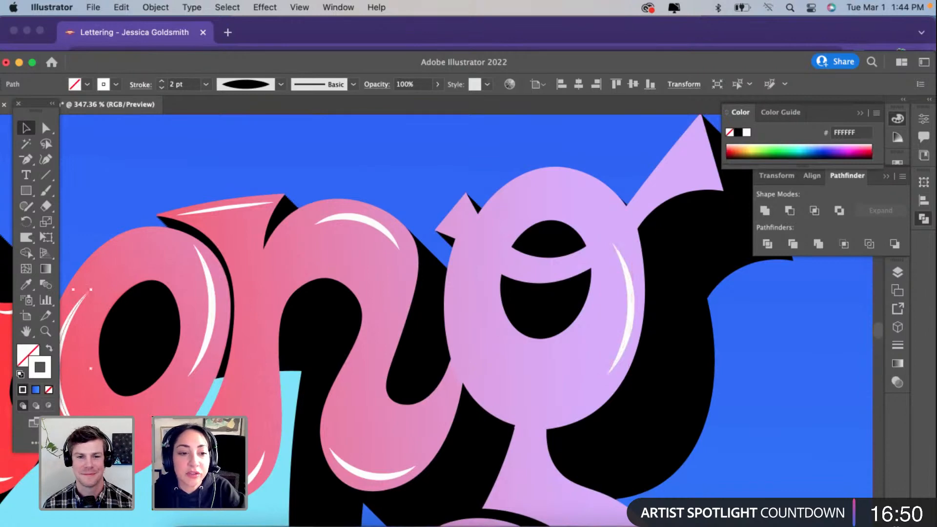
left_click_drag(65, 415, 478, 391)
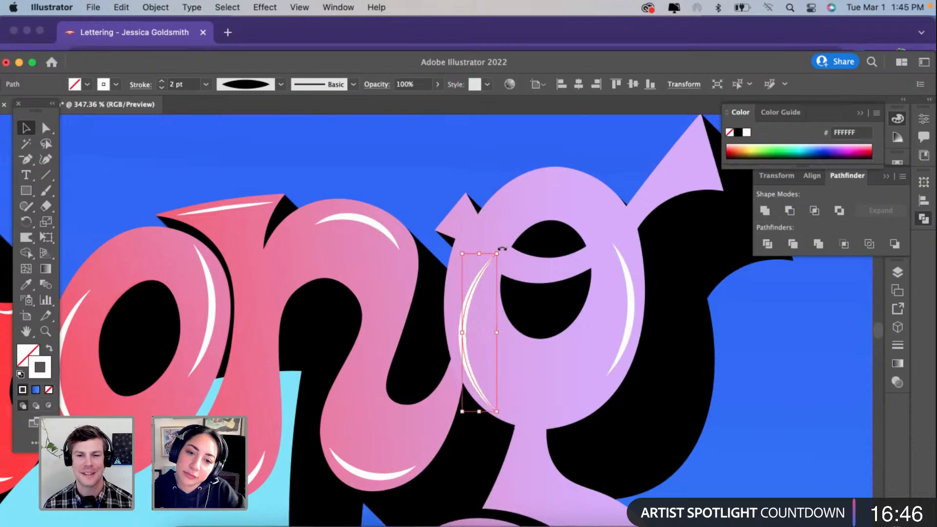
left_click_drag(502, 249, 473, 245)
left_click_drag(475, 358, 473, 371)
left_click(629, 289)
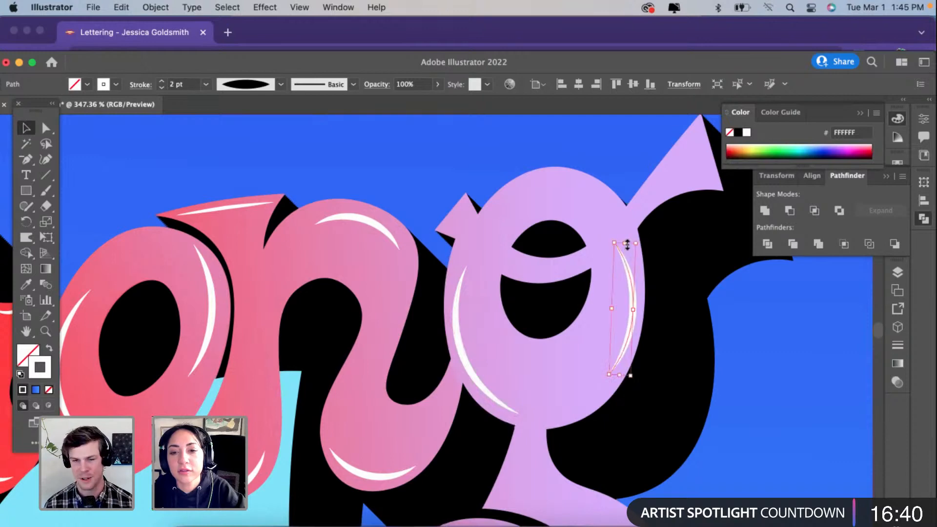
left_click_drag(627, 244, 643, 243)
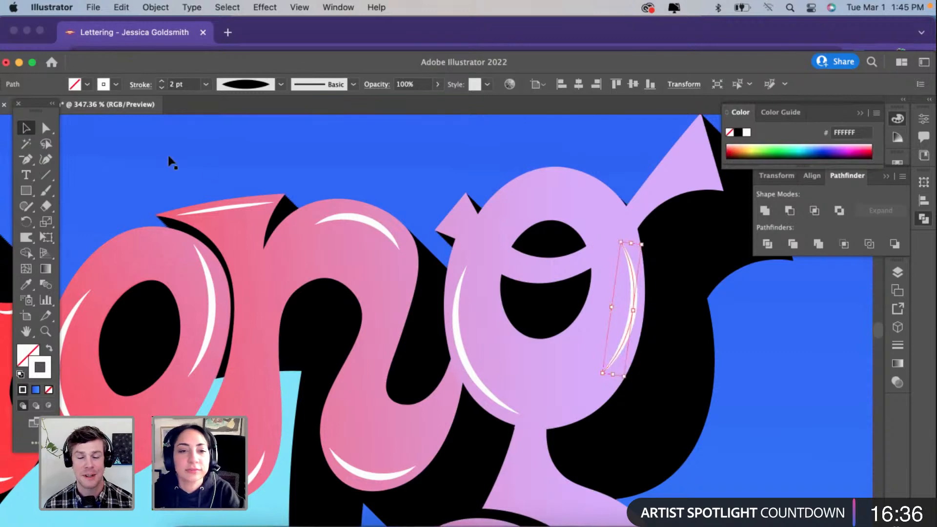
Step: Copy the 1 pt "n" serif highlight onto the small left spur of the "g", shorten it and rotate it along the slanted edge
left_click(242, 207)
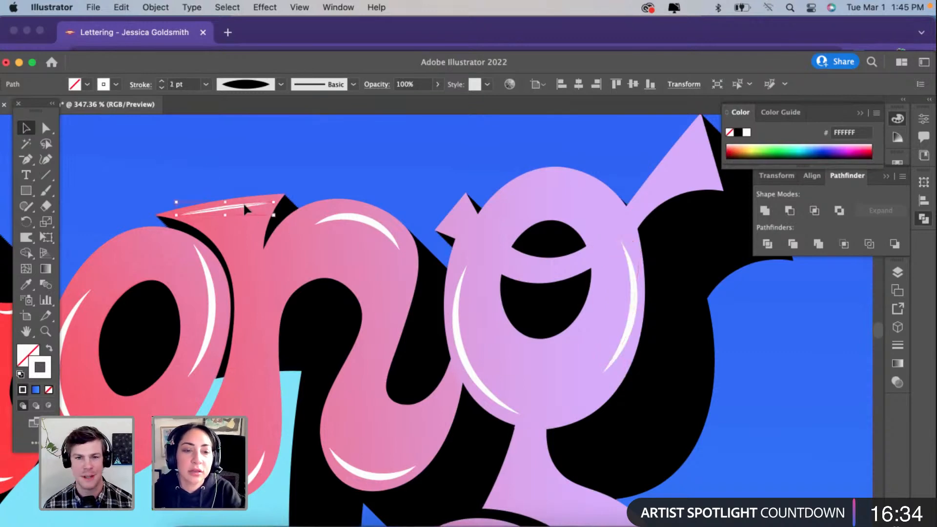
left_click_drag(243, 202, 535, 200)
scroll(535, 200, "up", 3)
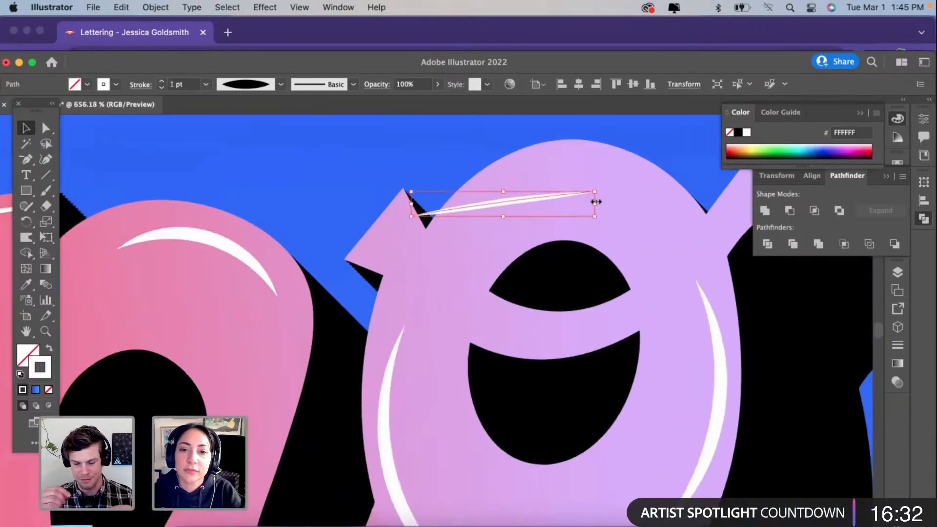
left_click_drag(595, 202, 458, 213)
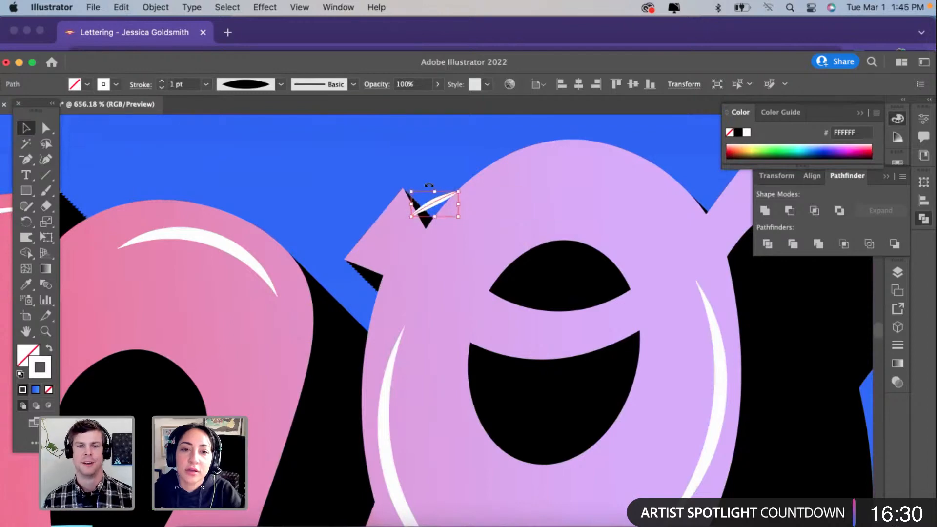
left_click_drag(430, 186, 384, 233)
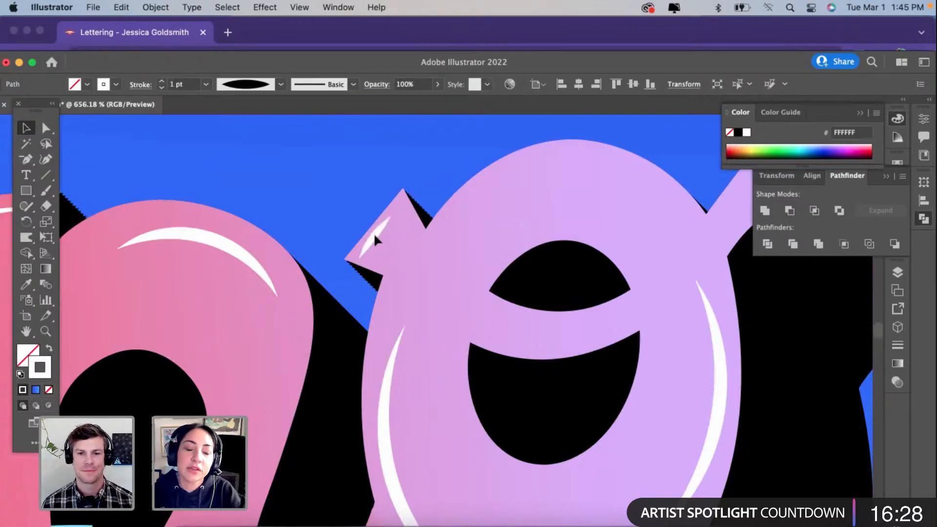
Step: Fine-tune the middle of the "g" spur highlight with the Curvature tool
scroll(373, 233, "up", 3)
left_click(46, 159)
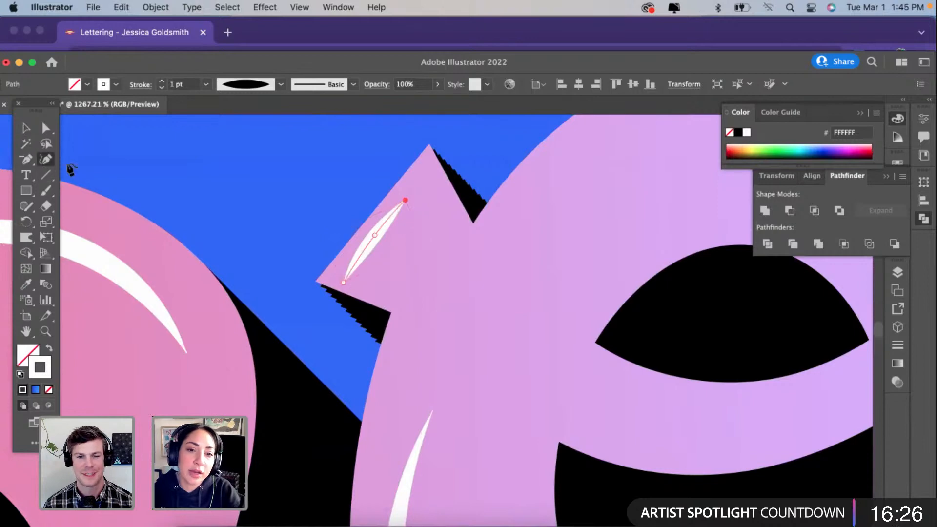
scroll(376, 235, "down", 2)
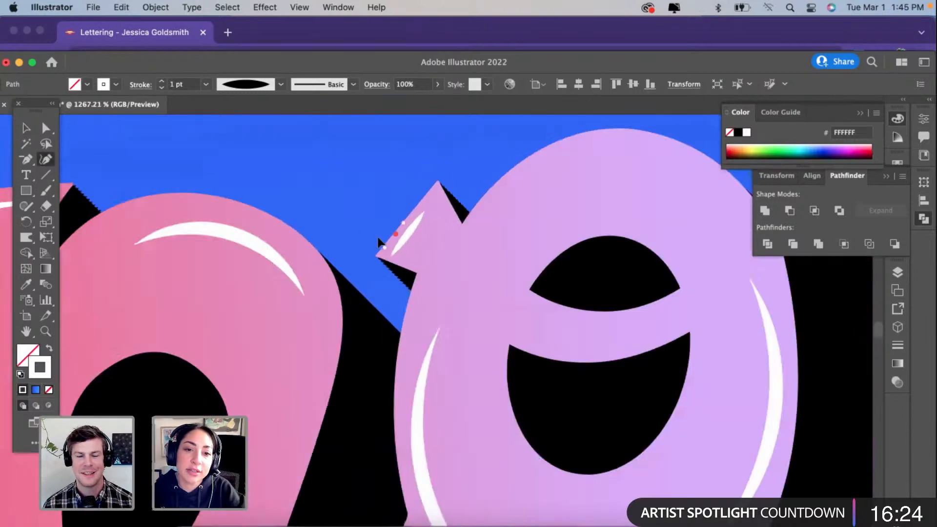
left_click(27, 130)
scroll(254, 210, "down", 2)
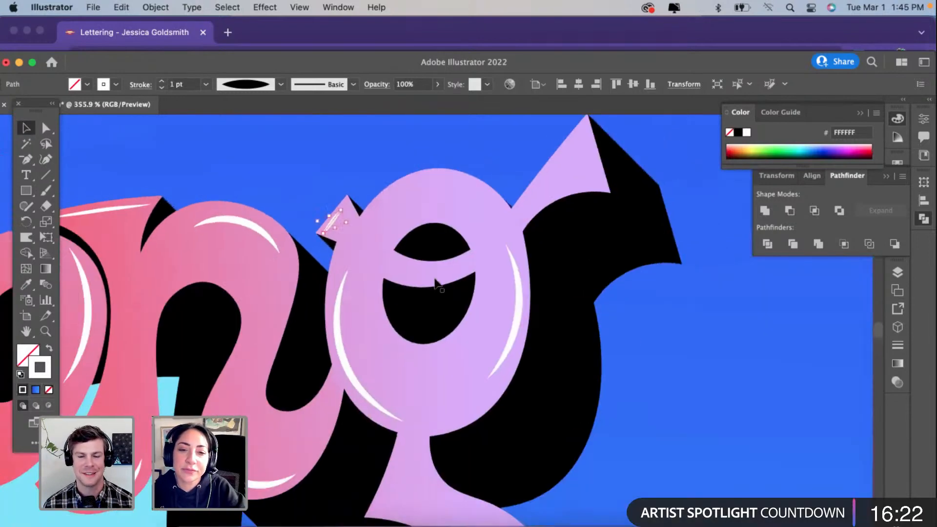
Step: Draw a short curved path along the left part of the "g" crossbar with the Curvature tool
scroll(436, 283, "up", 1)
left_click(373, 260)
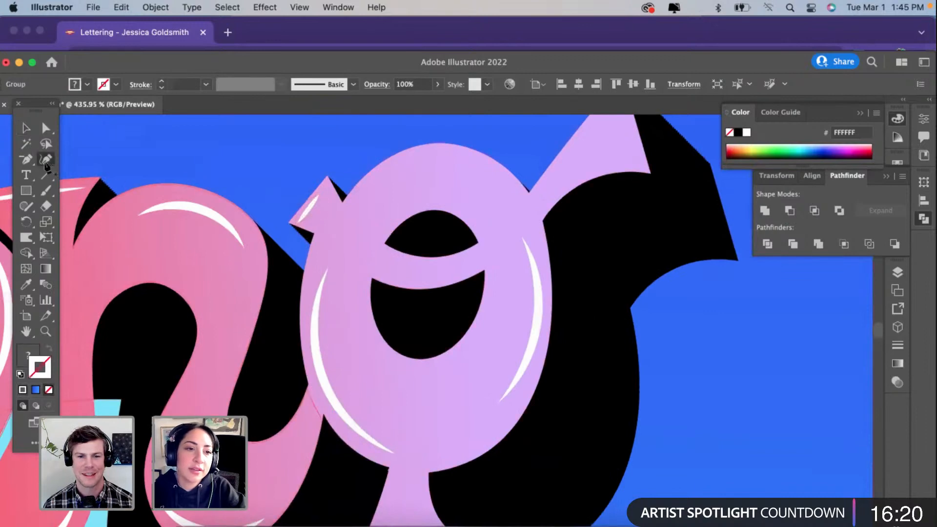
left_click(358, 257)
left_click(421, 271)
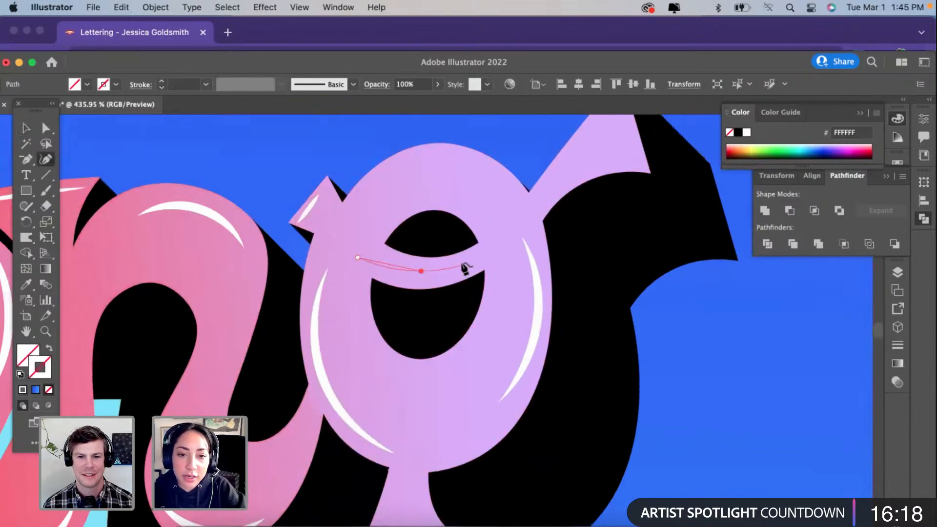
left_click(439, 270)
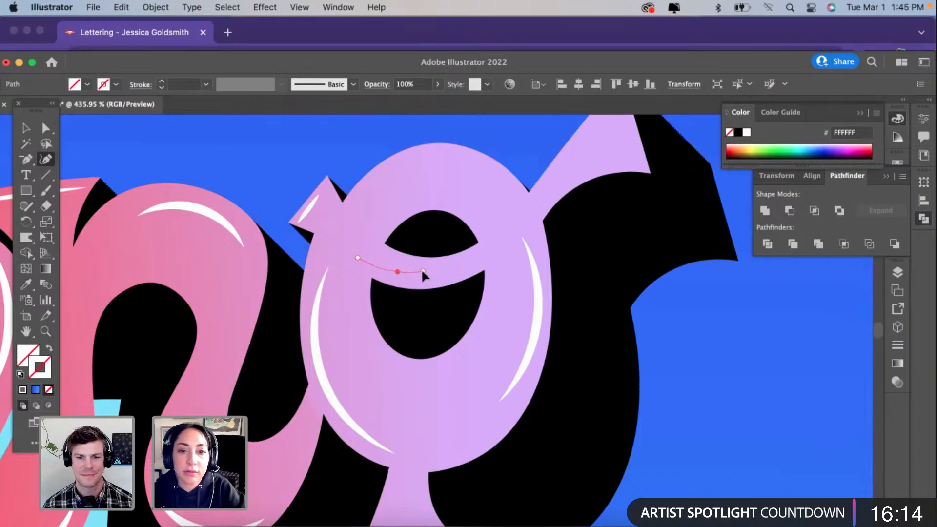
Step: Match the crossbar path to the "n" arch highlight's 2 pt white stroke and give it the tapered width profile
left_click(27, 283)
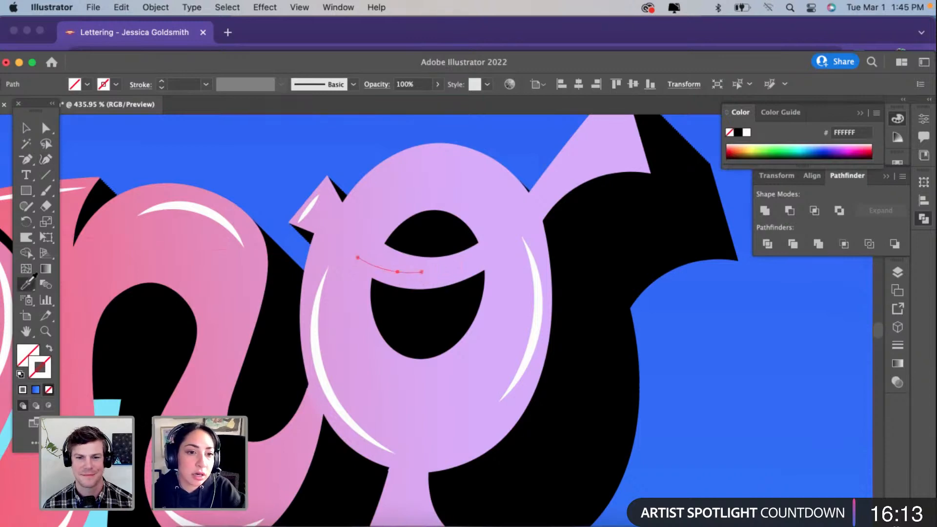
left_click(192, 206)
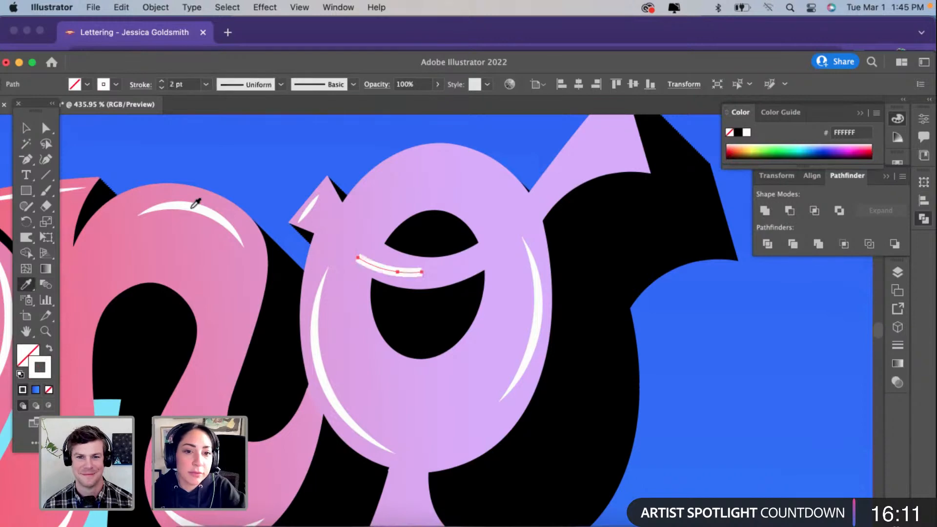
left_click(281, 85)
left_click(239, 123)
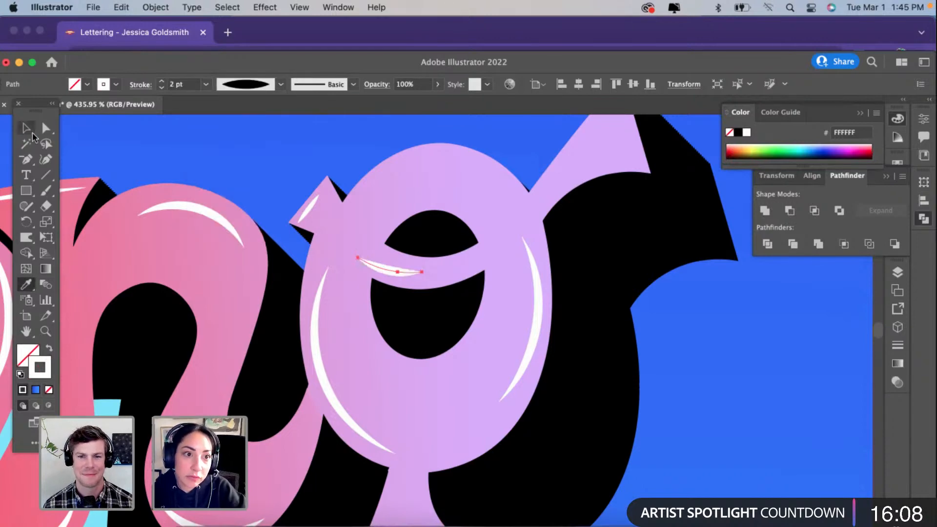
left_click(26, 128)
left_click(243, 212)
scroll(409, 281, "down", 3)
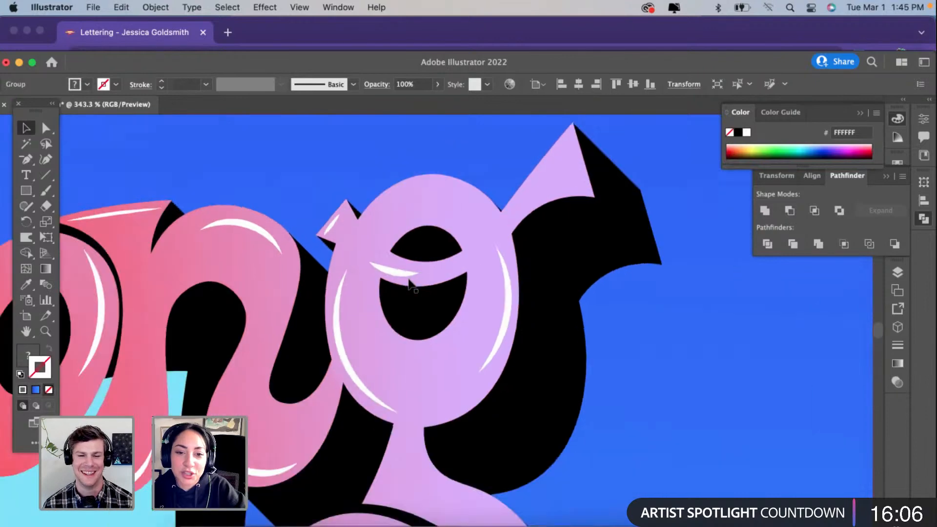
Step: Draw a path down the right edge of the "g" upper-right ear, with a corner that turns into a curve along its lower edge
scroll(409, 282, "up", 3)
scroll(409, 281, "up", 3)
scroll(409, 281, "right", 2)
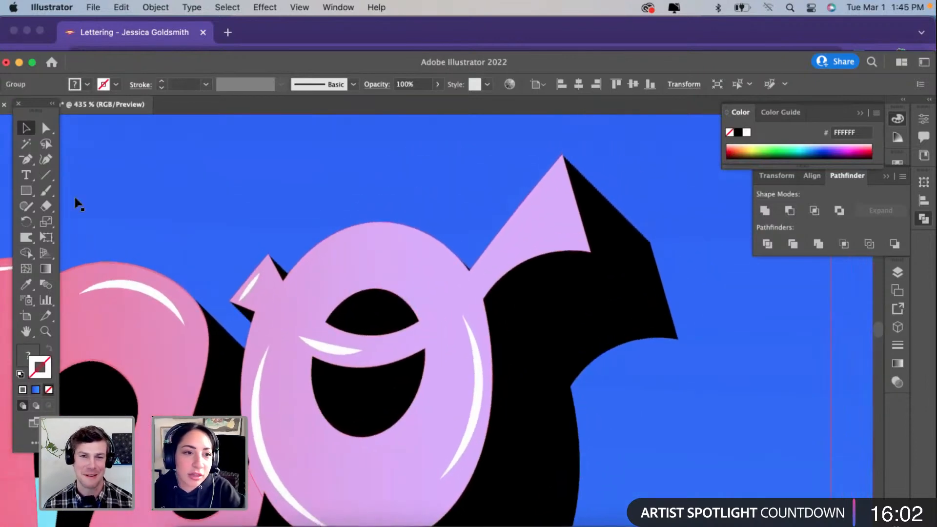
left_click(47, 159)
left_click(557, 177)
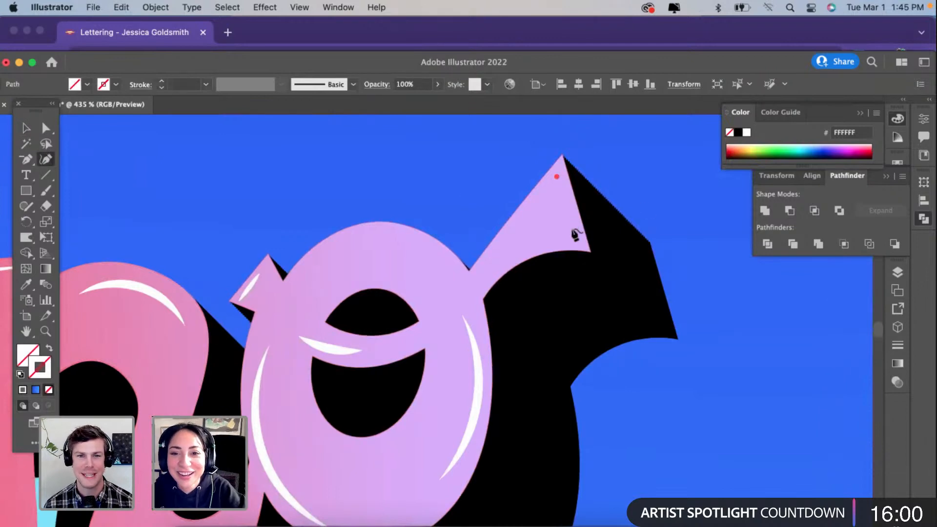
left_click(573, 231)
left_click(549, 239)
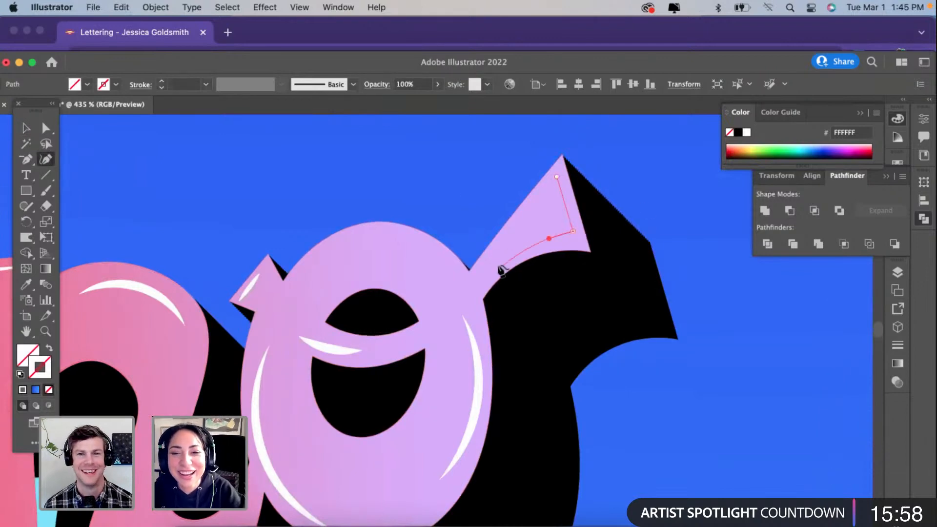
left_click(498, 268)
left_click_drag(573, 232, 577, 237)
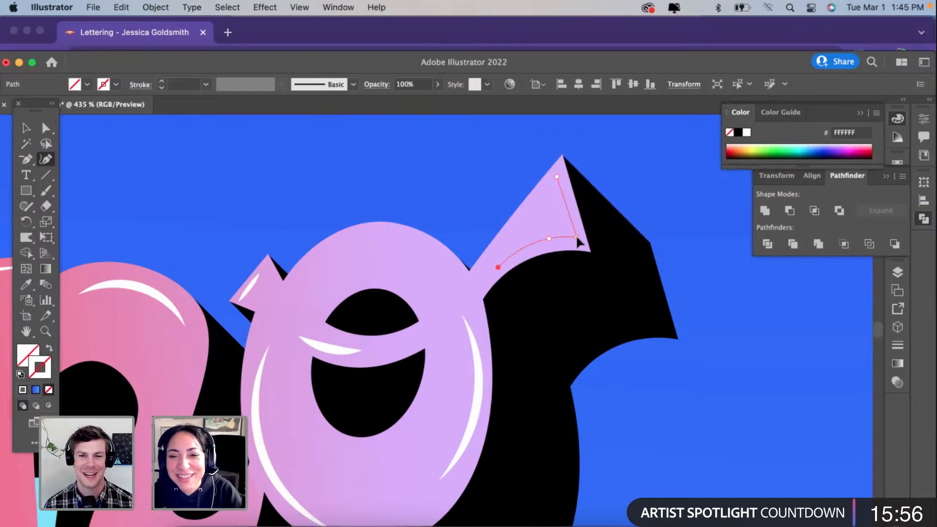
Step: Match the ear path to the spur highlight's 1 pt white stroke and apply the tapered width profile
left_click(32, 280)
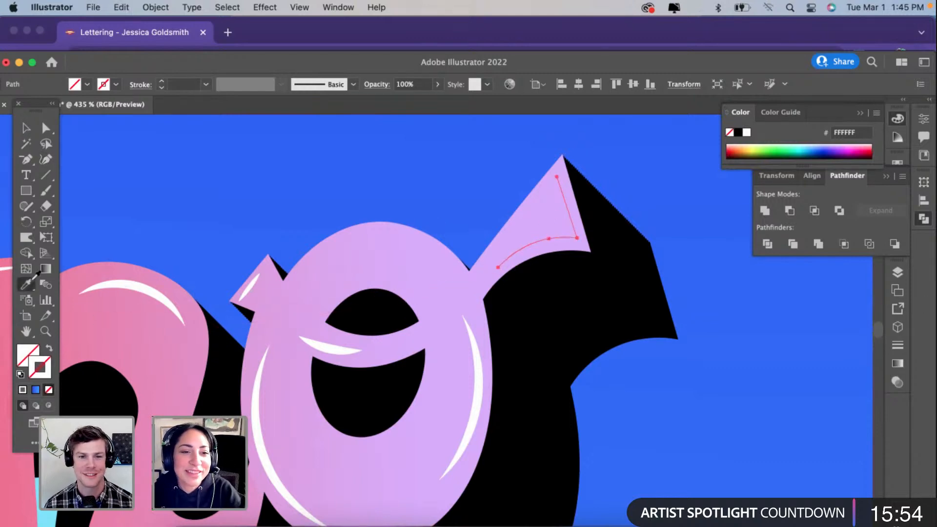
left_click(250, 287)
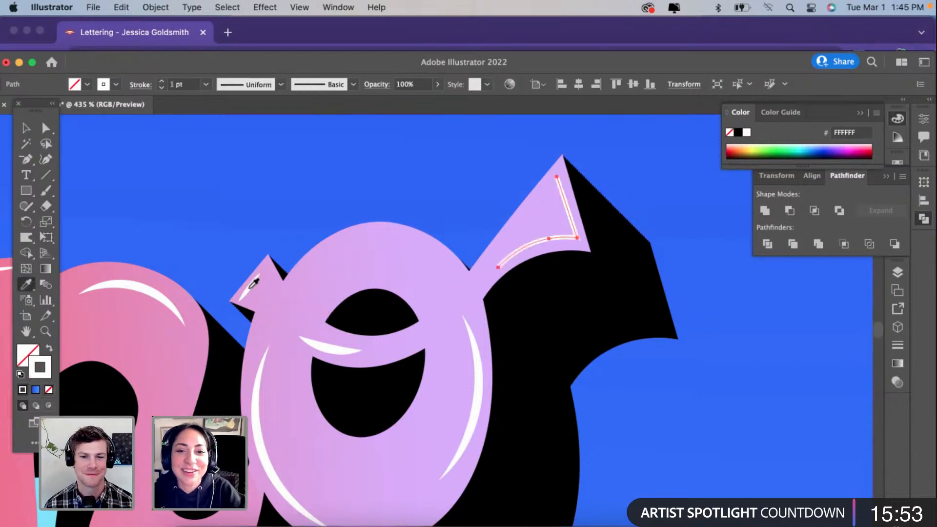
left_click(253, 85)
left_click(254, 122)
scroll(358, 202, "down", 2)
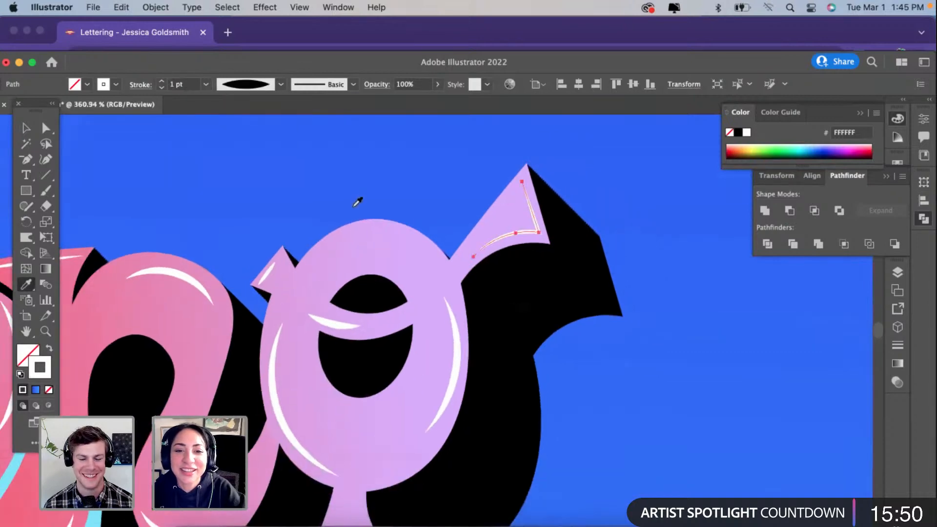
Step: Copy the "n" left foot highlight into the inner curl of the "g" tail and scale it down to fit the rounded end
scroll(357, 202, "down", 5)
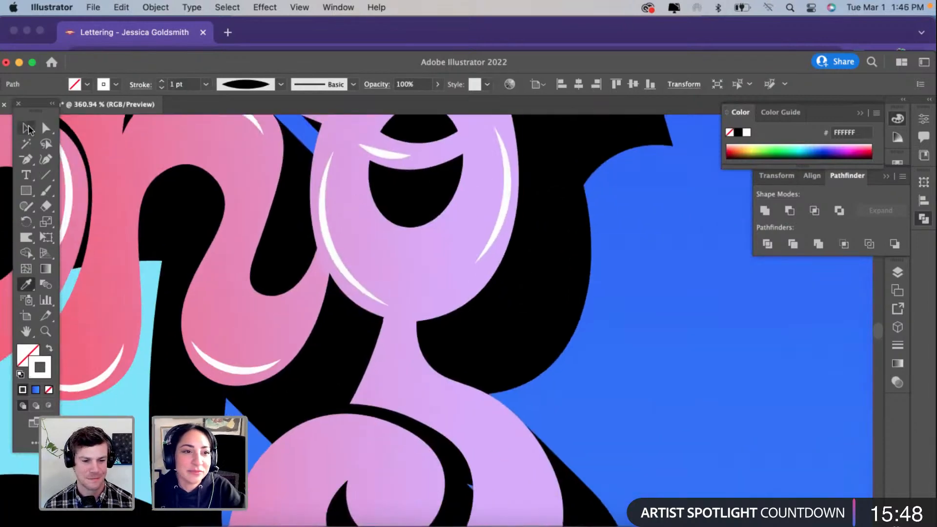
key("v")
scroll(255, 294, "down", 3)
scroll(255, 294, "down", 1)
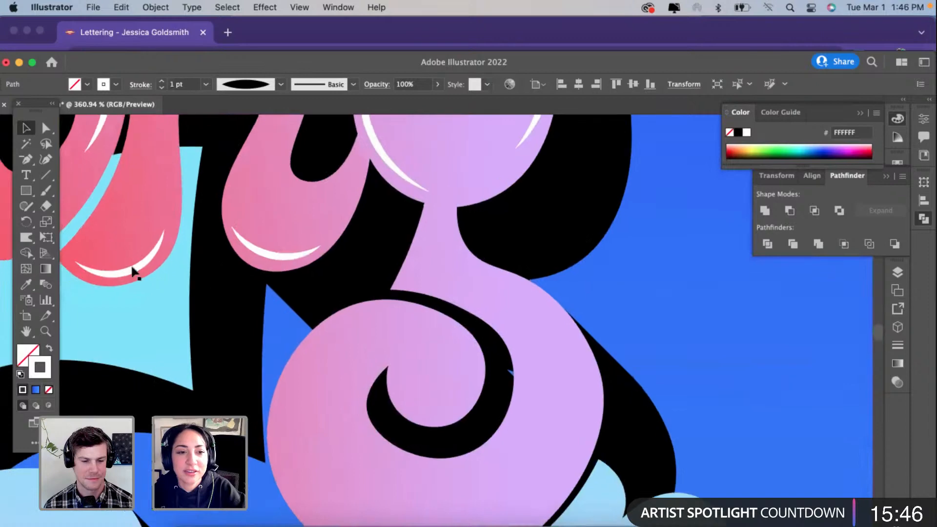
left_click_drag(134, 273, 494, 378)
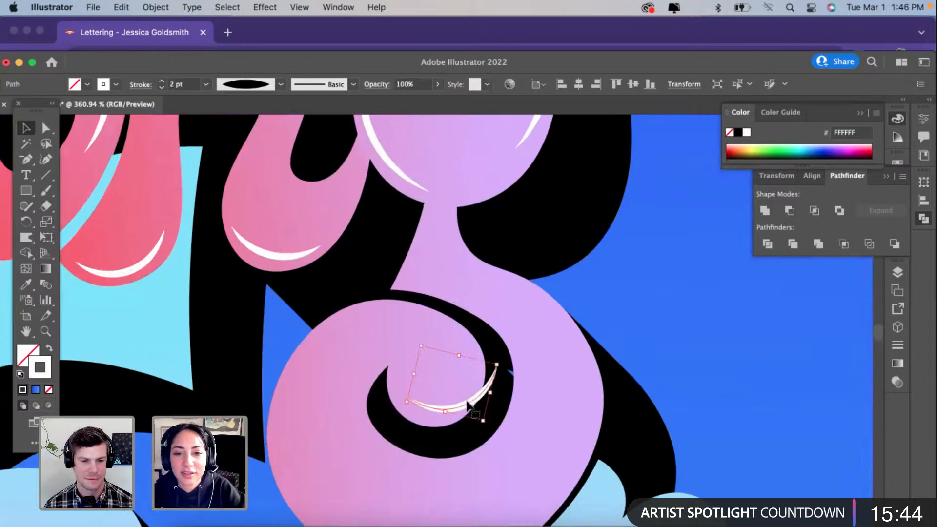
scroll(492, 350, "down", 5)
left_click_drag(491, 334, 462, 351)
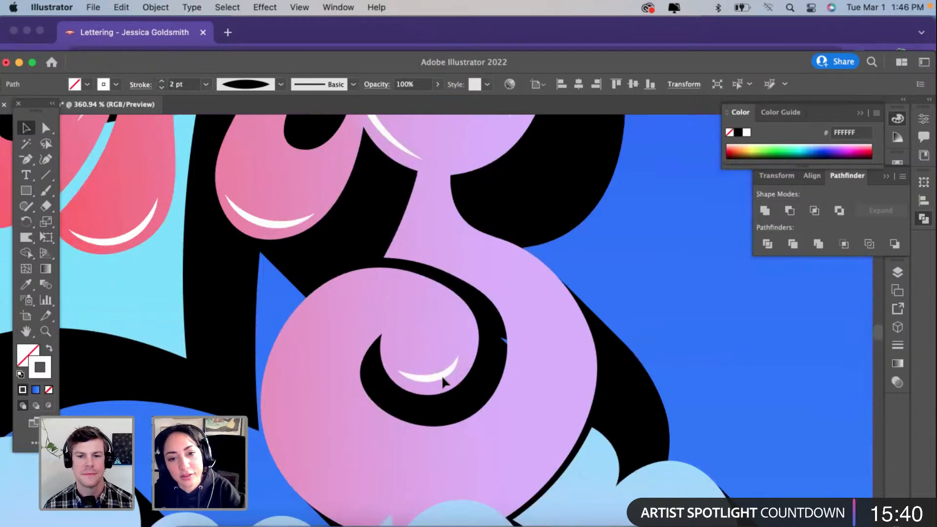
scroll(443, 381, "down", 5)
scroll(444, 378, "left", 8)
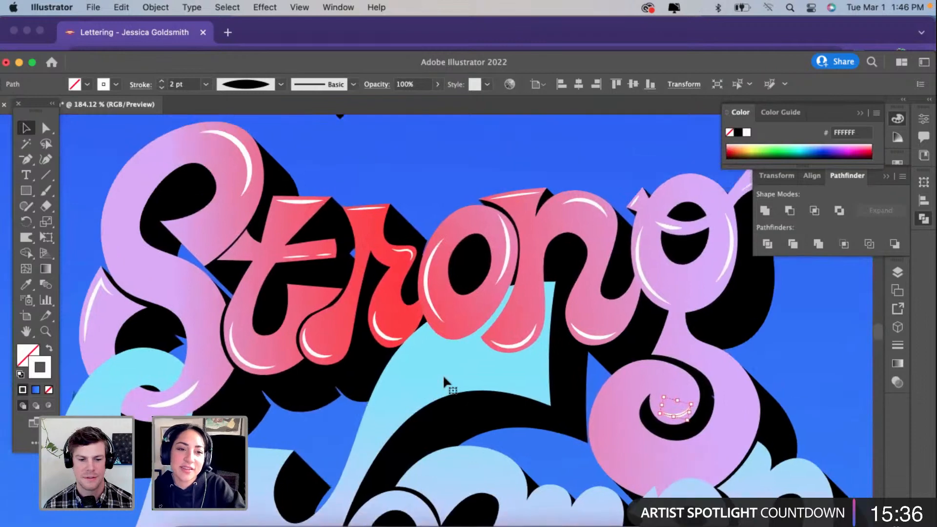
scroll(444, 378, "down", 3)
scroll(444, 379, "right", 5)
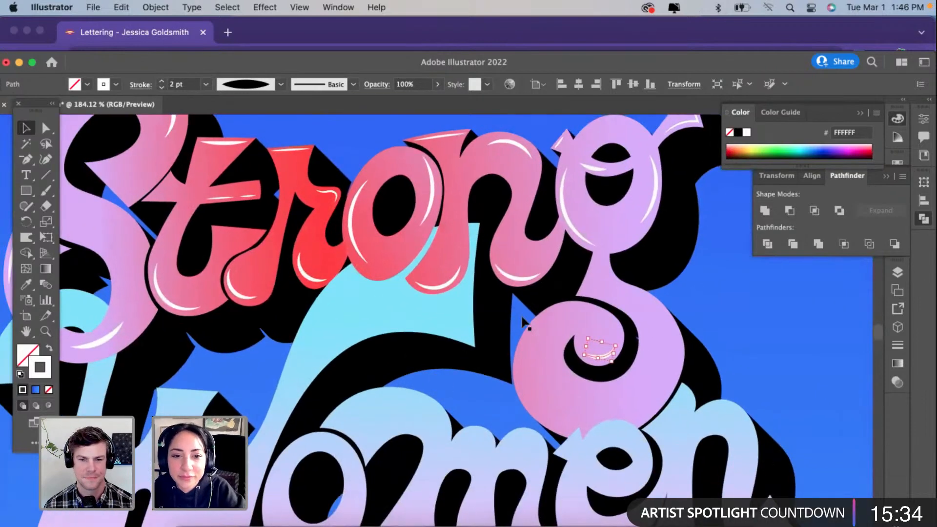
Step: Copy the "o" left-edge highlight onto both sides of the "g" tail loop, turning the right one to follow the outer edge, with a 3 pt stroke
left_click(355, 246)
mouse_move(355, 247)
left_mouse_down()
mouse_move(541, 402)
mouse_move(530, 394)
mouse_move(656, 387)
mouse_move(635, 431)
left_mouse_up()
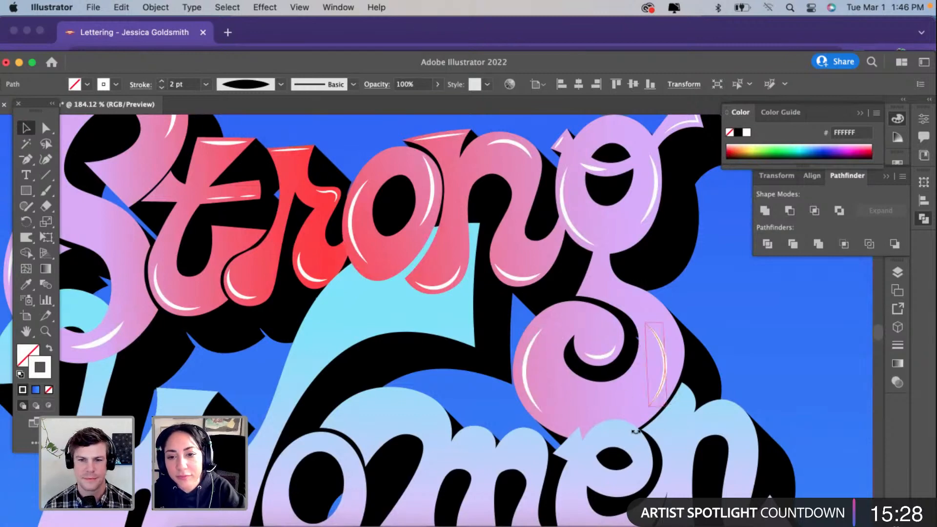
left_click_drag(658, 383, 672, 388)
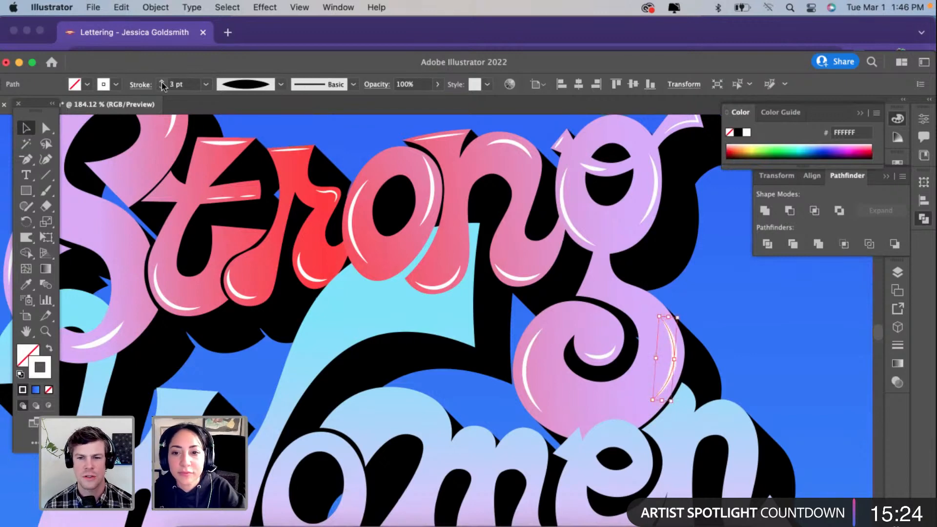
scroll(588, 386, "down", 3)
left_click(737, 335)
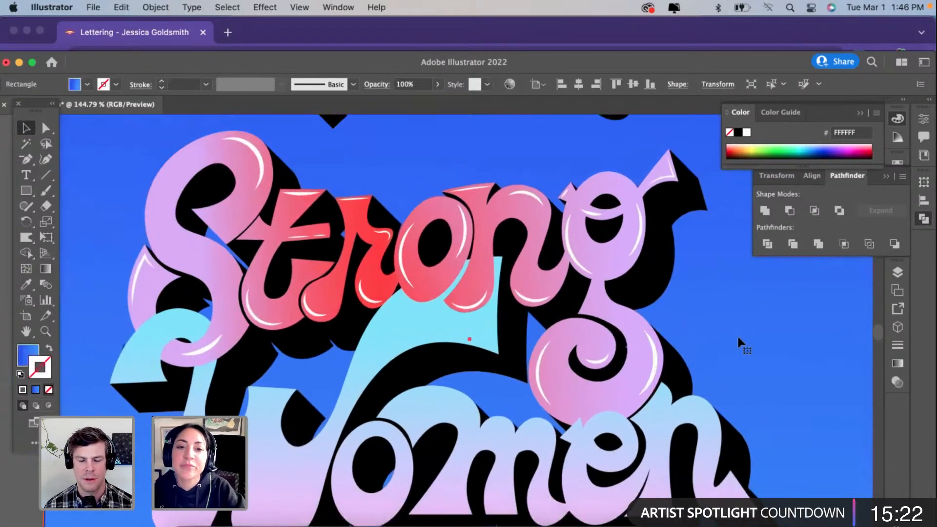
Step: Draw a small square on the empty canvas left of the poster
scroll(737, 335, "down", 1)
scroll(737, 335, "down", 2)
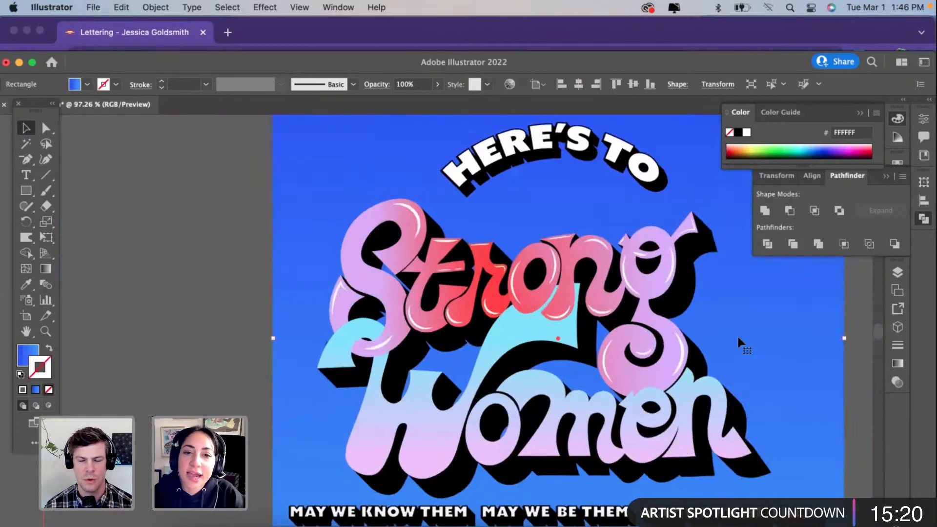
scroll(737, 334, "down", 1)
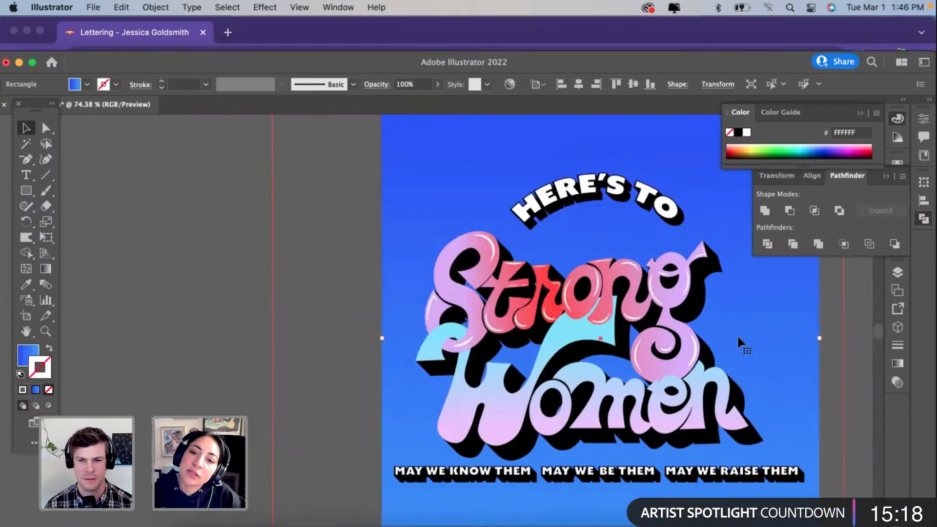
scroll(736, 335, "up", 1)
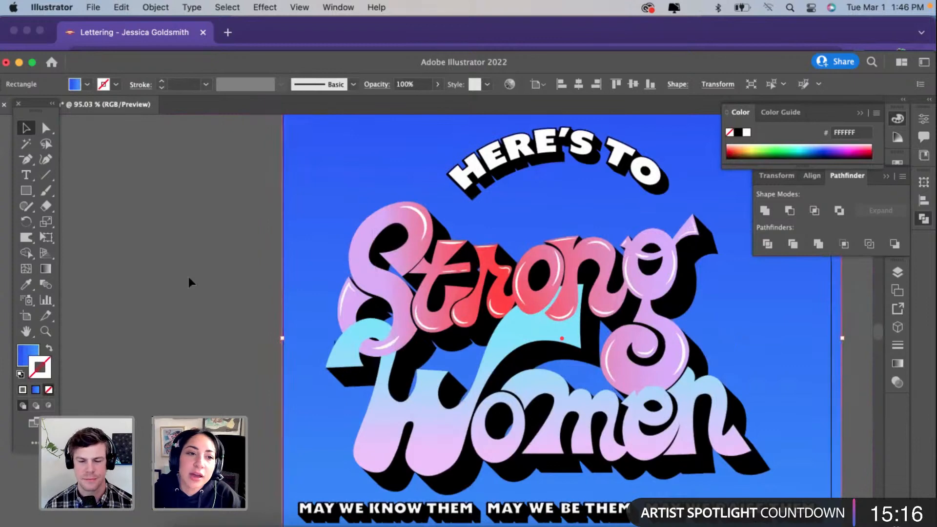
left_click_drag(26, 190, 73, 190)
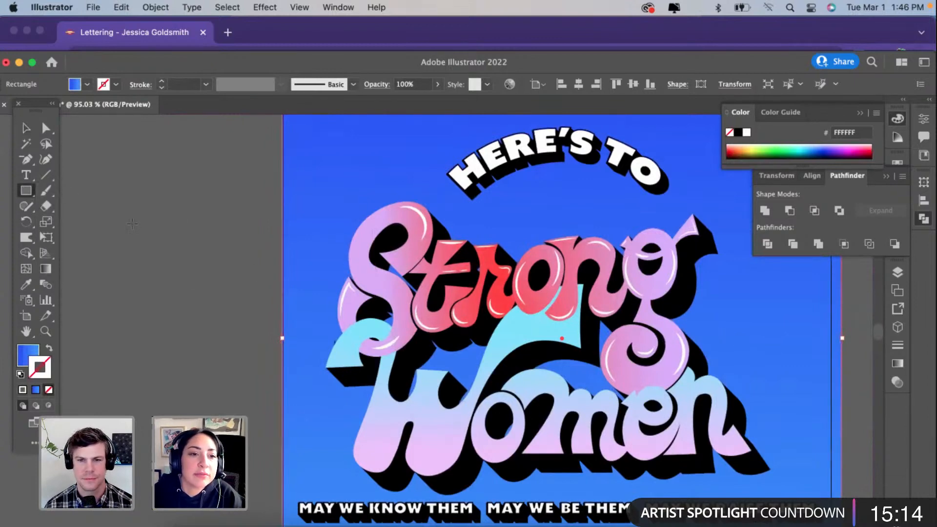
left_click_drag(145, 241, 169, 259)
key("v")
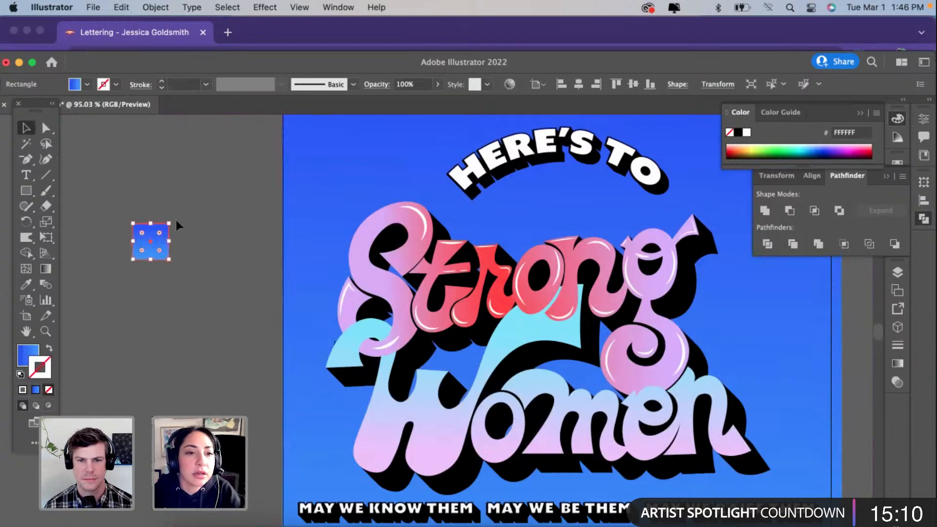
Step: Rotate the small square into a diamond and give it the default white fill with a 1 pt black stroke
left_click(176, 221)
left_click(150, 248)
left_click_drag(176, 220, 183, 242)
left_click(20, 375)
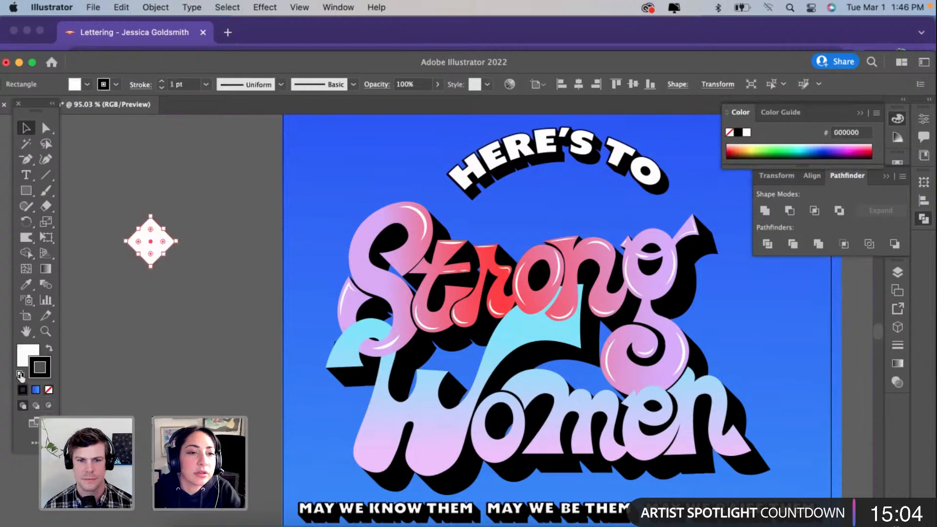
Step: Apply a Pucker & Bloat effect of -52% to the diamond and expand its appearance into a four-pointed sparkle
left_click(265, 7)
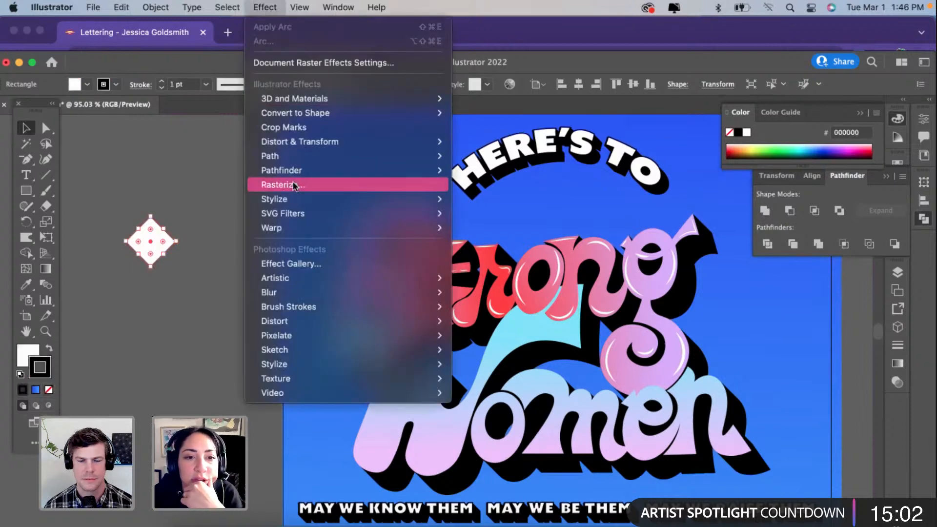
mouse_move(286, 152)
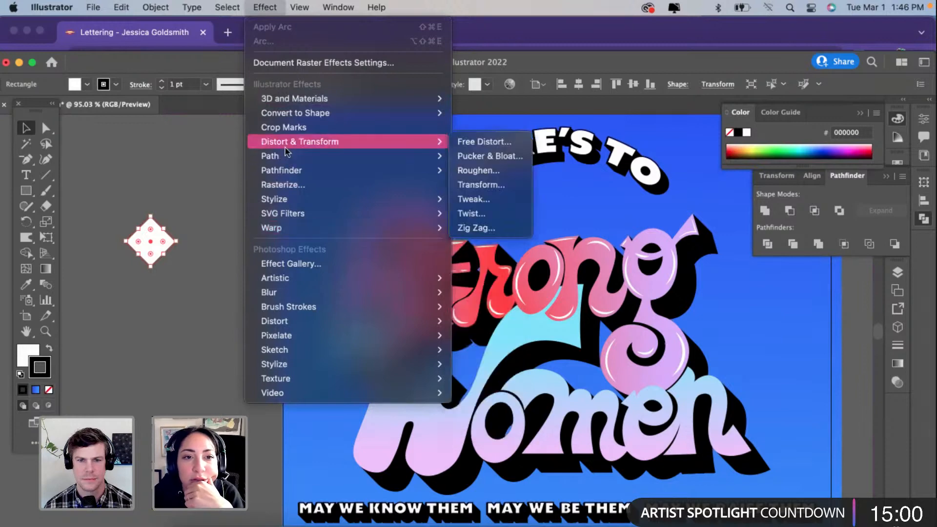
left_click(488, 156)
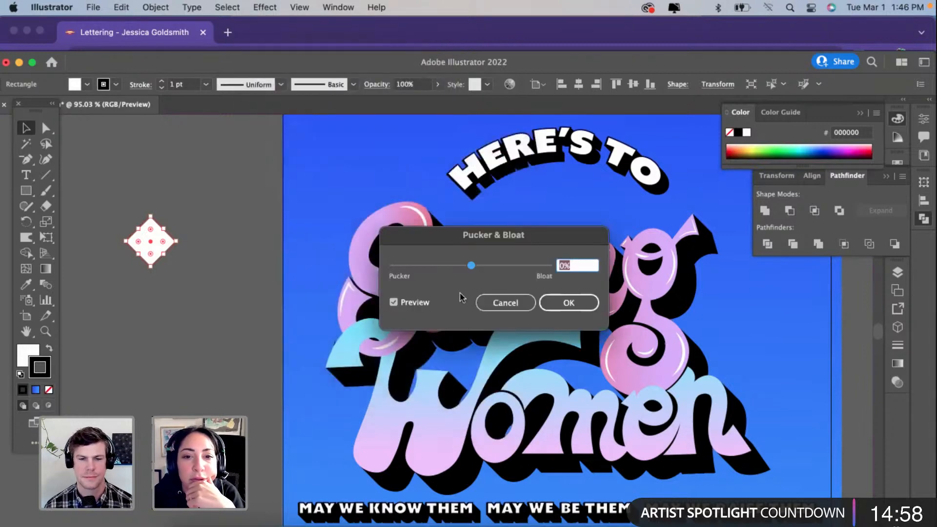
left_click_drag(452, 267, 450, 268)
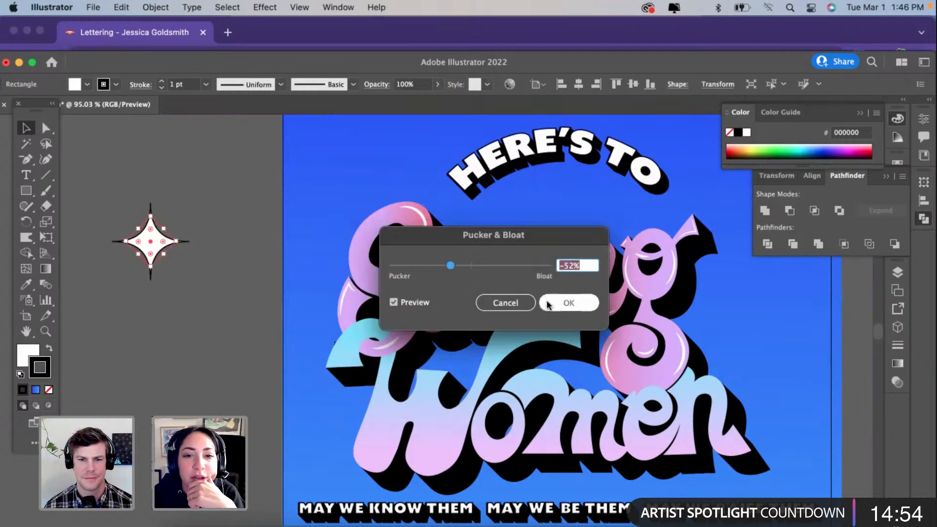
left_click(566, 303)
left_click(190, 8)
mouse_move(155, 8)
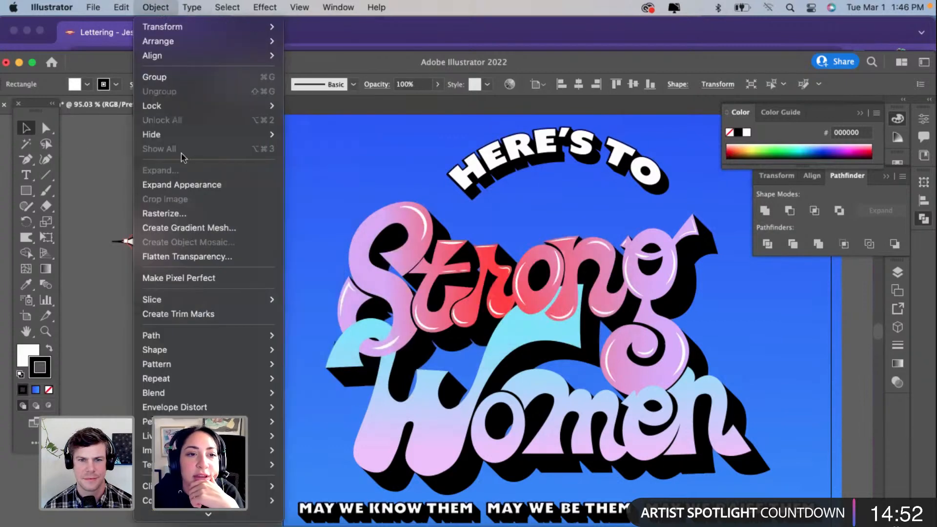
left_click(201, 181)
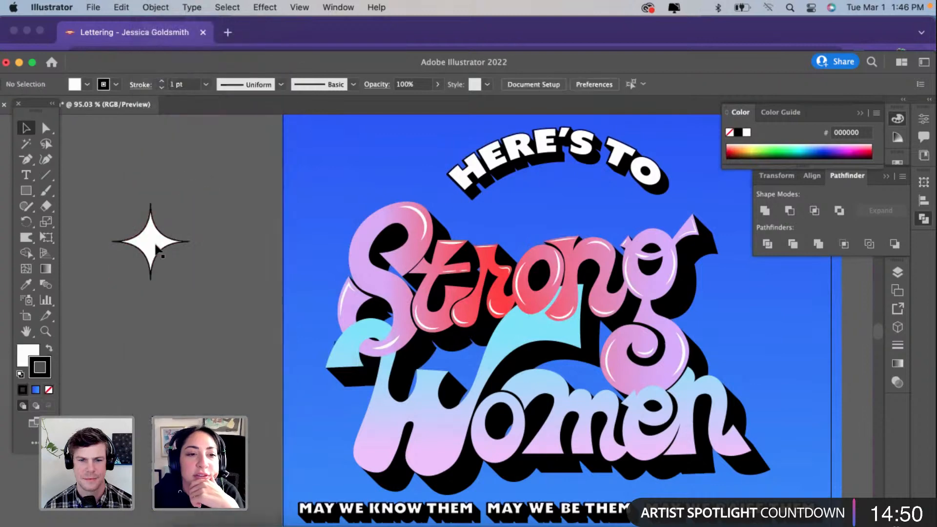
Step: Place the sparkle at reduced size by the upper left of the "S" and position a narrower copy above it
left_click_drag(155, 244, 352, 221)
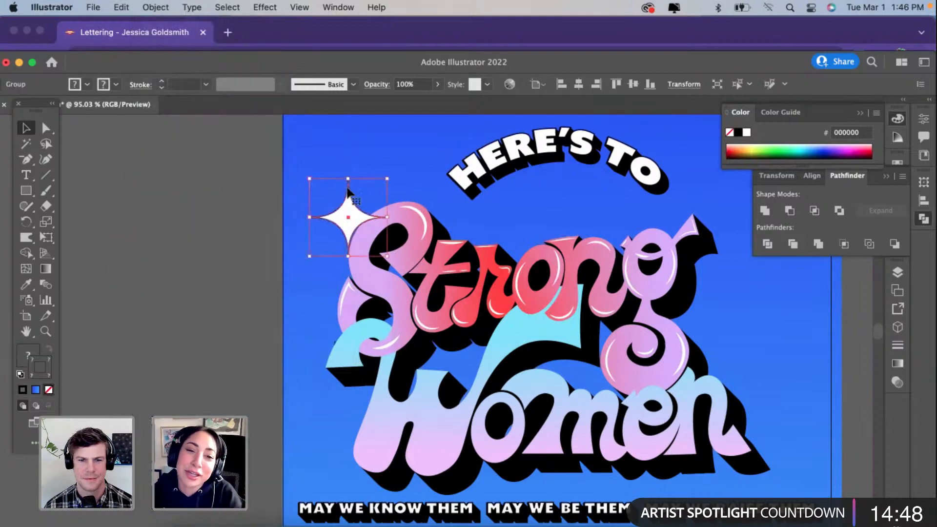
left_click_drag(347, 178, 391, 175)
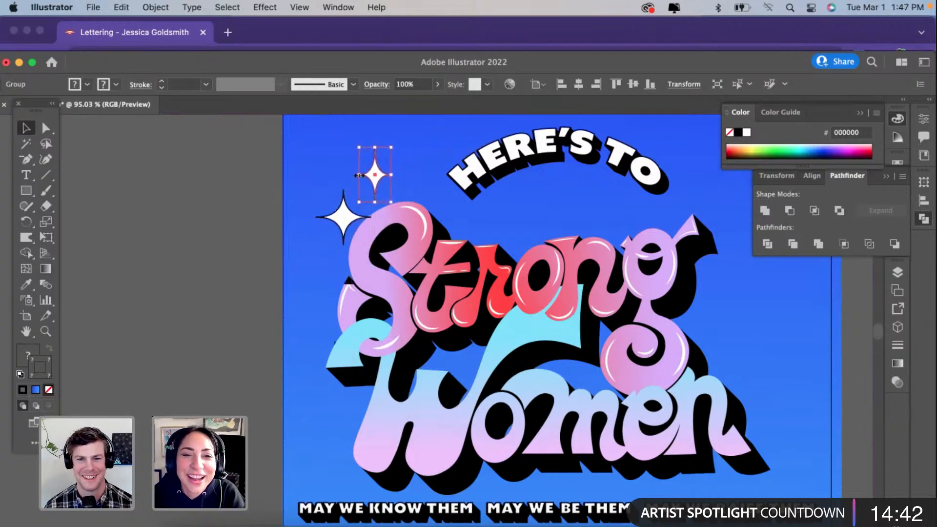
scroll(363, 178, "down", 5)
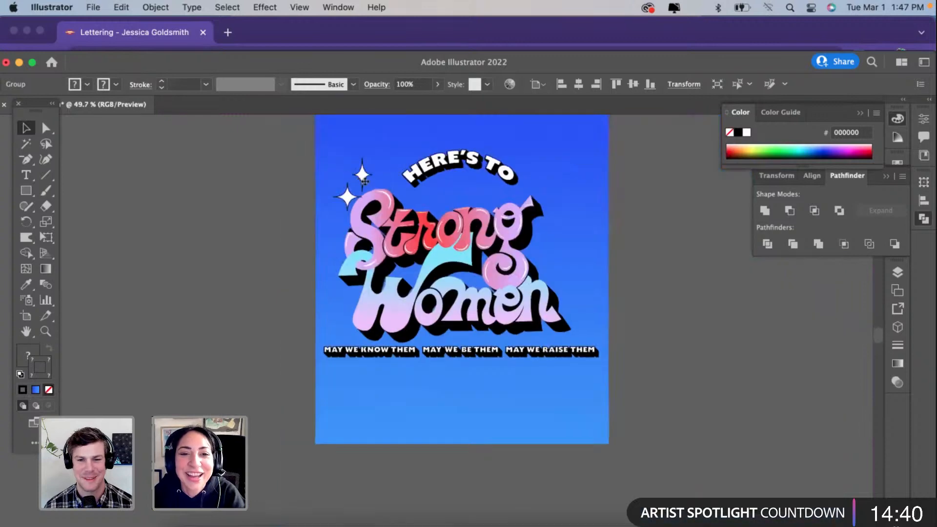
left_click(266, 209)
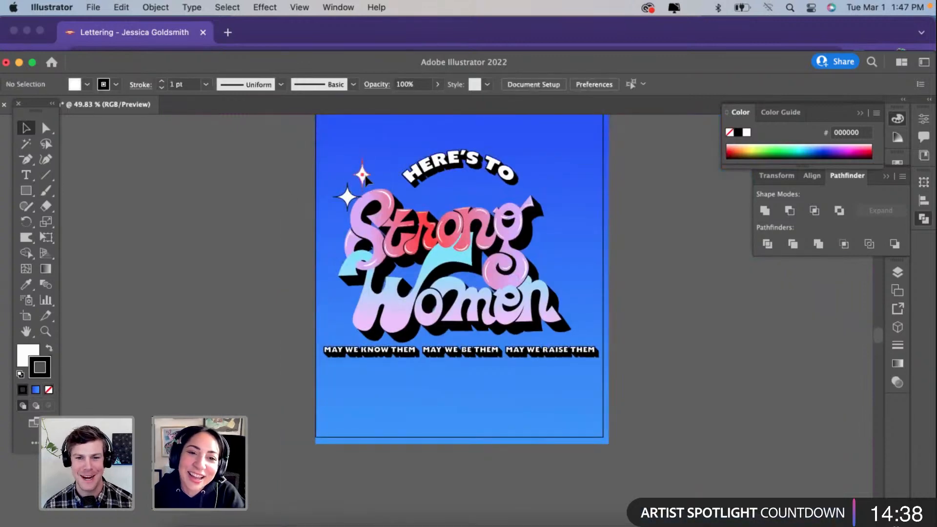
left_click_drag(363, 179, 364, 174)
left_click(349, 199)
left_click_drag(350, 215, 349, 207)
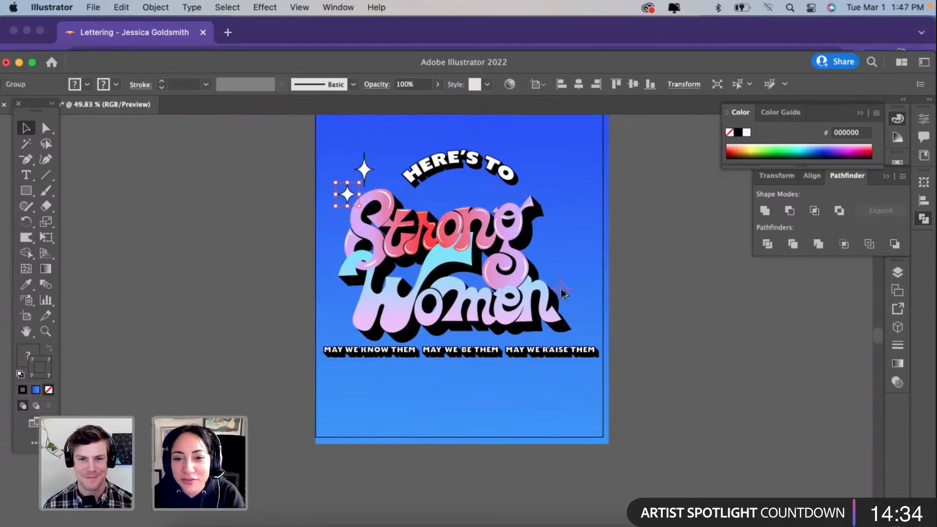
Step: Try placing copies of the two sparkles beside the final "n" of "Women", then undo them
left_click_drag(560, 288, 569, 320)
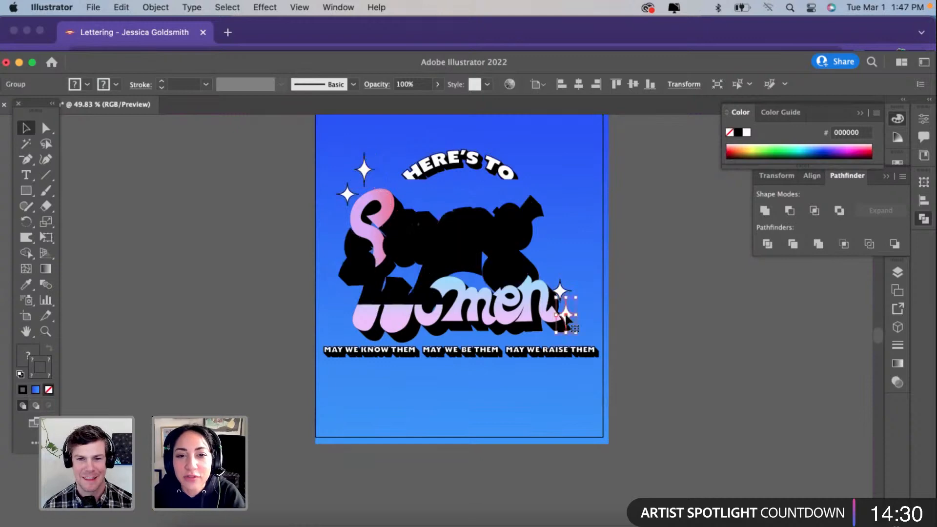
key("super+z")
left_click(576, 315)
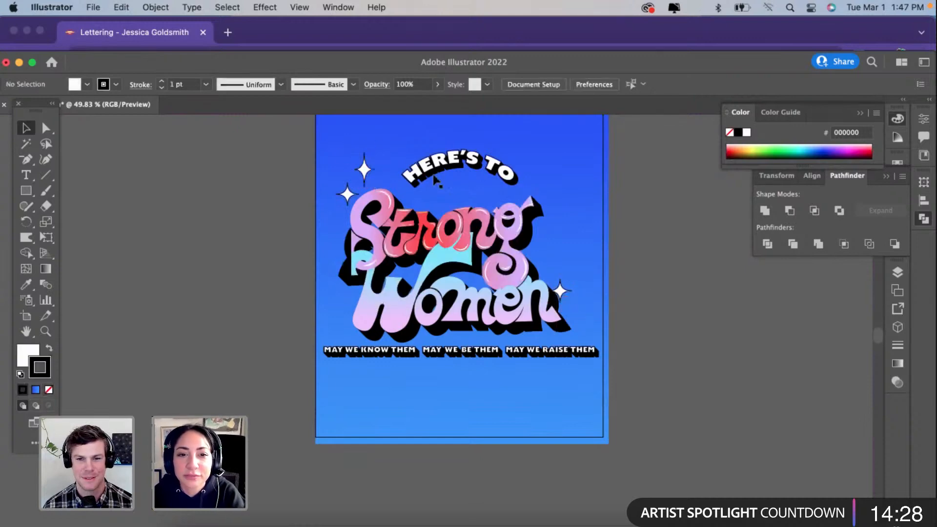
left_click(361, 168)
left_click(624, 289)
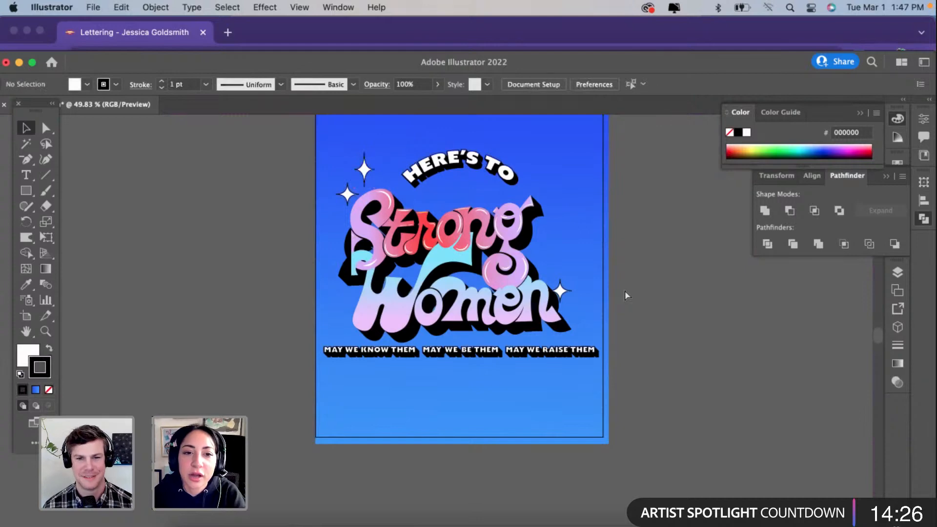
key("super+z")
Step: Draw a three-point curved path along the upper-left edge of the blue "W" starting flourish
scroll(429, 285, "up", 3)
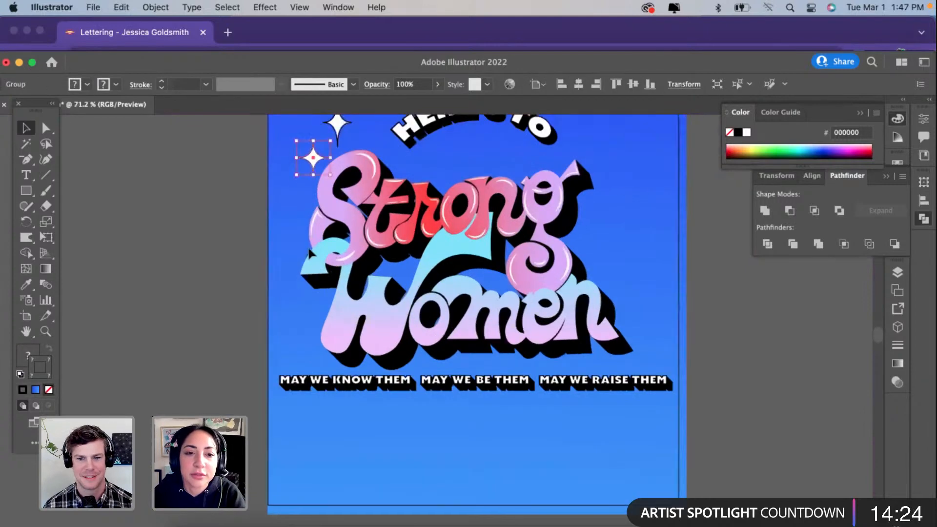
left_click(313, 265)
left_click(185, 268)
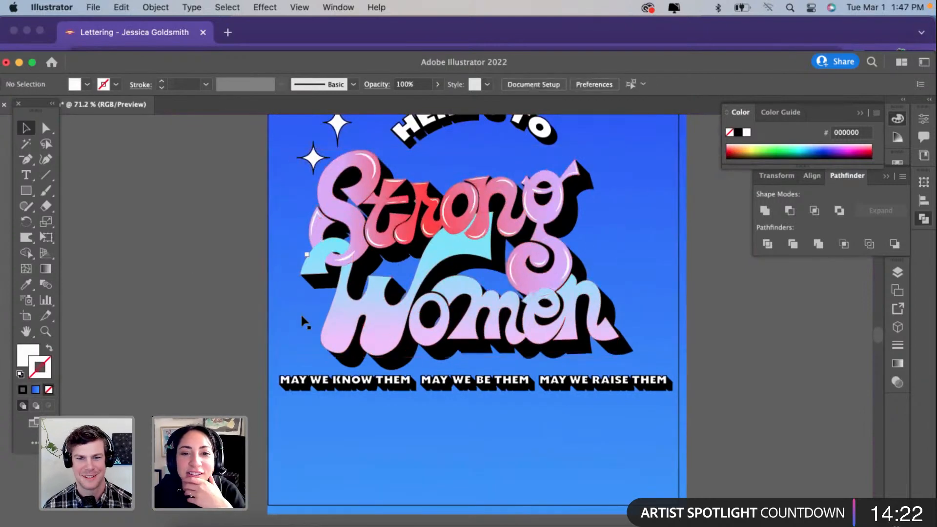
scroll(305, 323, "up", 2)
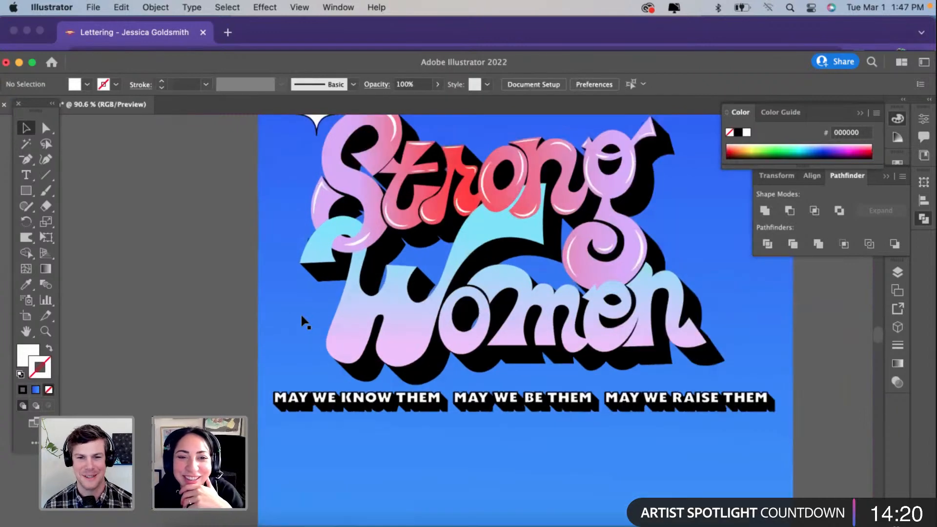
scroll(305, 323, "up", 1)
scroll(305, 324, "up", 2)
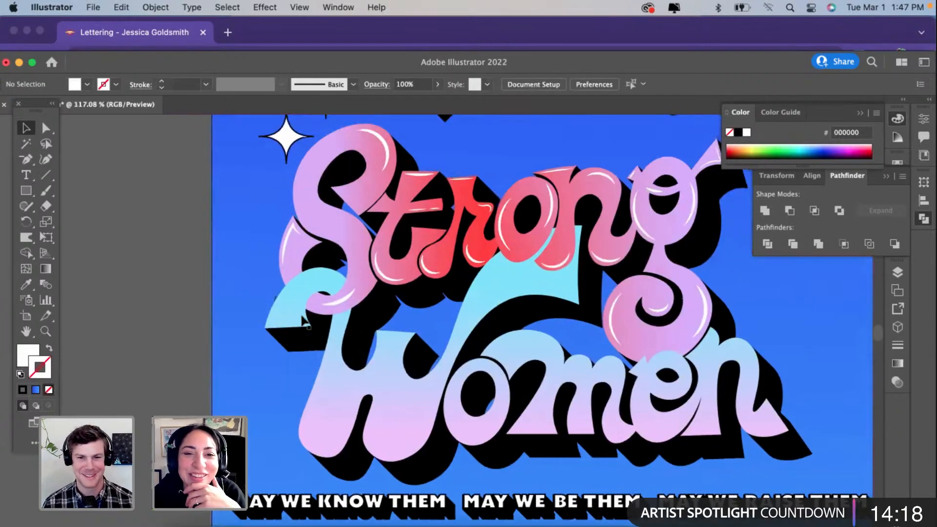
scroll(250, 302, "up", 1)
key("shift+asciitilde")
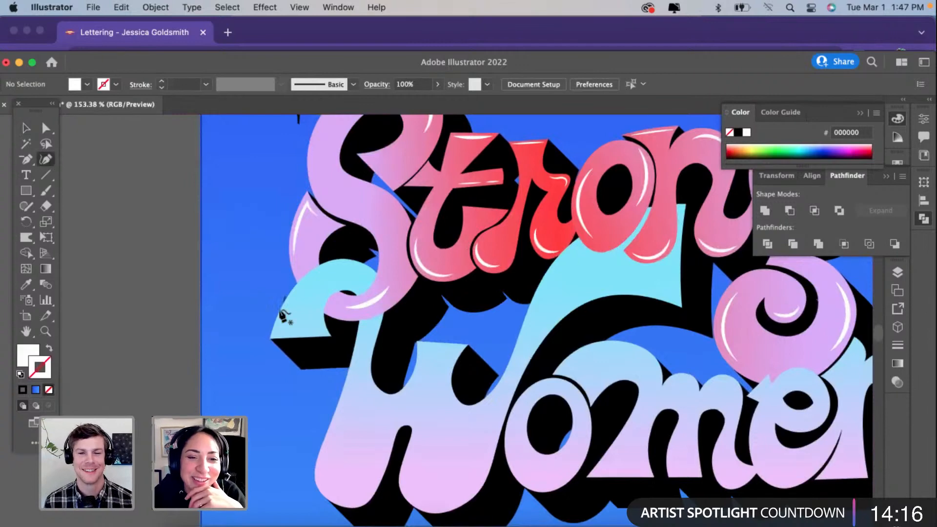
left_click(282, 324)
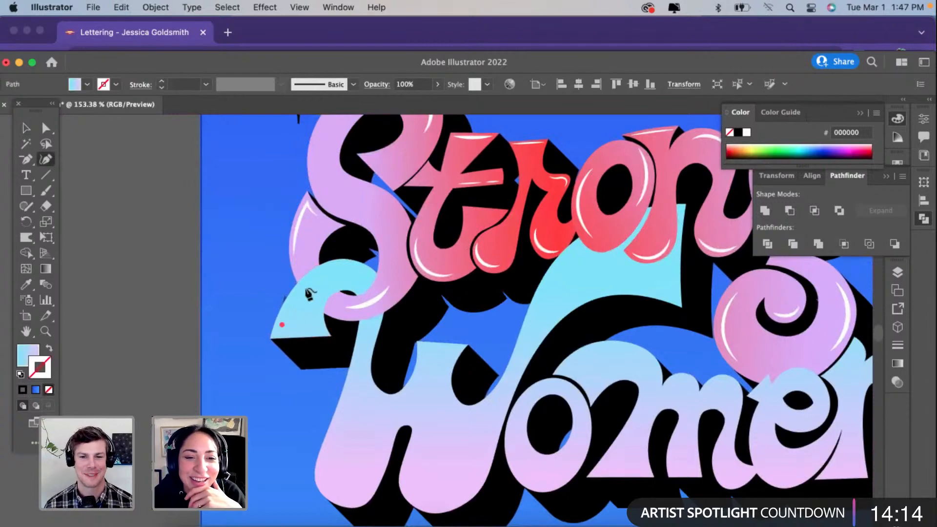
left_click(303, 289)
left_click(346, 272)
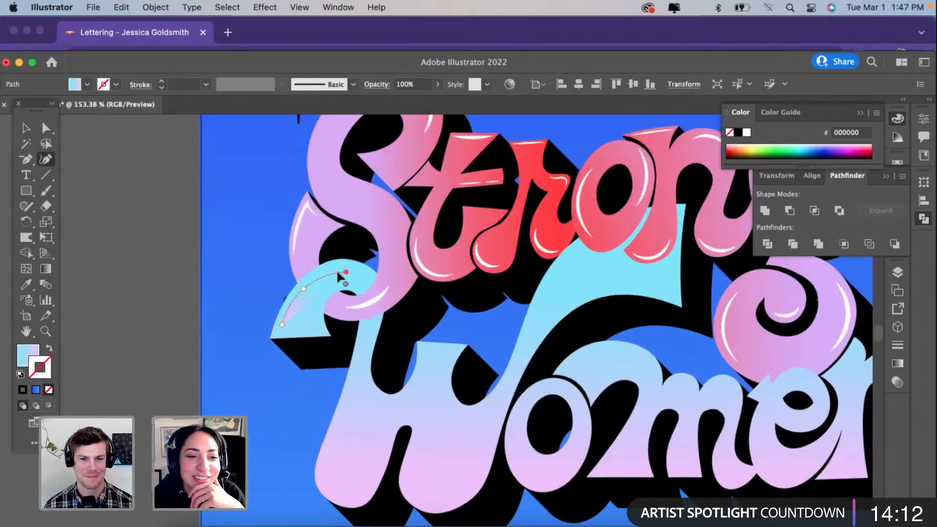
Step: Match the "W" flourish path to the "S" tail highlight's 3 pt white stroke and apply the tapered width profile
left_click(26, 286)
left_click(365, 305)
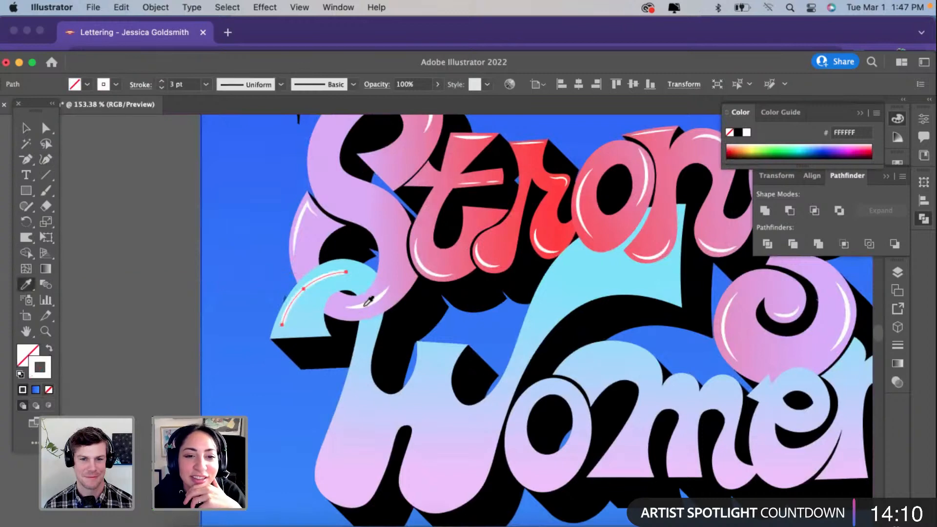
left_click(243, 84)
left_click(261, 130)
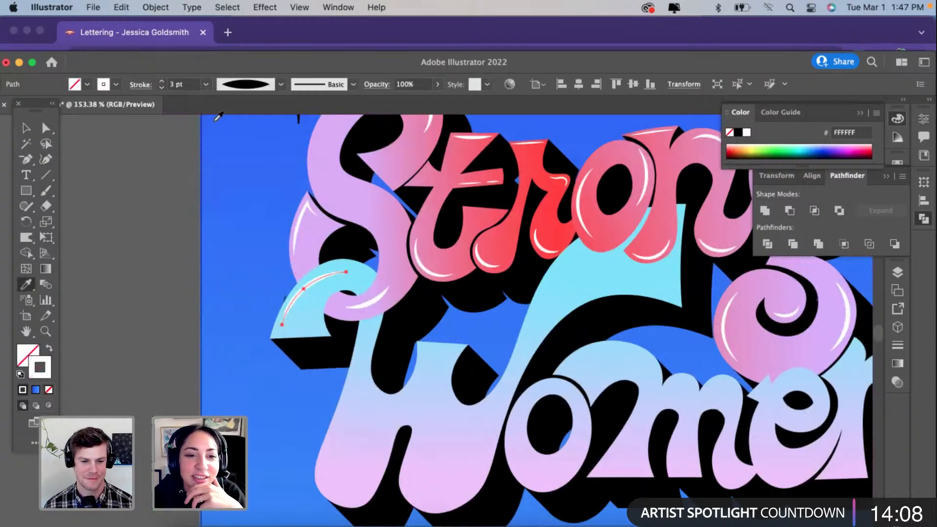
left_click(25, 129)
left_click(121, 308)
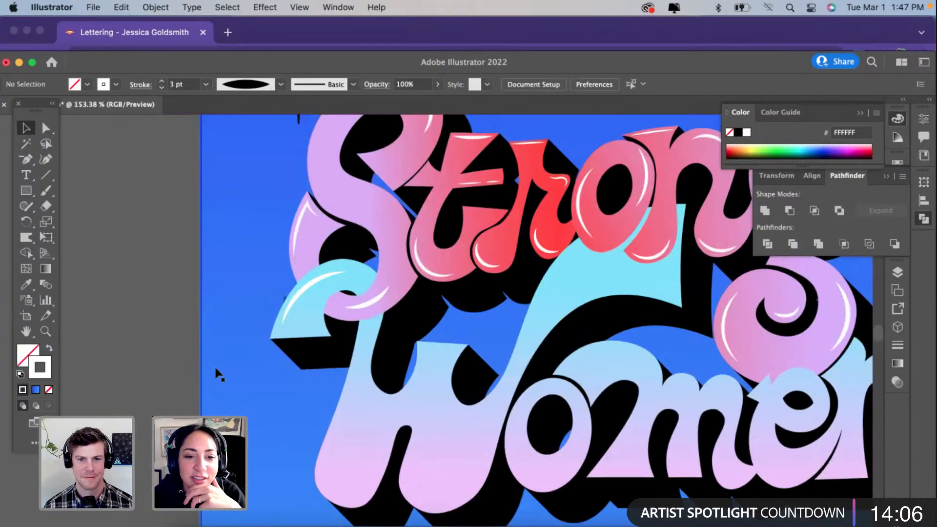
scroll(218, 375, "down", 4)
scroll(218, 374, "right", 4)
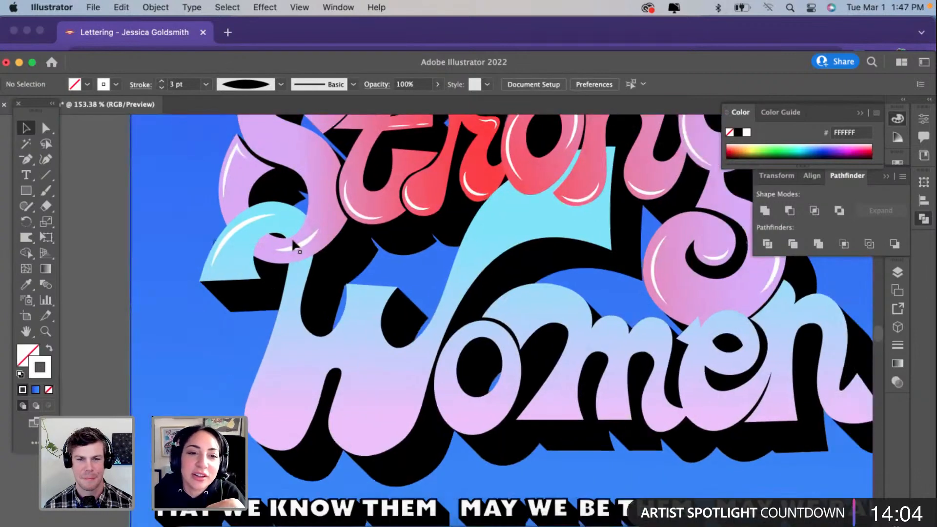
scroll(293, 242, "up", 3)
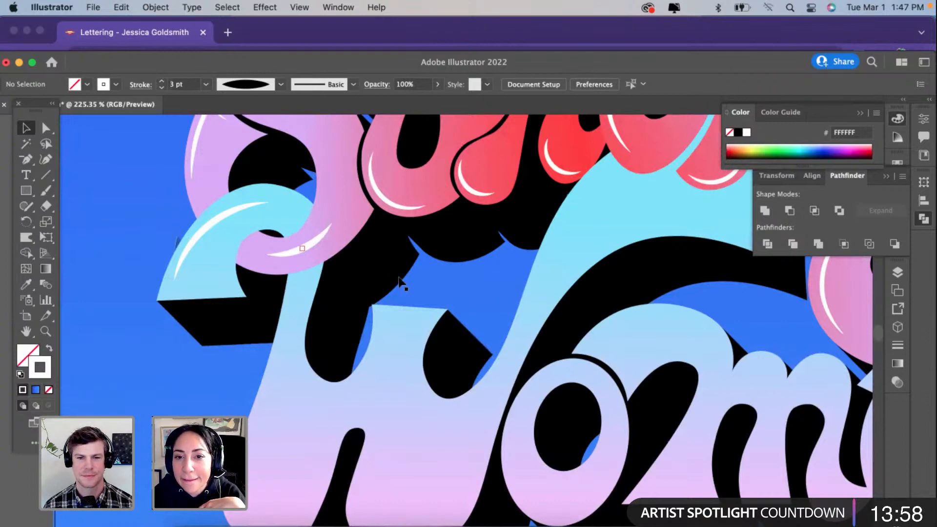
Step: Draw a three-point curved path along the bottom edge of the "W"'s first rounded lobe with the Curvature tool
scroll(466, 275, "up", 3)
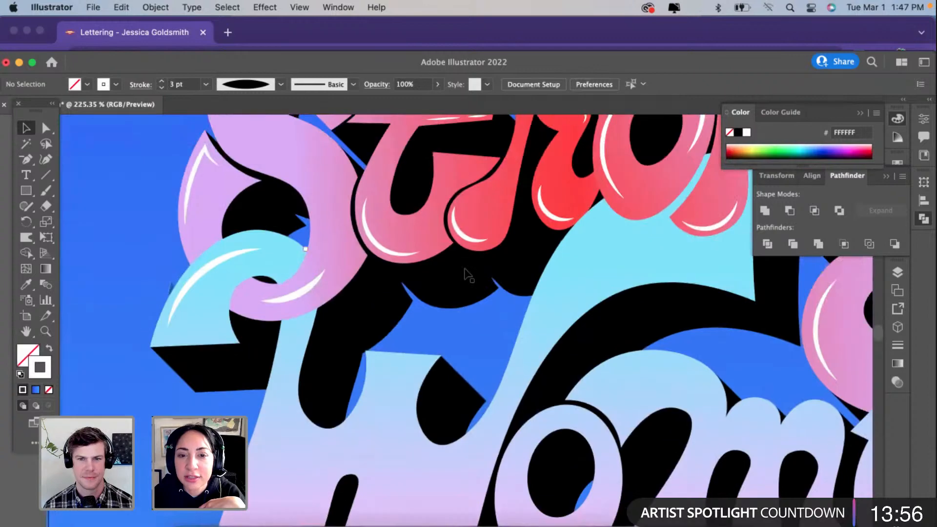
scroll(466, 275, "down", 5)
scroll(466, 275, "down", 3)
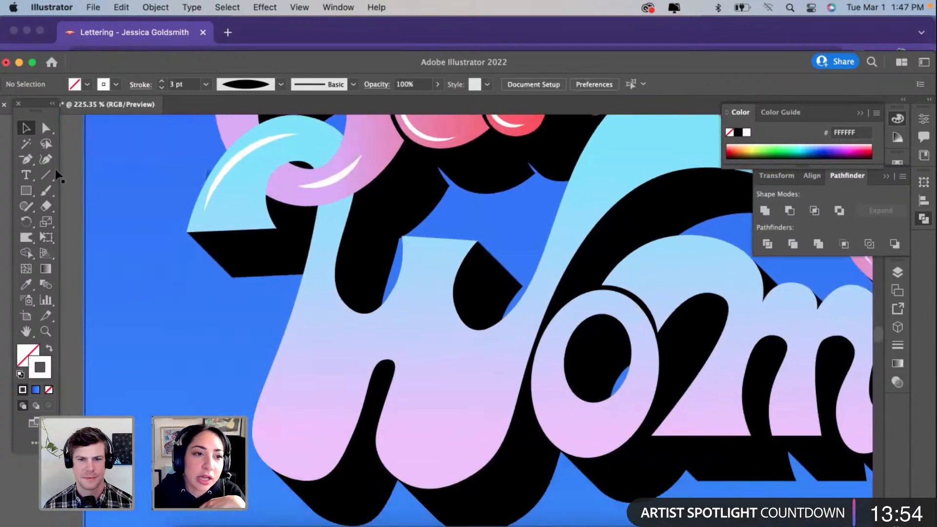
left_click(45, 159)
left_click(273, 433)
left_click(308, 452)
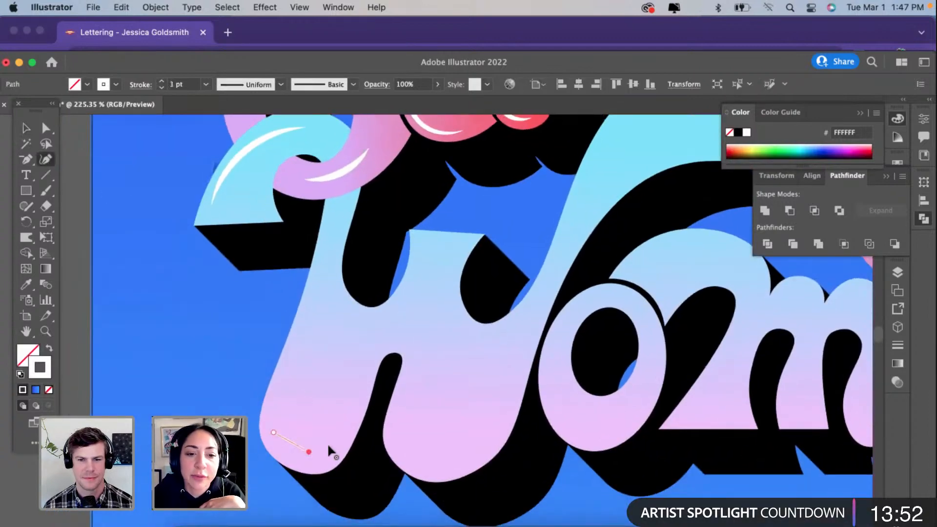
left_click(346, 420)
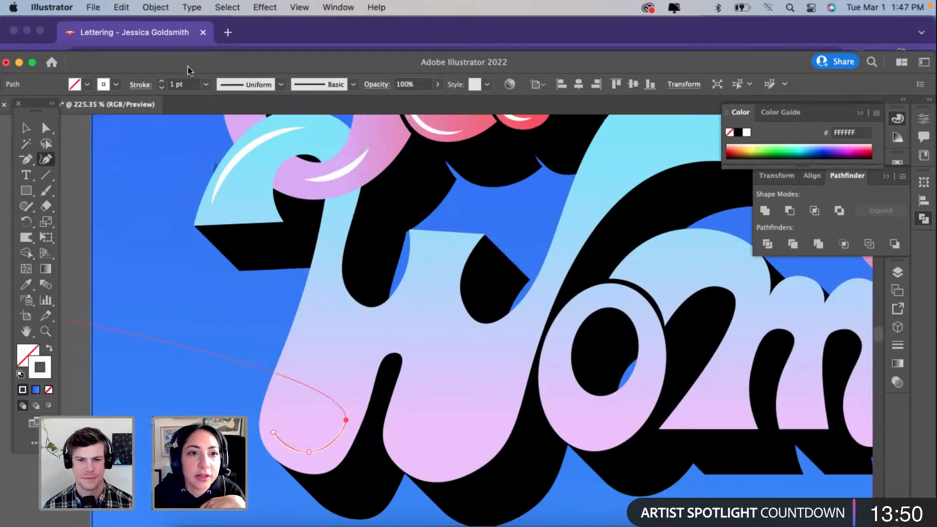
Step: Give the lobe path a 3 pt stroke and the tapered elliptical width profile
left_click(161, 81)
left_click(161, 81)
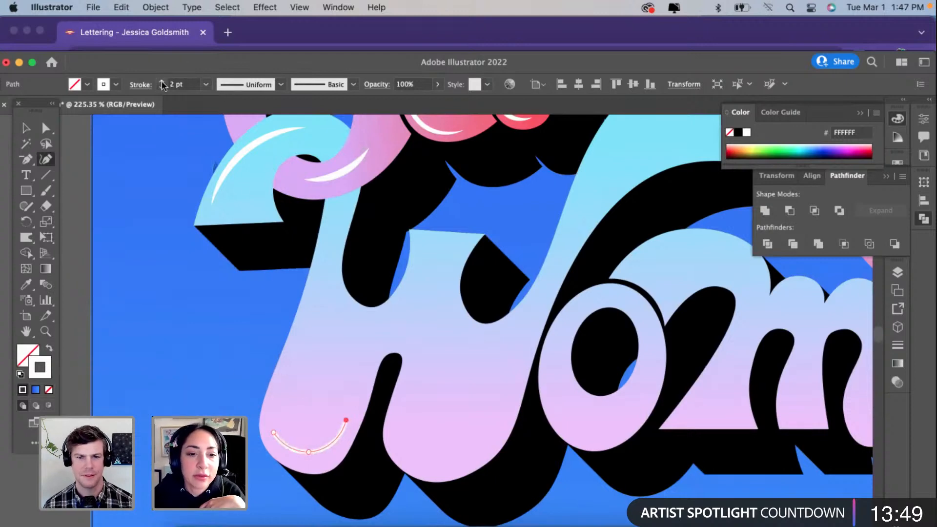
left_click(266, 89)
left_click(253, 129)
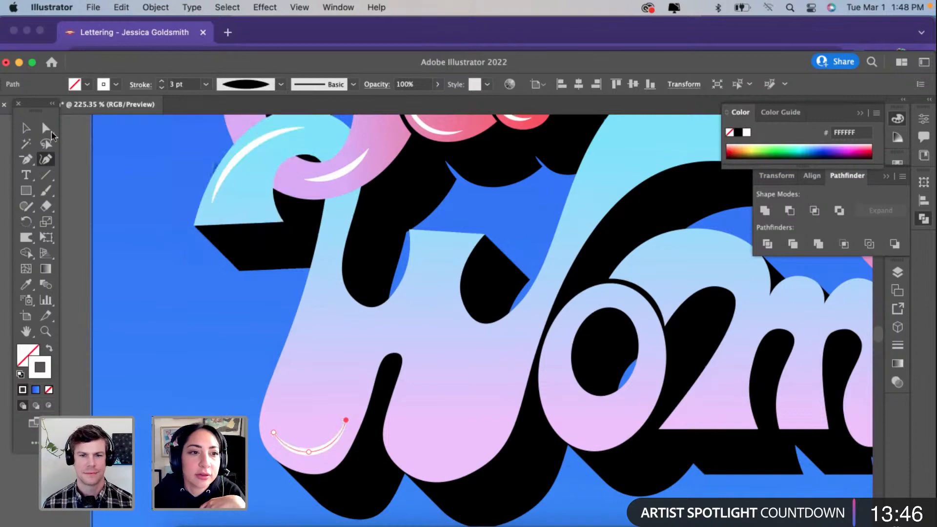
Step: Copy the lobe highlight onto the "W"'s second lobe and stretch its outer end up along the edge of the stroke
key("v")
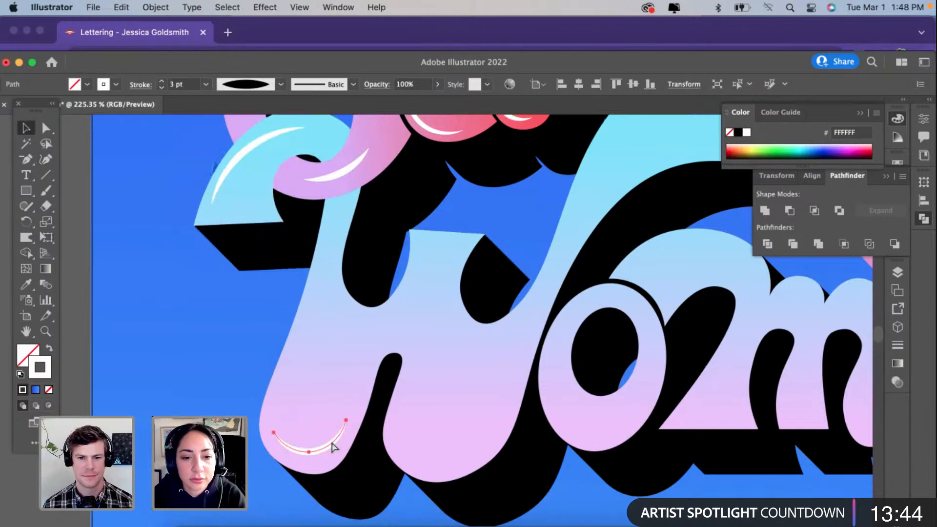
left_click(470, 460)
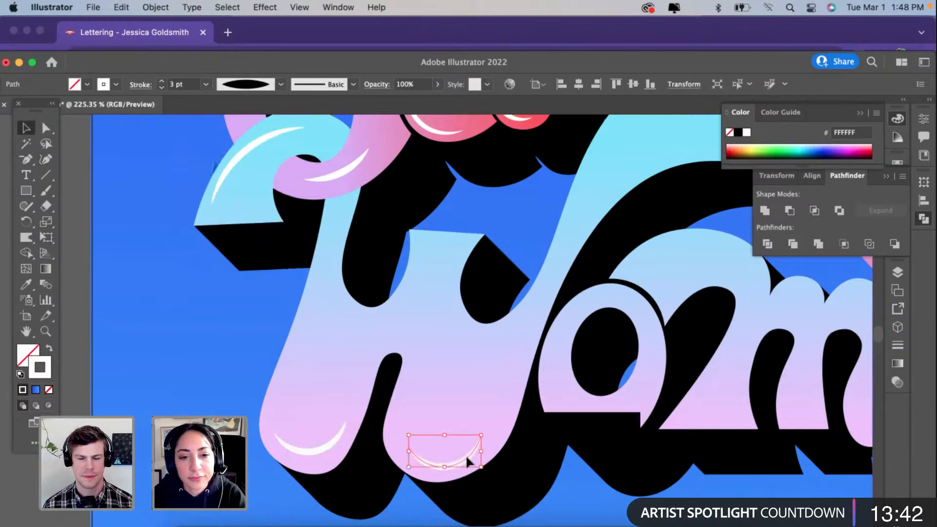
left_click(46, 160)
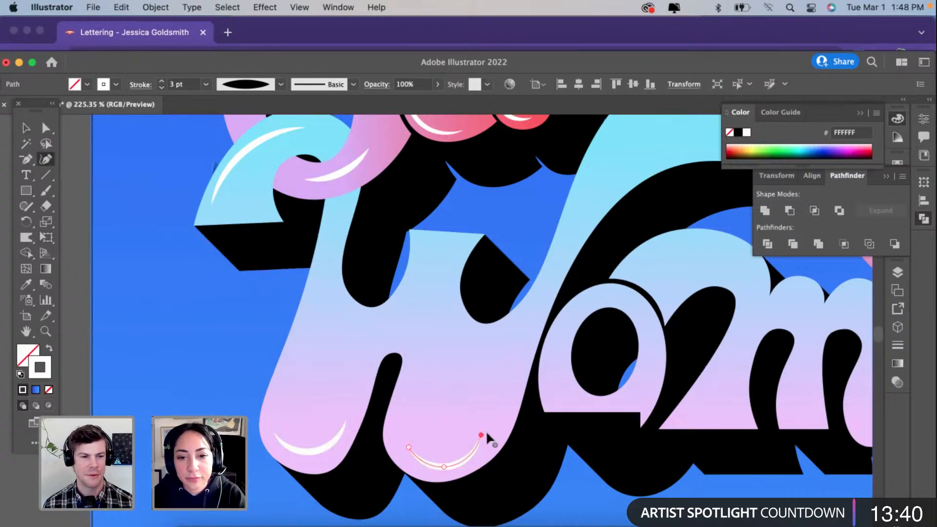
left_click(514, 372)
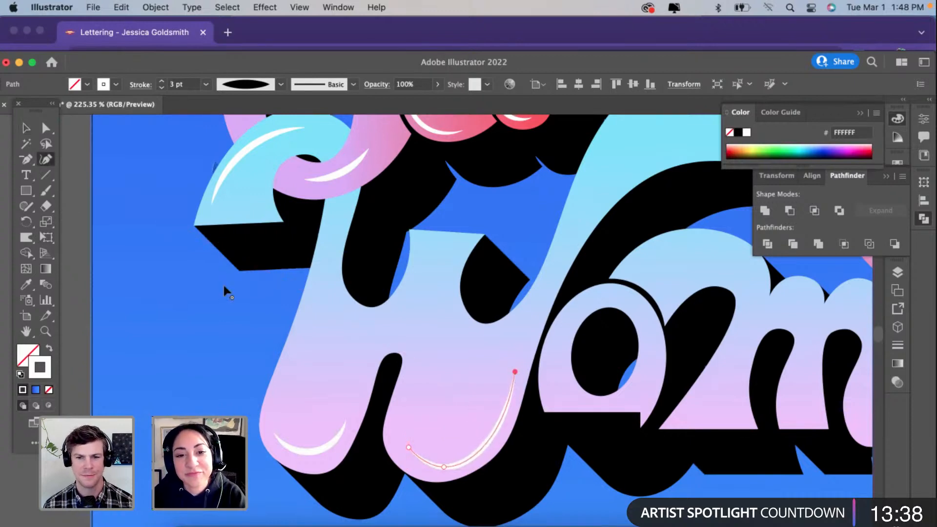
left_click(26, 128)
left_click(138, 313)
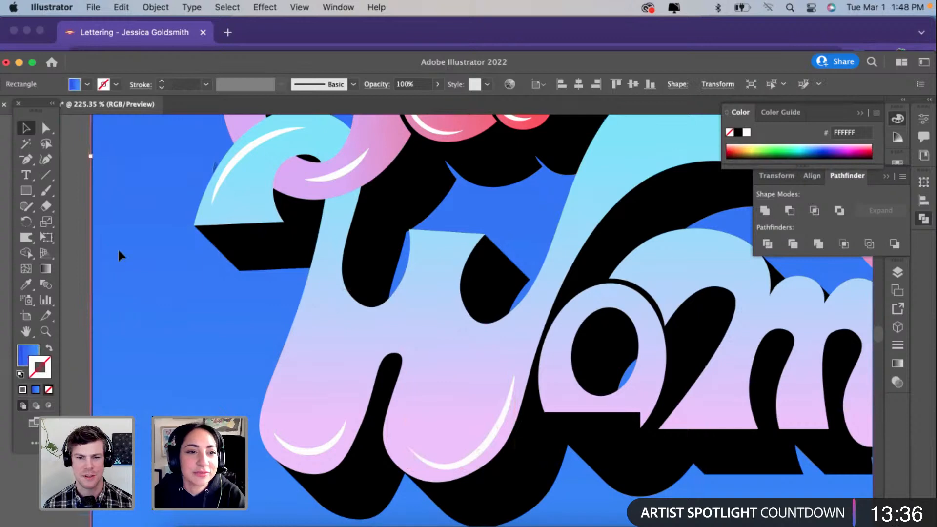
Step: Place a copy of the first lobe highlight beneath the "W"'s first inner curve, scale it down and set its stroke to 2 pt
left_click(312, 446)
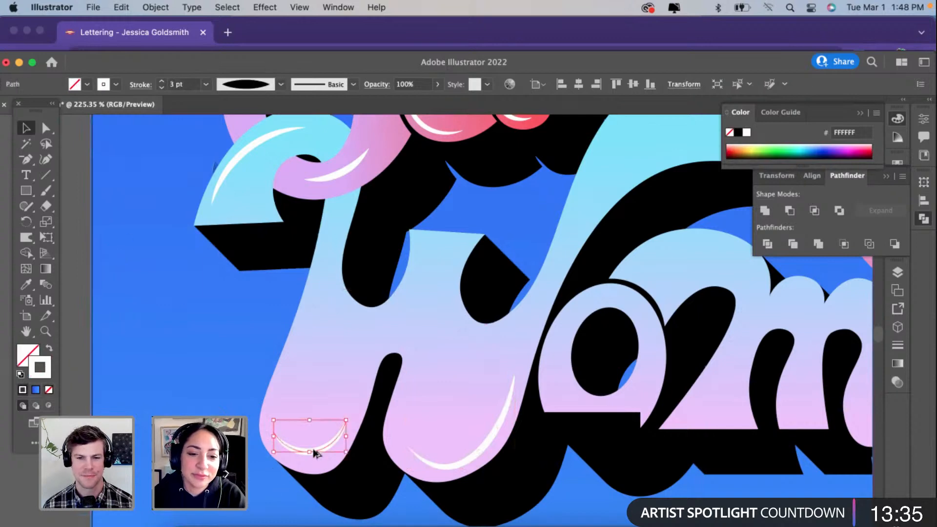
left_click(373, 330)
scroll(372, 326, "up", 2)
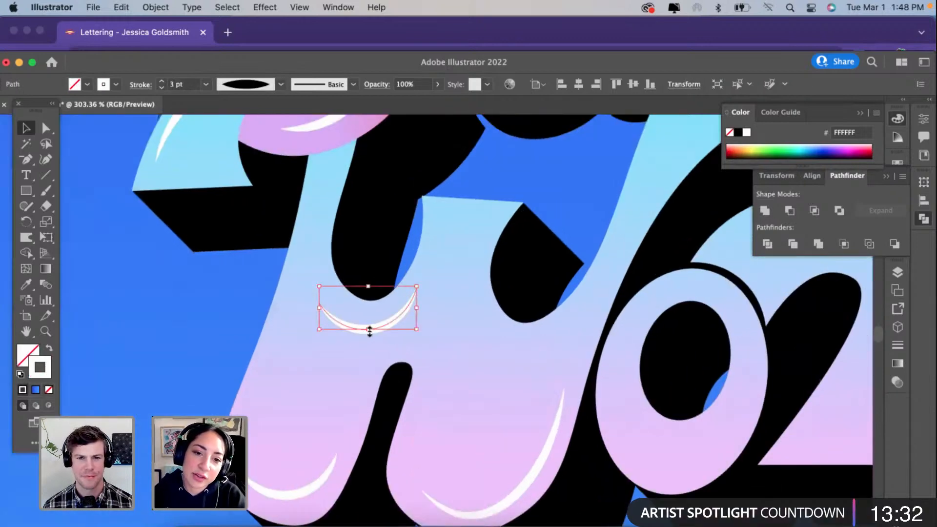
left_click_drag(369, 331, 370, 320)
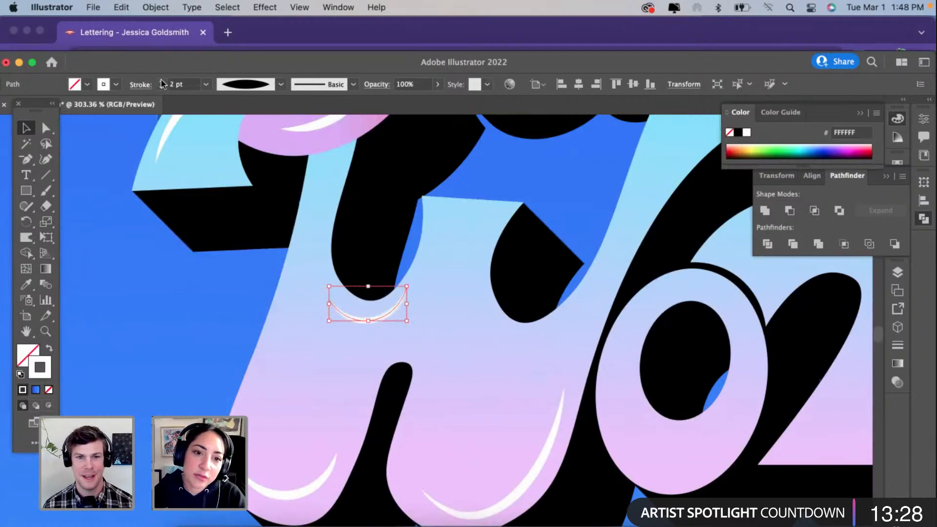
left_click_drag(388, 309, 550, 333)
key("BackSpace")
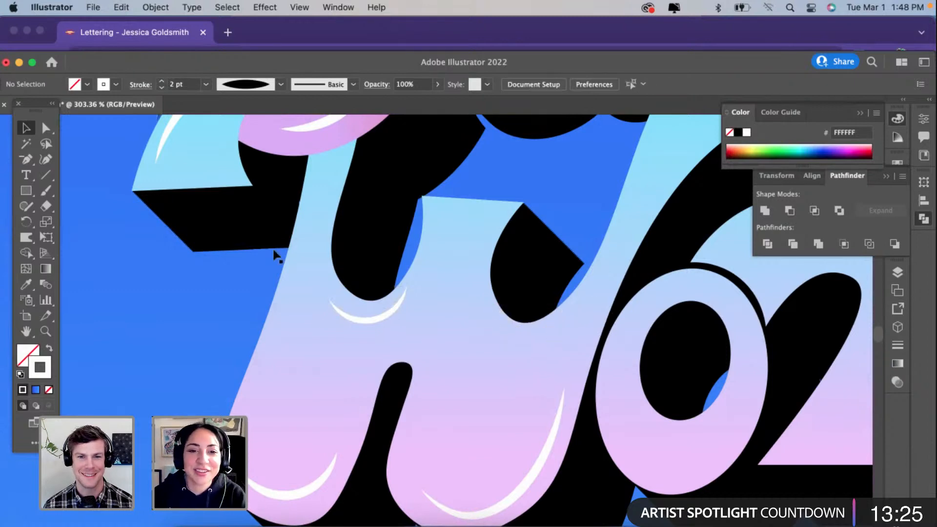
Step: Reshape the small highlight by adjusting its start and middle points to follow the "W"'s first inner curve
left_click(383, 318)
key("shift+grave")
left_click(406, 286)
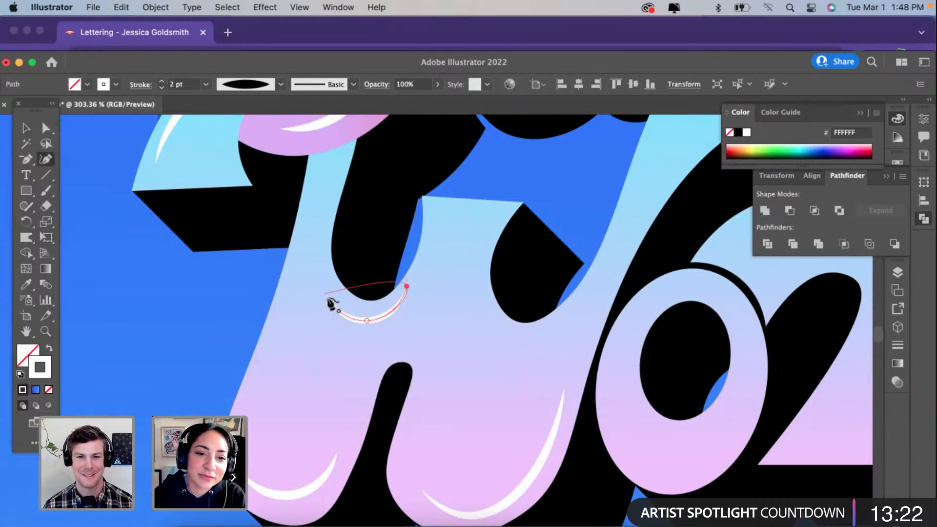
left_click_drag(327, 297, 329, 295)
left_click_drag(367, 320, 362, 319)
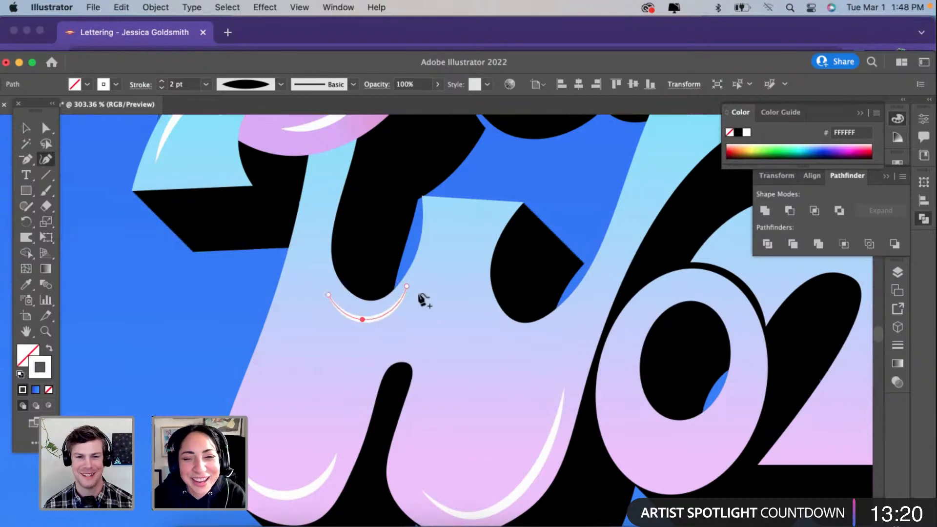
Step: Extend the inner-curve highlight up the side of the "W"'s middle stem and a short way across its top edge
left_click(407, 286)
left_click(430, 253)
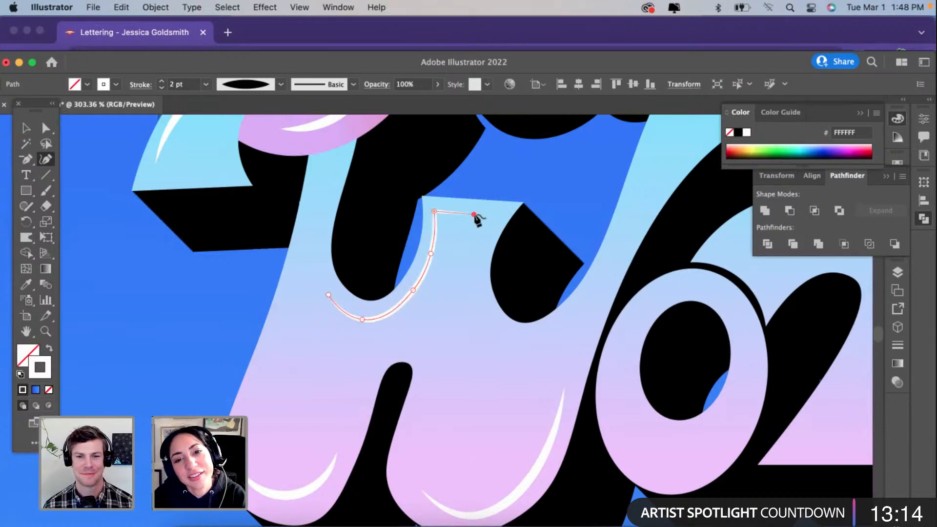
scroll(473, 215, "down", 4)
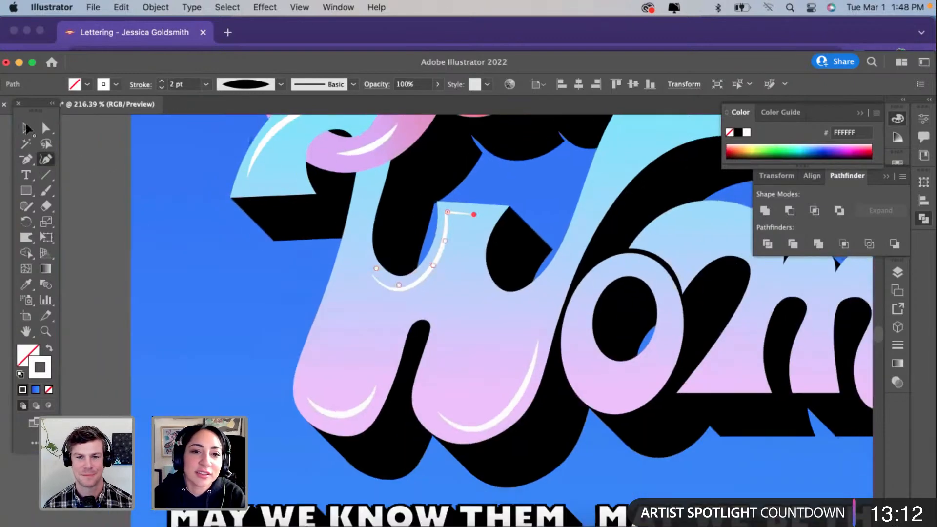
key("v")
left_click(146, 237)
scroll(332, 412, "down", 1)
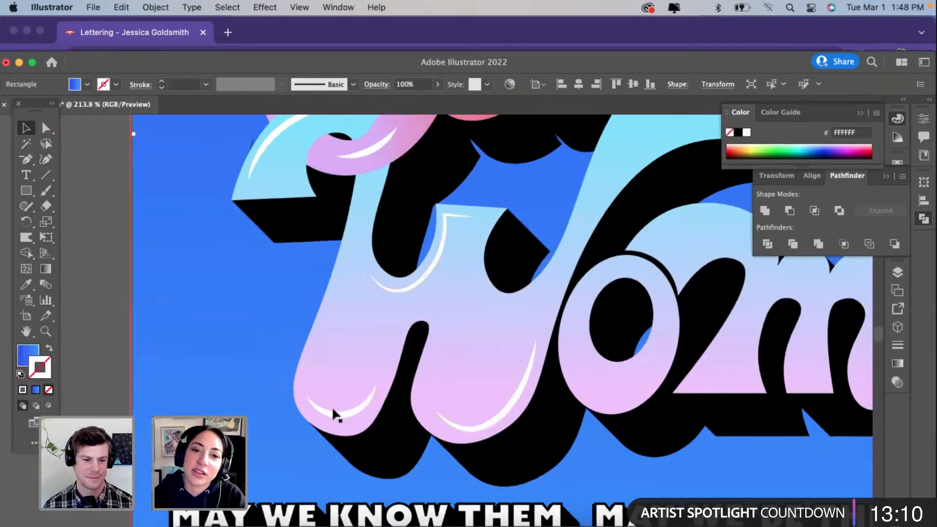
scroll(332, 406, "down", 3)
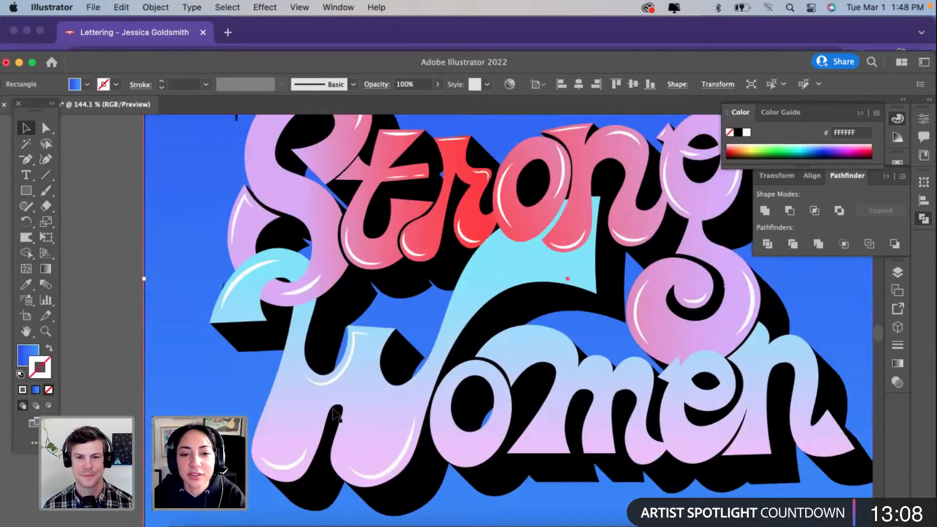
Step: Draw a four-point curved path along the lower edge of the "W"'s long sweeping arm
scroll(335, 414, "up", 2)
scroll(565, 288, "right", 3)
scroll(565, 288, "up", 2)
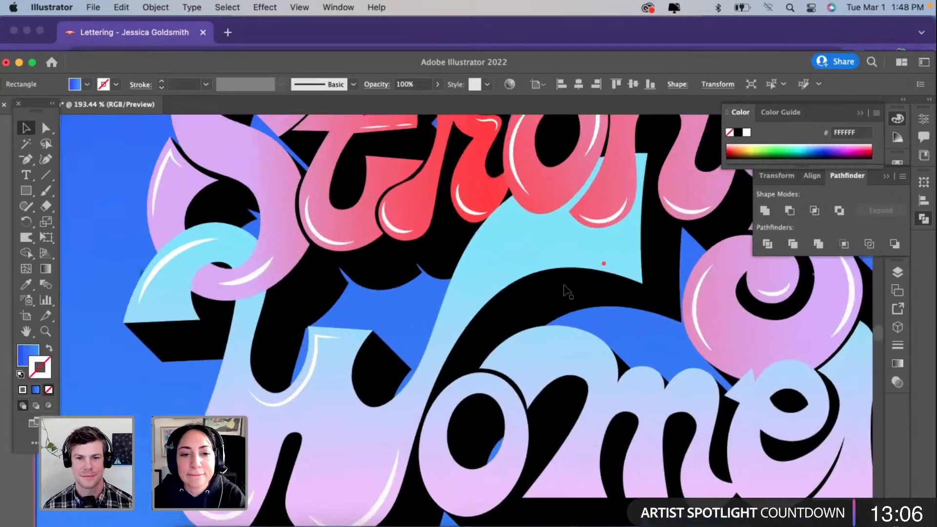
left_click(45, 174)
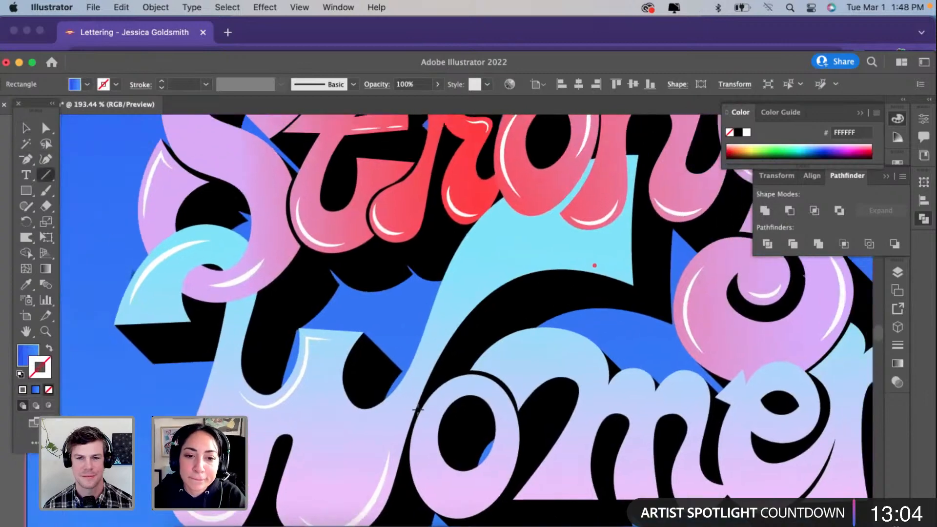
left_click(51, 161)
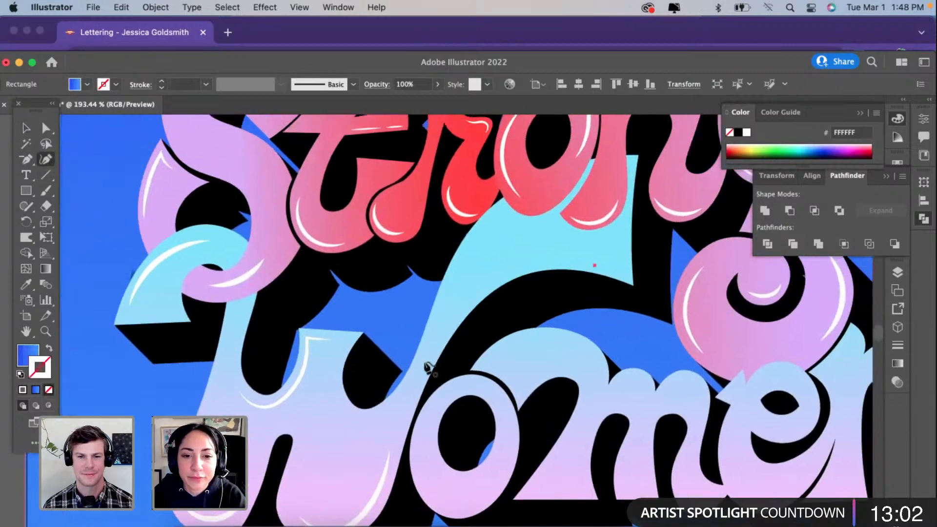
left_click(413, 384)
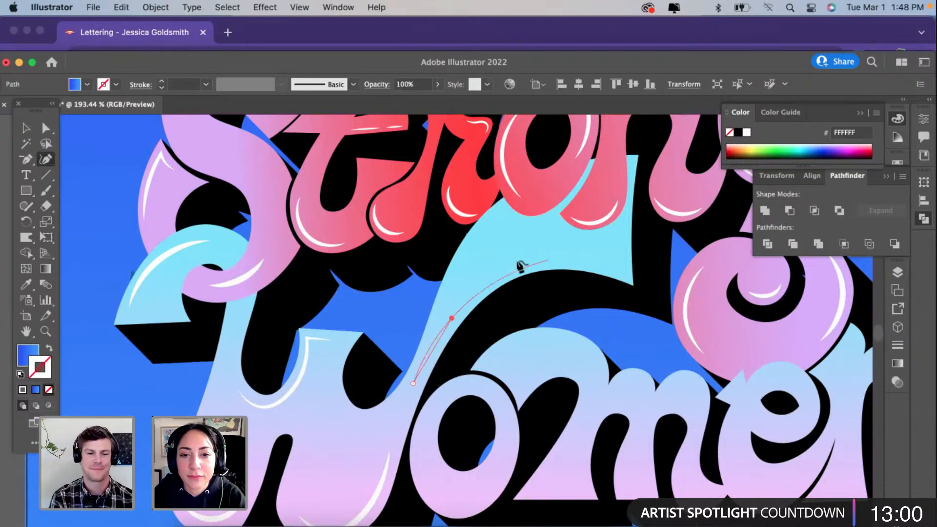
left_click(496, 275)
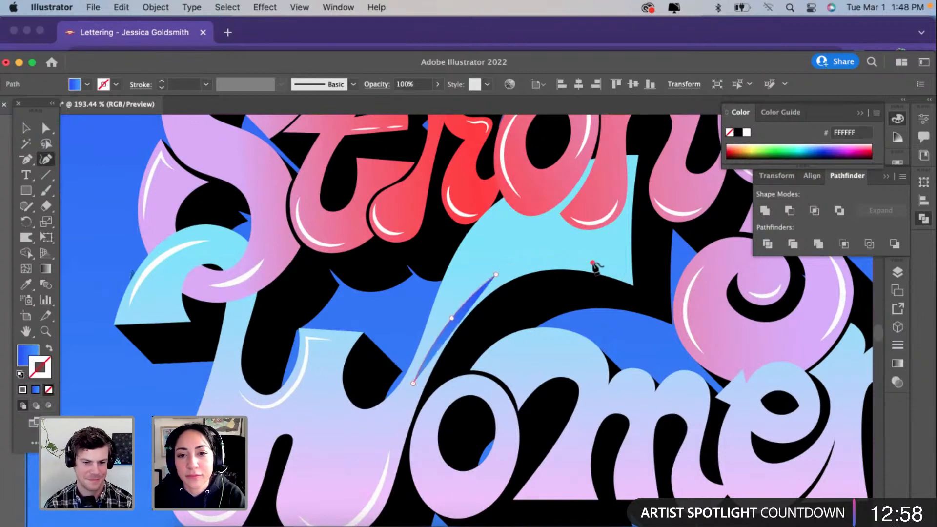
left_click(592, 264)
Step: Match the arm path to the white inner-curve highlight, apply the tapered width profile and set the stroke to 3 pt
left_click(26, 285)
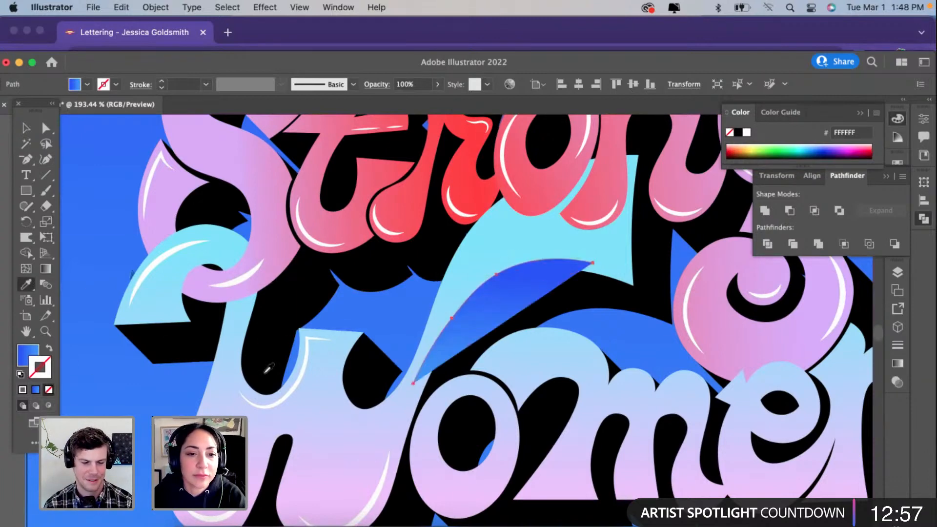
left_click(300, 374)
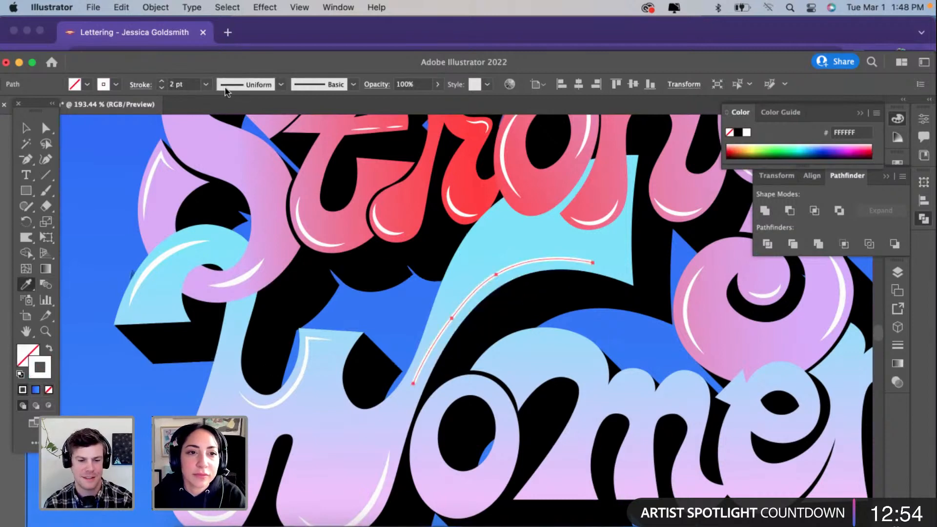
left_click(226, 91)
left_click(237, 117)
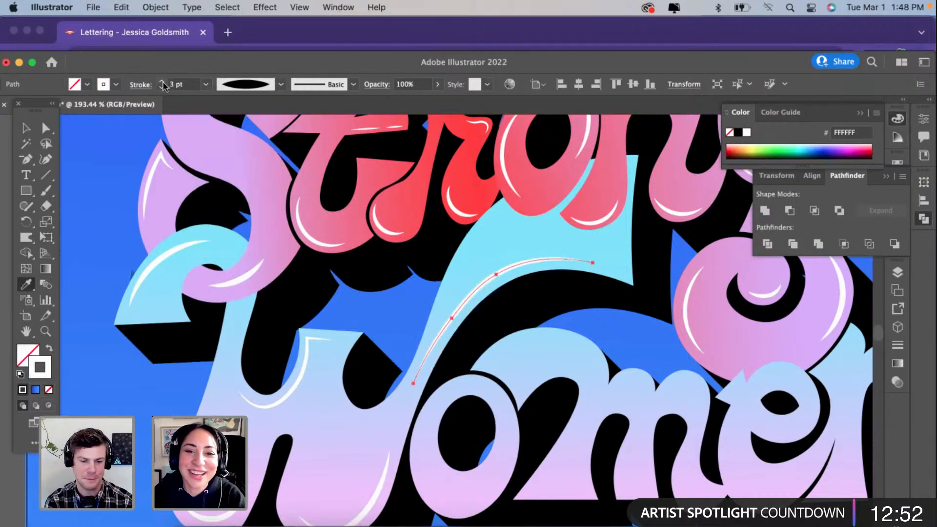
Step: Smooth the arm highlight by reducing it to one middle point and repositioning that point and the lower end along the edge
left_click(44, 160)
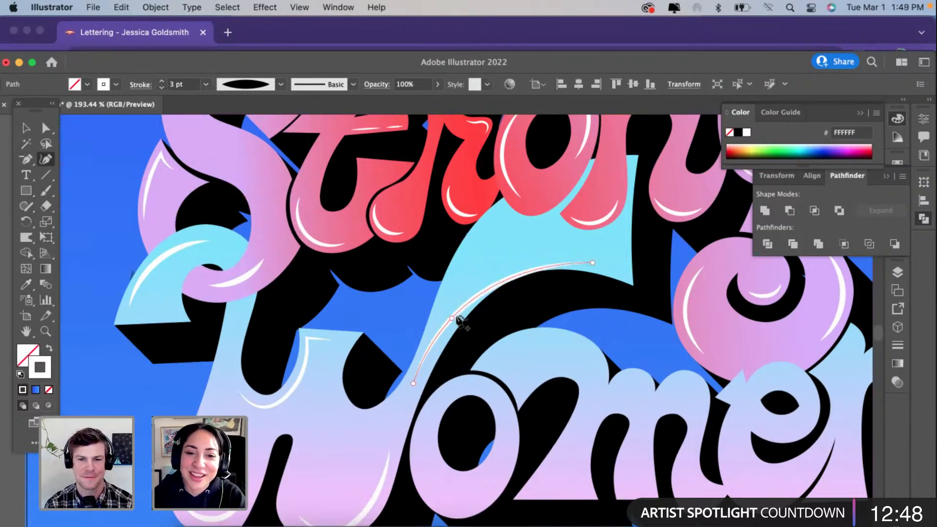
left_click_drag(452, 317, 482, 286)
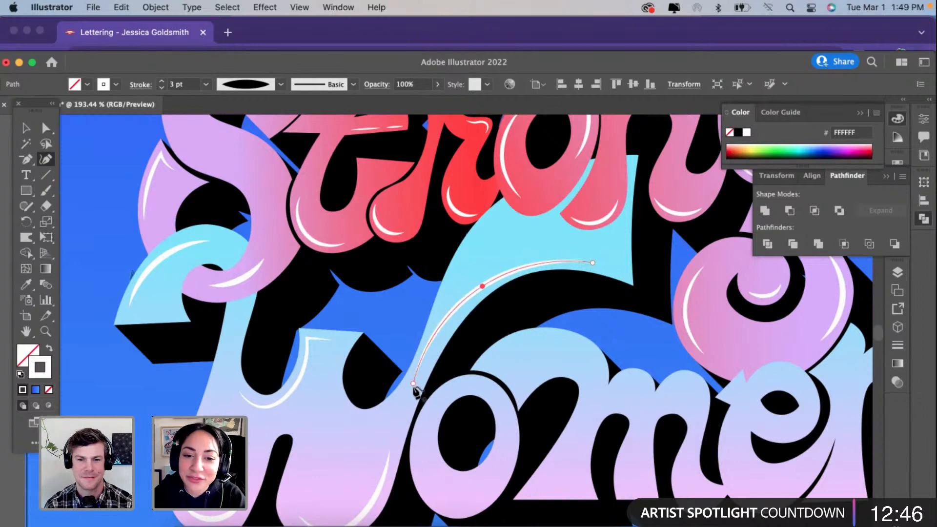
left_click_drag(482, 286, 507, 277)
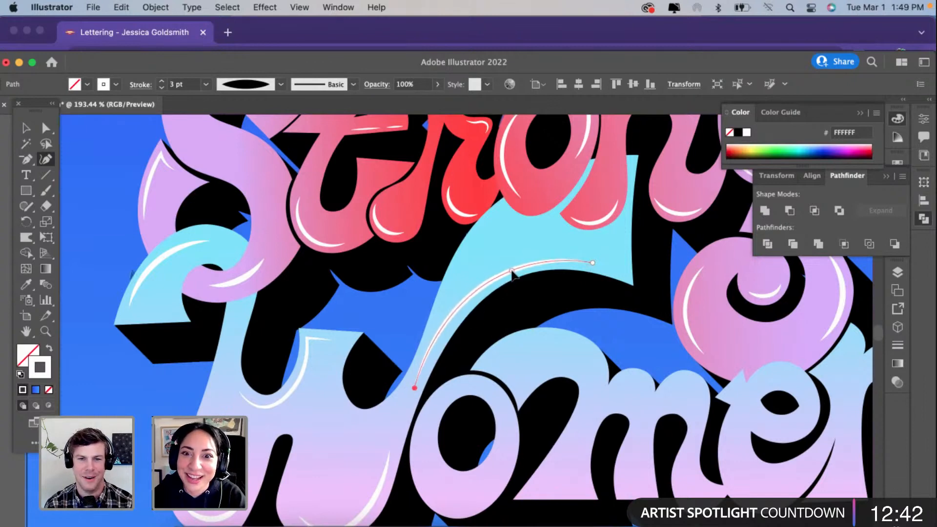
key("v")
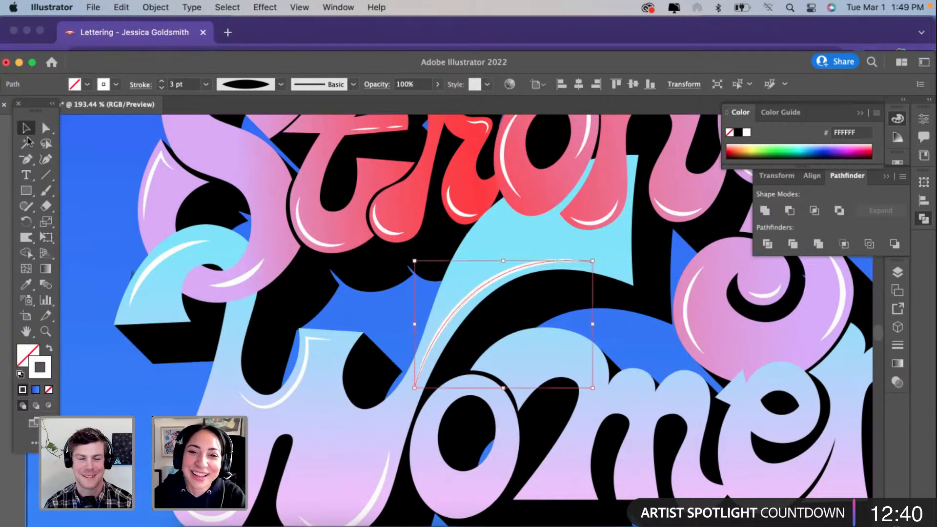
left_click(125, 410)
scroll(125, 410, "down", 2)
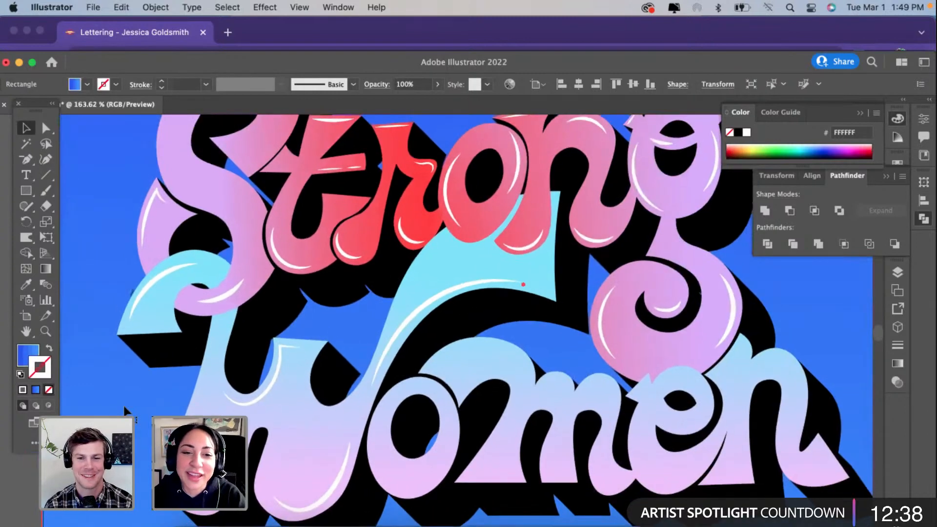
scroll(124, 409, "down", 3)
scroll(124, 410, "left", 1)
scroll(125, 410, "right", 2)
scroll(125, 410, "up", 1)
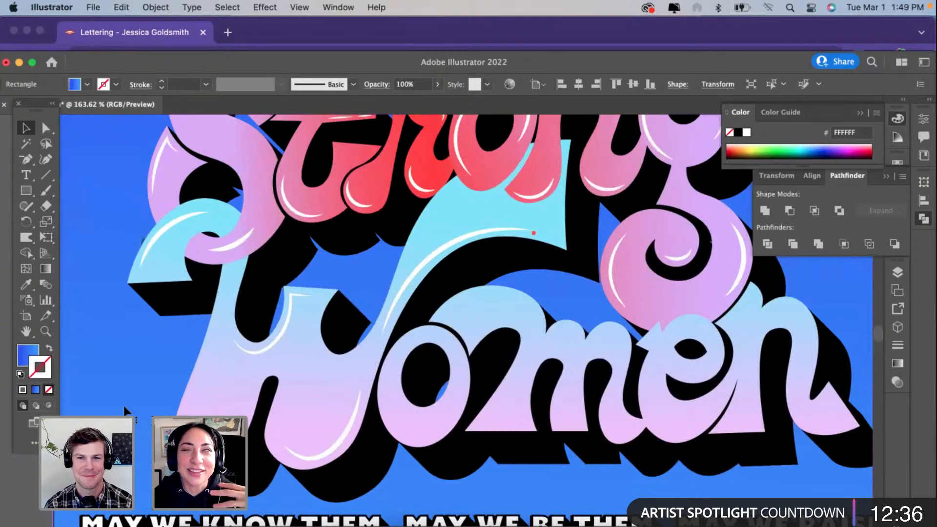
Step: Place two copies of the "g" bowl's outer white highlight on the "o", one per side, rotating the second to follow the edge
left_click(611, 271)
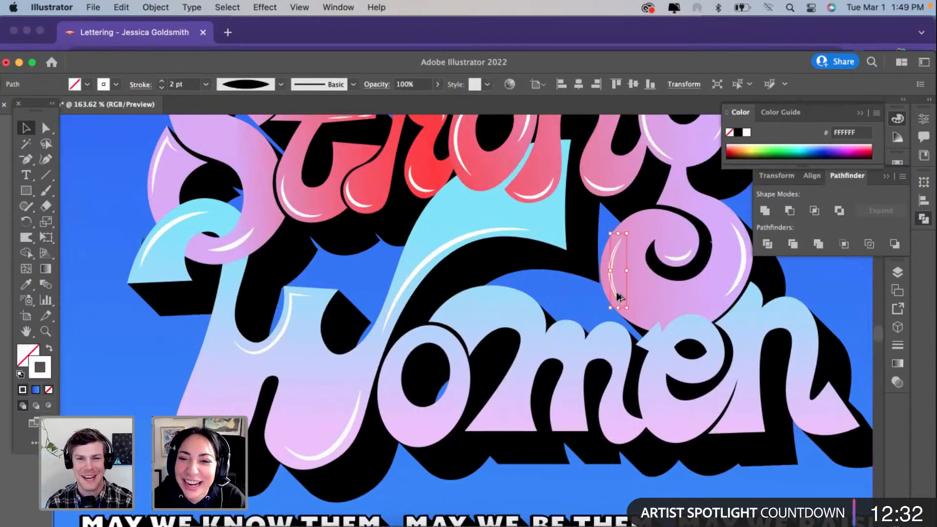
mouse_move(399, 348)
left_mouse_down()
mouse_move(390, 414)
mouse_move(453, 413)
left_mouse_up()
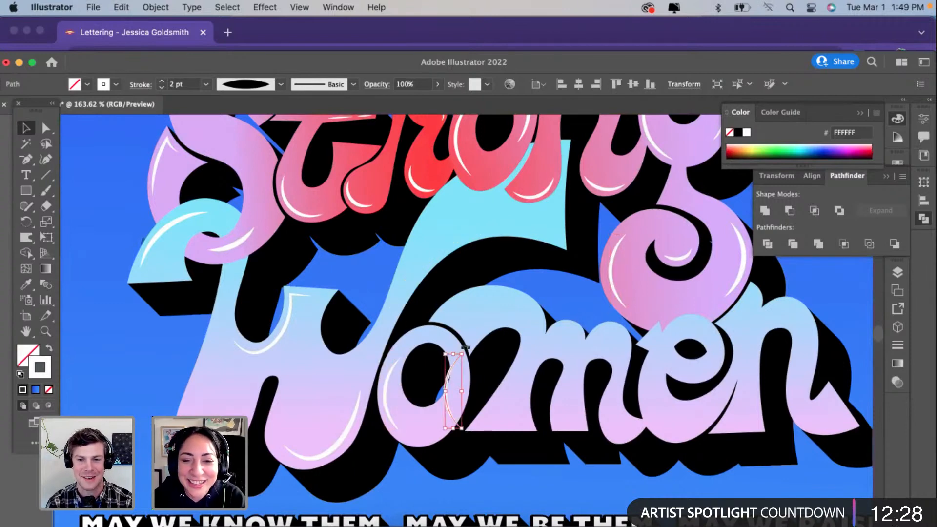
mouse_move(465, 348)
left_mouse_down()
mouse_move(482, 379)
mouse_move(430, 444)
left_mouse_up()
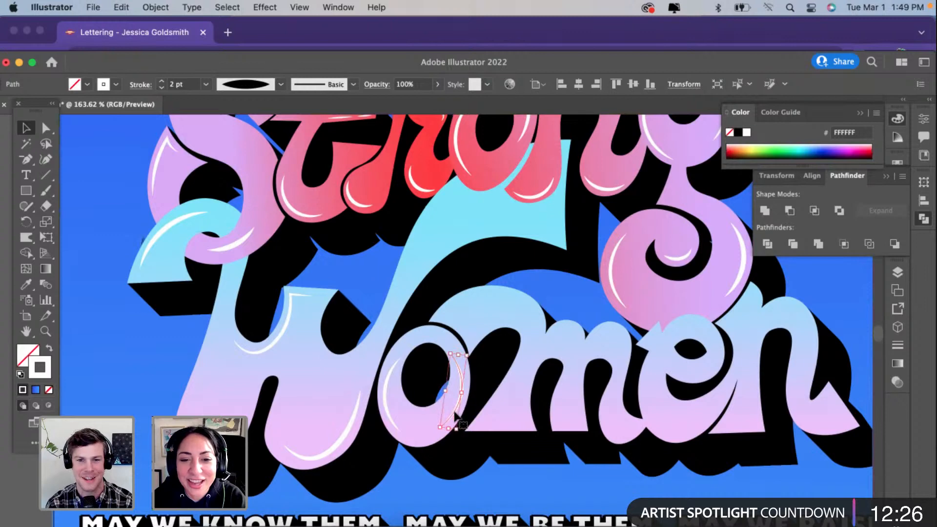
left_click_drag(455, 412, 454, 407)
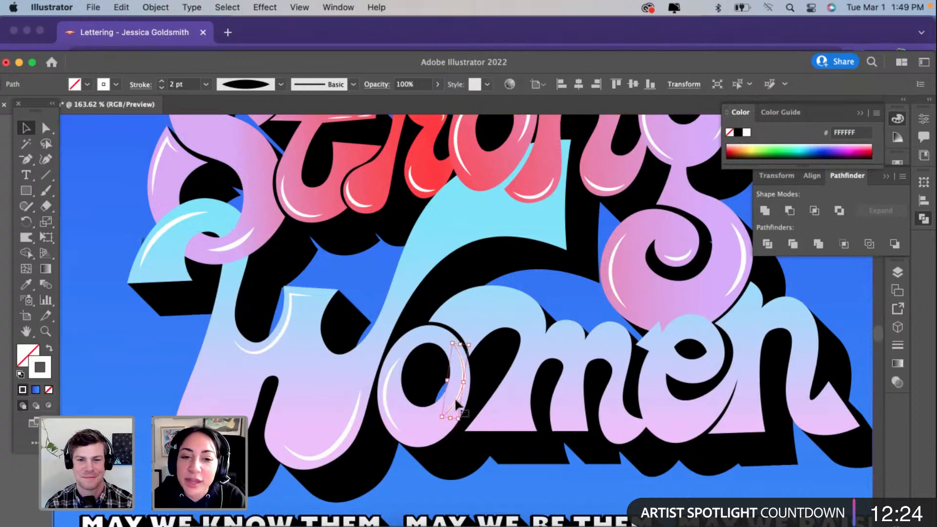
Step: Stretch the "o"'s left highlight slightly downward and shorten the lower end of its right highlight
scroll(456, 403, "up", 4)
left_click(359, 410)
scroll(359, 410, "up", 2)
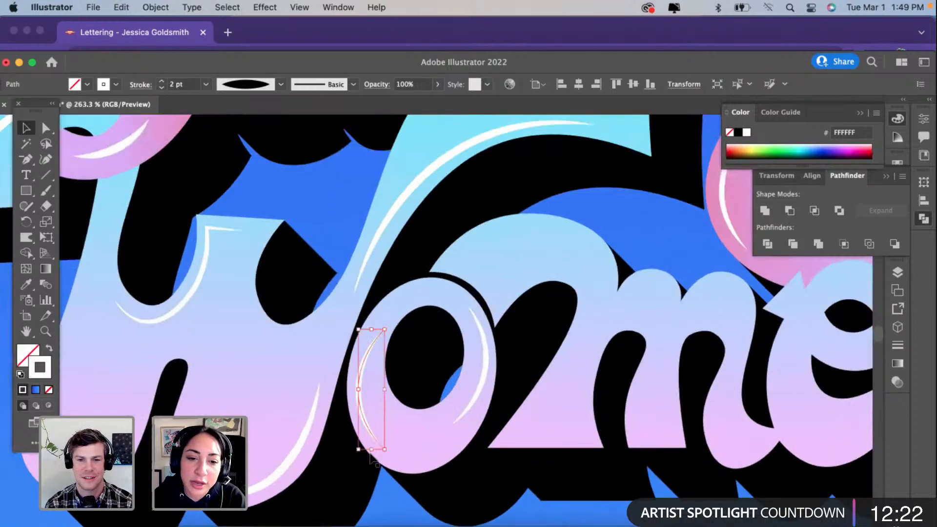
mouse_move(371, 449)
left_mouse_down()
mouse_move(372, 432)
mouse_move(373, 453)
left_mouse_up()
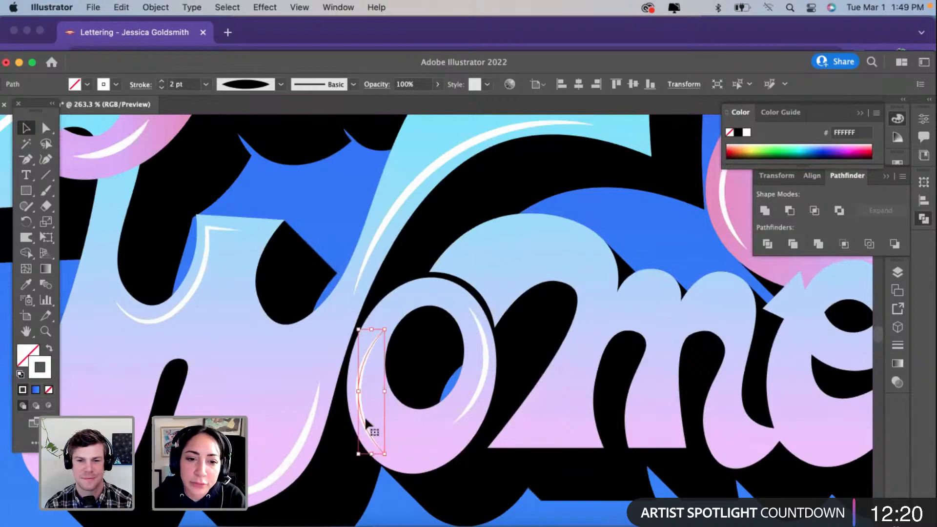
left_click(480, 403)
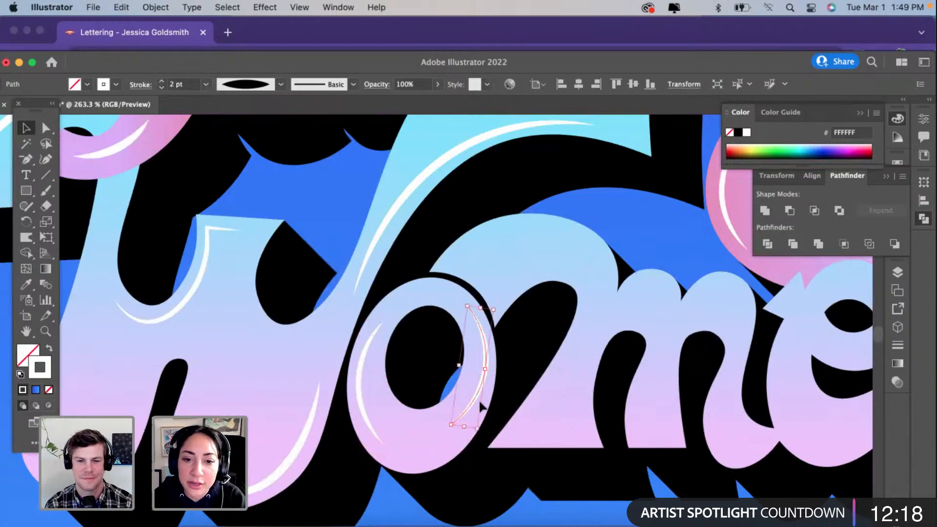
left_click(45, 159)
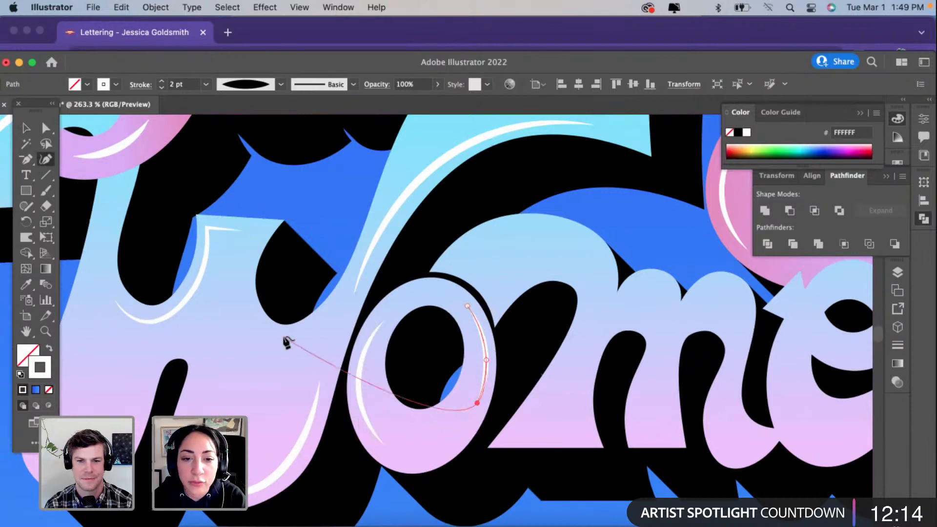
key("v")
Step: Copy the "g" bowl's highlight onto the "m"'s large first arch, rotate it to follow the curve and set its stroke to 3 pt
scroll(396, 249, "right", 5)
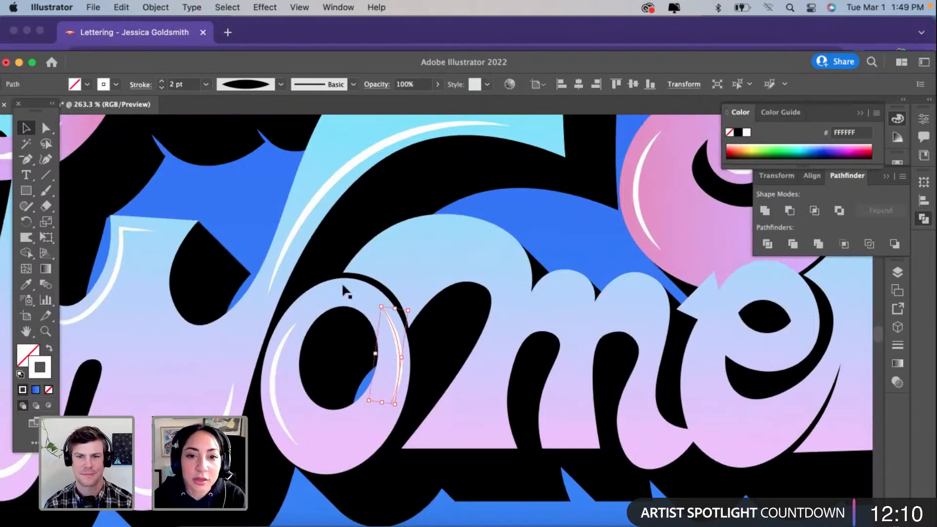
left_click(637, 194)
left_click_drag(638, 198, 409, 253)
left_click_drag(412, 185, 457, 221)
left_click(162, 81)
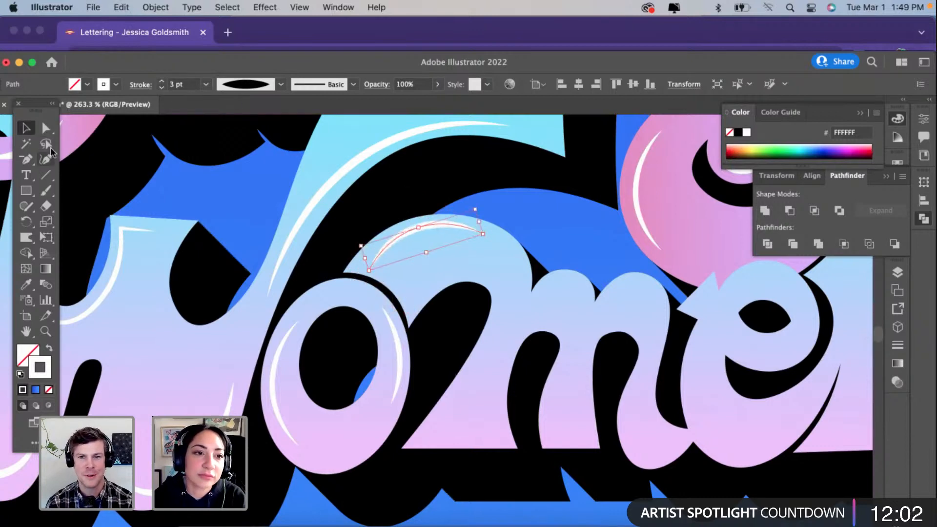
Step: Extend both ends of the large arch highlight along the "m"'s edge and shift its middle point to the crest
left_click(46, 158)
left_click(368, 271)
left_click_drag(368, 271, 360, 267)
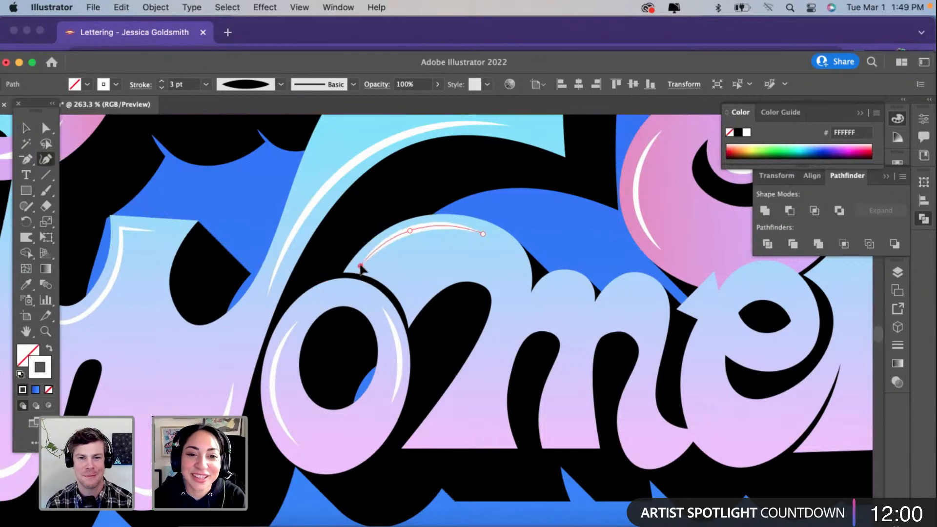
left_click_drag(490, 235, 519, 269)
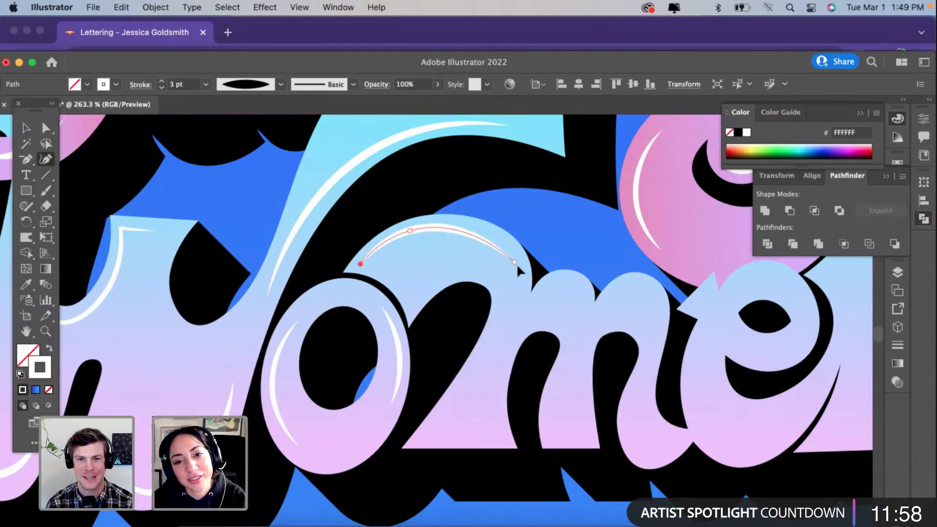
left_click_drag(410, 230, 455, 228)
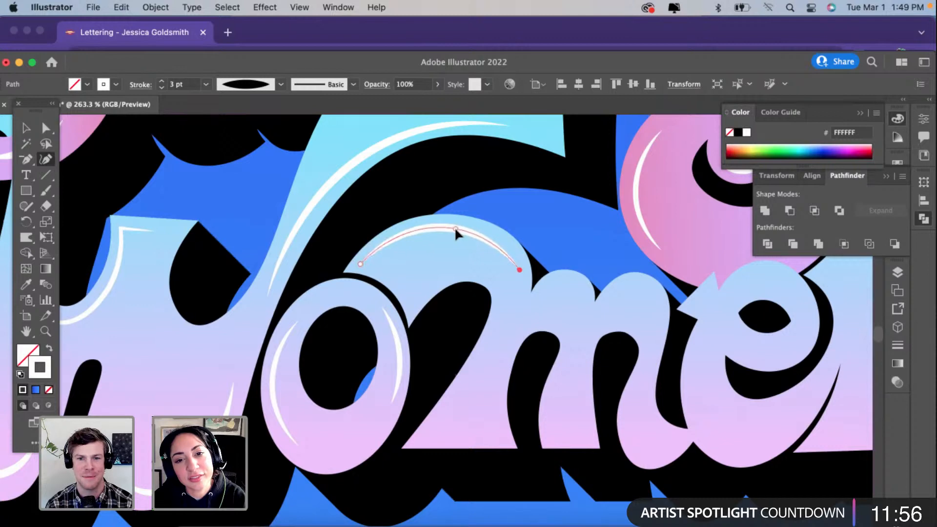
key("v")
left_click(412, 201)
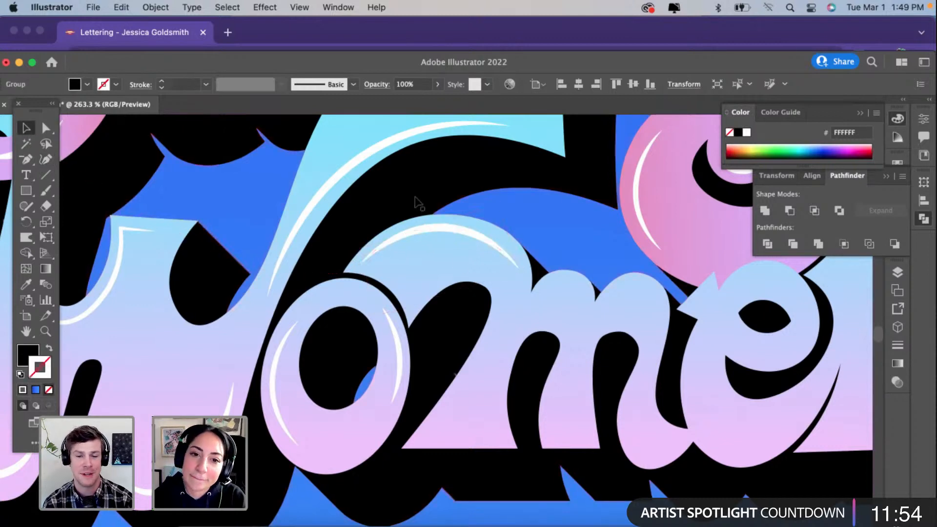
Step: Place a narrower copy of the large arch highlight on the "m"'s small middle hump
scroll(455, 253, "right", 3)
scroll(456, 254, "down", 3)
left_click(393, 208)
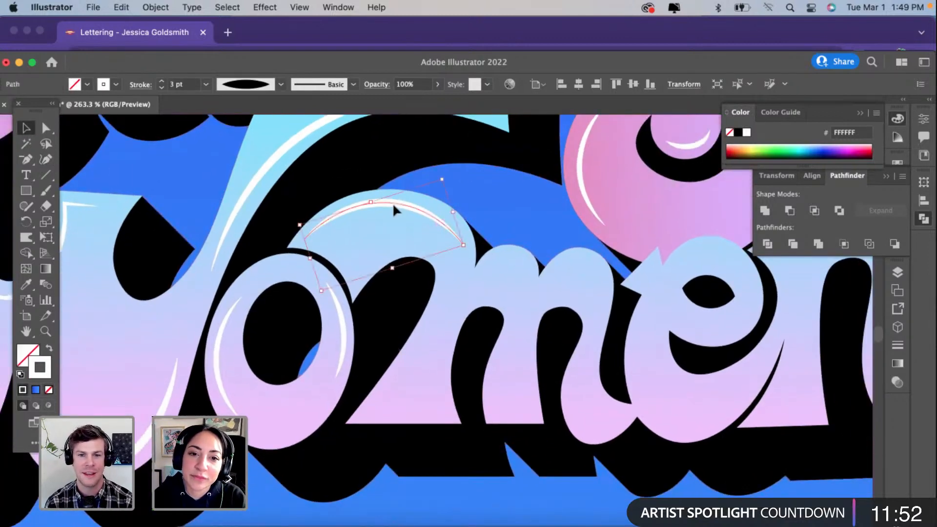
left_click_drag(394, 208, 510, 272)
left_click_drag(572, 276, 525, 265)
scroll(525, 268, "up", 5)
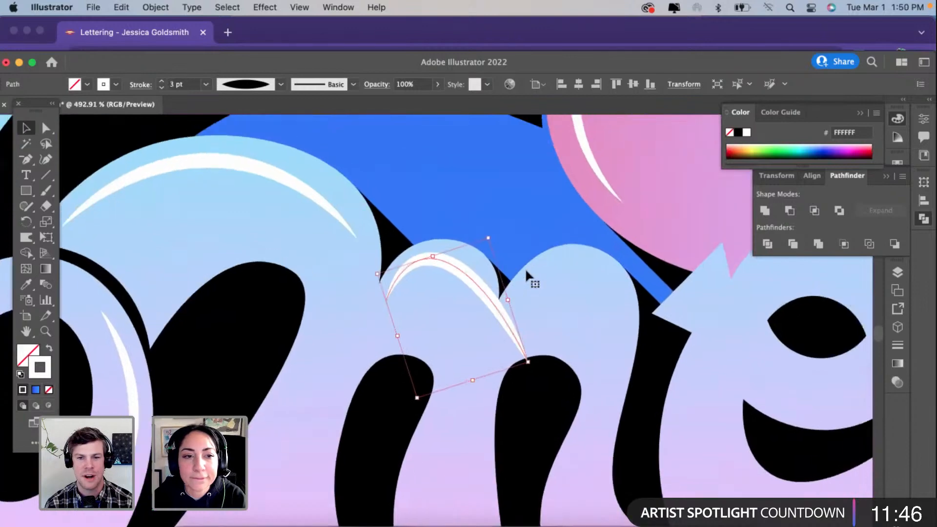
Step: Shorten the middle hump's highlight to fit the curve, removing its extra point and adjusting the remaining middle point
left_click(46, 161)
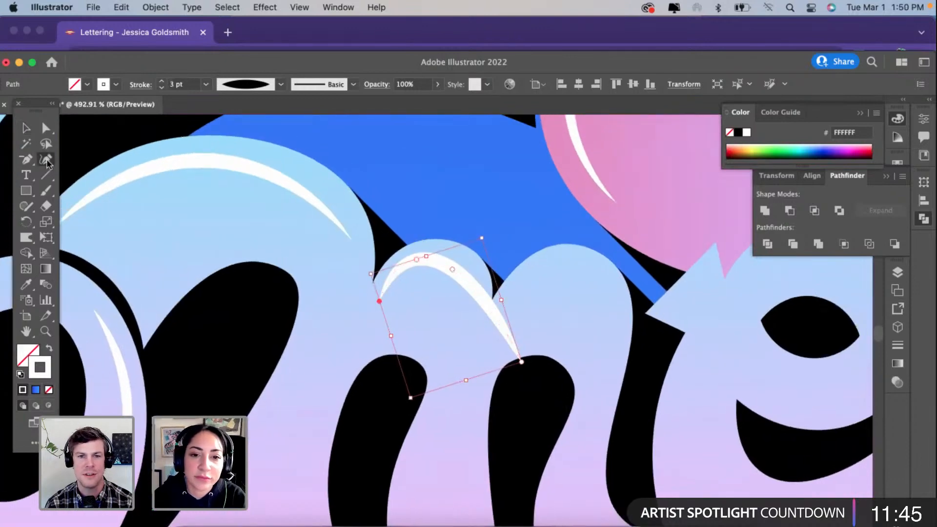
left_click_drag(521, 361, 472, 282)
left_click(452, 269)
key("Delete")
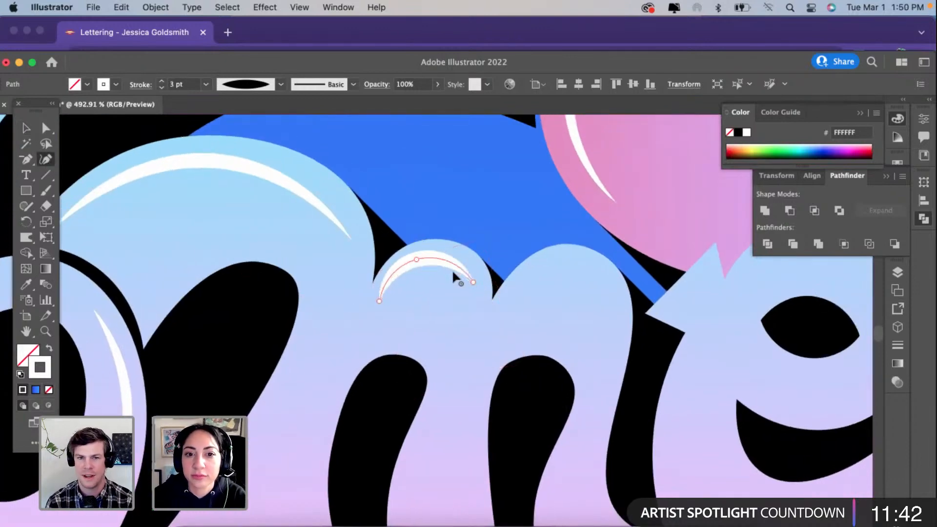
left_click_drag(416, 259, 418, 262)
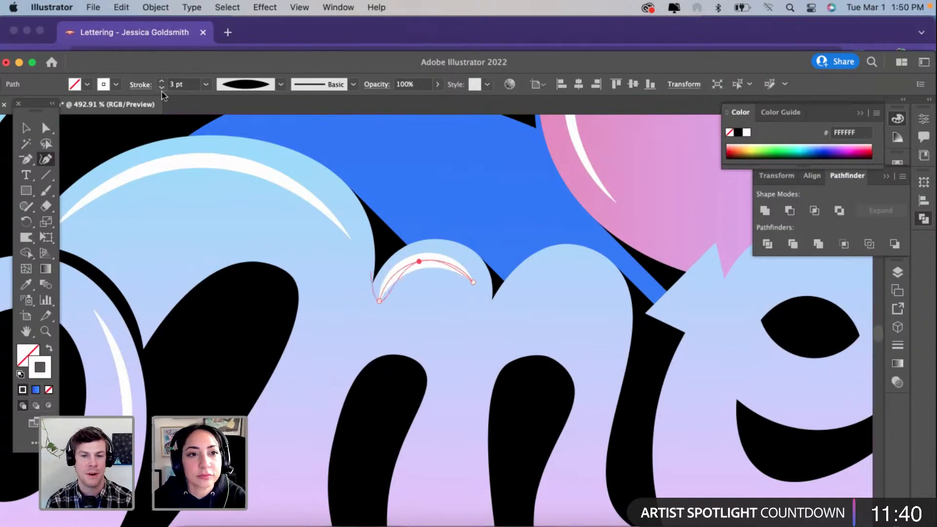
Step: Set the middle hump highlight's stroke to 1 pt, raise its left end and center its middle point on the crest
left_click(162, 88)
left_click(162, 88)
left_click(379, 301)
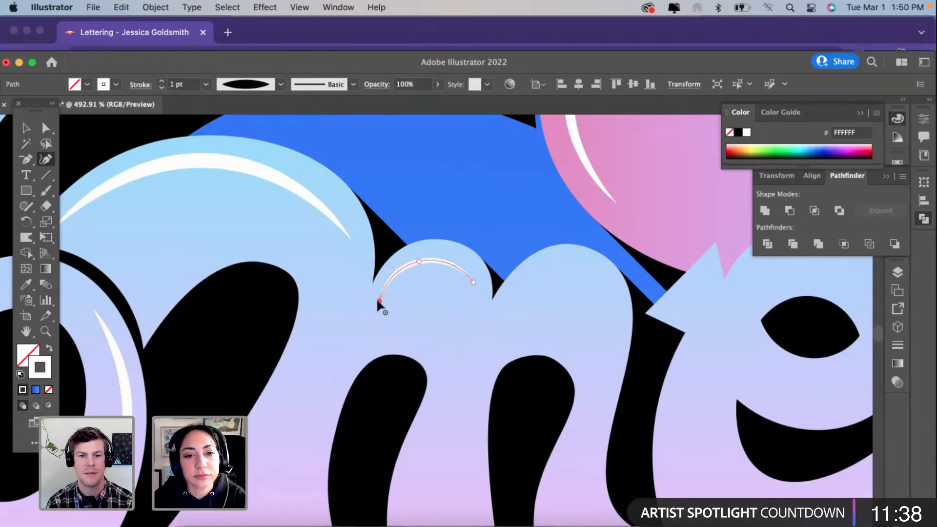
left_click_drag(376, 297, 377, 289)
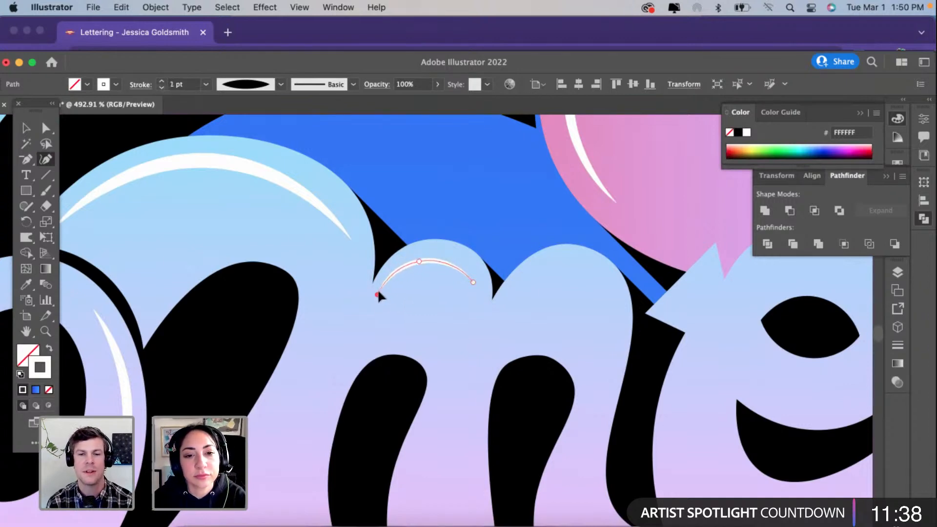
left_click(422, 254)
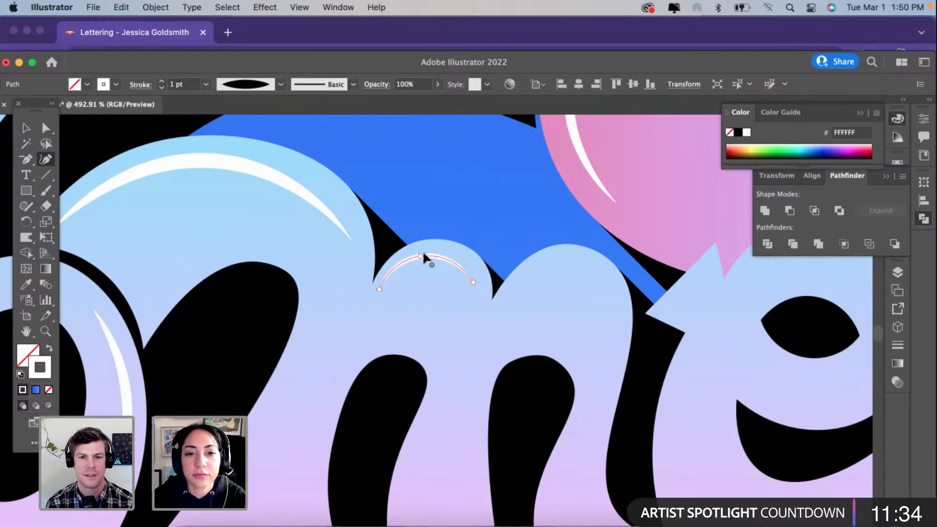
left_click_drag(423, 254, 431, 254)
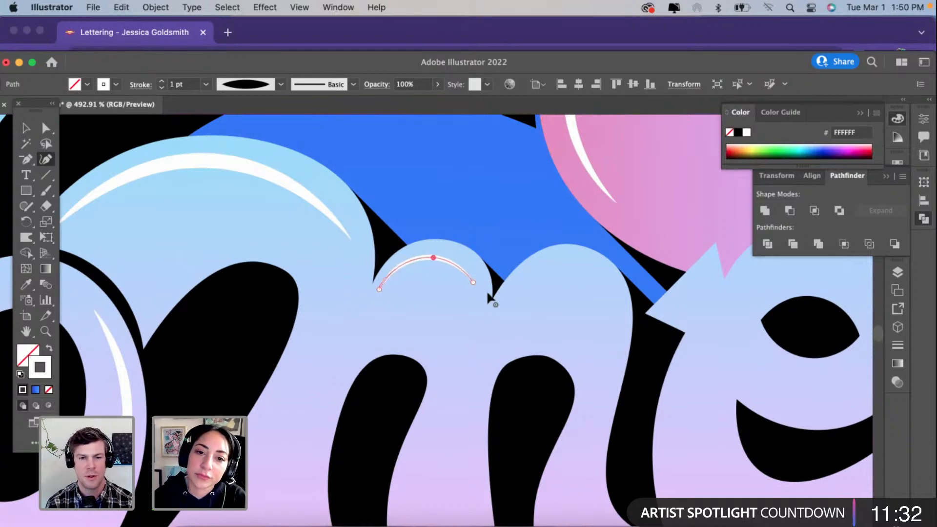
Step: Adjust the middle hump highlight's right end, copy the highlight onto the "m"'s last hump and set both strokes to 2 pt
left_click_drag(474, 282, 574, 273)
key("v")
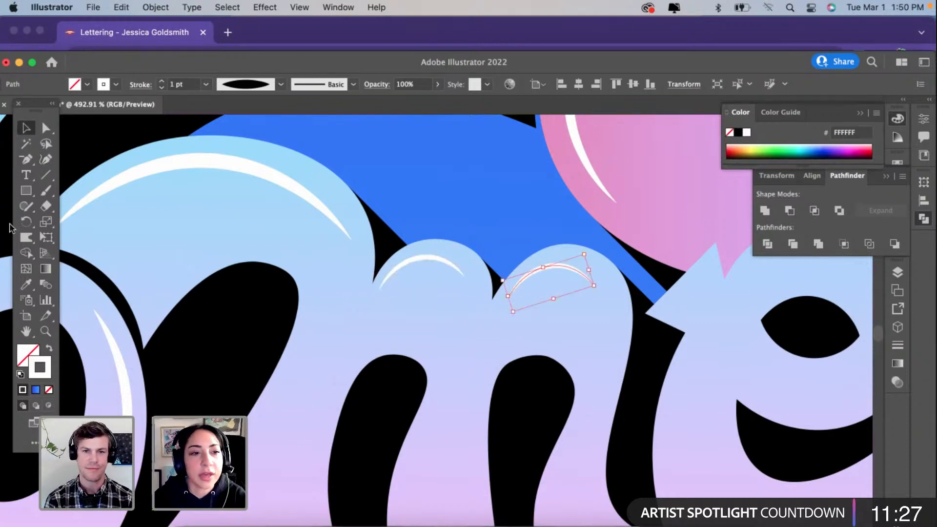
left_click(162, 81)
scroll(268, 244, "down", 2)
scroll(265, 235, "down", 2)
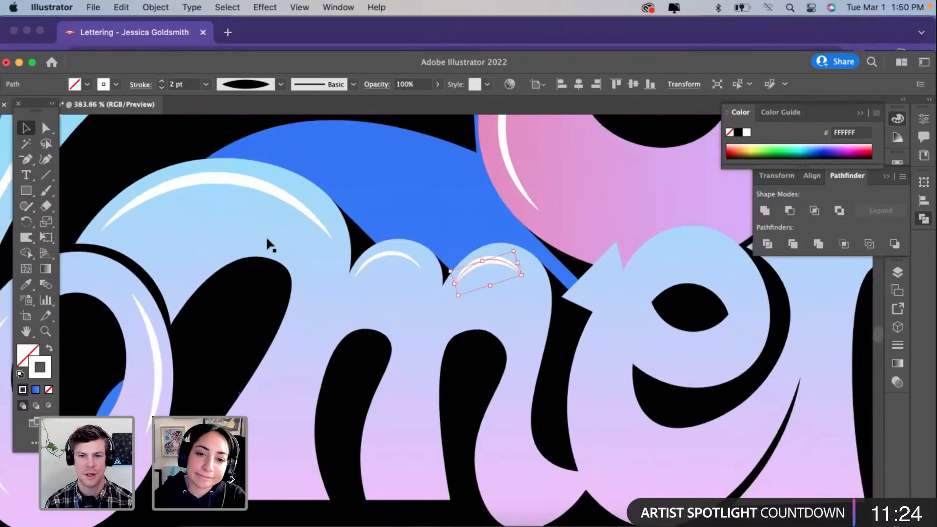
left_click(365, 254)
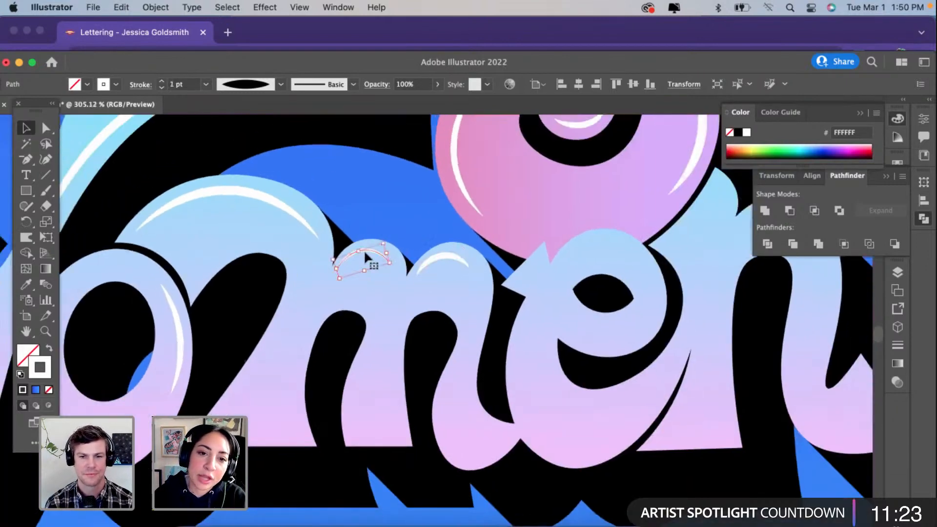
left_click(162, 87)
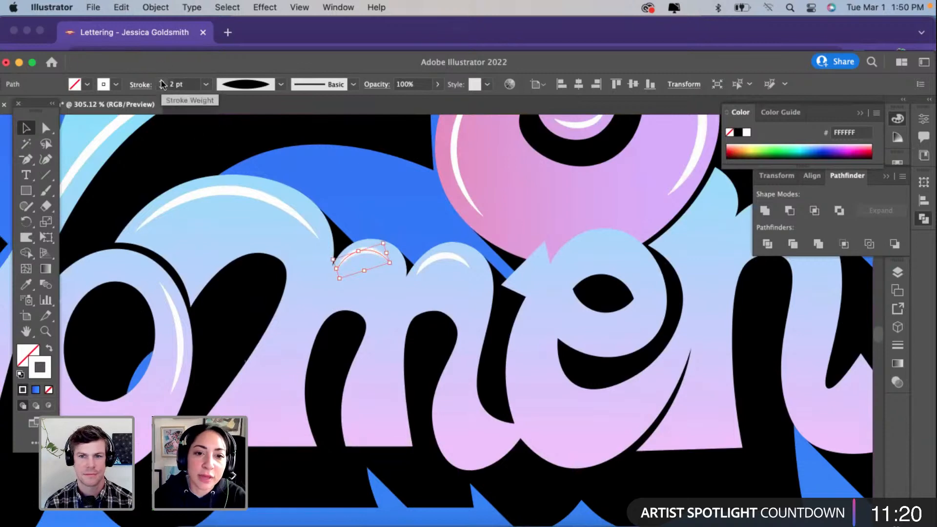
Step: Draw a short three-point curved path down the right shoulder of the "m"'s last hump
left_click(234, 398)
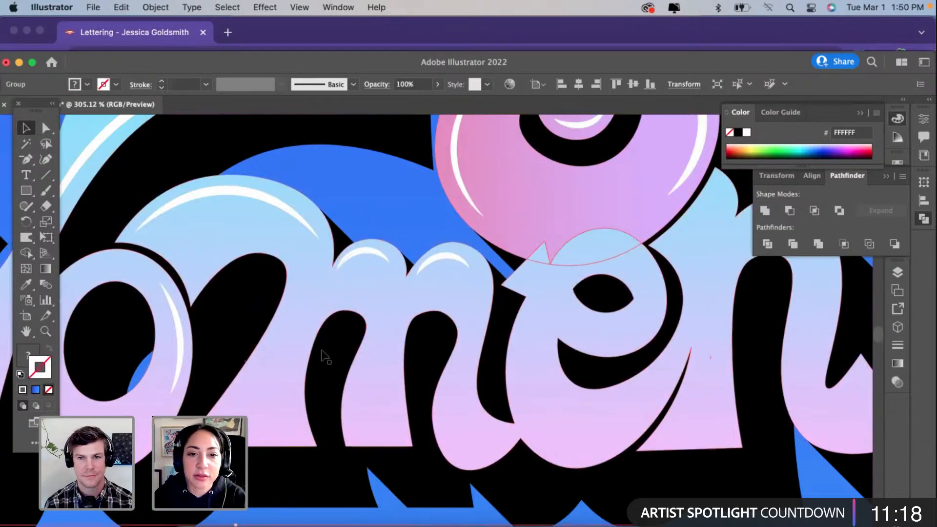
scroll(156, 303, "down", 2)
left_click(46, 147)
left_click(47, 157)
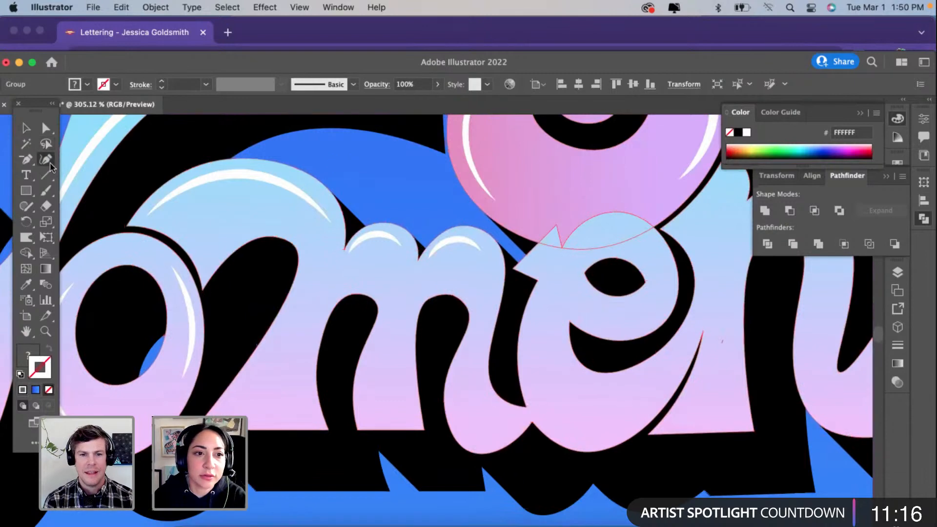
left_click(484, 260)
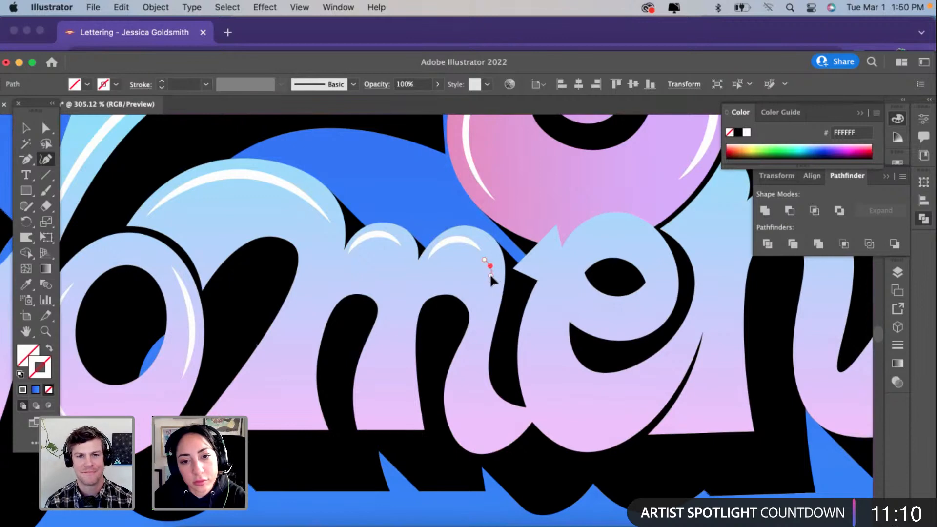
left_click(492, 275)
Step: Match the short shoulder path to the last hump's white 2 pt highlight and apply the tapered width profile
key("i")
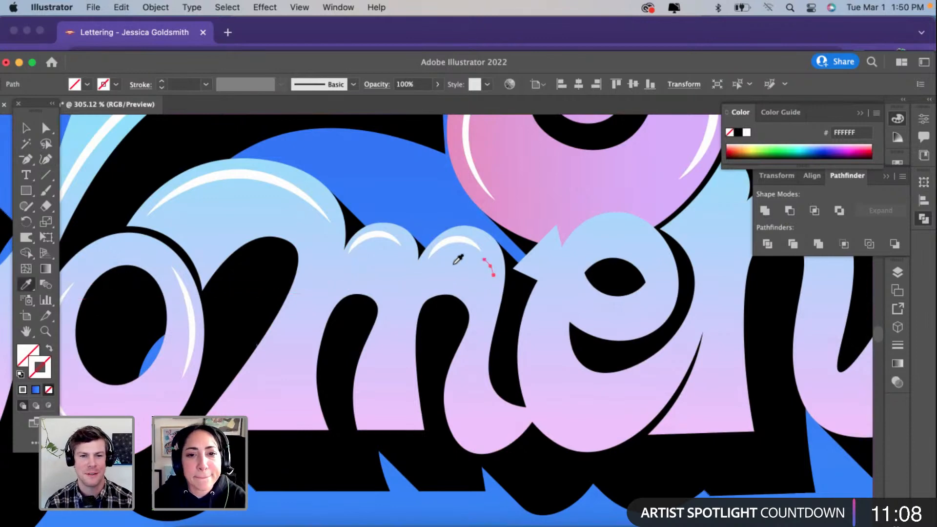
left_click(452, 239)
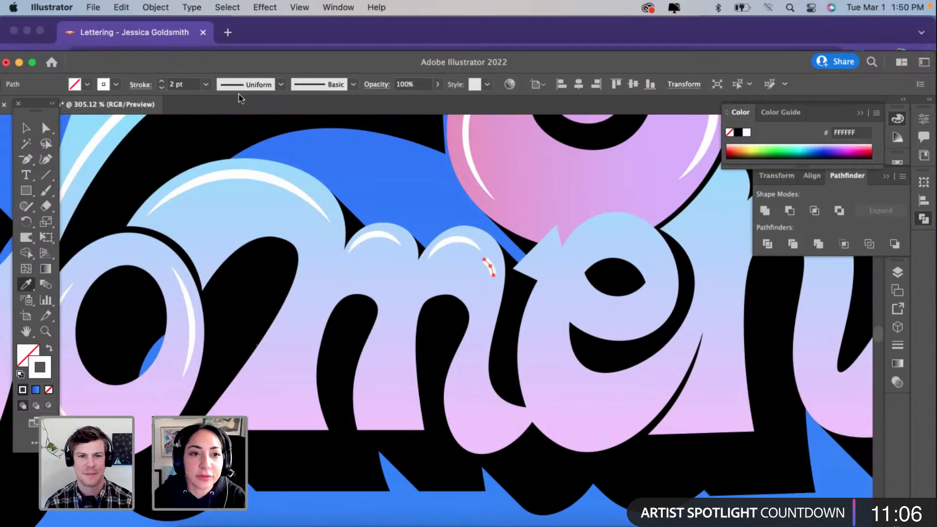
left_click(246, 84)
left_click(248, 128)
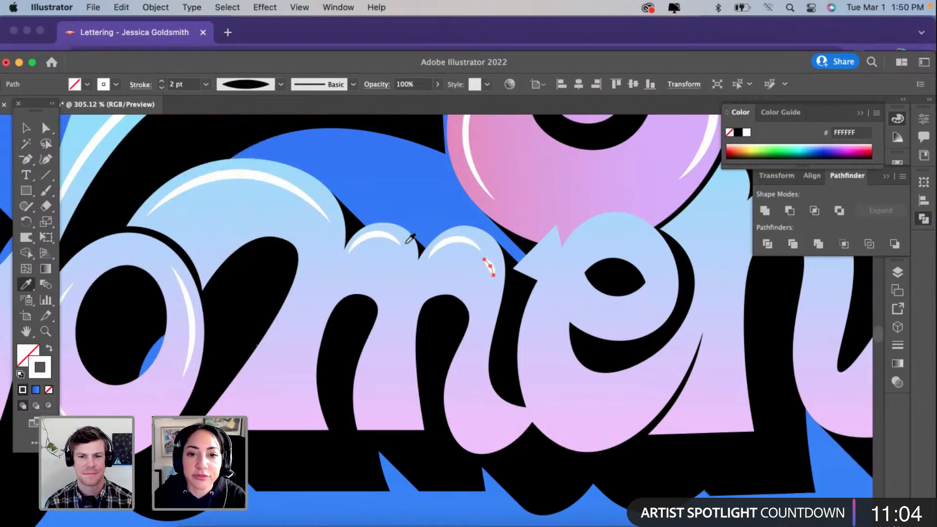
scroll(410, 240, "up", 2)
key("v")
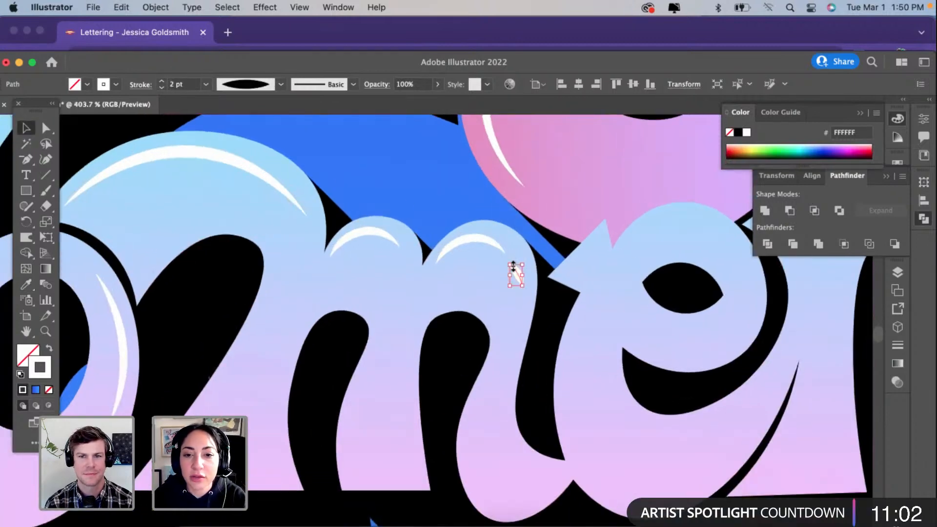
scroll(514, 267, "up", 2)
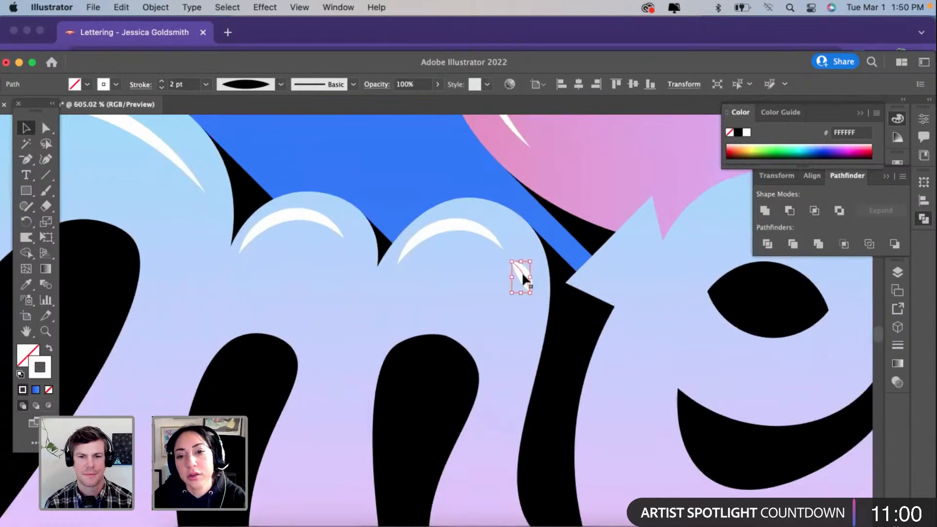
Step: Draw an L-shaped path along the base and up the inner right edge of the "m"'s first leg, curving its vertical side
scroll(523, 274, "down", 3)
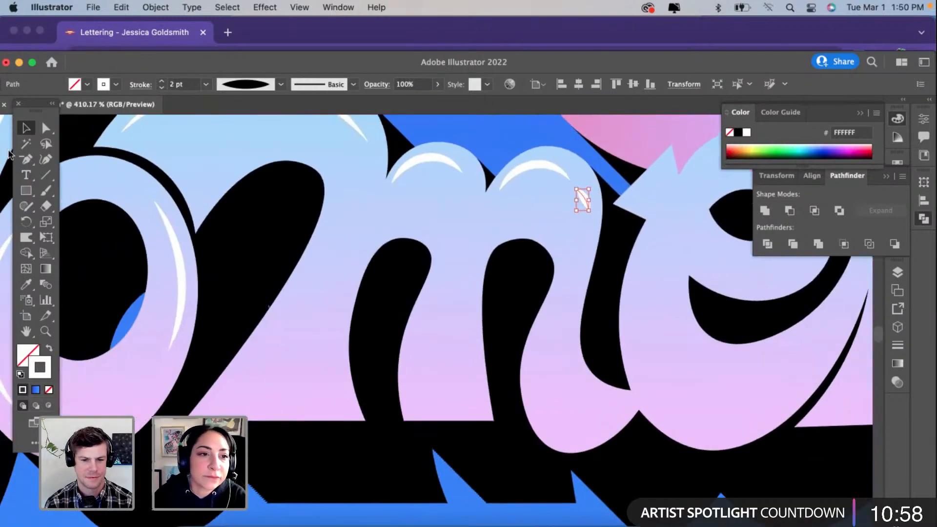
left_click(46, 159)
key("v")
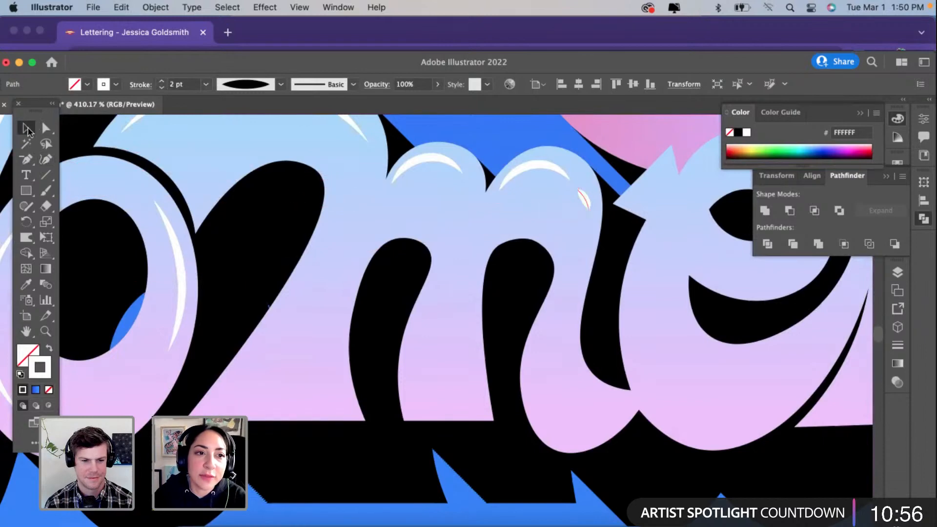
left_click(294, 341)
left_click(45, 158)
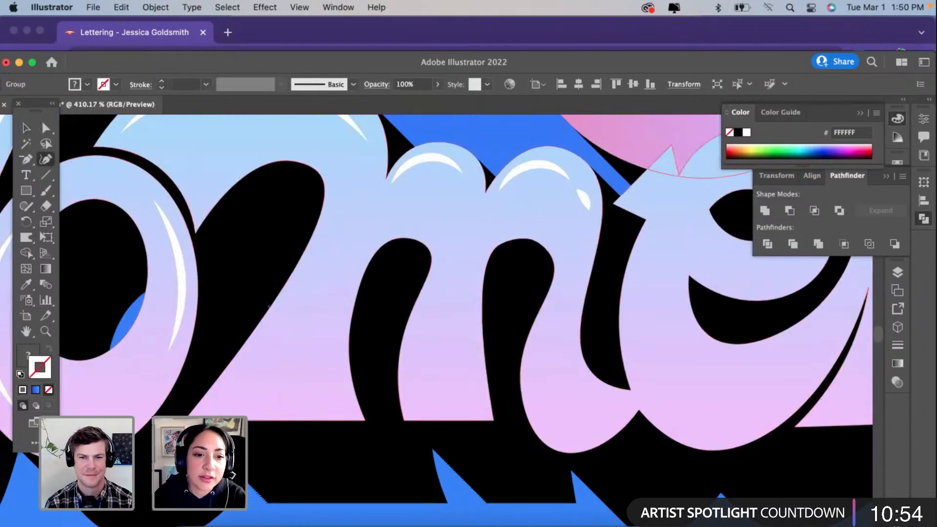
left_click(209, 406)
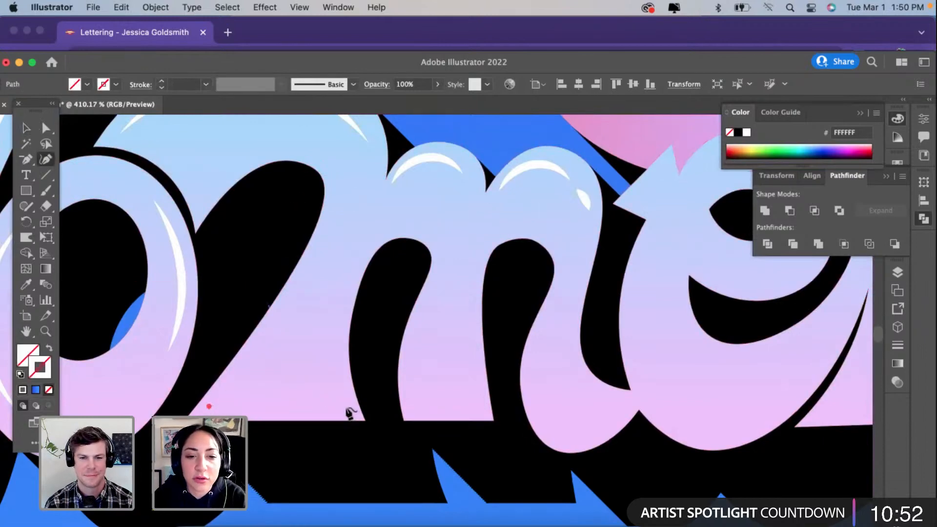
left_click(346, 406)
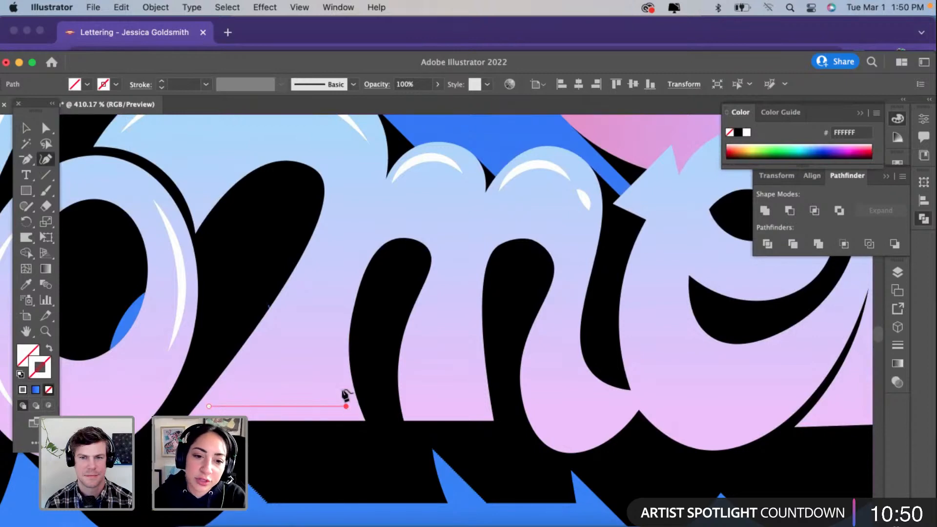
left_click(340, 332)
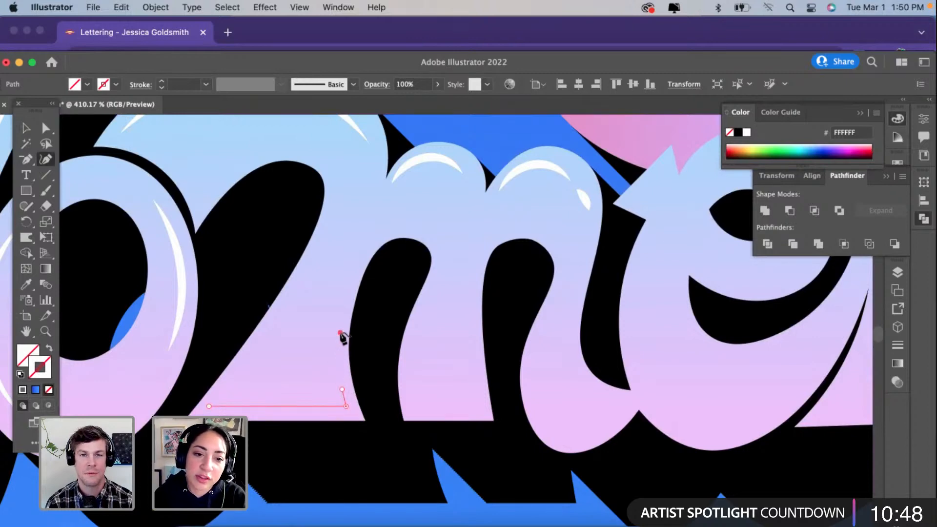
Step: Match the first leg's L-shaped path to the white 2 pt hump highlight and apply the tapered width profile
left_click(26, 284)
left_click(440, 150)
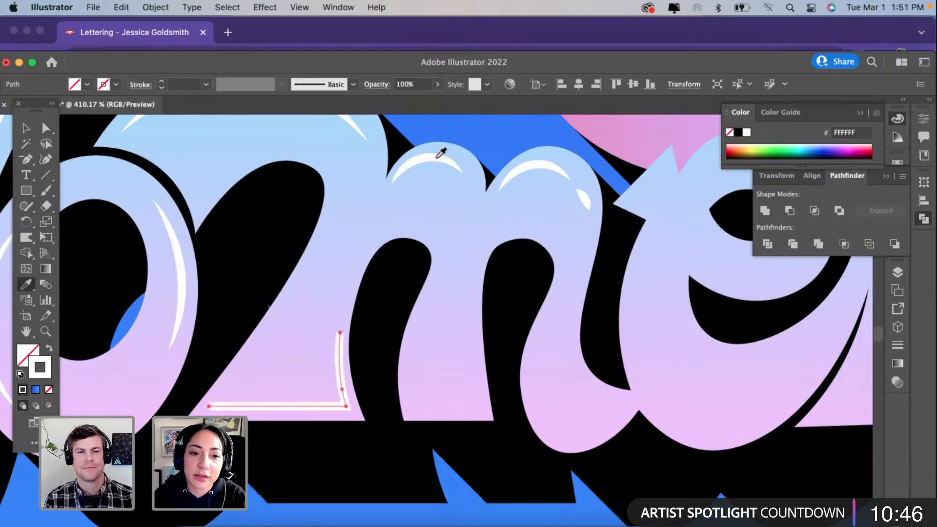
left_click(238, 92)
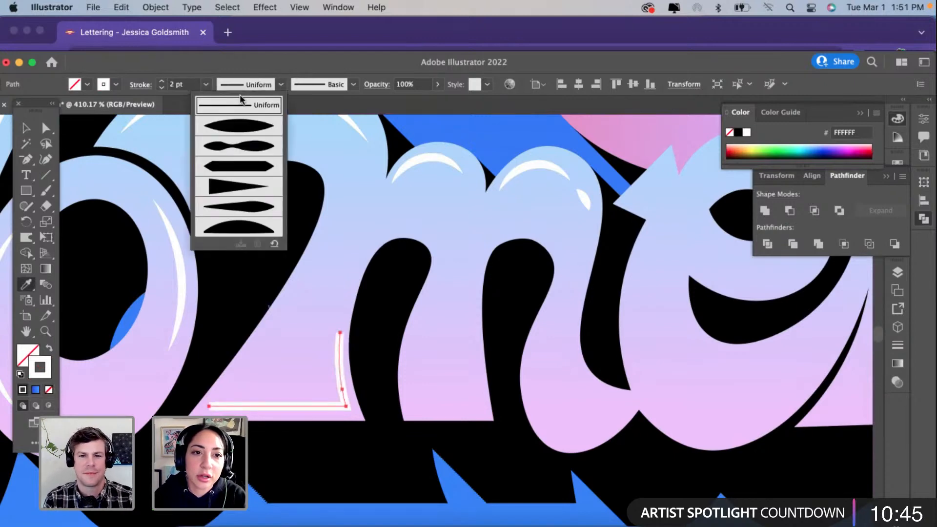
left_click(245, 127)
key("v")
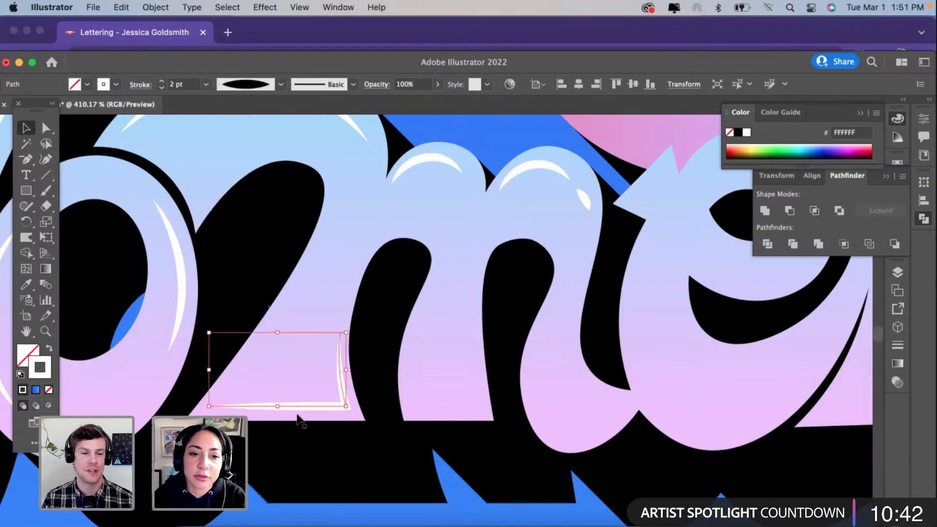
Step: Copy the corner highlight onto the "m"'s middle leg, narrow the copy to fit and nudge it slightly downward
mouse_move(317, 408)
left_mouse_down()
mouse_move(464, 408)
mouse_move(448, 408)
left_mouse_up()
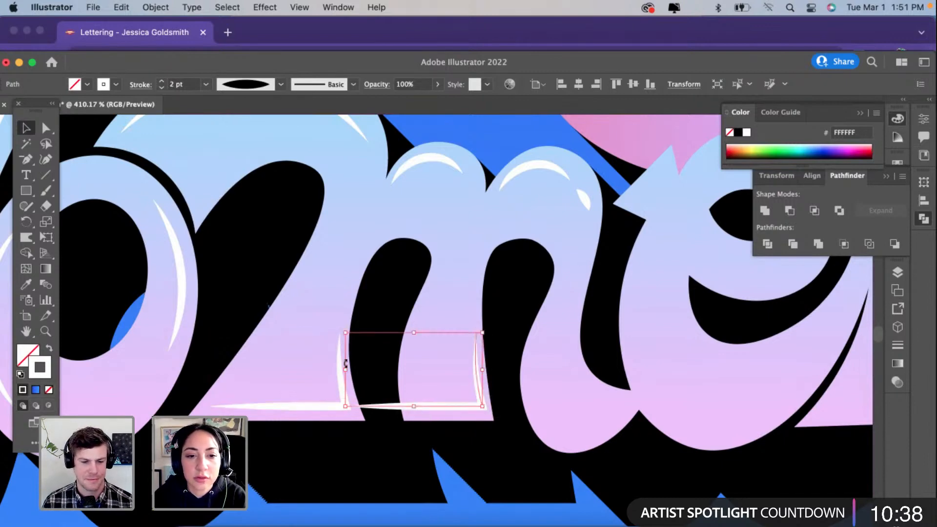
left_click_drag(345, 370, 408, 378)
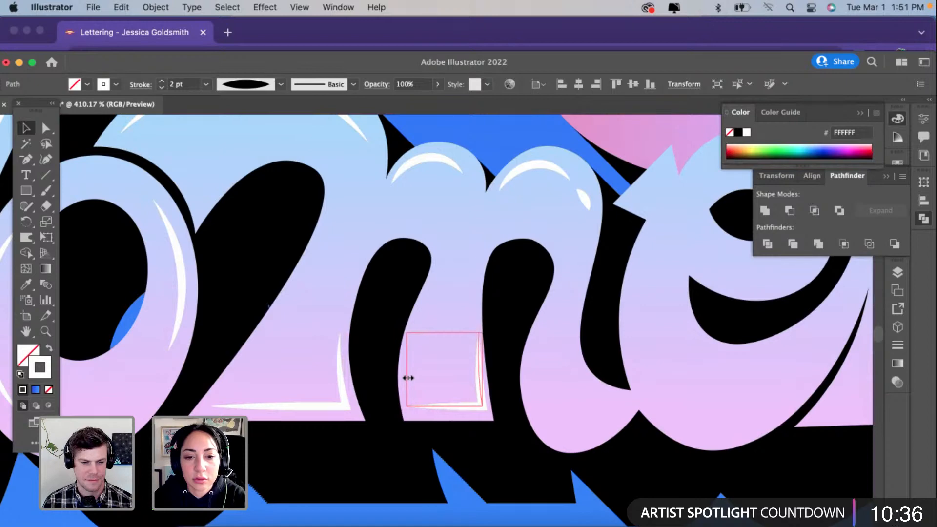
left_click_drag(455, 408, 455, 412)
Step: Adjust the curve point on the vertical side of the middle leg's corner highlight to follow the leg's edge
left_click(44, 160)
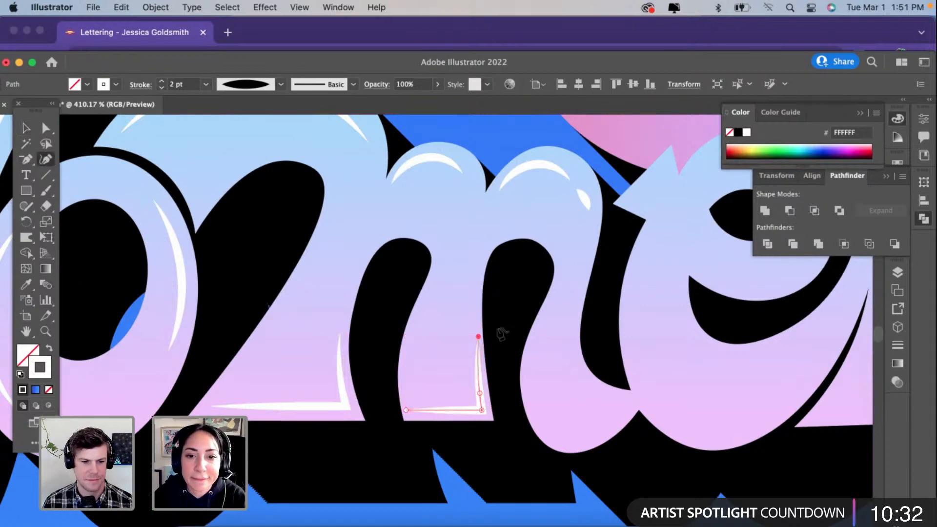
left_click(478, 389)
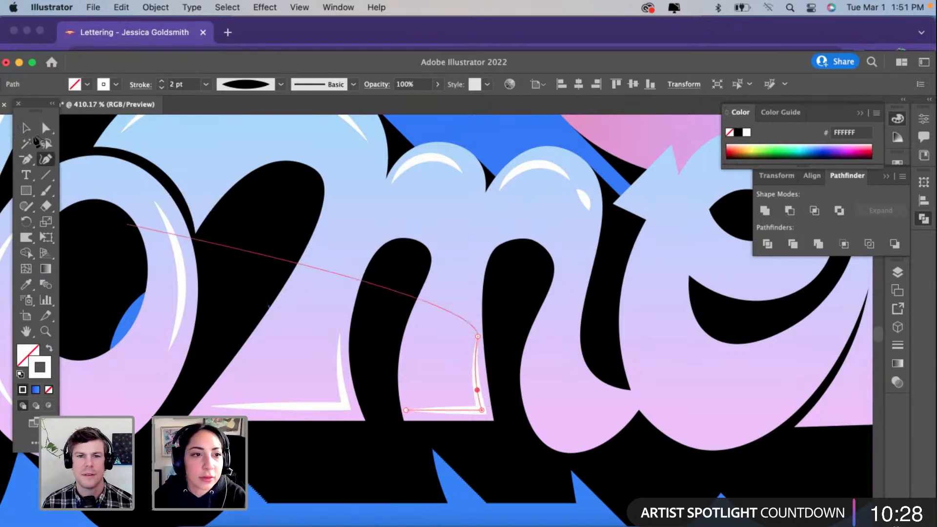
left_click(27, 129)
left_click(493, 362)
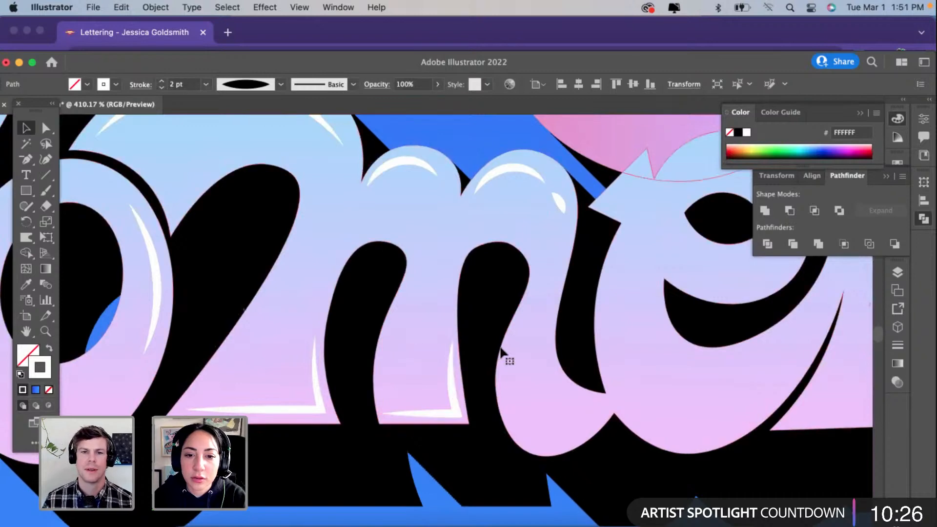
Step: Draw a three-point curved path around the rounded bottom of the "m"'s last leg, with its middle point near the lower edge
scroll(499, 344, "right", 2)
key("shift+grave")
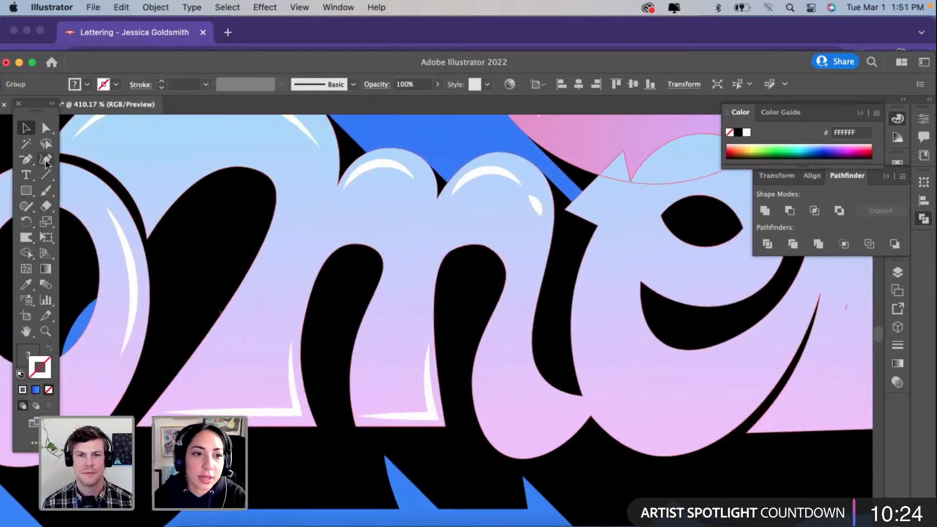
left_click(484, 386)
left_click(496, 424)
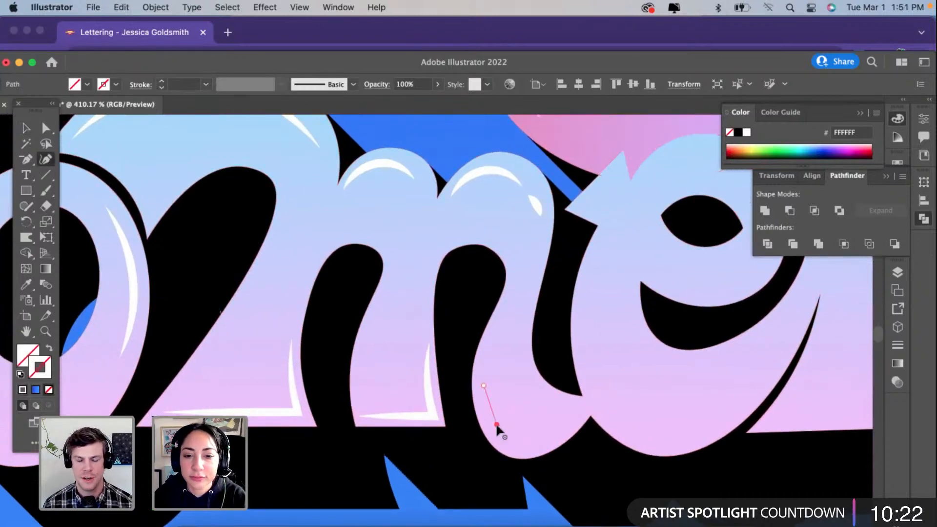
left_click(551, 429)
left_click_drag(496, 424, 510, 440)
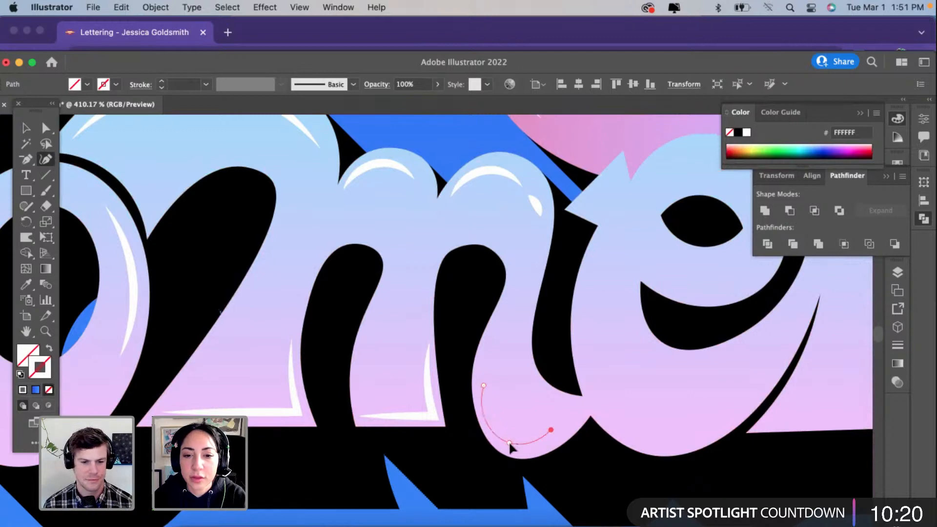
Step: Give the last leg's curved path the white highlight stroke with the tapered width profile and set its weight to 1 pt
left_click(28, 282)
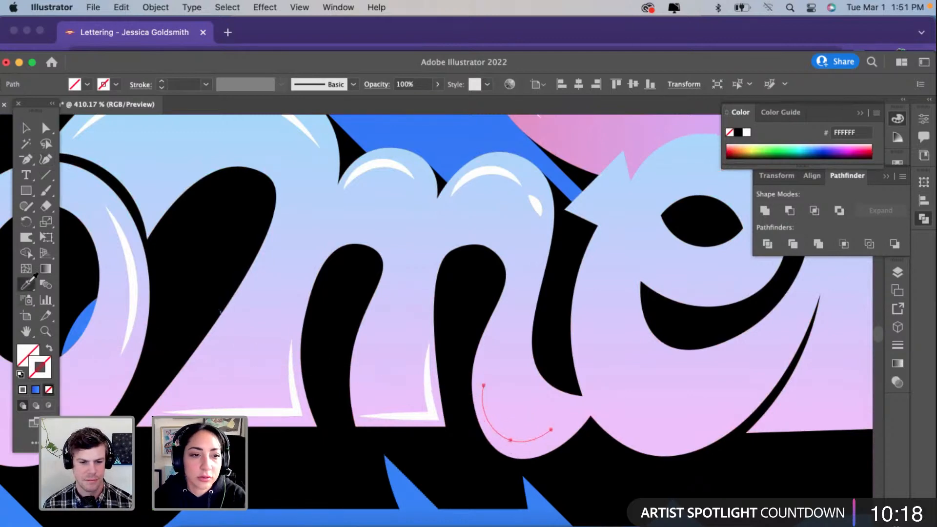
left_click(253, 411)
left_click(260, 88)
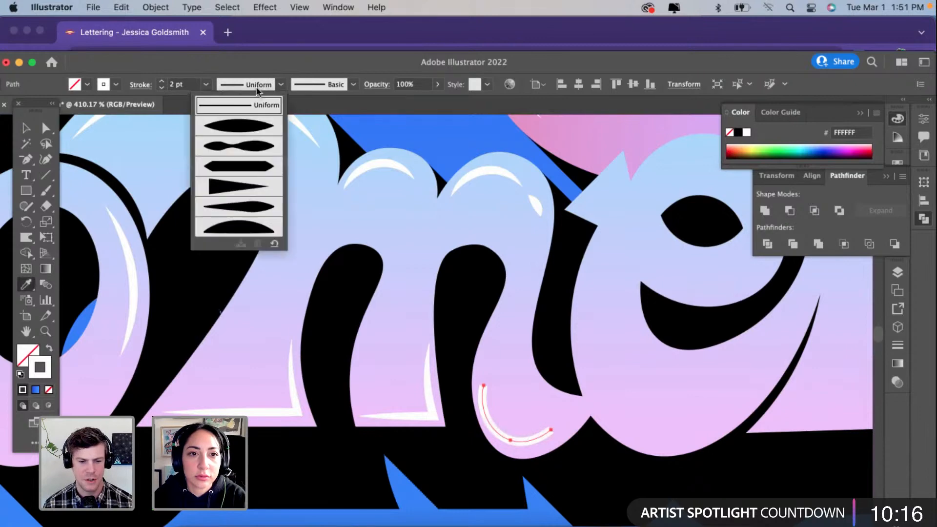
left_click(253, 125)
left_click(161, 89)
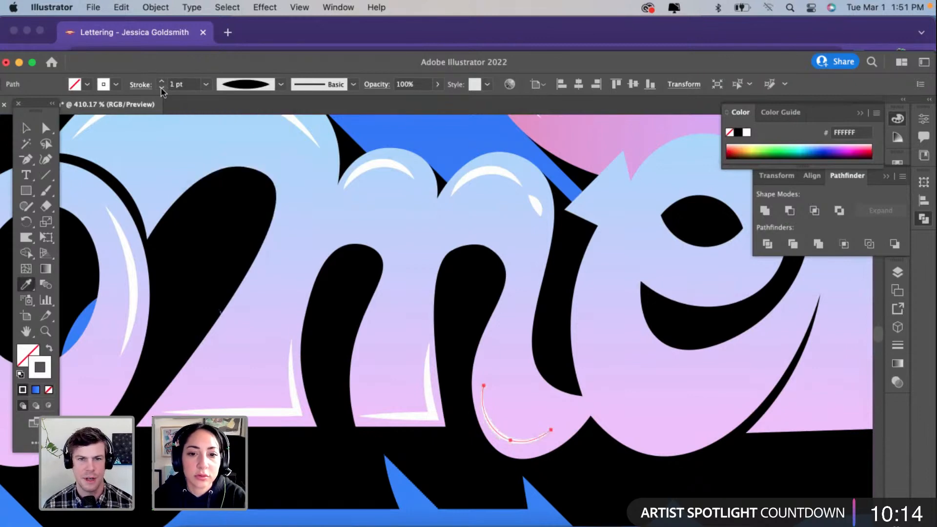
key("v")
left_click(389, 285)
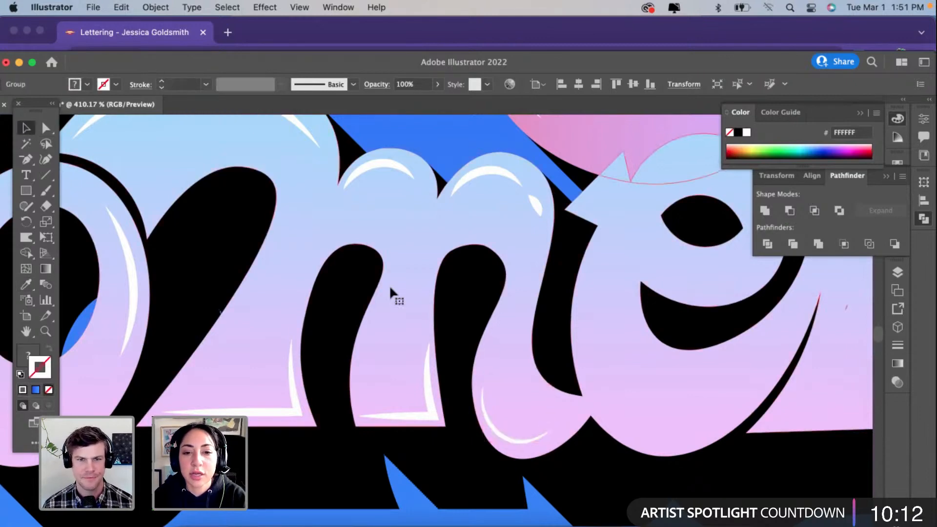
Step: Set the middle leg's corner highlight to a 1 pt stroke and shorten its vertical side
scroll(388, 285, "down", 3)
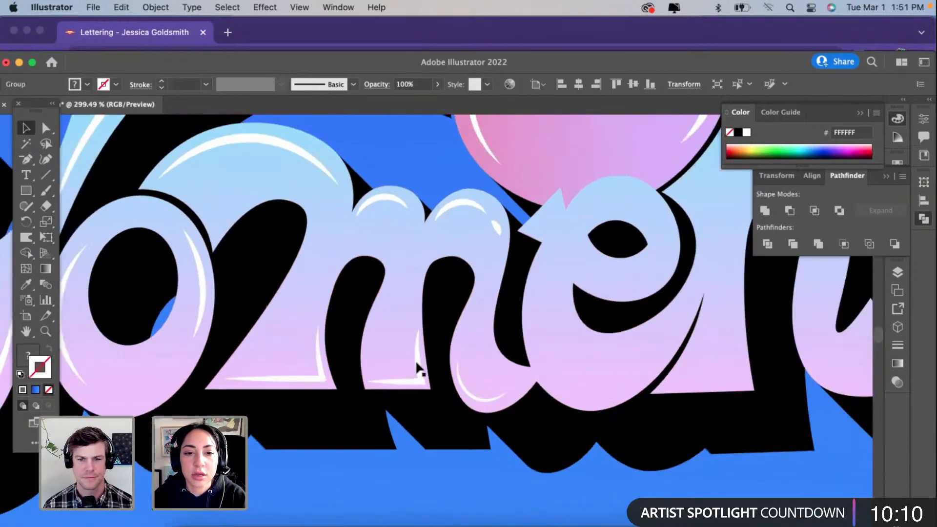
left_click(416, 360)
left_click(161, 88)
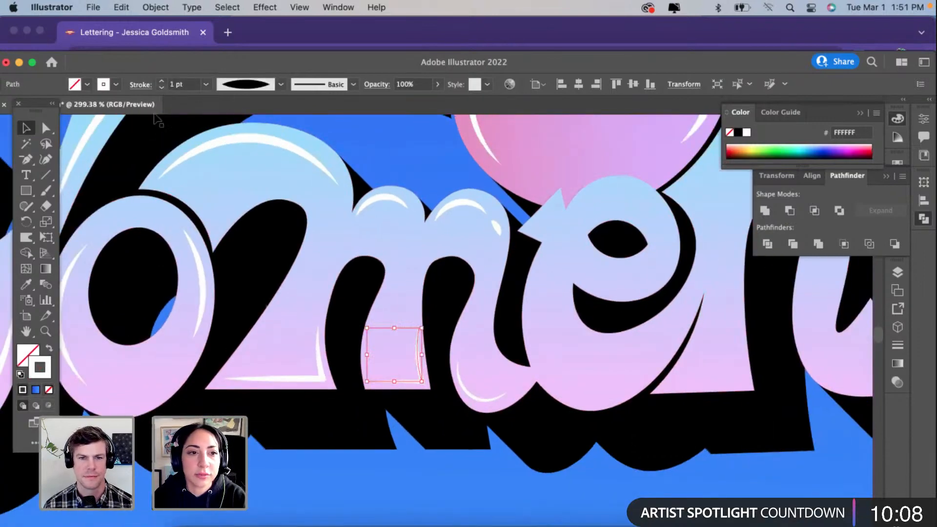
left_click(46, 159)
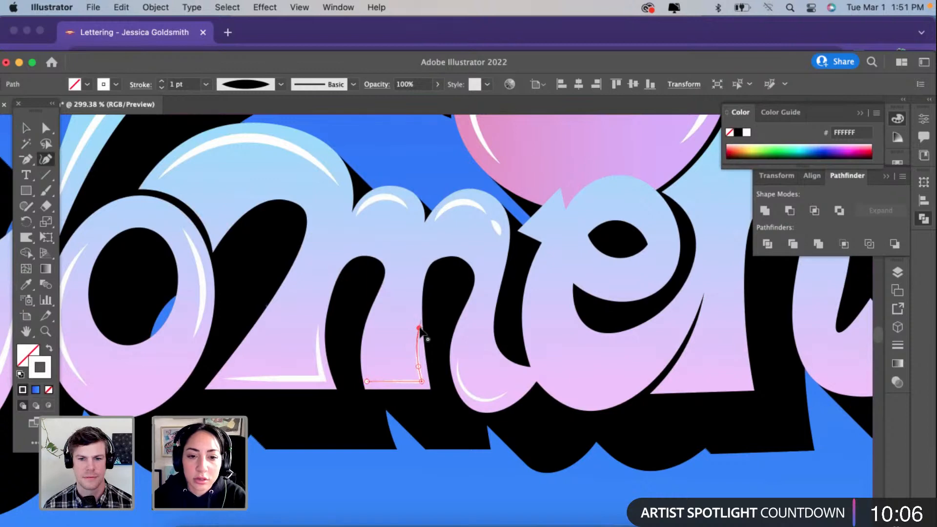
left_click_drag(418, 366, 417, 339)
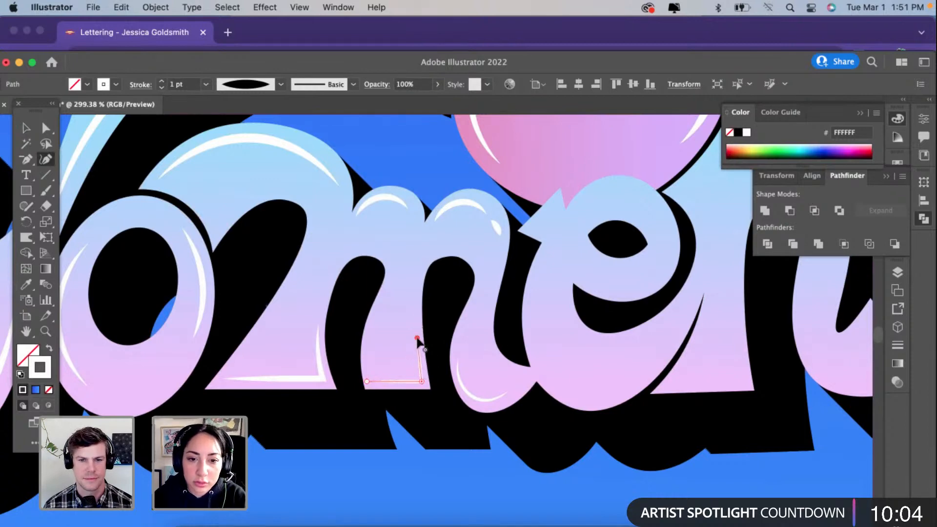
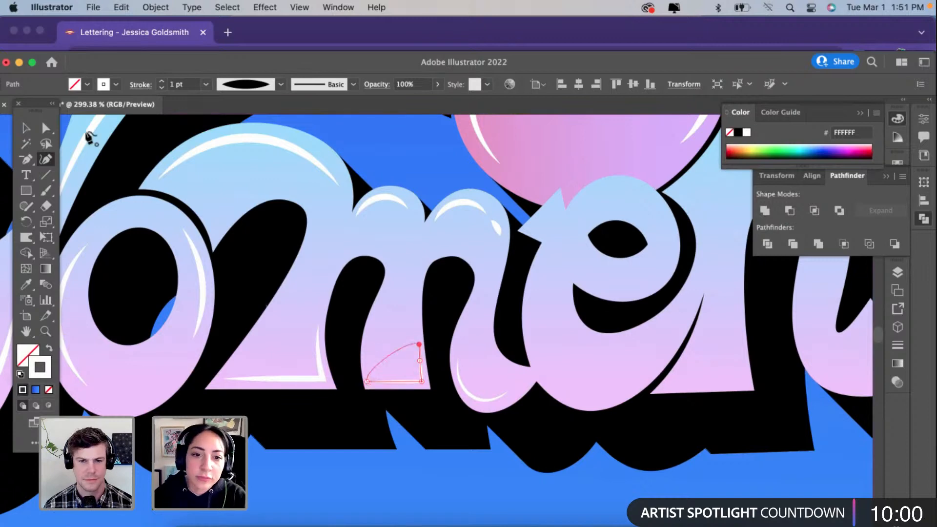
Step: Nudge the arc highlight on the "m"'s last hump toward its outer edge and reposition the short highlight beside it
left_click(26, 129)
left_click(390, 442)
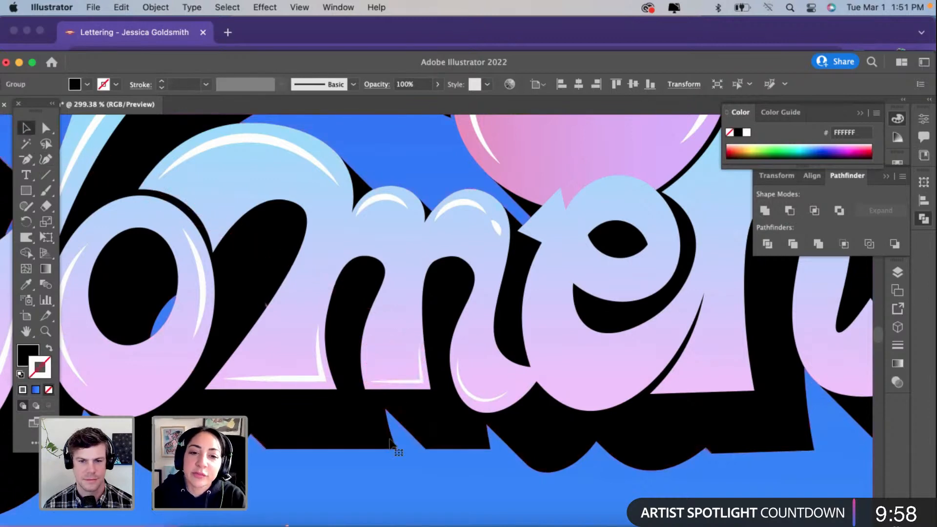
scroll(390, 442, "down", 1)
scroll(412, 336, "down", 5)
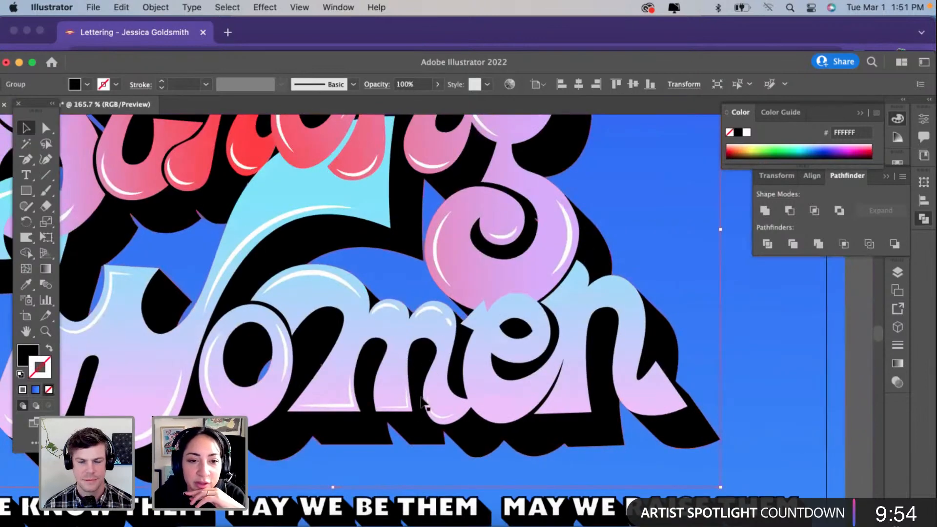
scroll(429, 398, "up", 2)
scroll(429, 403, "up", 4)
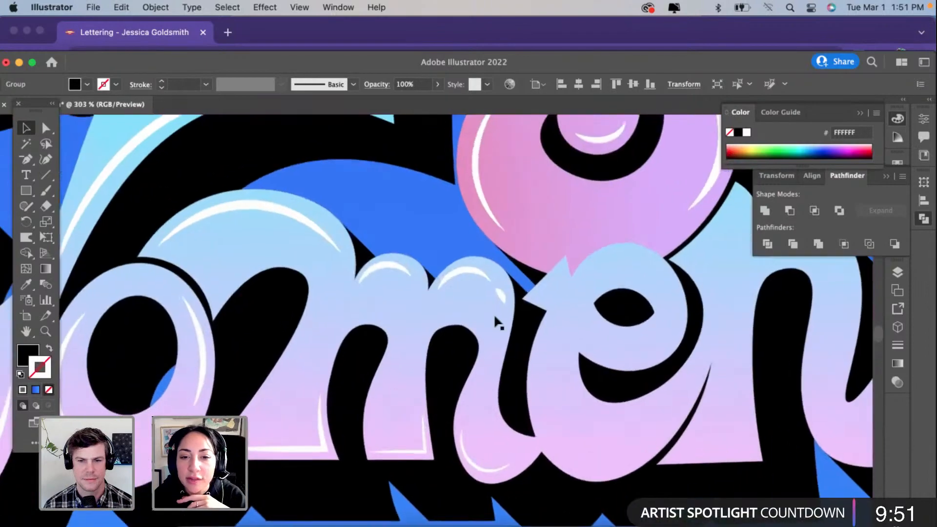
left_click(503, 295)
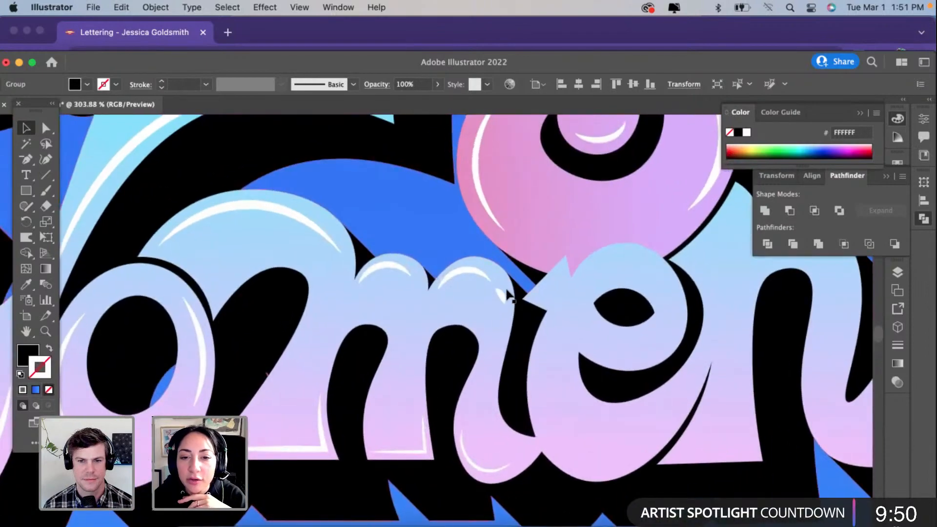
scroll(502, 297, "up", 3)
left_click(443, 257)
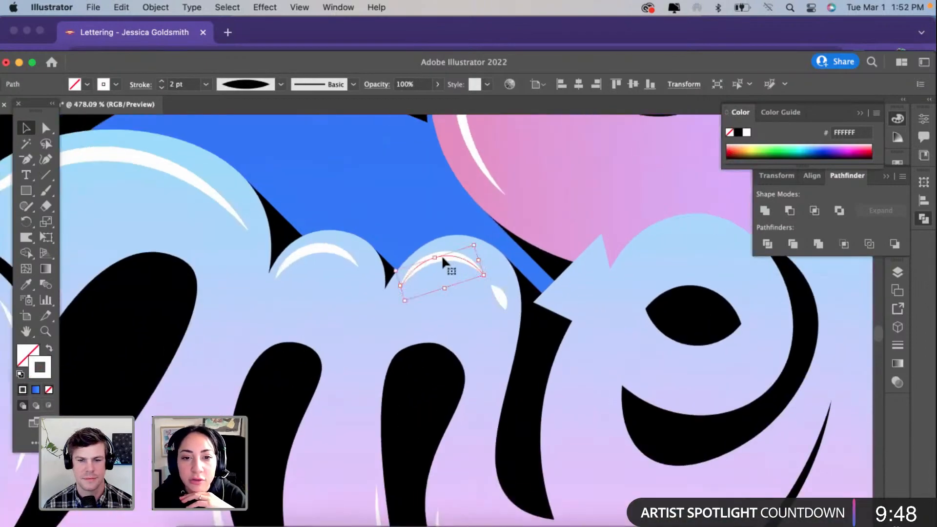
left_click_drag(447, 258, 452, 255)
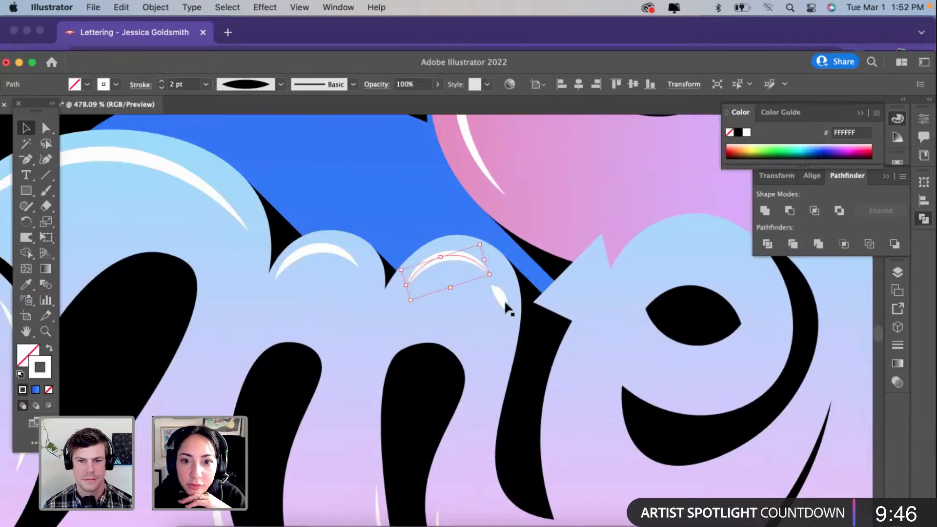
left_click_drag(505, 302, 516, 287)
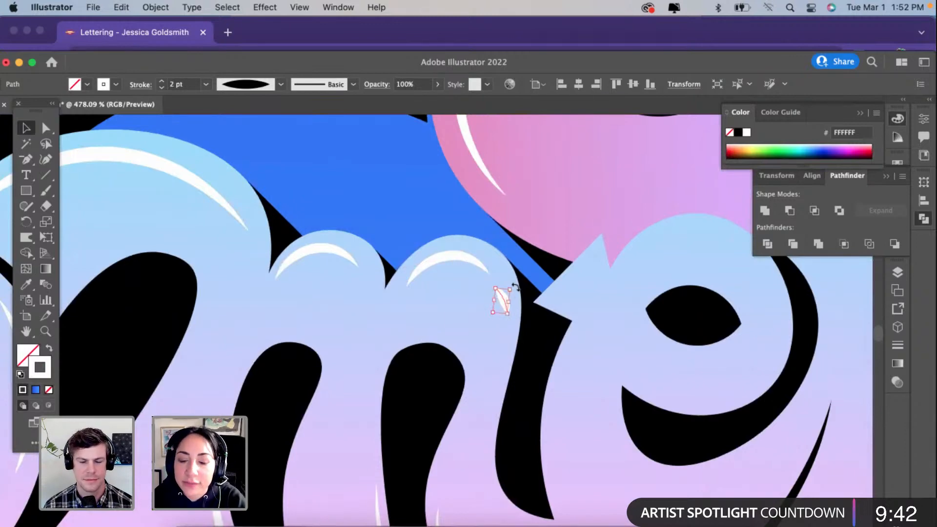
Step: Draw a three-point cornered path inside the pointed tip at the start of the "e", following its upper edge and corner
scroll(477, 278, "down", 2)
scroll(477, 279, "right", 3)
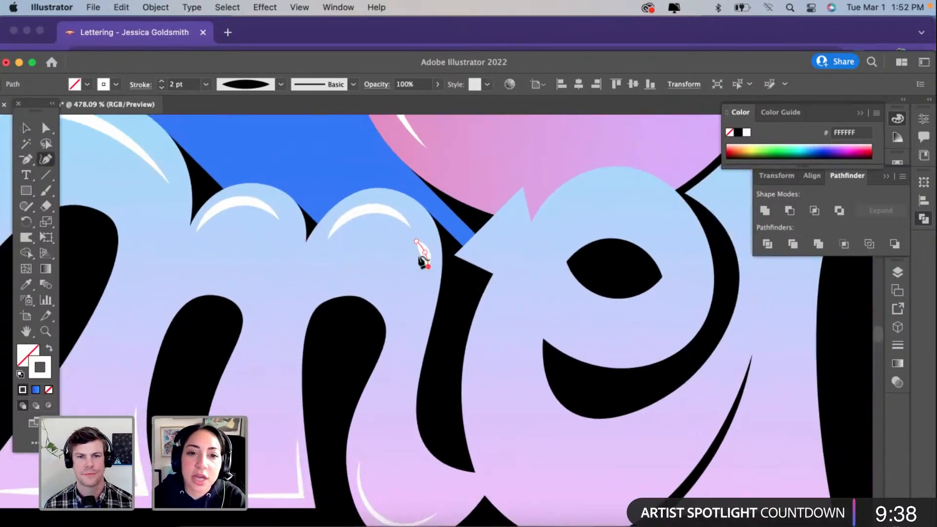
left_click(101, 236)
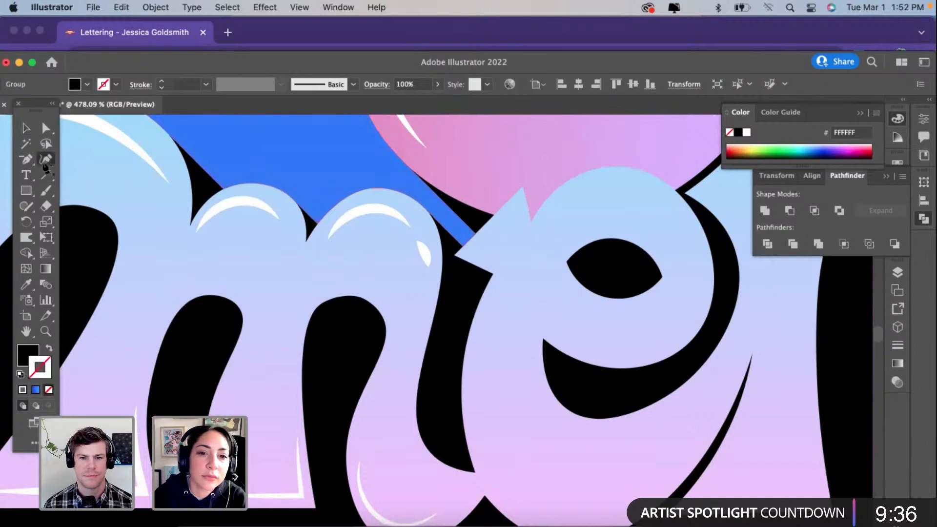
left_click(470, 250)
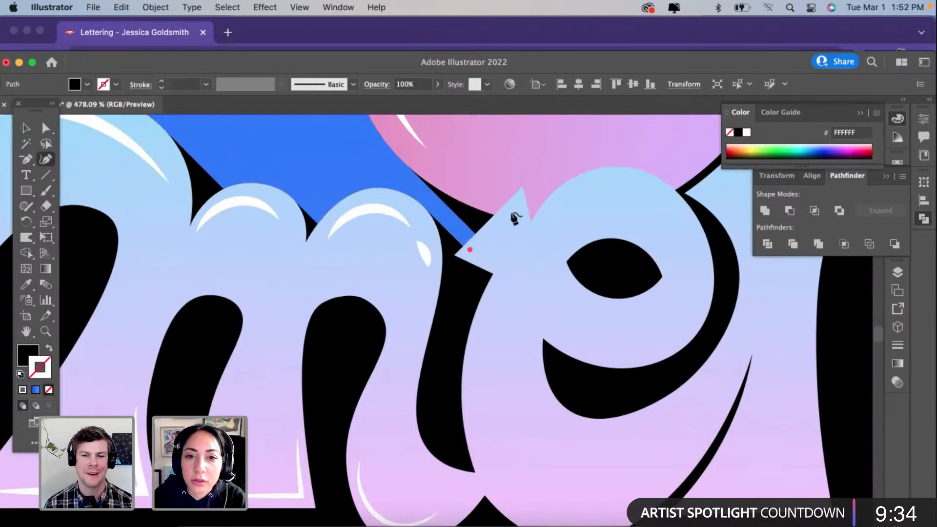
left_click(519, 224)
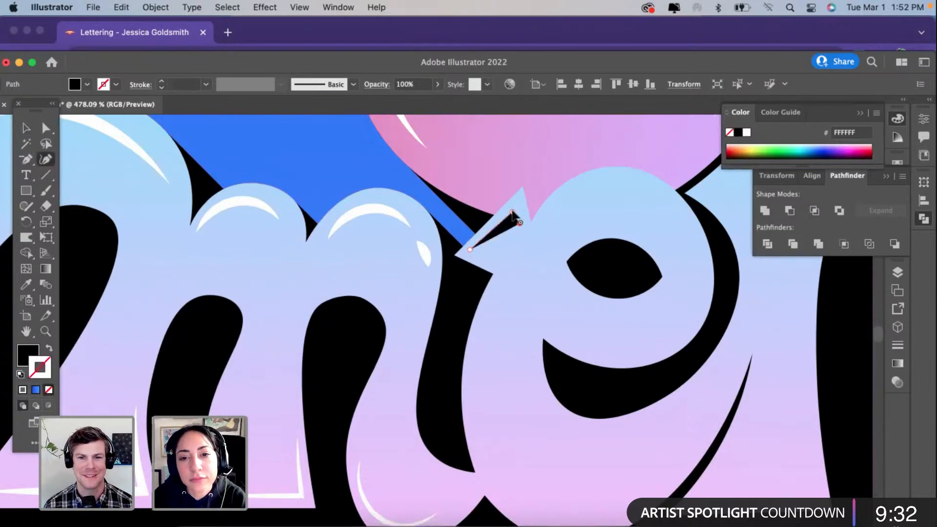
left_click(517, 204)
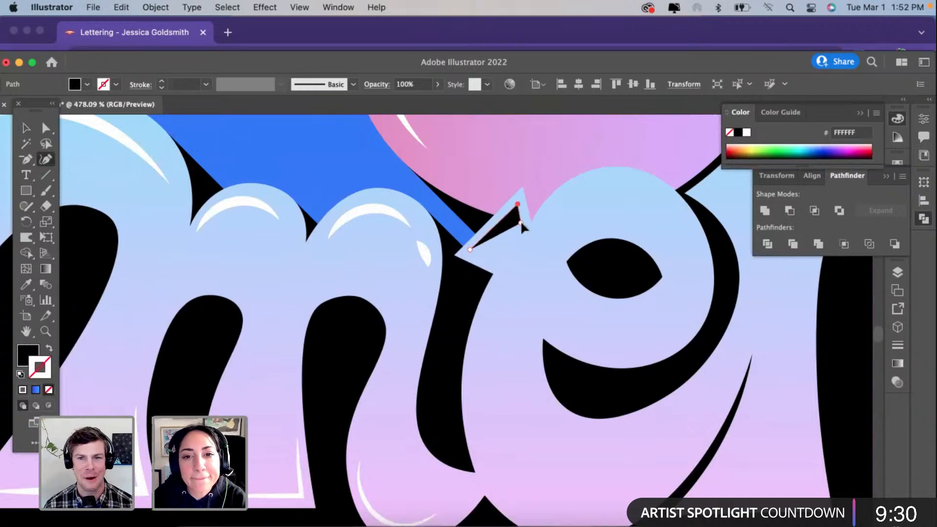
Step: Give the "e" tip's corner path the white highlight stroke with the tapered width profile and set its weight to 1 pt
left_click(26, 284)
left_click(240, 198)
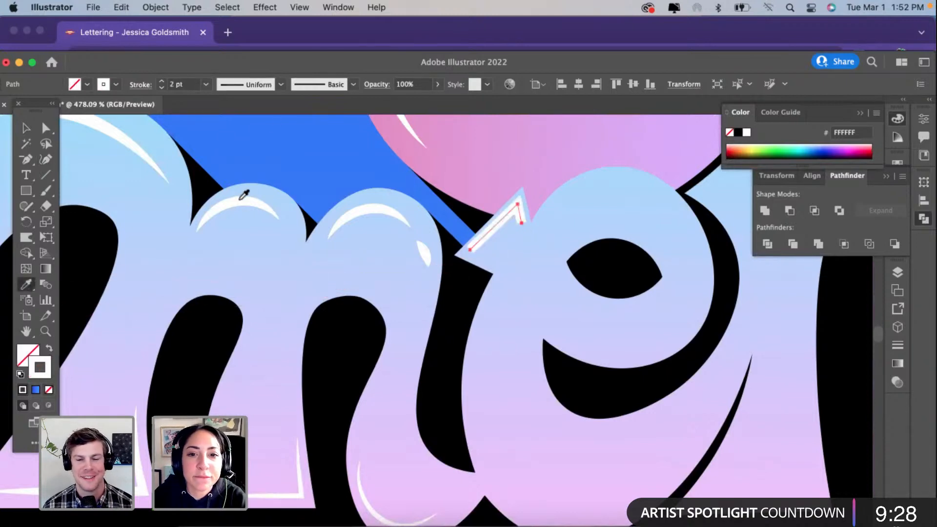
left_click(245, 85)
left_click(244, 138)
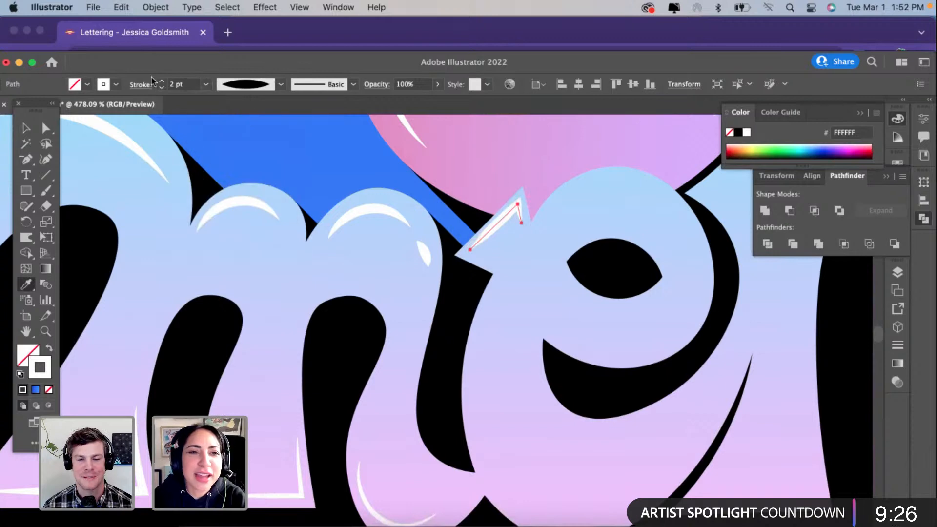
left_click(161, 89)
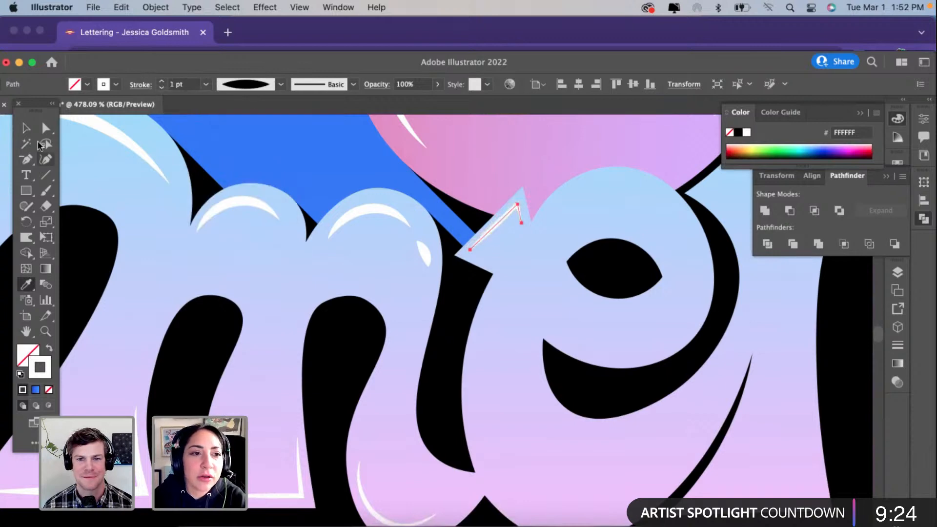
Step: Draw a three-point curved path along the lower outer edge of the "e"'s upper bowl, ending beside the eye
left_click(28, 129)
left_click(529, 332)
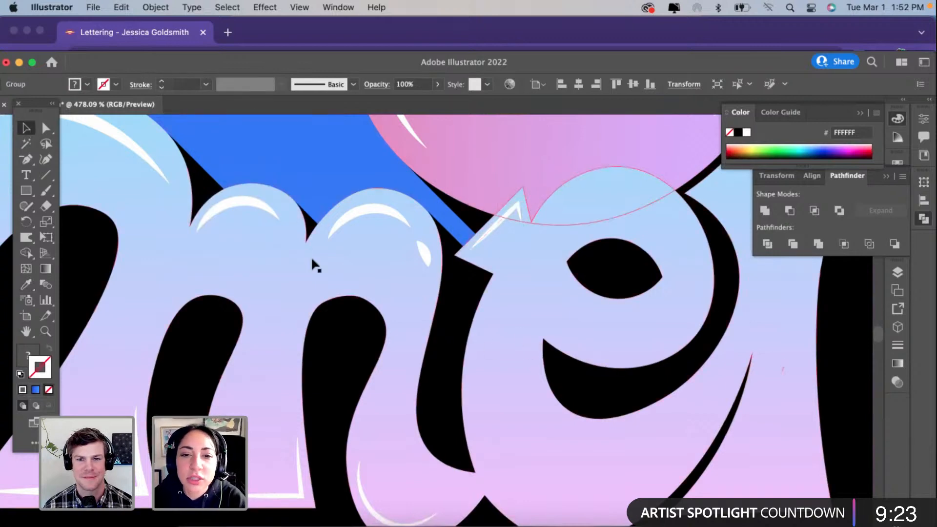
left_click(45, 159)
left_click(571, 341)
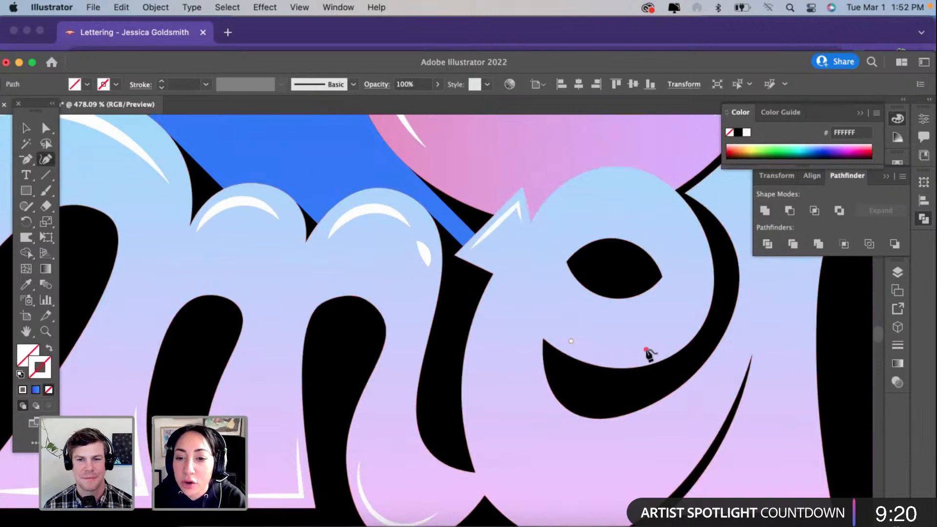
left_click(646, 349)
left_click(699, 276)
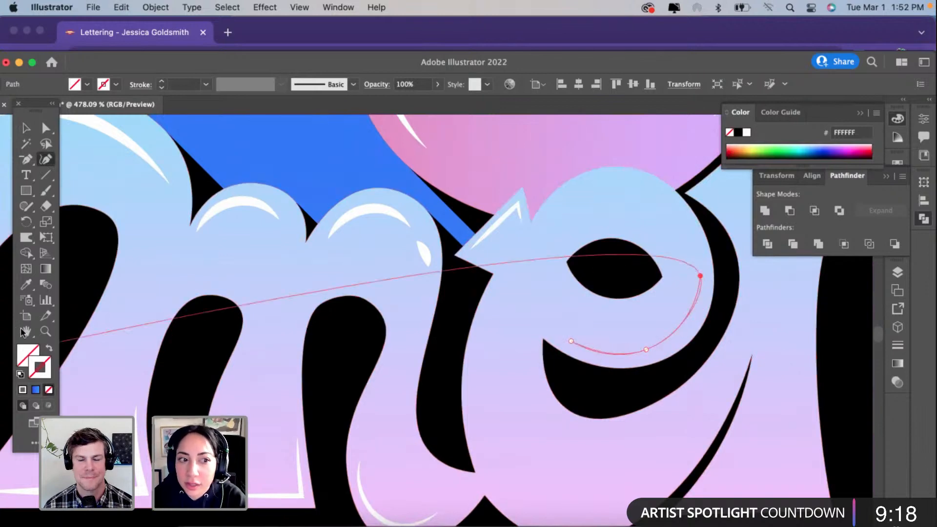
Step: Give the "e" bowl's curved path the white 2 pt highlight stroke with the tapered width profile
left_click(26, 284)
left_click(239, 197)
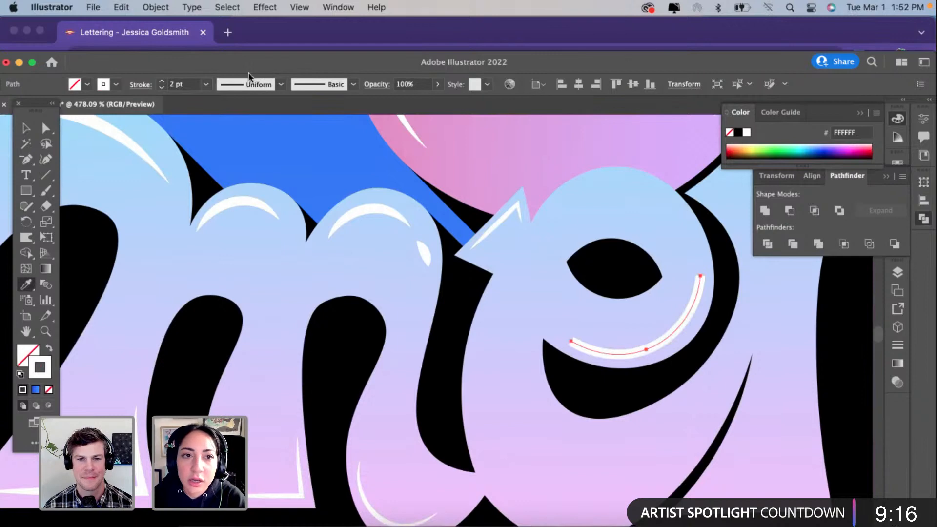
left_click(254, 86)
left_click(234, 128)
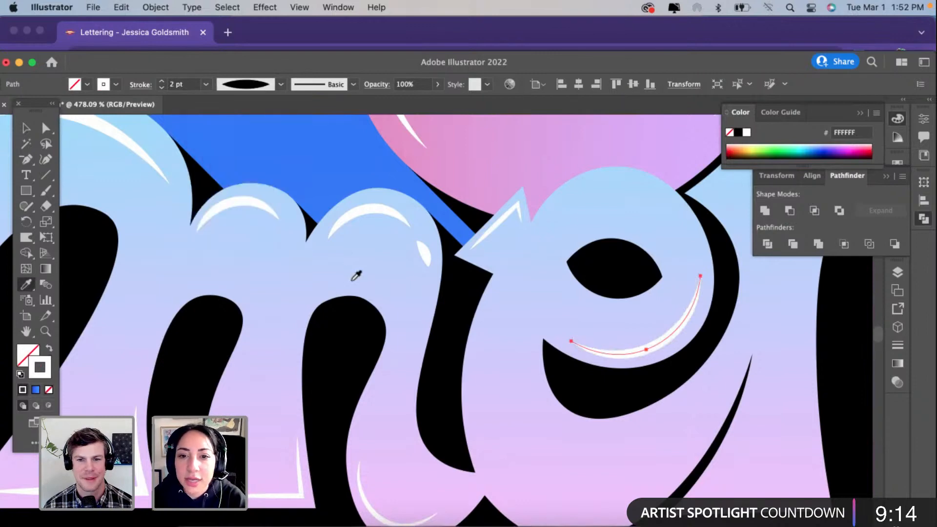
Step: Place a copy of the "e" bowl's curved highlight inside the bottom curve of the "e"
left_click(34, 129)
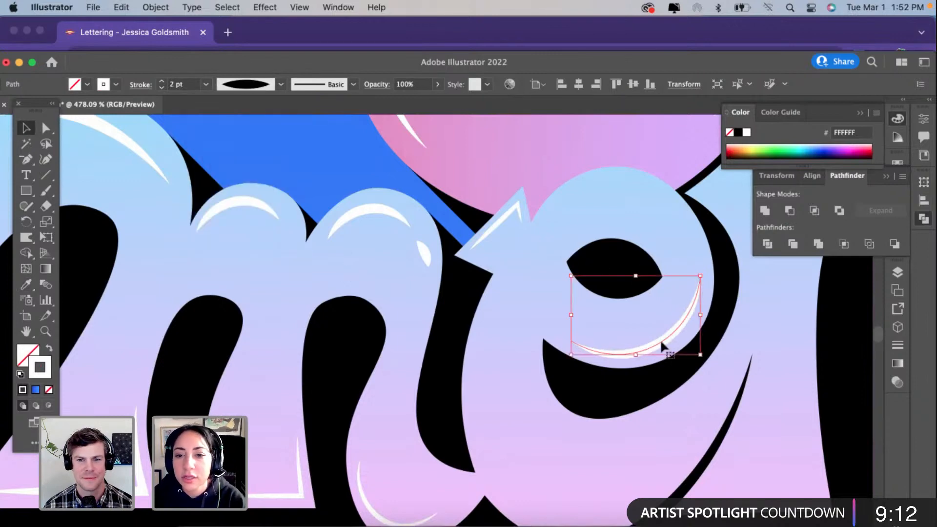
scroll(660, 339, "down", 2)
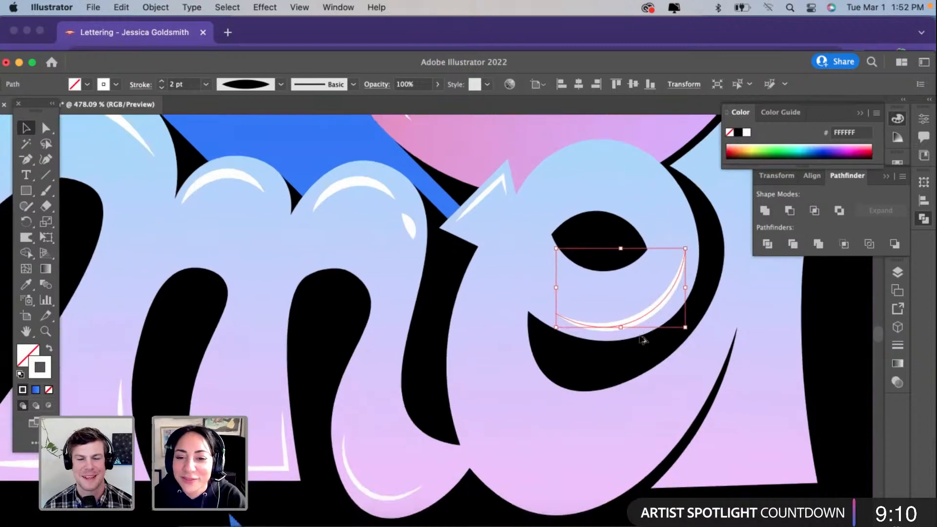
left_click_drag(642, 321, 596, 485)
scroll(389, 376, "down", 1)
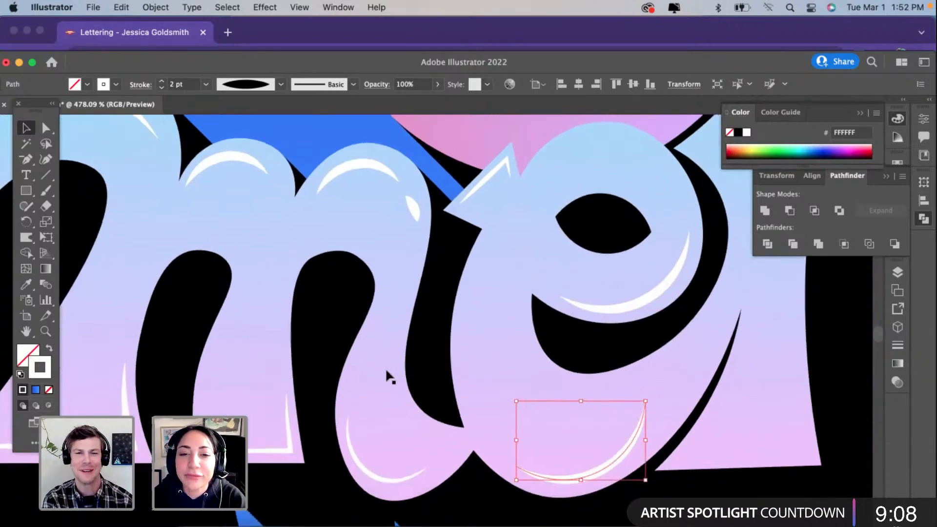
Step: Reshape the copied highlight to follow the "e"'s bottom edge, extending its upper end toward the tail and shifting its middle point
left_click(46, 160)
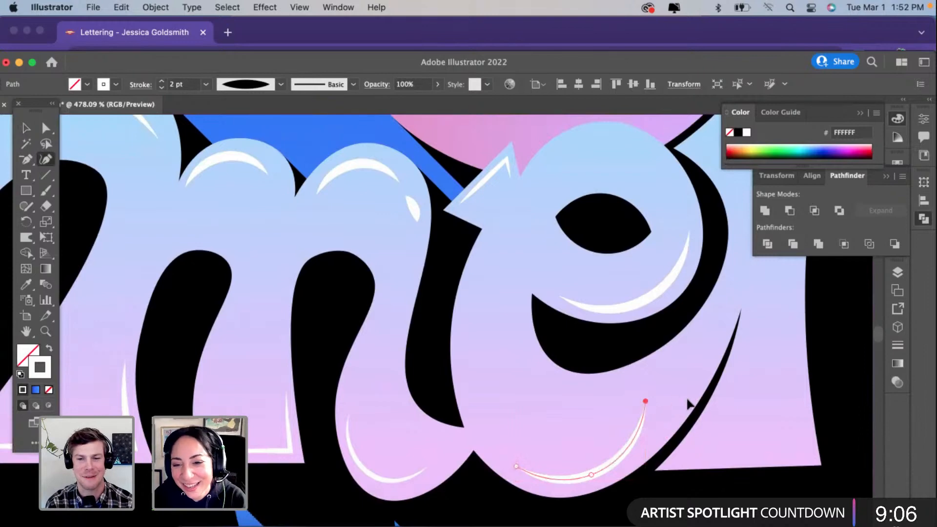
left_click_drag(688, 405, 689, 395)
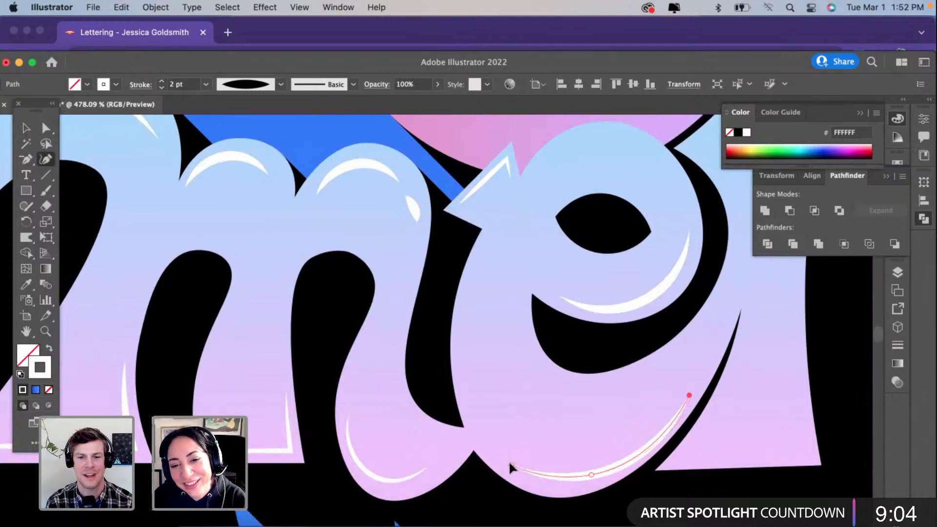
left_click_drag(590, 474, 554, 481)
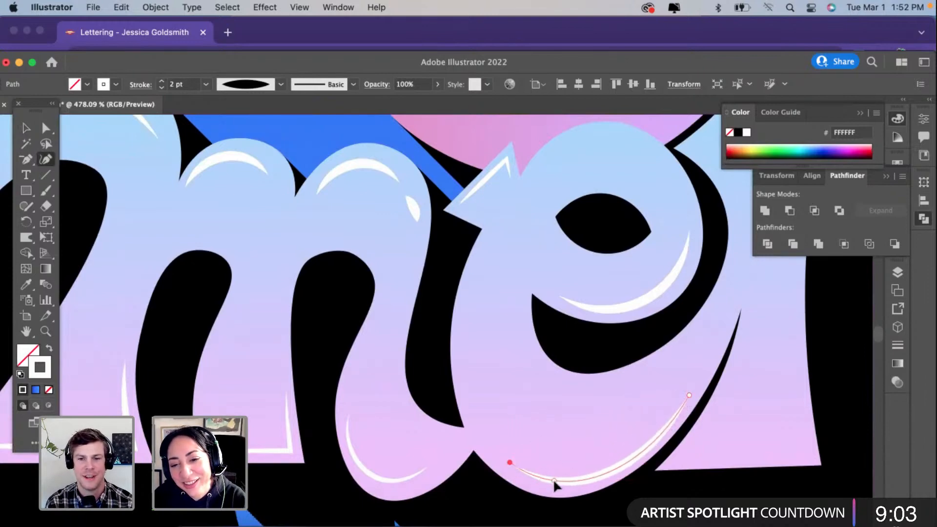
left_click(619, 465)
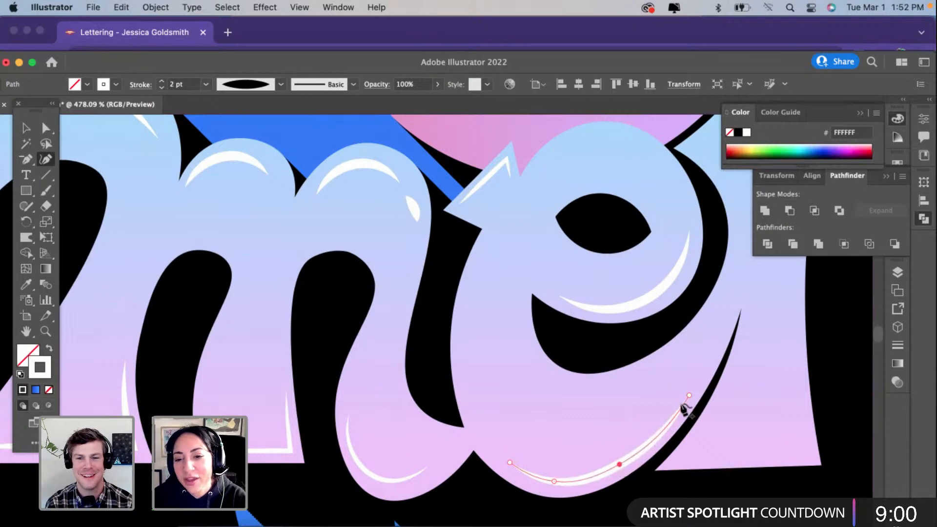
key("Delete")
left_click_drag(688, 398, 693, 385)
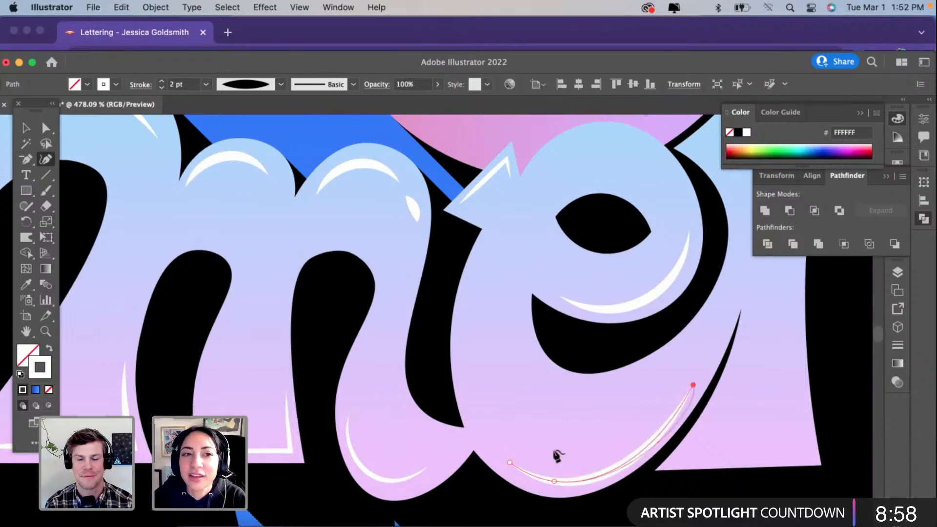
mouse_move(554, 481)
left_mouse_down()
mouse_move(571, 485)
mouse_move(567, 477)
left_mouse_up()
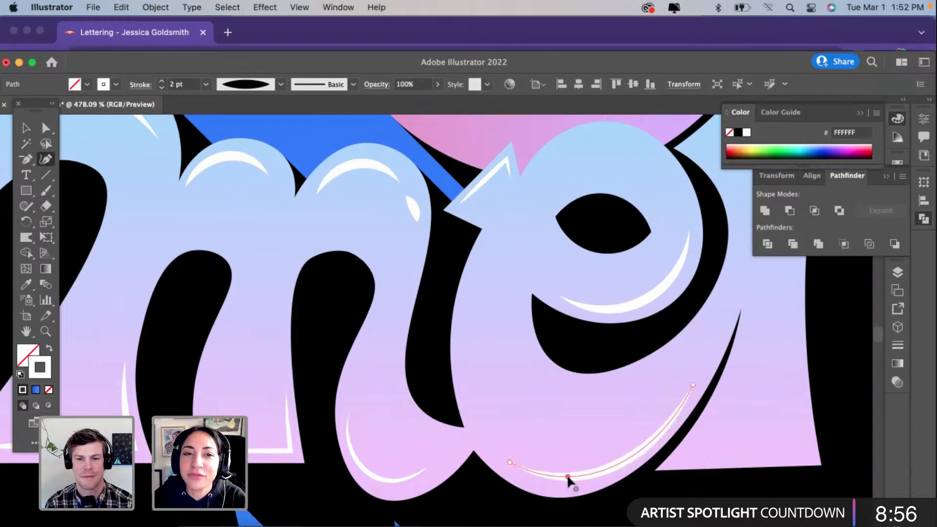
Step: Refine the "e"'s bottom highlight with an added curve point on its rising side and keep its stroke weight at 2 pt
left_click(162, 80)
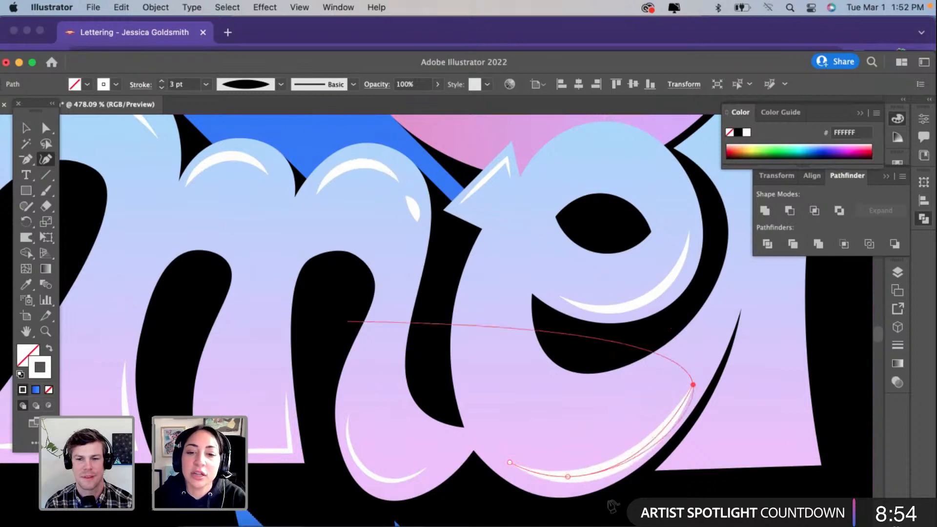
left_click(633, 456)
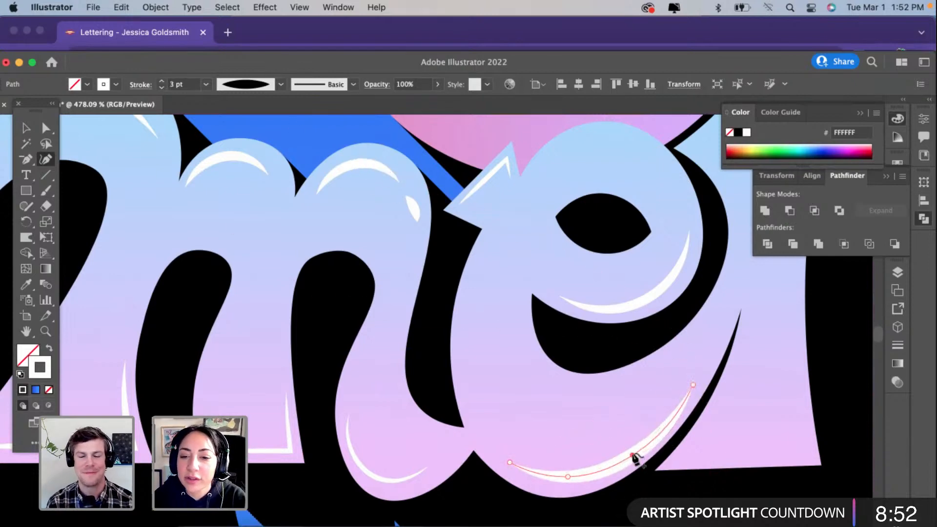
left_click_drag(633, 455, 633, 452)
left_click_drag(694, 385, 691, 383)
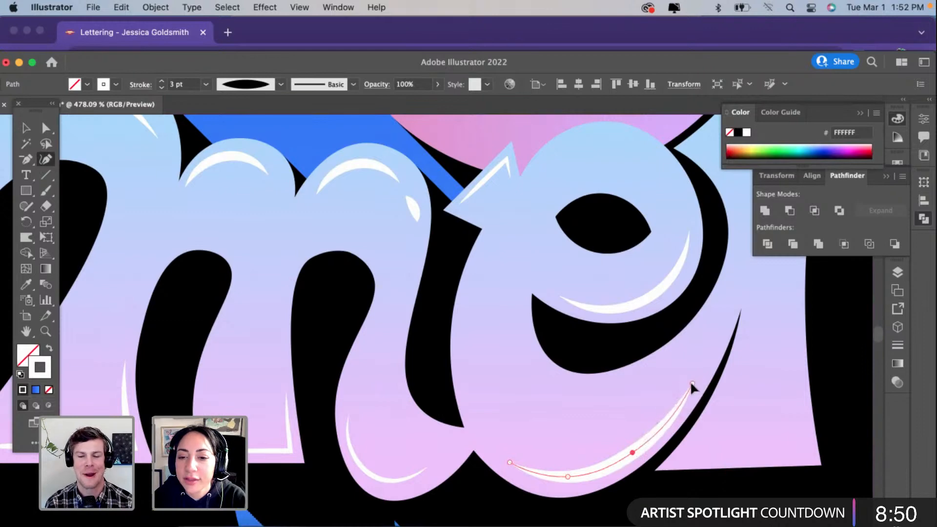
left_click(691, 383)
left_click(162, 88)
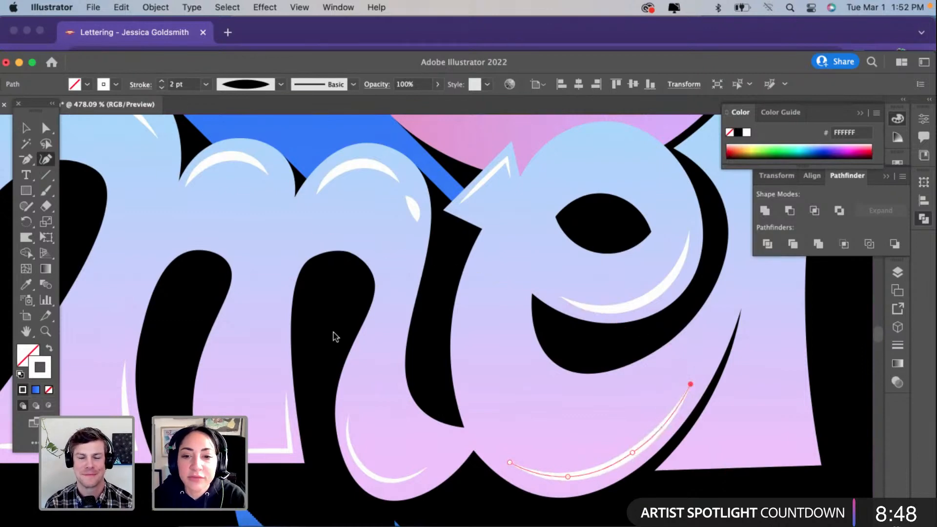
key("v")
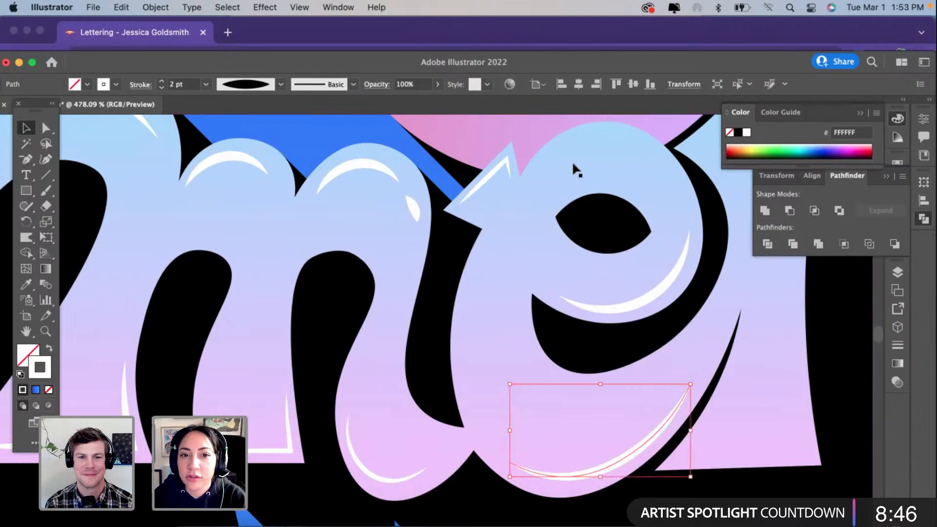
Step: Place a copy of the "m"'s second arch highlight inside the top curve of the "e"
scroll(572, 161, "up", 3)
scroll(572, 161, "right", 2)
left_click(314, 208)
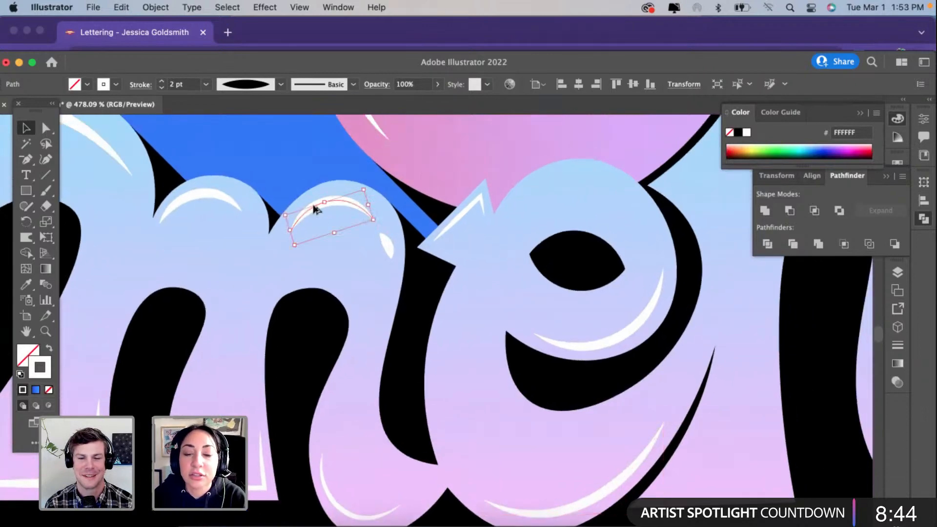
mouse_move(315, 209)
left_mouse_down()
mouse_move(583, 191)
mouse_move(548, 178)
left_mouse_up()
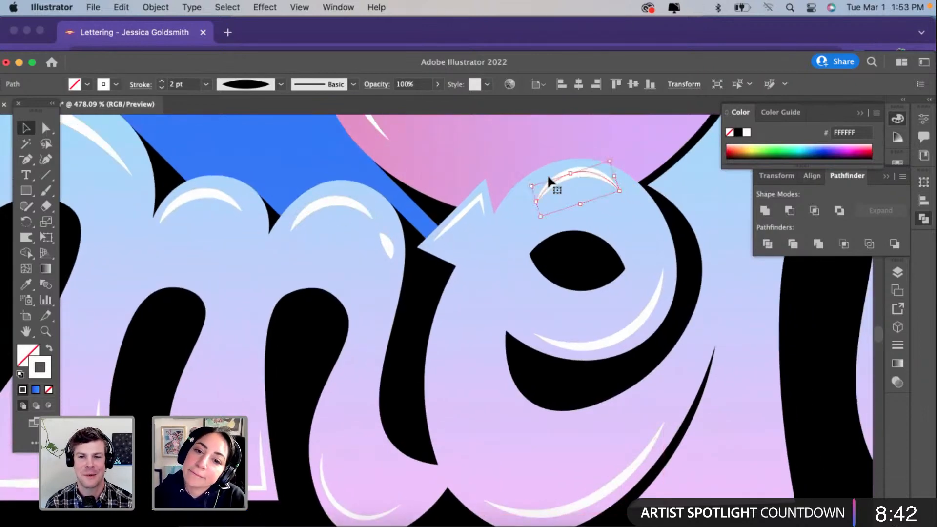
Step: Thin the "e"'s top highlight to a 1 pt stroke and spread both of its ends outward along the letter's top curve
left_click(162, 92)
left_click(45, 159)
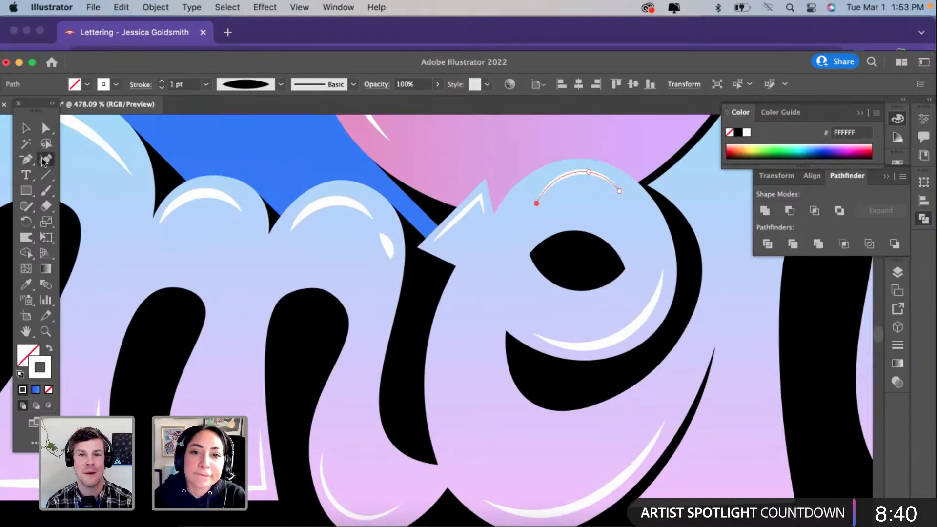
left_click_drag(535, 201, 527, 190)
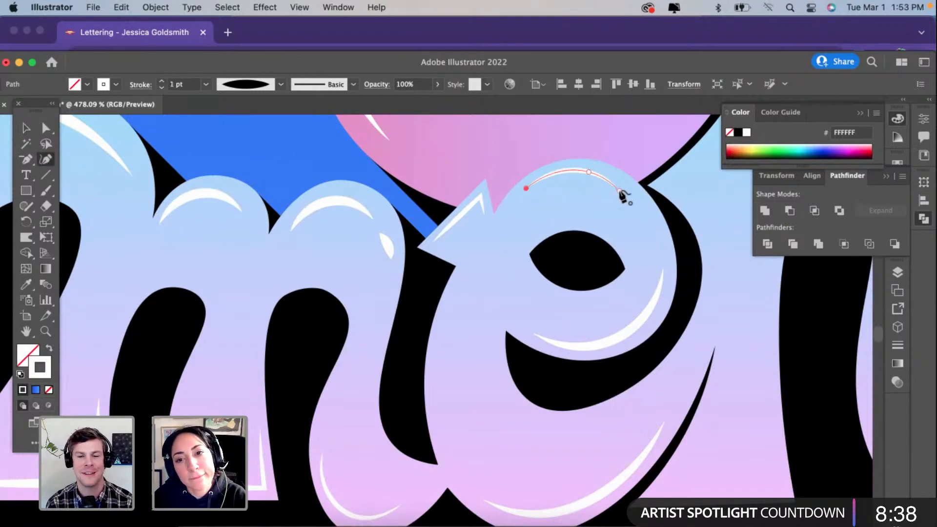
left_click_drag(619, 190, 630, 192)
key("v")
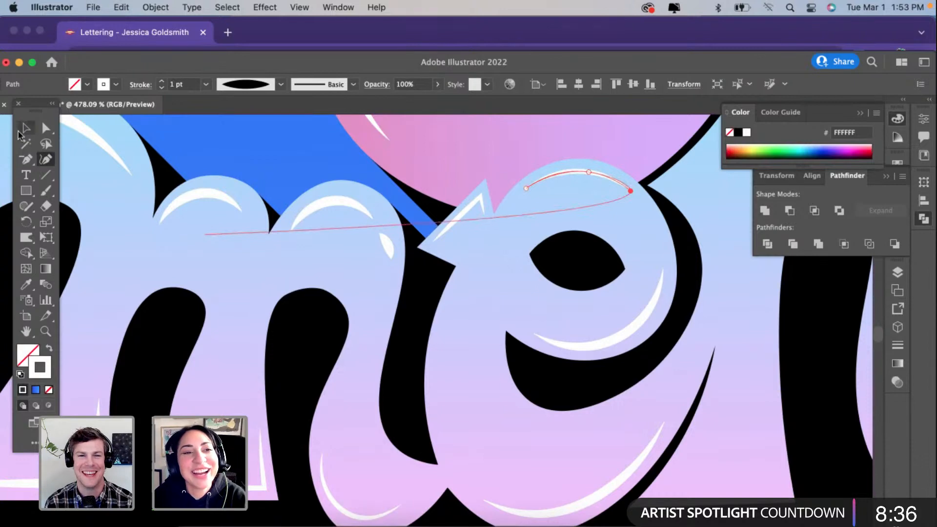
left_click(421, 312)
scroll(421, 313, "down", 4)
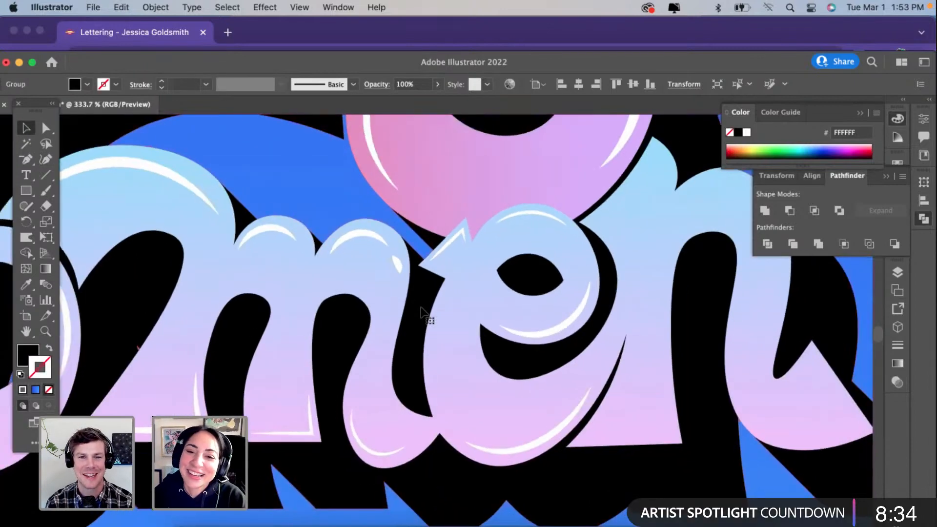
Step: Place a copy of the angled highlight from the "e"'s pointed corner inside the upper tip of the "n"
left_click(506, 336)
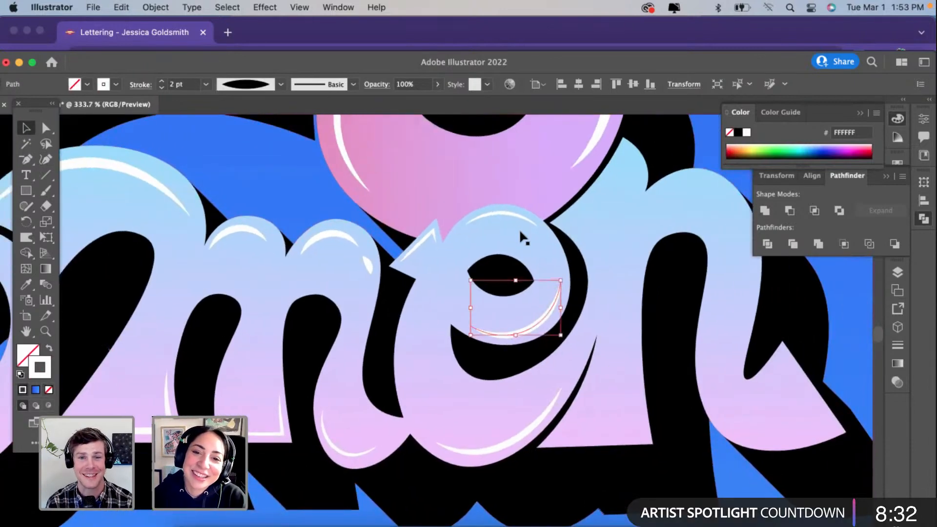
scroll(604, 293, "up", 2)
scroll(604, 293, "right", 2)
left_click(377, 289)
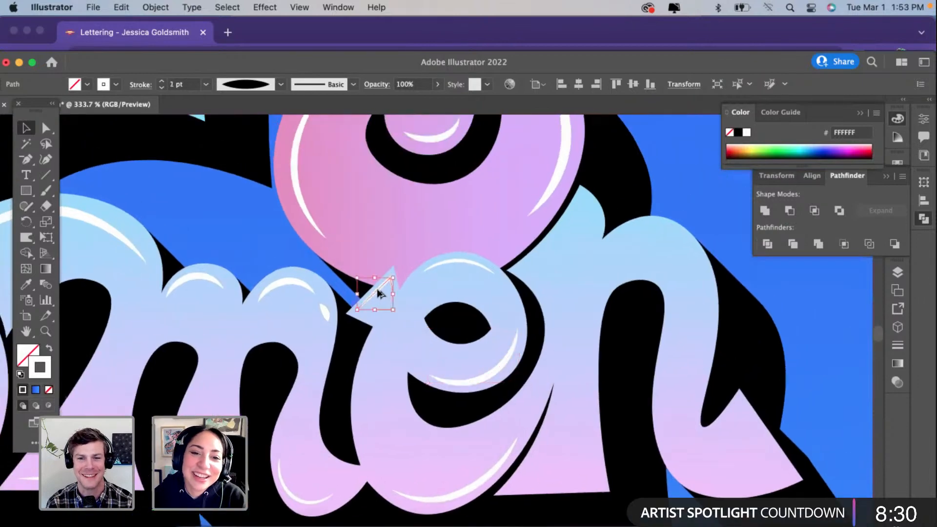
left_click_drag(567, 196, 541, 250)
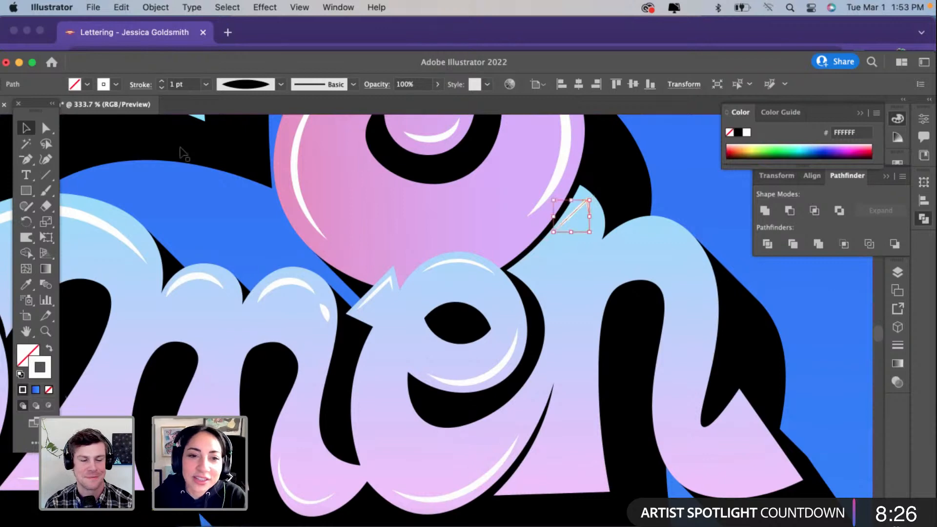
Step: Reshape the copied angled highlight to the "n"'s tip, moving its corner into the point and curving both arms along the edges
left_click(46, 160)
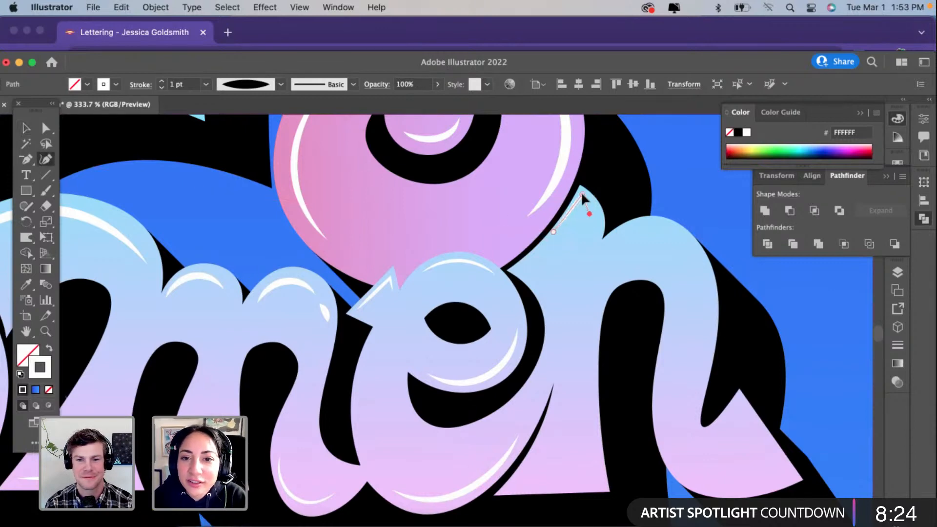
left_click(569, 212)
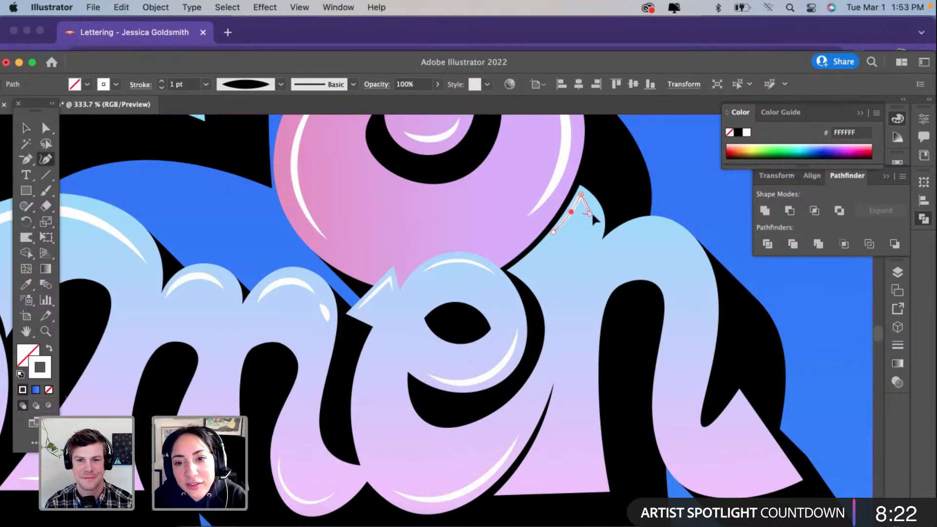
left_click_drag(590, 212, 595, 210)
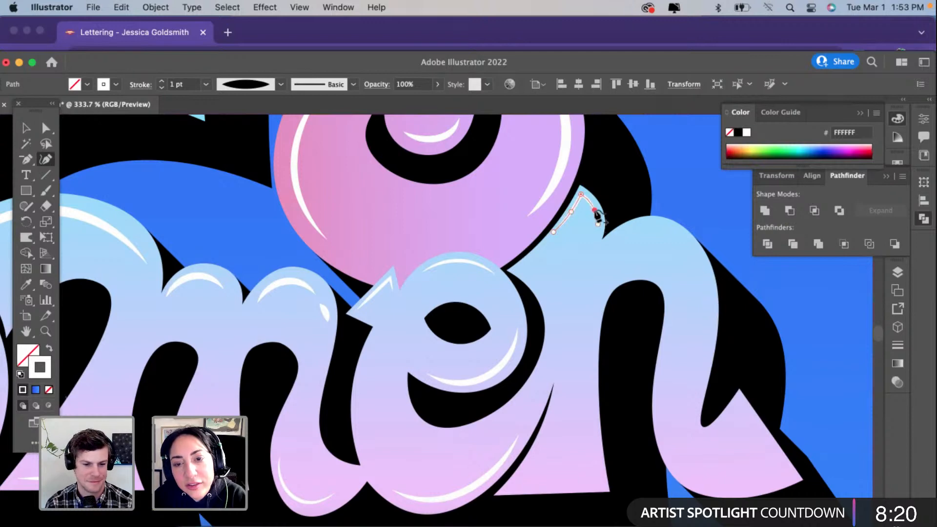
left_click(26, 128)
left_click(269, 258)
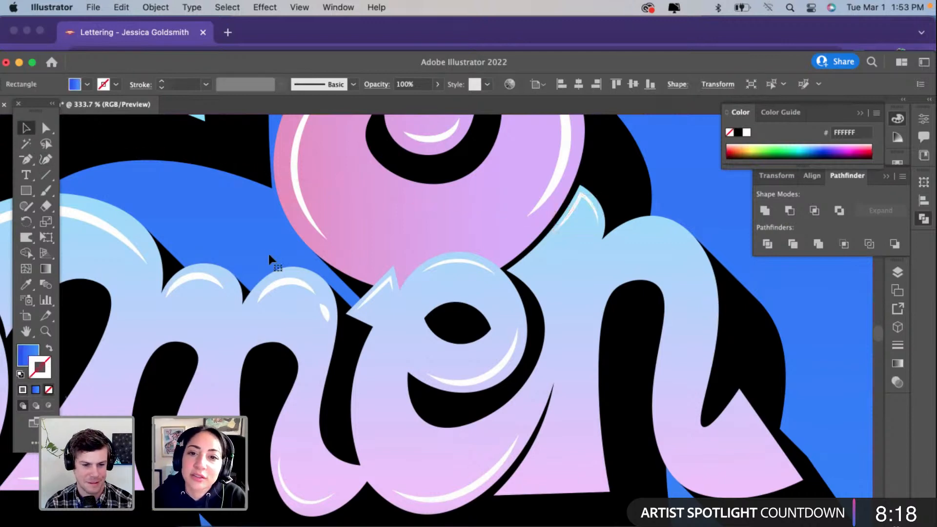
Step: Draw a V-shaped path with the Curvature tool inside the lower corner of the "n"'s first stem, next to the "e"
scroll(437, 284, "down", 3)
scroll(436, 285, "right", 2)
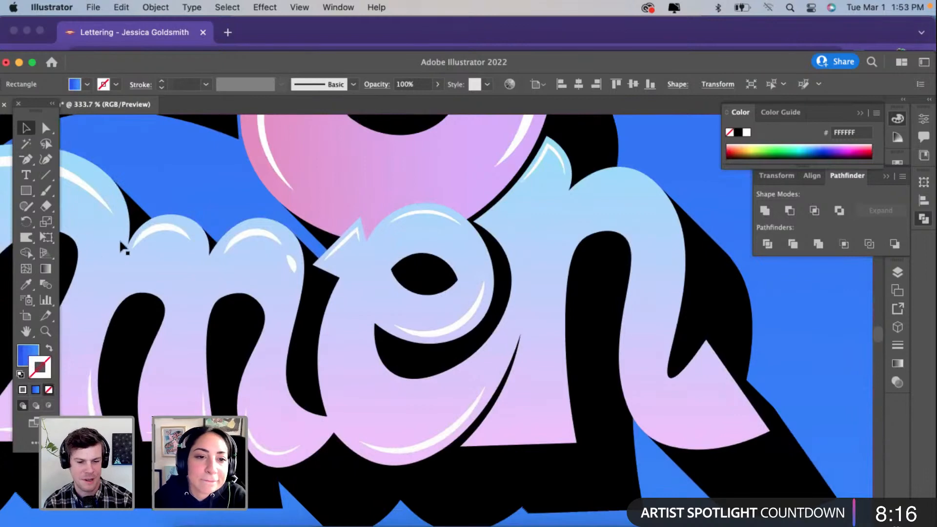
left_click(47, 161)
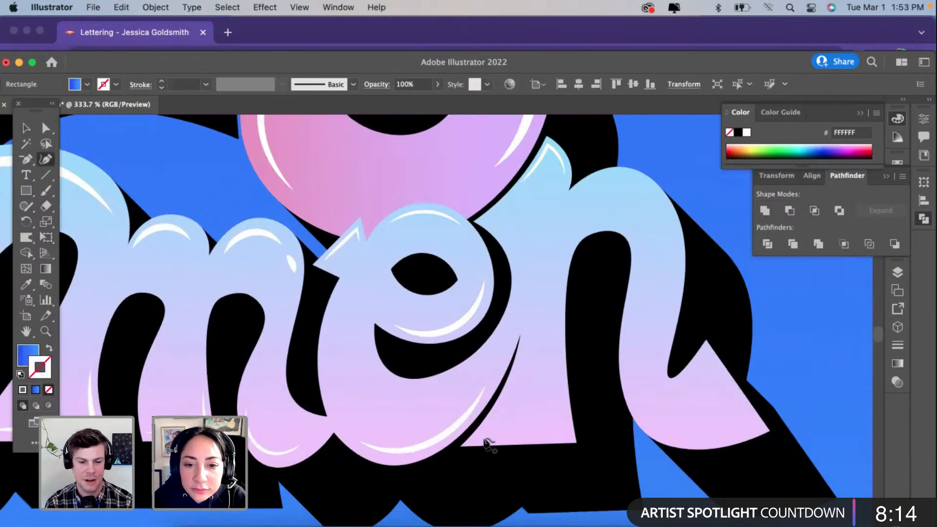
left_click(495, 418)
left_click(482, 431)
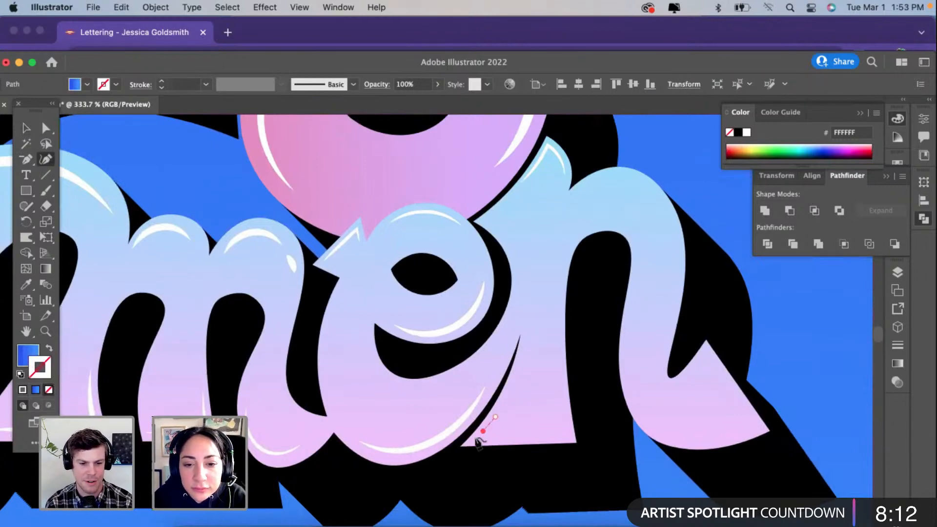
left_click(472, 441)
key("super+z")
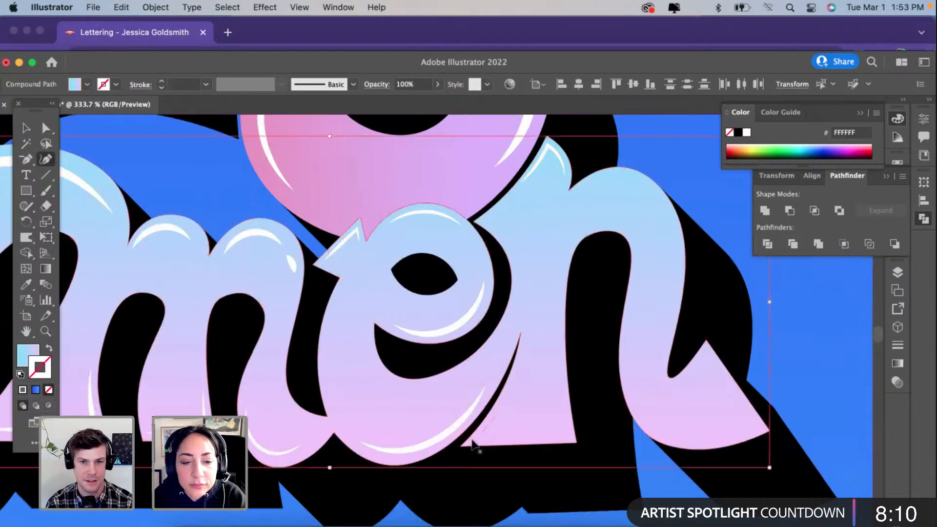
scroll(500, 451, "up", 5)
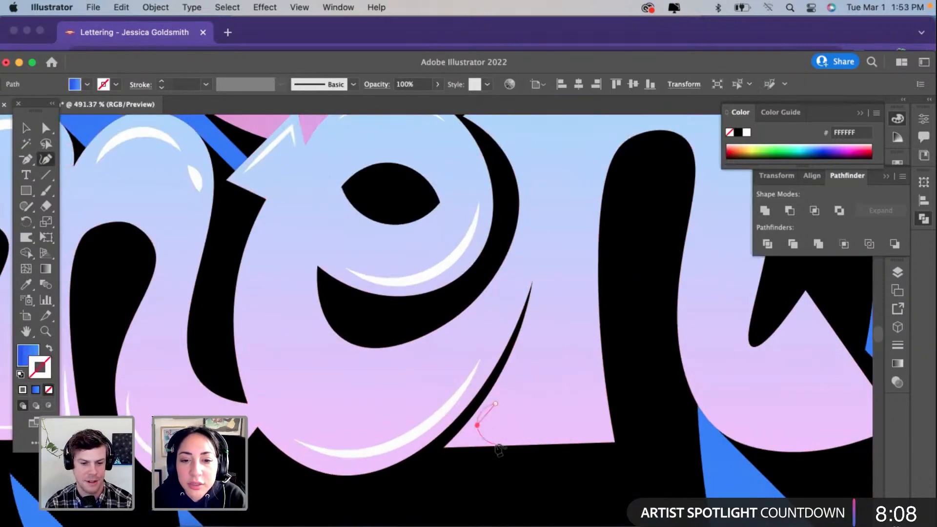
left_click(440, 436)
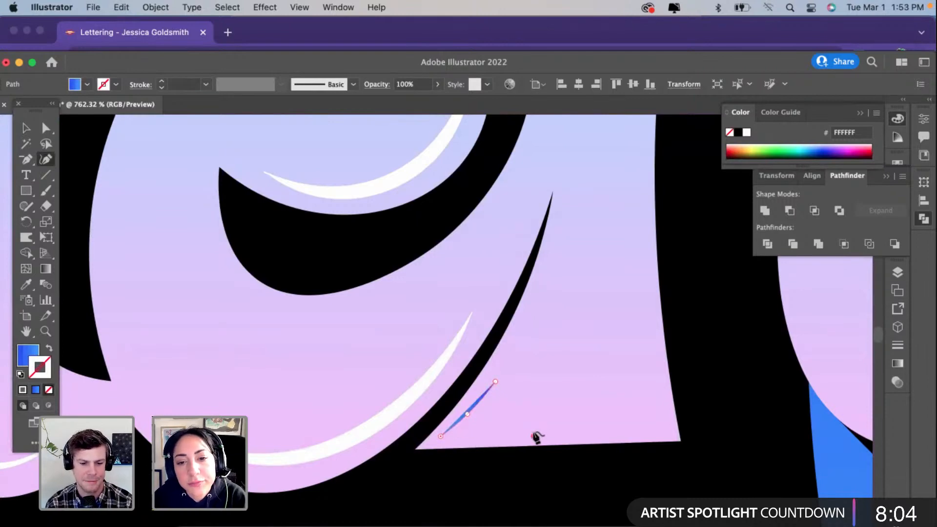
left_click(533, 435)
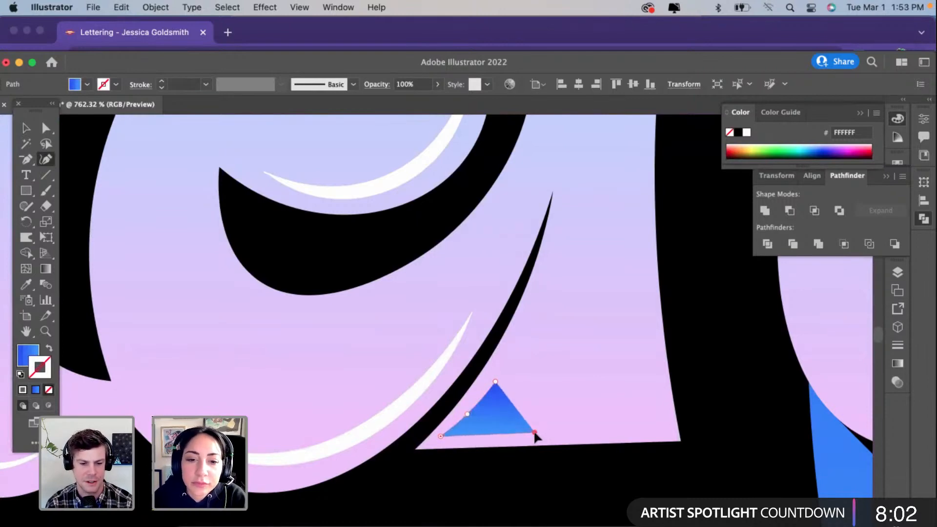
Step: Give the V-shaped corner path the white highlight stroke at 1 pt with the tapered width profile
left_click(26, 284)
left_click(316, 193)
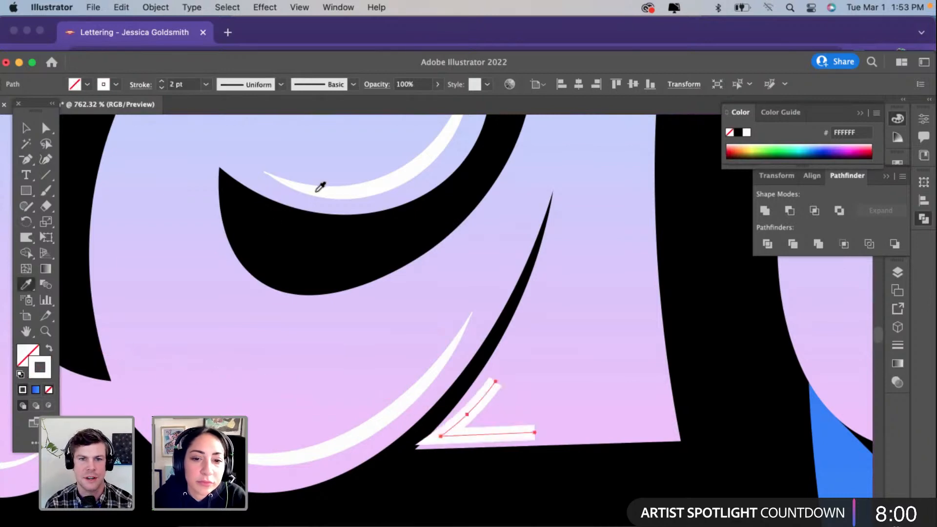
left_click(162, 88)
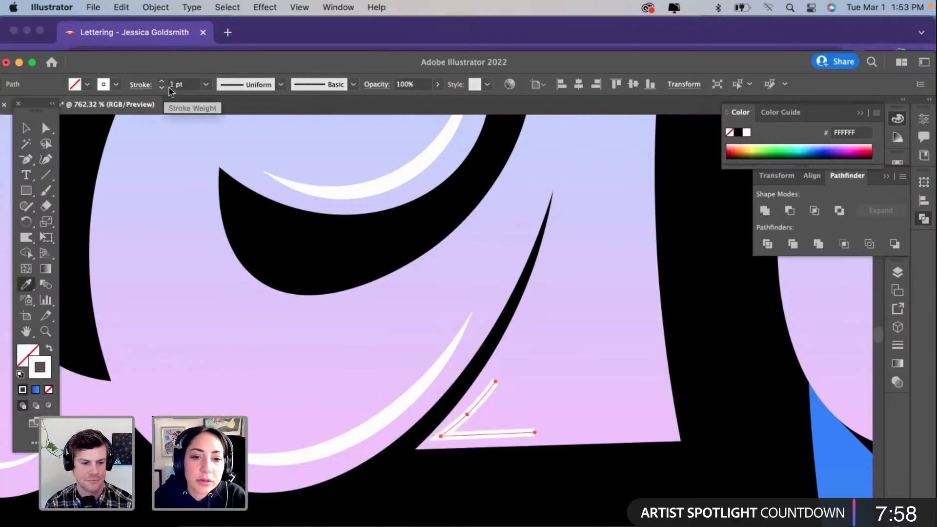
left_click(244, 84)
left_click(248, 128)
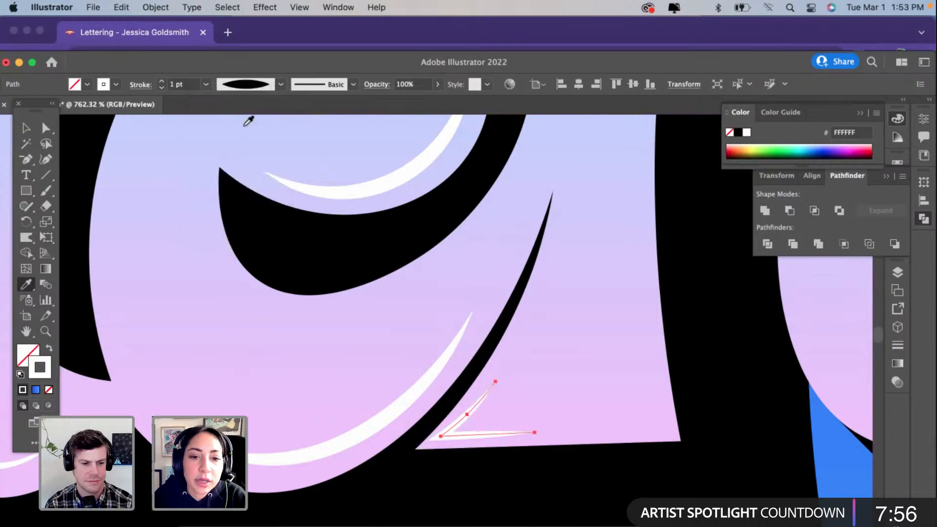
left_click(26, 128)
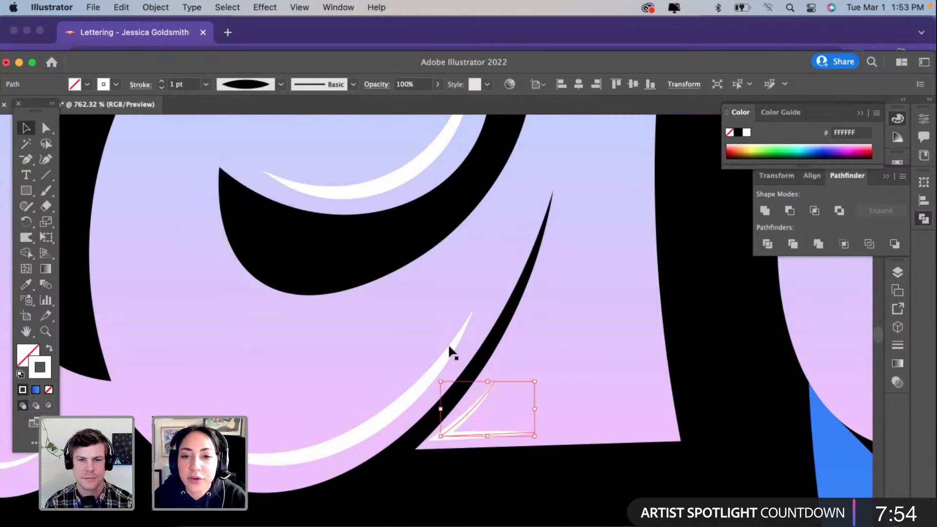
scroll(448, 343, "right", 3)
scroll(448, 343, "up", 1)
scroll(448, 344, "down", 4)
left_click(464, 350)
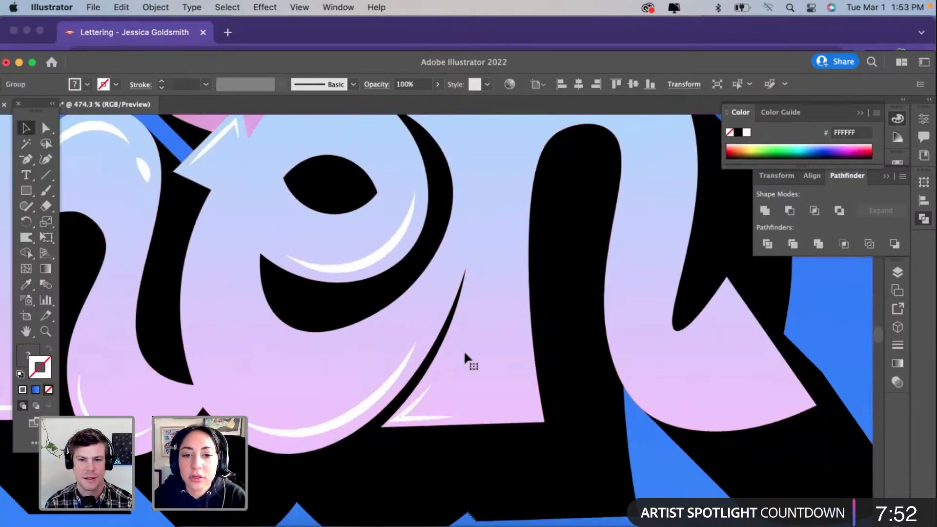
Step: Draw a curved path along the inner edge of the "n"'s first stem, from near its base up over the start of the arch
scroll(463, 350, "up", 2)
scroll(463, 350, "right", 2)
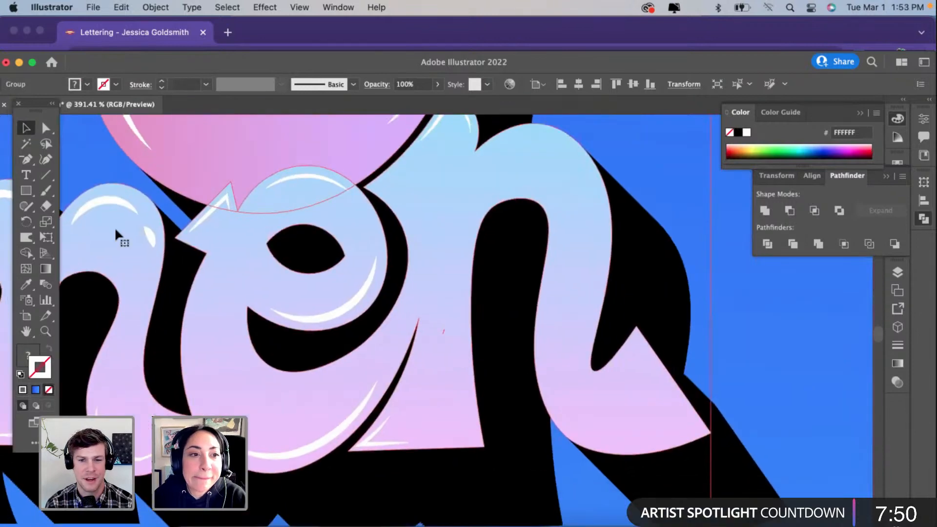
left_click(48, 159)
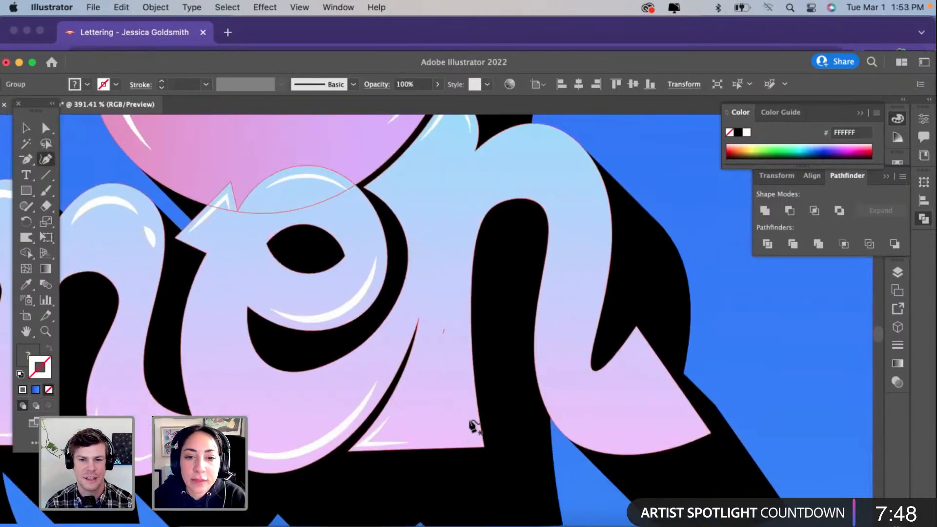
left_click(469, 420)
left_click(462, 306)
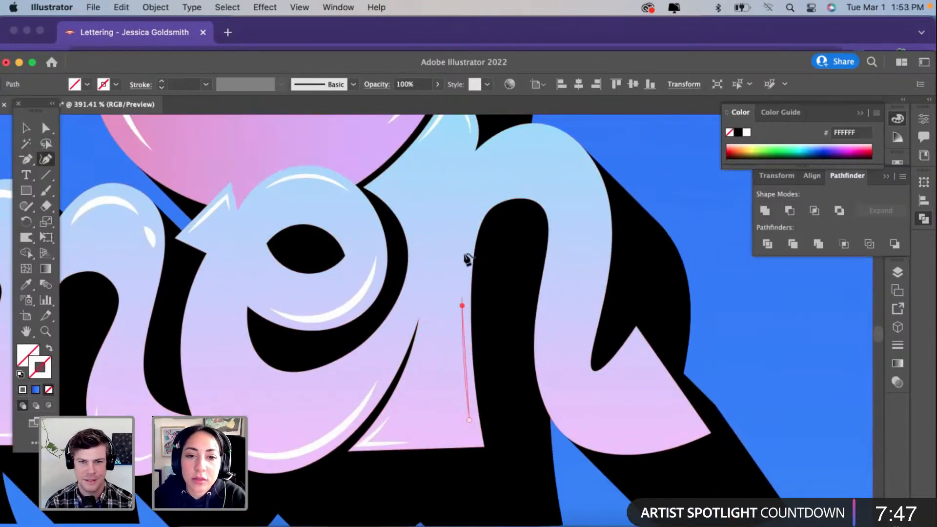
left_click(470, 224)
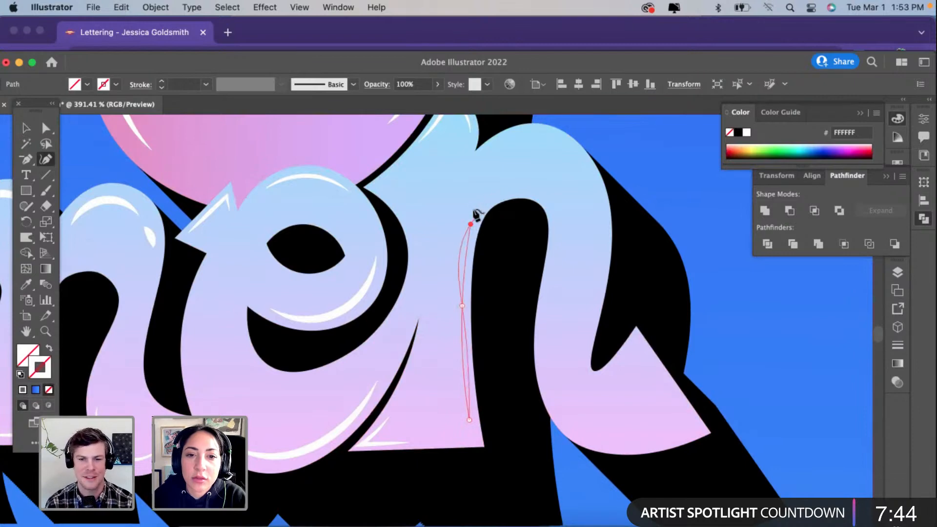
left_click(473, 209)
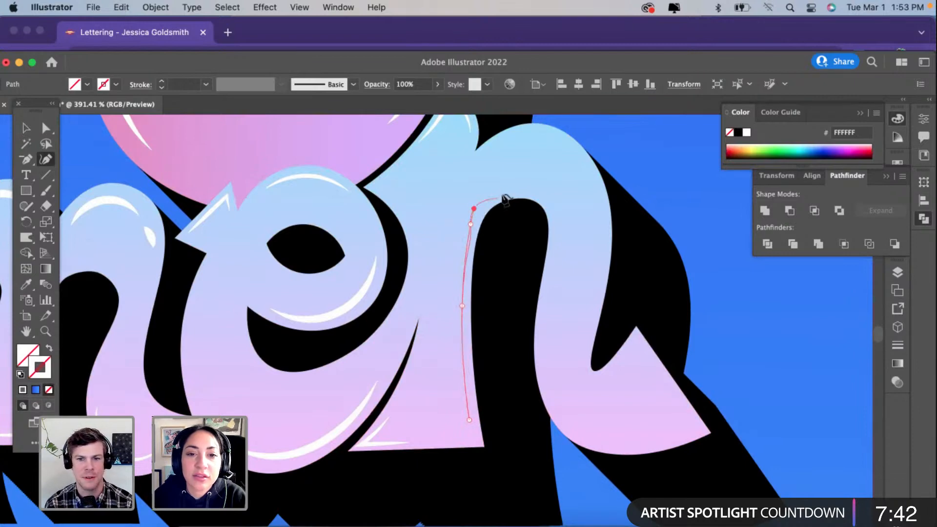
left_click(507, 188)
mouse_move(473, 209)
left_mouse_down()
mouse_move(481, 203)
mouse_move(467, 223)
left_mouse_up()
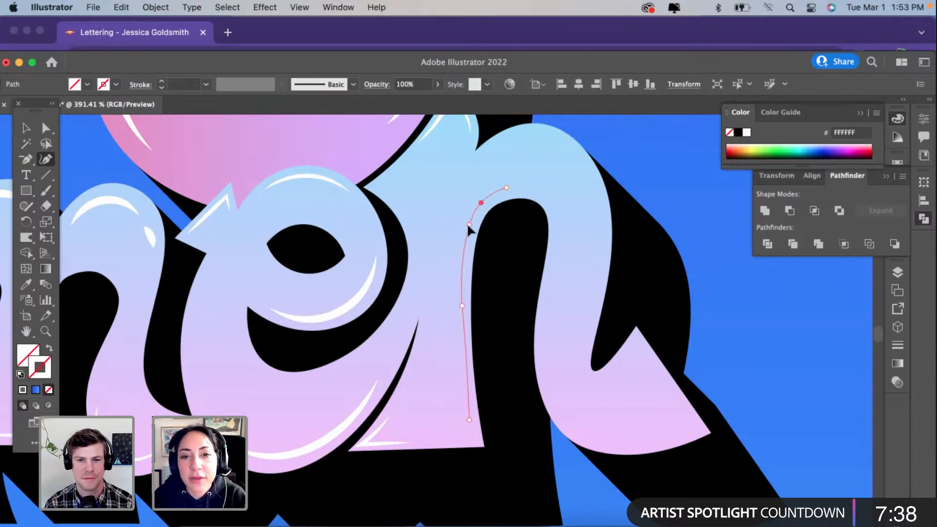
Step: Give the "n" stem's curved path the white highlight stroke with the tapered width profile and a 2 pt weight
left_click(27, 284)
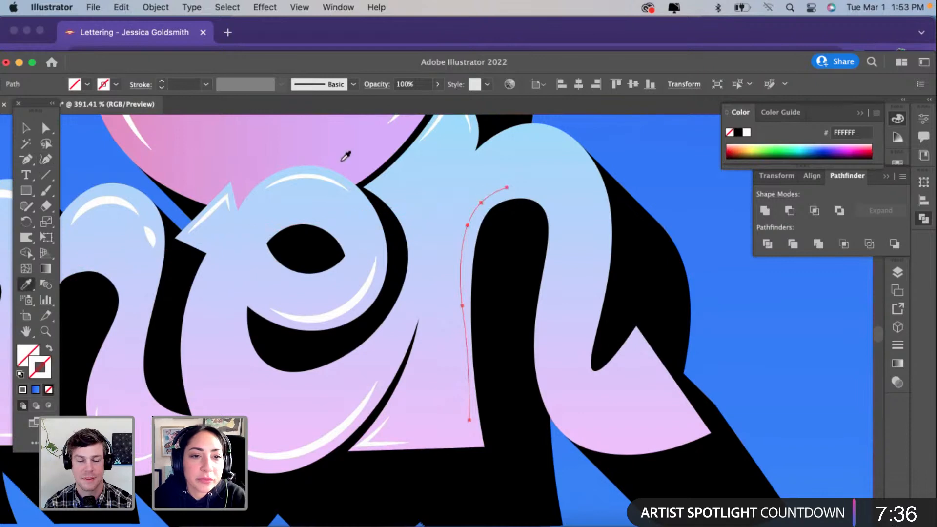
left_click(308, 176)
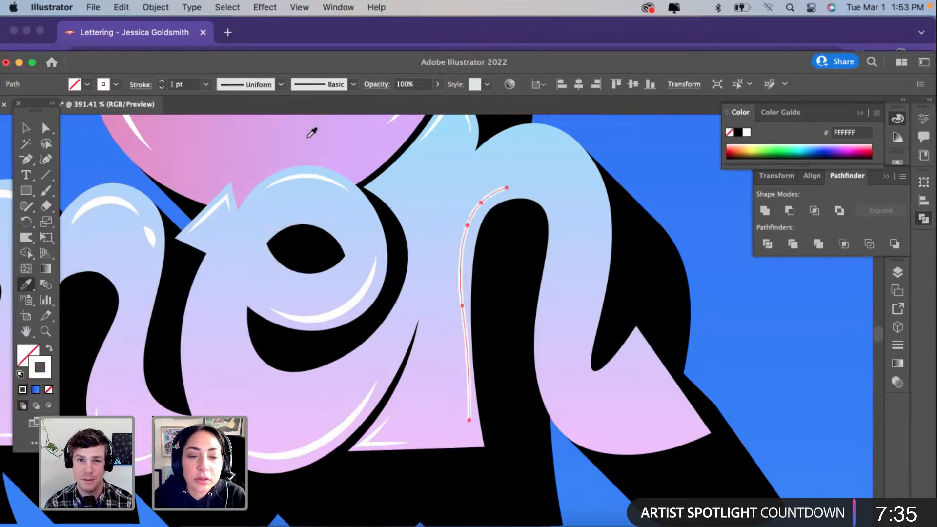
left_click(249, 84)
left_click(252, 124)
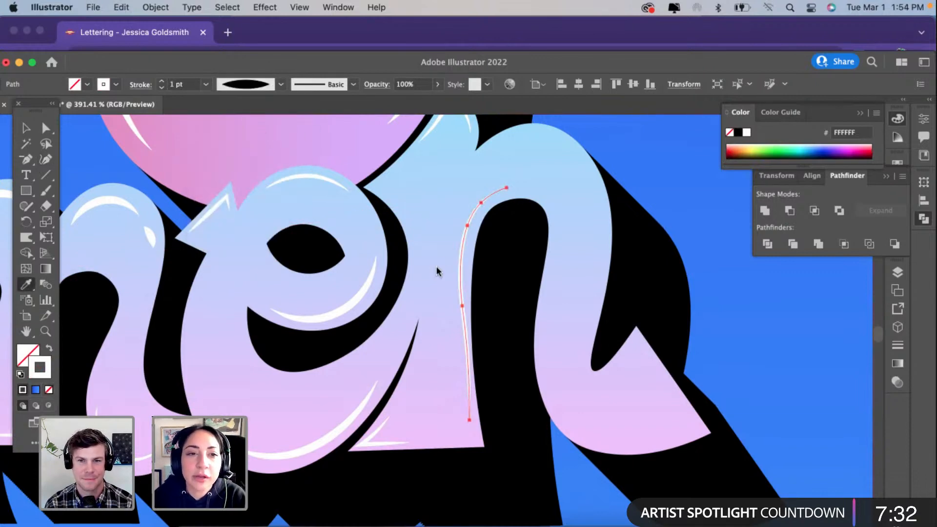
left_click(161, 81)
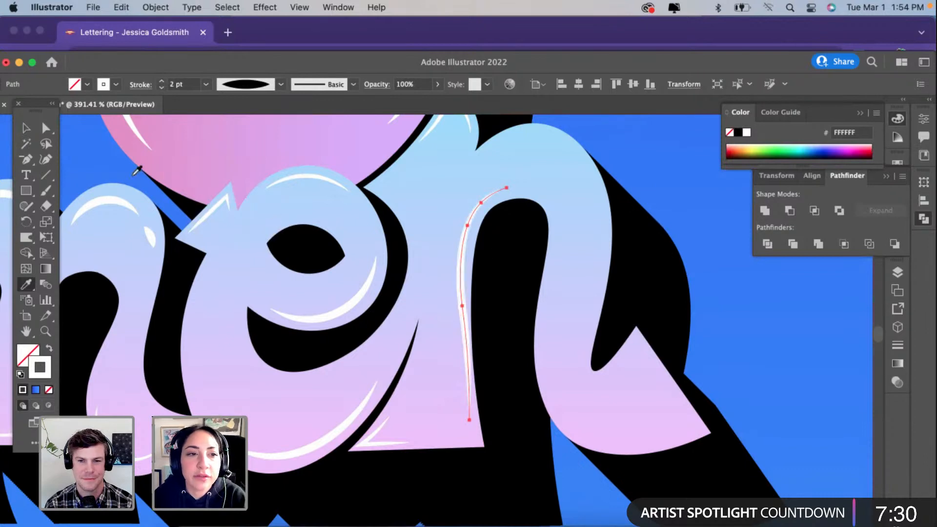
Step: Simplify the highlight path on the "n"'s first stem to fewer anchor points
left_click(26, 128)
right_click(450, 259)
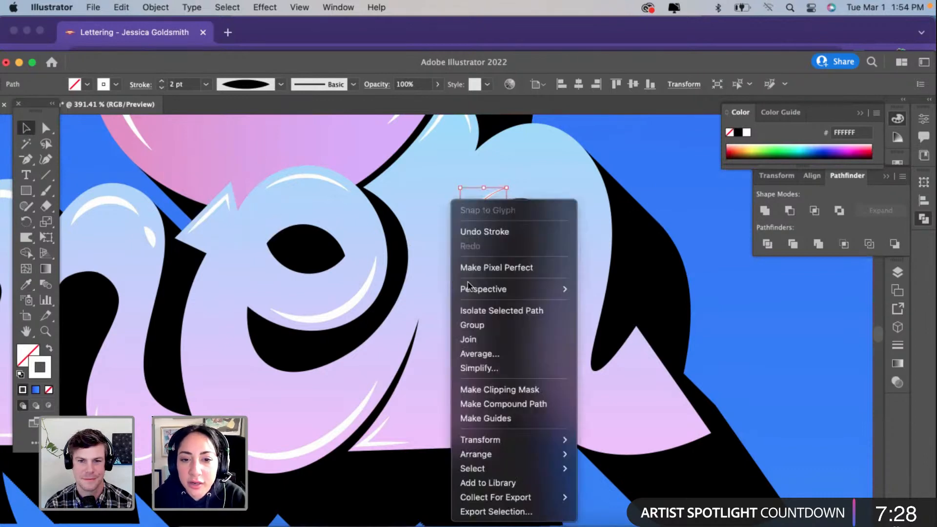
left_click(491, 369)
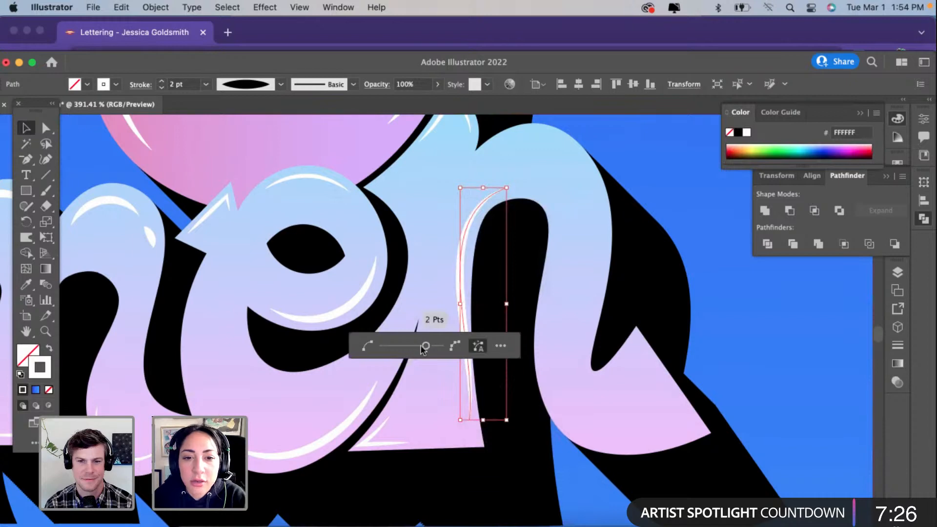
left_click_drag(424, 346, 383, 346)
Step: Refine the stem highlight with the Curvature tool, adding points near its base and arch and nudging its upper end
left_click(46, 159)
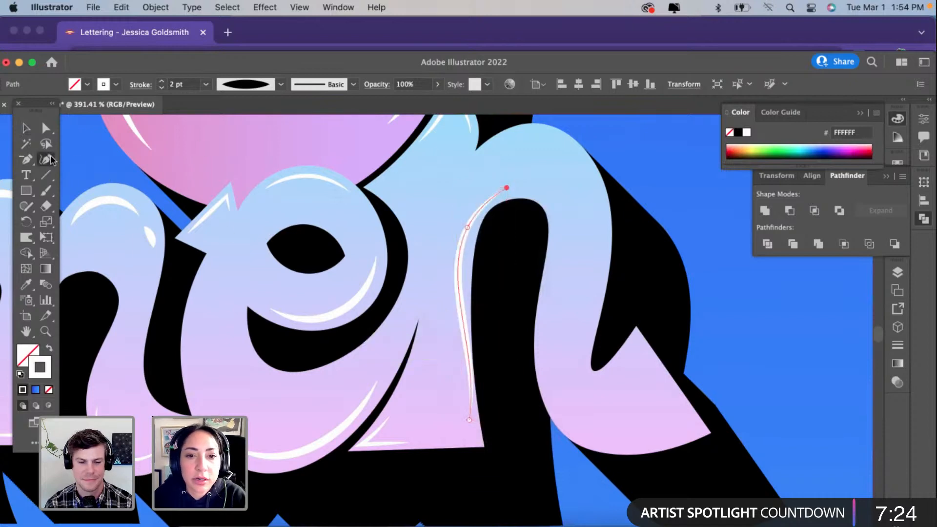
left_click(464, 369)
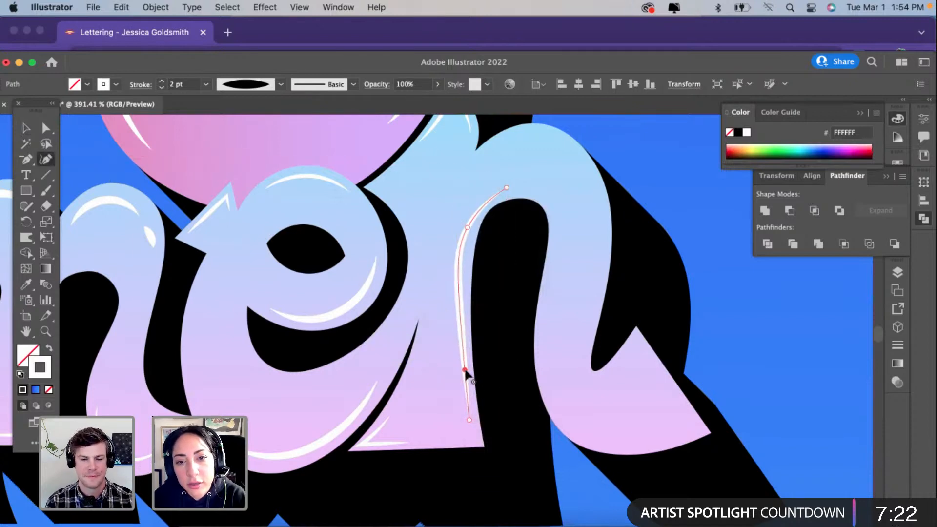
left_click_drag(506, 188, 508, 191)
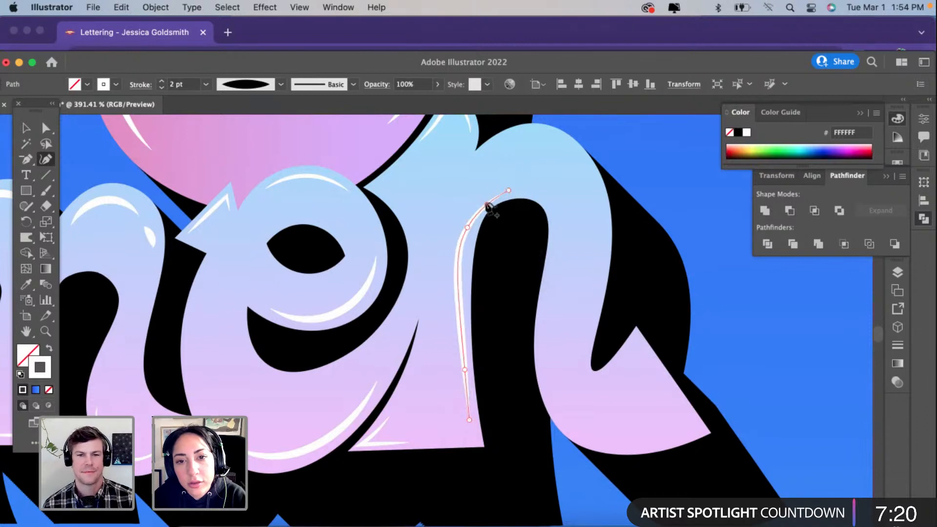
left_click(483, 202)
scroll(431, 380, "down", 3)
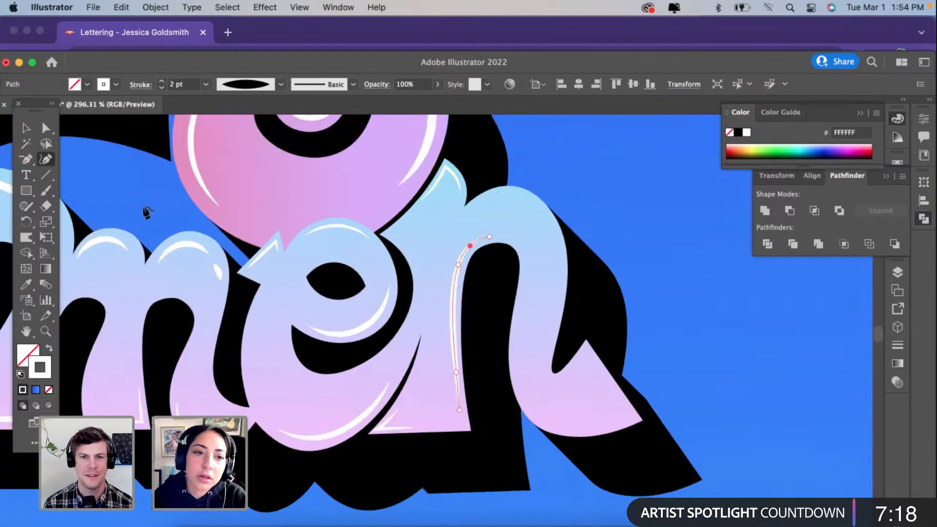
left_click(26, 127)
left_click(614, 186)
scroll(614, 186, "down", 3)
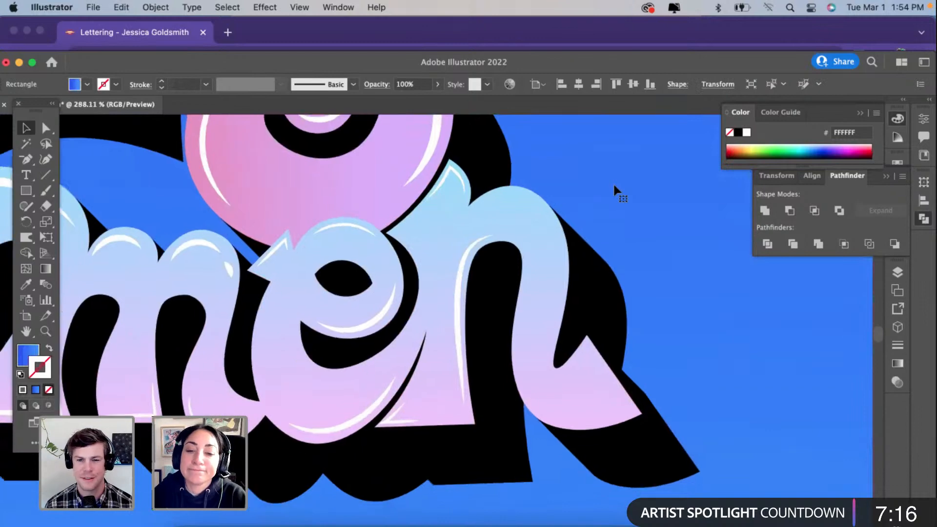
Step: Cut the "n" stem's highlight with the Eraser below its middle and delete the detached lower piece
scroll(498, 312, "up", 1)
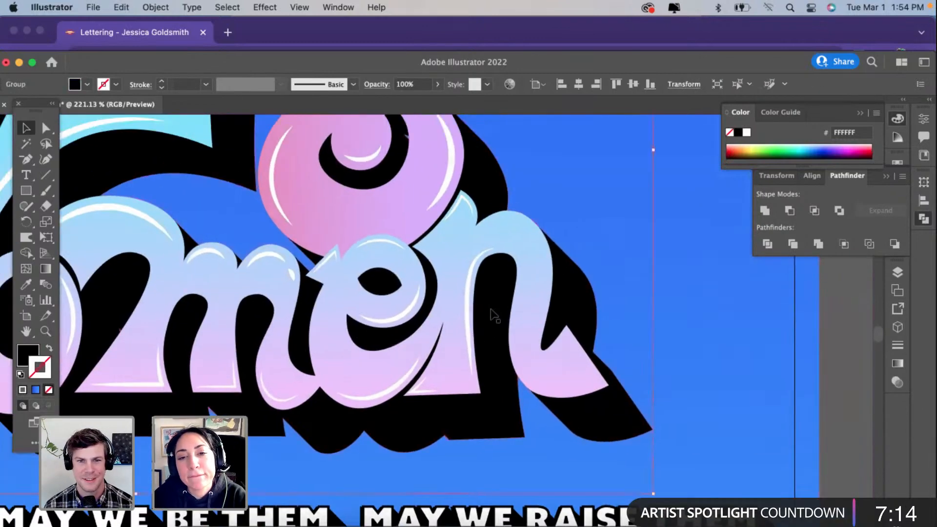
left_click(486, 313)
scroll(464, 318, "up", 5)
key("shift+e")
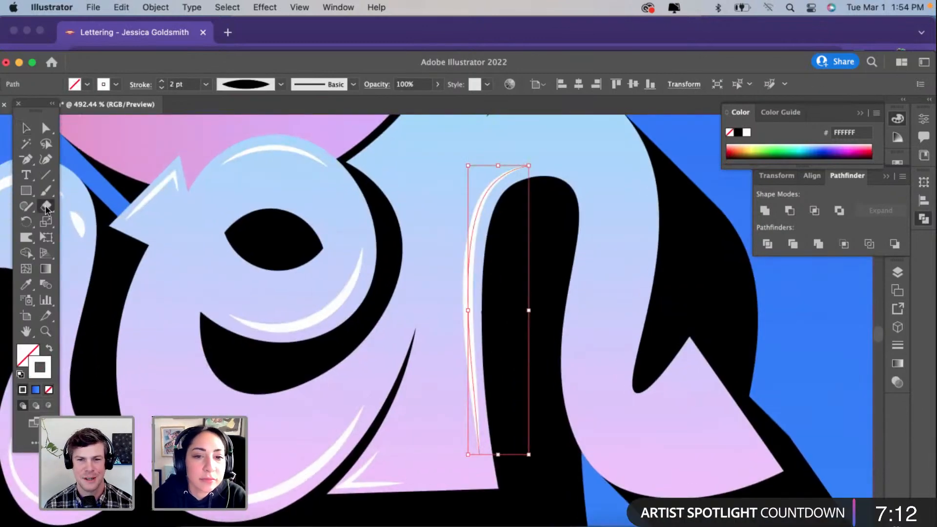
left_click_drag(454, 346, 528, 345)
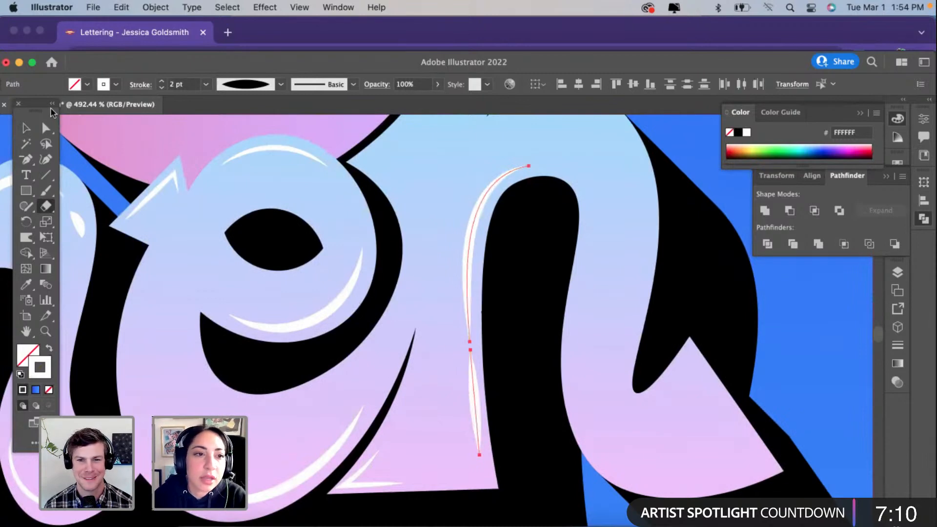
left_click(46, 128)
left_click(470, 433)
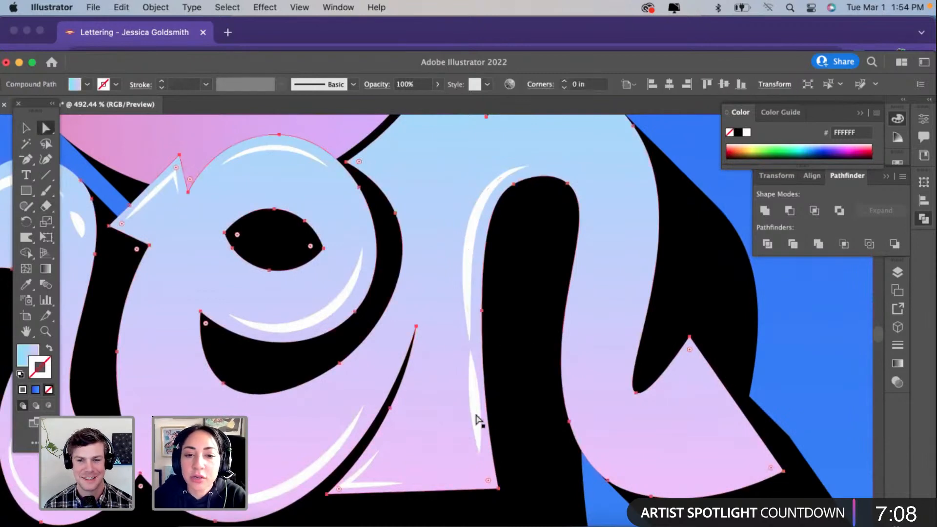
left_click(476, 416)
key("Delete")
scroll(475, 416, "down", 5)
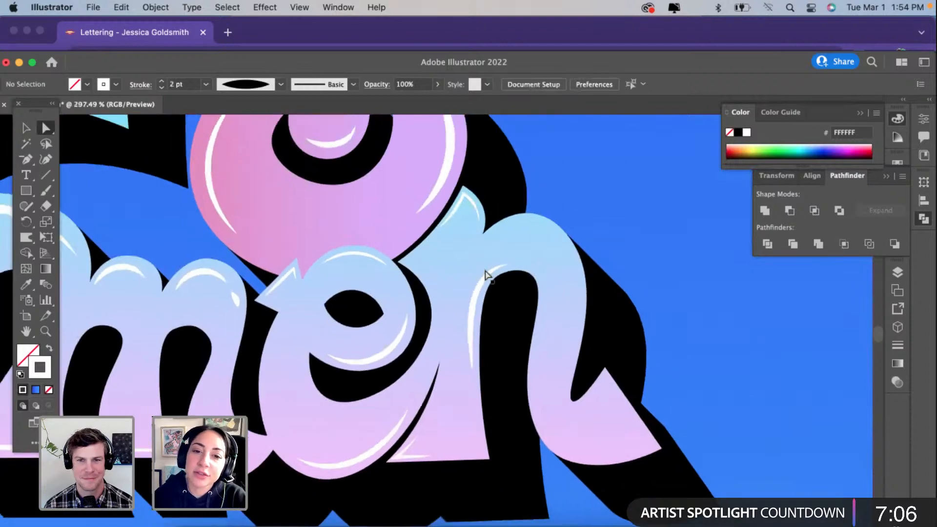
Step: Adjust the direction handle at the upper end of the shortened "n" stem highlight to smooth its curve
left_click(488, 276)
scroll(487, 276, "up", 4)
left_click_drag(457, 271, 456, 258)
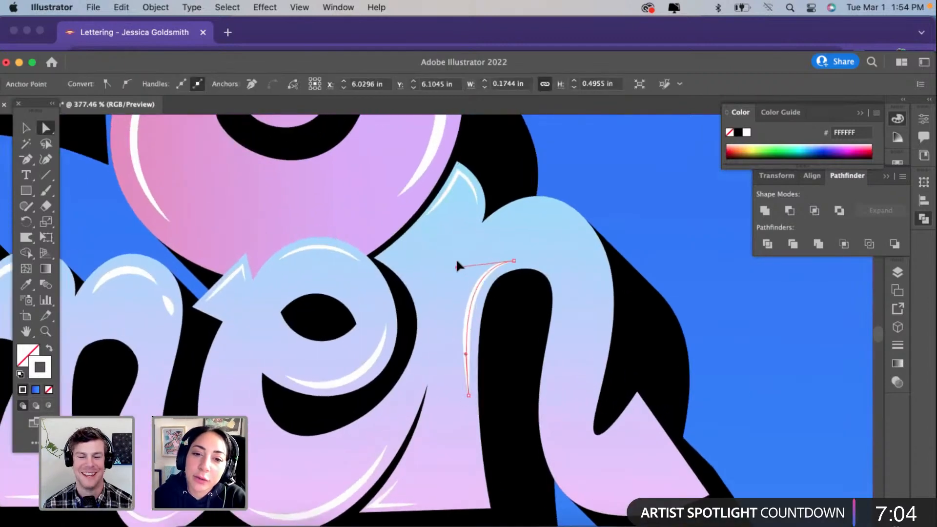
scroll(457, 261, "down", 2)
scroll(458, 261, "right", 2)
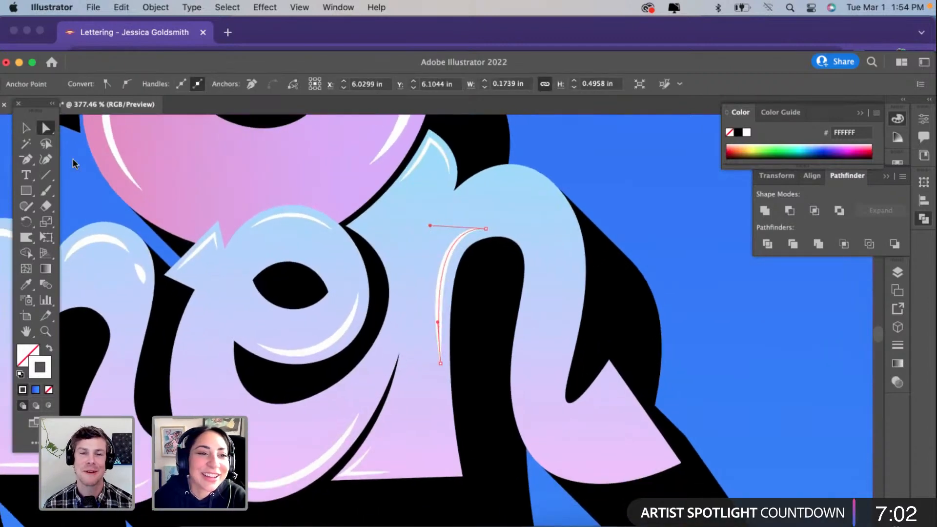
left_click(46, 159)
left_click(27, 129)
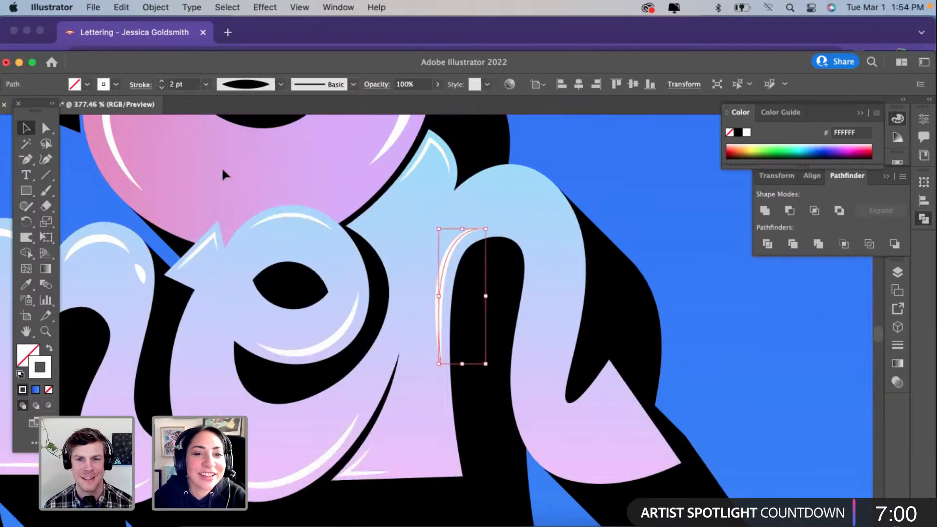
left_click(224, 172)
Step: Draw a three-point curved path with the Curvature tool inside the outer shoulder of the "n"'s arch
left_click(45, 159)
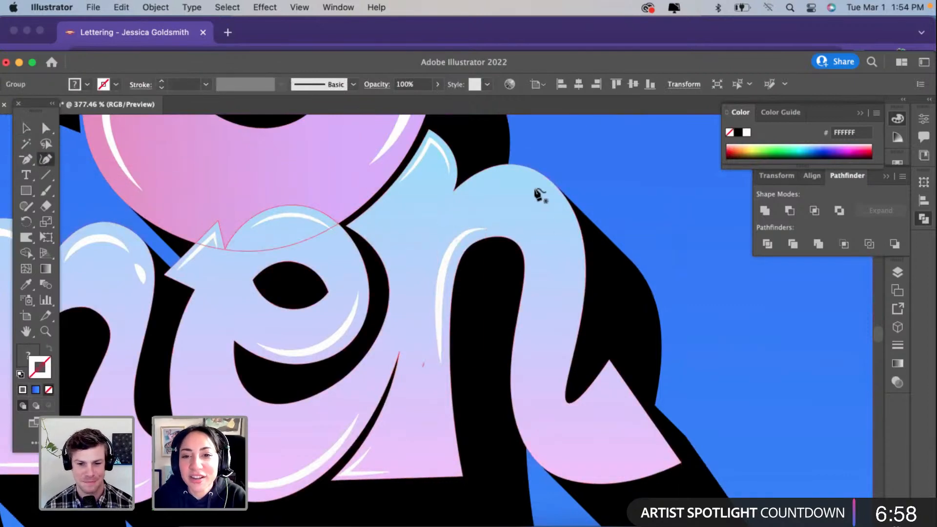
left_click(534, 187)
left_click(563, 213)
left_click(576, 271)
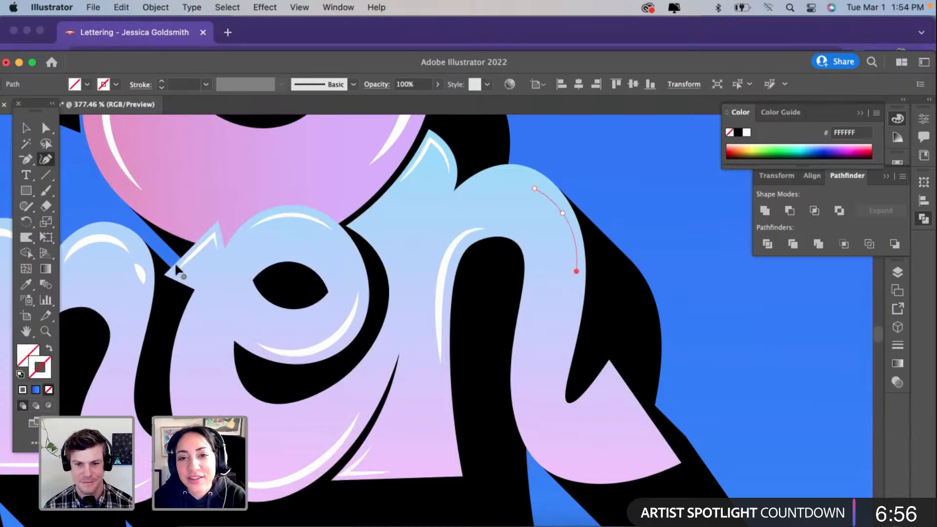
Step: Give the shoulder path the stem highlight's white 2 pt stroke and the tapered width profile
left_click(26, 284)
left_click(452, 245)
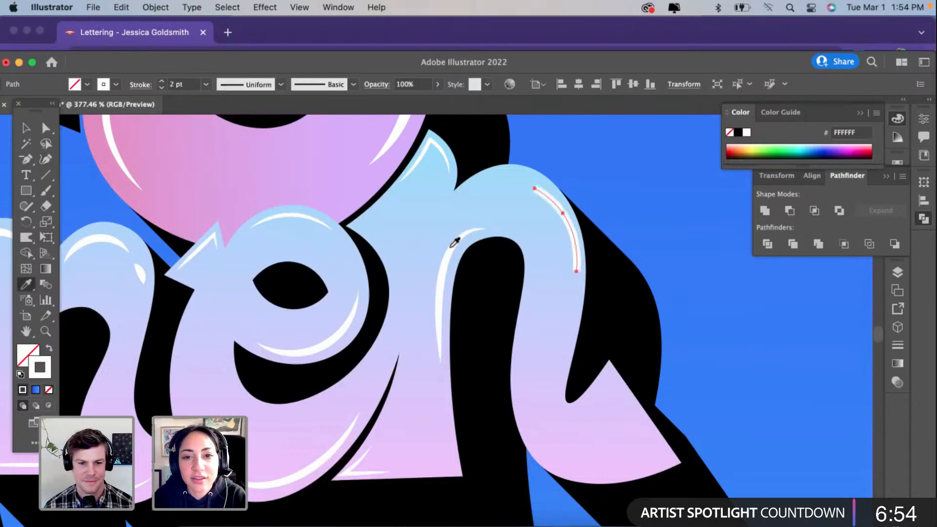
left_click(246, 90)
left_click(239, 128)
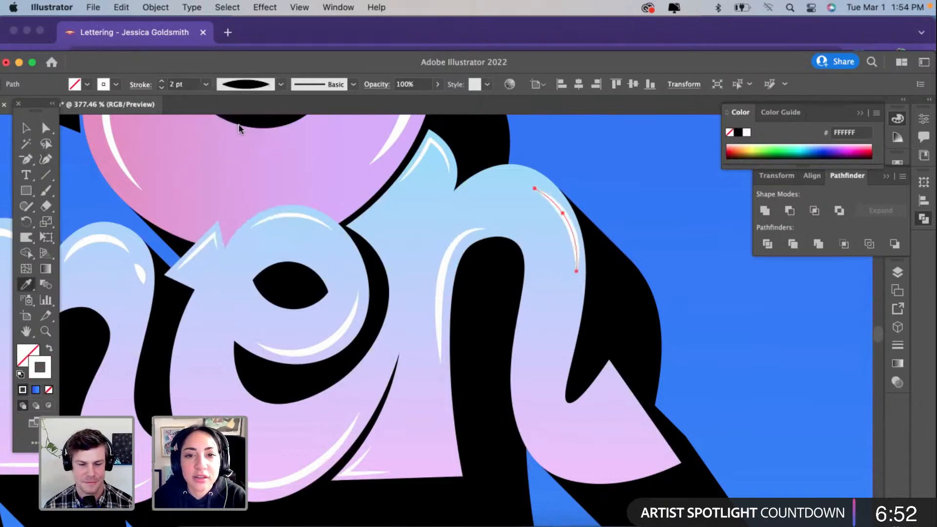
left_click(25, 129)
left_click(655, 297)
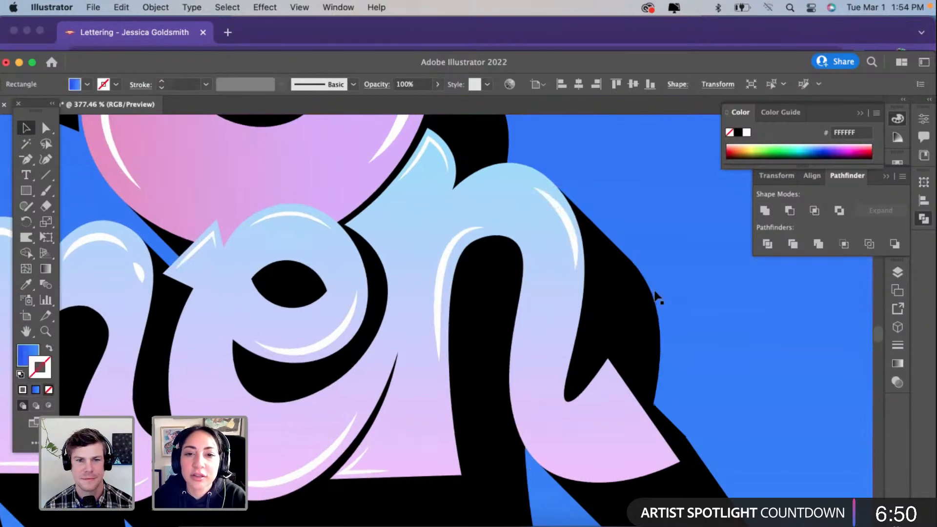
Step: Draw a curved path with the Curvature tool along the lower edge of the "n"'s tail, extending its end toward the tip
scroll(655, 293, "down", 2)
scroll(656, 293, "right", 2)
scroll(655, 292, "down", 1)
scroll(655, 292, "right", 1)
left_click(45, 159)
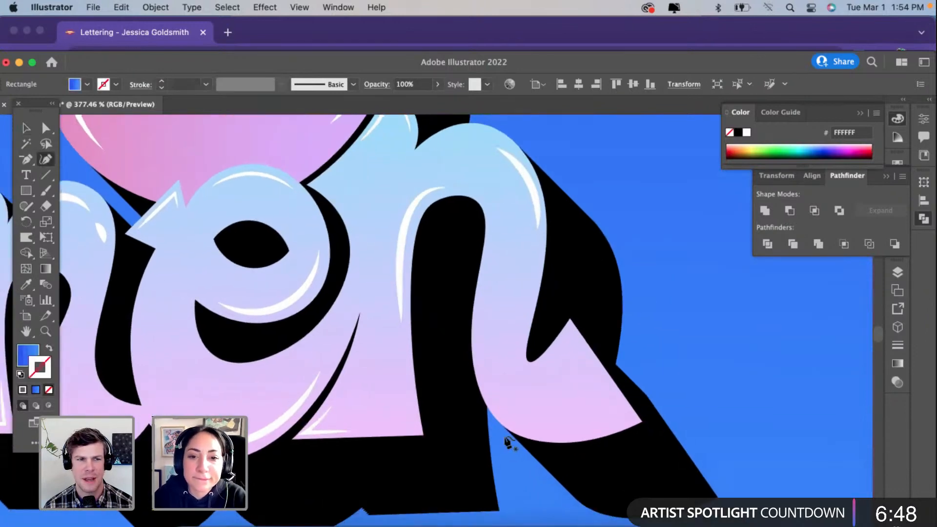
left_click(492, 397)
left_click(553, 425)
left_click(607, 417)
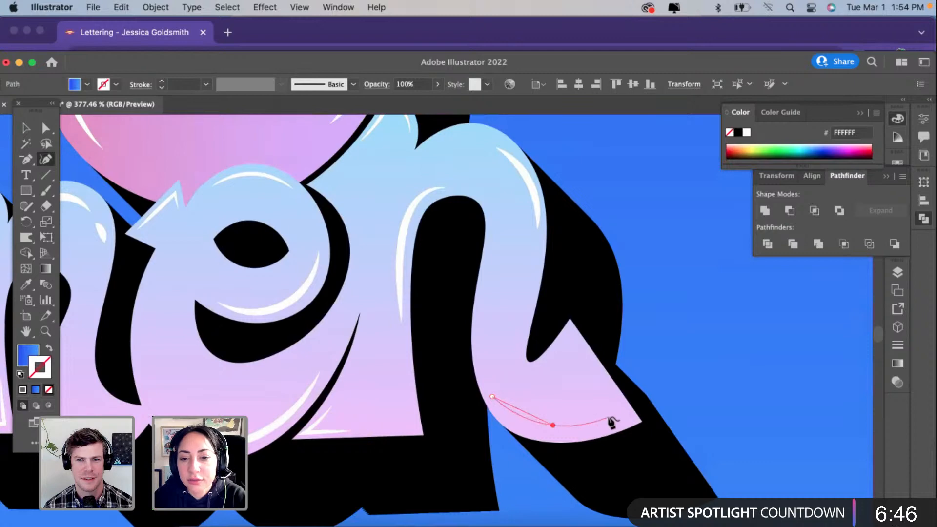
left_click_drag(552, 425, 548, 433)
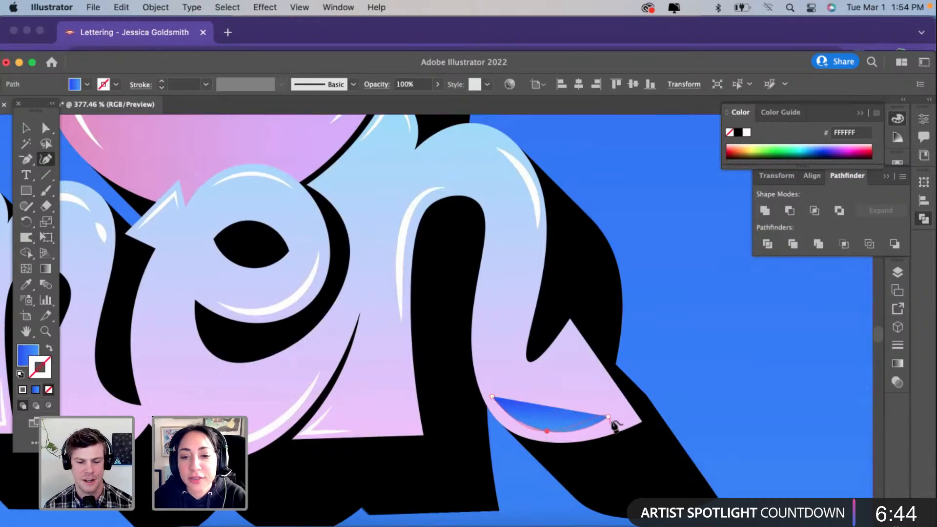
left_click_drag(607, 416, 623, 418)
Step: Give the tail path the shoulder highlight's white 2 pt stroke and the tapered width profile
key("i")
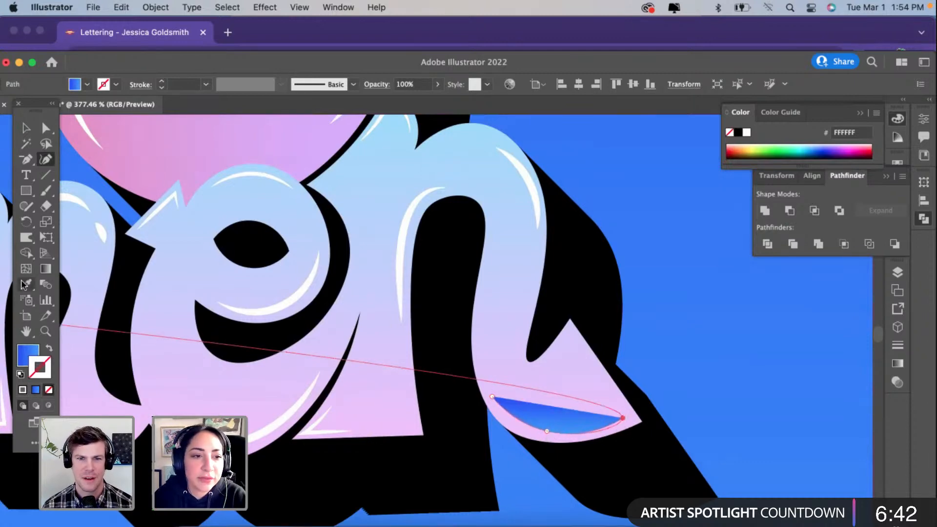
left_click(520, 161)
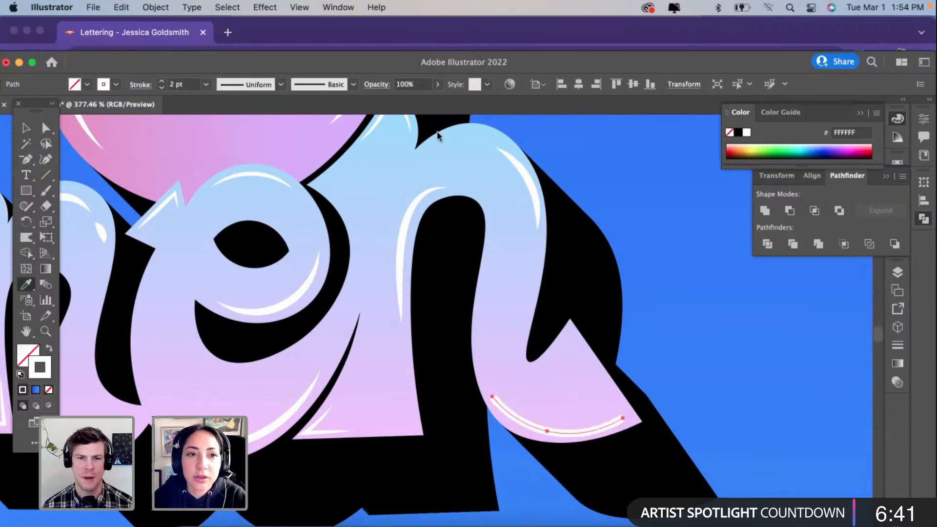
left_click(245, 84)
left_click(244, 121)
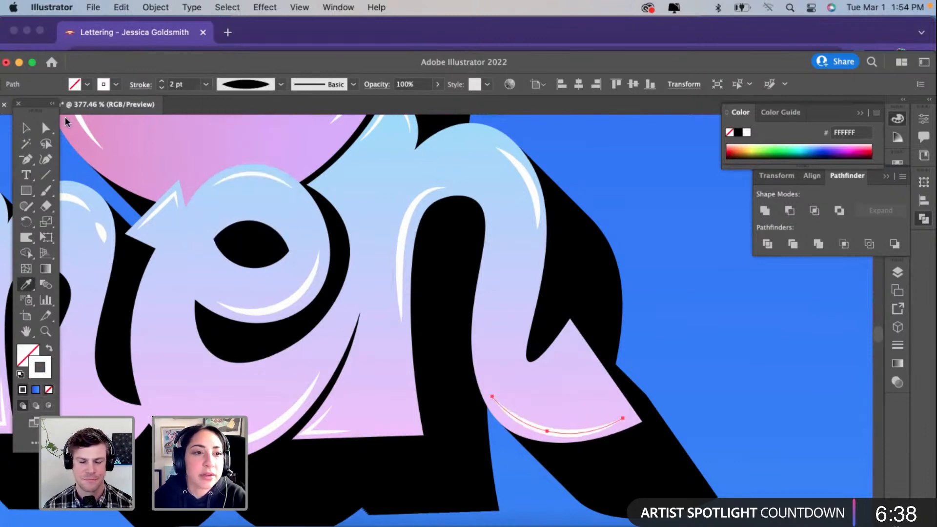
left_click(26, 128)
scroll(579, 298, "down", 1)
scroll(579, 297, "down", 5)
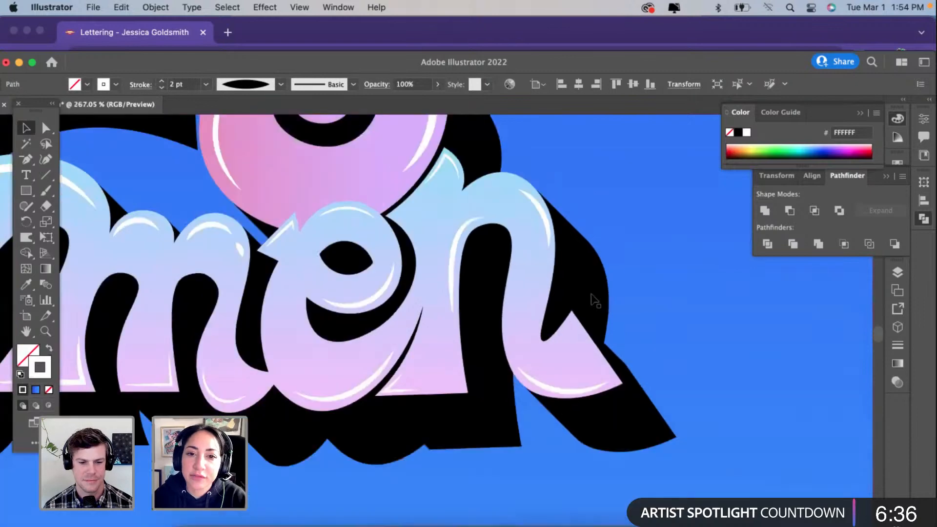
scroll(593, 296, "left", 2)
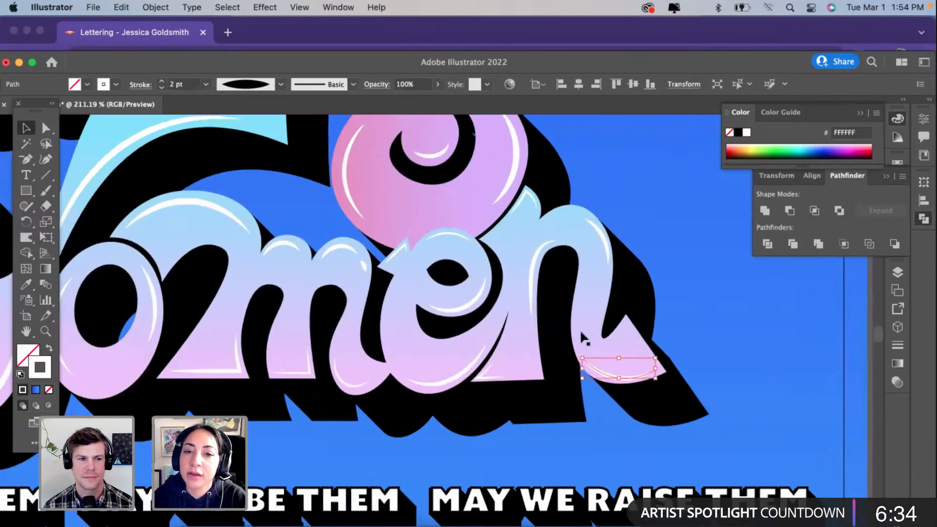
scroll(581, 333, "left", 4)
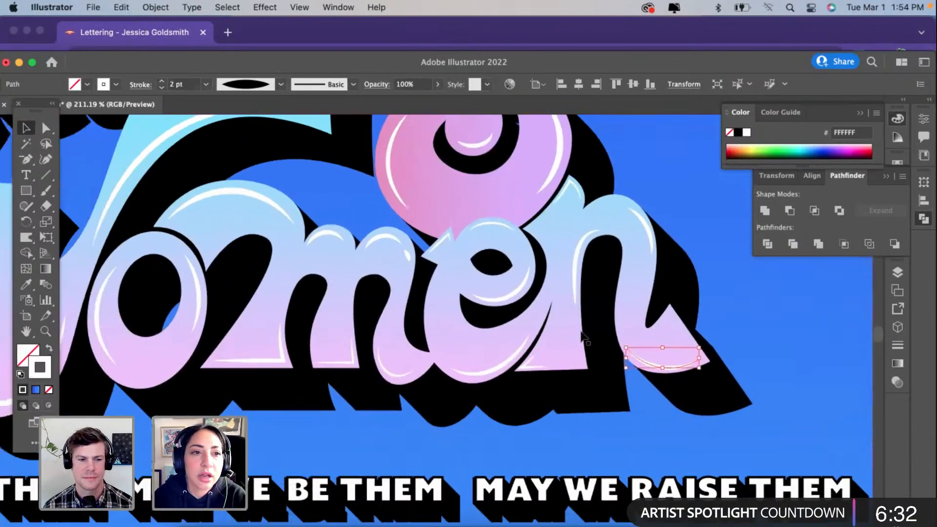
Step: Save the artwork to the Desktop as "Strong women.ai" in Adobe Illustrator format and view the whole poster
left_click_drag(31, 106, 42, 132)
key("s")
key("super")
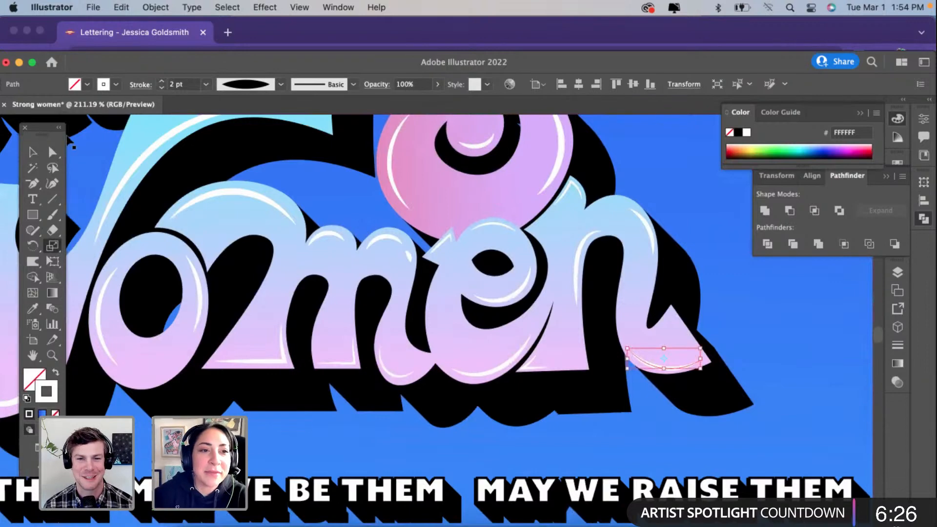
key("super+shift+s")
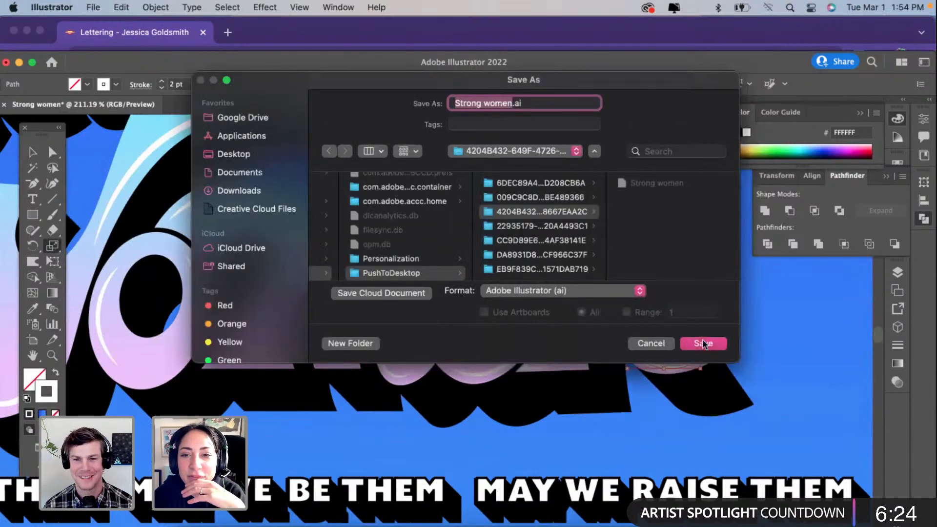
left_click(245, 154)
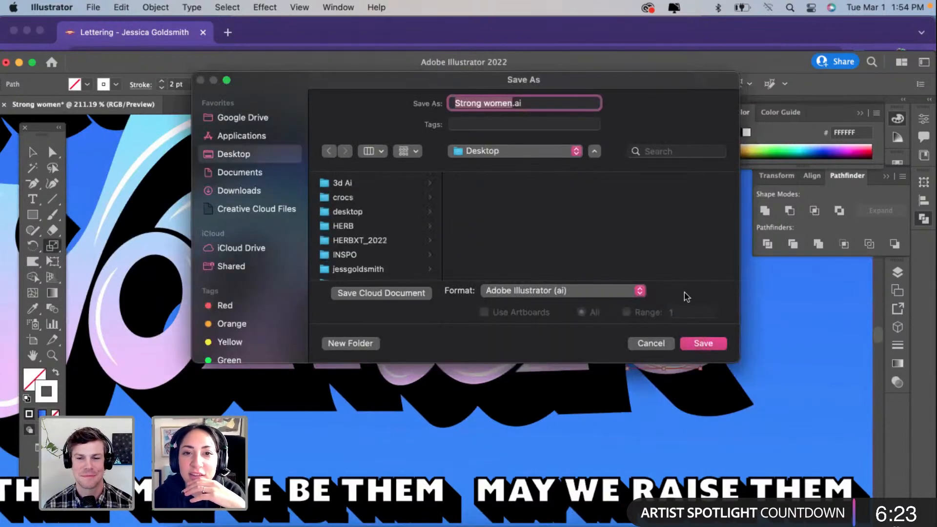
left_click(706, 343)
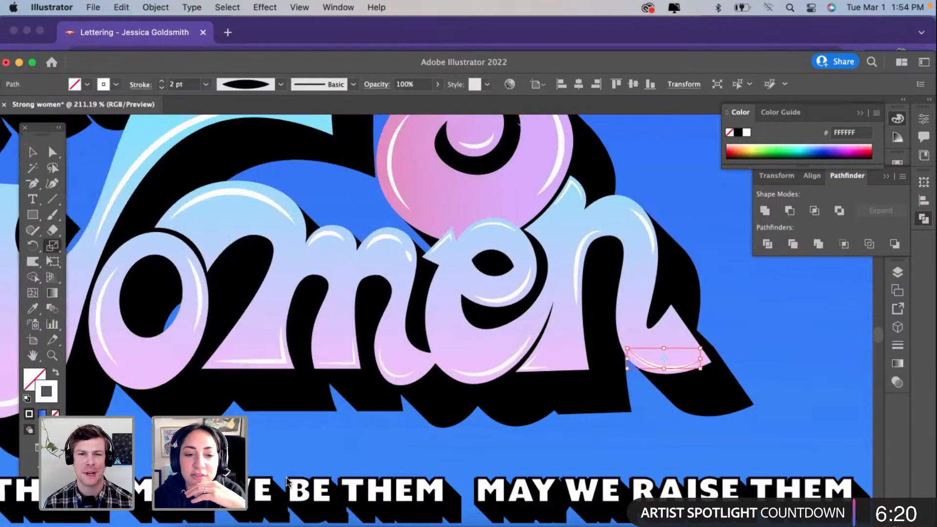
left_click(288, 480)
scroll(450, 384, "down", 2)
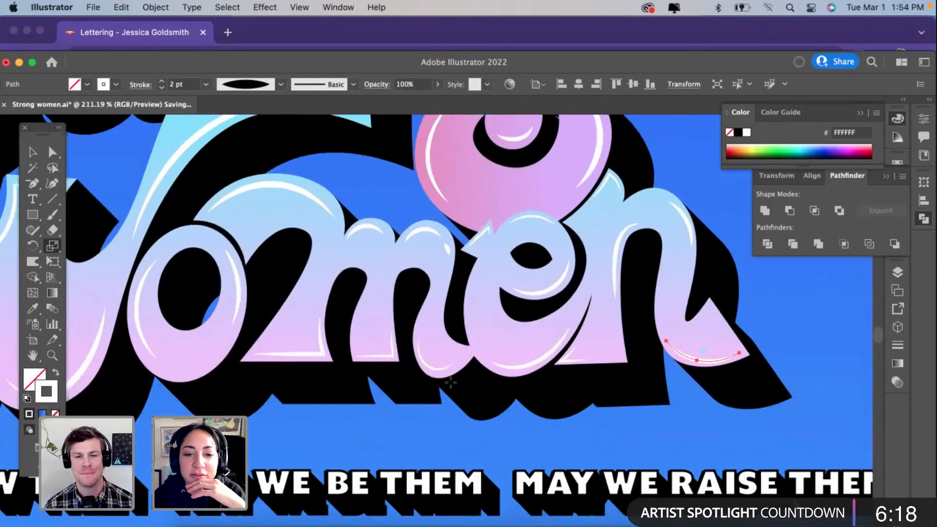
scroll(450, 383, "down", 5)
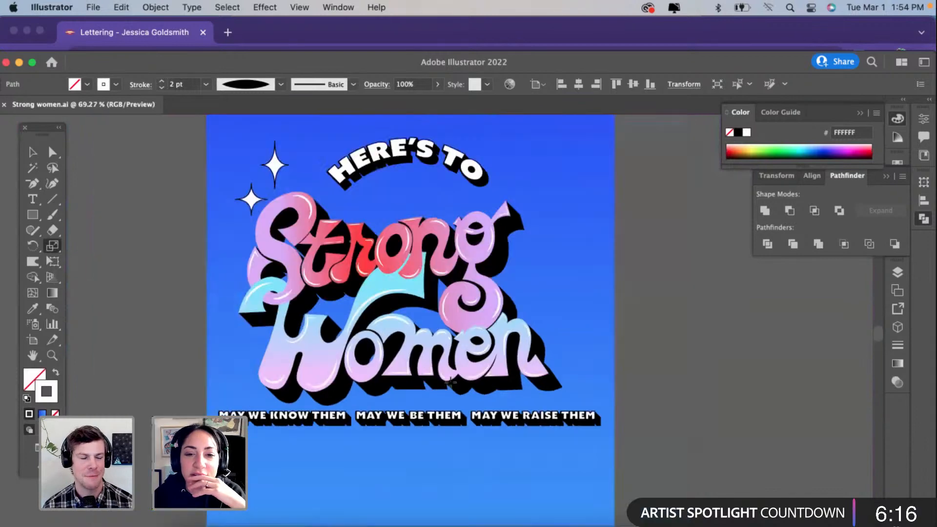
Step: Increase the stroke weight of the highlight on the tail of the "n" in "Women" to 3 pt
scroll(450, 383, "up", 2)
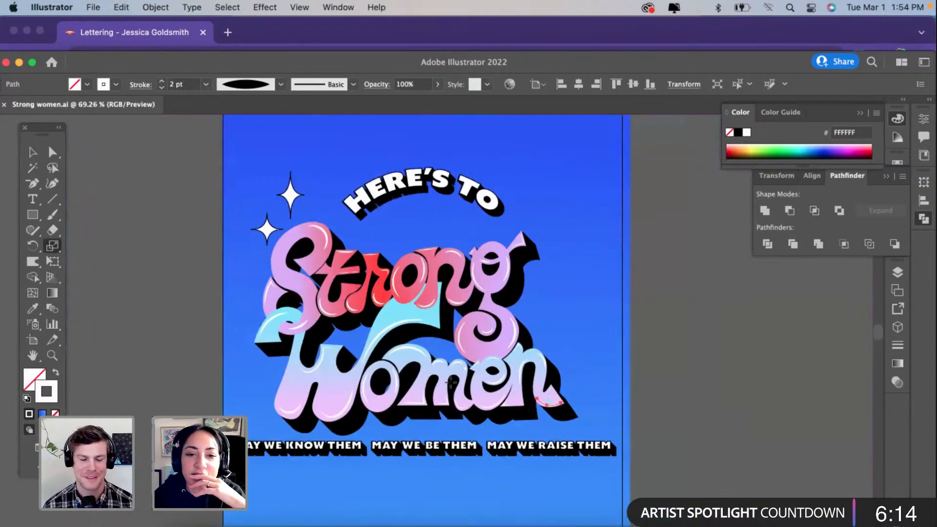
left_click(33, 153)
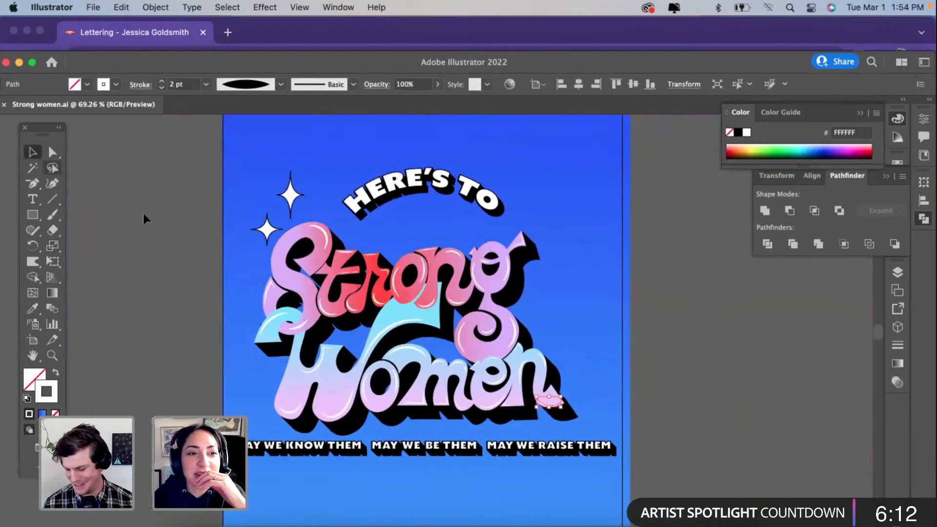
left_click(144, 212)
scroll(561, 423, "up", 6)
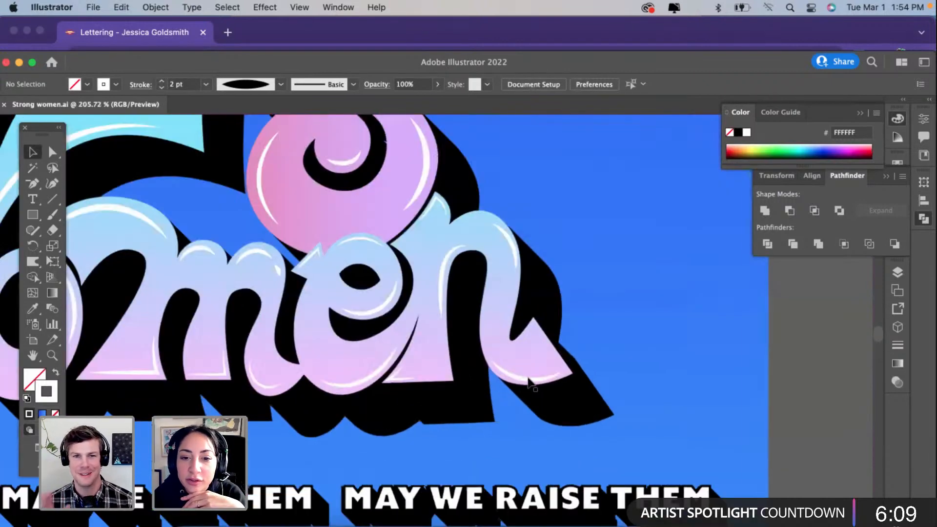
left_click(530, 381)
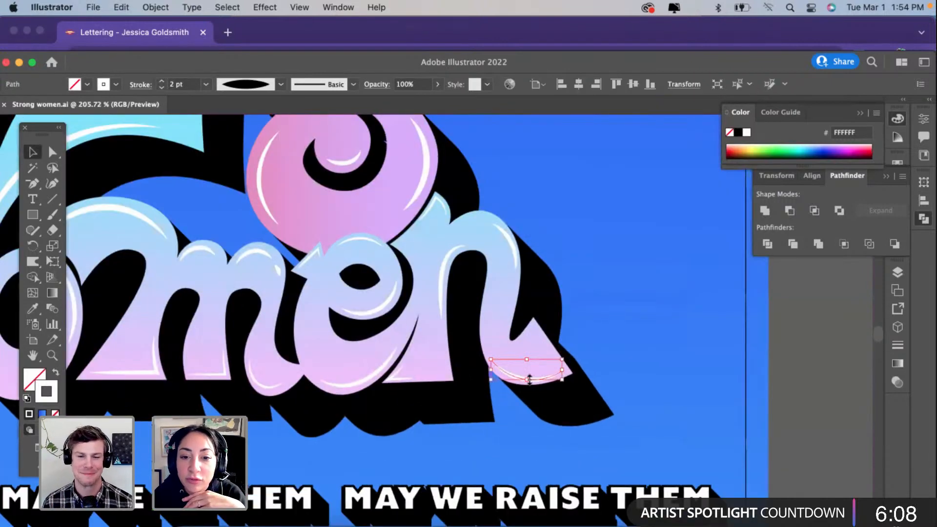
scroll(529, 380, "up", 3)
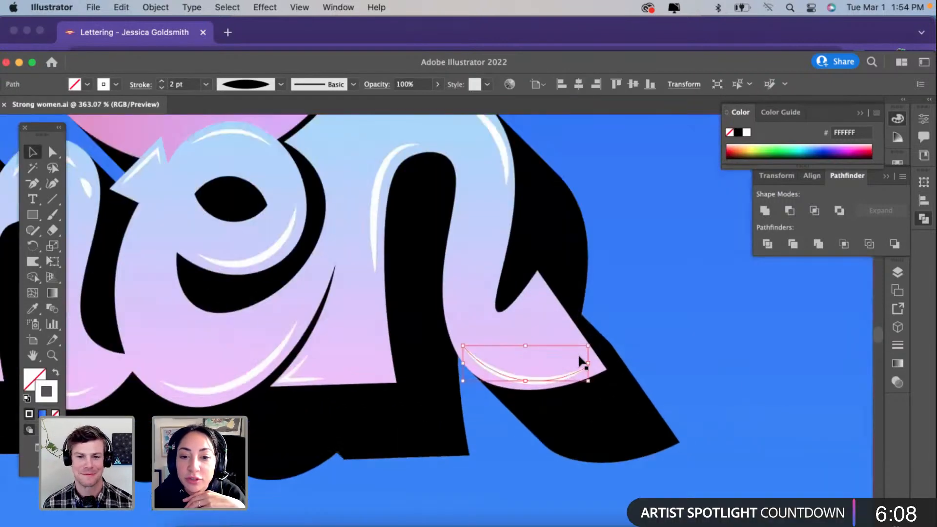
left_click(161, 81)
Step: Refine the tail highlight's curve with the Curvature tool by raising its tip end and adjusting its middle anchor, and deselect it
left_click(53, 183)
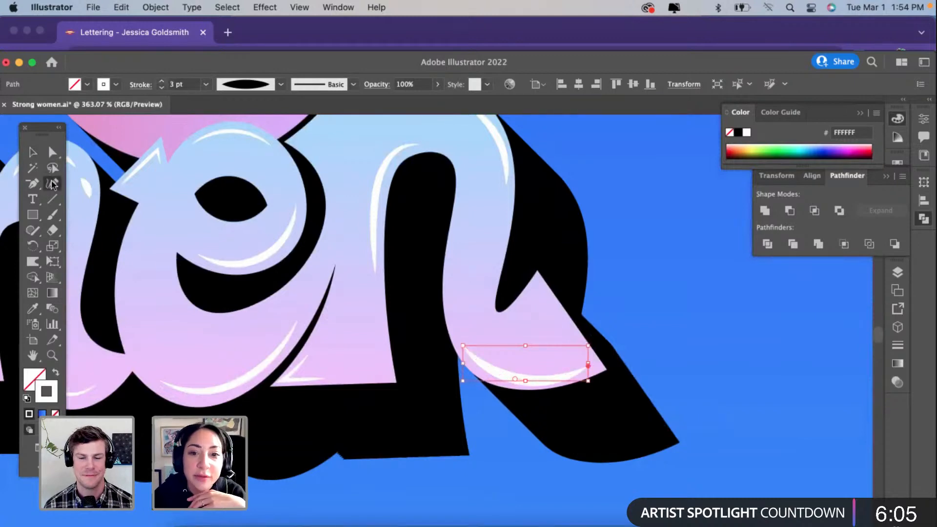
left_click(588, 366)
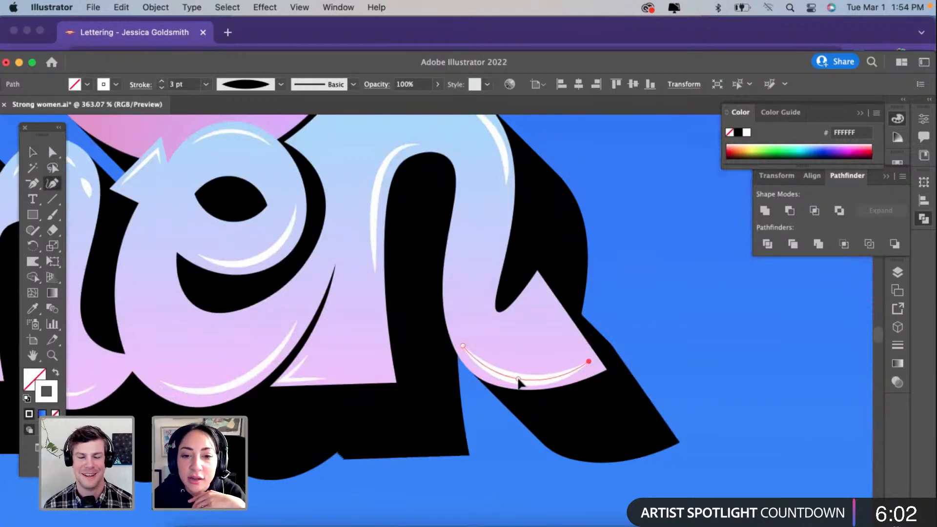
left_click(519, 379)
scroll(518, 380, "down", 2)
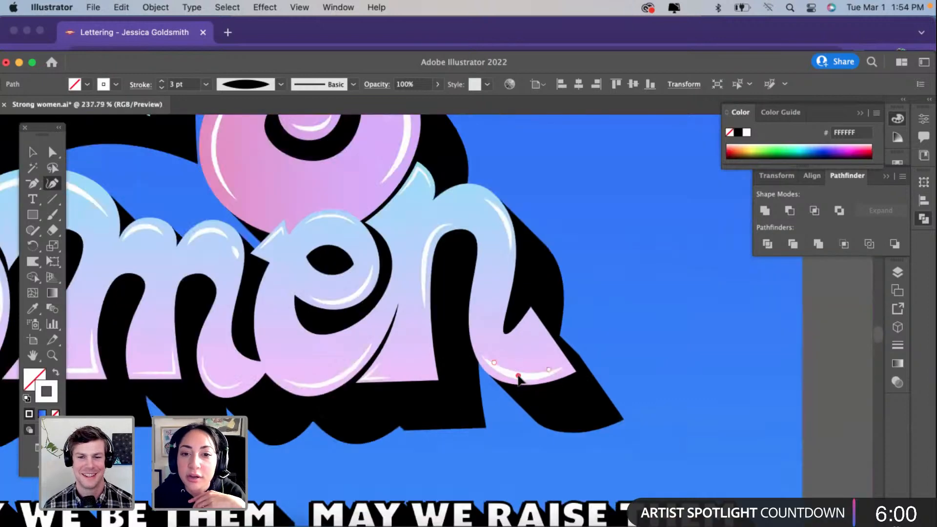
scroll(518, 379, "down", 1)
scroll(518, 380, "down", 1)
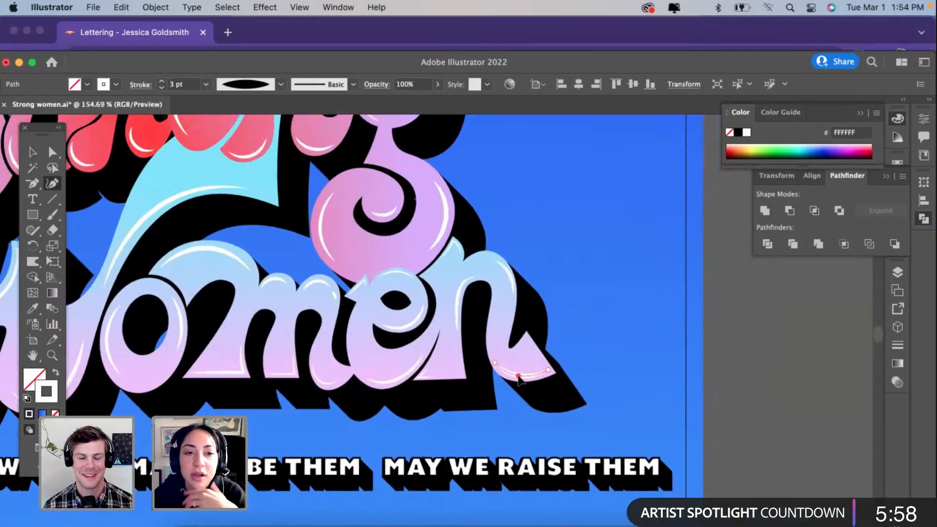
scroll(520, 379, "down", 2)
scroll(518, 380, "down", 2)
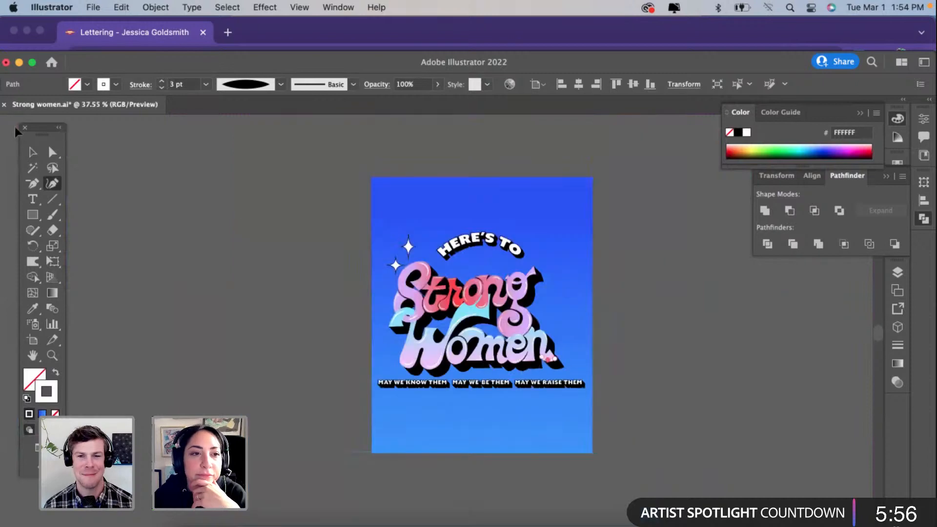
left_click(32, 153)
left_click(302, 327)
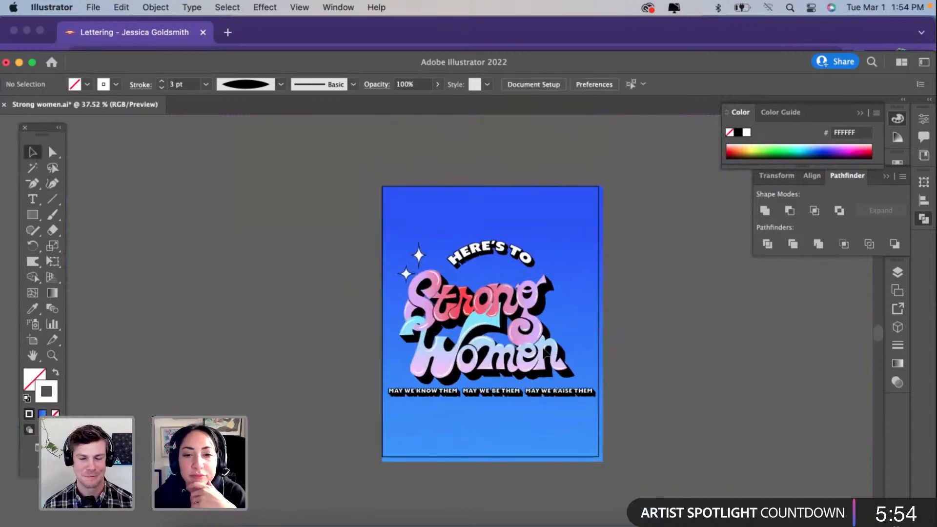
Step: Group the two sparkles beside the "S" of "Strong" and place a copy of the group above the end of "Women"
scroll(549, 359, "up", 2)
left_click(343, 198)
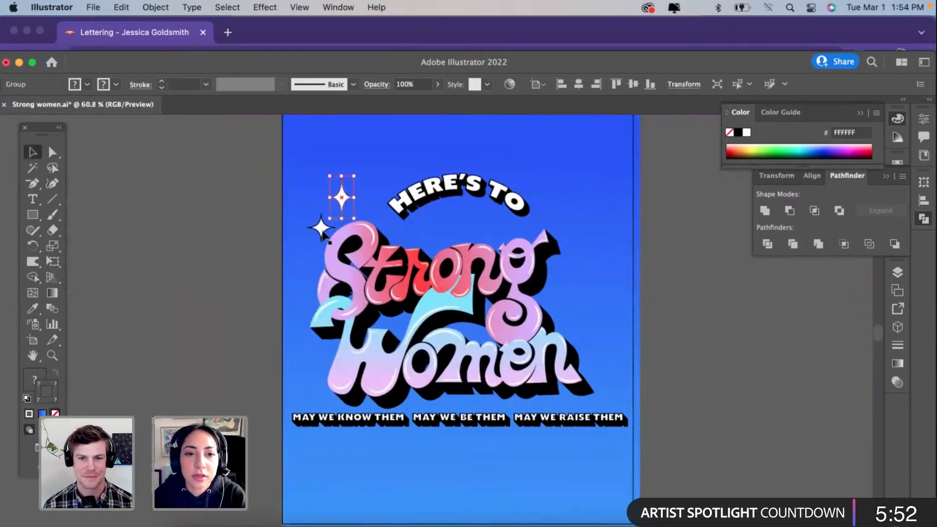
key("super+g")
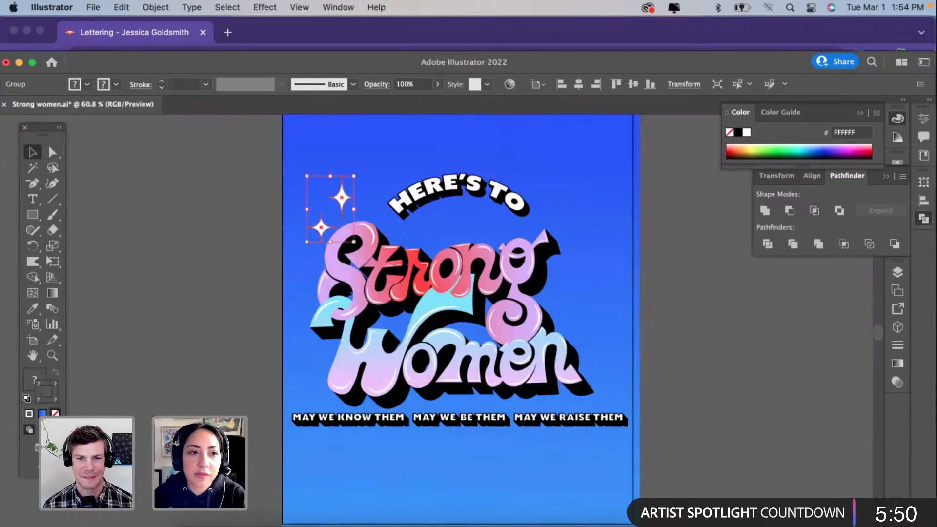
left_click_drag(342, 198, 610, 321)
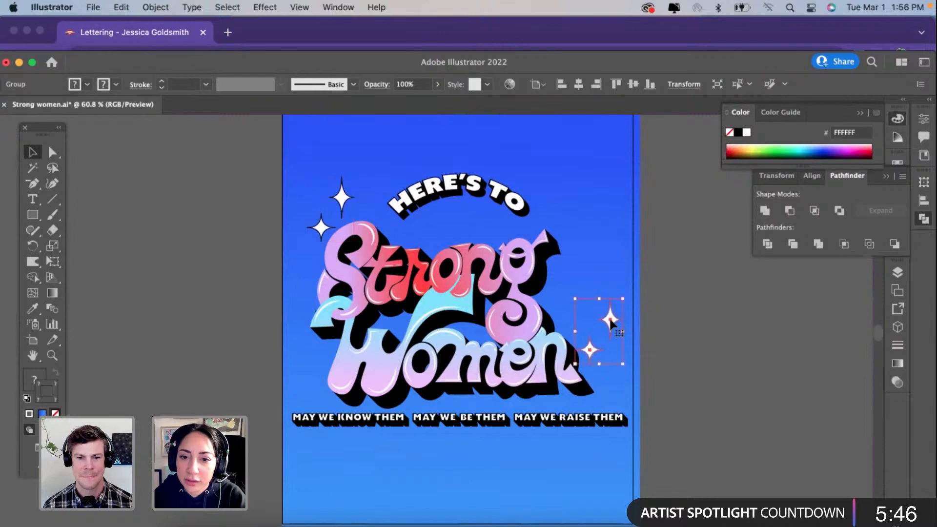
Step: Flip the copied sparkle pair vertically and move it down beside the tail of the "n"
scroll(601, 293, "up", 2)
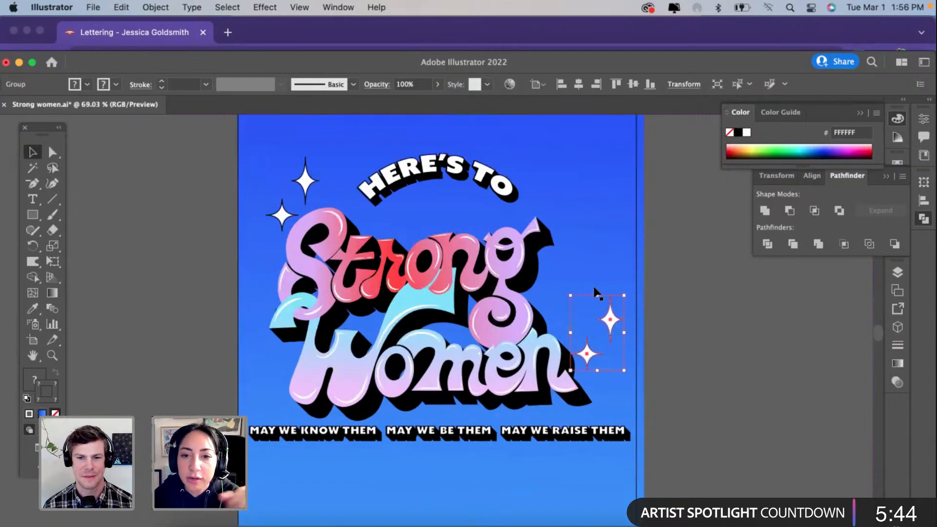
left_click_drag(596, 289, 599, 380)
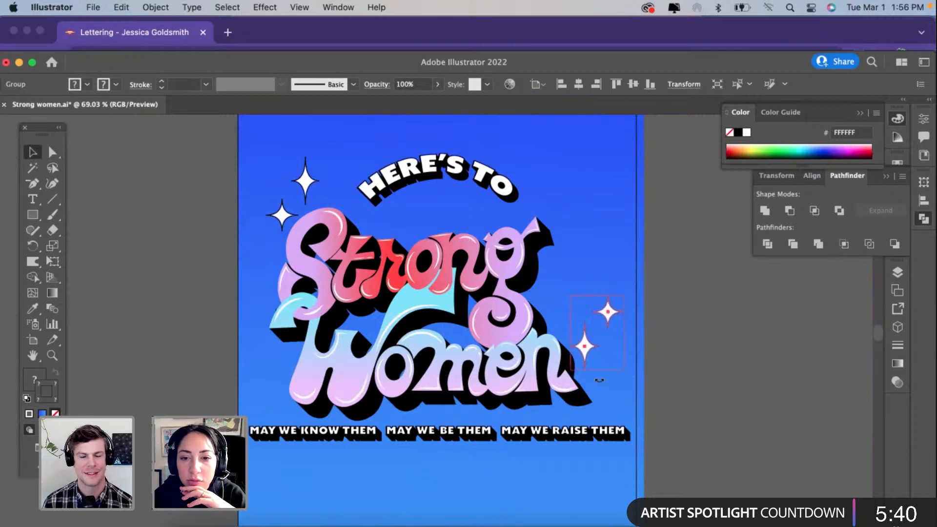
left_click(664, 383)
scroll(665, 382, "up", 2)
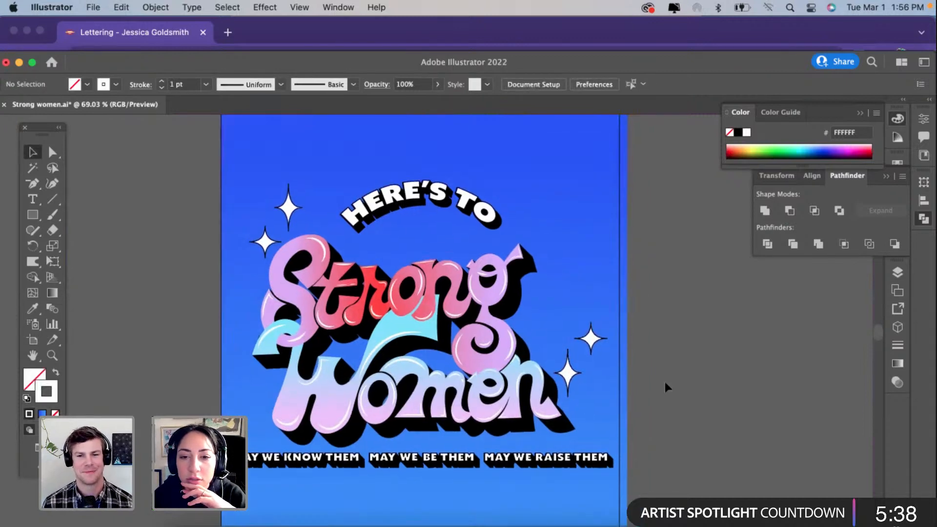
scroll(665, 382, "down", 1)
left_click_drag(569, 370, 564, 406)
left_click(675, 311)
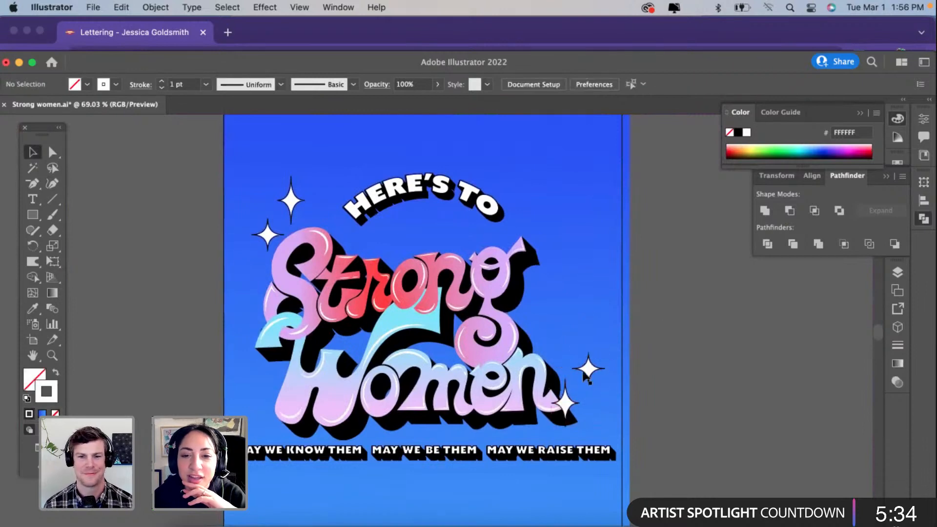
Step: Inside the copied group, move the small sparkle up toward the "n" and slightly enlarge the tall sparkle
left_click(591, 369)
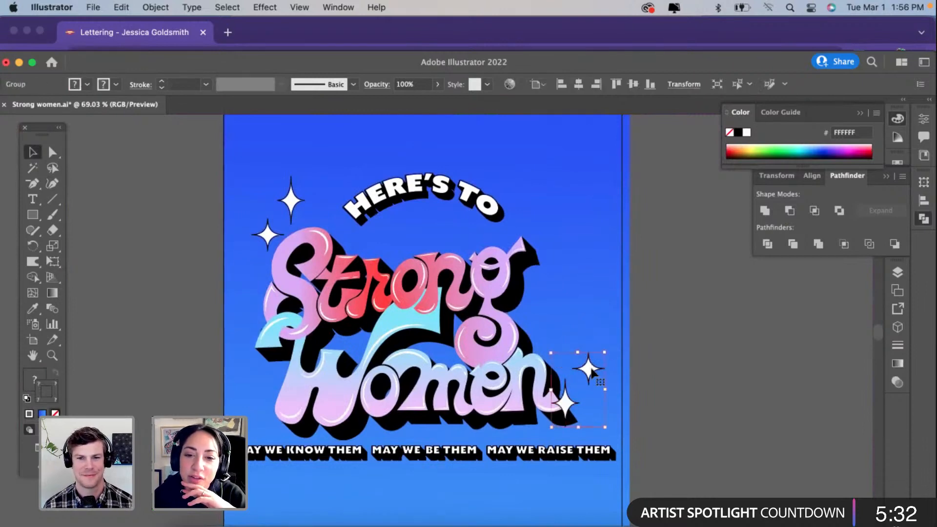
double_click(590, 370)
left_click_drag(590, 369, 579, 358)
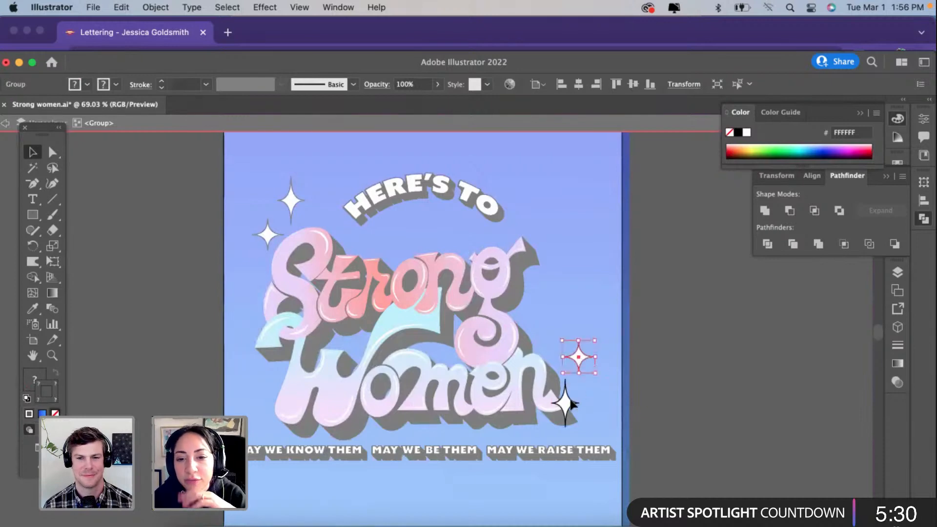
left_click(574, 404)
left_click_drag(566, 428, 566, 436)
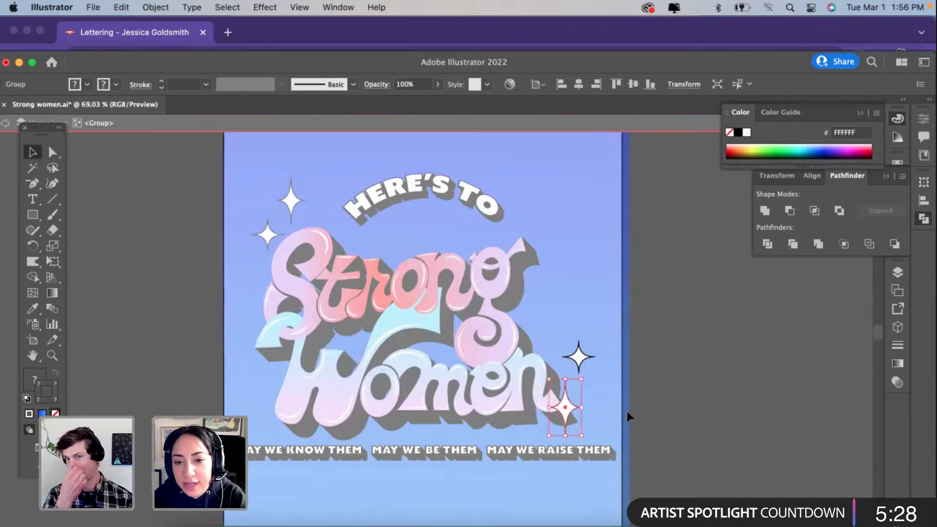
left_click(628, 417)
double_click(652, 365)
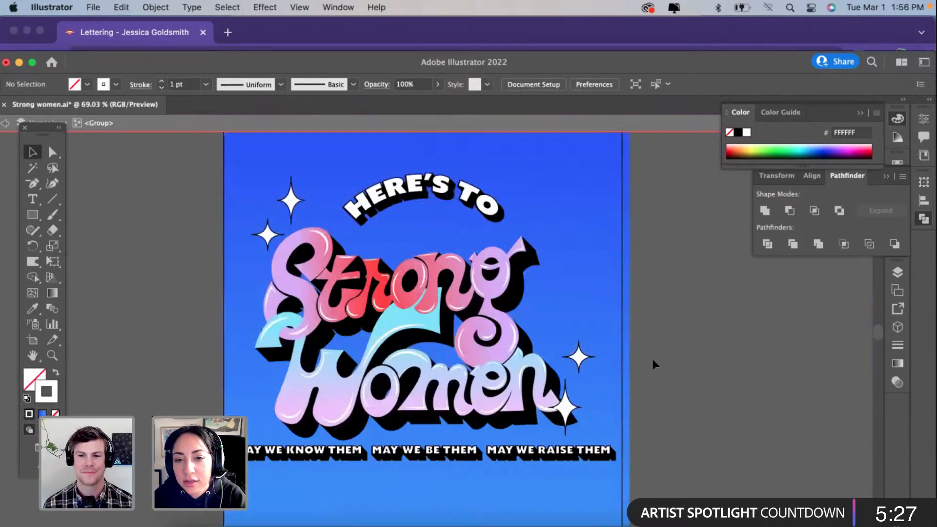
left_click(581, 361)
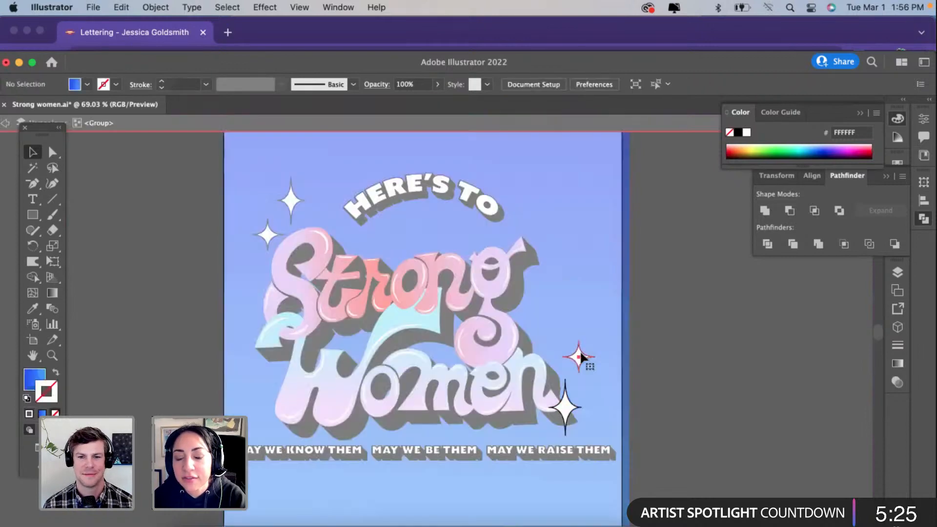
double_click(581, 369)
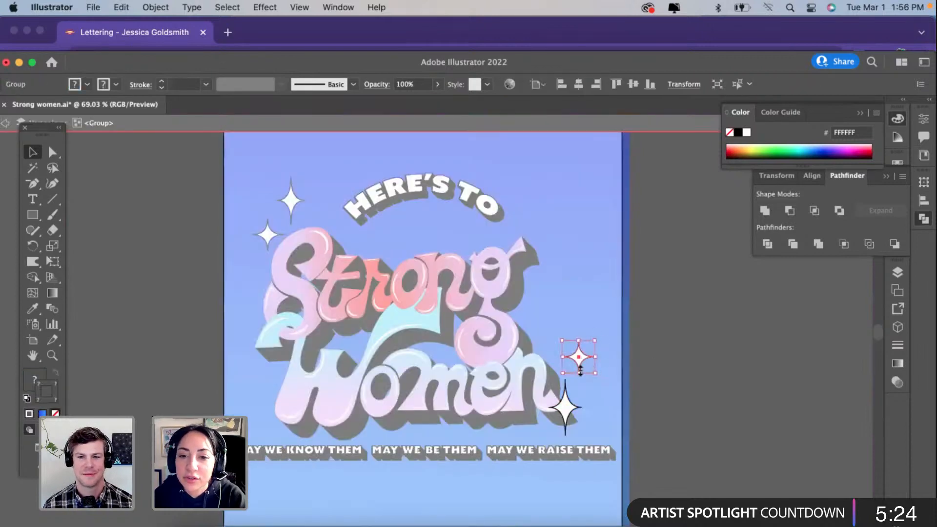
mouse_move(580, 371)
left_mouse_down()
mouse_move(578, 424)
mouse_move(575, 374)
left_mouse_up()
double_click(705, 371)
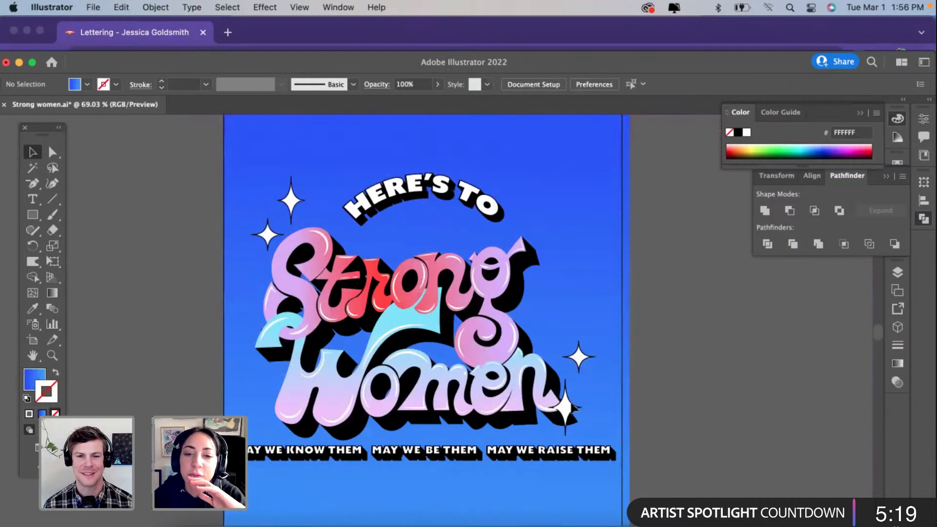
left_click(574, 415)
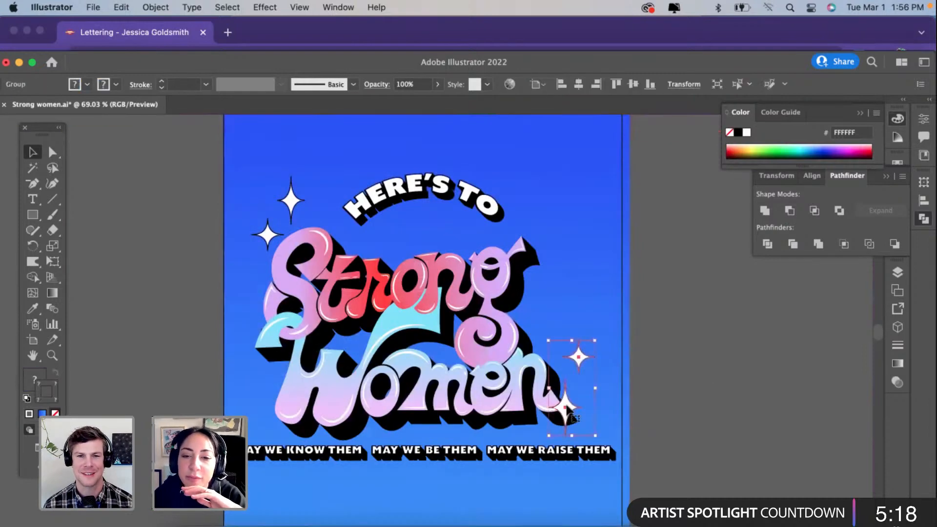
scroll(569, 406, "up", 3)
double_click(566, 410)
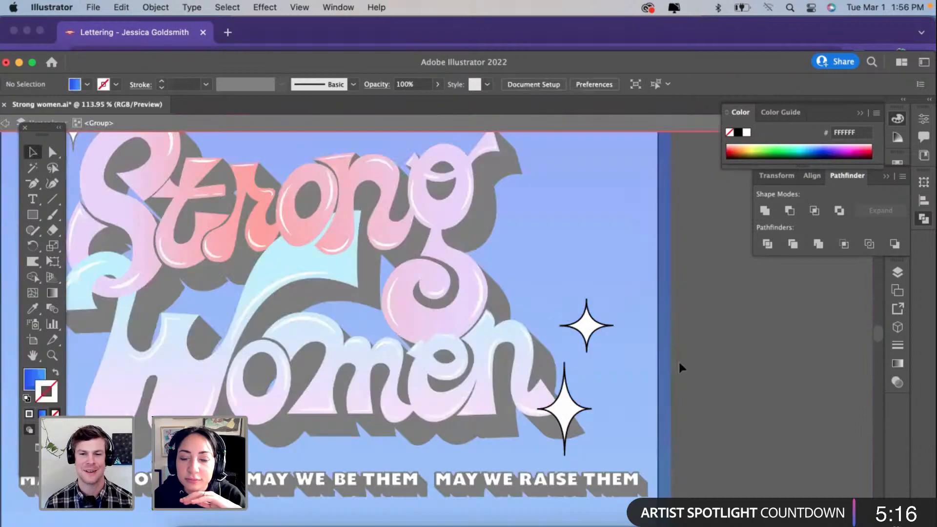
left_click(563, 418)
left_click(690, 395)
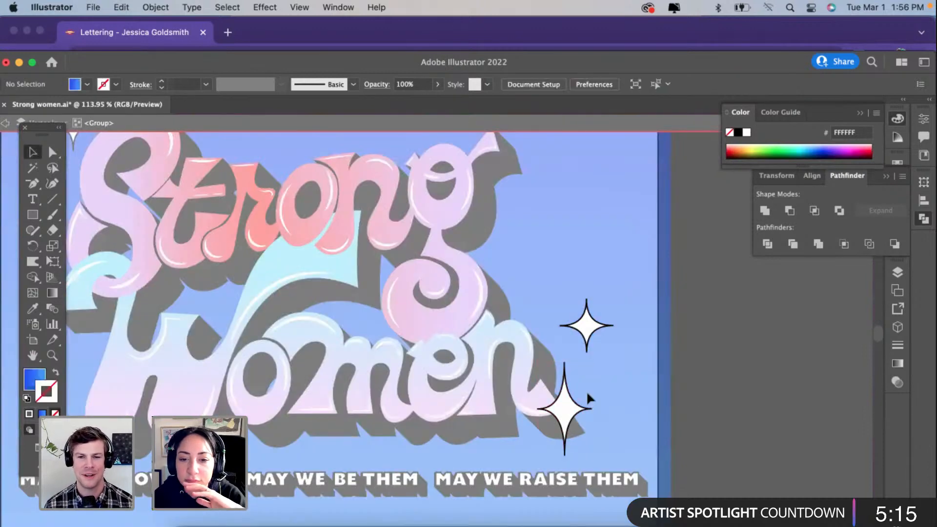
double_click(660, 404)
Step: Bring the copied sparkle group to the front of the artwork and deselect it
left_click(565, 410)
right_click(571, 411)
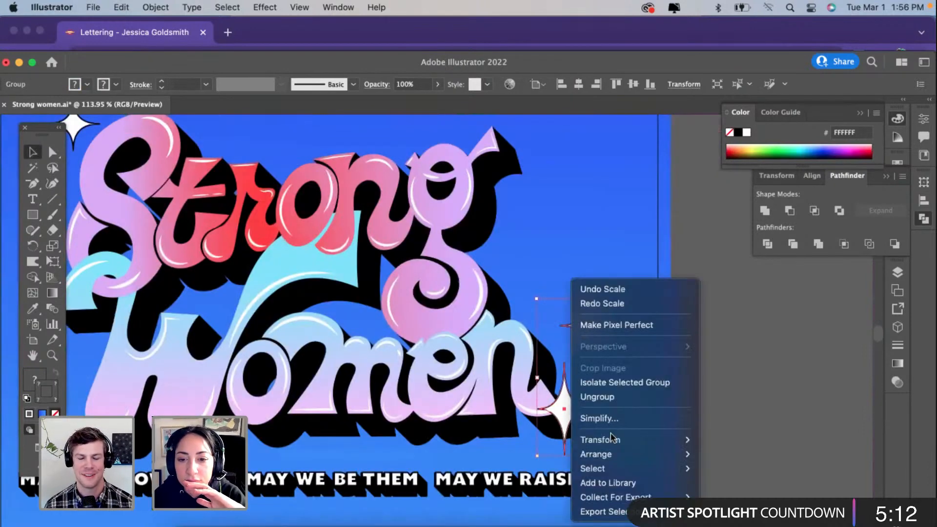
mouse_move(685, 454)
left_click(752, 447)
left_click(745, 426)
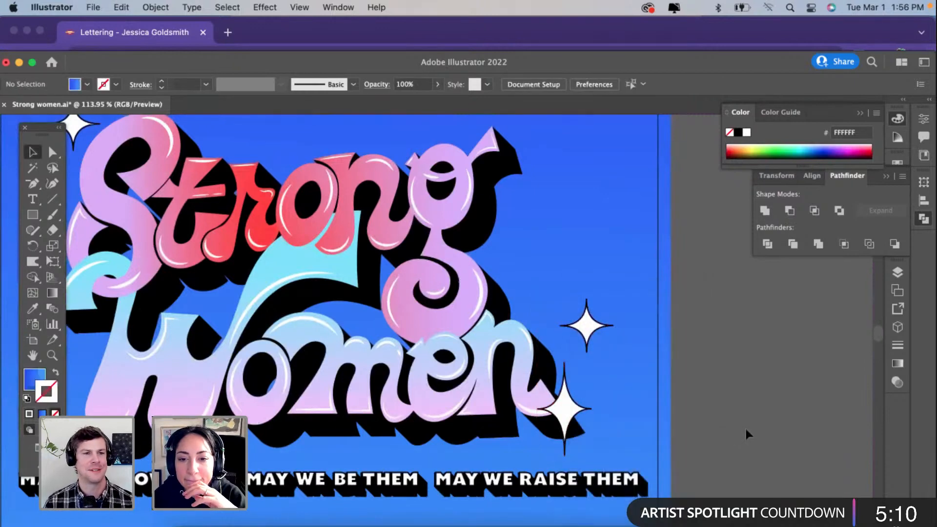
Step: Nudge the copied sparkle group slightly up and away from the tip of the "n"
scroll(735, 426, "down", 3)
left_click_drag(637, 417, 643, 409)
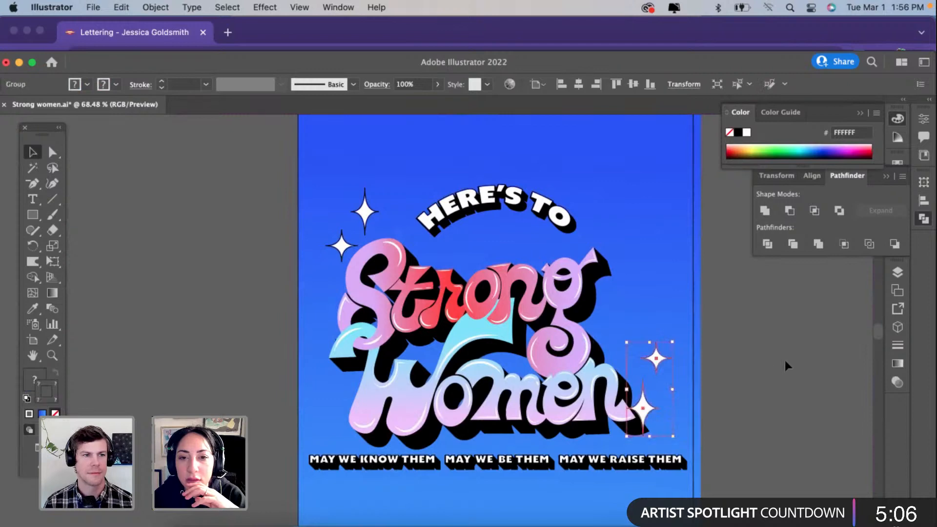
left_click(784, 361)
Step: Move the copied sparkle group farther up so both sparkles sit beside the "n", clear of its shadow
scroll(785, 361, "down", 3)
scroll(785, 361, "right", 2)
scroll(784, 361, "down", 1)
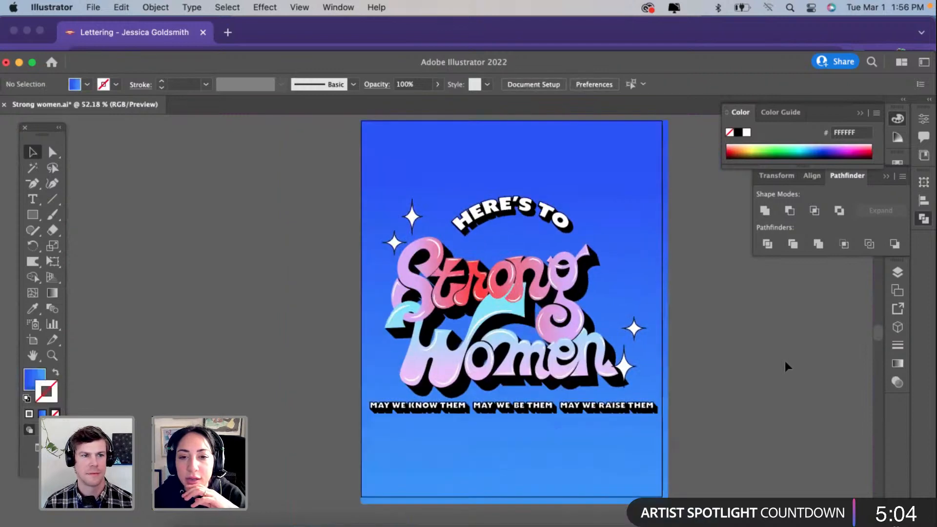
scroll(785, 361, "right", 1)
scroll(785, 361, "up", 1)
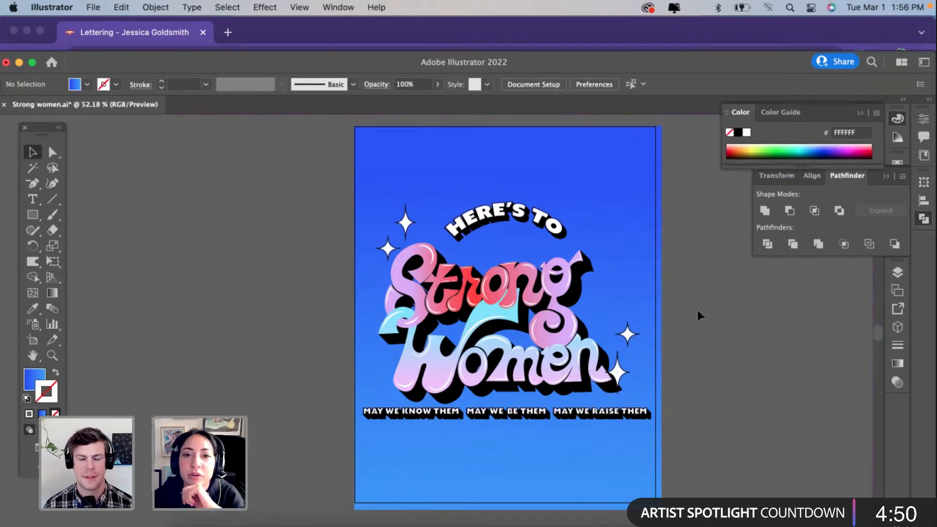
scroll(665, 293, "right", 3)
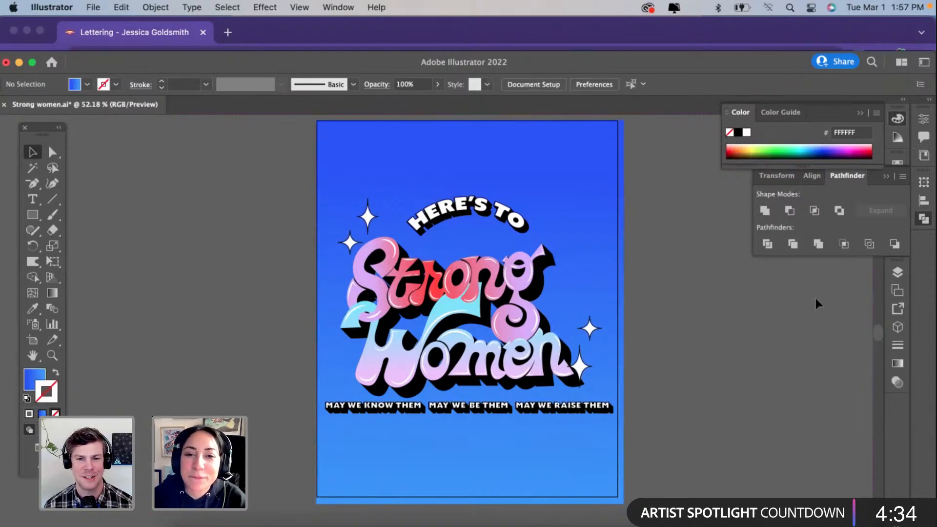
scroll(815, 301, "right", 2)
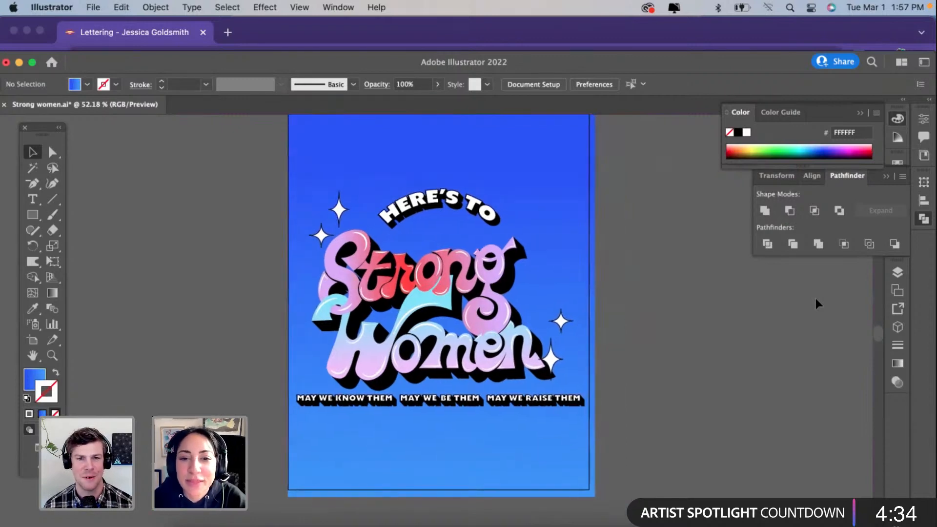
left_click(553, 360)
left_click_drag(553, 363, 559, 347)
left_click(599, 315)
left_click(569, 307)
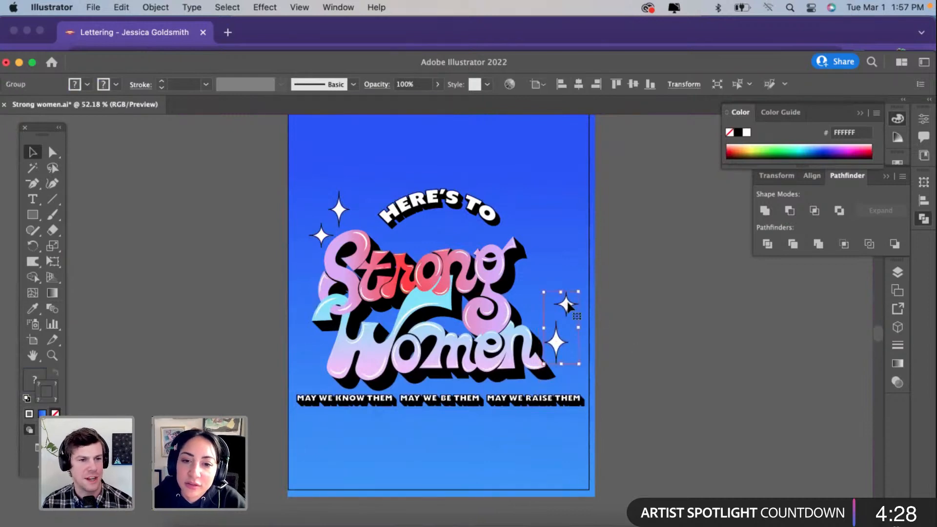
Step: Inside the copied sparkle group, move the small sparkle below the tall one beside the "n", and leave the group
double_click(566, 303)
left_click_drag(567, 300, 574, 380)
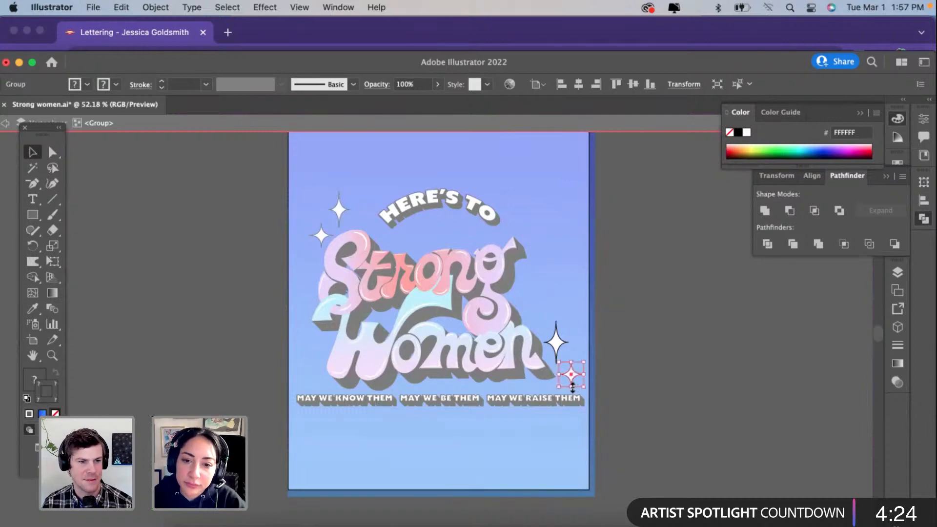
left_click(621, 380)
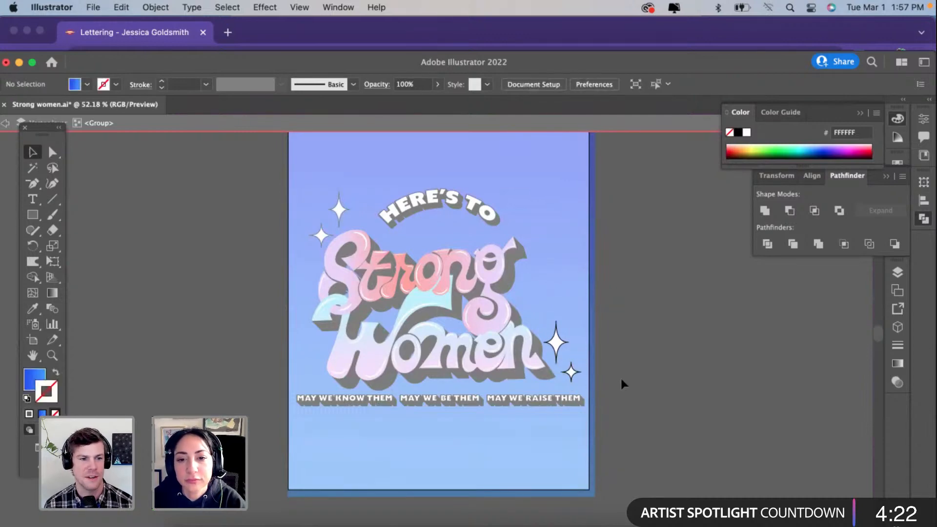
double_click(621, 379)
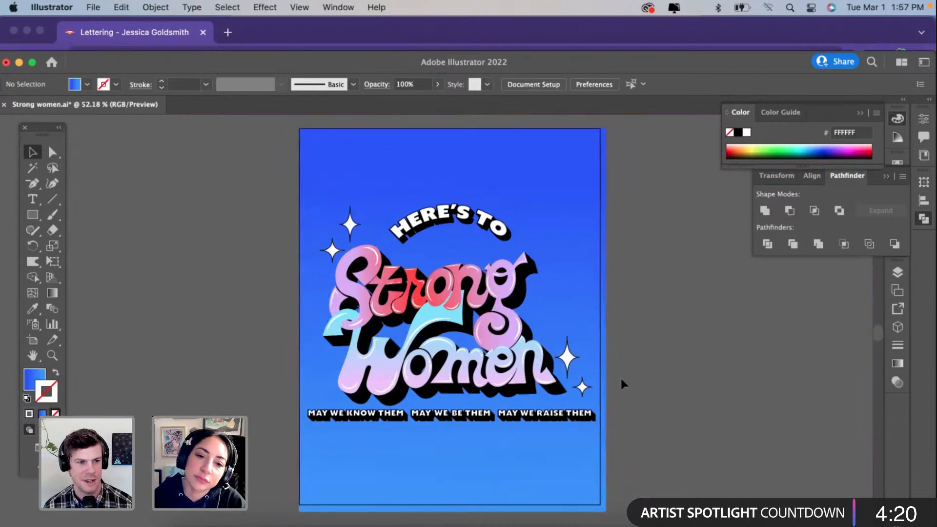
Step: Collapse the open Color and Pathfinder panels to clear the view of the poster
left_click(859, 115)
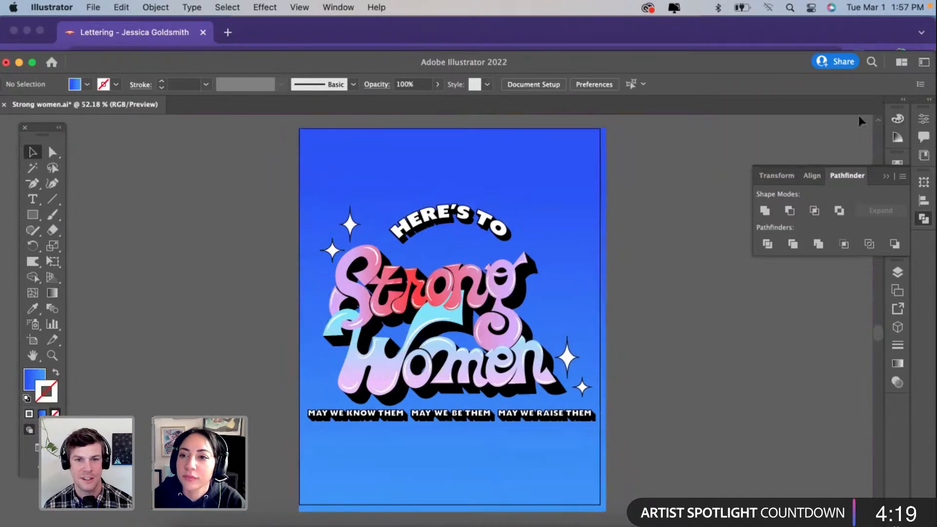
left_click(889, 165)
scroll(696, 312, "down", 2)
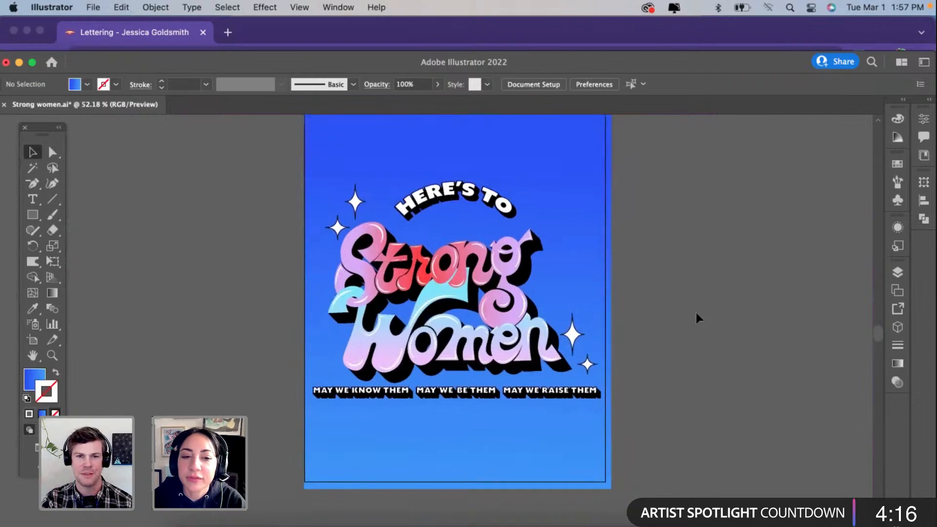
Step: Expand the shadow blend behind "HERE'S TO" and the bottom tagline, with Object, Fill and Stroke included, and deselect it
left_click(535, 398)
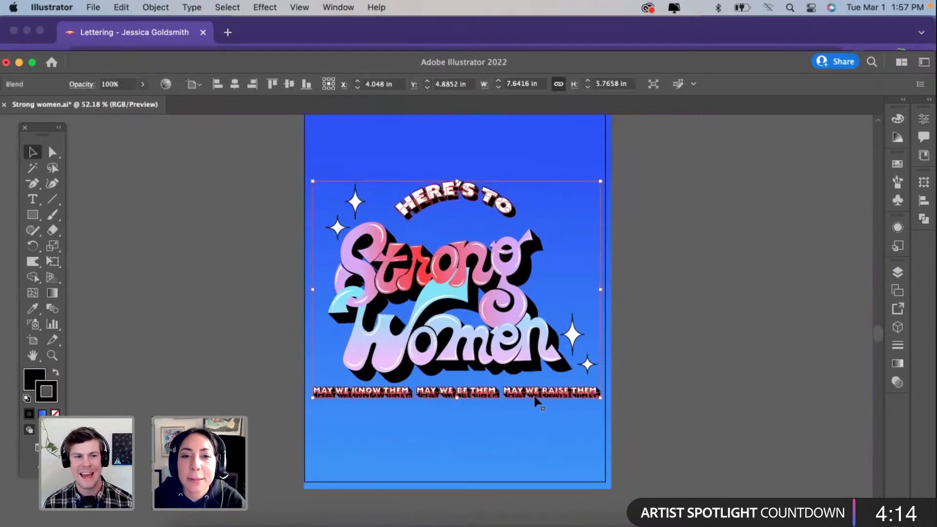
left_click(155, 8)
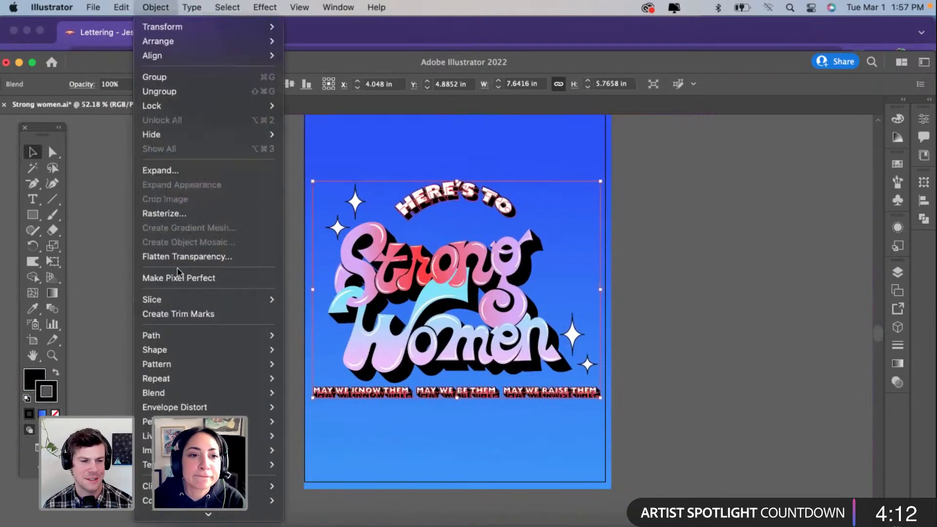
left_click(157, 170)
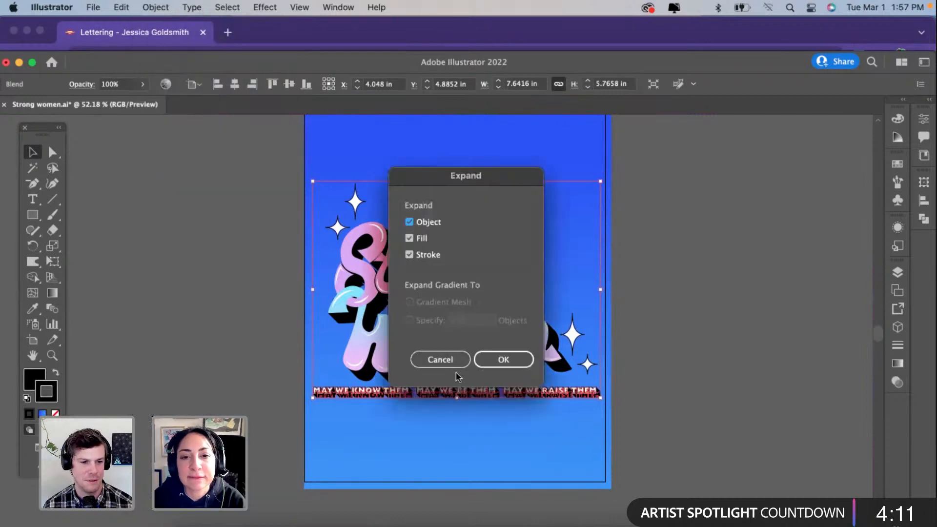
left_click(503, 360)
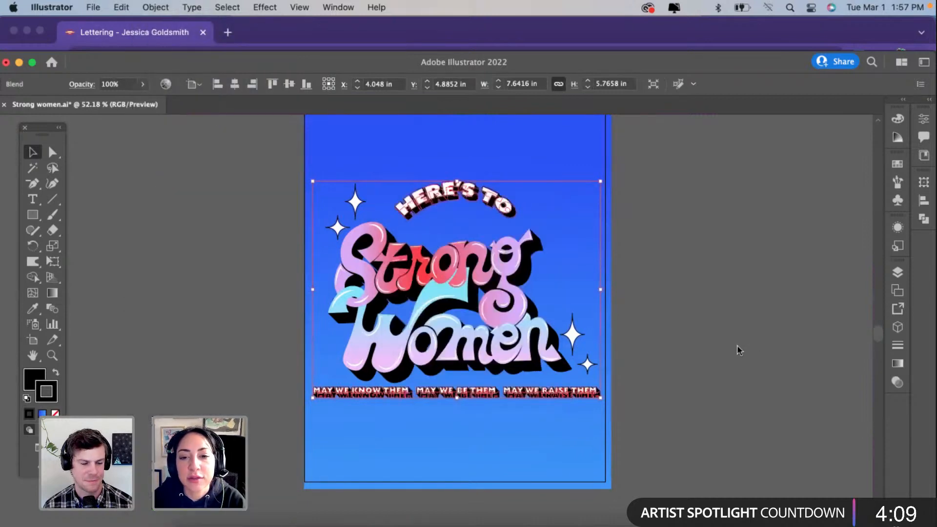
left_click(691, 380)
left_click(517, 207)
left_click(681, 294)
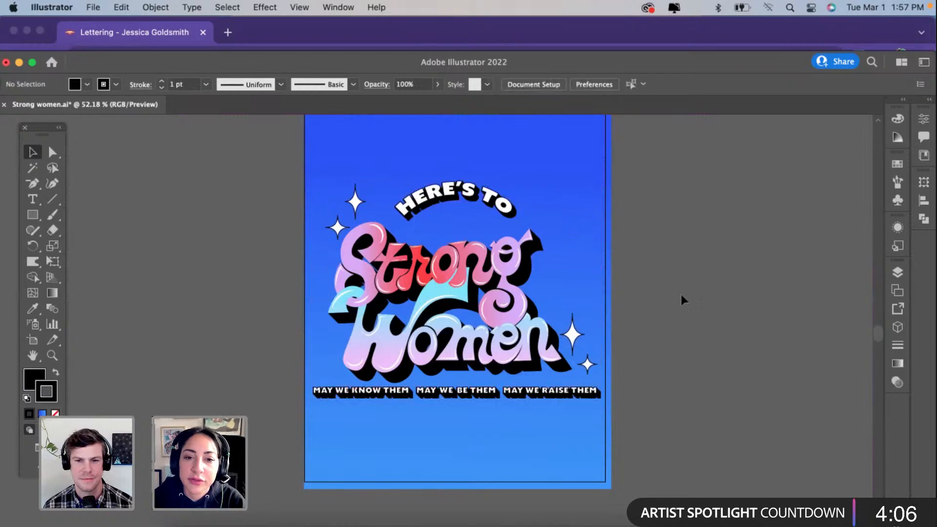
Step: Pull the blue background rectangle's right side in to the artboard edge and deselect it
key("super+0")
scroll(567, 373, "down", 2)
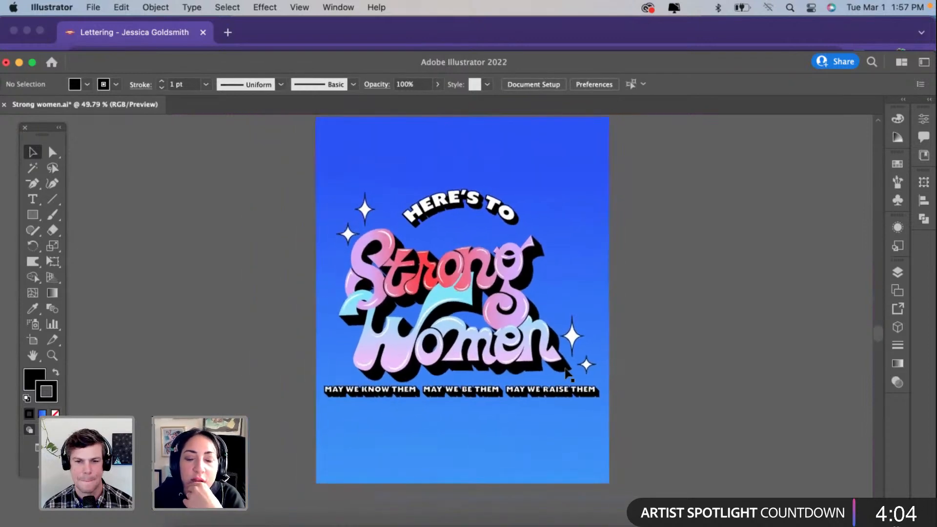
scroll(566, 373, "down", 2)
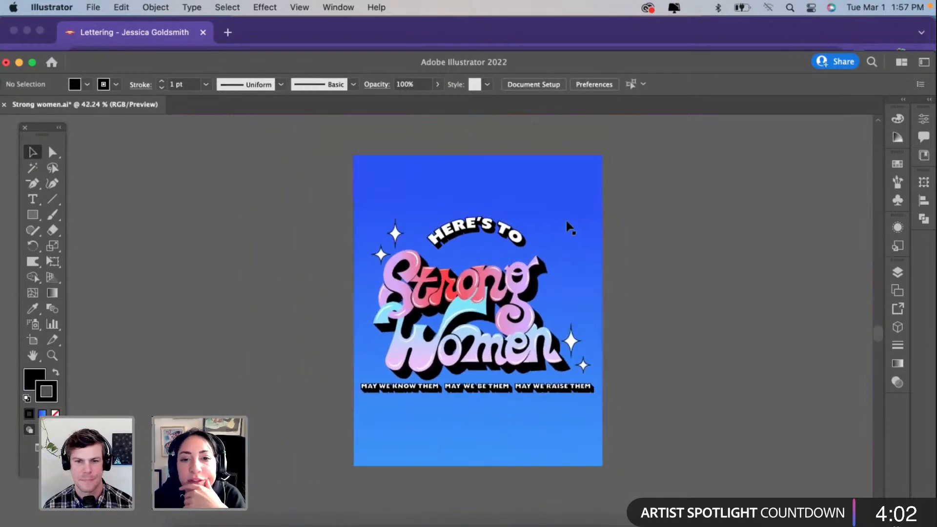
left_click(570, 227)
left_click_drag(602, 155, 597, 157)
left_click(317, 297)
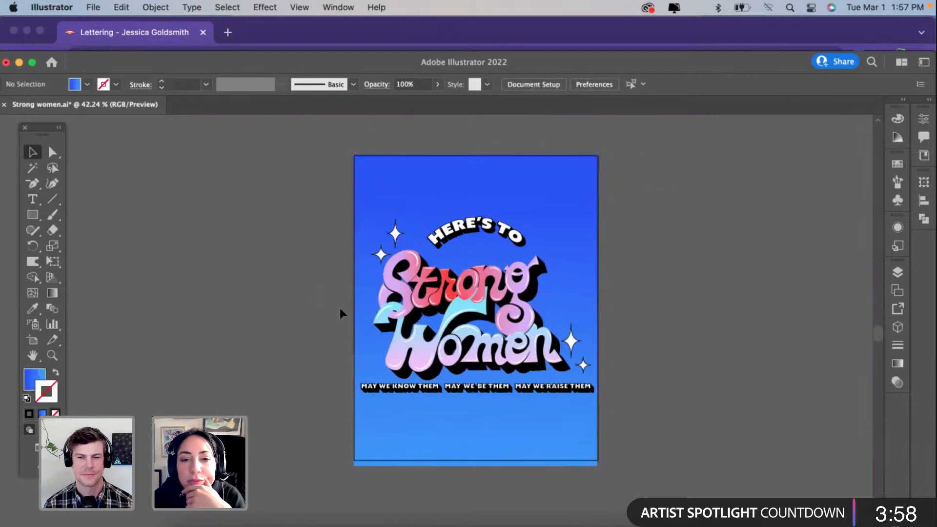
Step: Shorten the background rectangle from its bottom edge to the artboard edge, making it about 8 in by 10.02 in
scroll(340, 309, "up", 2)
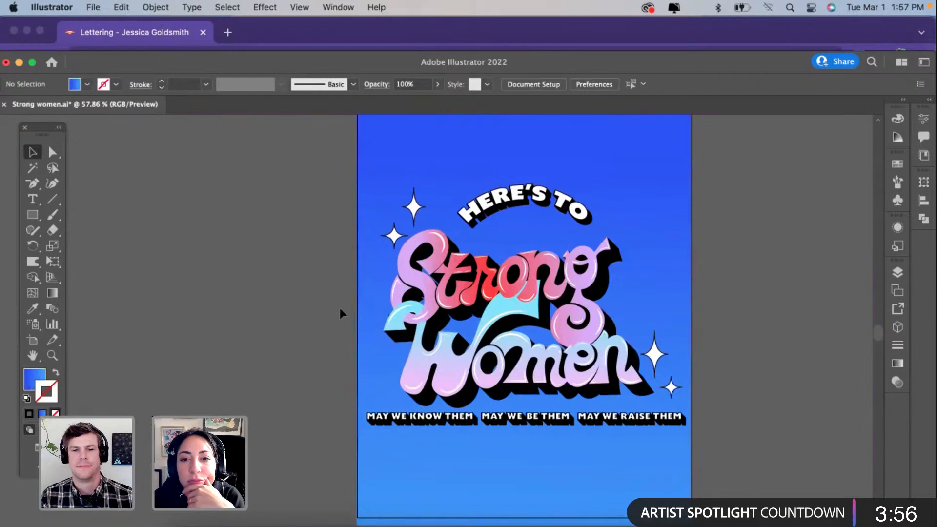
scroll(340, 309, "right", 1)
scroll(339, 309, "up", 1)
scroll(393, 370, "down", 2)
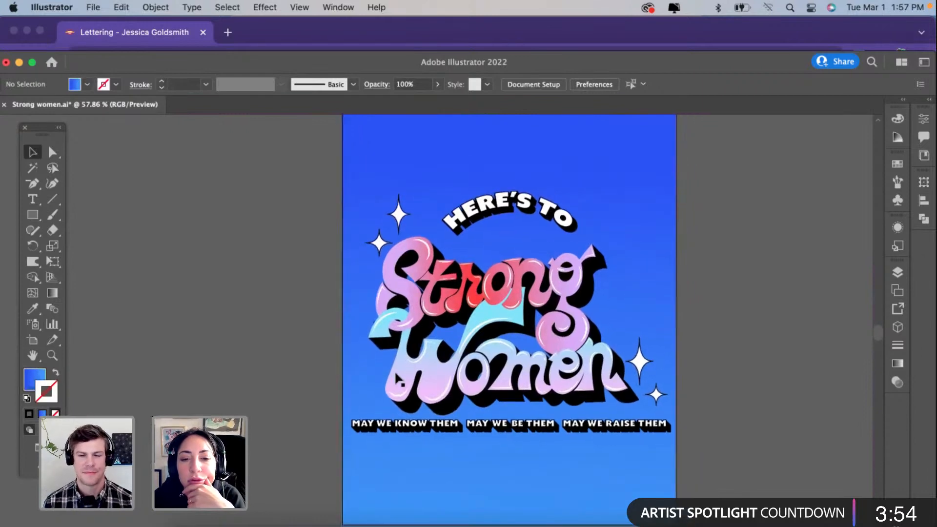
left_click(401, 439)
scroll(404, 439, "down", 3)
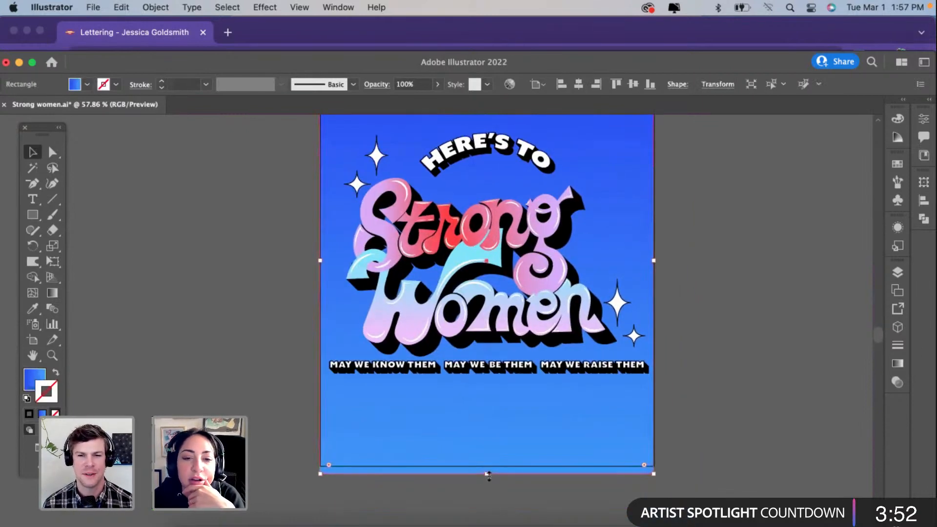
left_click_drag(488, 473, 488, 467)
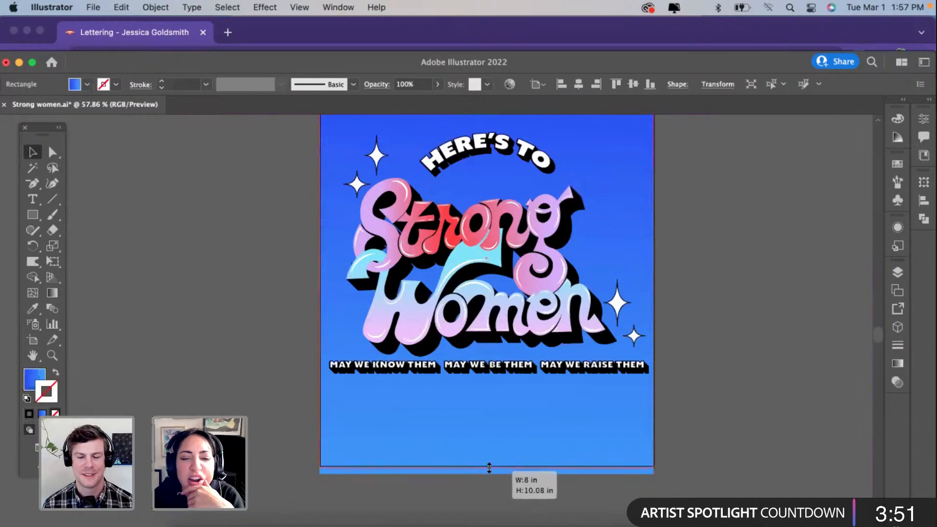
left_click(689, 383)
Step: Enlarge the background rectangle slightly past the artboard's bottom-right corner and deselect it
scroll(687, 381, "up", 2)
left_click(634, 244)
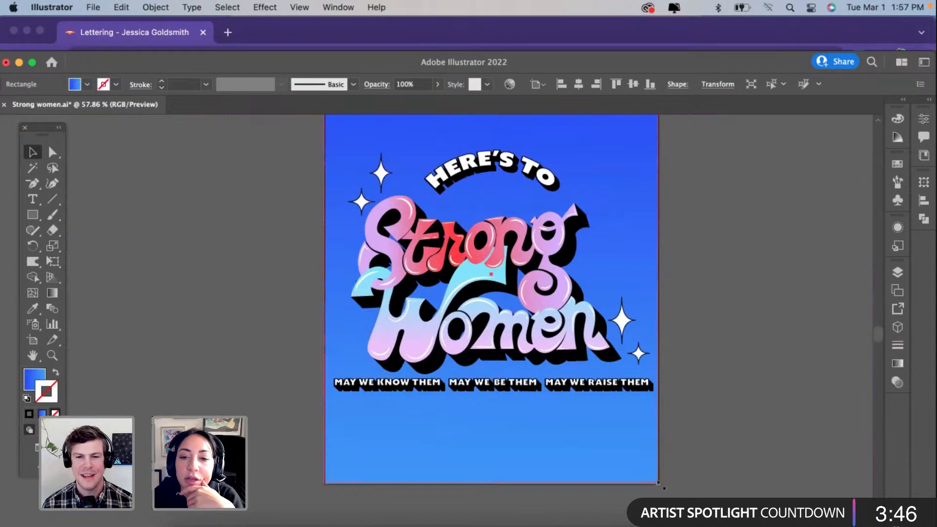
left_click_drag(660, 485, 663, 487)
left_click(724, 412)
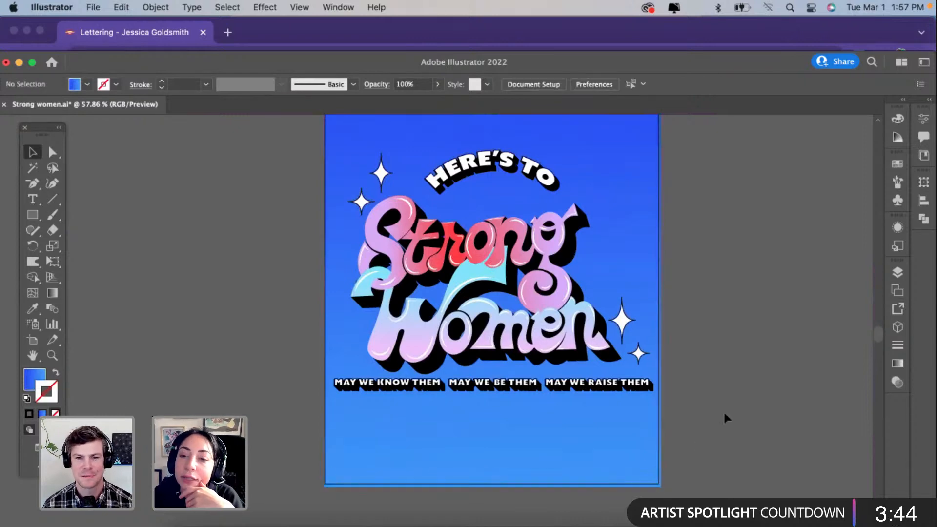
Step: Center the background rectangle horizontally and vertically on the artboard and check the whole poster
scroll(723, 410, "up", 2)
left_click(644, 222)
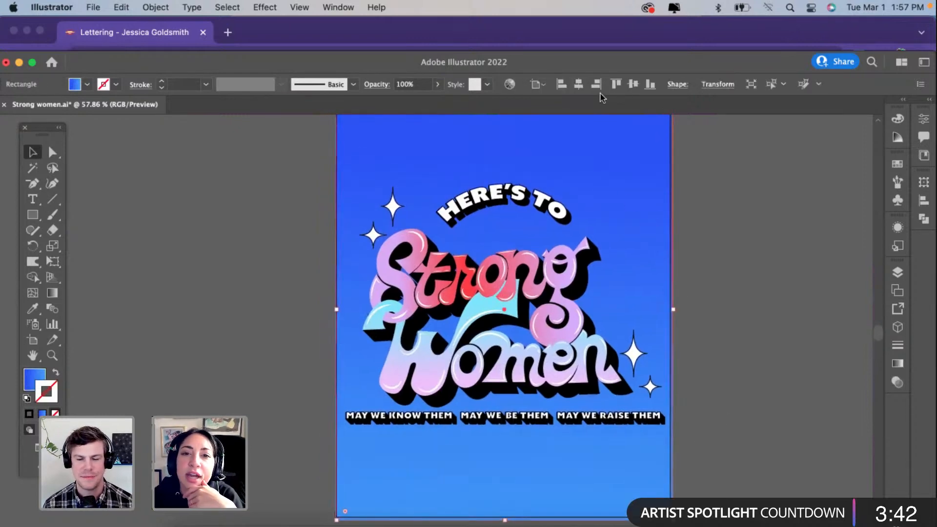
left_click(579, 84)
left_click(633, 85)
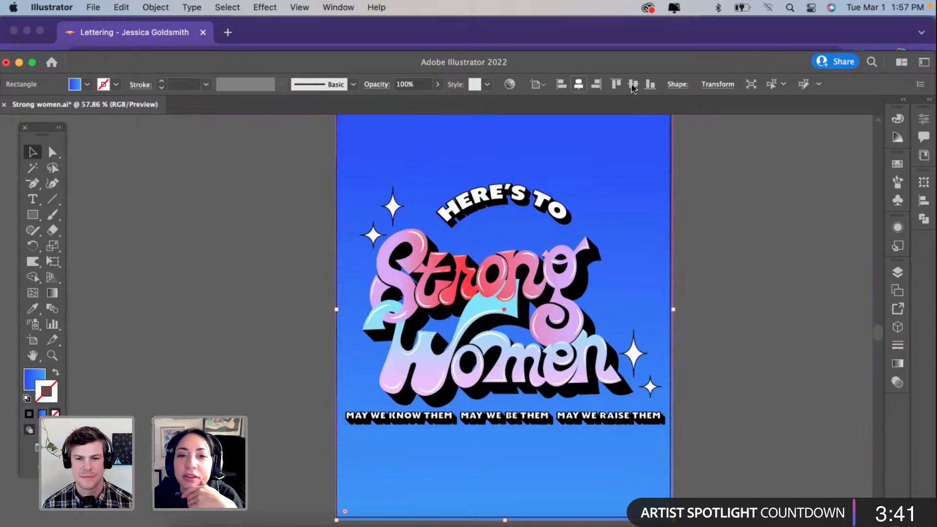
left_click(204, 306)
scroll(204, 308, "down", 2)
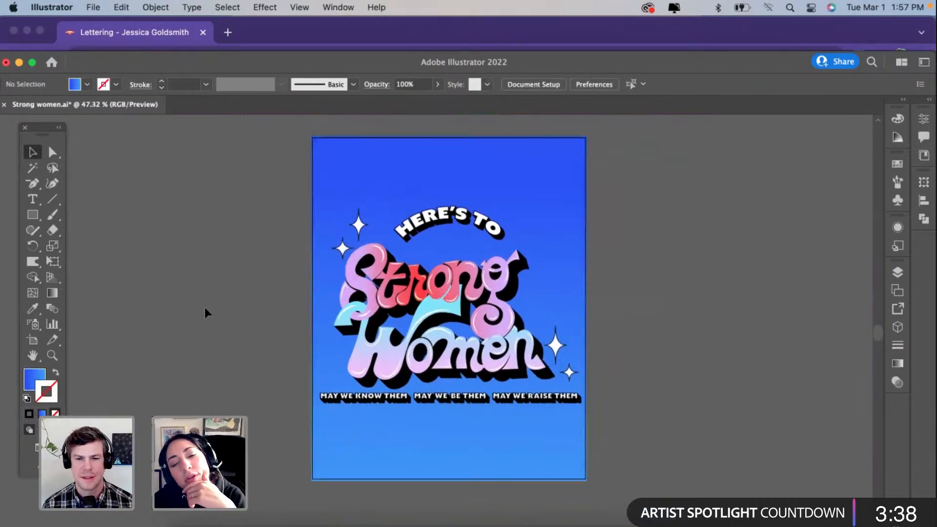
scroll(204, 307, "right", 1)
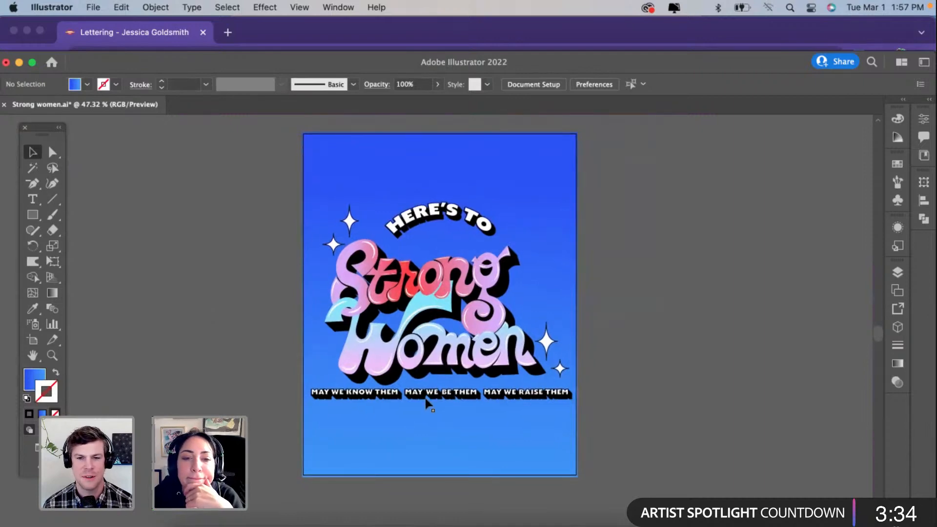
Step: Set the height of Artboard 1 to 8 in, making the artboard square, and return to the Selection tool
left_click(545, 203)
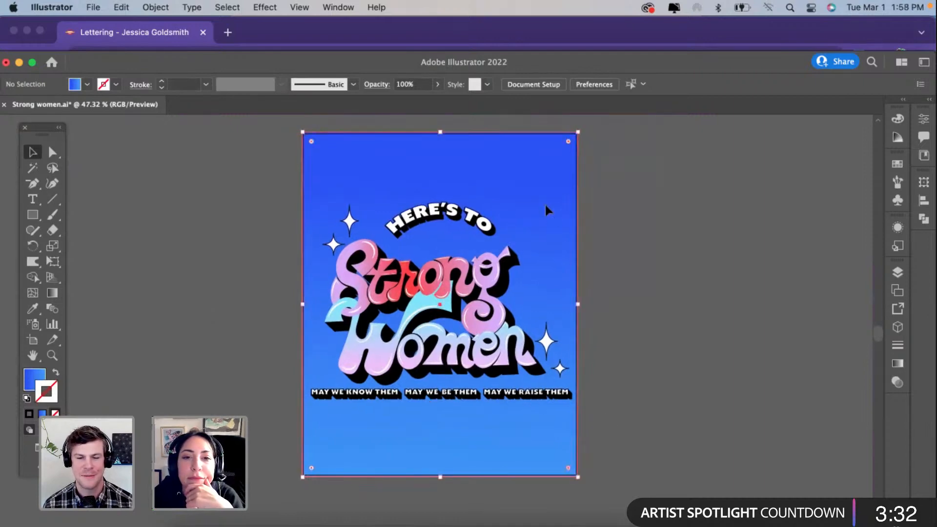
left_click(897, 271)
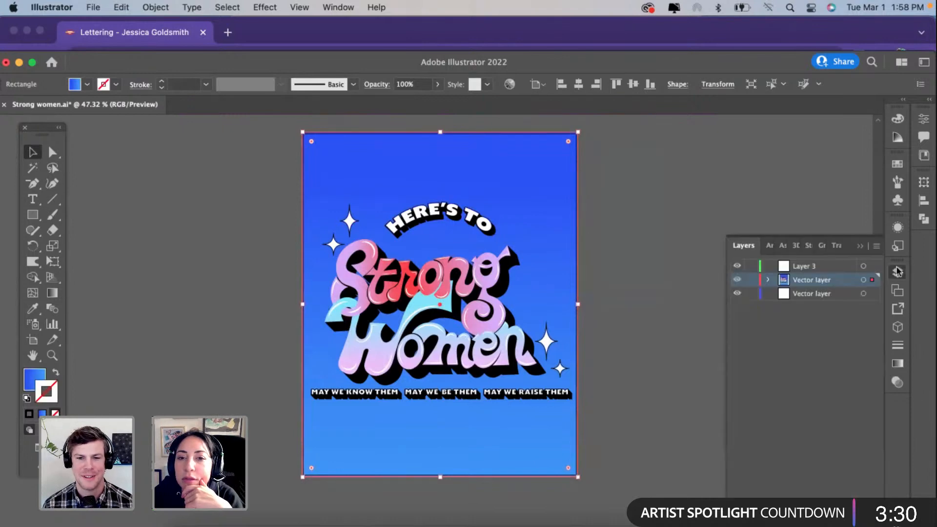
left_click(767, 245)
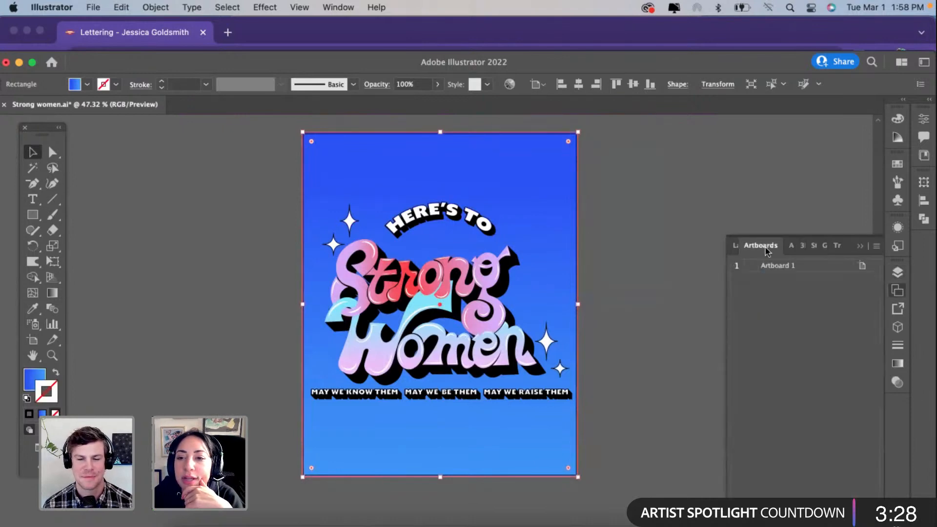
left_click(861, 268)
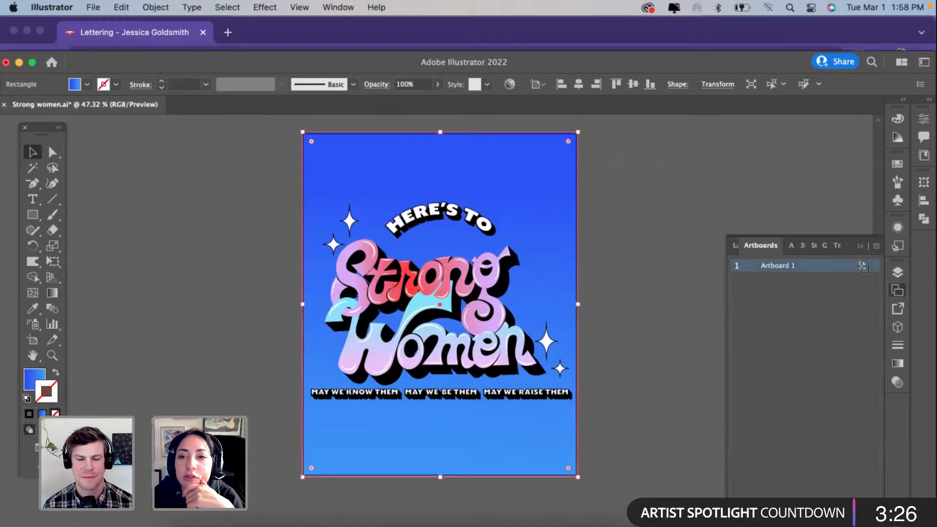
left_click(863, 267)
left_click(863, 268)
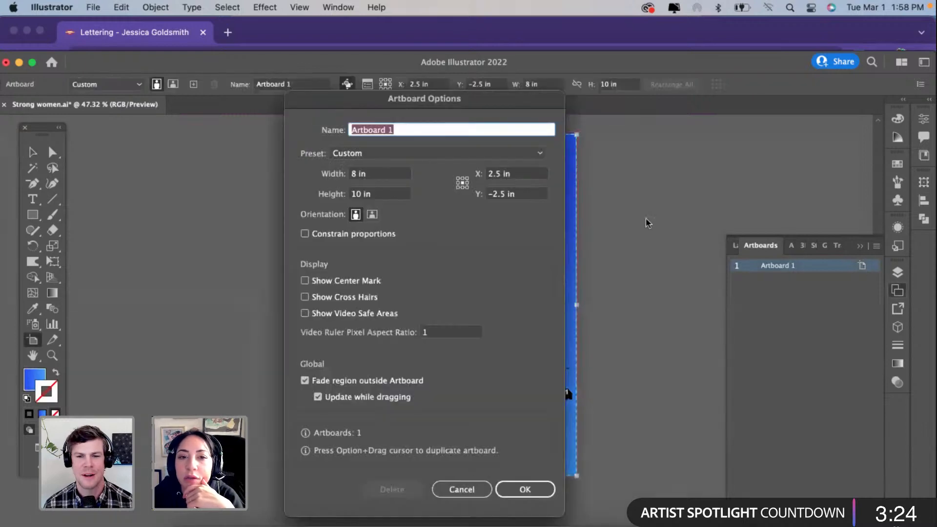
left_click(360, 194)
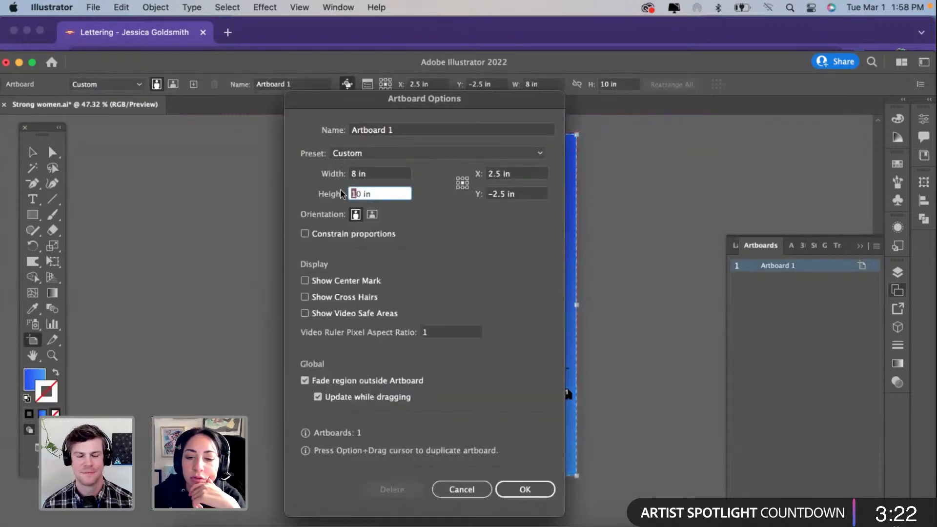
key("BackSpace")
key("BackSpace")
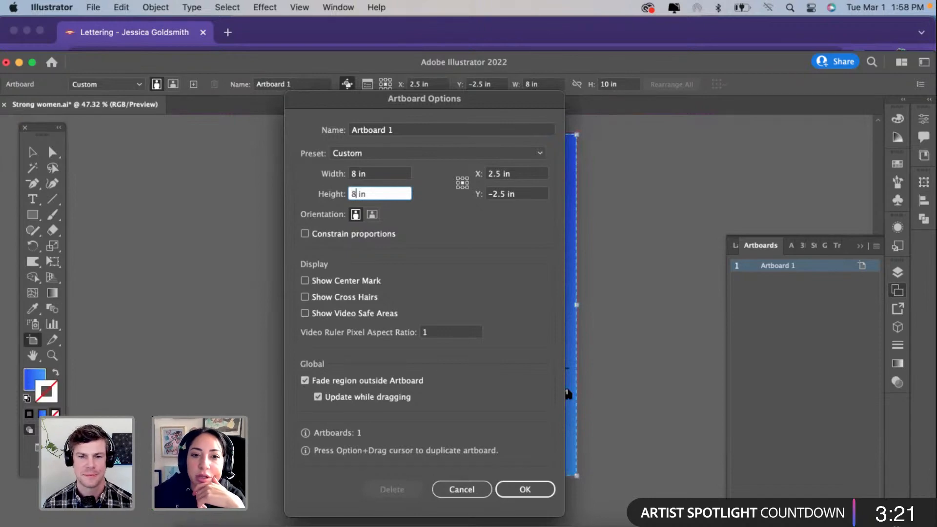
left_click(526, 490)
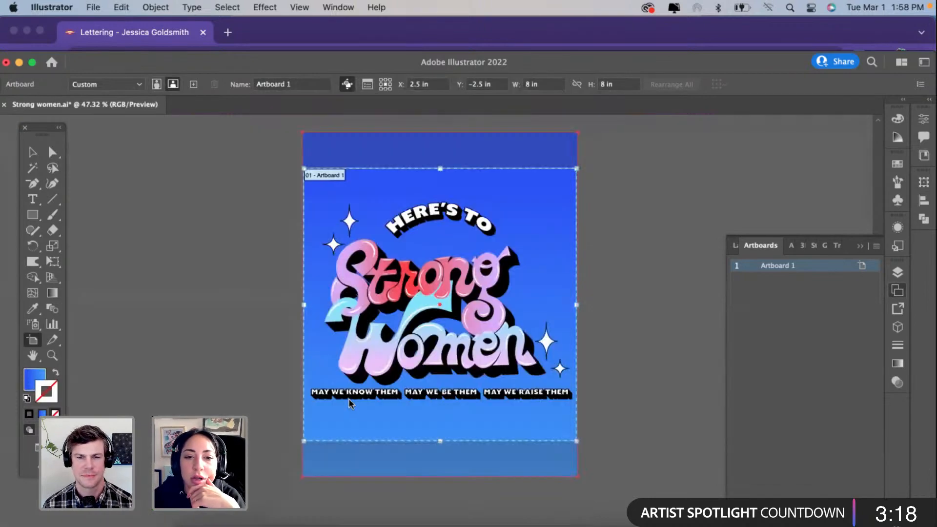
key("v")
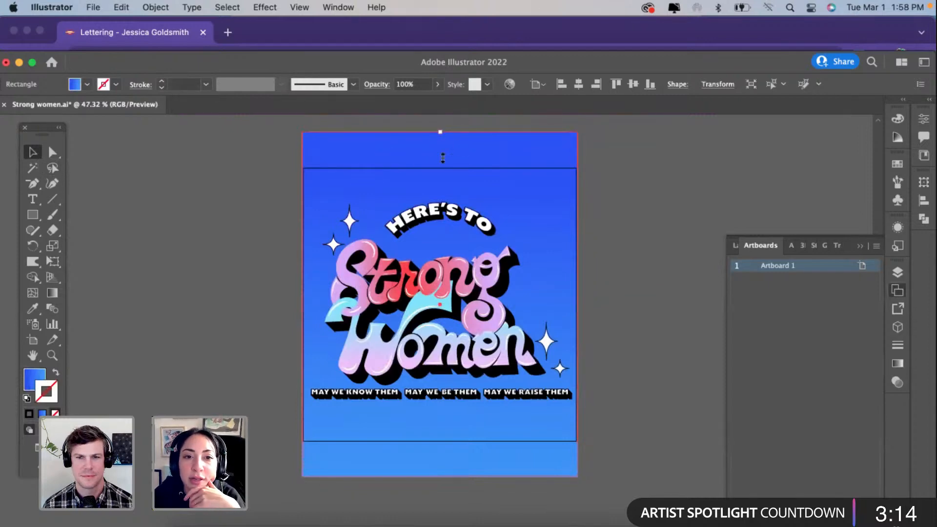
Step: Shorten the background rectangle at top and bottom to just cover the square artboard, and center it on the artboard
left_click_drag(441, 133, 444, 168)
left_click_drag(436, 457, 434, 443)
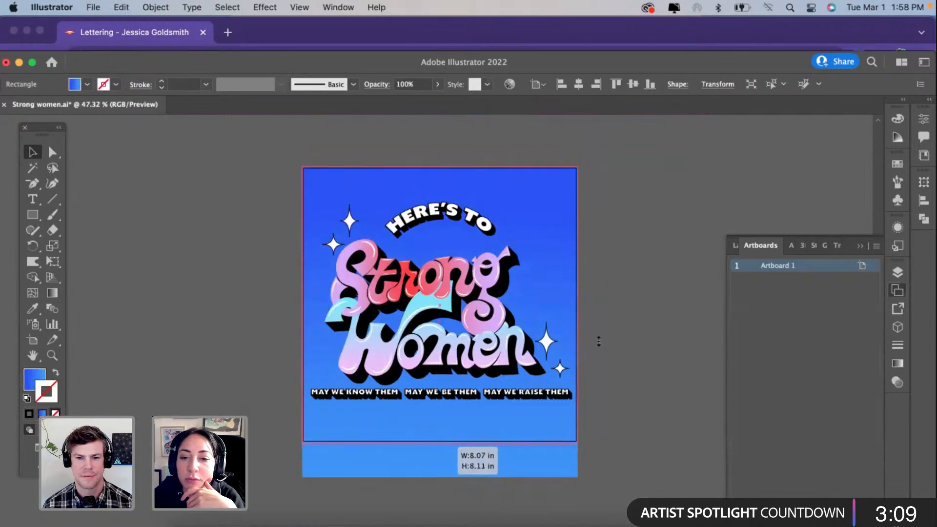
left_click(640, 216)
left_click(542, 240)
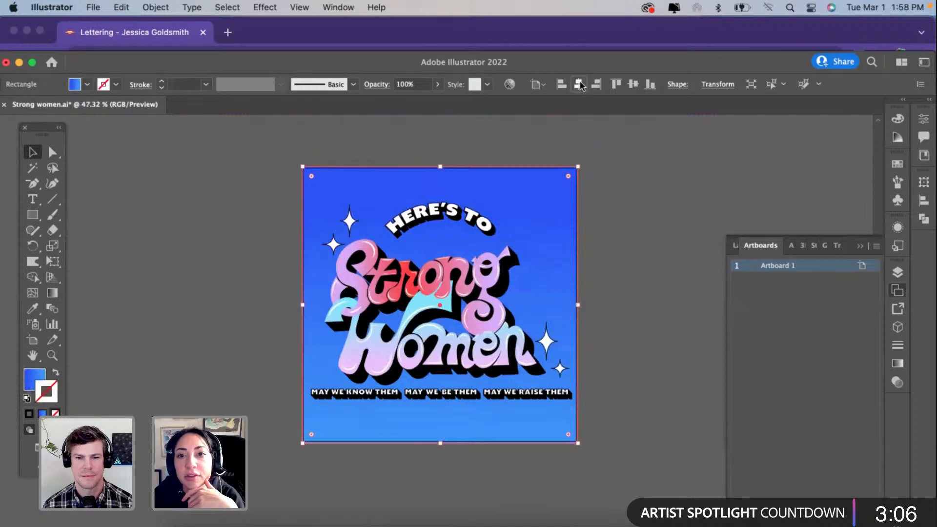
left_click(633, 84)
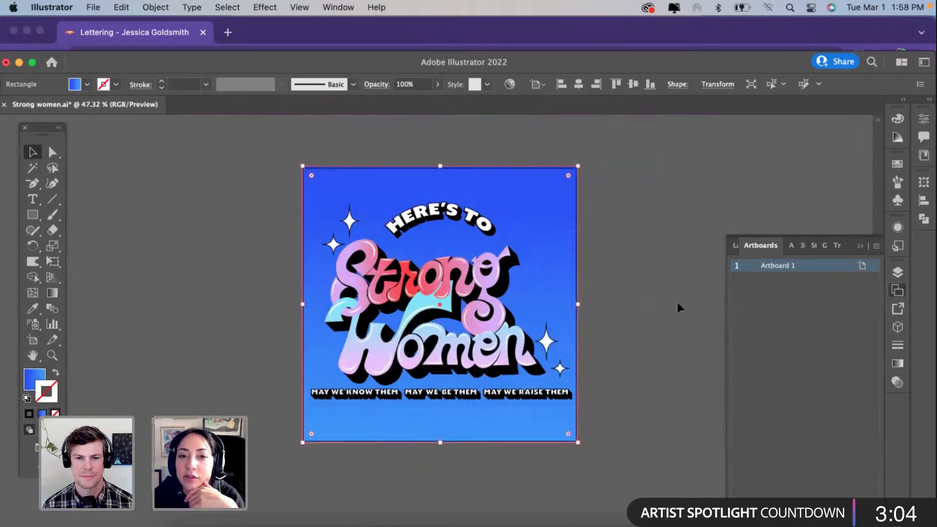
Step: Deselect the background rectangle and check how the lettering sits on the square artboard
left_click(678, 303)
scroll(572, 344, "up", 3)
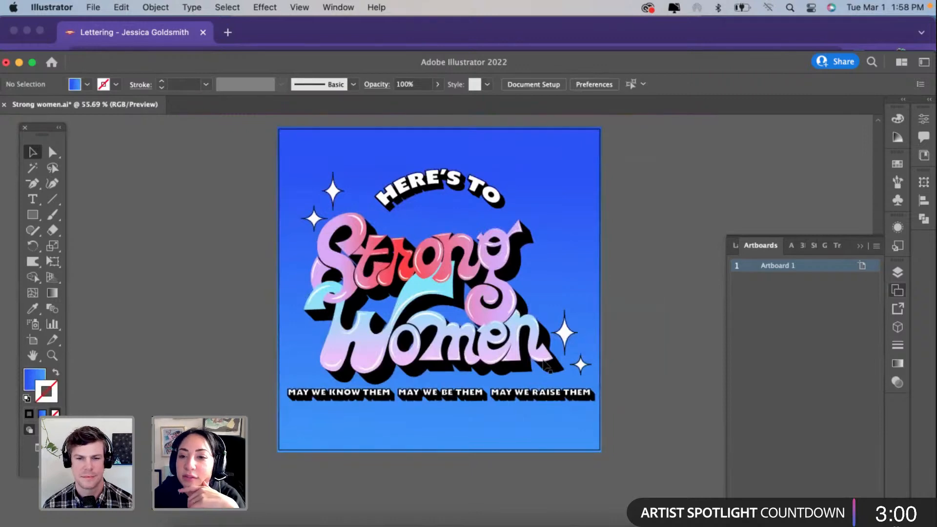
scroll(546, 365, "up", 2)
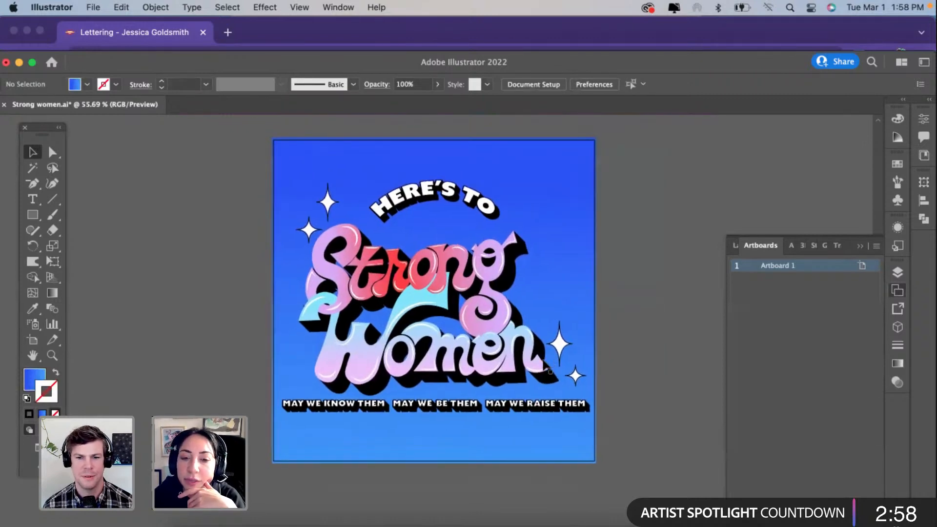
scroll(549, 371, "down", 1)
scroll(546, 366, "up", 1)
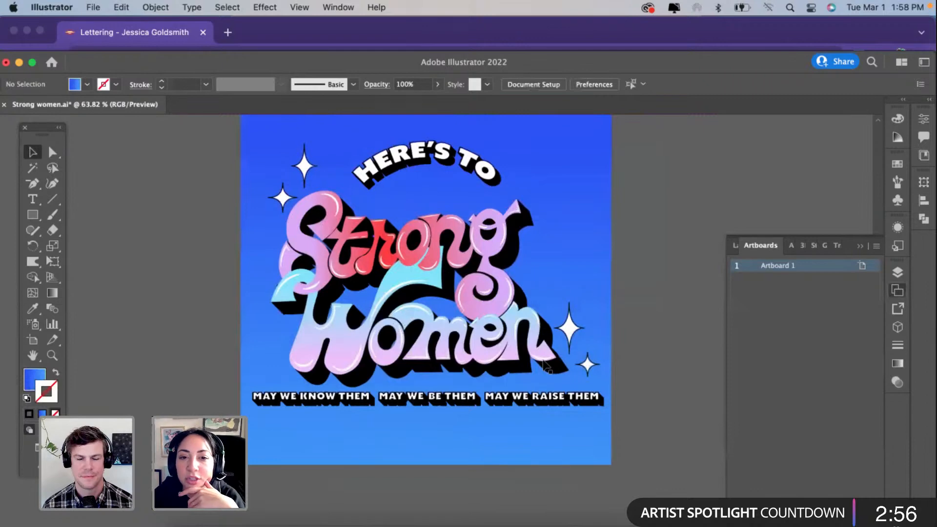
scroll(545, 363, "down", 2)
Step: Try to center the white "HERE'S TO" and tagline lettering group vertically on the artboard
left_click(465, 207)
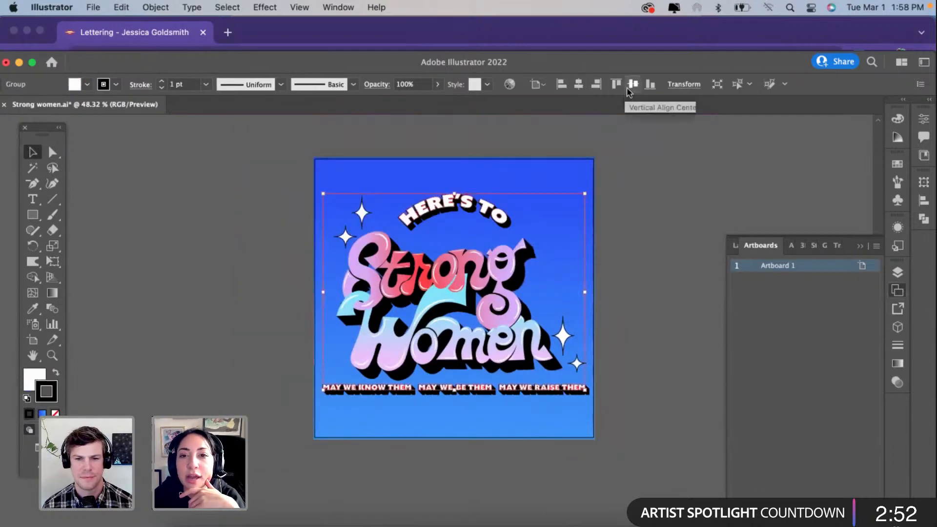
left_click(633, 84)
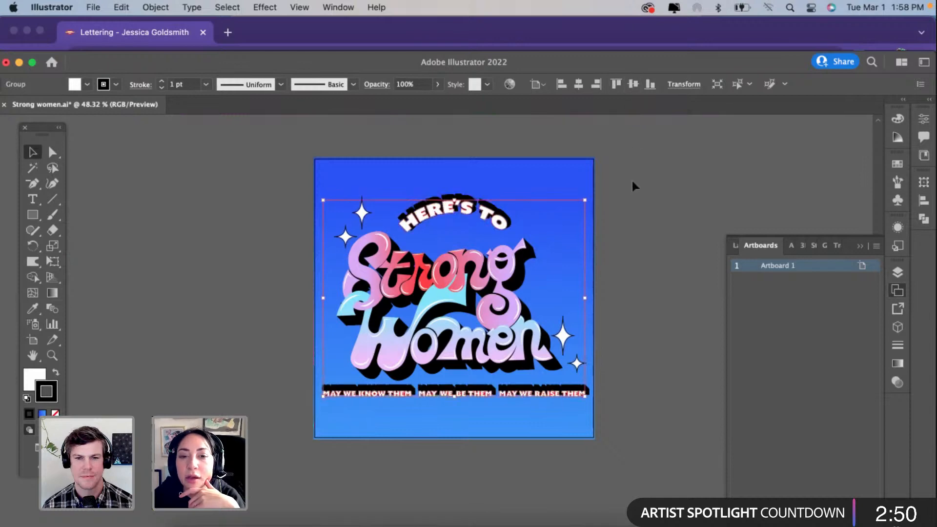
left_click(633, 182)
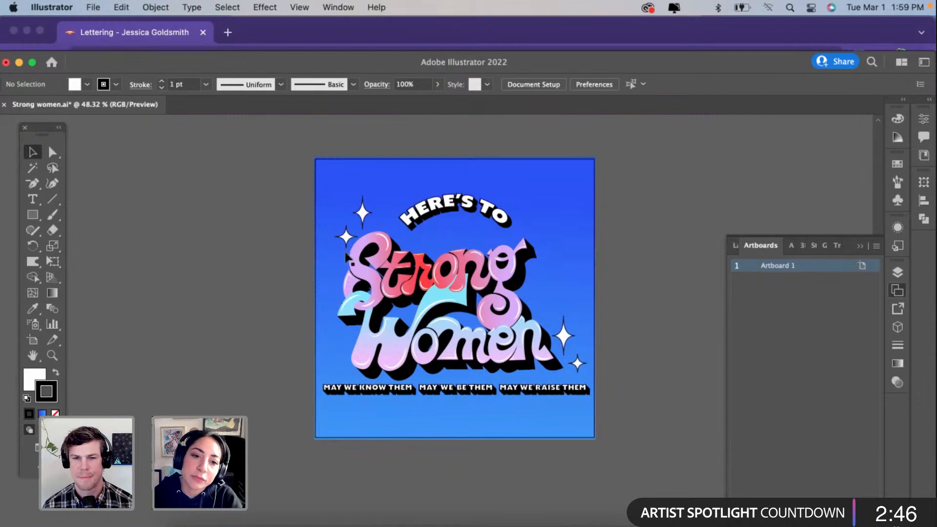
Step: Isolate the compound path of the blue W down to its stray slivers beside the letter's upper-left curl
scroll(337, 273, "up", 5)
scroll(382, 382, "up", 5)
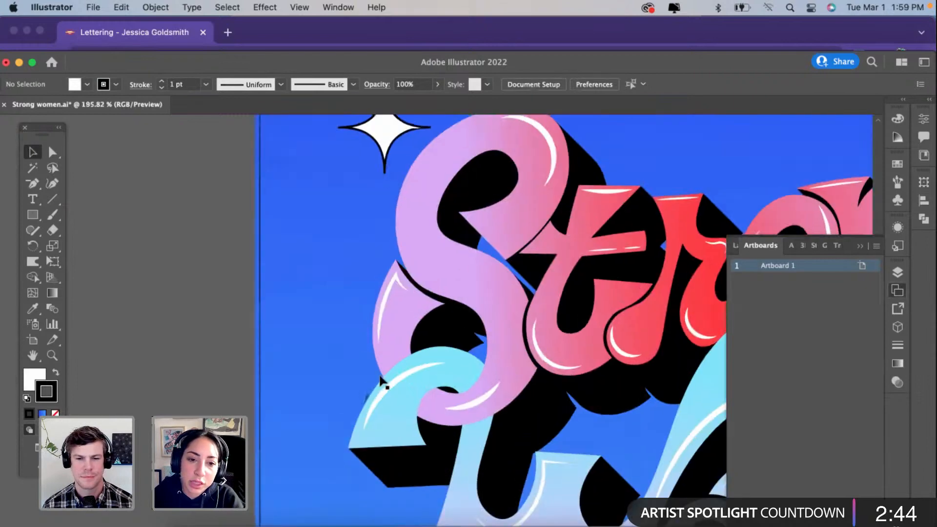
scroll(382, 382, "up", 15)
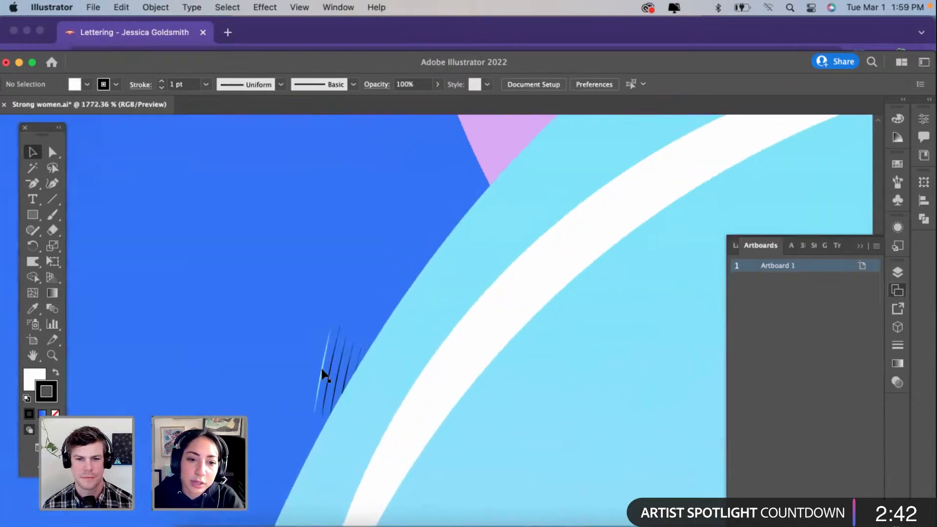
left_click(322, 371)
double_click(322, 371)
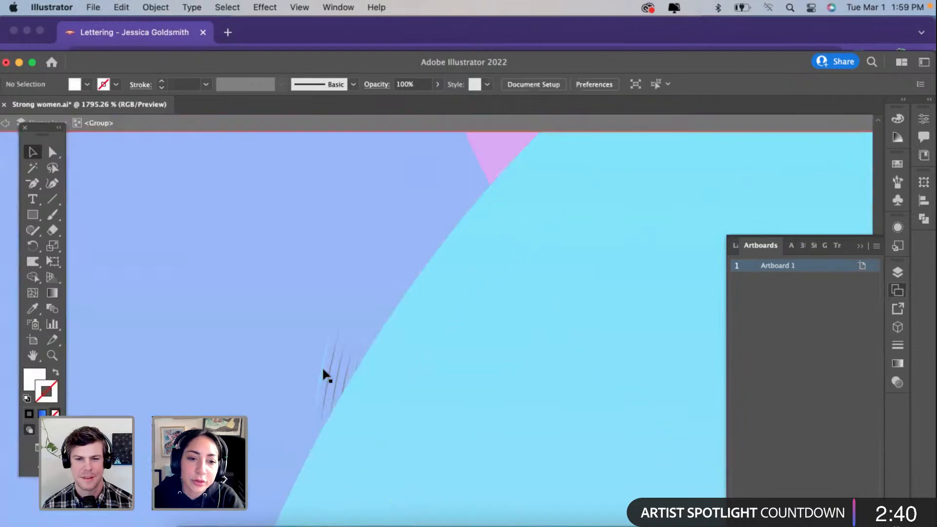
left_click(322, 371)
double_click(322, 371)
left_click(319, 371)
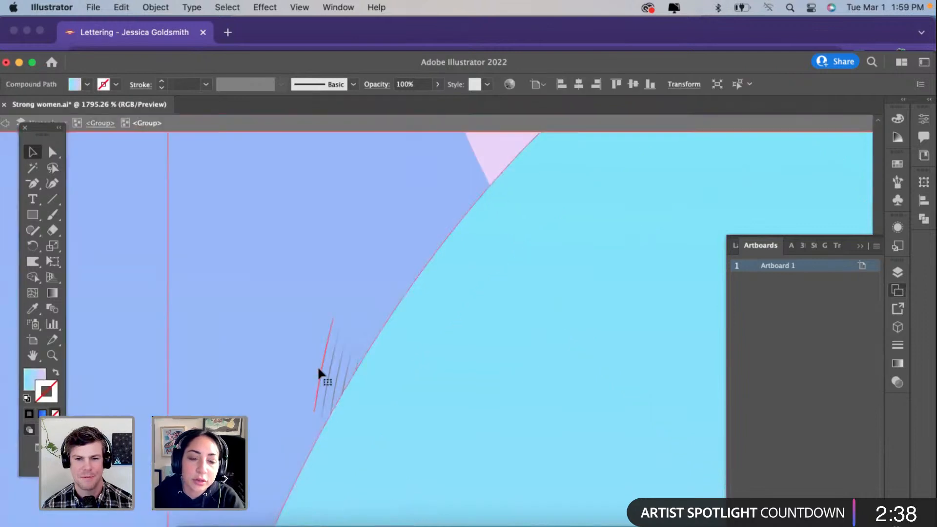
double_click(319, 371)
Step: Delete the stray light-blue sliver beside the W's curl using Direct Selection, and exit isolation mode
key("a")
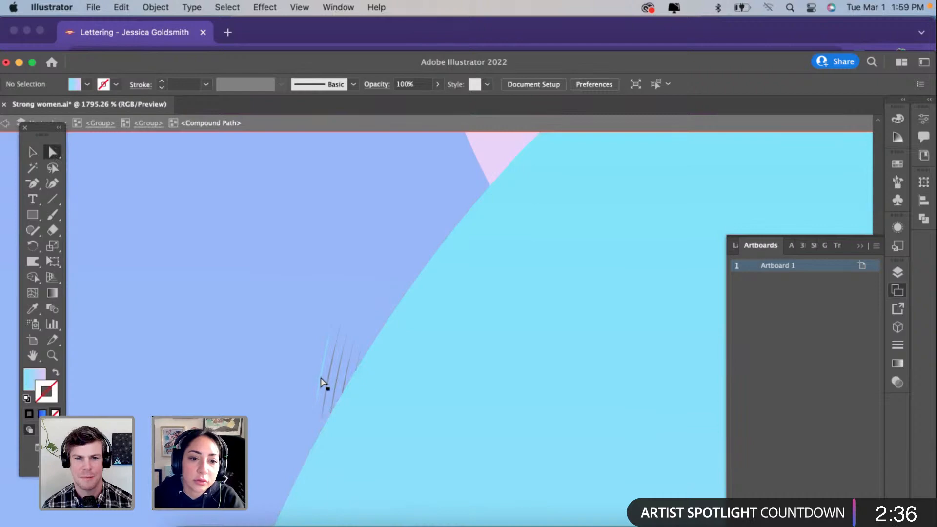
left_click(322, 380)
left_click(321, 380)
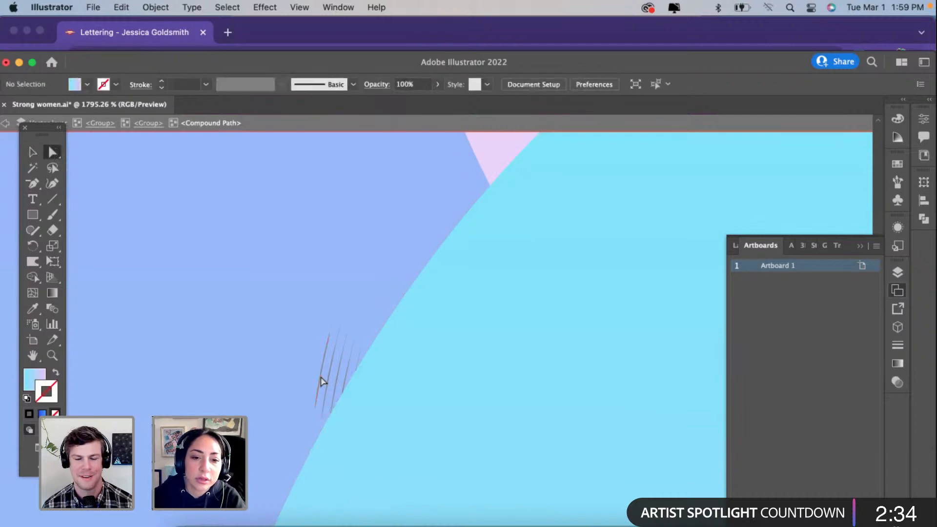
scroll(321, 380, "down", 10)
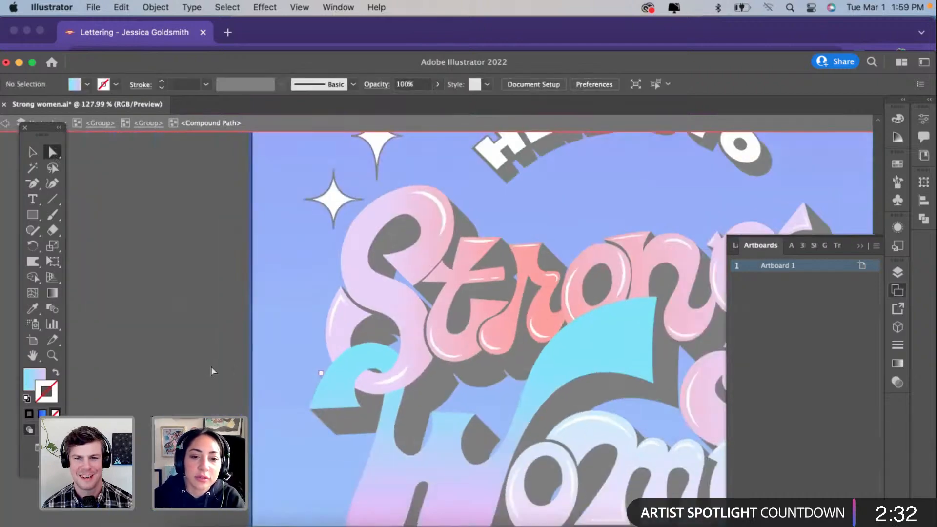
scroll(213, 372, "down", 4)
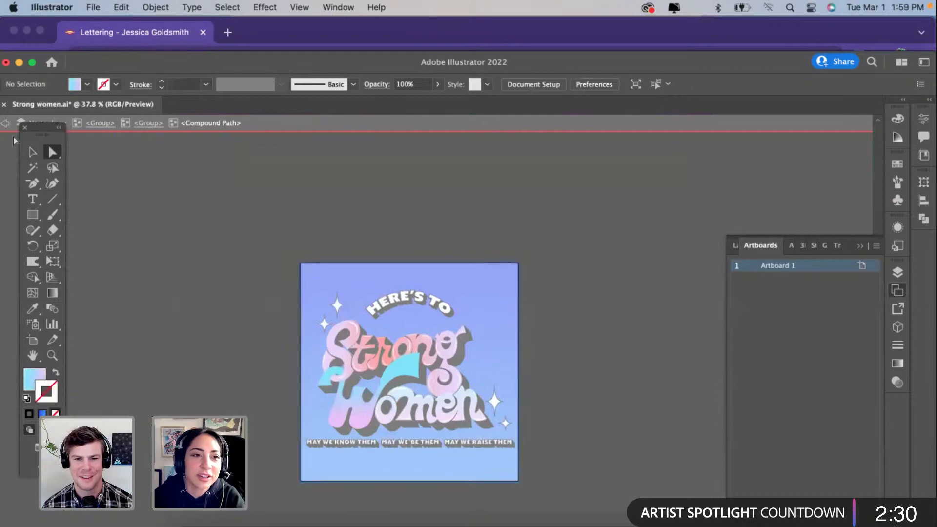
key("Escape")
key("v")
scroll(259, 383, "down", 1)
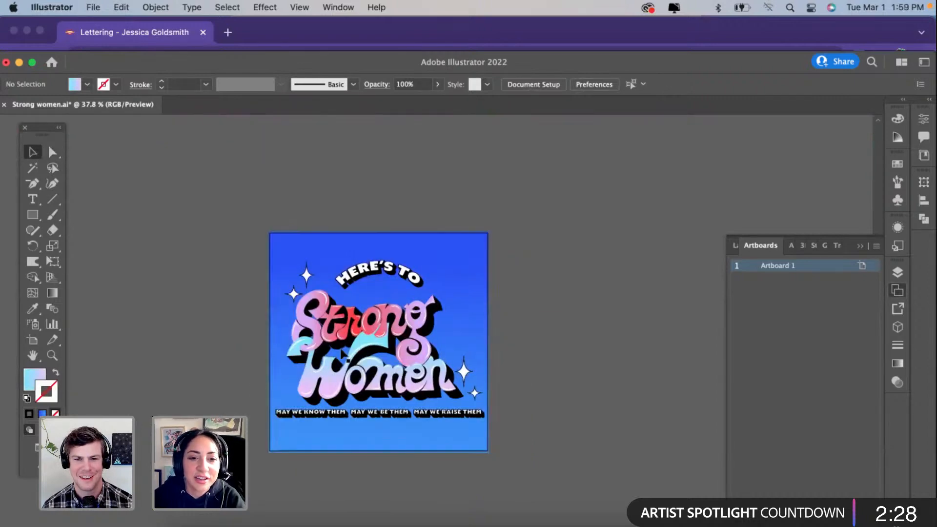
Step: Select the black shadow group behind "Strong Women" to work on the slivers beside the W's curl
scroll(341, 351, "up", 4)
left_click(300, 367)
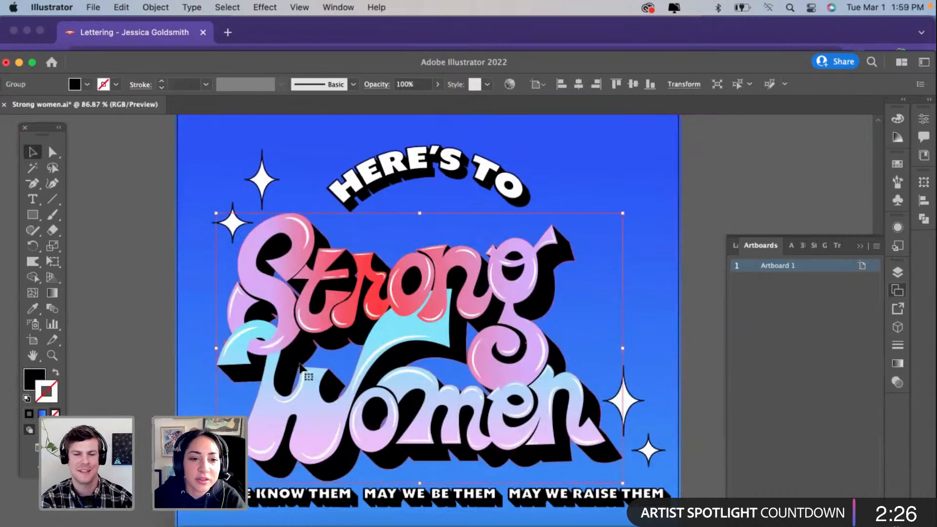
scroll(302, 370, "up", 4)
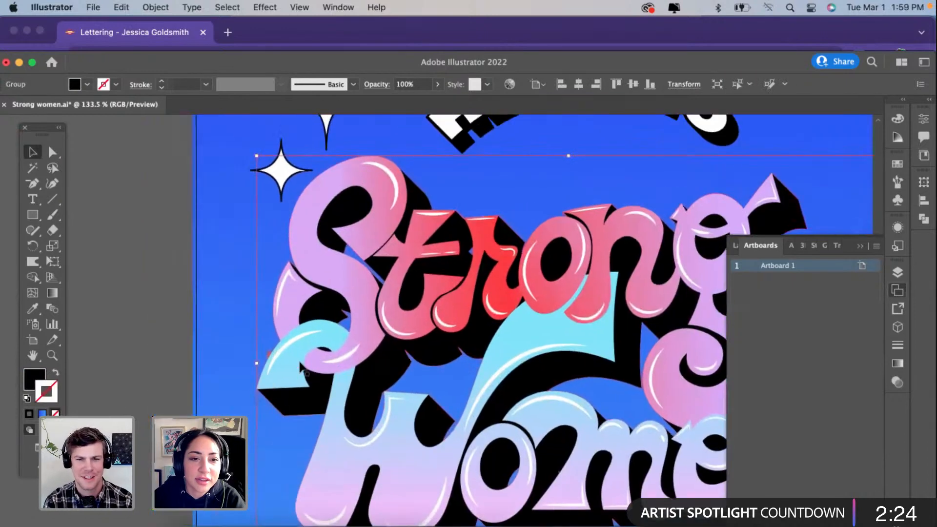
scroll(303, 370, "up", 3)
scroll(270, 372, "up", 6)
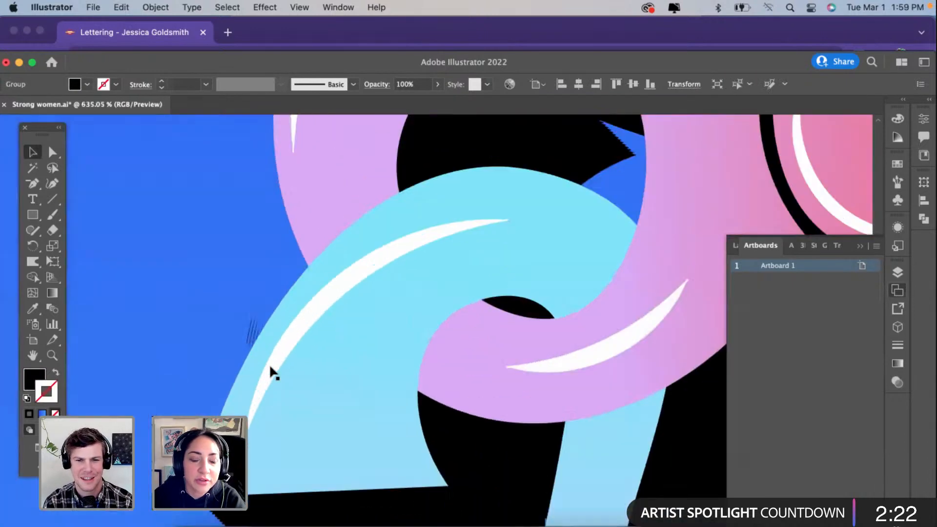
scroll(270, 368, "up", 8)
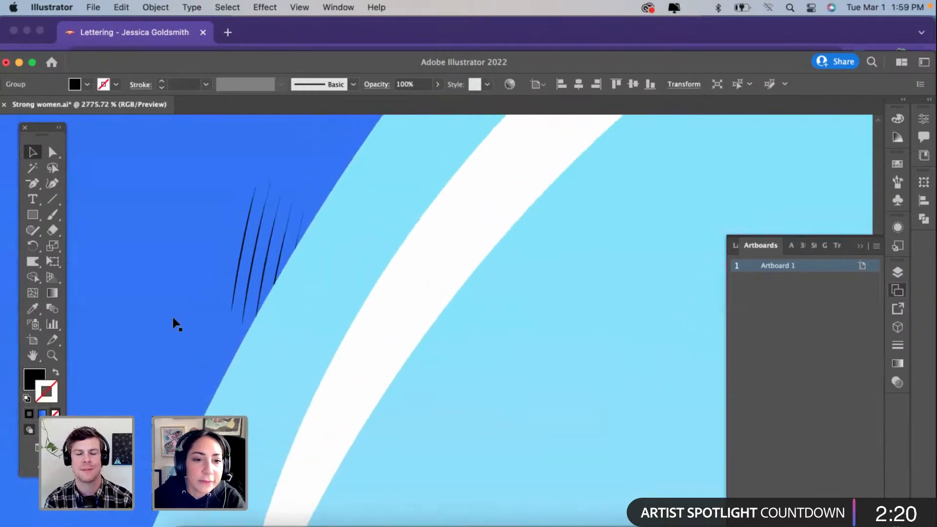
Step: Erase the stray black slivers beside the W's curl with the Eraser tool
left_click(52, 230)
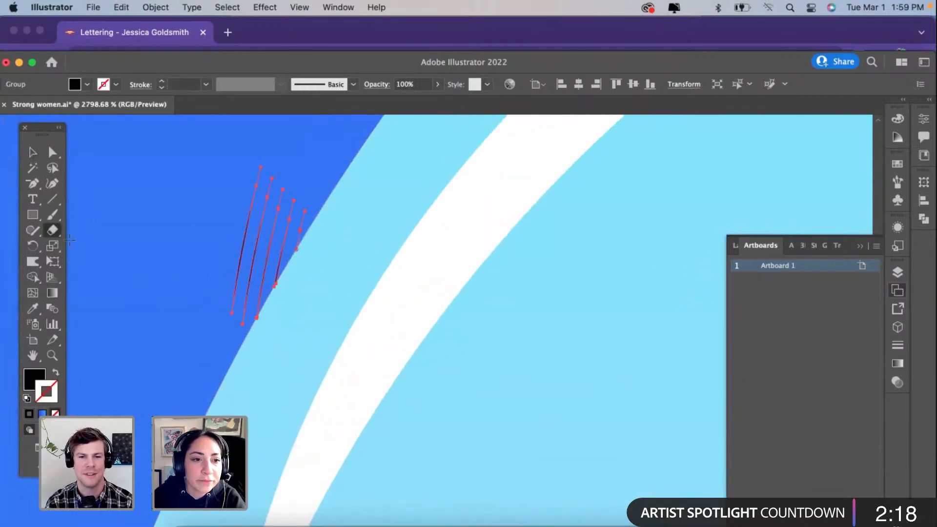
double_click(55, 232)
left_click_drag(84, 241, 57, 242)
left_click(323, 272)
left_click_drag(232, 320, 273, 209)
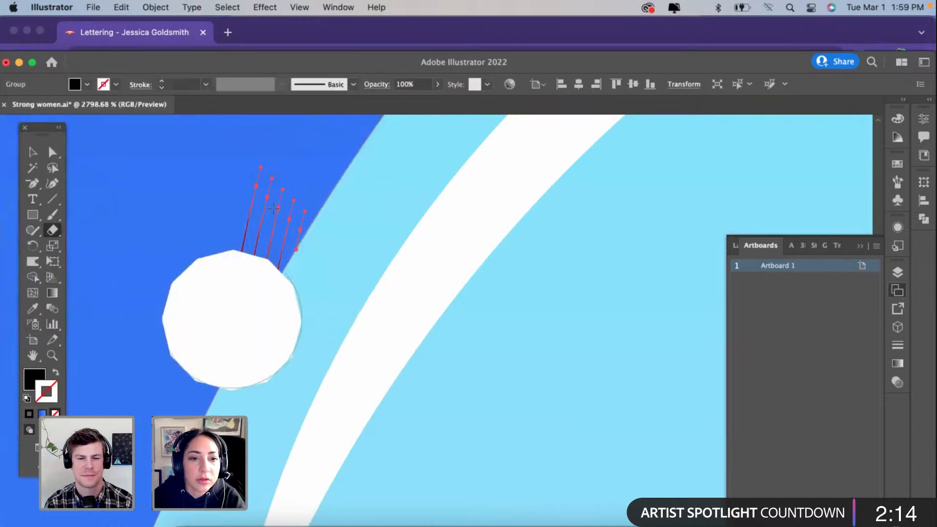
key("super+z")
scroll(227, 284, "down", 5)
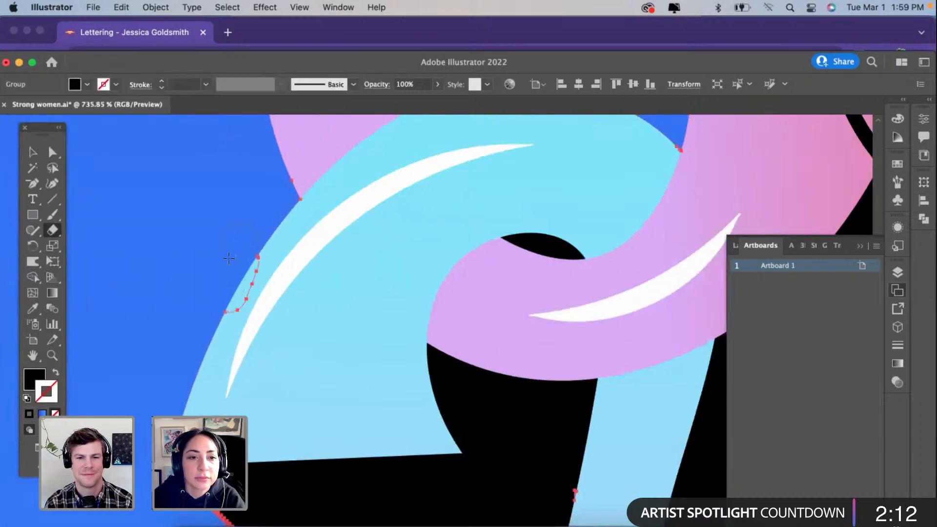
Step: Deselect the shadow group and check the W's edge and the whole poster for remaining stray marks
left_click(52, 153)
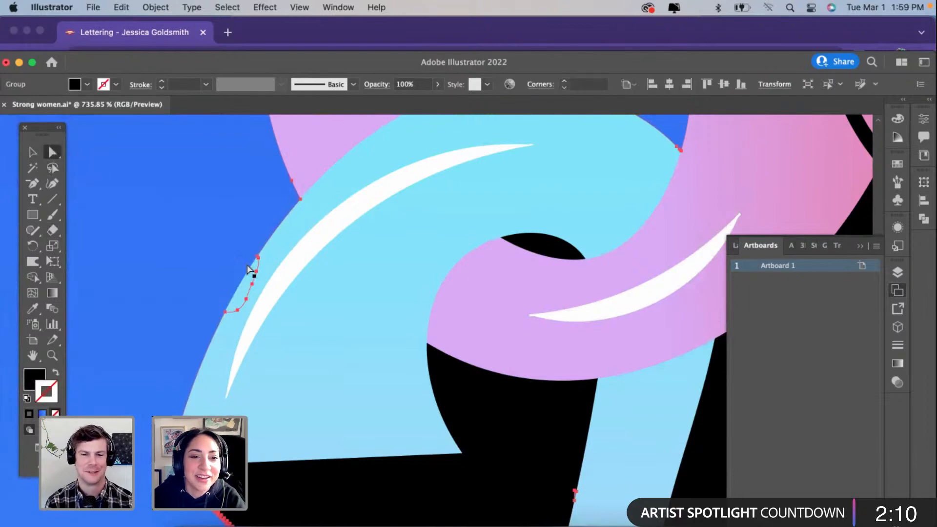
left_click(237, 262)
left_click(237, 263)
scroll(238, 262, "down", 5)
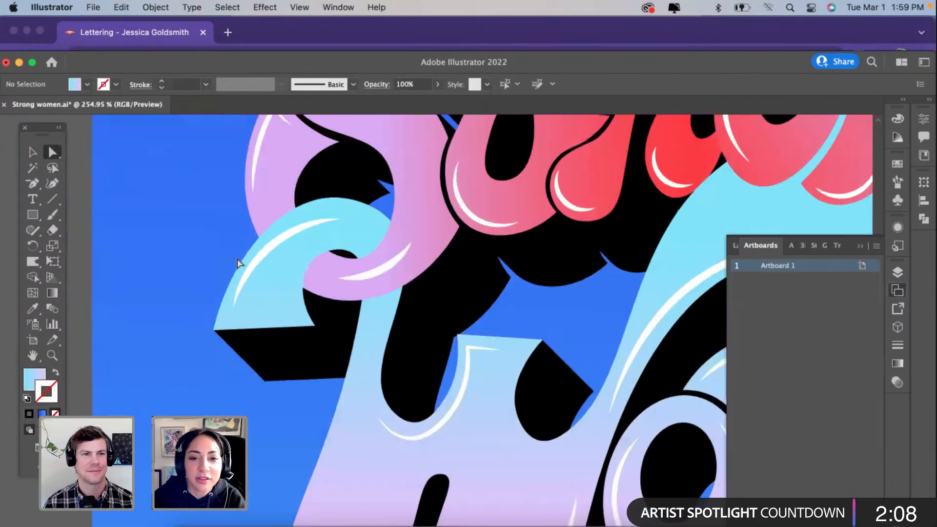
scroll(237, 262, "down", 2)
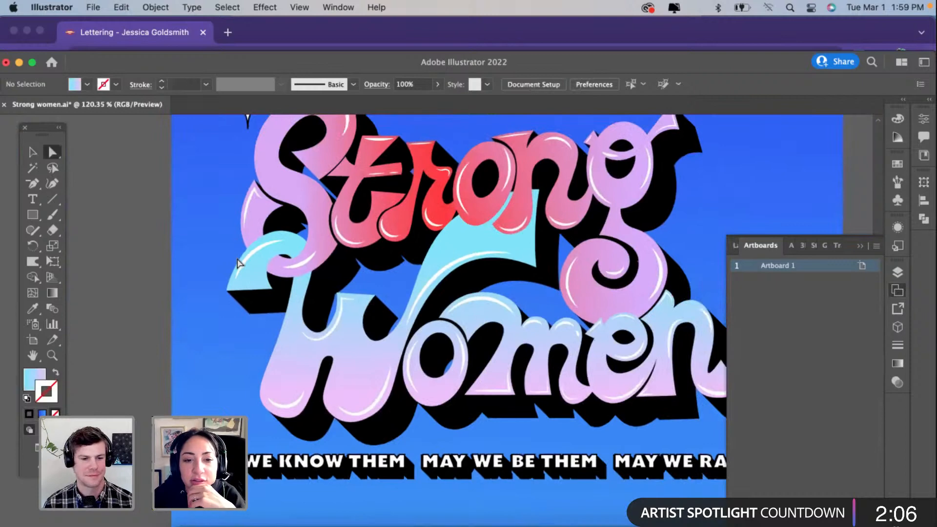
scroll(238, 263, "down", 2)
scroll(264, 286, "down", 2)
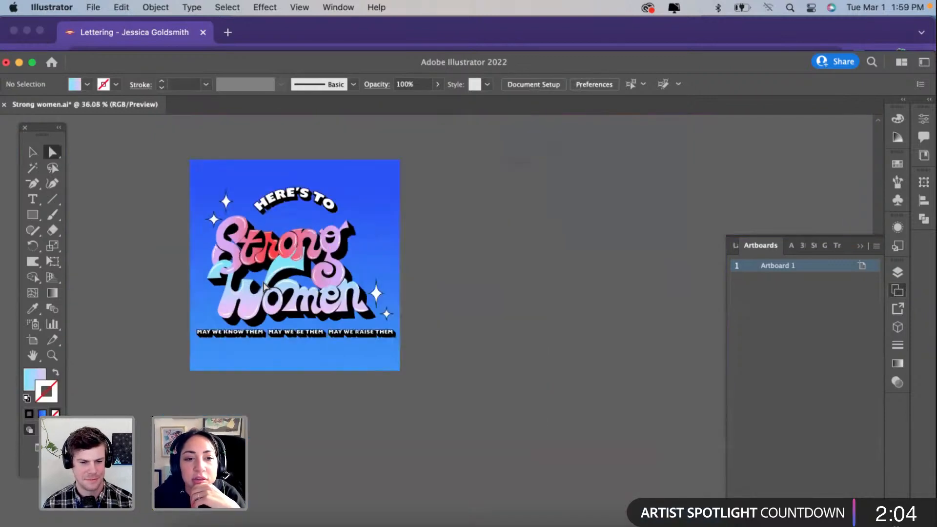
scroll(264, 286, "up", 1)
scroll(263, 286, "left", 1)
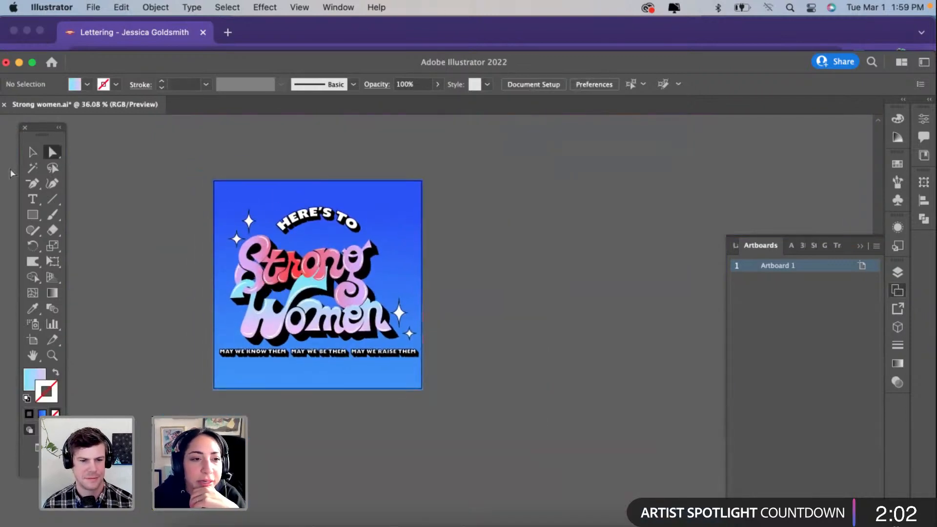
Step: Return to the Selection tool and examine the poster's composition, including the sparkles beside the letter S
left_click(32, 152)
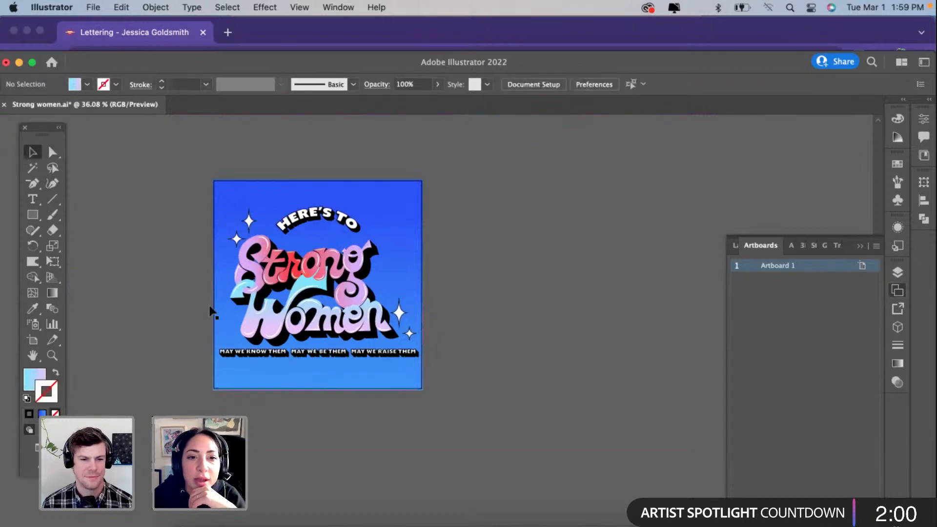
scroll(211, 312, "up", 1)
scroll(241, 318, "up", 1)
scroll(241, 318, "left", 1)
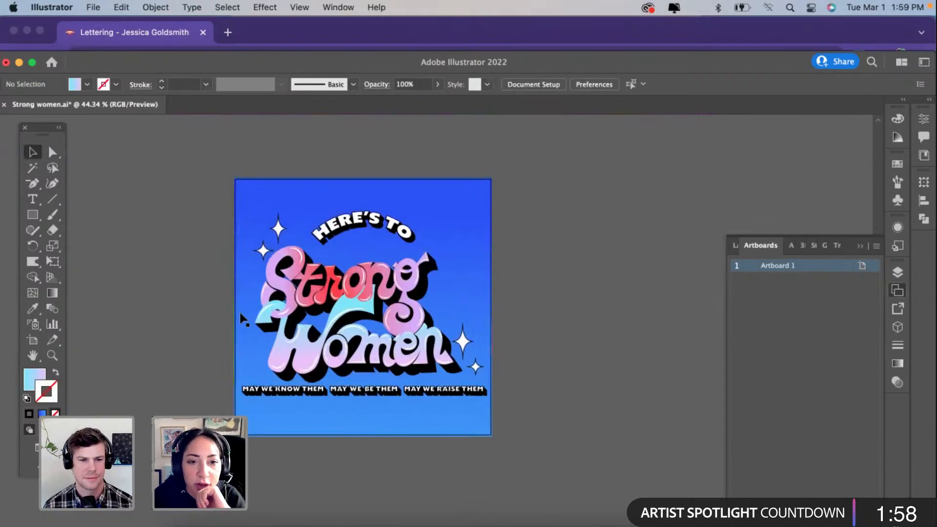
scroll(242, 318, "up", 1)
scroll(241, 318, "down", 1)
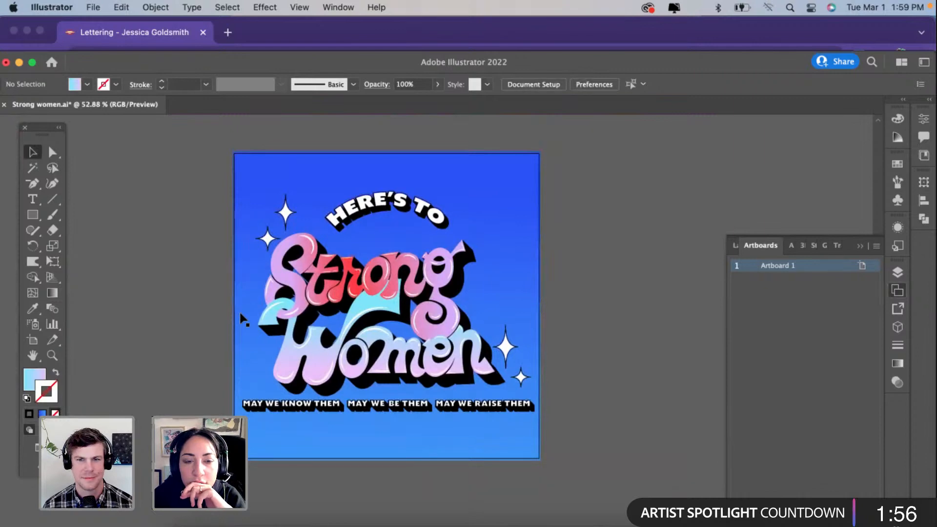
scroll(241, 317, "up", 1)
scroll(241, 318, "right", 1)
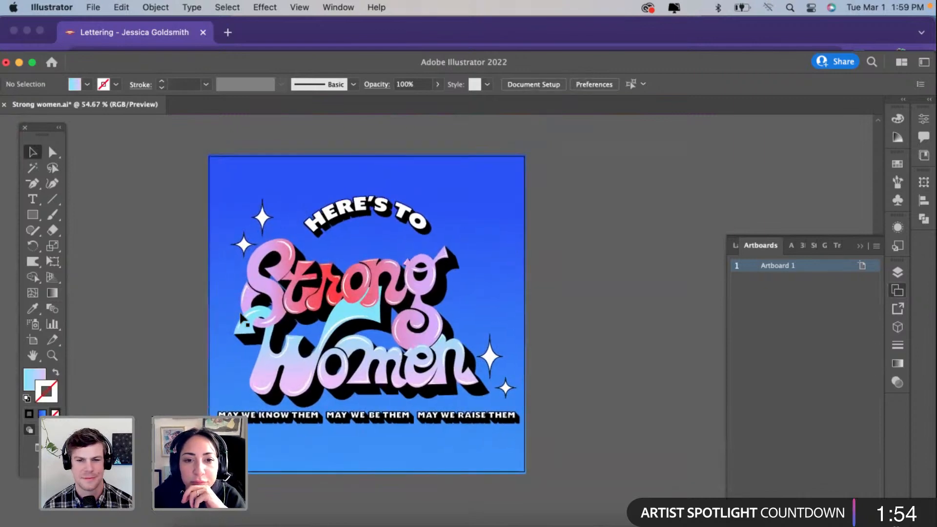
left_click(264, 219)
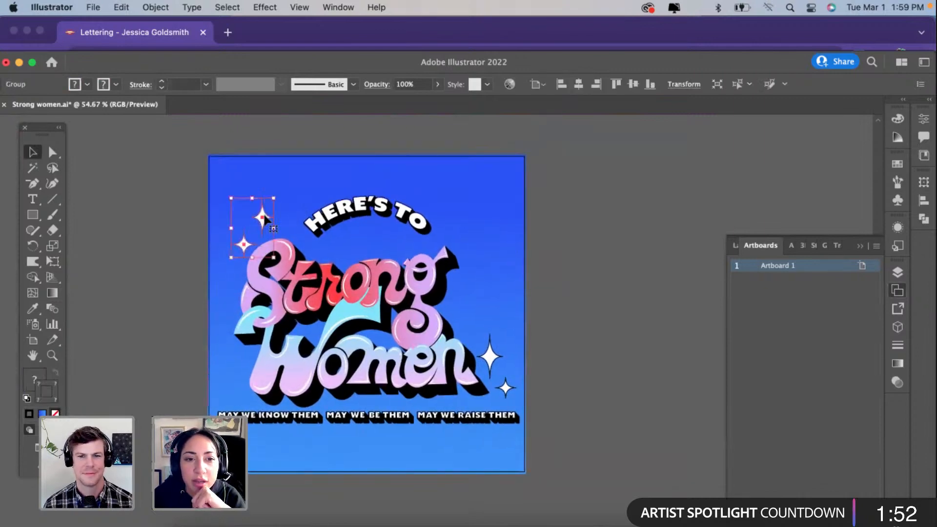
left_click(154, 259)
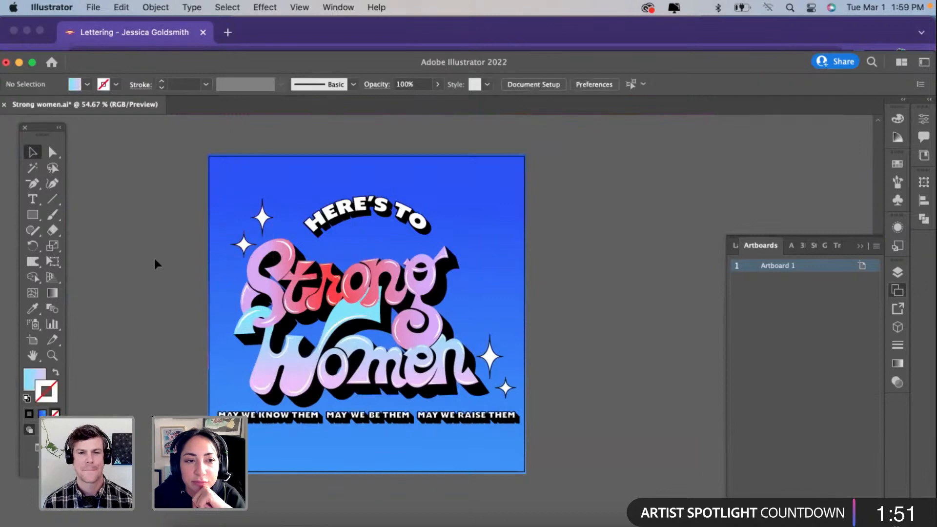
Step: Draw a large lens flare with the Flare tool, centered above the g of "Strong", with rings extending toward the lower left
left_click(32, 217)
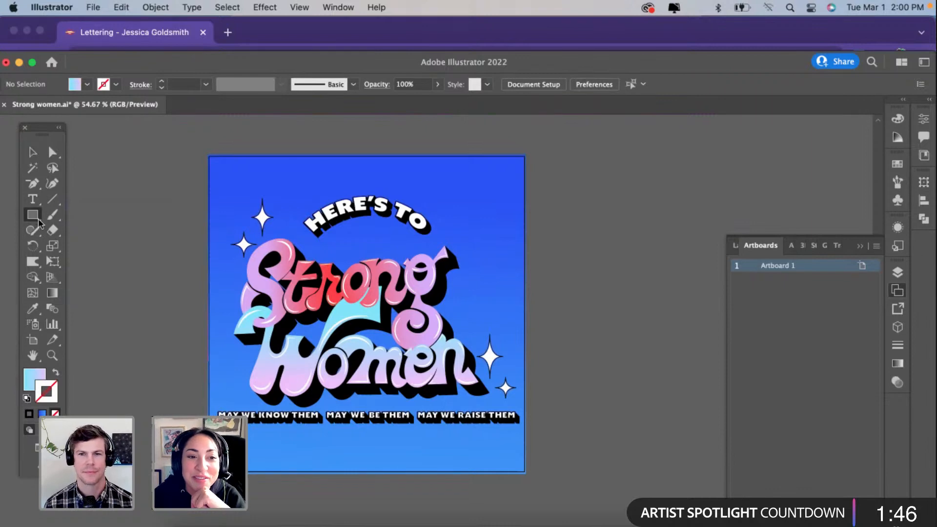
left_click_drag(32, 215, 80, 292)
left_click_drag(449, 226, 289, 345)
left_click_drag(177, 352, 176, 352)
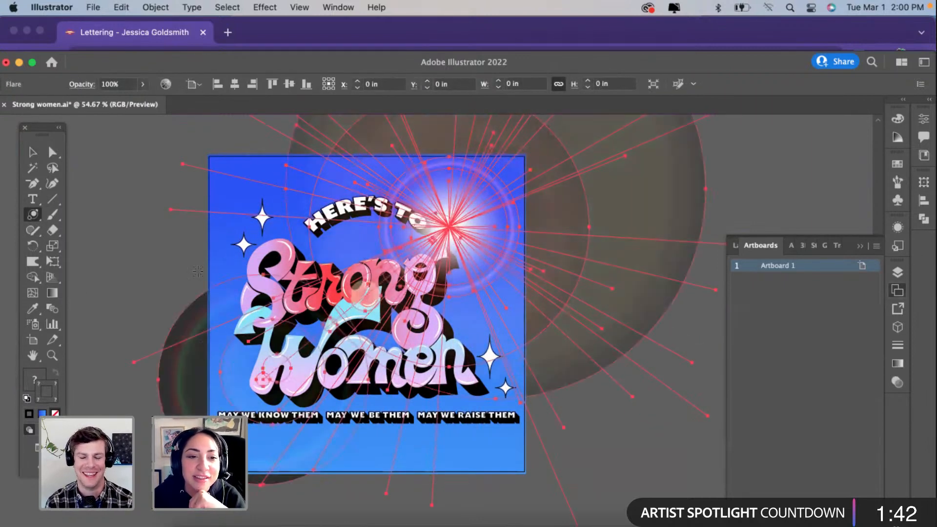
Step: Select the lens flare and scale it down proportionally to about 9.69 in wide and high
left_click(32, 153)
left_click(137, 167)
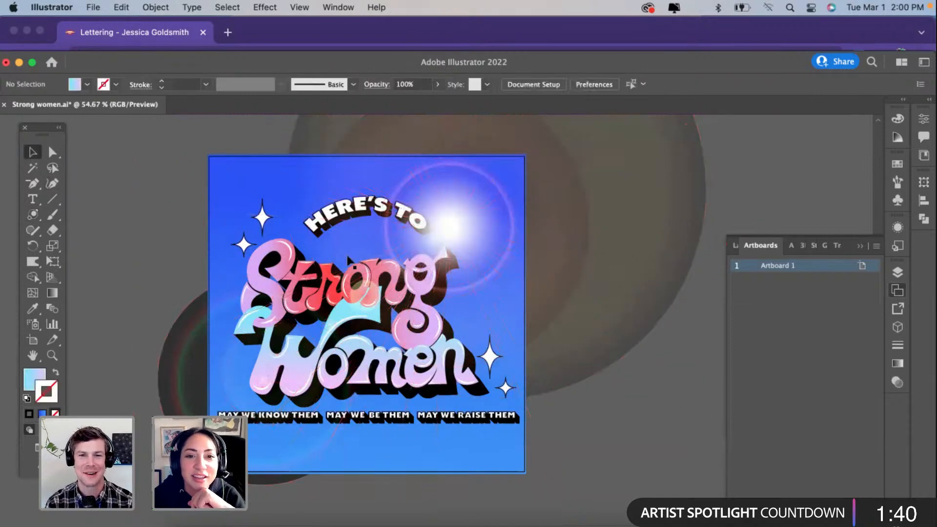
left_click(455, 232)
scroll(487, 301, "down", 5)
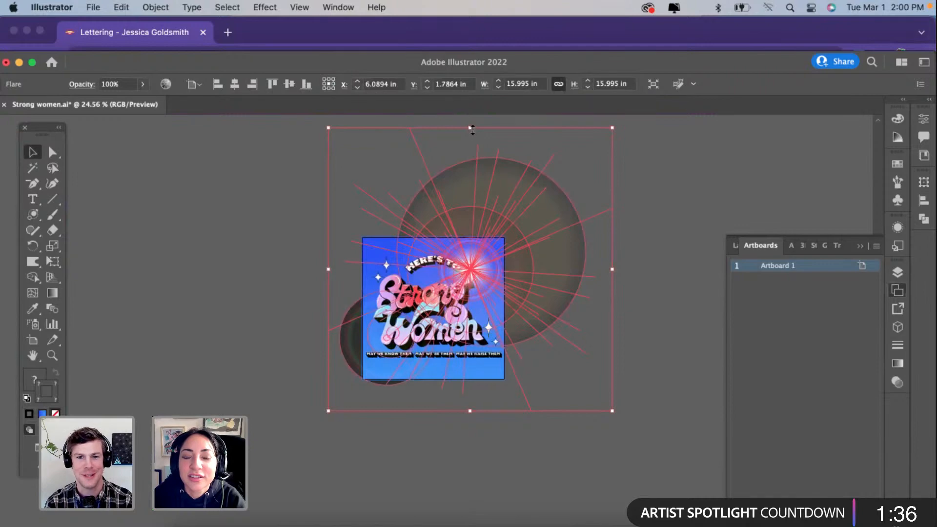
left_click_drag(472, 130, 472, 239)
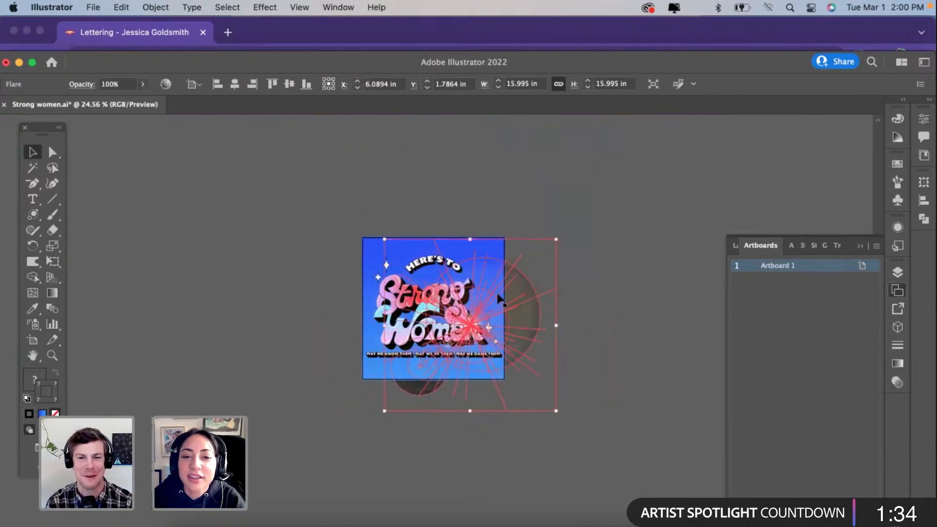
Step: Move the lens flare so its bright center sits on the lower loop of the g in "Strong"
left_click(594, 255)
scroll(493, 296, "up", 3)
left_click(445, 294)
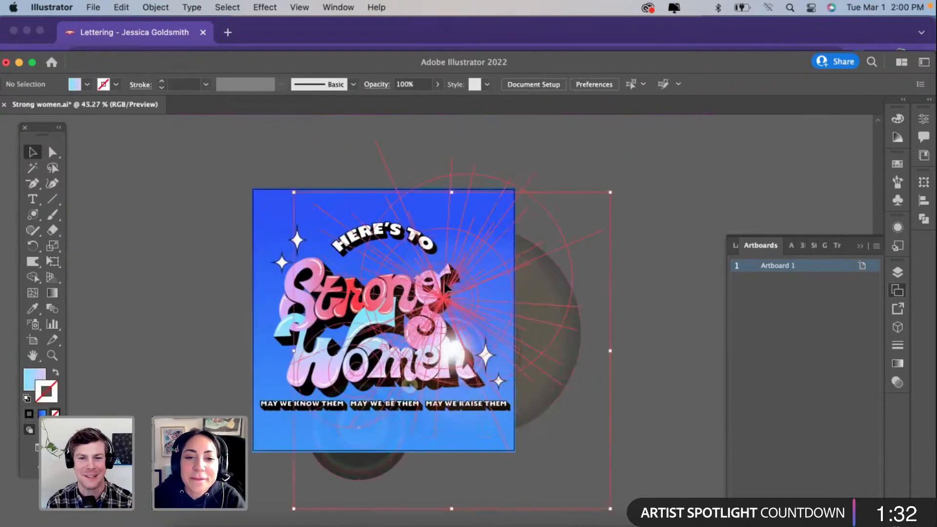
key("super+z")
left_click(652, 221)
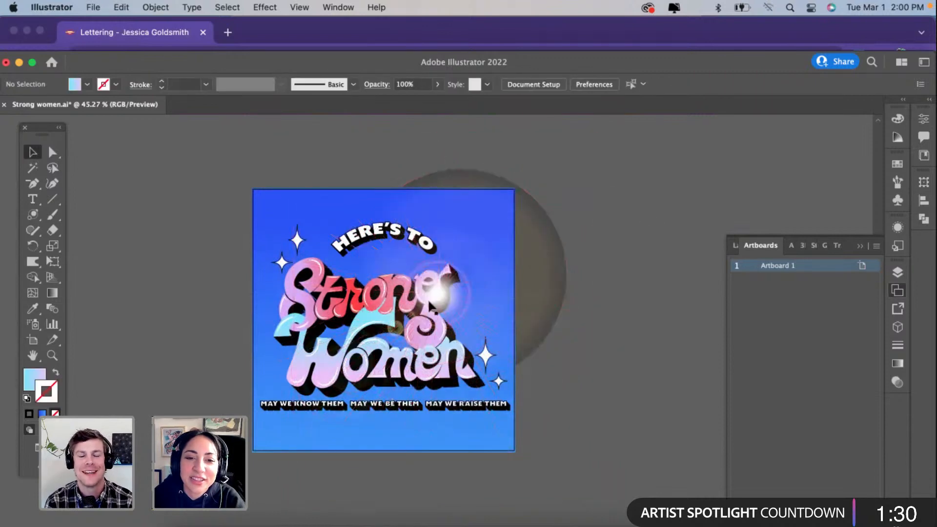
left_click(462, 269)
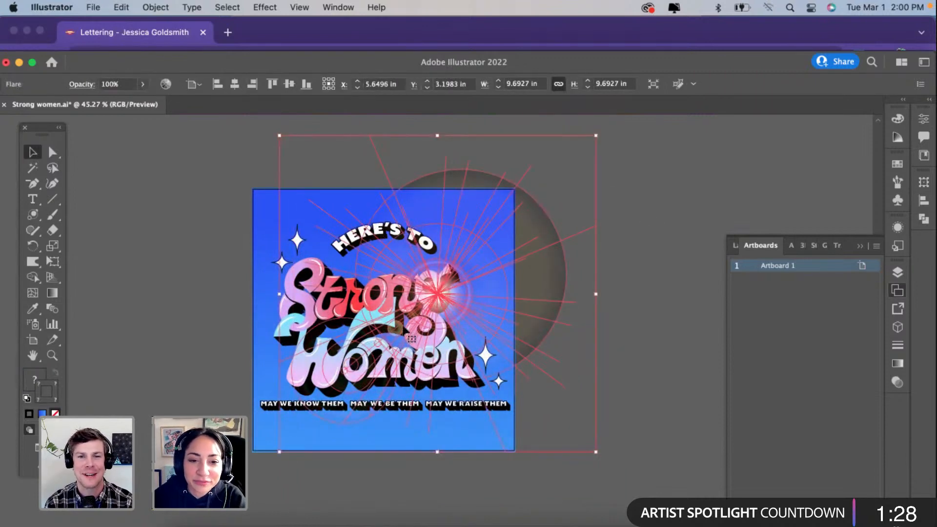
left_click_drag(337, 390, 334, 408)
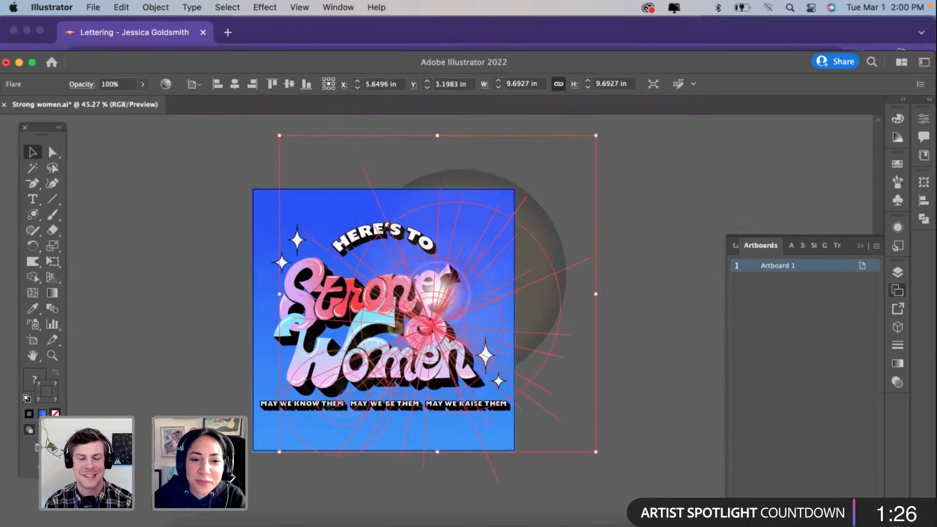
left_click_drag(432, 372, 433, 373)
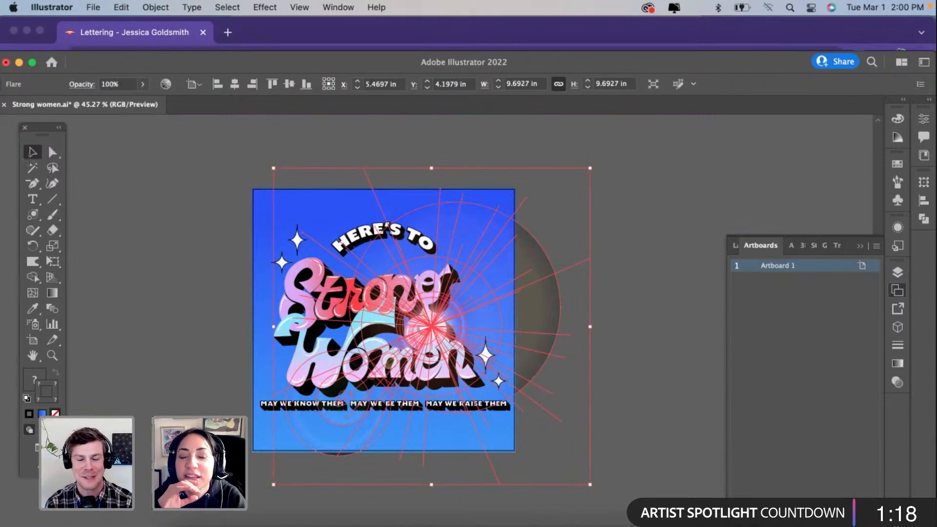
key("super+shift+a")
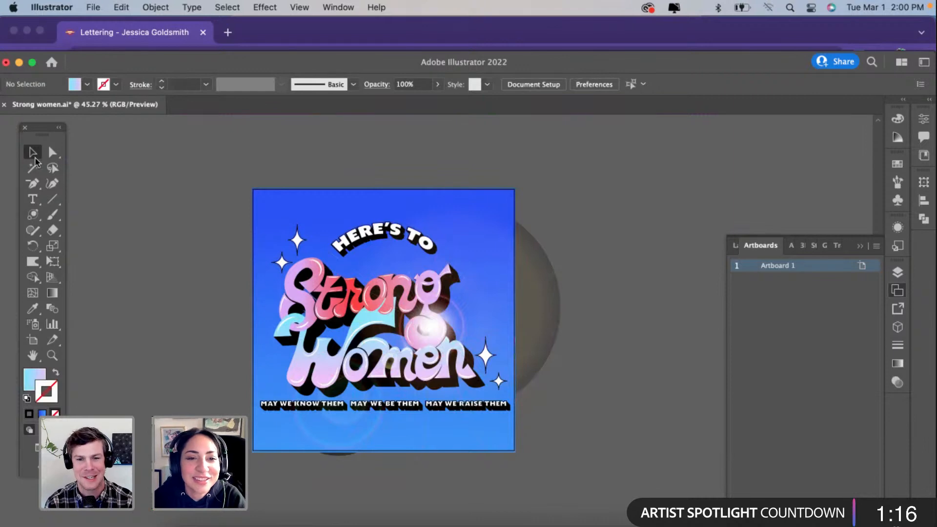
Step: Bring the "Strong Women" lettering group to the front of the artwork
left_click(332, 348)
left_click(289, 330)
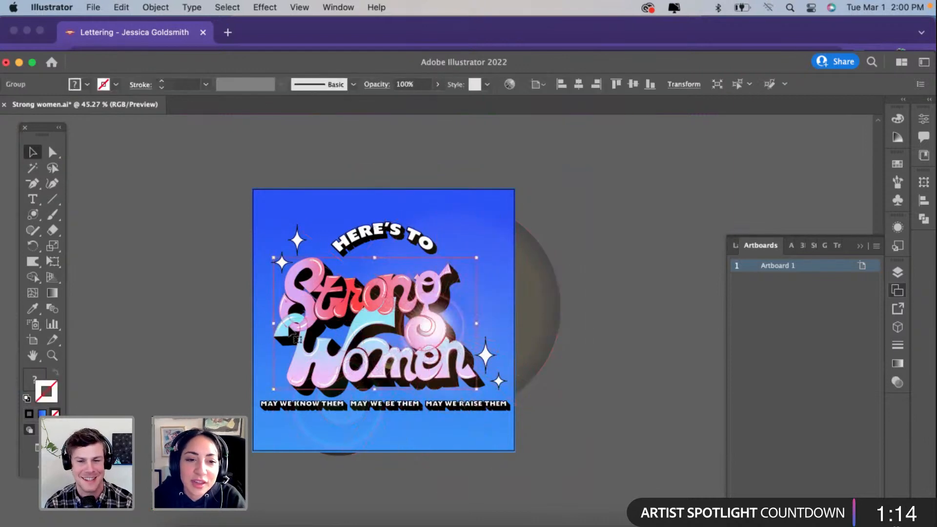
right_click(289, 330)
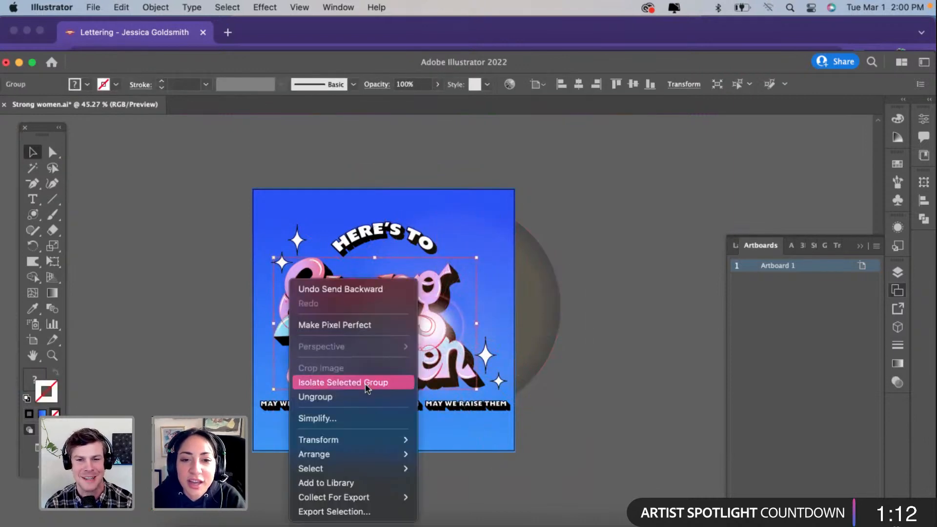
mouse_move(362, 449)
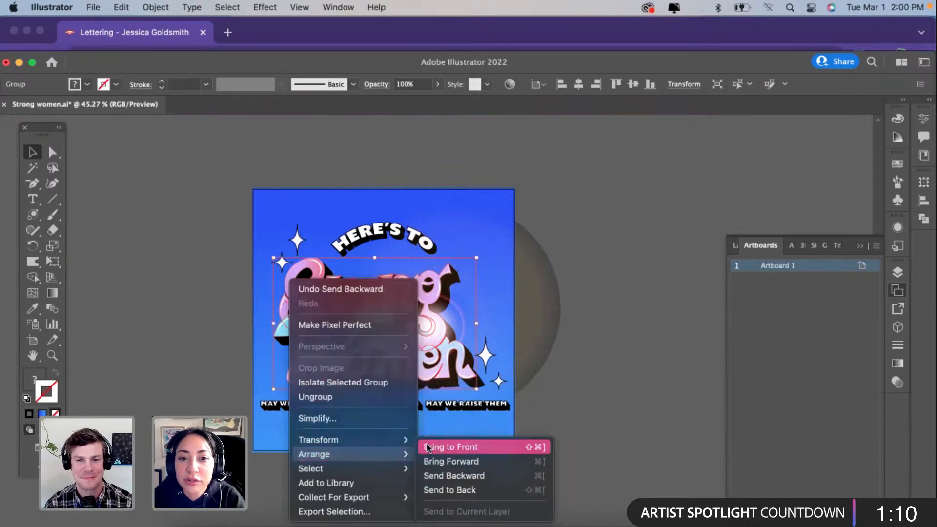
left_click(421, 447)
left_click(665, 247)
Step: Arrange the lettering's black shadow in front of the flare while keeping it behind the colored letters
left_click(458, 322)
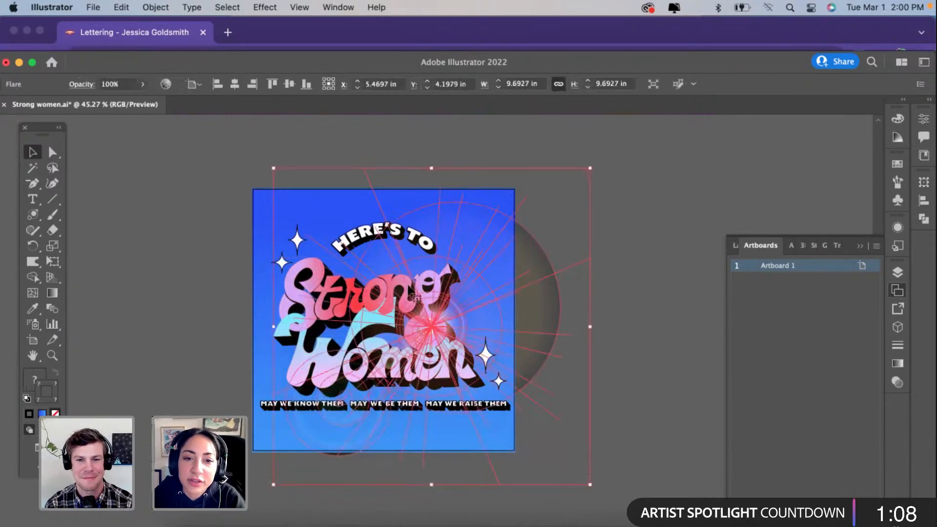
left_click(291, 333)
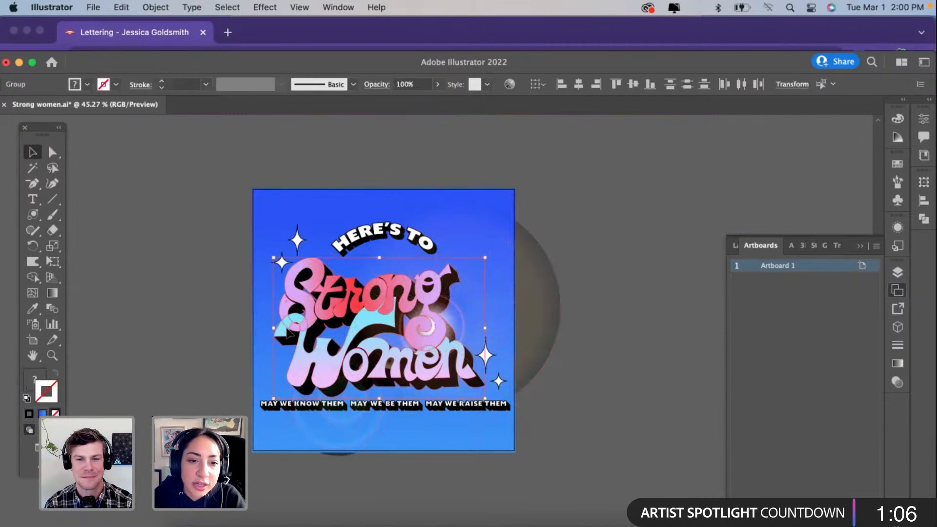
left_click(609, 265)
left_click(480, 315)
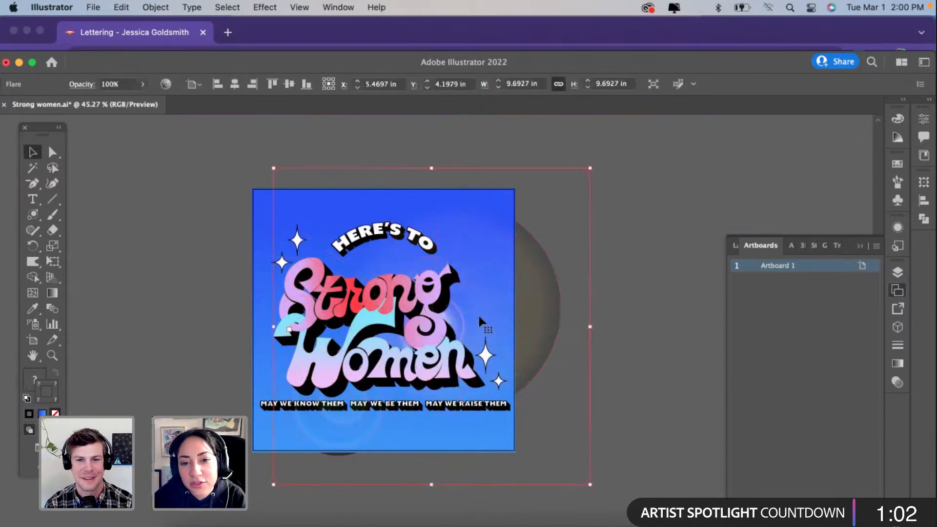
Step: Examine the flare's elements in isolation, its rays beyond the artboard's edge, and how it looks behind the lettering
double_click(480, 303)
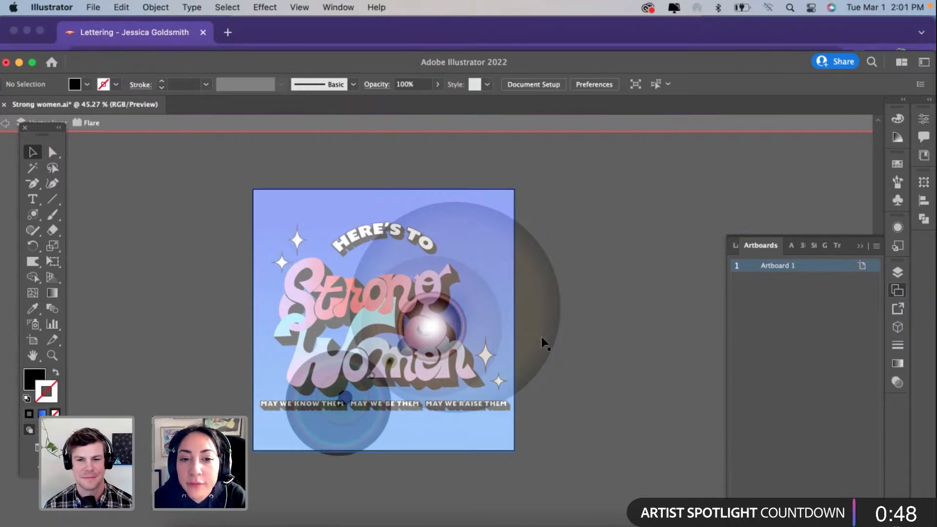
left_click(4, 123)
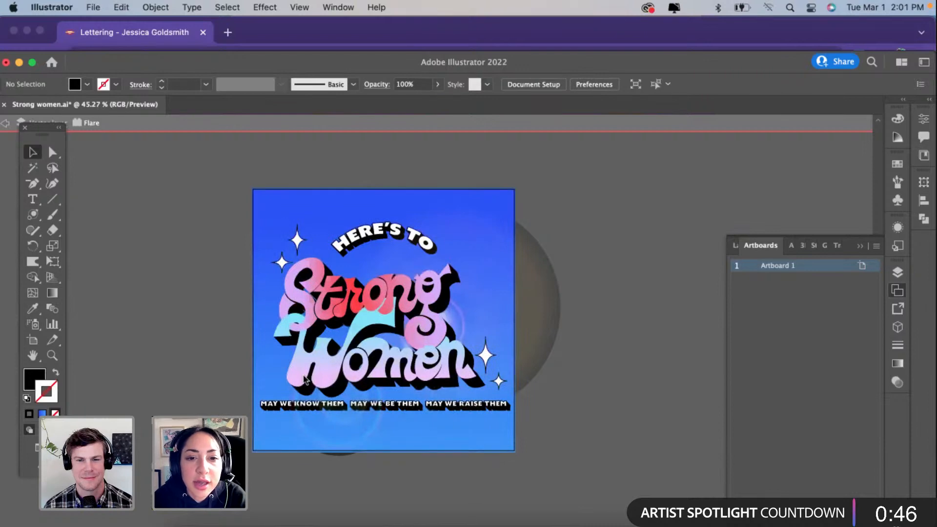
scroll(507, 289, "up", 10)
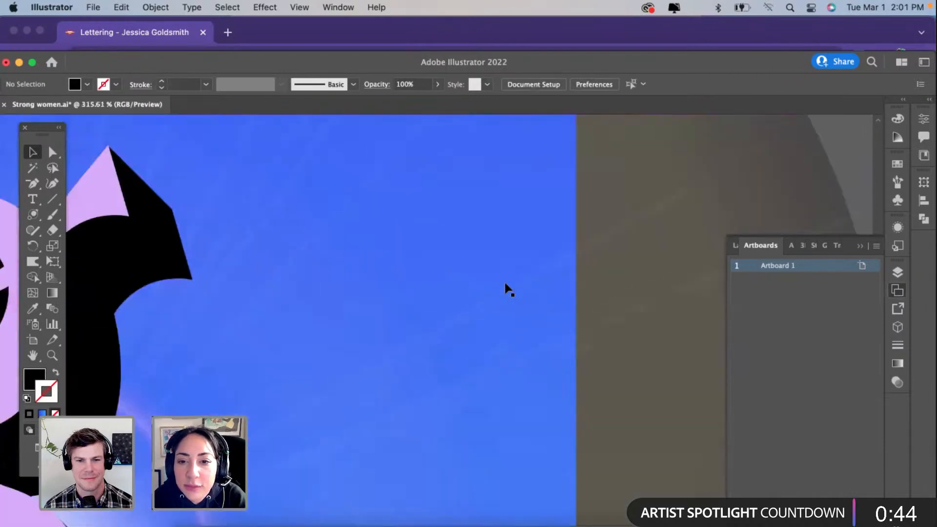
scroll(506, 284, "up", 1)
scroll(506, 284, "right", 5)
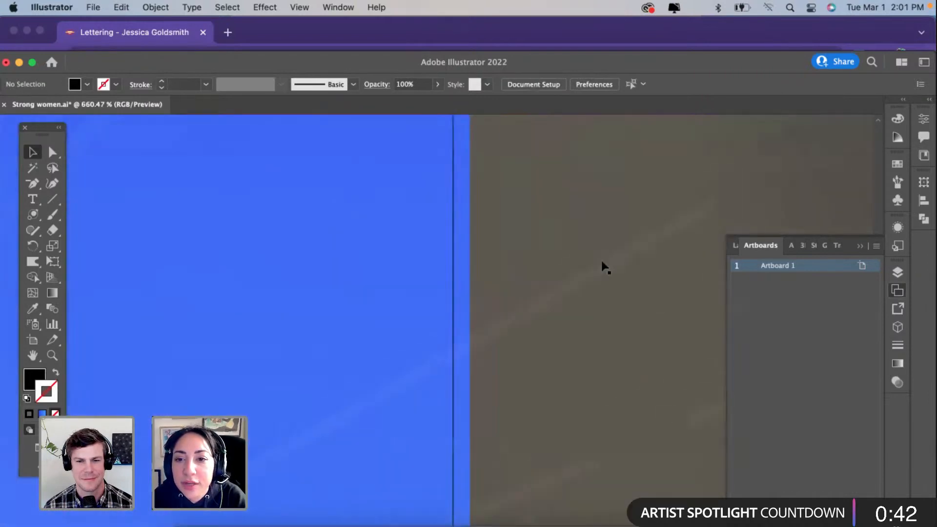
left_click(690, 216)
scroll(690, 216, "up", 5)
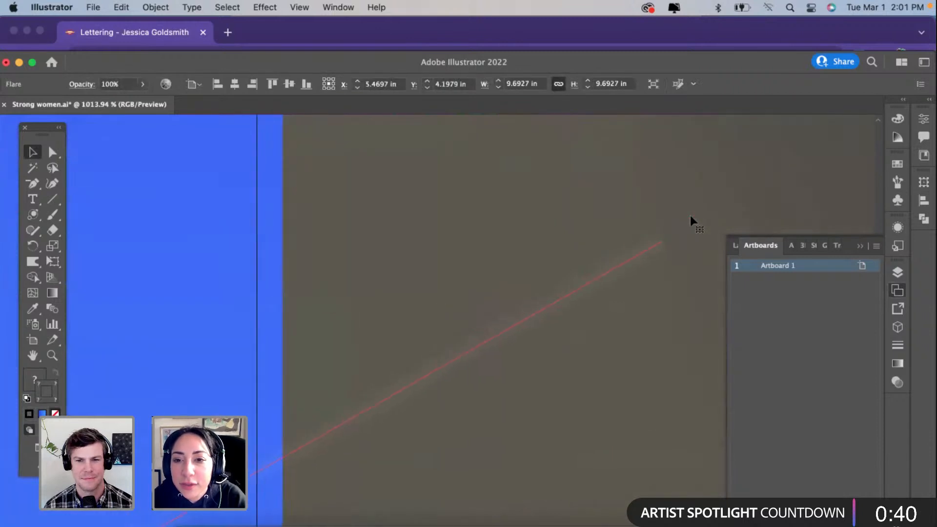
scroll(621, 288, "down", 12)
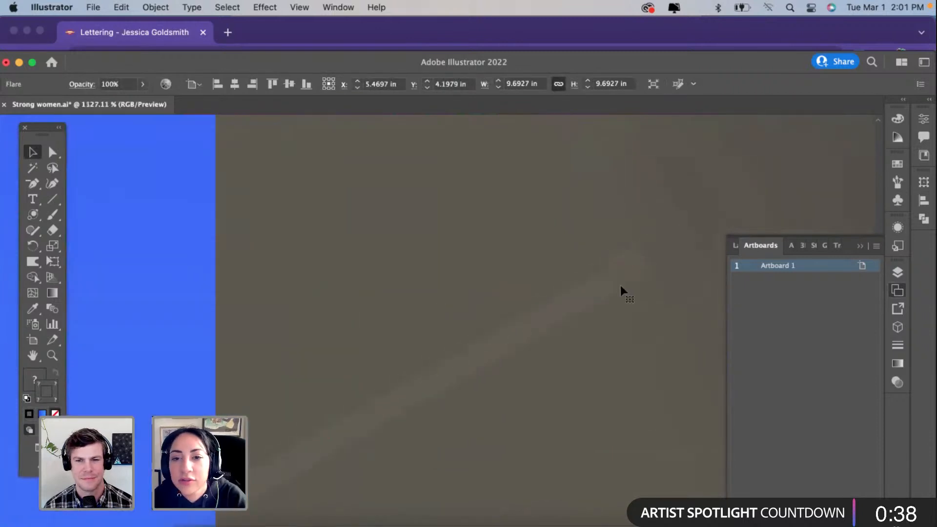
scroll(622, 288, "down", 3)
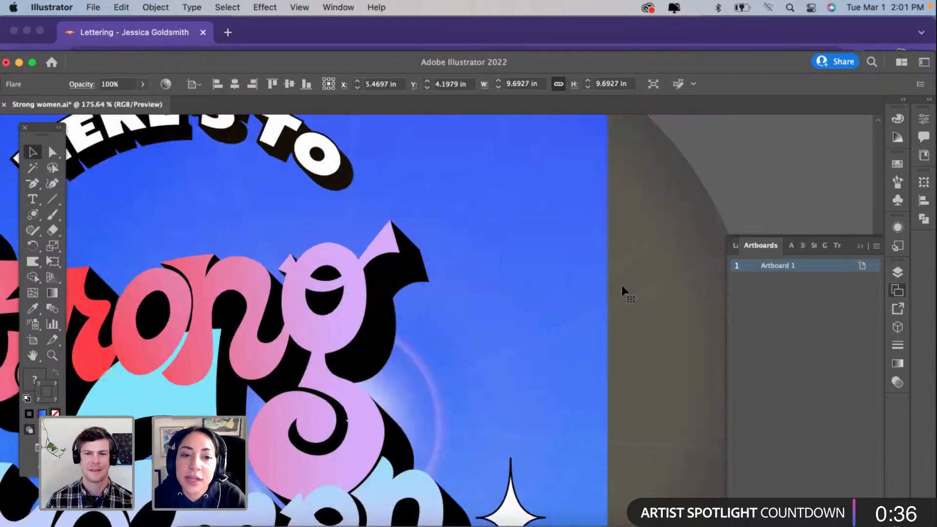
scroll(622, 288, "down", 3)
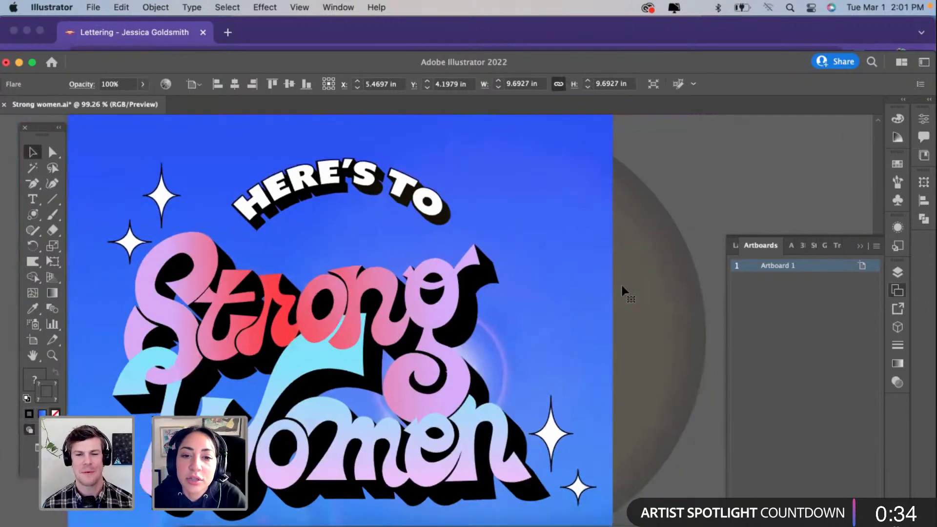
scroll(622, 288, "down", 4)
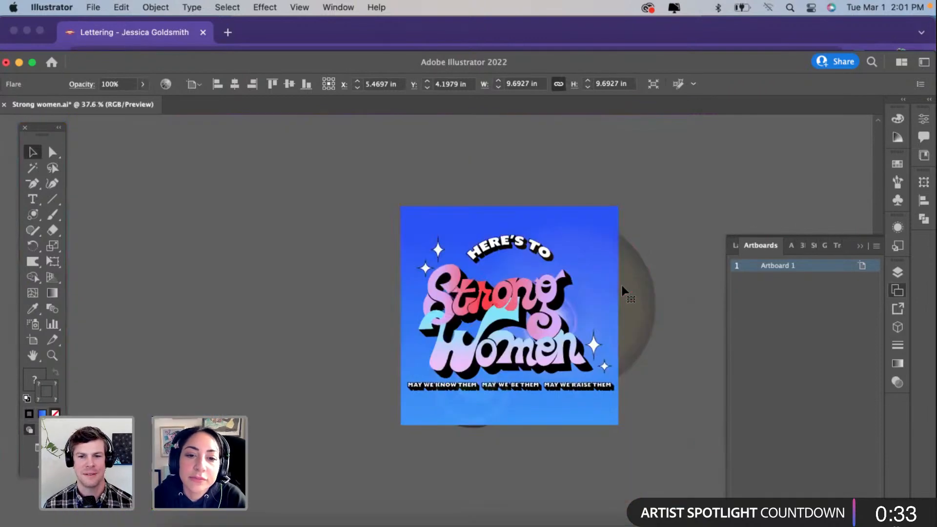
scroll(724, 152, "down", 3)
Step: Delete the lens flare from the poster
left_click(723, 151)
scroll(605, 279, "up", 3)
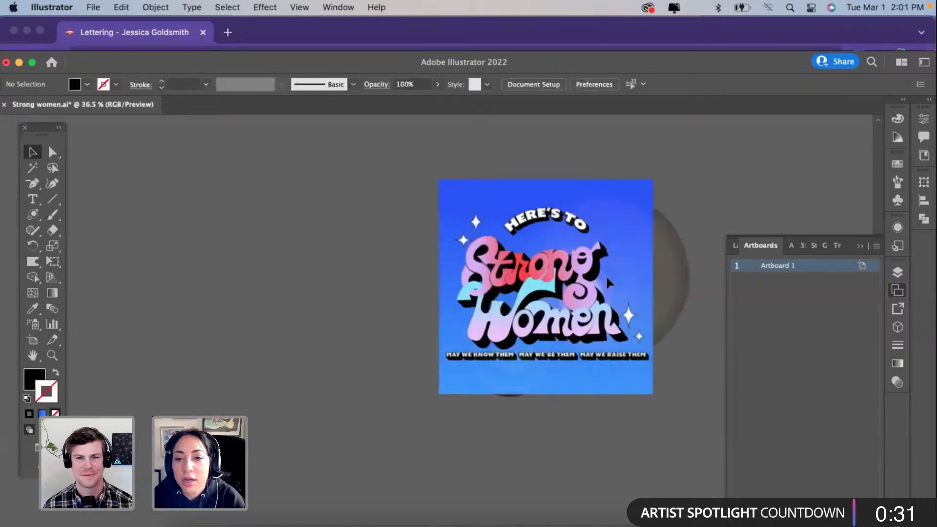
left_click(668, 265)
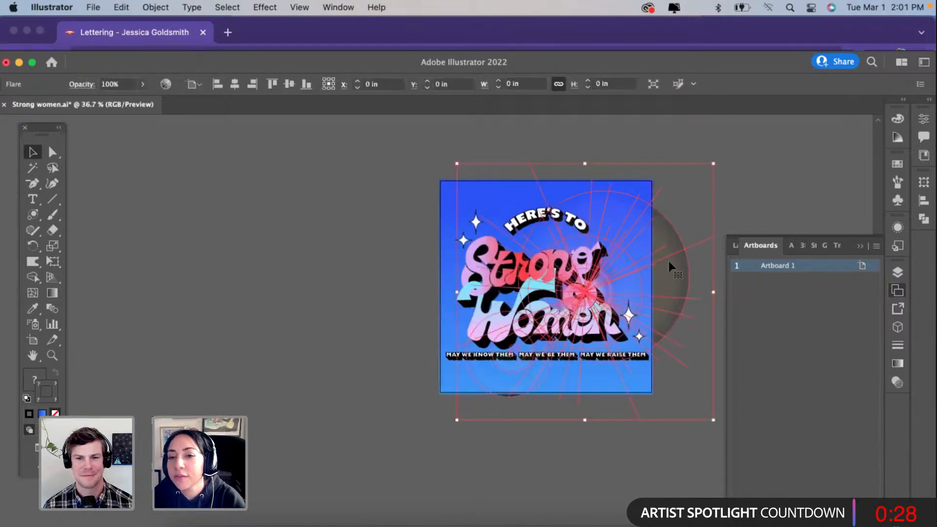
left_click(669, 267)
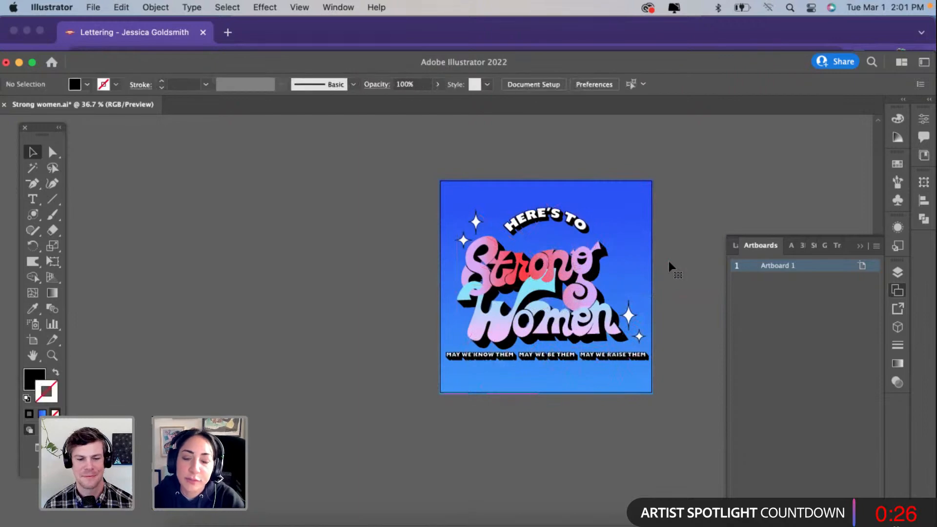
scroll(670, 268, "up", 3)
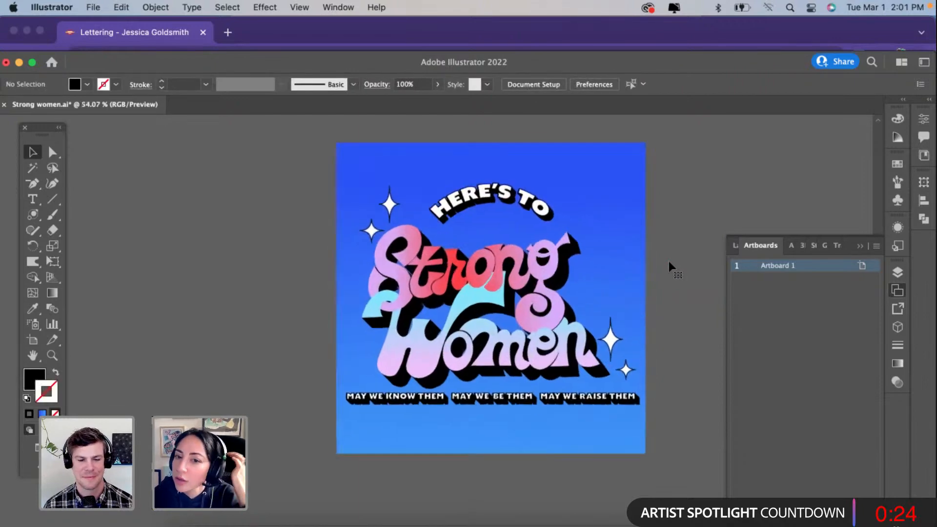
Step: Isolate the "Strong Women" shadow group and duplicate its black shadow slightly above the original
left_click(562, 274)
scroll(563, 274, "up", 2)
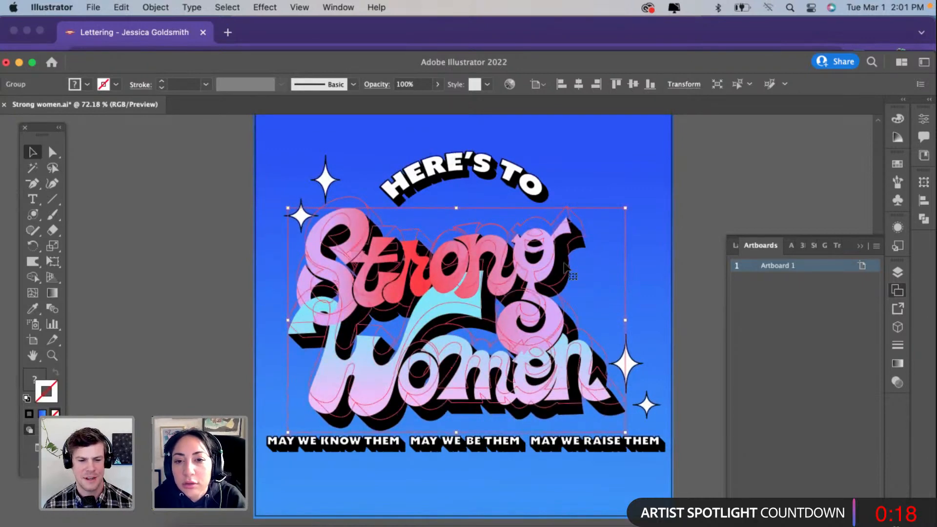
key("super+shift+a")
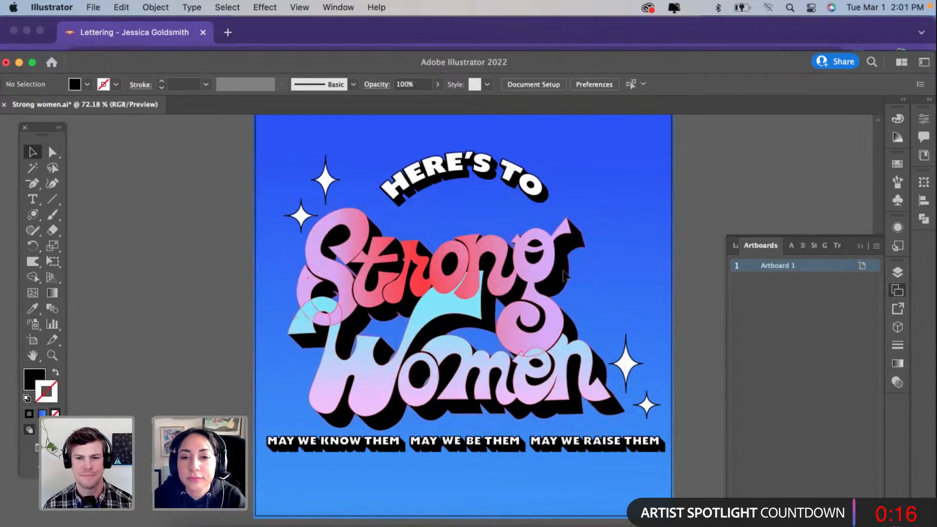
left_click(564, 276)
double_click(566, 276)
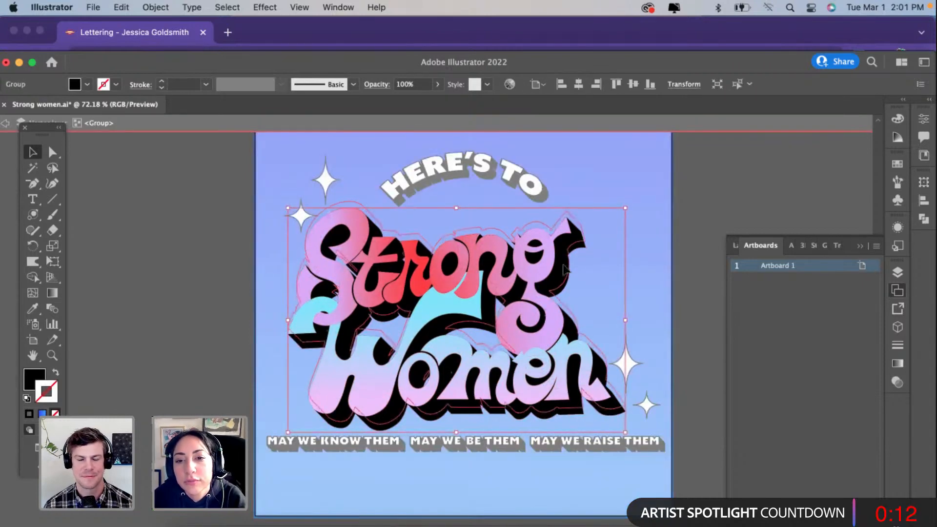
left_click(565, 269)
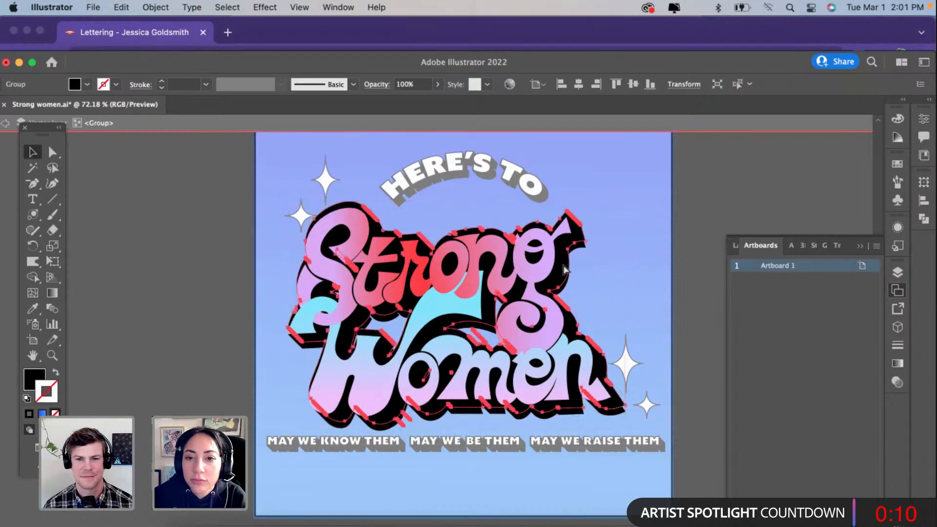
Step: Set the duplicated shadow's opacity to 34% and offset it down and to the right of the solid black shadow
left_click(436, 85)
left_click(411, 105)
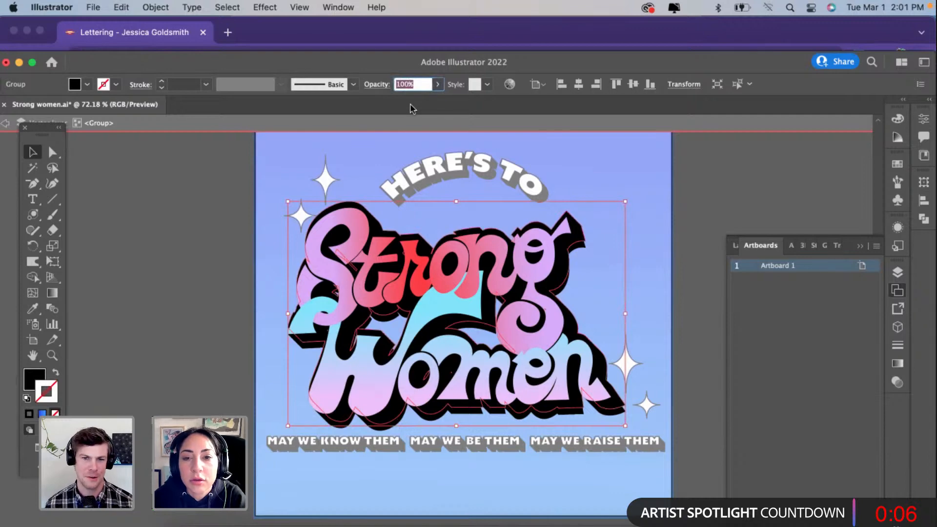
left_click(437, 85)
left_click_drag(411, 102, 403, 101)
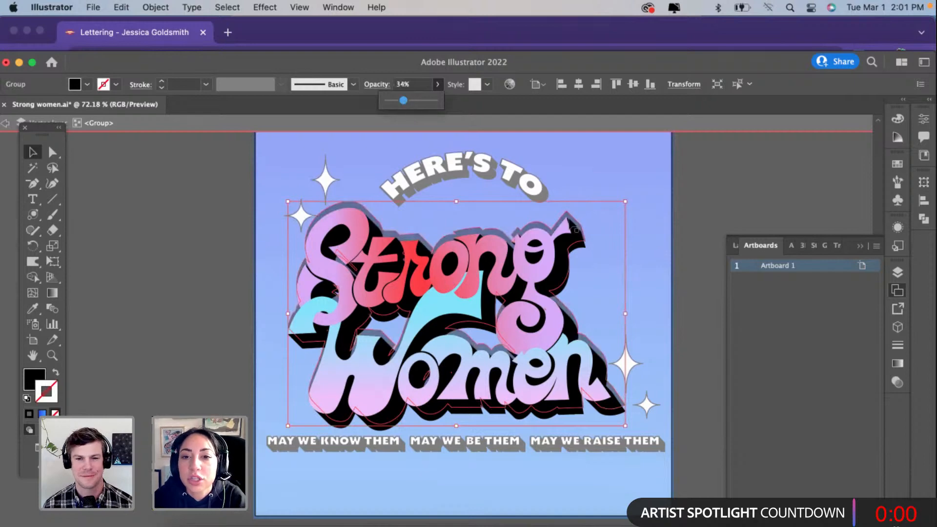
left_click_drag(573, 222, 582, 245)
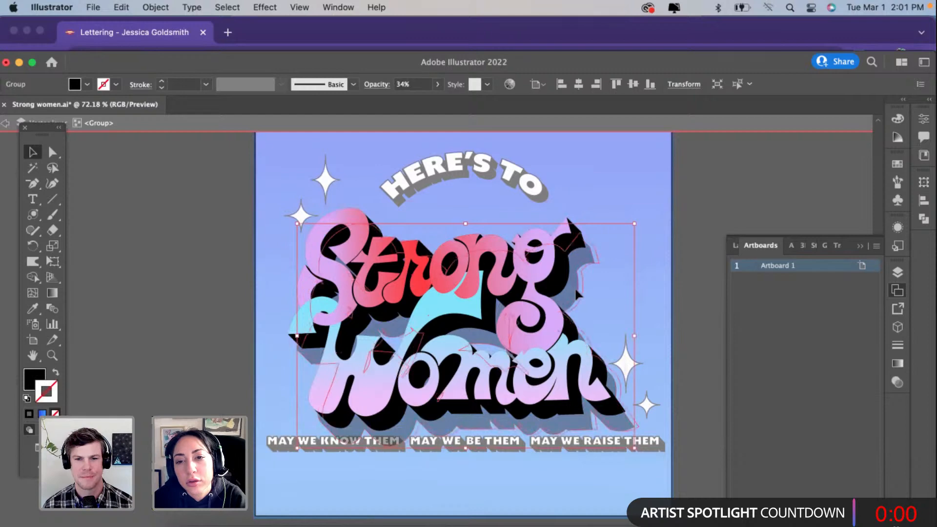
Step: Nudge the translucent second shadow slightly to the right and set its opacity to 16%
left_click_drag(576, 291, 576, 290)
left_click(437, 85)
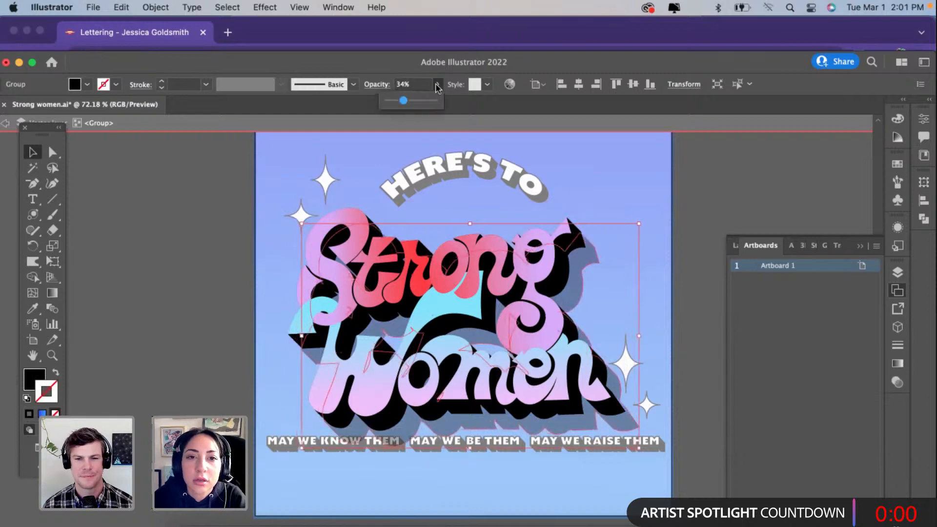
left_click_drag(404, 102, 396, 103)
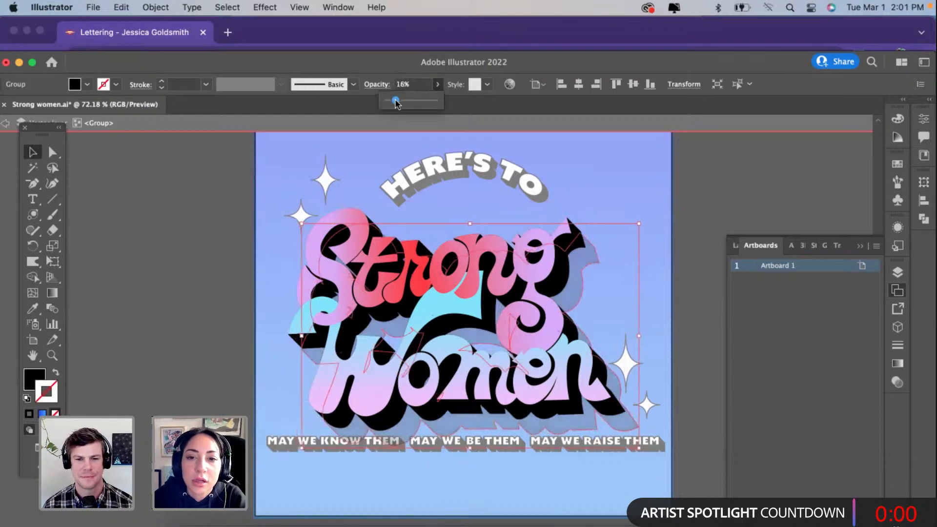
Step: Apply a Gaussian Blur with a radius of 0.6109 pixels to the translucent shadow and leave the isolated group
left_click(266, 7)
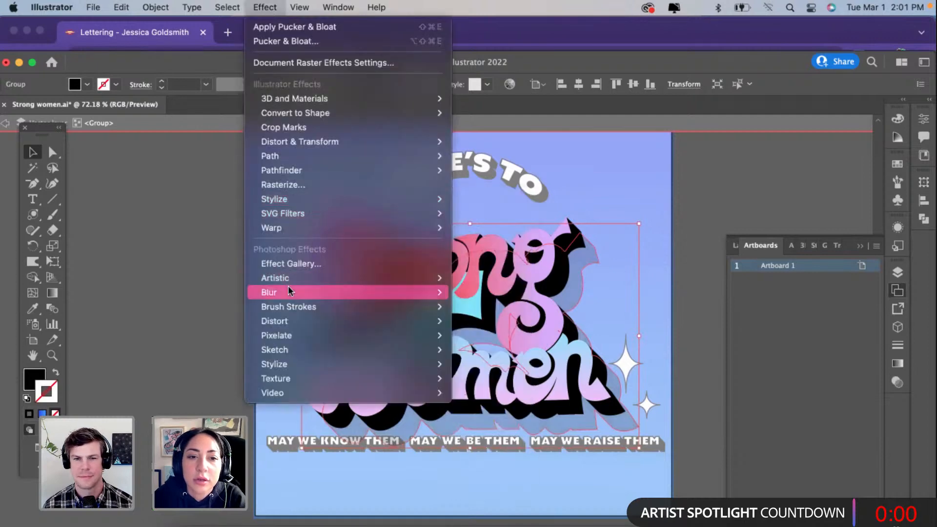
mouse_move(289, 291)
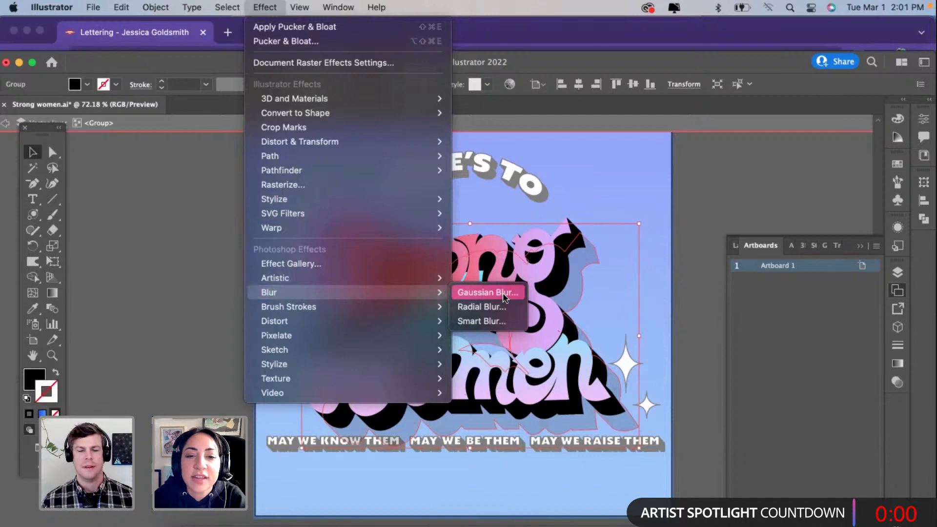
left_click(488, 292)
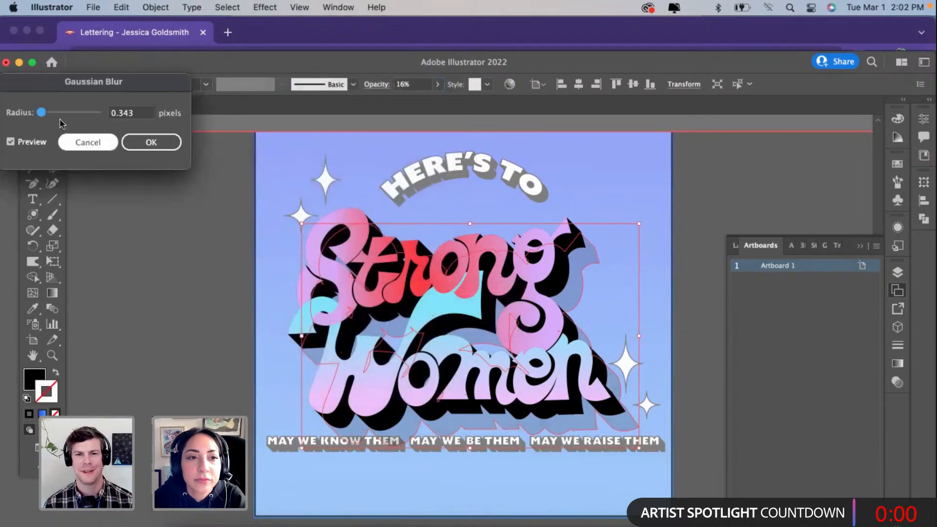
left_click_drag(42, 112, 42, 113)
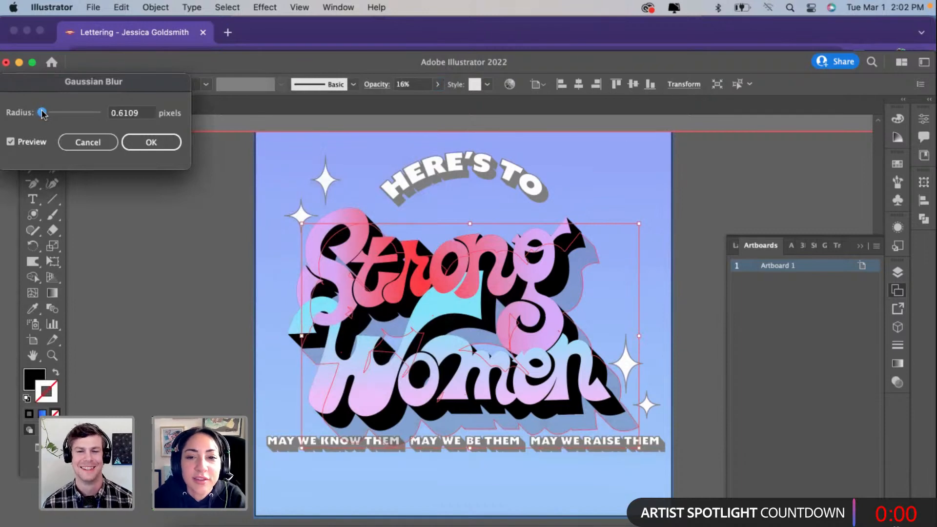
left_click(166, 144)
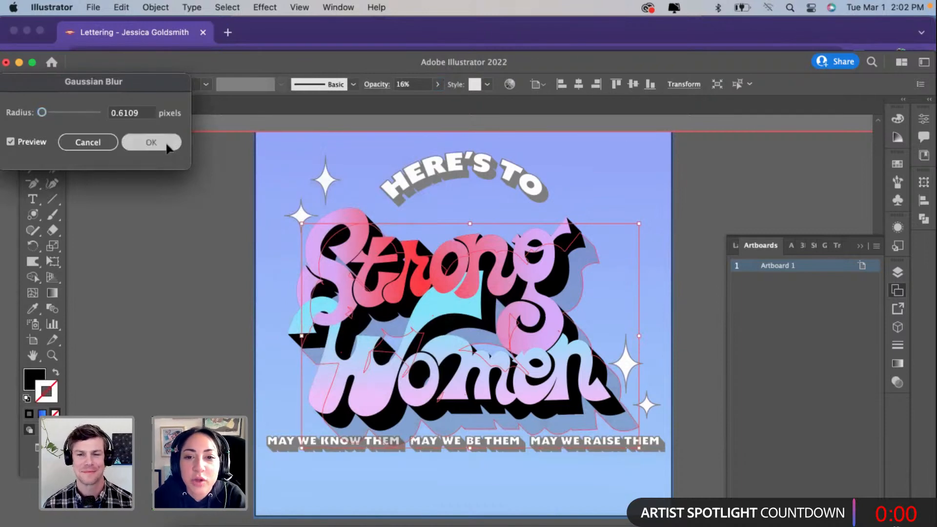
left_click(196, 291)
double_click(216, 330)
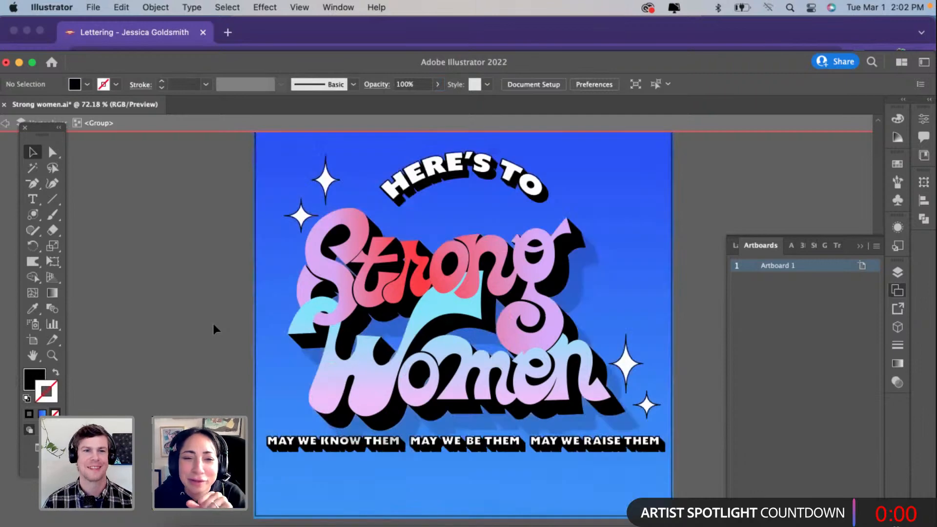
Step: Check the whole poster with the blurred shadow and save the Strong women.ai document
scroll(216, 330, "right", 1)
scroll(217, 330, "down", 2)
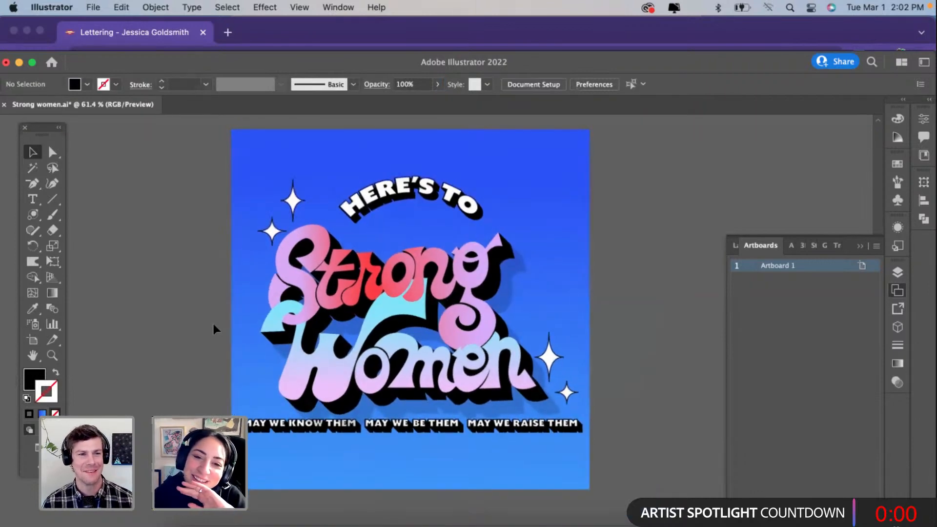
scroll(216, 330, "up", 1)
scroll(216, 330, "left", 1)
left_click(519, 304)
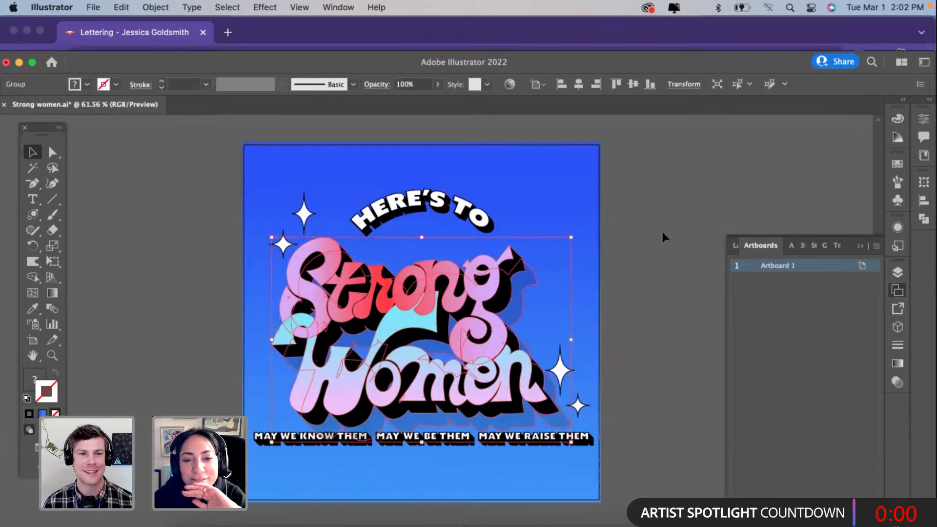
left_click(637, 247)
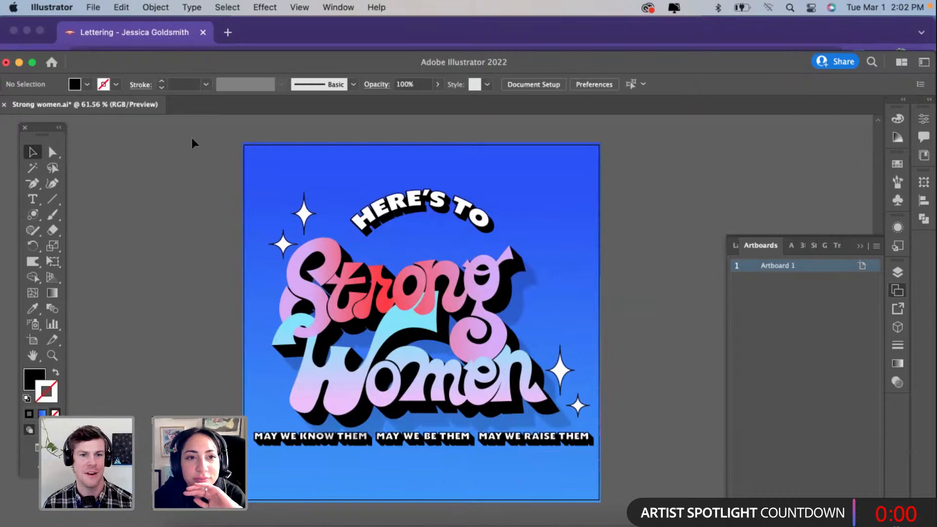
left_click_drag(262, 66, 274, 61)
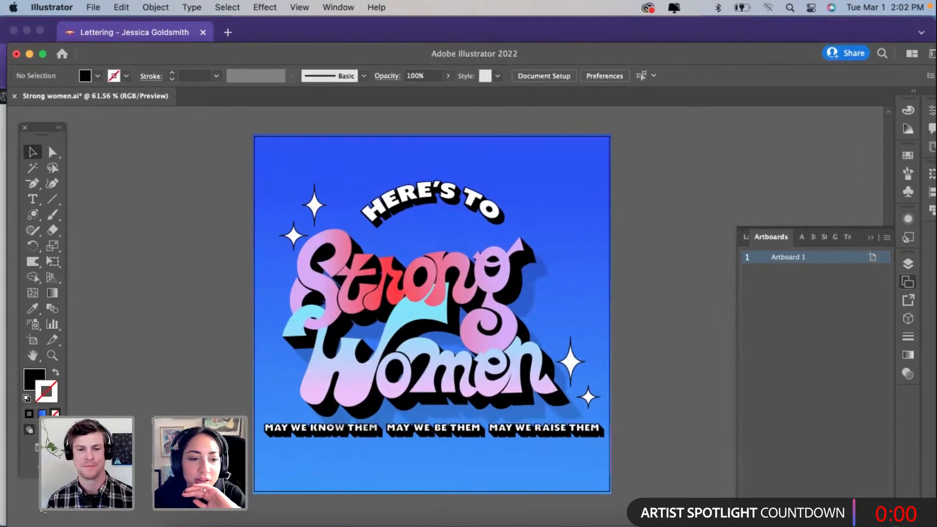
left_click(51, 213)
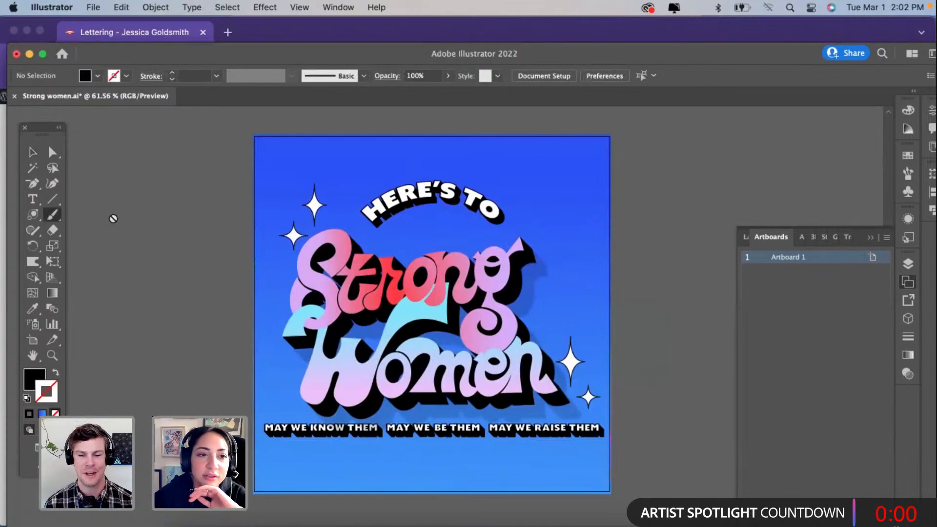
key("super+s")
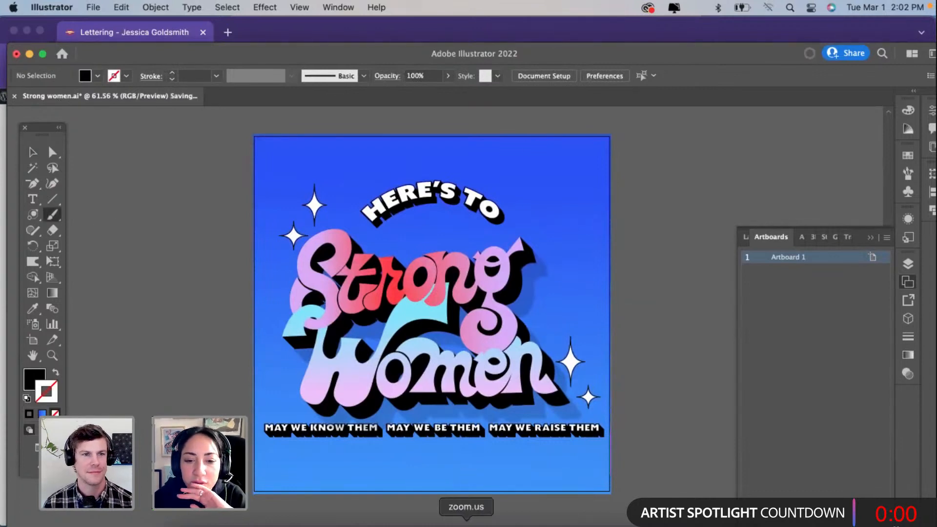
Step: Switch to the Chrome window with the designer's Behance profile and open the linked witand.co website in a new tab
left_click(393, 521)
right_click(393, 522)
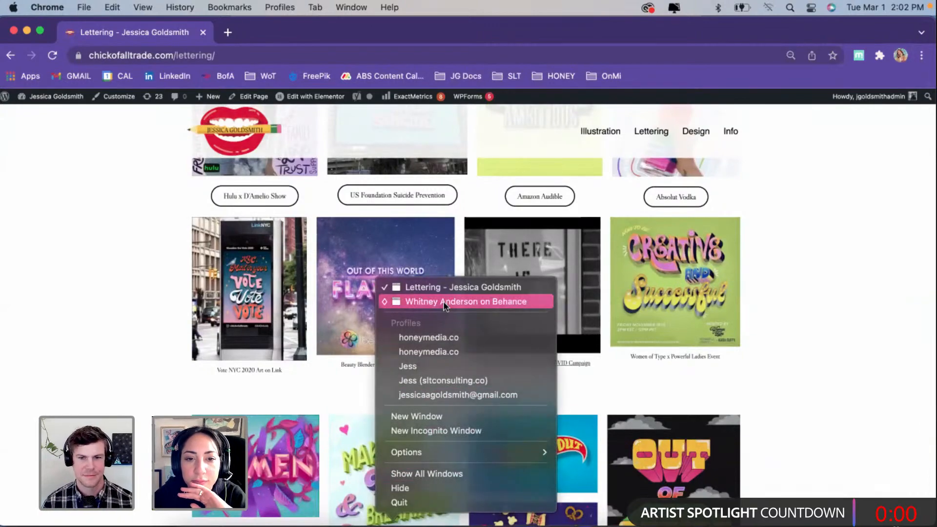
left_click(444, 302)
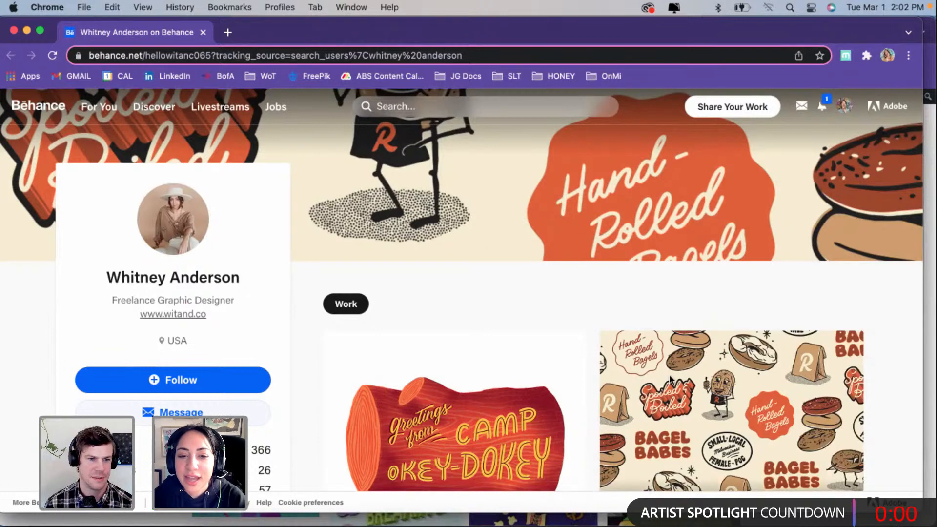
scroll(672, 379, "up", 1)
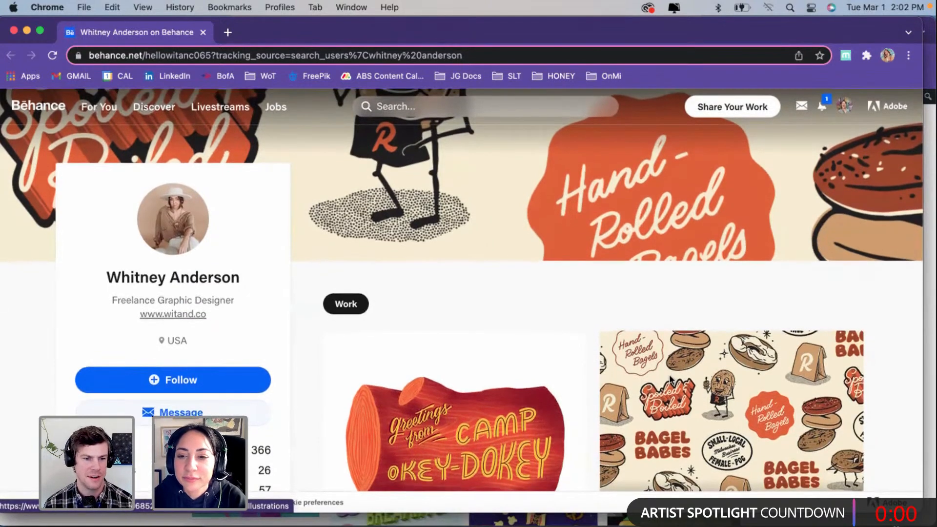
scroll(672, 380, "down", 3)
scroll(671, 380, "down", 4)
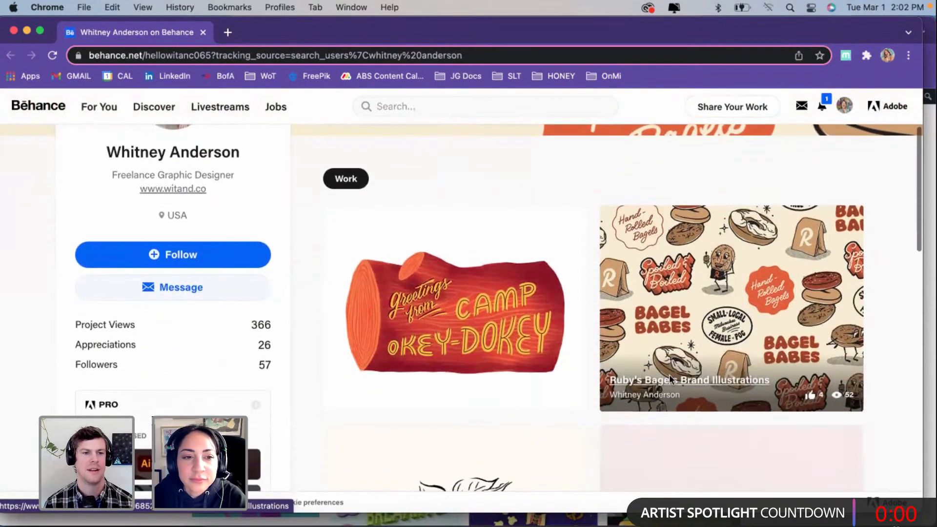
right_click(162, 168)
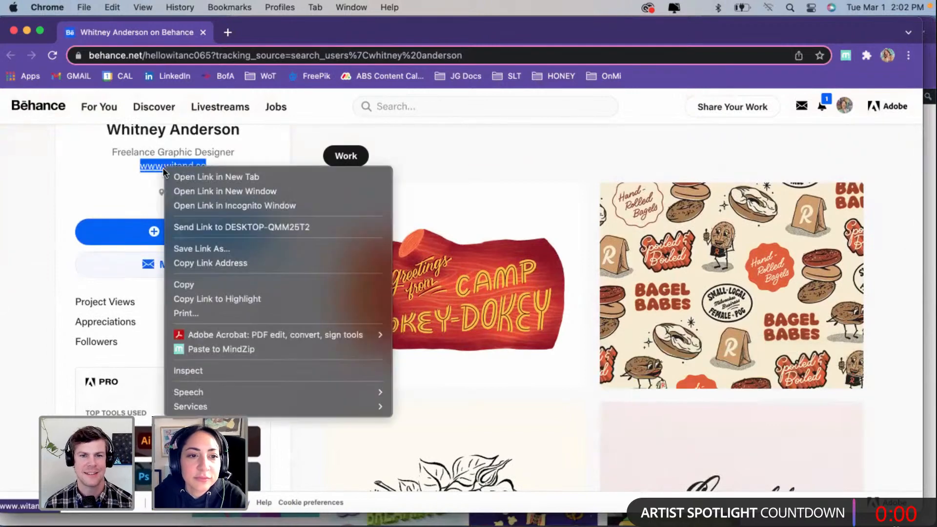
left_click(189, 176)
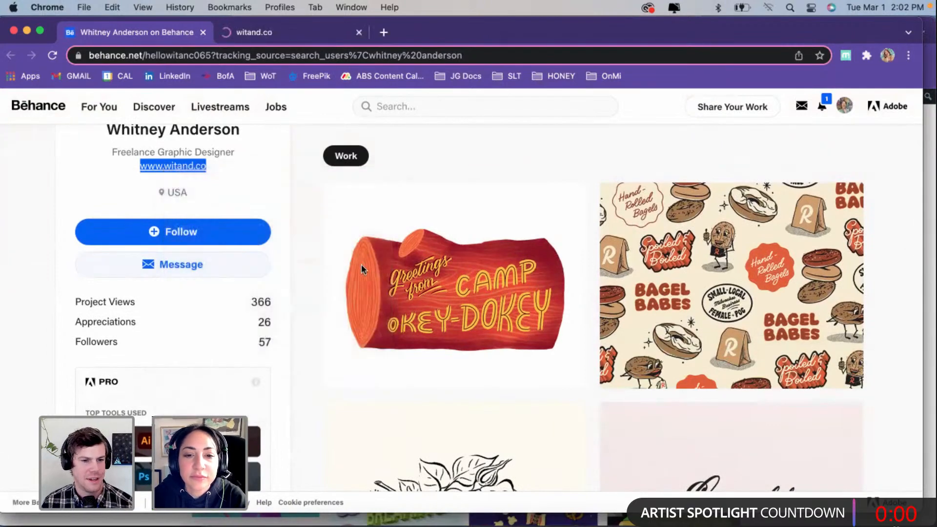
Step: Open the Plak Cards project from the Behance profile in a new tab and bring it into view
scroll(442, 325, "down", 1)
scroll(441, 320, "down", 1)
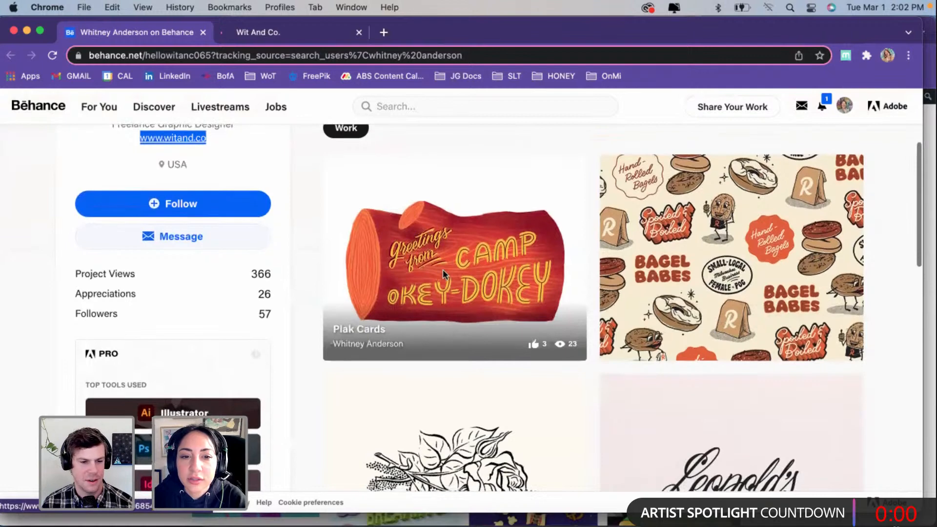
right_click(443, 269)
left_click(463, 277)
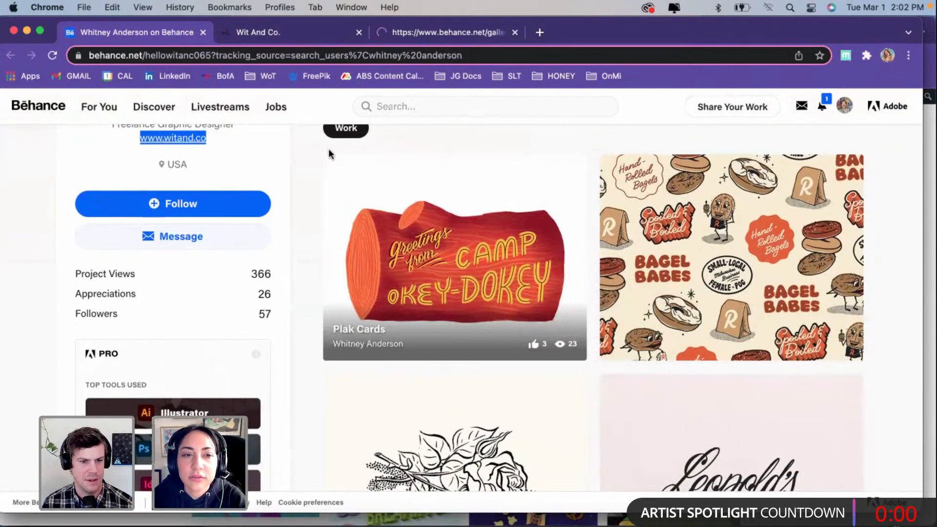
left_click_drag(50, 35, 56, 85)
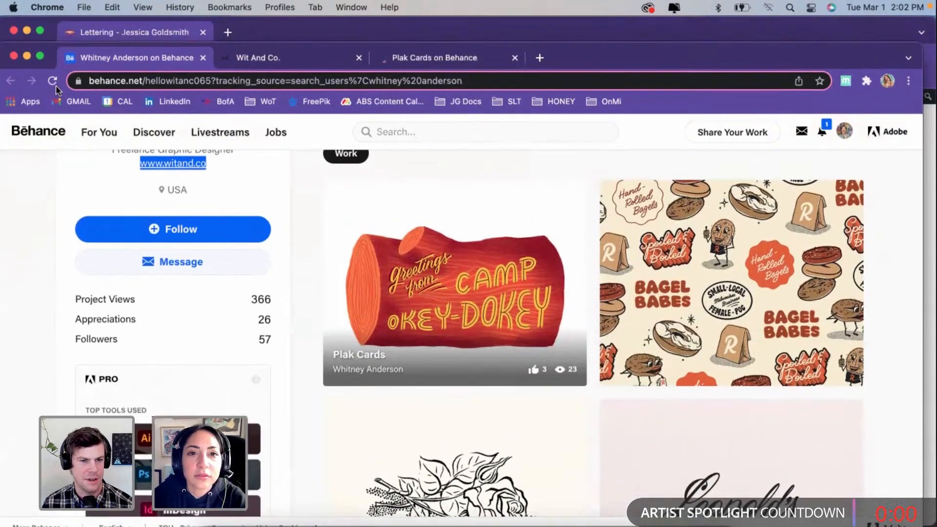
scroll(351, 271, "down", 1)
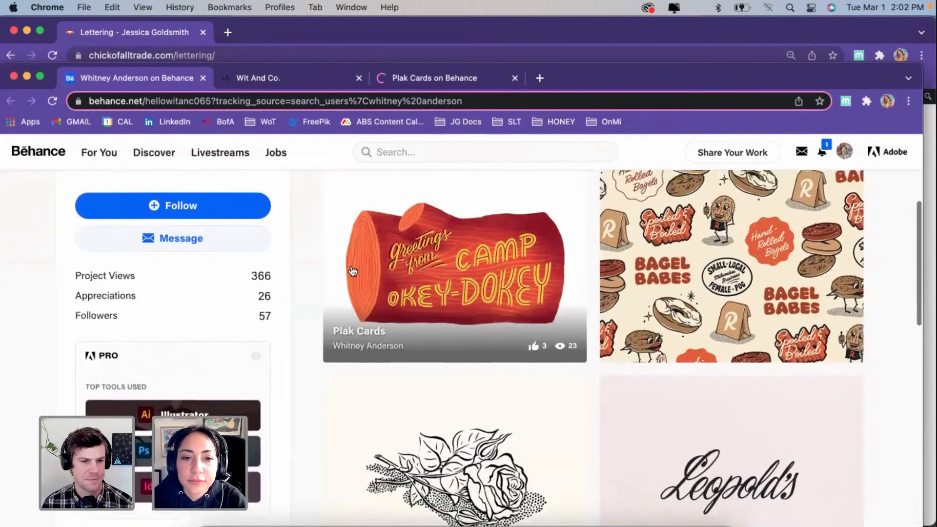
scroll(355, 268, "up", 1)
left_click(430, 84)
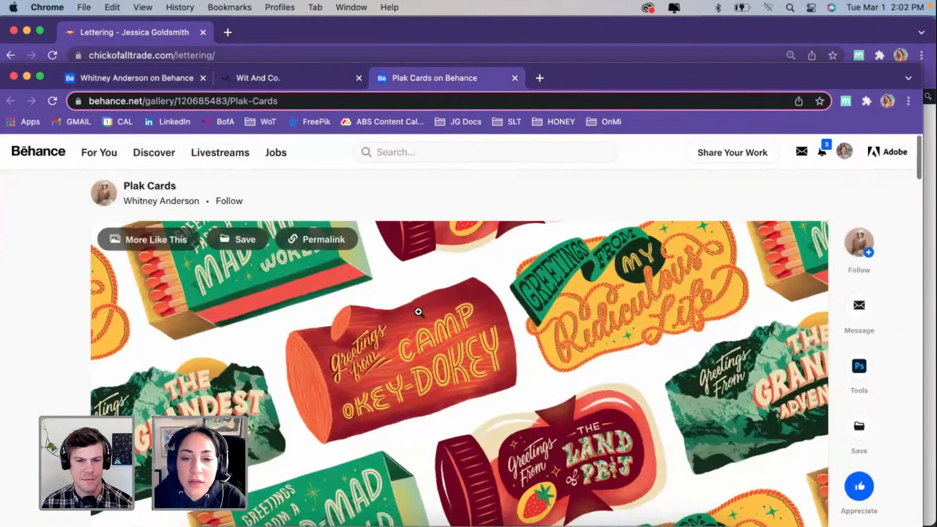
Step: Examine the Plak Cards pattern image enlarged, including the log, matchbox and jar lettering details
scroll(419, 313, "down", 5)
scroll(419, 312, "down", 5)
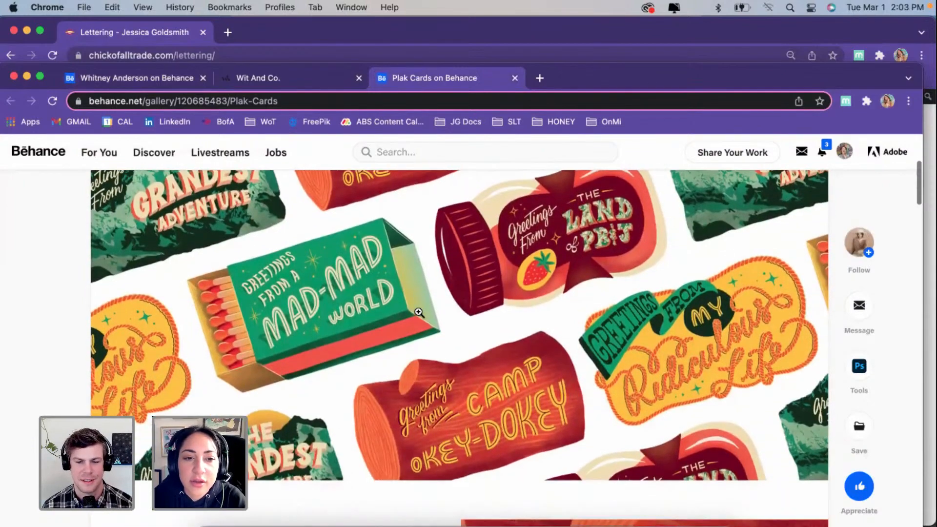
left_click(320, 290)
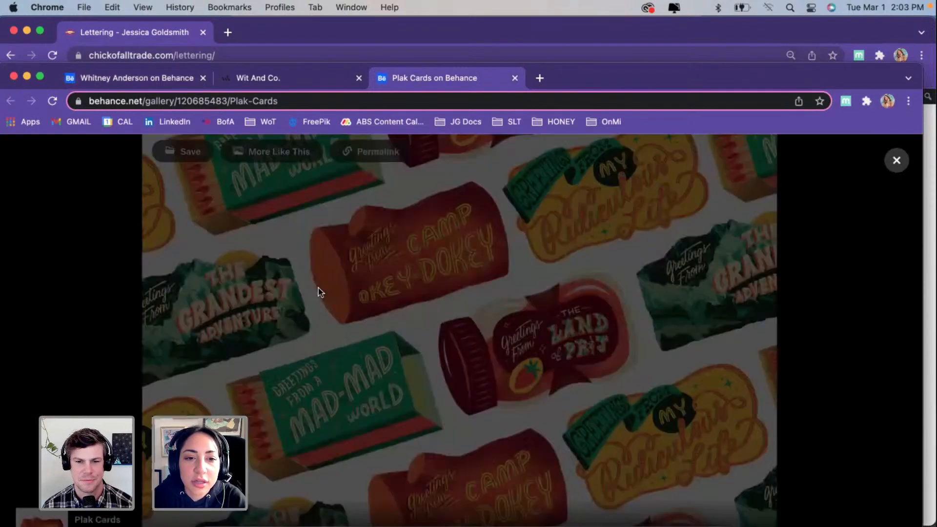
left_click(396, 313)
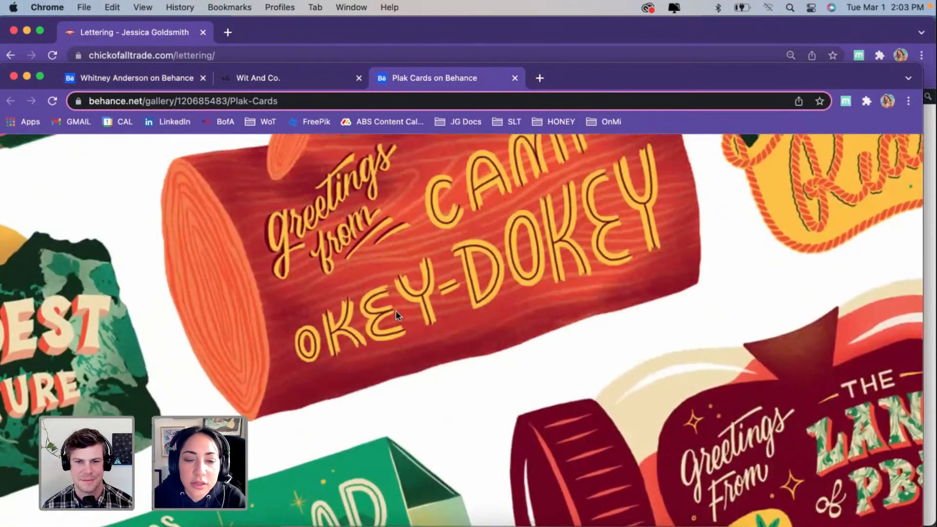
scroll(396, 310, "down", 10)
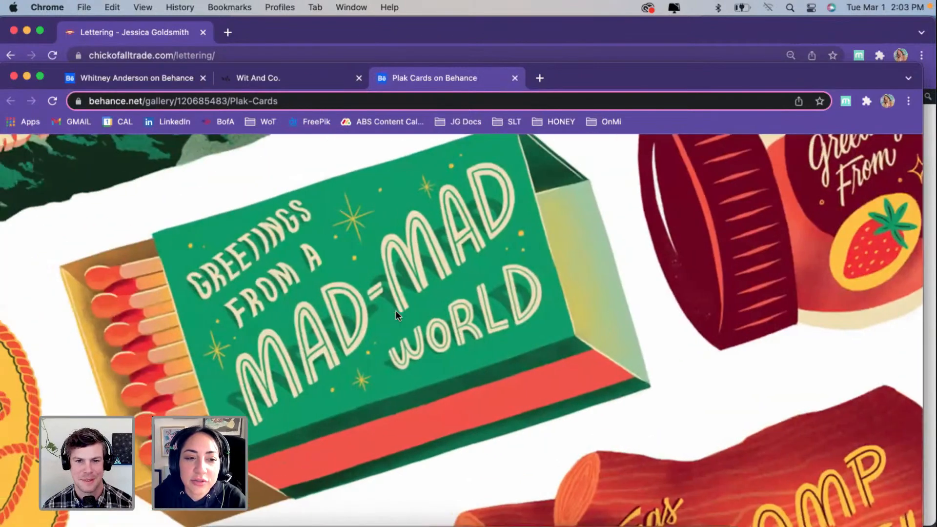
left_click(394, 312)
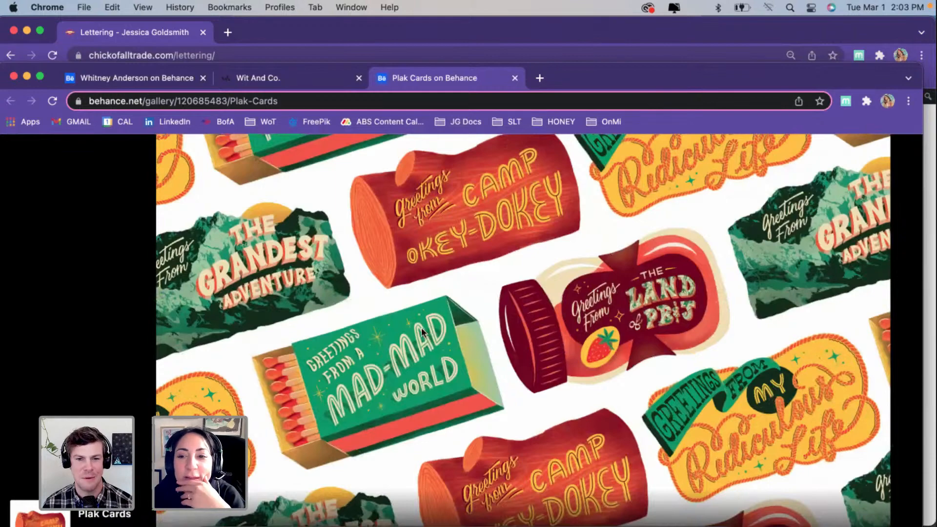
left_click(423, 329)
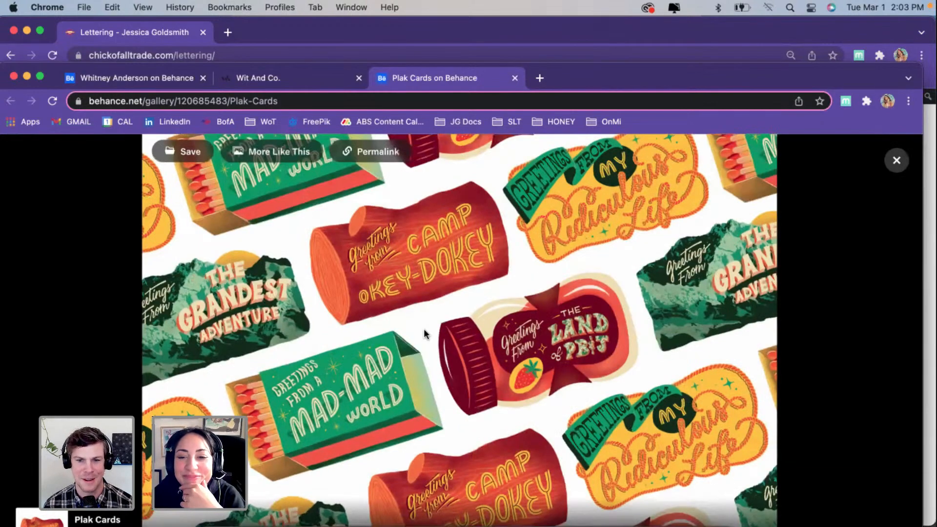
Step: Browse the work on the witand.co site and open the Select Lettering II project from the "Setting Intentions" artwork
left_click(326, 78)
scroll(247, 254, "down", 2)
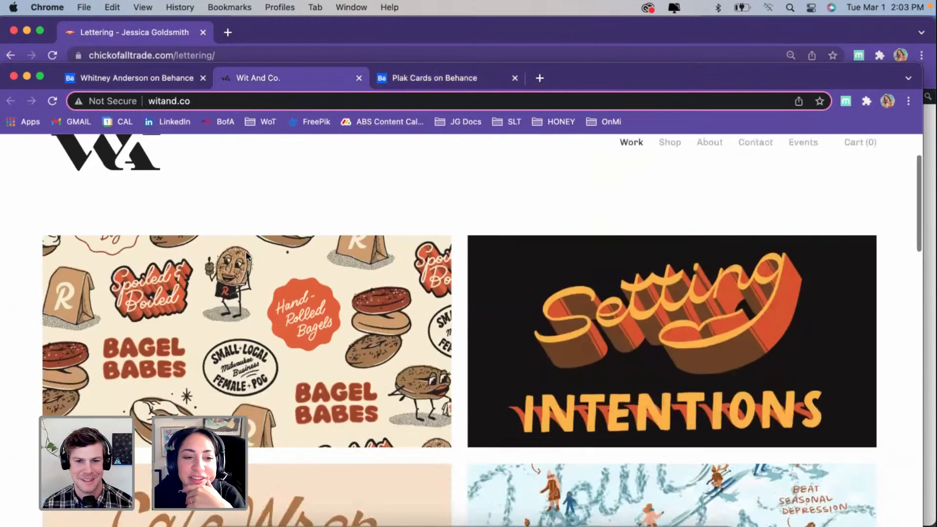
scroll(368, 257, "down", 2)
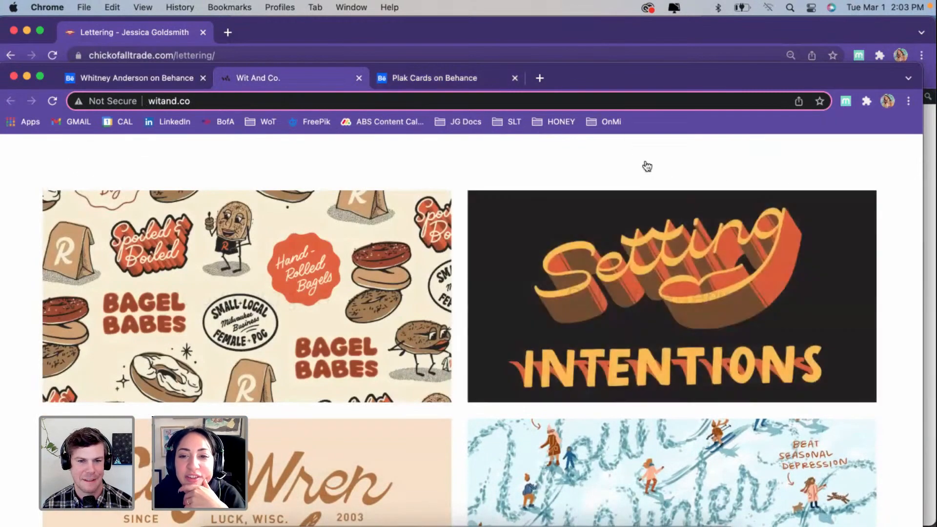
right_click(675, 282)
left_click(627, 283)
left_click(653, 282)
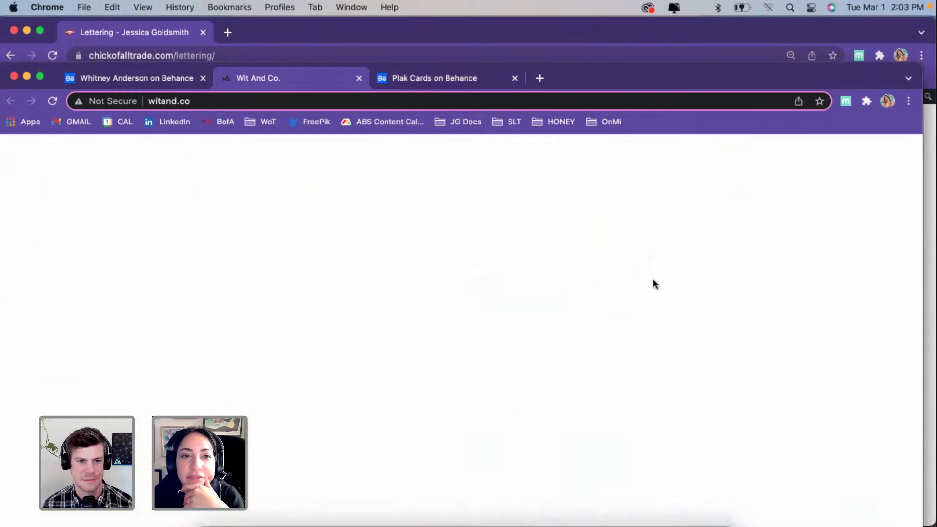
scroll(400, 311, "down", 3)
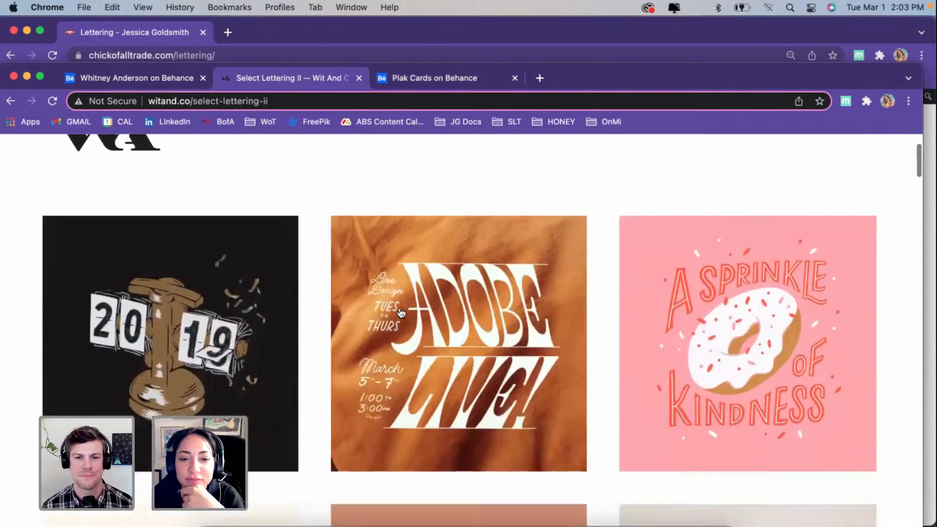
Step: Browse the Select Lettering II gallery from the Adobe Live artwork through to the "For the Love of Lettering" heart piece
scroll(373, 327, "down", 5)
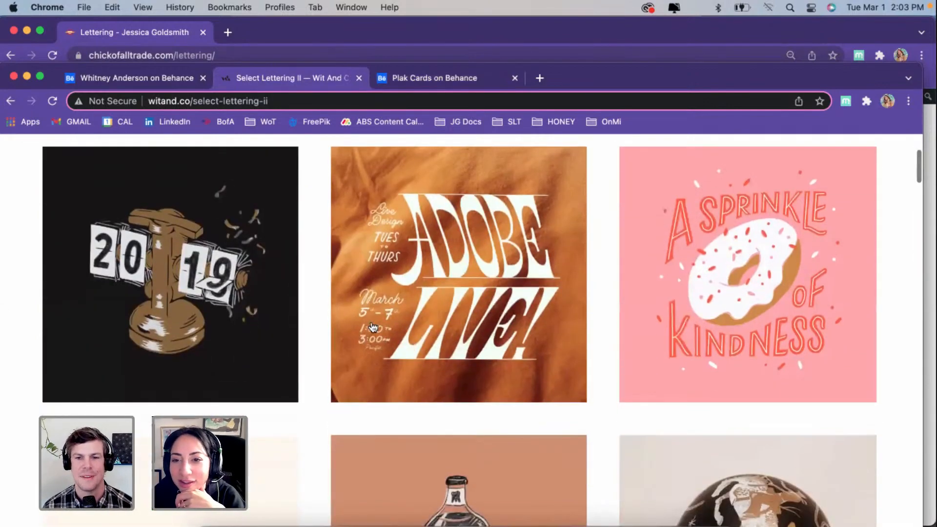
scroll(373, 327, "down", 6)
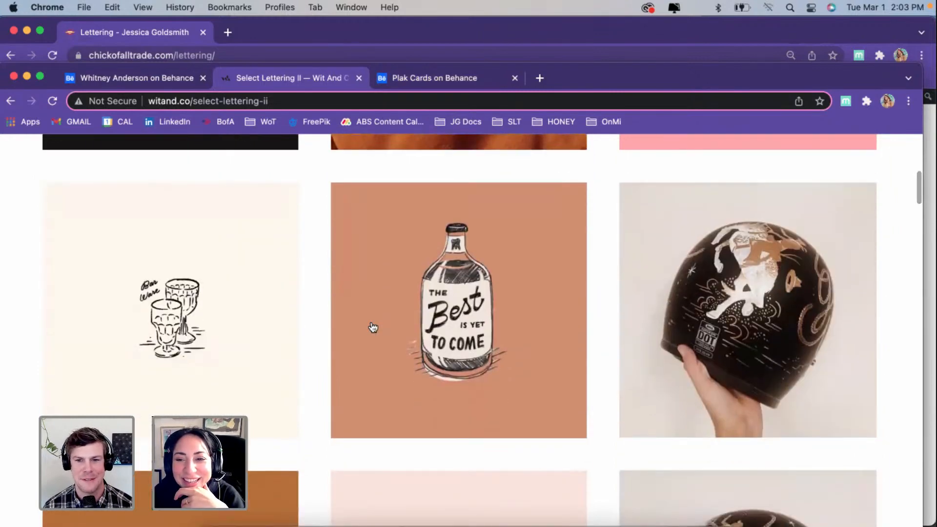
scroll(373, 327, "down", 4)
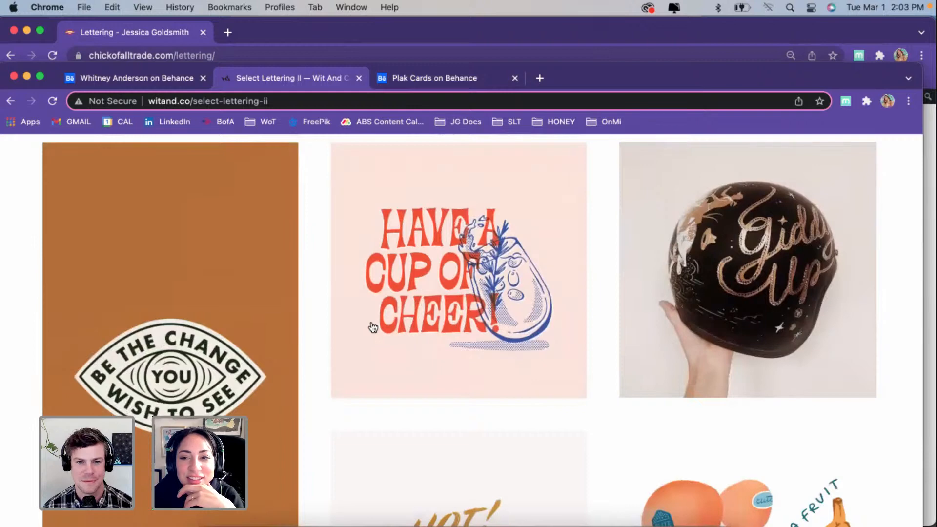
scroll(373, 327, "down", 2)
scroll(373, 327, "down", 5)
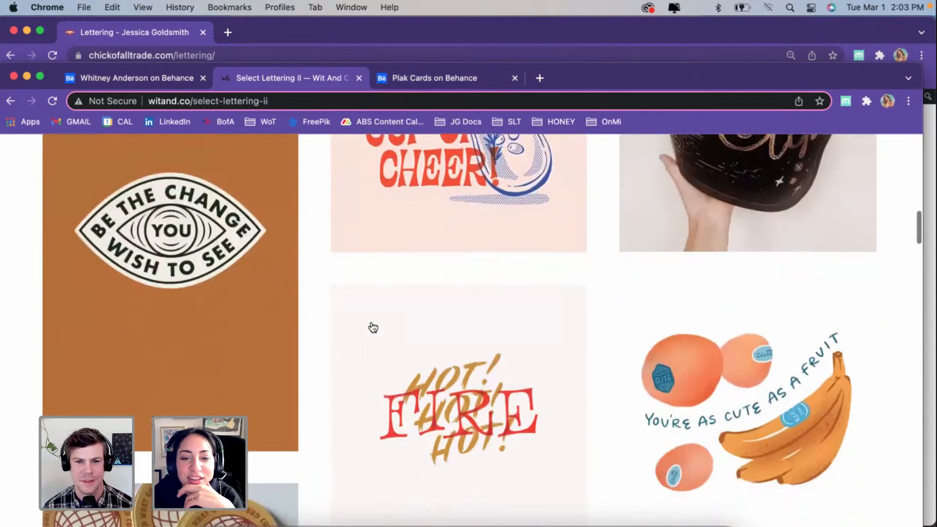
scroll(373, 327, "down", 5)
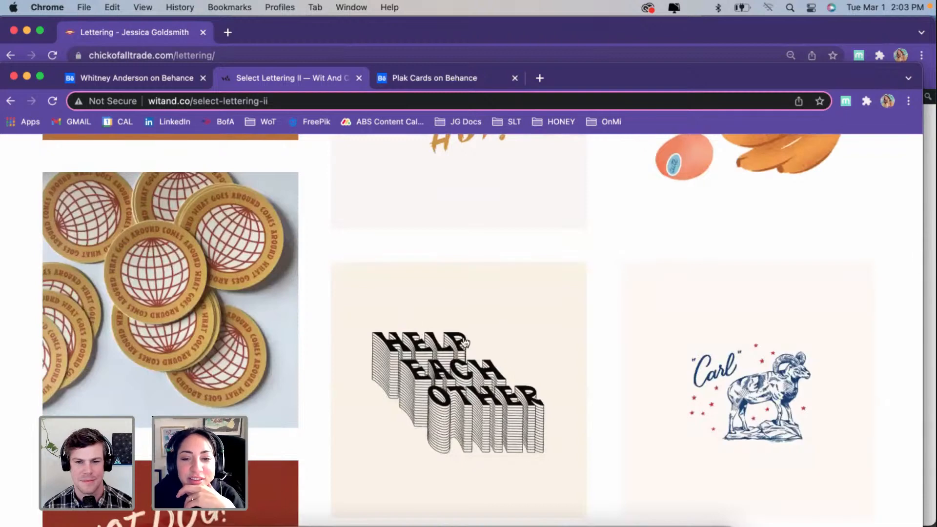
scroll(465, 343, "down", 2)
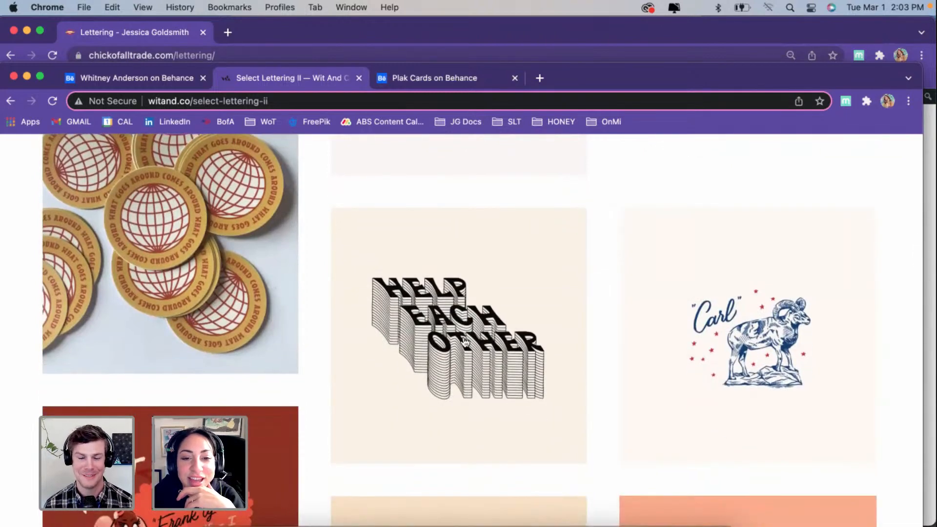
scroll(465, 343, "down", 4)
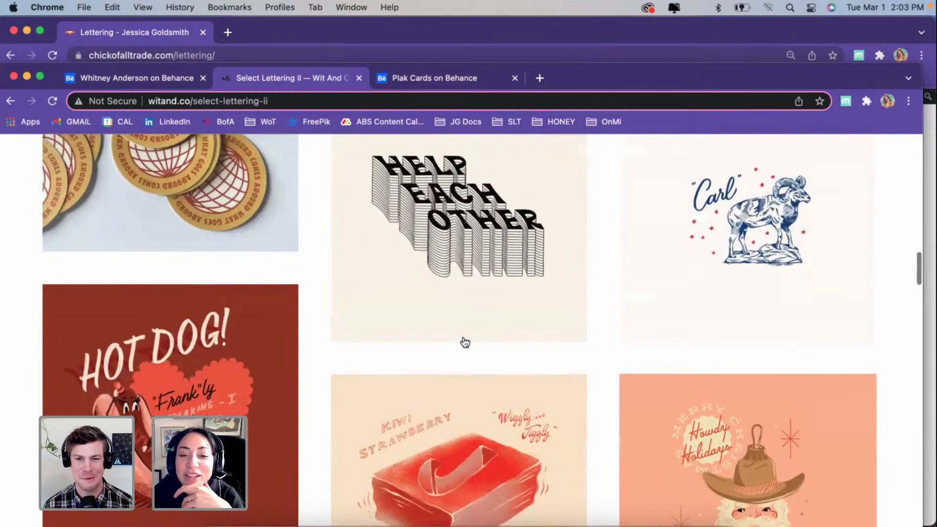
scroll(465, 343, "down", 6)
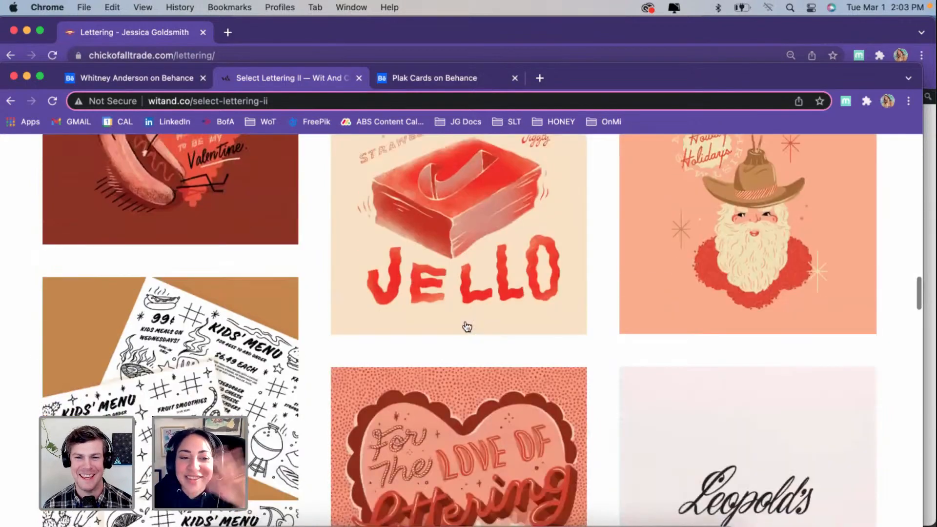
scroll(467, 327, "down", 2)
scroll(467, 326, "down", 1)
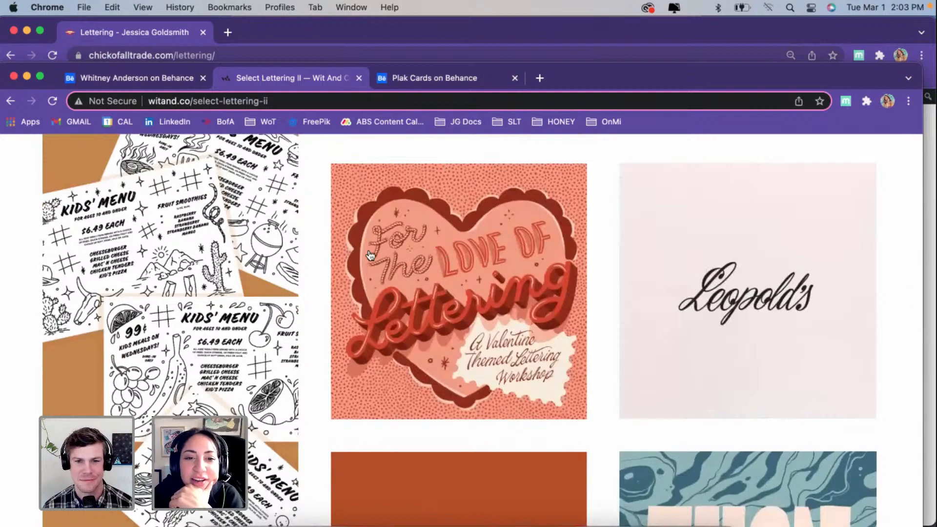
Step: Examine the rope and script lettering of the "For the Love of Lettering" artwork up close in its enlarged image view
scroll(375, 241, "up", 5)
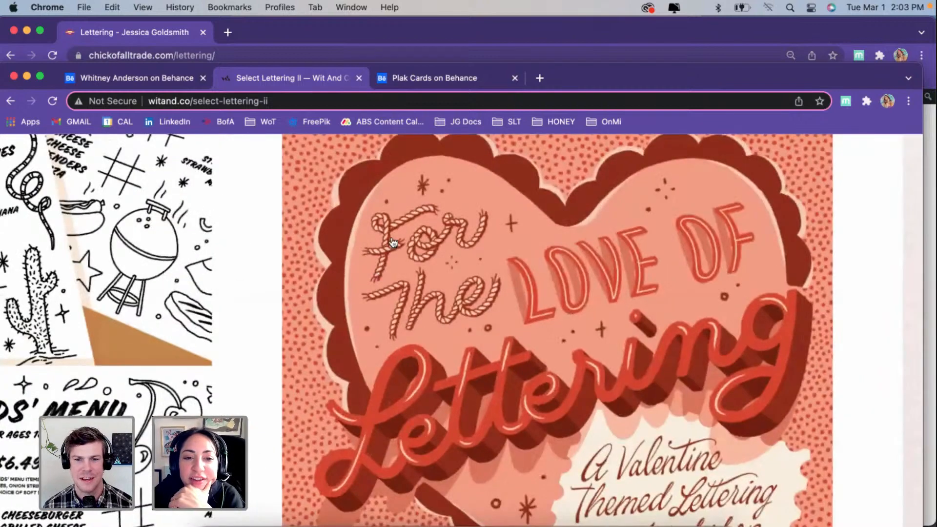
left_click(379, 347)
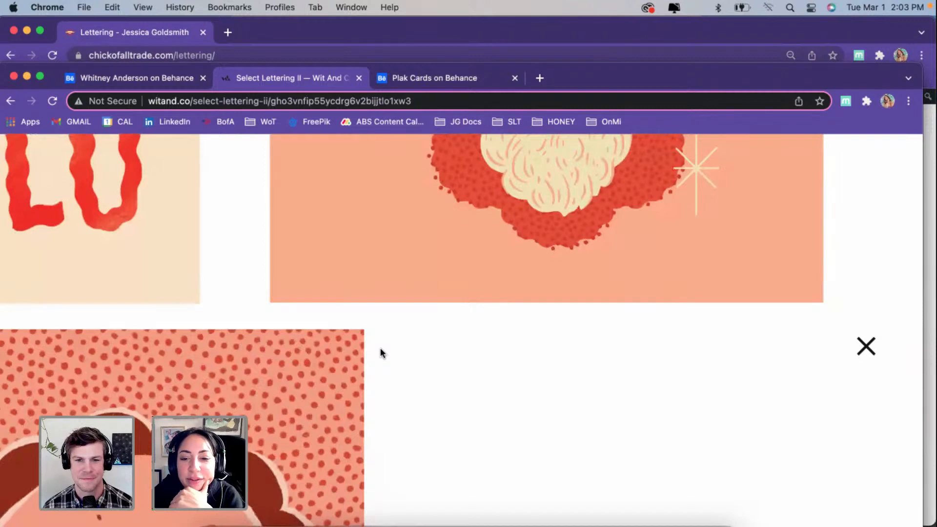
left_click(865, 346)
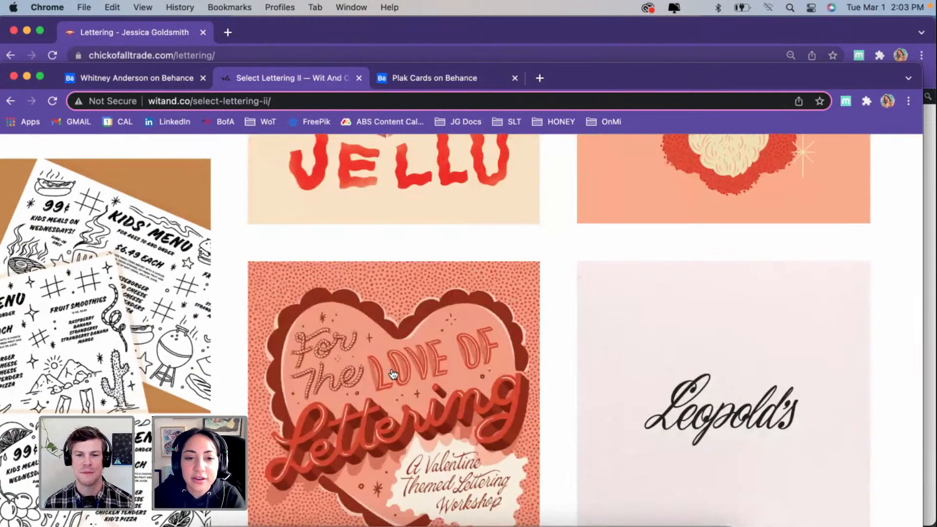
left_click(391, 367)
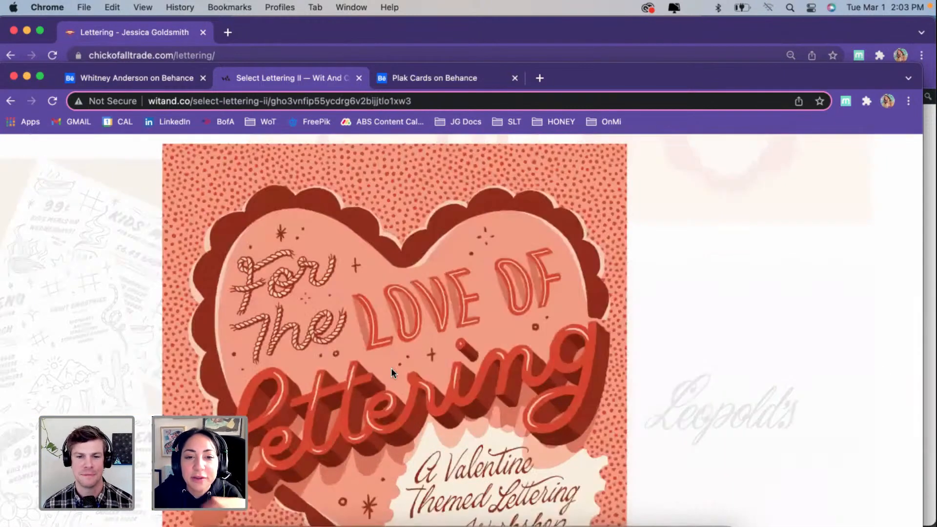
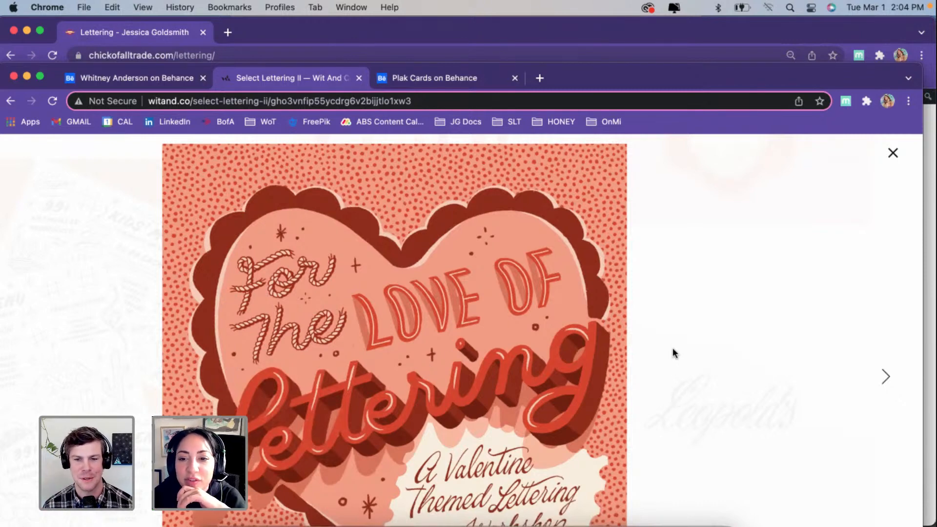
Step: Close the enlarged heart artwork and look through the remaining Select Lettering II pieces down to the project links
left_click(893, 155)
scroll(578, 344, "down", 4)
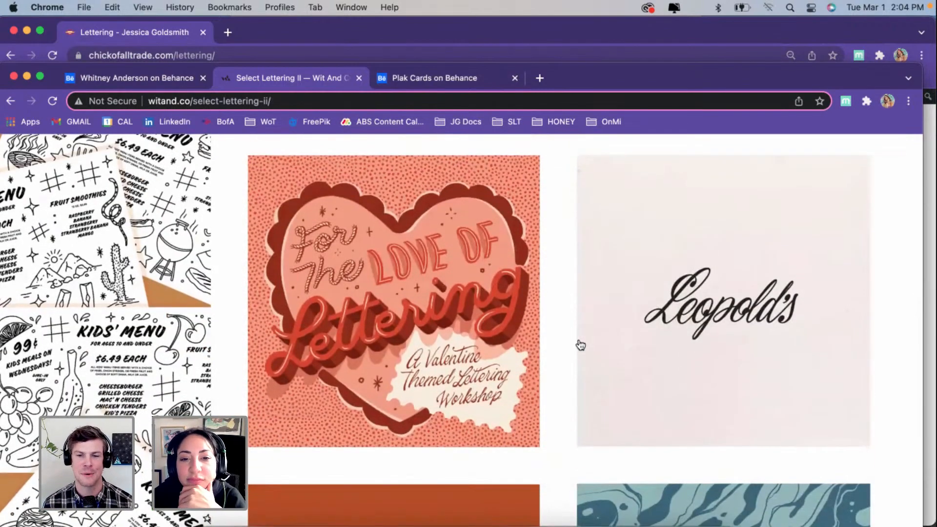
scroll(580, 345, "down", 5)
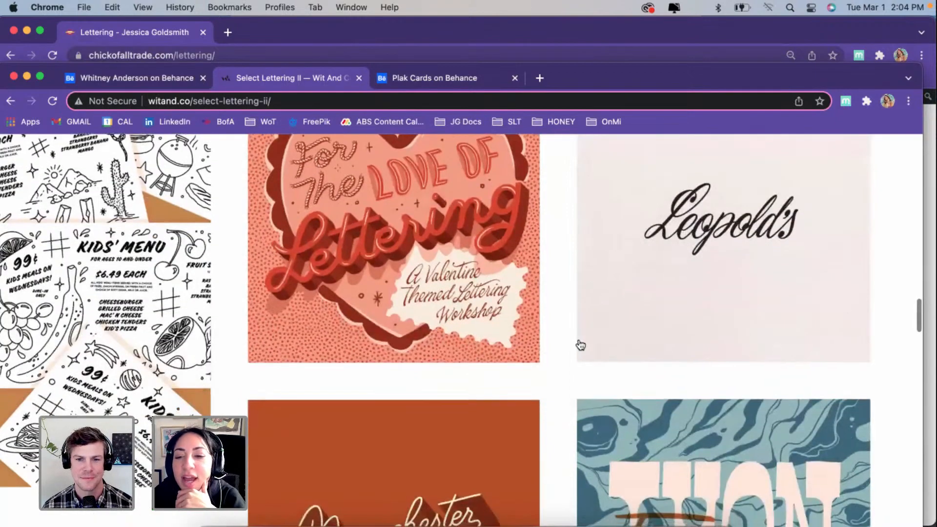
scroll(580, 345, "down", 6)
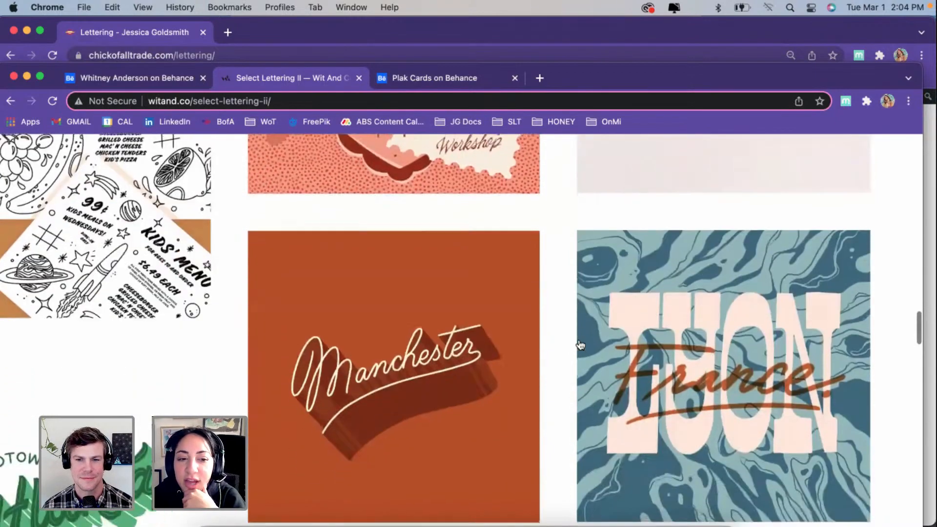
scroll(581, 345, "down", 8)
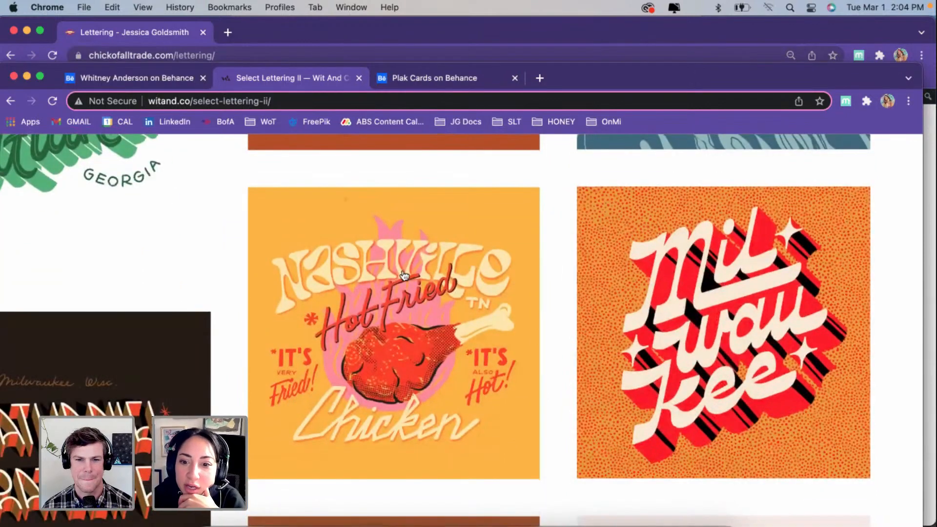
scroll(432, 371, "down", 2)
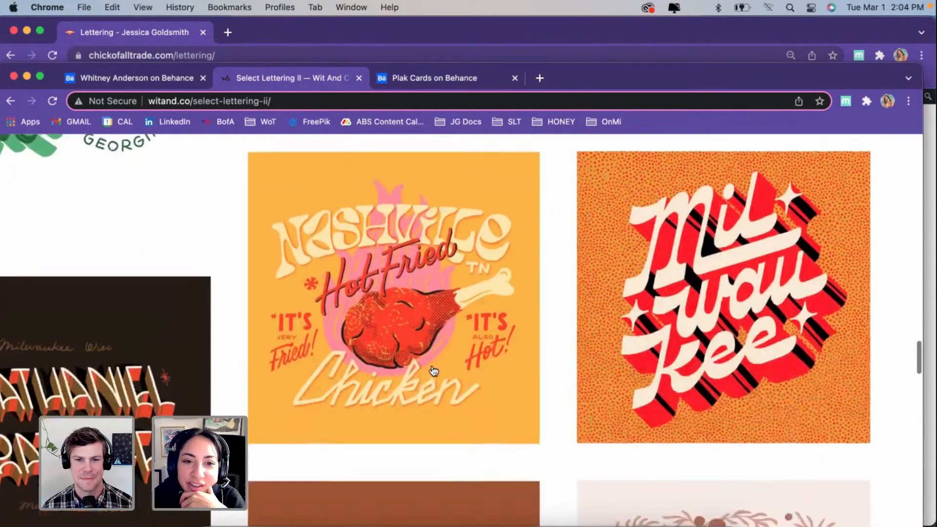
scroll(432, 371, "down", 4)
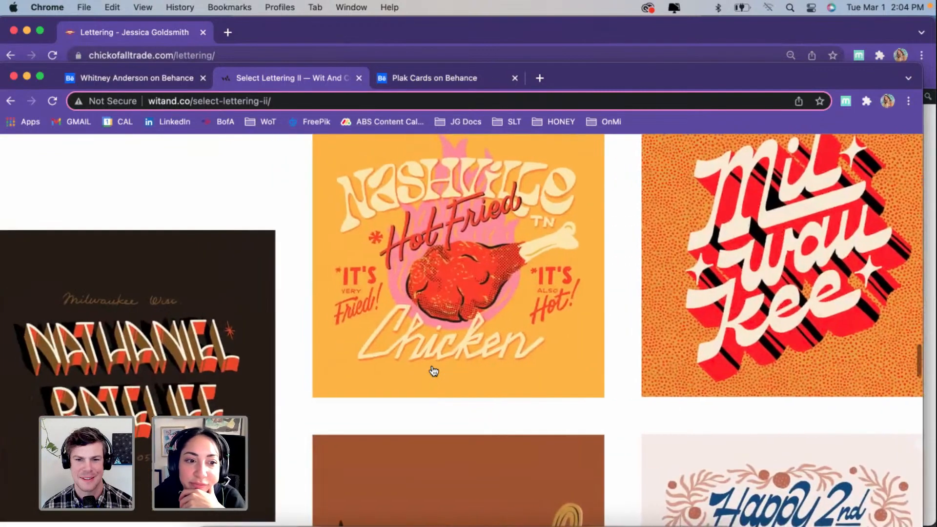
scroll(432, 371, "down", 8)
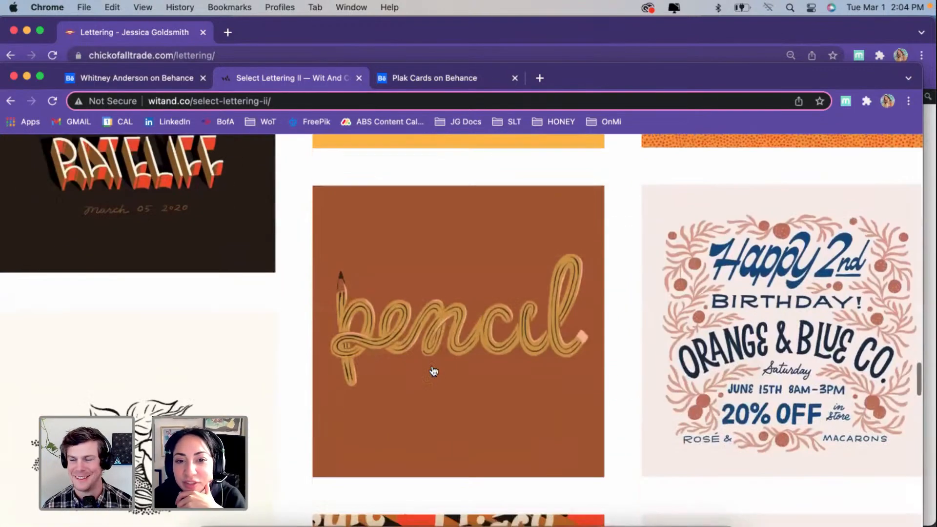
scroll(433, 371, "down", 5)
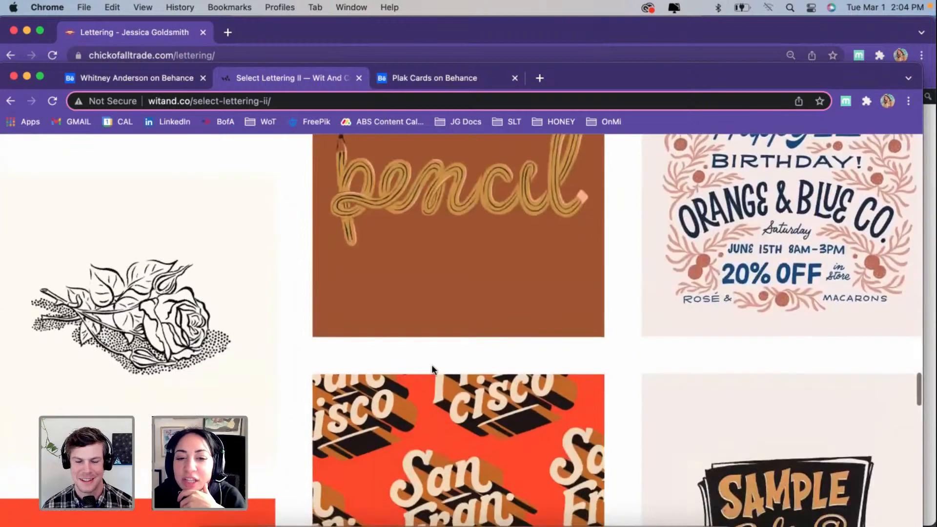
scroll(433, 370, "down", 5)
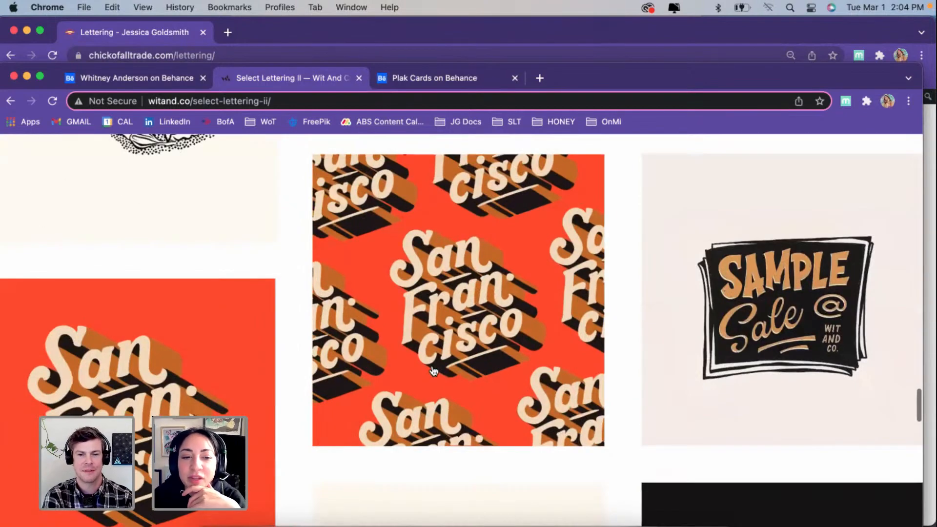
scroll(433, 370, "down", 9)
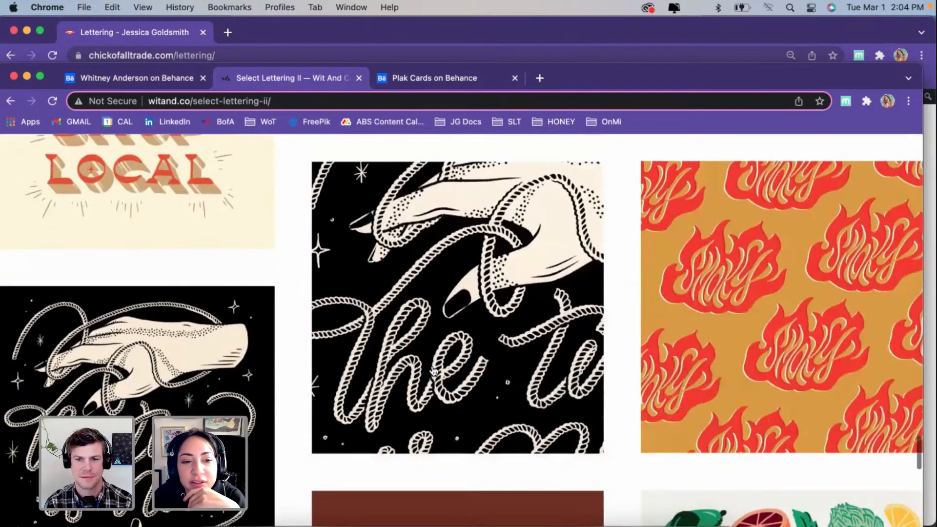
scroll(433, 371, "down", 2)
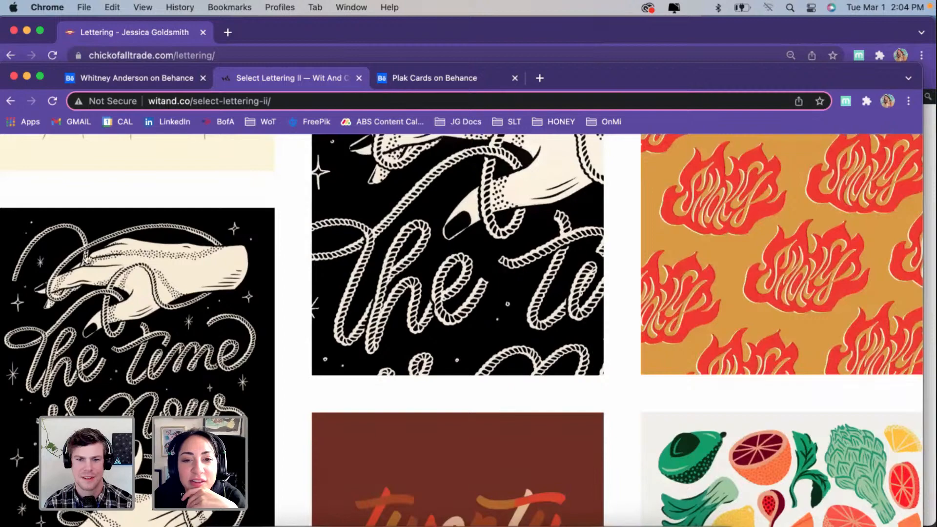
scroll(131, 372, "down", 4)
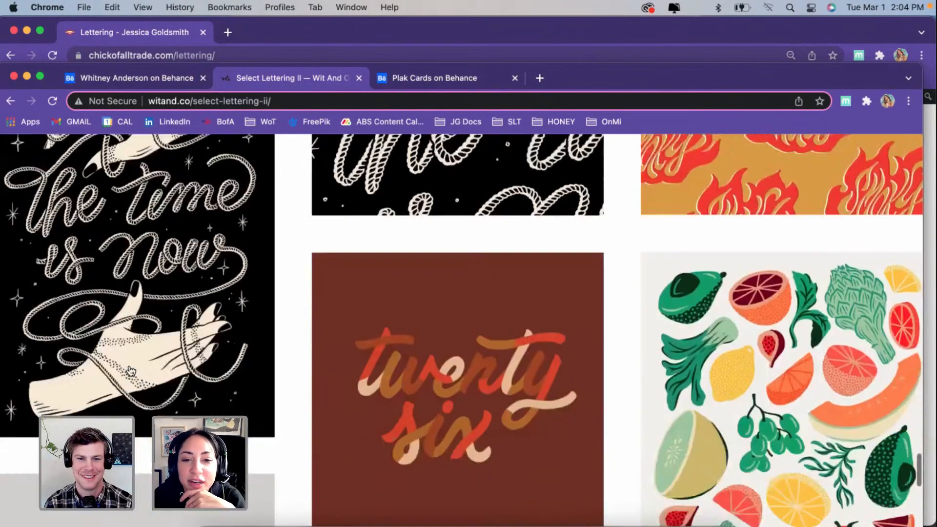
scroll(131, 372, "down", 8)
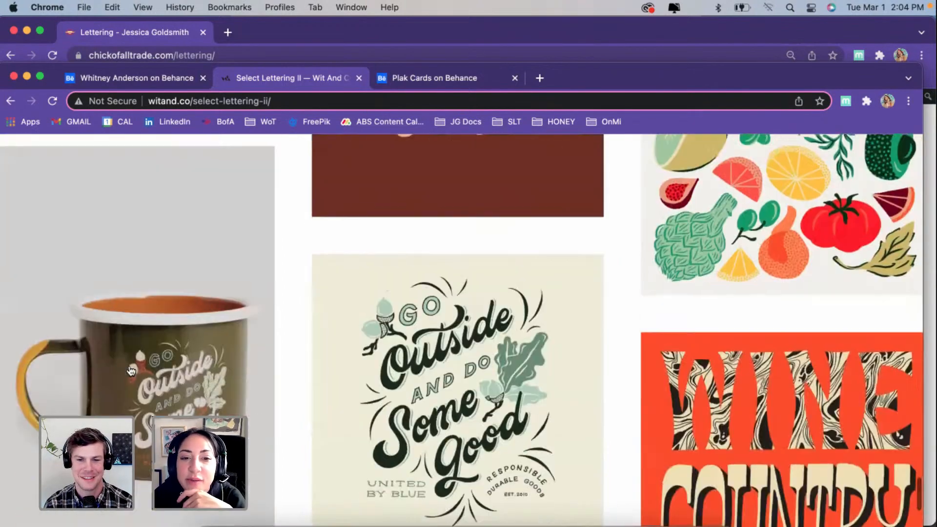
scroll(131, 372, "down", 5)
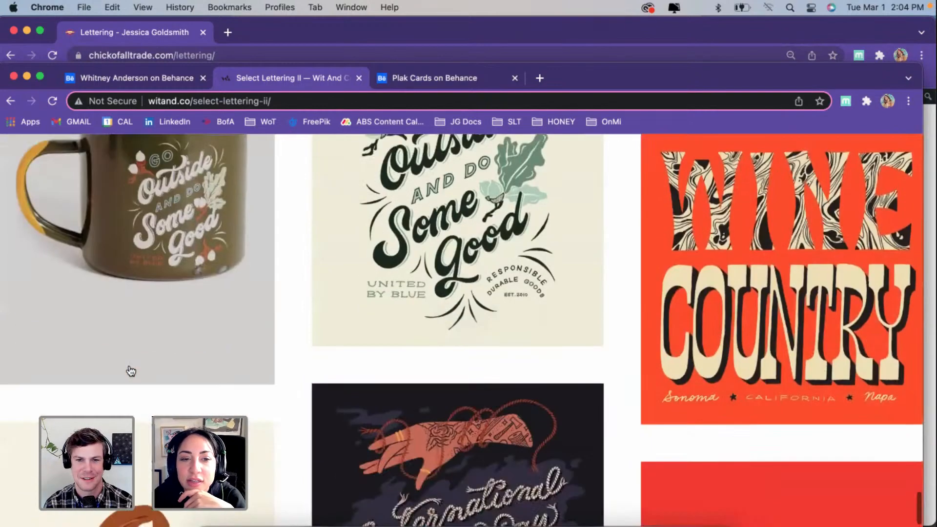
scroll(131, 372, "down", 2)
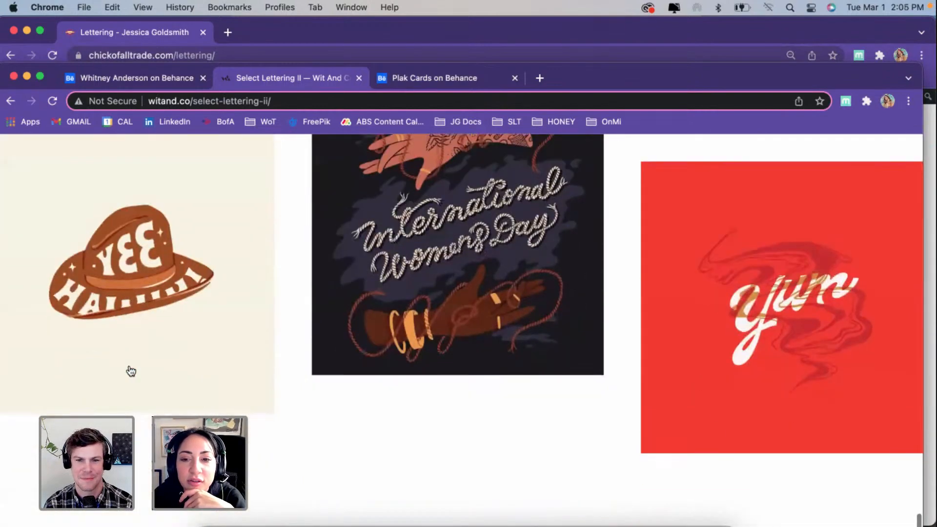
scroll(130, 372, "down", 1)
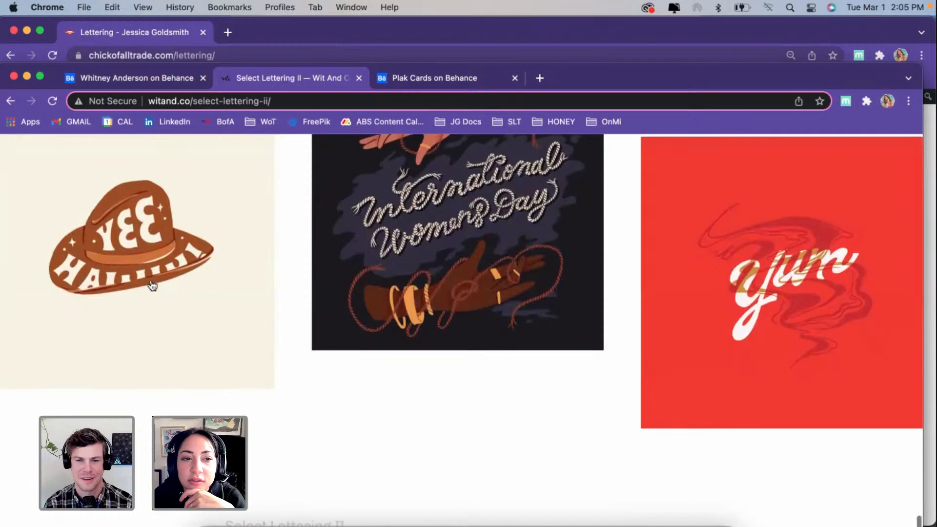
scroll(276, 410, "down", 3)
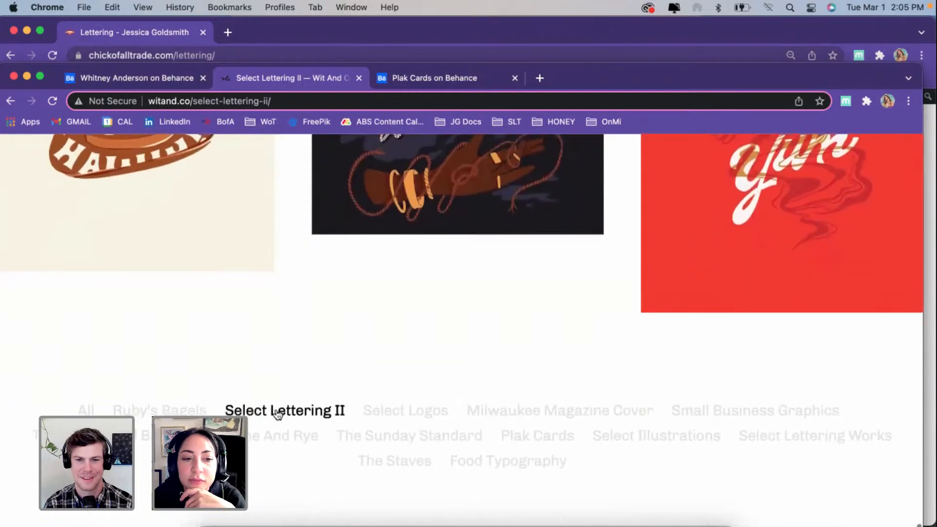
Step: Open the Ruby's Bagels project and look over its bagel character illustrations and patterns
left_click(159, 411)
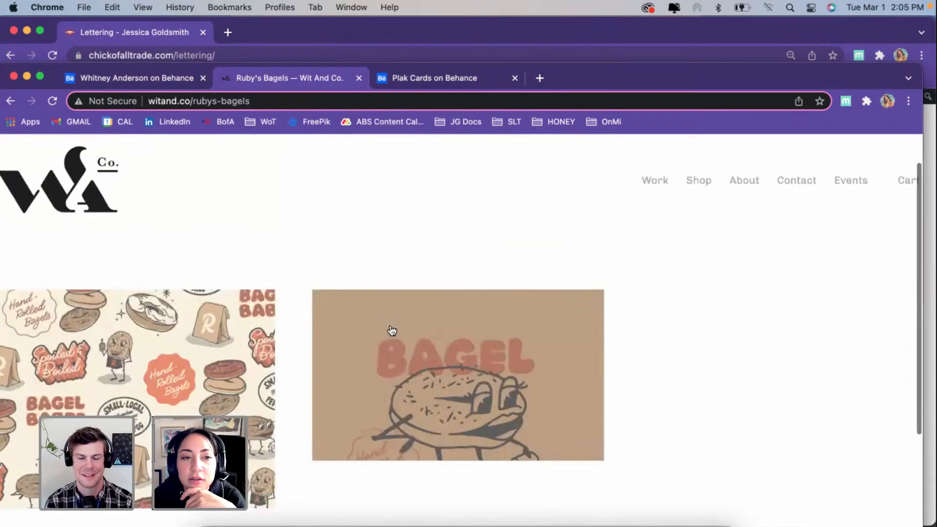
scroll(391, 330, "down", 2)
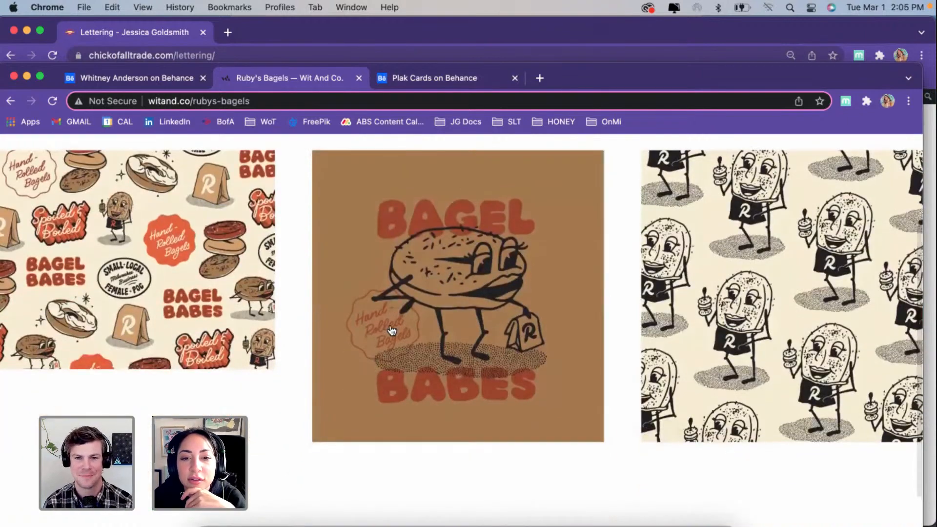
scroll(392, 330, "down", 1)
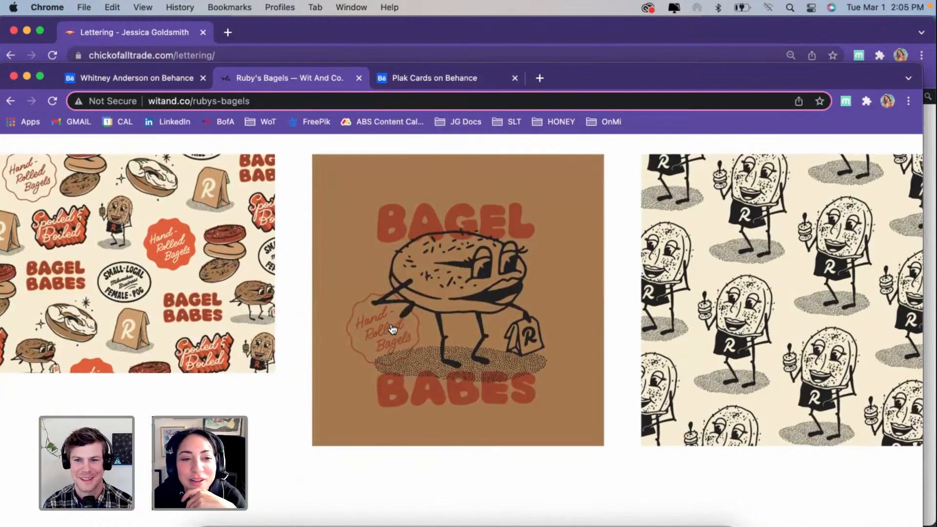
scroll(392, 330, "up", 1)
scroll(392, 329, "down", 3)
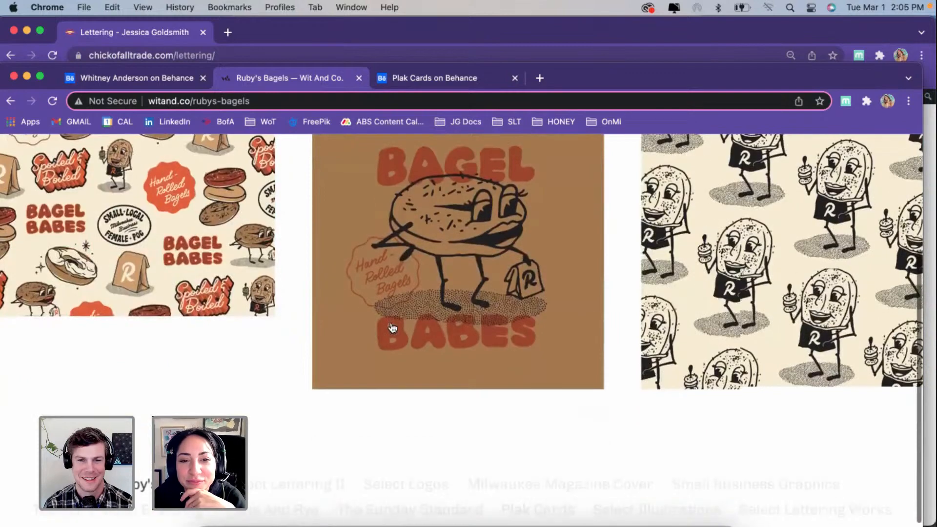
scroll(392, 328, "down", 2)
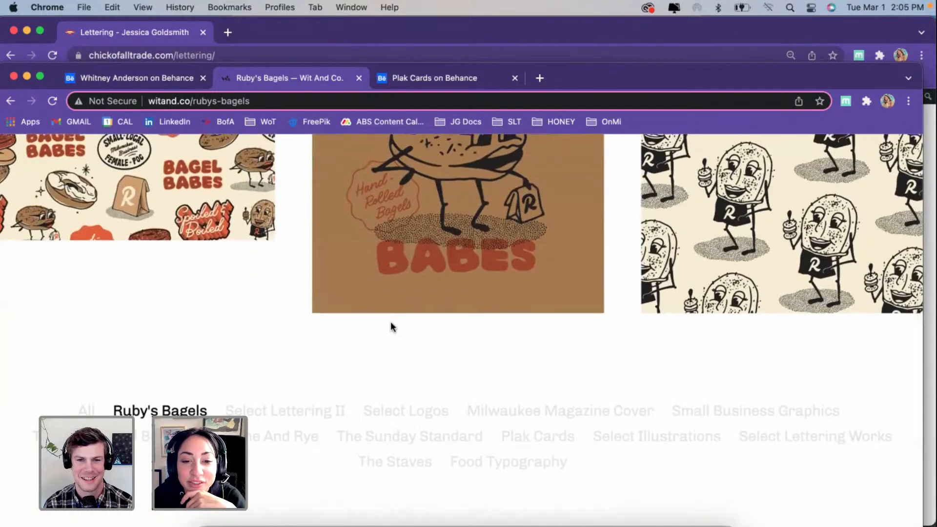
Step: Open the Food Typography project and look through its photos down to the matchstick lettering
left_click(503, 468)
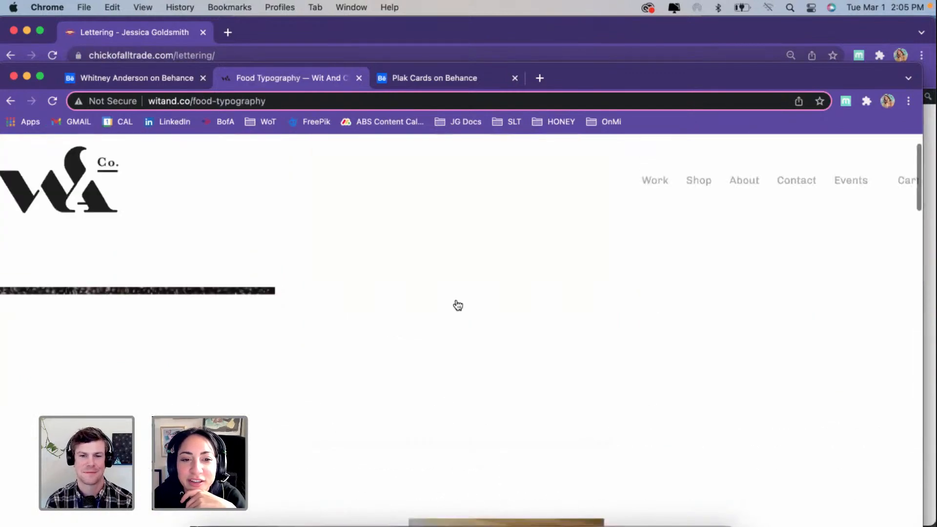
scroll(328, 356, "down", 5)
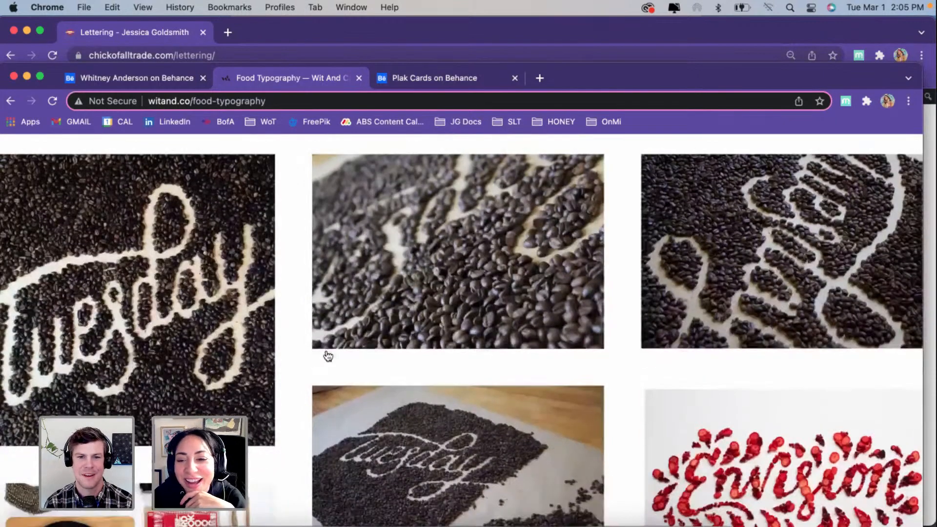
scroll(328, 357, "down", 9)
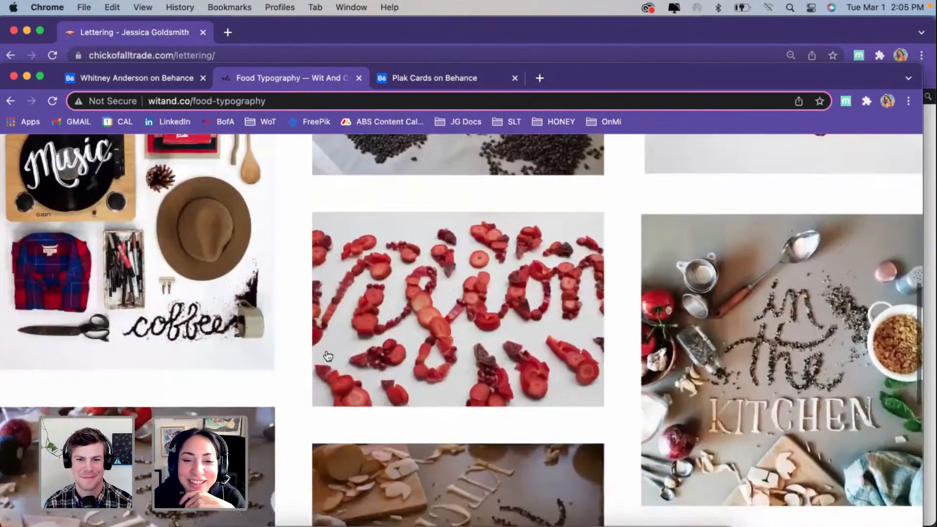
scroll(328, 356, "down", 2)
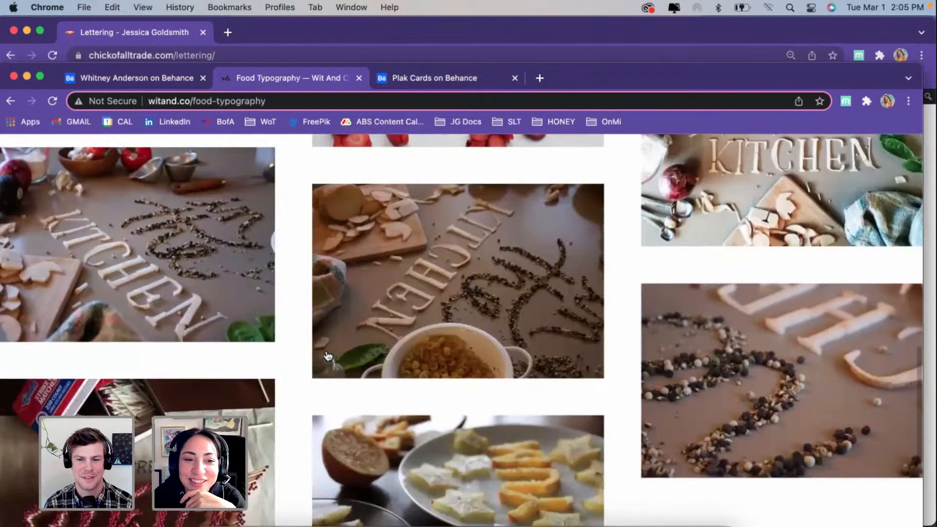
scroll(328, 356, "down", 2)
scroll(112, 345, "down", 1)
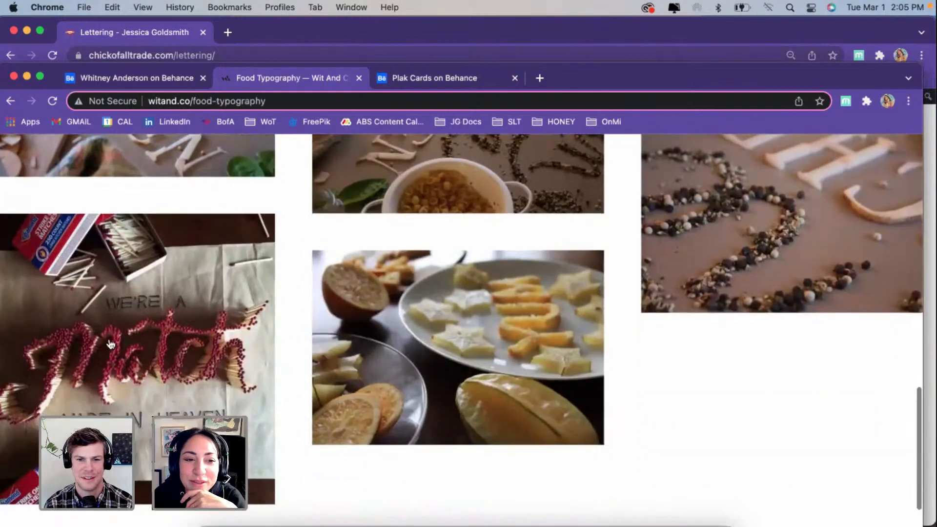
Step: Enlarge the matchstick "Match" lettering photo and open the image in its own browser tab
left_click(179, 390)
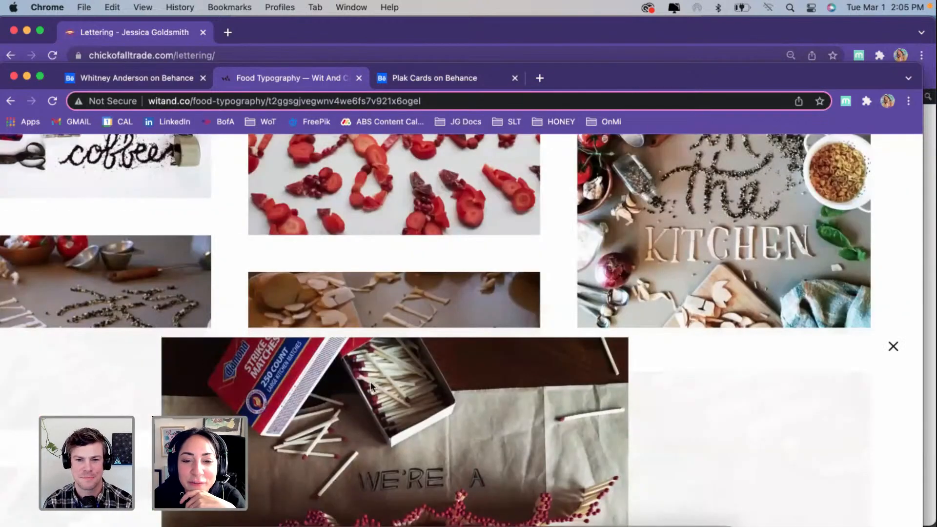
scroll(397, 298, "down", 1)
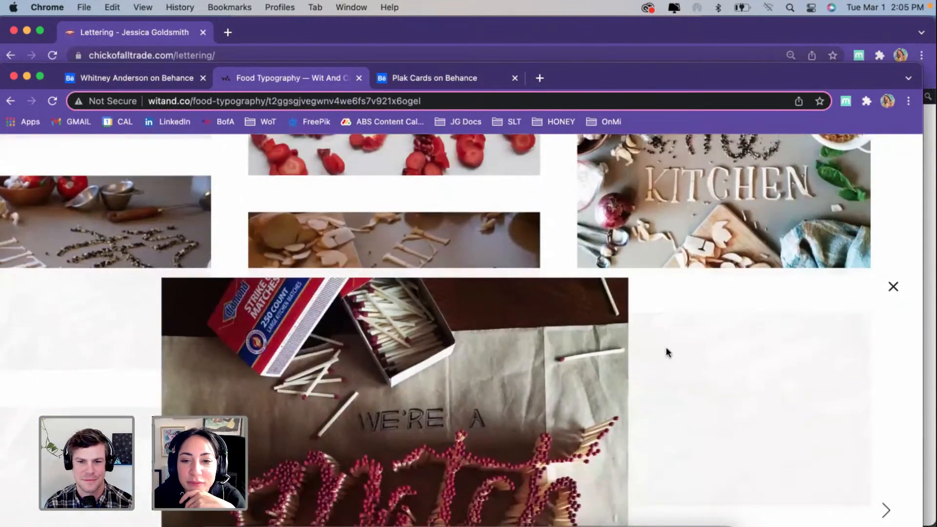
right_click(514, 355)
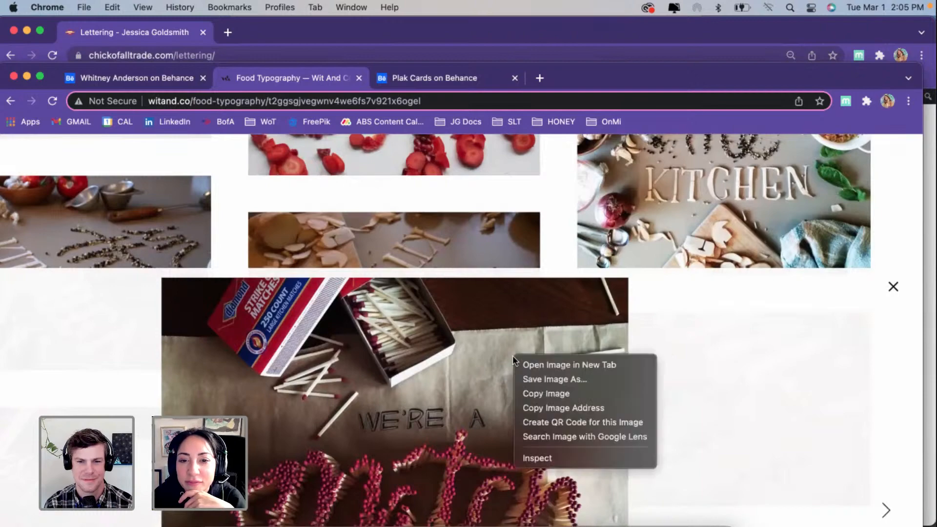
left_click(544, 363)
left_click(430, 78)
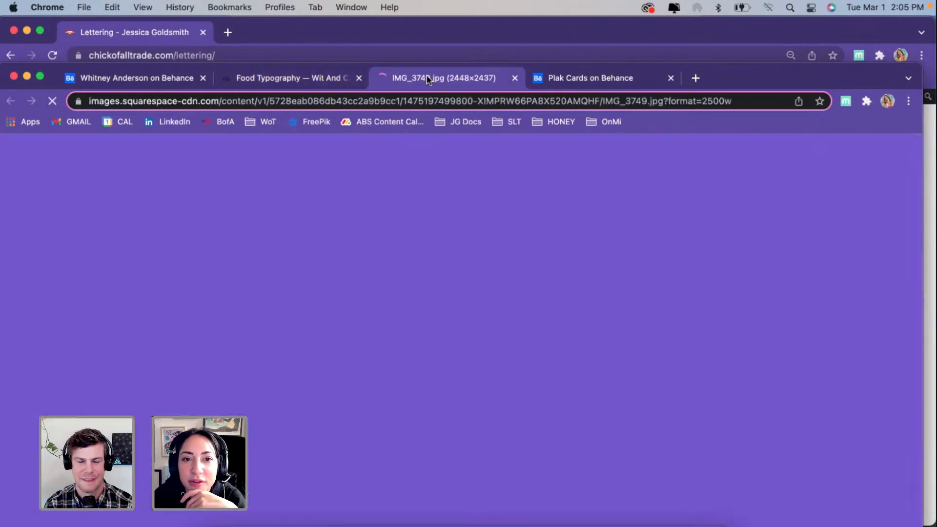
Step: Examine the matchstick lettering at full size, then return the image to its fitted view
left_click(427, 364)
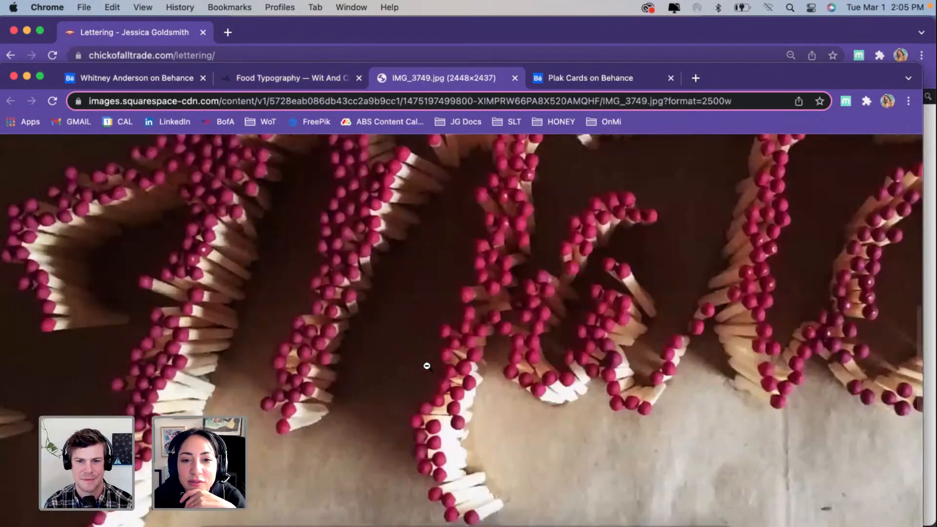
scroll(427, 366, "up", 2)
left_click(427, 366)
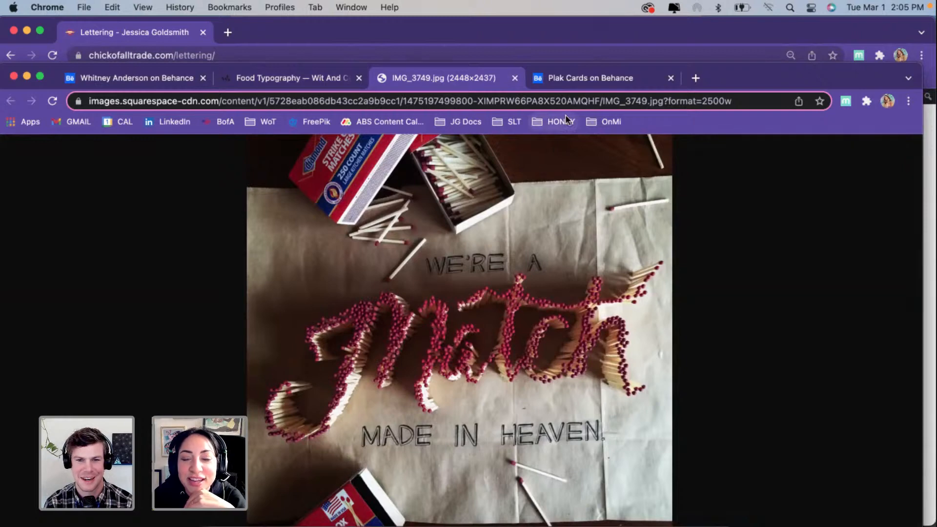
Step: Revisit the Plak Cards project on Behance, then close it and the matchstick image page
left_click(576, 88)
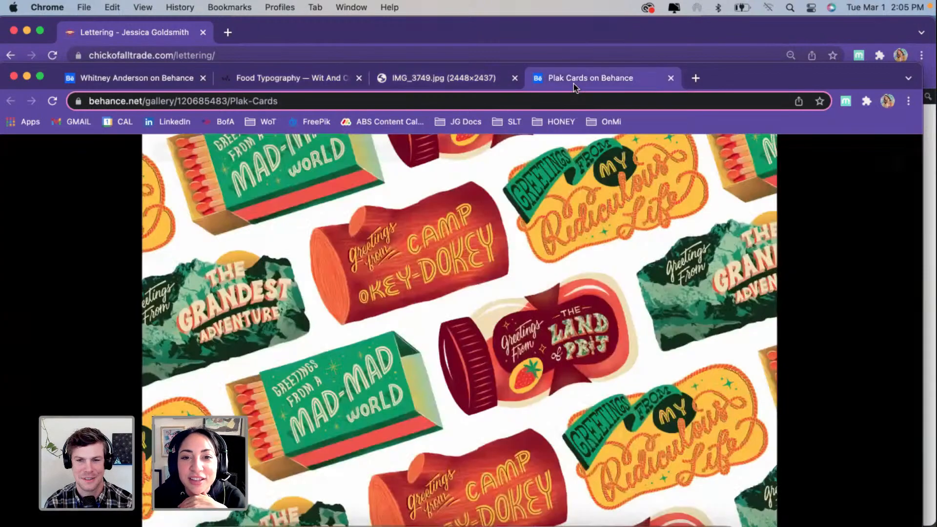
left_click(671, 79)
left_click(514, 78)
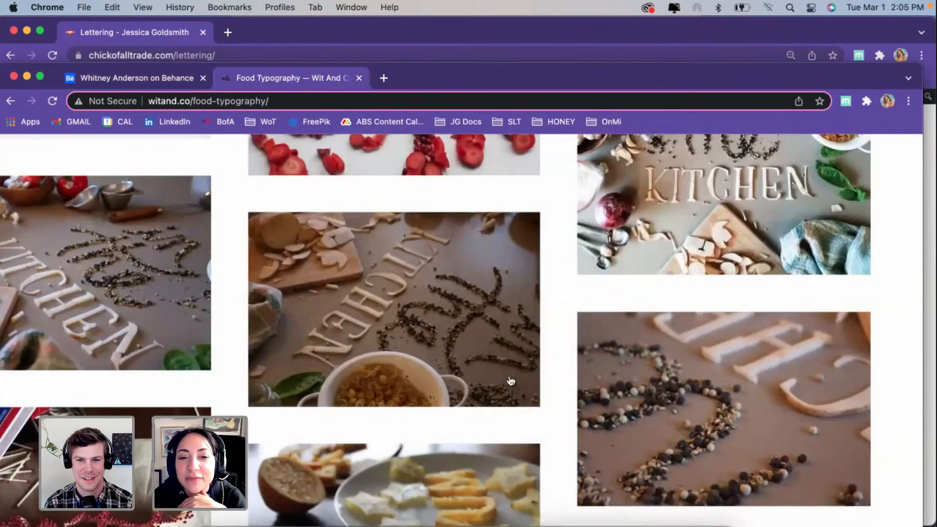
Step: Examine the Food Typography photos from the matchstick lettering back up to the coffee bean "Tuesday" pieces
scroll(508, 383, "down", 4)
scroll(510, 381, "down", 3)
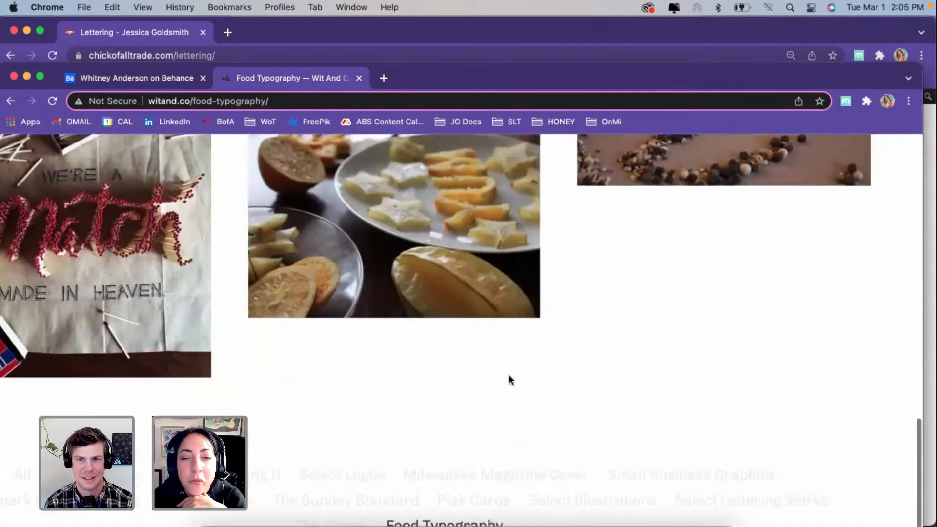
scroll(510, 381, "up", 8)
scroll(509, 380, "up", 5)
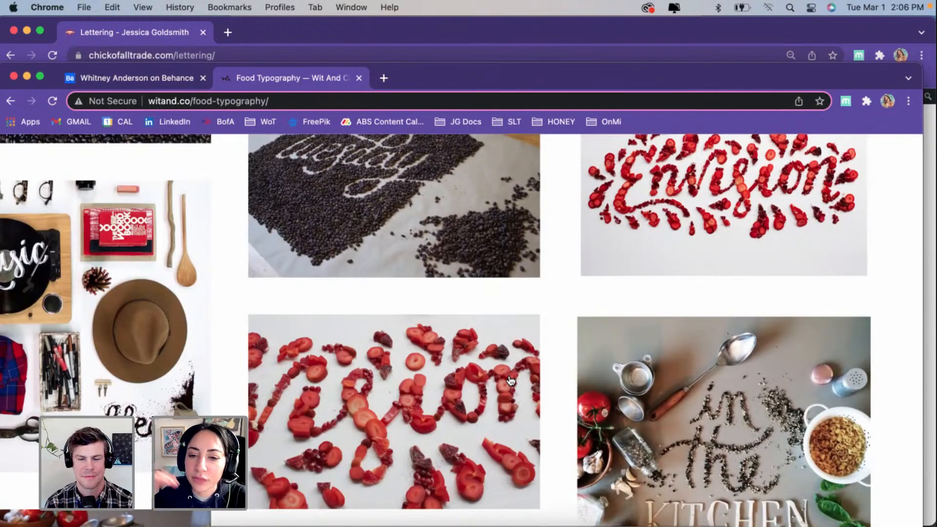
scroll(510, 381, "up", 1)
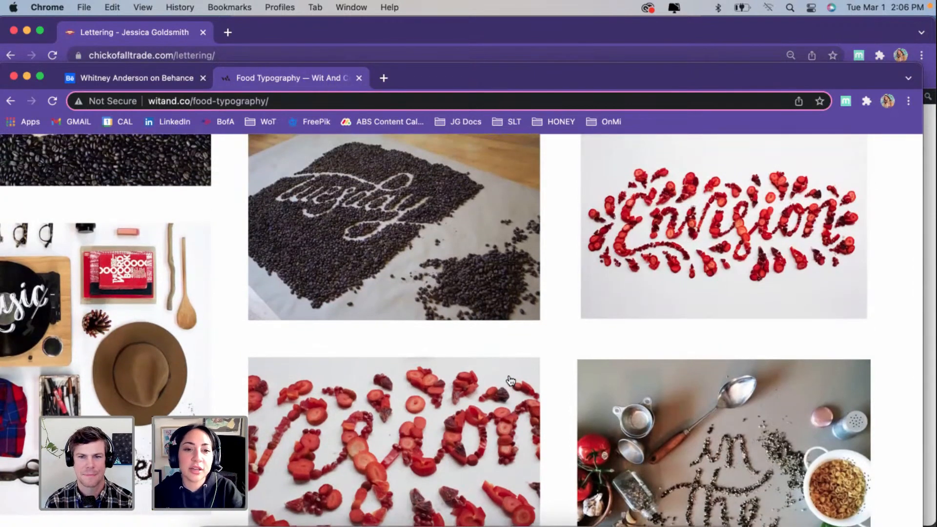
scroll(510, 380, "left", 1)
scroll(506, 323, "up", 5)
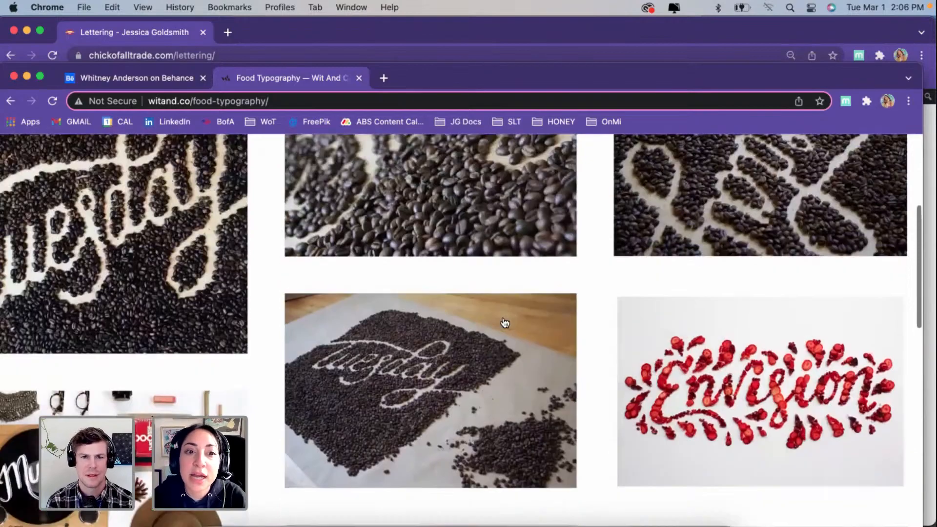
scroll(505, 322, "up", 1)
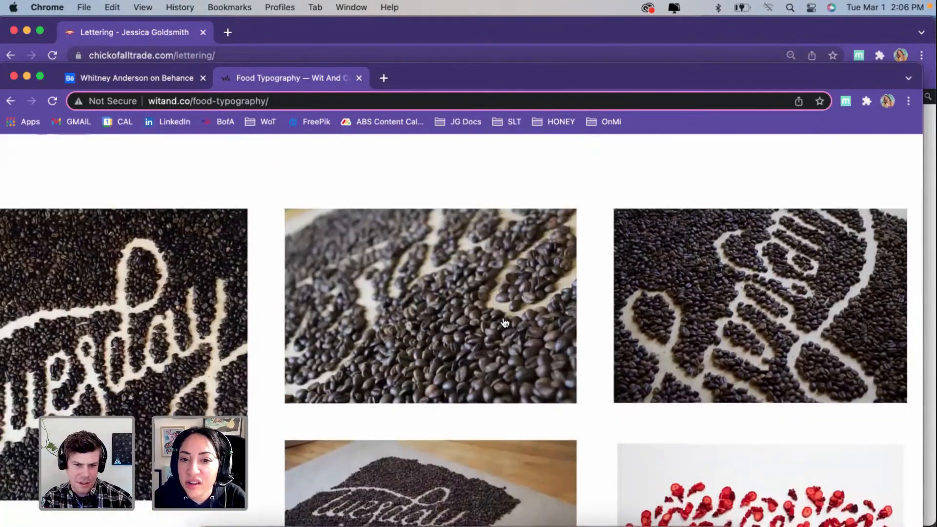
scroll(505, 323, "down", 3)
scroll(502, 323, "up", 2)
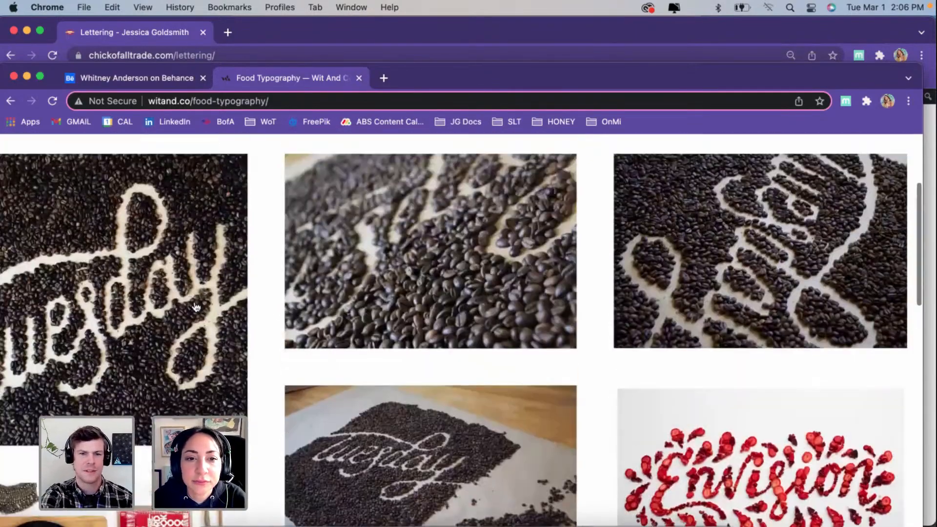
Step: Enlarge the coffee bean "Tuesday" photo, open the image in its own browser tab and inspect it at full size
left_click(139, 261)
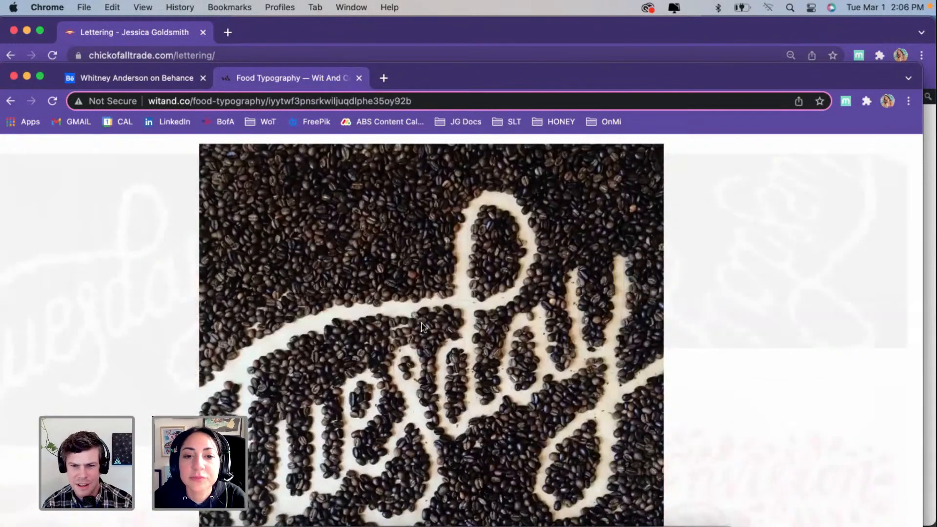
right_click(480, 303)
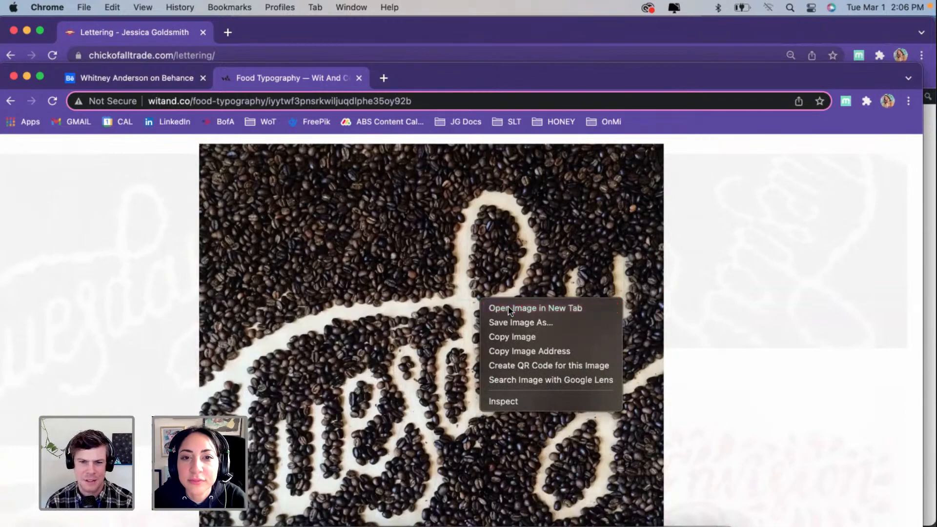
left_click(488, 308)
left_click(404, 81)
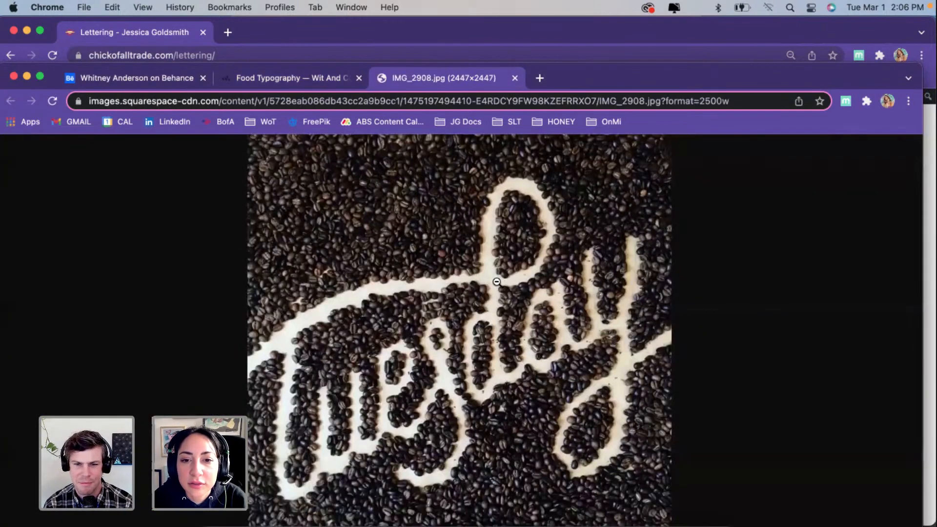
left_click(496, 281)
left_click(435, 303)
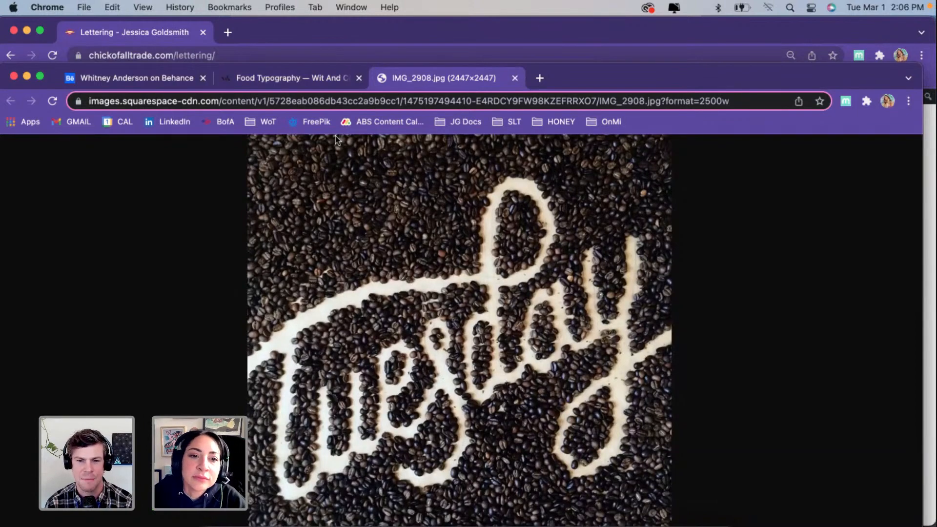
Step: Return to the Food Typography page and flip through the enlarged photos back to the coffee bean "Tuesday" lettering
left_click(259, 81)
left_click(172, 200)
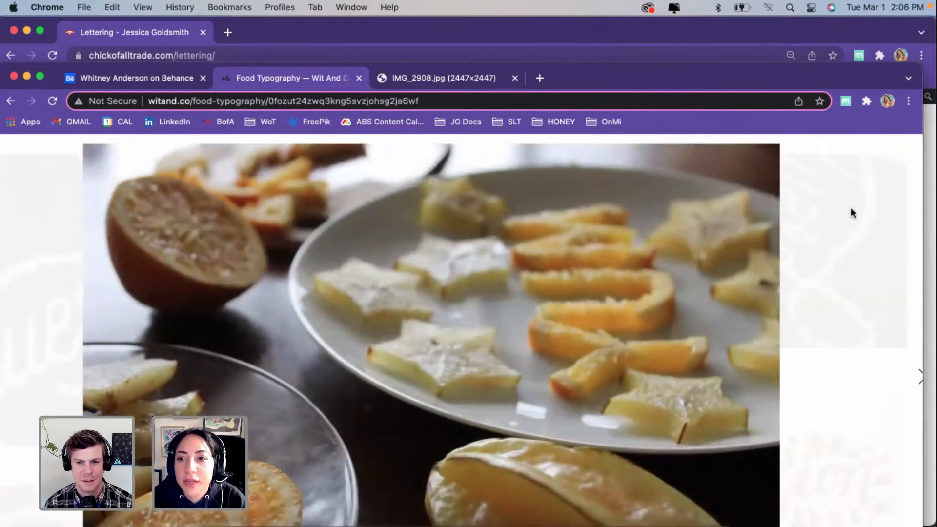
left_click(886, 209)
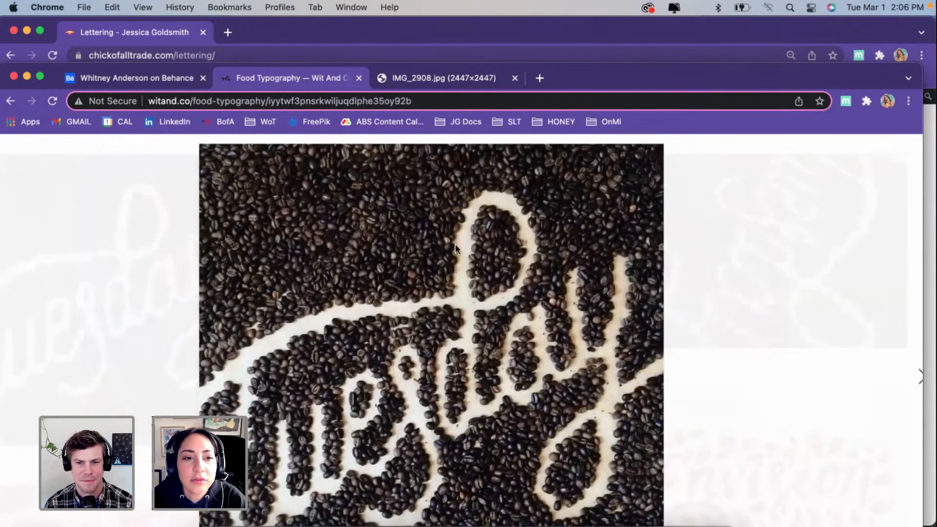
Step: Look through the designer's Behance projects down to The Sunday Standard, then return to Telemark Motel Branding
left_click(142, 82)
scroll(364, 284, "down", 5)
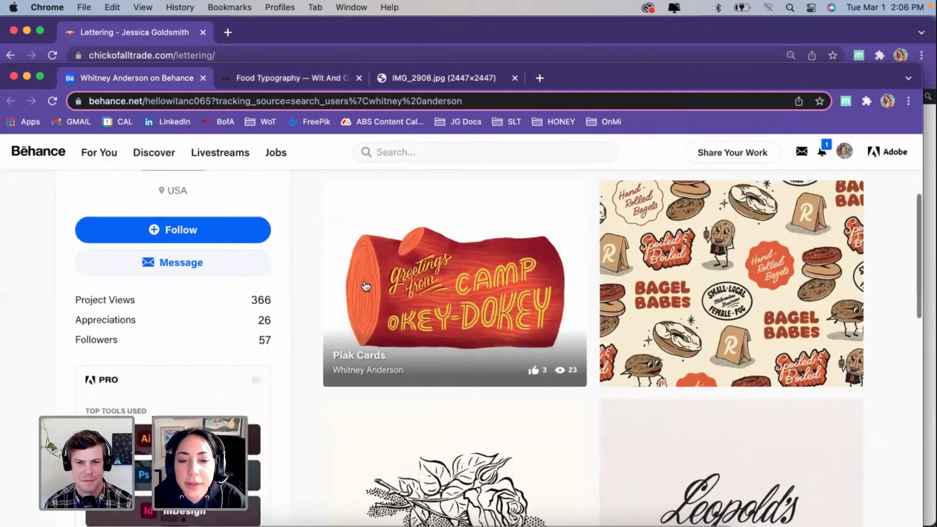
scroll(365, 285, "down", 6)
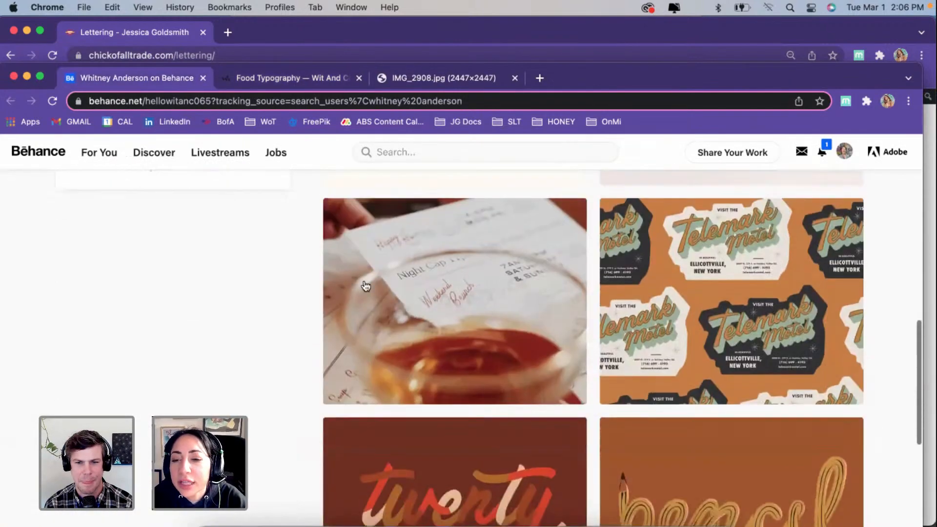
scroll(366, 285, "down", 5)
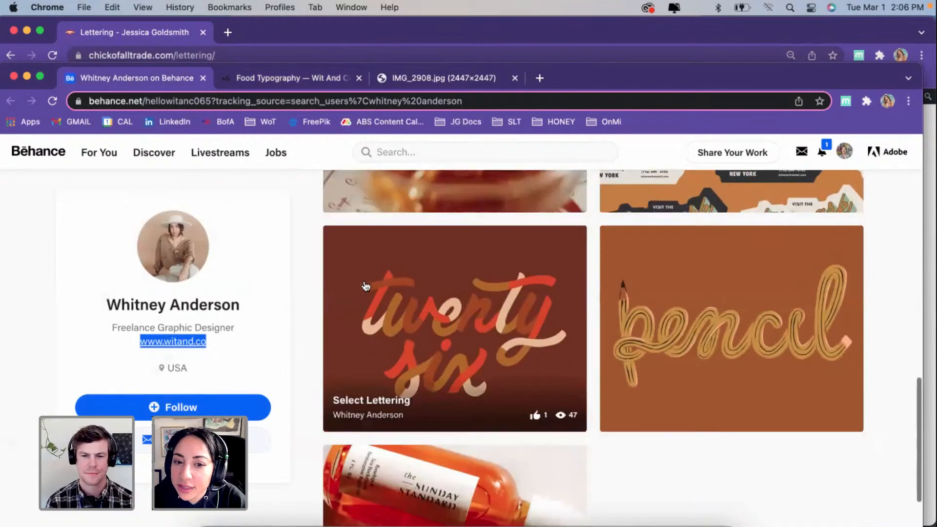
scroll(366, 286, "down", 2)
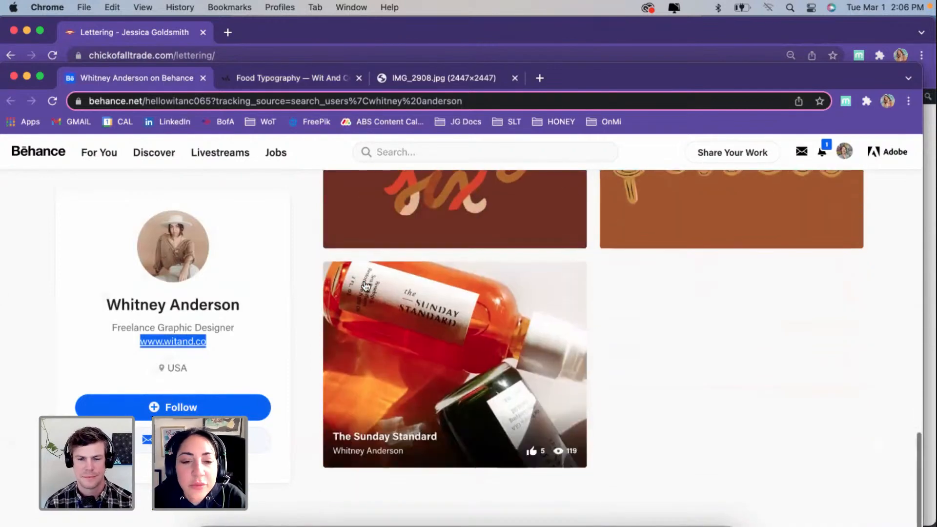
scroll(366, 285, "up", 4)
scroll(366, 286, "up", 2)
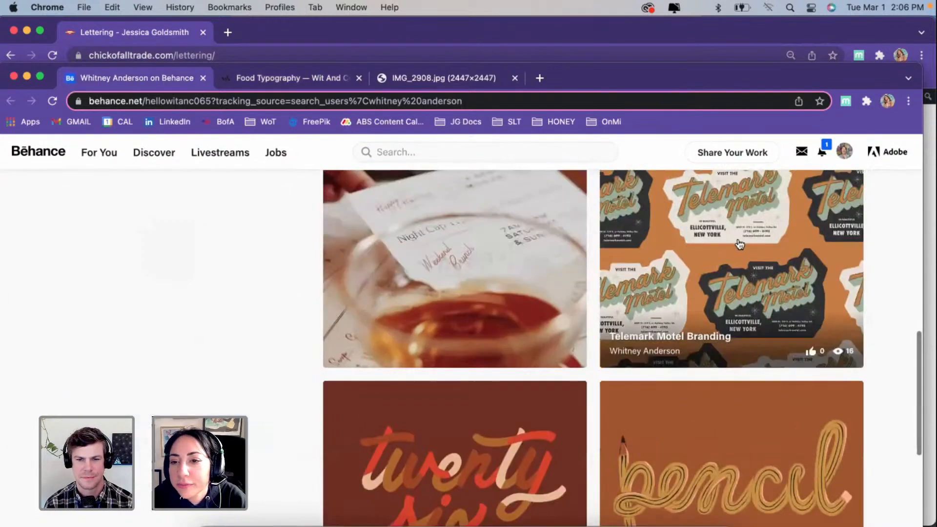
Step: Open the Telemark Motel Branding project and examine its sticker pattern and printed cards
left_click(737, 242)
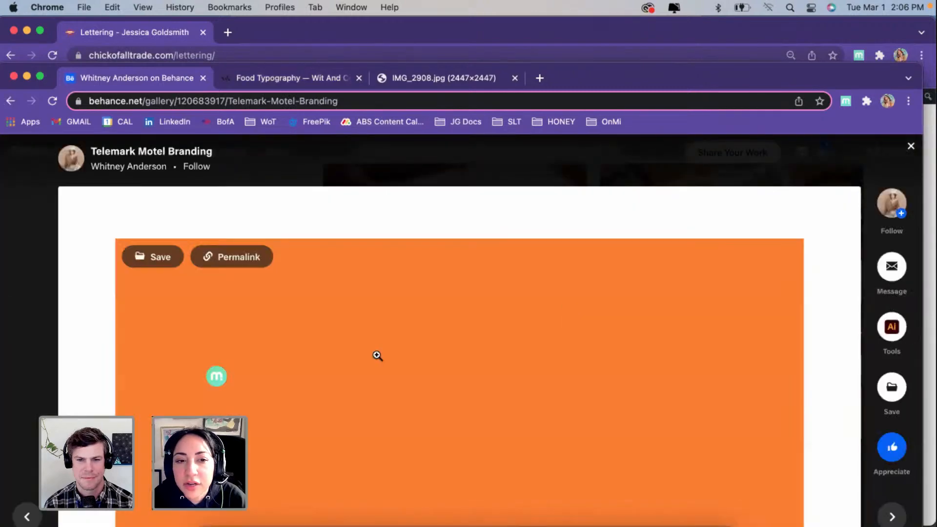
scroll(377, 355, "down", 1)
scroll(377, 356, "down", 5)
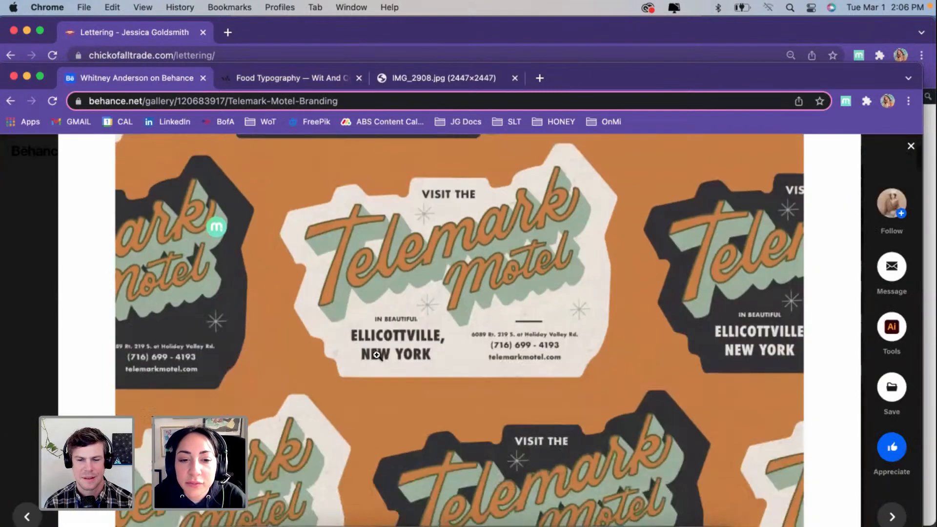
scroll(376, 355, "down", 8)
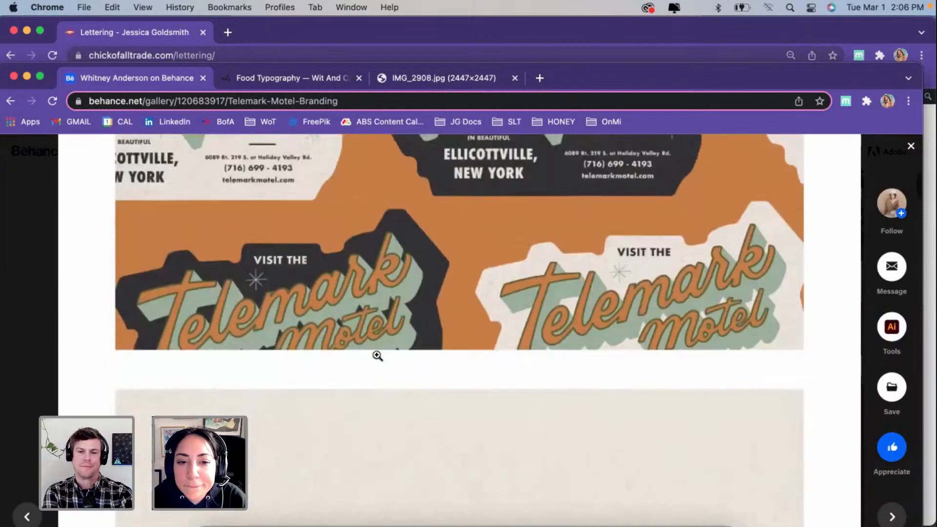
scroll(376, 354, "down", 6)
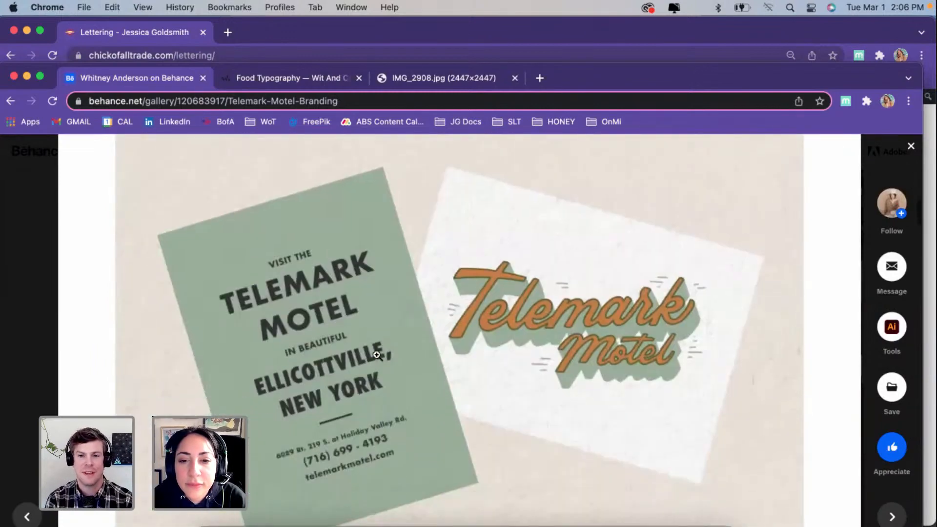
scroll(376, 355, "down", 8)
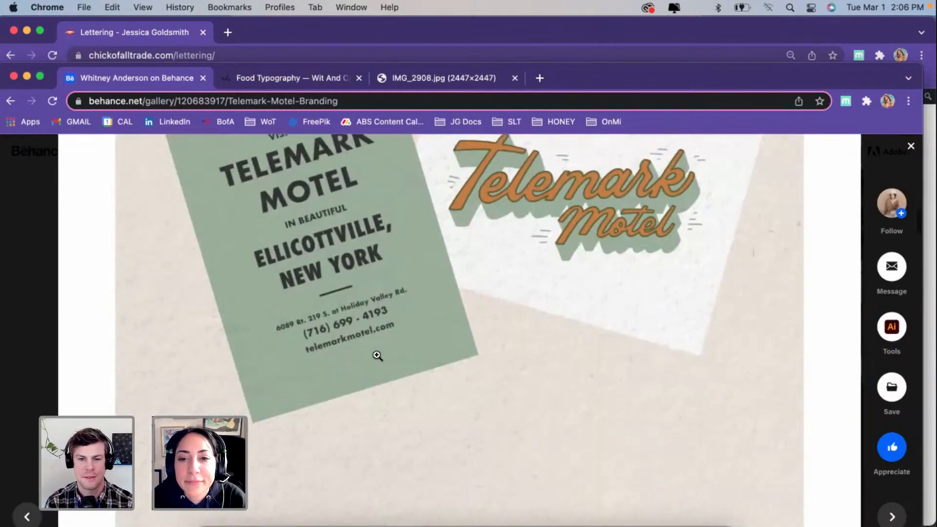
Step: Compare the green single-color Telemark Motel logo with the orange version on the cream background
scroll(377, 356, "down", 3)
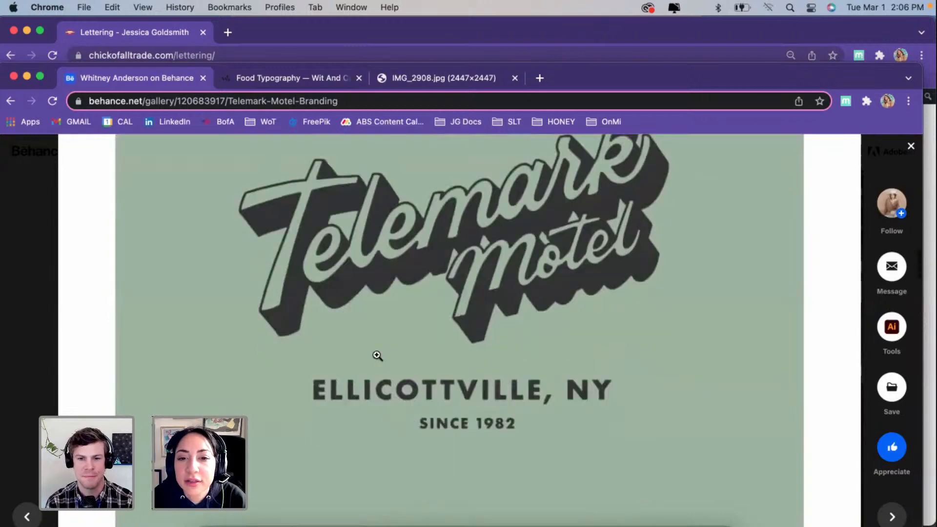
scroll(376, 355, "up", 4)
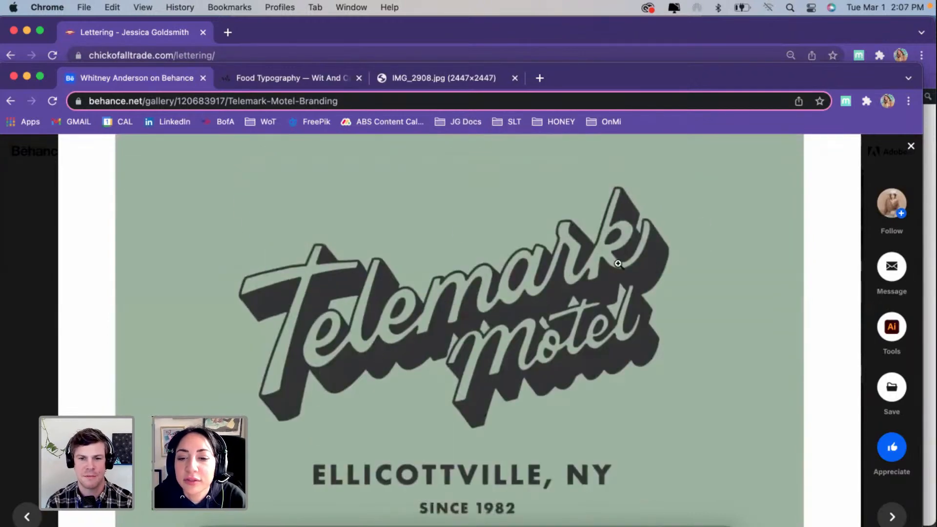
scroll(500, 349, "down", 8)
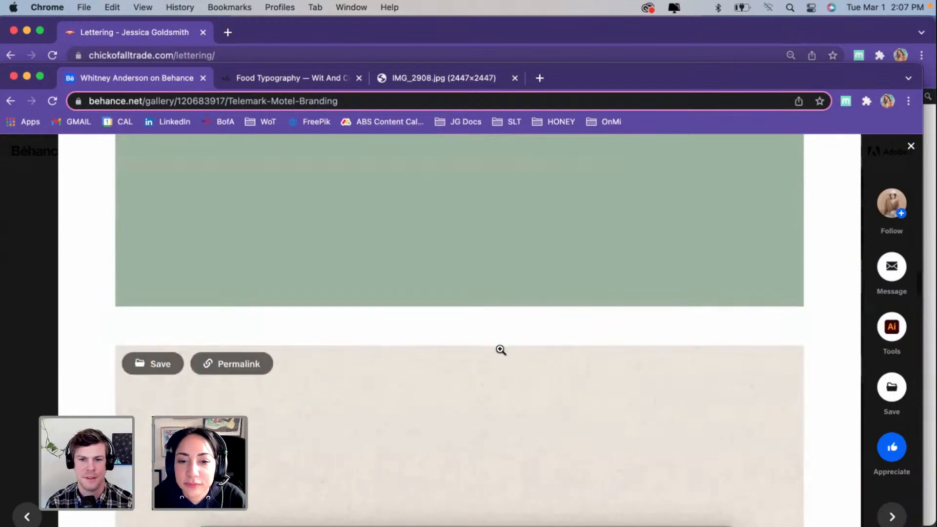
scroll(500, 349, "down", 4)
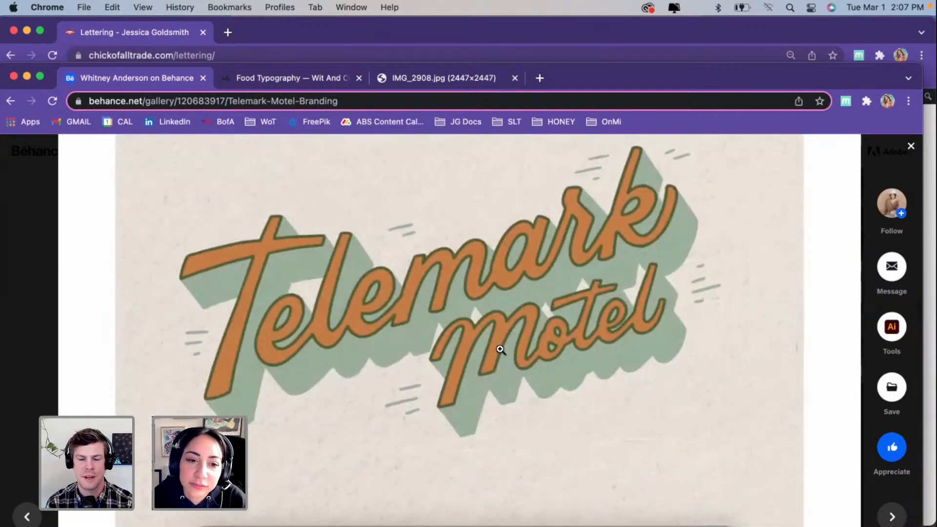
Step: Look over the Telemark Motel door hangers, notepad and pens, then close the project
scroll(500, 349, "down", 15)
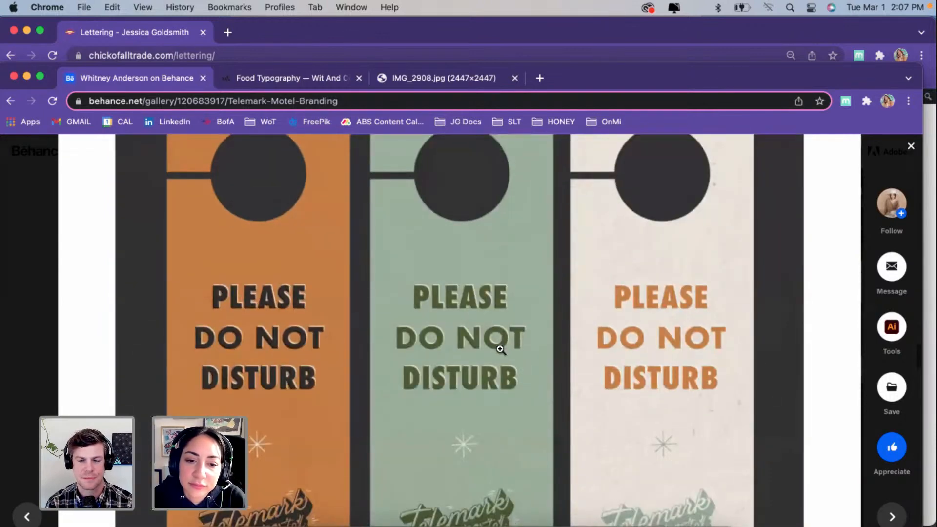
scroll(500, 350, "down", 16)
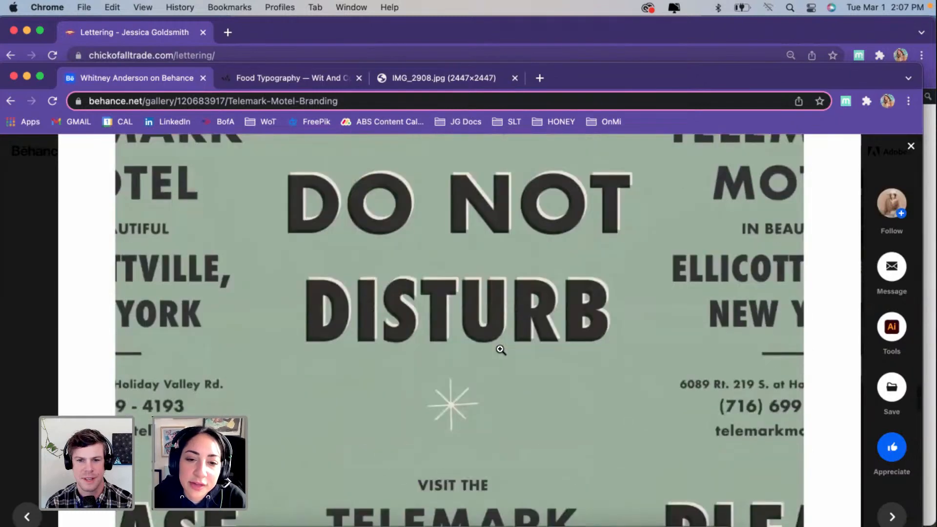
scroll(500, 349, "down", 15)
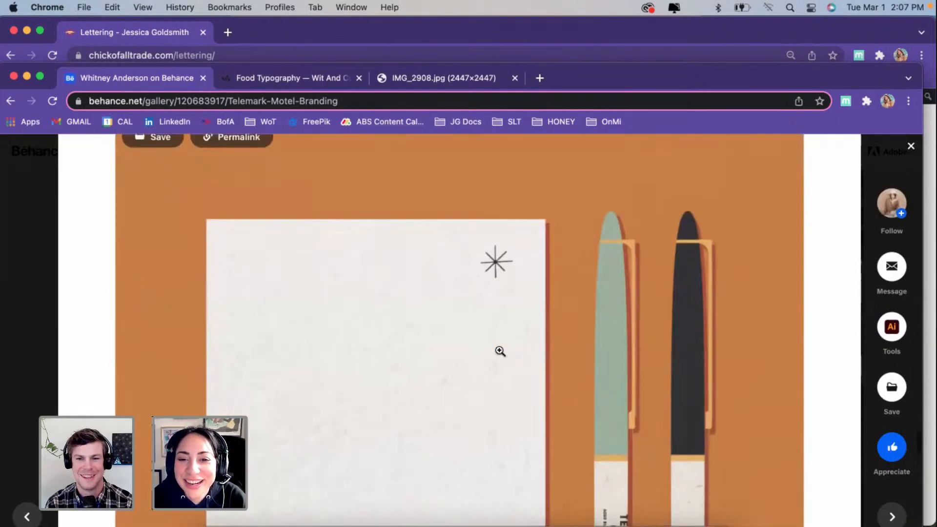
scroll(500, 351, "down", 12)
scroll(499, 351, "up", 20)
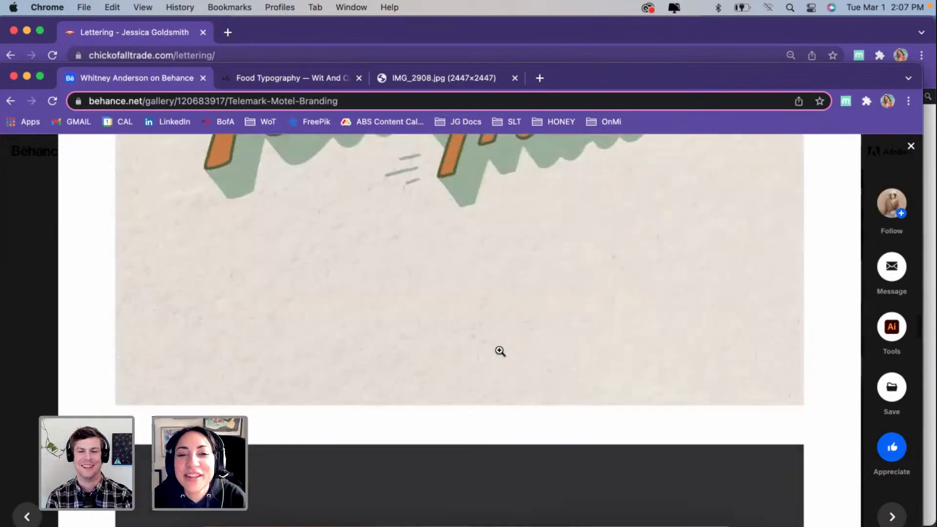
scroll(500, 351, "up", 20)
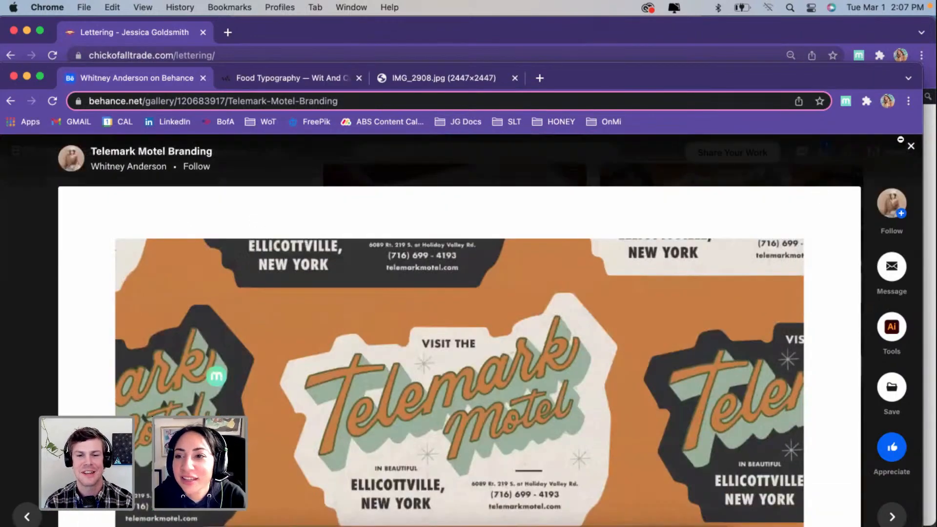
left_click(911, 149)
scroll(605, 303, "down", 3)
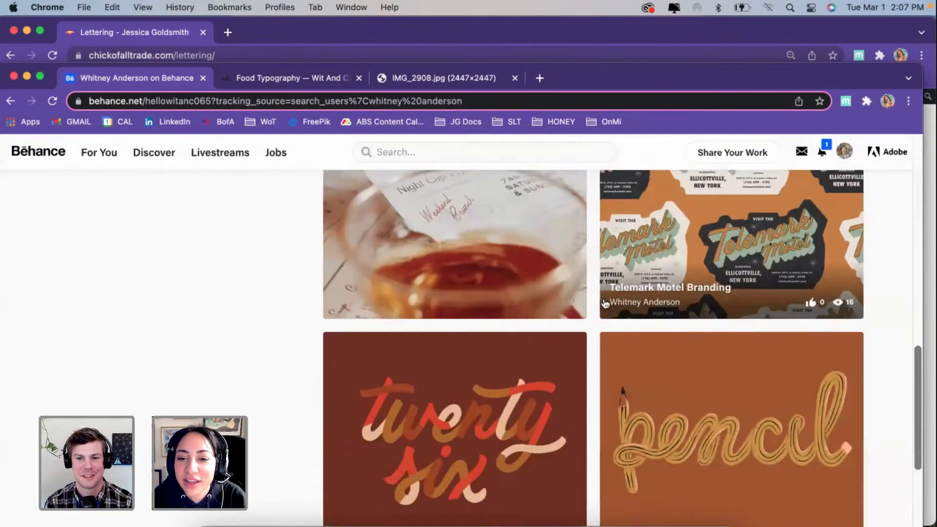
scroll(605, 304, "down", 2)
scroll(615, 273, "up", 4)
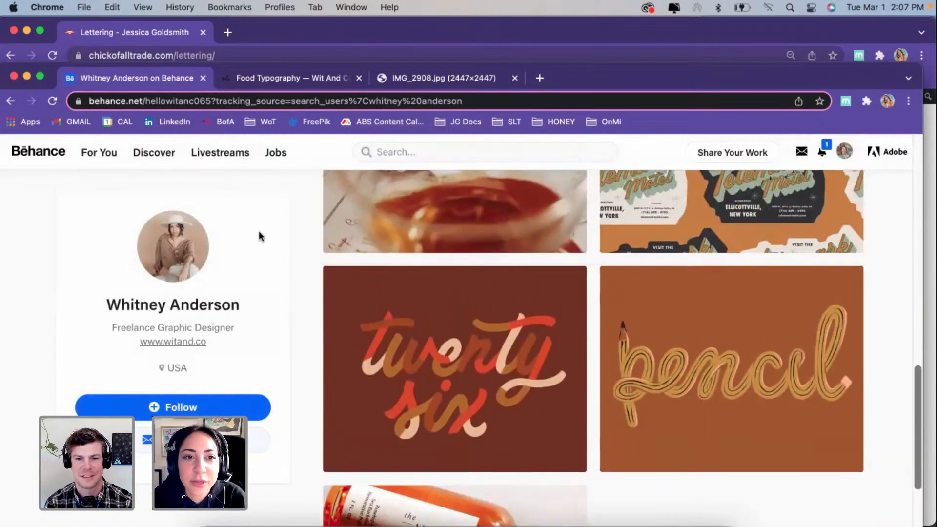
left_click(167, 343)
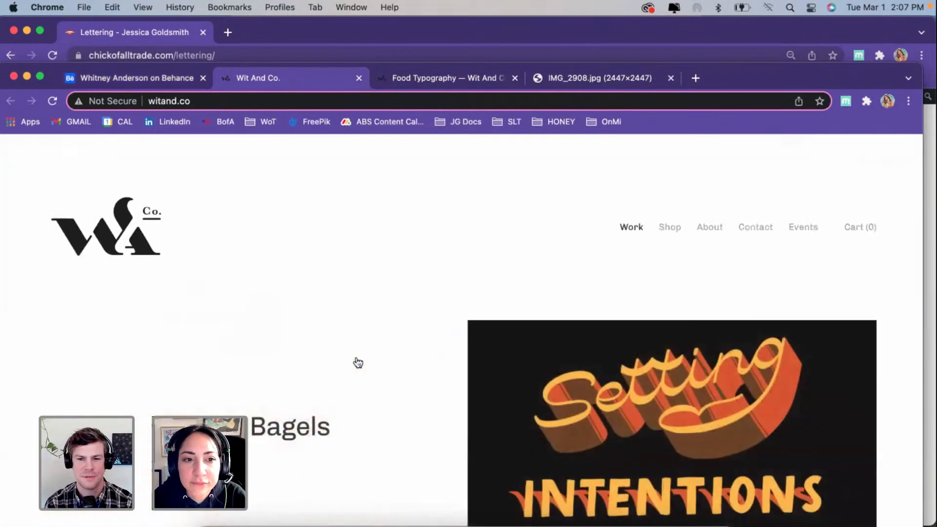
scroll(355, 364, "down", 2)
scroll(592, 268, "down", 6)
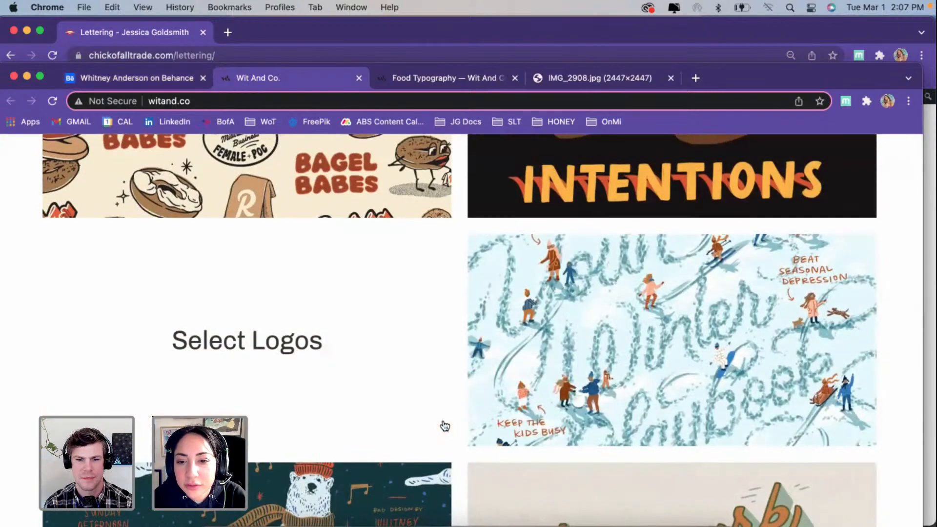
Step: Open the Milwaukee Magazine Cover project and examine the printed cover, its lettering close-ups and the full winter illustration
left_click(560, 398)
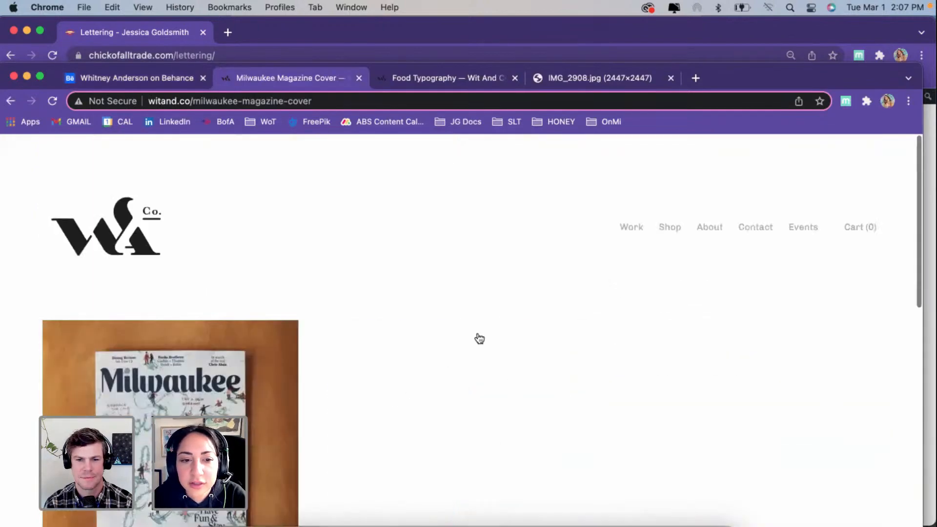
scroll(479, 338, "down", 3)
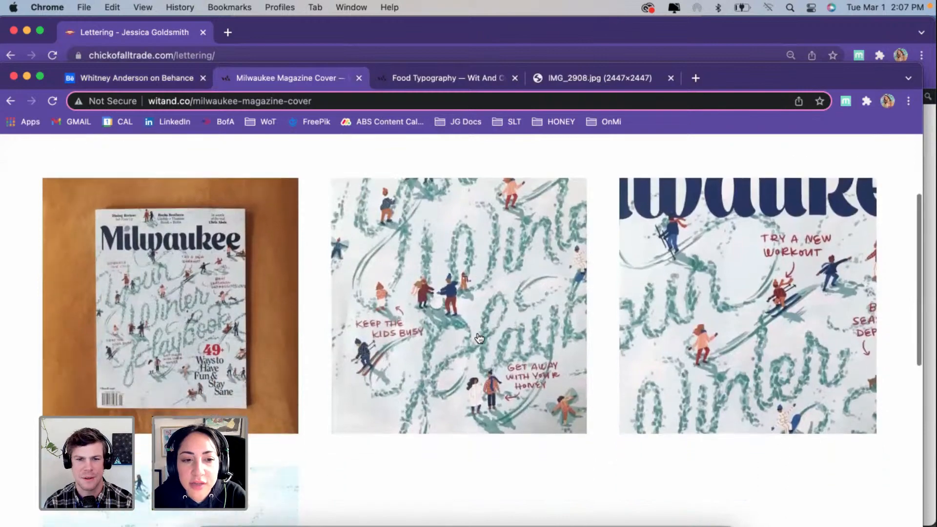
scroll(480, 338, "down", 5)
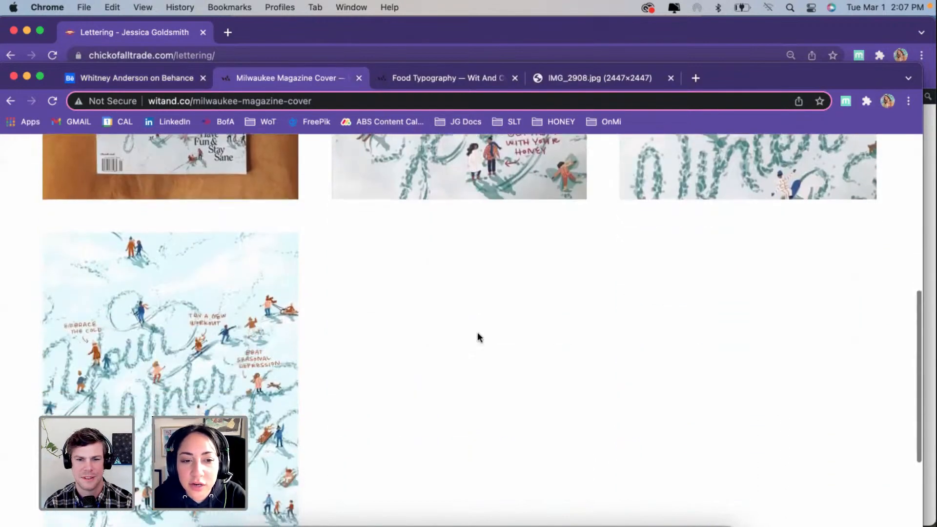
scroll(479, 338, "down", 5)
scroll(480, 338, "up", 3)
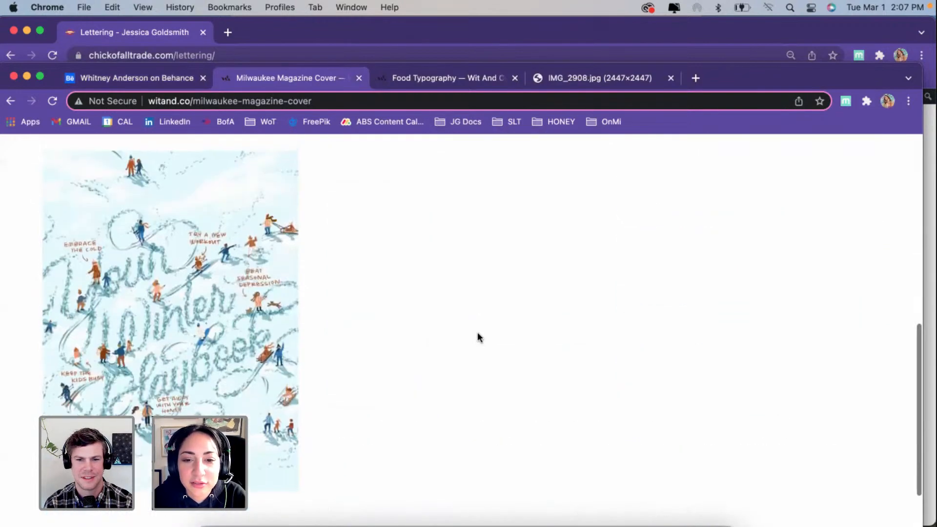
scroll(478, 337, "up", 8)
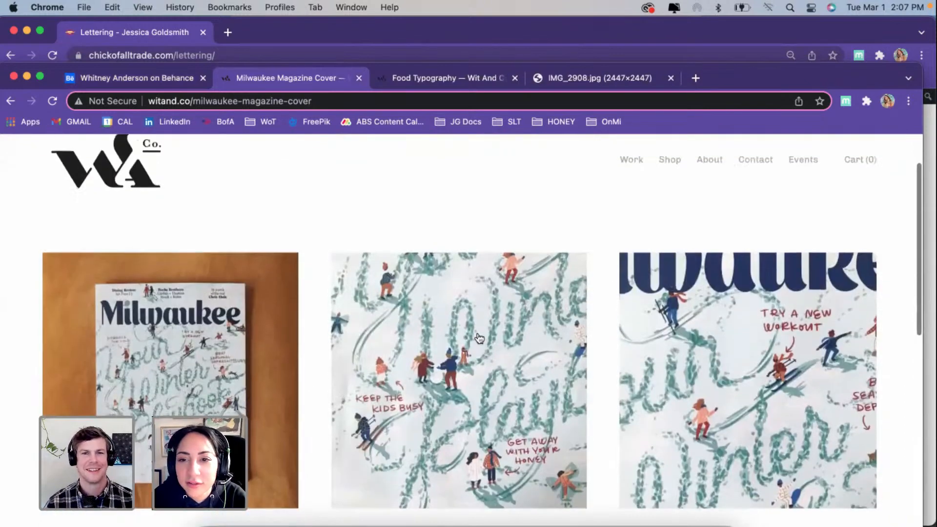
scroll(479, 337, "up", 2)
scroll(359, 288, "down", 1)
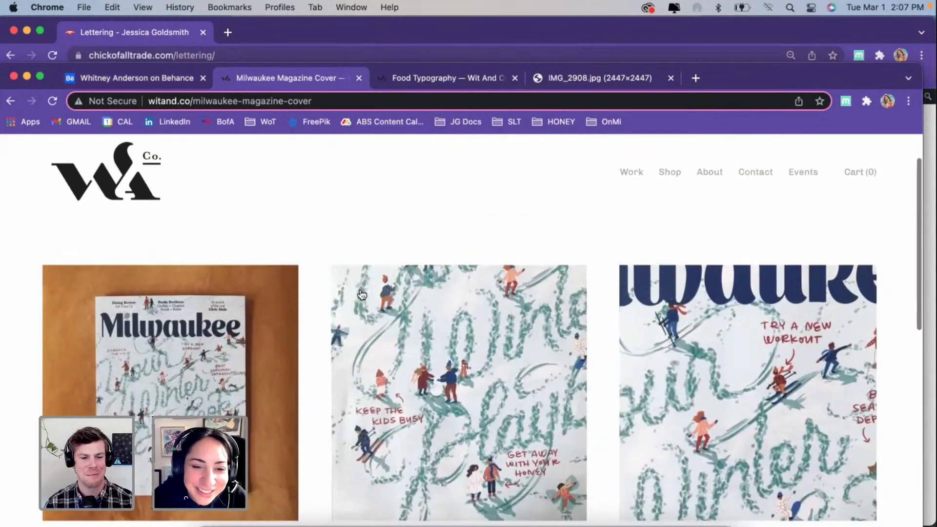
Step: Move the chickofalltrade.com lettering window out of the way and return to the Milwaukee Magazine Cover page
left_click(10, 58)
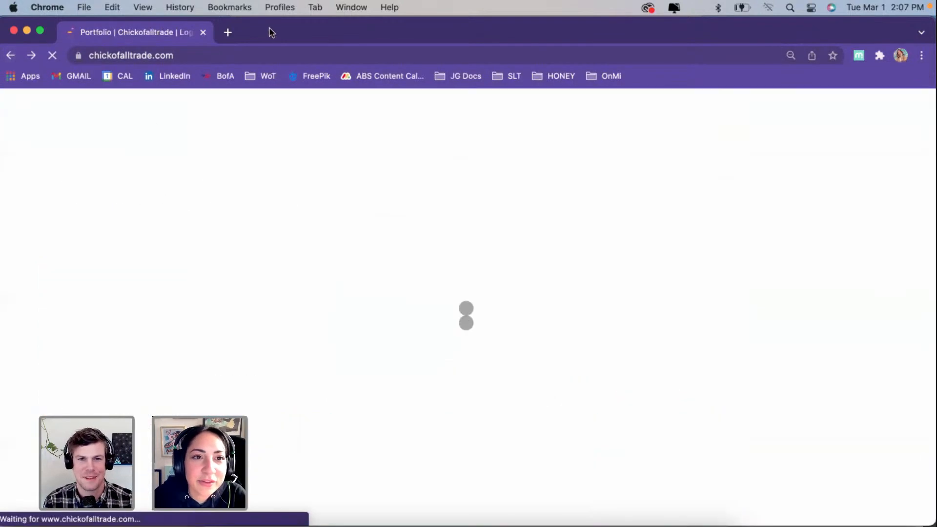
left_click_drag(262, 38, 274, 438)
left_click(340, 218)
scroll(376, 317, "down", 6)
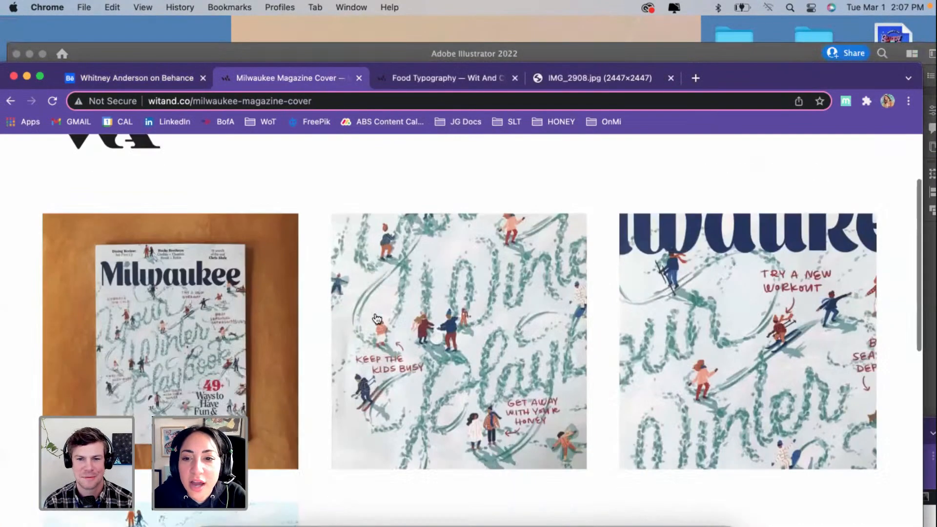
scroll(376, 317, "up", 2)
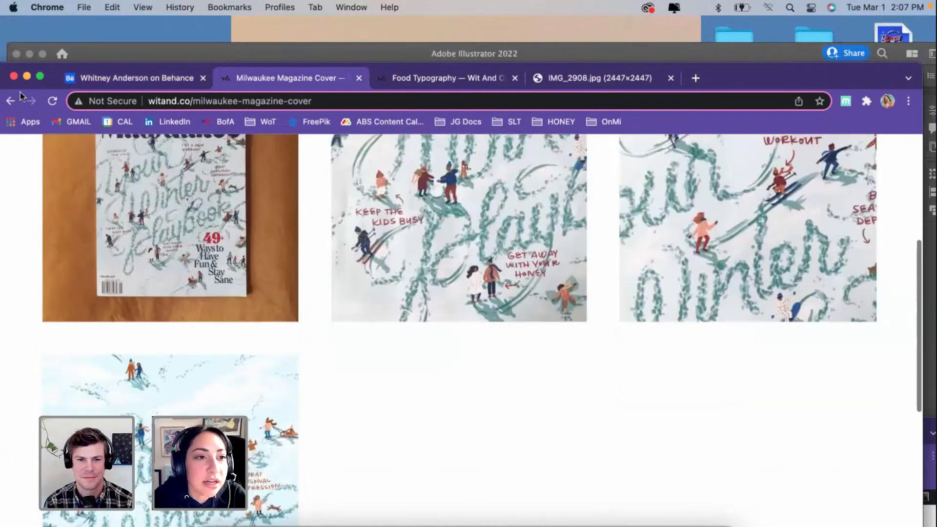
Step: Go back to the Wit And Co. work page and browse its remaining projects through Select Lettering Works
left_click(10, 101)
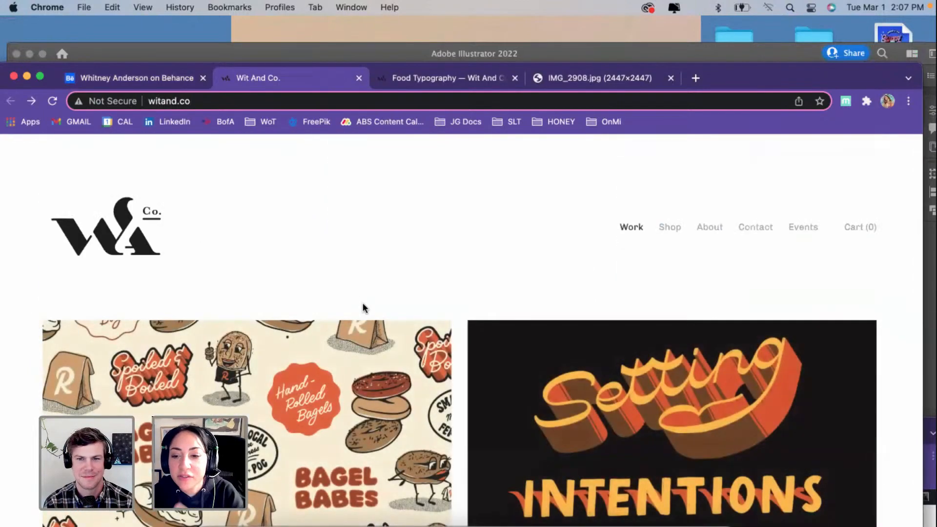
scroll(362, 308, "down", 3)
scroll(362, 308, "down", 10)
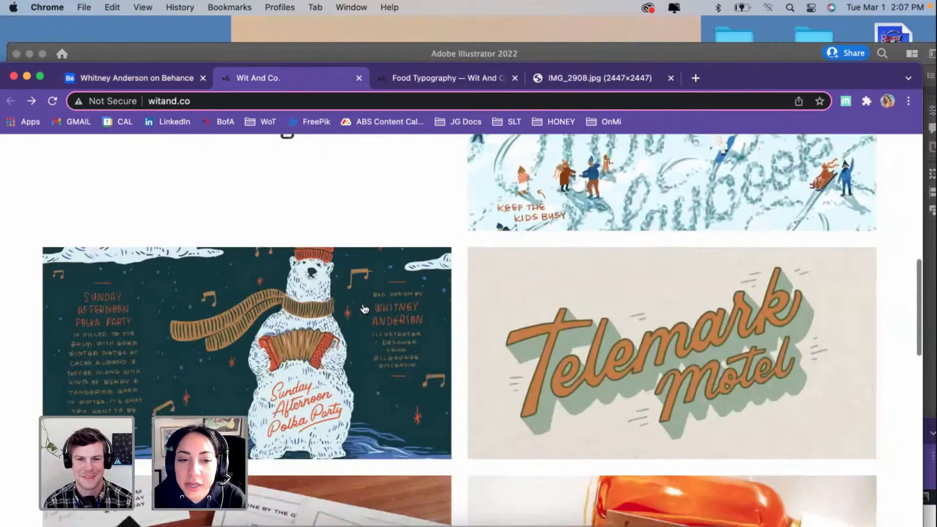
scroll(363, 307, "down", 6)
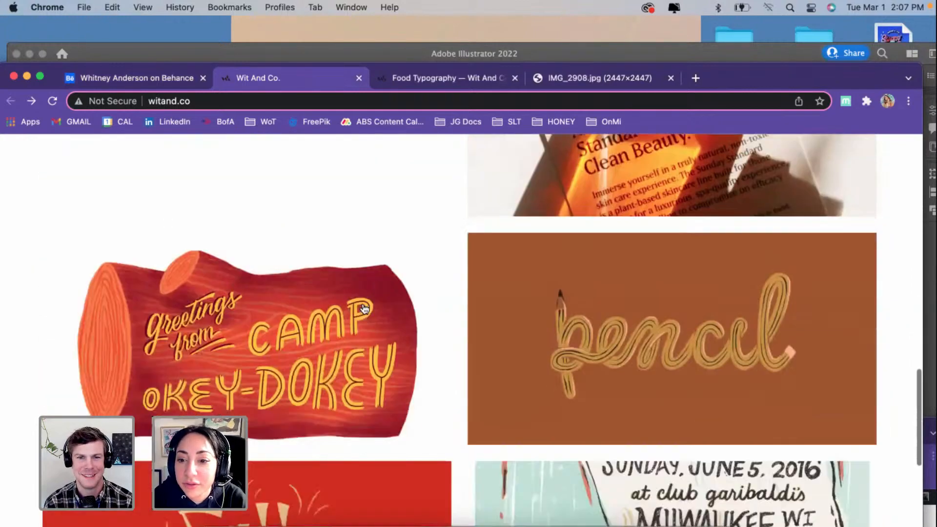
scroll(365, 309, "down", 7)
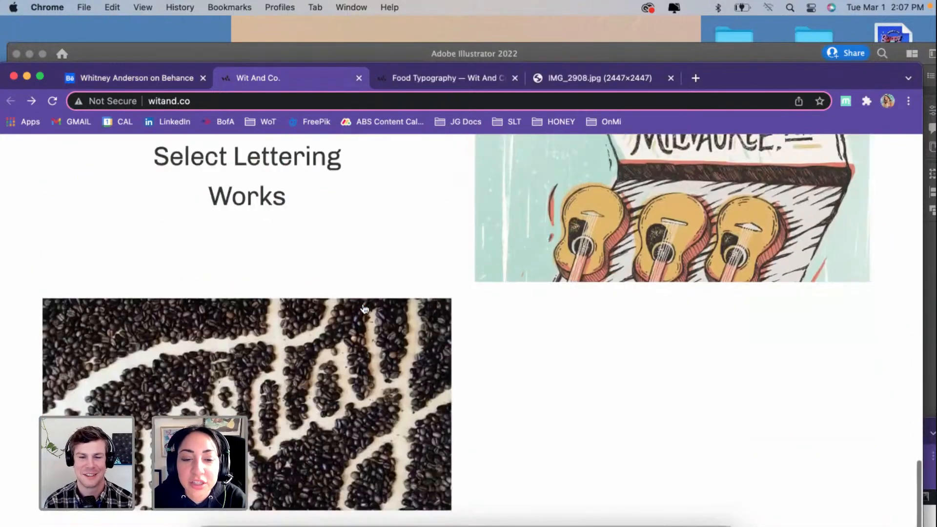
scroll(365, 309, "up", 4)
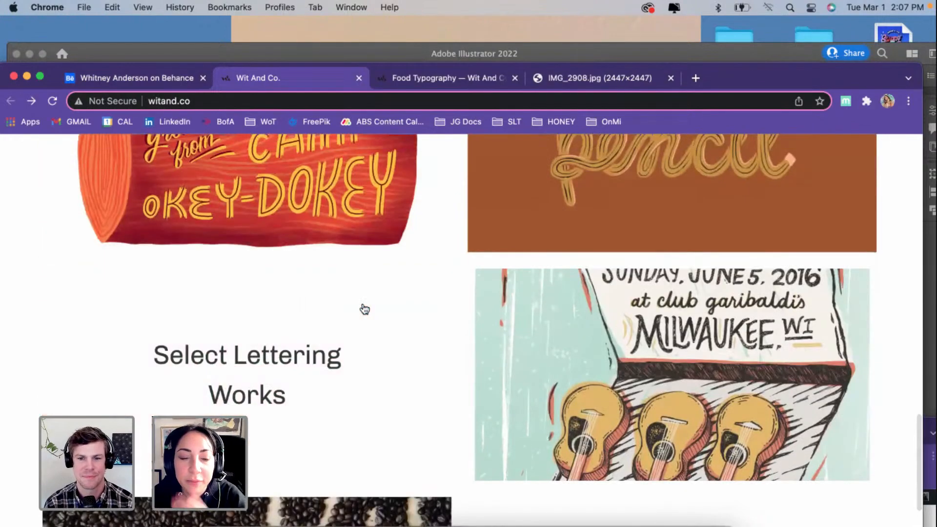
scroll(365, 309, "up", 16)
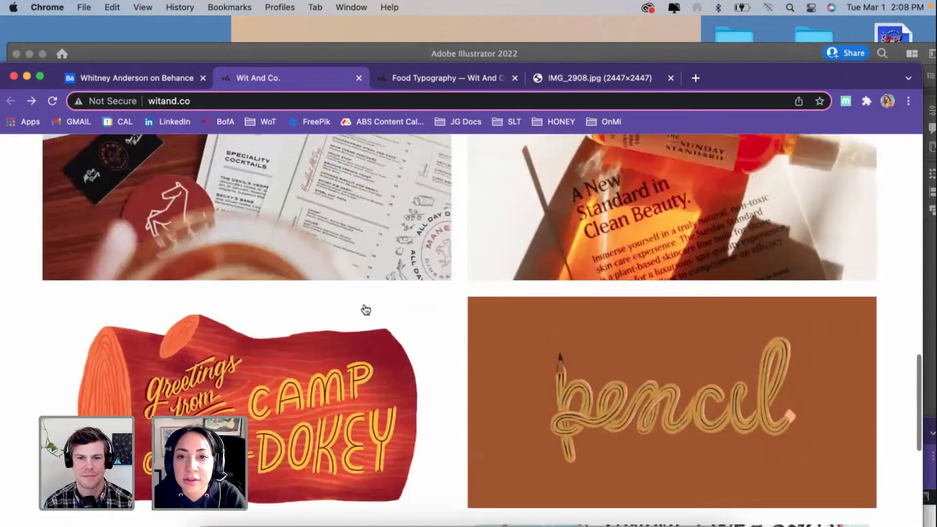
Step: Open the Wit And Co. shop and look over the first row of products
scroll(365, 309, "up", 5)
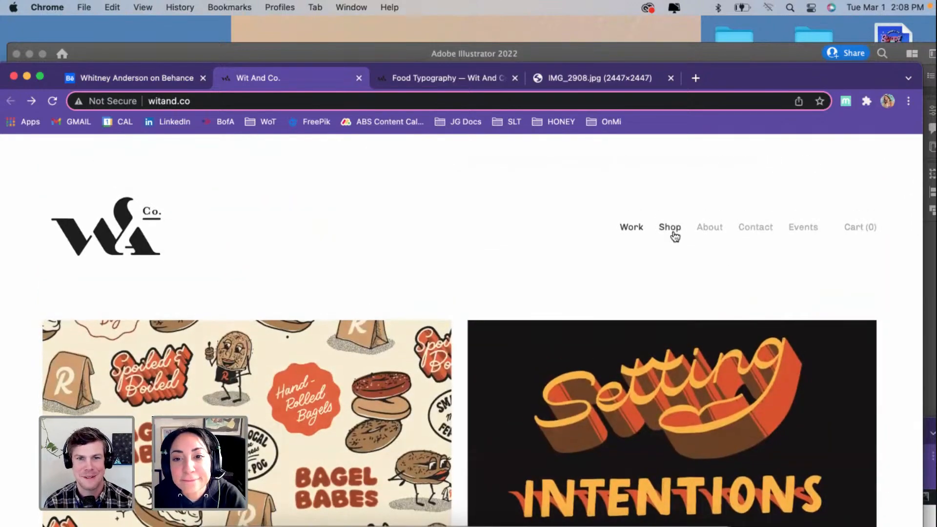
left_click(671, 229)
scroll(471, 317, "down", 5)
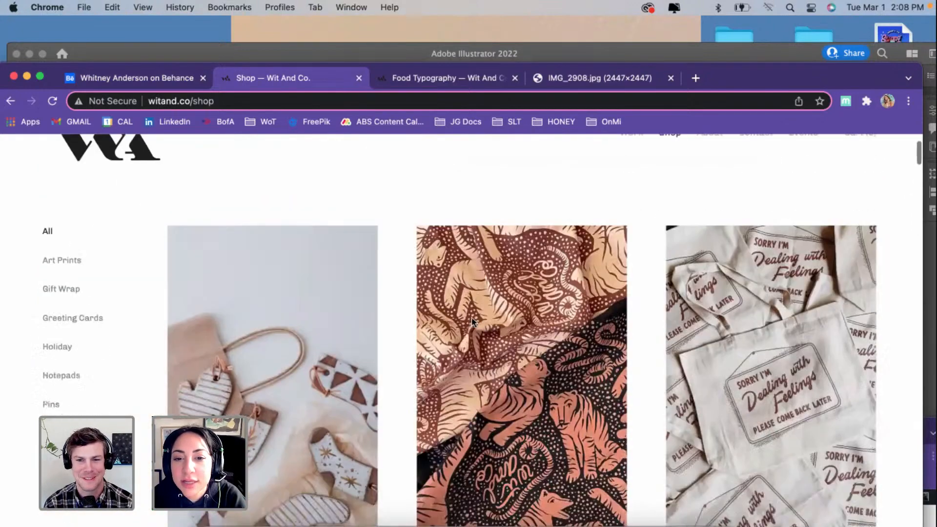
scroll(473, 323, "down", 2)
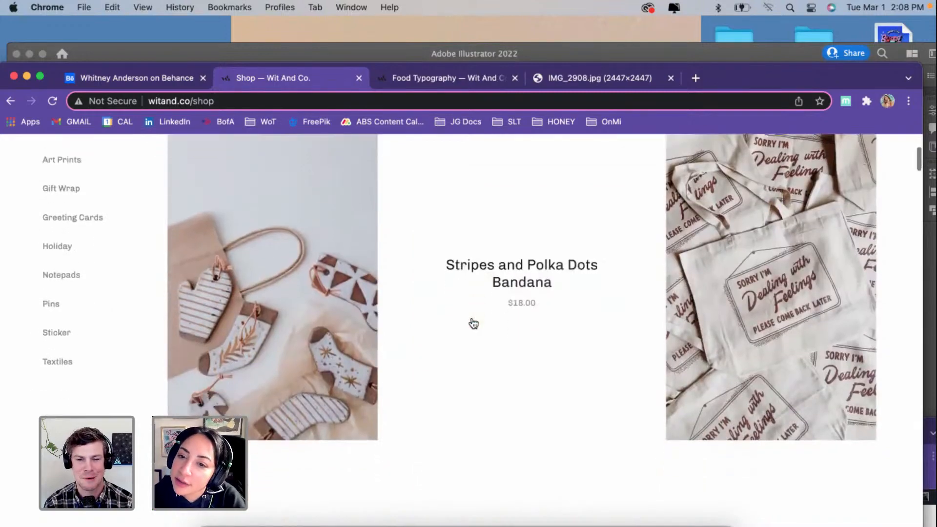
Step: Open the Feelings Tote product page in a new tab and examine the tote's lettering and description
right_click(711, 276)
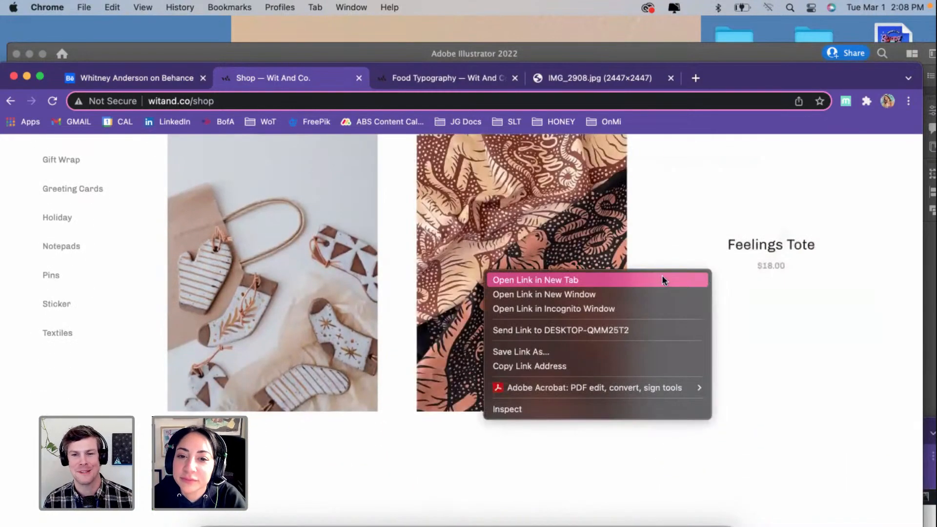
left_click(661, 274)
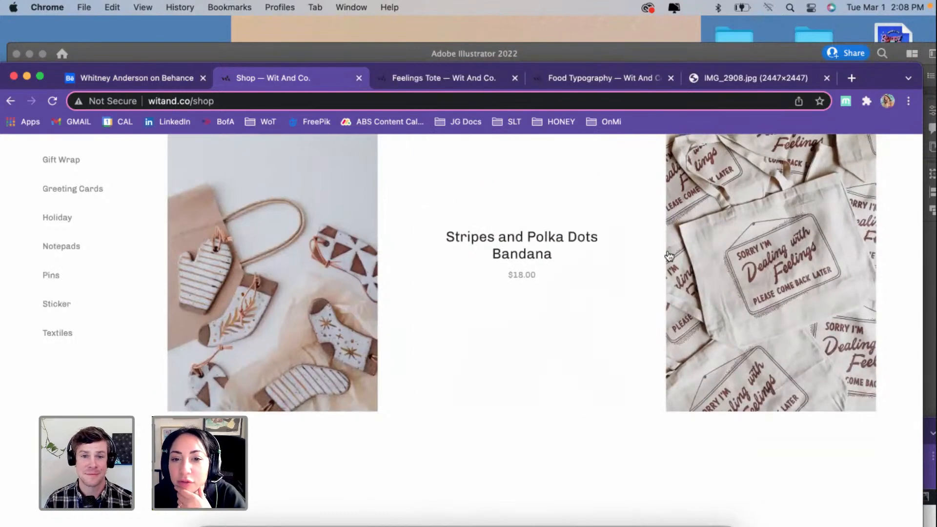
left_click(447, 86)
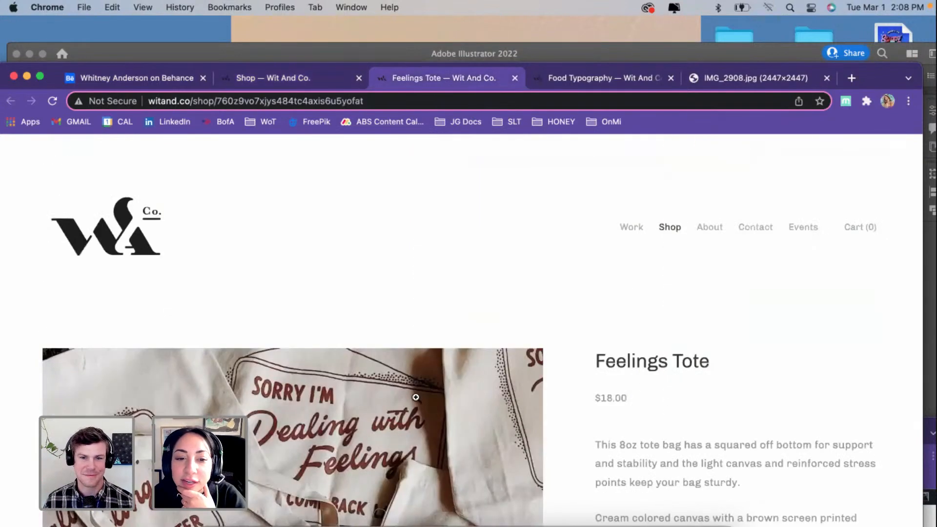
scroll(415, 397, "down", 6)
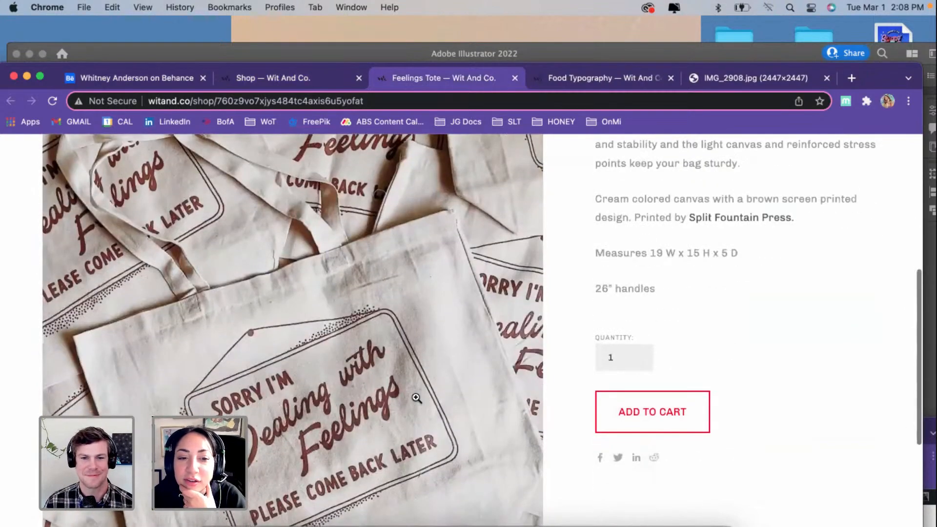
scroll(417, 398, "down", 3)
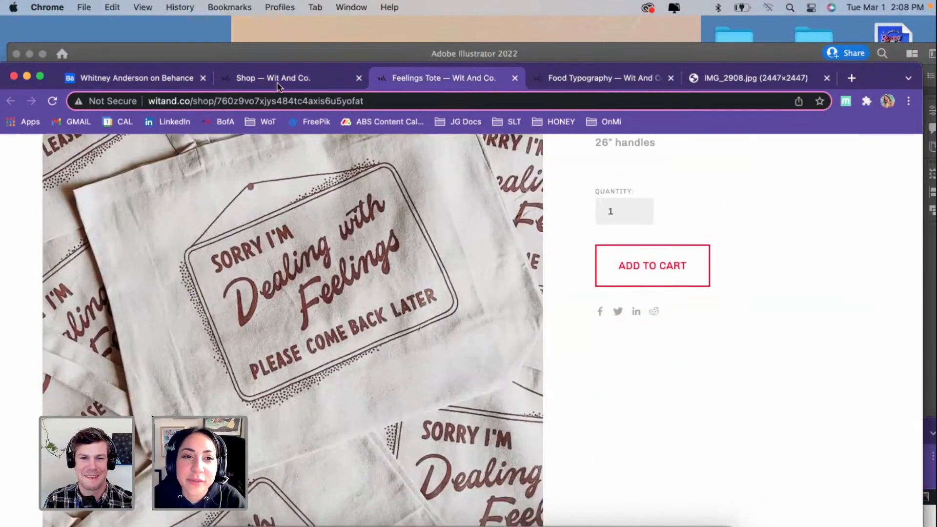
Step: Return to the shop listing and browse the holiday greeting cards and gift tags
left_click(274, 80)
scroll(316, 298, "down", 6)
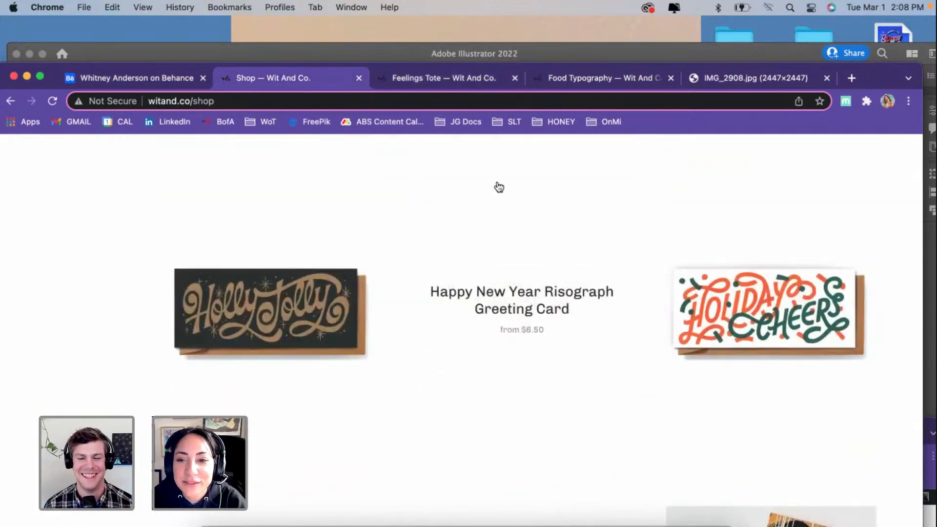
scroll(498, 187, "down", 7)
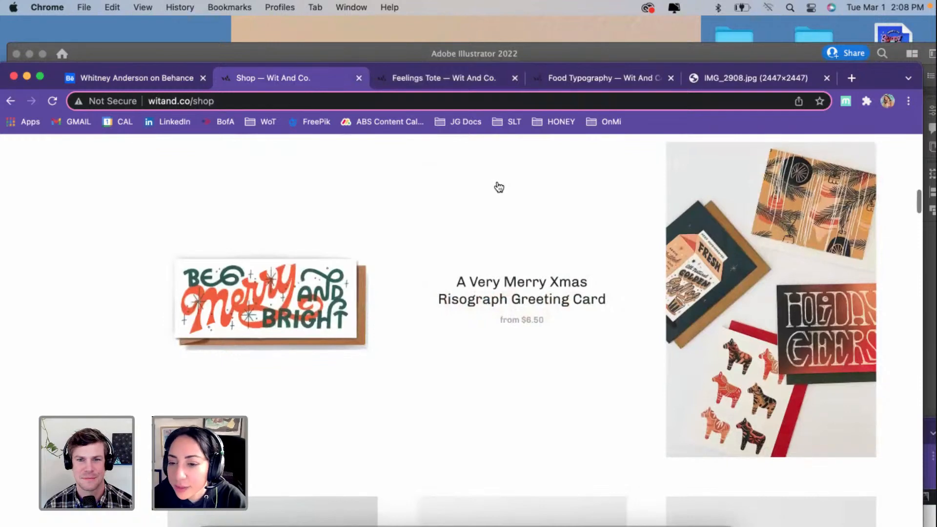
scroll(499, 187, "down", 2)
scroll(498, 186, "down", 10)
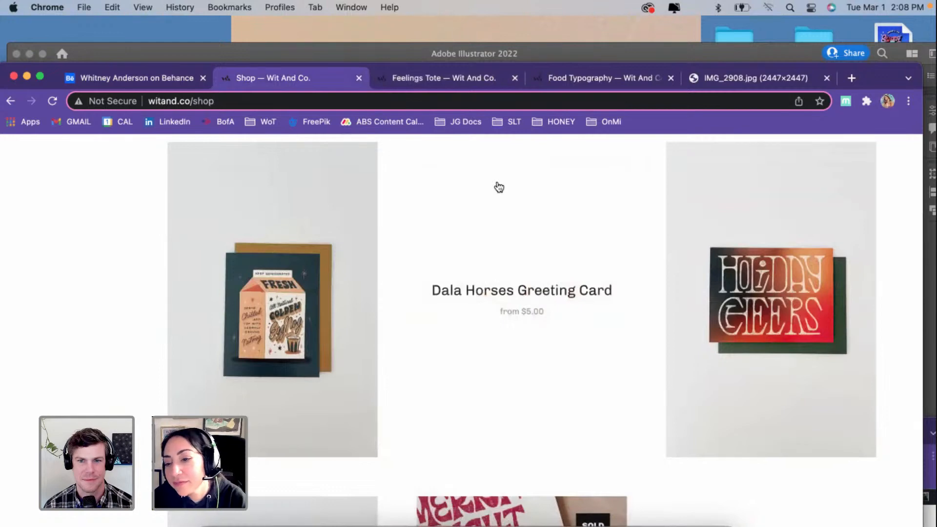
scroll(499, 187, "down", 15)
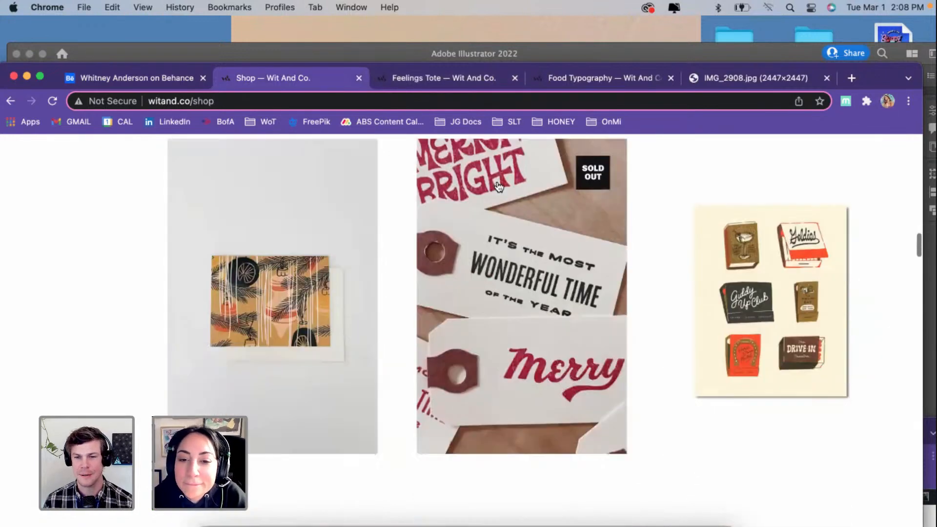
Step: Examine the Make Your Own Luck Risograph Print and the cocktail glass prints beside it
scroll(499, 187, "down", 15)
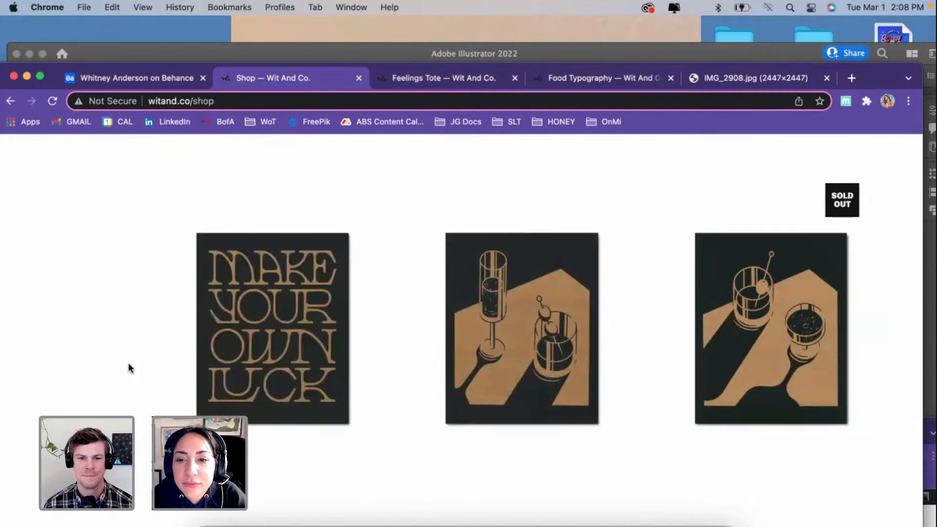
scroll(398, 165, "down", 2)
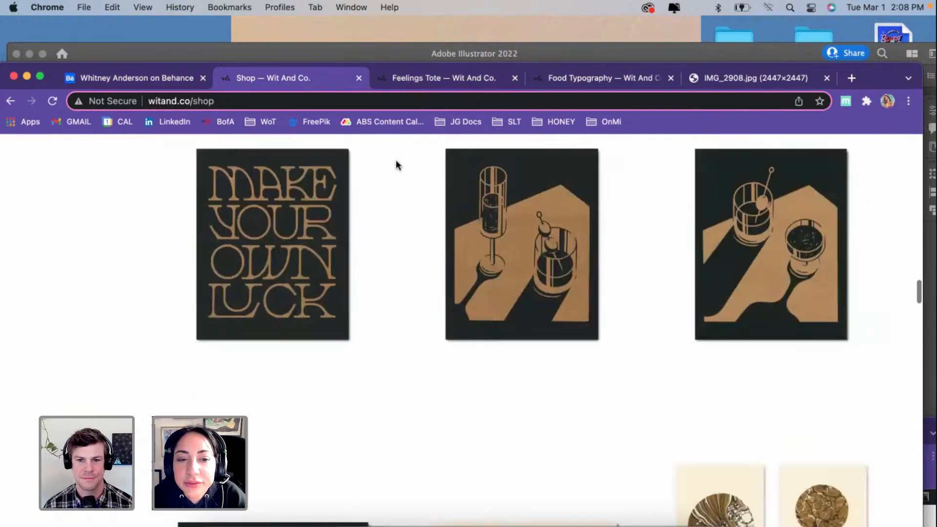
scroll(398, 165, "down", 5)
scroll(361, 269, "up", 5)
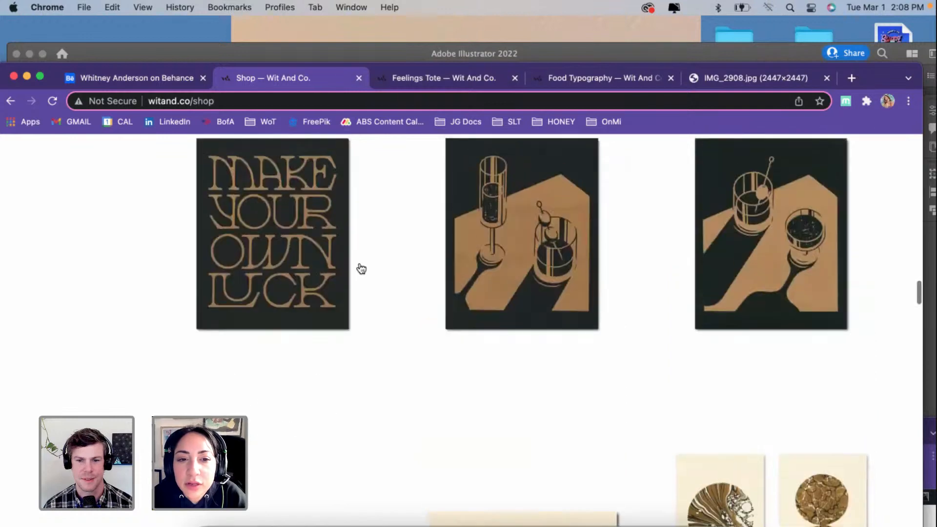
scroll(435, 234, "up", 1)
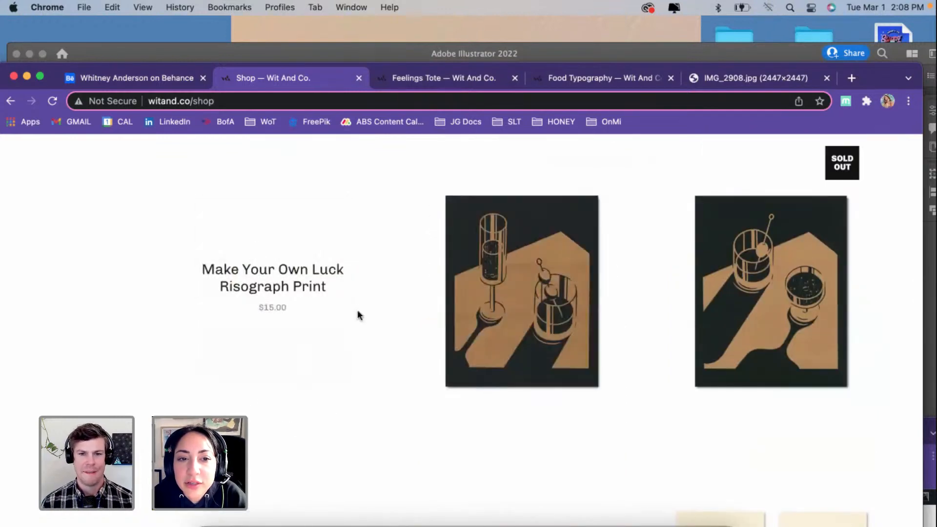
Step: Look over the Dealing with Feelings sign print, the rope-lettered print, the marbled shapes and the next art prints
scroll(397, 308, "down", 7)
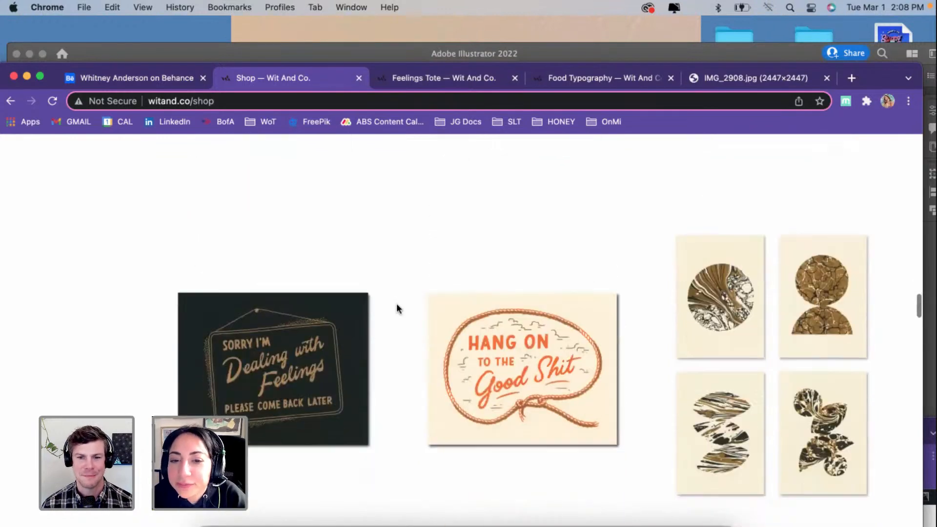
scroll(396, 309, "down", 3)
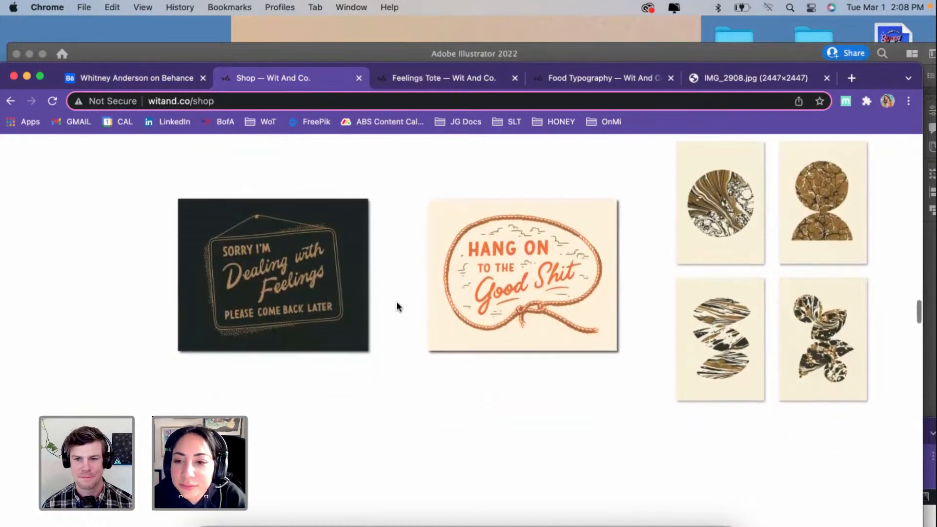
scroll(396, 306, "down", 8)
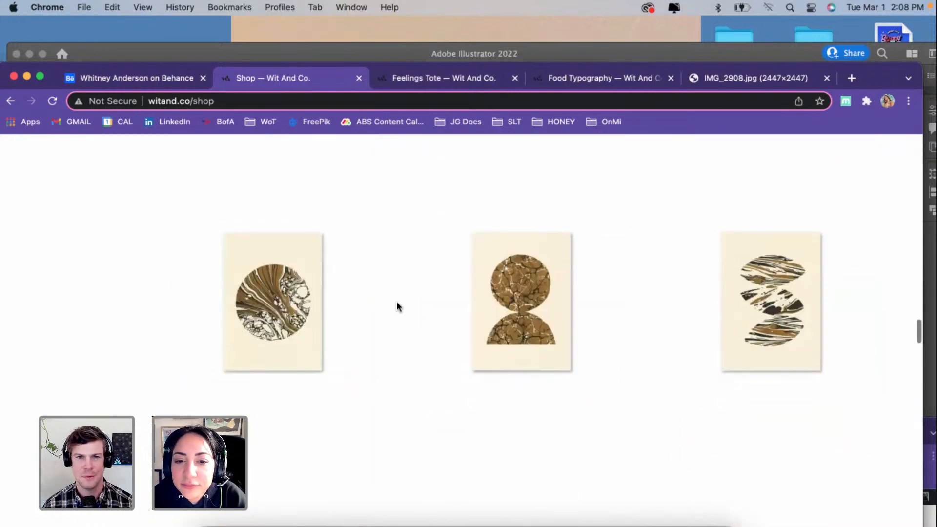
scroll(396, 307, "down", 7)
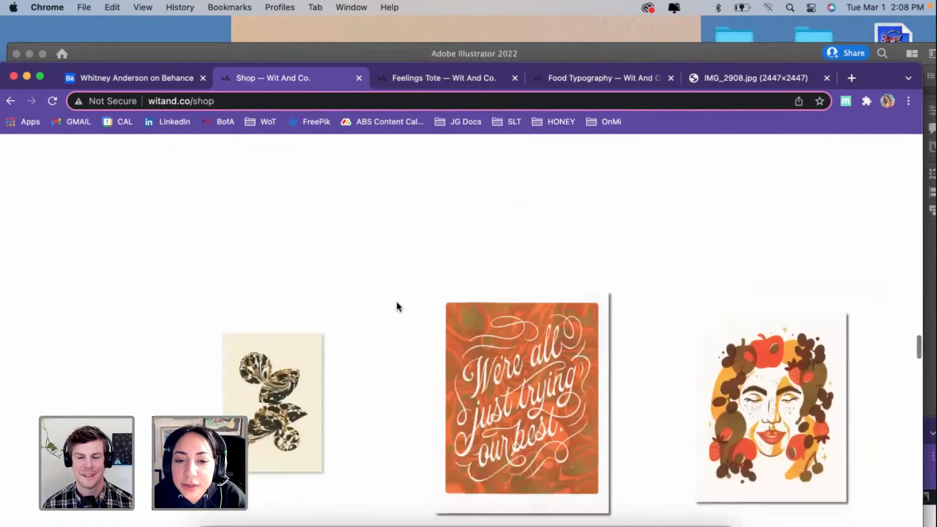
Step: Look back over the marbled shape prints, the Dealing with Feelings sign print and the rope-lettered print in the shop listing
scroll(396, 306, "down", 1)
scroll(396, 306, "up", 6)
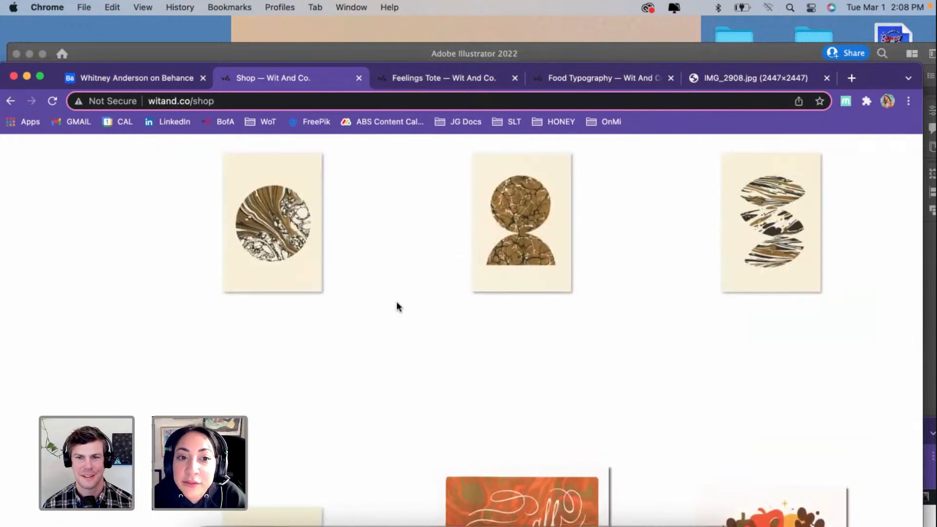
scroll(397, 305, "up", 8)
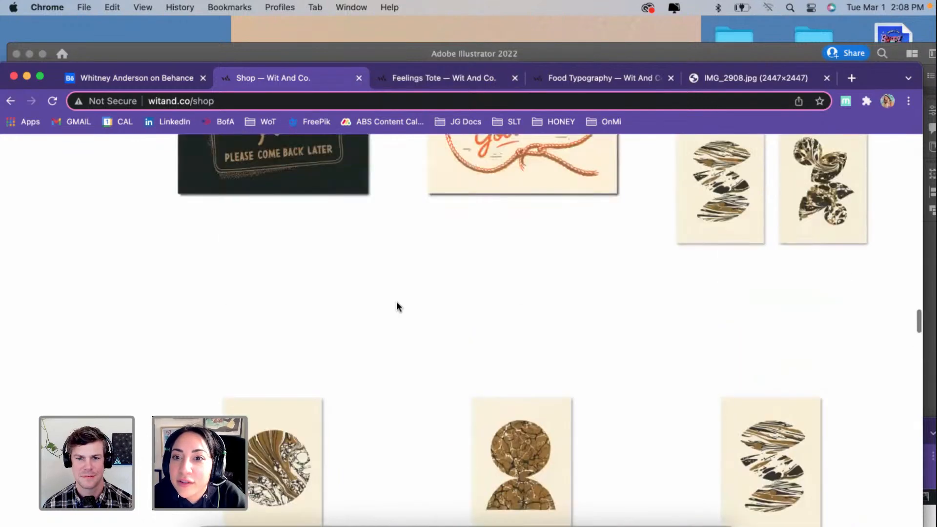
scroll(397, 305, "up", 2)
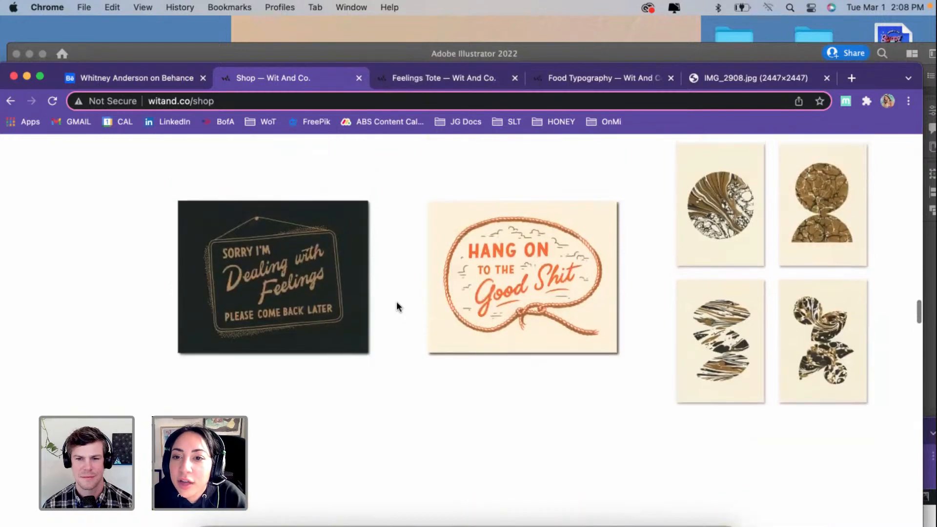
scroll(523, 265, "down", 6)
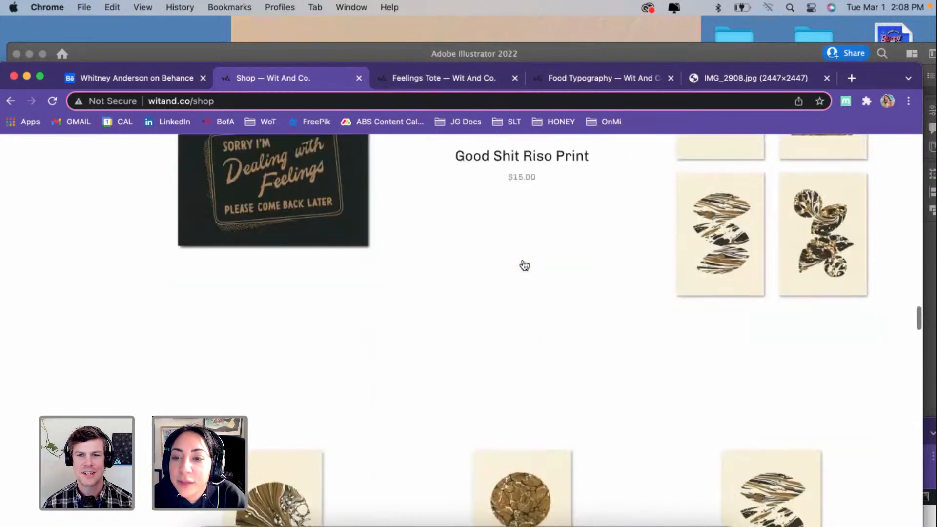
Step: Browse the Trying Our Best Riso Prints in Hot Orange and Emerald and the fruit illustrations beside them
scroll(525, 266, "down", 6)
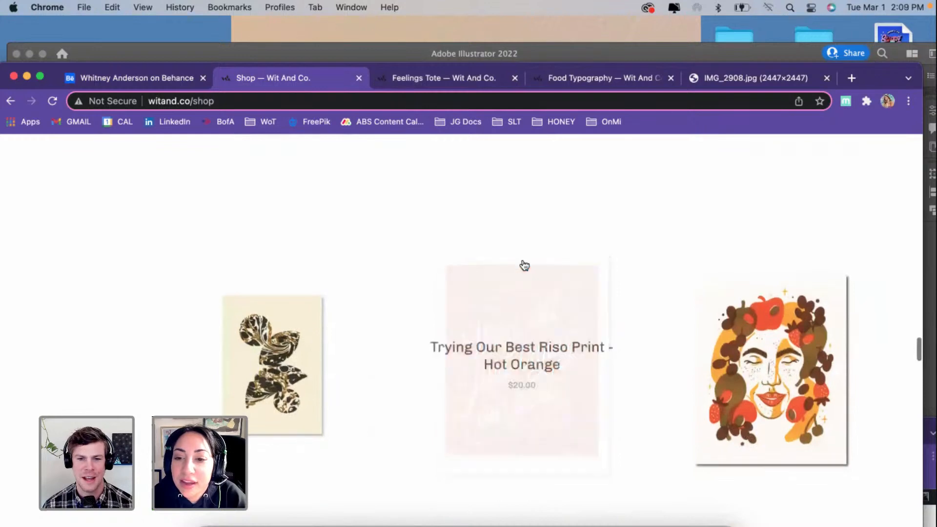
scroll(530, 331, "down", 8)
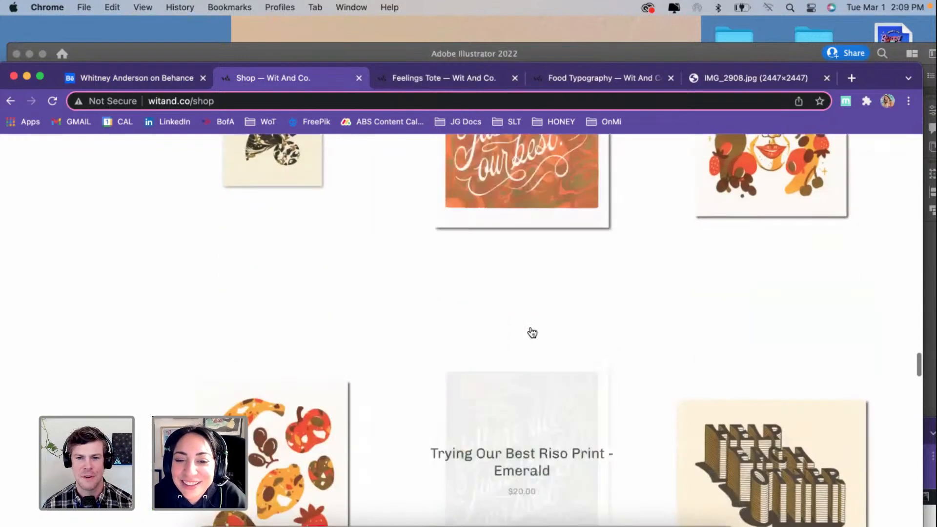
scroll(532, 333, "down", 3)
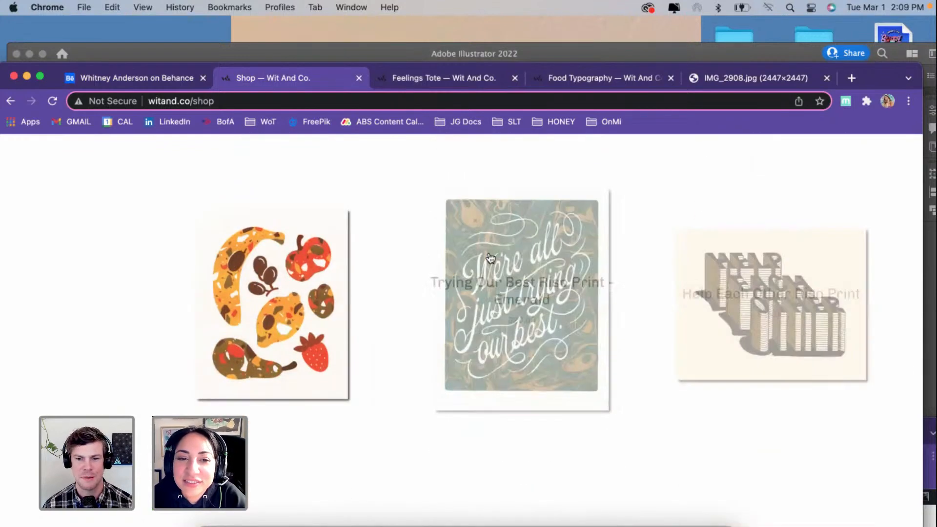
scroll(129, 342, "down", 7)
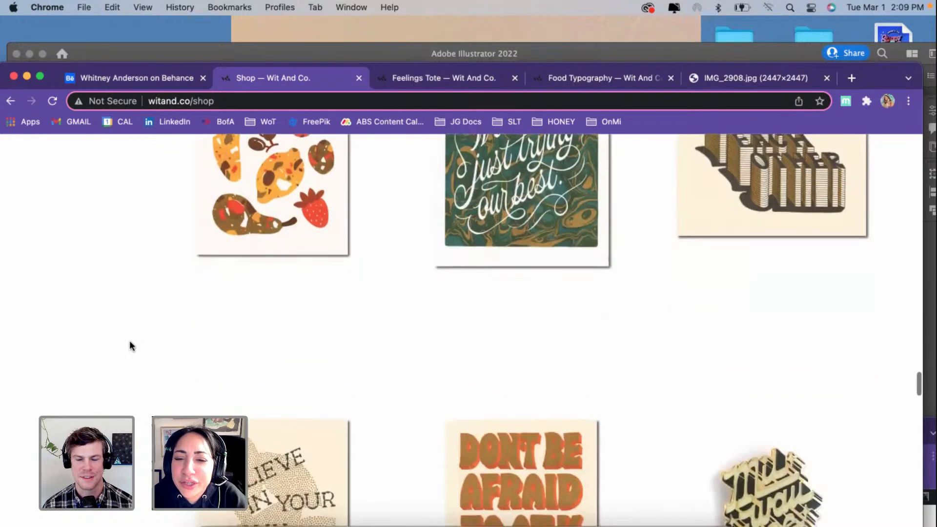
Step: Open the Help Each Other Riso Print product page and examine the close-up image and the description
scroll(130, 341, "up", 4)
left_click(729, 255)
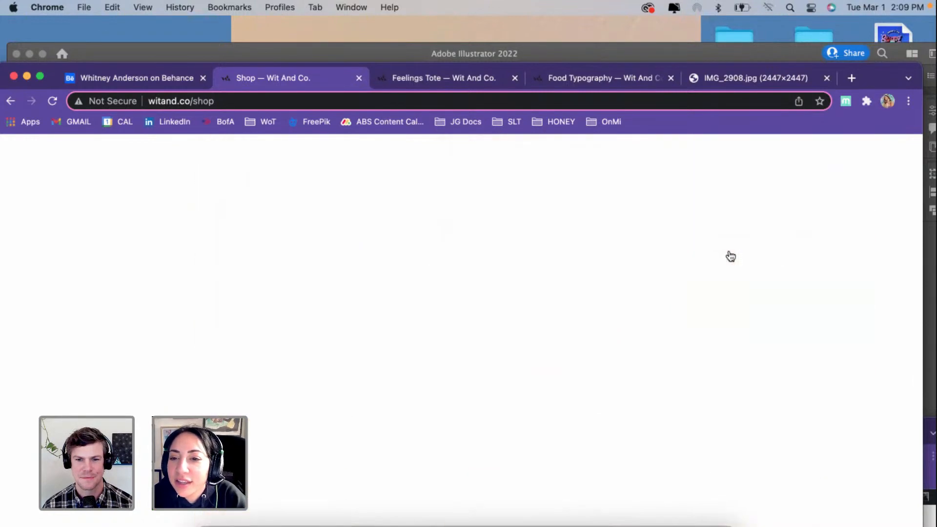
scroll(326, 329, "down", 7)
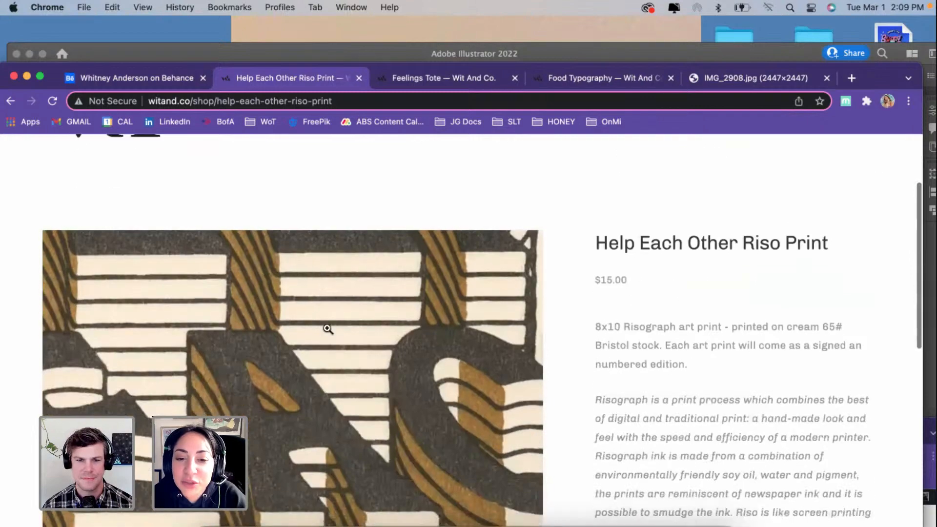
scroll(327, 328, "down", 12)
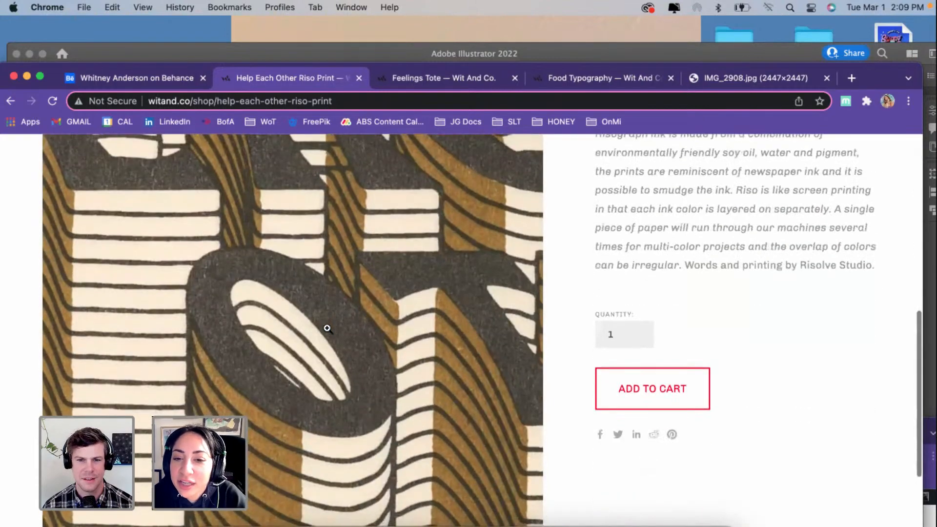
scroll(327, 328, "down", 3)
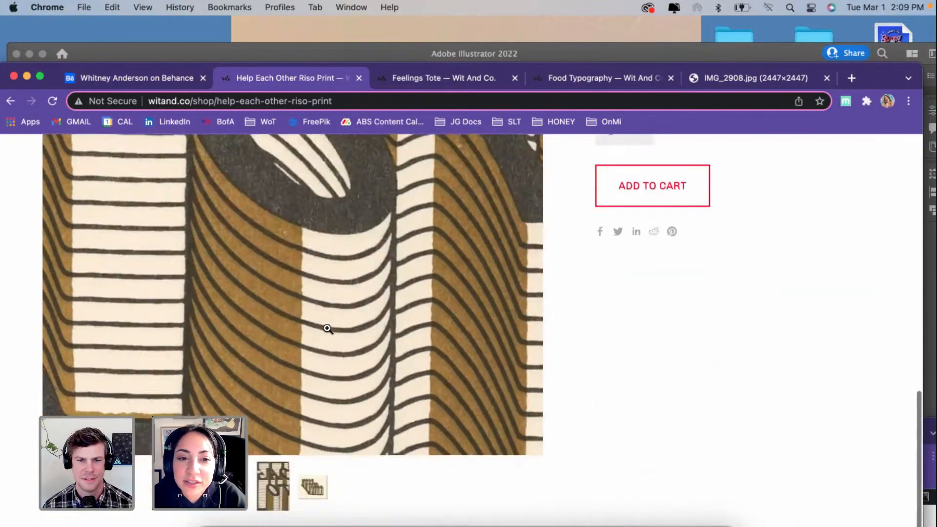
Step: Switch the product photo to the full Help Each Other print and examine its book-shaped lettering and printing details
left_click(313, 485)
scroll(449, 274, "up", 6)
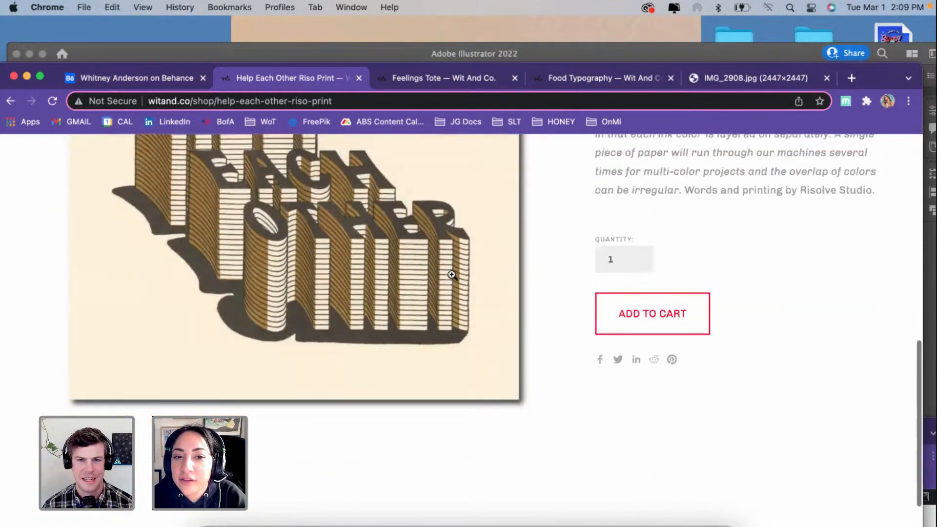
scroll(452, 274, "up", 4)
scroll(452, 275, "up", 3)
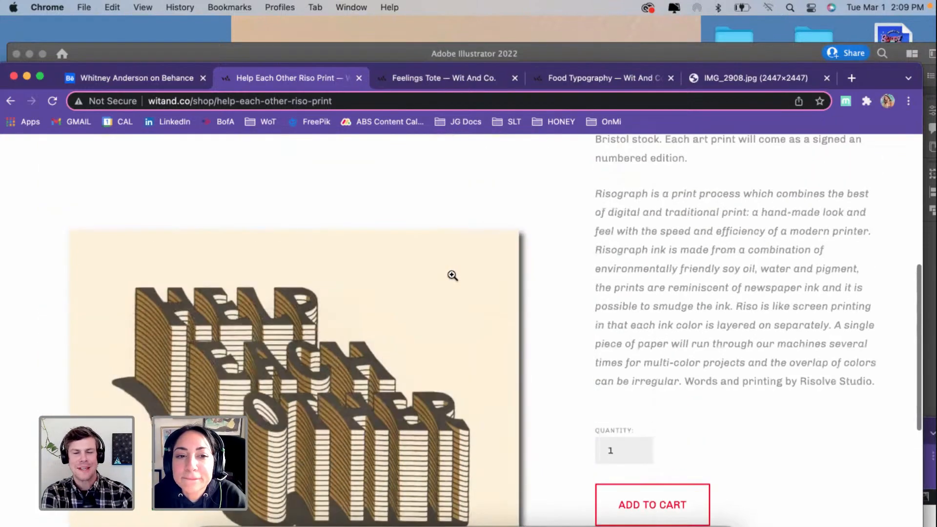
scroll(453, 276, "up", 4)
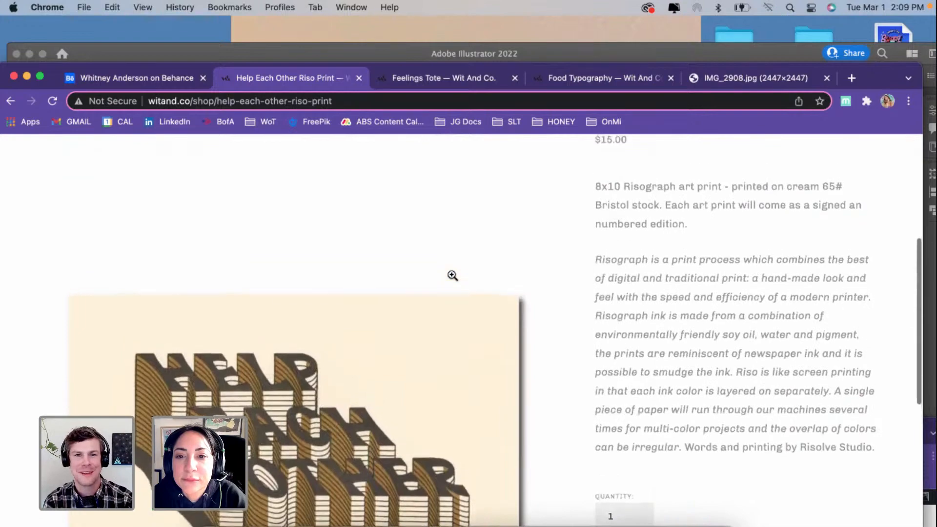
scroll(452, 276, "down", 6)
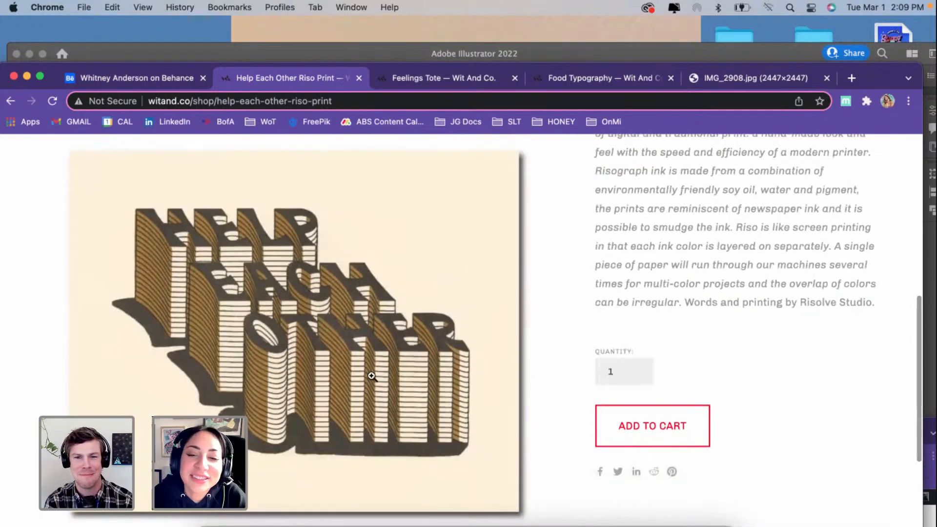
scroll(372, 375, "down", 1)
scroll(721, 236, "up", 5)
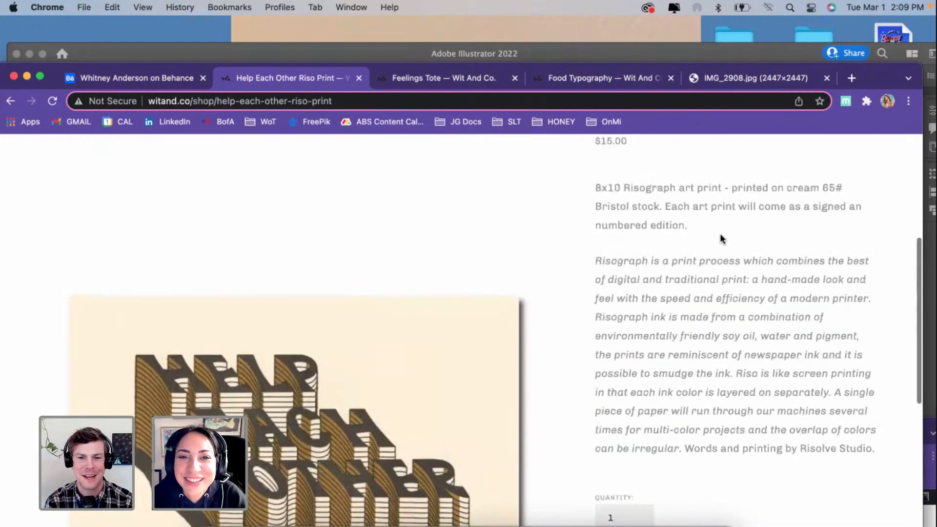
scroll(295, 387, "down", 4)
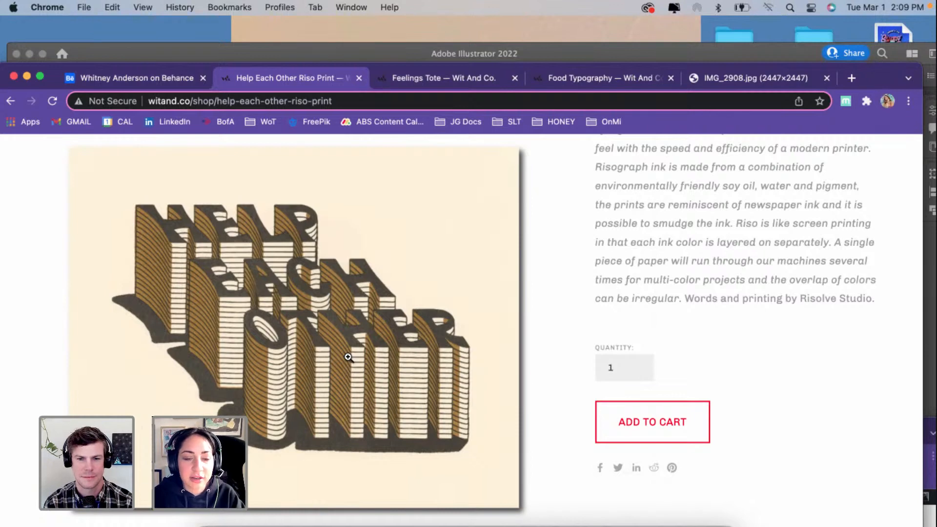
scroll(348, 357, "up", 2)
scroll(348, 356, "down", 2)
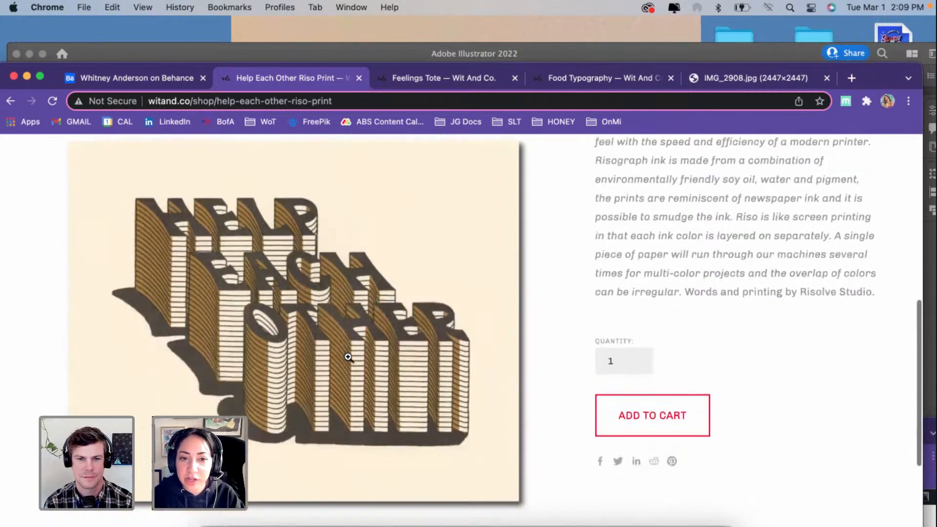
scroll(348, 357, "up", 2)
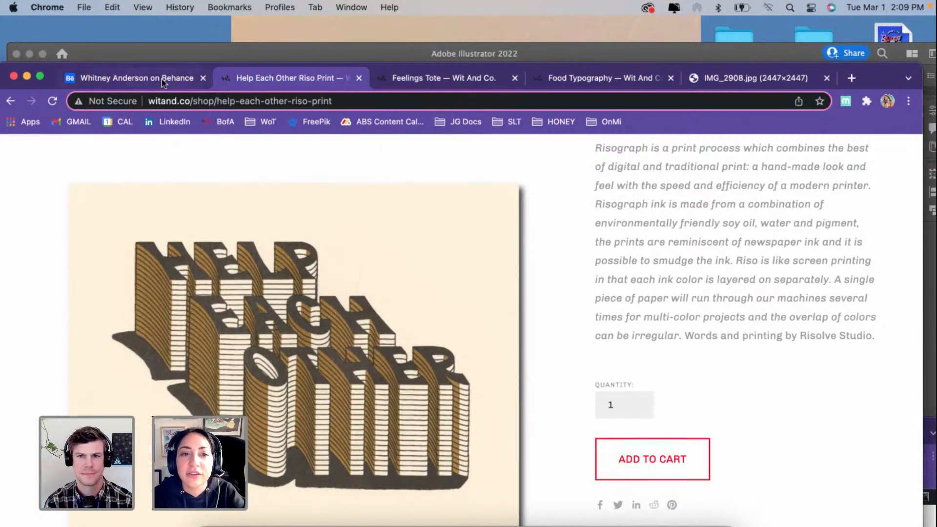
scroll(531, 259, "up", 10)
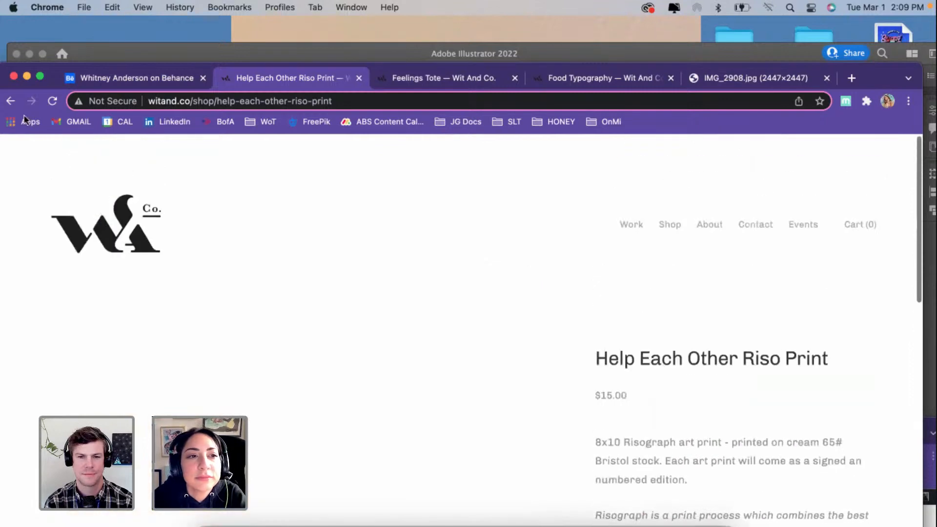
Step: Return to the shop listing and browse from the bandana and totes through the holiday greeting cards to the gift tags
left_click(10, 103)
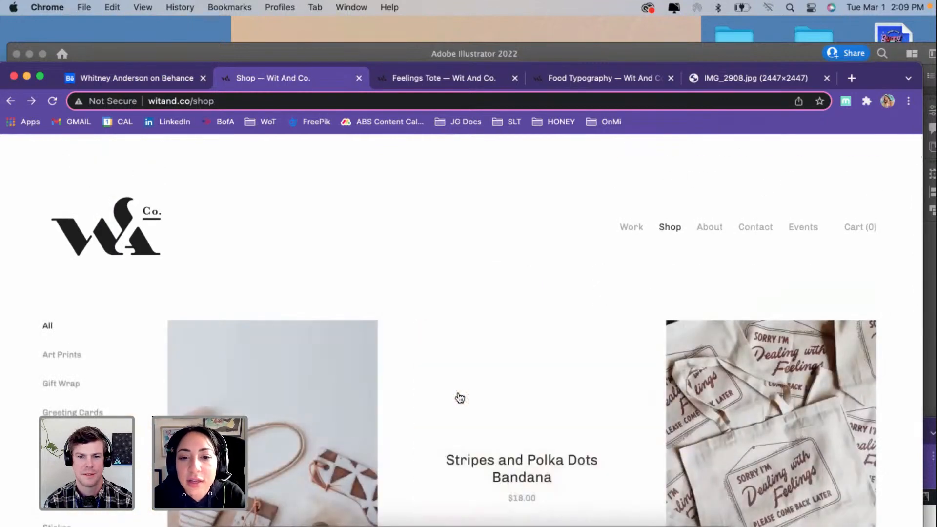
scroll(460, 386, "down", 10)
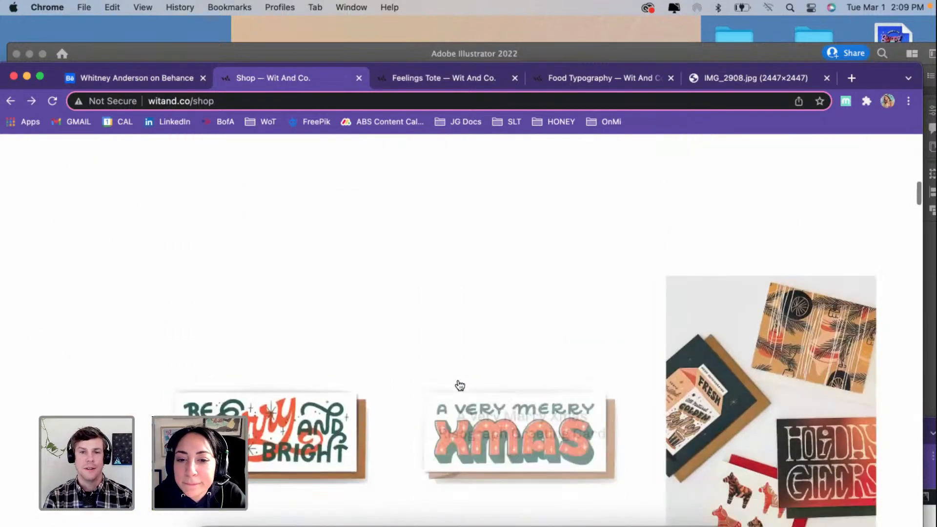
scroll(460, 385, "up", 10)
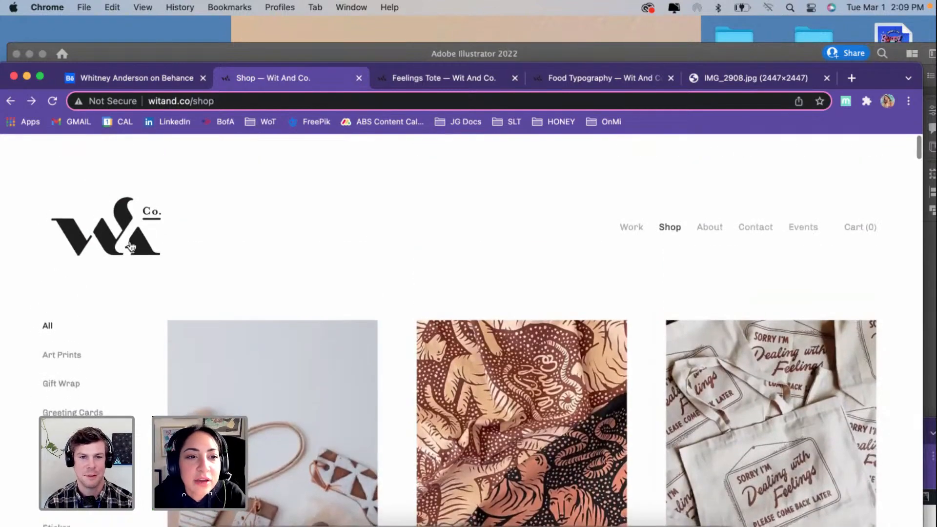
scroll(425, 258, "down", 2)
scroll(426, 258, "up", 2)
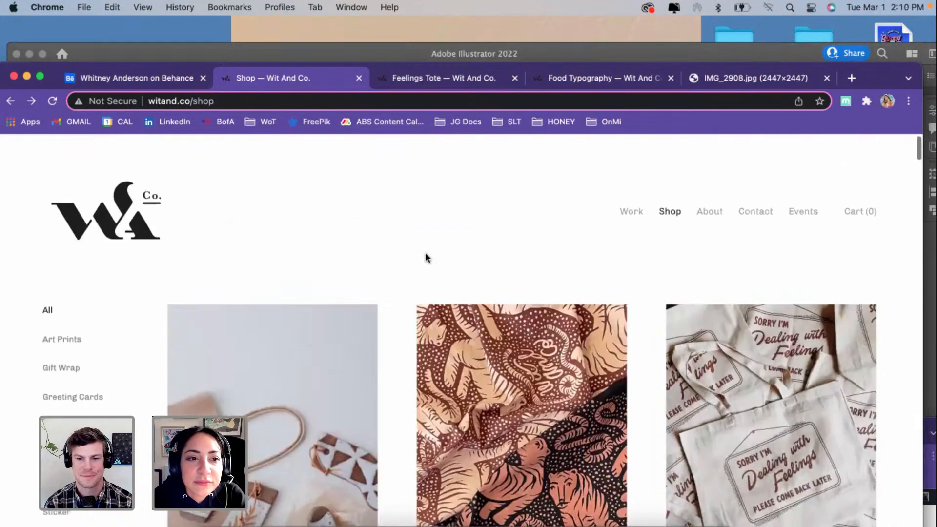
scroll(426, 258, "down", 10)
scroll(427, 259, "down", 10)
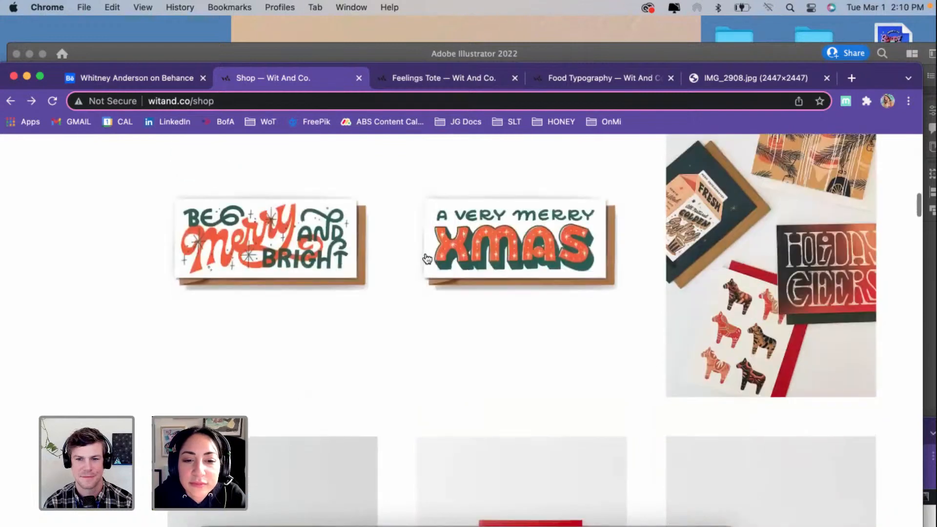
scroll(424, 258, "down", 5)
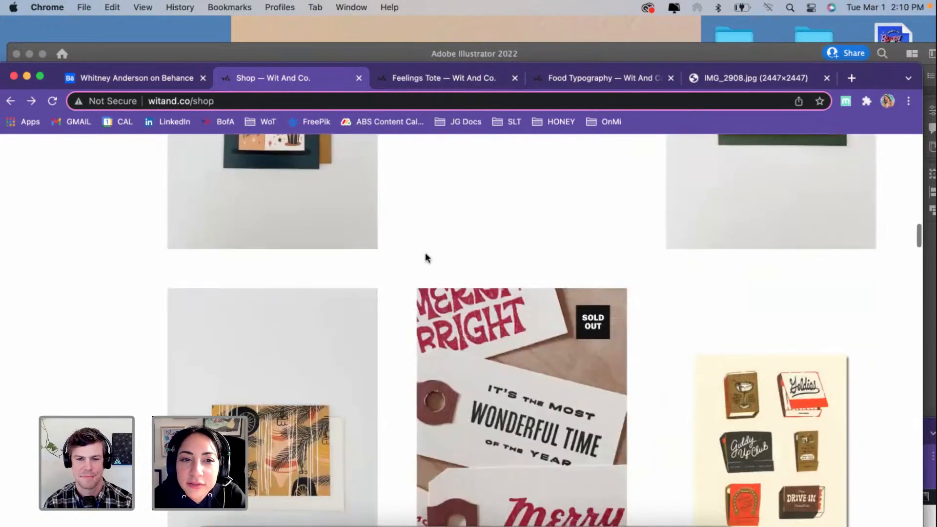
Step: Open the Fresh Nog Greeting Card product page and enlarge its image to examine the eggnog carton lettering
scroll(422, 258, "up", 3)
left_click(288, 277)
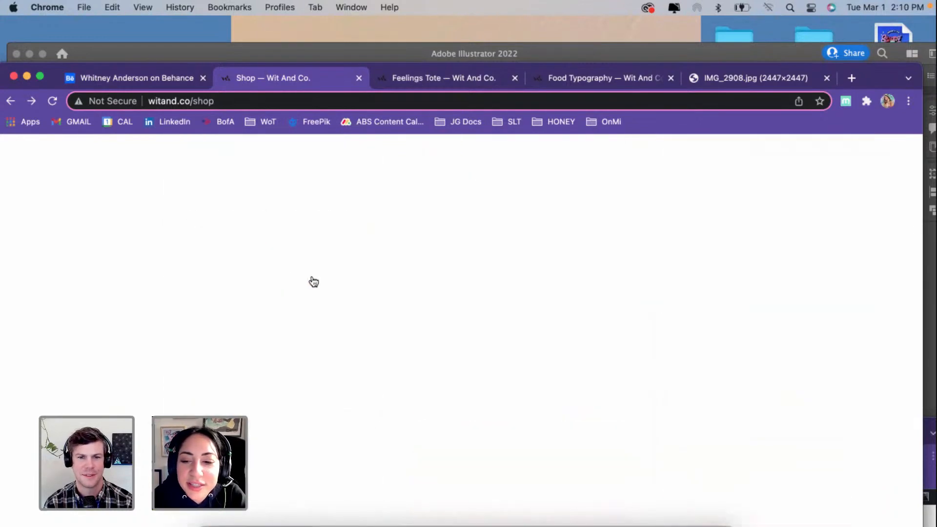
scroll(387, 347, "down", 8)
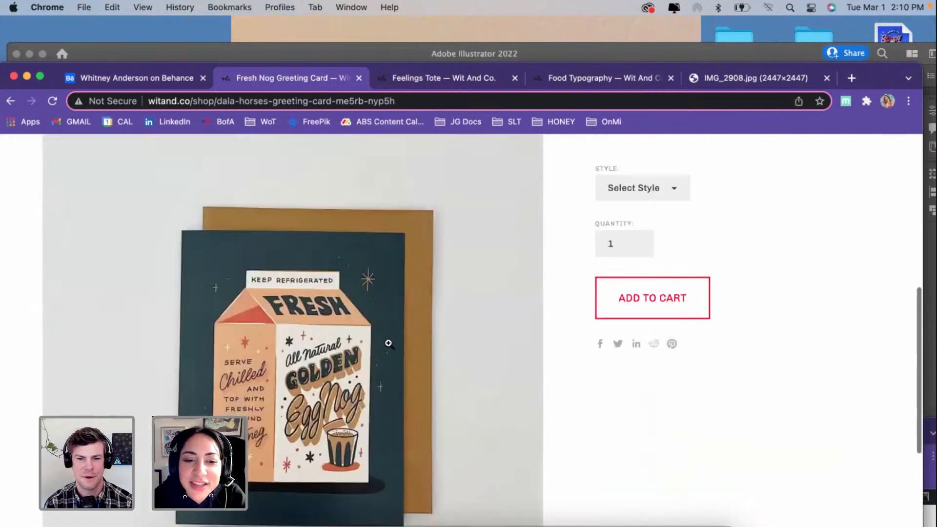
left_click(278, 362)
scroll(279, 364, "down", 3)
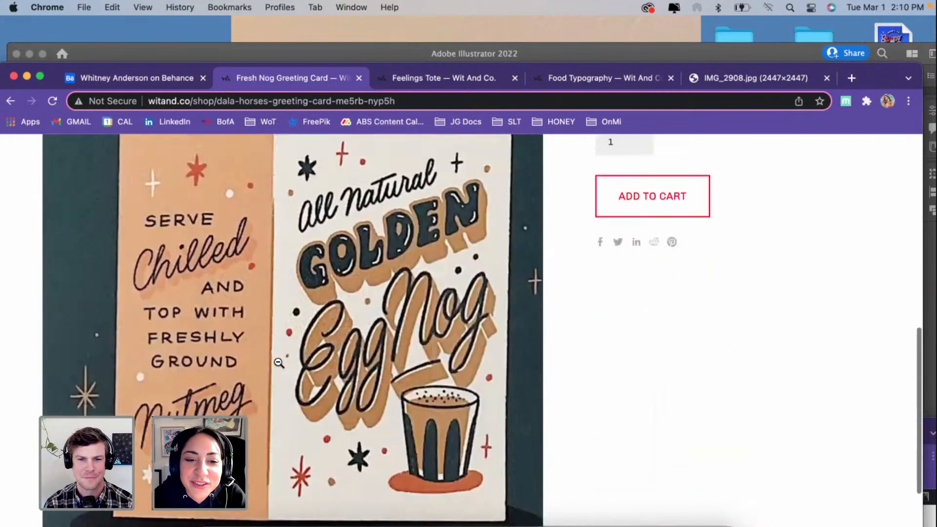
Step: Restore the Fresh Nog card image to its normal size and look over the whole card
scroll(279, 363, "up", 4)
left_click(278, 361)
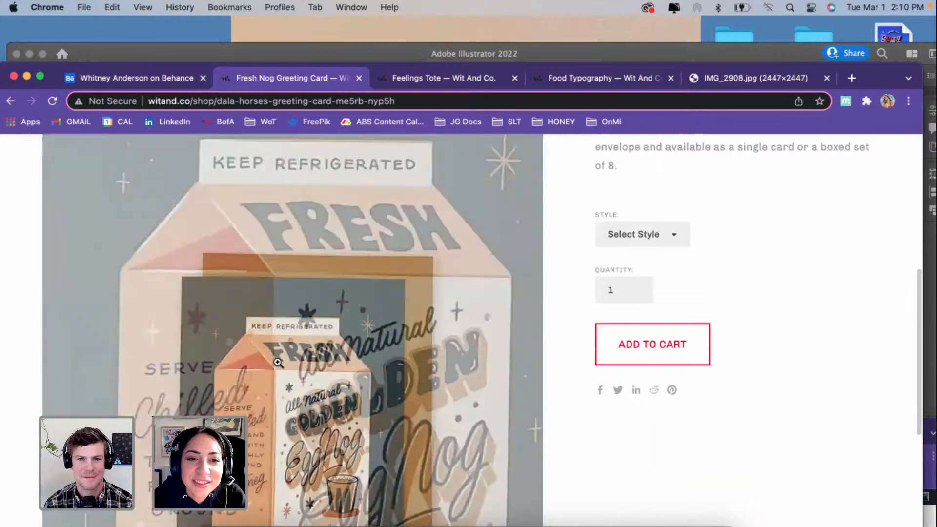
scroll(504, 341, "down", 3)
scroll(505, 340, "up", 5)
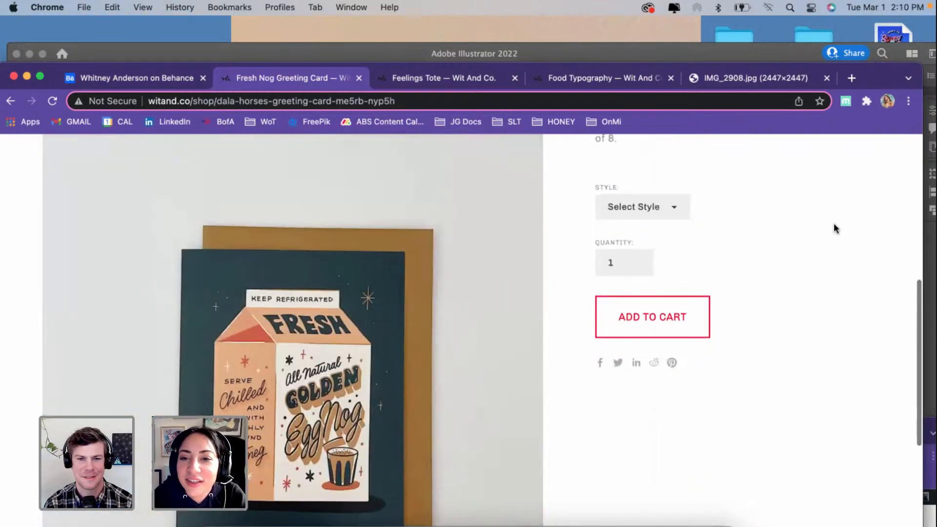
Step: Return to the shop listing, browse the textiles, holiday cards and art prints, and go back to the Behance profile
left_click(11, 101)
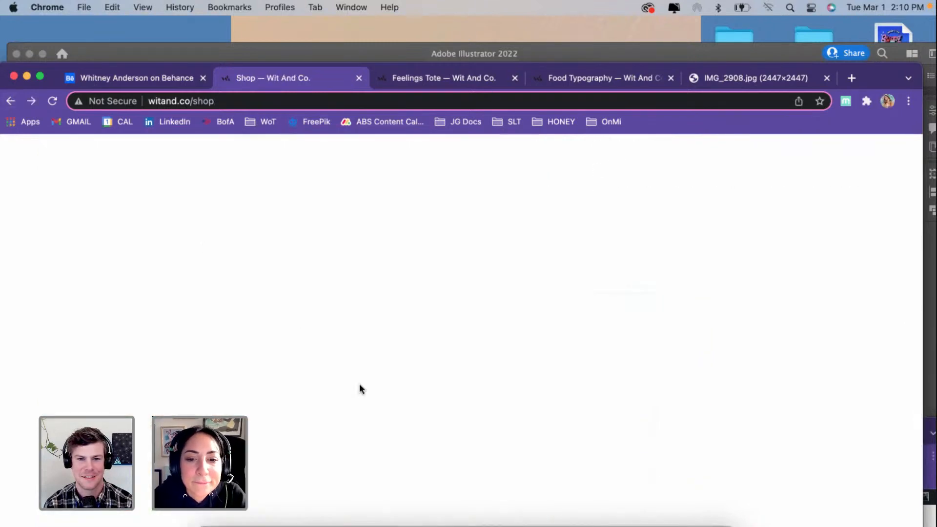
scroll(412, 418, "down", 5)
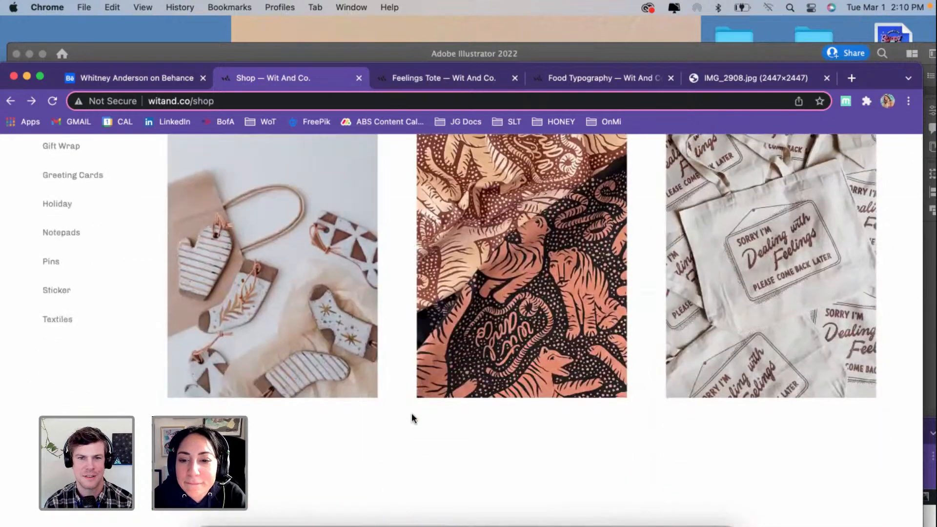
scroll(412, 414, "down", 6)
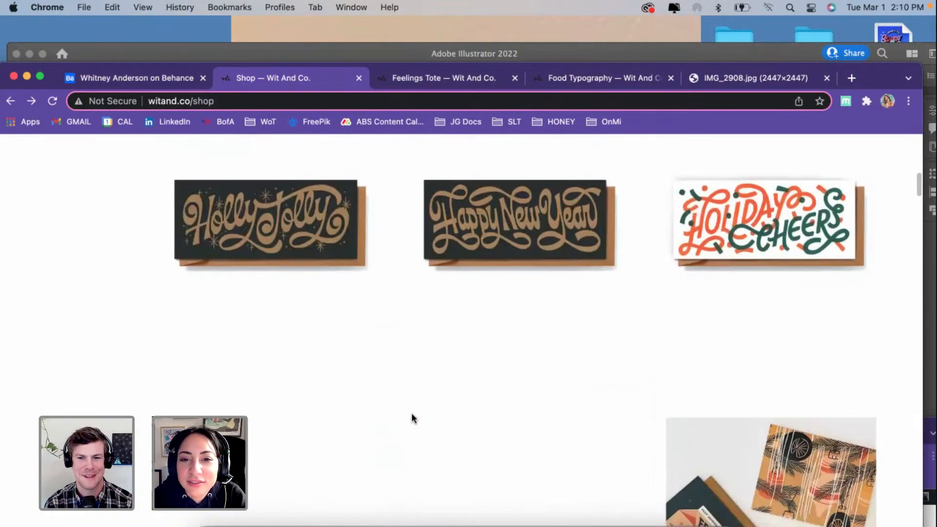
scroll(412, 418, "down", 8)
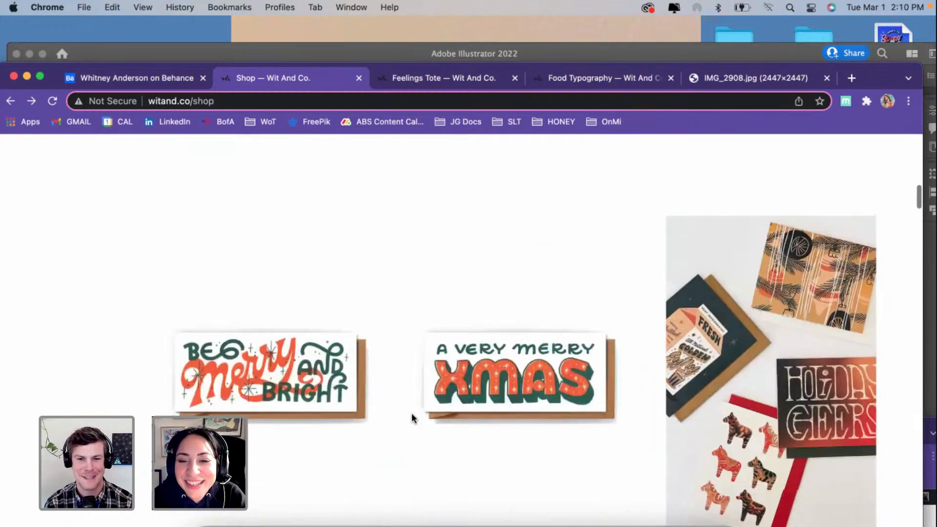
scroll(411, 415, "down", 10)
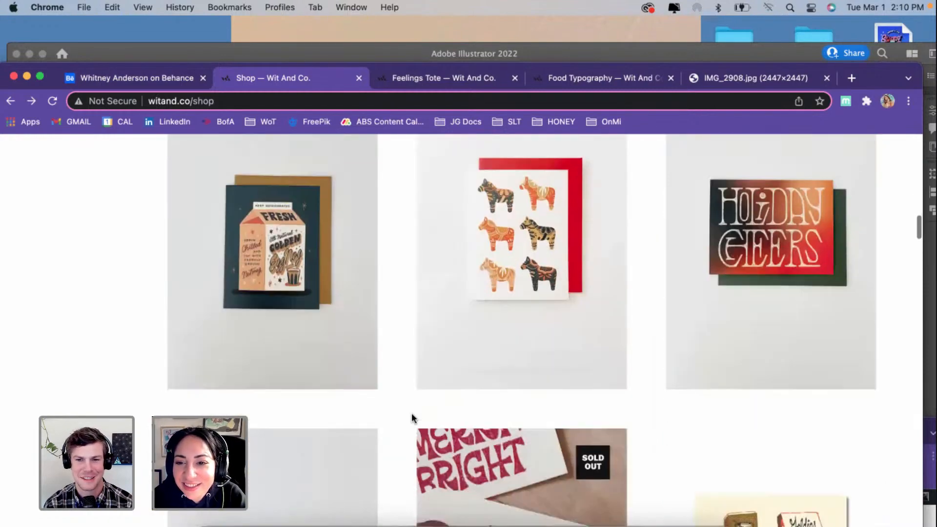
scroll(412, 414, "down", 14)
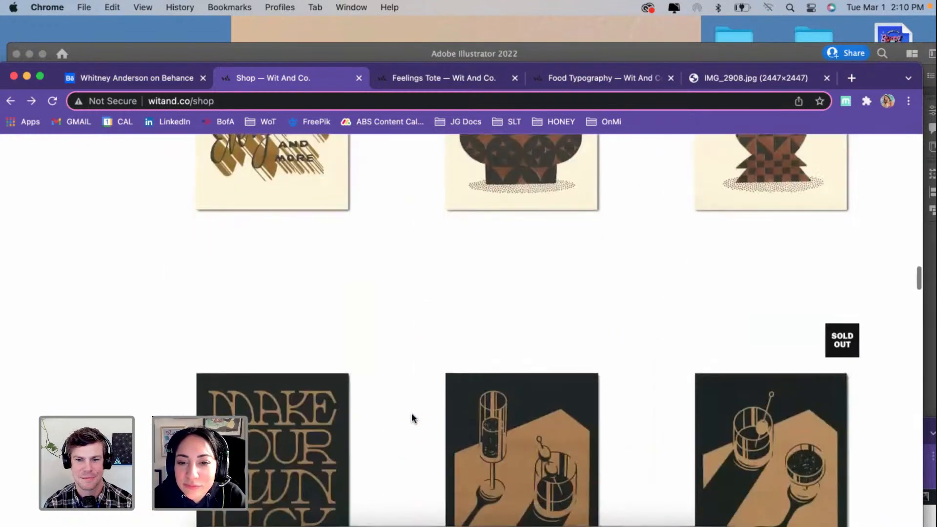
scroll(411, 413, "down", 12)
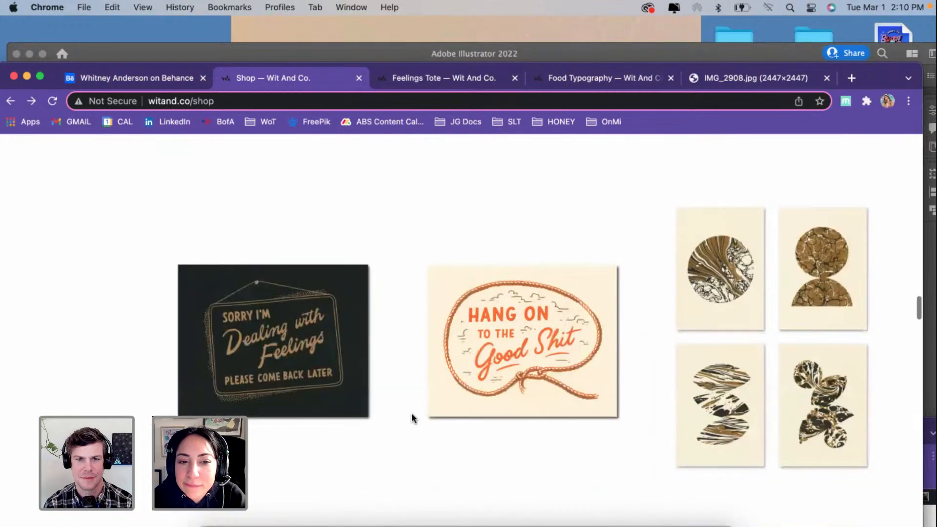
scroll(412, 412, "up", 20)
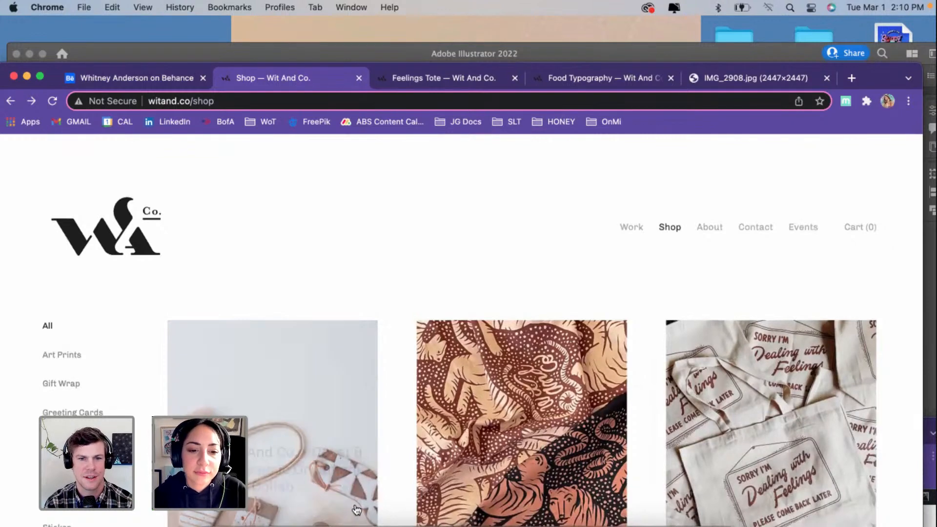
left_click(175, 79)
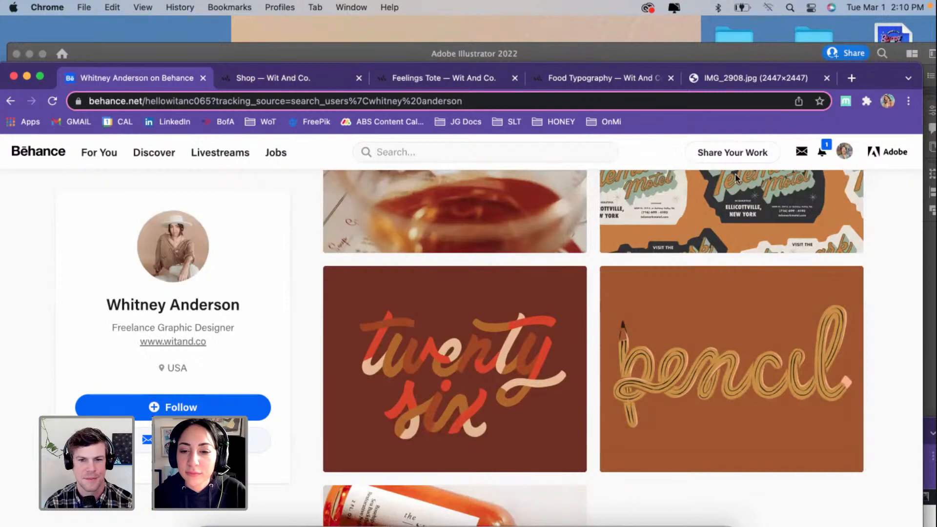
Step: Switch to Illustrator and look over the Strong Women lettering artwork, both whole and up close
left_click(540, 520)
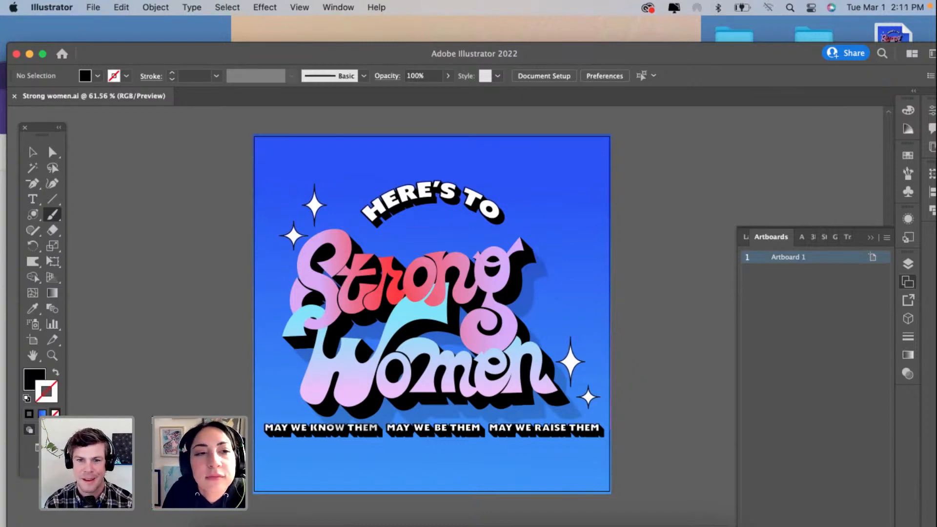
key("v")
left_click(353, 287)
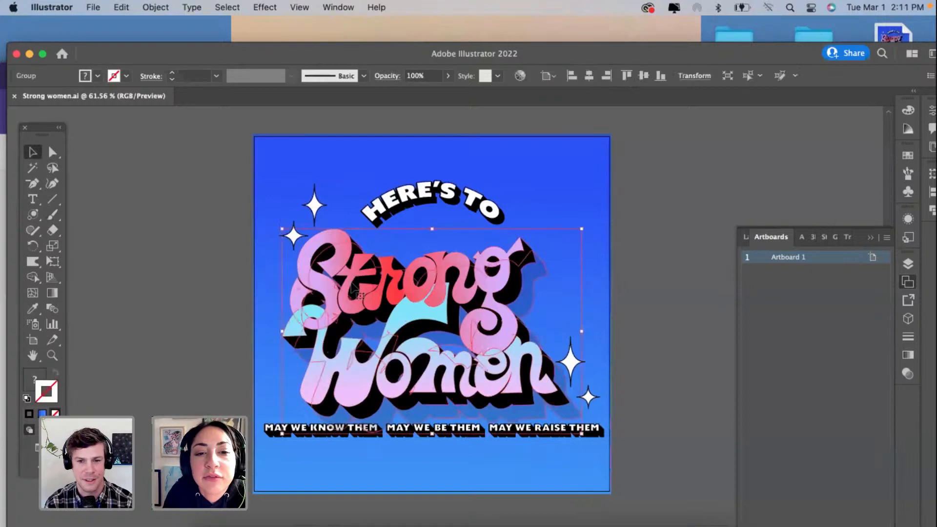
left_click(190, 324)
scroll(372, 349, "down", 5)
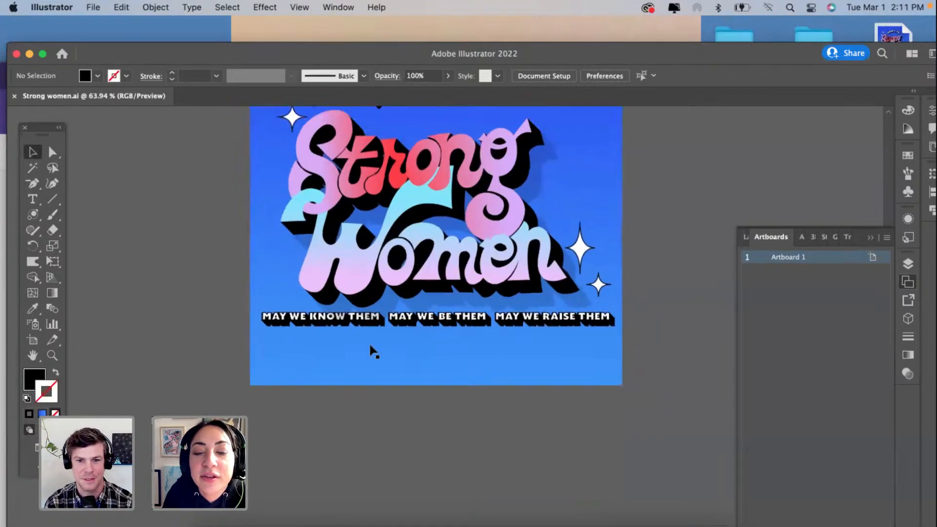
scroll(371, 348, "up", 4)
scroll(384, 352, "up", 2)
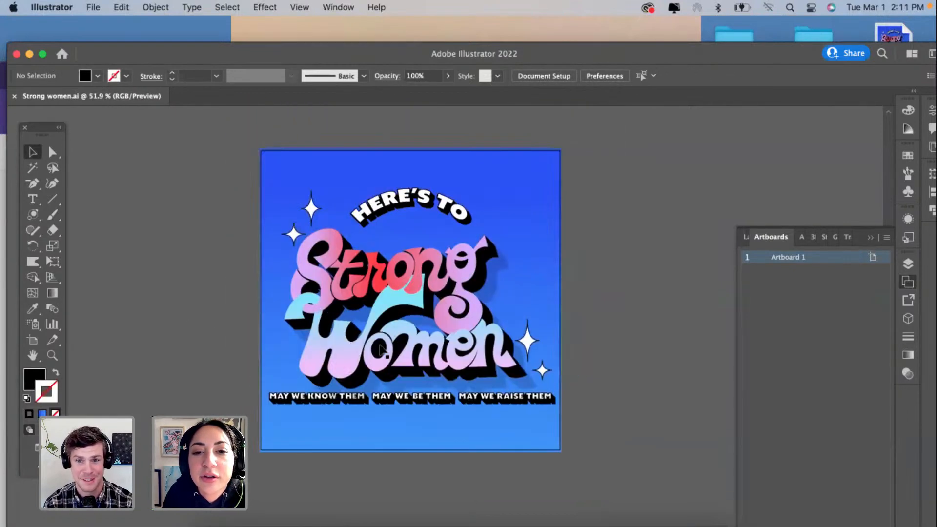
scroll(380, 349, "down", 2)
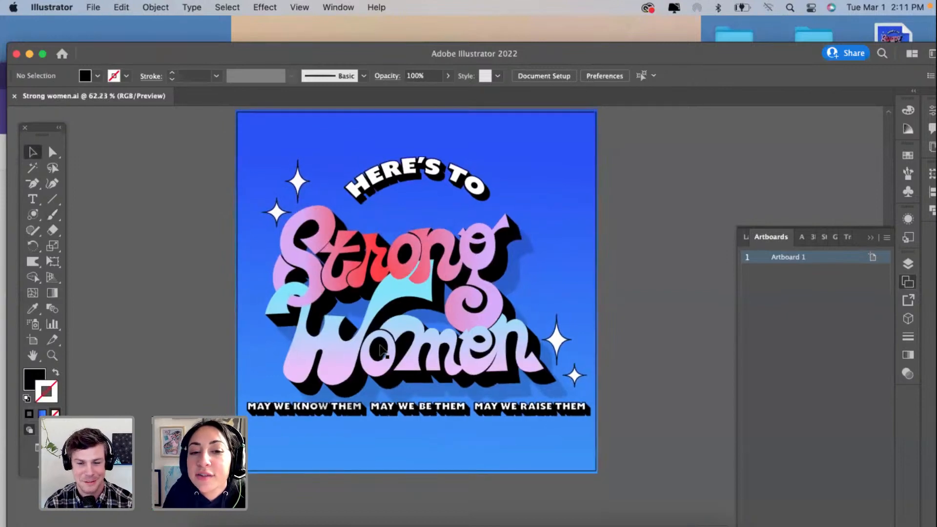
scroll(383, 351, "up", 1)
scroll(382, 350, "down", 3)
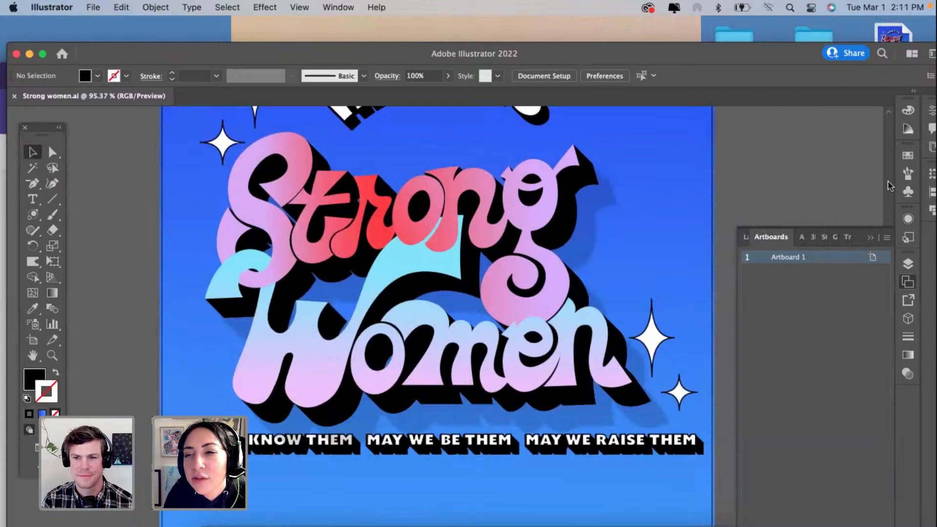
Step: Show the document's layers and lock the Vector layer that holds the Strong Women artwork
left_click(820, 291)
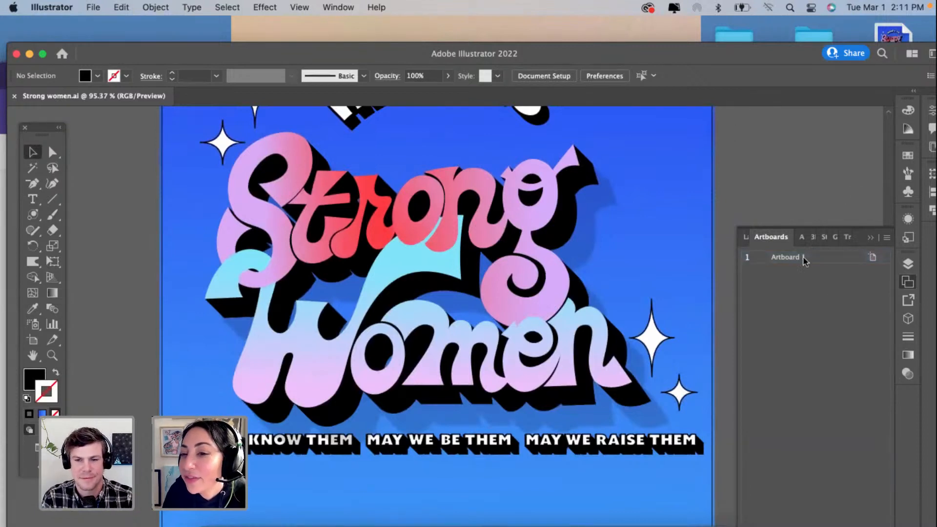
left_click(801, 239)
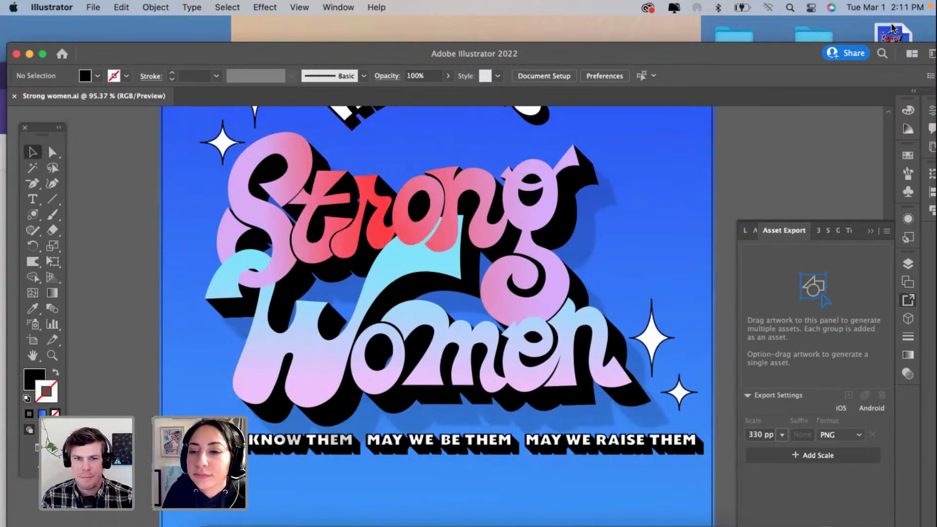
left_click(754, 239)
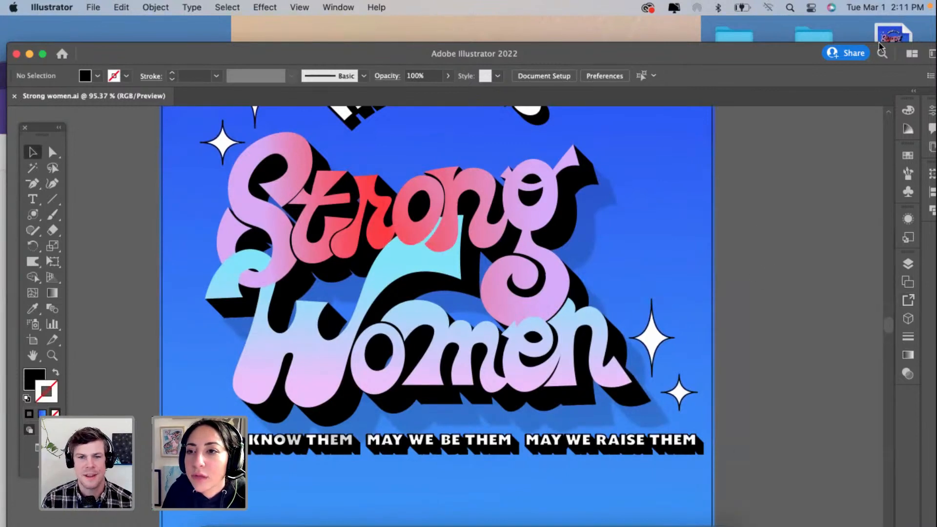
left_click(910, 265)
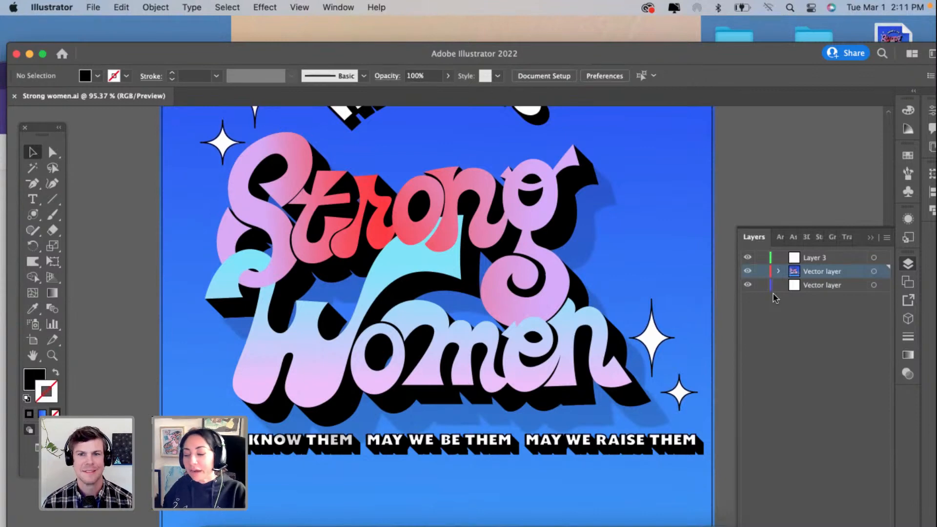
left_click(760, 271)
Step: Choose the Curvature tool and make Layer 3 active for drawing where the cyan W curl meets the lilac S
scroll(226, 242, "up", 5)
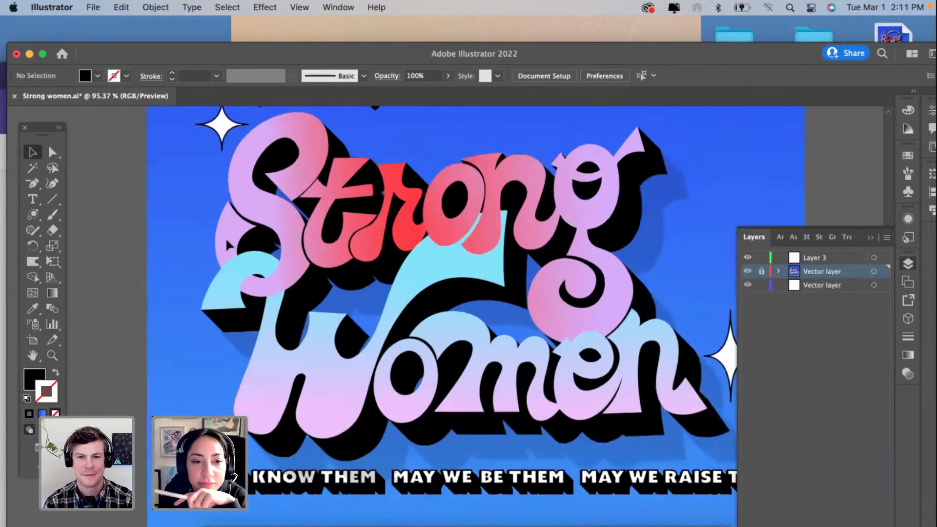
scroll(227, 244, "up", 3)
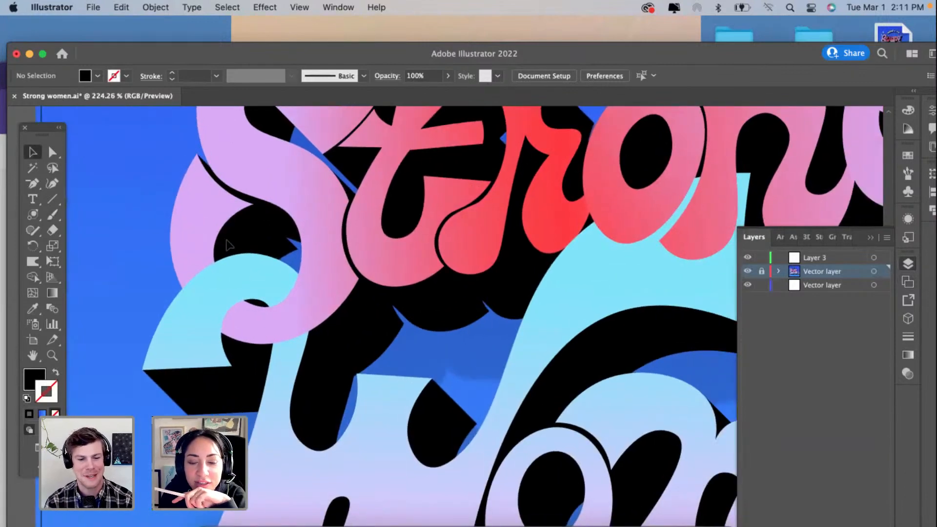
scroll(227, 244, "up", 3)
left_click(53, 184)
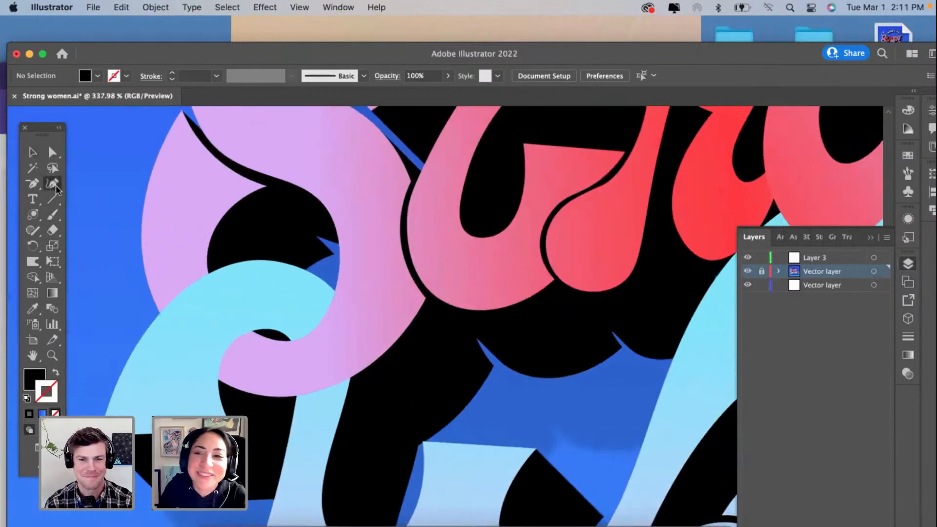
left_click(761, 273)
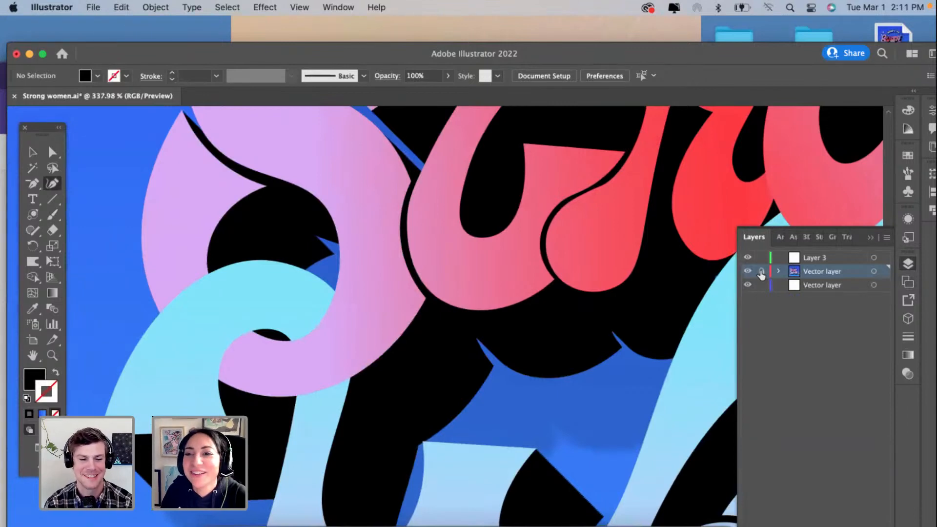
scroll(286, 340, "up", 3)
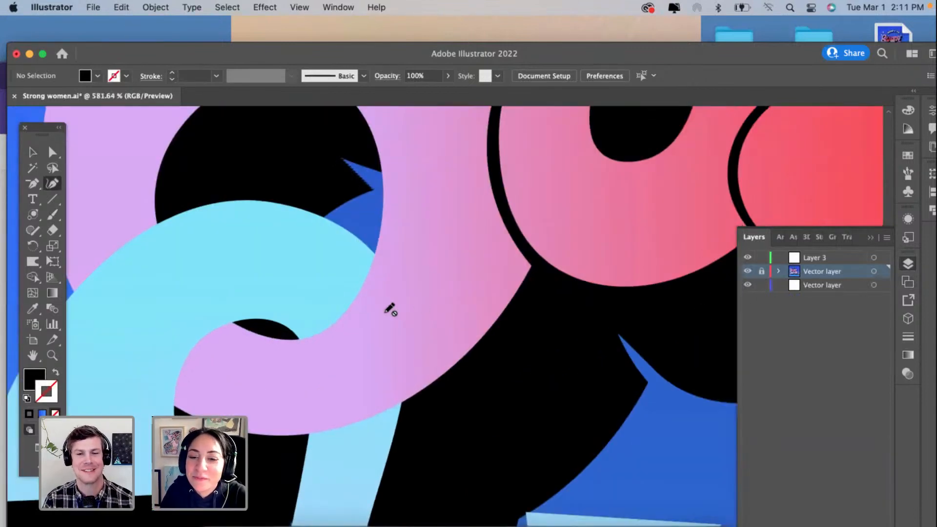
scroll(390, 308, "up", 2)
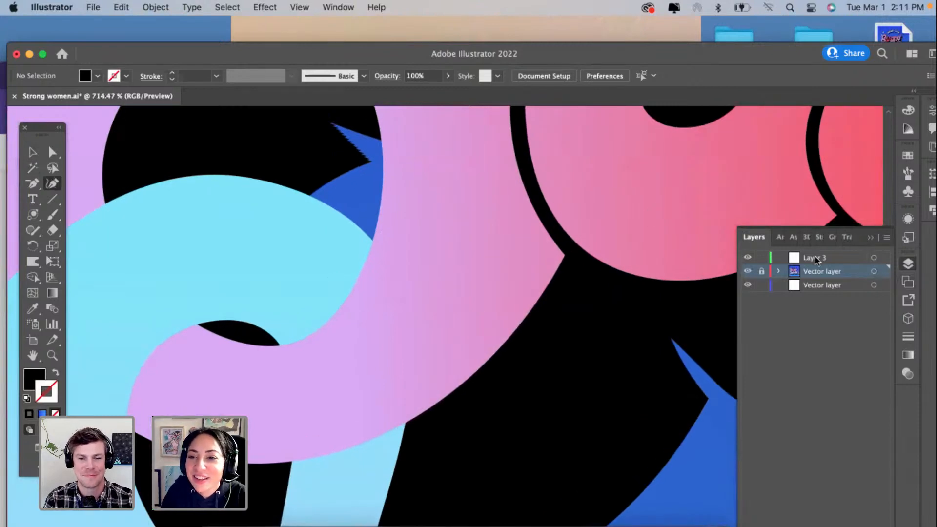
left_click(816, 260)
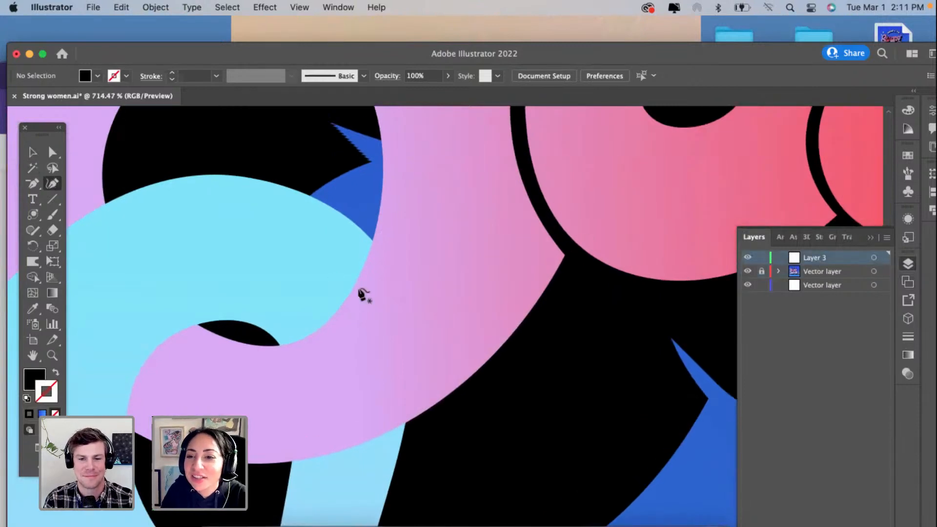
Step: Draw a closed black shadow shape on the cyan curl along the lilac S edge and set its opacity to 30%
left_click(278, 344)
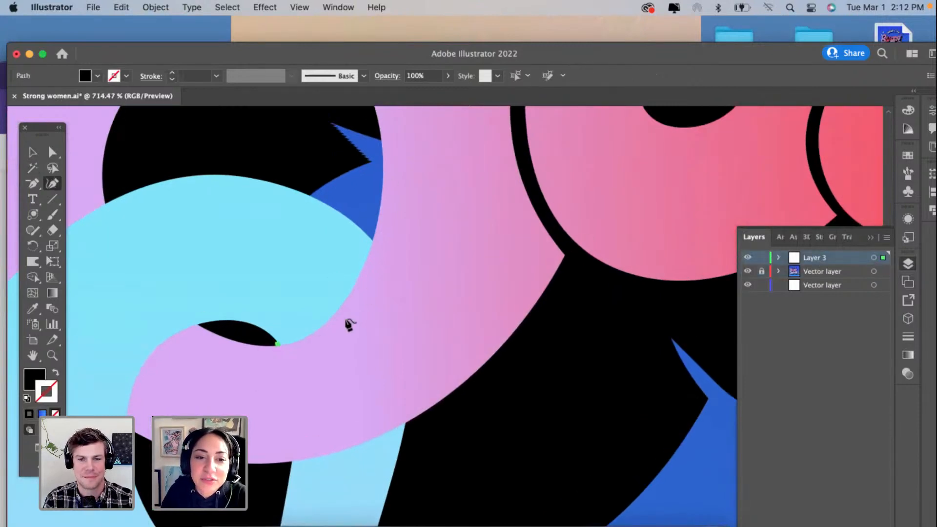
left_click(375, 240)
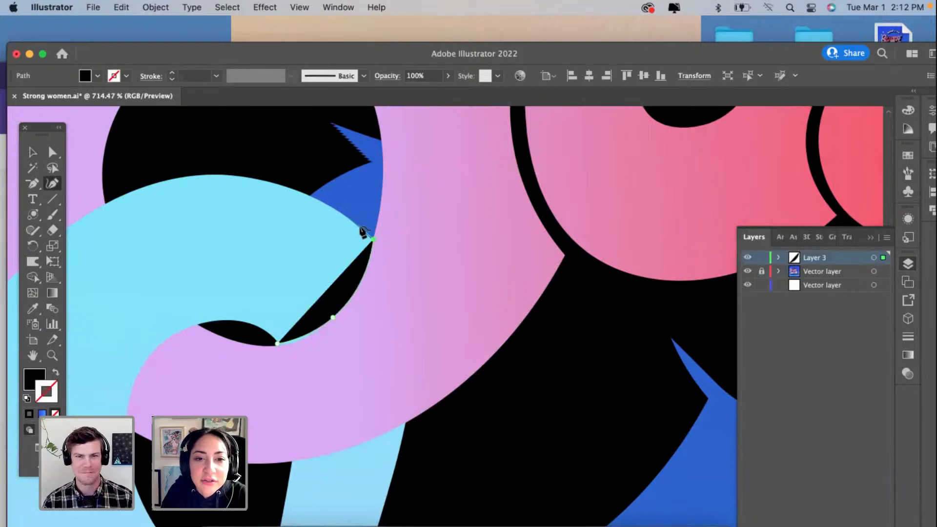
left_click(359, 226)
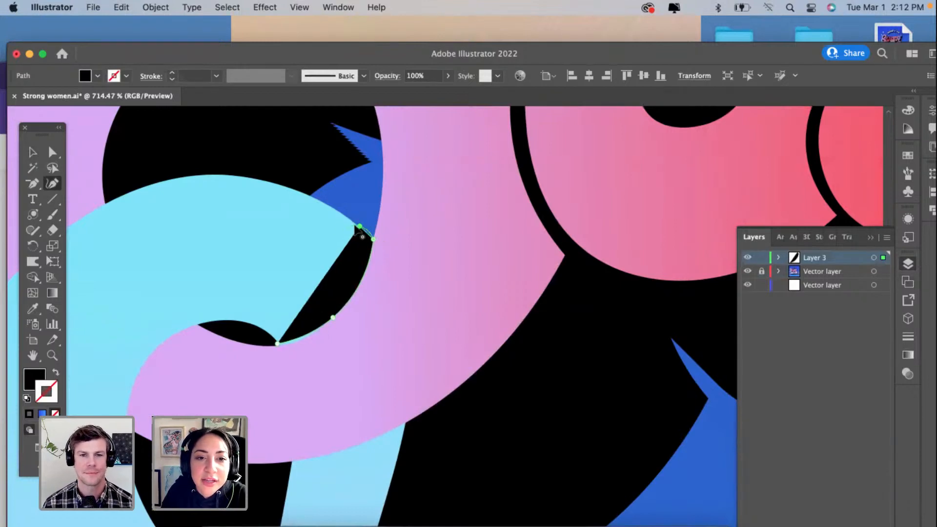
left_click(323, 275)
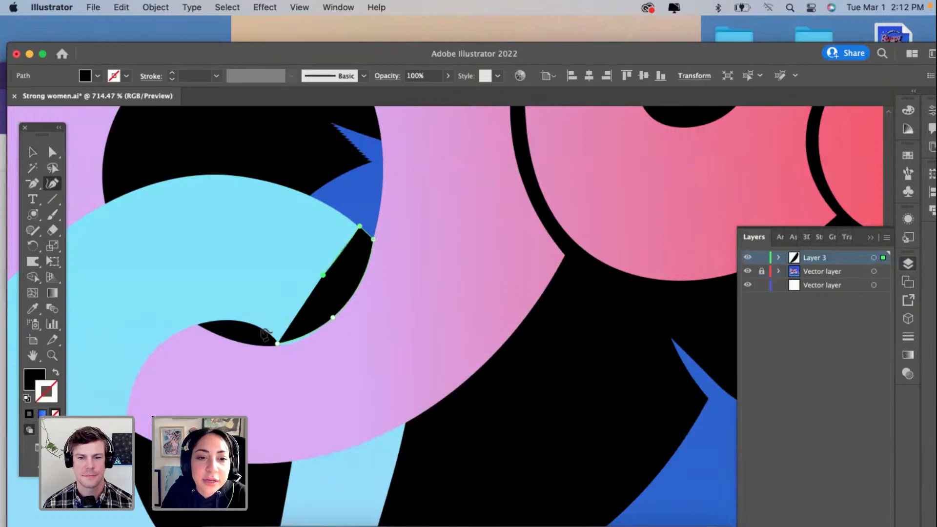
left_click(261, 327)
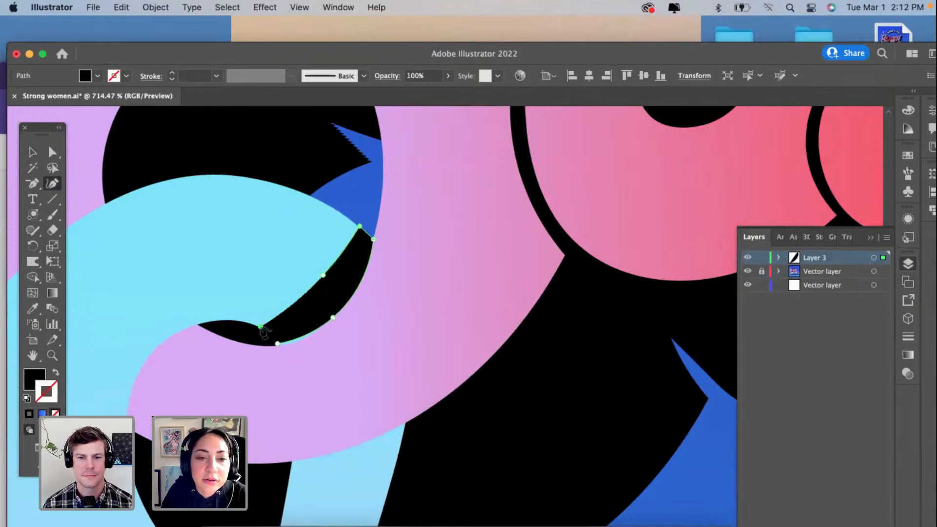
left_click(279, 345)
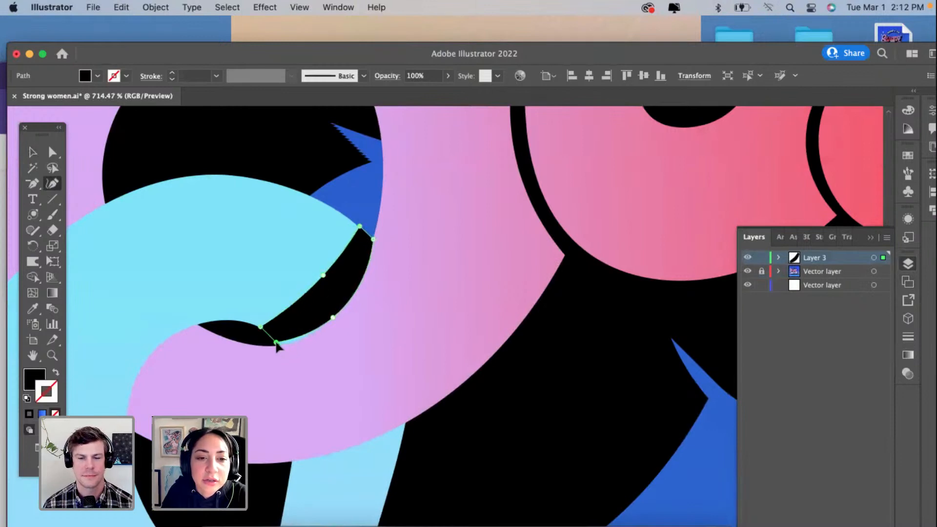
left_click(448, 77)
left_click_drag(445, 92, 412, 91)
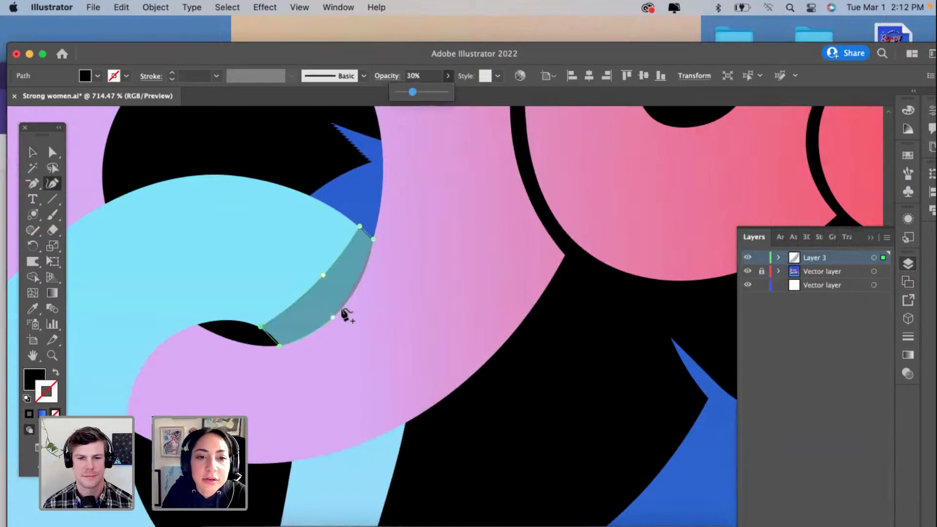
Step: Refine the shadow shape with extra curve points so its upper end and outer edge follow the cyan and lilac letter contours
scroll(345, 314, "up", 2)
mouse_move(389, 204)
left_mouse_down()
mouse_move(362, 186)
mouse_move(386, 203)
left_mouse_up()
scroll(362, 186, "up", 4)
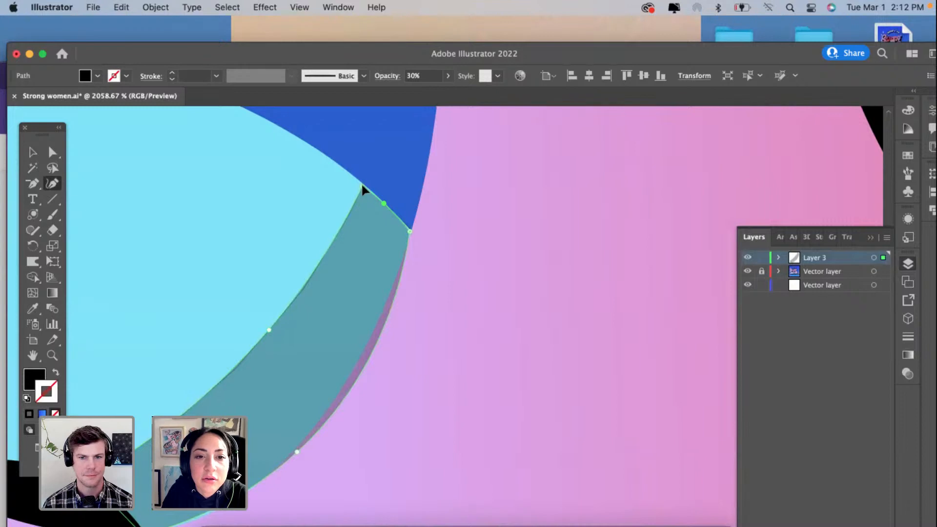
left_click(330, 409)
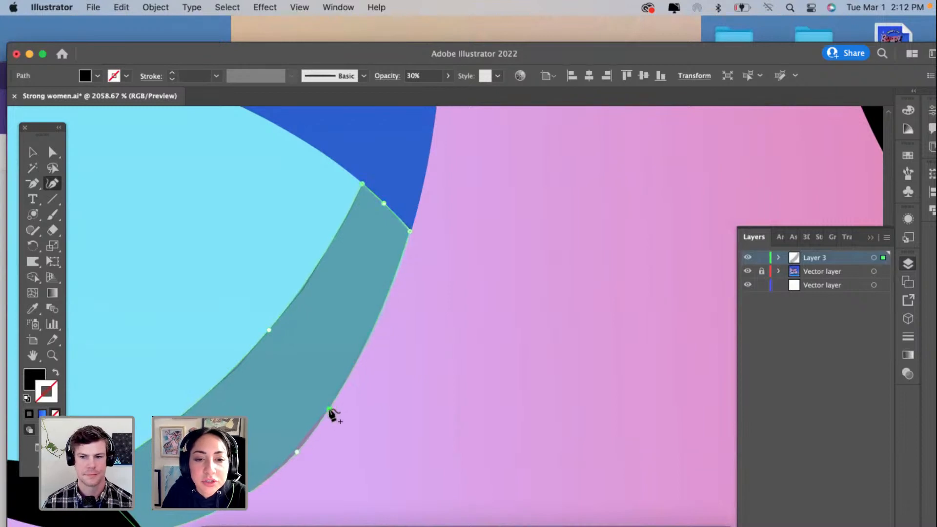
Step: Finish the lower outer edge of the shadow shape along the lilac S and deselect the shape
left_click(293, 452)
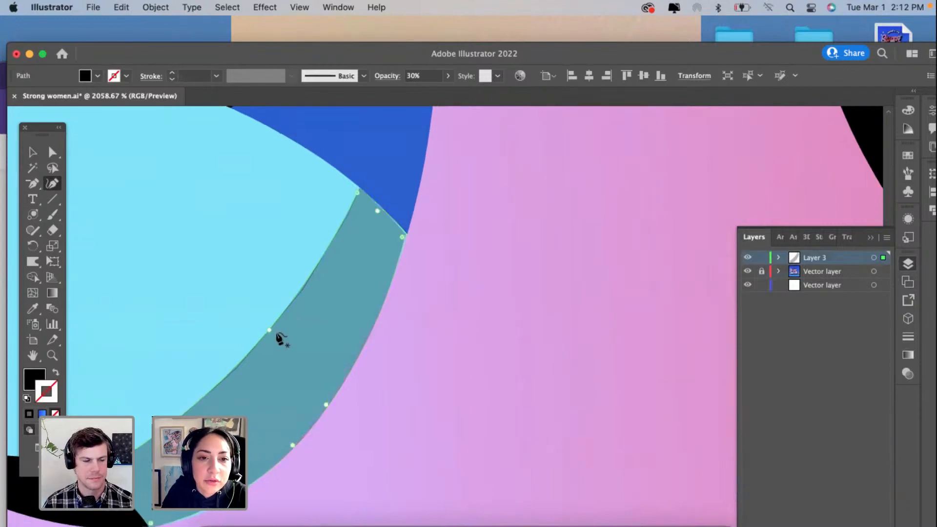
scroll(277, 335, "down", 5)
left_click(30, 153)
left_click(230, 198)
scroll(231, 198, "down", 3)
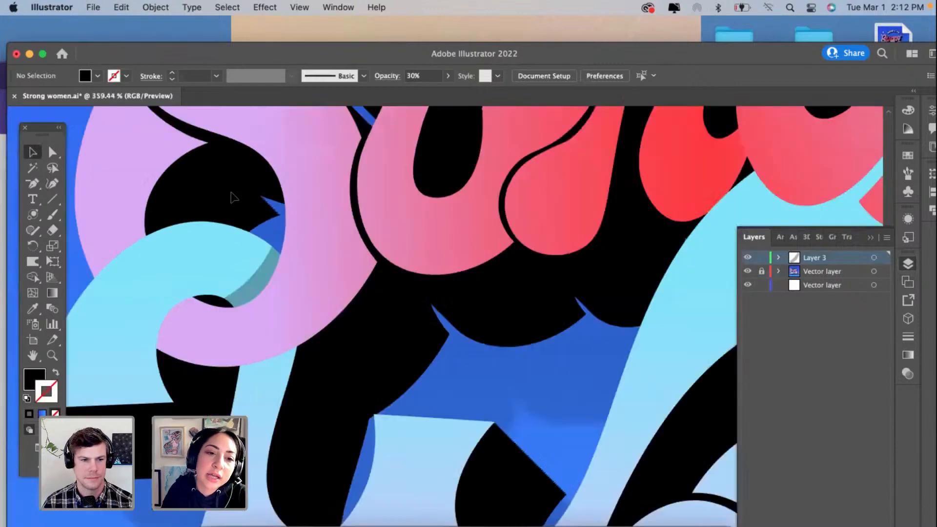
scroll(222, 294, "up", 2)
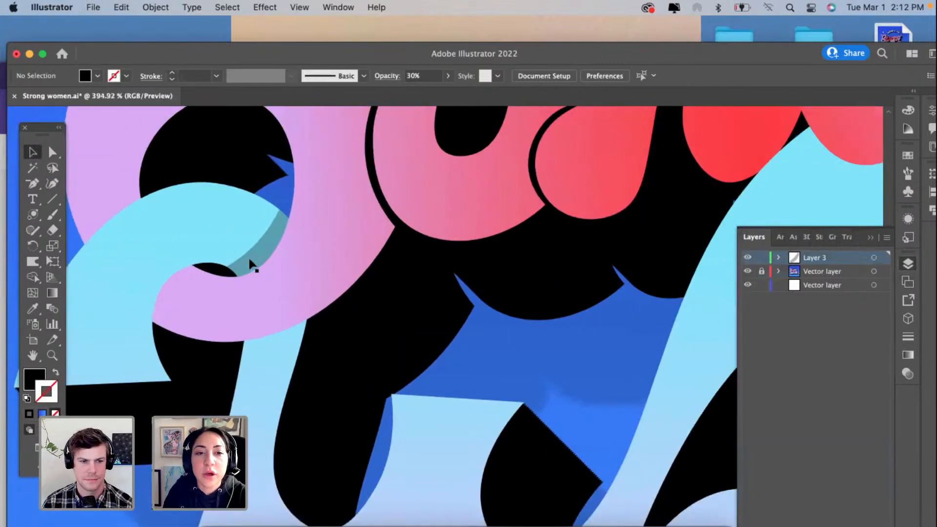
Step: Select the shadow shape on the cyan curl and give it a linear gradient fill with no stroke
left_click(248, 256)
scroll(585, 408, "up", 2)
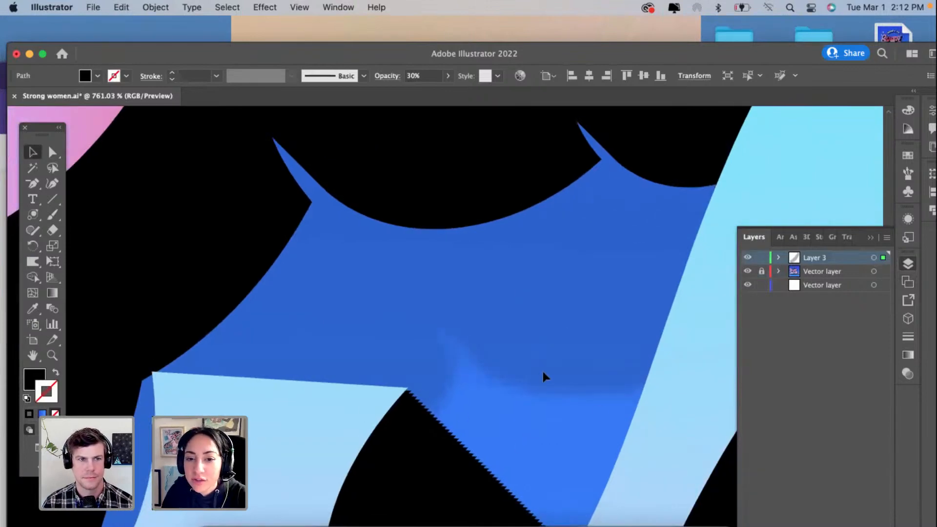
scroll(543, 373, "down", 1)
scroll(542, 376, "down", 3)
scroll(271, 265, "down", 1)
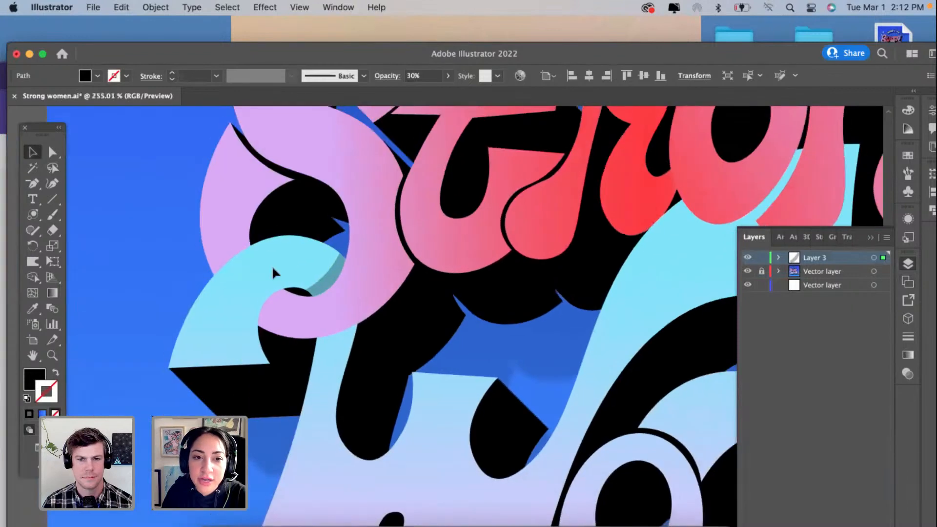
scroll(404, 217, "up", 2)
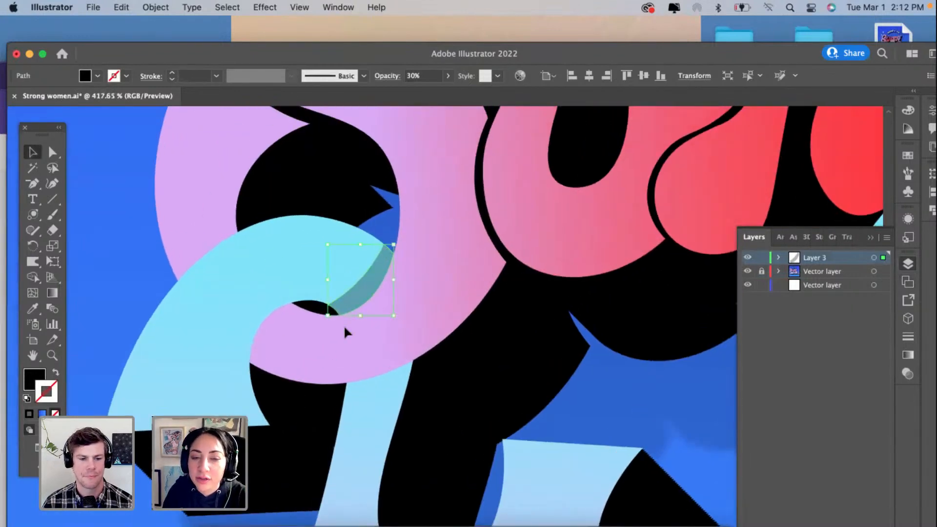
scroll(344, 331, "up", 3)
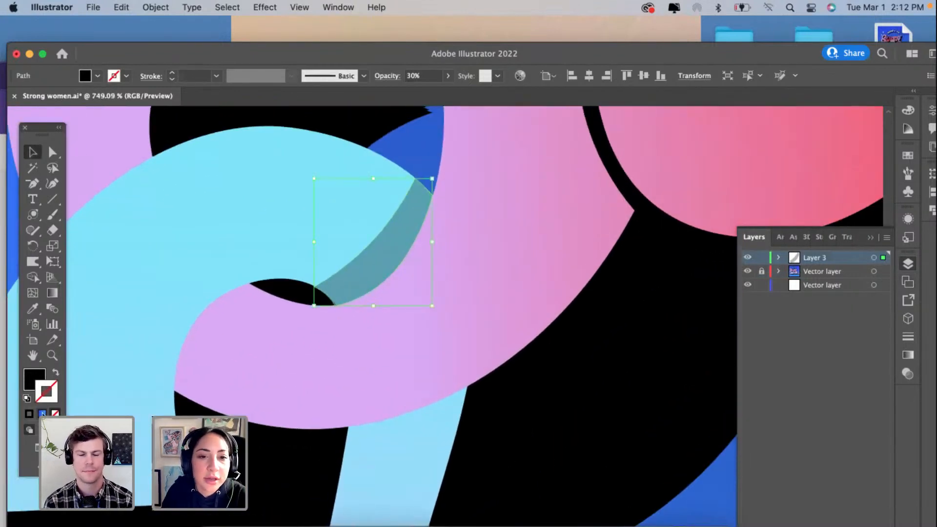
key("period")
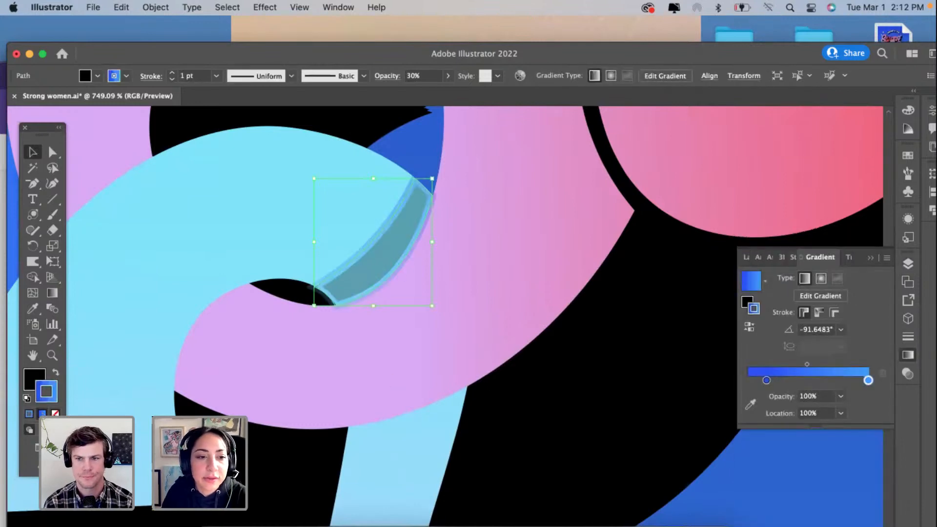
left_click(55, 414)
left_click(33, 380)
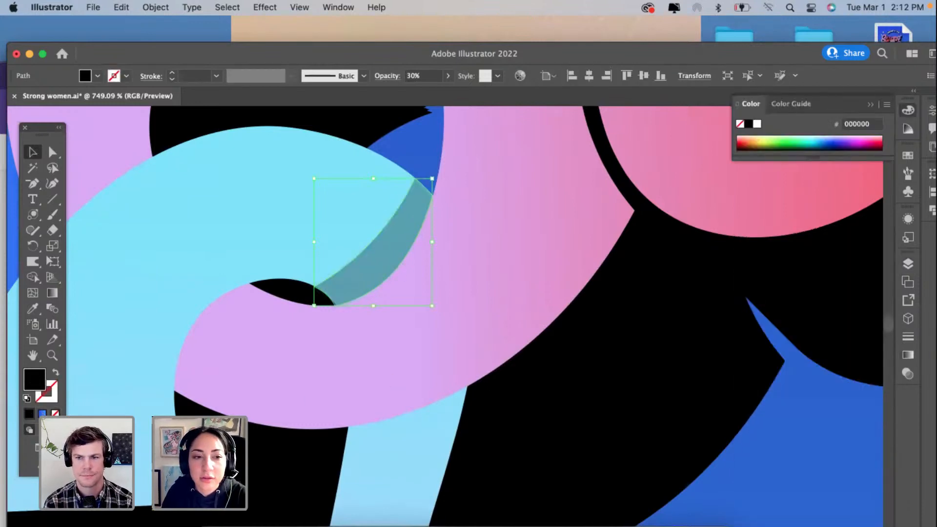
left_click(42, 414)
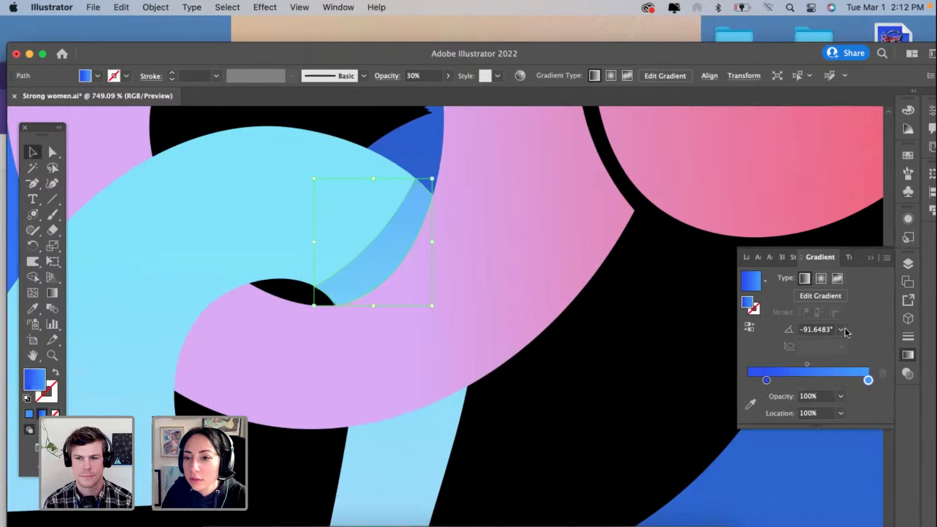
Step: Set the gradient's end stop to black and its start stop to 0% with the cyan sampled from the curl
double_click(868, 380)
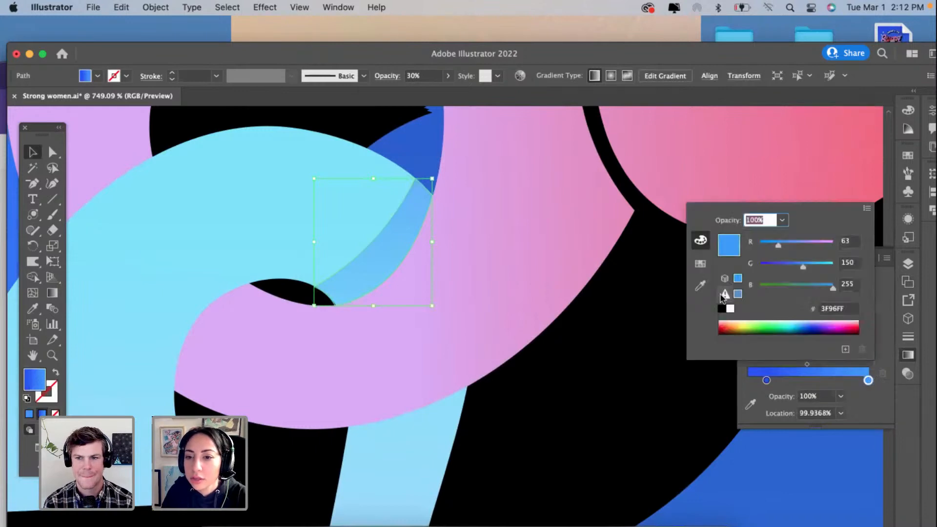
left_click(722, 309)
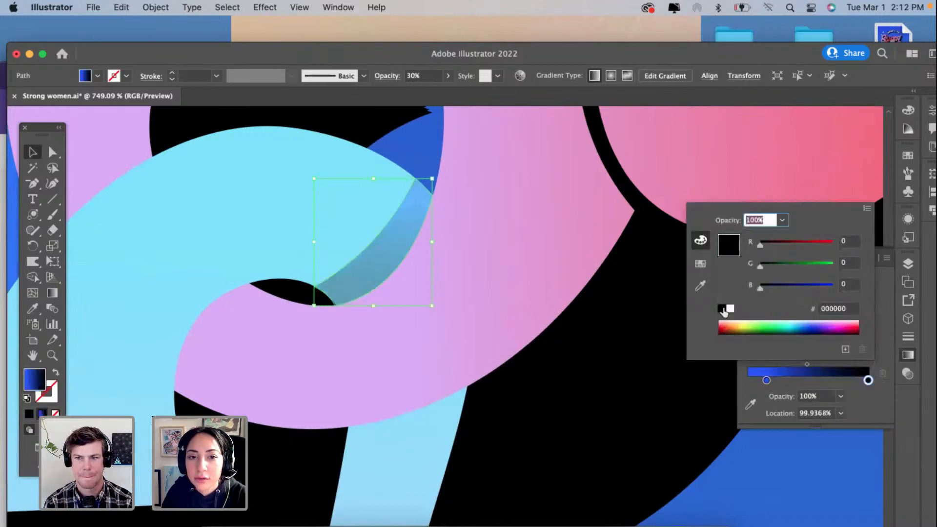
left_click(767, 381)
double_click(767, 381)
left_click(747, 383)
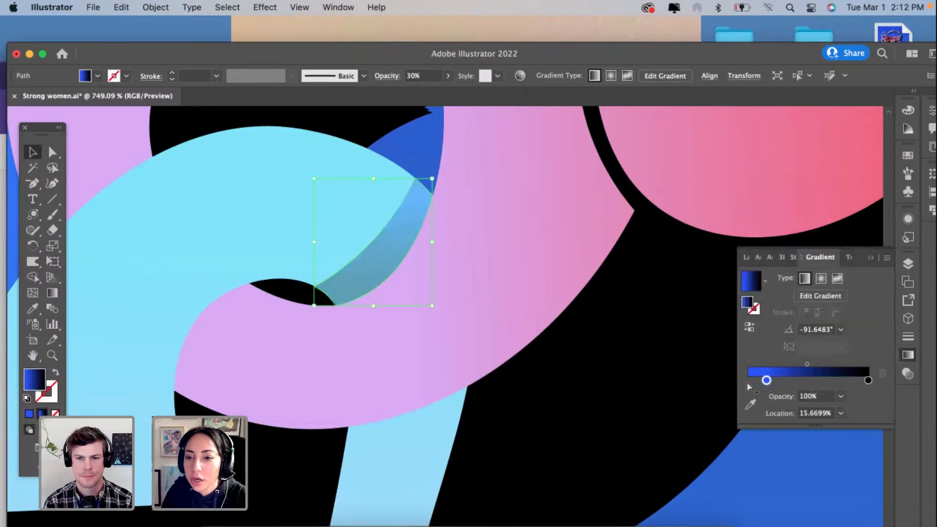
left_click_drag(767, 381, 748, 380)
left_click(750, 404)
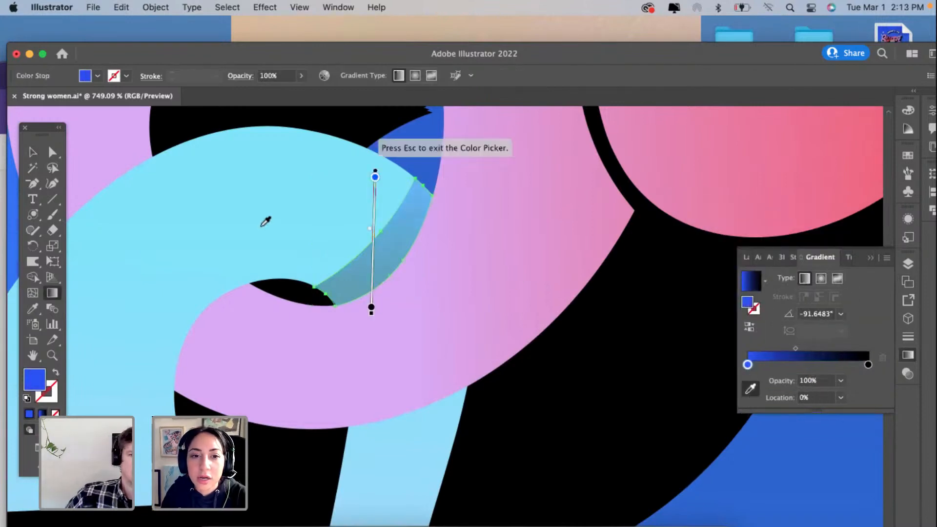
left_click(289, 230)
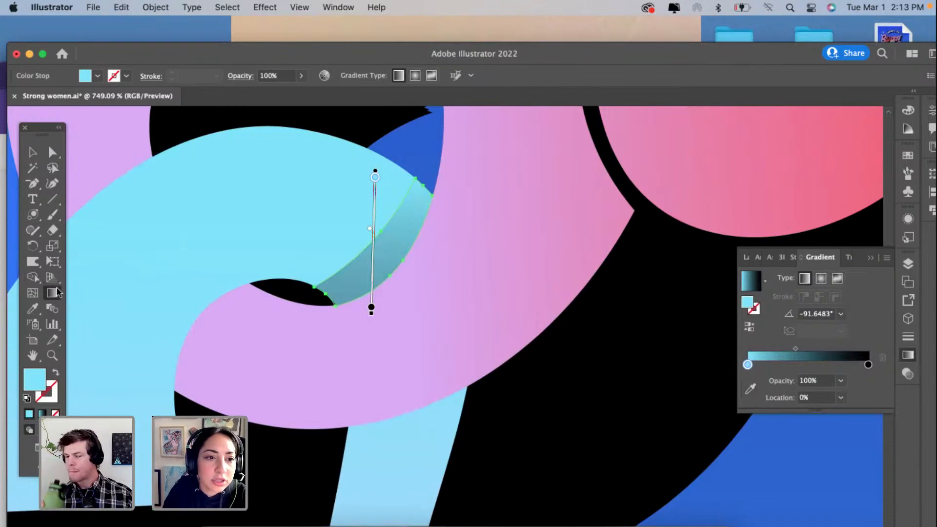
Step: Run the linear gradient diagonally across the shadow from the cyan curl to the lilac edge, with the black stop at about 88%
mouse_move(367, 235)
left_mouse_down()
mouse_move(398, 266)
mouse_move(388, 251)
left_mouse_up()
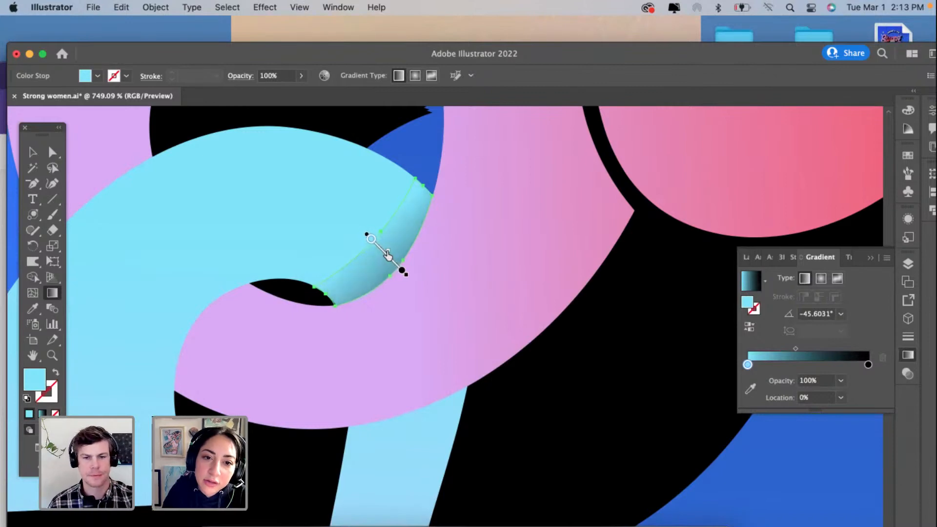
left_click_drag(402, 270, 398, 270)
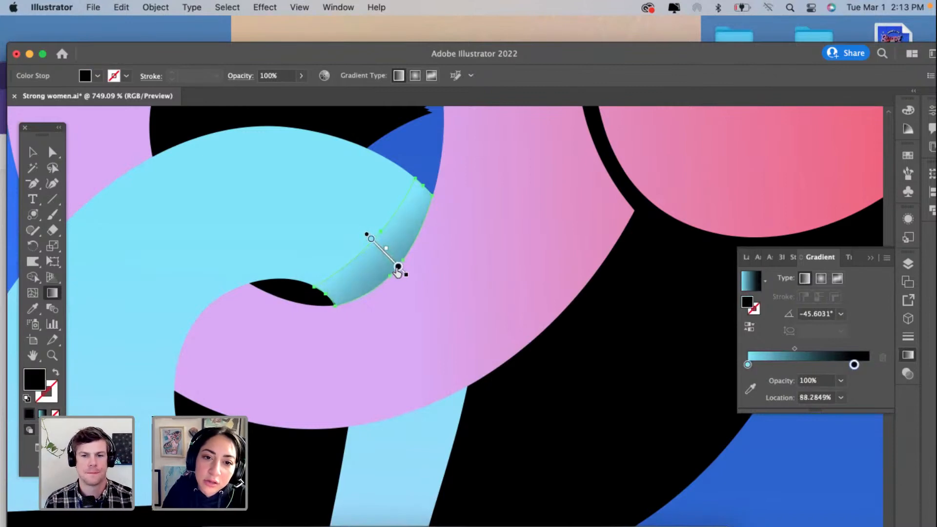
left_click(33, 152)
left_click(282, 299)
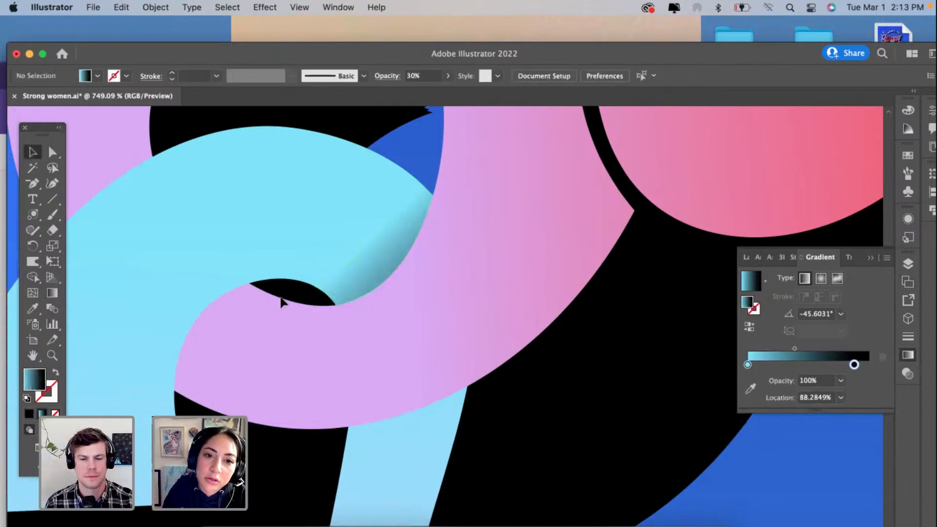
scroll(282, 301, "down", 2)
scroll(281, 301, "down", 1)
left_click(351, 276)
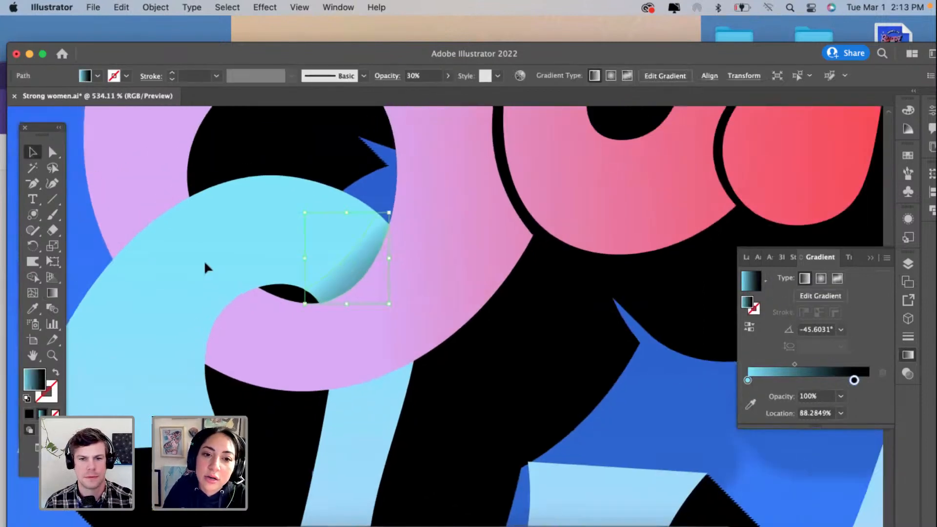
left_click(329, 329)
scroll(329, 329, "down", 6)
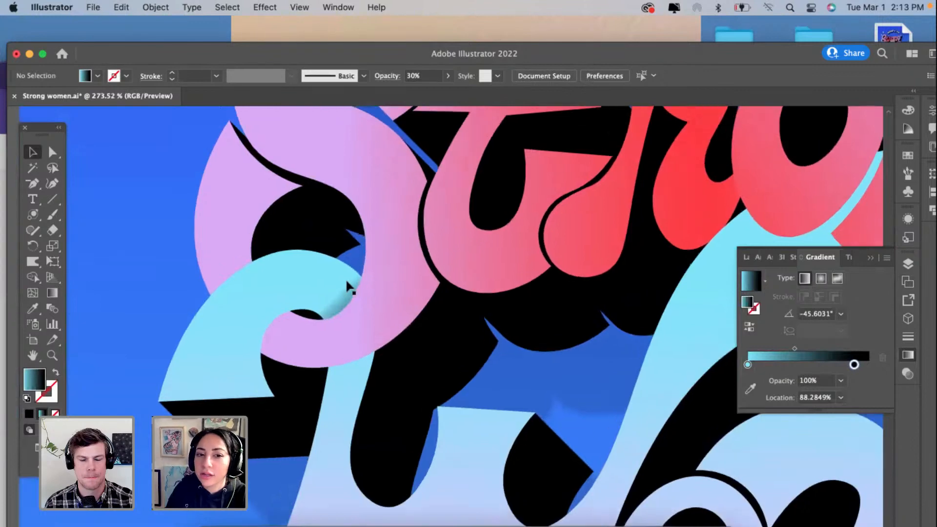
Step: Add a middle stop at about 50% to the shadow's gradient, set the black stop to 100% and the first midpoint to about 61%
scroll(347, 282, "up", 6)
left_click(342, 332)
scroll(351, 332, "up", 1)
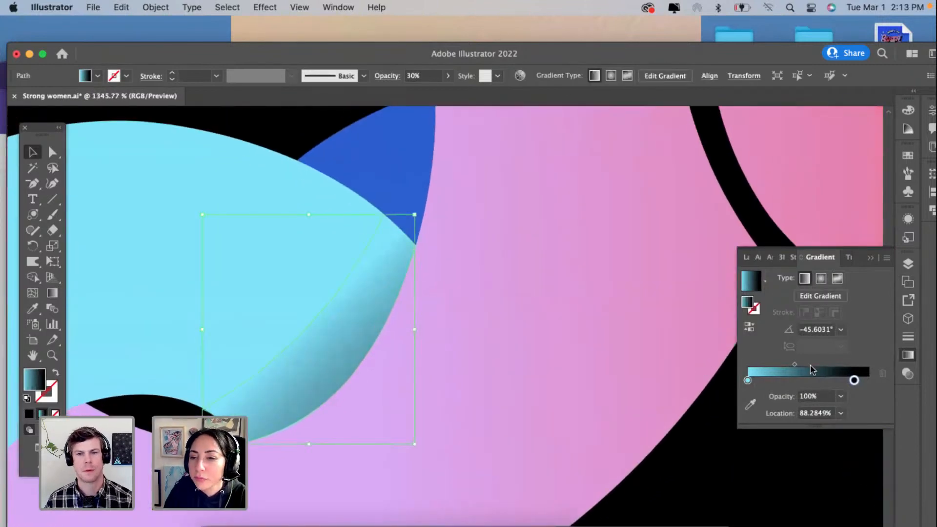
left_click(808, 380)
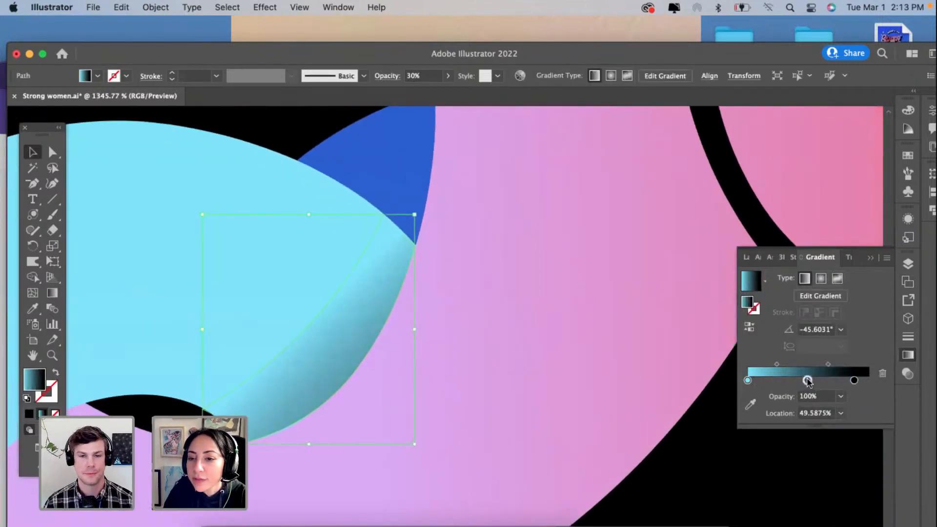
left_click_drag(777, 364, 801, 364)
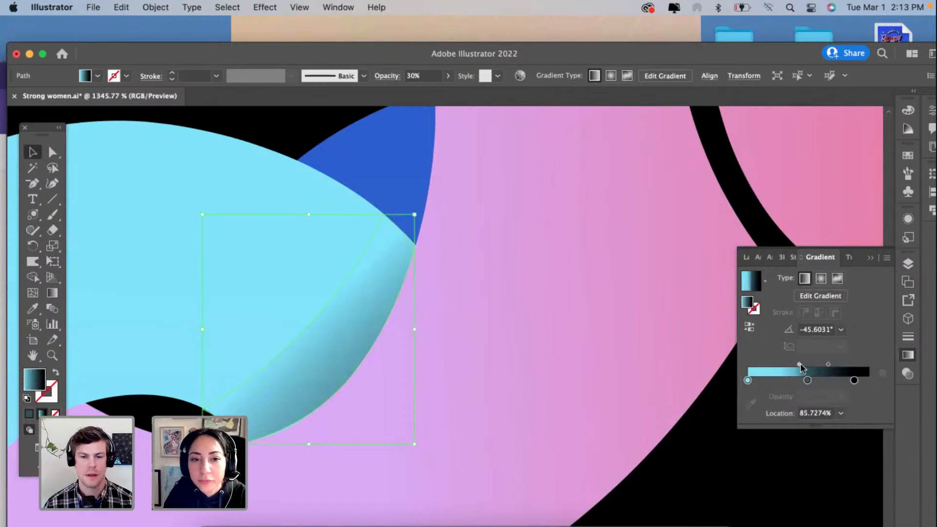
left_click_drag(853, 380, 883, 386)
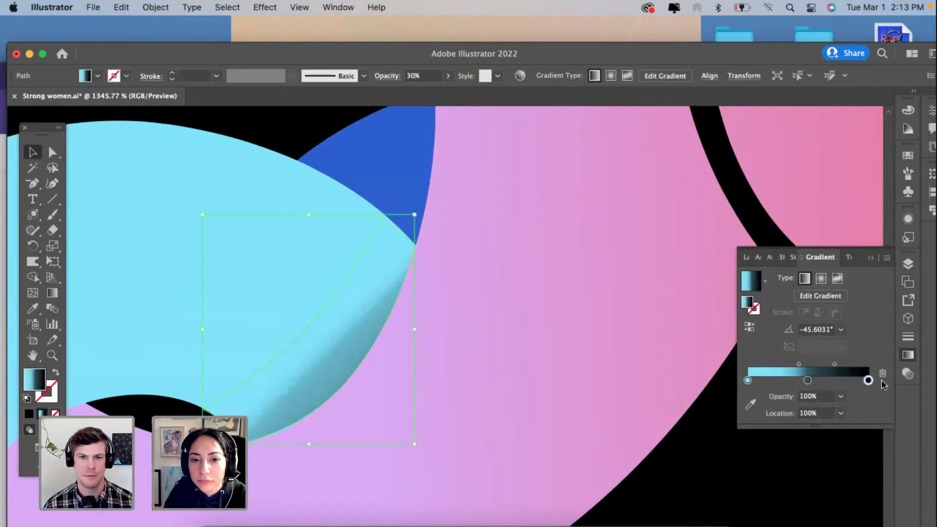
left_click_drag(798, 364, 784, 364)
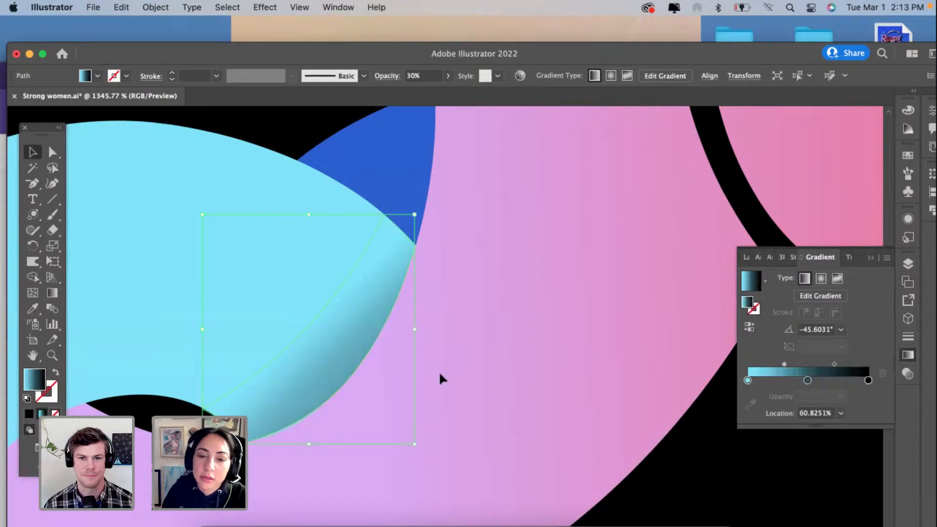
scroll(452, 372, "down", 2)
scroll(452, 375, "down", 1)
left_click(464, 379)
scroll(464, 379, "down", 4)
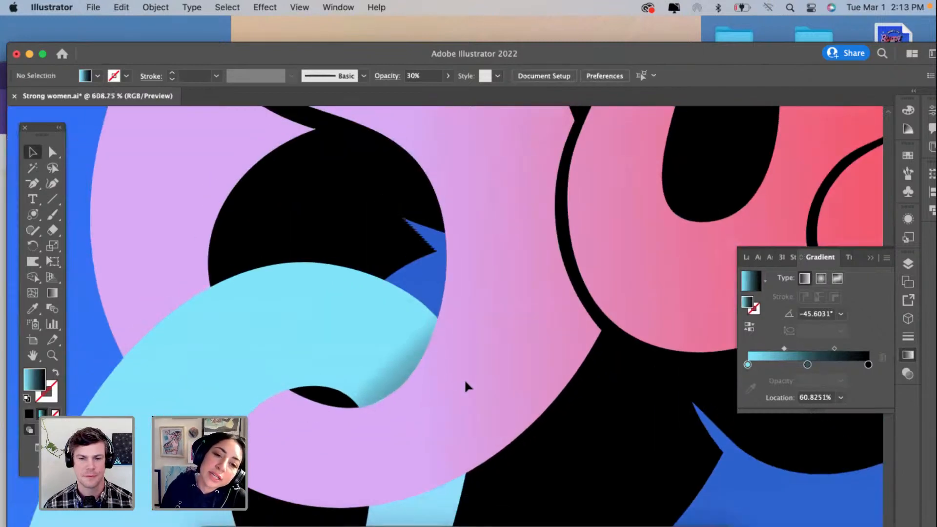
Step: Change the shadow's gradient to radial and run it from inside the cyan curl to the shadow's lower outer edge
left_click(393, 377)
scroll(393, 376, "up", 2)
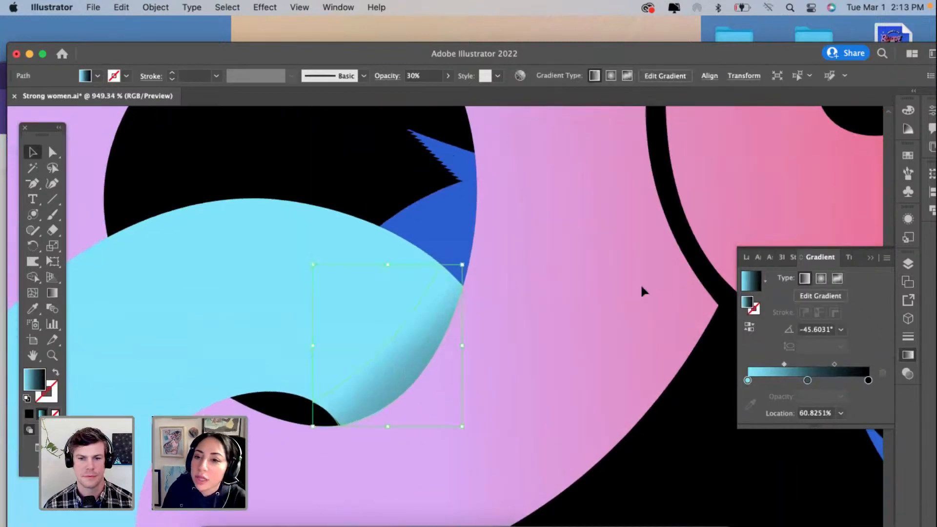
left_click(821, 278)
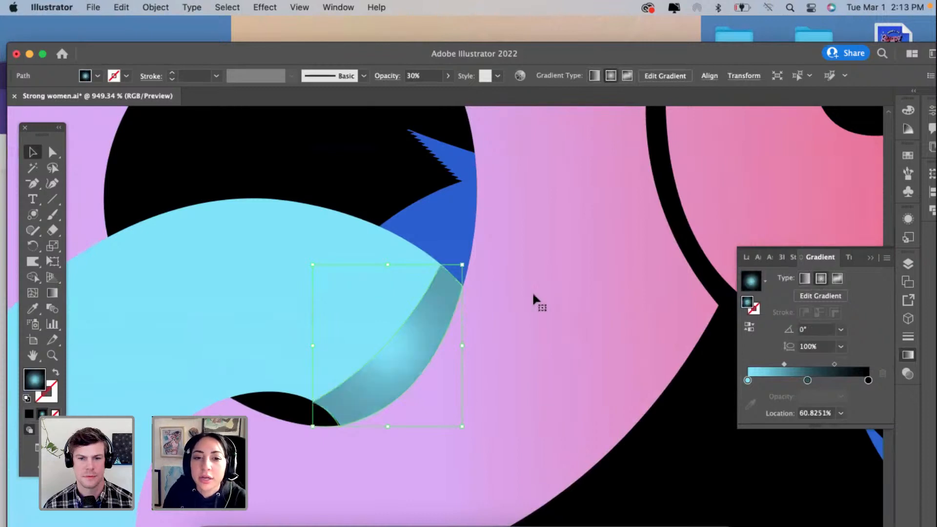
left_click(52, 293)
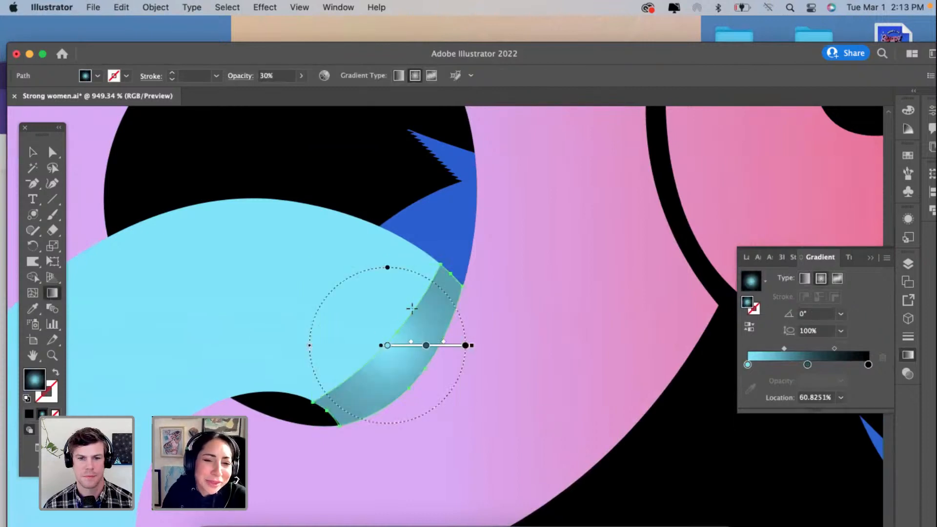
left_click_drag(323, 320, 413, 382)
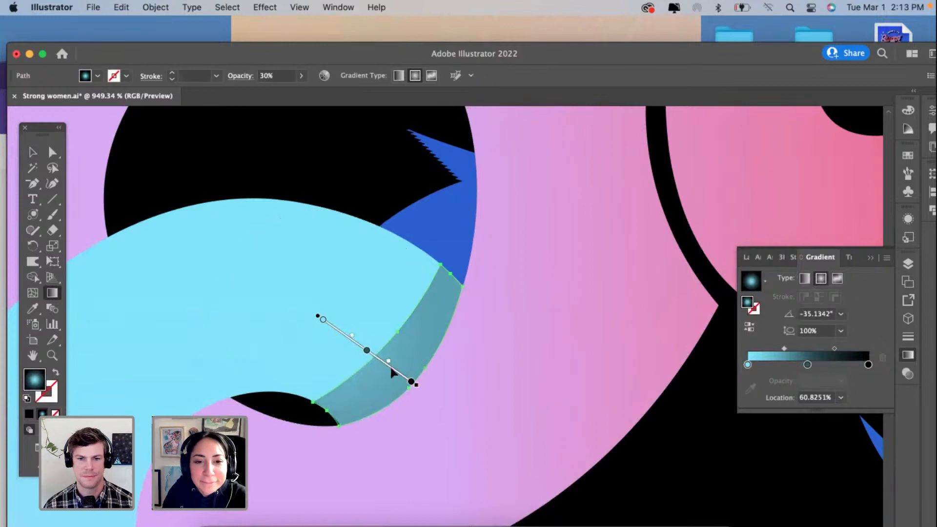
Step: Shift the radial gradient's middle stop close to the black end and its cyan stop to about 61.5%
left_click(369, 350)
mouse_move(368, 351)
left_mouse_down()
mouse_move(399, 373)
mouse_move(390, 358)
left_mouse_up()
left_click(321, 318)
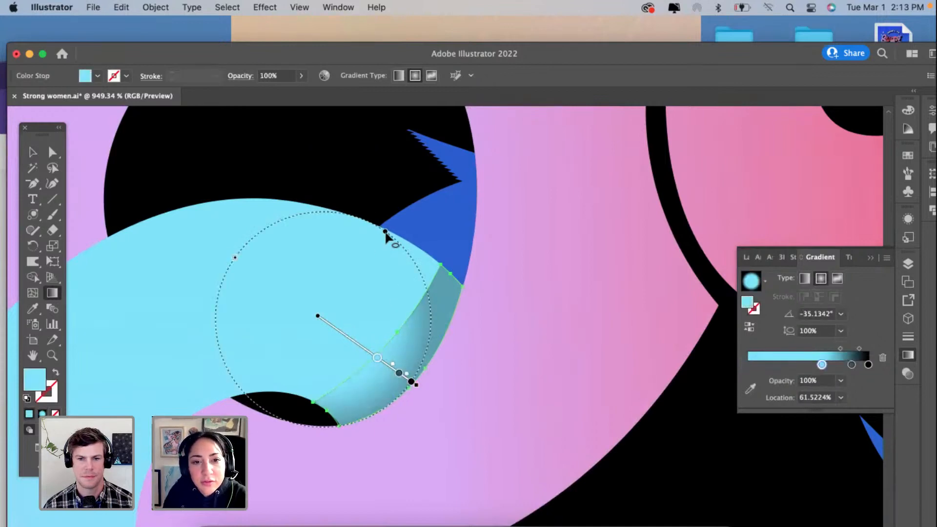
Step: Stretch the radial gradient to an aspect ratio of about 158%, then rotate and reposition it to follow the shadow's curved outer edge
left_click_drag(385, 231, 449, 200)
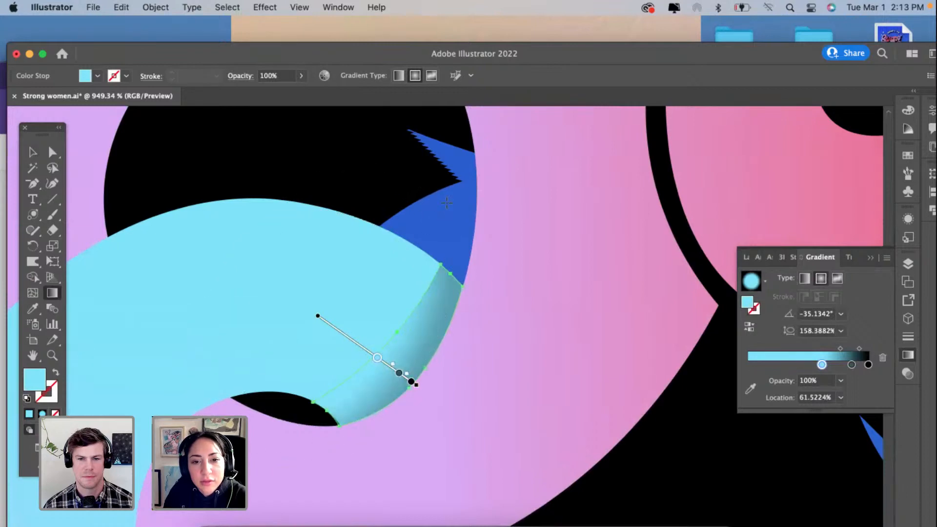
left_click_drag(316, 314, 315, 312)
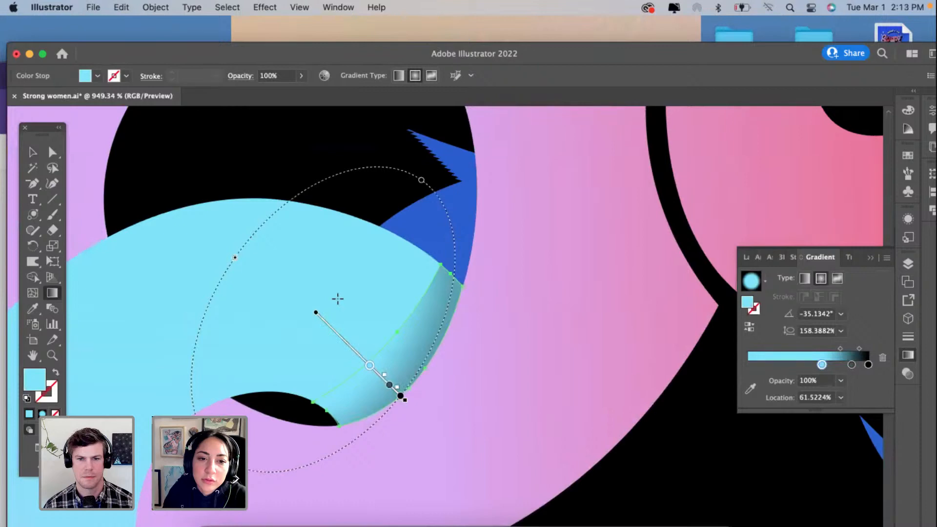
left_click_drag(239, 255, 235, 250)
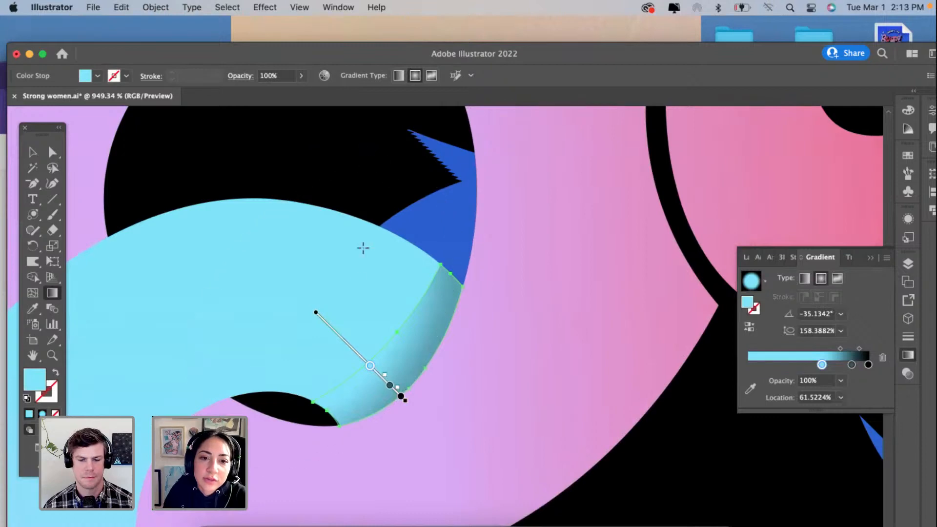
left_click_drag(337, 329, 358, 319)
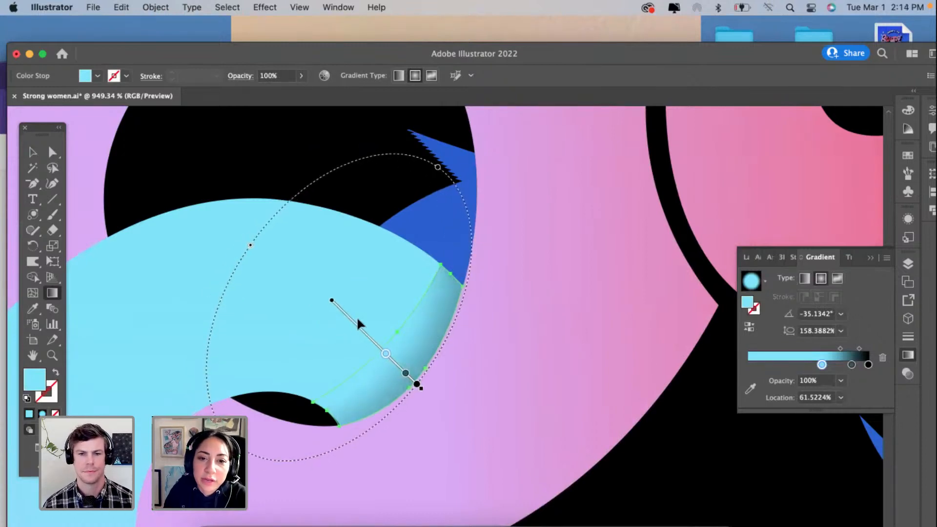
Step: Examine the cyan curl's shadow both within the whole lettering and up close along its outer edge and corner anchors
left_click(33, 152)
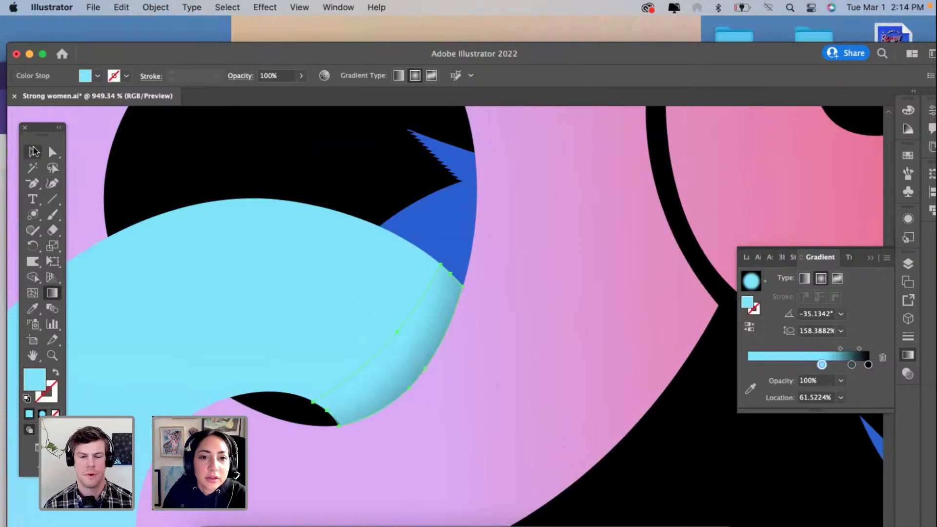
left_click(142, 220)
scroll(311, 293, "down", 5)
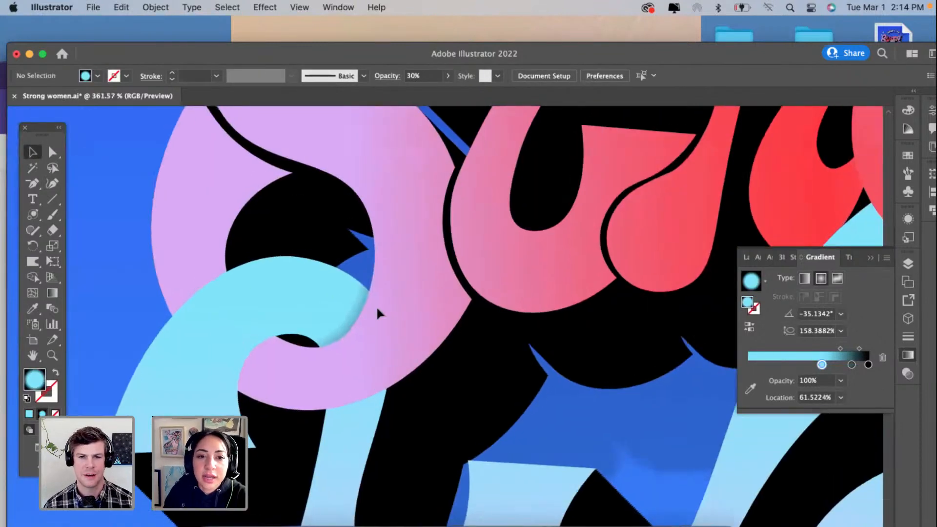
scroll(376, 306, "up", 8)
left_click(343, 271)
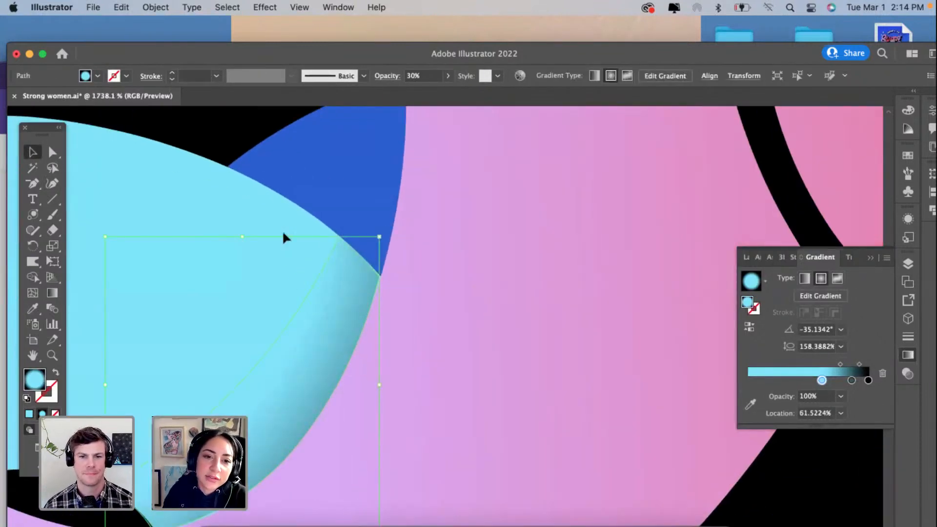
scroll(319, 299, "down", 10)
left_click(234, 358)
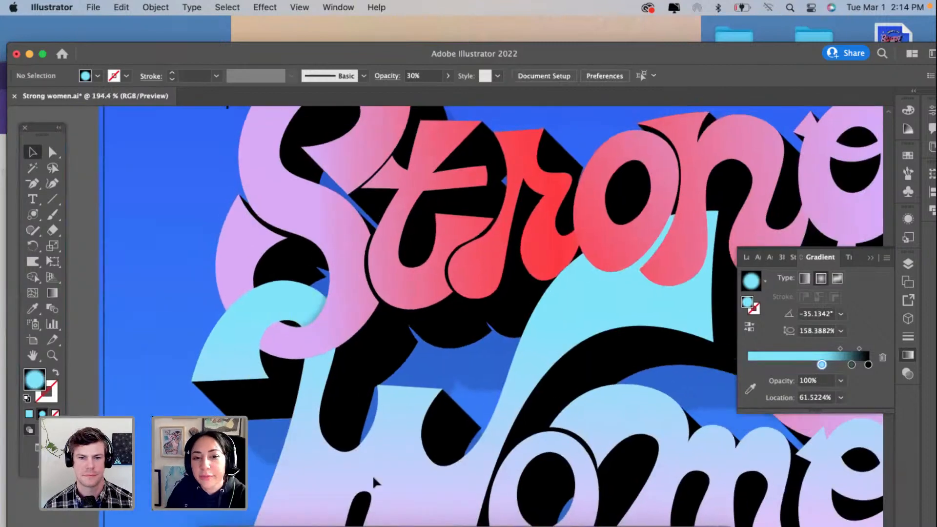
scroll(374, 454, "up", 1)
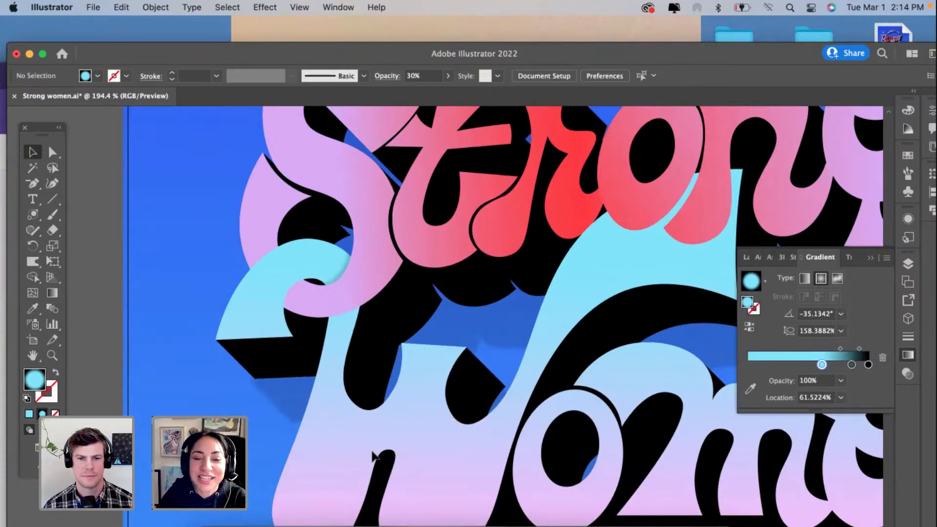
scroll(328, 239, "up", 3)
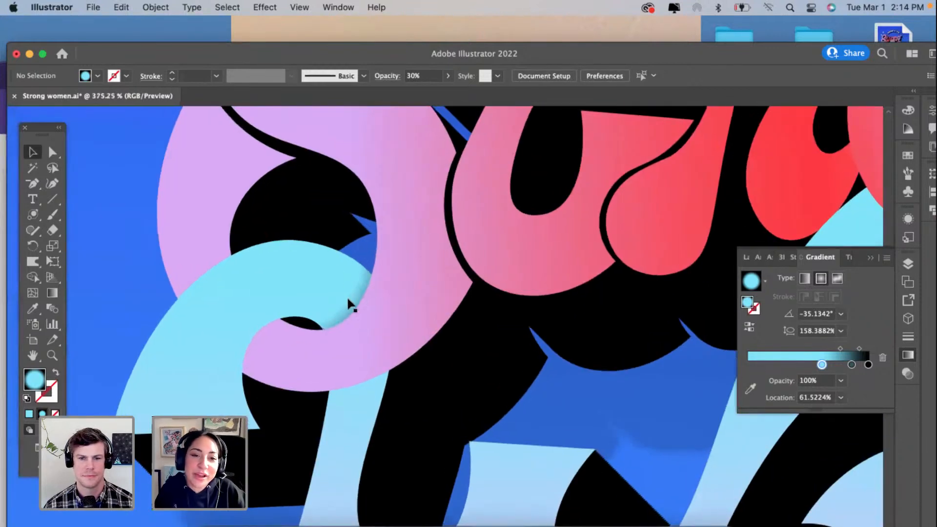
left_click(347, 297)
scroll(347, 298, "up", 3)
scroll(347, 298, "up", 5)
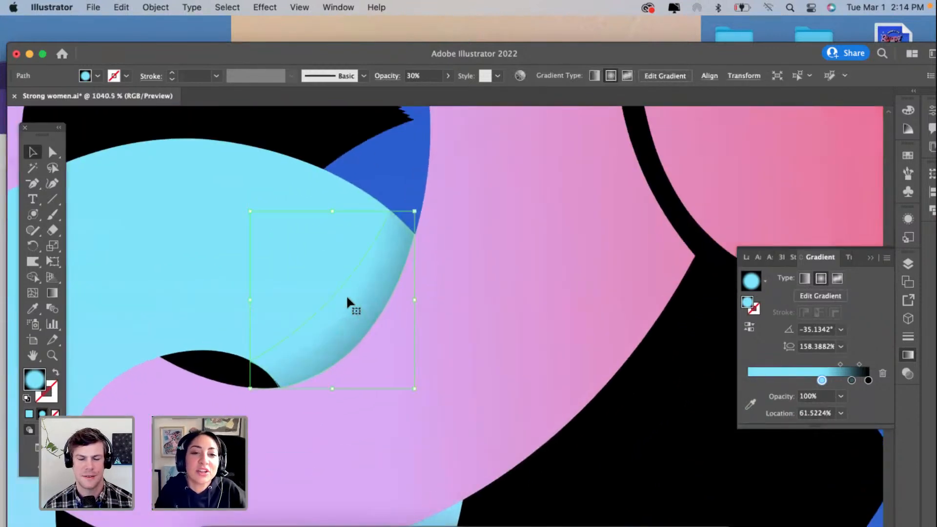
scroll(347, 298, "up", 2)
left_click(52, 183)
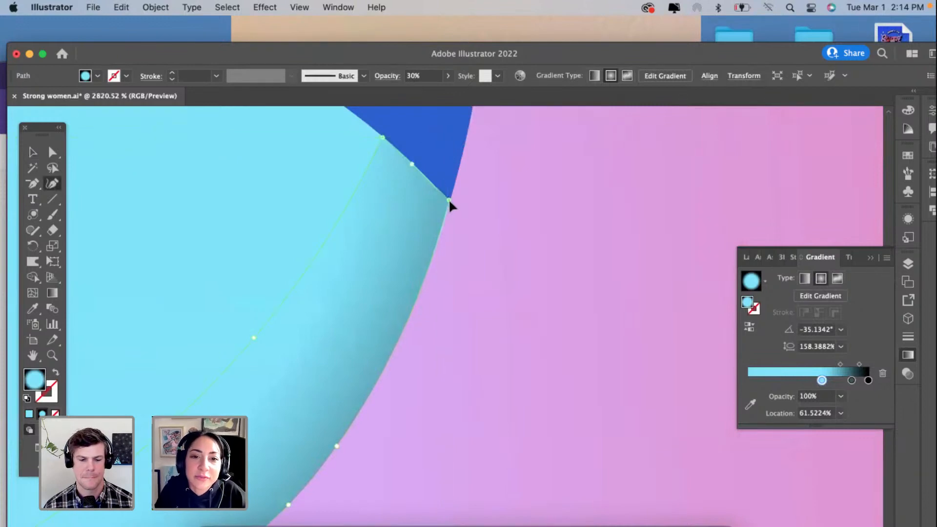
scroll(406, 250, "down", 10)
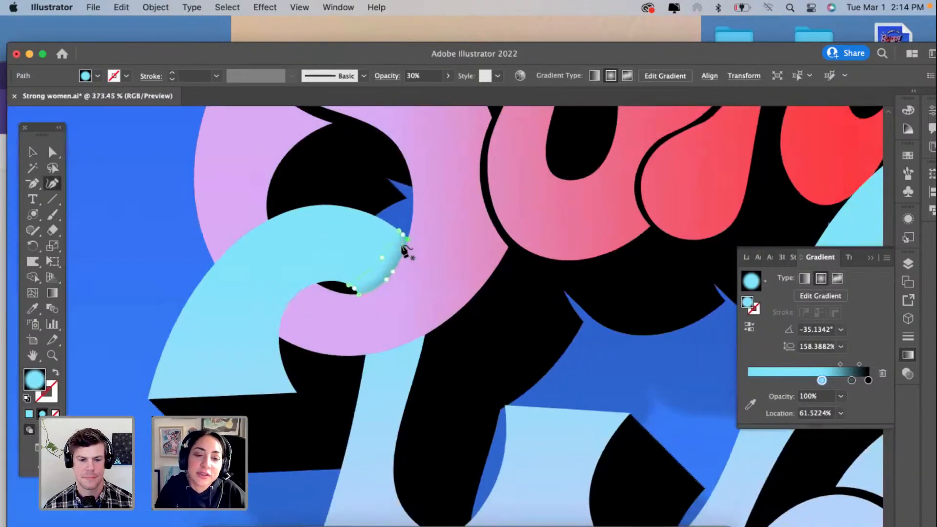
Step: Duplicate the curl's shadow onto the light blue stem below the pink curl and rotate it to lie across the stem
left_click(32, 152)
scroll(511, 332, "up", 2)
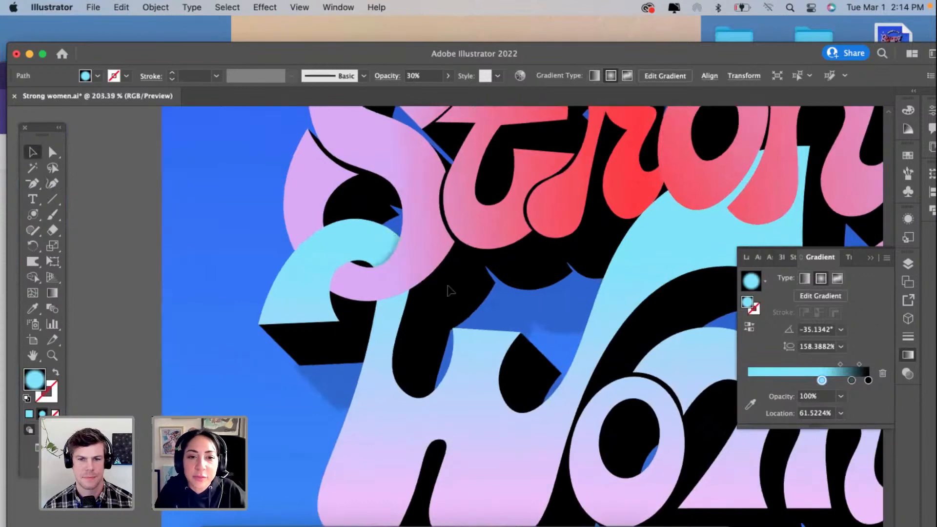
left_click_drag(336, 226, 351, 305)
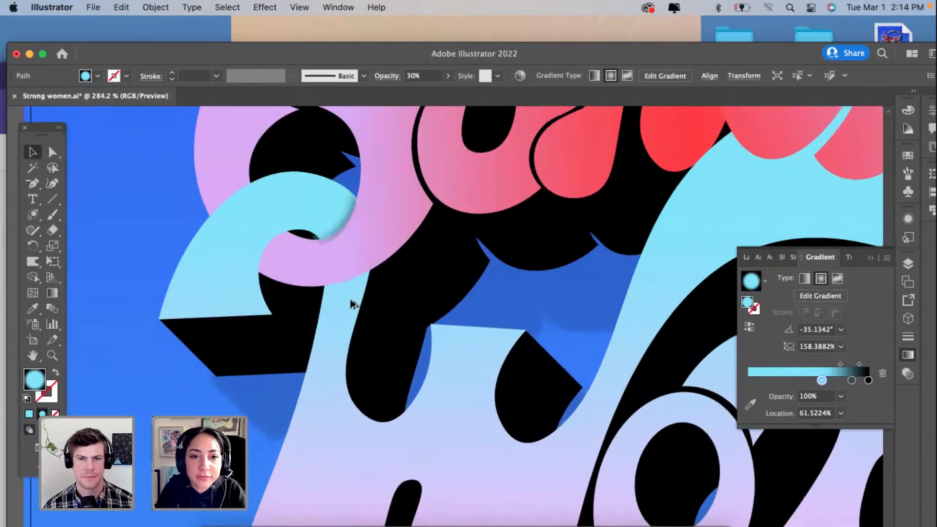
scroll(348, 297, "up", 3)
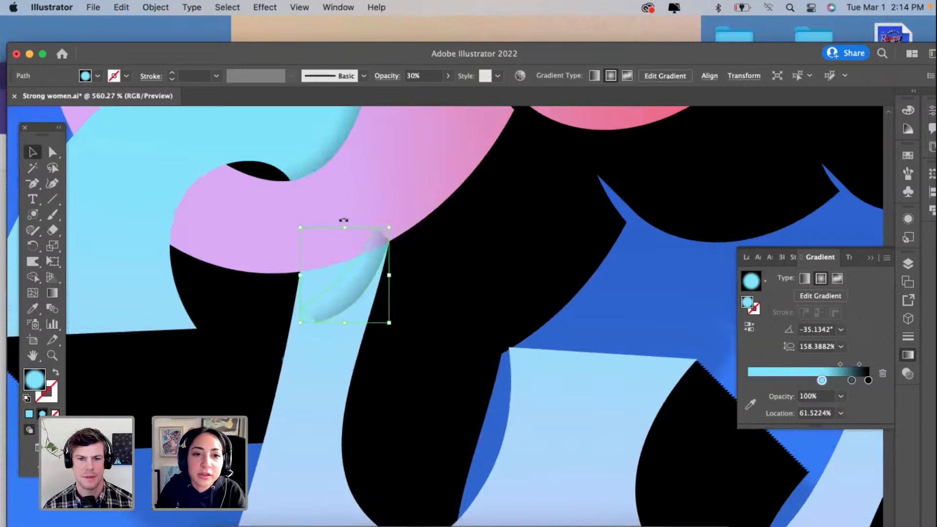
left_click_drag(388, 258, 324, 314)
scroll(324, 313, "up", 2)
scroll(323, 312, "up", 1)
Step: Reshape the copied shadow with the Curvature tool to fit the stem's sides and the pink curl's lower edge, with a gently arched lower side
left_click(52, 184)
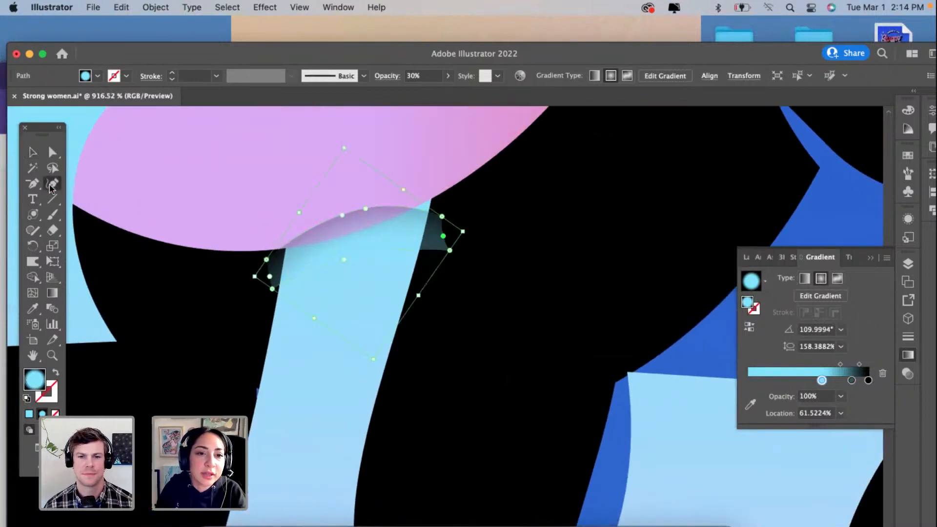
left_click(285, 248)
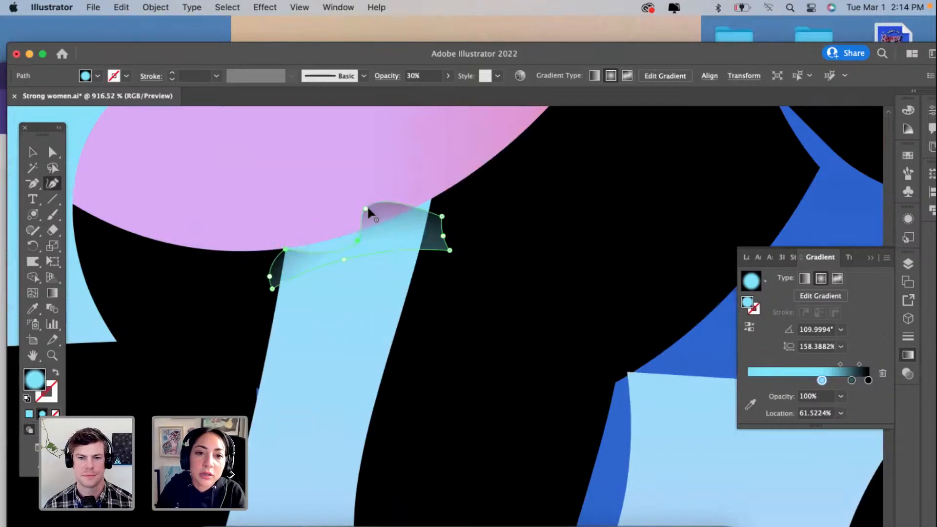
left_click_drag(367, 206, 365, 238)
left_click(337, 238)
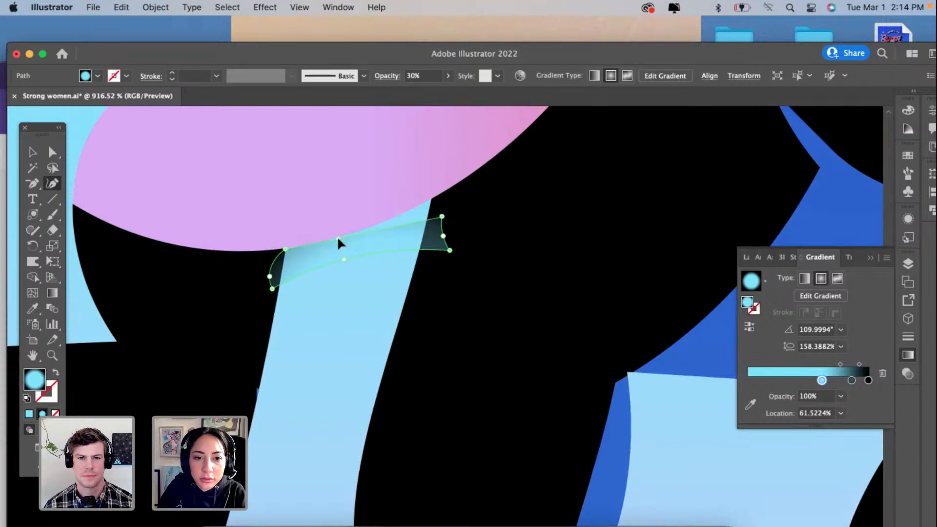
left_click_drag(431, 197, 430, 200)
left_click_drag(272, 290, 277, 278)
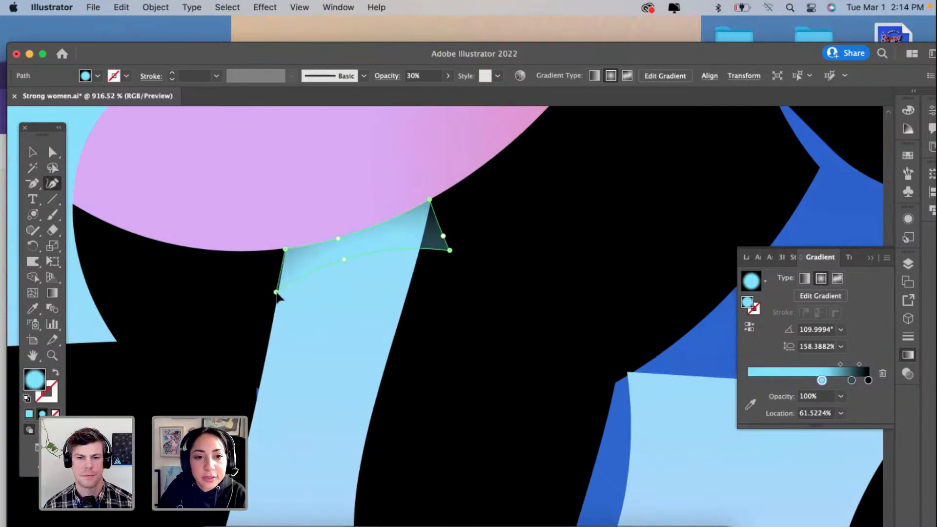
left_click_drag(450, 250, 416, 269)
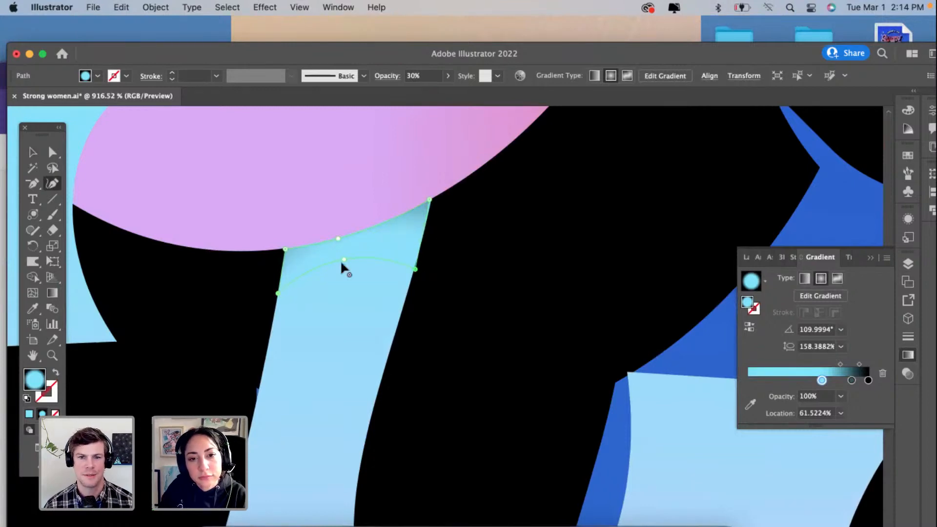
left_click_drag(344, 259, 344, 270)
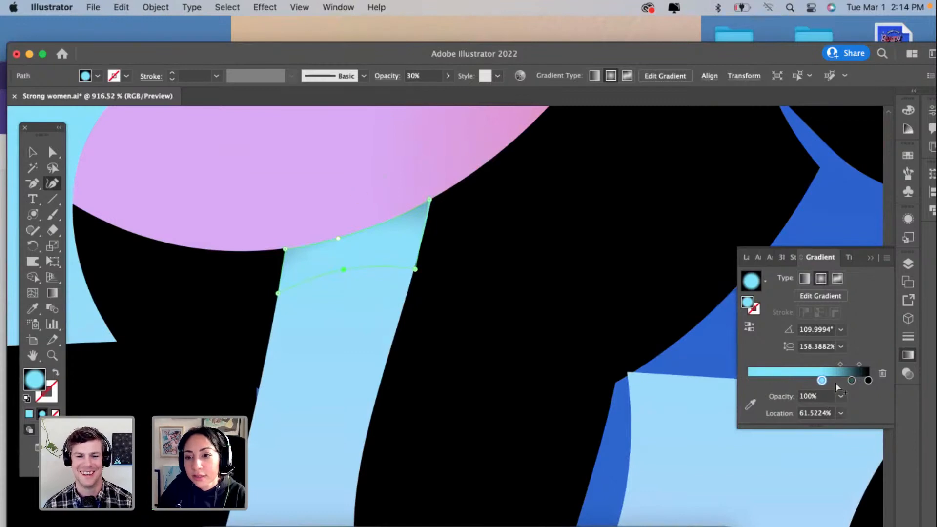
Step: Fit the stem shadow's radial gradient under the pink edge with an aspect ratio of about 175% and the cyan stop at about 57.3%
left_click_drag(851, 380, 812, 381)
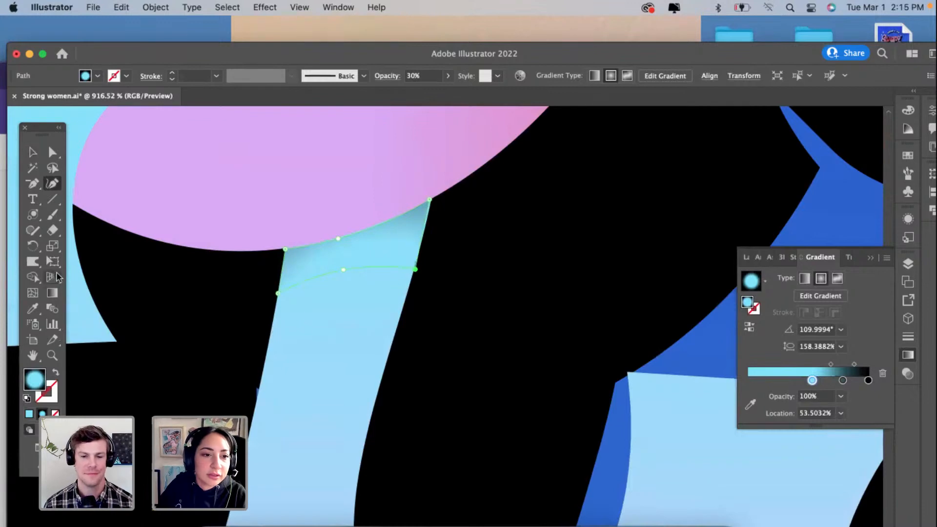
left_click(53, 293)
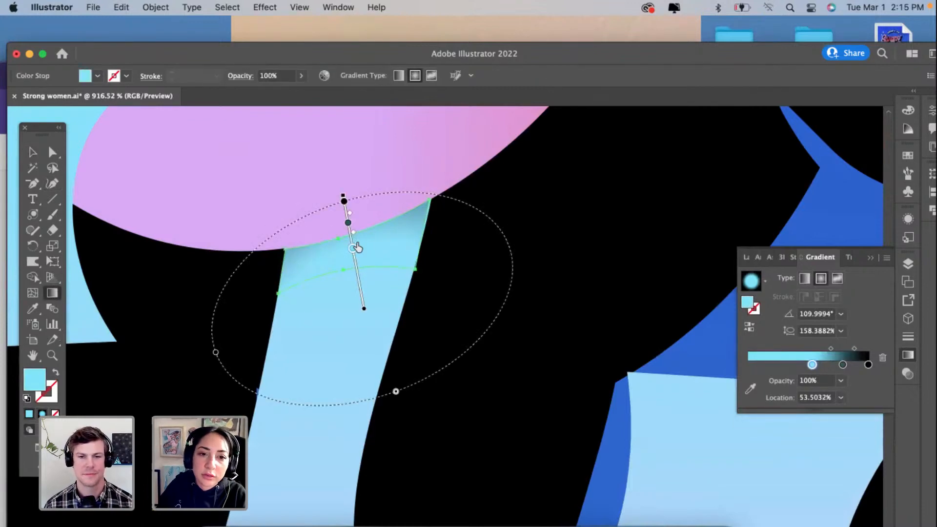
left_click_drag(422, 193, 430, 197)
left_click_drag(387, 394, 383, 377)
left_click_drag(239, 331, 227, 333)
left_click_drag(361, 260, 359, 264)
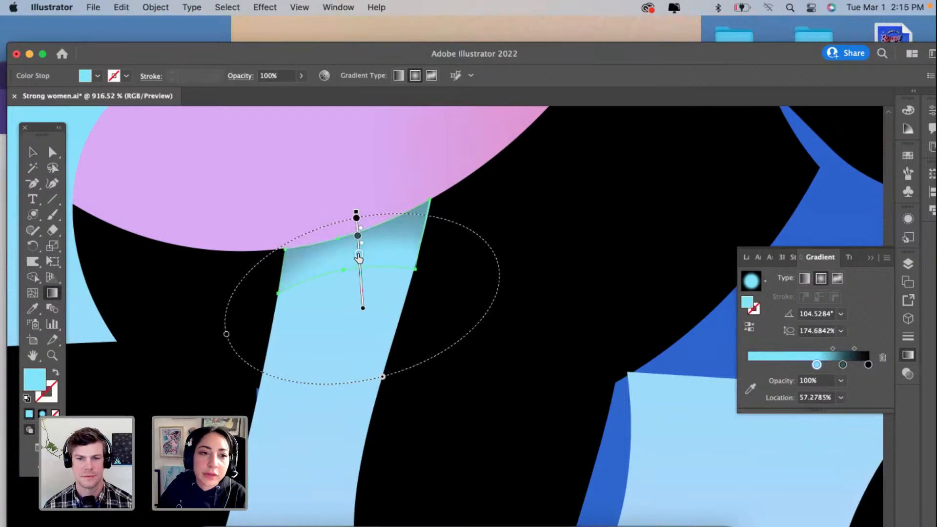
key("v")
left_click(181, 376)
scroll(181, 375, "down", 10)
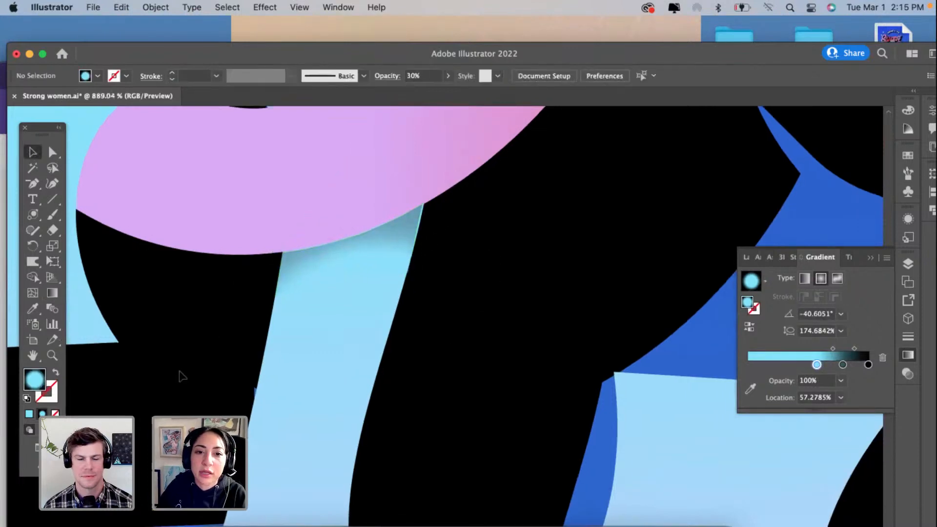
scroll(181, 376, "up", 10)
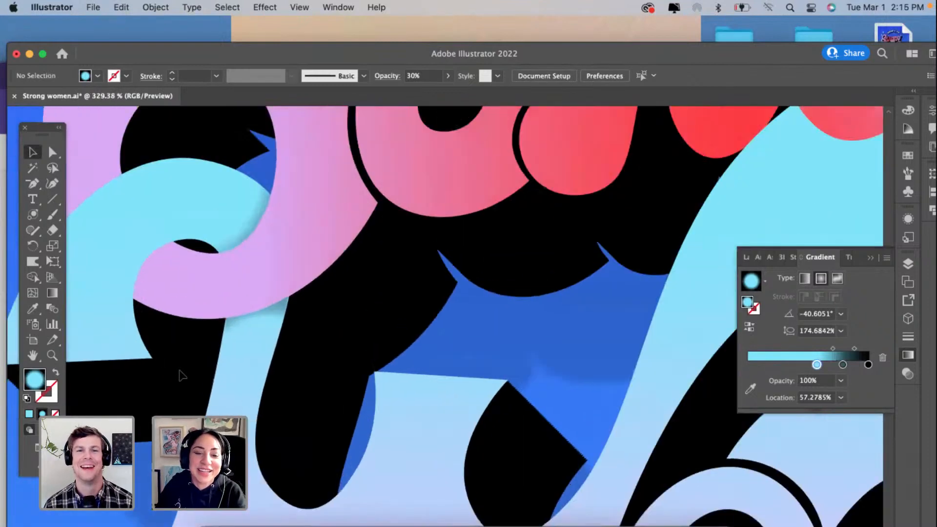
Step: Refine the stem shadow's anchors with the Curvature tool to close the thin gaps along the pink curl and the stem's sides, and deselect it
left_click(418, 230)
scroll(417, 231, "up", 5)
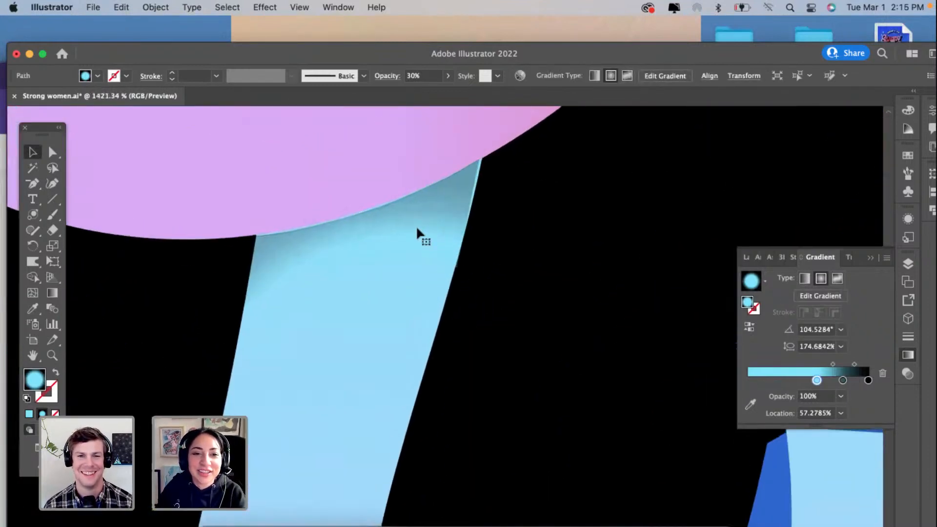
left_click(53, 187)
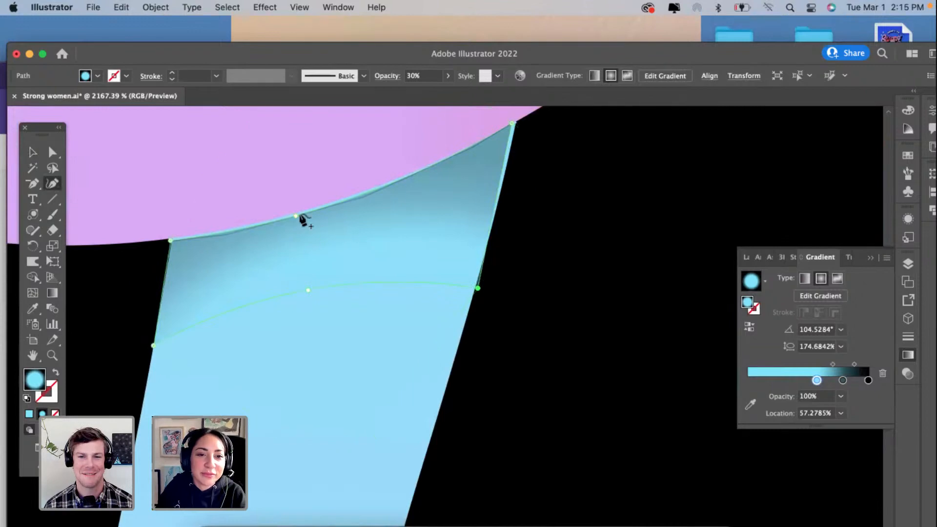
left_click_drag(290, 217, 308, 210)
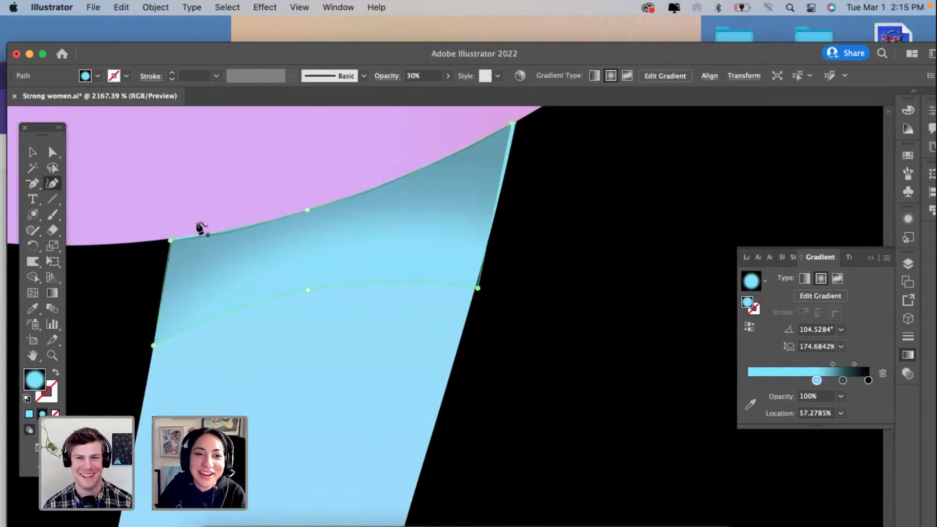
left_click_drag(171, 241, 172, 239)
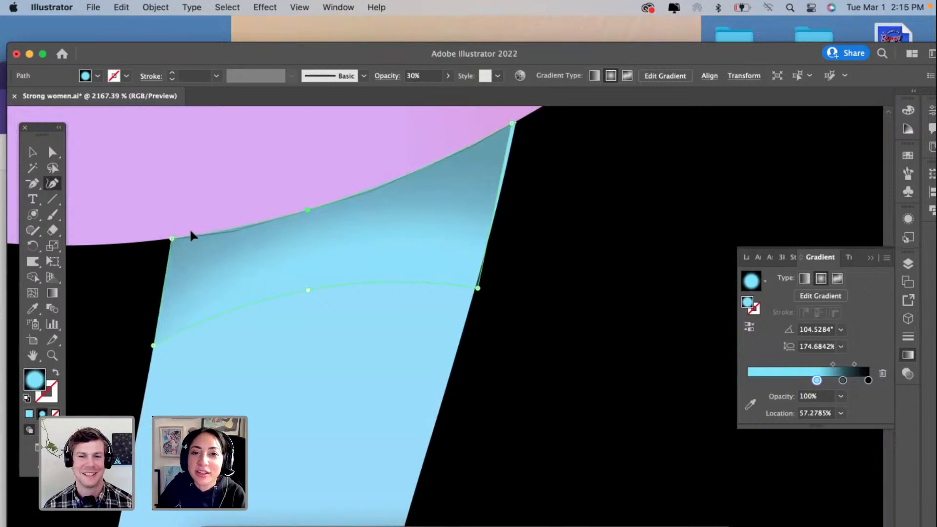
left_click_drag(513, 124, 517, 119)
left_click_drag(478, 288, 474, 285)
scroll(475, 285, "down", 1)
scroll(476, 288, "down", 10)
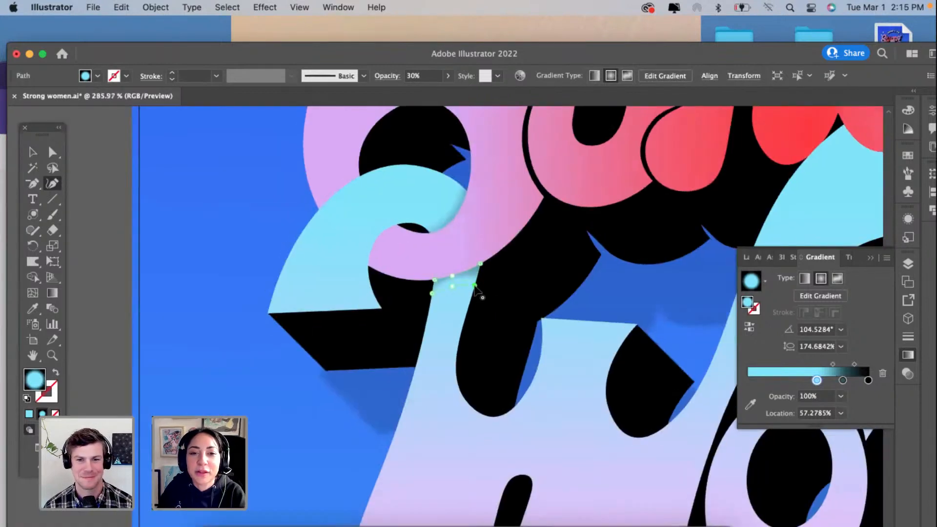
left_click(32, 152)
left_click(271, 286)
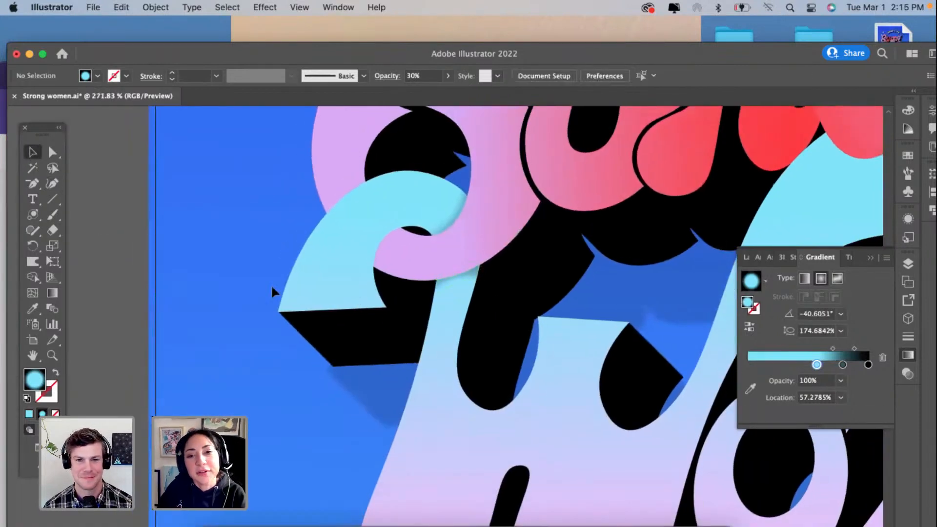
Step: Move the stem's shadow onto the rounded end of the pink curl where it meets the cyan curl
scroll(306, 292, "right", 3)
scroll(419, 271, "up", 5)
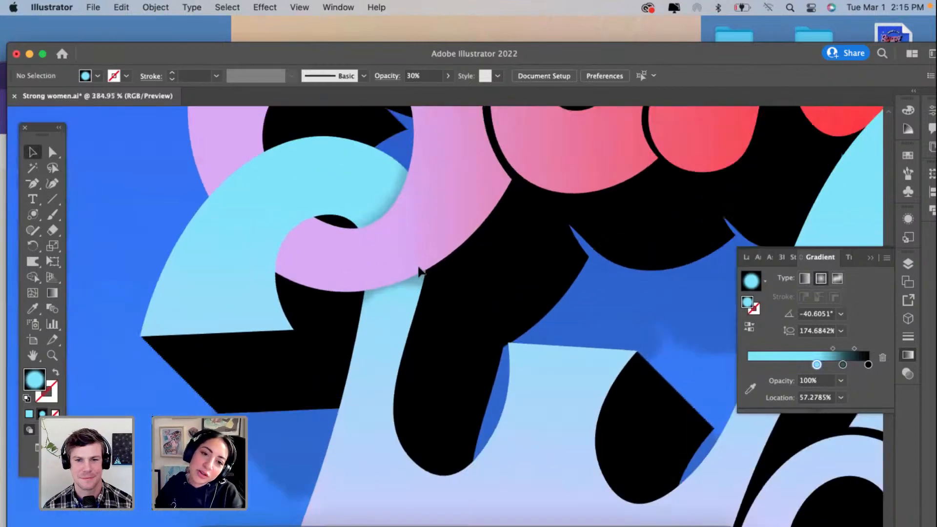
left_click(403, 301)
left_click_drag(403, 307, 254, 241)
scroll(254, 241, "up", 3)
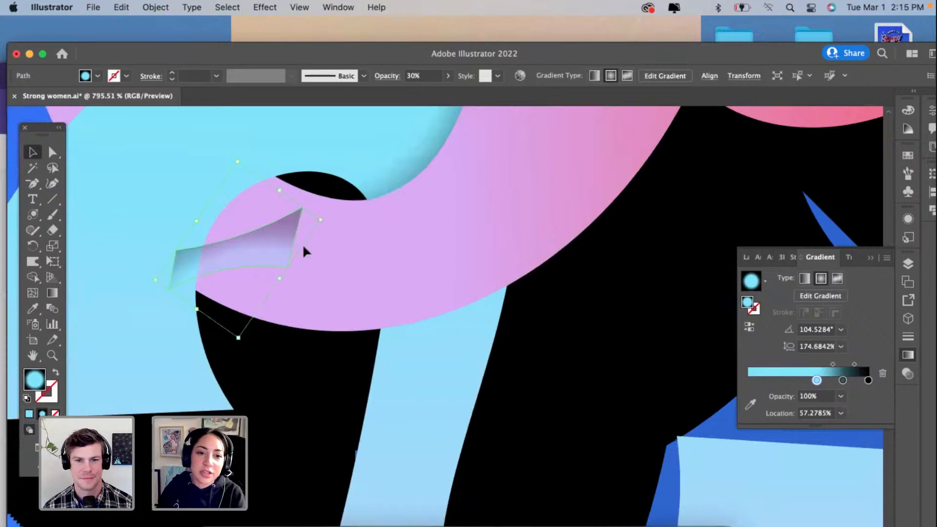
scroll(312, 265, "left", 2)
scroll(312, 266, "up", 2)
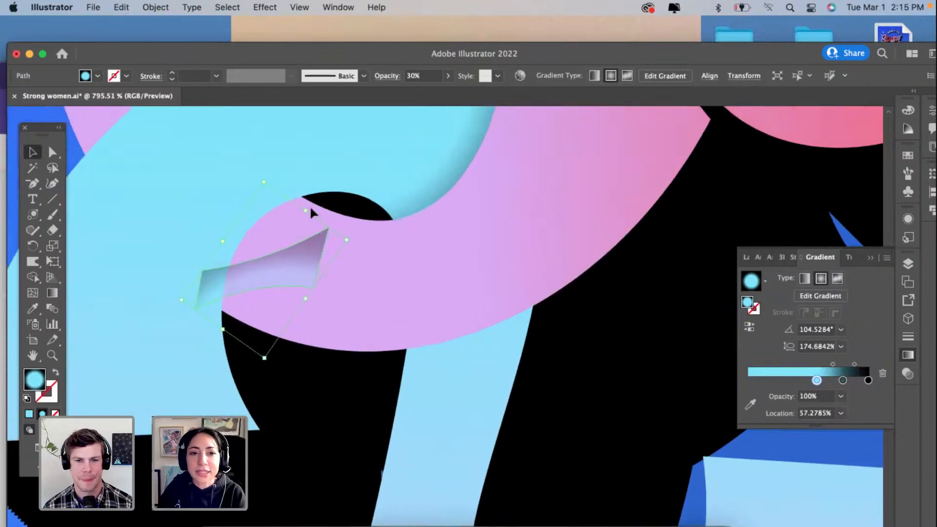
Step: Try to rotate and nudge the shadow along the pink curl's rounded end, and undo the attempt
left_click_drag(312, 210, 254, 199)
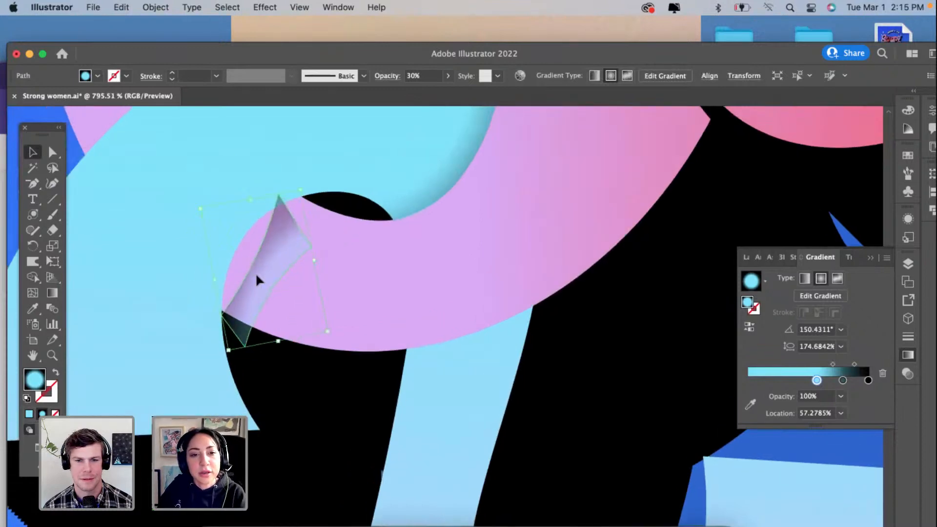
left_click_drag(258, 269, 259, 272)
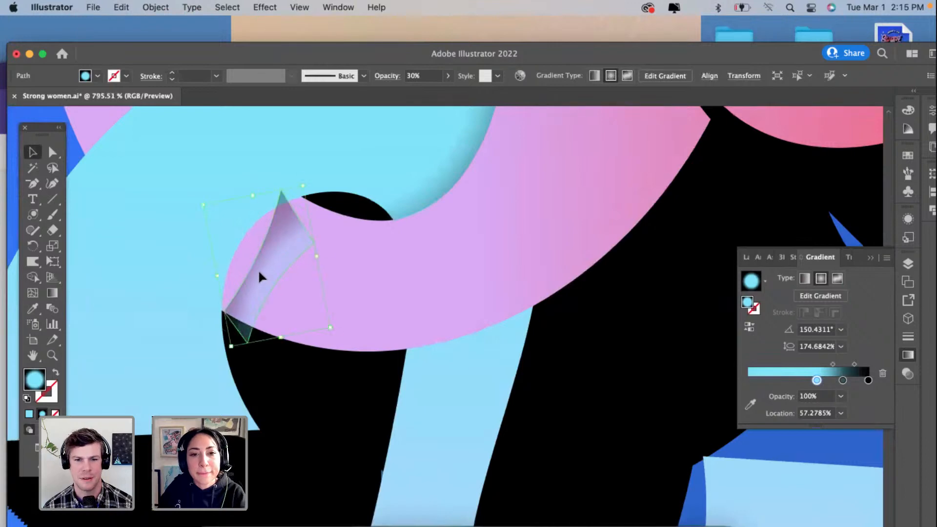
key("super+z")
key("super+z")
key("super+z")
key("super+z")
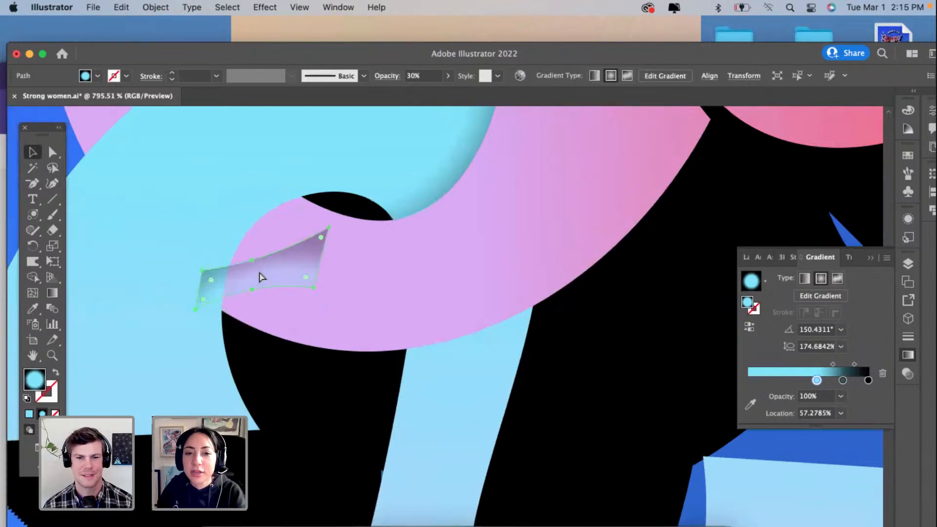
Step: Place a copy of the stem's shadow on the pink curl's rounded end and rotate it about 45° to follow the overlap
left_click(435, 340)
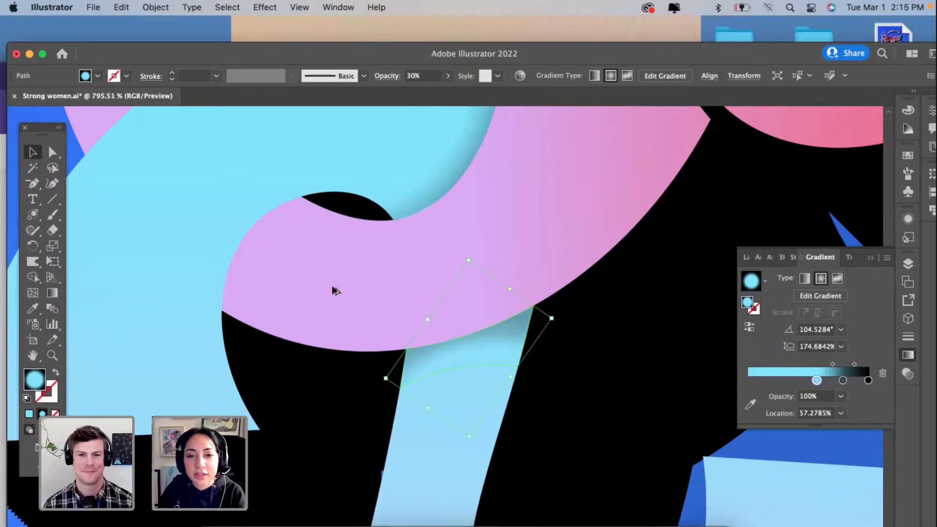
key("super+shift+z")
key("super+shift+z")
key("super+shift+z")
key("super+shift+z")
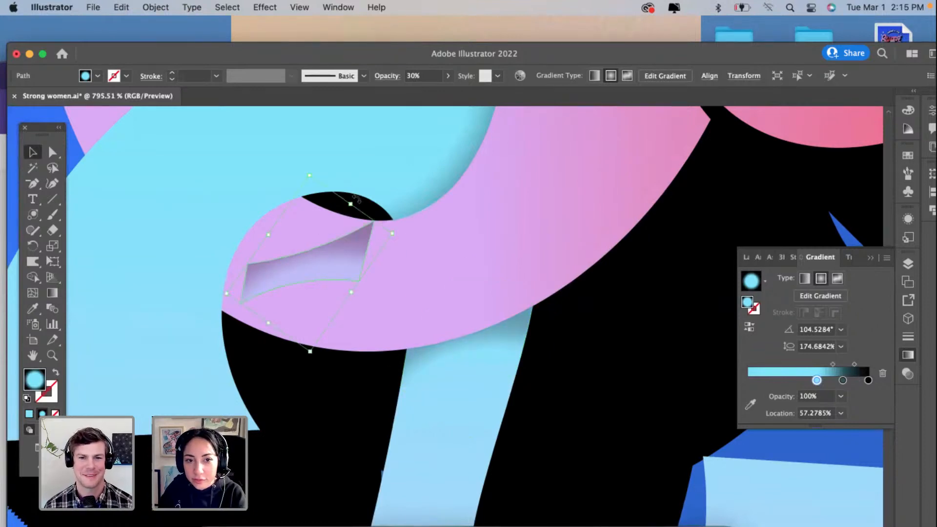
left_click_drag(320, 187, 273, 205)
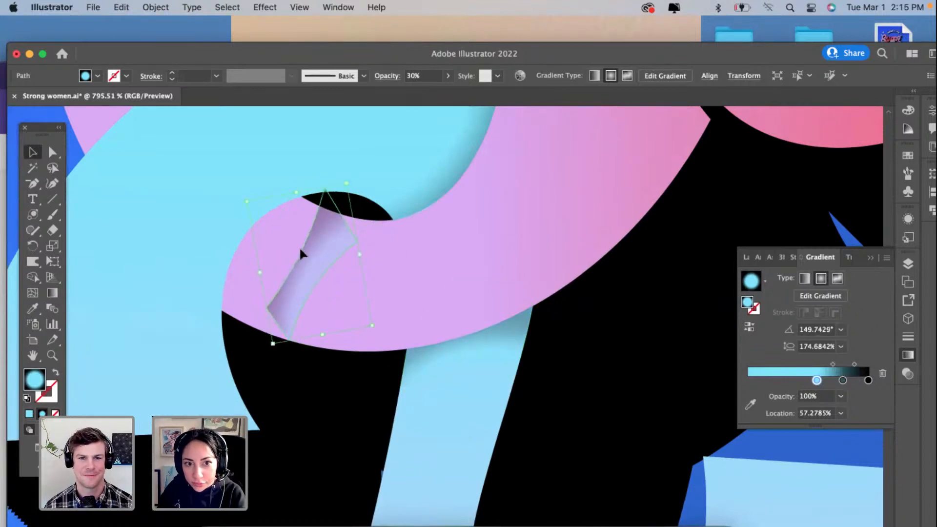
left_click_drag(300, 247, 294, 249)
Step: Reshape the copied shadow's anchors with the Curvature tool so it fills the pink curl's rounded end from edge to edge
scroll(297, 235, "up", 1)
left_click(52, 183)
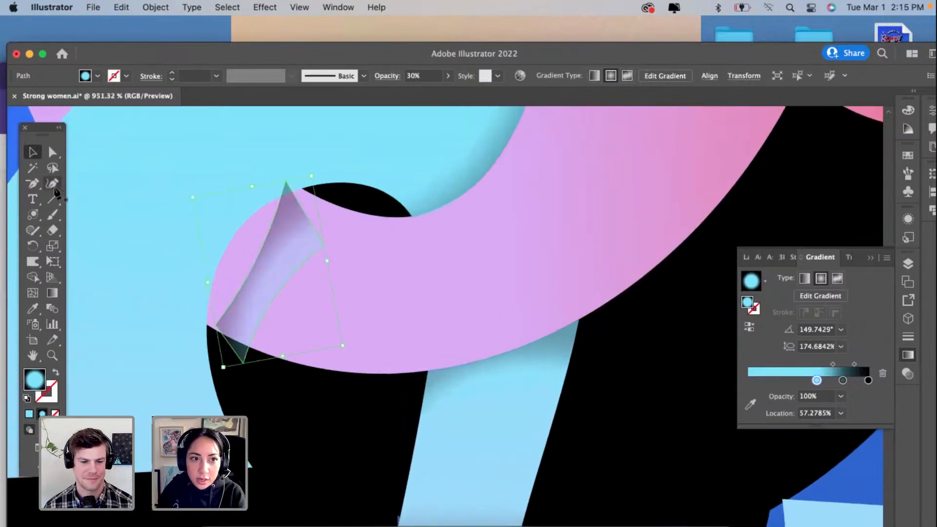
left_click_drag(286, 181, 303, 189)
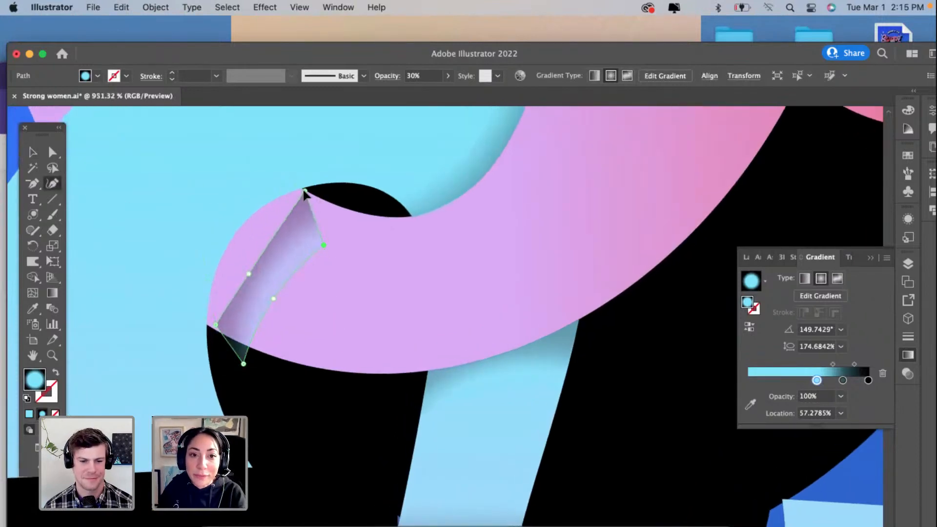
left_click_drag(248, 279, 224, 255)
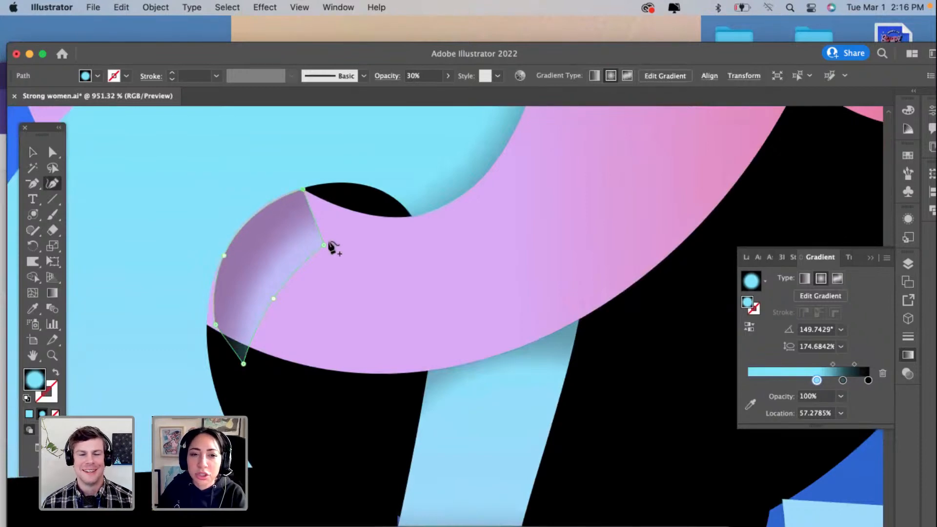
left_click_drag(325, 245, 328, 204)
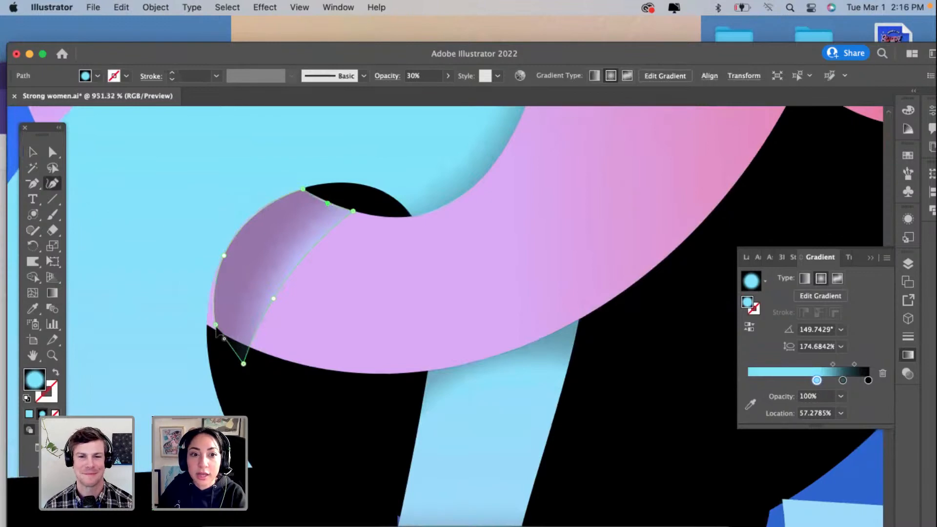
left_click_drag(216, 325, 208, 325)
left_click_drag(224, 254, 229, 245)
left_click_drag(243, 364, 266, 353)
left_click(238, 341)
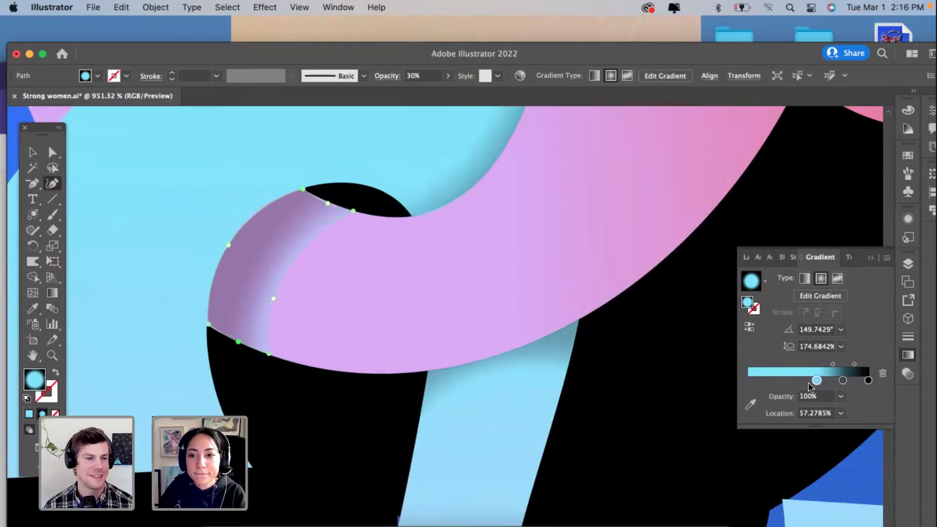
Step: Recolour the shadow's cyan gradient stop with the curl's pink and replace the dark teal stop with a purple one at about 77.1%
left_click(750, 405)
left_click(354, 265)
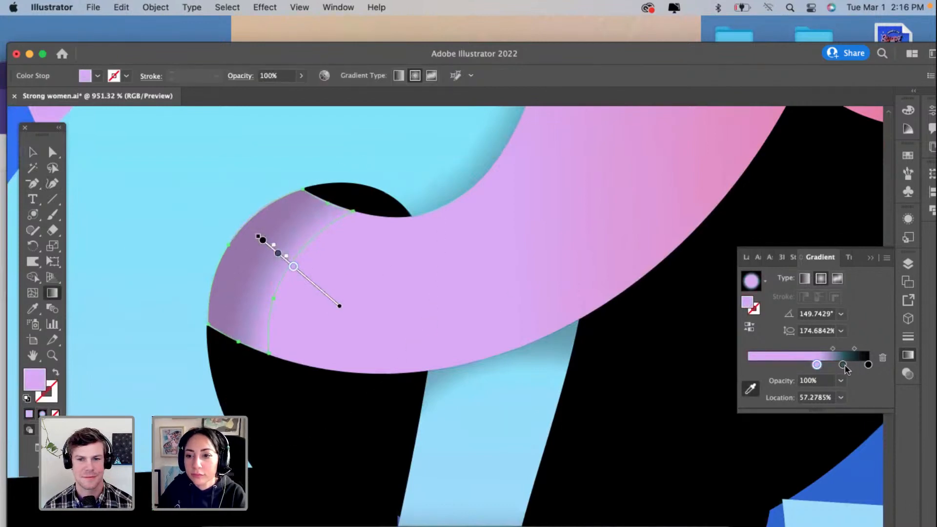
left_click_drag(843, 365, 840, 386)
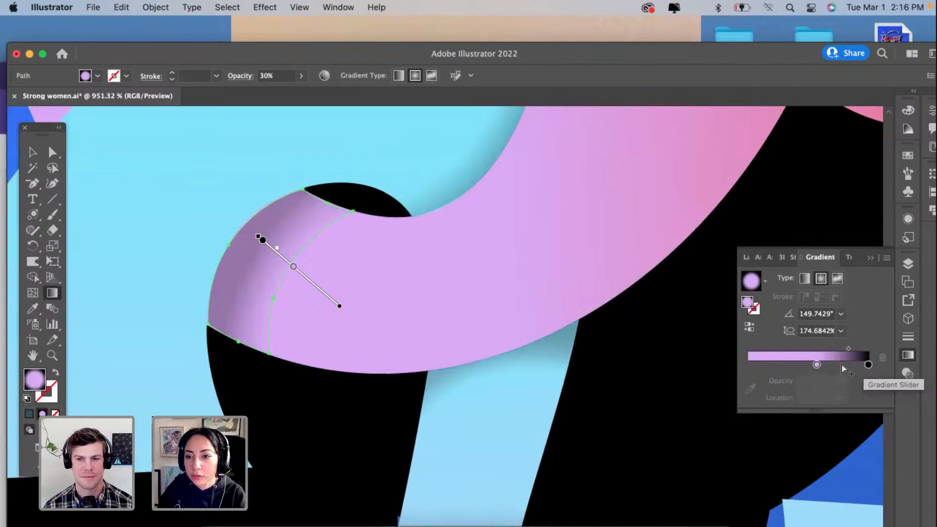
left_click(842, 368)
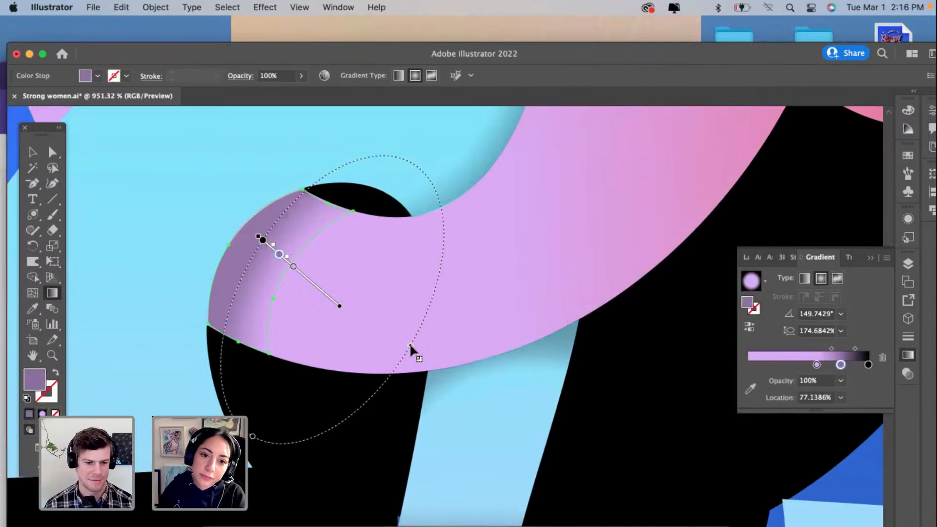
Step: Fit the curl shadow's radial gradient along the cyan edge with an aspect ratio of about 229%, and deselect it
left_click_drag(410, 346, 389, 351)
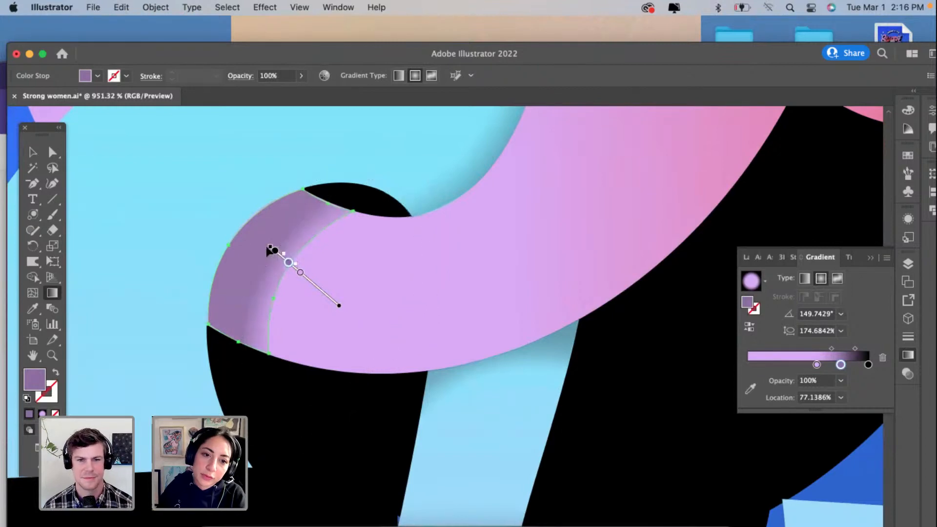
mouse_move(279, 268)
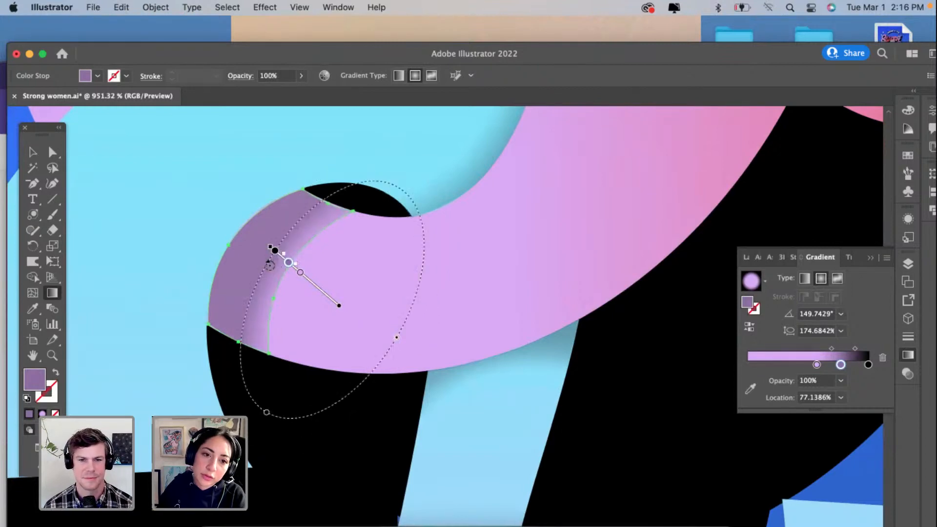
left_click_drag(267, 413, 250, 448)
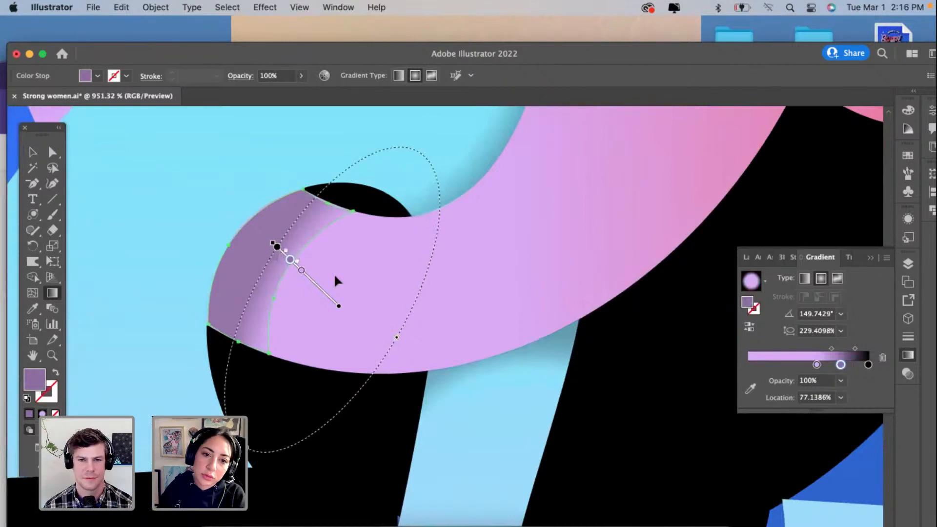
left_click_drag(335, 304, 314, 295)
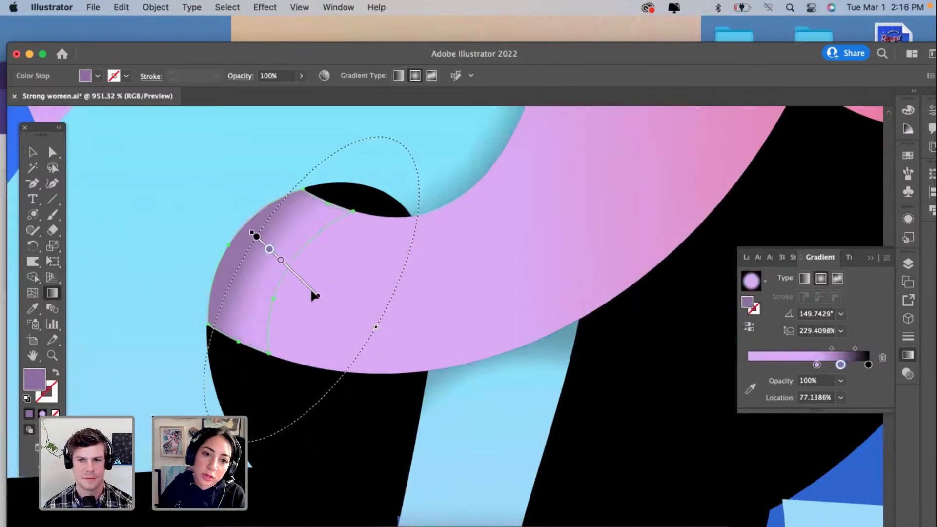
left_click(33, 153)
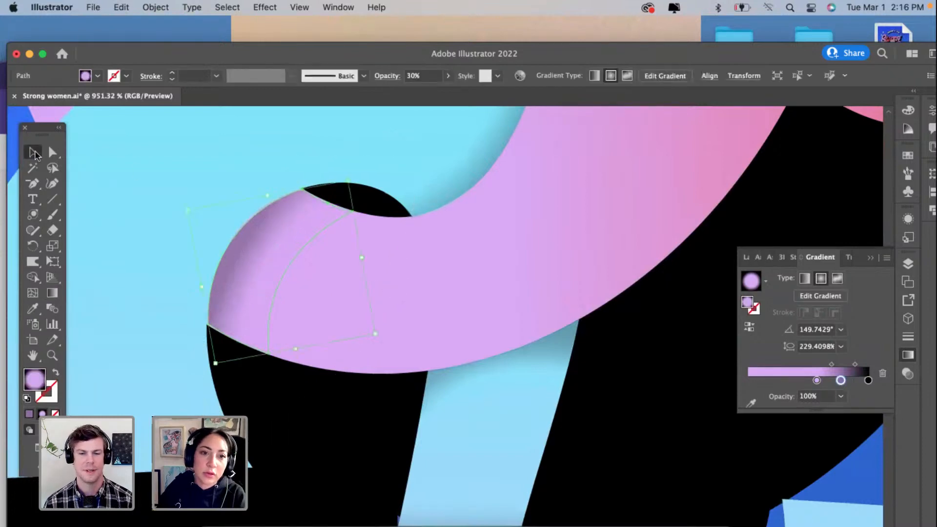
left_click(135, 166)
scroll(134, 167, "down", 5)
left_click_drag(210, 174, 309, 285)
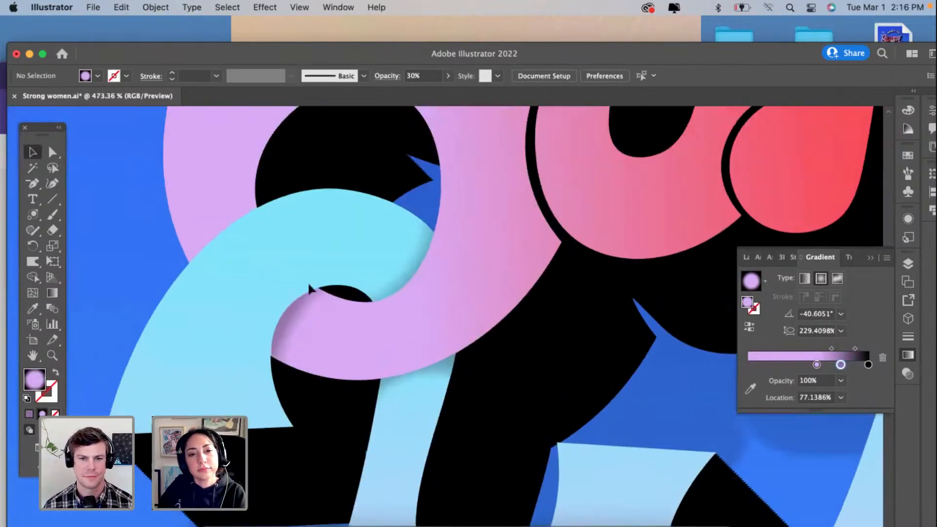
Step: Refine the curl shadow's radial gradient to an aspect ratio of about 182%, shift it toward the cyan edge, and deselect it
left_click(295, 325)
scroll(295, 325, "up", 3)
key("g")
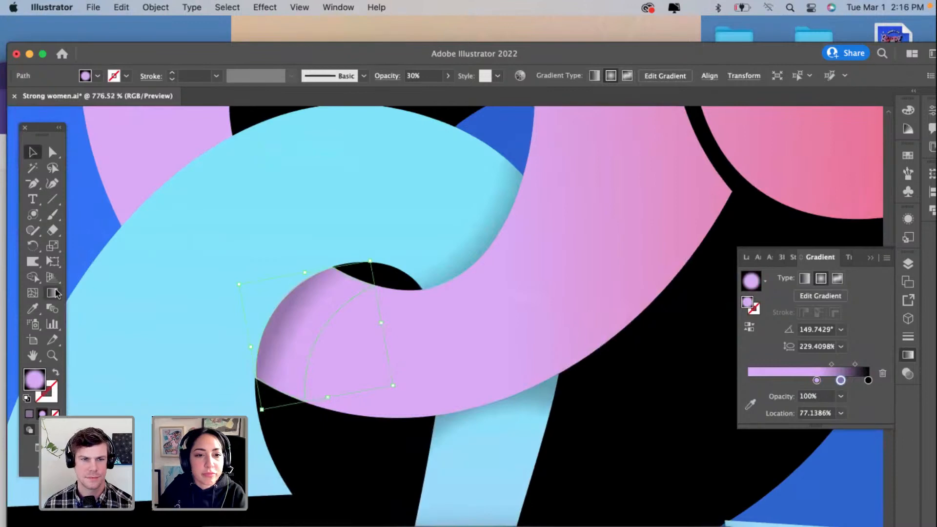
left_click_drag(266, 468, 280, 442)
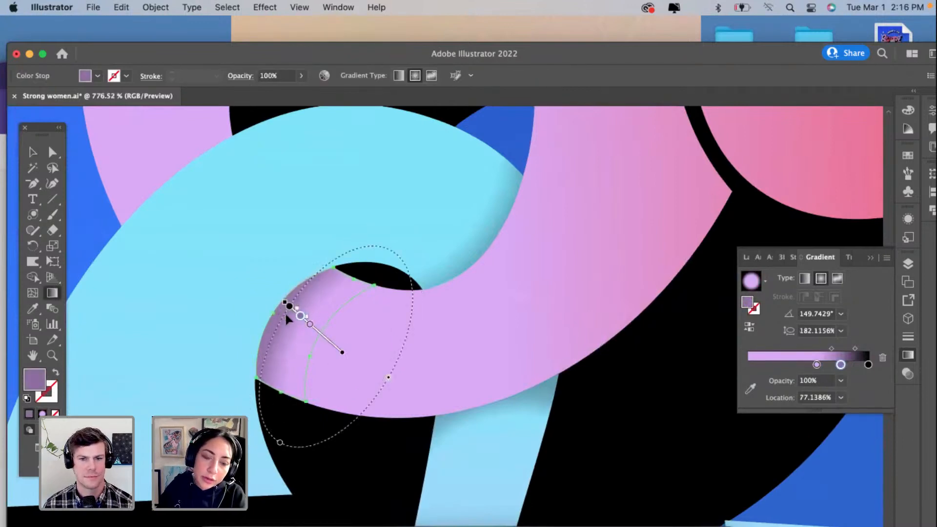
left_click_drag(286, 315, 277, 314)
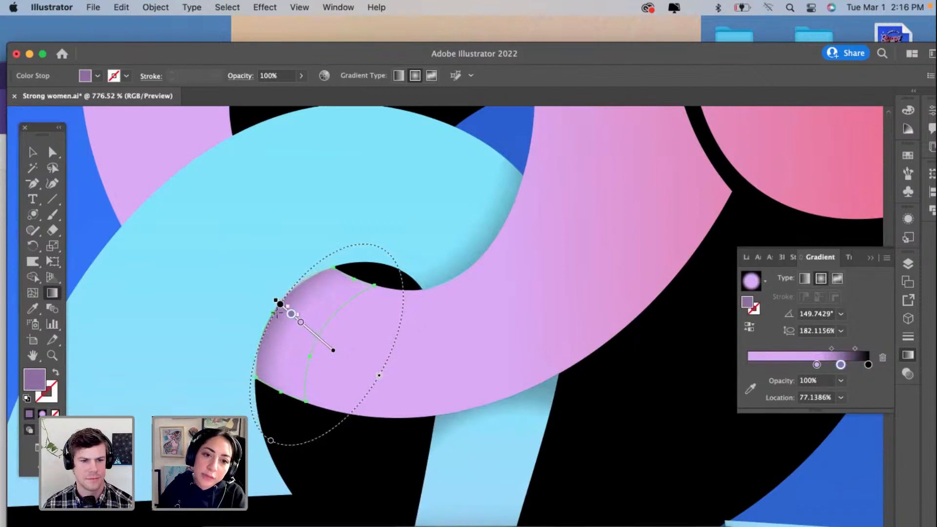
left_click(33, 152)
left_click(172, 237)
scroll(171, 238, "down", 5)
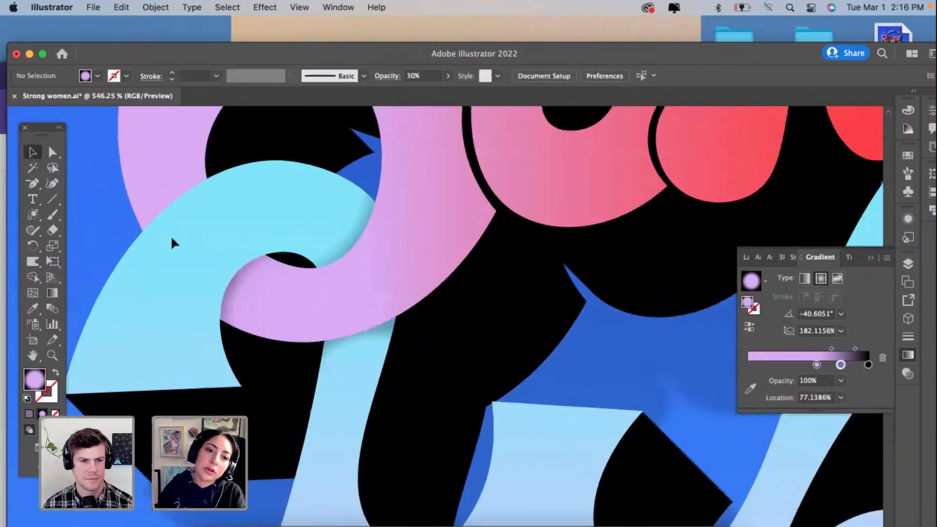
Step: Duplicate the curl's shadow onto the pink stroke where the cyan curl crosses it, and rotate the copy to face the cyan edge
scroll(171, 235, "down", 3)
scroll(317, 385, "up", 2)
left_click(296, 383)
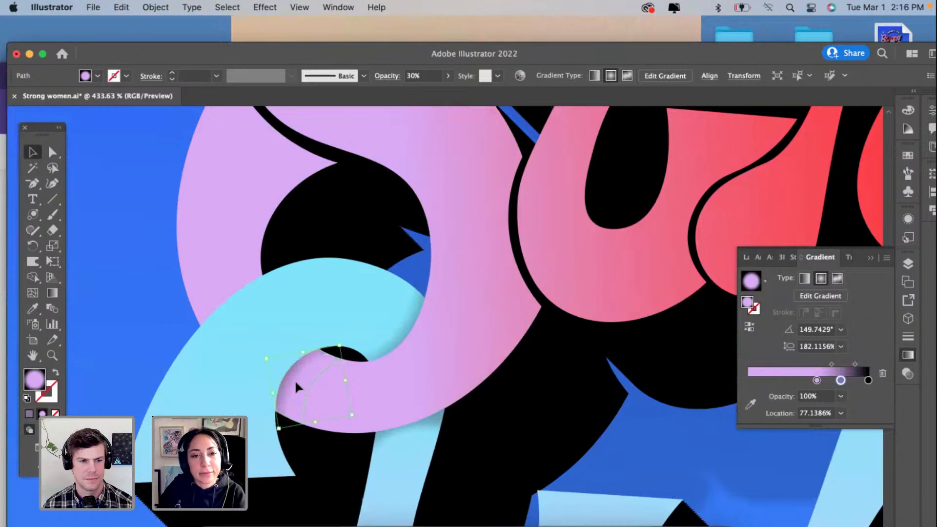
scroll(215, 283, "up", 4)
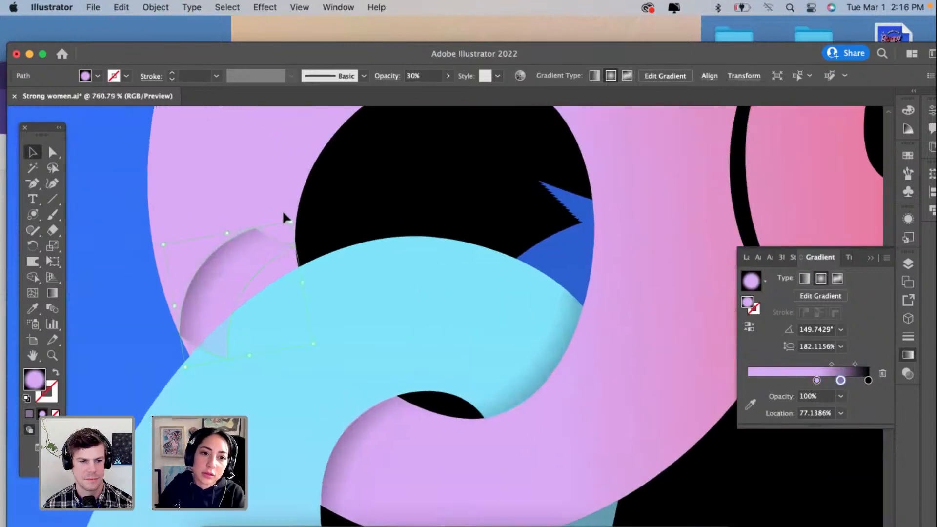
left_click_drag(292, 215, 111, 371)
Step: Reshape the copied shadow with the Curvature tool to fit the pink stroke's sides and the cyan curl's upper edge
left_click(55, 184)
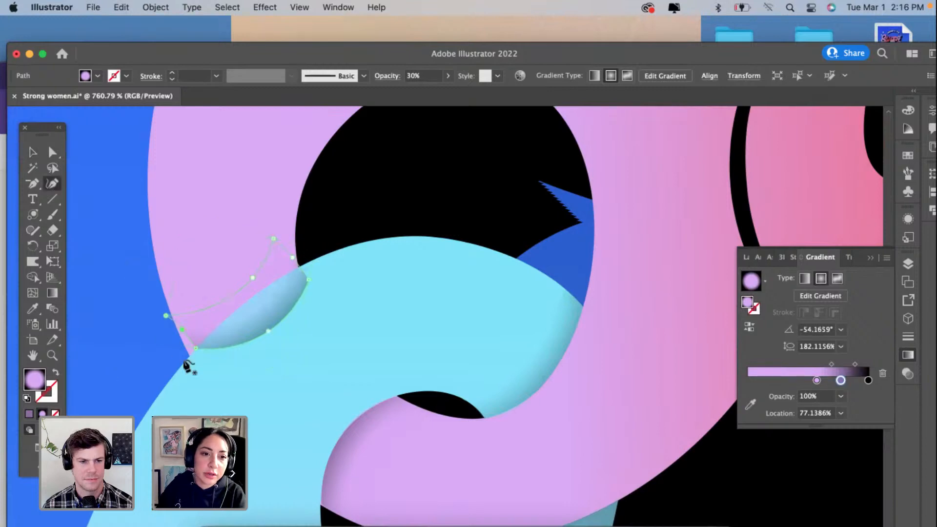
scroll(193, 361, "up", 3)
left_click_drag(318, 314, 275, 274)
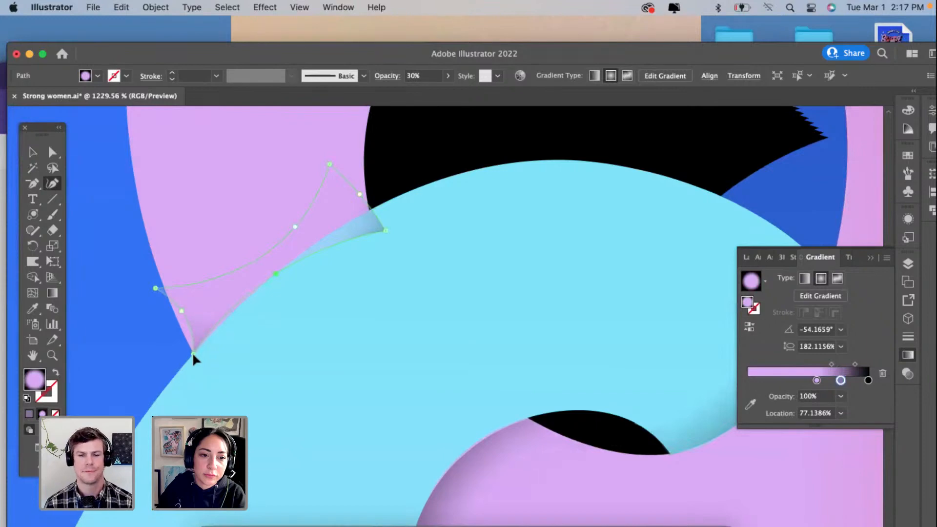
left_click_drag(370, 207, 371, 209)
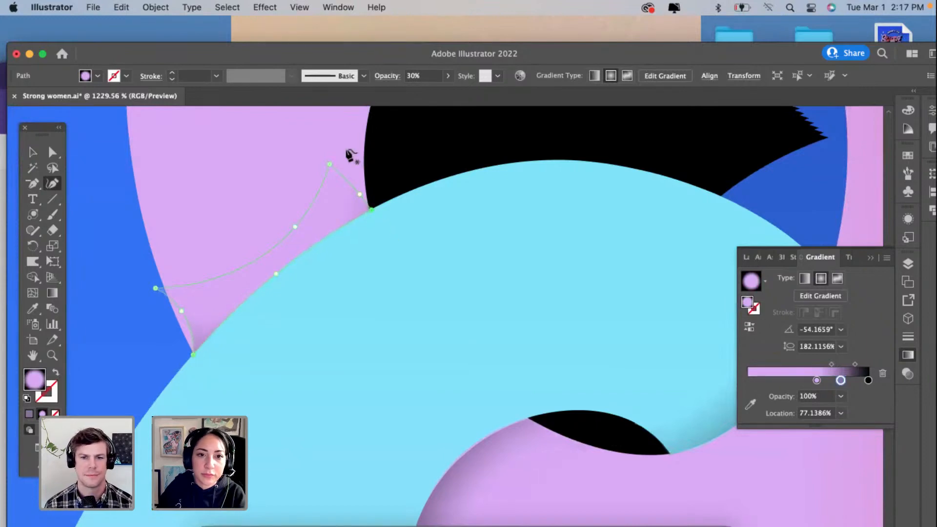
left_click_drag(329, 164, 364, 155)
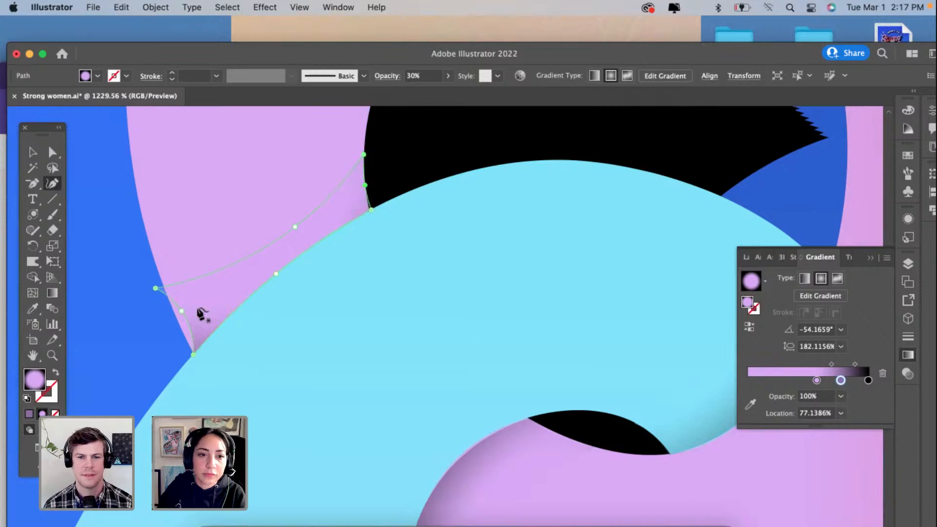
left_click_drag(181, 311, 151, 258)
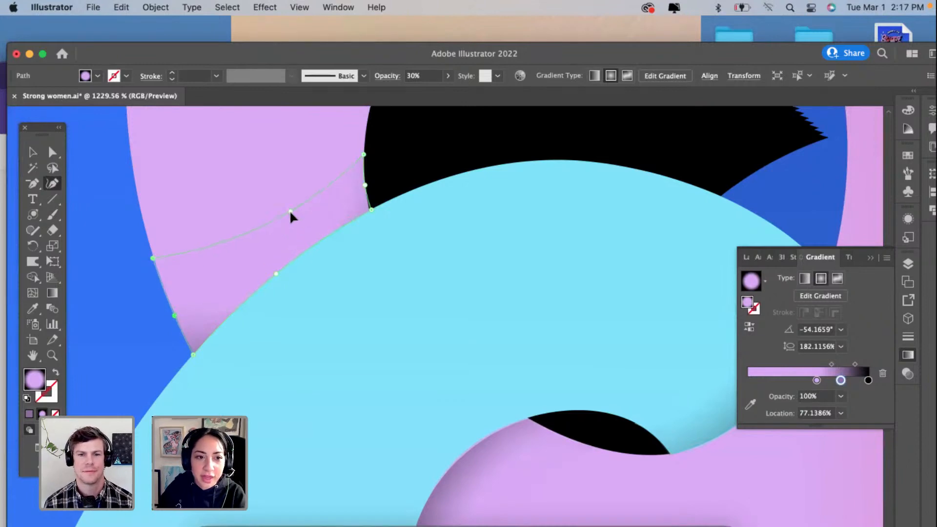
Step: Move the copied shadow's pink and purple gradient stops inward, with purple at about 61.6% and black at about 94.4%
left_click(52, 293)
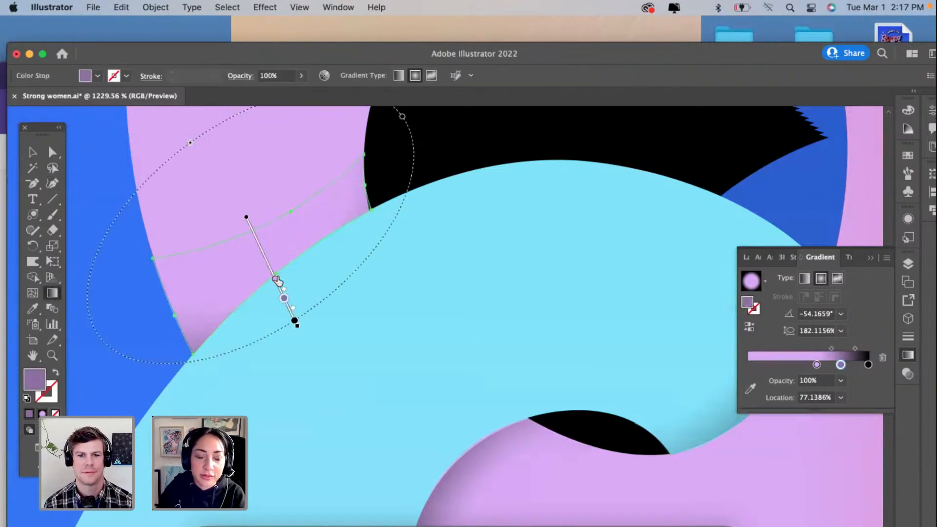
left_click(276, 279)
left_click(283, 298)
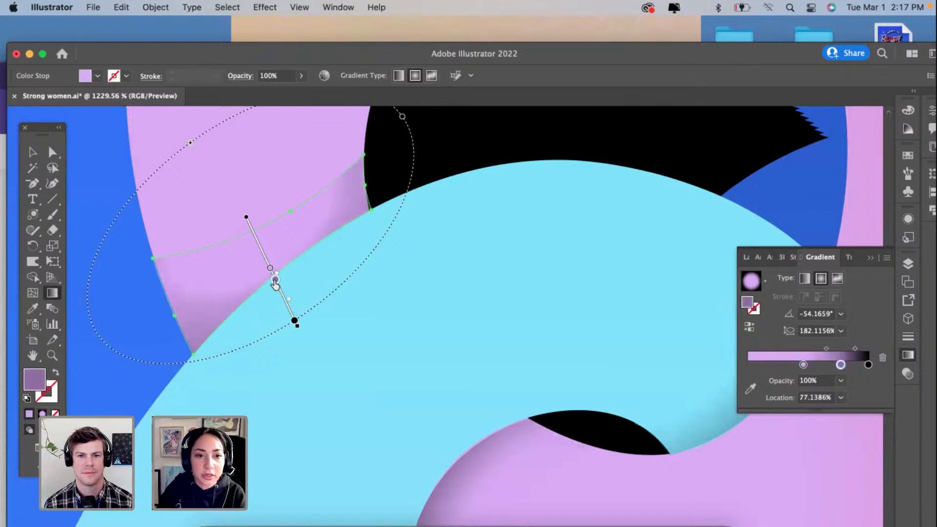
left_click(294, 320)
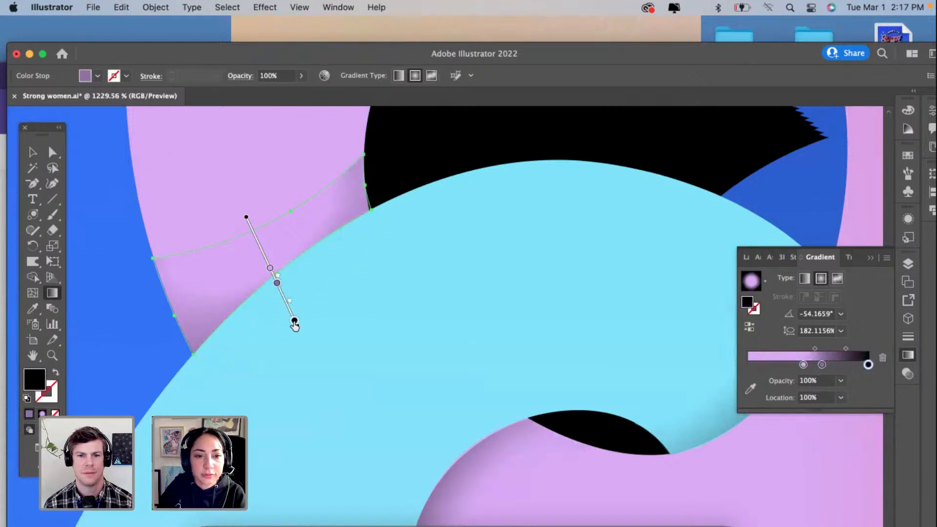
left_click_drag(295, 320, 292, 315)
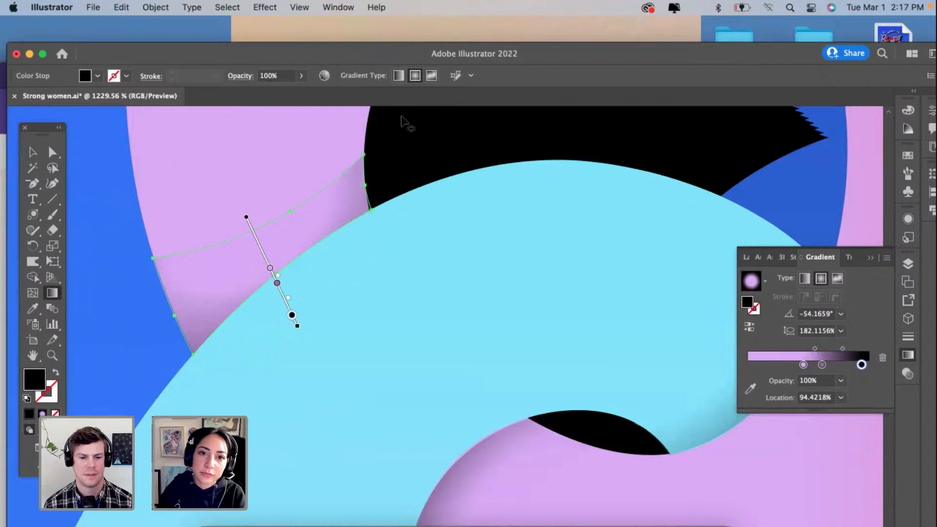
Step: Move the copied shadow's purple gradient stop to about 80.3% and narrow its radial gradient to an aspect ratio of about 139%
scroll(398, 122, "up", 2)
left_click_drag(382, 140, 383, 150)
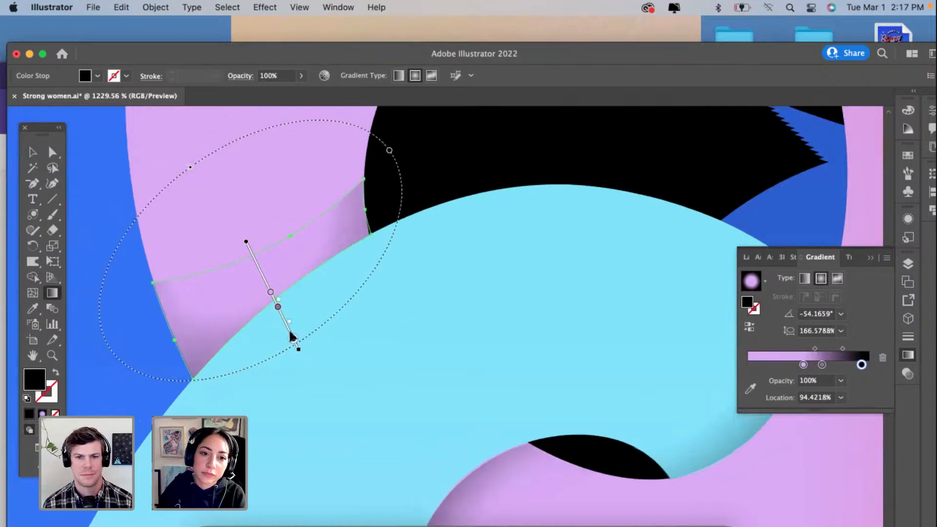
mouse_move(282, 318)
left_mouse_down()
mouse_move(278, 310)
mouse_move(284, 323)
left_mouse_up()
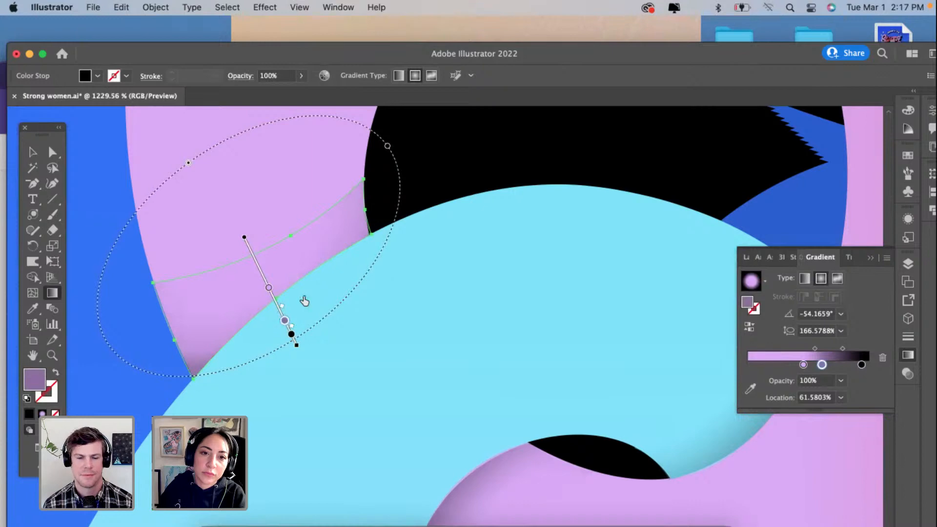
mouse_move(388, 146)
left_mouse_down()
mouse_move(427, 150)
mouse_move(364, 163)
left_mouse_up()
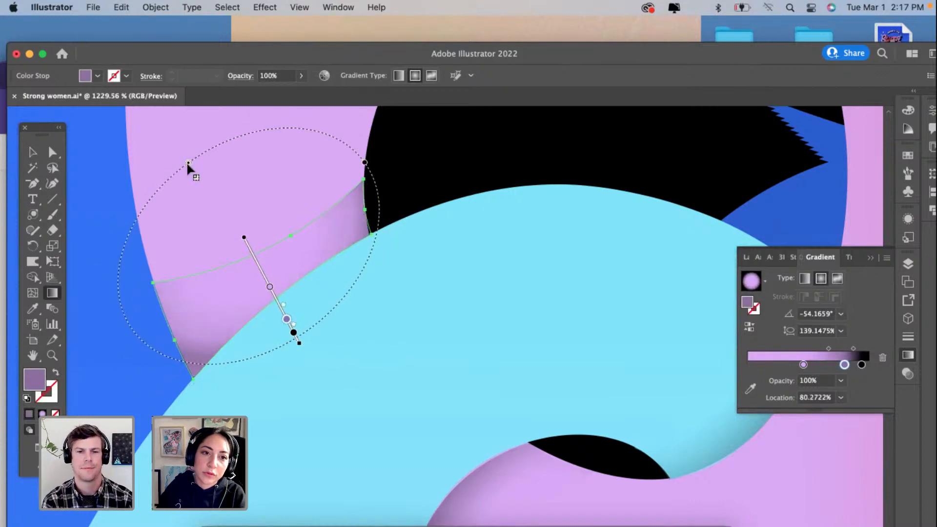
mouse_move(188, 165)
left_mouse_down()
mouse_move(205, 182)
mouse_move(184, 161)
mouse_move(190, 169)
left_mouse_up()
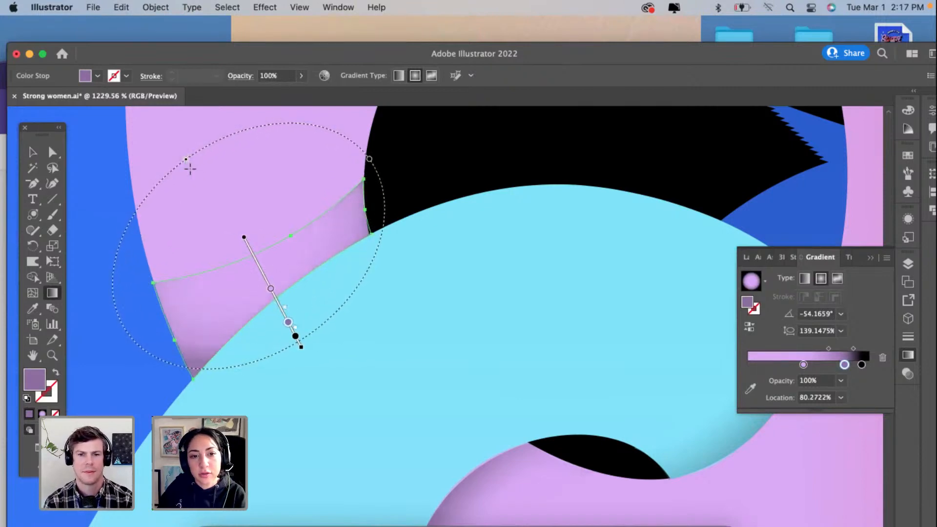
Step: Redraw the shadow's radial gradient as a circle from the pink stroke toward the cyan edge at about -70°, and shrink it slightly
mouse_move(232, 195)
left_mouse_down()
mouse_move(299, 314)
mouse_move(279, 318)
mouse_move(288, 352)
left_mouse_up()
scroll(289, 353, "down", 2)
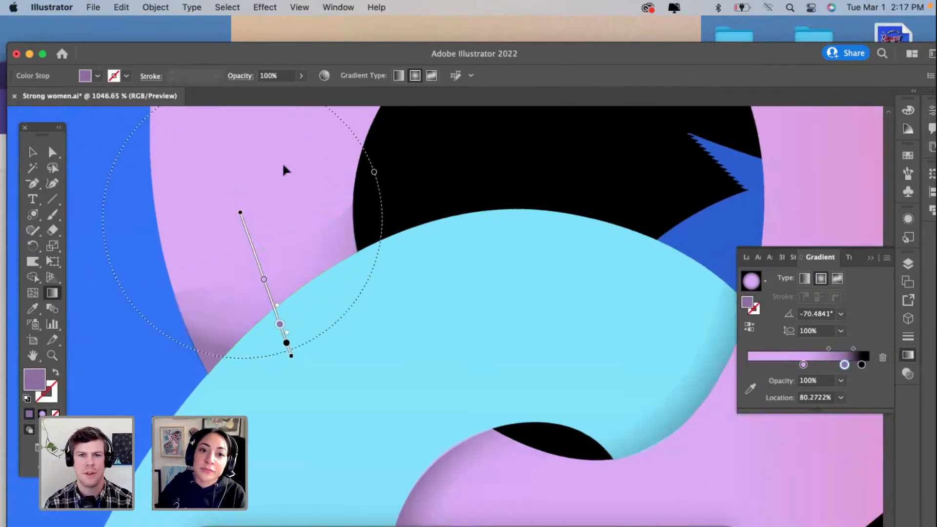
left_click_drag(374, 173, 397, 164)
scroll(281, 254, "up", 2)
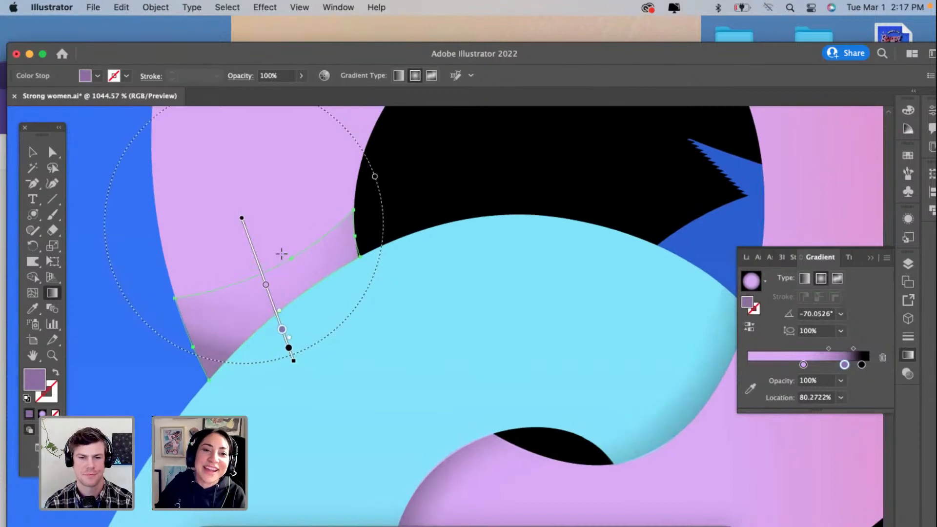
scroll(280, 254, "left", 1)
mouse_move(209, 122)
left_mouse_down()
mouse_move(232, 184)
mouse_move(211, 151)
mouse_move(219, 143)
left_mouse_up()
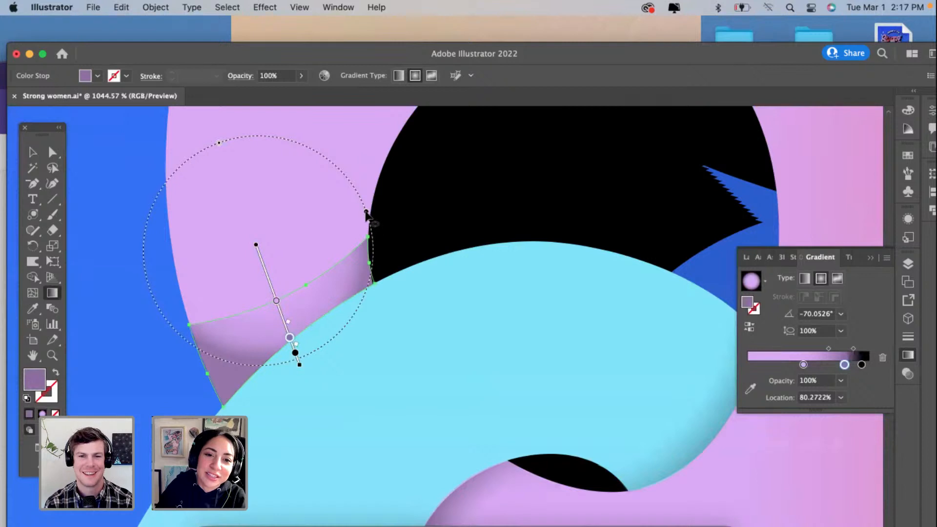
Step: Stretch the shadow's radial gradient to an aspect ratio of about 174%, rotate it to about -56.4°, and deselect the shadow
left_click_drag(367, 213, 446, 182)
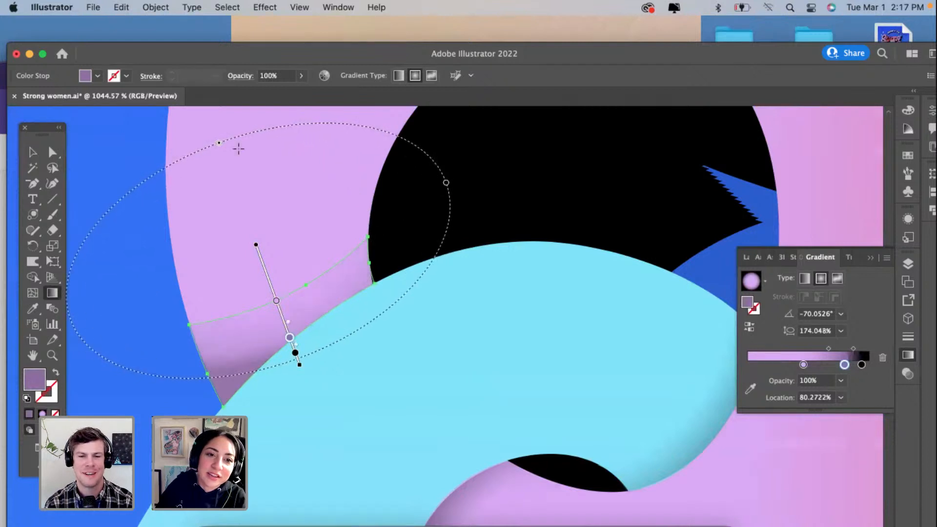
left_click_drag(214, 144, 194, 155)
left_click_drag(296, 312, 290, 306)
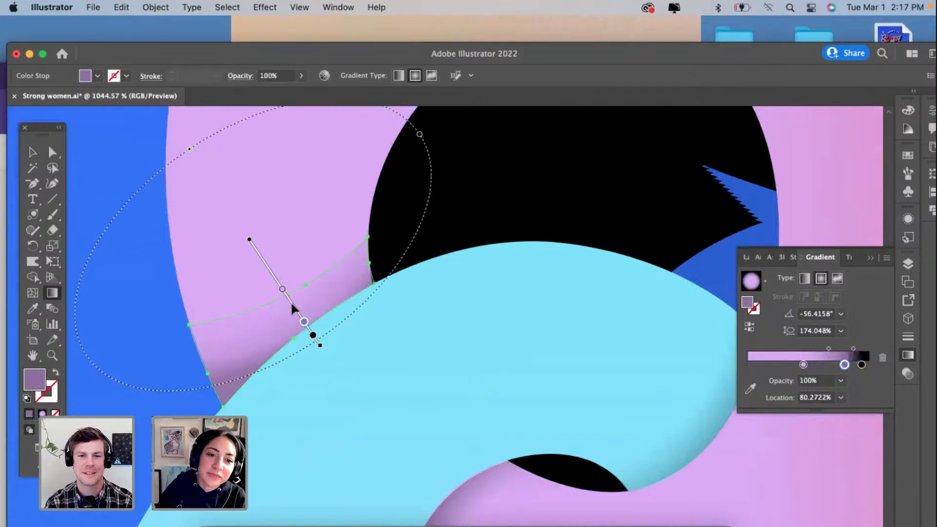
left_click(32, 152)
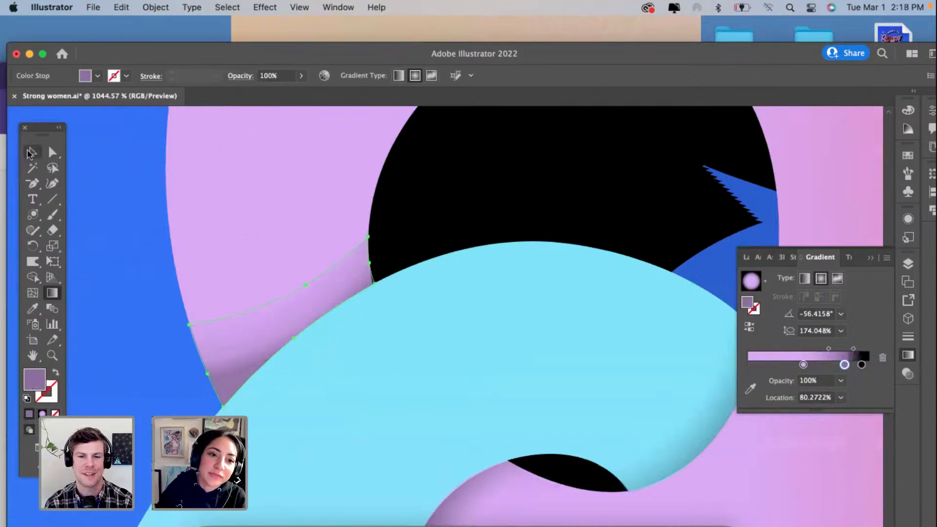
left_click(94, 209)
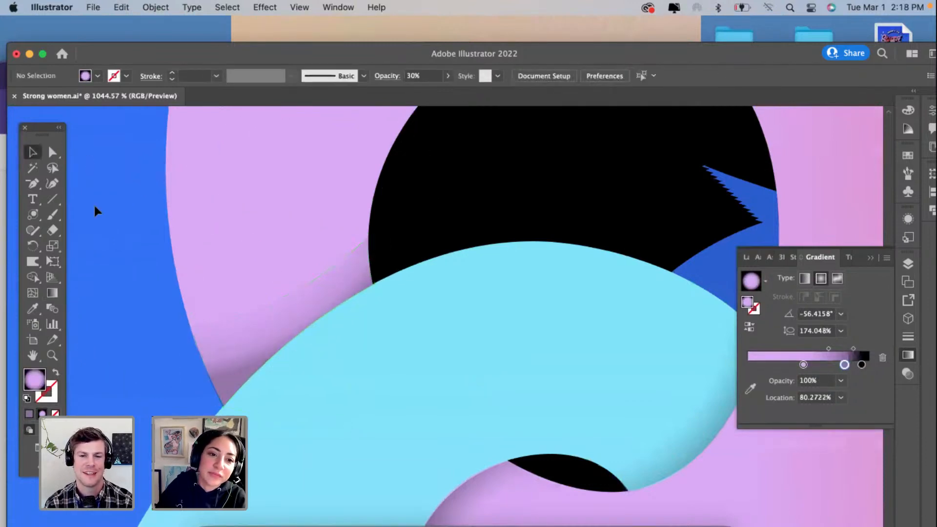
Step: Move the pink gradient stop of the pink stroke's shadow to about 33.1% and deselect it
left_click(210, 344)
scroll(210, 344, "up", 4)
left_click_drag(803, 381, 787, 381)
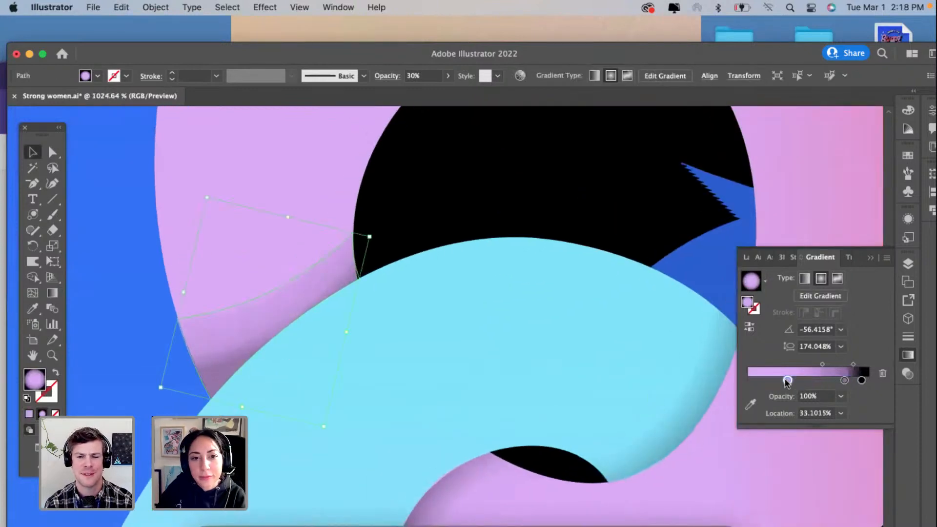
left_click(653, 388)
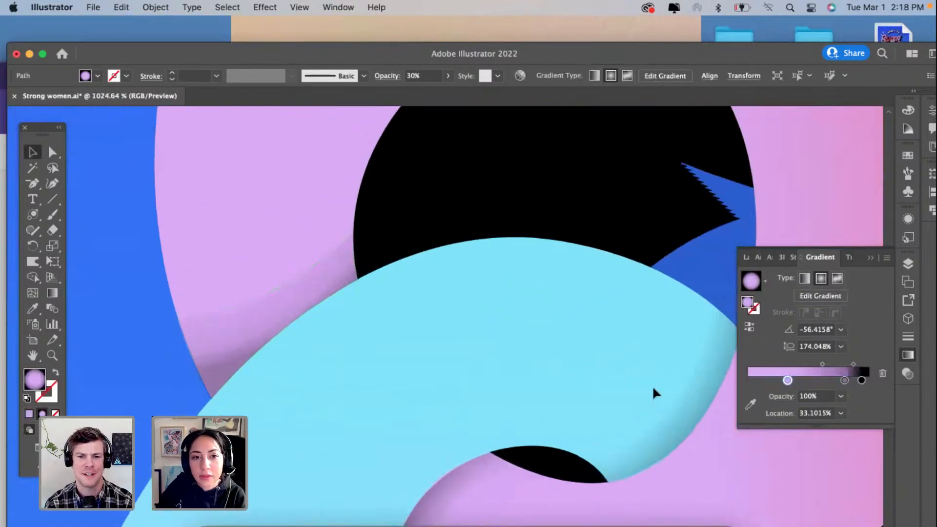
Step: Spread the shadow's pink, purple and black gradient stops farther outward, with the pink-to-purple midpoint at about 50.3%, and deselect it
left_click(232, 329)
left_click_drag(862, 381, 855, 380)
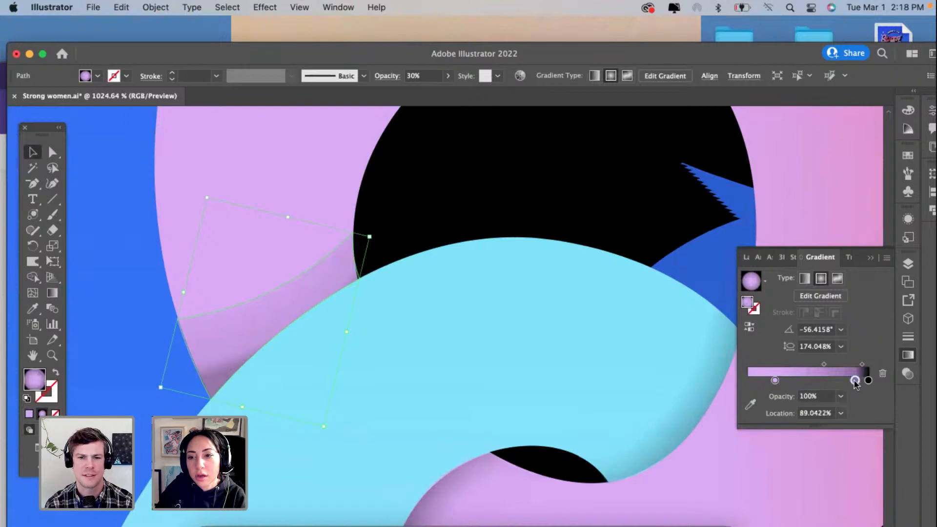
left_click(819, 363)
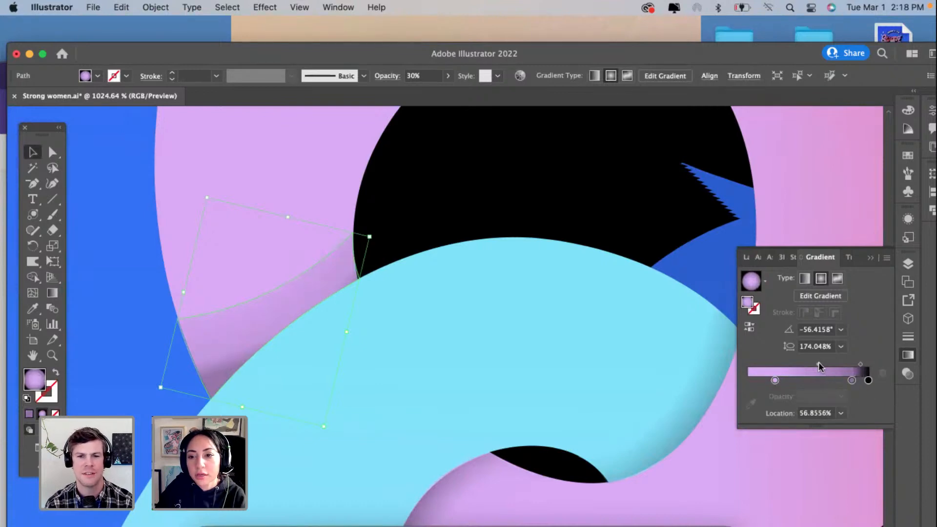
left_click_drag(817, 364, 812, 363)
left_click(553, 338)
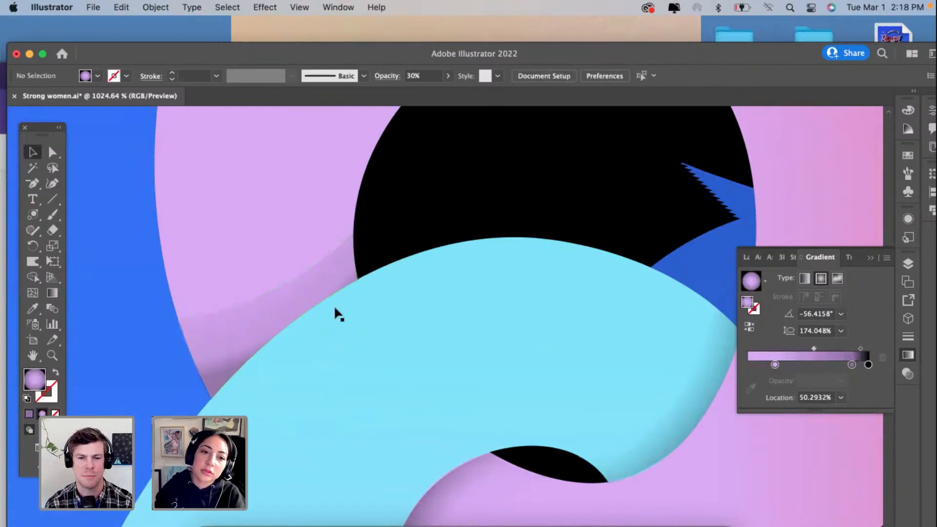
Step: Examine the pink stroke's shadow up close and within the whole lettering artwork, leaving nothing selected
scroll(335, 307, "down", 8)
scroll(334, 306, "up", 3)
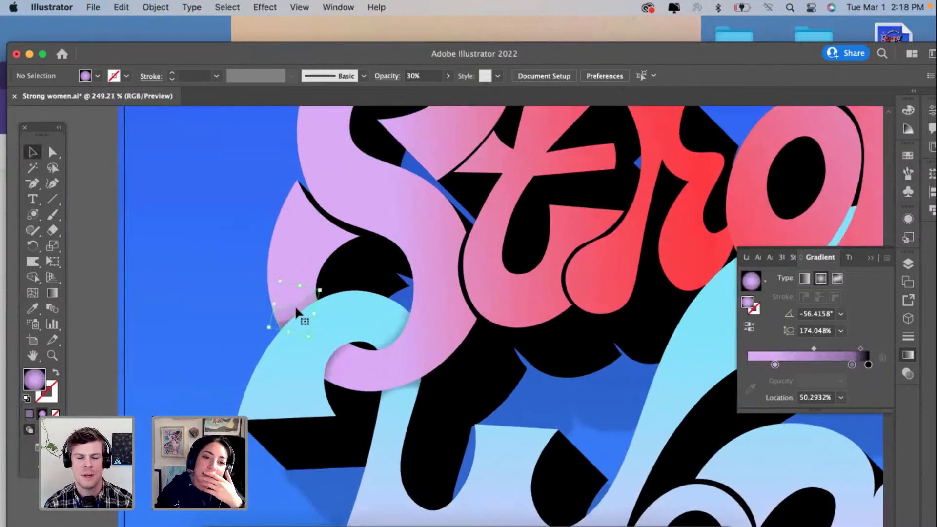
left_click(295, 306)
scroll(294, 306, "up", 3)
scroll(295, 305, "up", 1)
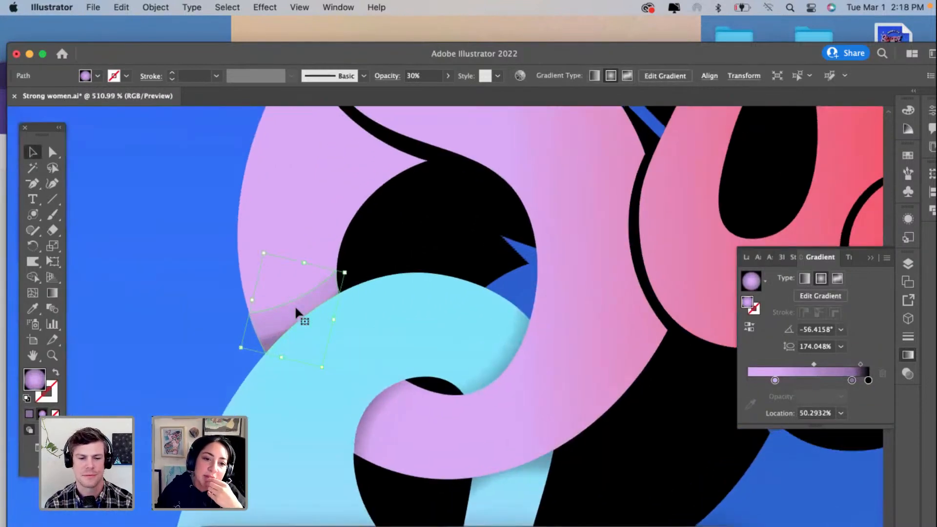
scroll(294, 305, "down", 5)
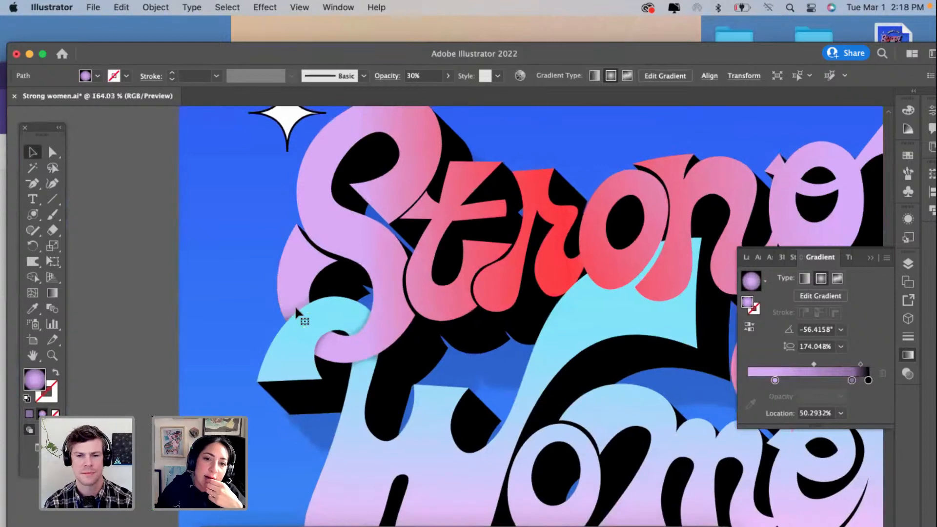
scroll(295, 305, "down", 1)
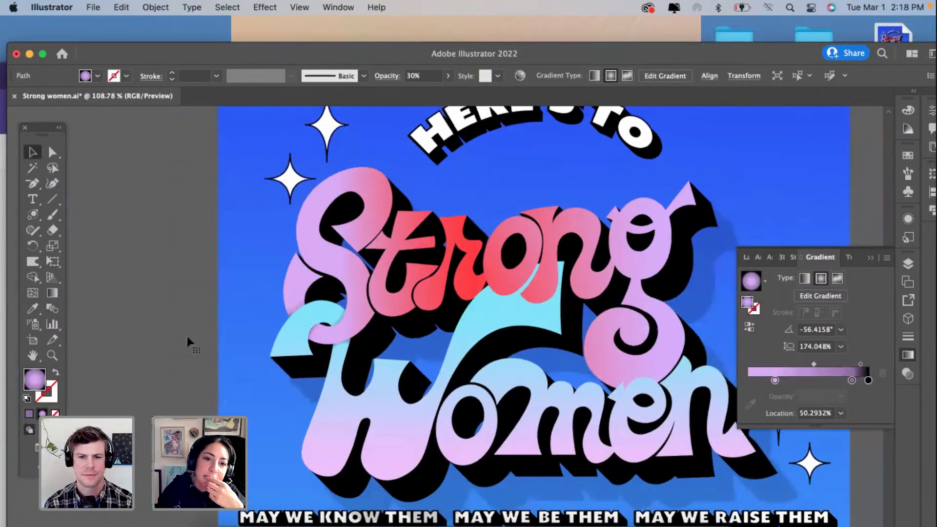
left_click(160, 345)
scroll(159, 346, "down", 3)
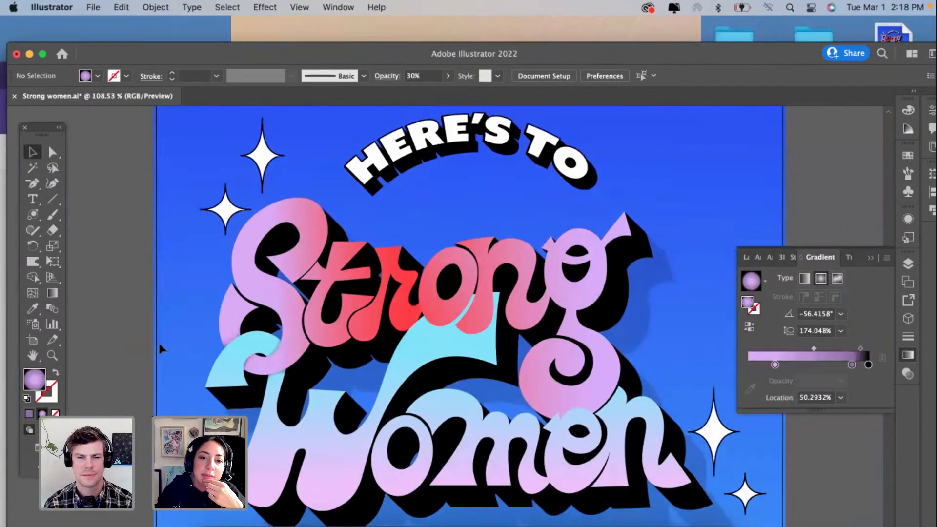
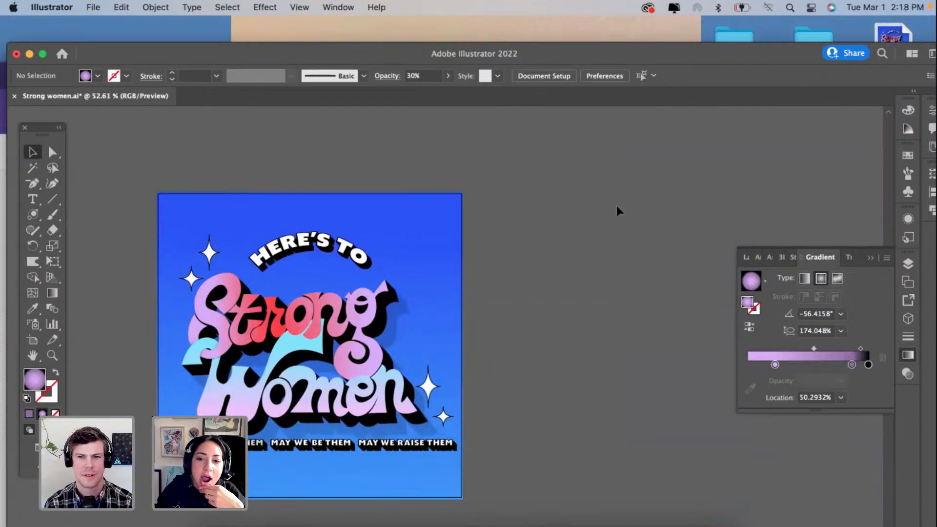
Step: Reshape the shadow on the S's lilac lower-left stroke, lowering its outer corner anchor and bulging its upper edge outward over the letter
scroll(205, 327, "up", 5)
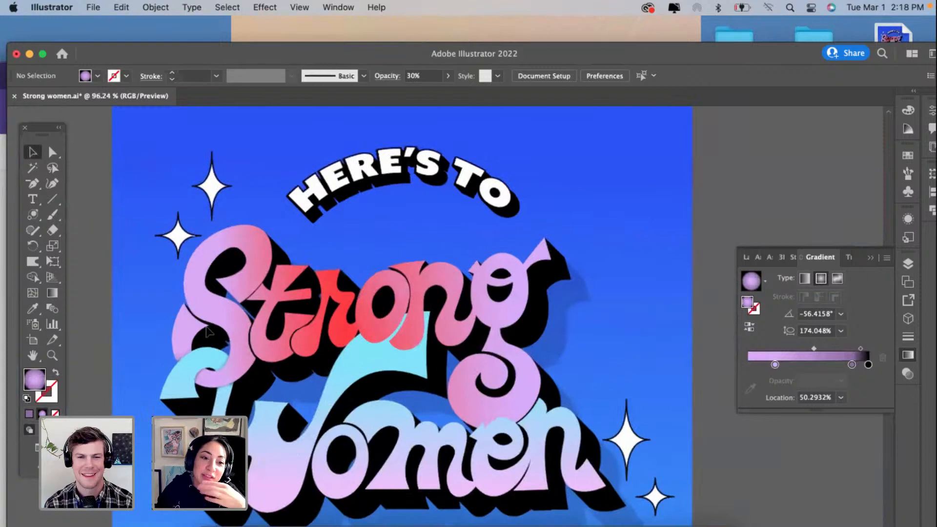
scroll(154, 376, "up", 3)
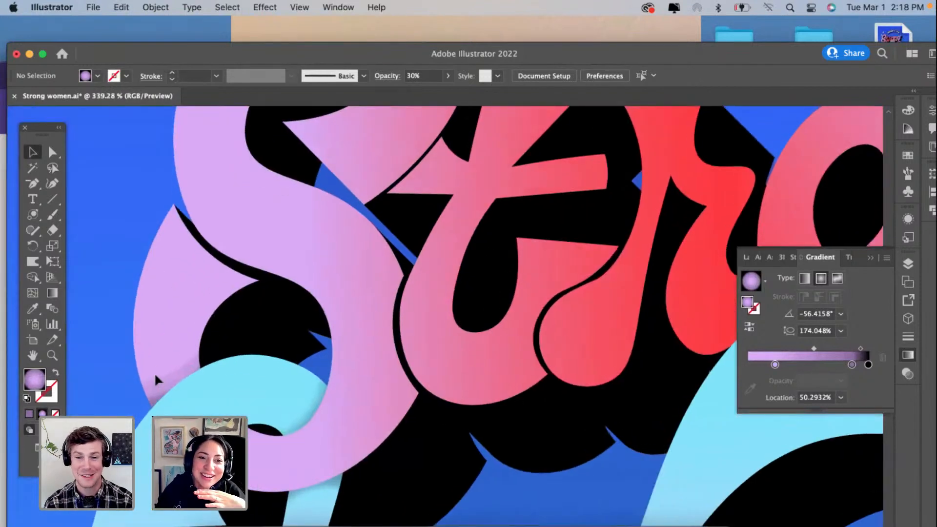
scroll(159, 388, "up", 2)
left_click(159, 389)
scroll(159, 388, "up", 3)
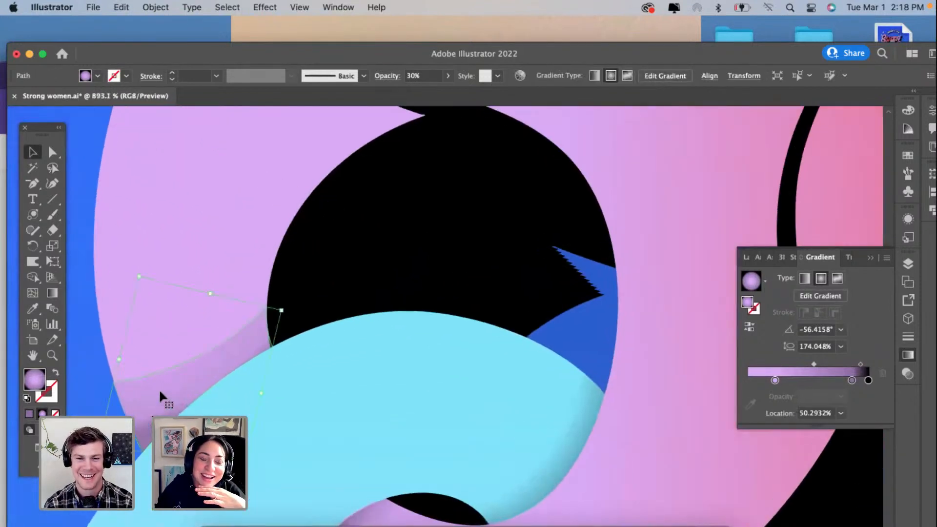
scroll(159, 389, "up", 2)
left_click(52, 183)
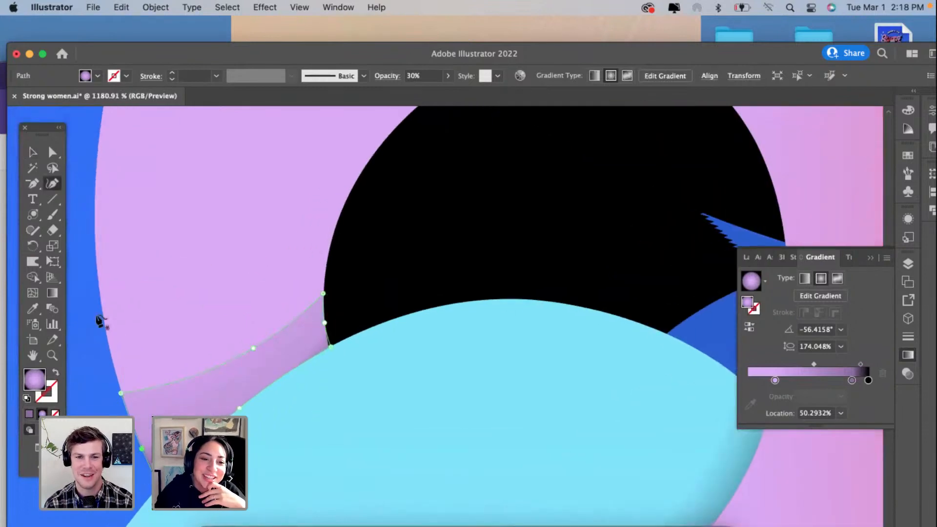
left_click_drag(120, 393, 125, 407)
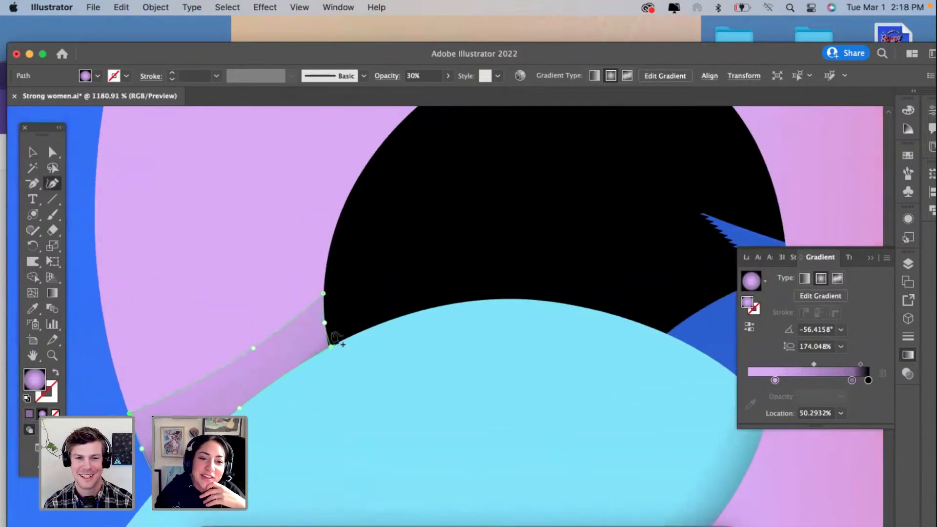
left_click_drag(252, 348, 194, 313)
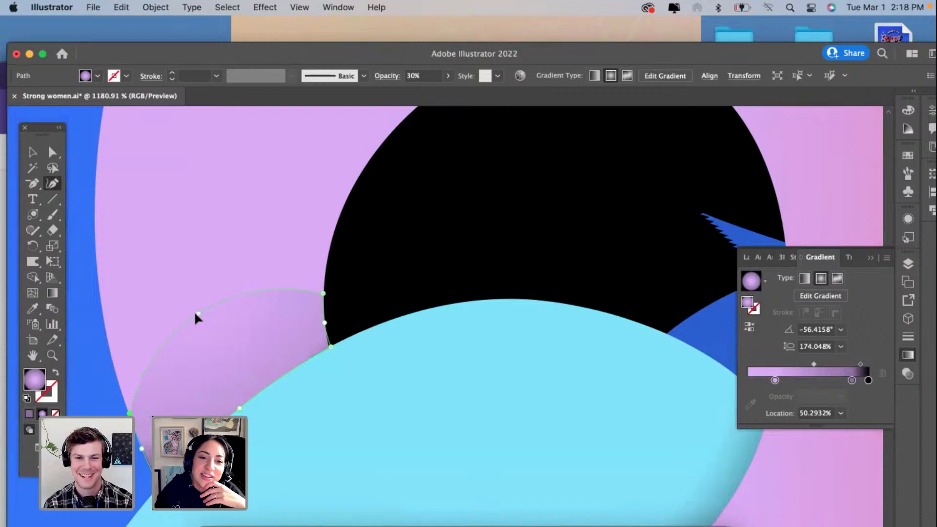
left_click(32, 152)
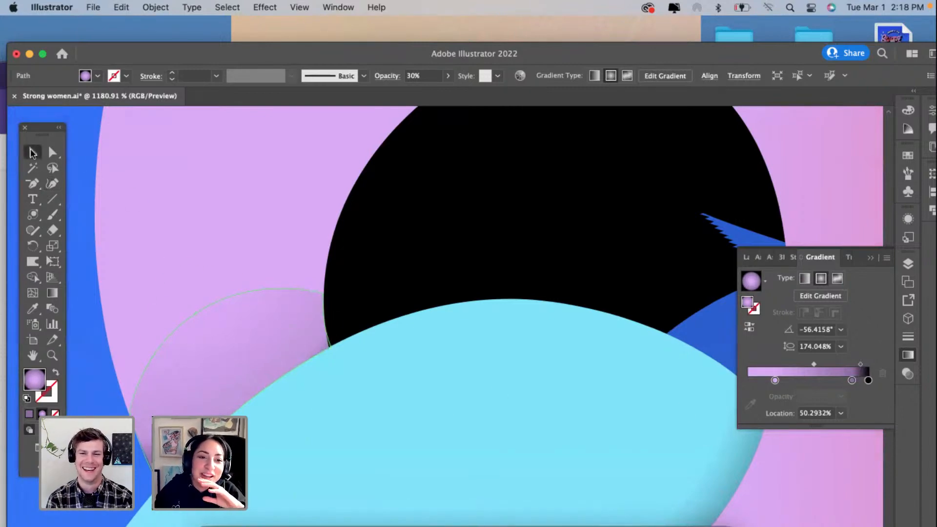
left_click(168, 233)
Step: Shift the S shadow's gradient midpoint to about 66.4%, add a lilac stop at about 48.8%, and deselect the shadow
left_click(238, 330)
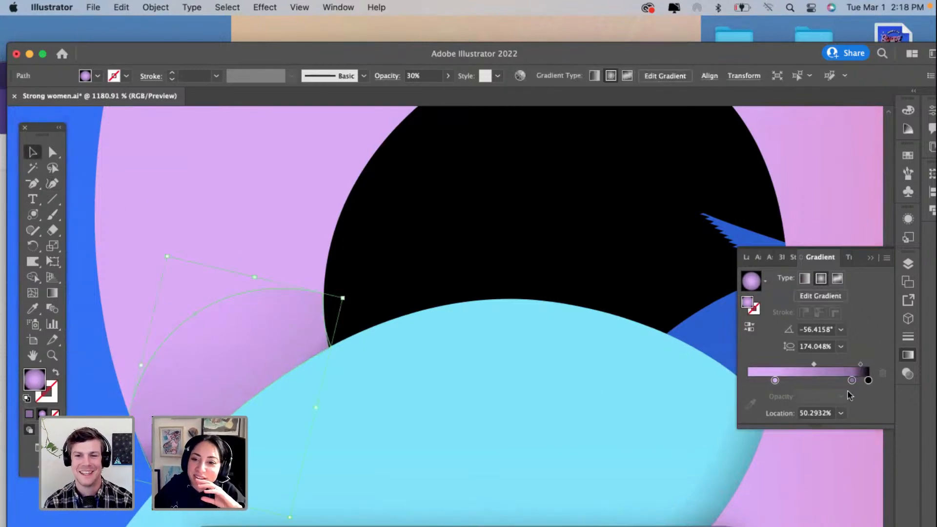
left_click_drag(813, 364, 827, 364)
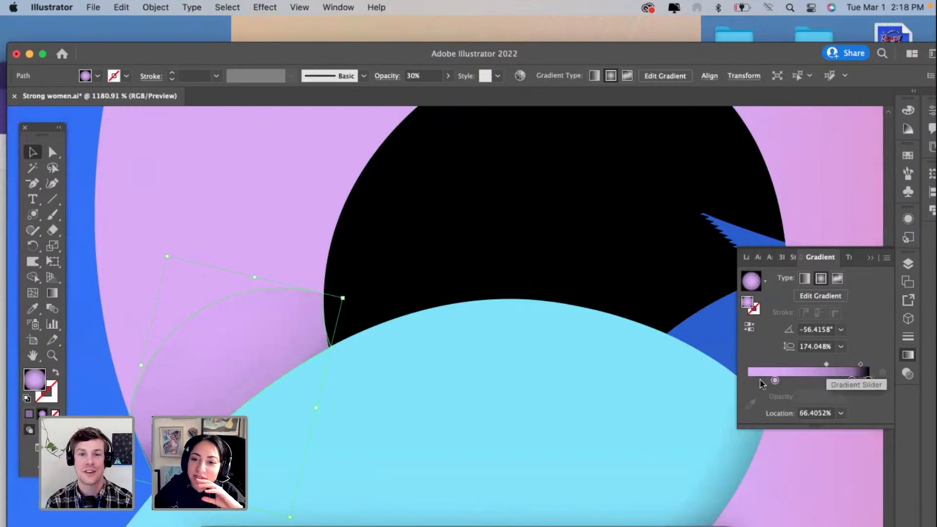
left_click(806, 381)
scroll(304, 379, "down", 2)
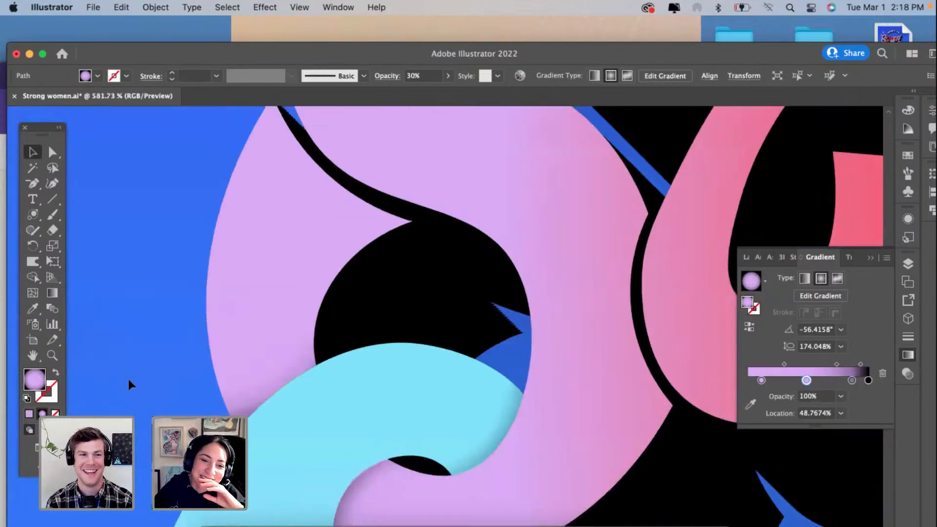
left_click(127, 380)
Step: Redraw the S shadow's radial gradient toward the cyan swash at about -47.4° with an aspect ratio of about 208.8%, and deselect it
left_click(267, 374)
scroll(267, 373, "up", 1)
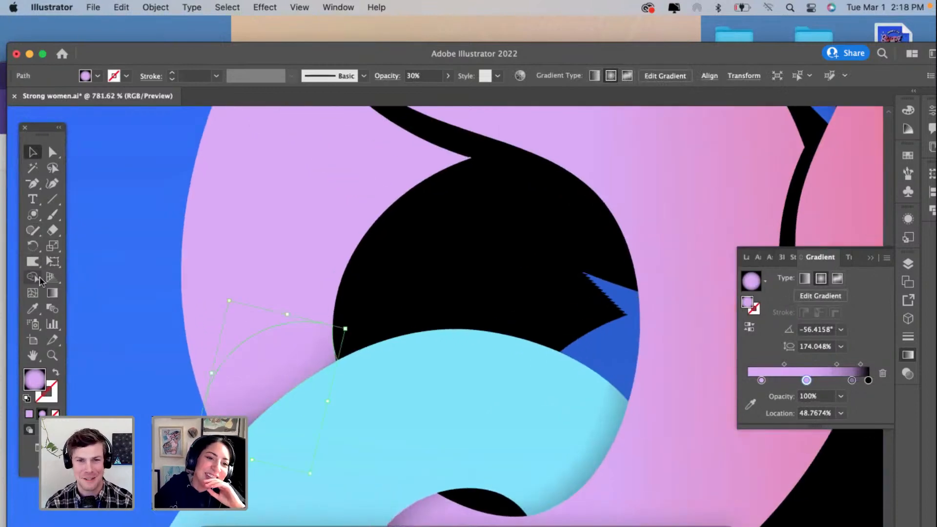
left_click(52, 293)
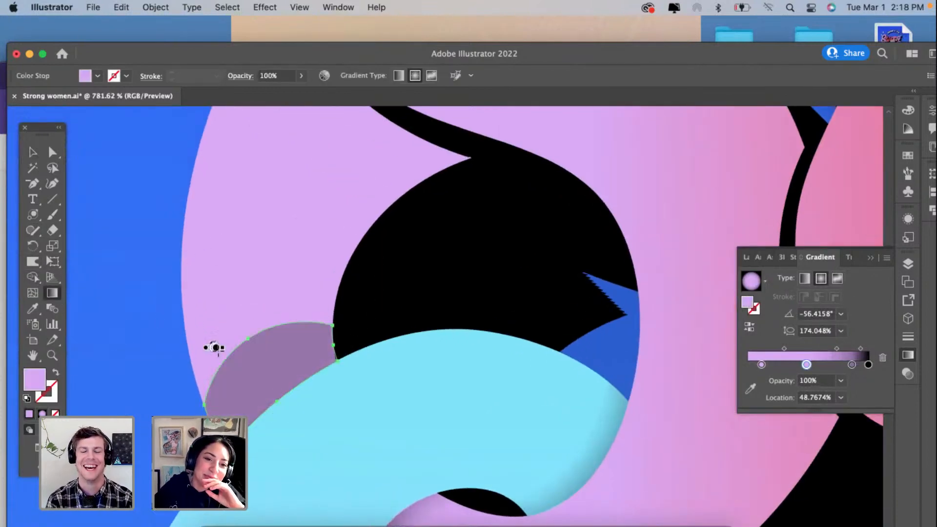
left_click_drag(279, 391, 278, 419)
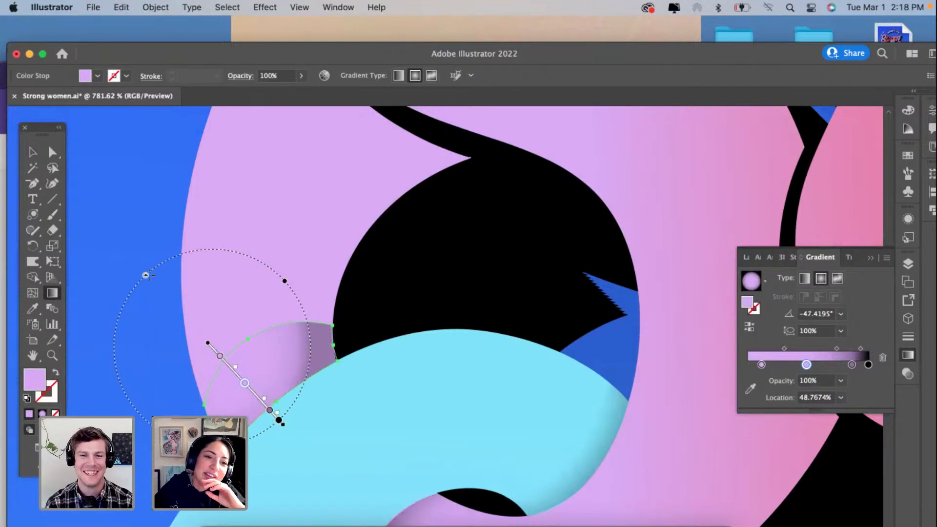
left_click_drag(146, 275, 150, 279)
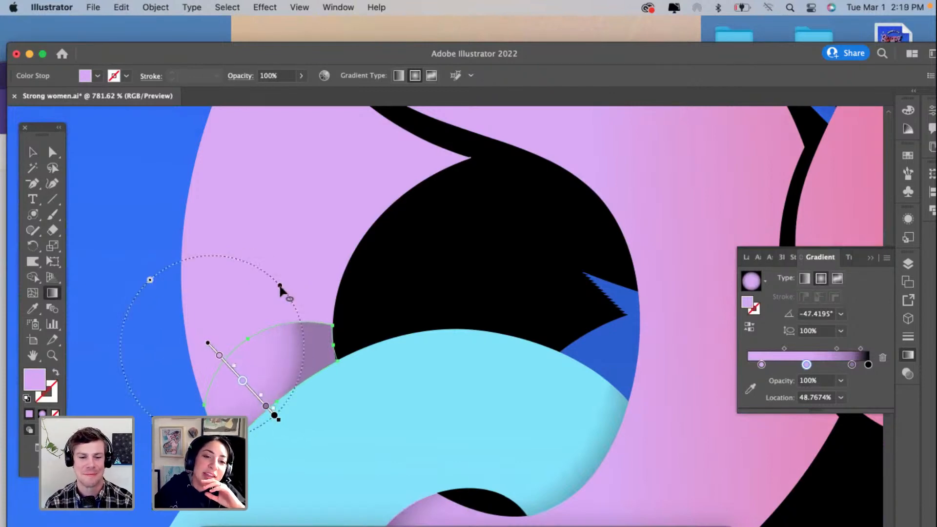
left_click_drag(336, 289, 402, 276)
left_click(32, 152)
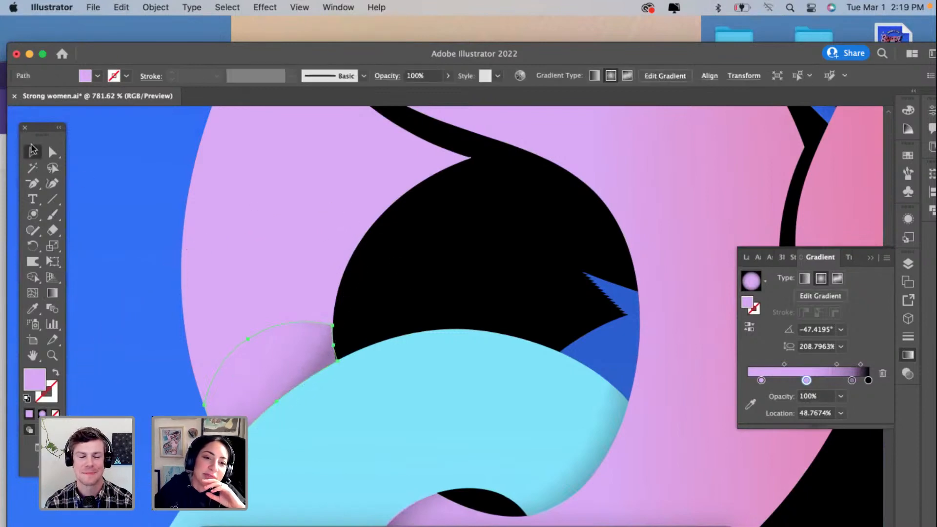
left_click(102, 200)
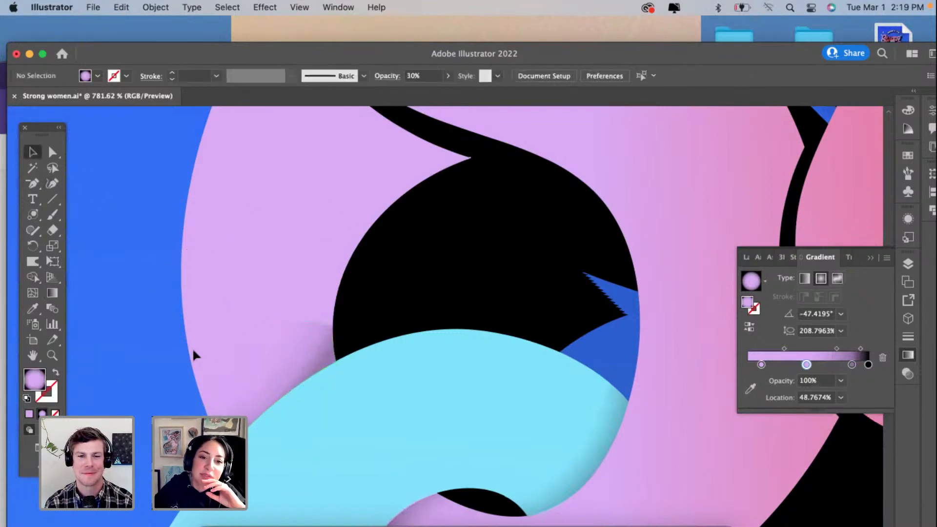
Step: Examine the S shadow's edge against the cyan swash up close and within the surrounding lettering
left_click(324, 326)
left_click(116, 387)
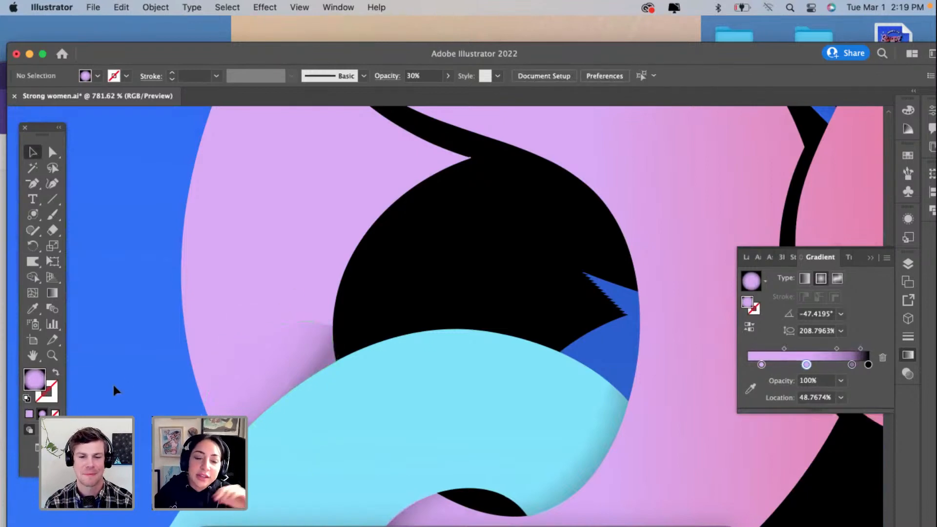
scroll(274, 364, "up", 3)
scroll(274, 361, "up", 2)
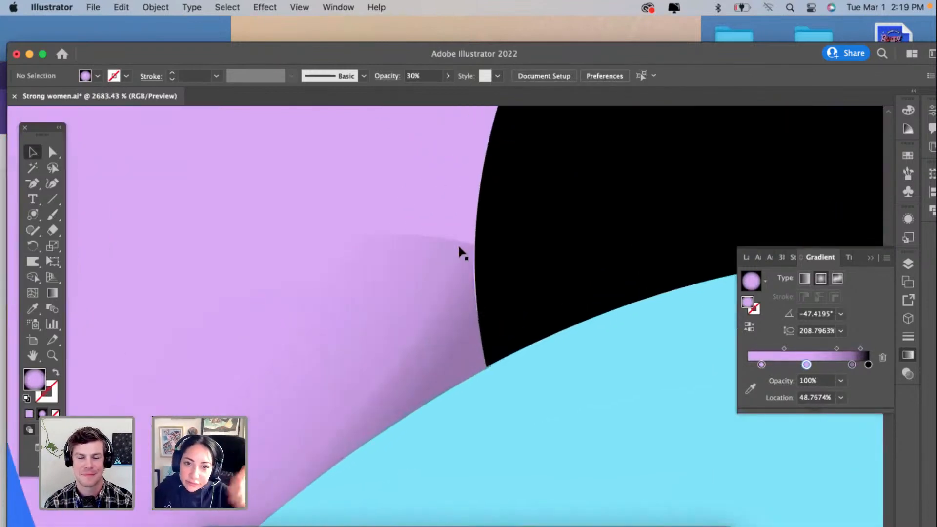
scroll(344, 217, "down", 10)
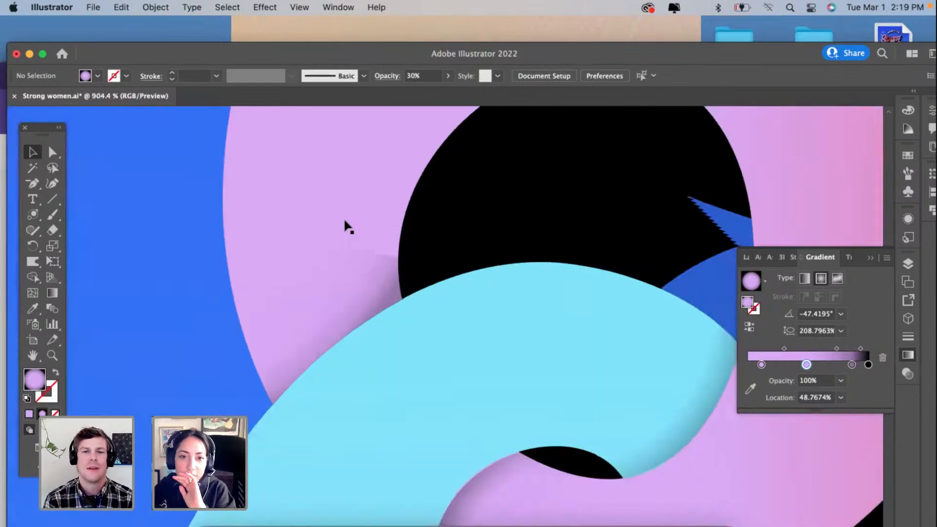
scroll(382, 276, "down", 1)
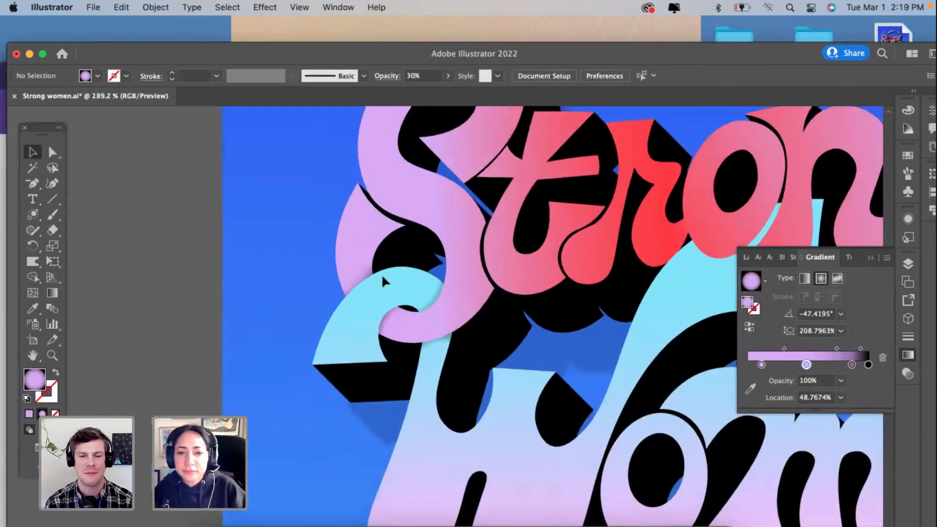
scroll(383, 278, "down", 1)
scroll(383, 281, "right", 5)
scroll(383, 281, "down", 1)
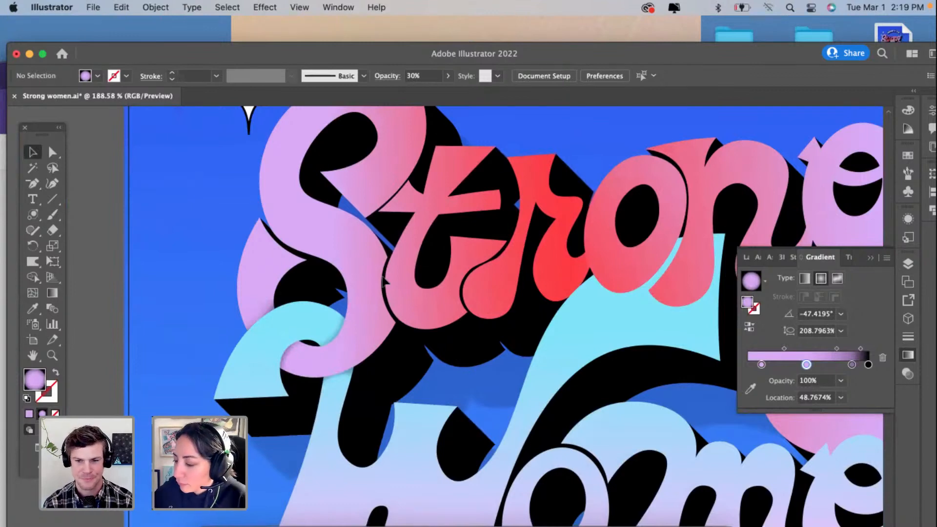
Step: Draw a closed, curved shadow shape with the Curvature tool on the red r, following the edge where the o overlaps it
scroll(672, 254, "up", 4)
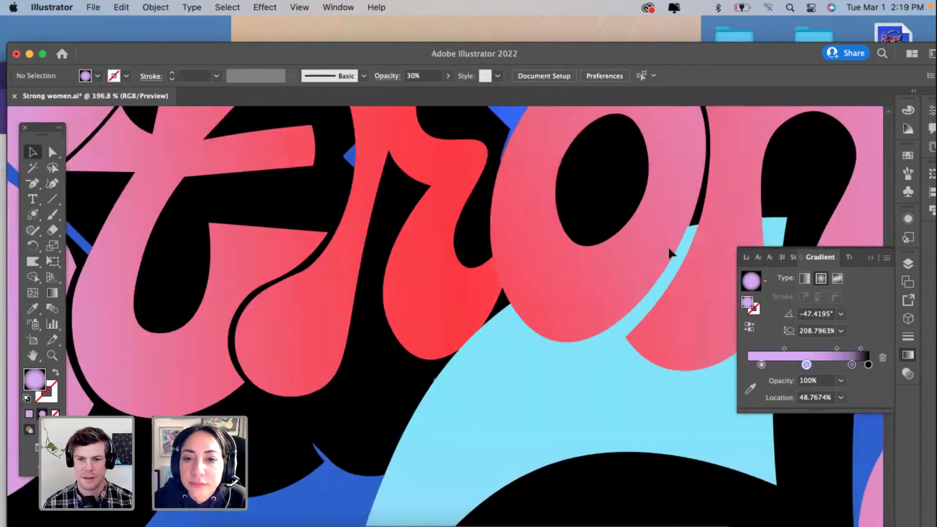
scroll(522, 266, "up", 4)
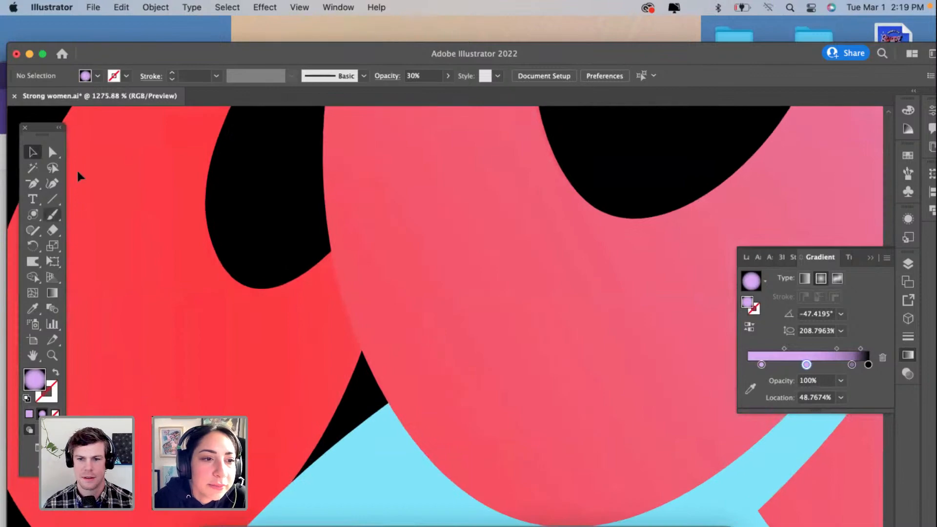
left_click(53, 183)
left_click(330, 251)
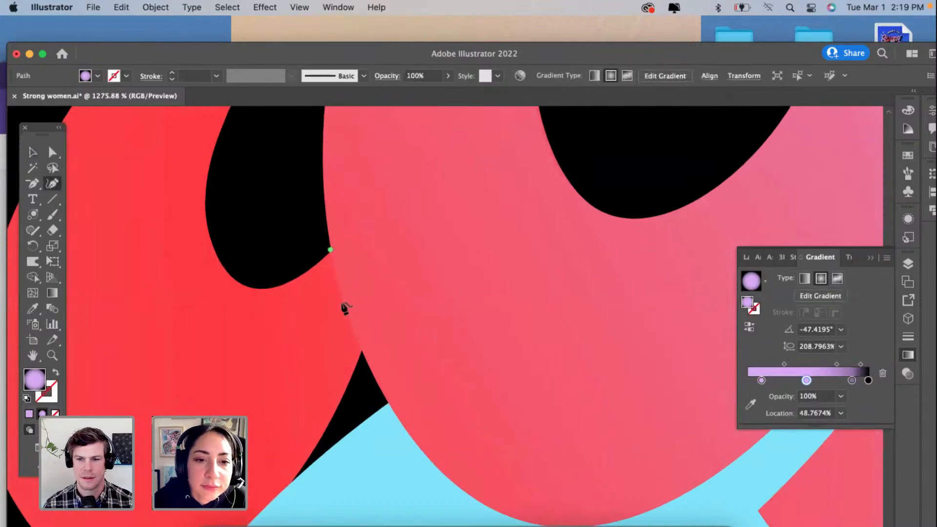
left_click(362, 349)
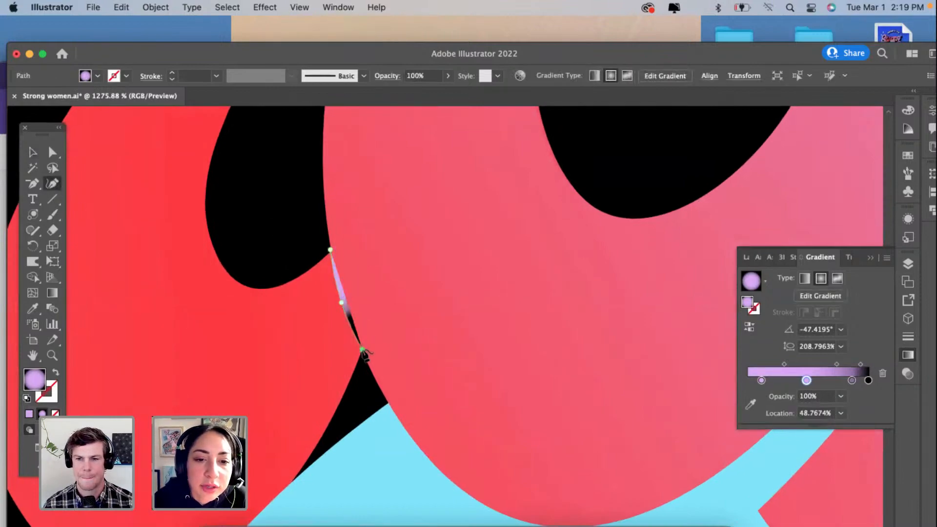
left_click(345, 393)
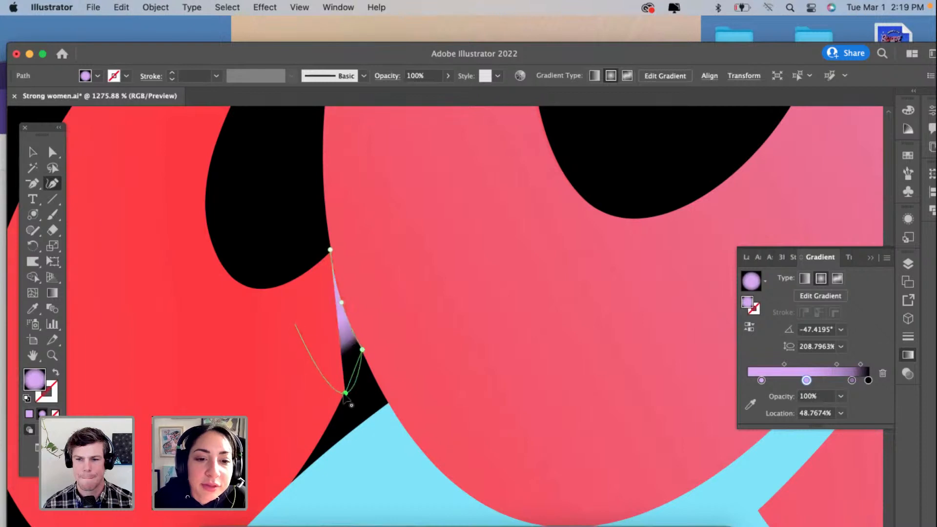
left_click(298, 346)
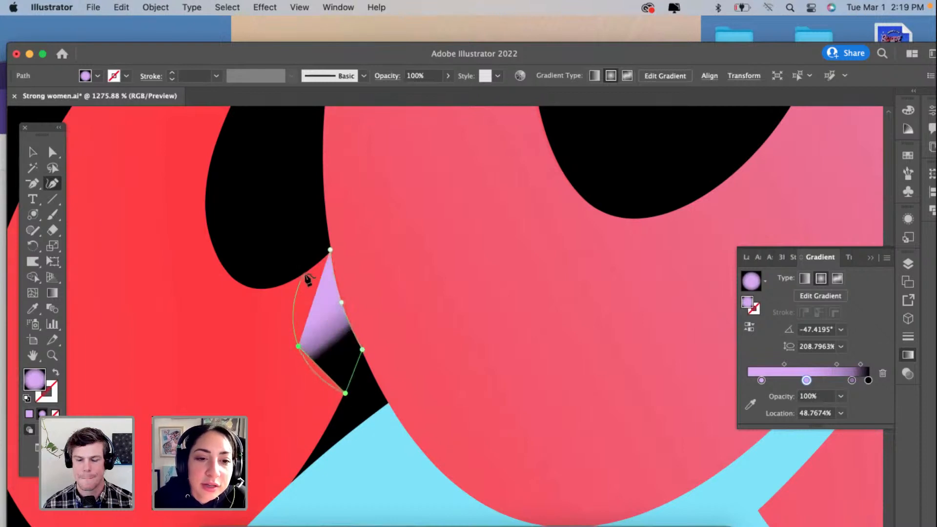
left_click(291, 282)
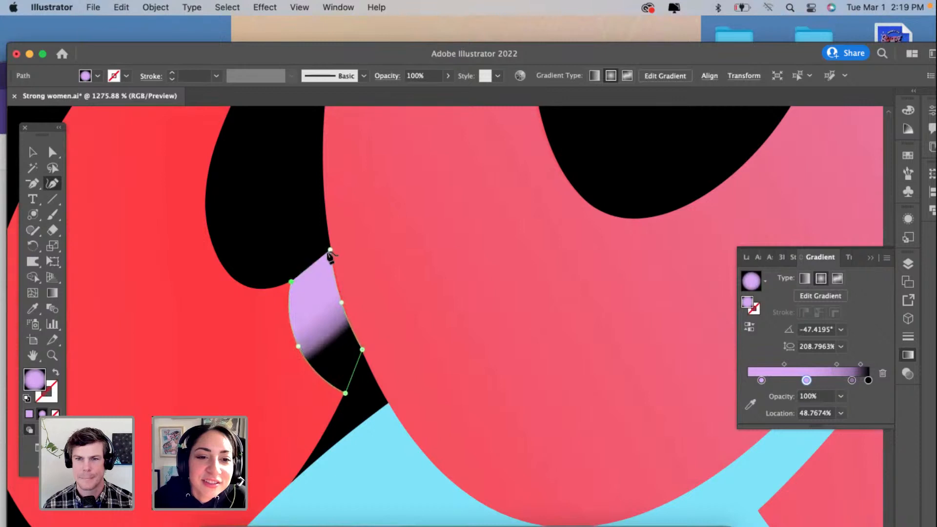
left_click(329, 251)
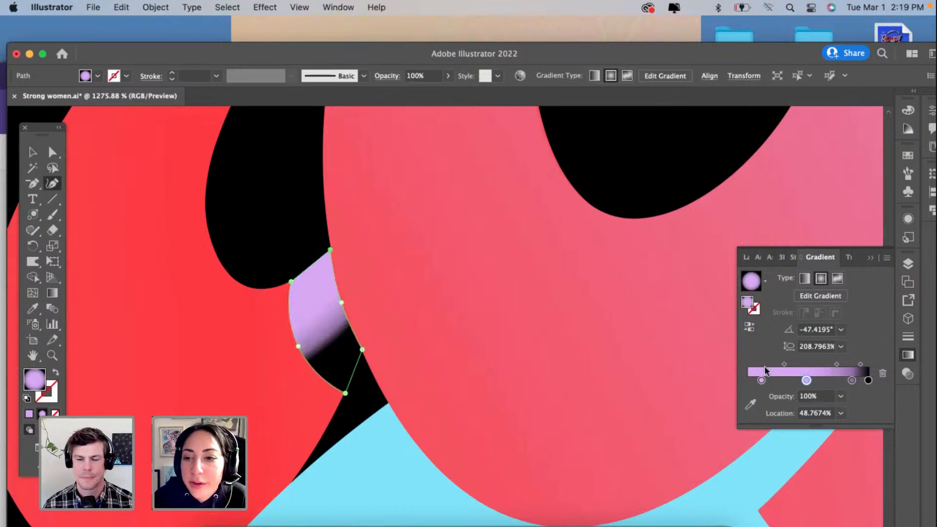
Step: Remove the two middle purple stops from the r shadow's gradient and recolor its remaining lilac stop with red sampled from the r
left_click_drag(852, 380, 885, 379)
left_click(884, 376)
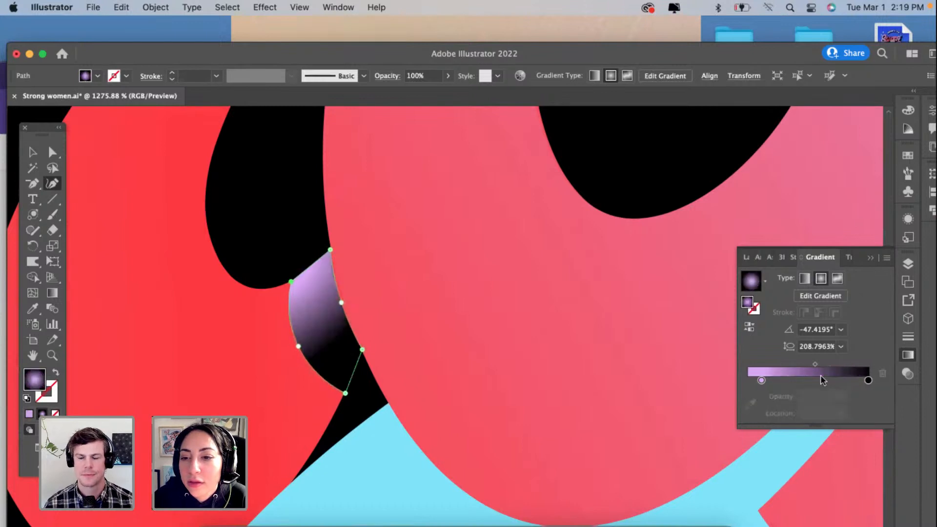
left_click(761, 380)
left_click(750, 404)
left_click(297, 397)
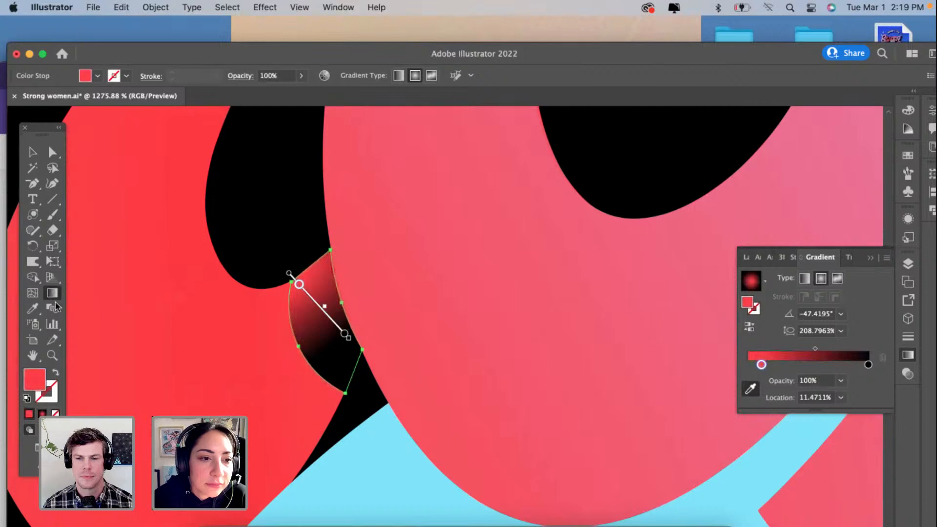
Step: Add a dark red middle stop at about 64.1% to the r shadow's gradient and redraw the gradient diagonally toward the o
left_click(825, 366)
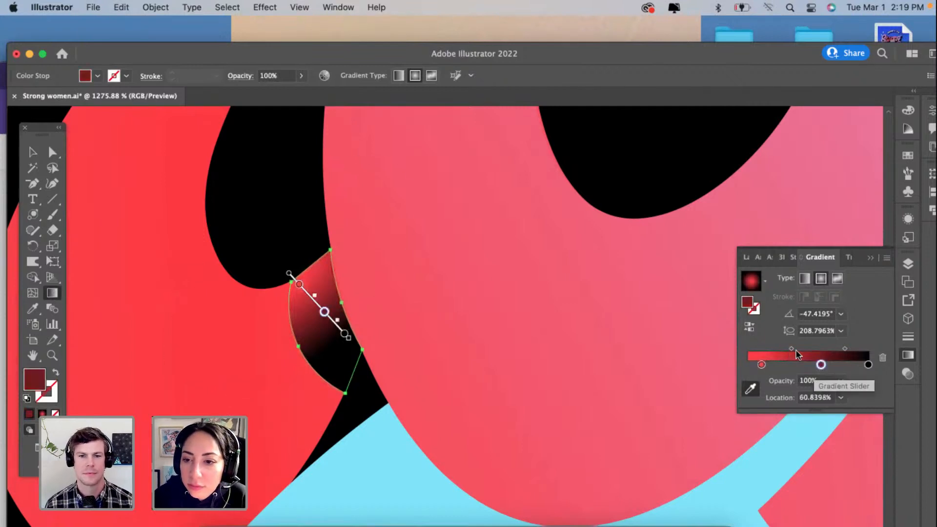
left_click_drag(793, 349, 807, 349)
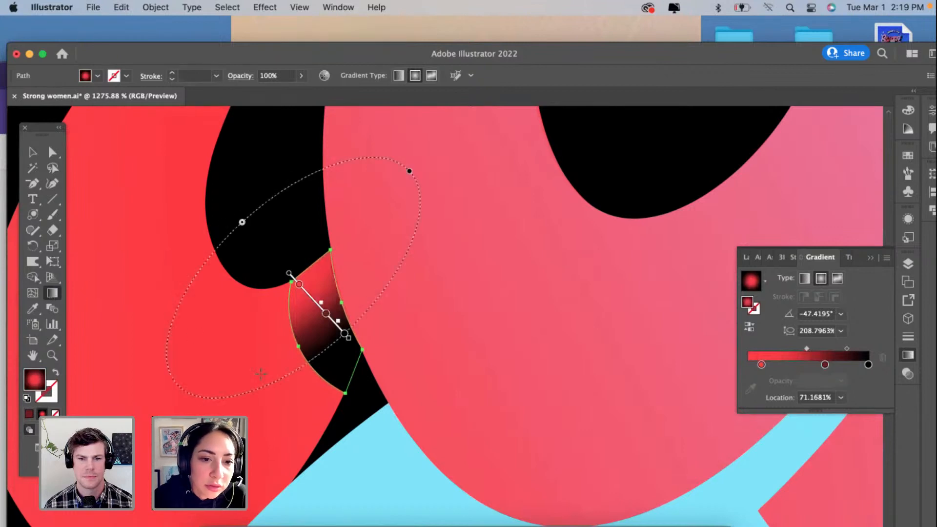
left_click_drag(243, 405, 424, 281)
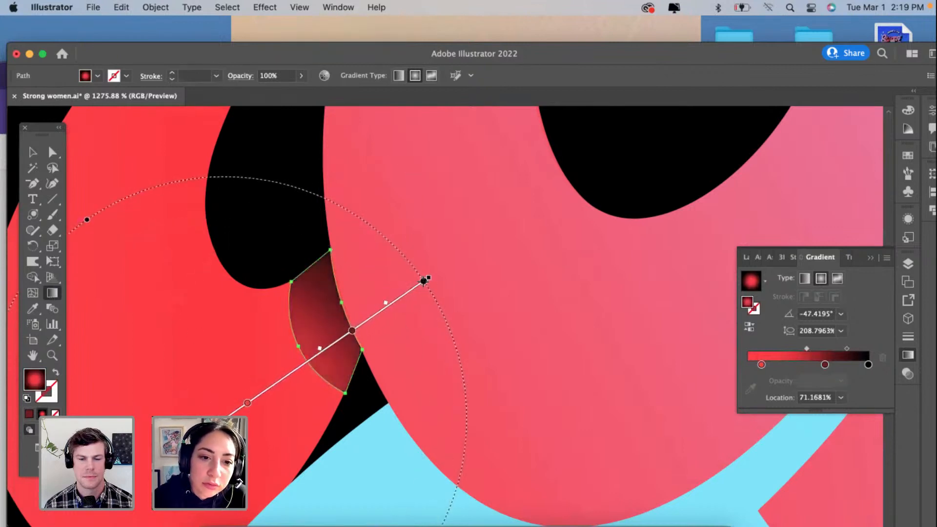
Step: Move the r shadow's red stop to about 41.8%, angle its radial gradient at about 28.4°, and stretch its aspect ratio to about 138.6%
left_click(246, 403)
left_click_drag(246, 403, 316, 355)
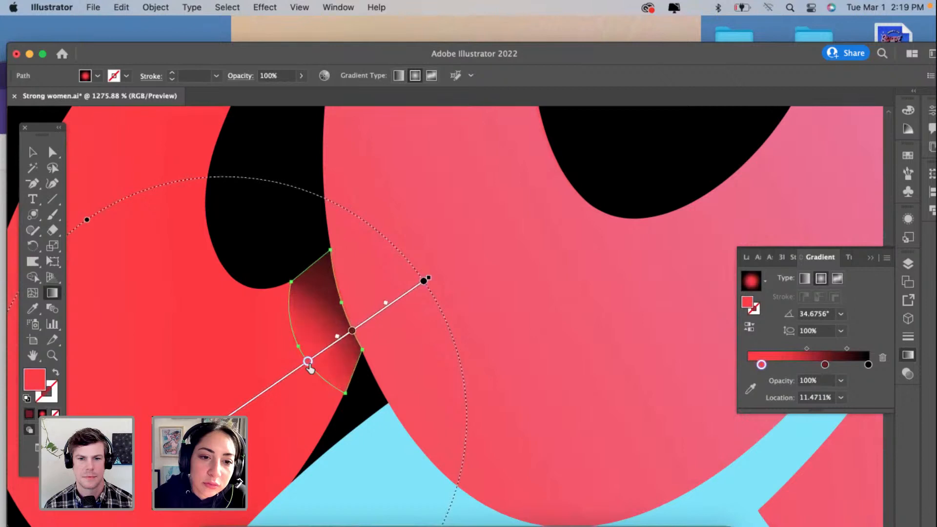
left_click_drag(430, 274, 441, 303)
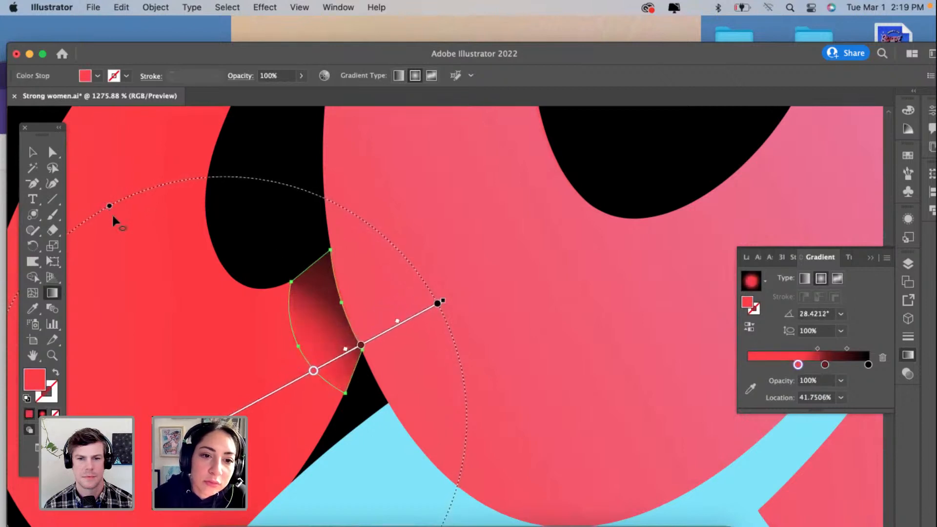
mouse_move(112, 215)
left_mouse_down()
mouse_move(131, 238)
mouse_move(86, 111)
left_mouse_up()
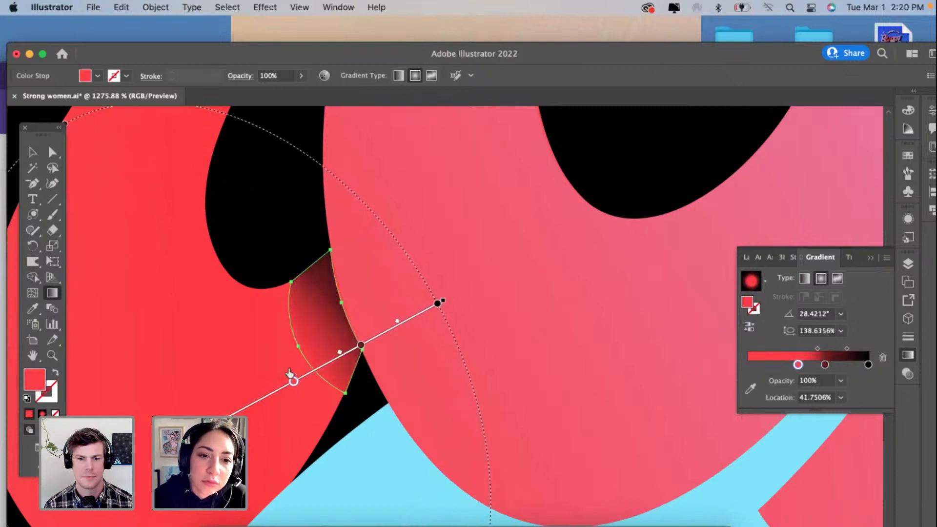
Step: Shift the r shadow's dark red stop closer to the black one, place the red stop at about 44%, and deselect the shape
left_click_drag(290, 373, 377, 337)
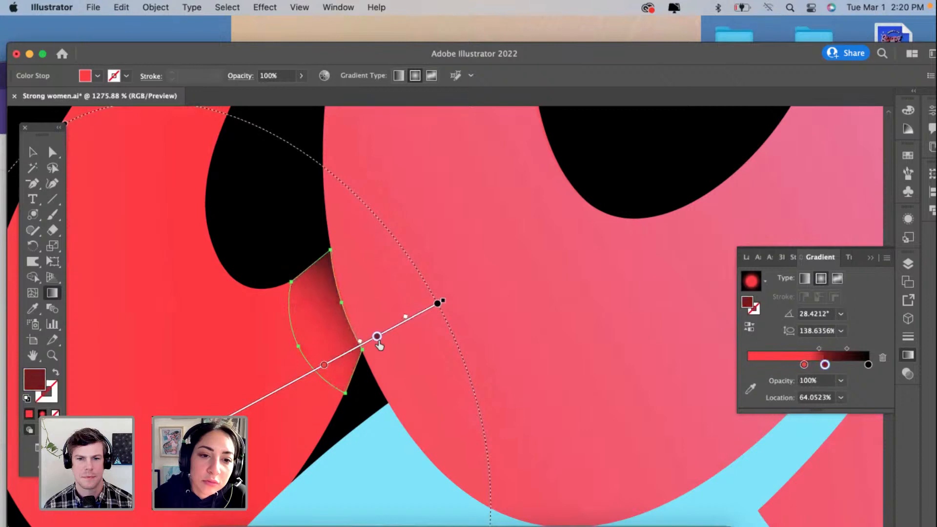
left_click_drag(324, 365, 318, 369)
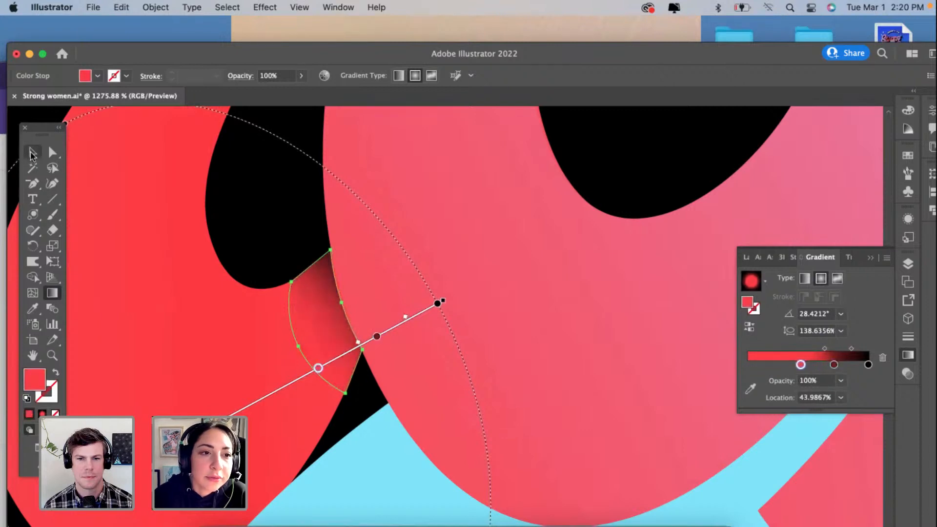
left_click(32, 152)
left_click(232, 307)
scroll(232, 308, "down", 1)
scroll(233, 308, "down", 5)
scroll(232, 308, "up", 5)
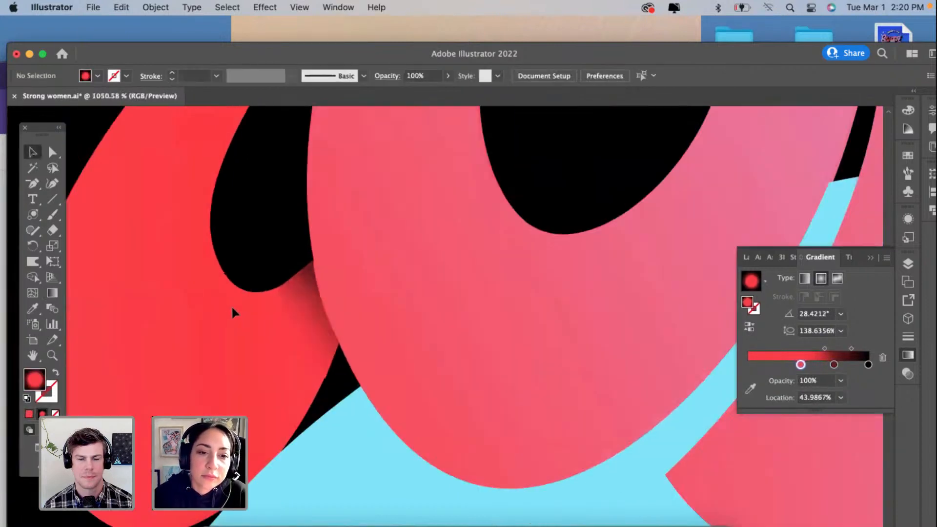
Step: Pull the r shadow's lowest anchor onto the letter's edge and make its red gradient stop fully transparent with 0% opacity
left_click(335, 334)
scroll(334, 334, "up", 4)
left_click(53, 184)
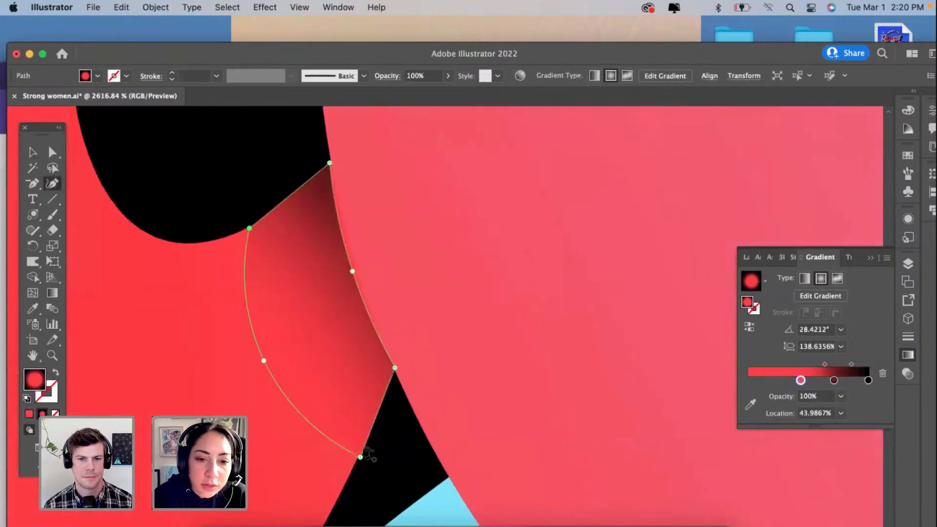
left_click_drag(361, 457, 353, 458)
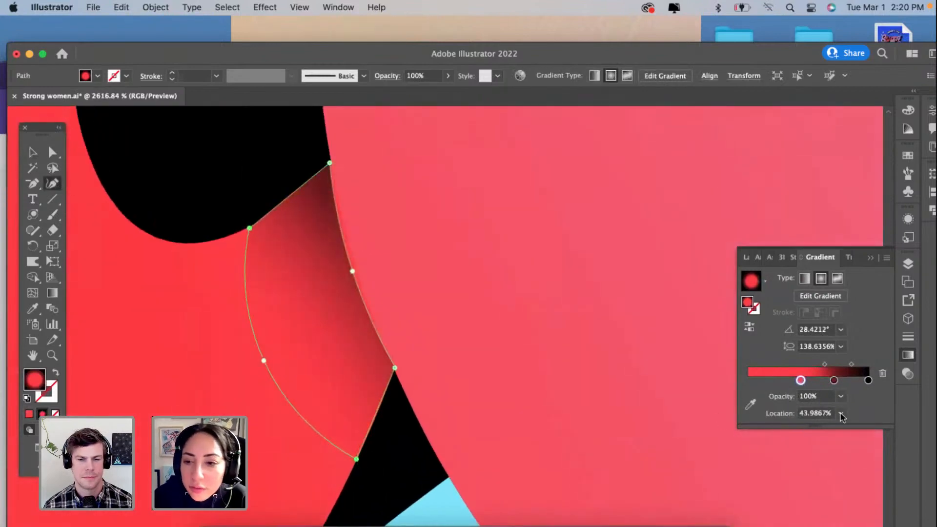
left_click(841, 396)
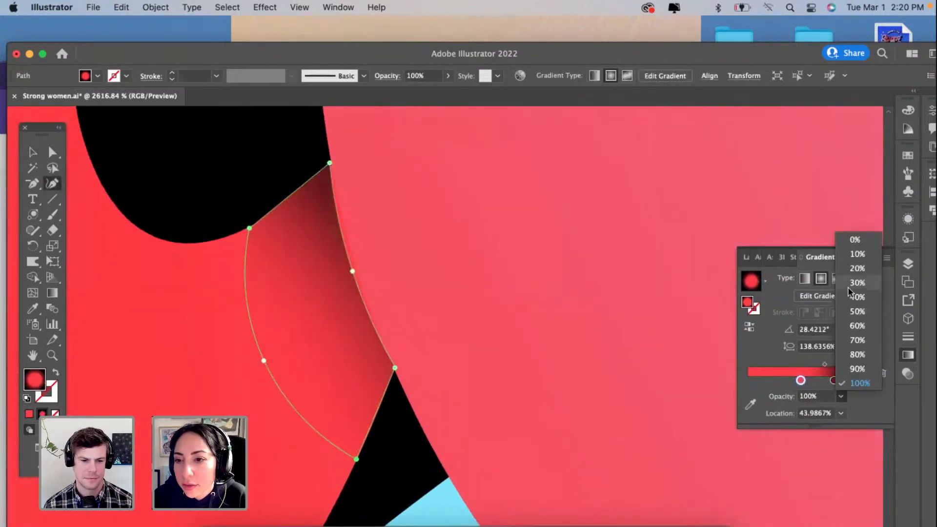
left_click(854, 241)
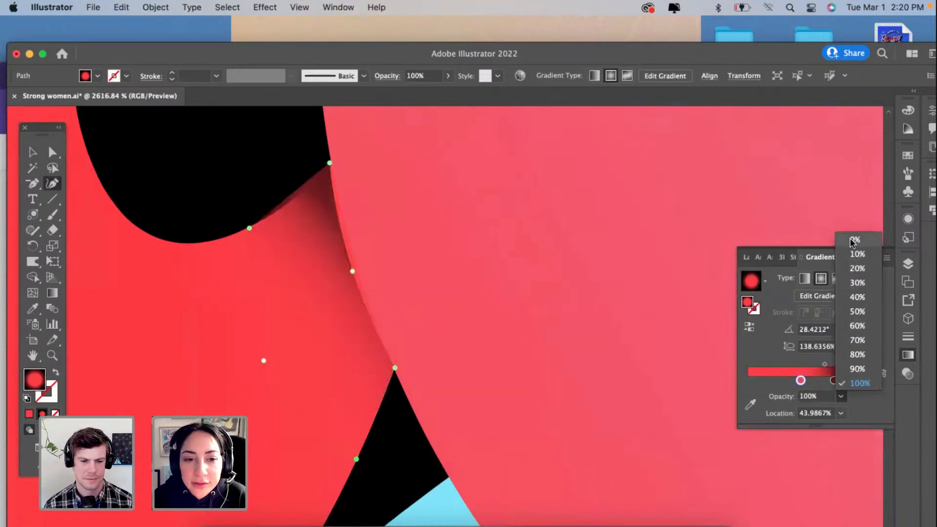
Step: Add a curve point on the r shadow's upper edge so it follows the rounded black counter, and reselect the shape
left_click(292, 199)
left_click(35, 153)
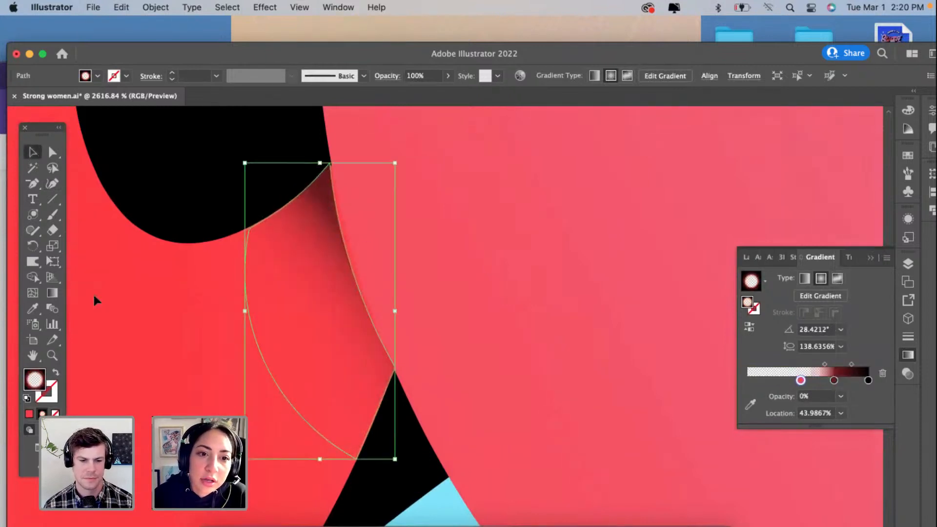
left_click(95, 297)
left_click(310, 224)
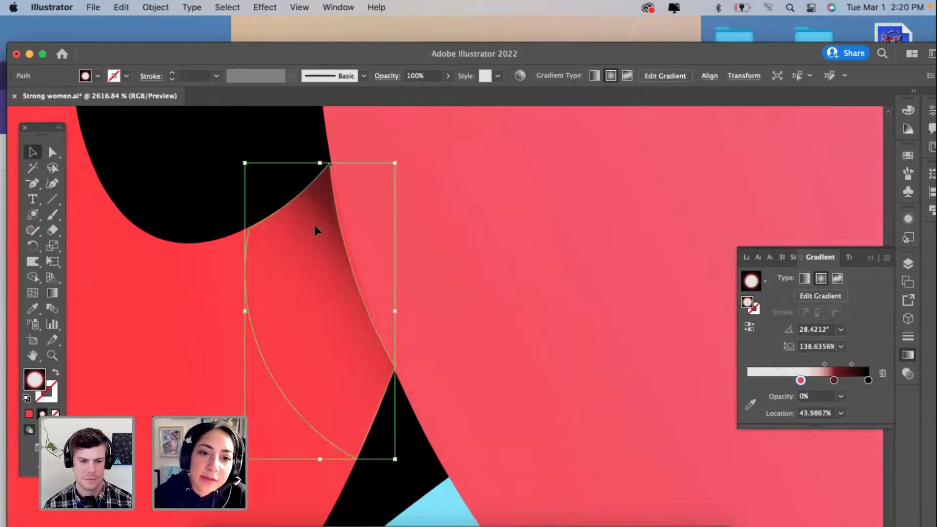
left_click_drag(314, 224, 310, 221)
scroll(311, 221, "up", 5)
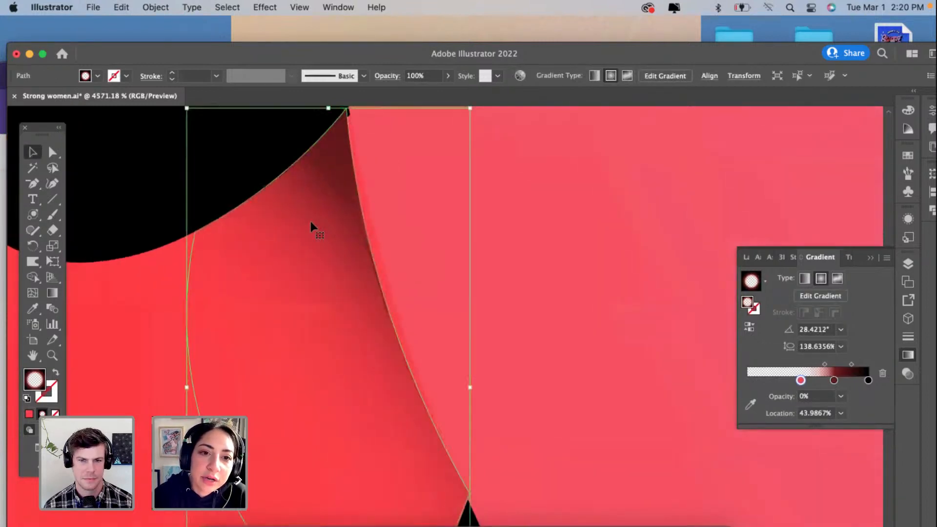
Step: Fit the r shadow's top, o-side and lowest anchors to the surrounding letter edges with the Curvature tool, and deselect it
left_click(50, 181)
scroll(347, 156, "up", 1)
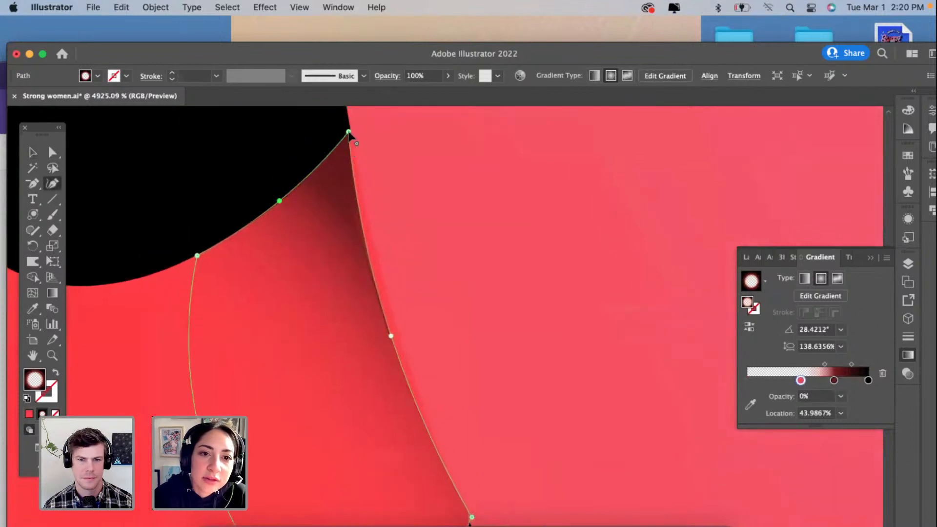
left_click_drag(350, 132, 354, 139)
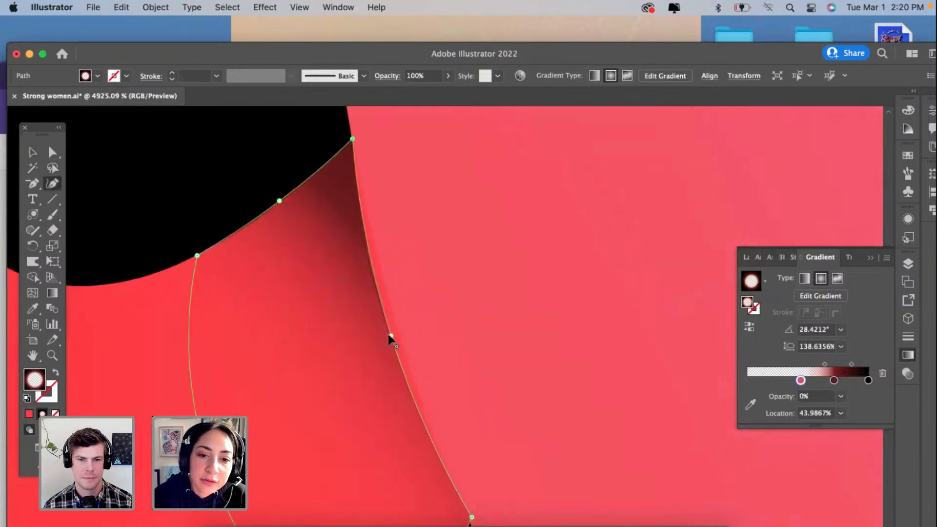
left_click_drag(398, 333, 397, 333)
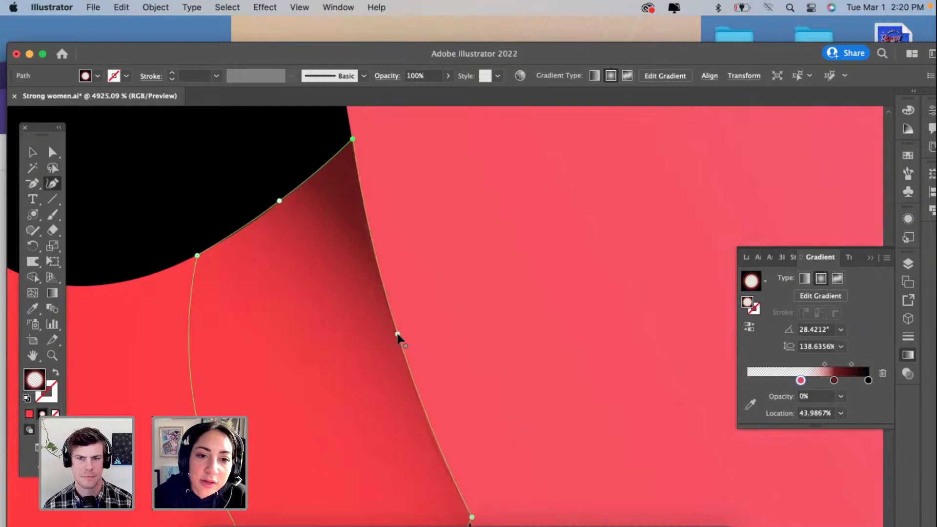
scroll(397, 333, "down", 1)
scroll(398, 336, "down", 6)
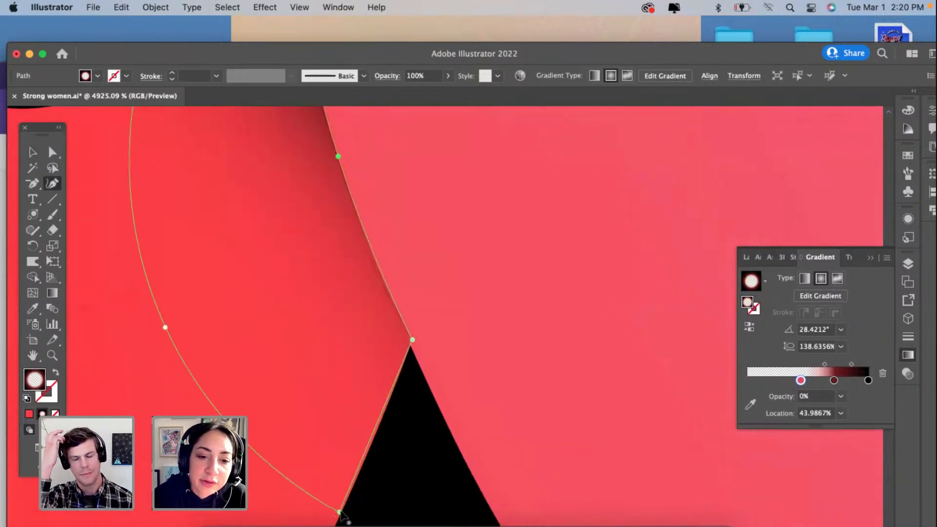
left_click_drag(341, 513, 344, 513)
scroll(344, 513, "down", 5)
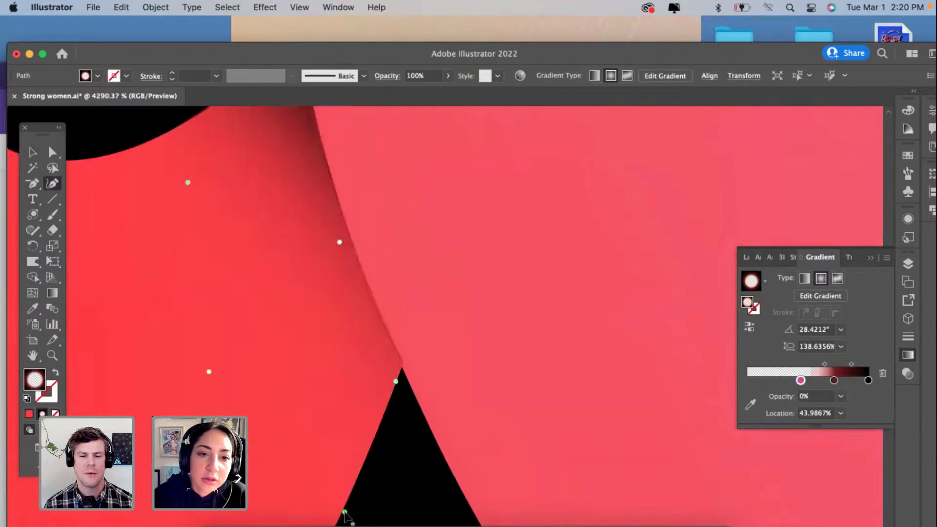
left_click(31, 155)
left_click(245, 236)
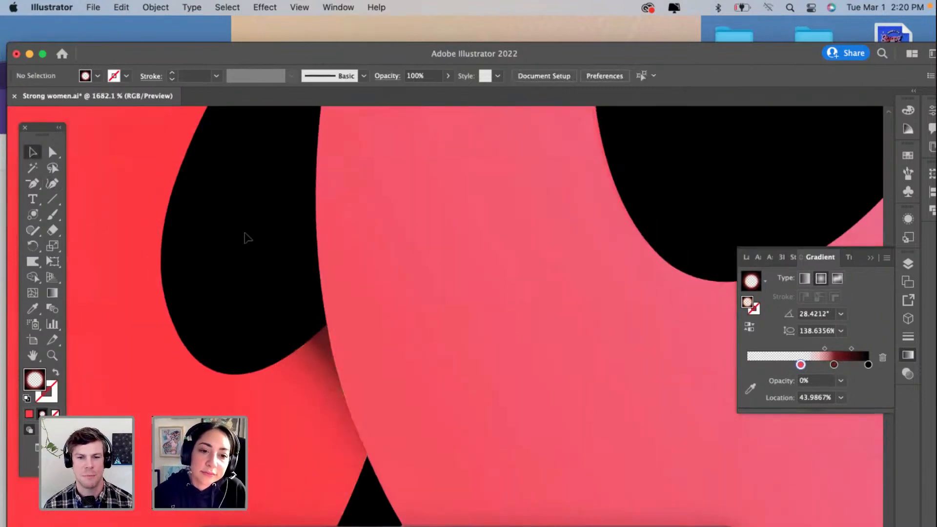
Step: Set the first lilac stop of the S shadow above the cyan swash to 0% opacity and deselect the shadow
scroll(245, 236, "down", 5)
scroll(245, 238, "left", 3)
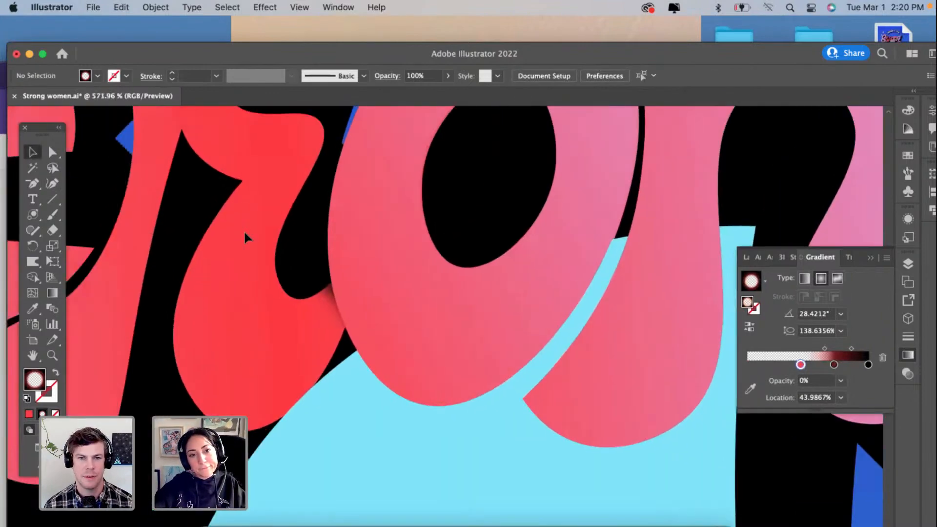
scroll(244, 230, "left", 5)
scroll(244, 229, "up", 2)
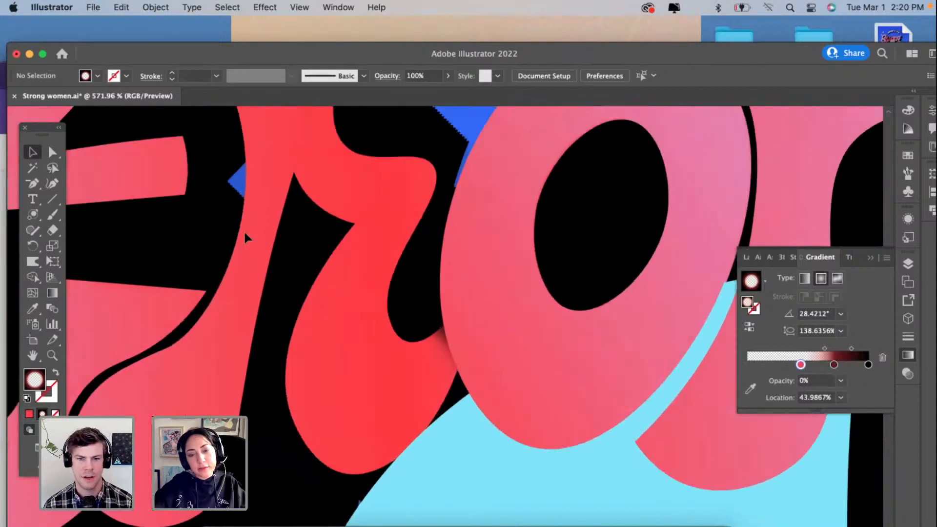
scroll(245, 233, "left", 3)
scroll(246, 238, "left", 10)
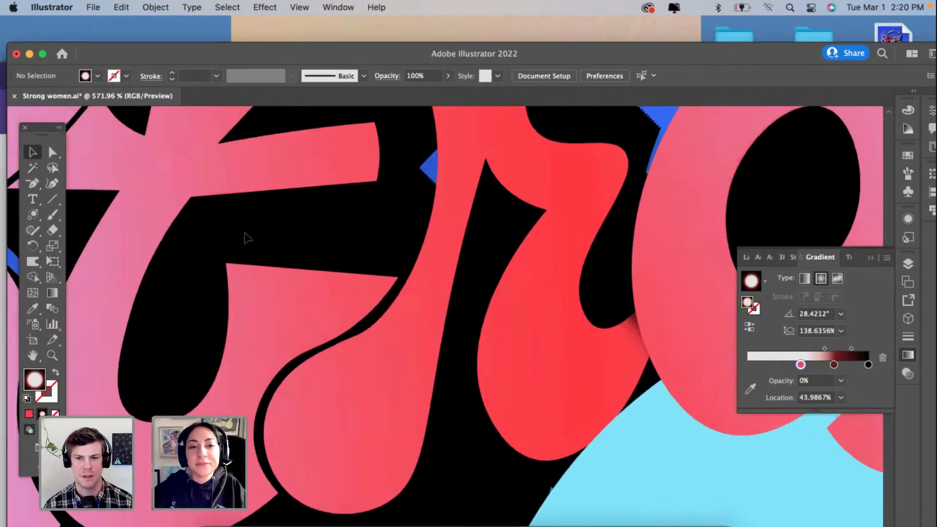
scroll(245, 237, "left", 10)
scroll(246, 238, "down", 2)
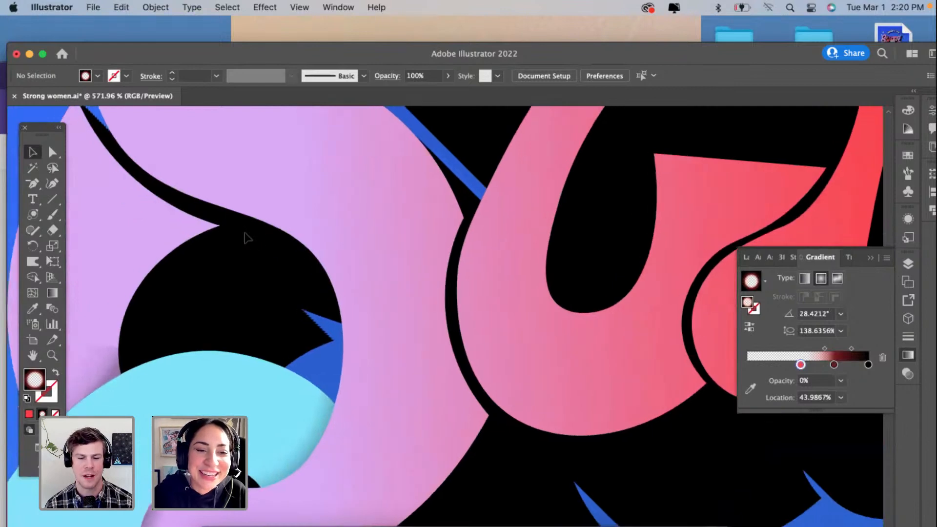
left_click(319, 296)
scroll(320, 296, "up", 1)
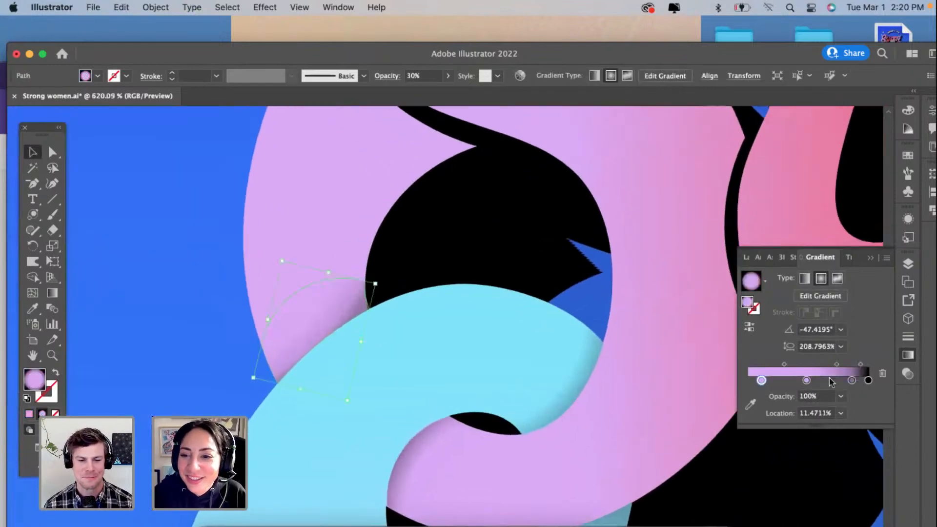
left_click(841, 397)
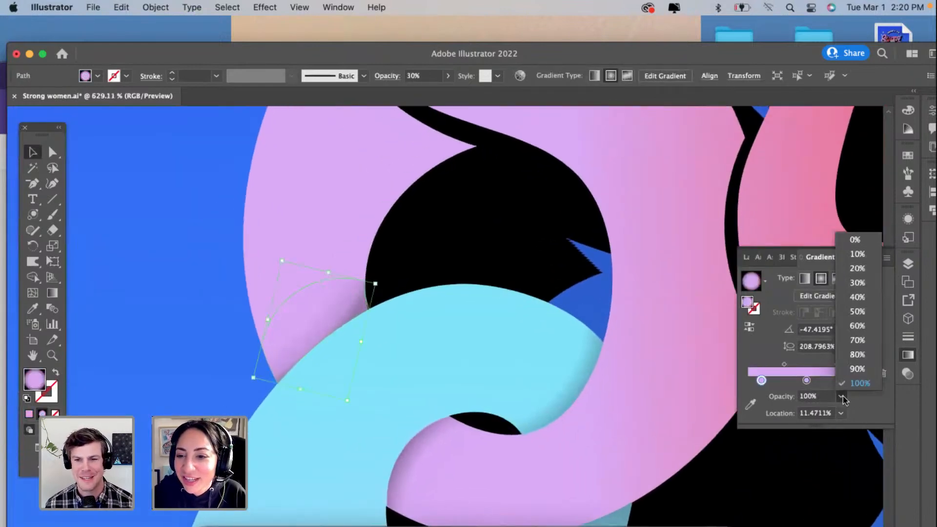
left_click(857, 243)
left_click(507, 244)
Step: Set the S shadow's second lilac gradient stop to 30% opacity, removing the accidentally added stop beside it, and deselect the shadow
left_click(346, 307)
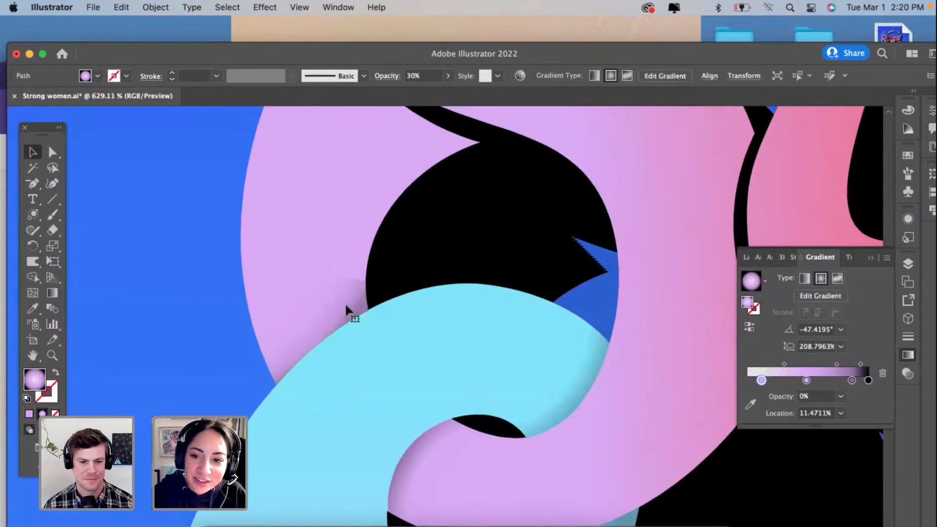
scroll(345, 307, "up", 5)
left_click(802, 383)
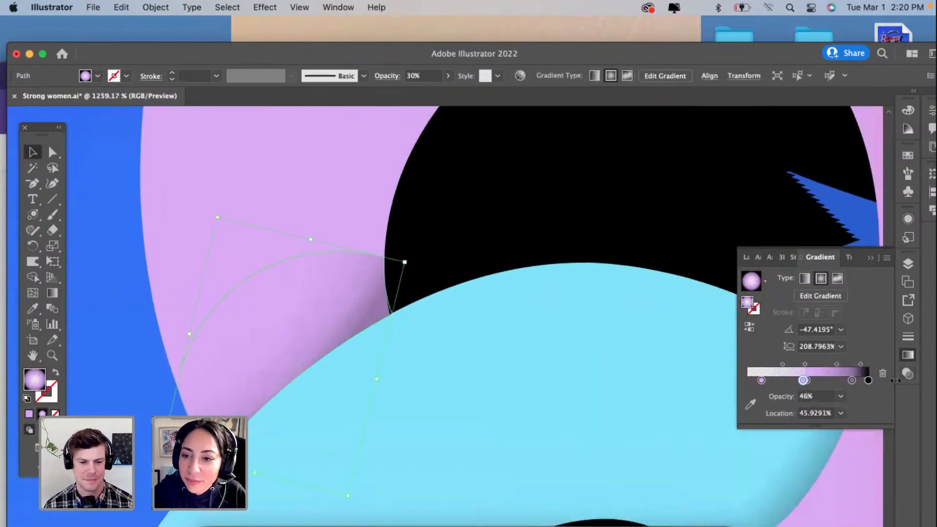
left_click(882, 375)
left_click(806, 380)
left_click(841, 396)
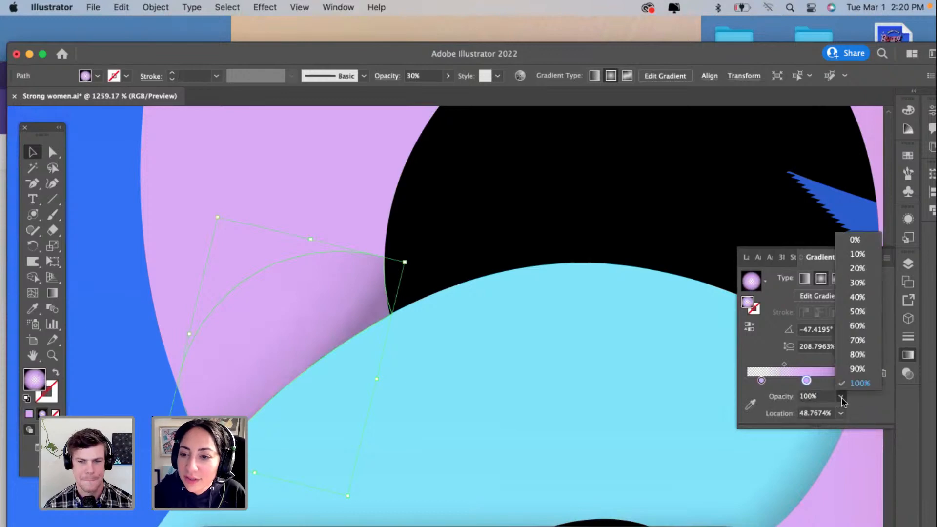
left_click(857, 283)
left_click(448, 248)
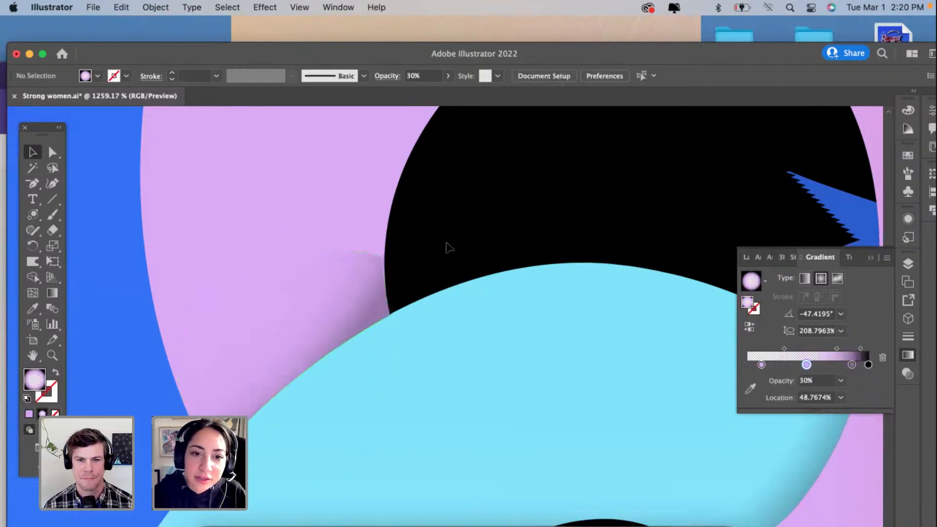
Step: Inspect the S shadow's corner beside the black counter up close and in the context of the whole letter
left_click(379, 277)
scroll(377, 271, "up", 3)
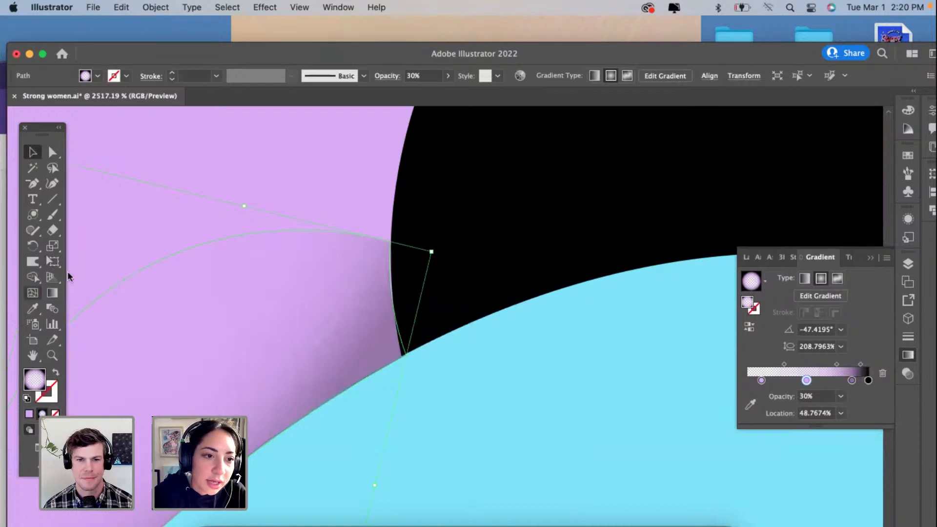
scroll(326, 220, "down", 8)
left_click(168, 259)
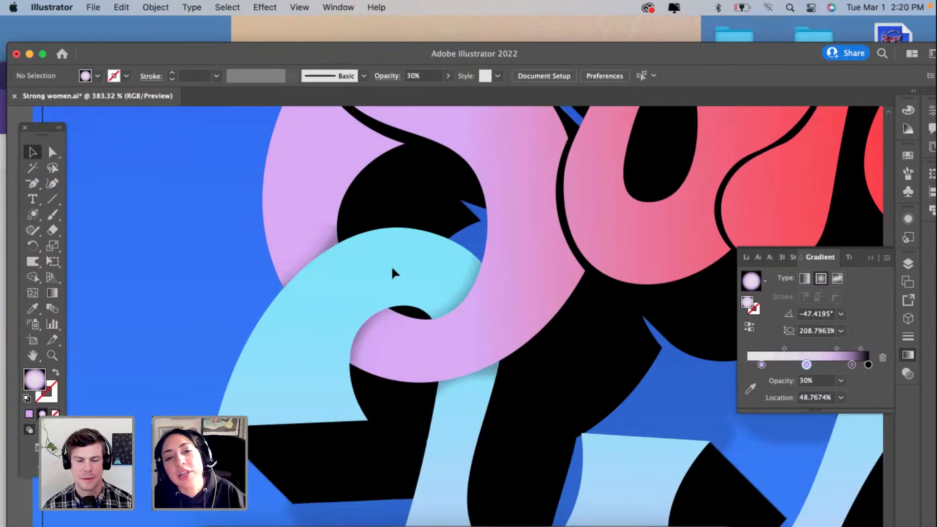
scroll(593, 342, "up", 6)
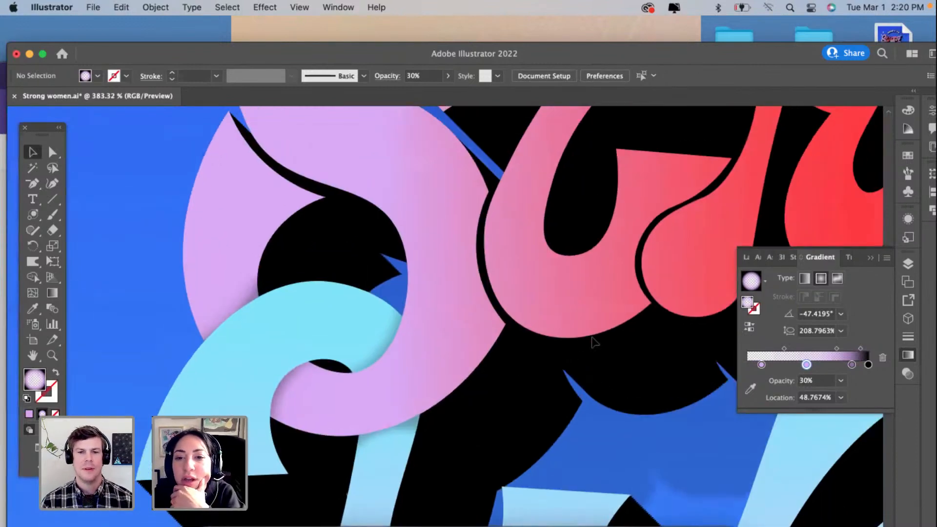
Step: Examine the letters of Strong from the S across to the g for overlaps that still lack a shadow
scroll(592, 341, "up", 4)
scroll(592, 341, "right", 4)
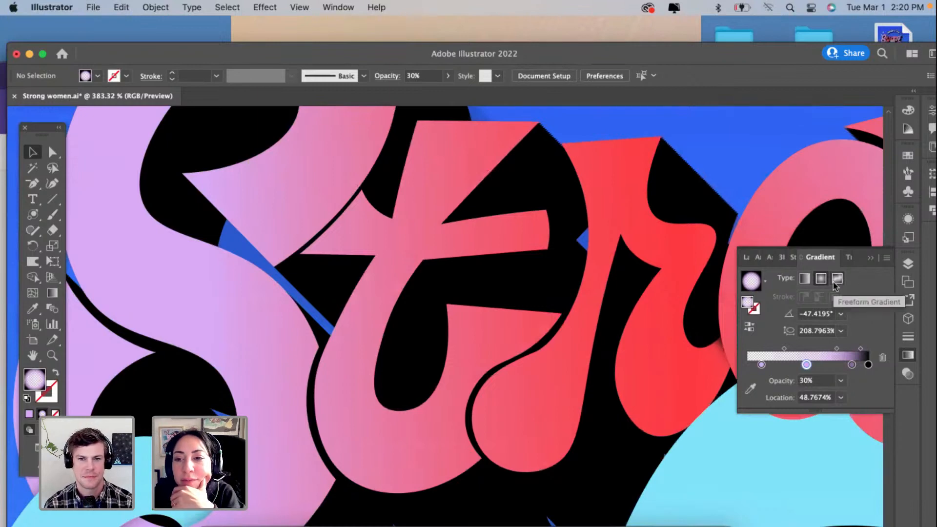
scroll(560, 408, "right", 5)
scroll(560, 408, "up", 1)
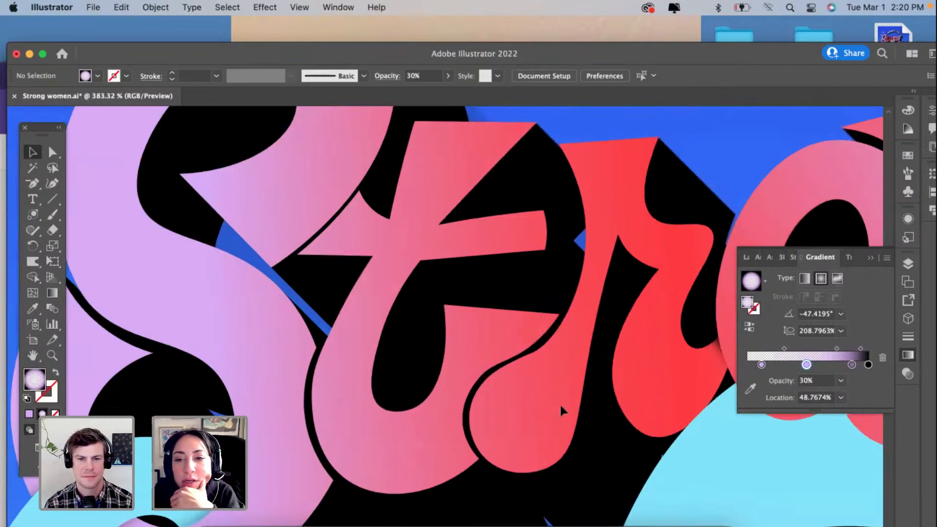
scroll(560, 408, "right", 4)
scroll(560, 408, "up", 1)
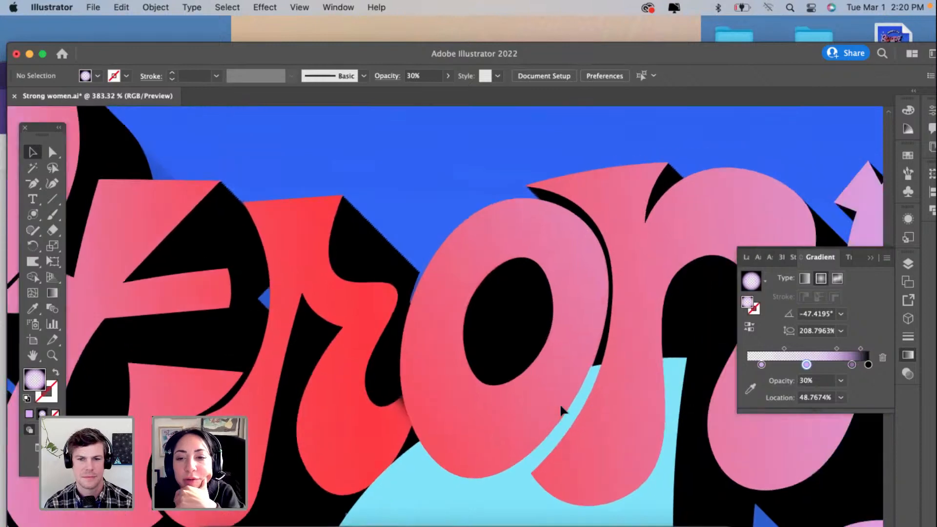
scroll(561, 410, "right", 3)
scroll(562, 410, "down", 1)
scroll(561, 410, "right", 4)
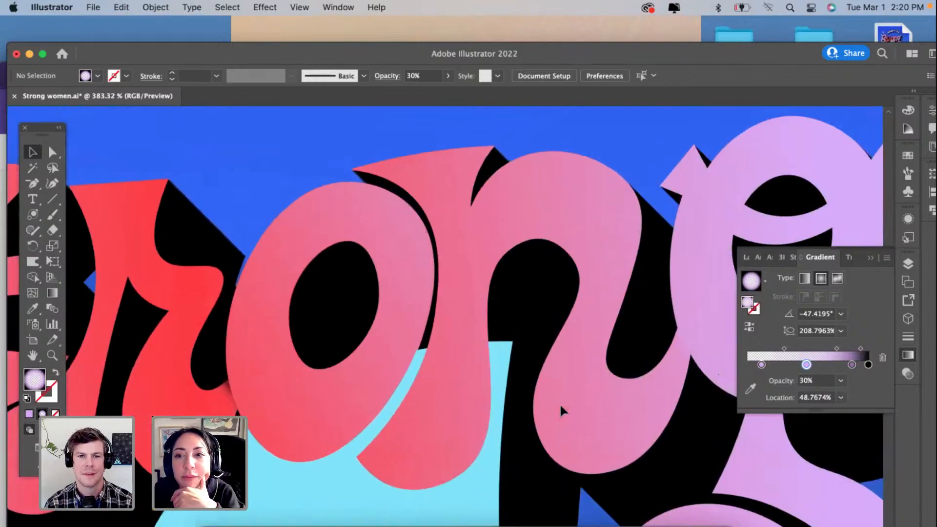
scroll(561, 400, "up", 5)
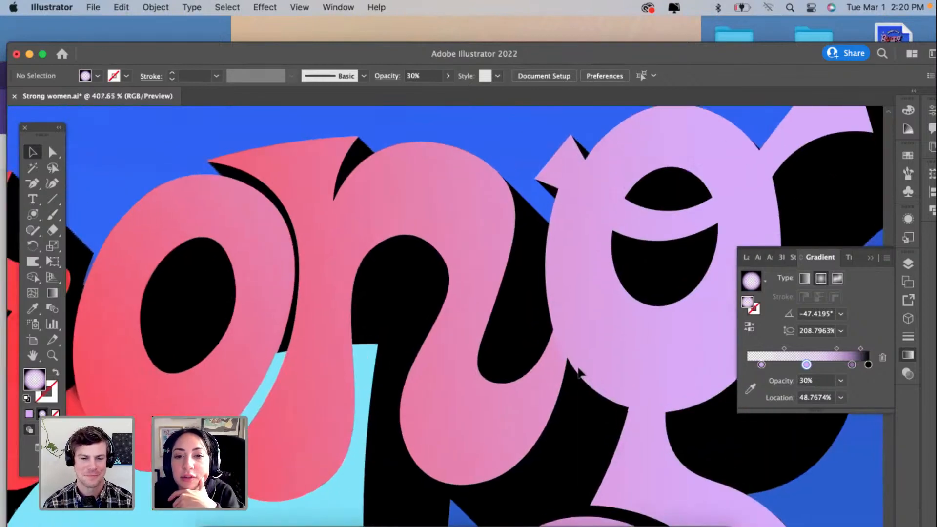
Step: Draw a closed shadow shape with the Curvature tool over the end of the n where it meets the g, following the letter edges
scroll(579, 372, "up", 5)
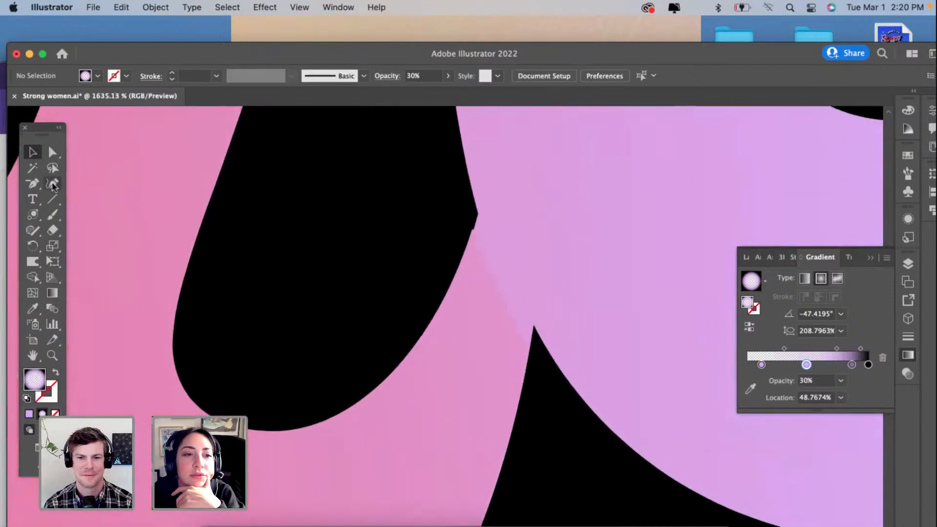
left_click(53, 186)
left_click(479, 213)
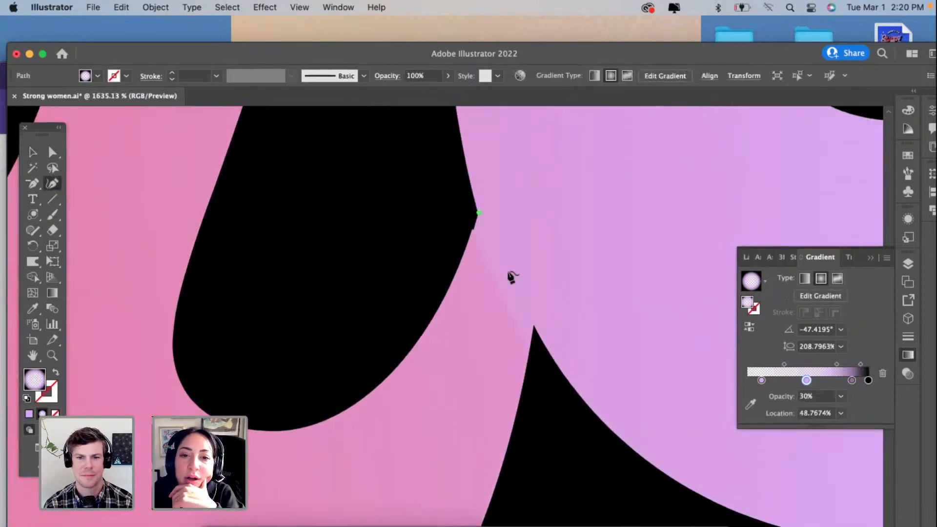
left_click(525, 371)
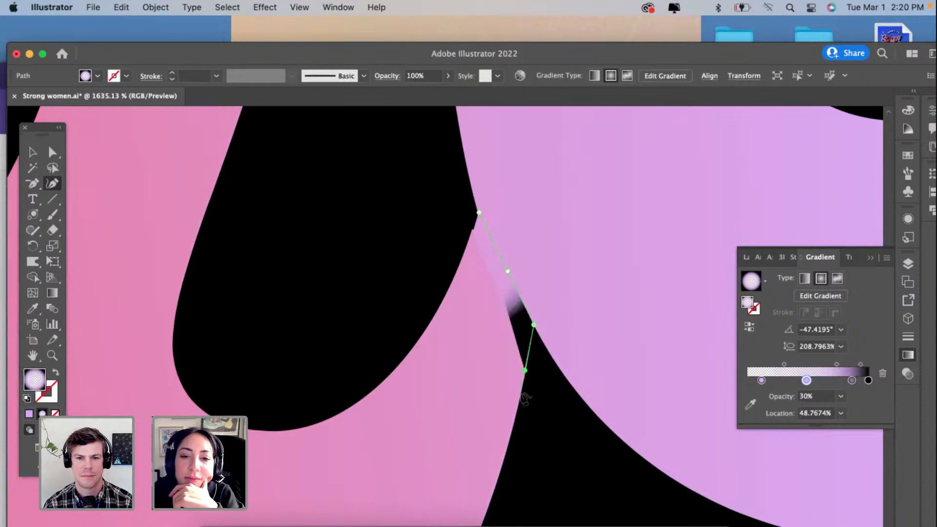
left_click(521, 394)
left_click(460, 344)
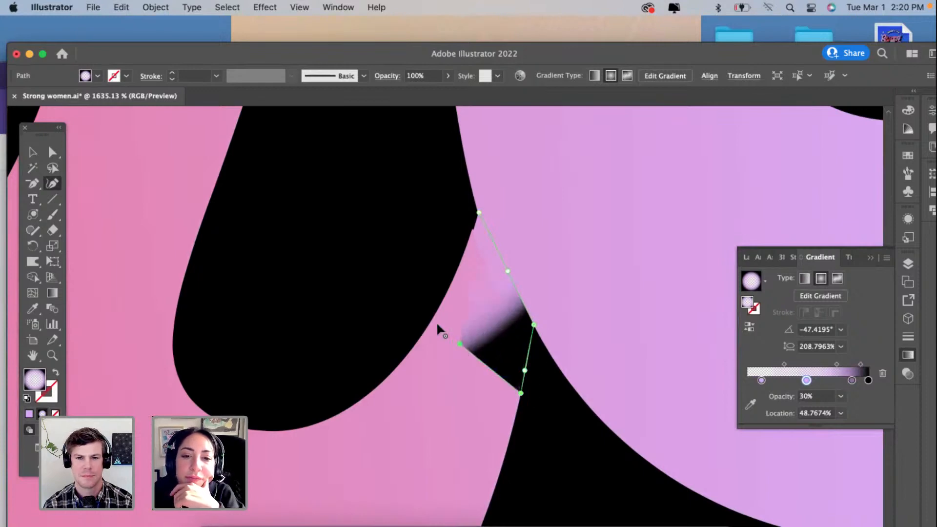
left_click(433, 320)
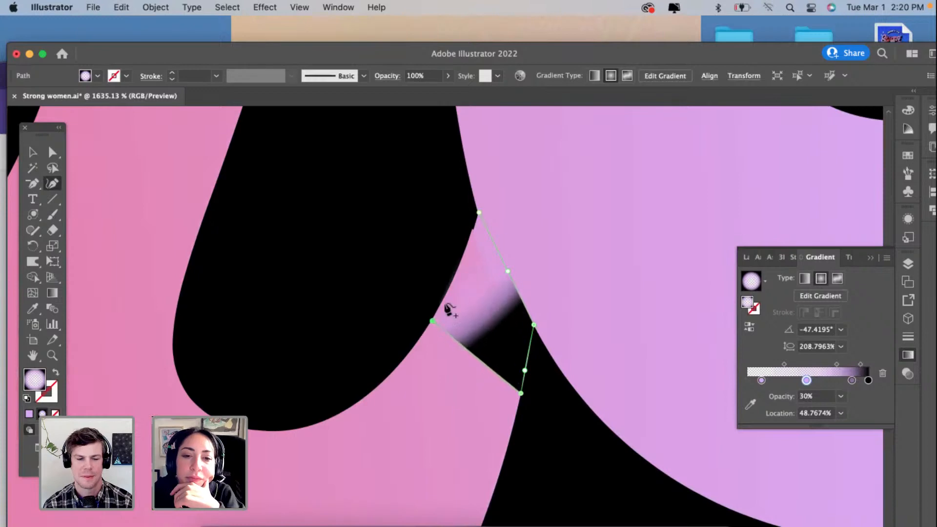
left_click(452, 283)
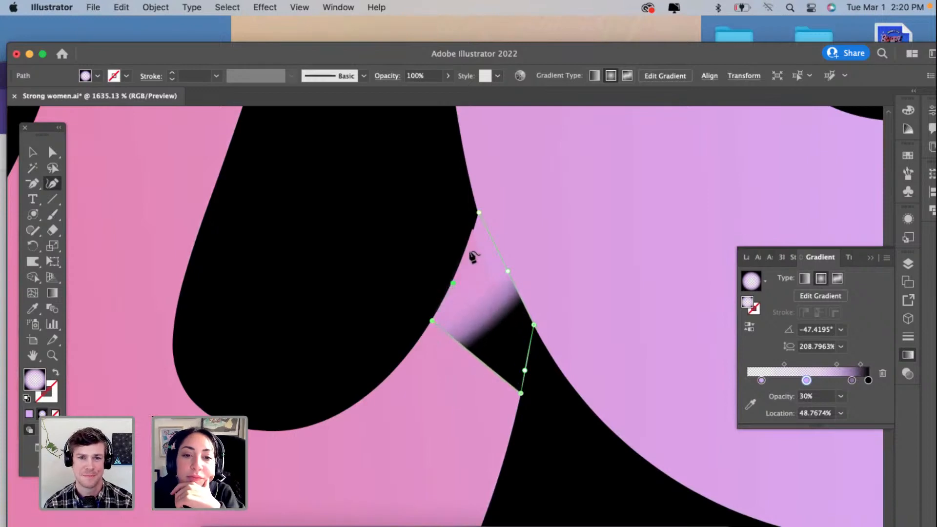
left_click(478, 214)
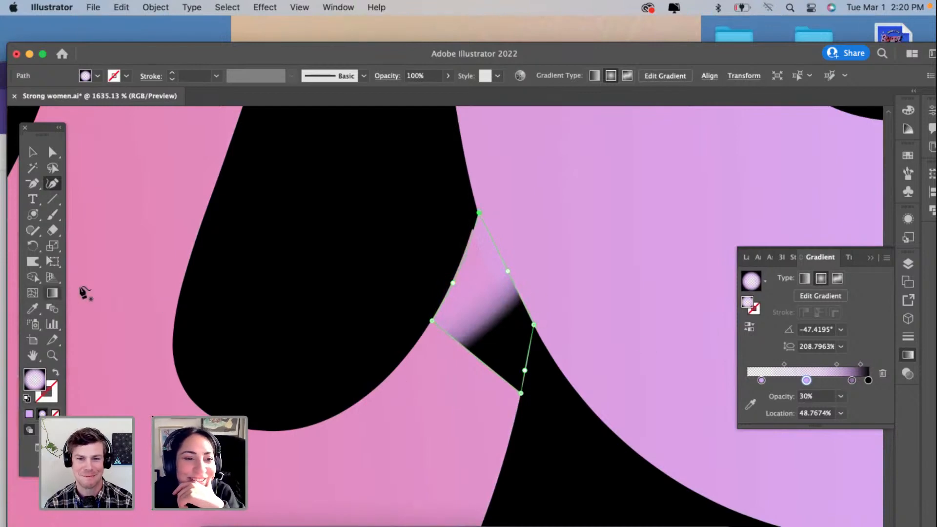
Step: Redraw the n shadow's radial gradient diagonally from inside the n's stroke toward the g's edge, at about 46°
left_click(53, 293)
mouse_move(450, 405)
left_mouse_down()
mouse_move(517, 277)
mouse_move(549, 253)
mouse_move(569, 303)
mouse_move(560, 293)
mouse_move(536, 318)
left_mouse_up()
left_click(535, 320)
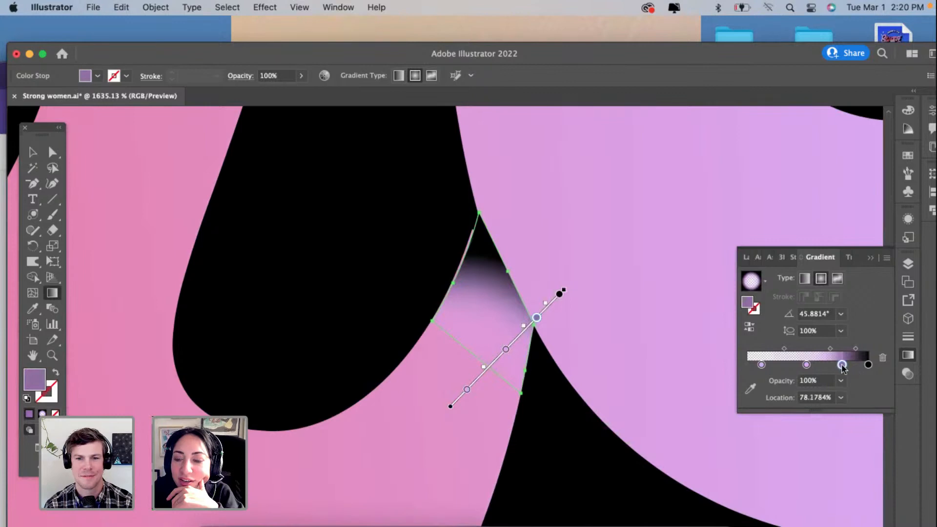
Step: Add a black stop just before the end of the n shadow's gradient and delete the black end stop
left_click(869, 365)
left_click(859, 365)
left_click(870, 365)
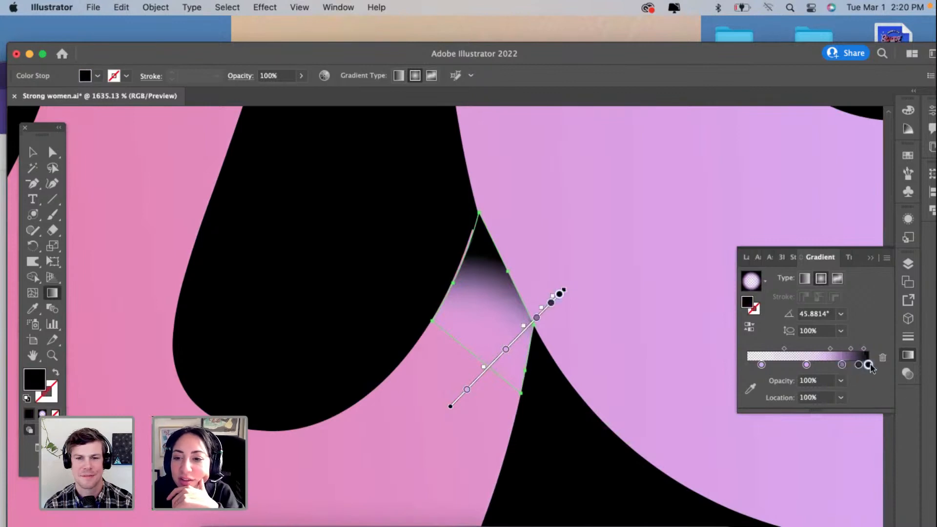
left_click(882, 358)
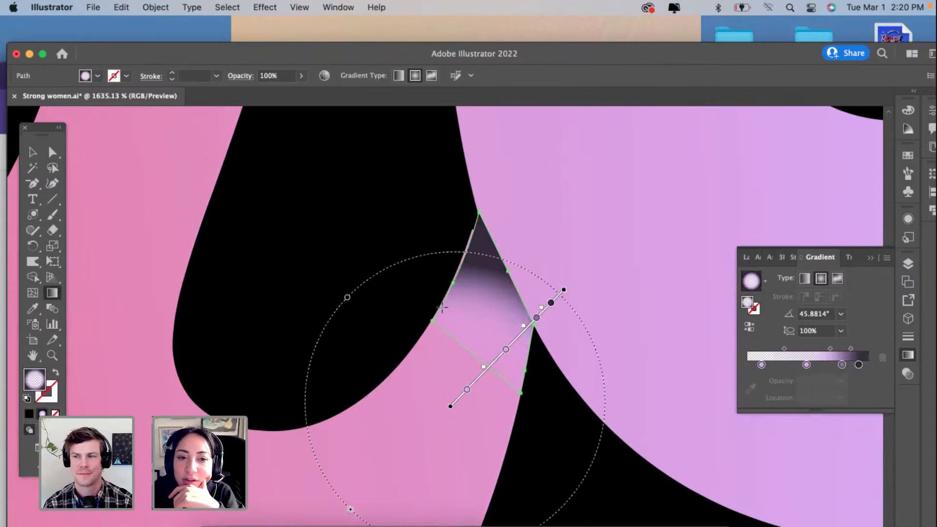
Step: Stretch the n shadow's radial gradient to about 183% aspect ratio, rotate it to about 29°, and deselect the shadow
left_click_drag(345, 298, 294, 178)
mouse_move(564, 290)
left_mouse_down()
mouse_move(569, 300)
mouse_move(567, 283)
left_mouse_up()
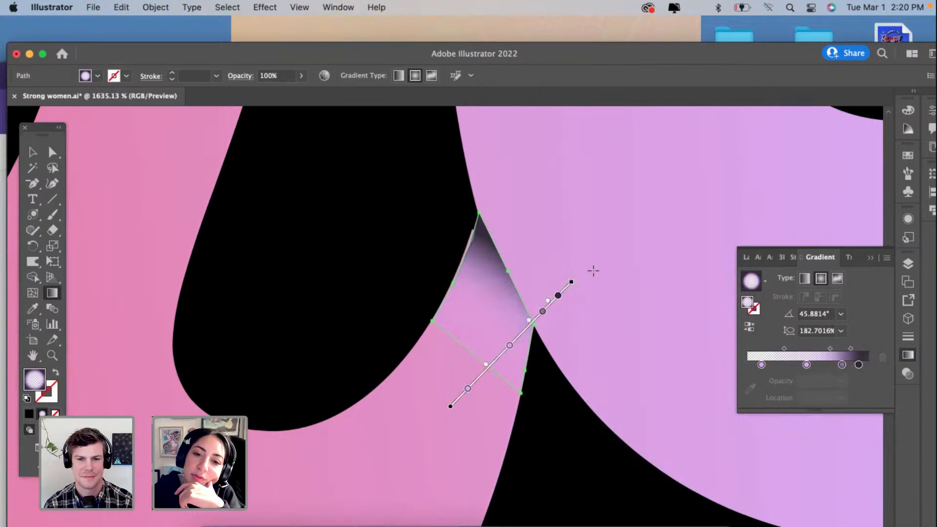
left_click_drag(576, 276, 604, 319)
scroll(529, 318, "down", 5)
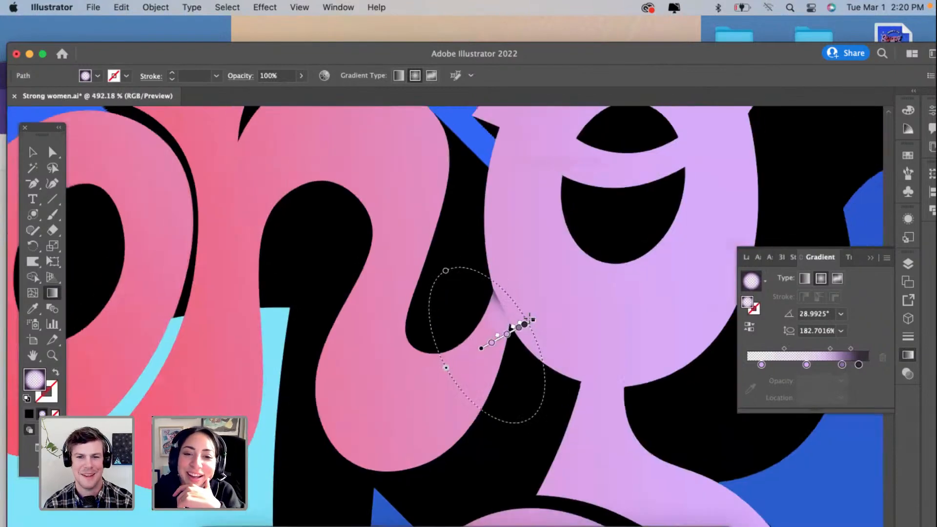
left_click(36, 152)
left_click(480, 376)
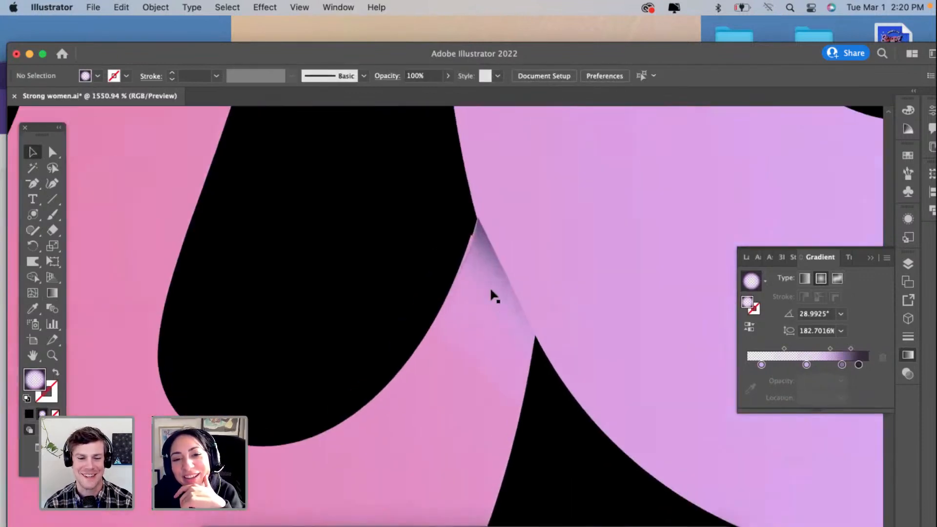
Step: Move the middle anchor on the n shadow's g-side edge slightly upward with the Curvature tool, and deselect the shadow
left_click(491, 289)
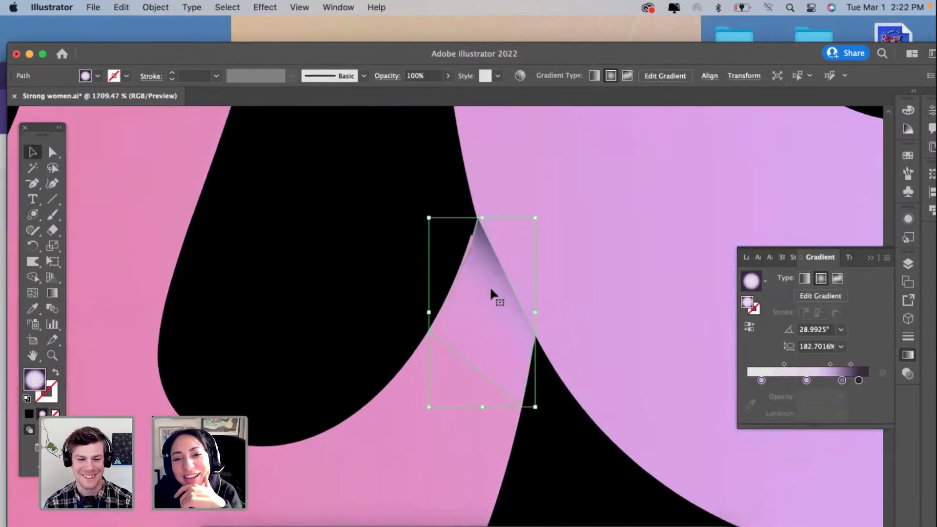
scroll(490, 289, "up", 3)
scroll(464, 276, "up", 1)
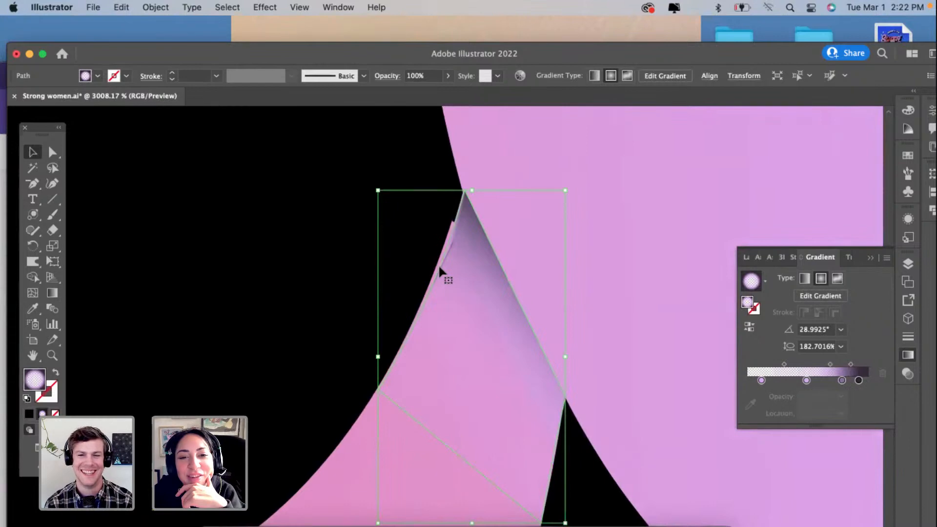
left_click(52, 183)
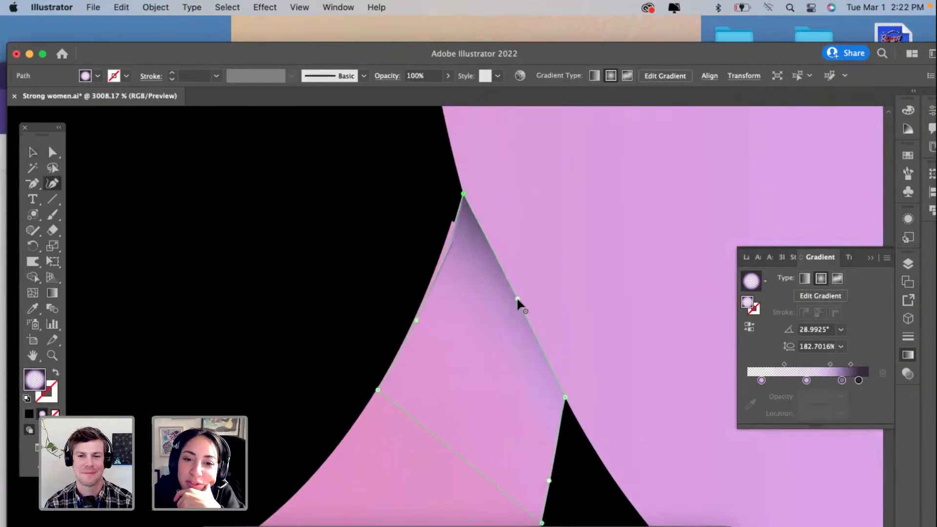
left_click_drag(517, 299, 500, 274)
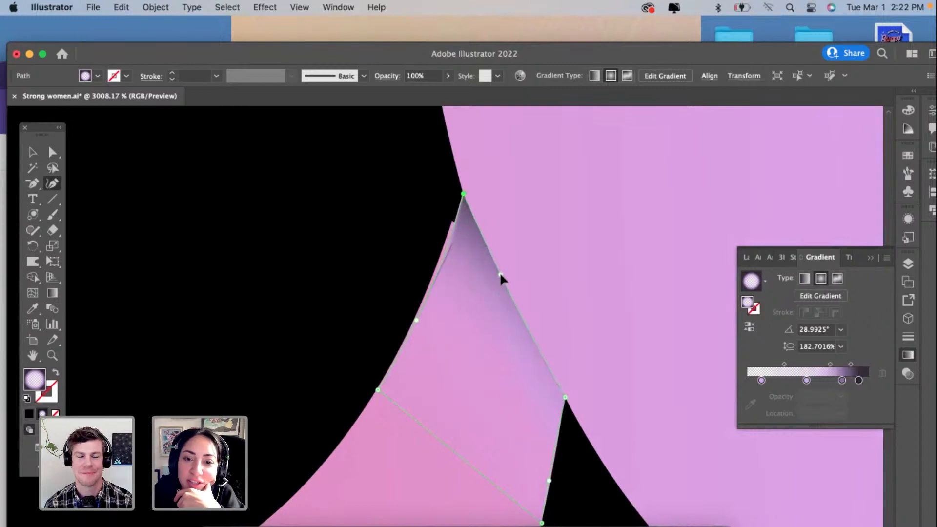
scroll(518, 378, "down", 2)
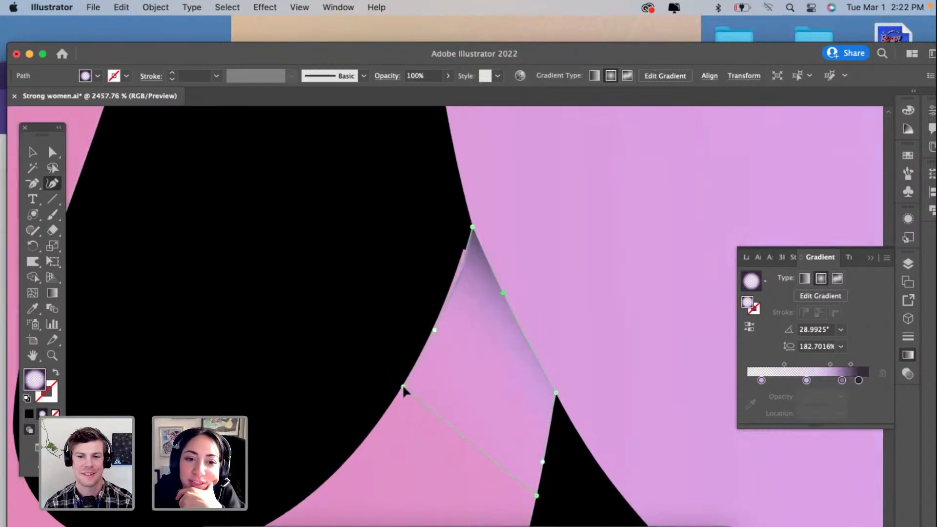
scroll(401, 385, "down", 8)
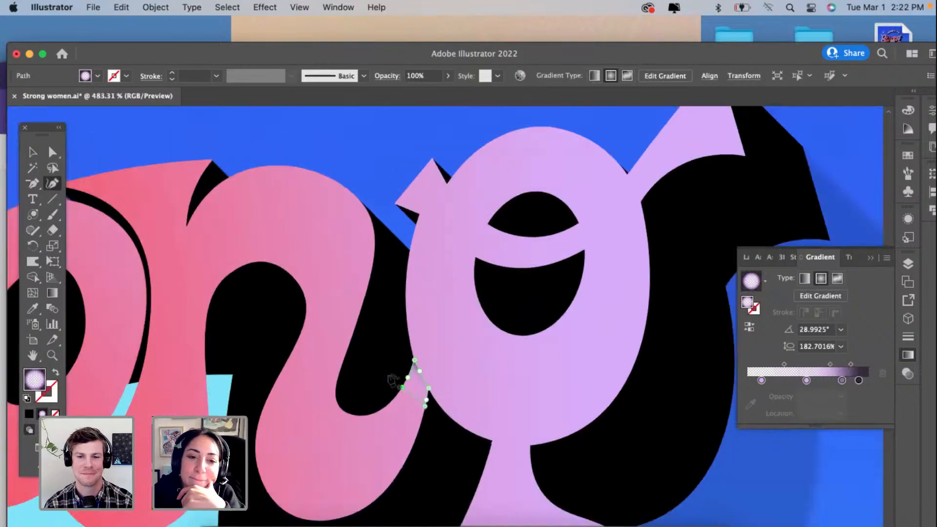
left_click(32, 152)
left_click(338, 160)
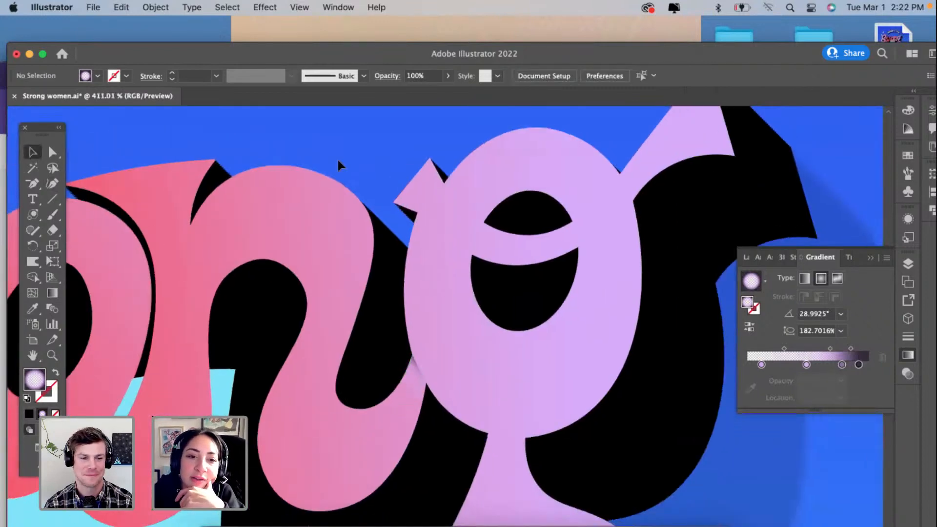
Step: Extend the n shadow's two lower anchors further down the n's edges and fit its top anchor to the g's edge with the Curvature tool
scroll(338, 160, "down", 4)
scroll(338, 164, "left", 6)
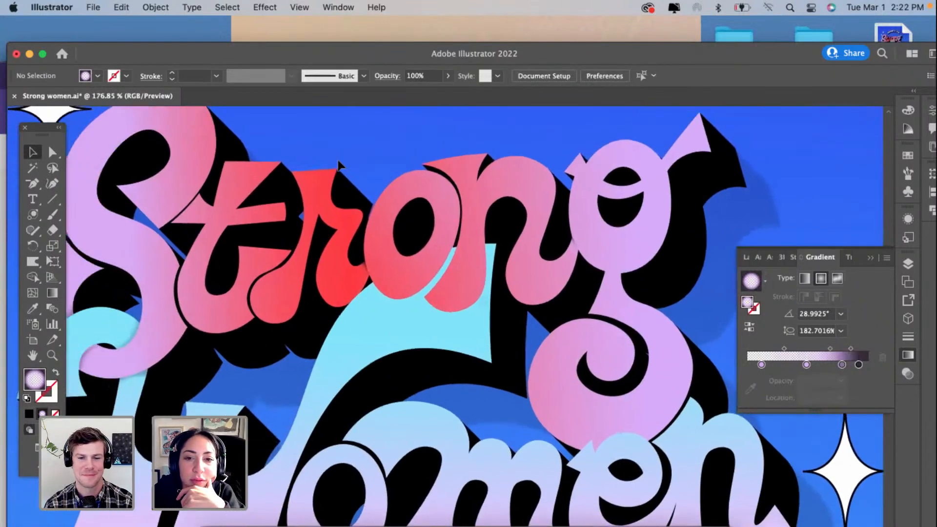
scroll(338, 165, "left", 2)
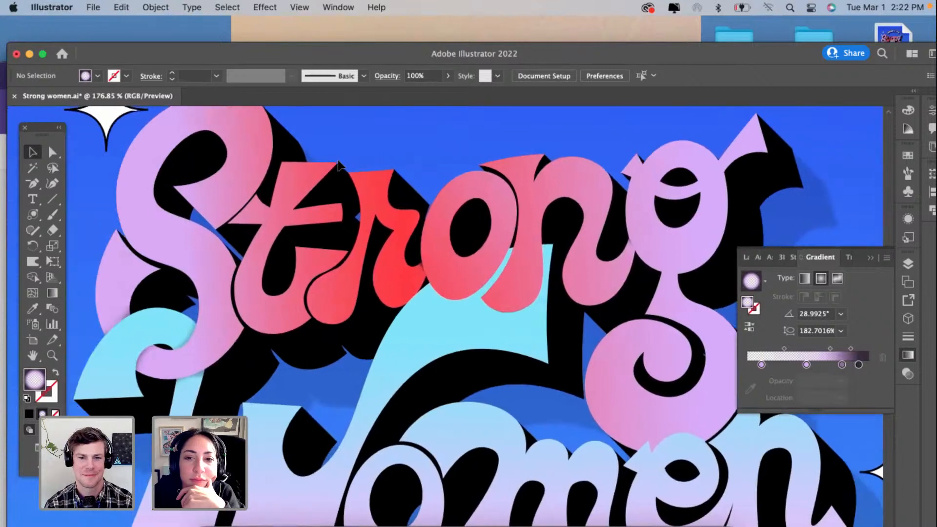
left_click(630, 247)
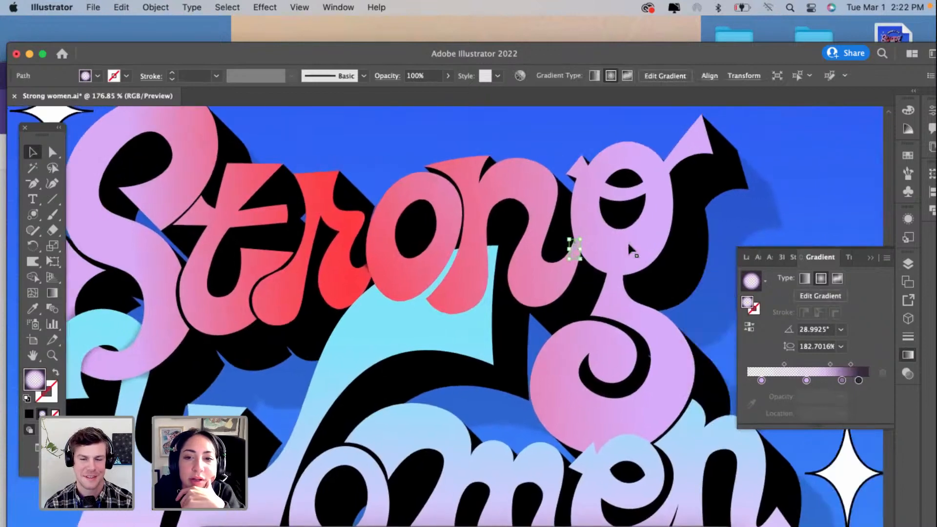
scroll(628, 241, "up", 6)
scroll(452, 288, "up", 3)
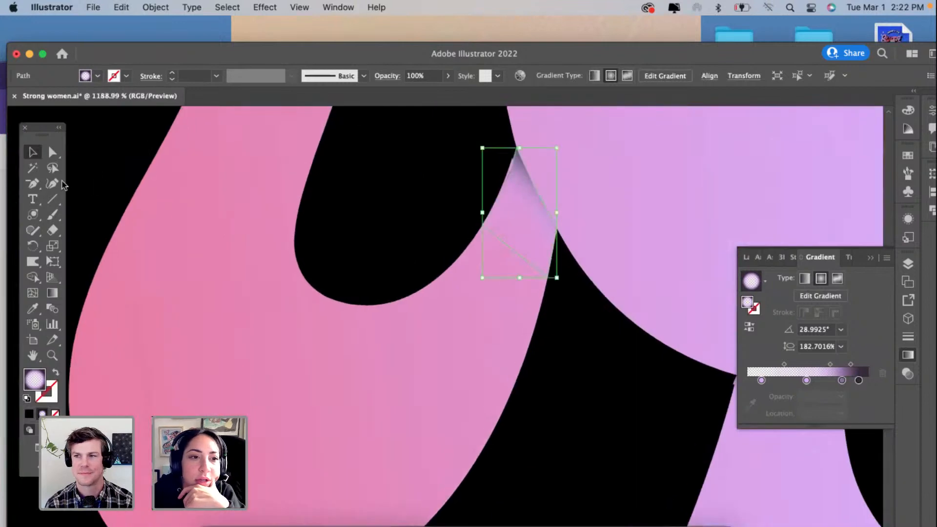
left_click(52, 184)
left_click_drag(546, 280, 506, 413)
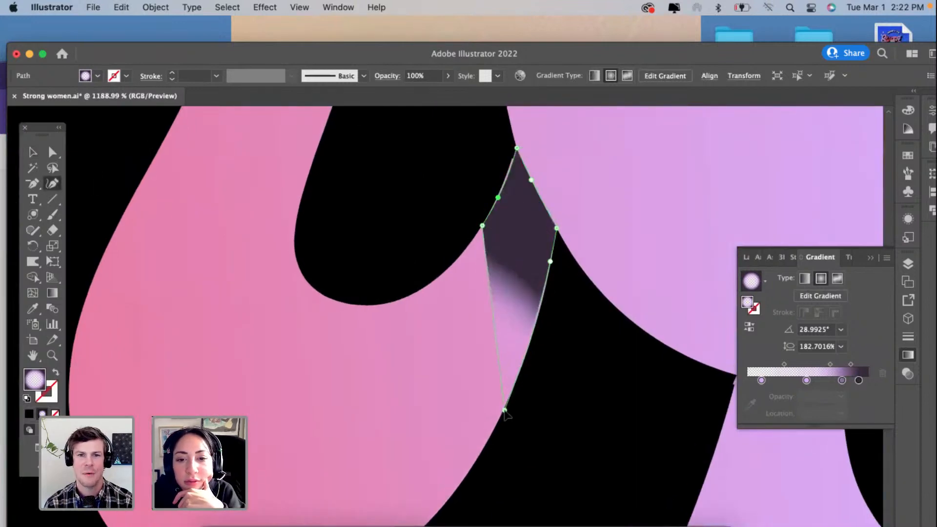
left_click_drag(482, 227, 425, 291)
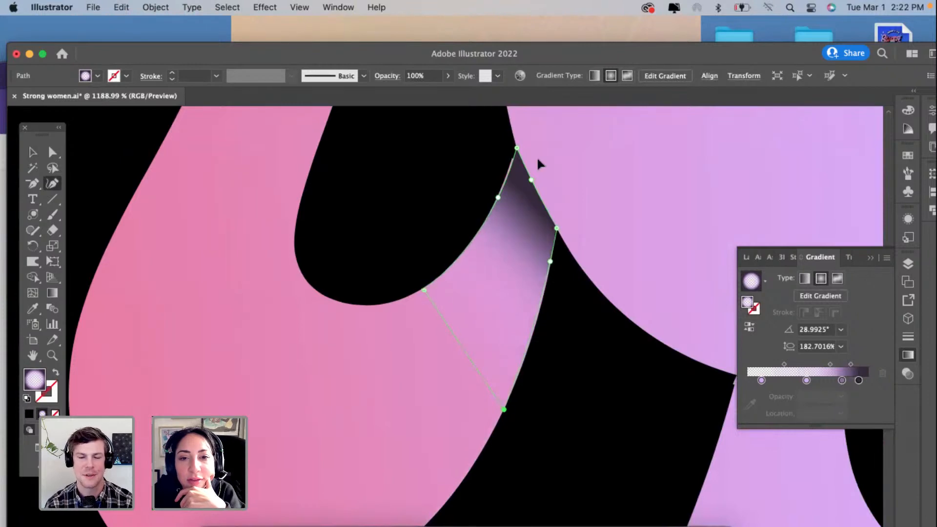
left_click_drag(517, 148, 513, 146)
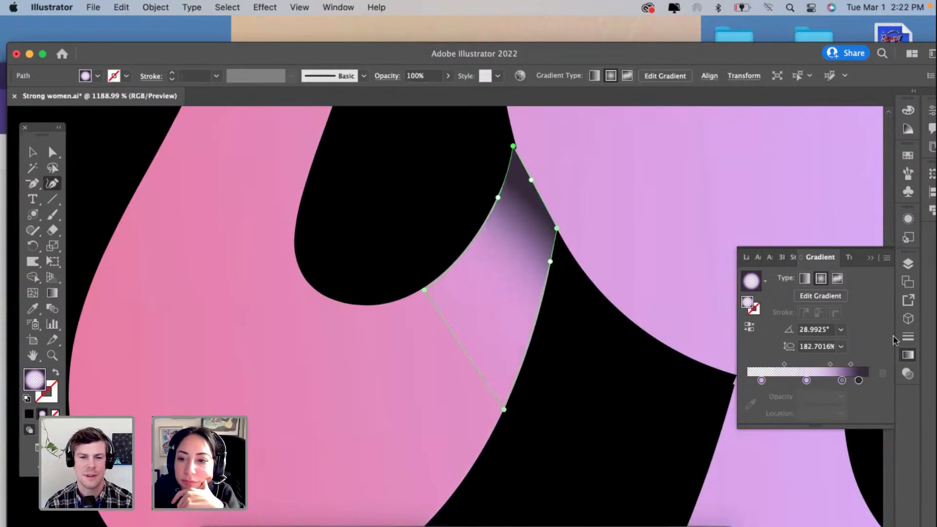
Step: Delete the light middle stop from the n shadow's gradient and move the midpoint of the remaining transparent-to-purple blend to about 83%
left_click(806, 380)
left_click(882, 375)
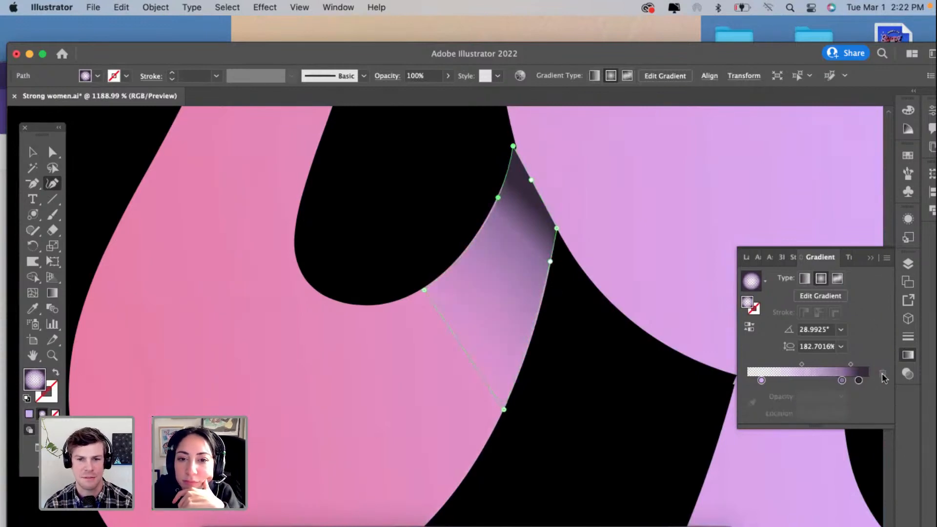
left_click_drag(801, 365, 829, 366)
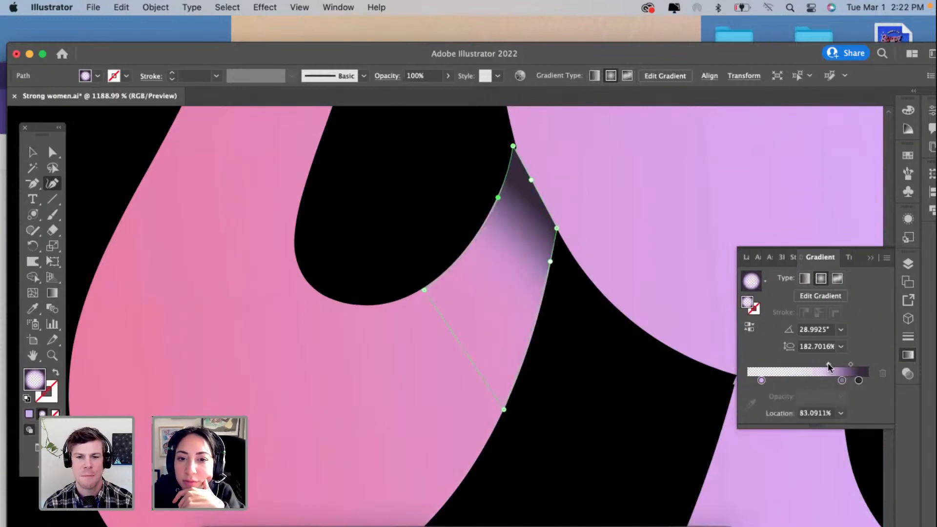
Step: Delete the n shadow gradient's dark end stop, move the purple stop to the end, and set the midpoint to about 74%
left_click(843, 381)
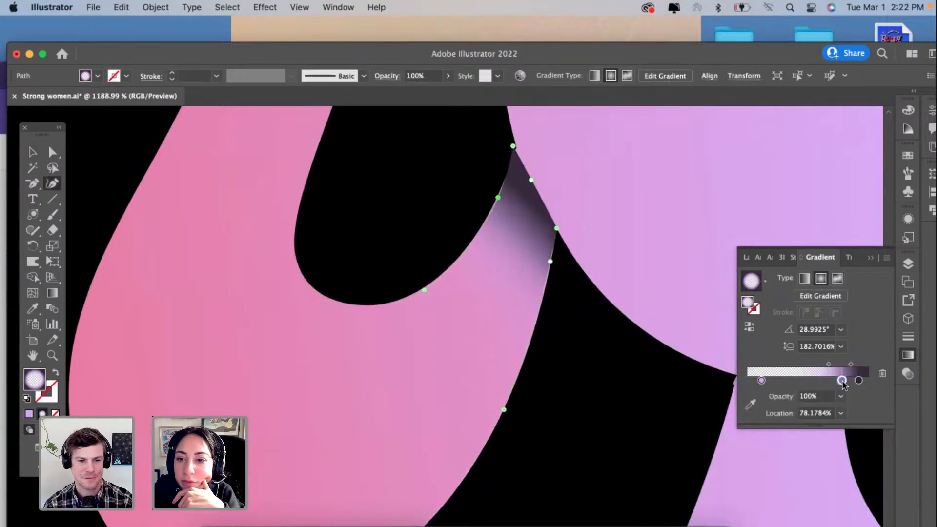
left_click(859, 380)
left_click(882, 375)
left_click(883, 374)
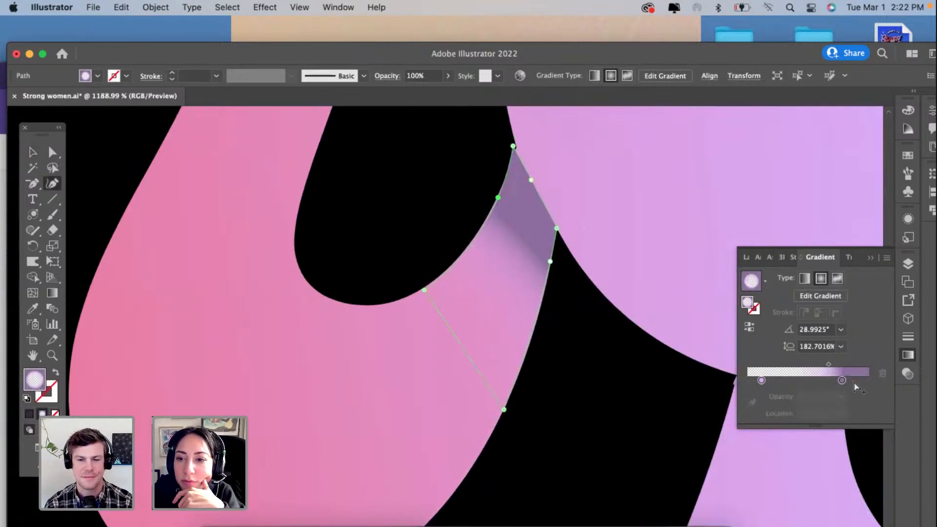
mouse_move(842, 380)
left_mouse_down()
mouse_move(868, 380)
mouse_move(840, 364)
left_mouse_up()
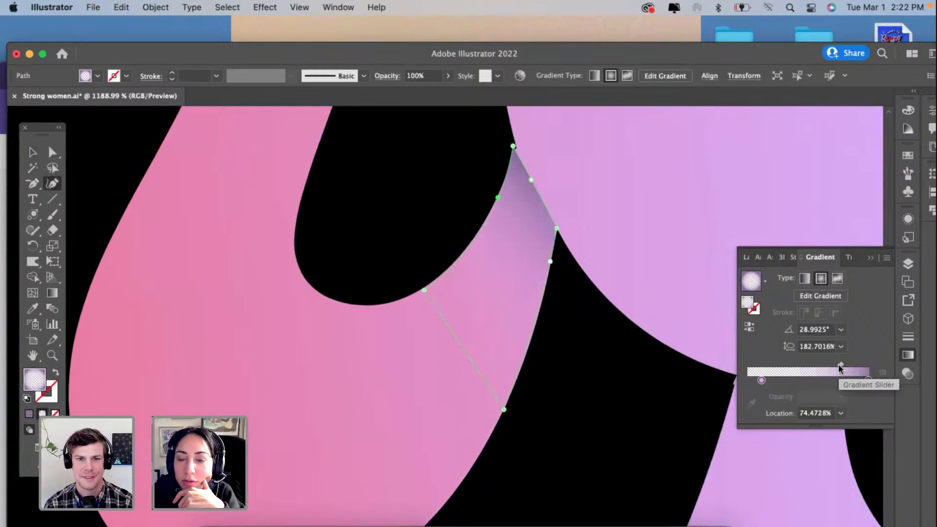
Step: Try black and then dark purple 52006A for the n shadow's end gradient stop, and check the result in the lettering
double_click(868, 380)
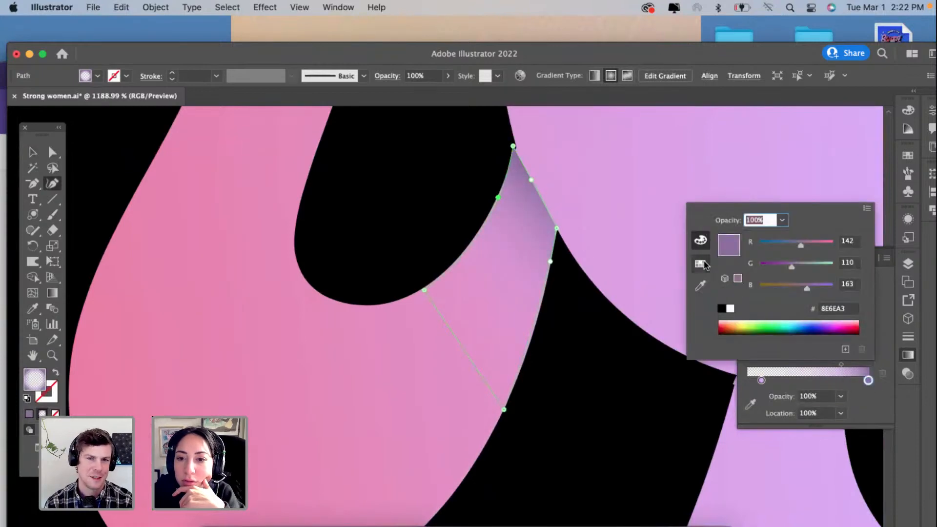
left_click(700, 240)
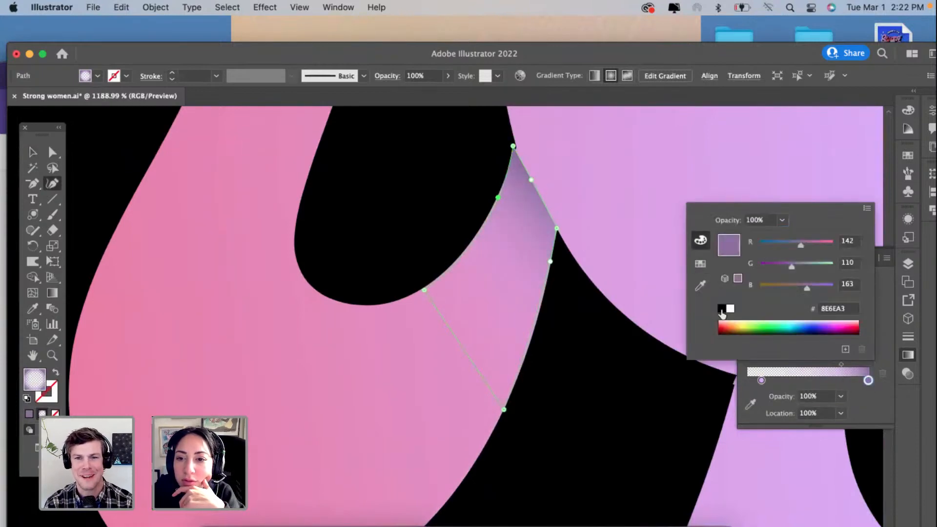
left_click(721, 309)
mouse_move(821, 323)
left_mouse_down()
mouse_move(845, 326)
mouse_move(831, 326)
left_mouse_up()
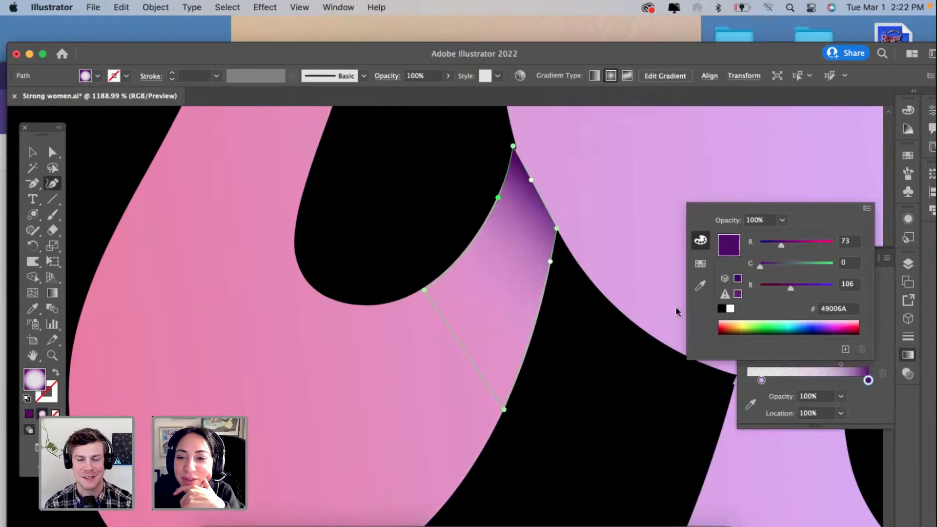
left_click(721, 308)
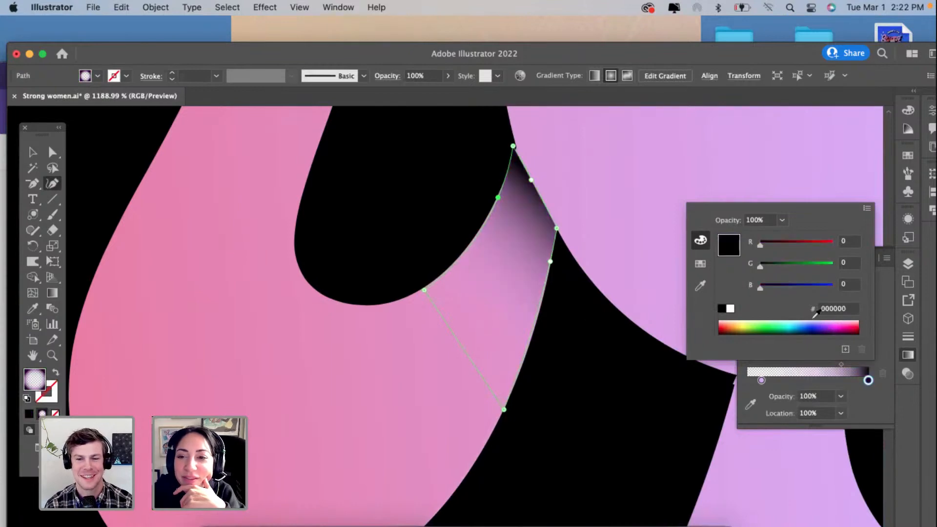
left_click(838, 326)
left_click(834, 326)
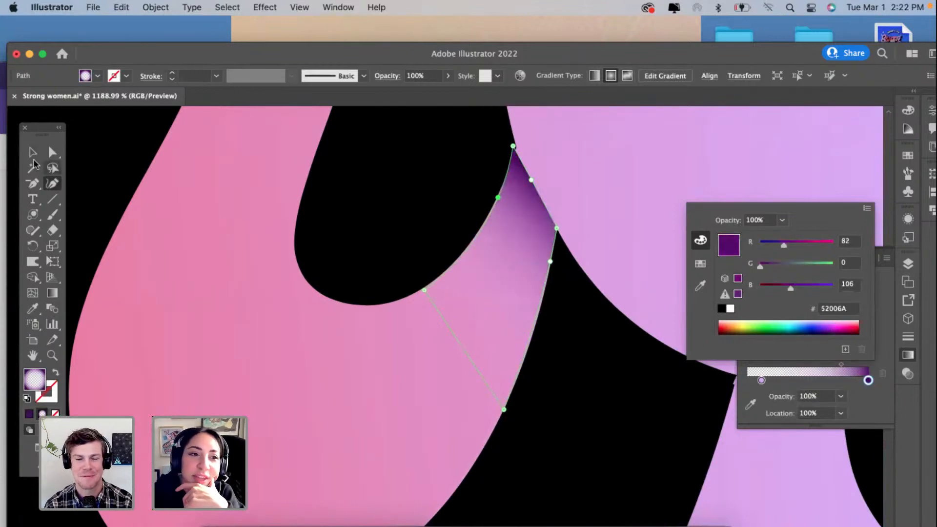
left_click(32, 155)
scroll(220, 313, "down", 5)
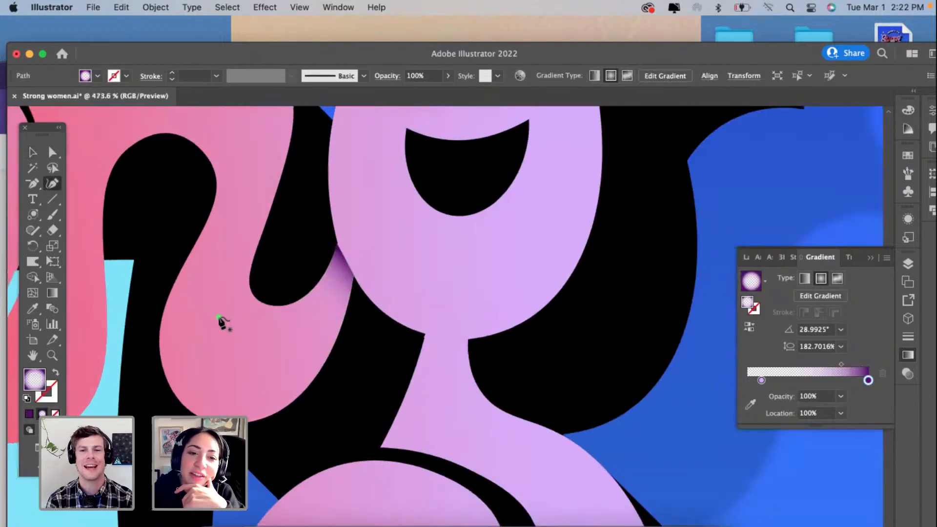
scroll(219, 320, "down", 4)
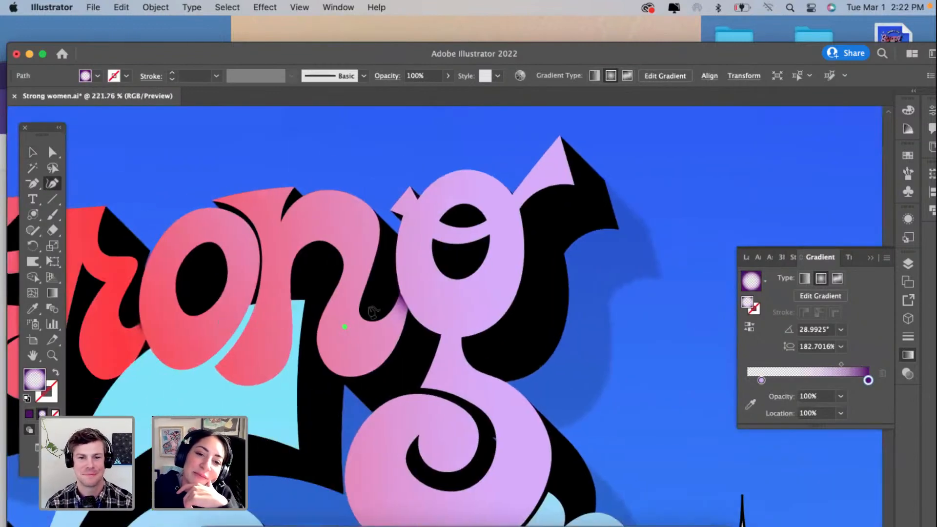
scroll(373, 312, "up", 9)
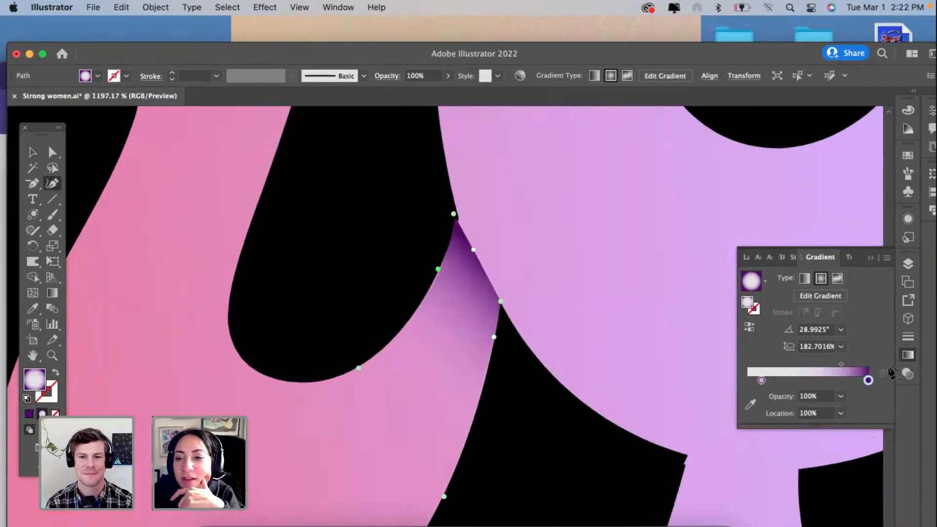
Step: Recolour the n shadow's end gradient stop to black 000000 and refit the shadow's top anchor to the g's edge
double_click(869, 380)
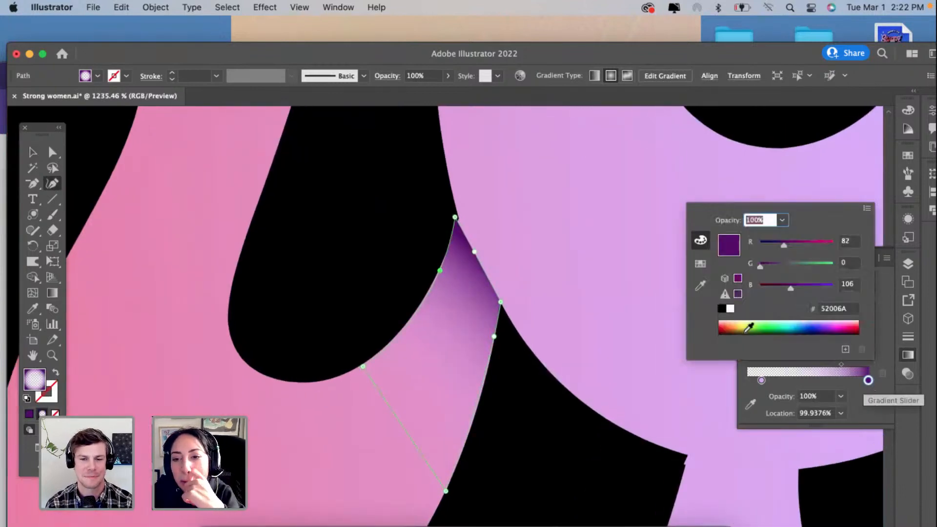
left_click(700, 264)
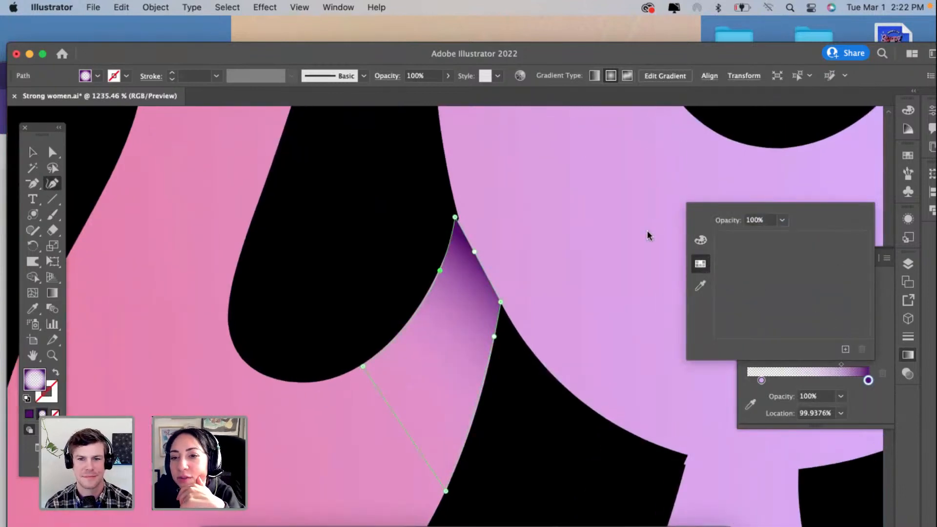
left_click(700, 241)
left_click_drag(751, 323, 737, 343)
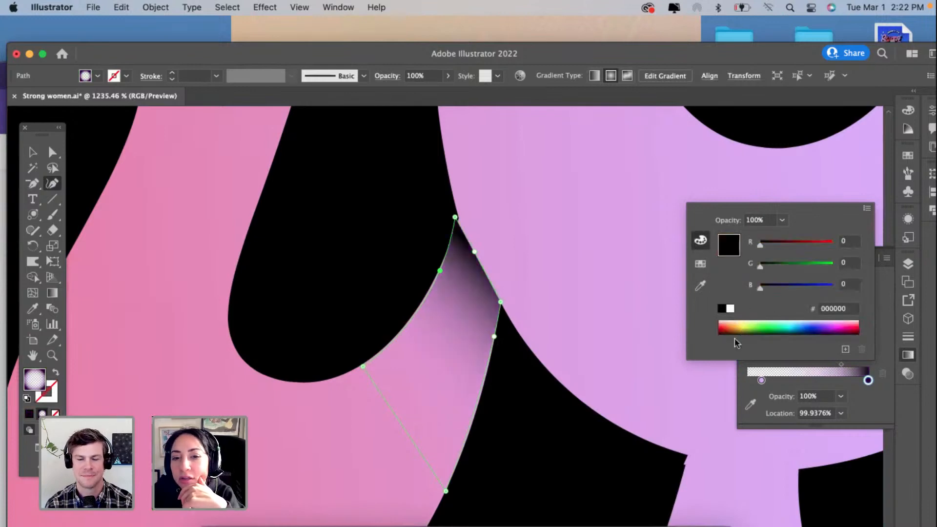
left_click(454, 219)
left_click_drag(454, 217, 458, 220)
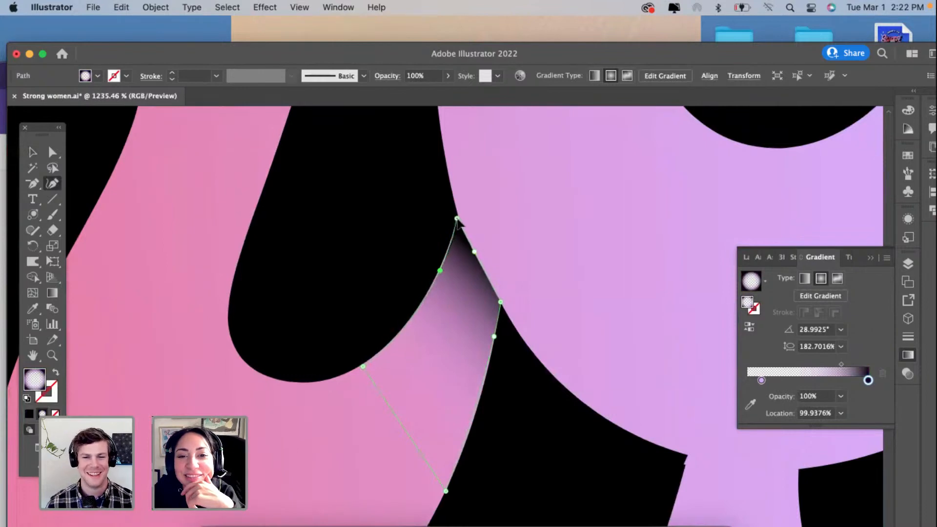
Step: Replace the n shadow's black end stop with a 69% opacity stop at 100%, set the midpoint to about 69%, and deselect
left_click(851, 384)
left_click(868, 381)
left_click(884, 374)
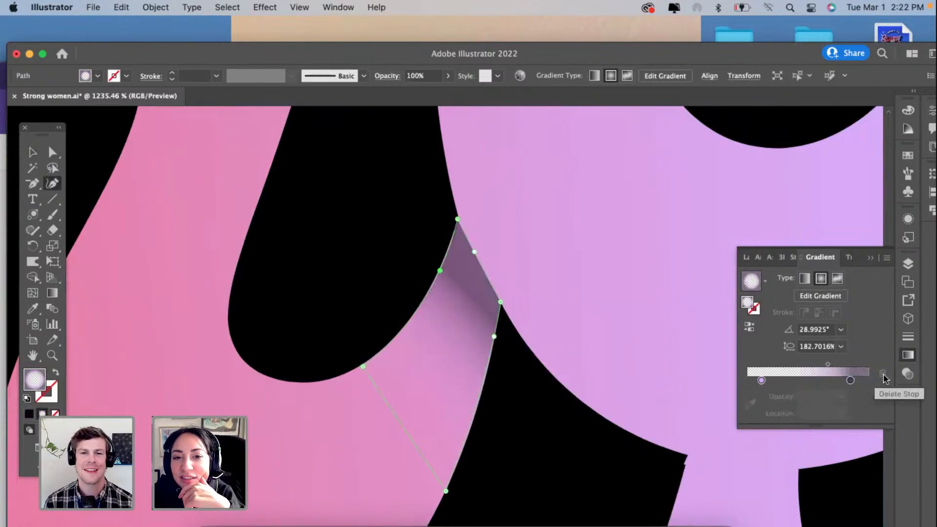
left_click_drag(851, 380, 896, 380)
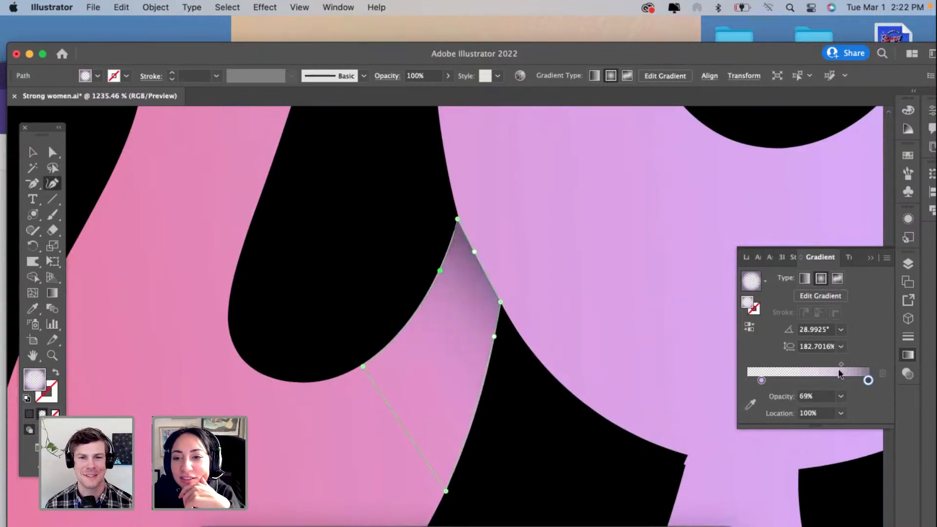
left_click(841, 365)
left_click_drag(835, 367, 835, 365)
scroll(491, 334, "down", 5)
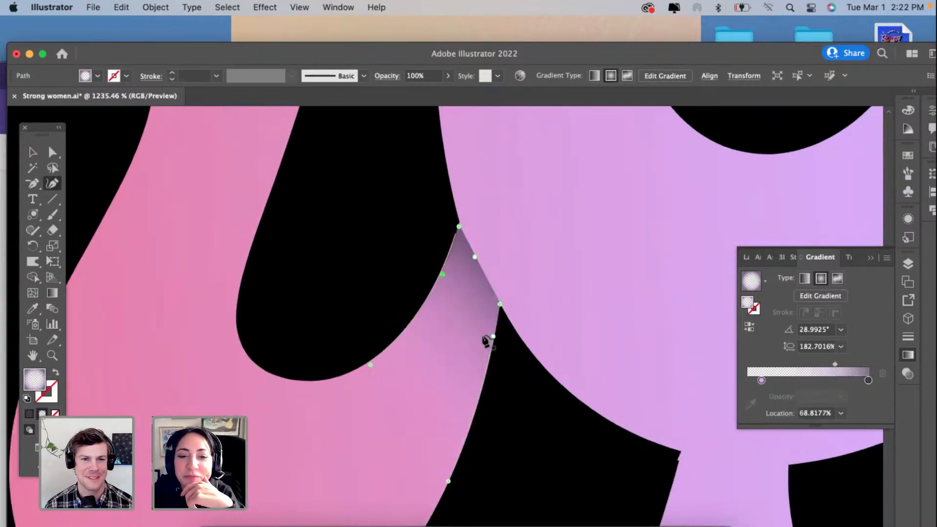
left_click(38, 152)
left_click(272, 287)
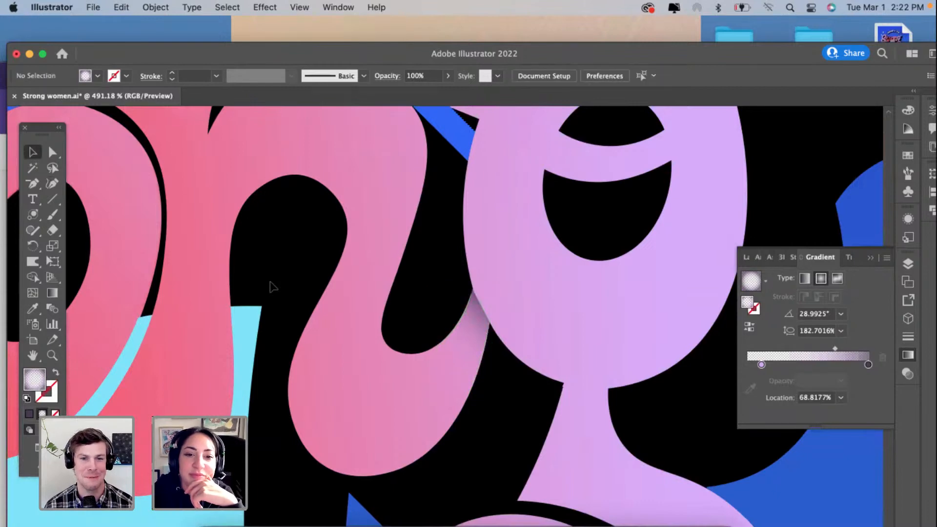
Step: Duplicate the n shadow and place the copy on the g's neck, just below the upper bowl
scroll(271, 287, "down", 5)
scroll(271, 287, "down", 2)
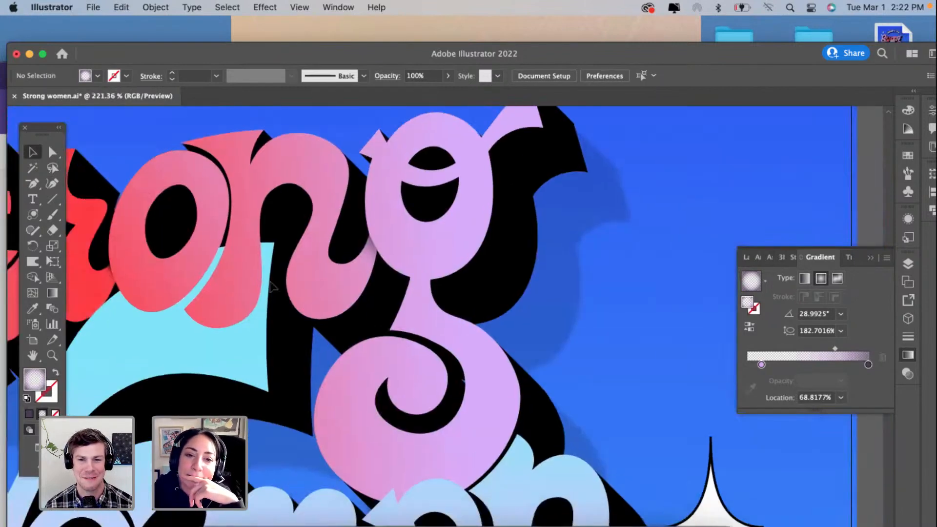
scroll(273, 287, "left", 2)
scroll(499, 343, "up", 5)
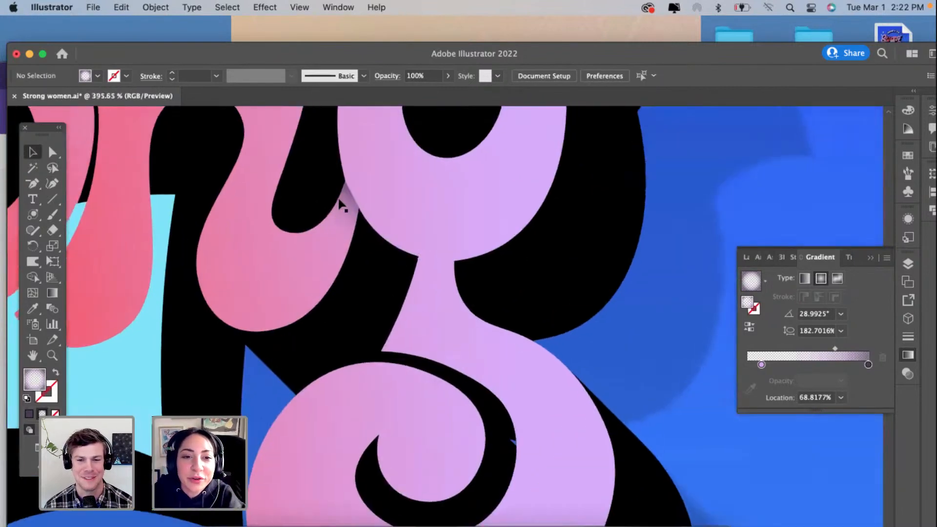
left_click(342, 205)
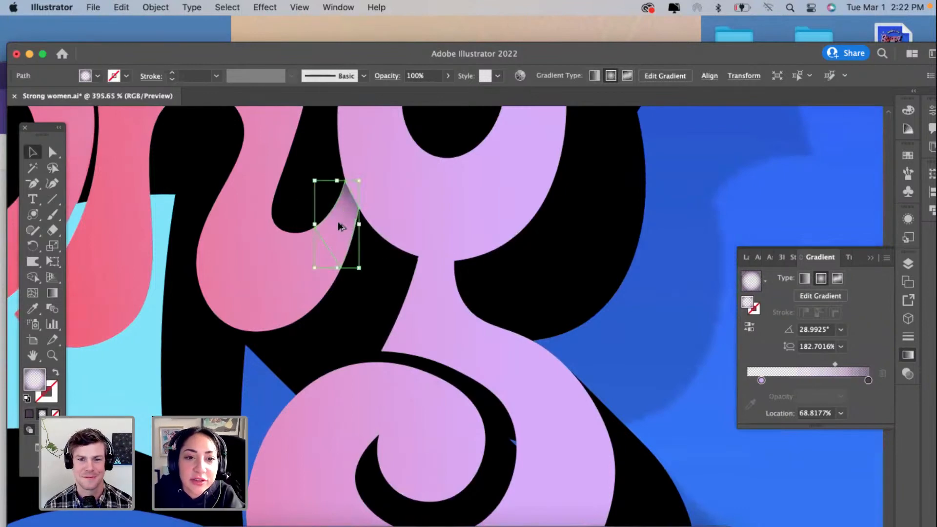
scroll(440, 291, "up", 5)
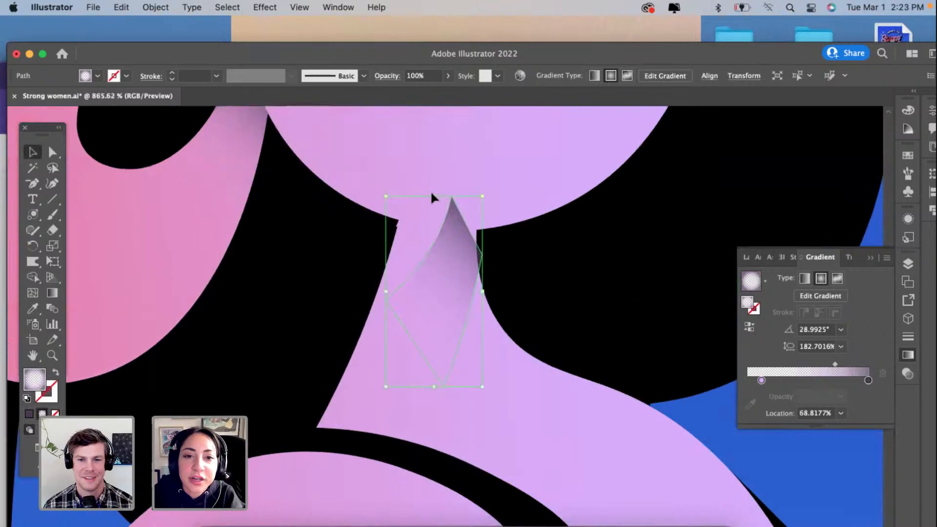
Step: Rotate the shadow copy to a gradient angle of about 67° and place its upper corner where the g's bowl meets the neck's left edge
left_click_drag(435, 192, 370, 203)
scroll(373, 209, "up", 3)
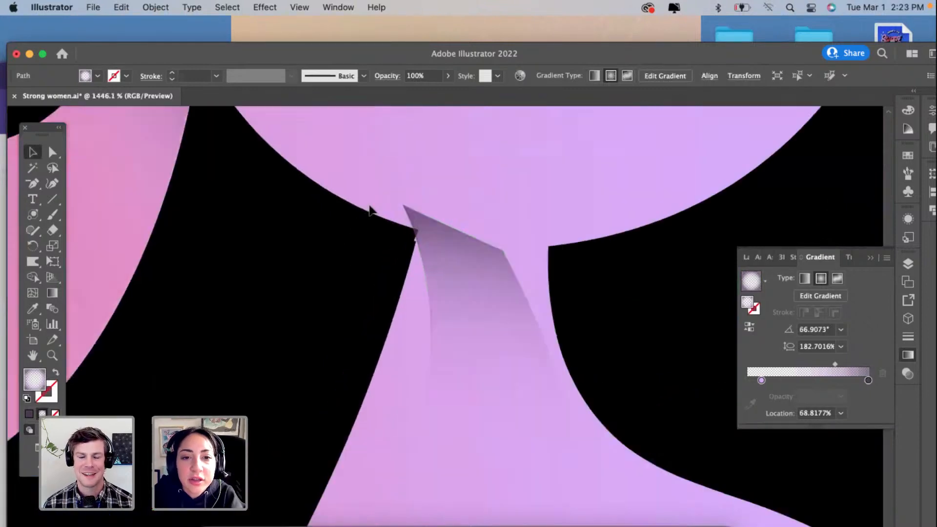
left_click(398, 354)
left_click_drag(479, 259, 495, 284)
left_click(495, 286)
Step: Reshape the neck shadow with the Curvature tool, spanning its top edge across the neck and fitting its left side to the neck's left edge
left_click(52, 183)
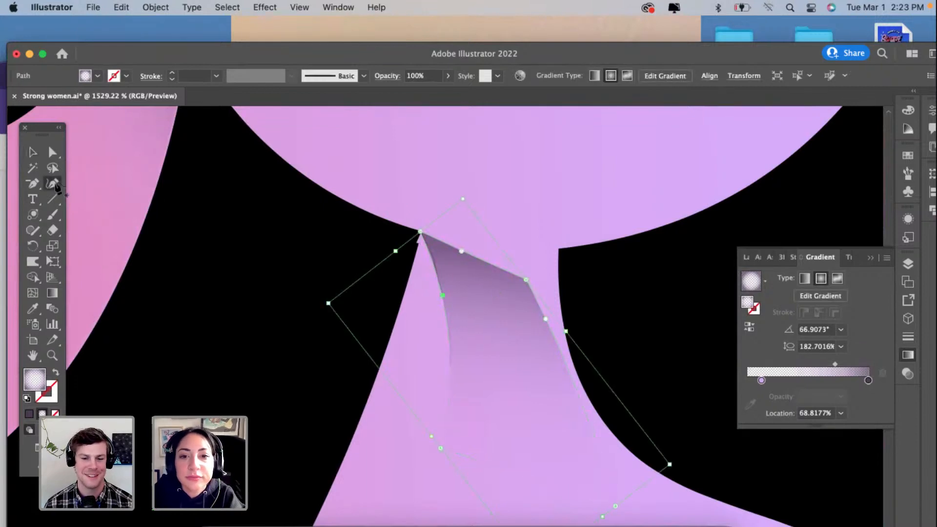
left_click_drag(526, 280, 561, 250)
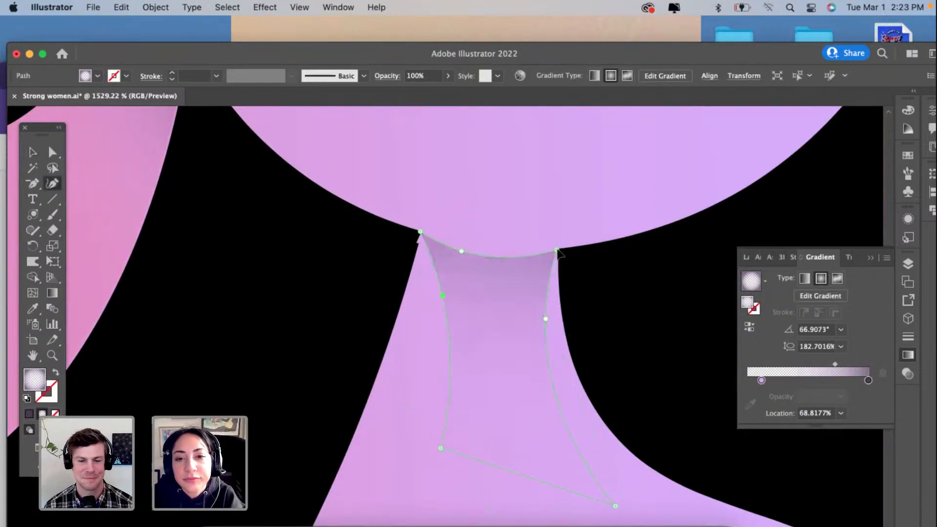
left_click(442, 294)
key("Delete")
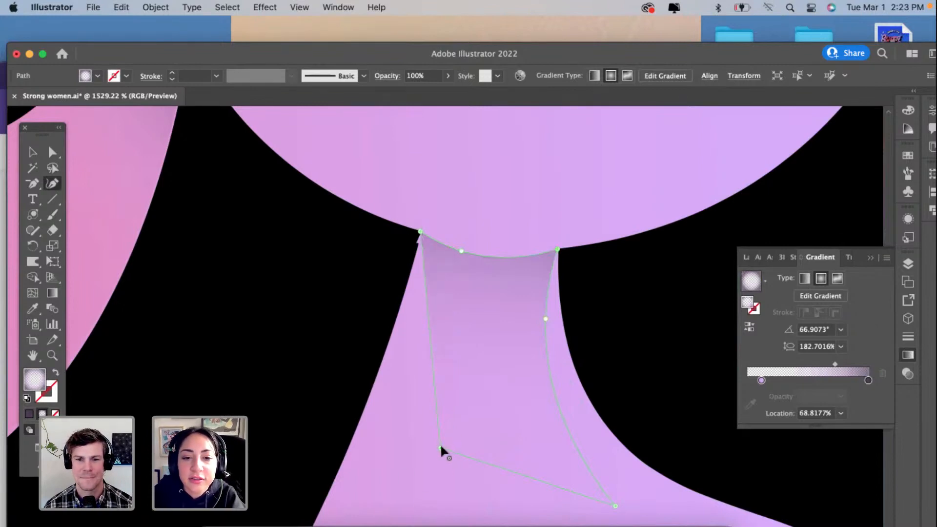
left_click_drag(441, 448, 354, 435)
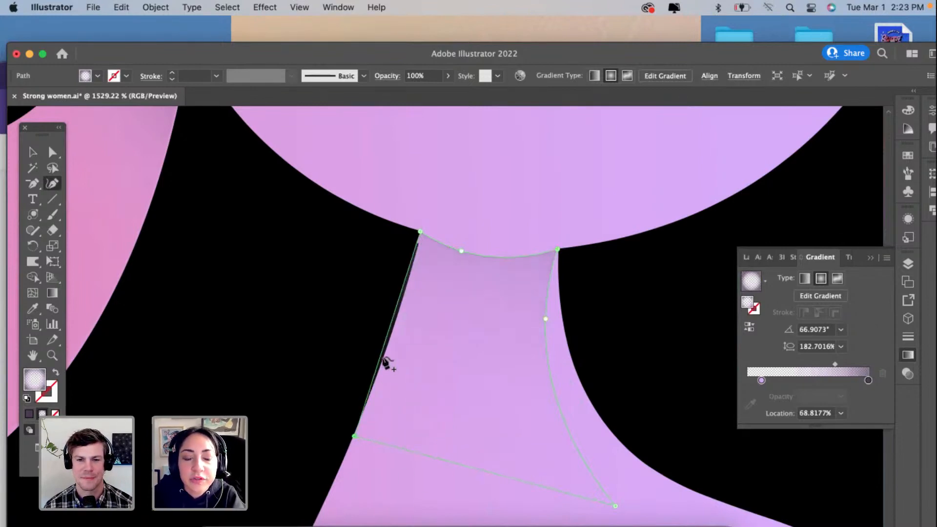
left_click(381, 351)
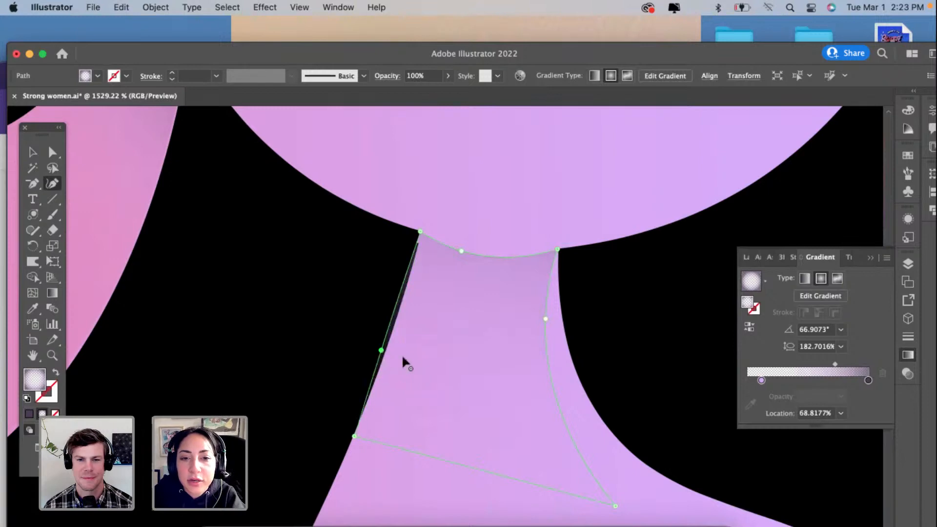
Step: Fit the neck shadow's lower-right, middle-right and upper-right anchors to the neck's right edge
scroll(460, 371, "down", 3)
scroll(460, 371, "right", 2)
left_click_drag(579, 433, 615, 395)
left_click_drag(509, 245, 527, 245)
left_click_drag(521, 176, 525, 177)
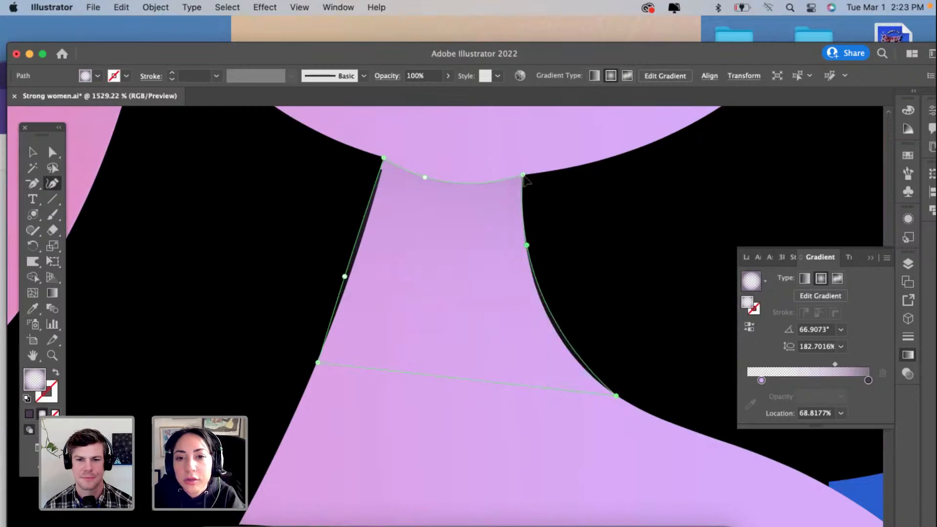
Step: Set the neck shadow's gradient midpoint to about 48% and deselect the shadow
left_click_drag(834, 362, 813, 369)
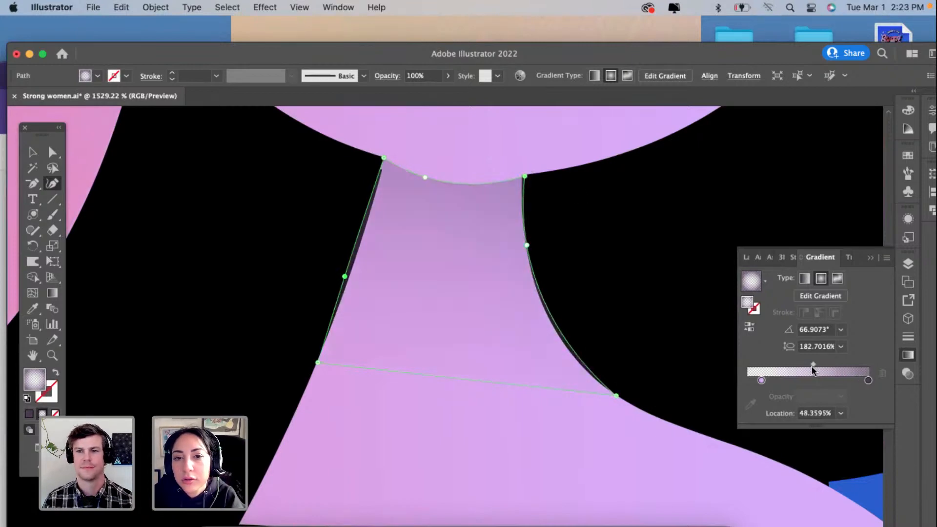
scroll(566, 335, "down", 5)
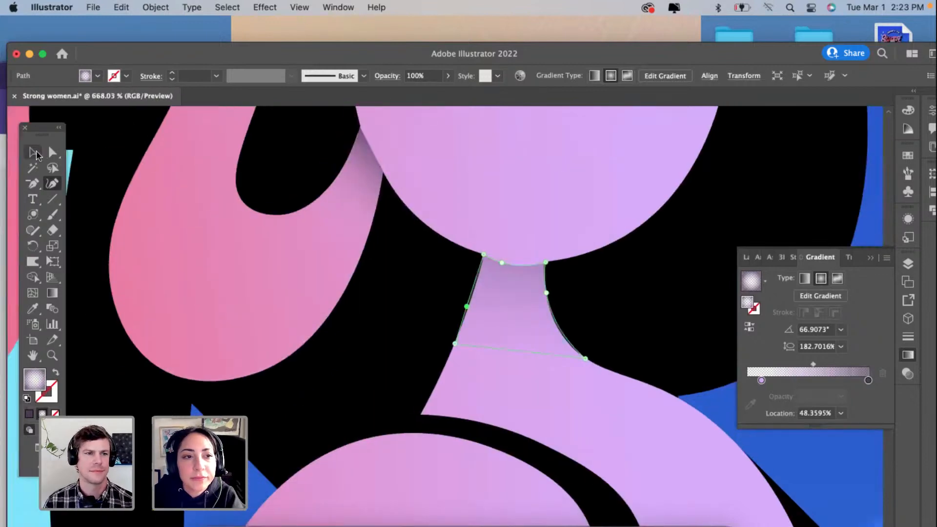
left_click(34, 153)
left_click(325, 356)
scroll(324, 356, "down", 4)
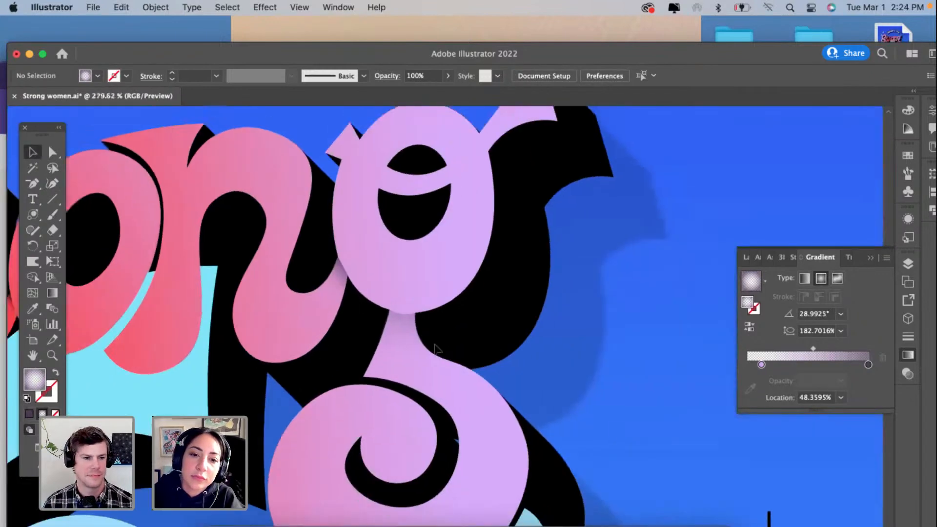
Step: Set the opacity of the neck shadow's dark outer gradient stop to 70%
left_click(408, 329)
scroll(408, 329, "up", 3)
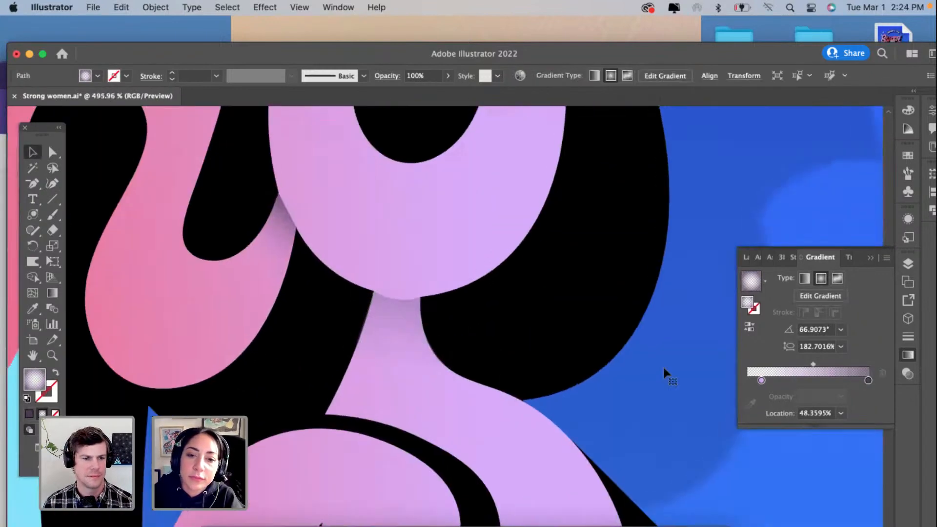
left_click(867, 382)
left_click(841, 396)
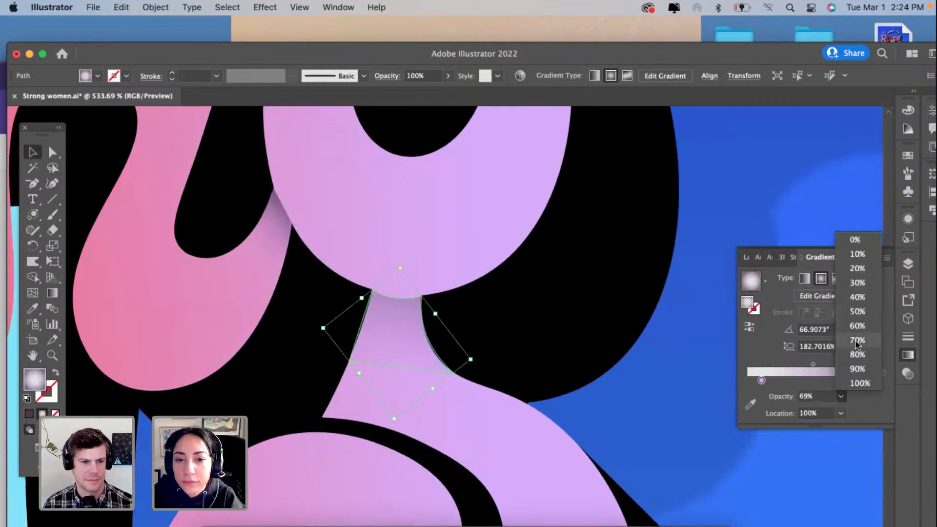
left_click(857, 344)
Step: Bow the neck shadow's lower edge downward across the neck with the Curvature tool and deselect the shadow
left_click(52, 183)
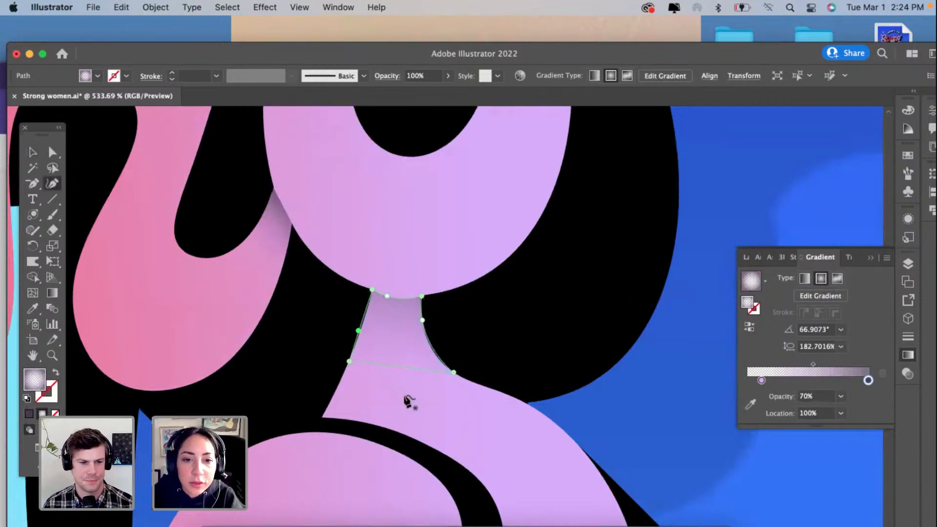
left_click(33, 152)
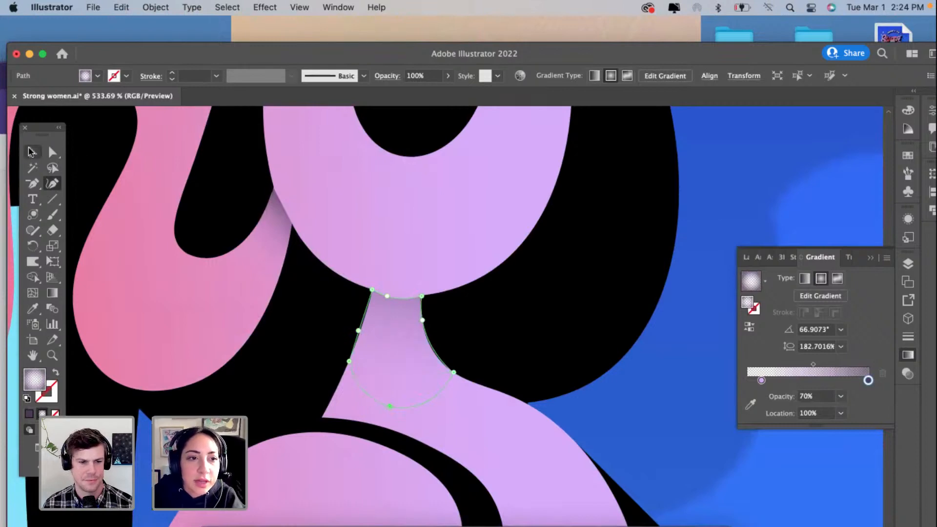
left_click(309, 340)
scroll(308, 340, "down", 5)
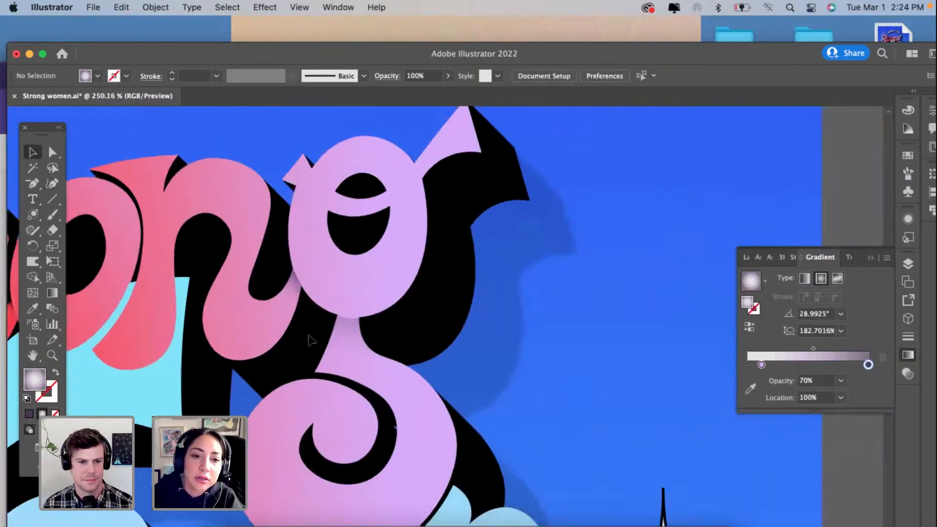
Step: Examine the letter overlaps across Strong and Women for places that still need a shadow
scroll(309, 337, "down", 4)
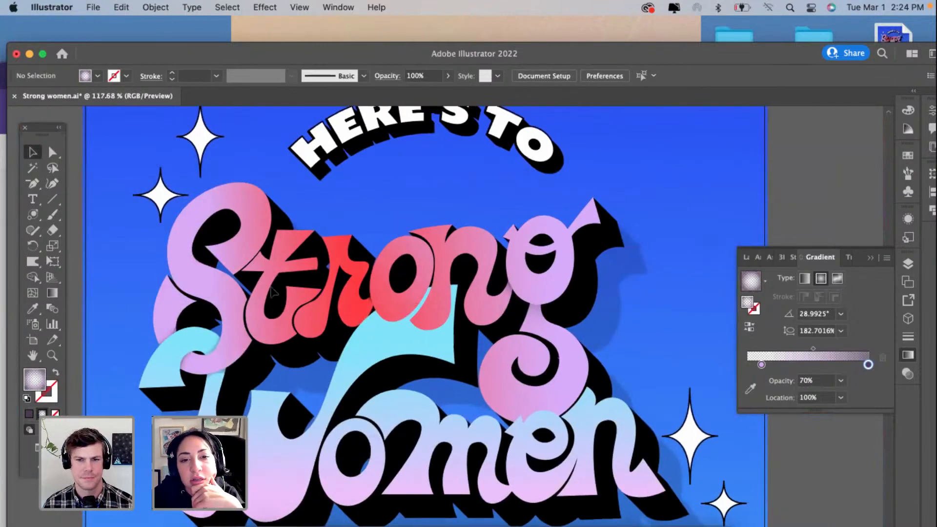
scroll(259, 281, "up", 2)
scroll(259, 282, "up", 2)
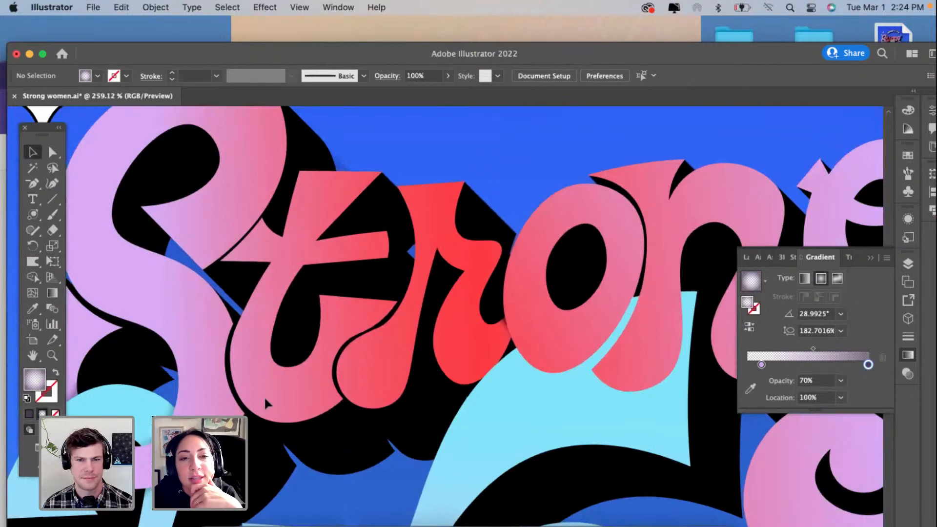
scroll(288, 251, "left", 1)
scroll(288, 251, "down", 1)
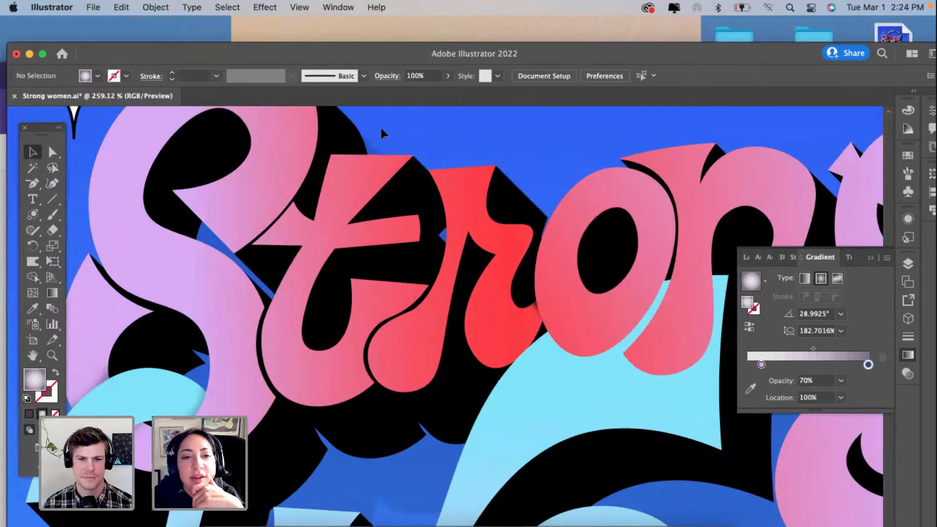
scroll(425, 198, "down", 2)
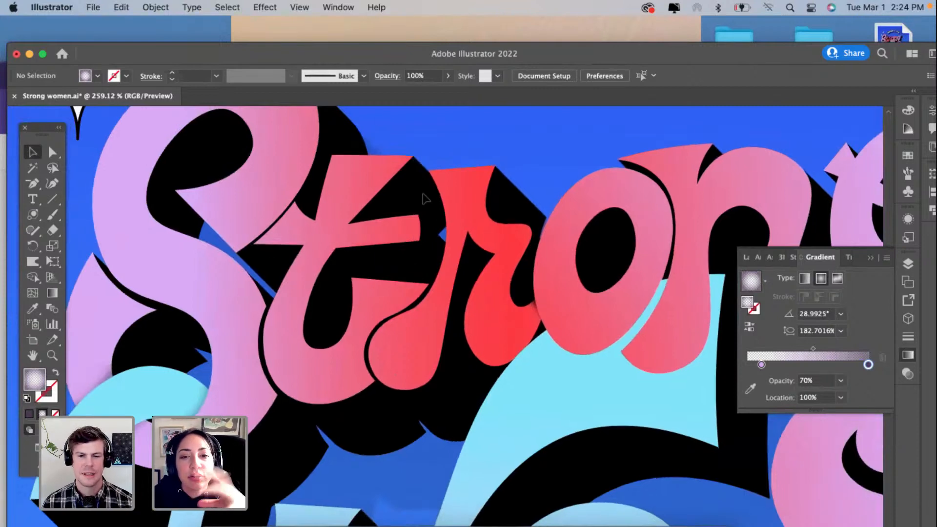
scroll(423, 198, "down", 10)
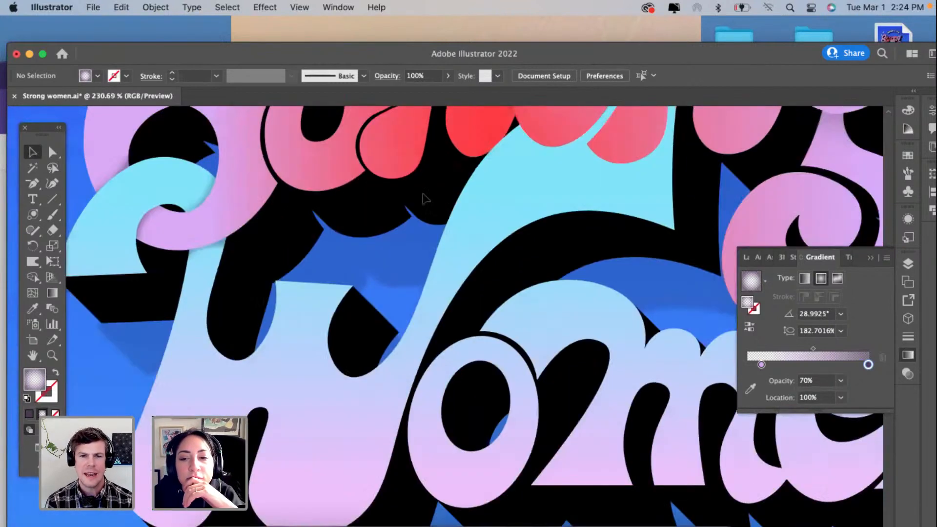
scroll(526, 300, "left", 5)
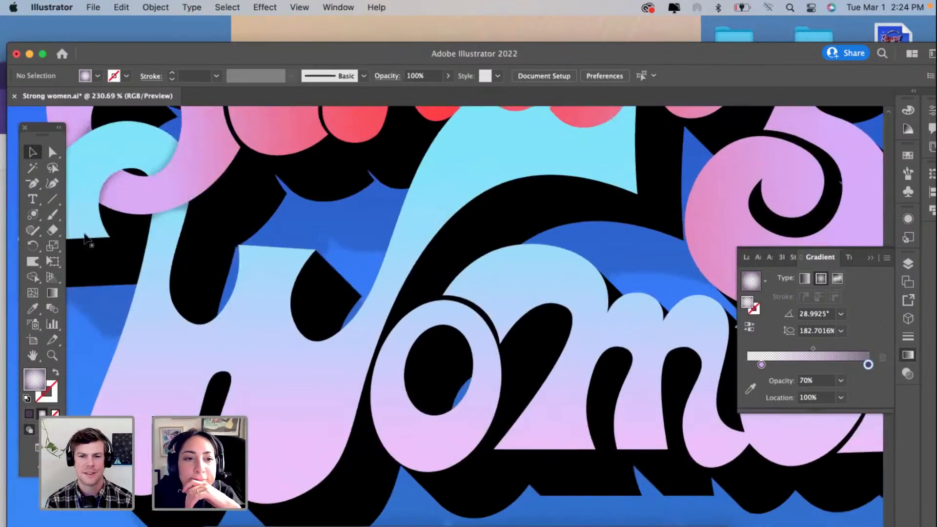
Step: Copy the blue gradient shadow from the W's stem to where the m meets the e, rotating it to a gradient angle of about 21°
left_click(172, 212)
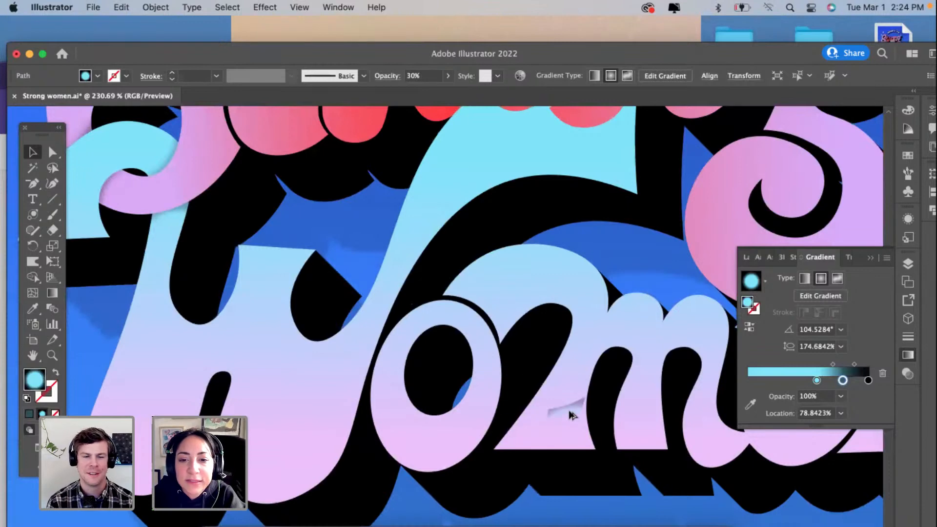
scroll(569, 410, "left", 6)
scroll(569, 410, "up", 4)
scroll(568, 408, "right", 2)
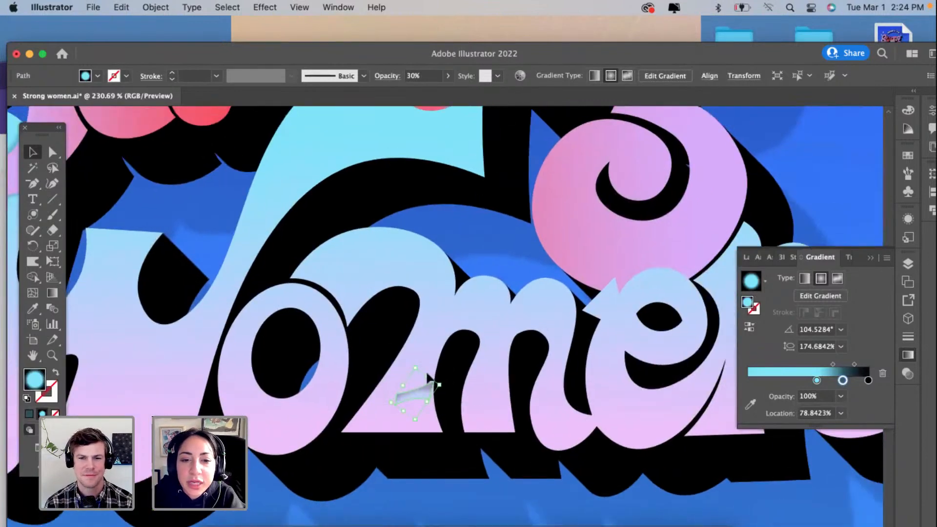
left_click_drag(447, 411, 593, 429)
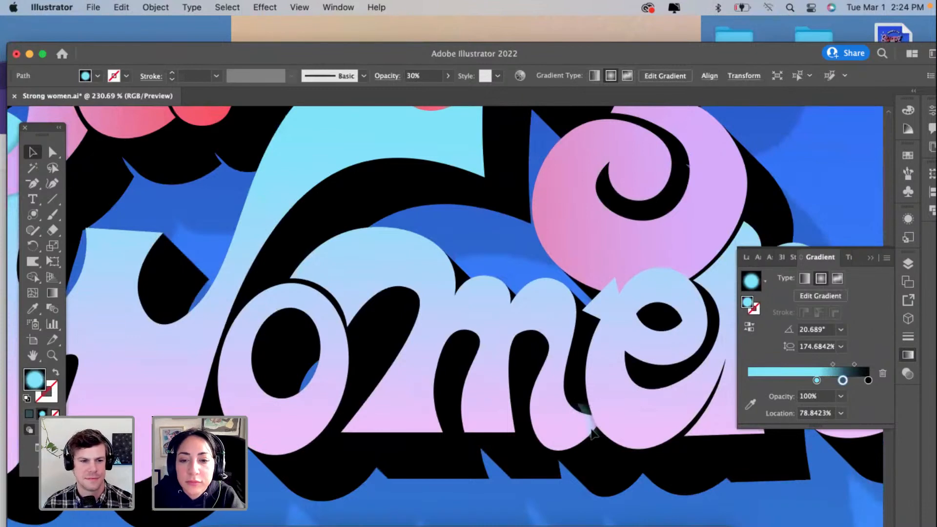
scroll(593, 432, "up", 10)
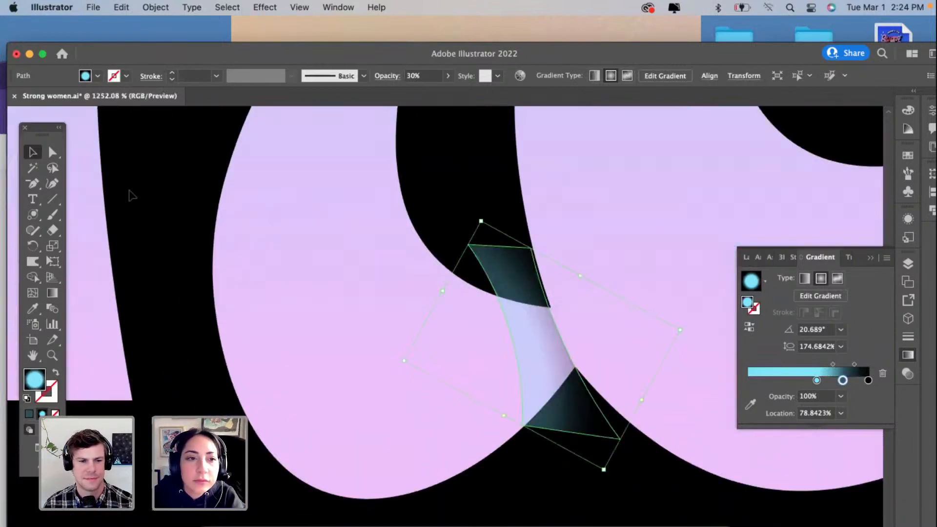
Step: Fit the shadow copy's corners and upper edge to the m's connecting stroke beside the e with the Curvature tool
left_click(52, 184)
left_click_drag(494, 276, 488, 293)
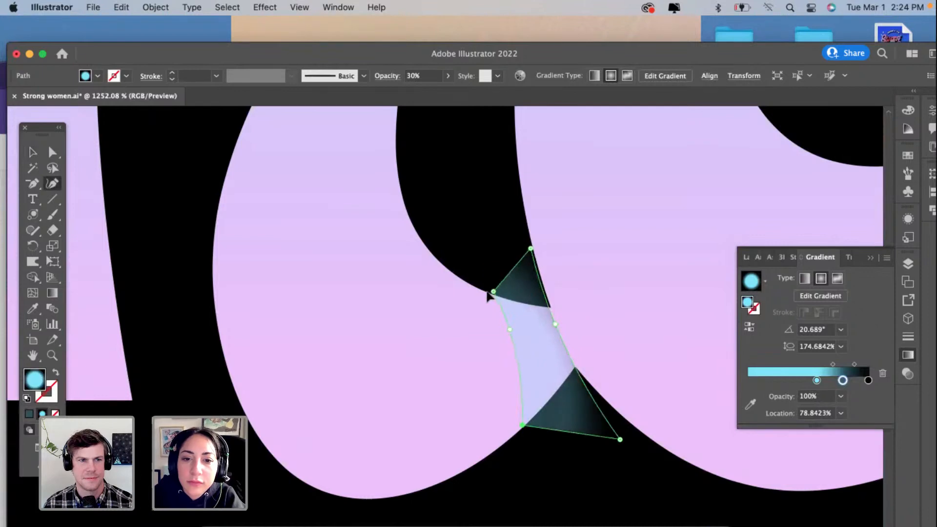
left_click_drag(531, 249, 551, 301)
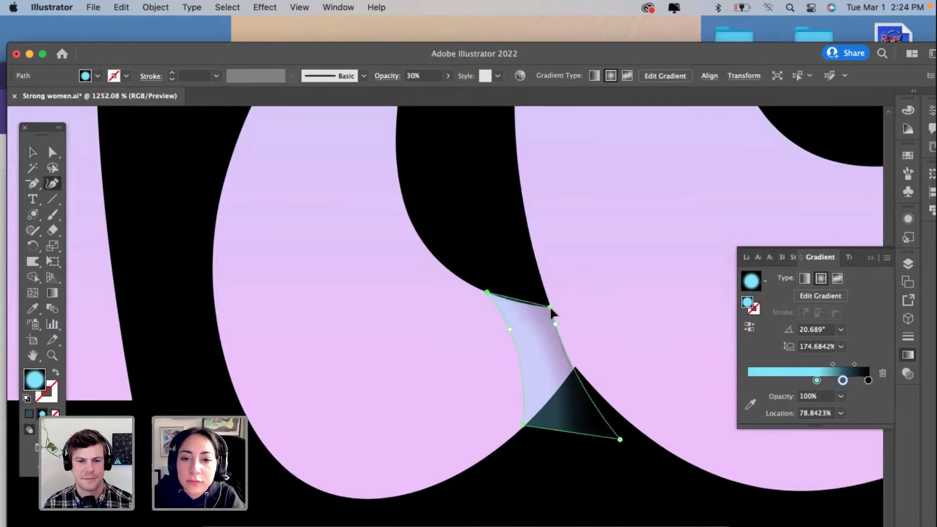
left_click(525, 301)
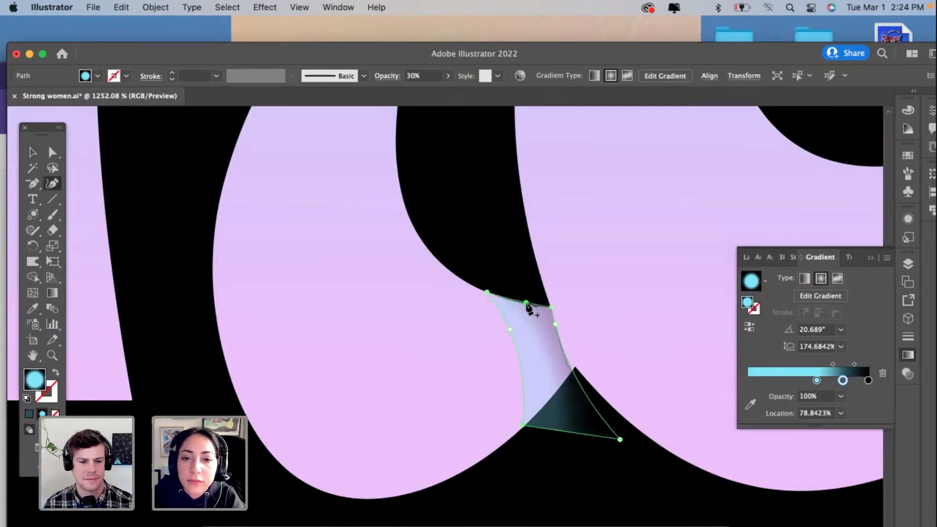
left_click_drag(619, 439, 576, 370)
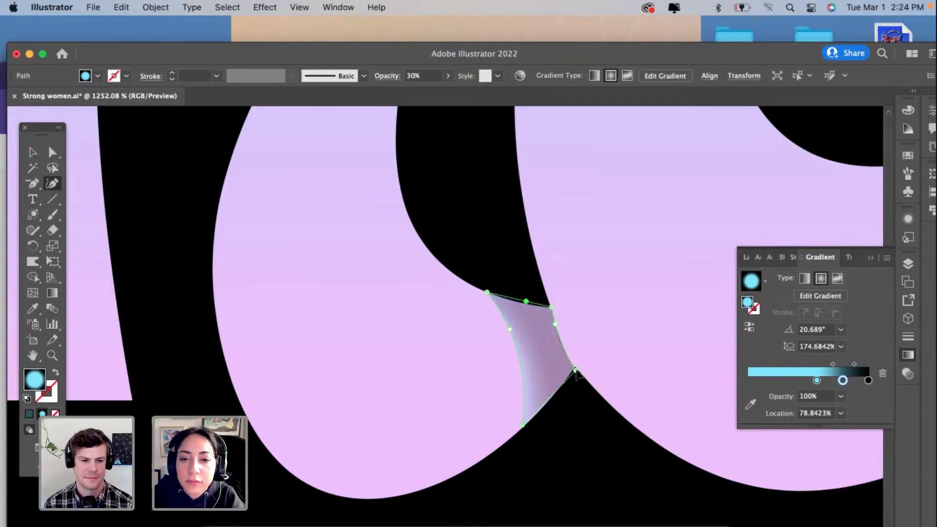
left_click_drag(523, 426, 524, 430)
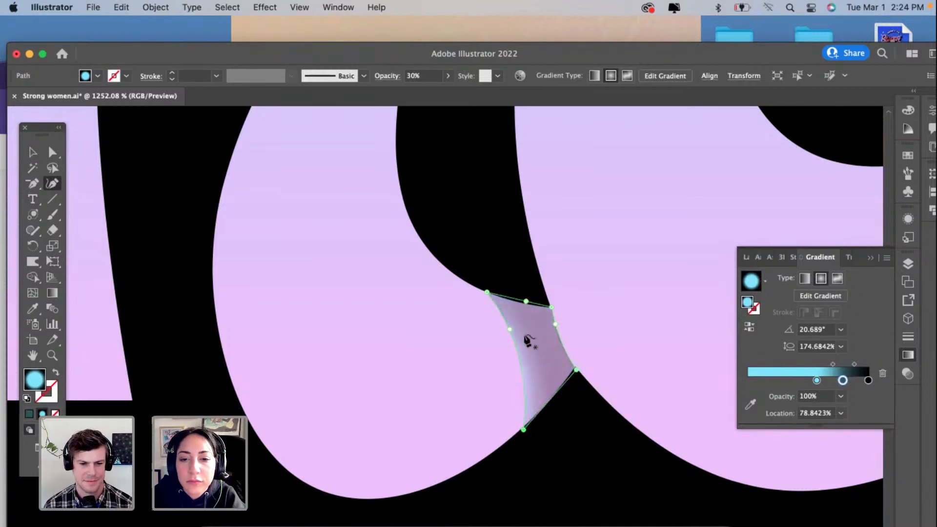
Step: Recolor the shadow's light blue gradient stop with pink sampled from the m and delete the middle gradient stop
left_click(816, 380)
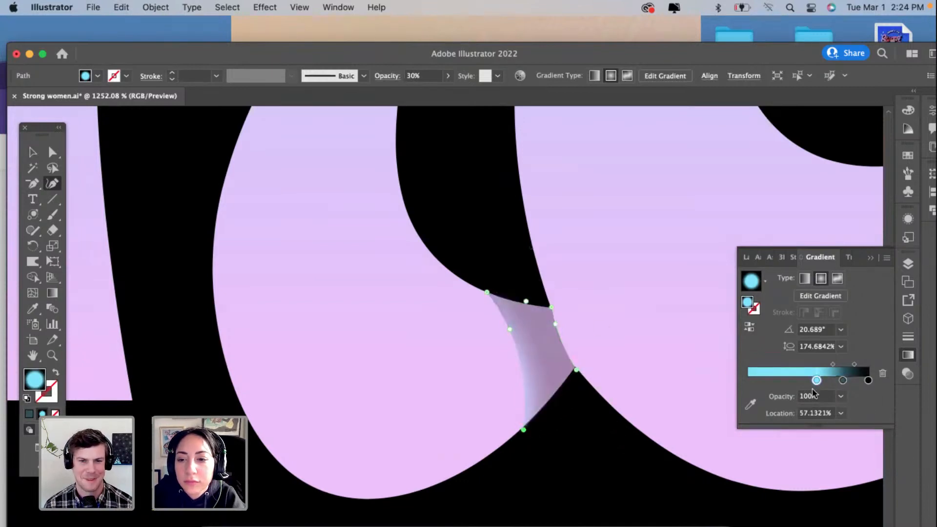
left_click(751, 404)
left_click(354, 371)
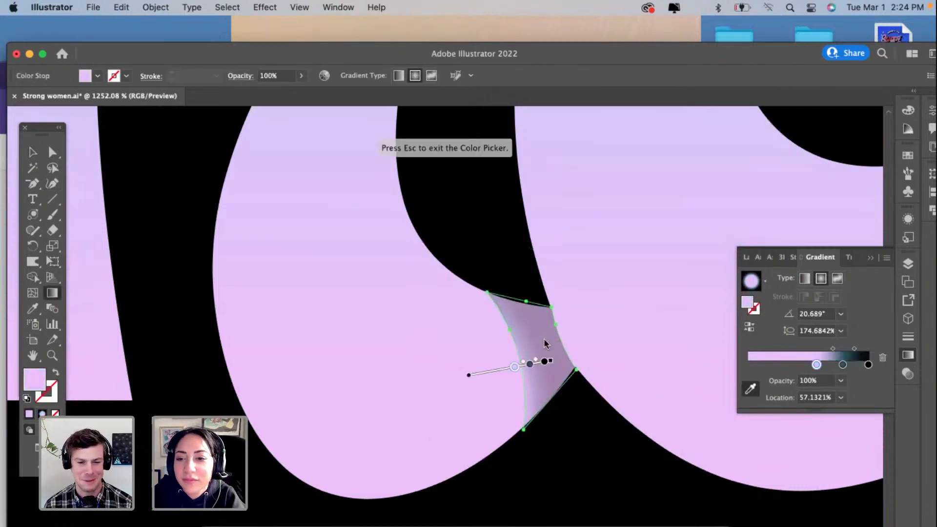
left_click(842, 364)
left_click(883, 358)
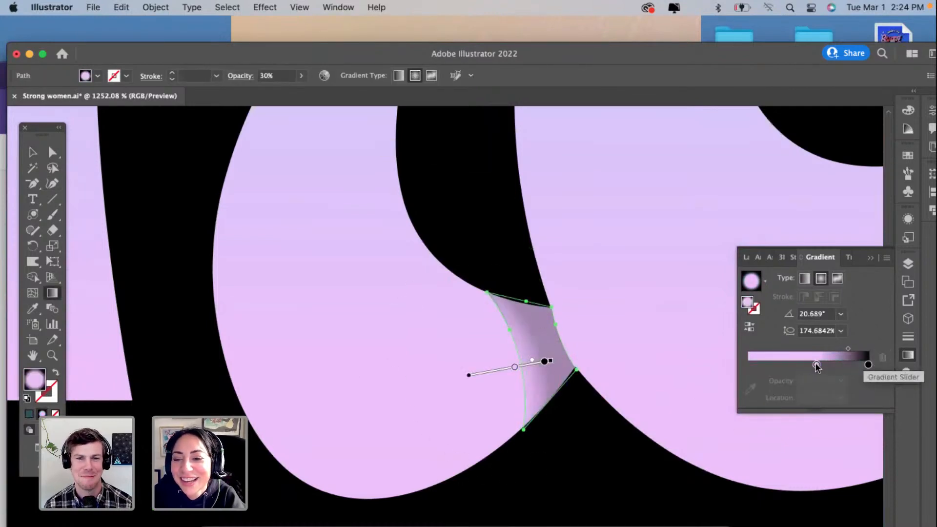
Step: Move both gradient stops inward, set the midpoint to about 77%, shift the gradient toward the e's edge, and deselect the shadow
left_click_drag(816, 365, 849, 350)
left_click(867, 365)
left_click(857, 365)
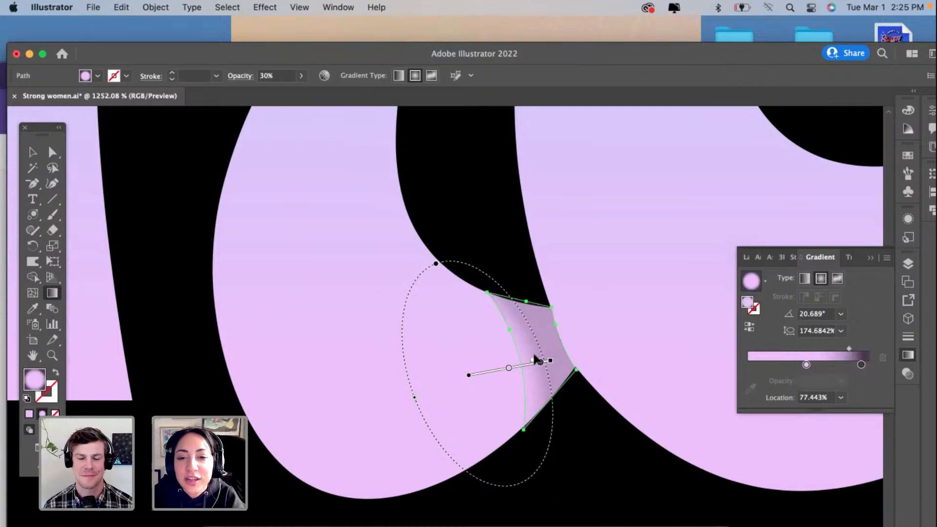
left_click_drag(547, 359, 568, 355)
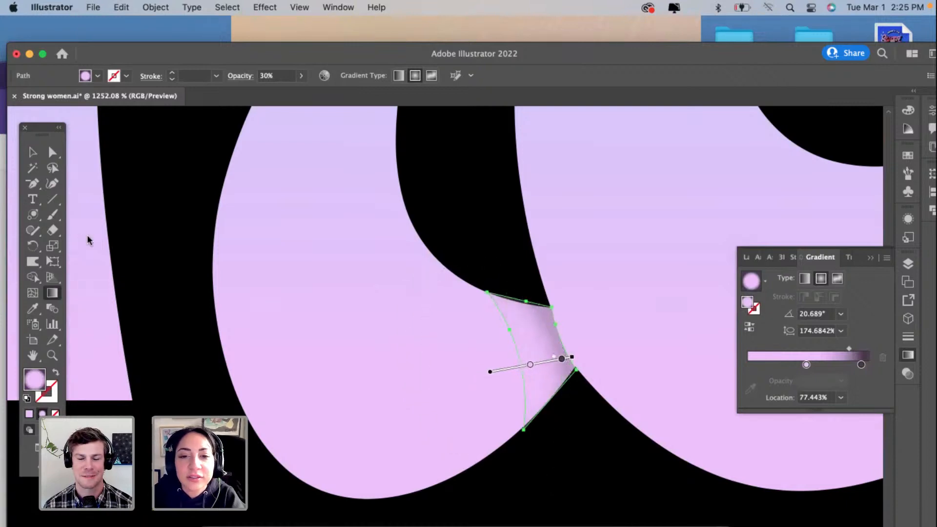
left_click(32, 152)
left_click(259, 348)
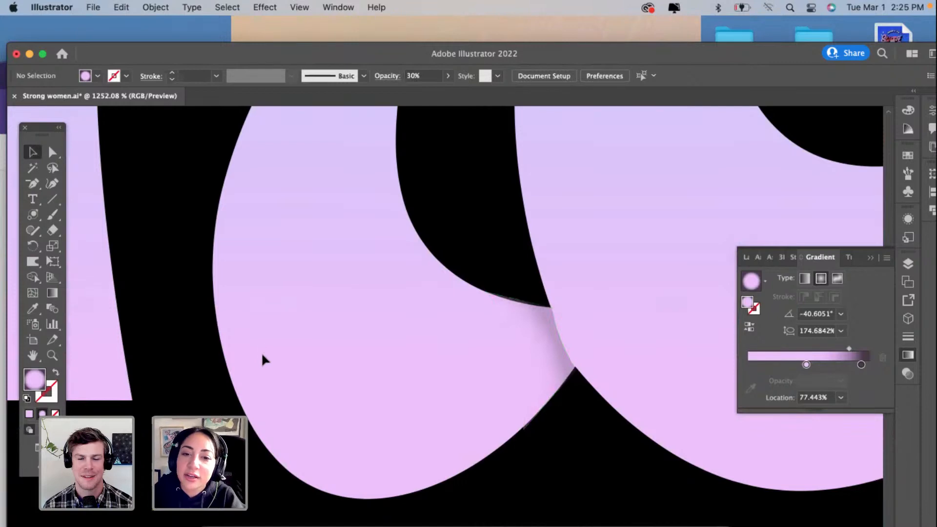
Step: Review the new m–e shadow and the other letter overlaps in the context of the full artwork
scroll(262, 353, "down", 5)
scroll(262, 355, "down", 4)
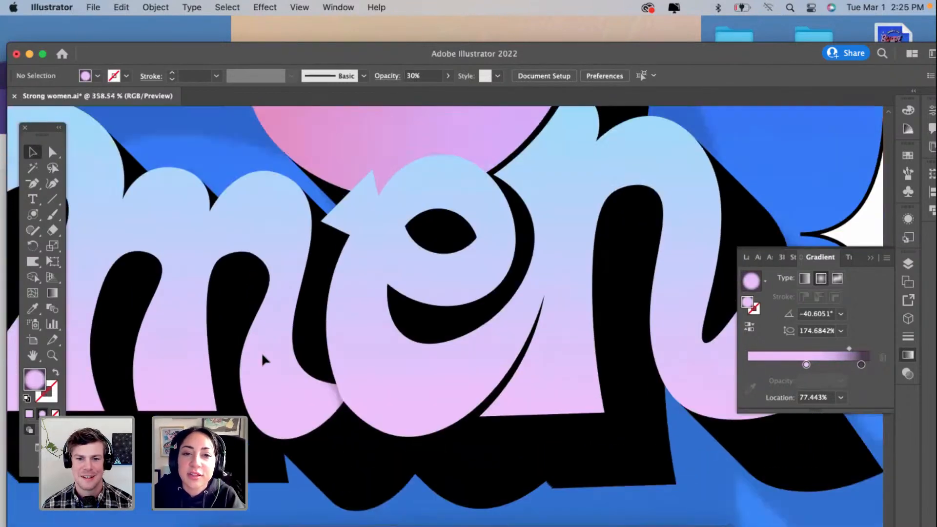
scroll(262, 352, "down", 2)
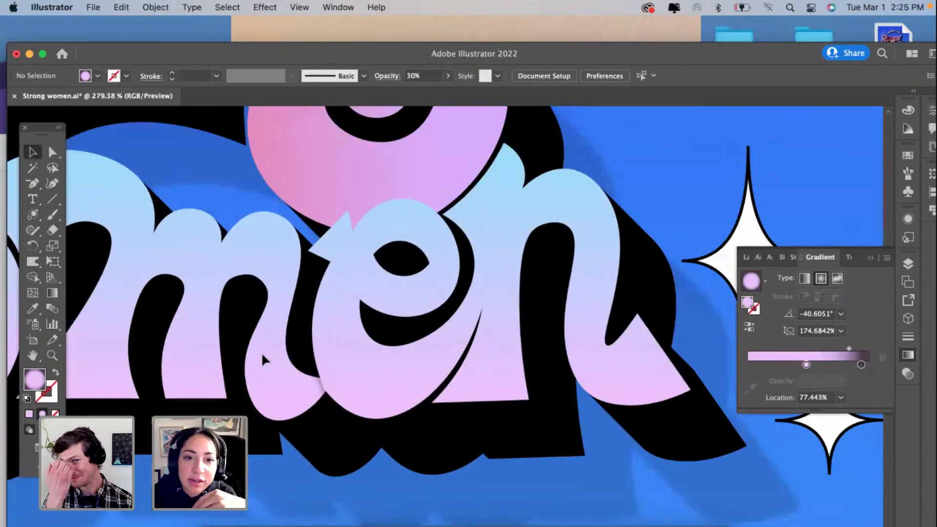
scroll(262, 355, "down", 1)
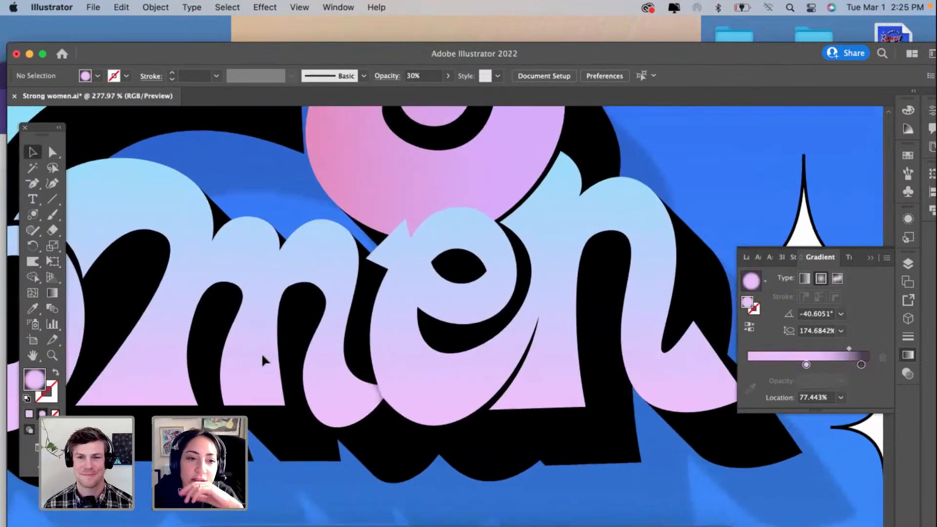
scroll(262, 355, "down", 2)
scroll(262, 356, "left", 4)
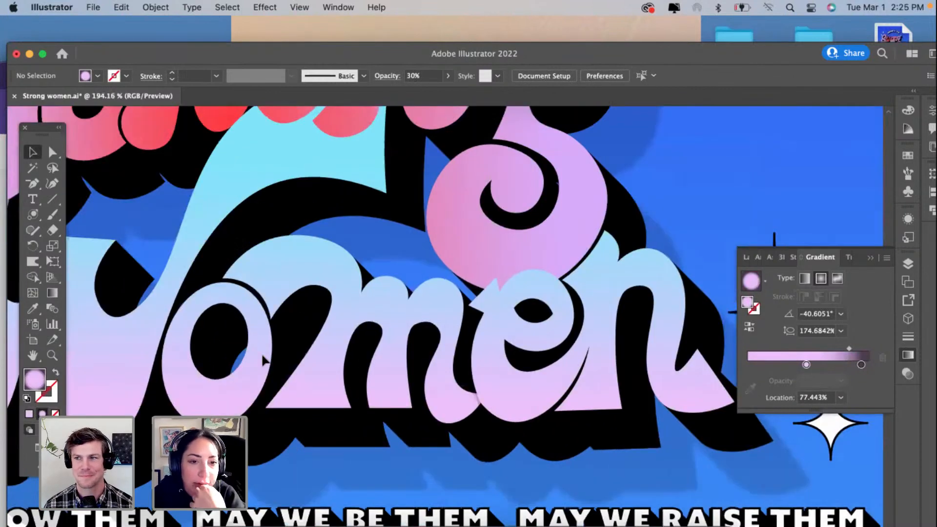
scroll(262, 355, "up", 1)
scroll(262, 361, "down", 1)
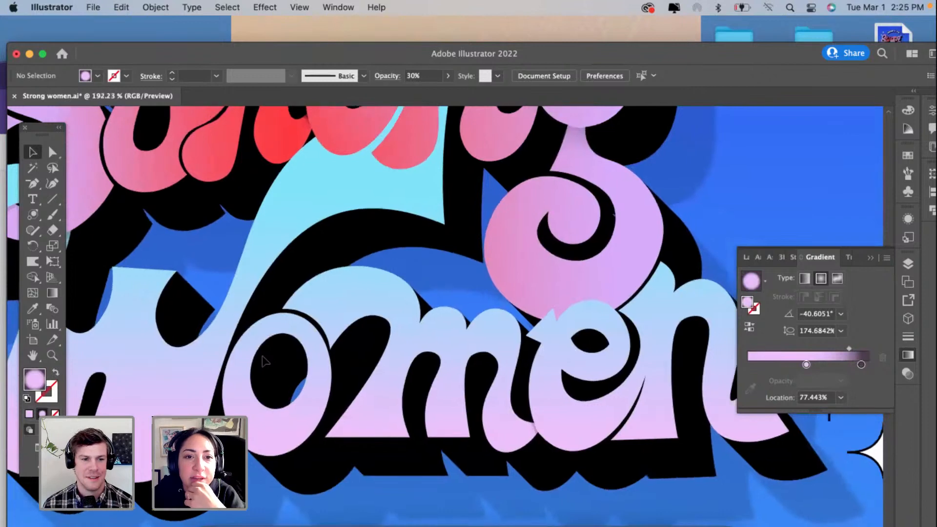
scroll(264, 361, "down", 1)
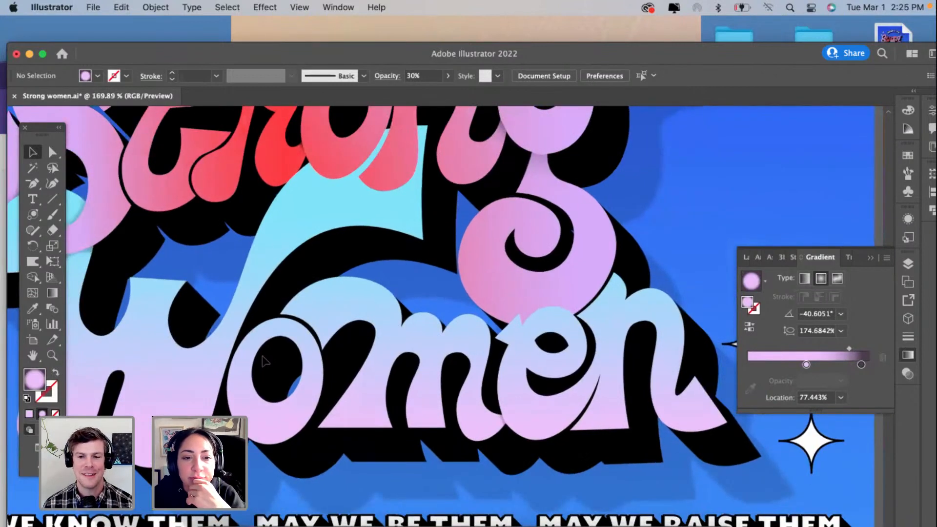
scroll(264, 361, "down", 4)
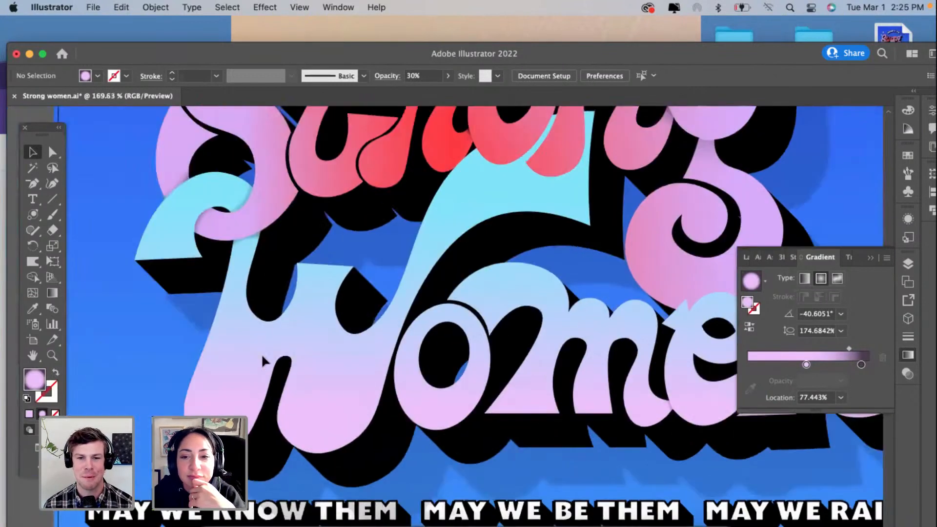
scroll(263, 361, "down", 3)
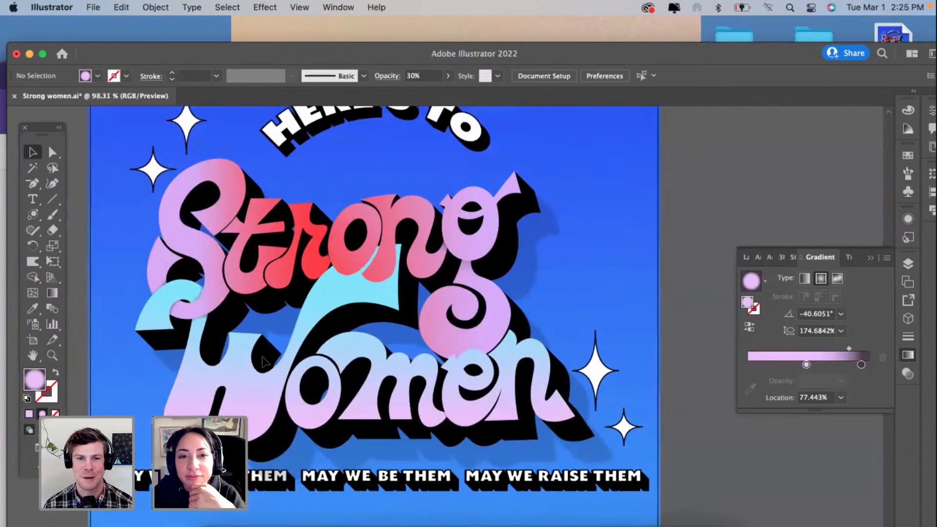
scroll(262, 361, "up", 1)
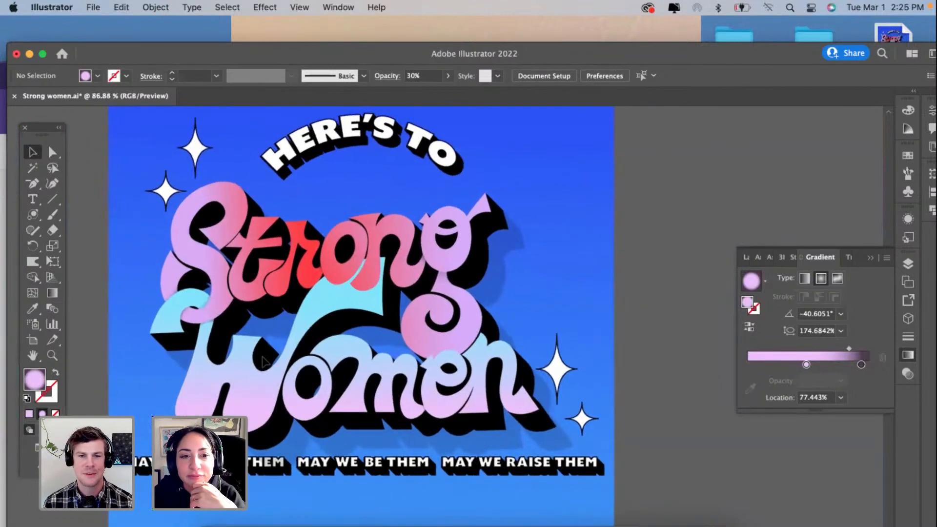
Step: Unlock the artwork's vector layer and move the empty vector layer to the top of the layer stack
scroll(264, 361, "left", 3)
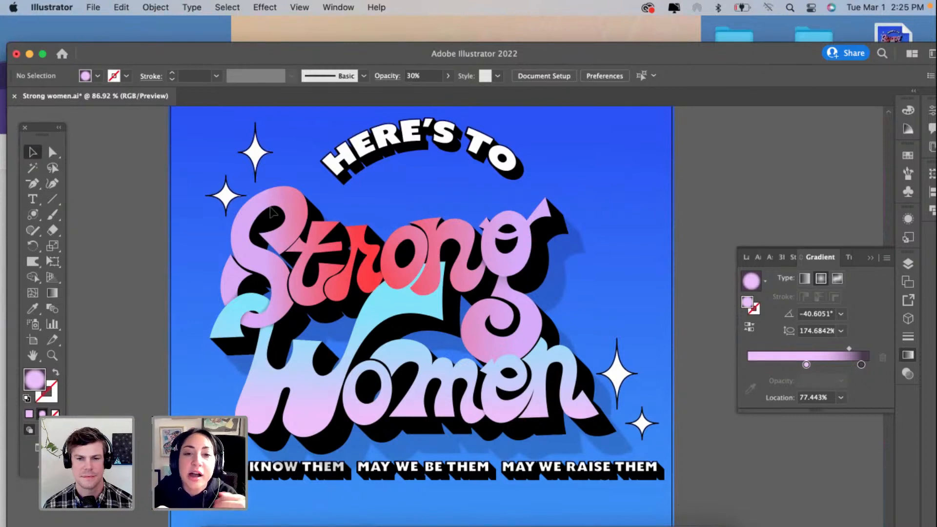
scroll(274, 213, "up", 1)
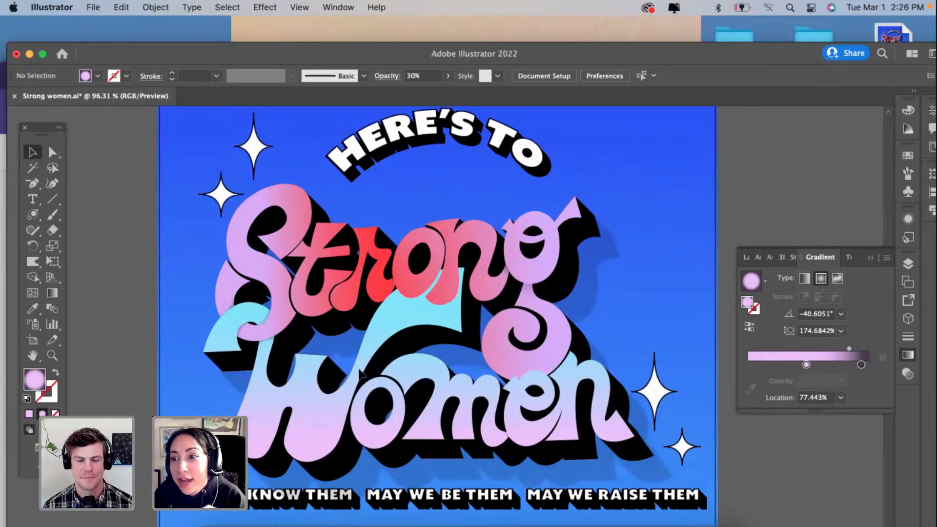
left_click(909, 264)
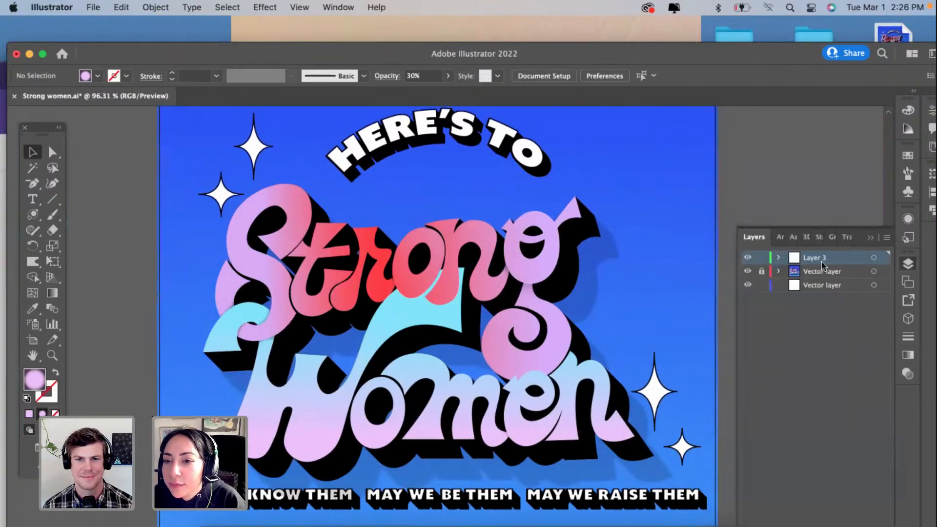
left_click(761, 271)
left_click(812, 287)
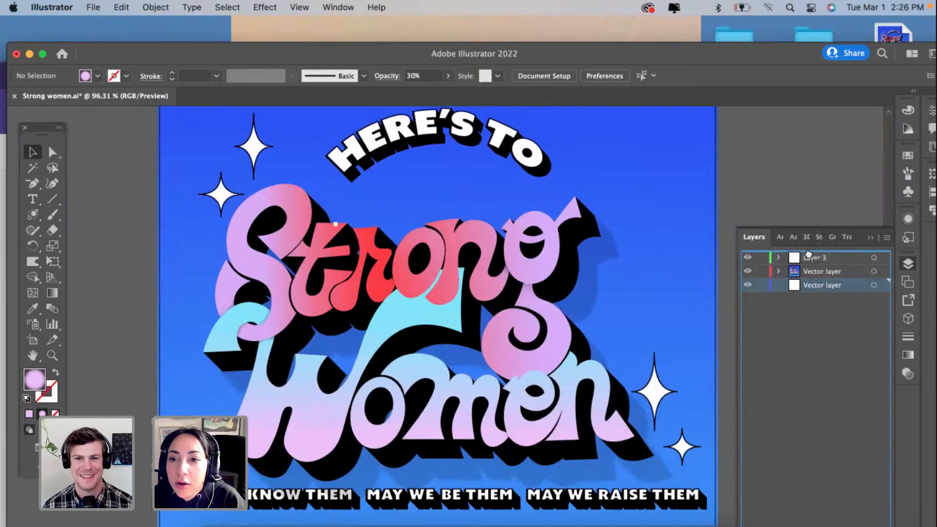
left_click_drag(809, 254, 805, 261)
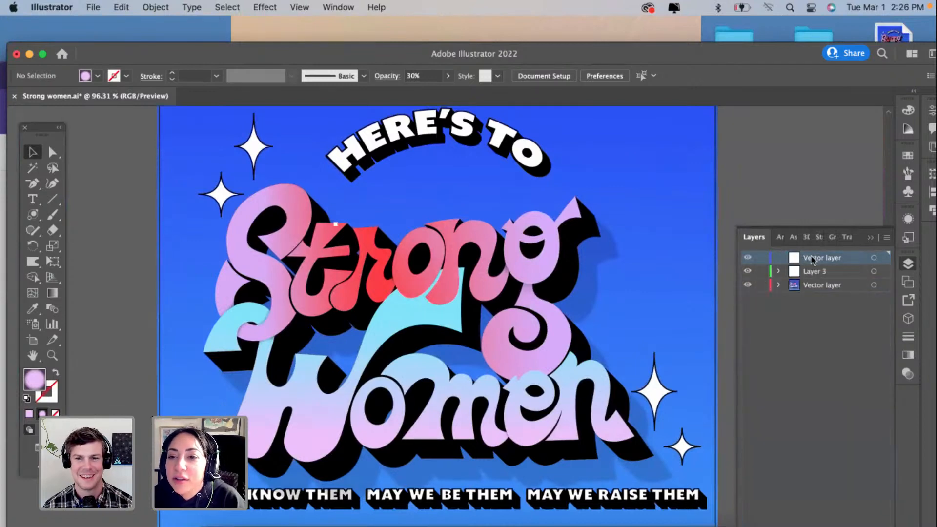
Step: Expand the artwork's vector layer and select all objects to inspect the paths that build the lettering, clearing the selection again
left_click(830, 285)
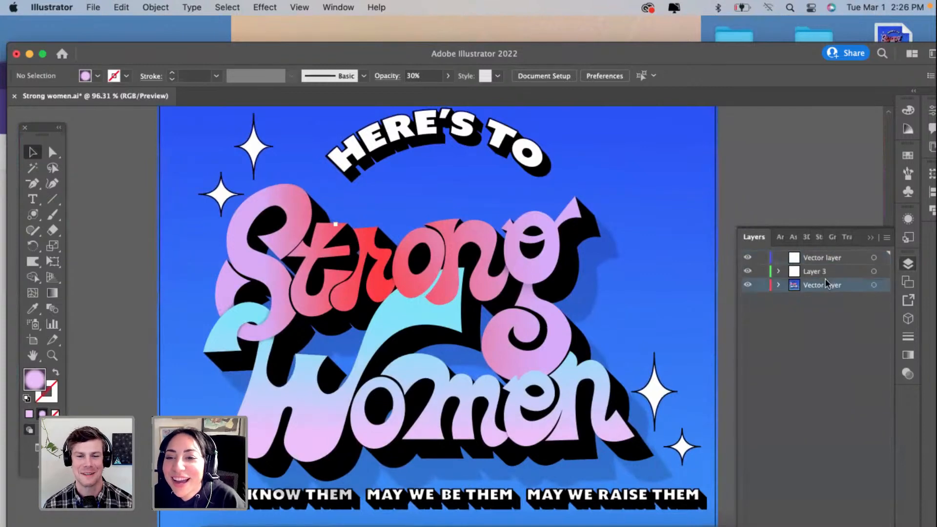
left_click(779, 285)
scroll(810, 317, "down", 5)
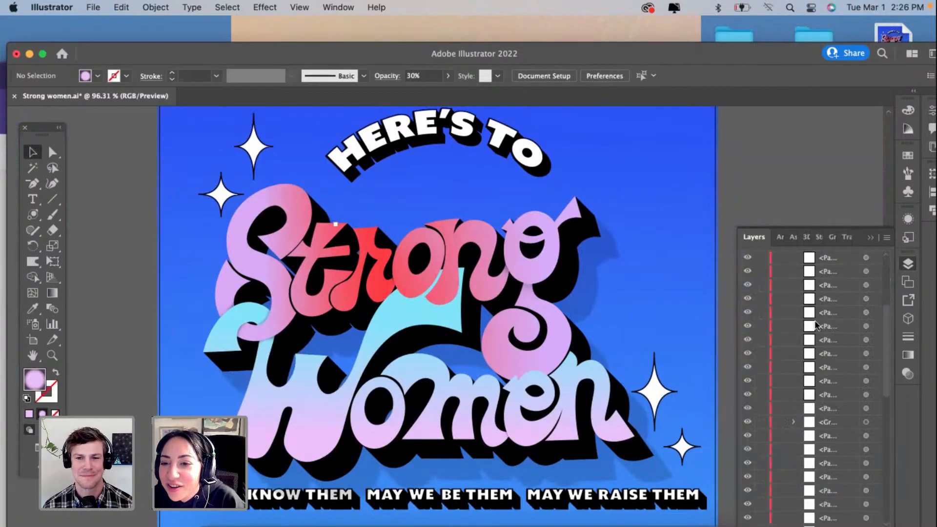
left_click(426, 310)
left_click(131, 204)
key("super+a")
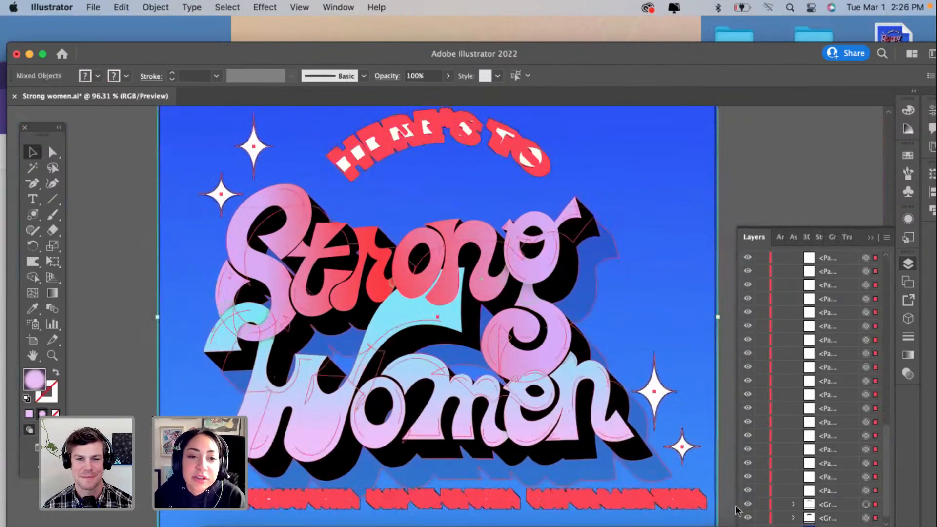
left_click(101, 369)
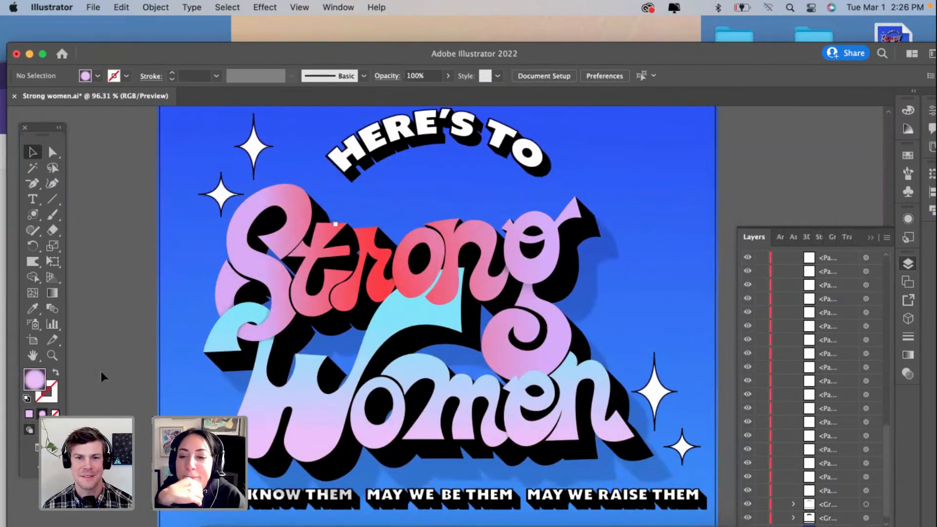
Step: Inspect the outlines of the lettering group and the shadow path on the S, ending with only the background rectangle selected
key("super+a")
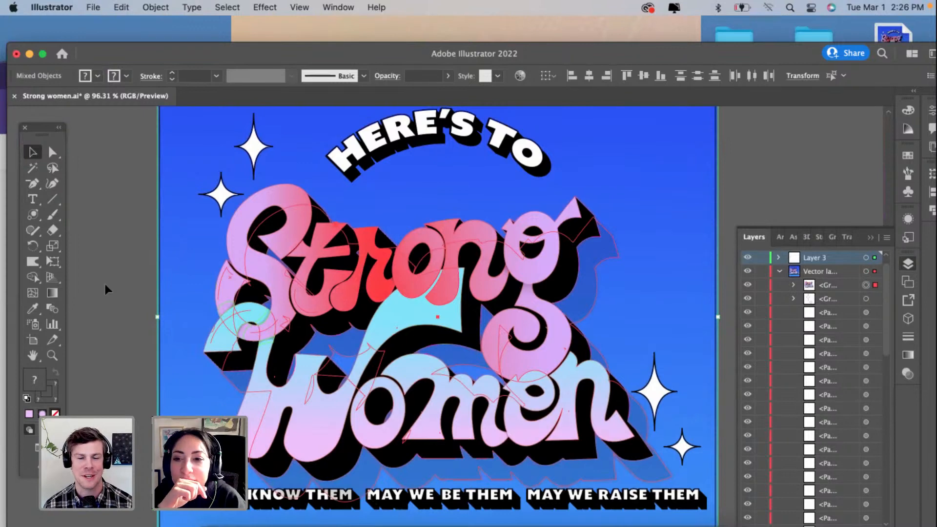
left_click(150, 268)
left_click(231, 286)
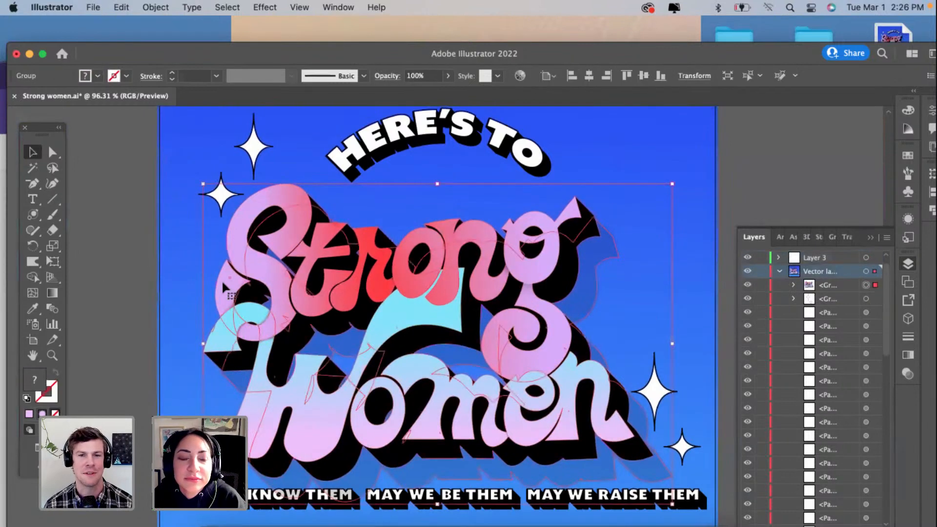
left_click(231, 287, "shift")
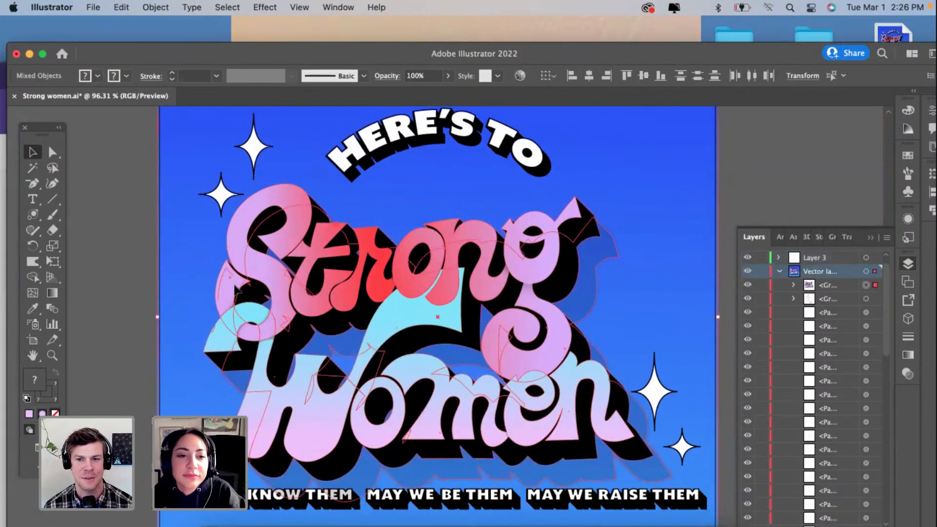
left_click(231, 286)
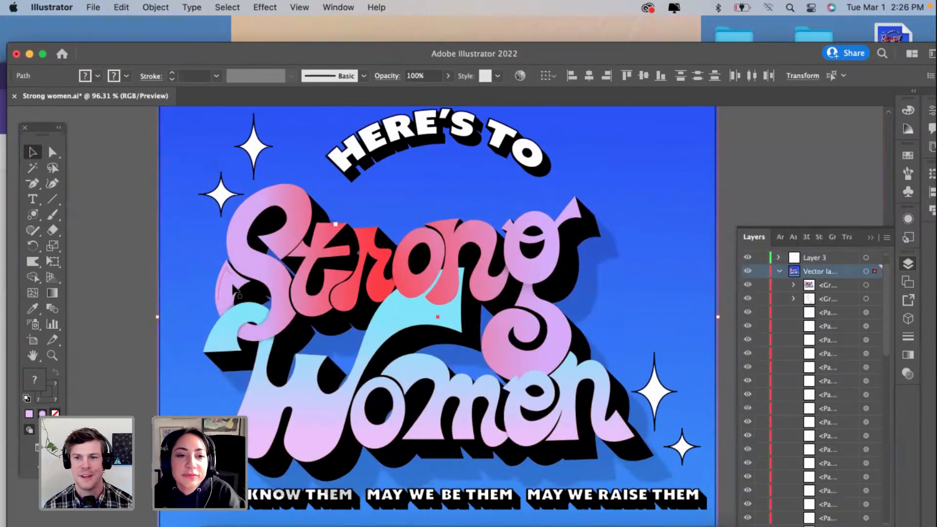
left_click(139, 298)
left_click(196, 269)
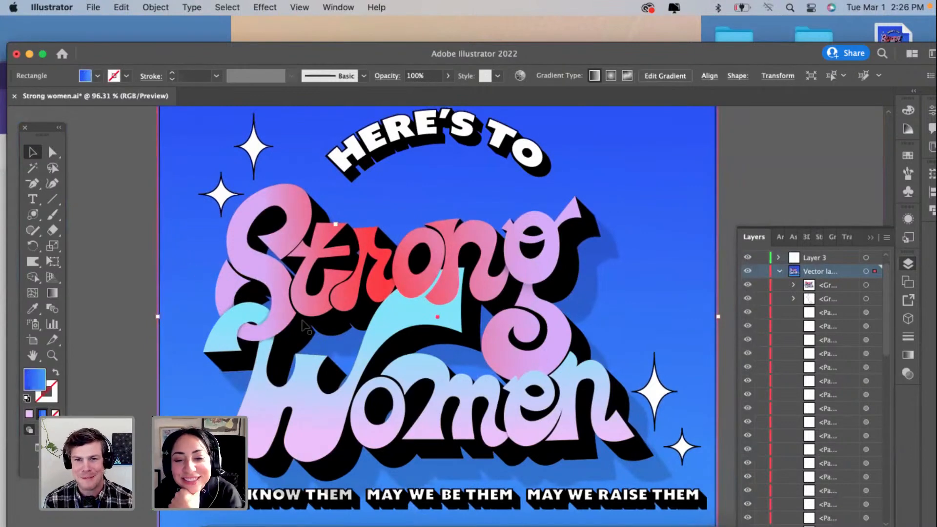